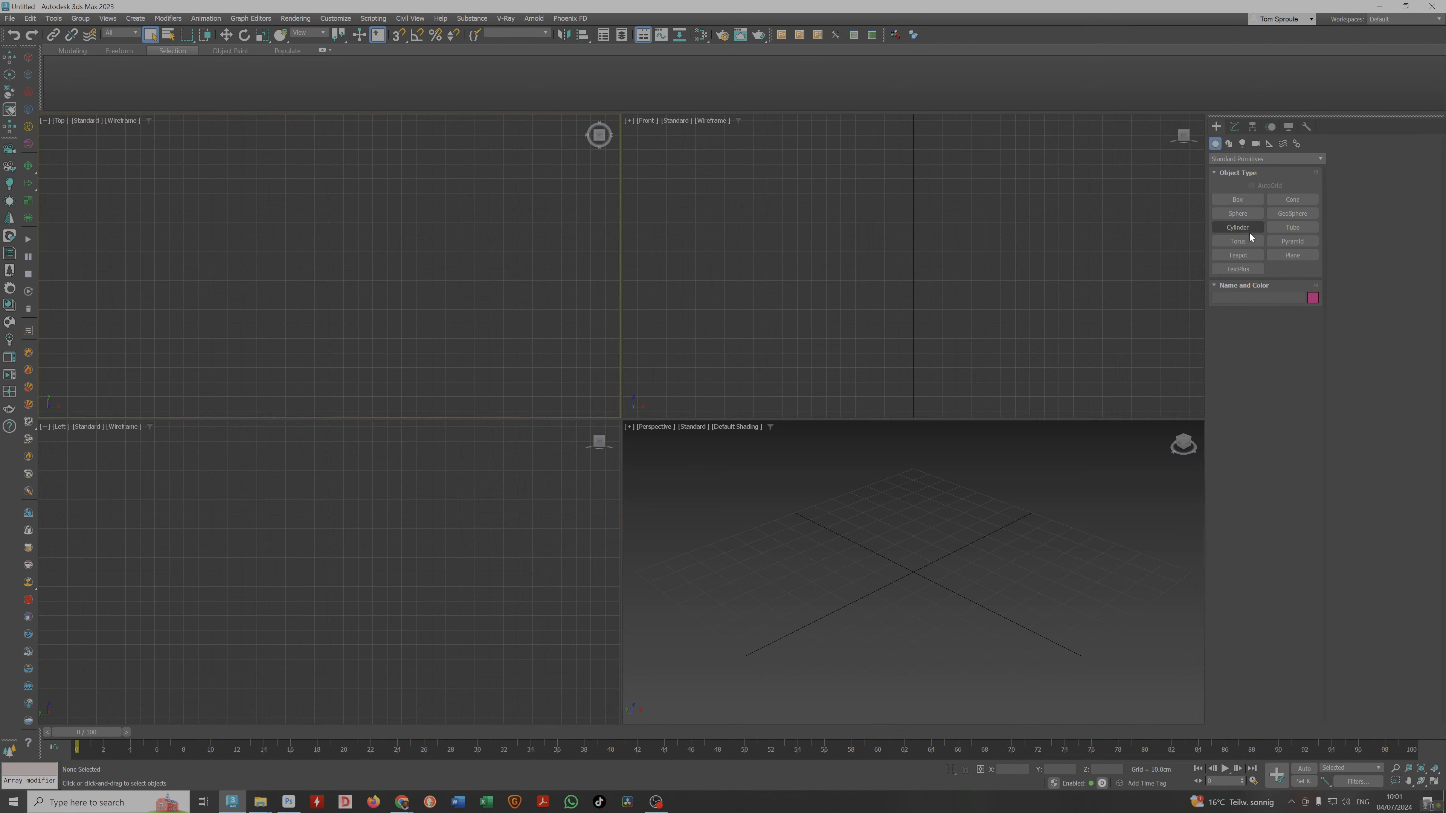
Create a cylinder about 11.4 cm high in the Top view, centred near the origin.
{"action": "left_click", "coordinate": [1239, 200]}
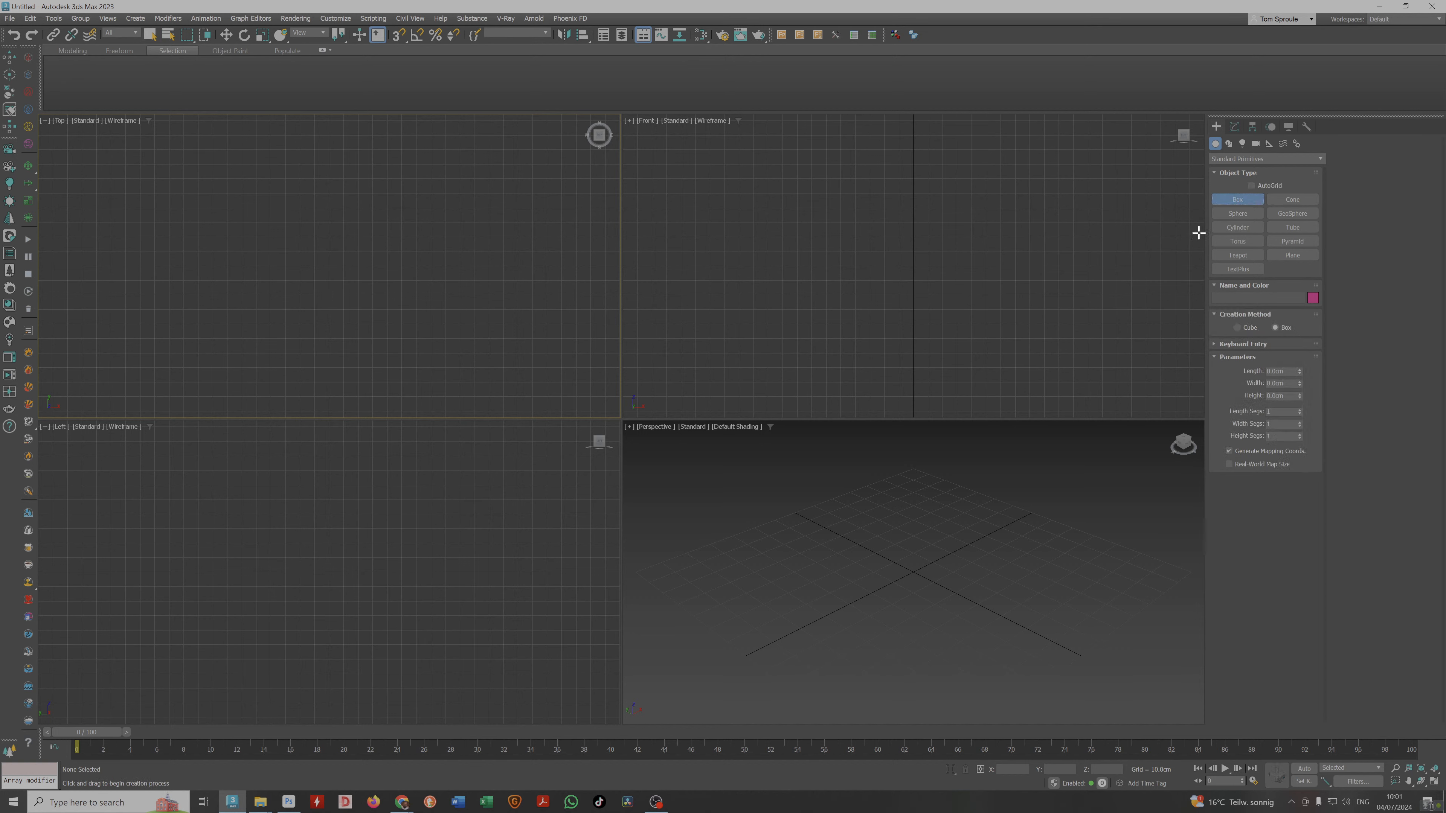
{"action": "left_click", "coordinate": [1293, 255]}
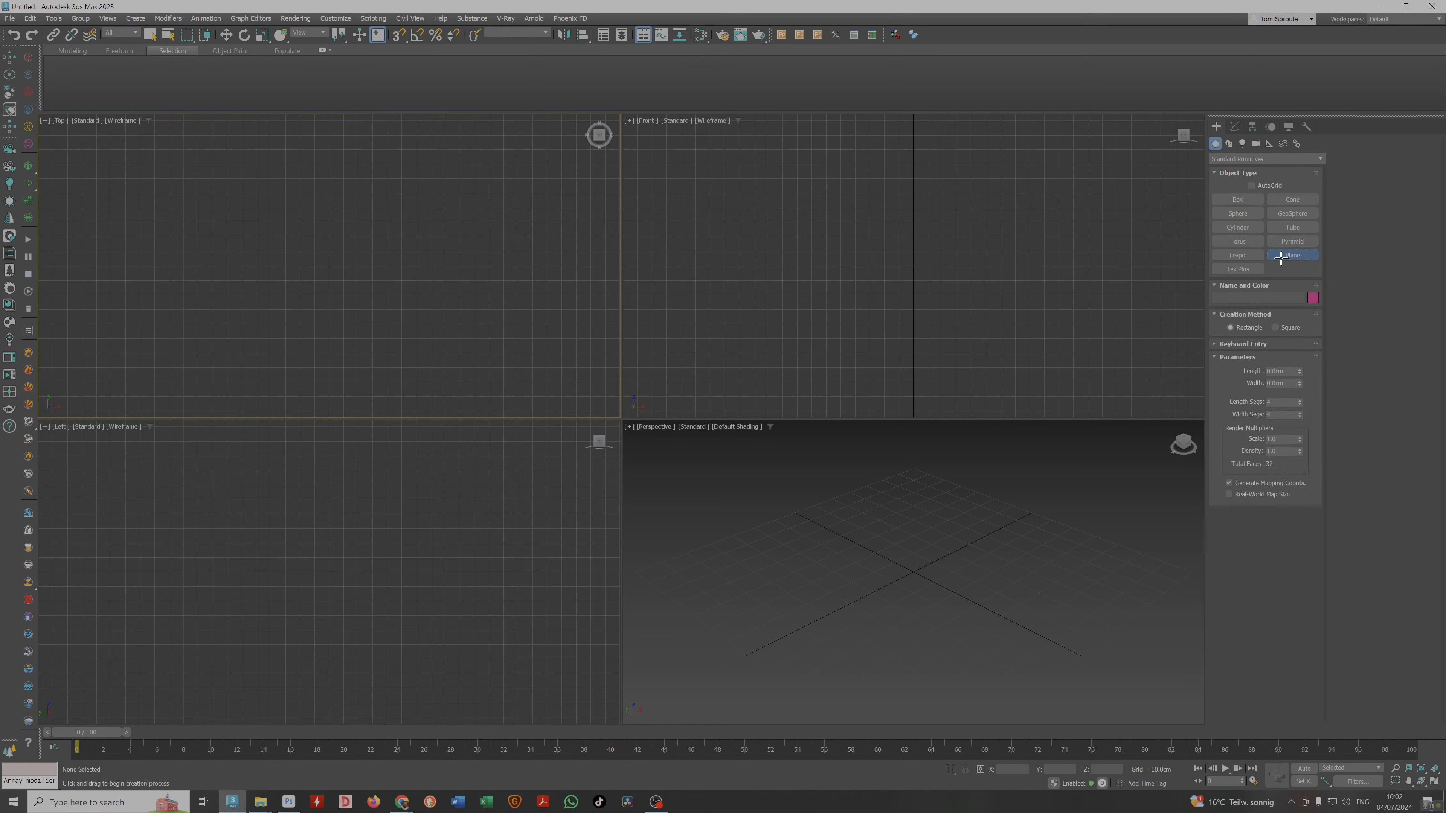
{"action": "left_click", "coordinate": [1244, 226]}
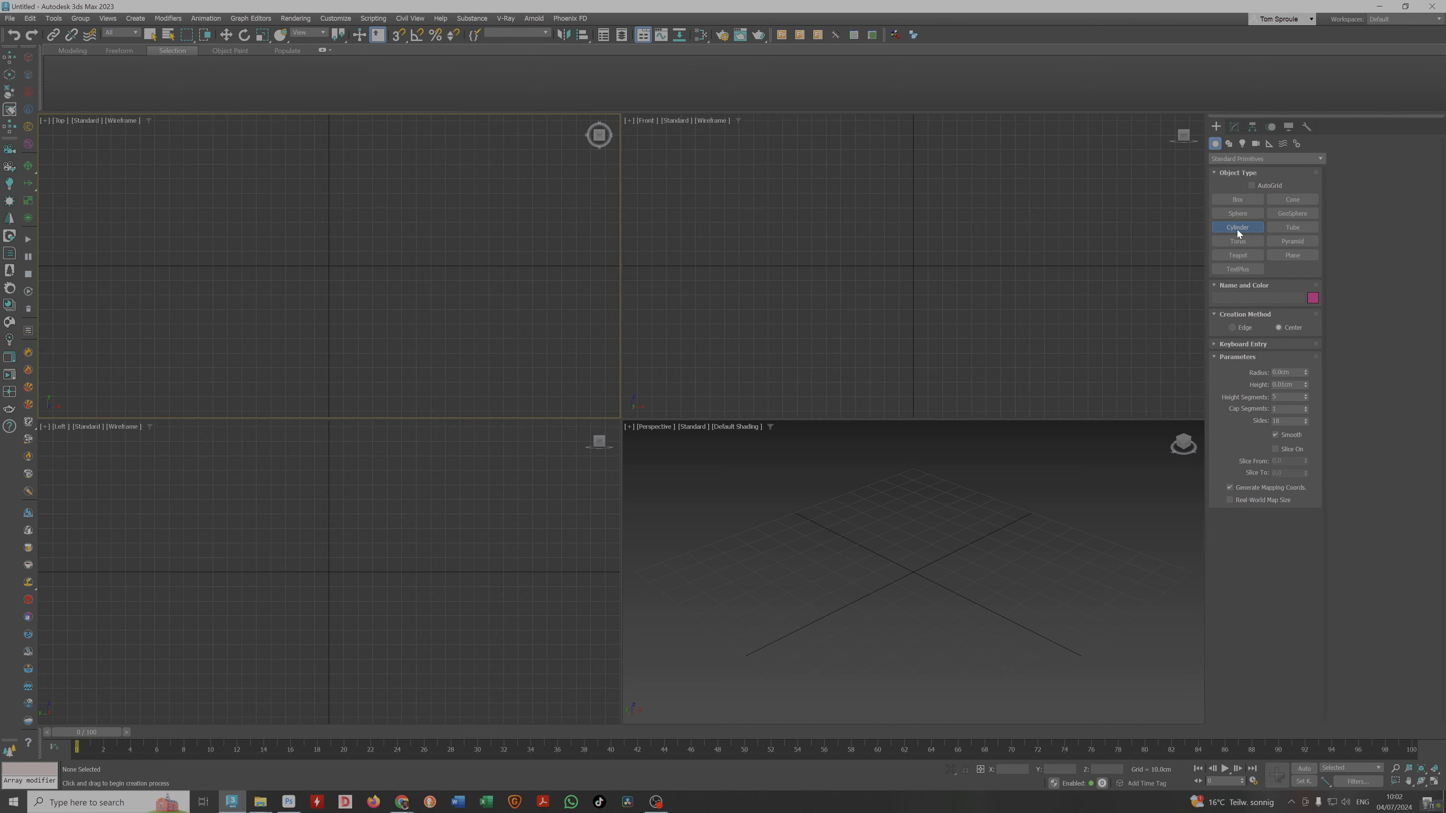
{"action": "left_click_drag", "start_coordinate": [327, 261], "coordinate": [416, 342]}
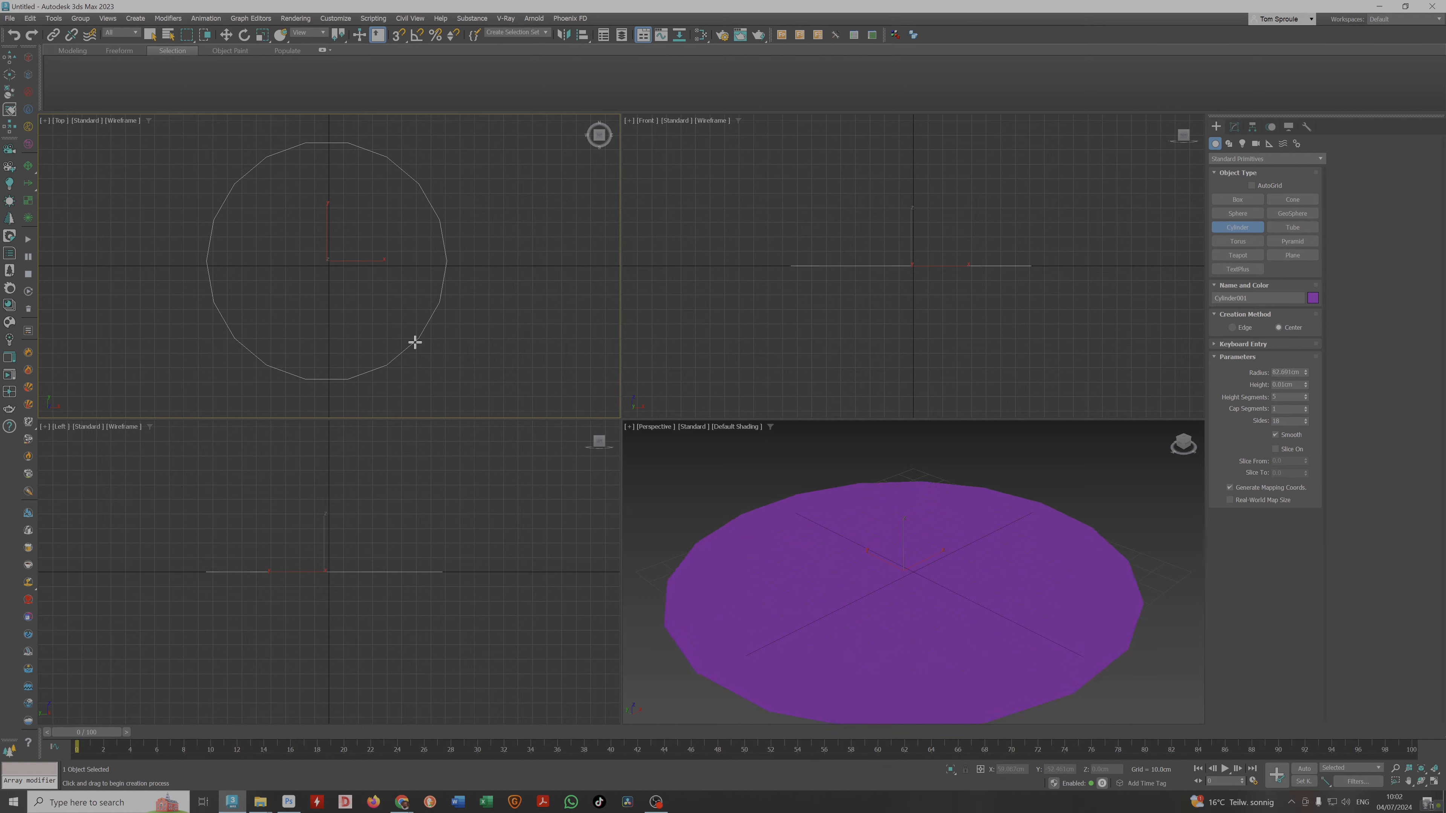
{"action": "left_click", "coordinate": [413, 323]}
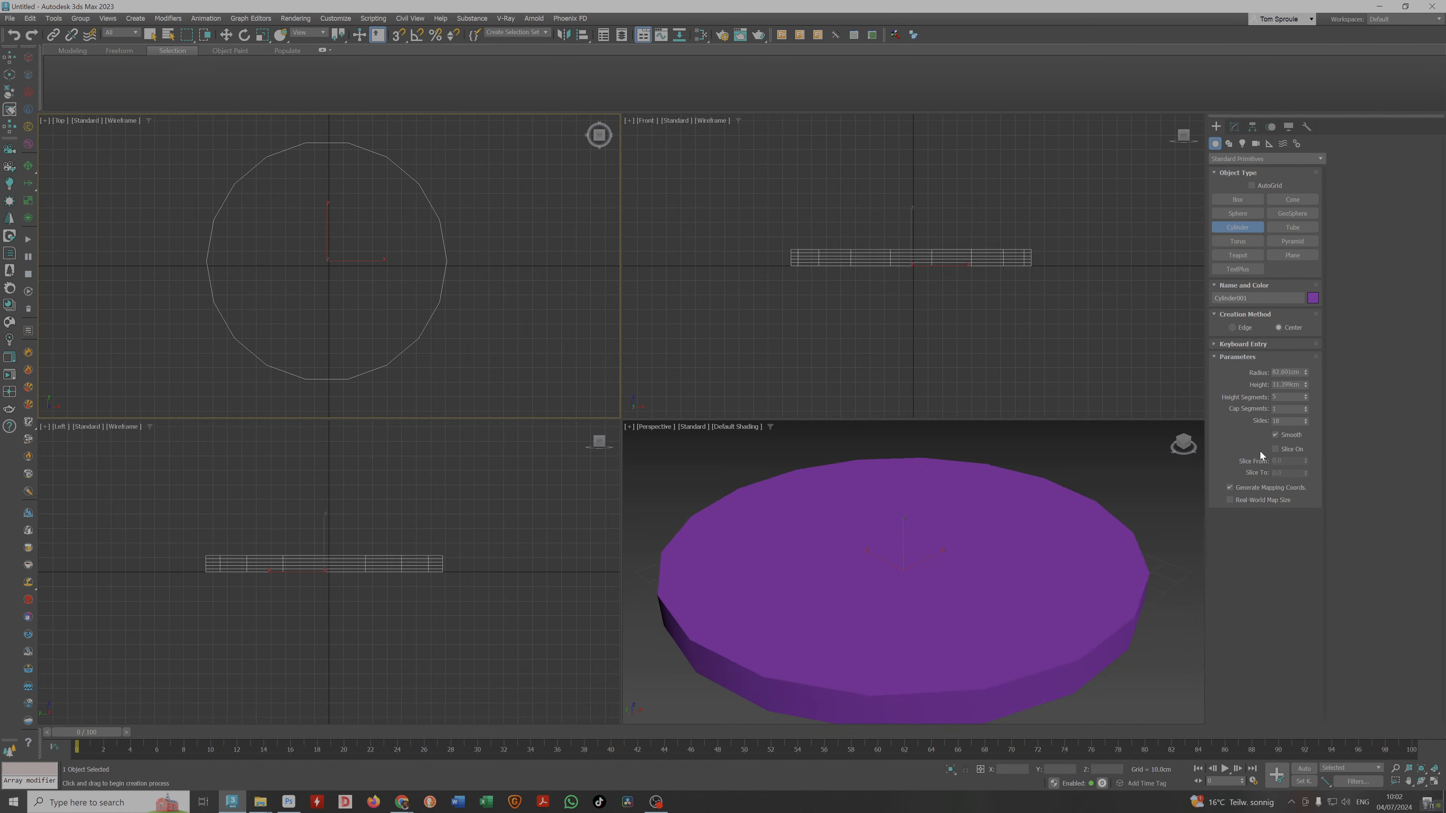
Set the cylinder to 1 height segment and 3 cap segments, with a radius of 500 cm.
{"action": "right_click", "coordinate": [1307, 398]}
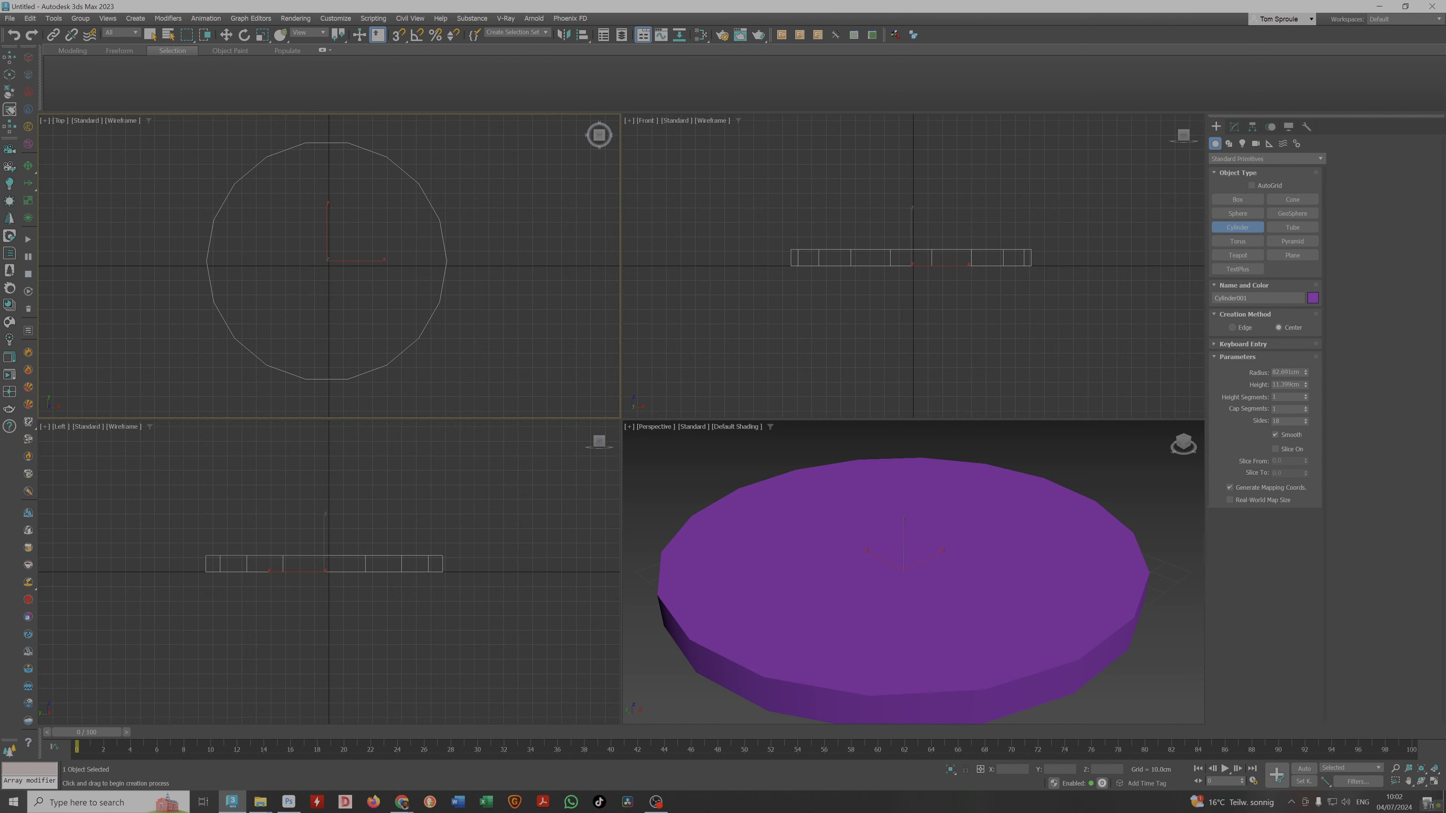
{"action": "left_click", "coordinate": [1306, 407]}
{"action": "left_click", "coordinate": [1306, 407]}
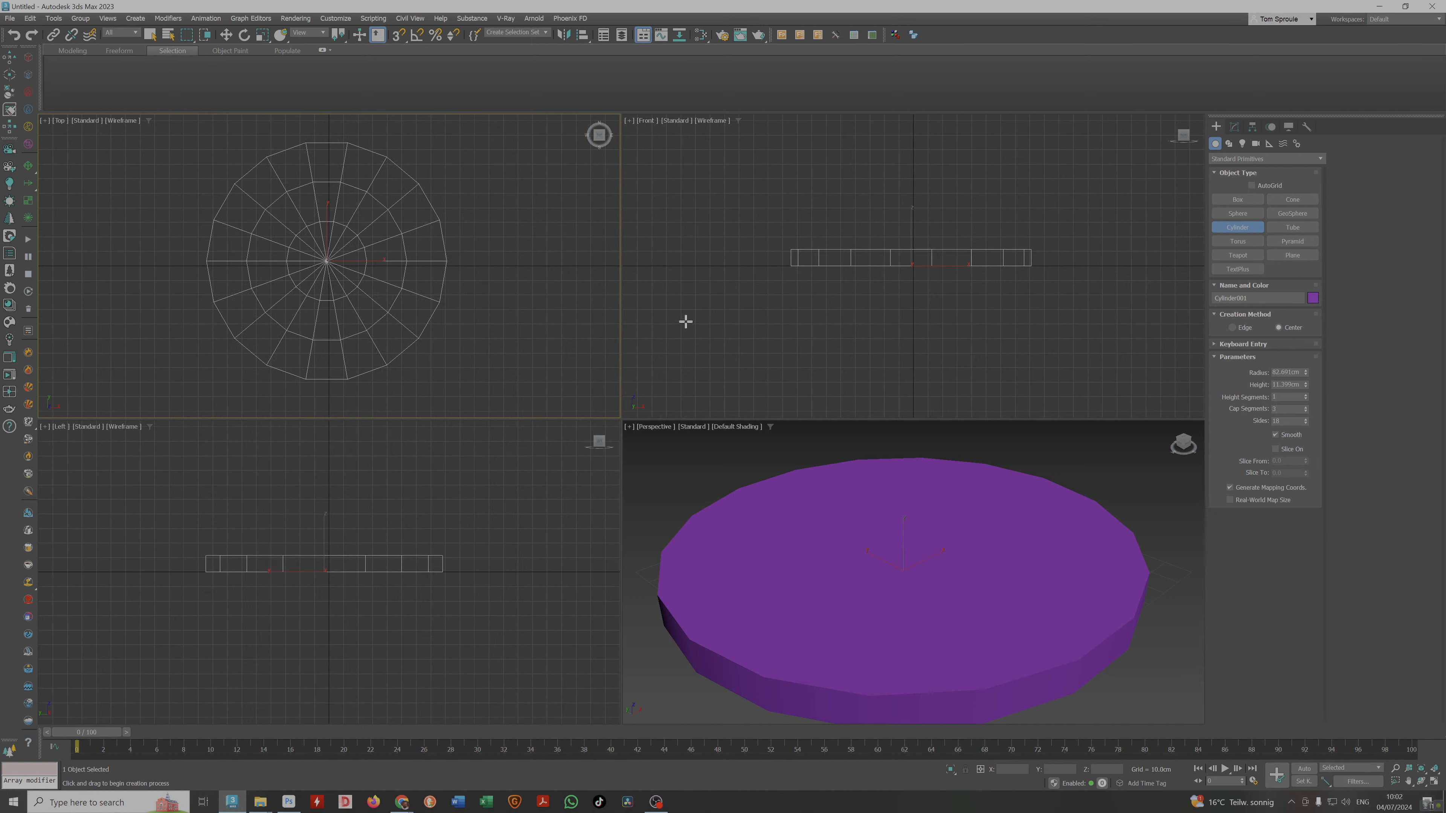
{"action": "double_click", "coordinate": [1286, 373]}
{"action": "key", "text": "Return"}
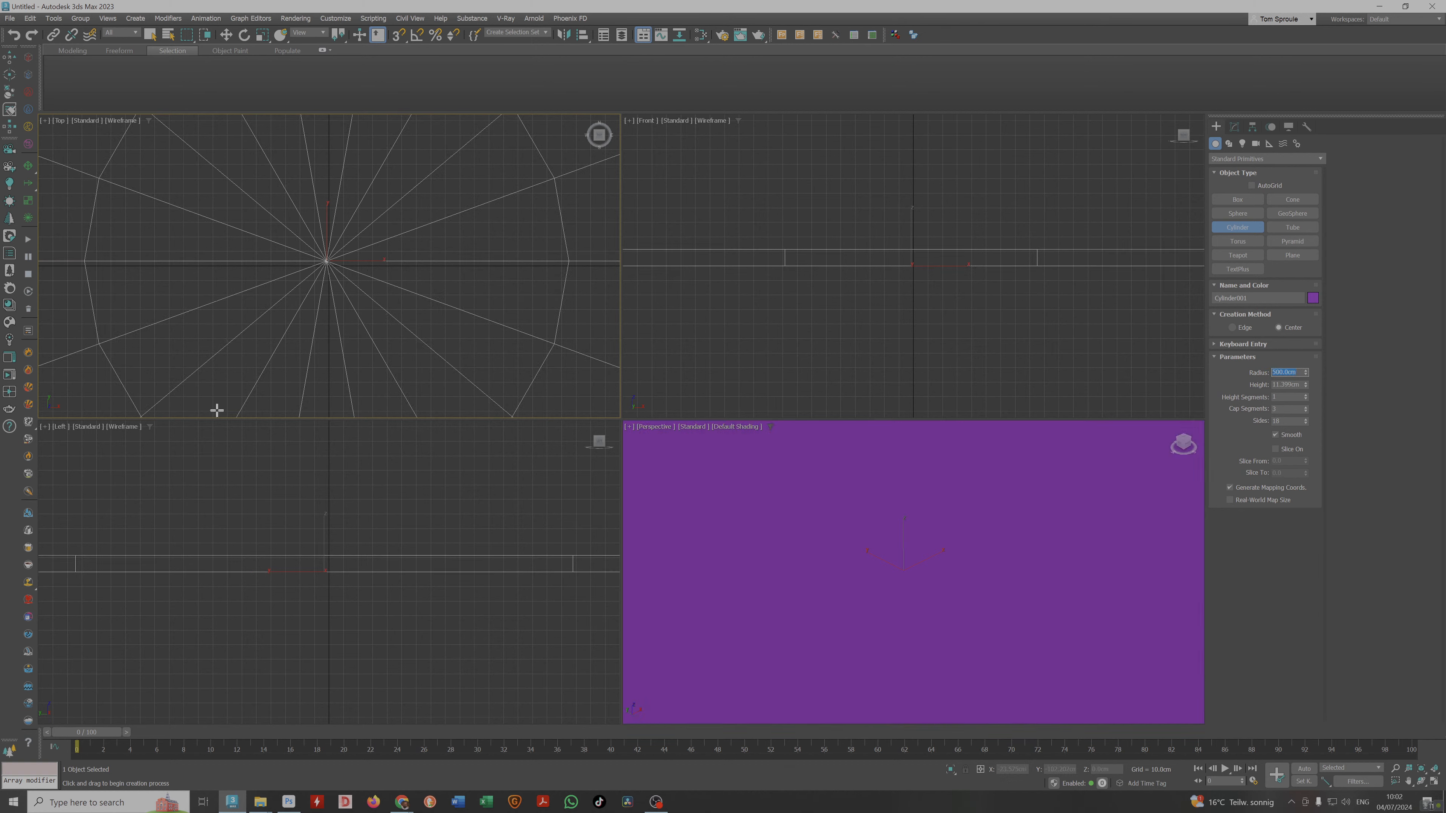
Maximize the Top view and set the cylinder's sides to 36.
{"action": "scroll", "coordinate": [297, 294], "scroll_direction": "down", "scroll_amount": 4}
{"action": "scroll", "coordinate": [400, 284], "scroll_direction": "up", "scroll_amount": 2}
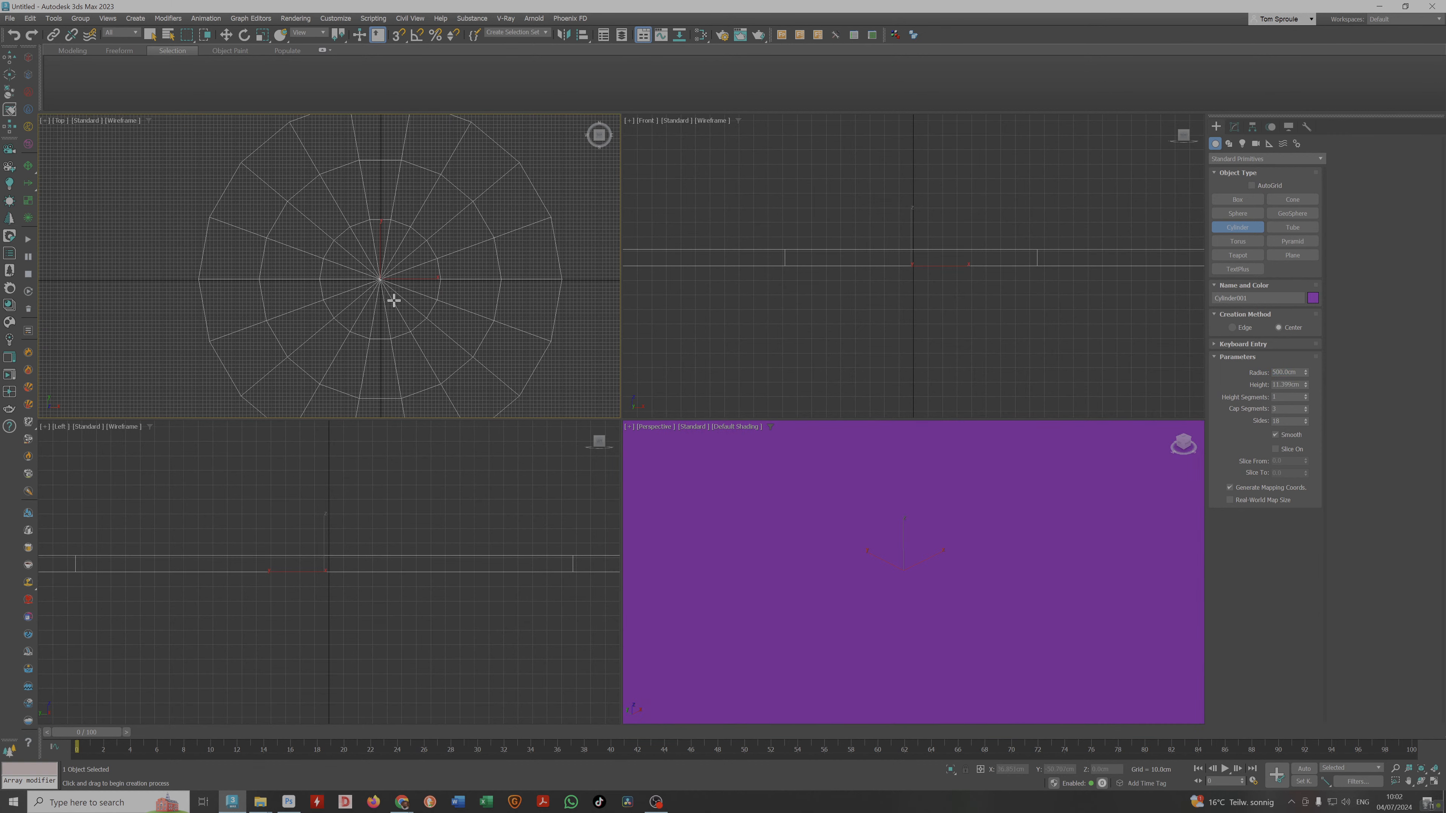
{"action": "middle_click_drag", "start_coordinate": [431, 292], "coordinate": [387, 284]}
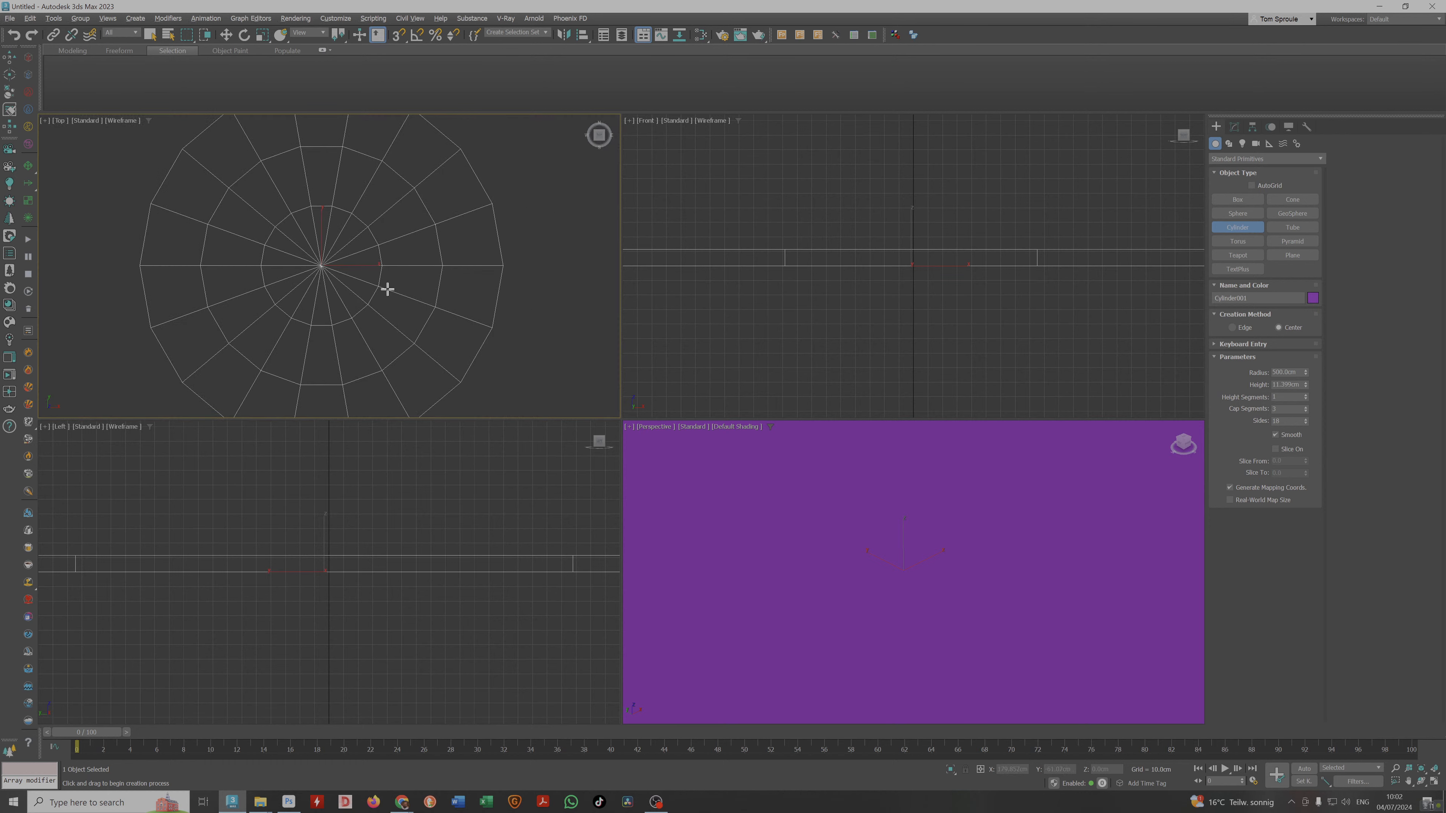
{"action": "key", "text": "alt+w"}
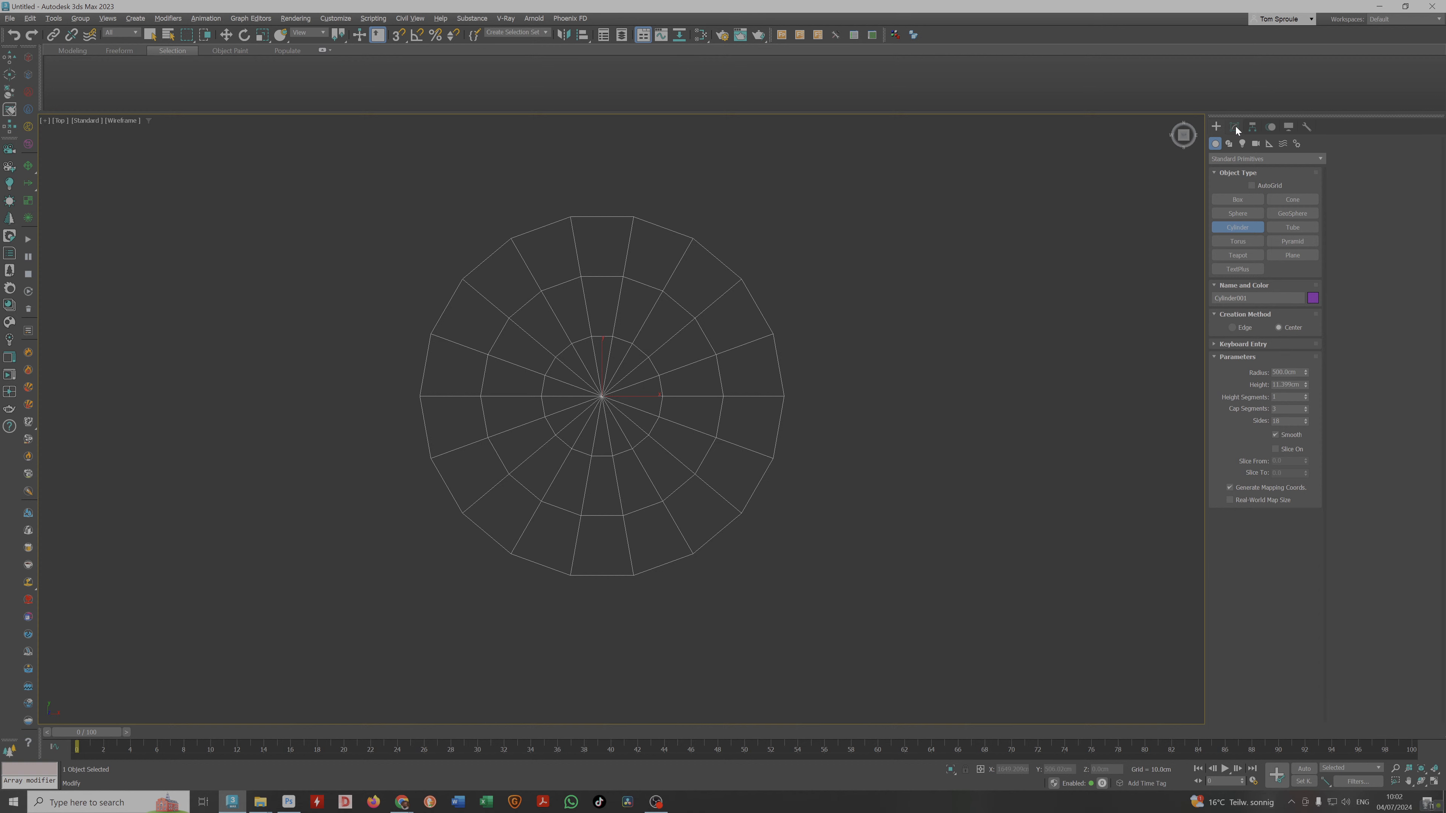
{"action": "left_click", "coordinate": [1284, 421]}
{"action": "type", "text": "36"}
{"action": "key", "text": "Return"}
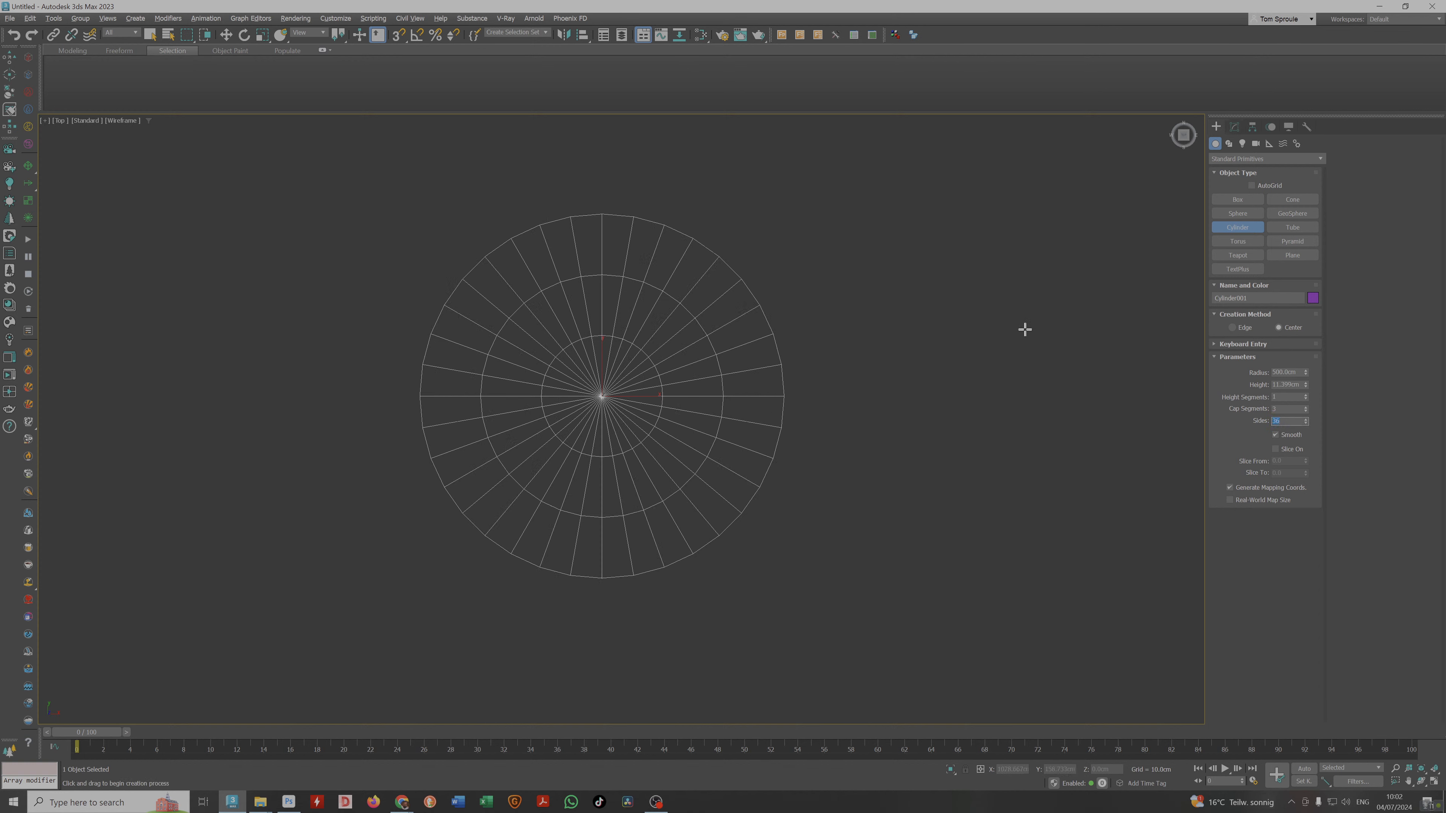
Add an Edit Poly modifier to the cylinder and switch to the Front view.
{"action": "left_click", "coordinate": [1234, 127]}
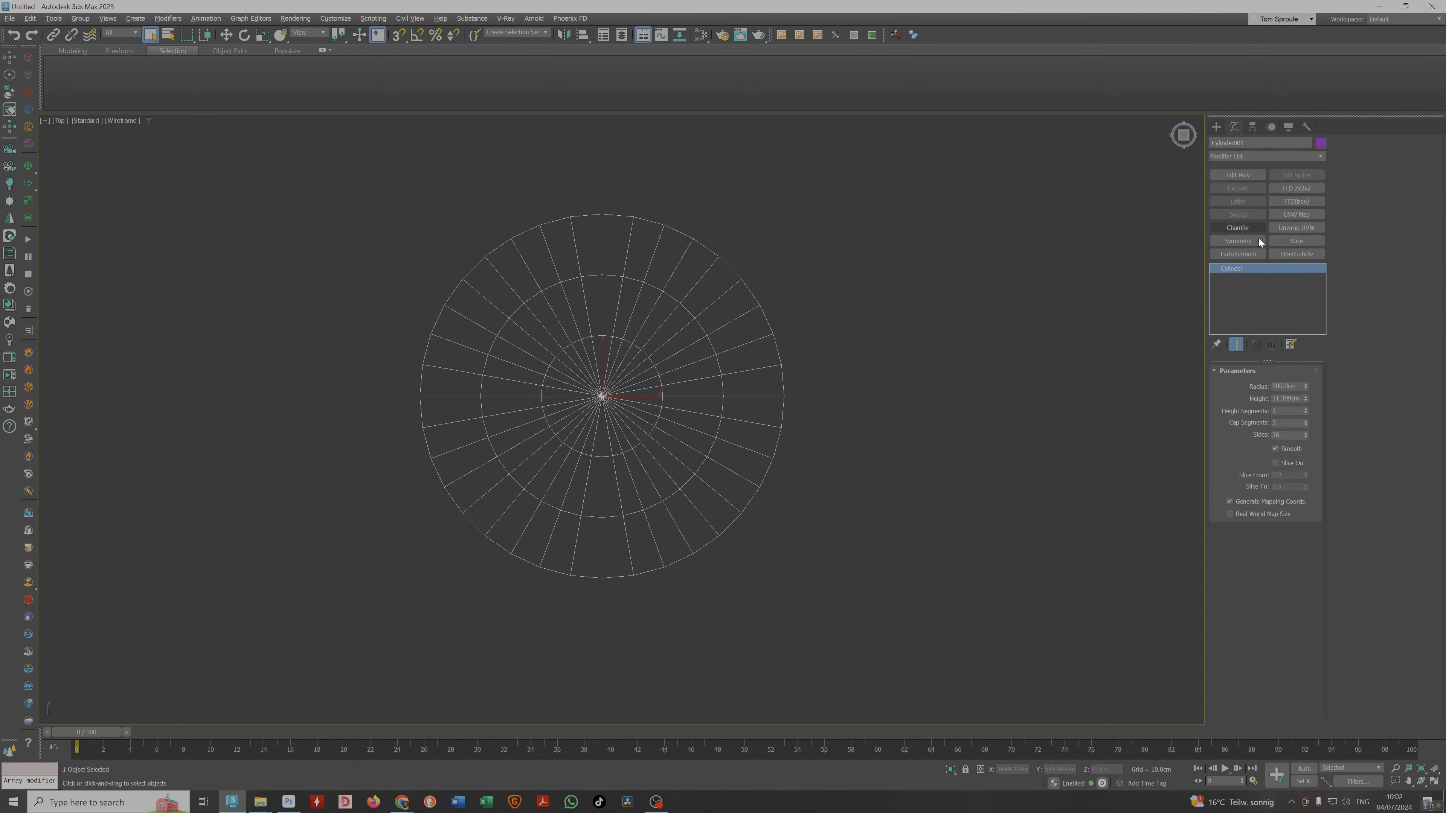
{"action": "left_click", "coordinate": [1251, 171]}
{"action": "scroll", "coordinate": [623, 442], "scroll_direction": "down", "scroll_amount": 2}
{"action": "key", "text": "f"}
{"action": "middle_click_drag", "start_coordinate": [649, 450], "coordinate": [693, 435]}
Select the top cap polygons by angle with backfacing ignored, and delete the side and bottom polygons to leave a flat disc.
{"action": "left_click", "coordinate": [1277, 464]}
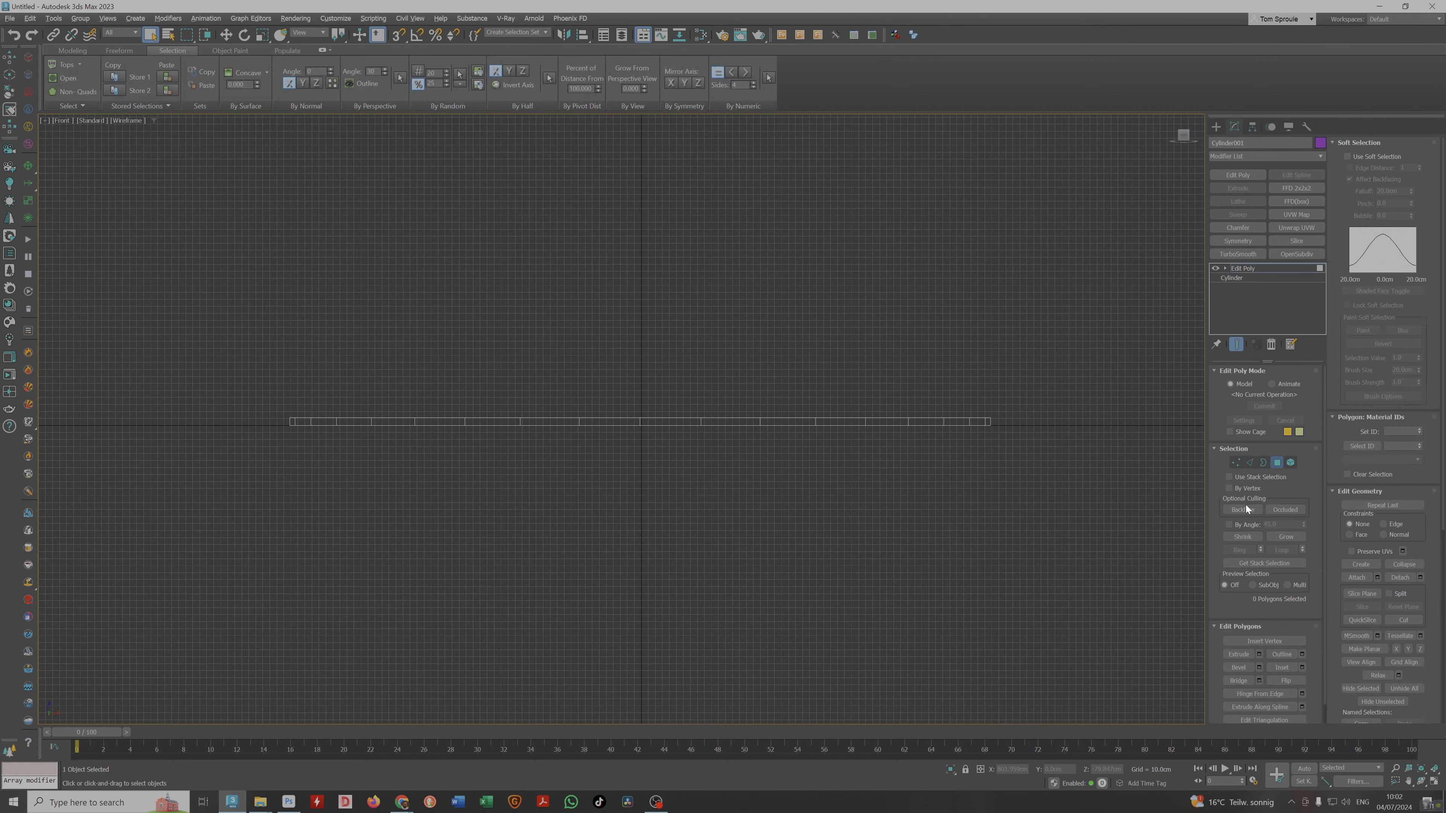
{"action": "left_click", "coordinate": [1245, 510]}
{"action": "middle_click_drag", "start_coordinate": [882, 507], "coordinate": [842, 442], "text": "alt"}
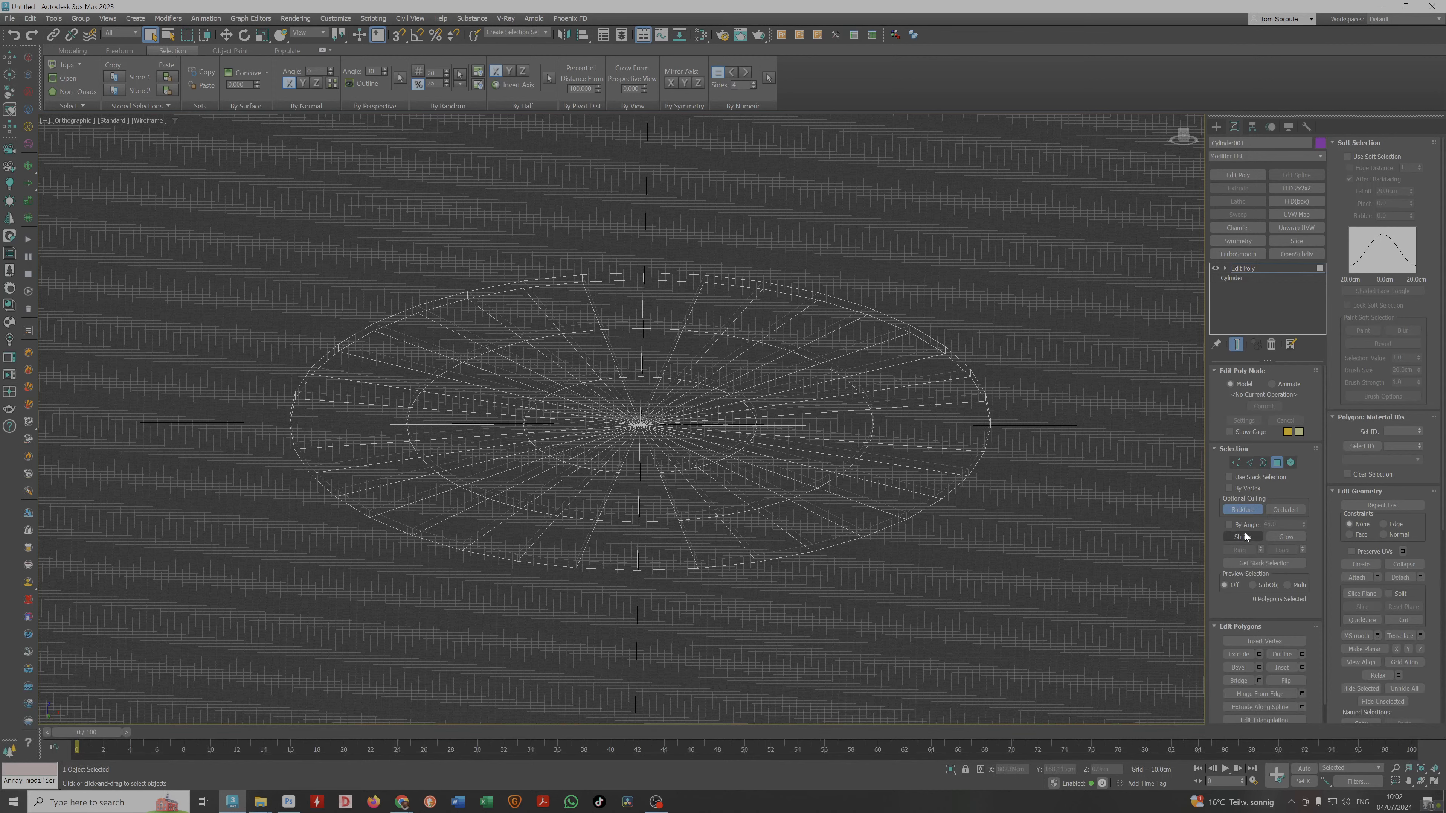
{"action": "left_click", "coordinate": [1230, 525]}
{"action": "left_click", "coordinate": [866, 460]}
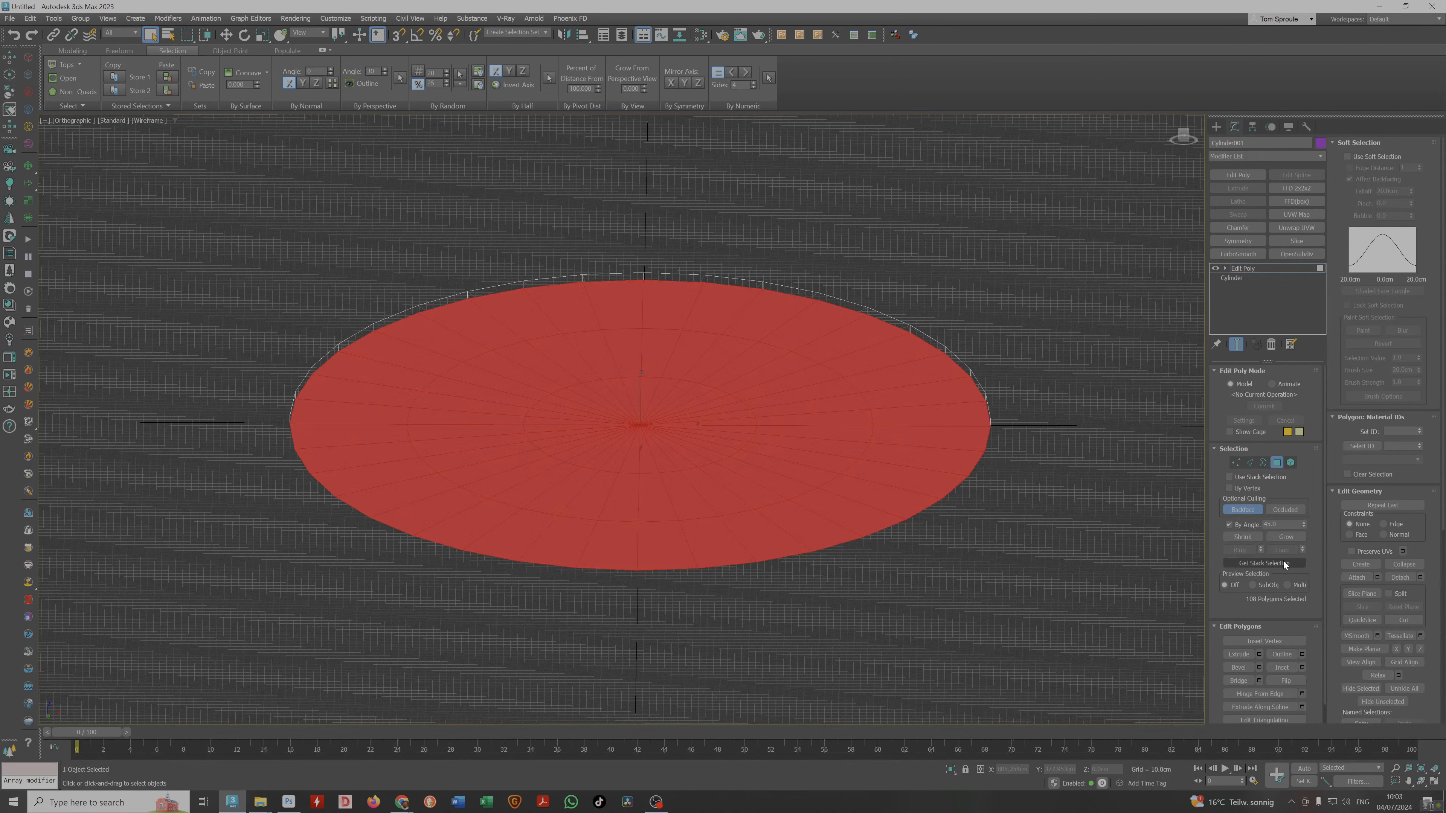
{"action": "left_click", "coordinate": [1278, 539]}
{"action": "middle_click_drag", "start_coordinate": [894, 499], "coordinate": [908, 484], "text": "alt"}
{"action": "key", "text": "ctrl+d"}
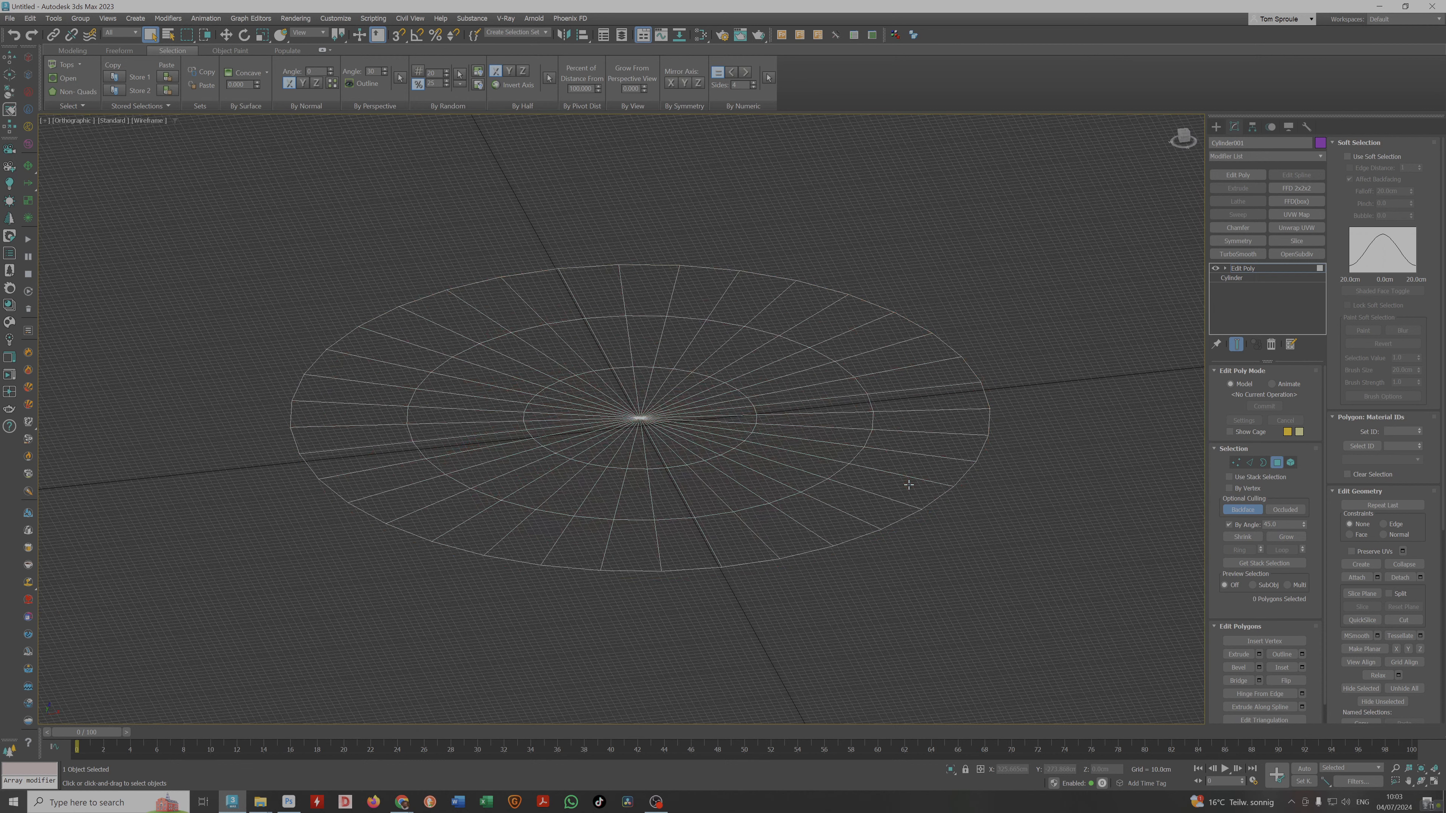
{"action": "left_click", "coordinate": [1262, 268]}
Move only the disc's pivot up onto its surface in the Front view, using vertex snapping.
{"action": "key", "text": "f"}
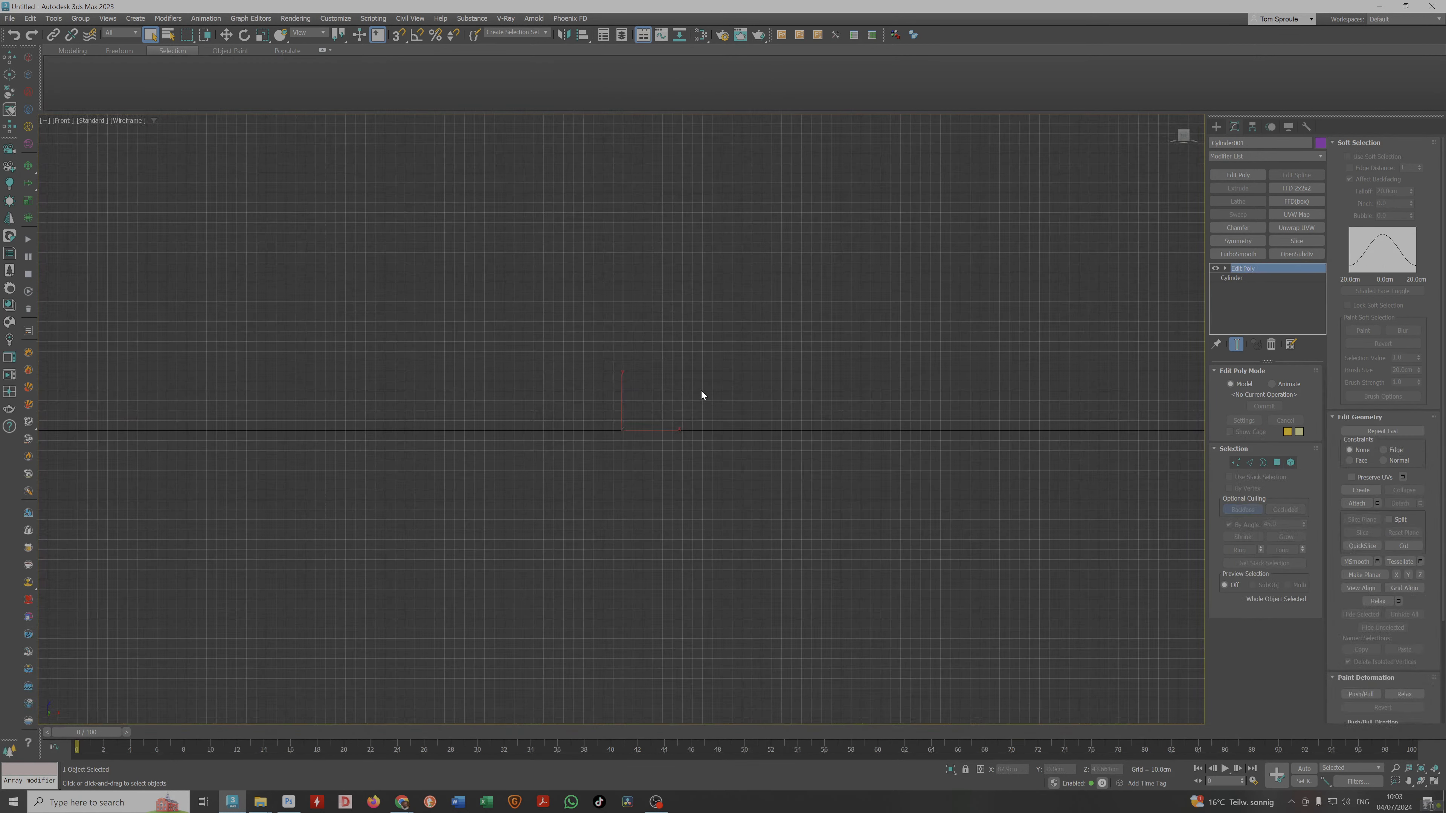
{"action": "key", "text": "w"}
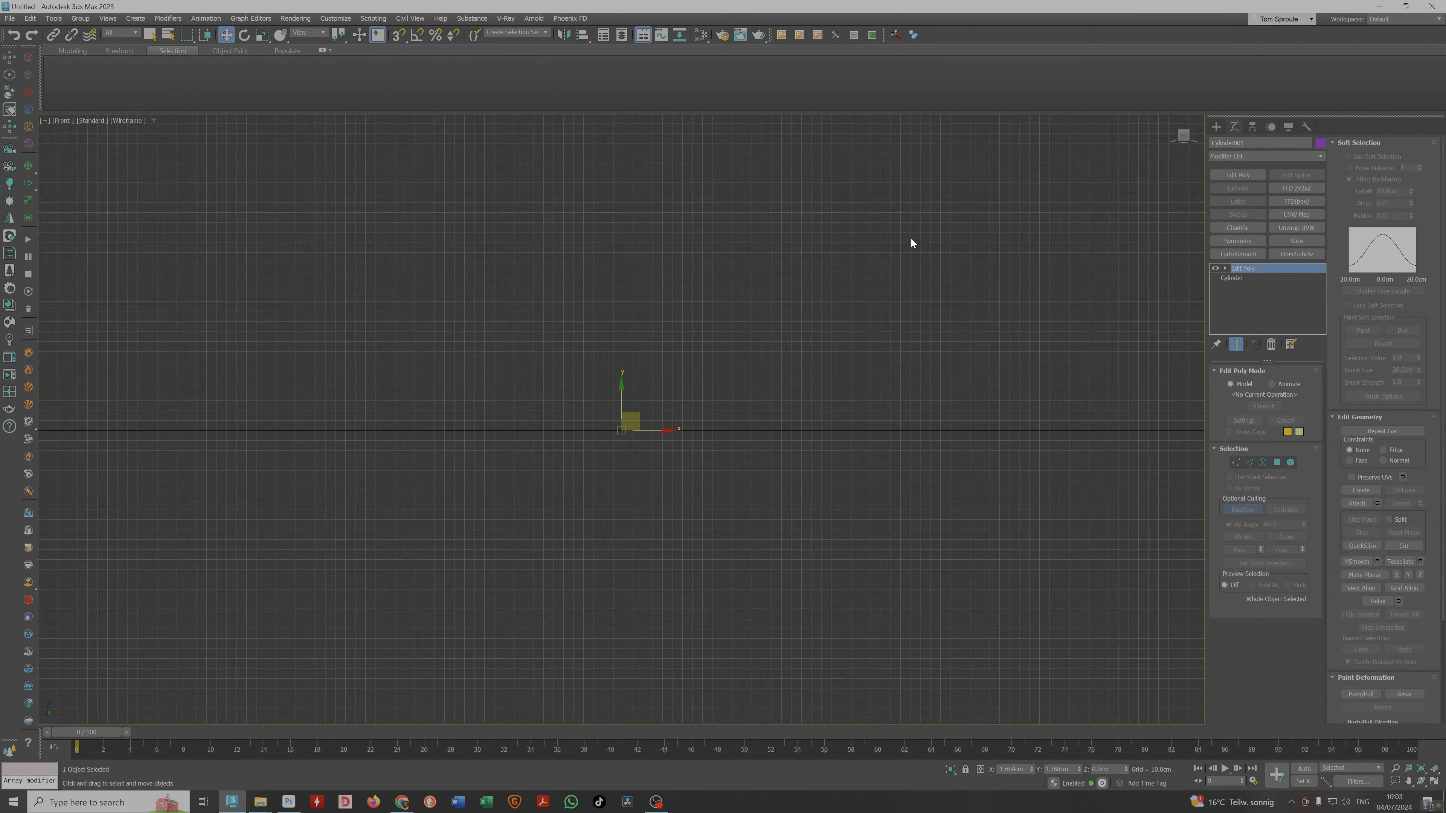
{"action": "left_click", "coordinate": [1253, 127]}
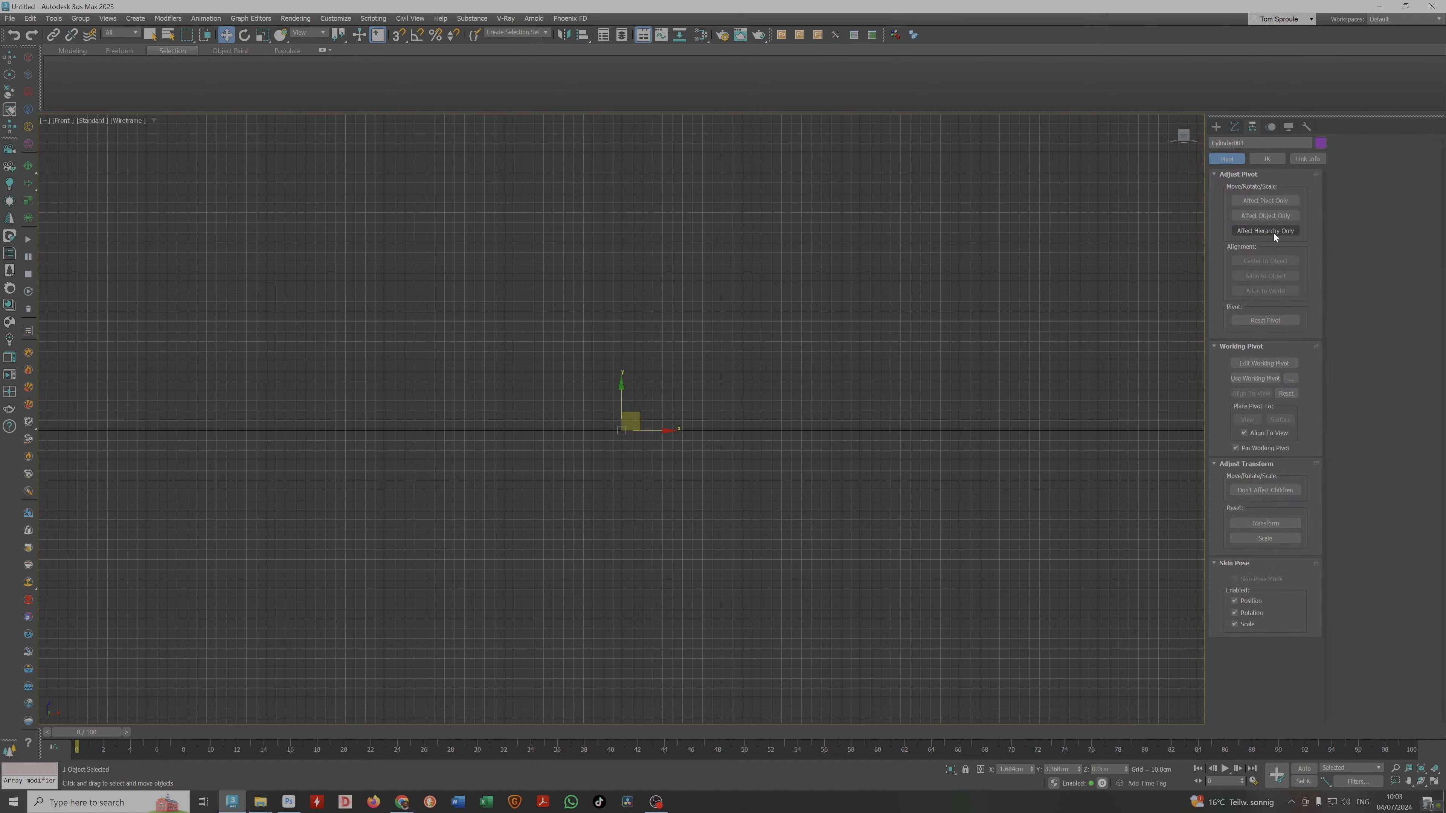
{"action": "left_click", "coordinate": [1265, 199]}
{"action": "key", "text": "s"}
{"action": "left_click_drag", "start_coordinate": [623, 407], "coordinate": [619, 414]}
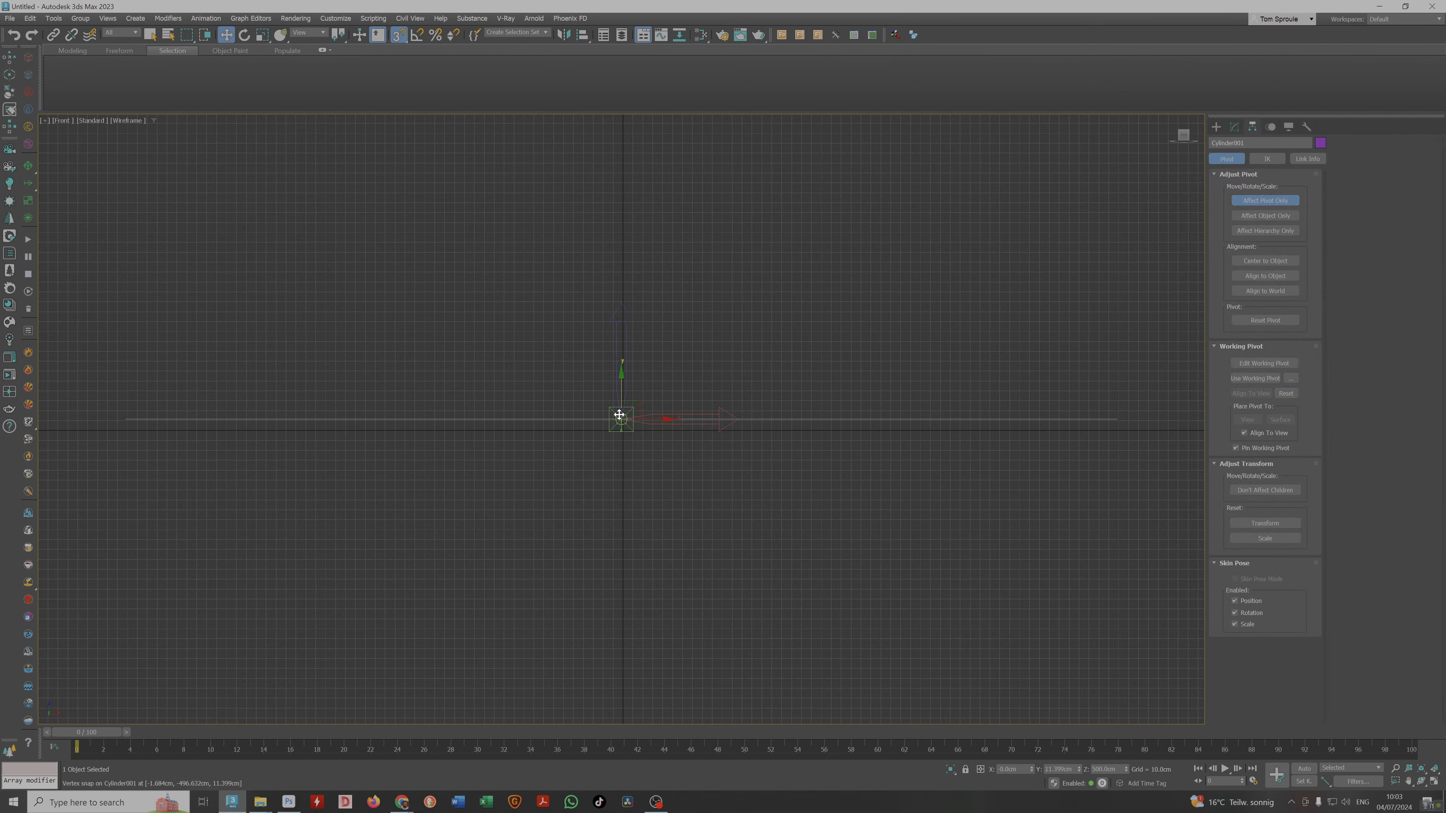
{"action": "scroll", "coordinate": [630, 420], "scroll_direction": "up", "scroll_amount": 4}
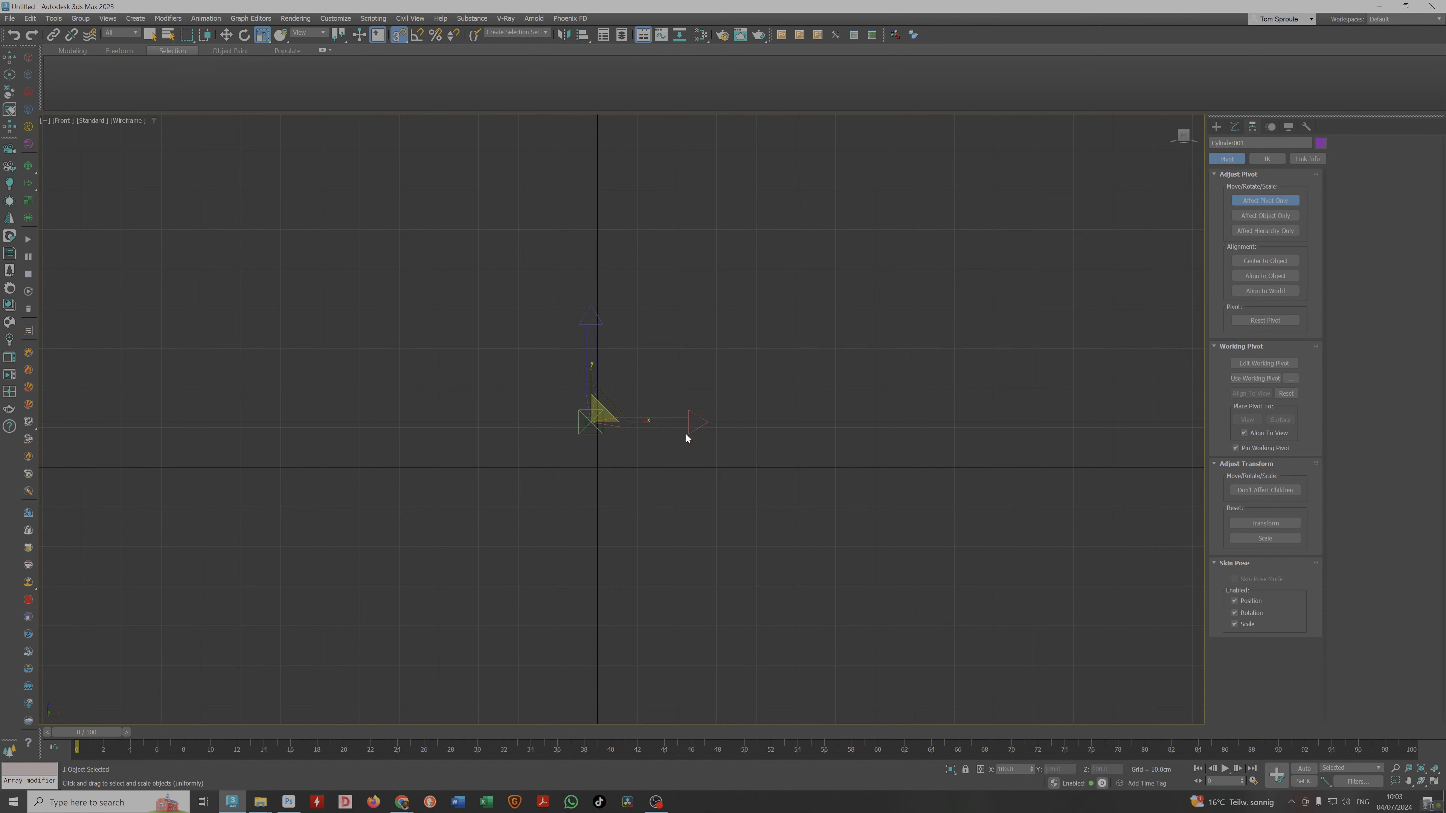
{"action": "left_click", "coordinate": [1270, 199]}
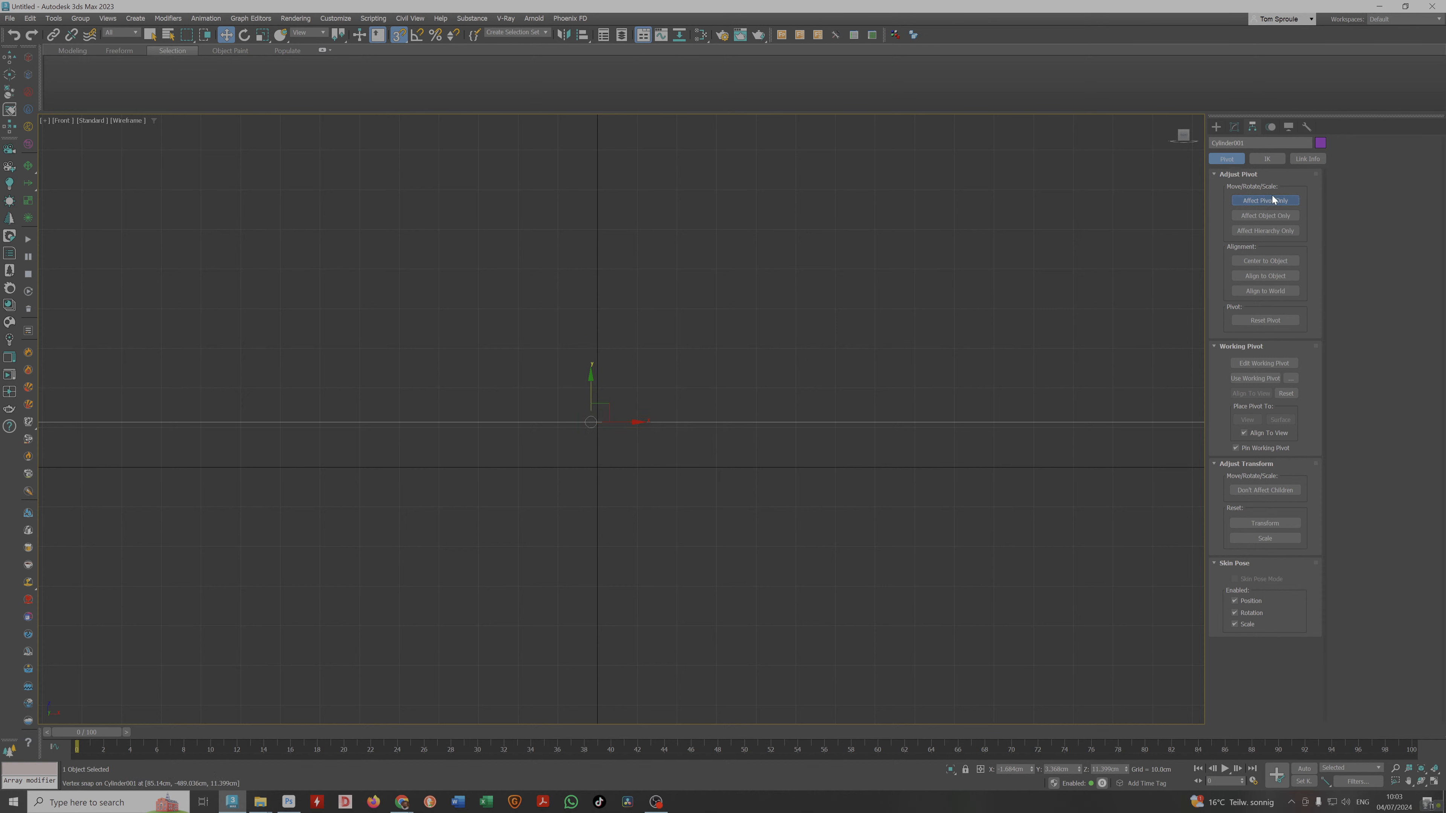
Set the disc's Z position to -100 cm.
{"action": "right_click", "coordinate": [1126, 770]}
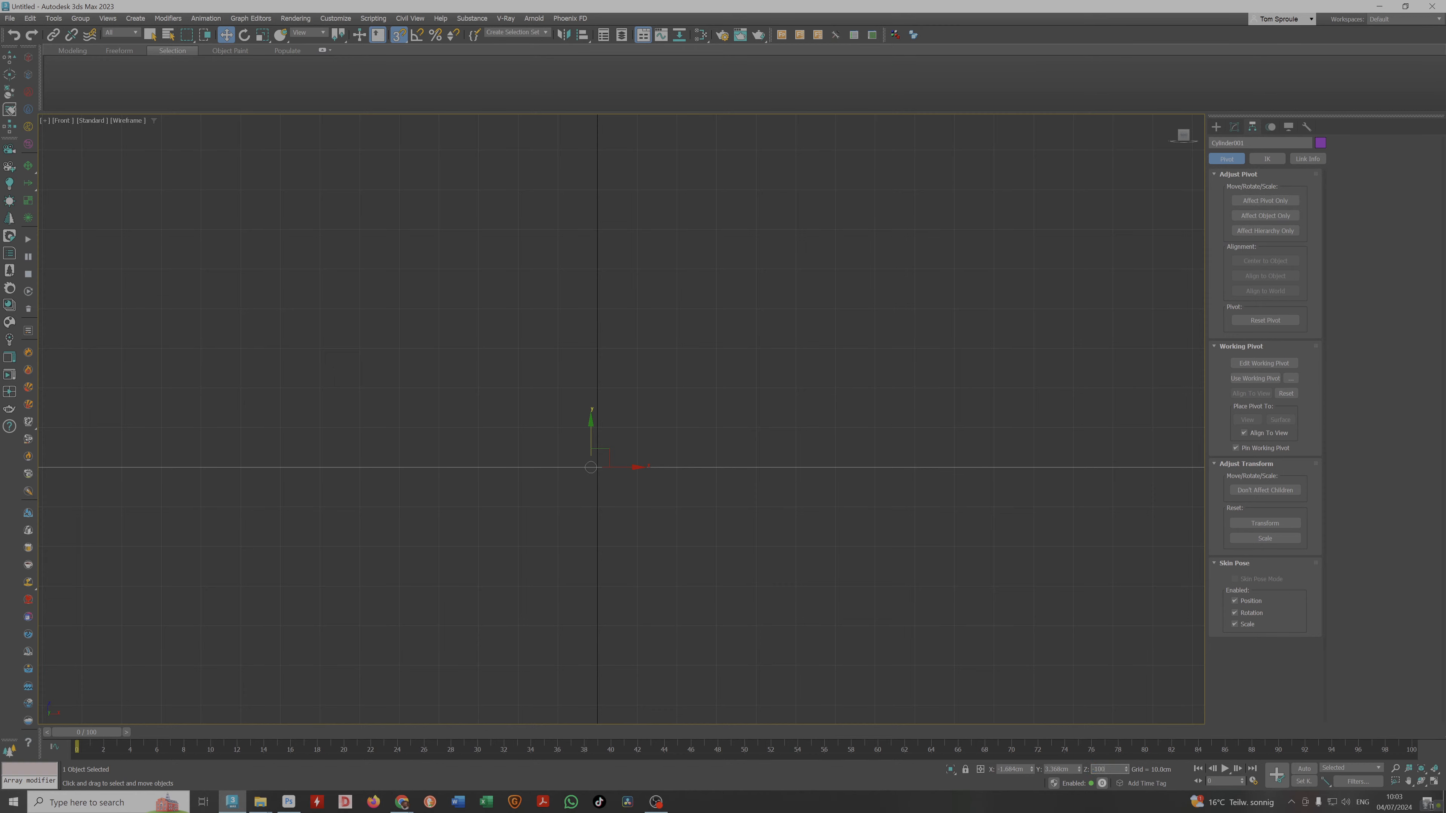
{"action": "type", "text": "-100"}
{"action": "key", "text": "Return"}
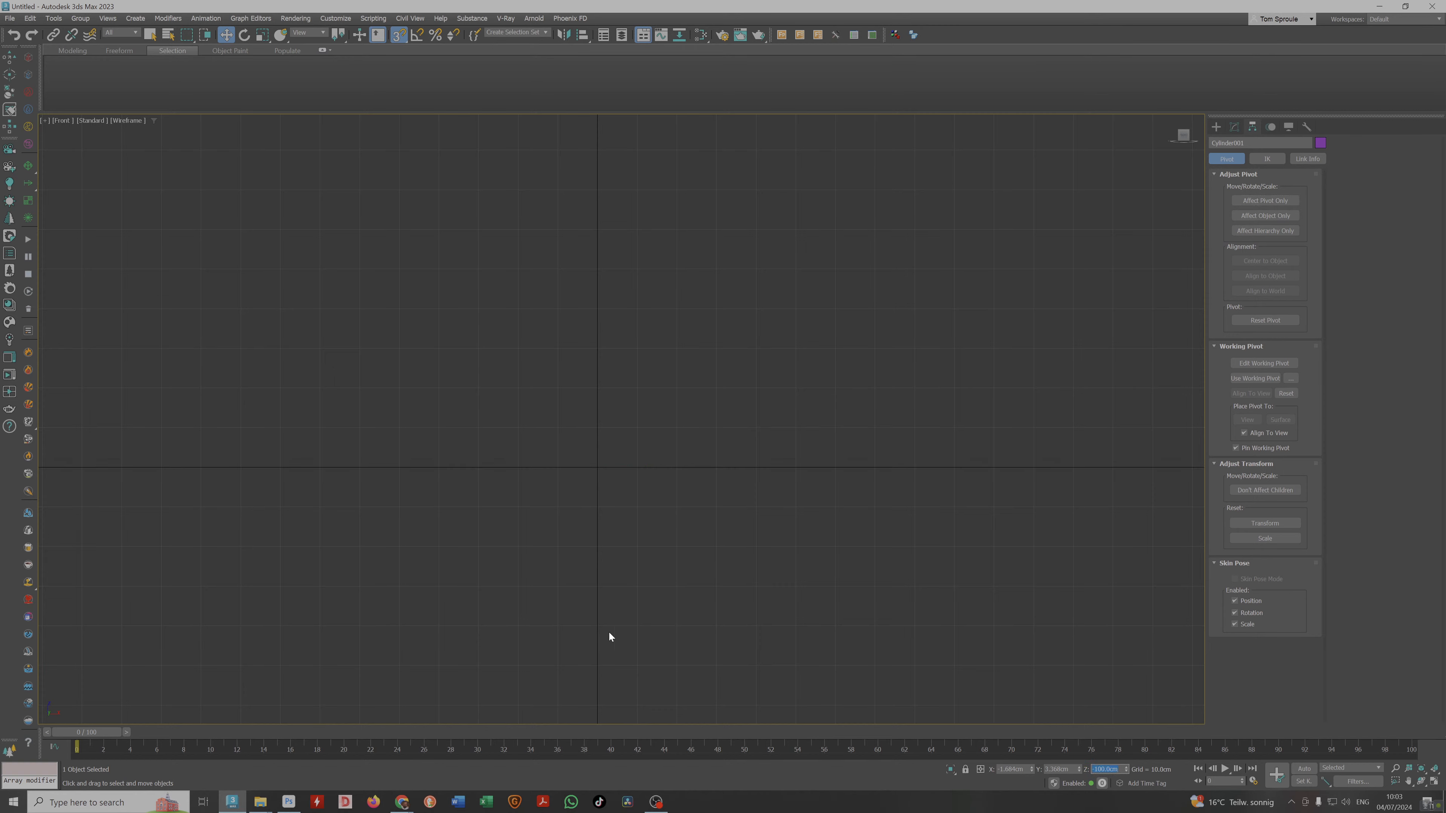
{"action": "middle_click_drag", "start_coordinate": [609, 631], "coordinate": [674, 569]}
{"action": "middle_click_drag", "start_coordinate": [854, 578], "coordinate": [816, 616], "text": "alt"}
Collapse the disc's modifier stack into an Editable Poly.
{"action": "left_click", "coordinate": [1235, 127]}
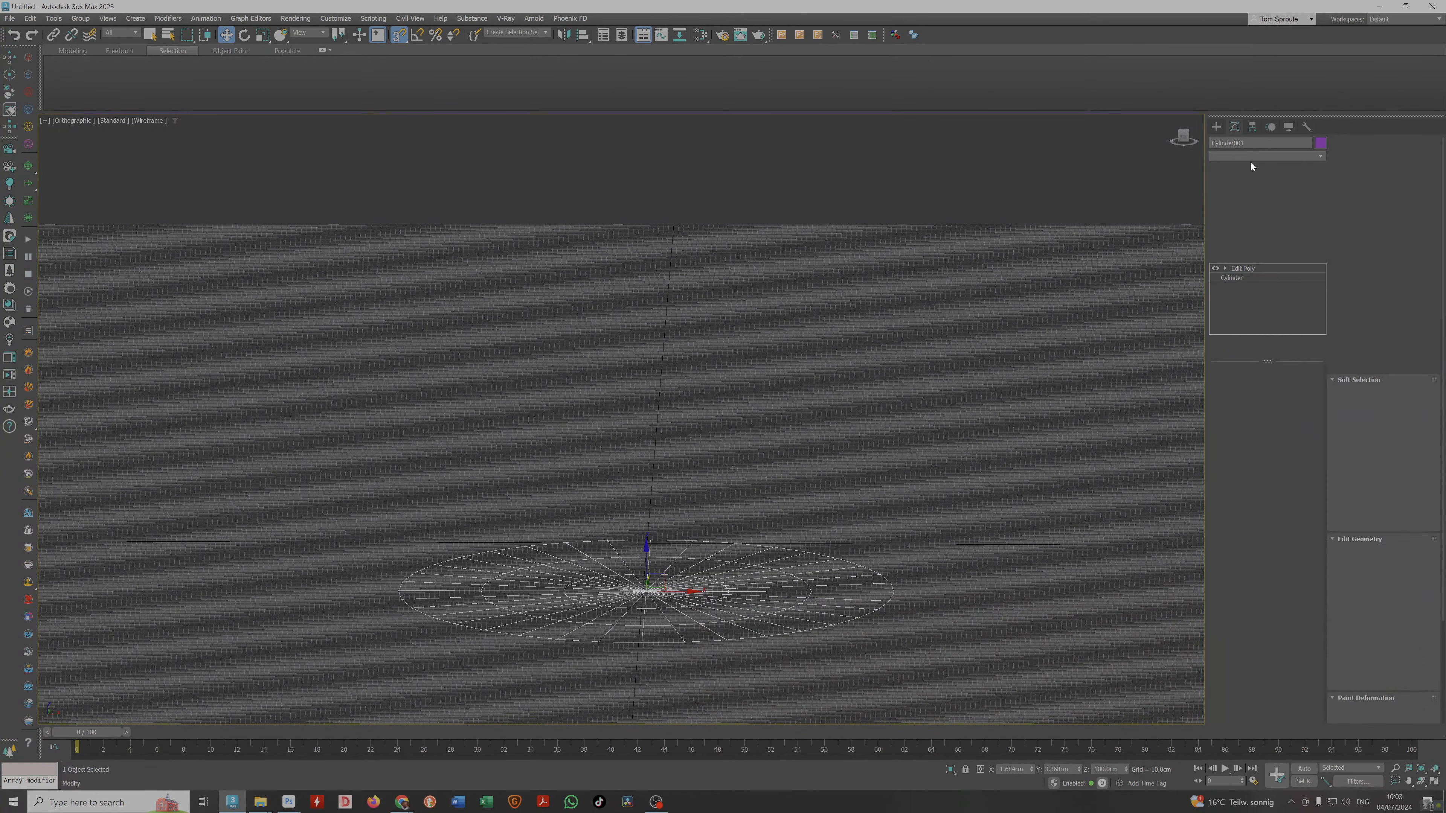
{"action": "left_click", "coordinate": [1238, 175]}
{"action": "right_click", "coordinate": [1256, 269]}
{"action": "left_click", "coordinate": [1291, 363]}
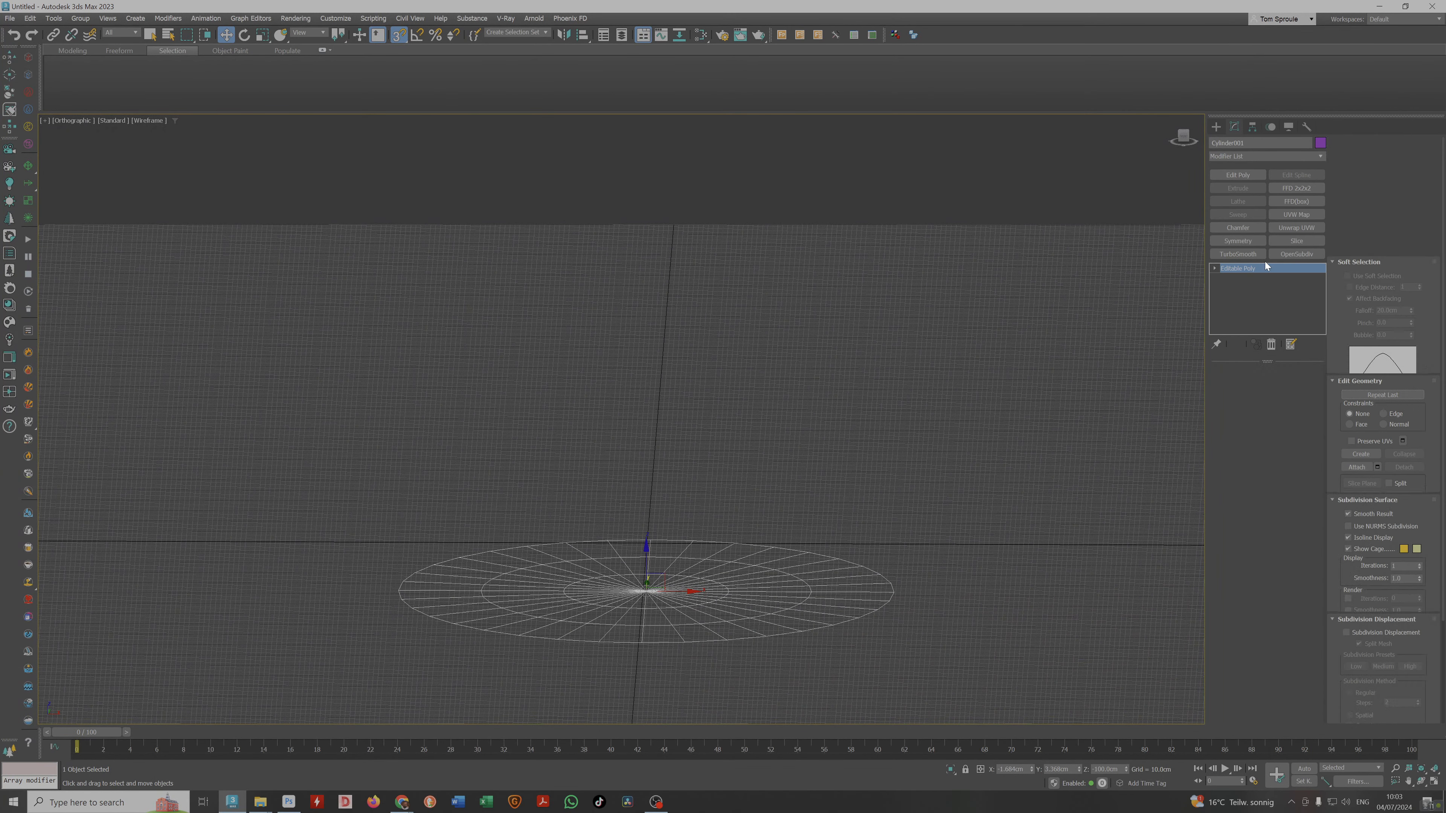
Select the disc's outer border and hide the viewport grid.
{"action": "left_click", "coordinate": [1265, 386]}
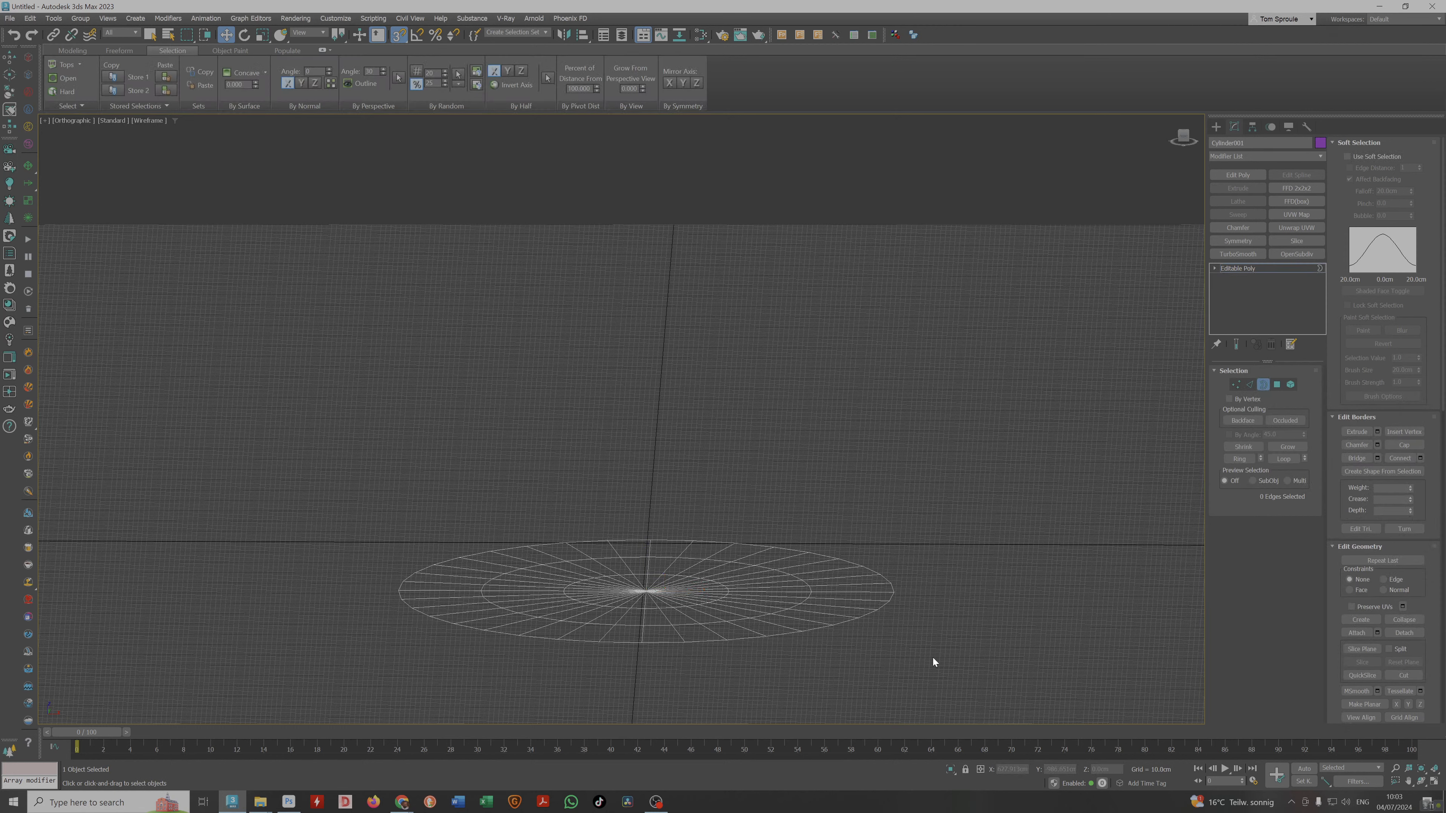
{"action": "left_click", "coordinate": [866, 618]}
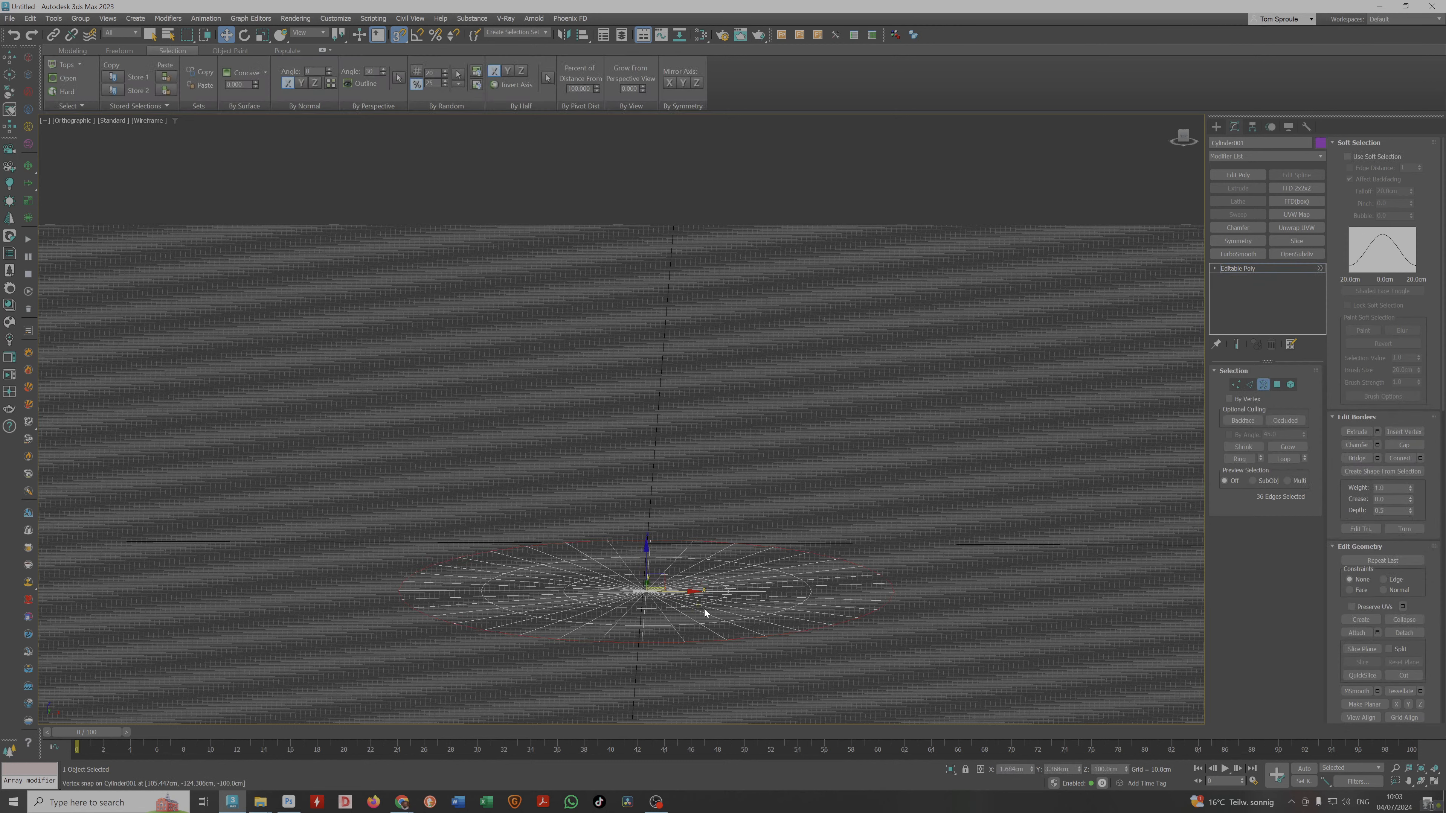
{"action": "mouse_move", "coordinate": [672, 597]}
{"action": "middle_mouse_down"}
{"action": "mouse_move", "coordinate": [669, 580]}
{"action": "mouse_move", "coordinate": [666, 593]}
{"action": "middle_mouse_up"}
{"action": "key", "text": "g"}
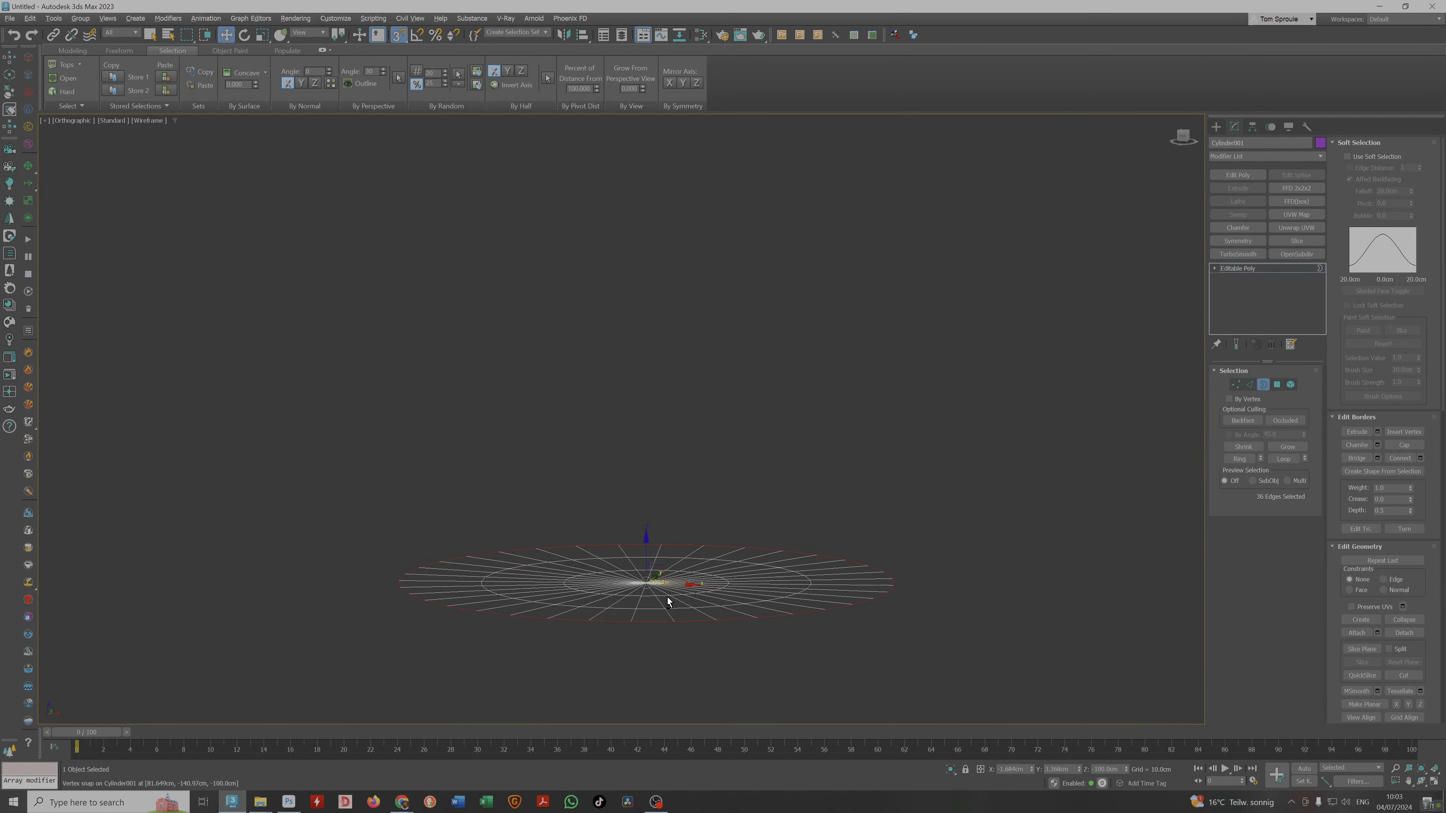
Try to extrude the selected border straight up from the disc.
{"action": "left_click_drag", "start_coordinate": [646, 557], "coordinate": [648, 550], "text": "shift"}
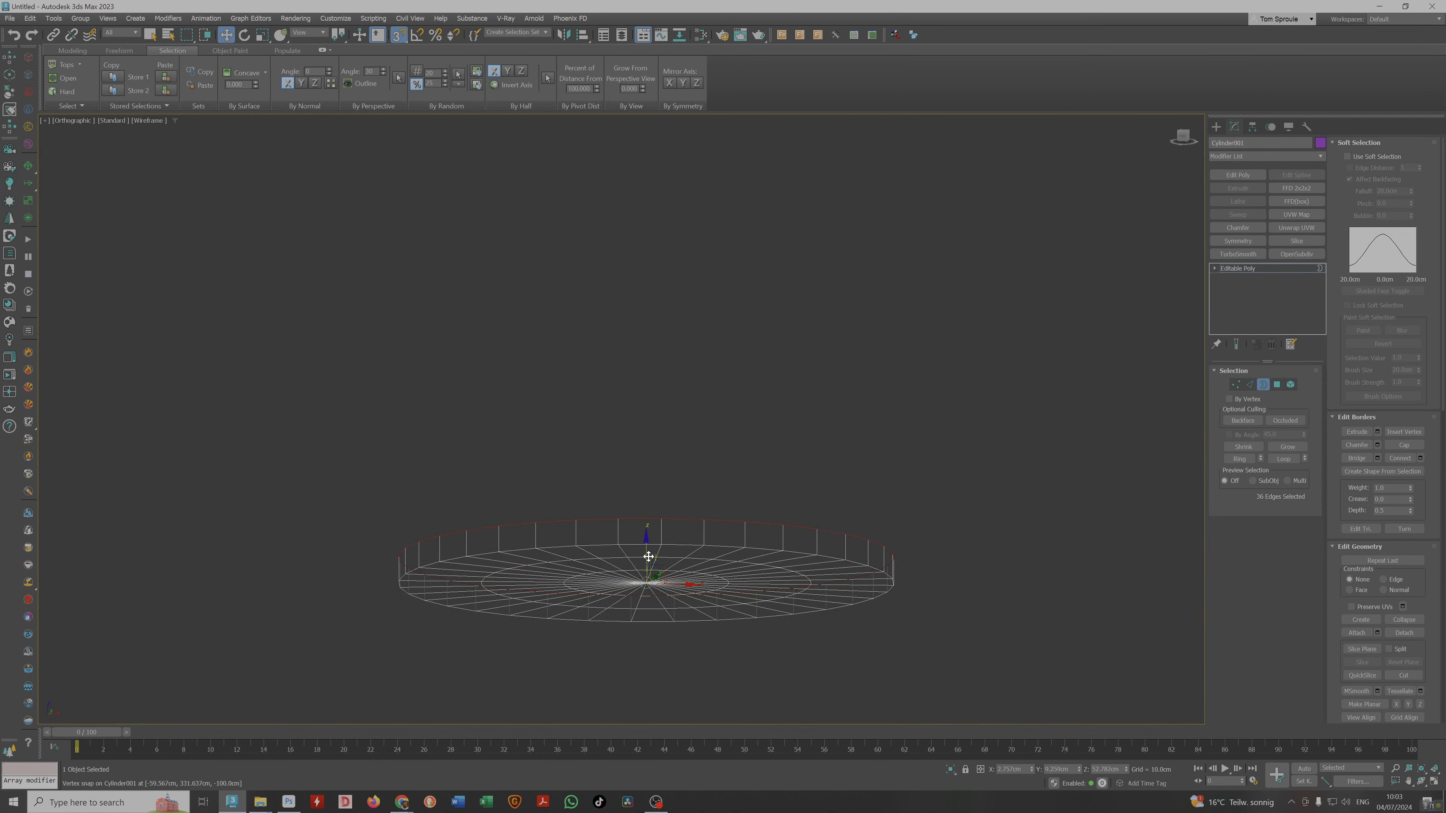
{"action": "key", "text": "ctrl+z"}
Extrude the border outward by scaling a copy of its edges, and raise the new rim to about -69 cm in Z.
{"action": "key", "text": "t"}
{"action": "key", "text": "z"}
{"action": "key", "text": "r"}
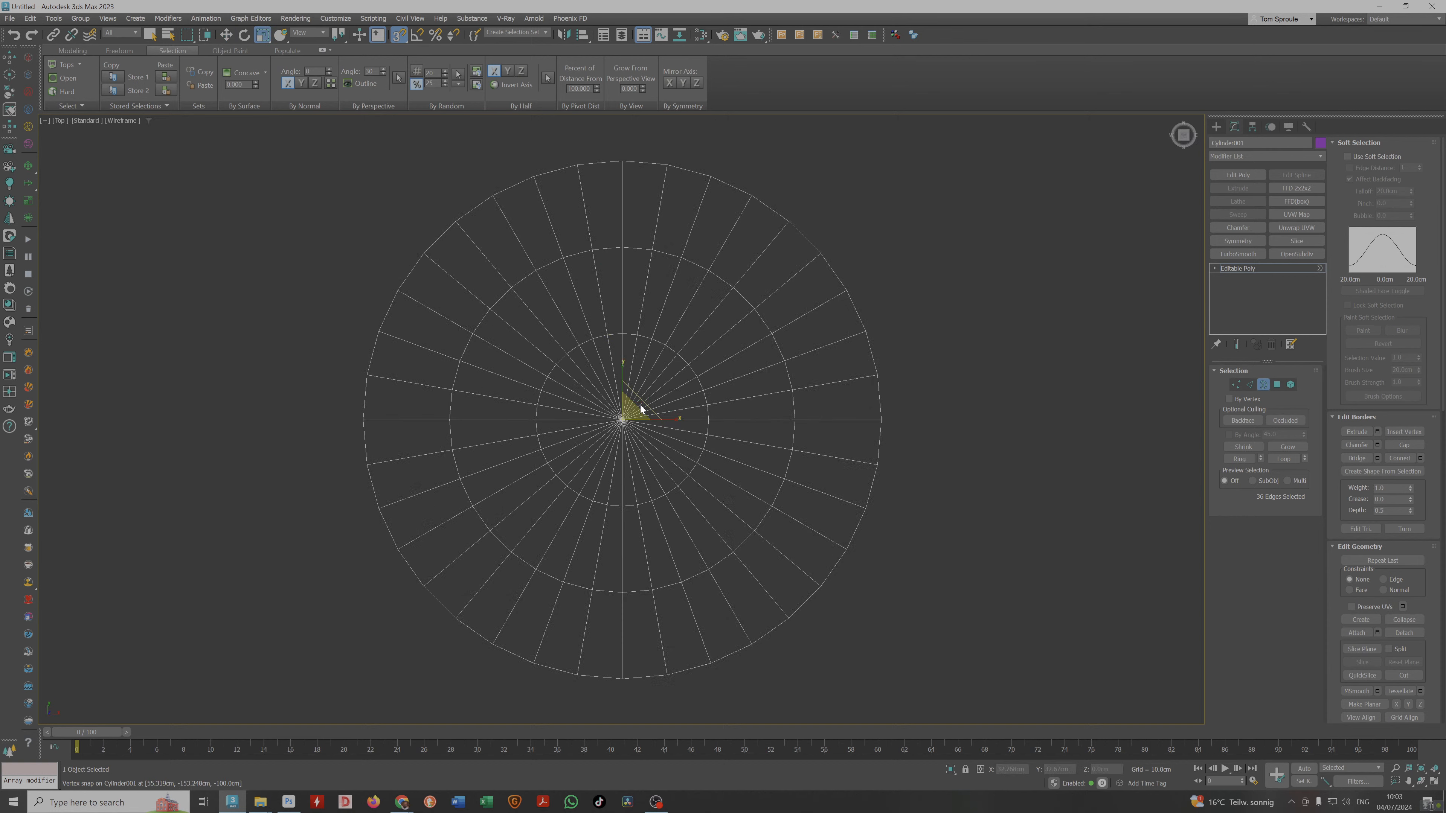
{"action": "left_click_drag", "start_coordinate": [642, 406], "coordinate": [644, 399], "text": "shift"}
{"action": "mouse_move", "coordinate": [644, 399]}
{"action": "middle_mouse_down", "text": "alt"}
{"action": "mouse_move", "coordinate": [643, 476]}
{"action": "mouse_move", "coordinate": [632, 414]}
{"action": "middle_mouse_up", "text": "alt"}
{"action": "key", "text": "f"}
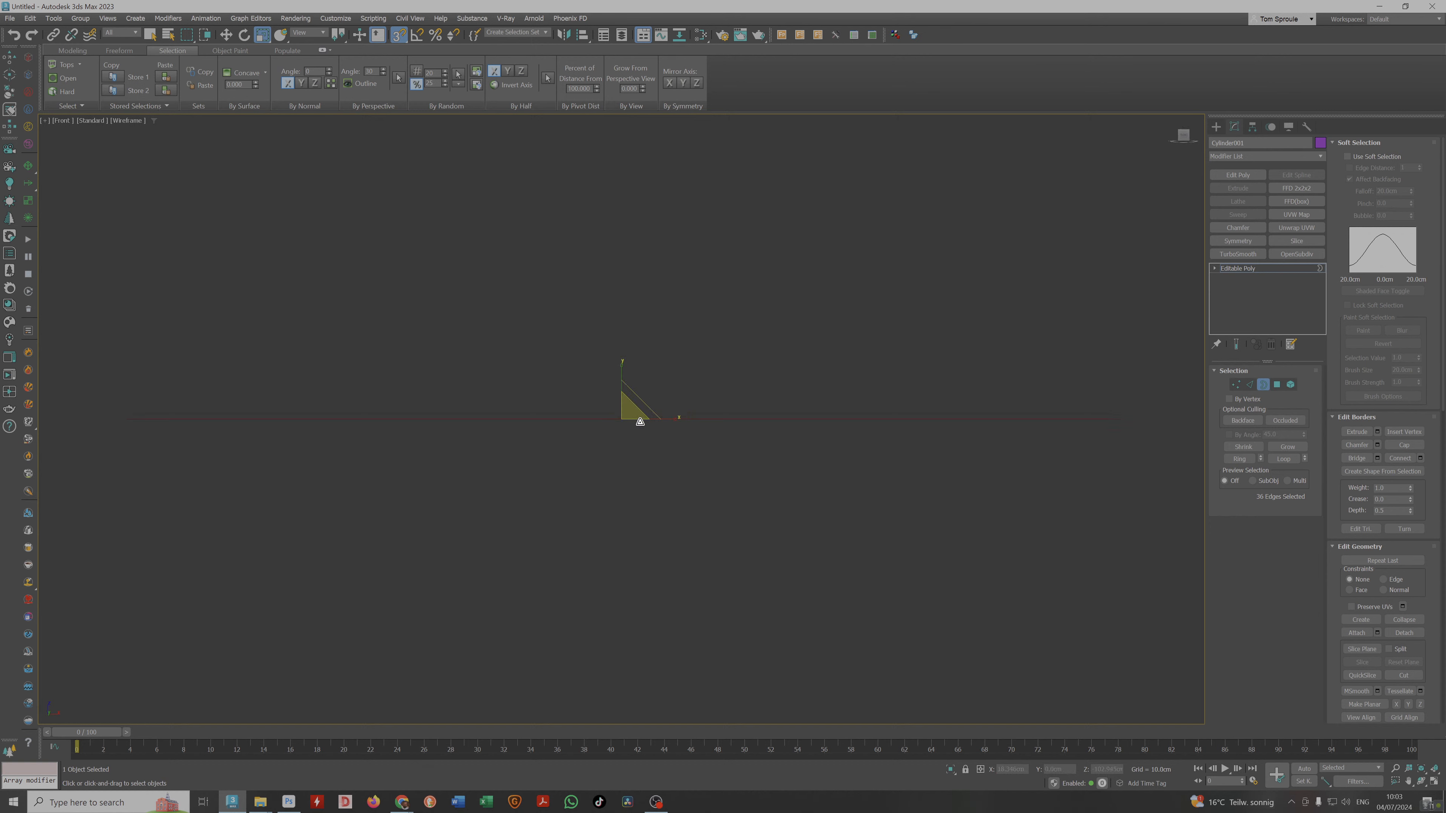
{"action": "key", "text": "w"}
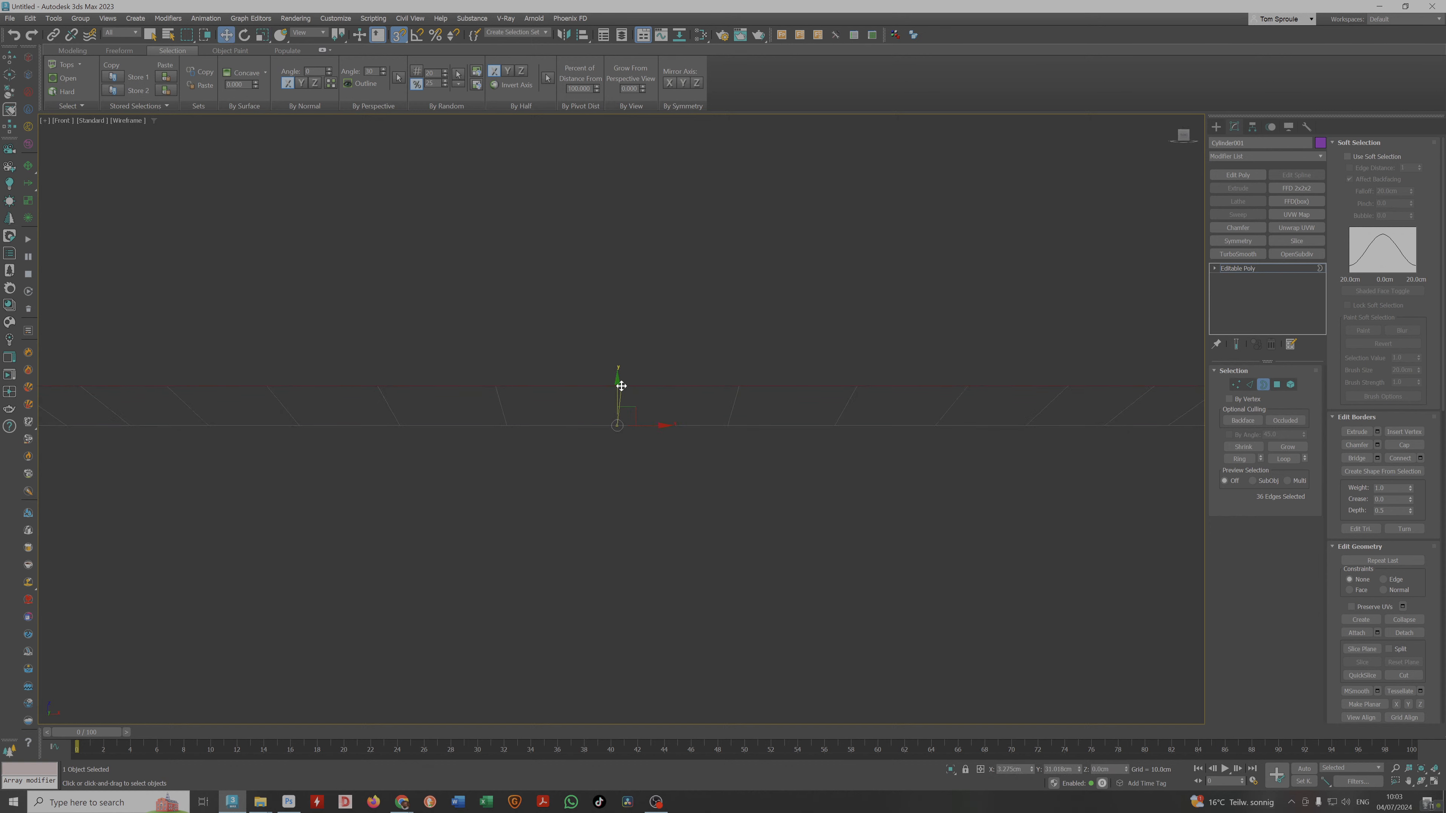
{"action": "mouse_move", "coordinate": [639, 424]}
{"action": "middle_mouse_down", "text": "alt"}
{"action": "mouse_move", "coordinate": [644, 443]}
{"action": "mouse_move", "coordinate": [641, 430]}
{"action": "middle_mouse_up", "text": "alt"}
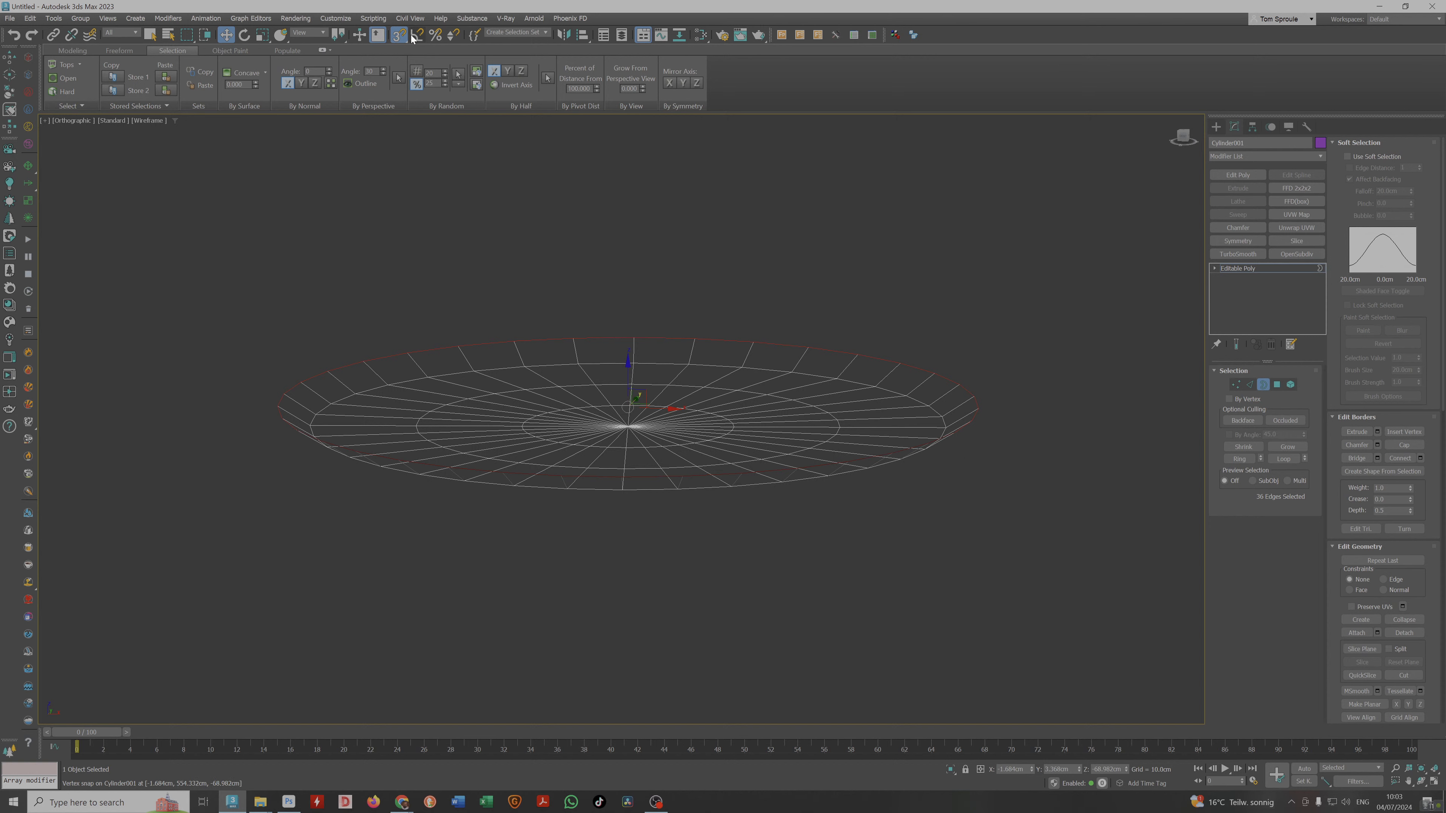
Extrude the selected border upward and widen the raised rim, and scale out another edge copy as a broad, flat outer band.
{"action": "key", "text": "r"}
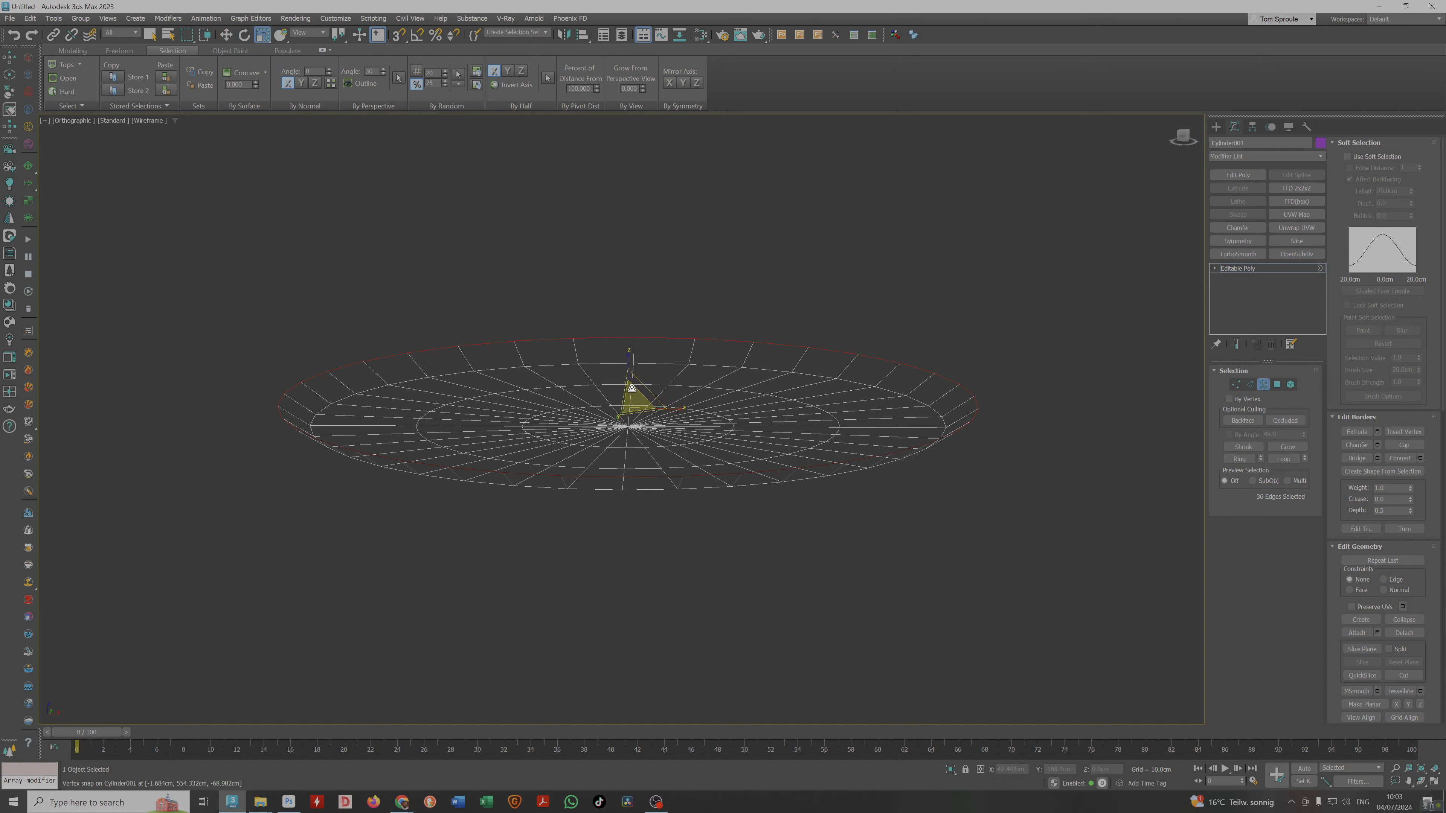
{"action": "key", "text": "w"}
{"action": "key", "text": "r"}
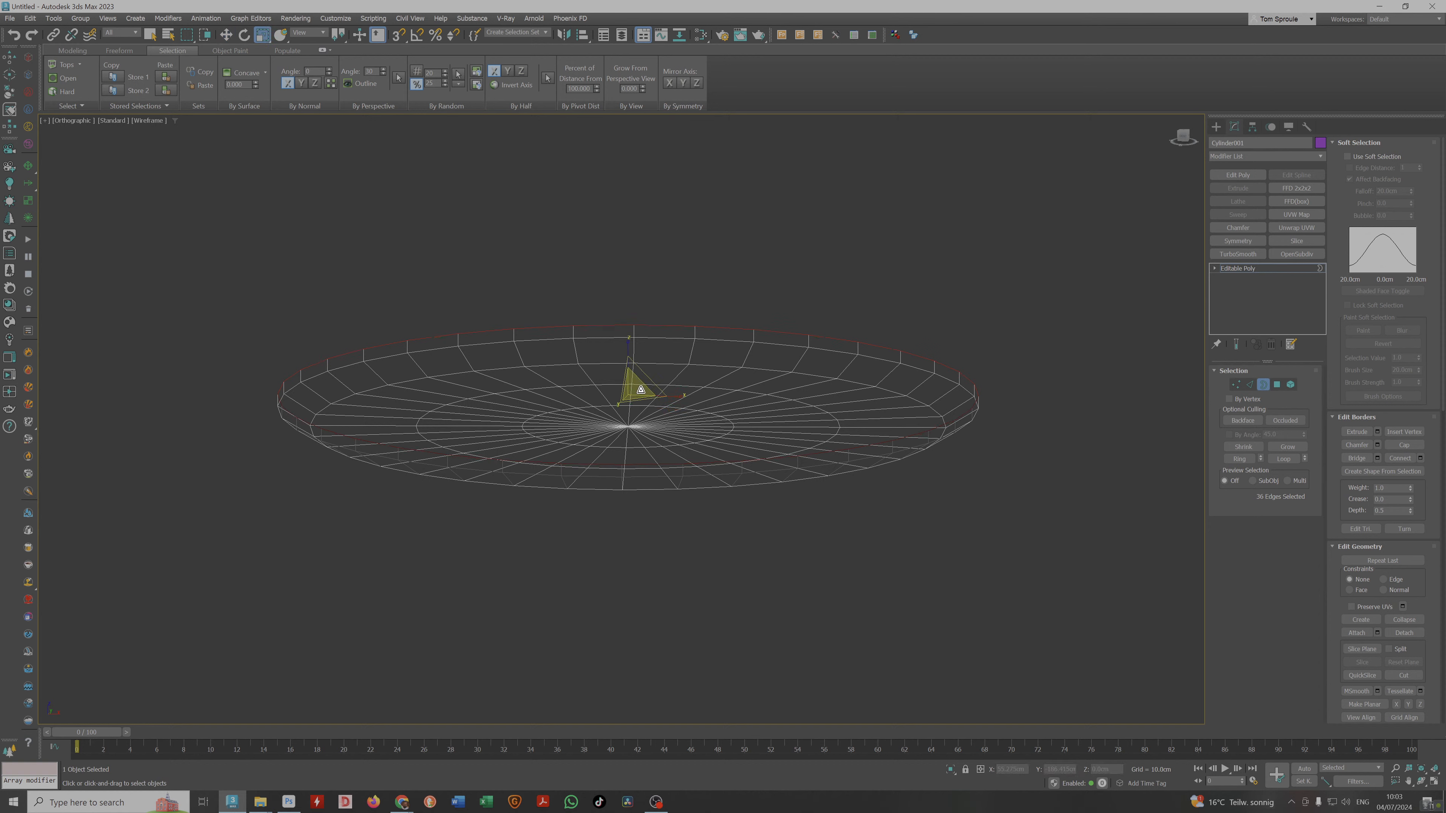
{"action": "mouse_move", "coordinate": [638, 406]}
{"action": "left_mouse_down"}
{"action": "mouse_move", "coordinate": [628, 360]}
{"action": "mouse_move", "coordinate": [642, 405]}
{"action": "left_mouse_up"}
{"action": "key", "text": "w"}
{"action": "key", "text": "r"}
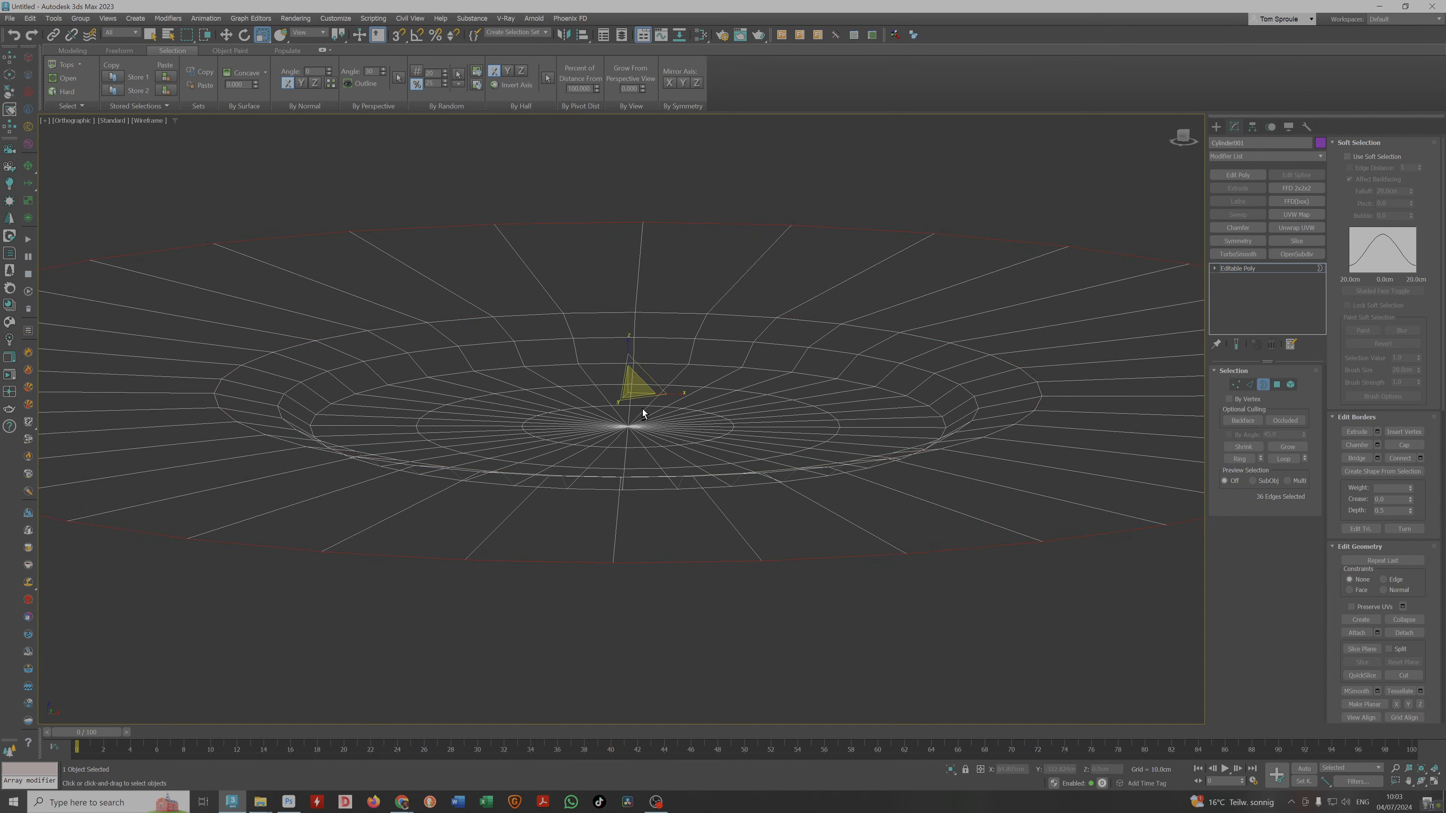
{"action": "mouse_move", "coordinate": [642, 409]}
{"action": "middle_mouse_down", "text": "alt"}
{"action": "mouse_move", "coordinate": [665, 422]}
{"action": "mouse_move", "coordinate": [642, 424]}
{"action": "middle_mouse_up", "text": "alt"}
{"action": "scroll", "coordinate": [665, 419], "scroll_direction": "down", "scroll_amount": 3}
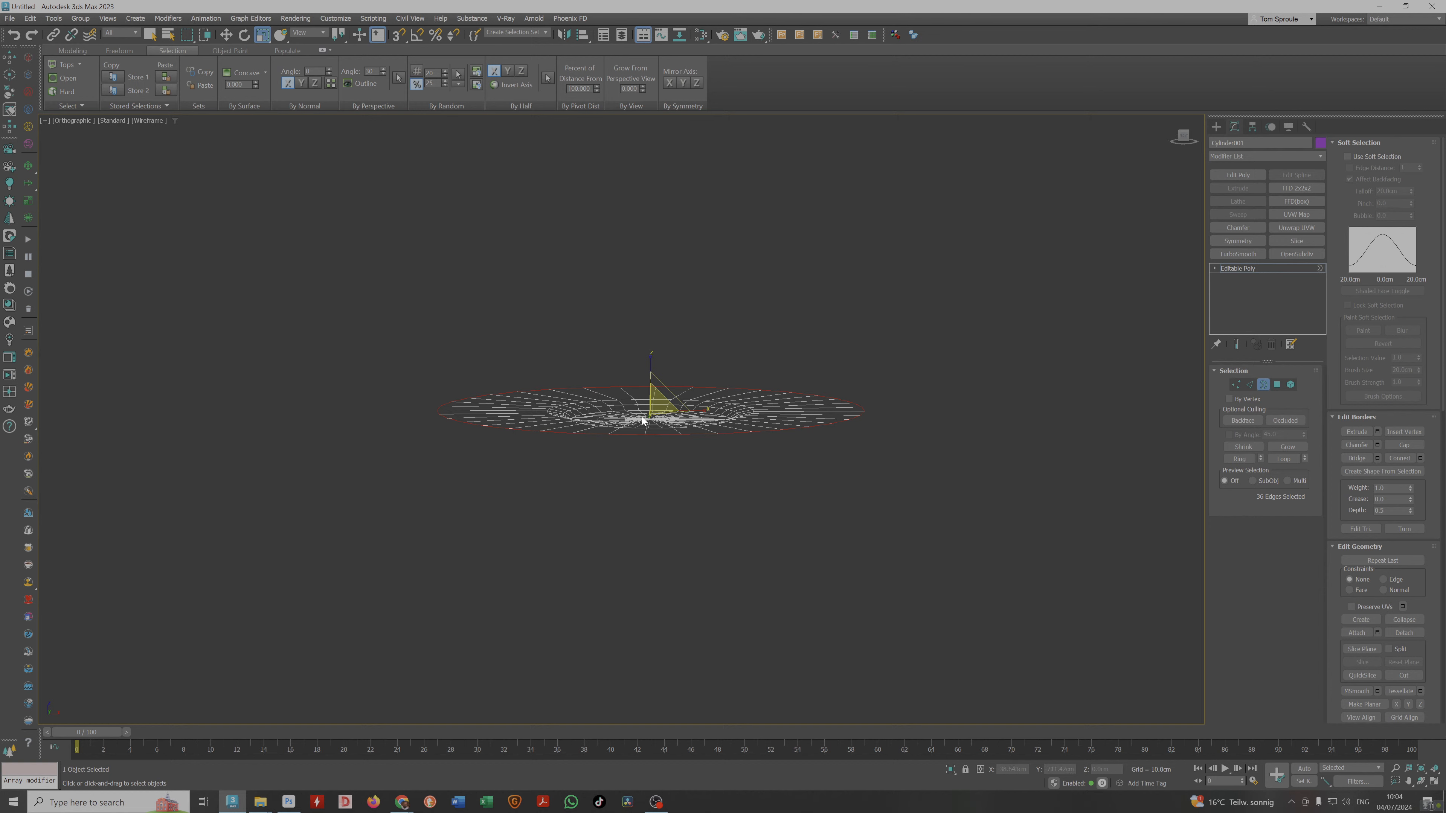
Extrude the outermost border upward and scale it outward into a gently rising band, with the rim at about -45 cm in Z.
{"action": "key", "text": "w"}
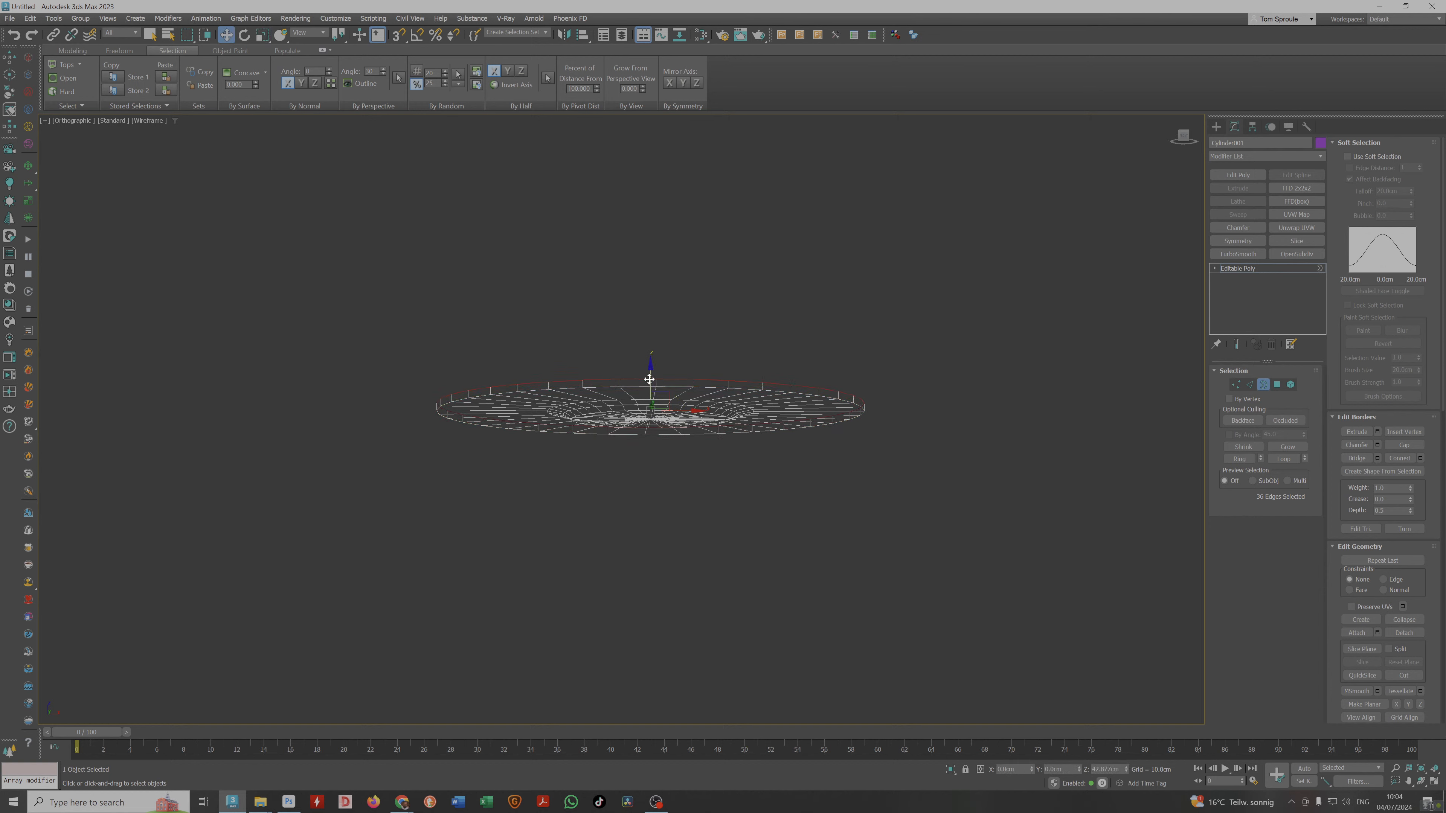
{"action": "key", "text": "f"}
{"action": "key", "text": "r"}
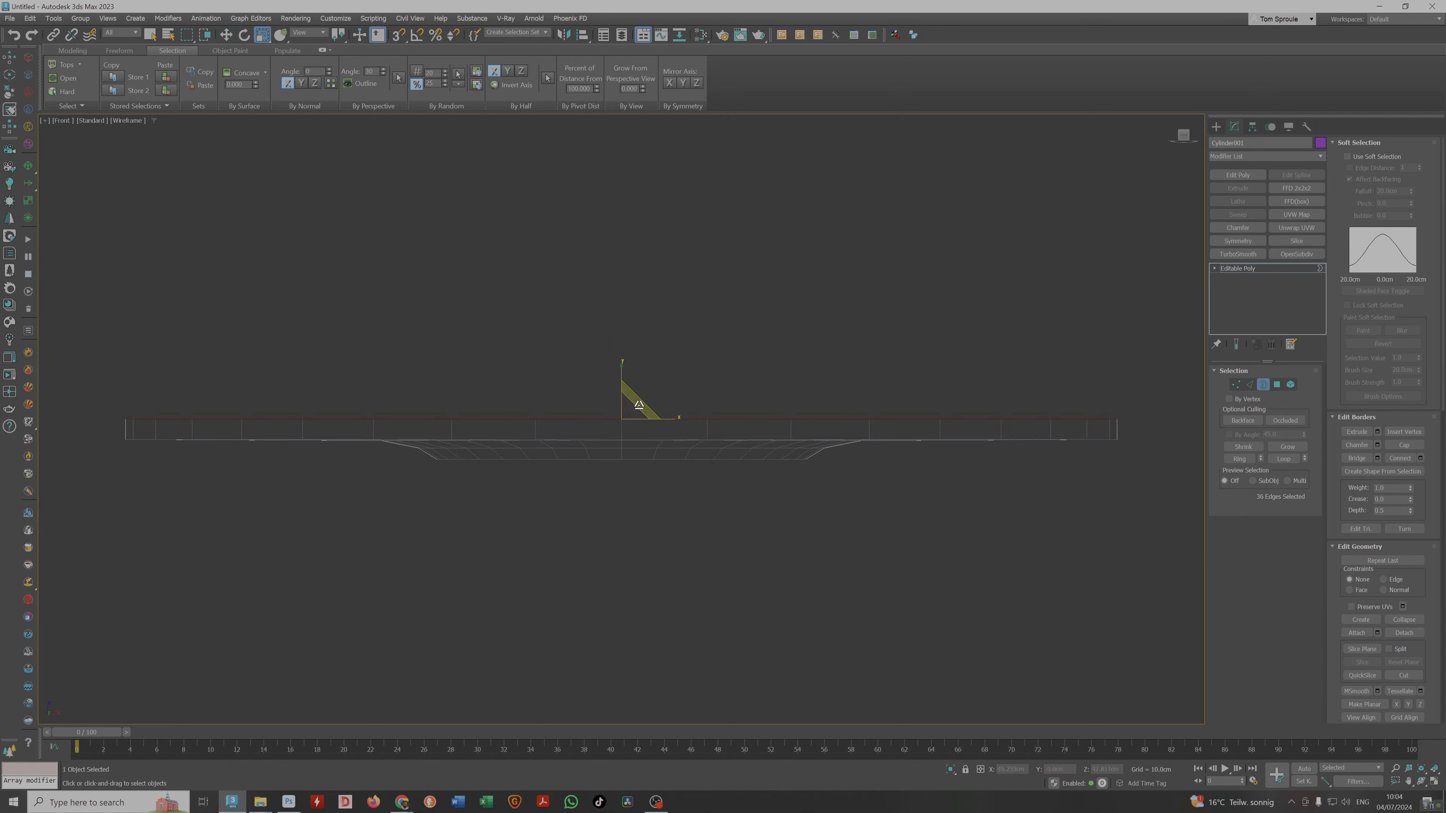
{"action": "left_click_drag", "start_coordinate": [640, 392], "coordinate": [507, 432]}
{"action": "key", "text": "w"}
{"action": "key", "text": "s"}
{"action": "middle_click_drag", "start_coordinate": [508, 432], "coordinate": [509, 461], "text": "alt"}
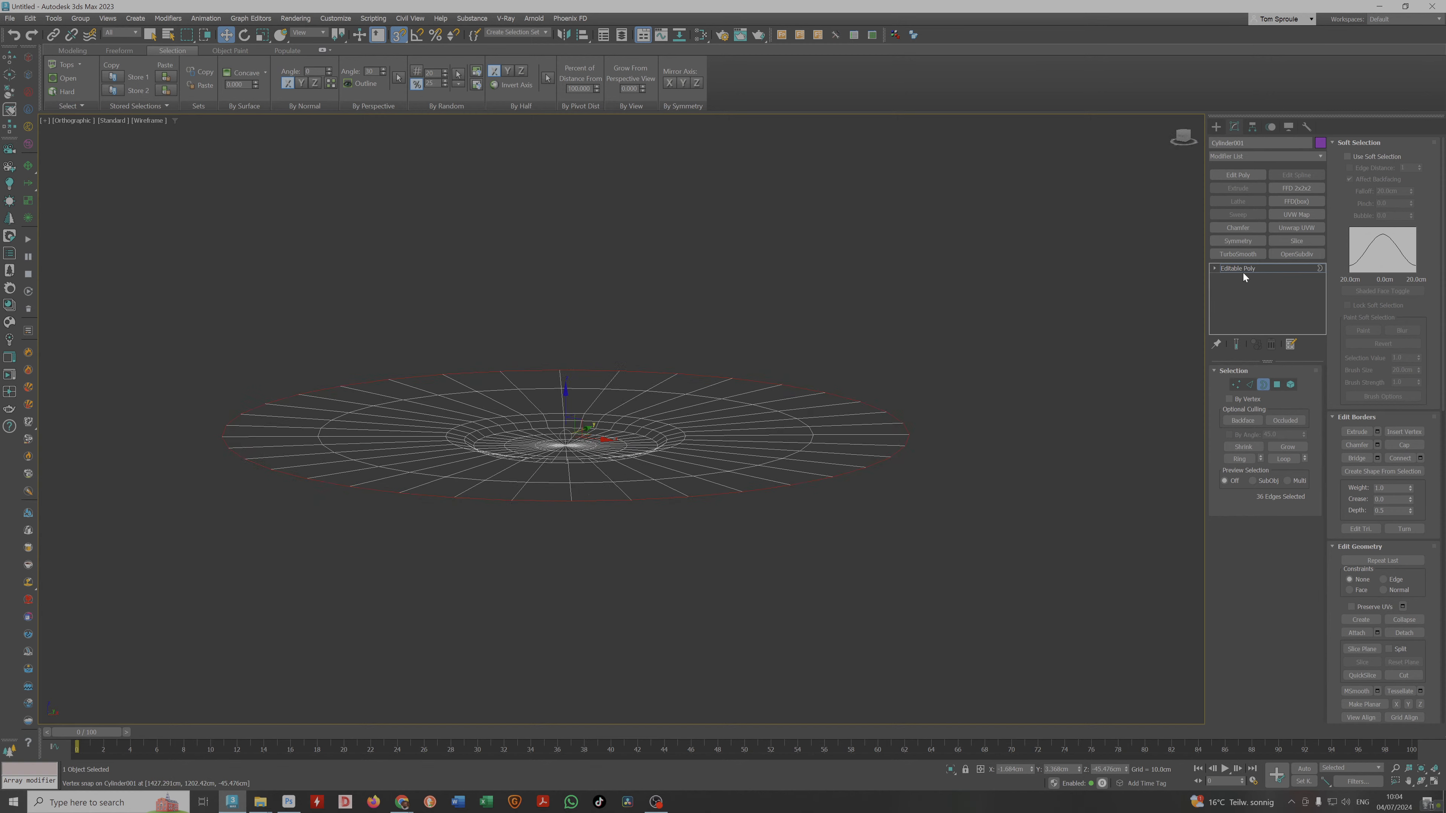
Display the surface shaded, auto-smooth all of its polygons, and return to object level.
{"action": "key", "text": "F3"}
{"action": "middle_click_drag", "start_coordinate": [732, 413], "coordinate": [715, 429], "text": "alt"}
{"action": "scroll", "coordinate": [715, 430], "scroll_direction": "up", "scroll_amount": 5}
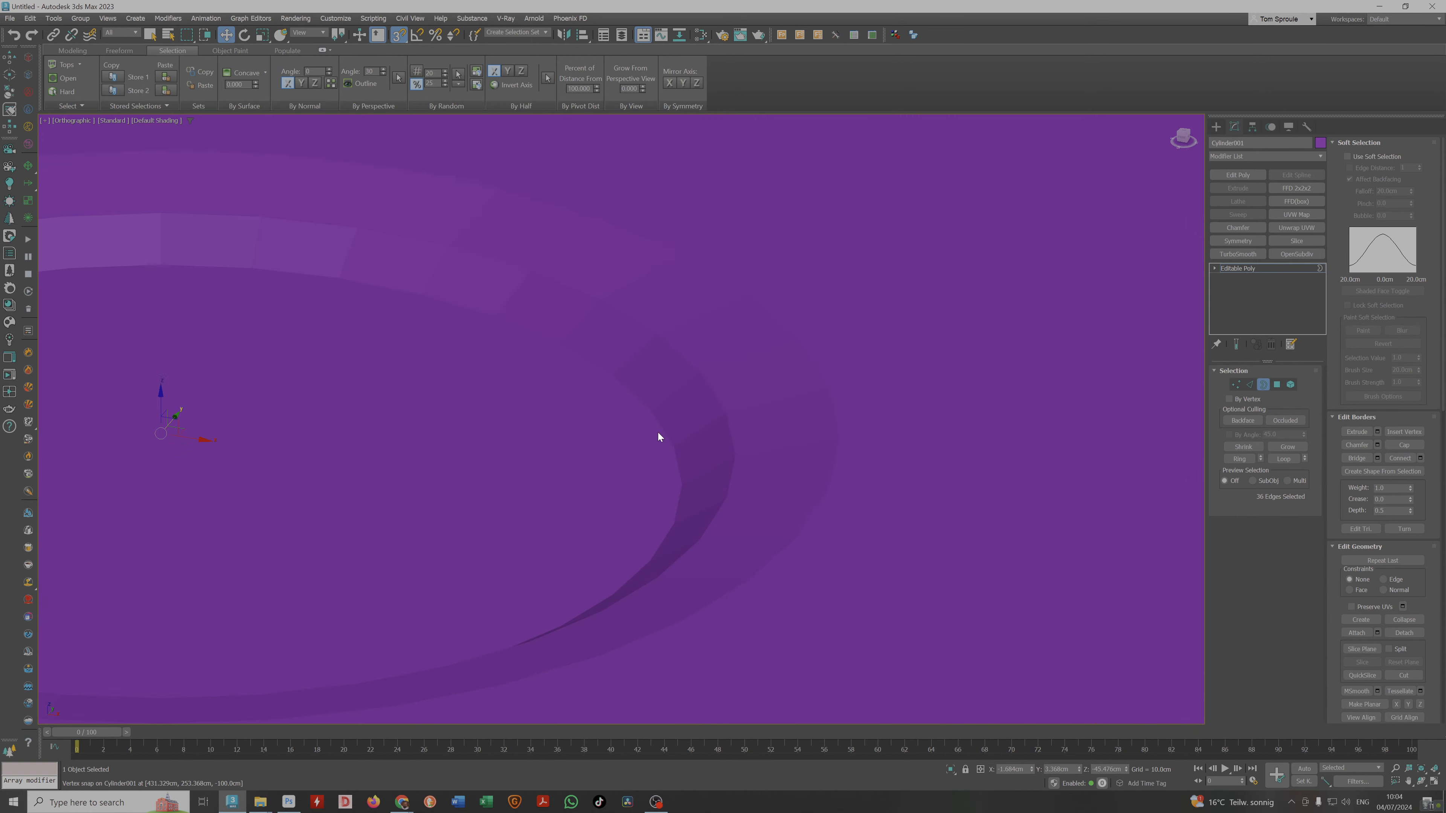
{"action": "left_click", "coordinate": [1277, 384]}
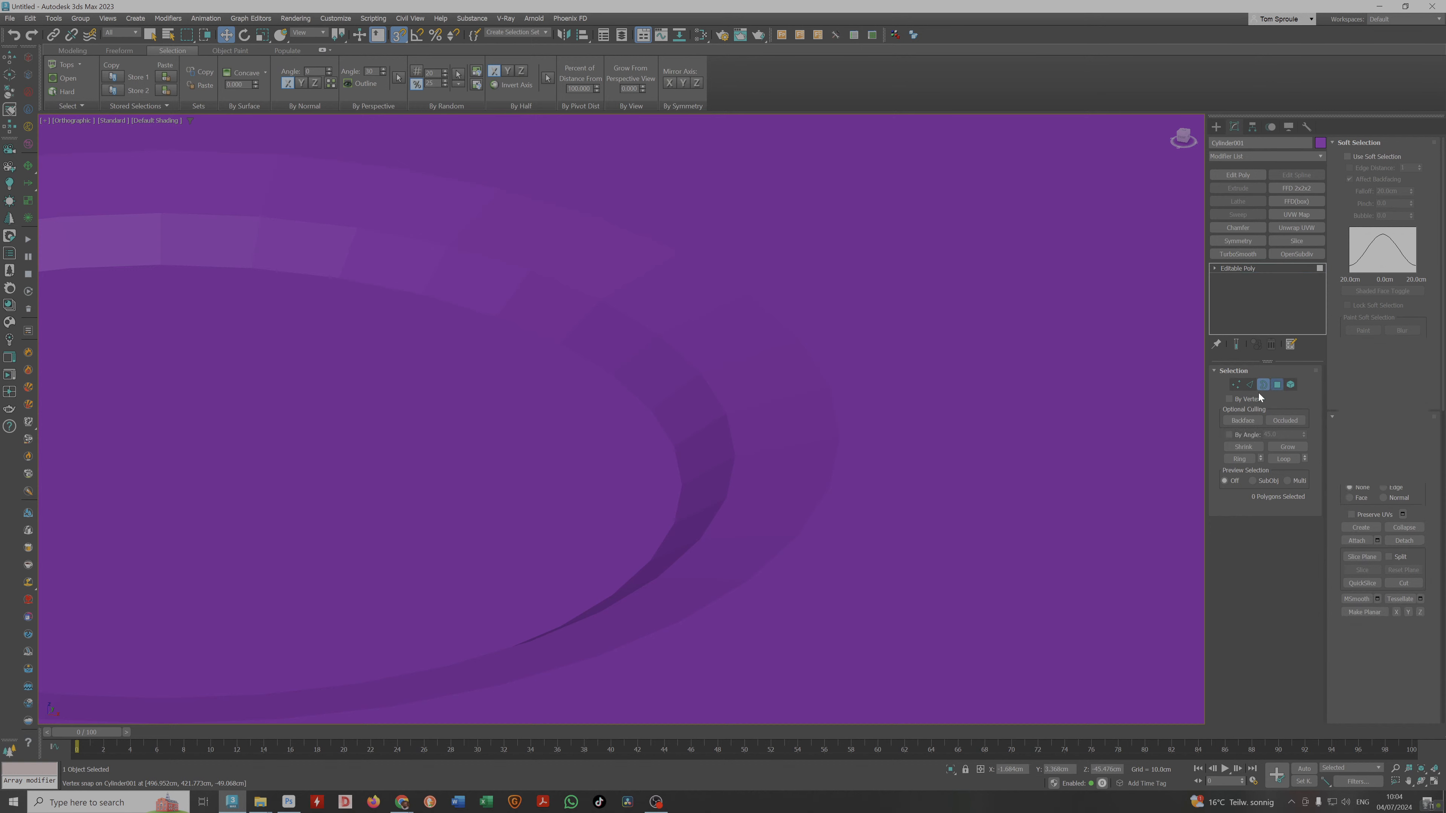
{"action": "key", "text": "ctrl+a"}
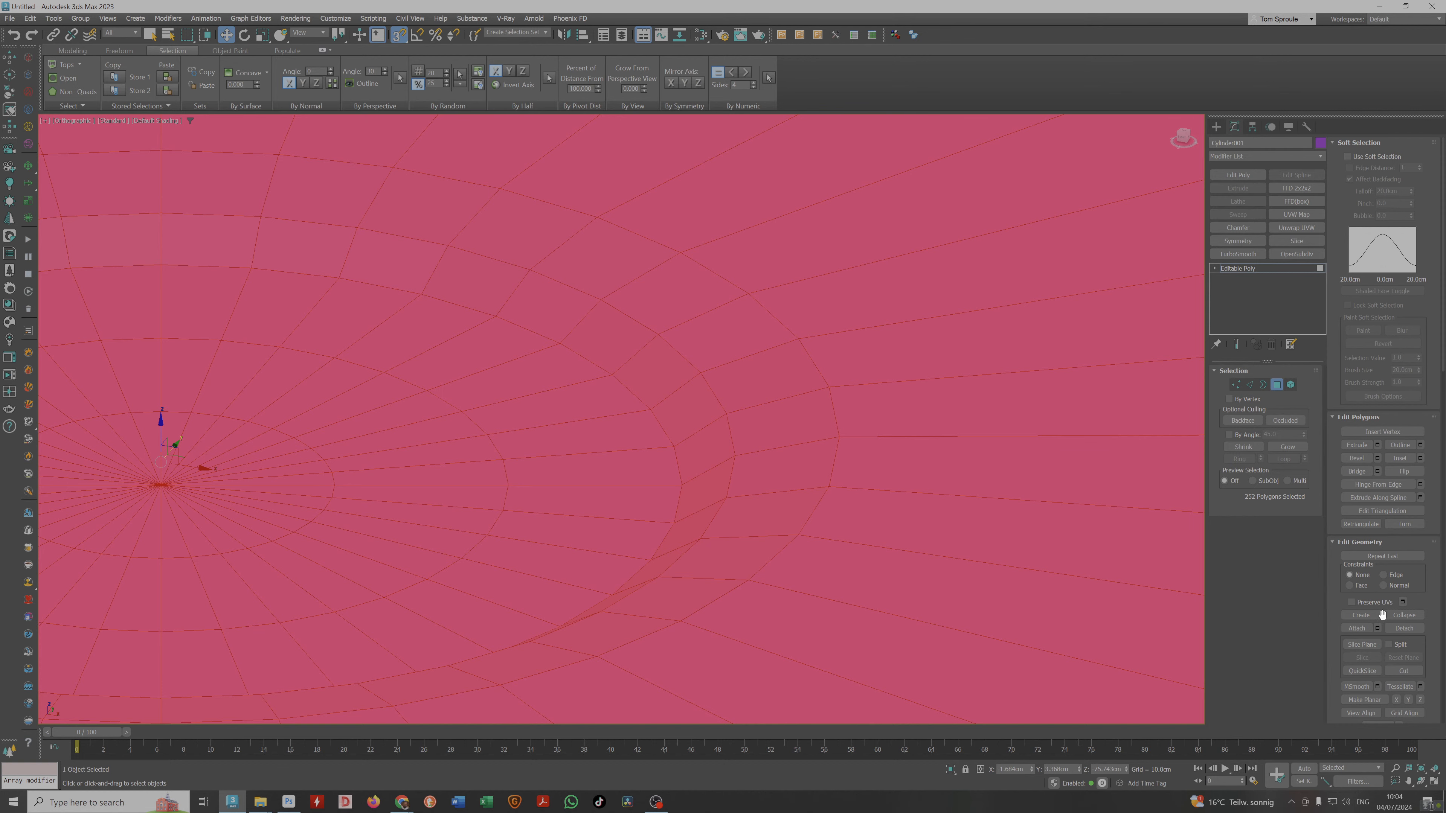
{"action": "left_click_drag", "start_coordinate": [1411, 595], "coordinate": [1385, 336]}
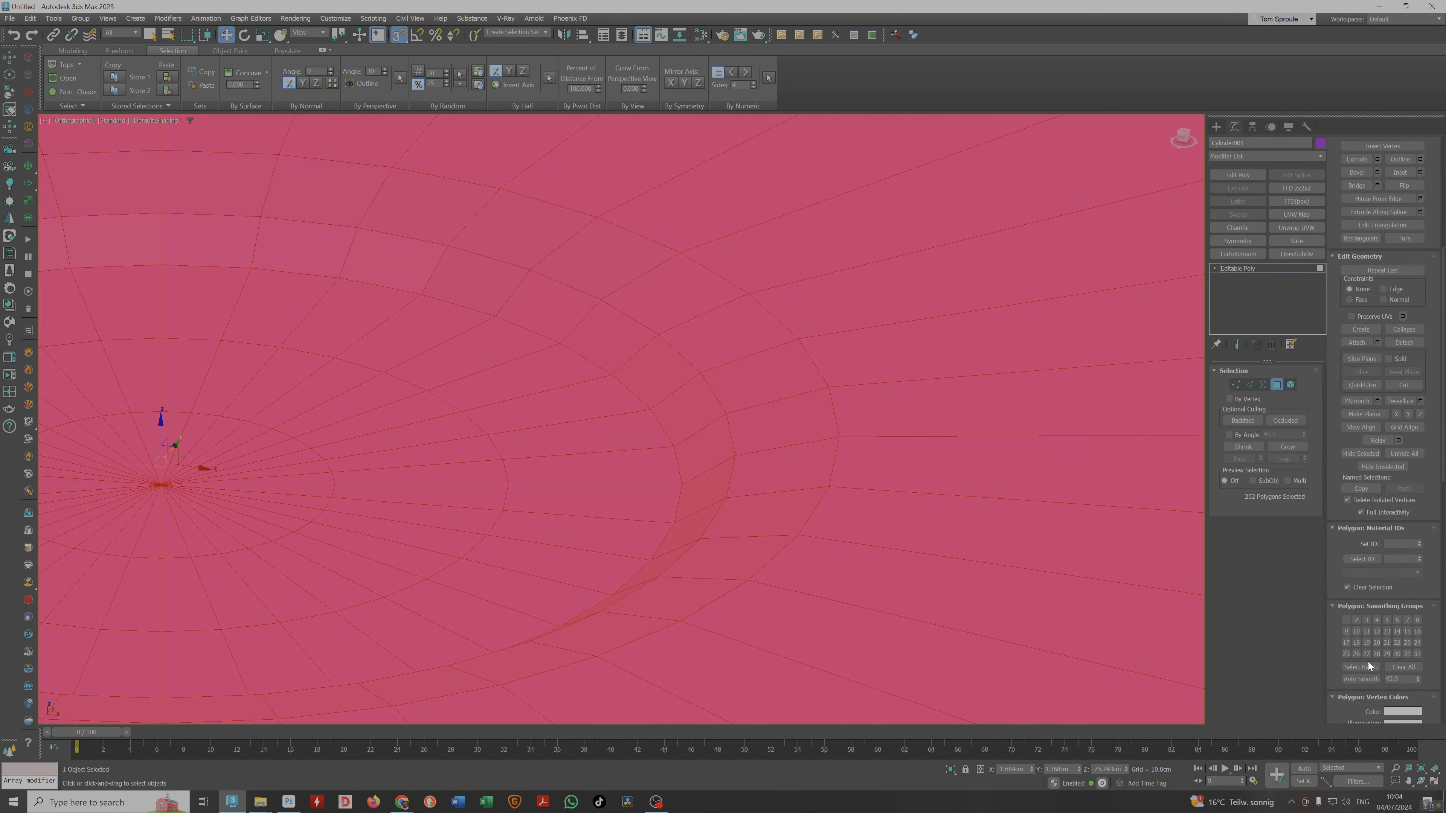
{"action": "left_click", "coordinate": [1360, 679]}
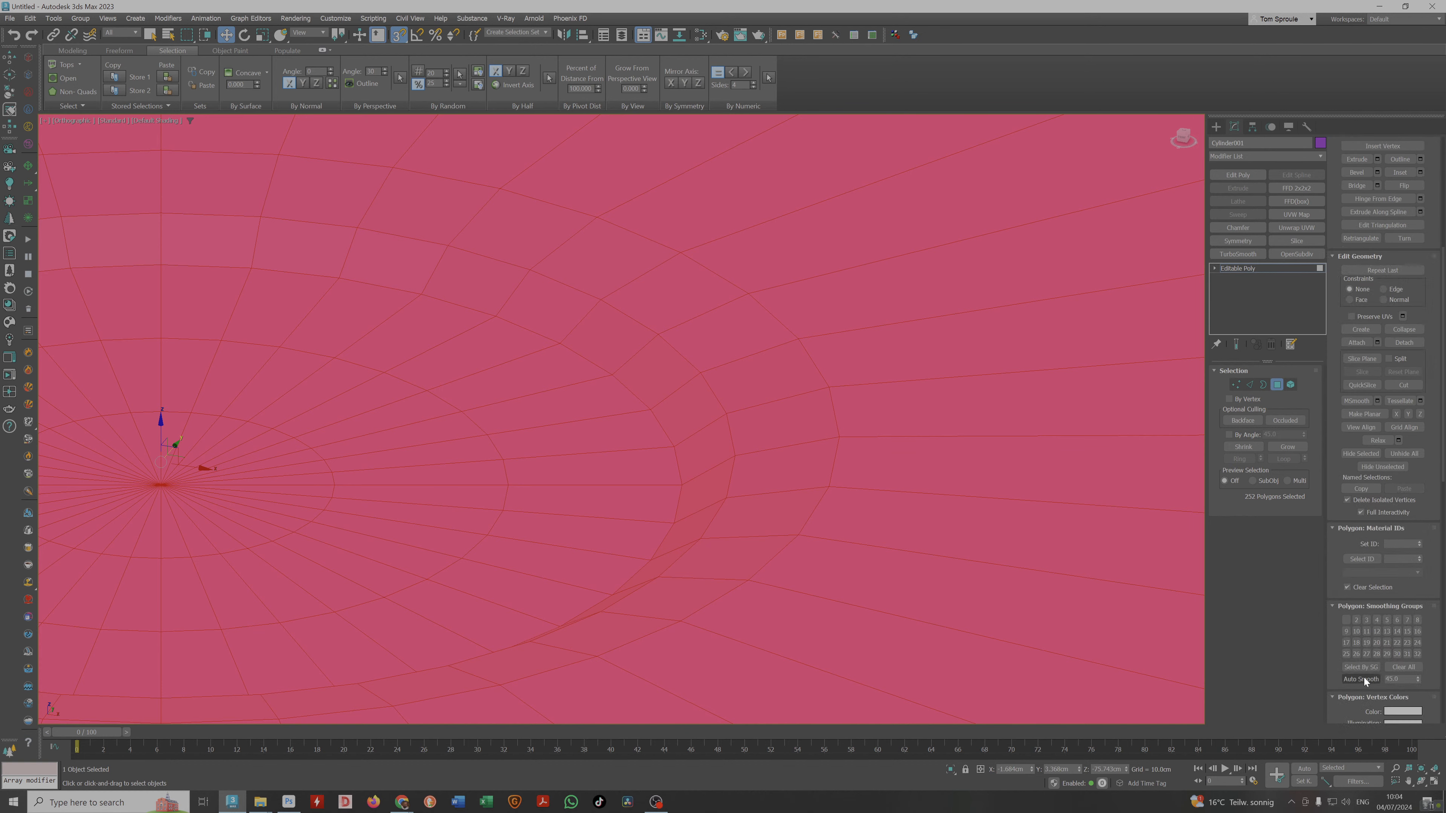
{"action": "left_click", "coordinate": [1246, 269]}
{"action": "scroll", "coordinate": [611, 461], "scroll_direction": "down", "scroll_amount": 3}
{"action": "scroll", "coordinate": [626, 470], "scroll_direction": "down", "scroll_amount": 2}
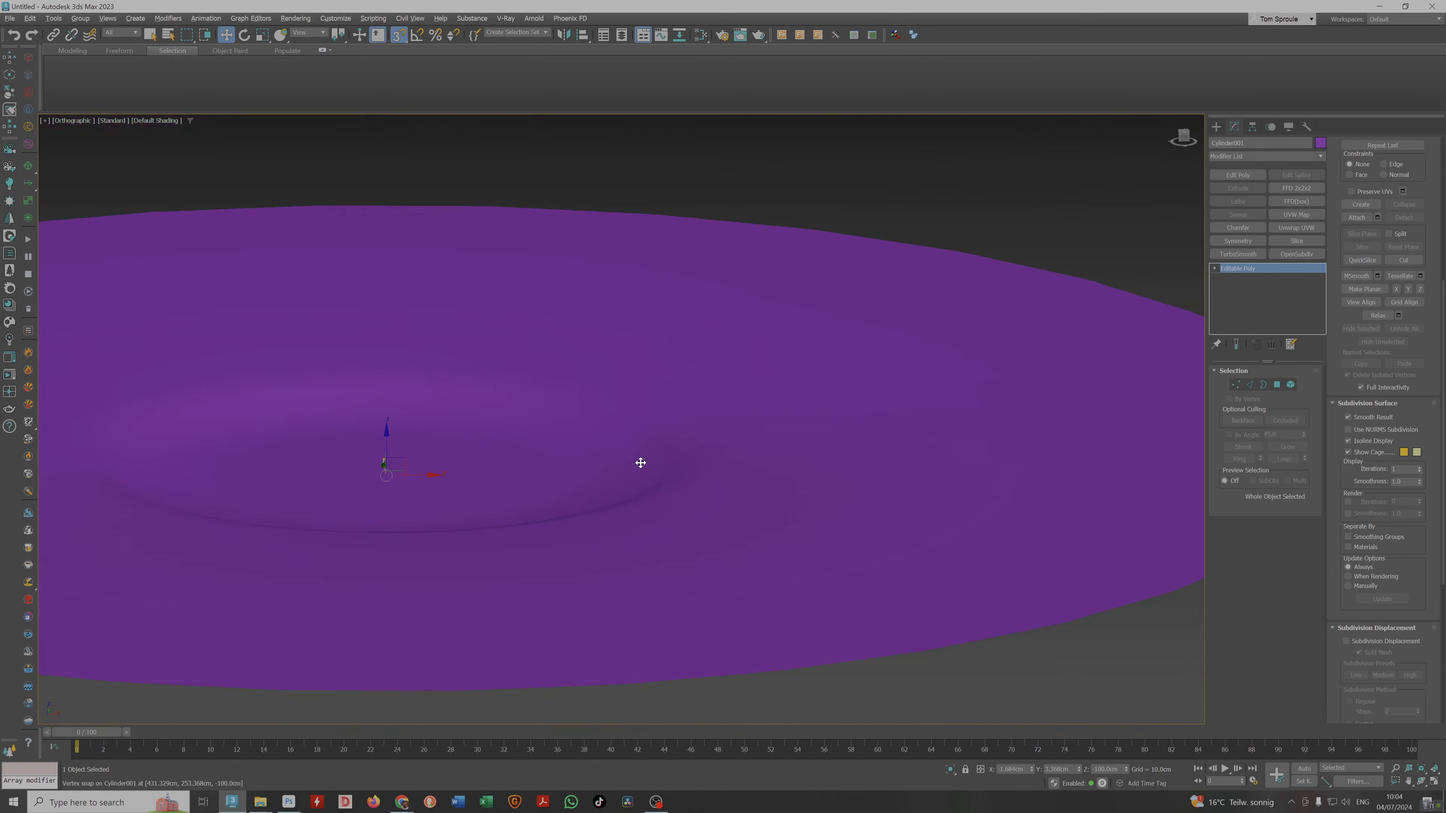
{"action": "middle_click_drag", "start_coordinate": [641, 472], "coordinate": [645, 477], "text": "alt"}
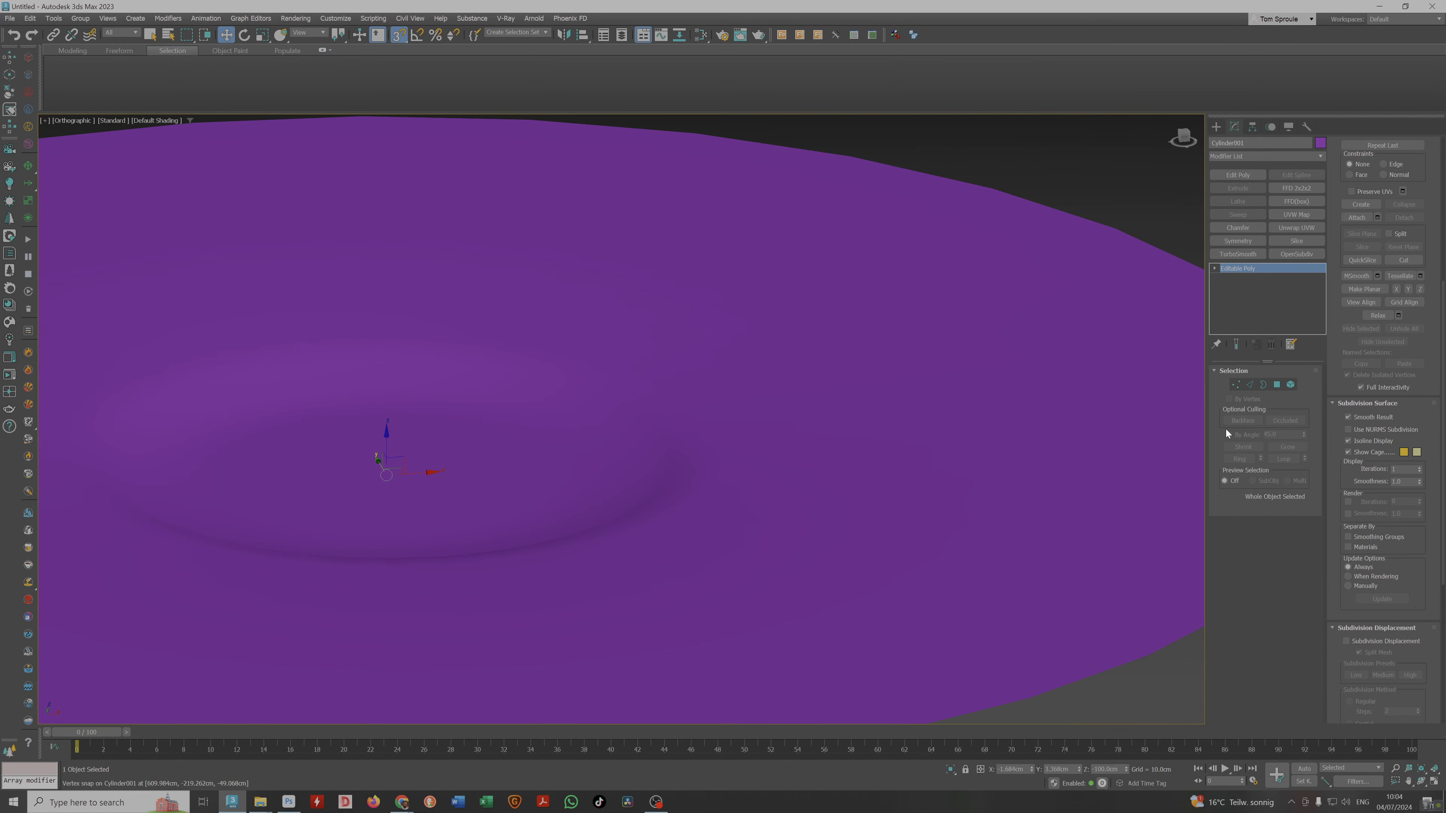
Add a TurboSmooth modifier to the surface with 2 iterations and Isoline Display on.
{"action": "left_click", "coordinate": [1236, 255]}
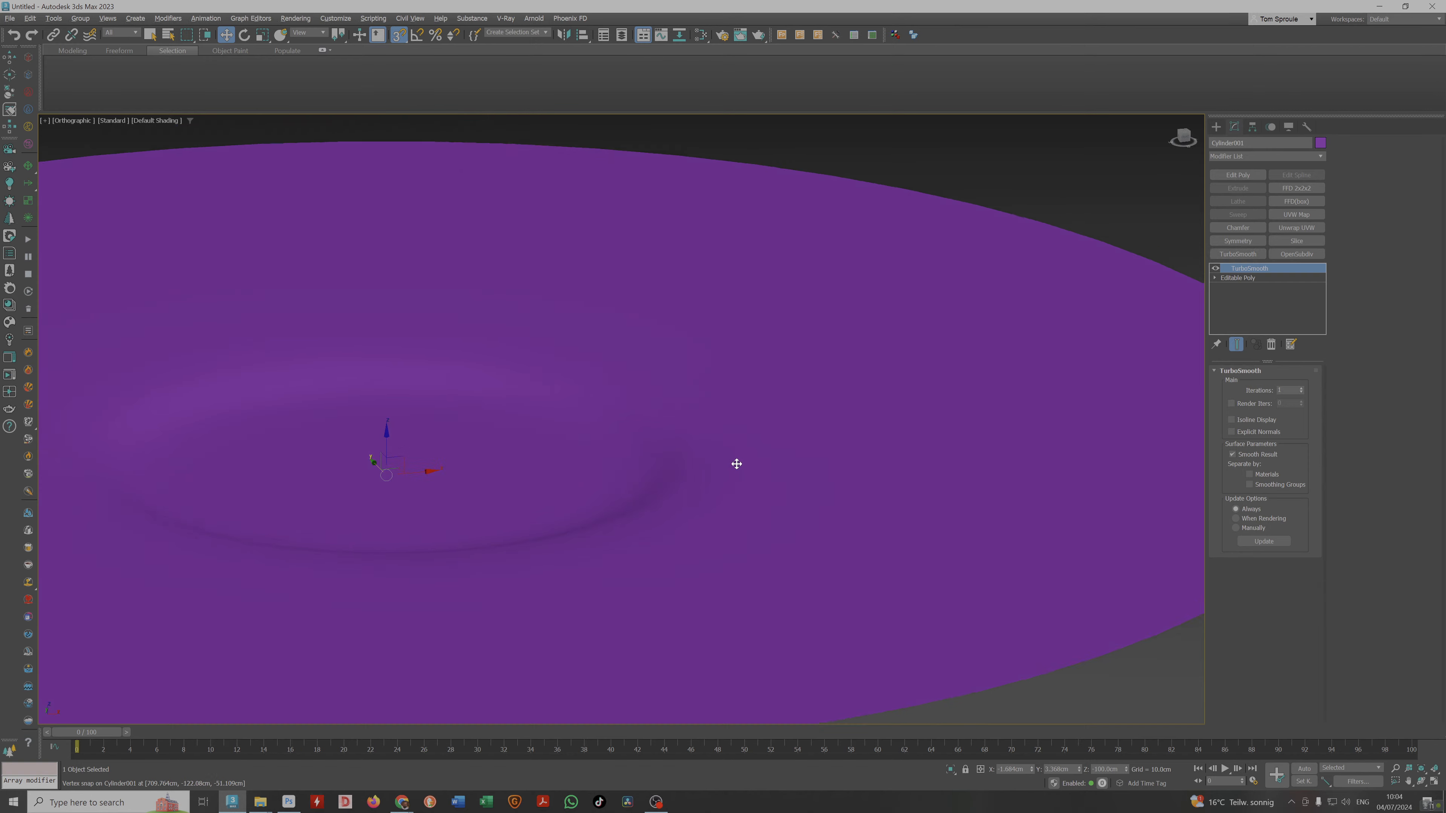
{"action": "left_click", "coordinate": [1302, 389]}
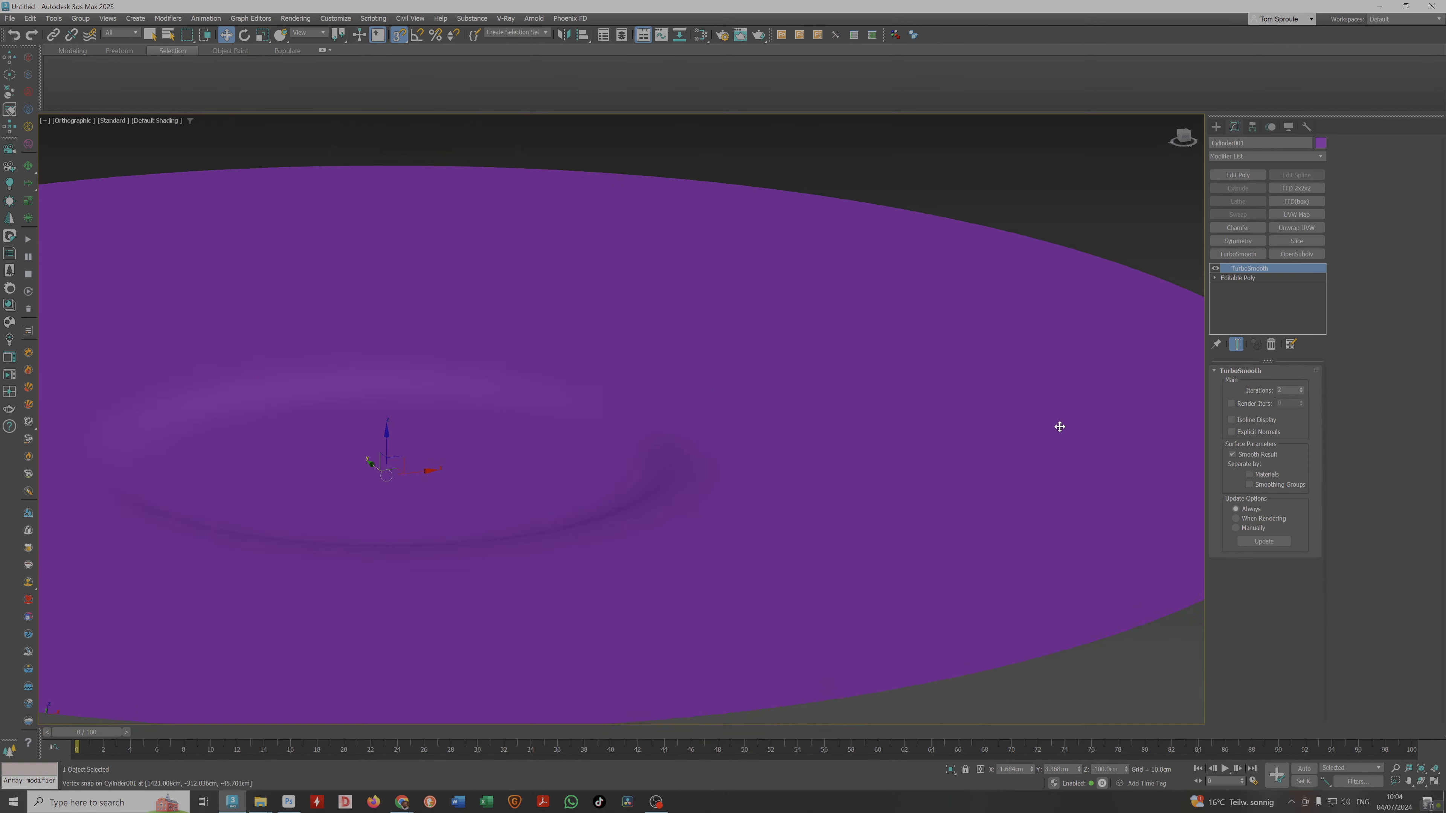
{"action": "middle_click_drag", "start_coordinate": [1059, 423], "coordinate": [785, 472], "text": "alt"}
{"action": "key", "text": "F4"}
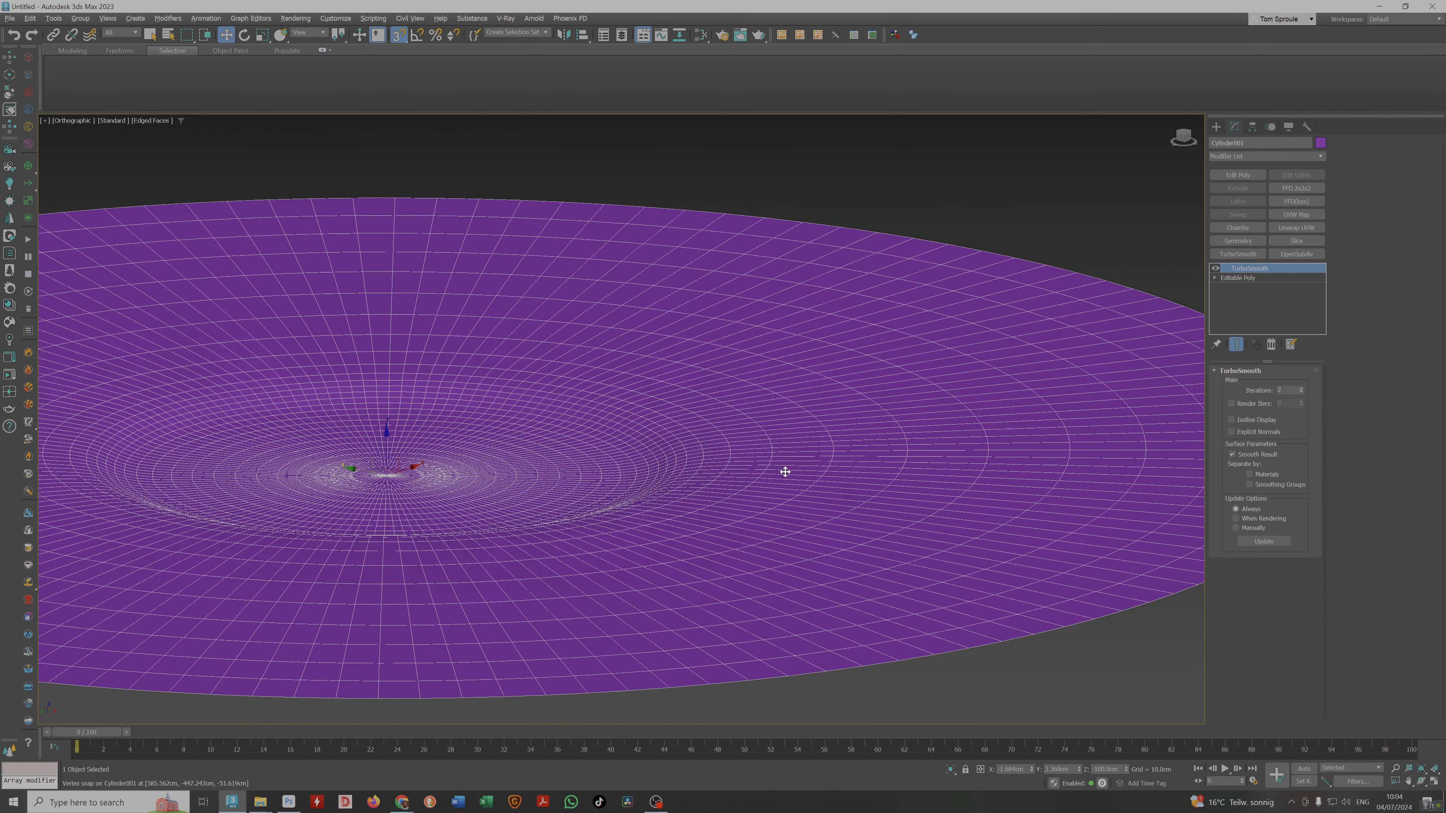
{"action": "left_click", "coordinate": [1232, 419]}
{"action": "scroll", "coordinate": [761, 467], "scroll_direction": "up", "scroll_amount": 4}
{"action": "scroll", "coordinate": [761, 467], "scroll_direction": "down", "scroll_amount": 4}
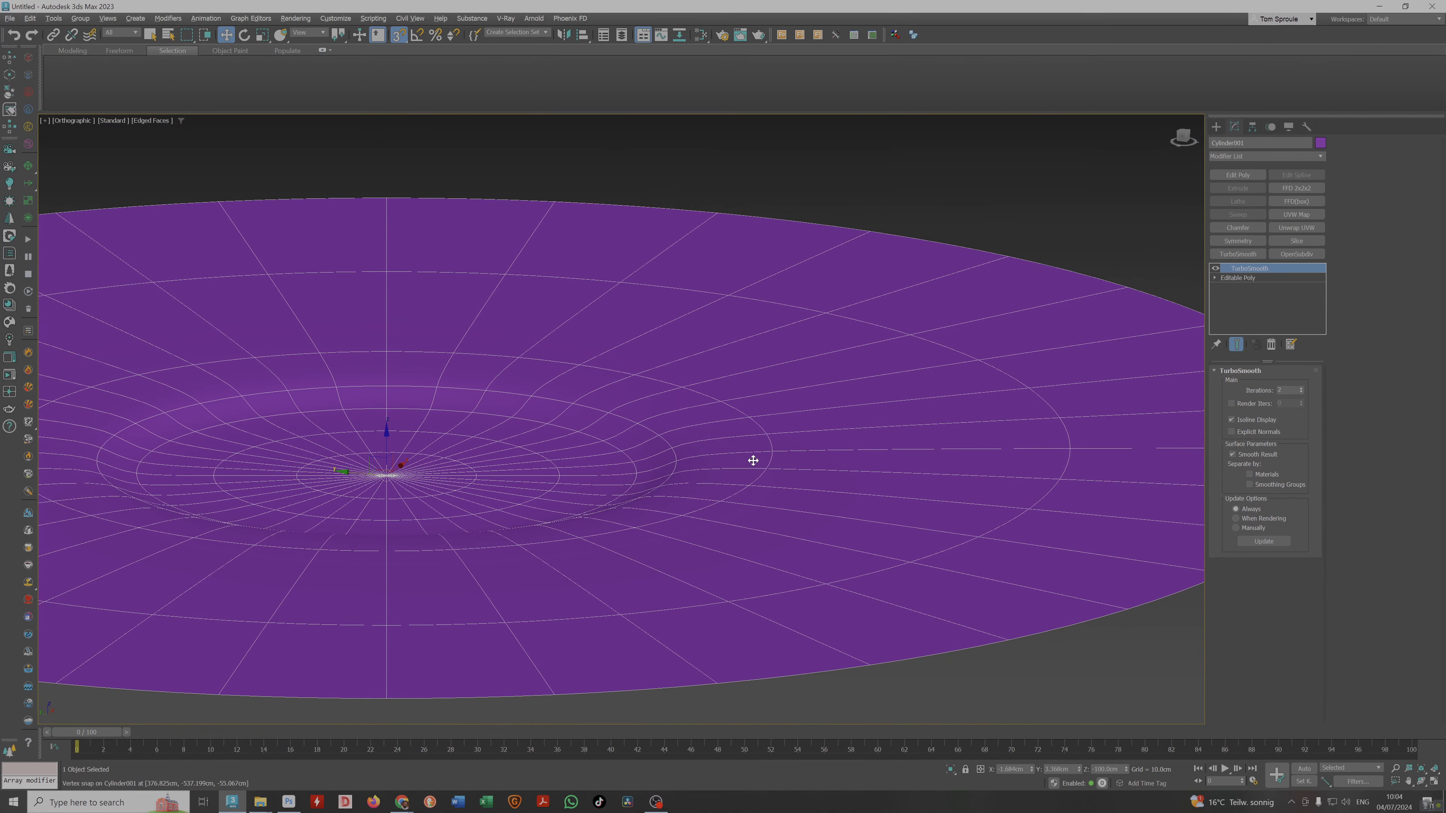
Examine the smoothed surface and its central depression from several angles, with and without edged faces and isoline display.
{"action": "key", "text": "F4"}
{"action": "scroll", "coordinate": [706, 473], "scroll_direction": "up", "scroll_amount": 3}
{"action": "key", "text": "F4"}
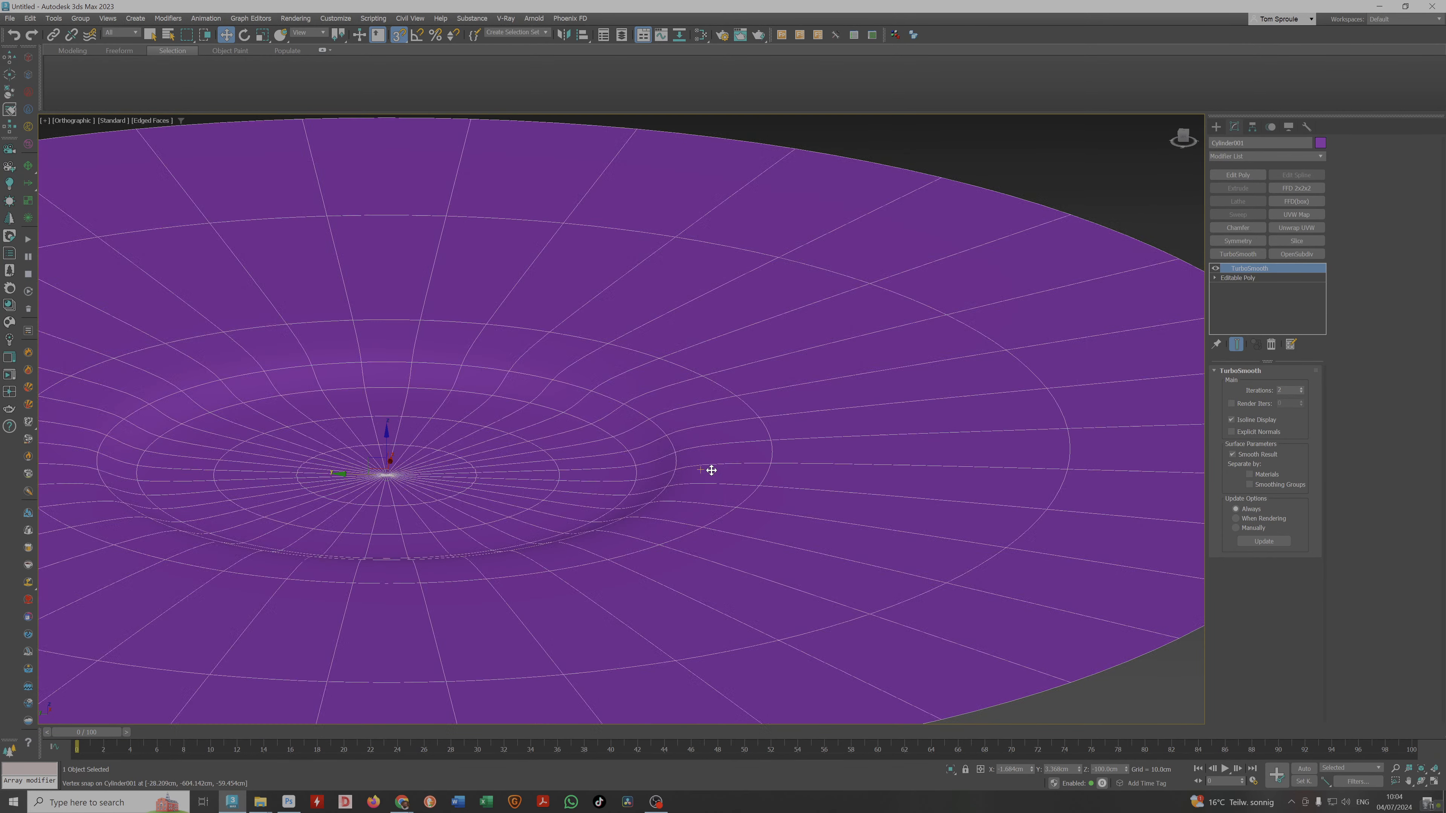
{"action": "mouse_move", "coordinate": [671, 471]}
{"action": "middle_mouse_down", "text": "alt"}
{"action": "mouse_move", "coordinate": [923, 478]}
{"action": "mouse_move", "coordinate": [684, 443]}
{"action": "mouse_move", "coordinate": [791, 449]}
{"action": "middle_mouse_up", "text": "alt"}
{"action": "key", "text": "F4"}
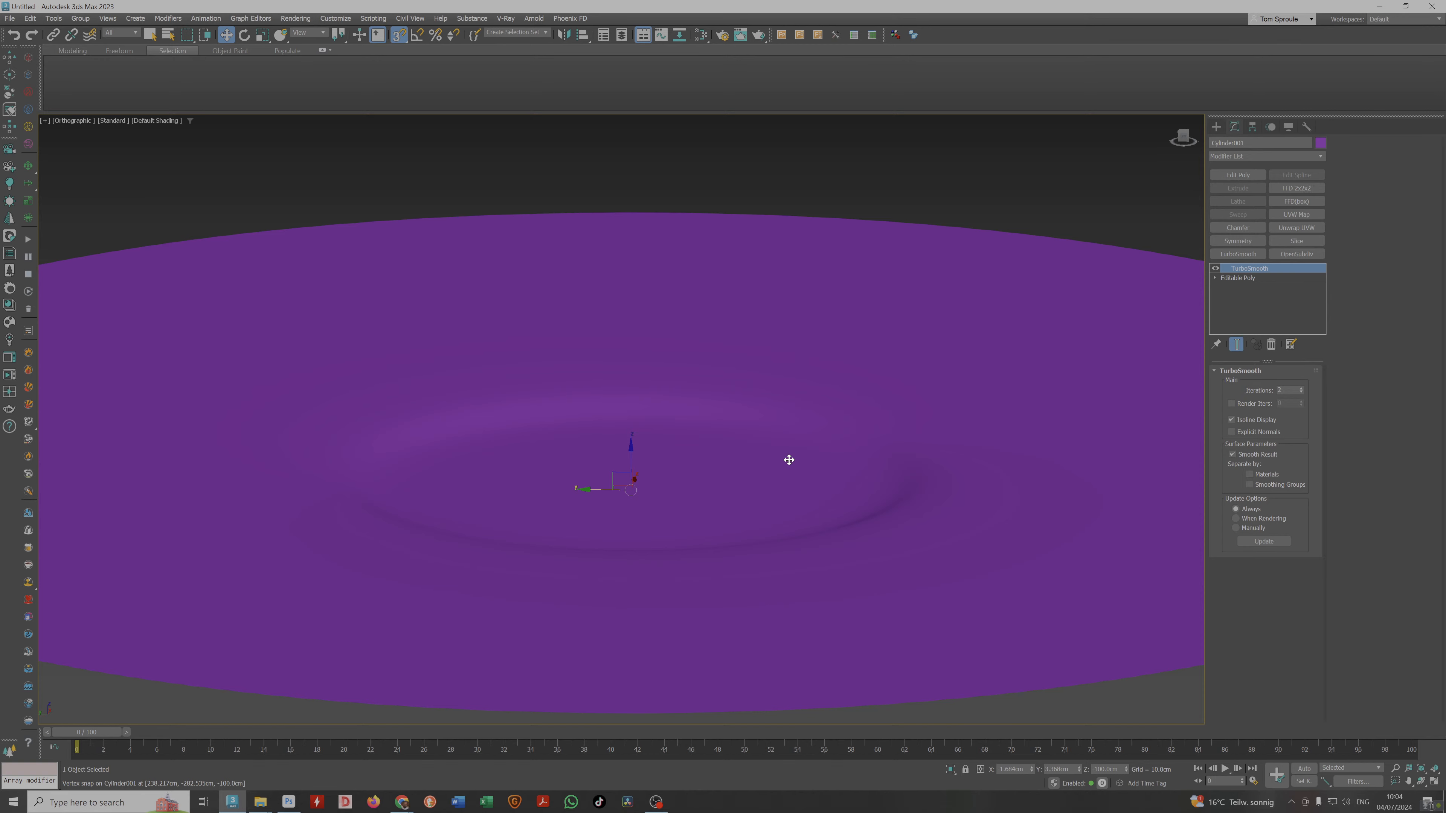
{"action": "key", "text": "F4"}
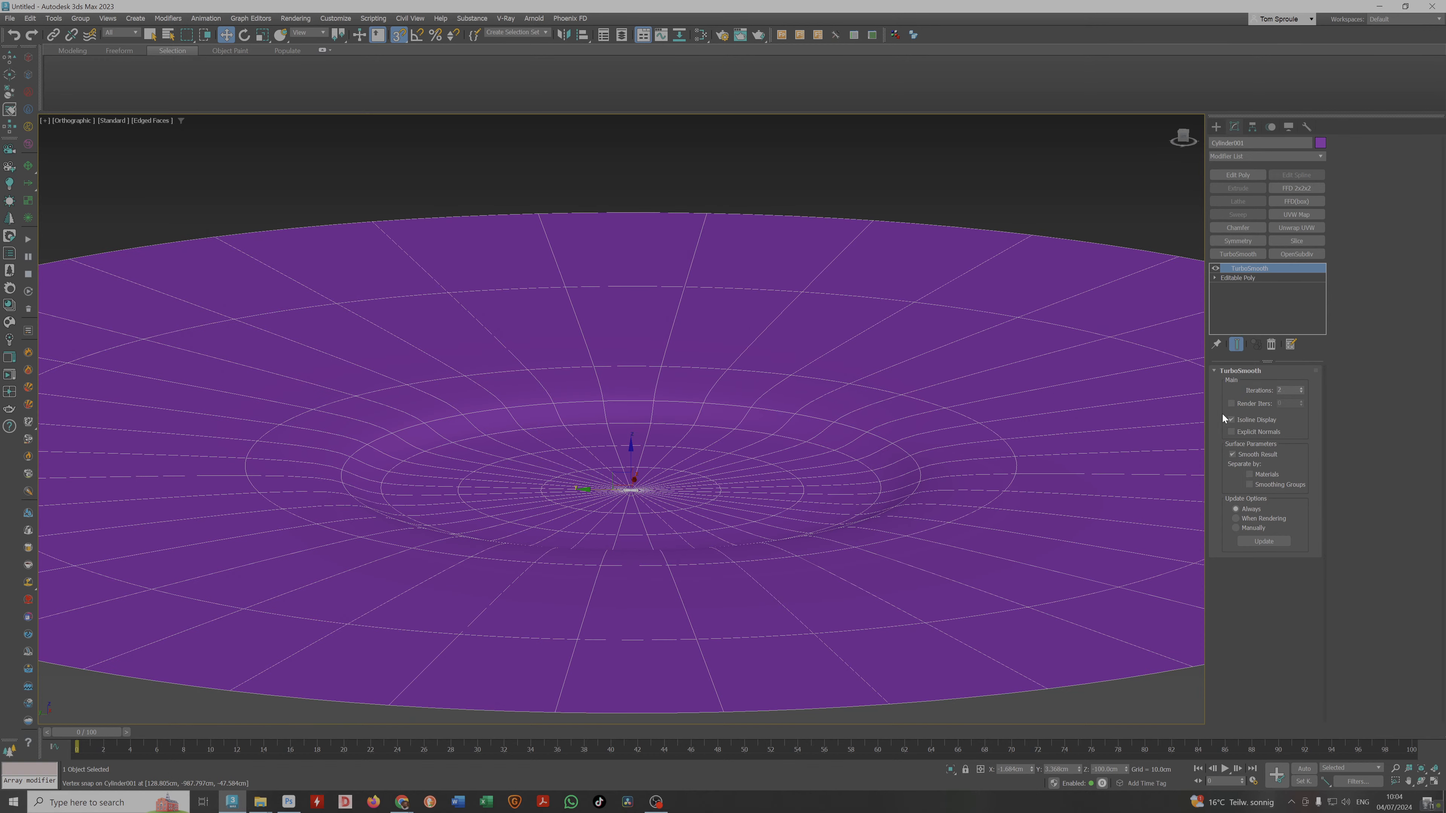
{"action": "left_click", "coordinate": [1231, 419]}
{"action": "left_click", "coordinate": [1232, 420]}
{"action": "scroll", "coordinate": [730, 472], "scroll_direction": "up", "scroll_amount": 4}
{"action": "key", "text": "F4"}
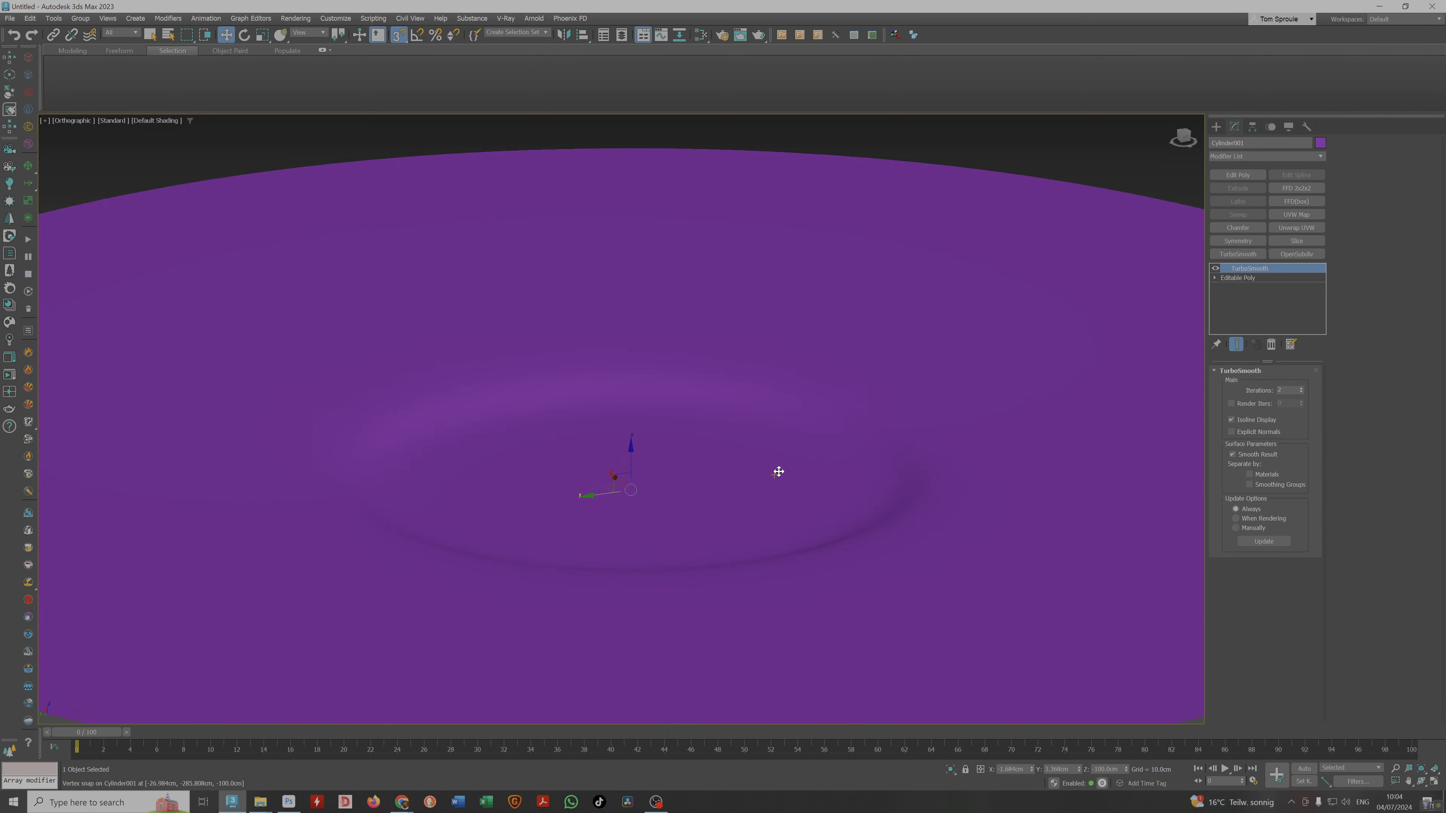
{"action": "scroll", "coordinate": [772, 475], "scroll_direction": "up", "scroll_amount": 2}
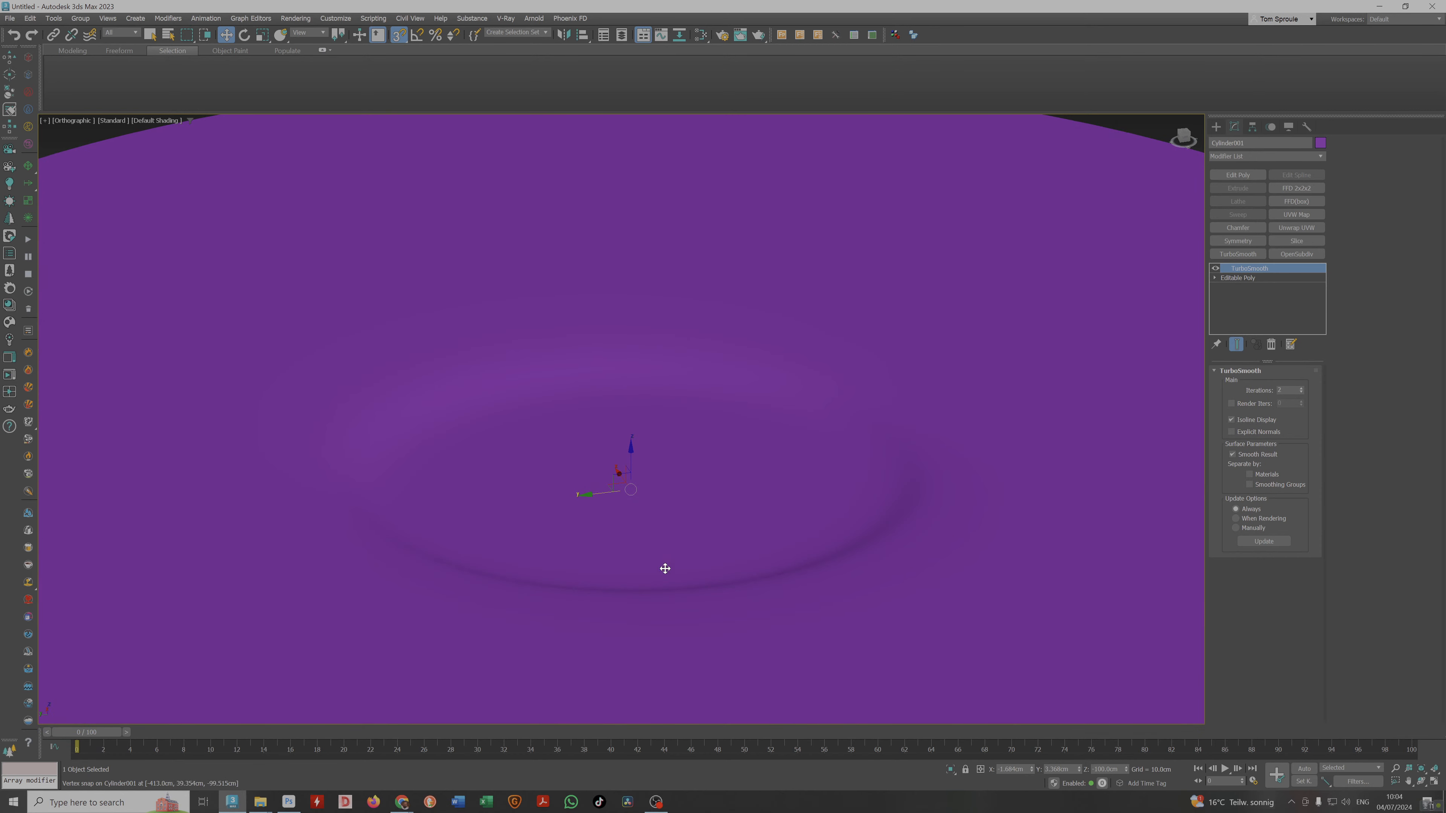
{"action": "scroll", "coordinate": [658, 556], "scroll_direction": "down", "scroll_amount": 3}
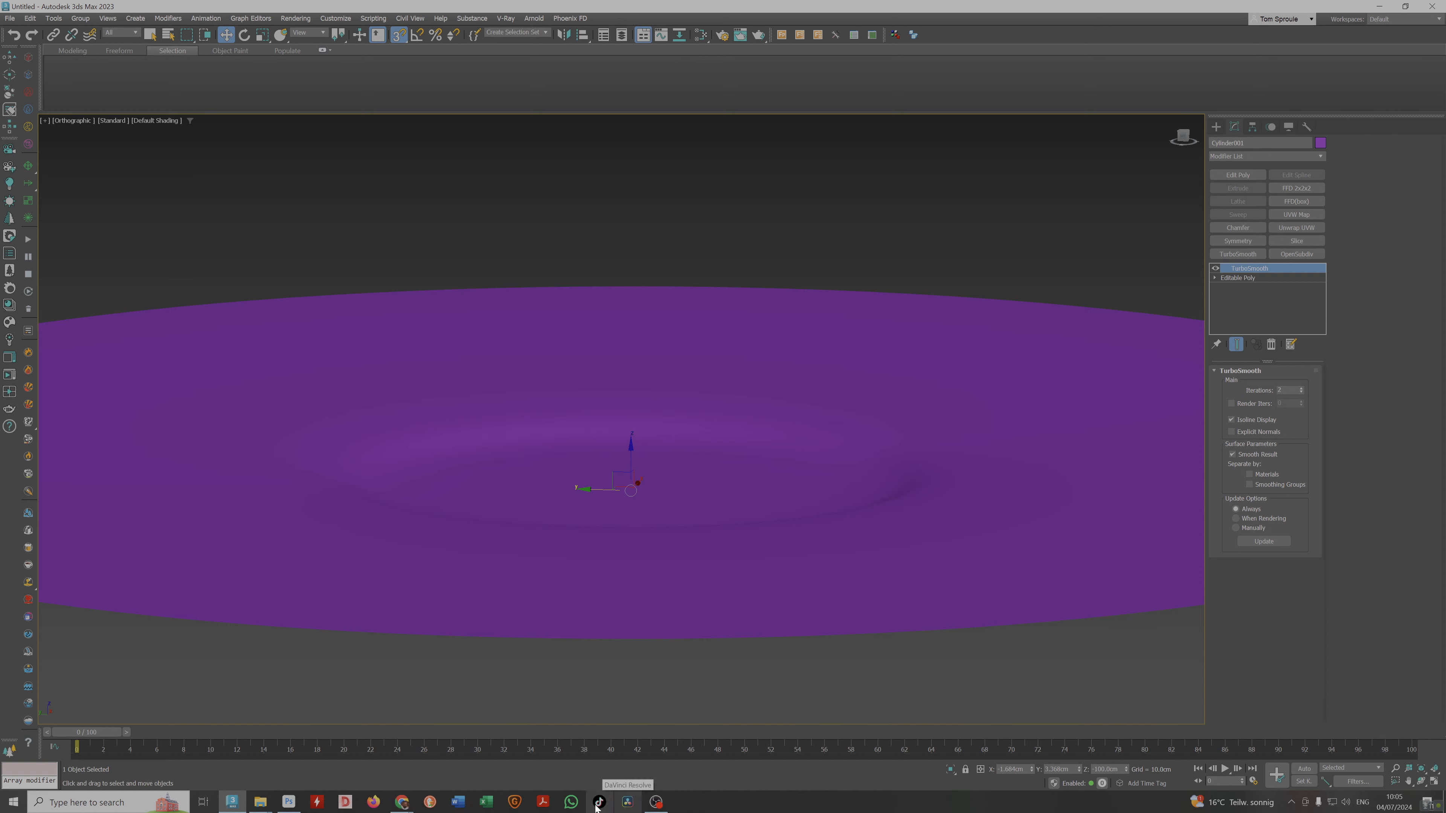
Switch to the Chaos Phoenix tutorial in the browser and replay the "Setting up the scene" section from about 0:47.
{"action": "mouse_move", "coordinate": [656, 802]}
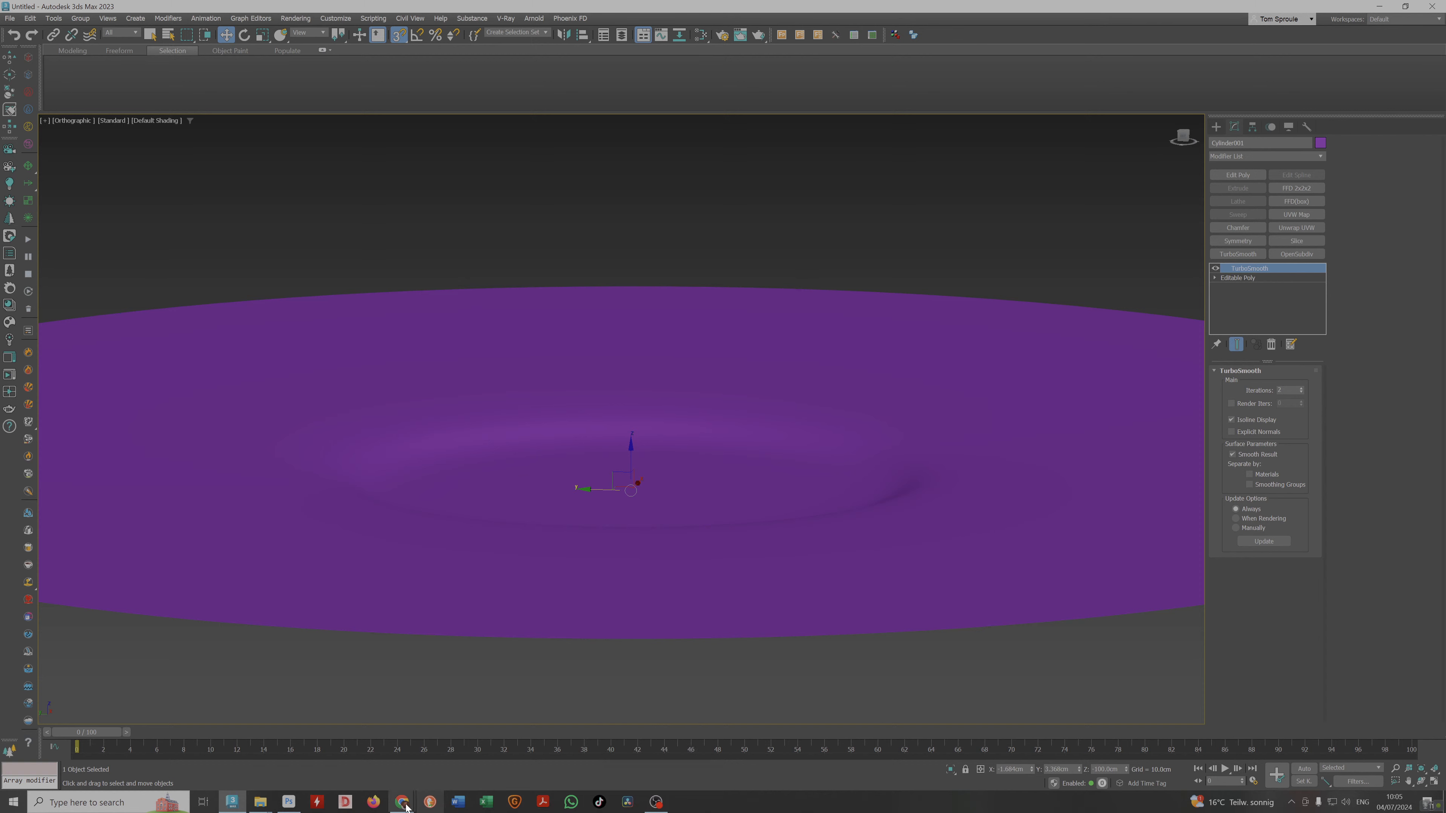
{"action": "mouse_move", "coordinate": [406, 808]}
{"action": "left_click", "coordinate": [441, 749]}
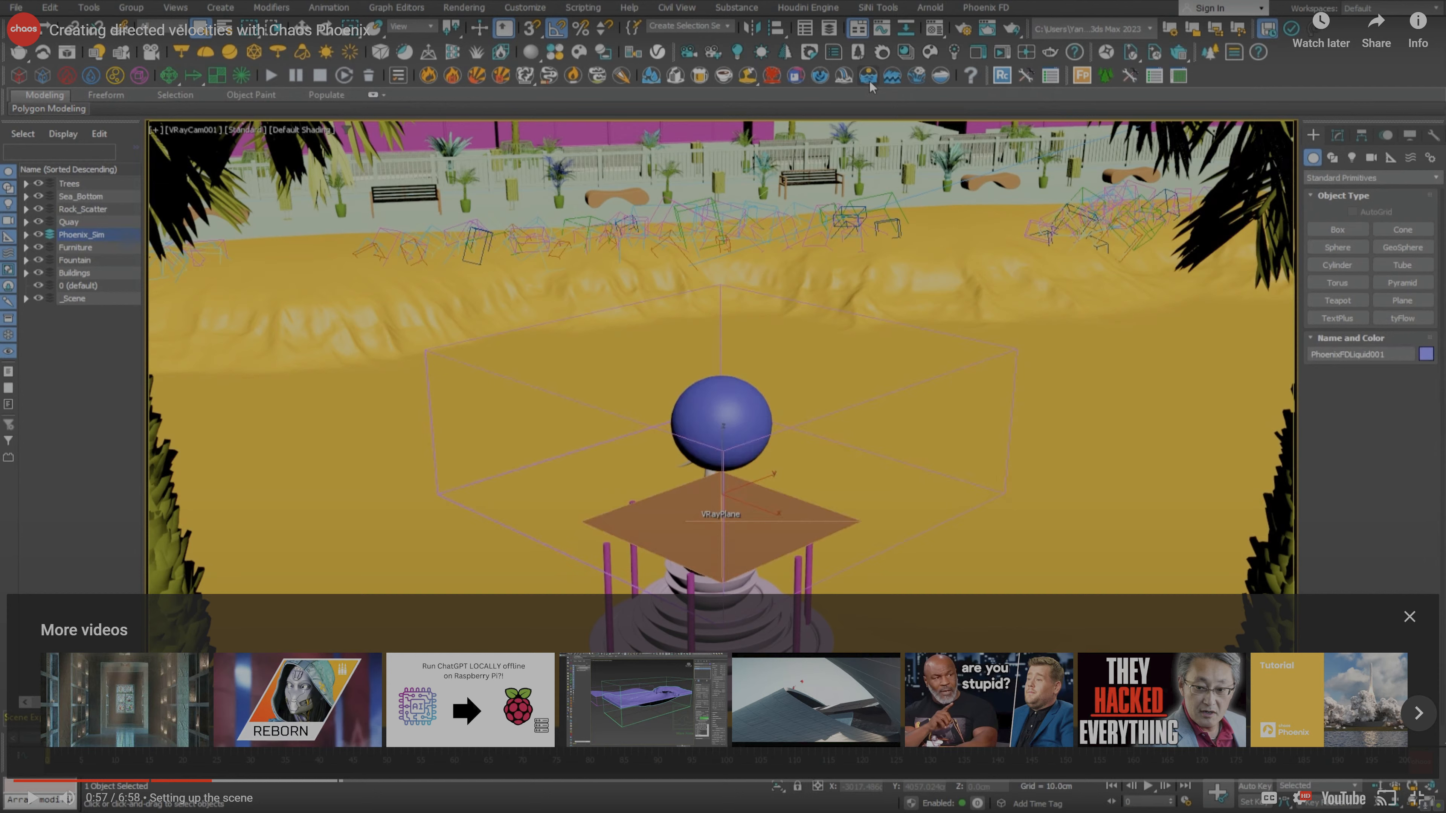
{"action": "left_click", "coordinate": [723, 468]}
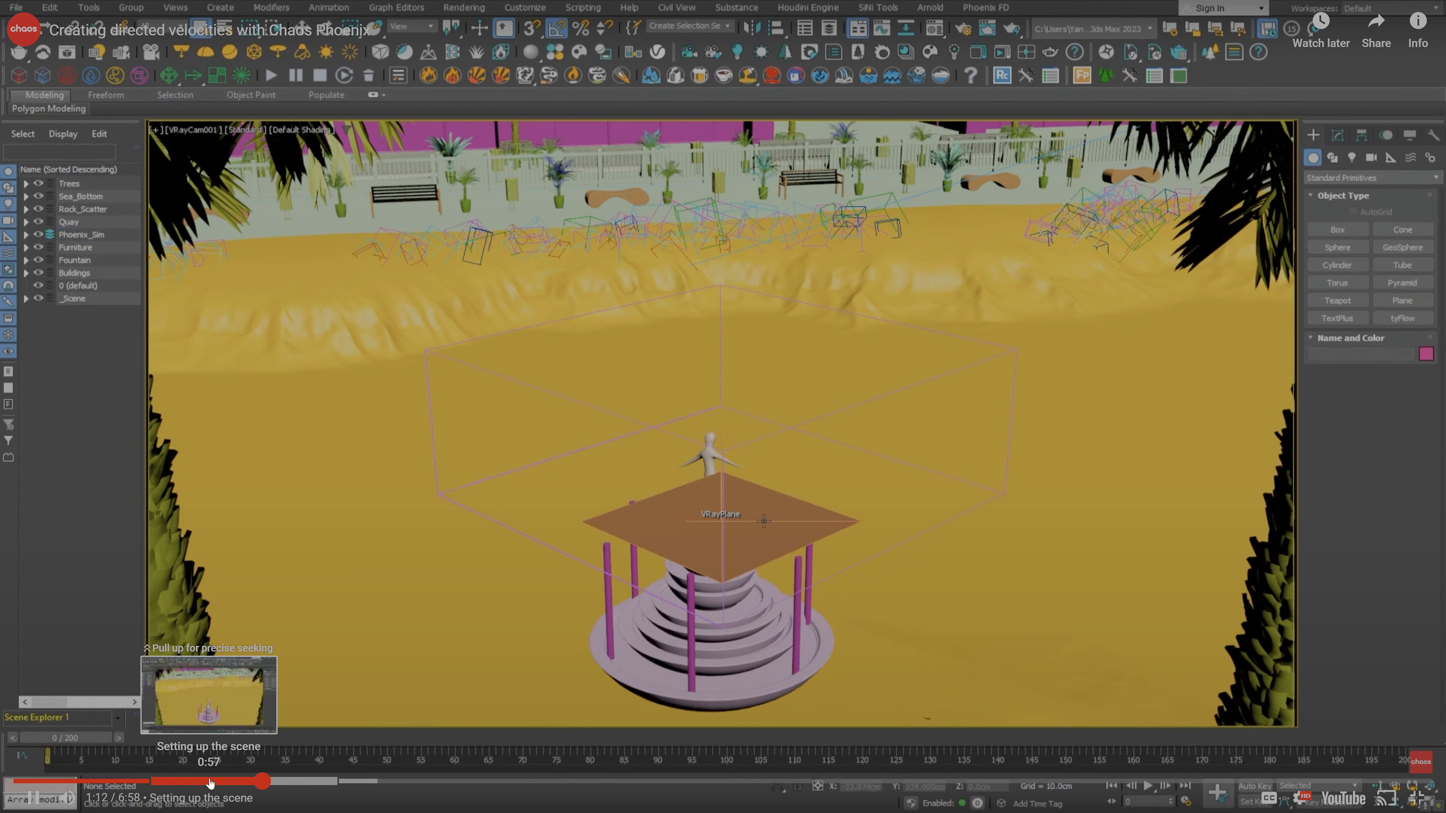
{"action": "left_click", "coordinate": [177, 782]}
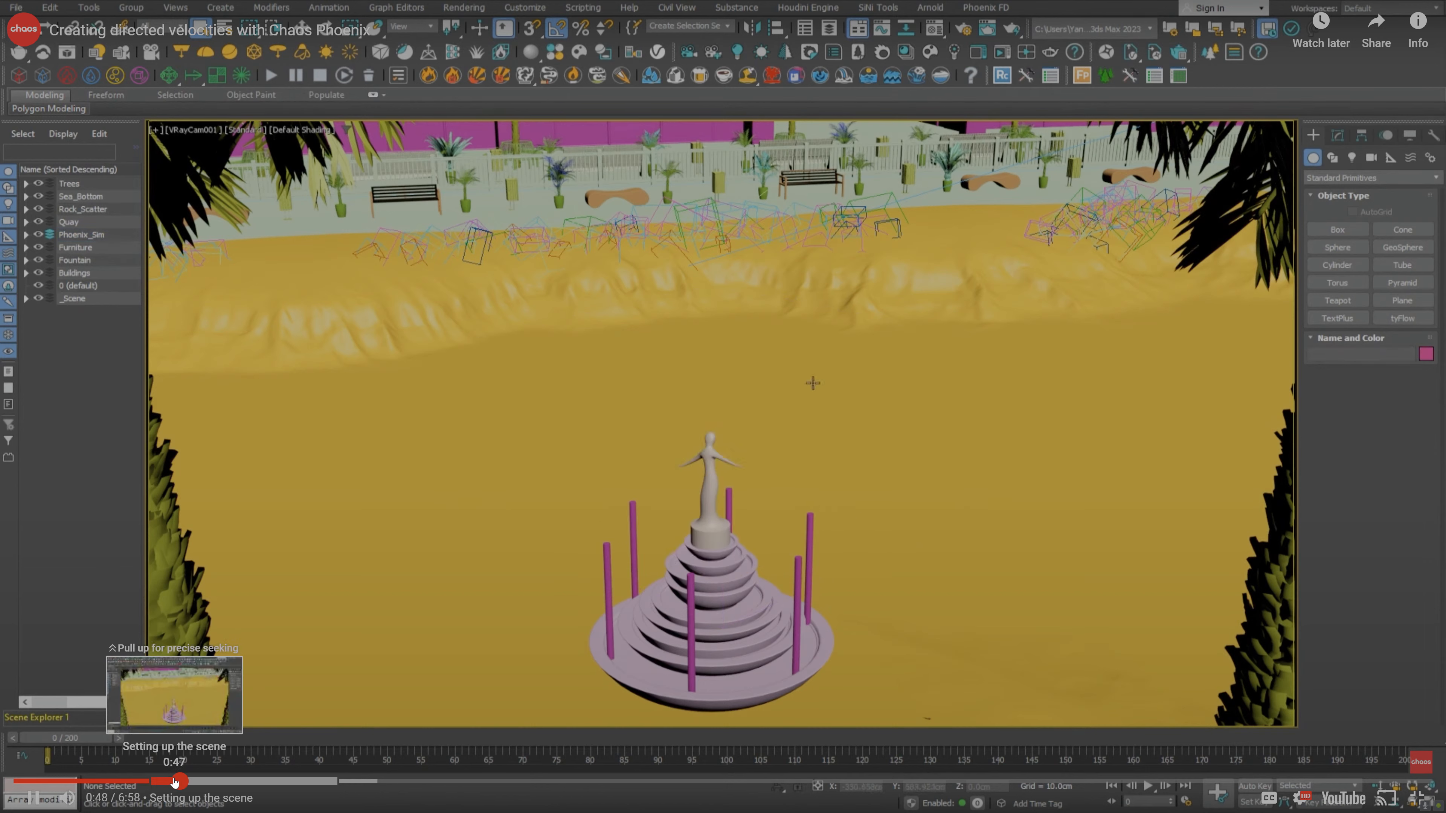
{"action": "left_click", "coordinate": [168, 783]}
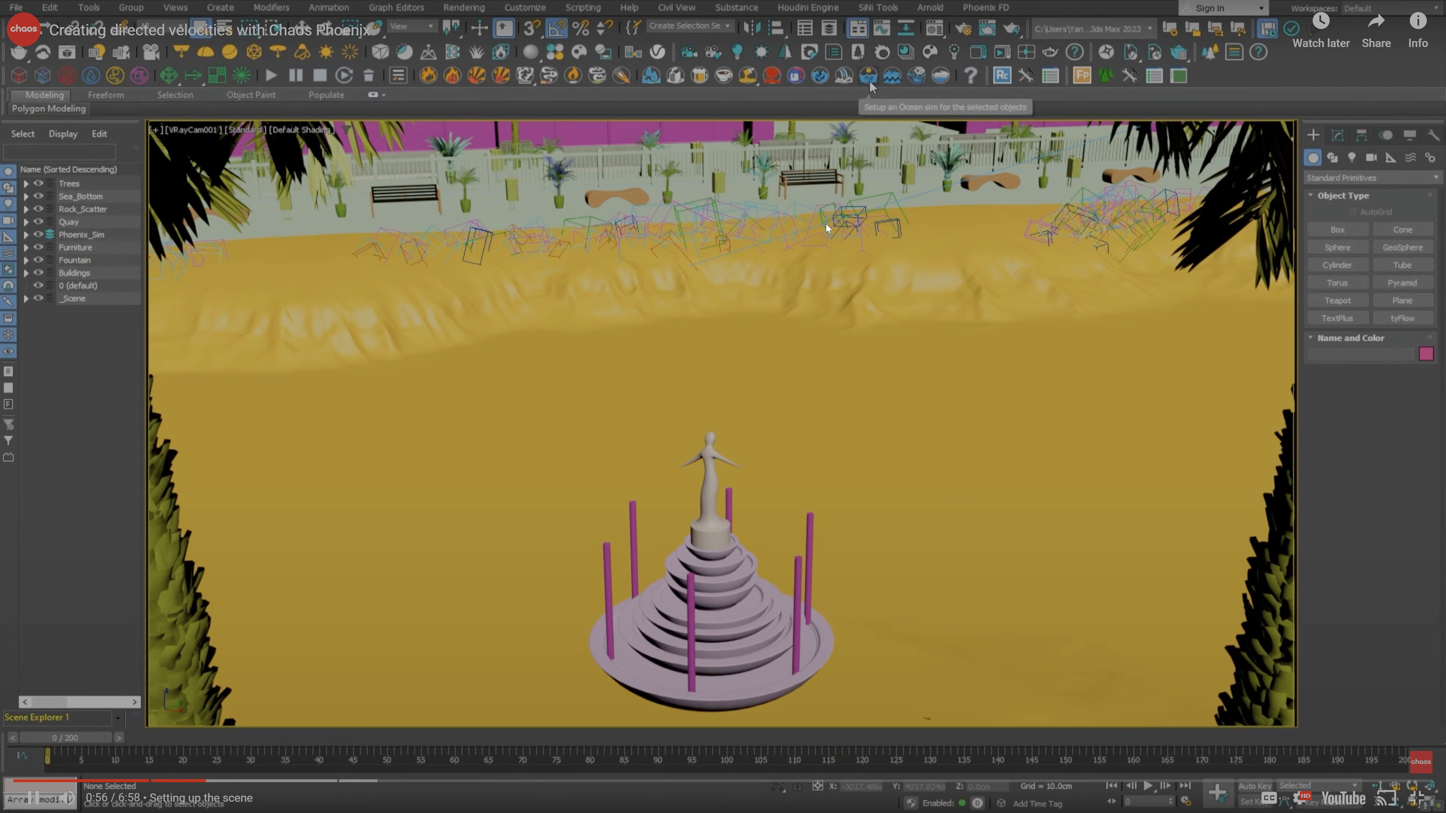
{"action": "left_click", "coordinate": [796, 299]}
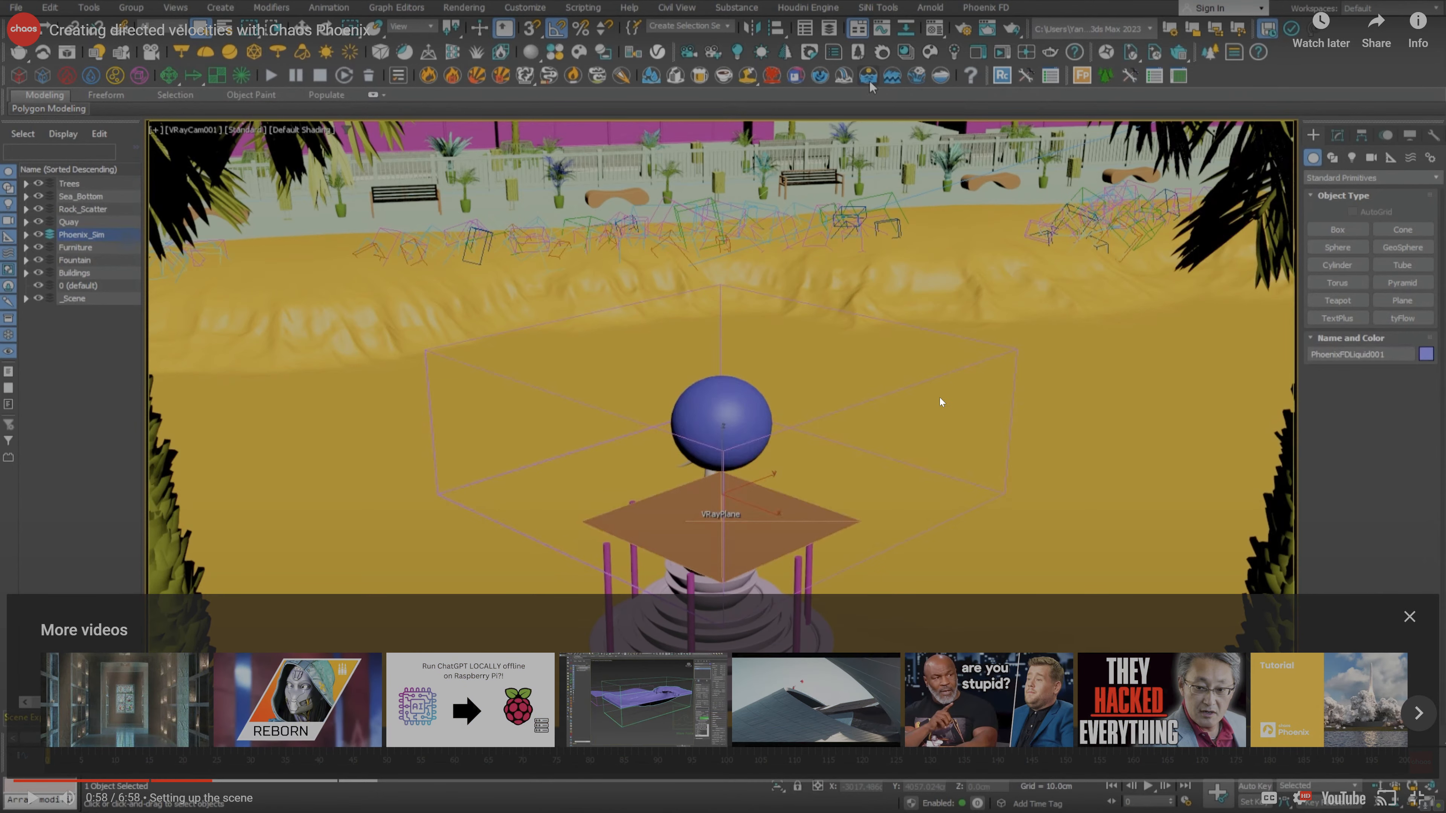
Switch back to 3ds Max and choose the production renderer to replace Arnold in Render Setup.
{"action": "key", "text": "alt+Tab"}
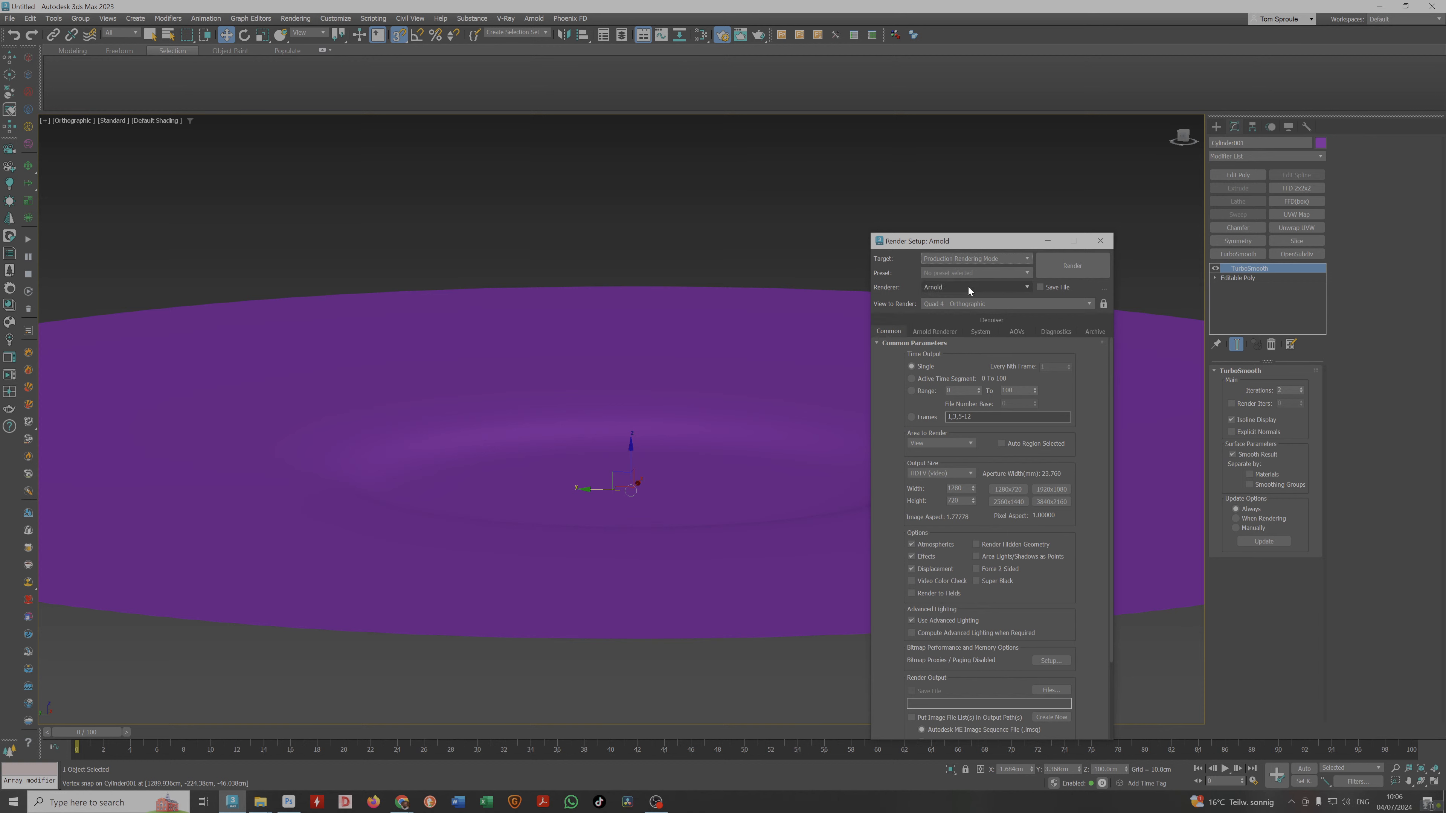
{"action": "left_click", "coordinate": [969, 288]}
{"action": "left_click", "coordinate": [946, 340]}
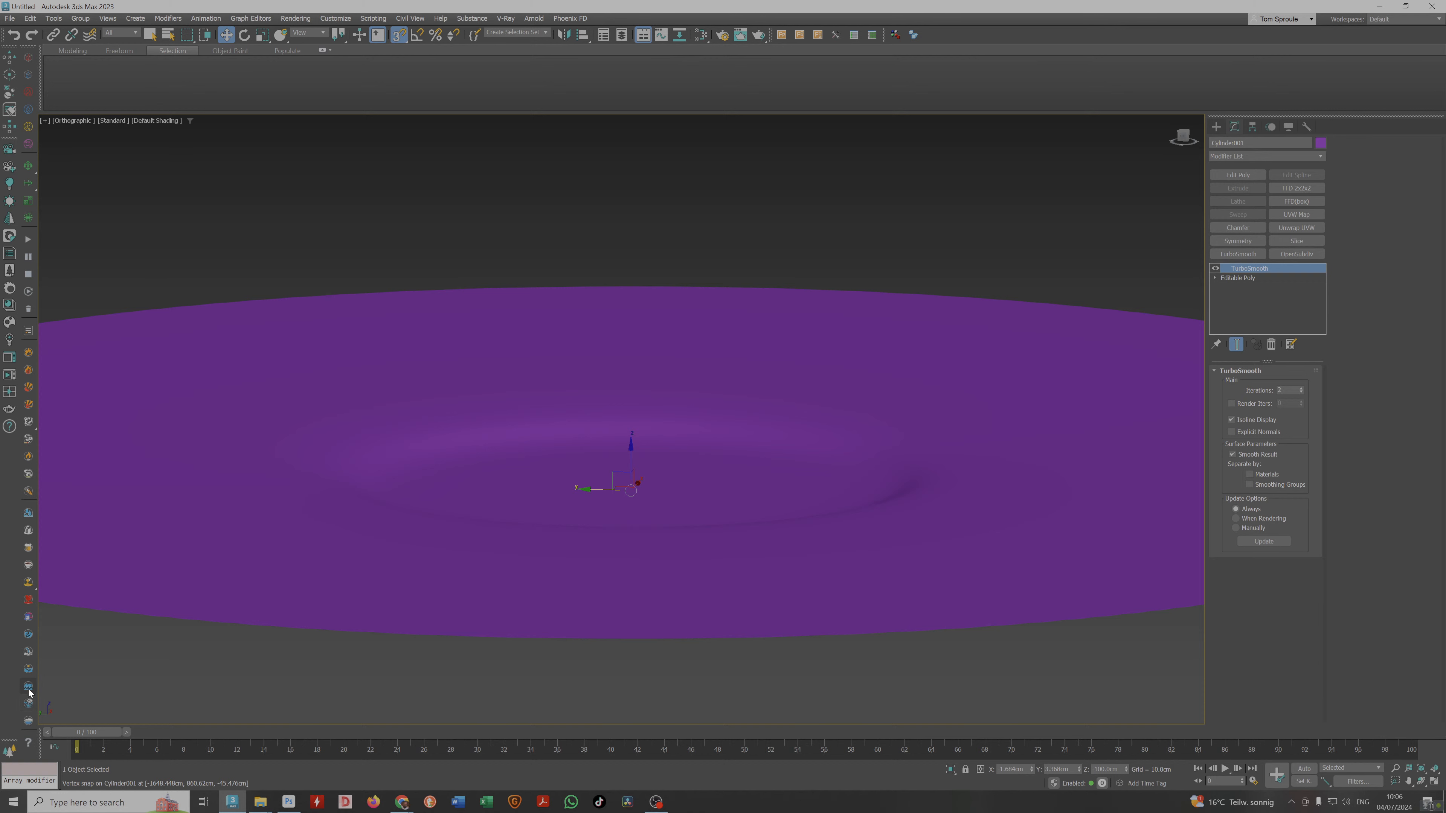
Check the paused Chaos Phoenix tutorial frame for the simulation setup and return to 3ds Max.
{"action": "mouse_move", "coordinate": [402, 802]}
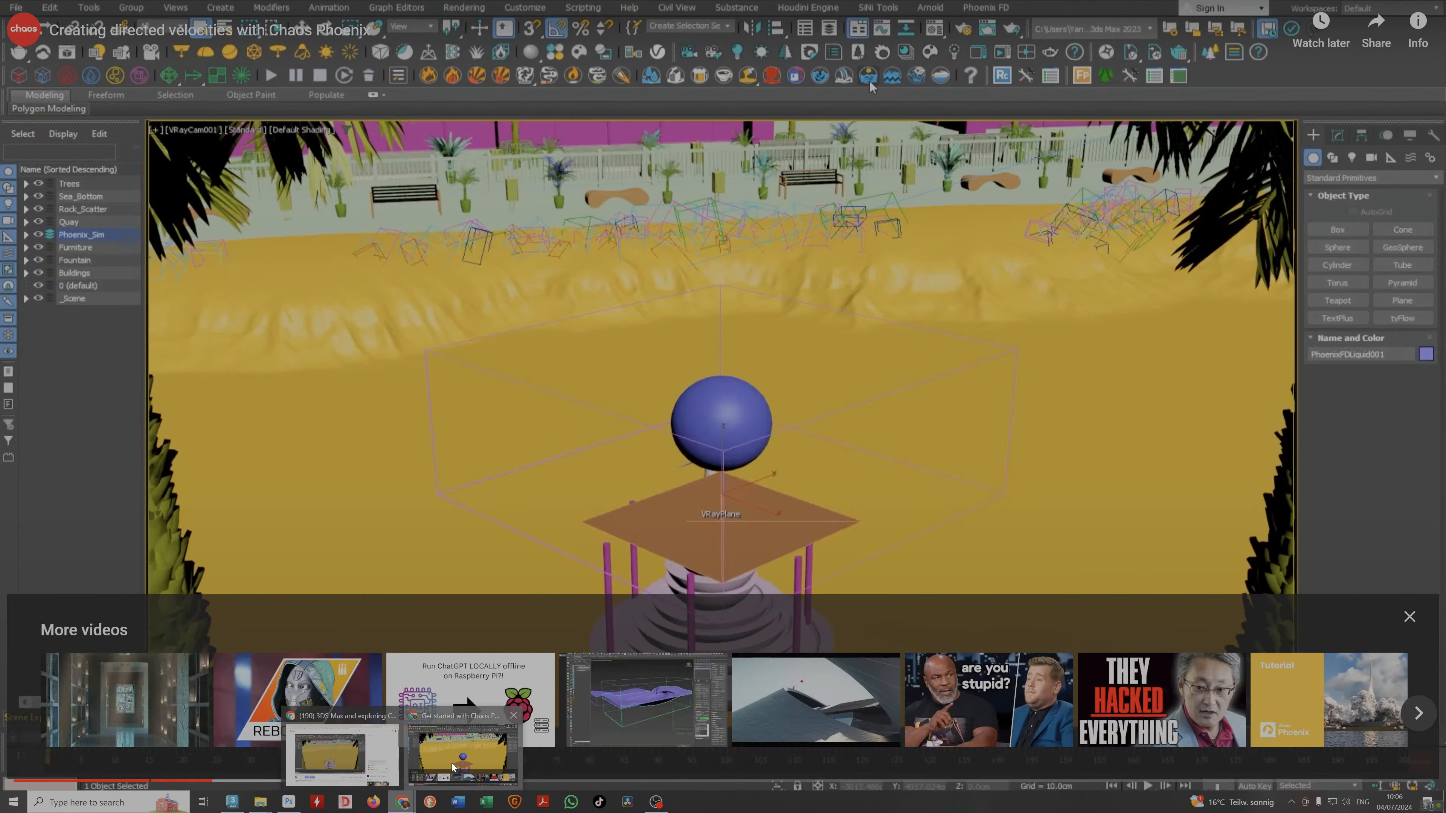
{"action": "left_click", "coordinate": [452, 763]}
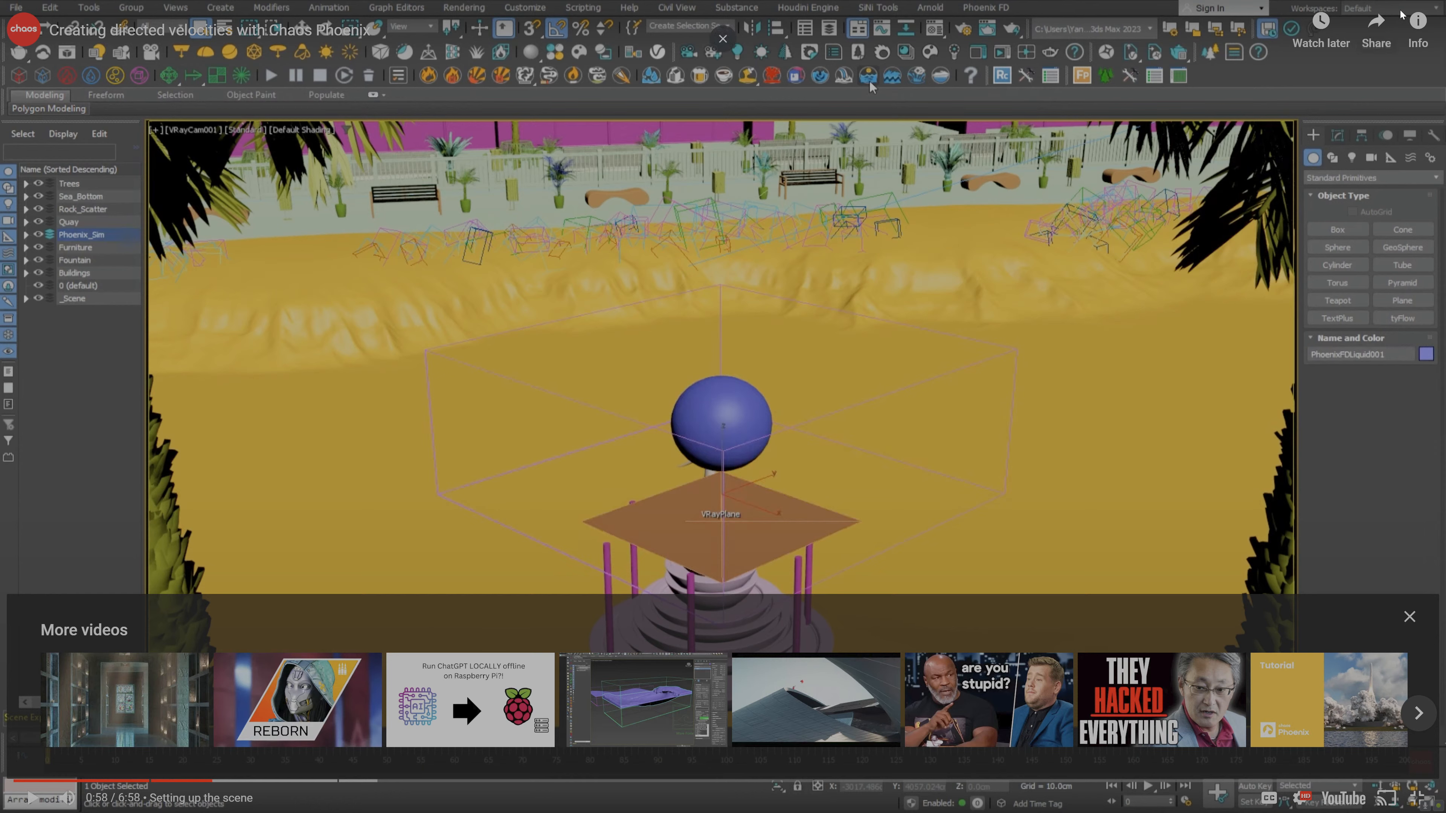
{"action": "key", "text": "alt+Tab"}
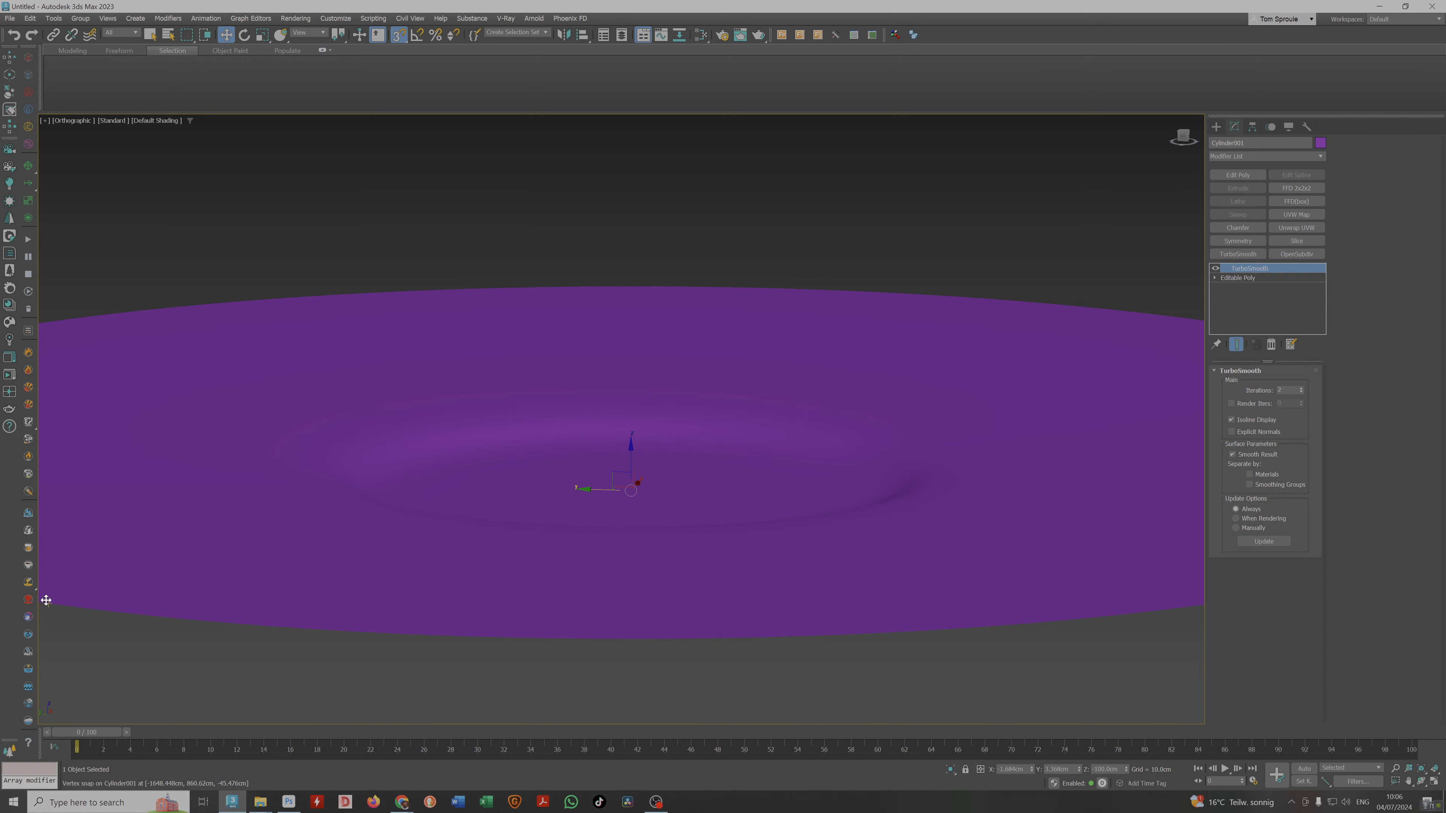
Apply a Phoenix liquid quick-setup preset to the selected round surface and view the whole simulation grid and ground plane around it.
{"action": "left_click", "coordinate": [27, 670]}
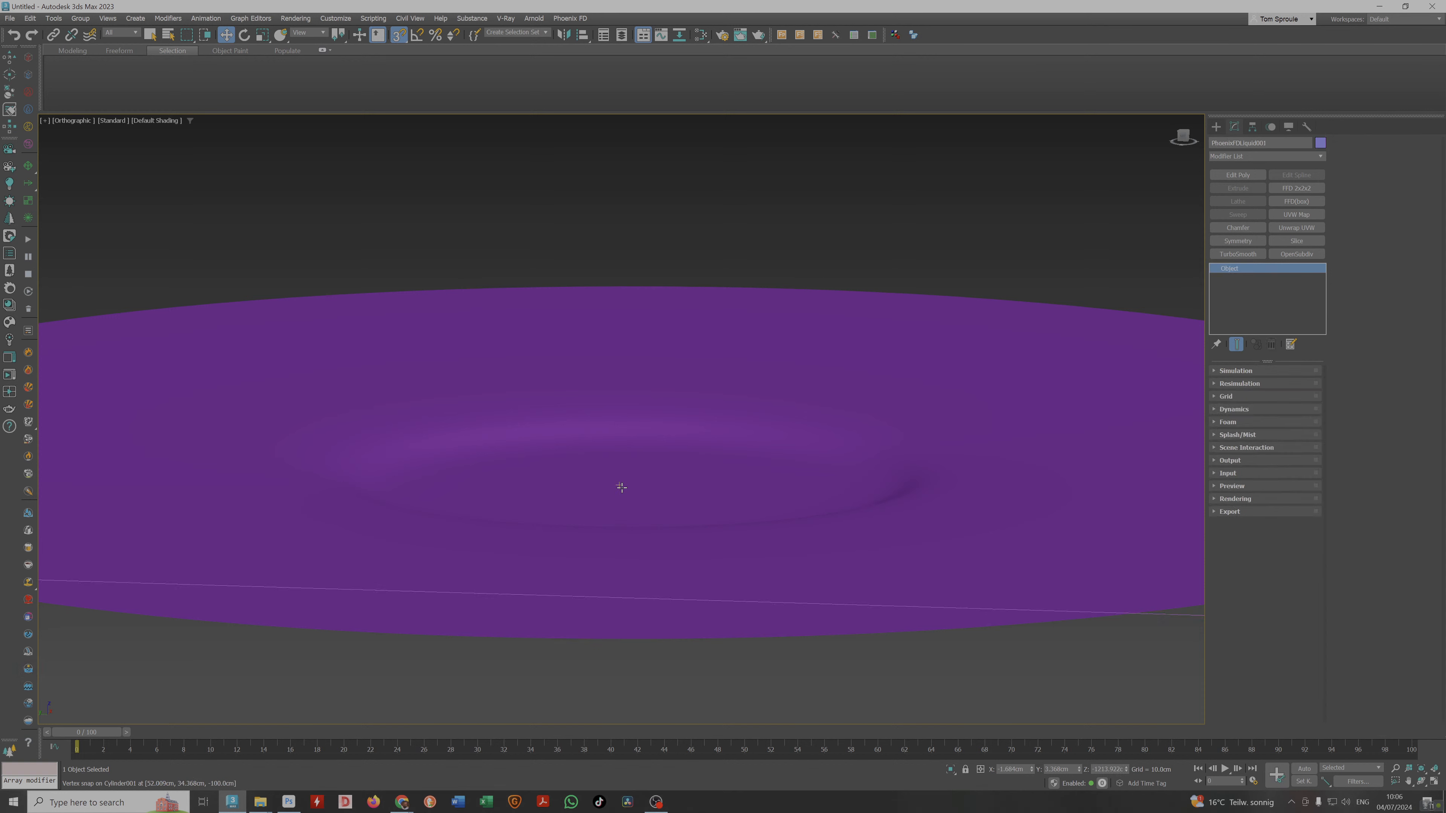
{"action": "scroll", "coordinate": [621, 487], "scroll_direction": "down", "scroll_amount": 5}
{"action": "middle_click_drag", "start_coordinate": [625, 490], "coordinate": [675, 528], "text": "alt"}
{"action": "scroll", "coordinate": [598, 489], "scroll_direction": "down", "scroll_amount": 5}
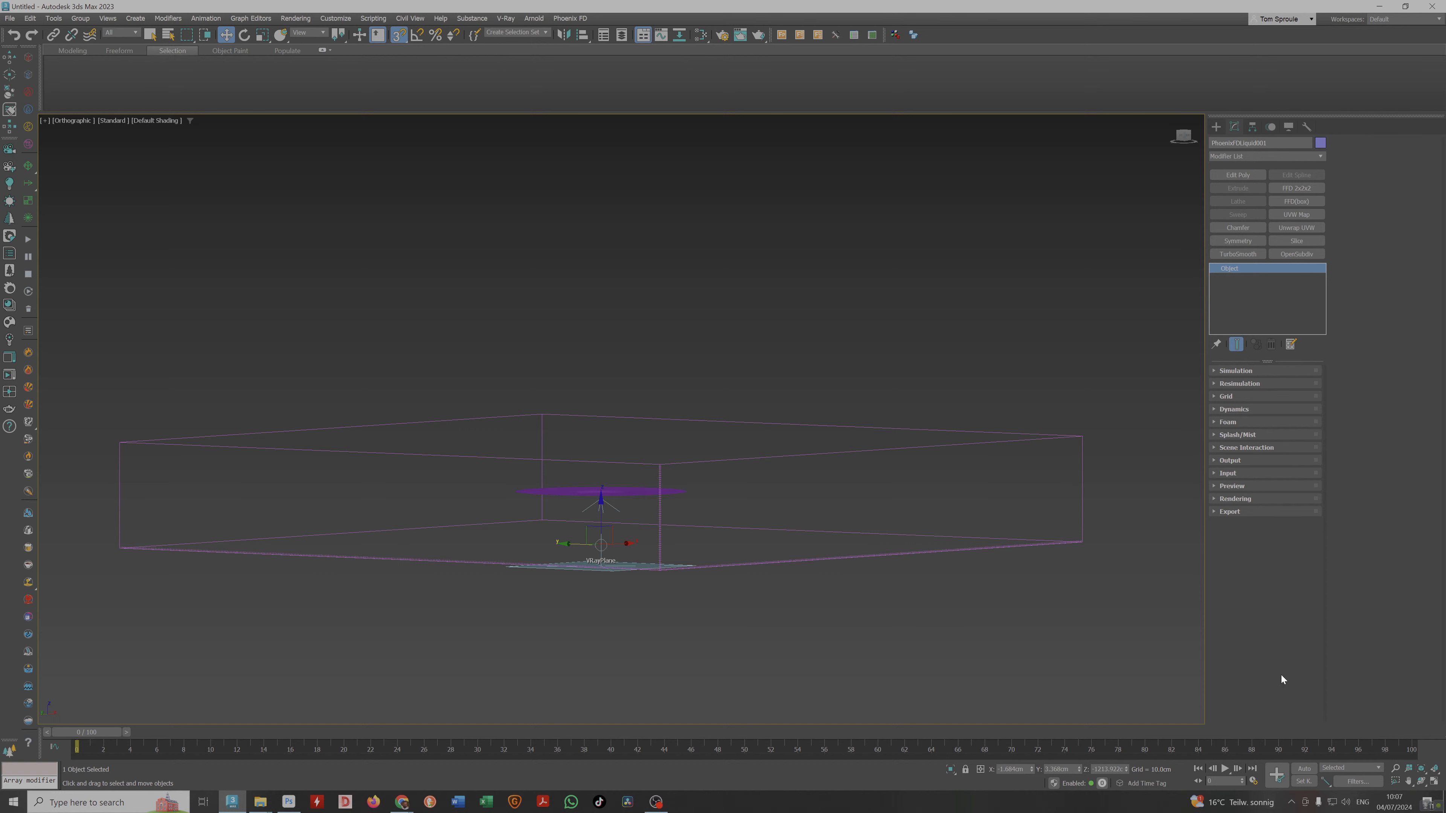
{"action": "mouse_move", "coordinate": [759, 598]}
{"action": "middle_mouse_down", "text": "alt"}
{"action": "mouse_move", "coordinate": [739, 598]}
{"action": "mouse_move", "coordinate": [779, 607]}
{"action": "middle_mouse_up", "text": "alt"}
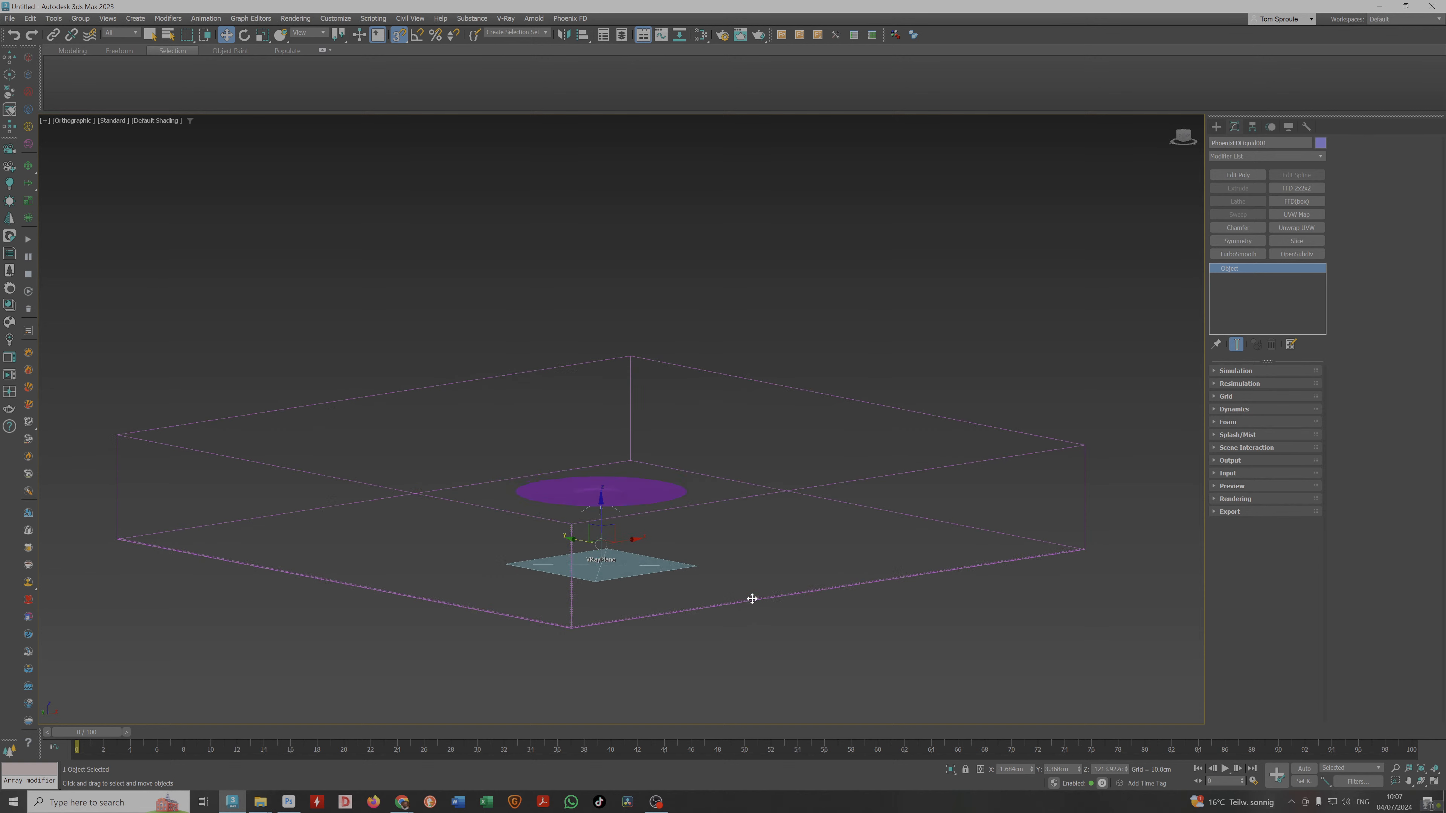
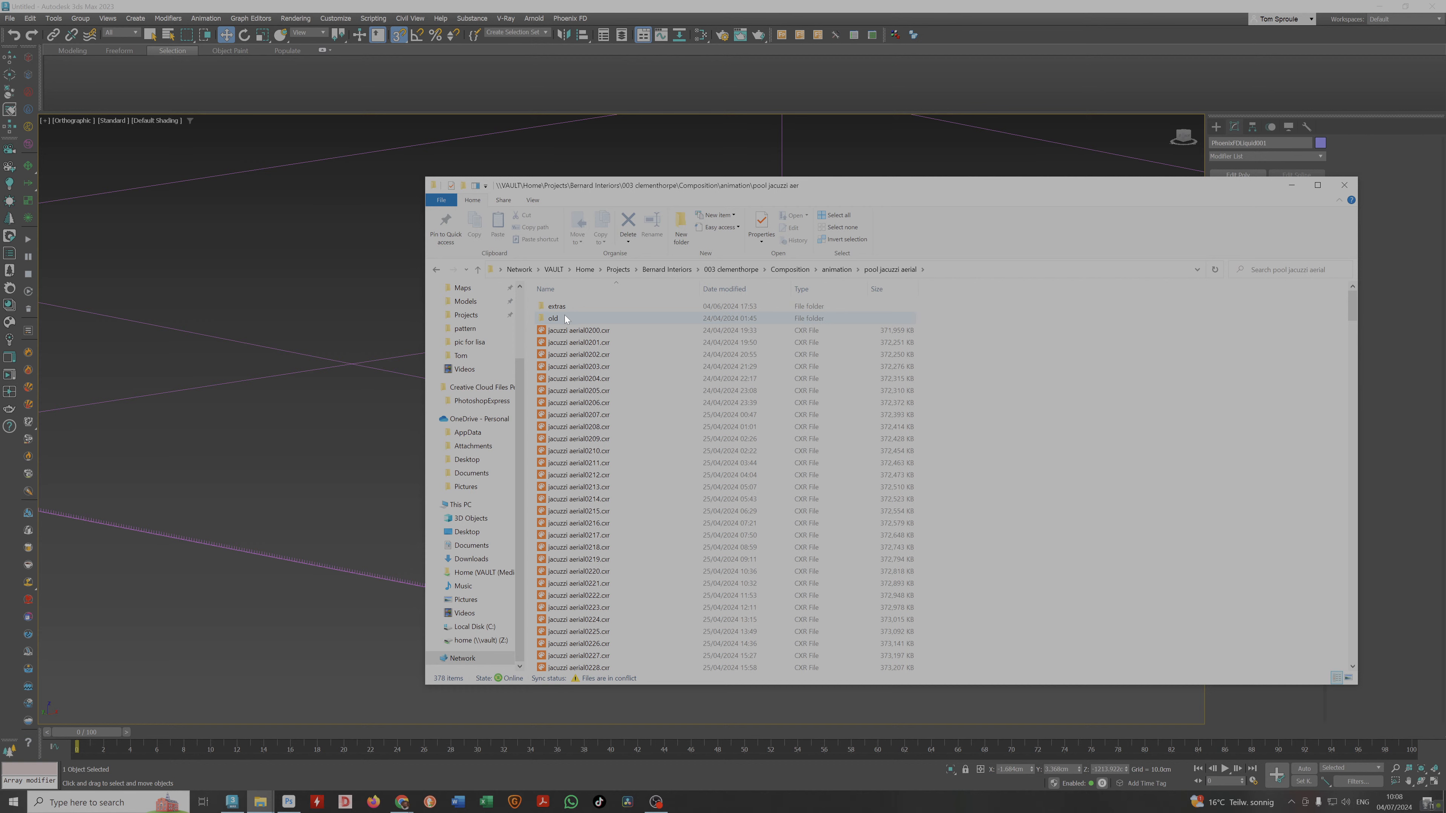
{"action": "left_click", "coordinate": [566, 319]}
{"action": "double_click", "coordinate": [567, 319]}
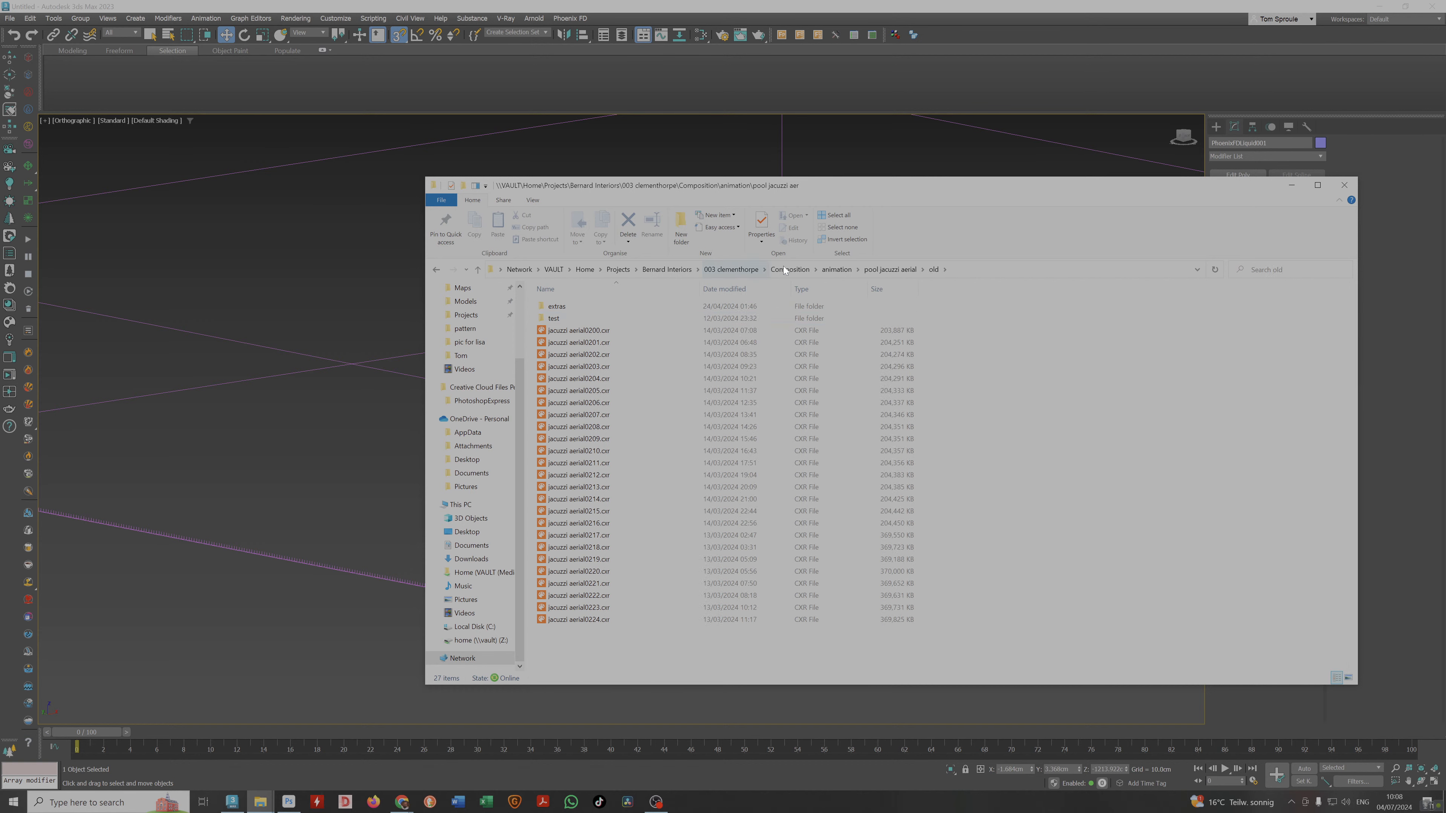
{"action": "left_click", "coordinate": [880, 269]}
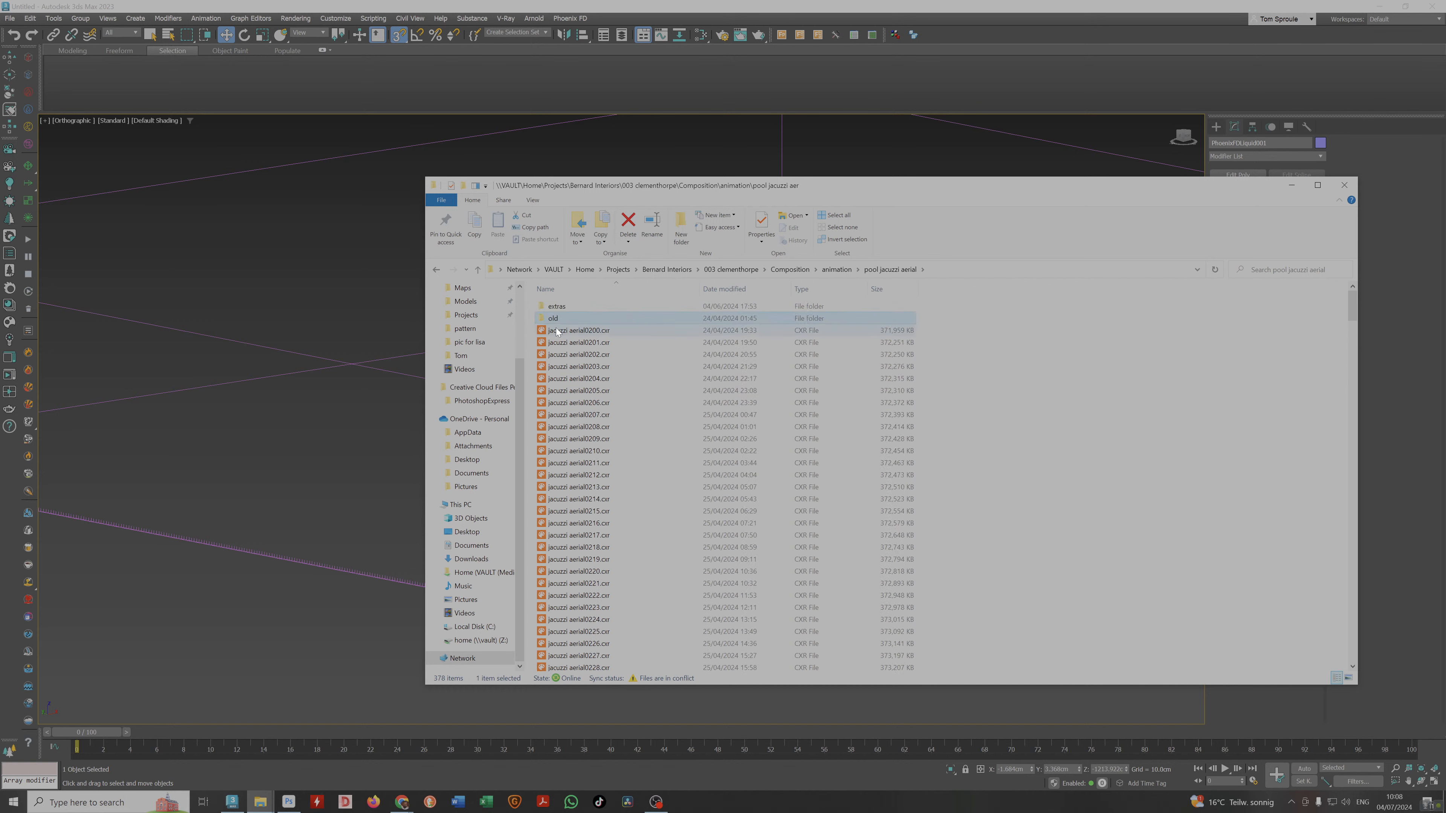
Open the extras folder inside pool jacuzzi aerial and view the image pool test 2_CShading_LightMix0200.jpg.
{"action": "left_click", "coordinate": [564, 306]}
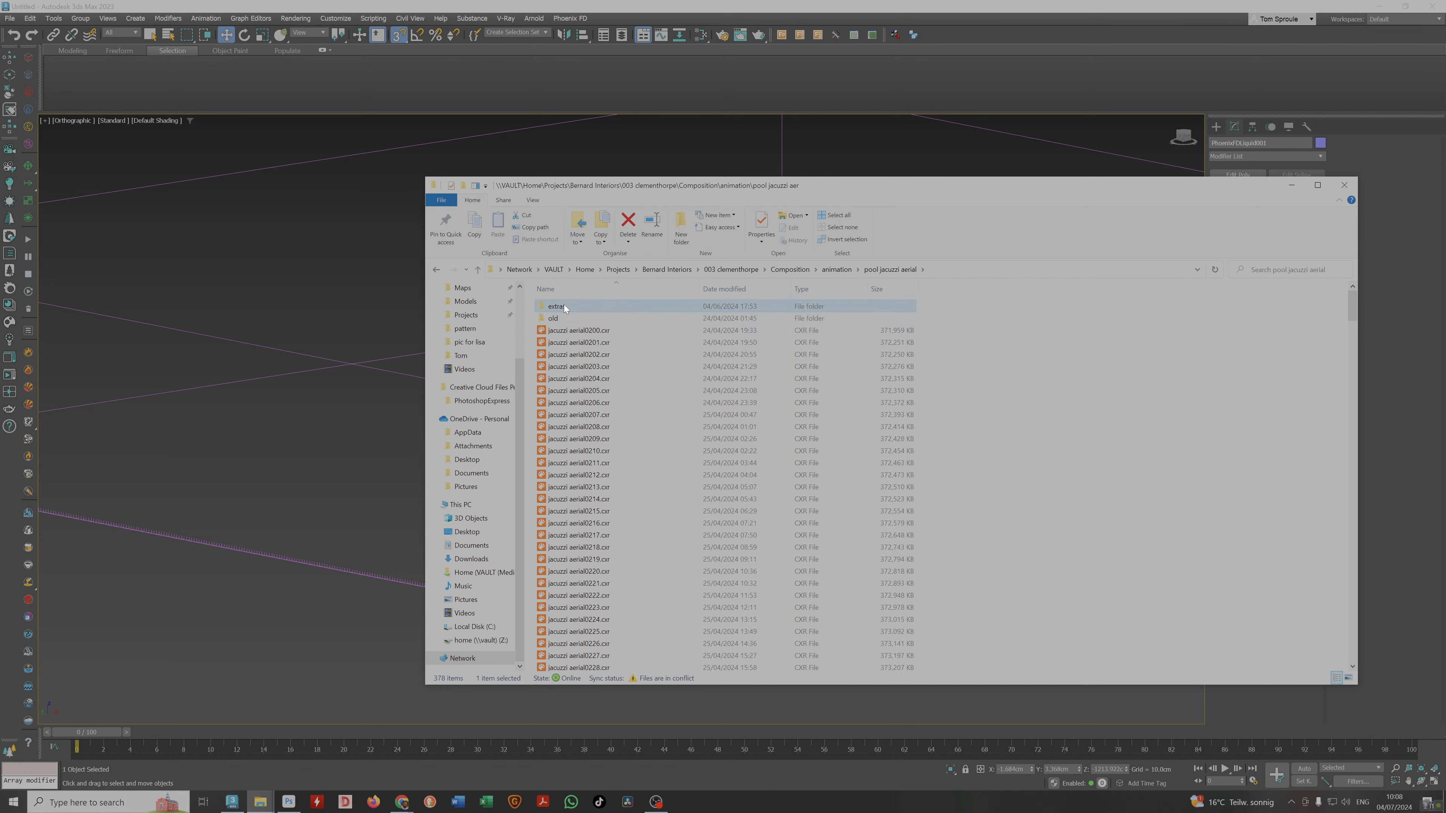
{"action": "double_click", "coordinate": [563, 306]}
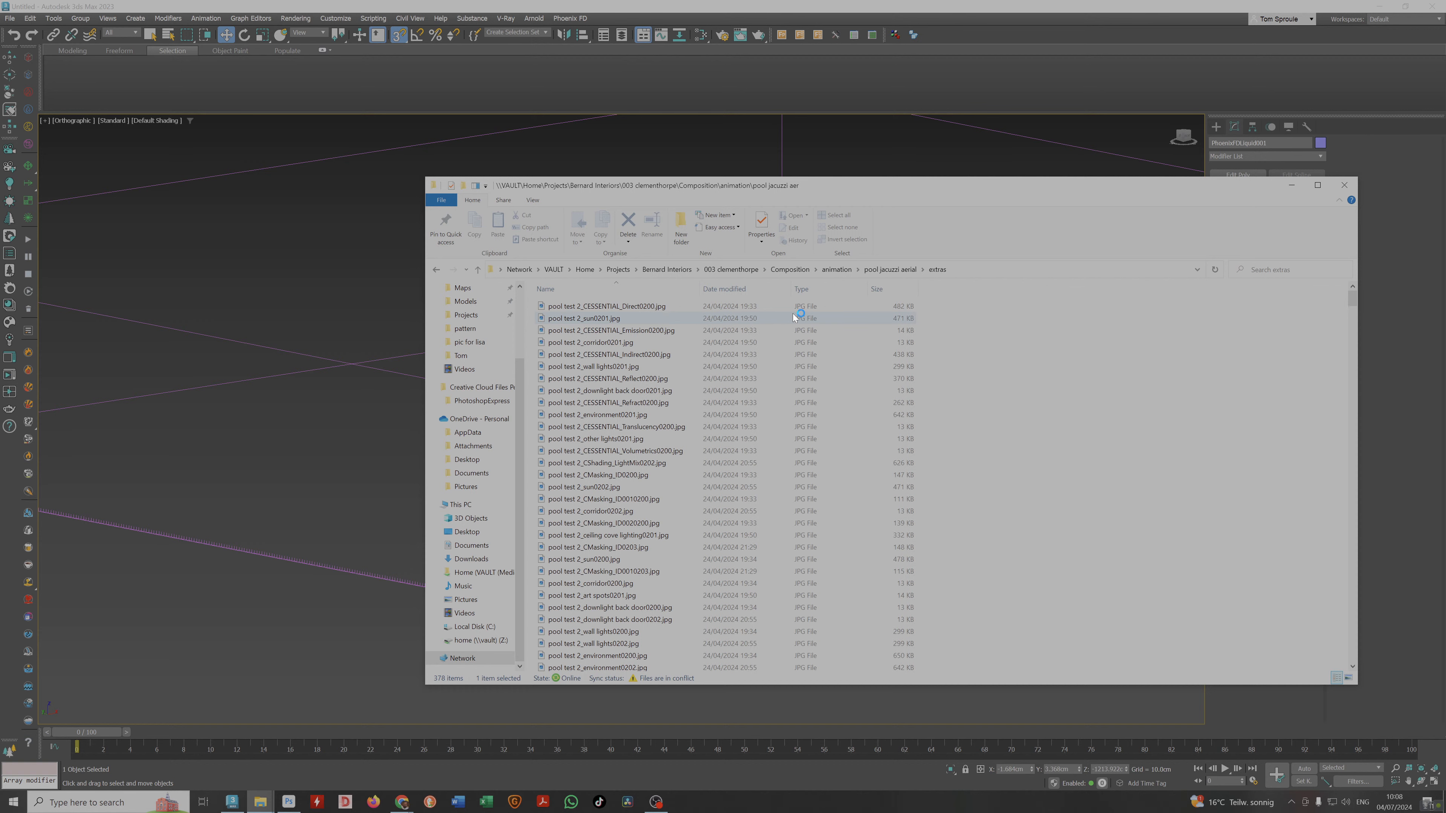
{"action": "scroll", "coordinate": [740, 359], "scroll_direction": "down", "scroll_amount": 4}
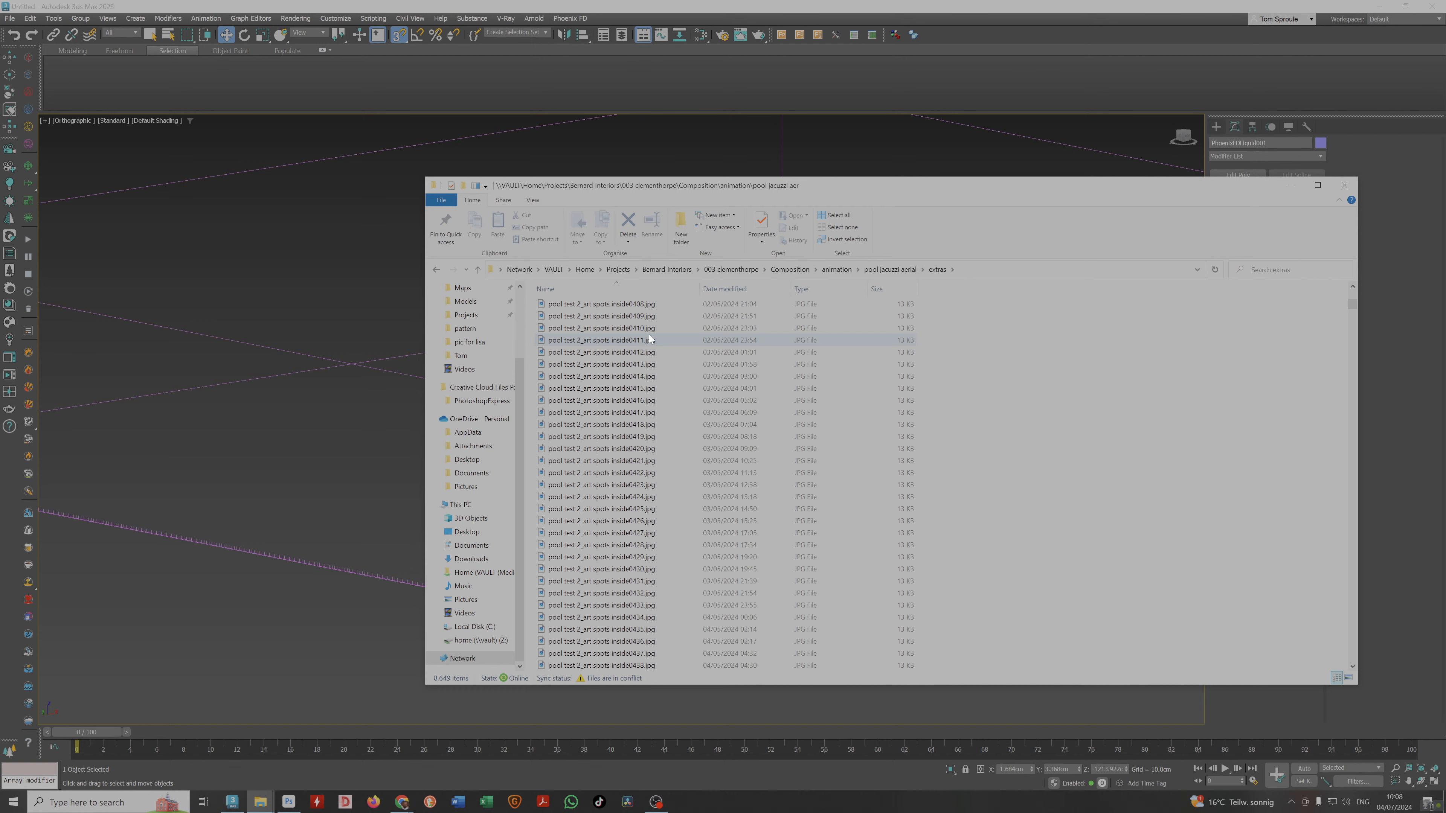
{"action": "scroll", "coordinate": [639, 348], "scroll_direction": "down", "scroll_amount": 10}
{"action": "left_click_drag", "start_coordinate": [1350, 309], "coordinate": [1350, 550]}
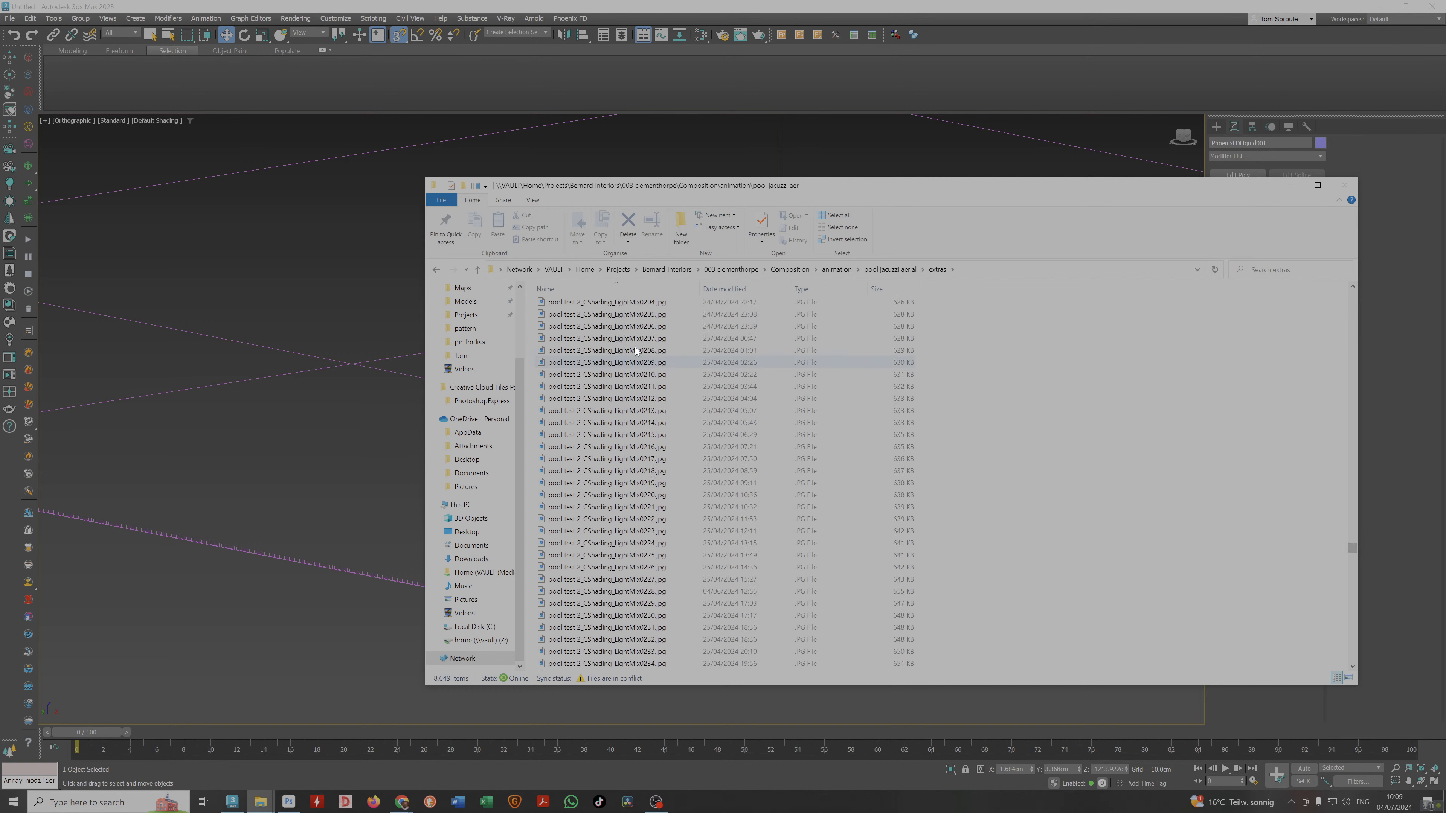
{"action": "double_click", "coordinate": [597, 315]}
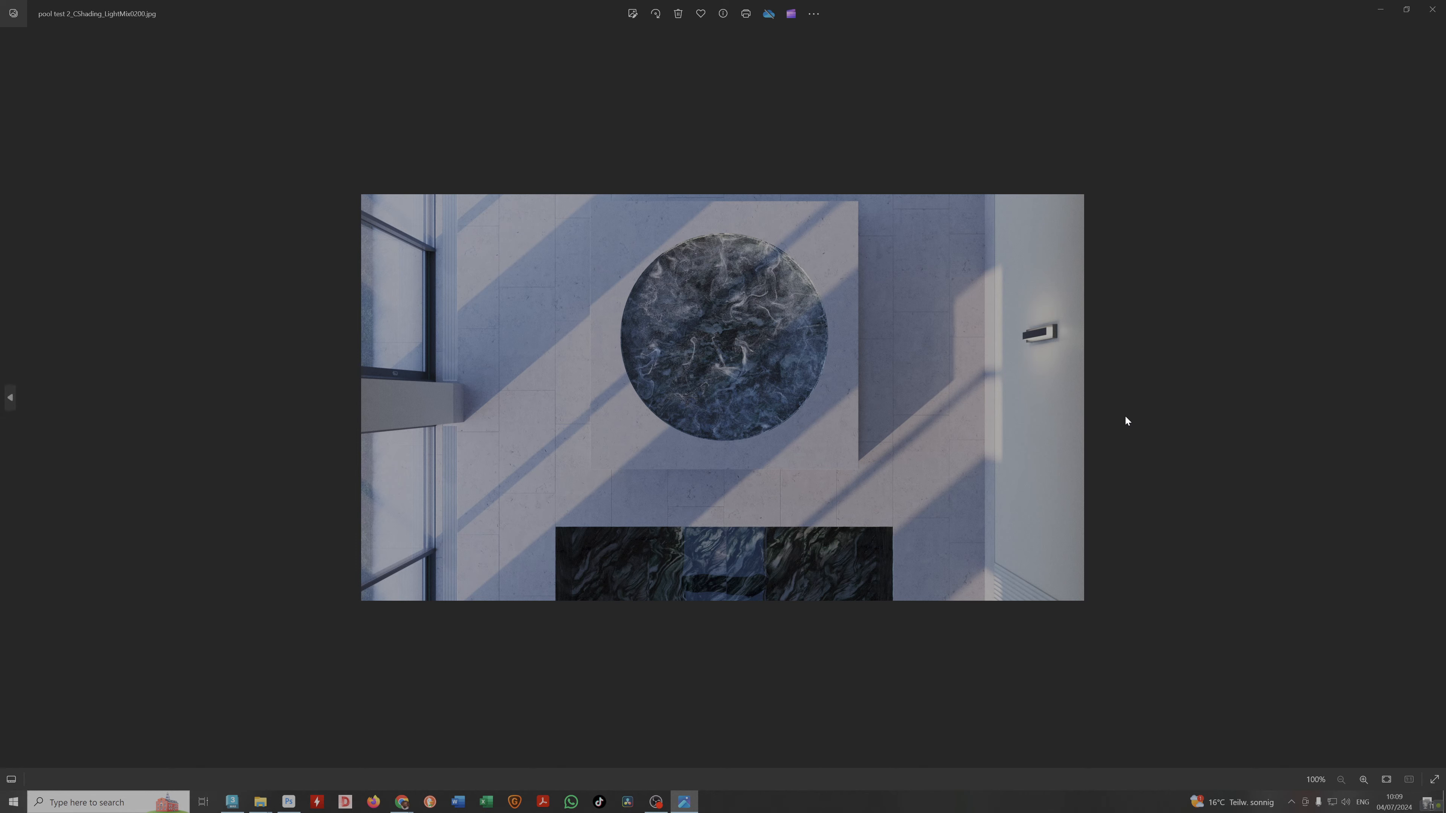
Step forward through the LightMix render sequence from frame 0200 to 0240, watching the motion of the round jacuzzi's water.
{"action": "key", "text": "Right"}
{"action": "key", "text": "Right"}
{"action": "key", "text": "Right"}
{"action": "key", "text": "Right"}
{"action": "key", "text": "Right"}
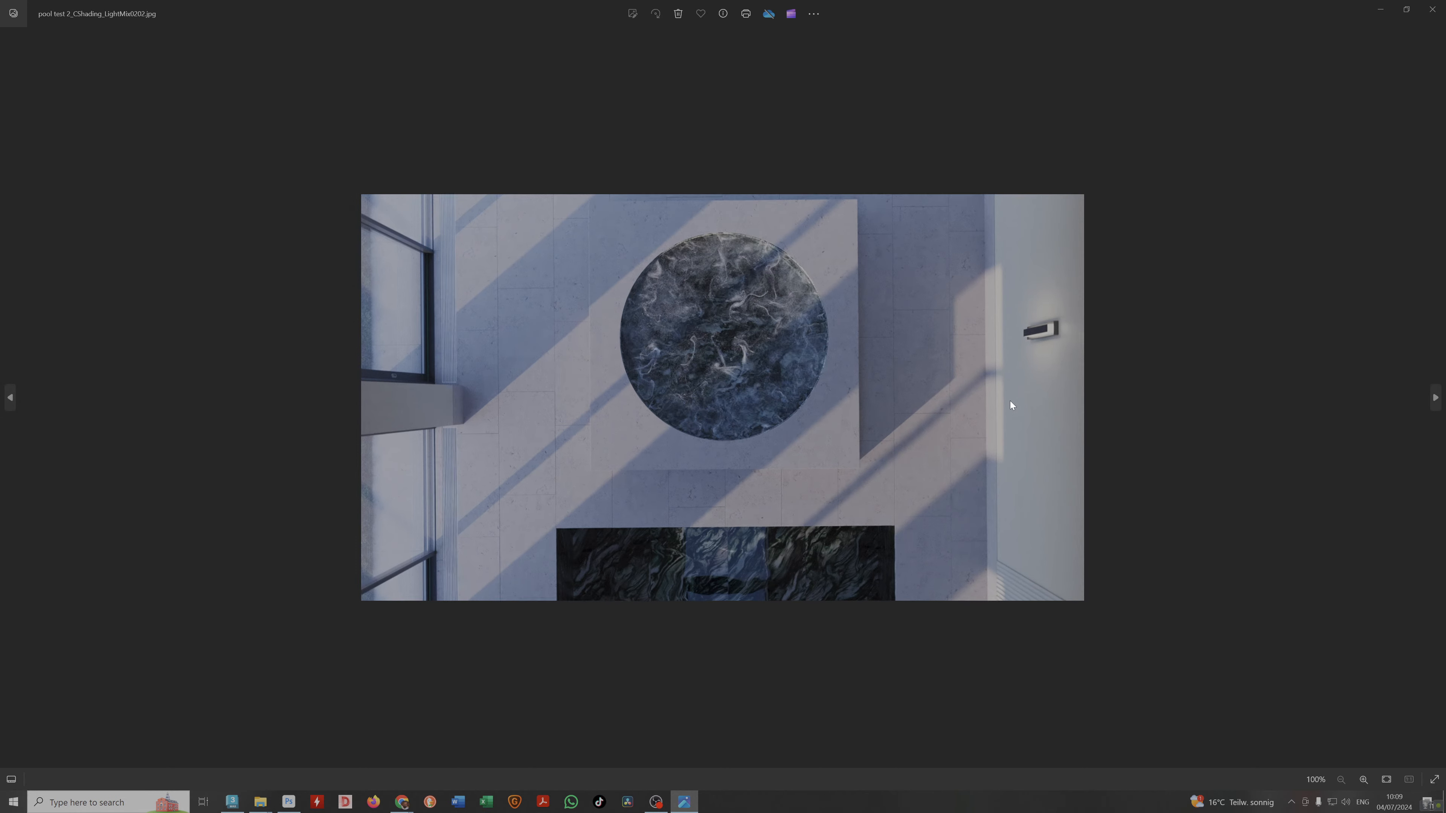
{"action": "key", "text": "Right"}
{"action": "key", "text": "Right"}
{"action": "key", "text": "Right"}
{"action": "key", "text": "Right"}
{"action": "key", "text": "Right"}
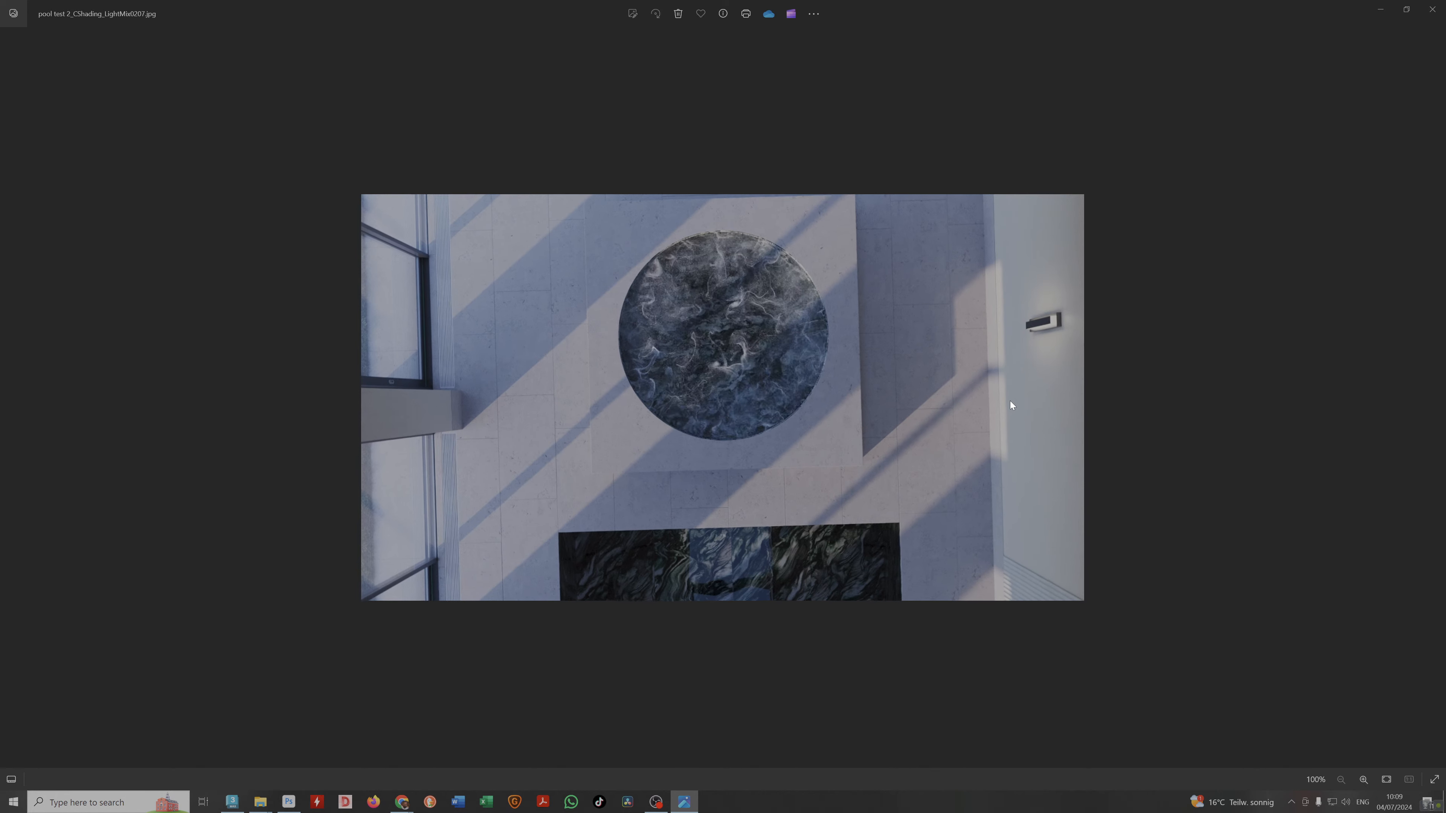
{"action": "key", "text": "Right"}
{"action": "key", "text": "Right"}
{"action": "key", "text": "Right"}
{"action": "key", "text": "Right"}
{"action": "key", "text": "Right"}
{"action": "key", "text": "Right"}
{"action": "key", "text": "Right"}
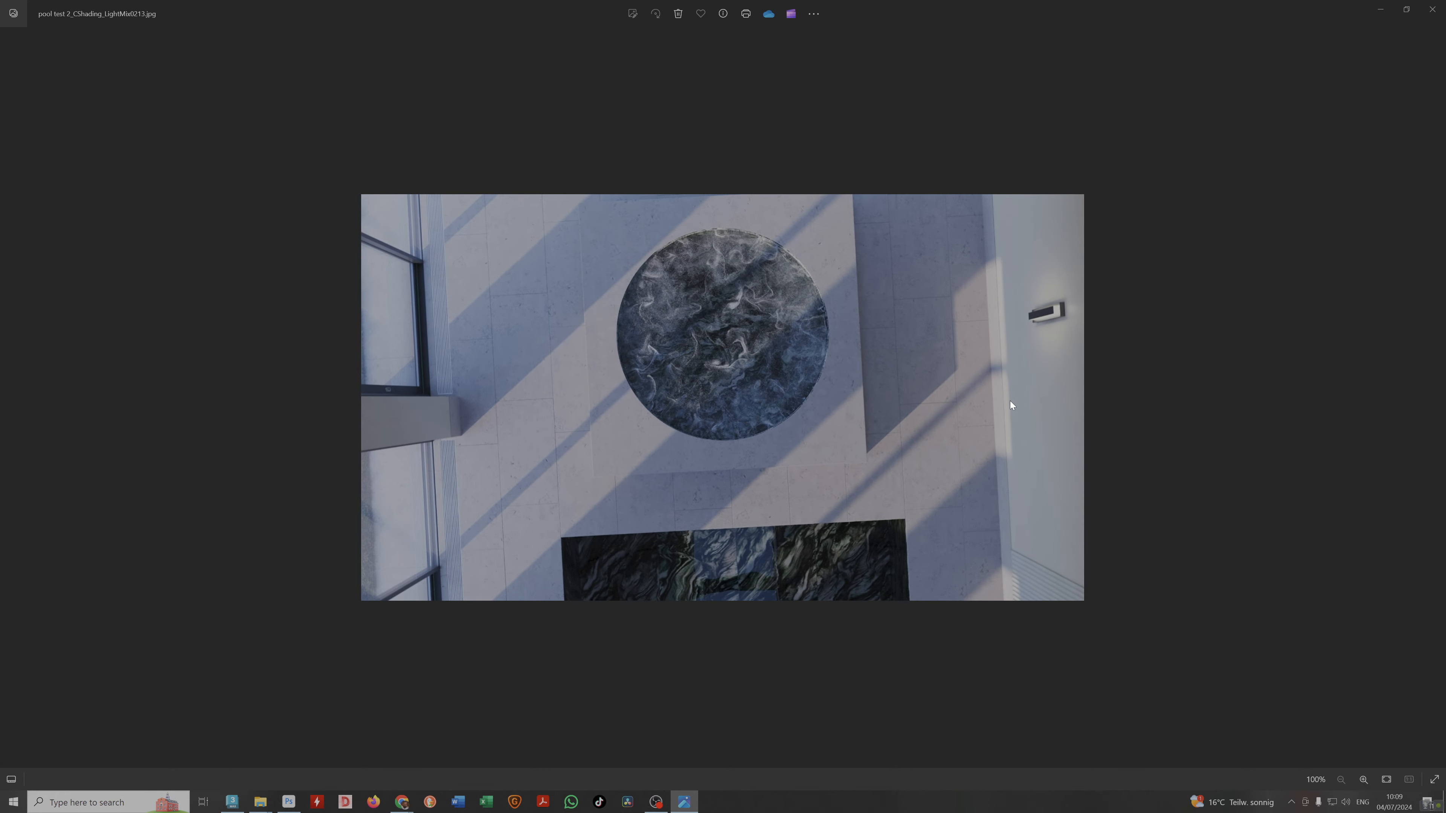
{"action": "key", "text": "Right"}
{"action": "key", "text": "Right"}
{"action": "key", "text": "Right"}
{"action": "key", "text": "Right"}
{"action": "key", "text": "Right"}
{"action": "key", "text": "Right"}
{"action": "key", "text": "Right"}
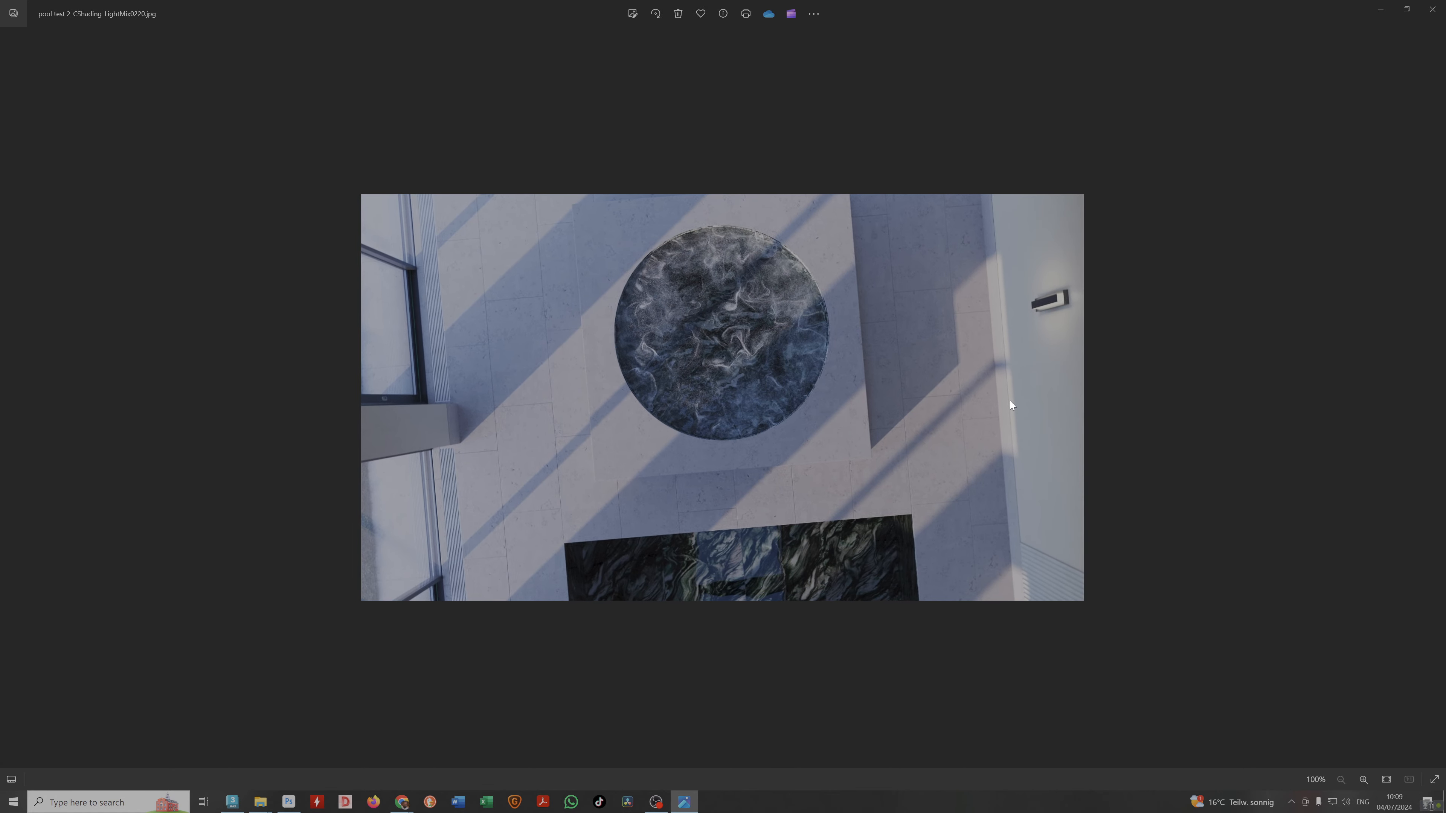
{"action": "key", "text": "Right"}
{"action": "key", "text": "Right"}
{"action": "key", "text": "Right"}
{"action": "key", "text": "Right"}
{"action": "key", "text": "Right"}
{"action": "key", "text": "Right"}
{"action": "key", "text": "Right"}
{"action": "key", "text": "Right"}
{"action": "key", "text": "Right"}
{"action": "key", "text": "Right"}
{"action": "key", "text": "Right"}
{"action": "key", "text": "Right"}
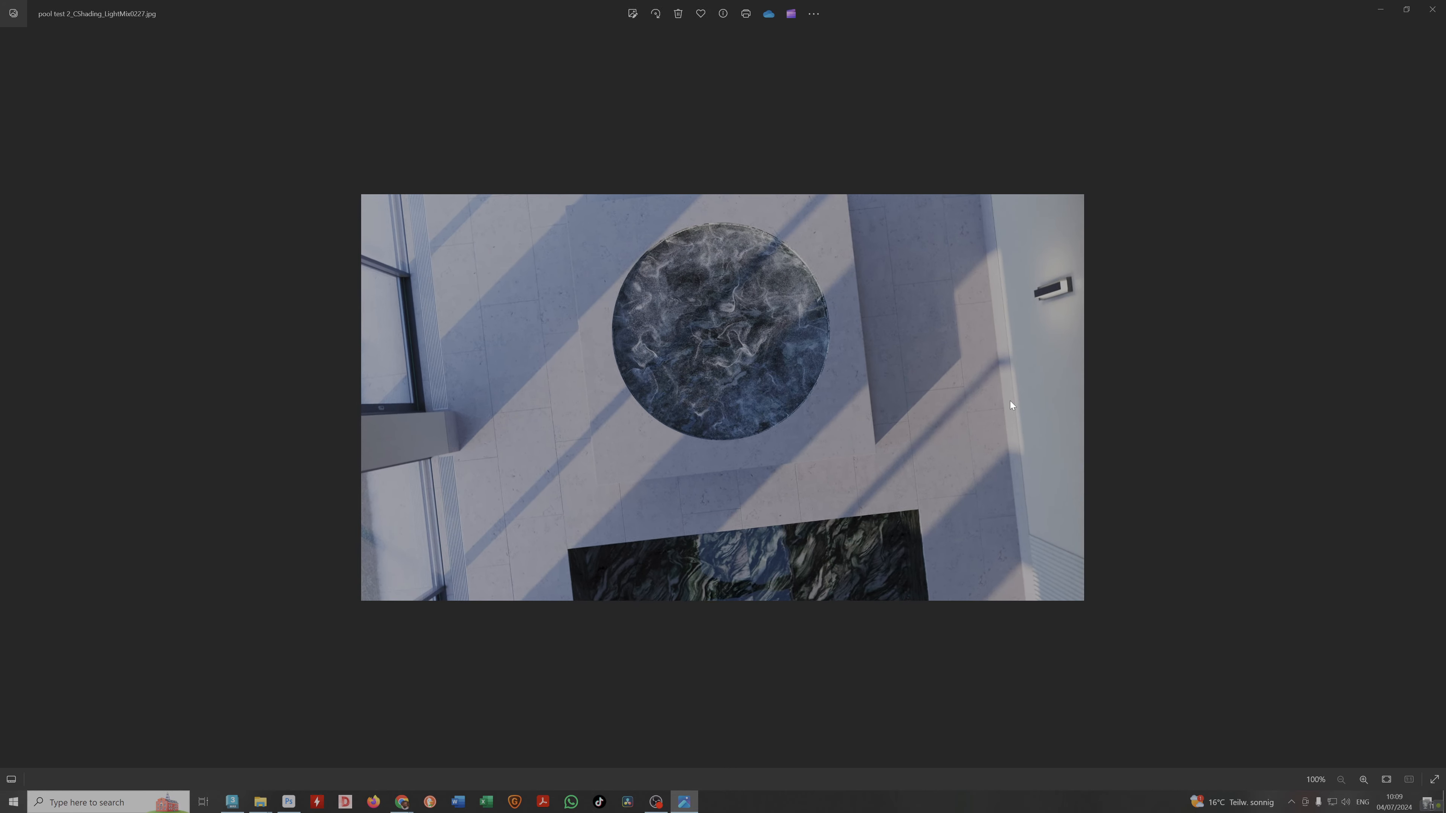
Step backward through the LightMix renders from frame 0240 to the first frame, 0200, to review the water motion in reverse.
{"action": "key", "text": "Left"}
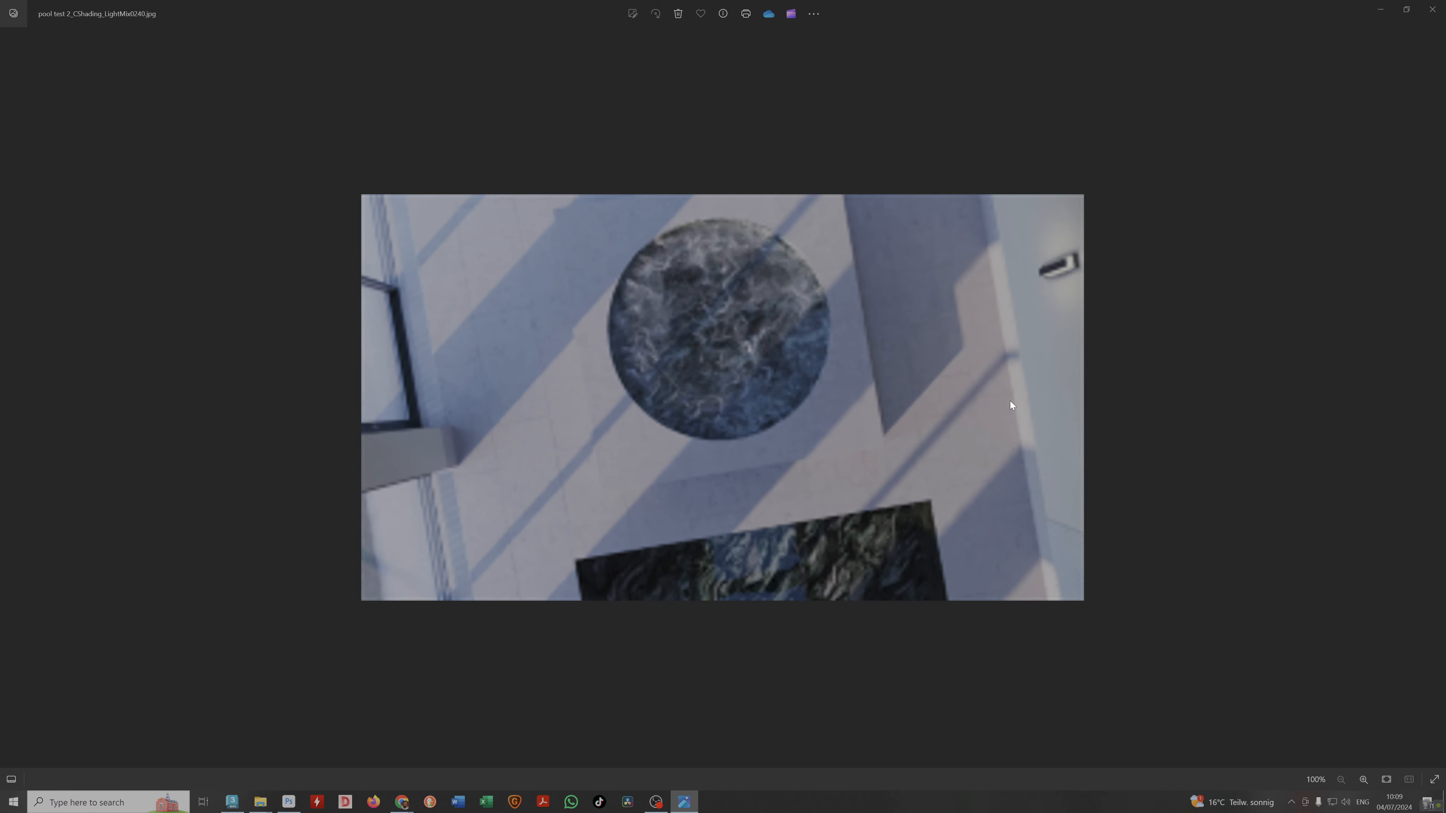
{"action": "key", "text": "Left"}
{"action": "key", "text": "Left"}
{"action": "key", "text": "Left"}
{"action": "key", "text": "Left"}
{"action": "key", "text": "Left"}
{"action": "key", "text": "Left"}
{"action": "key", "text": "Left"}
{"action": "key", "text": "Left"}
{"action": "key", "text": "Left"}
{"action": "key", "text": "Left"}
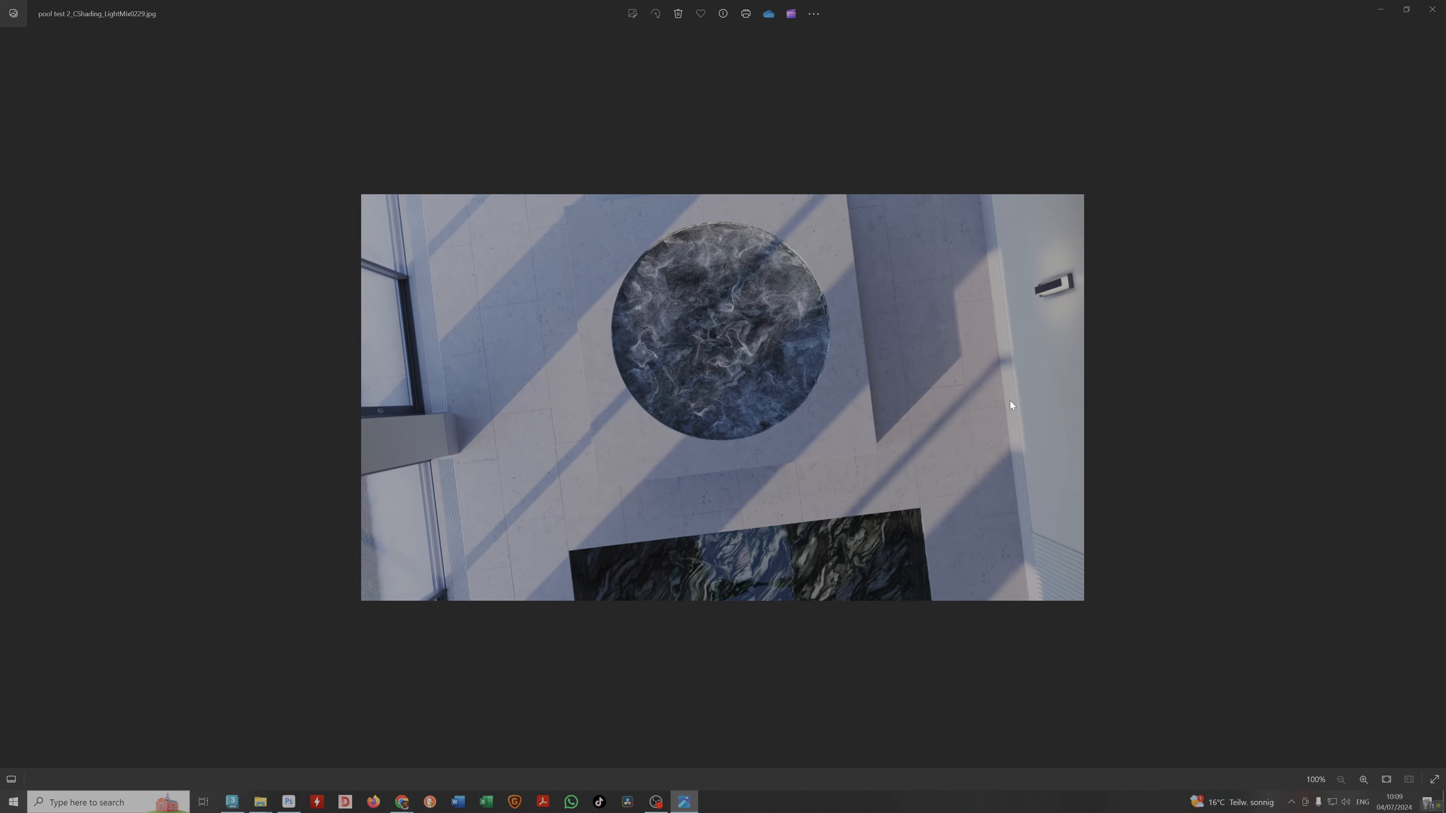
{"action": "key", "text": "Left"}
{"action": "key", "text": "Left"}
{"action": "key", "text": "Left"}
{"action": "key", "text": "Left"}
{"action": "key", "text": "Left"}
{"action": "key", "text": "Left"}
{"action": "key", "text": "Left"}
{"action": "key", "text": "Left"}
{"action": "key", "text": "Left"}
{"action": "key", "text": "Left"}
{"action": "key", "text": "Left"}
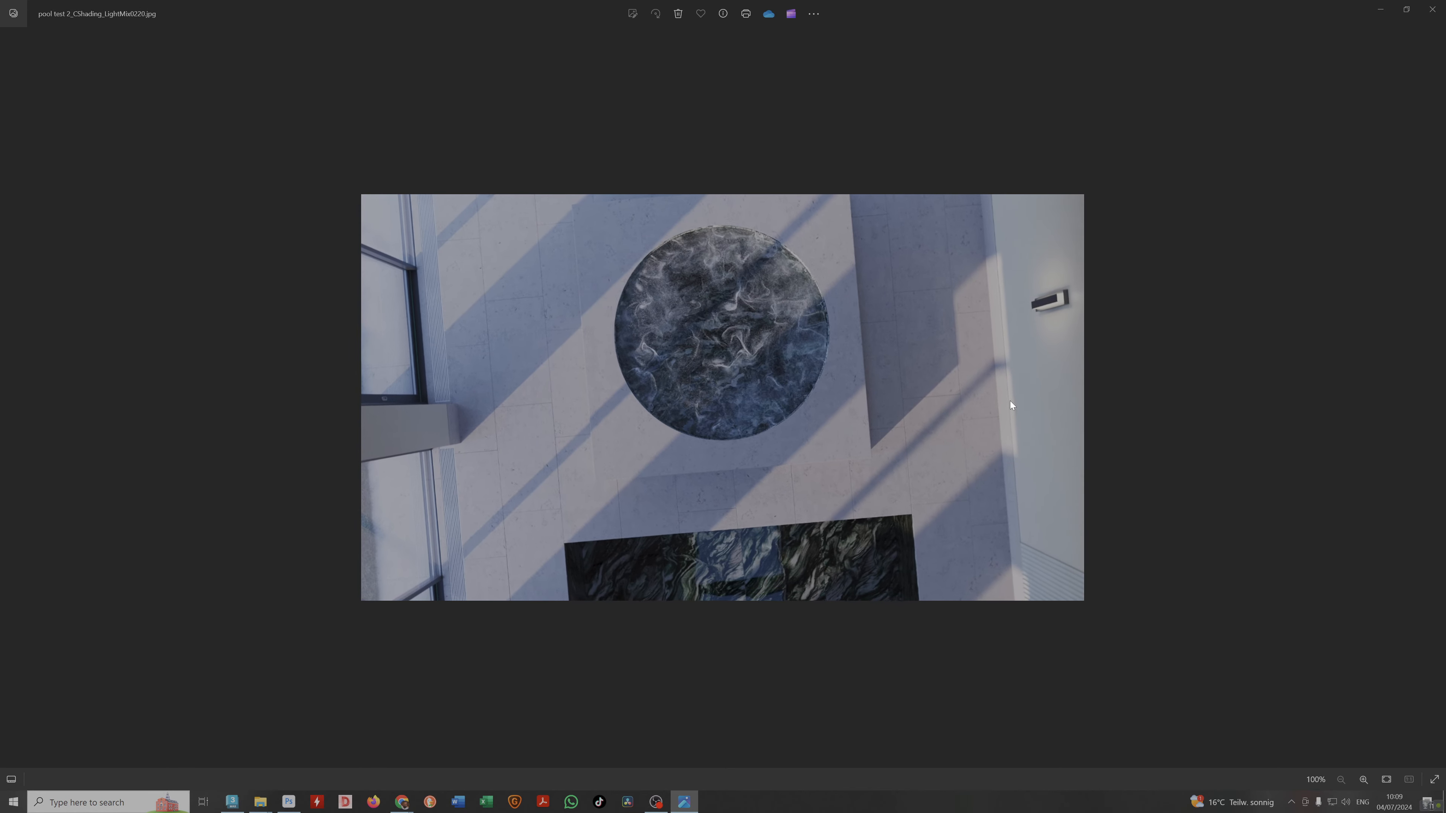
{"action": "key", "text": "Left"}
{"action": "key", "text": "Left"}
{"action": "key", "text": "Left"}
{"action": "key", "text": "Left"}
{"action": "key", "text": "Left"}
{"action": "key", "text": "Left"}
{"action": "key", "text": "Left"}
{"action": "key", "text": "Left"}
{"action": "key", "text": "Left"}
{"action": "key", "text": "Left"}
{"action": "key", "text": "Left"}
{"action": "key", "text": "Left"}
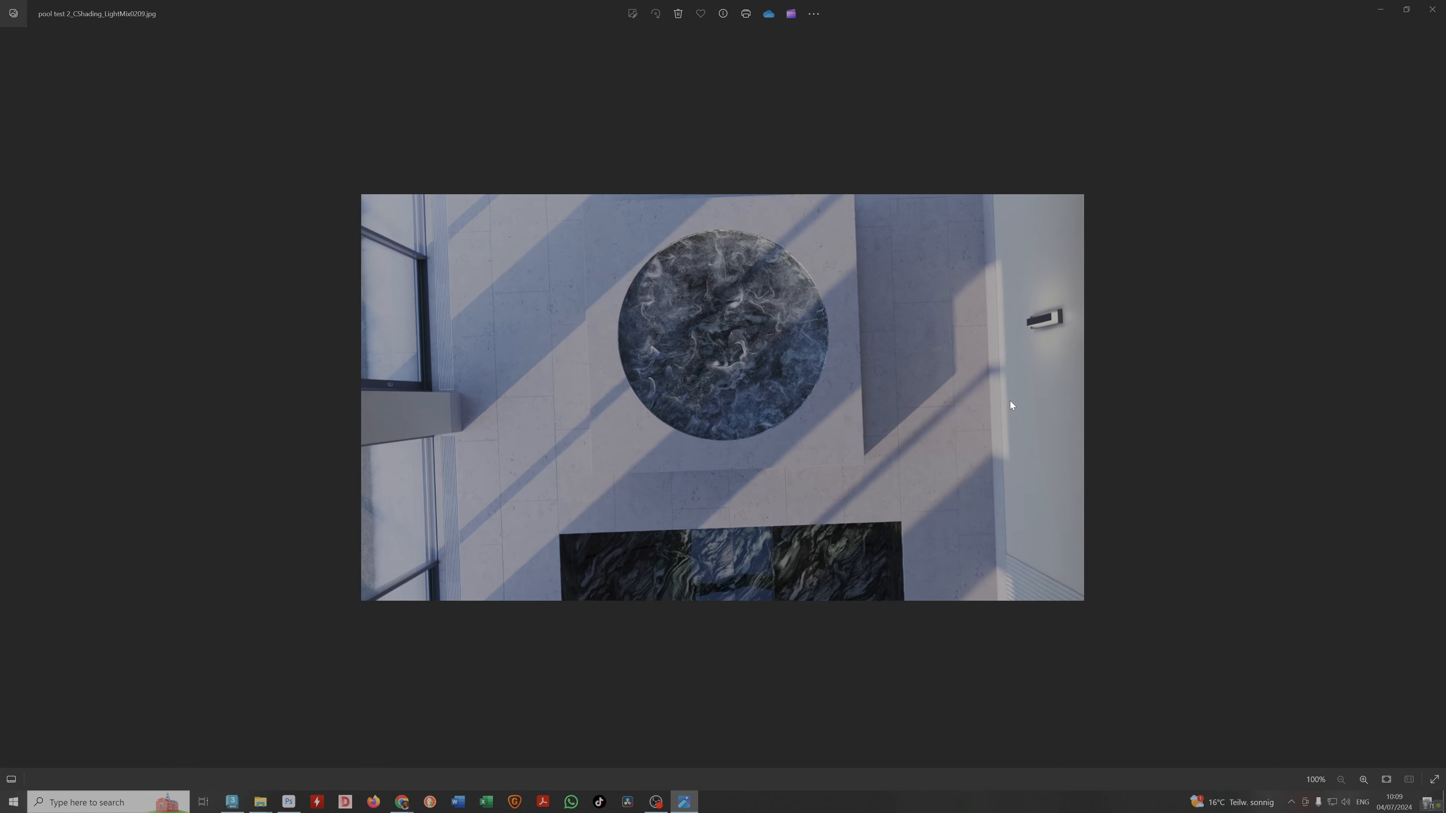
{"action": "key", "text": "Left"}
{"action": "key", "text": "Left"}
{"action": "key", "text": "Left"}
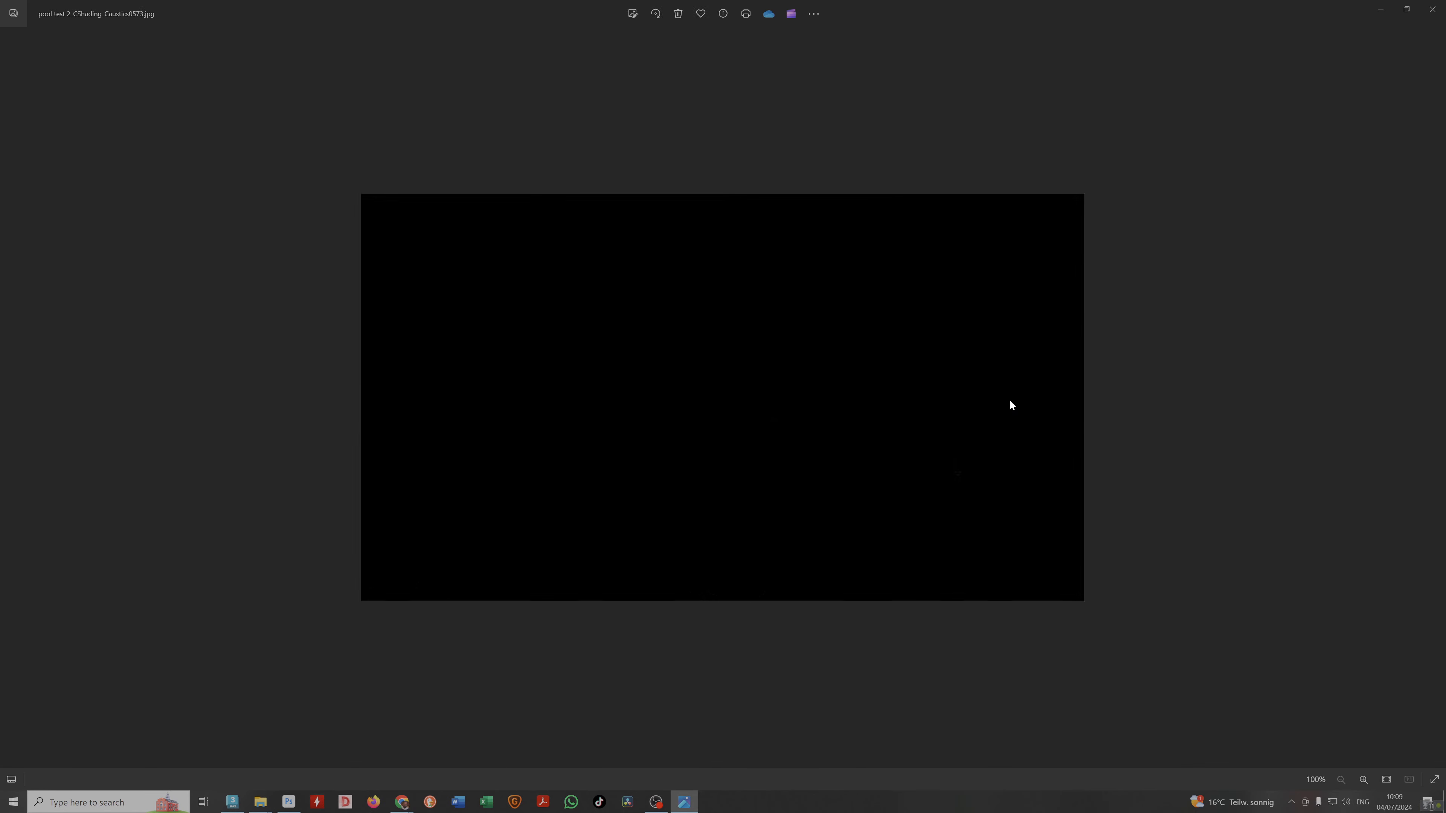
{"action": "key", "text": "Right"}
{"action": "key", "text": "Right"}
{"action": "key", "text": "Right"}
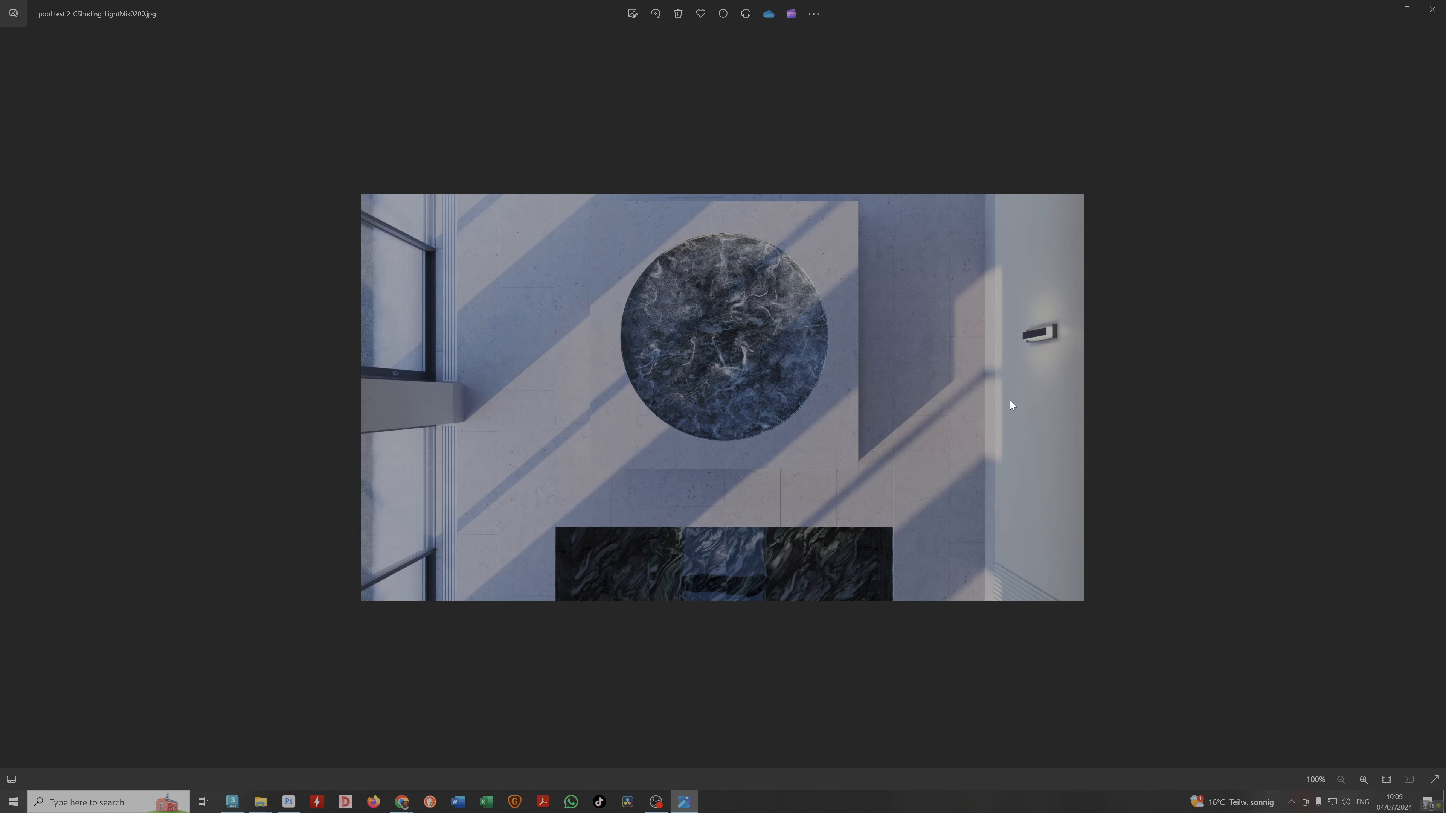
Examine the round jacuzzi's foam and water surface close up in LightMix0200, including its upper rim.
{"action": "scroll", "coordinate": [740, 319], "scroll_direction": "up", "scroll_amount": 5}
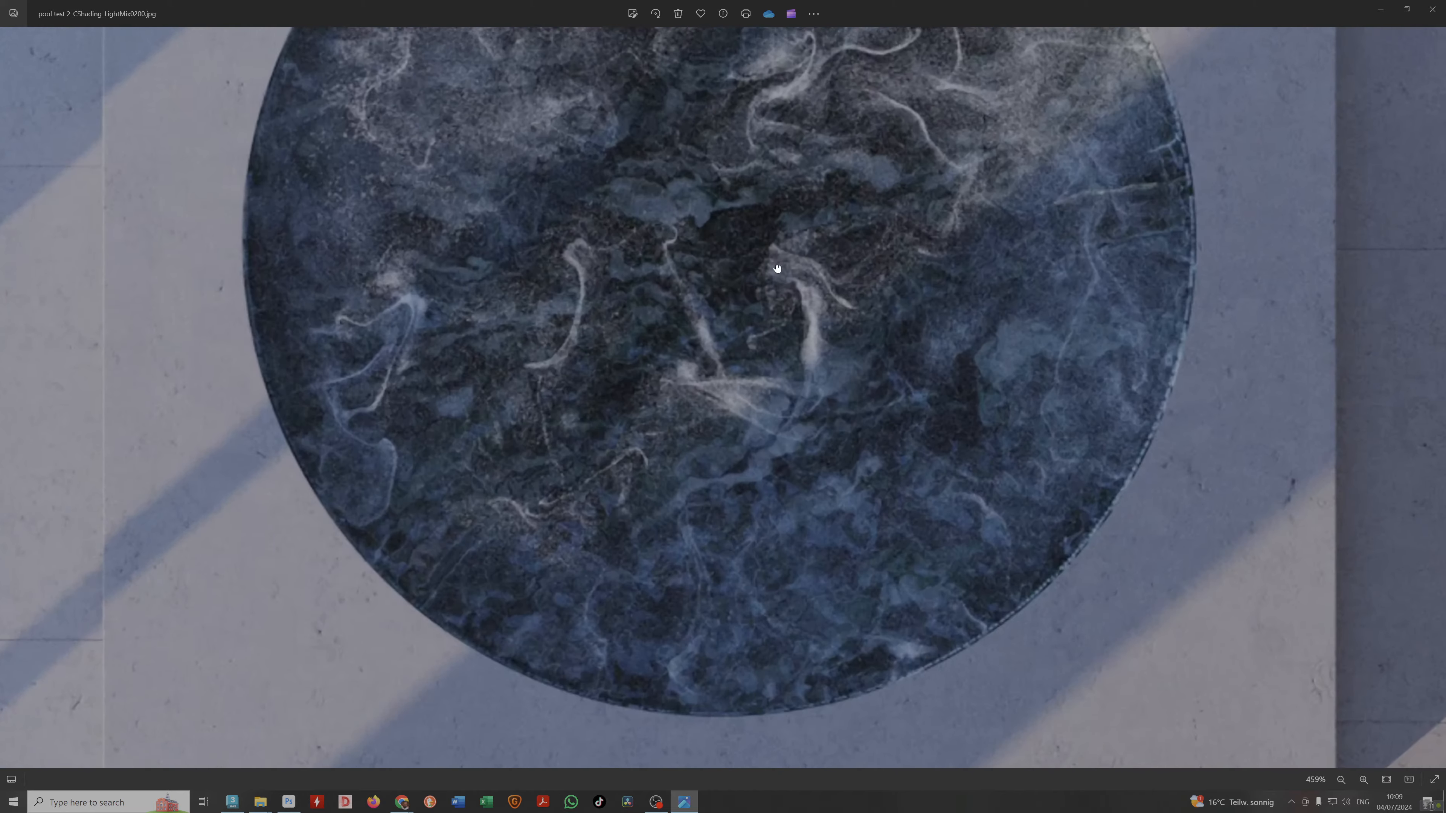
{"action": "left_click_drag", "start_coordinate": [778, 269], "coordinate": [785, 505]}
{"action": "scroll", "coordinate": [770, 459], "scroll_direction": "down", "scroll_amount": 6}
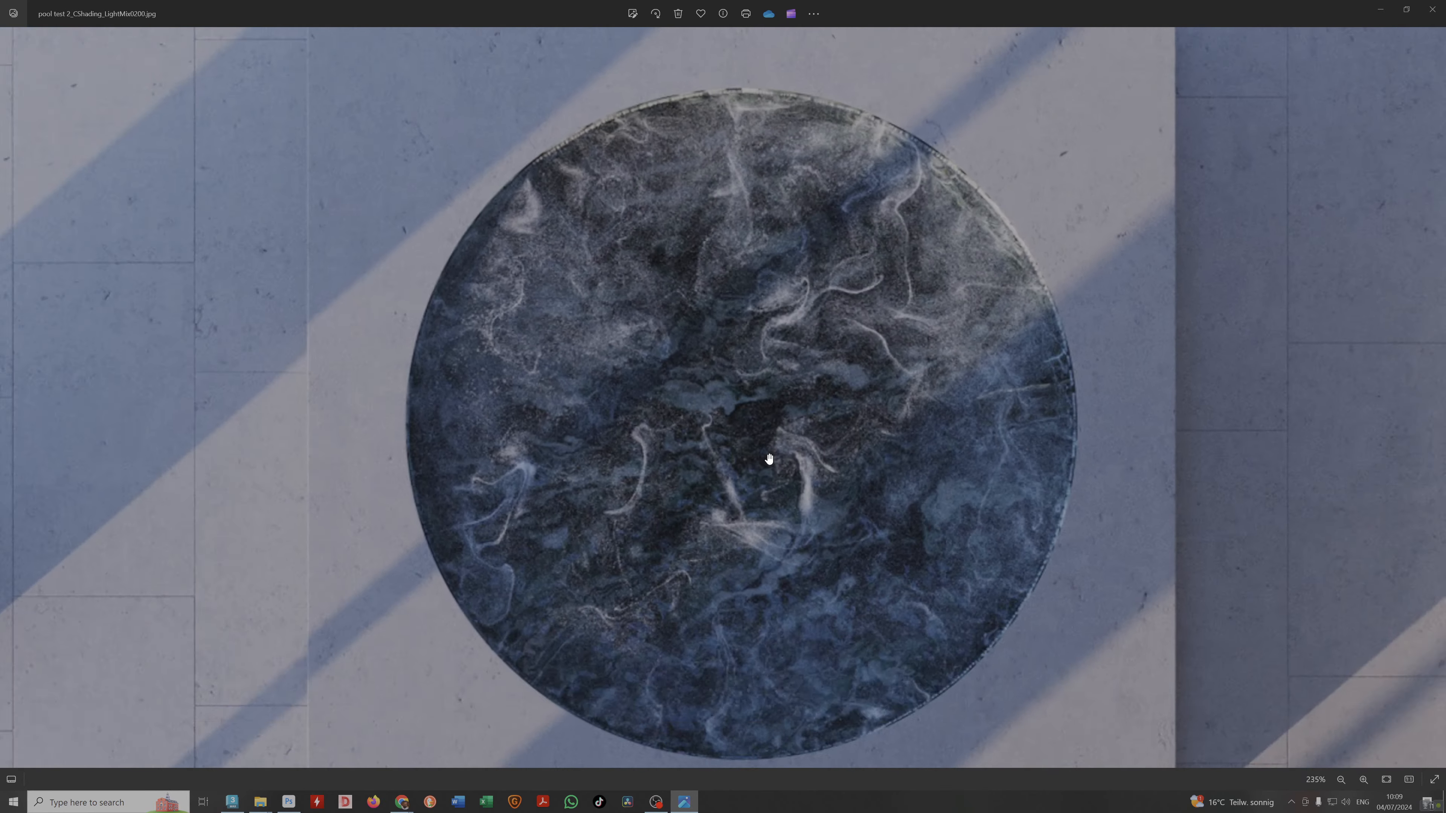
{"action": "key", "text": "Left"}
{"action": "key", "text": "Right"}
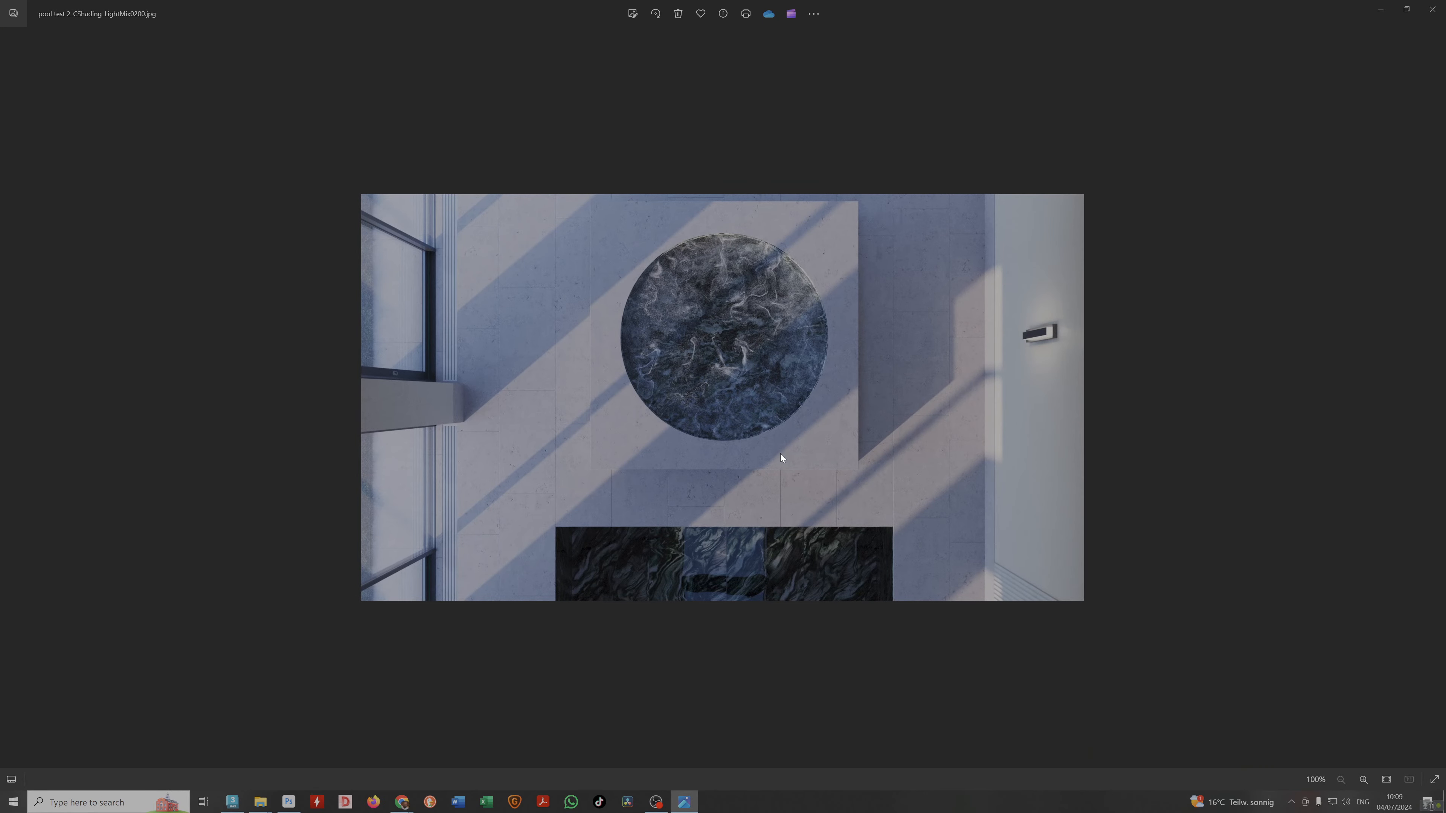
Step forward through the LightMix renders again up to frame 0212 and close the image viewer.
{"action": "key", "text": "Right"}
{"action": "key", "text": "Right"}
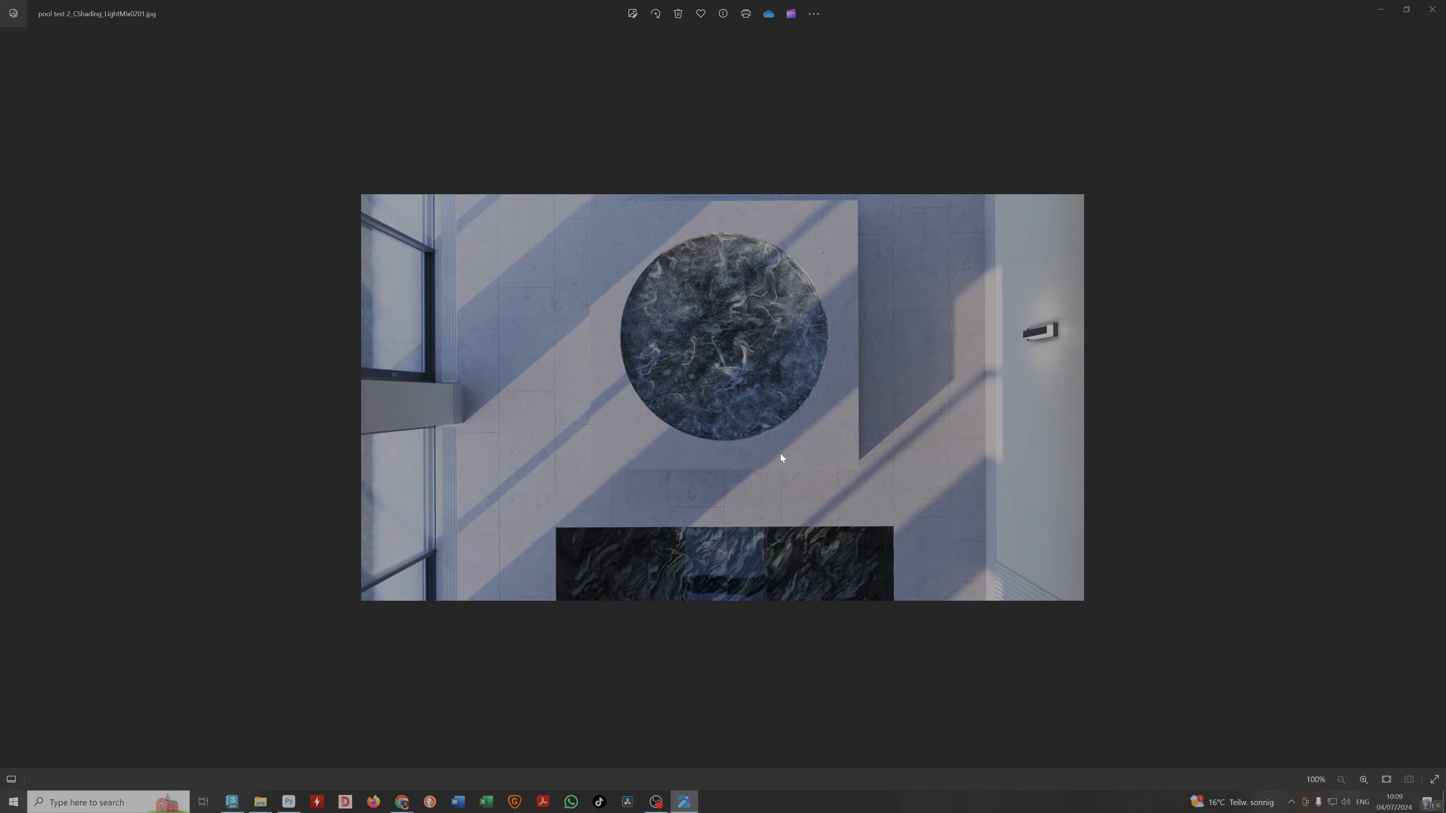
{"action": "key", "text": "Right"}
{"action": "key", "text": "Right"}
{"action": "key", "text": "Right"}
{"action": "key", "text": "Right"}
{"action": "key", "text": "Right"}
{"action": "key", "text": "Right"}
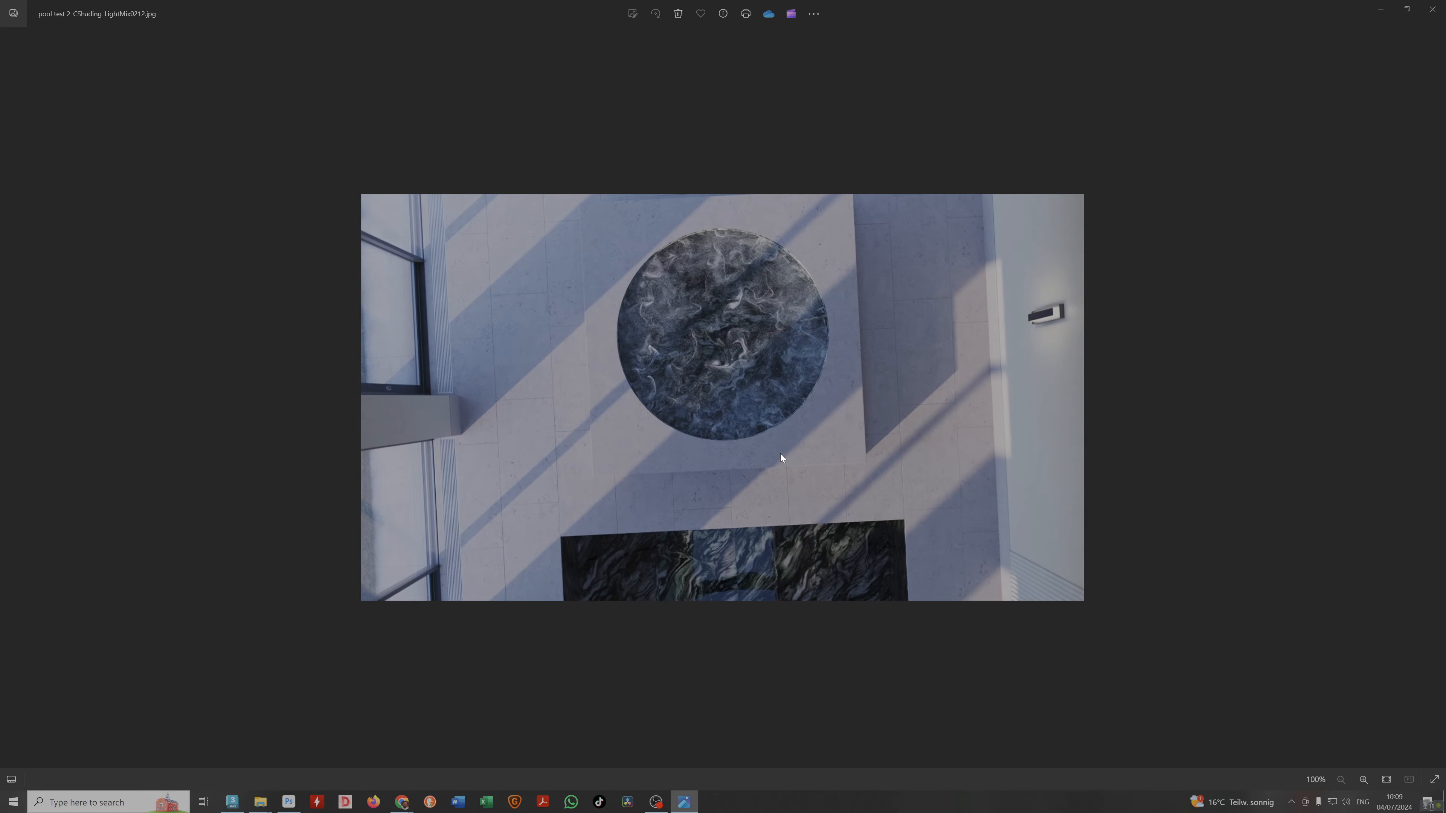
{"action": "left_click", "coordinate": [1433, 9]}
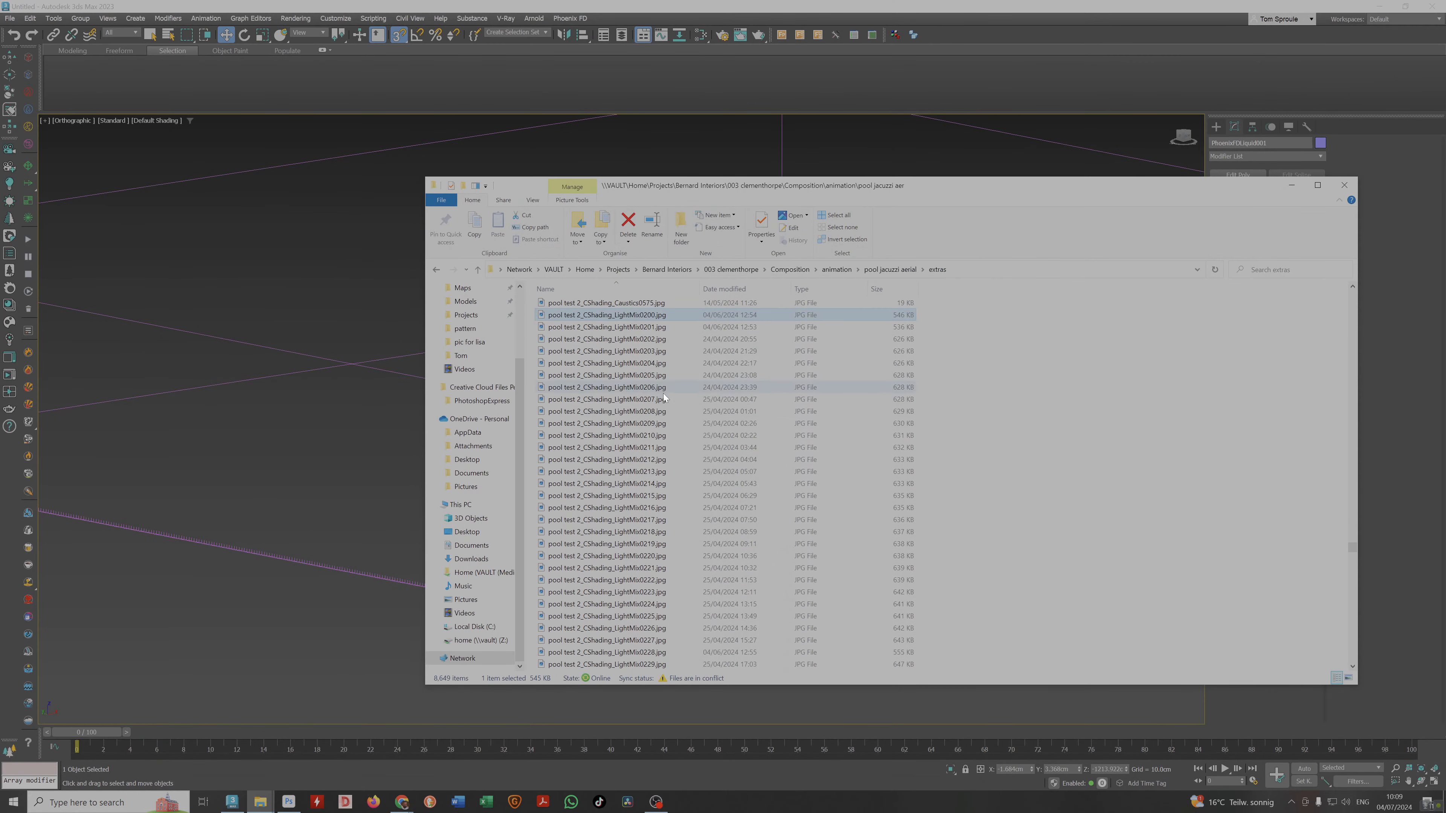
Open the light mix original folder inside extras and view its pool test 2_CShading_LightMix0200.jpg.
{"action": "scroll", "coordinate": [932, 361], "scroll_direction": "up", "scroll_amount": 4}
{"action": "left_click_drag", "start_coordinate": [1354, 550], "coordinate": [1391, 265]}
{"action": "left_click", "coordinate": [579, 307]}
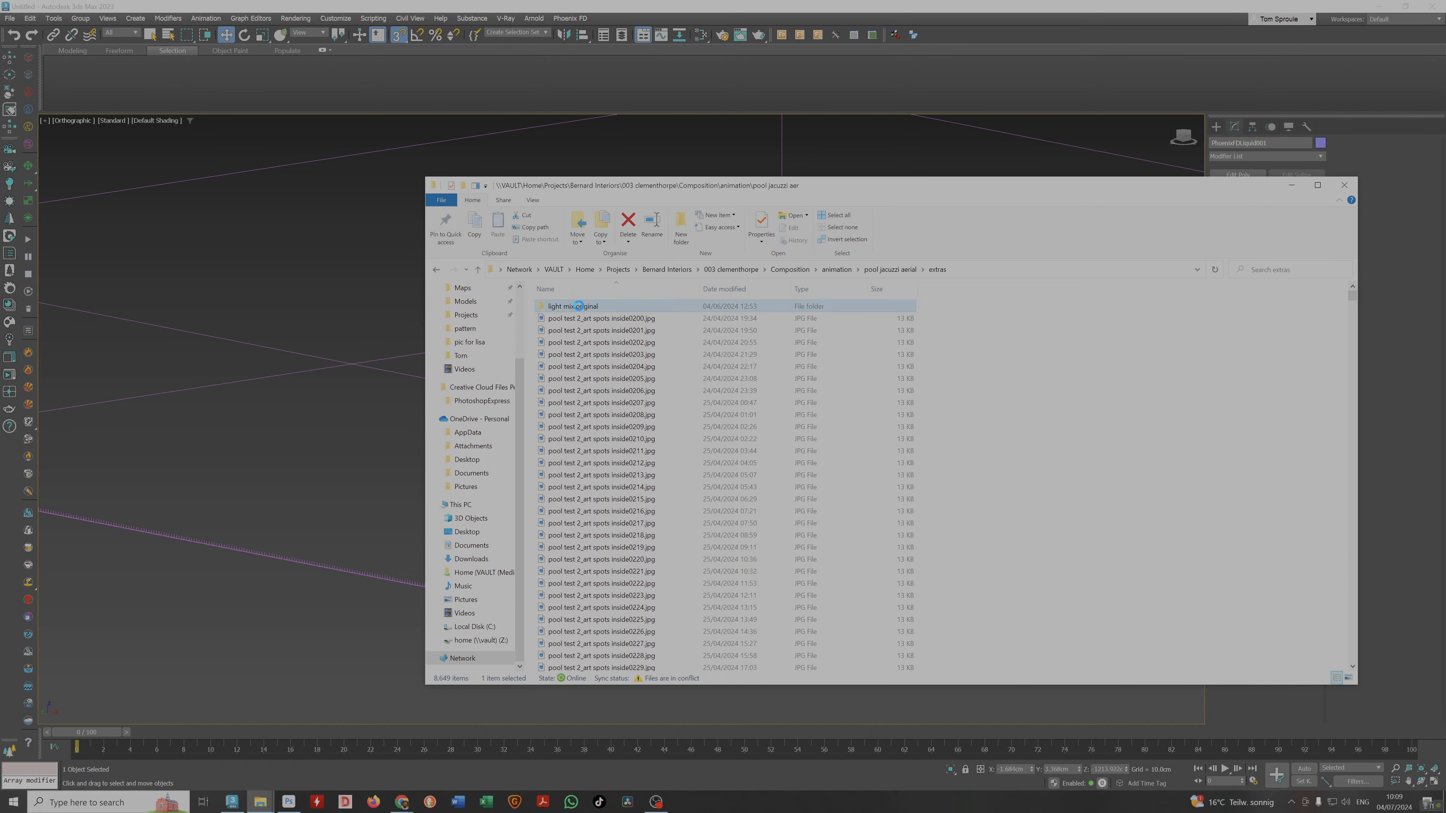
{"action": "double_click", "coordinate": [586, 305]}
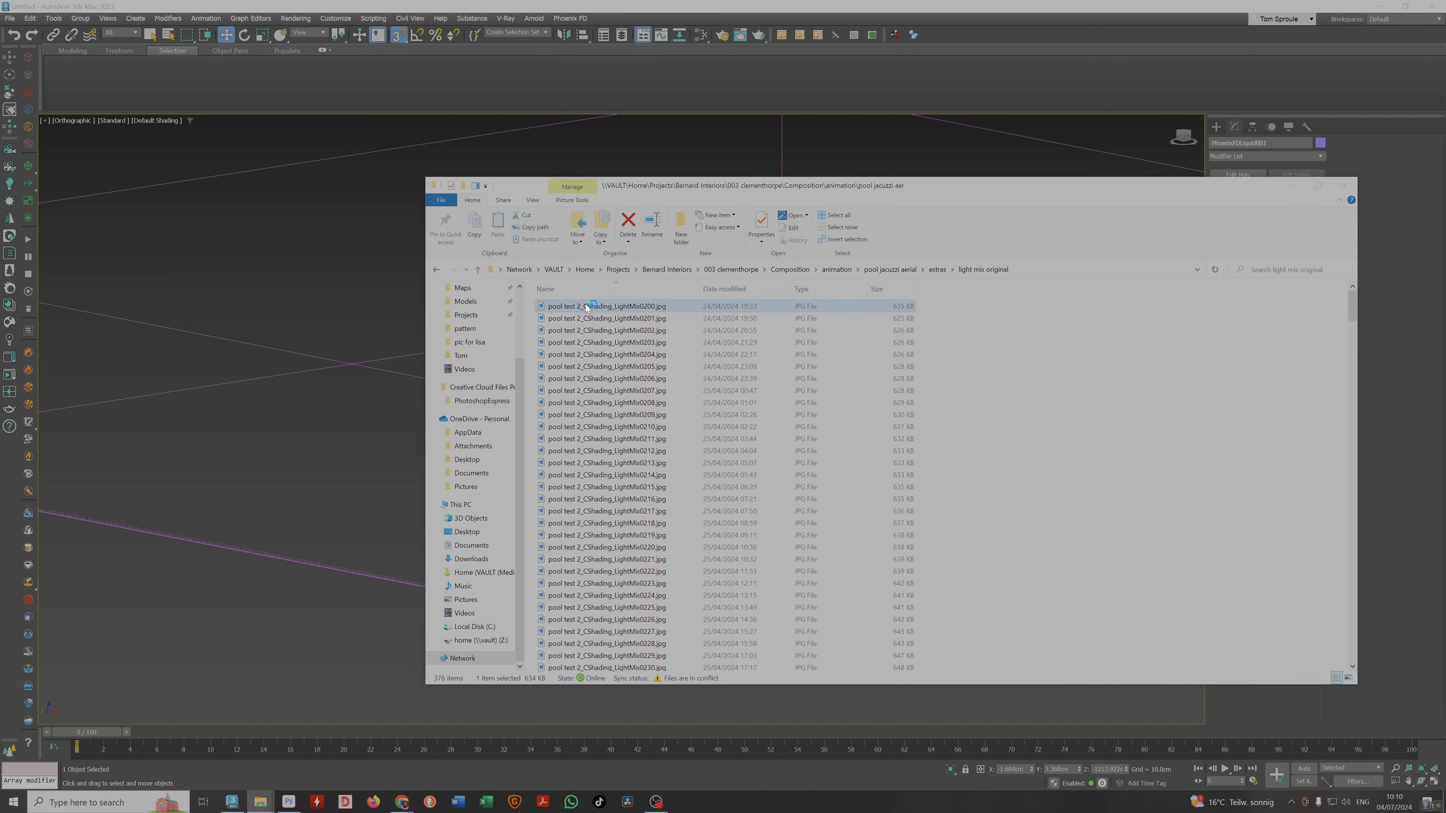
Examine the round jacuzzi's foam and water surface close up in the light mix original render LightMix0200.
{"action": "scroll", "coordinate": [726, 365], "scroll_direction": "up", "scroll_amount": 5}
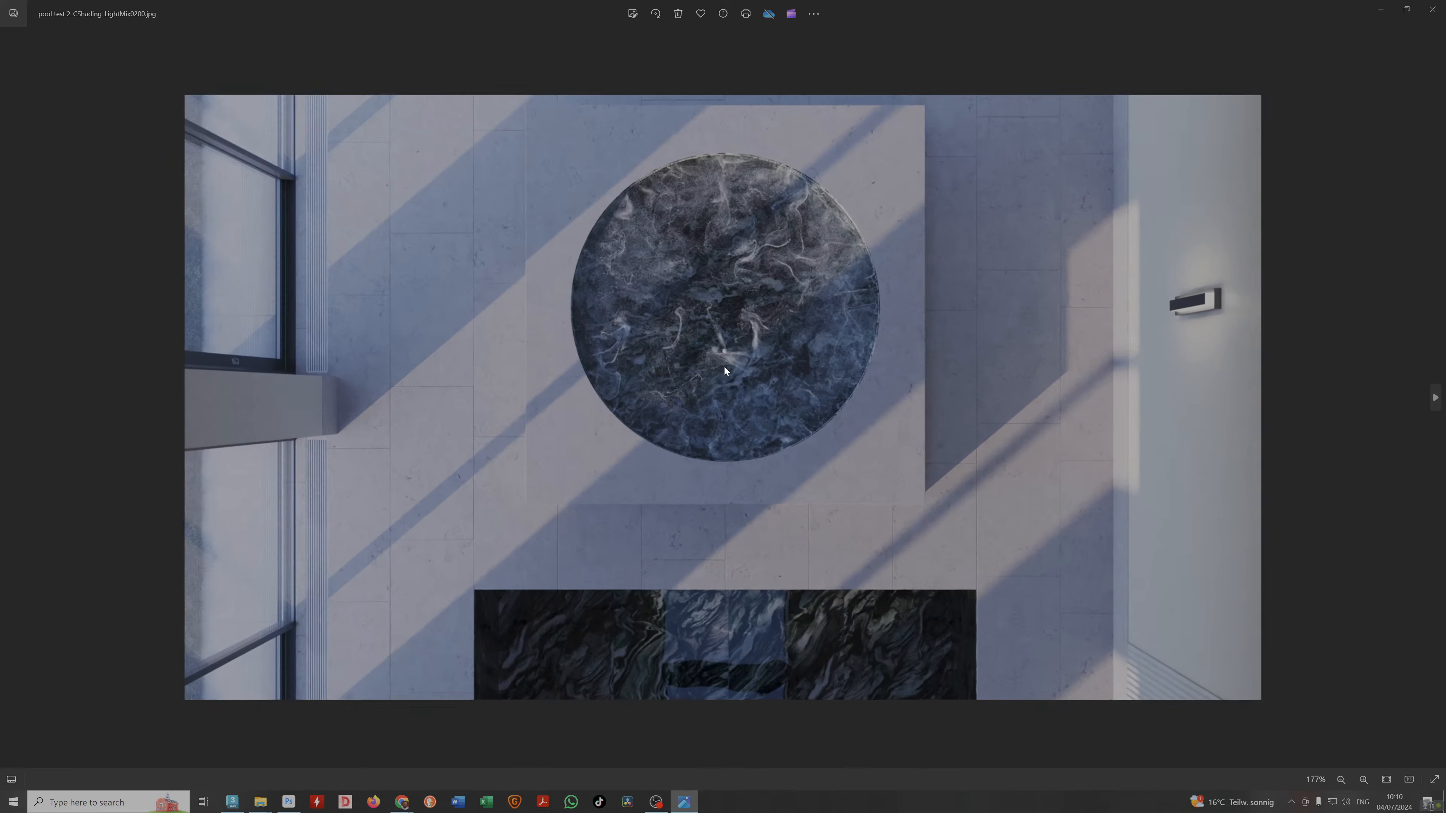
{"action": "scroll", "coordinate": [728, 354], "scroll_direction": "up", "scroll_amount": 4}
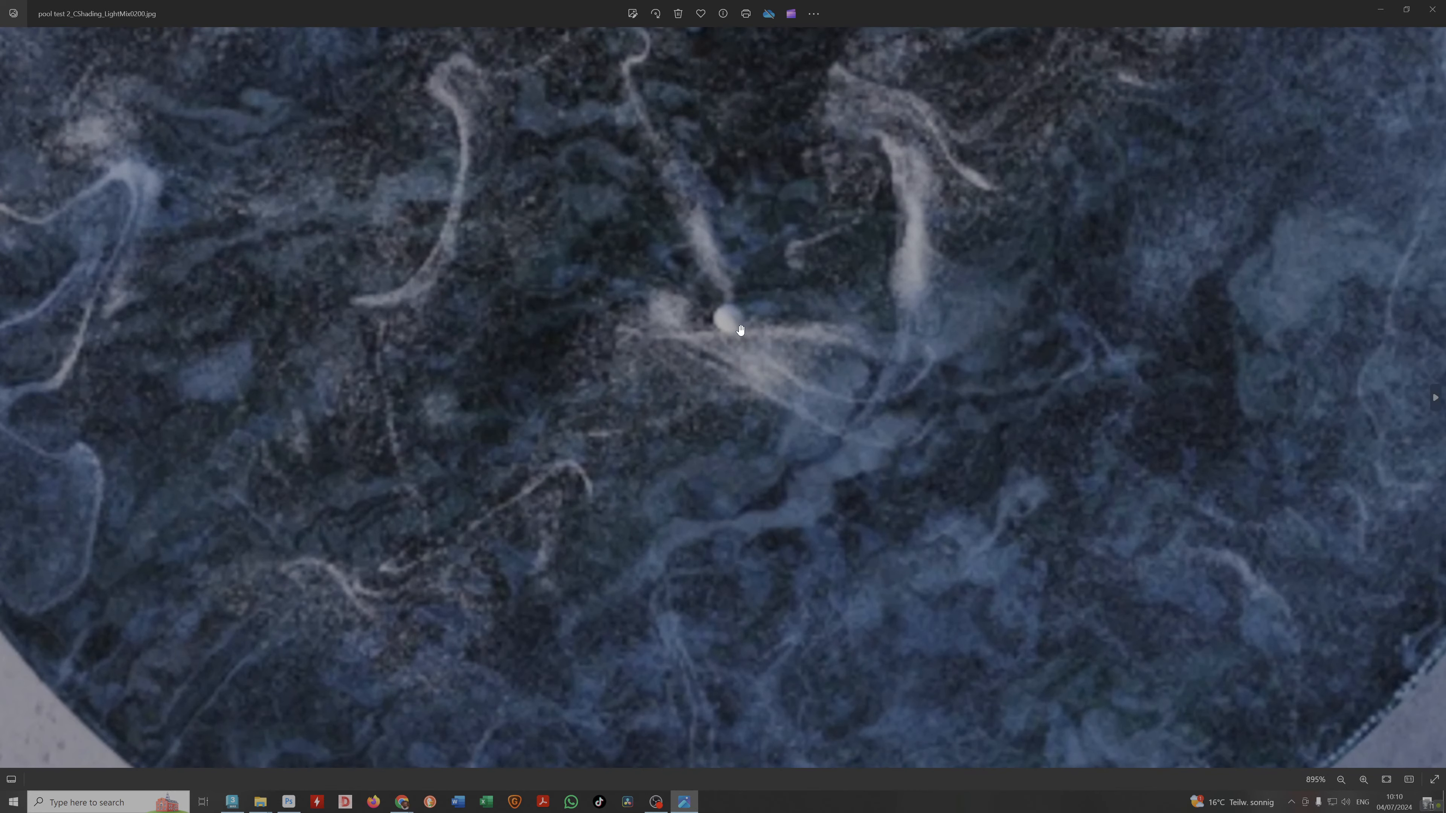
{"action": "scroll", "coordinate": [725, 326], "scroll_direction": "down", "scroll_amount": 4}
{"action": "scroll", "coordinate": [716, 319], "scroll_direction": "down", "scroll_amount": 6}
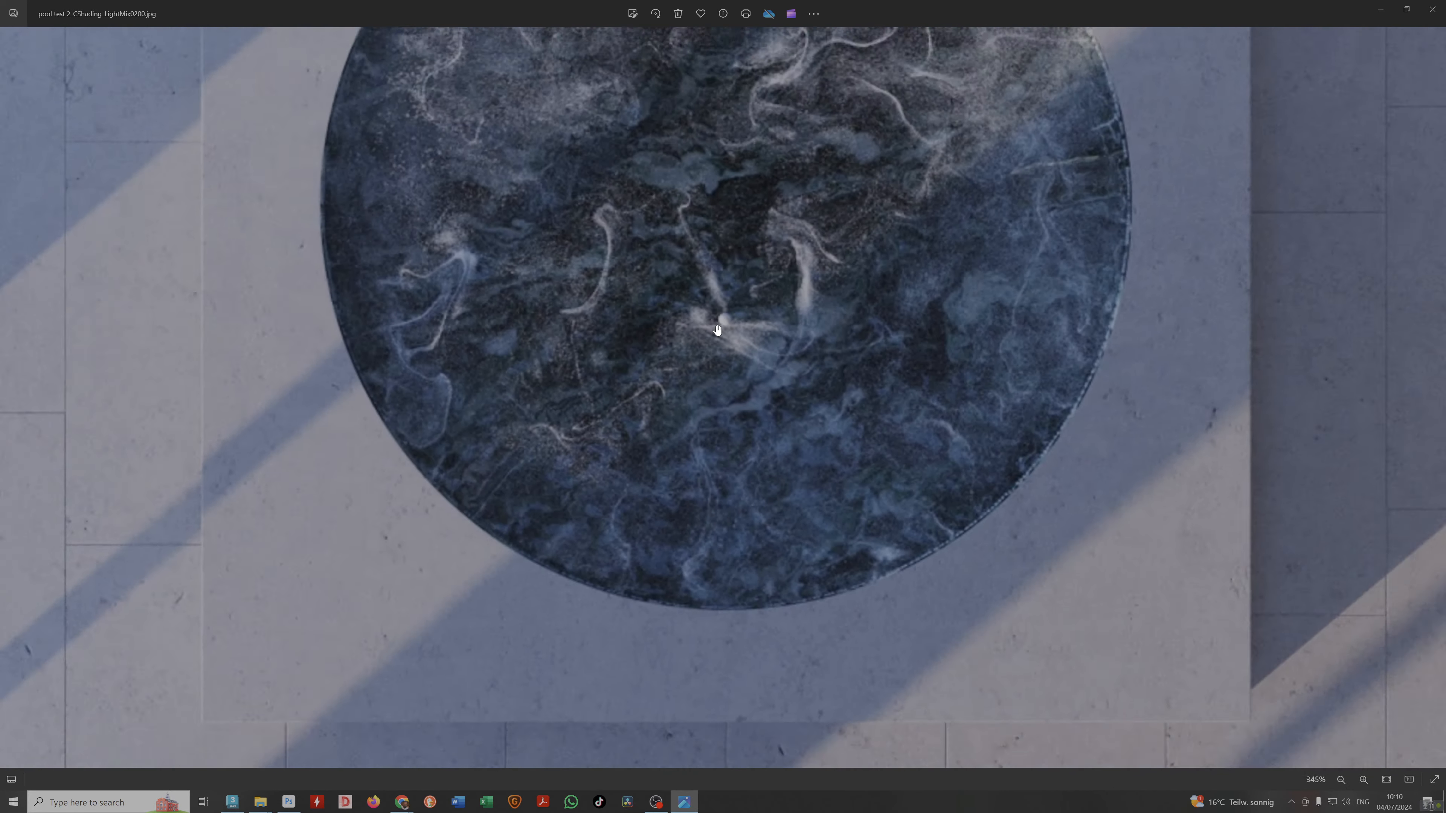
{"action": "scroll", "coordinate": [708, 353], "scroll_direction": "down", "scroll_amount": 2}
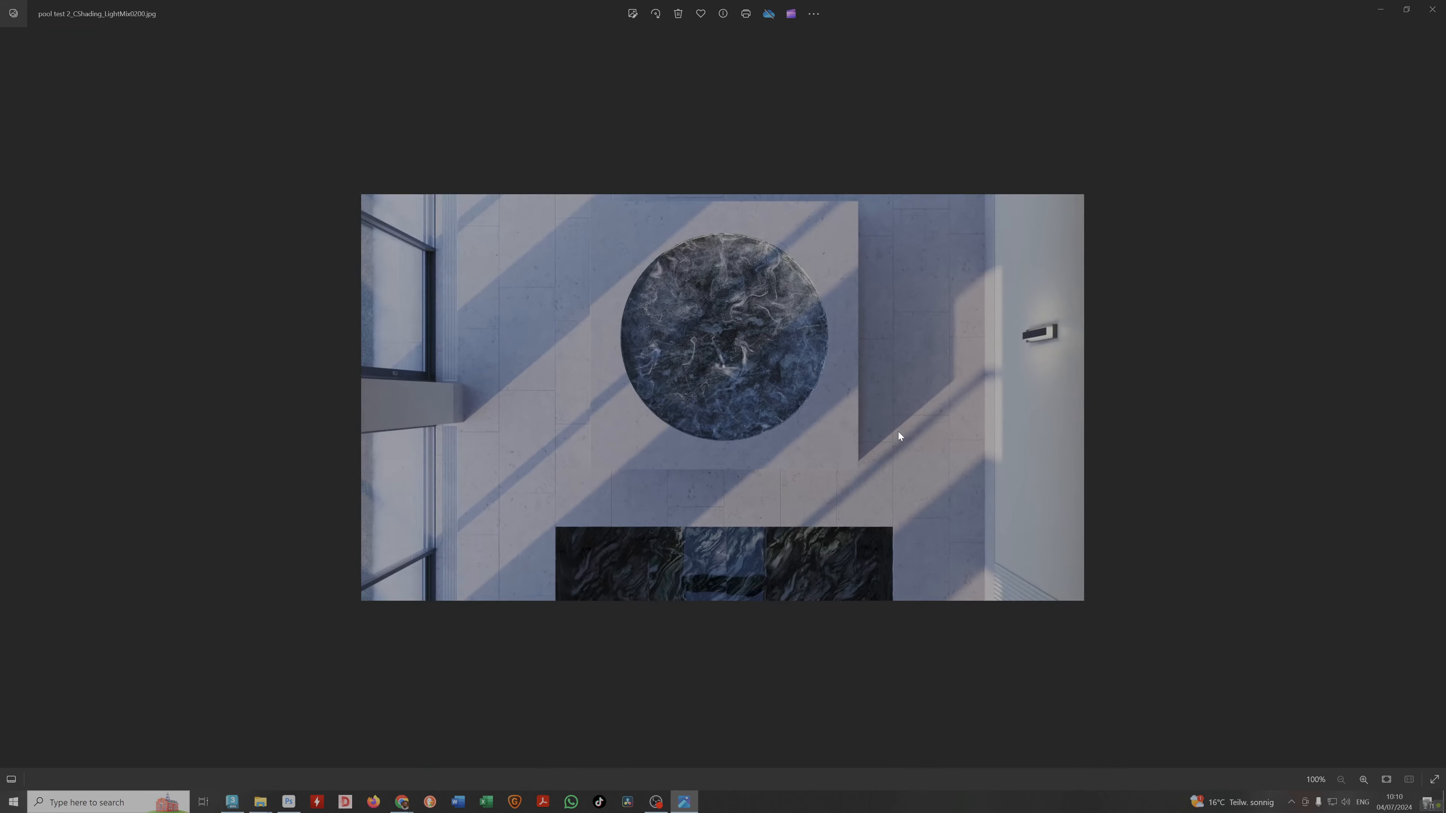
Advance to LightMix0201 and examine its jacuzzi water close up.
{"action": "key", "text": "Right"}
{"action": "scroll", "coordinate": [725, 368], "scroll_direction": "up", "scroll_amount": 3}
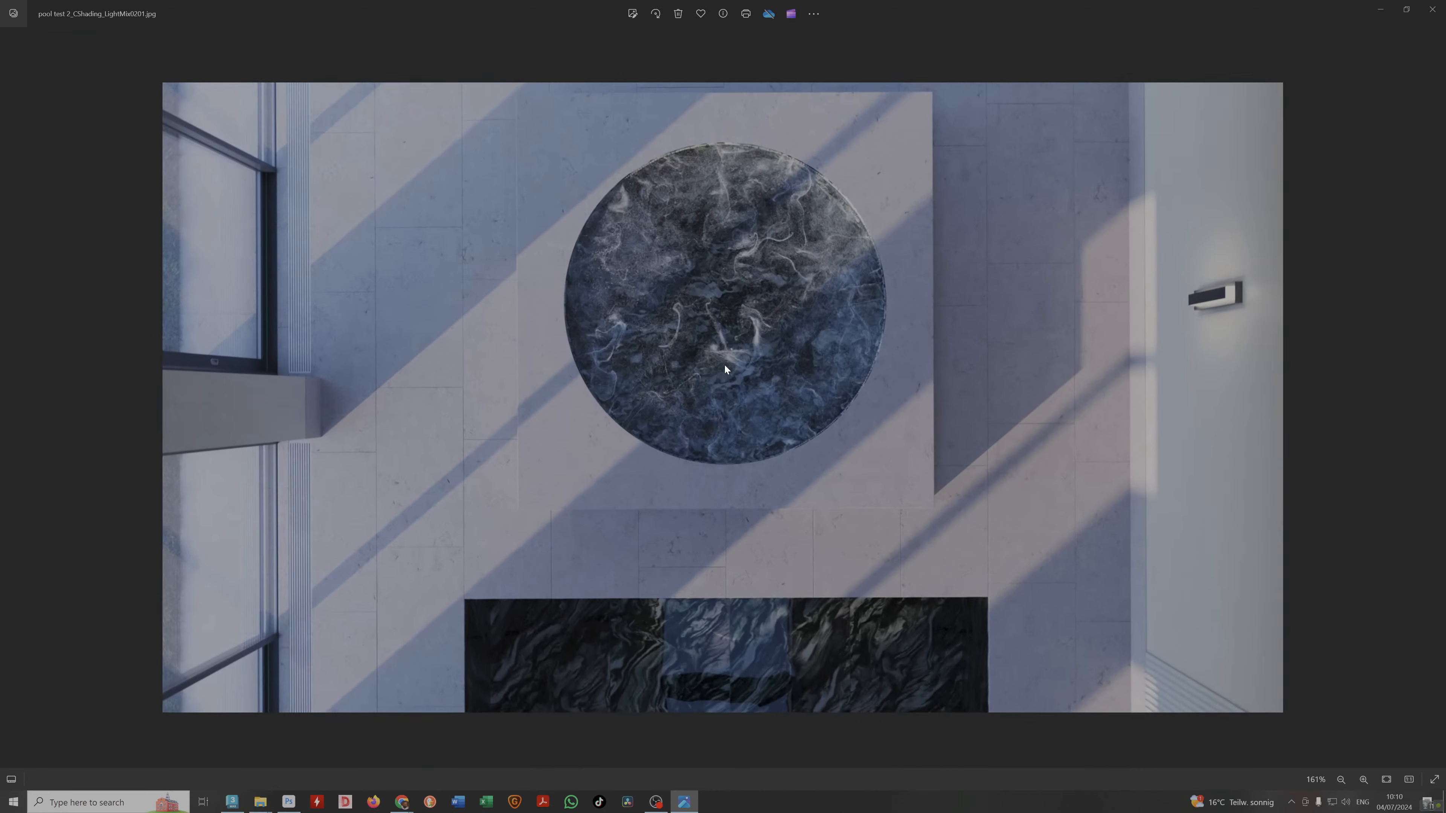
{"action": "scroll", "coordinate": [725, 367], "scroll_direction": "up", "scroll_amount": 3}
{"action": "scroll", "coordinate": [746, 373], "scroll_direction": "down", "scroll_amount": 4}
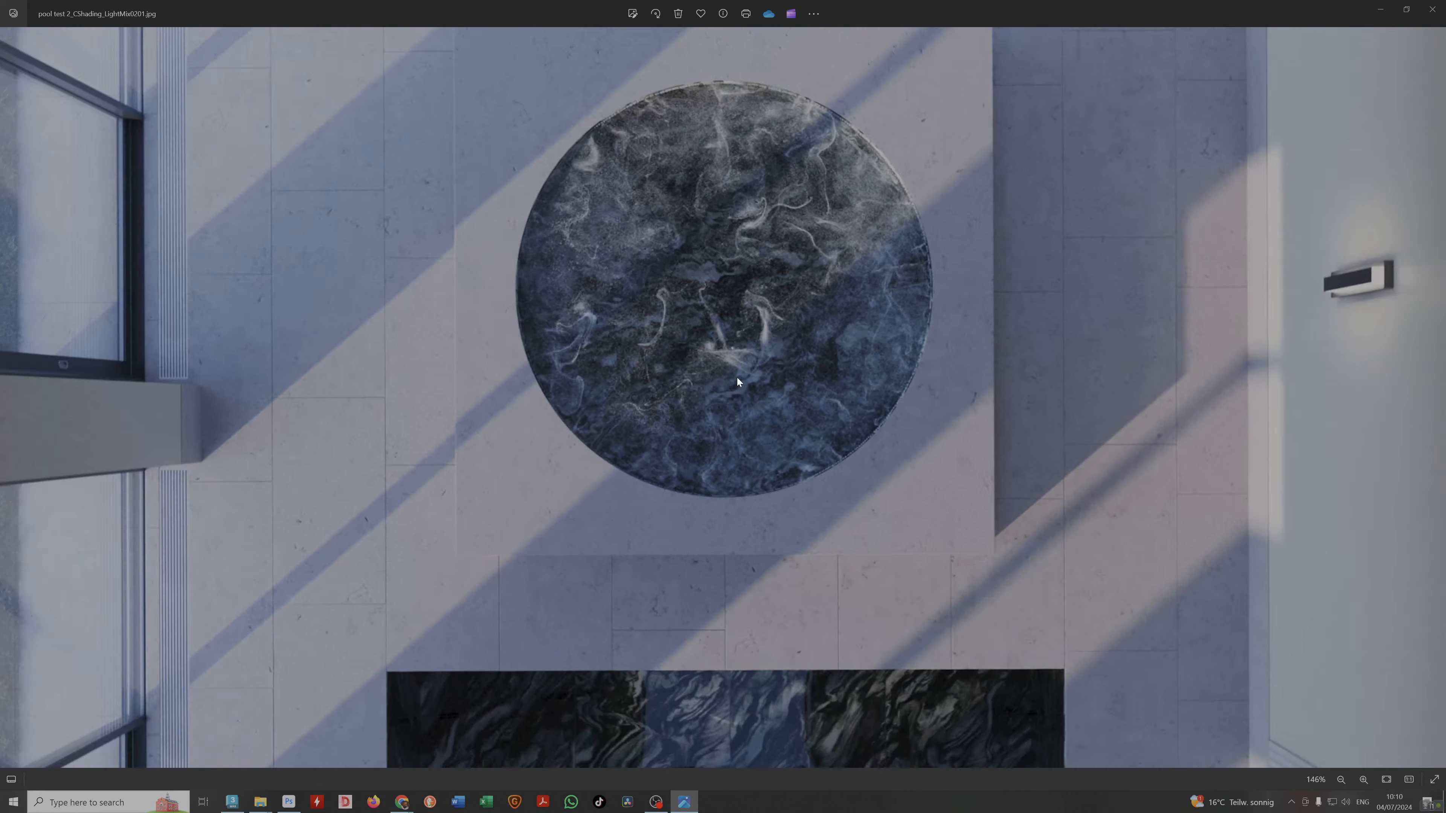
{"action": "scroll", "coordinate": [737, 380], "scroll_direction": "down", "scroll_amount": 3}
Step forward through the original LightMix renders up to frame 0209 to review the water motion.
{"action": "key", "text": "Right"}
{"action": "key", "text": "Right"}
{"action": "key", "text": "Right"}
{"action": "key", "text": "Right"}
{"action": "key", "text": "Right"}
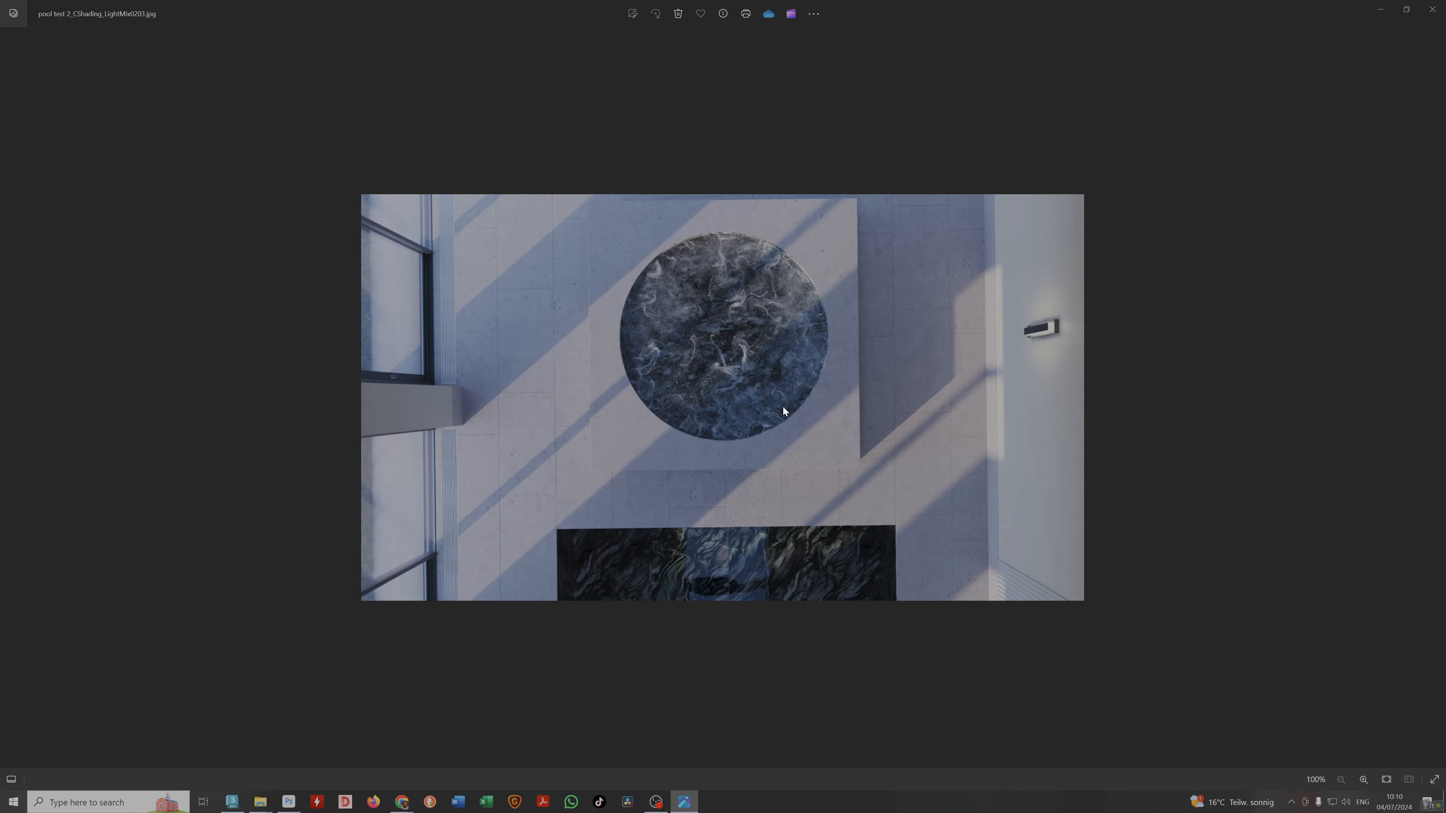
{"action": "key", "text": "Right"}
{"action": "key", "text": "Right"}
{"action": "key", "text": "Right"}
{"action": "key", "text": "Right"}
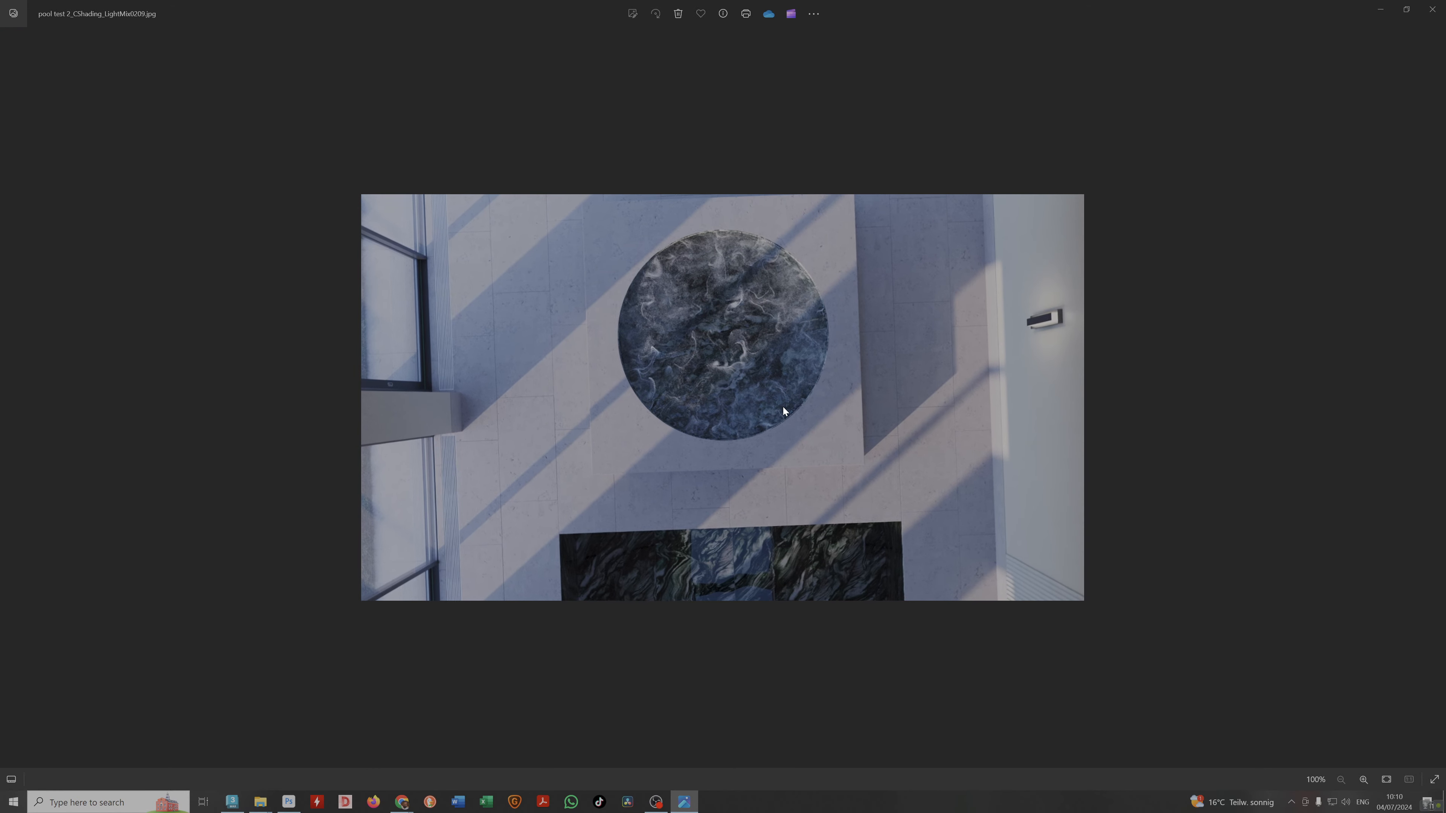
Step backward through the original LightMix renders to frame 0200 to review the water motion in reverse.
{"action": "key", "text": "Left"}
{"action": "key", "text": "Left"}
{"action": "key", "text": "Left"}
{"action": "key", "text": "Left"}
{"action": "key", "text": "Left"}
{"action": "key", "text": "Left"}
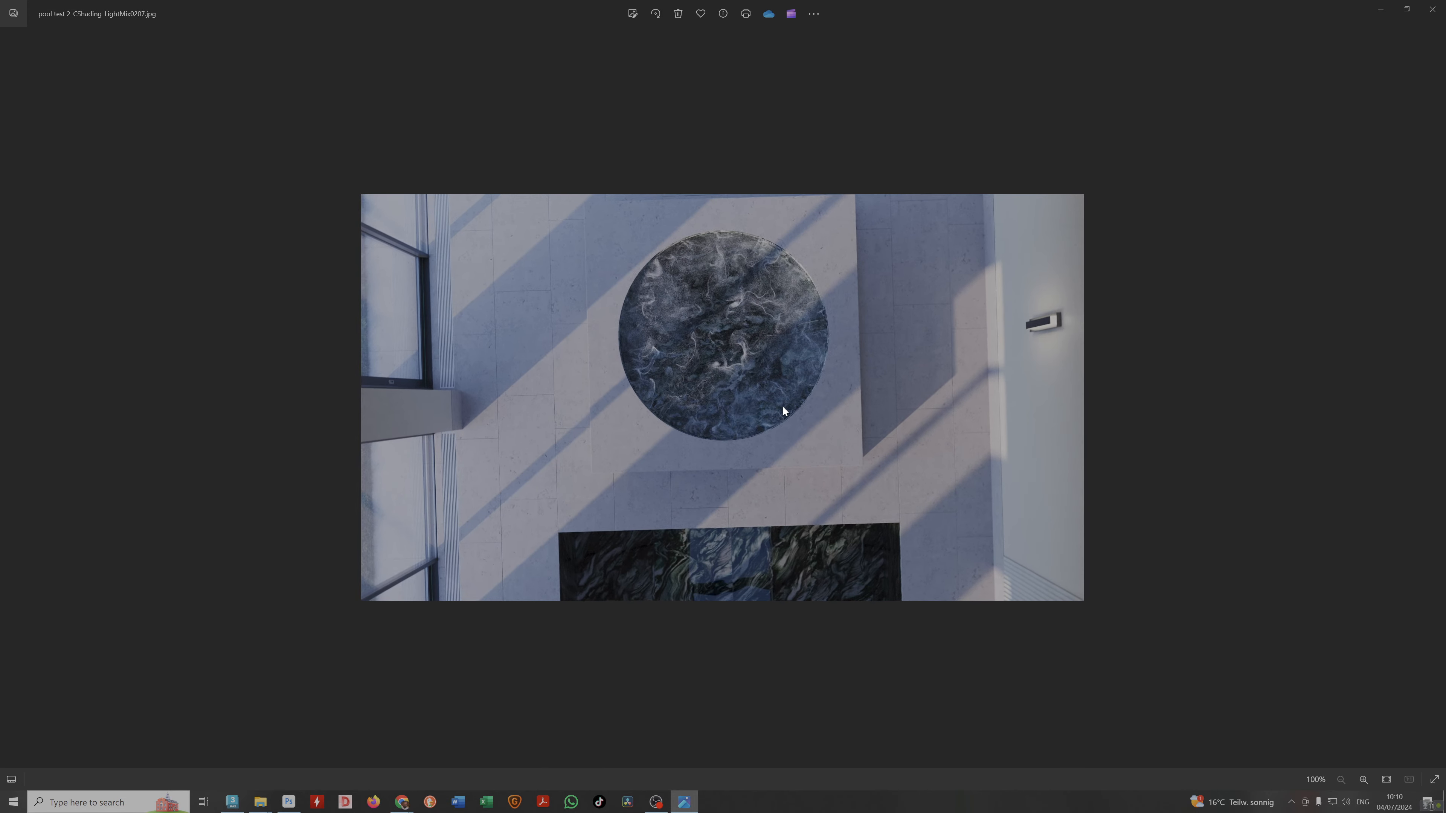
{"action": "key", "text": "Left"}
{"action": "key", "text": "Left"}
{"action": "key", "text": "Left"}
{"action": "key", "text": "Left"}
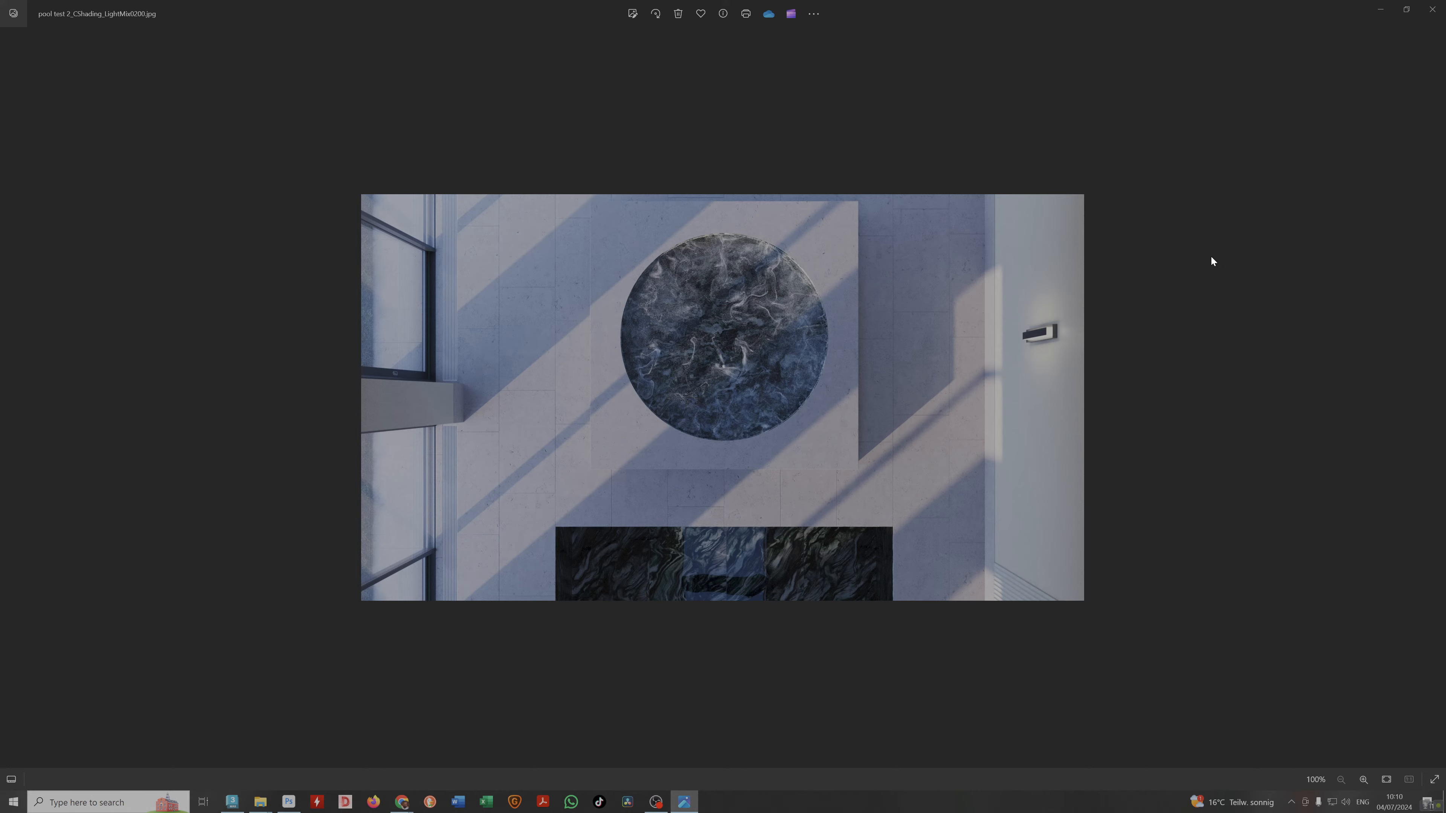
Close the image viewer, minimize the render folder window, and return to the Phoenix liquid container in 3ds Max.
{"action": "left_click", "coordinate": [1441, 9]}
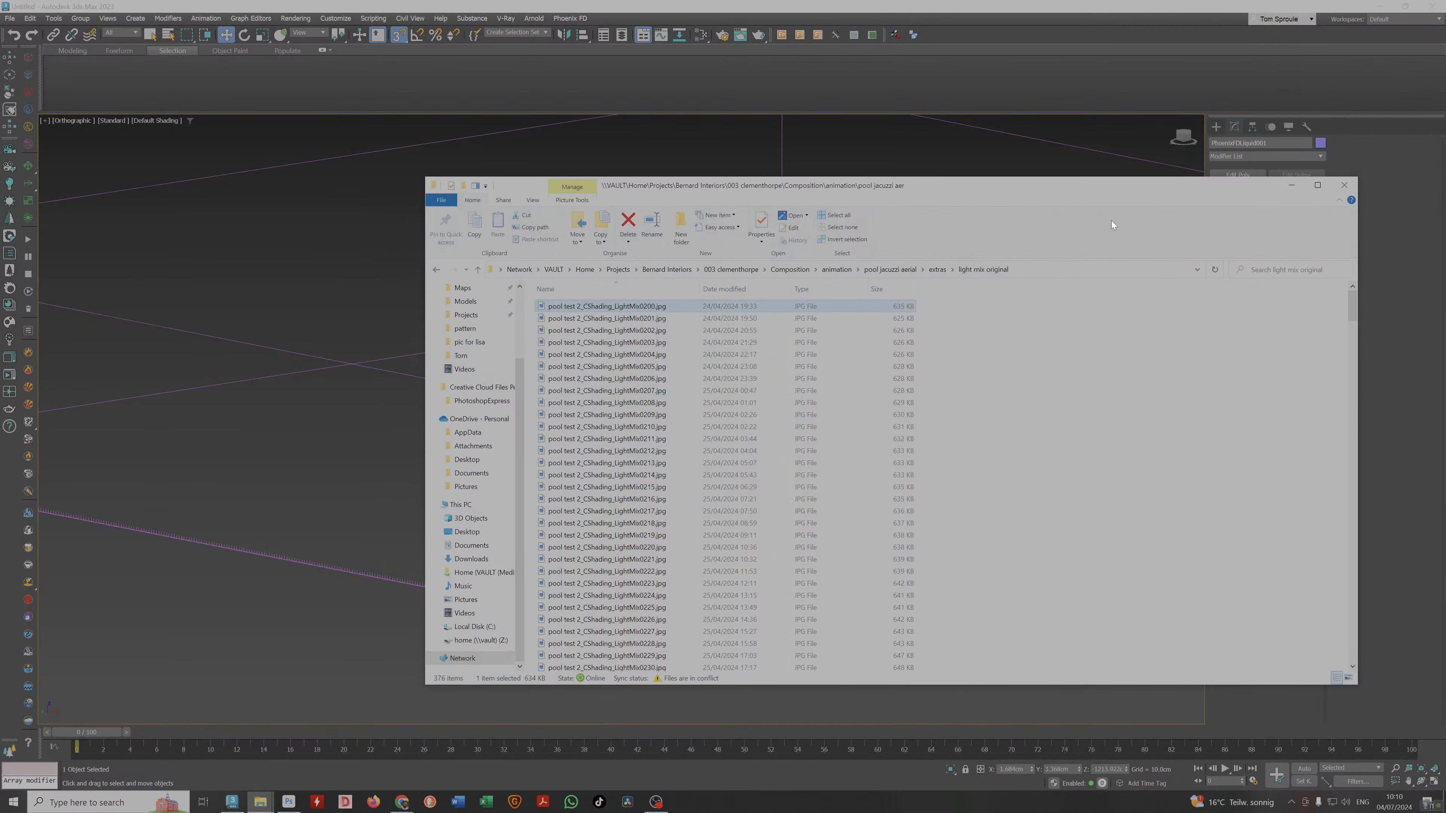
{"action": "left_click_drag", "start_coordinate": [880, 193], "coordinate": [907, 204]}
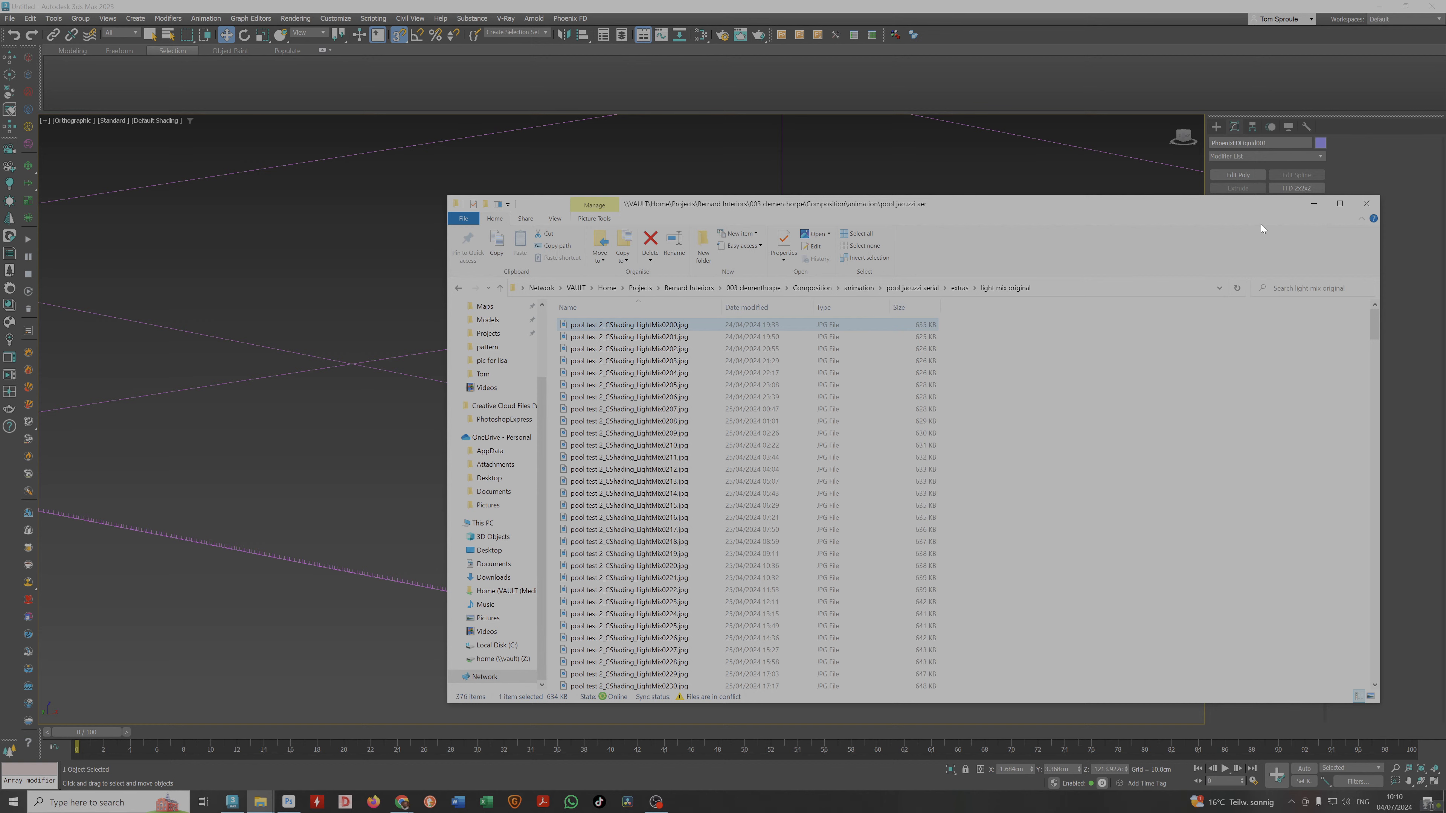
{"action": "left_click", "coordinate": [1314, 204]}
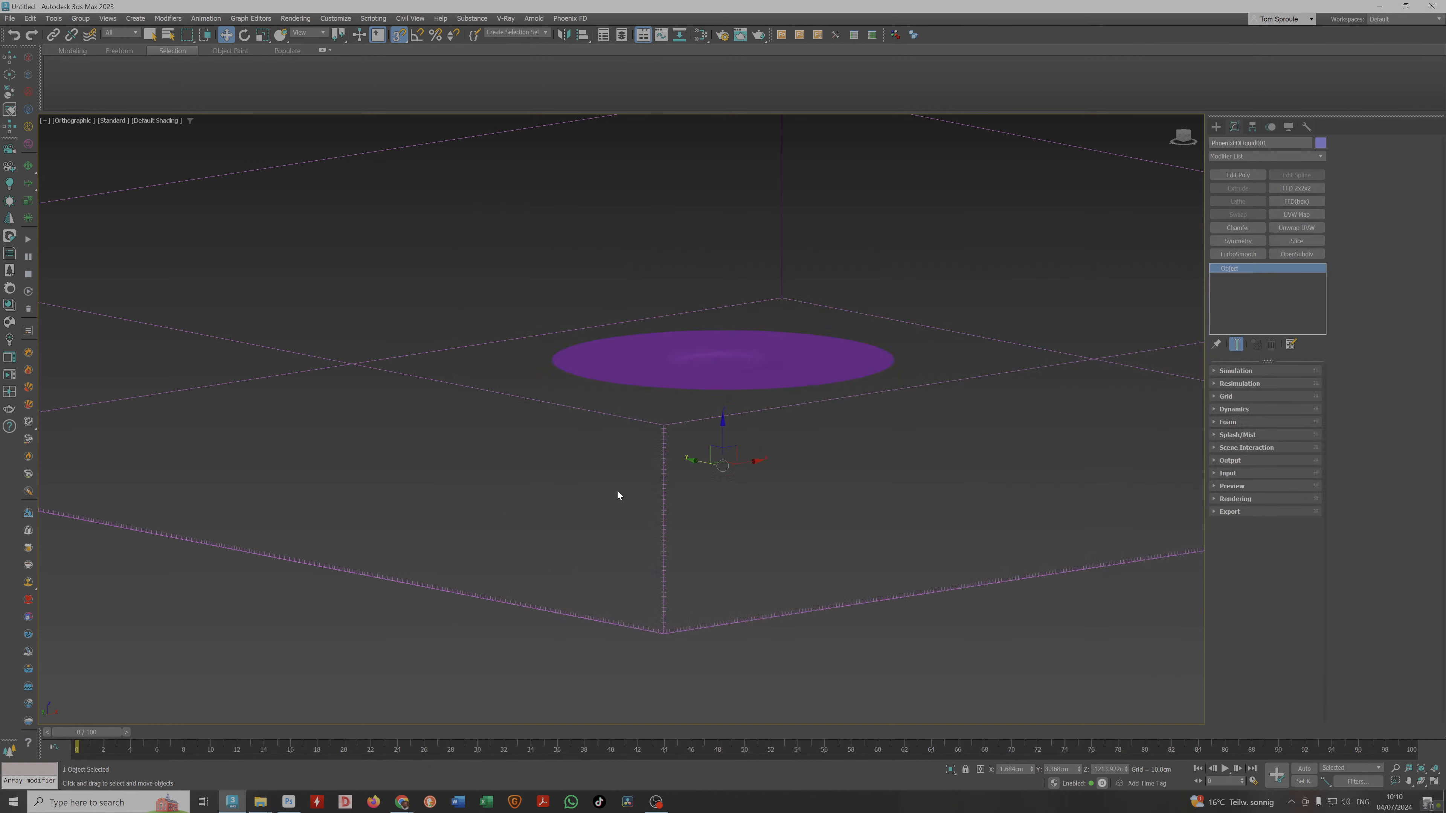
{"action": "middle_click_drag", "start_coordinate": [790, 365], "coordinate": [813, 370], "text": "alt"}
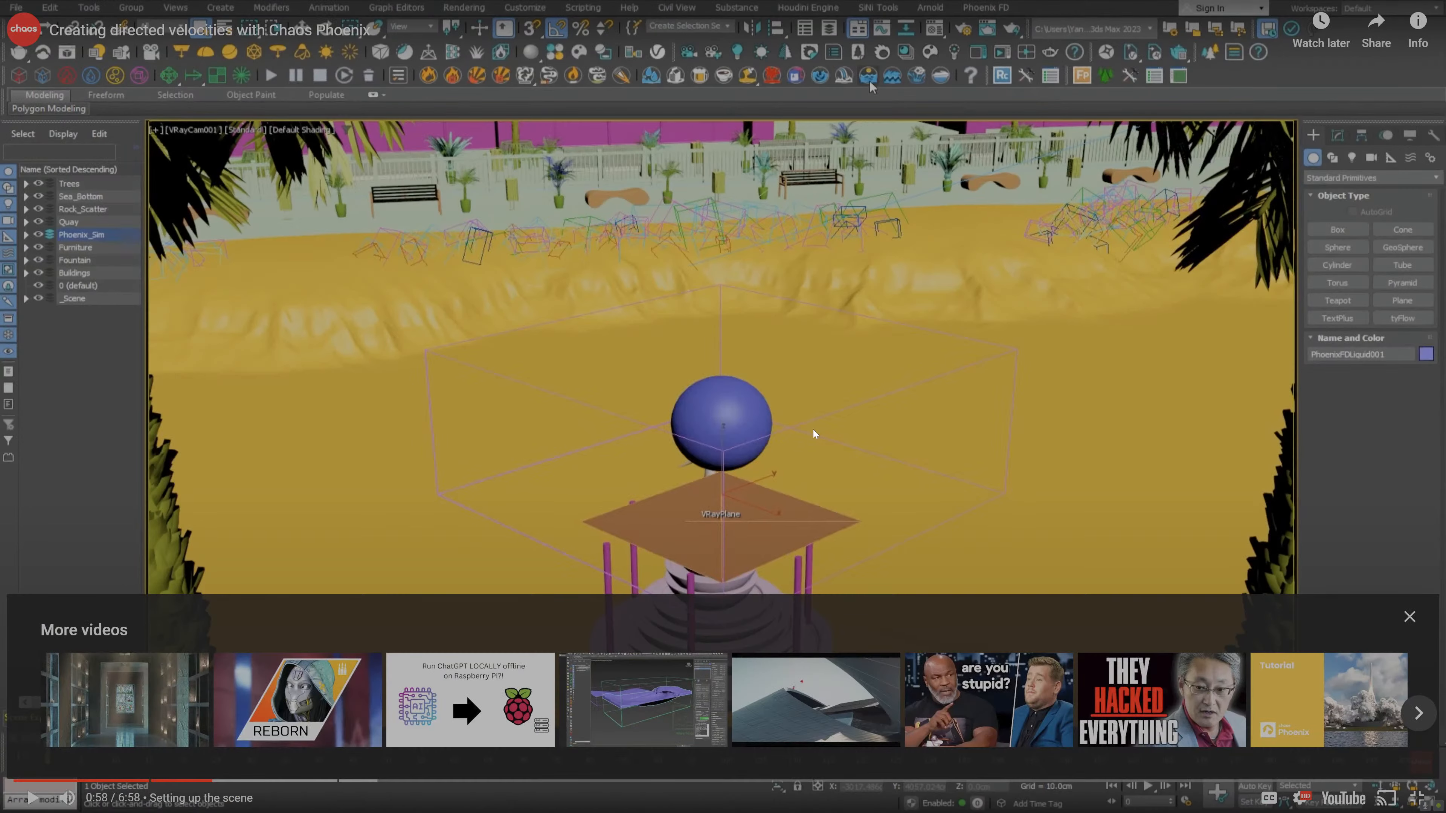
Watch the "Setting up the scene" part of the directed velocities tutorial in Chrome, comparing its simulator with the 3ds Max container.
{"action": "left_click", "coordinate": [761, 392]}
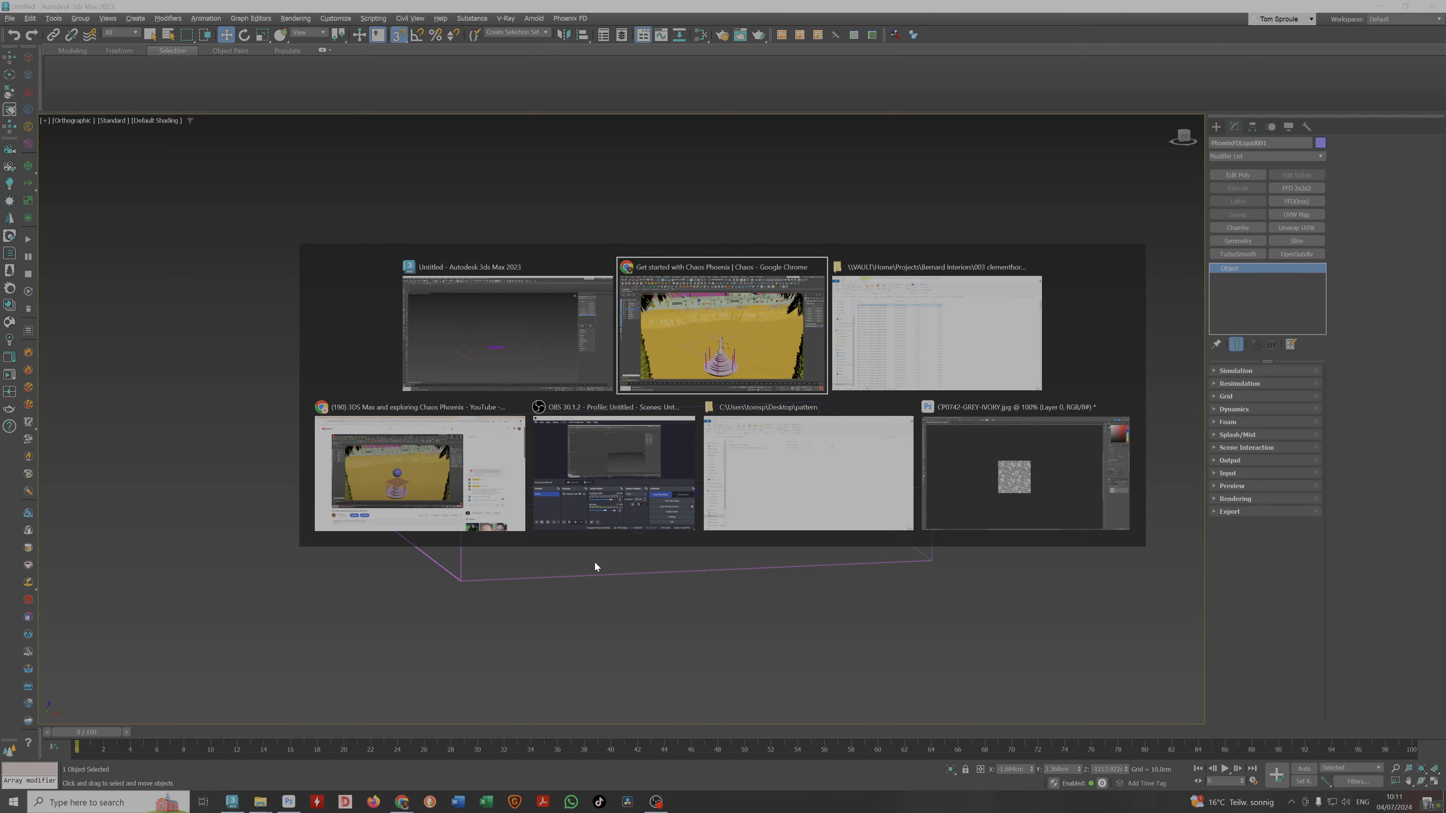
{"action": "key", "text": "alt+Tab"}
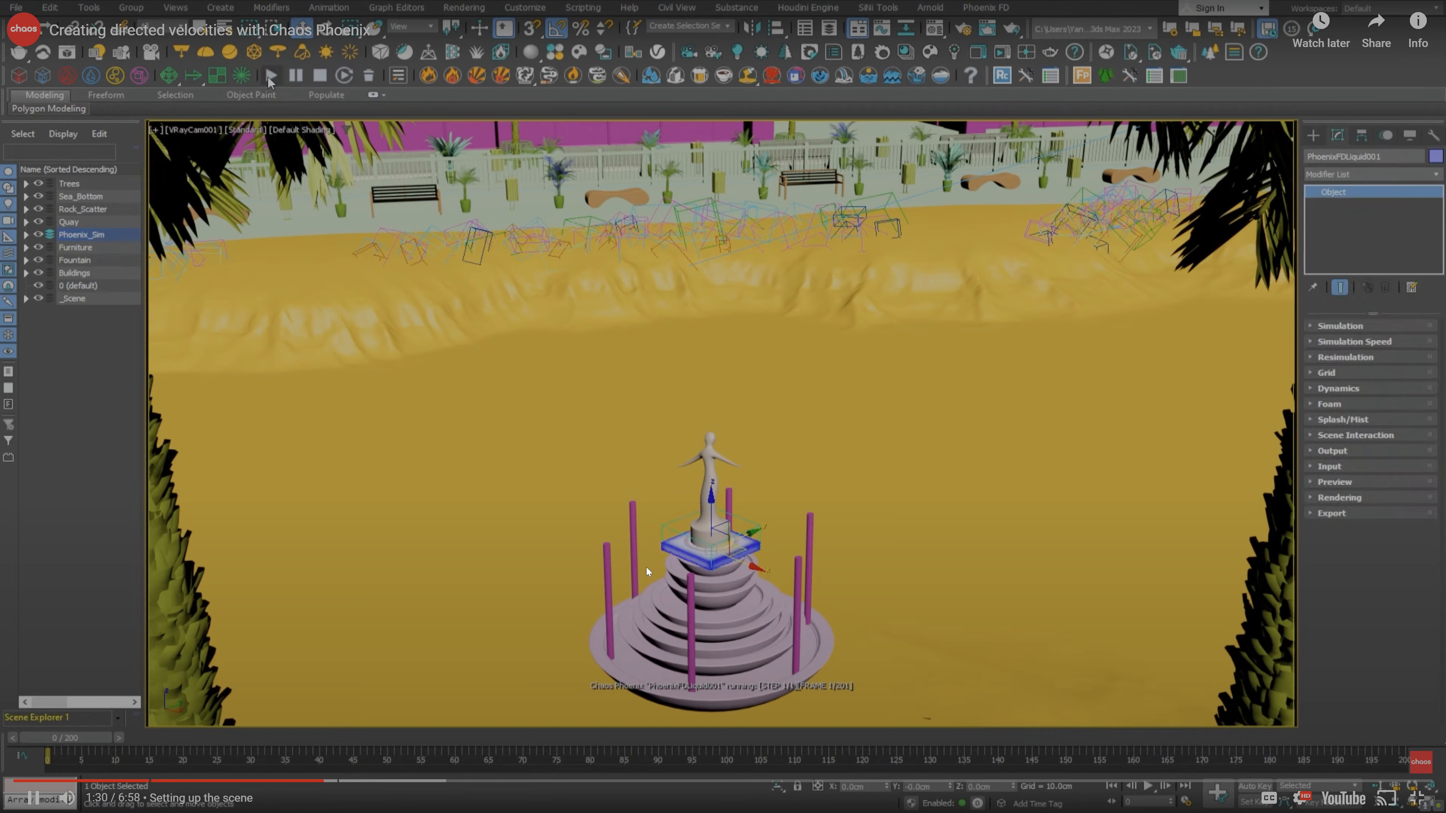
{"action": "left_click", "coordinate": [269, 80]}
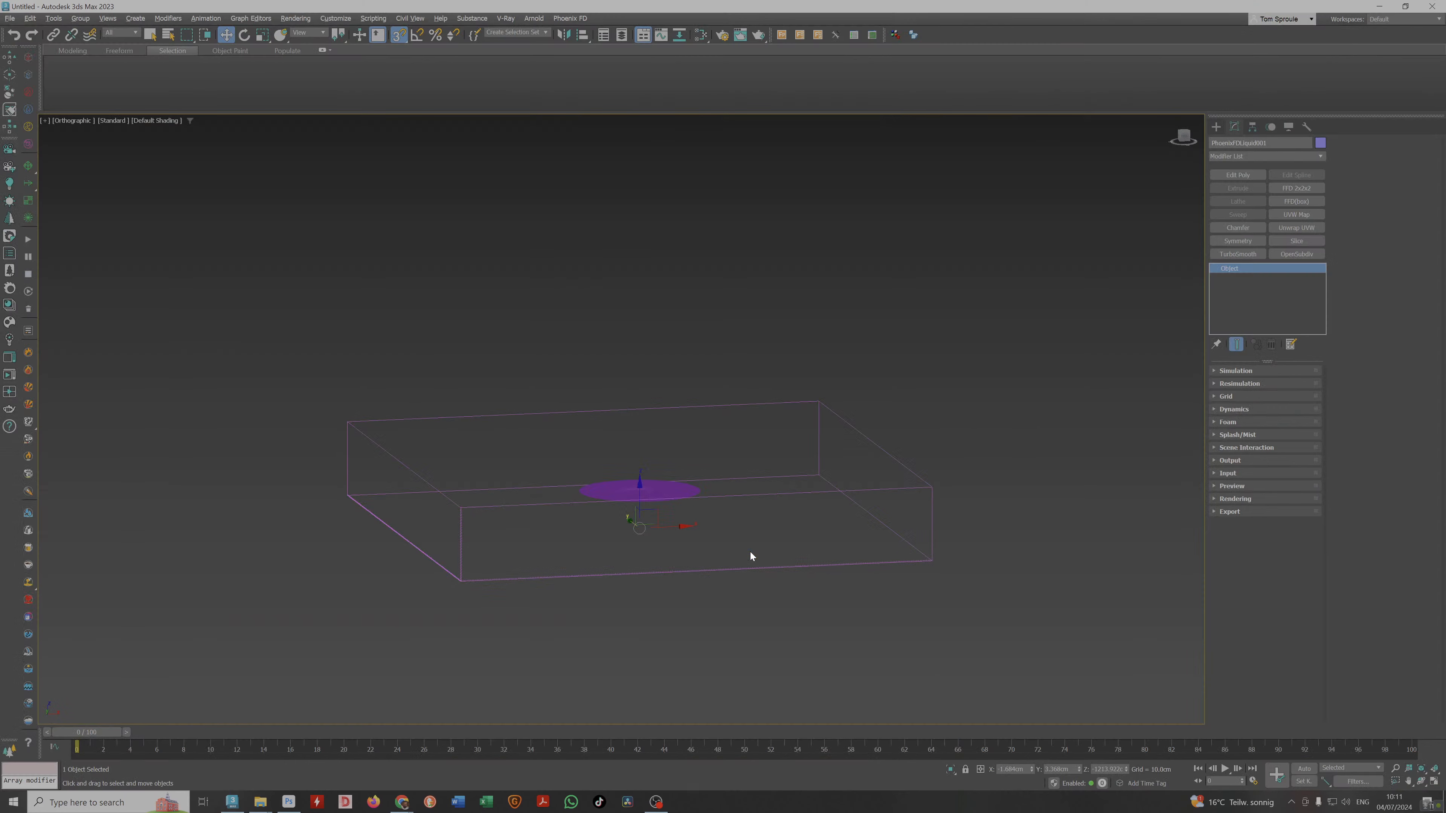
{"action": "middle_click_drag", "start_coordinate": [751, 551], "coordinate": [710, 535], "text": "alt"}
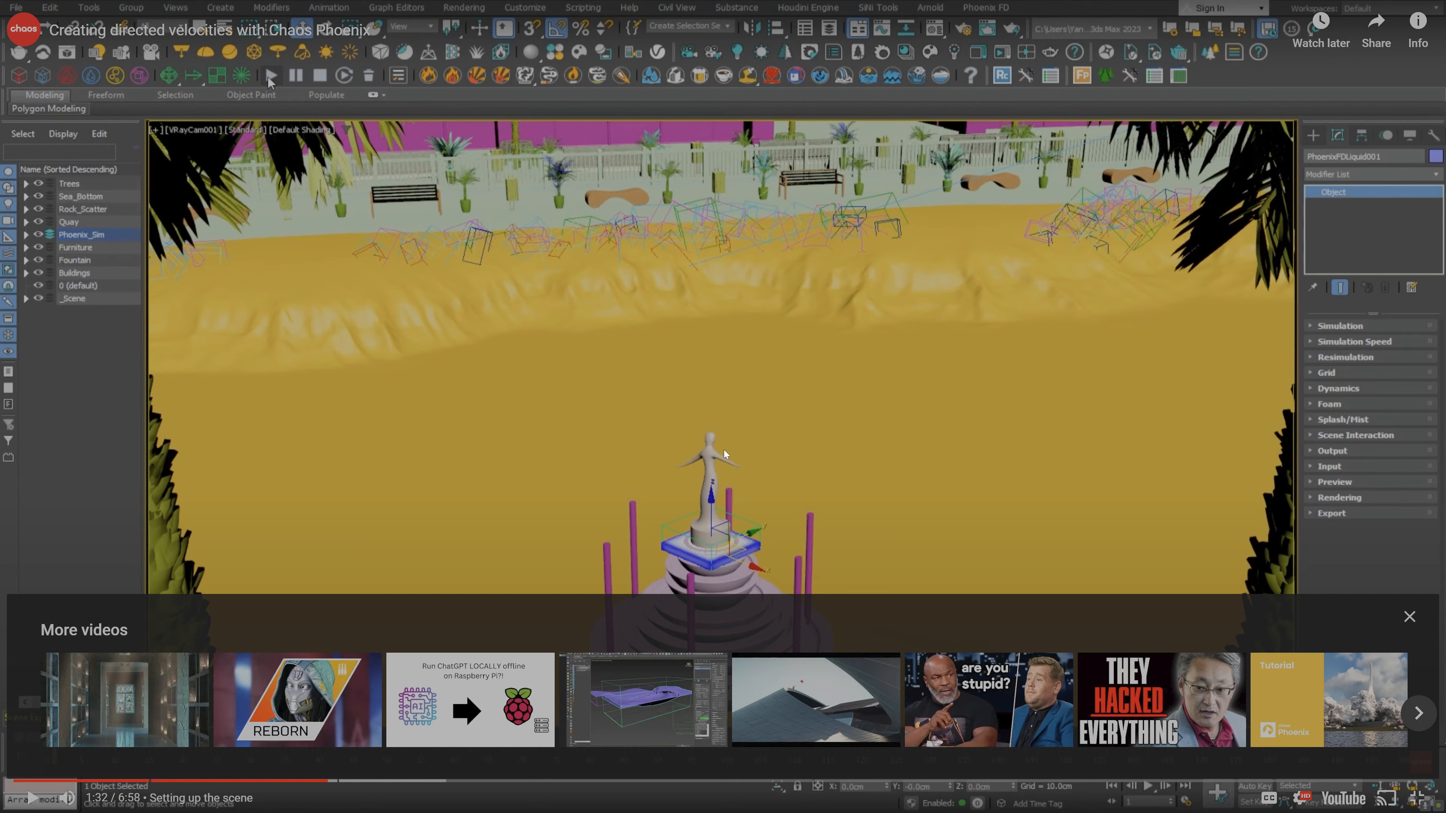
Watch the tutorial's "Adjusting the settings" part on docking the Grid and Dynamics rollouts in the Phoenix Main Window, pausing at 2:00.
{"action": "left_click", "coordinate": [724, 450]}
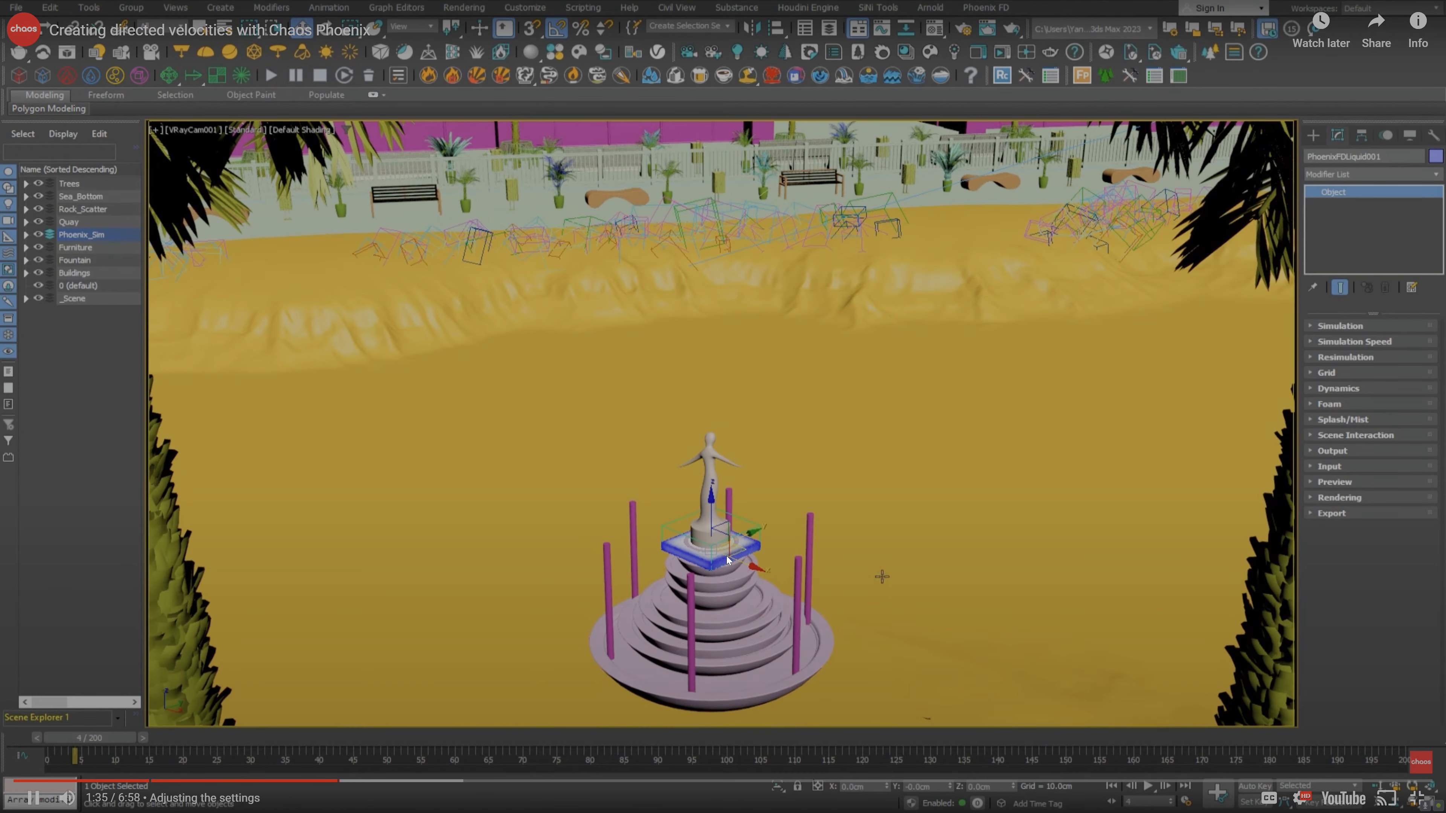
{"action": "left_click", "coordinate": [985, 8]}
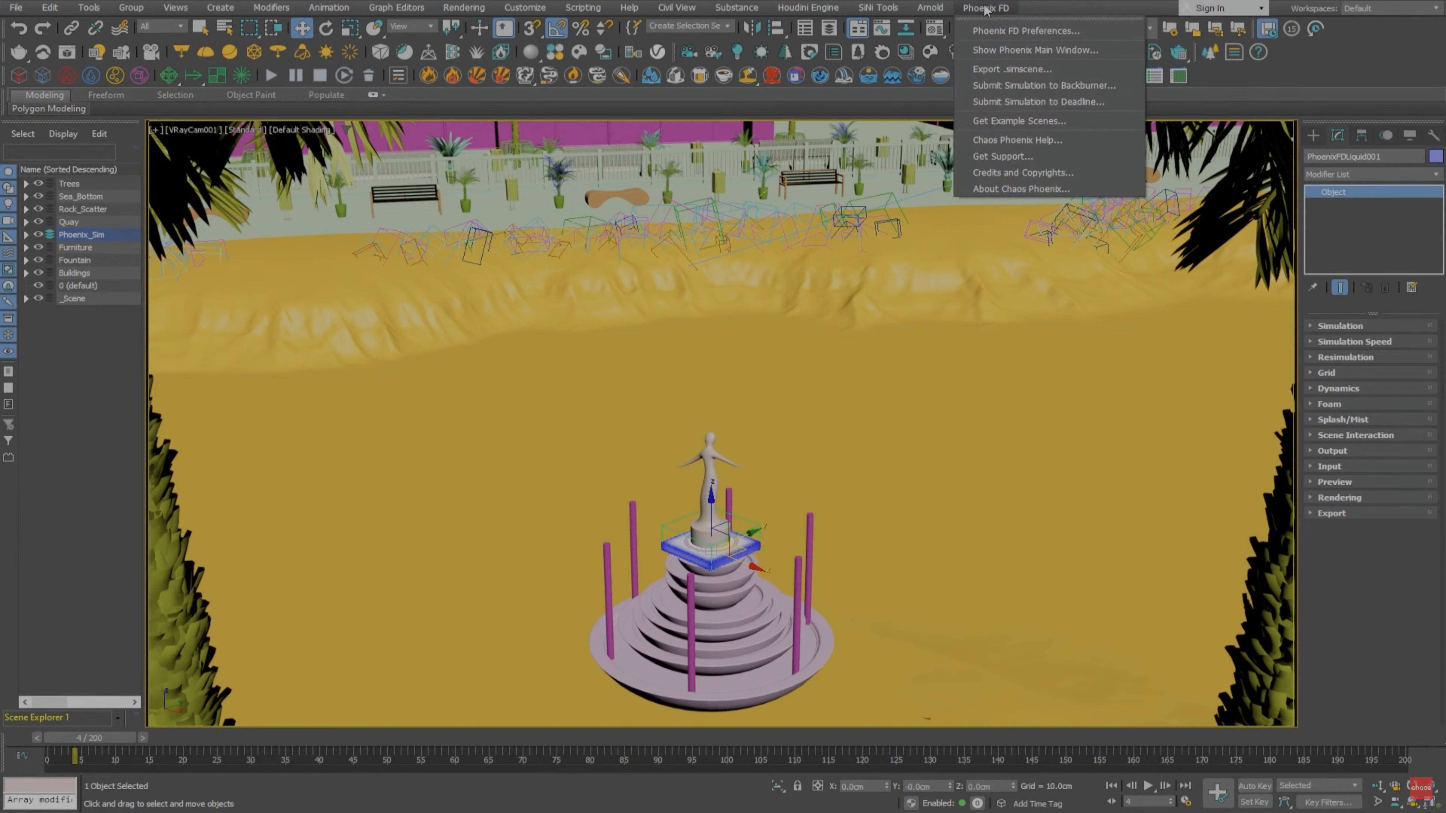
{"action": "left_click", "coordinate": [988, 53]}
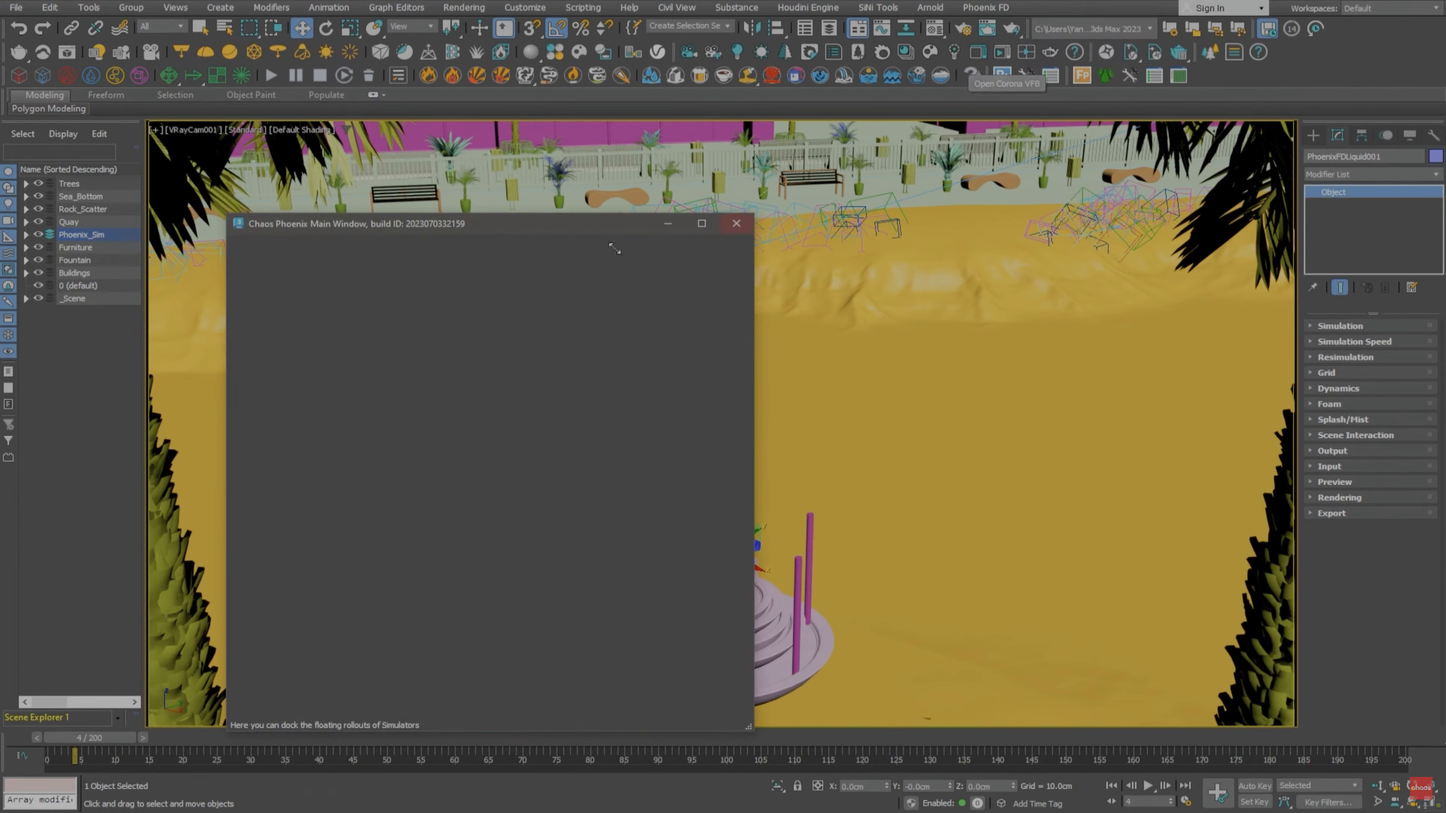
{"action": "left_click_drag", "start_coordinate": [446, 225], "coordinate": [373, 141]}
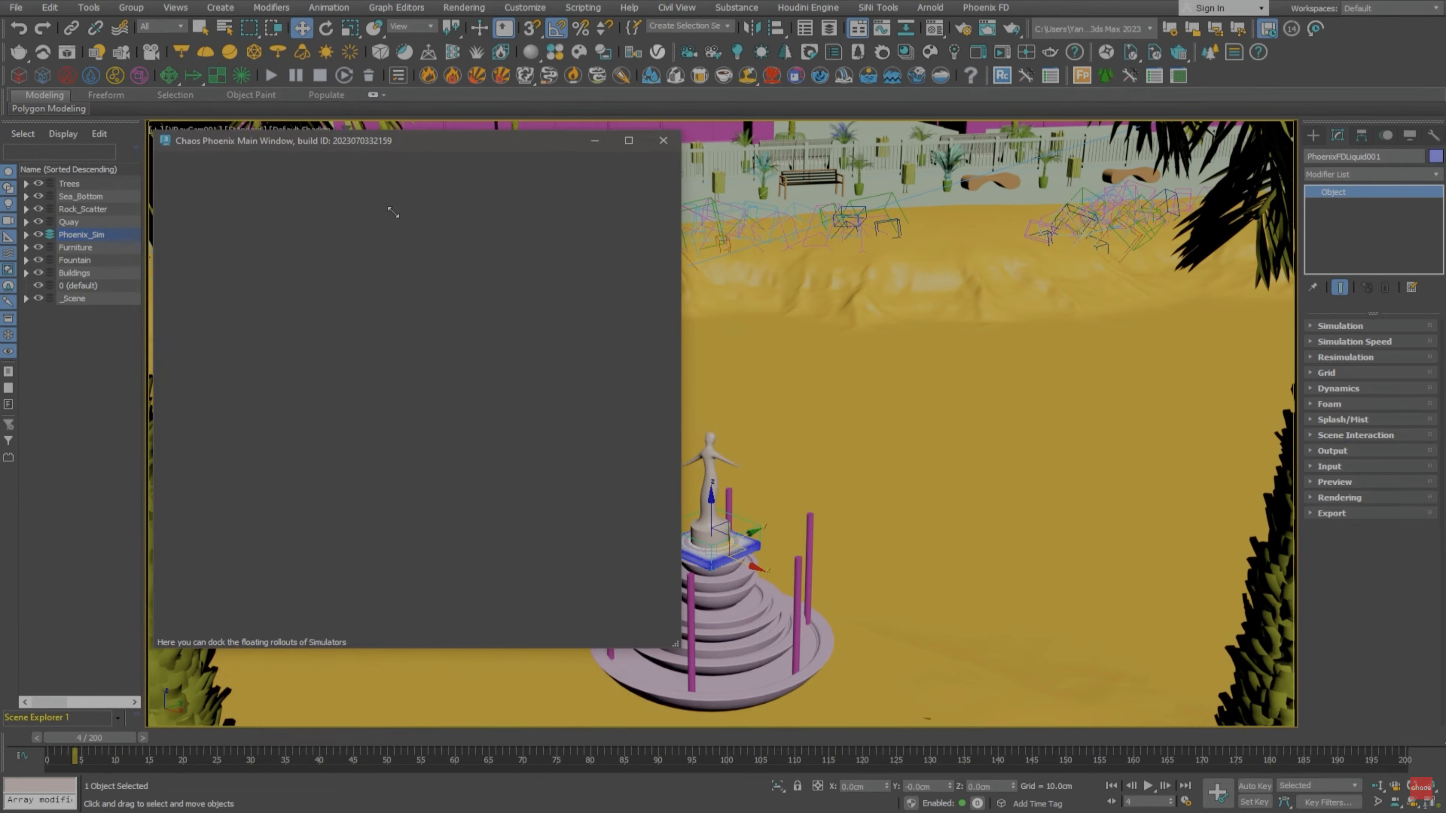
{"action": "left_click", "coordinate": [1329, 373]}
{"action": "left_click", "coordinate": [1333, 349]}
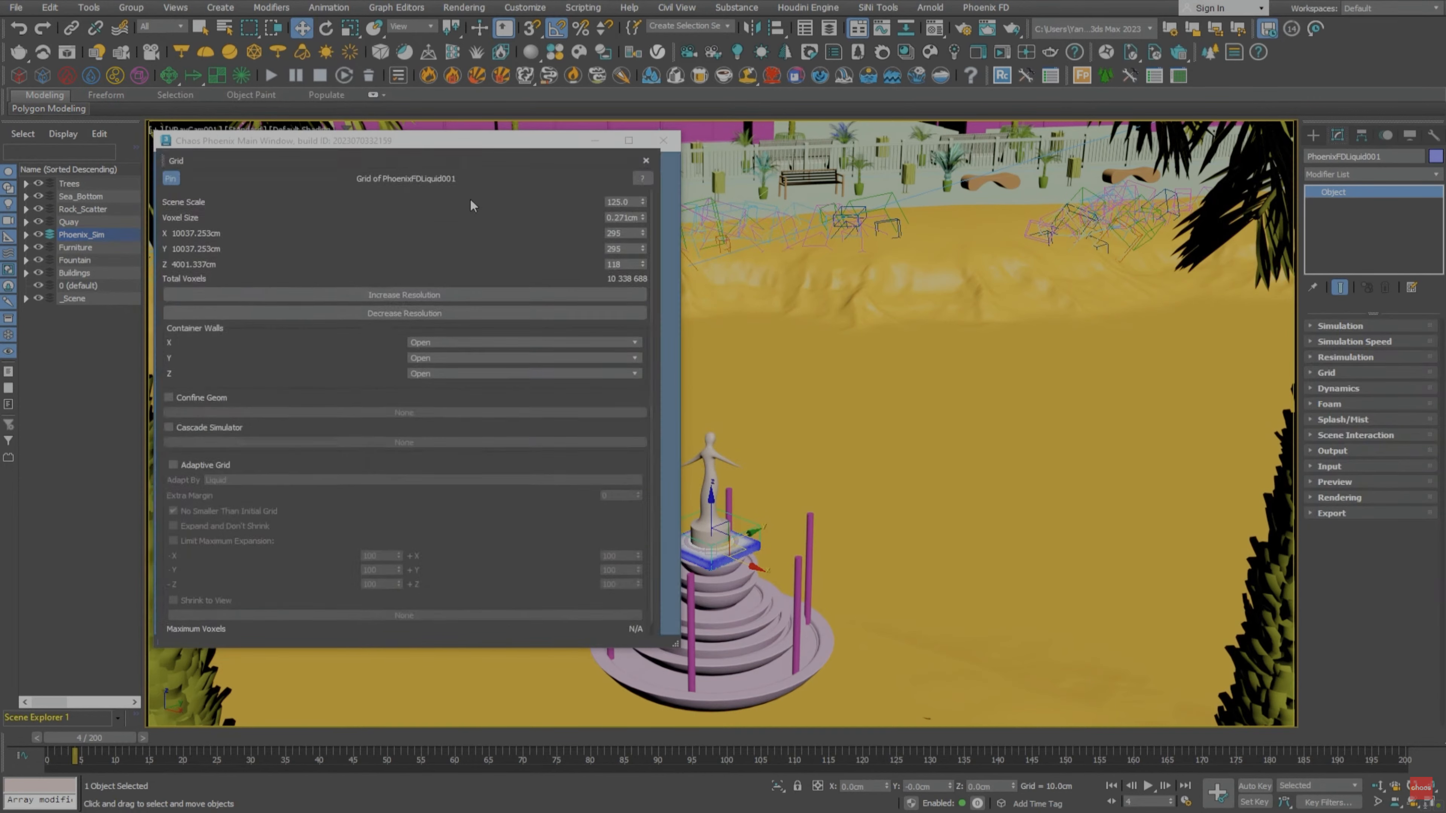
{"action": "scroll", "coordinate": [1311, 405], "scroll_direction": "up", "scroll_amount": 2}
{"action": "left_click", "coordinate": [1334, 378]}
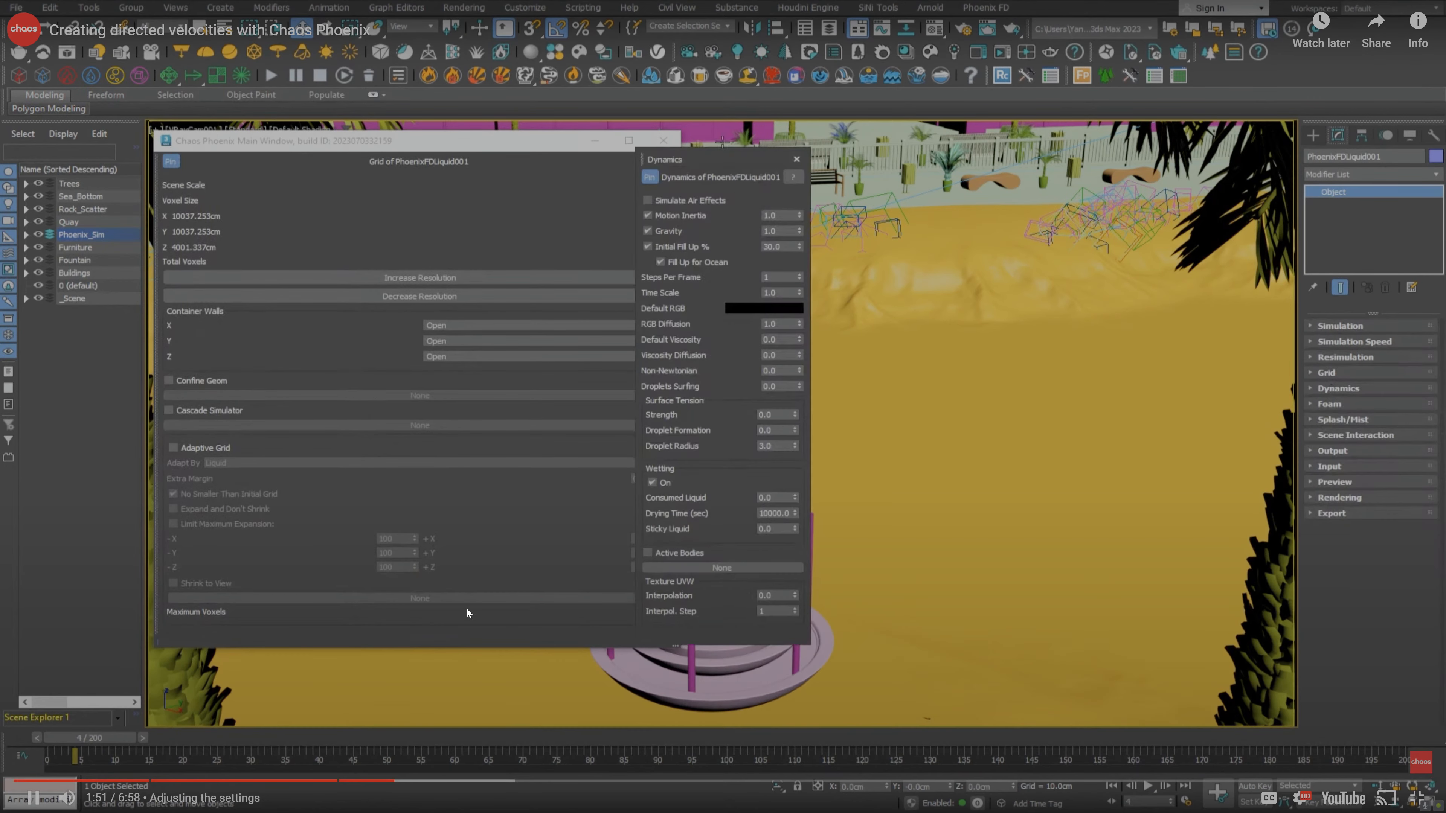
{"action": "left_click_drag", "start_coordinate": [720, 159], "coordinate": [357, 402]}
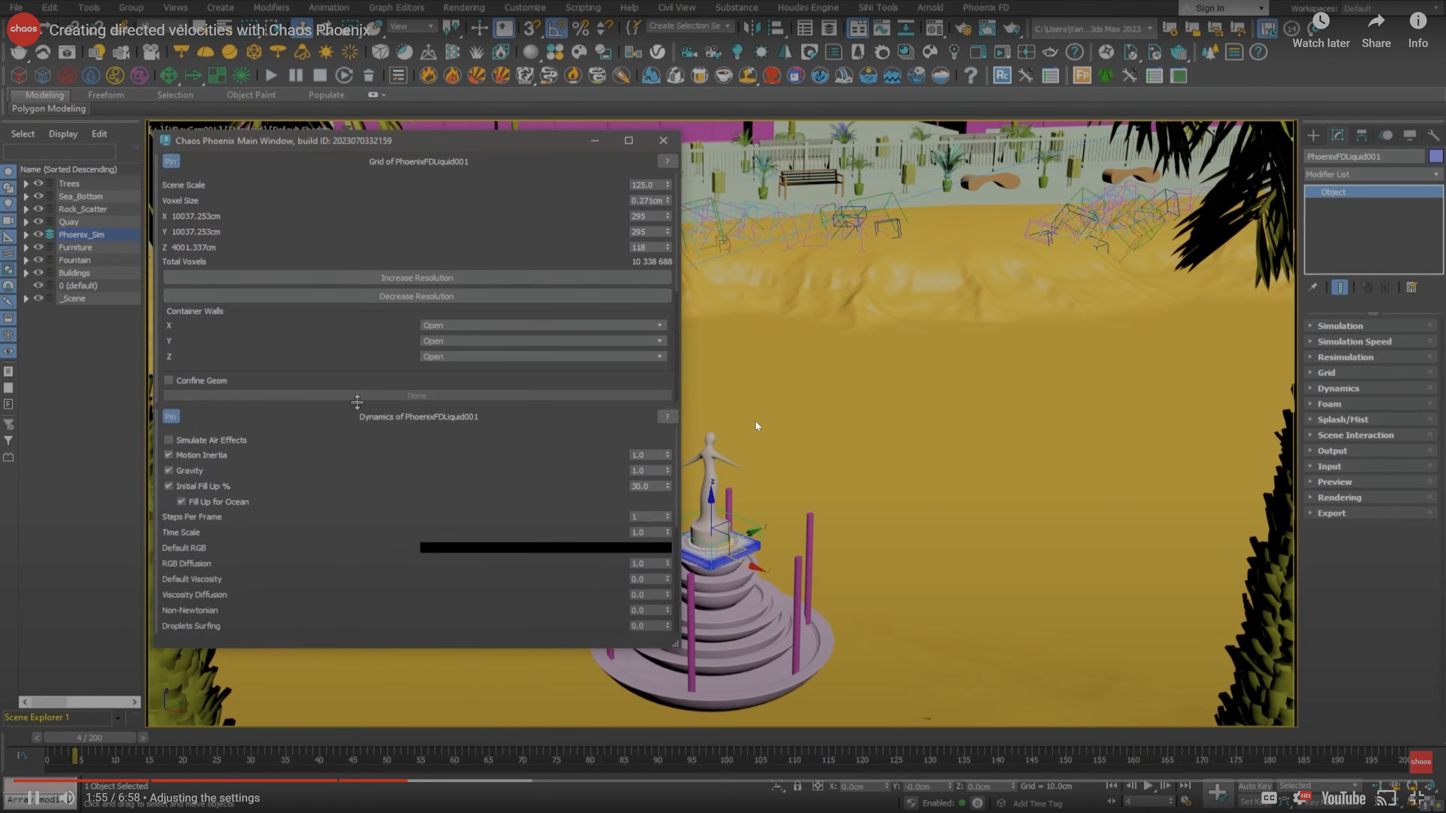
{"action": "left_click_drag", "start_coordinate": [158, 424], "coordinate": [420, 391]}
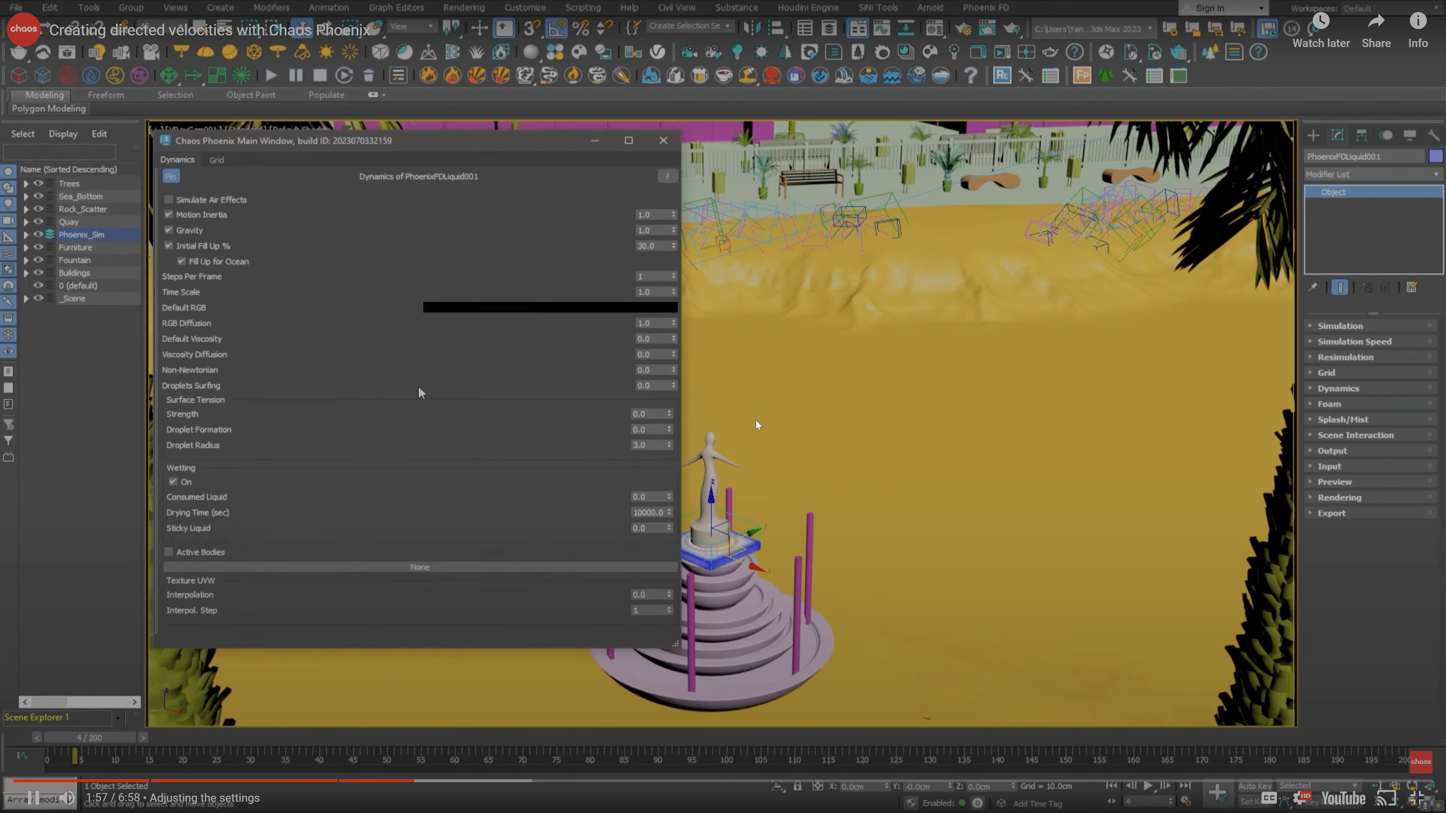
{"action": "left_click_drag", "start_coordinate": [681, 402], "coordinate": [576, 392]}
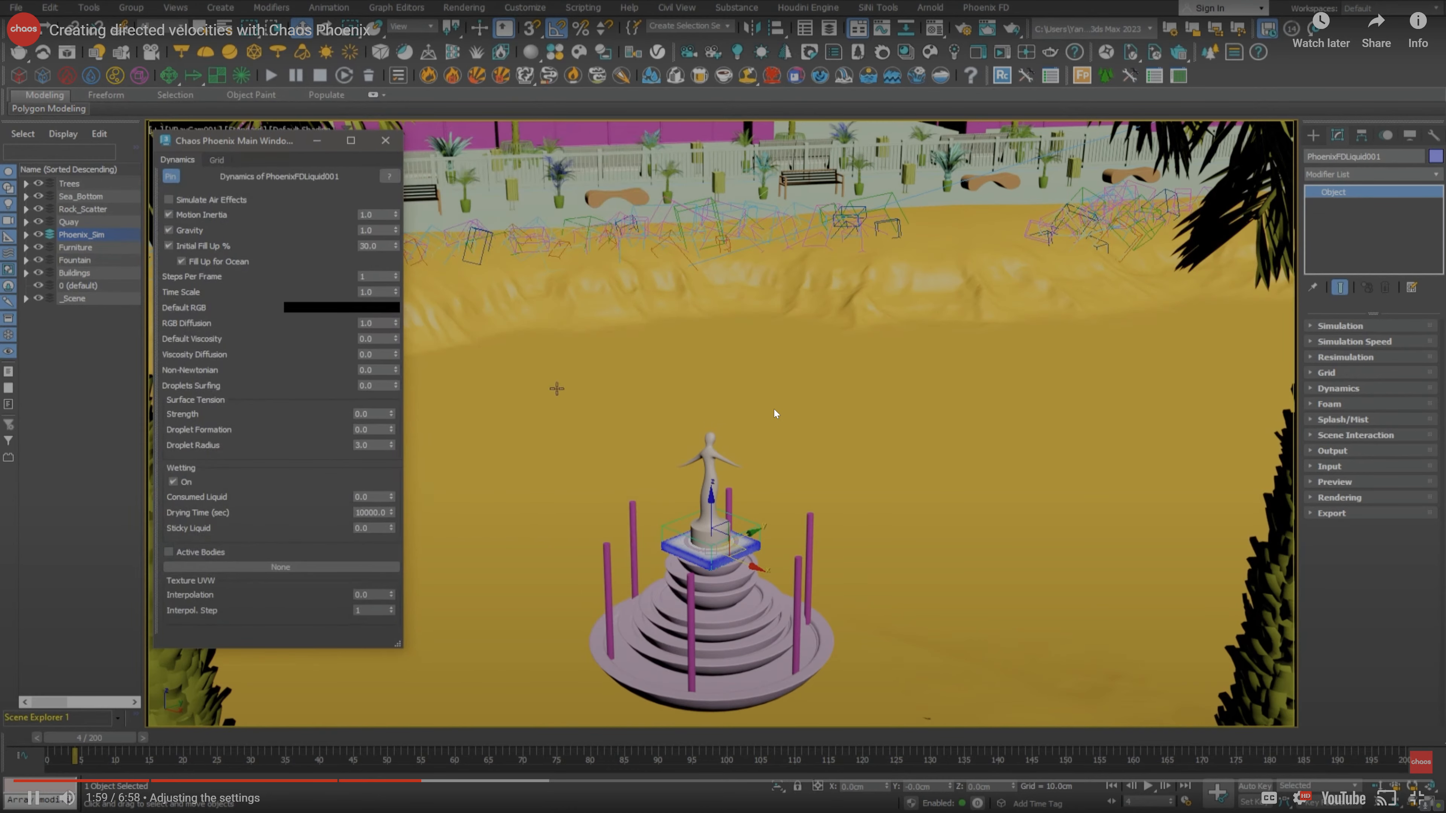
{"action": "left_click", "coordinate": [857, 467]}
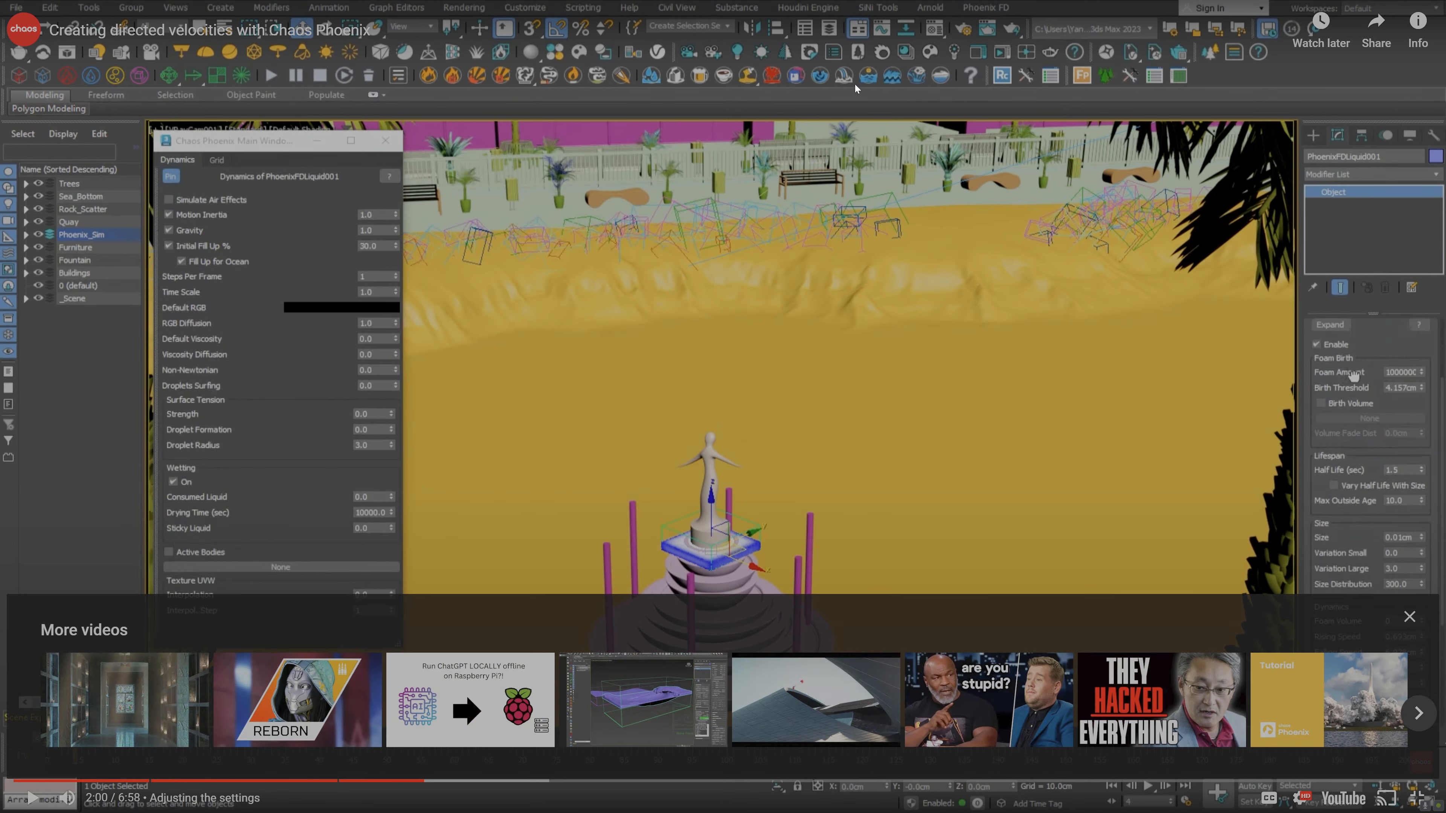
Leave the tutorial's full-screen view, open the video on its YouTube page, and minimize the browser.
{"action": "key", "text": "alt+Tab"}
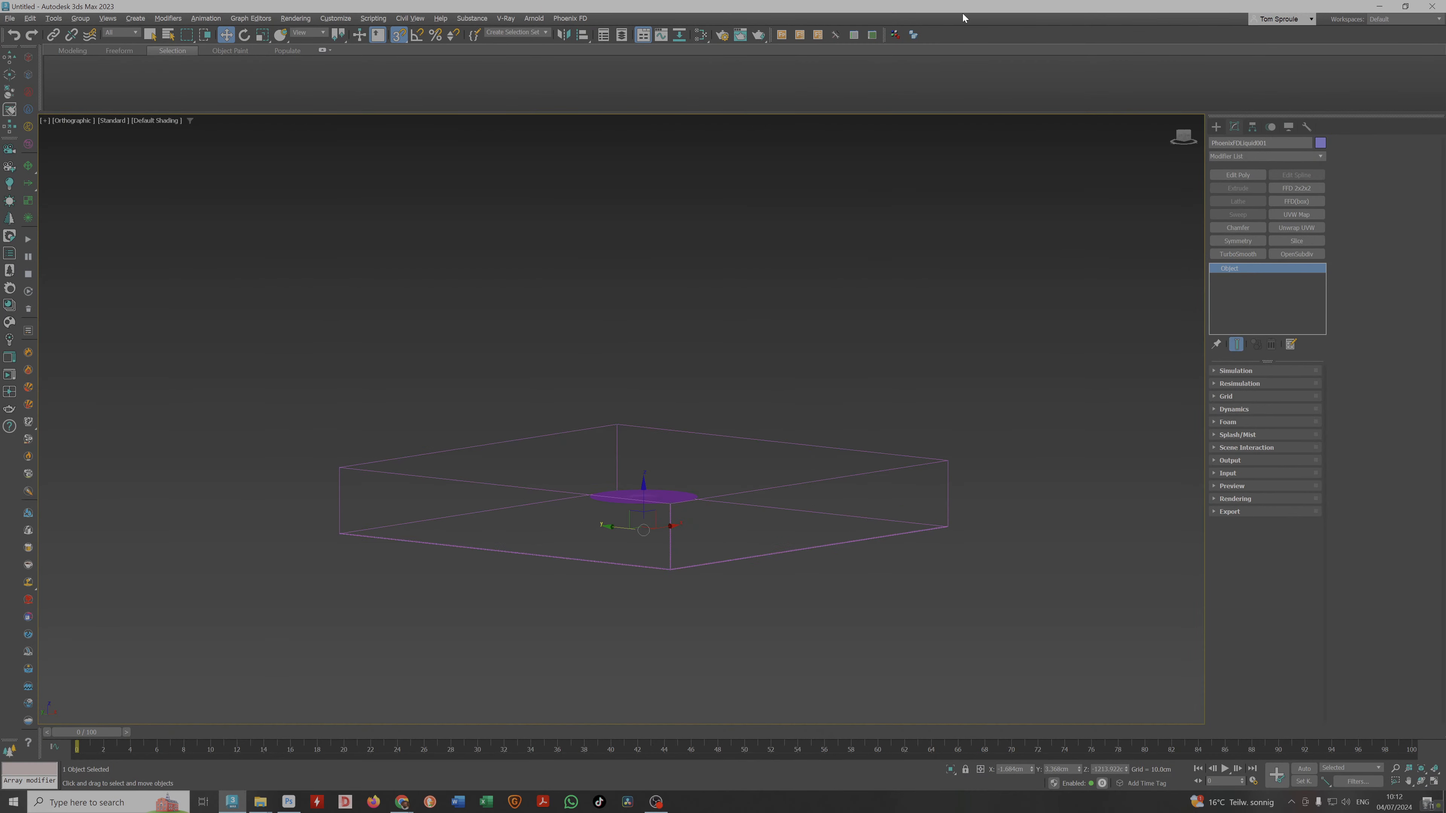
{"action": "key", "text": "alt+Tab"}
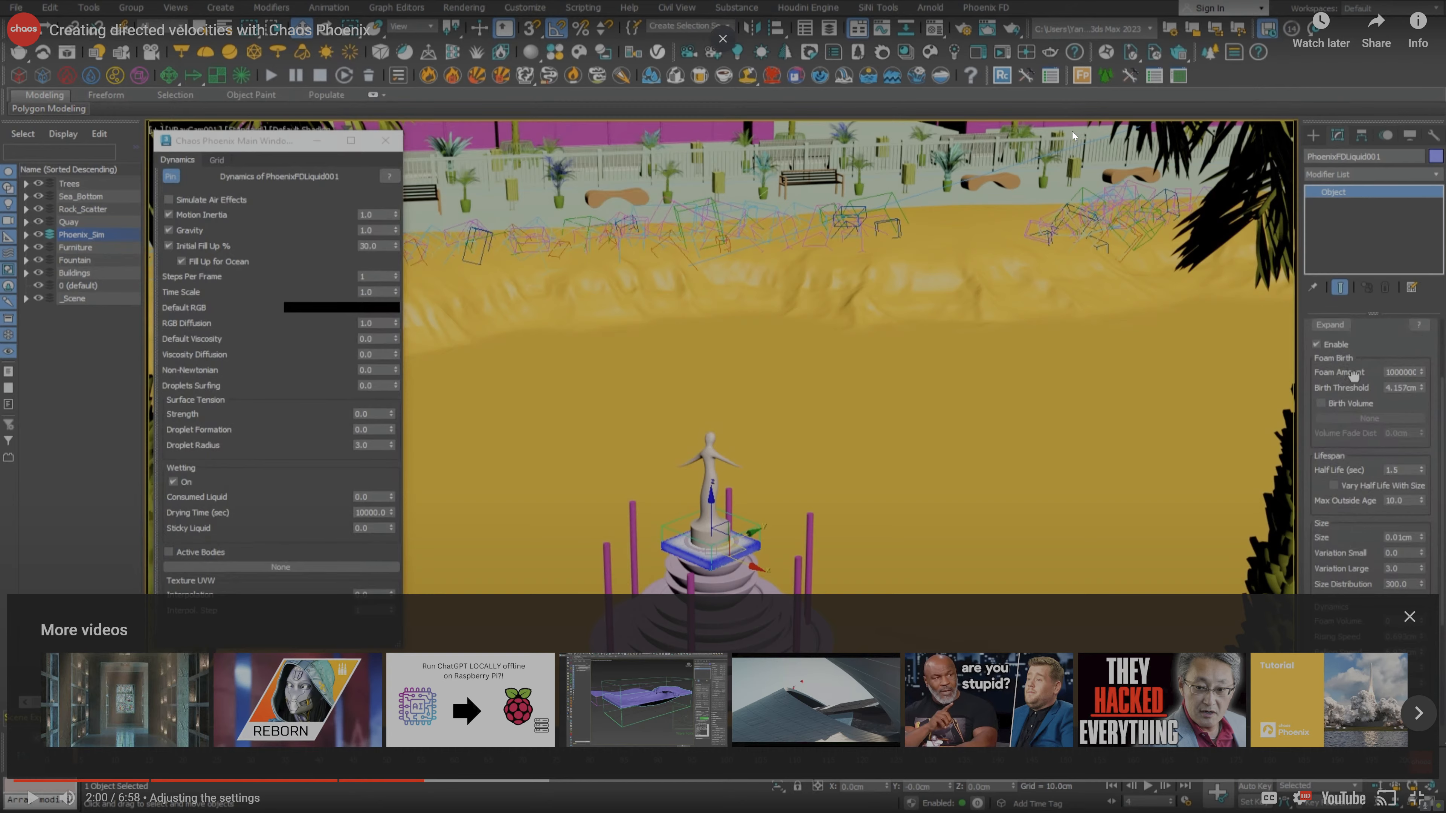
{"action": "key", "text": "Escape"}
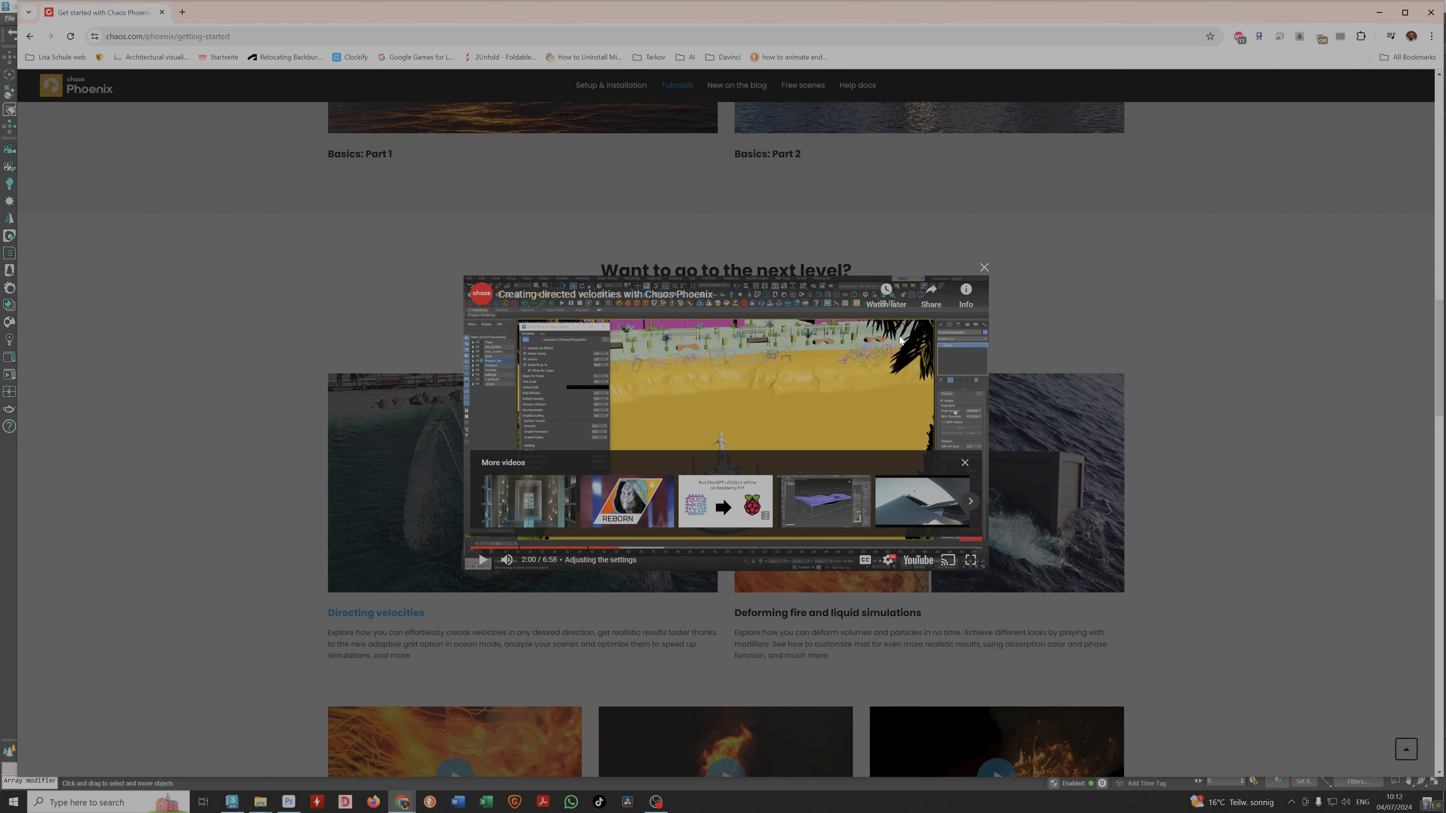
{"action": "left_click", "coordinate": [918, 560]}
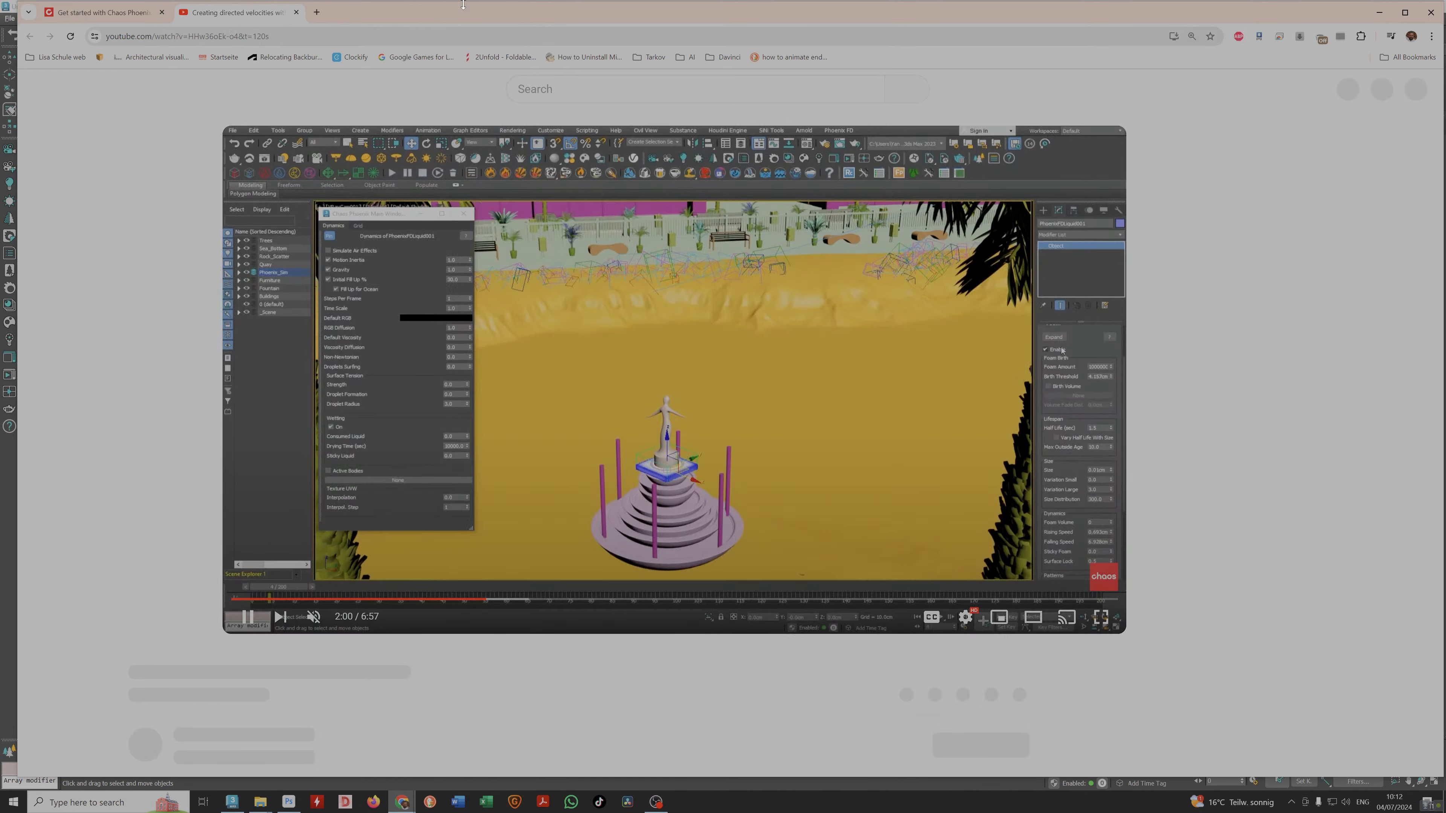
{"action": "left_click", "coordinate": [1379, 12]}
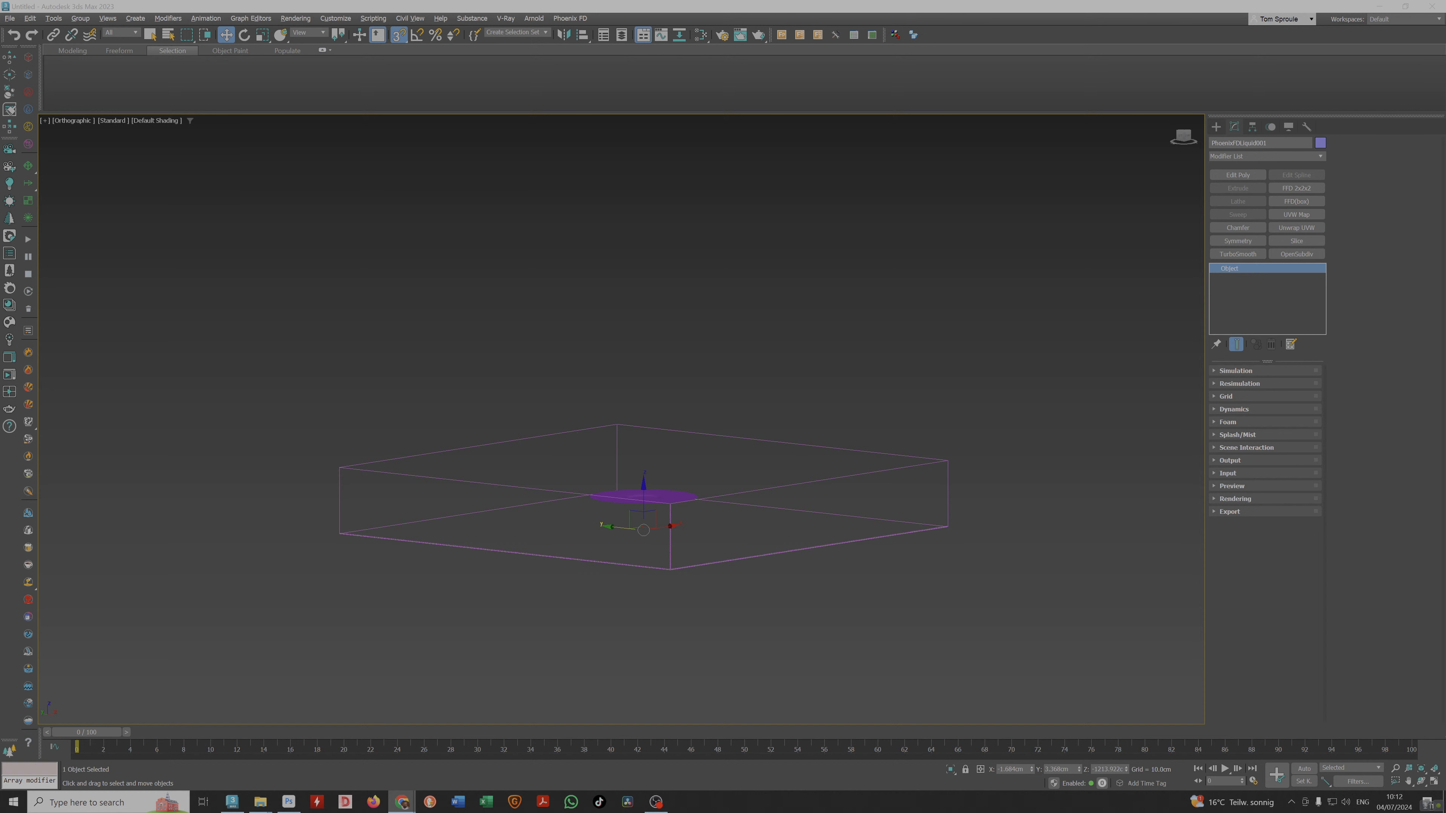
Open the Chaos Phoenix Global Preferences and look through the available options.
{"action": "left_click", "coordinate": [570, 18]}
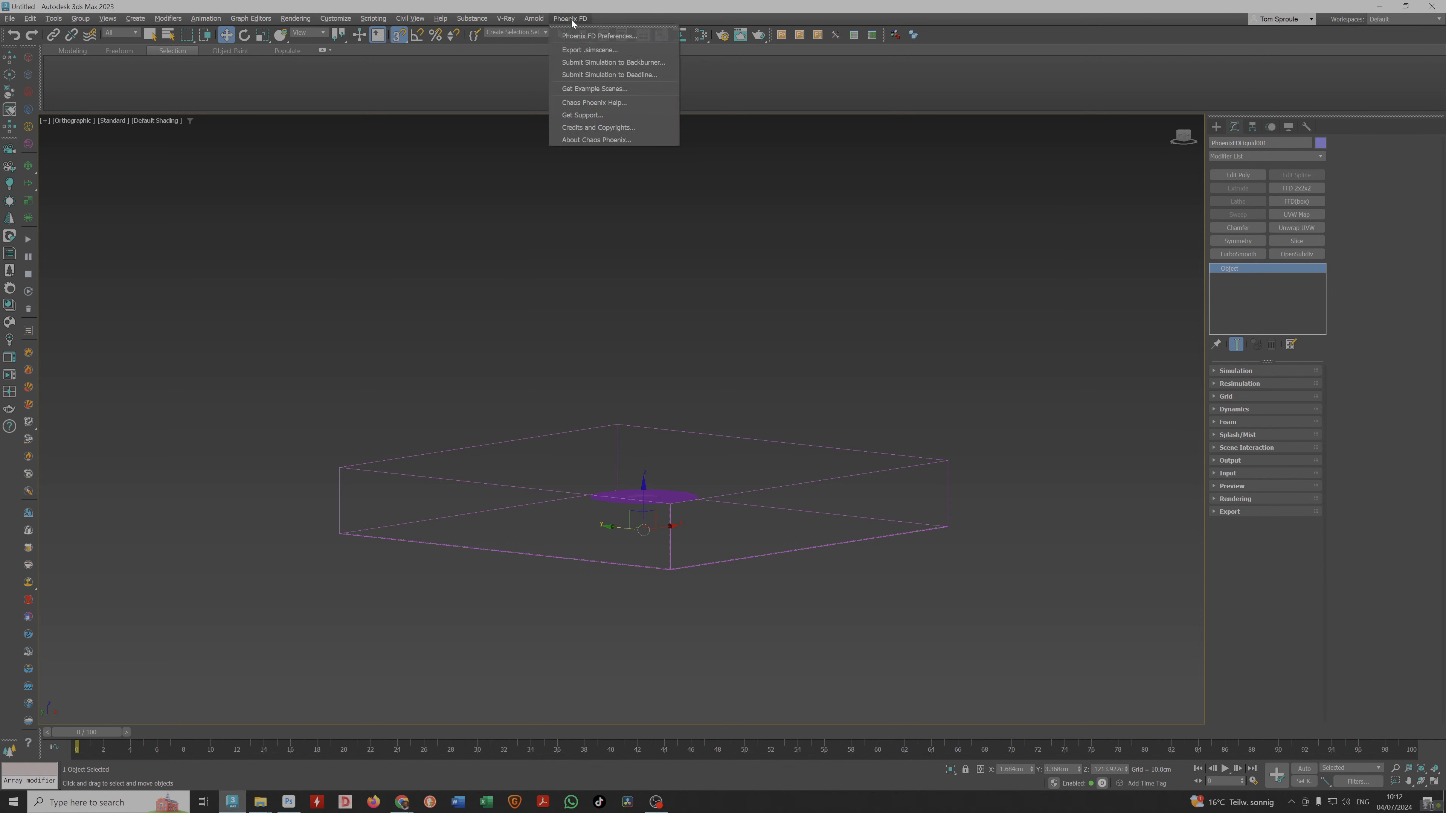
{"action": "left_click", "coordinate": [582, 37]}
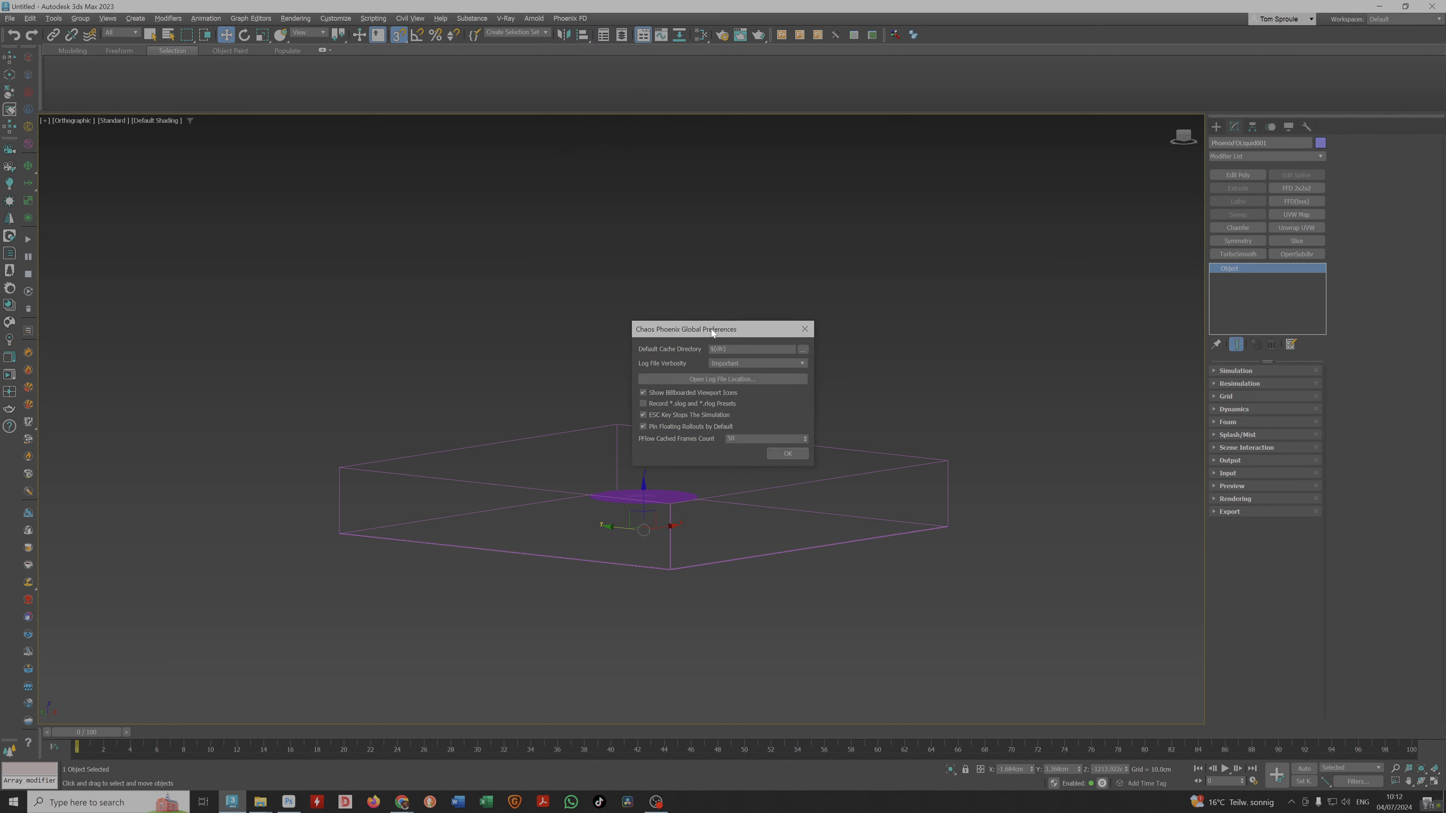
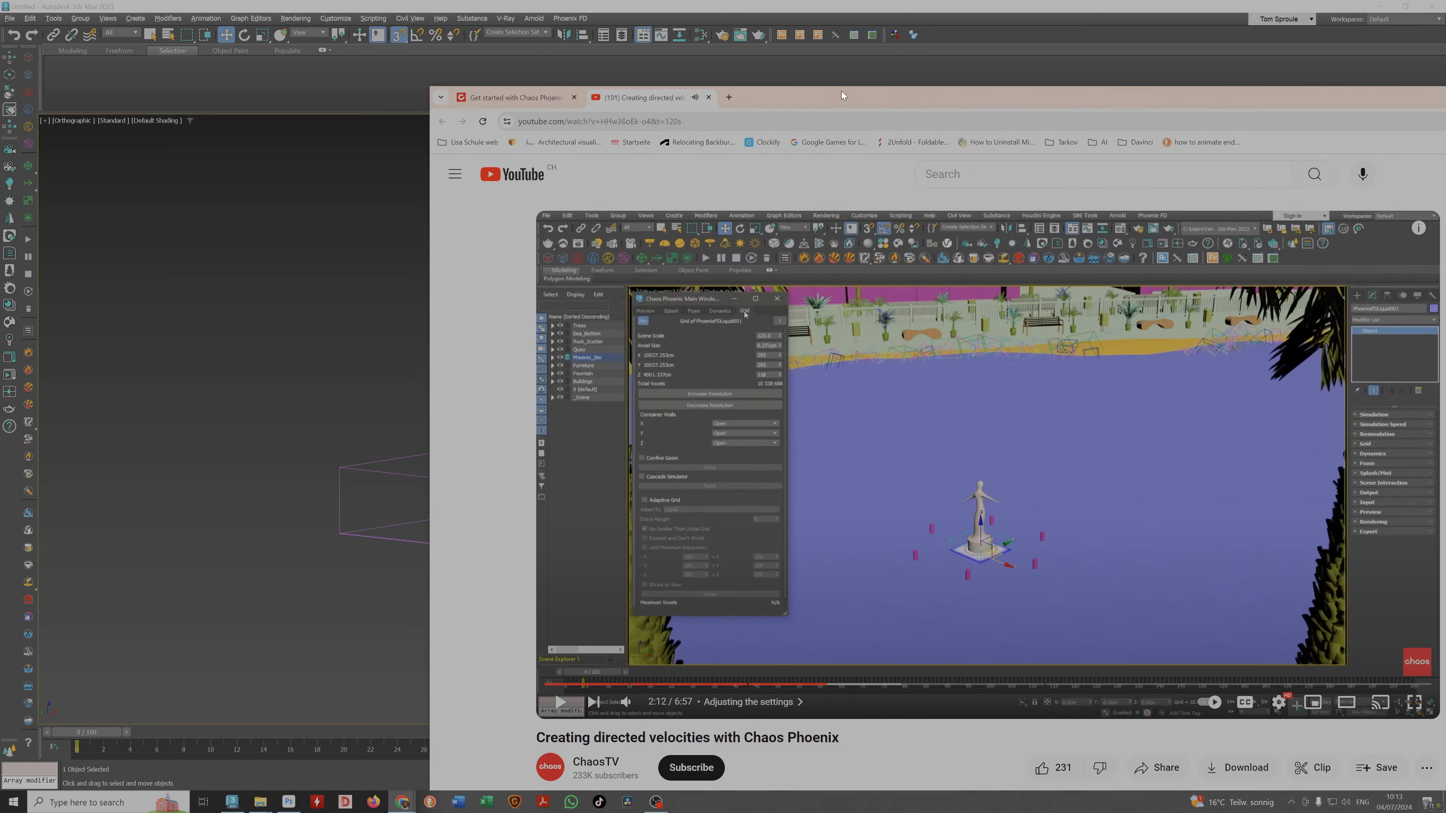
Replay the tutorial's "Adjusting the settings" part in Chrome, pause at 2:09, and move the browser clear of the 3ds Max commands.
{"action": "left_click", "coordinate": [803, 682]}
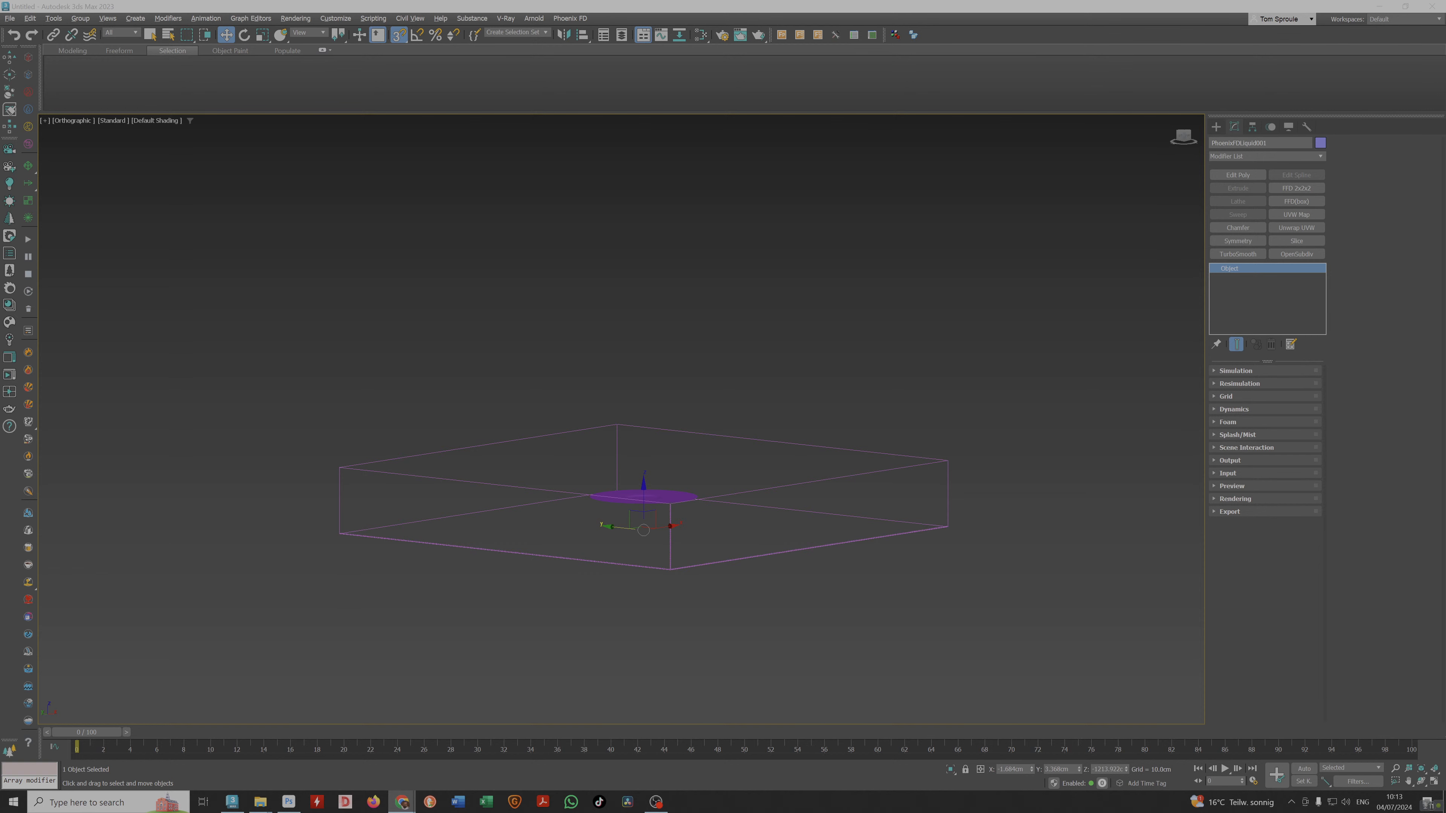
{"action": "left_click_drag", "start_coordinate": [1445, 104], "coordinate": [336, 97]}
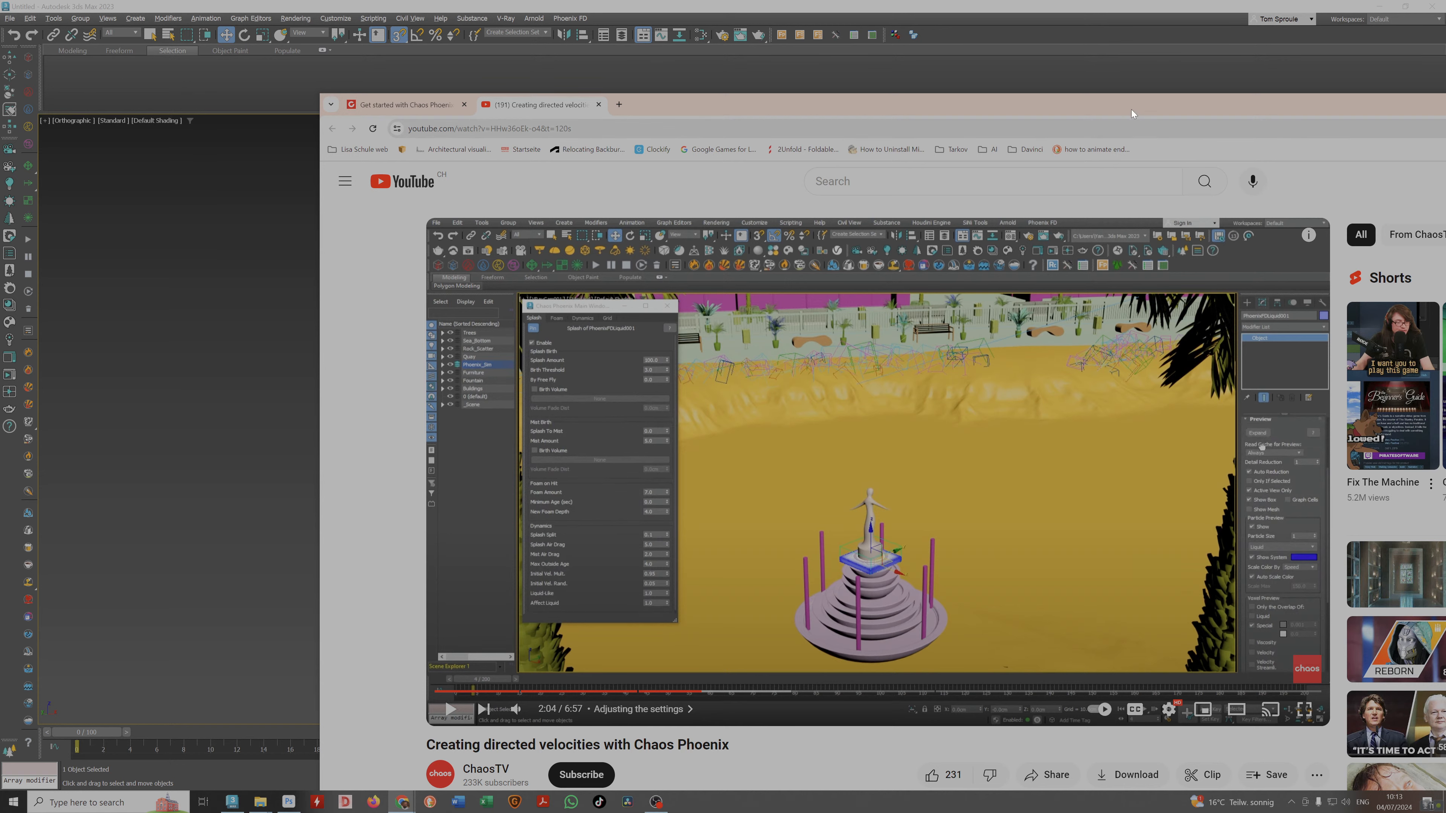
{"action": "left_click_drag", "start_coordinate": [1131, 109], "coordinate": [1028, 78]}
{"action": "left_click", "coordinate": [833, 329]}
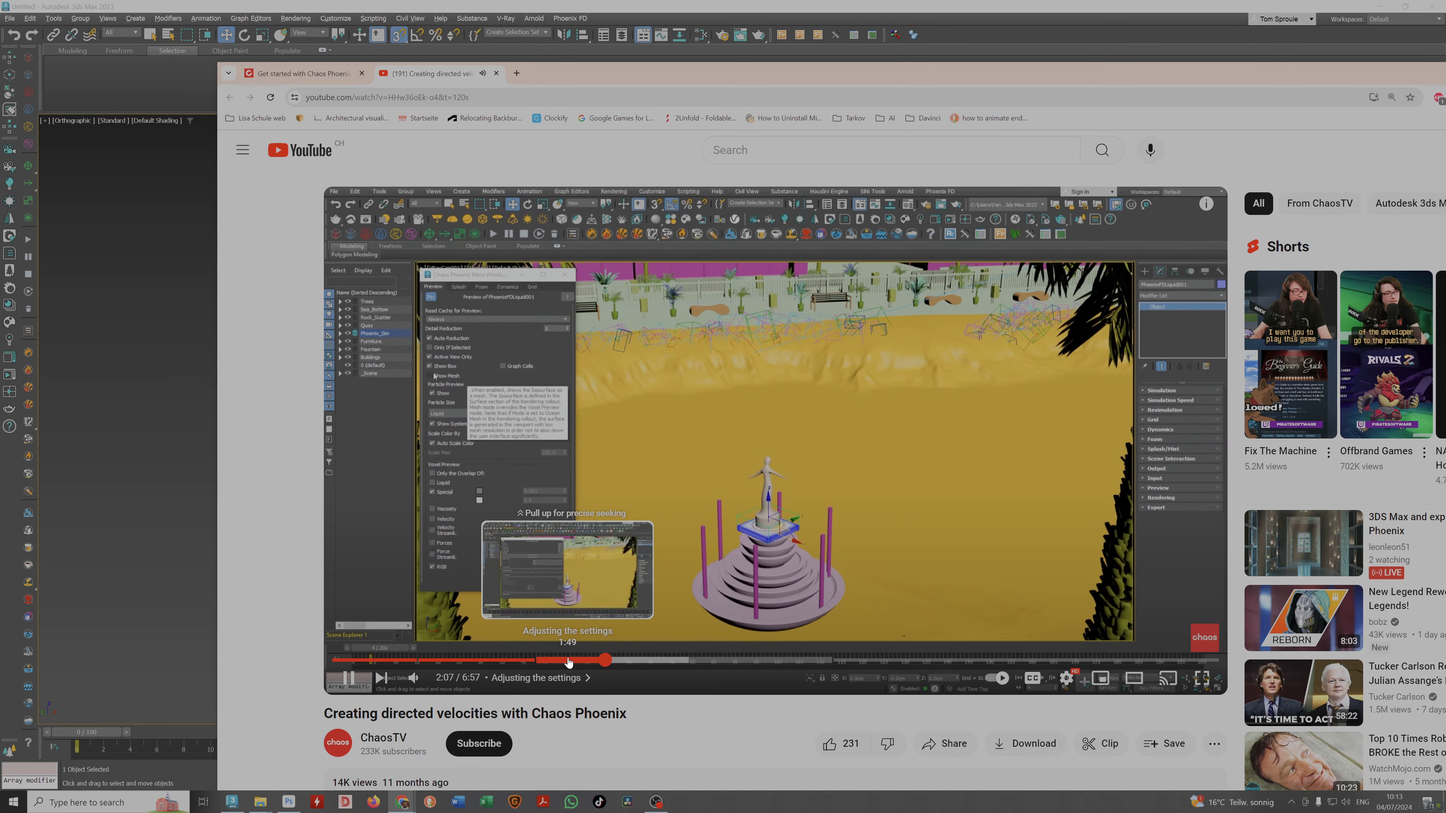
{"action": "left_click", "coordinate": [644, 467]}
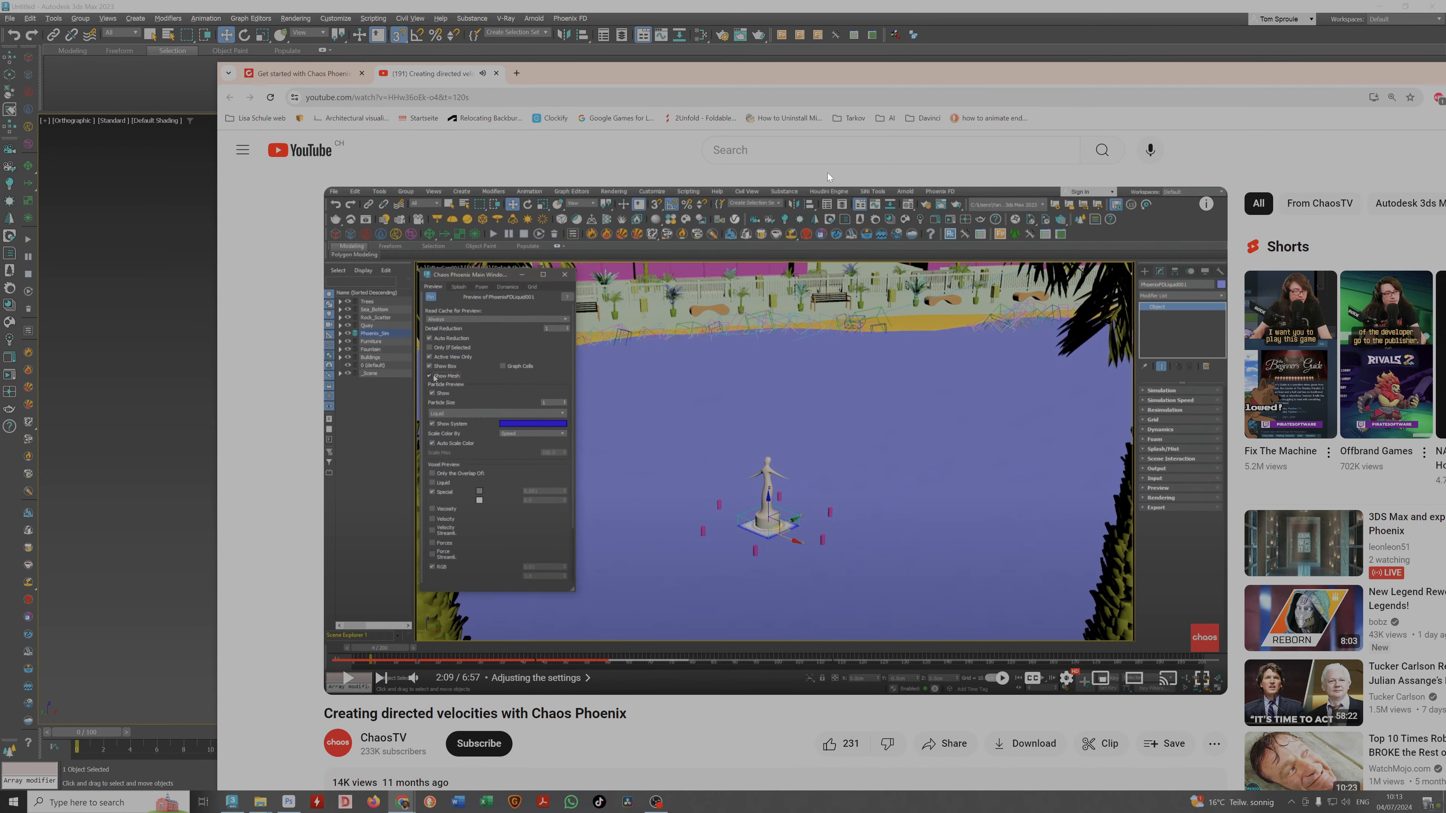
{"action": "left_click_drag", "start_coordinate": [875, 75], "coordinate": [622, 362]}
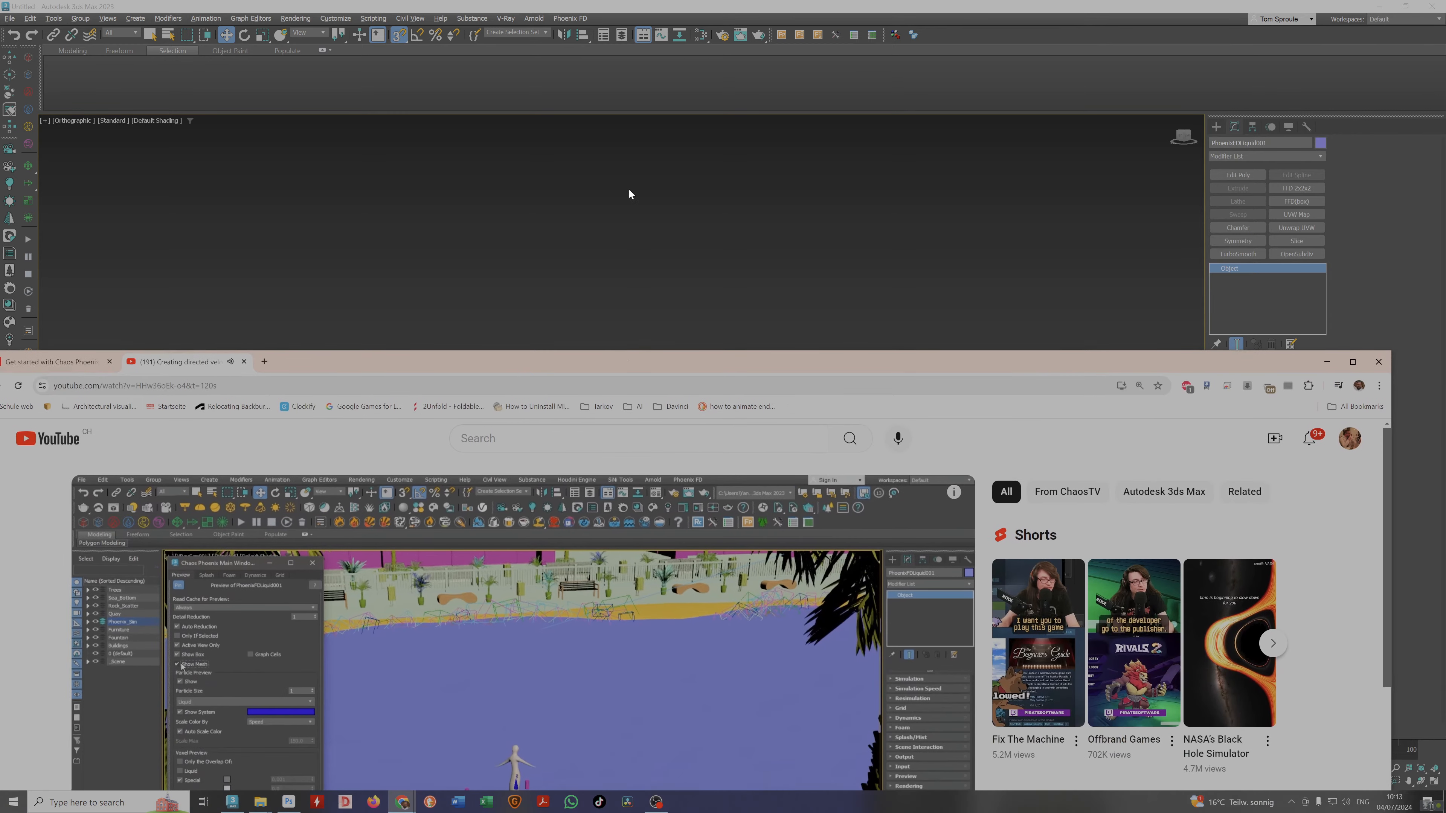
Look for a Phoenix Main Window command in 3ds Max and inspect the liquid container's Simulation settings.
{"action": "left_click", "coordinate": [580, 20]}
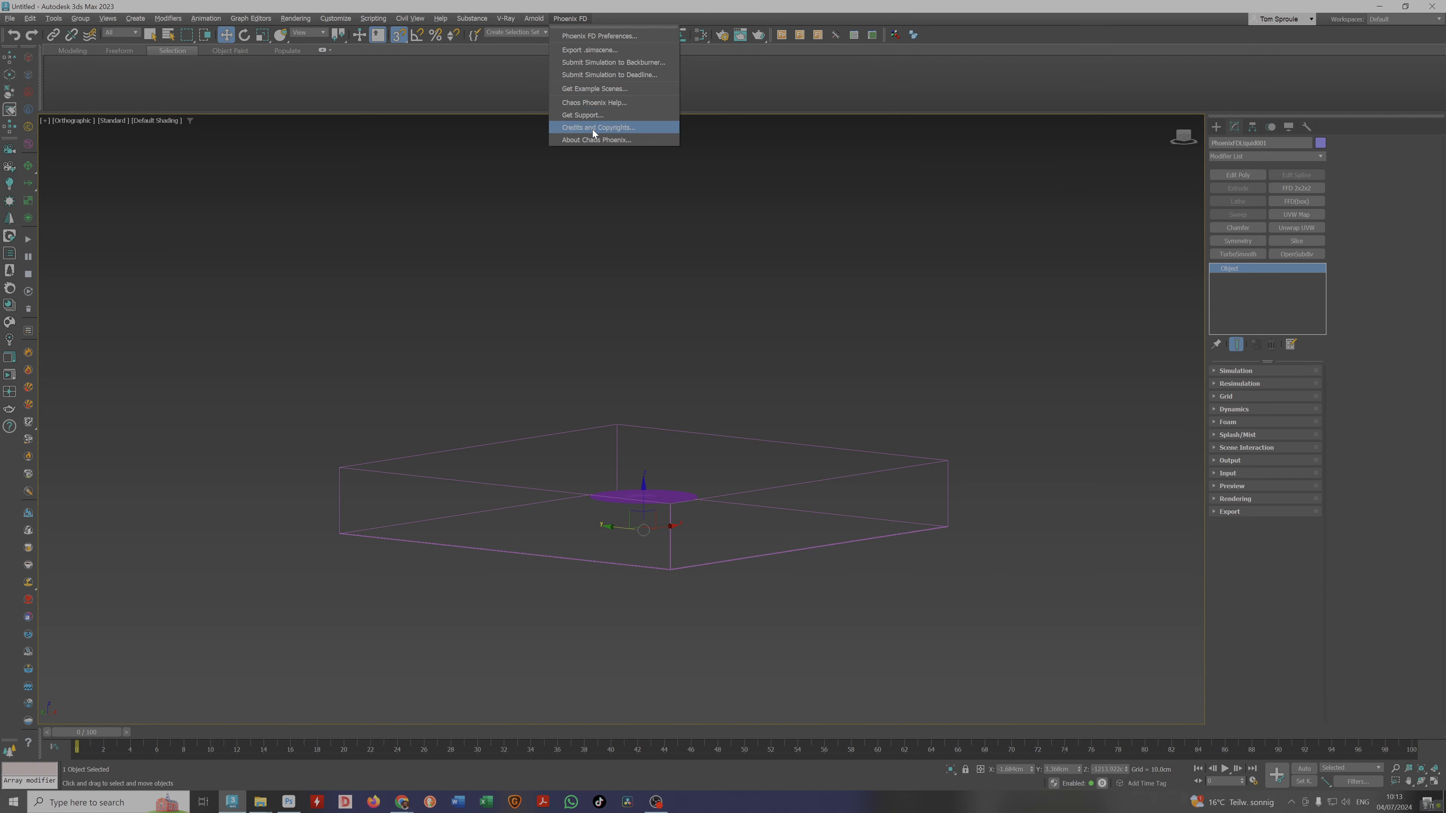
{"action": "left_click", "coordinate": [1170, 100]}
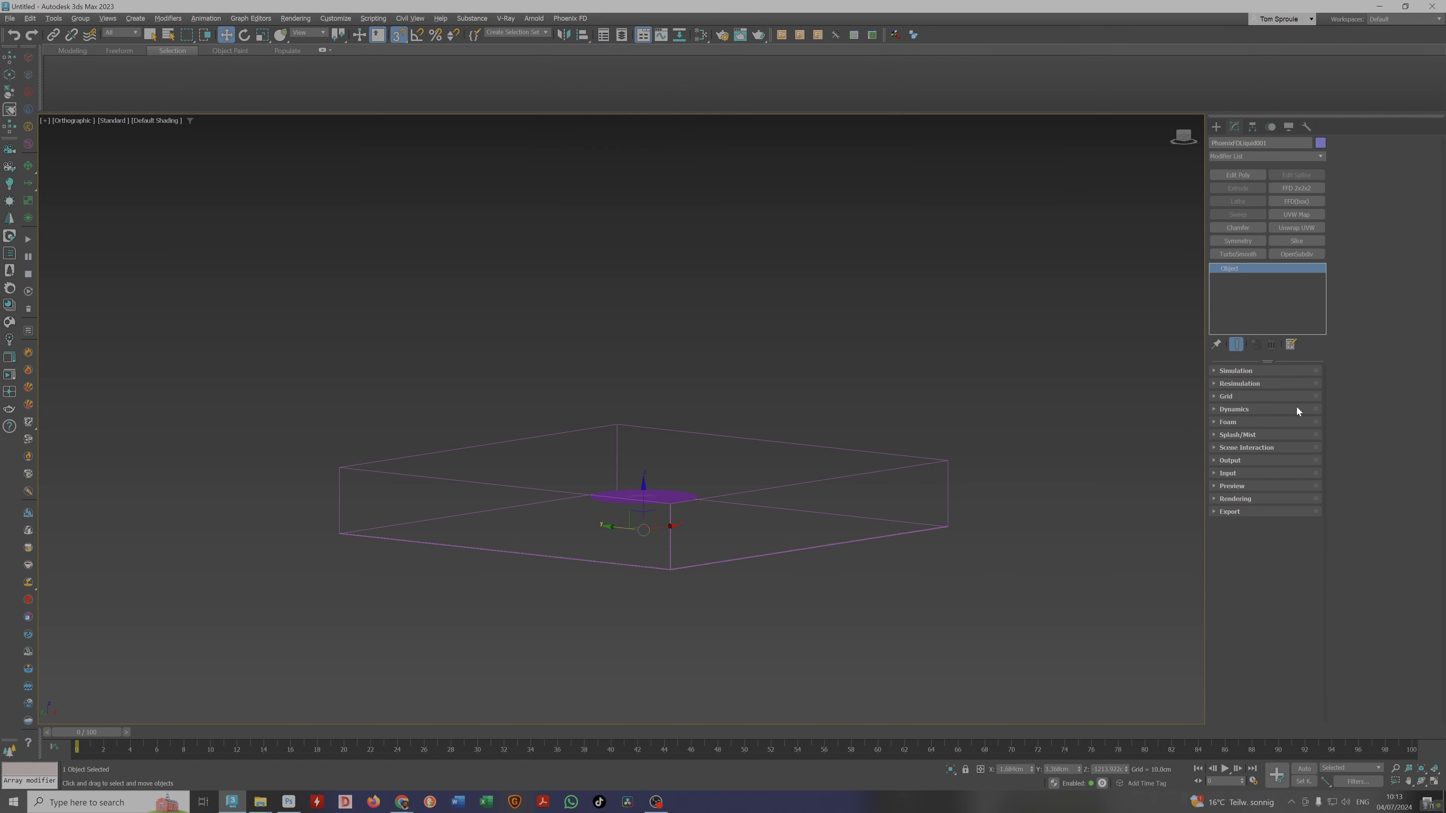
{"action": "left_click", "coordinate": [1237, 371]}
{"action": "scroll", "coordinate": [1248, 432], "scroll_direction": "down", "scroll_amount": 1}
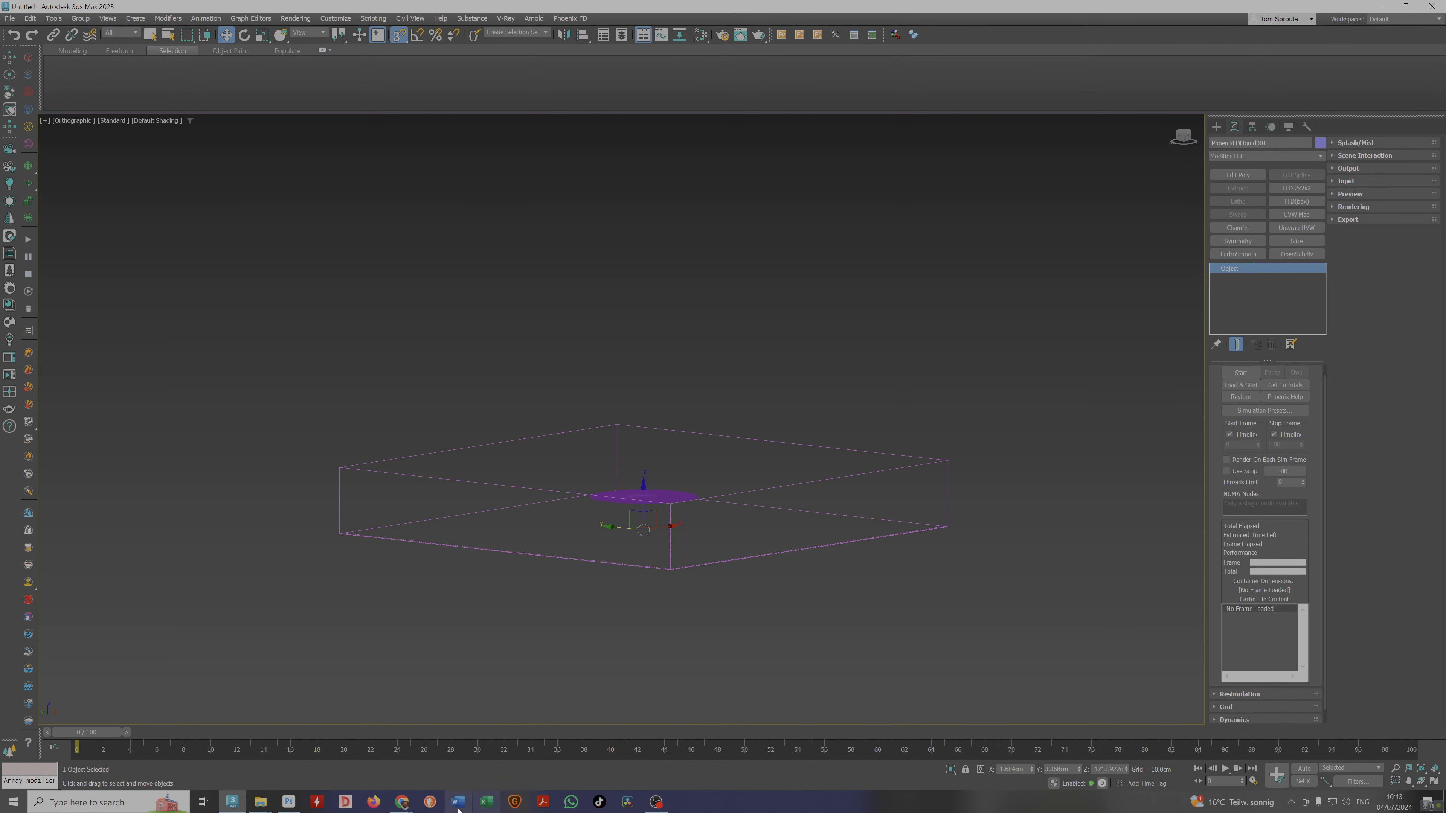
Return to the tutorial in Chrome, reposition the browser over 3ds Max, and play the Preview settings part briefly to 2:10.
{"action": "left_click", "coordinate": [402, 802]}
{"action": "left_click_drag", "start_coordinate": [661, 362], "coordinate": [787, 25]}
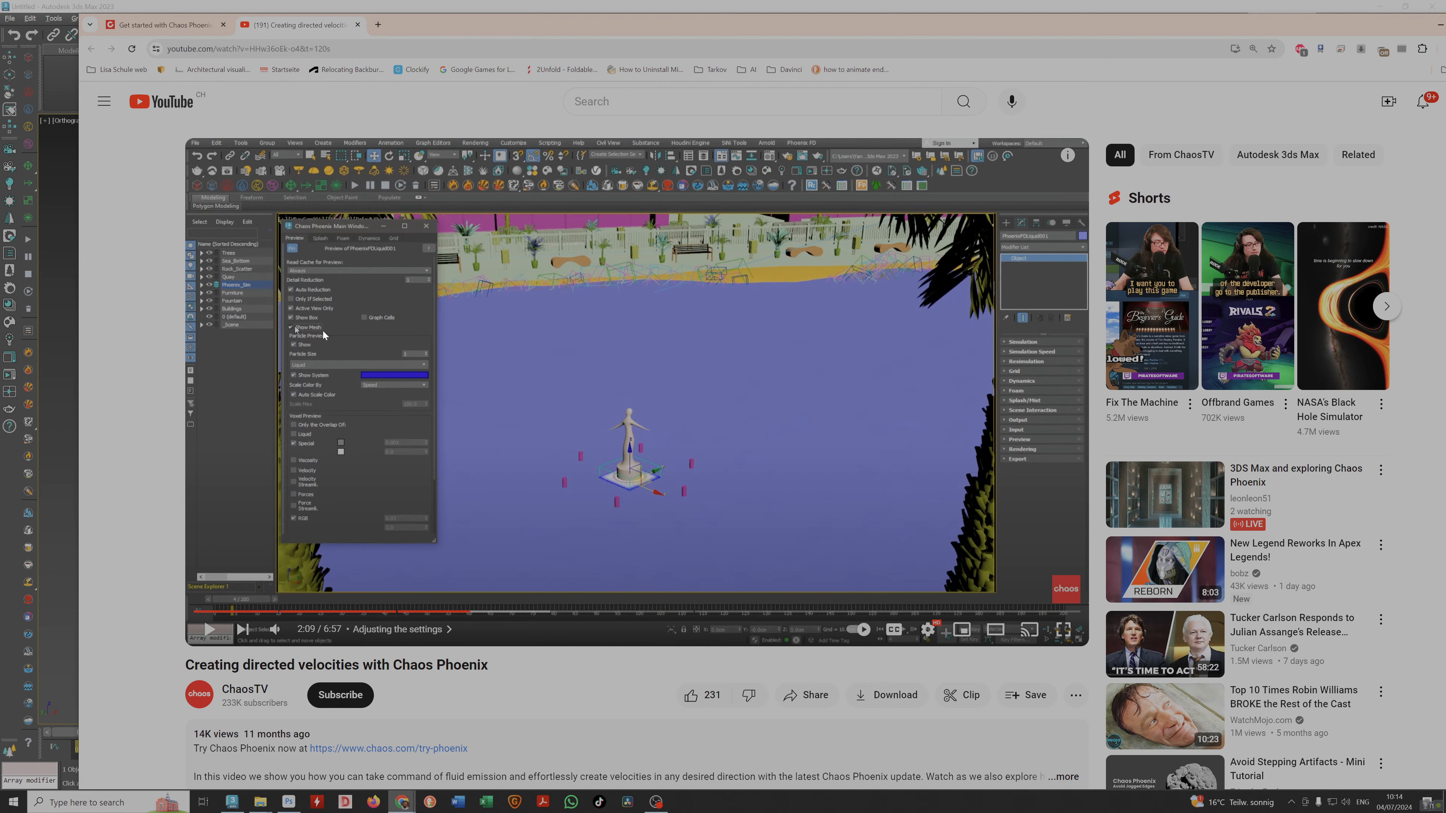
{"action": "left_click_drag", "start_coordinate": [676, 36], "coordinate": [1227, 63]}
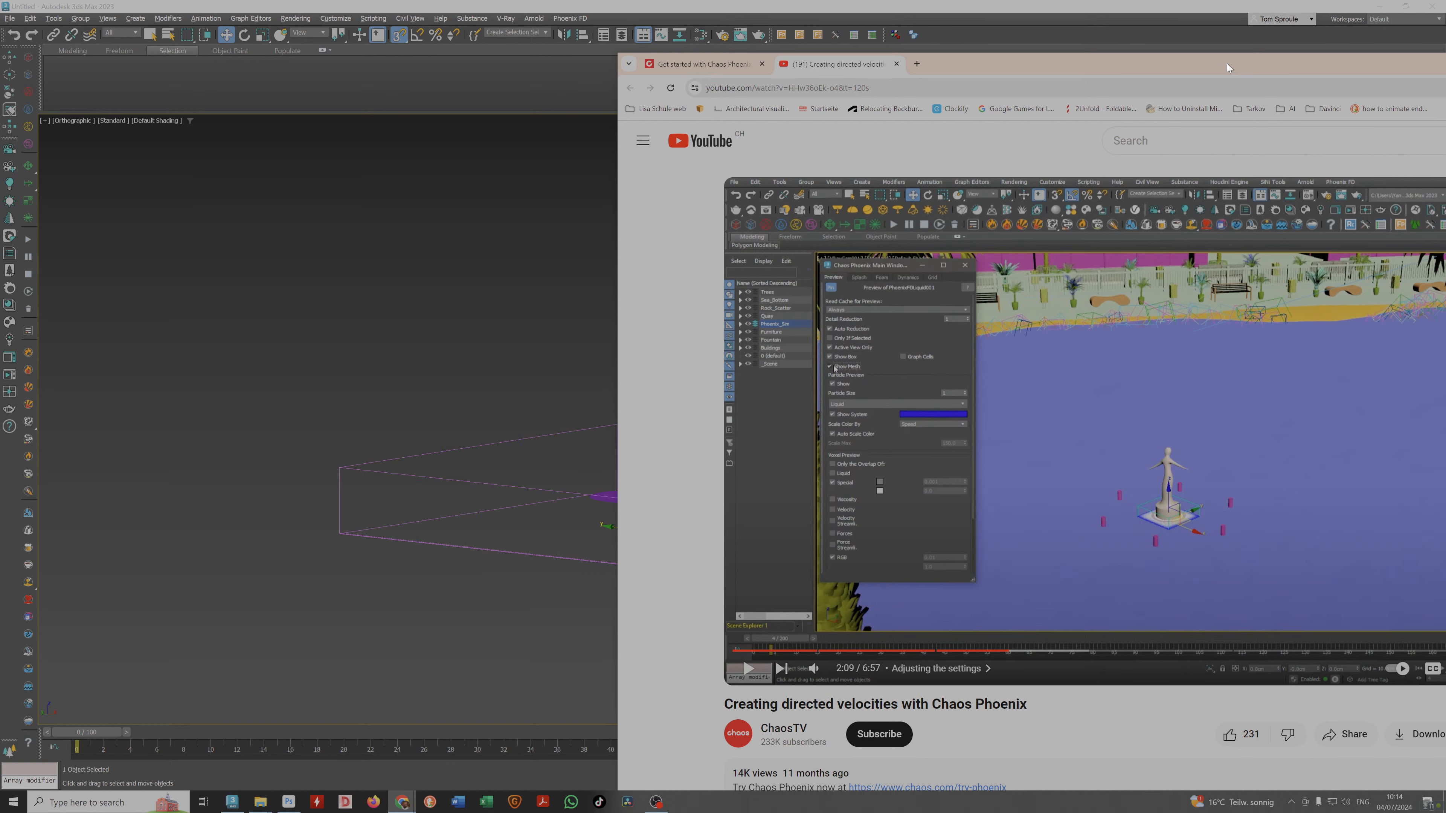
{"action": "left_click_drag", "start_coordinate": [1227, 63], "coordinate": [997, 40]}
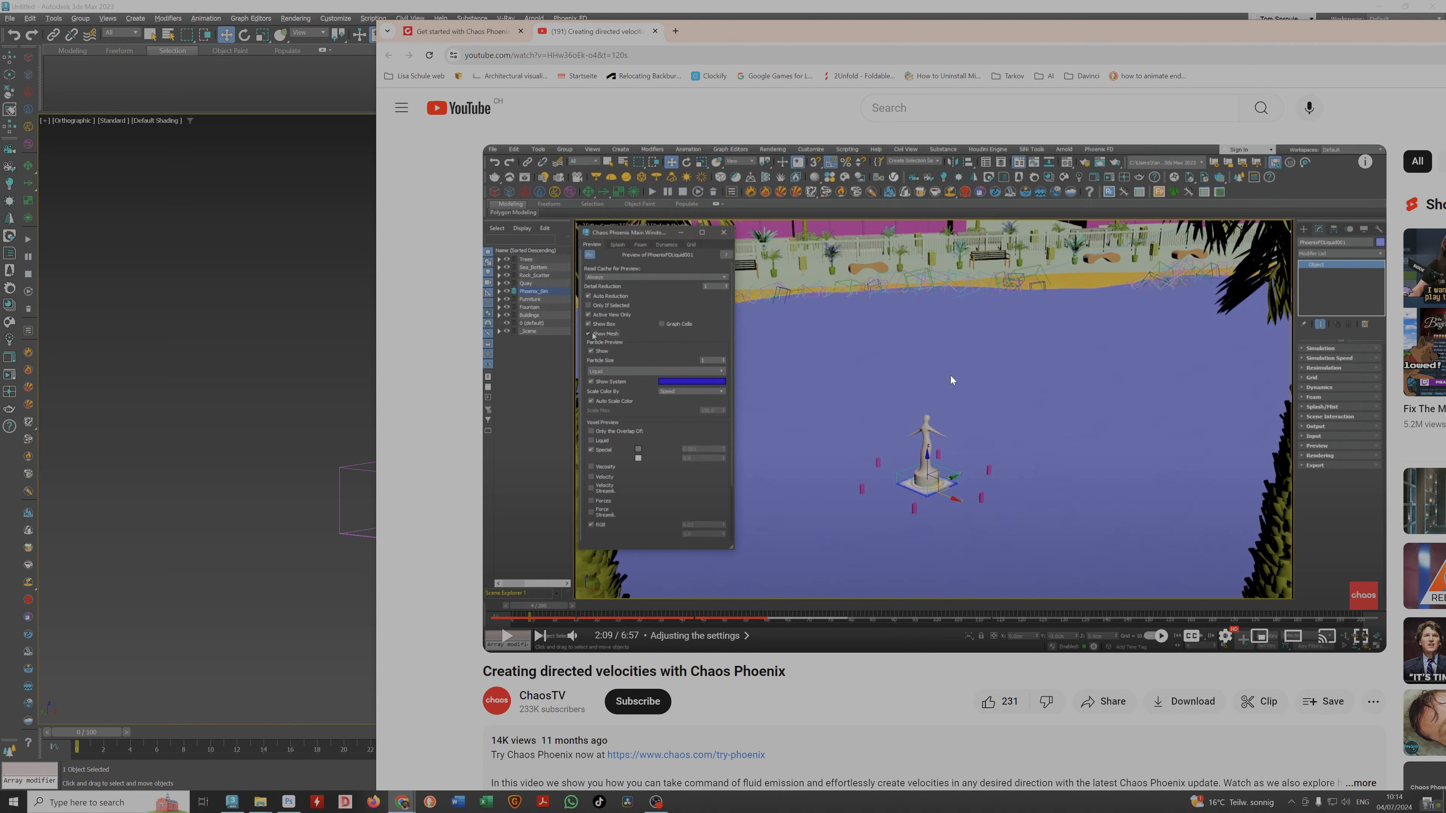
{"action": "left_click", "coordinate": [935, 425]}
{"action": "left_click", "coordinate": [880, 362]}
{"action": "left_click_drag", "start_coordinate": [925, 37], "coordinate": [639, 90]}
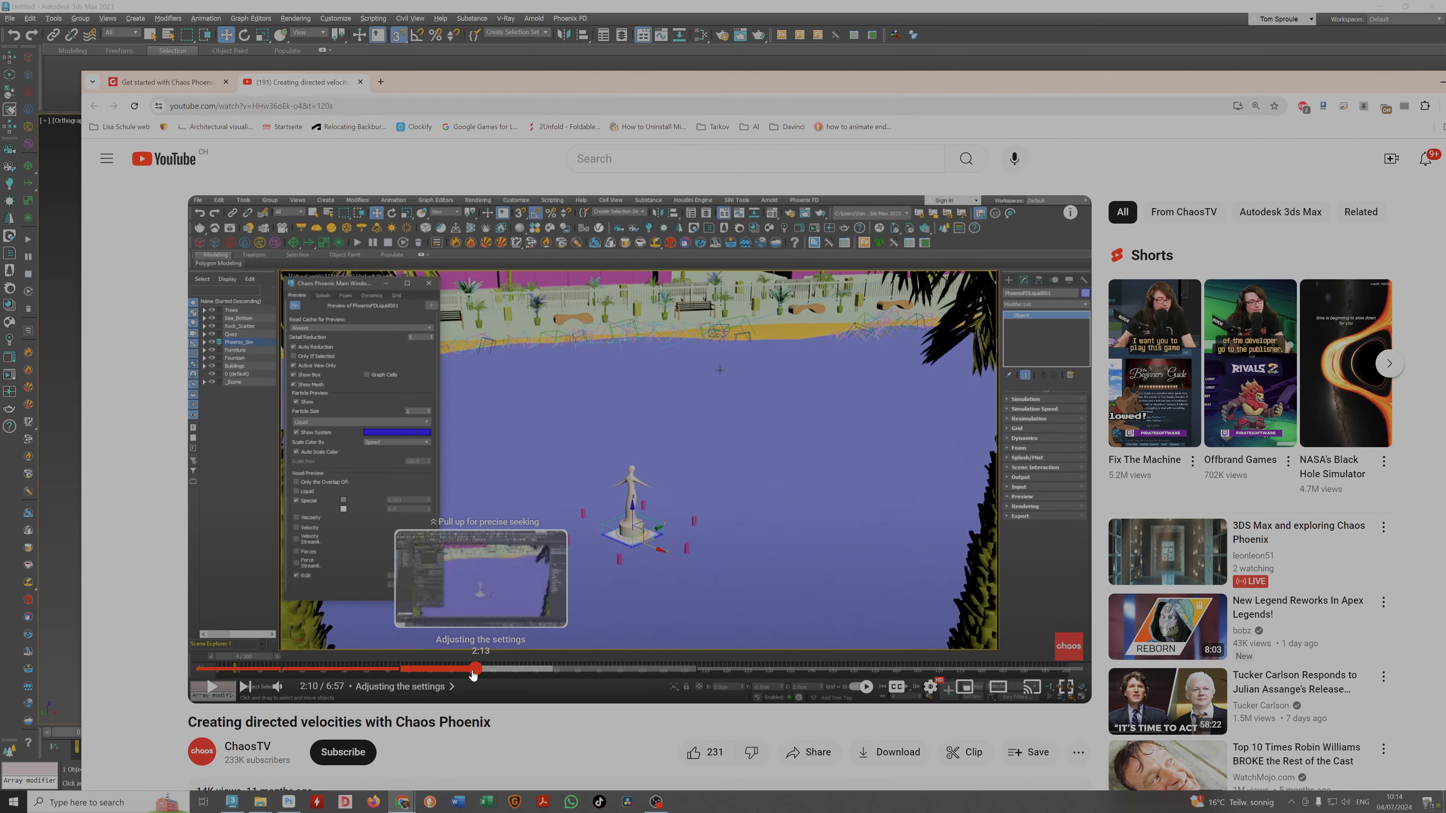
Rewatch how the tutorial opens the Phoenix Main Window, pausing at 1:40, and move the browser away from the 3ds Max commands.
{"action": "left_click_drag", "start_coordinate": [435, 668], "coordinate": [403, 674]}
{"action": "left_click", "coordinate": [633, 446]}
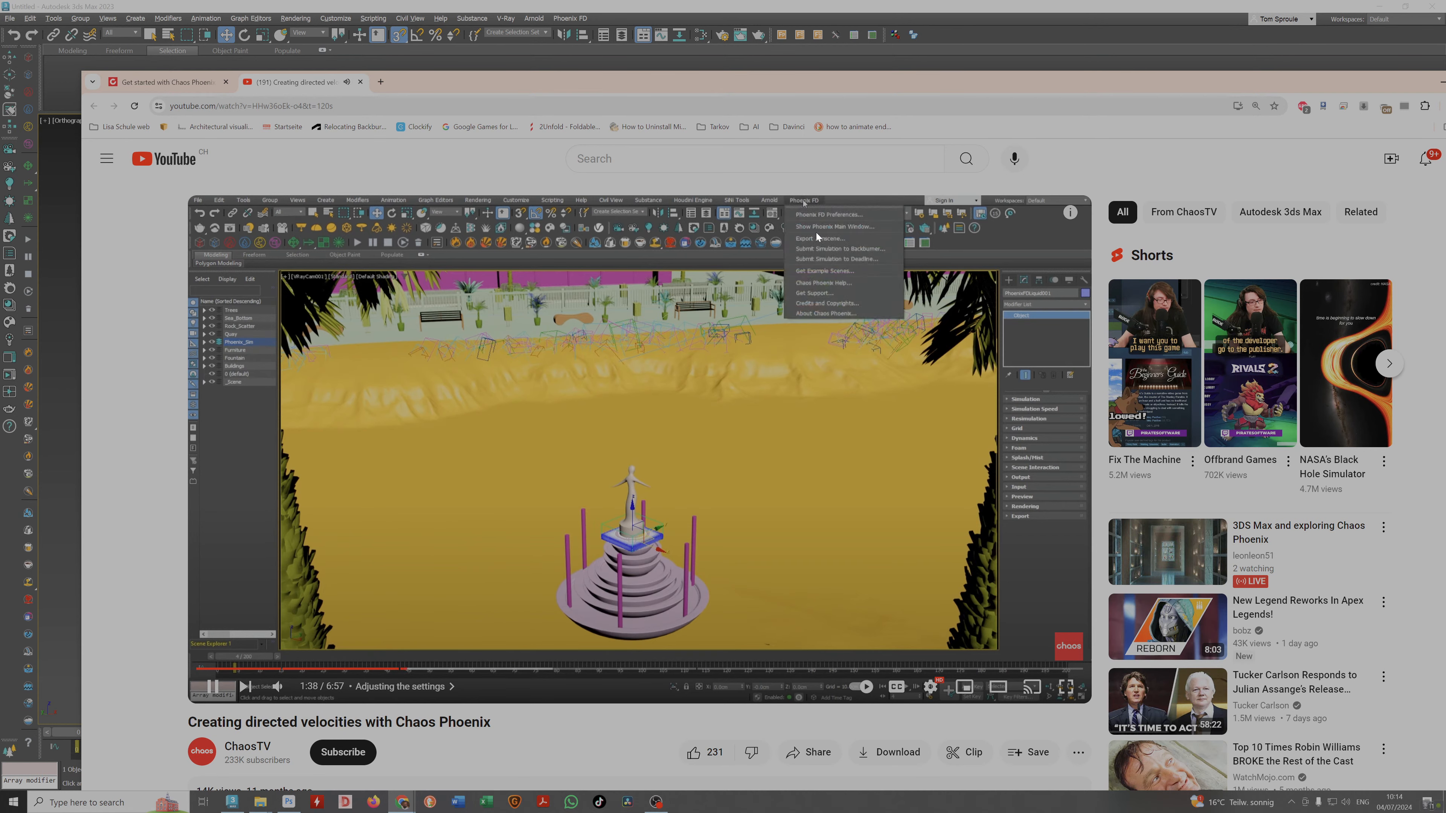
{"action": "left_click", "coordinate": [651, 448]}
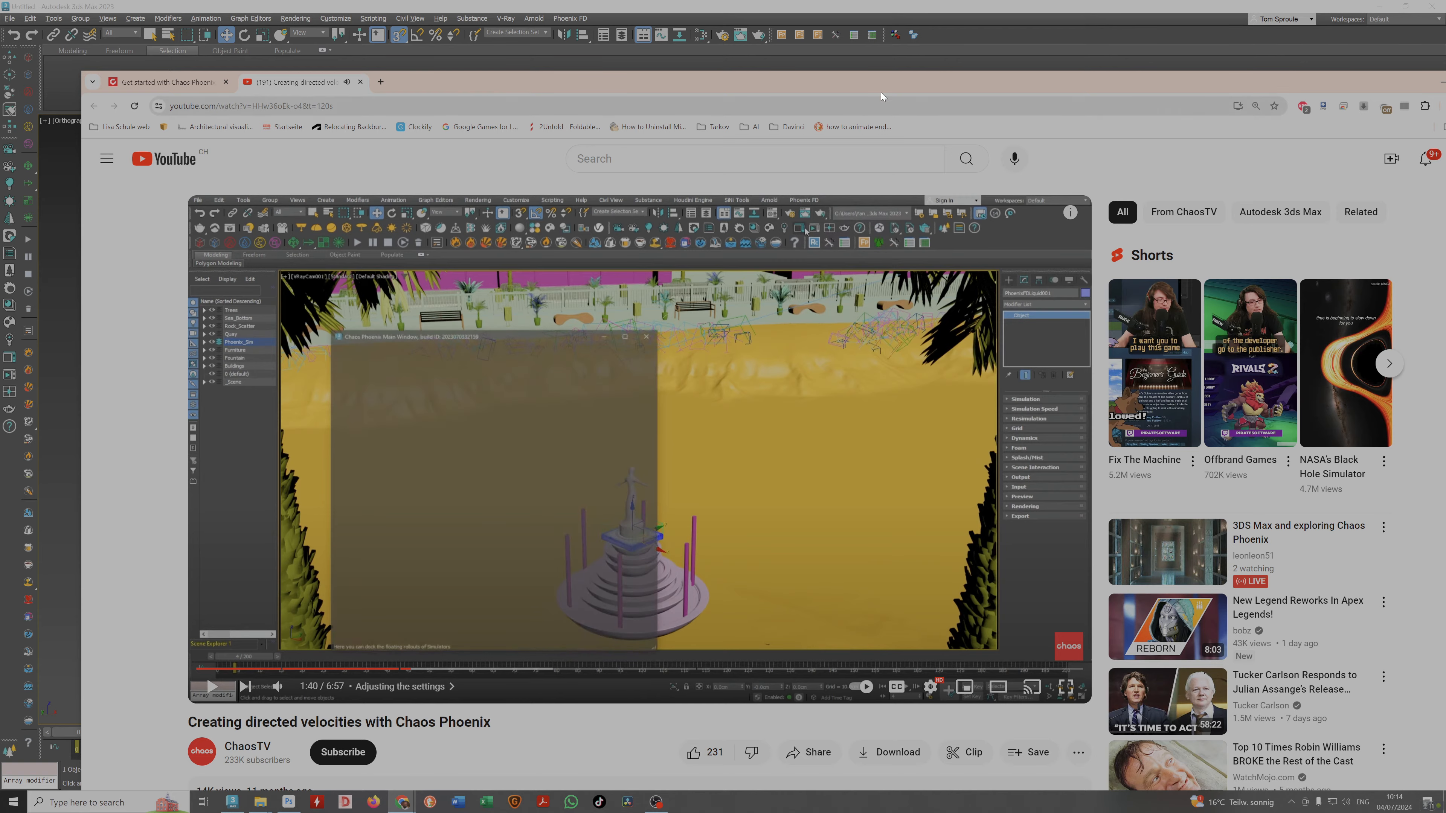
{"action": "left_click_drag", "start_coordinate": [881, 96], "coordinate": [1027, 360]}
Check the Phoenix FD commands in 3ds Max again for the main window, and look over the container's Simulation settings.
{"action": "left_click", "coordinate": [572, 19]}
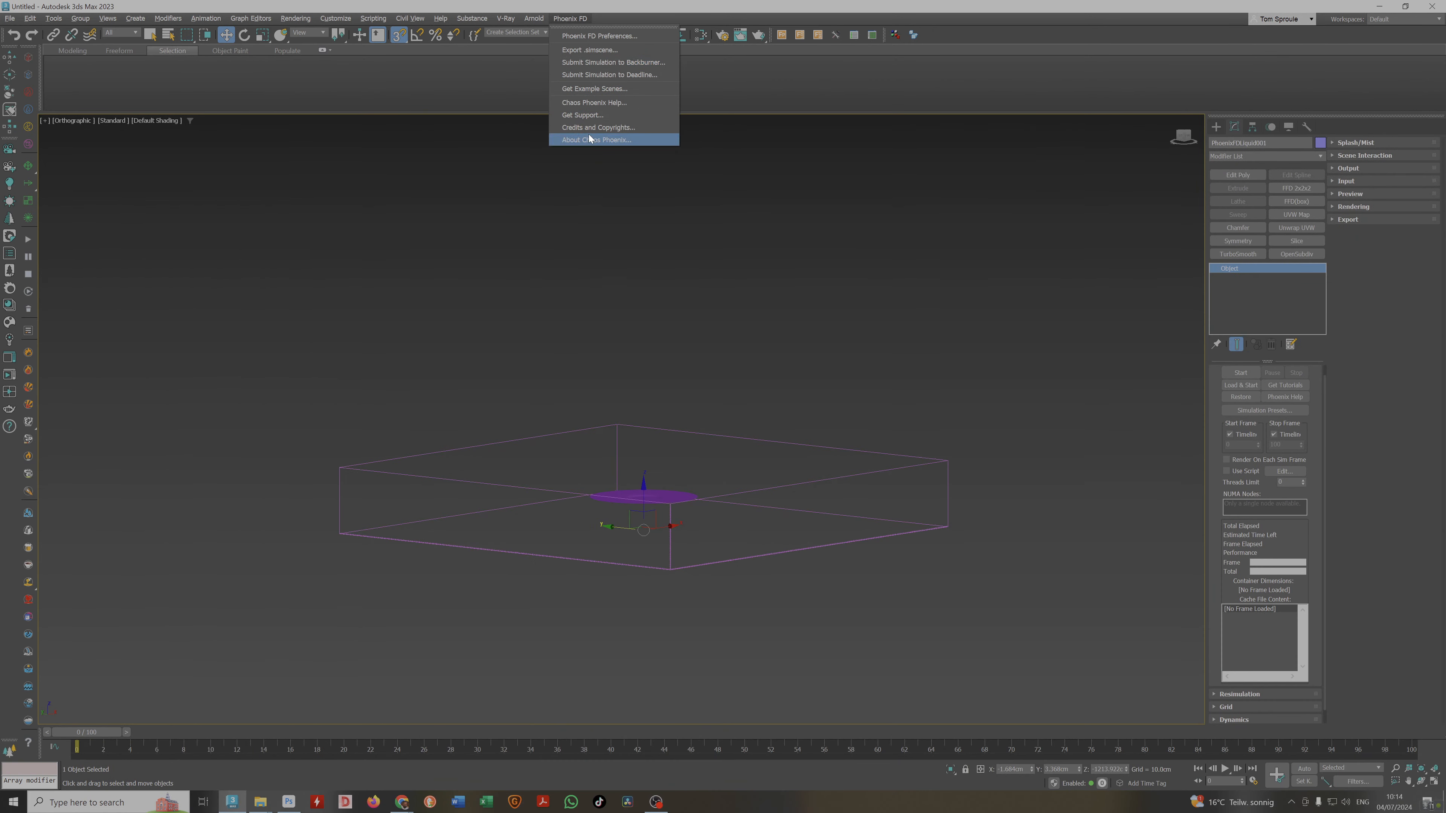
{"action": "left_click", "coordinate": [1053, 94]}
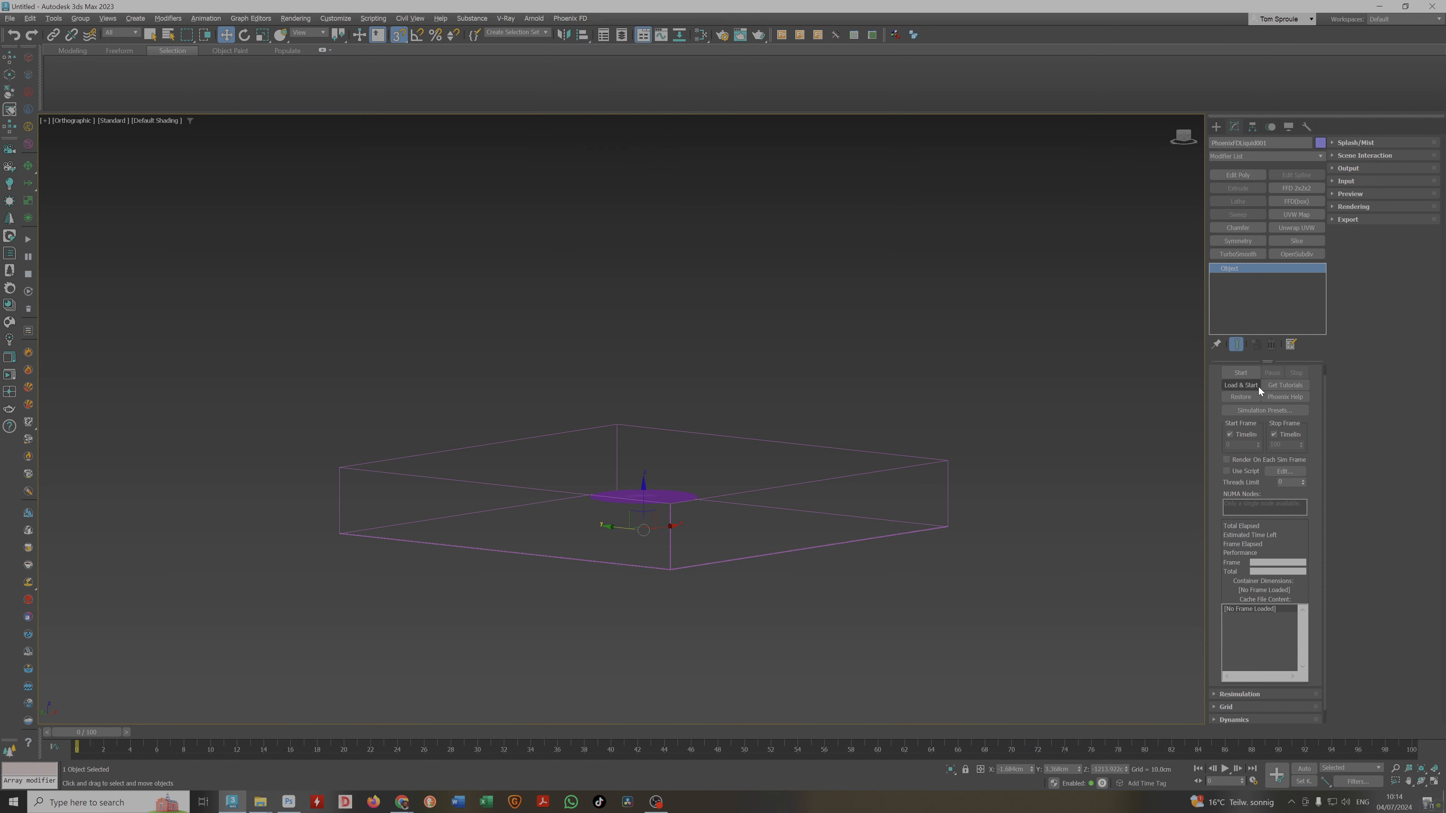
{"action": "scroll", "coordinate": [1256, 441], "scroll_direction": "up", "scroll_amount": 1}
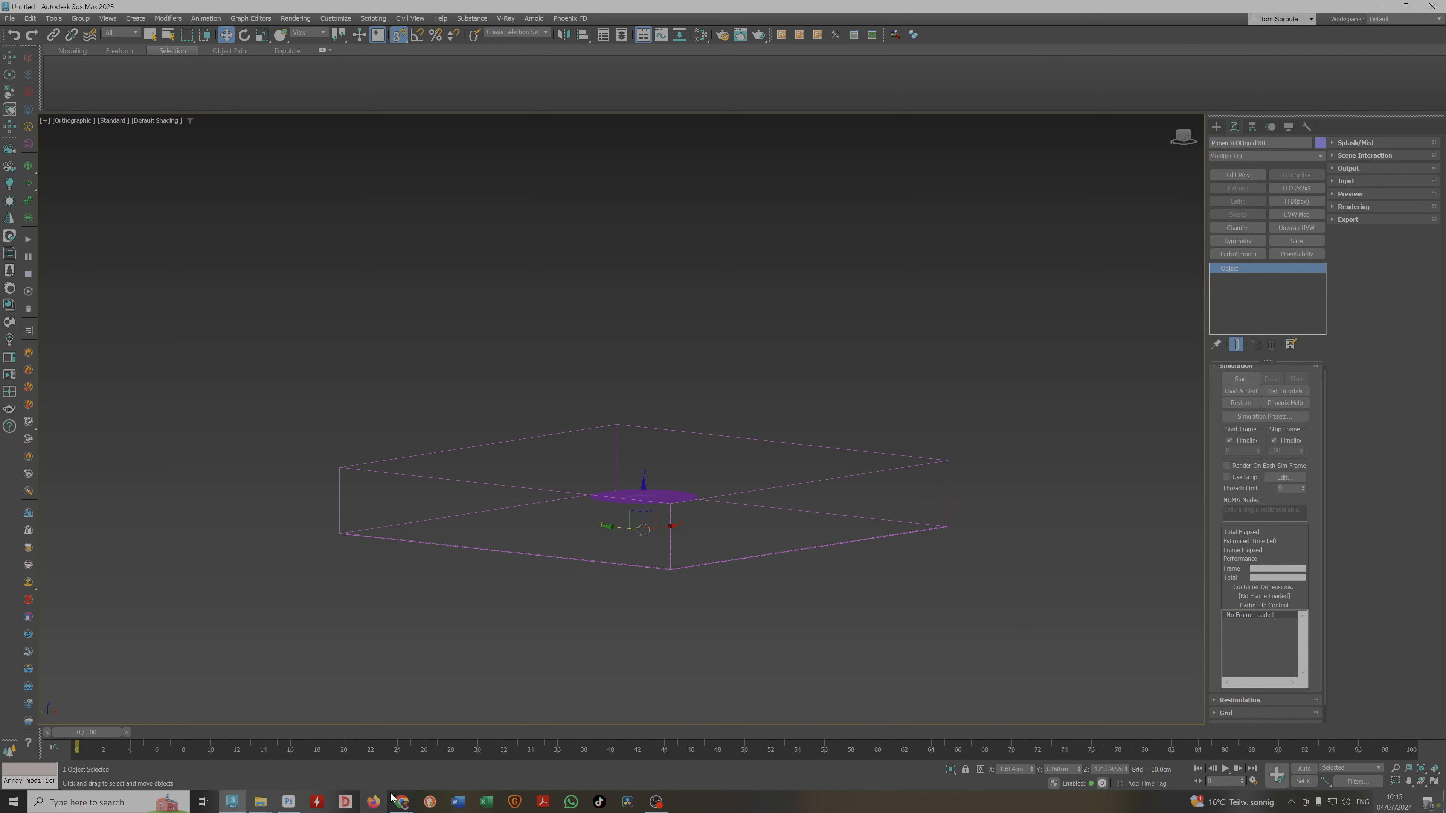
Bring back the tutorial and watch how the Grid, Dynamics and Preview rollouts are docked in the Phoenix Main Window, pausing at 2:09.
{"action": "mouse_move", "coordinate": [402, 802]}
{"action": "left_click", "coordinate": [472, 745]}
{"action": "left_click", "coordinate": [780, 636]}
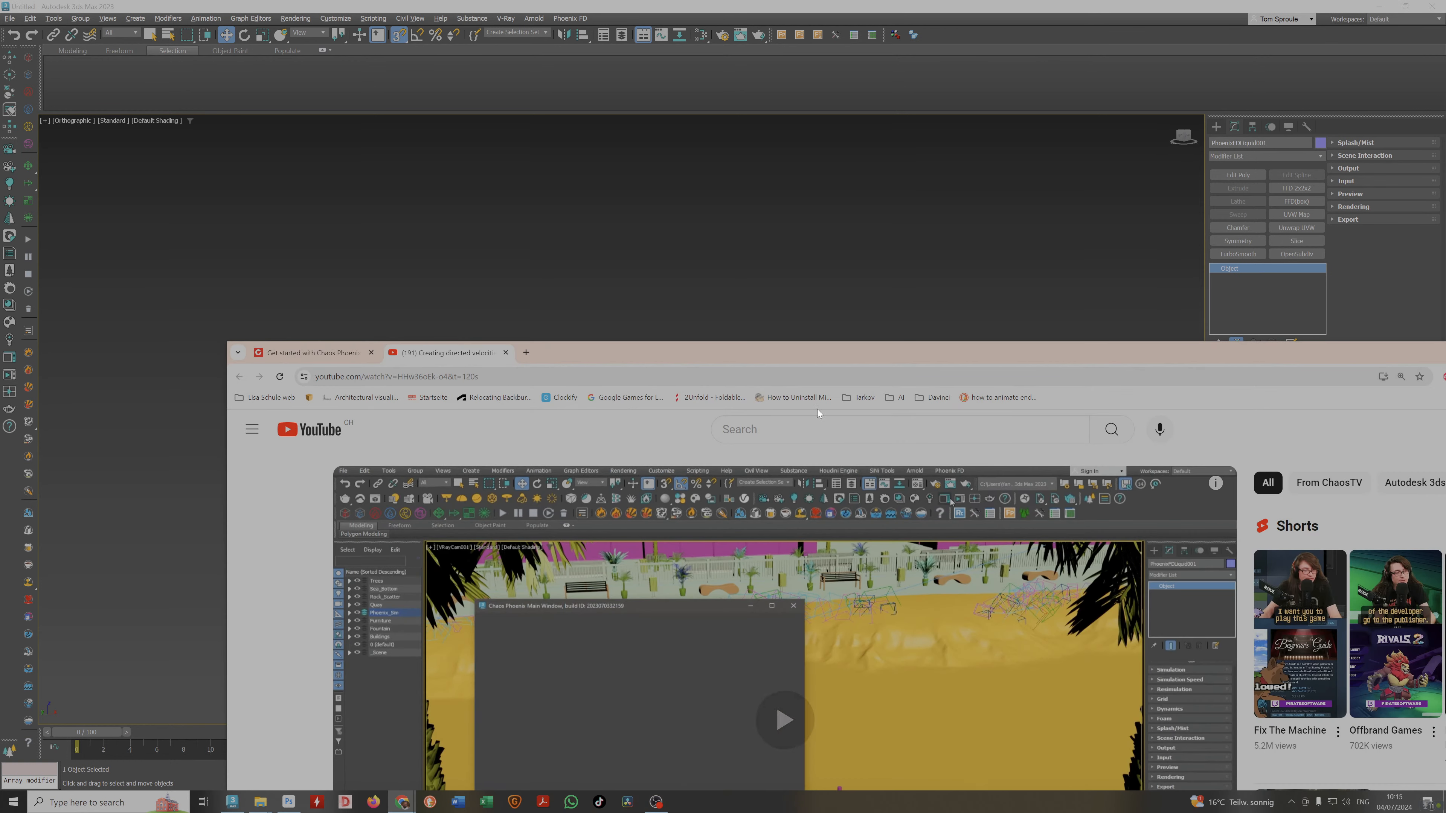
{"action": "left_click_drag", "start_coordinate": [857, 364], "coordinate": [642, 146]}
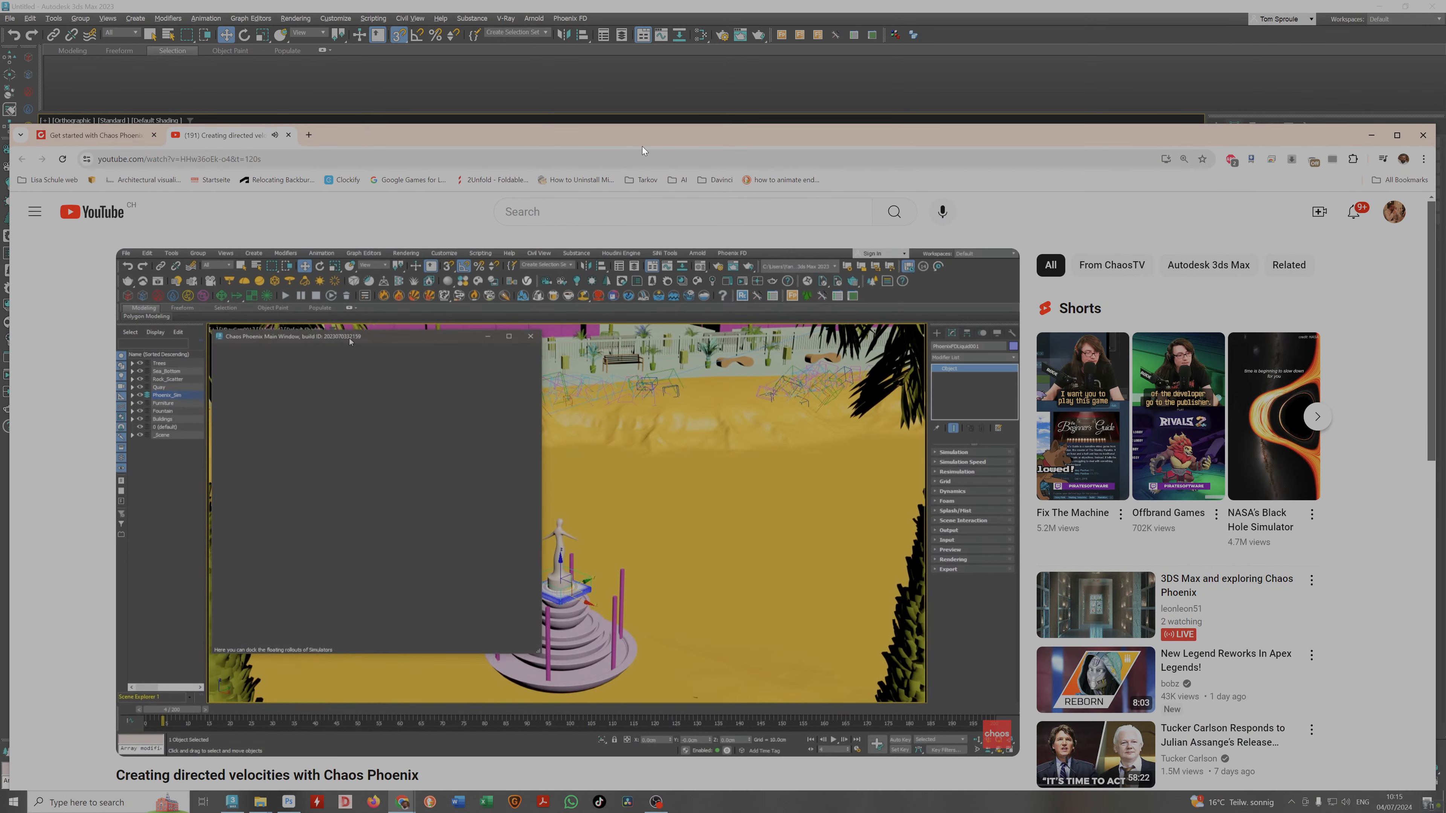
{"action": "left_click_drag", "start_coordinate": [641, 146], "coordinate": [644, 149]}
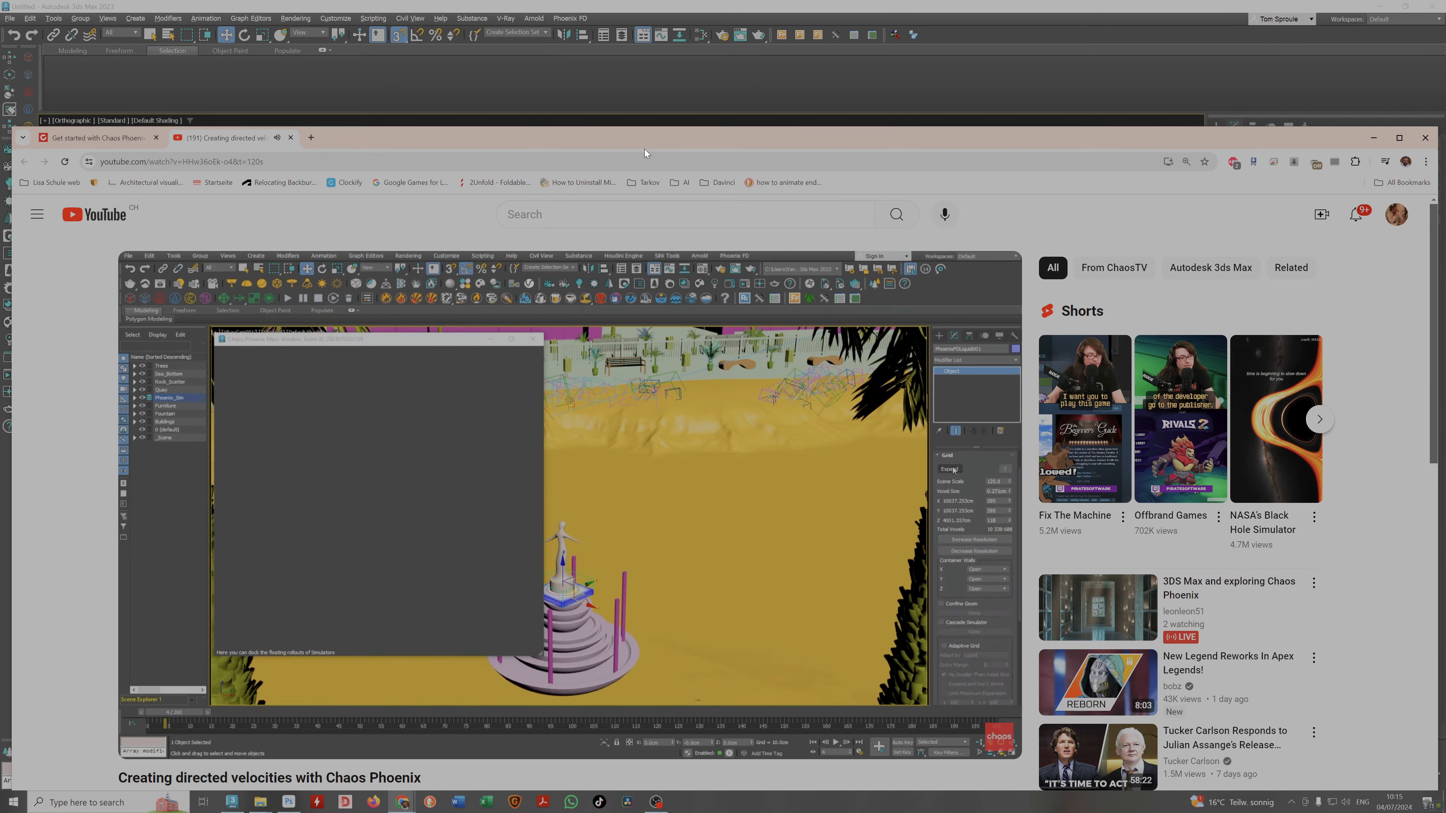
{"action": "left_click_drag", "start_coordinate": [644, 150], "coordinate": [644, 151]}
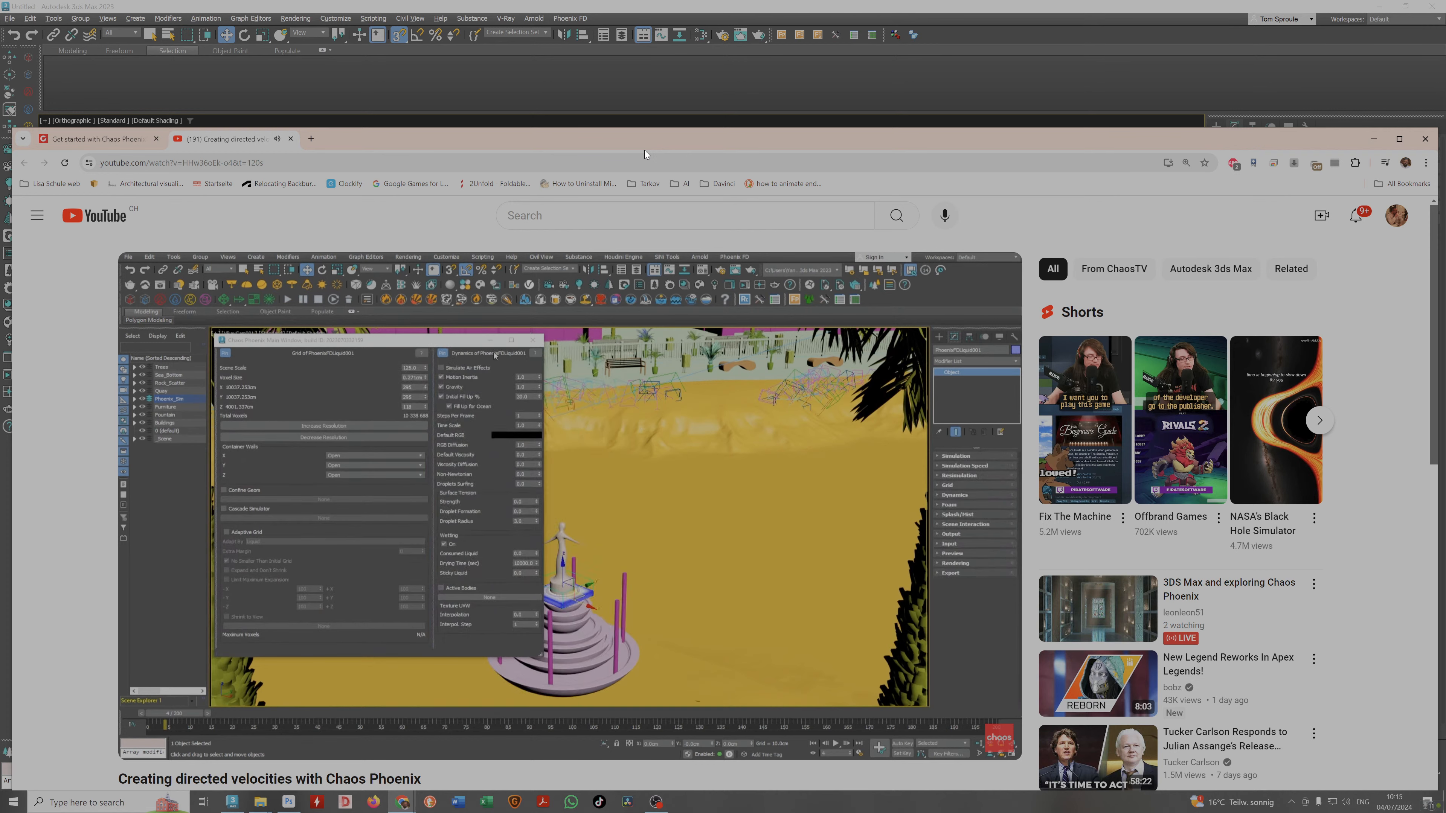
{"action": "mouse_move", "coordinate": [700, 385]}
{"action": "left_click", "coordinate": [639, 456]}
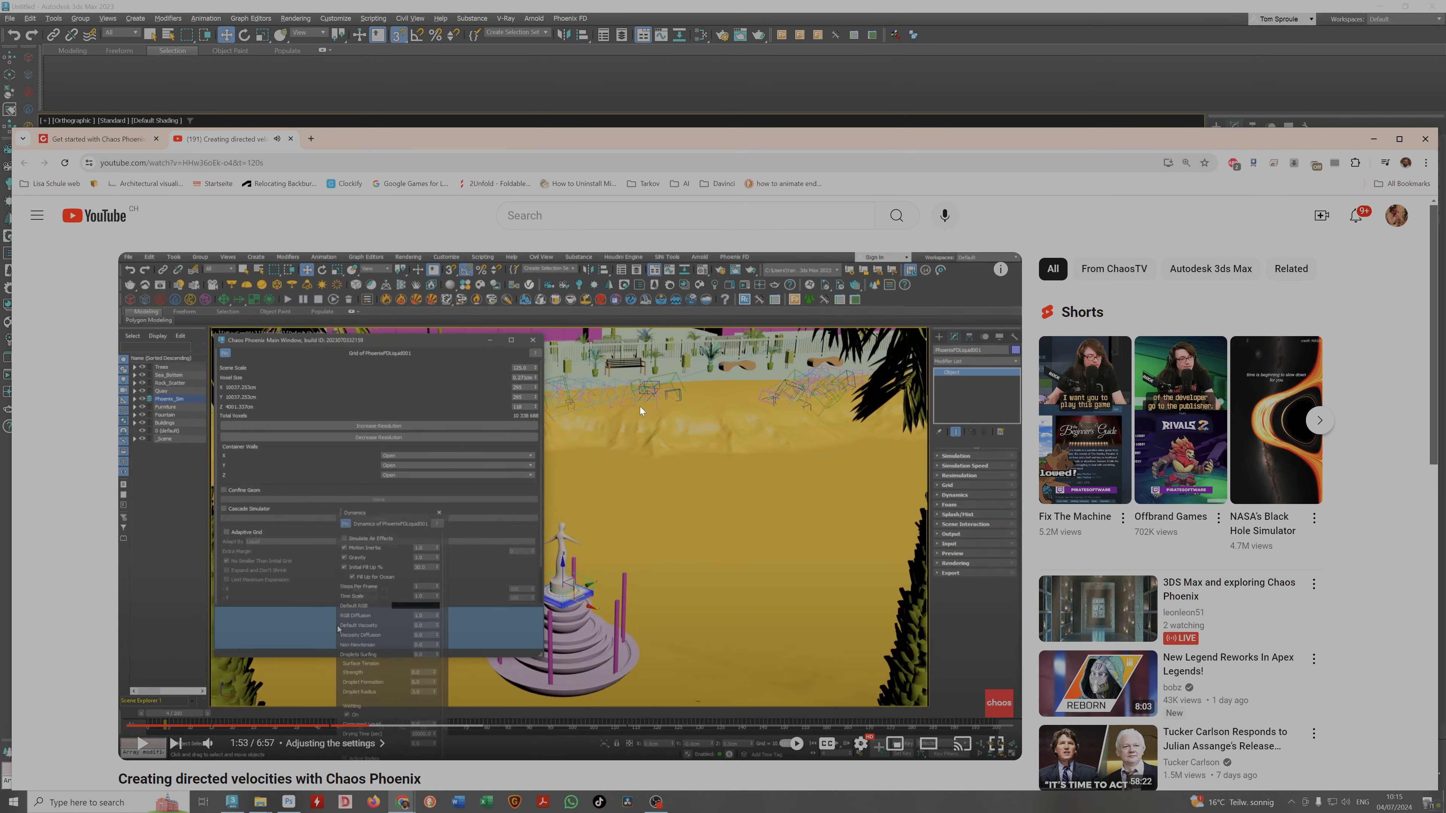
{"action": "left_click", "coordinate": [672, 425]}
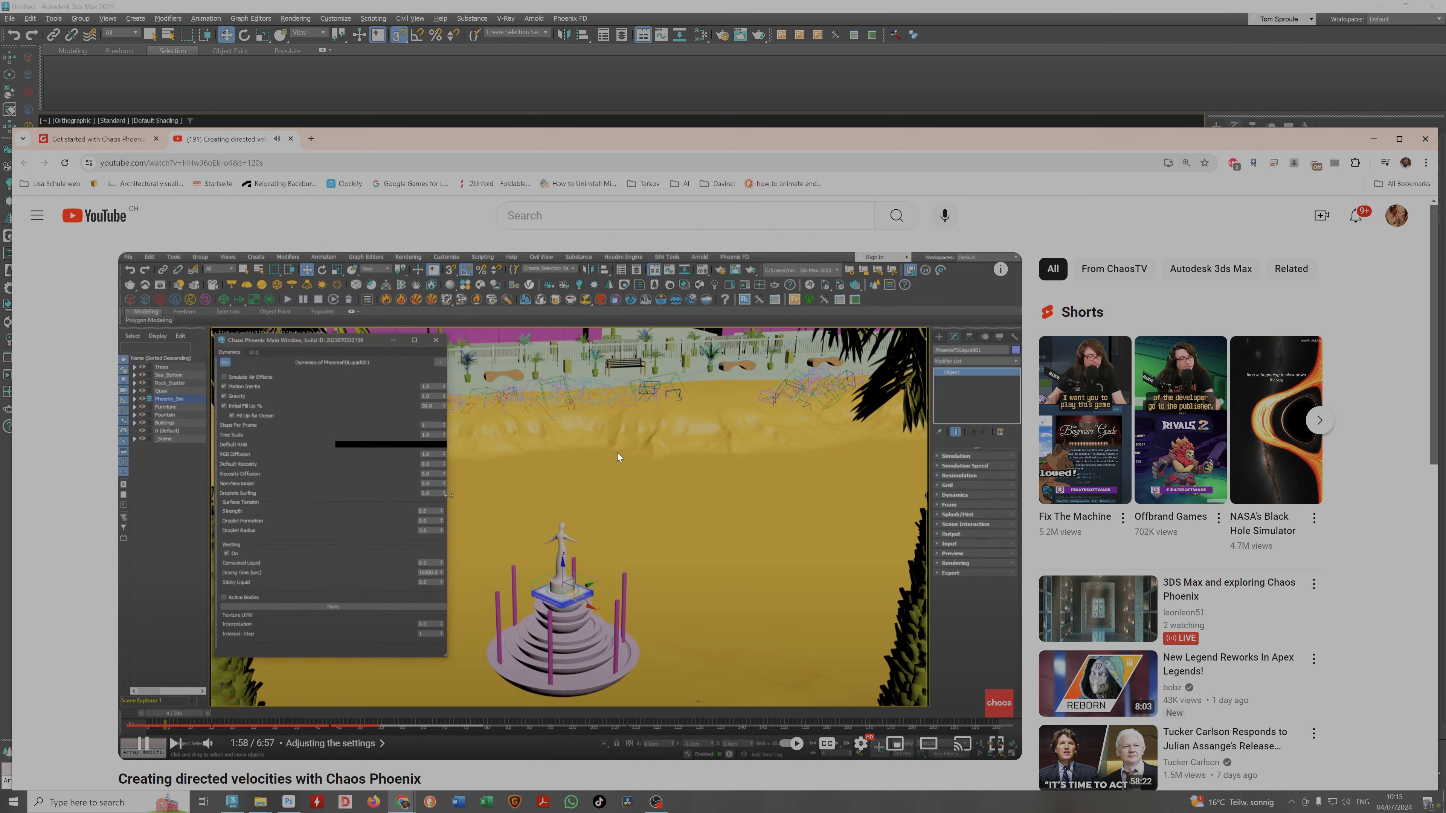
{"action": "left_click", "coordinate": [541, 471]}
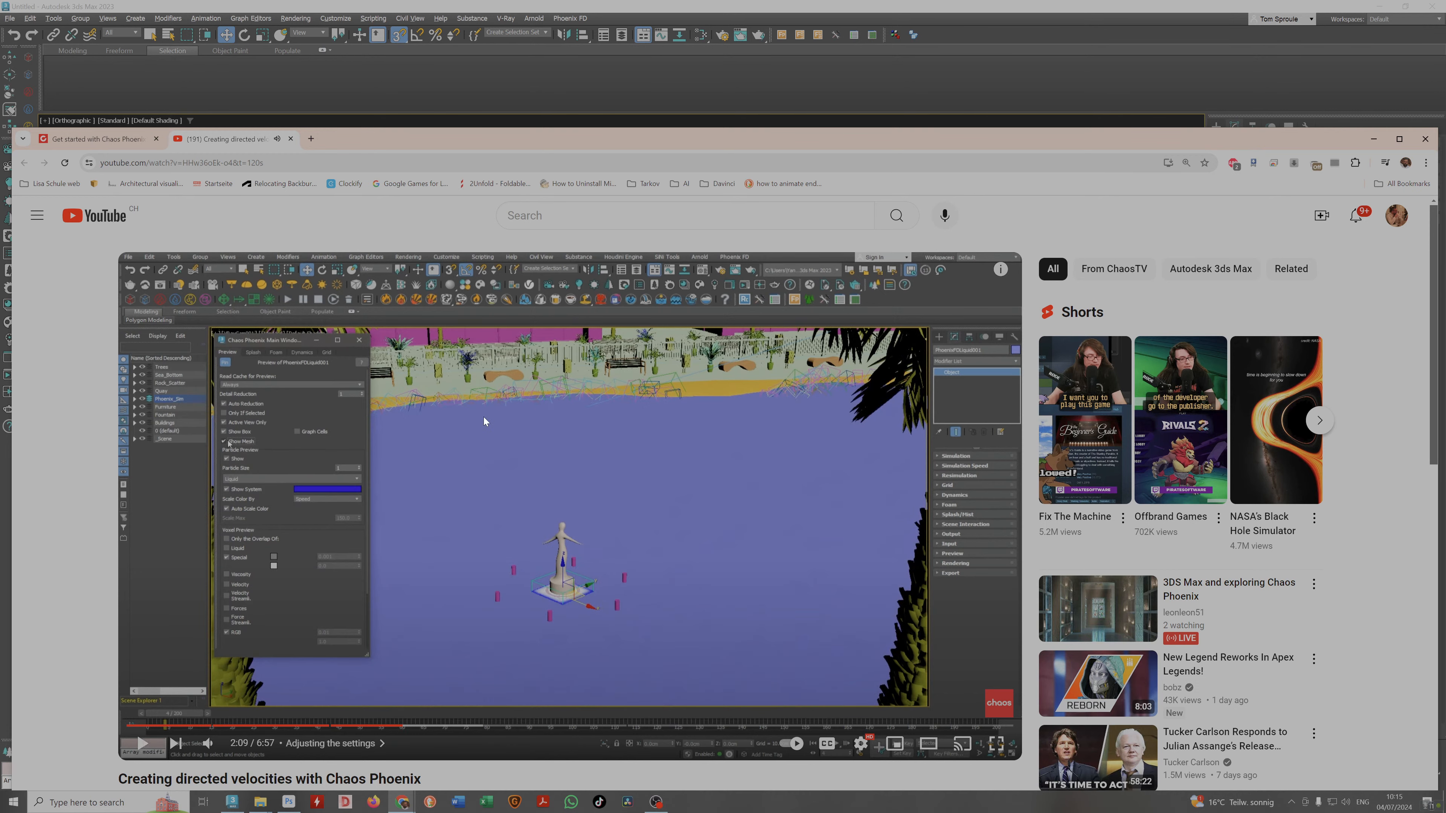
Return to the Phoenix container in 3ds Max and examine its Resimulation and Grid settings, collapsing each rollout again.
{"action": "left_click_drag", "start_coordinate": [1070, 145], "coordinate": [811, 128]}
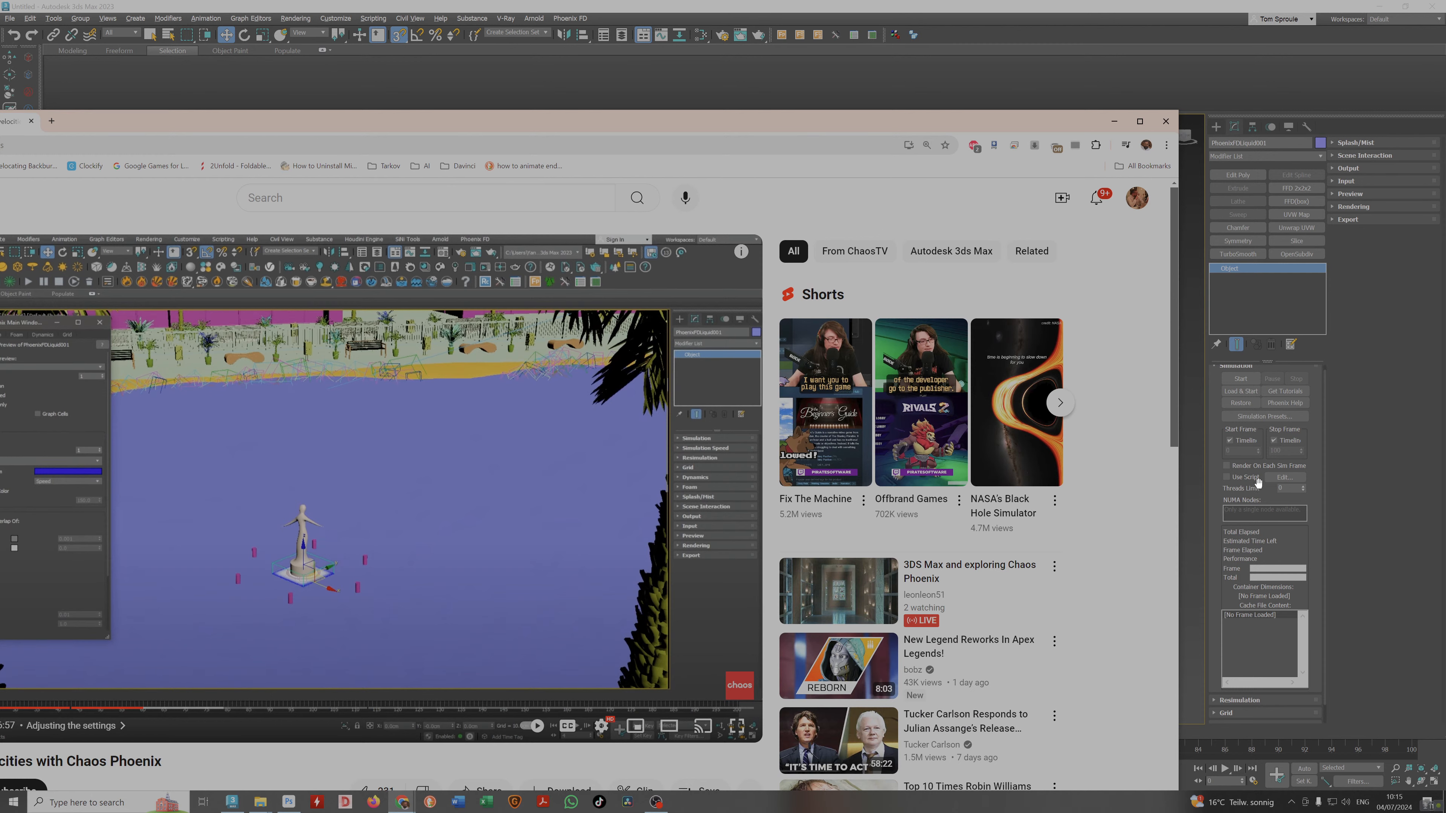
{"action": "scroll", "coordinate": [1243, 439], "scroll_direction": "up", "scroll_amount": 1}
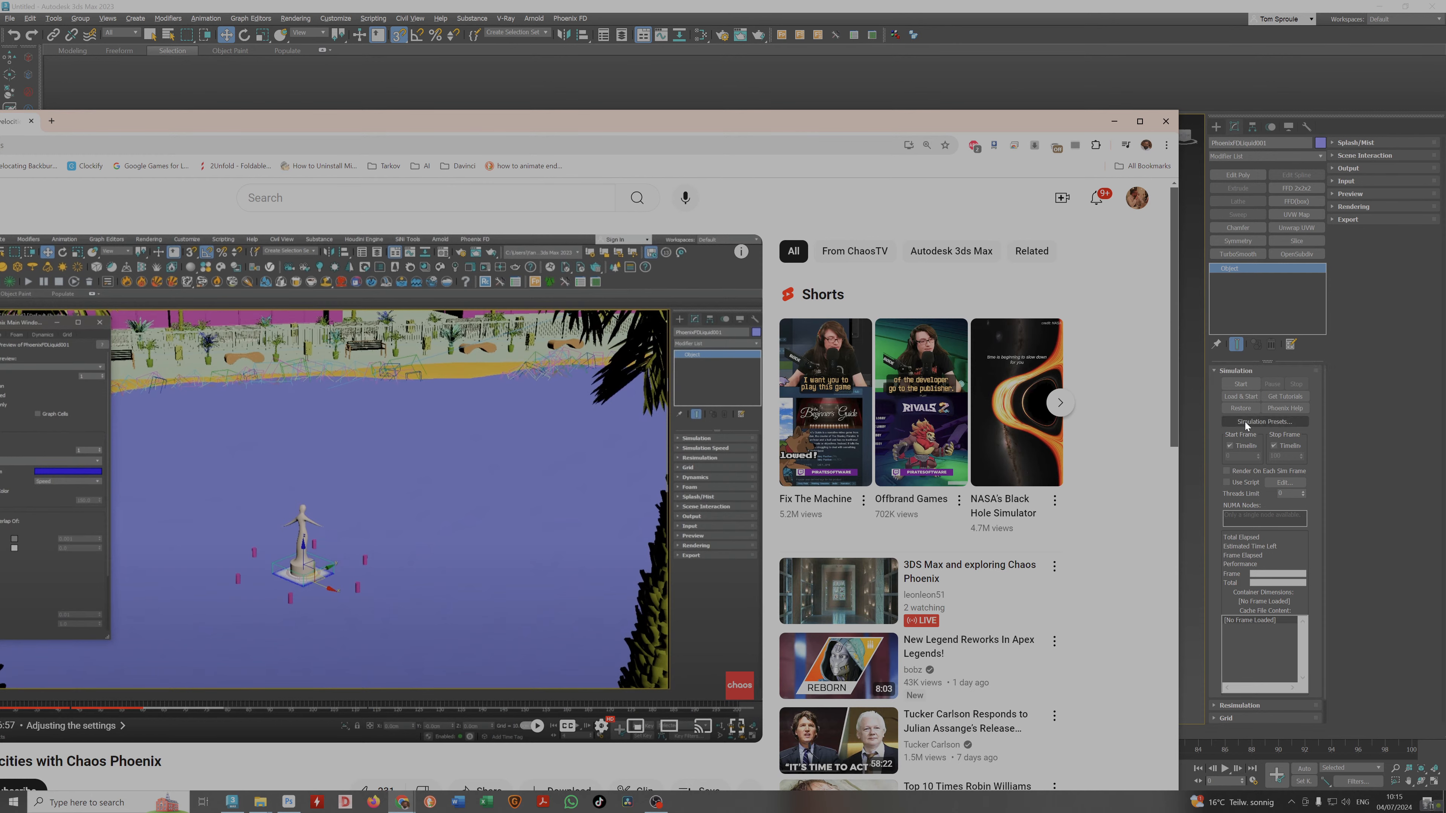
{"action": "left_click", "coordinate": [1229, 371]}
{"action": "left_click", "coordinate": [1232, 385]}
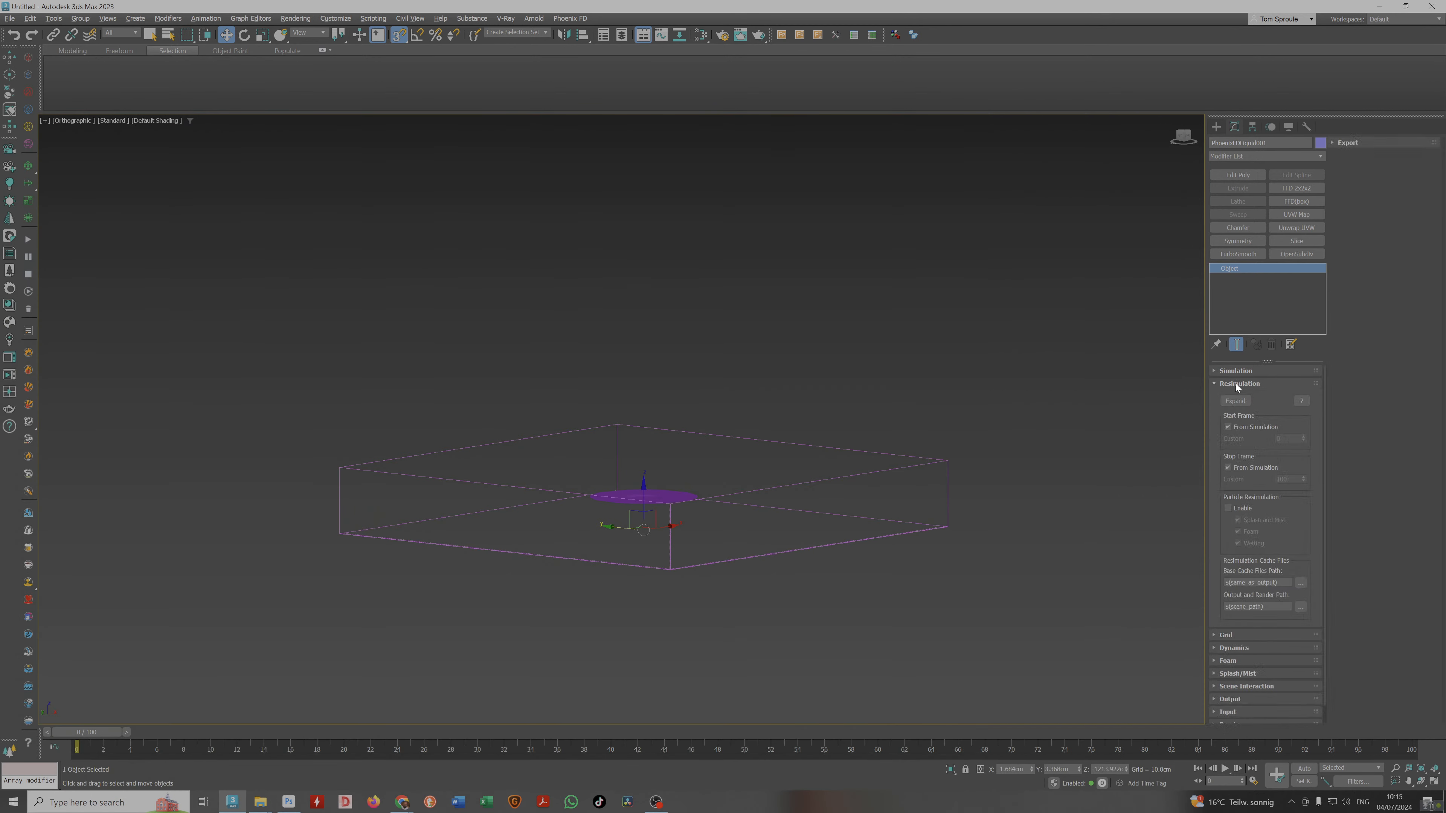
{"action": "left_click", "coordinate": [1236, 383]}
{"action": "left_click", "coordinate": [1231, 396]}
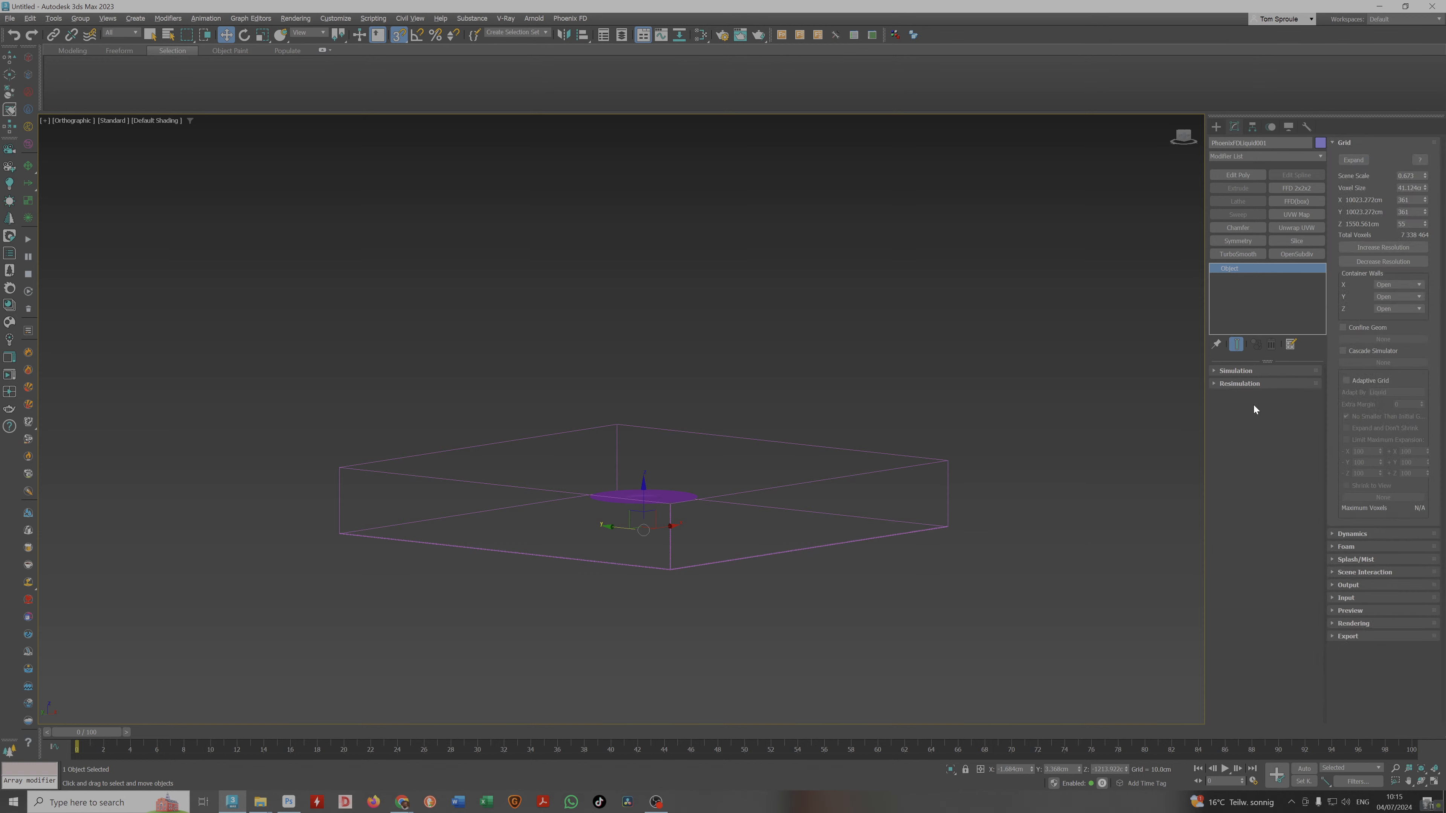
{"action": "left_click", "coordinate": [1346, 142]}
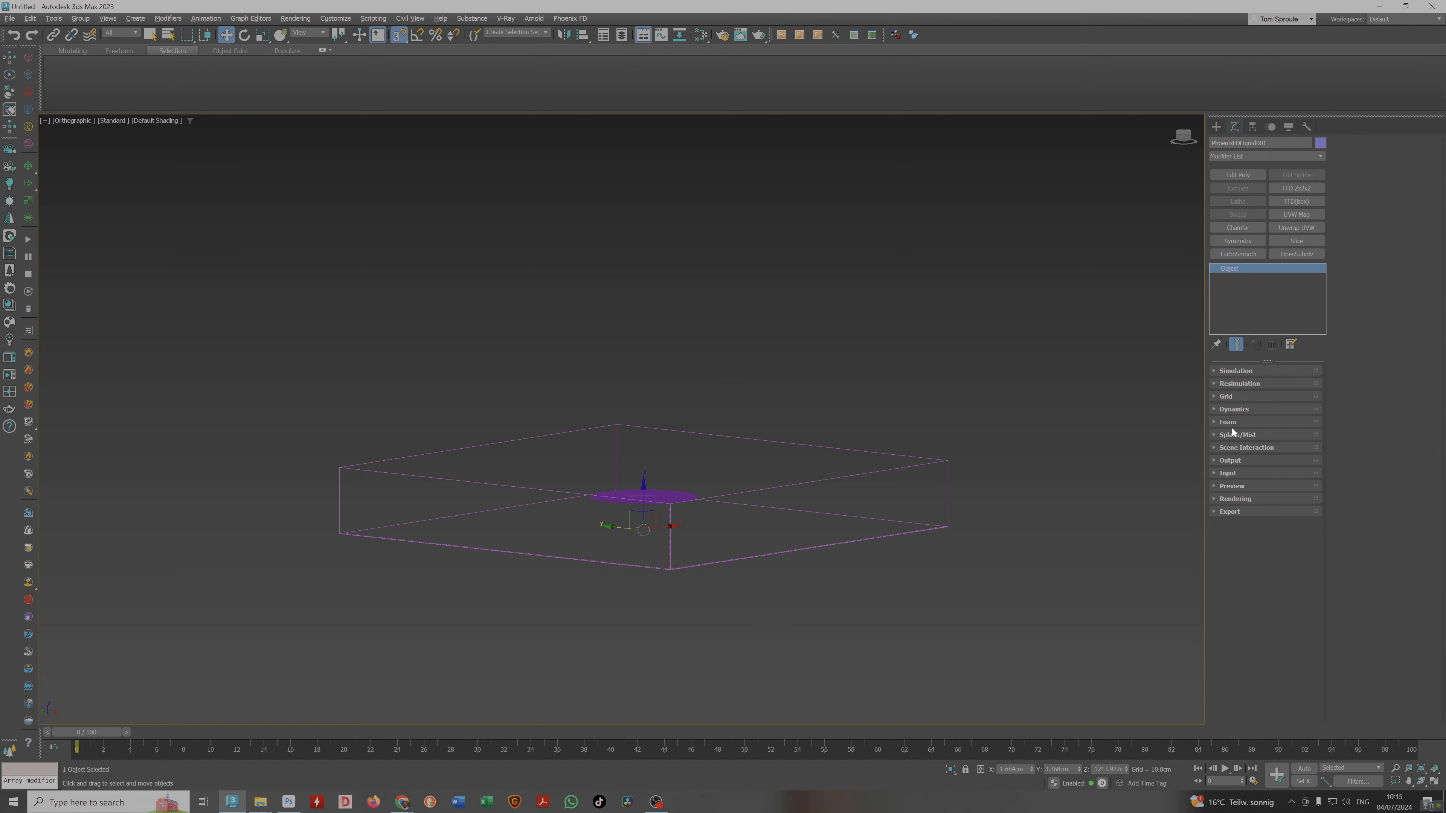
Examine the Phoenix container's Splash/Mist, Output and Input settings.
{"action": "left_click", "coordinate": [1239, 436]}
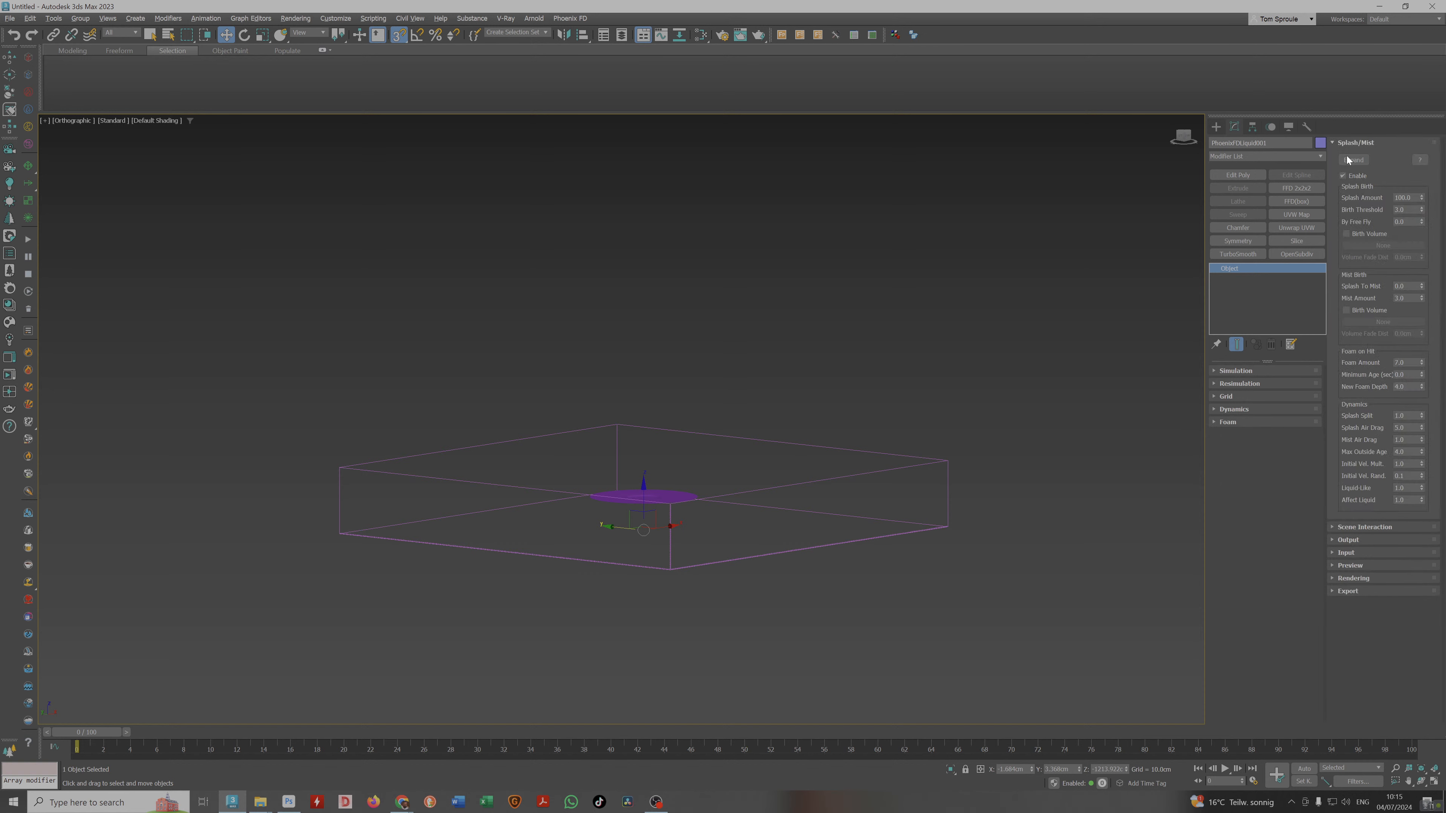
{"action": "left_click", "coordinate": [1354, 143]}
{"action": "left_click", "coordinate": [1230, 461]}
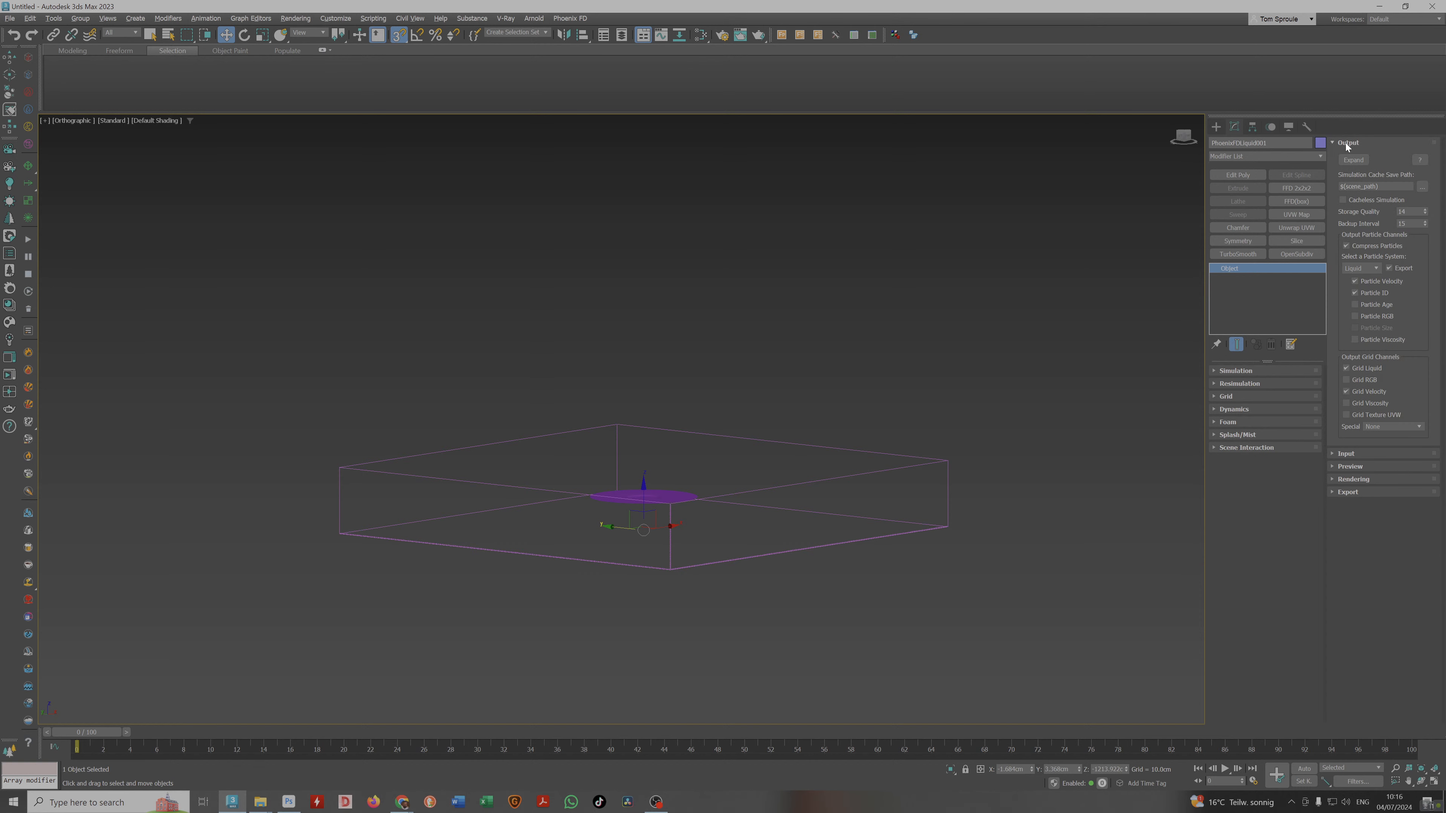
{"action": "left_click", "coordinate": [1345, 454]}
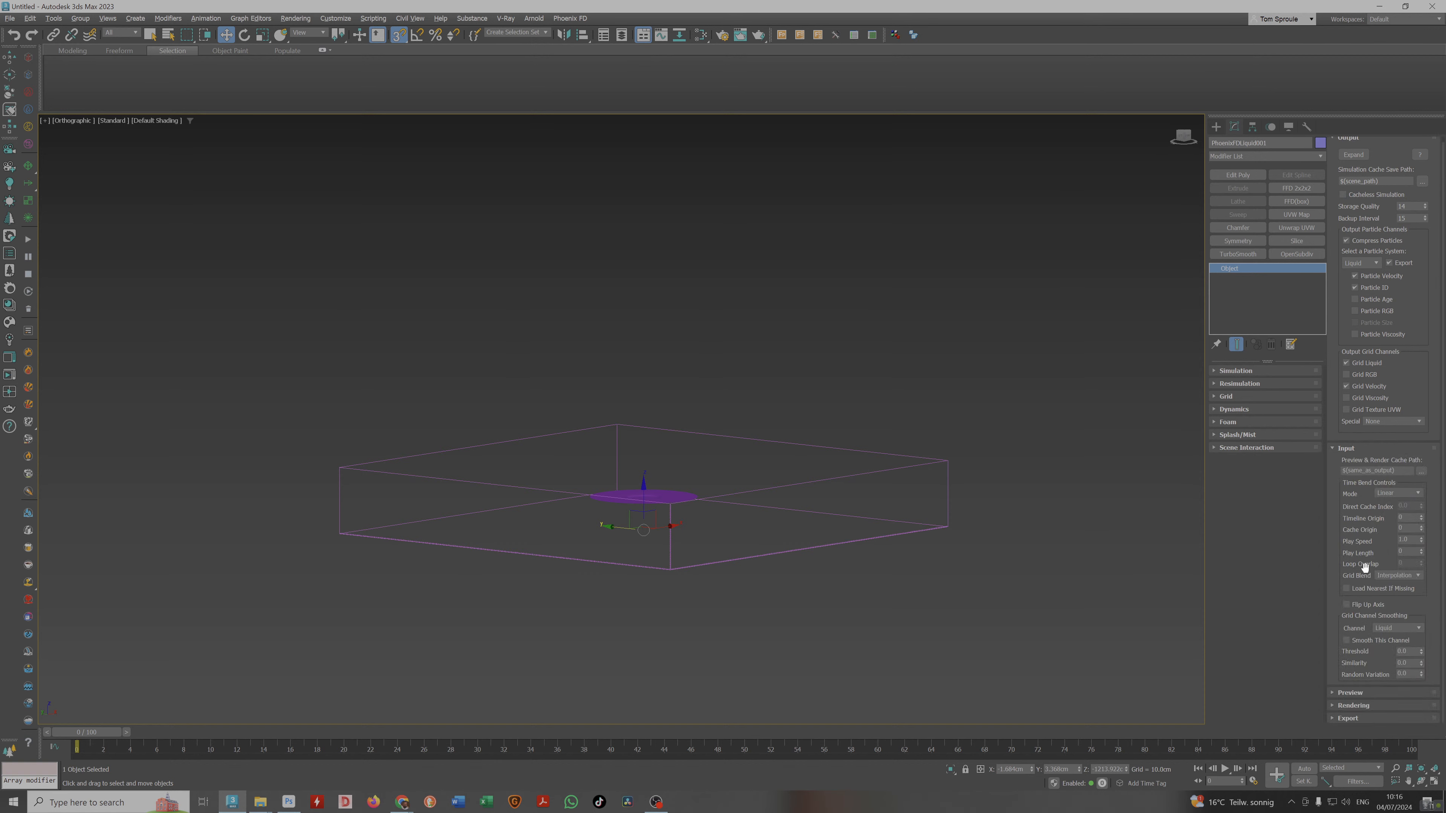
Enable Show Mesh in the container's Preview settings, scrub the timeline to frame 12 and return to the first frame.
{"action": "left_click", "coordinate": [1345, 696]}
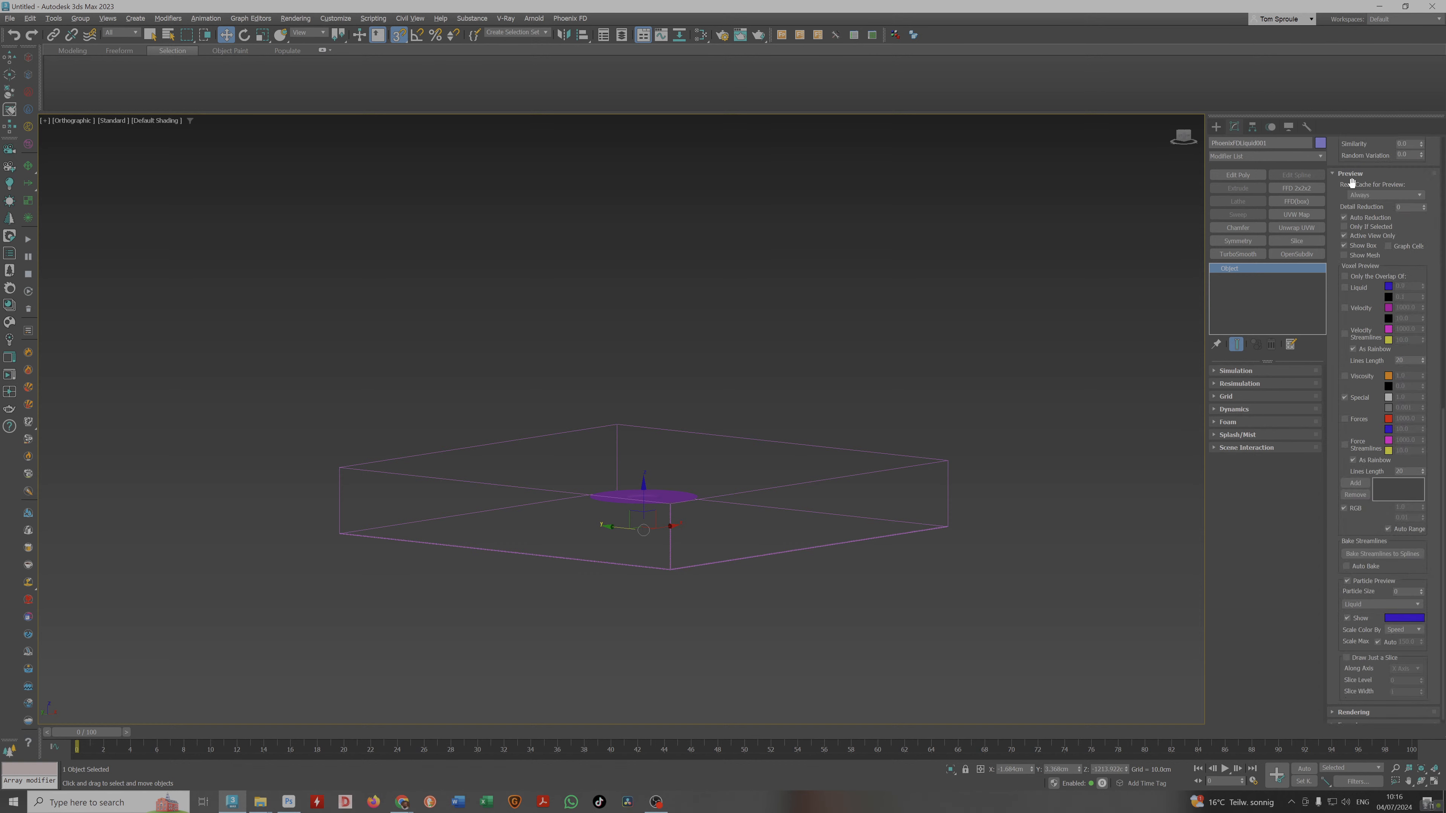
{"action": "left_click", "coordinate": [1345, 256]}
{"action": "mouse_move", "coordinate": [679, 528]}
{"action": "middle_mouse_down", "text": "alt"}
{"action": "mouse_move", "coordinate": [662, 545]}
{"action": "mouse_move", "coordinate": [680, 537]}
{"action": "middle_mouse_up", "text": "alt"}
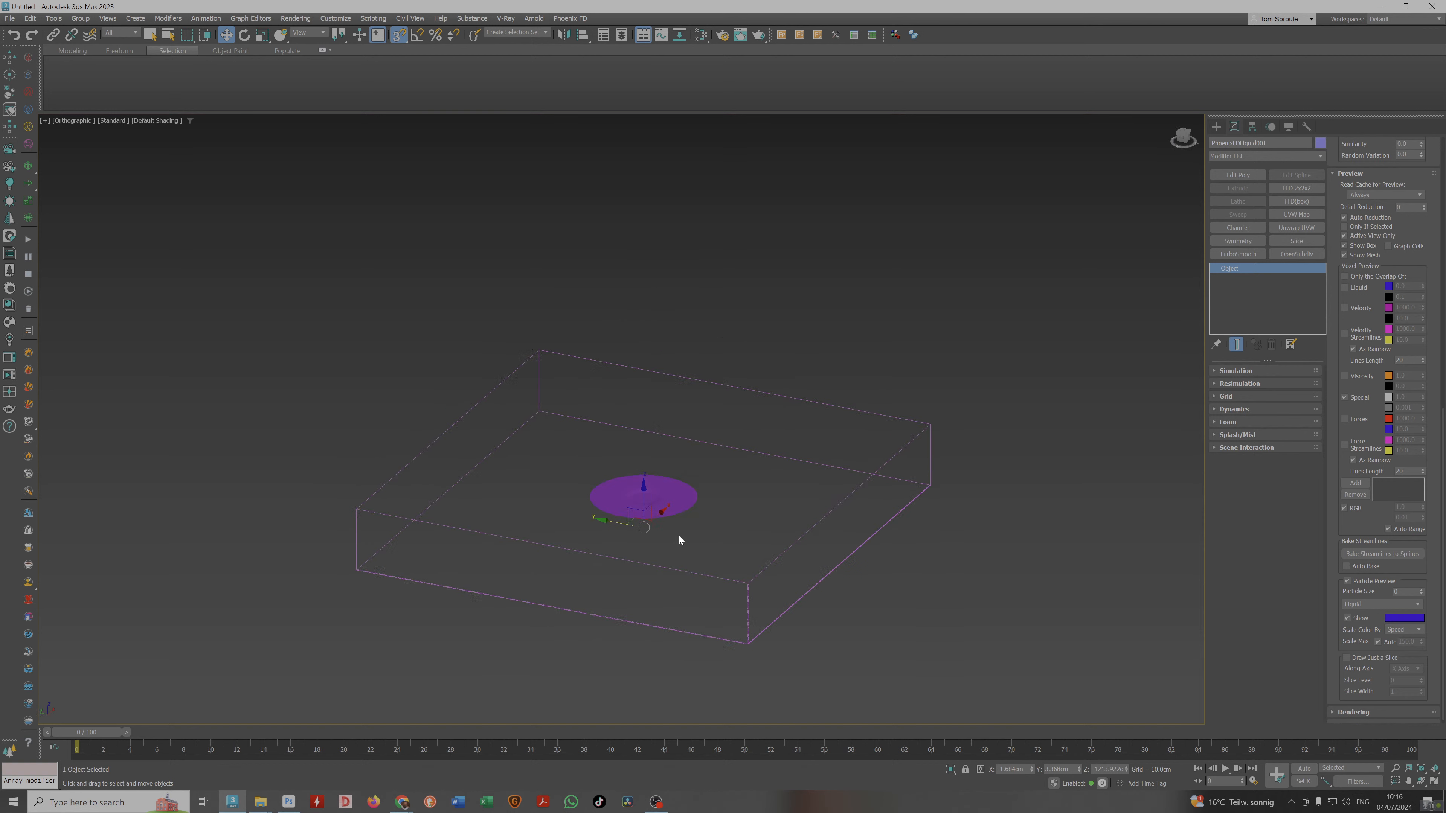
{"action": "left_click", "coordinate": [241, 734]}
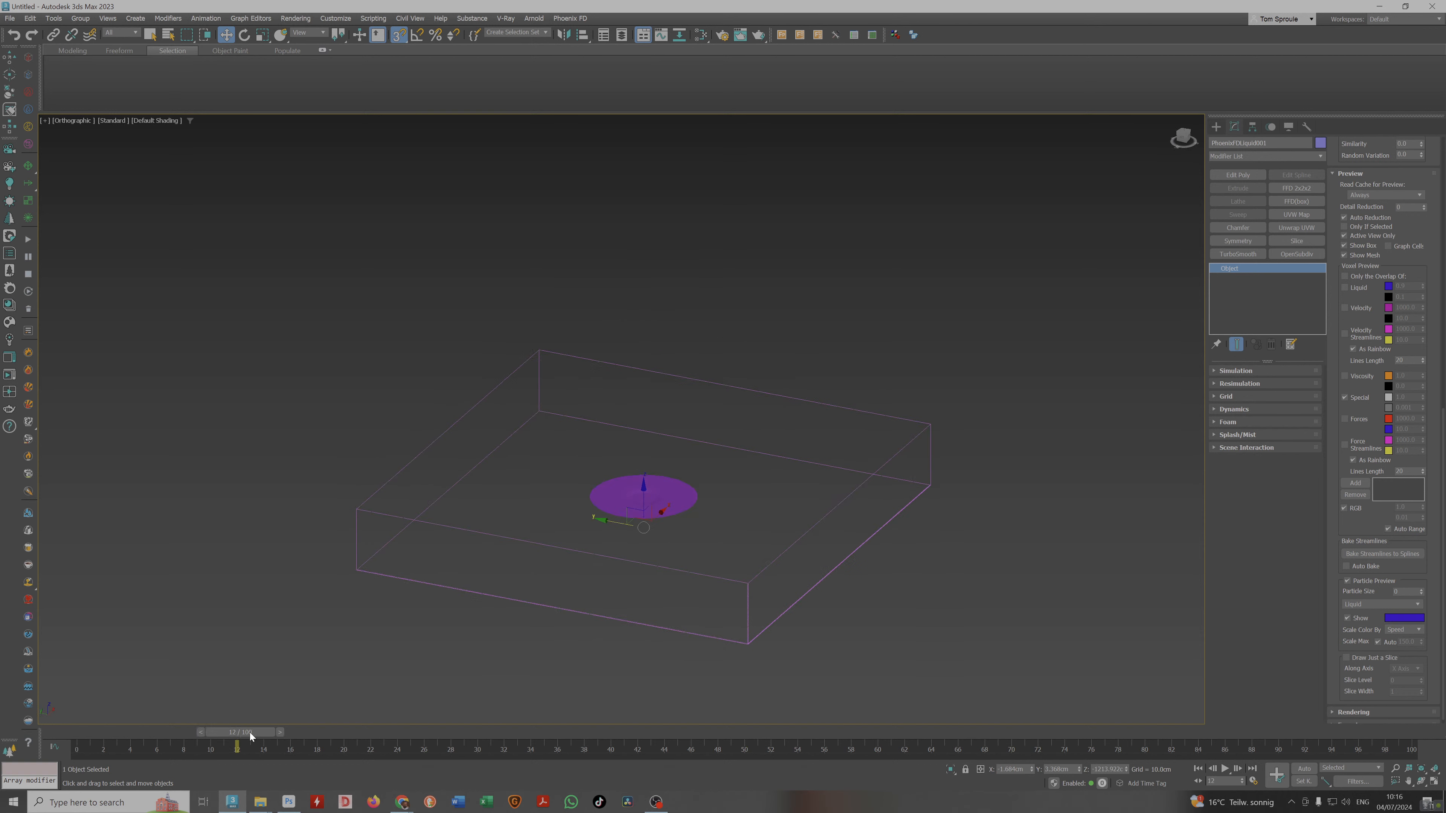
{"action": "key", "text": "Home"}
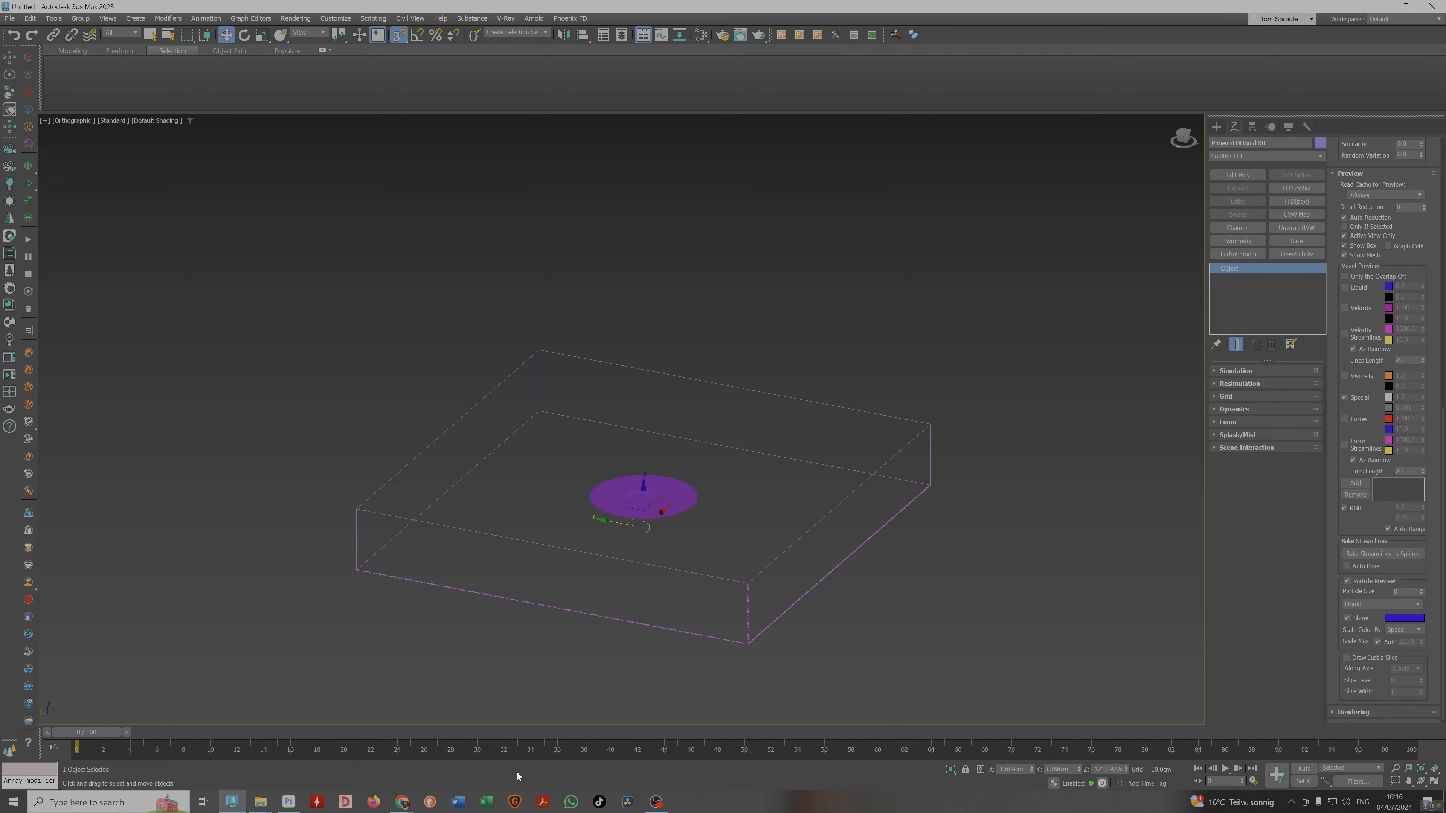
Bring back the directed velocities tutorial, rewind it to 1:35, leave it playing beside the 3ds Max viewport, and return to 3ds Max.
{"action": "mouse_move", "coordinate": [403, 802]}
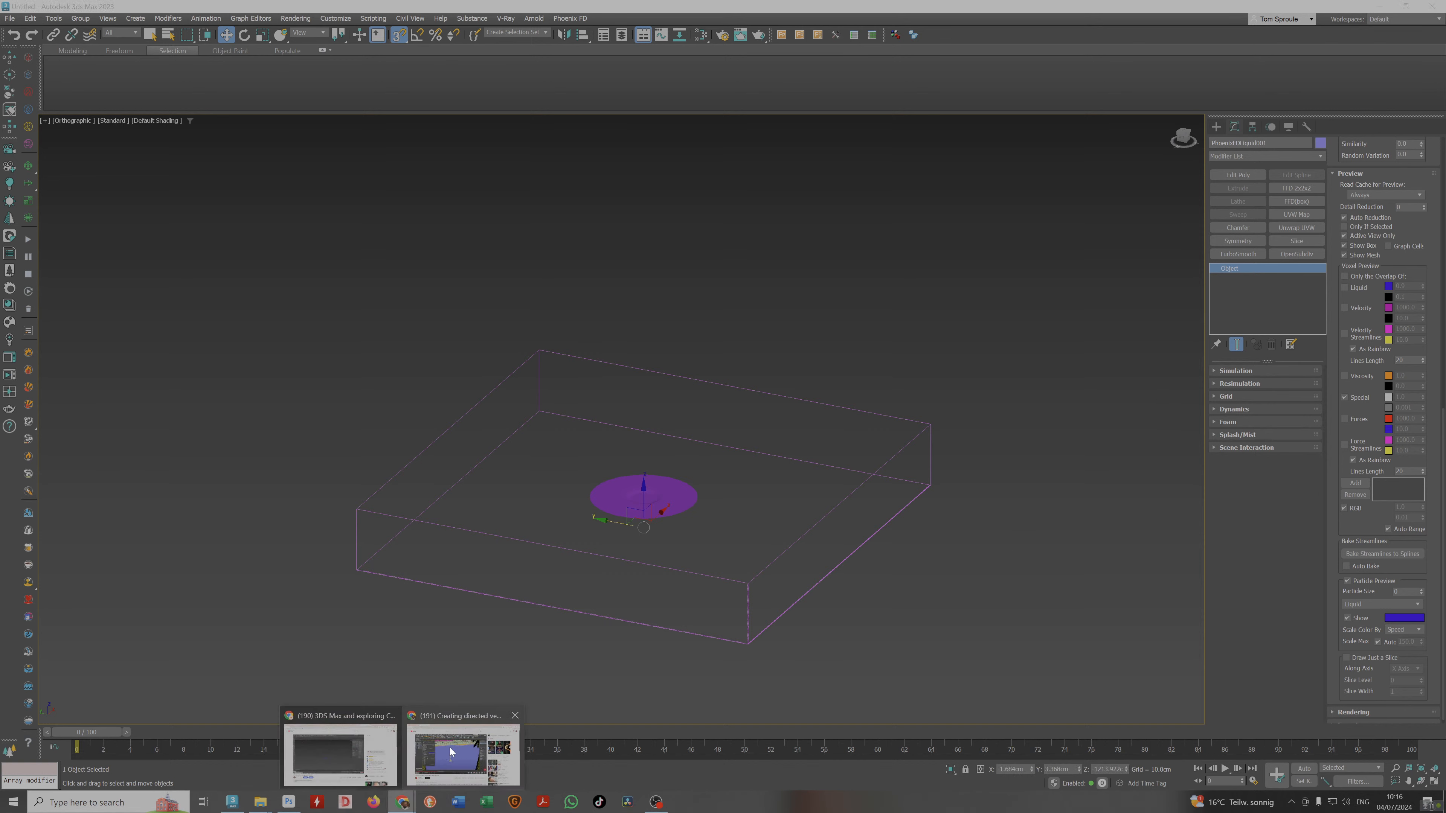
{"action": "left_click", "coordinate": [490, 733]}
{"action": "left_click_drag", "start_coordinate": [492, 121], "coordinate": [883, 50]}
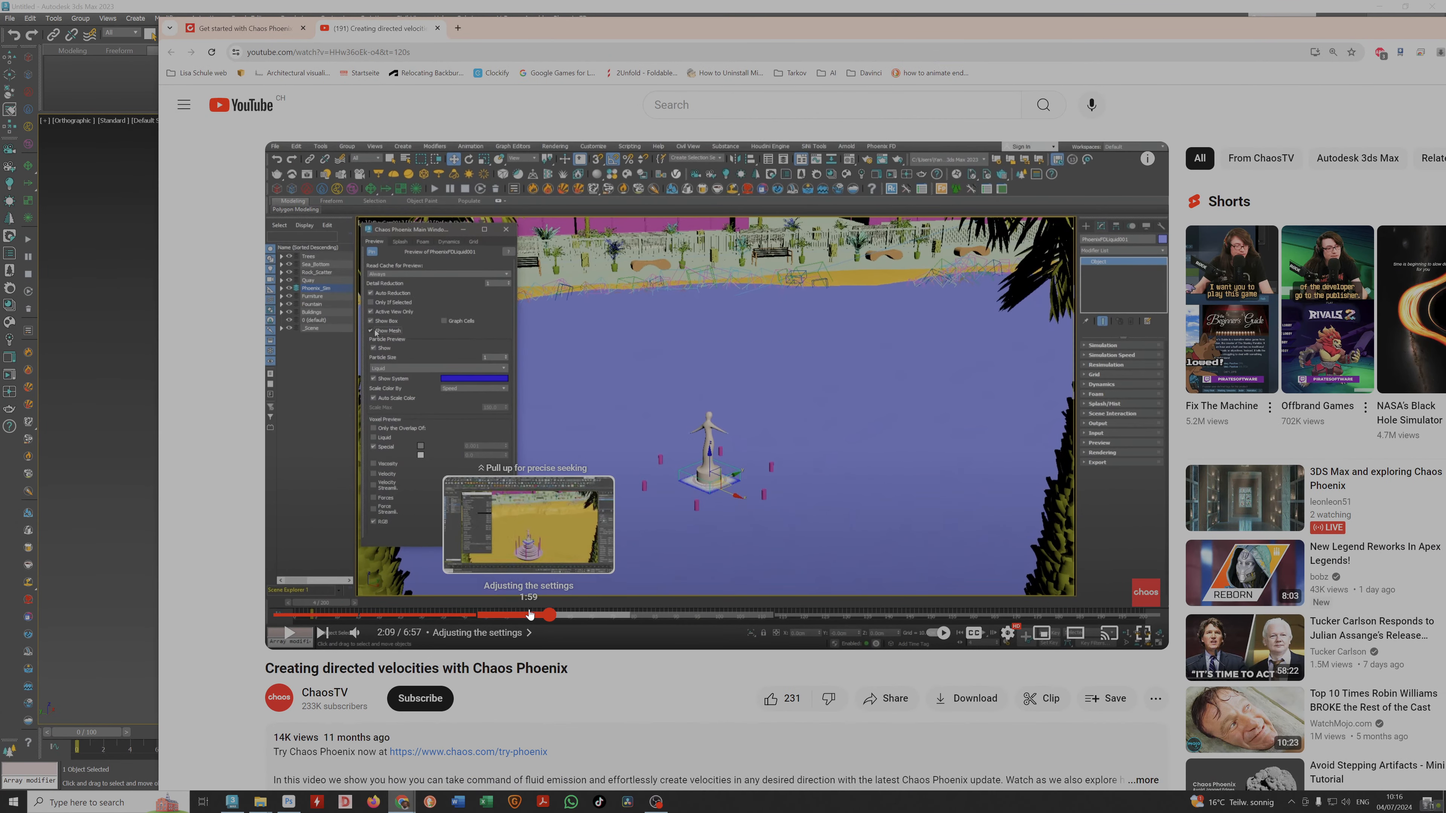
{"action": "left_click", "coordinate": [490, 614]}
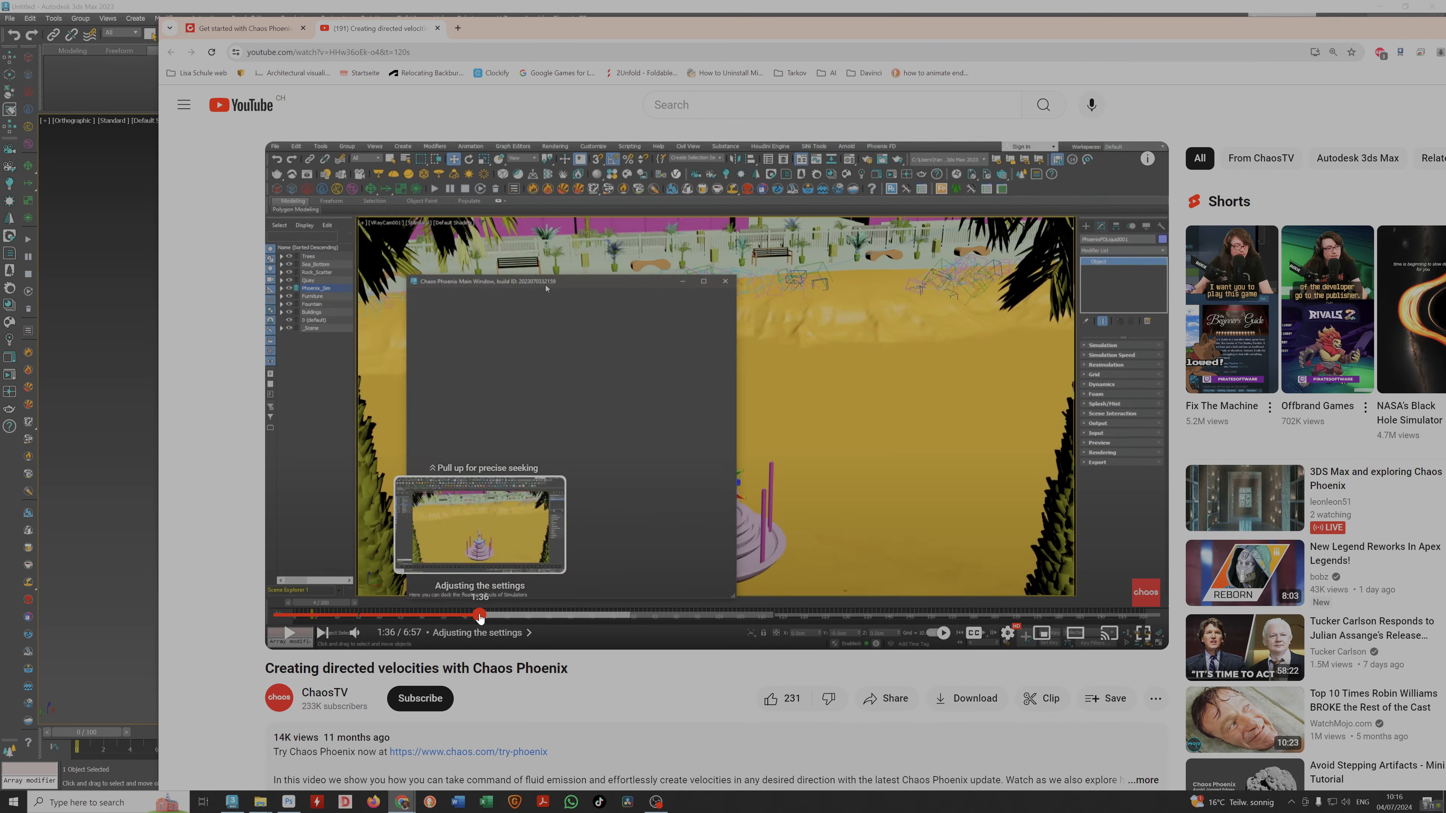
{"action": "left_click", "coordinate": [477, 615]}
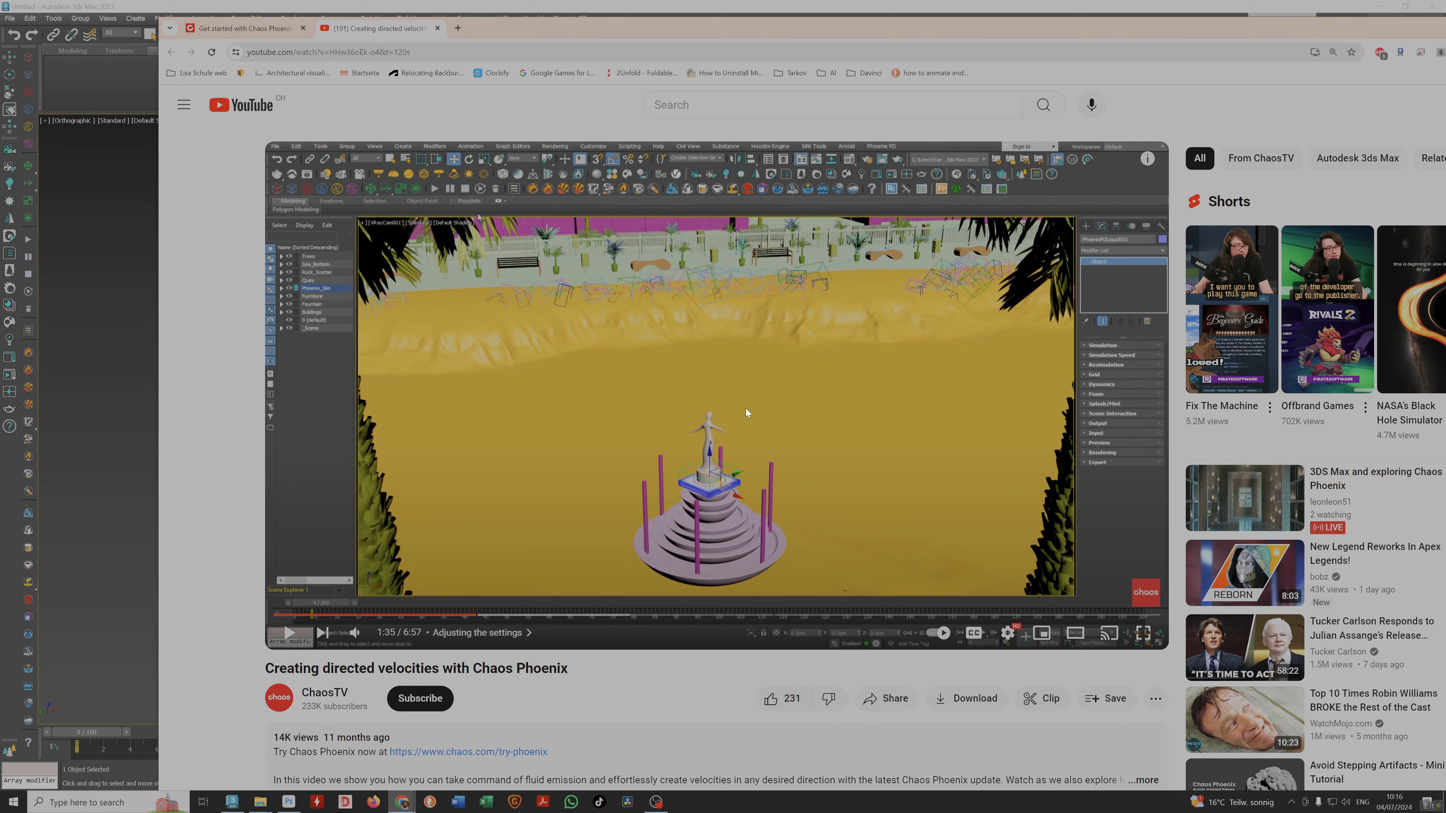
{"action": "left_click", "coordinate": [746, 408]}
{"action": "left_click_drag", "start_coordinate": [752, 29], "coordinate": [1424, 86]}
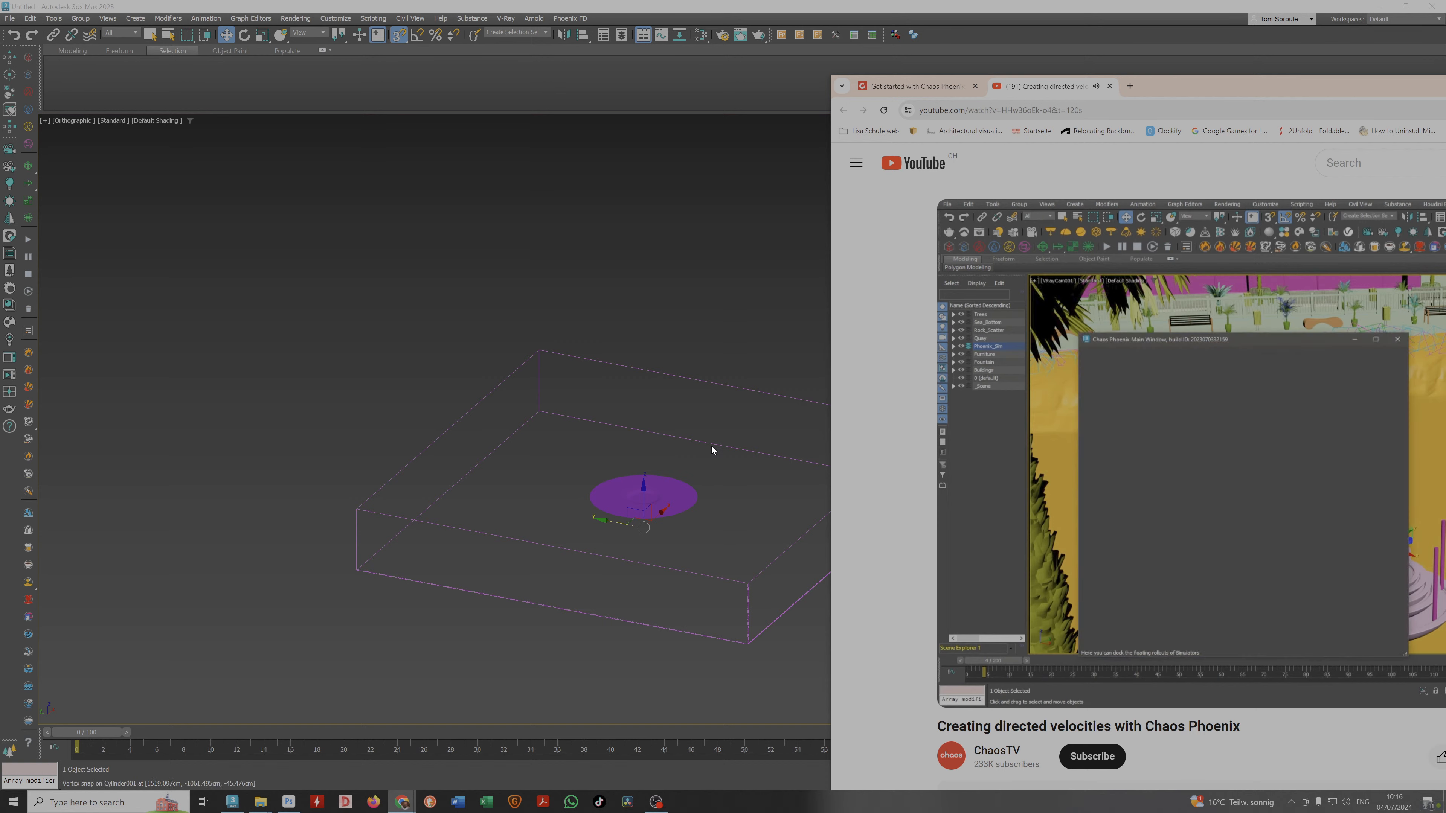
{"action": "left_click_drag", "start_coordinate": [707, 456], "coordinate": [669, 428]}
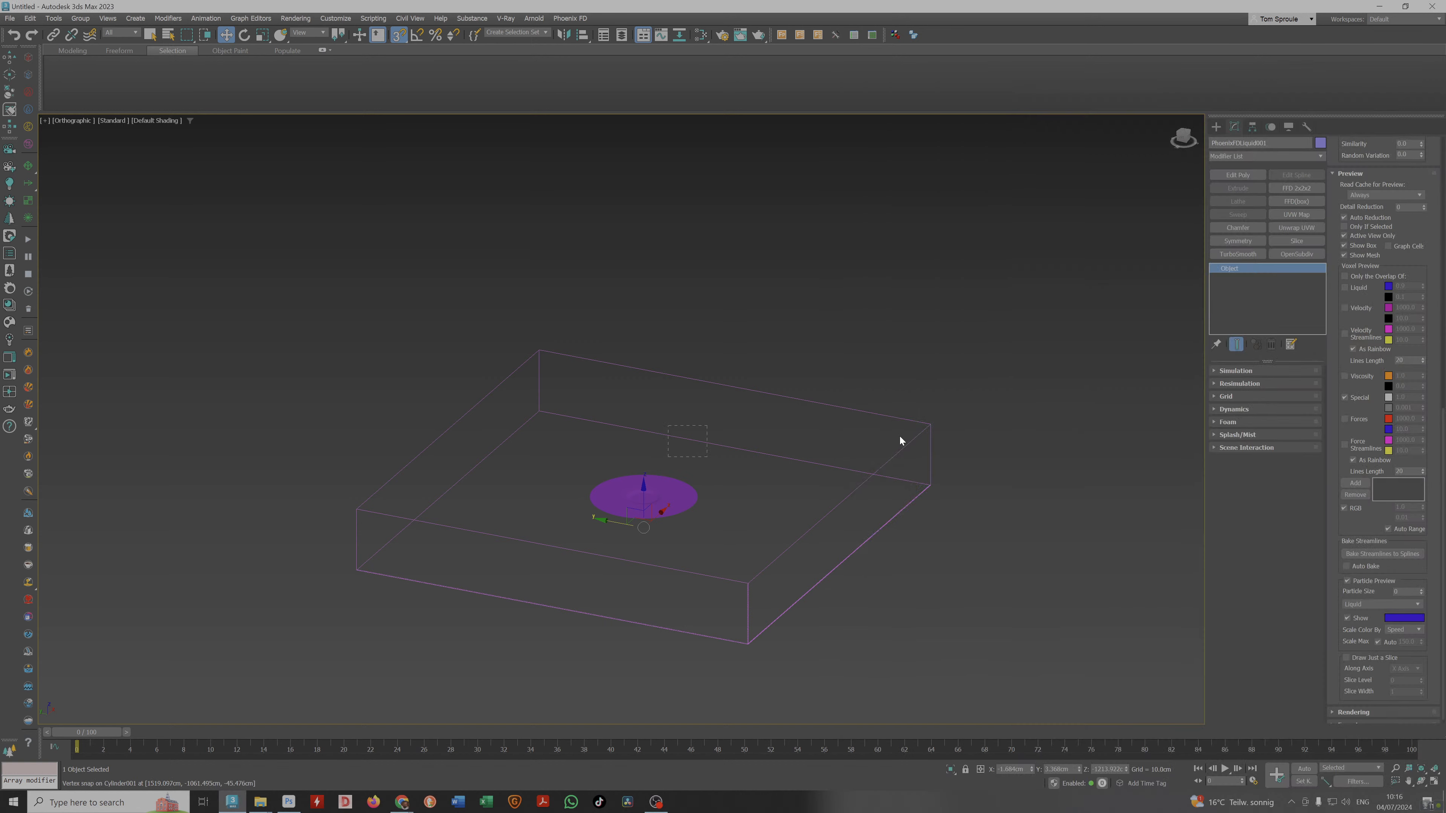
Bring up the Phoenix container's Grid settings, keeping its Resimulation settings collapsed.
{"action": "scroll", "coordinate": [1230, 399], "scroll_direction": "up", "scroll_amount": 5}
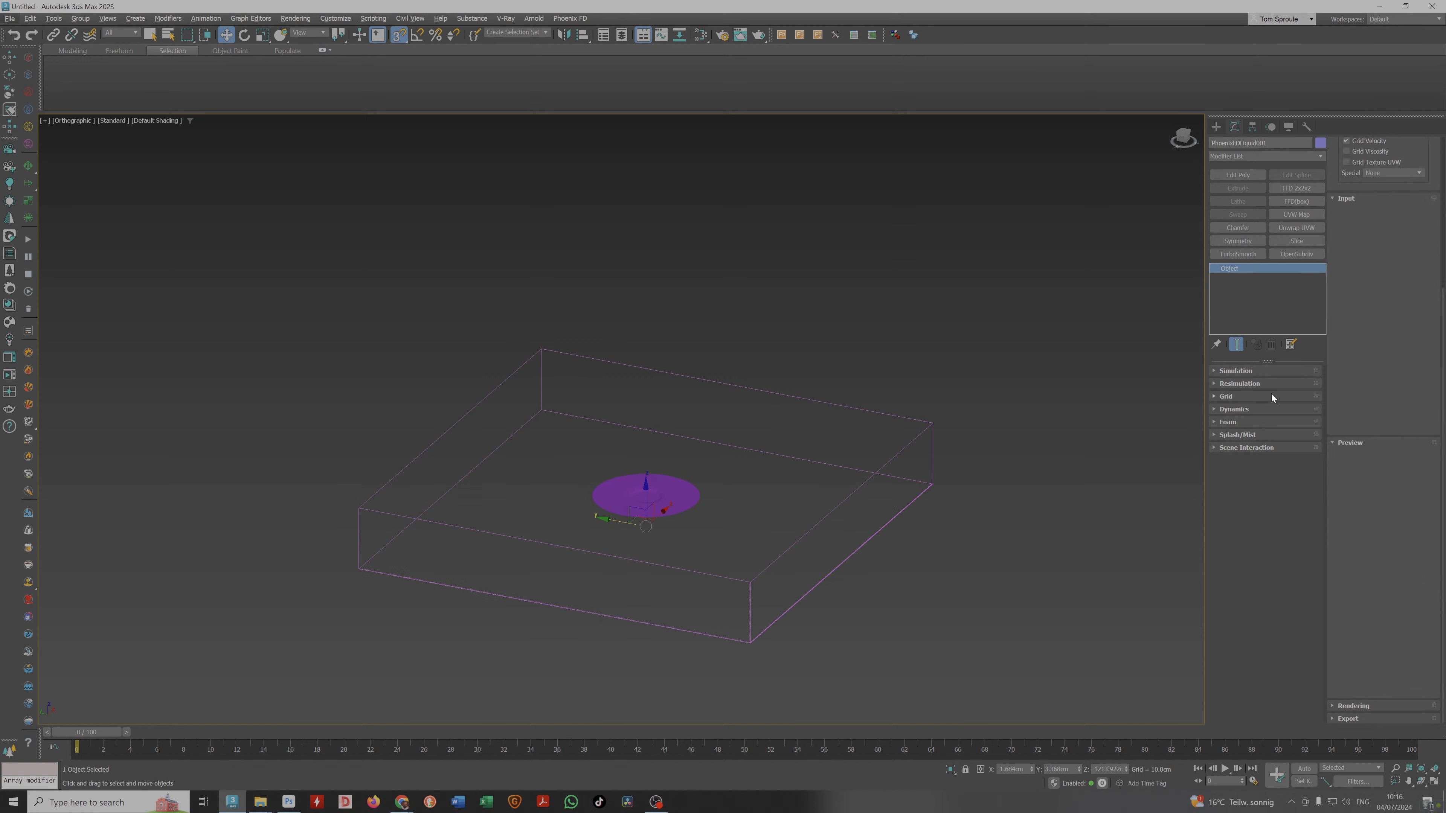
{"action": "left_click", "coordinate": [1231, 399]}
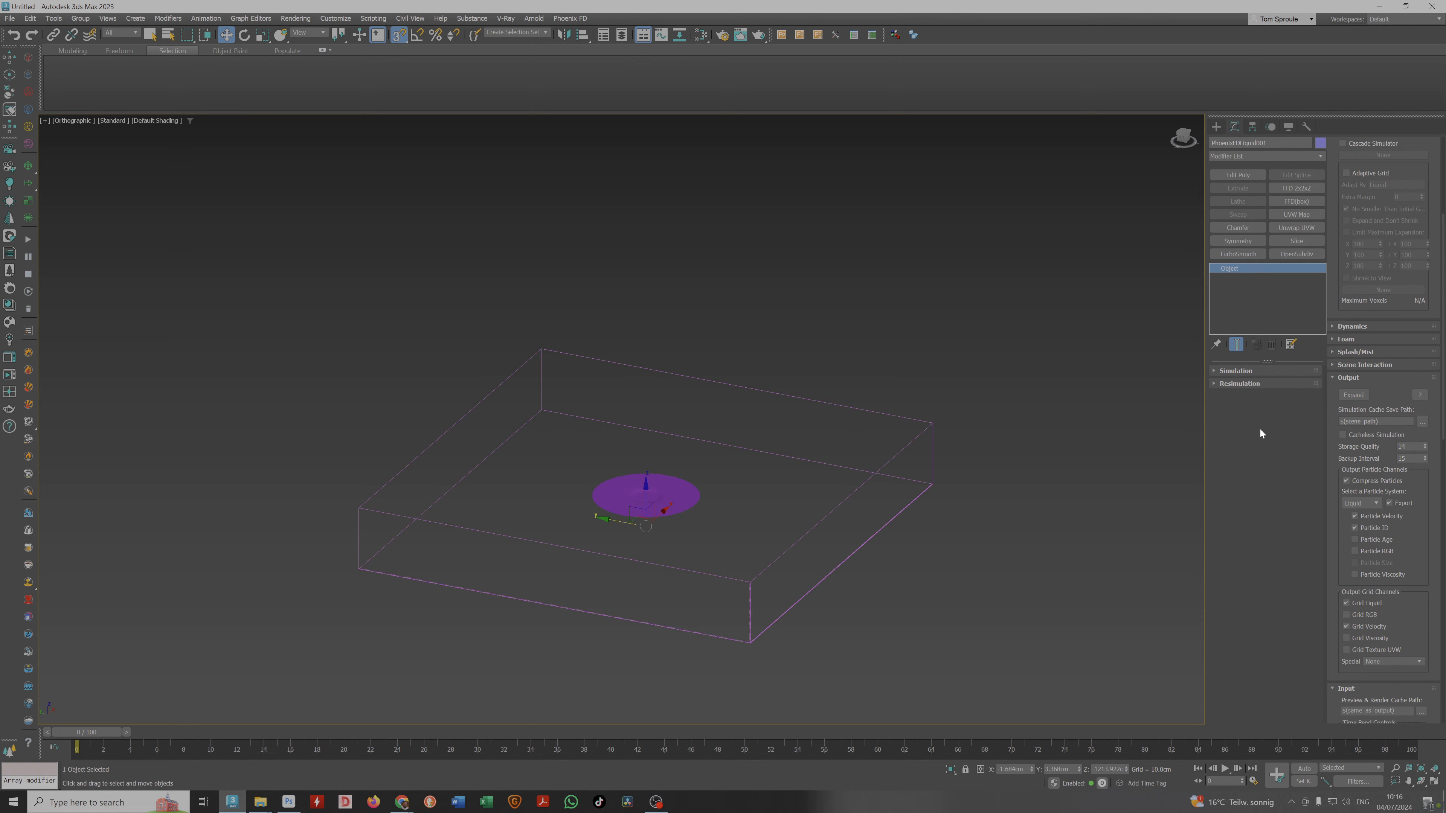
{"action": "left_click", "coordinate": [1221, 383]}
{"action": "left_click", "coordinate": [1222, 384]}
{"action": "scroll", "coordinate": [1436, 142], "scroll_direction": "up", "scroll_amount": 4}
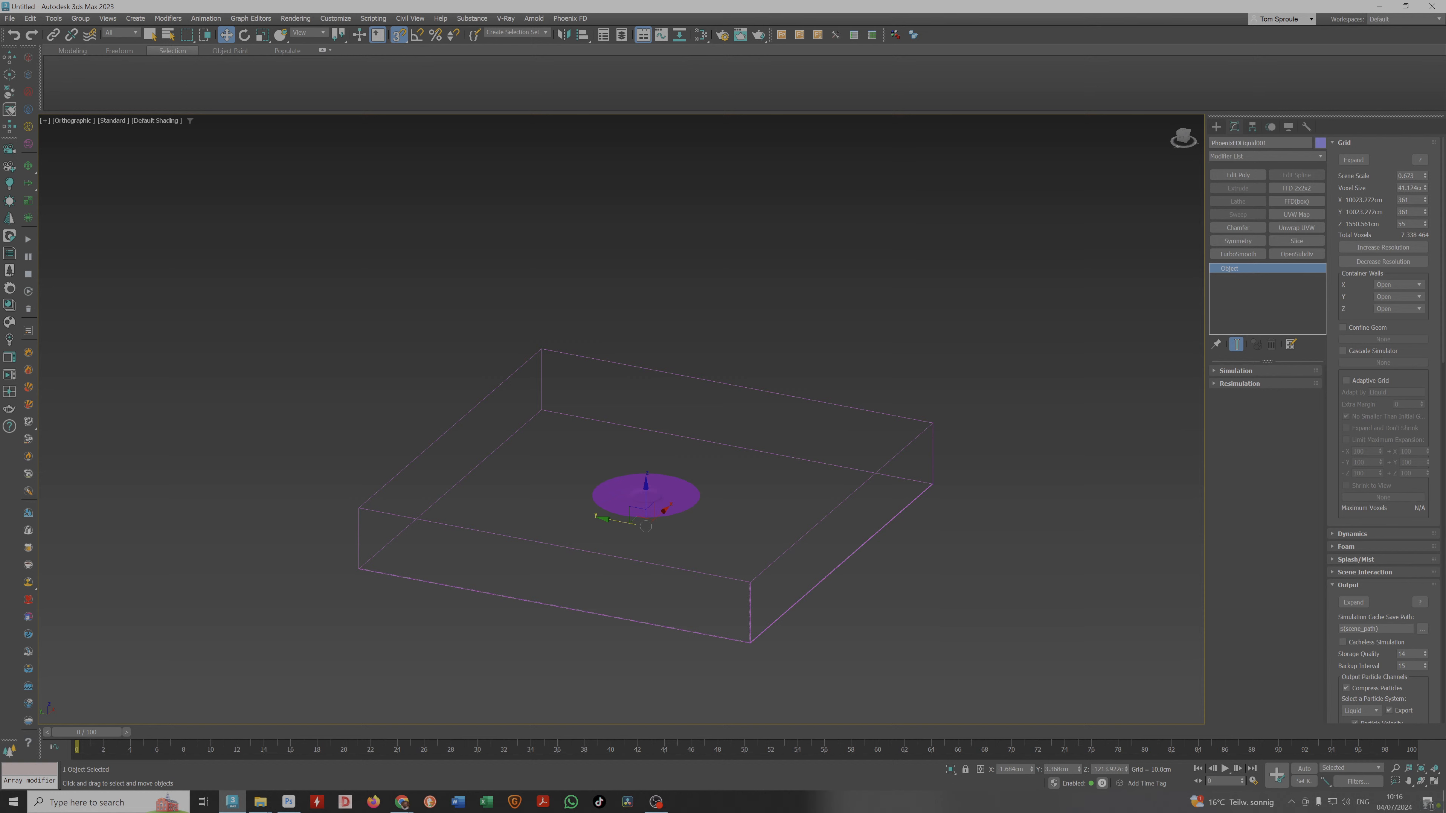
Set the container grid's X and Y sizes to 100.
{"action": "double_click", "coordinate": [1404, 200]}
{"action": "type", "text": "100"}
{"action": "key", "text": "Tab"}
{"action": "type", "text": "100"}
{"action": "key", "text": "Tab"}
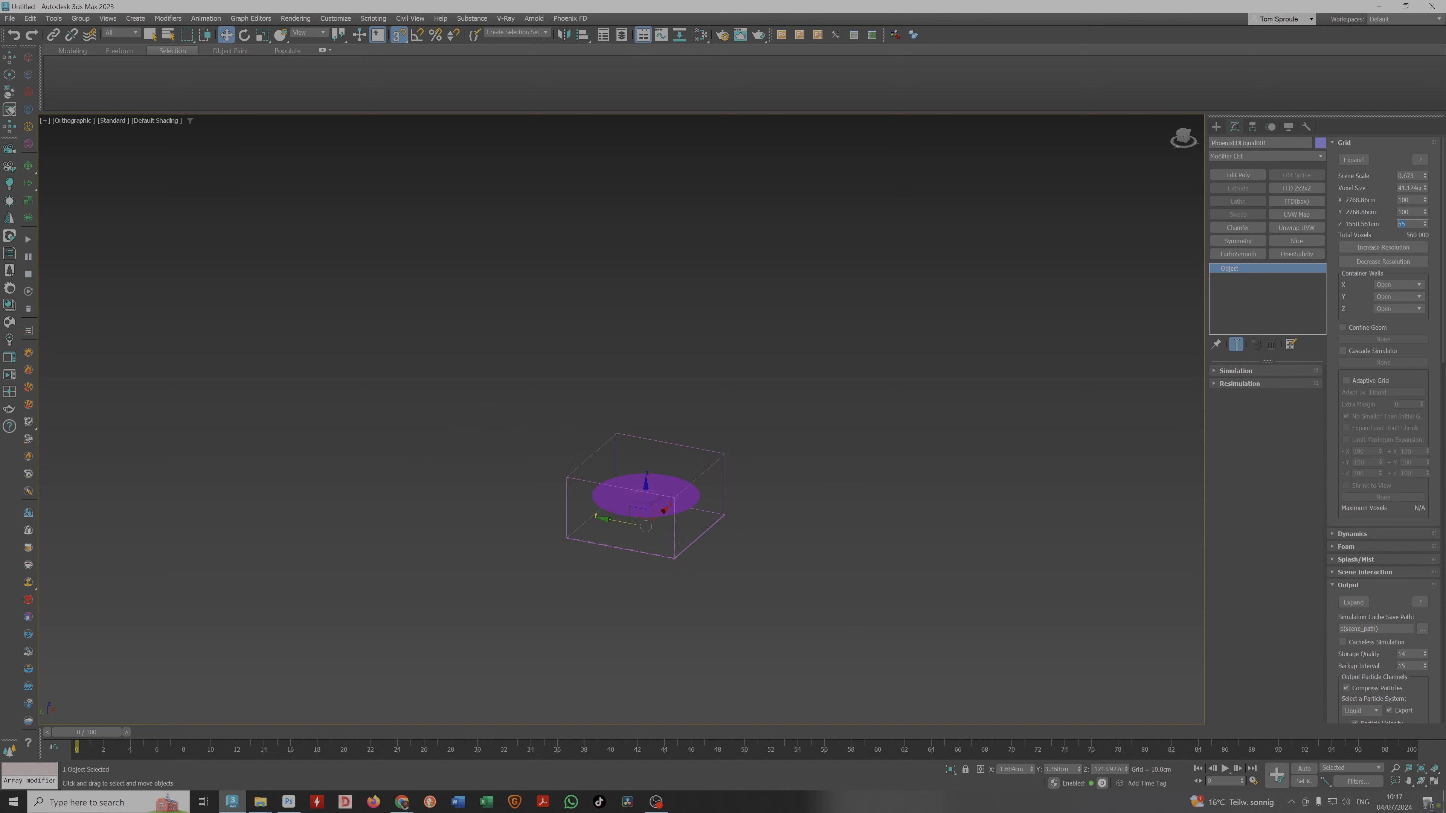
Reduce the container grid's X and Y sizes to 70 and check its fit around the round surface.
{"action": "key", "text": "shift+Tab"}
{"action": "key", "text": "shift+Tab"}
{"action": "type", "text": "70"}
{"action": "key", "text": "Tab"}
{"action": "type", "text": "70"}
{"action": "key", "text": "Tab"}
{"action": "middle_click_drag", "start_coordinate": [636, 478], "coordinate": [636, 501], "text": "alt"}
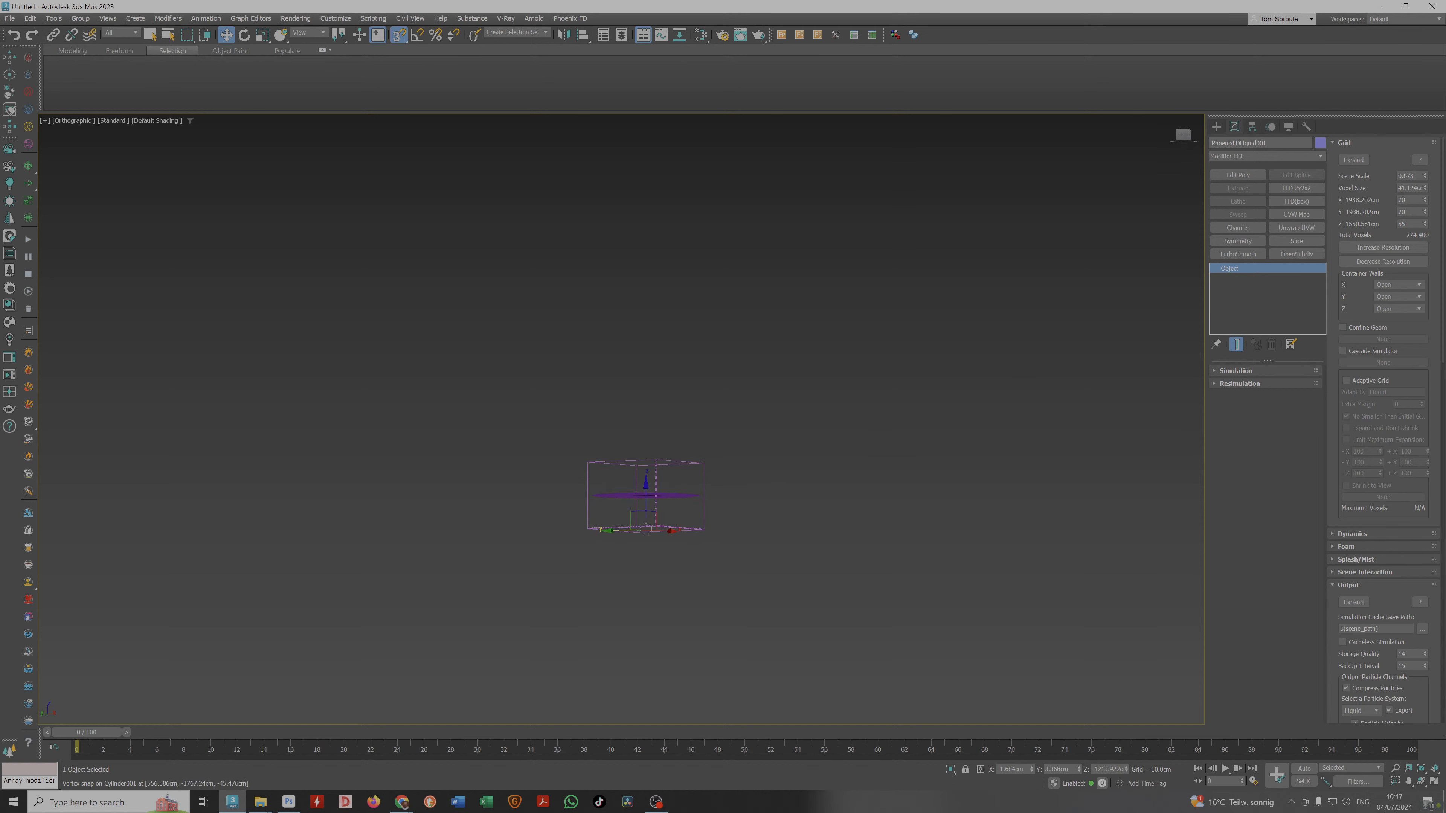
Set the container grid's X and Y sizes to 50 and its Z size to 10.
{"action": "left_click", "coordinate": [1410, 200]}
{"action": "type", "text": "50"}
{"action": "key", "text": "Tab"}
{"action": "type", "text": "50"}
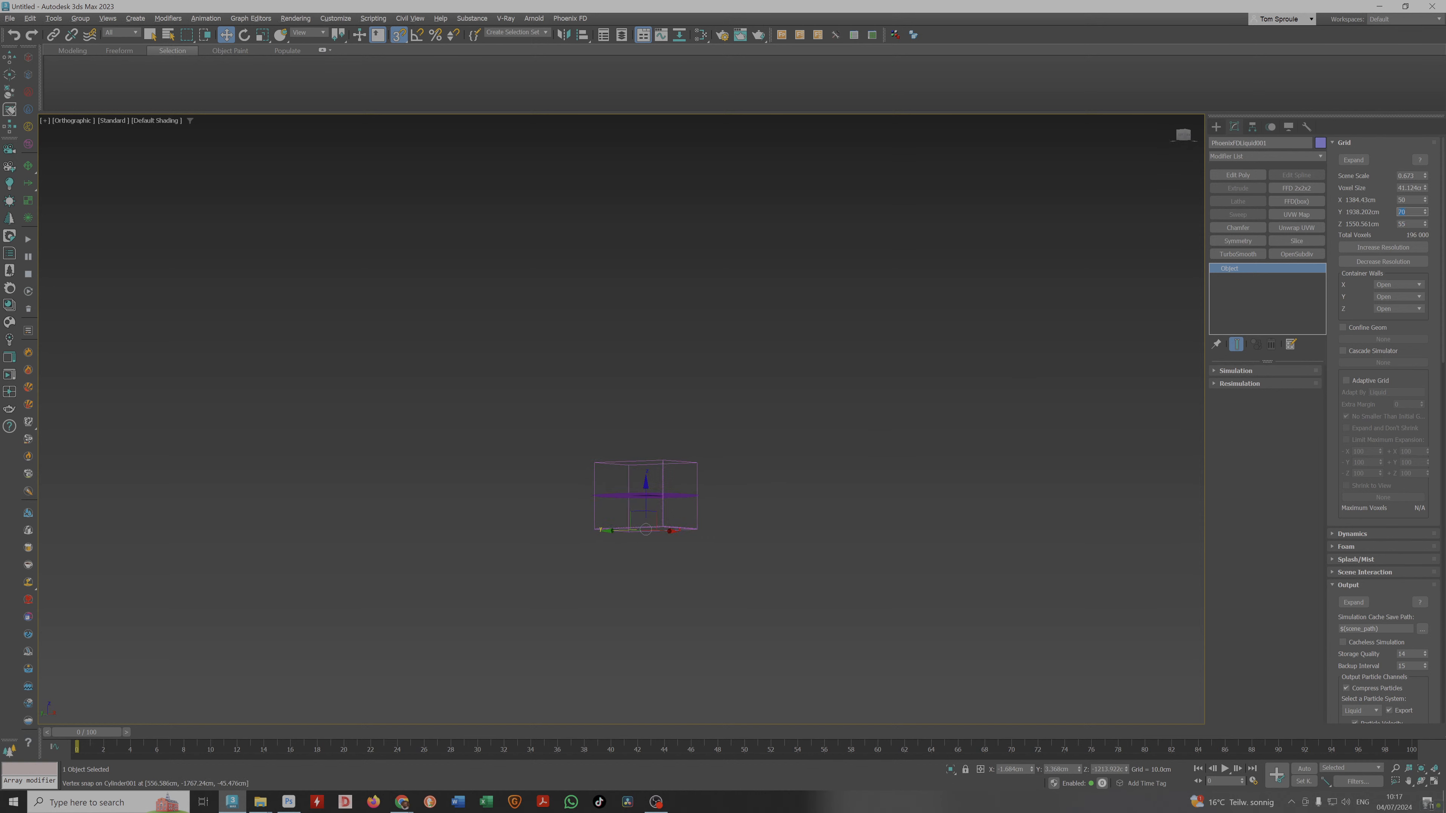
{"action": "key", "text": "Tab"}
{"action": "middle_click_drag", "start_coordinate": [764, 437], "coordinate": [770, 425], "text": "alt"}
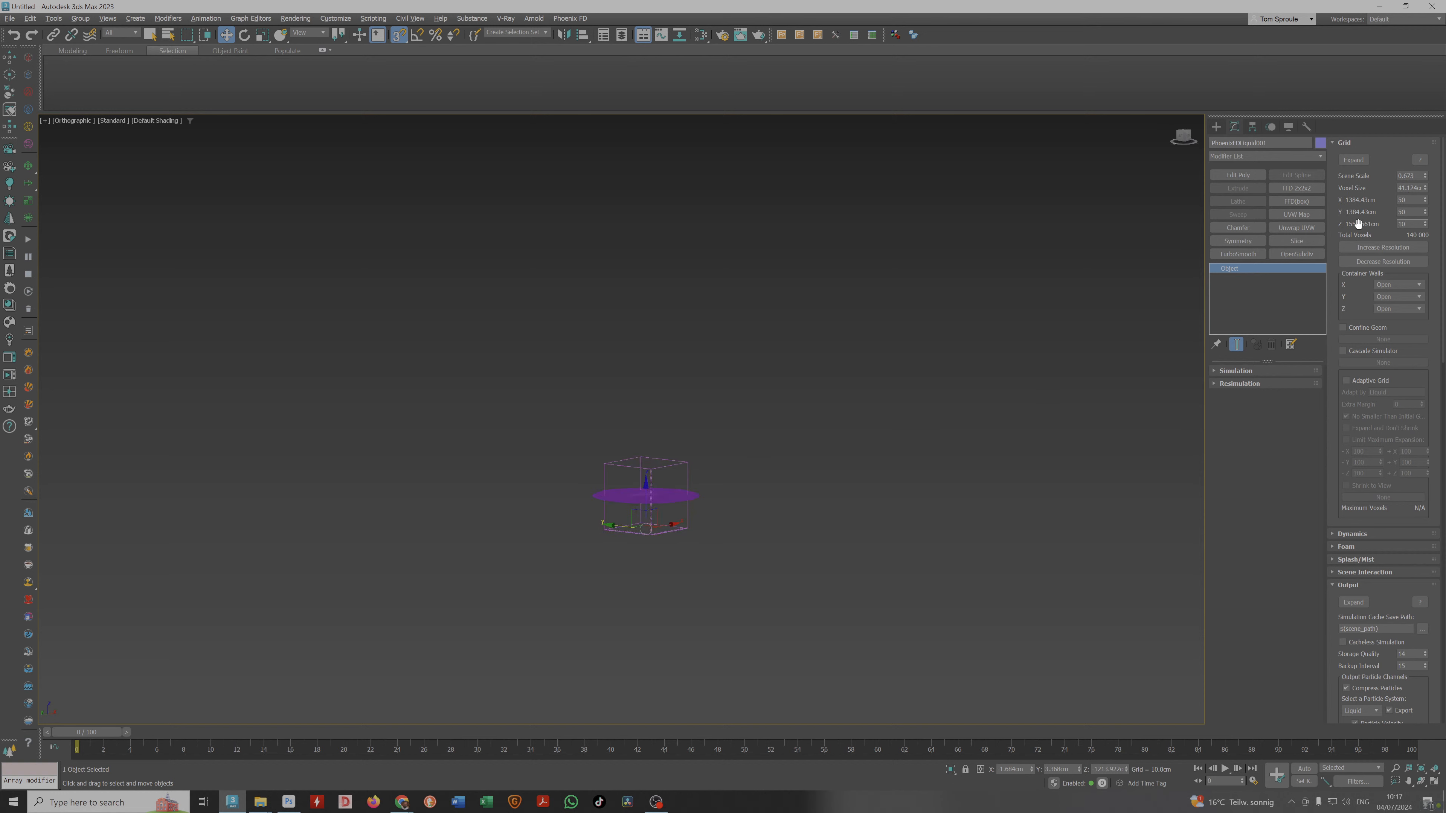
{"action": "key", "text": "Return"}
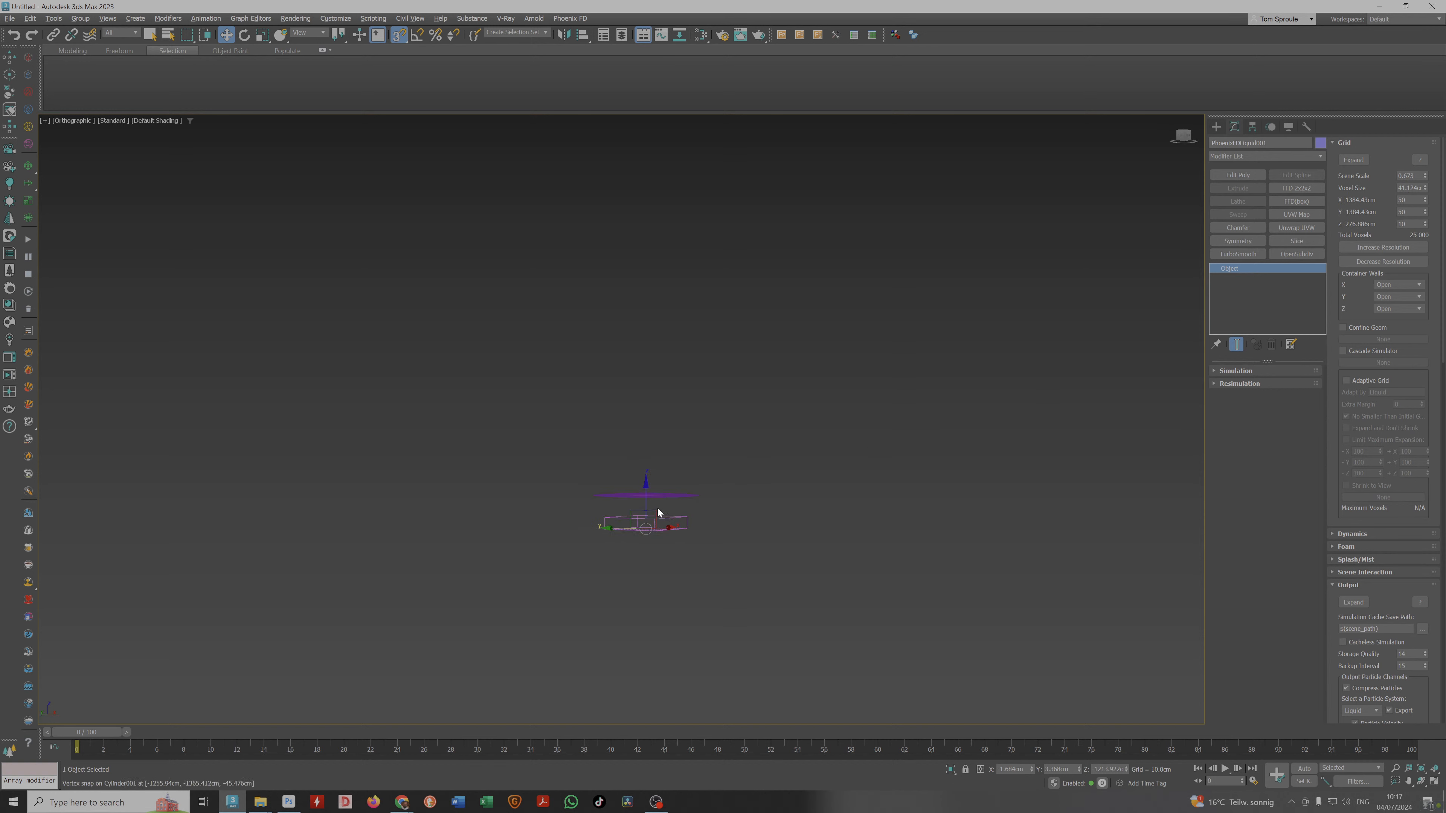
Raise the container in the Front view until its base lies just below the basin of the round surface.
{"action": "scroll", "coordinate": [638, 524], "scroll_direction": "up", "scroll_amount": 3}
{"action": "middle_click_drag", "start_coordinate": [639, 531], "coordinate": [655, 491], "text": "alt"}
{"action": "key", "text": "f"}
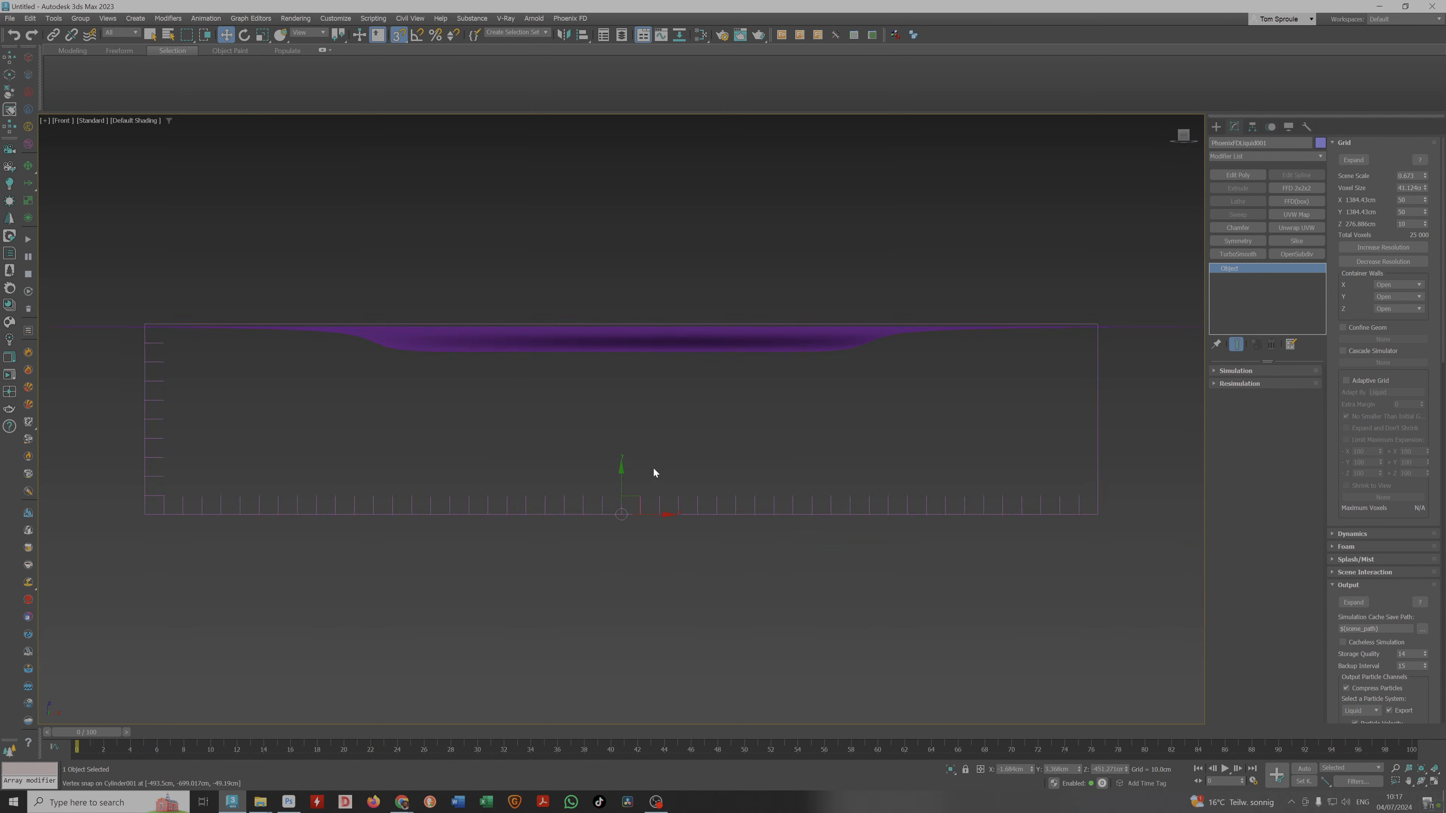
{"action": "left_click_drag", "start_coordinate": [622, 491], "coordinate": [646, 365]}
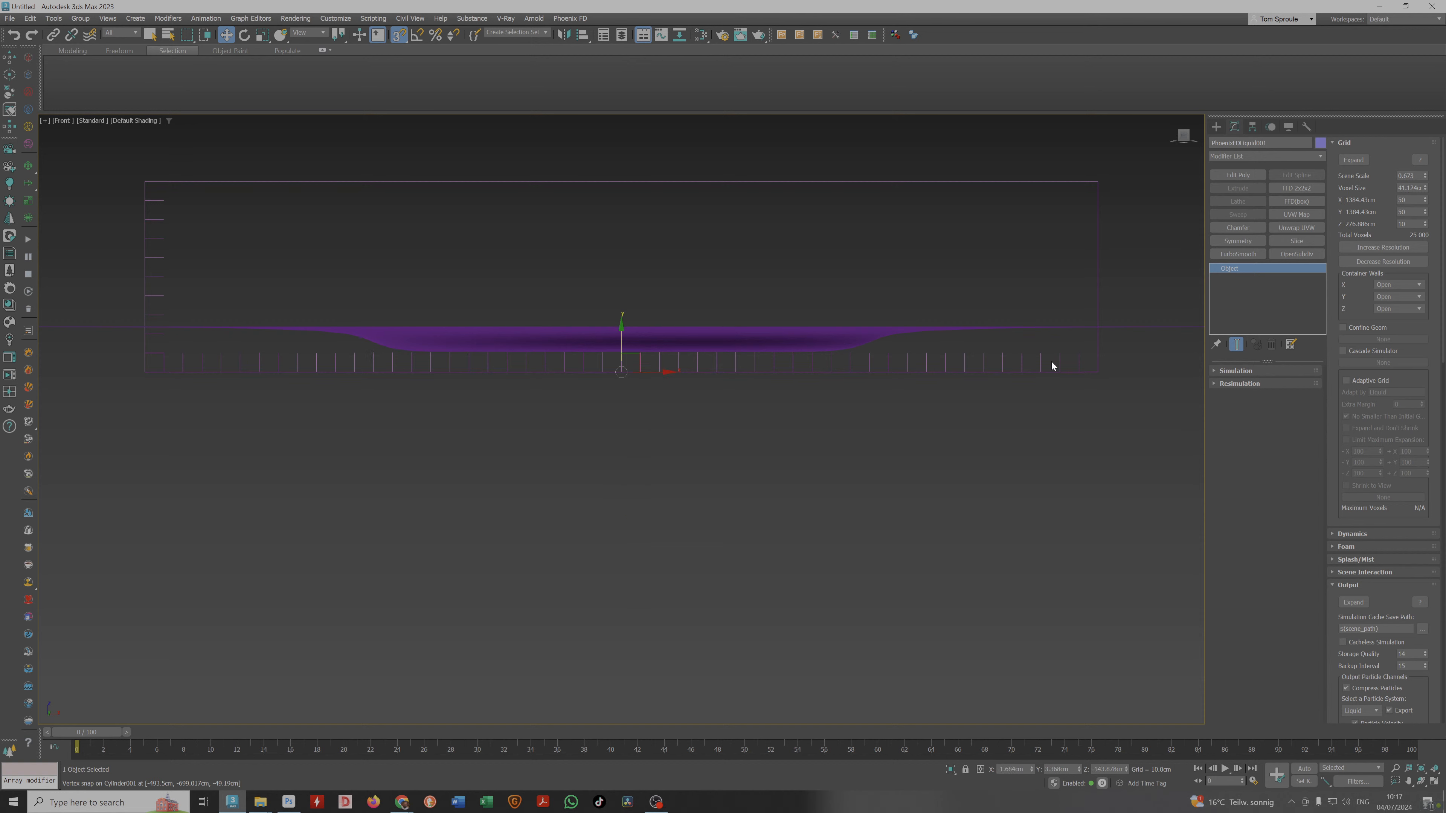
Set the container grid's Z size to 2 and check the flattened container against the round surface.
{"action": "left_click_drag", "start_coordinate": [1411, 224], "coordinate": [1373, 228]}
{"action": "type", "text": "2"}
{"action": "key", "text": "Return"}
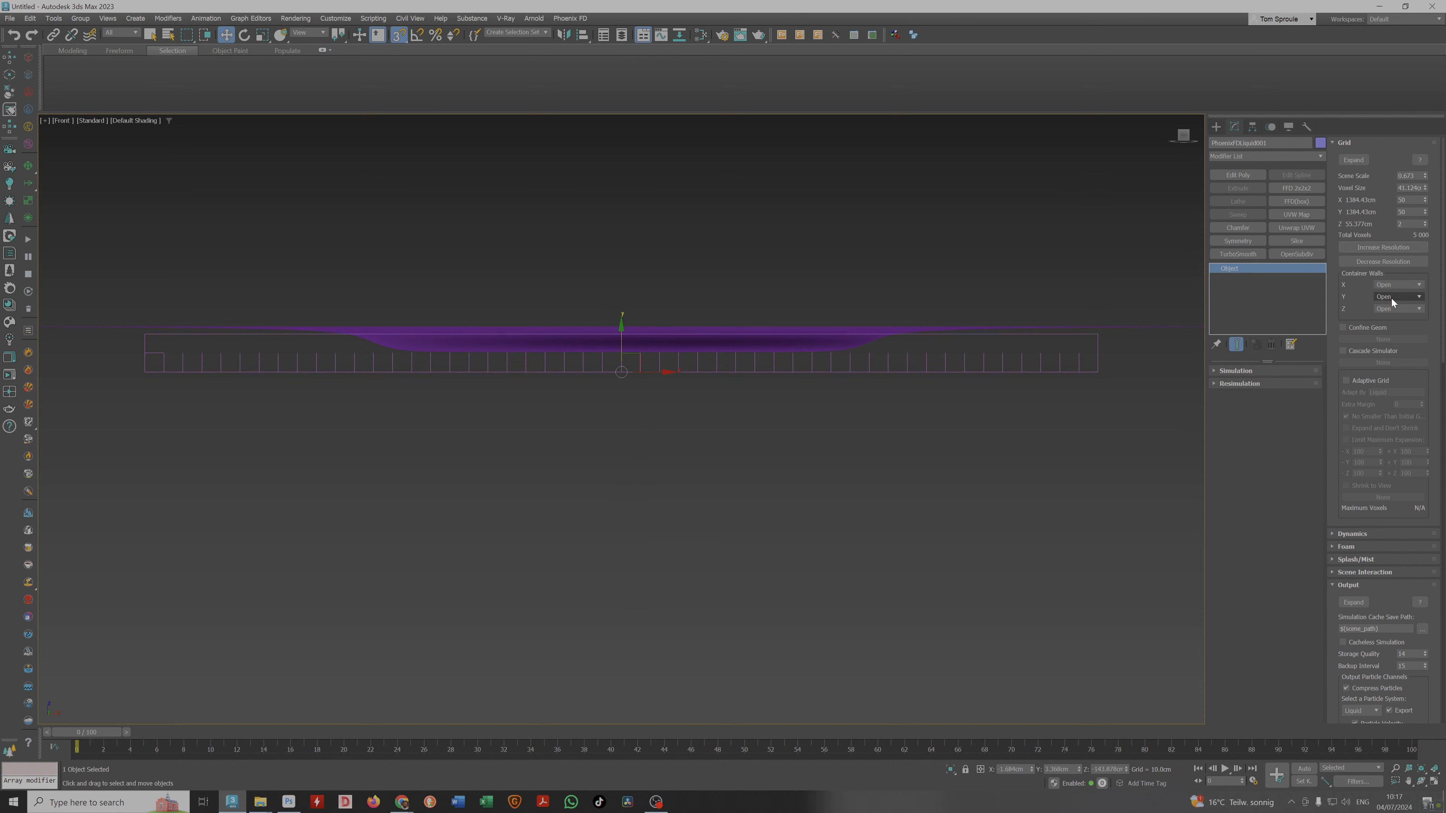
{"action": "middle_click_drag", "start_coordinate": [699, 362], "coordinate": [663, 393], "text": "alt"}
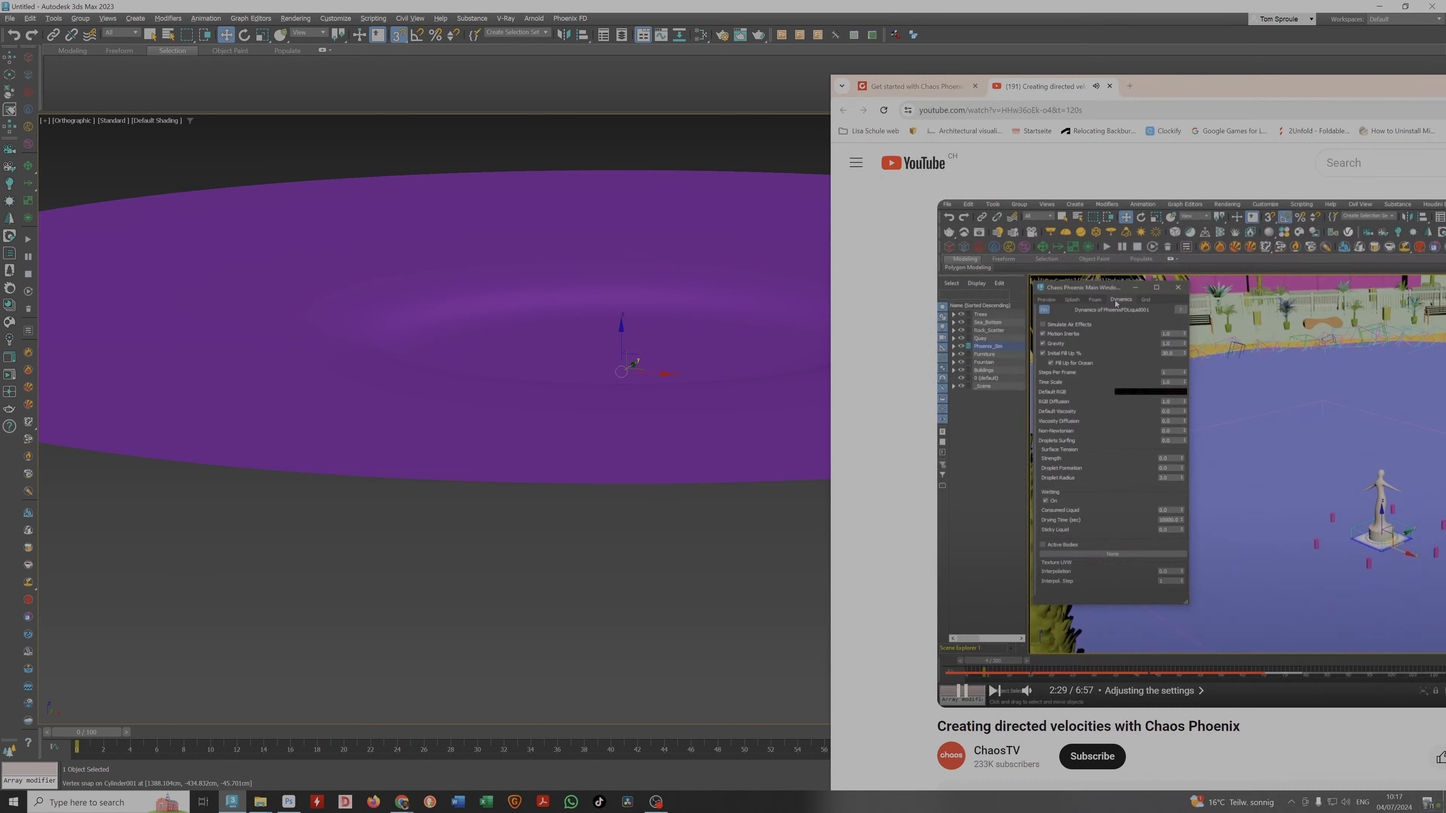
Switch to the tutorial, watch the Dynamics settings from 2:29 to 2:39, and return to 3ds Max.
{"action": "left_click", "coordinate": [1398, 474]}
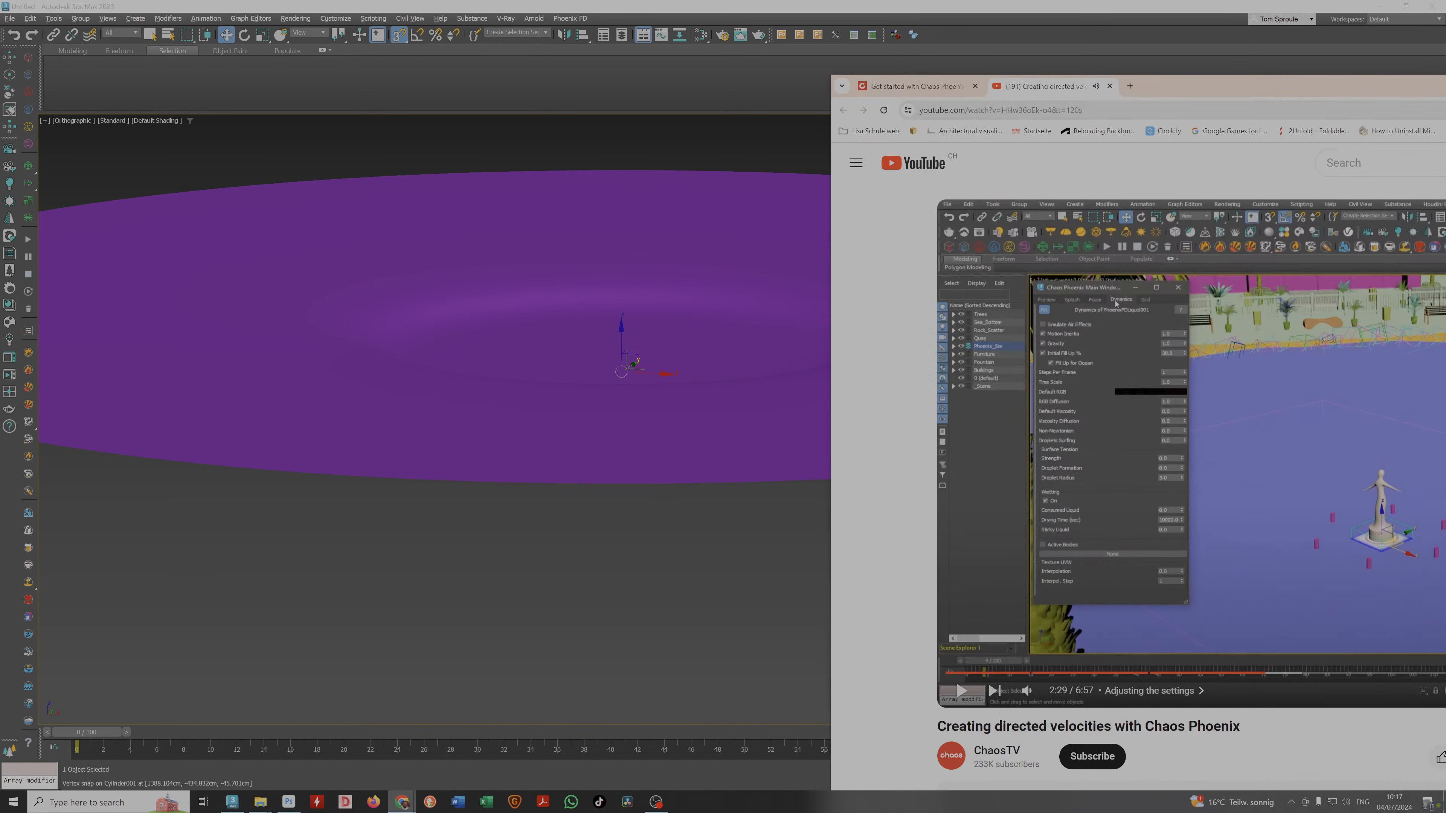
{"action": "left_click_drag", "start_coordinate": [1443, 88], "coordinate": [1004, 84]}
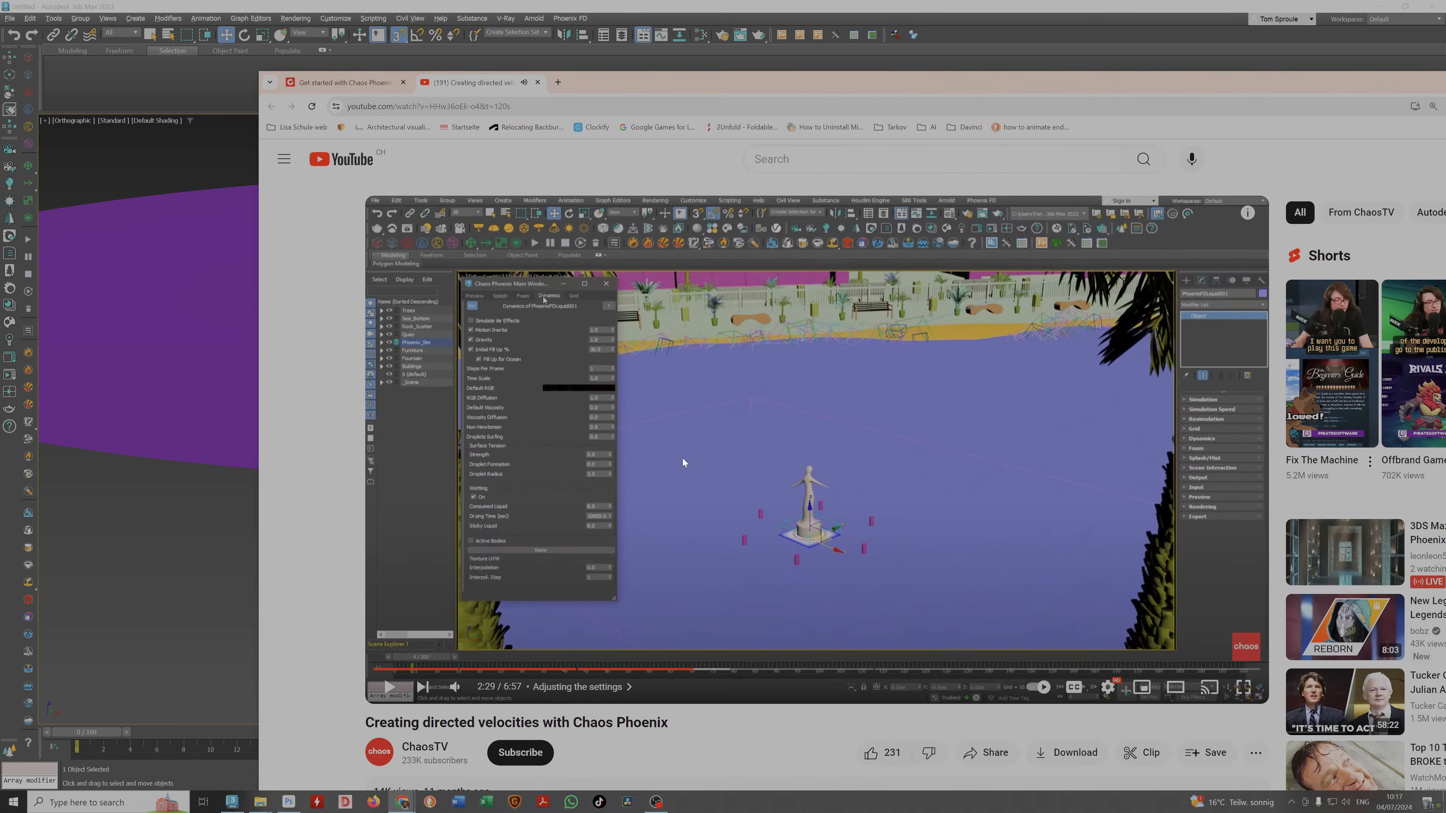
{"action": "left_click", "coordinate": [744, 462]}
{"action": "left_click", "coordinate": [779, 467]}
{"action": "left_click", "coordinate": [552, 4]}
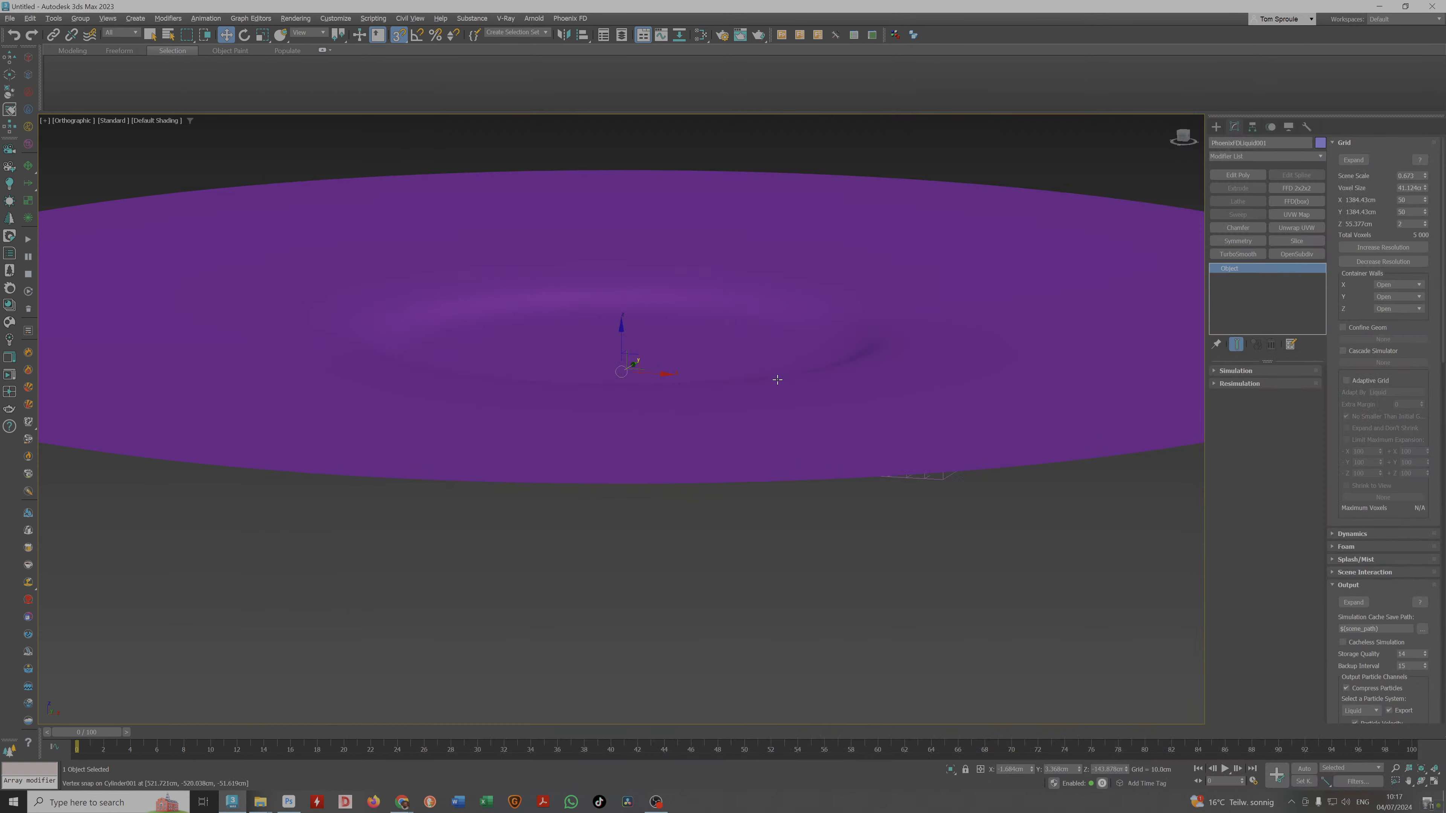
Turn off snapping and nudge the container up in the Front view to meet the rim of the round surface.
{"action": "middle_click_drag", "start_coordinate": [775, 378], "coordinate": [766, 375], "text": "alt"}
{"action": "key", "text": "f"}
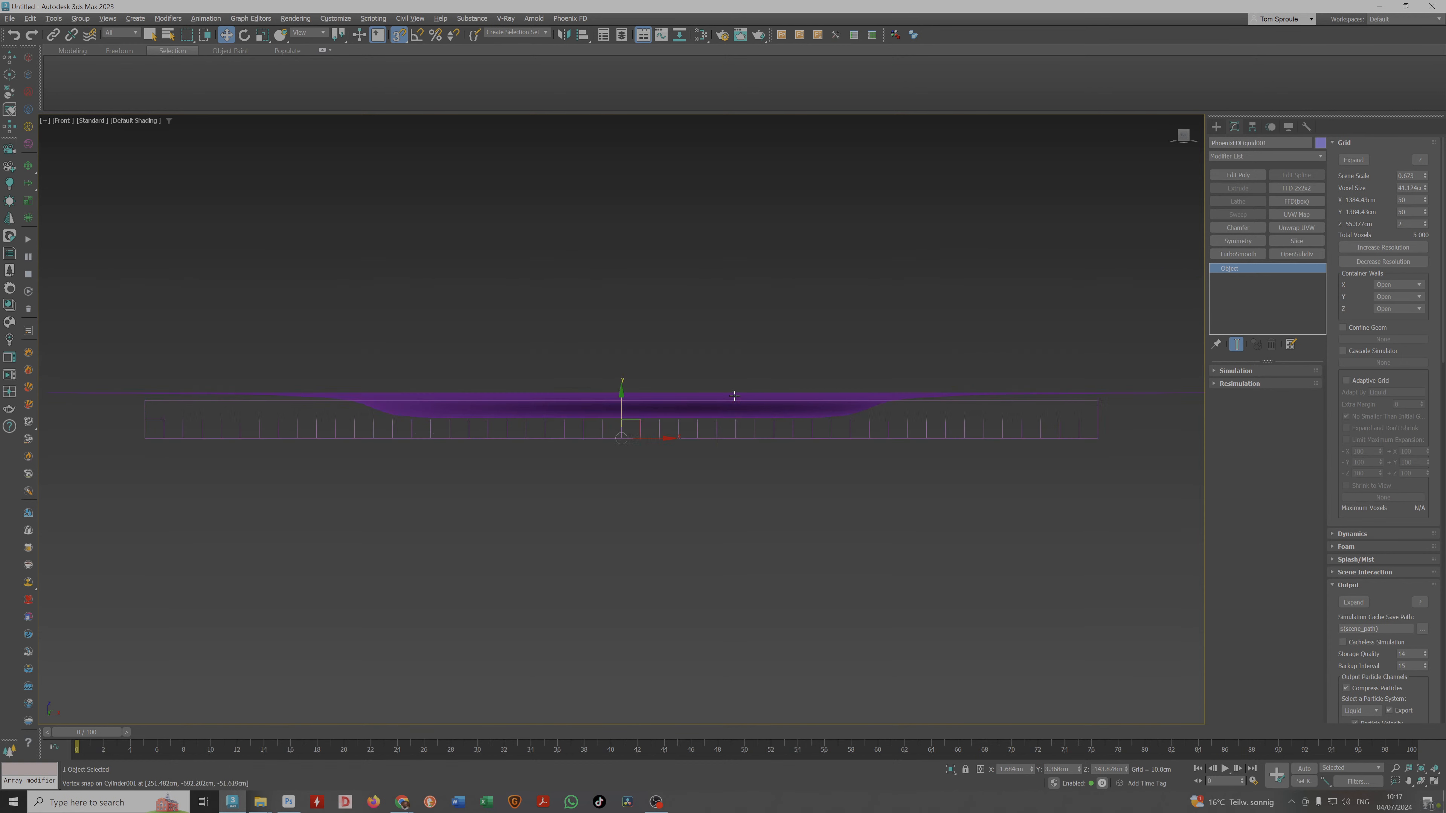
{"action": "key", "text": "s"}
{"action": "left_click_drag", "start_coordinate": [619, 413], "coordinate": [620, 410]}
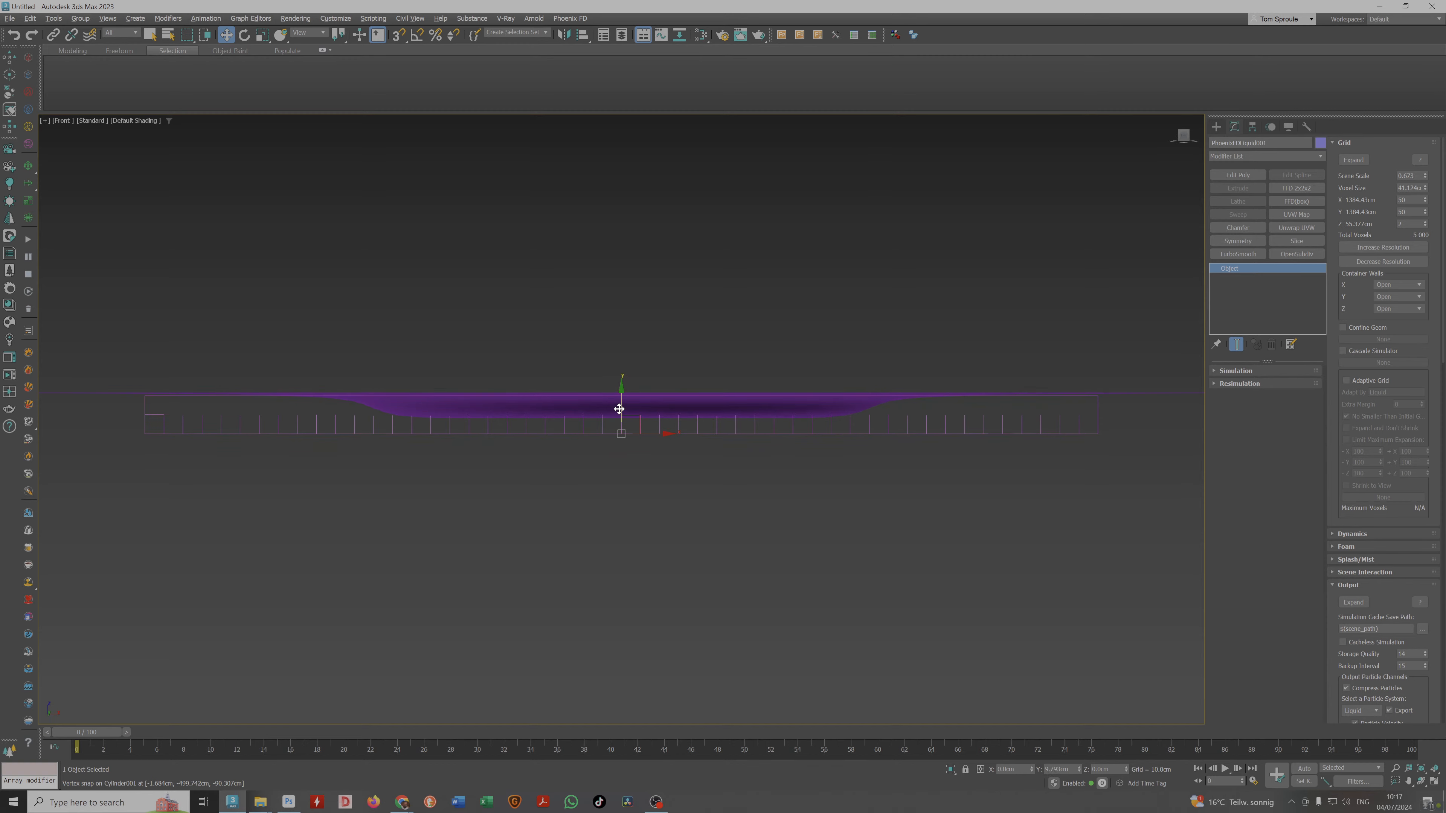
{"action": "middle_click_drag", "start_coordinate": [619, 409], "coordinate": [733, 407], "text": "alt"}
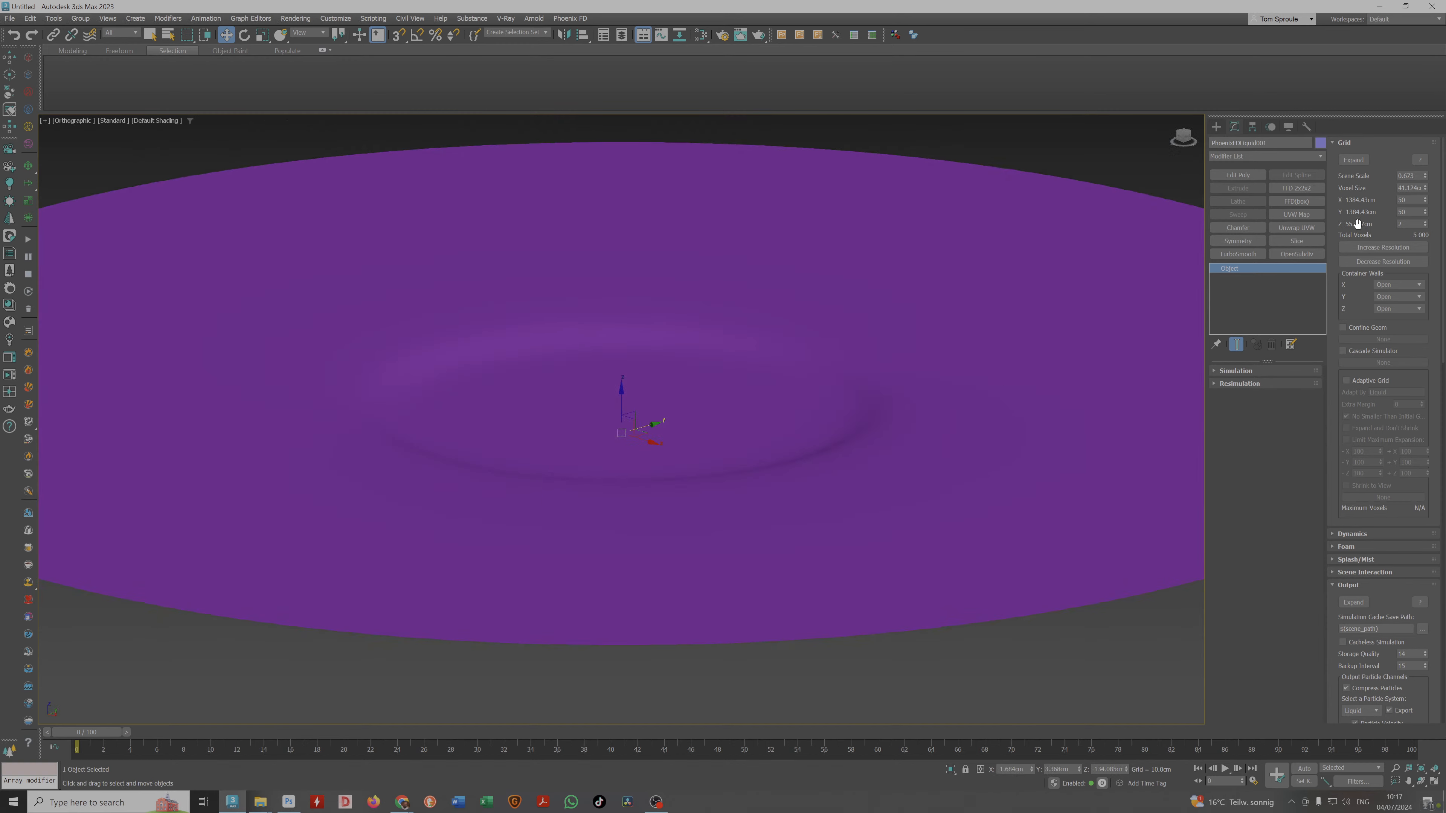
Collapse the container's Output settings and enable the Liquid channel in the Voxel Preview.
{"action": "scroll", "coordinate": [1364, 218], "scroll_direction": "down", "scroll_amount": 5}
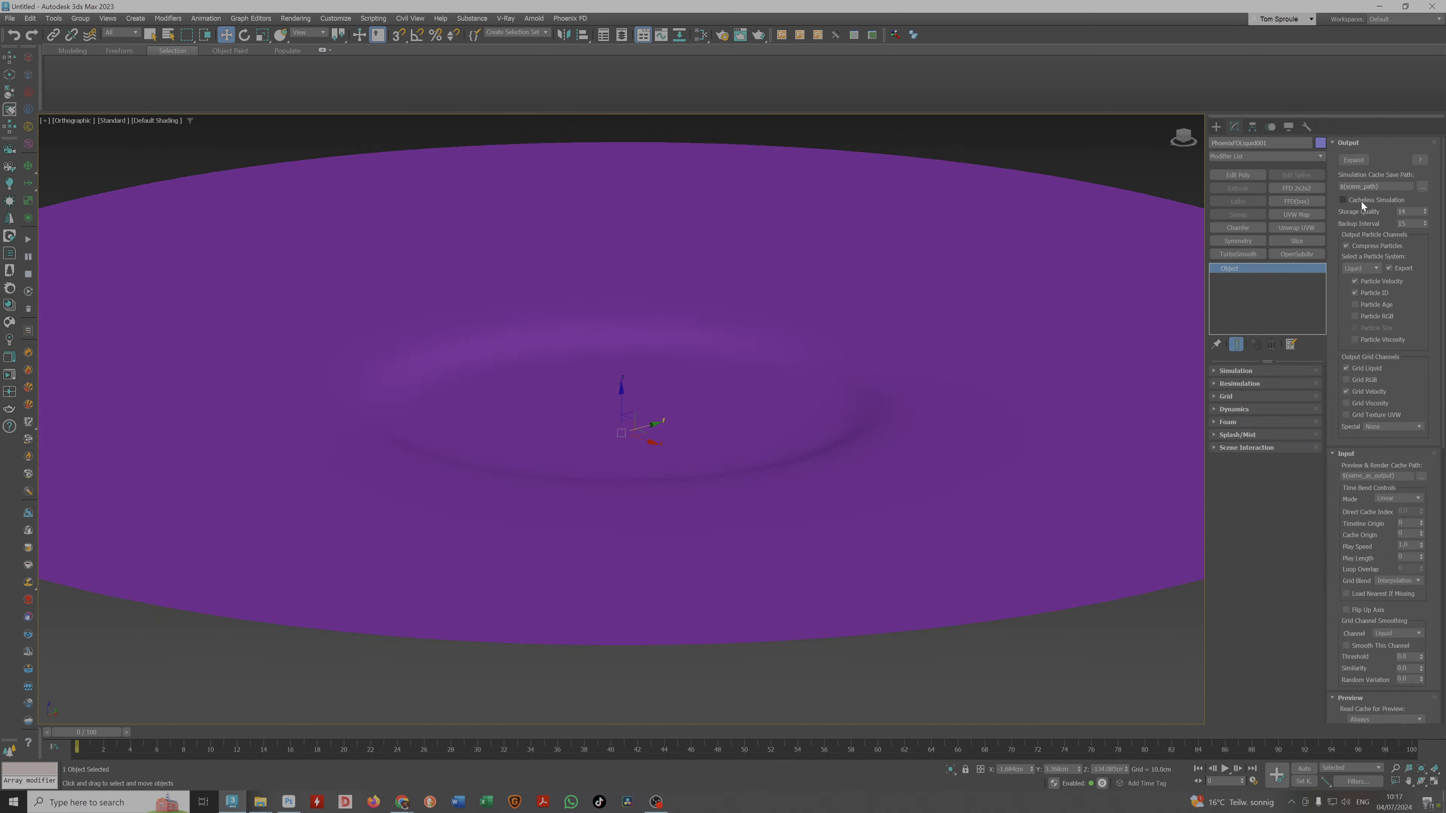
{"action": "left_click", "coordinate": [1348, 147]}
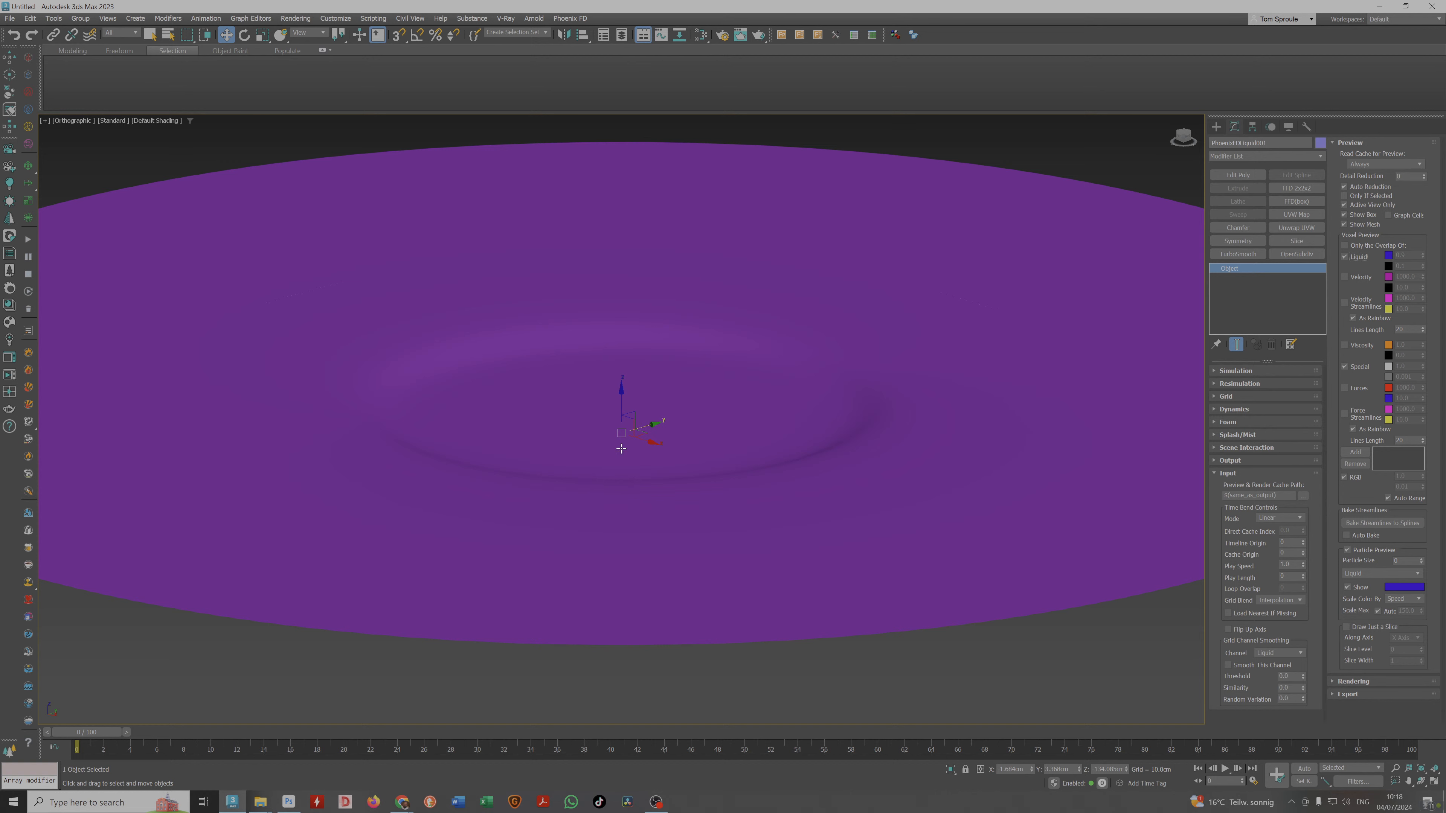
{"action": "middle_click_drag", "start_coordinate": [721, 422], "coordinate": [801, 427], "text": "alt"}
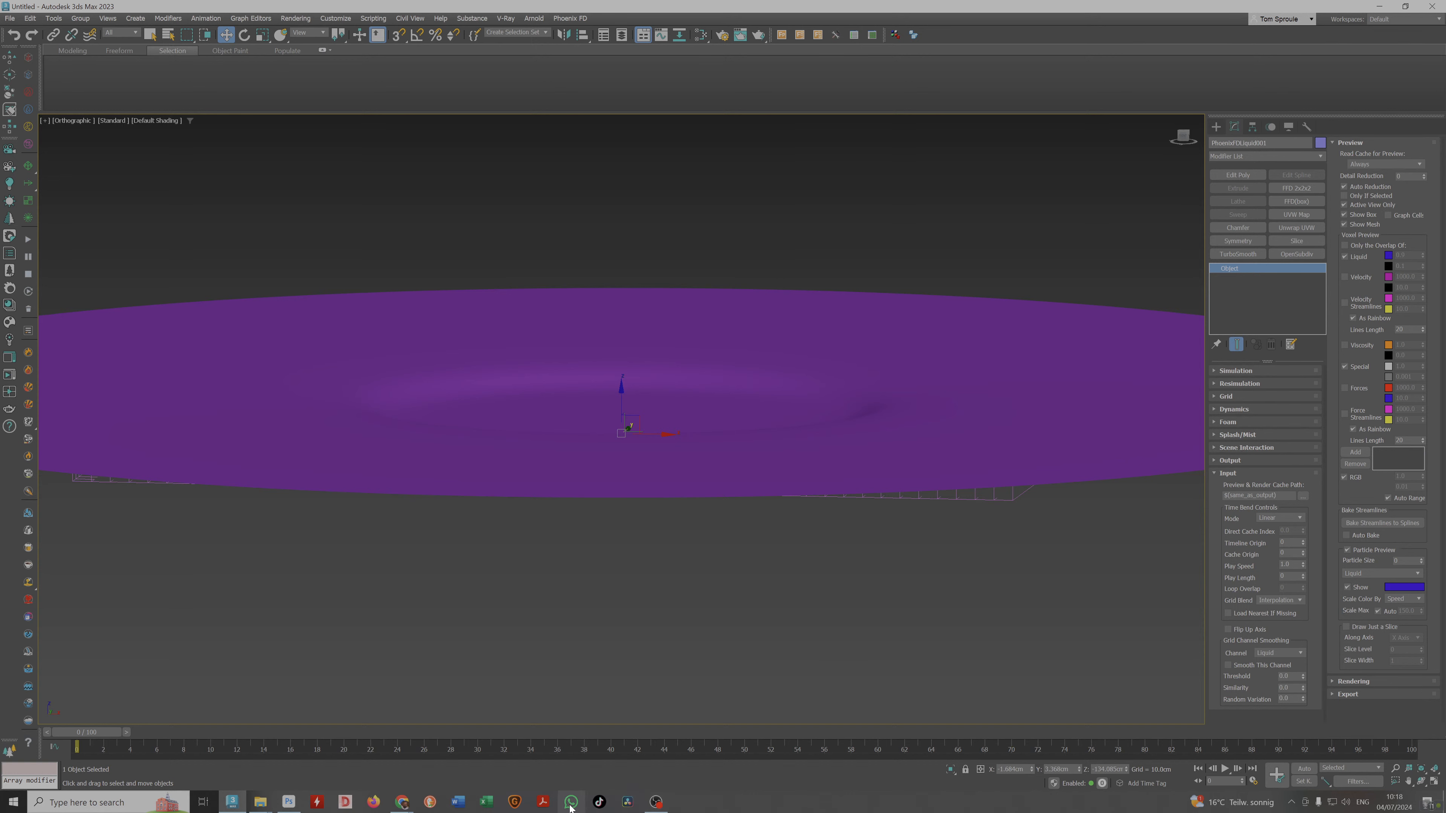
Resume the tutorial through the Foam settings, pause at 2:54, and move the browser clear of the container's settings.
{"action": "left_click", "coordinate": [423, 785]}
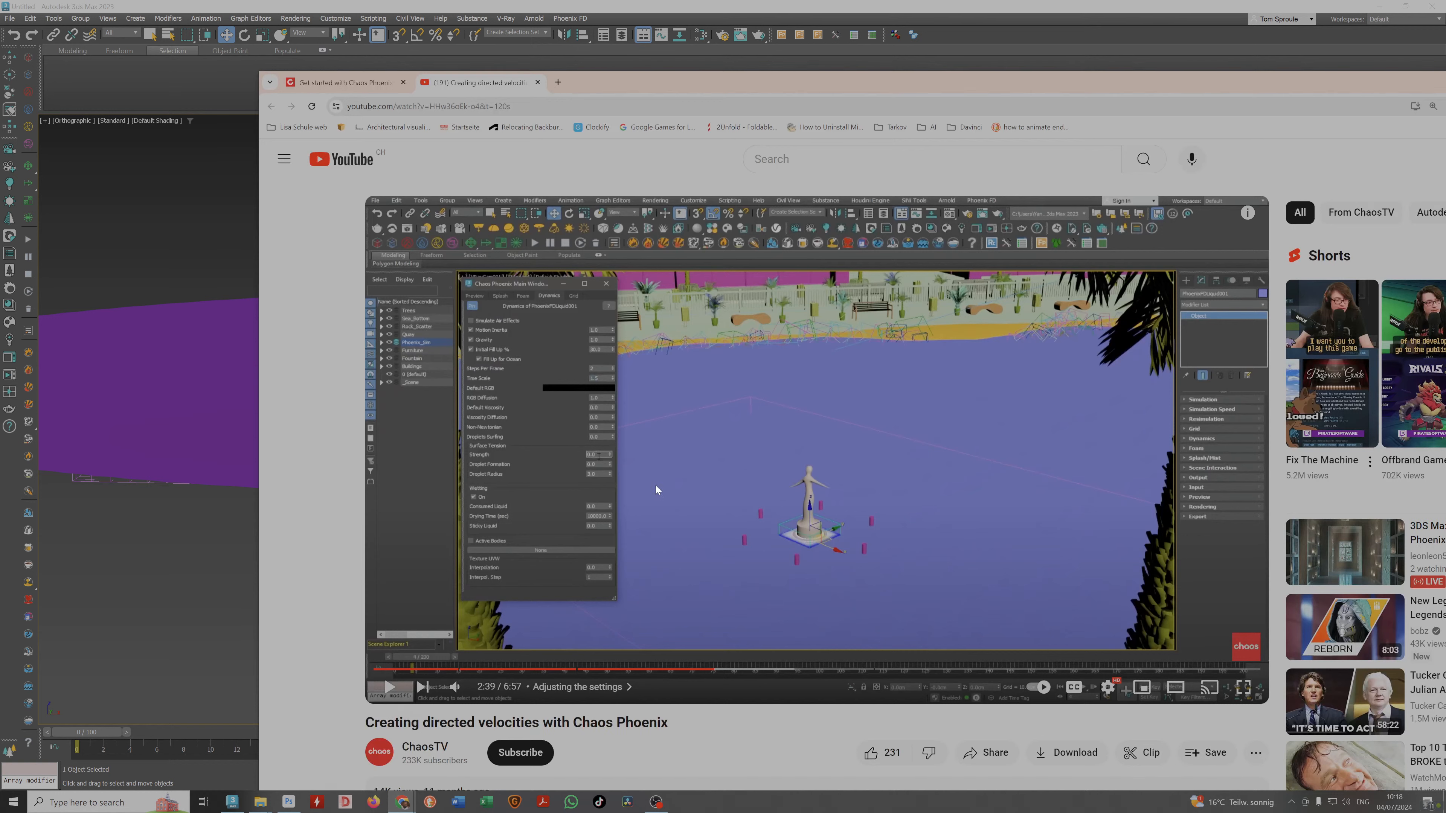
{"action": "left_click", "coordinate": [725, 488]}
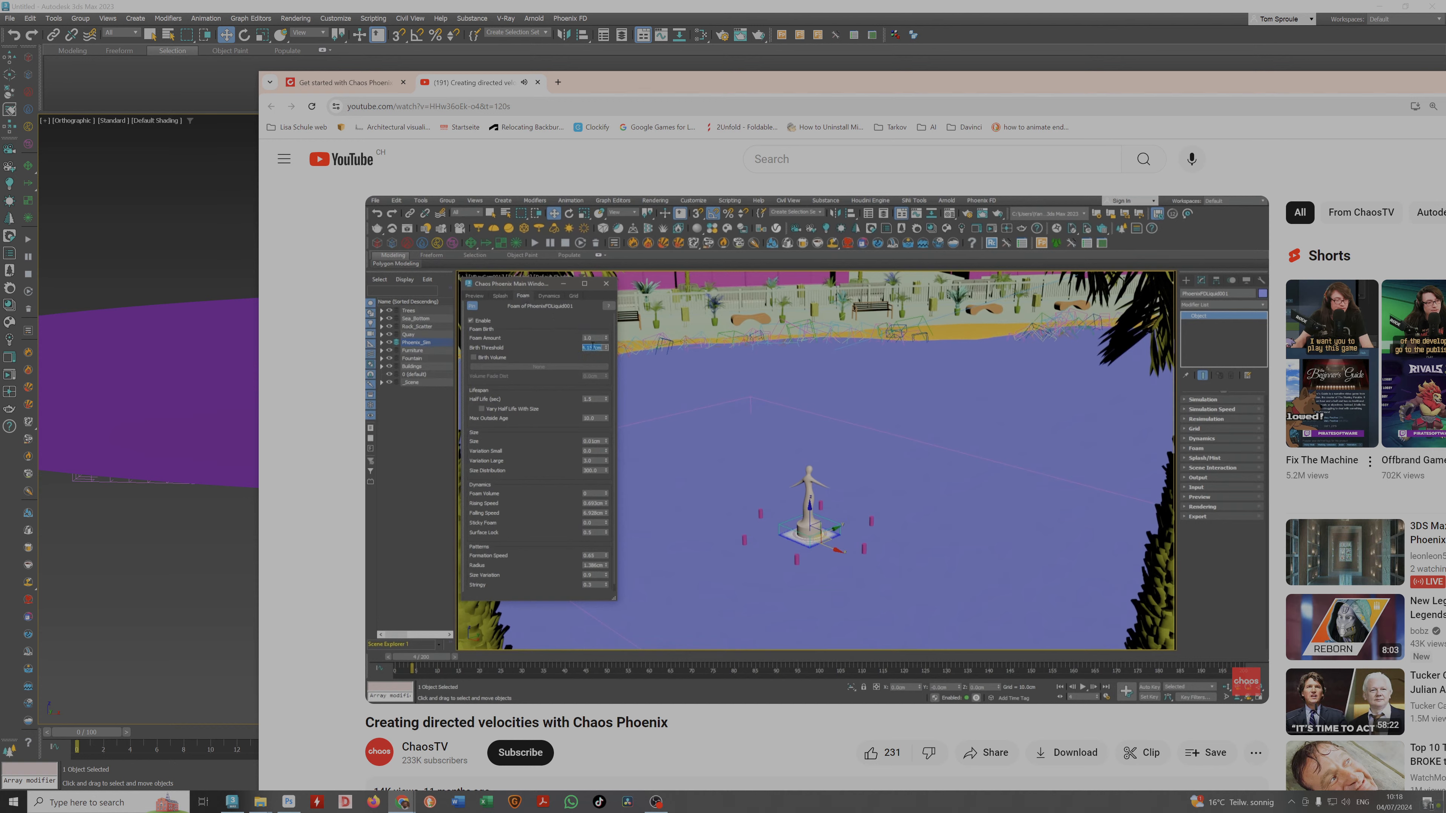
{"action": "left_click", "coordinate": [718, 402]}
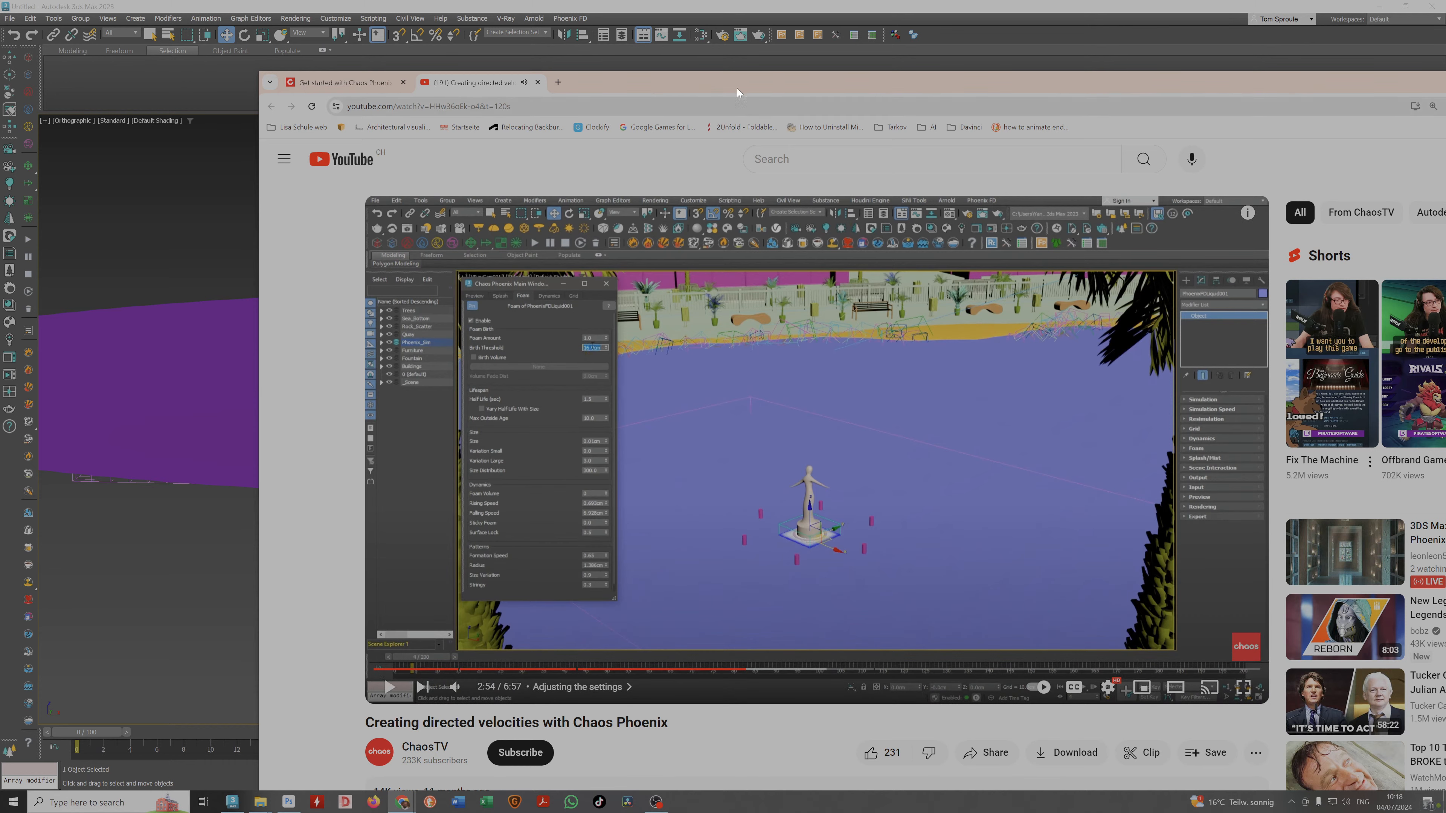
{"action": "left_click_drag", "start_coordinate": [737, 92], "coordinate": [257, 320]}
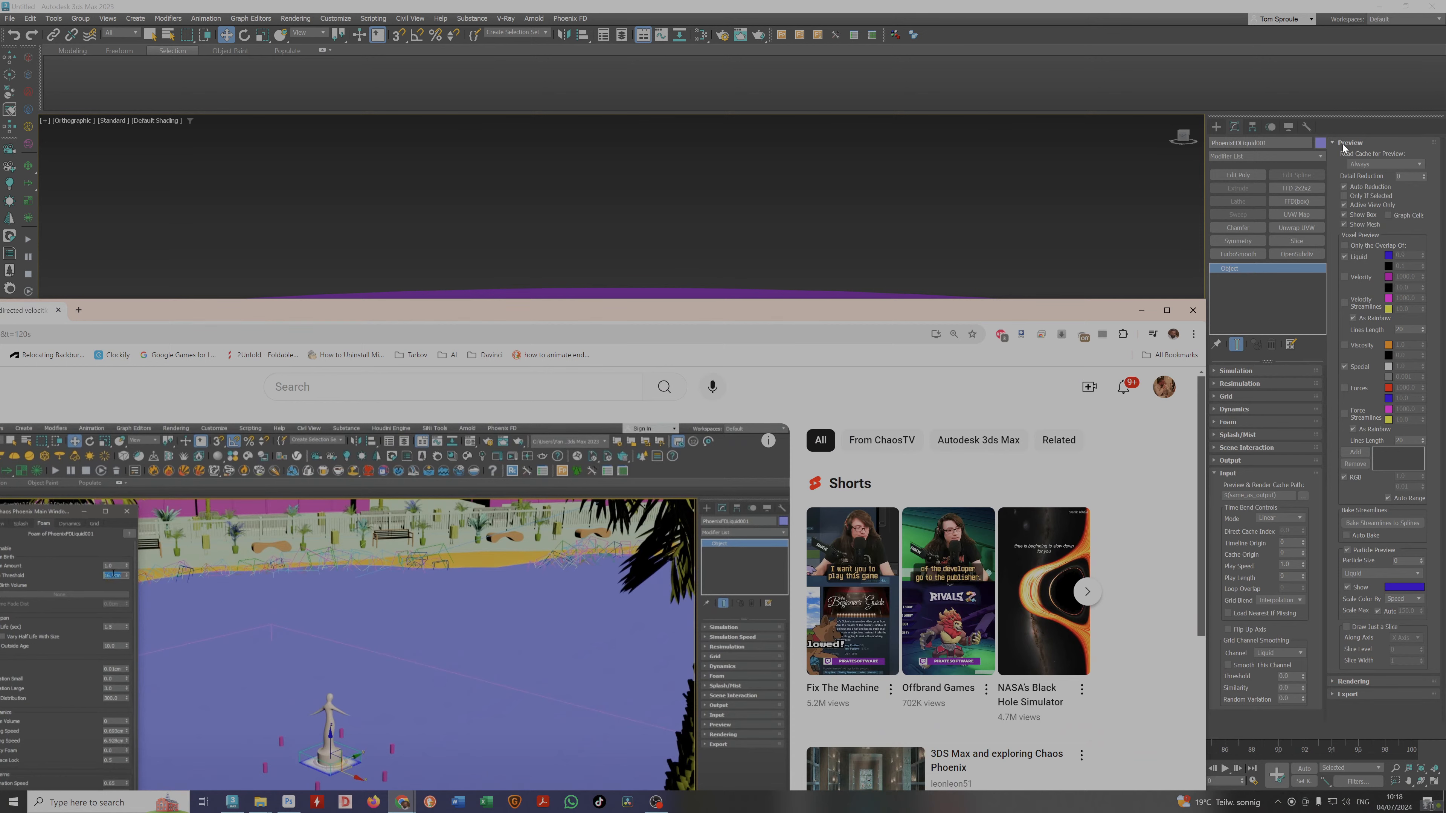
Move the tutorial browser window fully into view, return to 3ds Max, and expand the container's Foam settings.
{"action": "left_click_drag", "start_coordinate": [616, 309], "coordinate": [901, 201]}
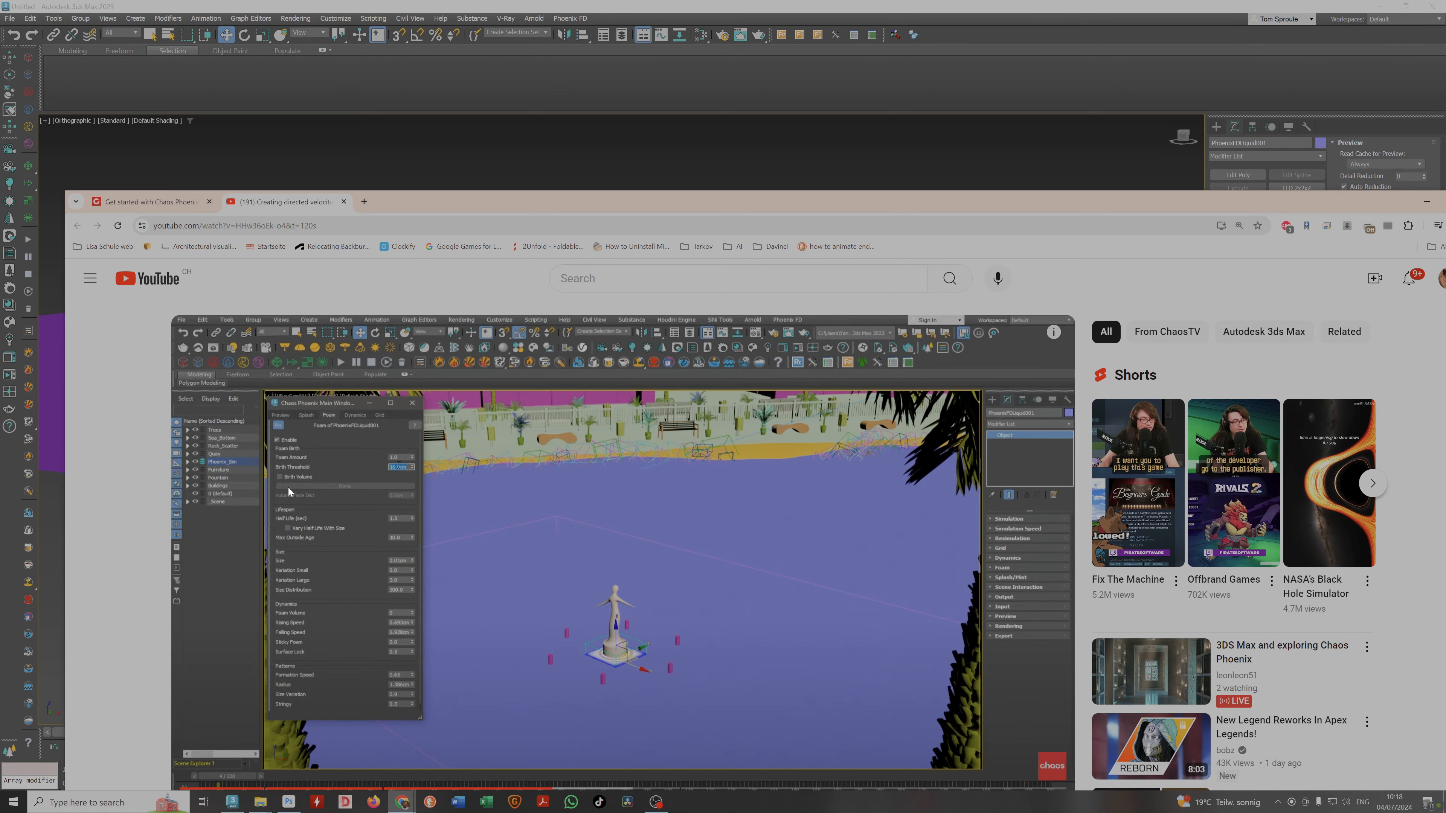
{"action": "left_click", "coordinate": [1307, 89]}
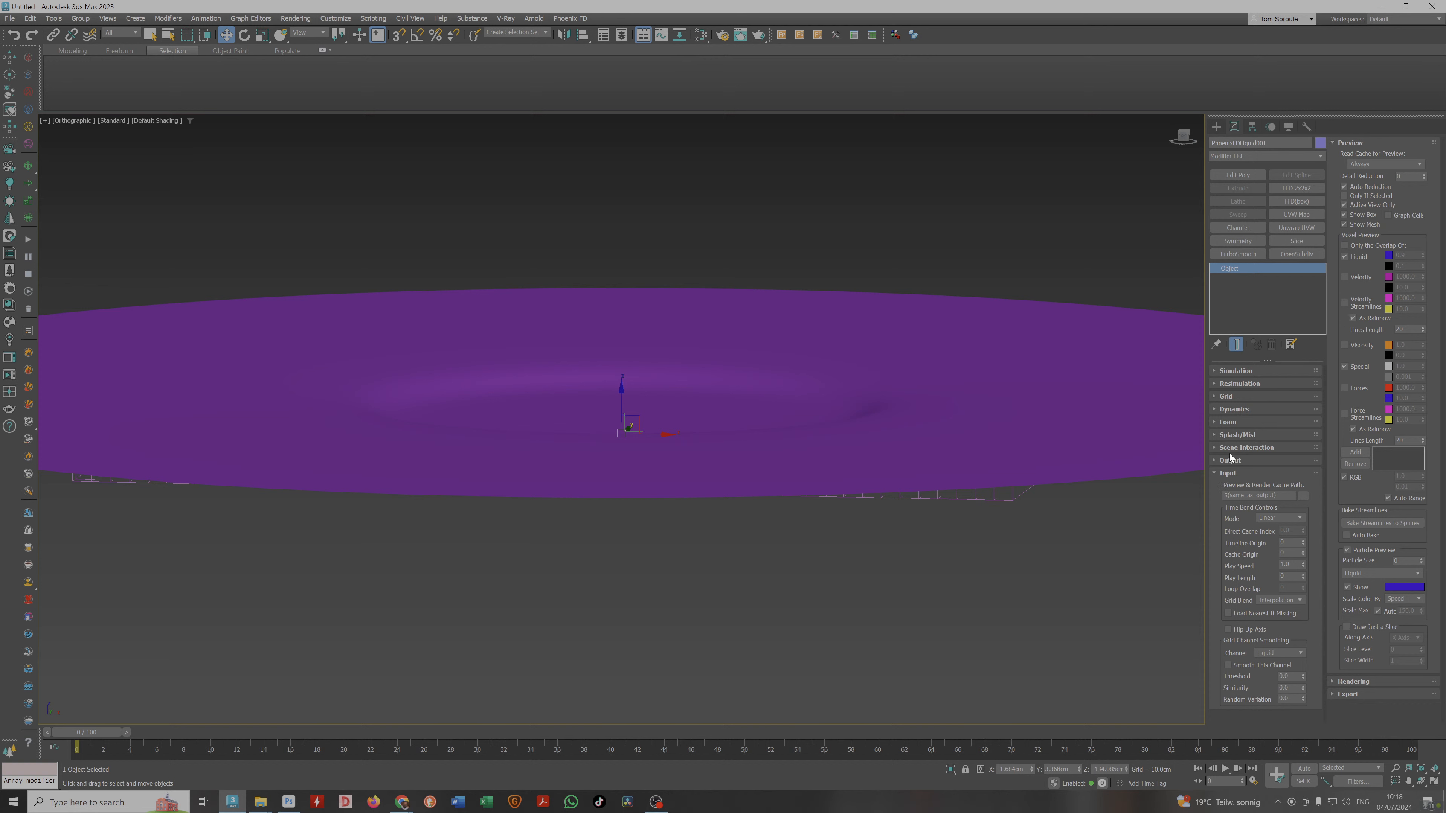
{"action": "left_click", "coordinate": [1227, 422]}
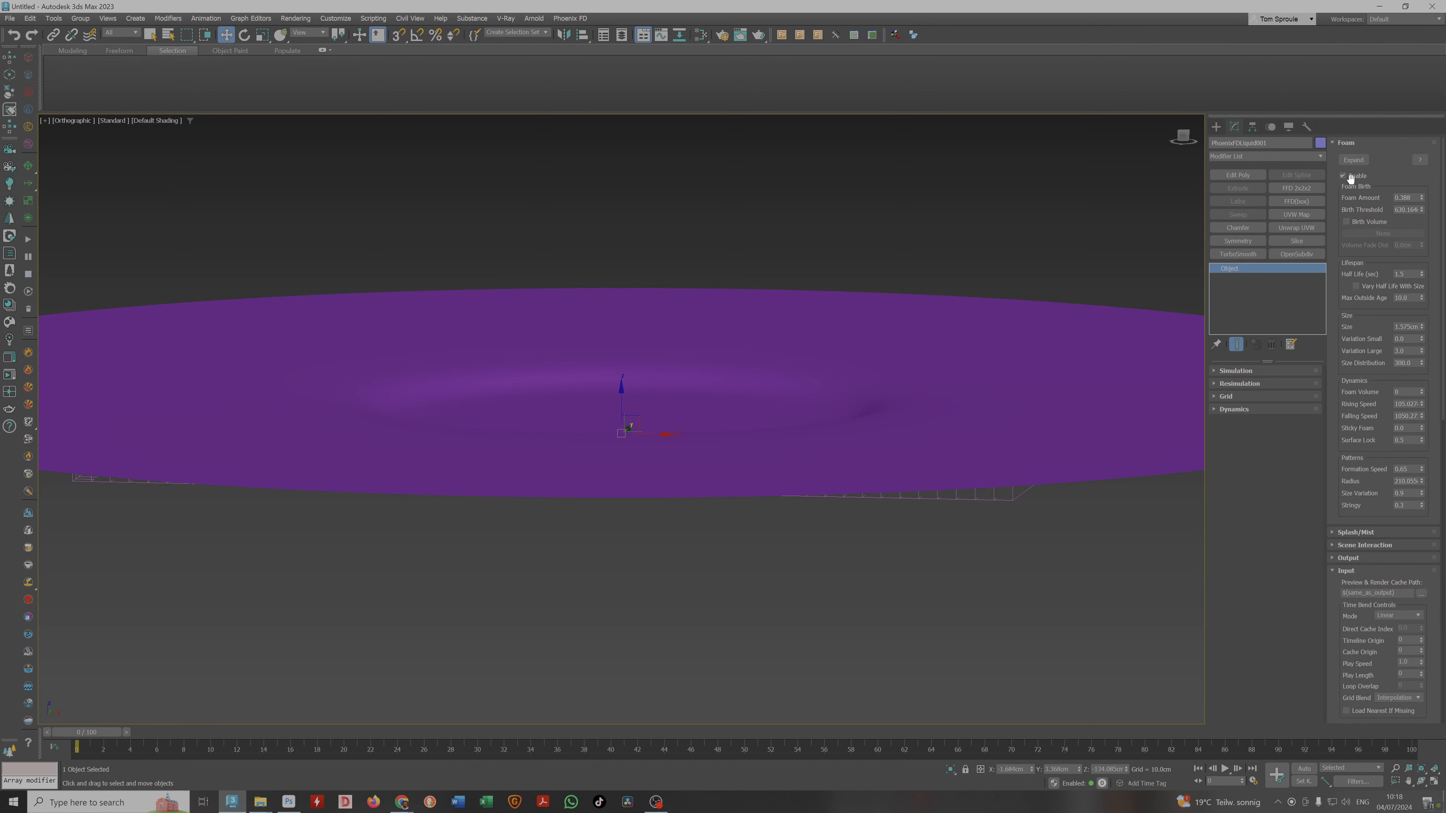
Switch between the tutorial and 3ds Max to compare the Foam and Splash settings with the container's own.
{"action": "key", "text": "alt+Tab"}
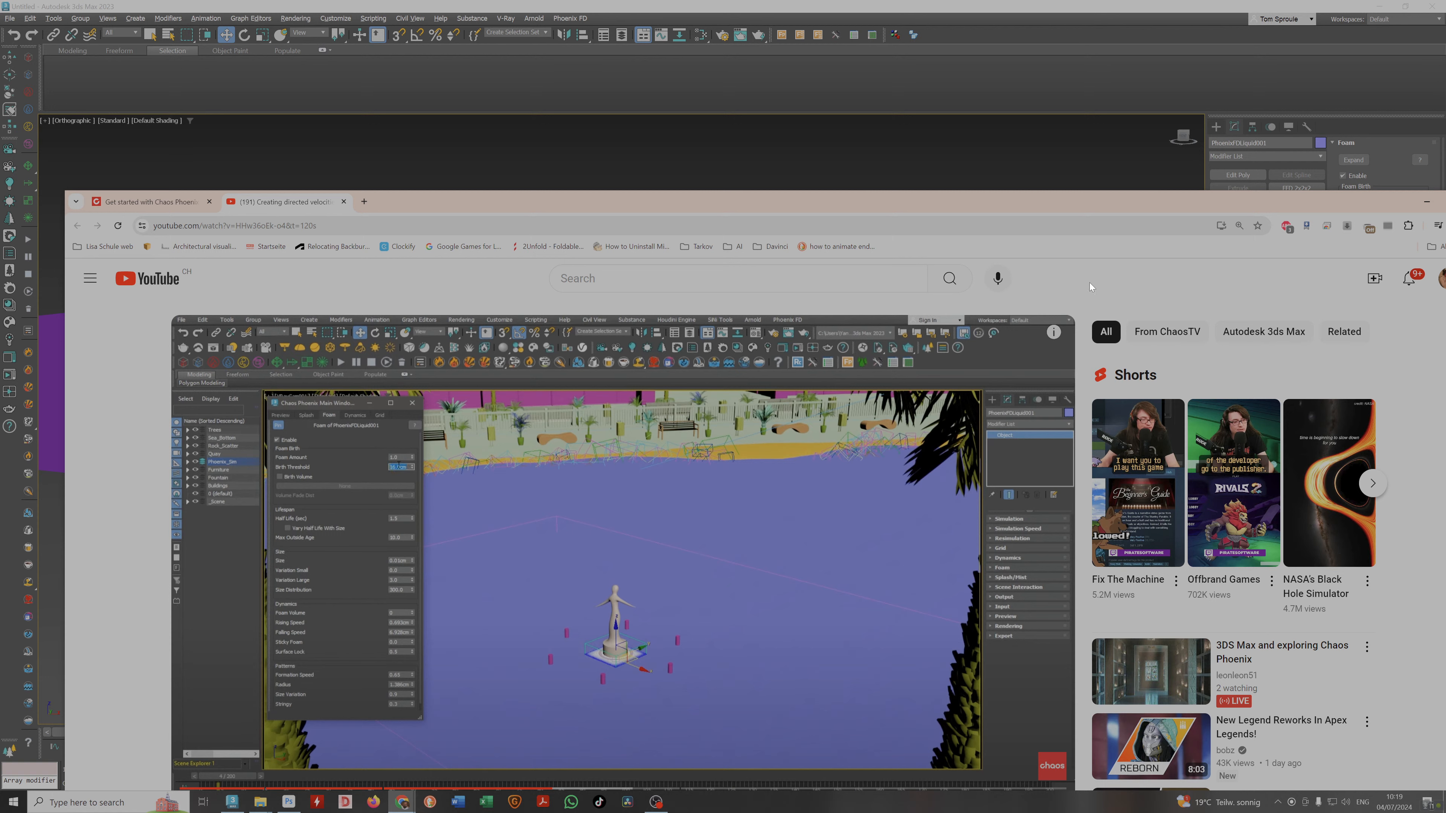
{"action": "left_click", "coordinate": [1277, 103]}
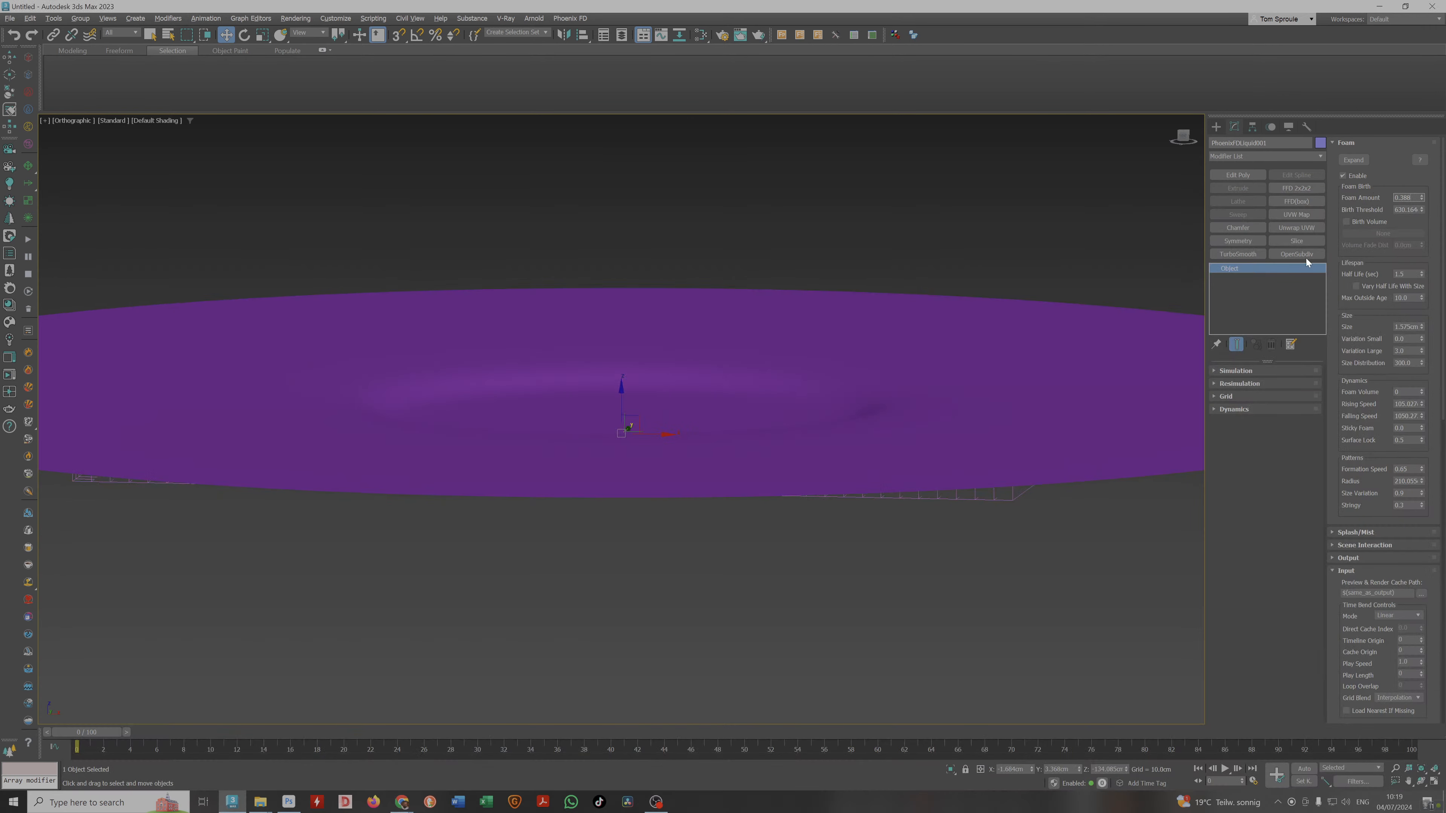
{"action": "key", "text": "alt+Tab"}
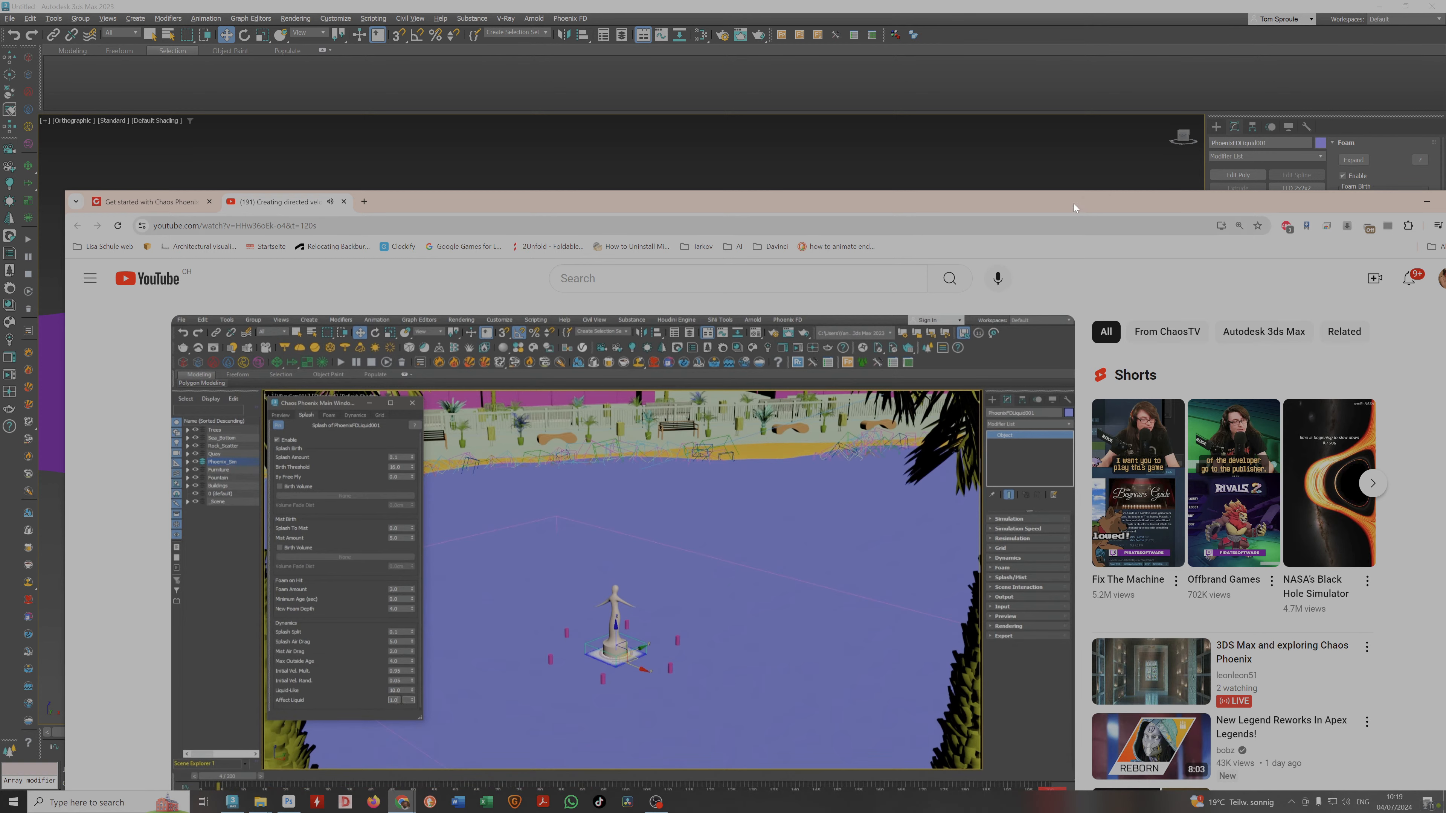
{"action": "left_click", "coordinate": [1303, 80]}
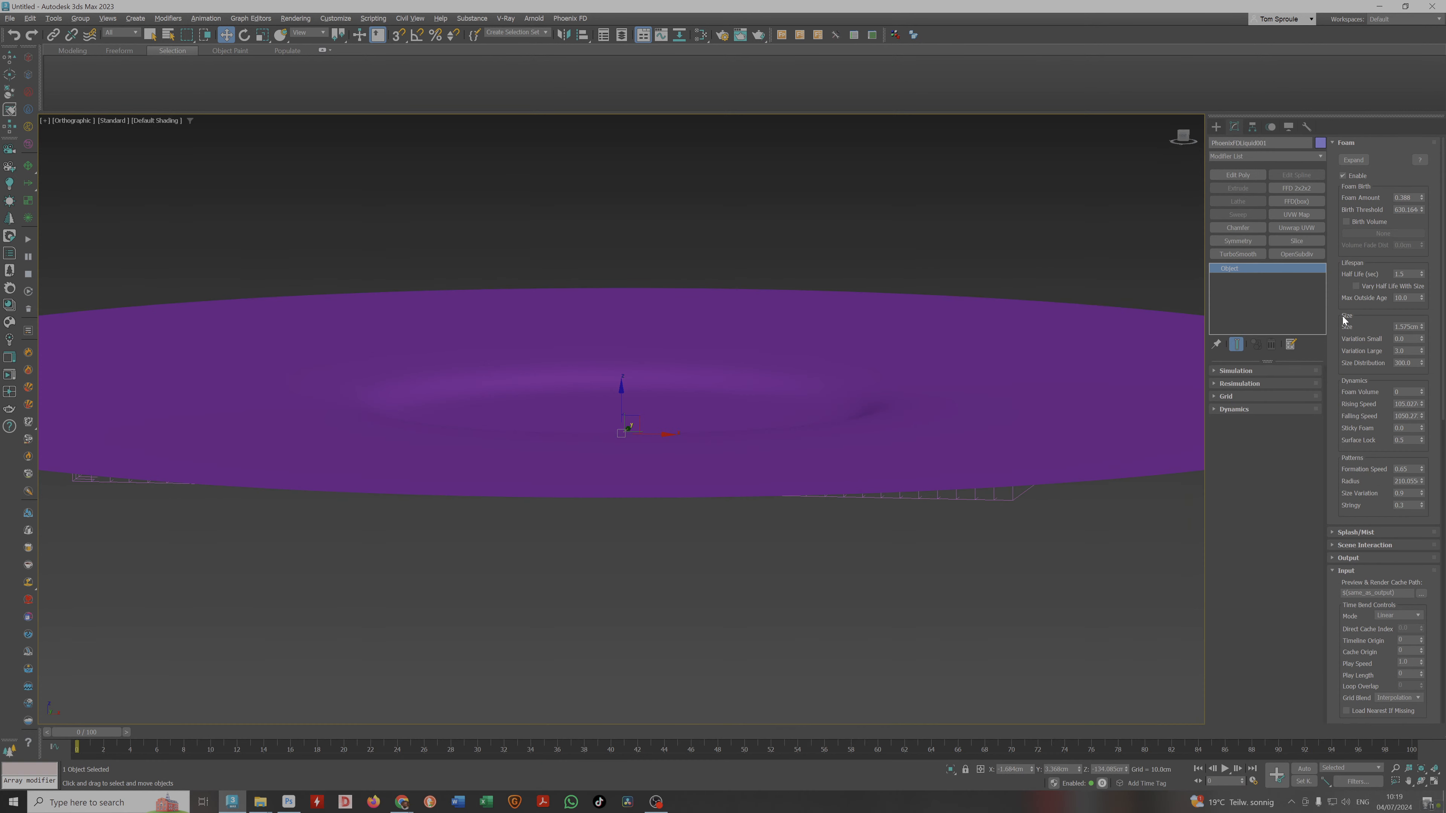
Expand the container's Dynamics settings and review them down to the Foam section.
{"action": "left_click", "coordinate": [1250, 411]}
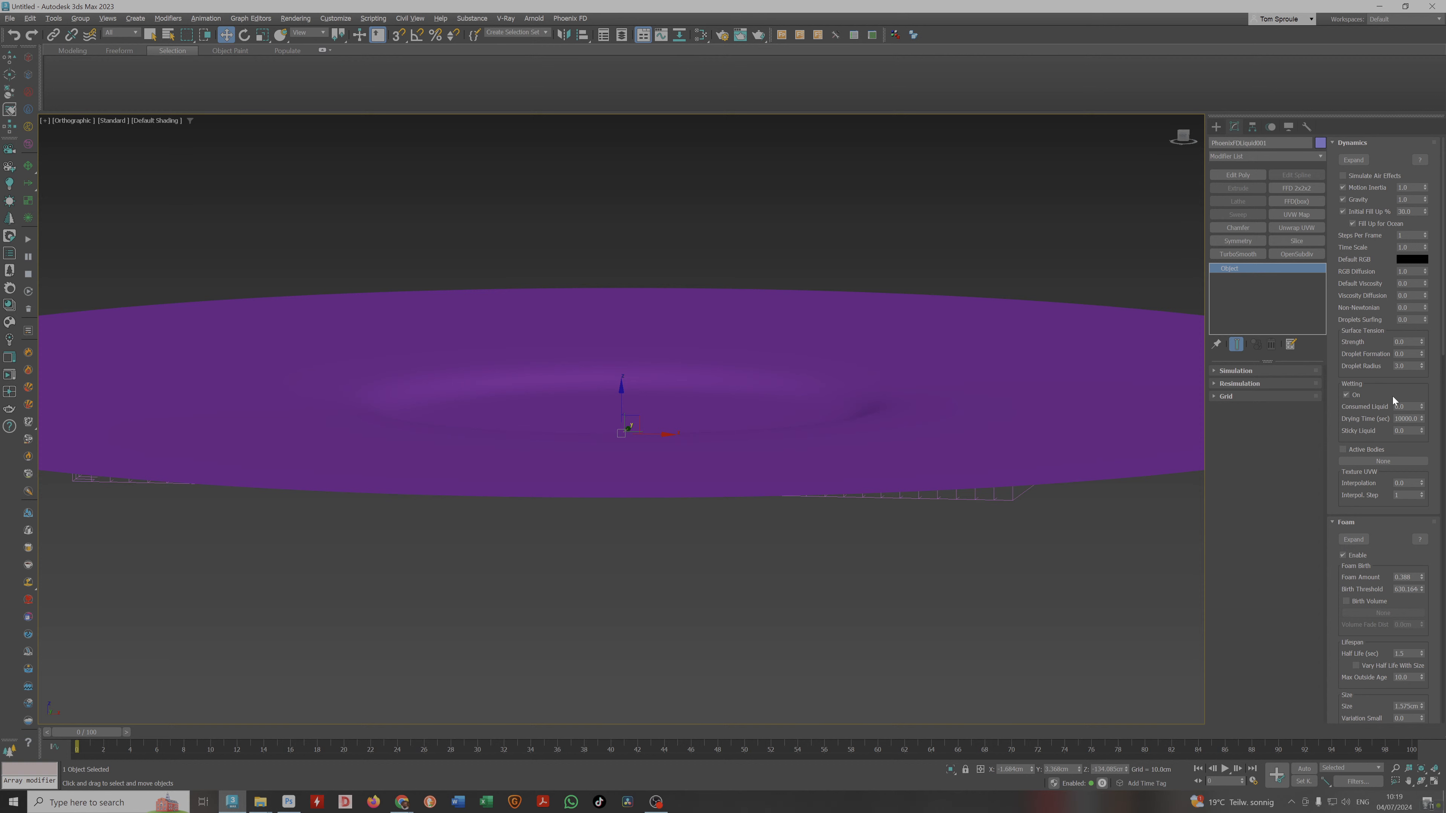
{"action": "scroll", "coordinate": [1397, 398], "scroll_direction": "down", "scroll_amount": 3}
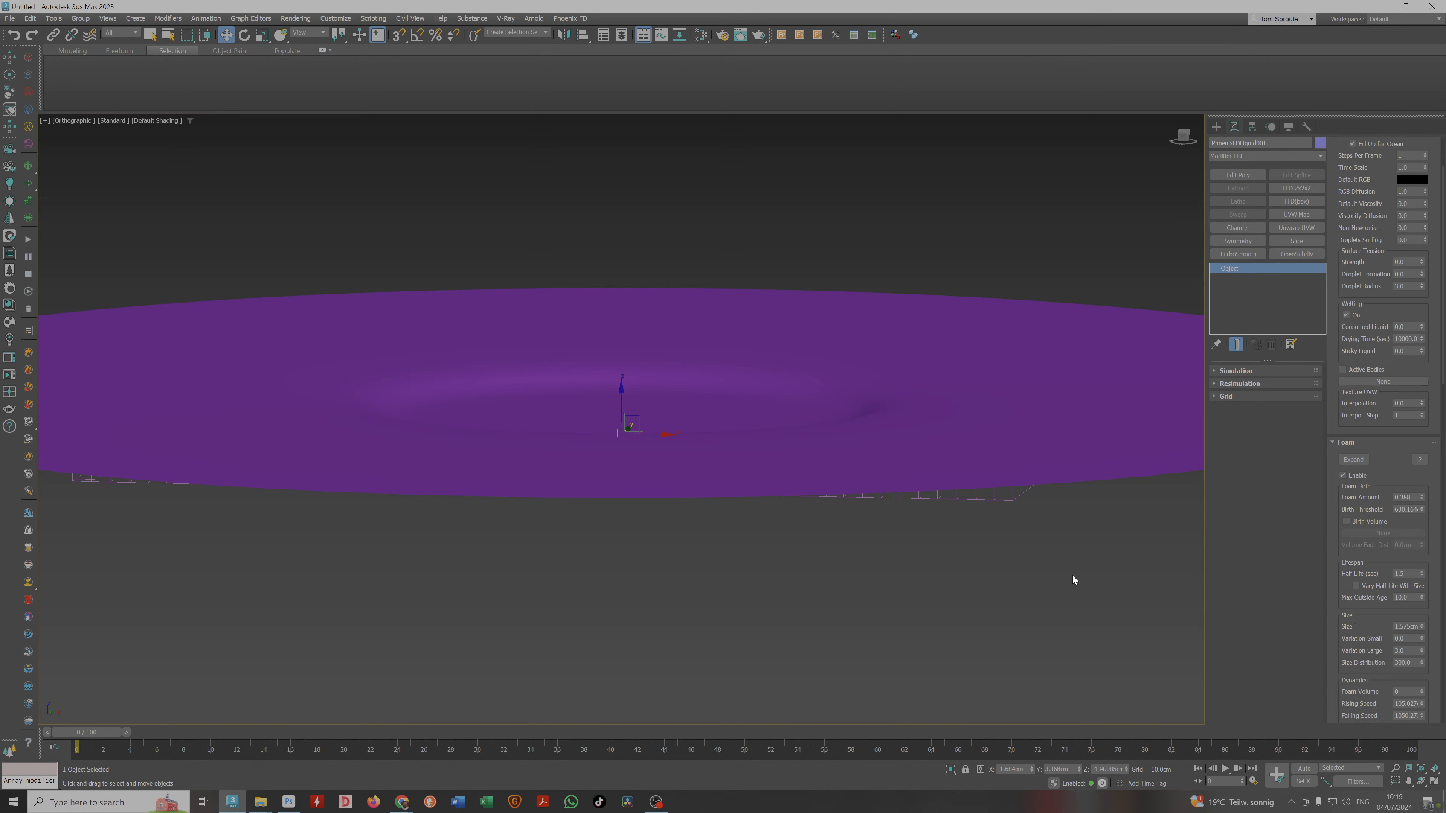
{"action": "scroll", "coordinate": [1394, 448], "scroll_direction": "down", "scroll_amount": 8}
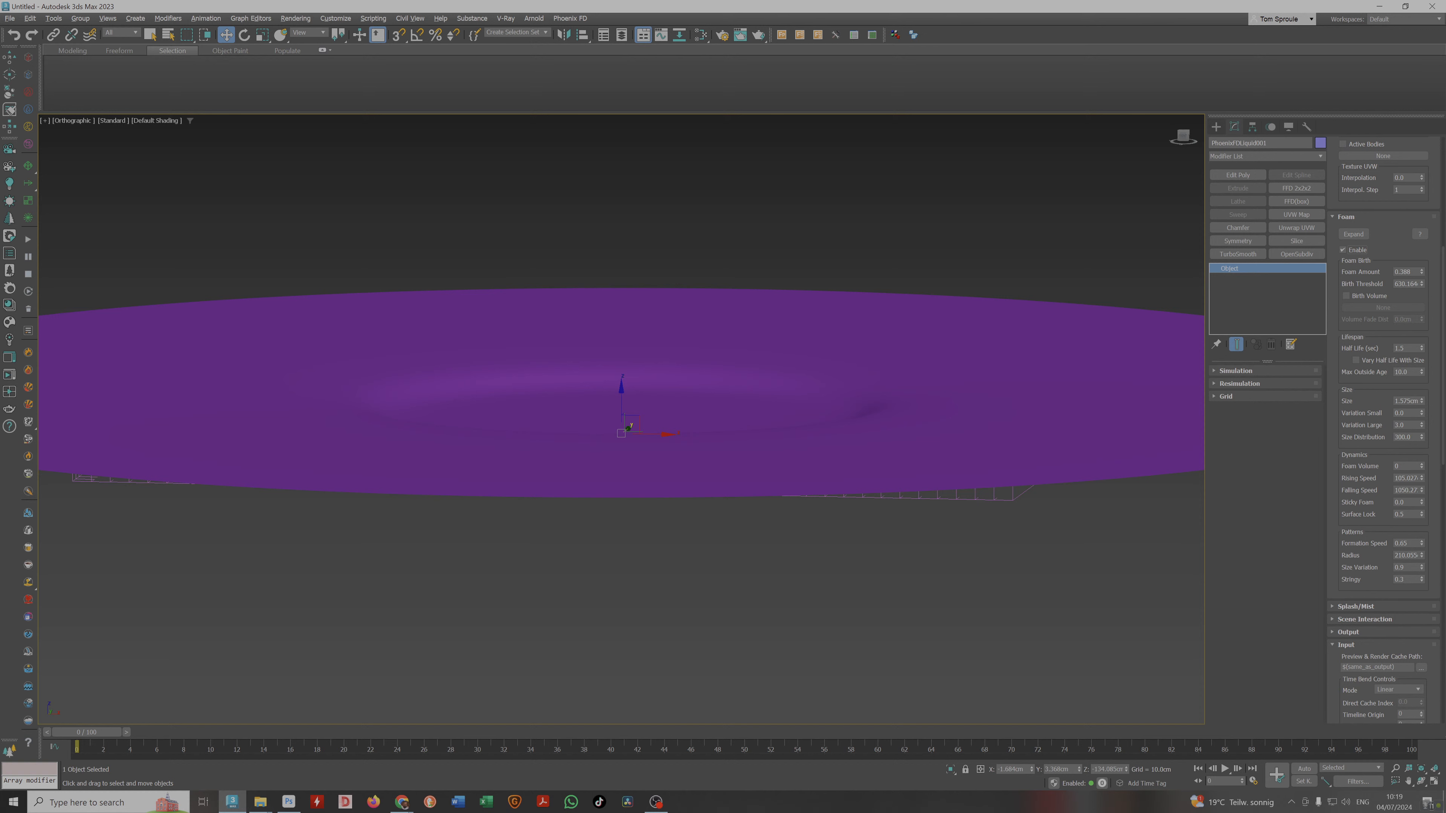
Switch to the tutorial and rewind it to 3:16 in the Adjusting the settings chapter.
{"action": "left_click", "coordinate": [402, 803]}
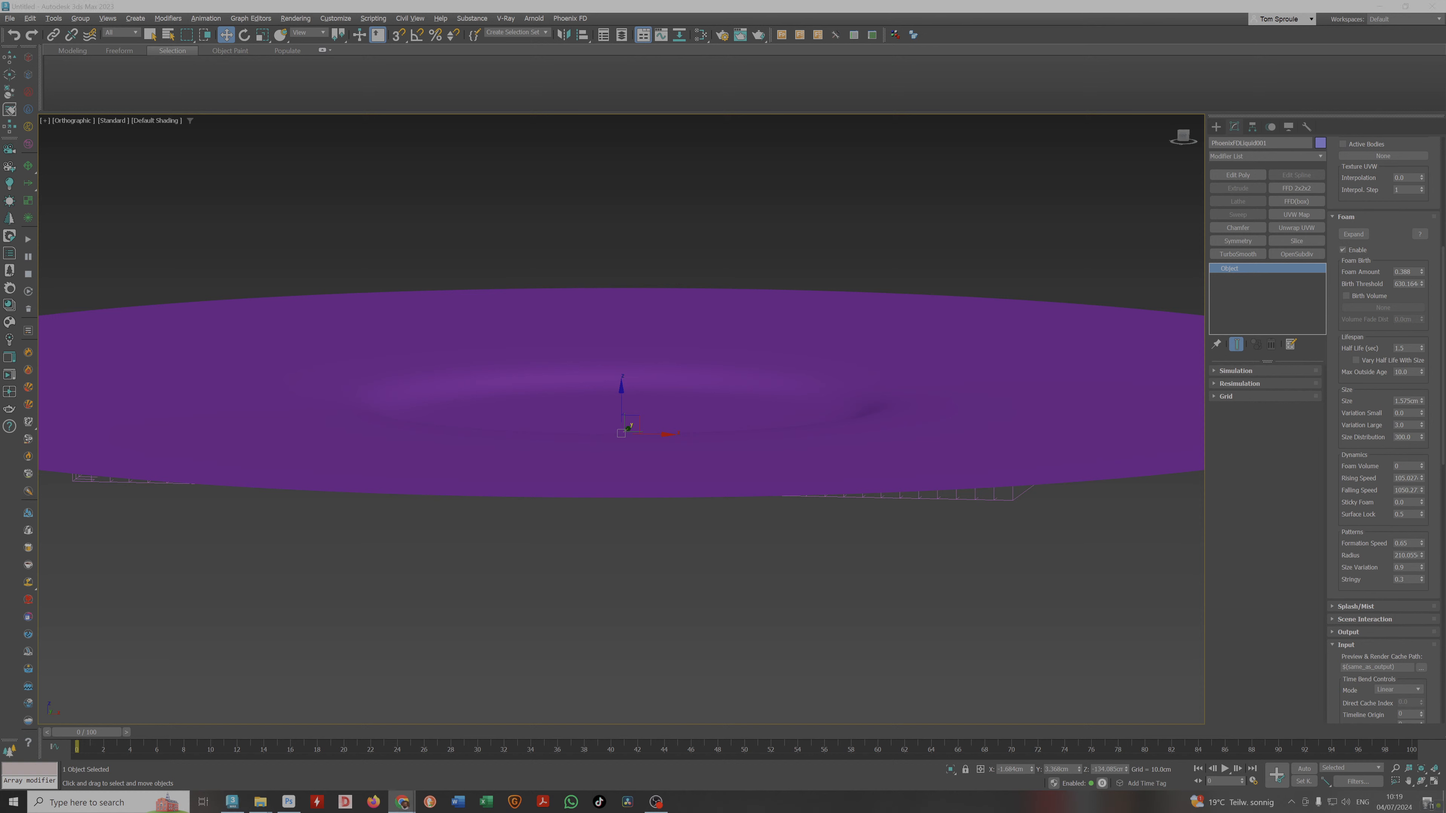
{"action": "scroll", "coordinate": [1334, 529], "scroll_direction": "down", "scroll_amount": 1}
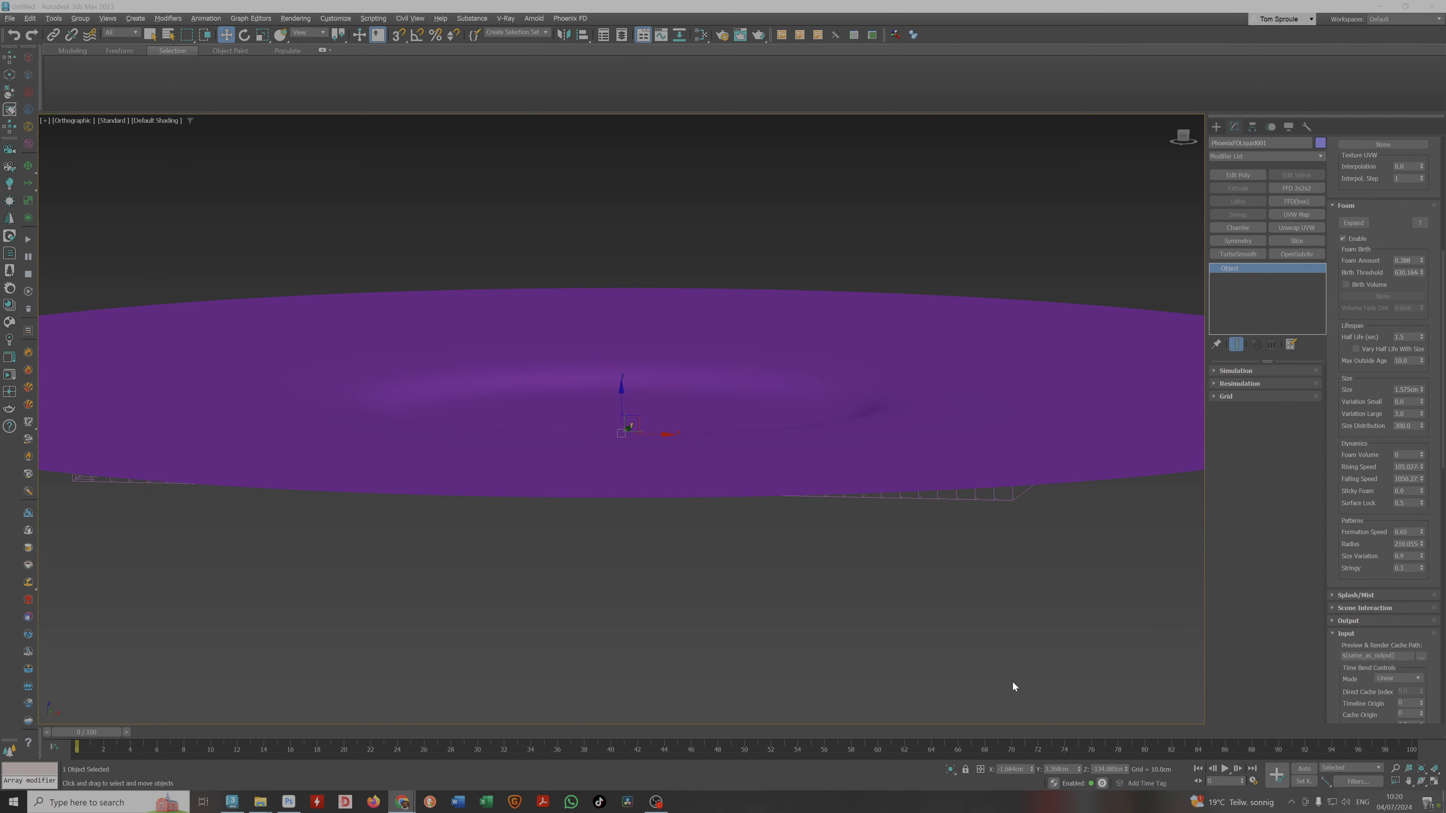
{"action": "mouse_move", "coordinate": [401, 803]}
{"action": "left_click", "coordinate": [461, 744]}
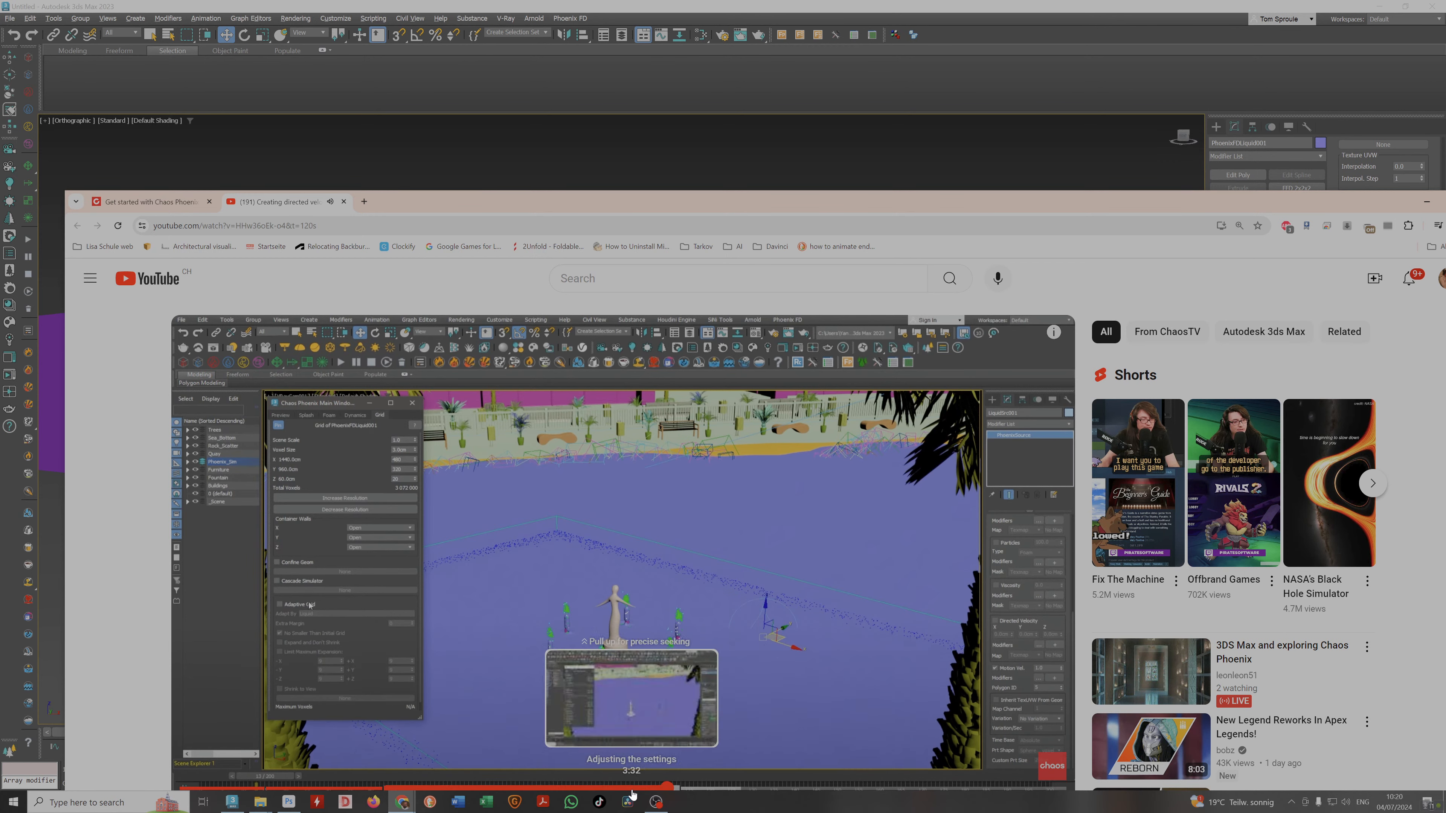
{"action": "left_click_drag", "start_coordinate": [631, 789], "coordinate": [598, 794]}
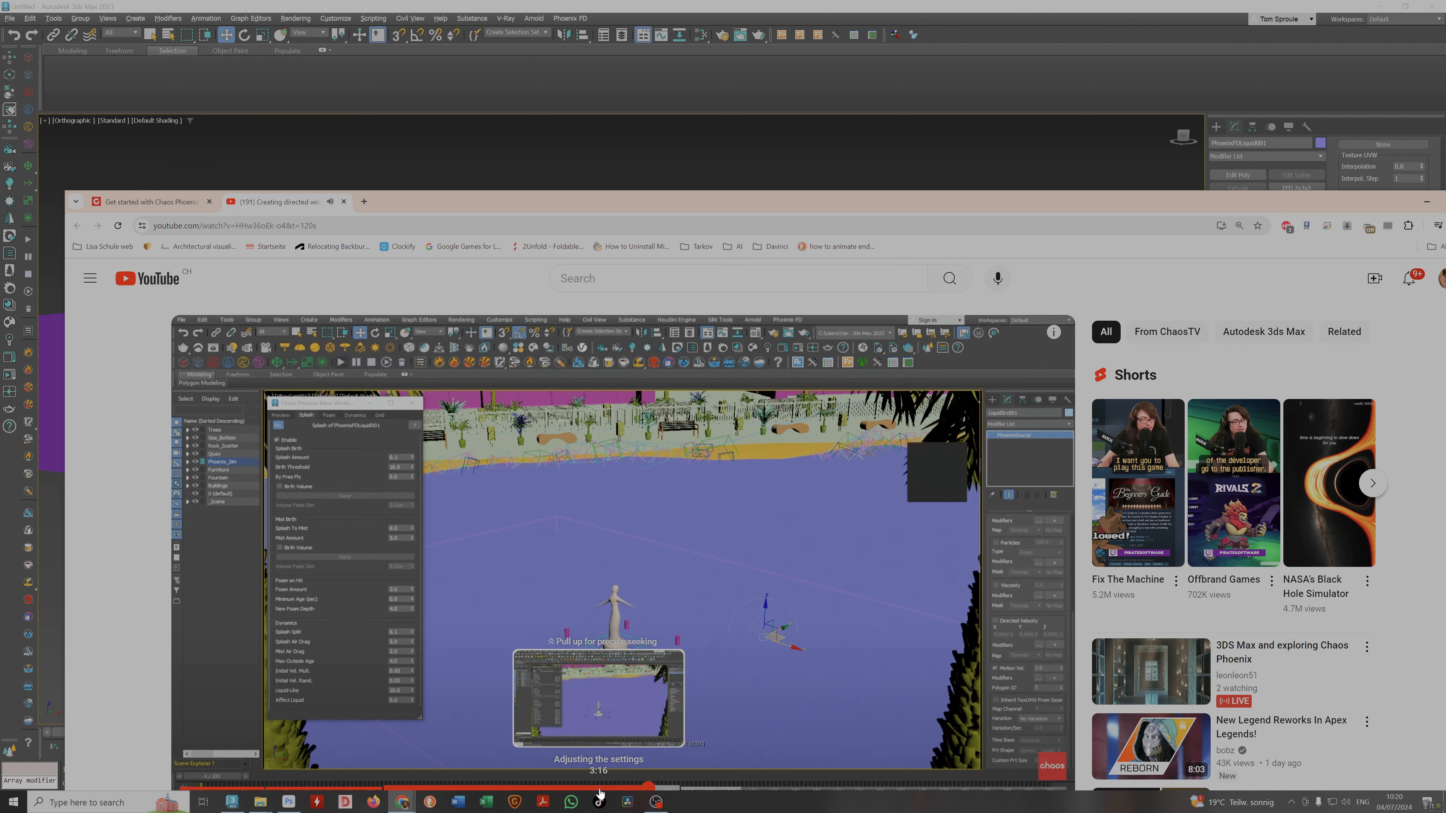
Return to 3ds Max and examine the running simulation in the basin from above, from the side and from a distance.
{"action": "left_click", "coordinate": [1128, 160]}
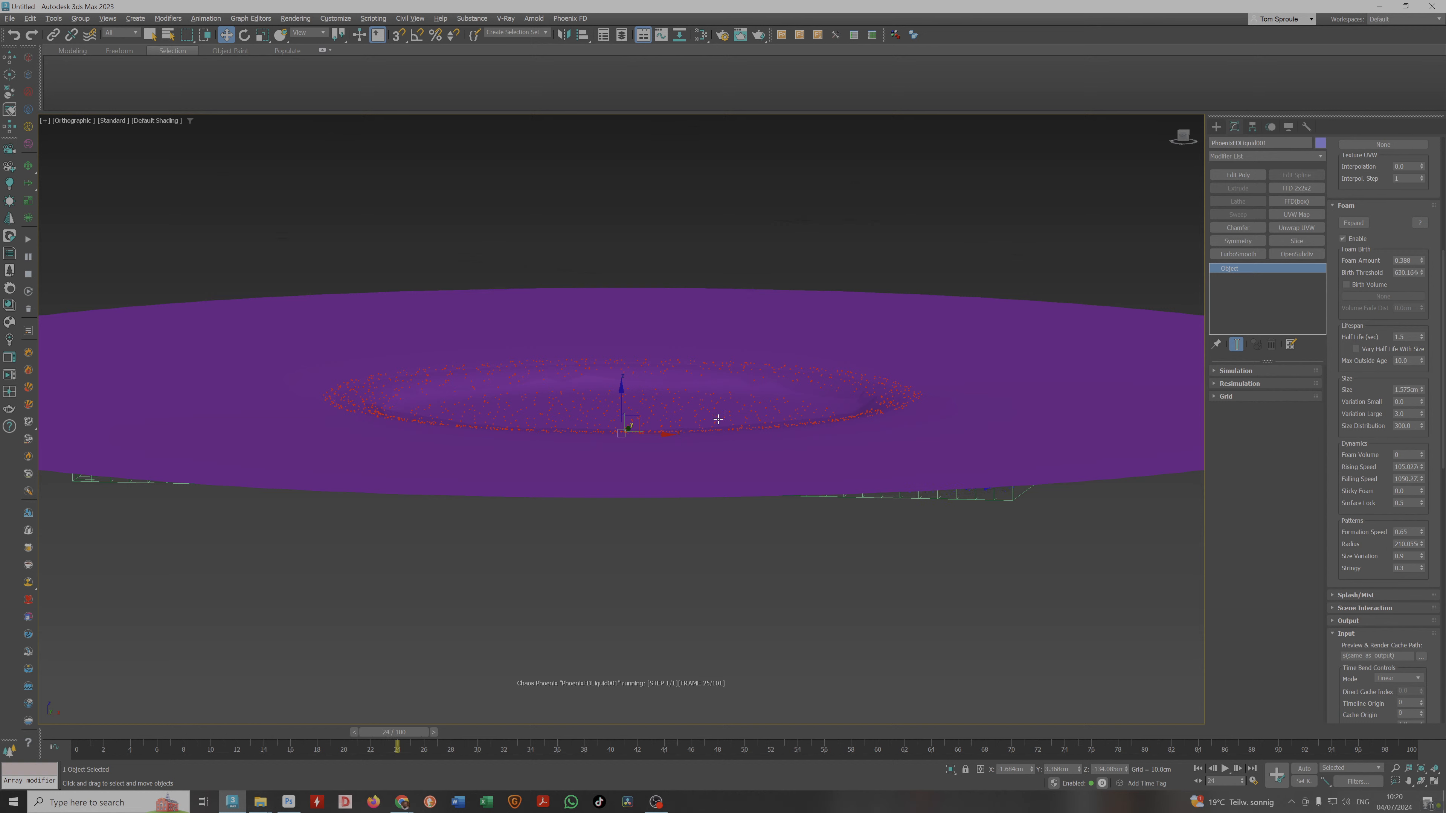
{"action": "scroll", "coordinate": [738, 416], "scroll_direction": "up", "scroll_amount": 3}
{"action": "scroll", "coordinate": [706, 472], "scroll_direction": "down", "scroll_amount": 3}
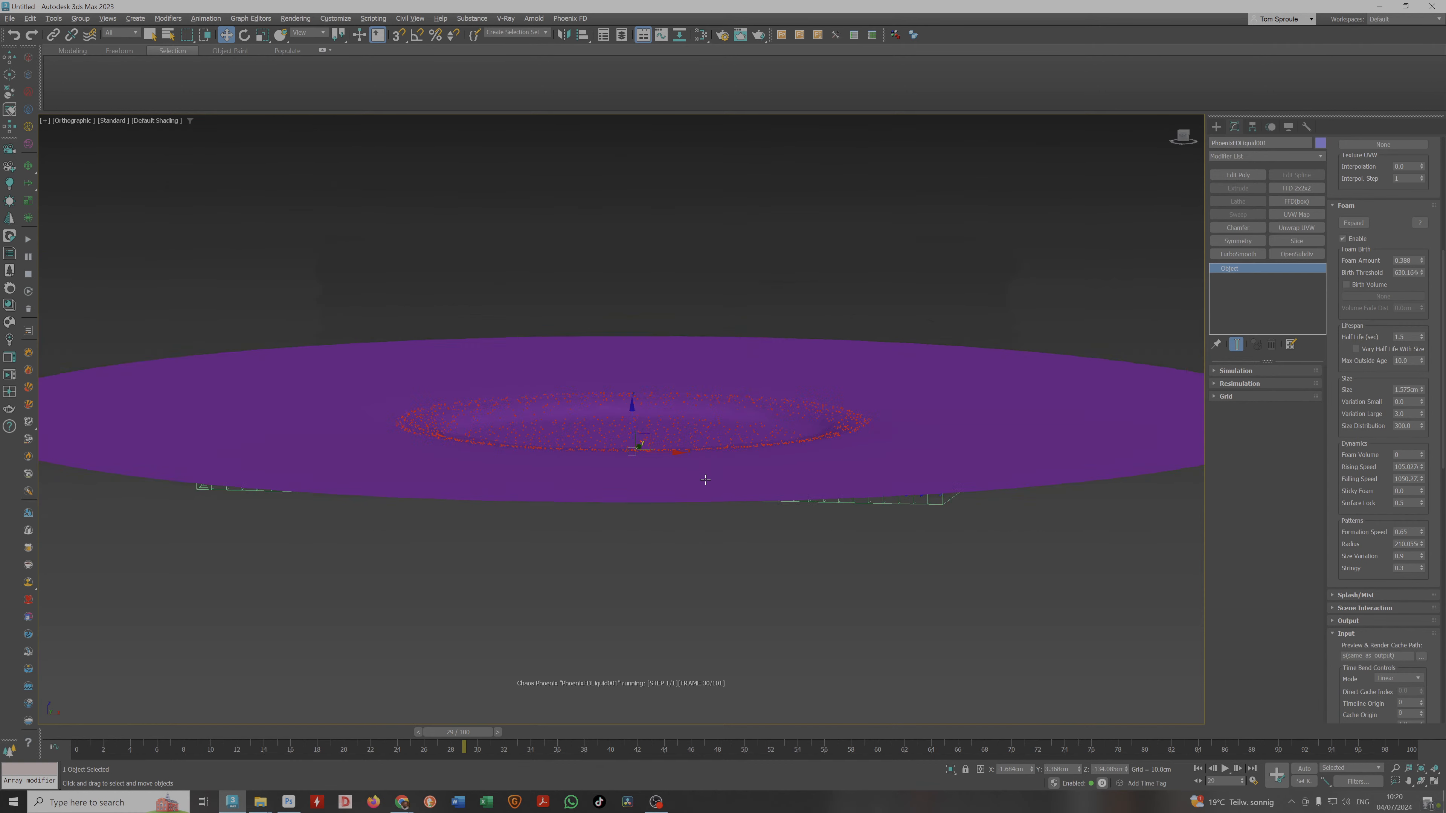
{"action": "mouse_move", "coordinate": [704, 478]}
{"action": "middle_mouse_down", "text": "alt"}
{"action": "mouse_move", "coordinate": [700, 456]}
{"action": "mouse_move", "coordinate": [714, 456]}
{"action": "middle_mouse_up", "text": "alt"}
{"action": "scroll", "coordinate": [842, 447], "scroll_direction": "up", "scroll_amount": 5}
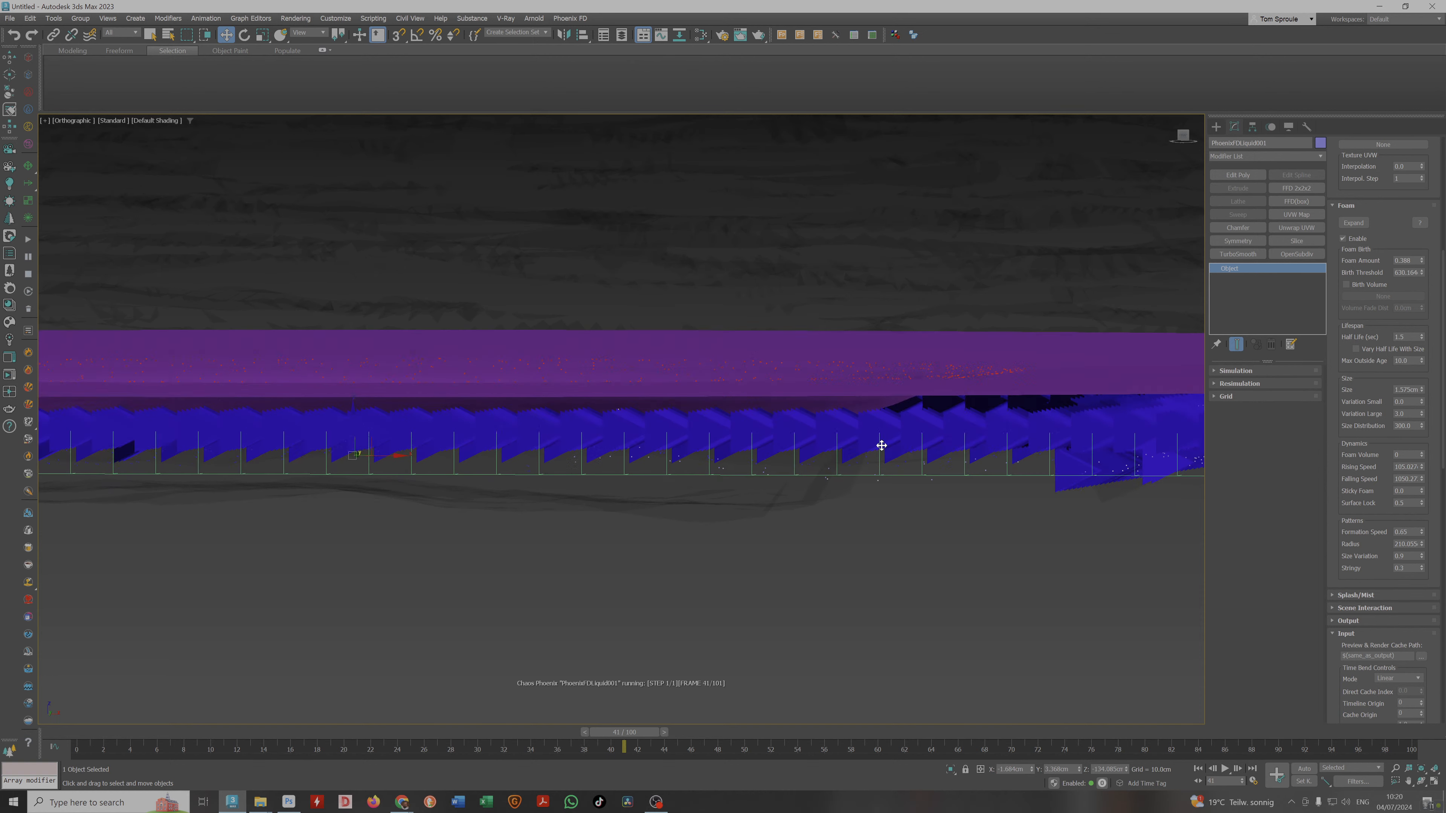
{"action": "scroll", "coordinate": [846, 417], "scroll_direction": "down", "scroll_amount": 5}
{"action": "middle_click_drag", "start_coordinate": [847, 417], "coordinate": [907, 381], "text": "alt"}
{"action": "scroll", "coordinate": [858, 400], "scroll_direction": "down", "scroll_amount": 5}
{"action": "scroll", "coordinate": [926, 381], "scroll_direction": "down", "scroll_amount": 5}
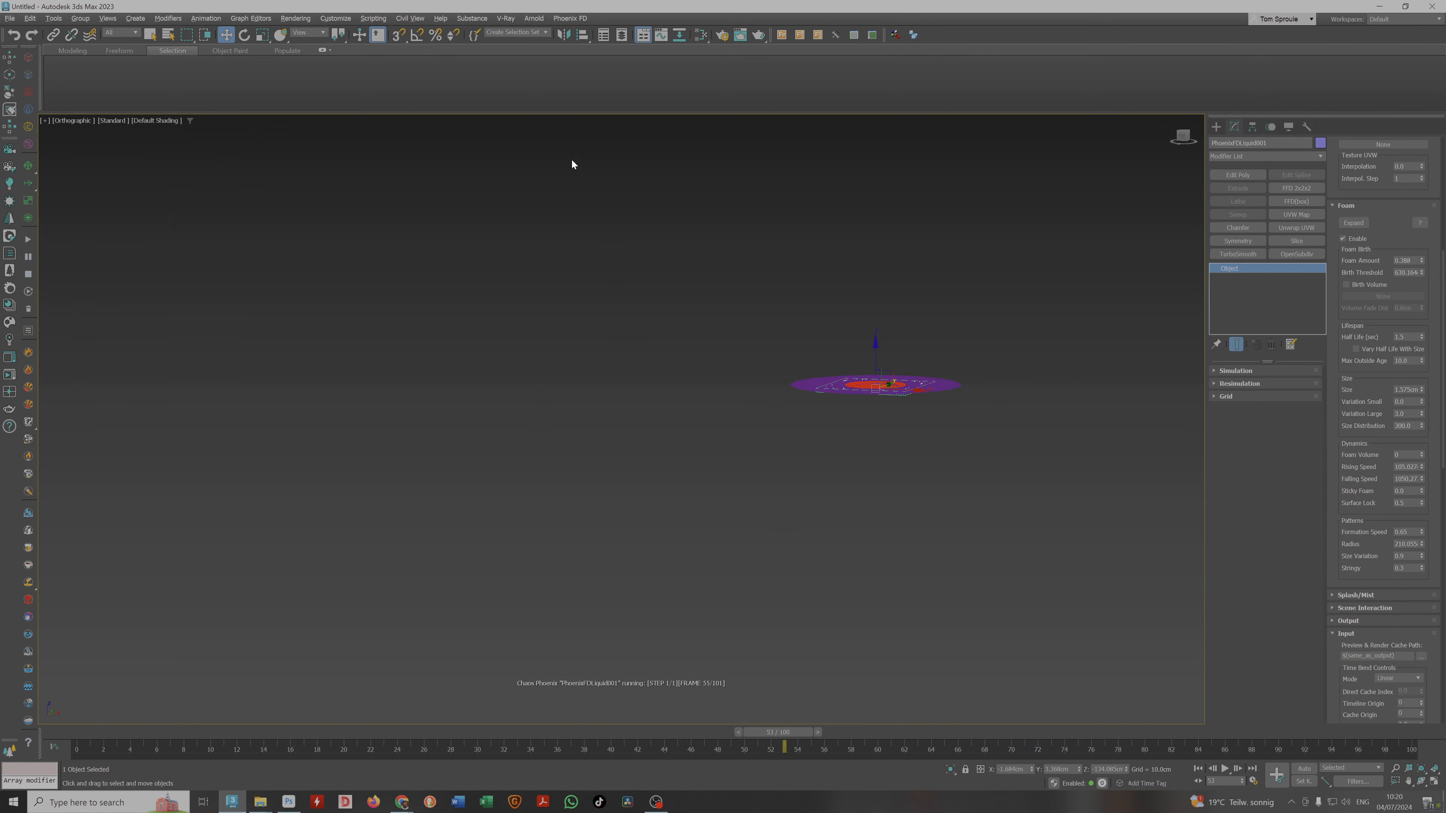
Expand the container's Simulation and Resimulation settings and review them alongside the Dynamics settings.
{"action": "left_click", "coordinate": [1250, 371]}
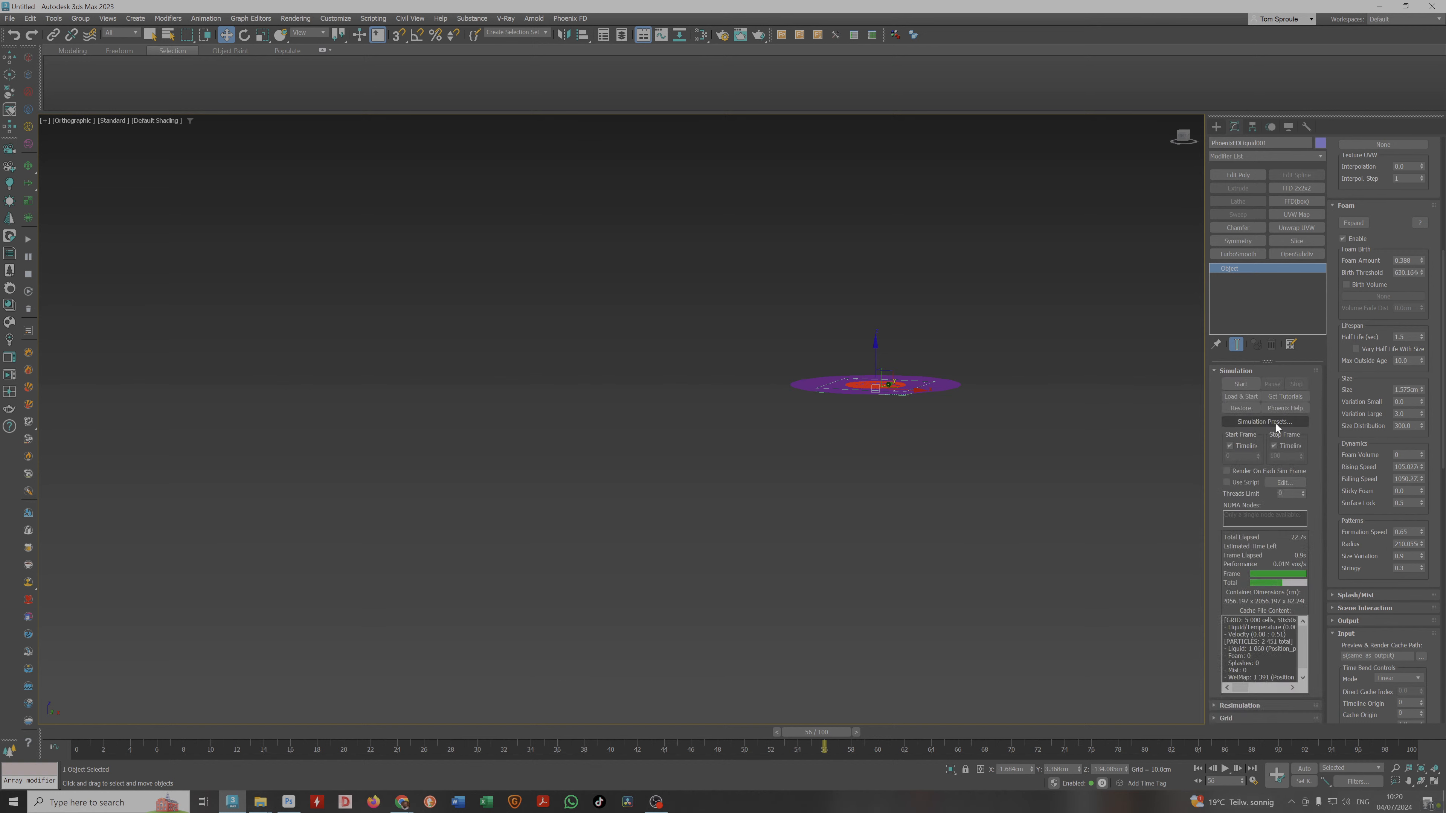
{"action": "left_click", "coordinate": [1249, 408]}
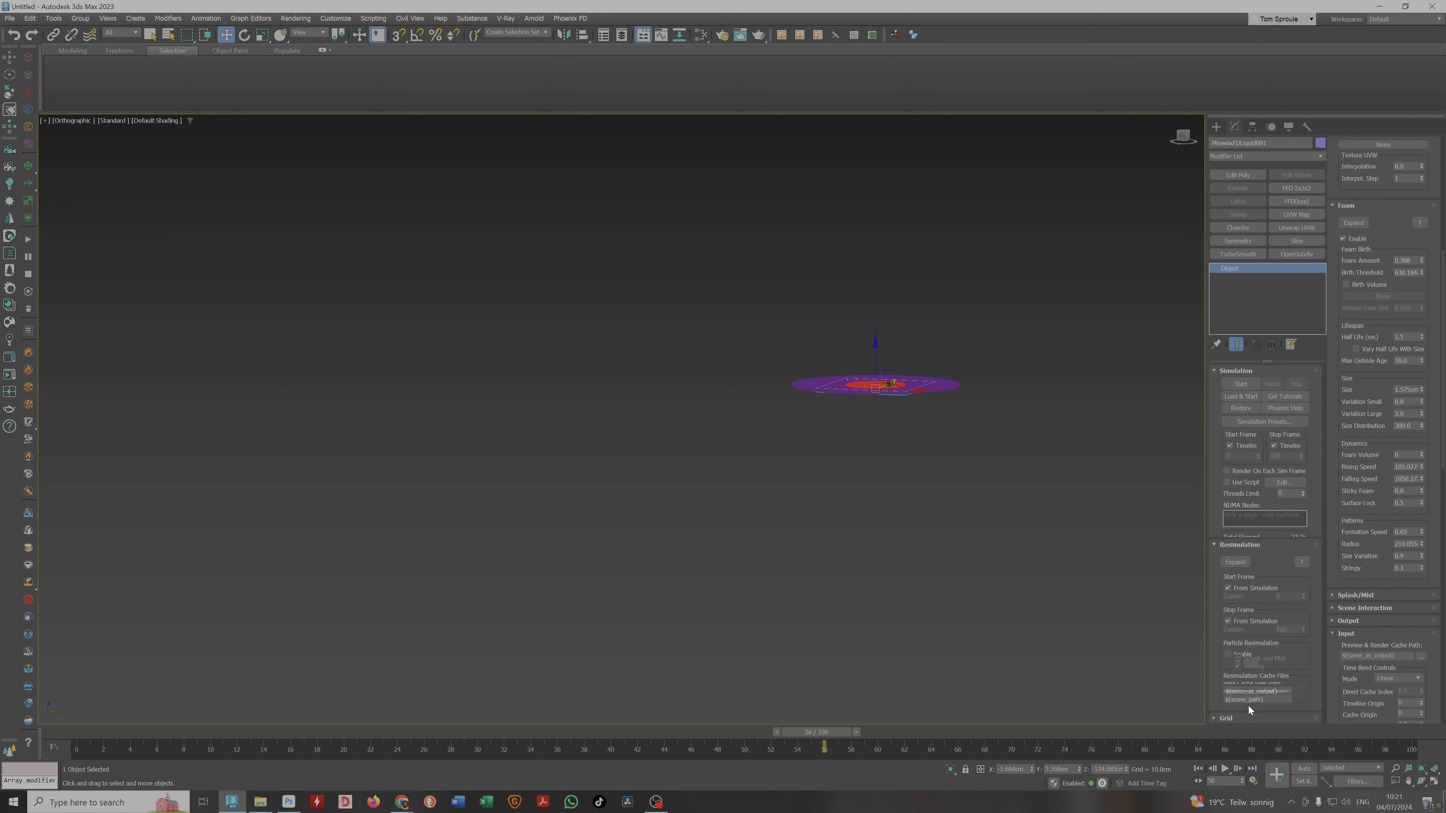
{"action": "scroll", "coordinate": [1248, 706], "scroll_direction": "up", "scroll_amount": 5}
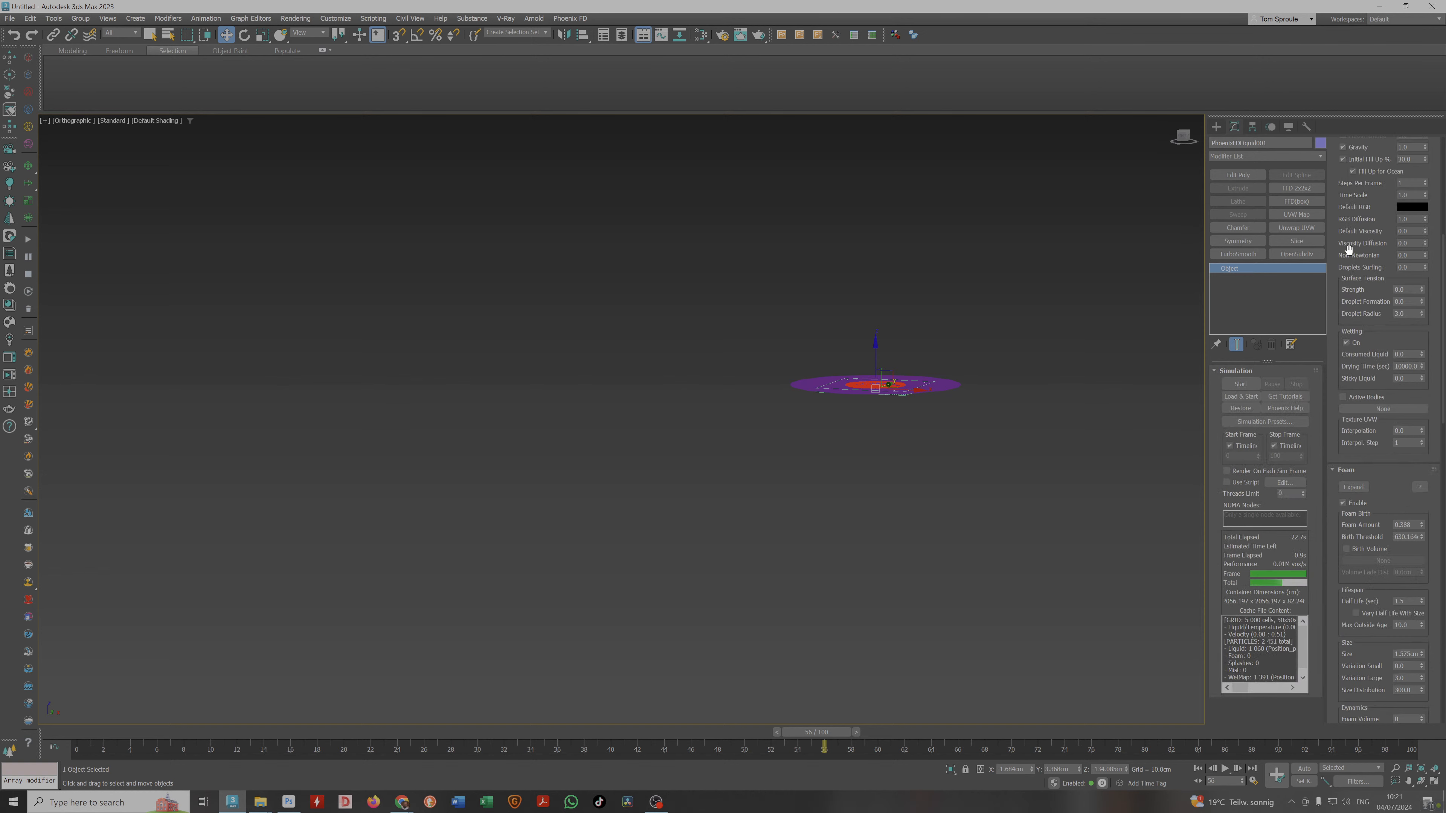
{"action": "scroll", "coordinate": [1345, 196], "scroll_direction": "up", "scroll_amount": 6}
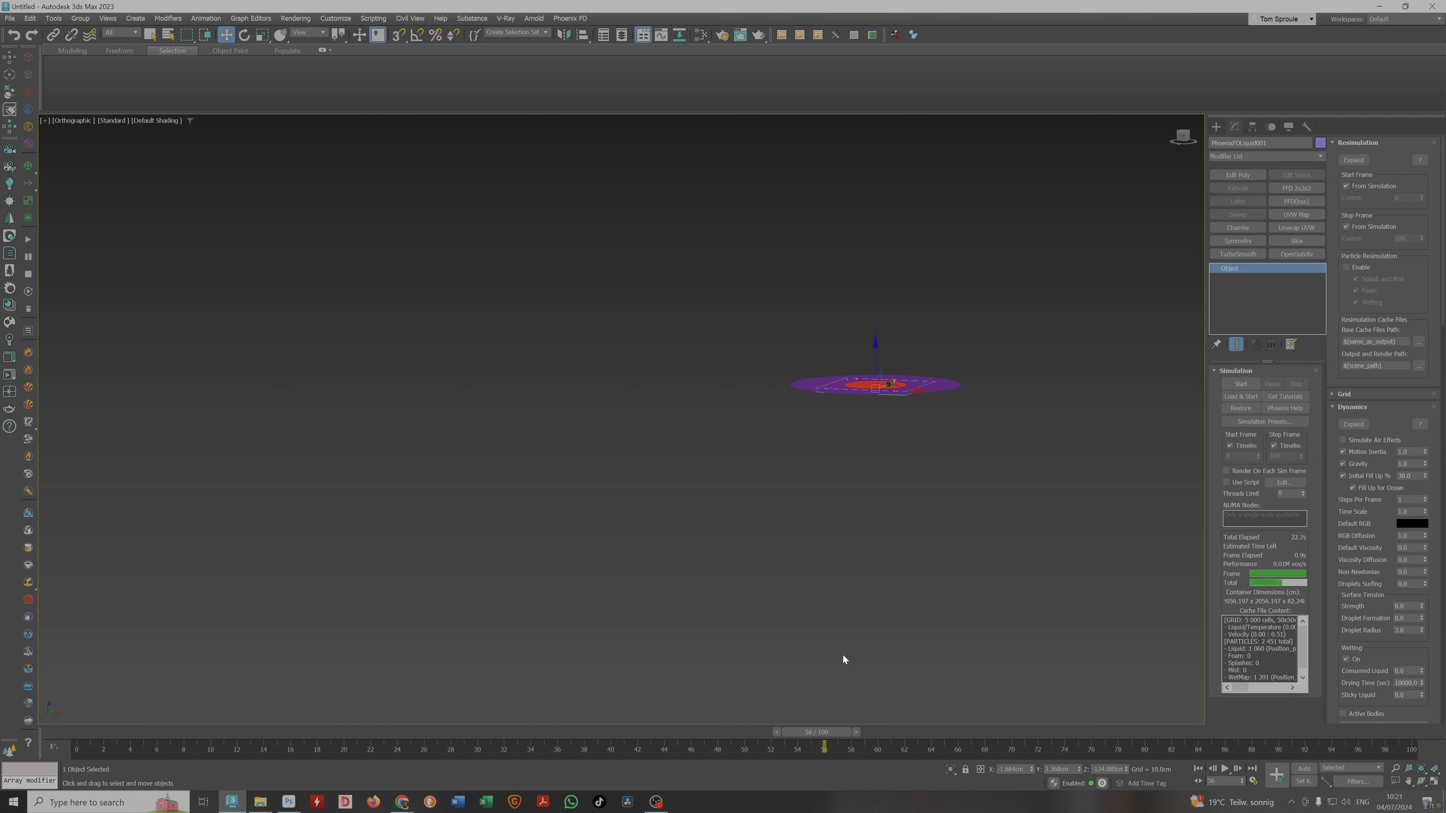
Return the timeline to frame 0 and open the options of the frame ruler.
{"action": "left_click_drag", "start_coordinate": [808, 735], "coordinate": [86, 735]}
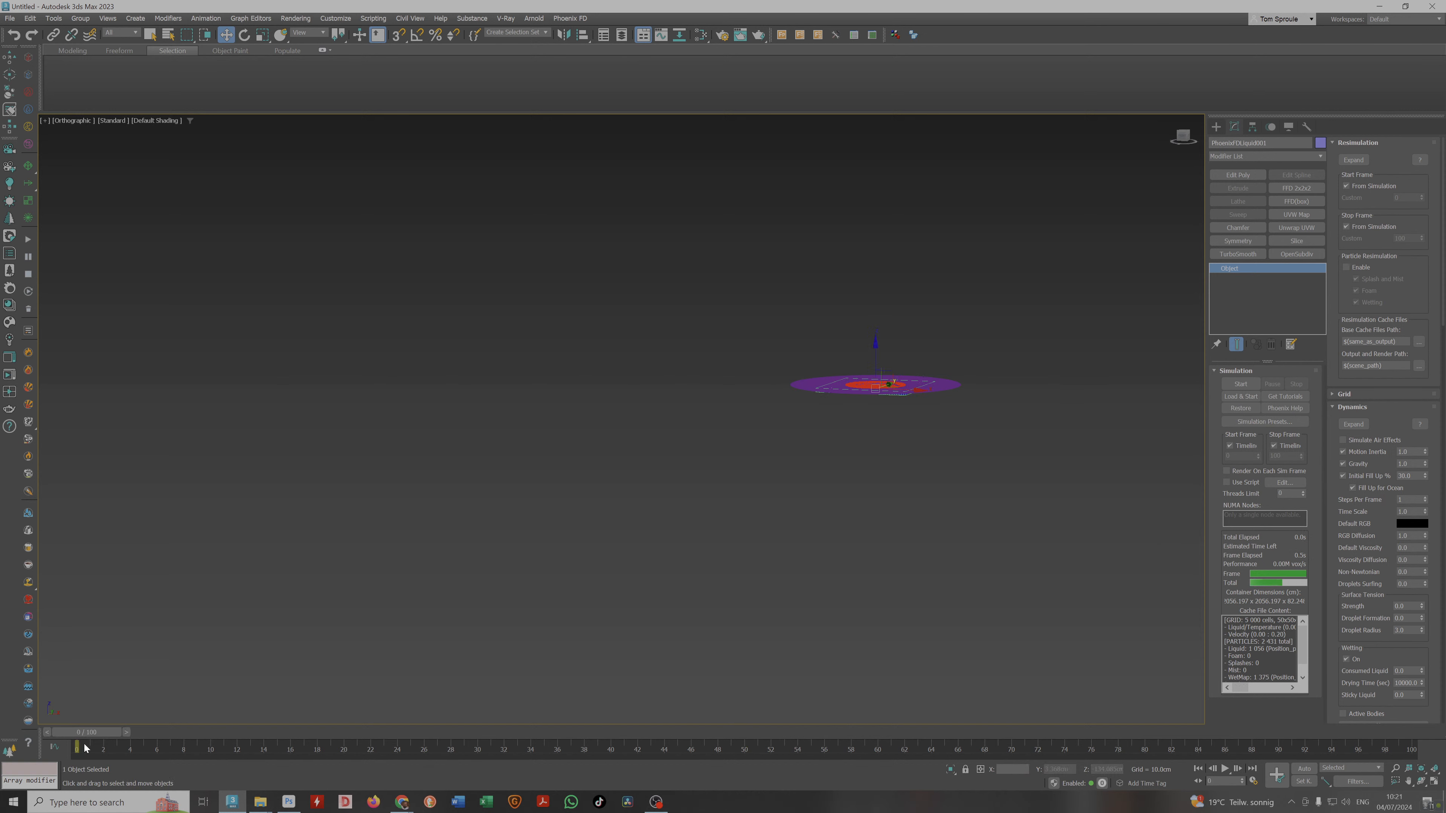
{"action": "right_click", "coordinate": [1399, 745]}
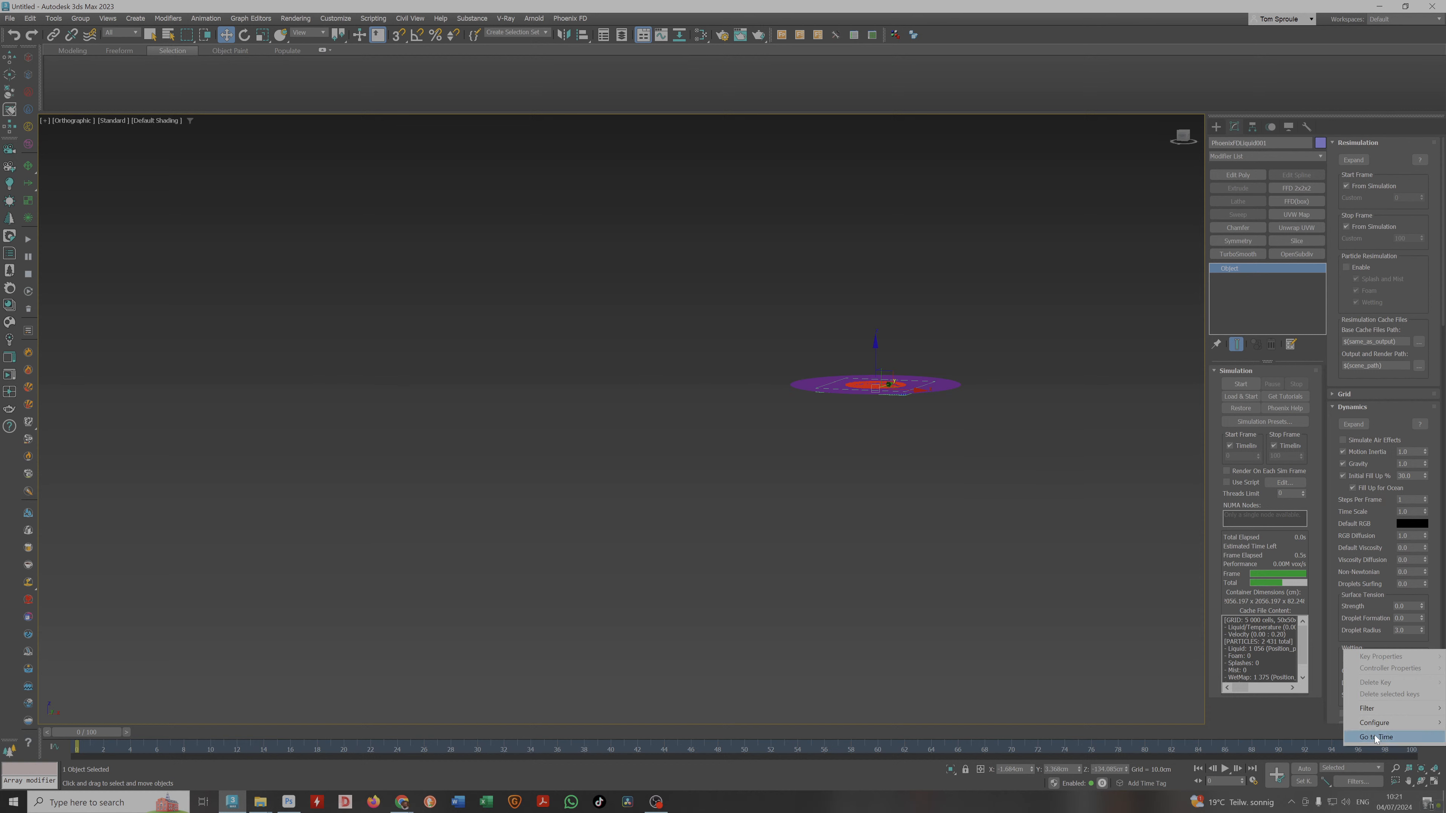
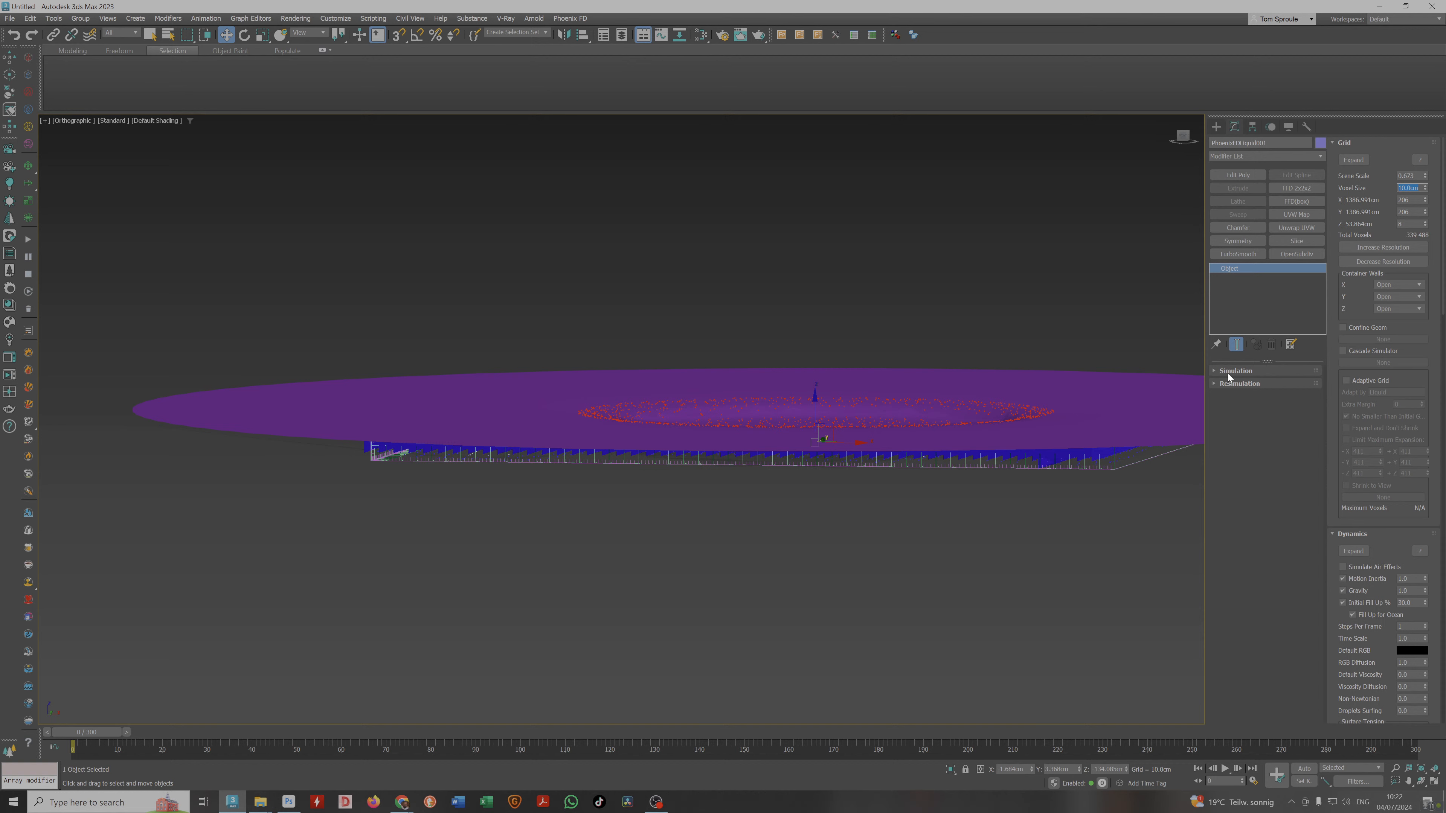
Start the liquid simulation and examine the liquid level against the basin in the Front view and from above.
{"action": "left_click", "coordinate": [1243, 371]}
{"action": "left_click", "coordinate": [1242, 387]}
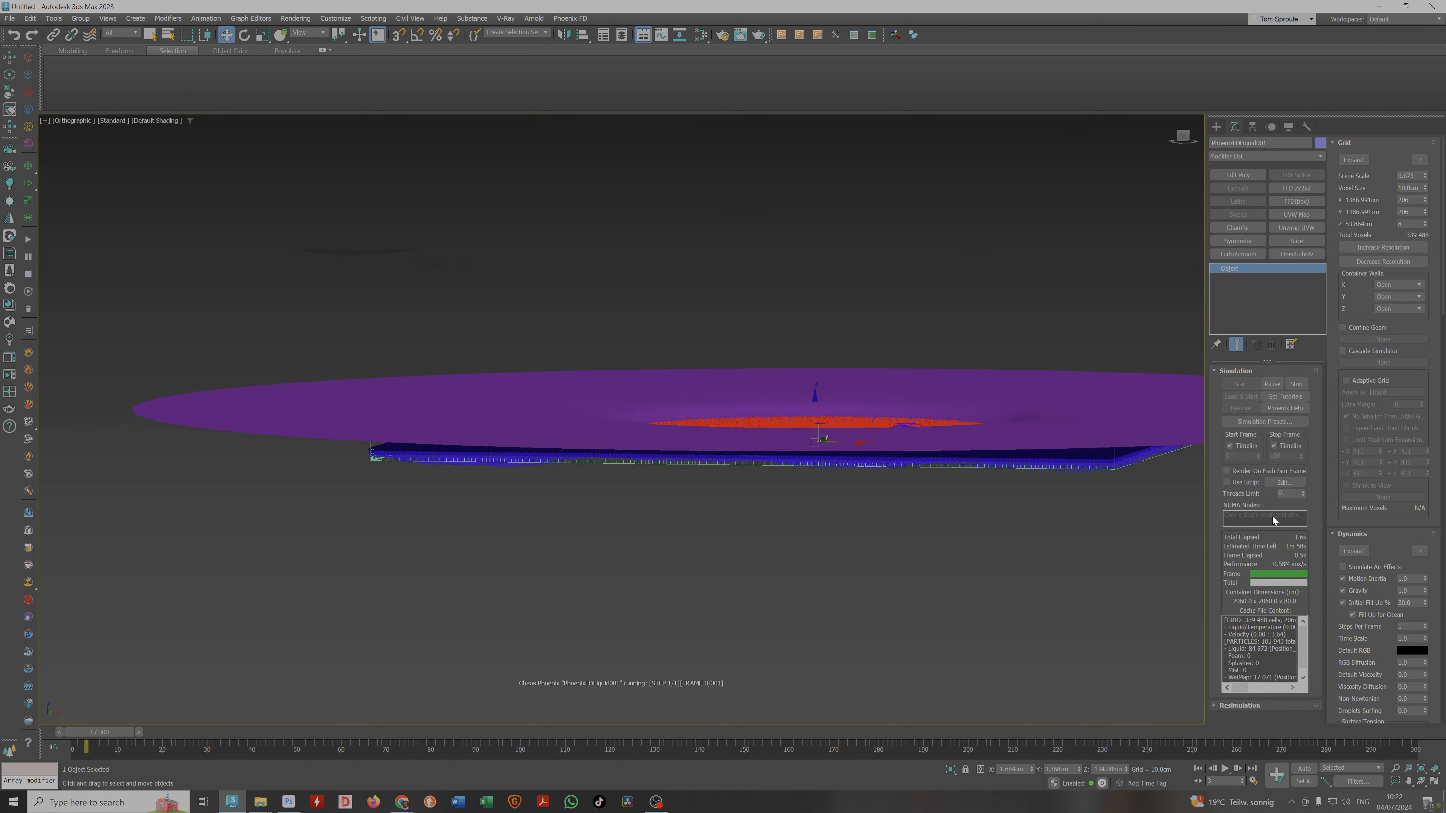
{"action": "key", "text": "f"}
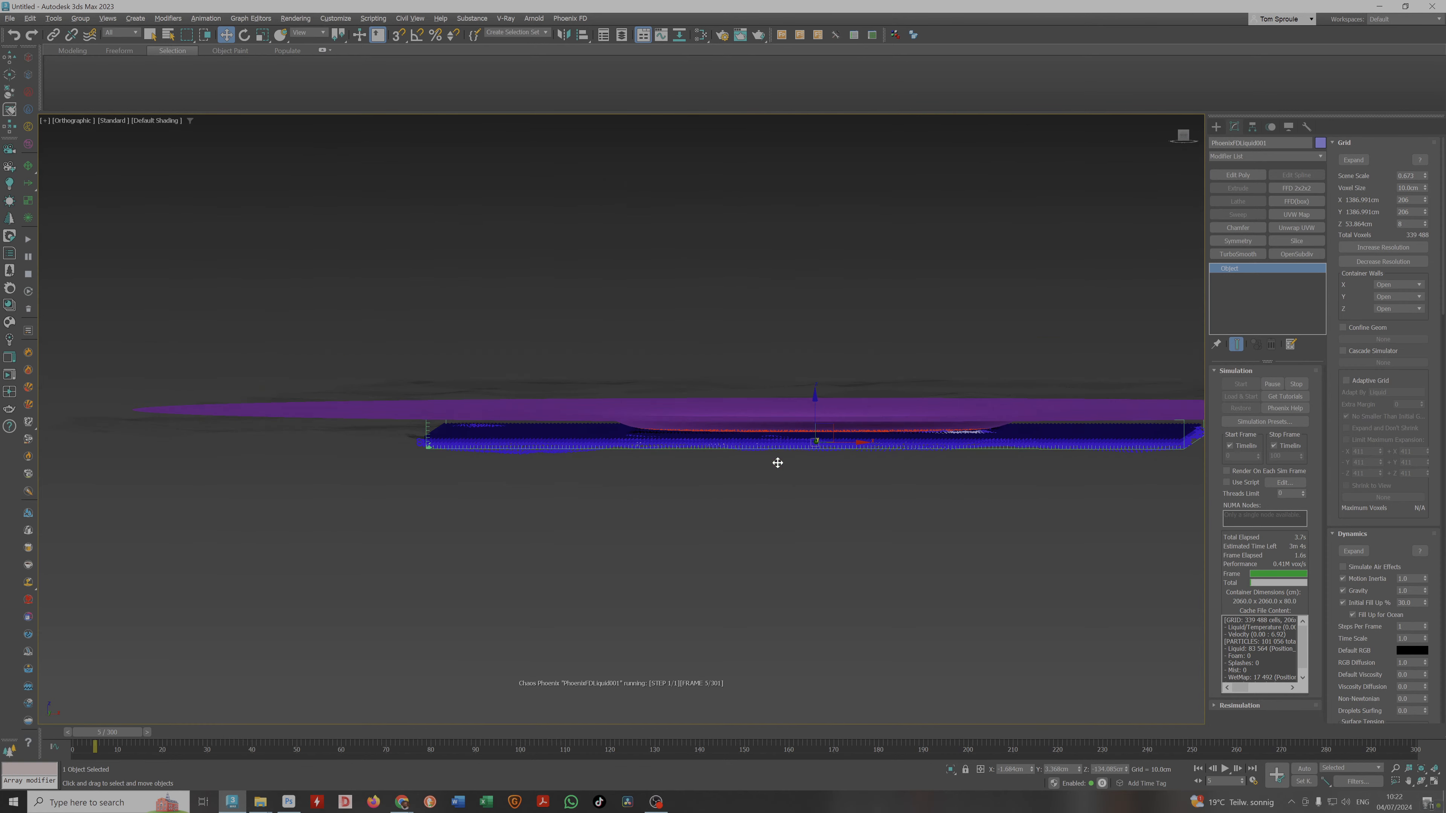
{"action": "key", "text": "z"}
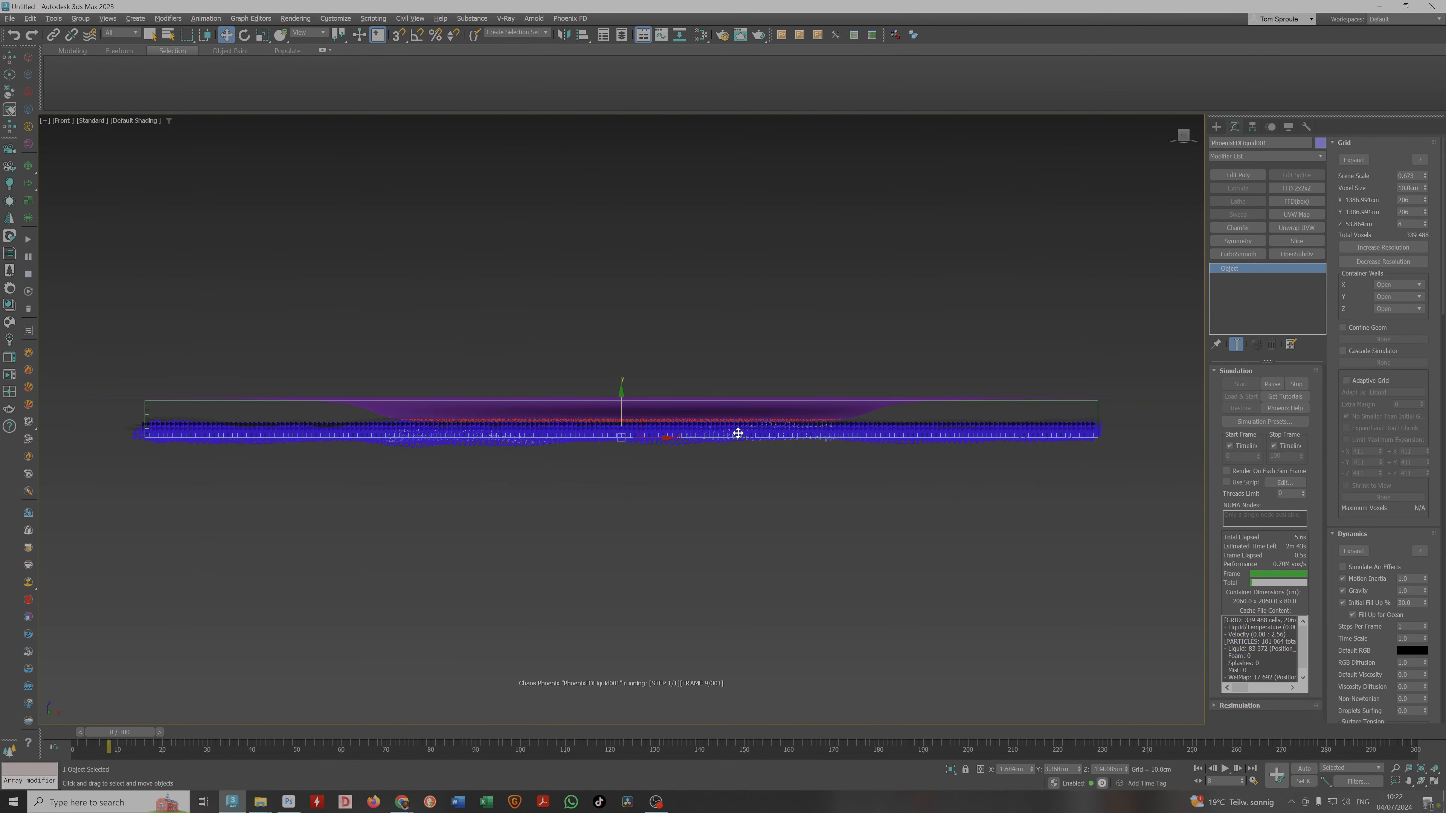
{"action": "scroll", "coordinate": [735, 428], "scroll_direction": "up", "scroll_amount": 2}
{"action": "scroll", "coordinate": [746, 432], "scroll_direction": "down", "scroll_amount": 1}
{"action": "scroll", "coordinate": [746, 432], "scroll_direction": "down", "scroll_amount": 2}
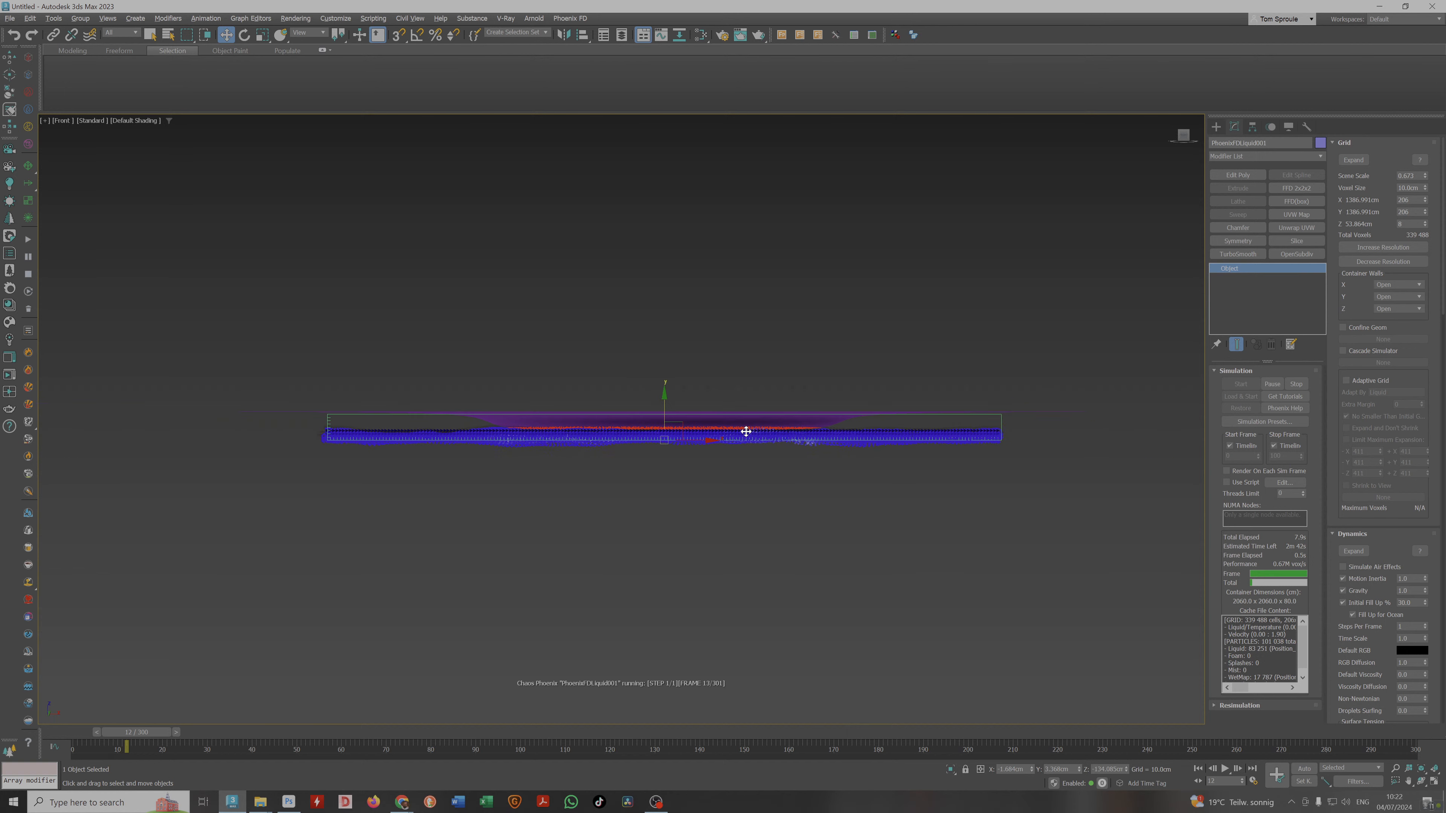
{"action": "middle_click_drag", "start_coordinate": [810, 433], "coordinate": [816, 439], "text": "alt"}
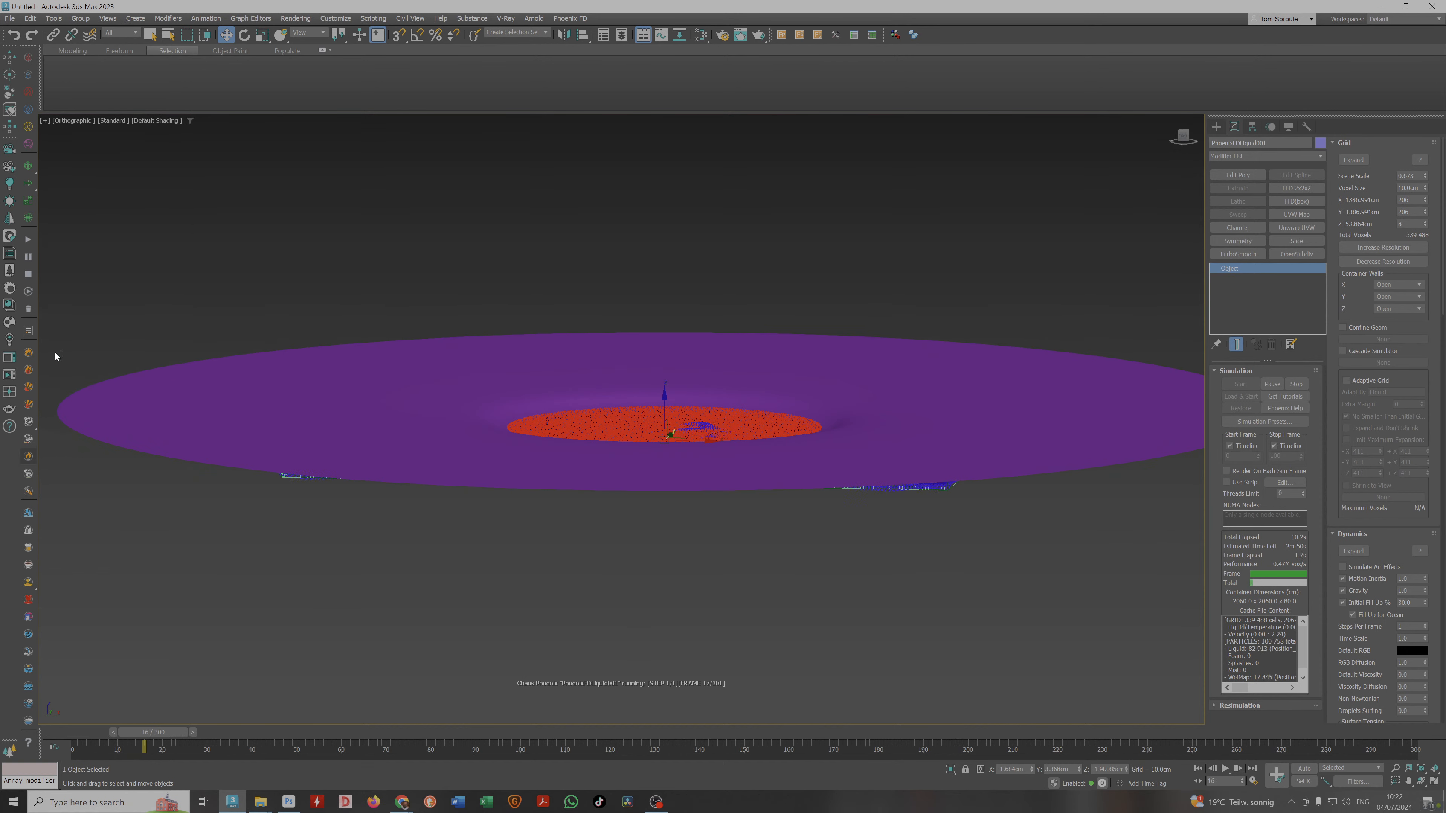
Stop the running simulation and adjust the Initial Fill Up percentage in the container's Dynamics settings.
{"action": "left_click", "coordinate": [28, 274]}
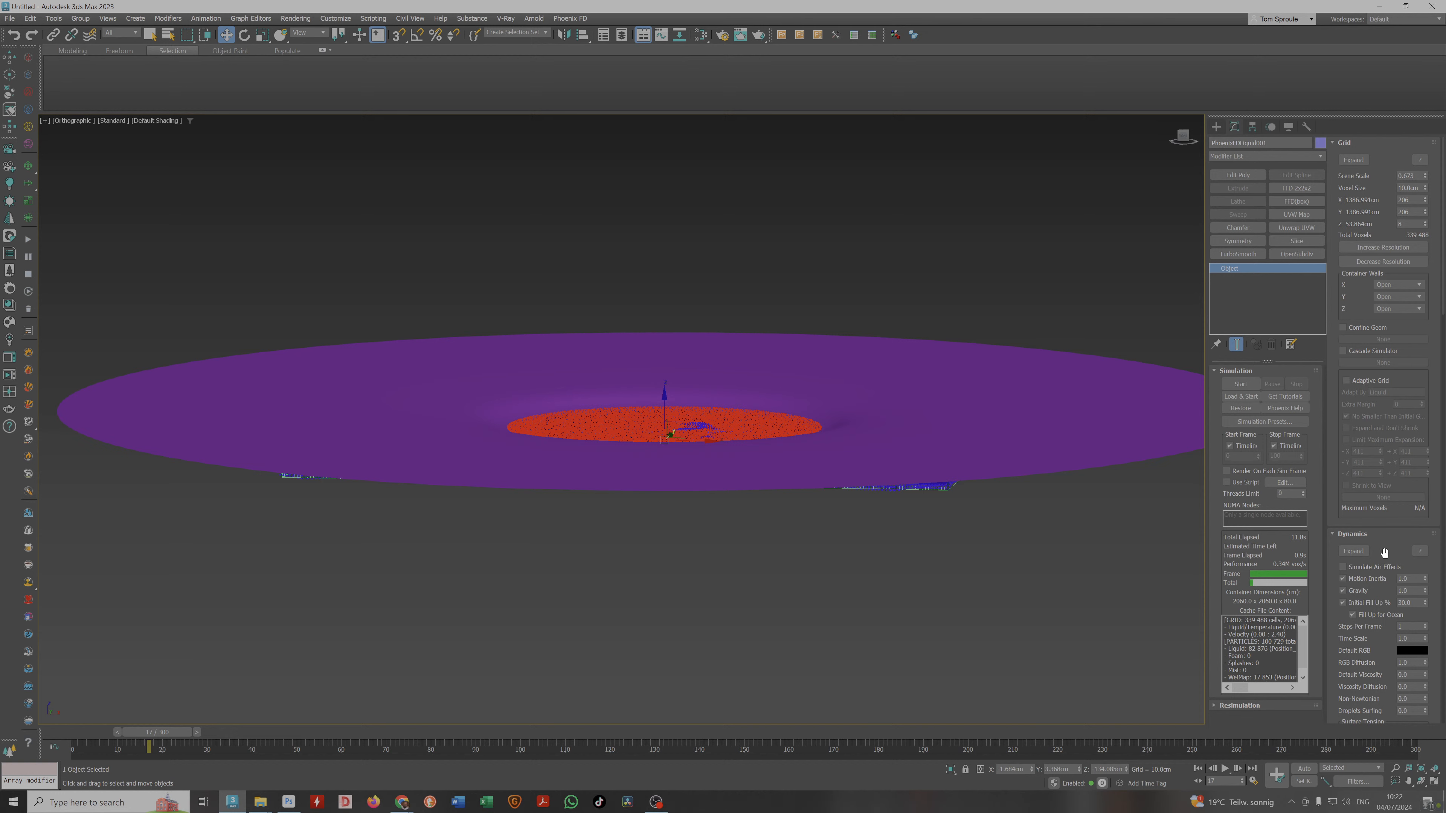
{"action": "left_click", "coordinate": [1408, 602]}
Raise the container slightly so its top sits above the basin rim in the Front view, and return the timeline to frame 0.
{"action": "middle_click_drag", "start_coordinate": [845, 507], "coordinate": [717, 426], "text": "alt"}
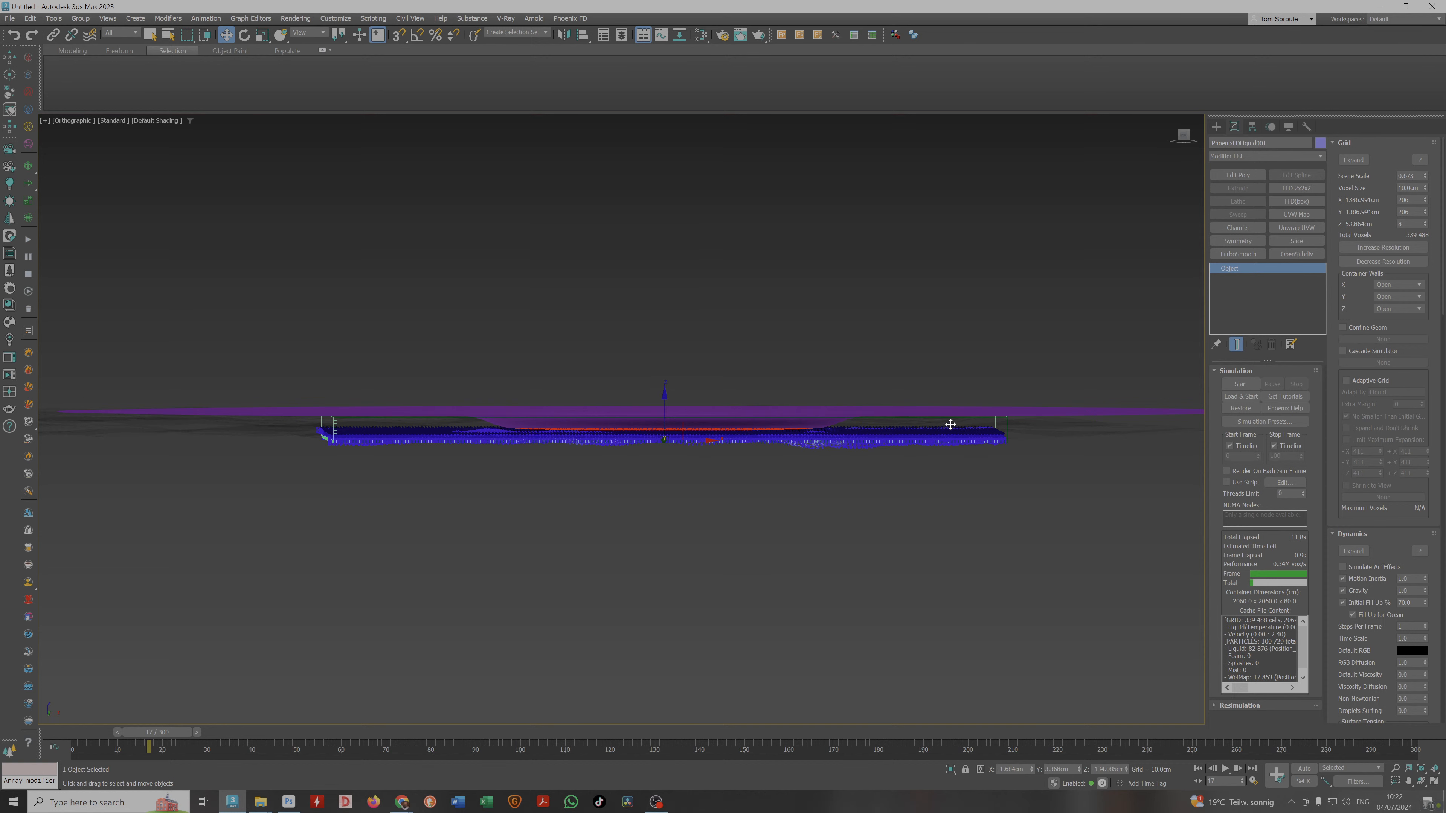
{"action": "key", "text": "f"}
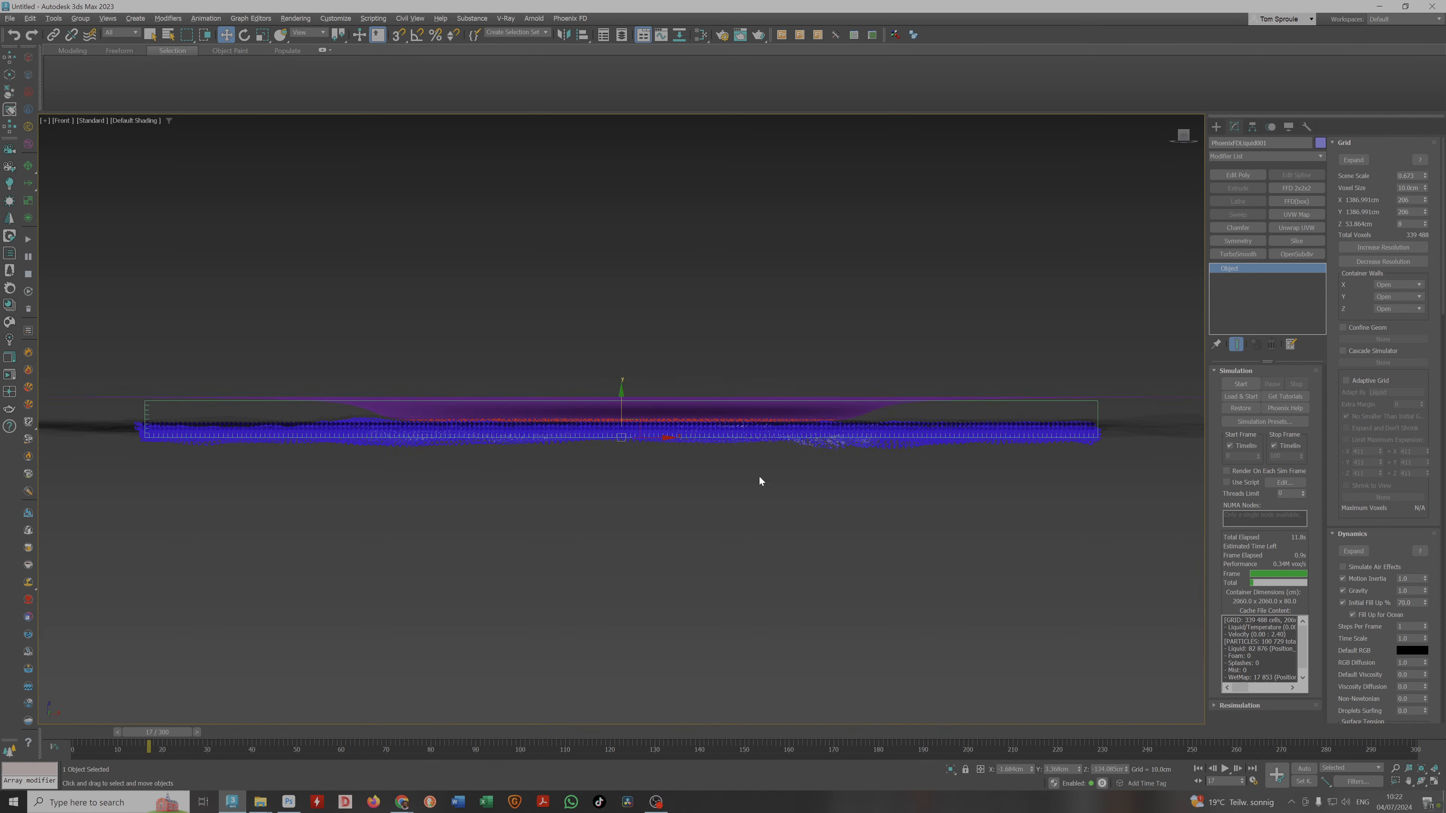
{"action": "scroll", "coordinate": [671, 434], "scroll_direction": "up", "scroll_amount": 3}
{"action": "left_click_drag", "start_coordinate": [664, 432], "coordinate": [667, 417]}
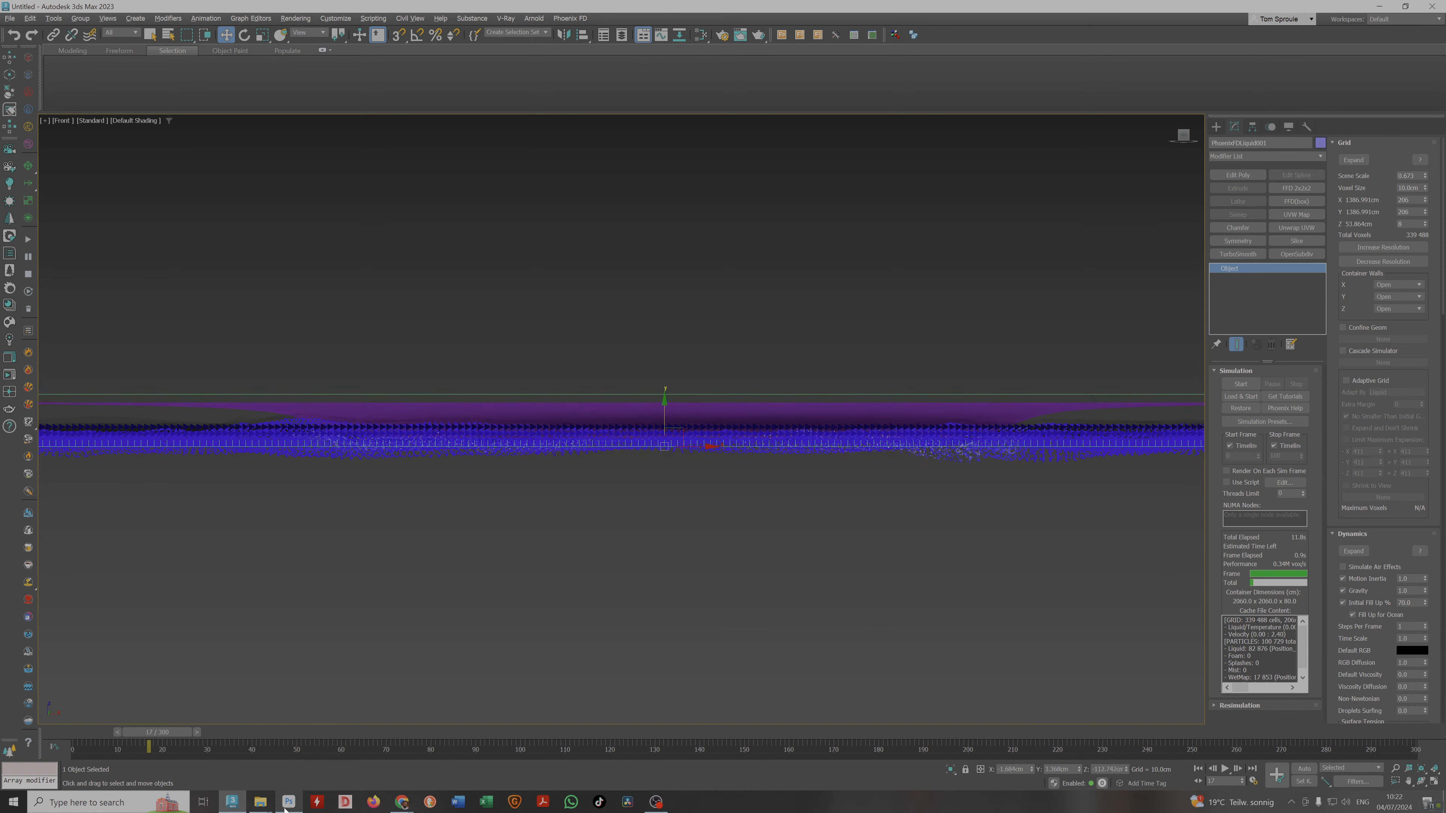
{"action": "left_click_drag", "start_coordinate": [169, 732], "coordinate": [58, 731]}
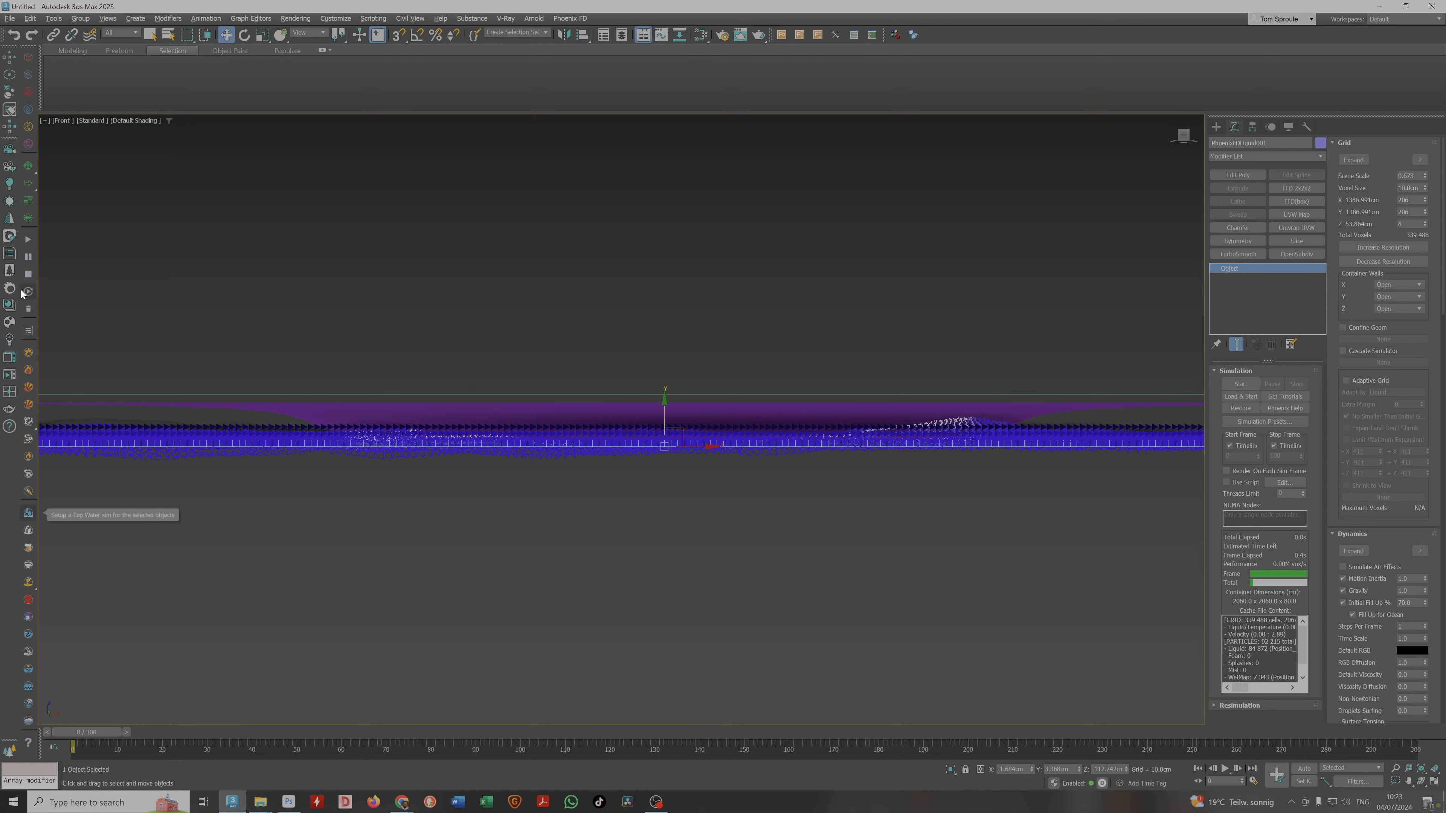
Run the liquid simulation, check the liquid level against the basin from a slight angle, and stop it.
{"action": "left_click", "coordinate": [28, 239]}
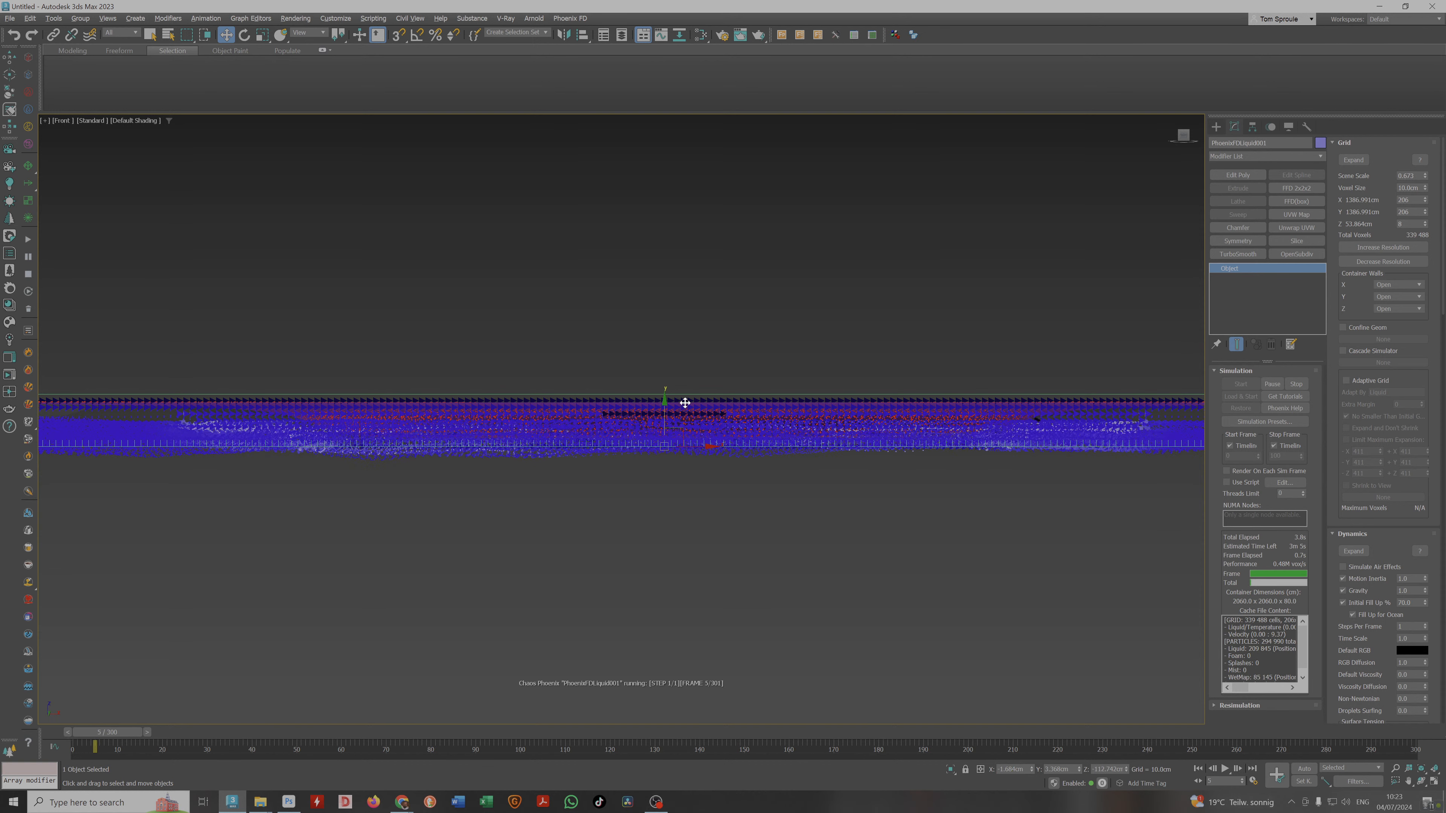
{"action": "middle_click_drag", "start_coordinate": [685, 403], "coordinate": [676, 407], "text": "alt"}
{"action": "scroll", "coordinate": [662, 410], "scroll_direction": "down", "scroll_amount": 3}
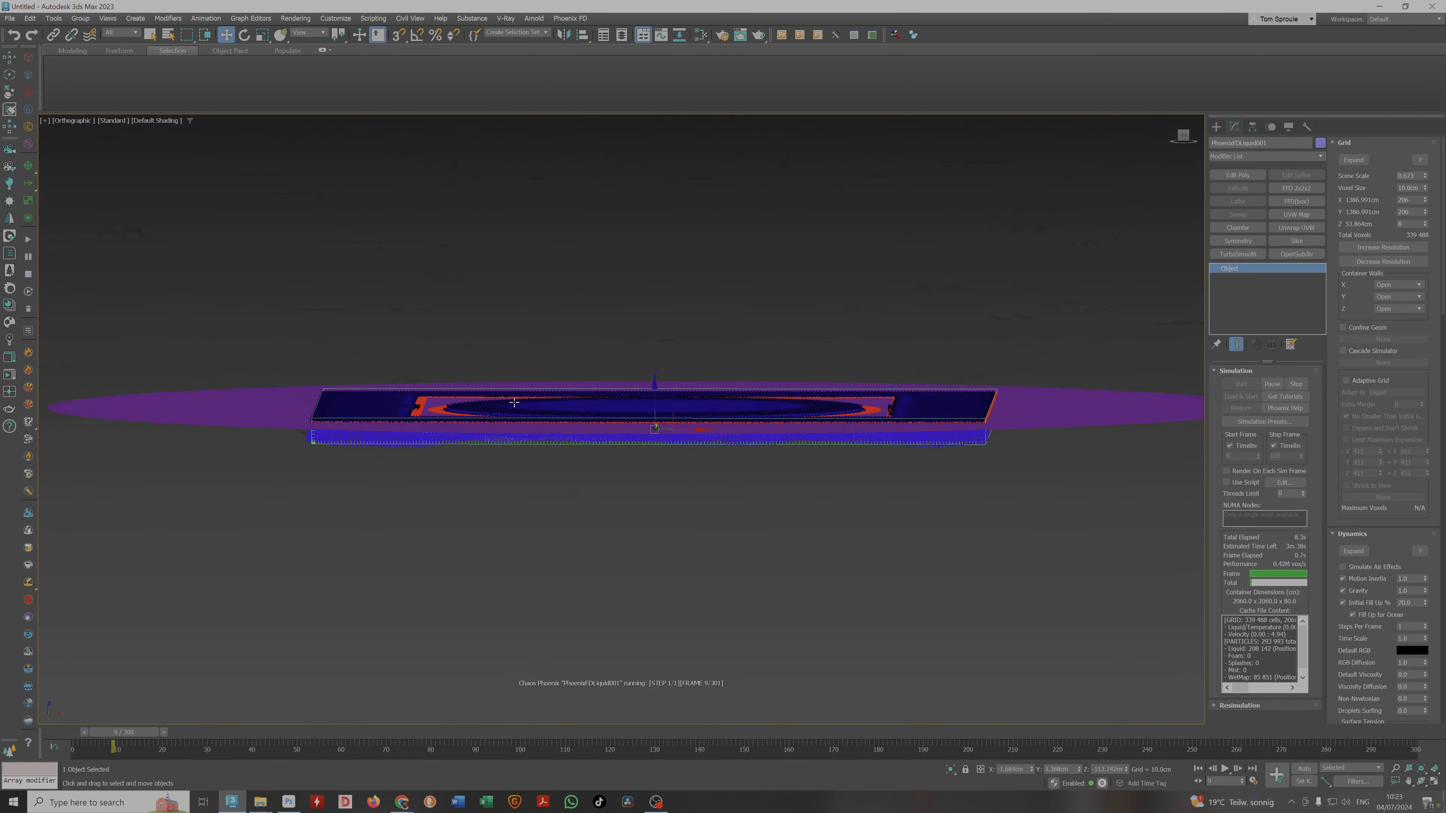
{"action": "left_click", "coordinate": [27, 274]}
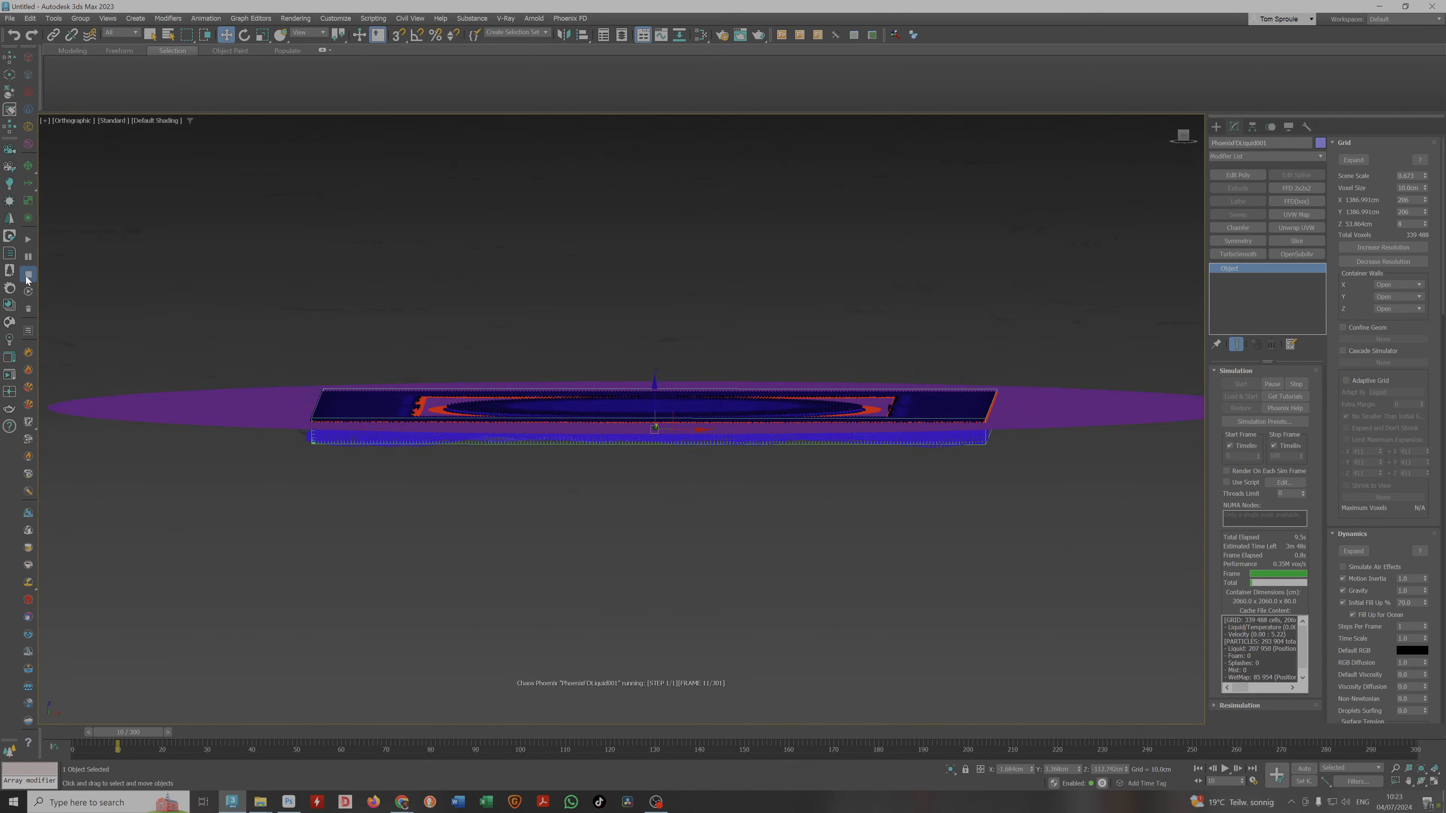
Lower the container's Initial Fill Up percentage and restart the simulation from frame 0.
{"action": "double_click", "coordinate": [1409, 603]}
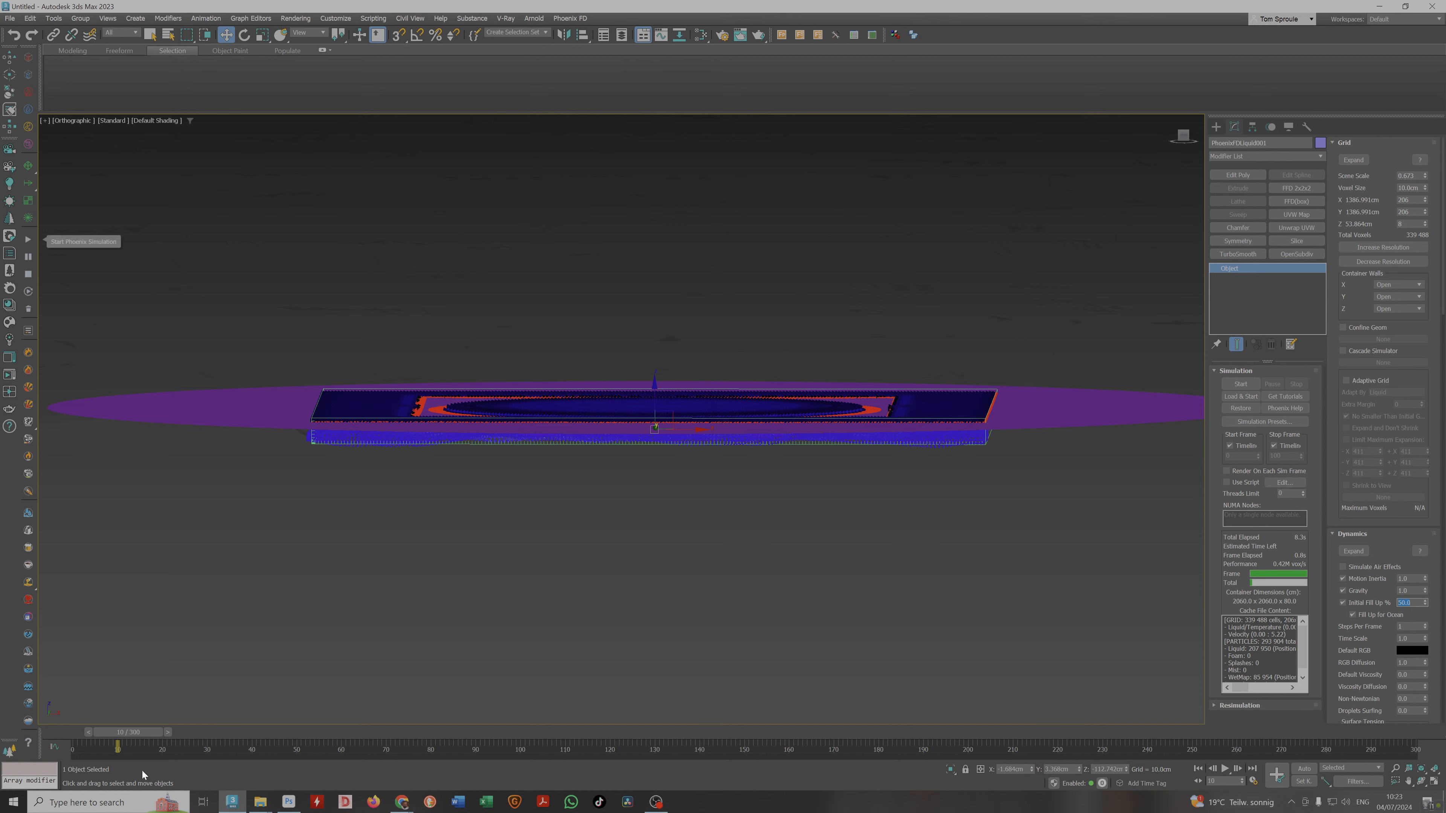
{"action": "key", "text": "Home"}
{"action": "left_click", "coordinate": [28, 239]}
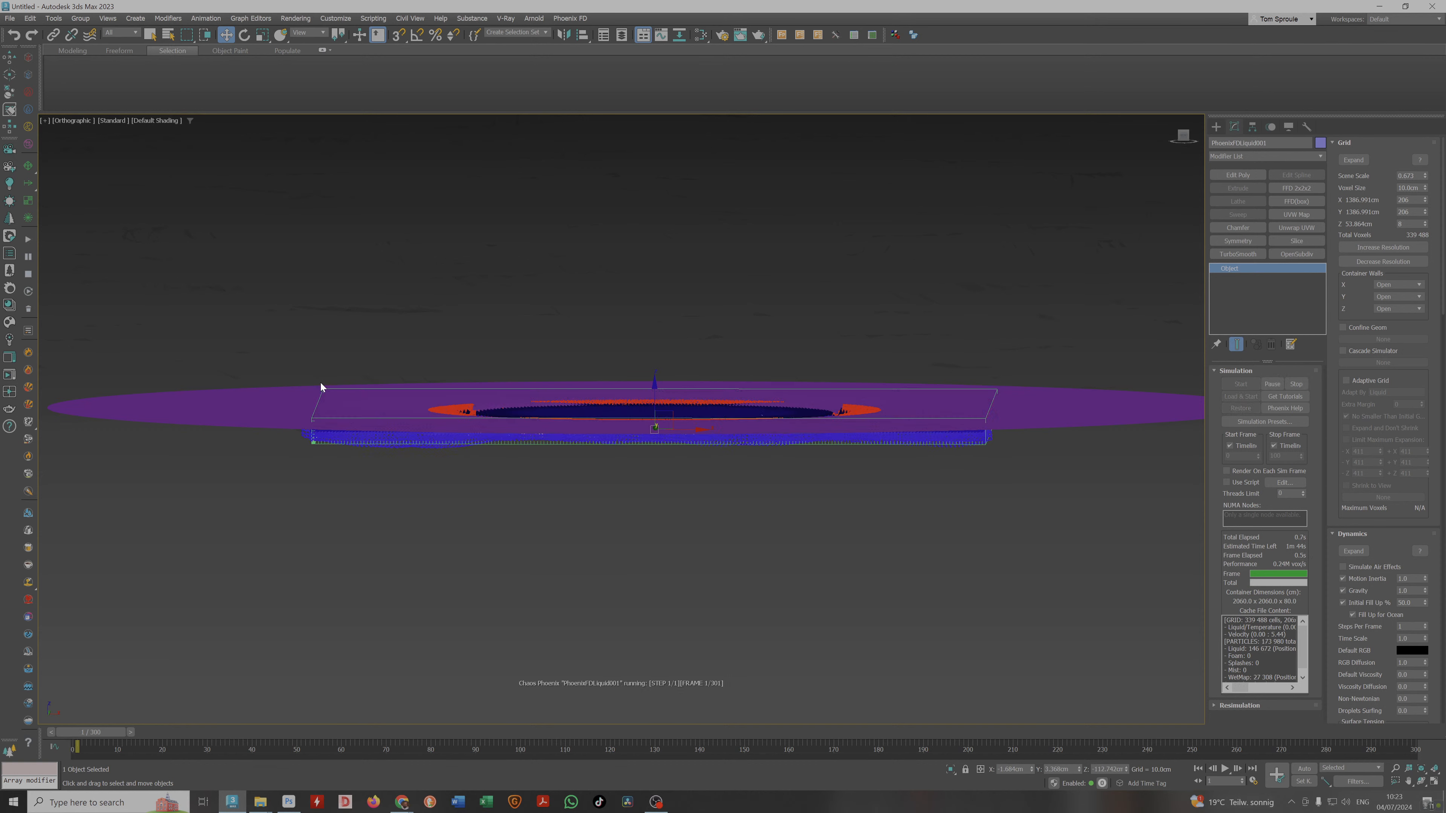
Examine the running liquid around the basin edge up close, in the Front view and from an angle.
{"action": "middle_click_drag", "start_coordinate": [349, 403], "coordinate": [584, 436], "text": "alt"}
{"action": "scroll", "coordinate": [580, 428], "scroll_direction": "up", "scroll_amount": 5}
{"action": "scroll", "coordinate": [588, 460], "scroll_direction": "down", "scroll_amount": 5}
{"action": "scroll", "coordinate": [649, 449], "scroll_direction": "up", "scroll_amount": 5}
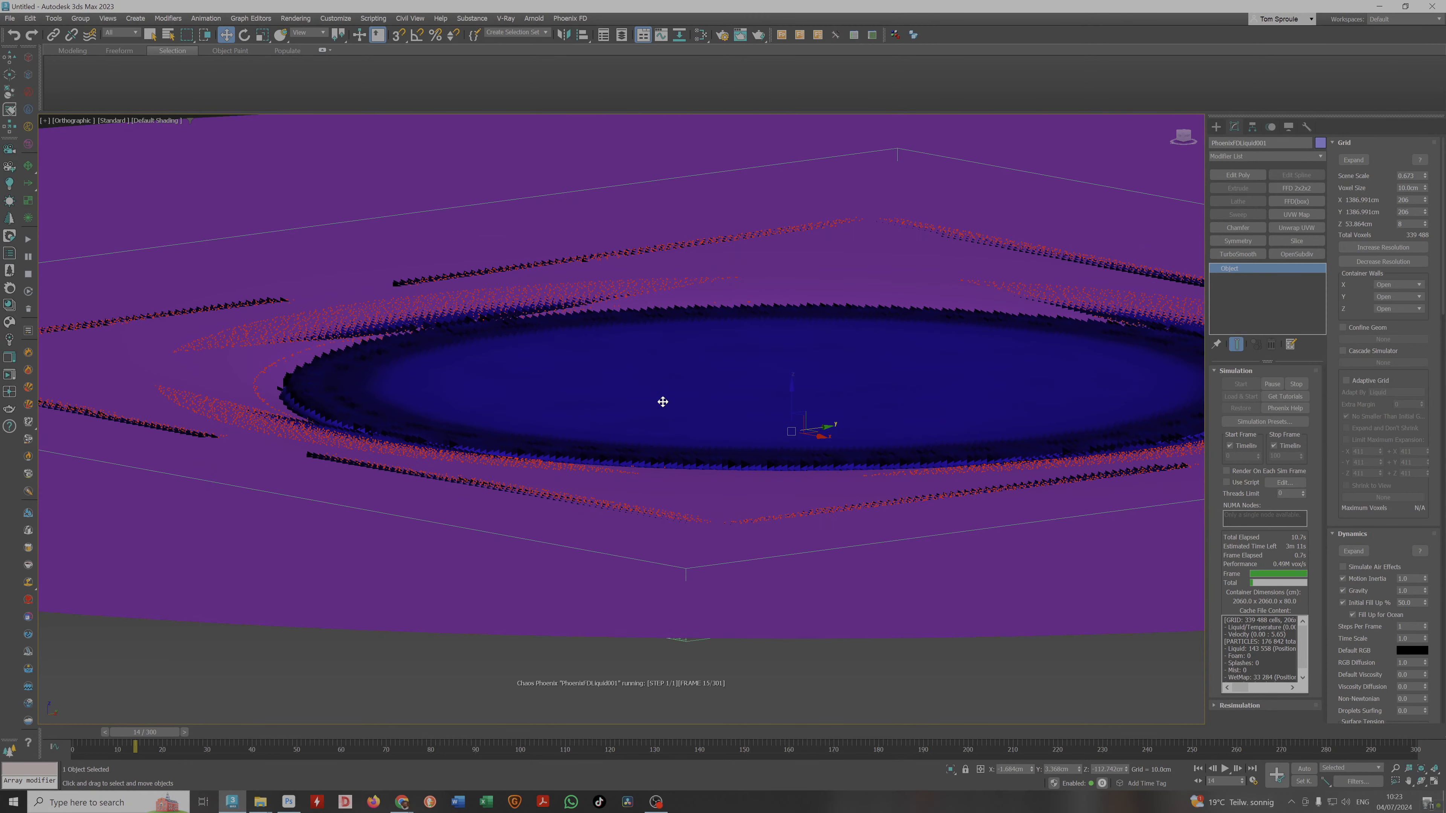
{"action": "middle_click_drag", "start_coordinate": [924, 311], "coordinate": [772, 314]}
{"action": "middle_click_drag", "start_coordinate": [1146, 335], "coordinate": [817, 345]}
{"action": "scroll", "coordinate": [874, 352], "scroll_direction": "up", "scroll_amount": 5}
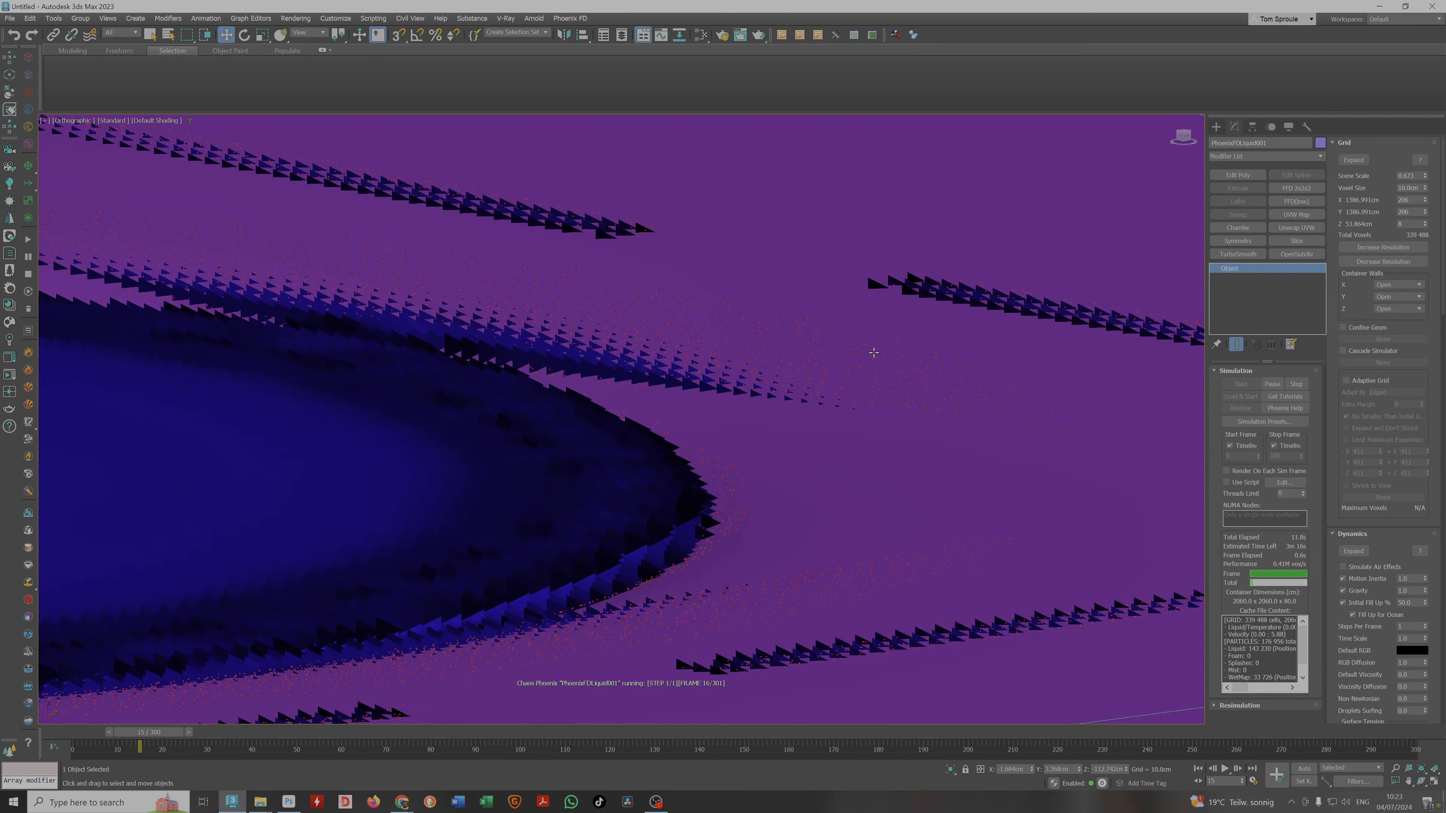
{"action": "scroll", "coordinate": [822, 366], "scroll_direction": "down", "scroll_amount": 5}
{"action": "key", "text": "f"}
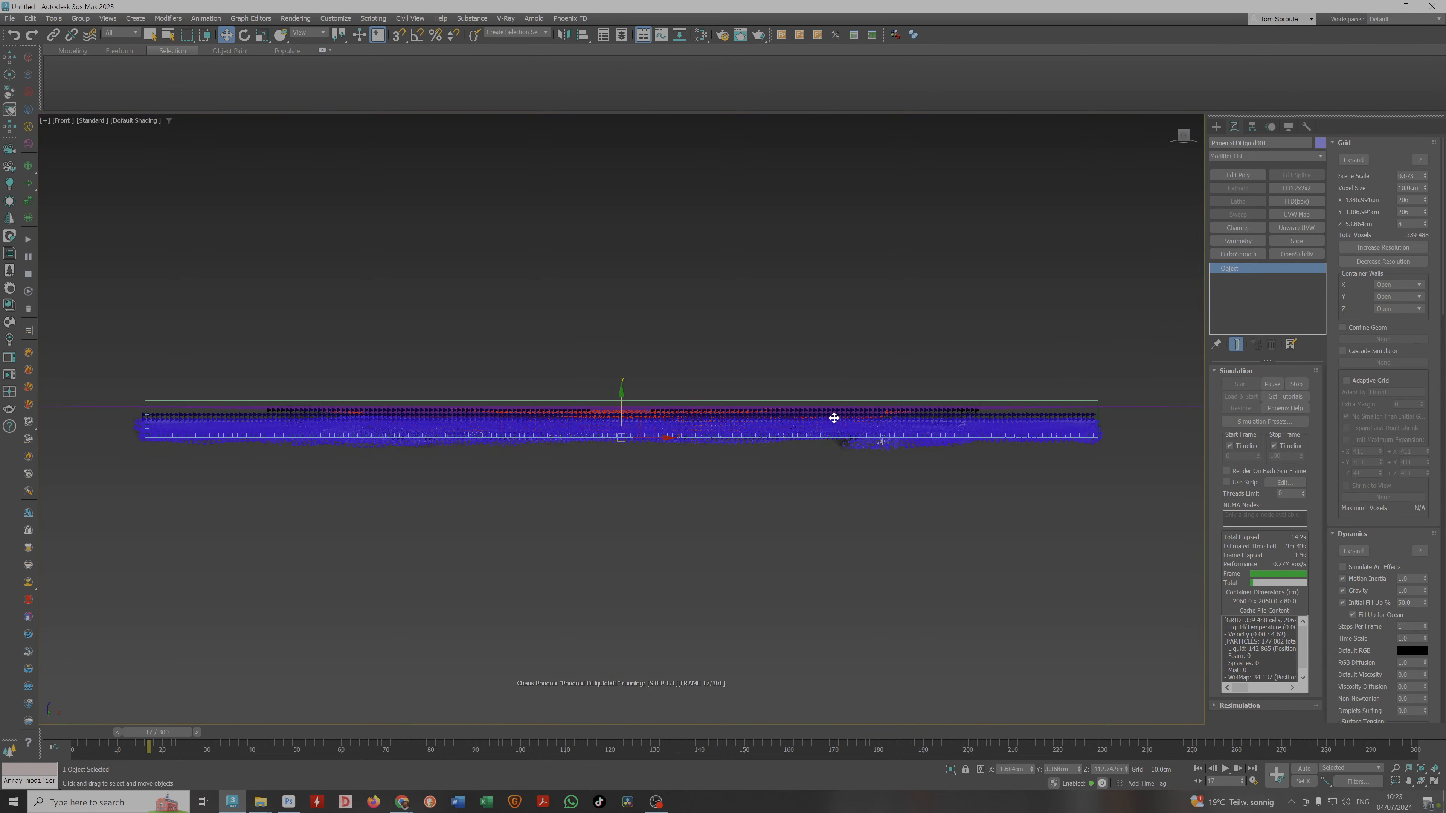
{"action": "middle_click_drag", "start_coordinate": [916, 412], "coordinate": [893, 443], "text": "alt"}
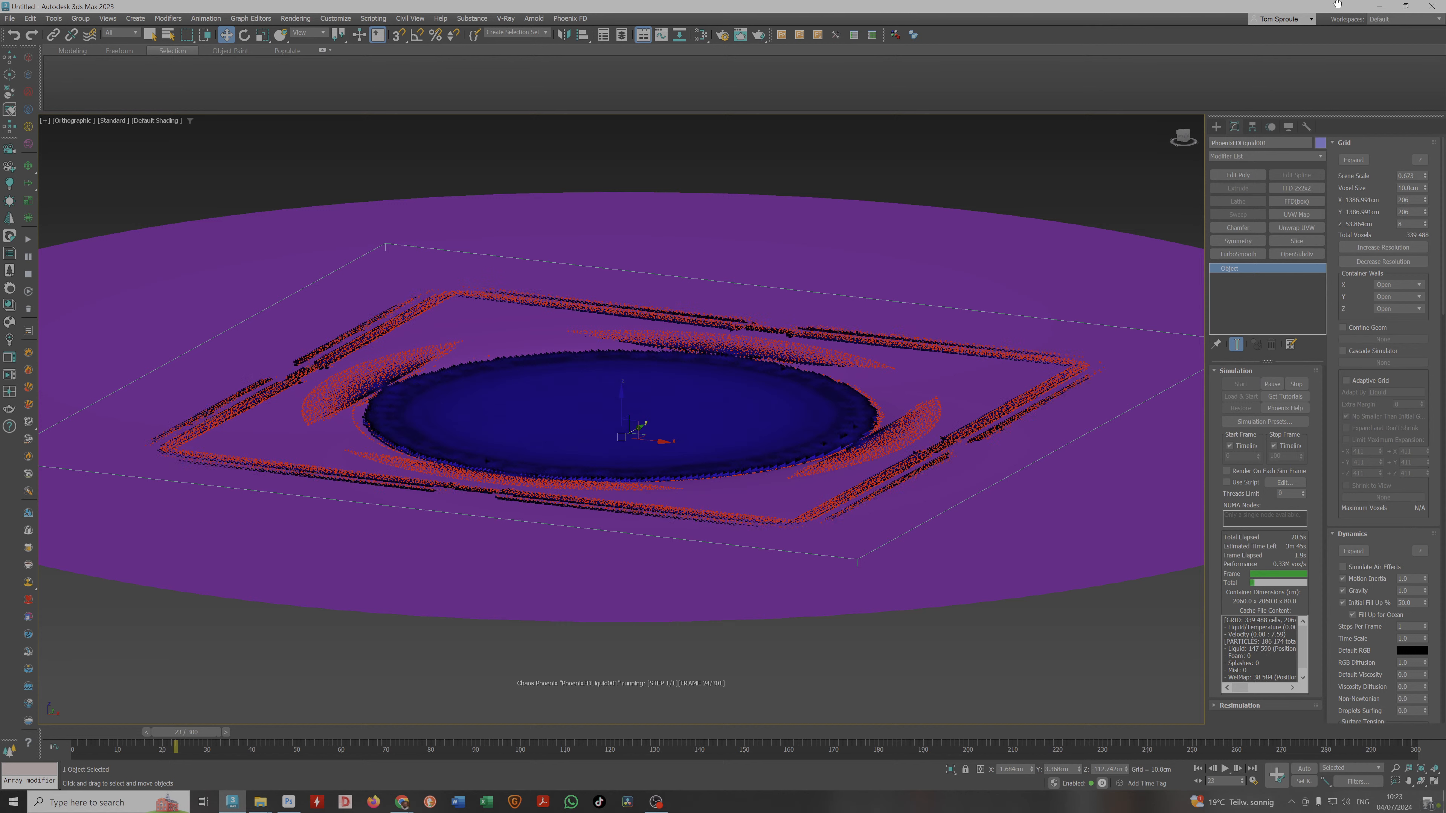
Look through the liquid container's settings down to the Preview section and stop the running simulation.
{"action": "scroll", "coordinate": [1378, 518], "scroll_direction": "down", "scroll_amount": 5}
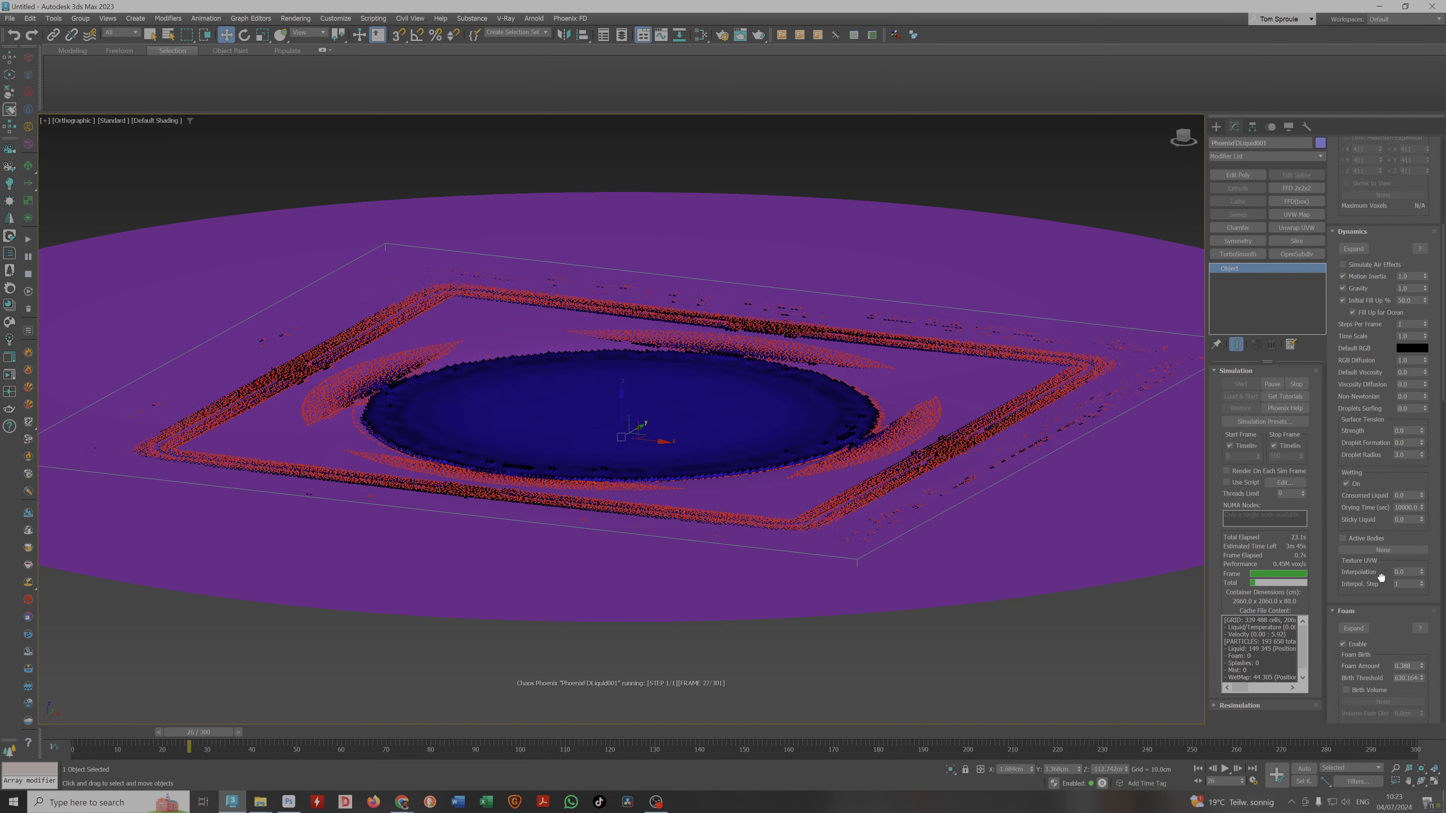
{"action": "scroll", "coordinate": [1351, 259], "scroll_direction": "down", "scroll_amount": 8}
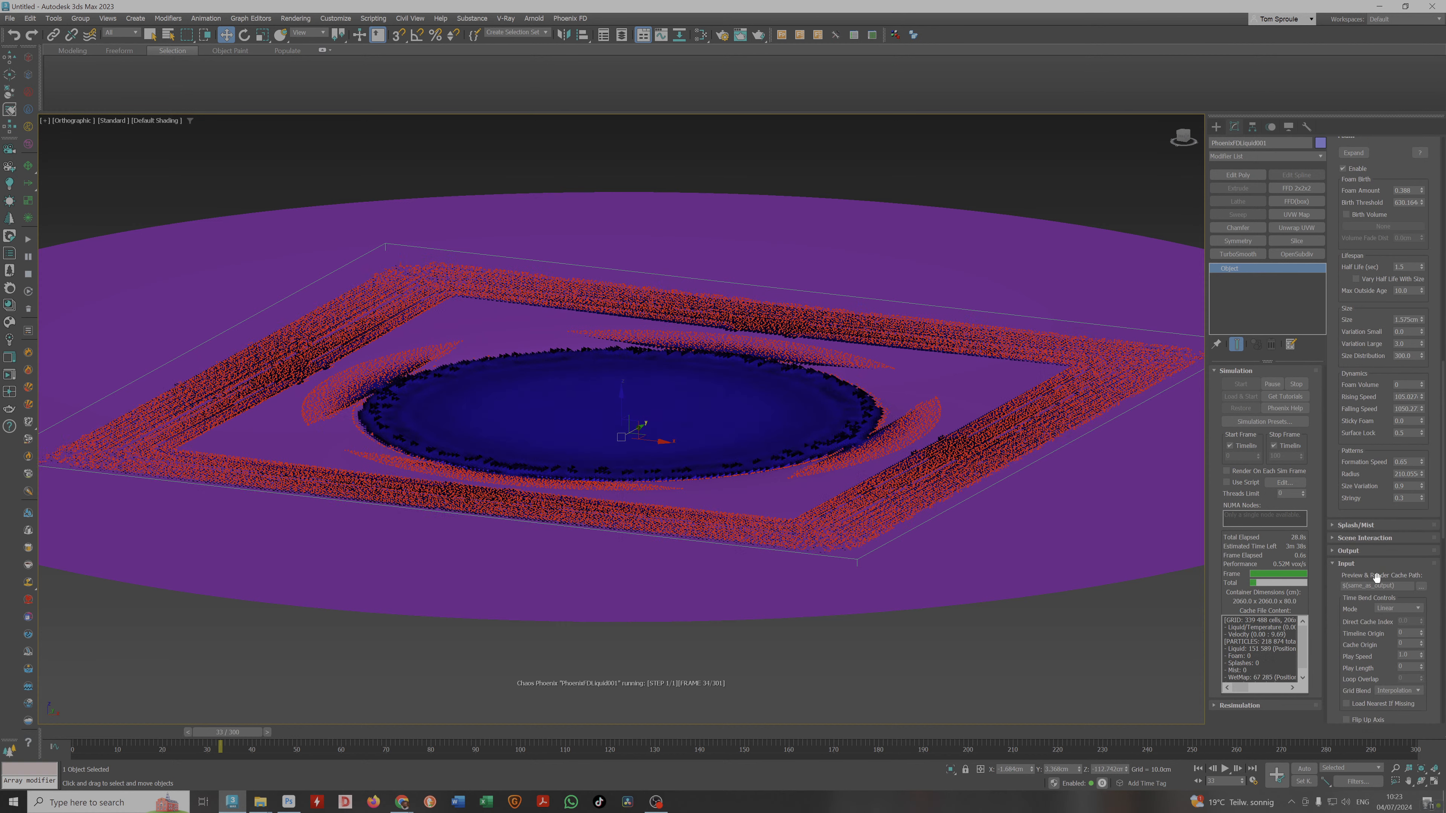
{"action": "left_click_drag", "start_coordinate": [1364, 560], "coordinate": [1395, 192]}
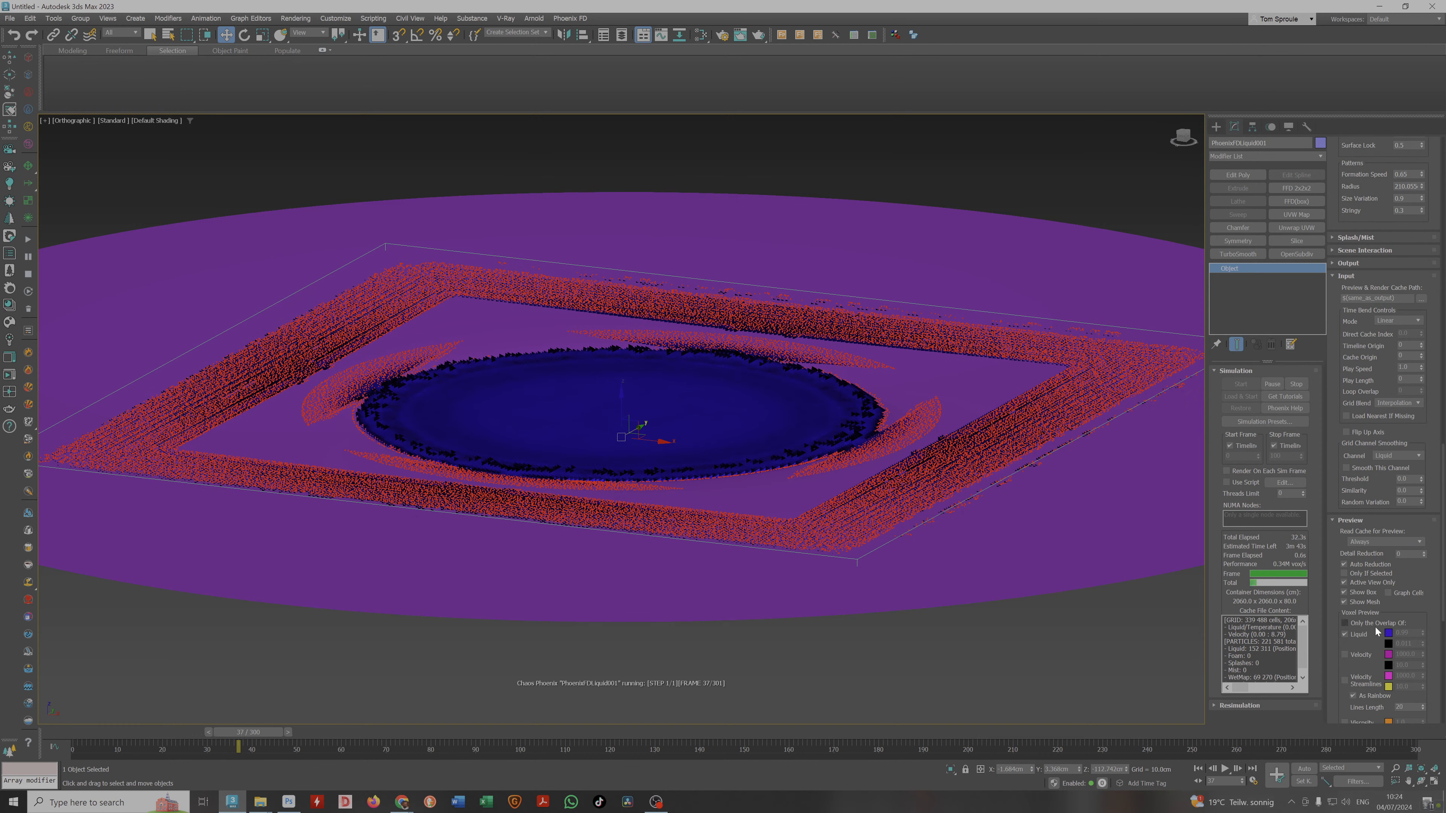
{"action": "left_click_drag", "start_coordinate": [1381, 607], "coordinate": [1383, 443]}
{"action": "scroll", "coordinate": [1383, 443], "scroll_direction": "down", "scroll_amount": 5}
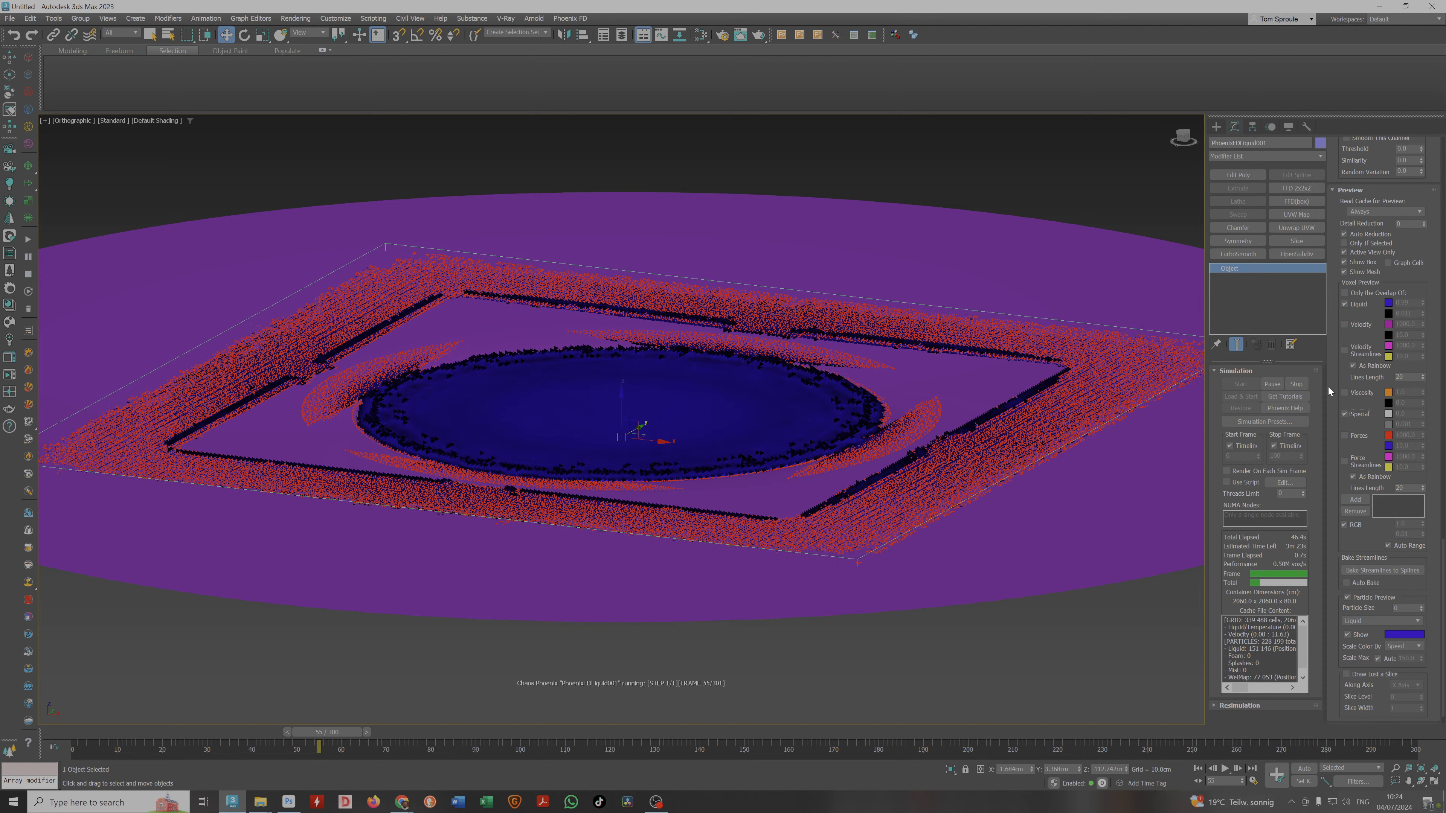
{"action": "left_click", "coordinate": [28, 277]}
Inspect the stopped liquid's height against the basin rim in the Front view and from an angle.
{"action": "middle_click_drag", "start_coordinate": [825, 555], "coordinate": [873, 504], "text": "alt"}
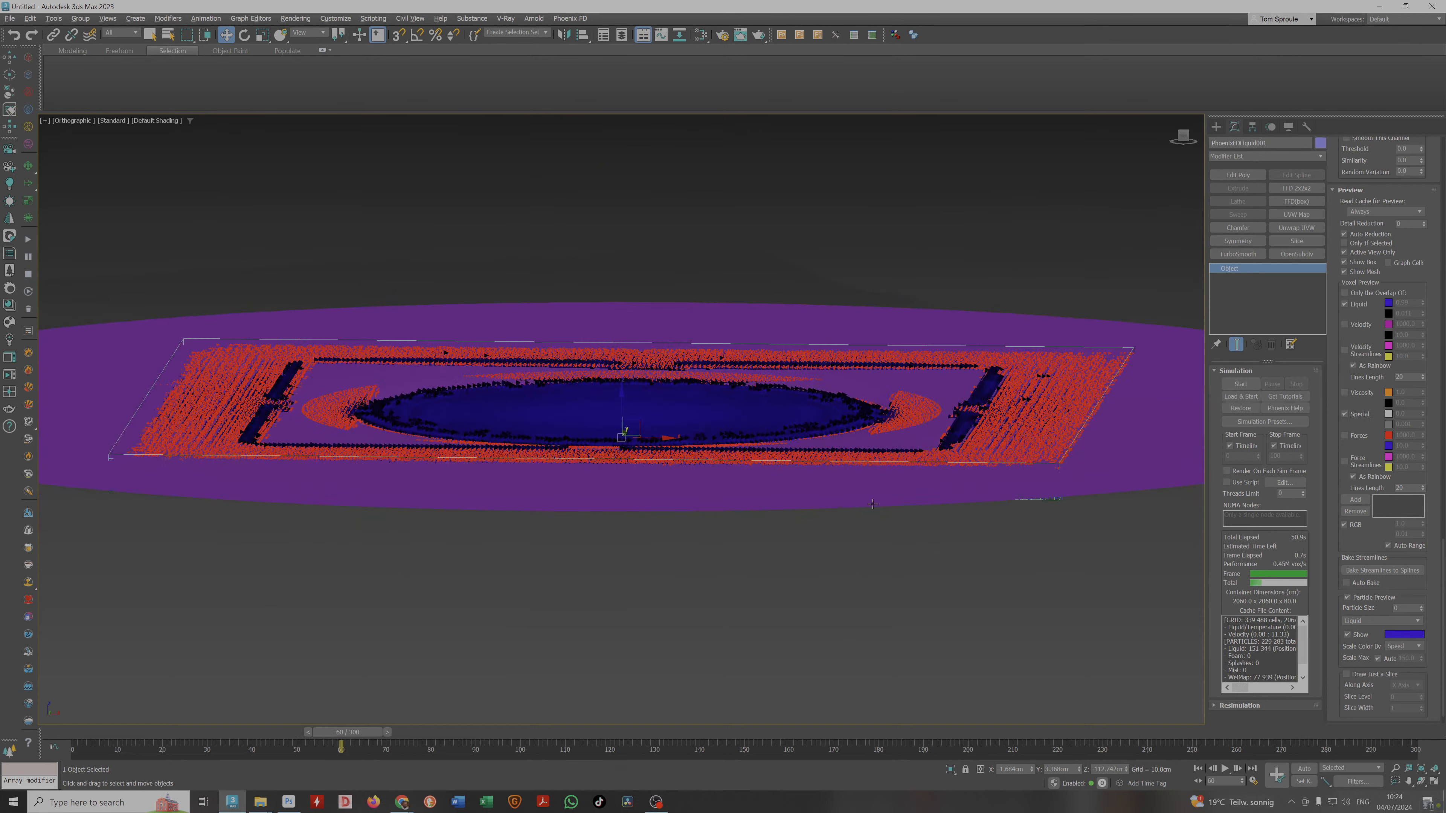
{"action": "key", "text": "f"}
{"action": "middle_click_drag", "start_coordinate": [962, 430], "coordinate": [965, 445], "text": "alt"}
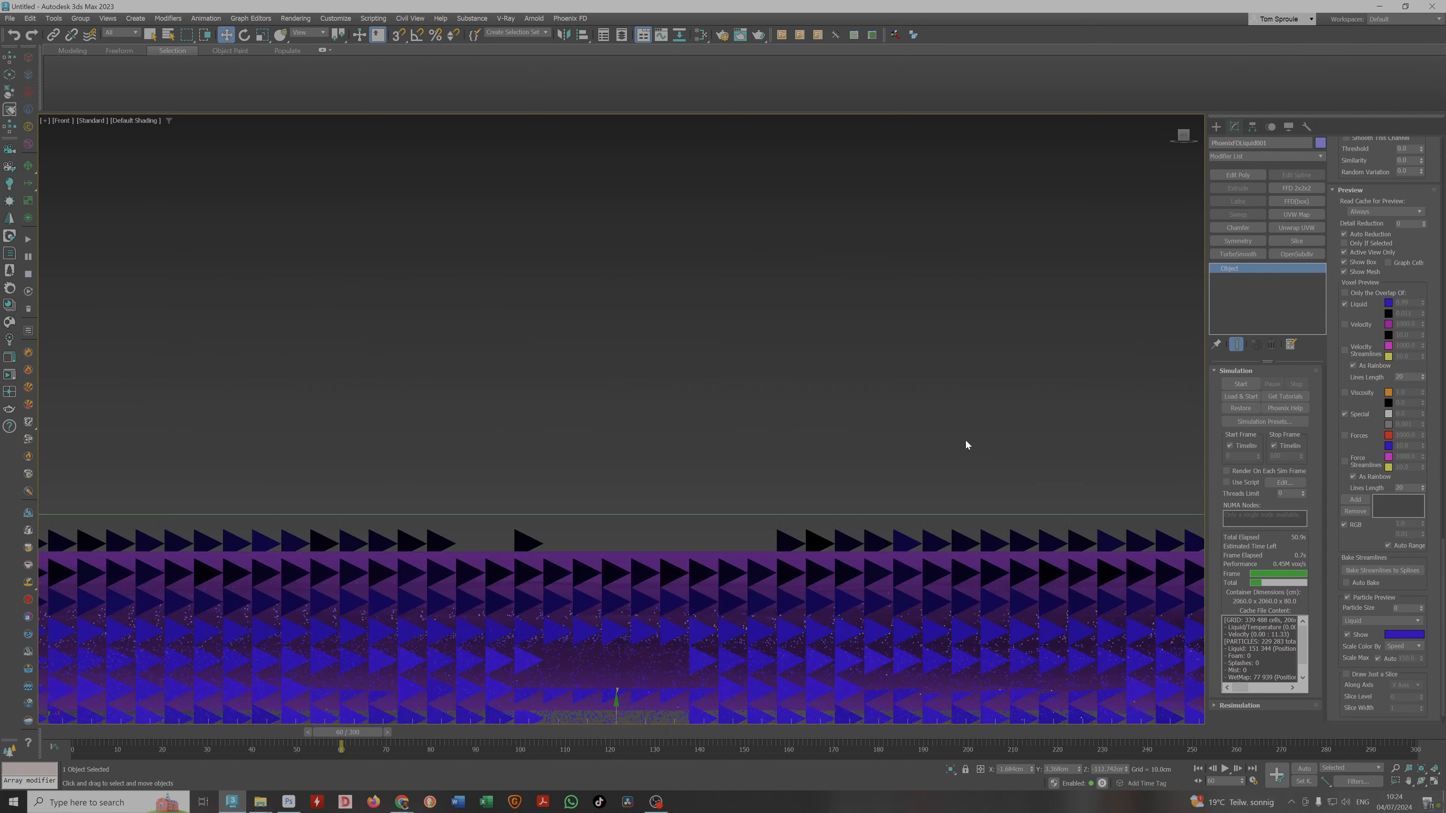
{"action": "key", "text": "f"}
{"action": "key", "text": "z"}
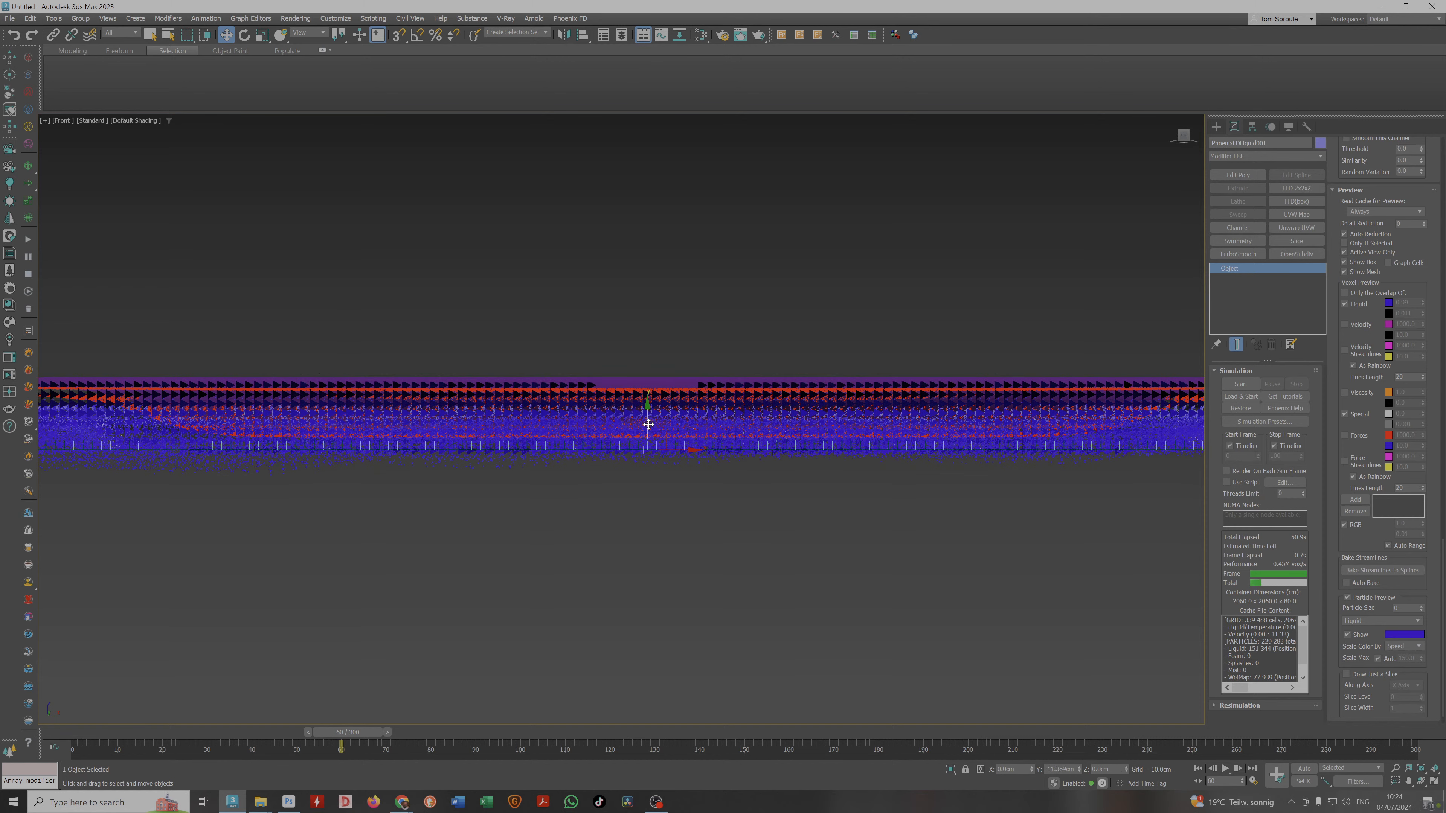
{"action": "middle_click_drag", "start_coordinate": [649, 421], "coordinate": [646, 443], "text": "alt"}
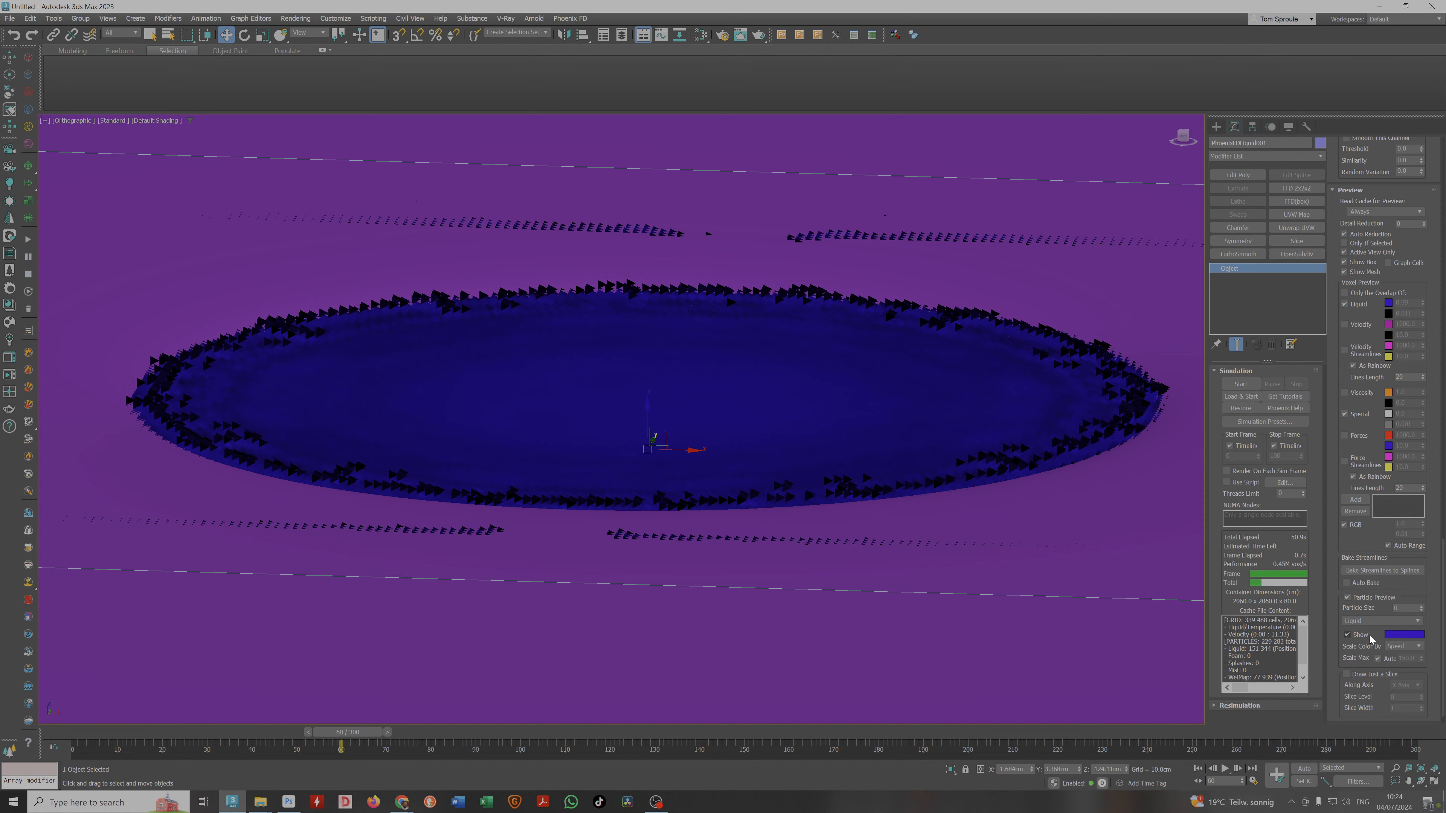
Switch the particle type in the Particle Preview settings from Liquid to WetMap.
{"action": "scroll", "coordinate": [1375, 627], "scroll_direction": "down", "scroll_amount": 2}
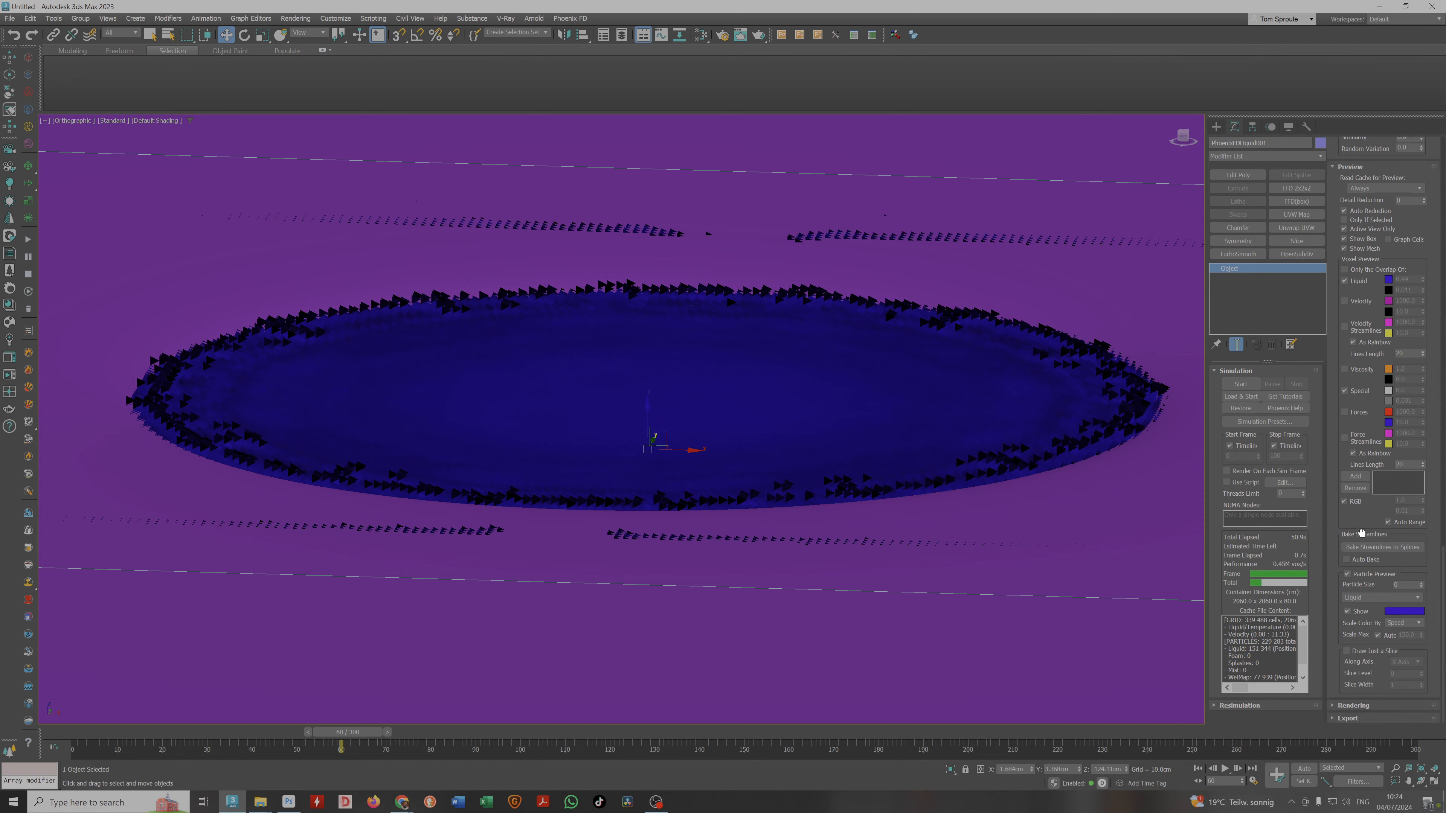
{"action": "left_click", "coordinate": [1381, 597]}
{"action": "left_click", "coordinate": [1377, 598]}
{"action": "left_click", "coordinate": [1364, 628]}
{"action": "left_click", "coordinate": [1356, 635]}
{"action": "middle_click_drag", "start_coordinate": [863, 536], "coordinate": [902, 492], "text": "alt"}
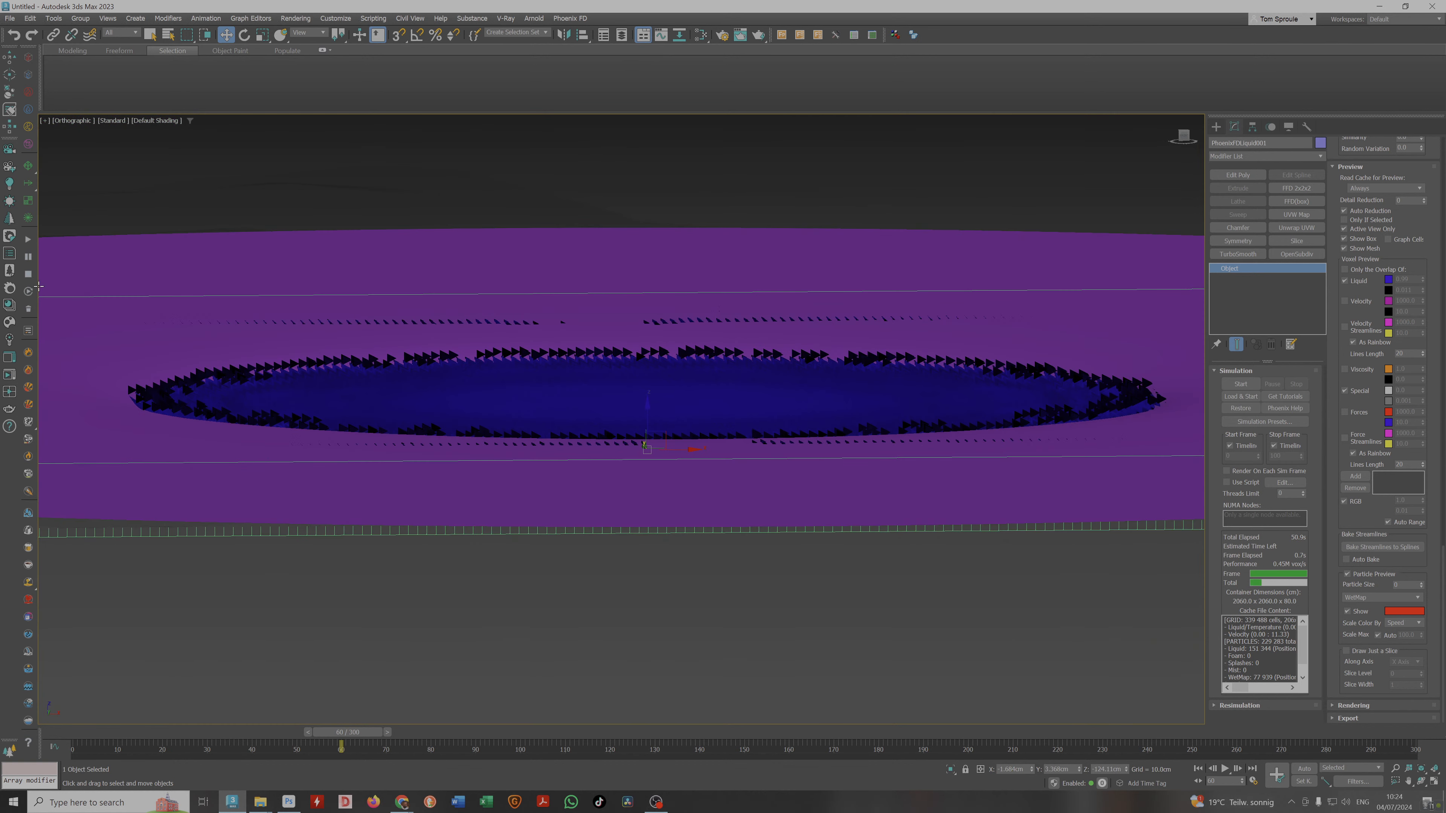
Return the timeline to frame 0, rerun the simulation, and watch the liquid settle in the basin from an angle.
{"action": "left_click_drag", "start_coordinate": [341, 733], "coordinate": [63, 732]}
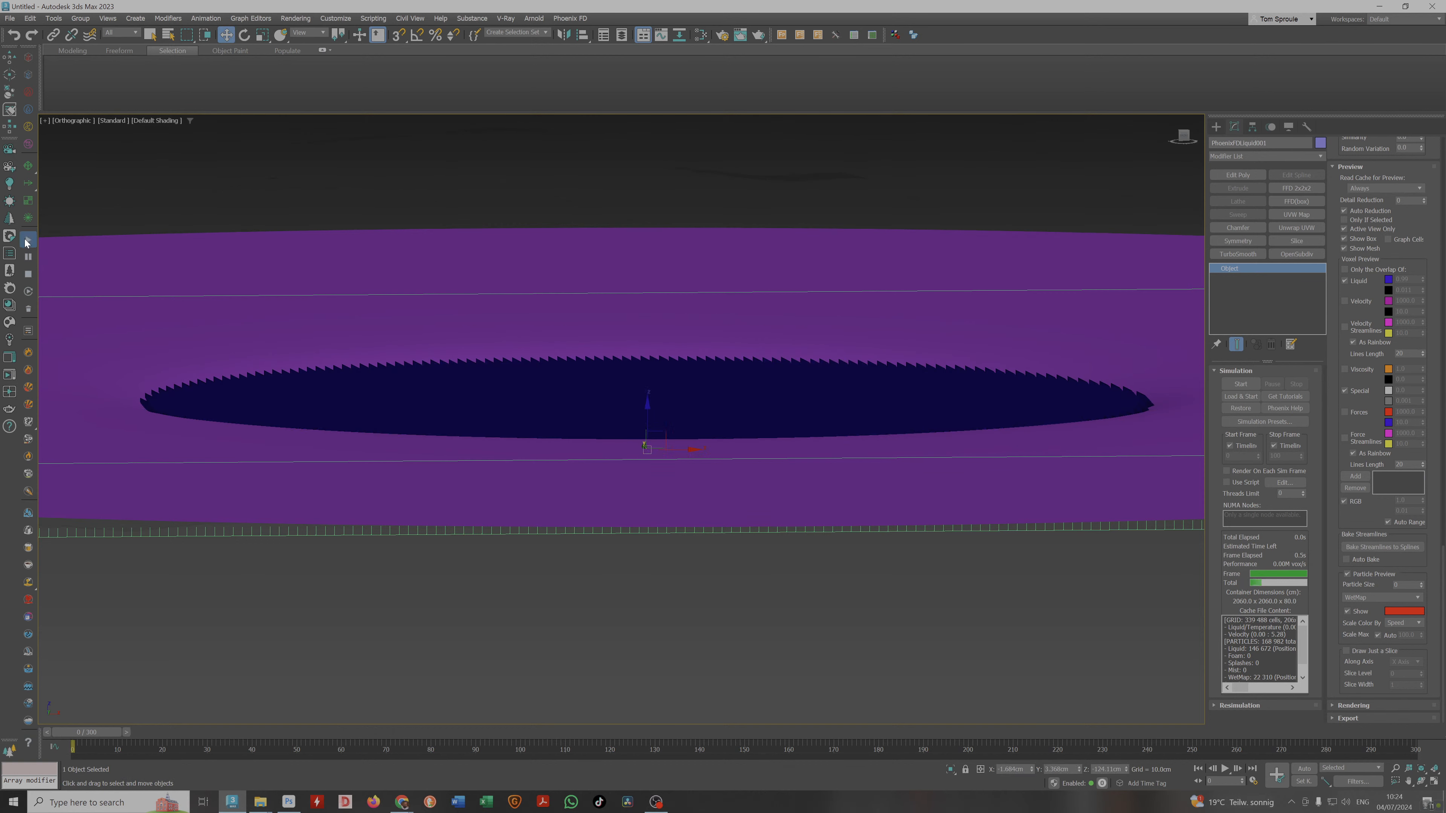
{"action": "left_click", "coordinate": [25, 242]}
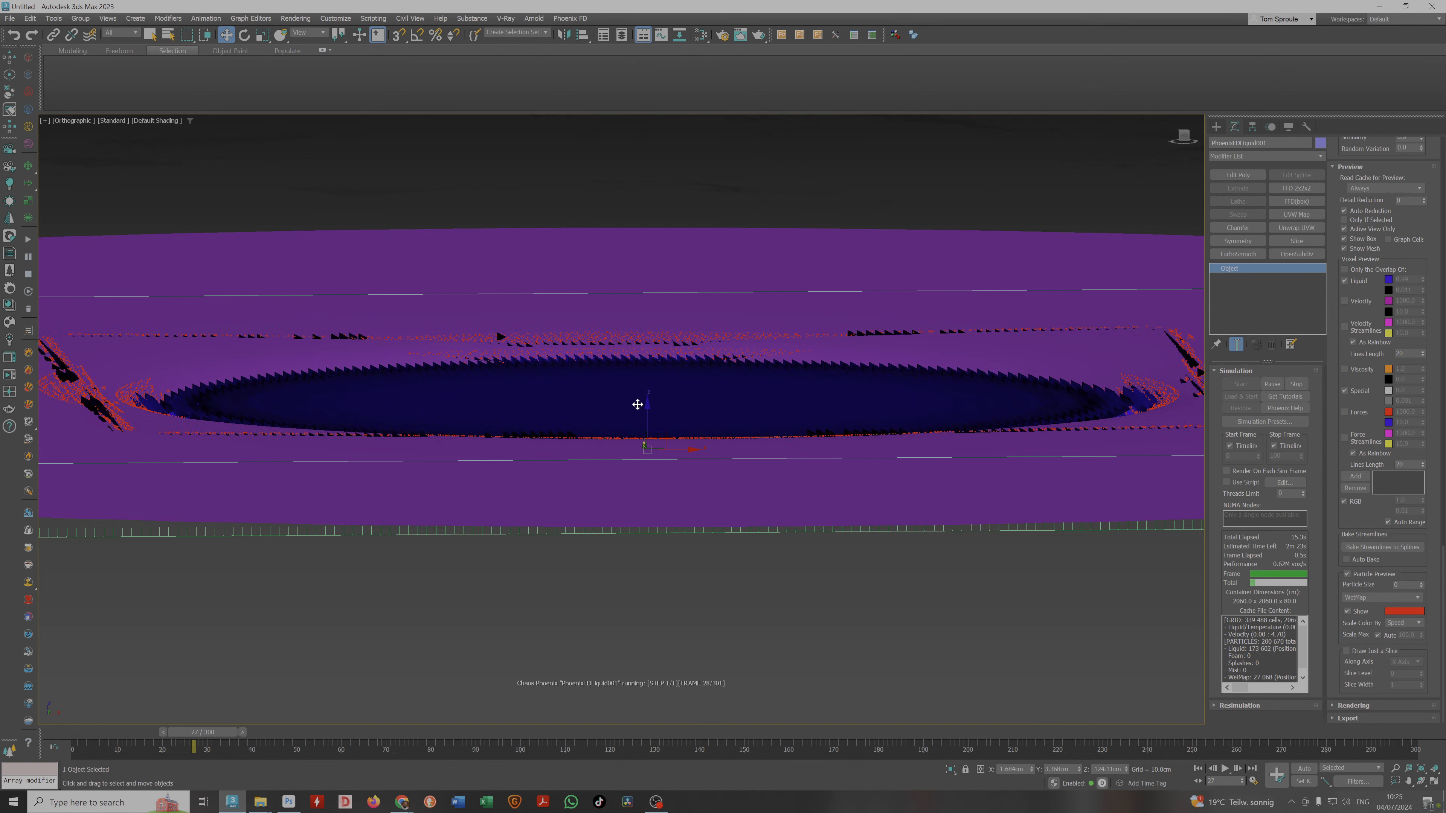
{"action": "mouse_move", "coordinate": [638, 405]}
{"action": "middle_mouse_down", "text": "alt"}
{"action": "mouse_move", "coordinate": [638, 430]}
{"action": "mouse_move", "coordinate": [627, 421]}
{"action": "middle_mouse_up", "text": "alt"}
{"action": "scroll", "coordinate": [627, 422], "scroll_direction": "down", "scroll_amount": 3}
{"action": "middle_click_drag", "start_coordinate": [627, 421], "coordinate": [571, 281]}
Examine the liquid's fill level in the Front view and from a low angle, and stop the simulation.
{"action": "key", "text": "f"}
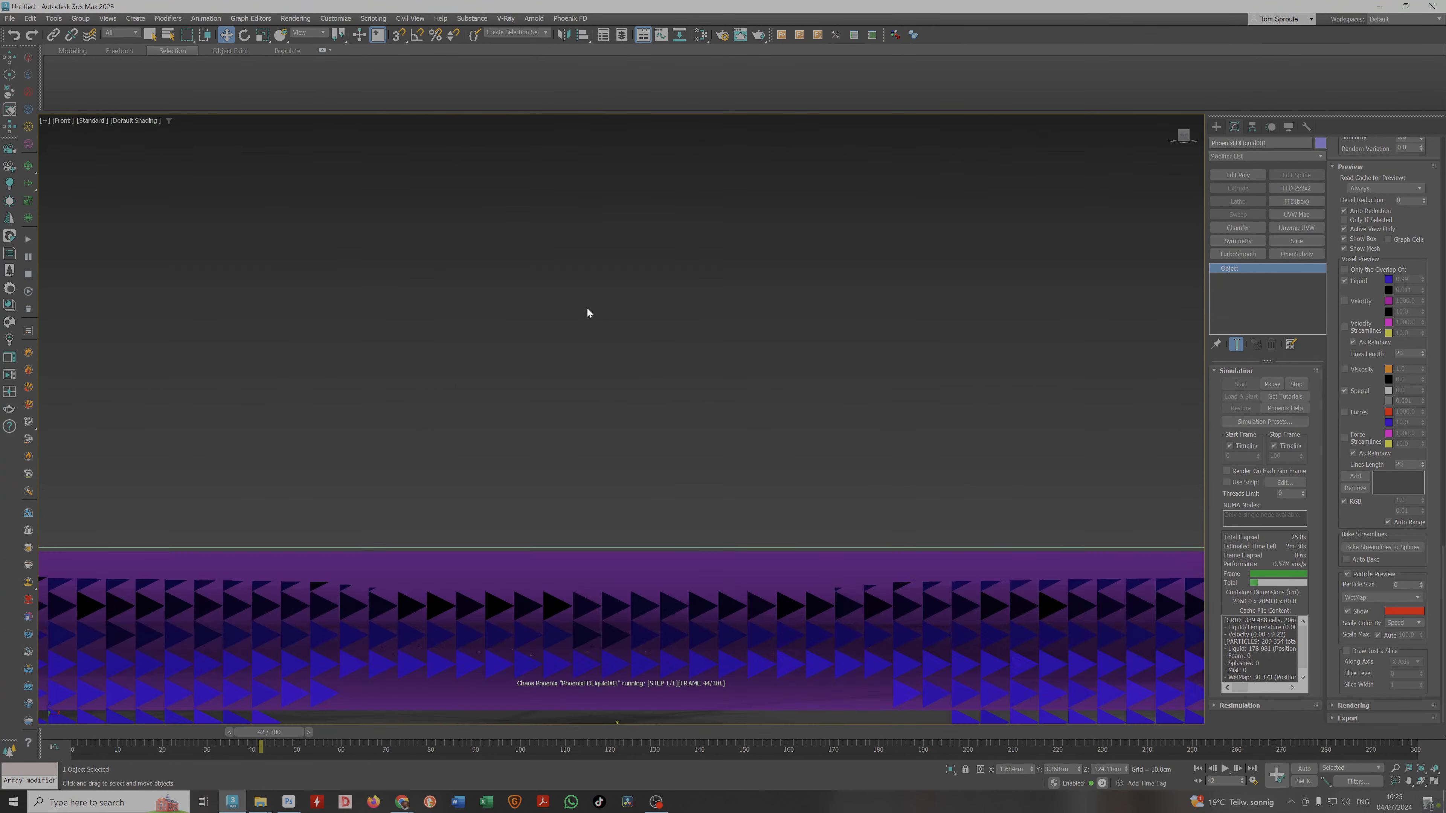
{"action": "key", "text": "z"}
{"action": "scroll", "coordinate": [869, 408], "scroll_direction": "up", "scroll_amount": 8}
{"action": "scroll", "coordinate": [882, 411], "scroll_direction": "up", "scroll_amount": 2}
{"action": "scroll", "coordinate": [613, 378], "scroll_direction": "down", "scroll_amount": 5}
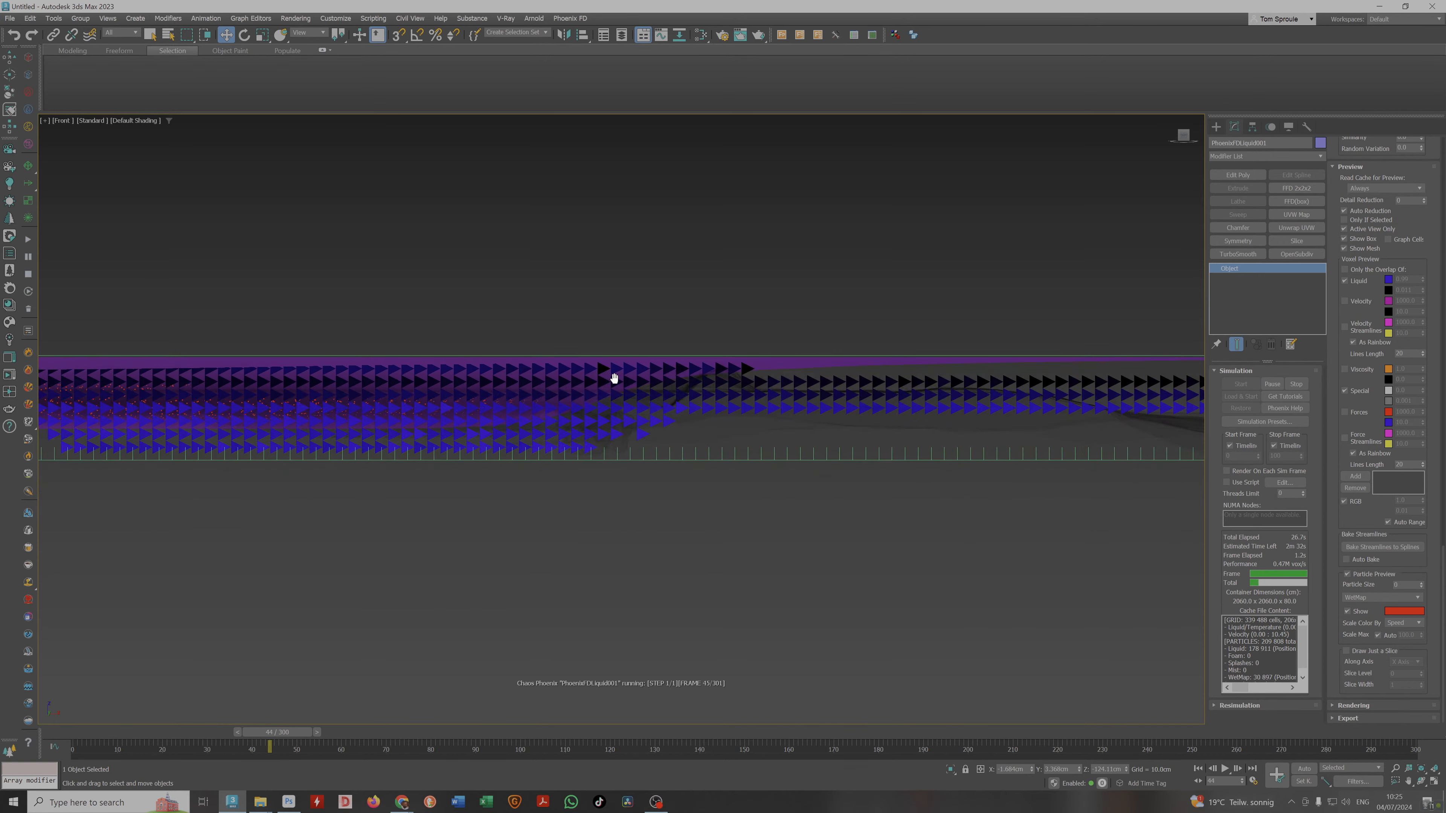
{"action": "scroll", "coordinate": [838, 409], "scroll_direction": "down", "scroll_amount": 3}
{"action": "middle_click_drag", "start_coordinate": [838, 409], "coordinate": [950, 416], "text": "alt"}
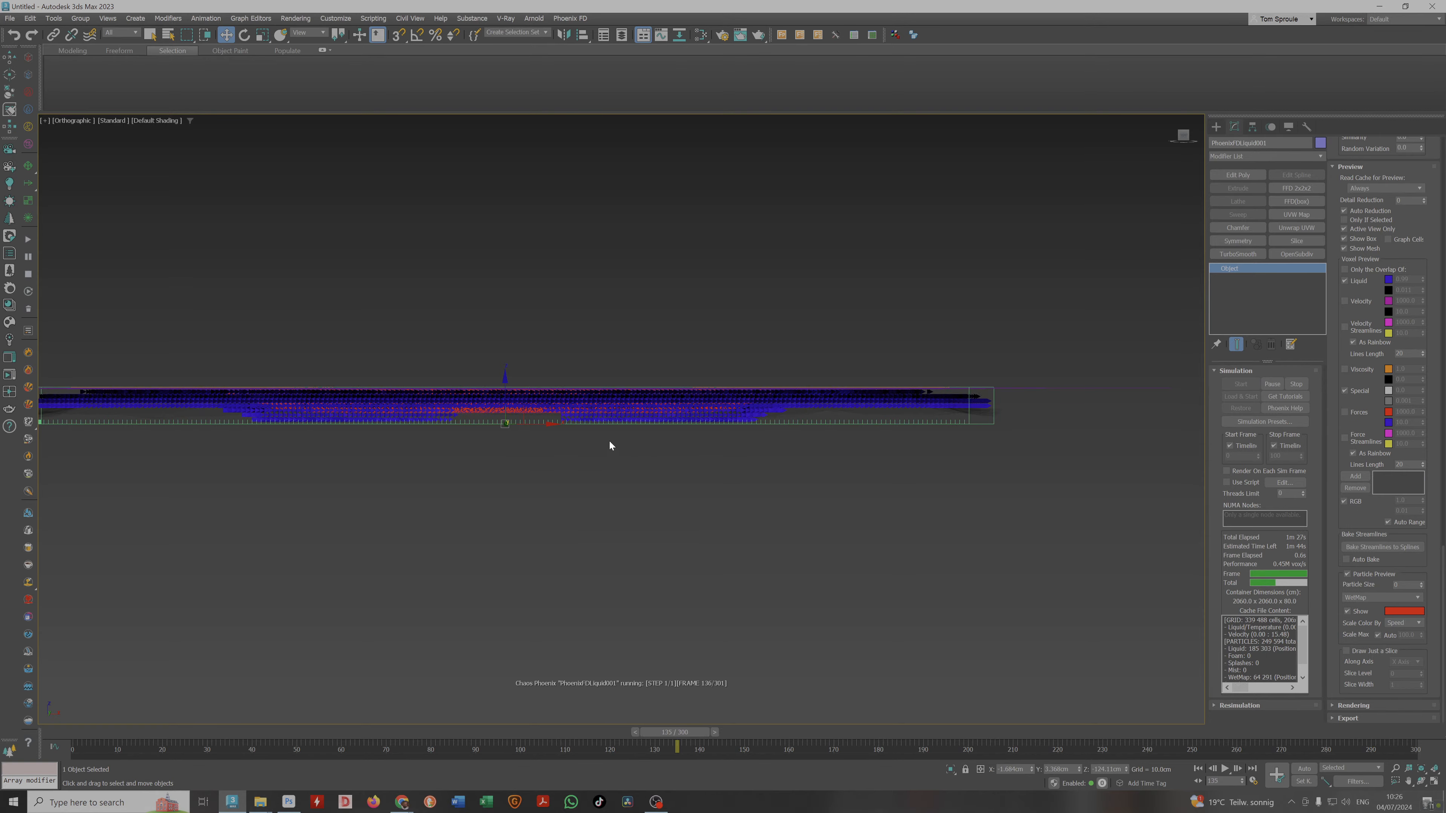
{"action": "middle_click_drag", "start_coordinate": [609, 446], "coordinate": [725, 391], "text": "alt"}
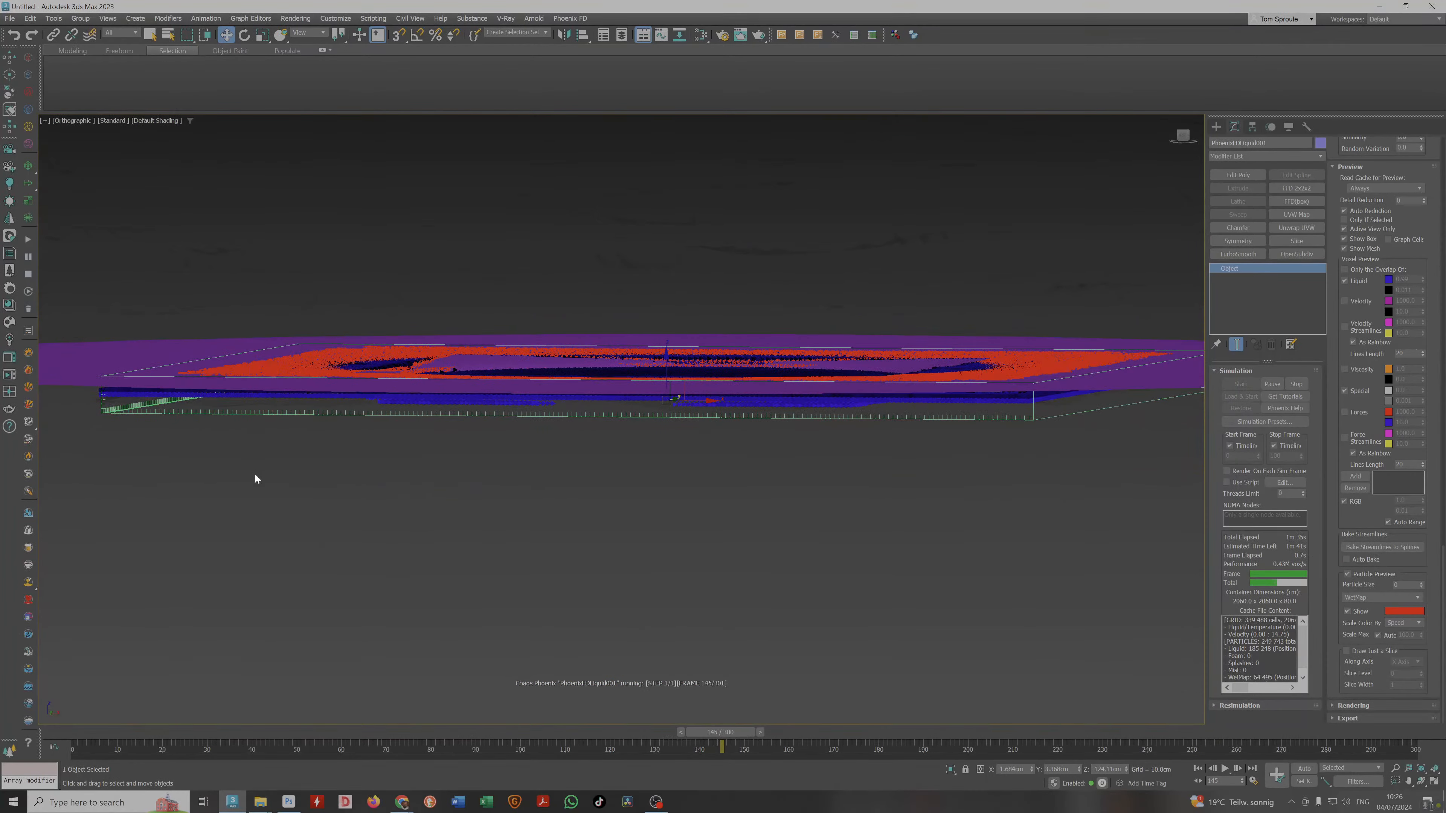
{"action": "left_click", "coordinate": [28, 275]}
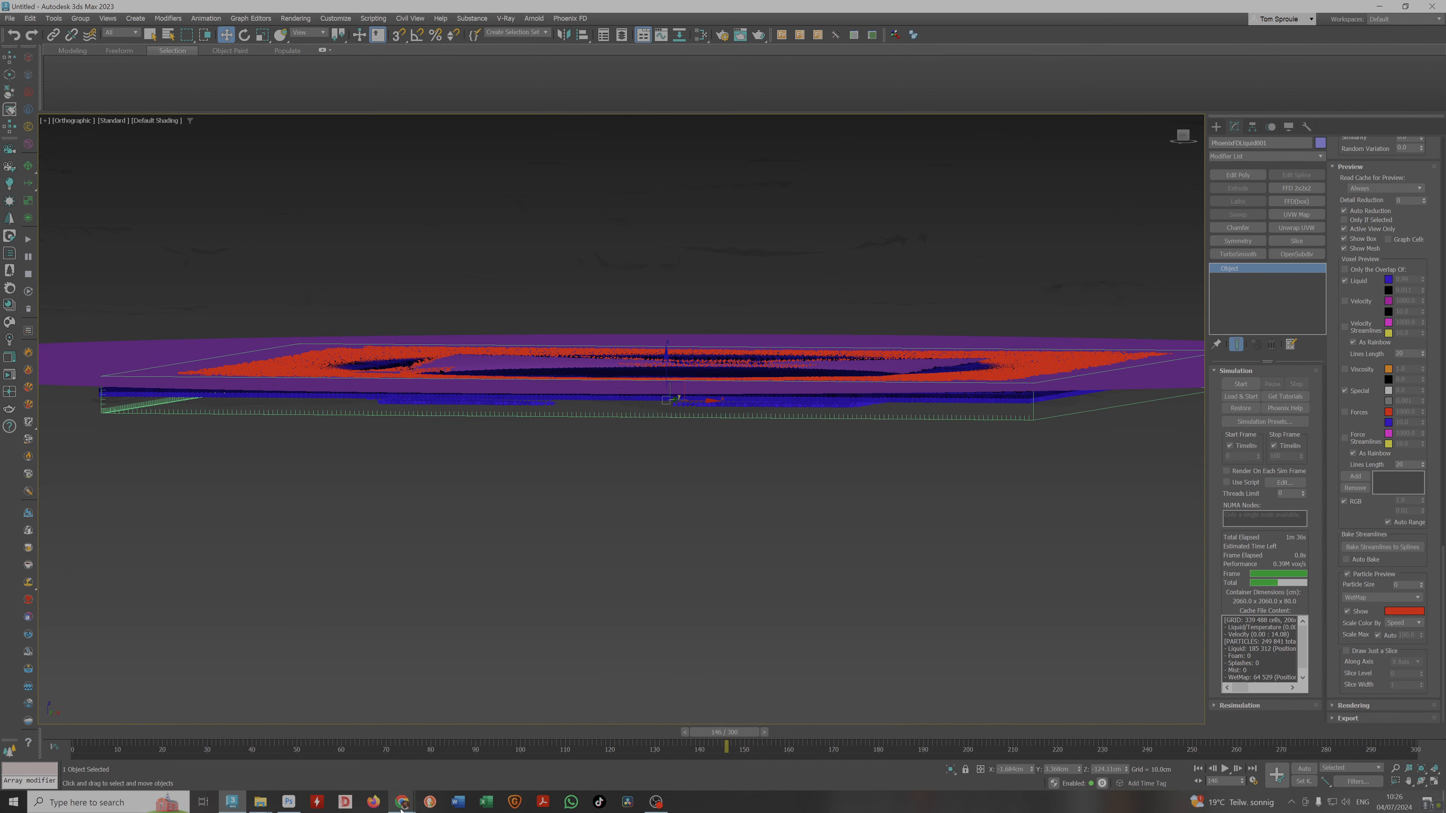
Switch to Chrome, play the YouTube tutorial "Creating directed velocities with Chaos Phoenix", and return to 3ds Max.
{"action": "mouse_move", "coordinate": [406, 806]}
{"action": "left_click", "coordinate": [456, 754]}
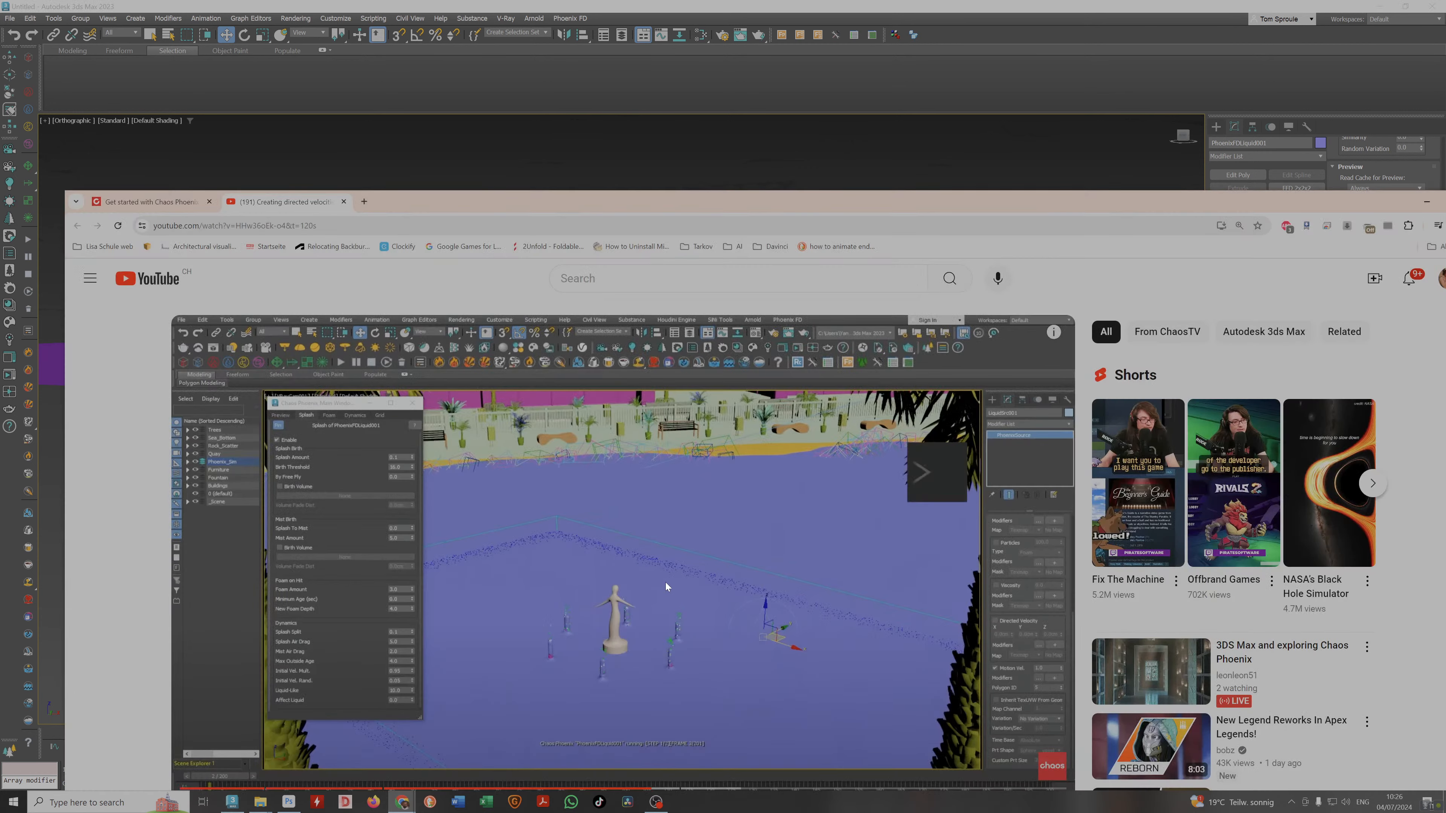
{"action": "left_click", "coordinate": [629, 617]}
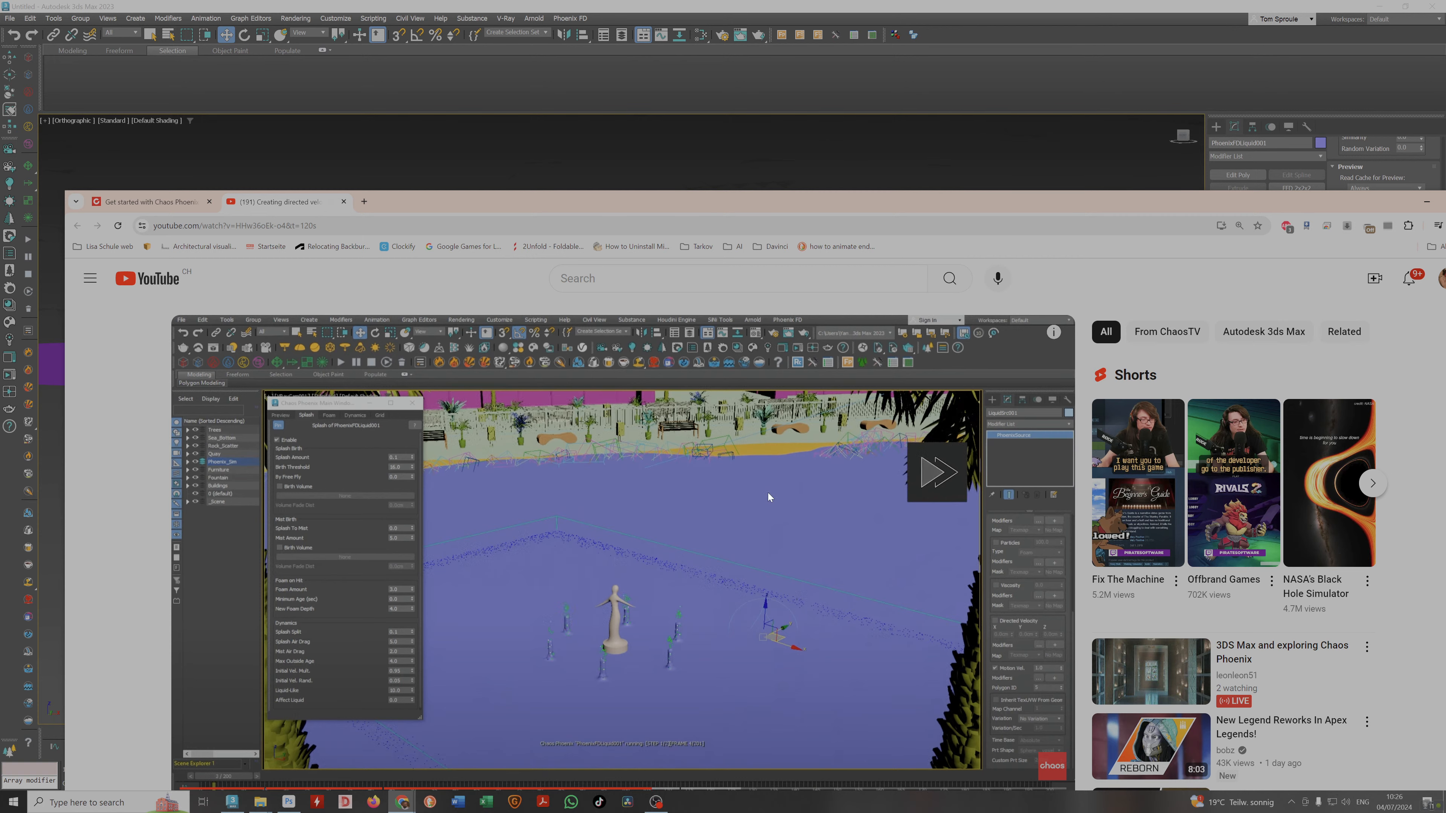
{"action": "left_click_drag", "start_coordinate": [1125, 203], "coordinate": [1119, 56]}
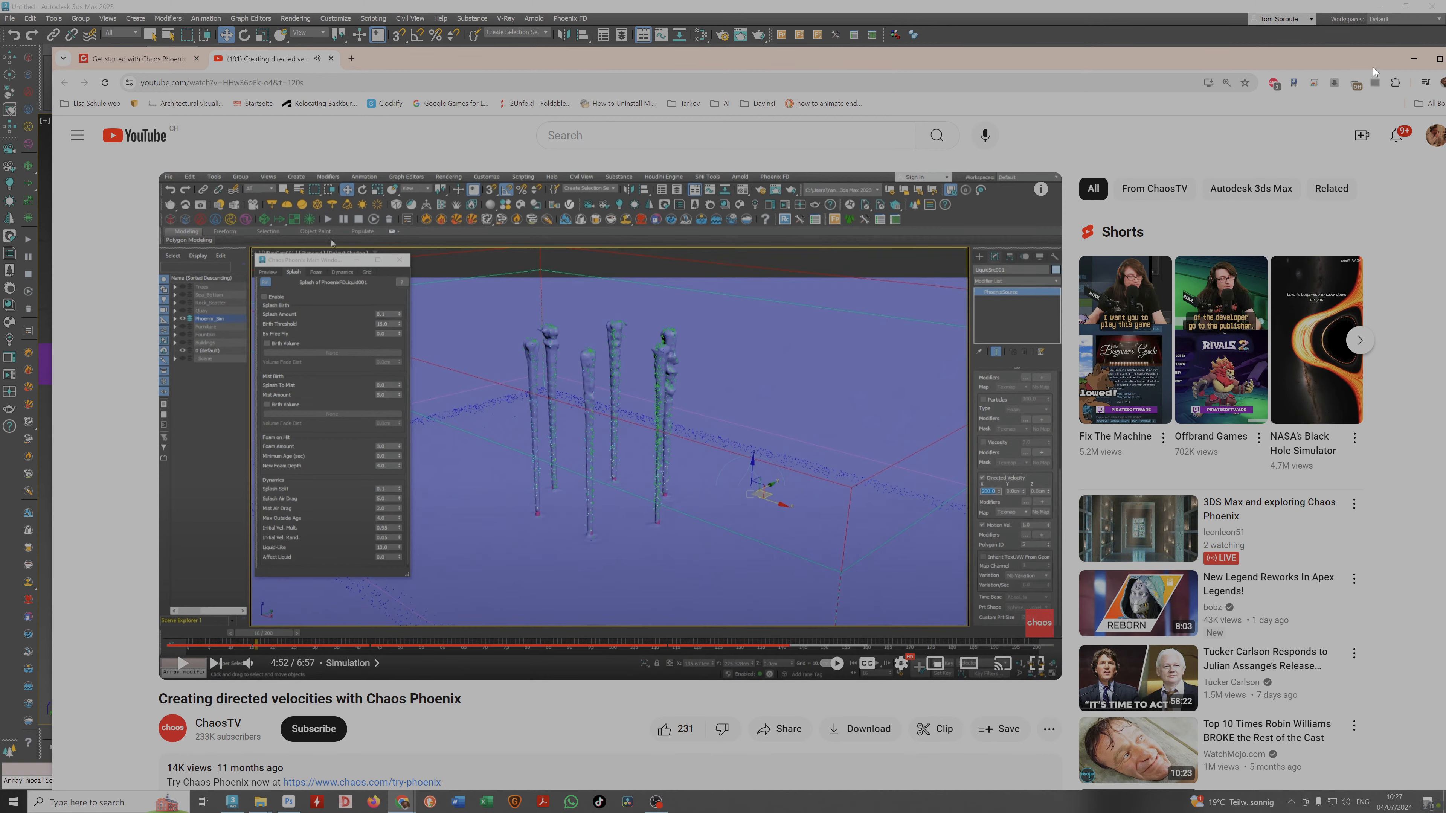
{"action": "left_click", "coordinate": [1414, 59]}
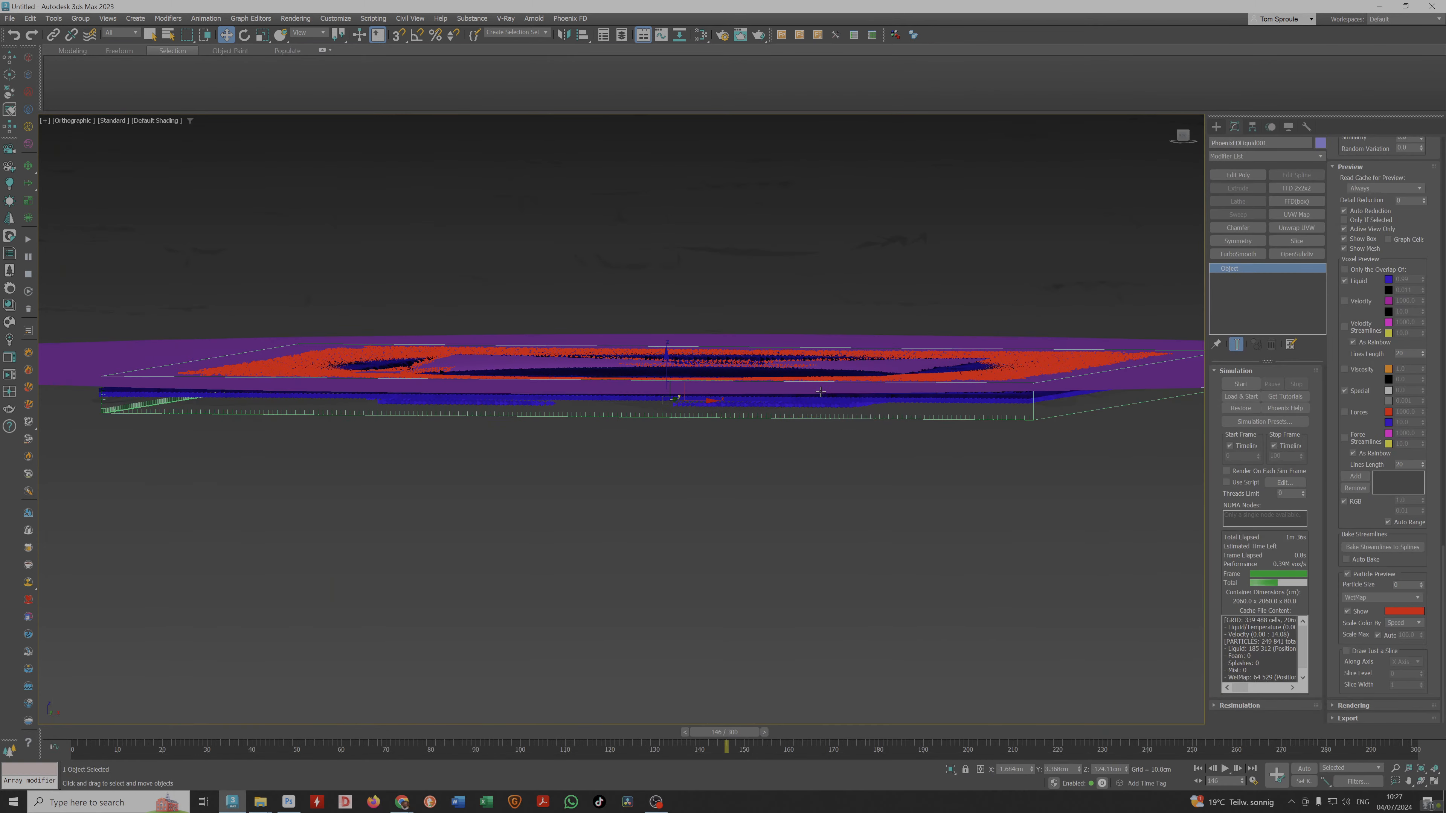
Set the liquid simulator grid's voxel size to 5 cm and its Z size to 50 voxels.
{"action": "middle_click_drag", "start_coordinate": [822, 392], "coordinate": [1118, 464], "text": "alt"}
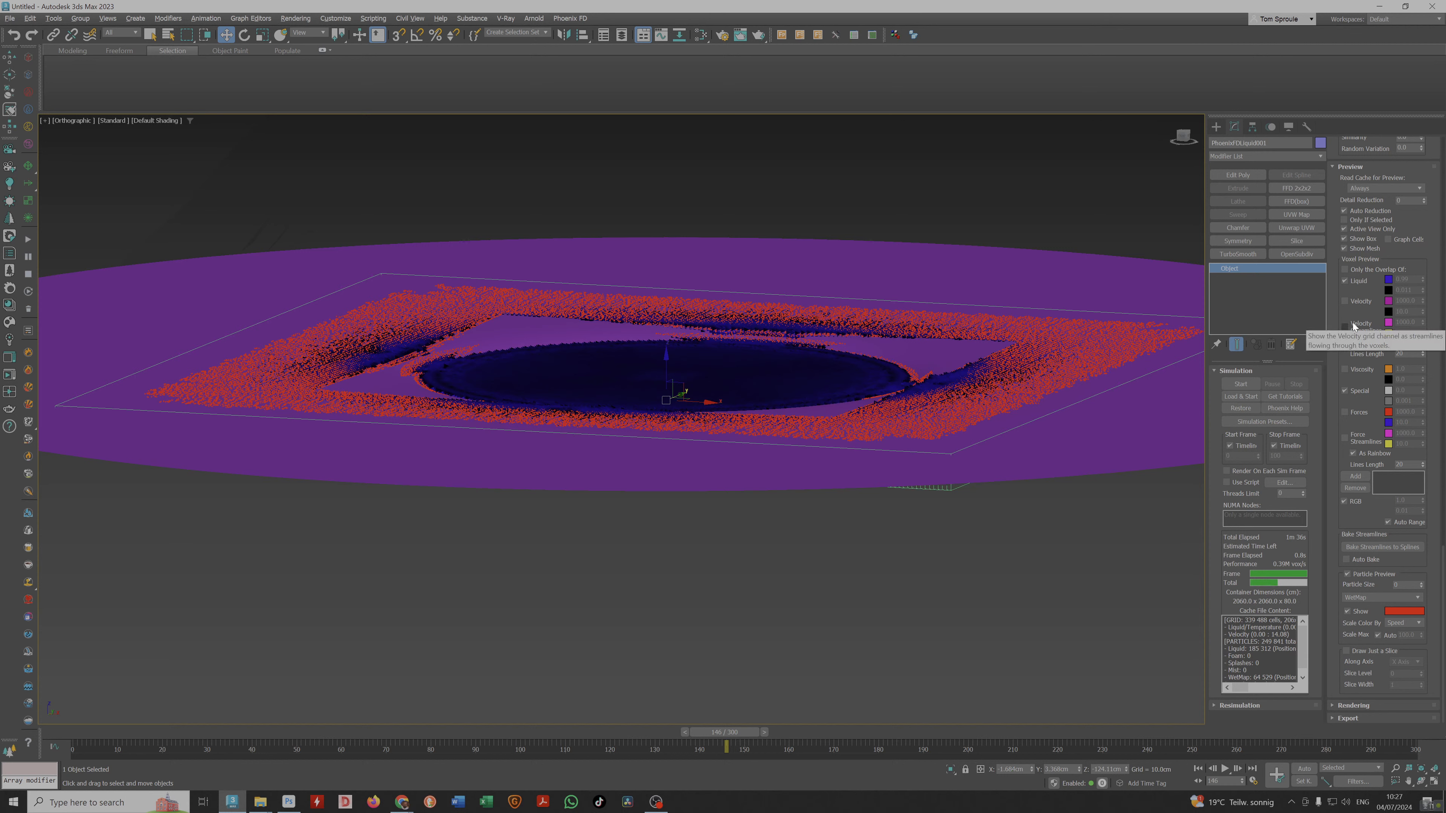
{"action": "middle_click_drag", "start_coordinate": [1049, 452], "coordinate": [991, 443], "text": "alt"}
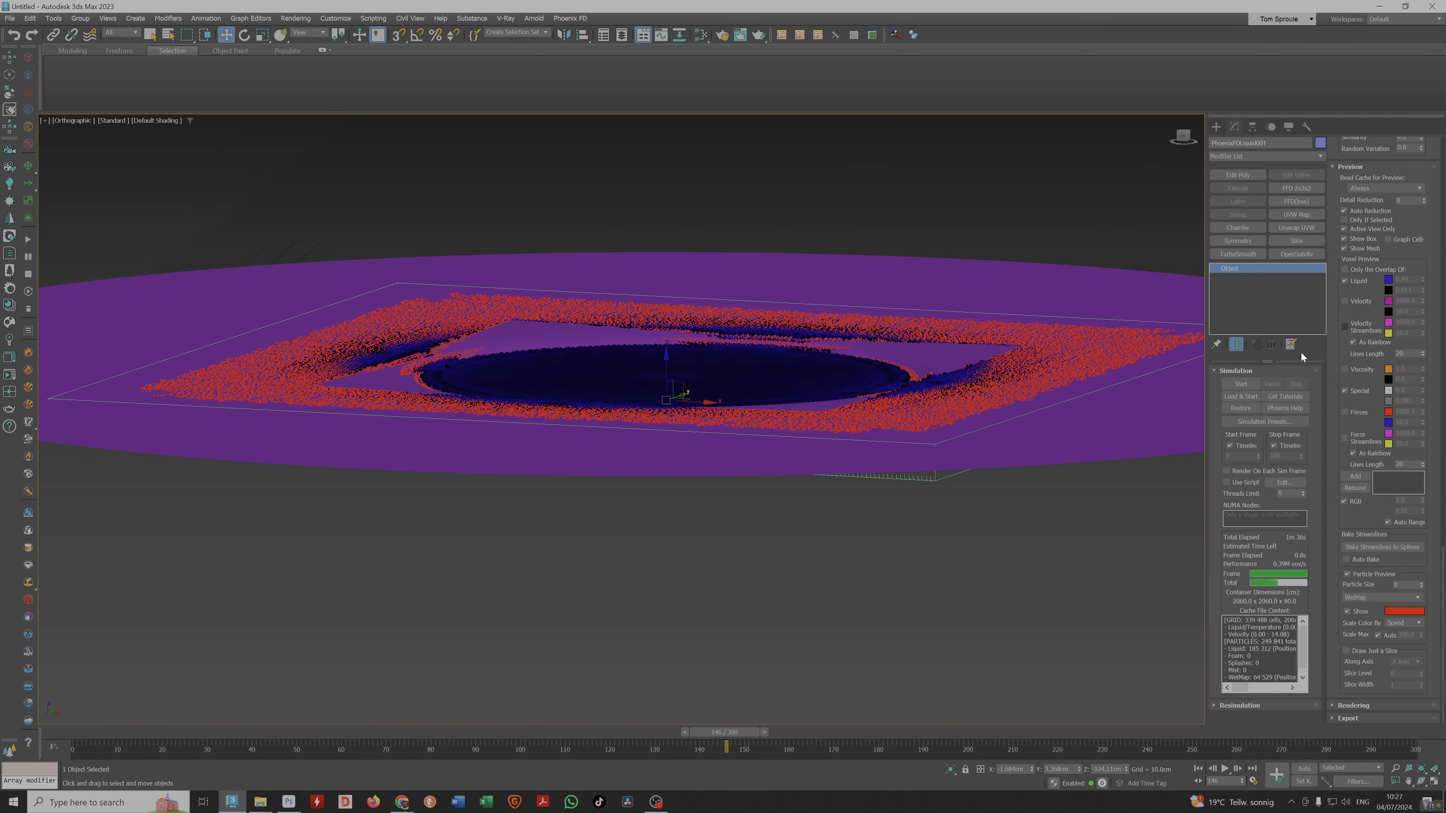
{"action": "left_click", "coordinate": [1235, 371]}
{"action": "scroll", "coordinate": [1378, 206], "scroll_direction": "up", "scroll_amount": 5}
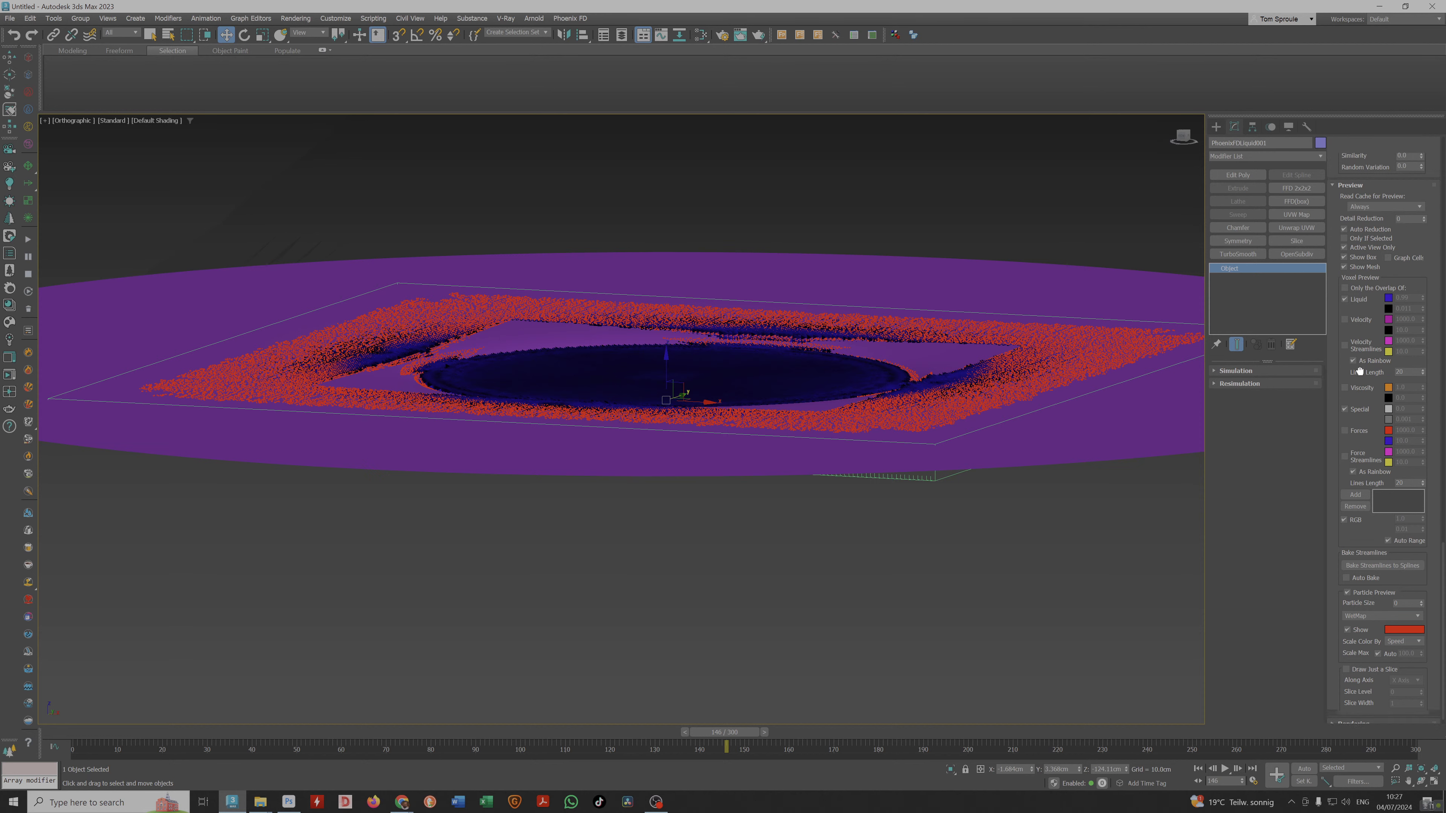
{"action": "scroll", "coordinate": [1375, 200], "scroll_direction": "up", "scroll_amount": 3}
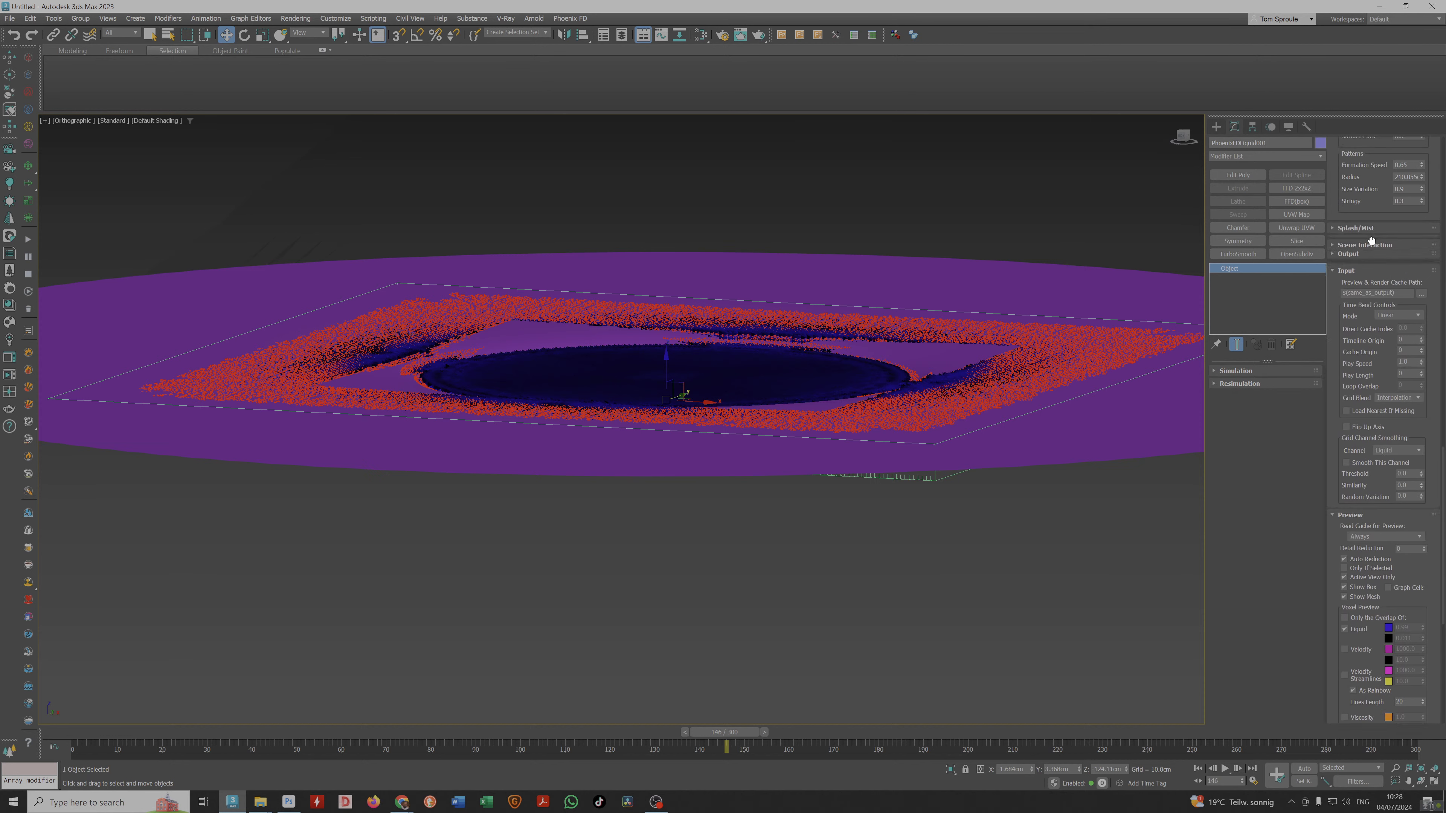
{"action": "scroll", "coordinate": [1377, 193], "scroll_direction": "up", "scroll_amount": 6}
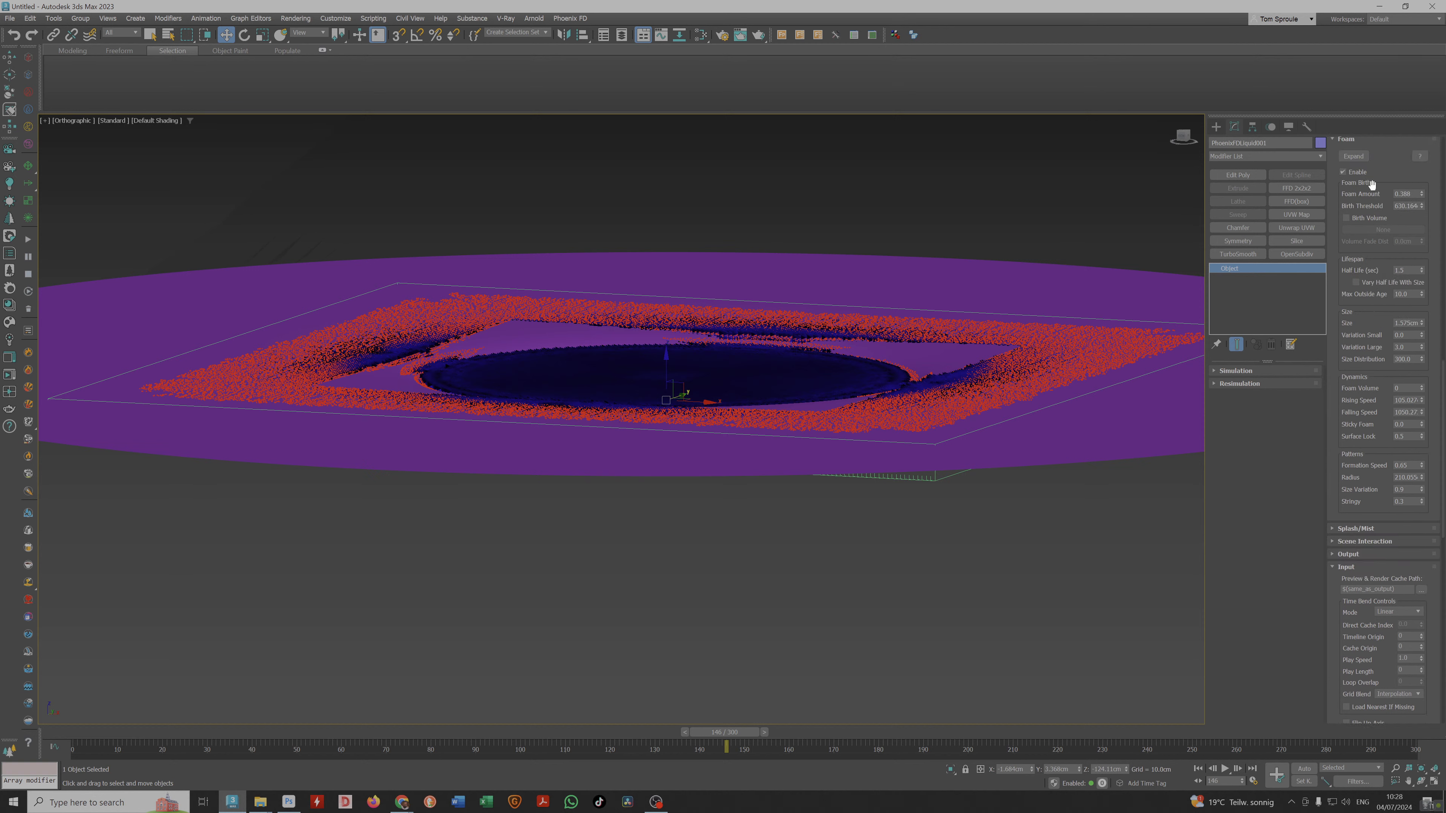
{"action": "scroll", "coordinate": [1370, 186], "scroll_direction": "up", "scroll_amount": 5}
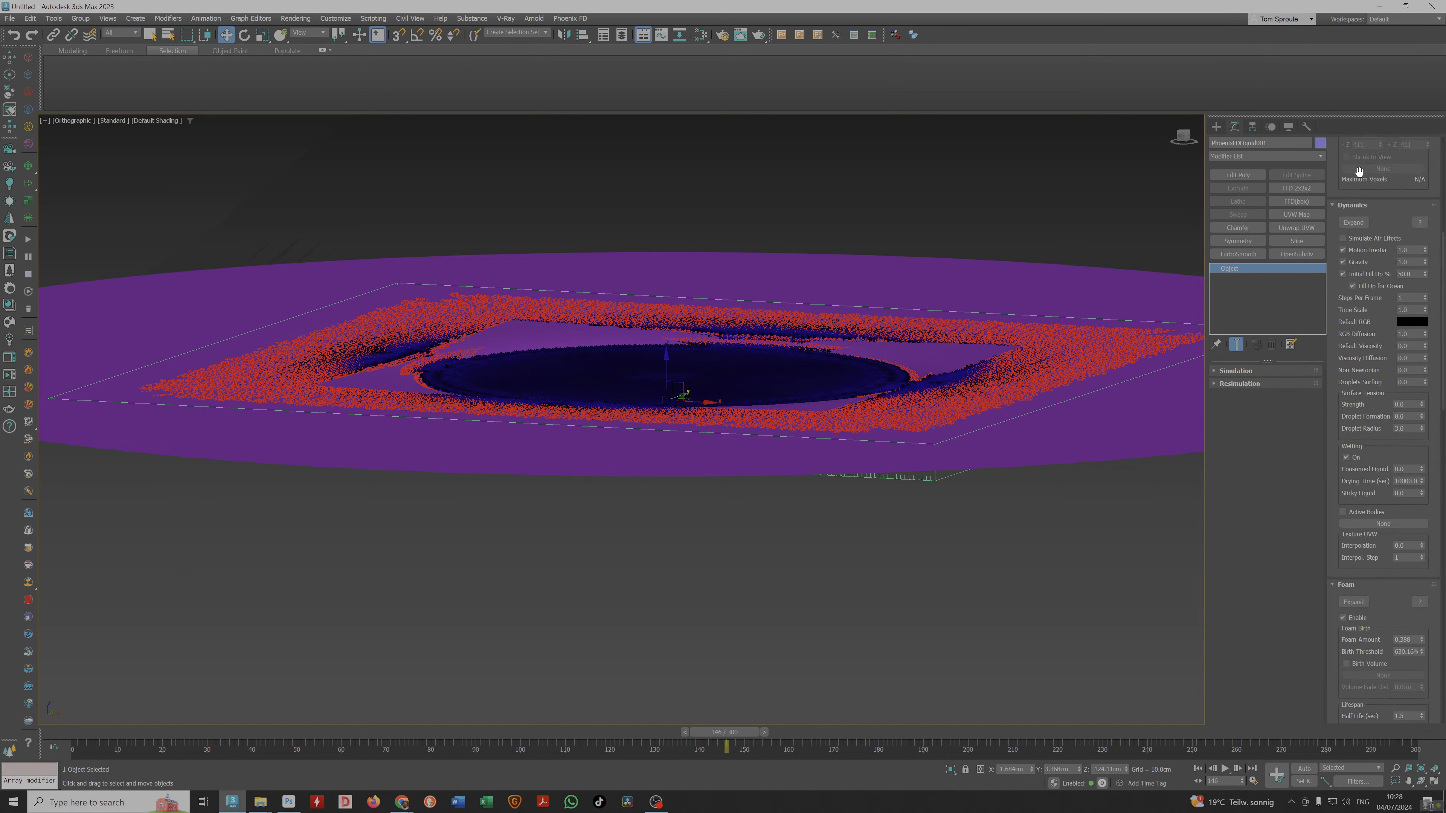
{"action": "scroll", "coordinate": [1387, 210], "scroll_direction": "up", "scroll_amount": 6}
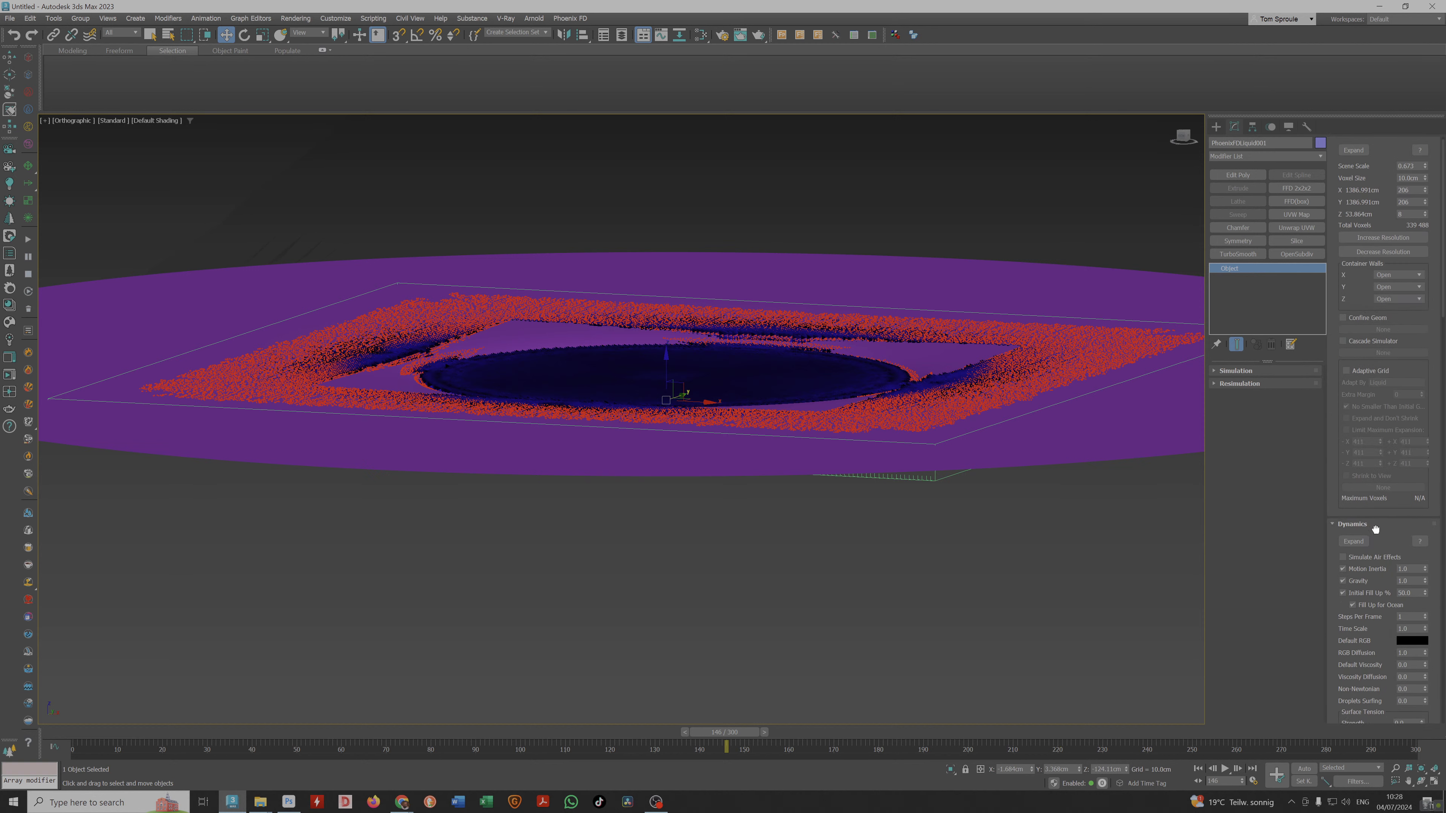
{"action": "scroll", "coordinate": [1367, 171], "scroll_direction": "up", "scroll_amount": 1}
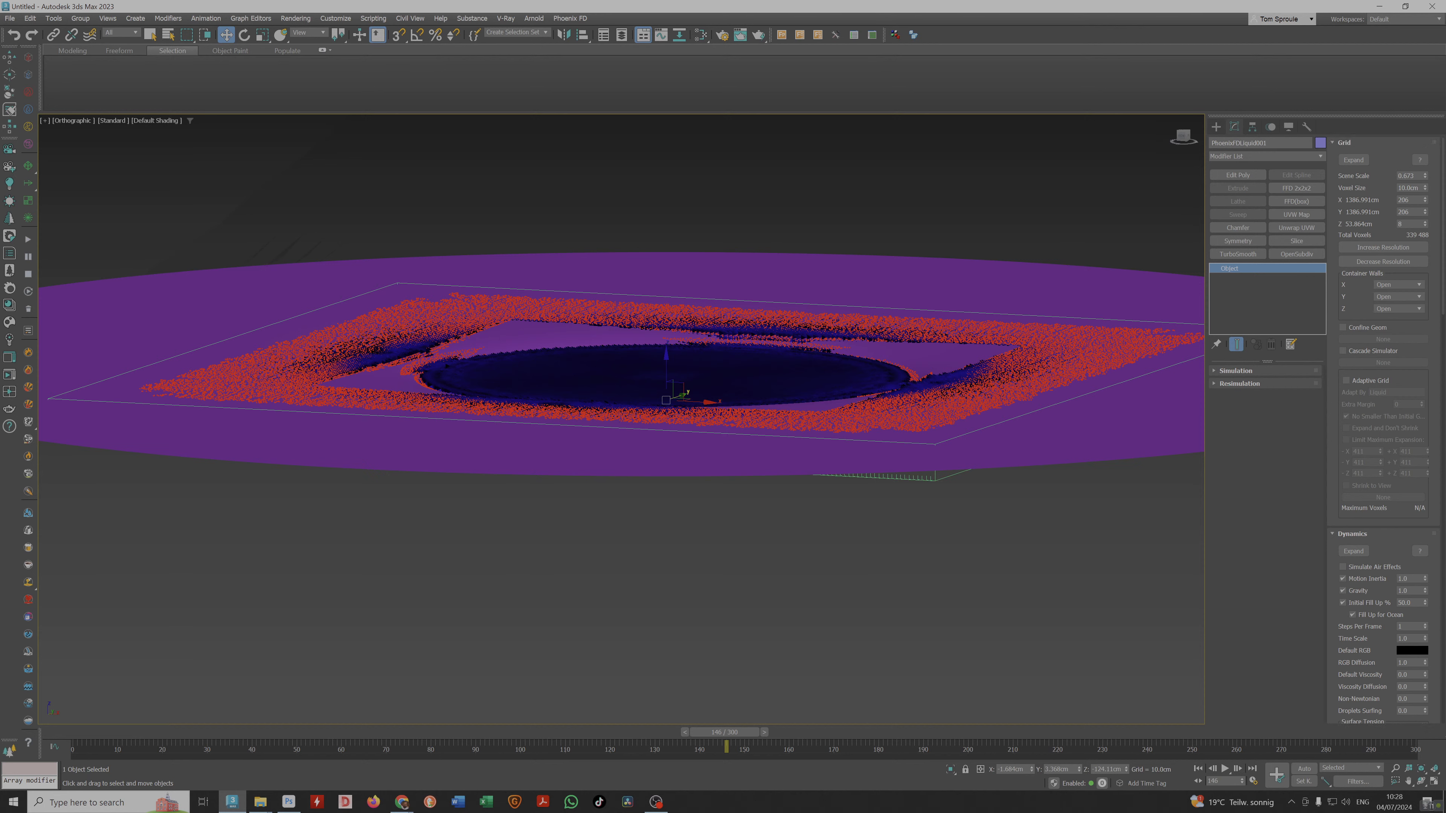
{"action": "left_click", "coordinate": [1408, 188]}
{"action": "type", "text": "5"}
{"action": "key", "text": "Tab"}
{"action": "key", "text": "Tab"}
{"action": "key", "text": "Tab"}
{"action": "type", "text": "50"}
{"action": "key", "text": "Return"}
Move the liquid simulator container slightly down in the Front view so its base sits lower beneath the basin.
{"action": "middle_click_drag", "start_coordinate": [697, 376], "coordinate": [700, 369], "text": "alt"}
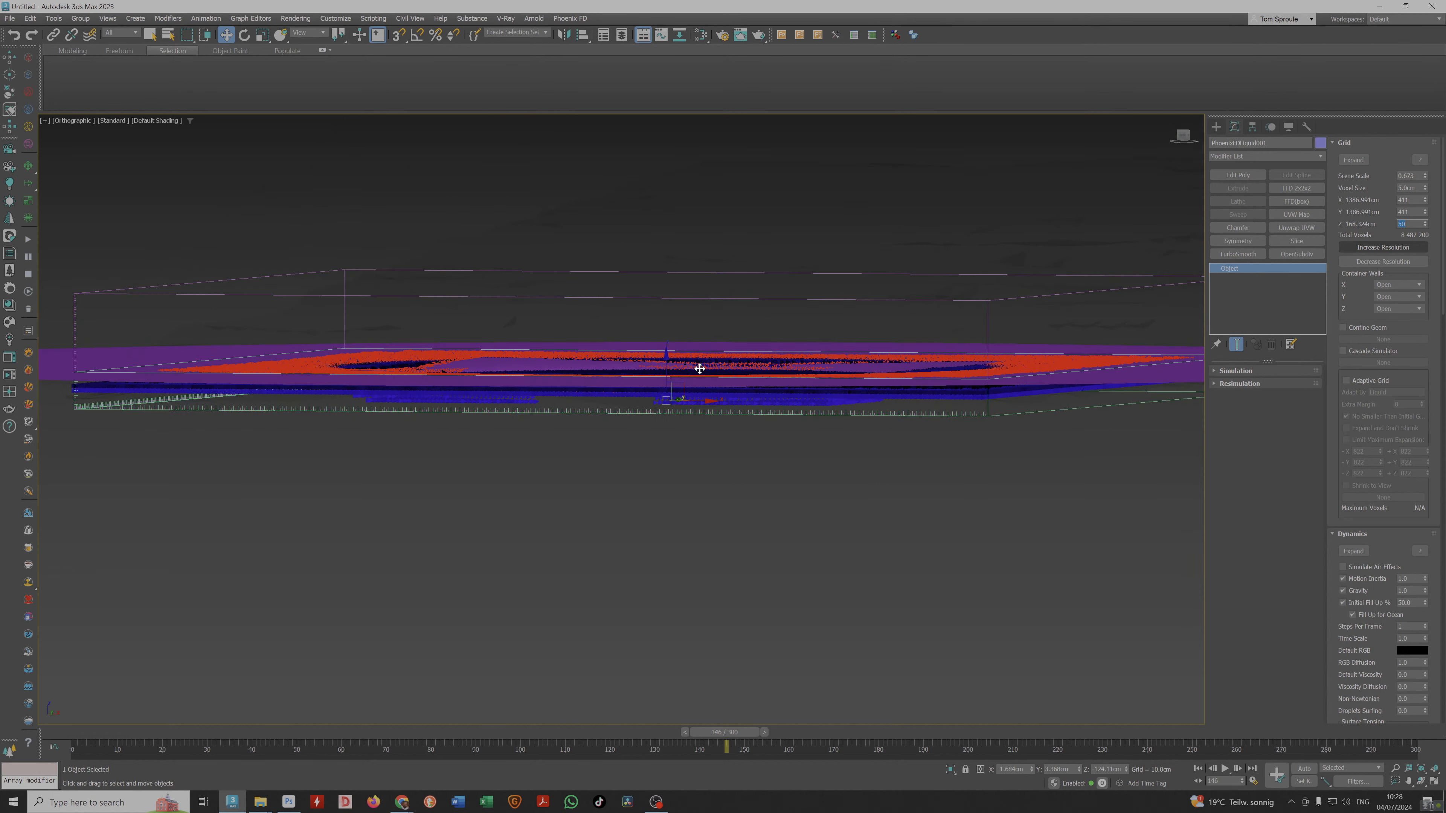
{"action": "key", "text": "f"}
{"action": "key", "text": "z"}
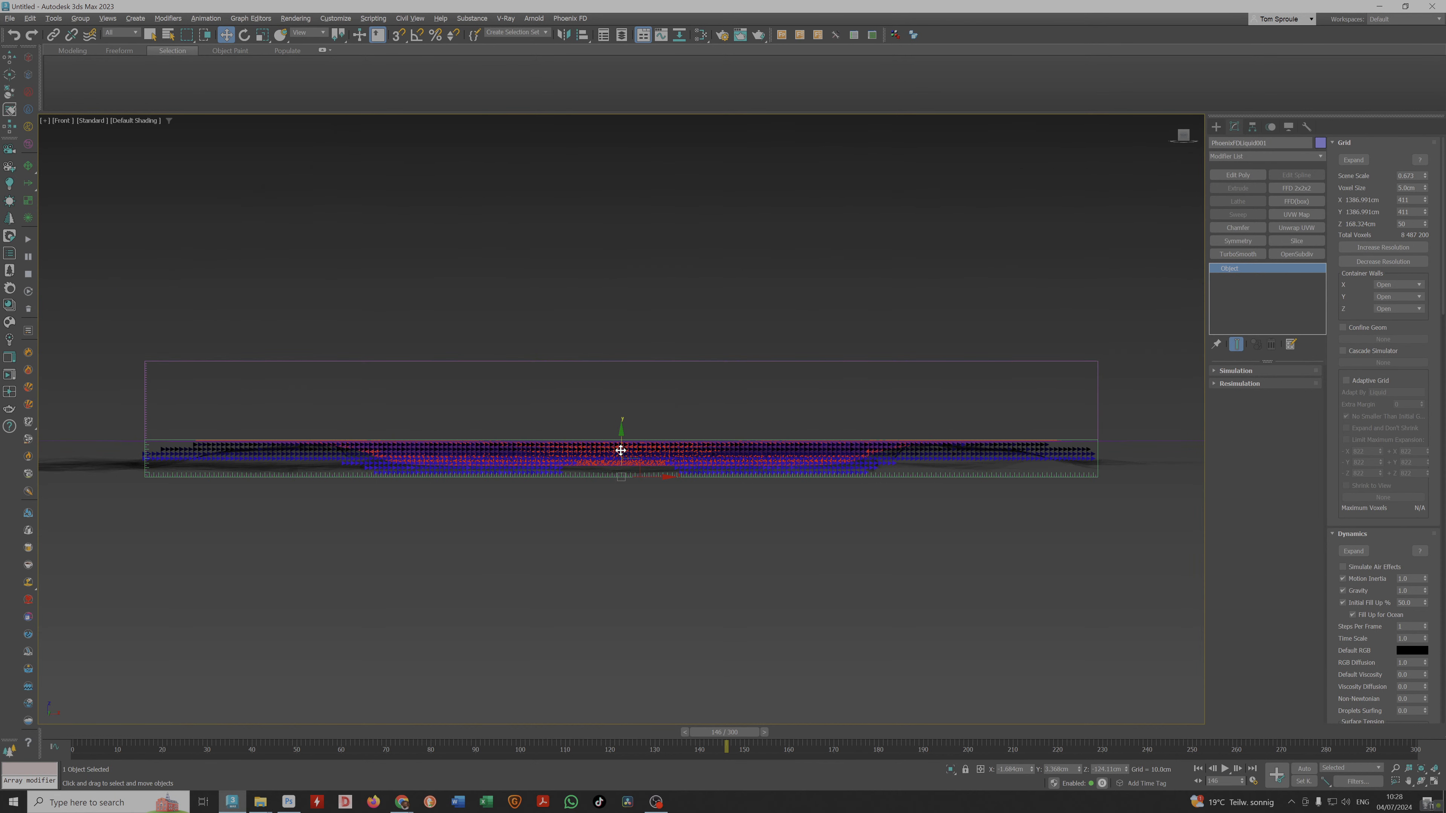
{"action": "left_click_drag", "start_coordinate": [621, 450], "coordinate": [617, 462]}
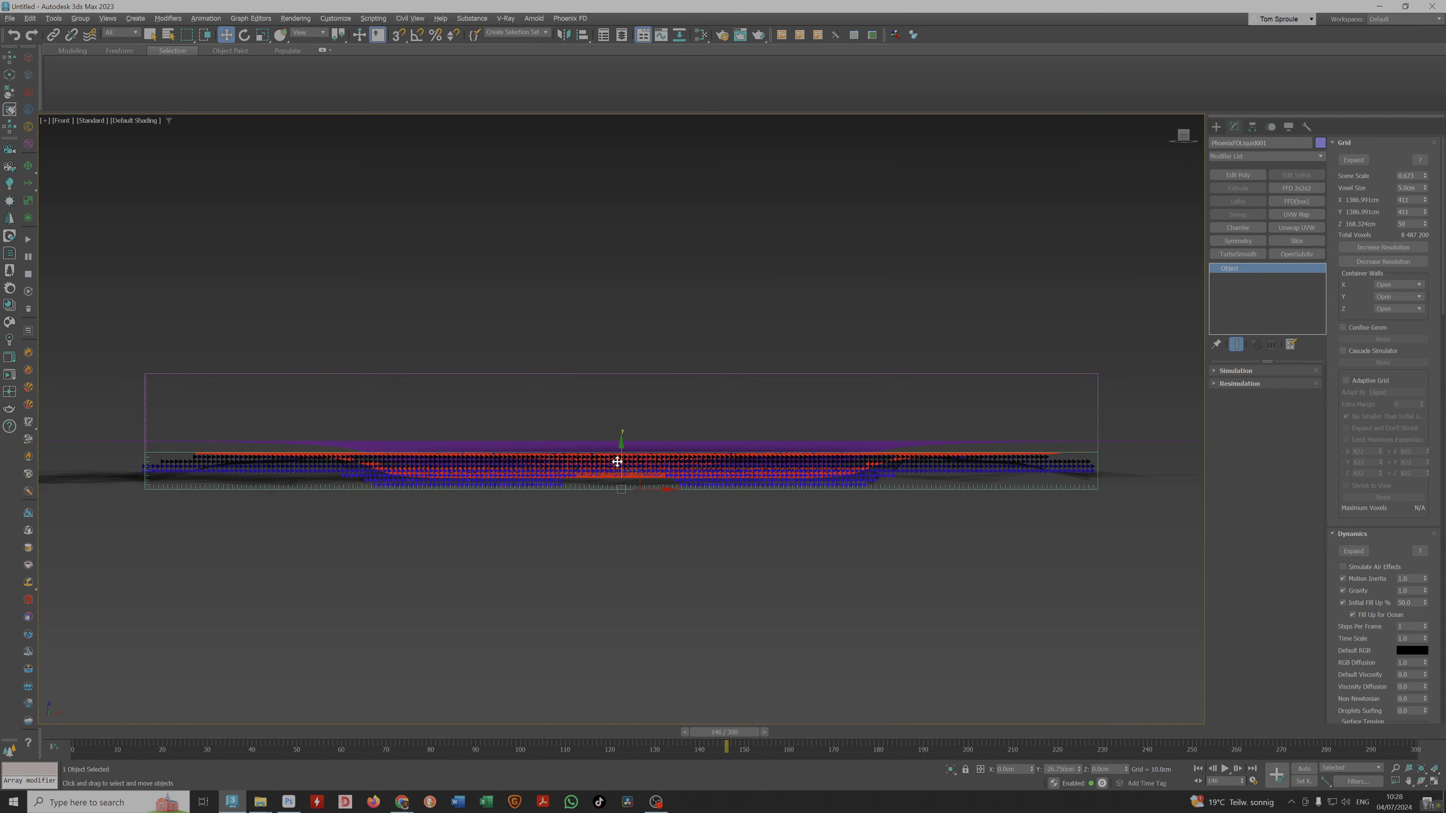
{"action": "middle_click_drag", "start_coordinate": [716, 468], "coordinate": [707, 474], "text": "alt"}
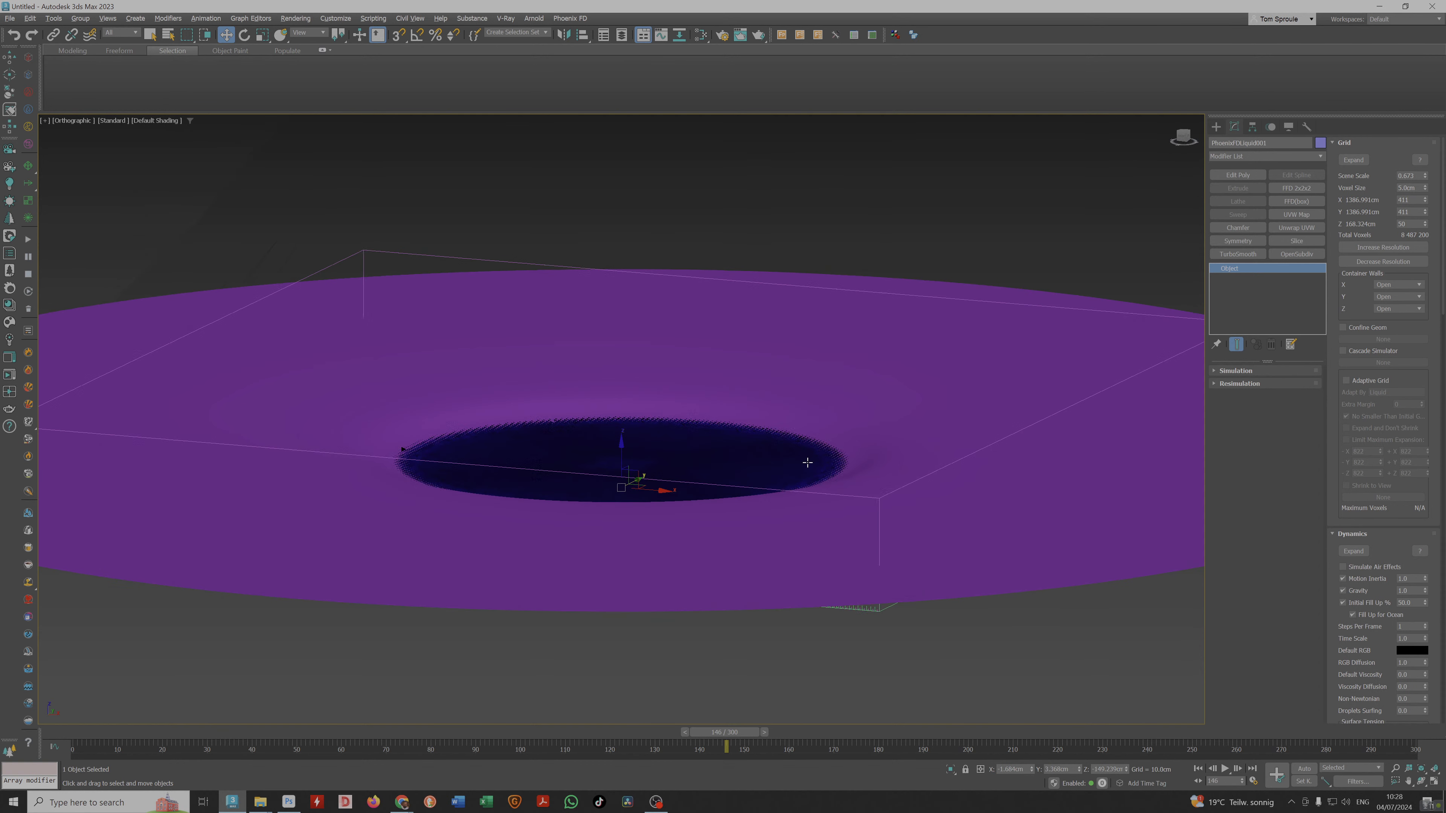
Try an Initial Fill Up of 20% and run the simulation, checking the liquid level from the front.
{"action": "left_click_drag", "start_coordinate": [1386, 210], "coordinate": [1384, 179]}
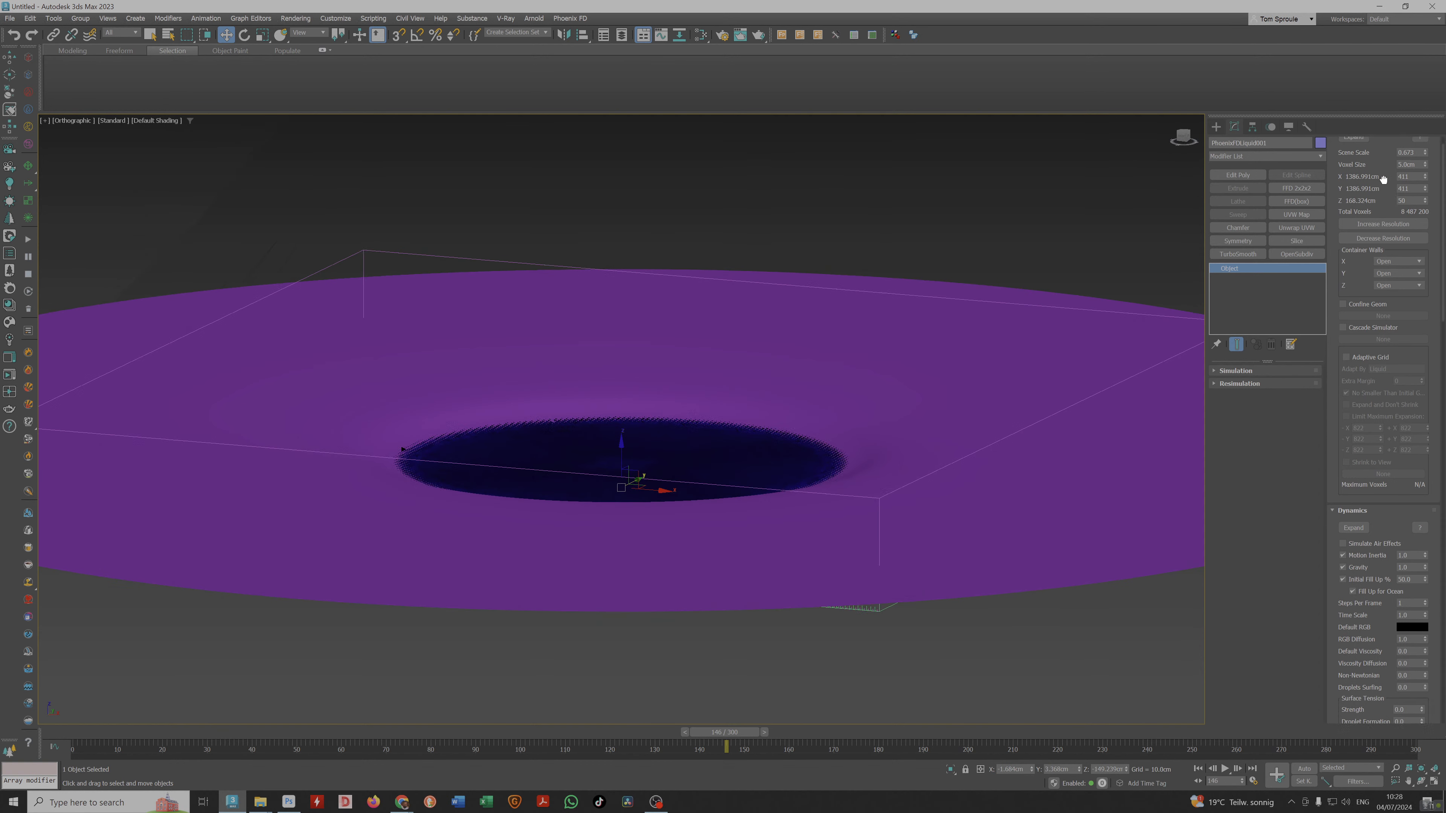
{"action": "scroll", "coordinate": [1372, 188], "scroll_direction": "up", "scroll_amount": 2}
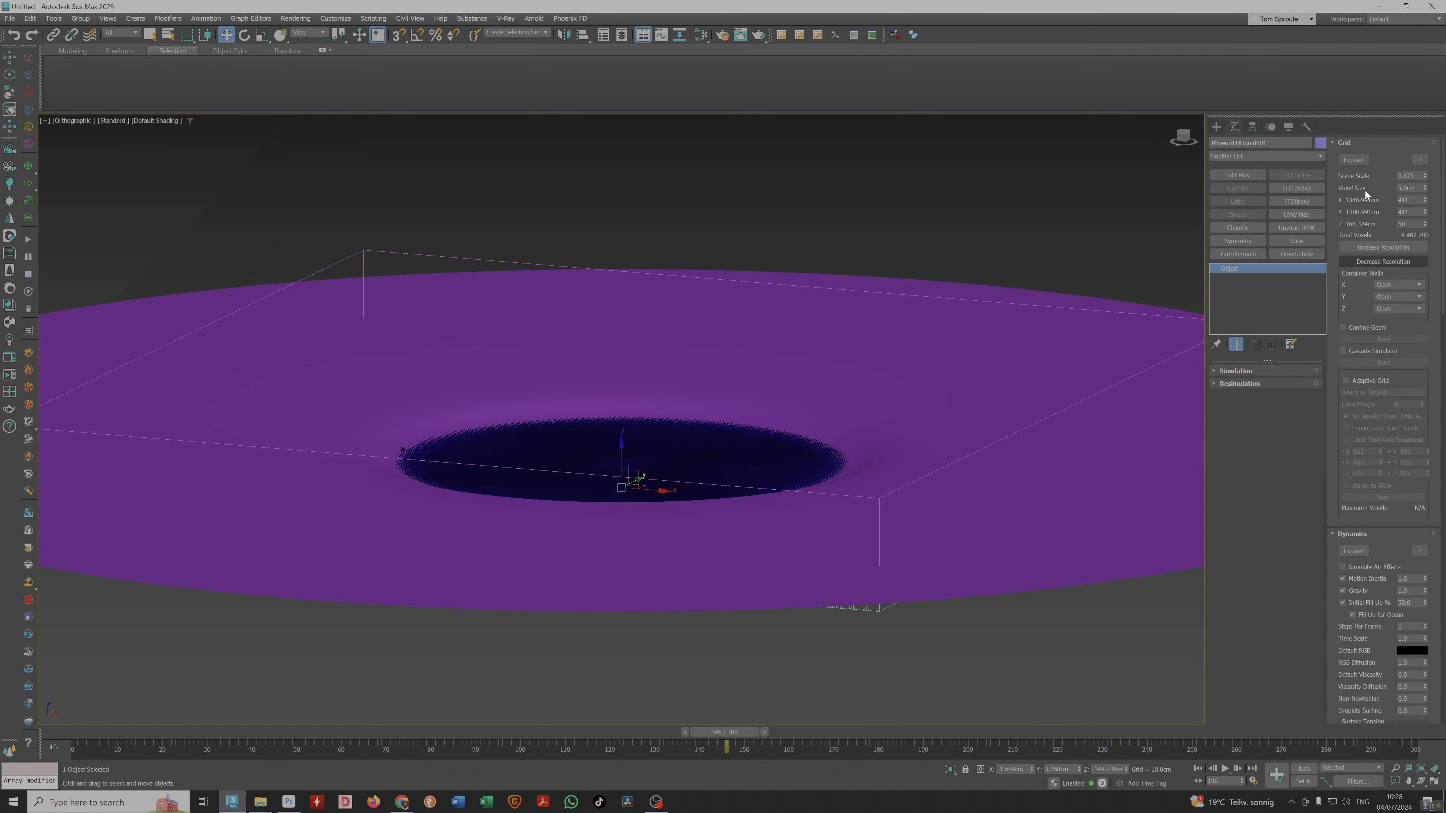
{"action": "left_click", "coordinate": [1345, 144]}
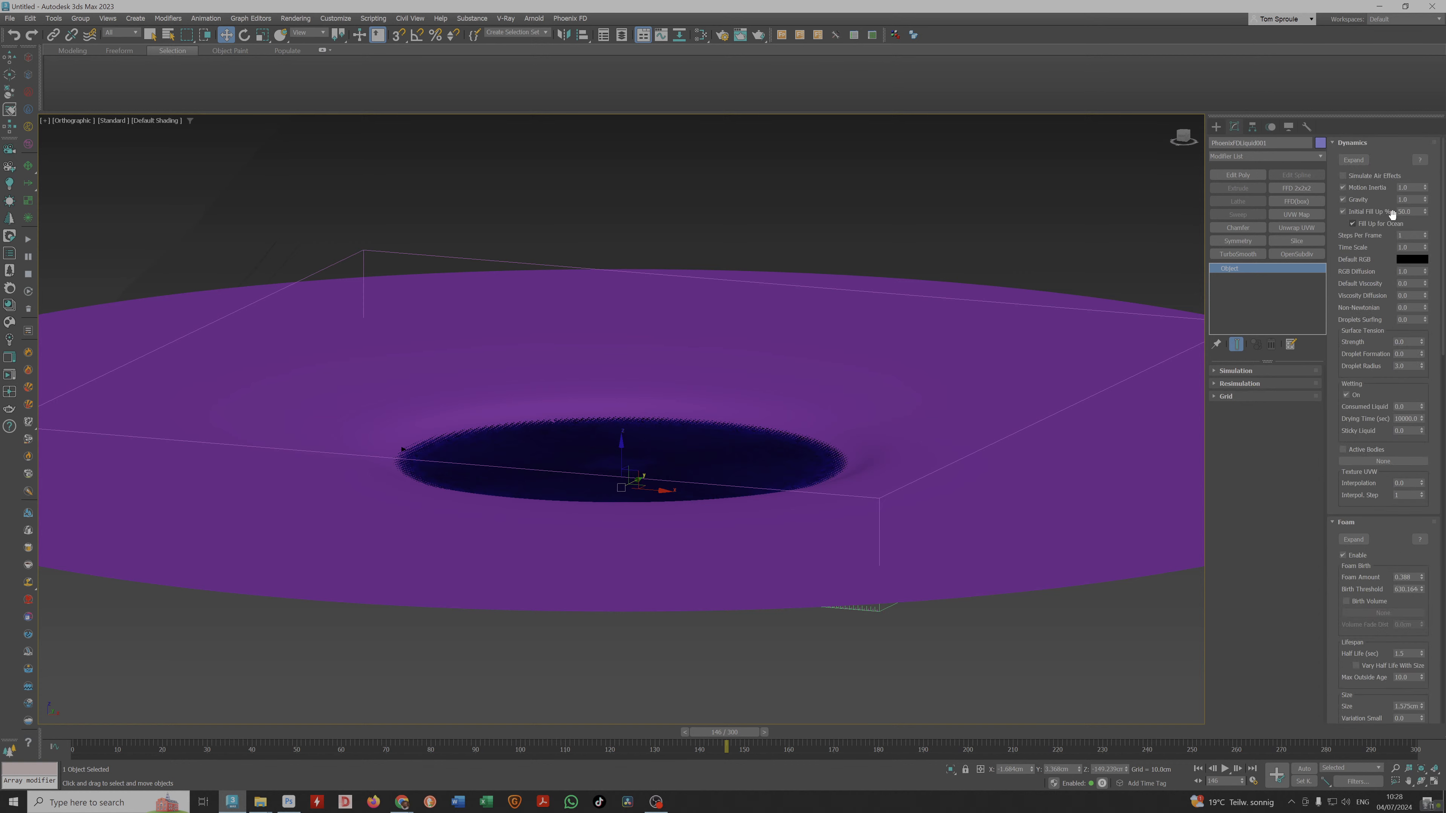
{"action": "left_click", "coordinate": [1406, 211]}
{"action": "left_click", "coordinate": [28, 239]}
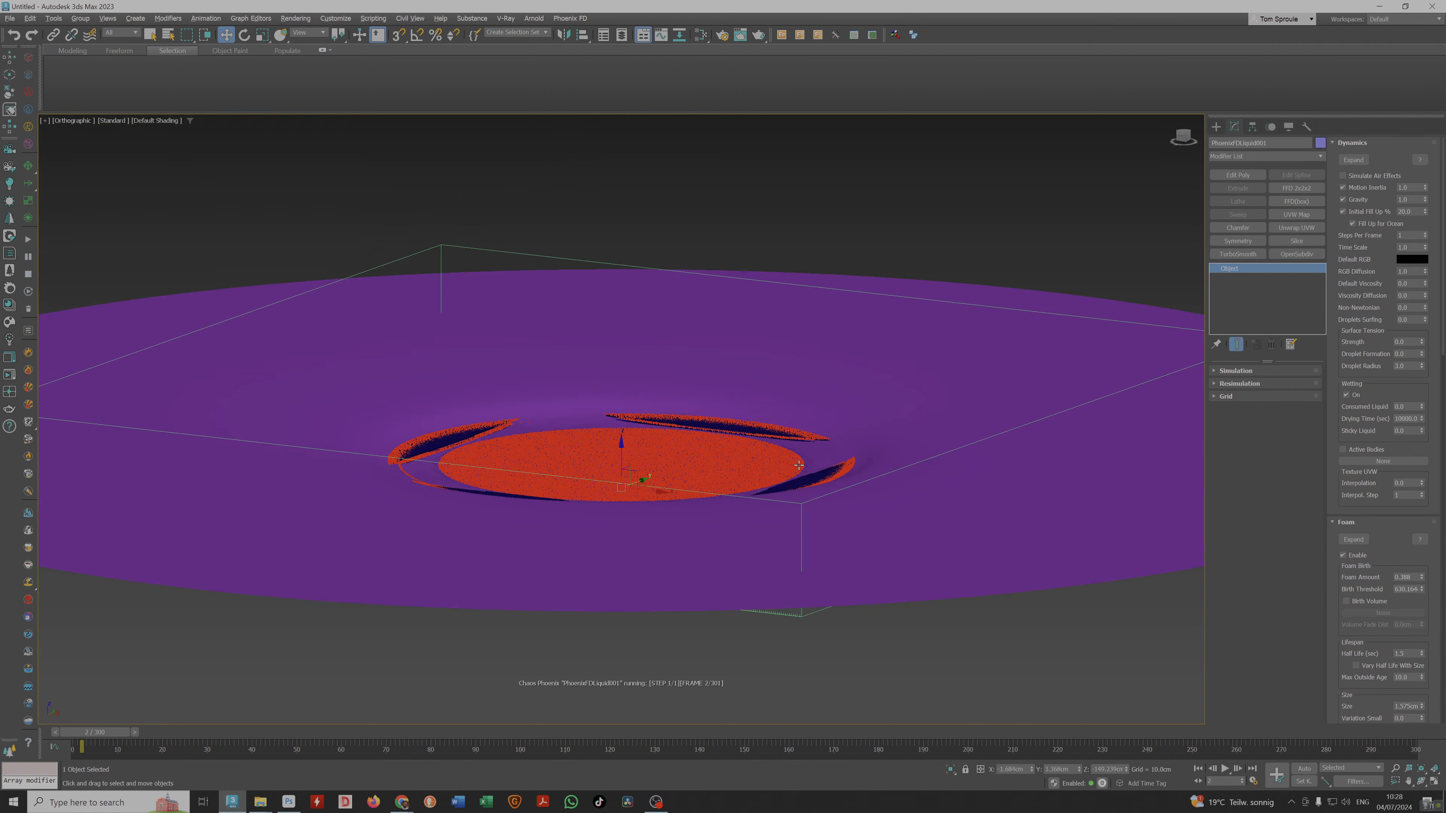
{"action": "key", "text": "f"}
{"action": "scroll", "coordinate": [700, 448], "scroll_direction": "up", "scroll_amount": 5}
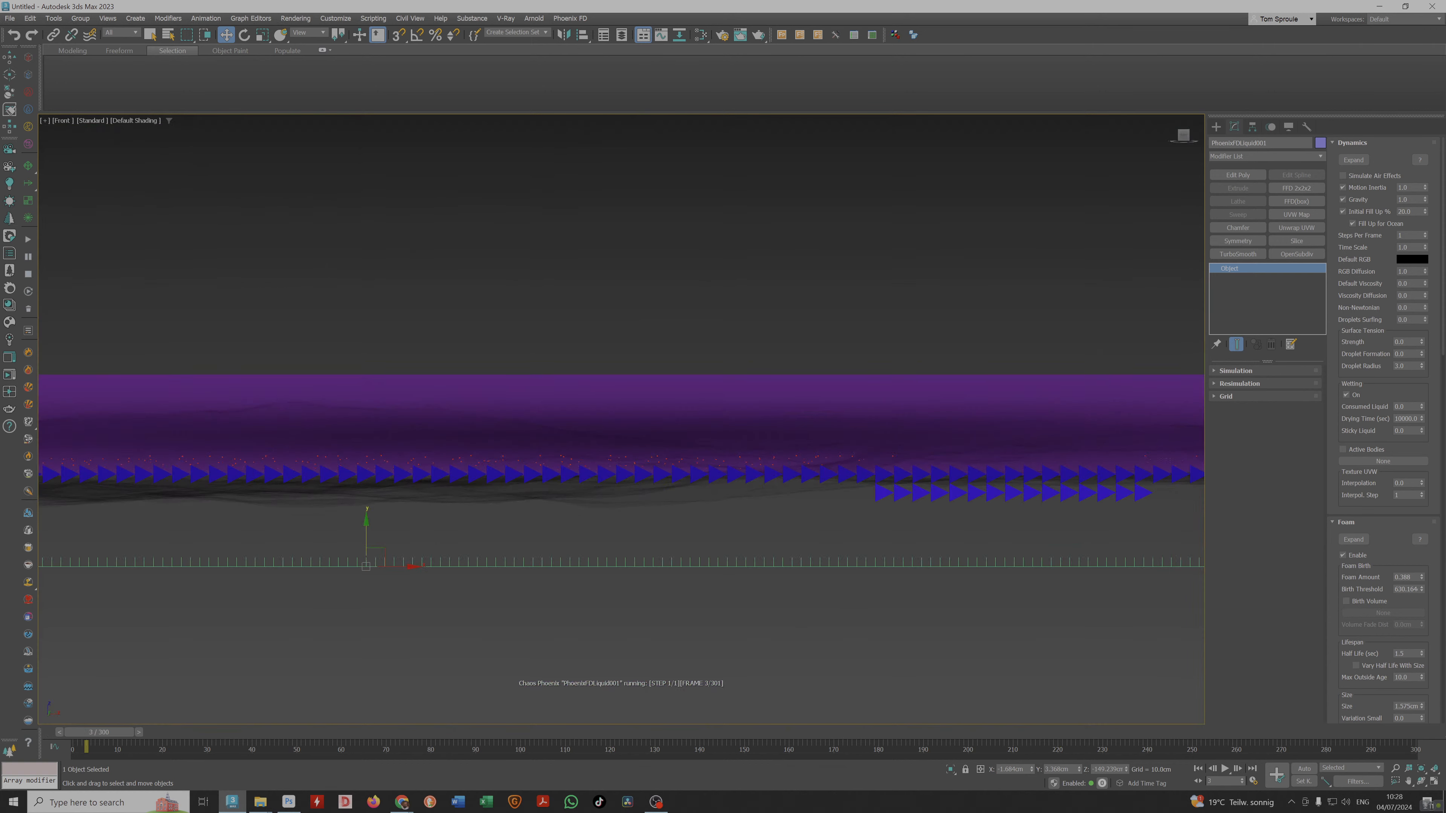
Set the Initial Fill Up to 30%, then stop and restart the simulation.
{"action": "left_click", "coordinate": [1410, 212]}
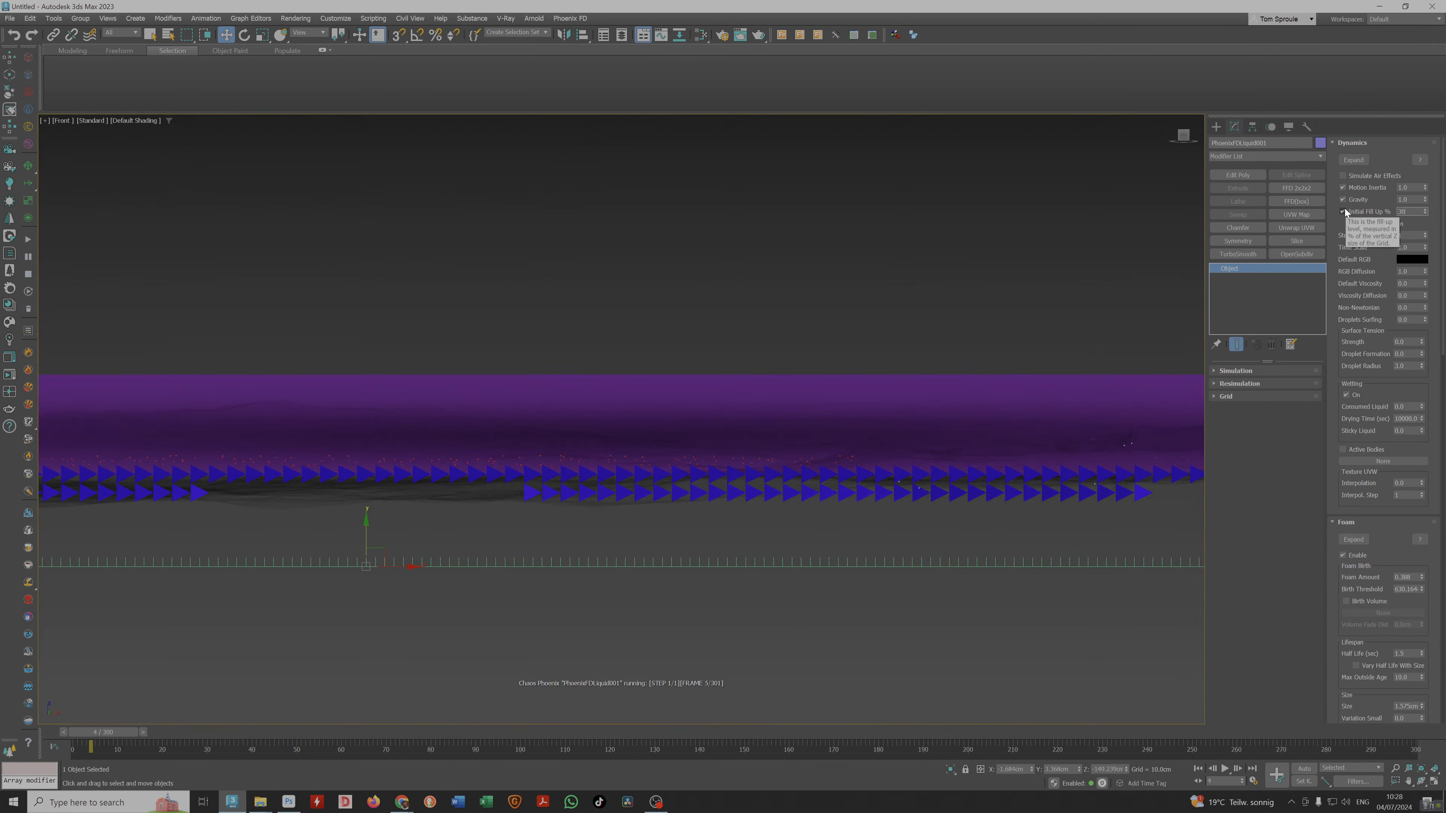
{"action": "type", "text": "30"}
{"action": "key", "text": "Tab"}
{"action": "left_click", "coordinate": [28, 274]}
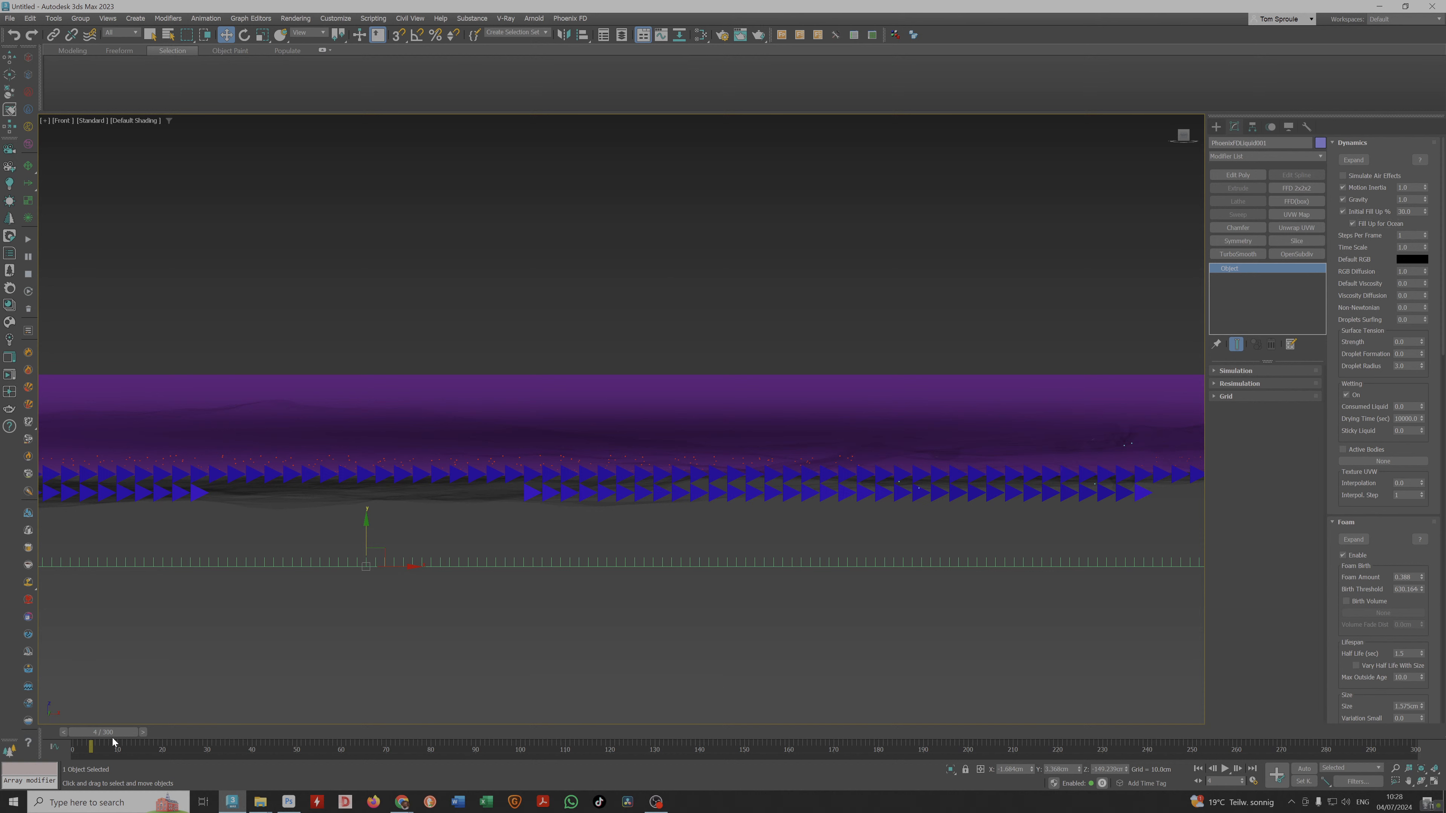
{"action": "left_click", "coordinate": [28, 239]}
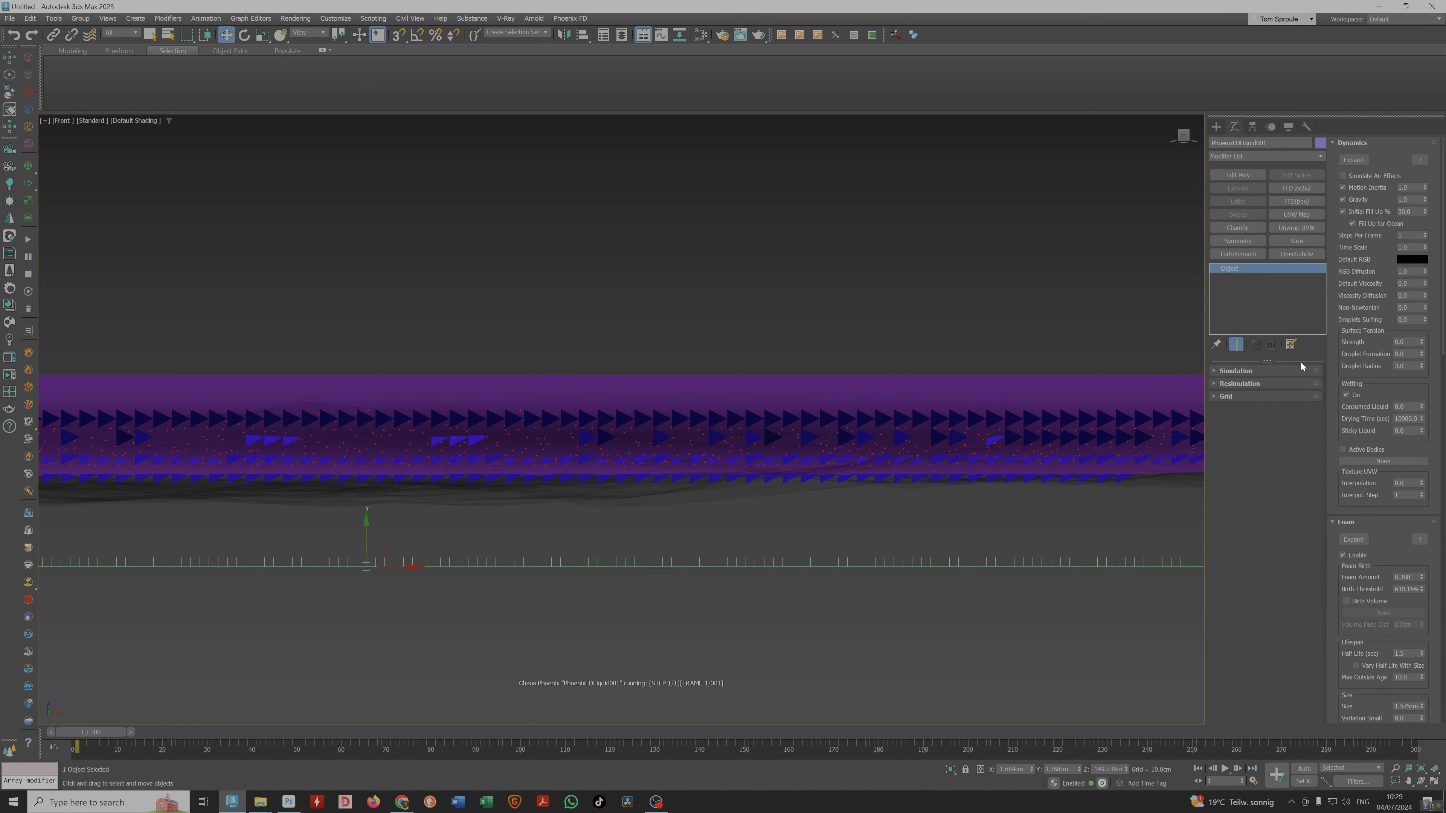
Examine the liquid level and surface in the basin from the front and at an angle, in wireframe and edged-faces display.
{"action": "middle_click_drag", "start_coordinate": [965, 362], "coordinate": [775, 328], "text": "alt"}
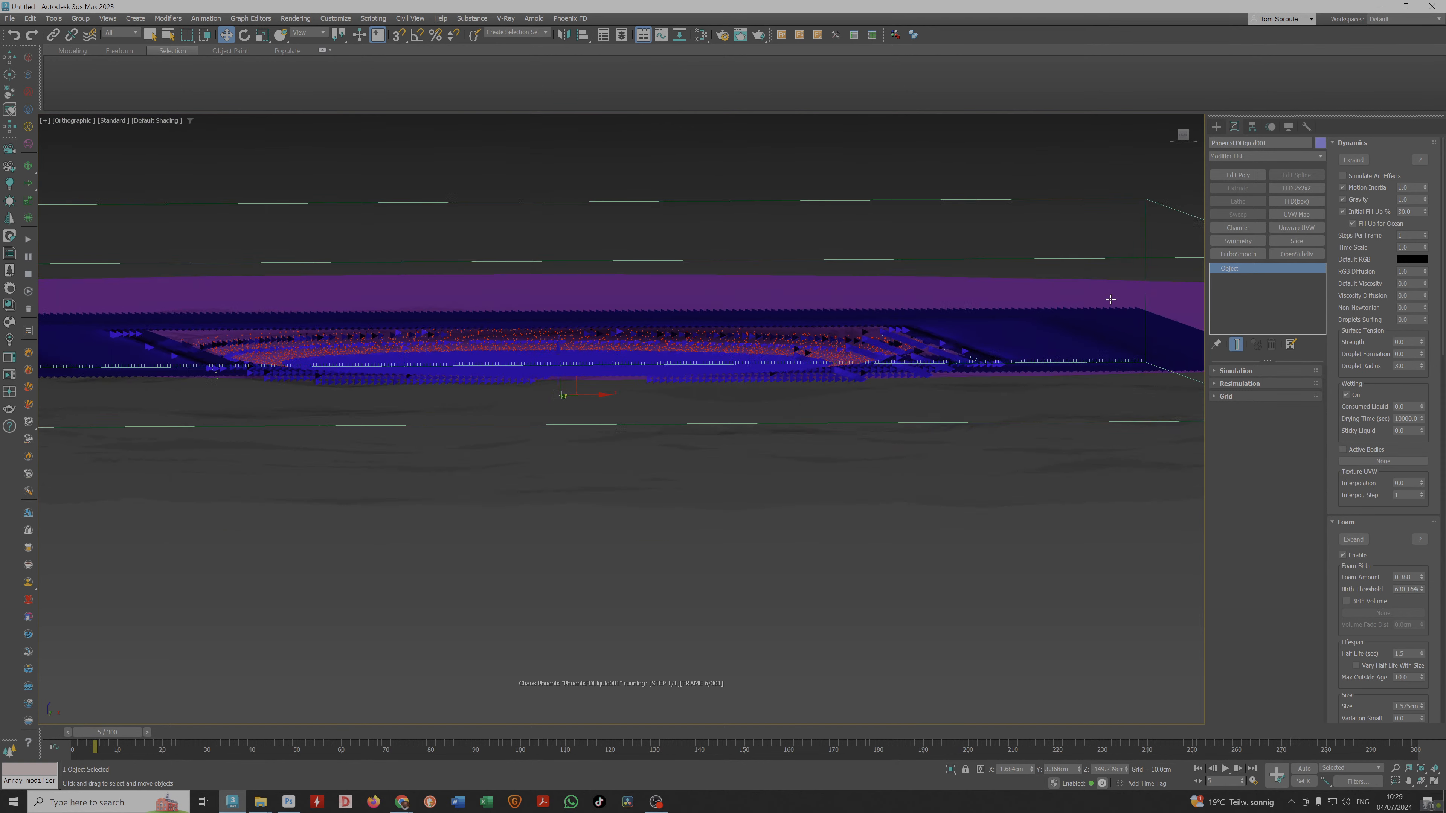
{"action": "middle_click_drag", "start_coordinate": [973, 326], "coordinate": [931, 347], "text": "alt"}
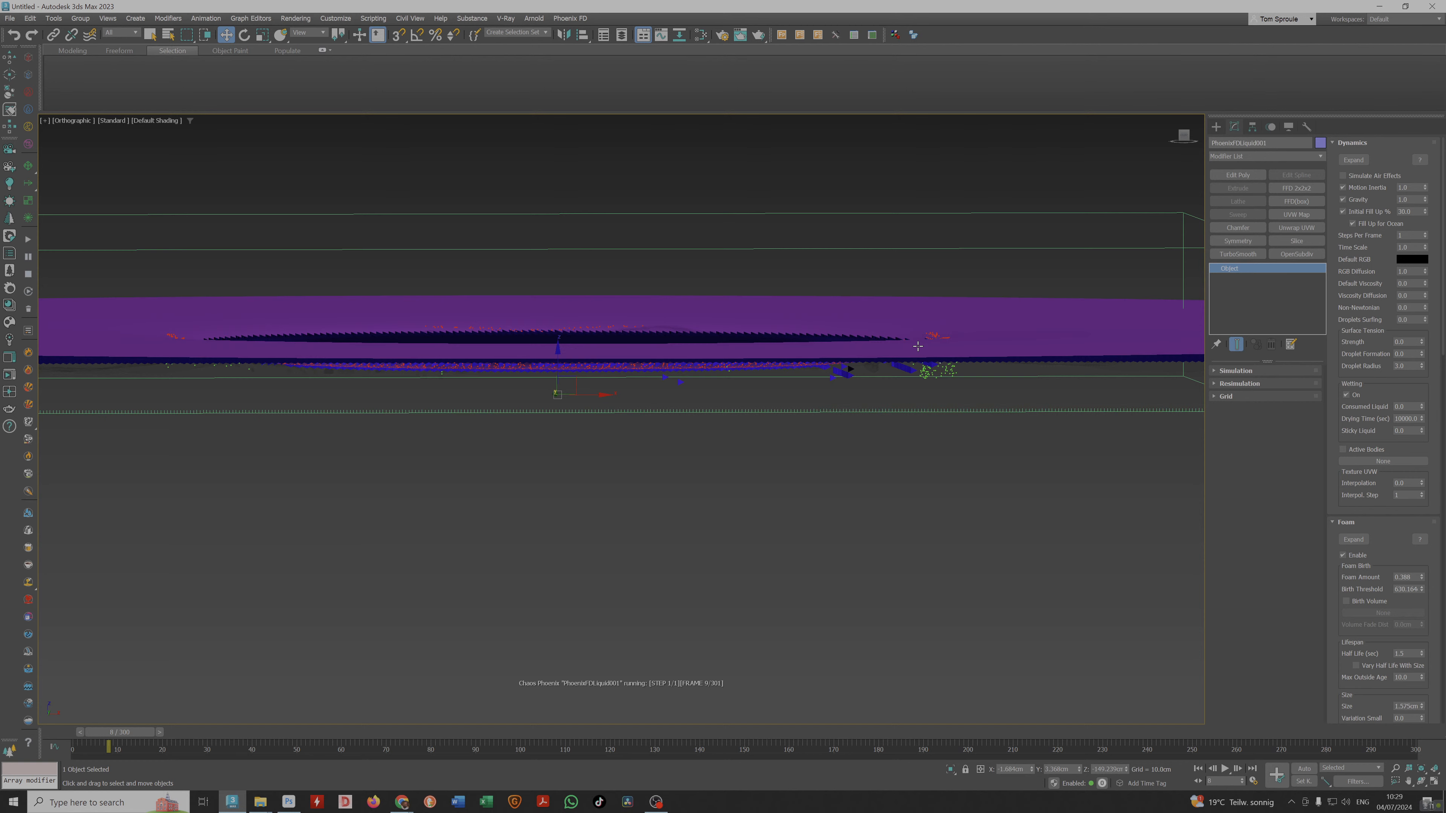
{"action": "key", "text": "f"}
{"action": "key", "text": "z"}
{"action": "scroll", "coordinate": [852, 445], "scroll_direction": "up", "scroll_amount": 5}
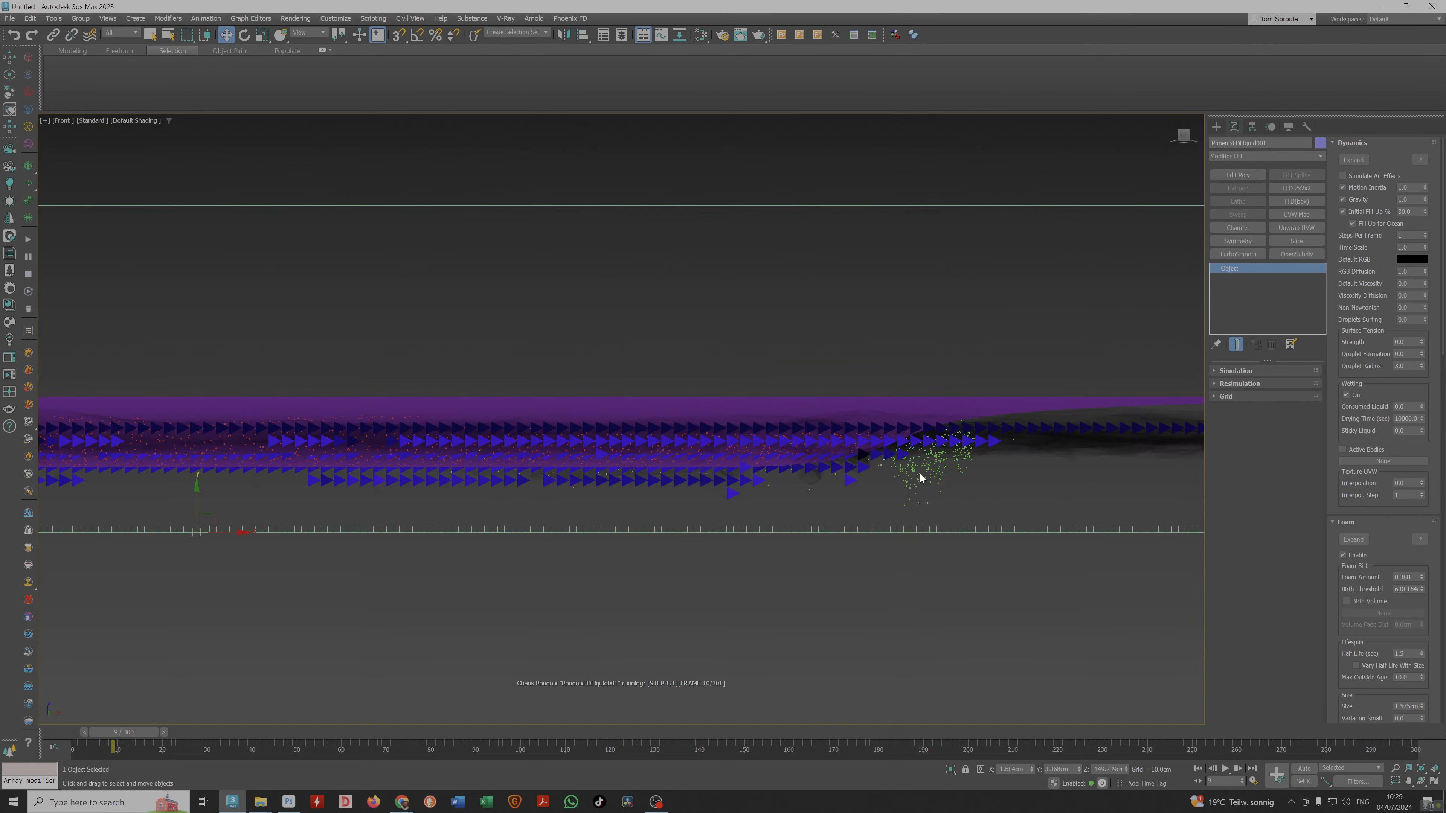
{"action": "scroll", "coordinate": [920, 468], "scroll_direction": "down", "scroll_amount": 5}
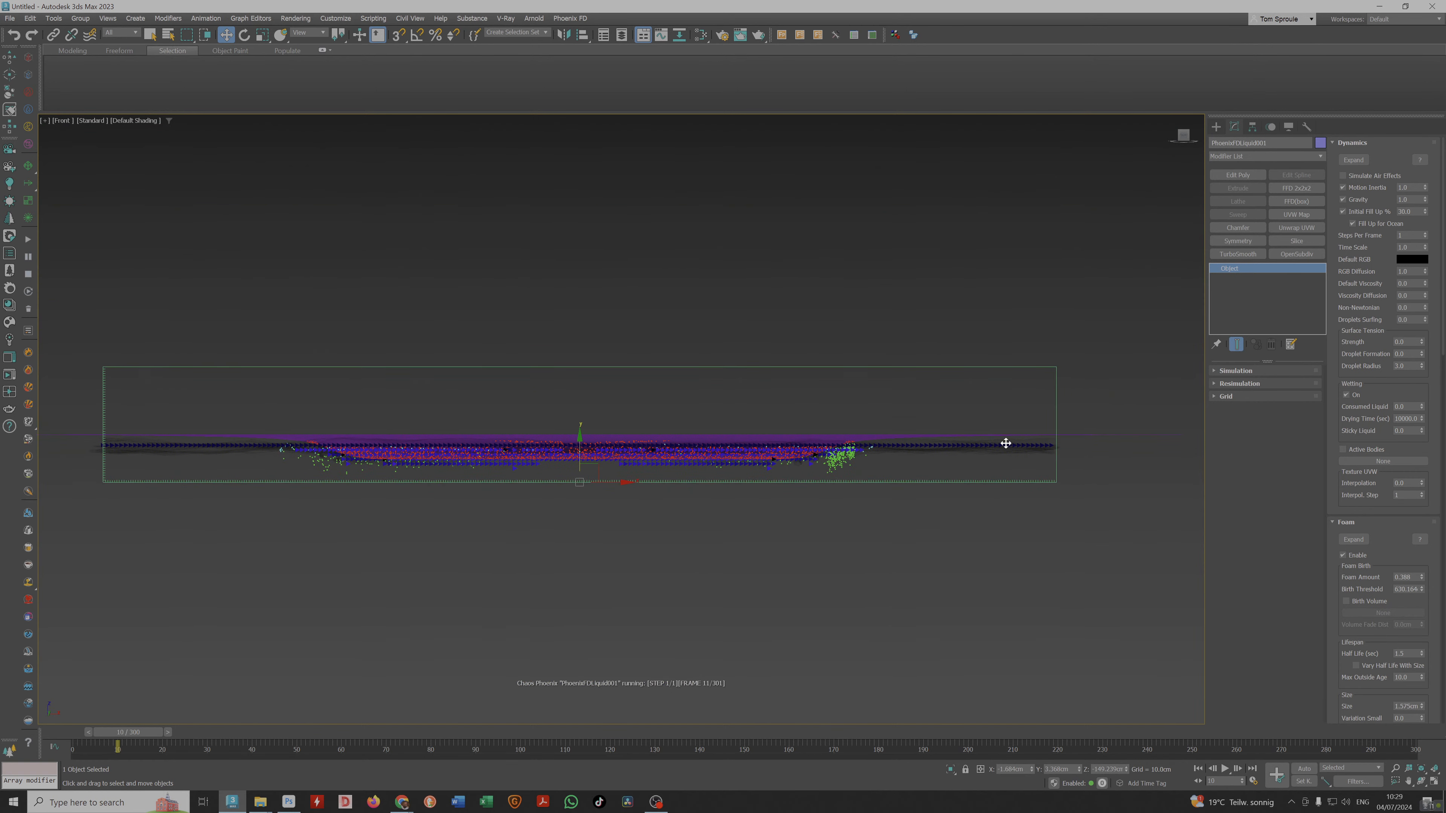
{"action": "scroll", "coordinate": [1000, 445], "scroll_direction": "up", "scroll_amount": 5}
{"action": "scroll", "coordinate": [994, 449], "scroll_direction": "down", "scroll_amount": 4}
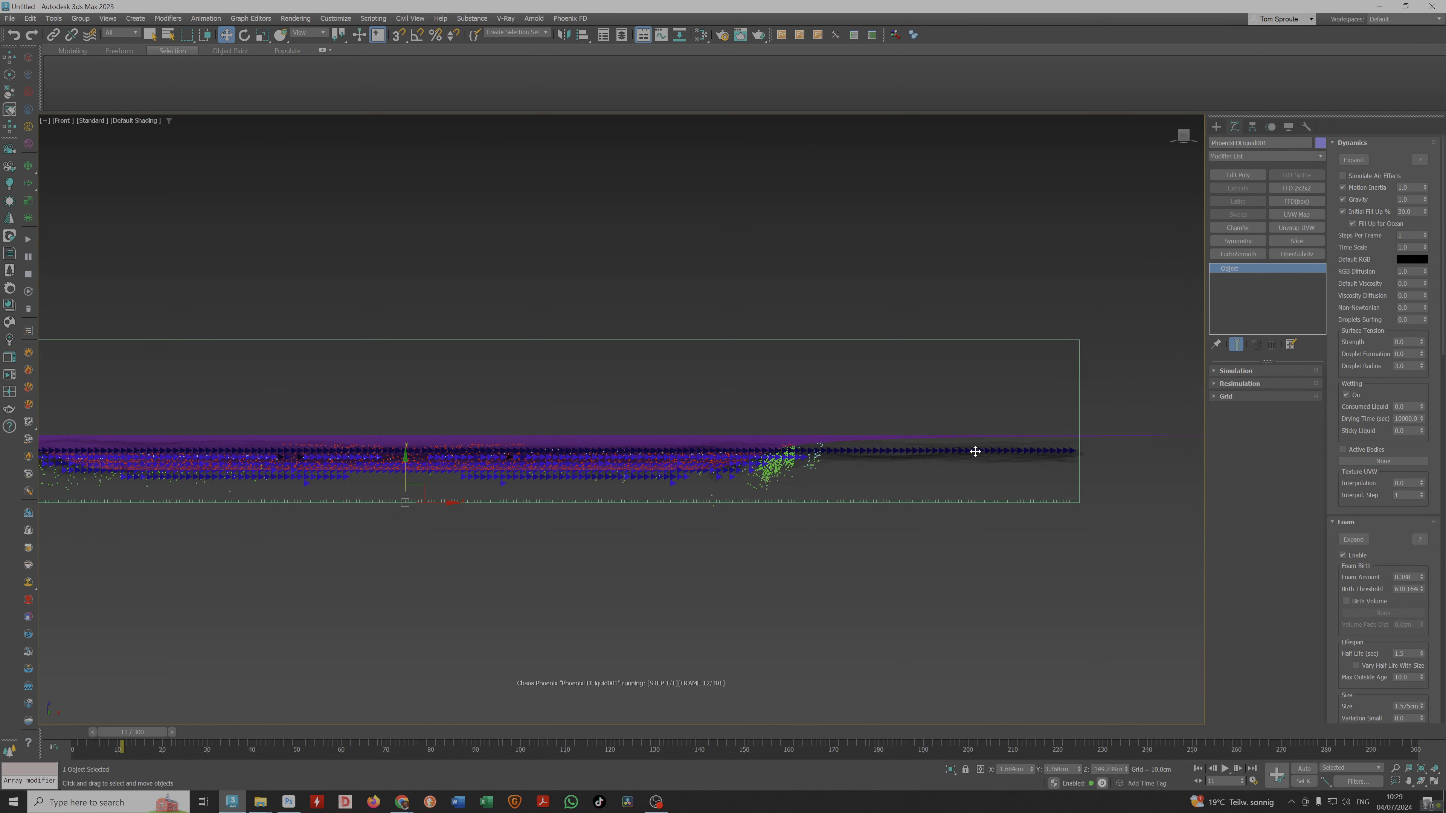
{"action": "key", "text": "F3"}
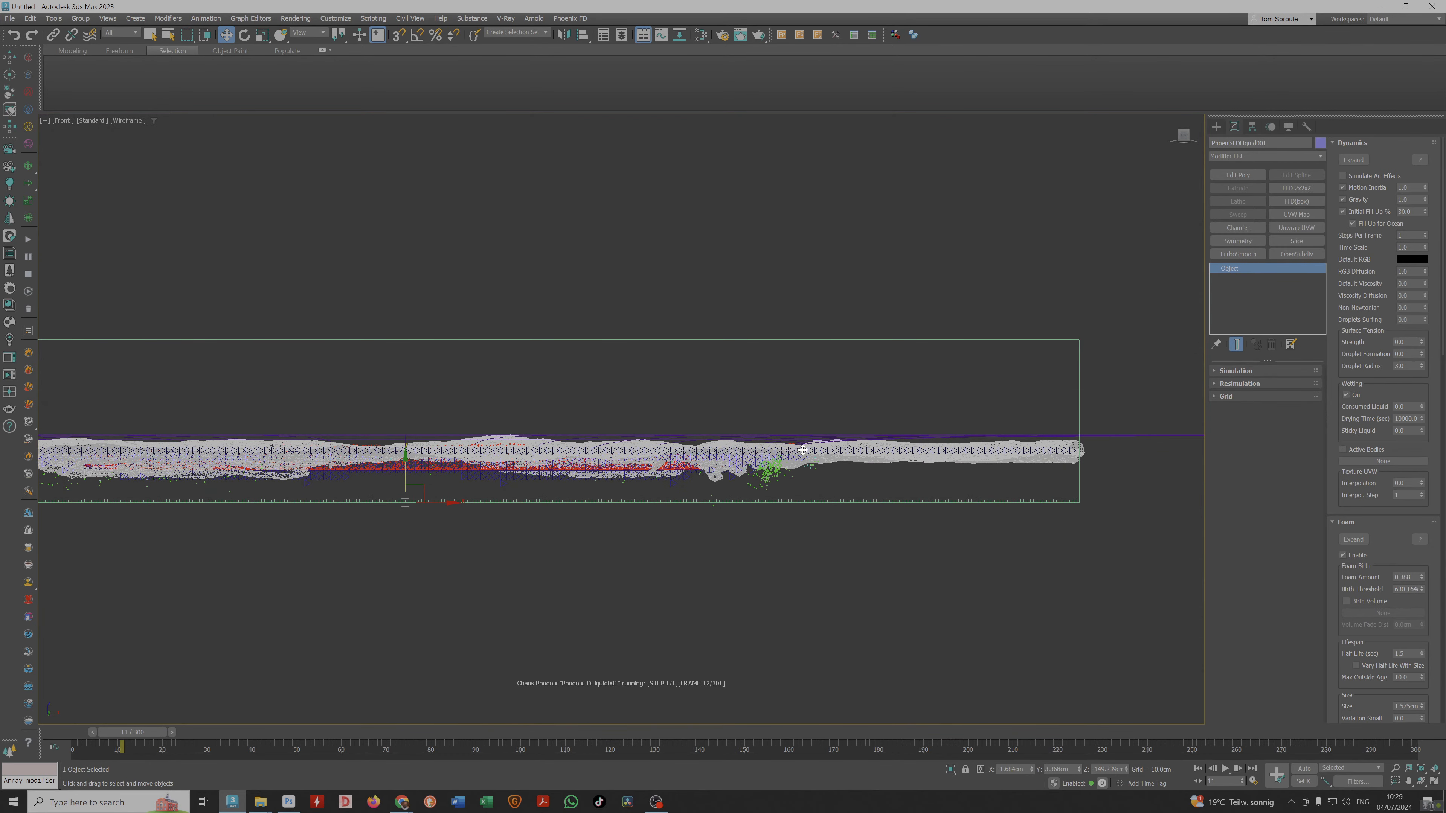
{"action": "middle_click_drag", "start_coordinate": [803, 450], "coordinate": [800, 455], "text": "alt"}
{"action": "middle_click_drag", "start_coordinate": [592, 442], "coordinate": [764, 439]}
{"action": "key", "text": "F3"}
{"action": "key", "text": "F4"}
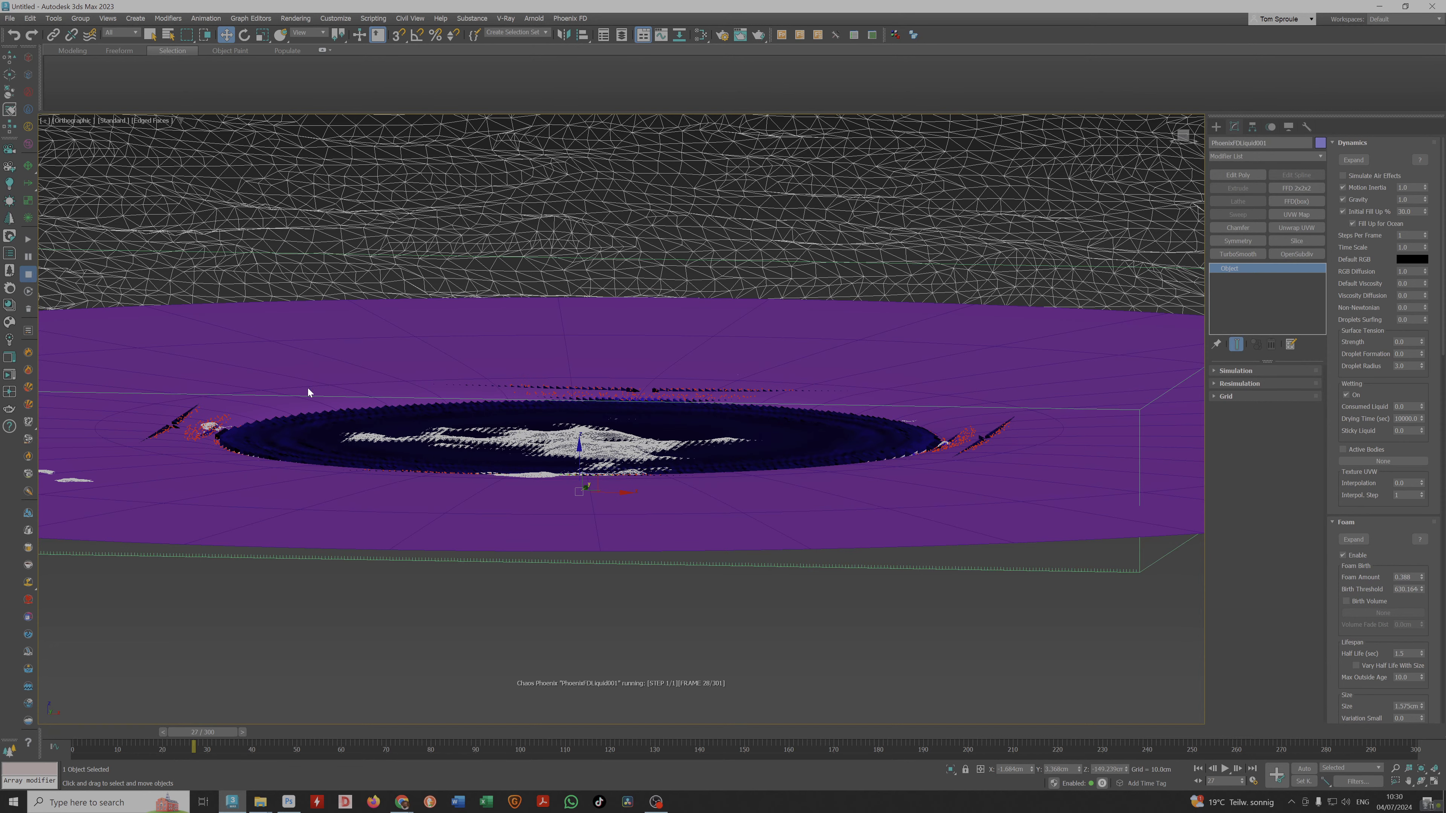
Return the timeline to frame 0 and set both Motion Inertia and Gravity to 0.3 in the simulator's dynamics.
{"action": "left_click_drag", "start_coordinate": [207, 734], "coordinate": [51, 738]}
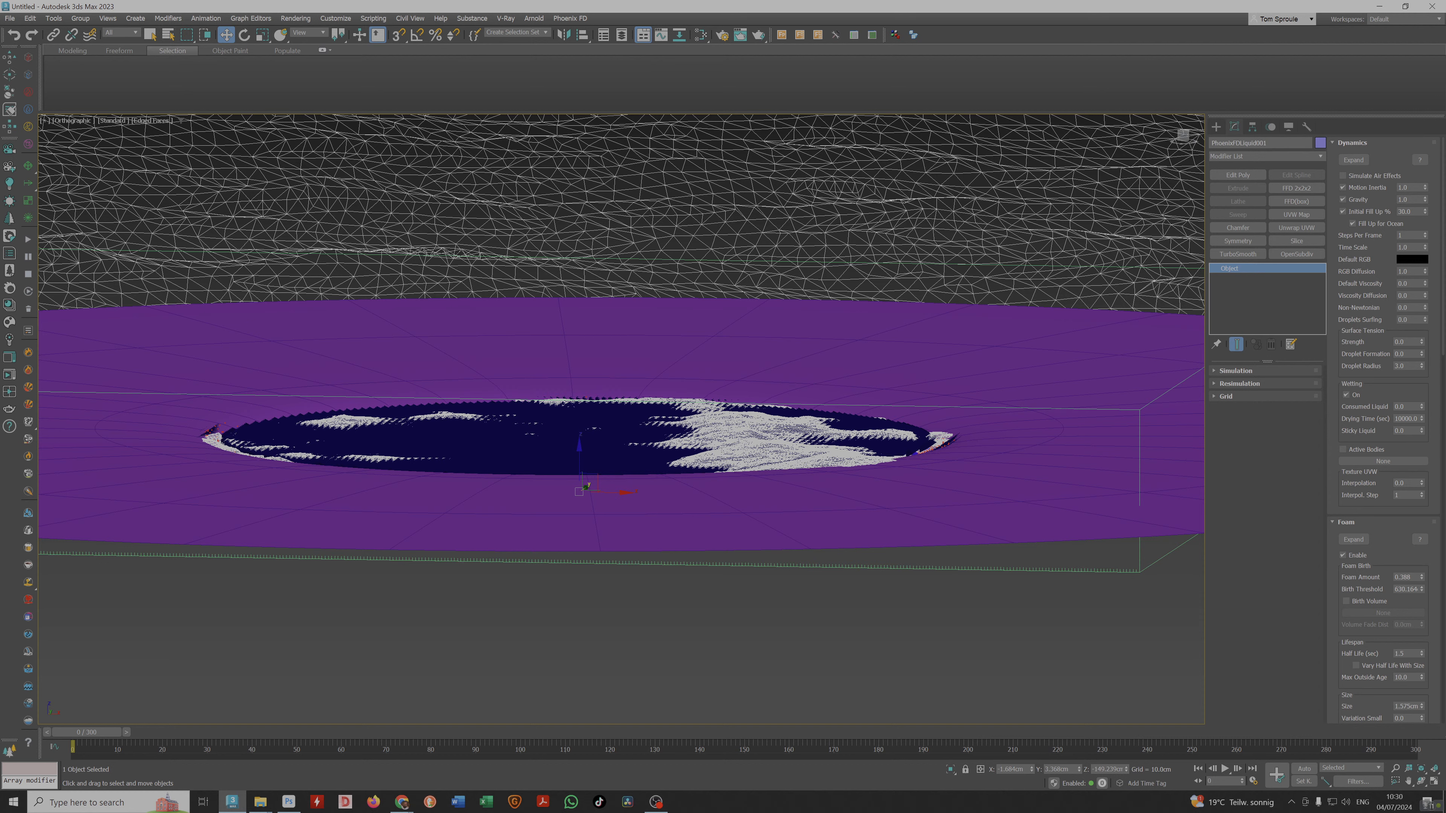
{"action": "double_click", "coordinate": [1403, 200]}
{"action": "key", "text": "shift+Tab"}
{"action": "type", "text": ".3"}
{"action": "key", "text": "Tab"}
{"action": "double_click", "coordinate": [1407, 236]}
Rerun the simulation and inspect the liquid surface up close with and without edged faces.
{"action": "left_click", "coordinate": [1243, 370]}
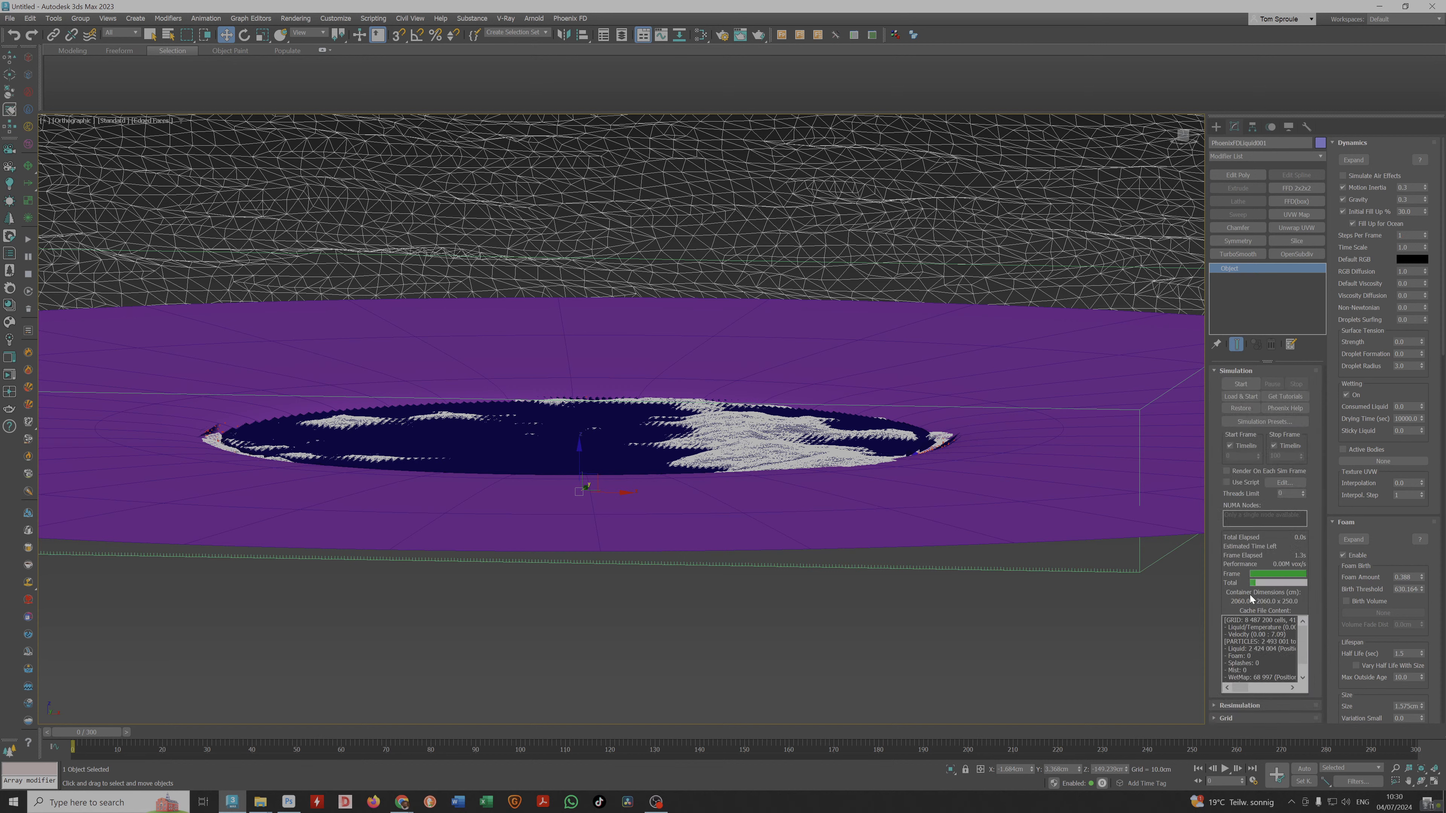
{"action": "left_click", "coordinate": [1237, 386]}
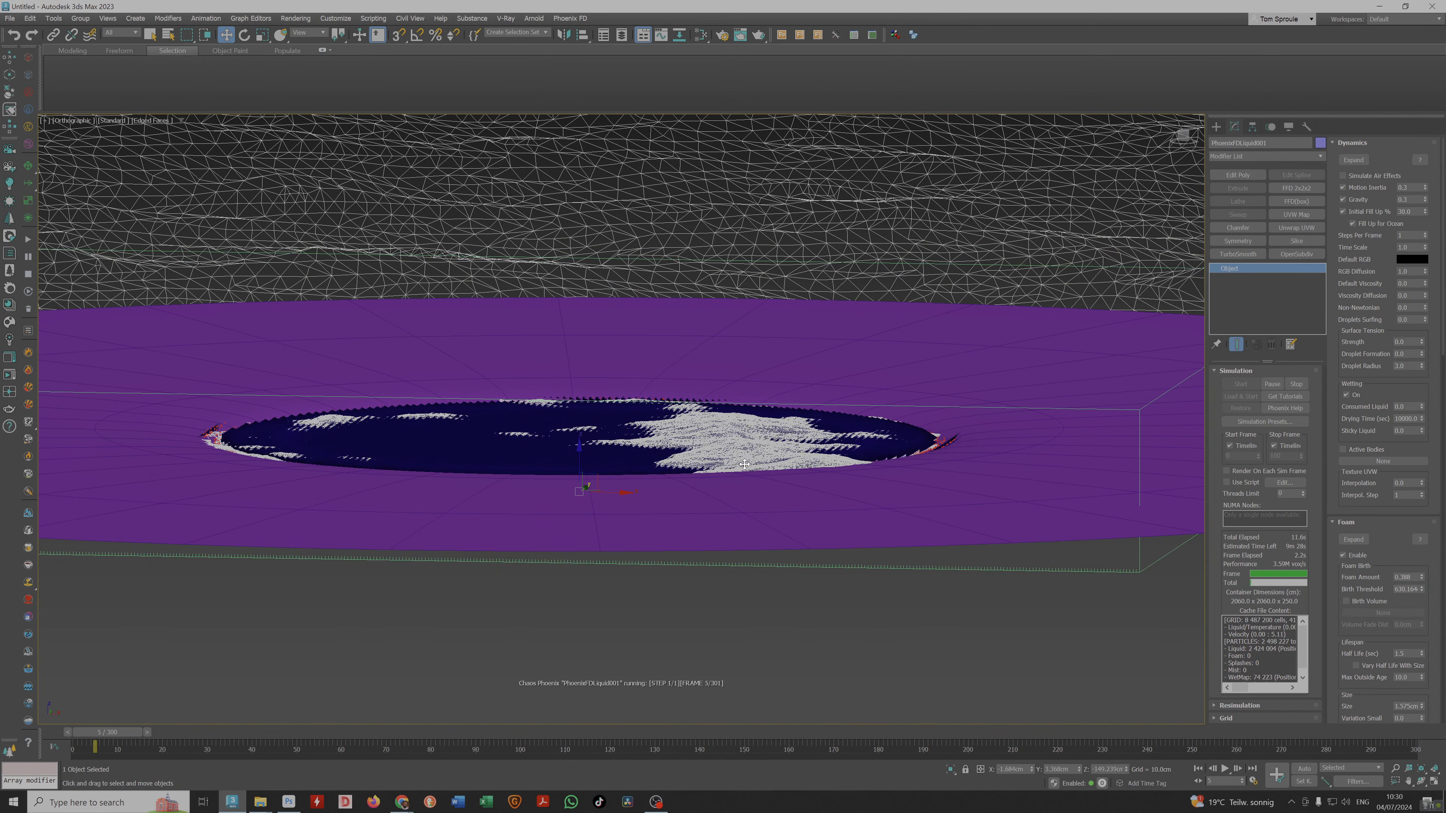
{"action": "scroll", "coordinate": [744, 464], "scroll_direction": "up", "scroll_amount": 3}
{"action": "scroll", "coordinate": [745, 465], "scroll_direction": "up", "scroll_amount": 3}
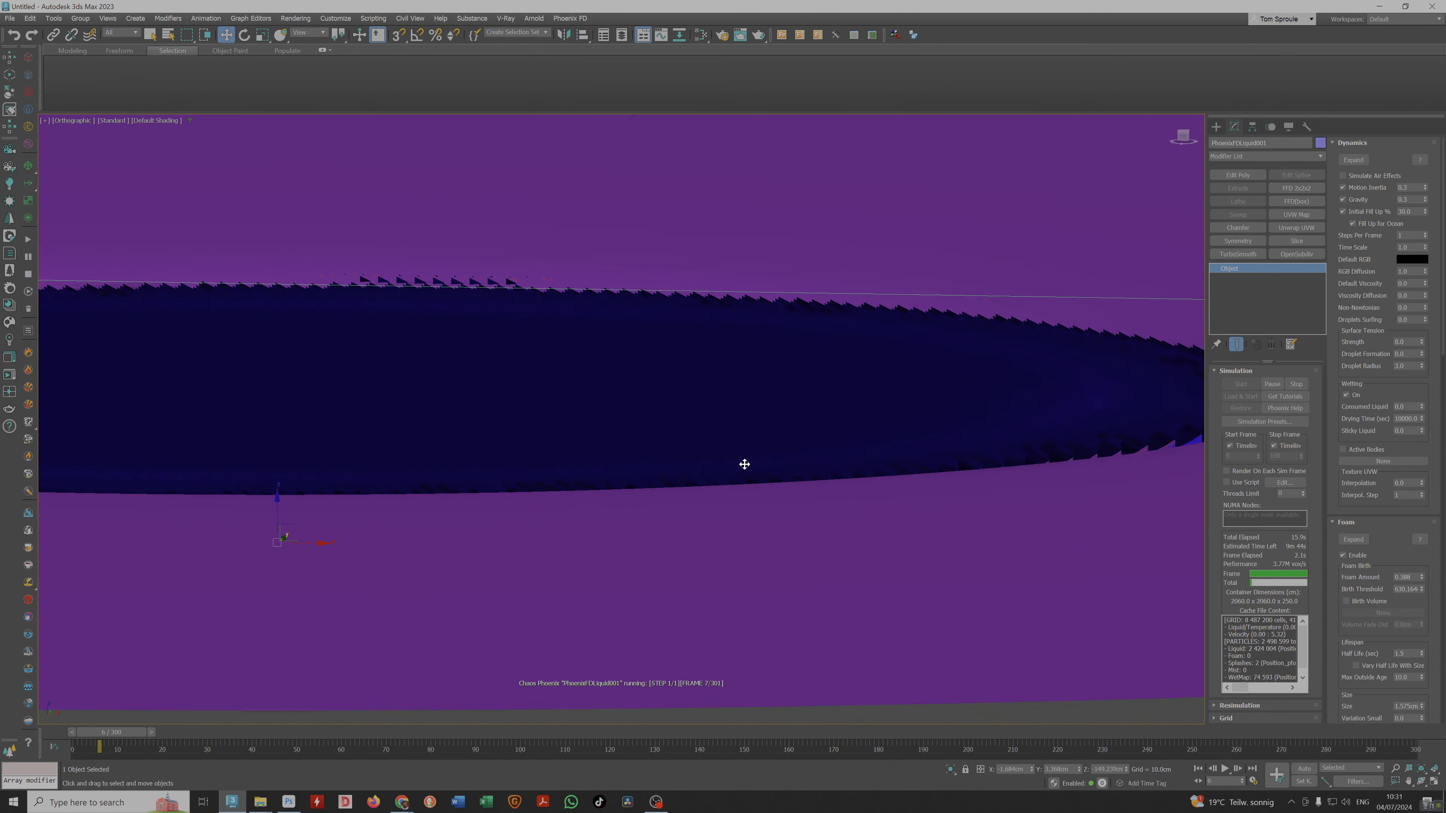
{"action": "key", "text": "F4"}
{"action": "key", "text": "F4"}
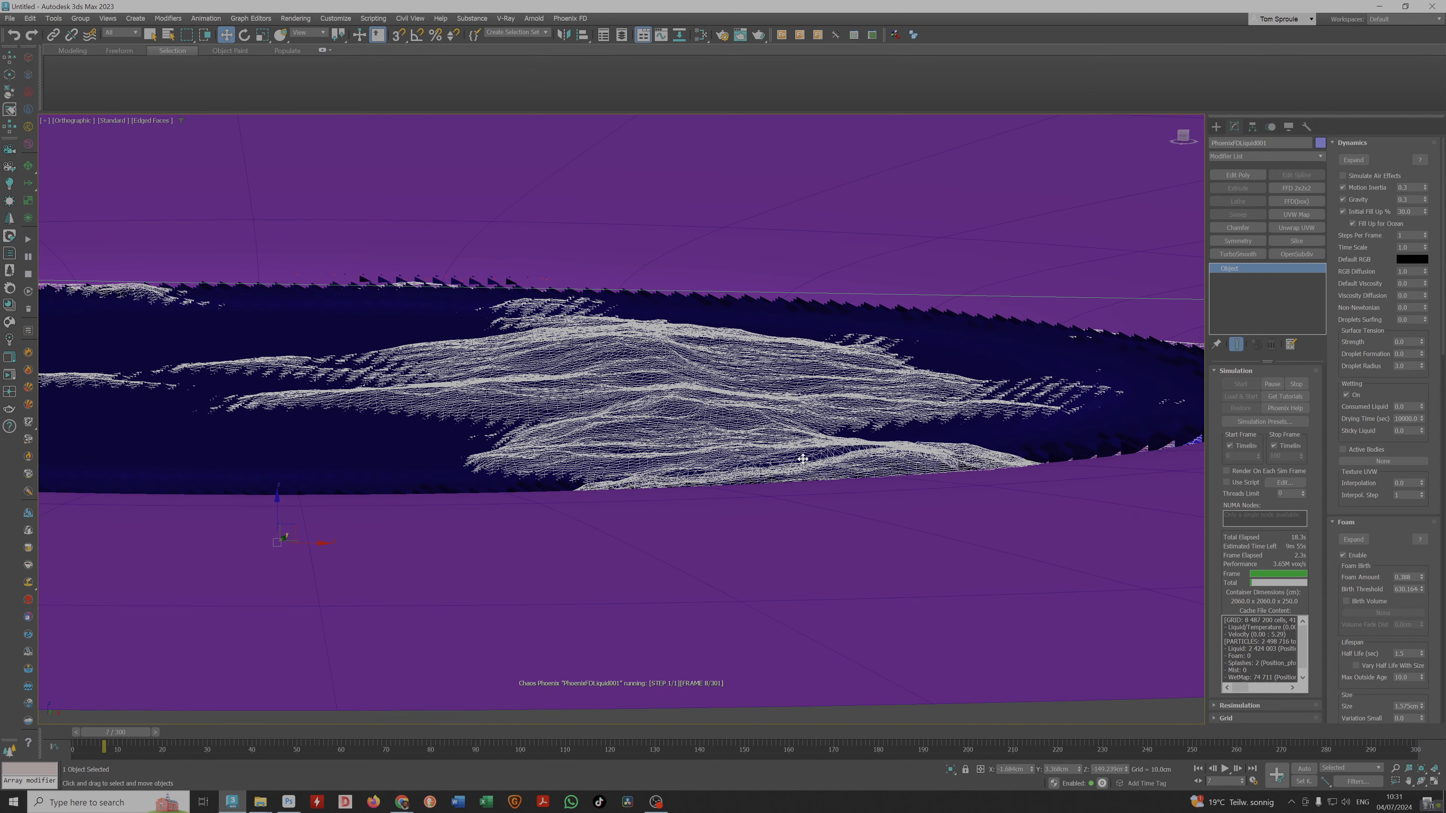
{"action": "scroll", "coordinate": [845, 336], "scroll_direction": "down", "scroll_amount": 3}
{"action": "scroll", "coordinate": [846, 336], "scroll_direction": "down", "scroll_amount": 5}
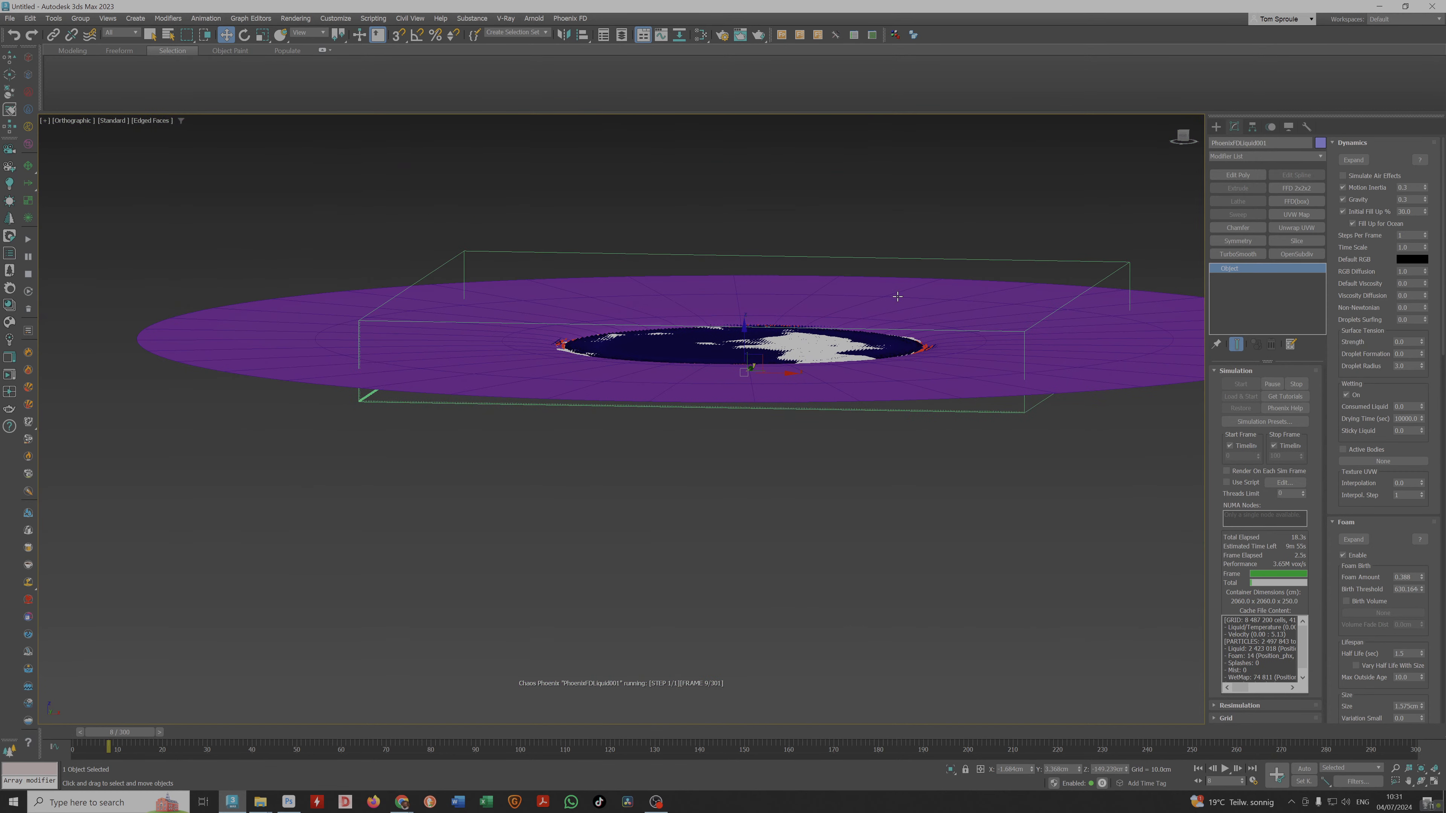
Stop the simulation, set Steps Per Frame to 3, and scrub the timeline back toward the start.
{"action": "left_click", "coordinate": [1294, 385]}
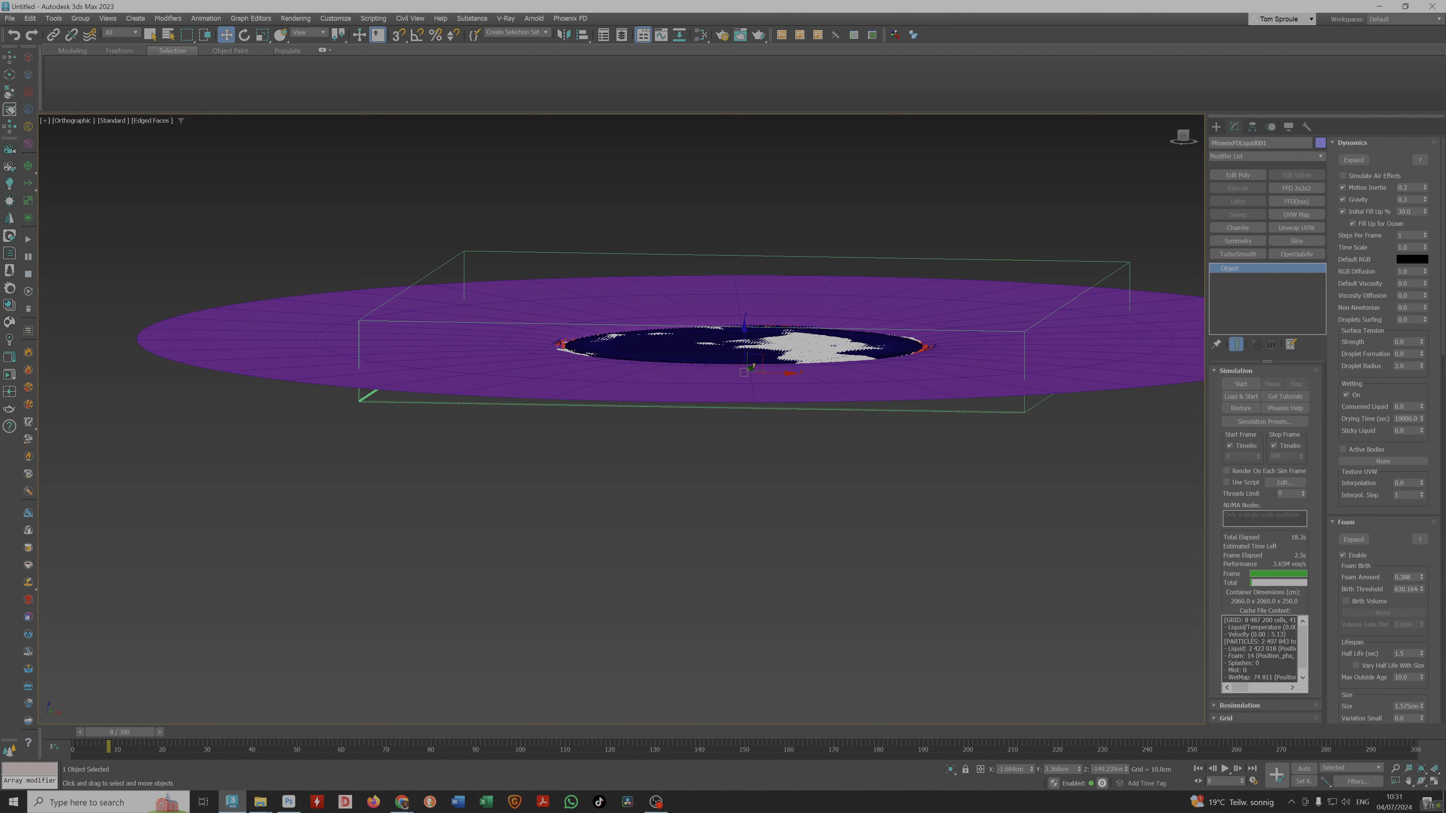
{"action": "type", "text": "3"}
{"action": "key", "text": "Tab"}
{"action": "left_click_drag", "start_coordinate": [137, 733], "coordinate": [105, 733]}
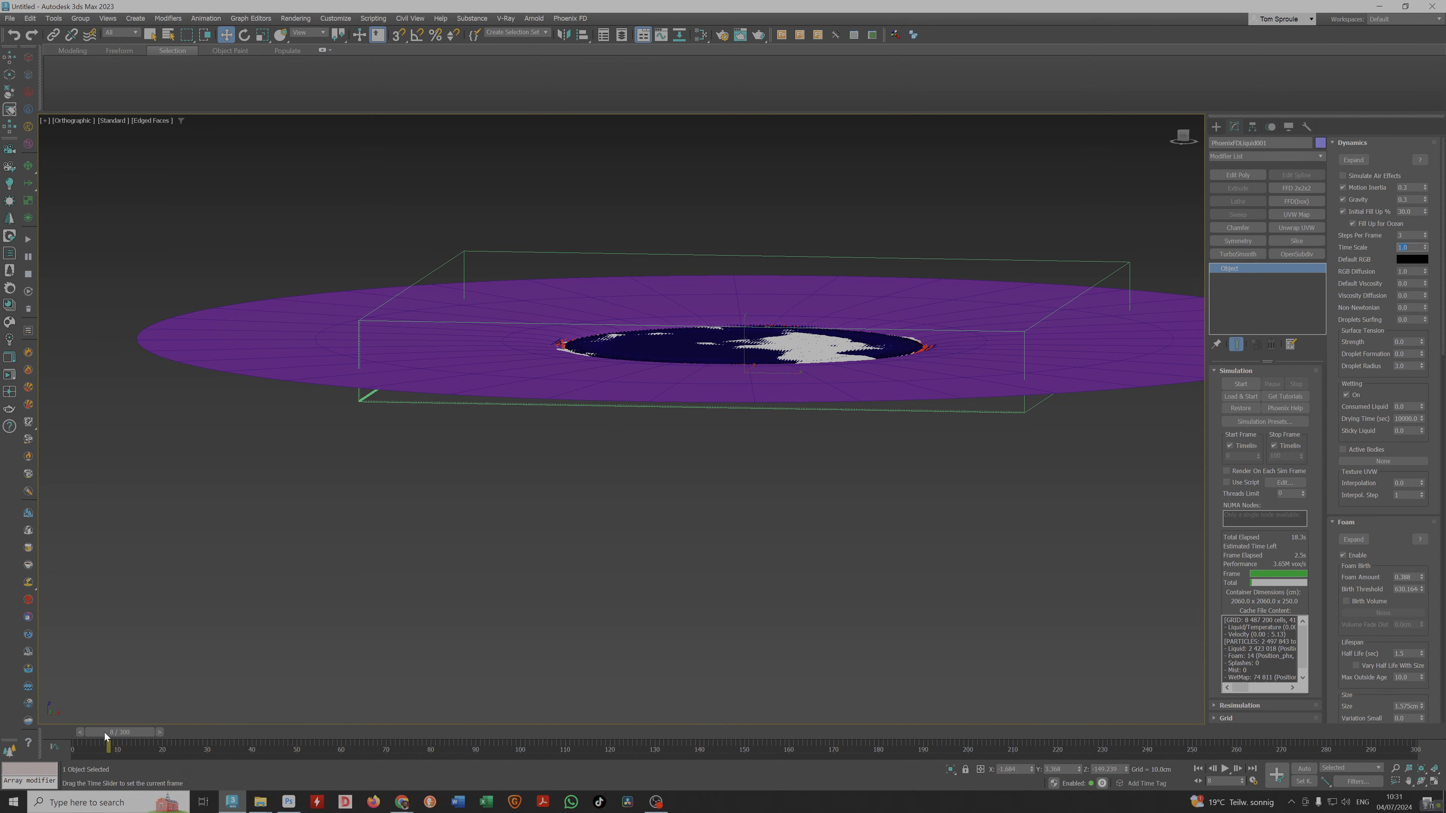
Rerun the simulation, inspect the liquid in the basin in edged-faces, shaded and wireframe display, and stop it.
{"action": "left_click", "coordinate": [1246, 384]}
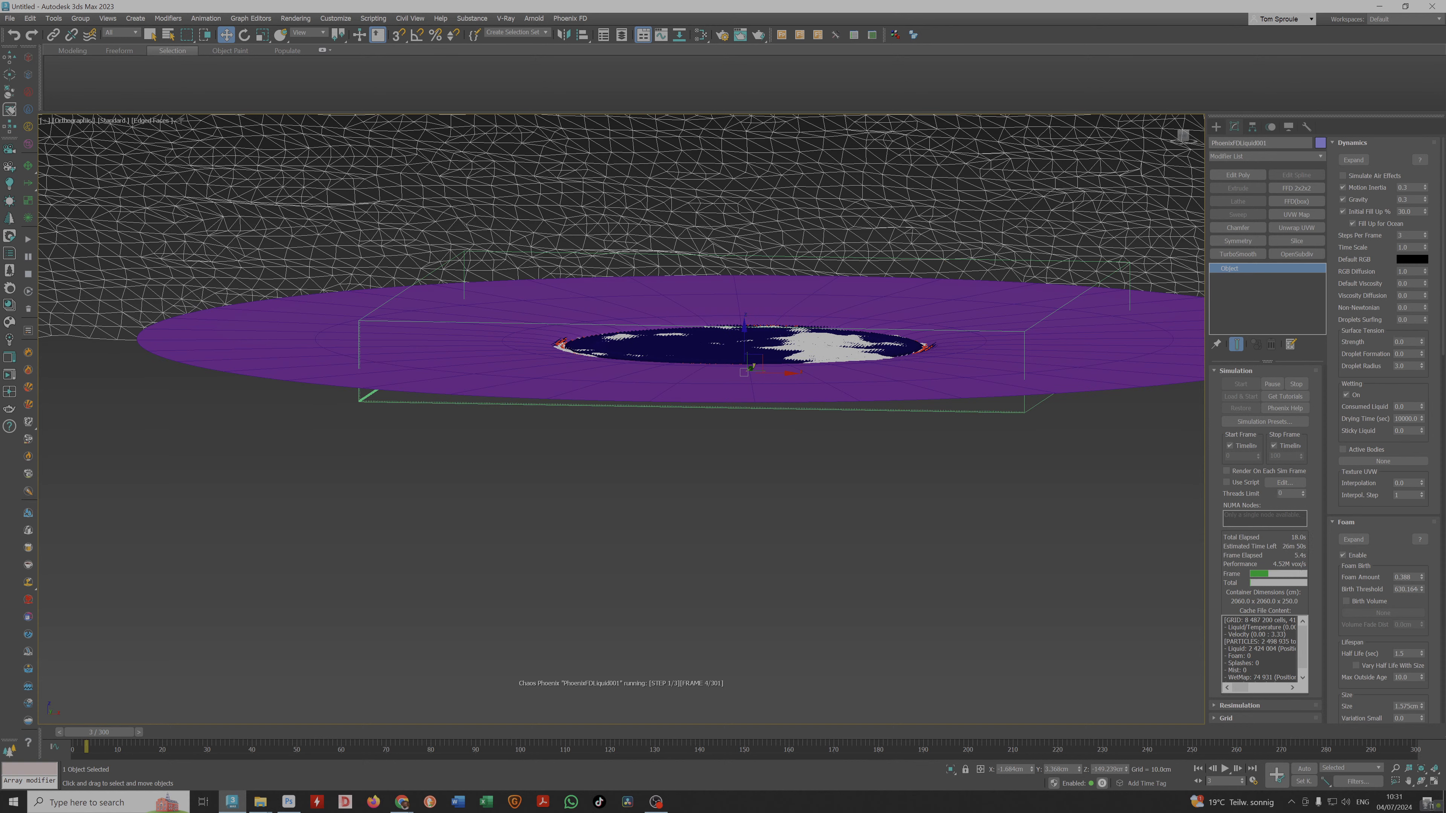
{"action": "key", "text": "alt+Tab"}
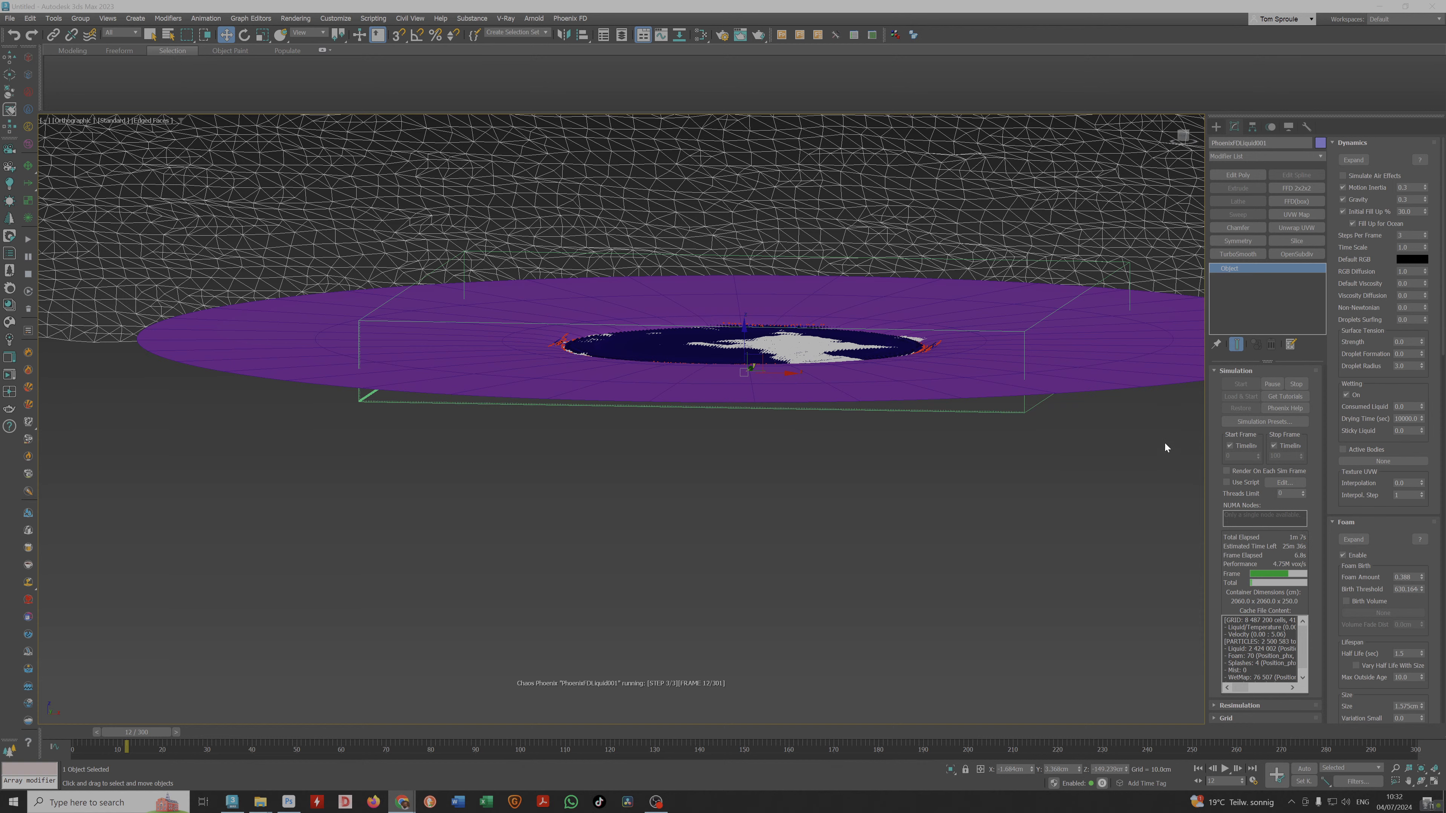
{"action": "middle_click_drag", "start_coordinate": [797, 387], "coordinate": [778, 333], "text": "alt"}
{"action": "scroll", "coordinate": [794, 342], "scroll_direction": "down", "scroll_amount": 4}
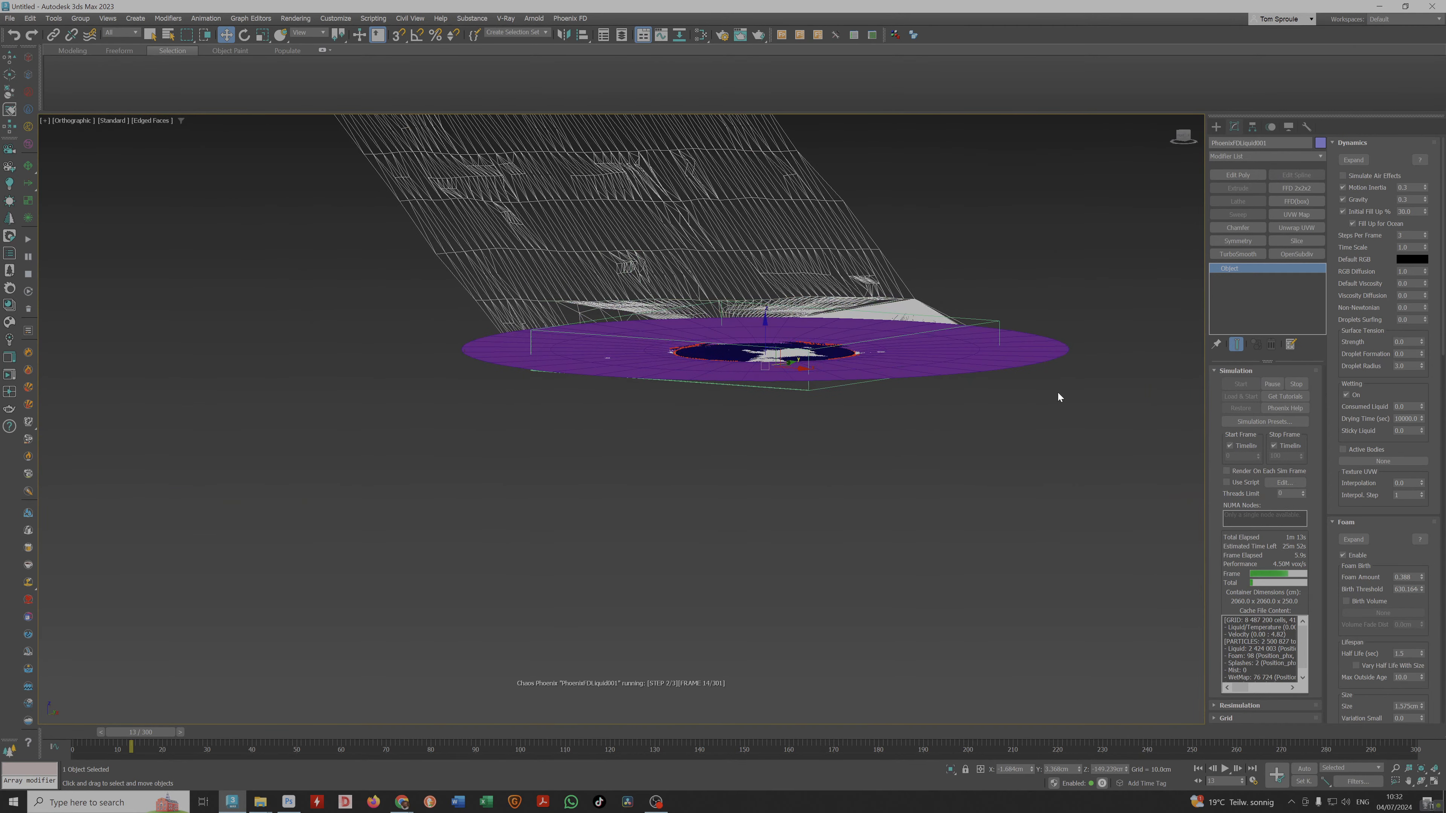
{"action": "key", "text": "F4"}
{"action": "middle_click_drag", "start_coordinate": [766, 366], "coordinate": [788, 364], "text": "alt"}
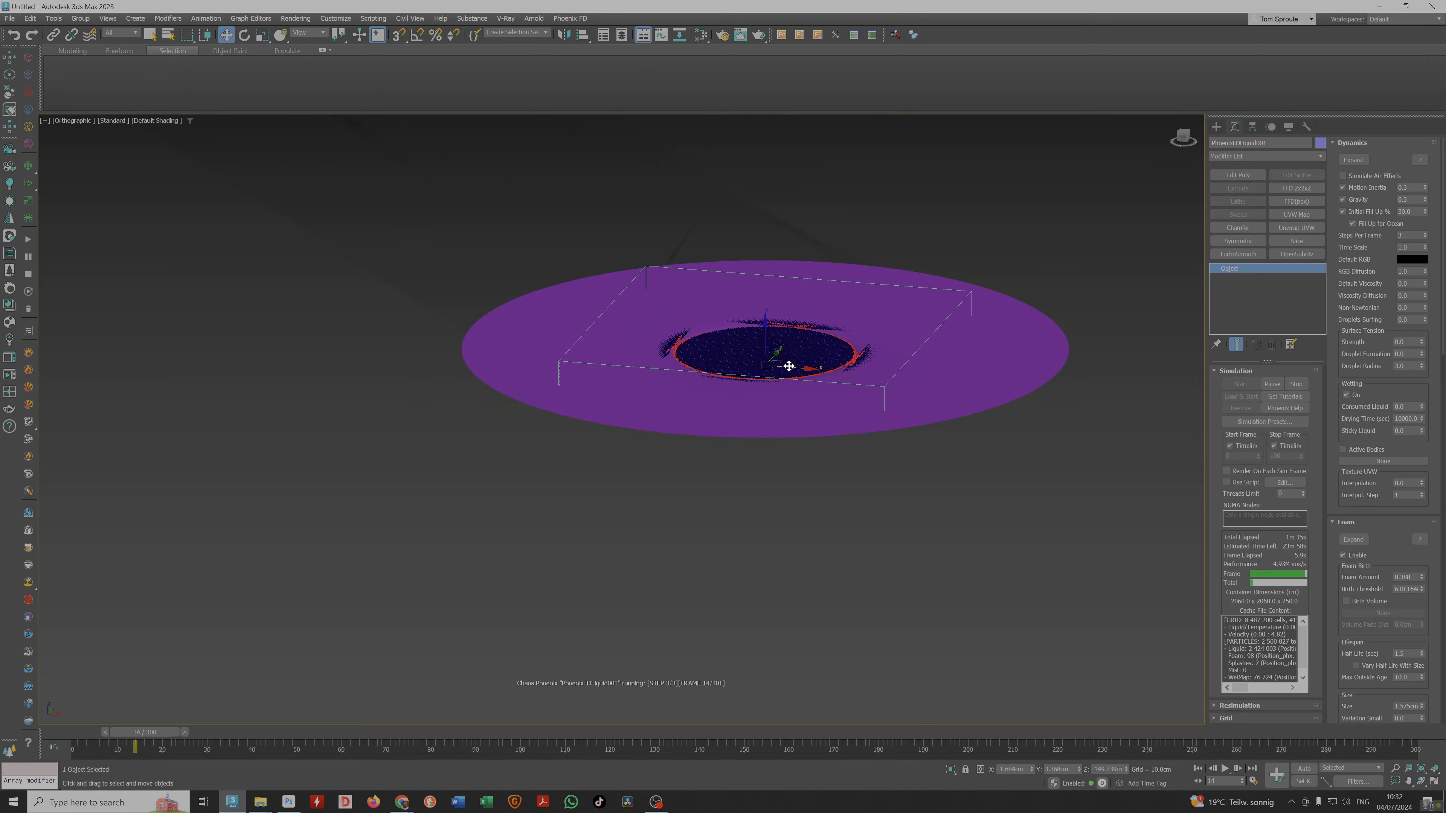
{"action": "scroll", "coordinate": [787, 365], "scroll_direction": "up", "scroll_amount": 6}
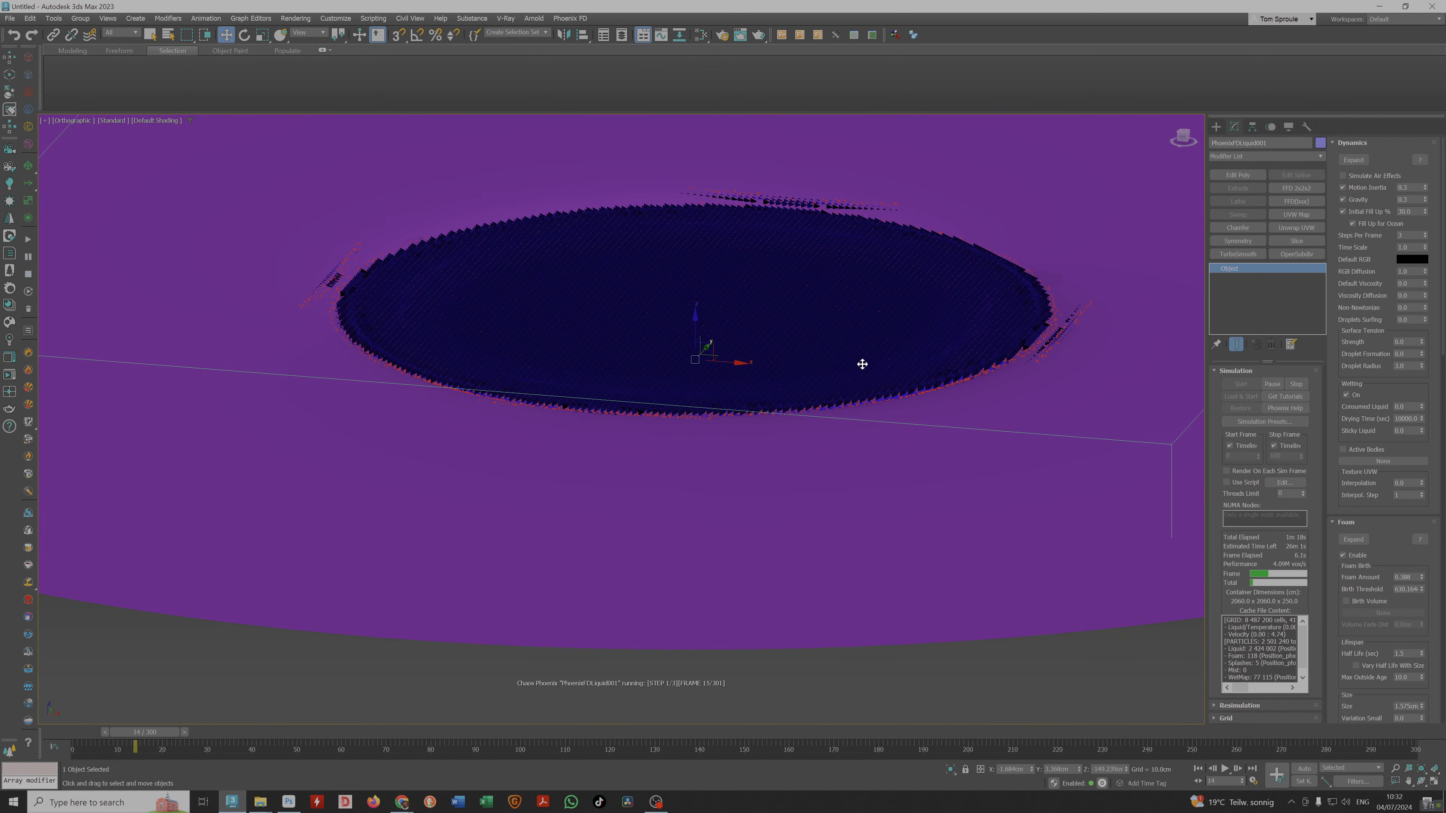
{"action": "key", "text": "F3"}
{"action": "middle_click_drag", "start_coordinate": [835, 349], "coordinate": [825, 336], "text": "alt"}
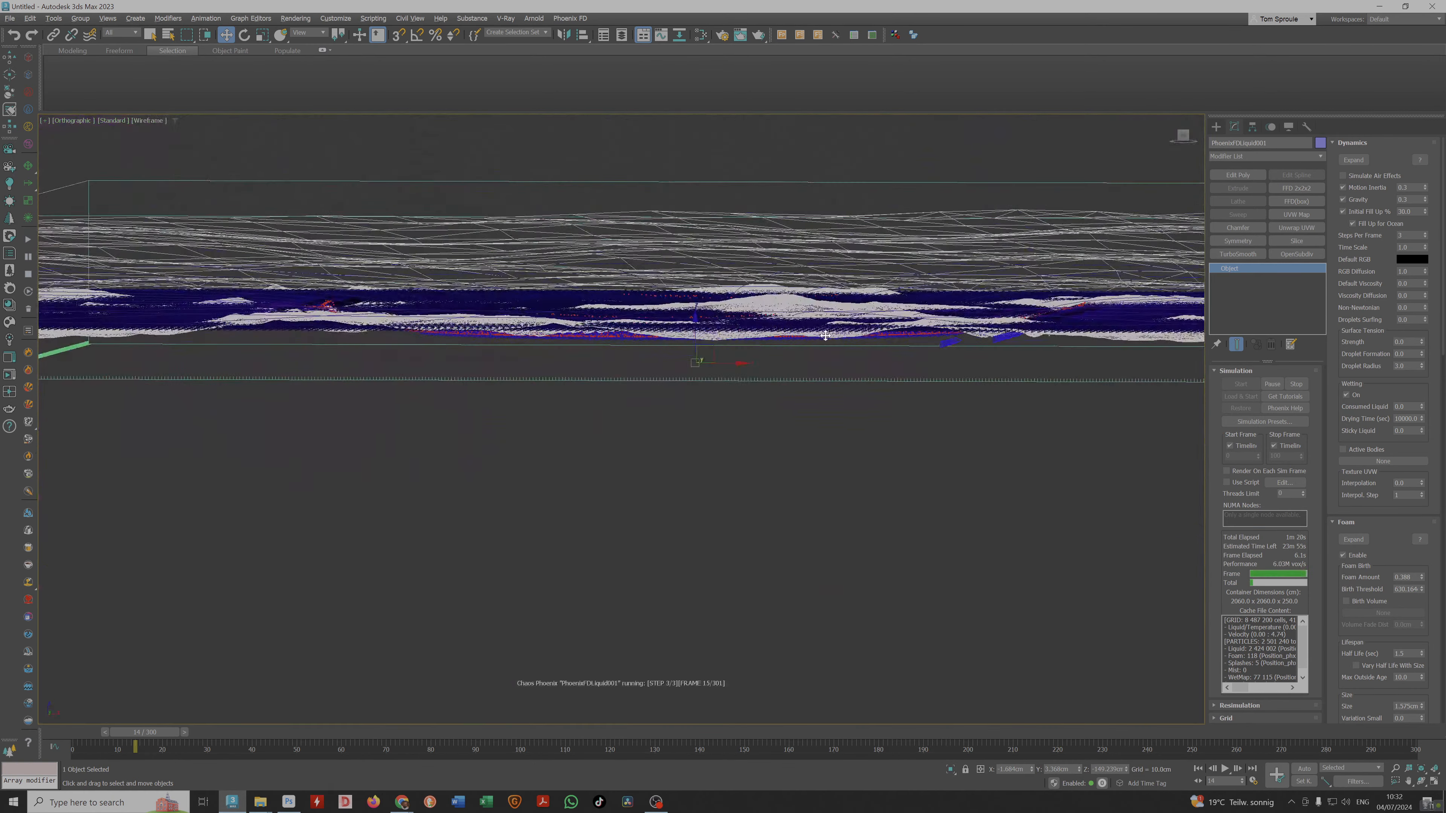
{"action": "left_click", "coordinate": [1264, 385]}
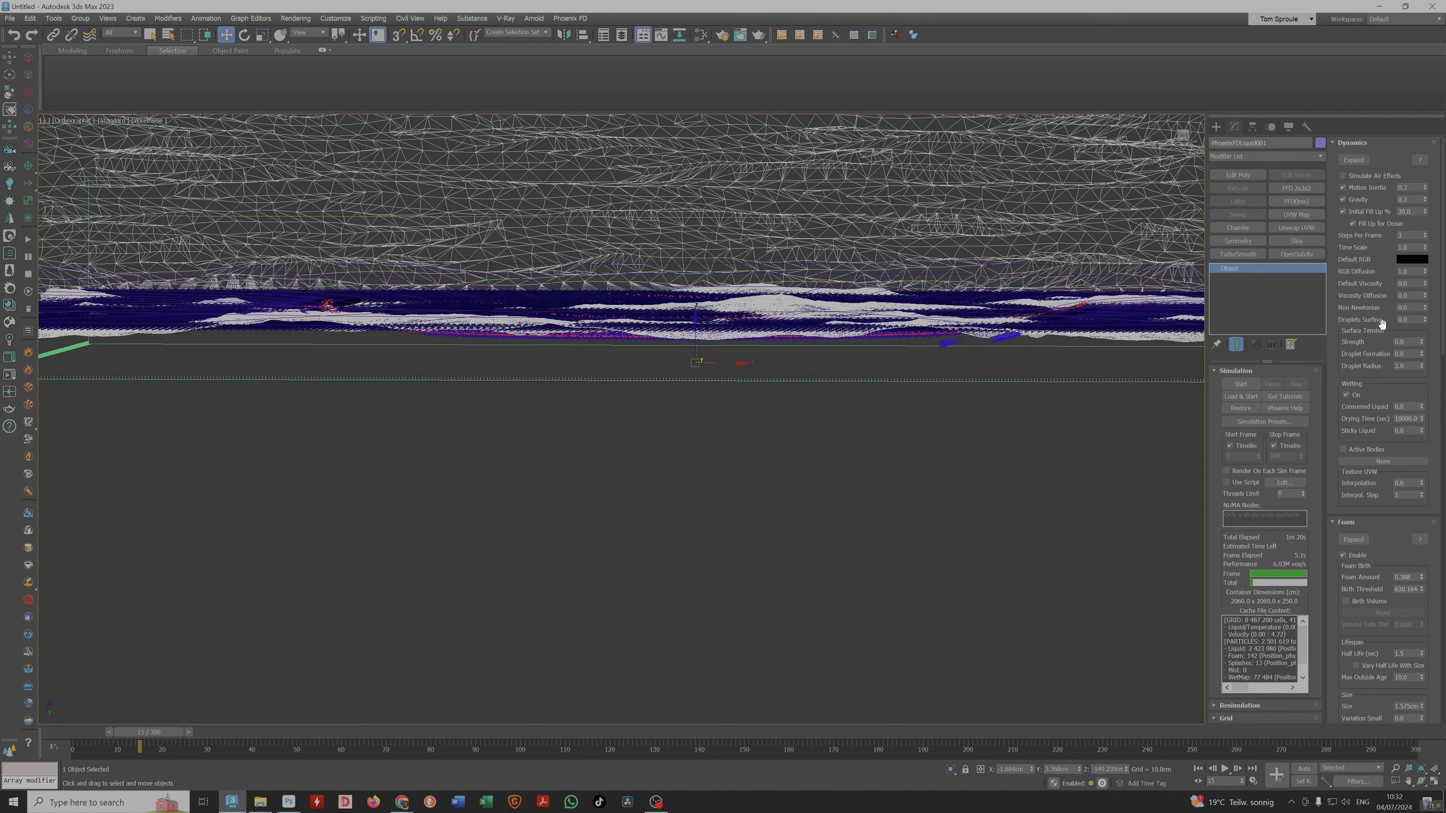
Switch the simulator's Scene Interaction to Include List and add the basin object Cylinder001 to it.
{"action": "left_click_drag", "start_coordinate": [1383, 322], "coordinate": [1386, 360]}
{"action": "left_click_drag", "start_coordinate": [1385, 437], "coordinate": [1351, 205]}
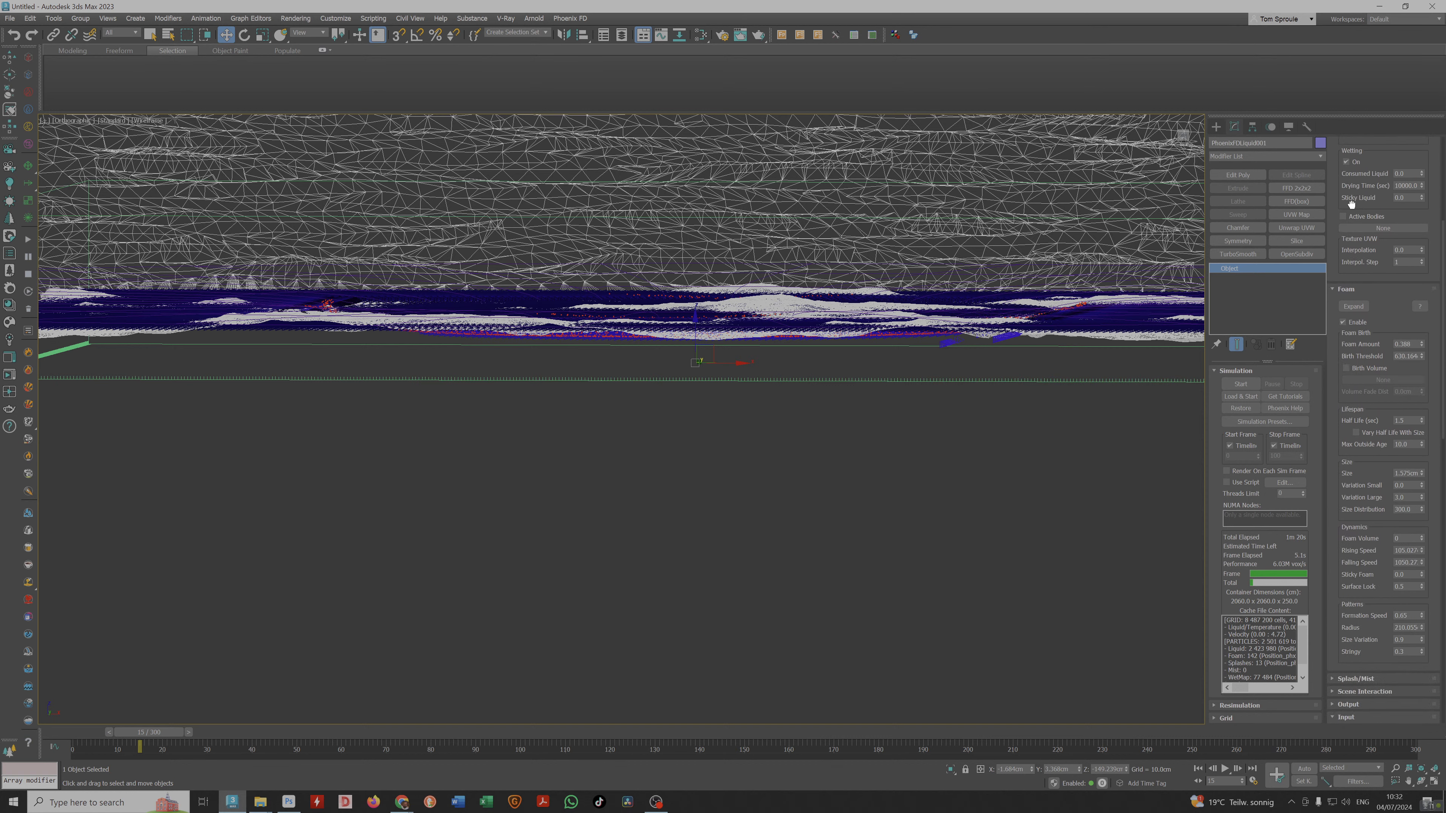
{"action": "left_click_drag", "start_coordinate": [1378, 454], "coordinate": [1363, 302]}
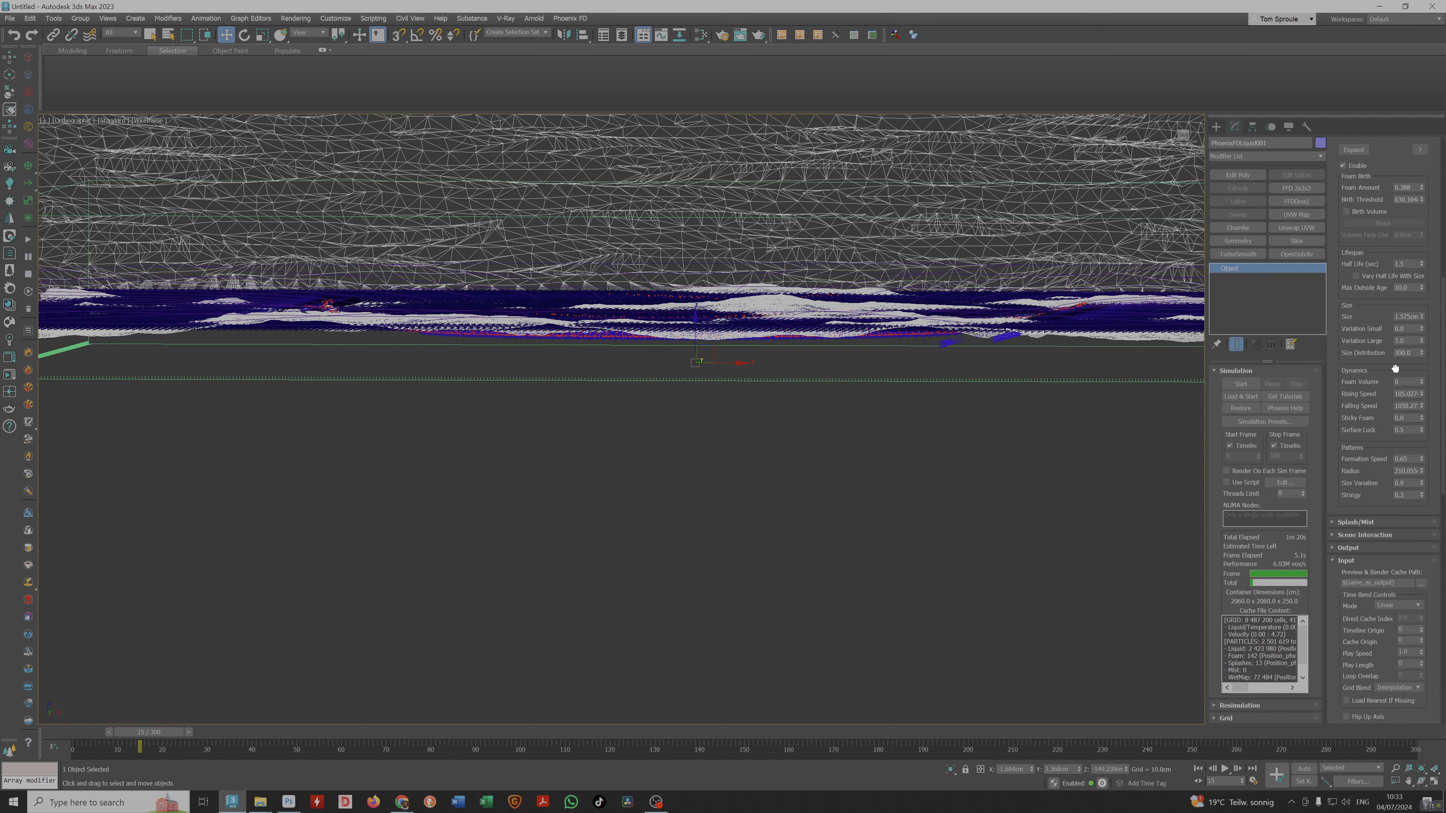
{"action": "left_click_drag", "start_coordinate": [1383, 371], "coordinate": [1365, 164]}
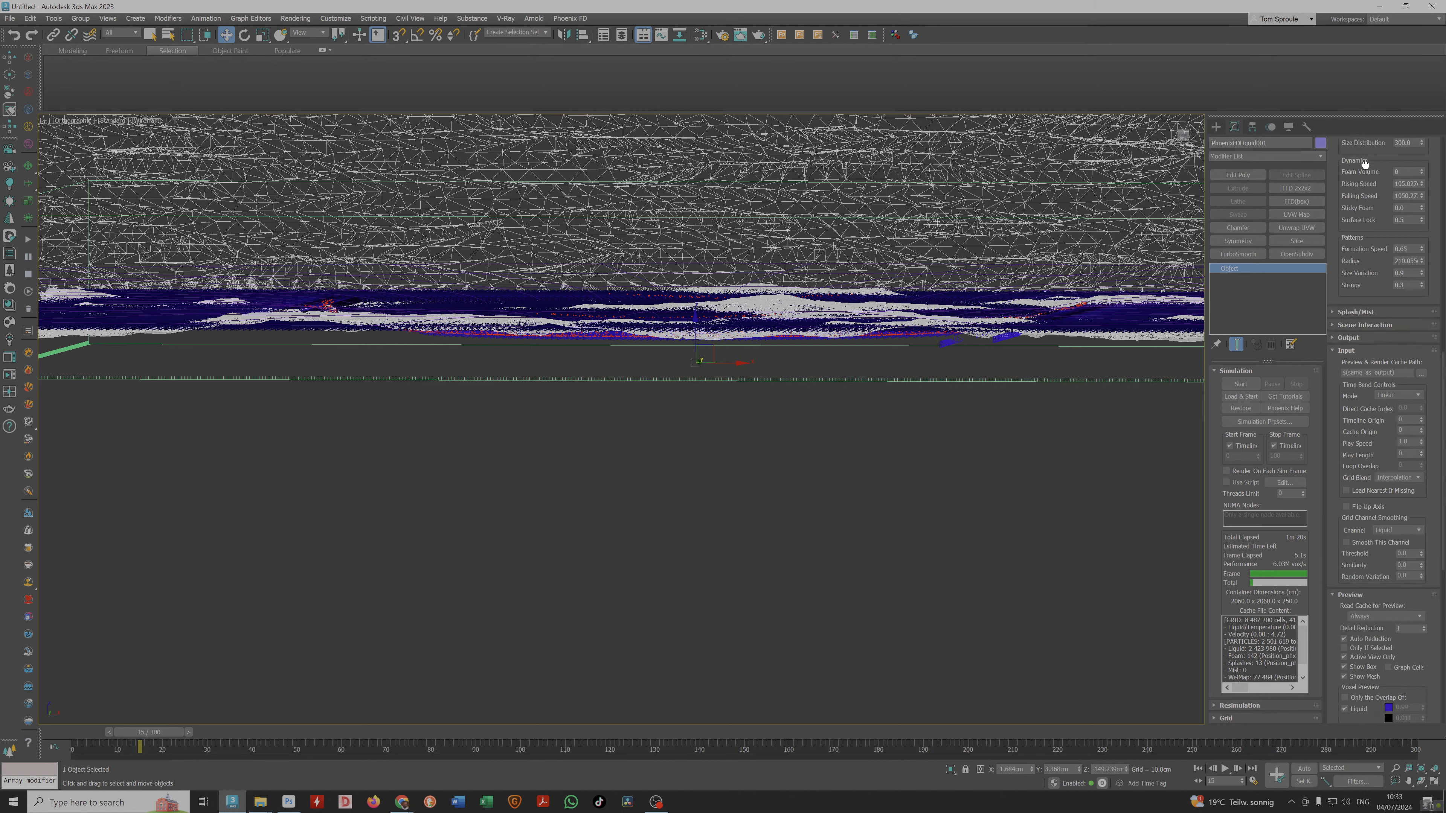
{"action": "left_click_drag", "start_coordinate": [1379, 283], "coordinate": [1382, 257]}
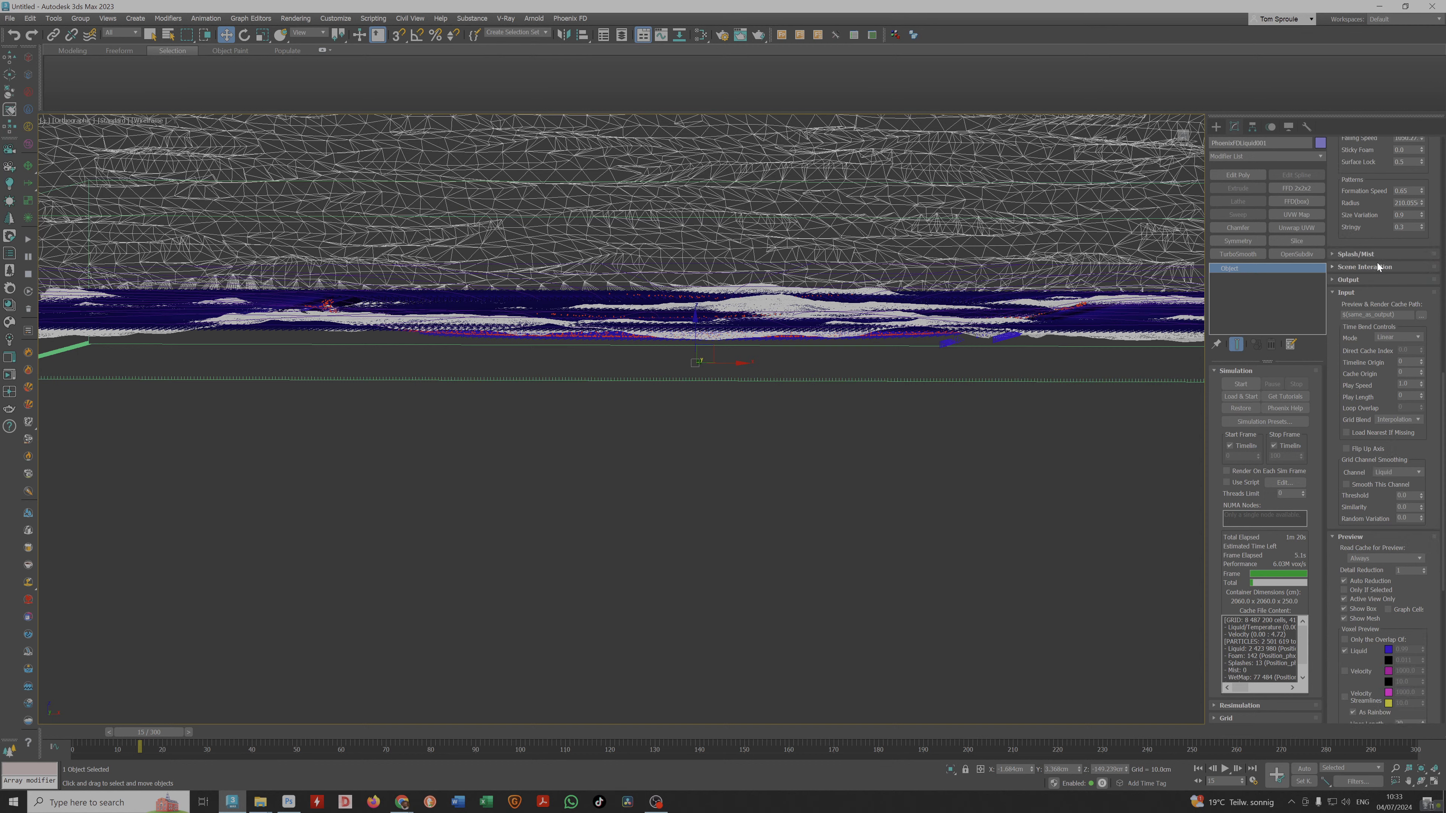
{"action": "left_click", "coordinate": [1378, 267]}
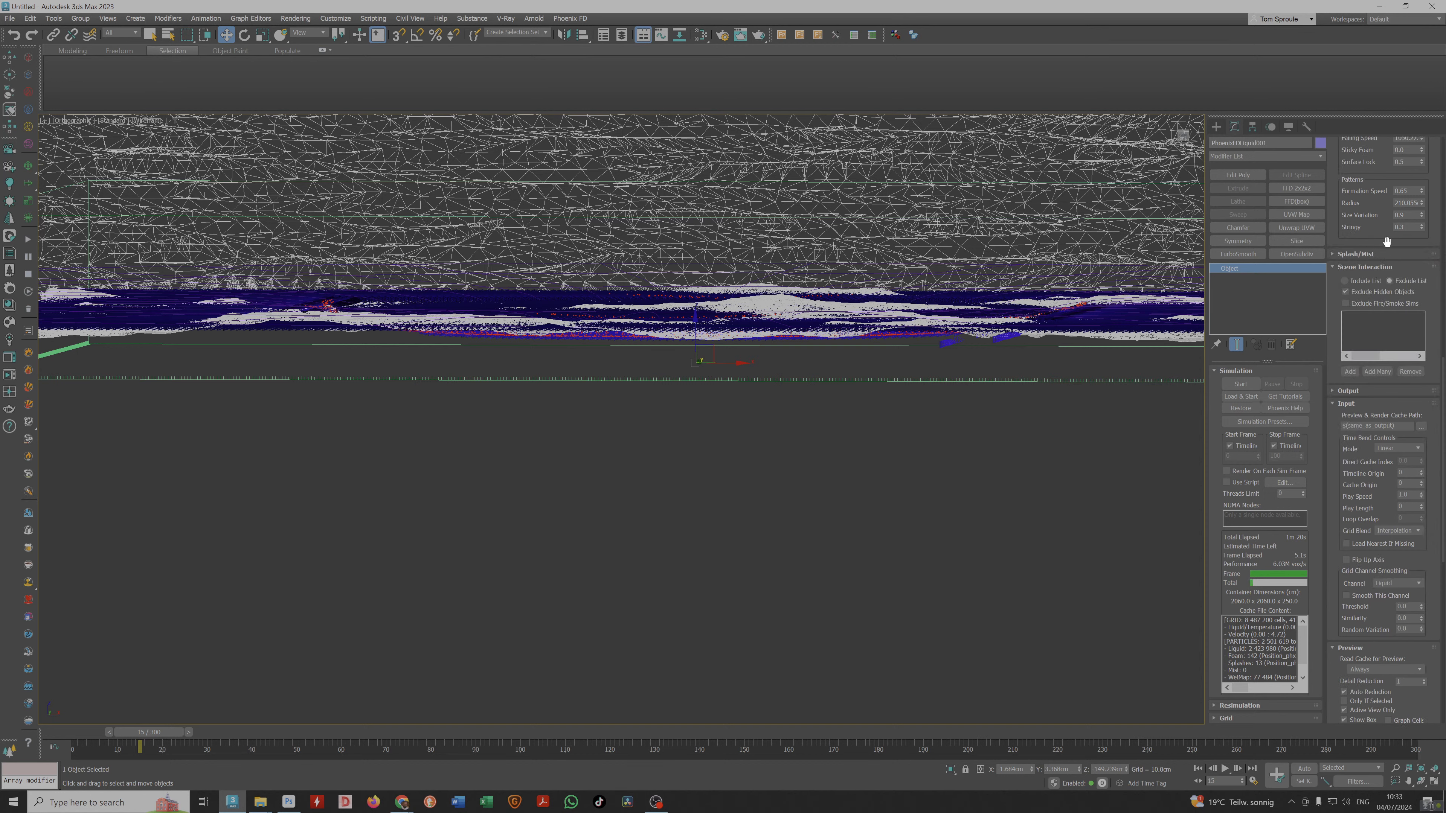
{"action": "left_click", "coordinate": [1352, 283]}
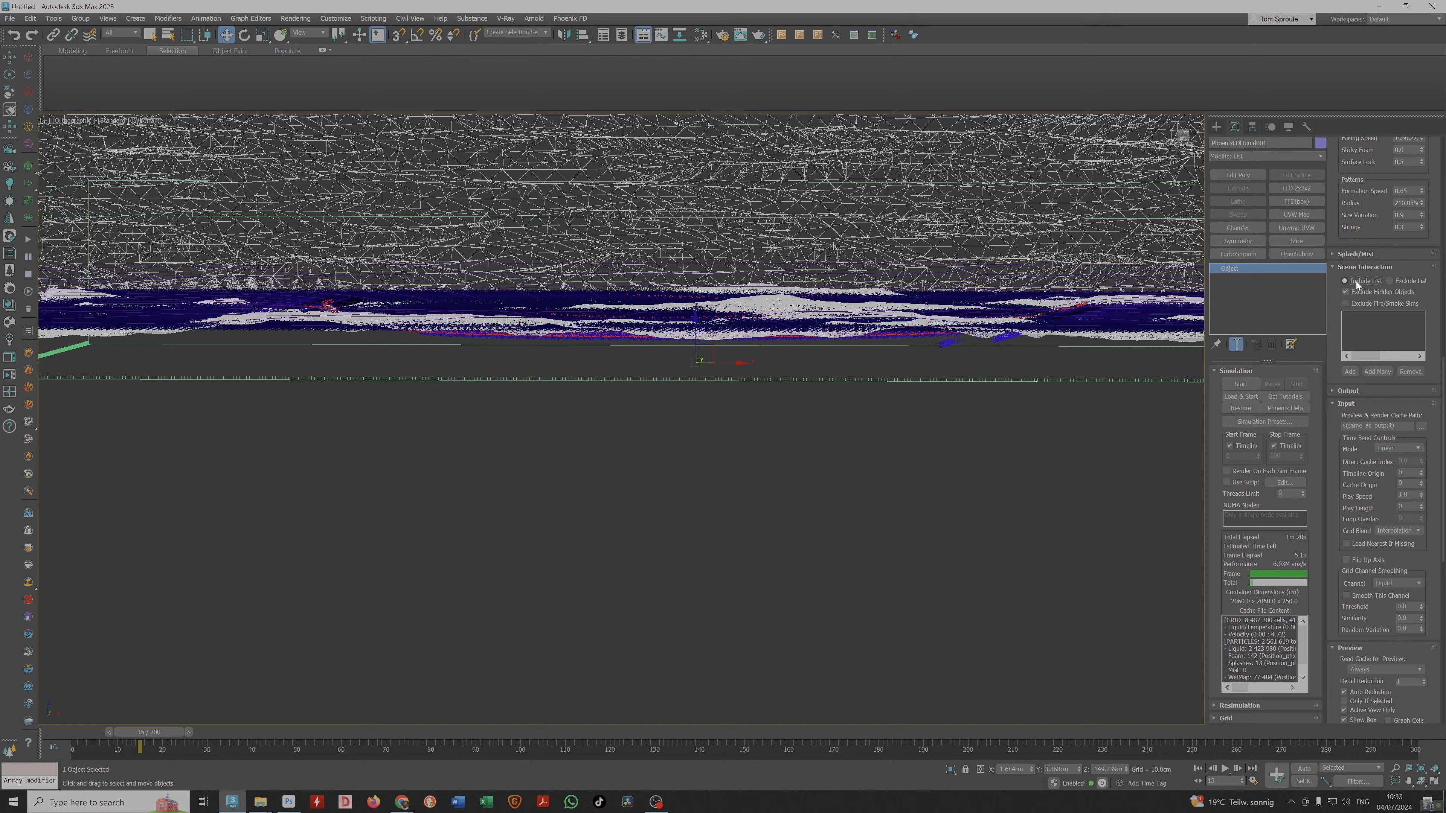
{"action": "left_click", "coordinate": [1350, 371]}
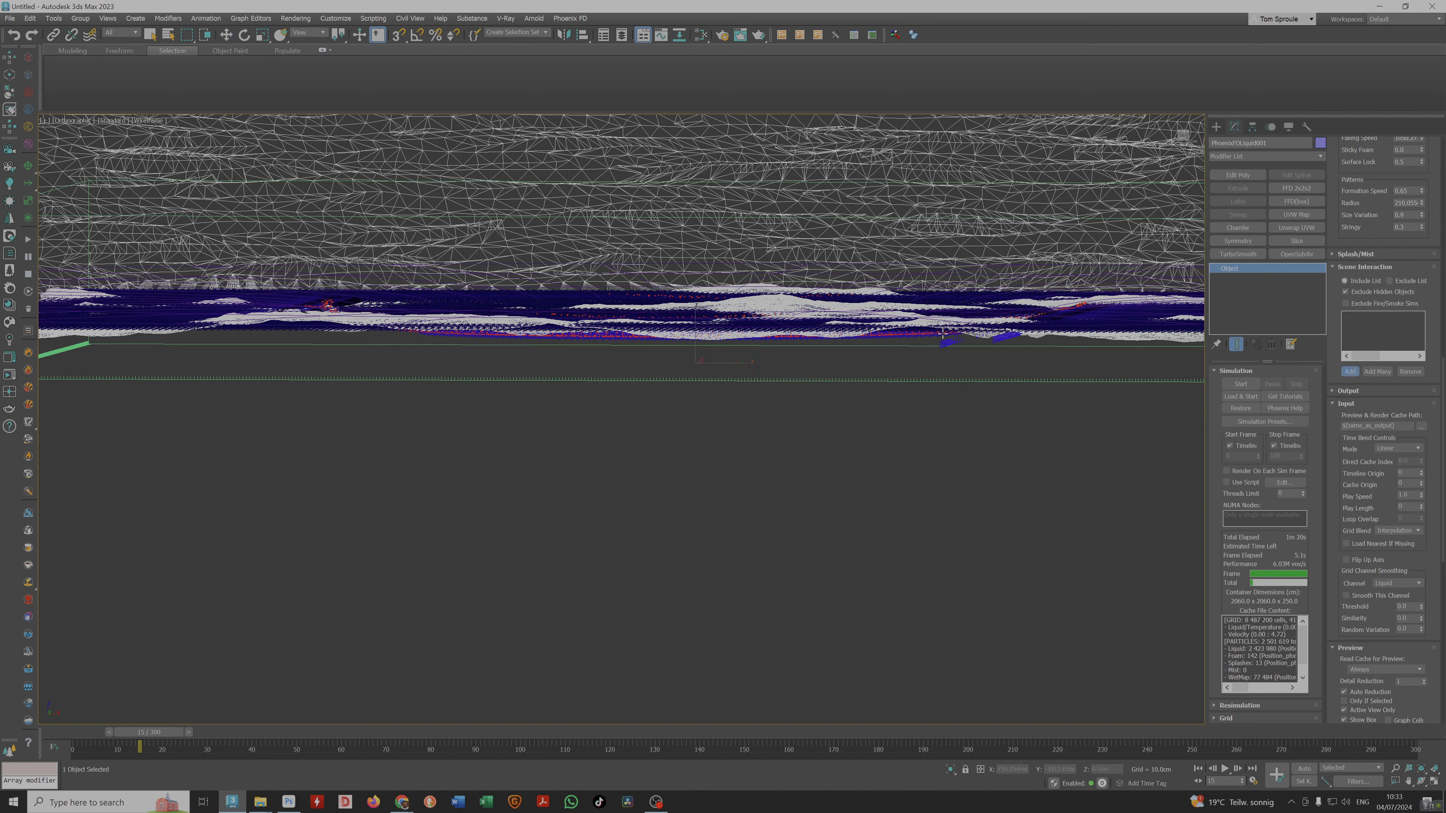
{"action": "left_click", "coordinate": [1007, 341]}
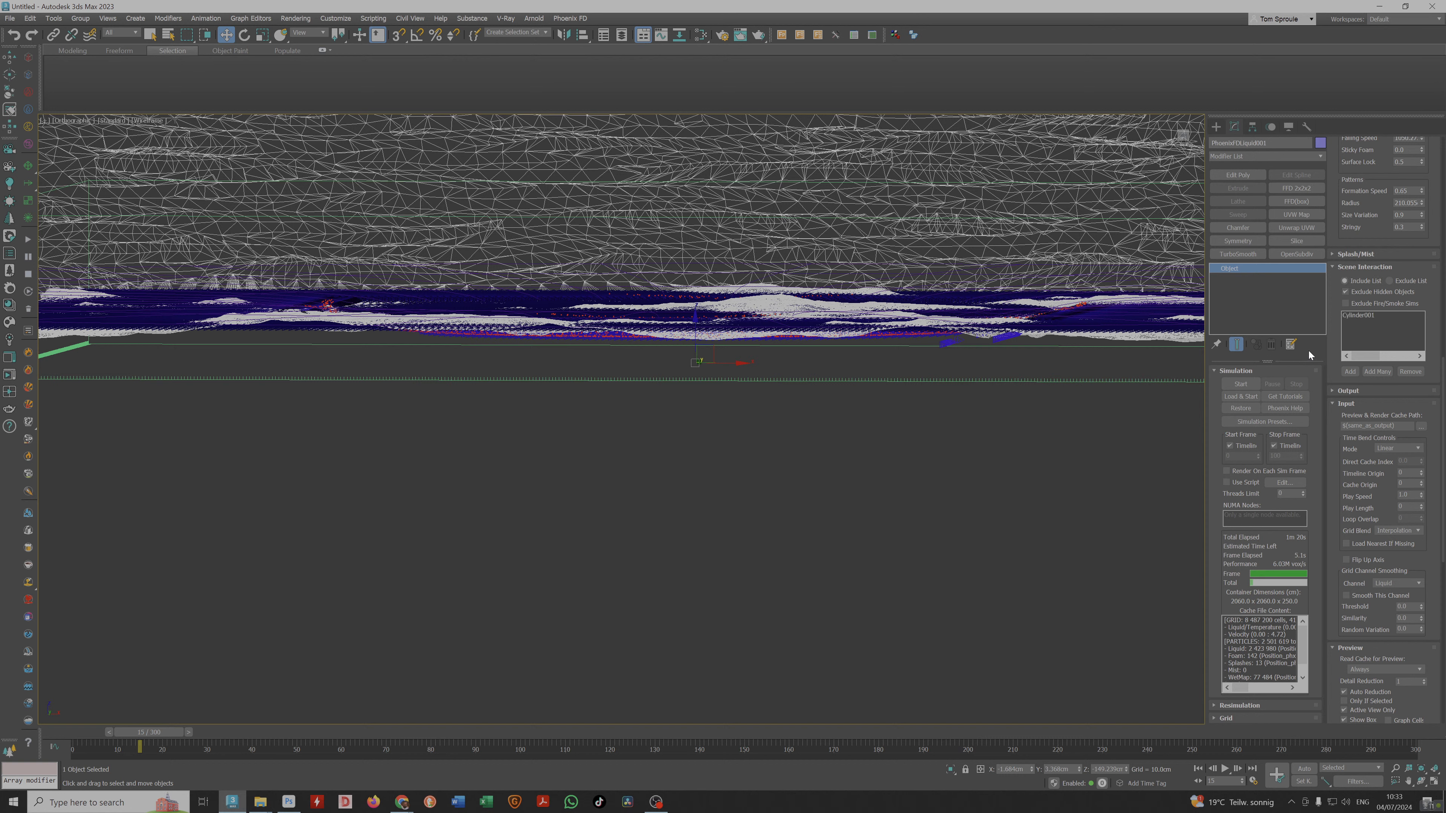
Return the timeline to frame 0 and start the simulation again with the simulator framed in view.
{"action": "key", "text": "z"}
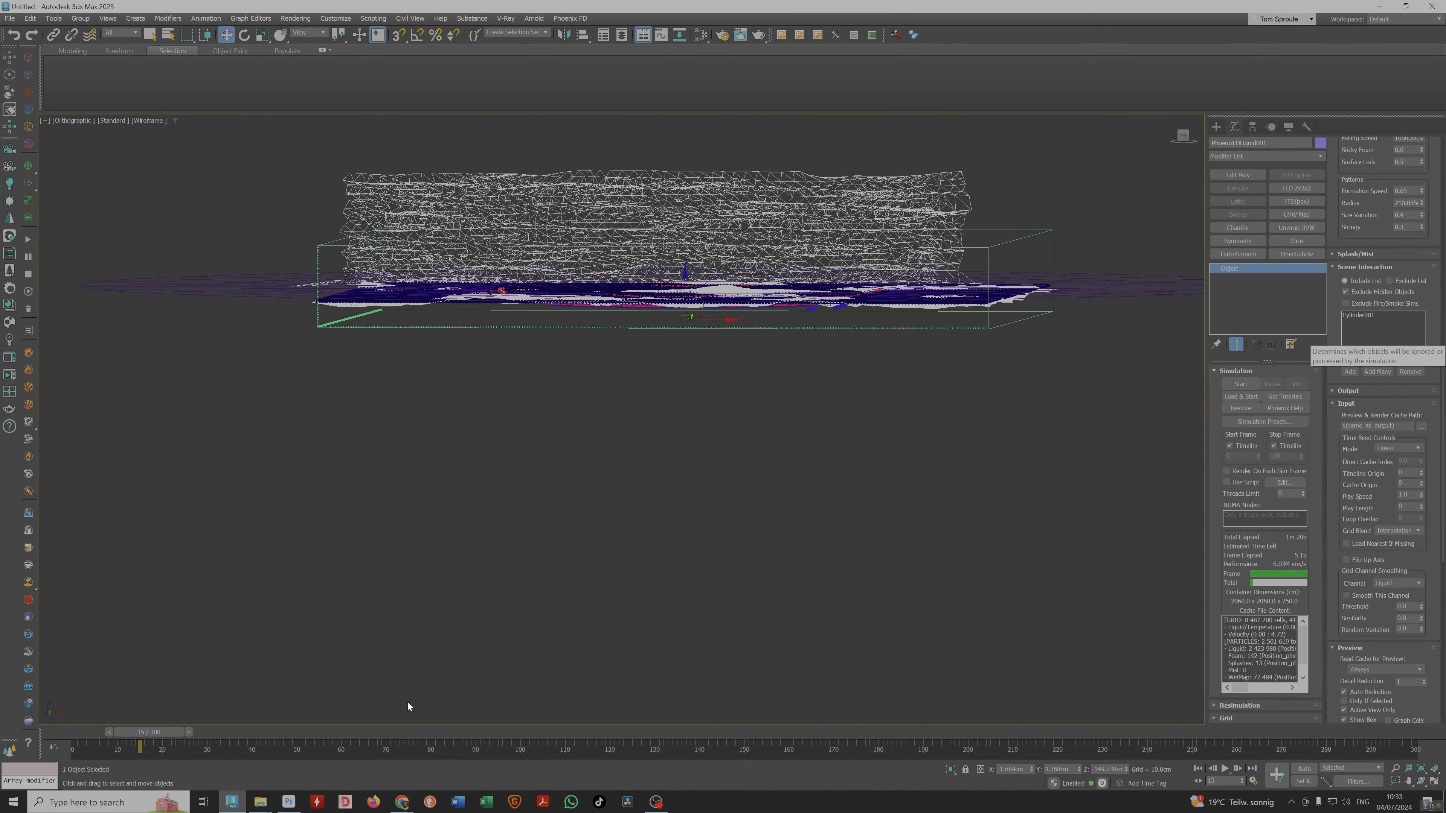
{"action": "left_click_drag", "start_coordinate": [152, 735], "coordinate": [86, 734]}
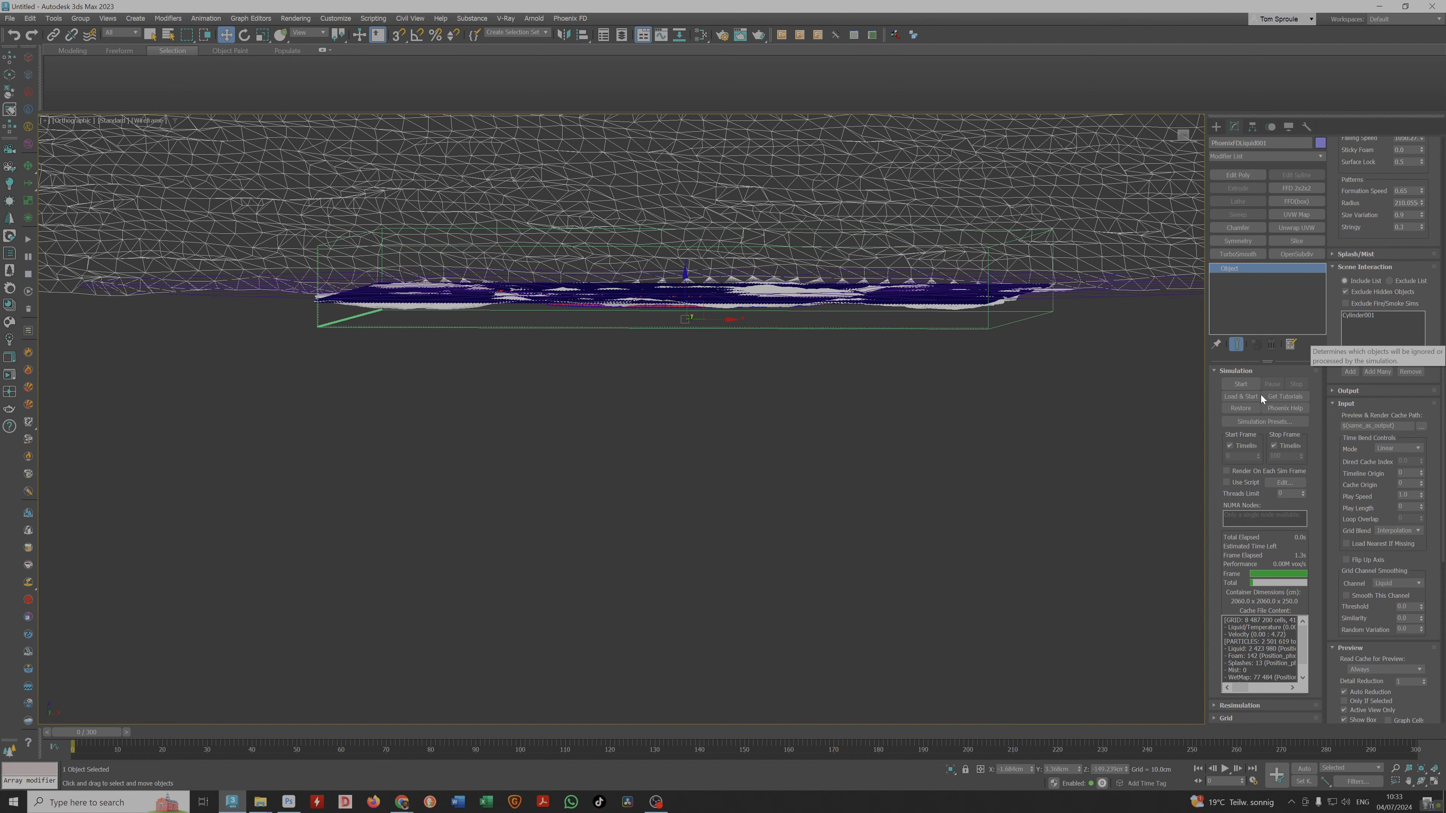
{"action": "left_click", "coordinate": [1240, 384]}
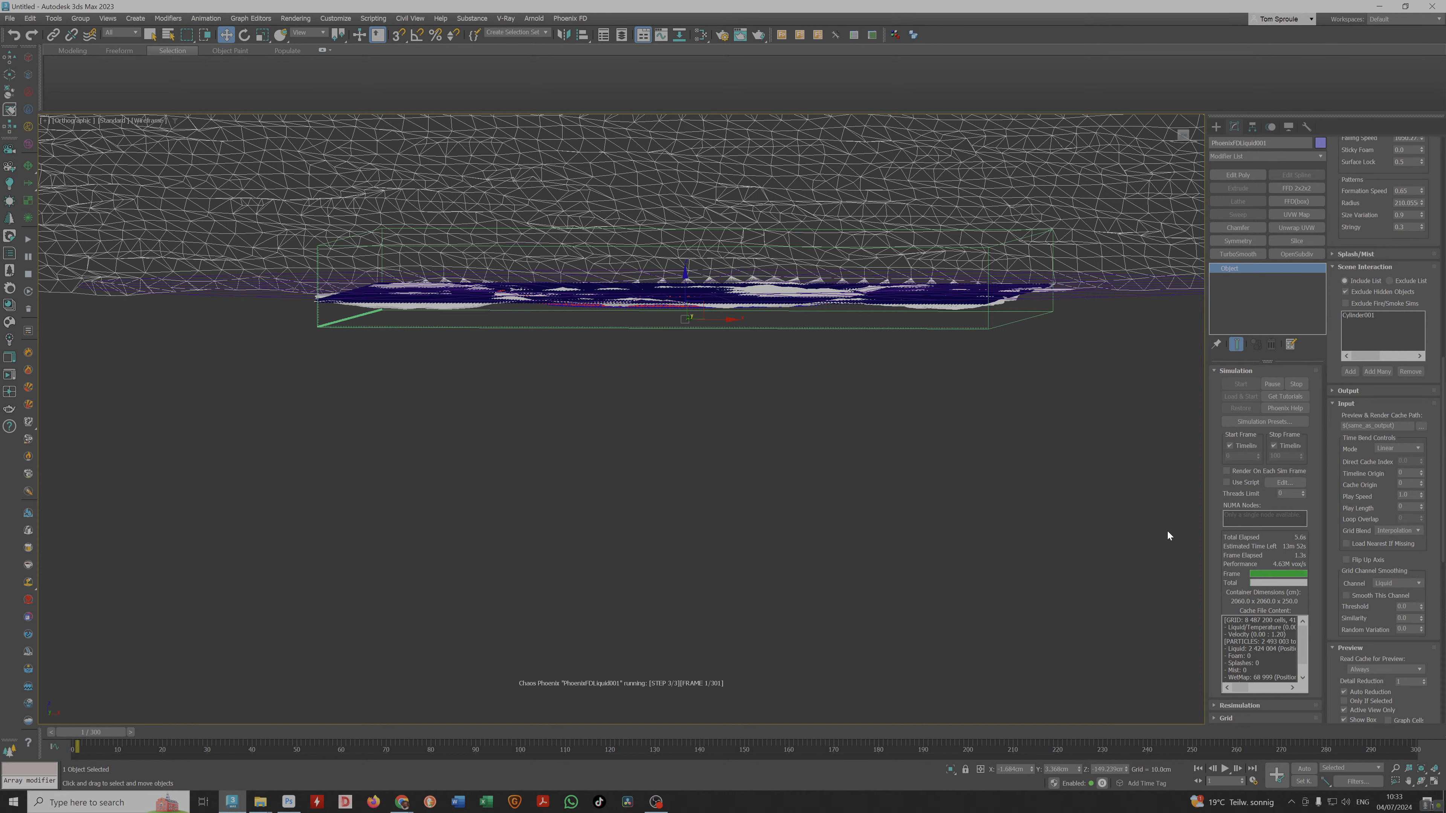
Examine the running liquid's surface and edges in the basin up close and at an angle, in shaded, wireframe and edged-faces display.
{"action": "scroll", "coordinate": [745, 365], "scroll_direction": "up", "scroll_amount": 3}
{"action": "mouse_move", "coordinate": [746, 365]}
{"action": "middle_mouse_down"}
{"action": "mouse_move", "coordinate": [745, 406]}
{"action": "mouse_move", "coordinate": [800, 449]}
{"action": "middle_mouse_up"}
{"action": "key", "text": "F3"}
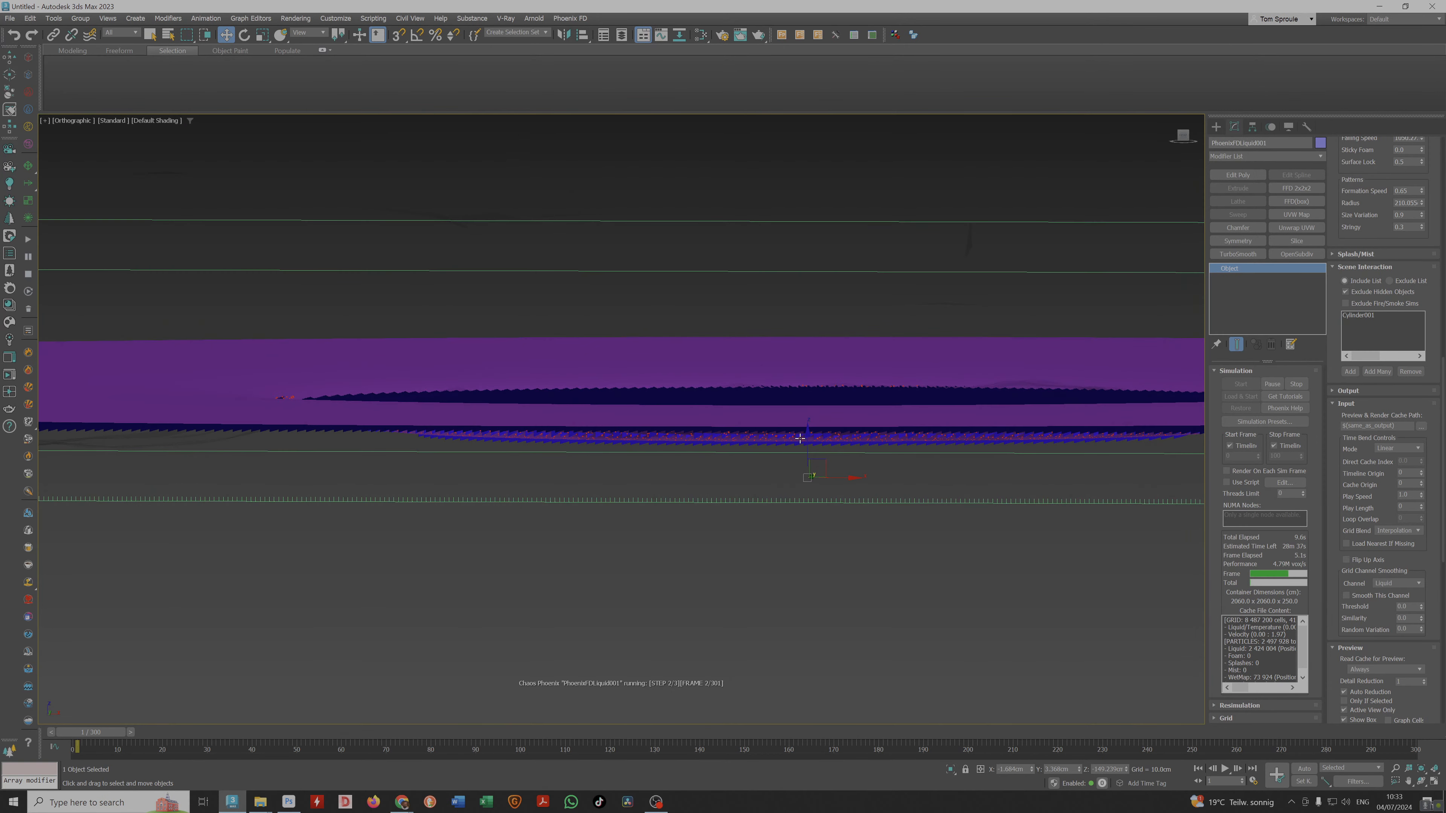
{"action": "scroll", "coordinate": [800, 439], "scroll_direction": "up", "scroll_amount": 5}
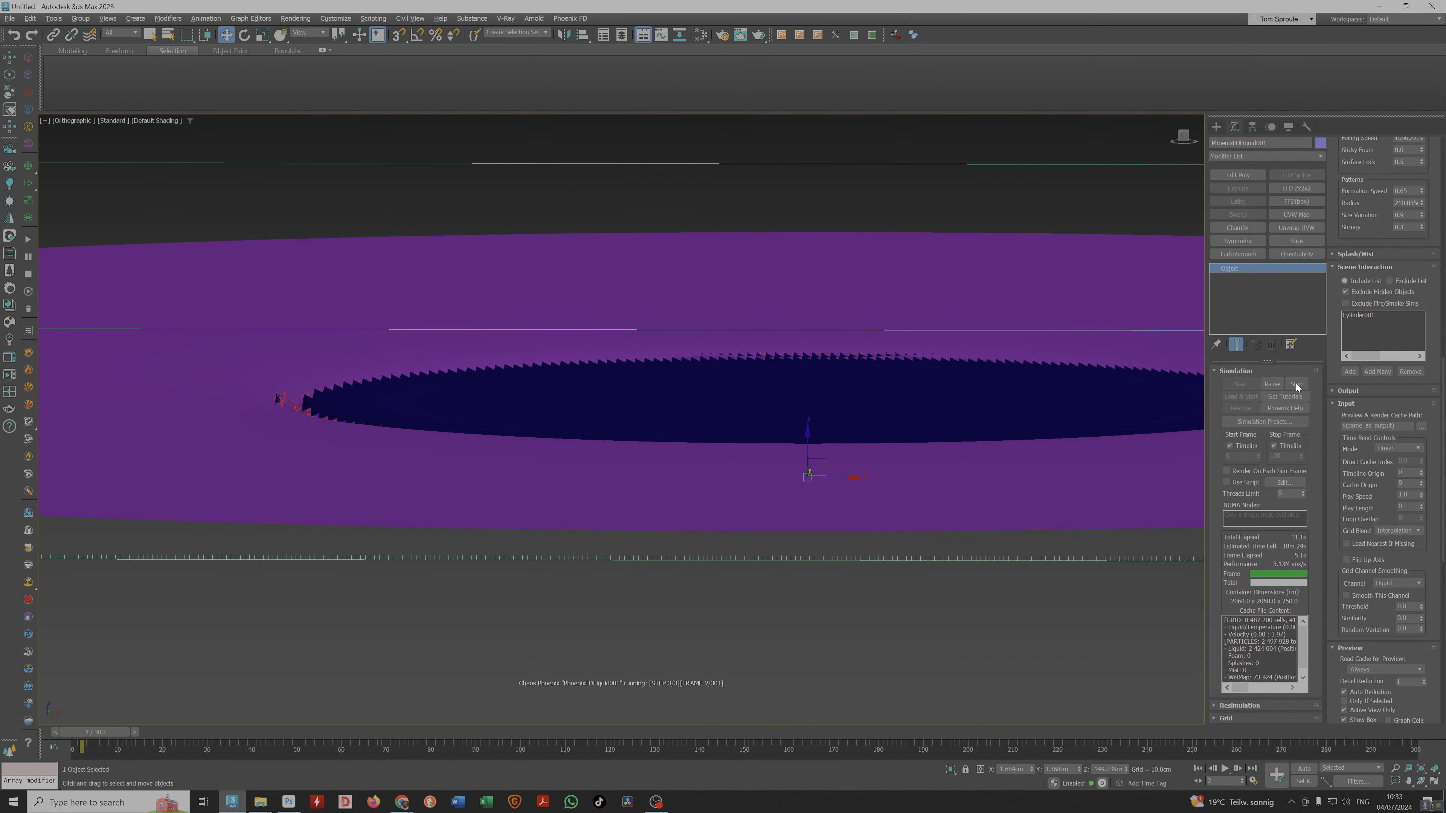
{"action": "scroll", "coordinate": [833, 461], "scroll_direction": "down", "scroll_amount": 3}
{"action": "middle_click_drag", "start_coordinate": [788, 449], "coordinate": [777, 454], "text": "alt"}
{"action": "key", "text": "F3"}
{"action": "key", "text": "F3"}
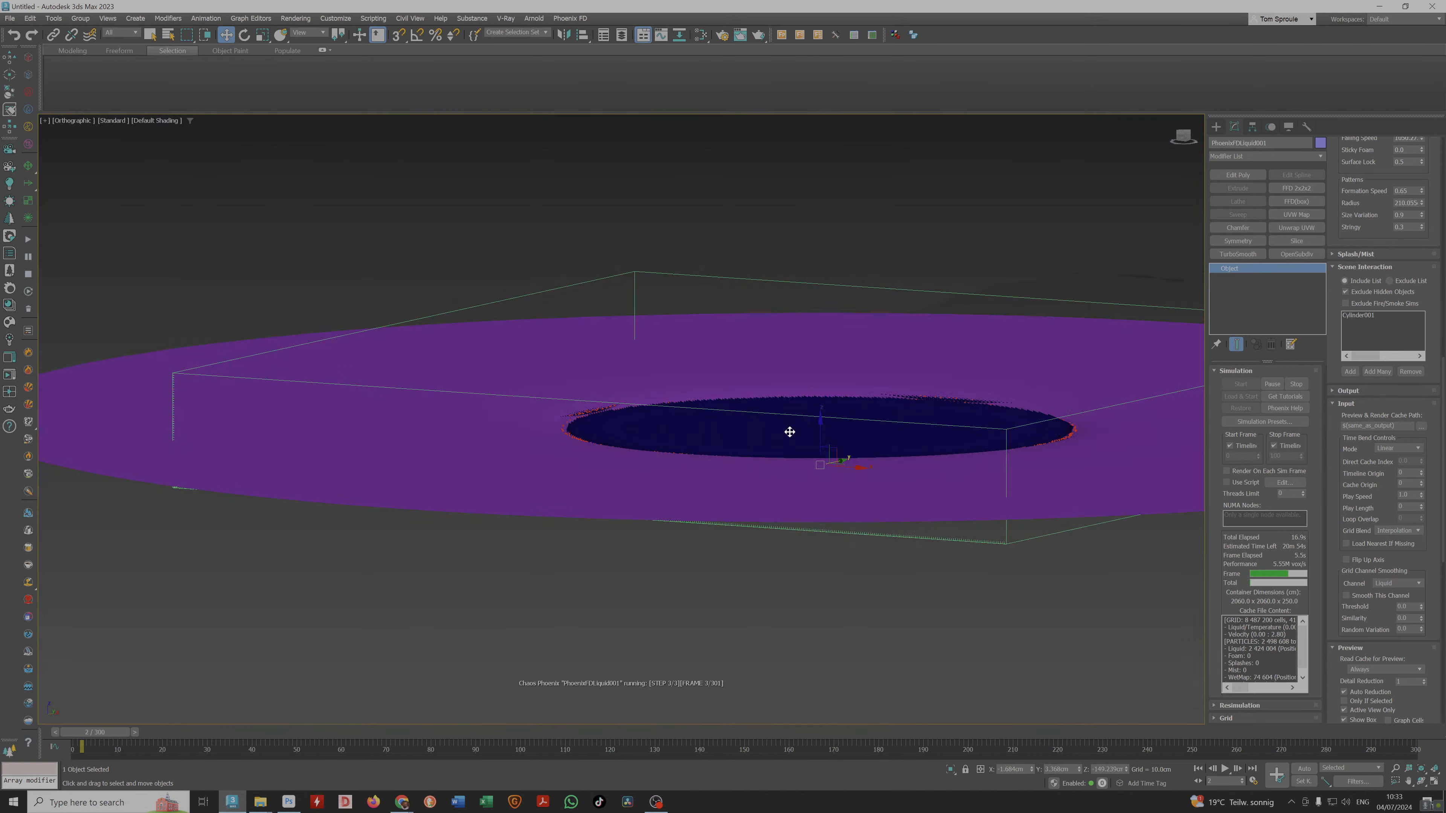
{"action": "key", "text": "F3"}
{"action": "key", "text": "F3"}
{"action": "scroll", "coordinate": [654, 464], "scroll_direction": "down", "scroll_amount": 3}
{"action": "key", "text": "F4"}
{"action": "scroll", "coordinate": [653, 464], "scroll_direction": "up", "scroll_amount": 8}
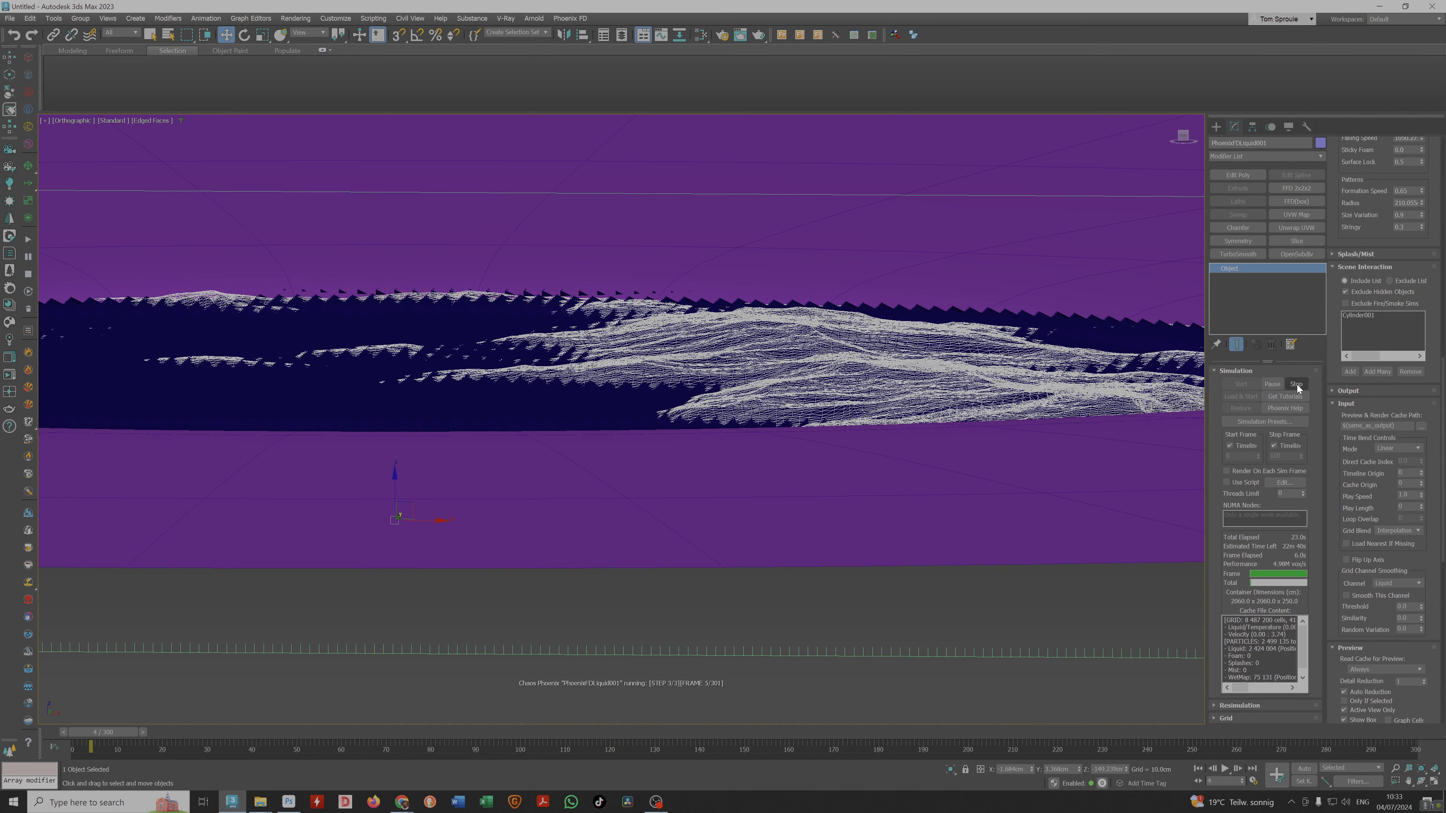
Stop the simulation, rerun it from frame 0, and check the liquid level across the basin.
{"action": "left_click", "coordinate": [1297, 384]}
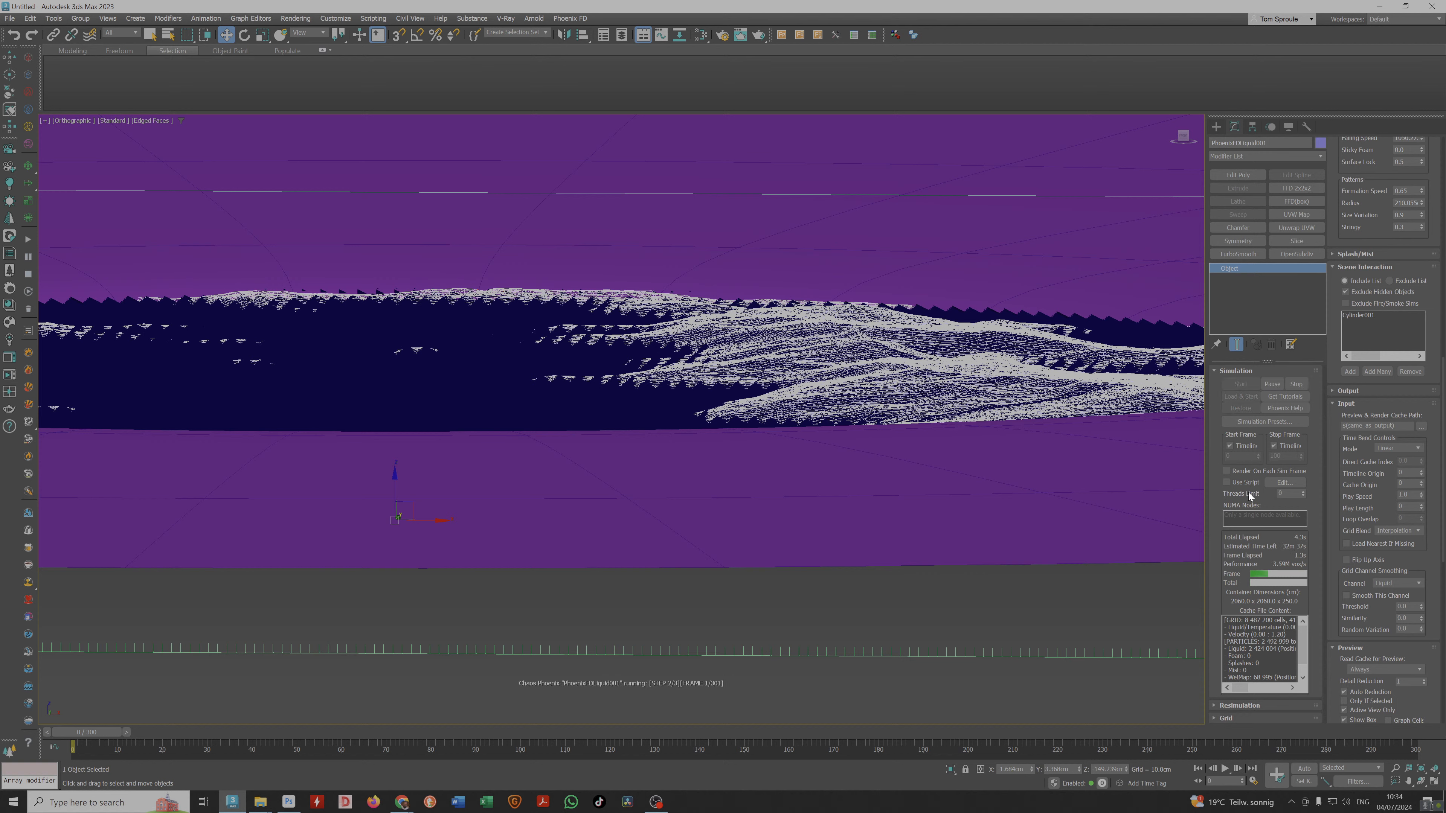
{"action": "scroll", "coordinate": [849, 422], "scroll_direction": "down", "scroll_amount": 5}
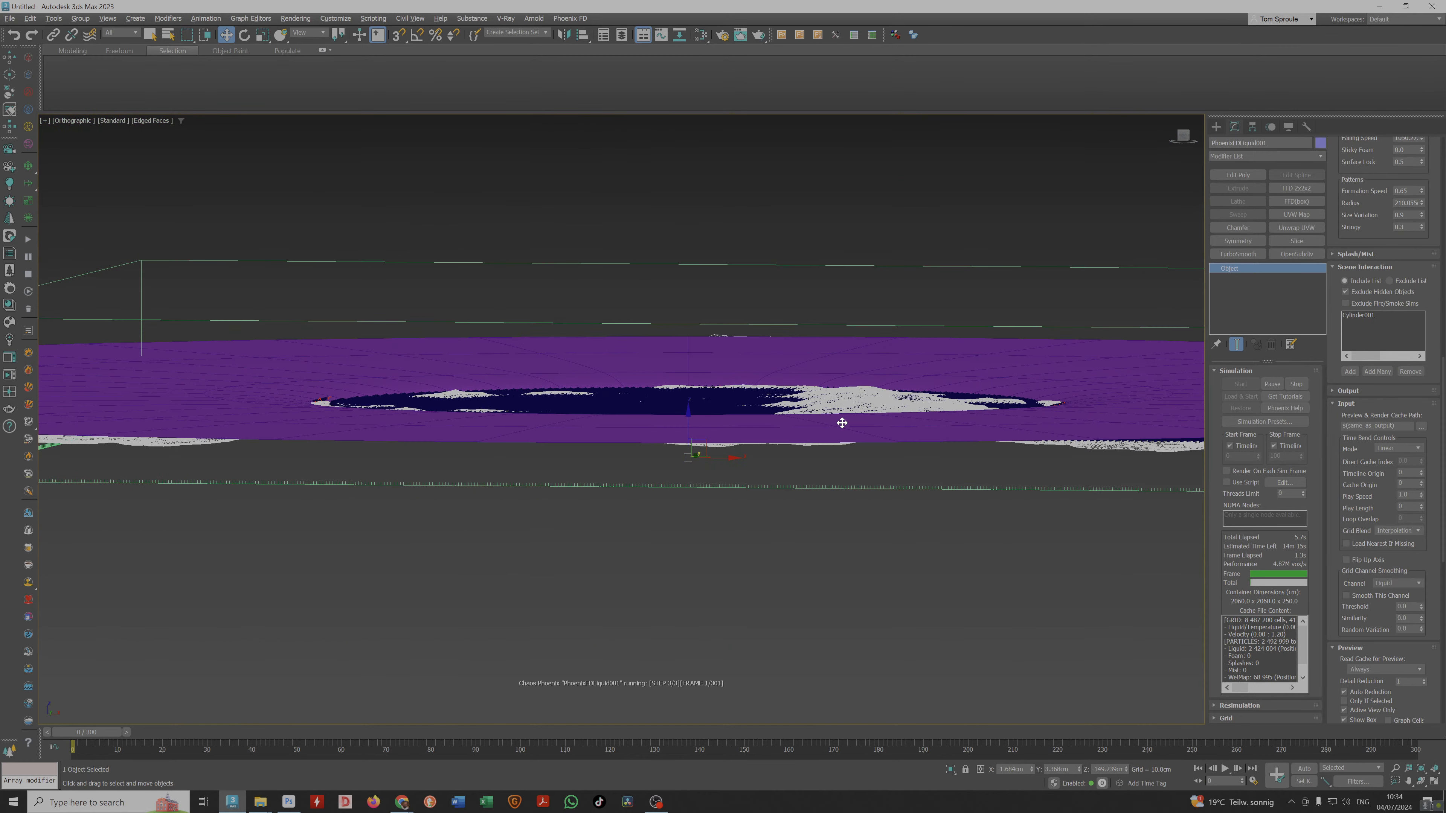
{"action": "scroll", "coordinate": [787, 421], "scroll_direction": "up", "scroll_amount": 3}
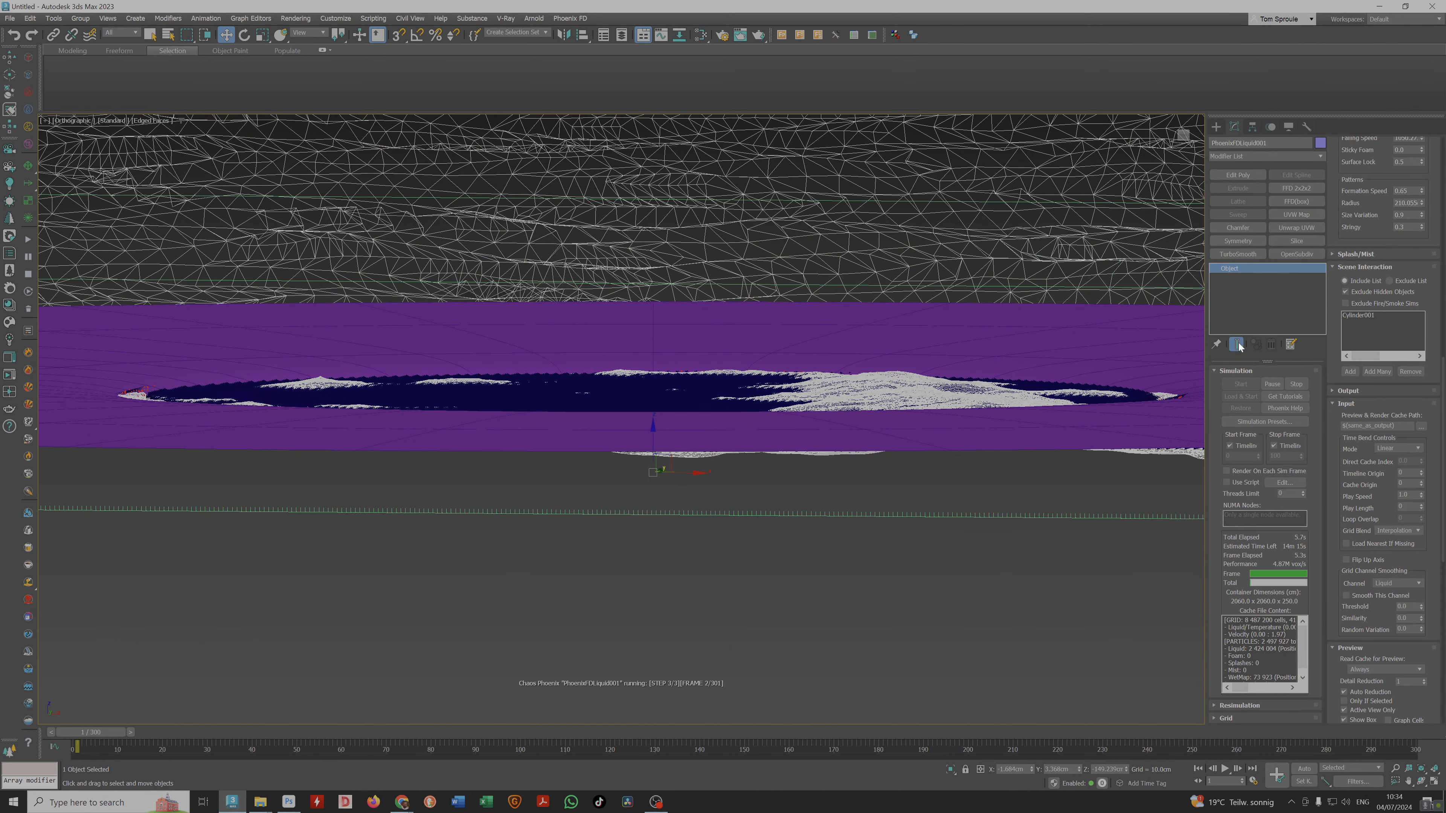
{"action": "scroll", "coordinate": [1377, 228], "scroll_direction": "up", "scroll_amount": 10}
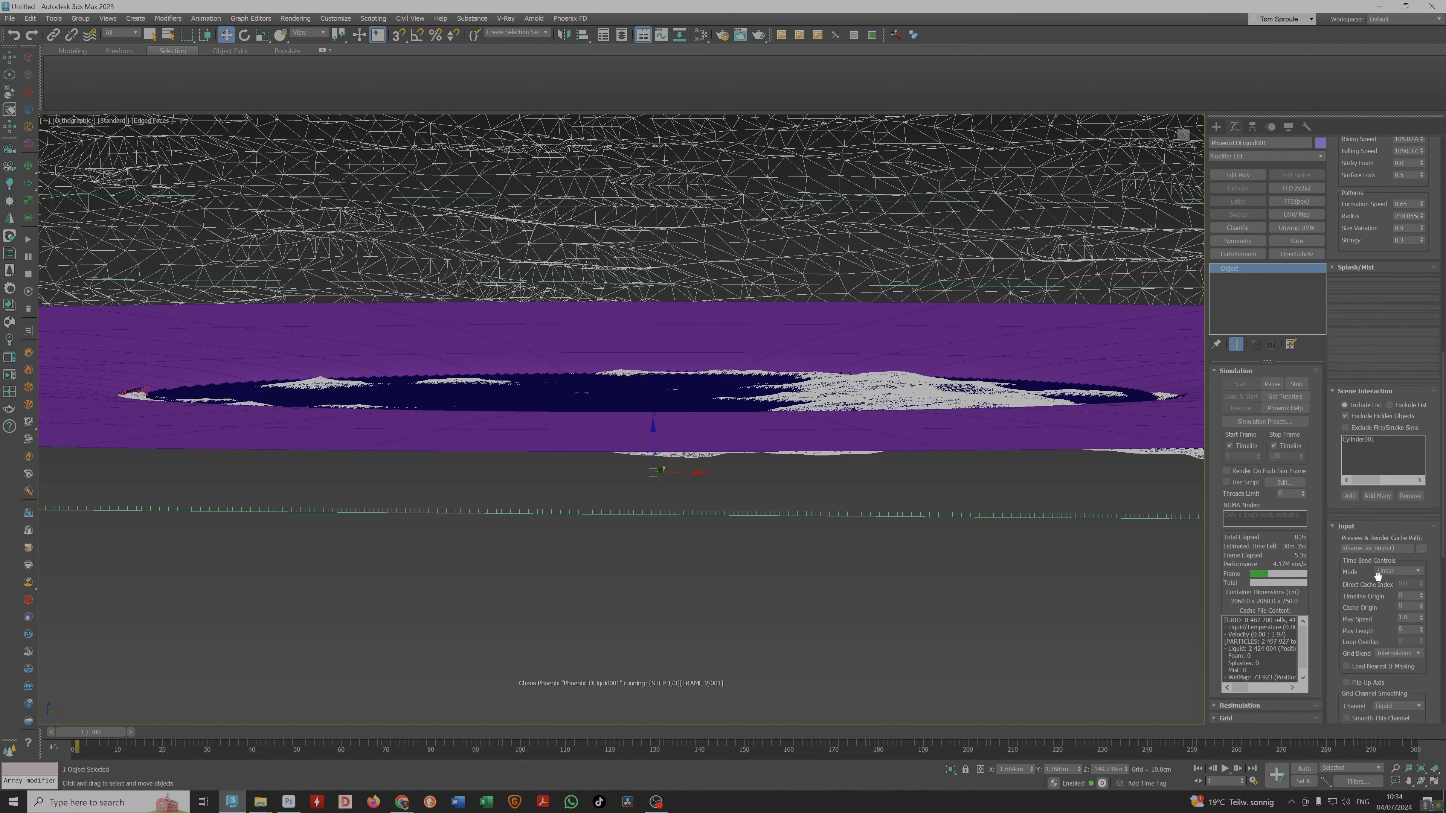
Turn off Fill Up for Ocean in the liquid simulator's Dynamics settings and stop the running simulation.
{"action": "scroll", "coordinate": [1378, 190], "scroll_direction": "up", "scroll_amount": 4}
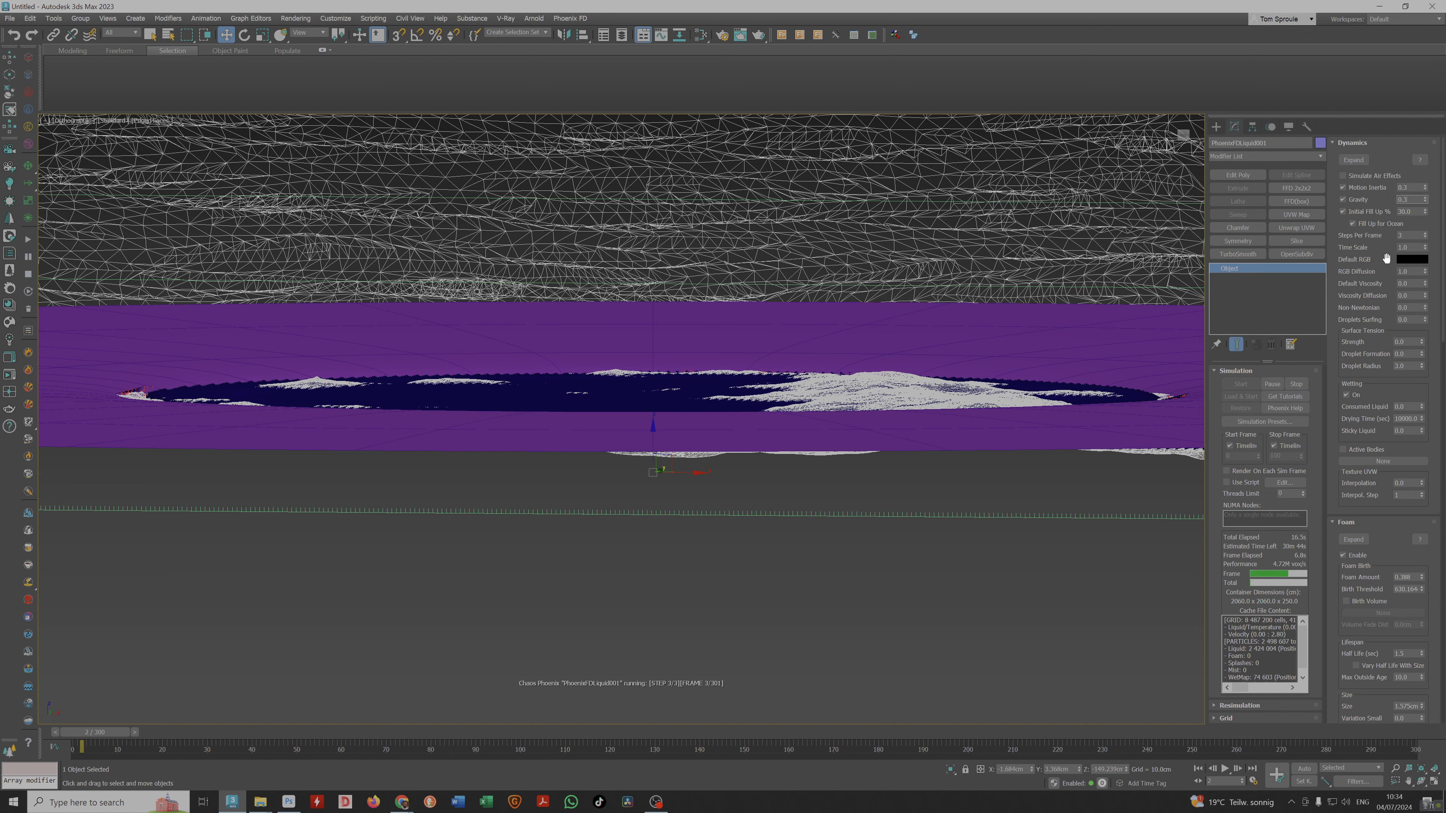
{"action": "left_click", "coordinate": [1353, 223]}
{"action": "left_click", "coordinate": [1297, 384]}
Return the timeline to frame 0 and restart the liquid simulation.
{"action": "left_click", "coordinate": [59, 732]}
{"action": "left_click", "coordinate": [58, 733]}
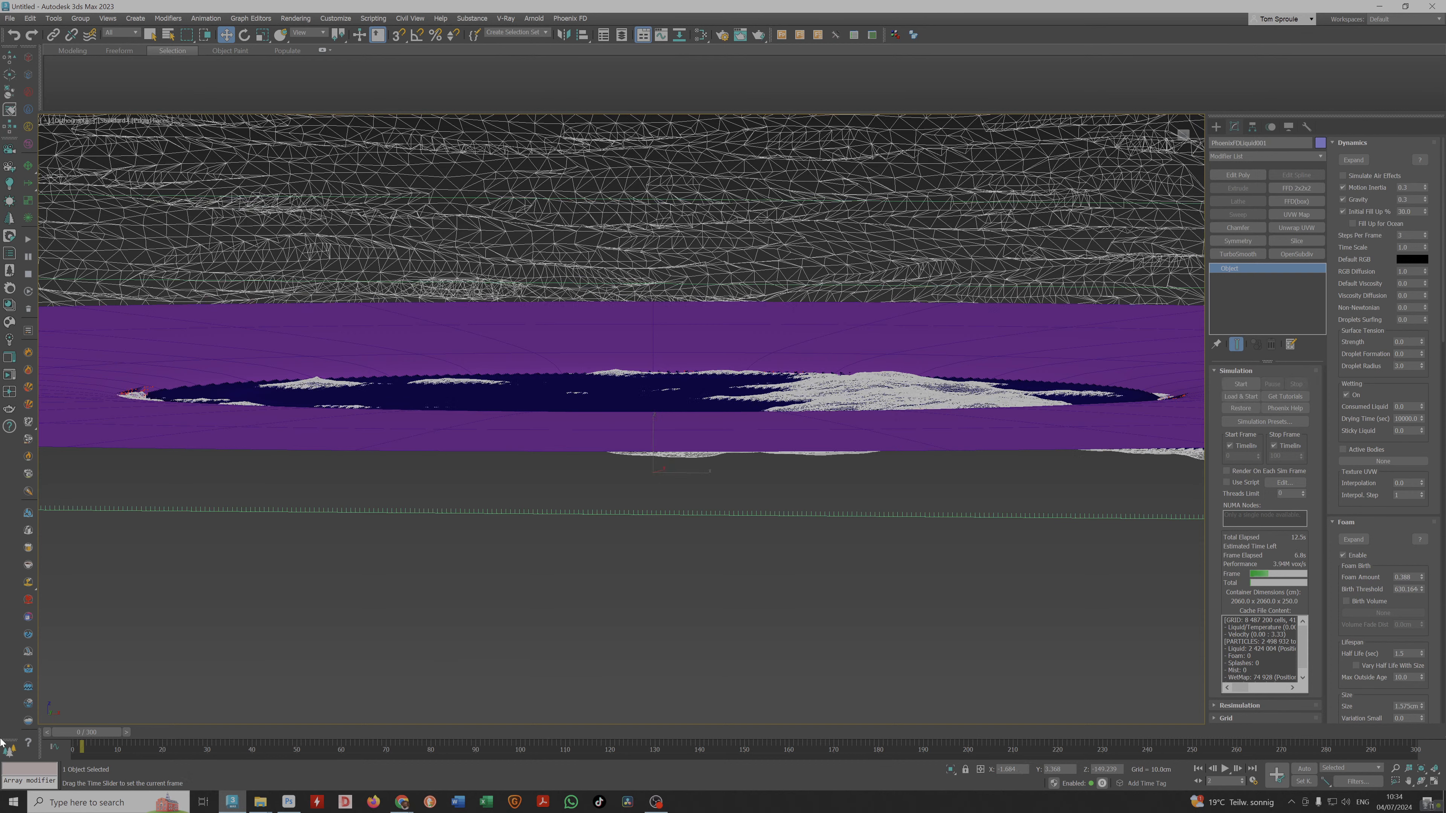
{"action": "left_click", "coordinate": [55, 733]}
{"action": "left_click", "coordinate": [1243, 385]}
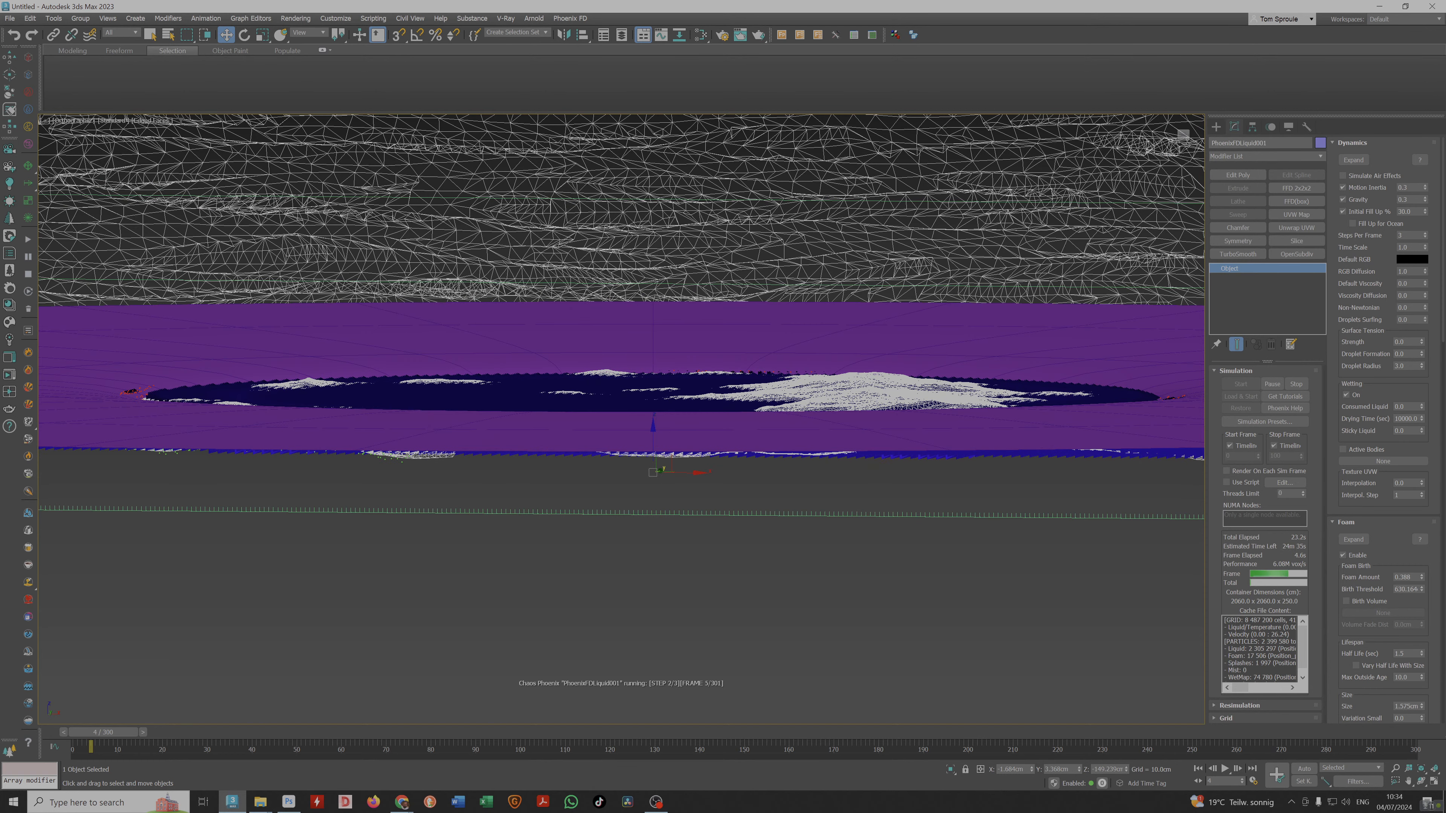
Switch to the browser and watch part of the "Creating directed velocities with Chaos Phoenix" video, pausing it after the section.
{"action": "key", "text": "alt+Tab"}
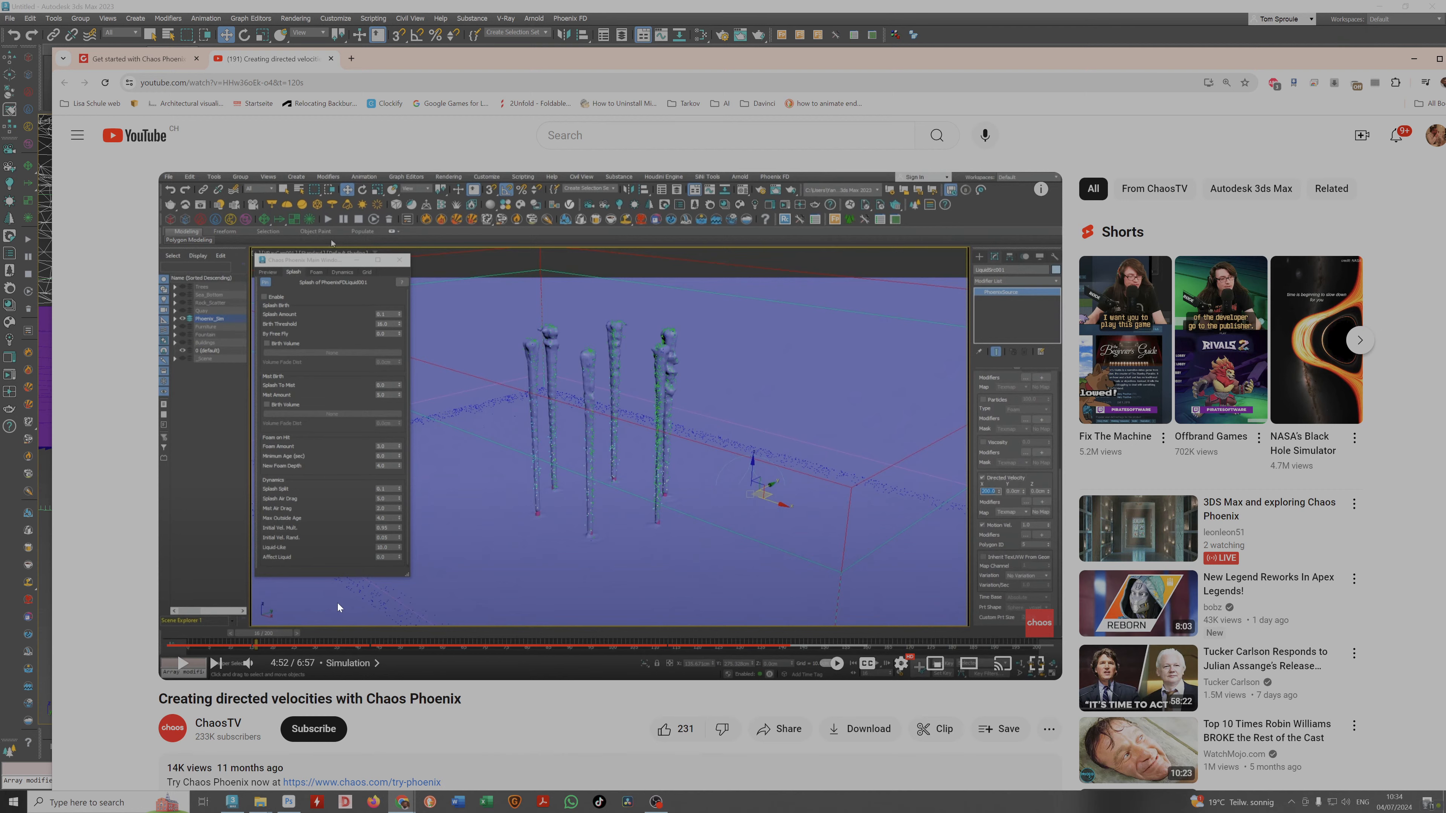
{"action": "left_click", "coordinate": [630, 498]}
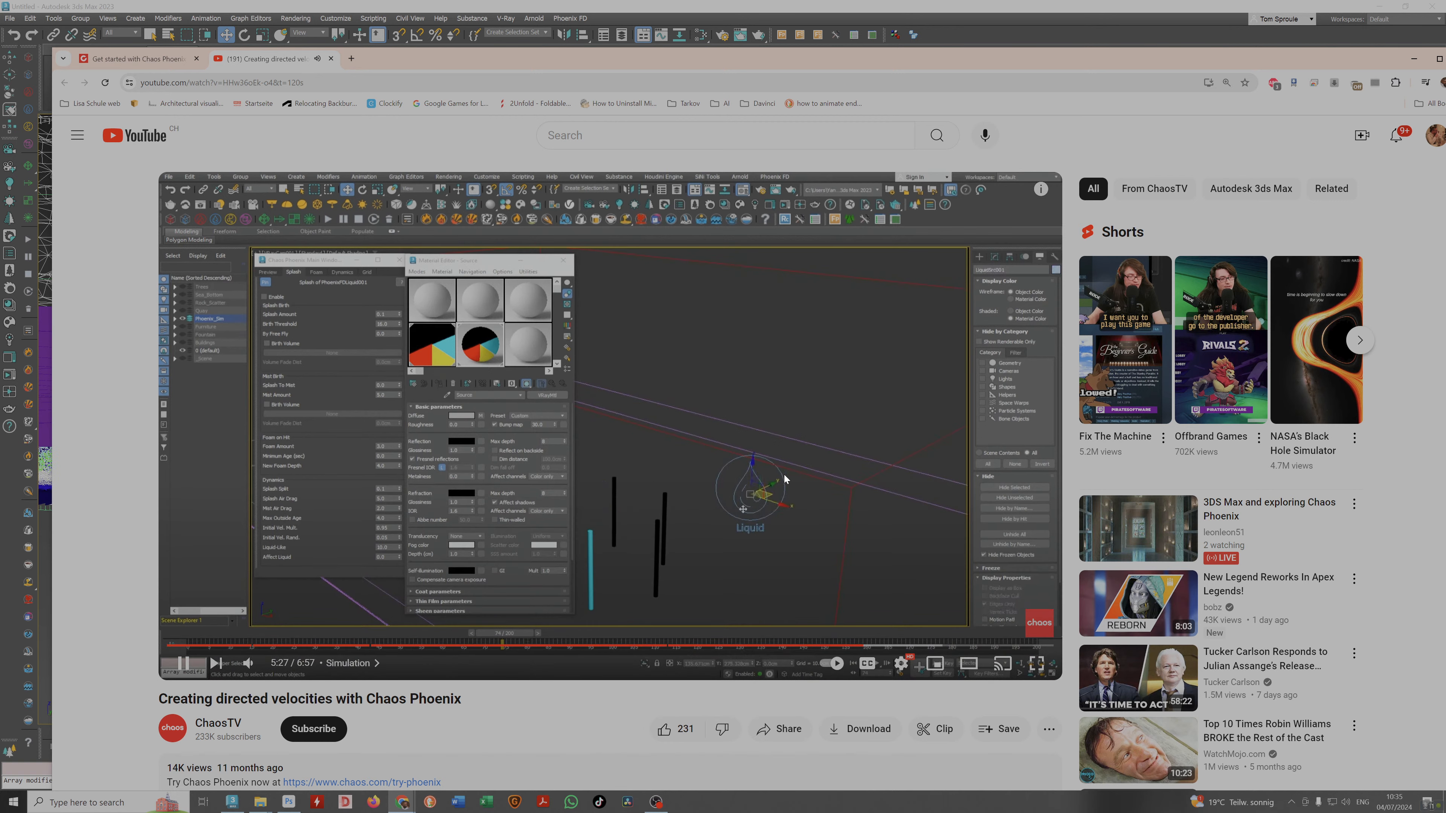
{"action": "left_click", "coordinate": [754, 539]}
Move the browser window out of the way and inspect the whole running liquid simulation in the 3ds Max viewport.
{"action": "left_click_drag", "start_coordinate": [859, 60], "coordinate": [1445, 63]}
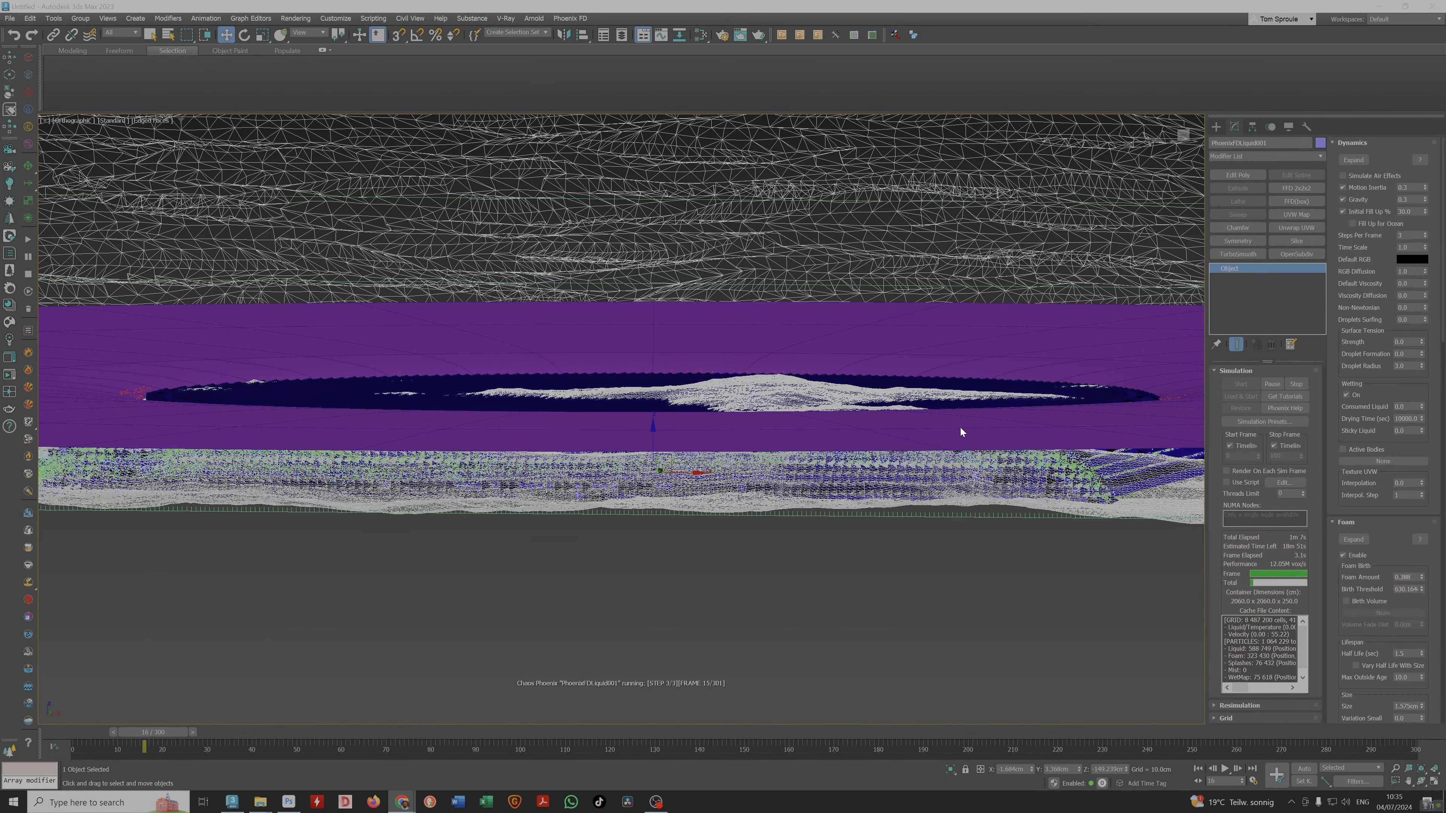
{"action": "scroll", "coordinate": [905, 440], "scroll_direction": "down", "scroll_amount": 2}
{"action": "scroll", "coordinate": [904, 439], "scroll_direction": "down", "scroll_amount": 2}
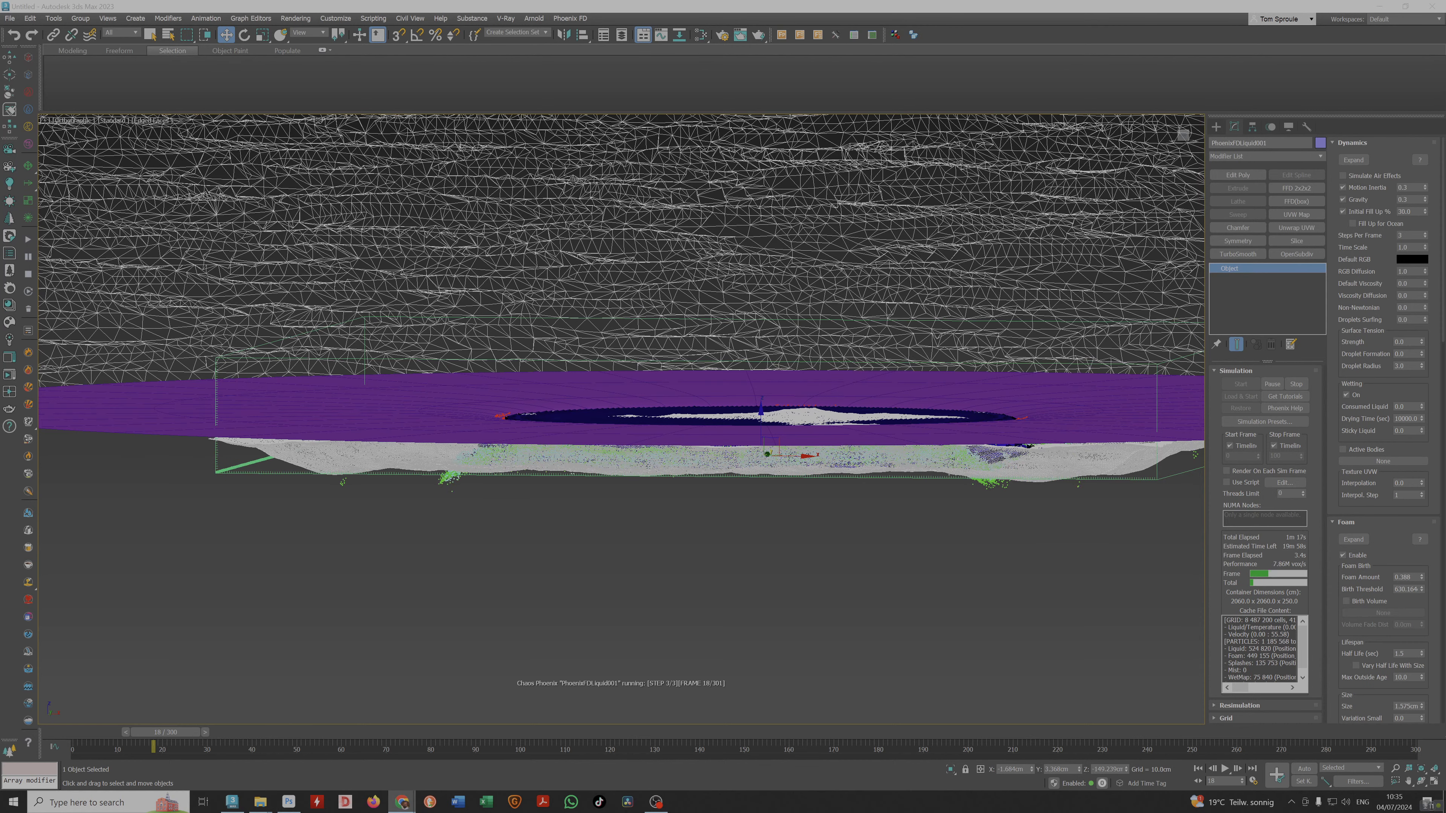
Switch back to the browser, preview the Directing velocities video on the Chaos Phoenix getting-started page, and close it.
{"action": "key", "text": "alt+Tab"}
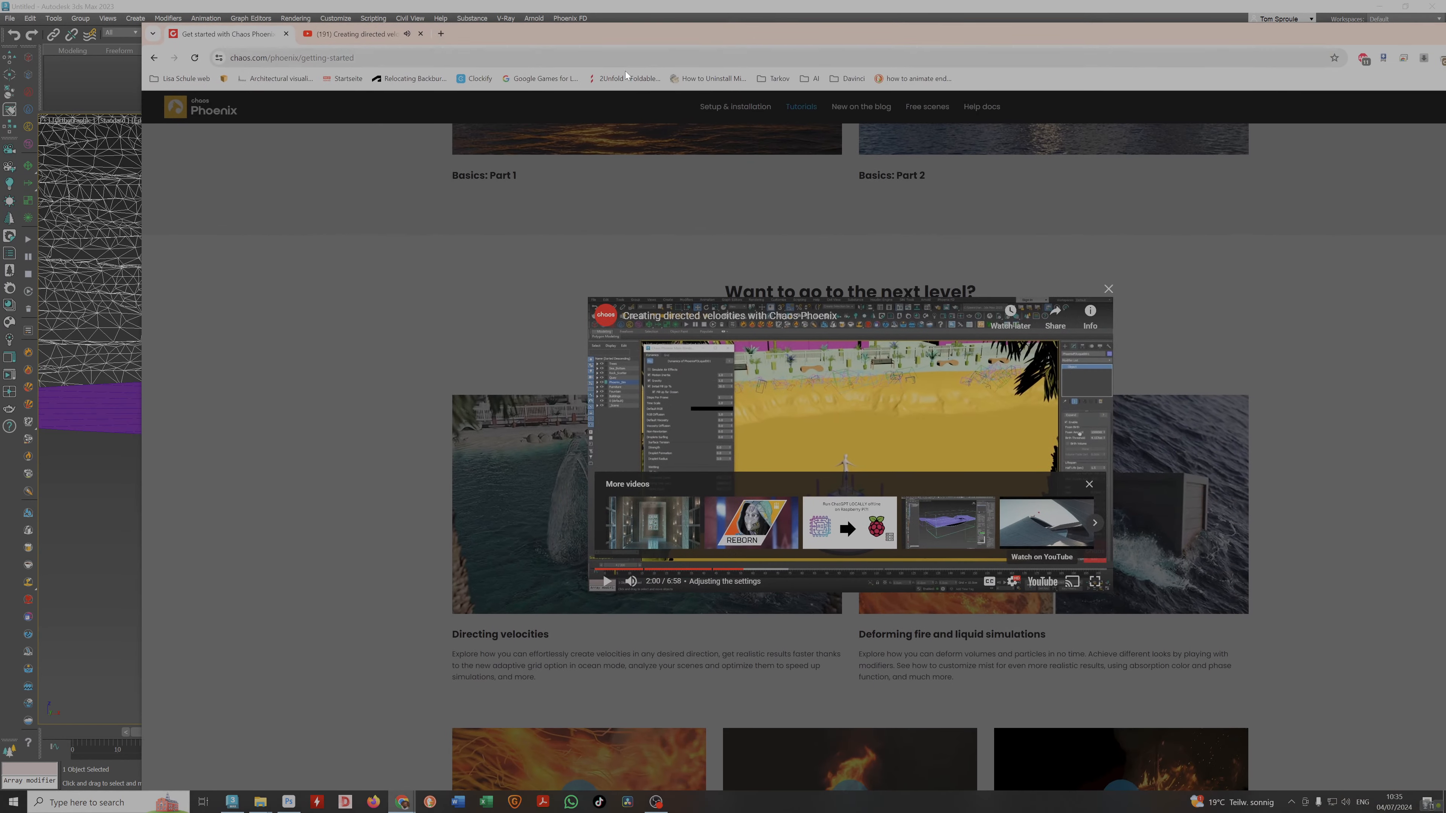
{"action": "left_click", "coordinate": [365, 36]}
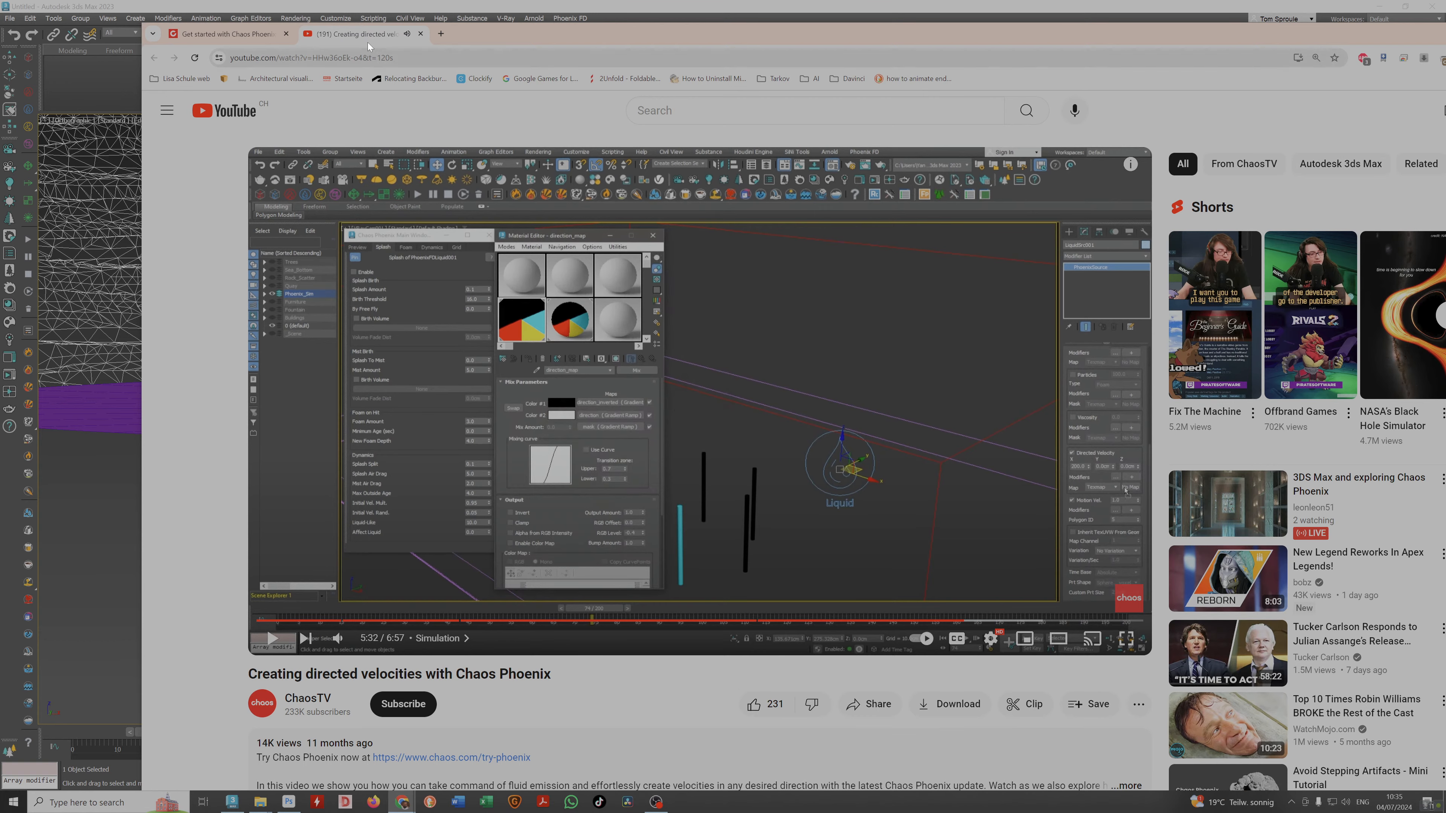
{"action": "left_click", "coordinate": [224, 42]}
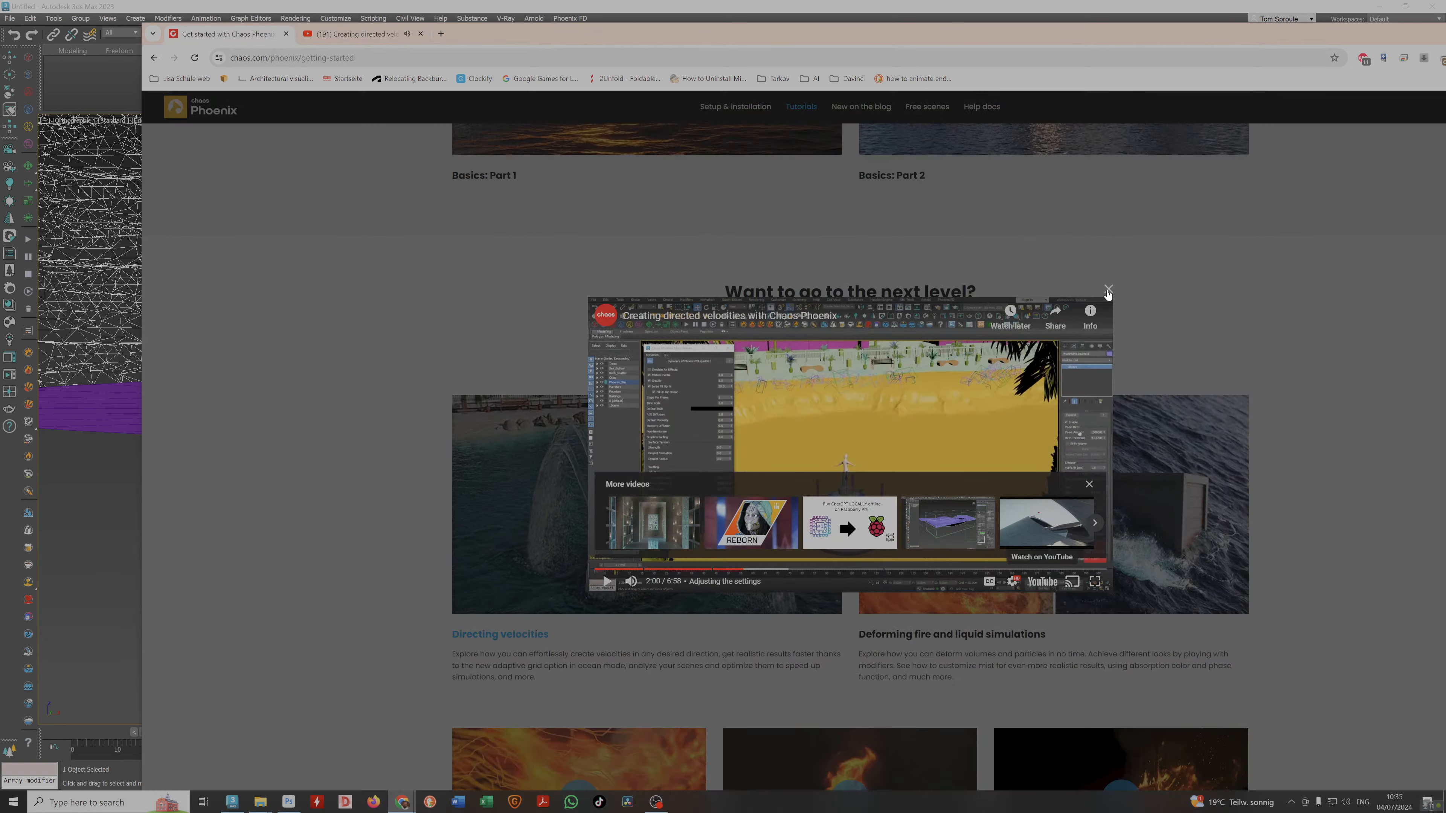
{"action": "left_click", "coordinate": [1113, 301]}
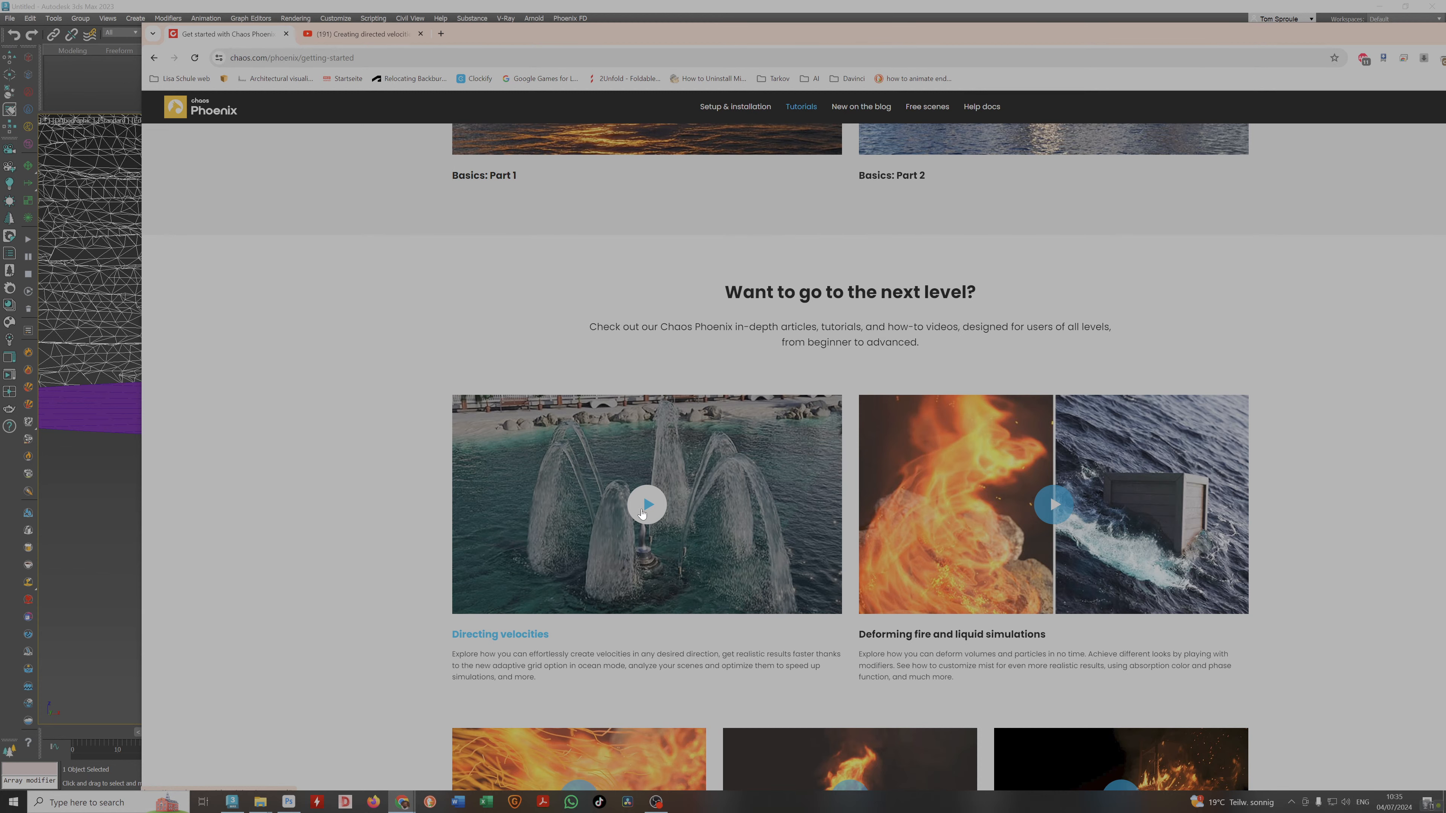
{"action": "left_click", "coordinate": [642, 521]}
{"action": "left_click", "coordinate": [798, 569]}
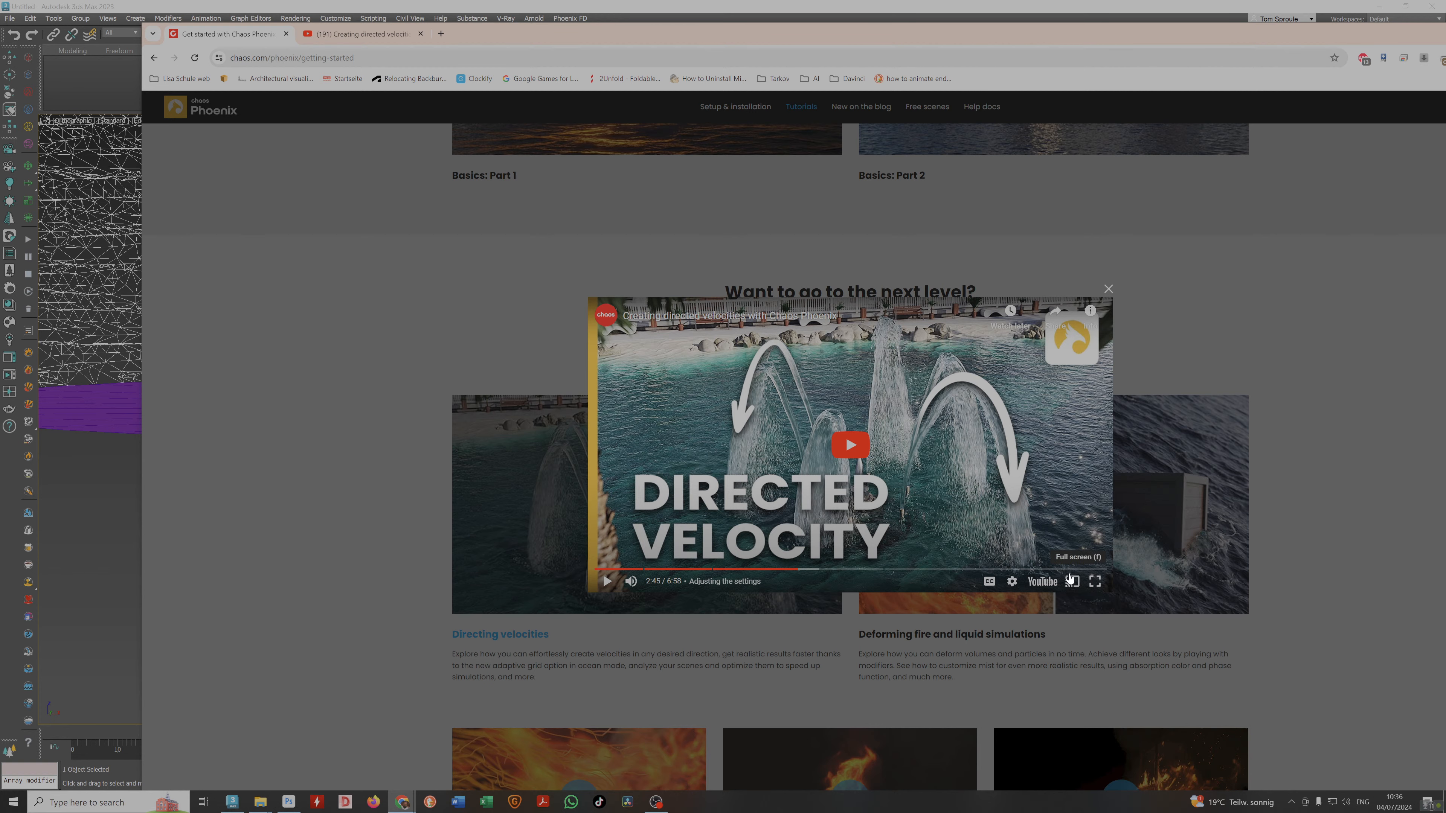
{"action": "left_click", "coordinate": [1108, 290]}
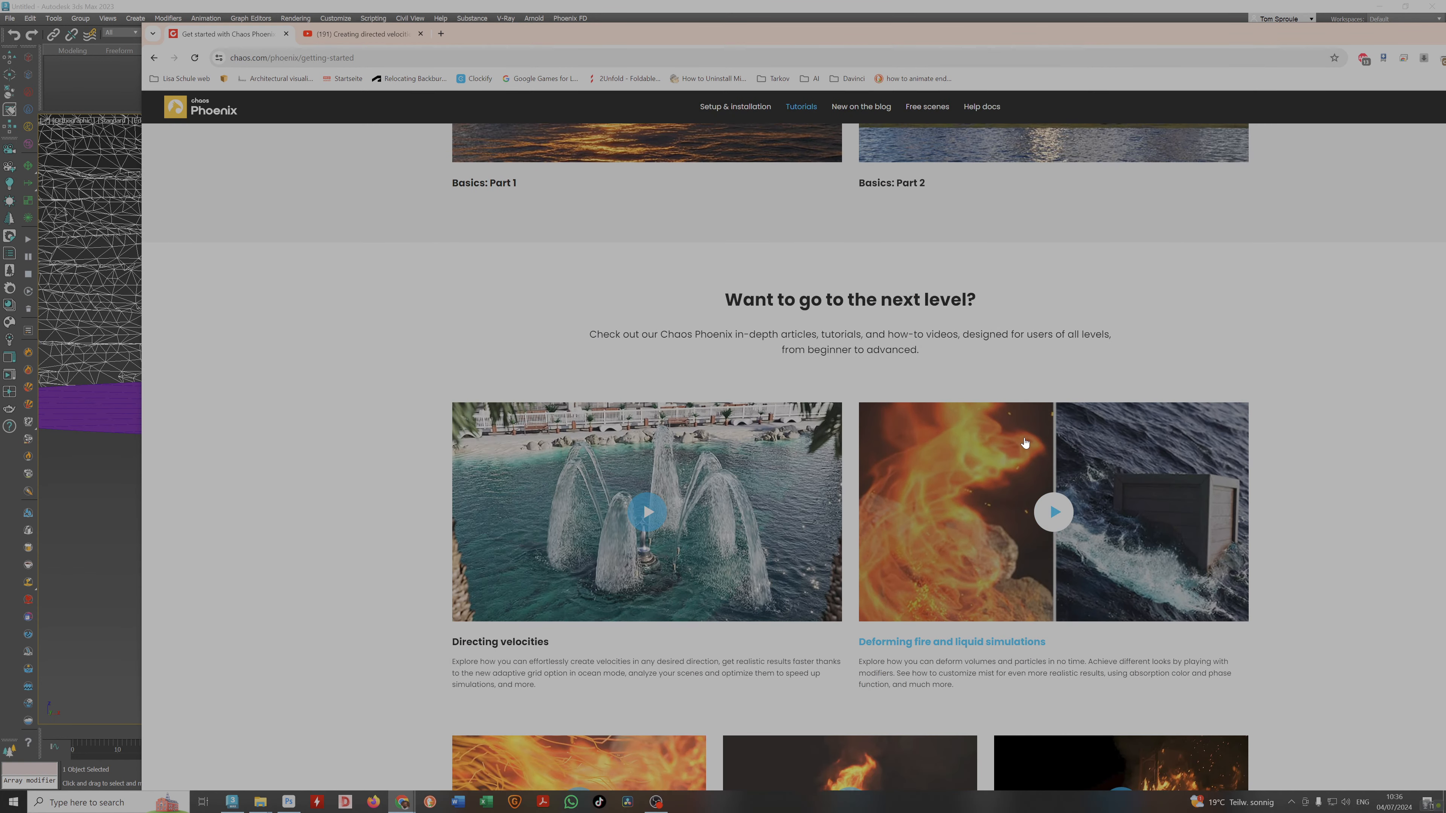
Examine the getting-started page's tutorials, blog articles and free scenes for useful Phoenix learning resources.
{"action": "scroll", "coordinate": [1026, 442], "scroll_direction": "up", "scroll_amount": 1}
{"action": "scroll", "coordinate": [1020, 440], "scroll_direction": "down", "scroll_amount": 1}
{"action": "scroll", "coordinate": [1020, 440], "scroll_direction": "down", "scroll_amount": 4}
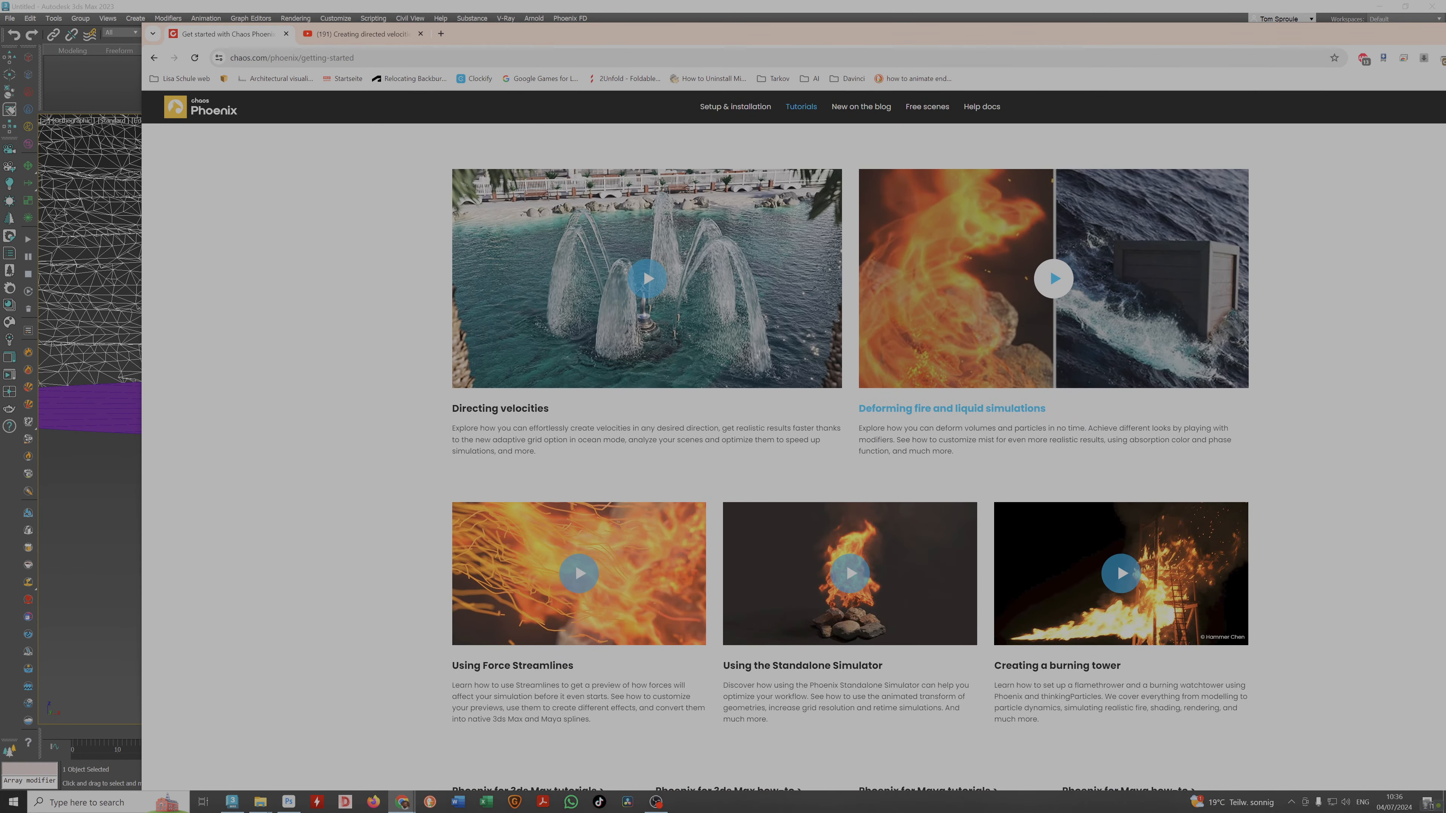
{"action": "scroll", "coordinate": [1005, 440], "scroll_direction": "down", "scroll_amount": 3}
{"action": "scroll", "coordinate": [1005, 440], "scroll_direction": "down", "scroll_amount": 3}
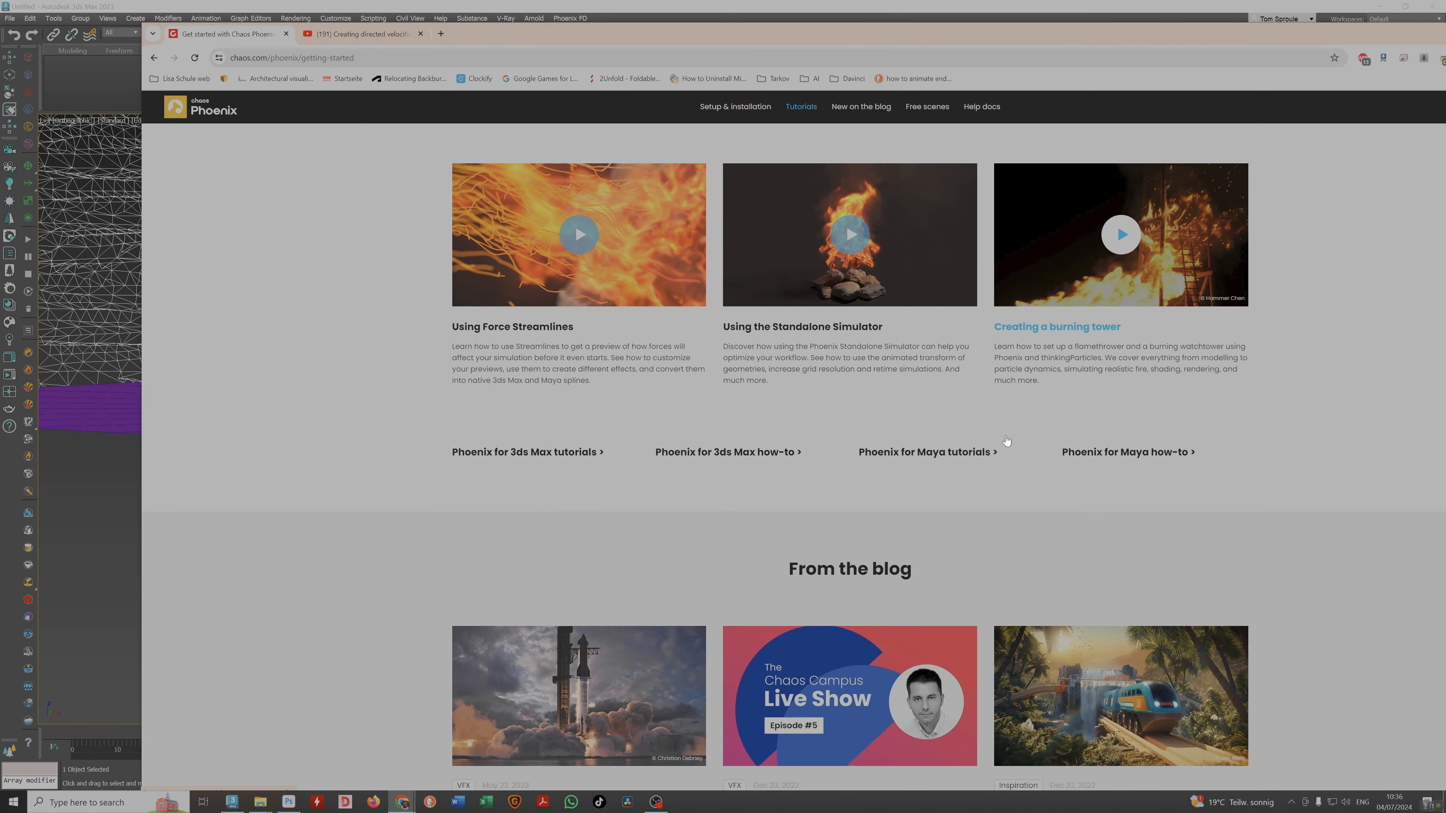
{"action": "scroll", "coordinate": [1002, 439], "scroll_direction": "down", "scroll_amount": 7}
{"action": "scroll", "coordinate": [617, 495], "scroll_direction": "up", "scroll_amount": 2}
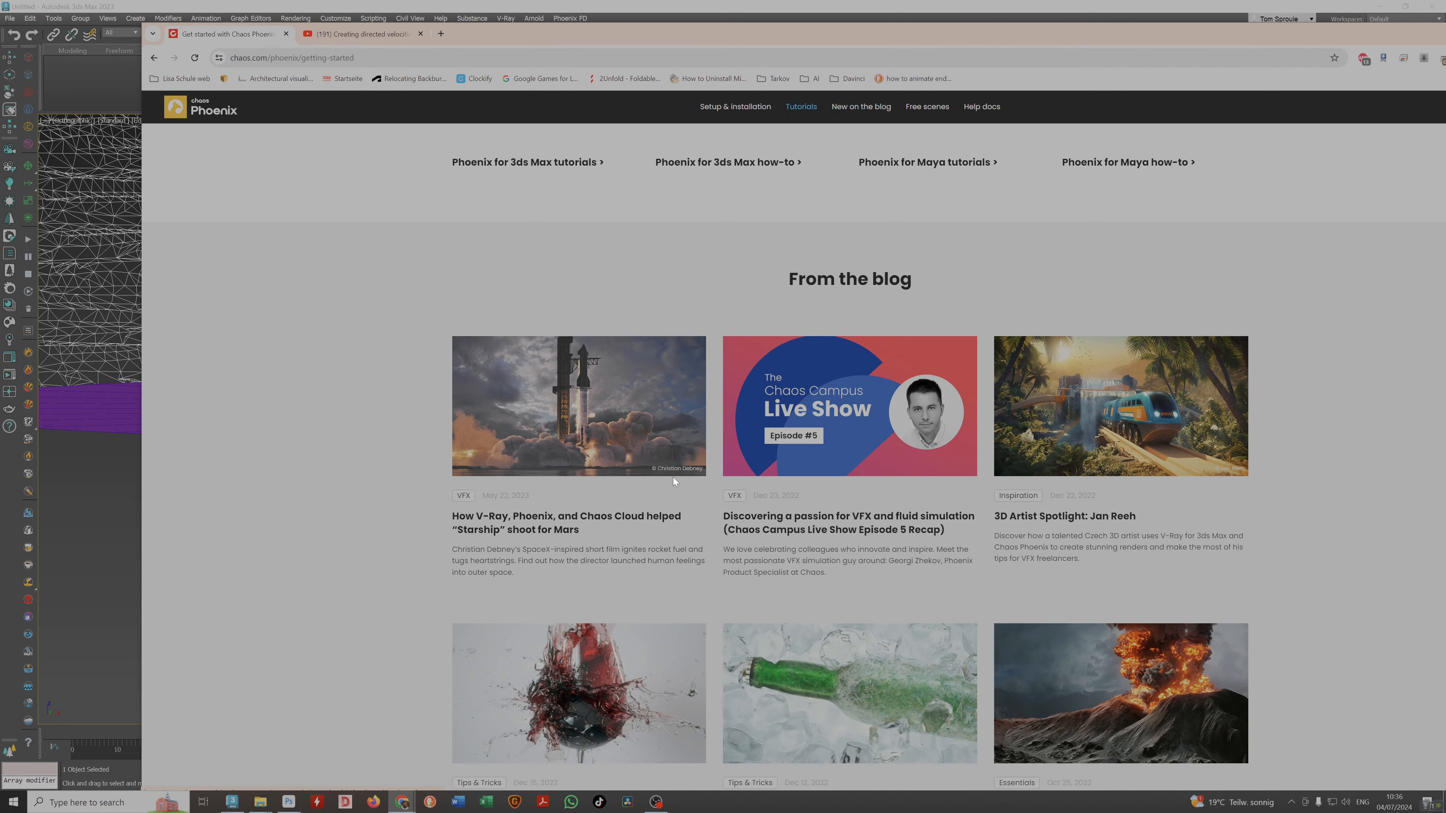
{"action": "scroll", "coordinate": [673, 482], "scroll_direction": "down", "scroll_amount": 5}
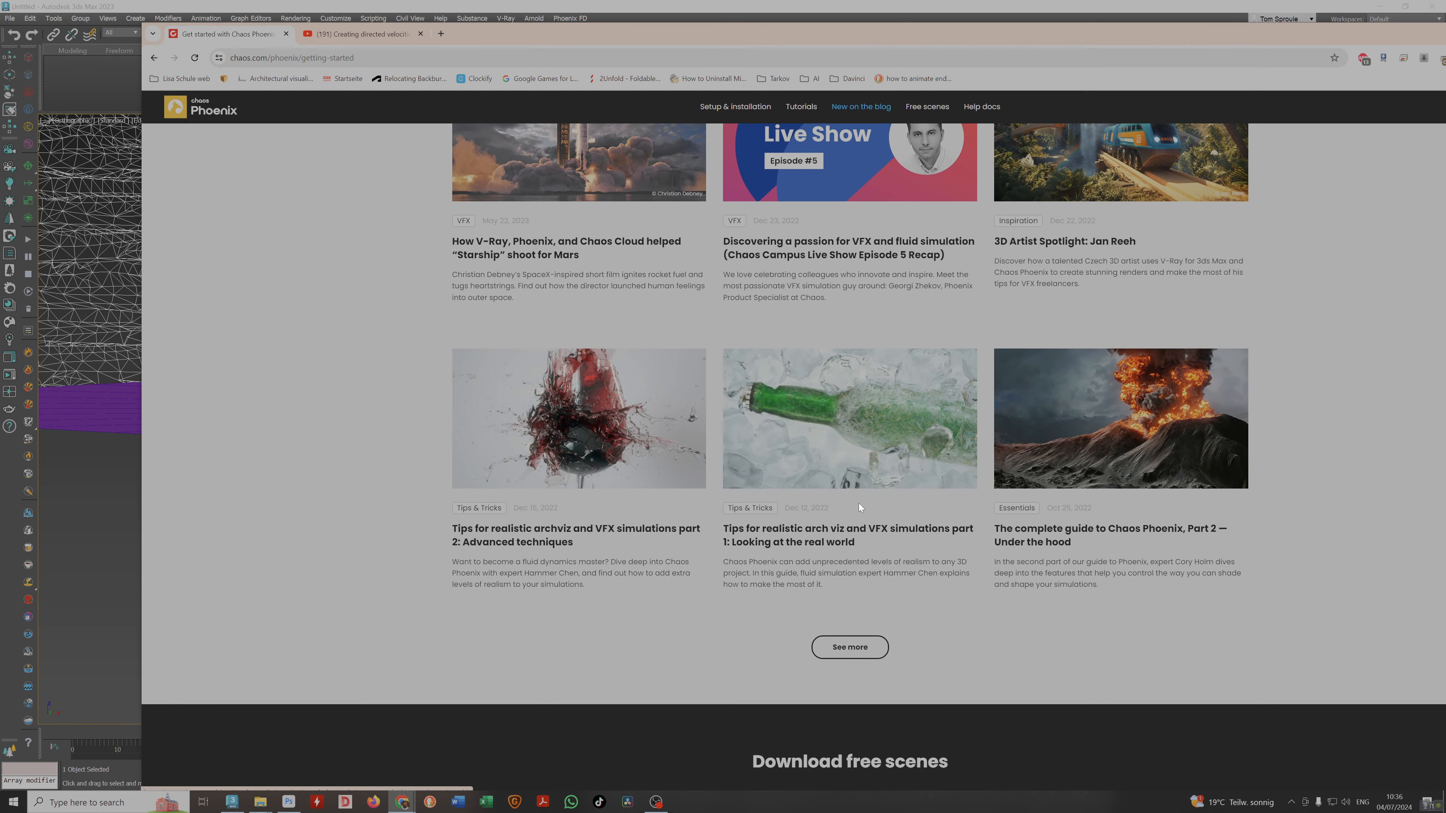
{"action": "scroll", "coordinate": [854, 500], "scroll_direction": "down", "scroll_amount": 3}
{"action": "scroll", "coordinate": [856, 496], "scroll_direction": "up", "scroll_amount": 1}
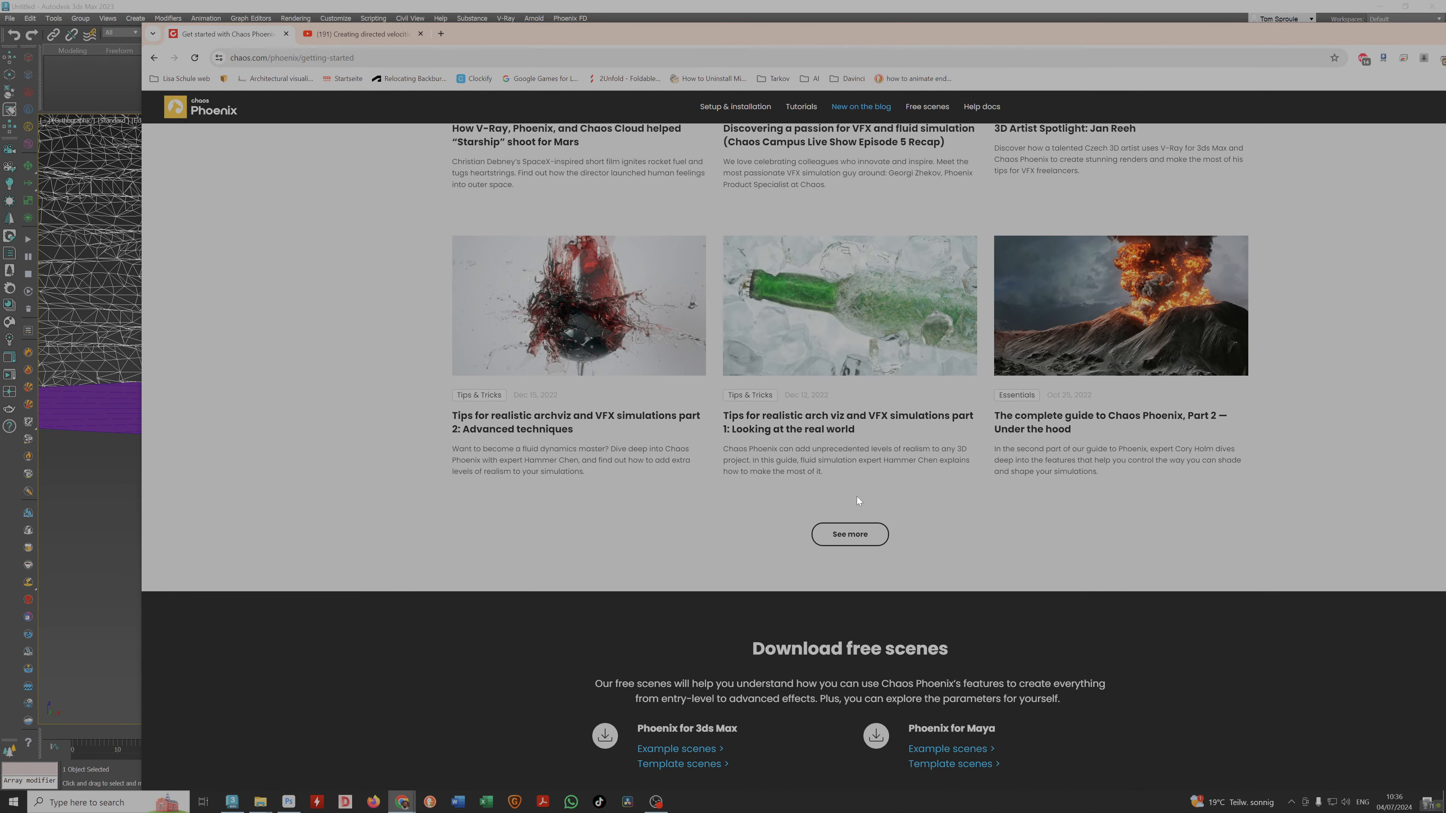
{"action": "scroll", "coordinate": [858, 497], "scroll_direction": "up", "scroll_amount": 5}
{"action": "scroll", "coordinate": [854, 499], "scroll_direction": "up", "scroll_amount": 20}
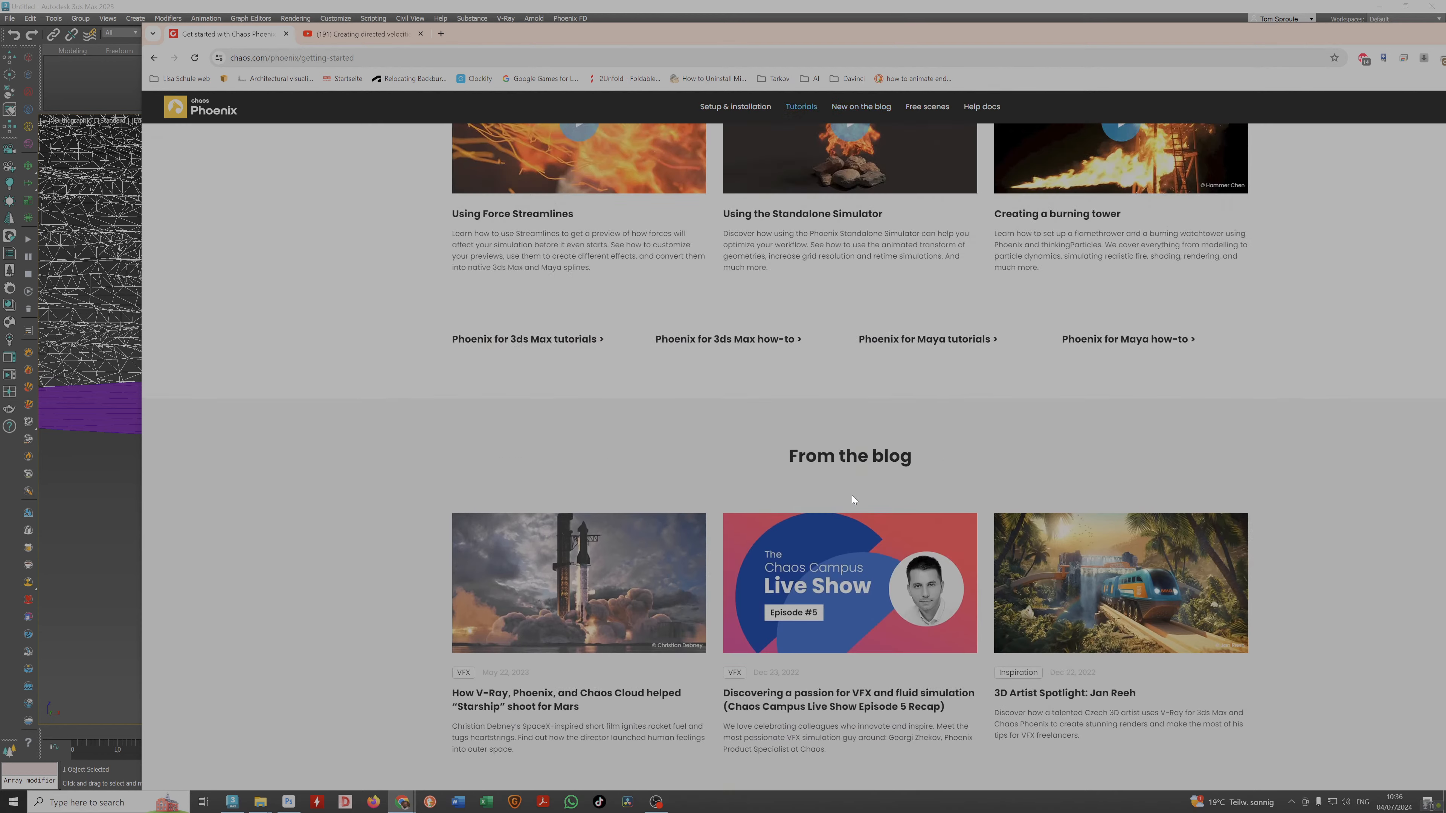
{"action": "scroll", "coordinate": [857, 489], "scroll_direction": "up", "scroll_amount": 12}
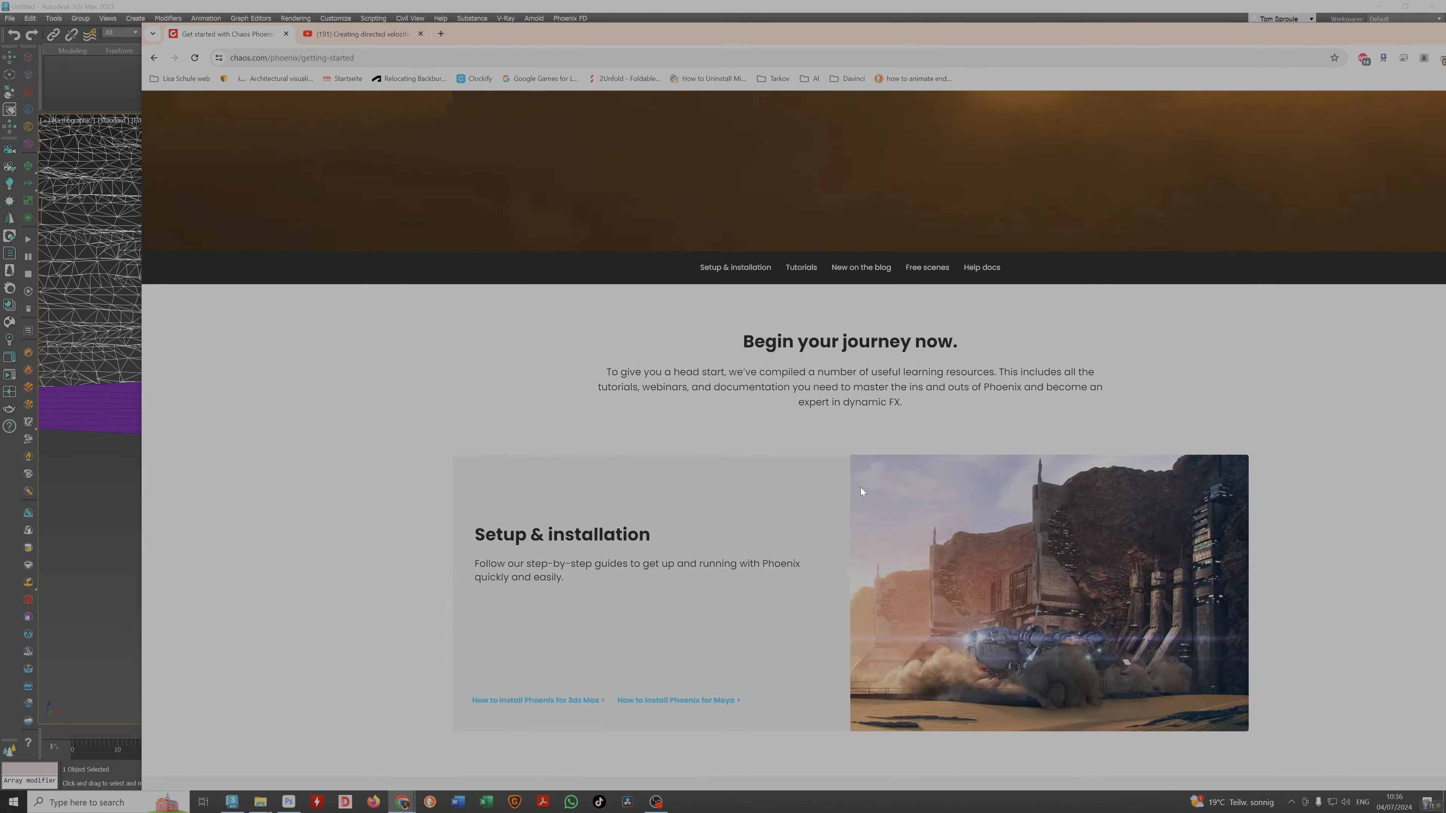
{"action": "scroll", "coordinate": [861, 487], "scroll_direction": "down", "scroll_amount": 6}
{"action": "scroll", "coordinate": [858, 484], "scroll_direction": "up", "scroll_amount": 7}
{"action": "scroll", "coordinate": [856, 485], "scroll_direction": "up", "scroll_amount": 4}
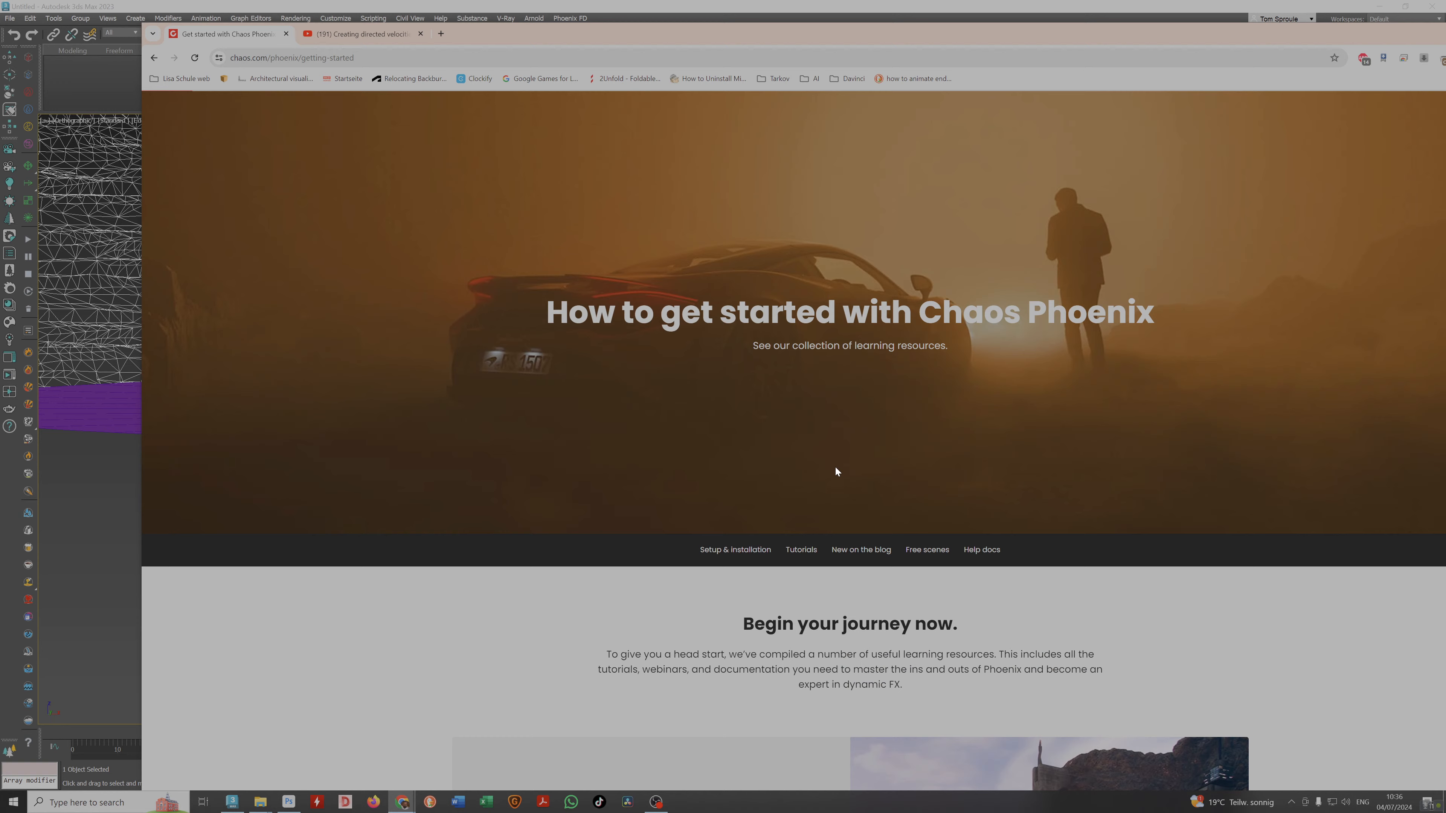
Go to the page's Tutorials section, look through its learning resources, and open the Phoenix for 3ds Max tutorials.
{"action": "left_click", "coordinate": [793, 552]}
{"action": "scroll", "coordinate": [905, 484], "scroll_direction": "down", "scroll_amount": 5}
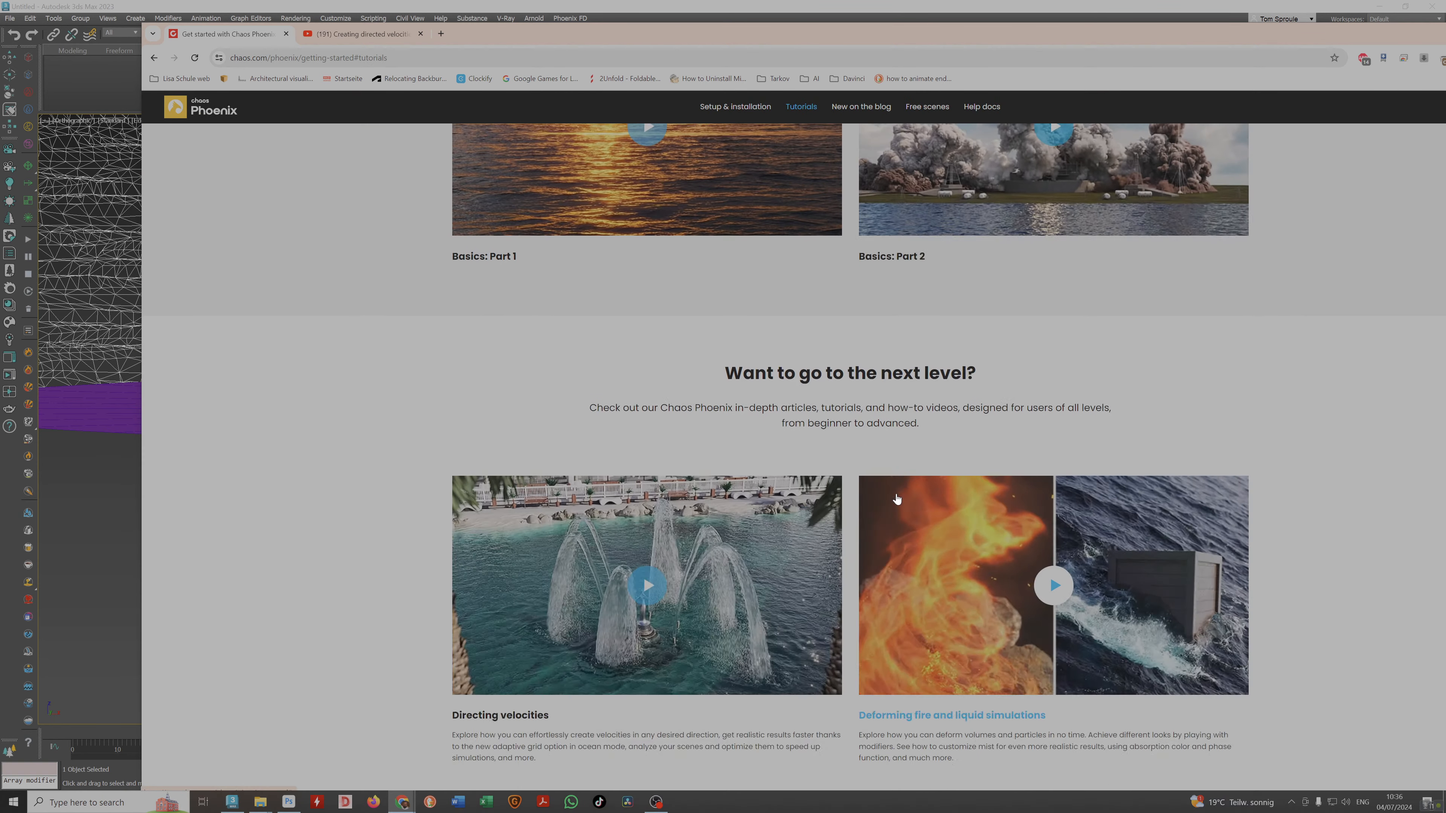
{"action": "scroll", "coordinate": [899, 494], "scroll_direction": "up", "scroll_amount": 3}
{"action": "scroll", "coordinate": [901, 493], "scroll_direction": "down", "scroll_amount": 5}
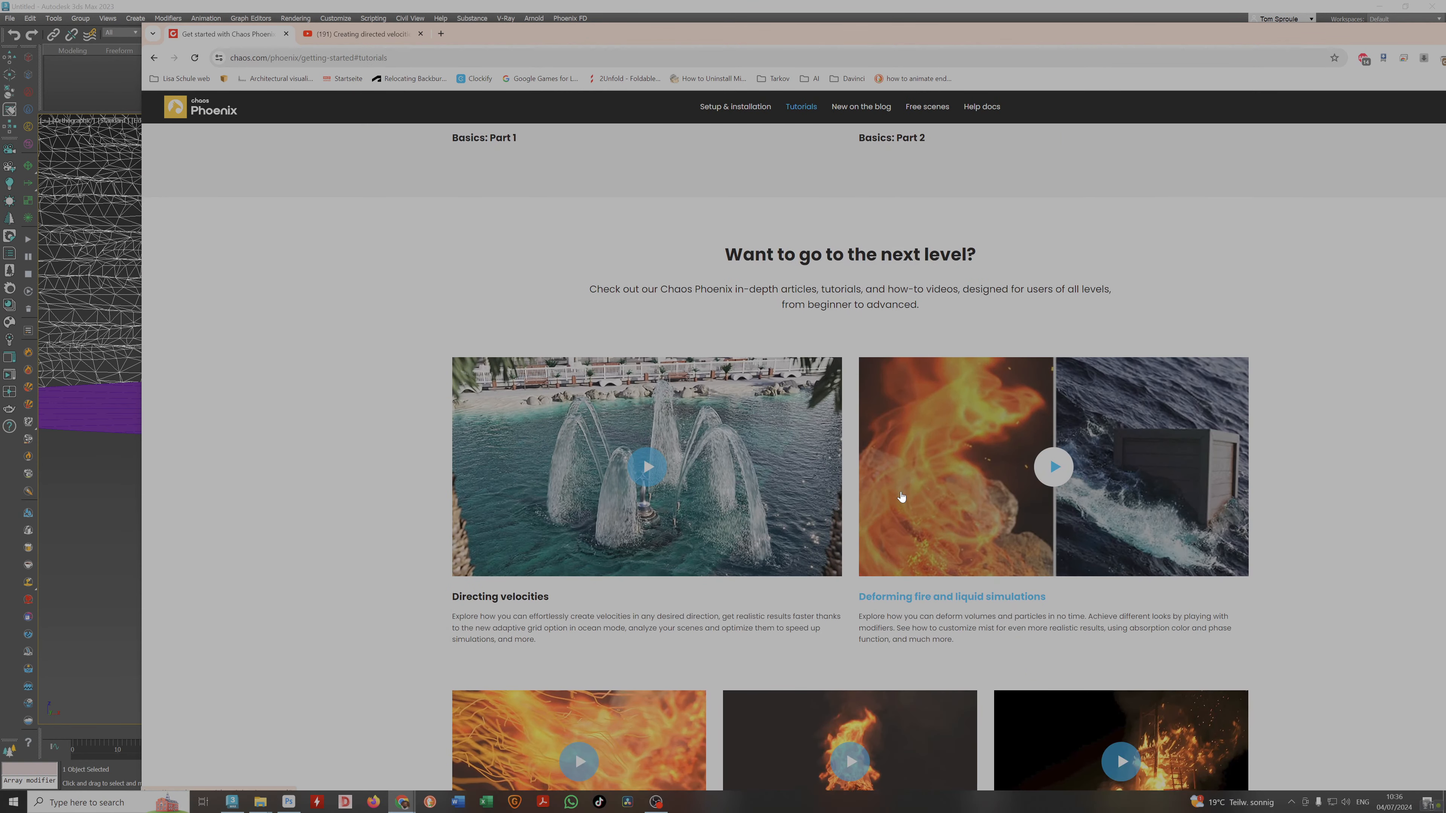
{"action": "scroll", "coordinate": [901, 497], "scroll_direction": "down", "scroll_amount": 12}
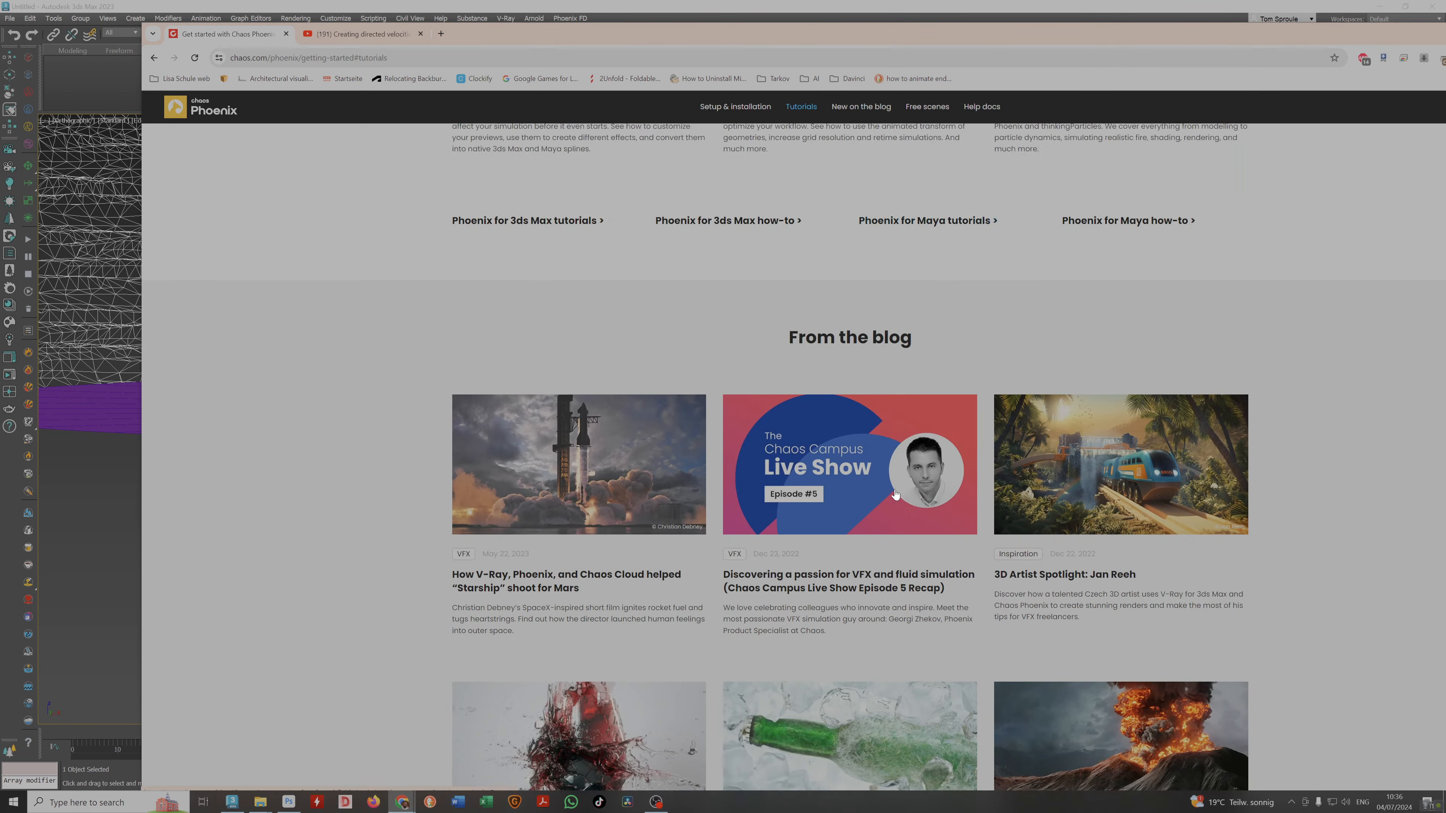
{"action": "scroll", "coordinate": [895, 493], "scroll_direction": "up", "scroll_amount": 12}
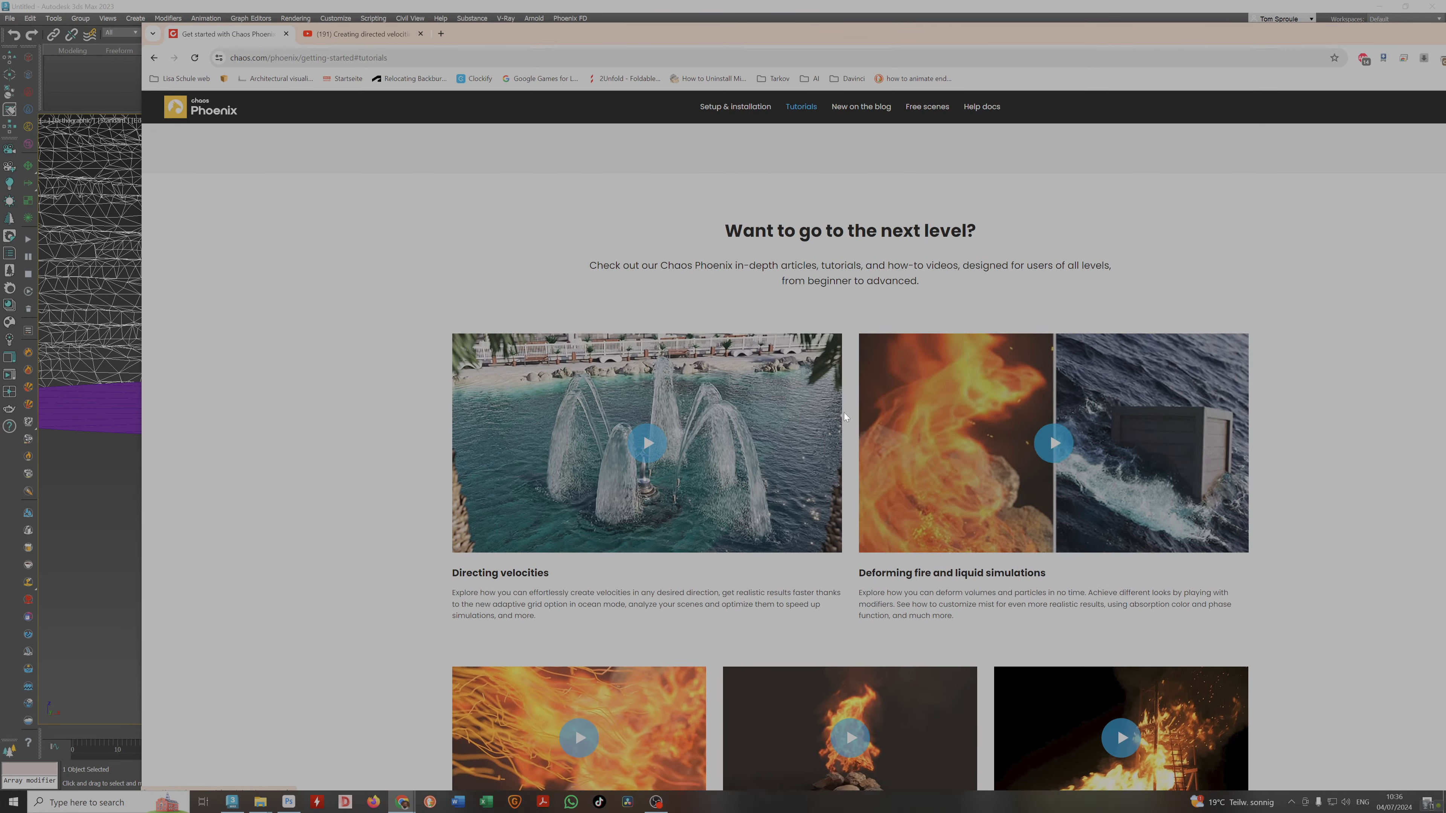
{"action": "scroll", "coordinate": [845, 414], "scroll_direction": "up", "scroll_amount": 15}
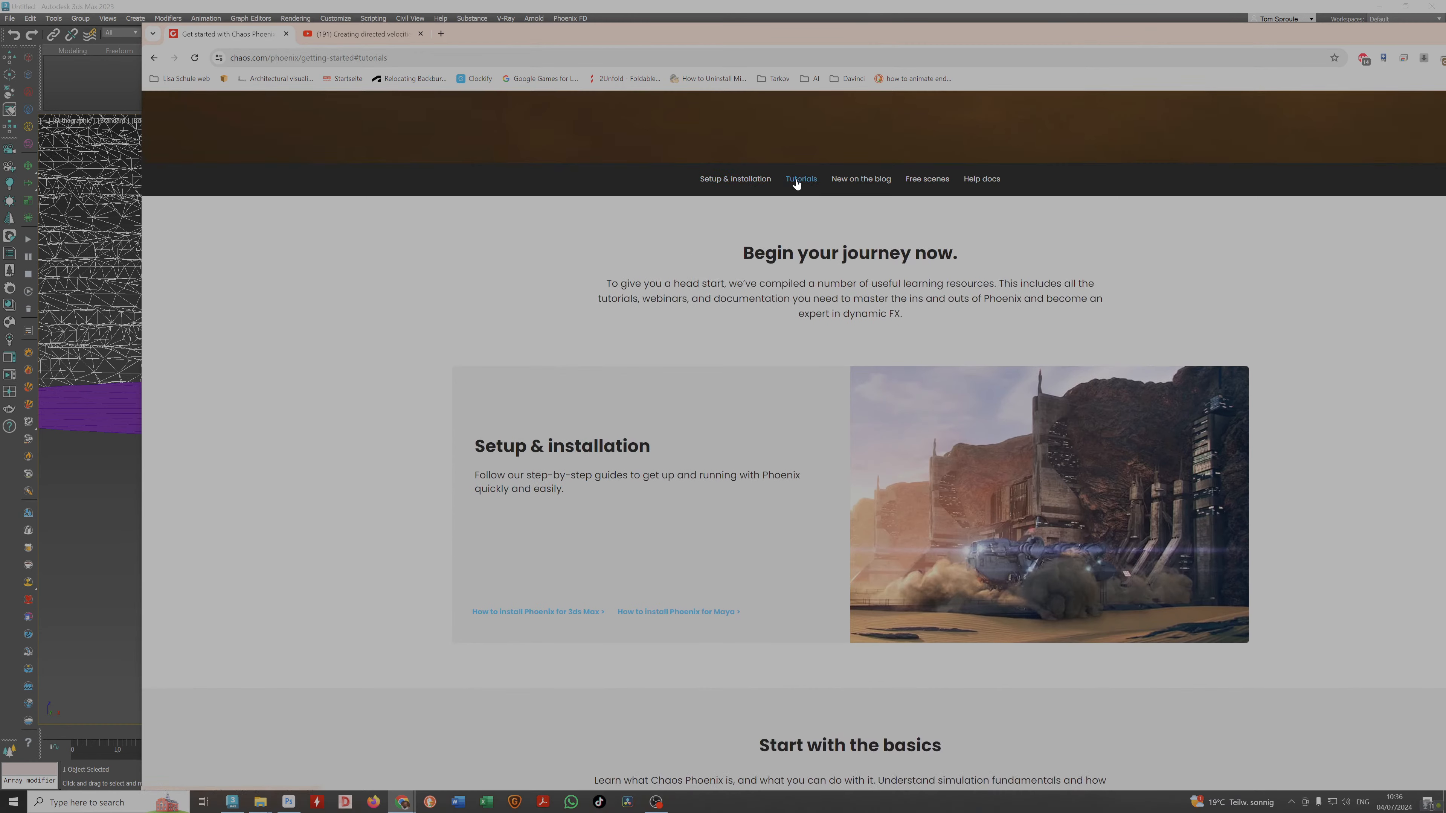
{"action": "left_click", "coordinate": [796, 182]}
{"action": "scroll", "coordinate": [870, 381], "scroll_direction": "down", "scroll_amount": 5}
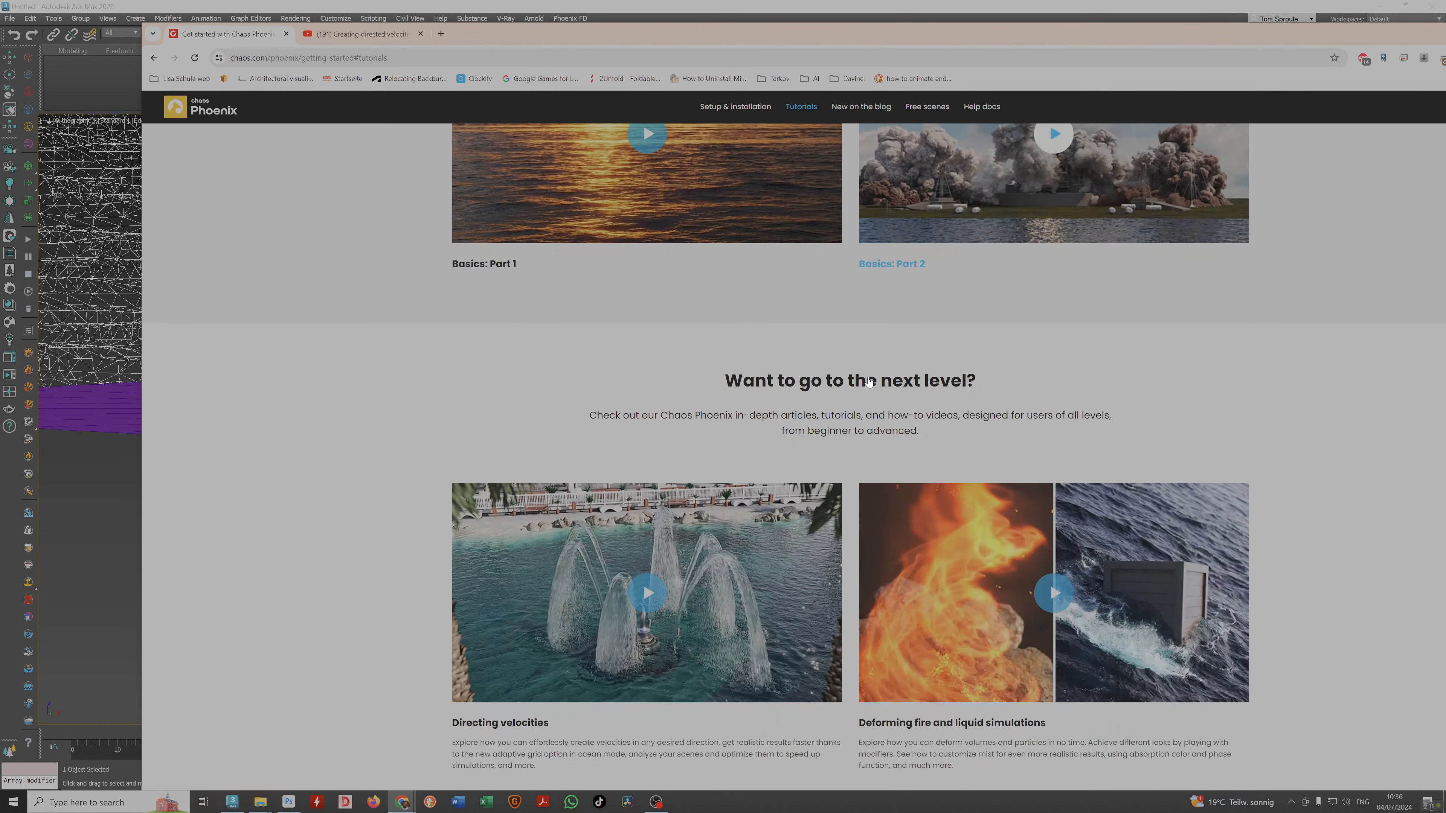
{"action": "scroll", "coordinate": [870, 381], "scroll_direction": "down", "scroll_amount": 10}
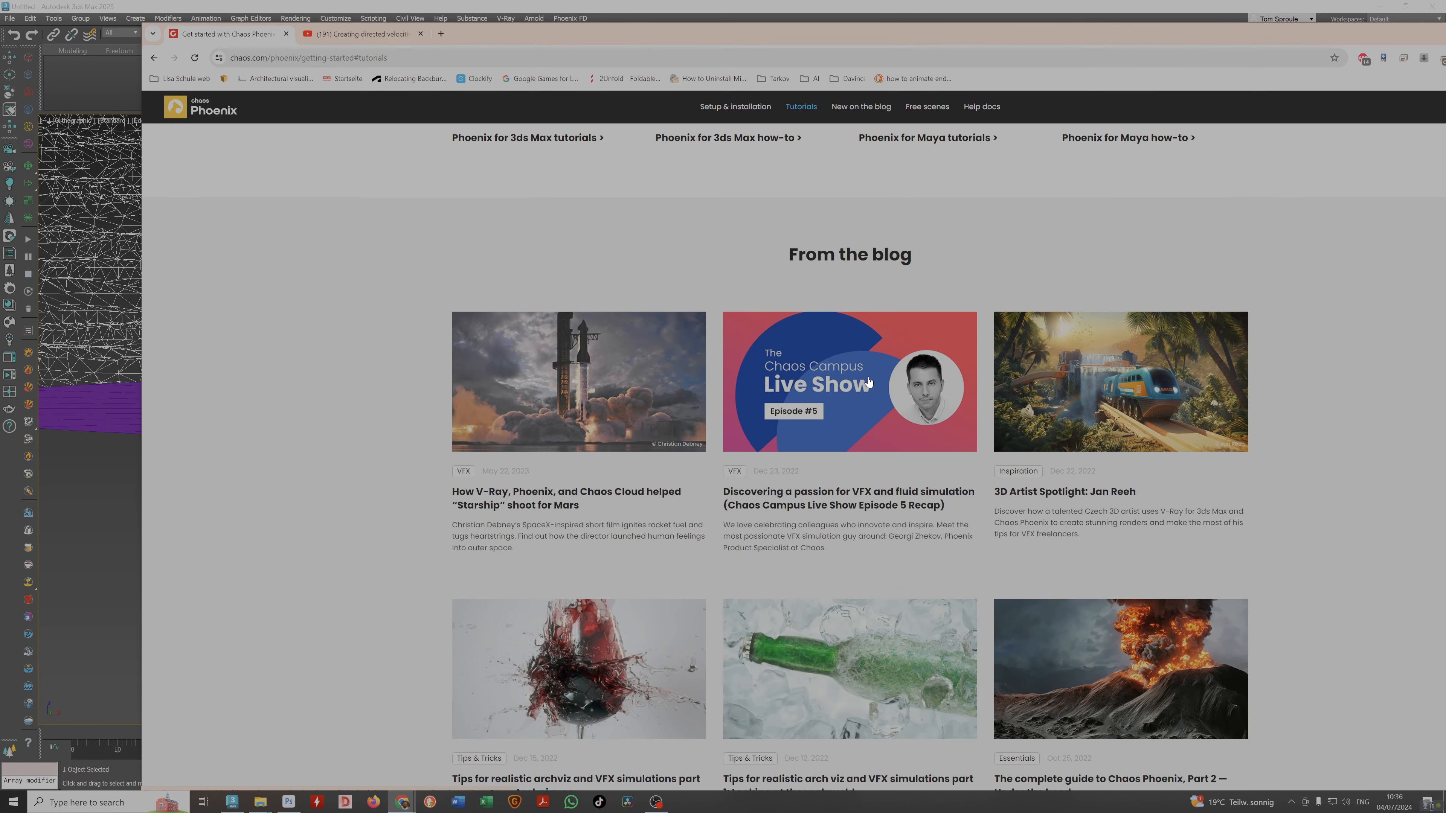
{"action": "scroll", "coordinate": [869, 381], "scroll_direction": "up", "scroll_amount": 4}
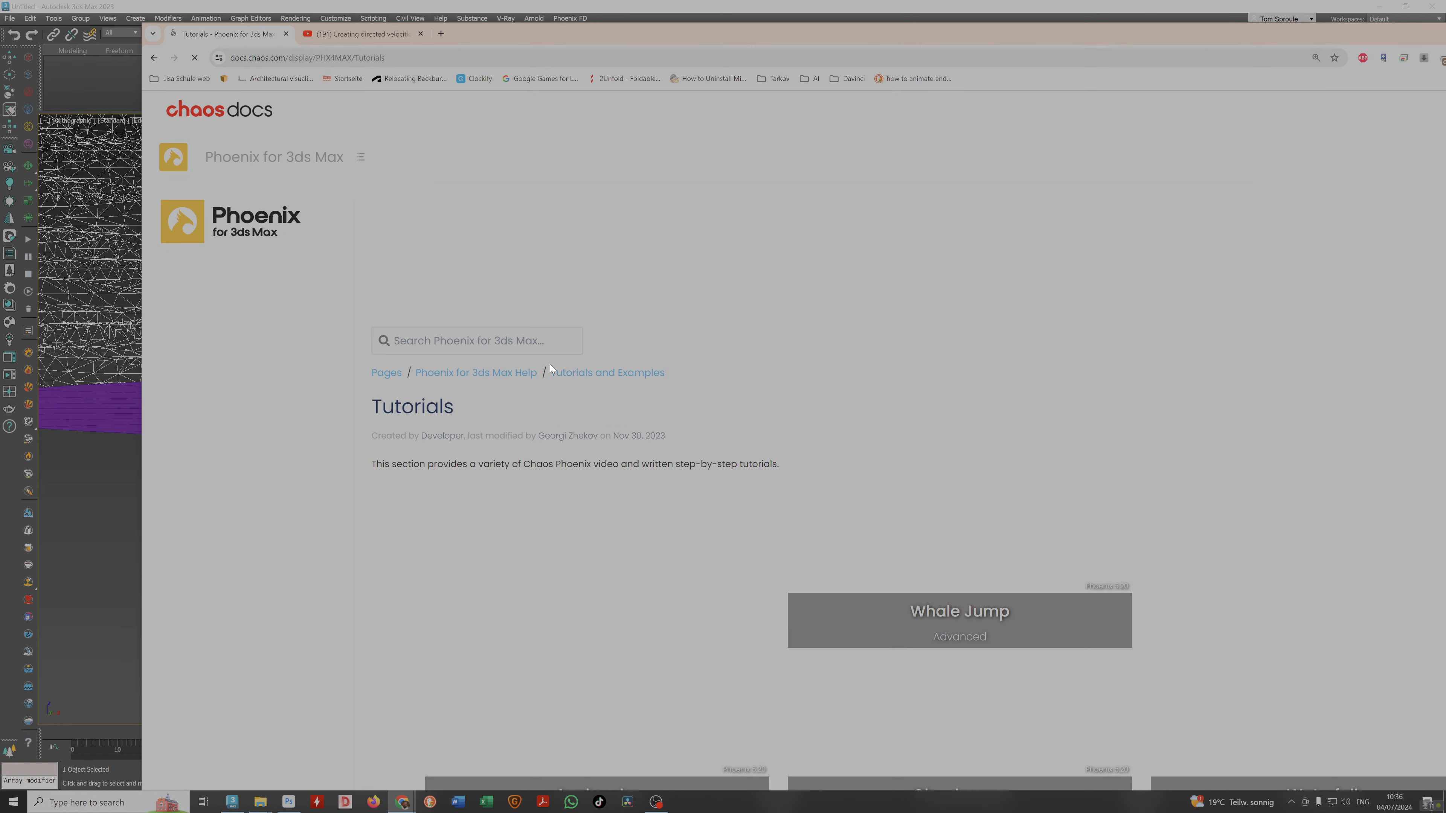
Browse the tutorials and Phoenix Explained topics, view 3ds Max Forces and Phoenix Compatibility, and return to the Tutorials list.
{"action": "scroll", "coordinate": [730, 359], "scroll_direction": "down", "scroll_amount": 8}
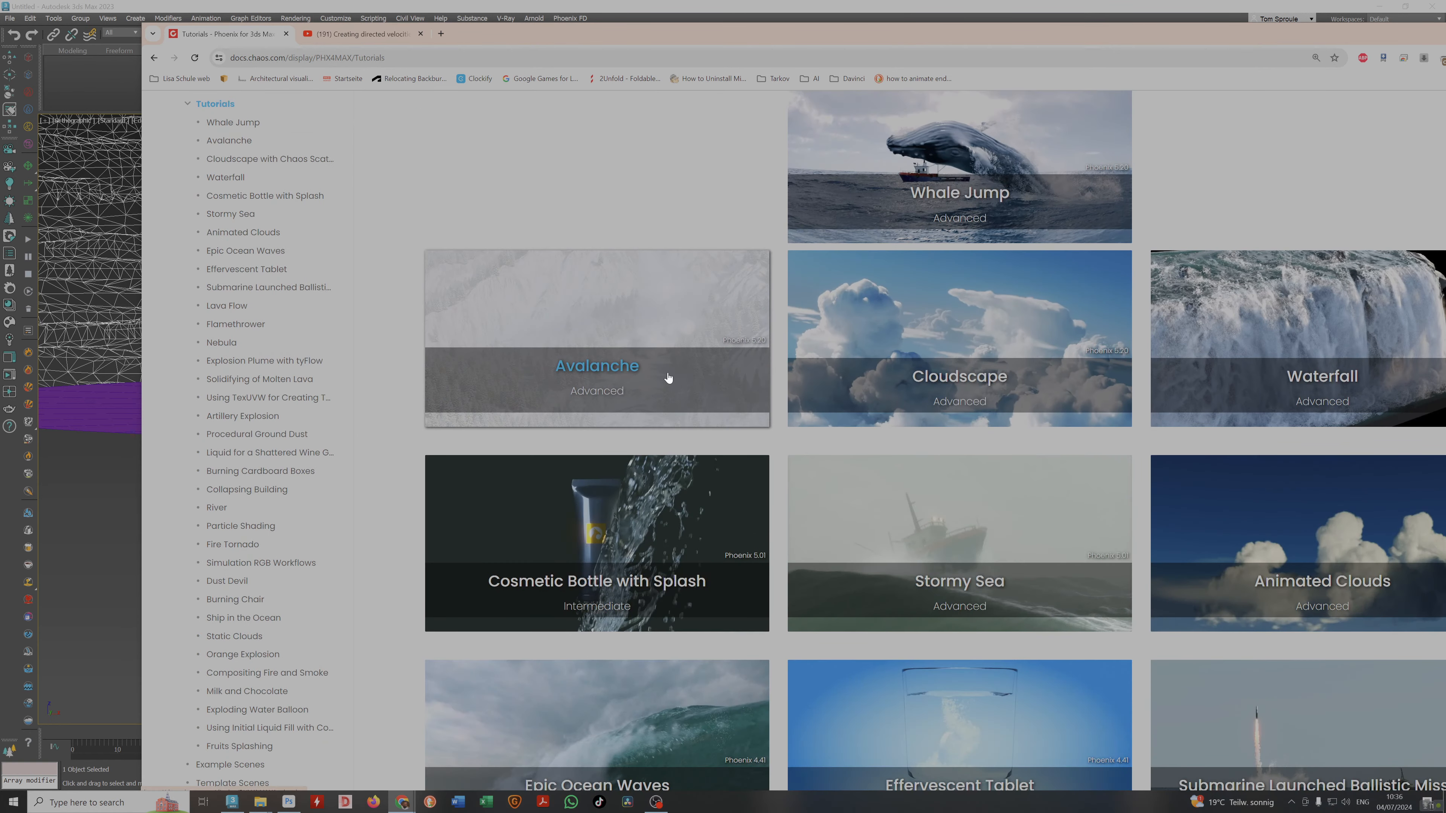
{"action": "scroll", "coordinate": [365, 311], "scroll_direction": "up", "scroll_amount": 8}
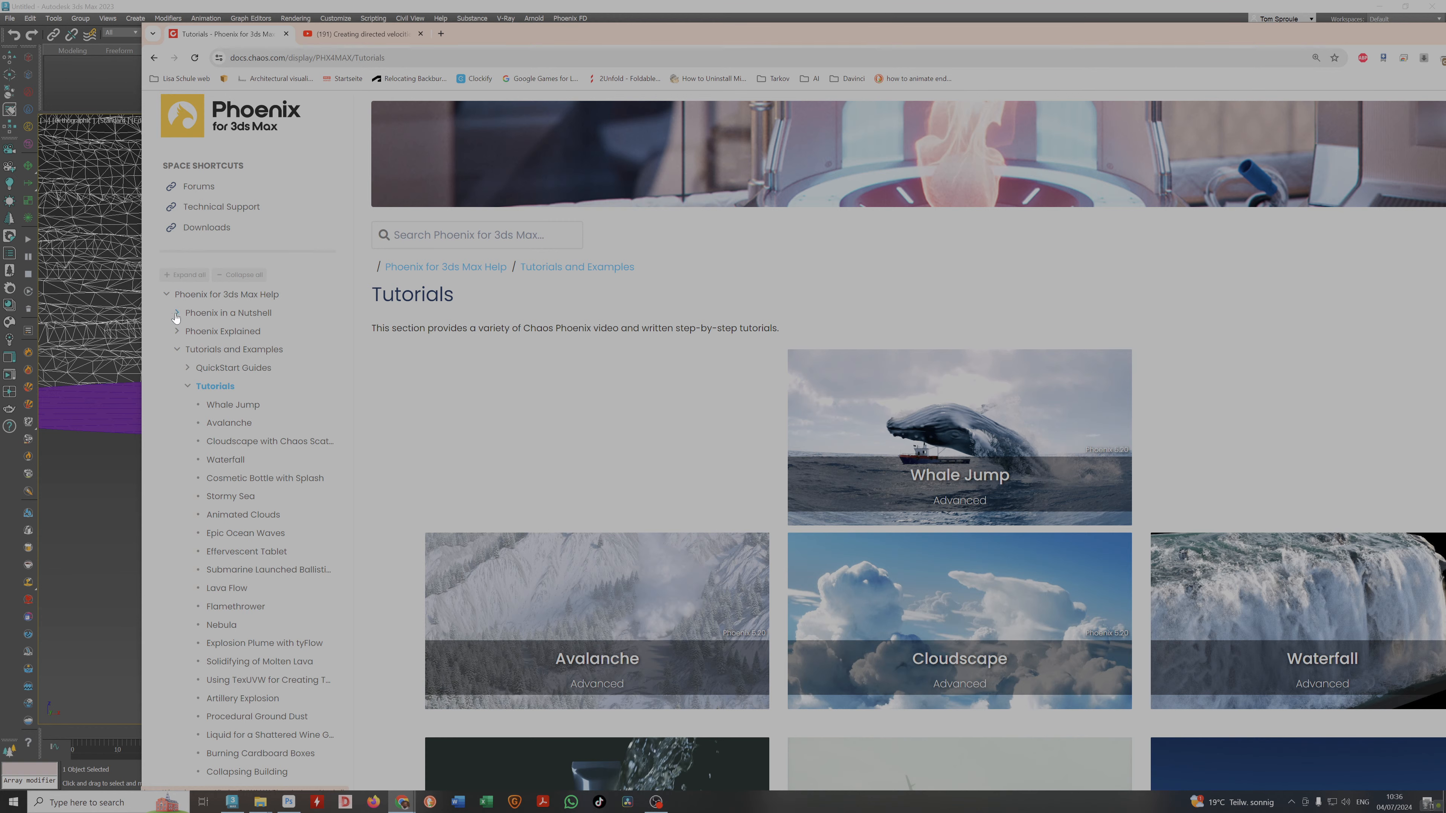
{"action": "left_click", "coordinate": [178, 314]}
{"action": "left_click", "coordinate": [177, 368]}
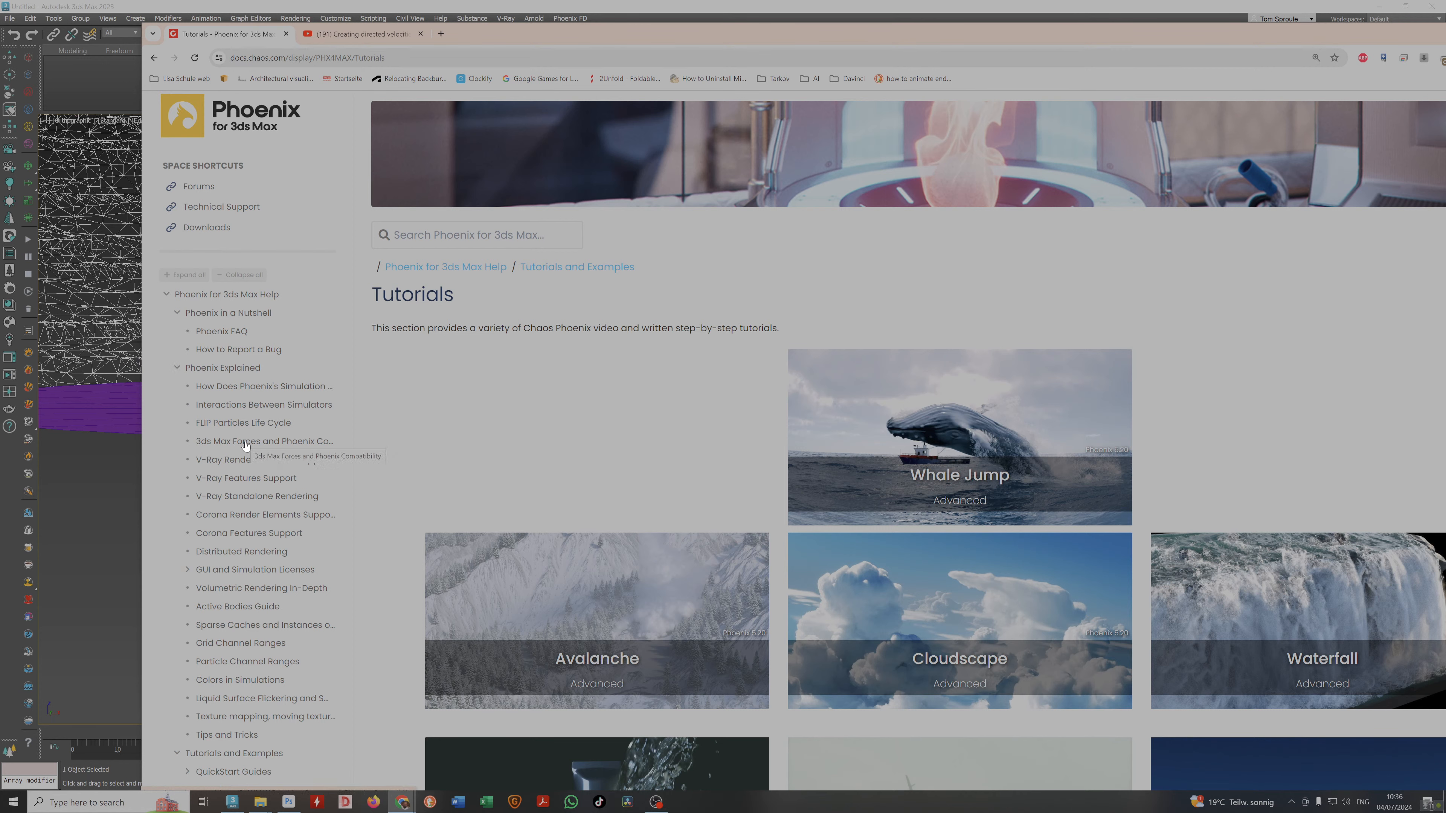
{"action": "left_click", "coordinate": [246, 445]}
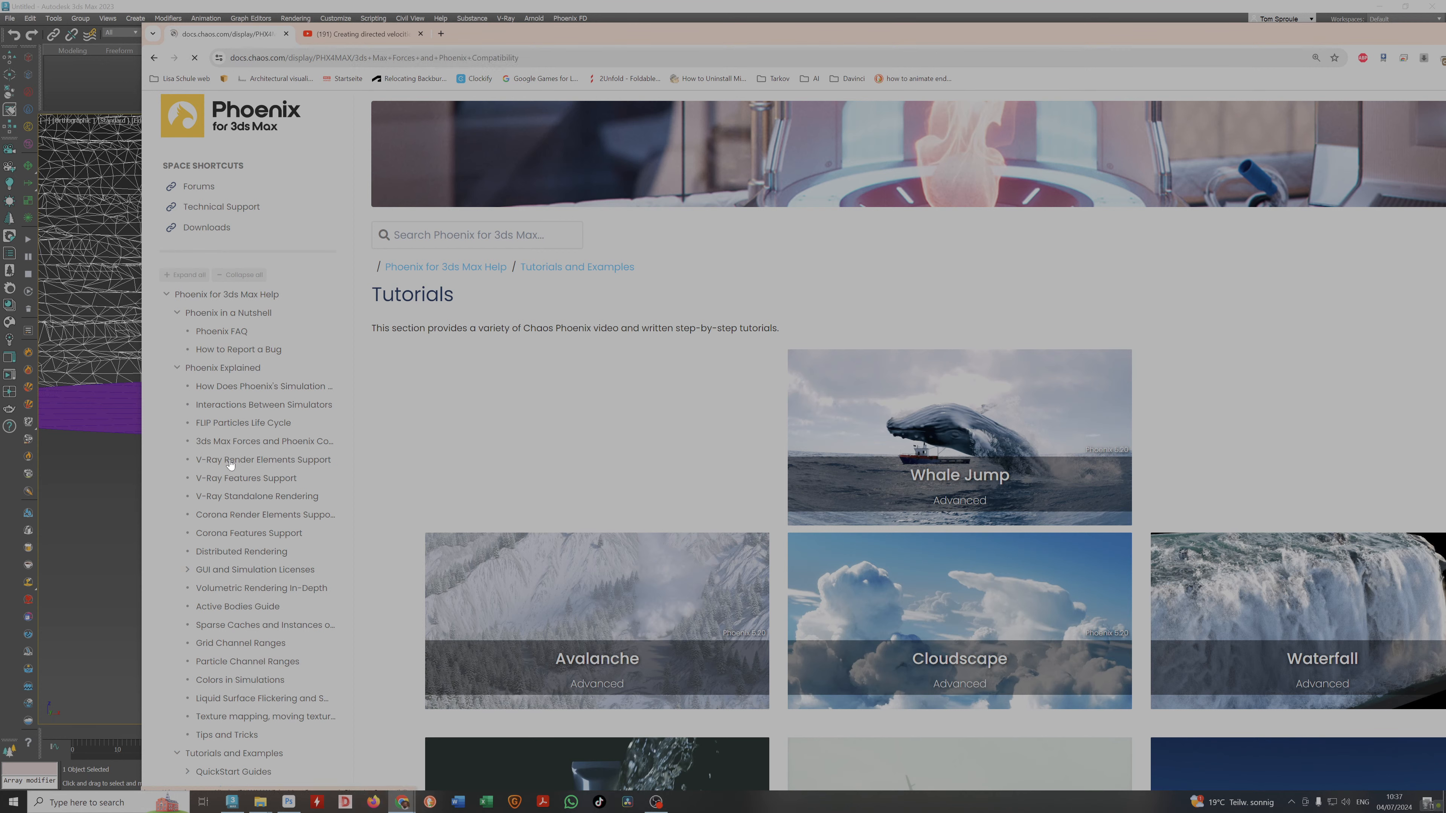
{"action": "left_click", "coordinate": [158, 60]}
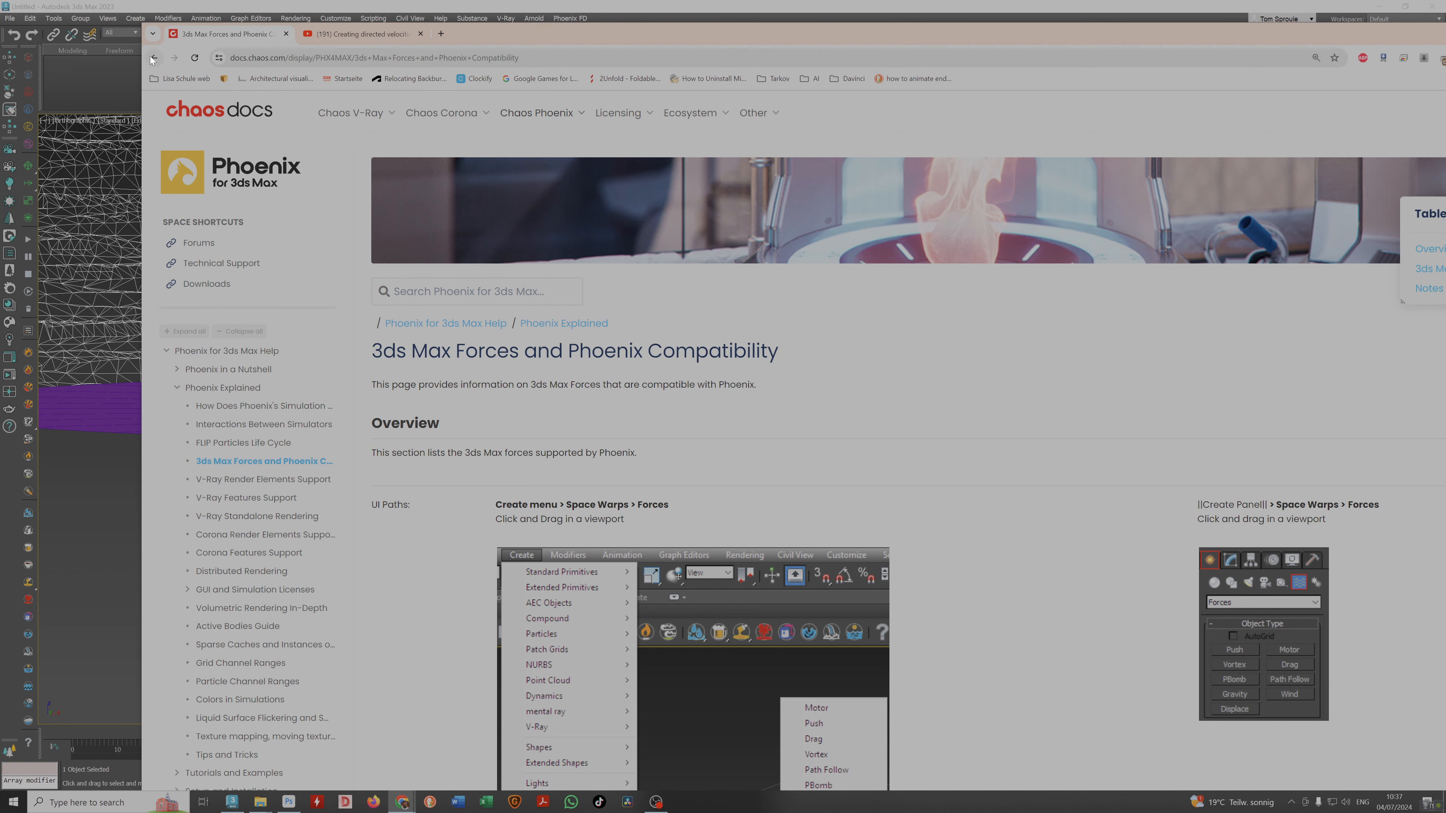
{"action": "scroll", "coordinate": [304, 432], "scroll_direction": "down", "scroll_amount": 3}
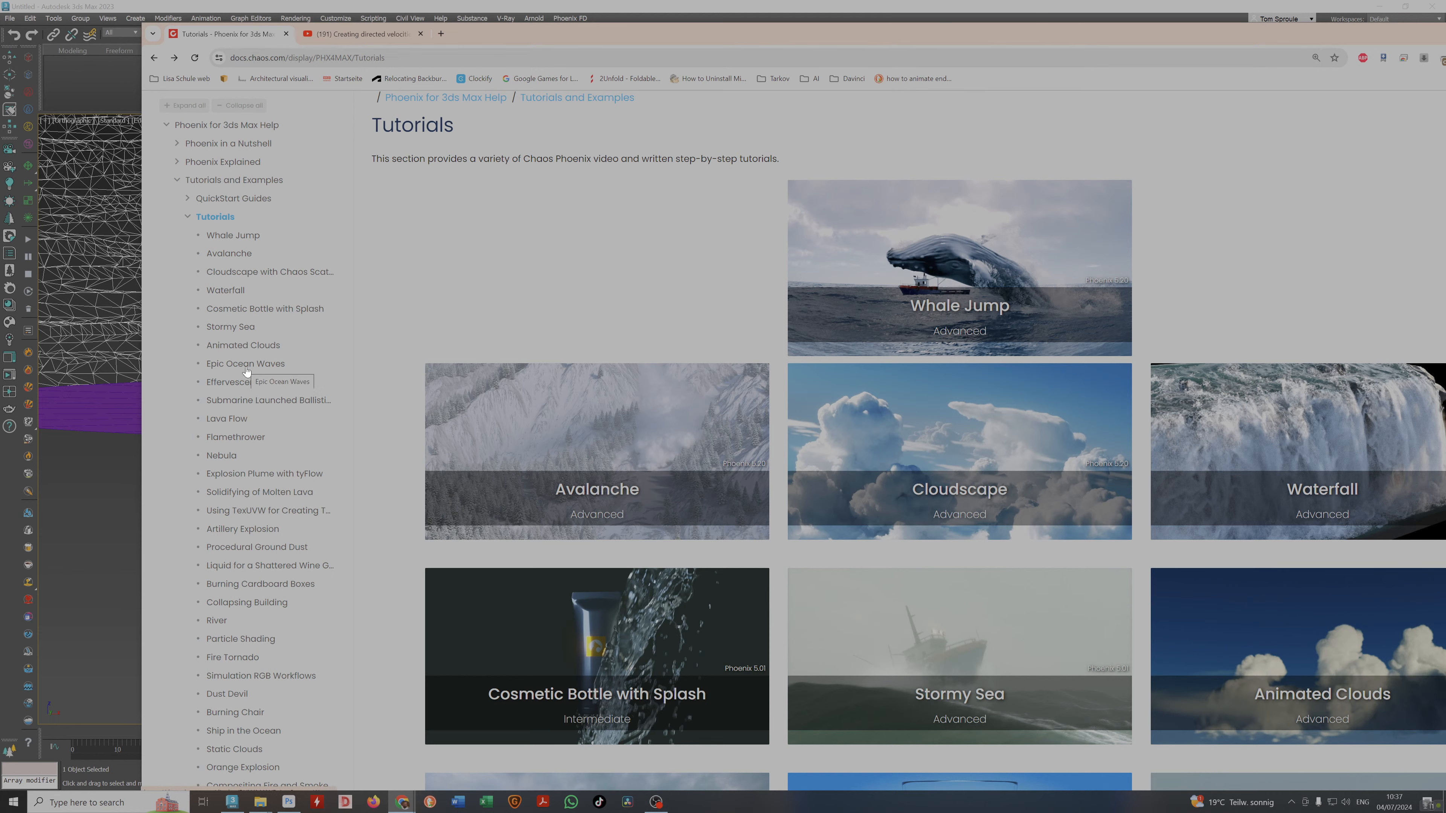
Open the Cosmetic Bottle with Splash tutorial from the Tutorials list, play its preview video in full screen, and exit full screen.
{"action": "scroll", "coordinate": [231, 343], "scroll_direction": "down", "scroll_amount": 5}
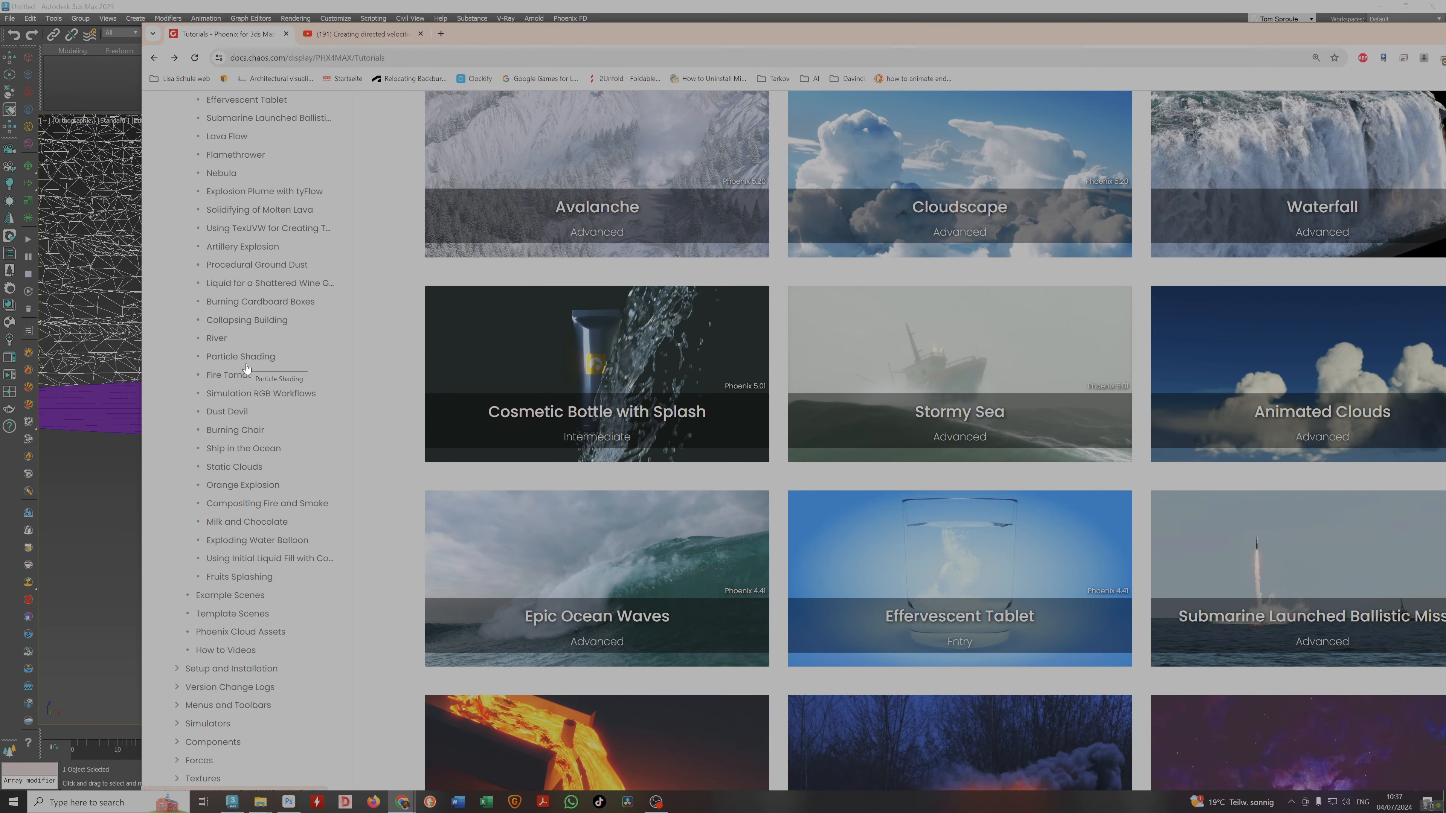
{"action": "left_click", "coordinate": [586, 374]}
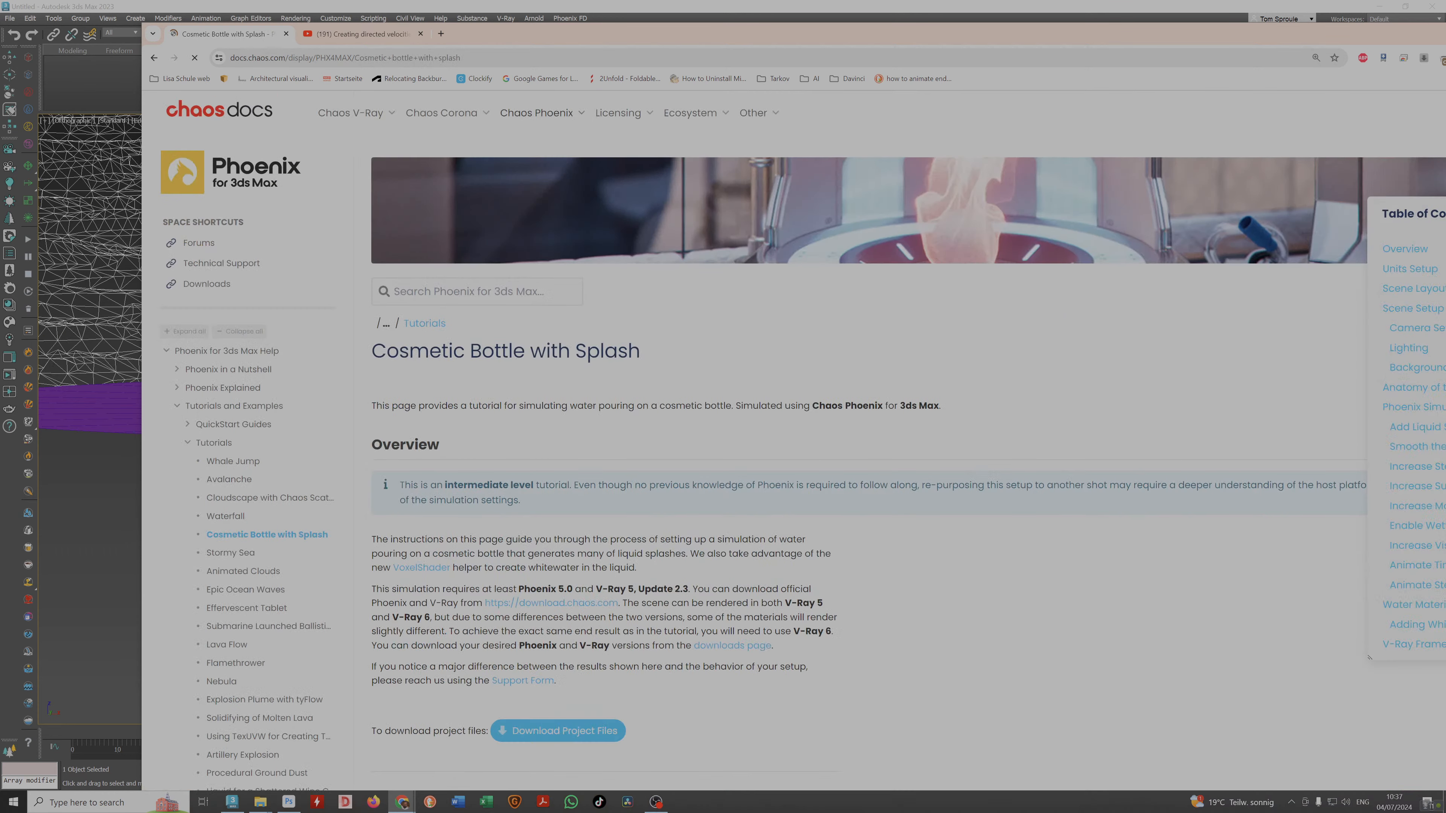
{"action": "scroll", "coordinate": [592, 374], "scroll_direction": "down", "scroll_amount": 4}
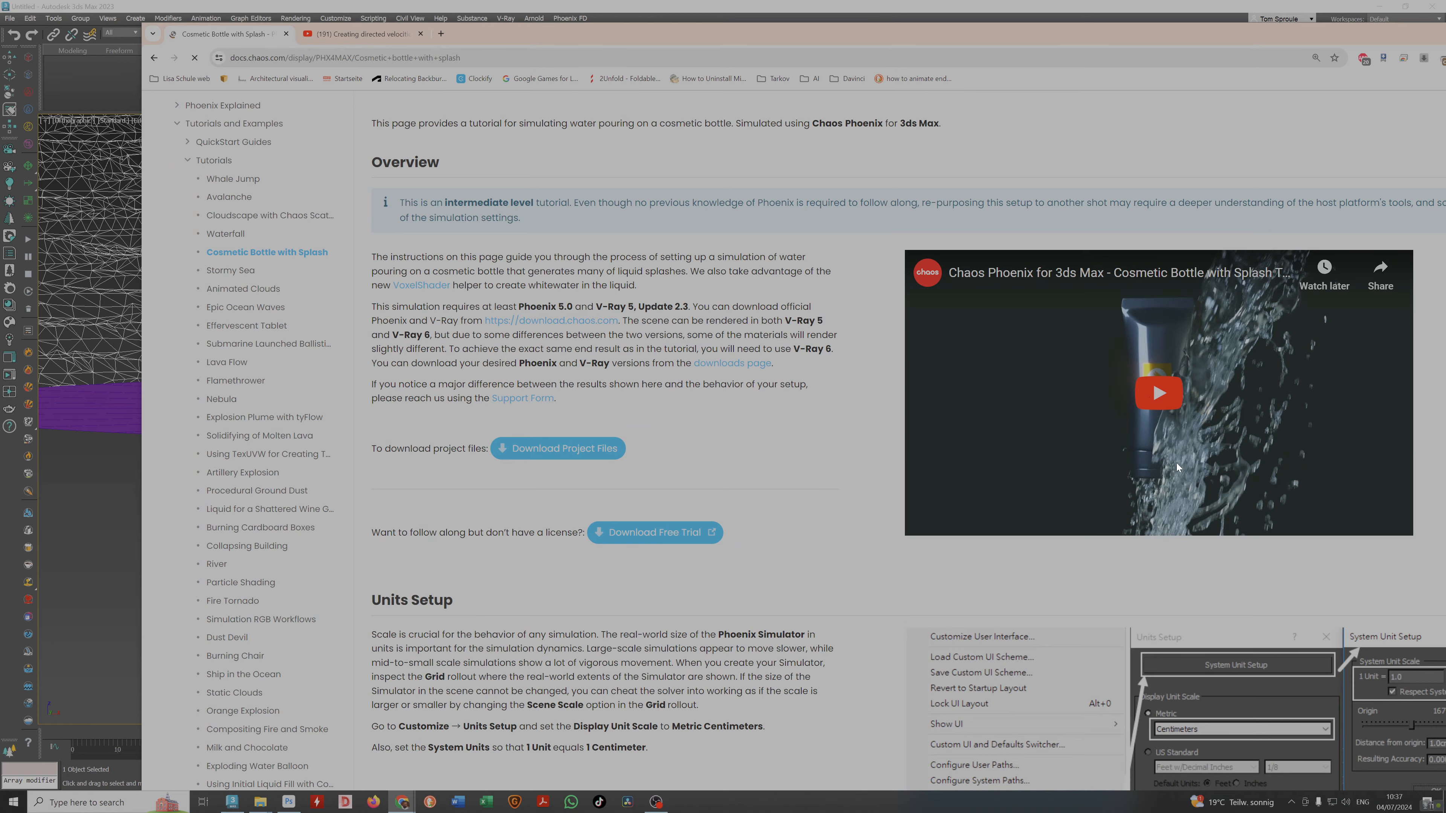
{"action": "left_click", "coordinate": [1177, 464]}
{"action": "left_click", "coordinate": [1391, 522]}
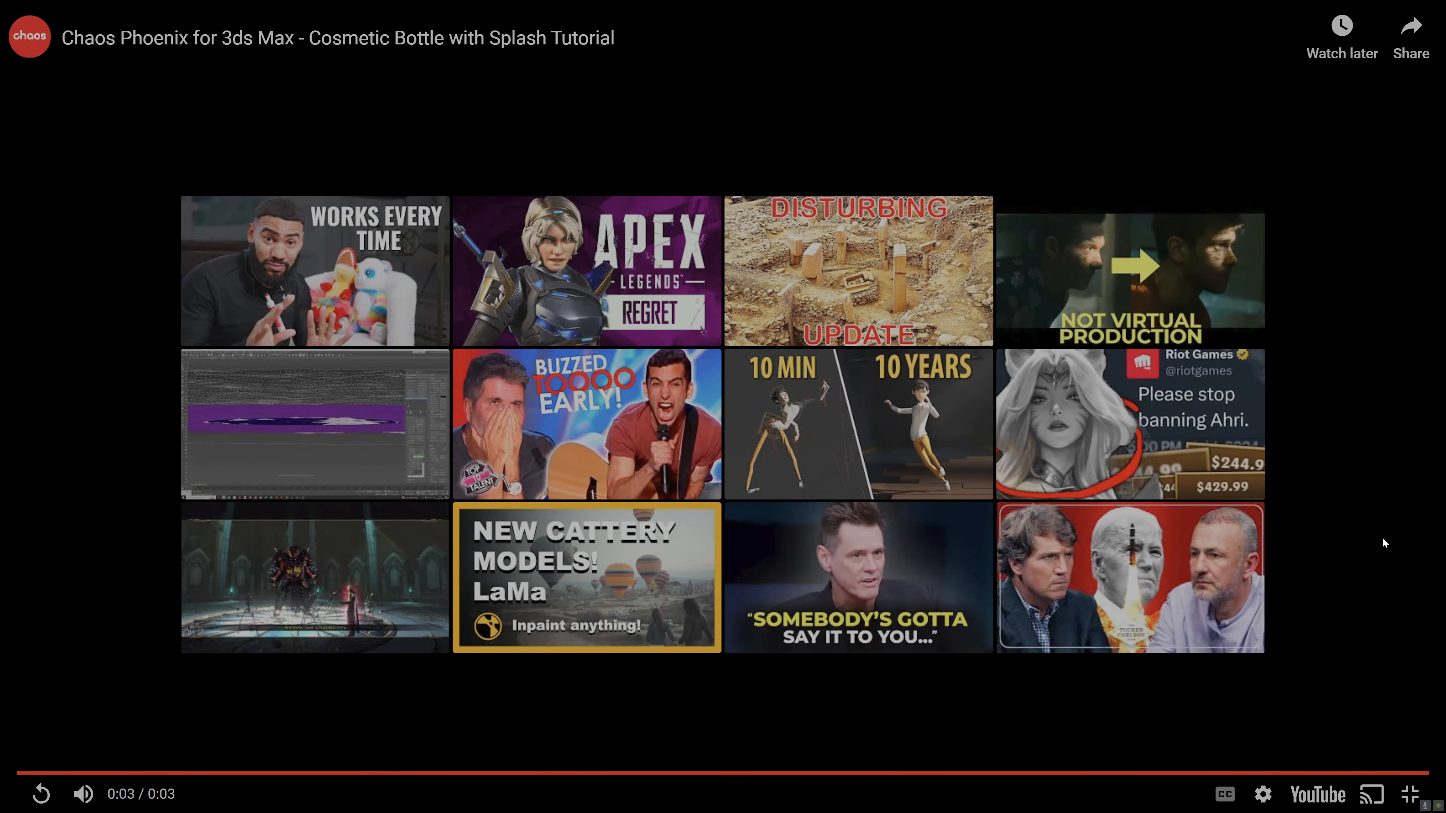
{"action": "left_click", "coordinate": [1410, 794]}
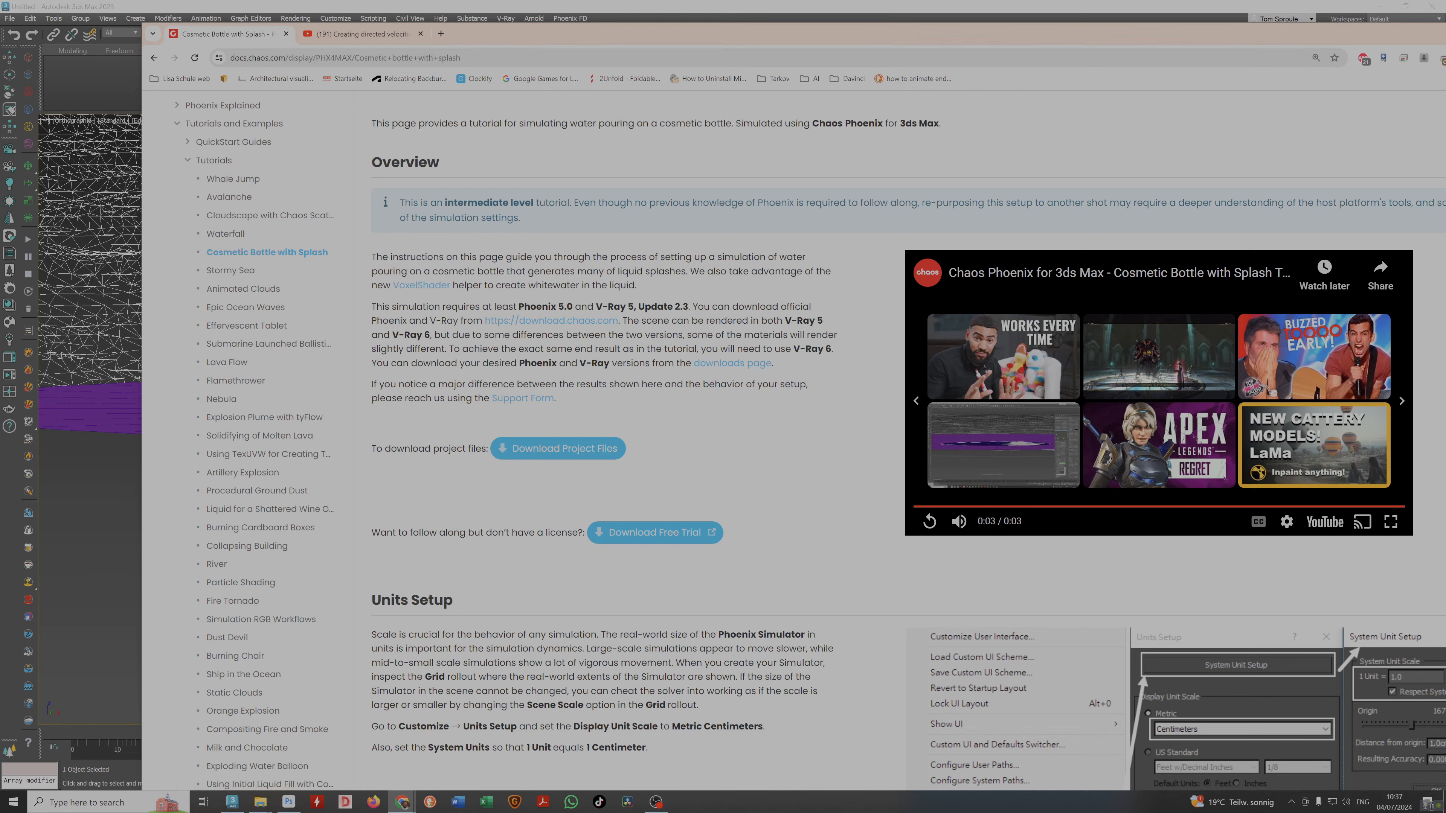
Examine the tutorial's Units Setup and Scene Layout sections, including the emitter and deflector box instructions.
{"action": "scroll", "coordinate": [674, 332], "scroll_direction": "down", "scroll_amount": 5}
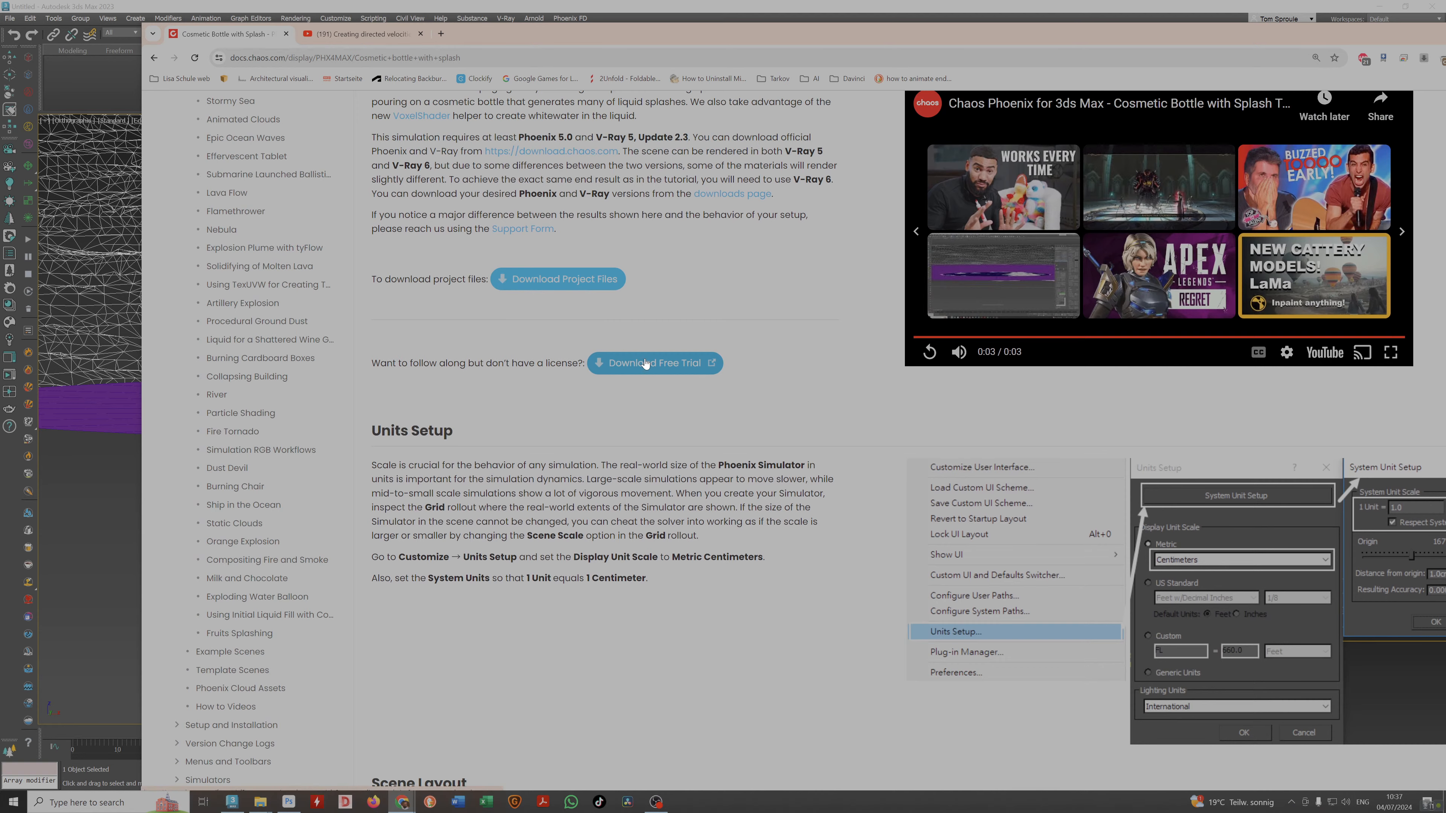
{"action": "scroll", "coordinate": [678, 336], "scroll_direction": "down", "scroll_amount": 3}
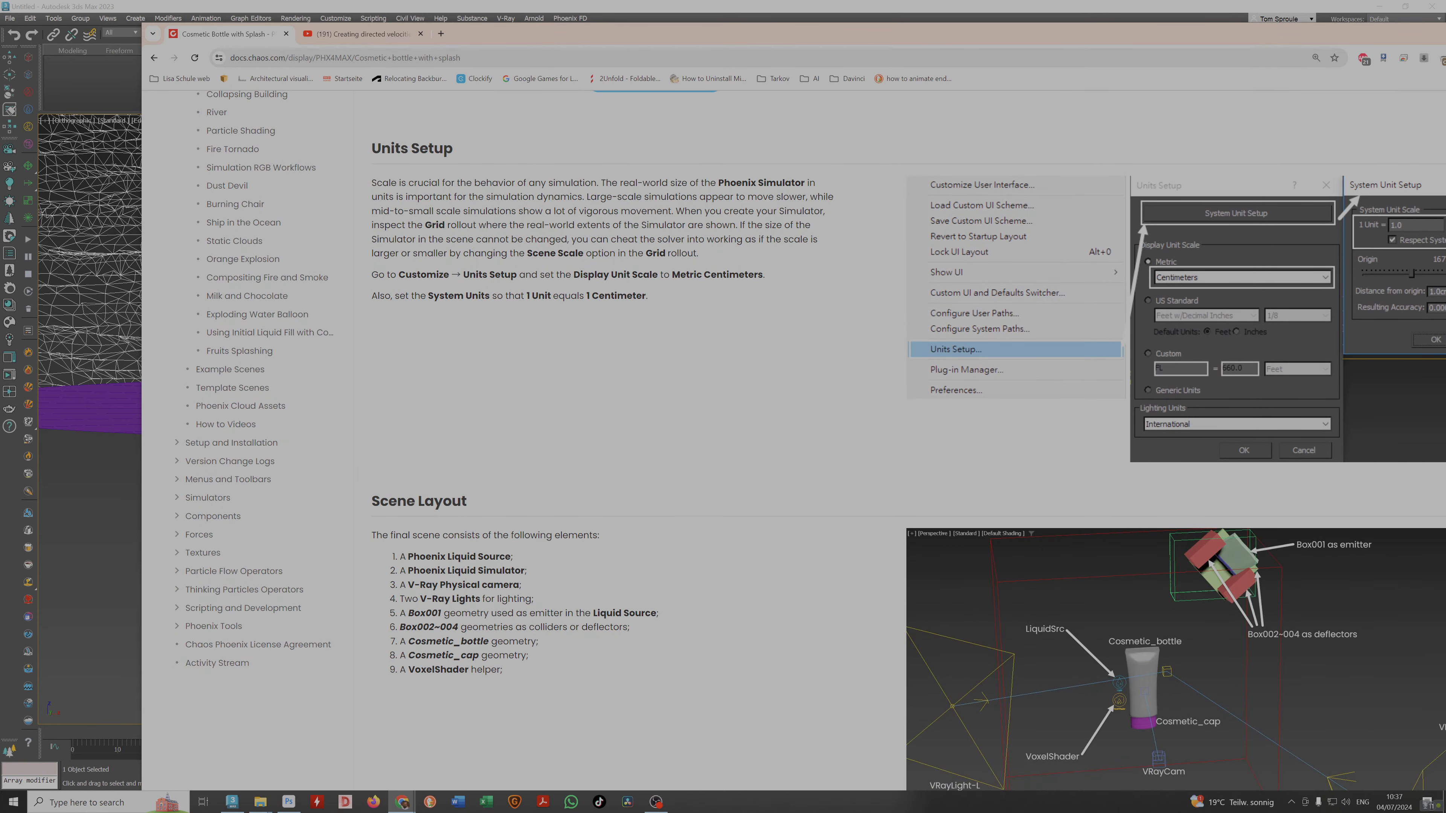
{"action": "scroll", "coordinate": [633, 293], "scroll_direction": "down", "scroll_amount": 3}
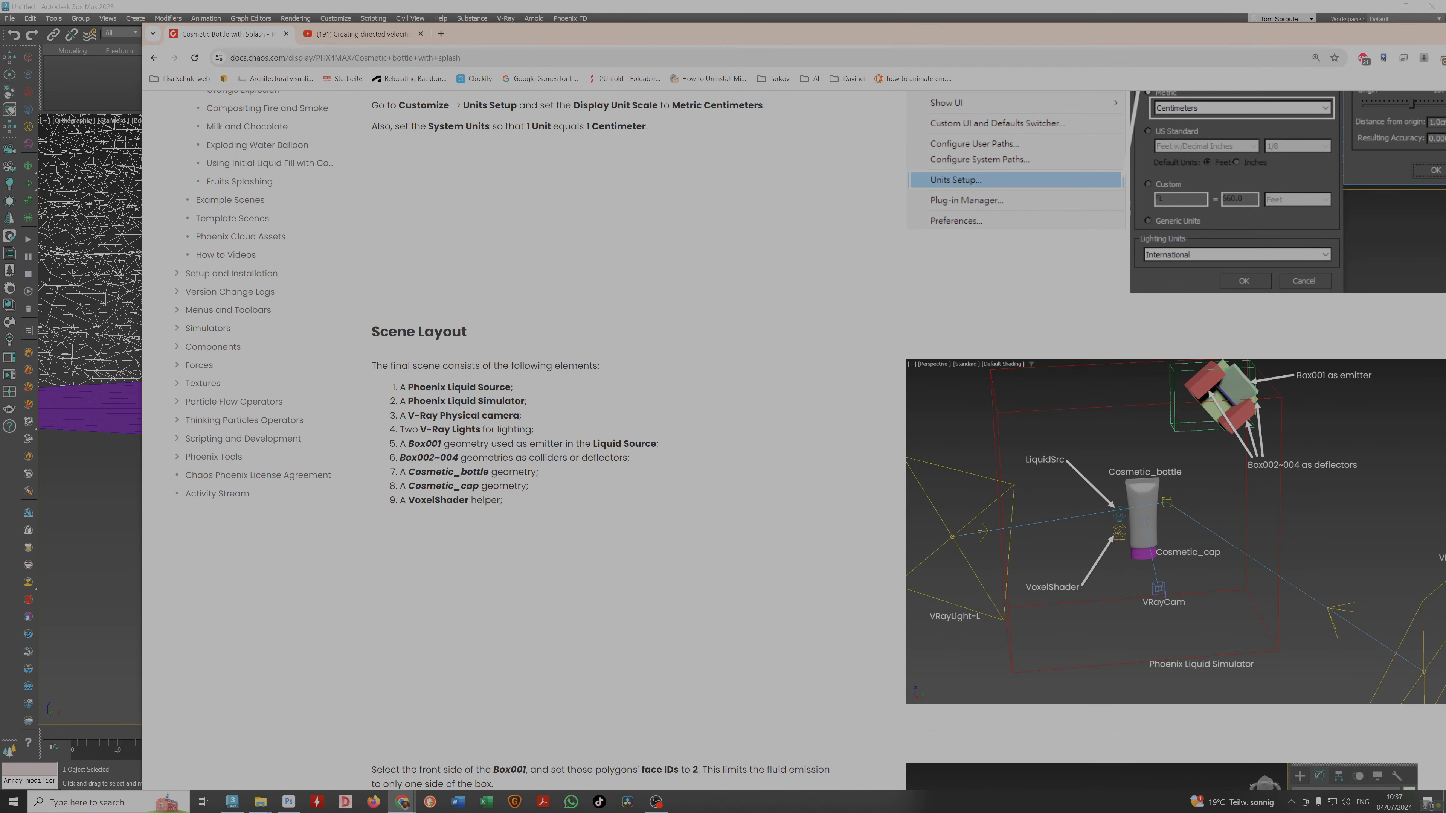
{"action": "scroll", "coordinate": [626, 285], "scroll_direction": "down", "scroll_amount": 2}
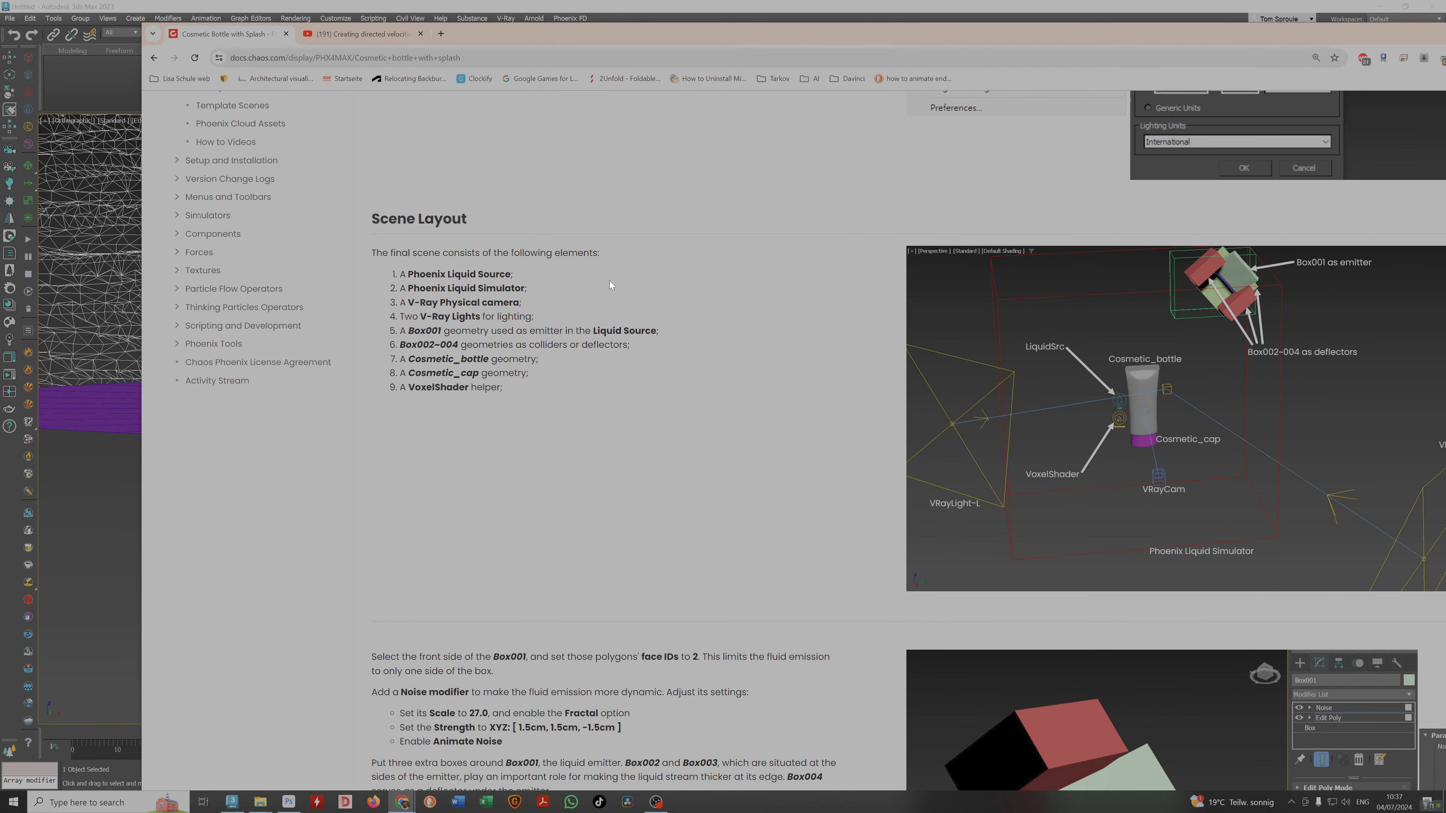
{"action": "scroll", "coordinate": [634, 277], "scroll_direction": "down", "scroll_amount": 3}
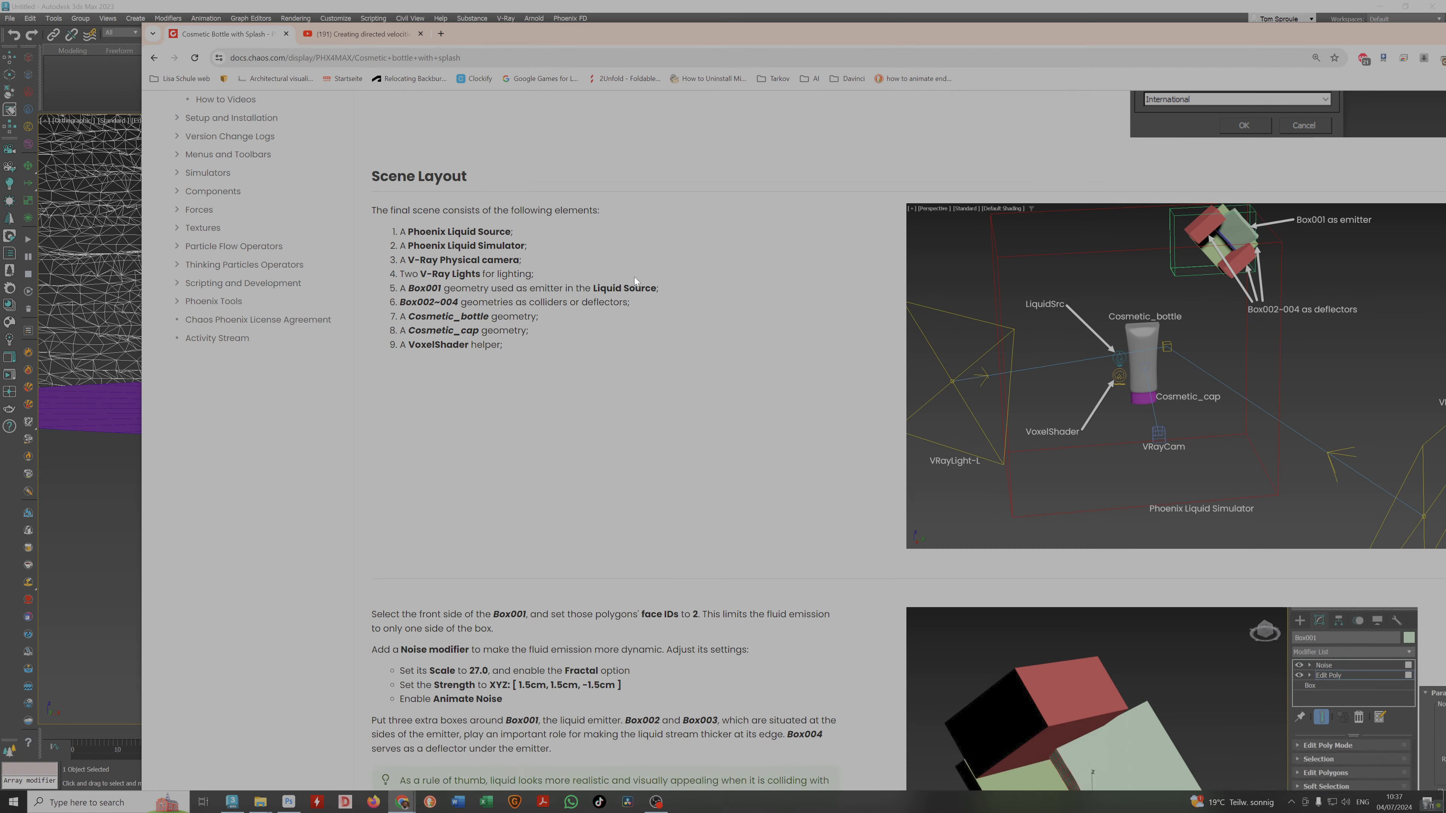
{"action": "scroll", "coordinate": [656, 289], "scroll_direction": "down", "scroll_amount": 2}
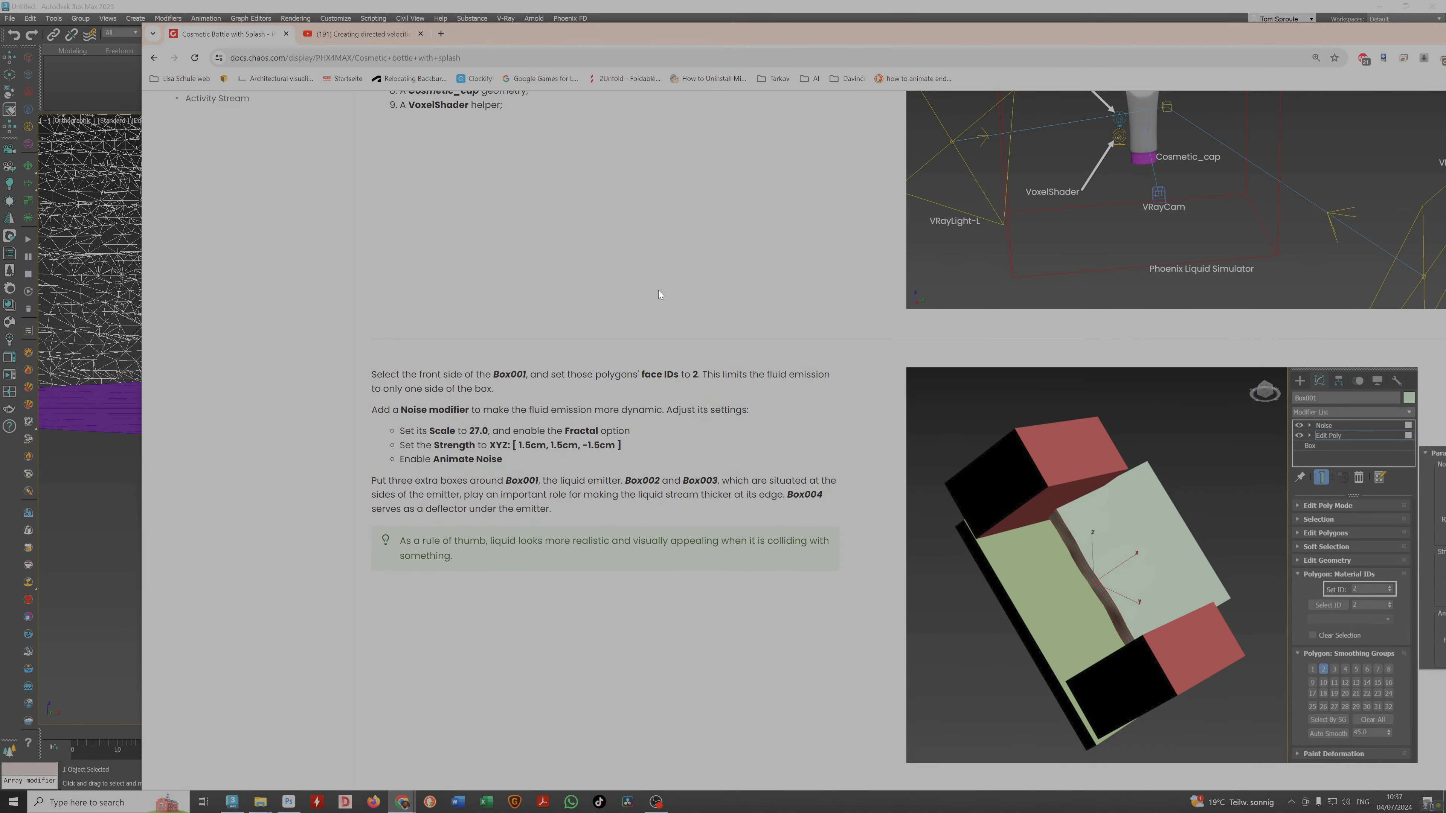
{"action": "scroll", "coordinate": [658, 292], "scroll_direction": "up", "scroll_amount": 6}
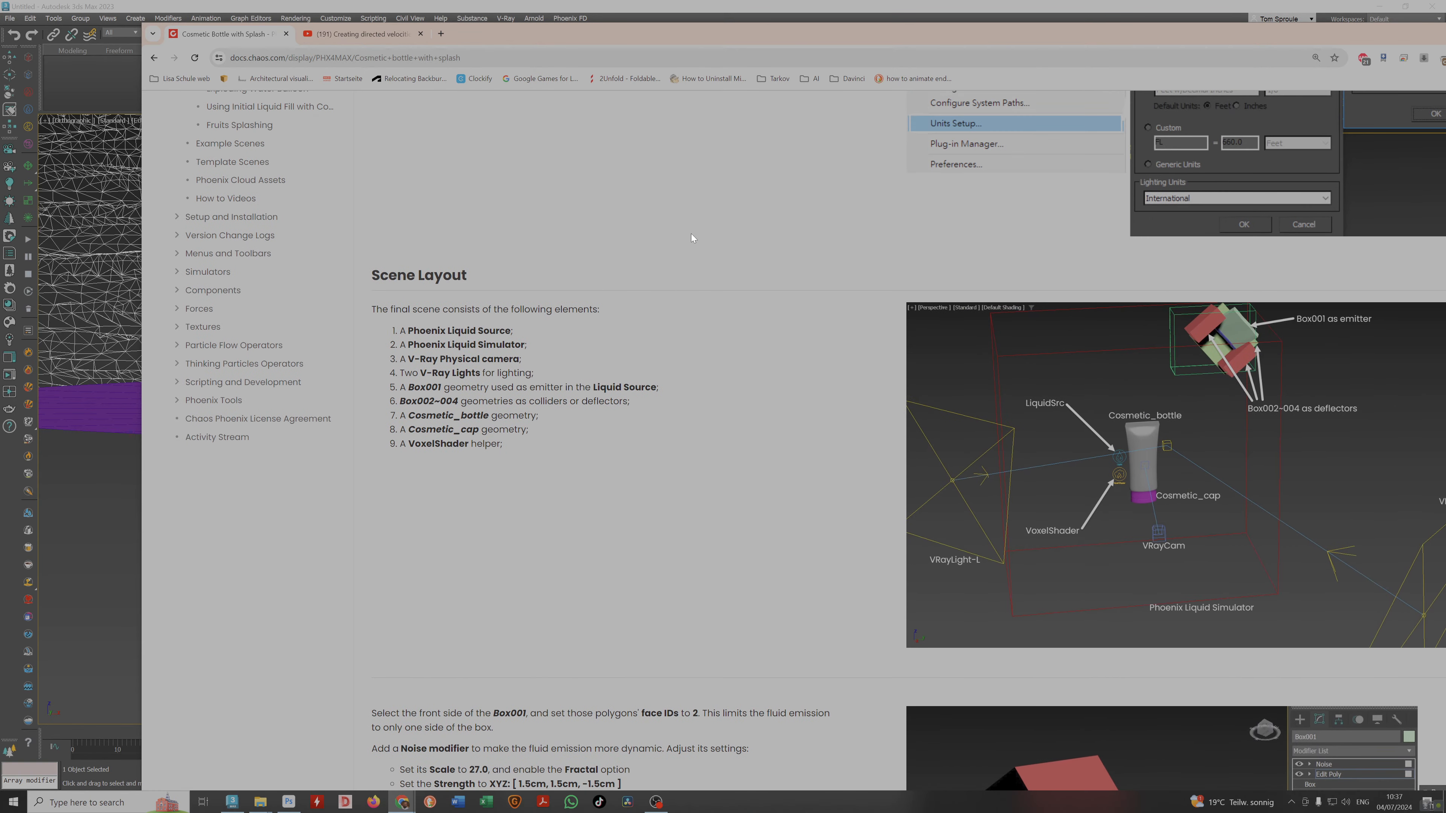
Switch back to 3ds Max, stop the running Phoenix liquid simulation, and inspect the liquid and splash particles.
{"action": "left_click_drag", "start_coordinate": [832, 35], "coordinate": [1445, 171]}
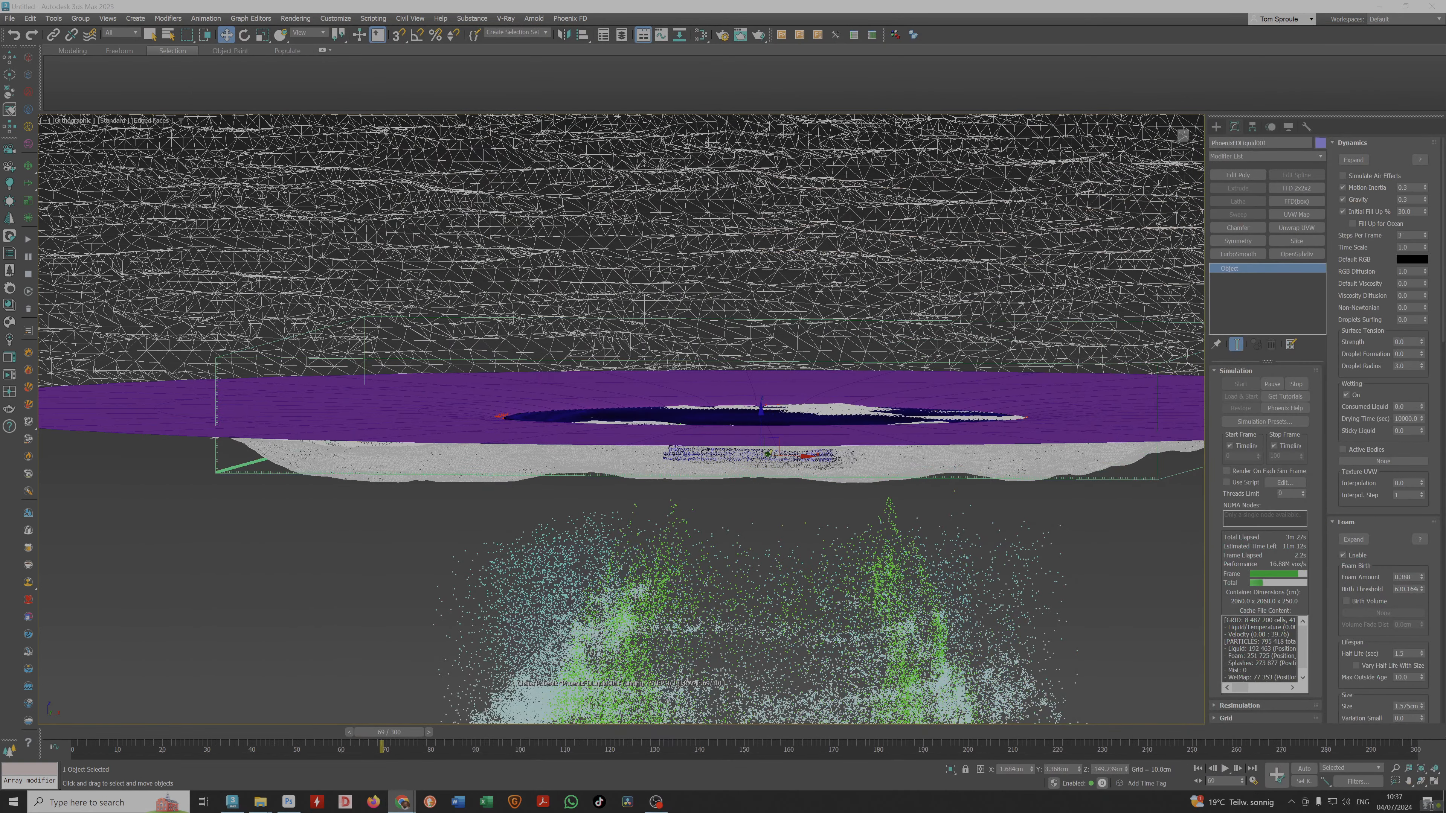
{"action": "scroll", "coordinate": [843, 423], "scroll_direction": "down", "scroll_amount": 4}
{"action": "middle_click_drag", "start_coordinate": [581, 407], "coordinate": [572, 405], "text": "alt"}
{"action": "scroll", "coordinate": [712, 399], "scroll_direction": "up", "scroll_amount": 4}
{"action": "left_click", "coordinate": [1296, 384]}
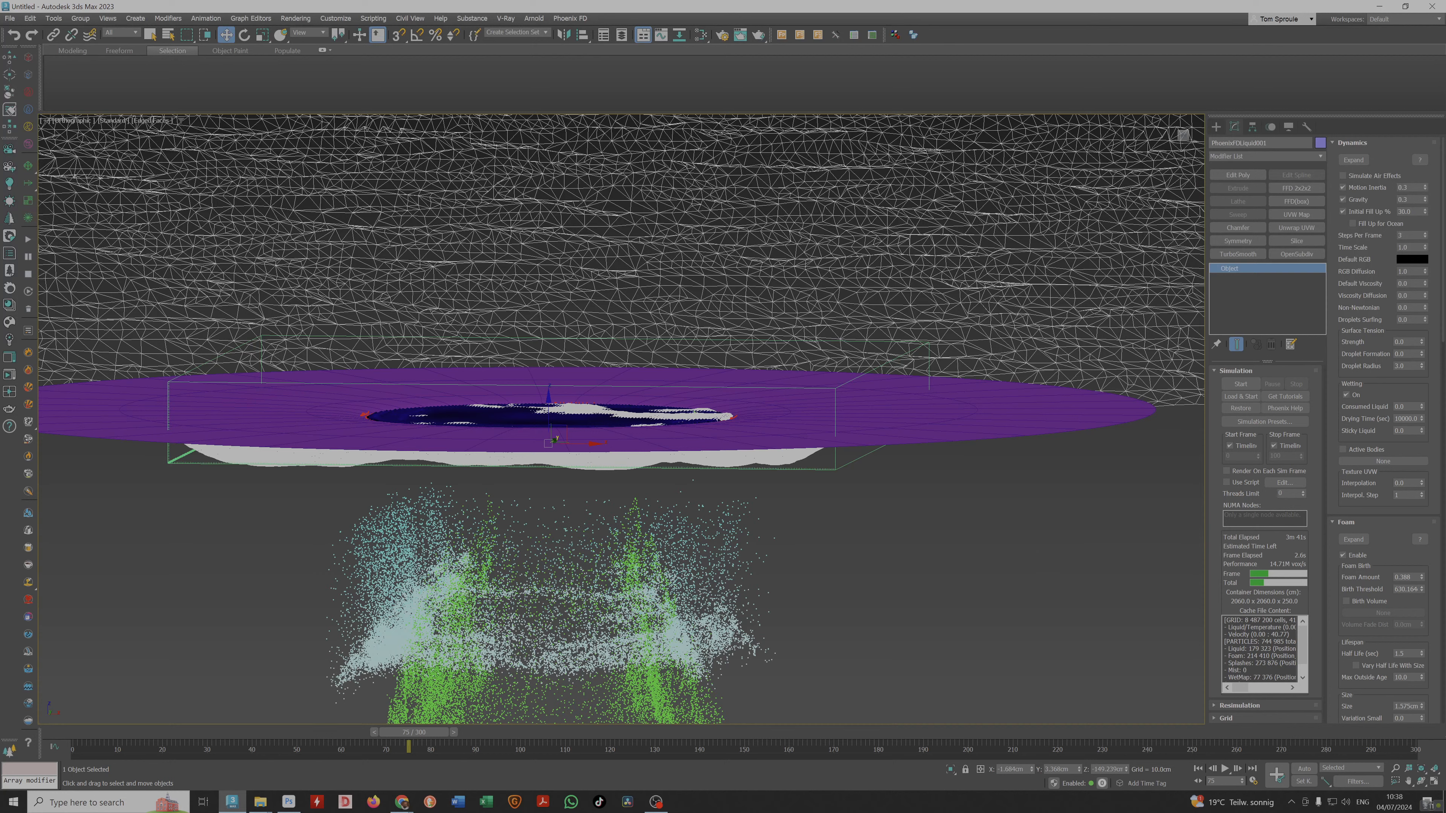
{"action": "key", "text": "alt+Tab"}
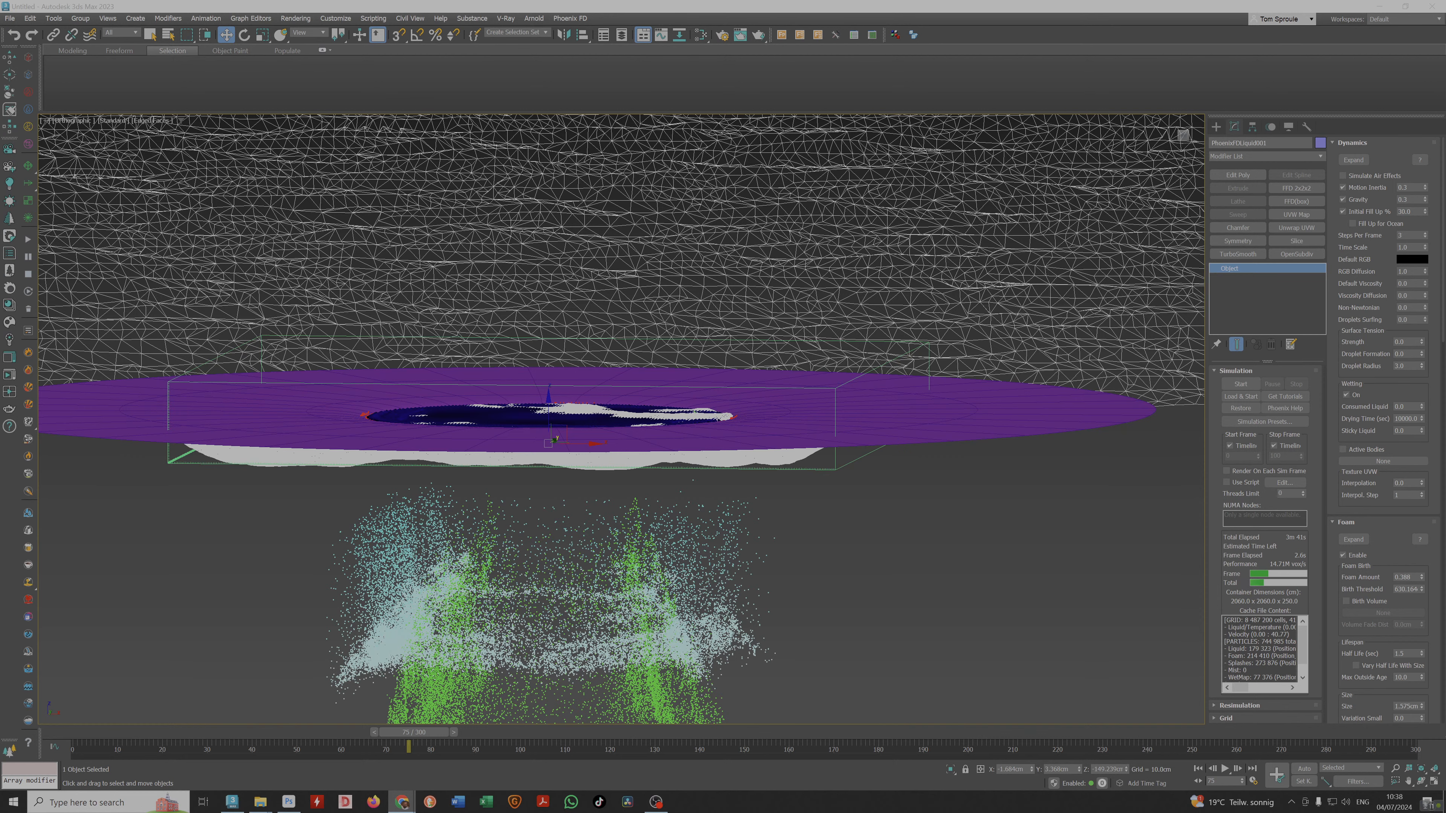
{"action": "scroll", "coordinate": [692, 390], "scroll_direction": "down", "scroll_amount": 5}
{"action": "middle_click_drag", "start_coordinate": [692, 390], "coordinate": [630, 393], "text": "alt"}
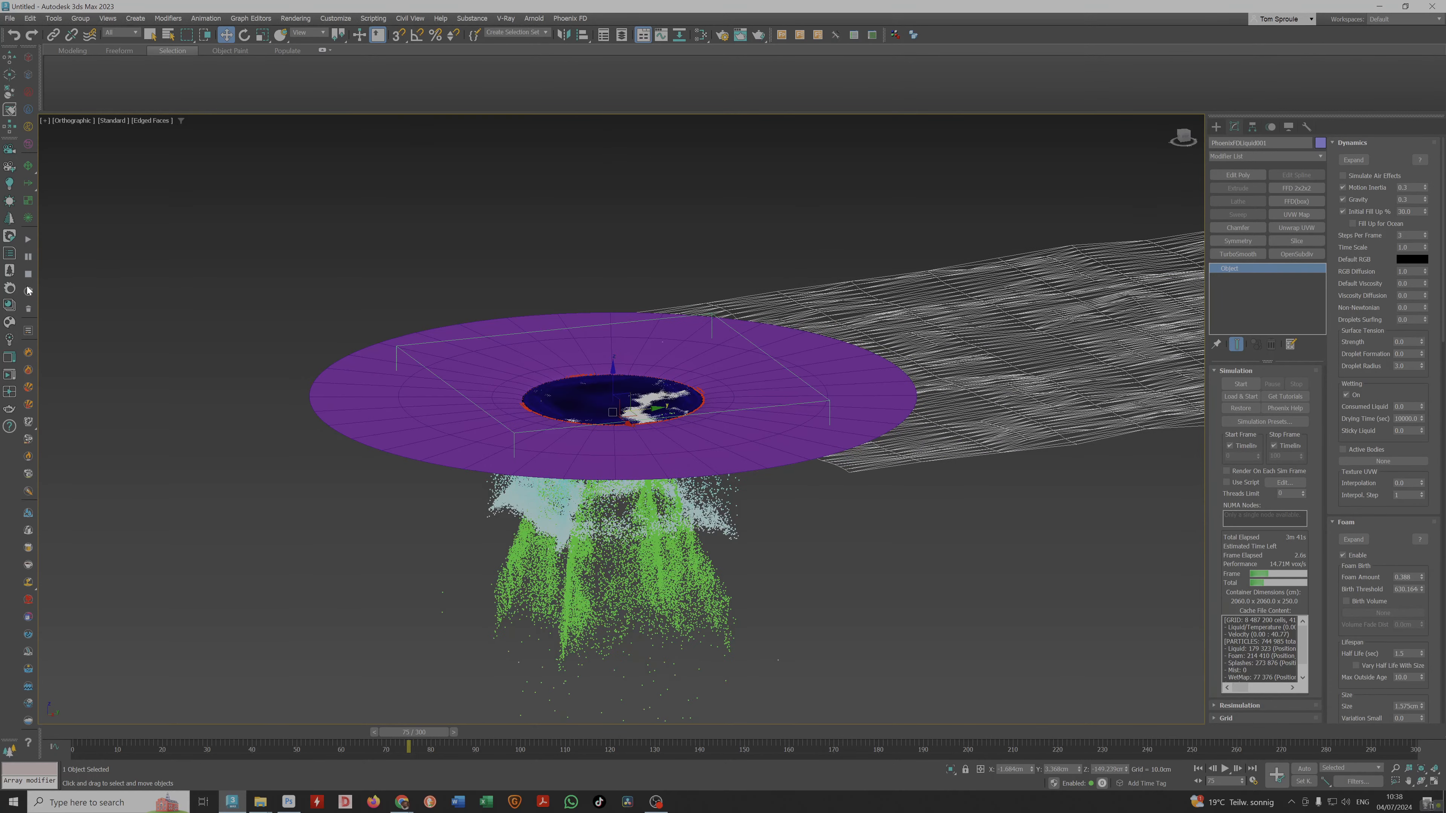
Start saving the scene and browse to the Davinci Resolve folder inside Documents on the Home media server.
{"action": "left_click", "coordinate": [9, 18]}
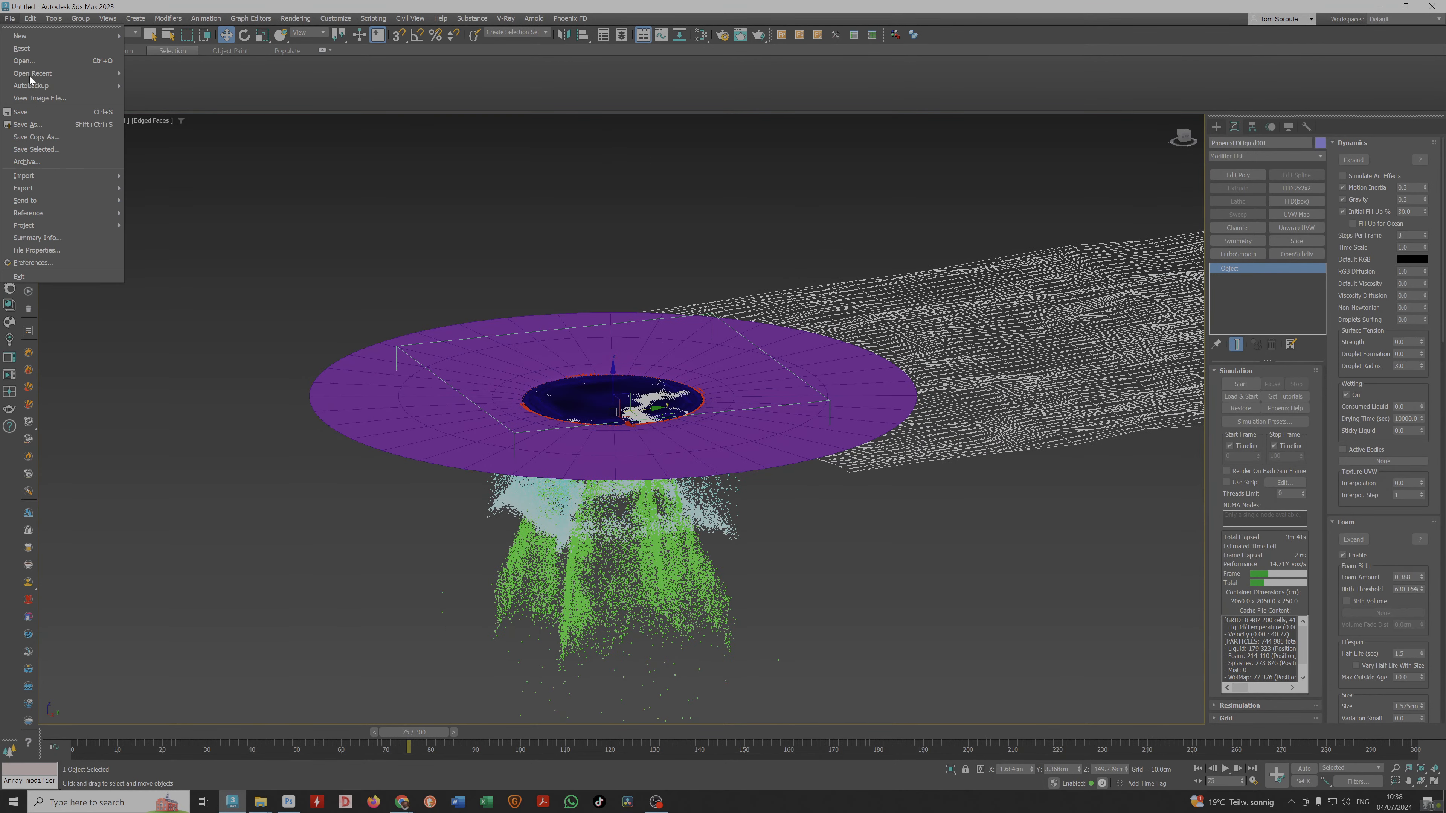
{"action": "left_click", "coordinate": [23, 113]}
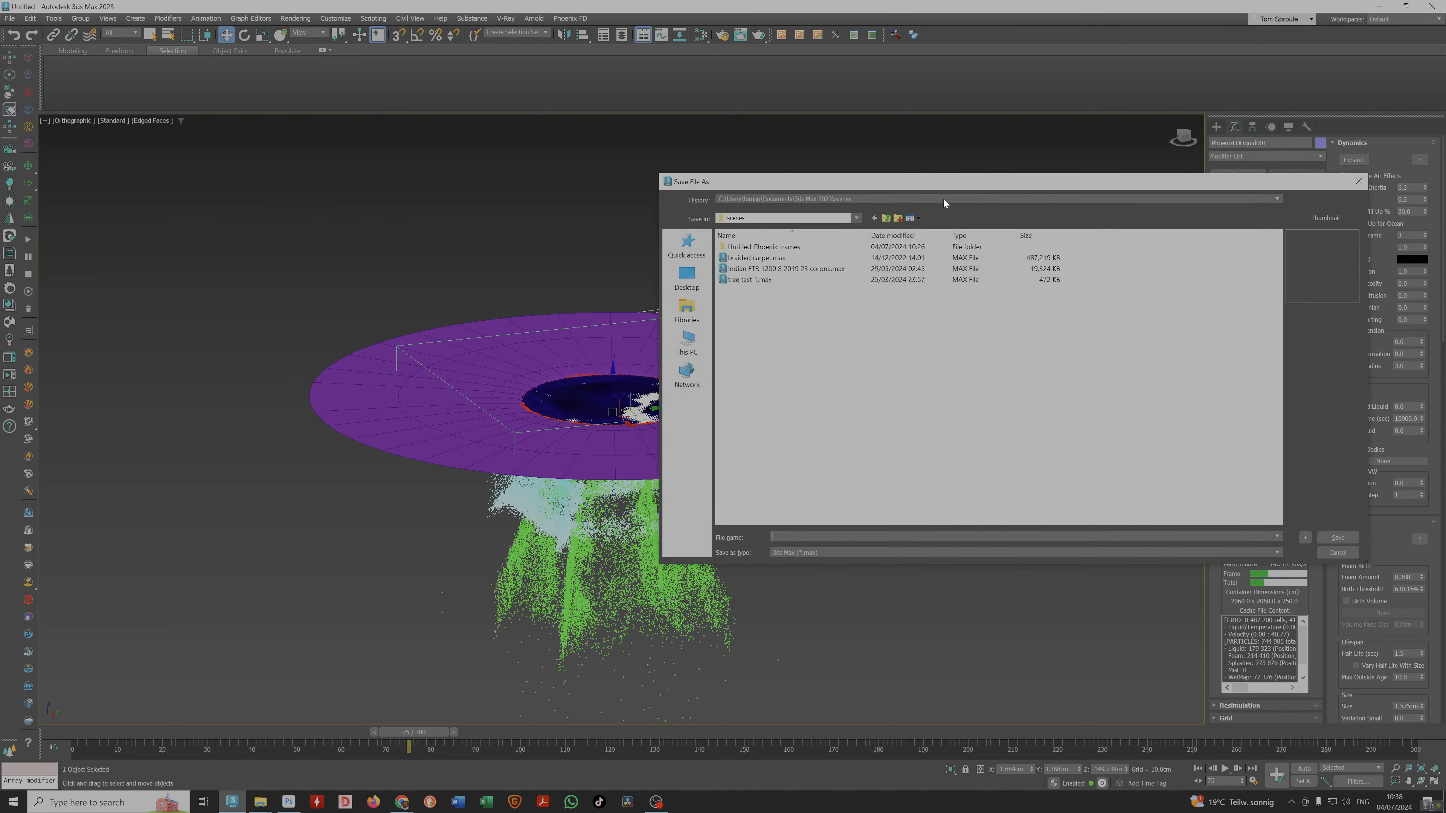
{"action": "left_click_drag", "start_coordinate": [981, 187], "coordinate": [741, 186]}
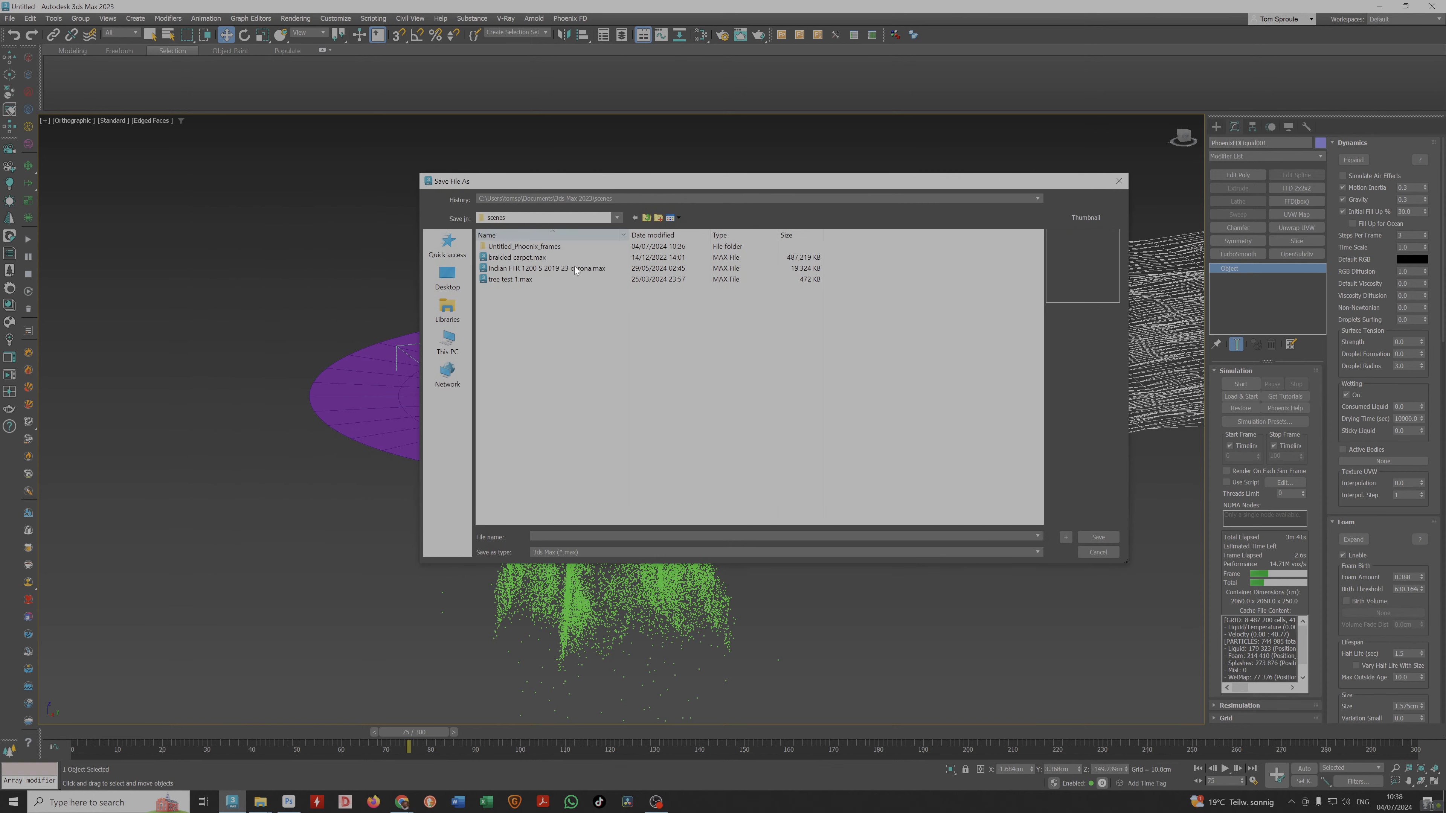
{"action": "left_click", "coordinate": [448, 337]}
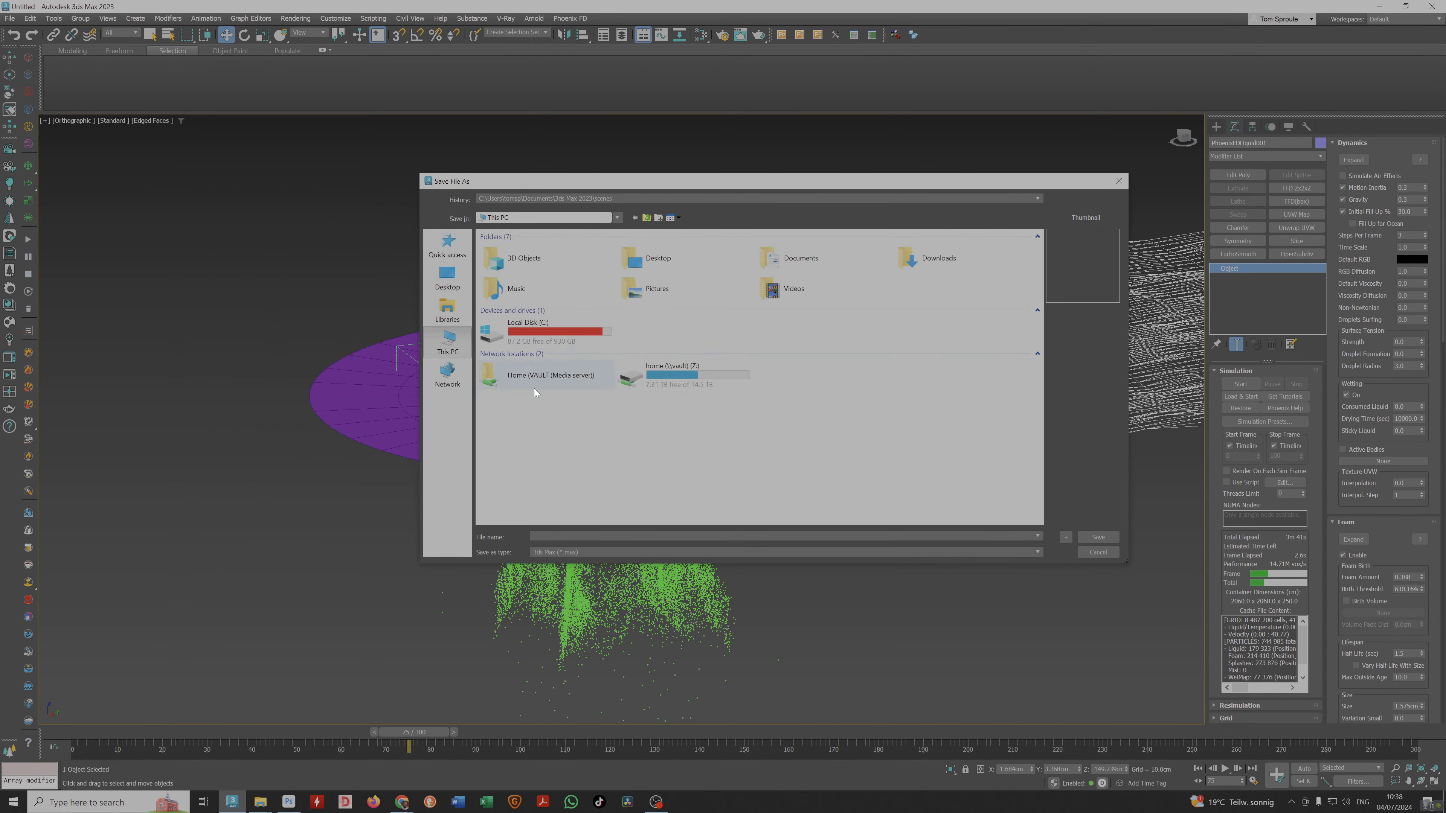
{"action": "double_click", "coordinate": [538, 376]}
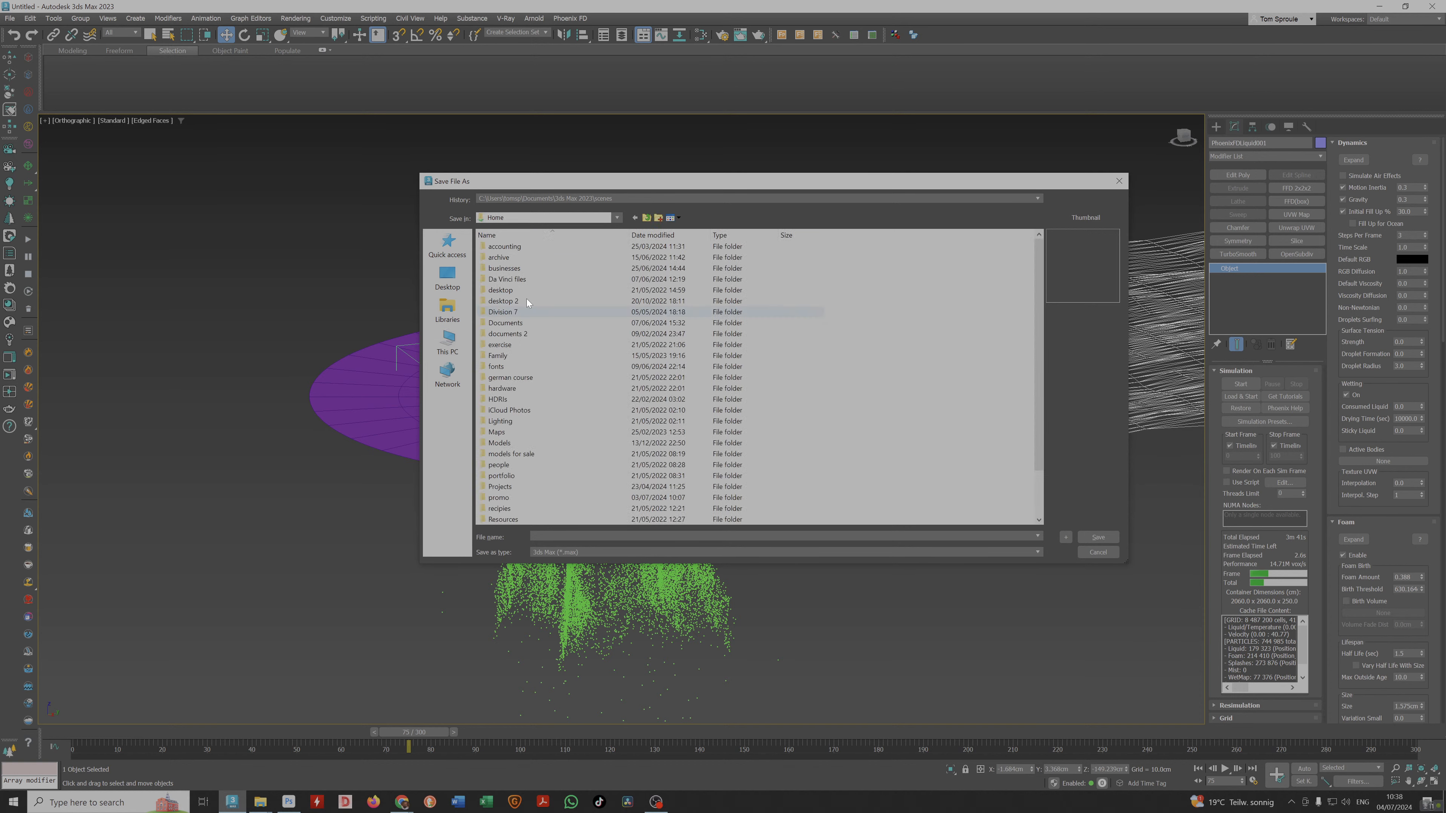
{"action": "double_click", "coordinate": [509, 324]}
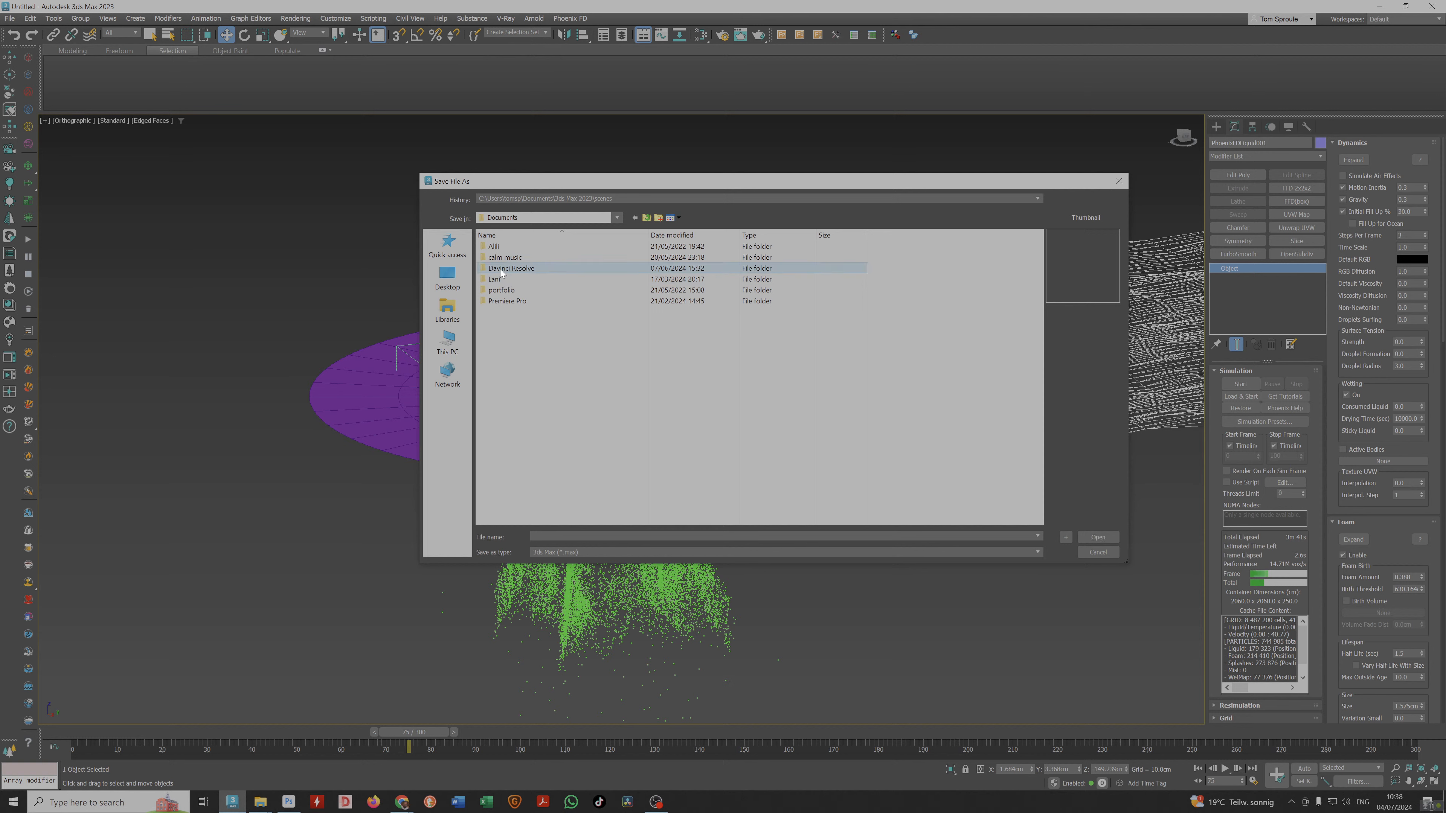
{"action": "double_click", "coordinate": [502, 268]}
Create a folder named "002 phoenix files" and save the scene in it as "water 1".
{"action": "left_click", "coordinate": [659, 219]}
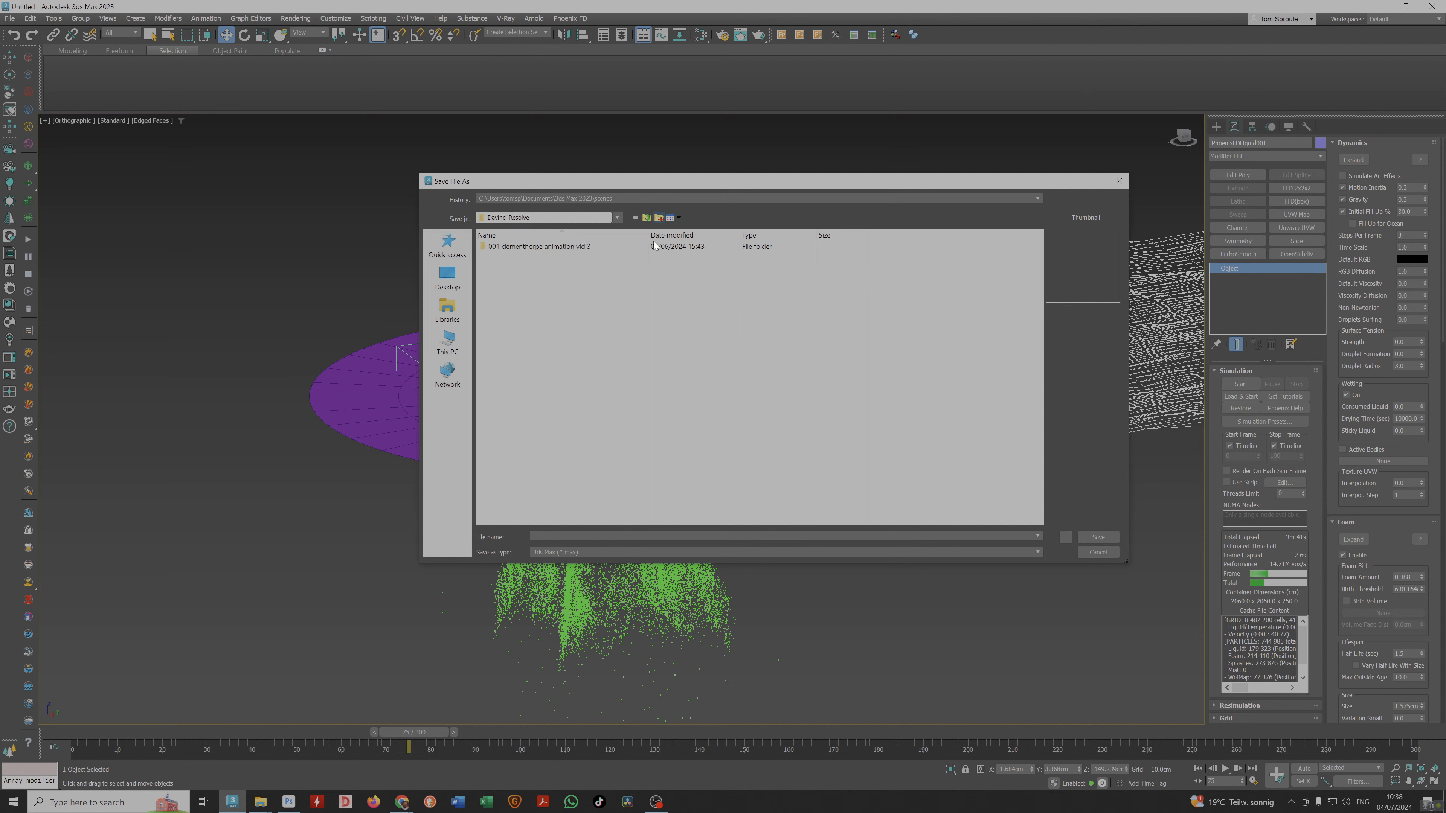
{"action": "type", "text": "002"}
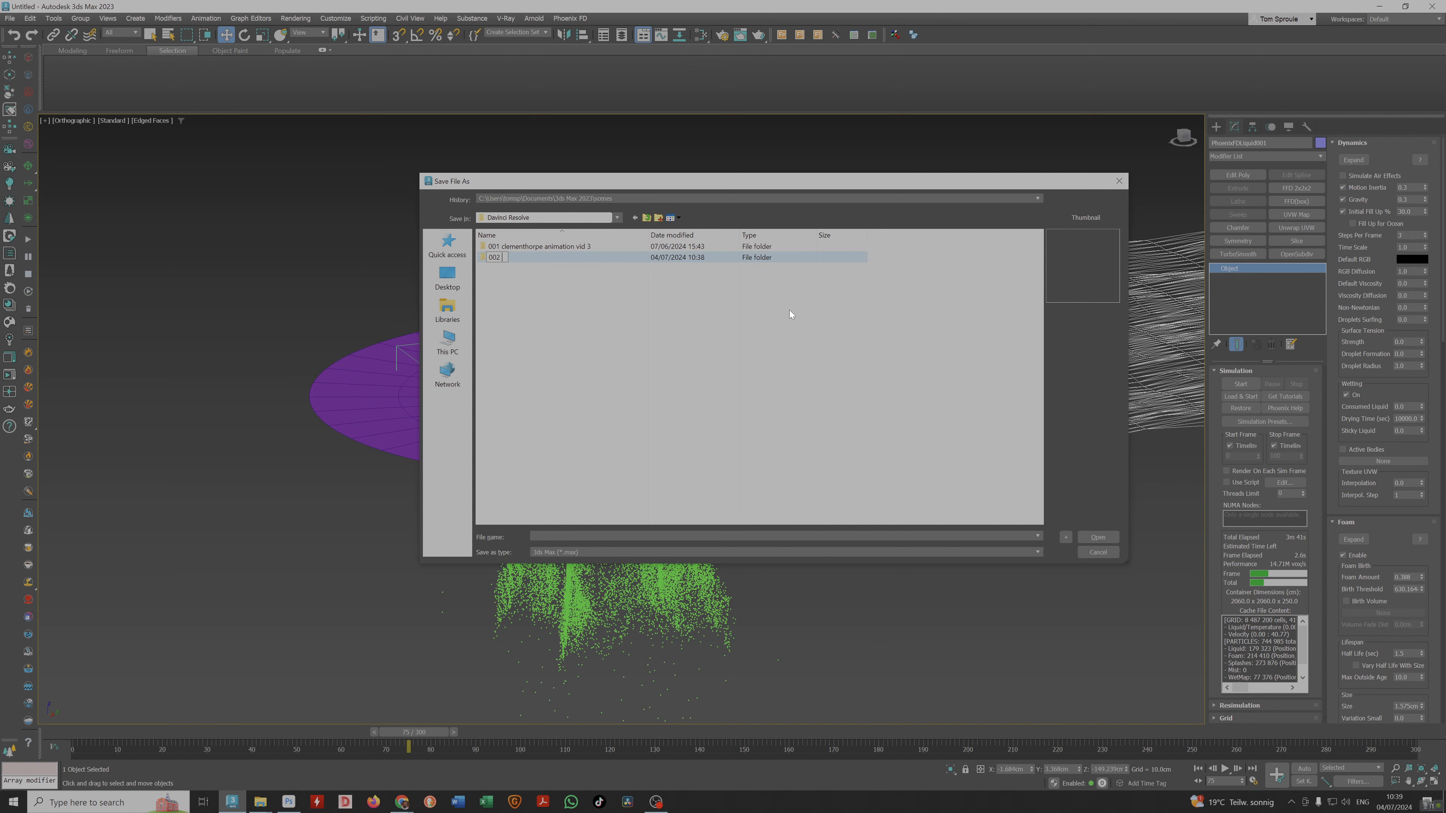
{"action": "type", "text": "phoenix files"}
{"action": "double_click", "coordinate": [522, 257]}
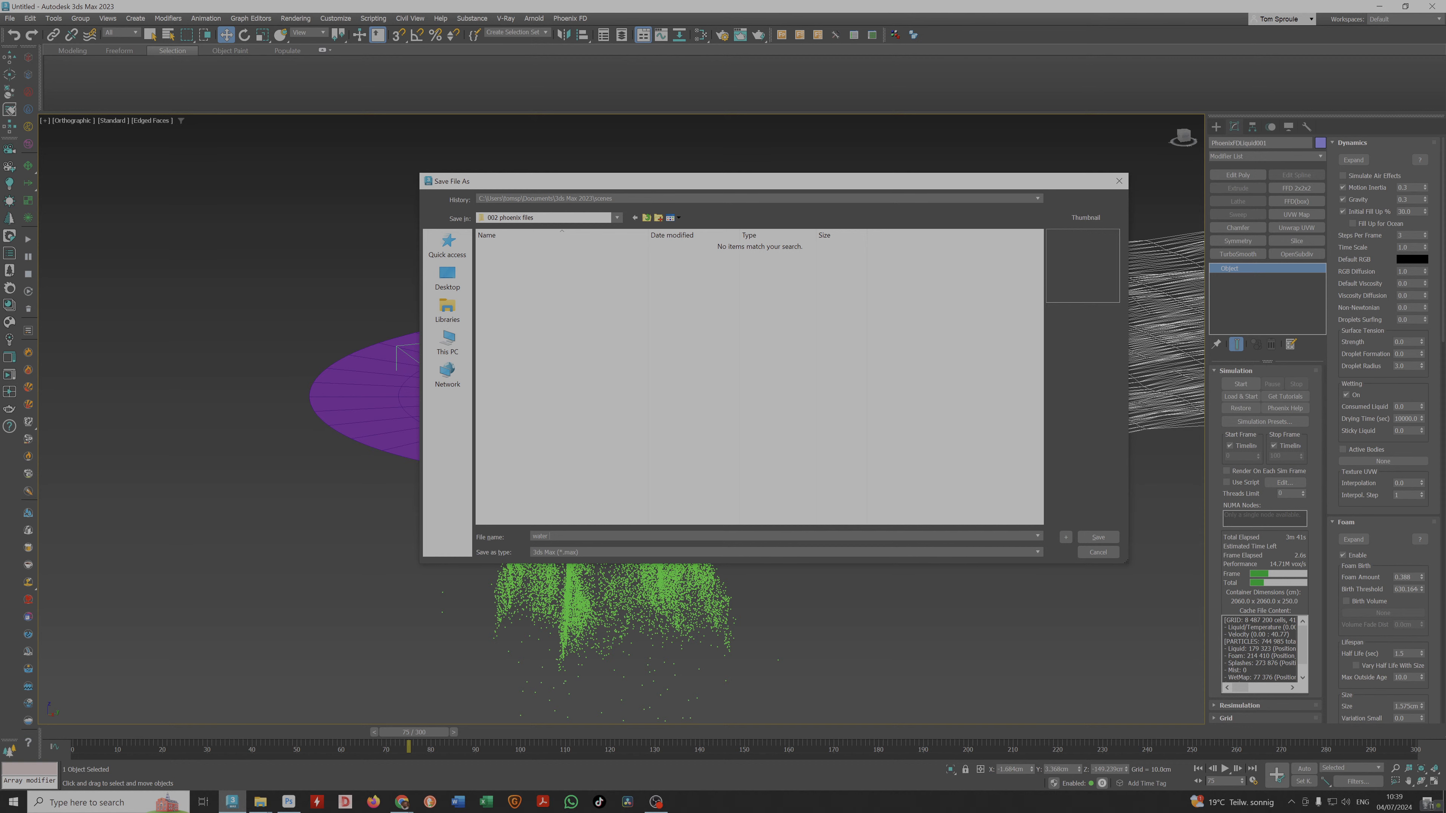
{"action": "type", "text": "1"}
{"action": "key", "text": "Return"}
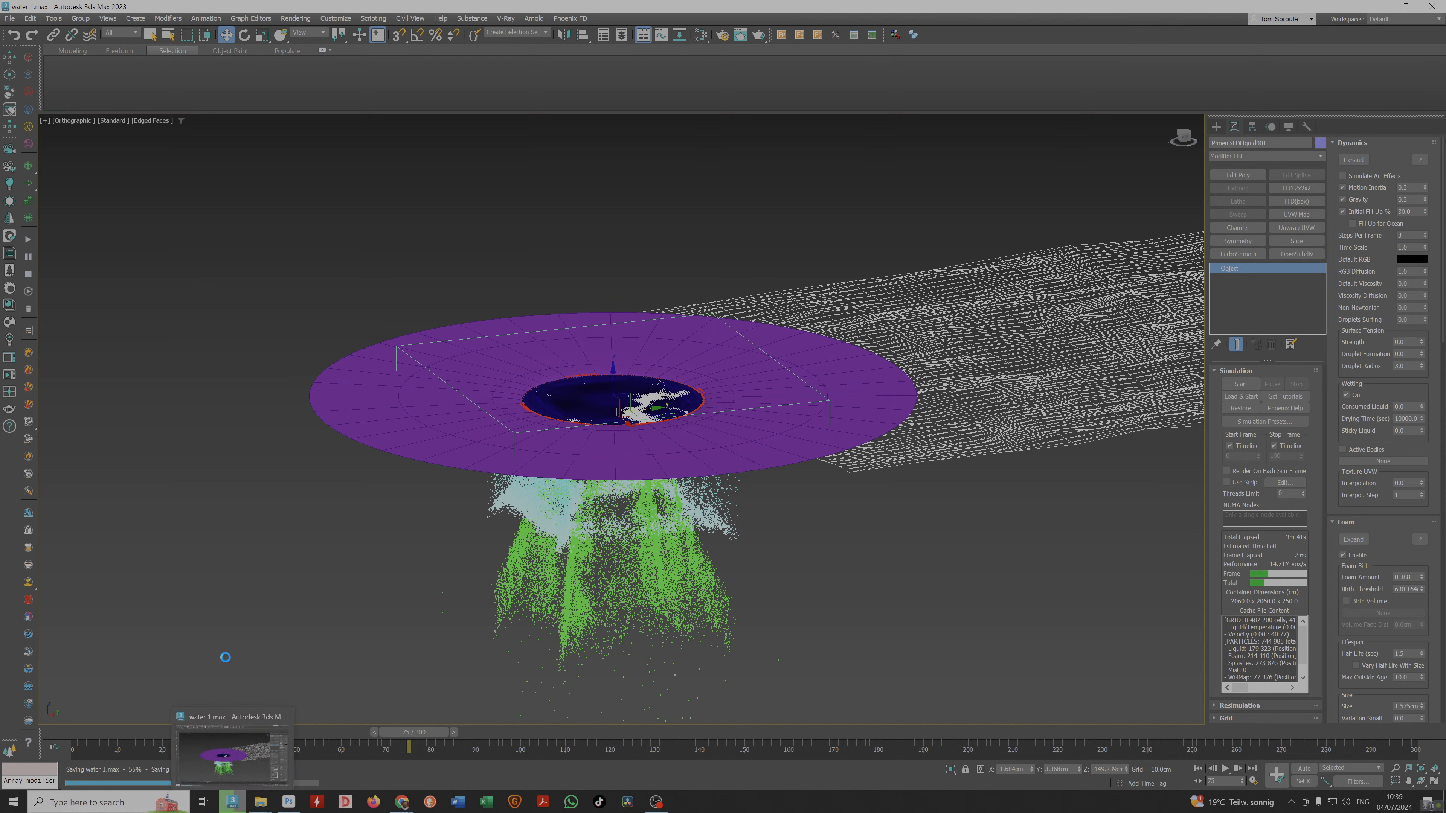
Start a new scene and switch back to the Cosmetic Bottle with Splash tutorial in the browser.
{"action": "left_click", "coordinate": [9, 18]}
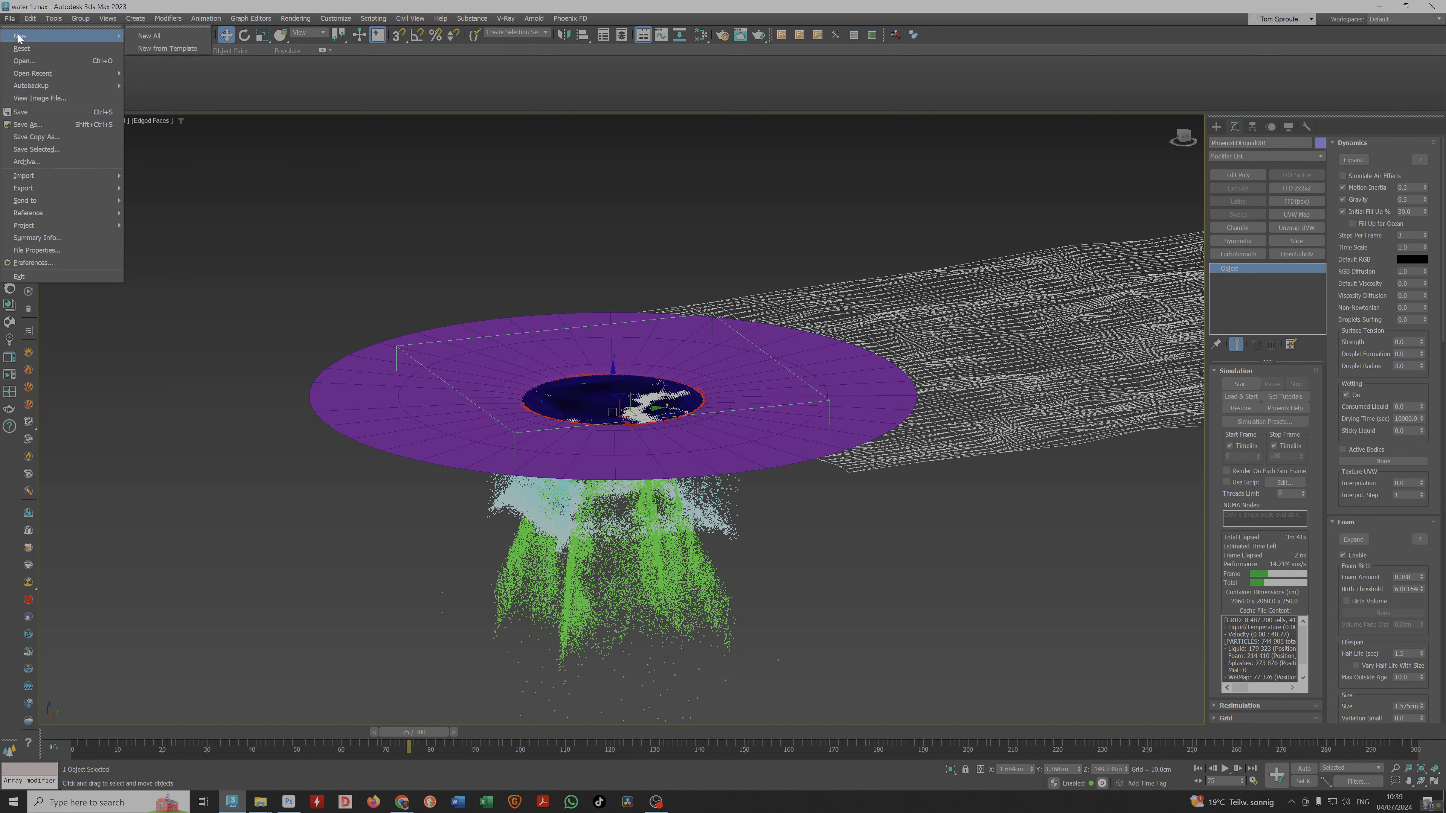
{"action": "left_click", "coordinate": [170, 66]}
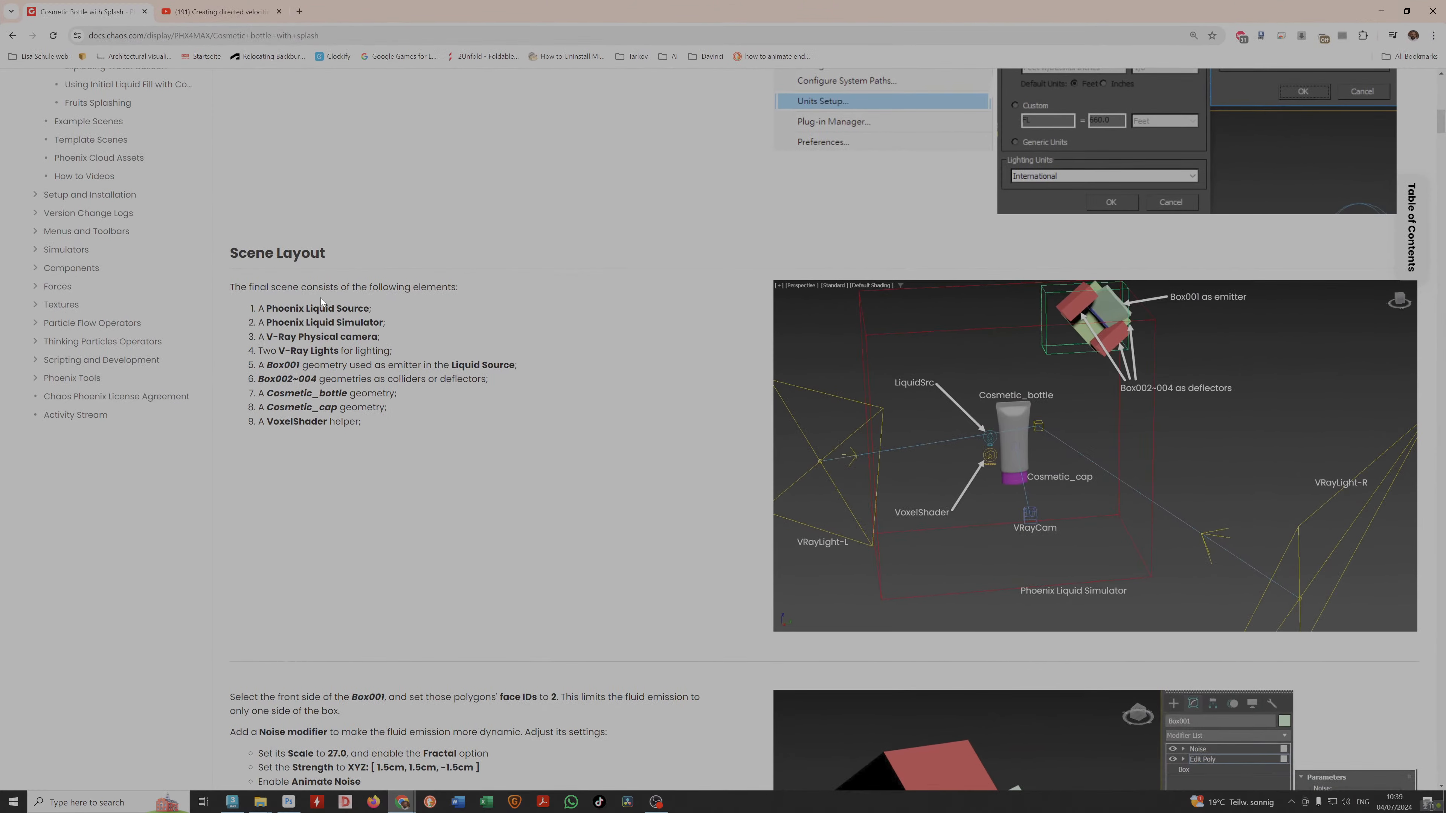
Review the tutorial's introduction, project file download and Units Setup section again.
{"action": "scroll", "coordinate": [534, 312], "scroll_direction": "up", "scroll_amount": 6}
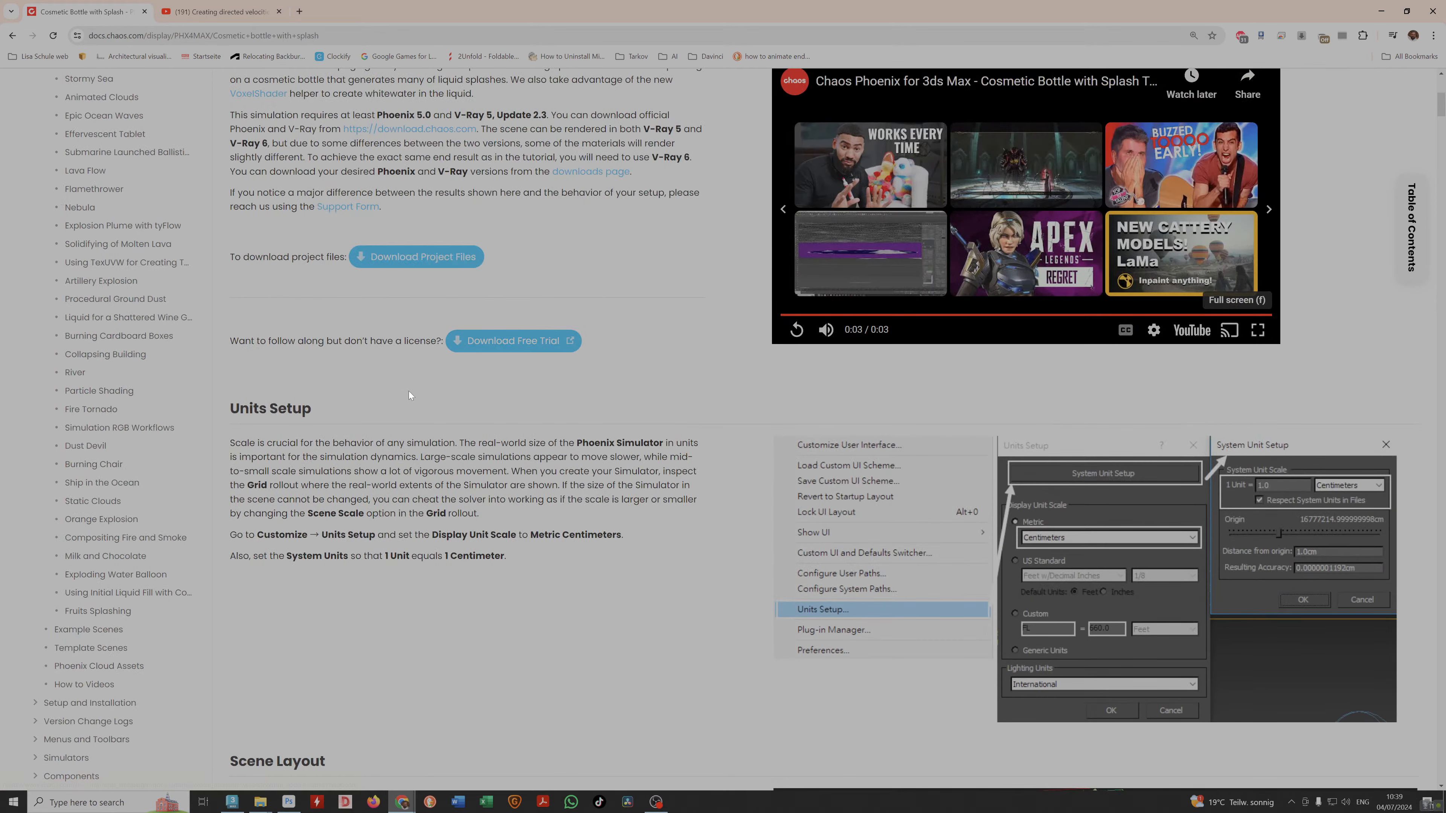
{"action": "scroll", "coordinate": [409, 392], "scroll_direction": "up", "scroll_amount": 5}
{"action": "scroll", "coordinate": [377, 373], "scroll_direction": "up", "scroll_amount": 3}
{"action": "scroll", "coordinate": [480, 357], "scroll_direction": "down", "scroll_amount": 10}
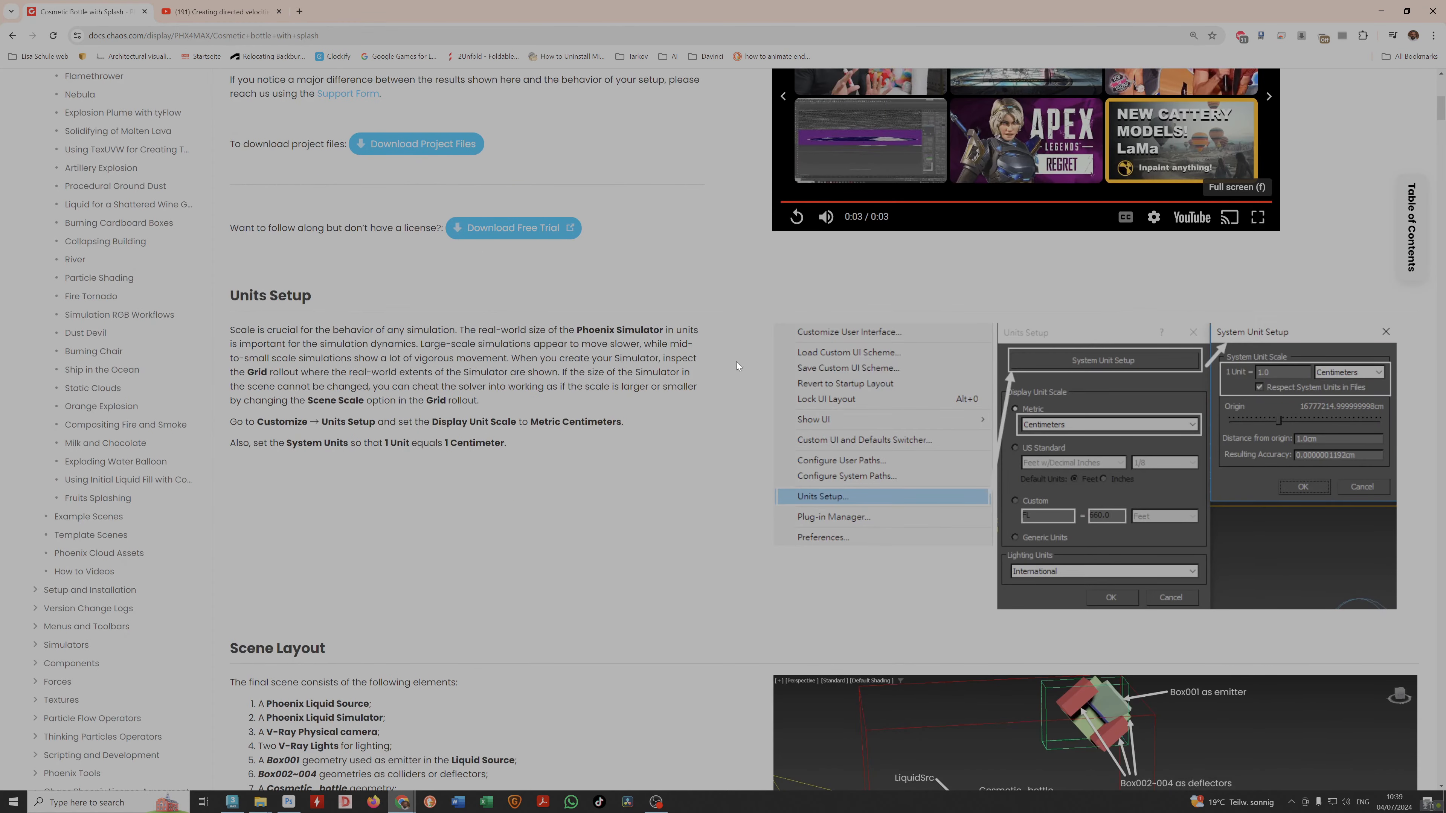
Restore the browser window to a smaller size and open 3dsky.org in a new tab.
{"action": "mouse_move", "coordinate": [778, 12]}
{"action": "left_mouse_down"}
{"action": "mouse_move", "coordinate": [783, 26]}
{"action": "mouse_move", "coordinate": [1138, 116]}
{"action": "mouse_move", "coordinate": [1170, 93]}
{"action": "mouse_move", "coordinate": [701, 24]}
{"action": "mouse_move", "coordinate": [759, 28]}
{"action": "left_mouse_up"}
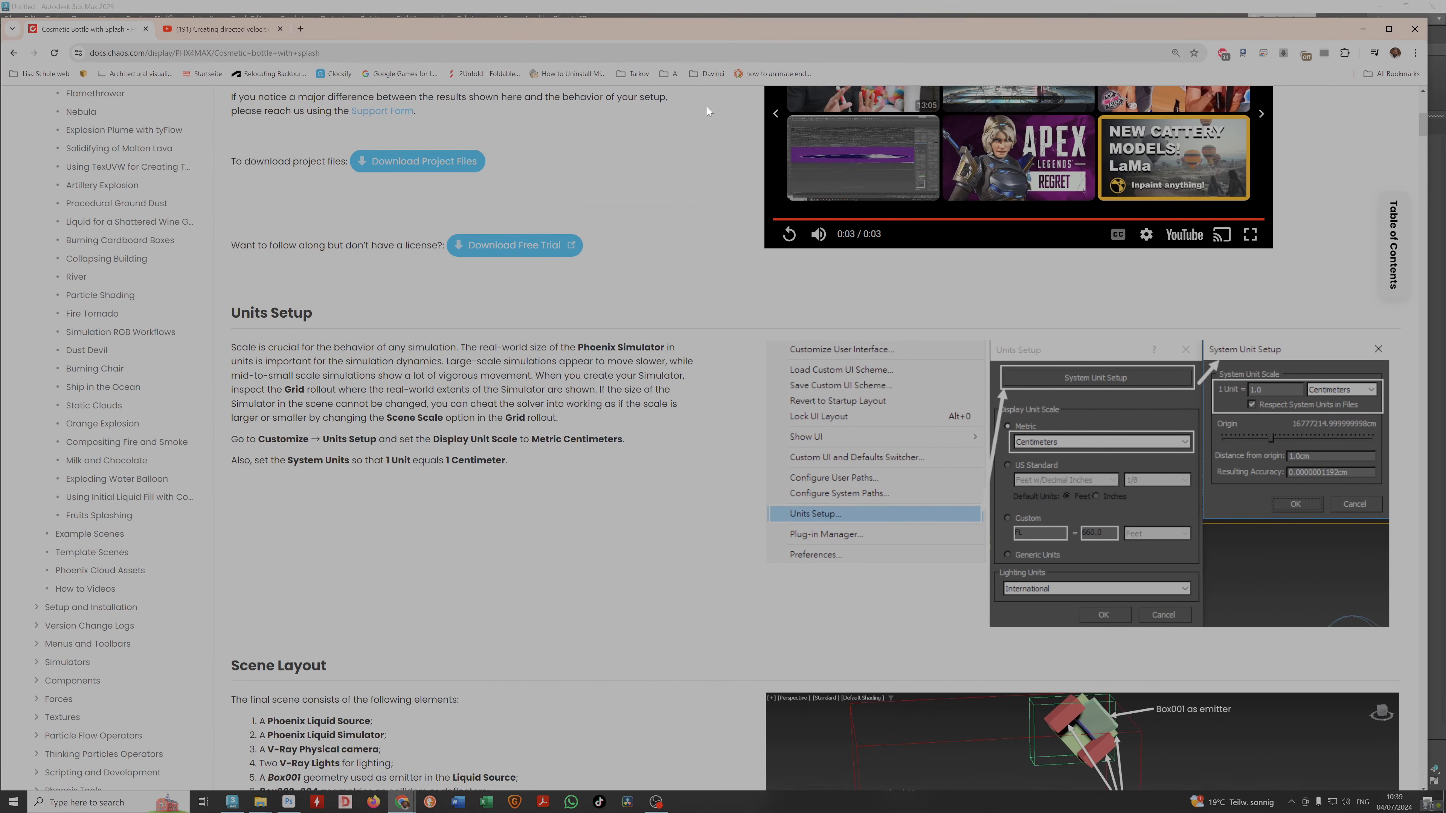
{"action": "left_click", "coordinate": [301, 30]}
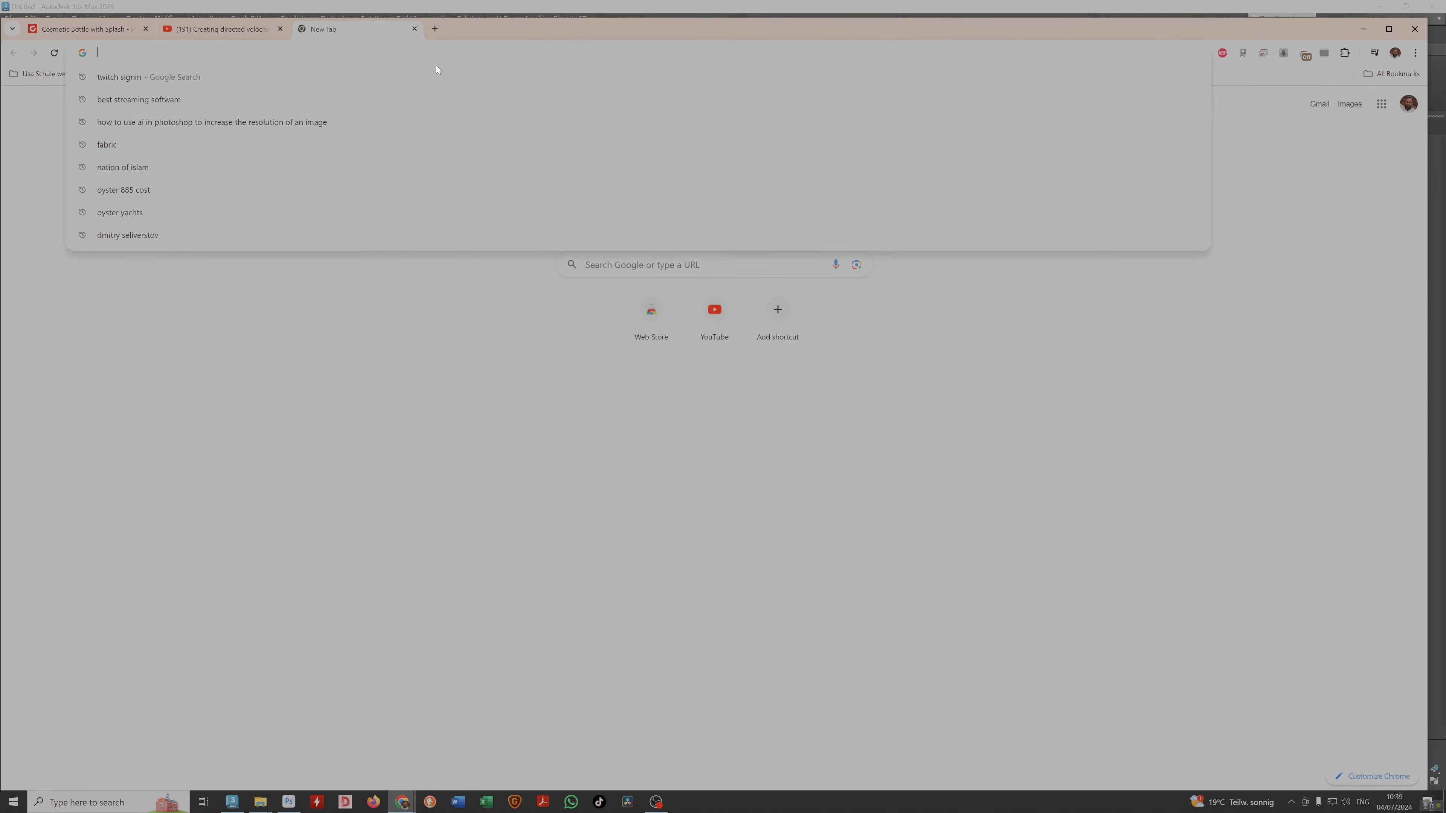
{"action": "type", "text": "3d"}
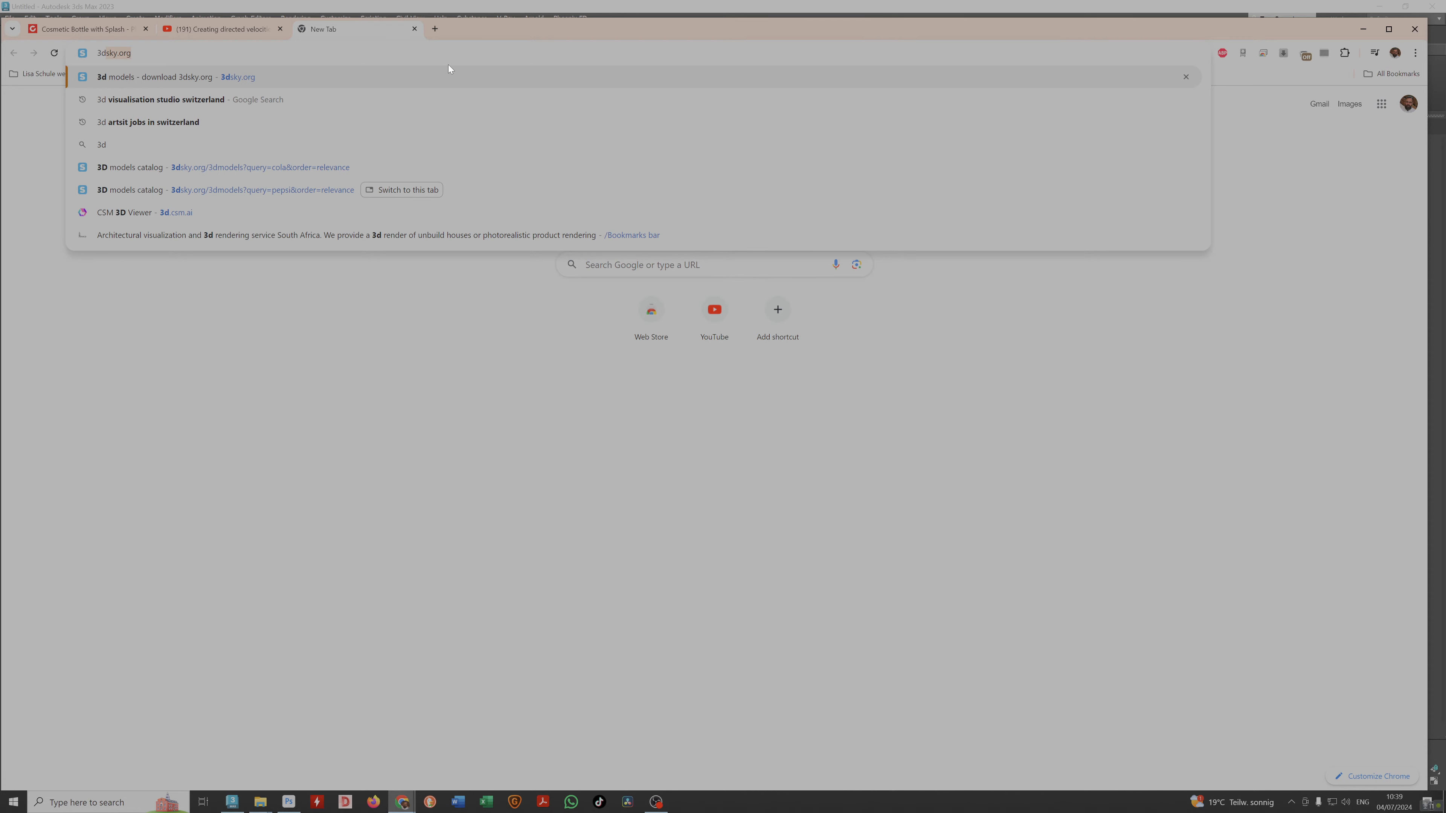
{"action": "type", "text": "sky."}
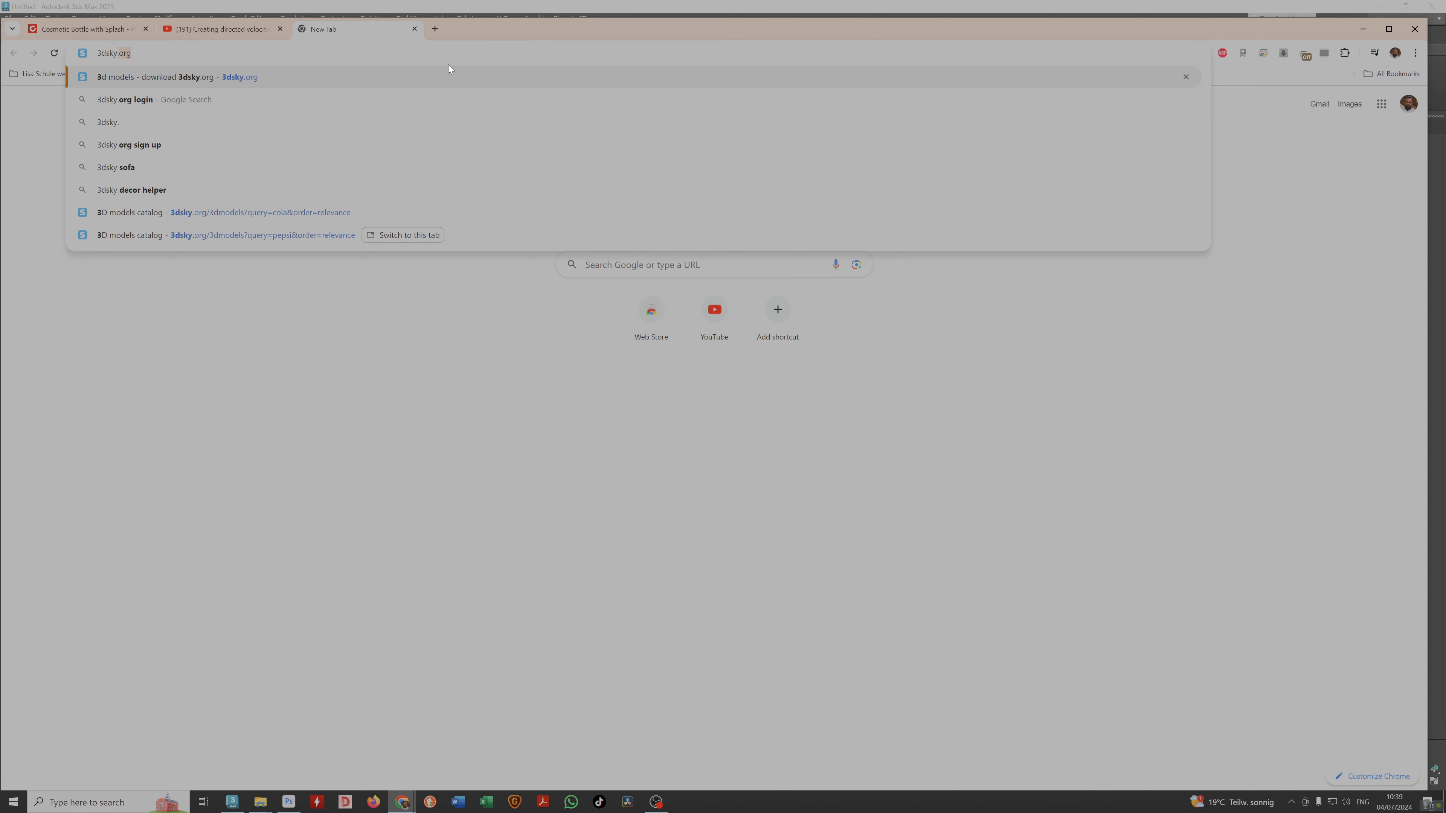
{"action": "key", "text": "Return"}
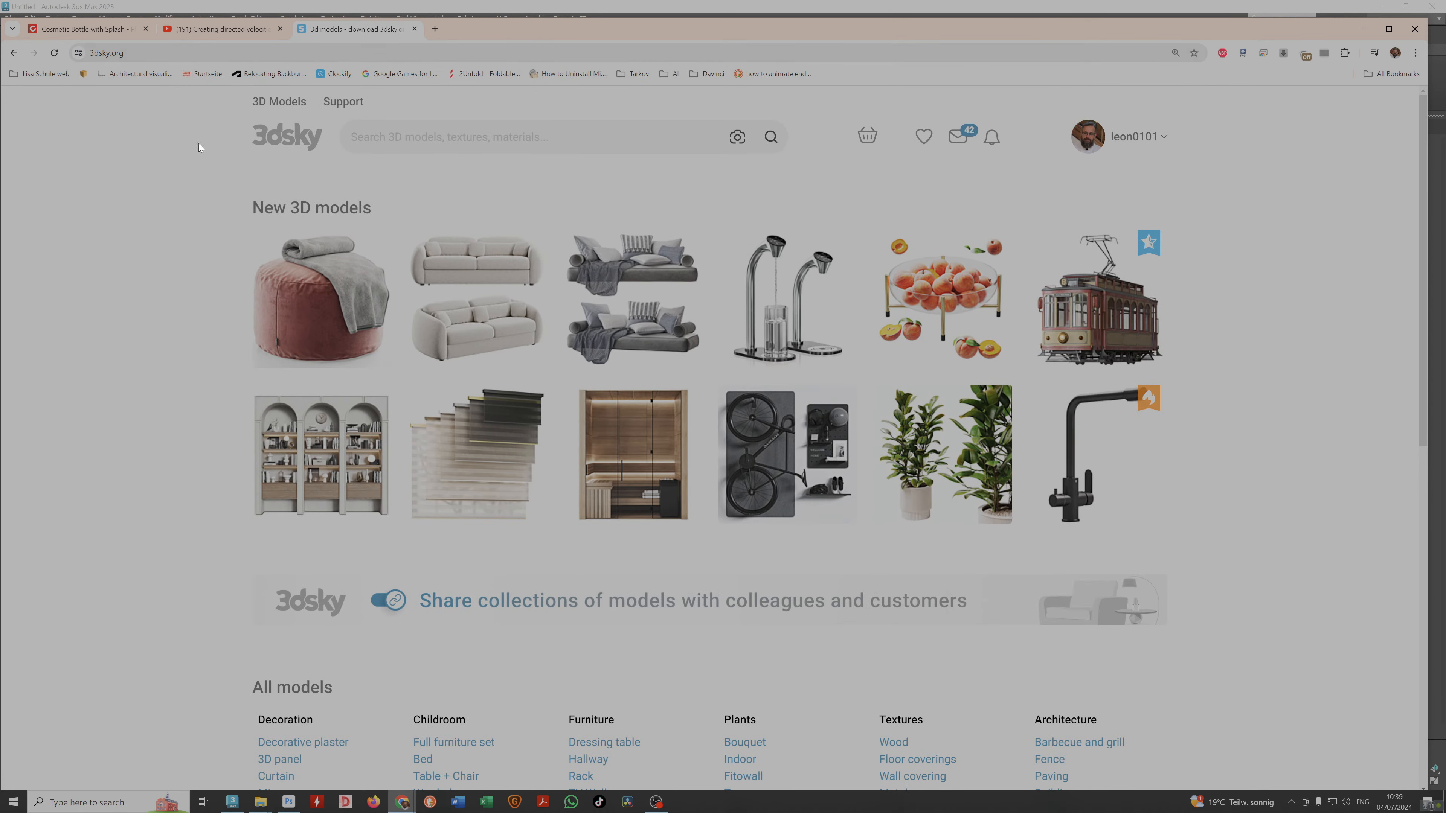
Search 3dsky for "pepsi" and open the page of the model showing three blue Pepsi cans.
{"action": "left_click", "coordinate": [428, 125]}
{"action": "type", "text": "pepsi"}
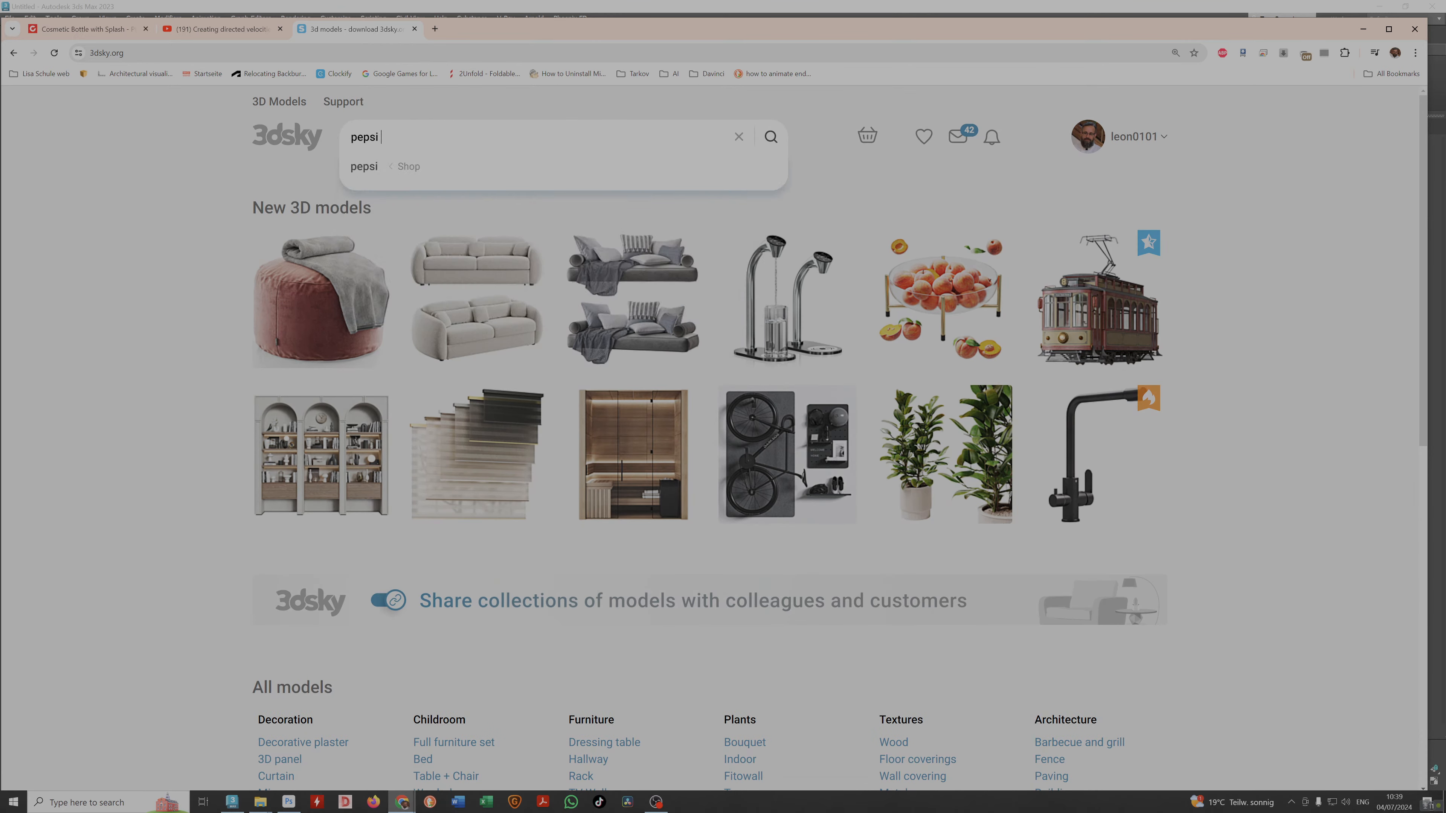
{"action": "key", "text": "Return"}
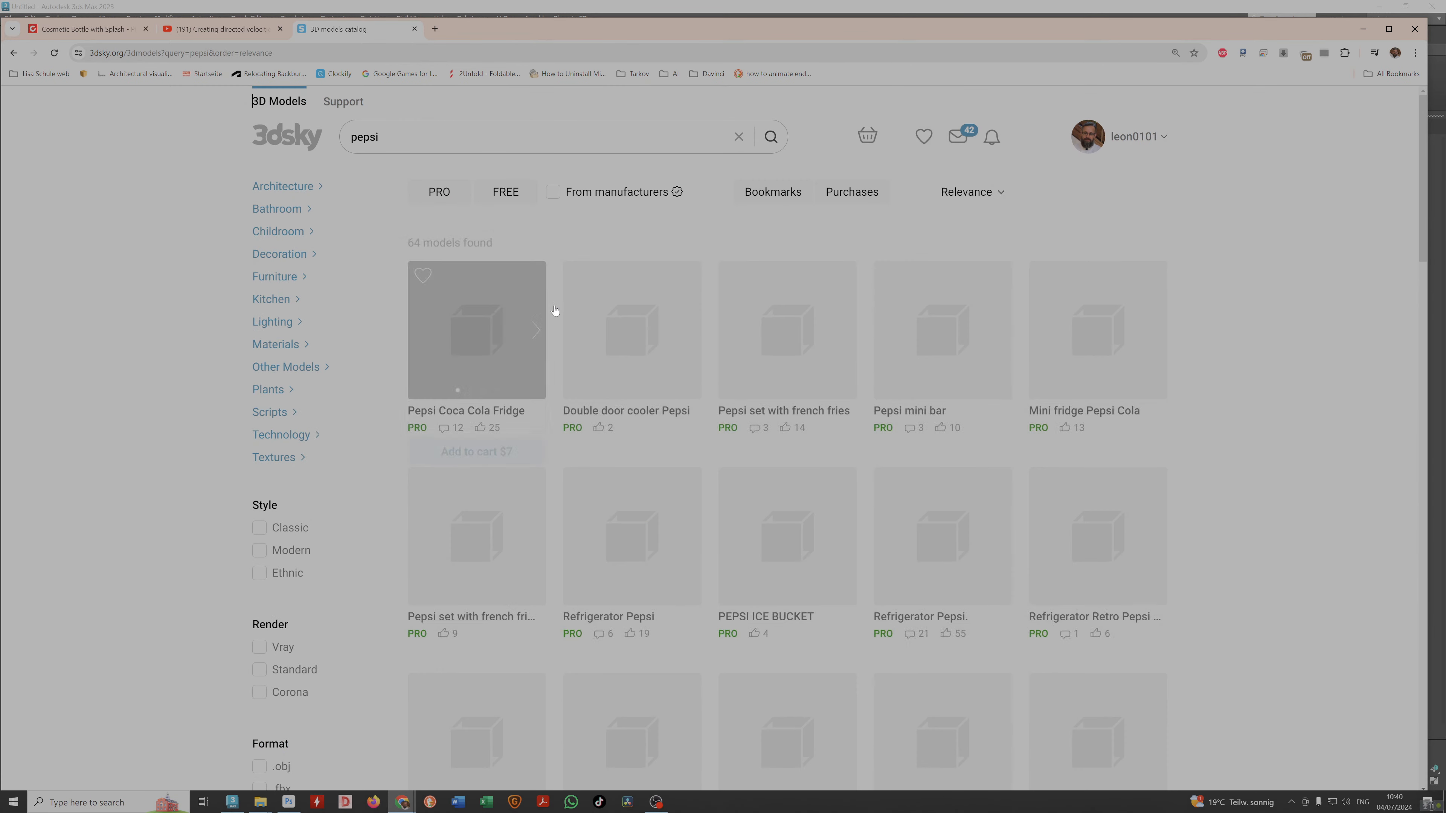
{"action": "mouse_move", "coordinate": [595, 312]}
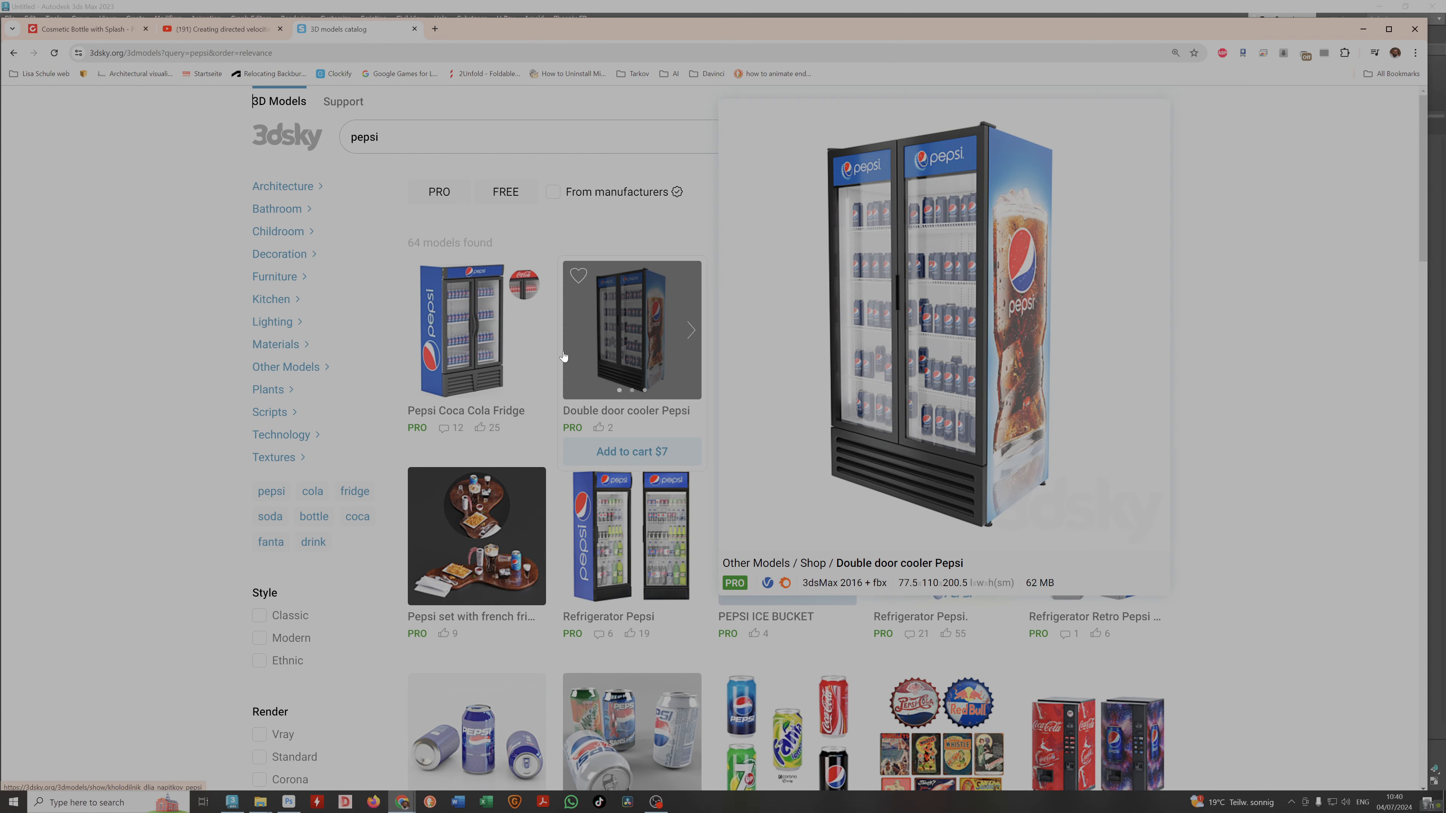
{"action": "scroll", "coordinate": [1263, 521], "scroll_direction": "down", "scroll_amount": 5}
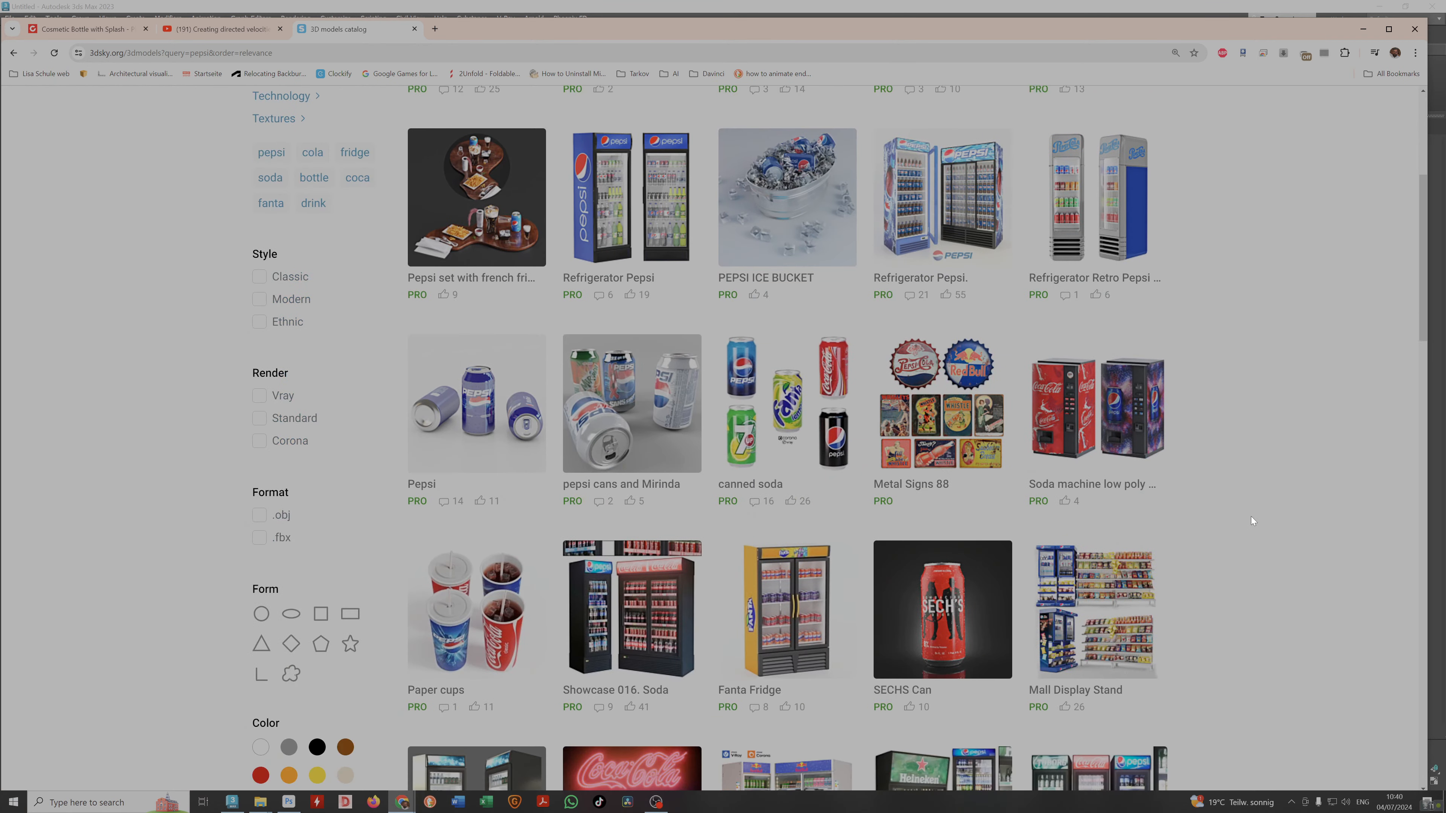
{"action": "left_click", "coordinate": [483, 382]}
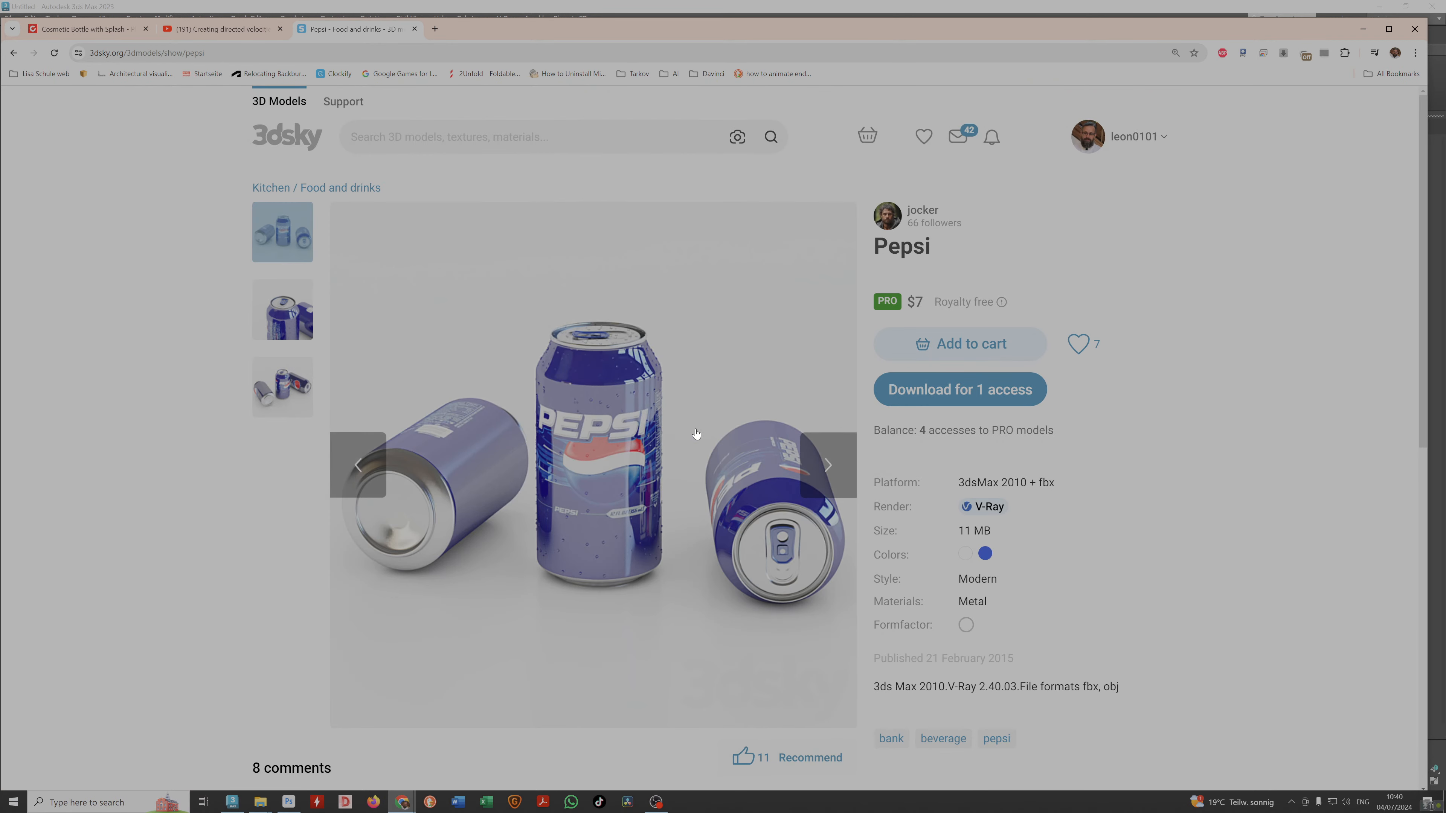
View the Pepsi can's other preview images and download the model for 1 access.
{"action": "left_click", "coordinate": [594, 354]}
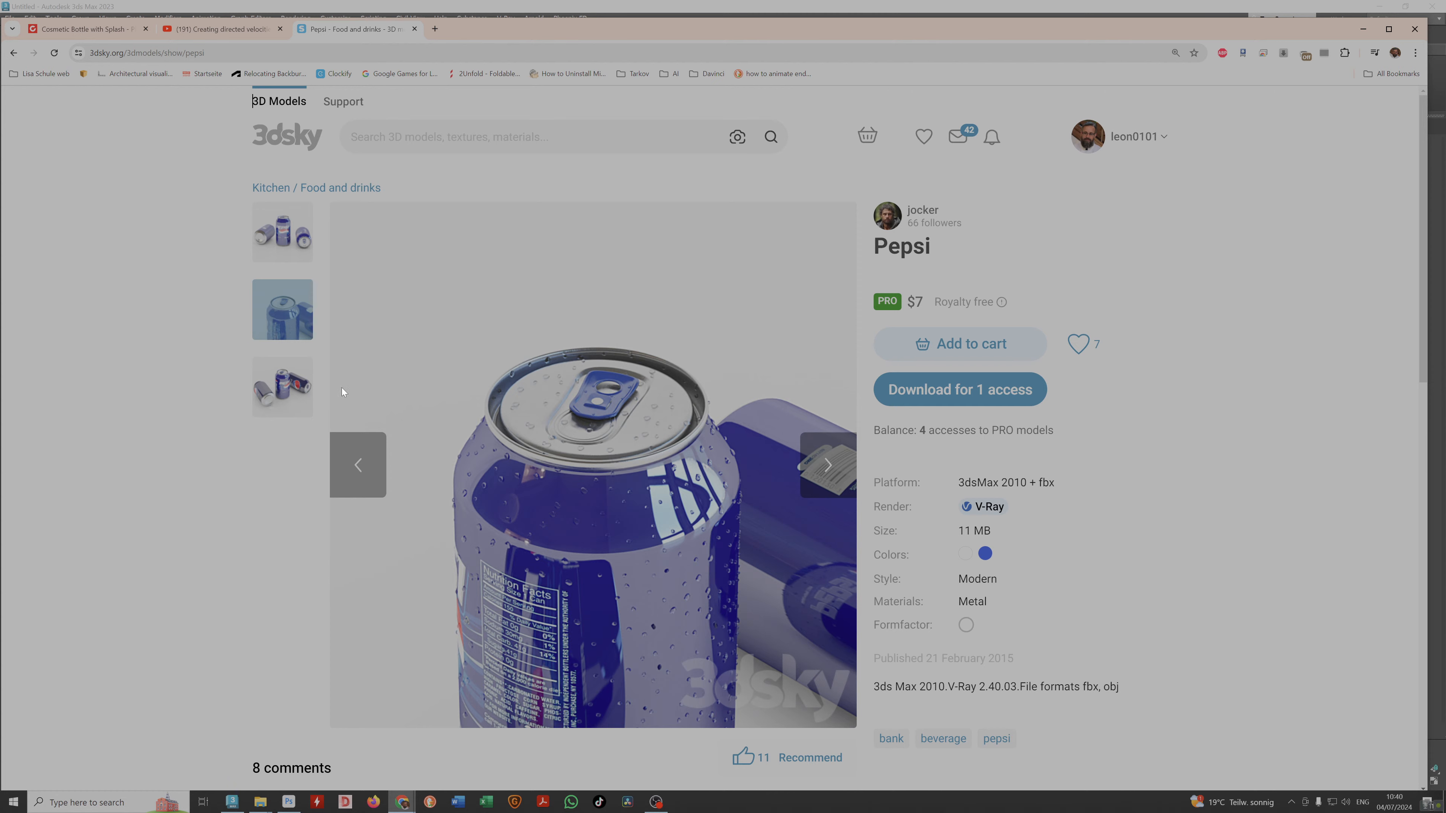
{"action": "left_click", "coordinate": [288, 383]}
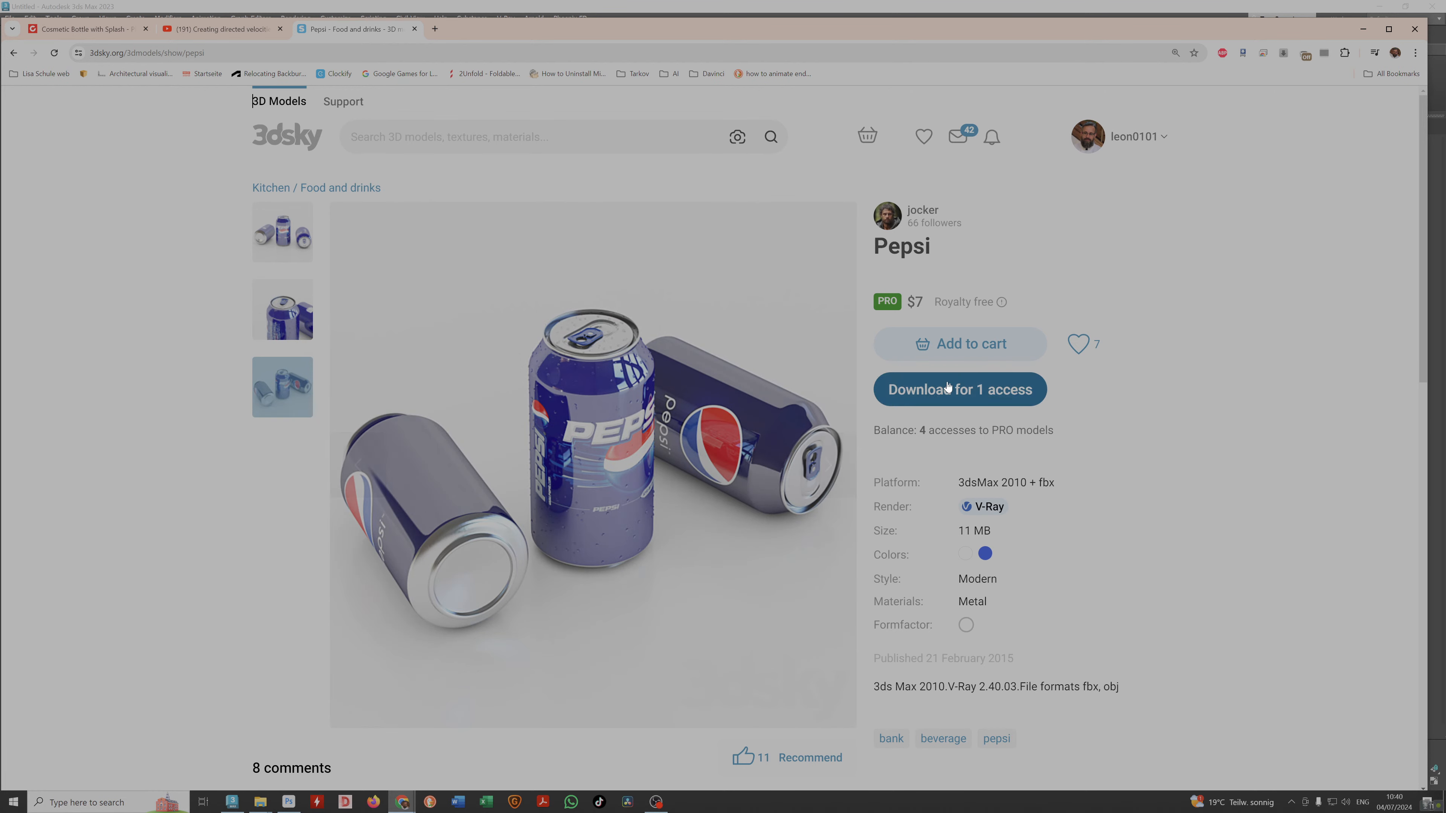
{"action": "left_click", "coordinate": [943, 392]}
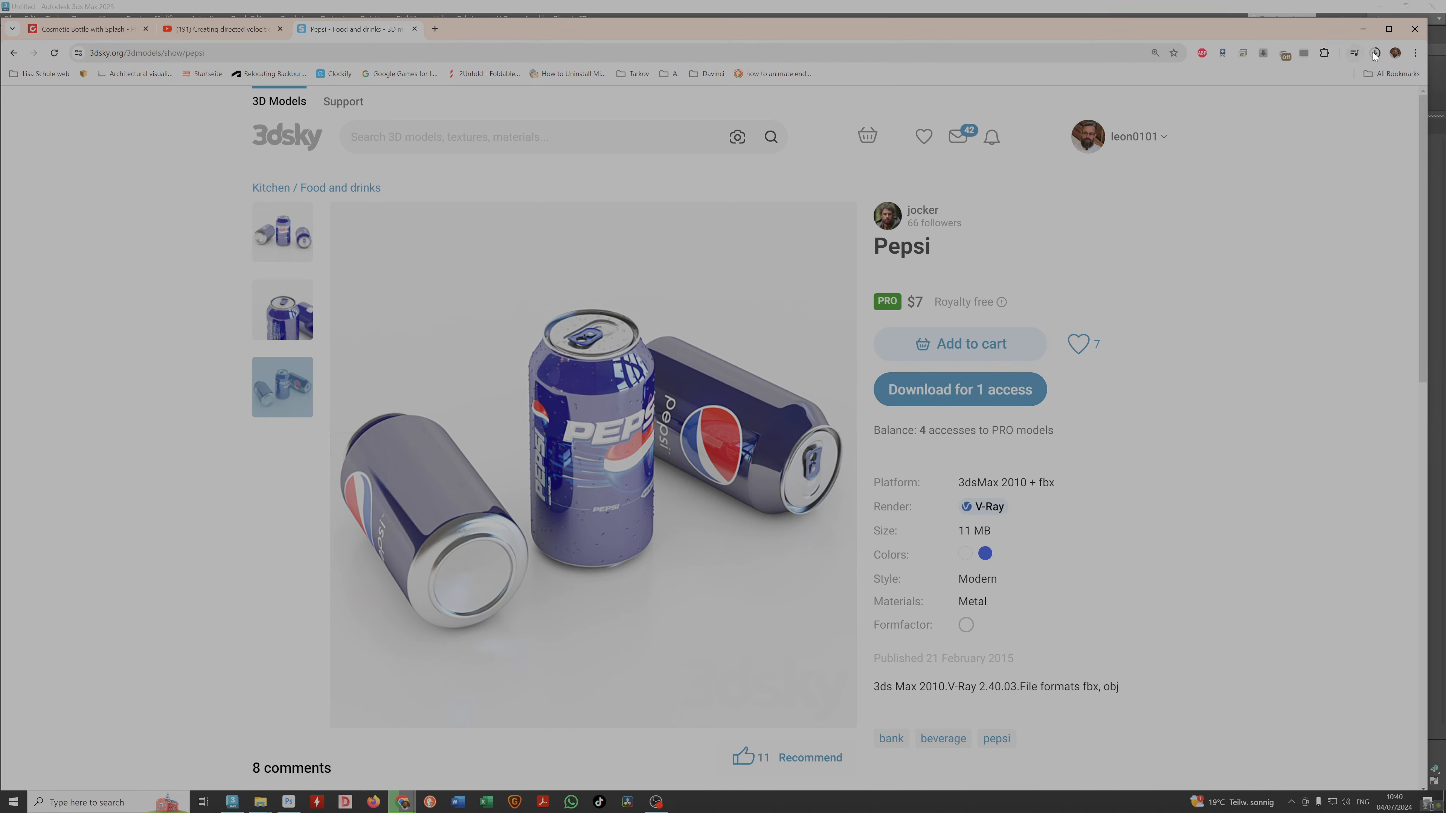
Show the downloaded Pepsi archive in the Downloads folder and open it.
{"action": "left_click", "coordinate": [1375, 54]}
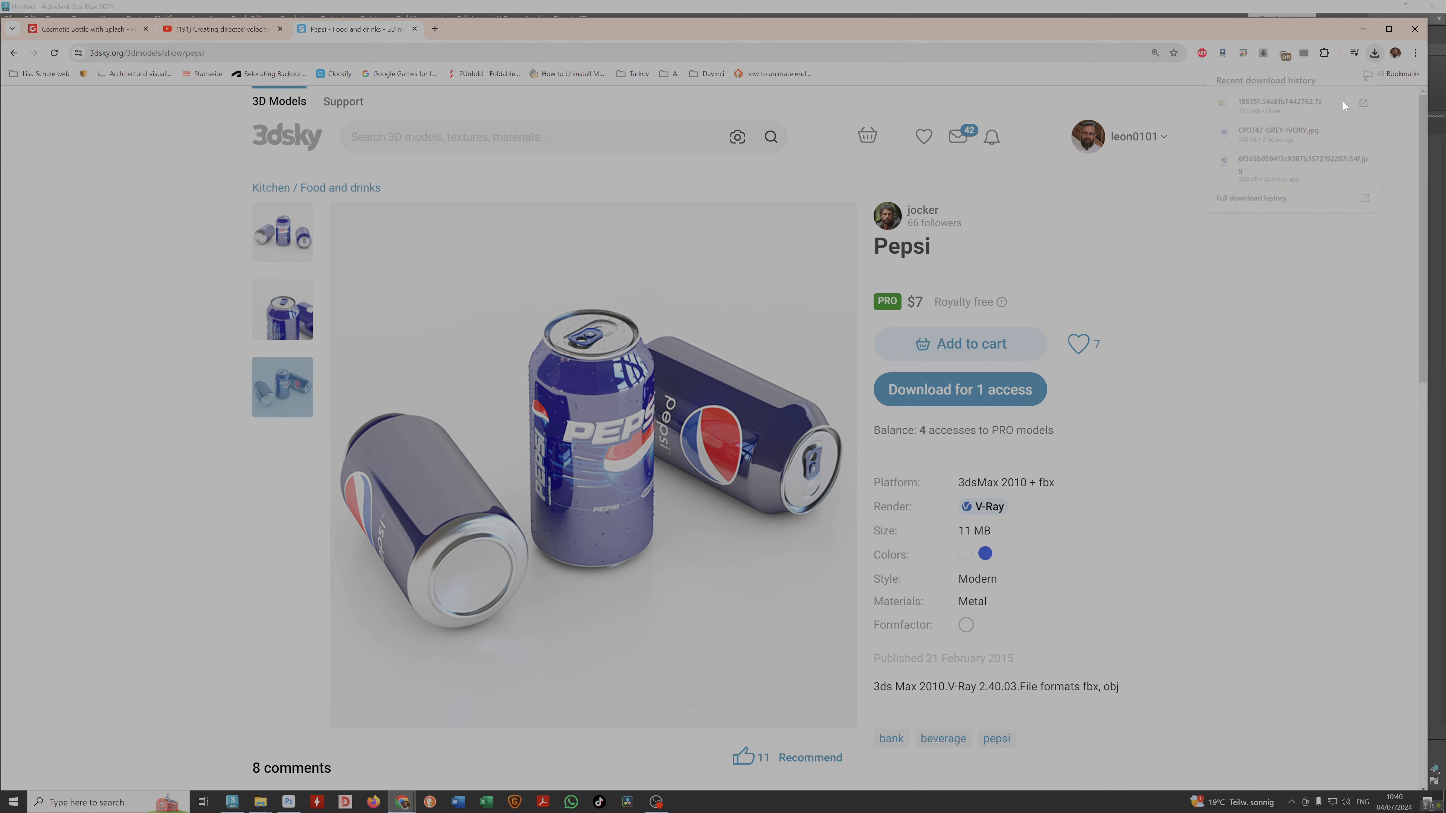
{"action": "left_click", "coordinate": [1364, 103]}
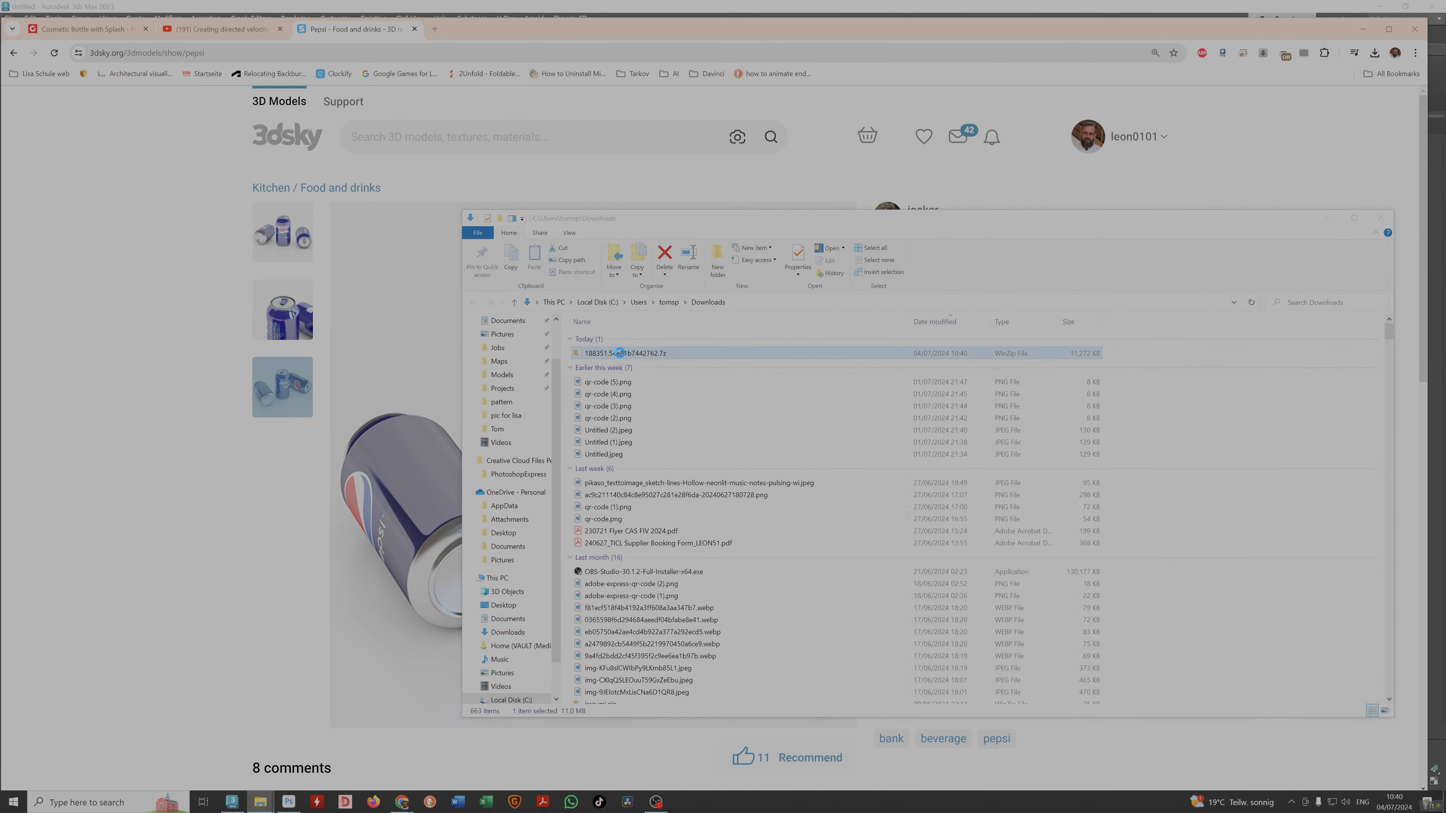
{"action": "left_click", "coordinate": [757, 416]}
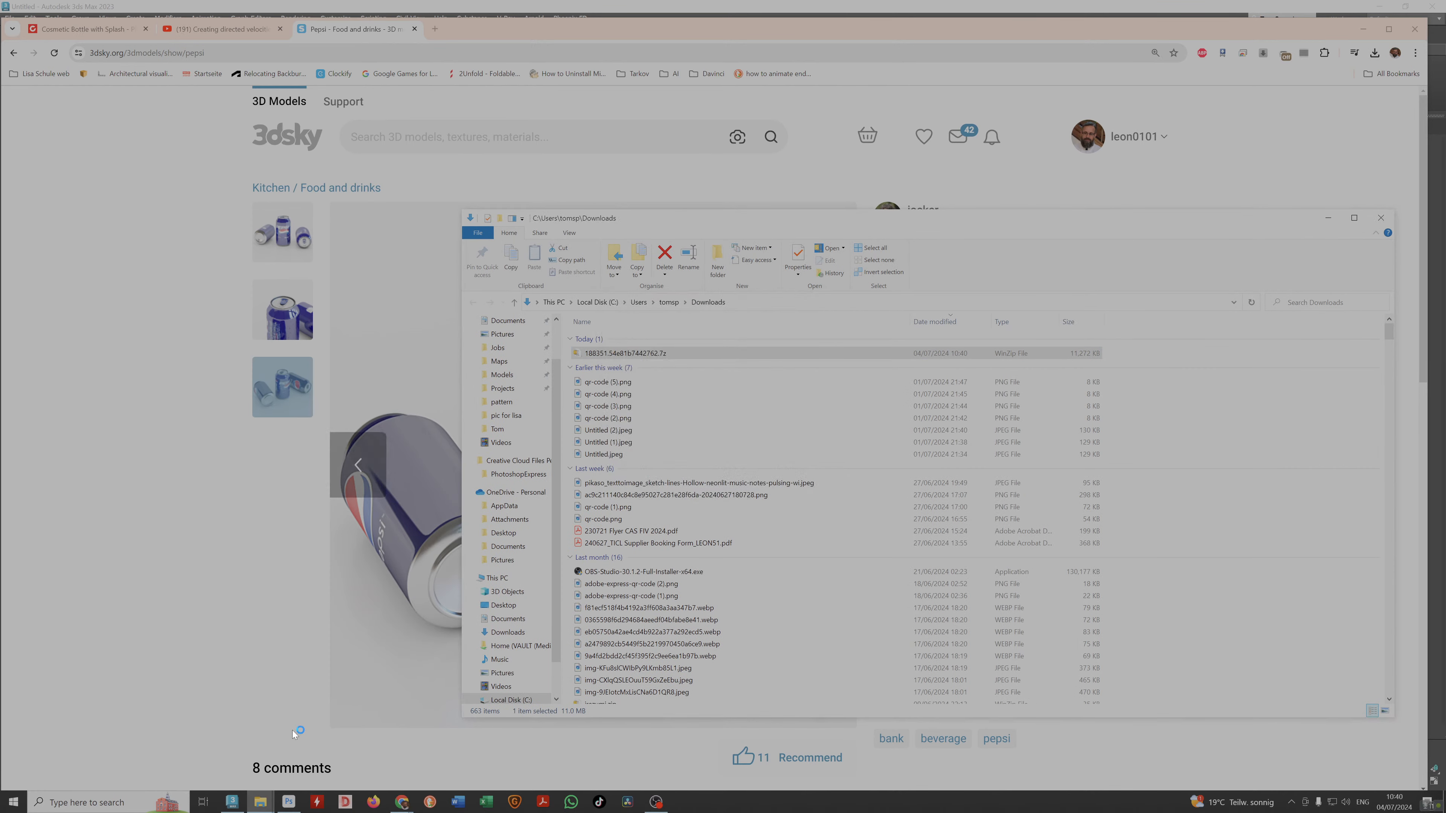
In another File Explorer window, browse to Home > Documents > Davinci Resolve > 002 phoenix files on the VAULT network drive.
{"action": "mouse_move", "coordinate": [260, 805]}
{"action": "left_click", "coordinate": [252, 759]}
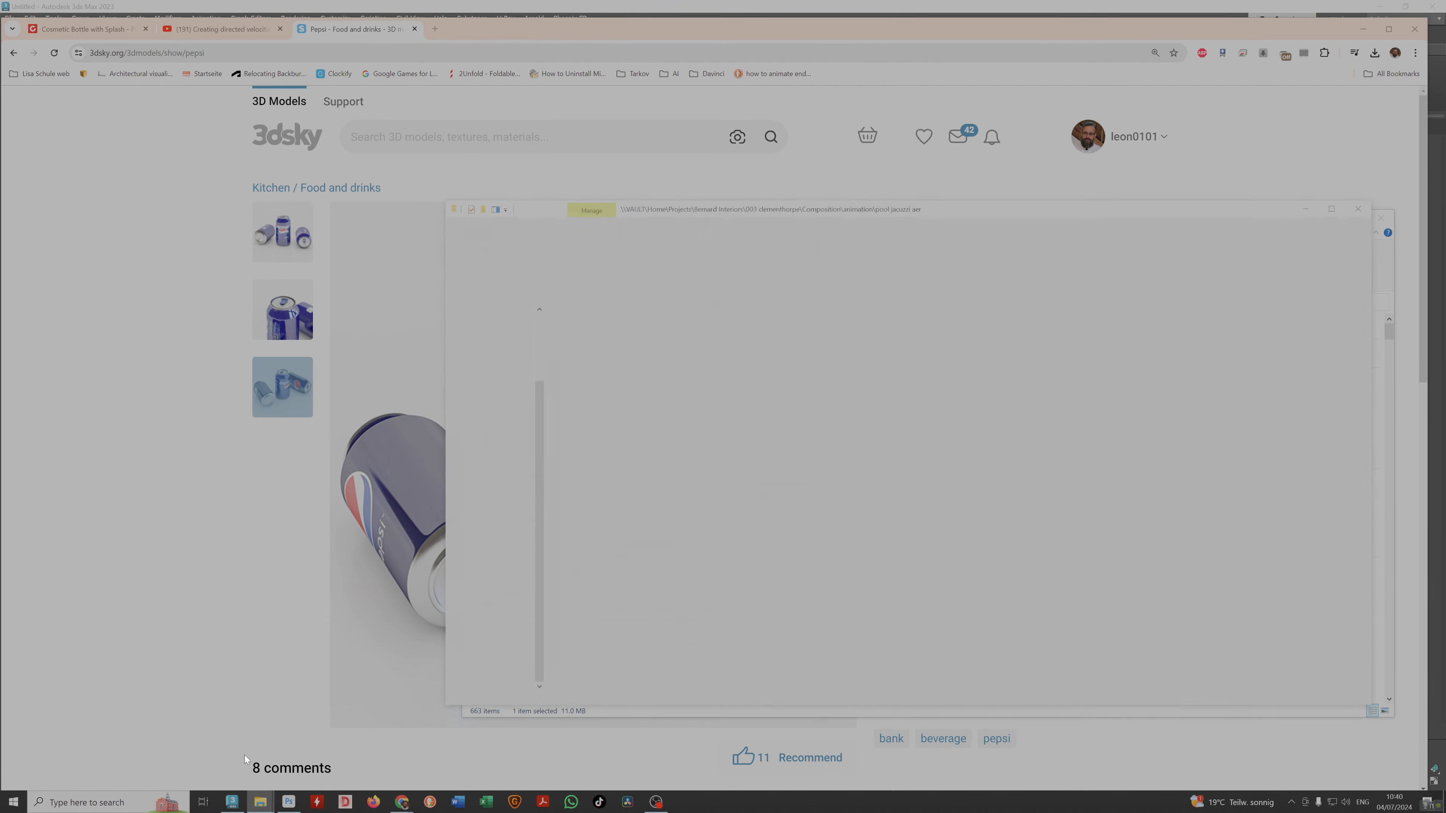
{"action": "left_click_drag", "start_coordinate": [812, 196], "coordinate": [740, 271]}
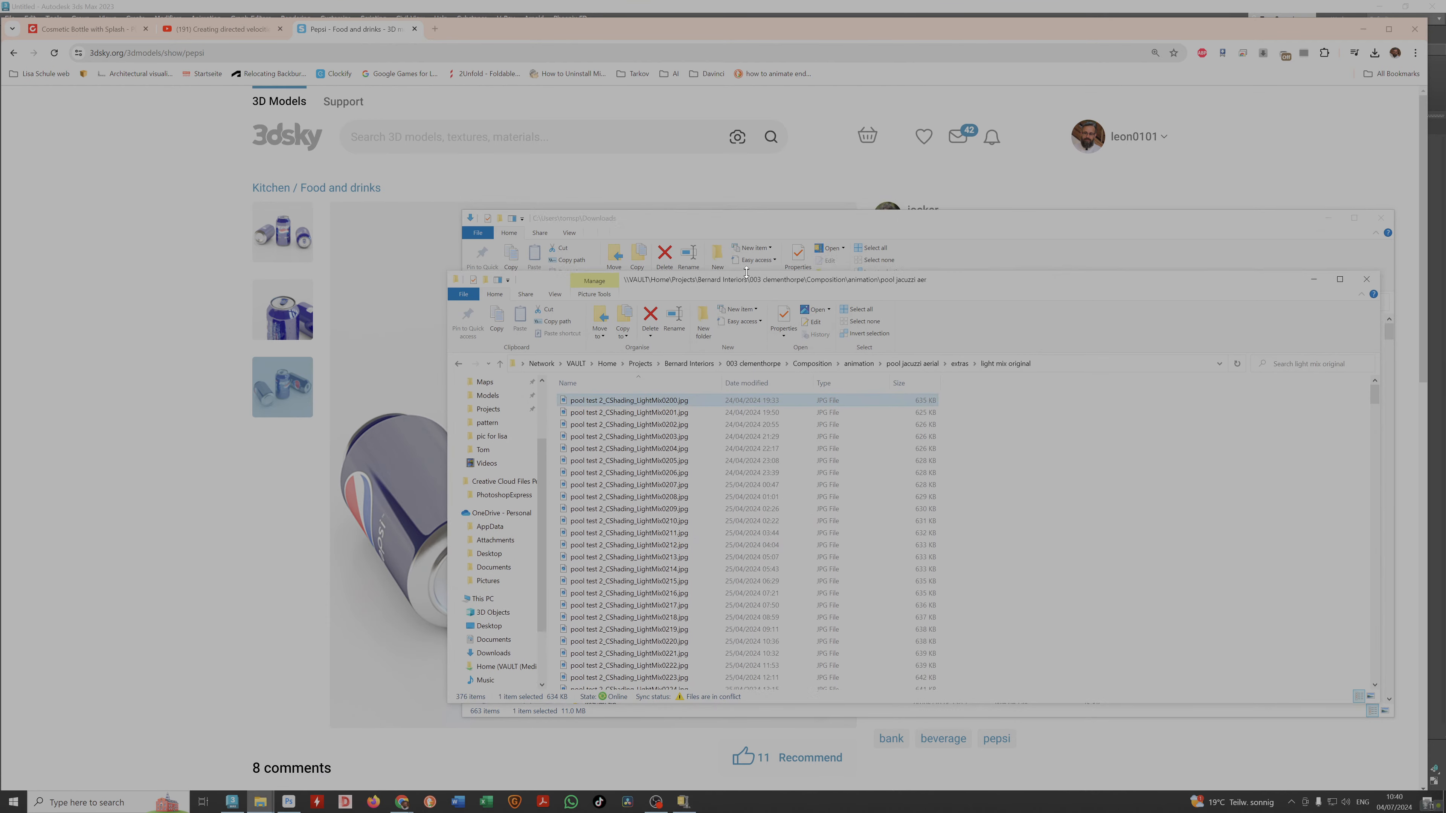
{"action": "left_click", "coordinate": [607, 363]}
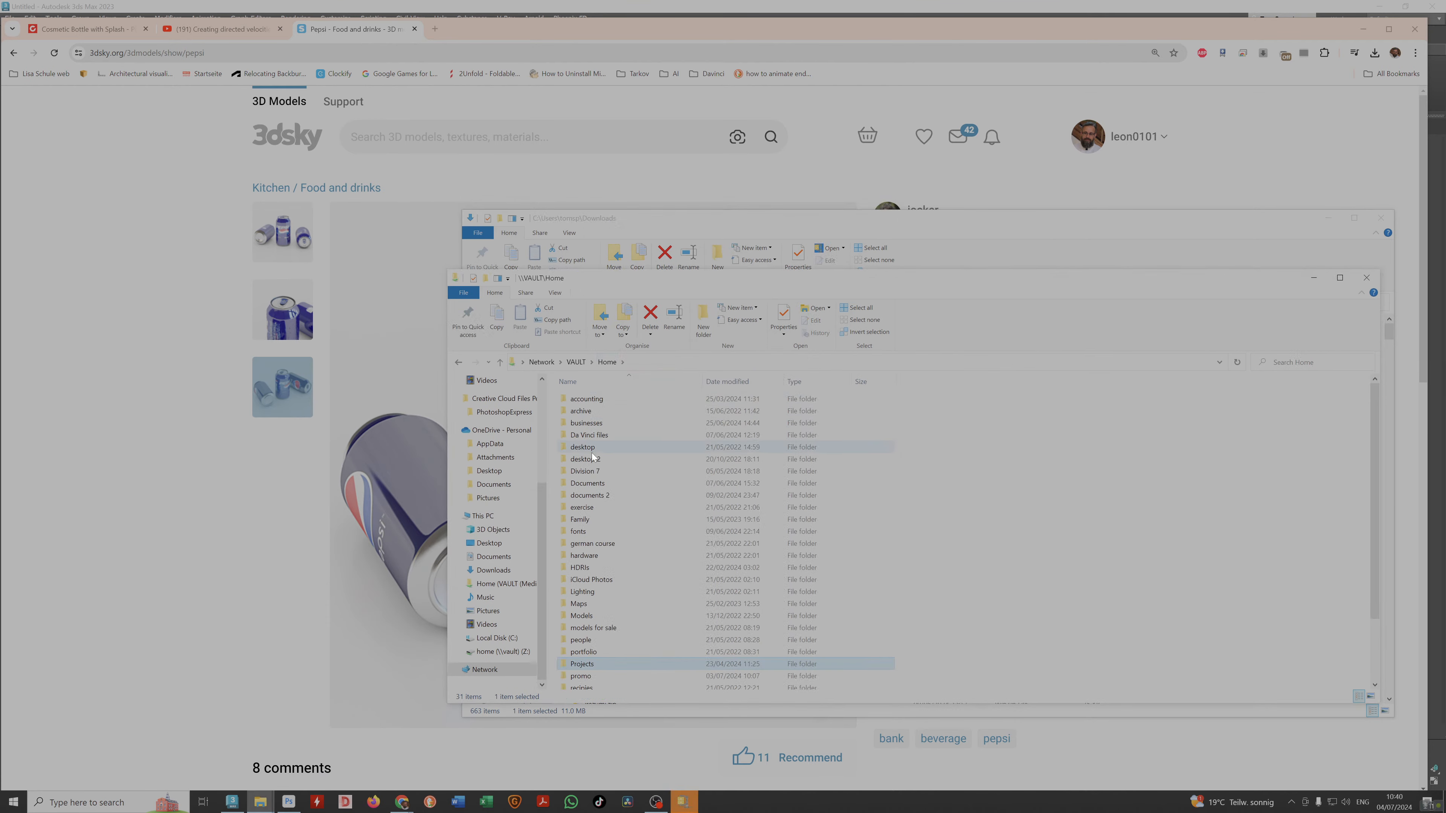
{"action": "double_click", "coordinate": [586, 482]}
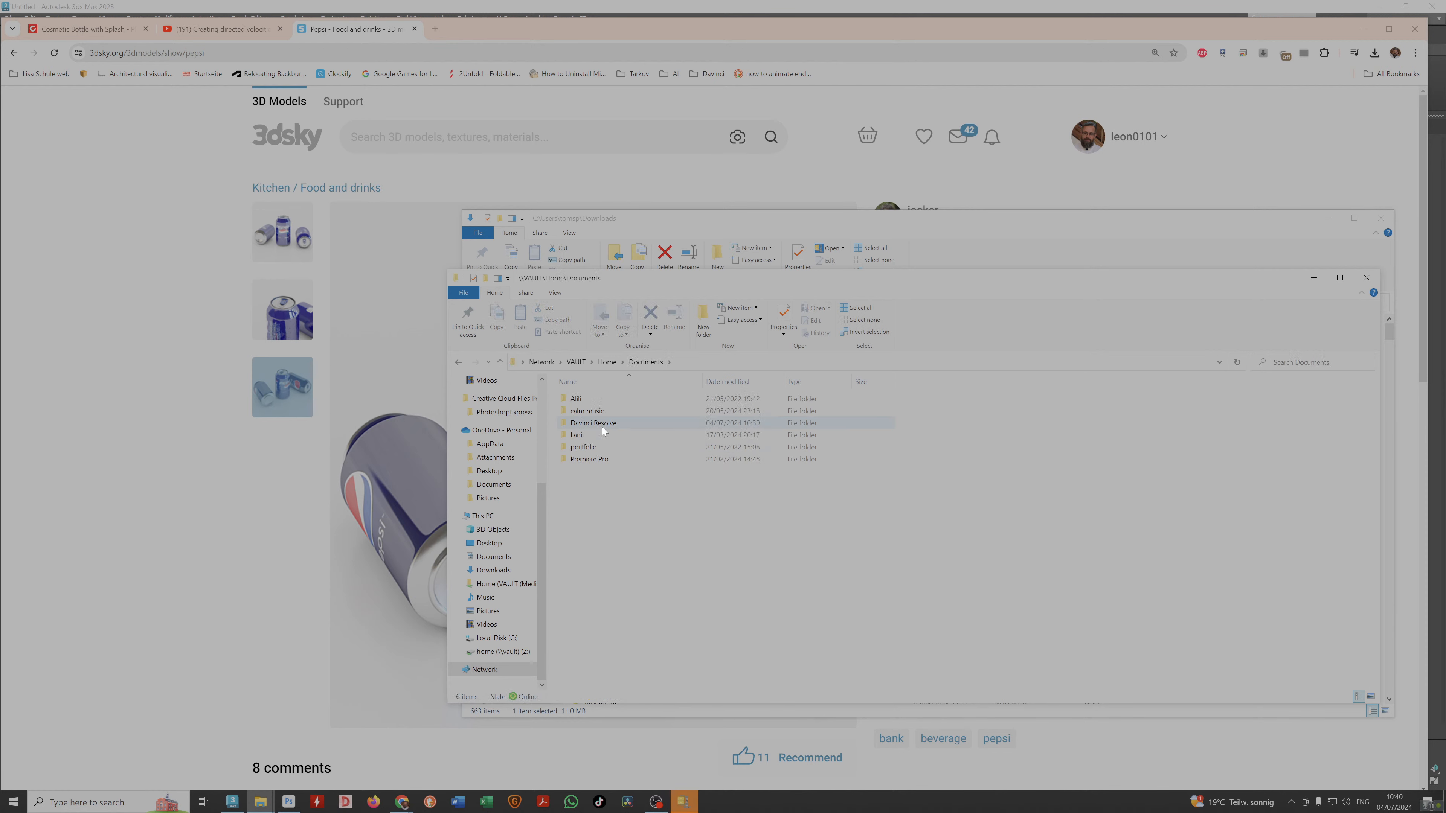
{"action": "double_click", "coordinate": [586, 425]}
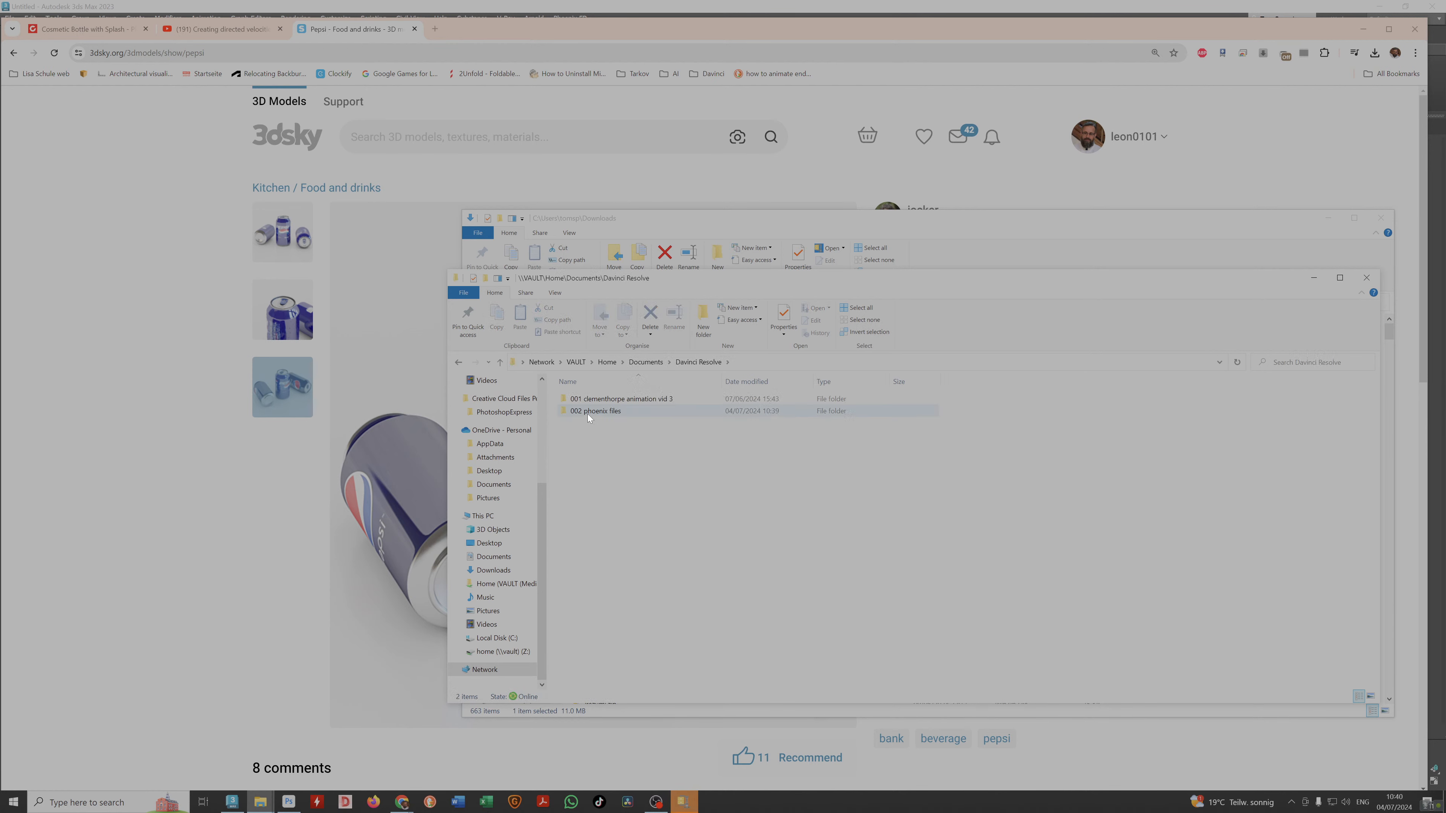
{"action": "double_click", "coordinate": [588, 411]}
{"action": "left_click_drag", "start_coordinate": [691, 285], "coordinate": [592, 203]}
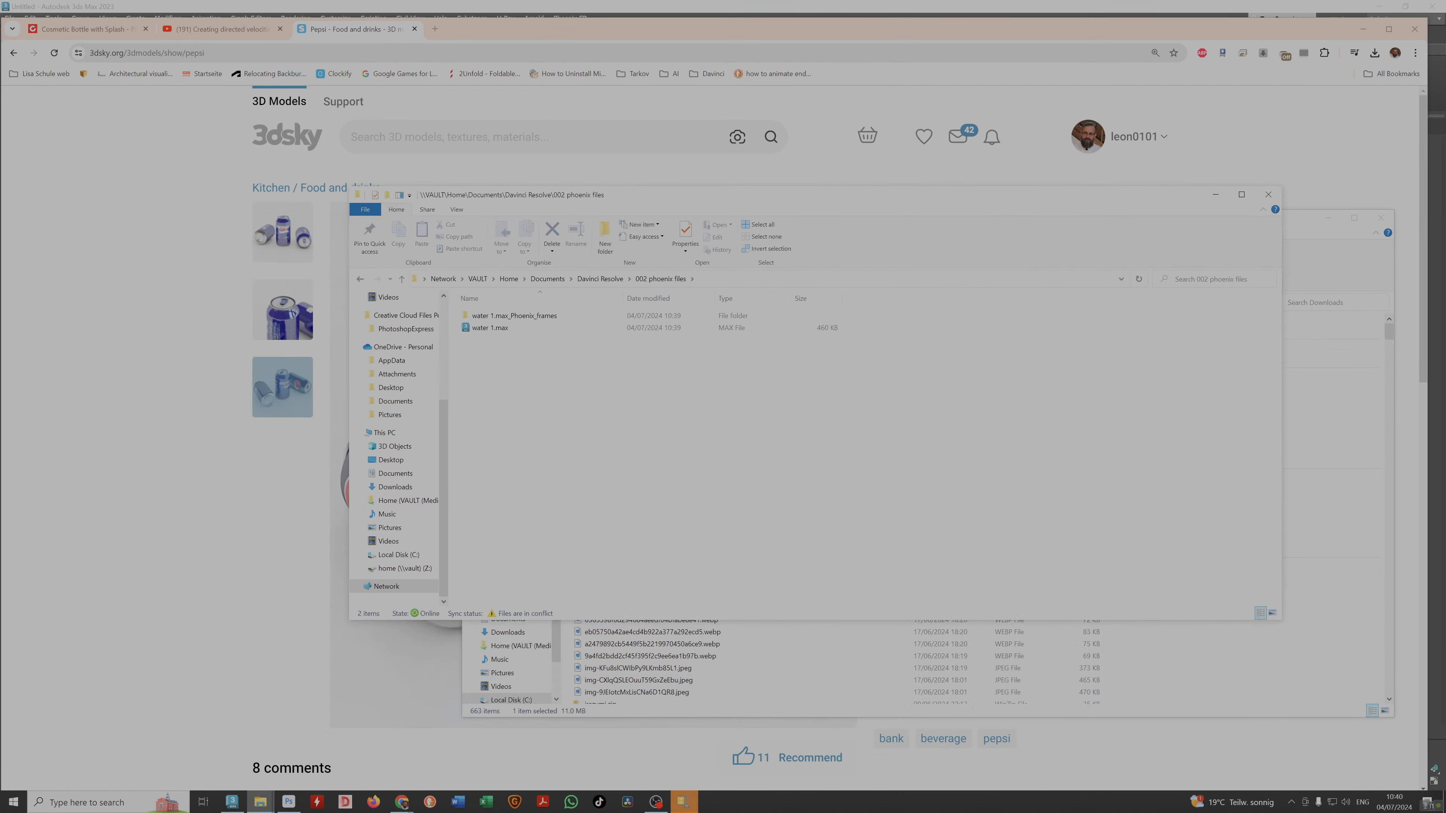
Create a folder named "assets" in 002 phoenix files and open it.
{"action": "left_click", "coordinate": [684, 802]}
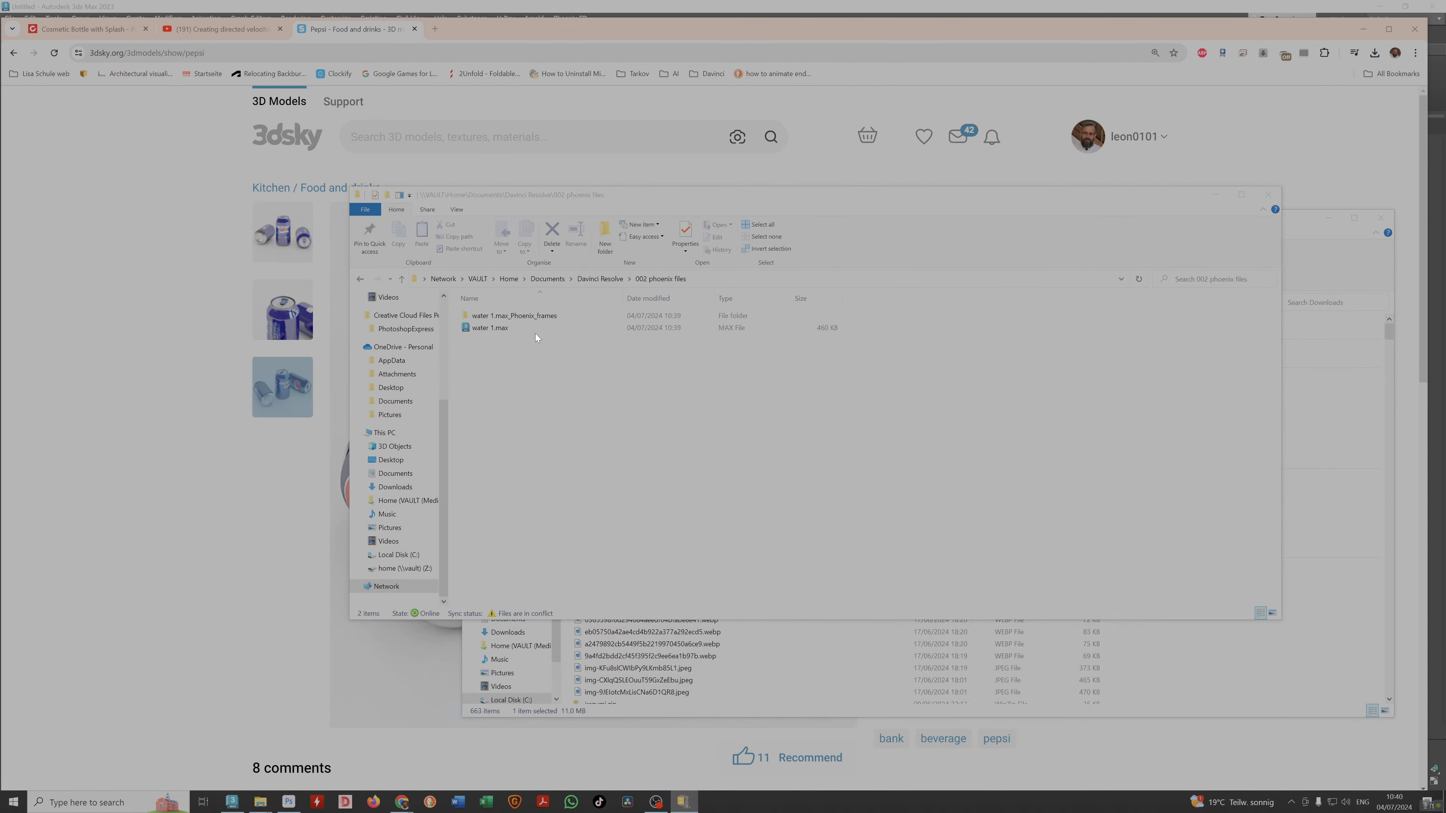
{"action": "left_click", "coordinate": [678, 273]}
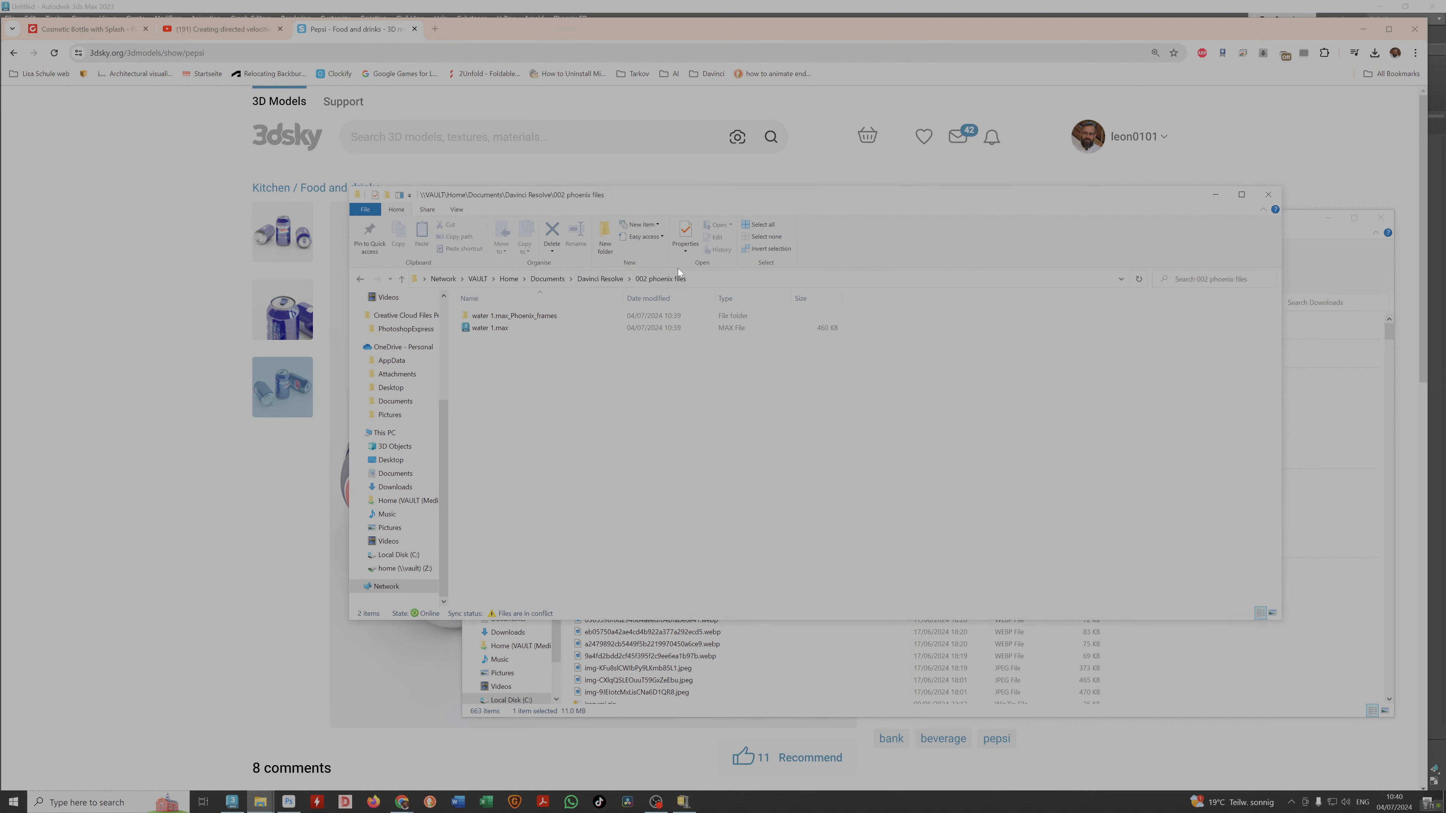
{"action": "left_click", "coordinate": [604, 236]}
{"action": "type", "text": "assets"}
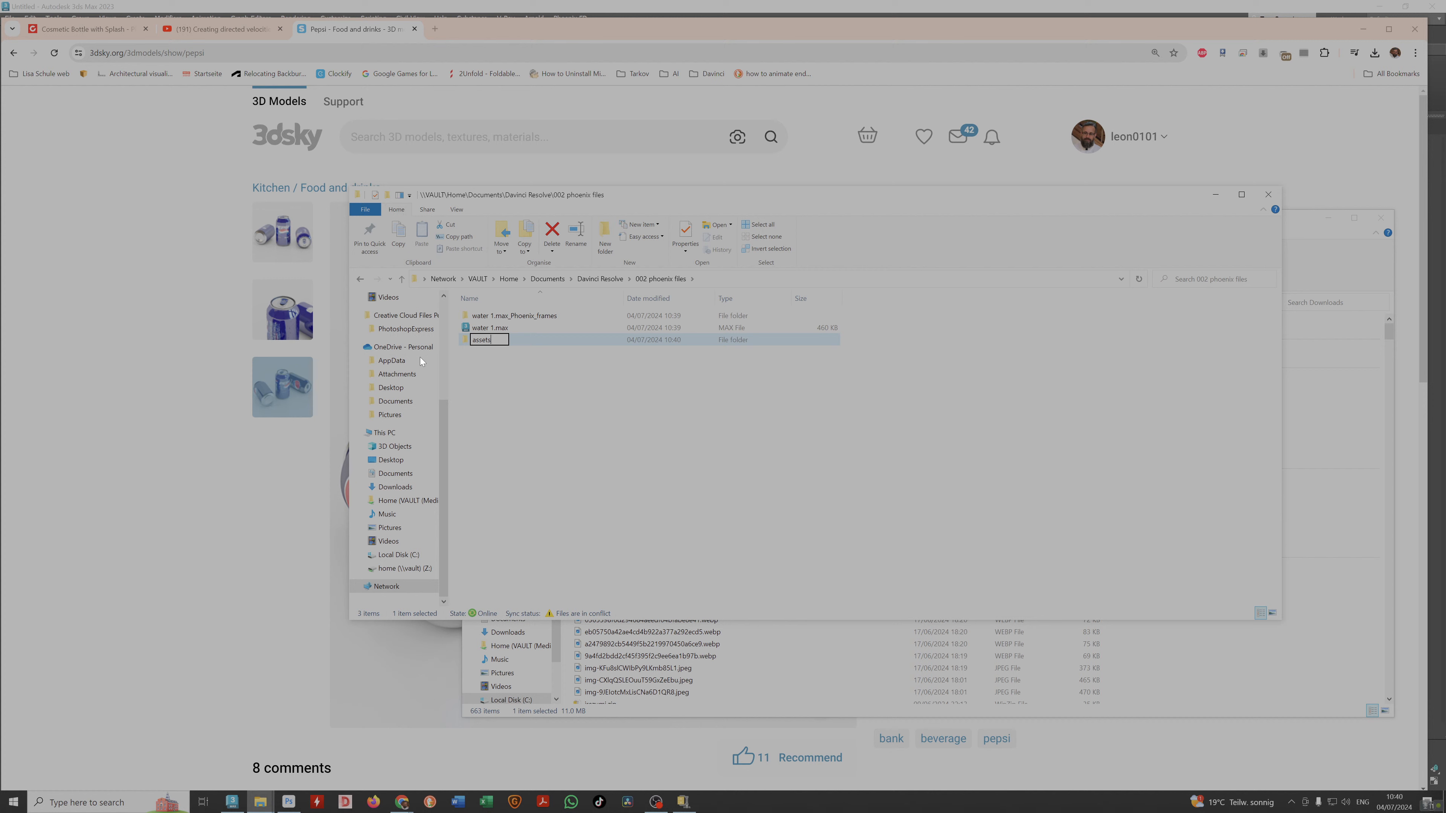
{"action": "key", "text": "Return"}
{"action": "double_click", "coordinate": [482, 340]}
Create a folder named "pepsi" inside assets and extract the contents of the downloaded archive into it.
{"action": "key", "text": "ctrl+shift+n"}
{"action": "type", "text": "pepsi"}
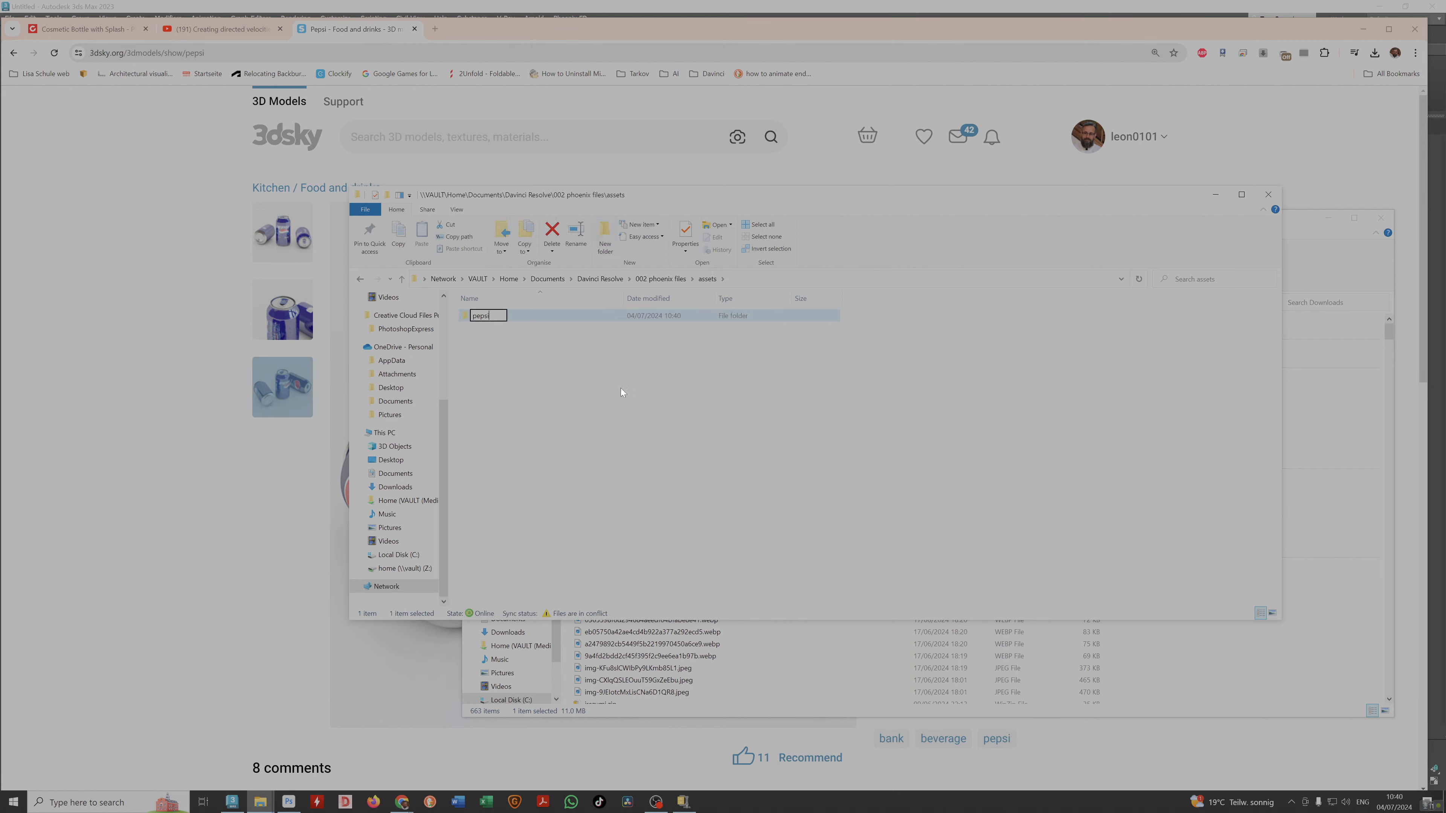
{"action": "key", "text": "Return"}
{"action": "double_click", "coordinate": [490, 316]}
{"action": "key", "text": "alt+Tab"}
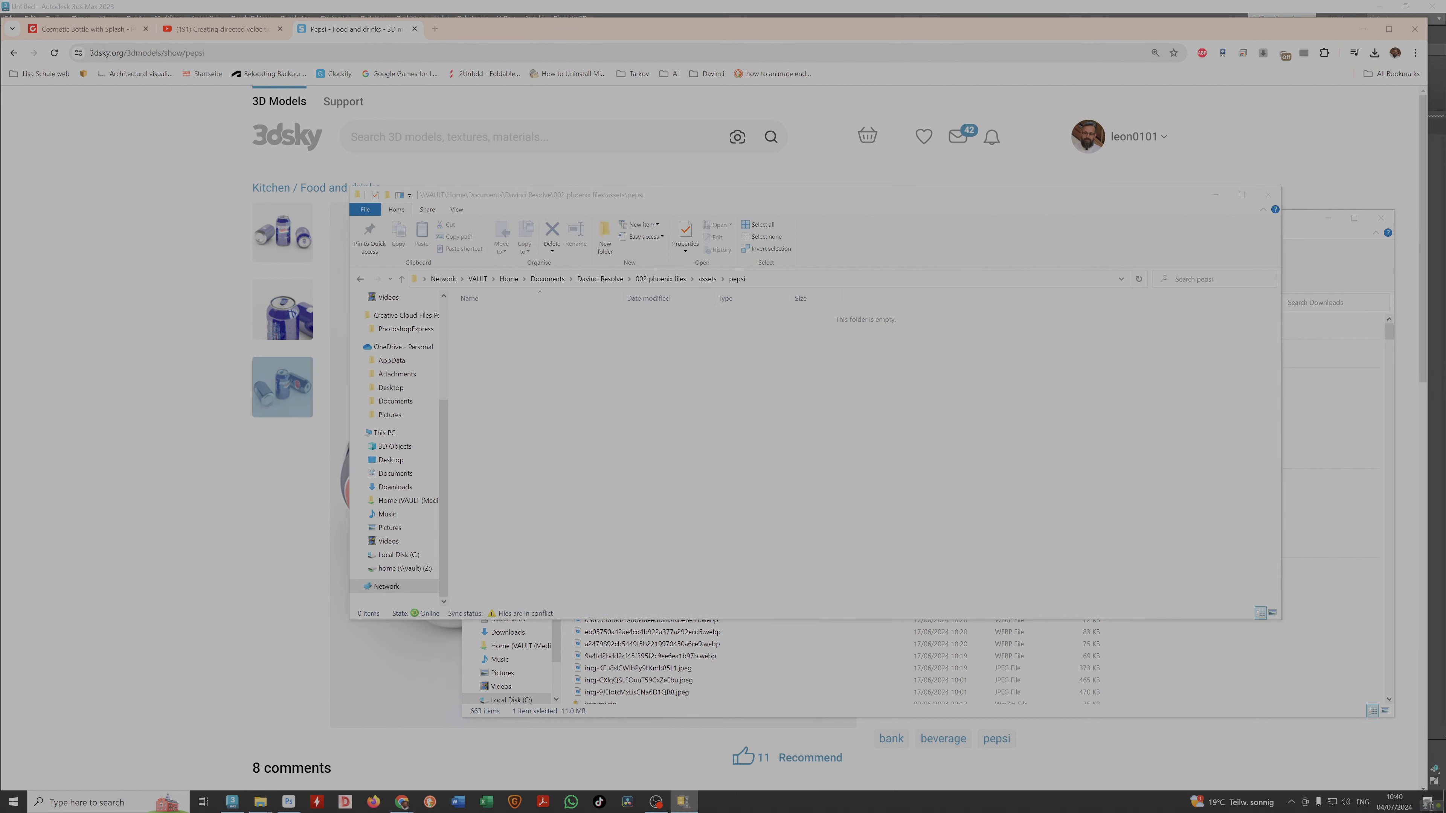
{"action": "left_click_drag", "start_coordinate": [1445, 475], "coordinate": [679, 373]}
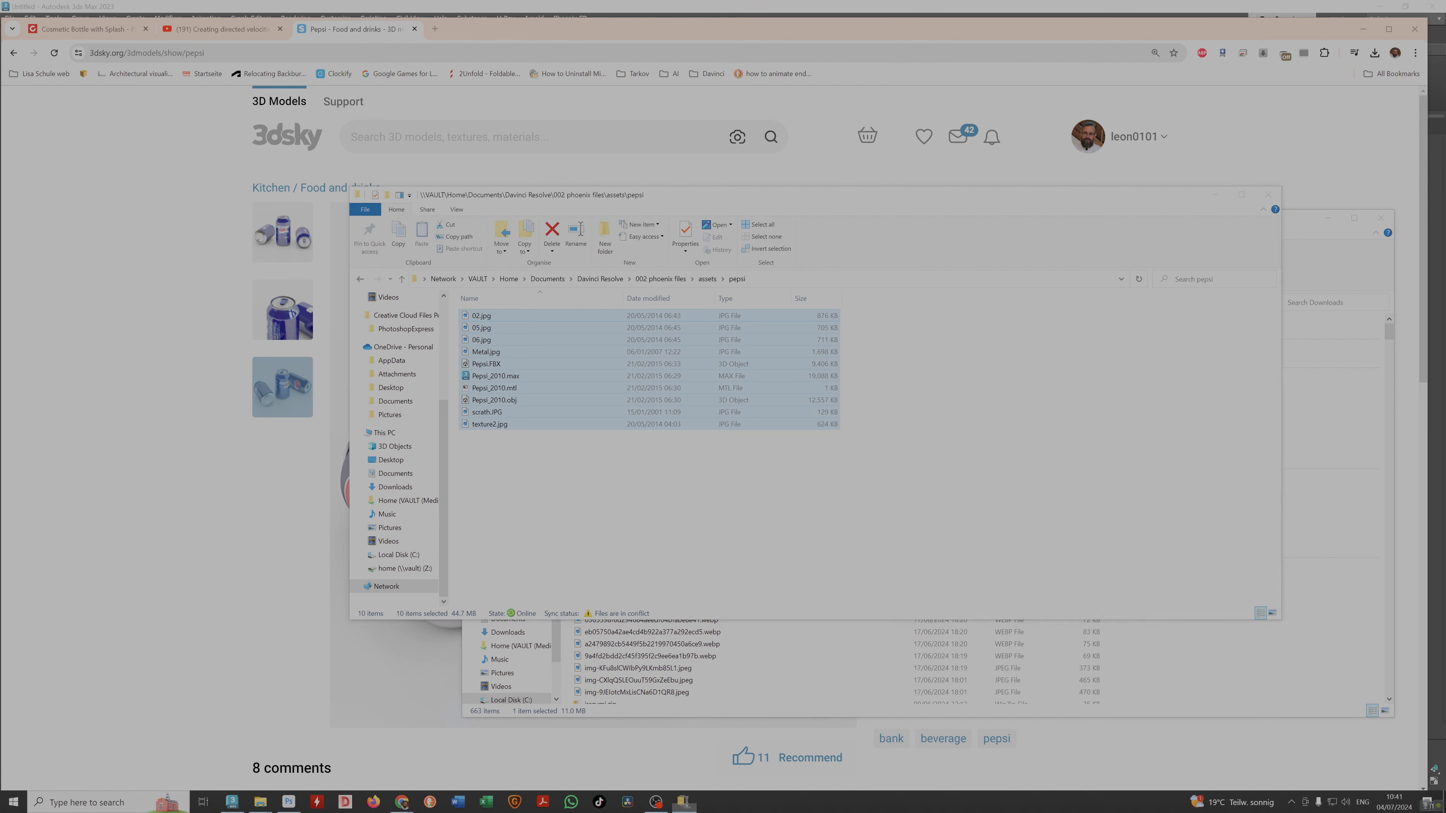
Switch to 3ds Max and merge Pepsi_2010.max from the pepsi folder into the empty scene.
{"action": "left_click", "coordinate": [503, 377]}
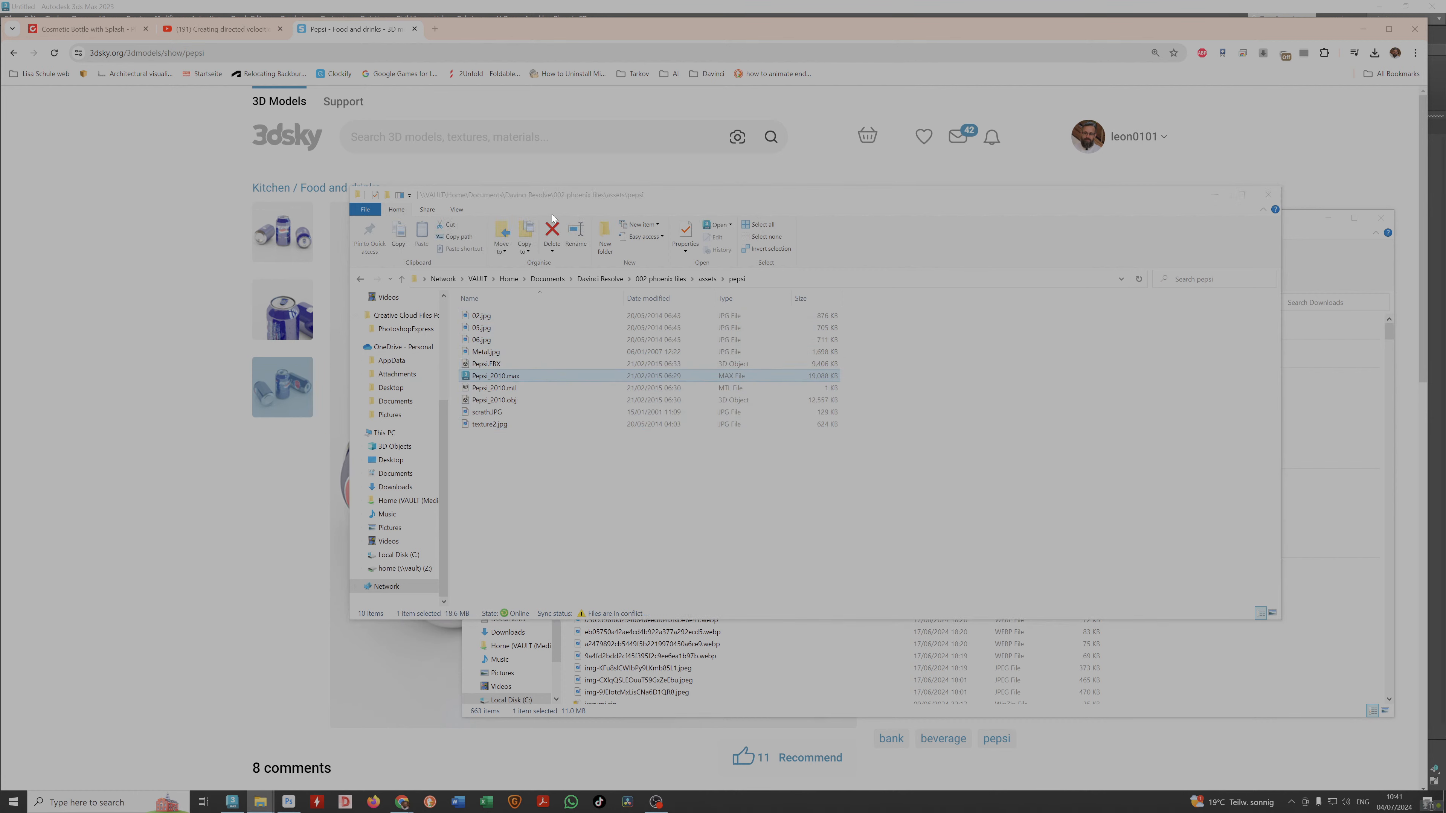
{"action": "left_click_drag", "start_coordinate": [552, 218], "coordinate": [793, 192]}
{"action": "key", "text": "alt+Tab"}
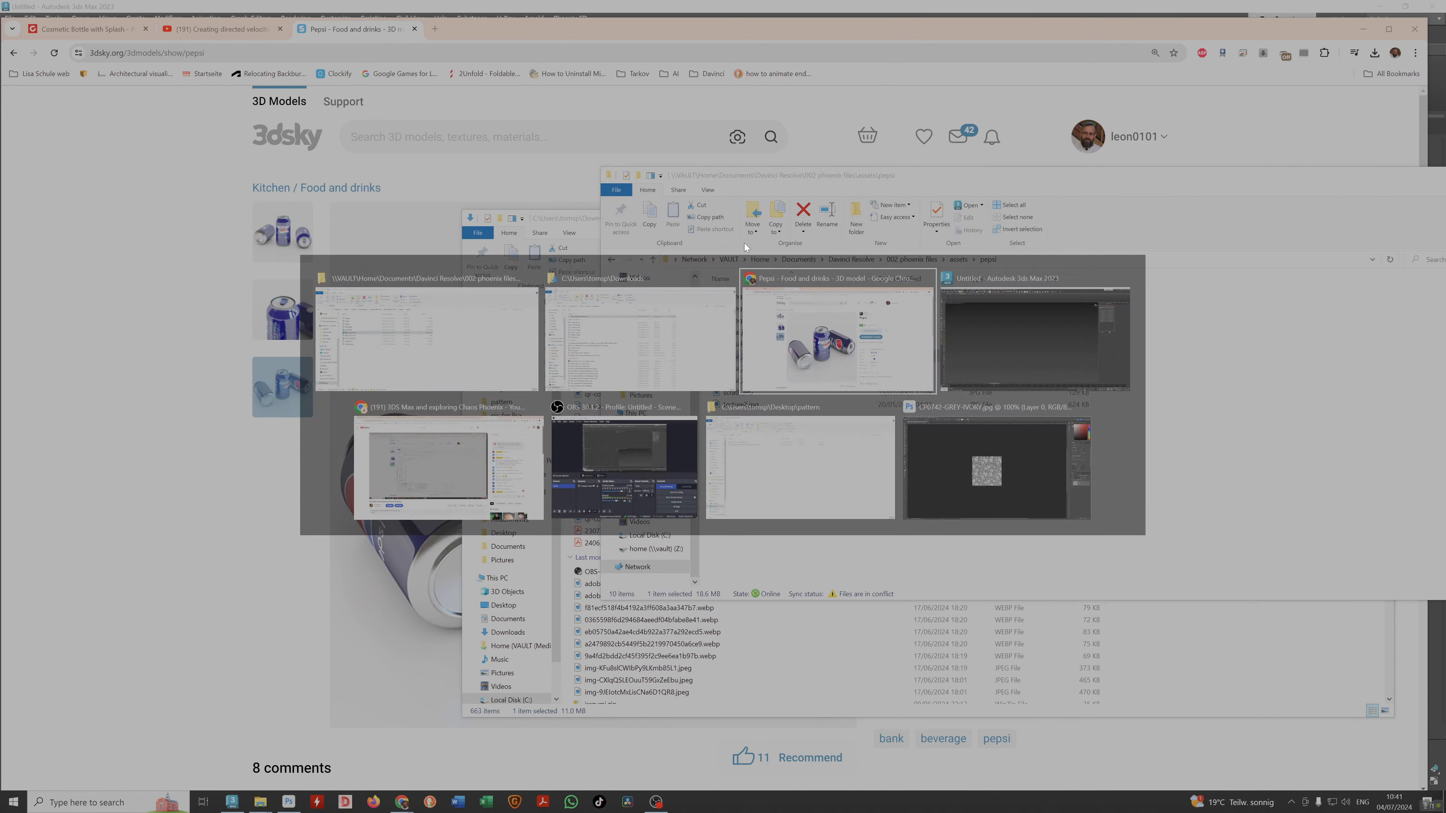
{"action": "key", "text": "alt+Tab"}
{"action": "key", "text": "alt+Tab"}
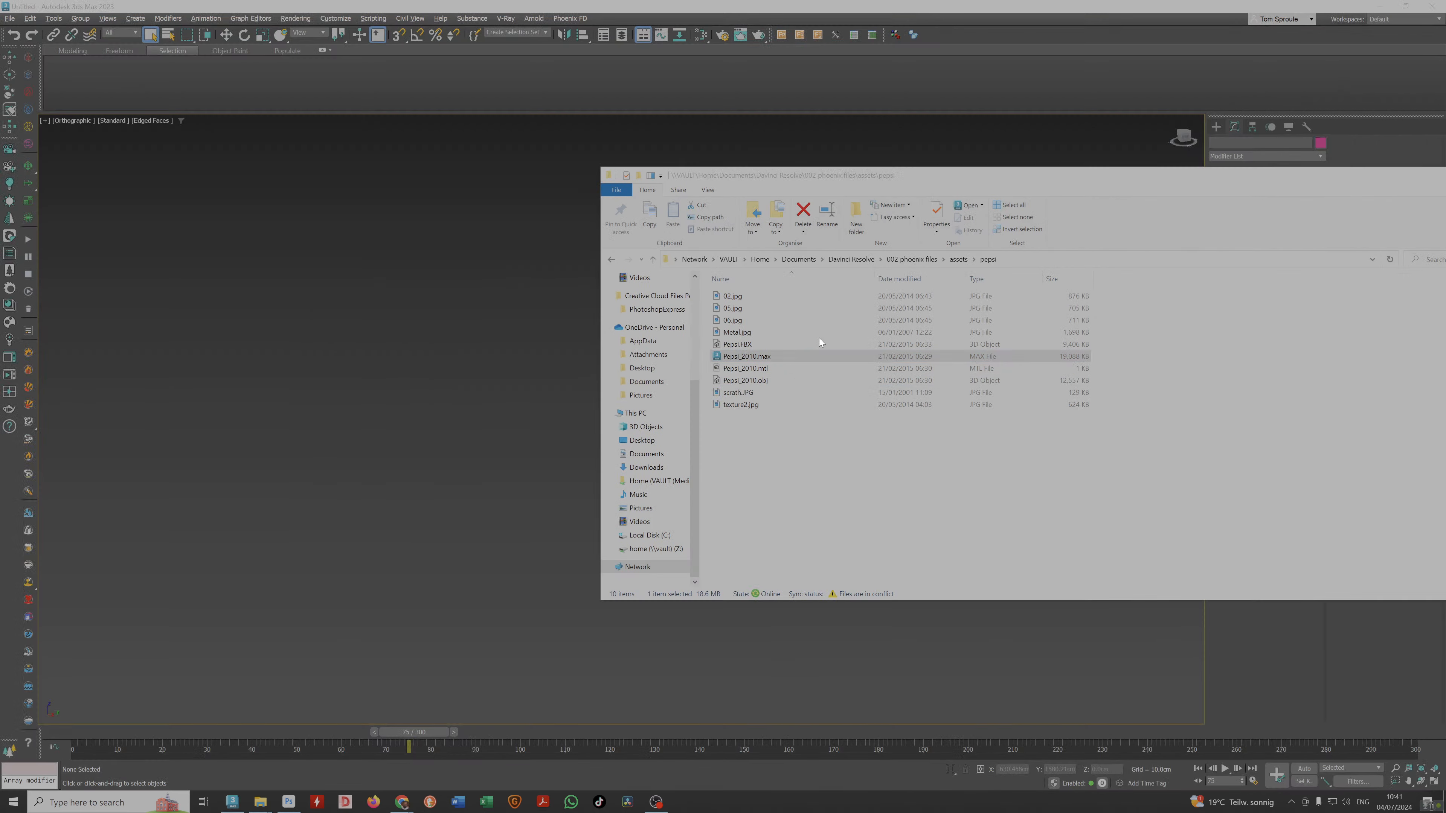
{"action": "left_click_drag", "start_coordinate": [799, 358], "coordinate": [508, 389]}
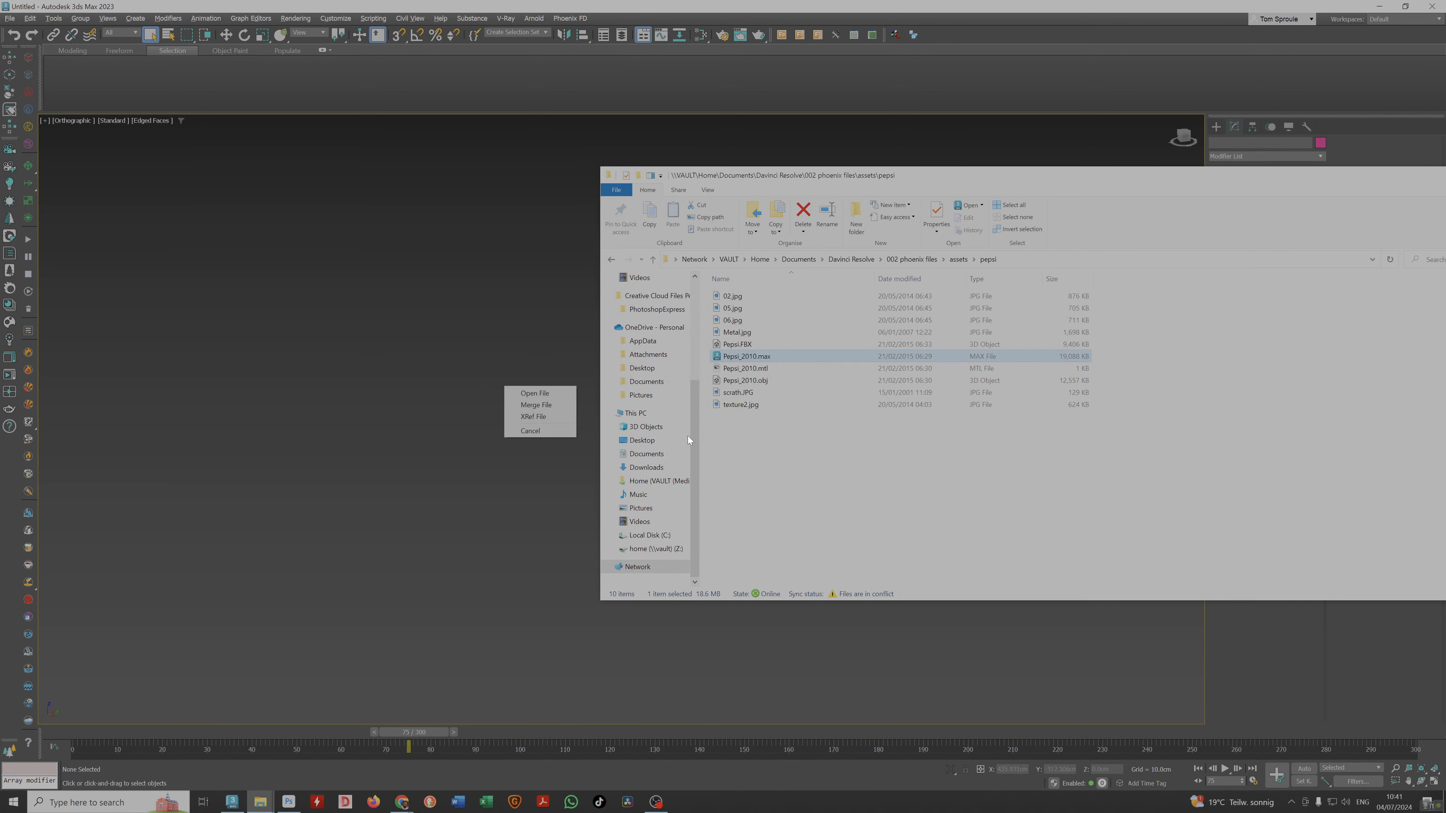
{"action": "left_click", "coordinate": [539, 407]}
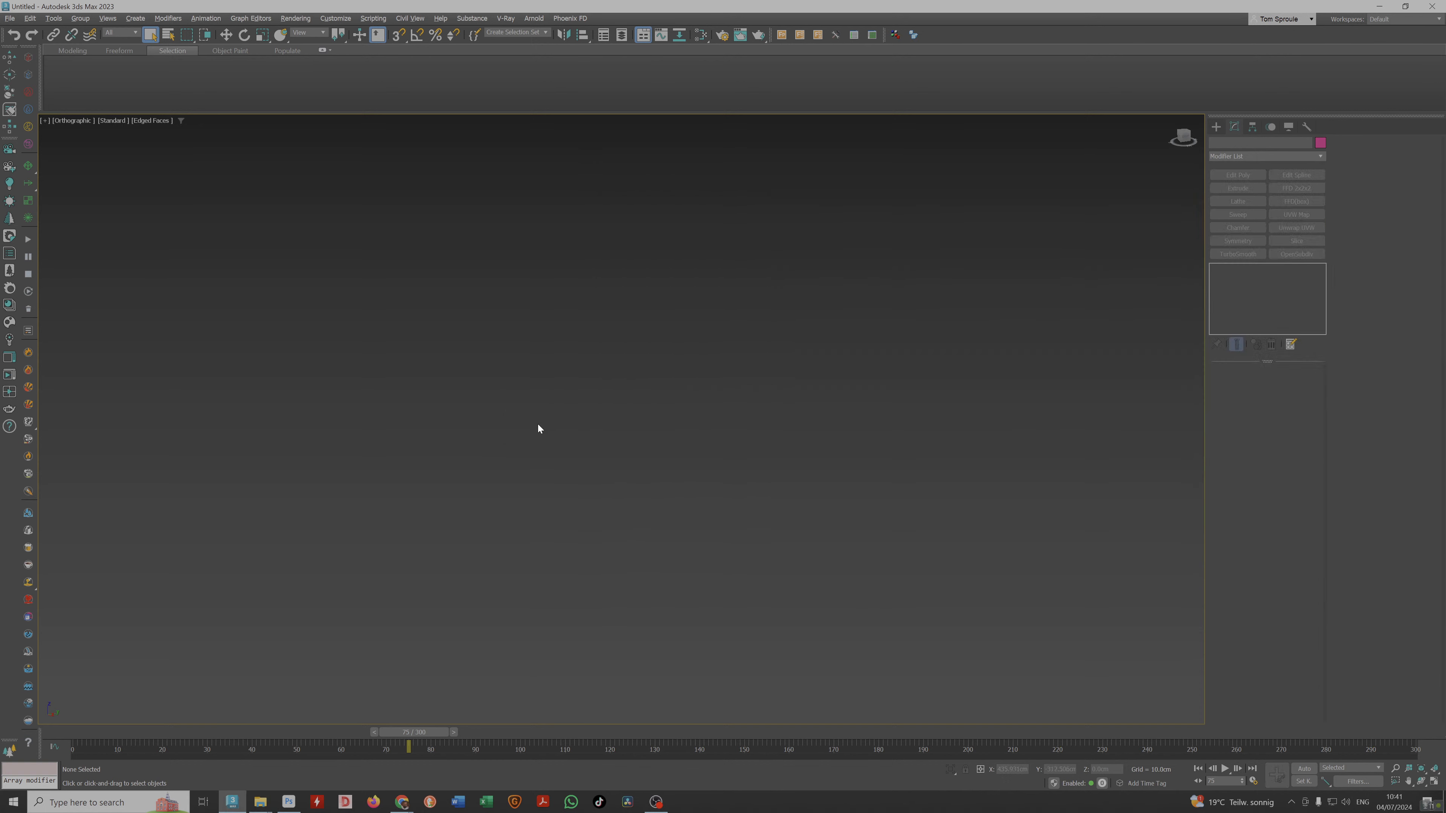
Look at the merged can up close and turn off edged faces in the viewport.
{"action": "scroll", "coordinate": [537, 426], "scroll_direction": "up", "scroll_amount": 5}
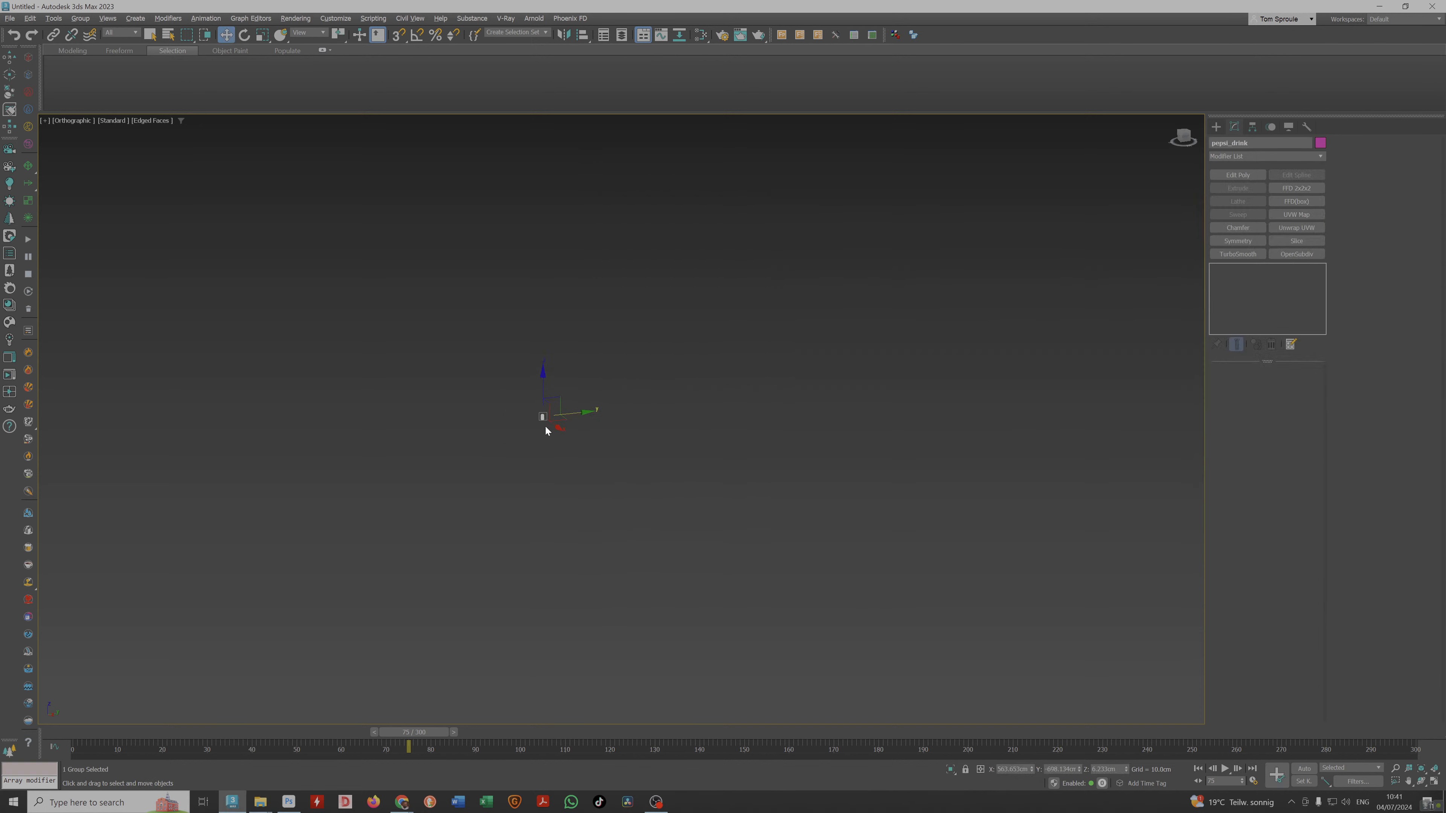
{"action": "scroll", "coordinate": [546, 430], "scroll_direction": "up", "scroll_amount": 6}
{"action": "scroll", "coordinate": [609, 410], "scroll_direction": "down", "scroll_amount": 4}
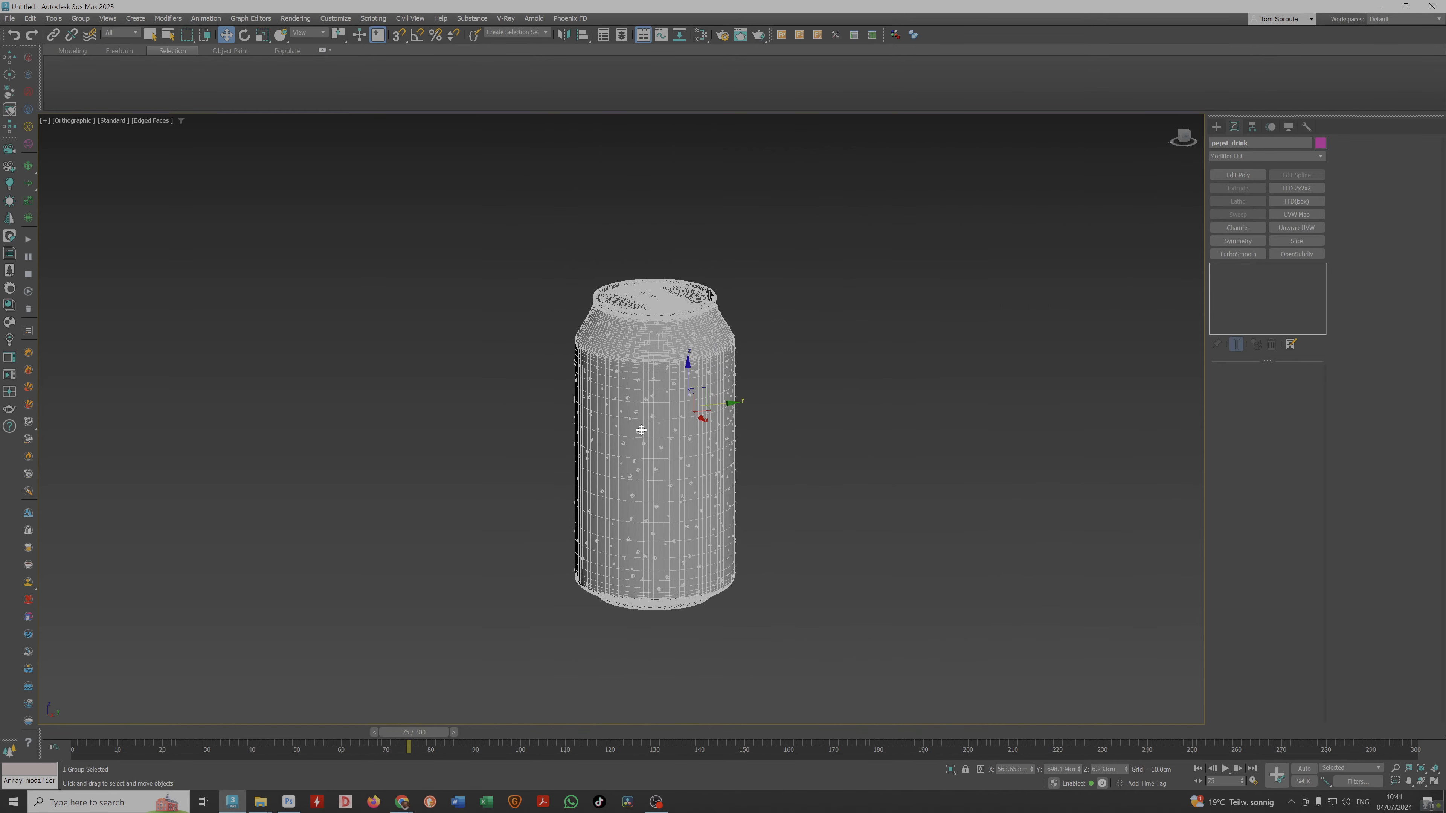
{"action": "key", "text": "F4"}
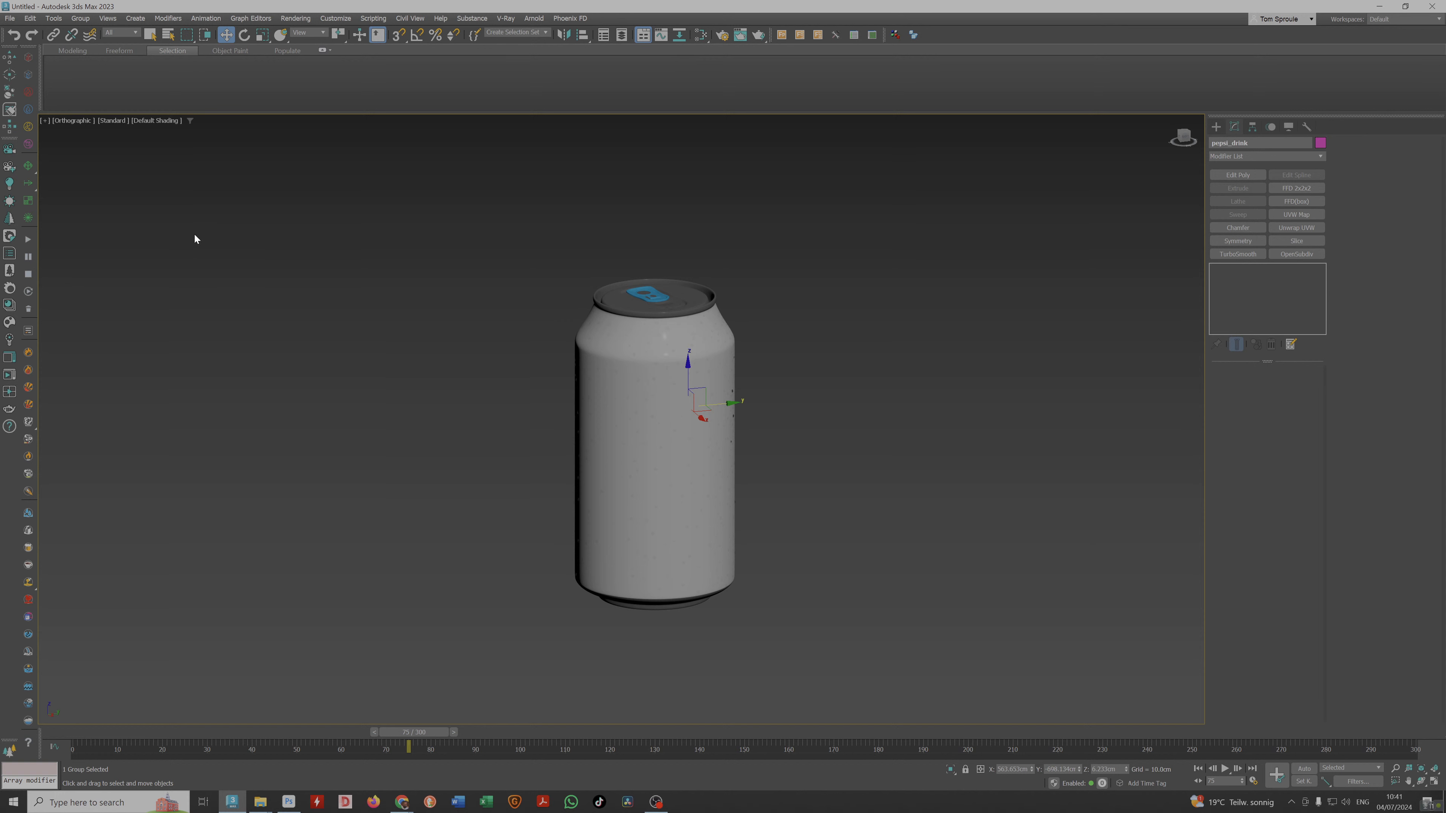
Open Asset Tracking and refresh it to list the map files used by the can.
{"action": "left_click", "coordinate": [6, 17]}
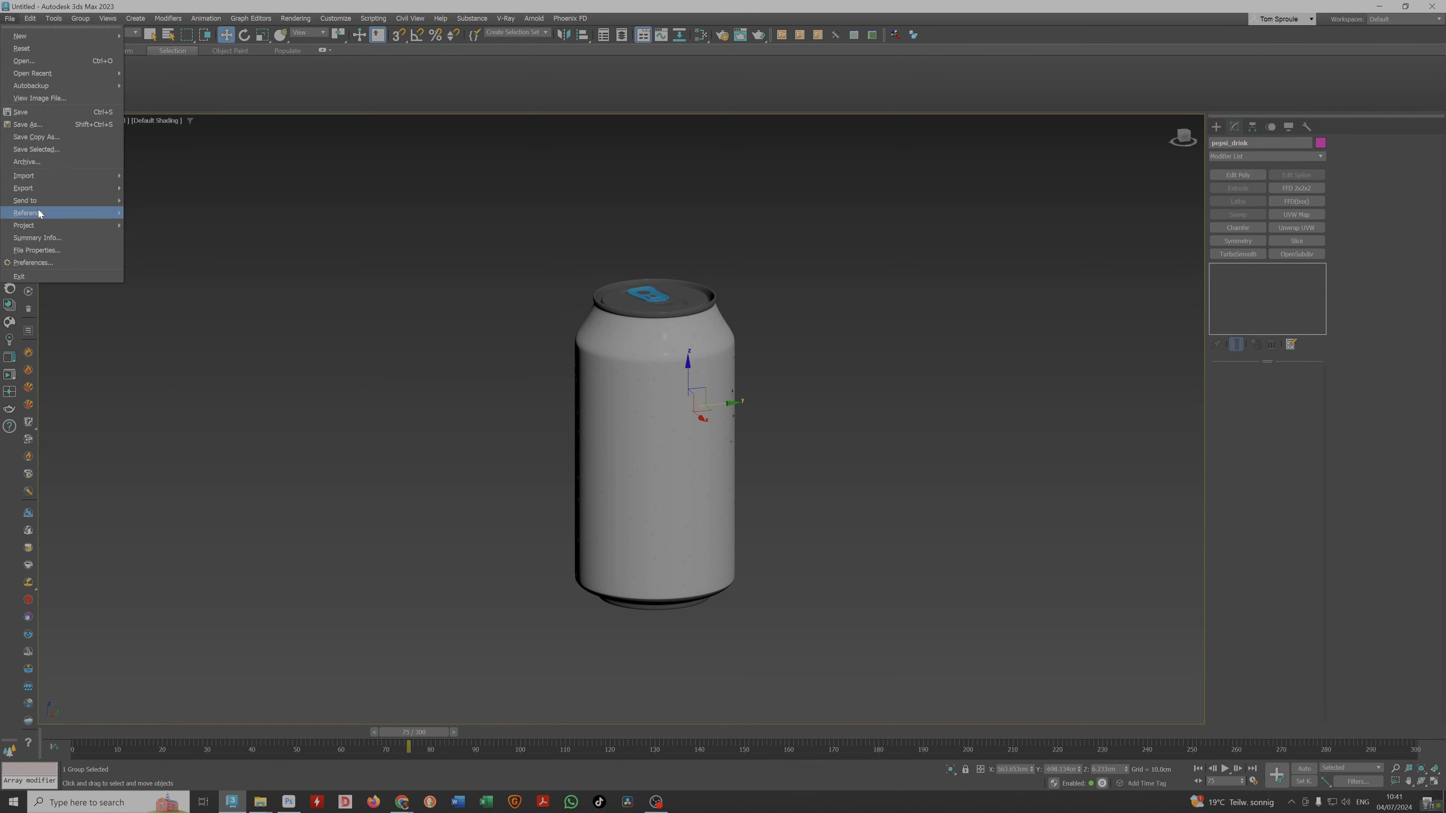
{"action": "mouse_move", "coordinate": [80, 212]}
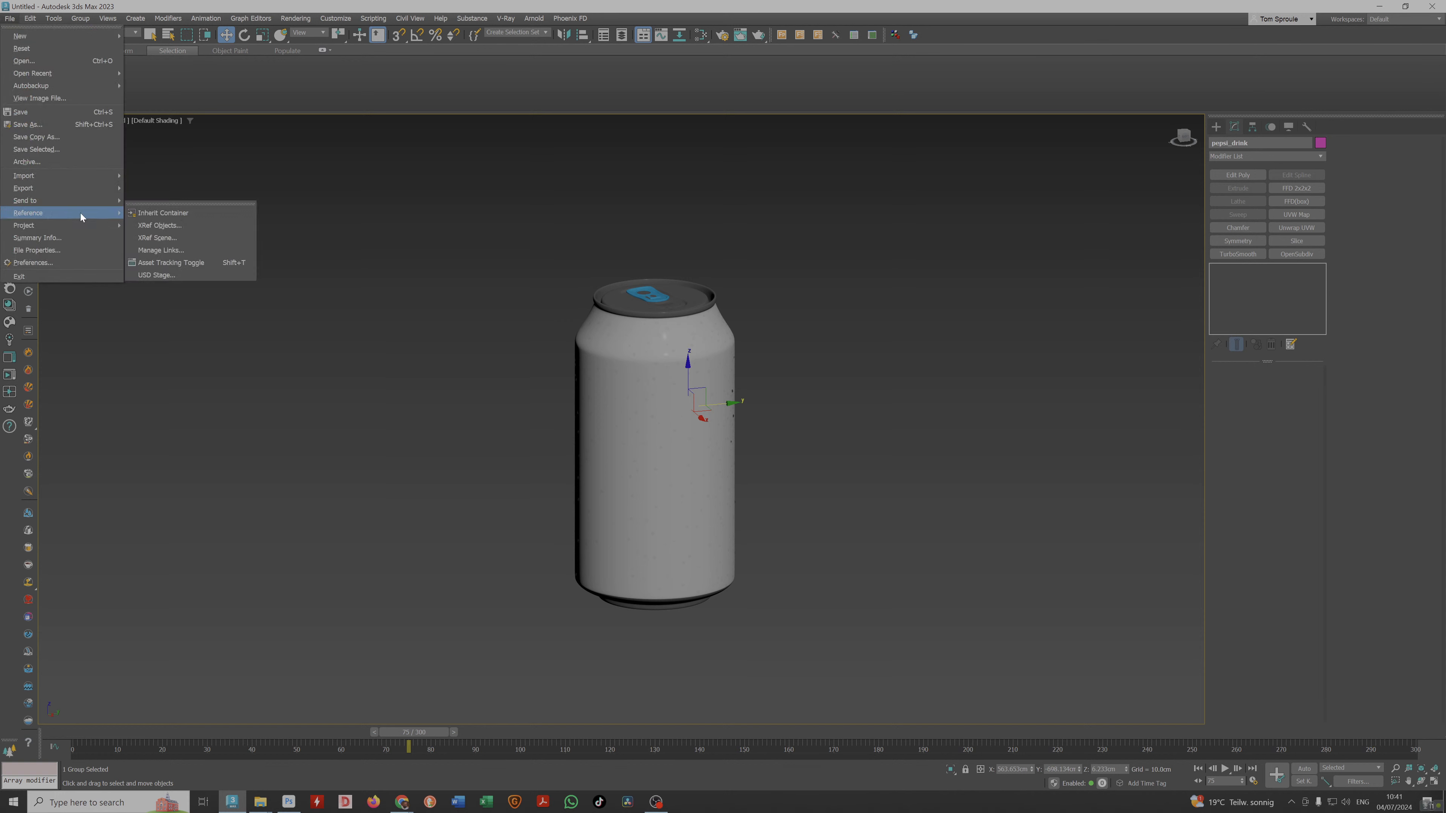
{"action": "left_click", "coordinate": [168, 264]}
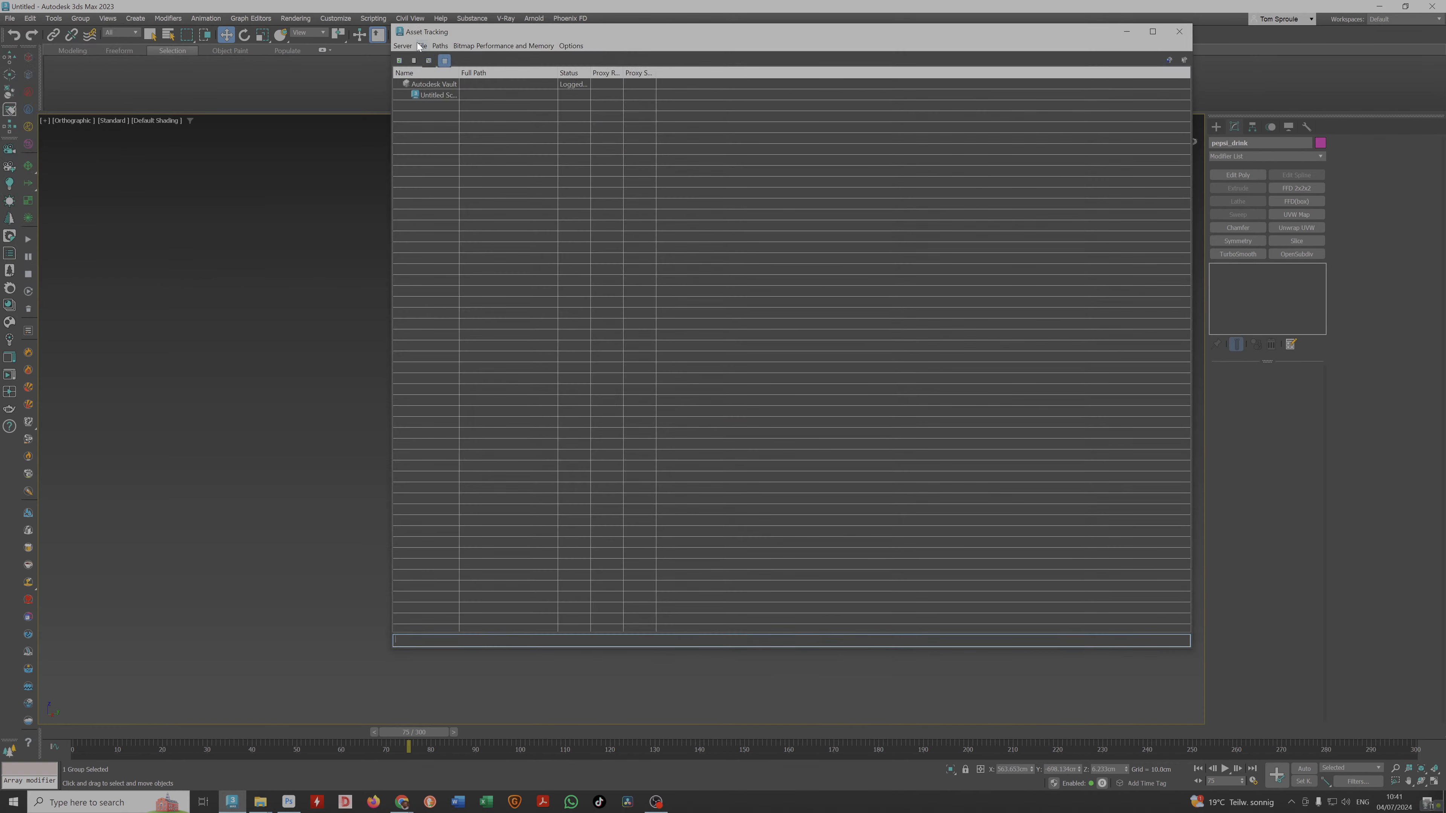
{"action": "left_click", "coordinate": [411, 61]}
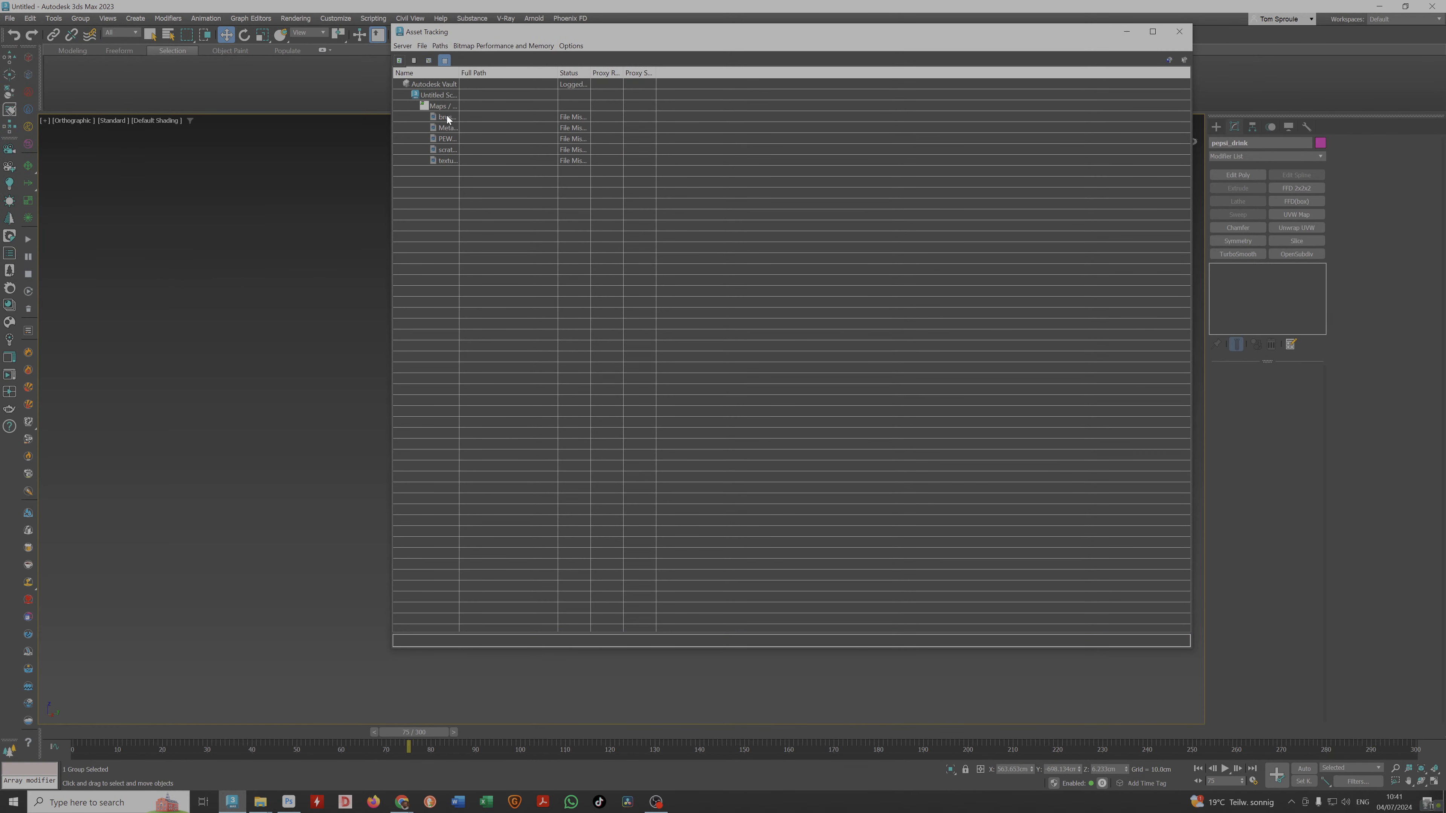
Set the path of all five missing map files to the pepsi folder inside assets, copying the folder path from File Explorer.
{"action": "left_click", "coordinate": [448, 117]}
{"action": "left_click", "coordinate": [490, 162], "text": "shift"}
{"action": "right_click", "coordinate": [490, 163]}
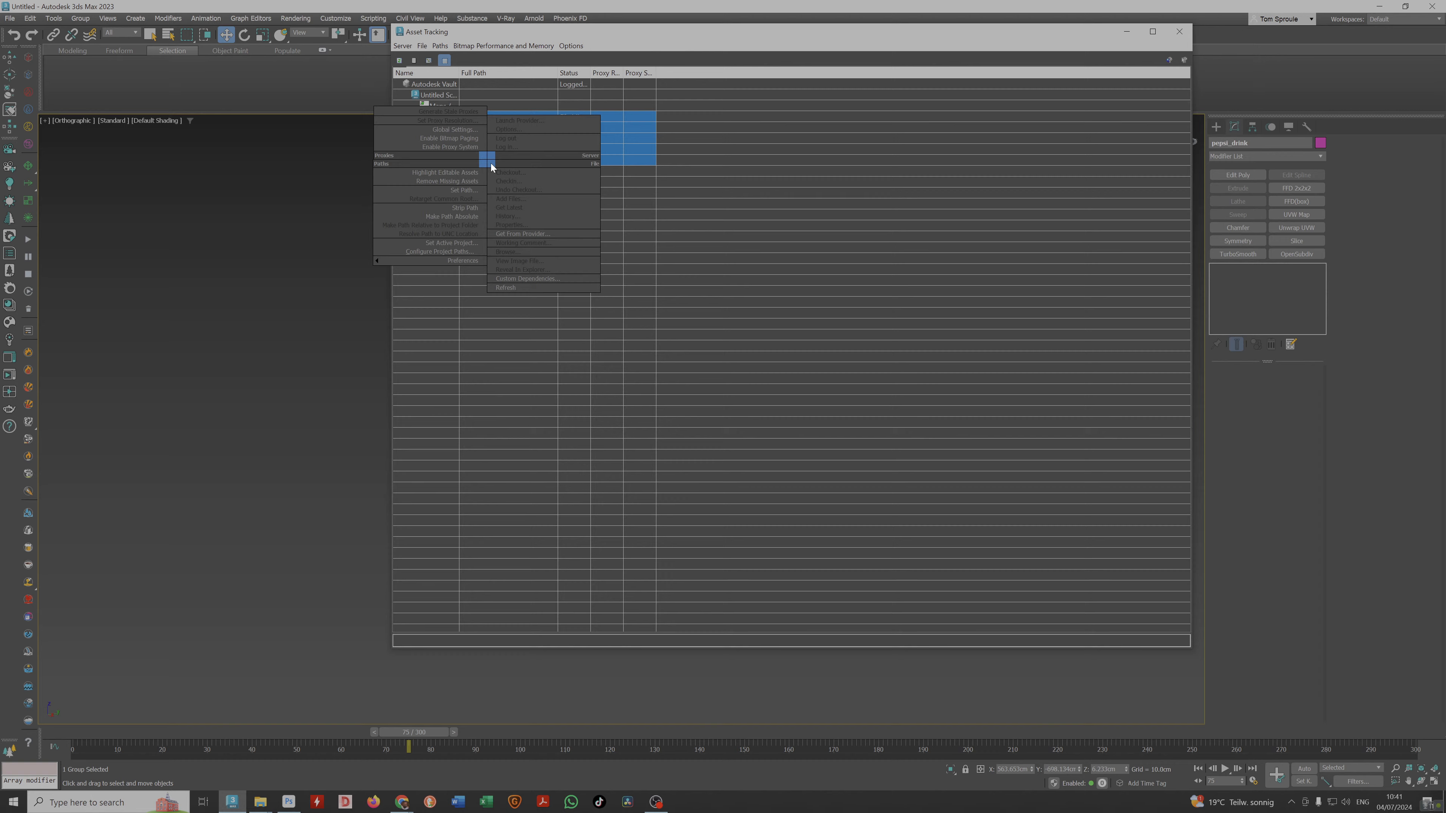
{"action": "left_click", "coordinate": [464, 190]}
{"action": "mouse_move", "coordinate": [261, 802]}
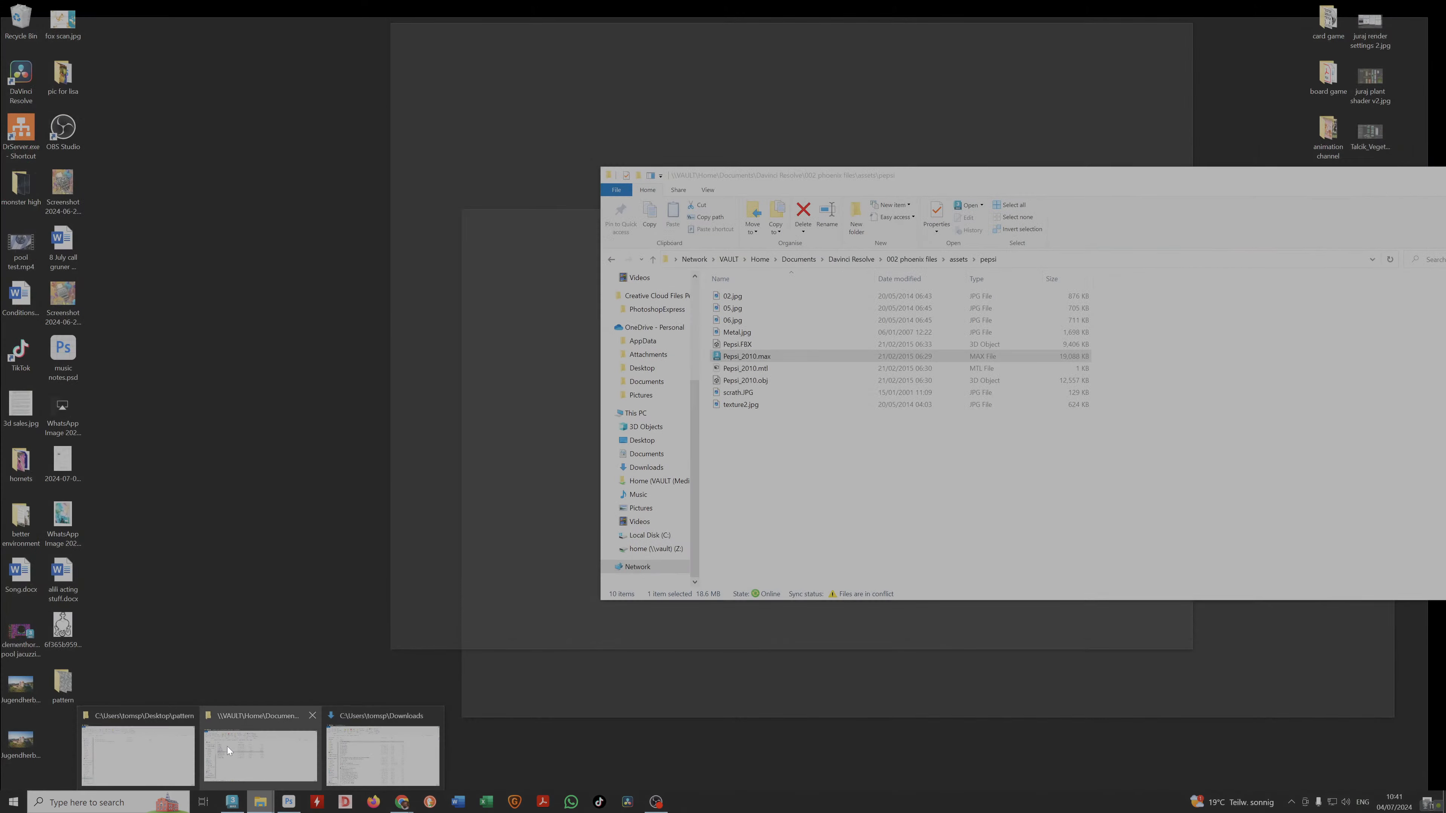
{"action": "left_click", "coordinate": [230, 749]}
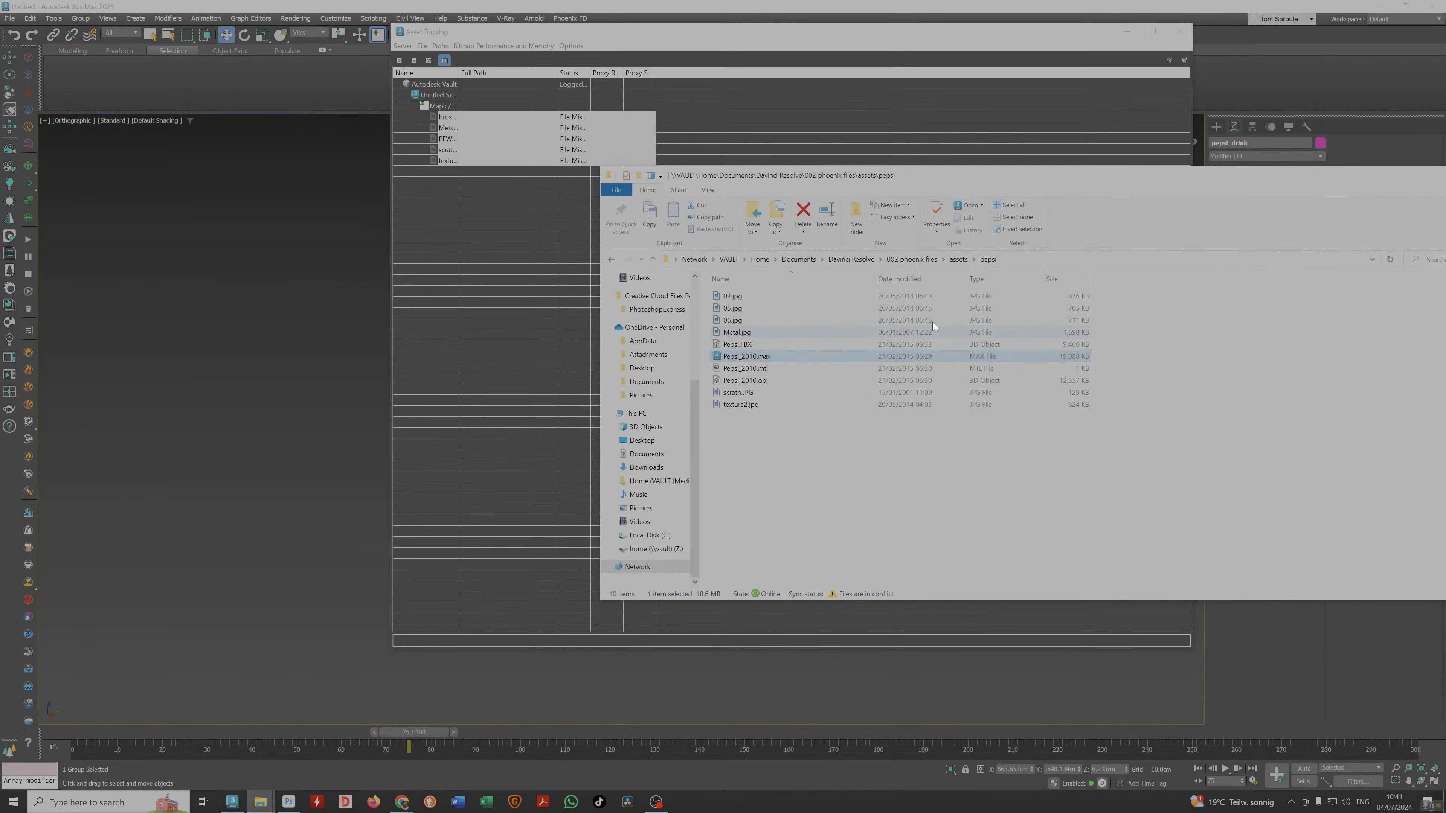
{"action": "left_click", "coordinate": [1026, 258]}
{"action": "key", "text": "ctrl+c"}
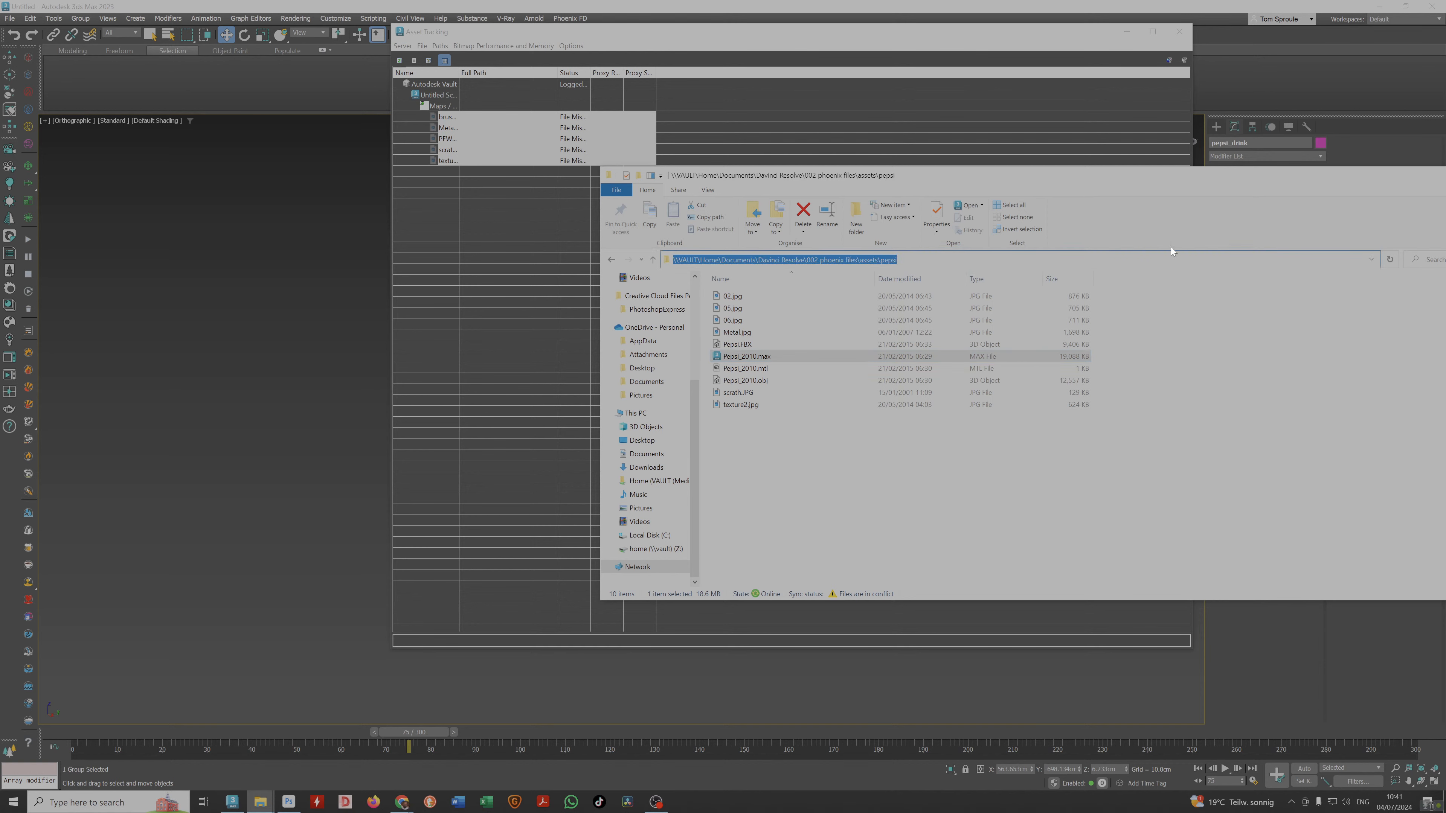
{"action": "left_click", "coordinate": [692, 58]}
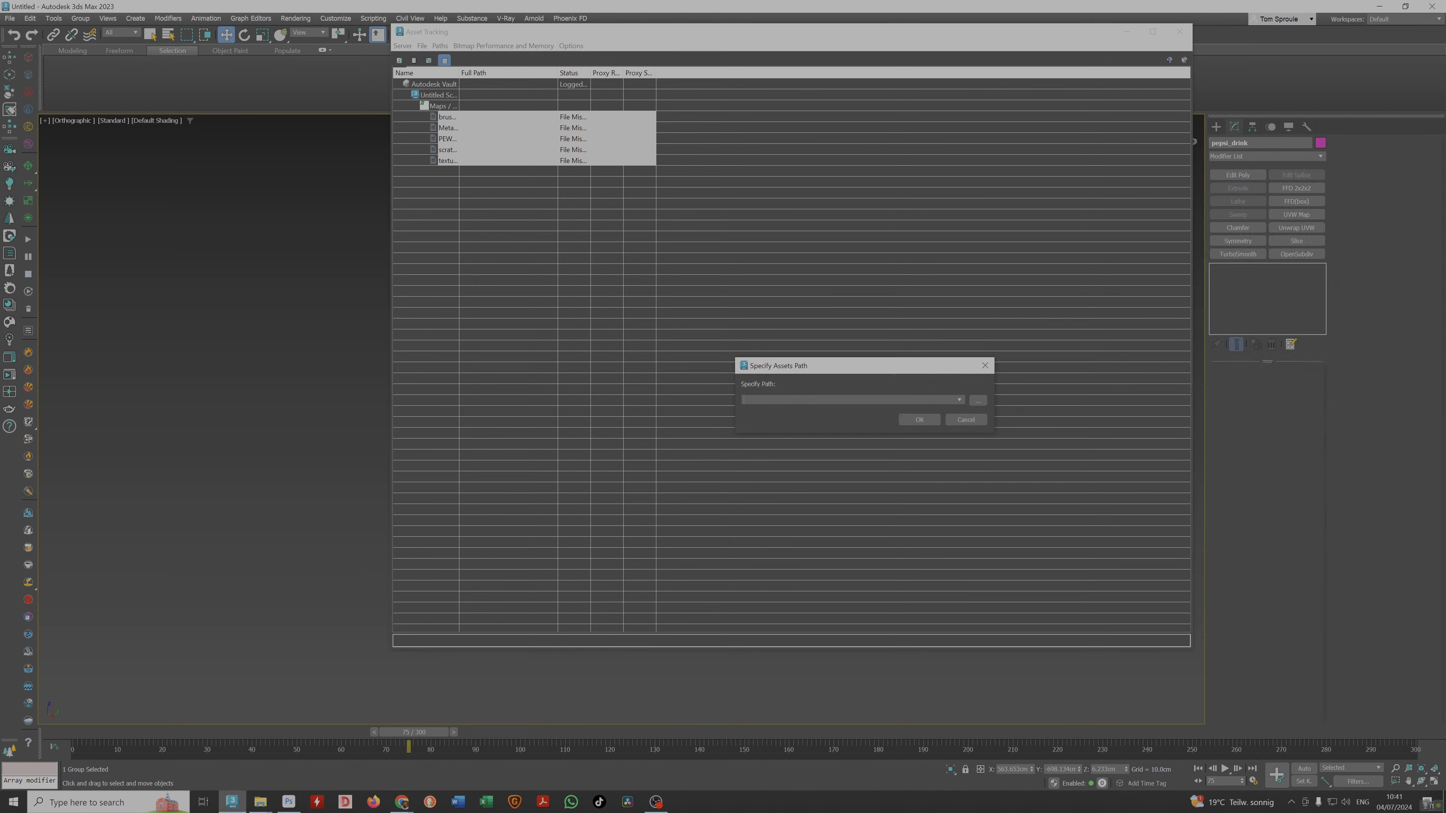
{"action": "key", "text": "ctrl+v"}
{"action": "left_click", "coordinate": [919, 420]}
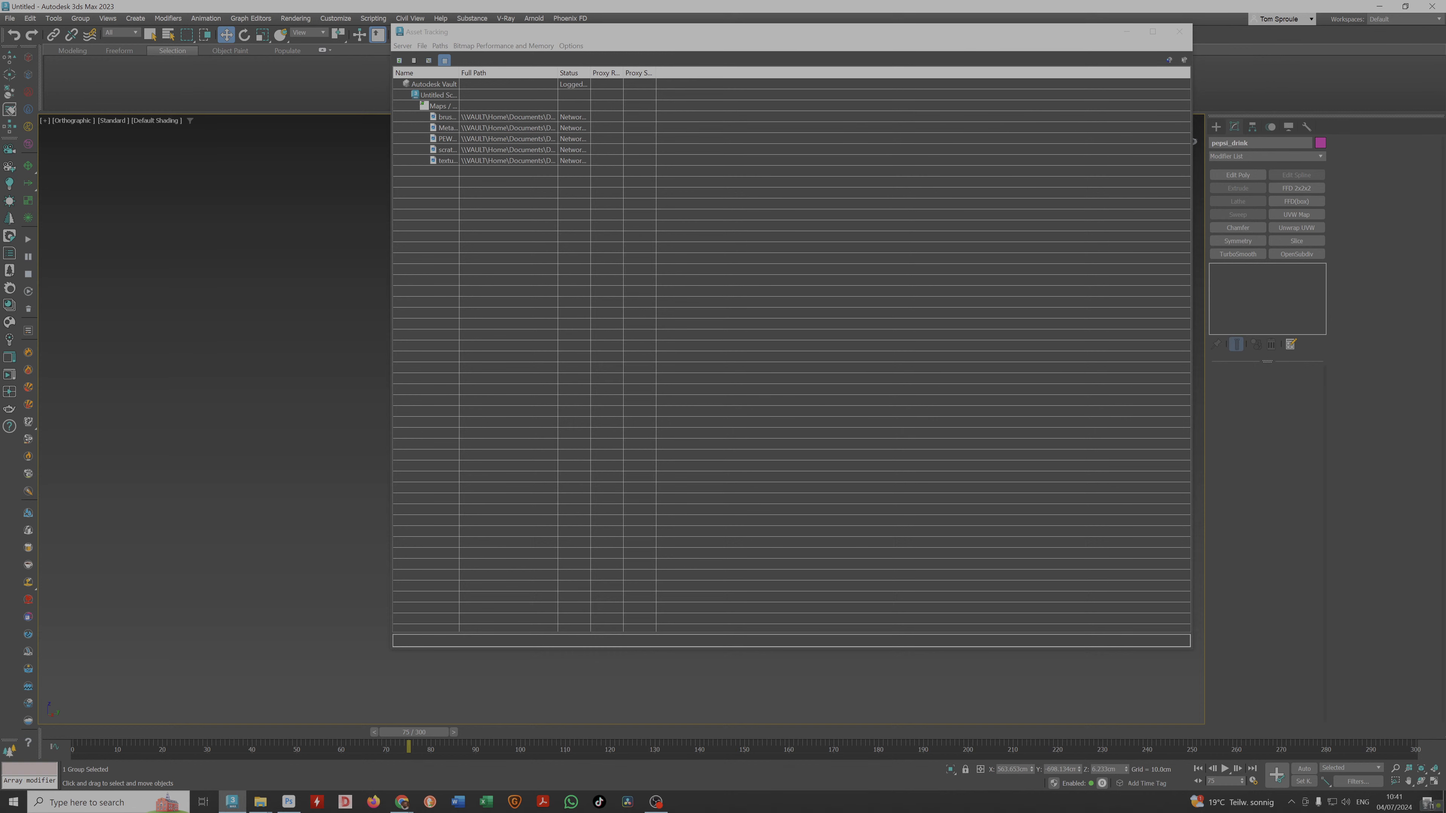
Look through the images in the pepsi folder, including the can renders and the label texture texture2.jpg.
{"action": "left_click", "coordinate": [402, 802]}
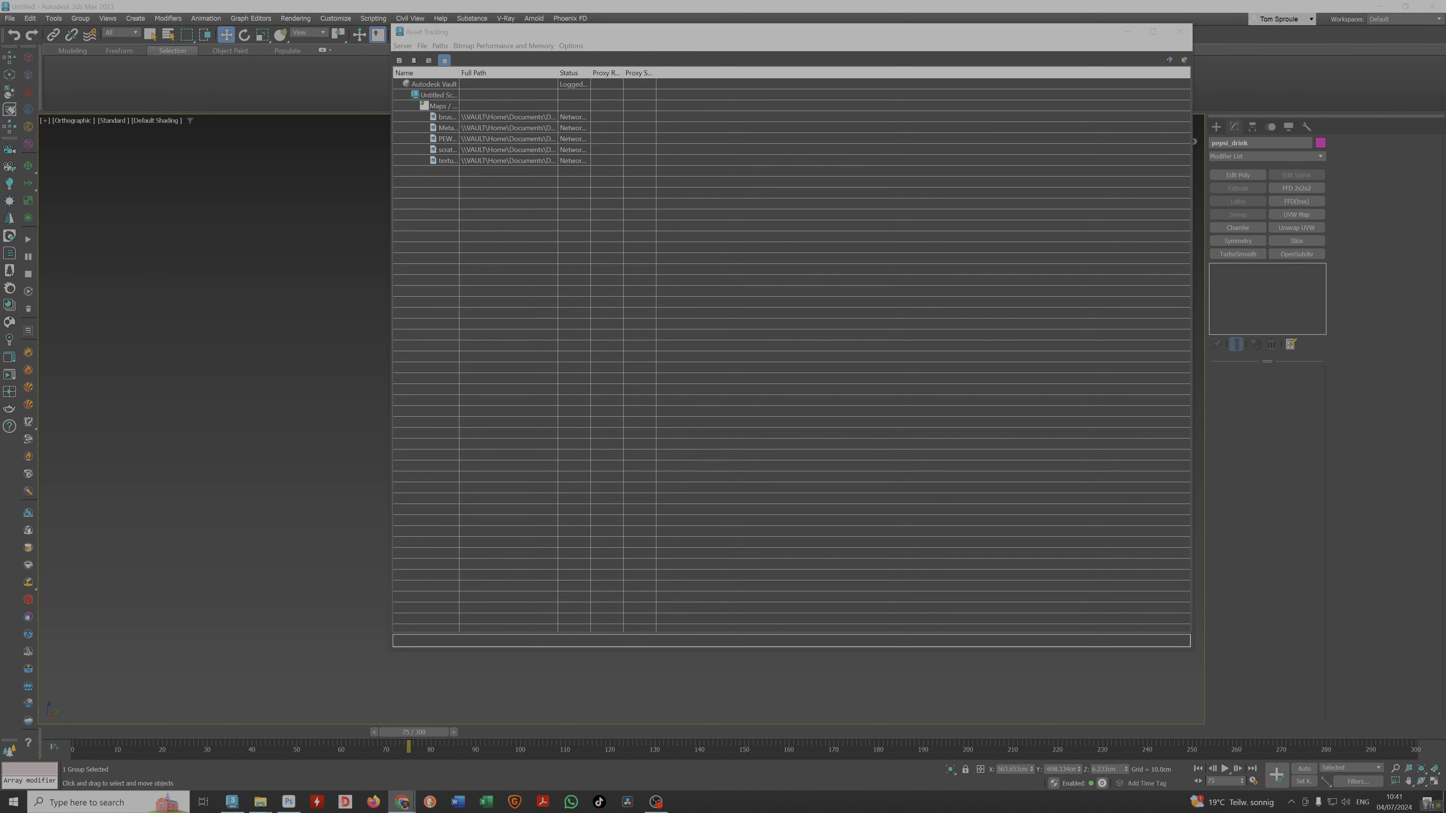
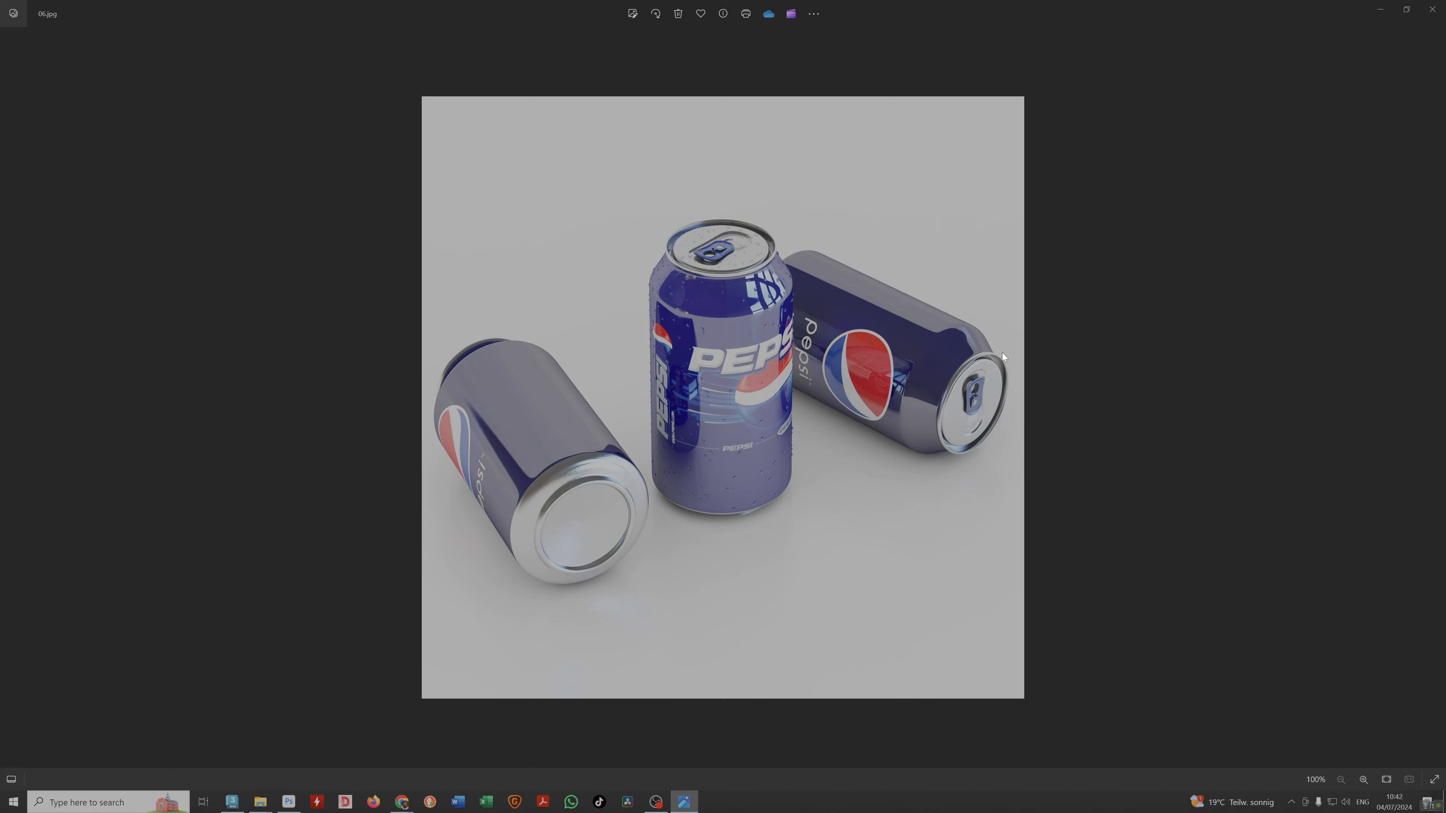
{"action": "key", "text": "Right"}
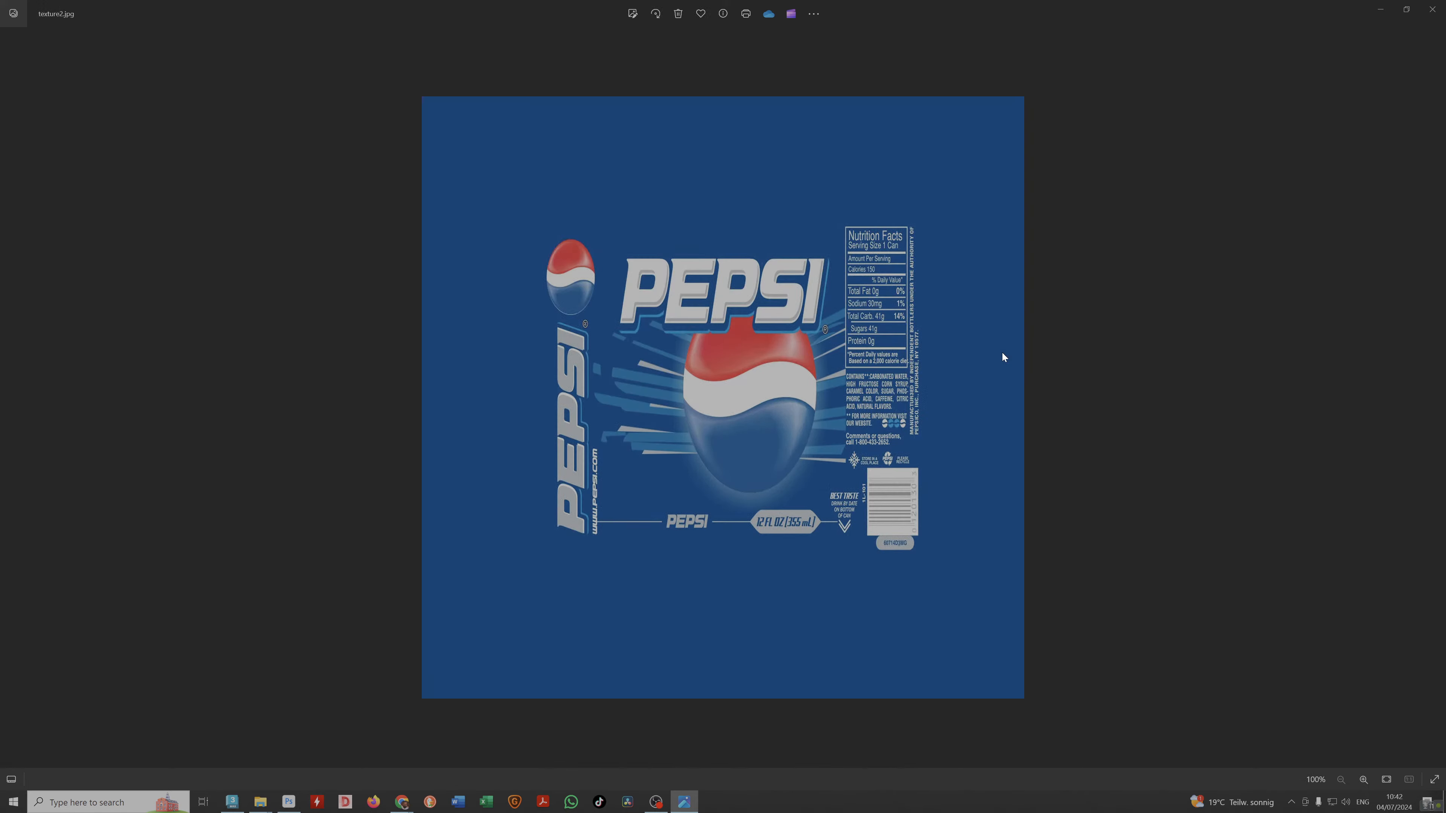
{"action": "key", "text": "Right"}
{"action": "key", "text": "Right"}
{"action": "key", "text": "Right"}
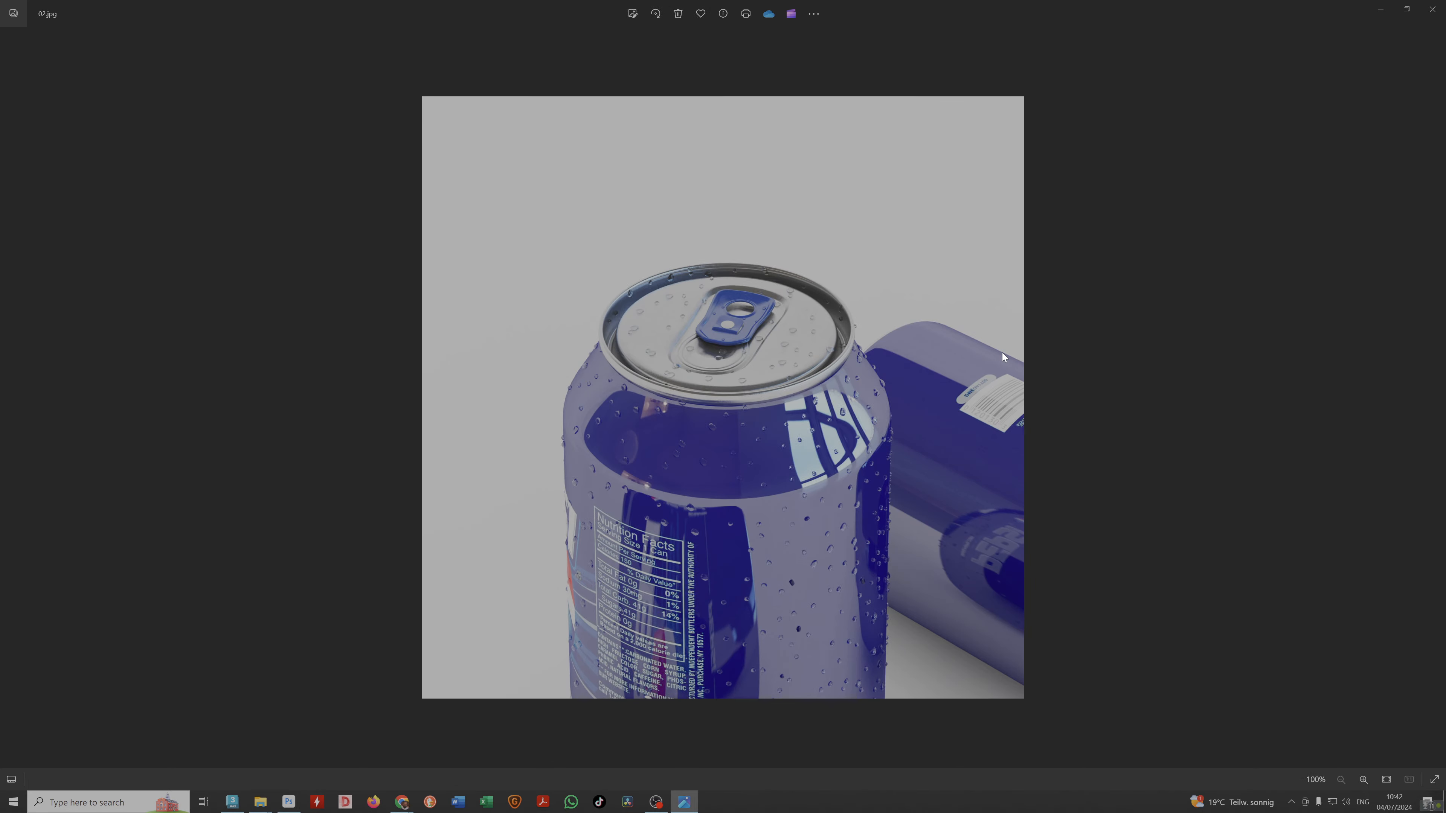
{"action": "left_click", "coordinate": [1382, 12]}
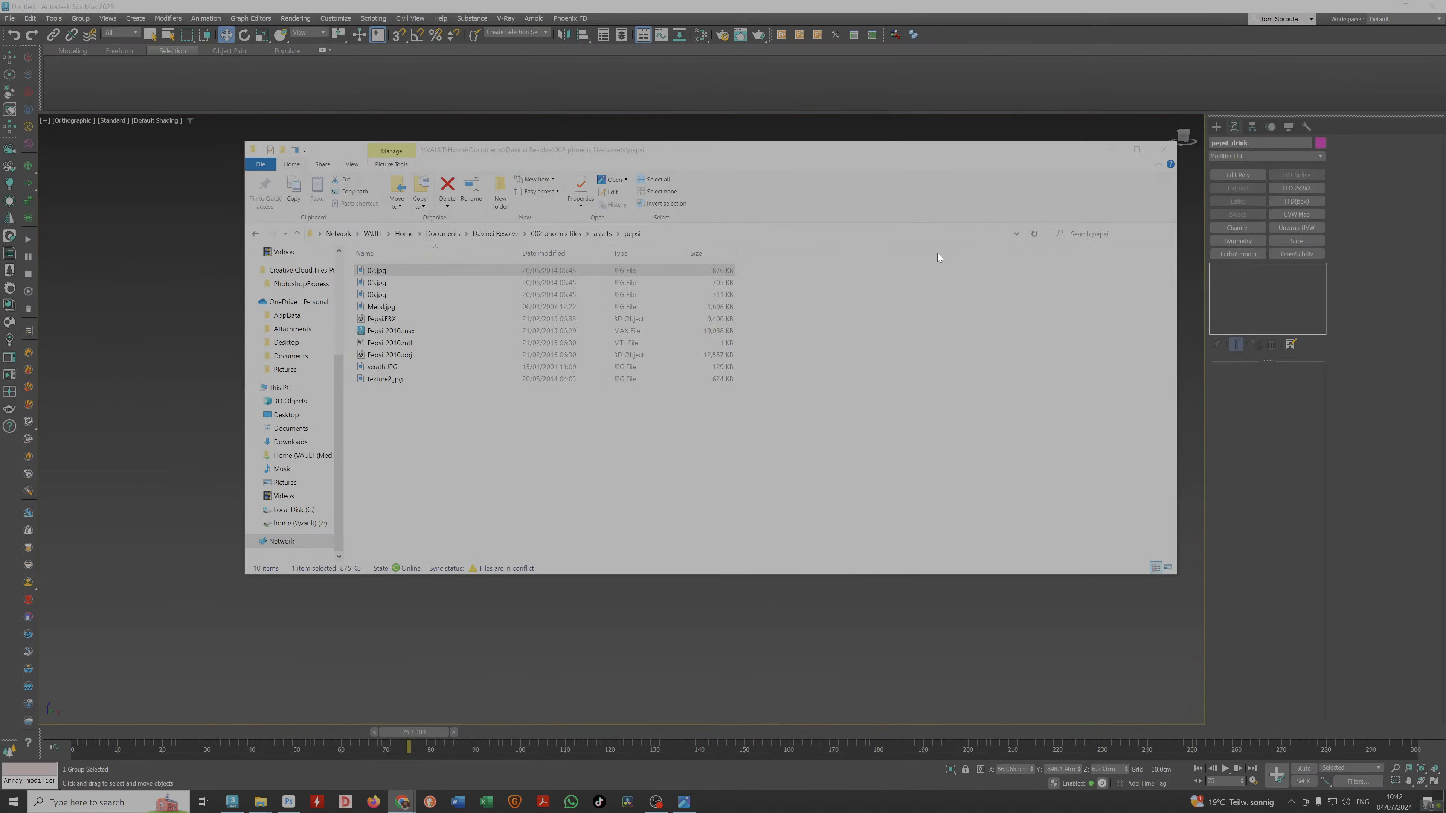
Return to 3ds Max and inspect the textured Pepsi can from a slightly different angle and up close.
{"action": "left_click", "coordinate": [1112, 150]}
{"action": "mouse_move", "coordinate": [734, 407]}
{"action": "middle_mouse_down", "text": "alt"}
{"action": "mouse_move", "coordinate": [704, 426]}
{"action": "mouse_move", "coordinate": [689, 410]}
{"action": "mouse_move", "coordinate": [792, 413]}
{"action": "mouse_move", "coordinate": [648, 414]}
{"action": "mouse_move", "coordinate": [723, 428]}
{"action": "middle_mouse_up", "text": "alt"}
{"action": "scroll", "coordinate": [729, 411], "scroll_direction": "up", "scroll_amount": 3}
{"action": "scroll", "coordinate": [792, 412], "scroll_direction": "up", "scroll_amount": 2}
{"action": "scroll", "coordinate": [718, 429], "scroll_direction": "down", "scroll_amount": 4}
{"action": "scroll", "coordinate": [723, 428], "scroll_direction": "up", "scroll_amount": 1}
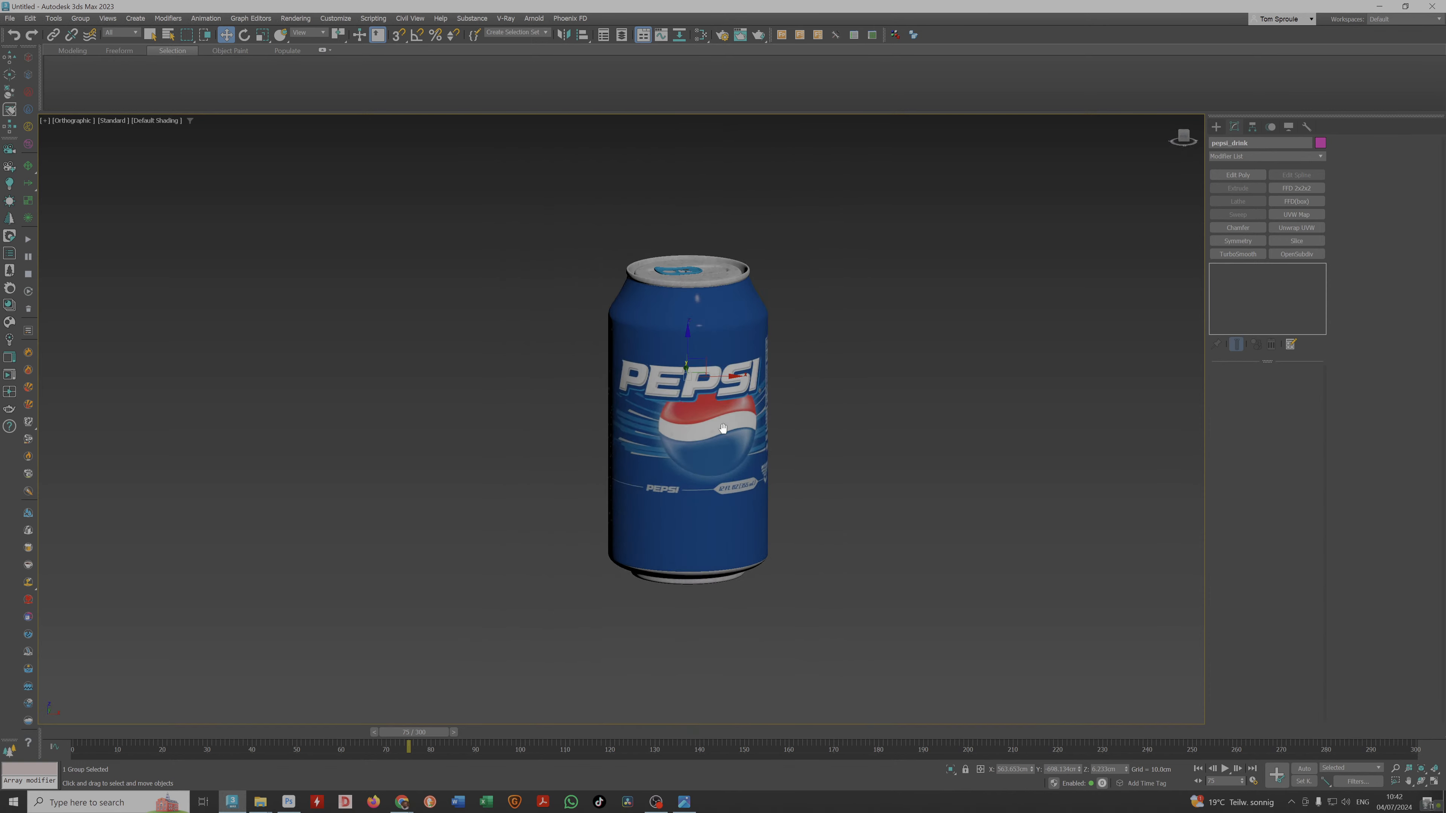
Switch to Chrome and search Google for "pepsi bottle texture".
{"action": "key", "text": "alt+Tab"}
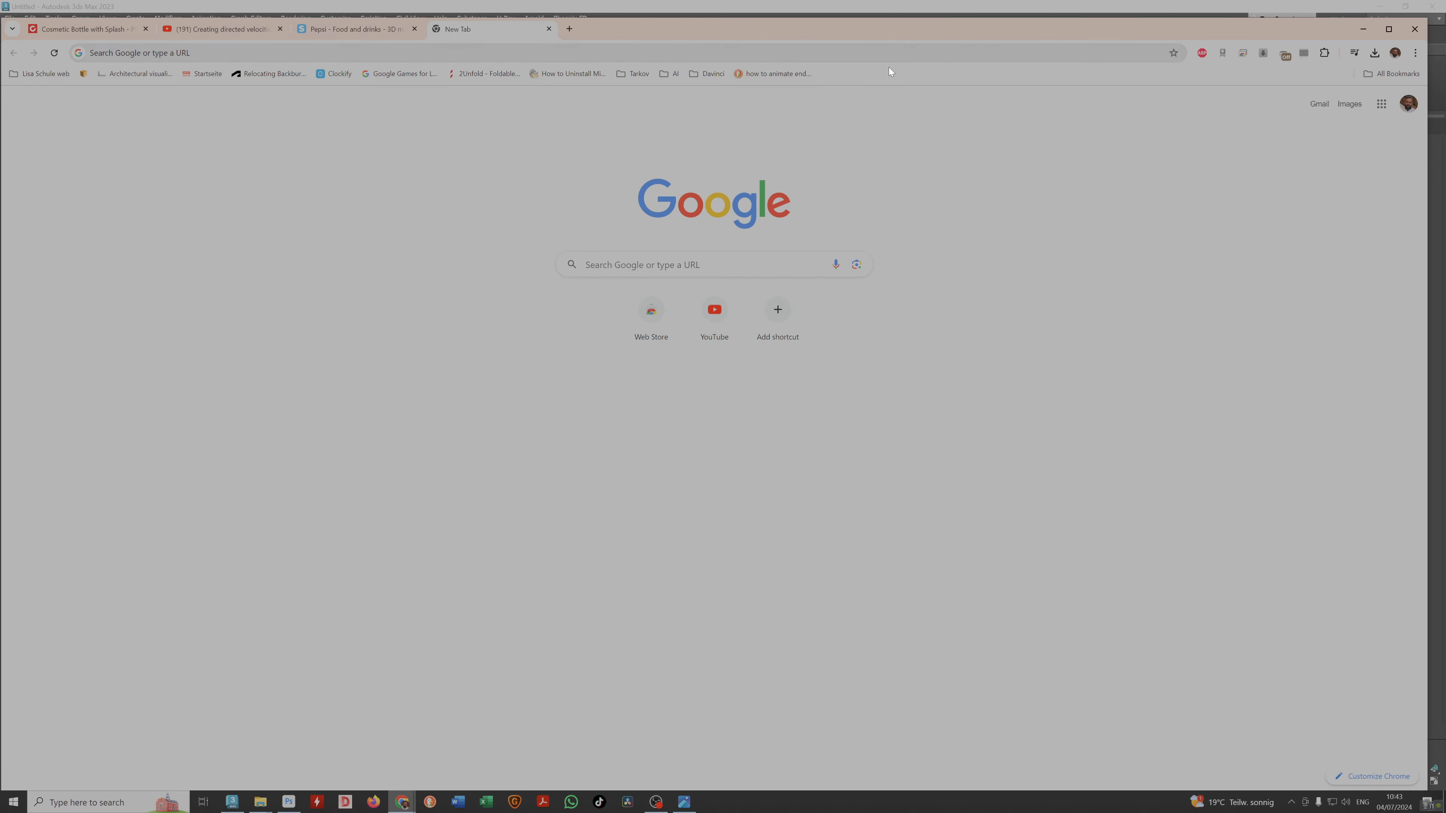
{"action": "left_click", "coordinate": [880, 53]}
{"action": "type", "text": "pepsi "}
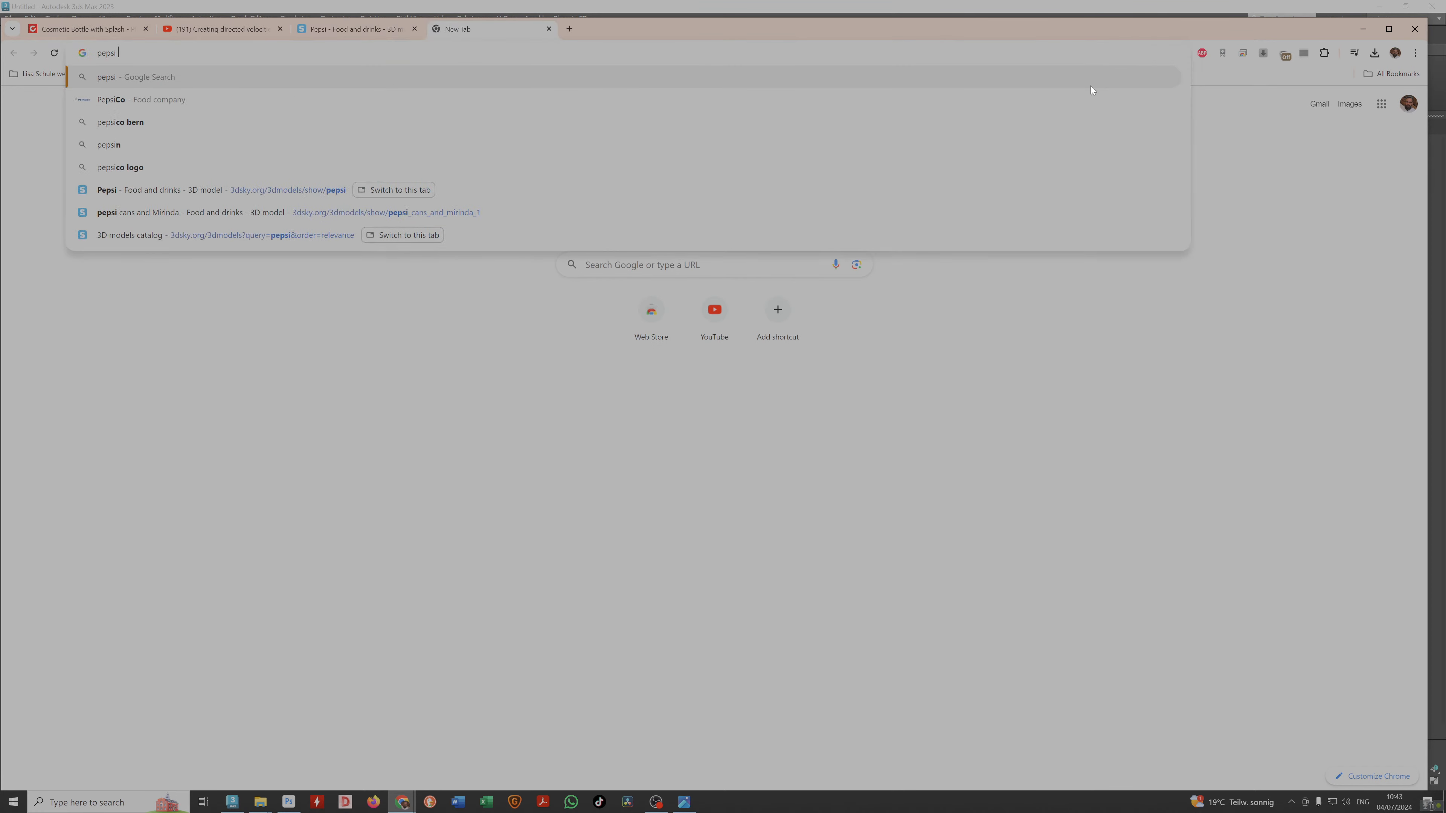
{"action": "type", "text": "bottle textu"}
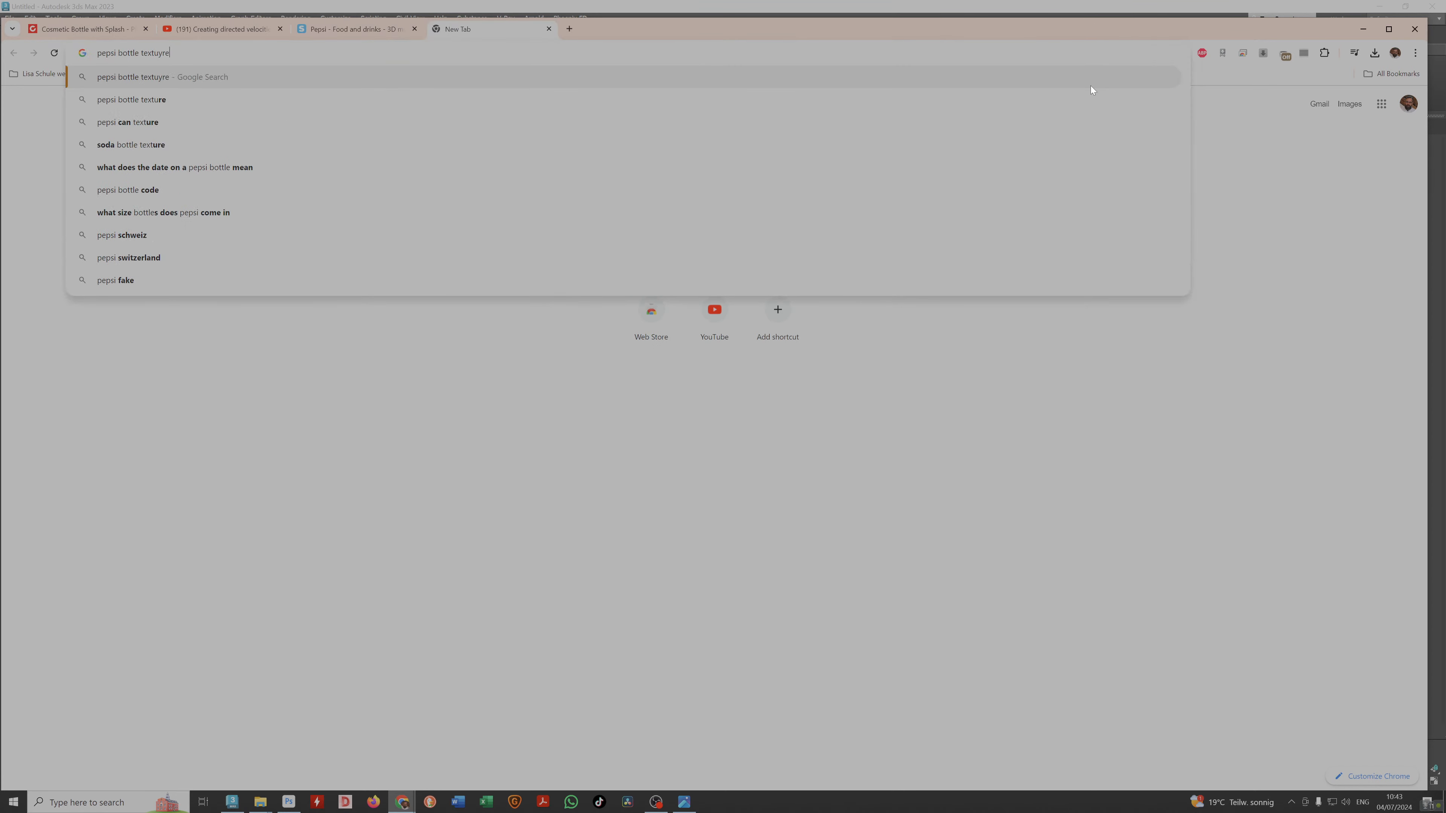
{"action": "type", "text": "re"}
{"action": "key", "text": "Return"}
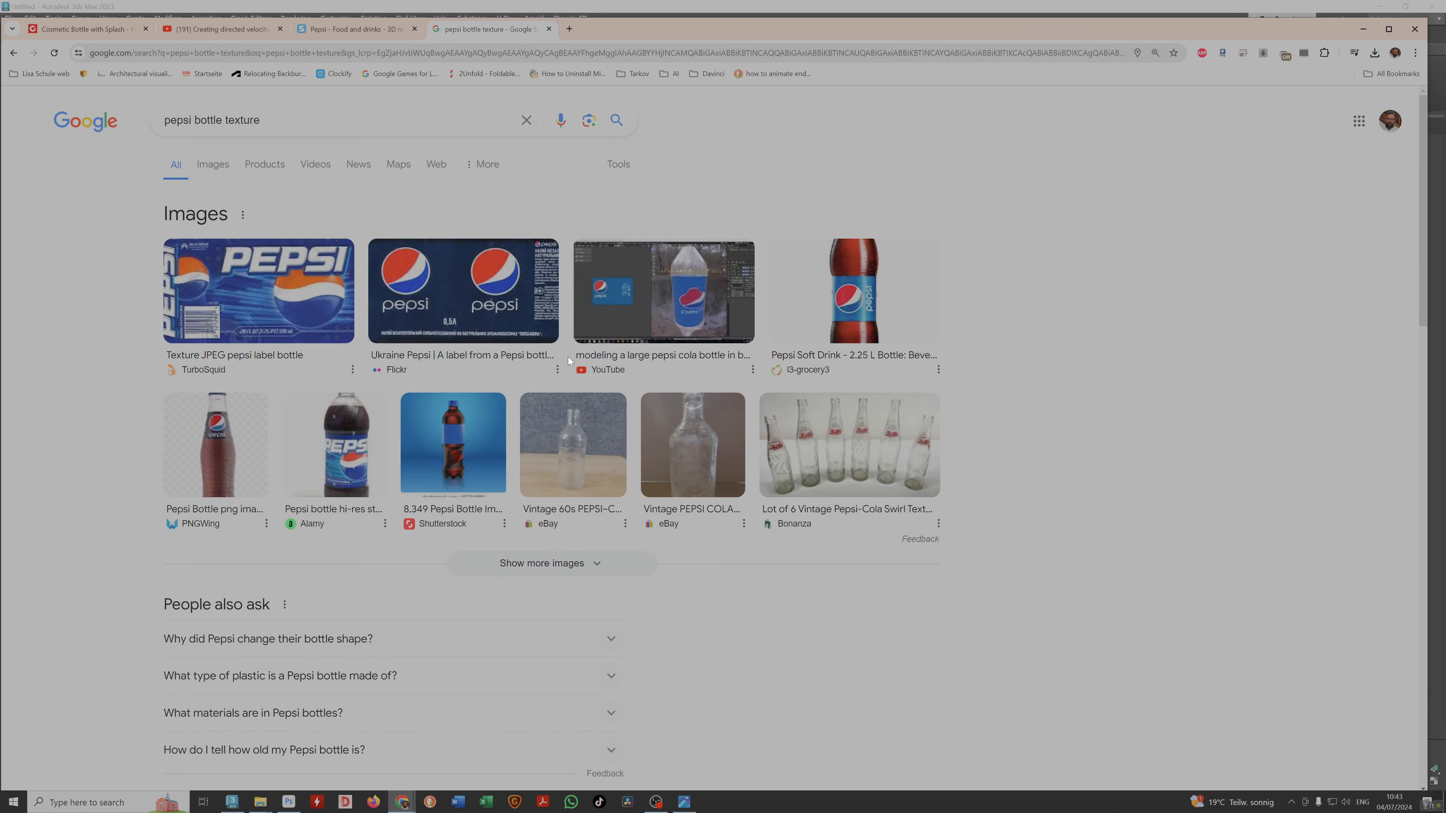
Preview the TurboSquid label texture, show only image results, and view the Flickr Pepsi bottle label enlarged.
{"action": "left_click", "coordinate": [261, 299]}
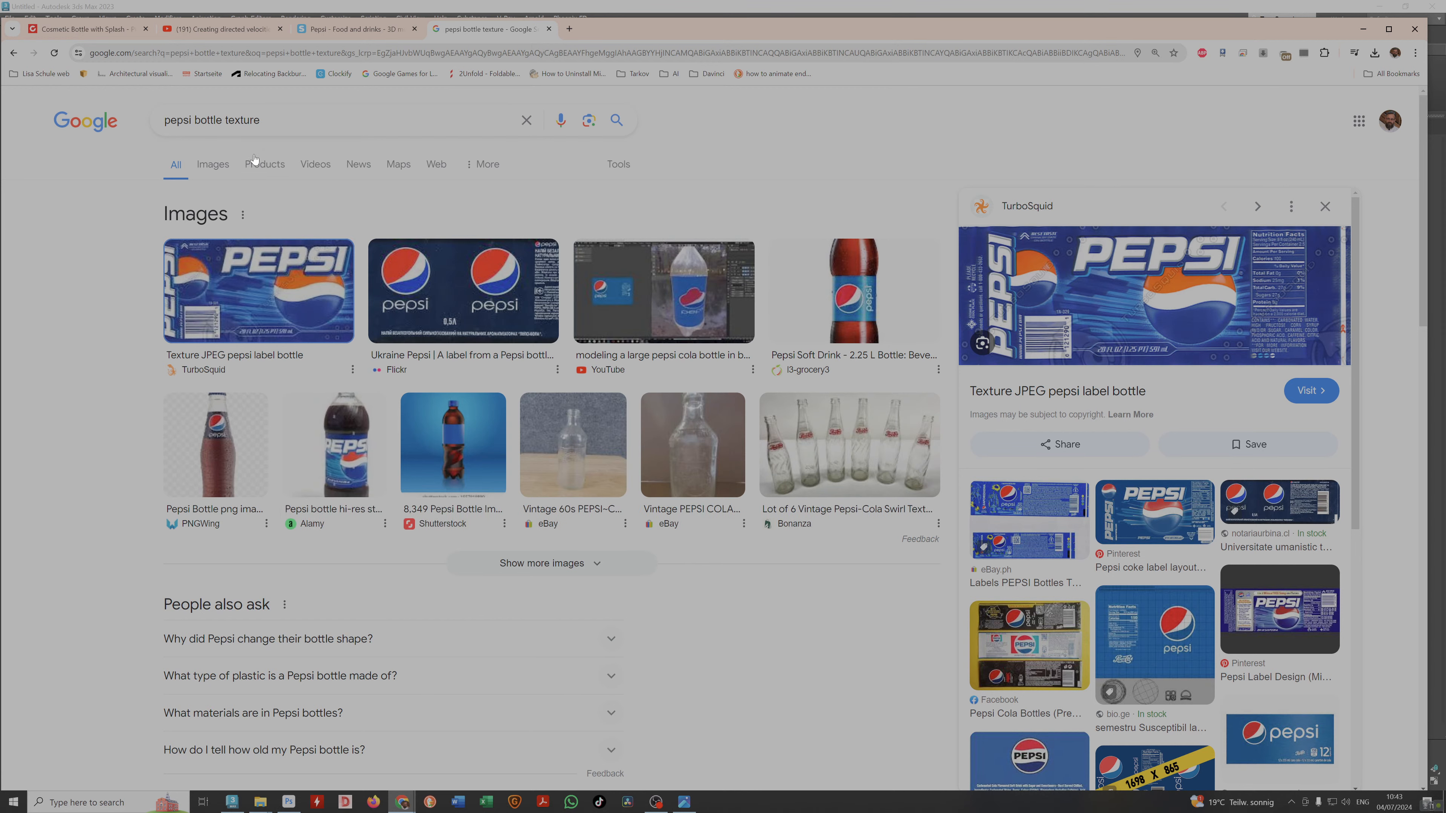
{"action": "left_click", "coordinate": [214, 164]}
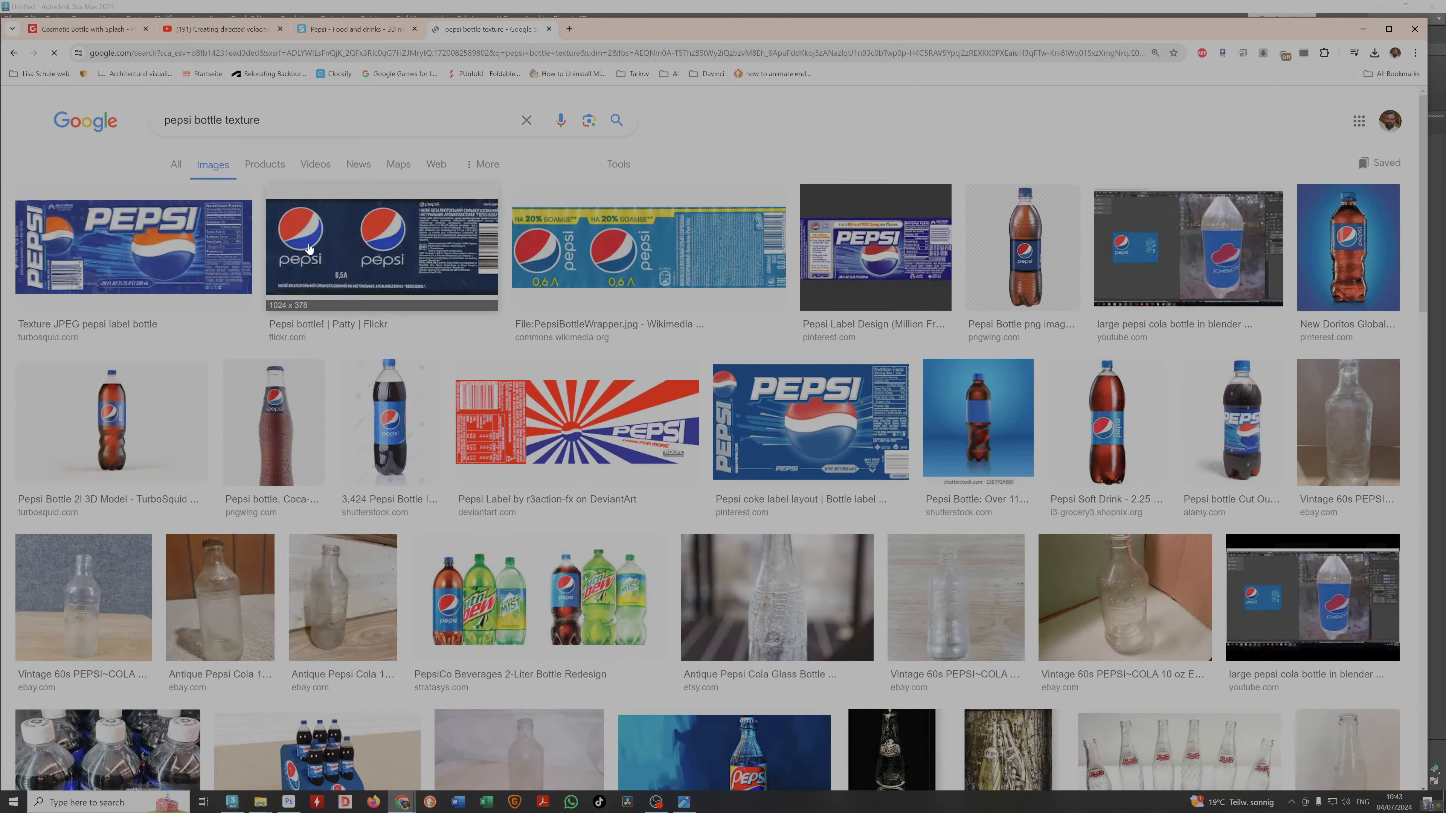
{"action": "left_click", "coordinate": [384, 252]}
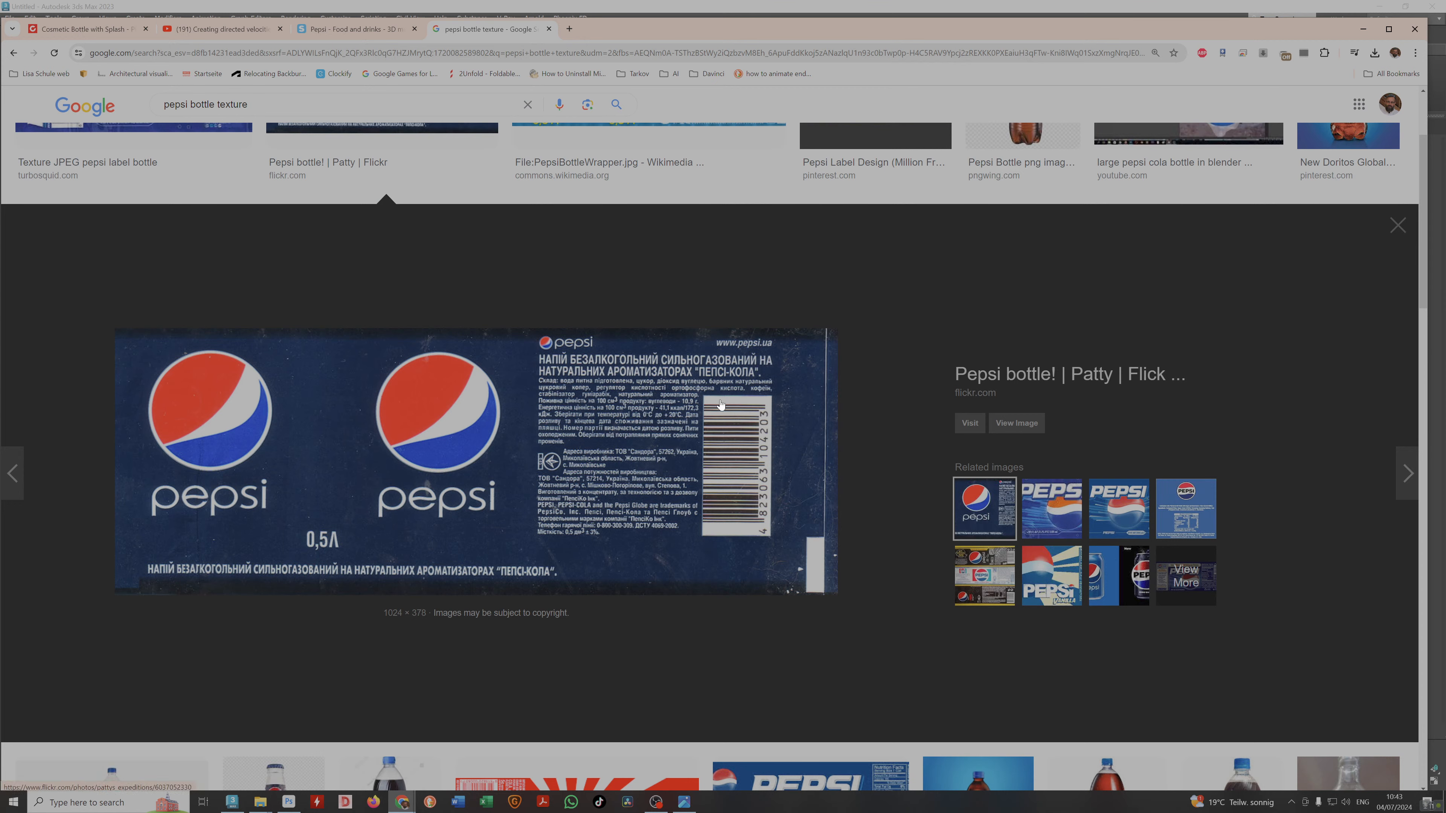
{"action": "scroll", "coordinate": [535, 314], "scroll_direction": "up", "scroll_amount": 2}
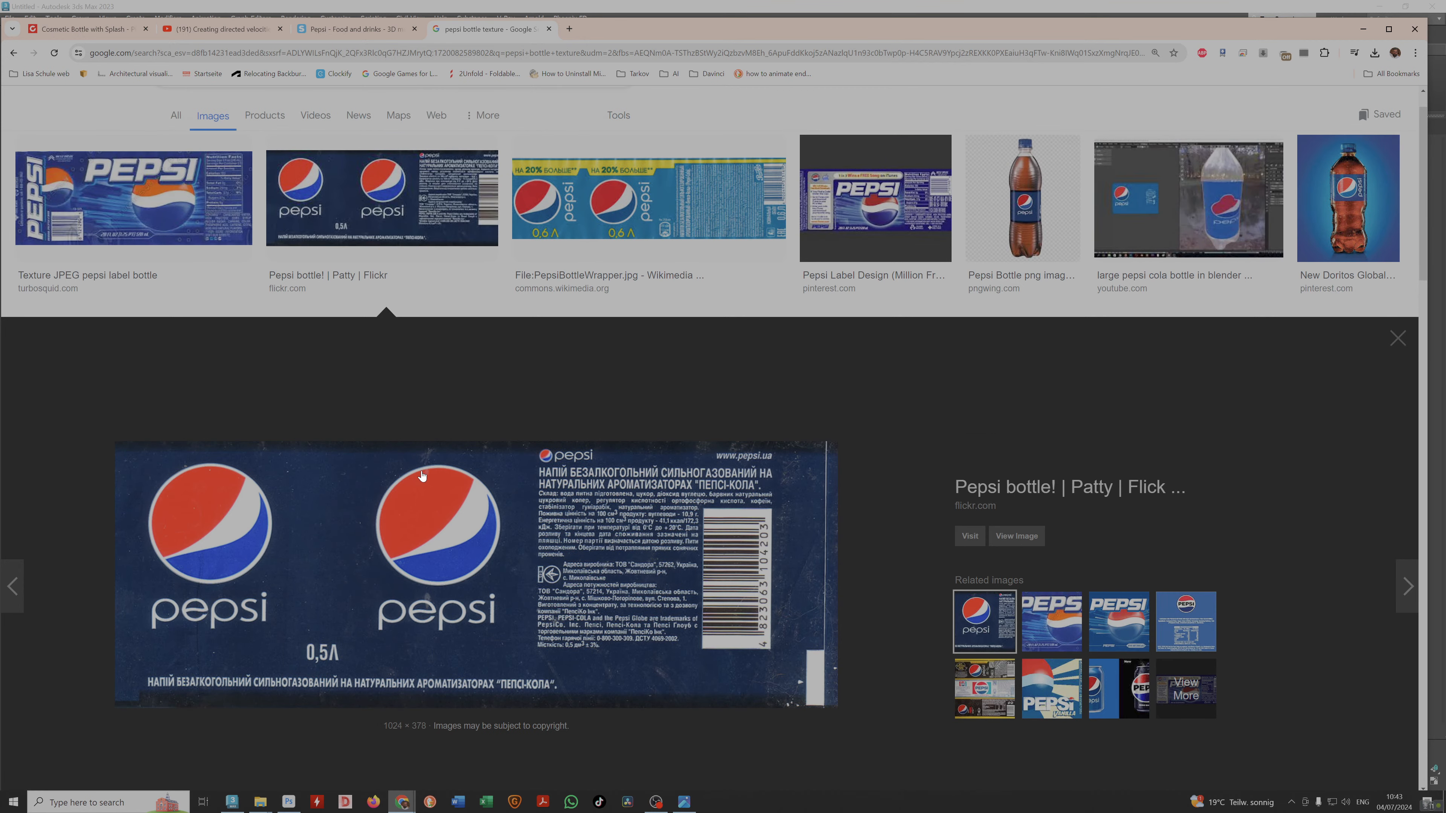
{"action": "scroll", "coordinate": [649, 239], "scroll_direction": "up", "scroll_amount": 1}
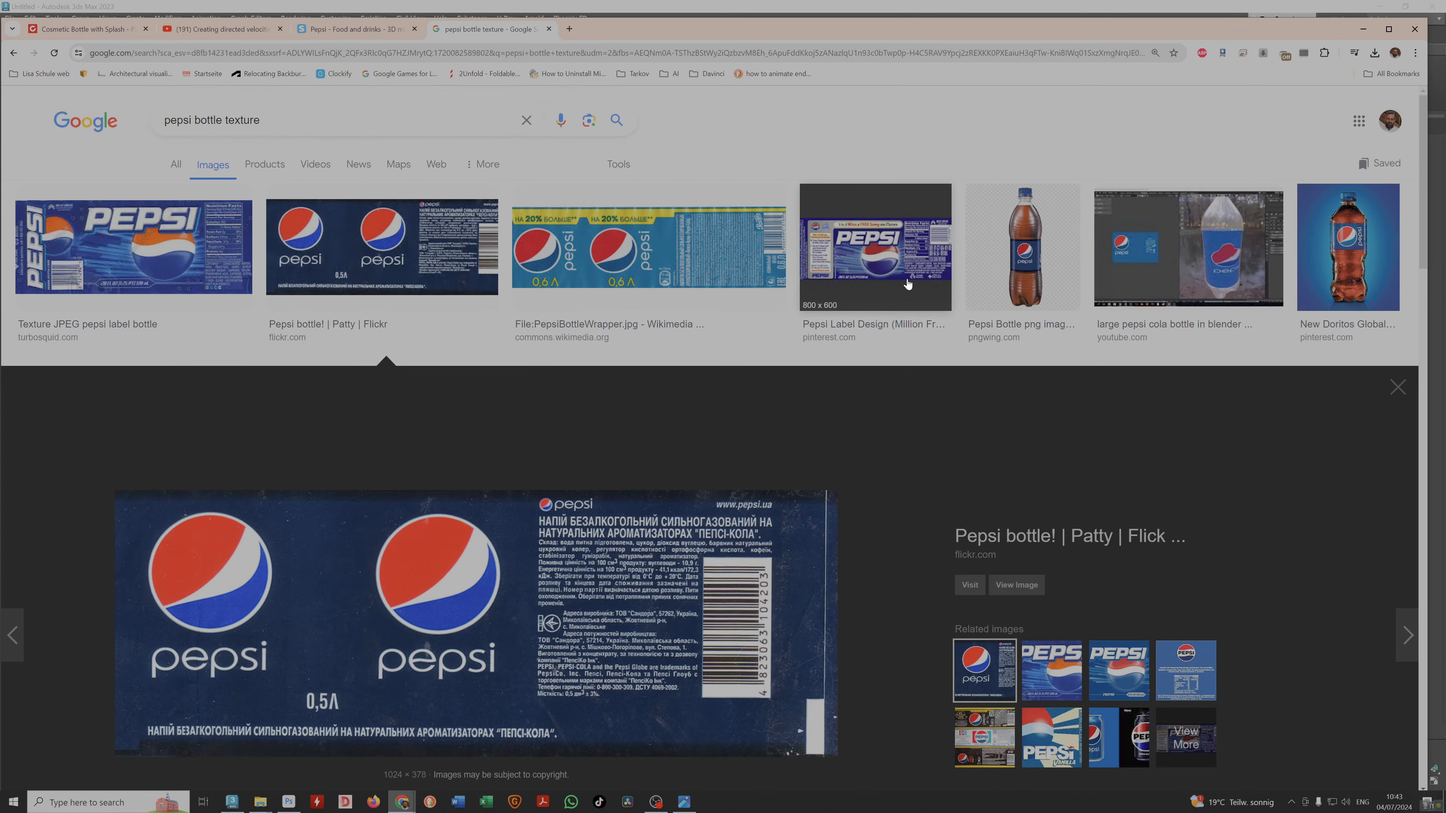
Browse the image results for a usable picture of the current Pepsi logo or label design.
{"action": "scroll", "coordinate": [888, 348], "scroll_direction": "down", "scroll_amount": 10}
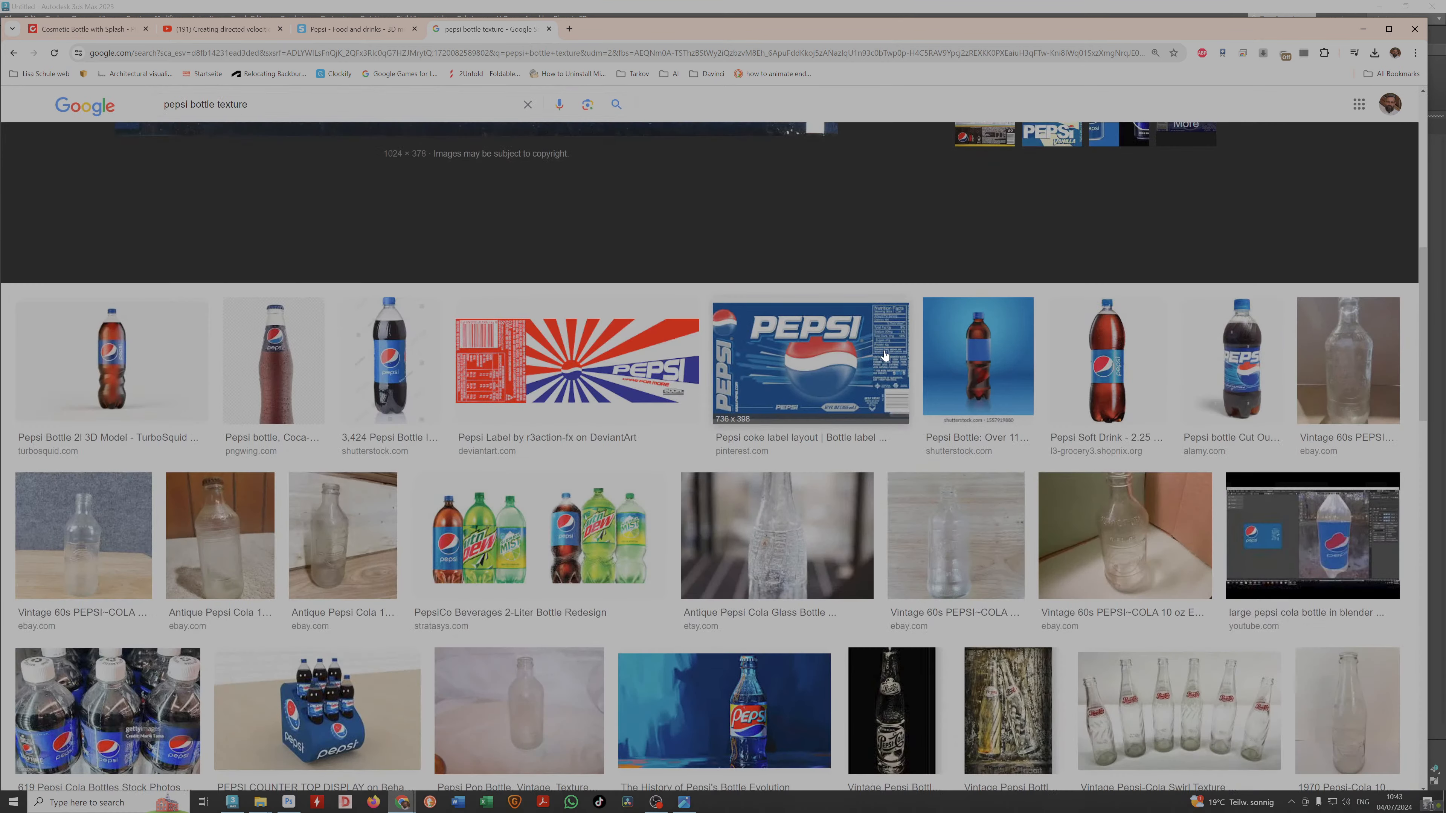
{"action": "scroll", "coordinate": [885, 356], "scroll_direction": "down", "scroll_amount": 5}
{"action": "scroll", "coordinate": [885, 355], "scroll_direction": "down", "scroll_amount": 10}
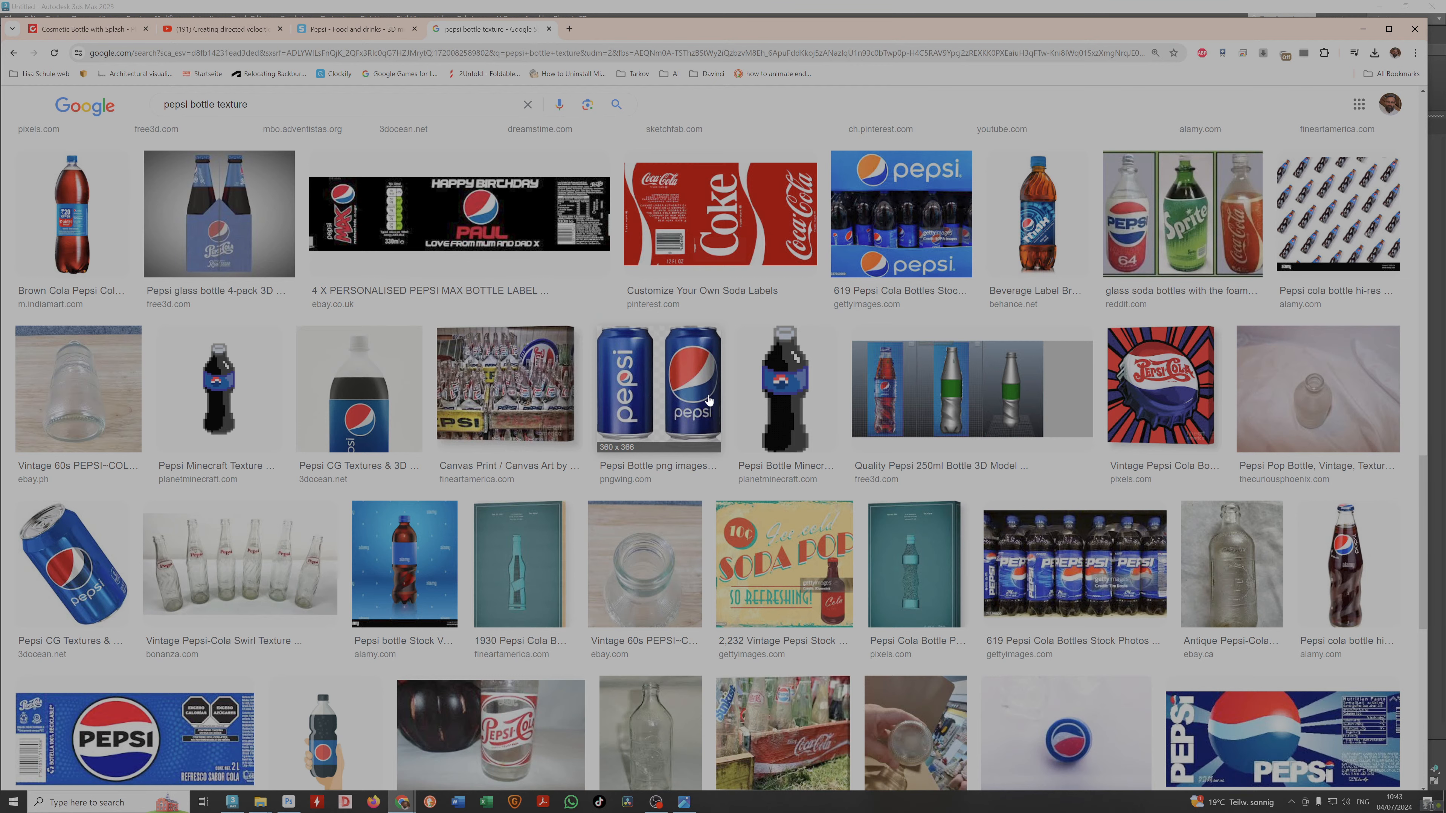
{"action": "scroll", "coordinate": [692, 400], "scroll_direction": "down", "scroll_amount": 1}
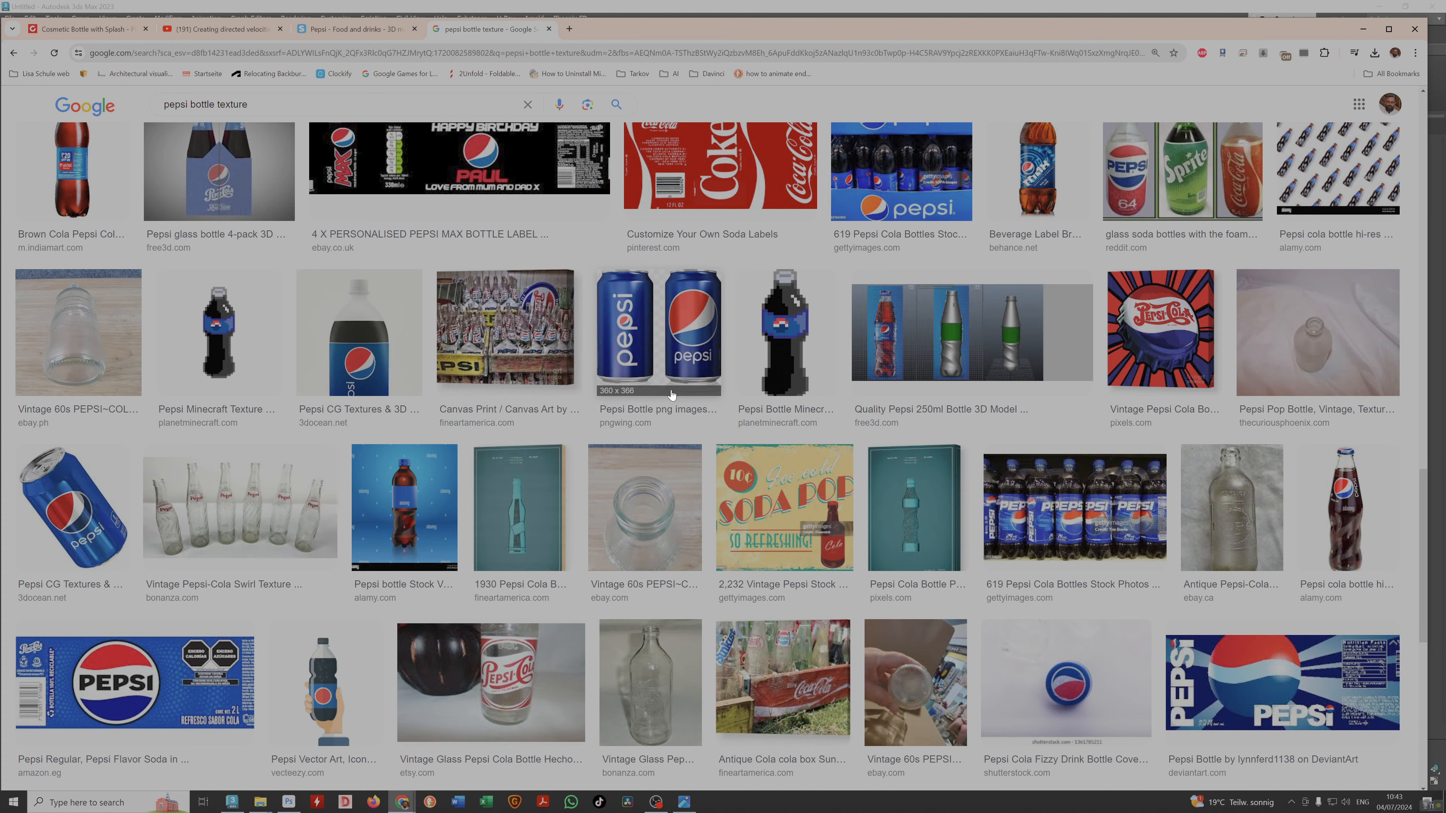
{"action": "scroll", "coordinate": [681, 390], "scroll_direction": "down", "scroll_amount": 8}
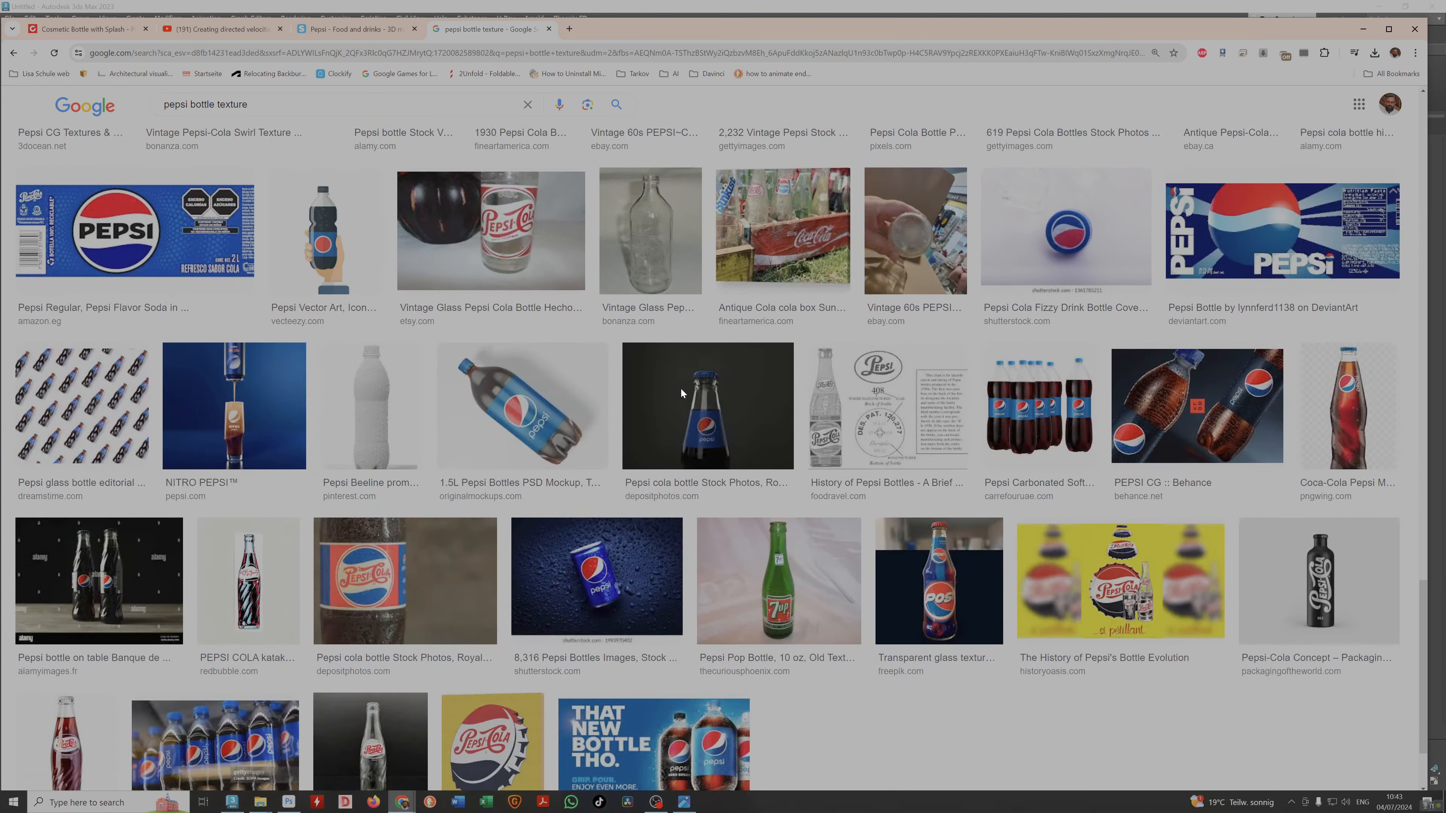
{"action": "scroll", "coordinate": [680, 390], "scroll_direction": "down", "scroll_amount": 4}
{"action": "scroll", "coordinate": [682, 395], "scroll_direction": "down", "scroll_amount": 13}
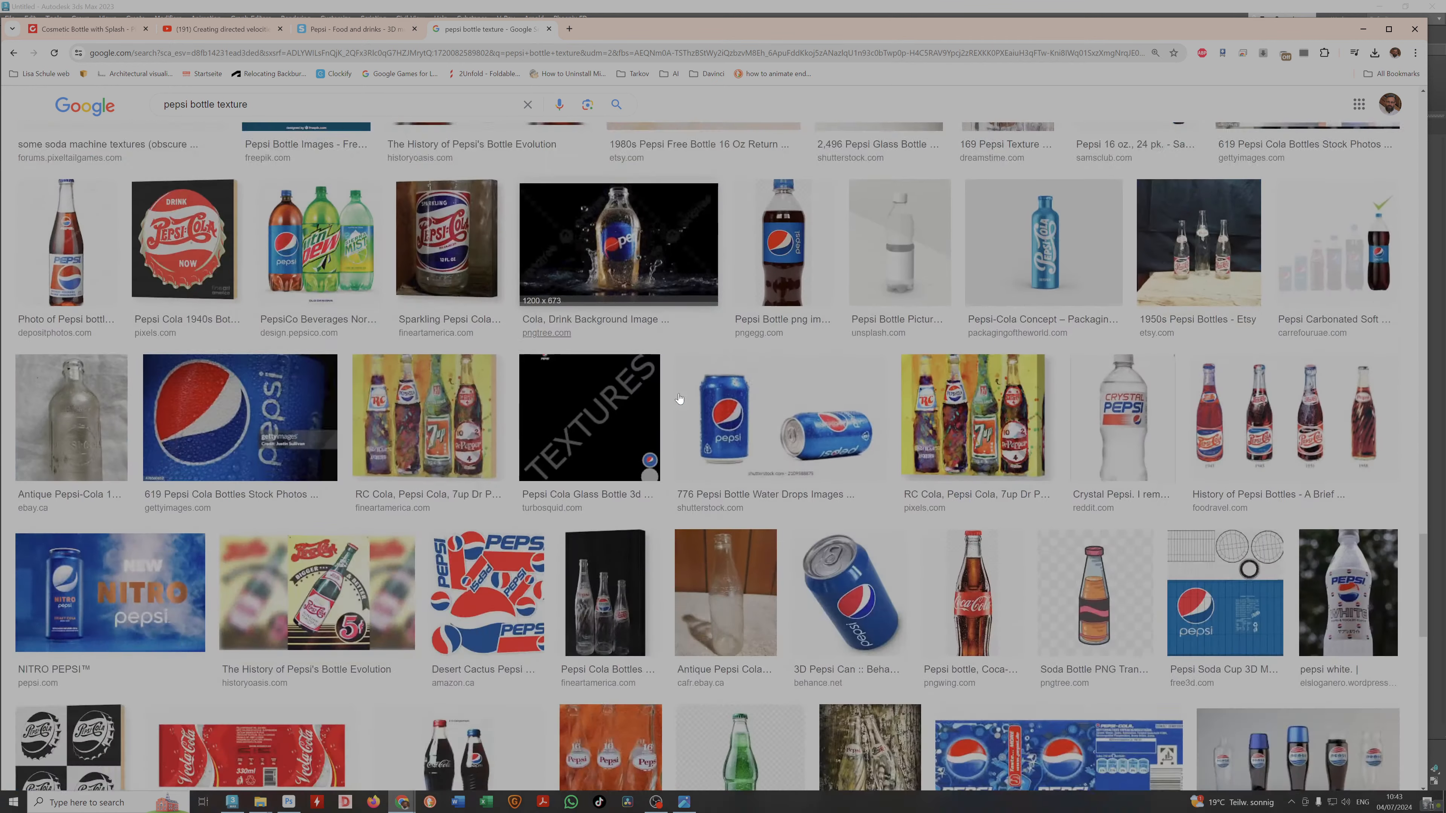
{"action": "scroll", "coordinate": [679, 397], "scroll_direction": "down", "scroll_amount": 5}
{"action": "scroll", "coordinate": [678, 399], "scroll_direction": "down", "scroll_amount": 9}
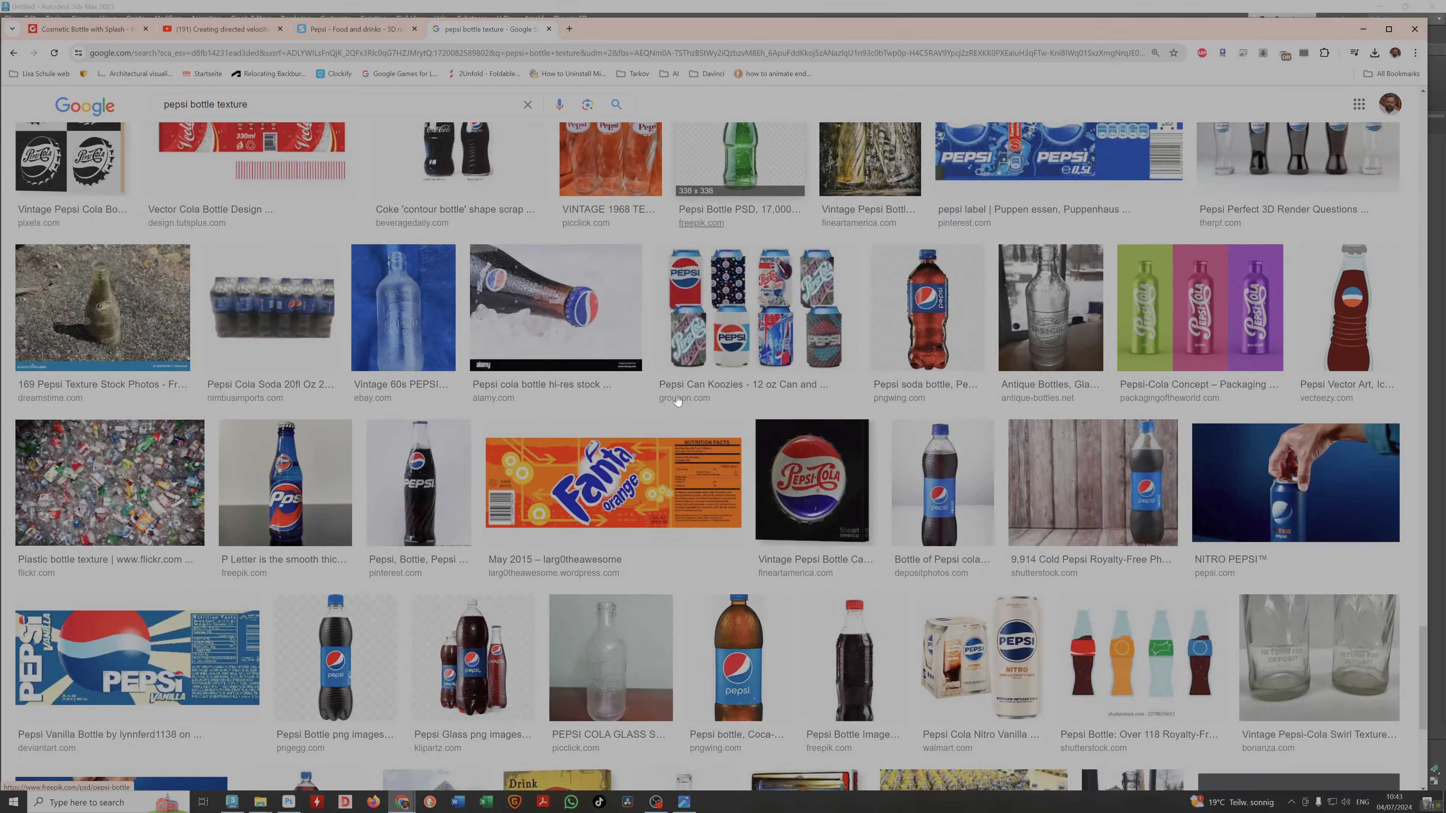
{"action": "scroll", "coordinate": [677, 397], "scroll_direction": "up", "scroll_amount": 20}
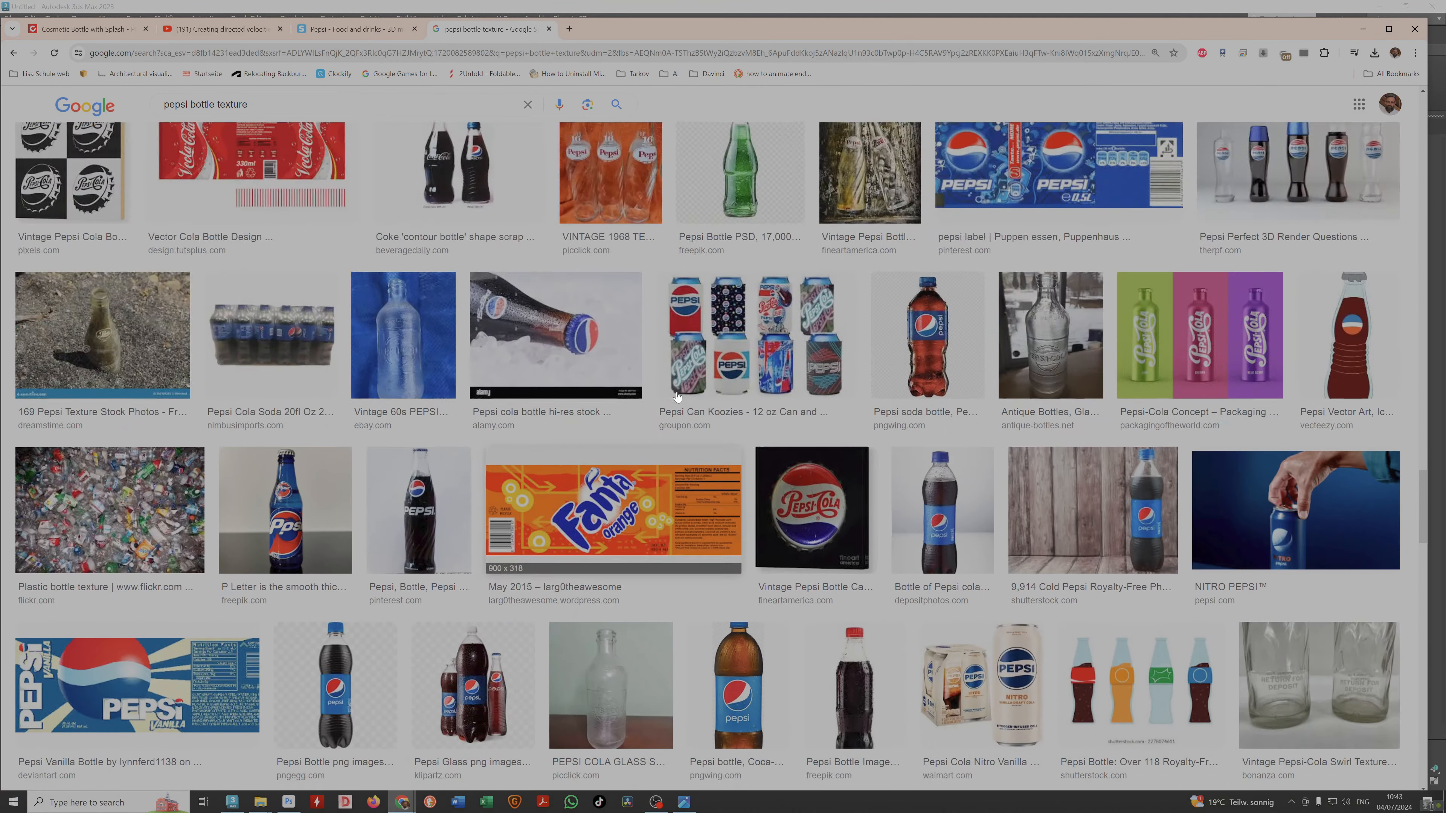
{"action": "scroll", "coordinate": [692, 388], "scroll_direction": "up", "scroll_amount": 2}
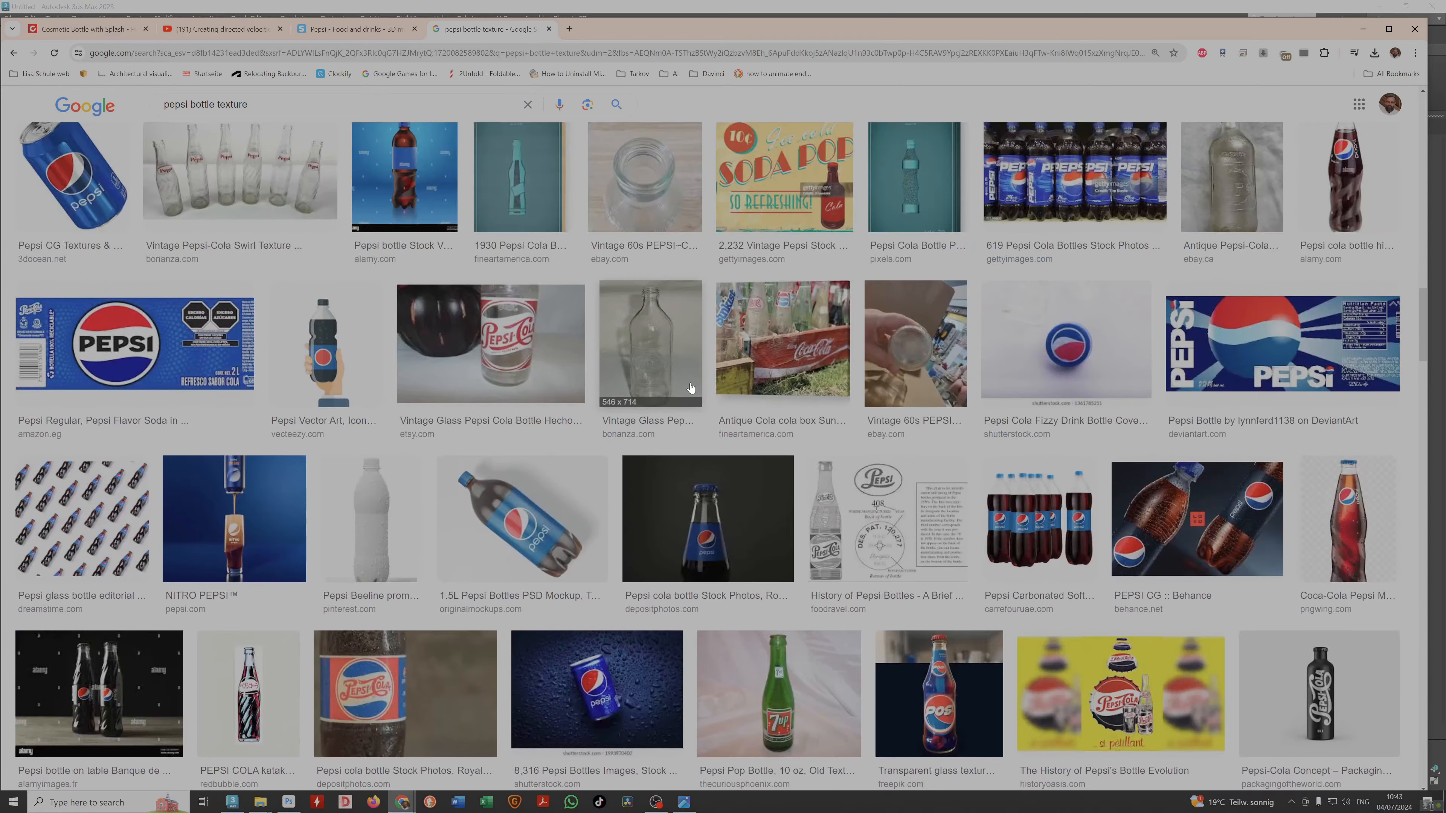
{"action": "scroll", "coordinate": [700, 501], "scroll_direction": "down", "scroll_amount": 15}
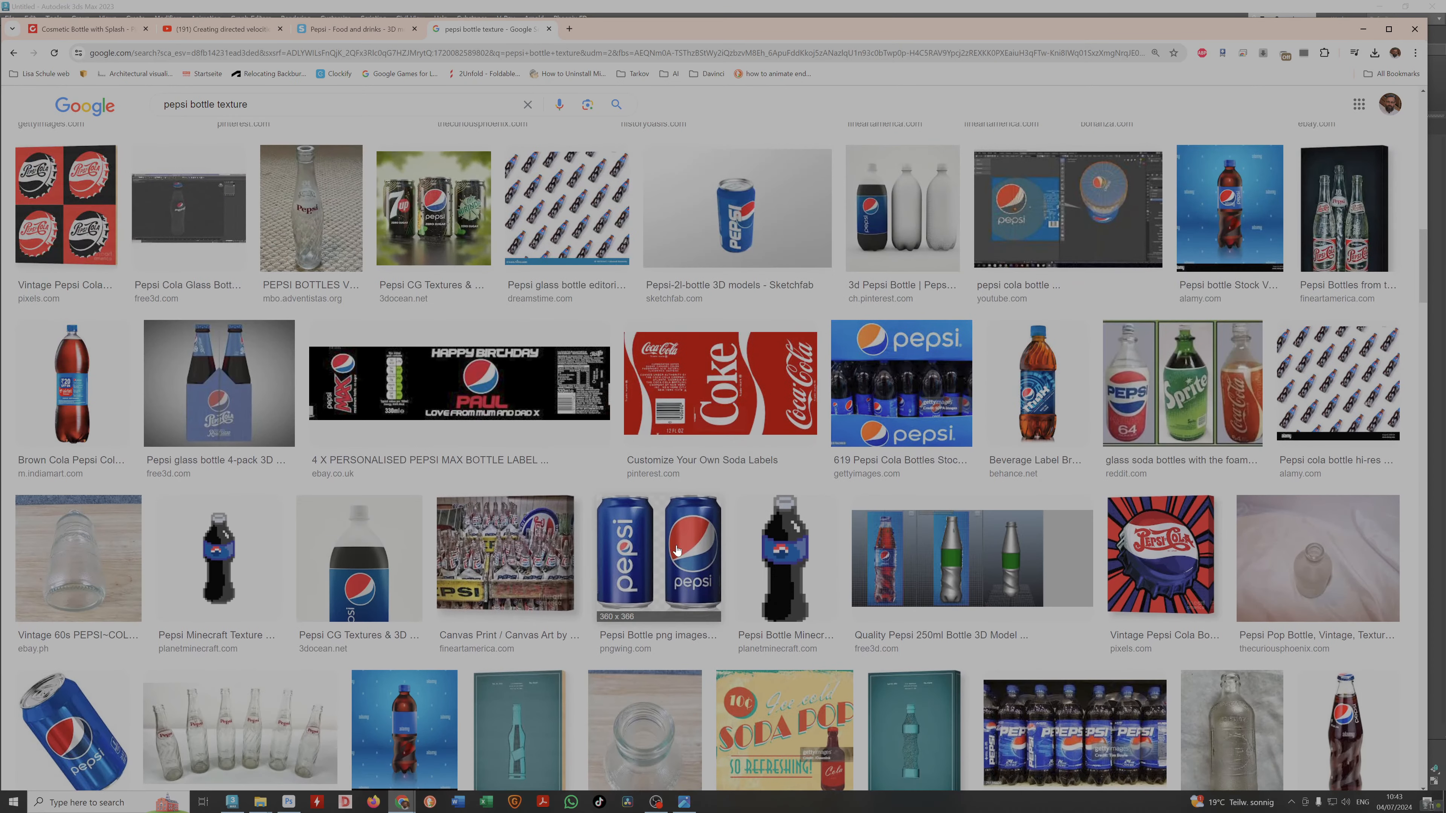
Save the pngwing image of two Pepsi cans as a PNG on the Desktop and show the downloaded file in its folder.
{"action": "left_click", "coordinate": [689, 561]}
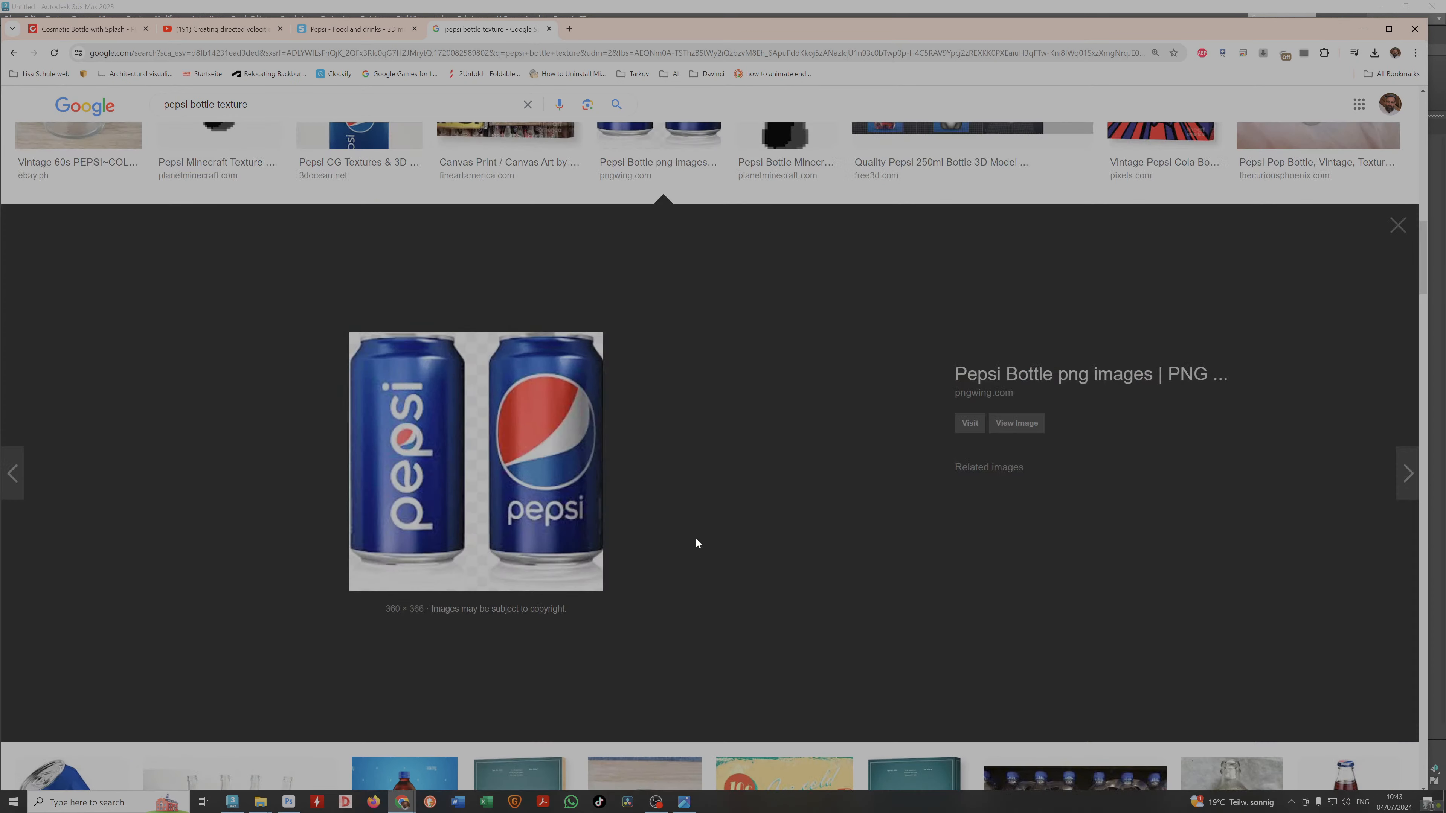
{"action": "right_click", "coordinate": [489, 463]}
{"action": "left_click", "coordinate": [545, 285]}
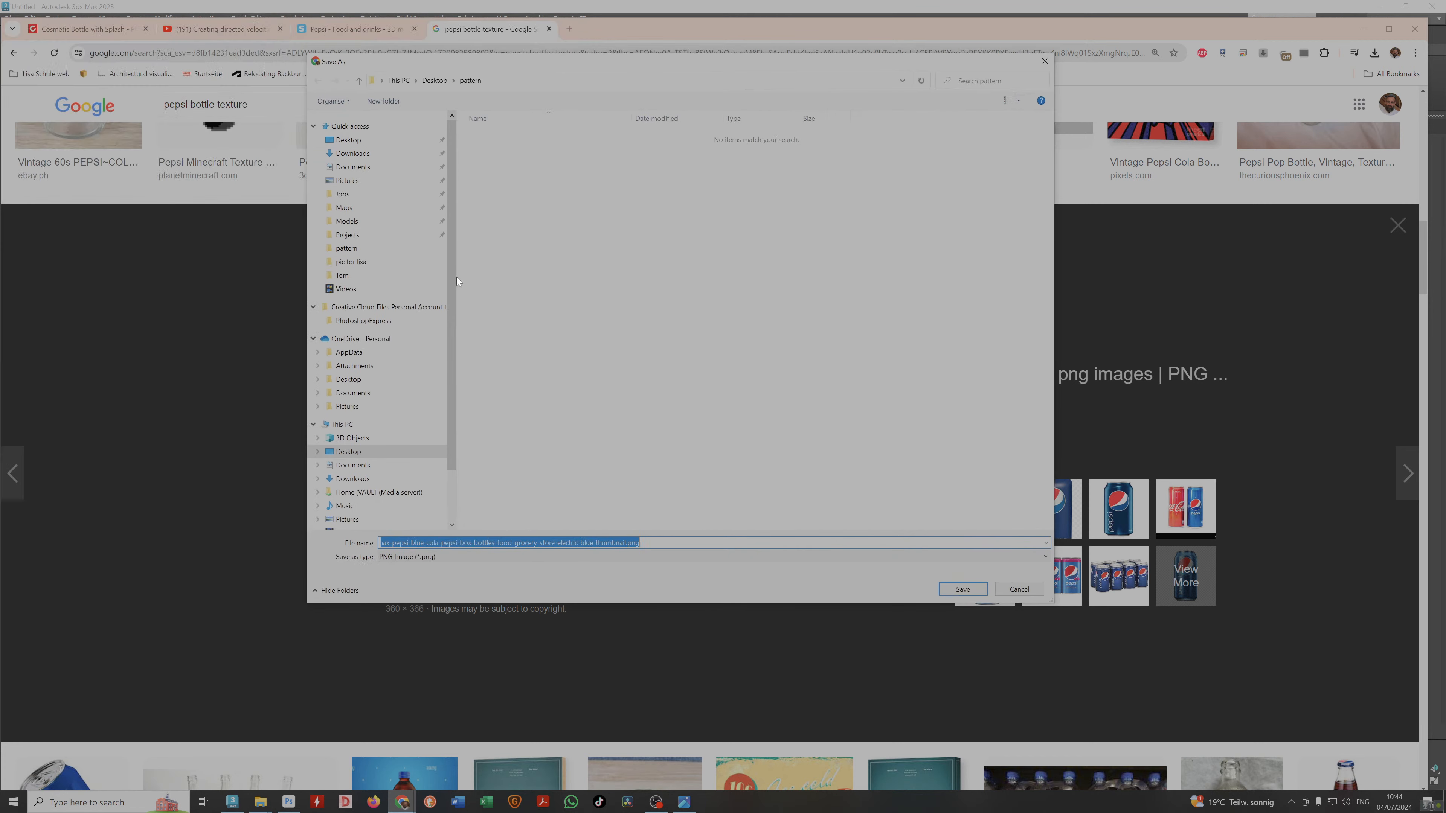
{"action": "left_click", "coordinate": [434, 80]}
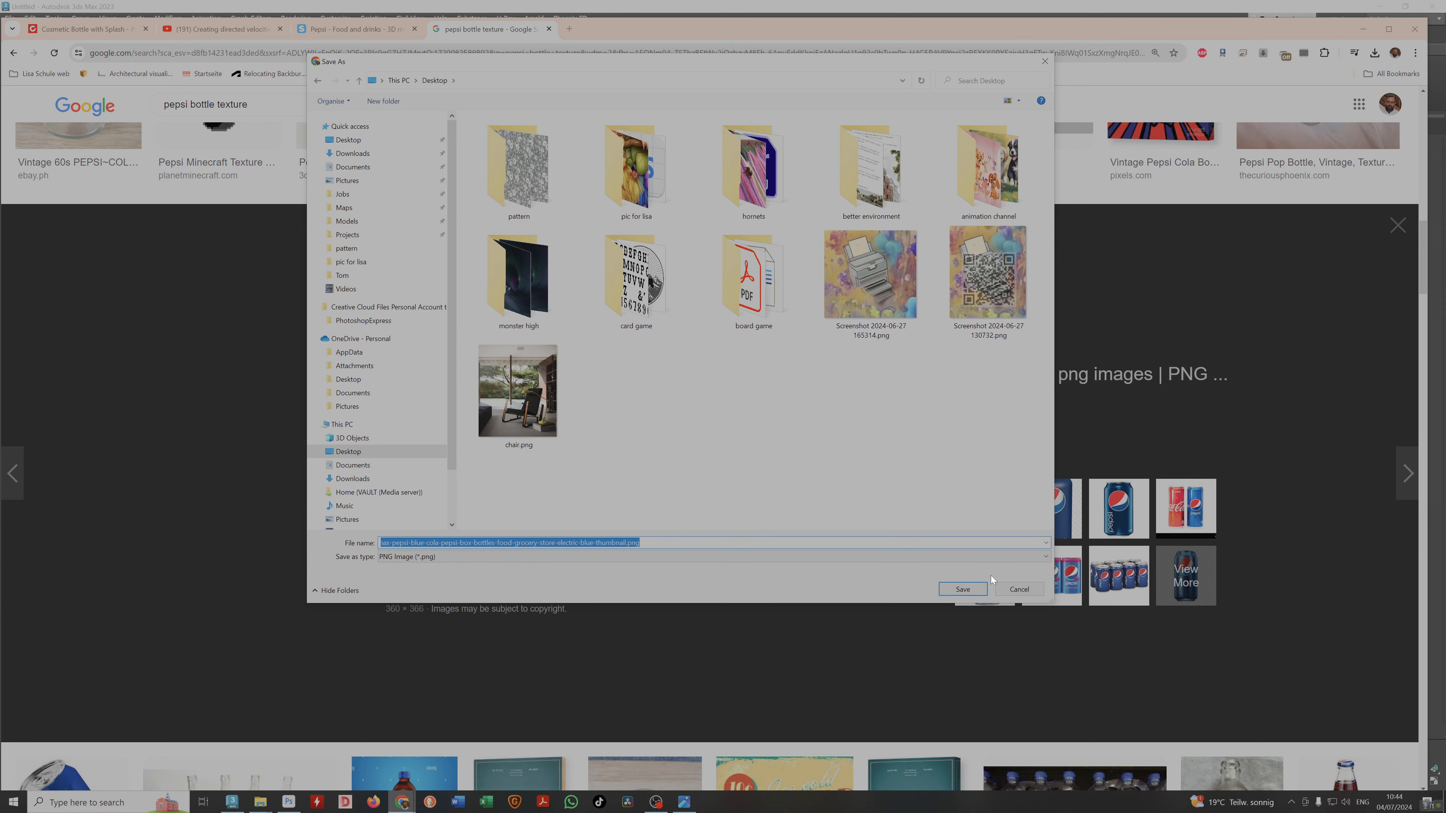
{"action": "left_click", "coordinate": [962, 589]}
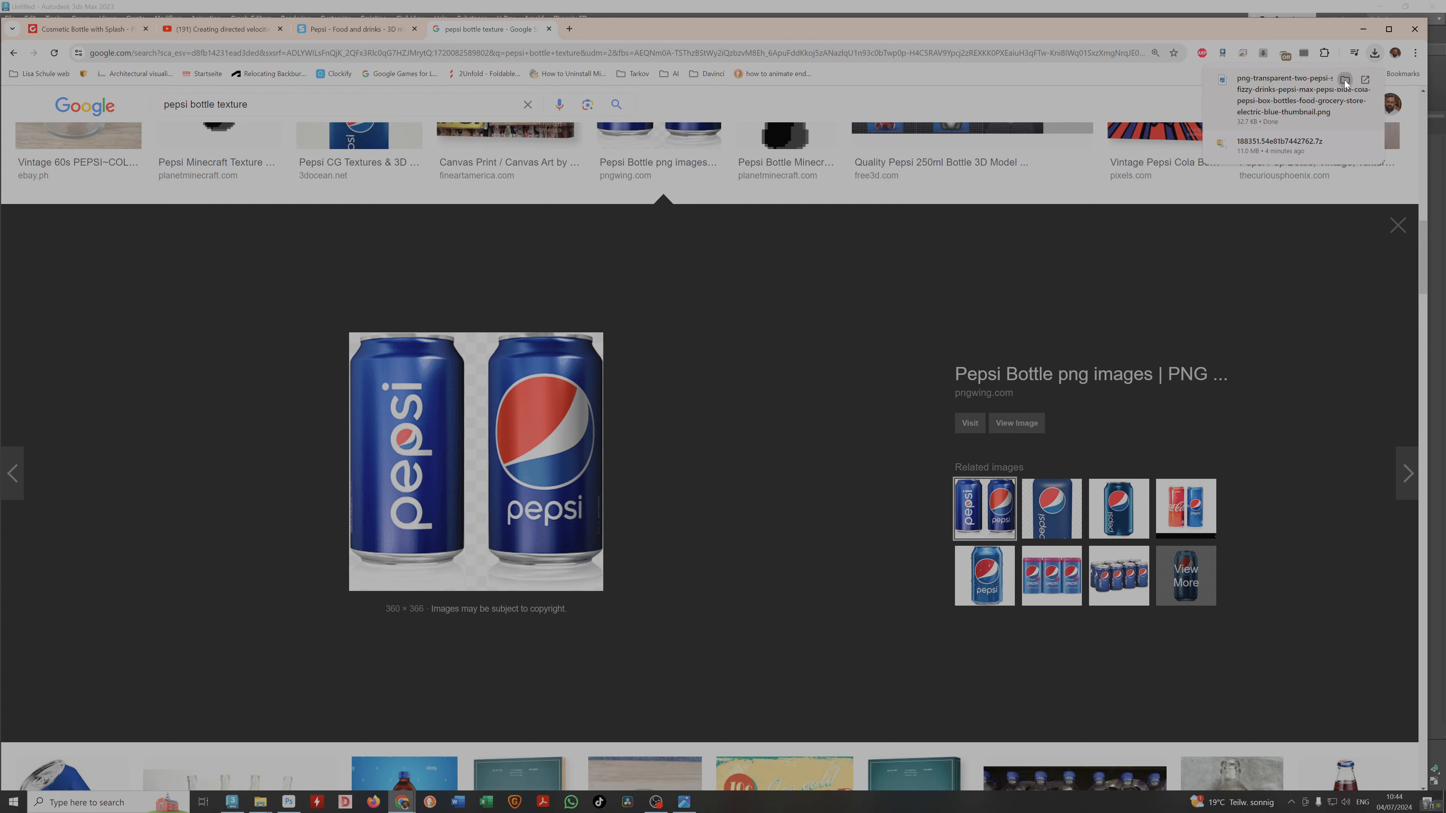
{"action": "left_click", "coordinate": [1345, 80]}
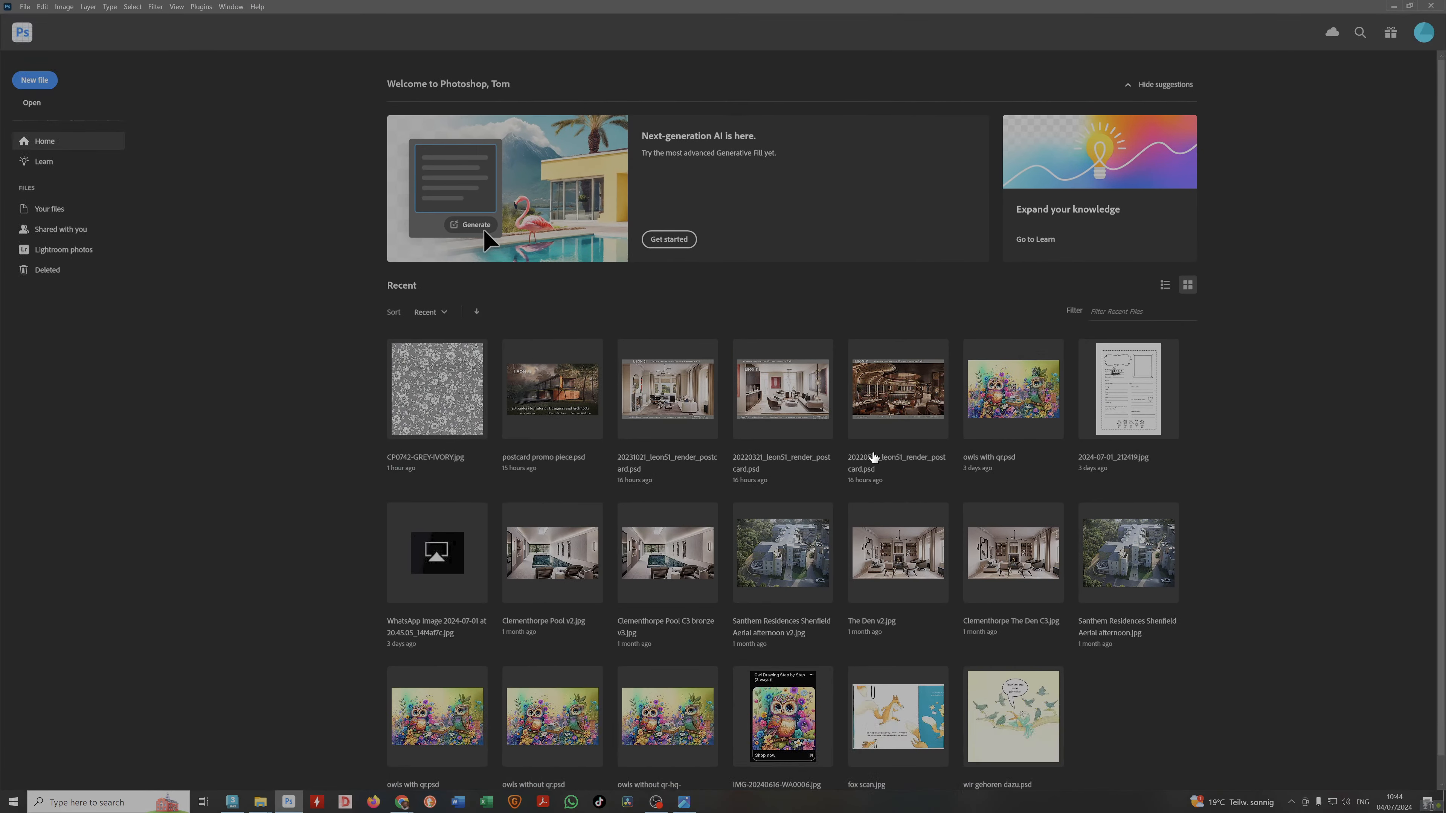
Open the downloaded PNG of two Pepsi cans from the Desktop folder in Photoshop.
{"action": "key", "text": "alt+Tab"}
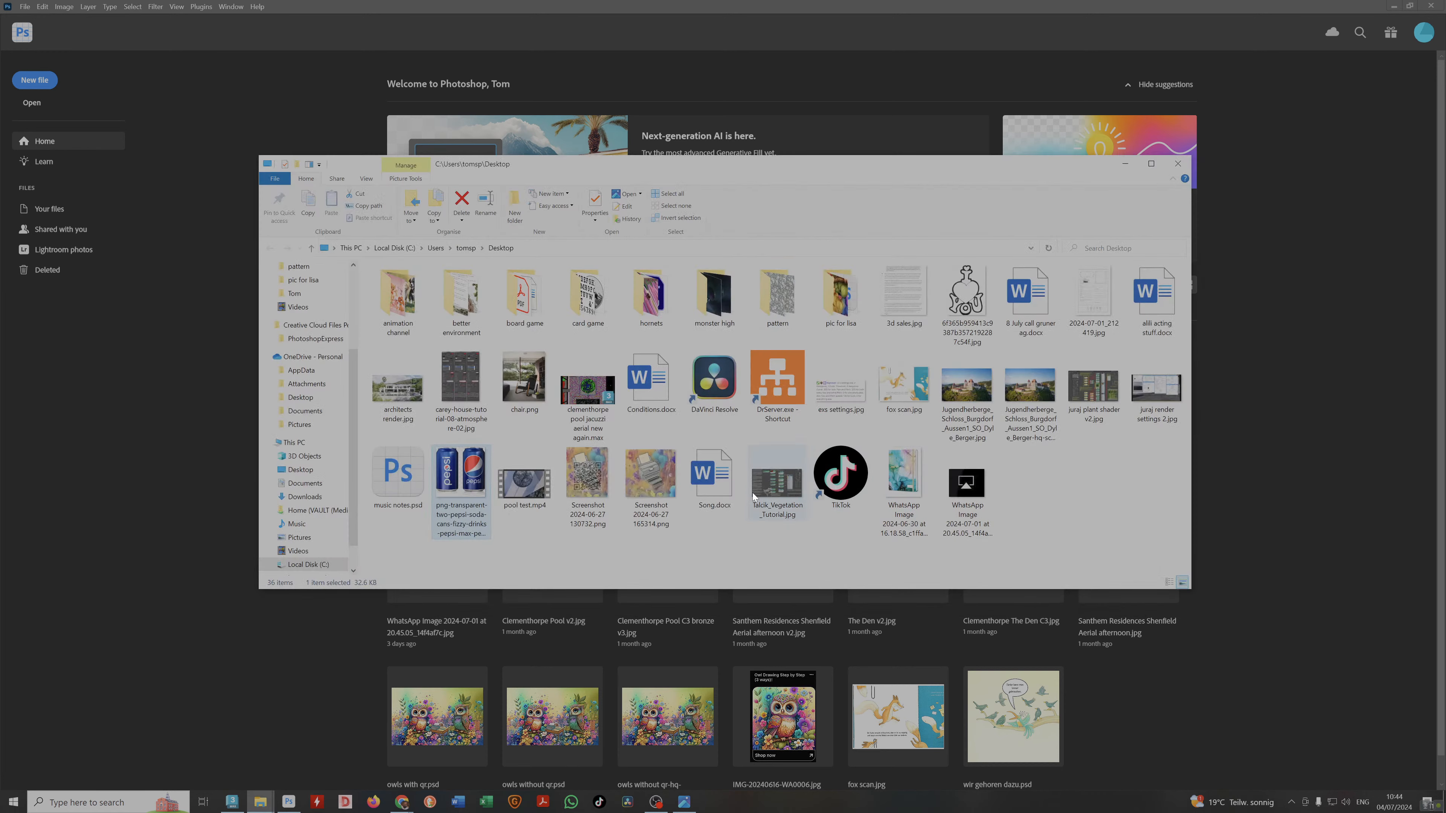
{"action": "right_click", "coordinate": [449, 476]}
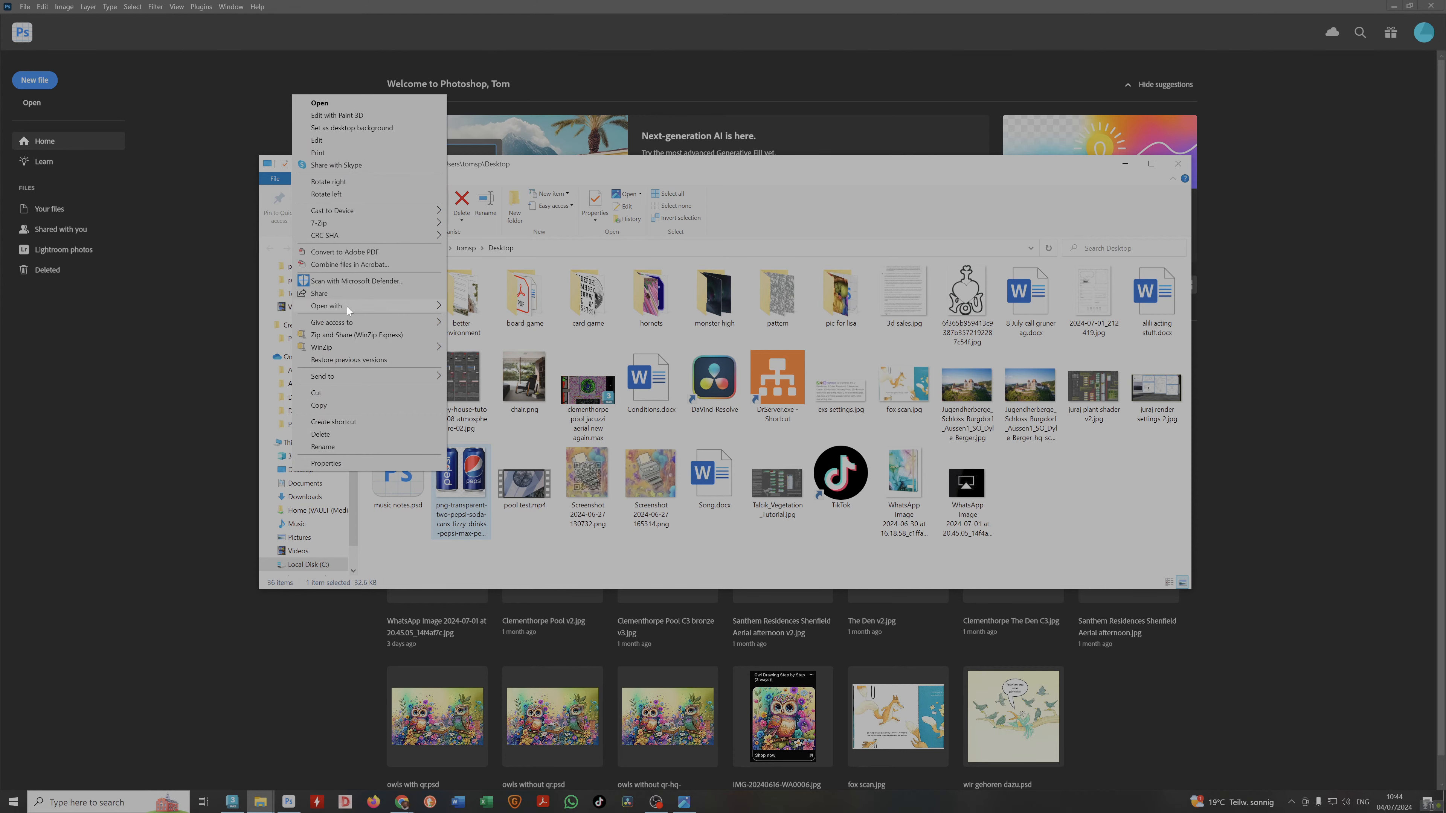
{"action": "mouse_move", "coordinate": [401, 311]}
{"action": "left_click", "coordinate": [500, 319]}
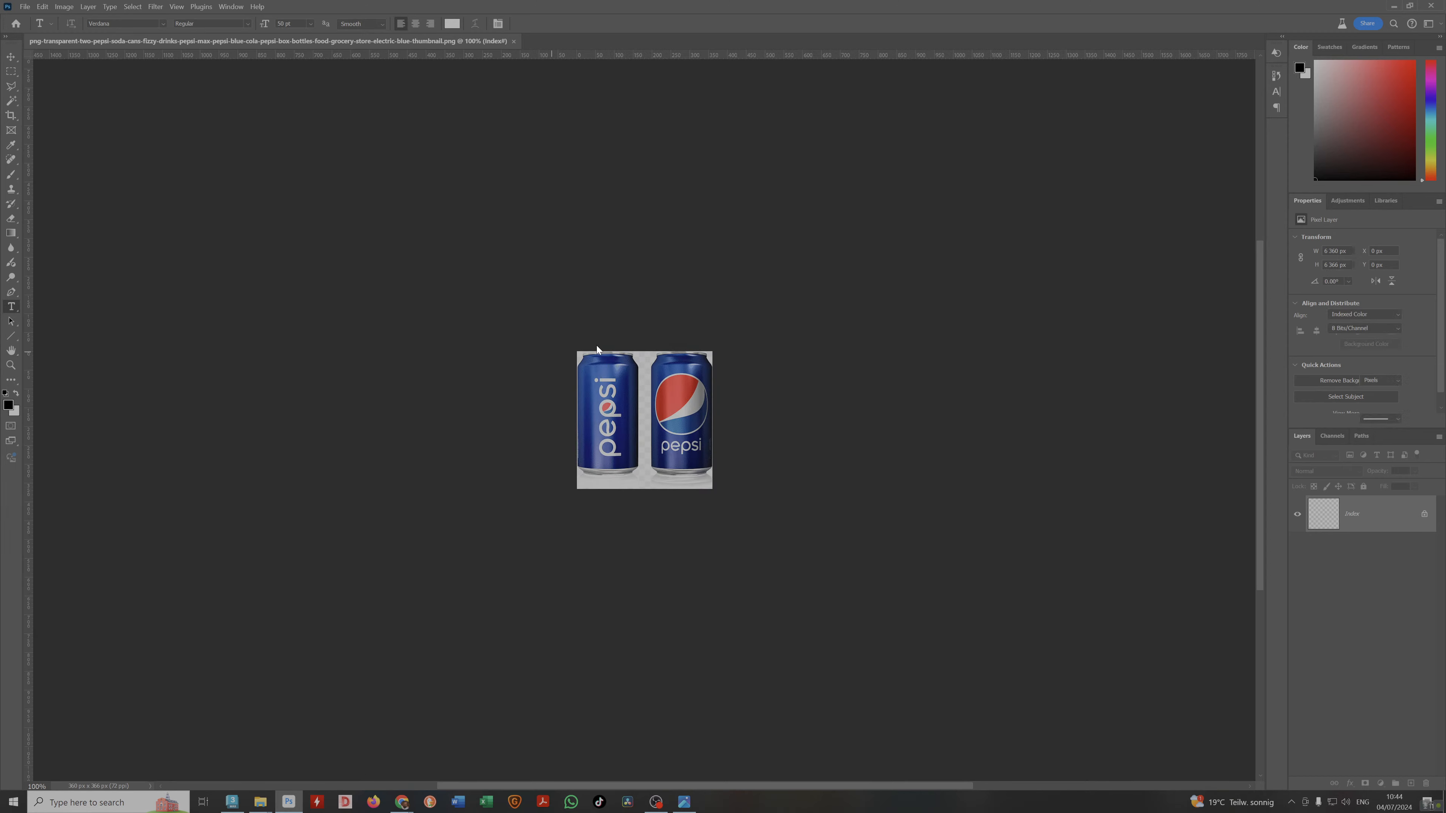
Switch to File Explorer, check the Models, Desktop and pattern folders, and return to the VAULT network share.
{"action": "key", "text": "alt+Tab"}
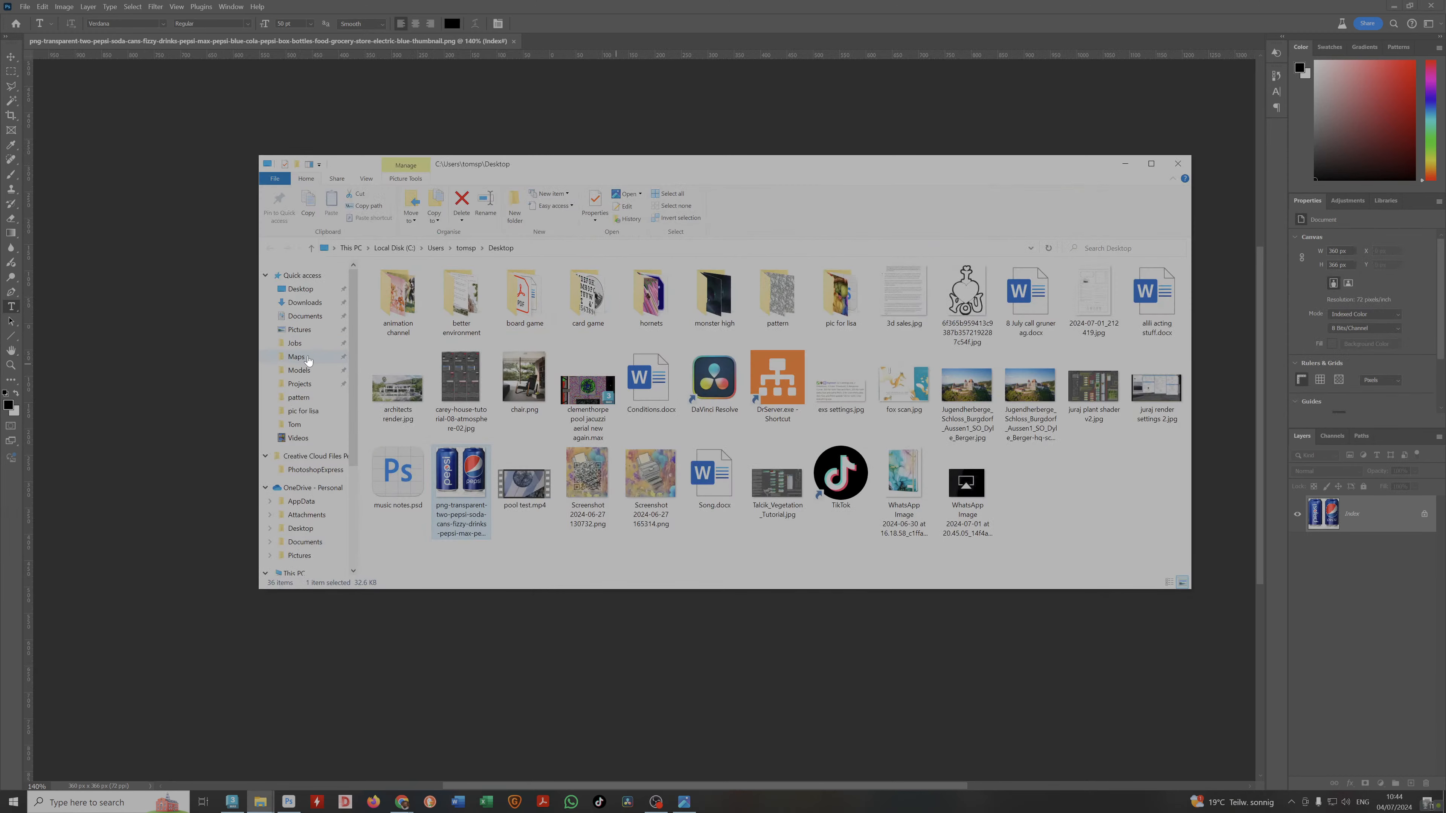
{"action": "left_click", "coordinate": [299, 370]}
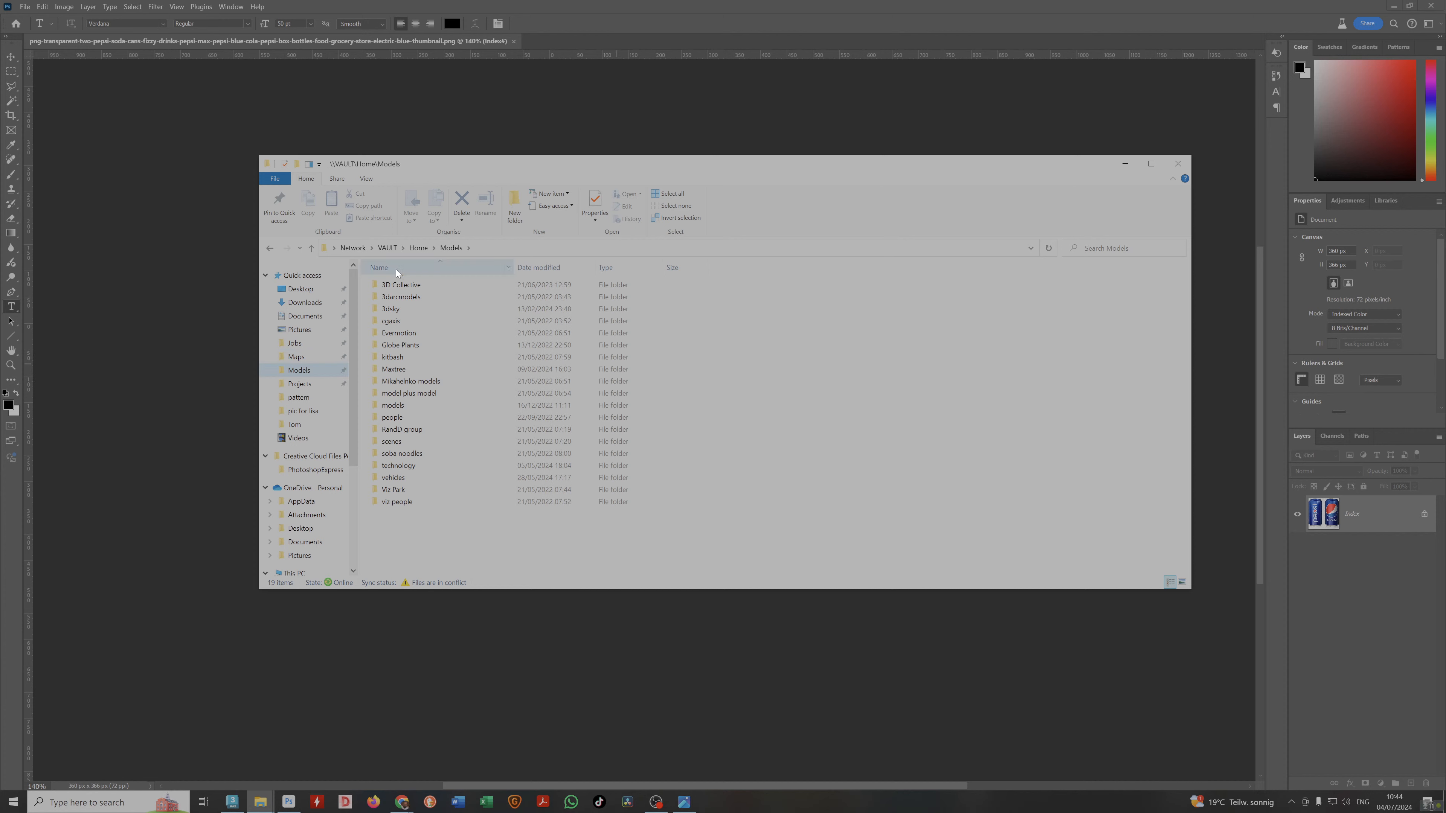
{"action": "left_click", "coordinate": [386, 248]}
{"action": "scroll", "coordinate": [309, 322], "scroll_direction": "up", "scroll_amount": 4}
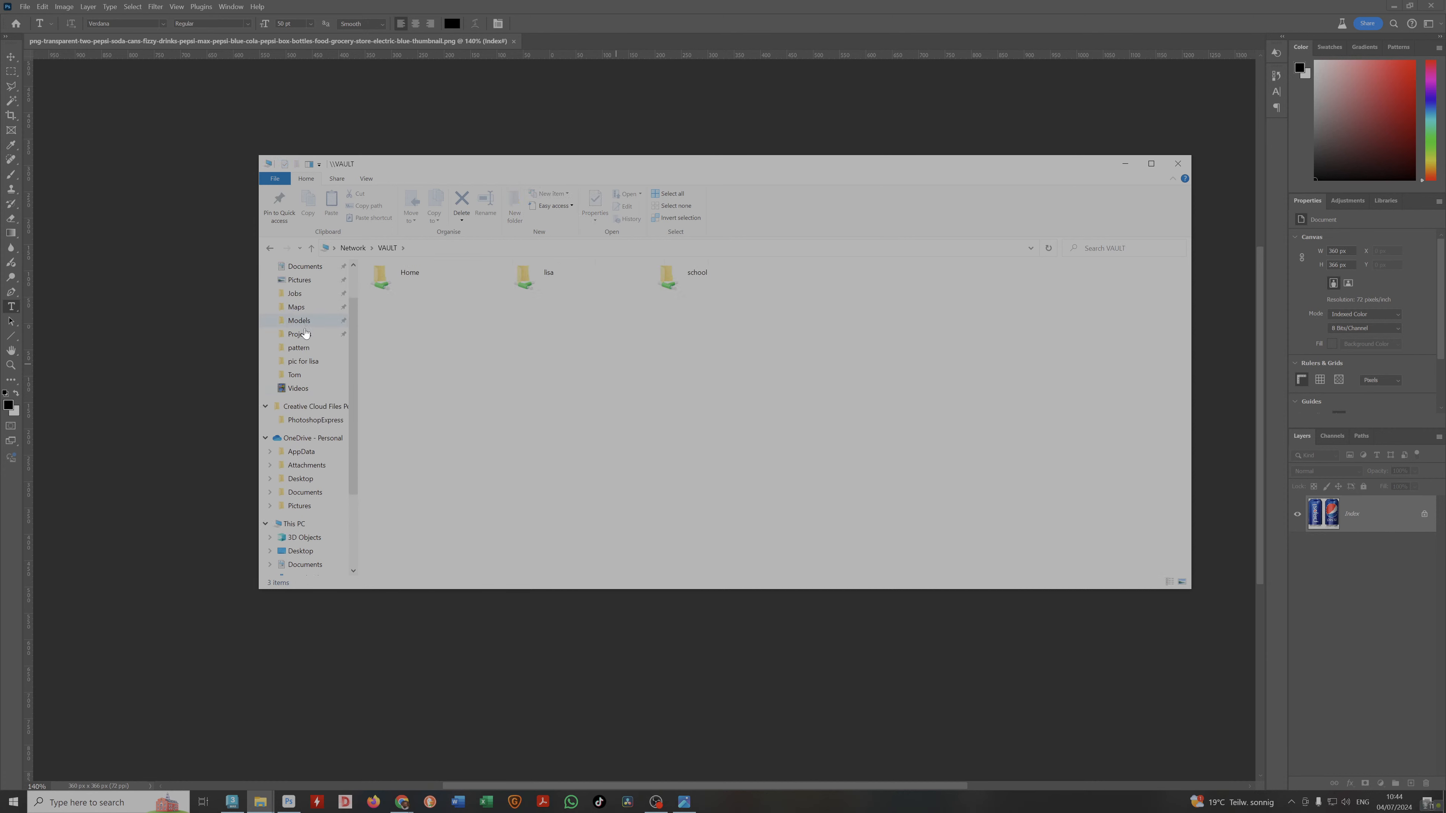
{"action": "left_click", "coordinate": [297, 290]}
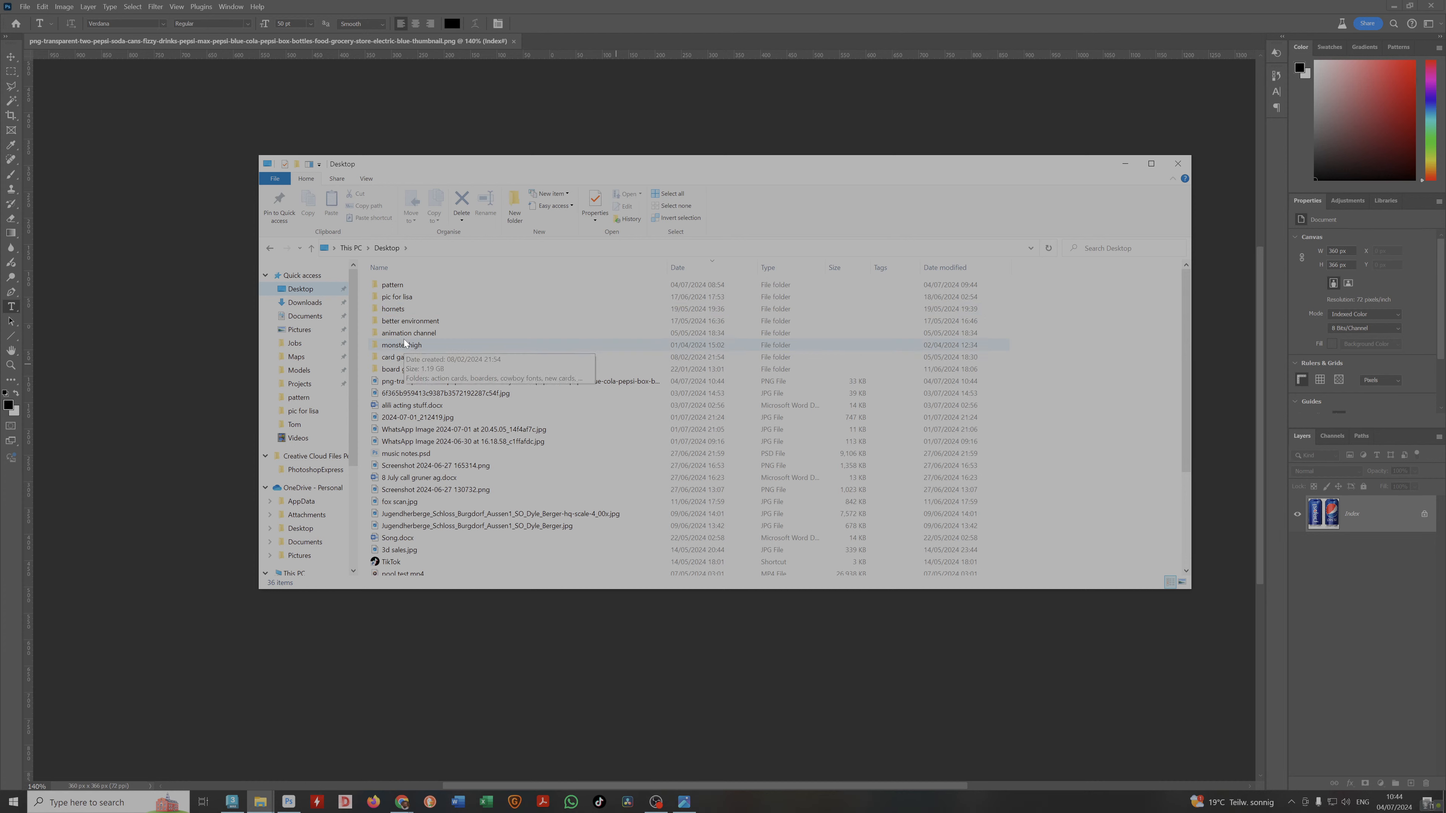
{"action": "double_click", "coordinate": [392, 286]}
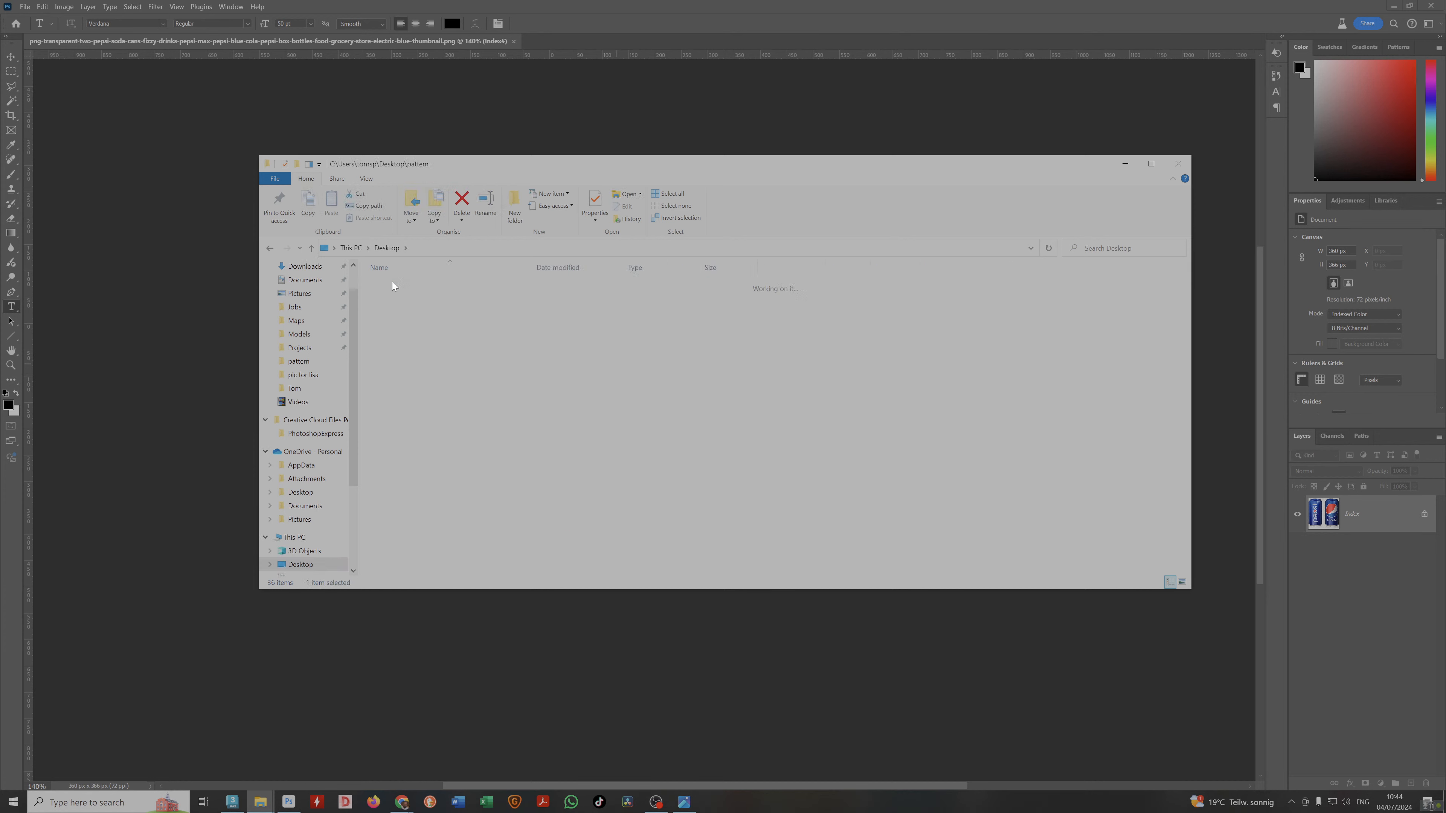
{"action": "left_click", "coordinate": [381, 249]}
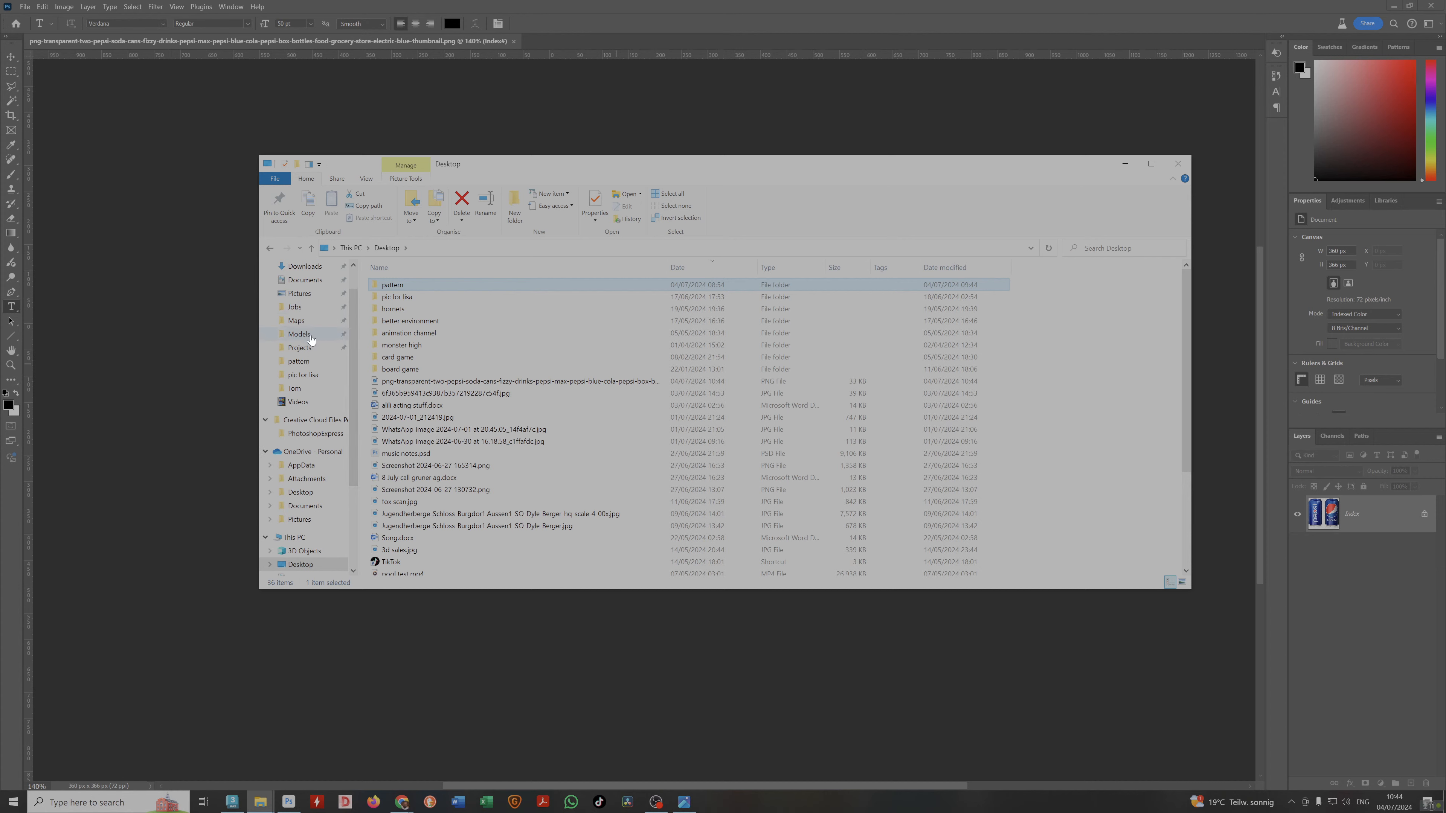
{"action": "key", "text": "alt+Left"}
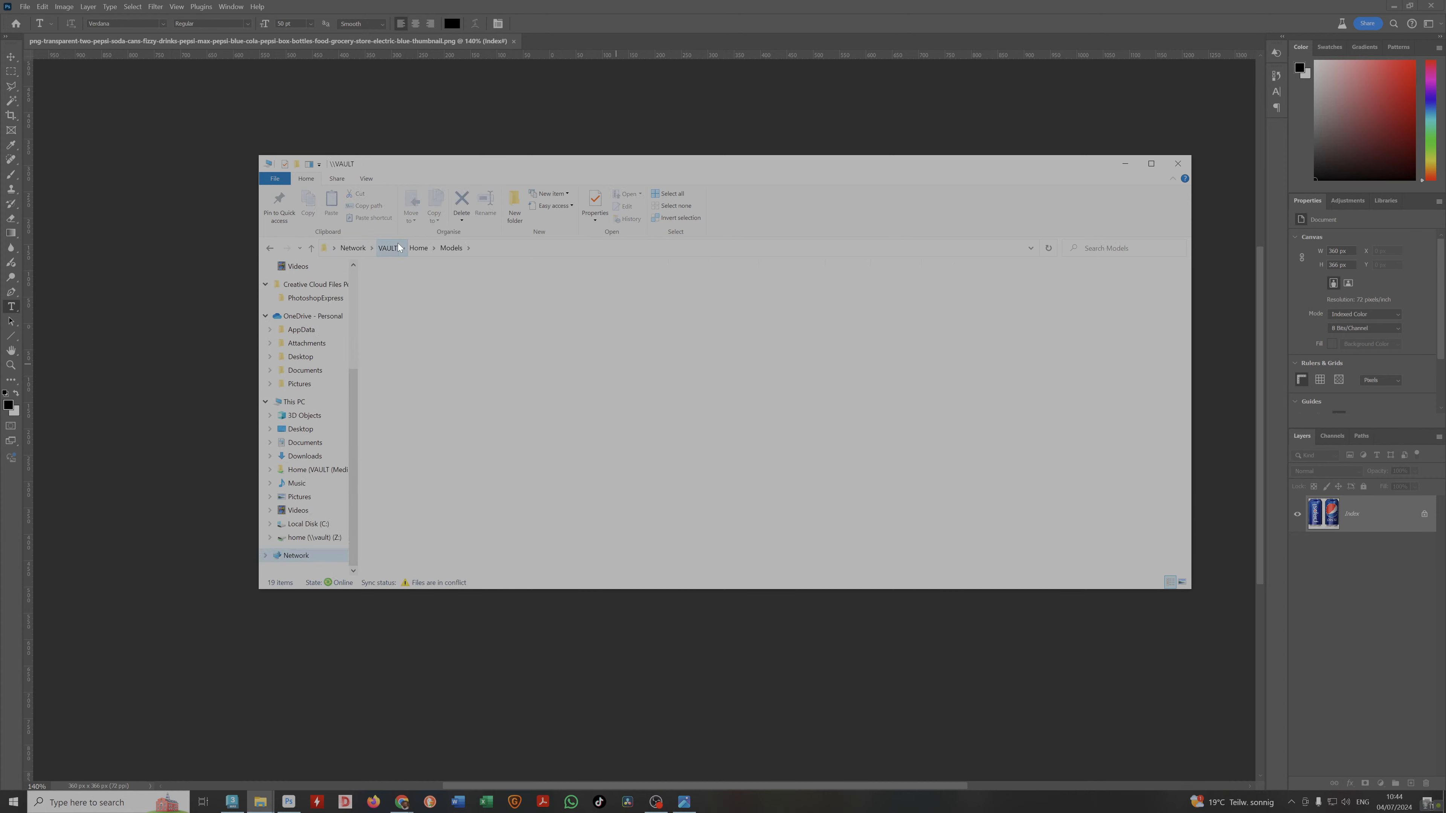
Open the pepsi assets folder under Home, Documents, Davinci Resolve, 002 phoenix files, assets.
{"action": "double_click", "coordinate": [404, 279]}
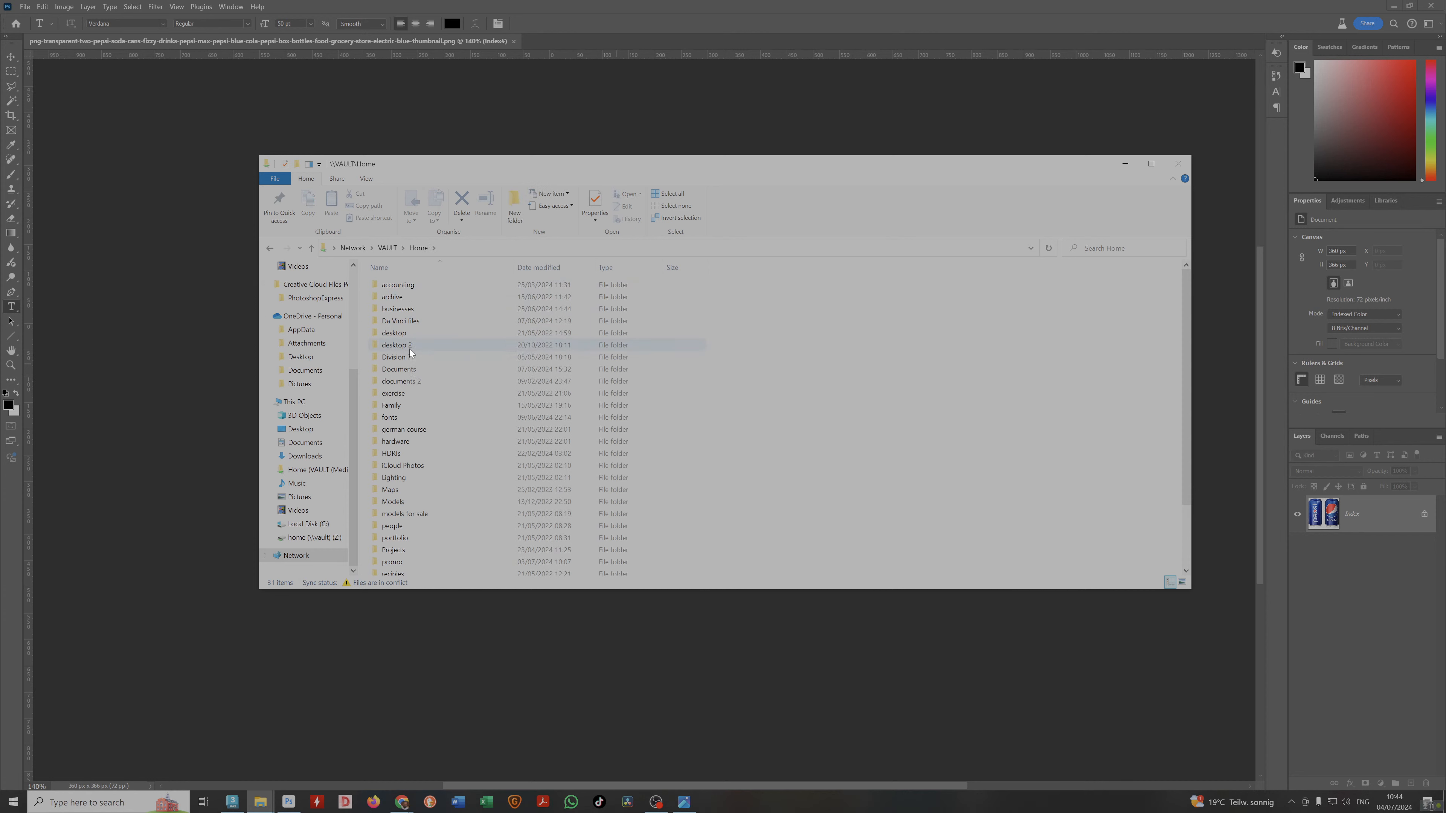
{"action": "left_click", "coordinate": [412, 369]}
{"action": "double_click", "coordinate": [413, 368]}
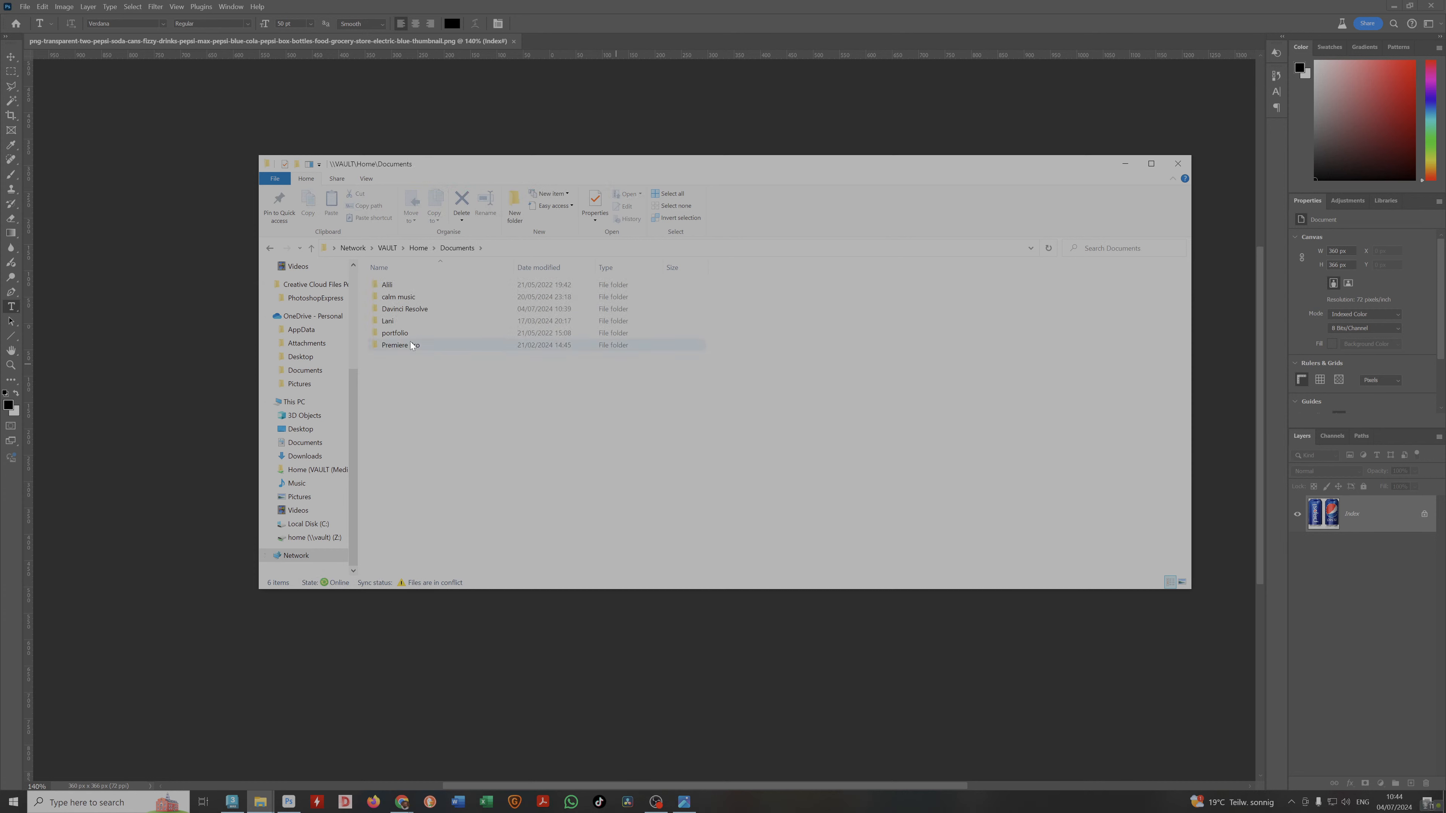
{"action": "double_click", "coordinate": [399, 308]}
{"action": "double_click", "coordinate": [399, 298]}
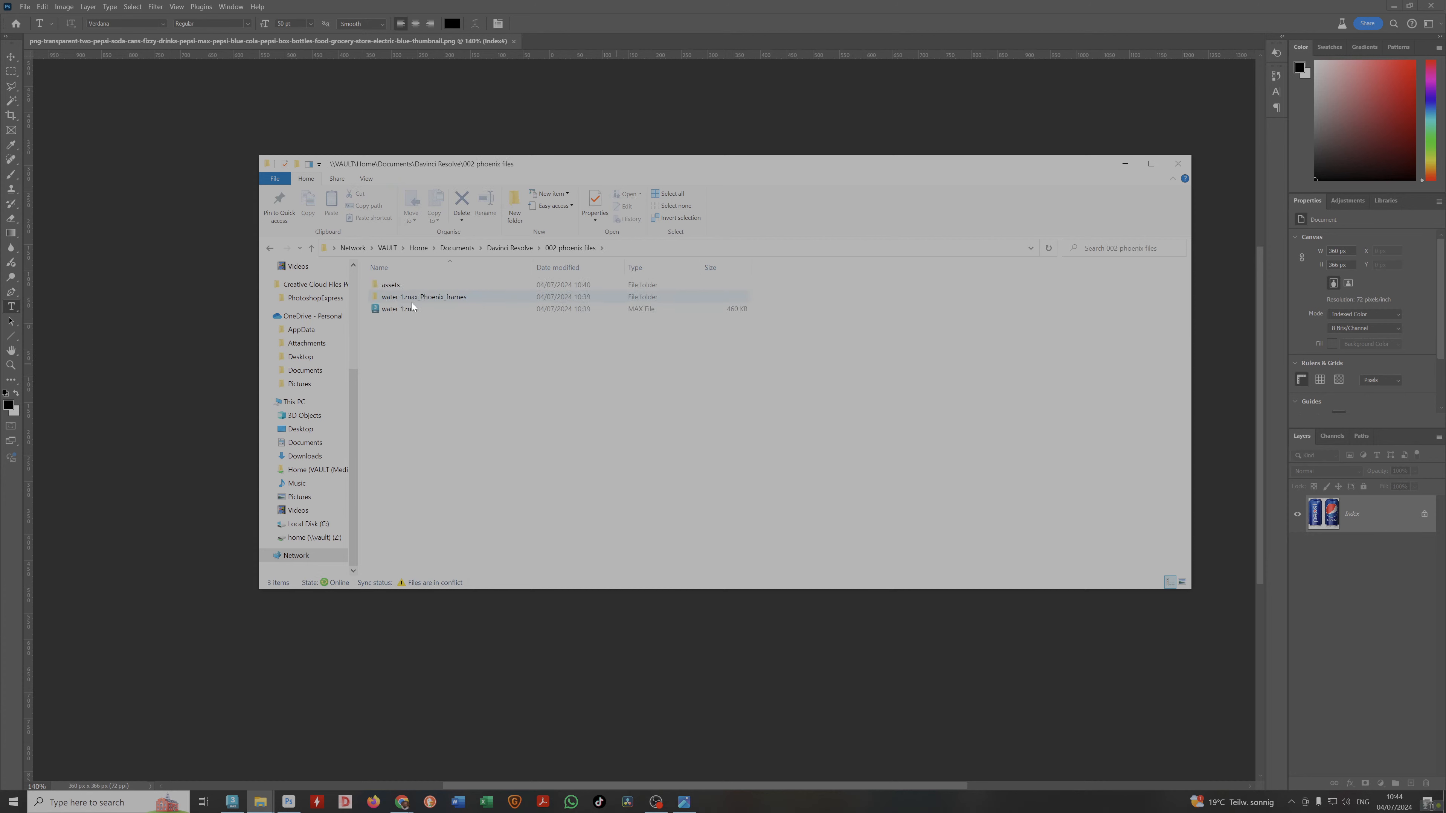
{"action": "double_click", "coordinate": [396, 285]}
{"action": "double_click", "coordinate": [397, 288]}
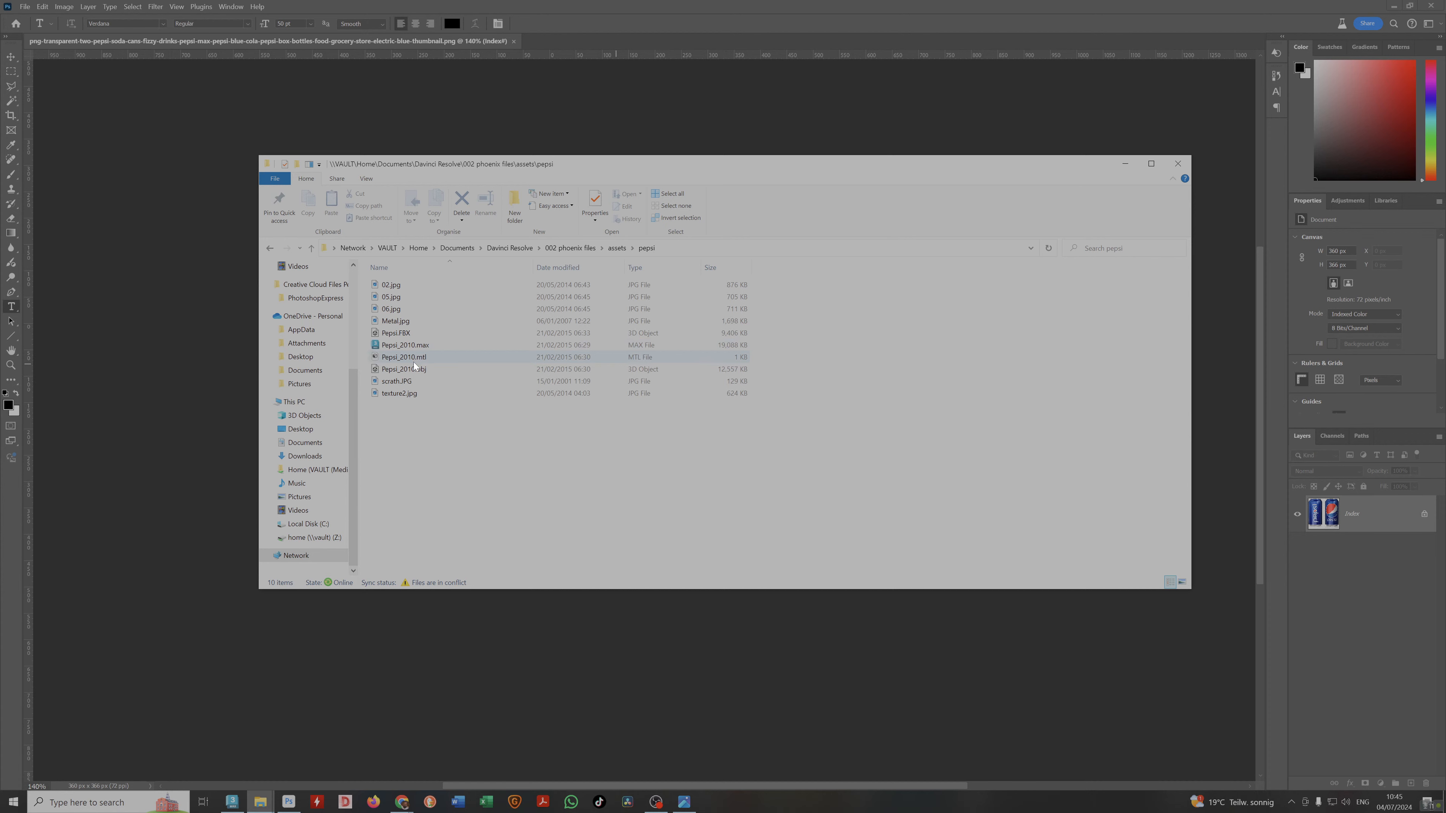
Show the pepsi folder's files as large thumbnails and open texture2.jpg in Photoshop 2023.
{"action": "right_click", "coordinate": [457, 442]}
{"action": "left_click", "coordinate": [477, 451]}
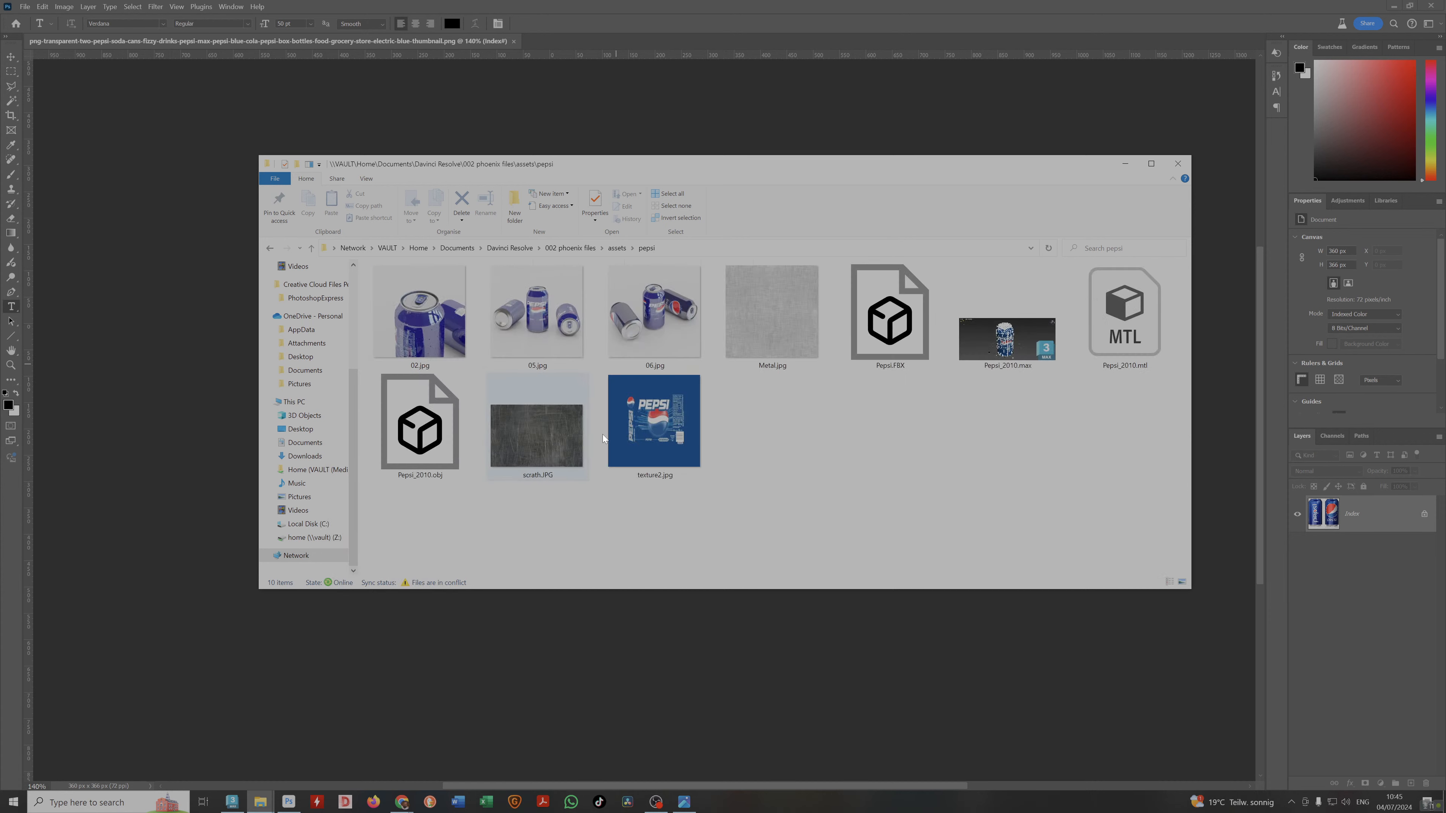
{"action": "left_click", "coordinate": [666, 431]}
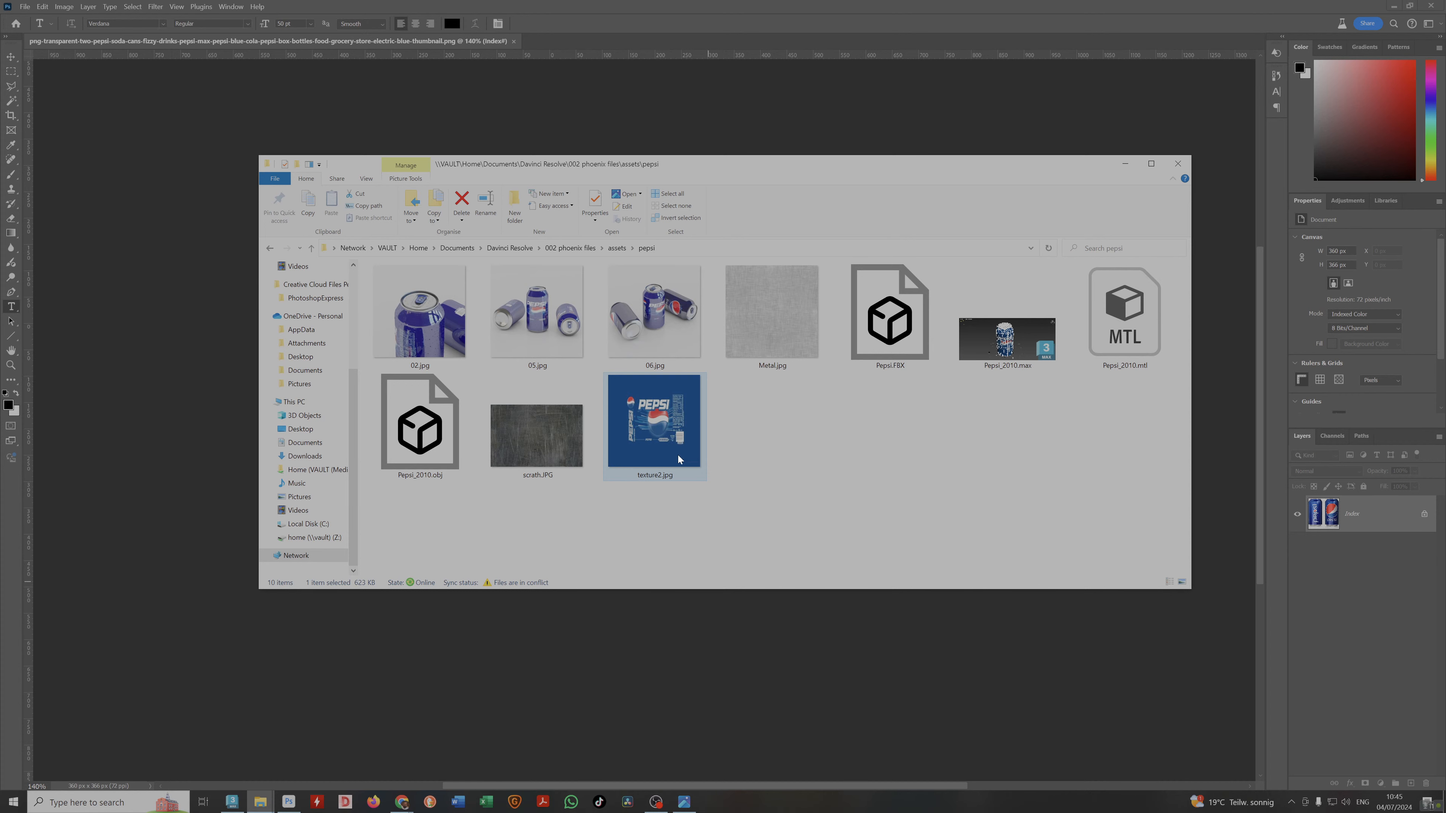
{"action": "right_click", "coordinate": [675, 453]}
{"action": "mouse_move", "coordinate": [603, 293]}
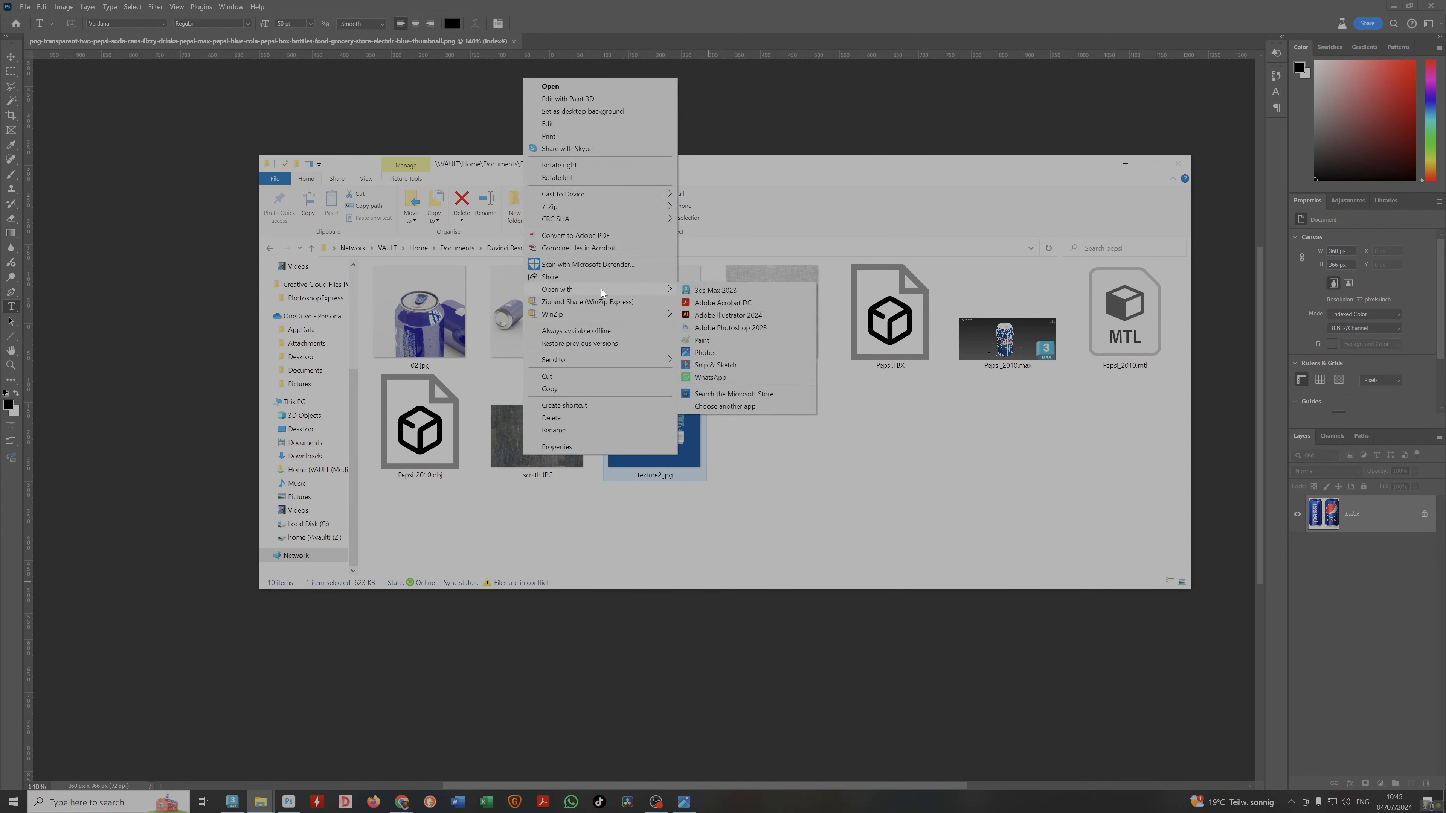
{"action": "left_click", "coordinate": [707, 330]}
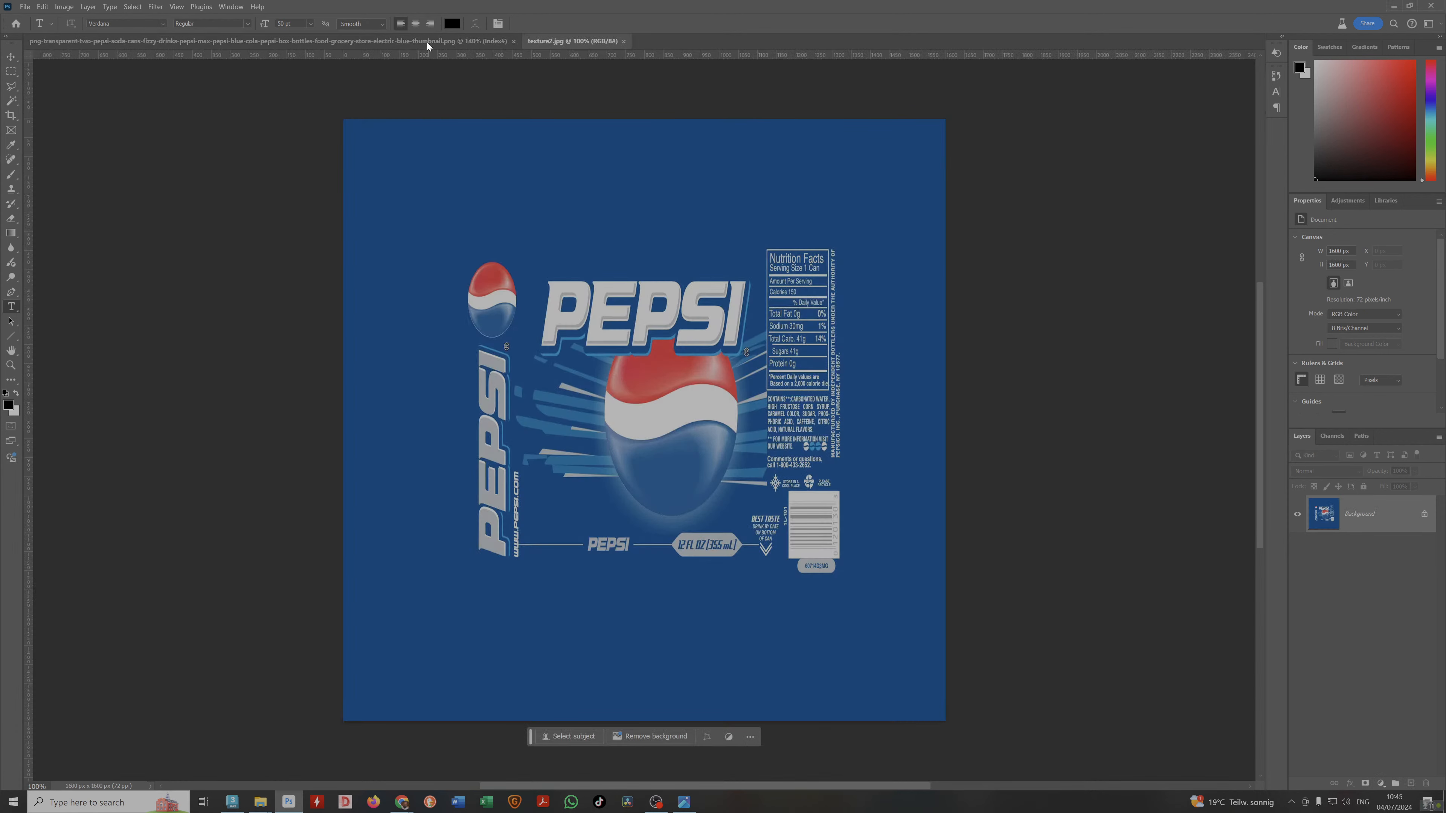
Try to move the two-can picture into texture2.jpg with the Move tool, and unlock texture2.jpg's background layer.
{"action": "left_click", "coordinate": [427, 45]}
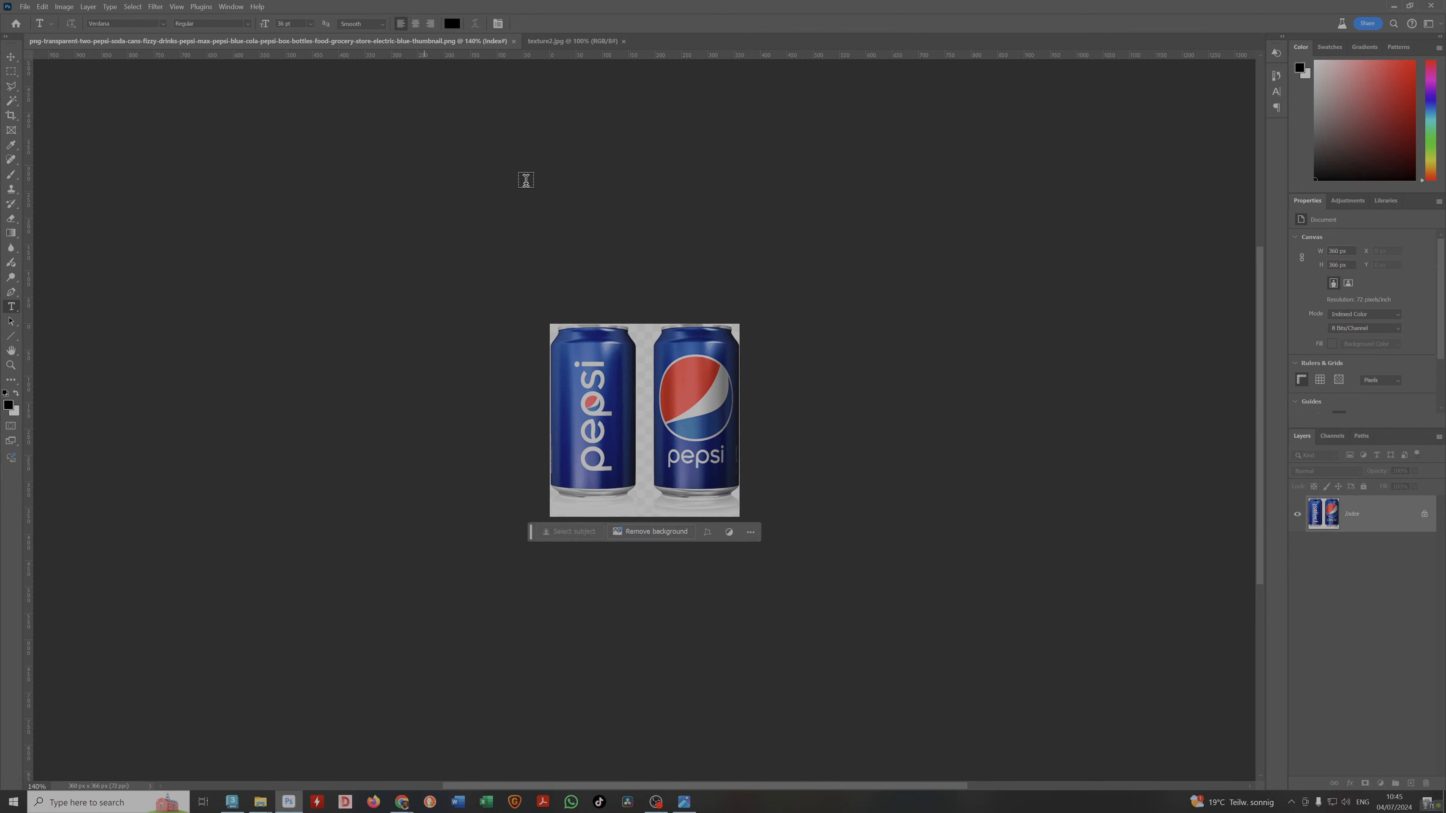
{"action": "key", "text": "v"}
{"action": "left_click_drag", "start_coordinate": [643, 352], "coordinate": [837, 485]}
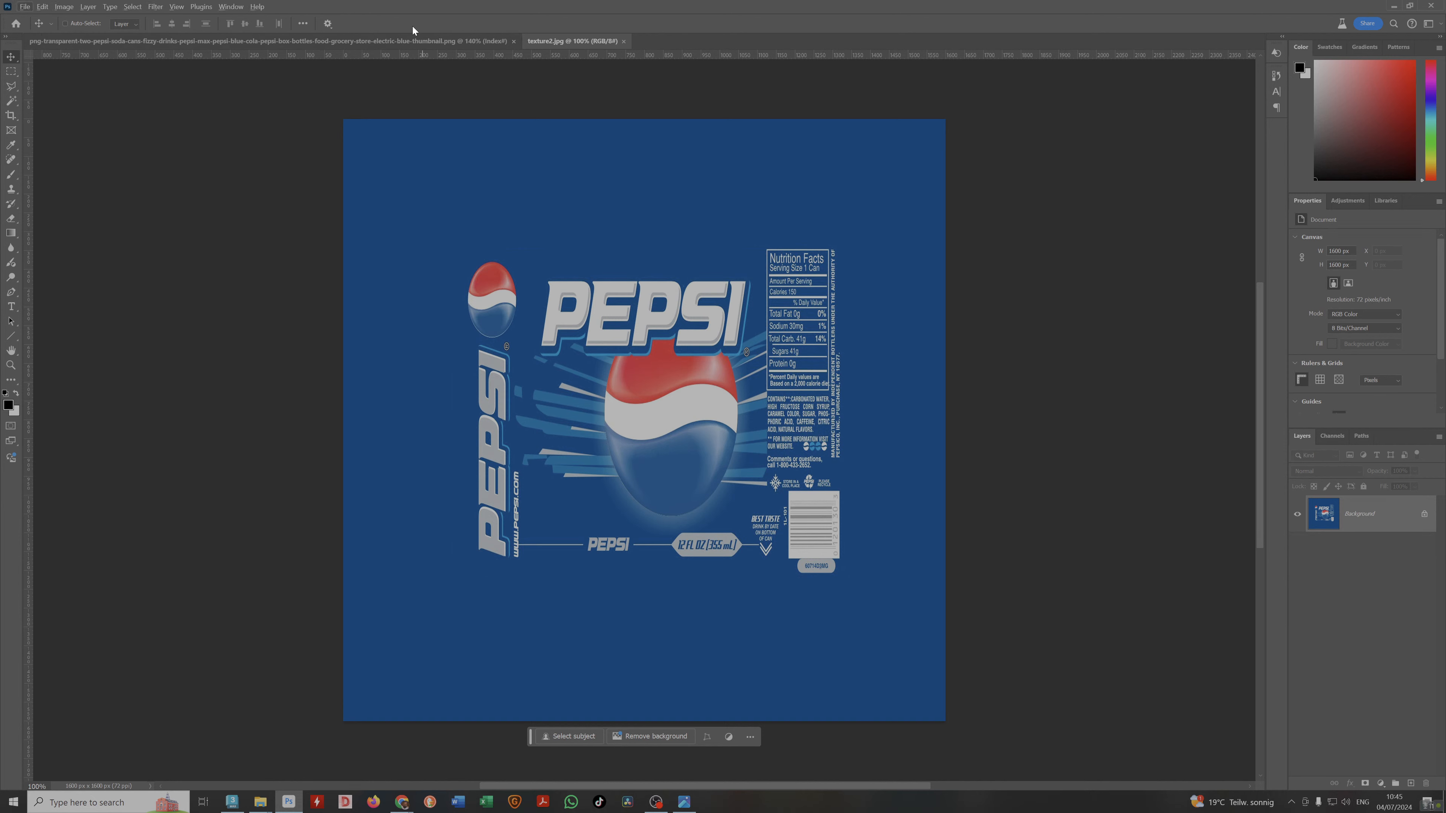
{"action": "left_click_drag", "start_coordinate": [413, 30], "coordinate": [784, 346]}
{"action": "left_click_drag", "start_coordinate": [1424, 518], "coordinate": [1338, 497]}
Try to unlock the Index layer of the two-can image, and close that image.
{"action": "left_click", "coordinate": [371, 42]}
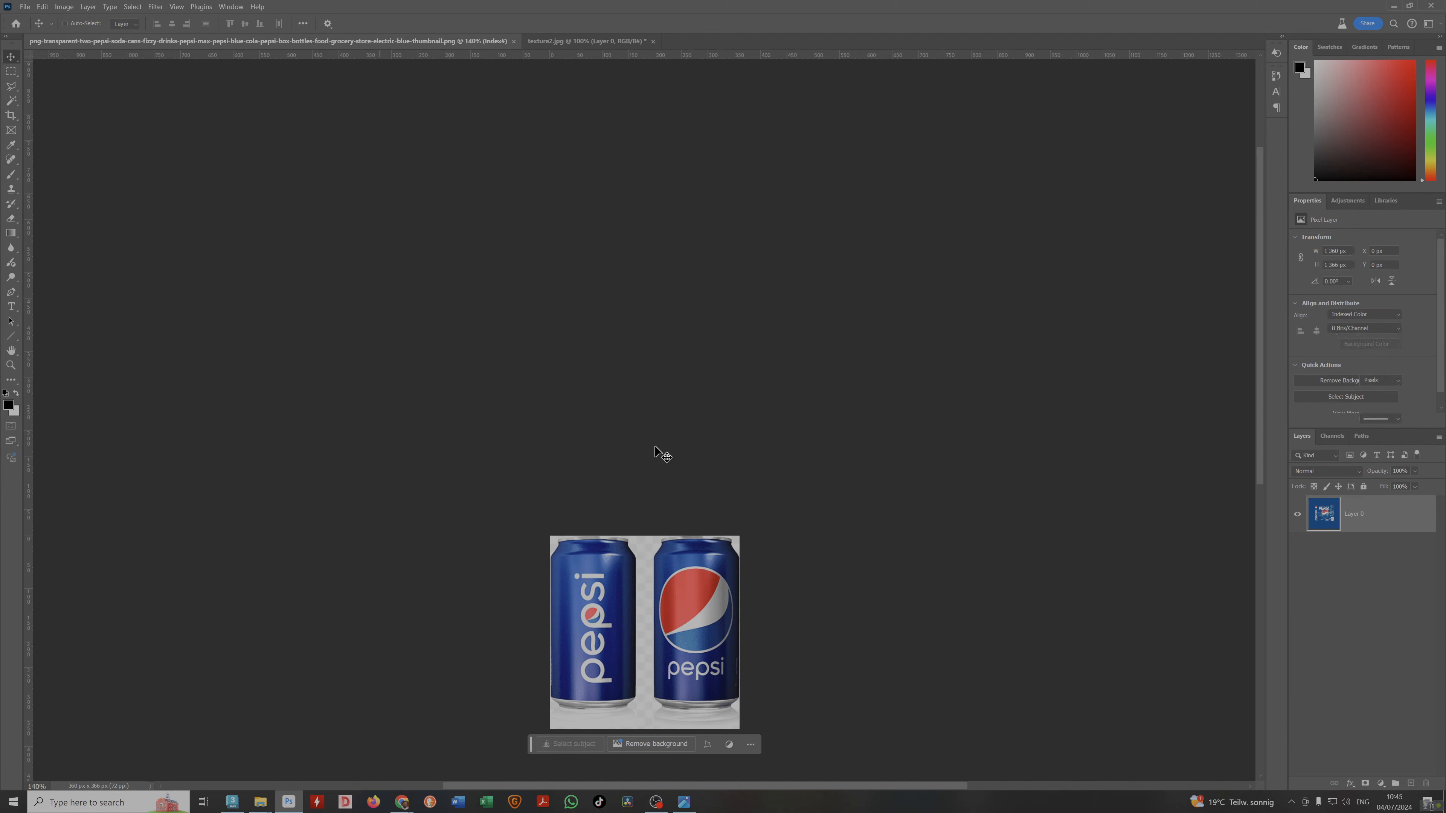
{"action": "left_click_drag", "start_coordinate": [660, 453], "coordinate": [1335, 519]}
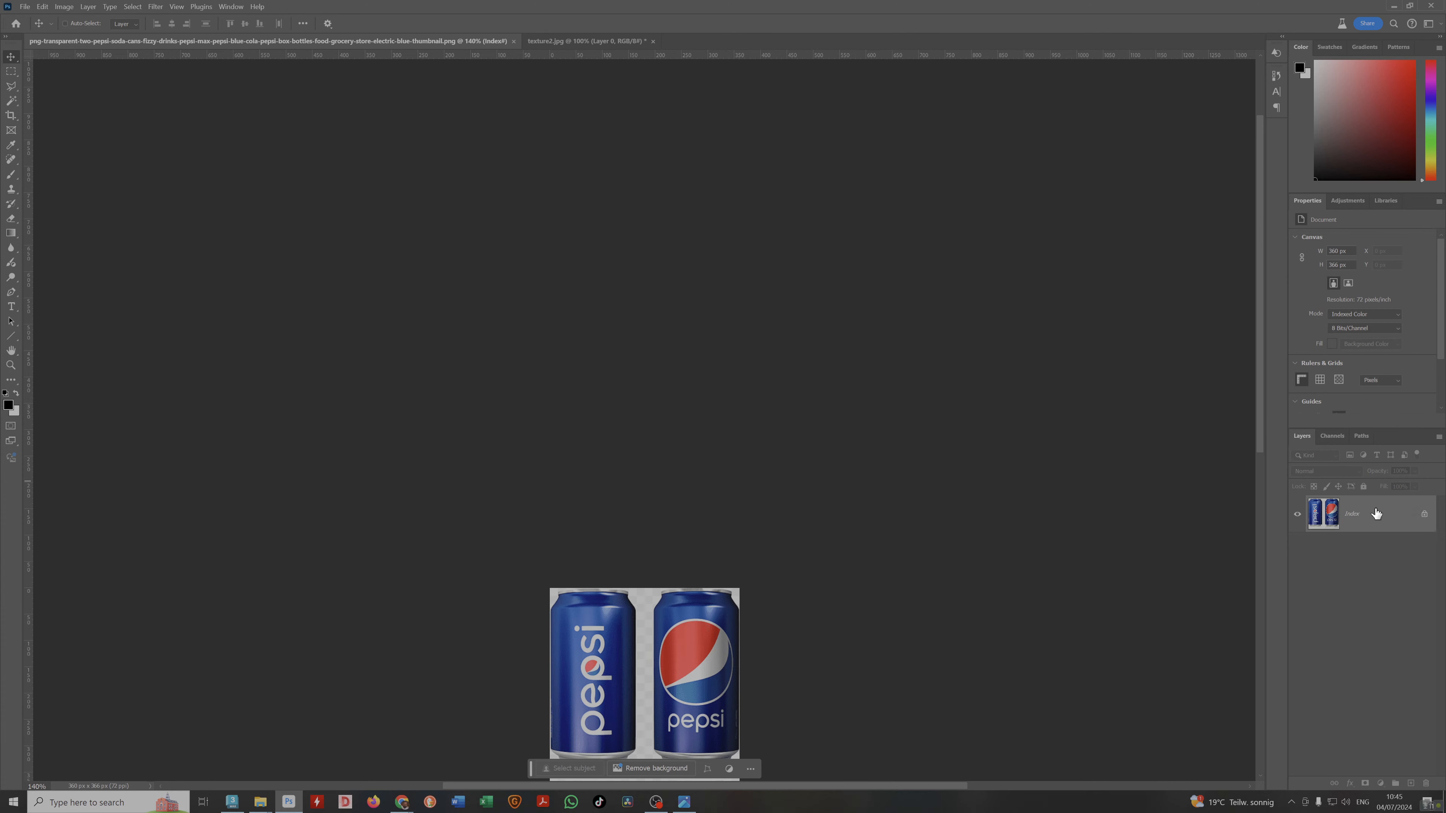
{"action": "scroll", "coordinate": [723, 562], "scroll_direction": "down", "scroll_amount": 1, "text": "alt"}
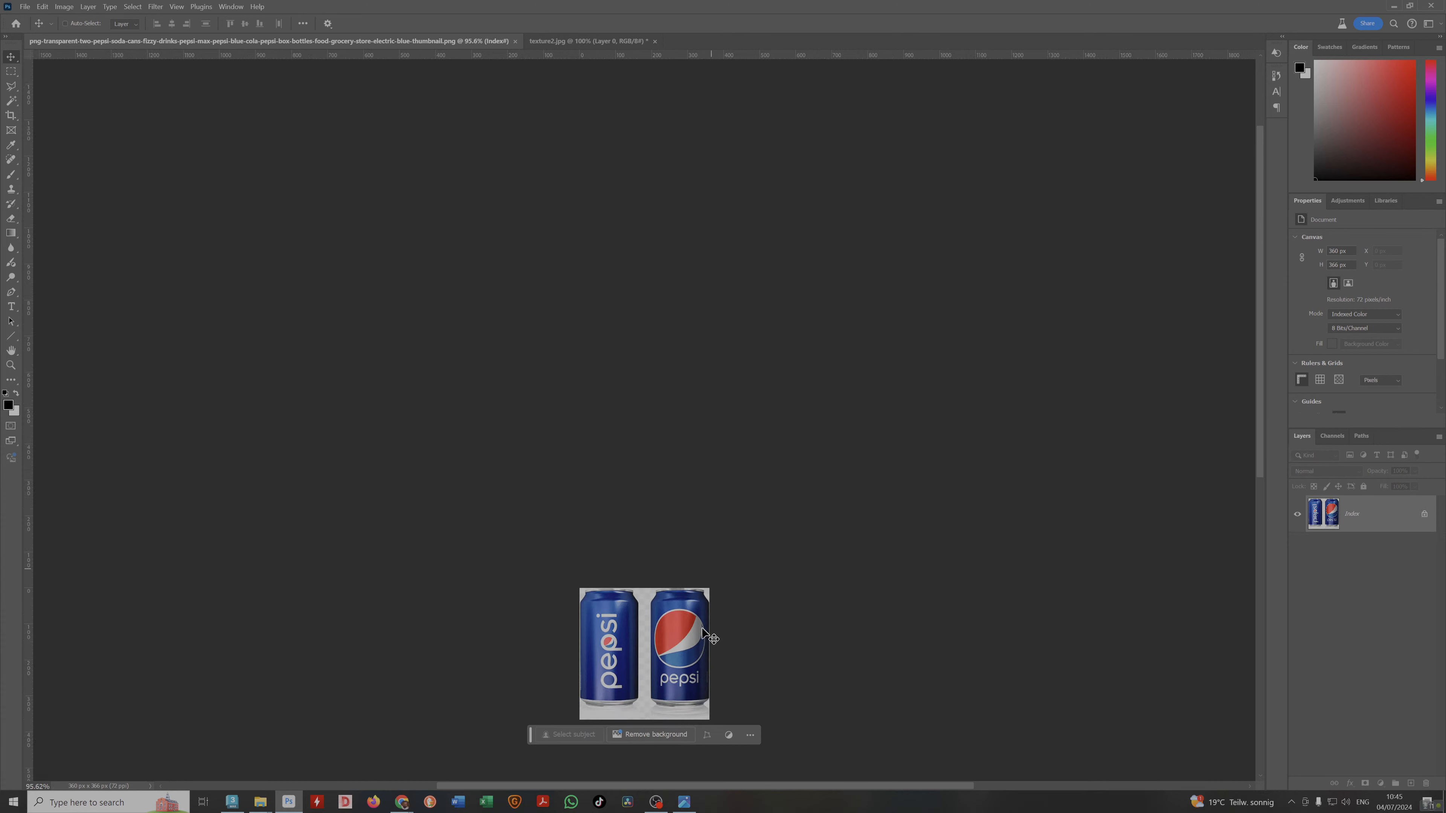
{"action": "scroll", "coordinate": [678, 679], "scroll_direction": "up", "scroll_amount": 2, "text": "alt"}
{"action": "left_click_drag", "start_coordinate": [681, 610], "coordinate": [700, 480]}
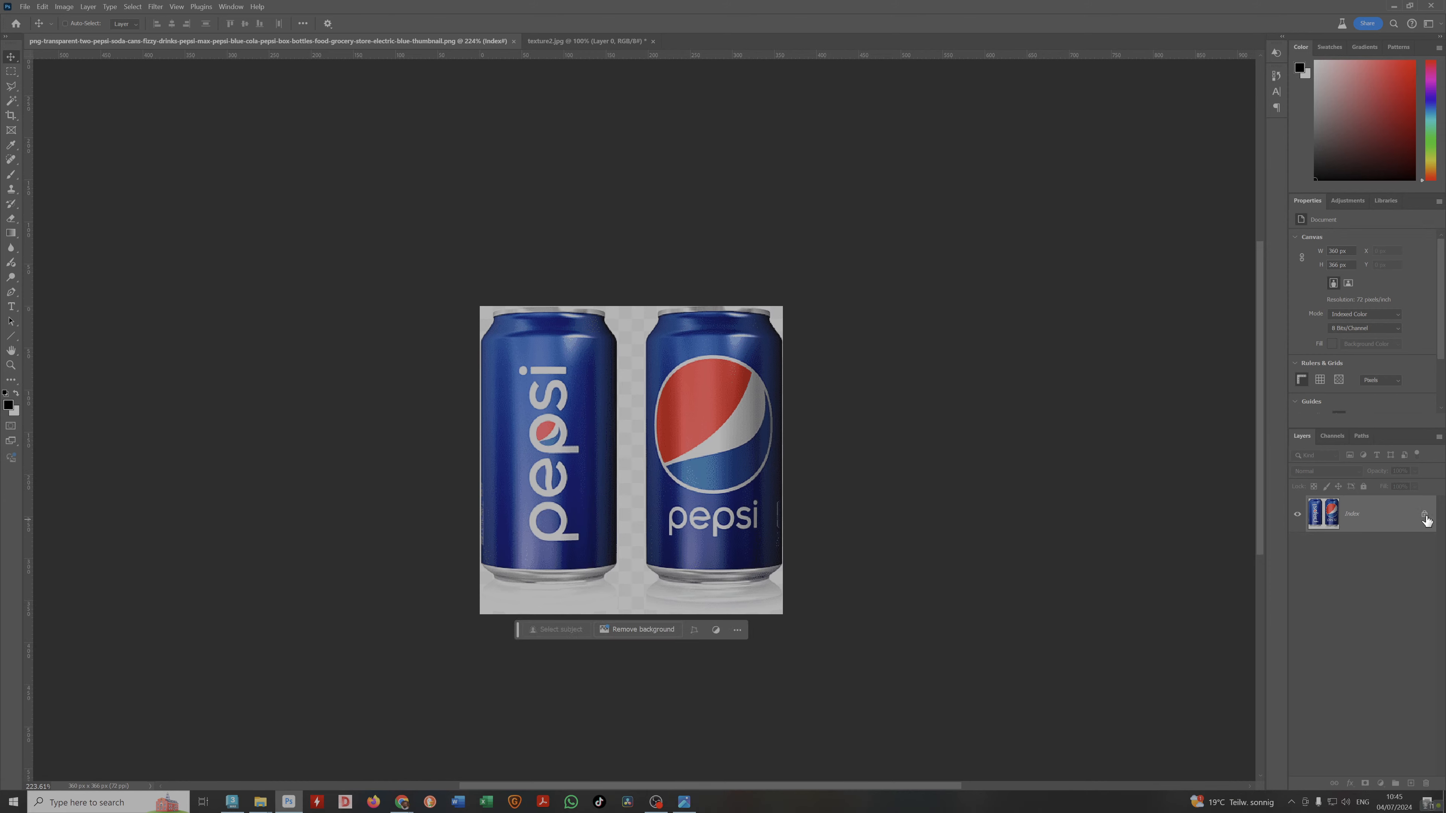
{"action": "right_click", "coordinate": [1377, 524]}
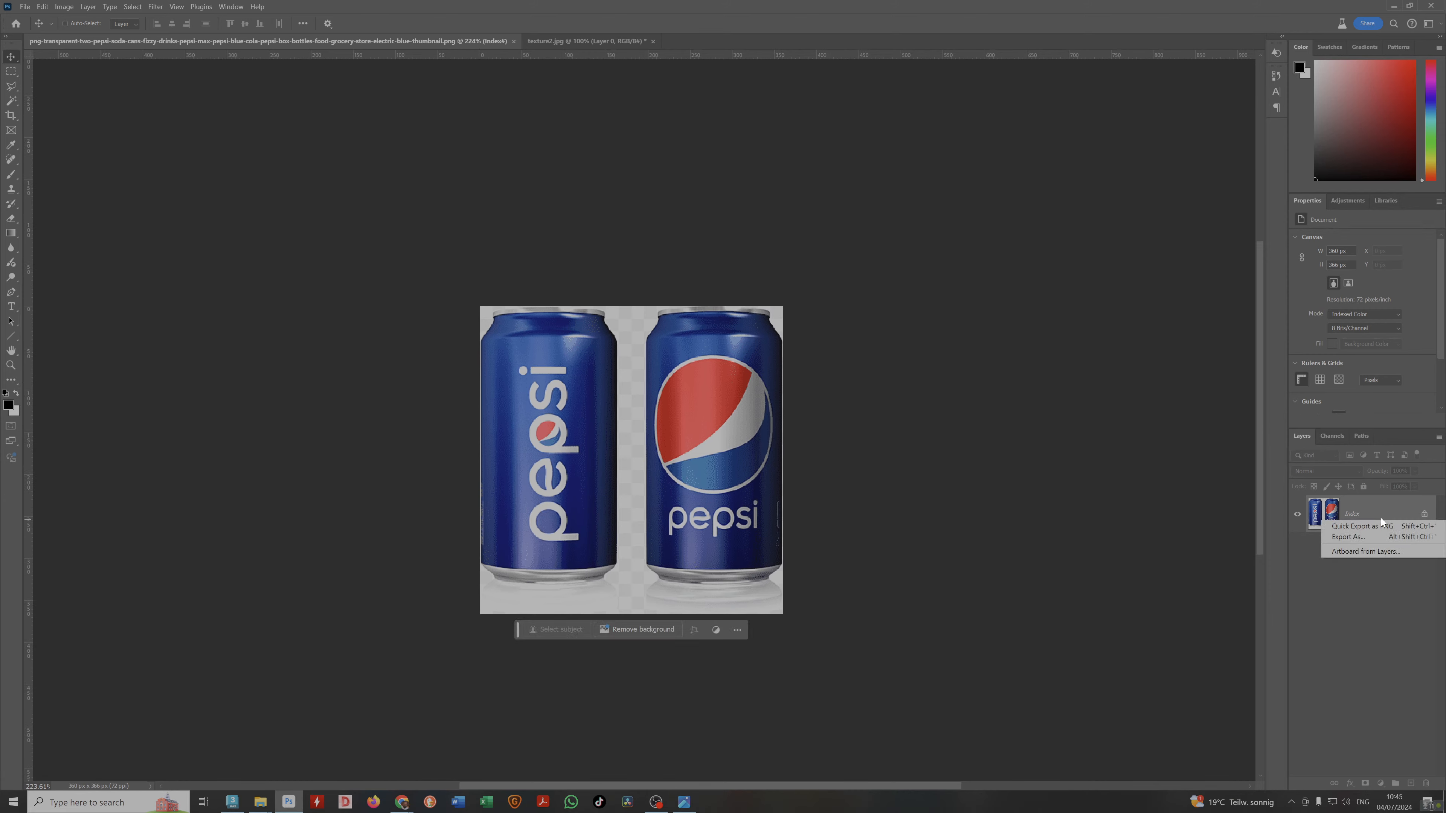
{"action": "left_click", "coordinate": [1368, 539]}
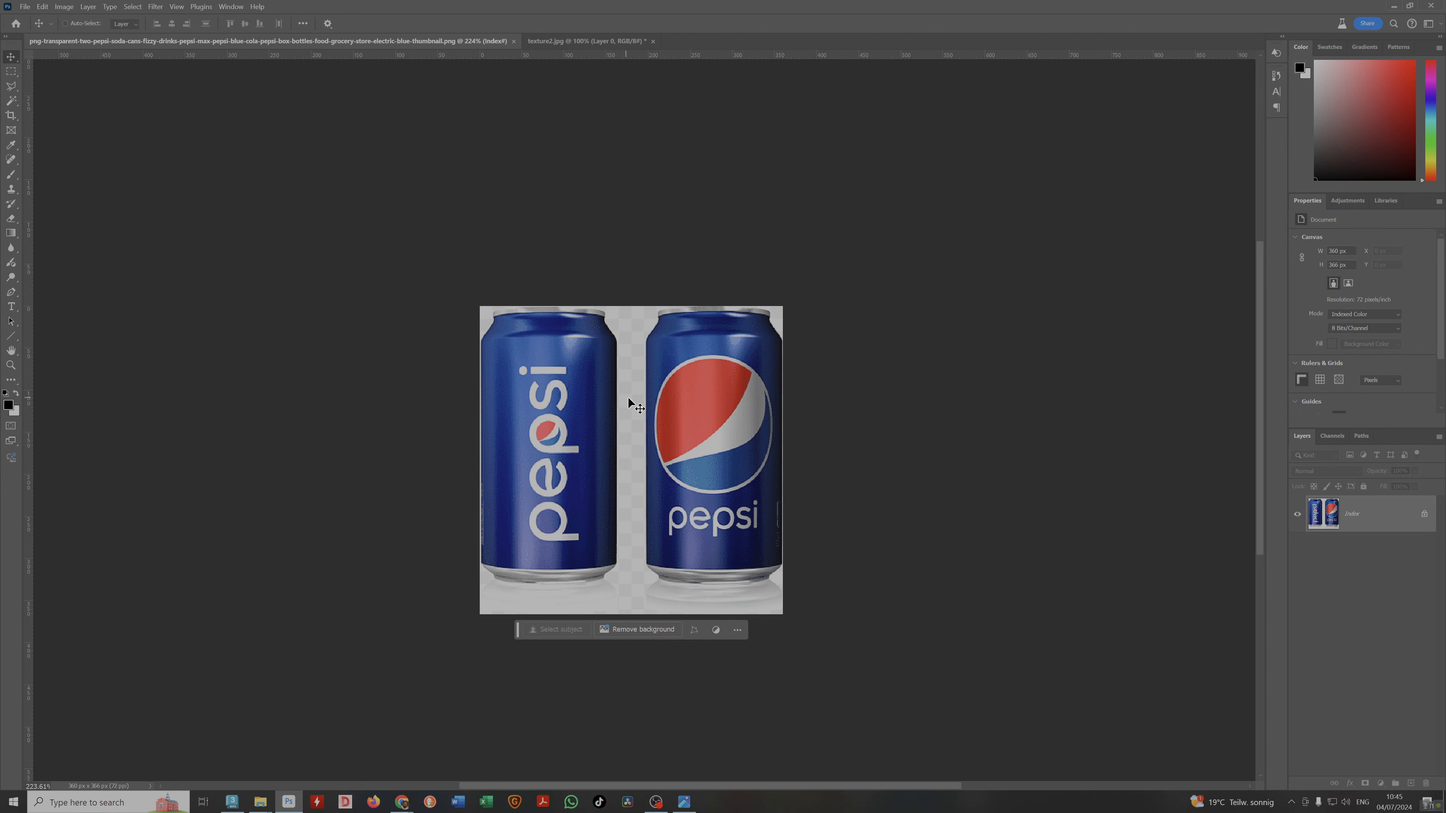
{"action": "left_click", "coordinate": [514, 41]}
Switch to Chrome, save the pngwing two-can image as download.png on the Desktop, and show it in its folder.
{"action": "key", "text": "alt+Tab"}
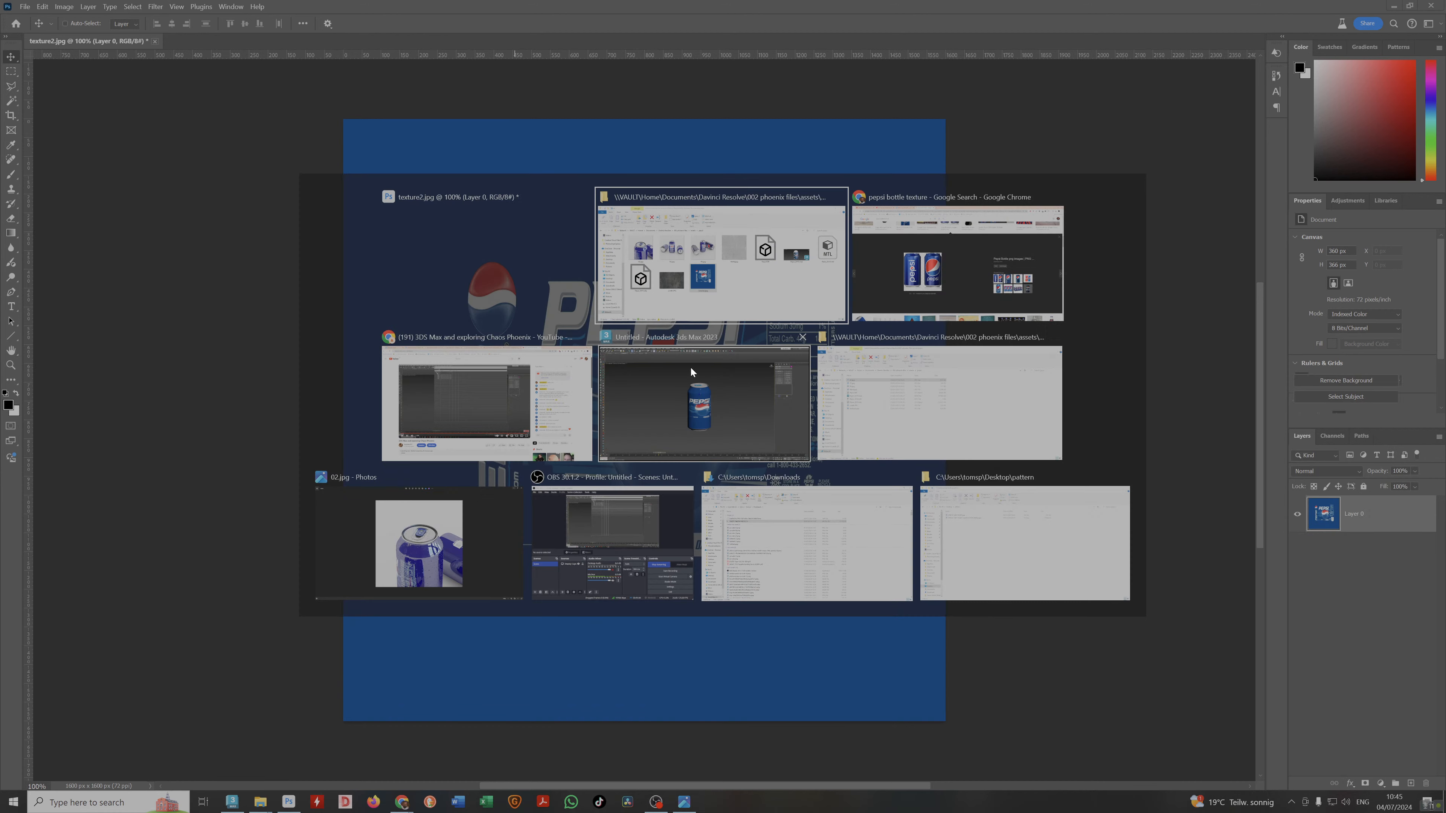
{"action": "key", "text": "alt+Tab"}
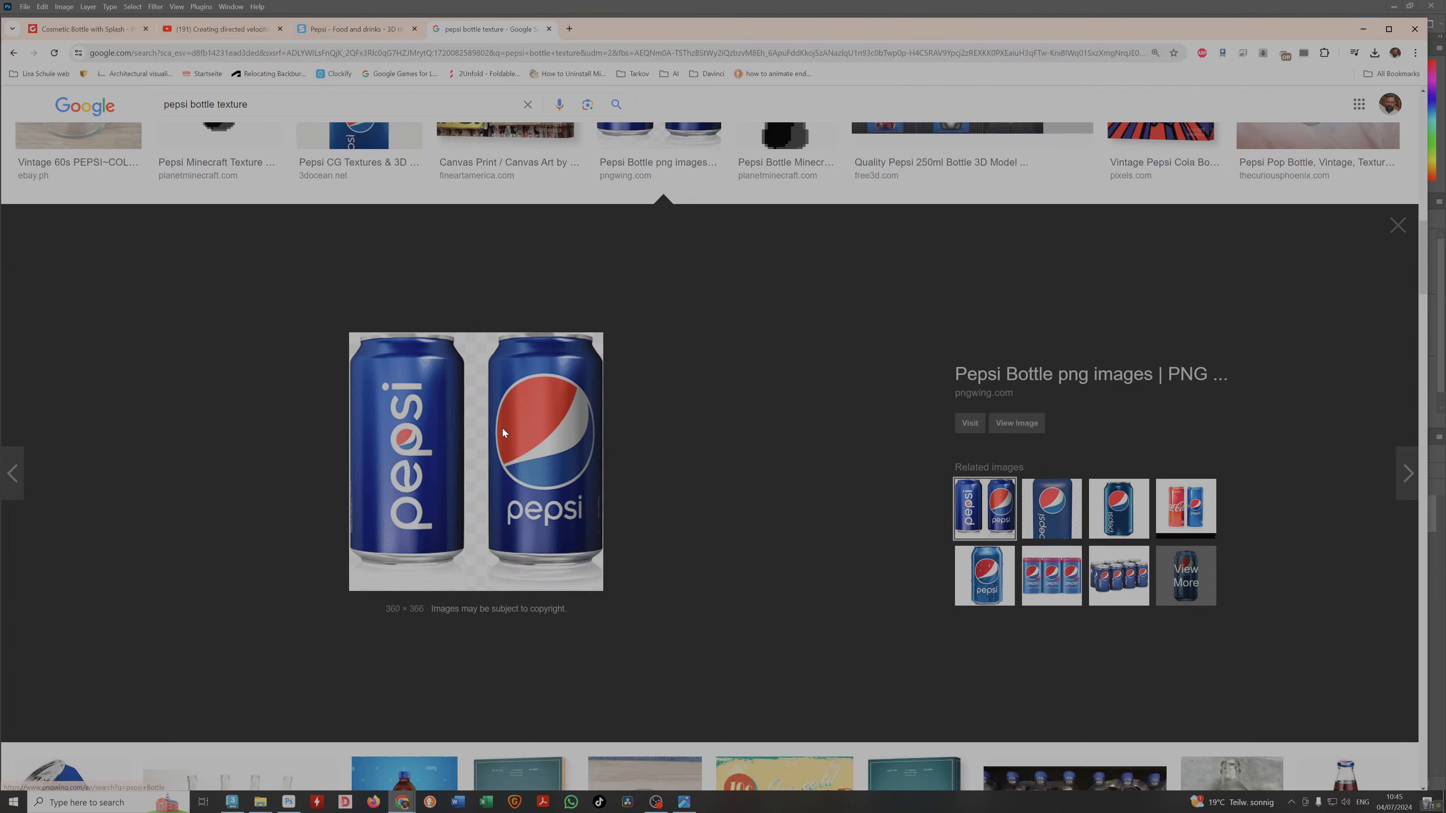
{"action": "right_click", "coordinate": [503, 428]}
{"action": "left_click", "coordinate": [571, 687]}
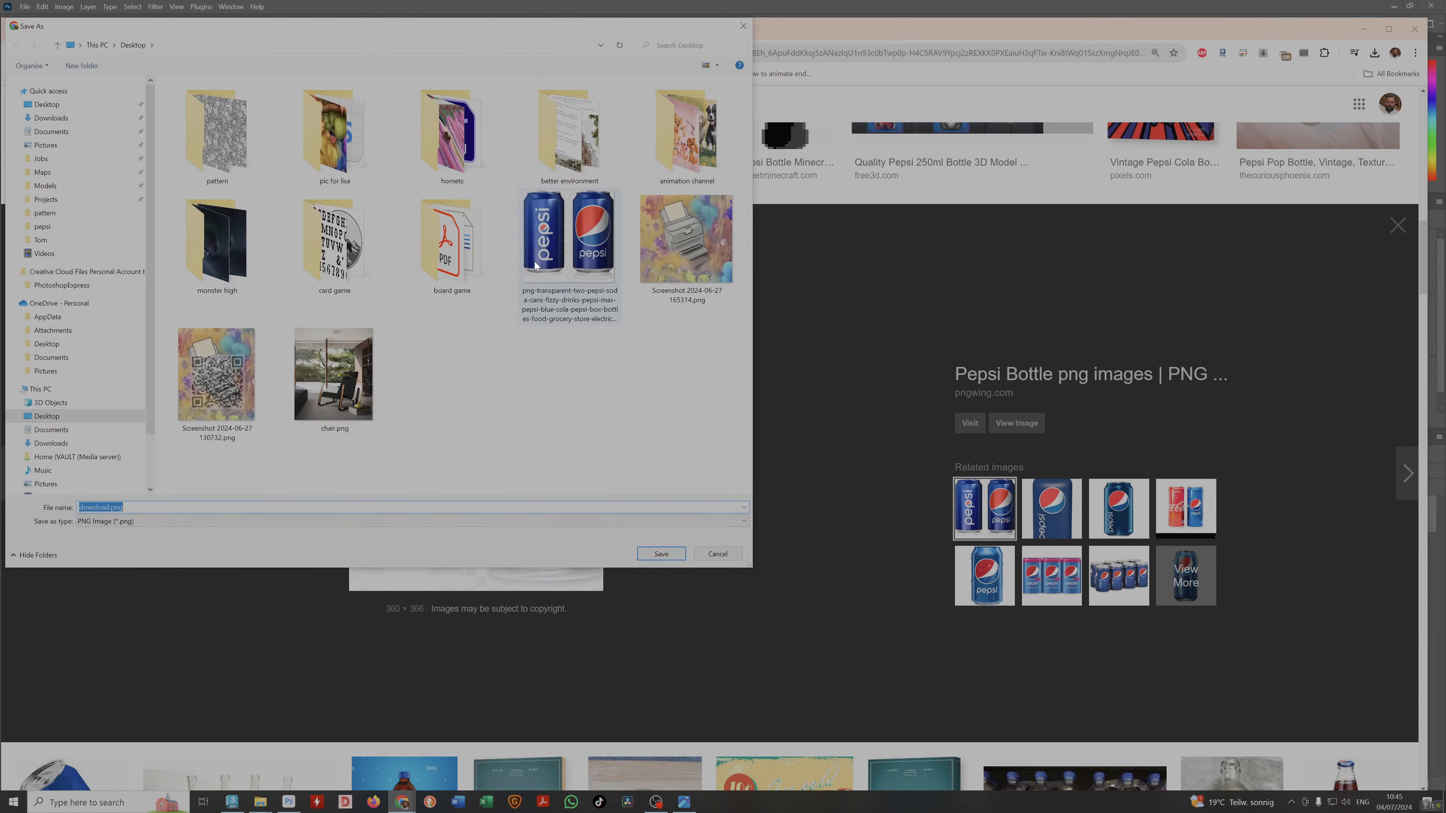
{"action": "left_click", "coordinate": [660, 554]}
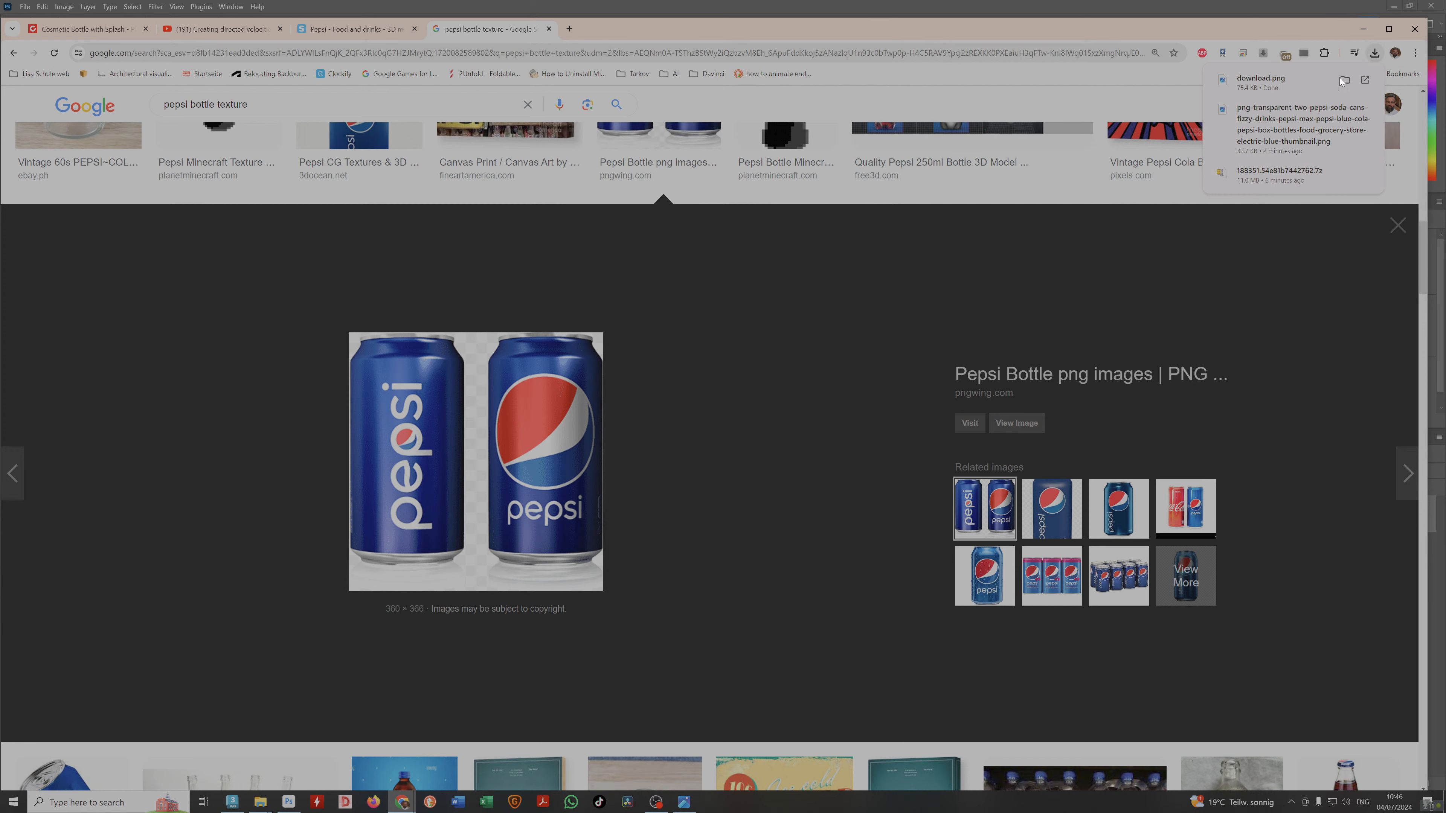
{"action": "left_click", "coordinate": [1344, 81]}
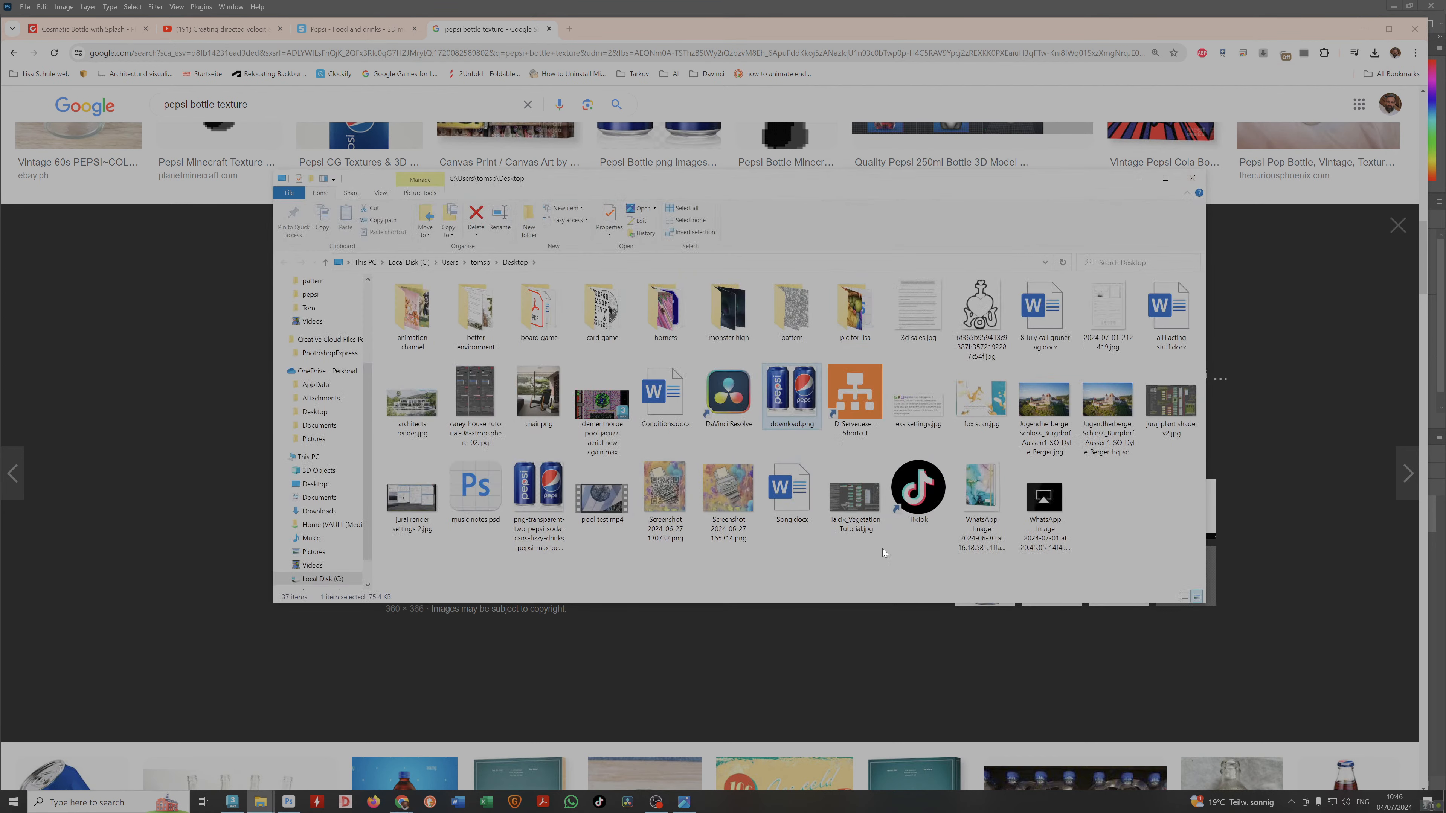
Open download.png from the Desktop folder in Photoshop.
{"action": "right_click", "coordinate": [791, 401]}
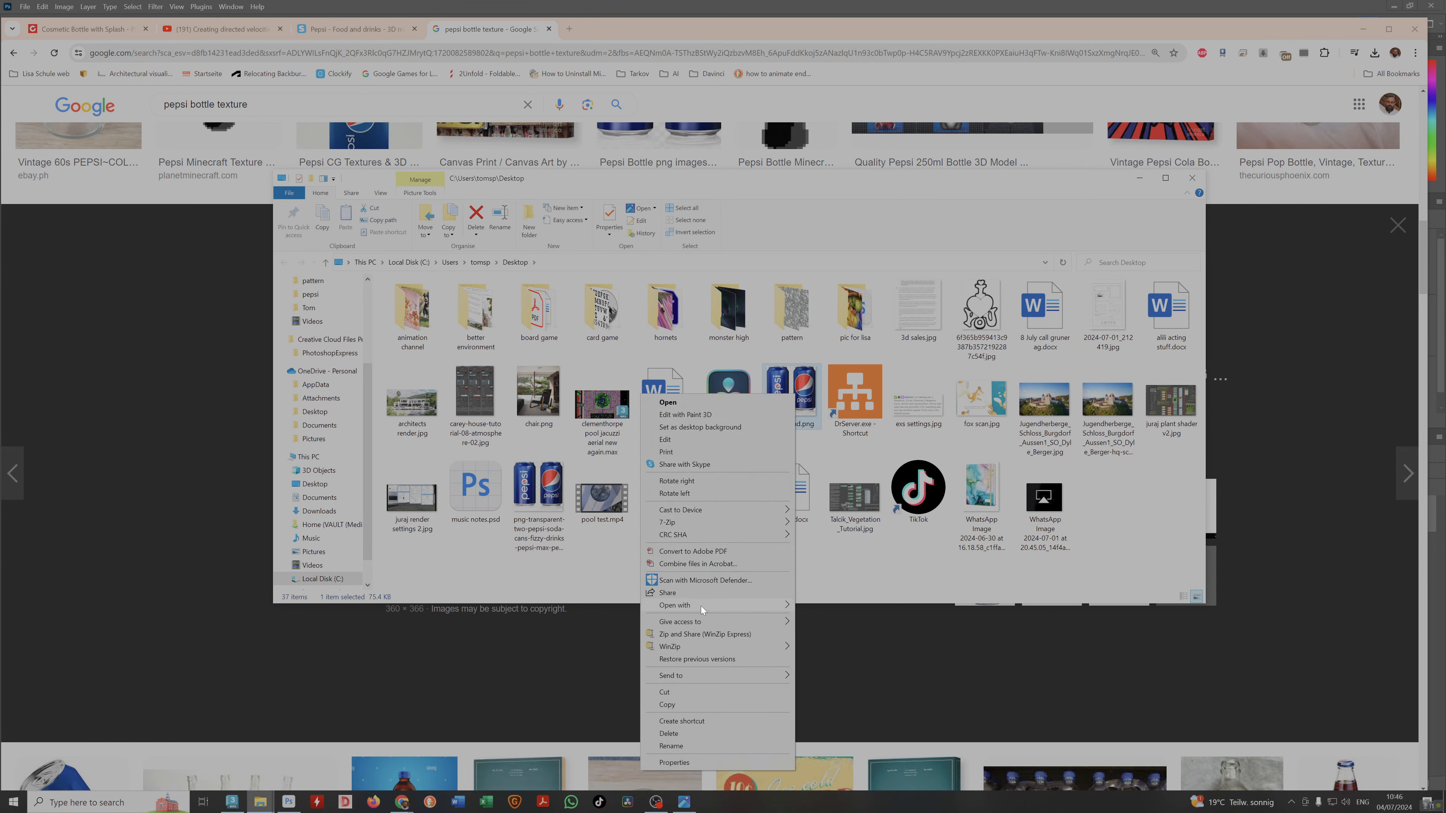
{"action": "mouse_move", "coordinate": [700, 606]}
{"action": "left_click", "coordinate": [834, 620]}
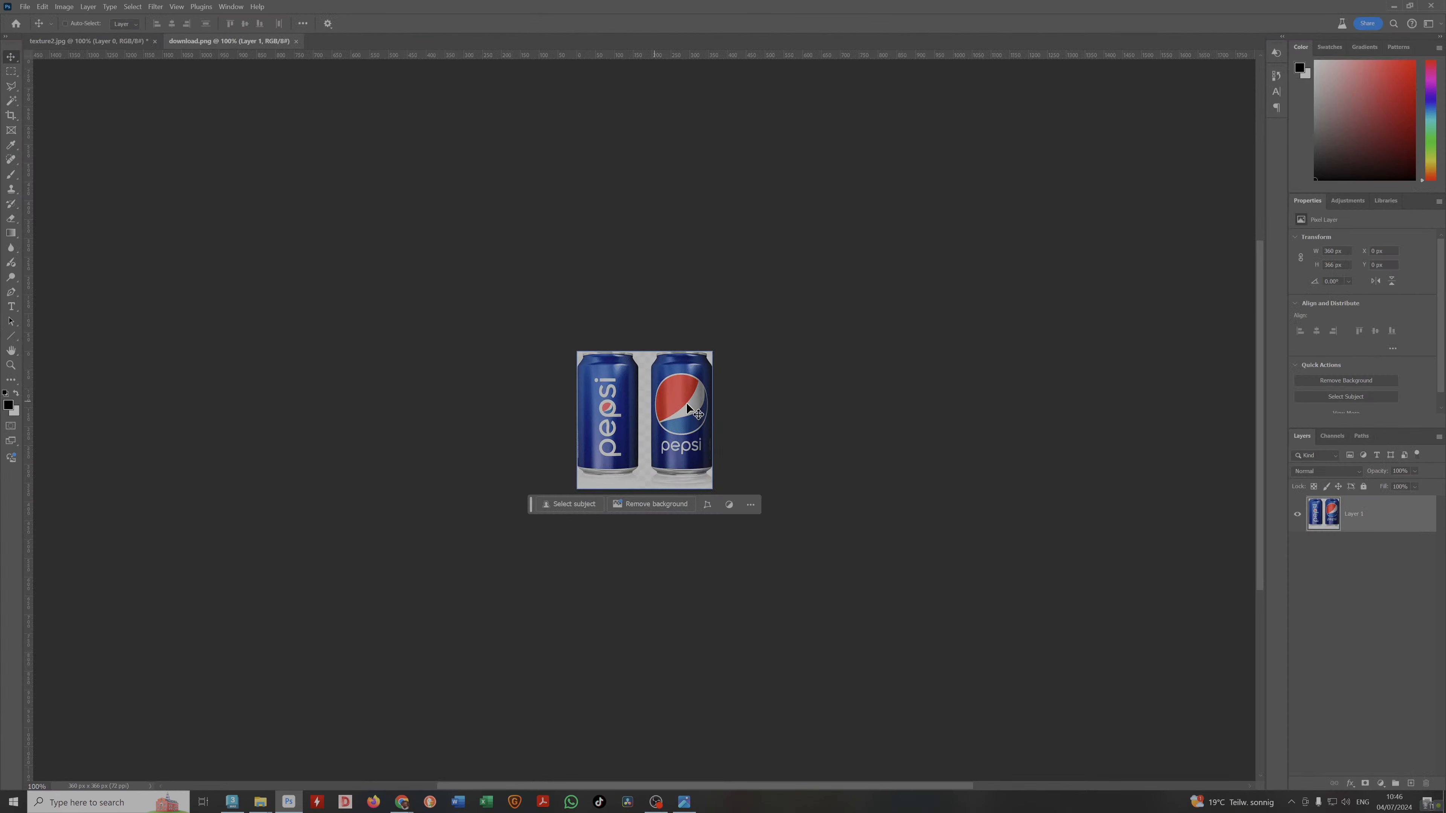
Copy the two-can picture into texture2.jpg as a layer above the old label, and switch to 3ds Max.
{"action": "left_click_drag", "start_coordinate": [604, 386], "coordinate": [714, 365]}
{"action": "scroll", "coordinate": [694, 412], "scroll_direction": "up", "scroll_amount": 3, "text": "alt"}
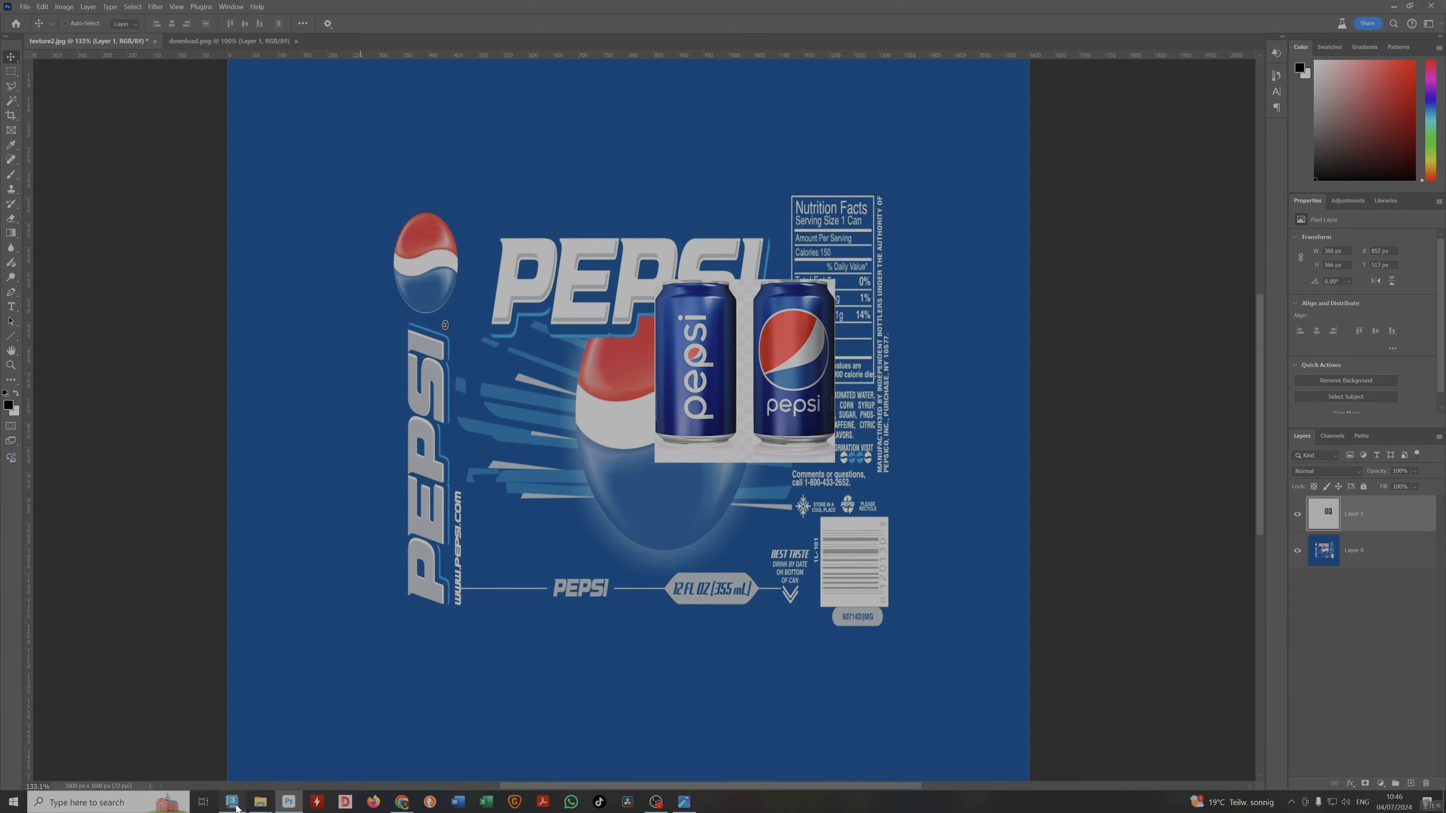
{"action": "left_click", "coordinate": [234, 805]}
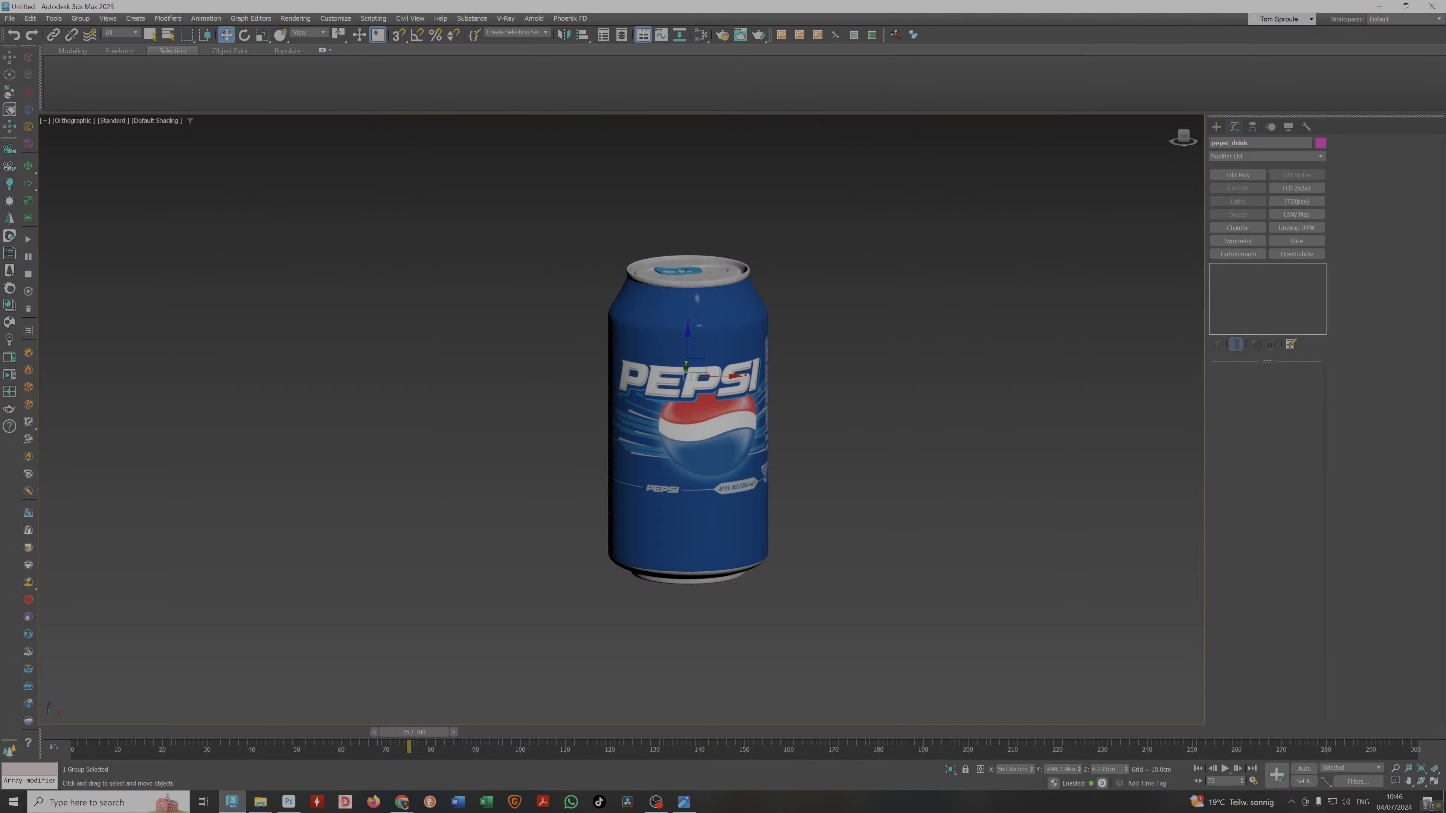
Look through the Clementhorpe interior renders in the image viewer, including the study, den, drawing room, games room and bathroom.
{"action": "left_click", "coordinate": [402, 803]}
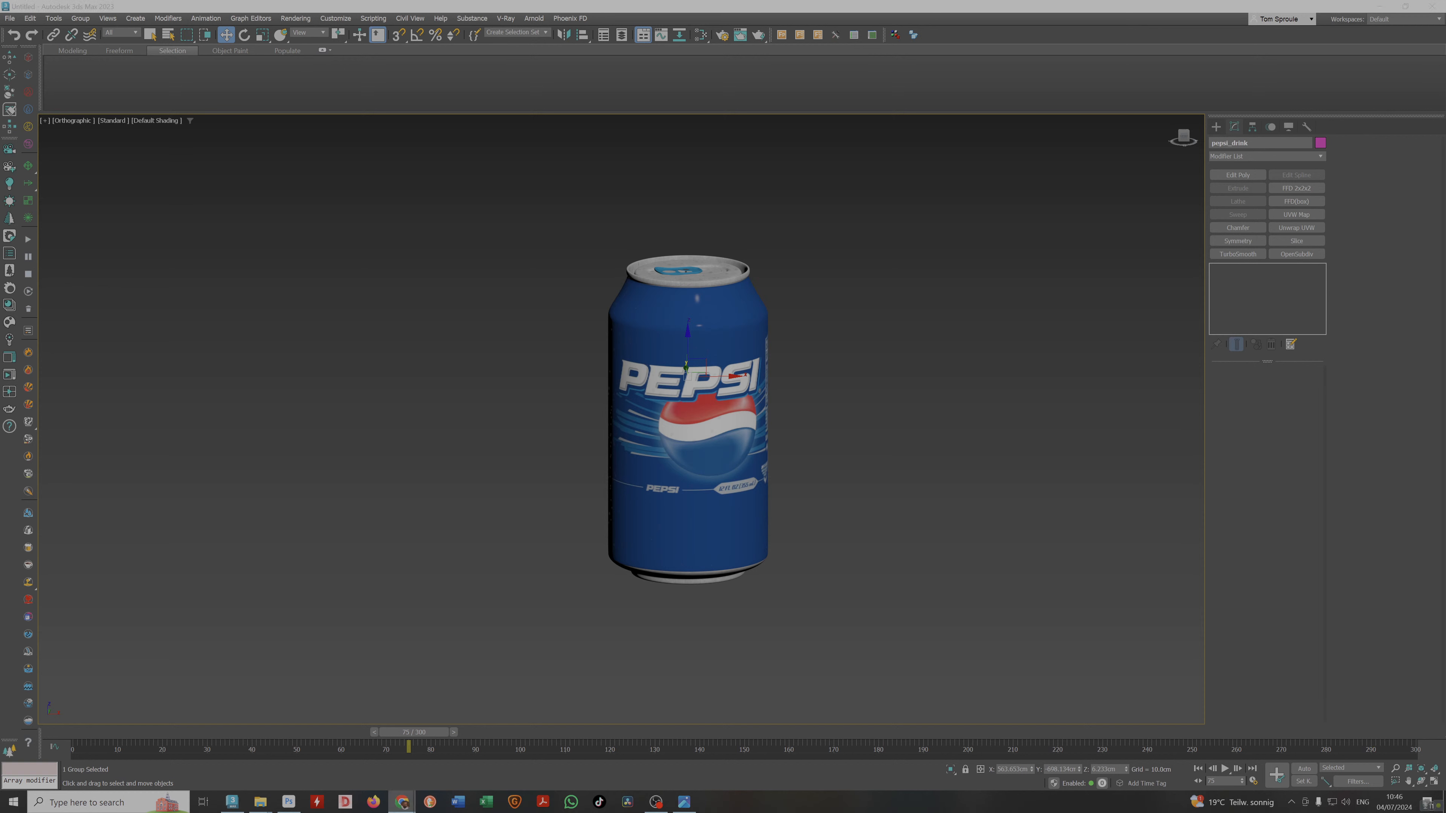
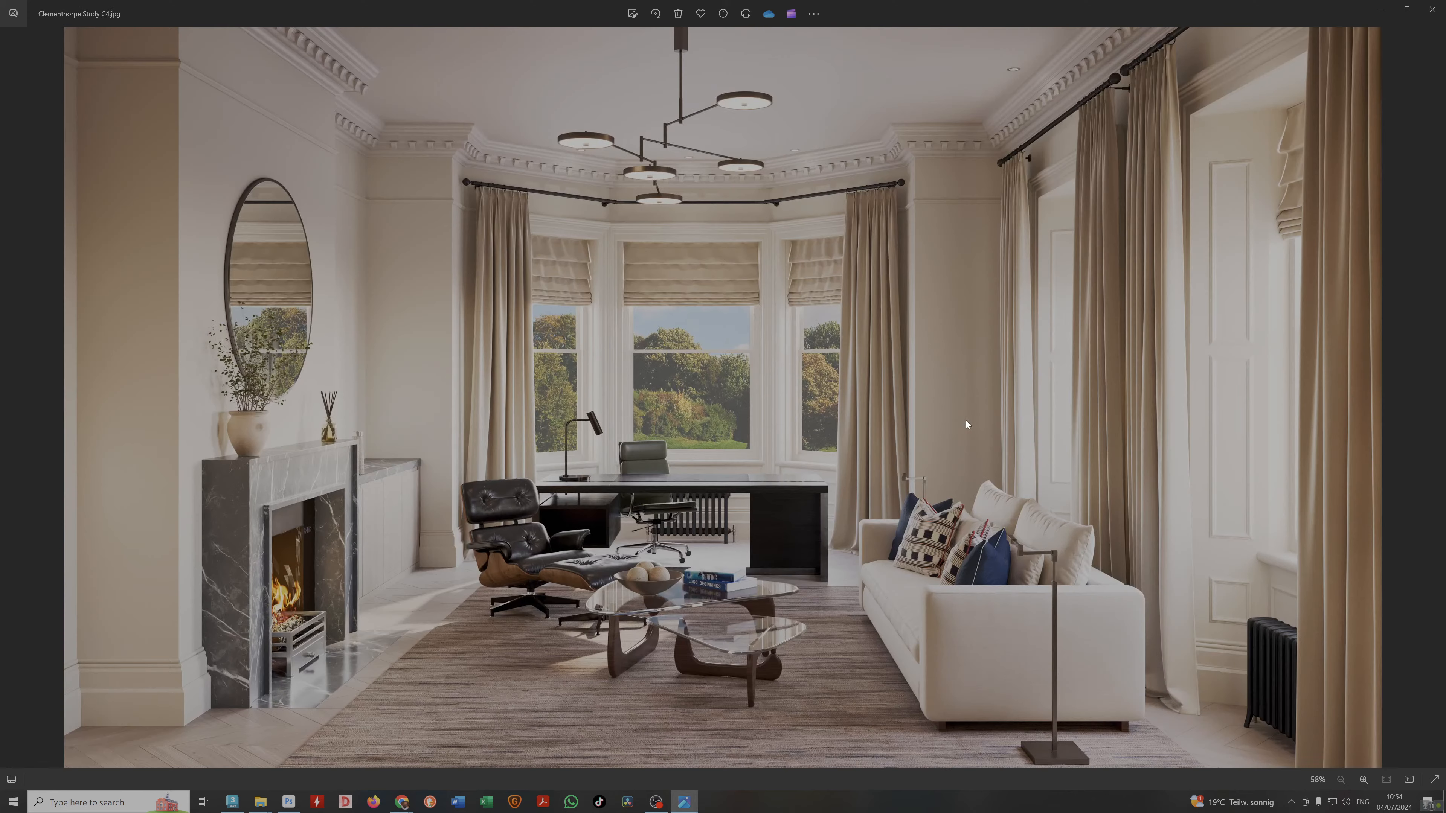
{"action": "key", "text": "Right"}
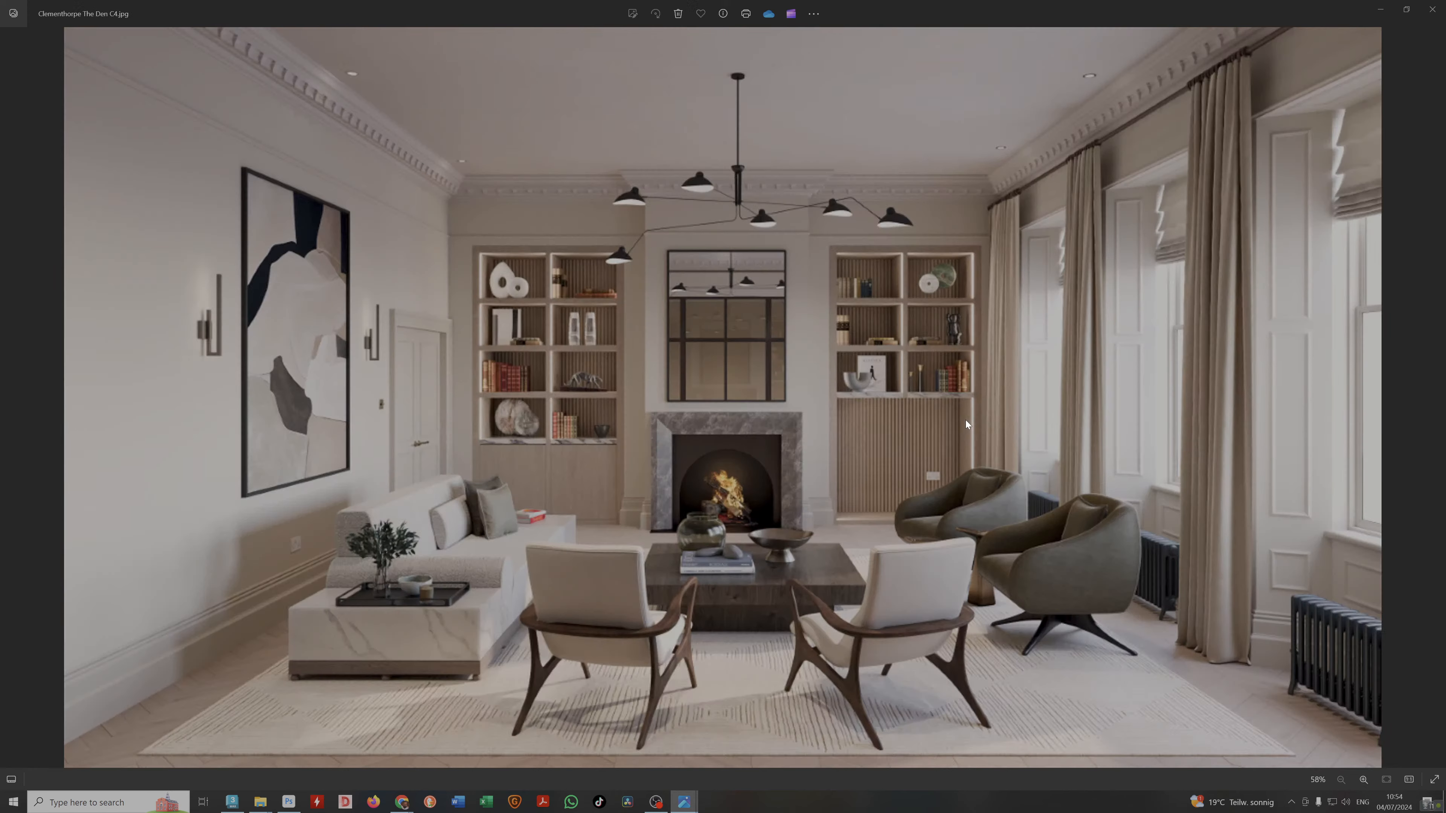
{"action": "key", "text": "Left"}
{"action": "key", "text": "Left"}
{"action": "key", "text": "Left"}
{"action": "key", "text": "Left"}
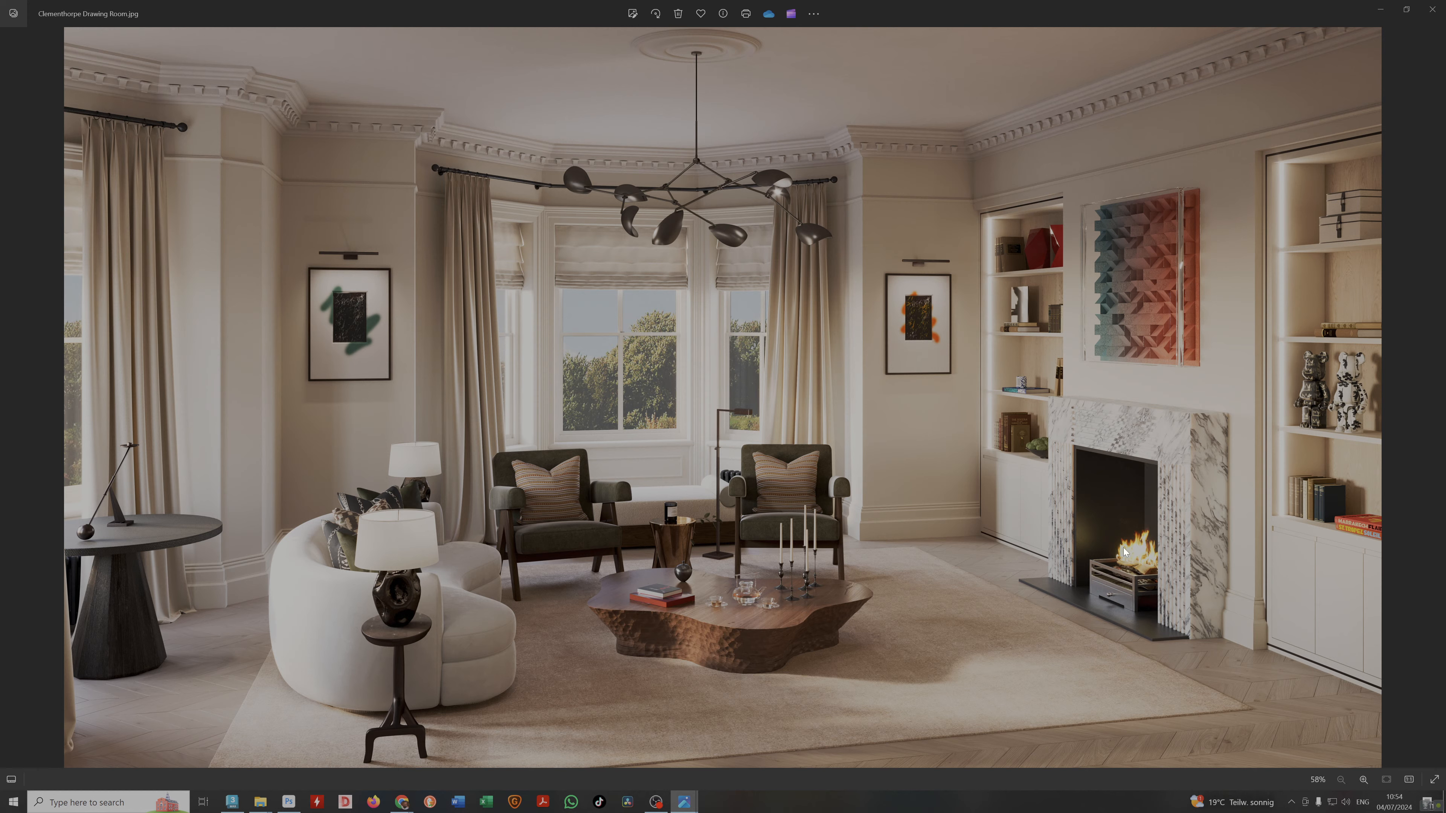
{"action": "key", "text": "Right"}
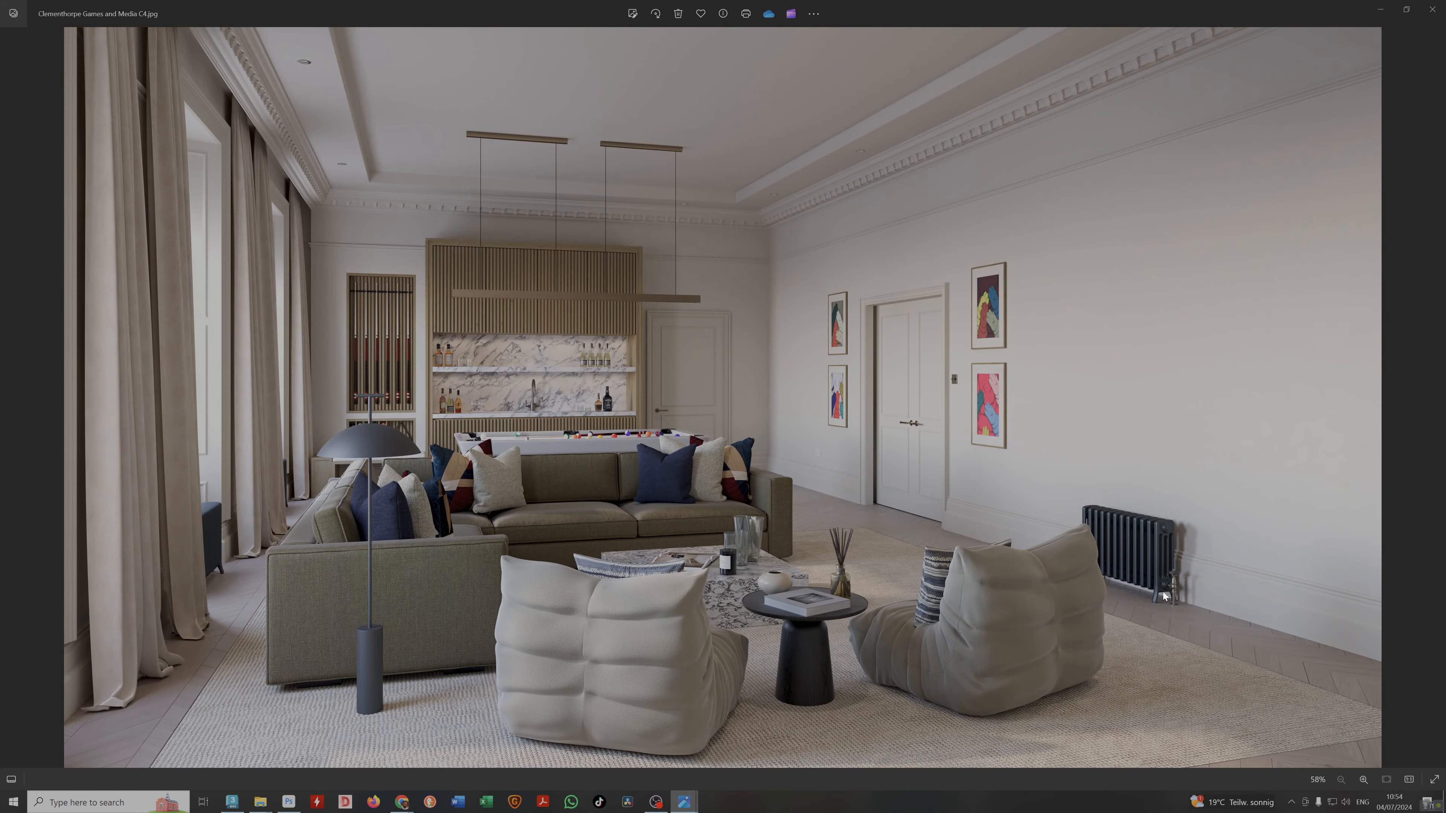
{"action": "key", "text": "Right"}
{"action": "key", "text": "Right"}
{"action": "key", "text": "Right"}
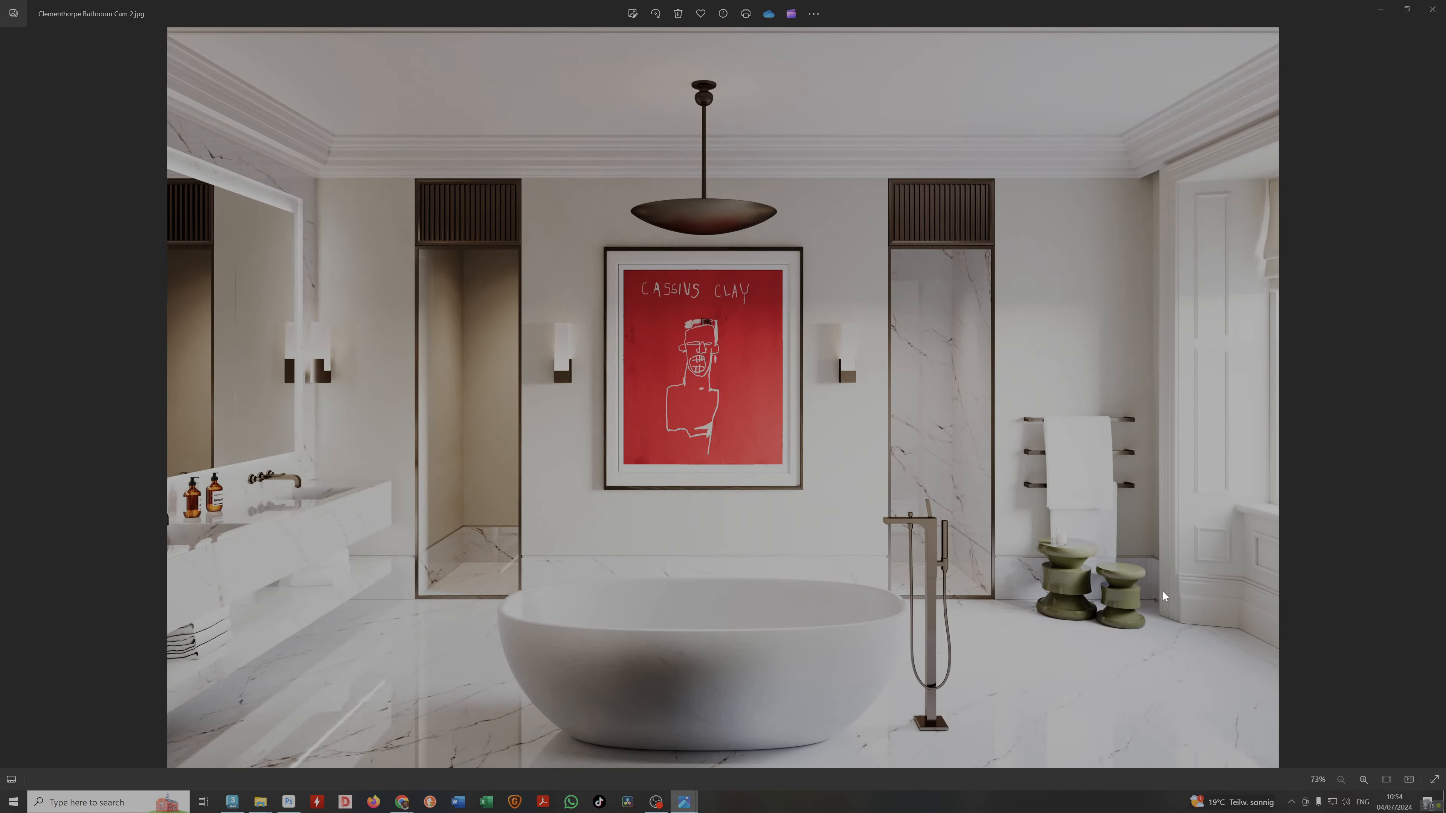
{"action": "key", "text": "Right"}
{"action": "key", "text": "Right"}
{"action": "key", "text": "Right"}
{"action": "key", "text": "Right"}
{"action": "key", "text": "Right"}
{"action": "key", "text": "Right"}
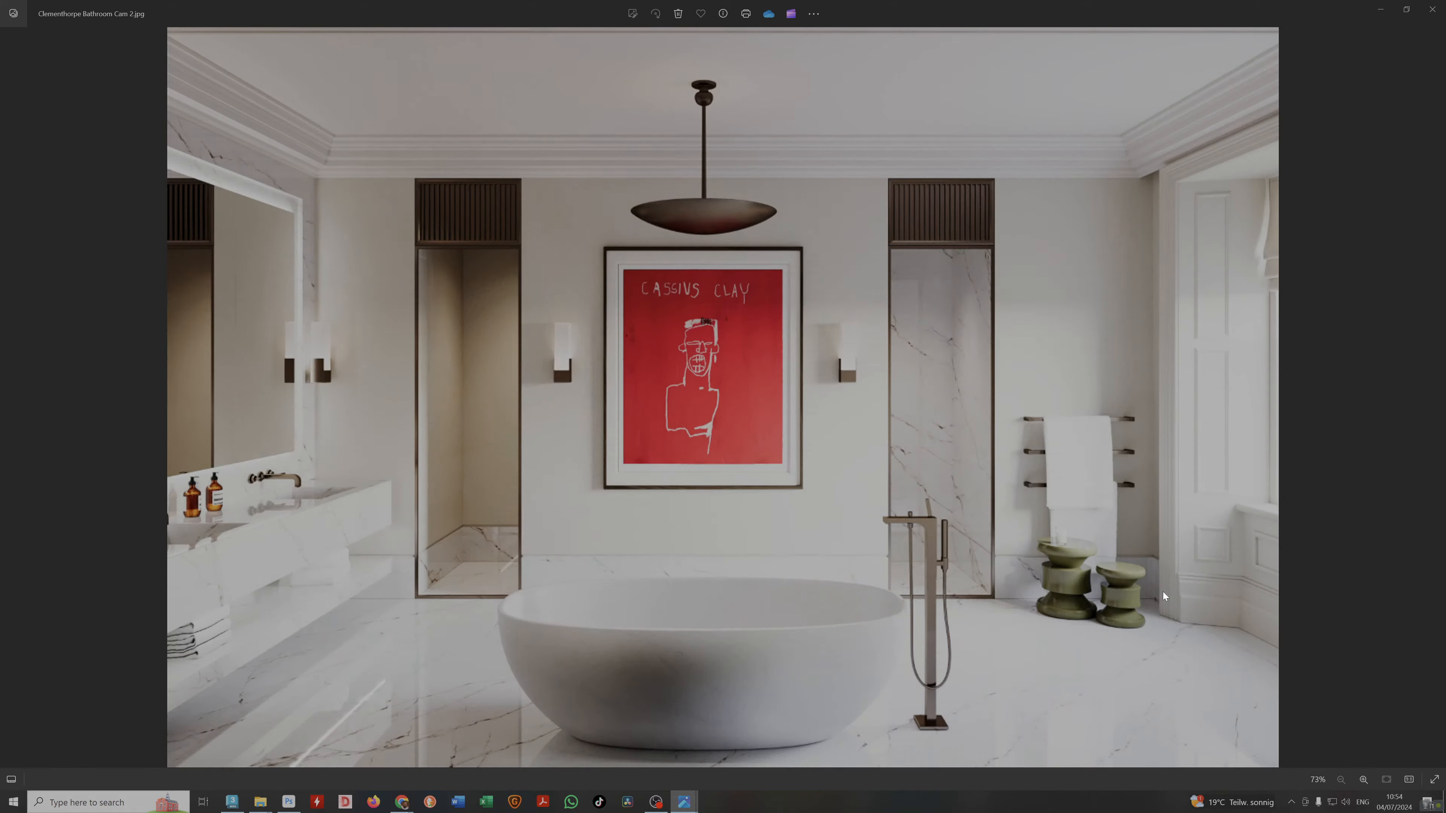
{"action": "key", "text": "Right"}
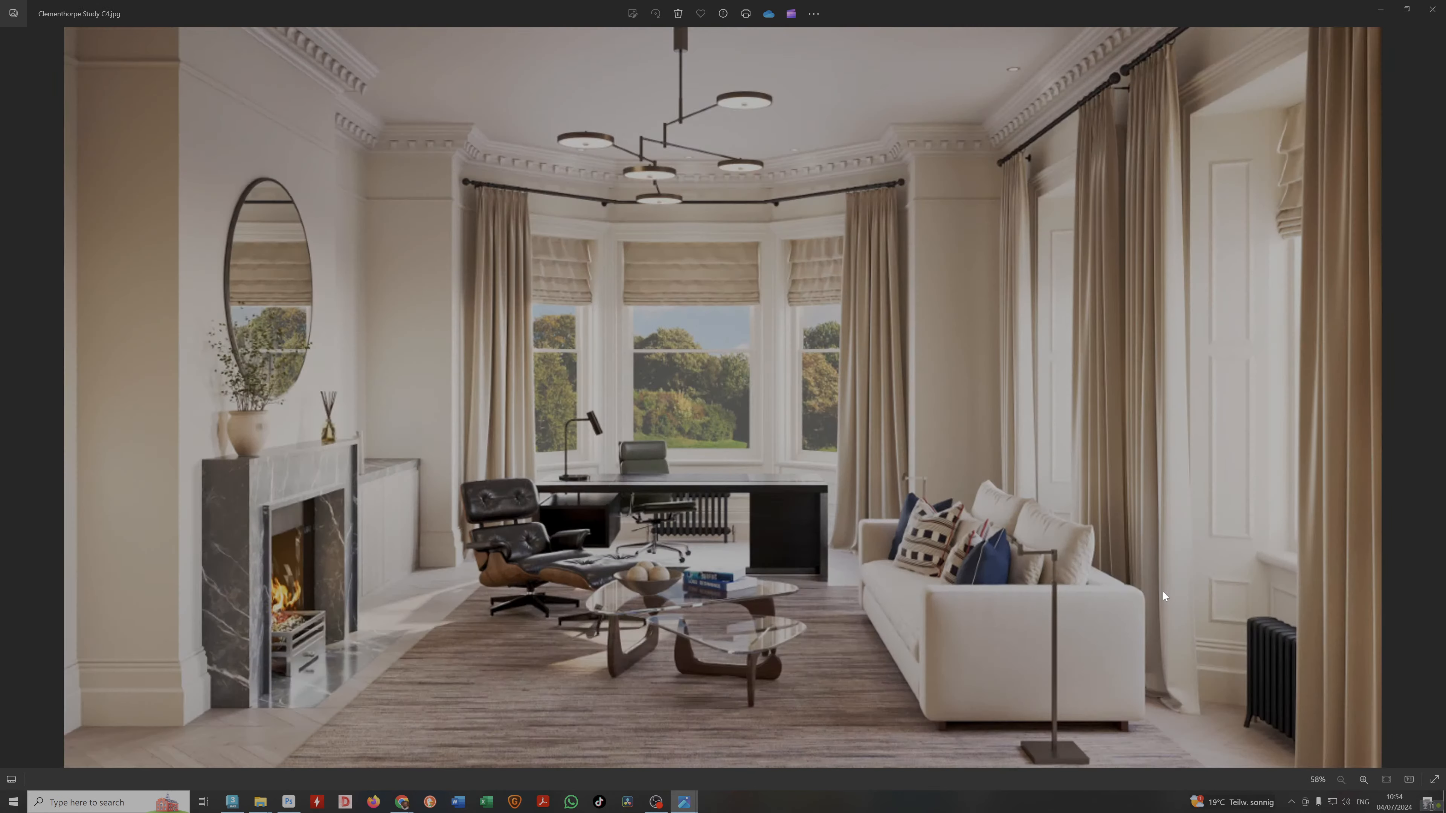
{"action": "key", "text": "Right"}
{"action": "key", "text": "Right"}
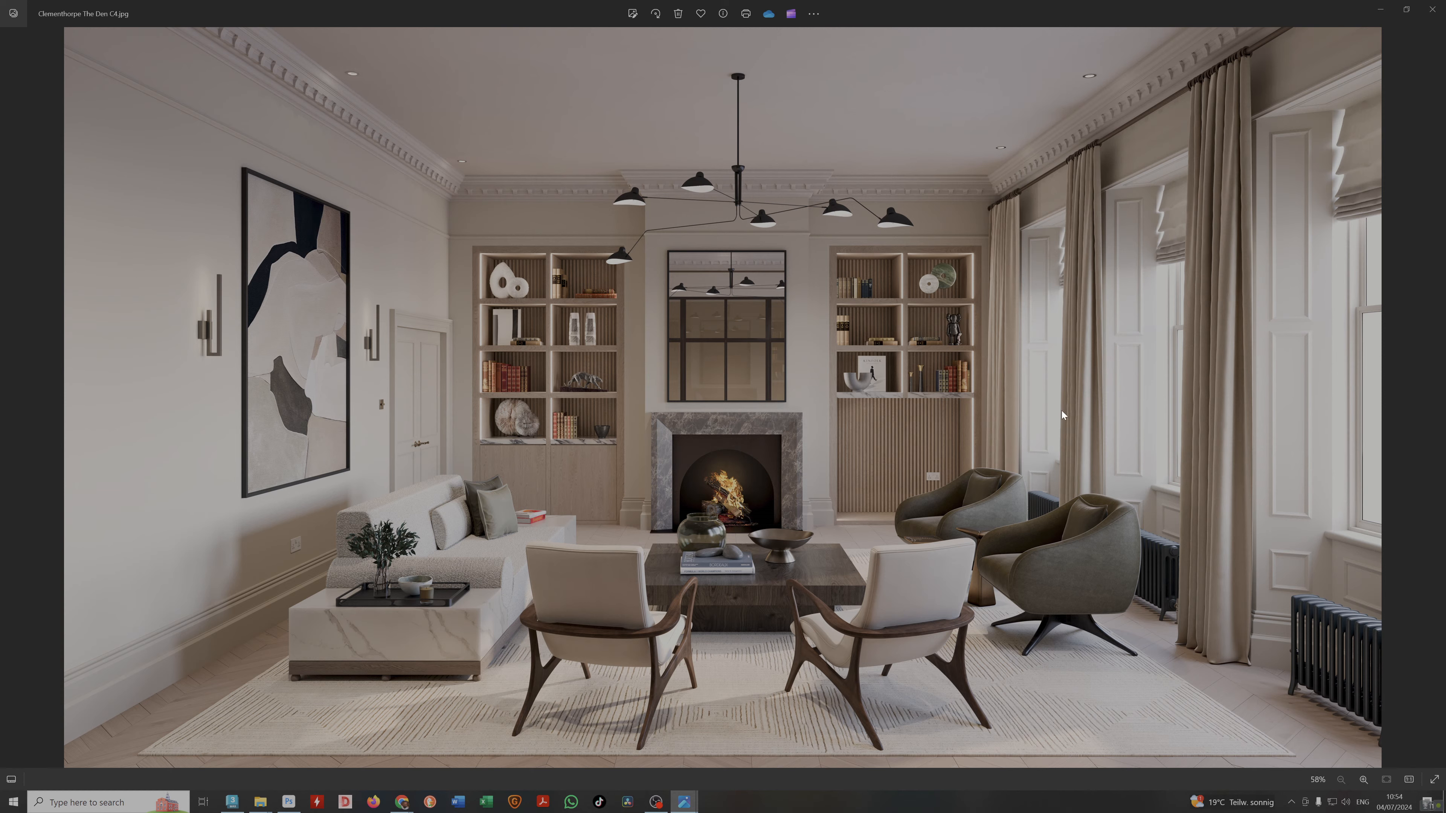
Close the den render and the 02.jpg can reference in the image viewer, and switch to 3ds Max.
{"action": "left_click", "coordinate": [1433, 9]}
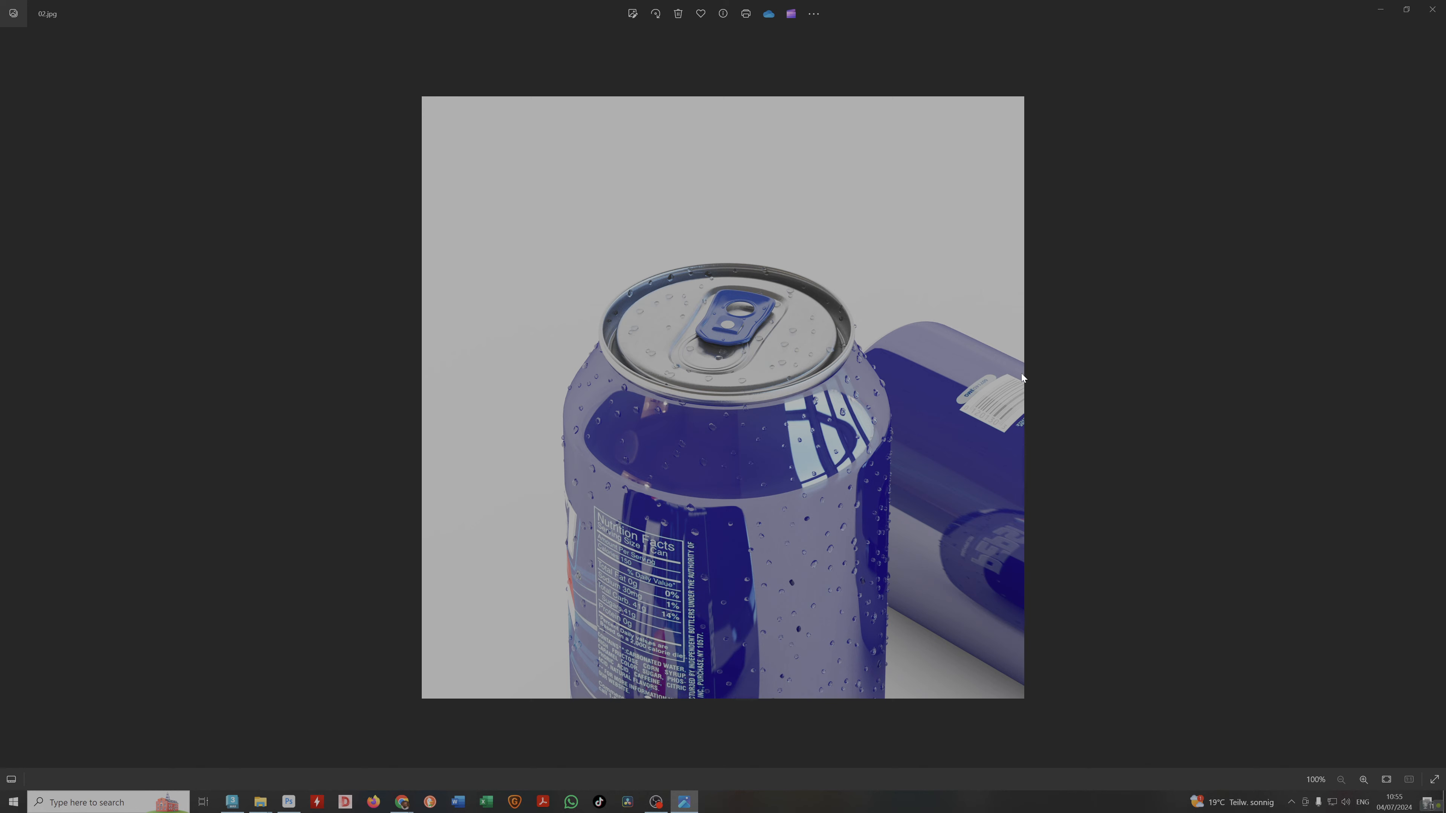
{"action": "left_click", "coordinate": [1432, 9]}
{"action": "left_click", "coordinate": [1178, 164]}
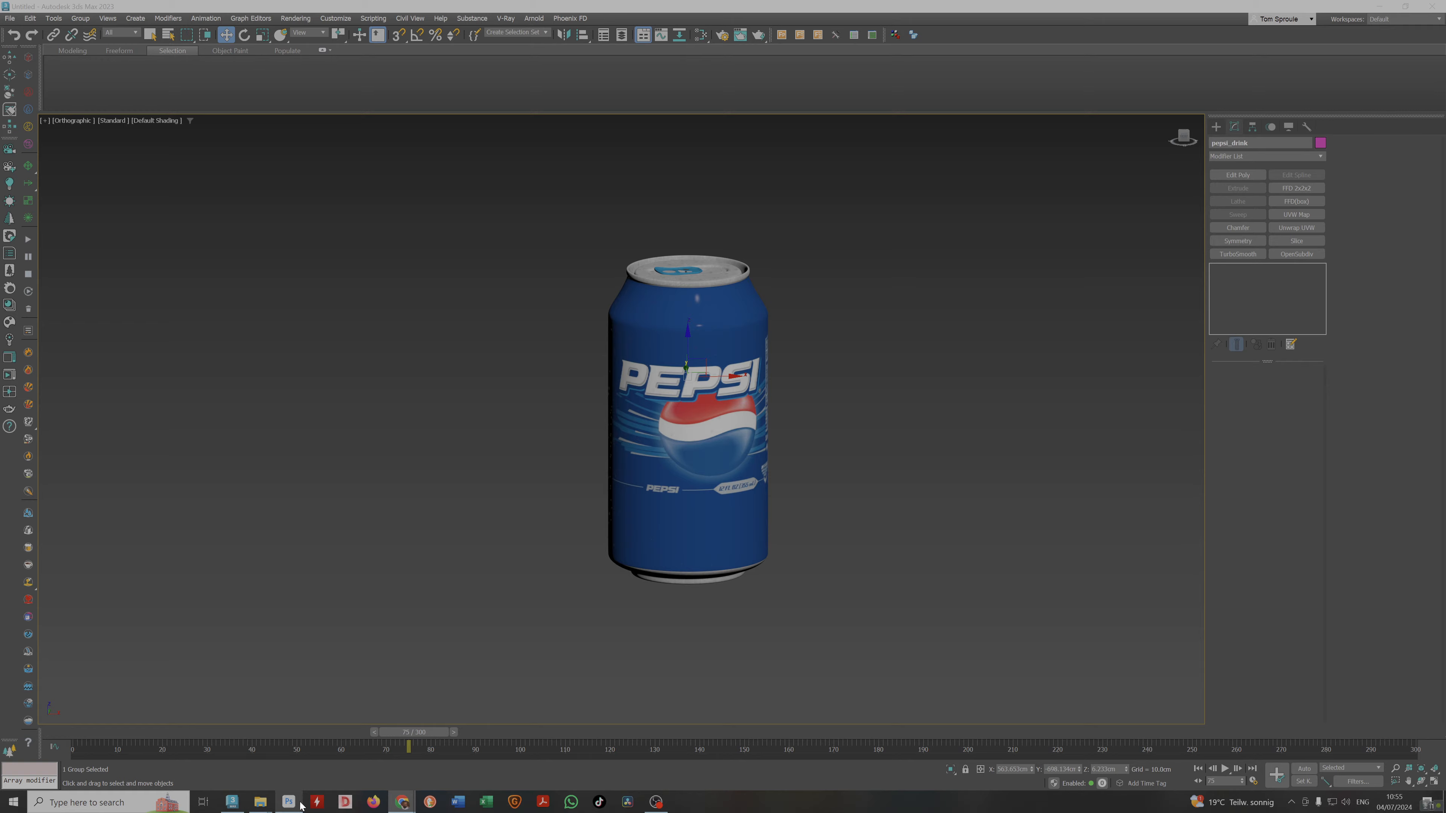
{"action": "left_click", "coordinate": [289, 802]}
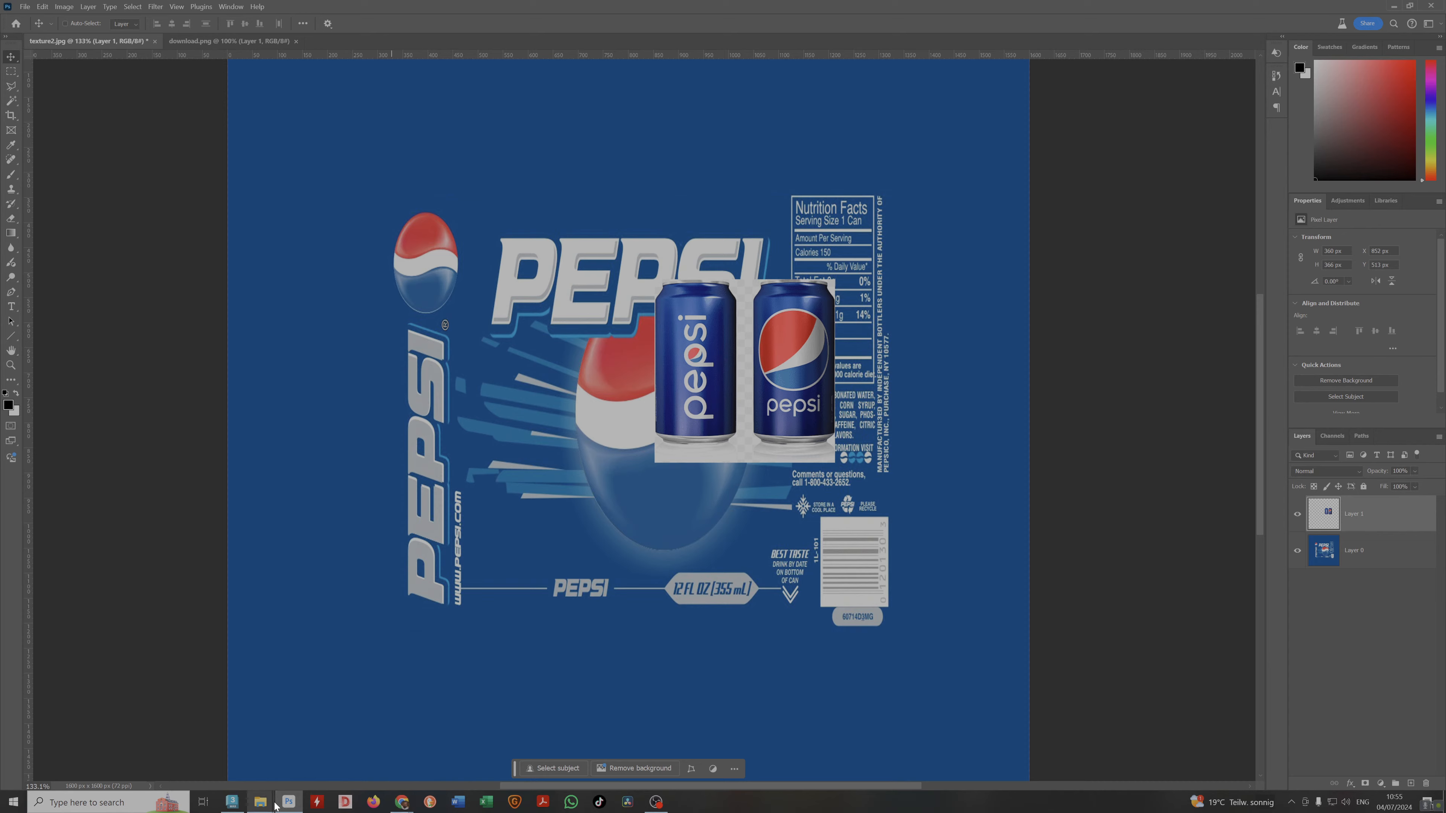
{"action": "left_click", "coordinate": [231, 802]}
Examine the Pepsi can's side, lid and water droplets up close, with edged faces displayed.
{"action": "middle_click_drag", "start_coordinate": [712, 462], "coordinate": [708, 399], "text": "alt"}
{"action": "scroll", "coordinate": [708, 394], "scroll_direction": "up", "scroll_amount": 3}
{"action": "scroll", "coordinate": [708, 394], "scroll_direction": "up", "scroll_amount": 10}
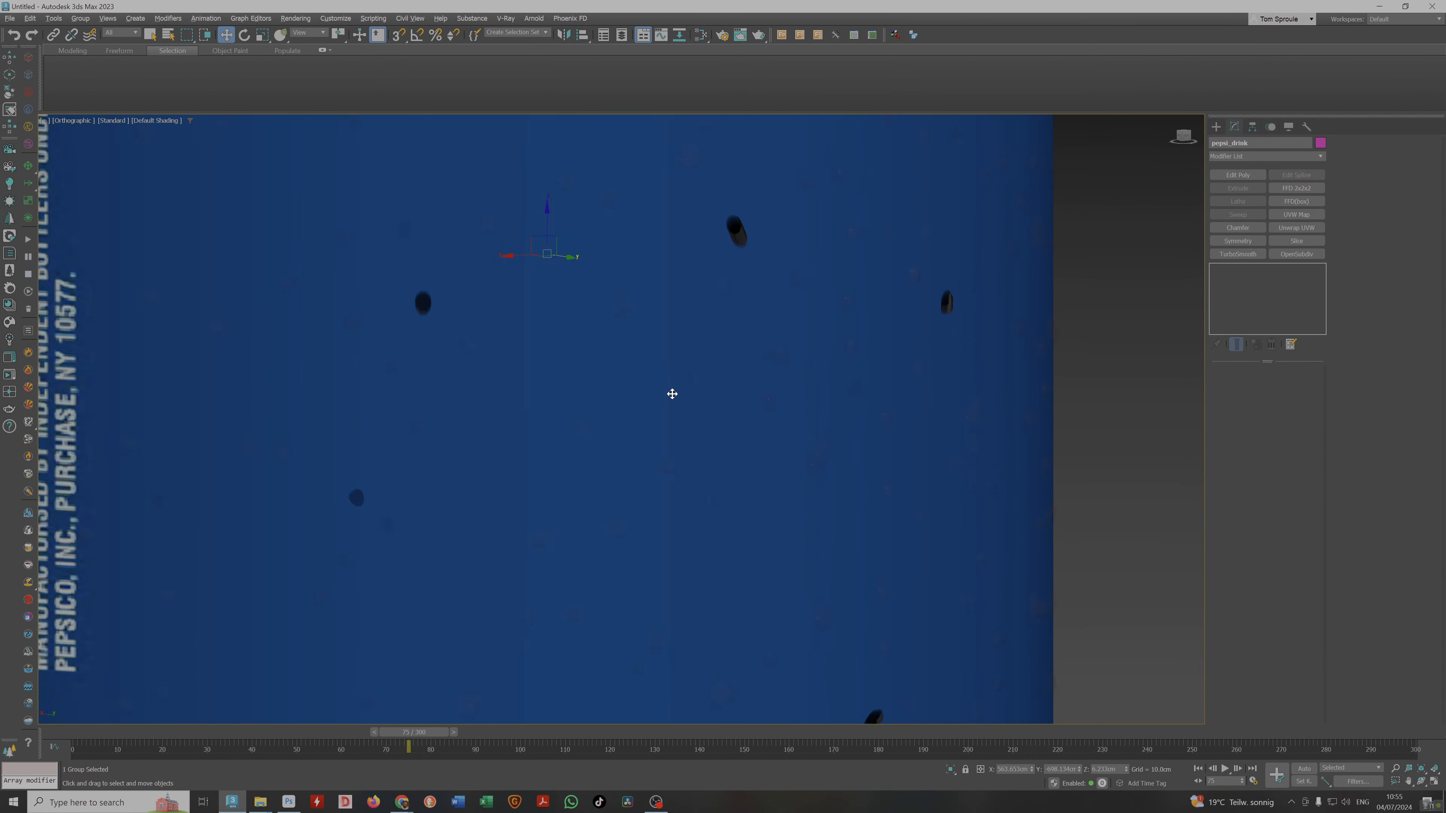
{"action": "scroll", "coordinate": [672, 399], "scroll_direction": "down", "scroll_amount": 3}
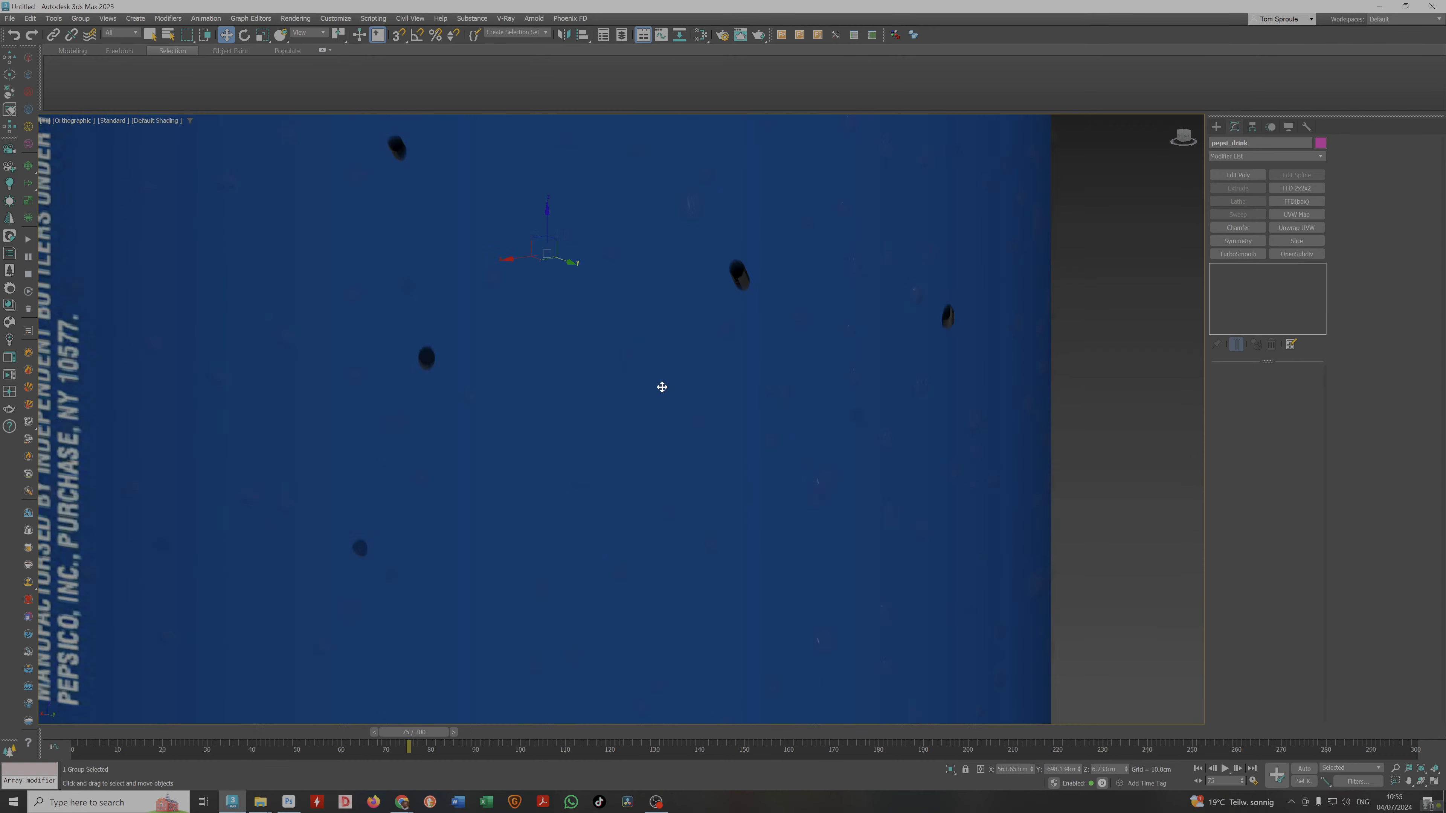
{"action": "scroll", "coordinate": [659, 393], "scroll_direction": "down", "scroll_amount": 5}
{"action": "middle_click_drag", "start_coordinate": [659, 393], "coordinate": [695, 362], "text": "alt"}
{"action": "scroll", "coordinate": [722, 379], "scroll_direction": "up", "scroll_amount": 2}
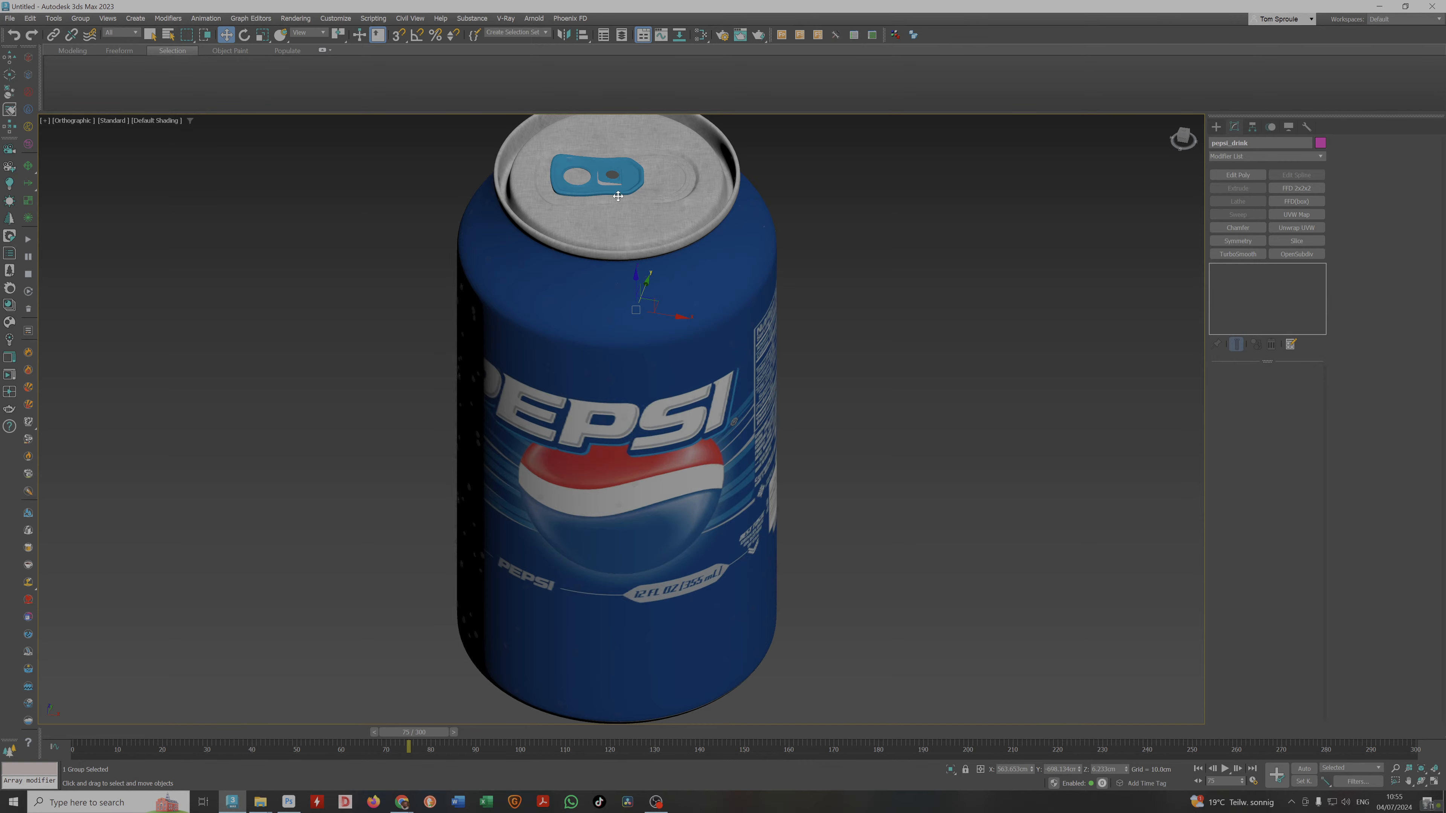
{"action": "scroll", "coordinate": [617, 196], "scroll_direction": "up", "scroll_amount": 8}
{"action": "scroll", "coordinate": [614, 198], "scroll_direction": "down", "scroll_amount": 6}
{"action": "middle_click_drag", "start_coordinate": [614, 199], "coordinate": [962, 342], "text": "alt"}
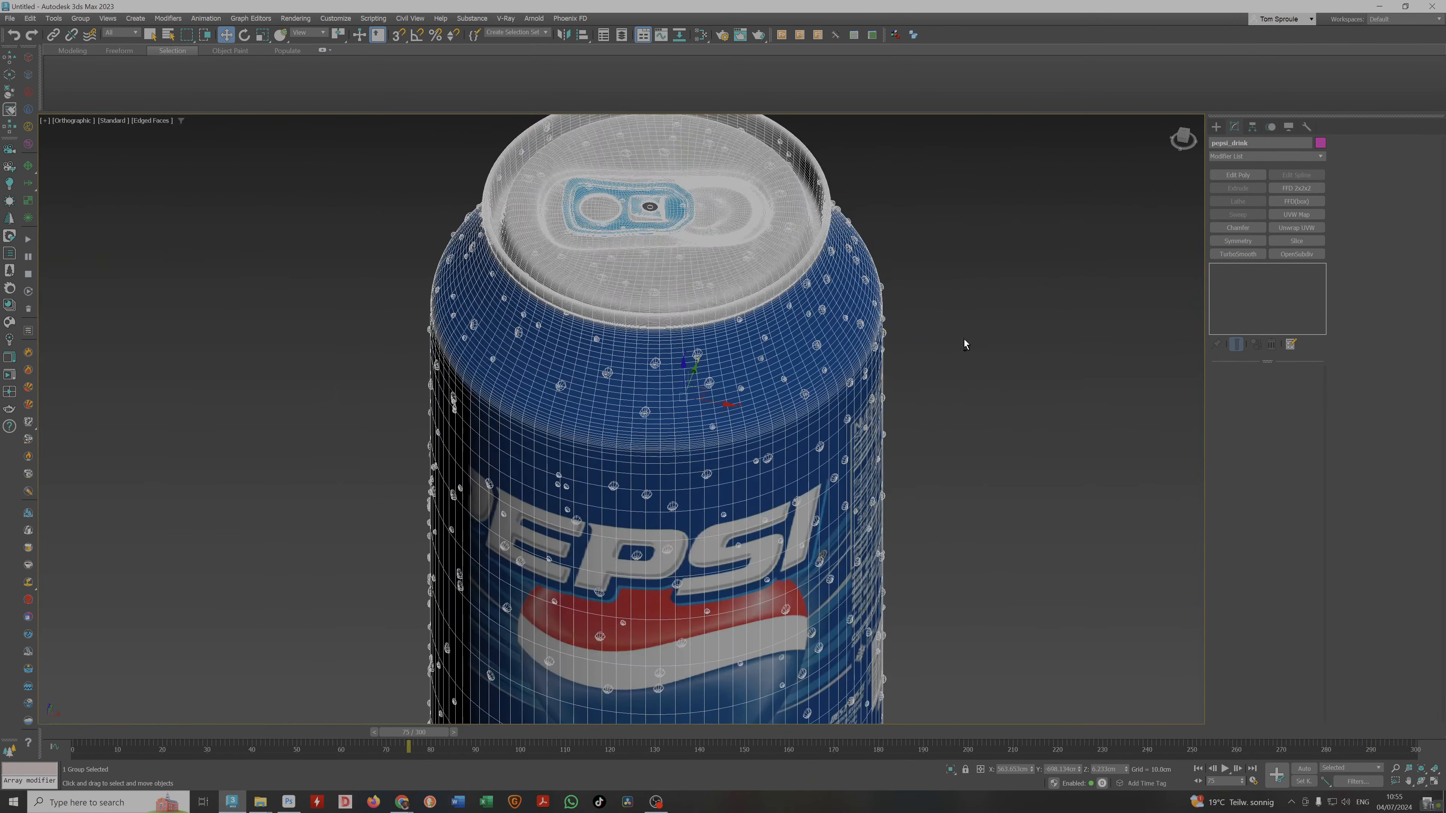
Open the can group and delete the water droplets object from the can's surface.
{"action": "left_click", "coordinate": [132, 35]}
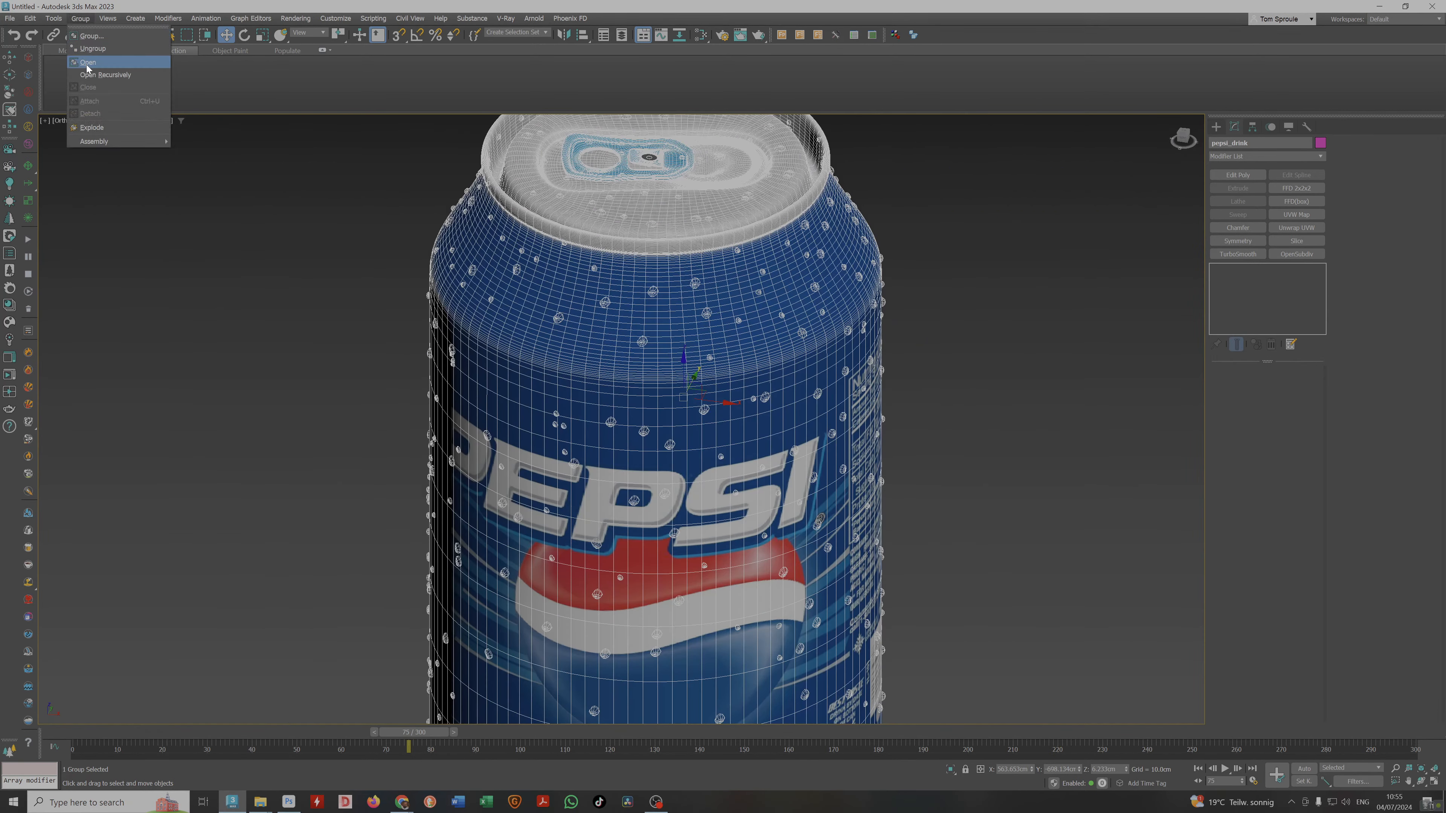
{"action": "left_click", "coordinate": [108, 55]}
{"action": "scroll", "coordinate": [849, 340], "scroll_direction": "up", "scroll_amount": 6}
{"action": "left_click", "coordinate": [850, 340]}
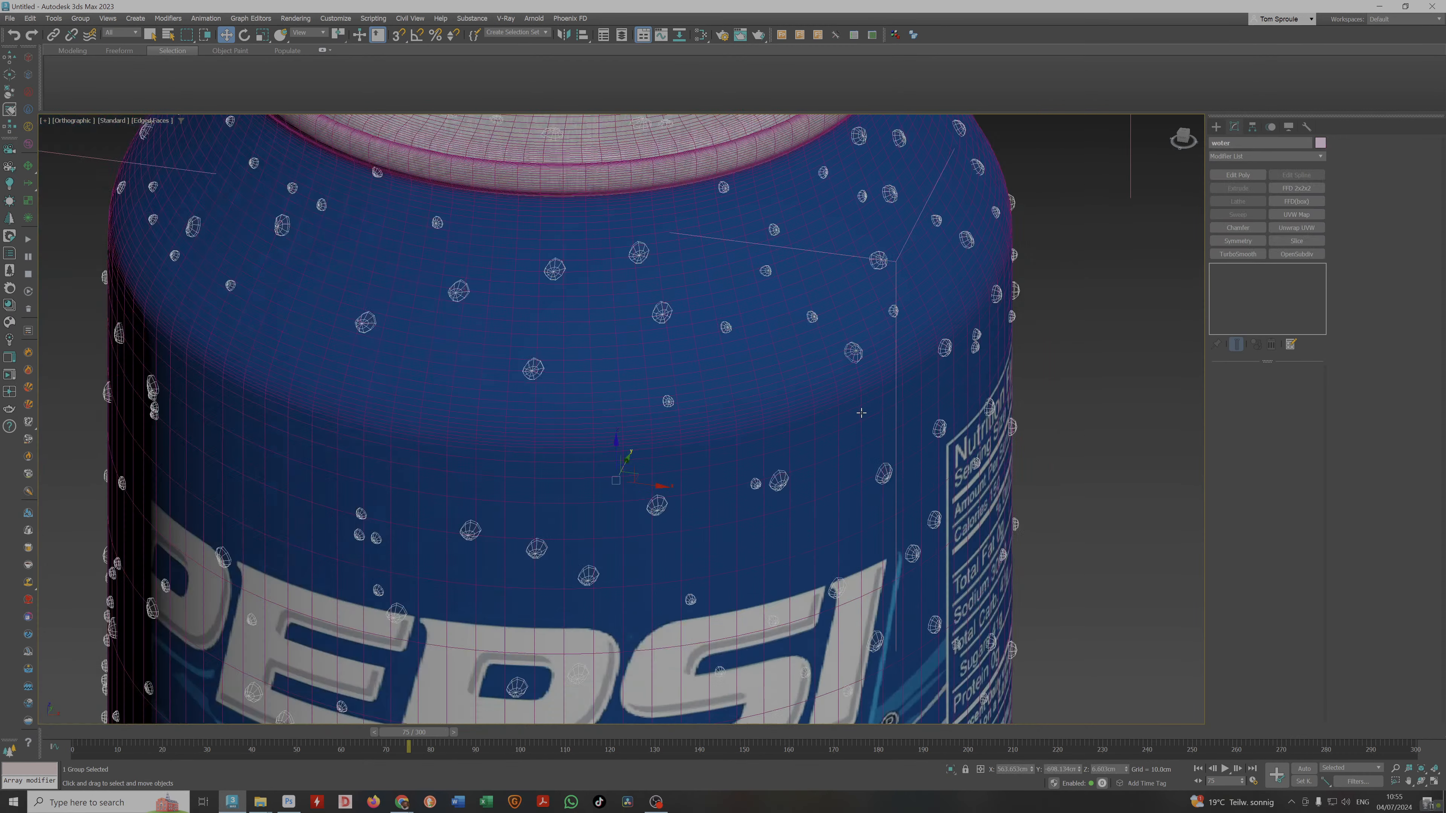
{"action": "scroll", "coordinate": [861, 411], "scroll_direction": "down", "scroll_amount": 6}
{"action": "key", "text": "Delete"}
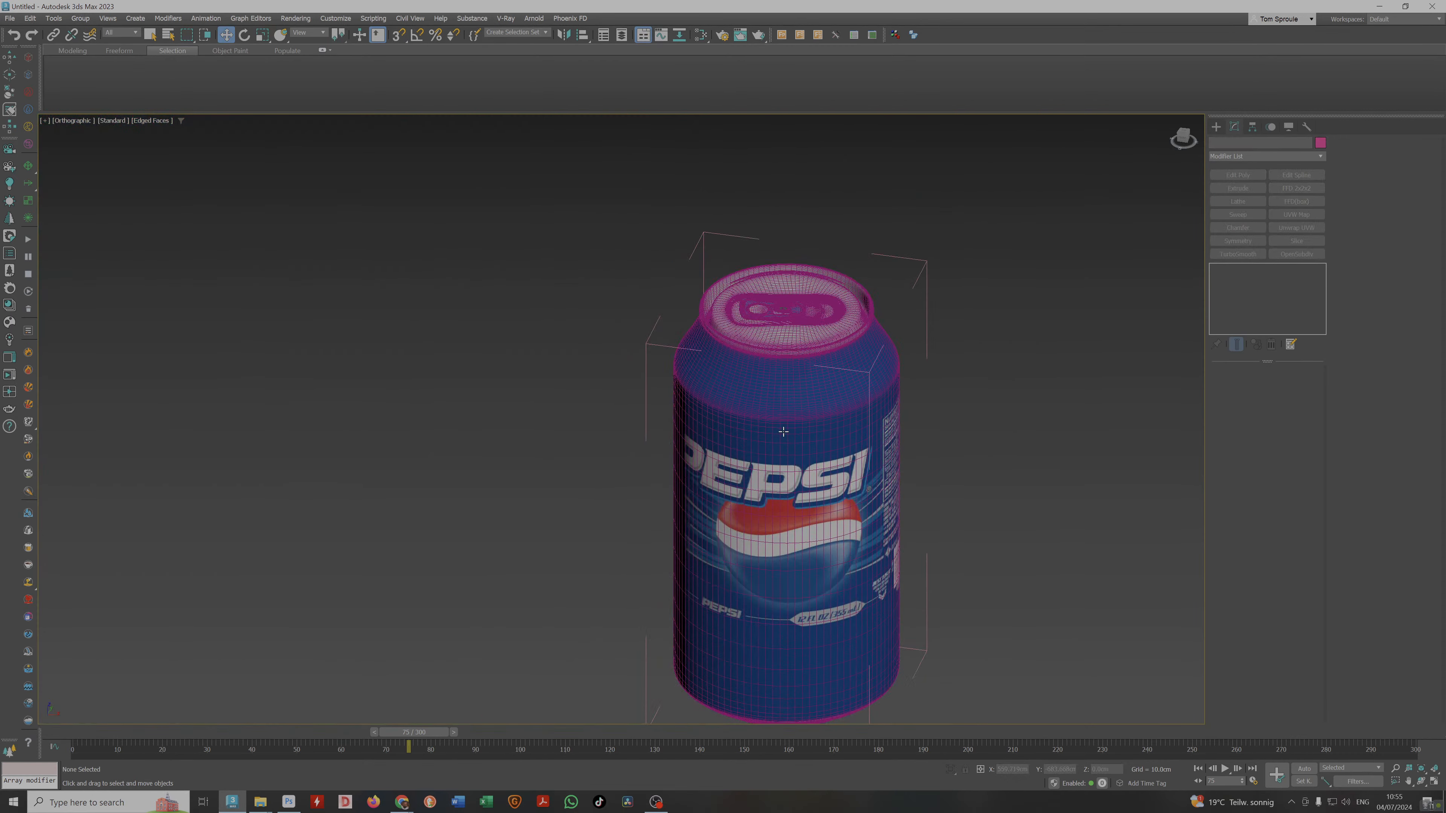
Check the remaining objects in the opened can group, and leave the can body mesh selected.
{"action": "scroll", "coordinate": [801, 429], "scroll_direction": "down", "scroll_amount": 2}
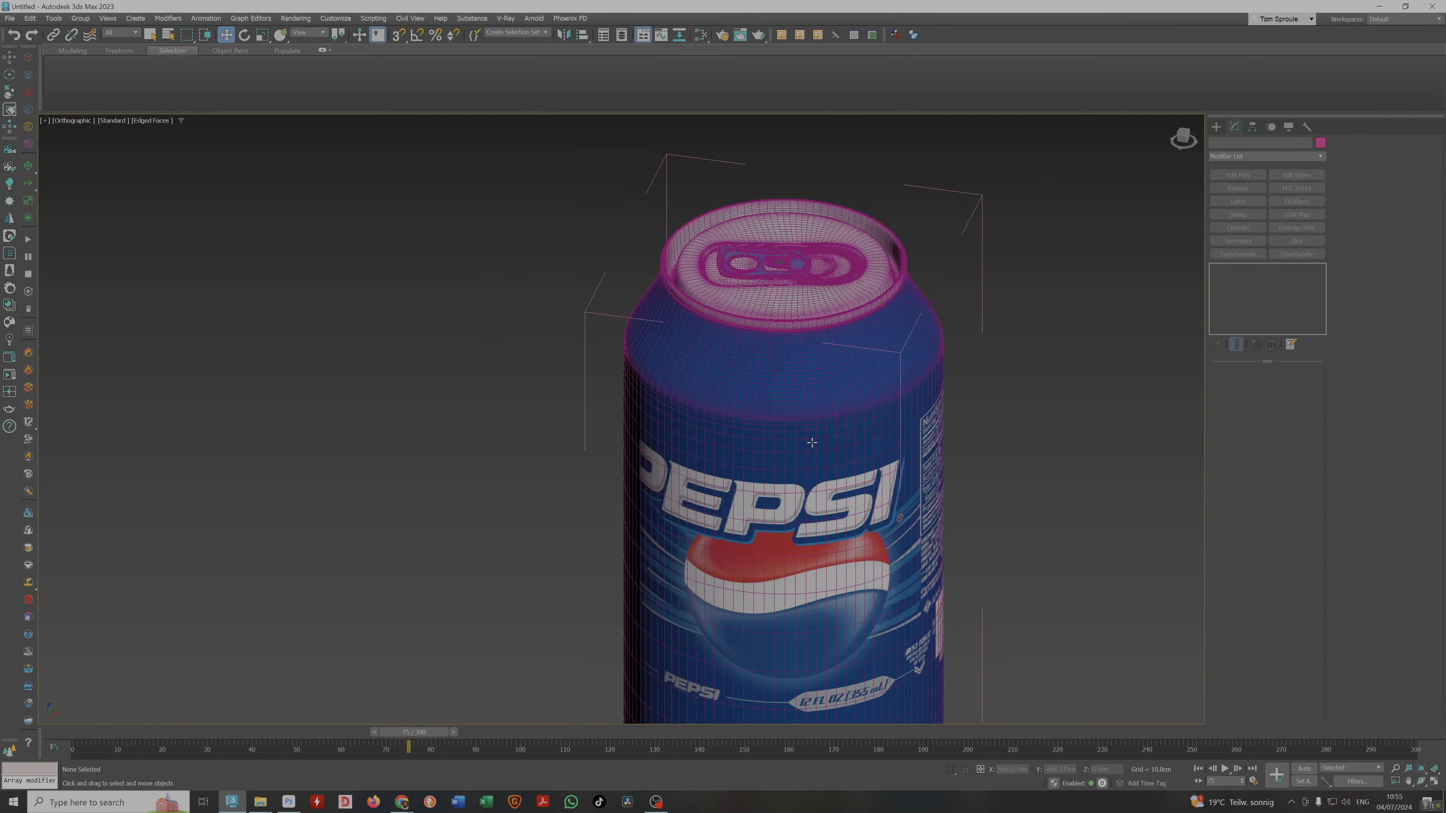
{"action": "left_click", "coordinate": [862, 501]}
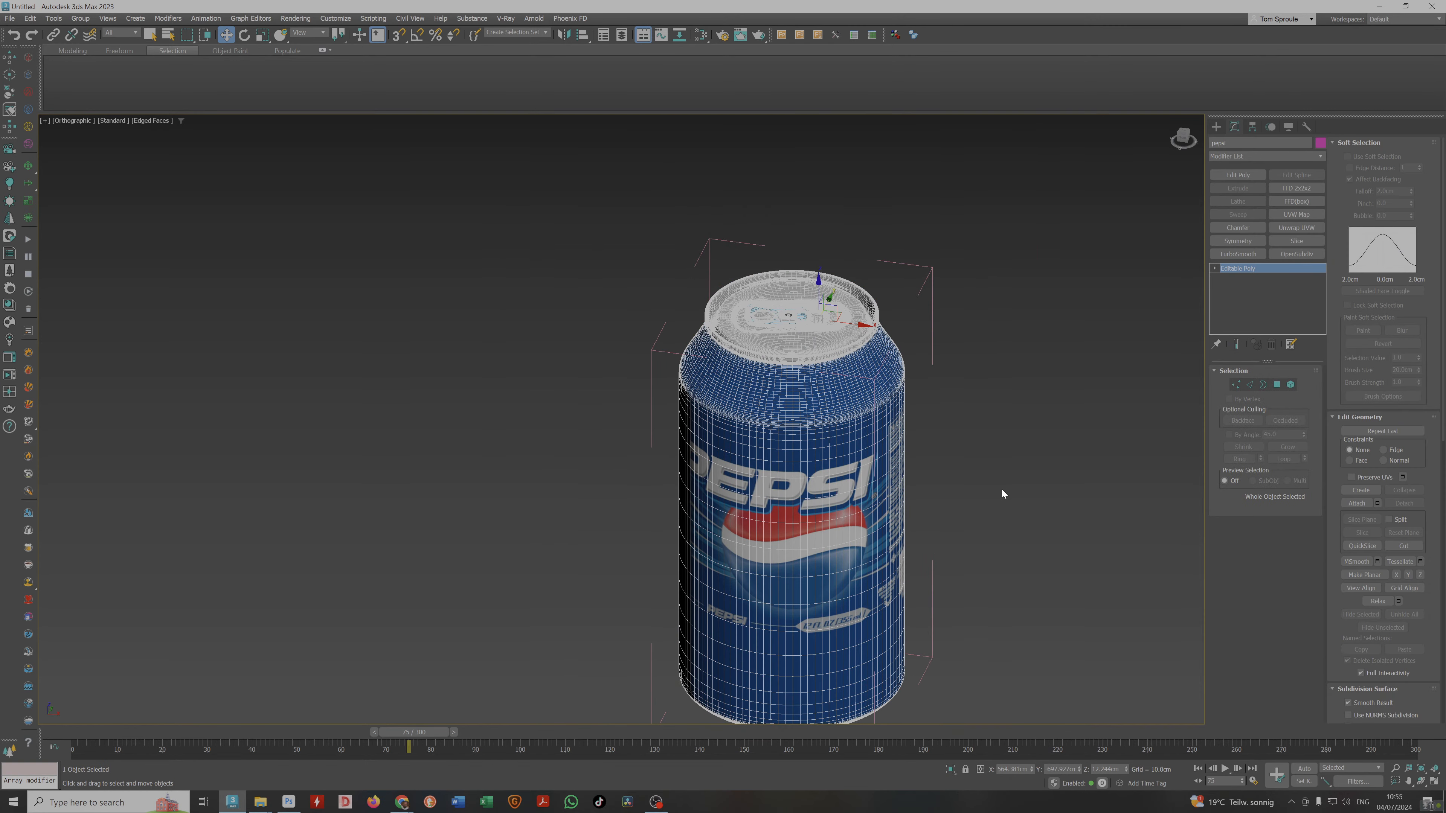
{"action": "middle_click_drag", "start_coordinate": [882, 441], "coordinate": [869, 386], "text": "alt"}
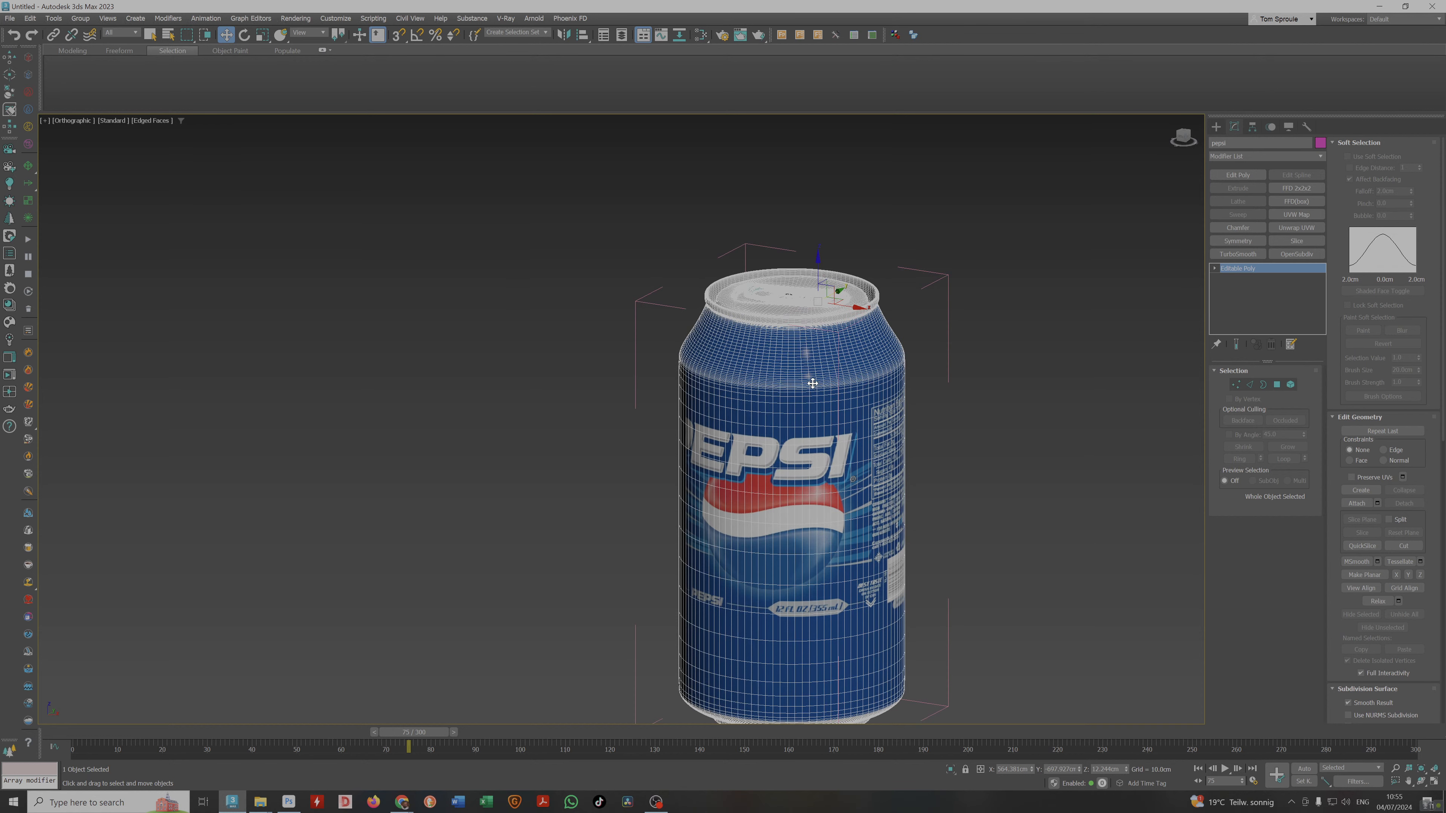
{"action": "left_click", "coordinate": [906, 378], "text": "ctrl"}
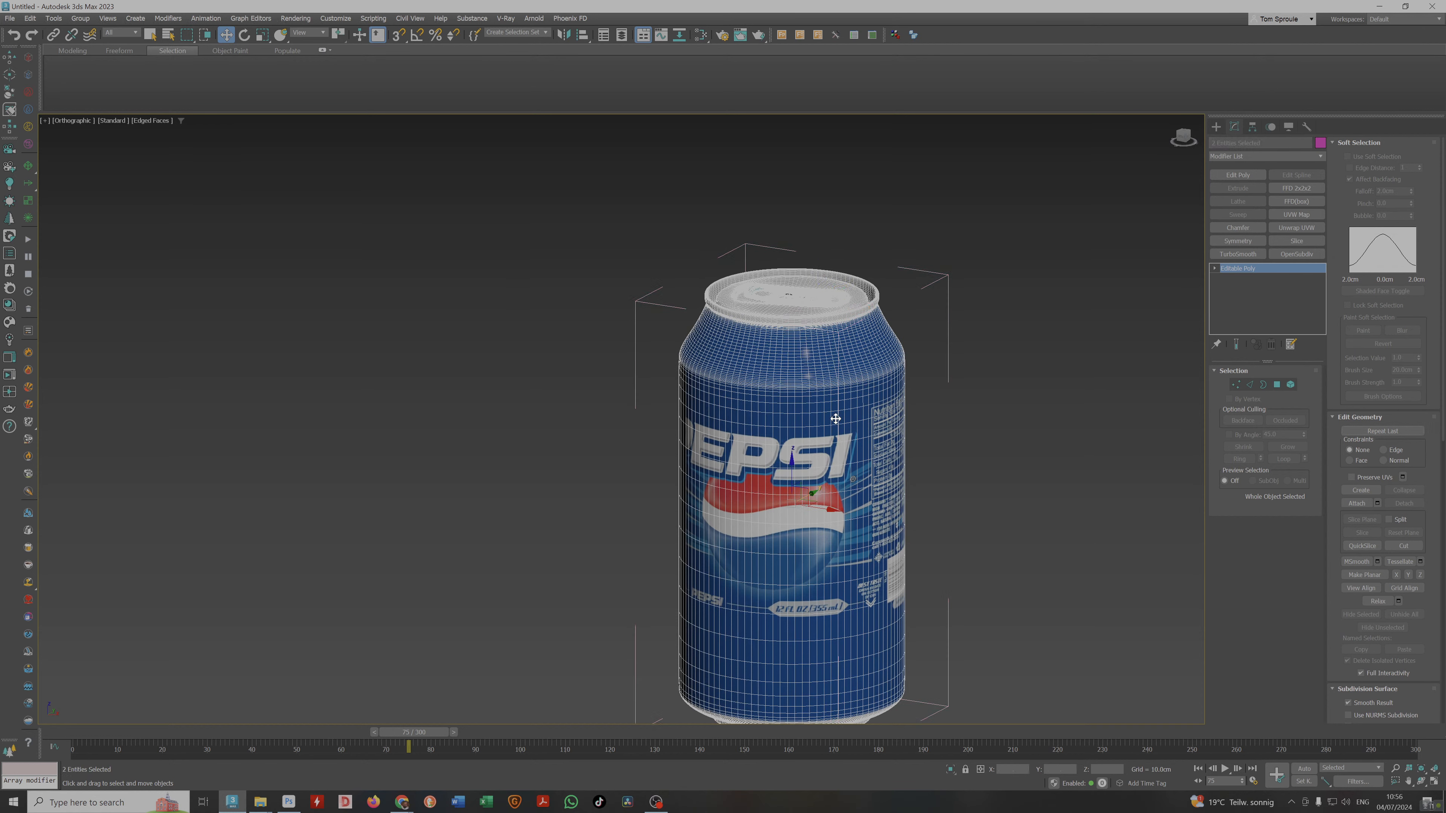
{"action": "left_click", "coordinate": [943, 382]}
{"action": "left_click", "coordinate": [936, 346]}
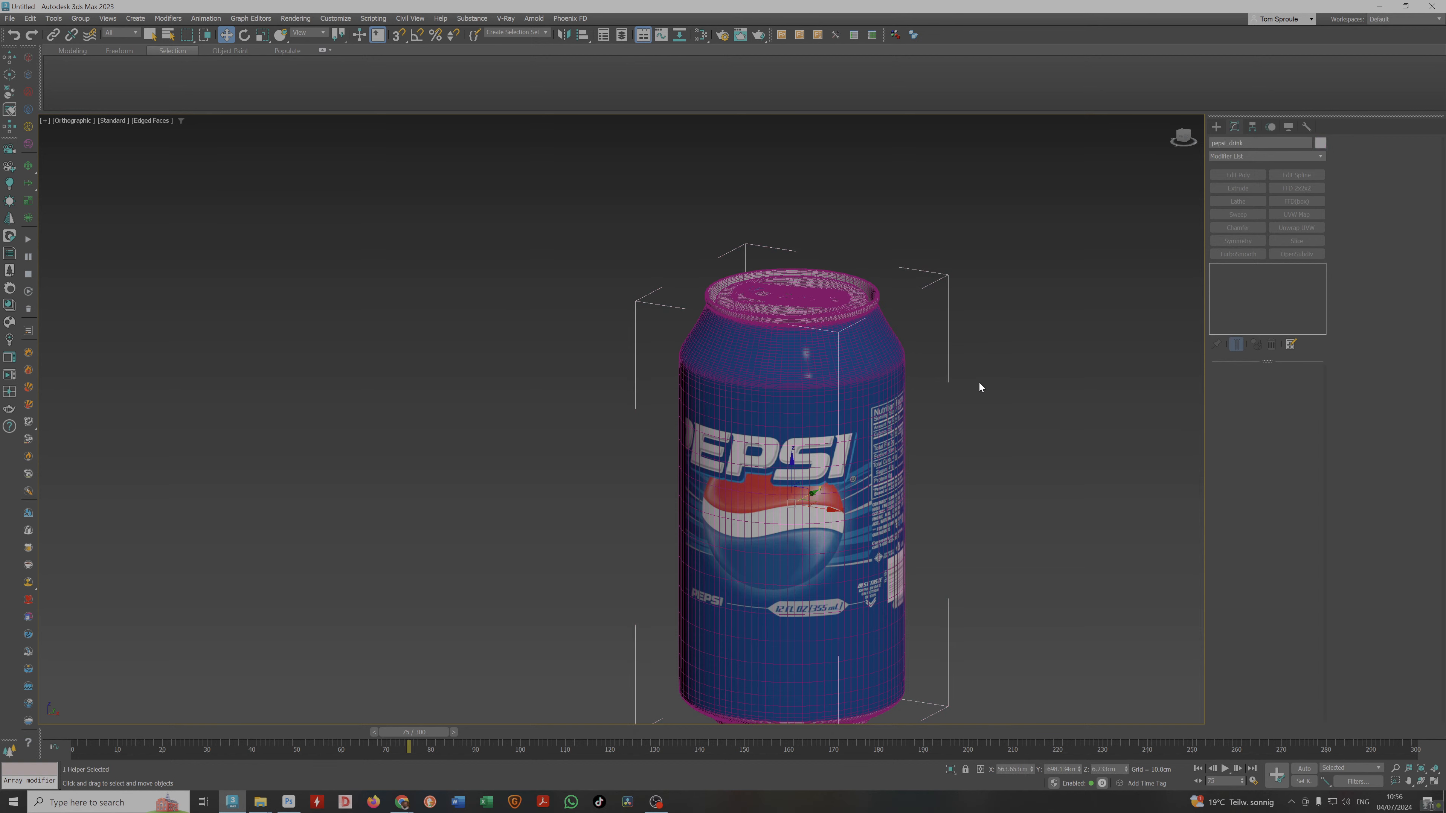
{"action": "left_click", "coordinate": [979, 386]}
{"action": "middle_click_drag", "start_coordinate": [794, 422], "coordinate": [711, 174]}
{"action": "scroll", "coordinate": [848, 490], "scroll_direction": "up", "scroll_amount": 5}
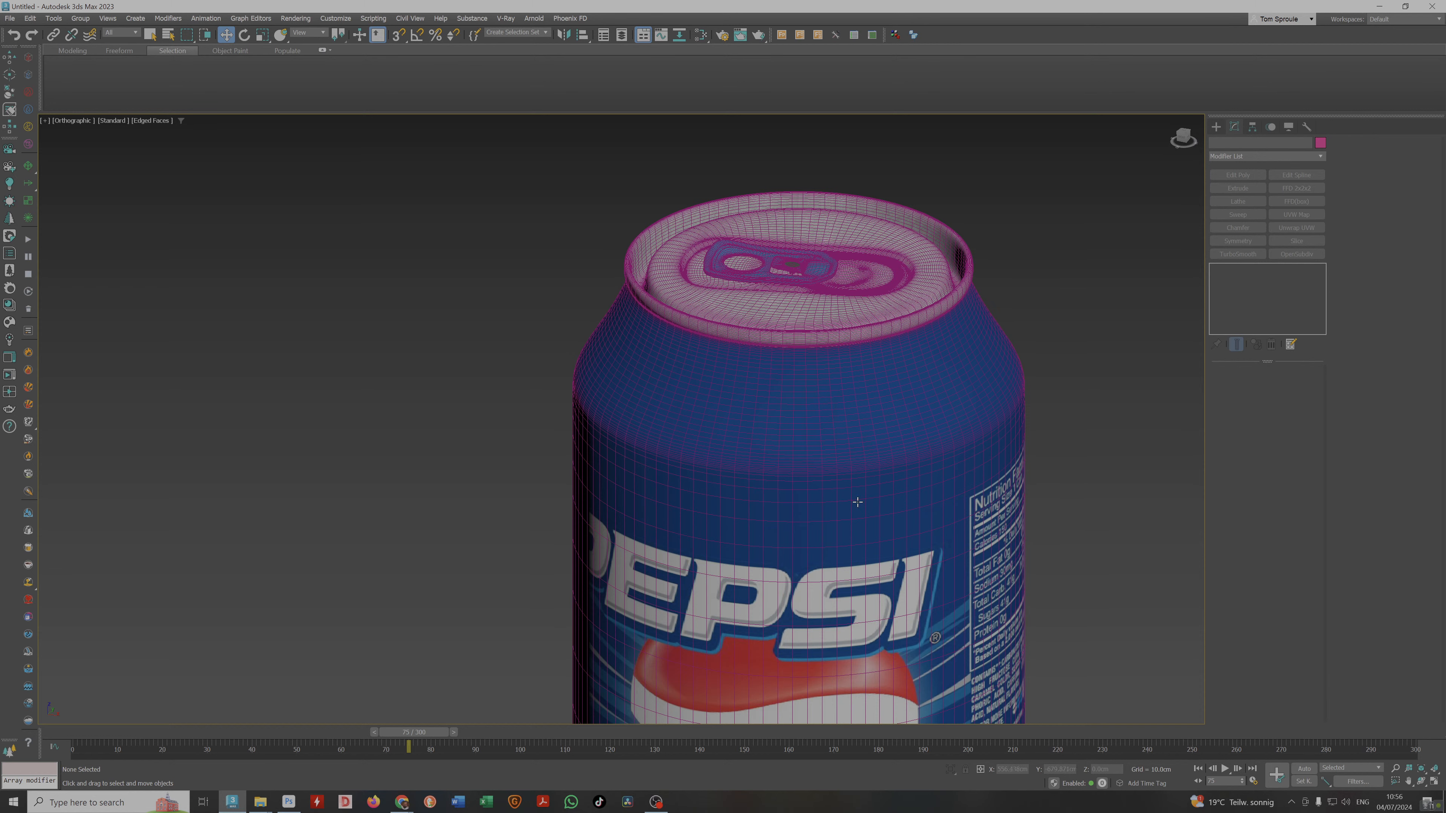
{"action": "left_click", "coordinate": [836, 449]}
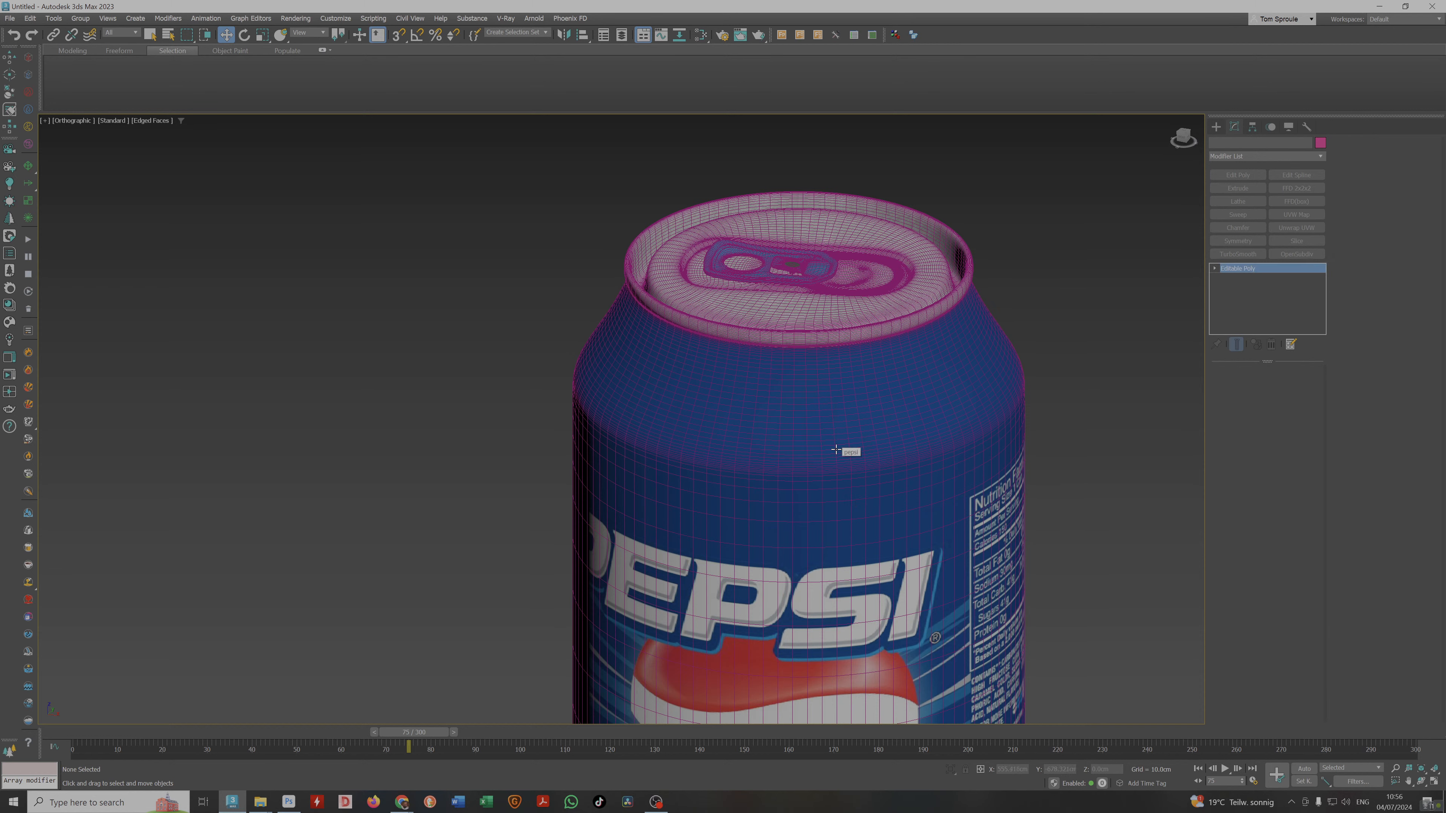
{"action": "middle_click_drag", "start_coordinate": [837, 449], "coordinate": [804, 389], "text": "alt"}
{"action": "scroll", "coordinate": [804, 389], "scroll_direction": "down", "scroll_amount": 2}
{"action": "scroll", "coordinate": [805, 389], "scroll_direction": "down", "scroll_amount": 3}
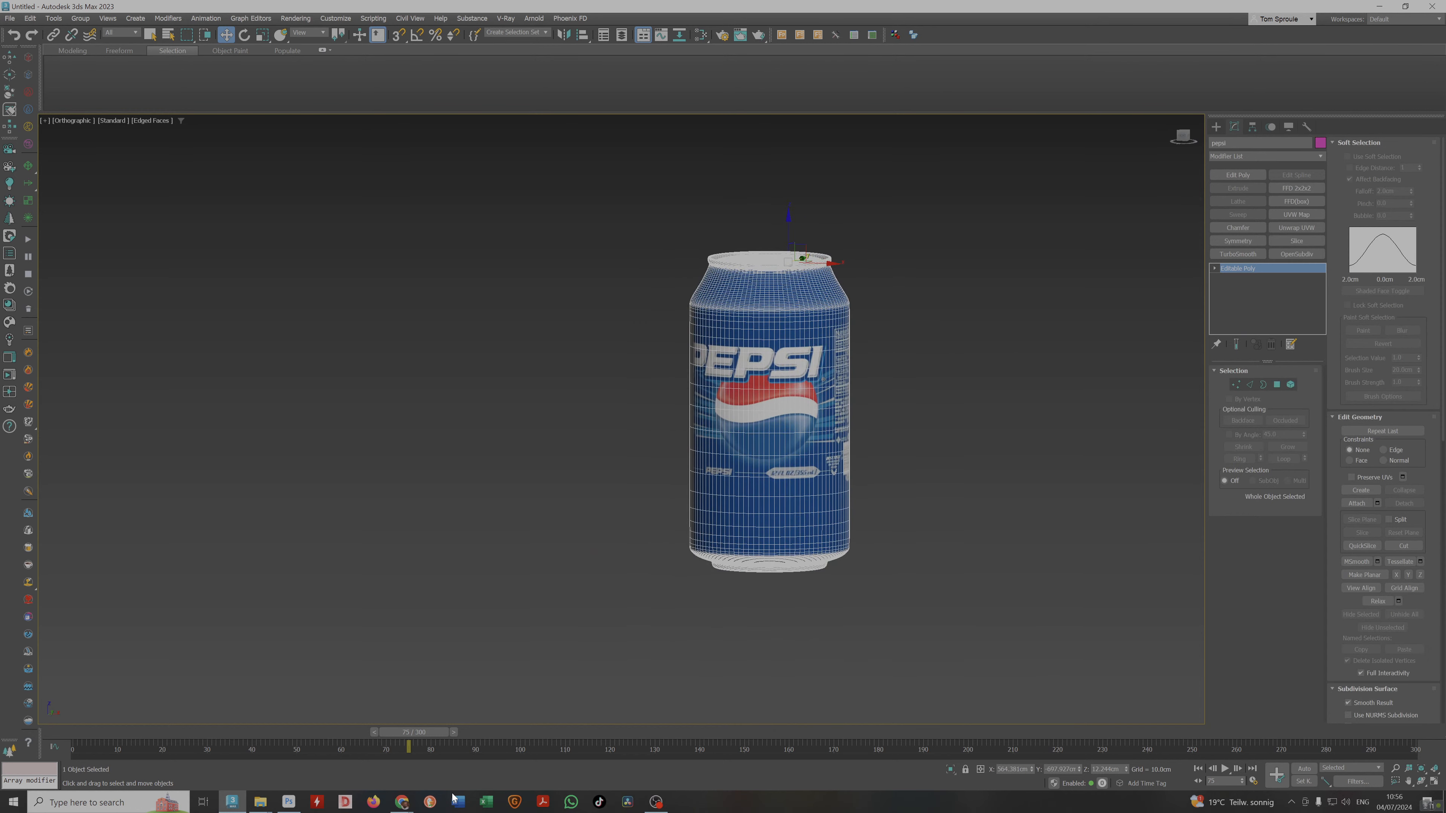
Switch to Photoshop and scale the two-can layer in texture2.jpg up to about 256% over the old label.
{"action": "left_click", "coordinate": [289, 802]}
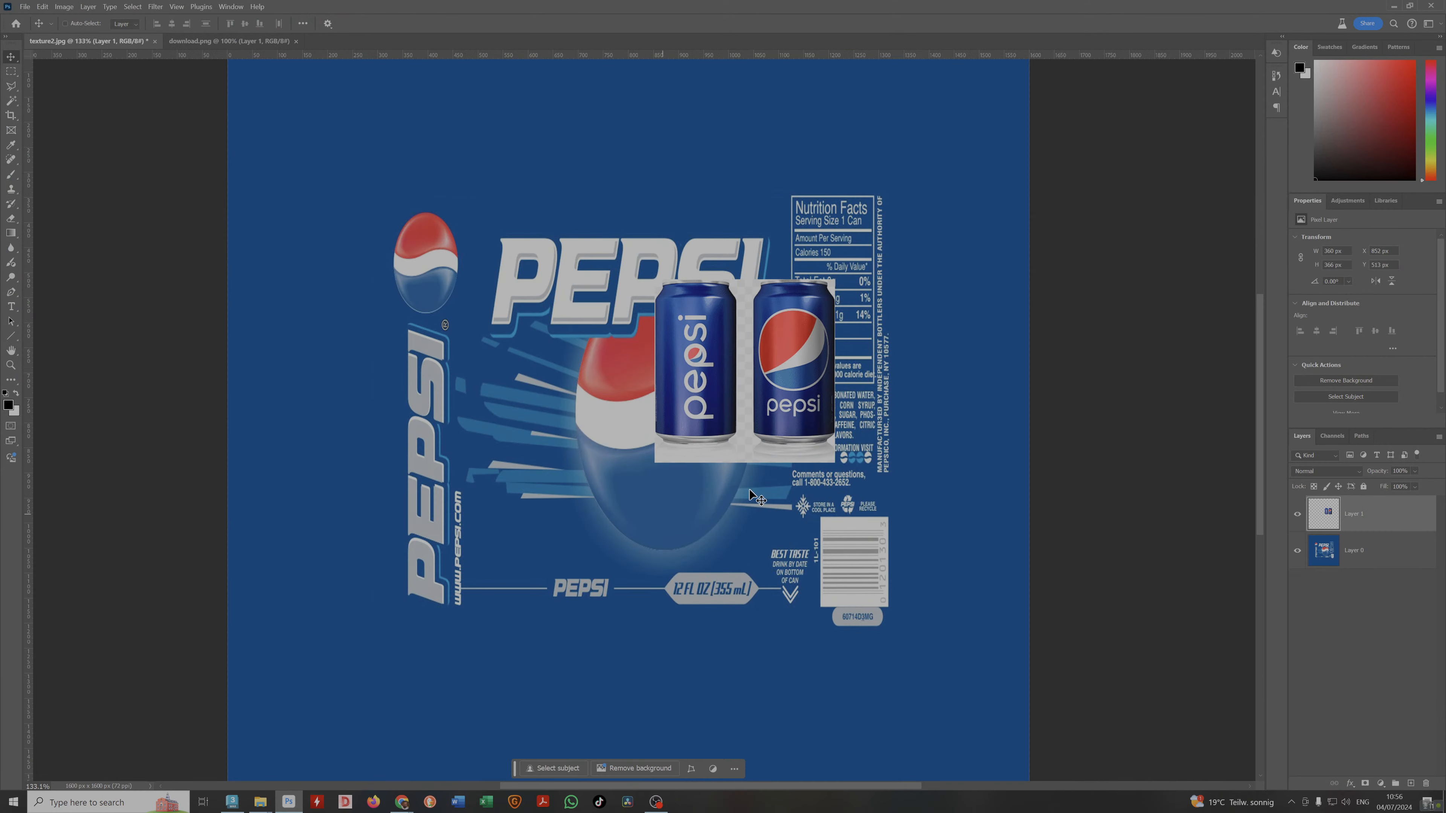
{"action": "key", "text": "ctrl+t"}
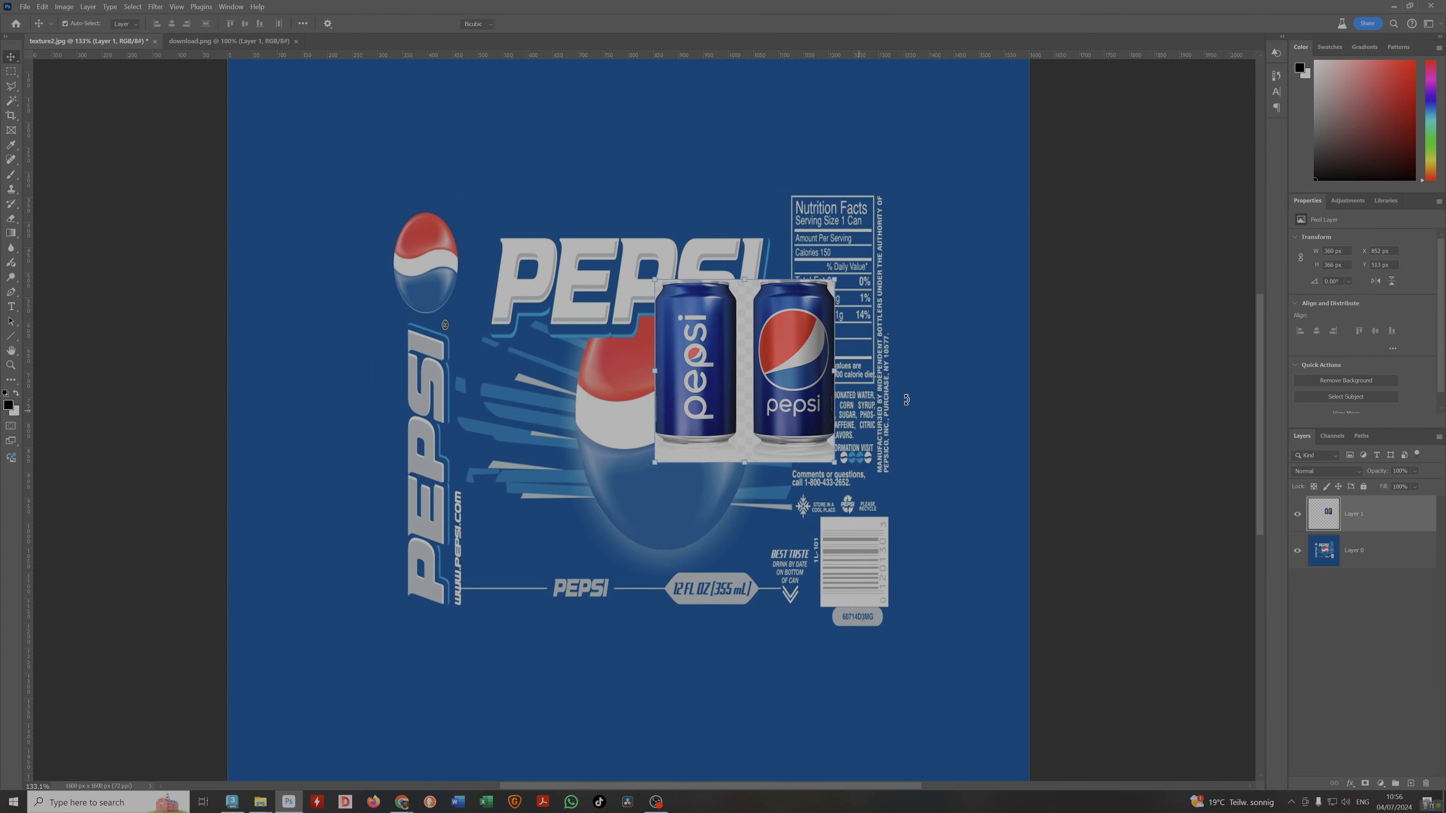
{"action": "left_click_drag", "start_coordinate": [834, 280], "coordinate": [818, 182]}
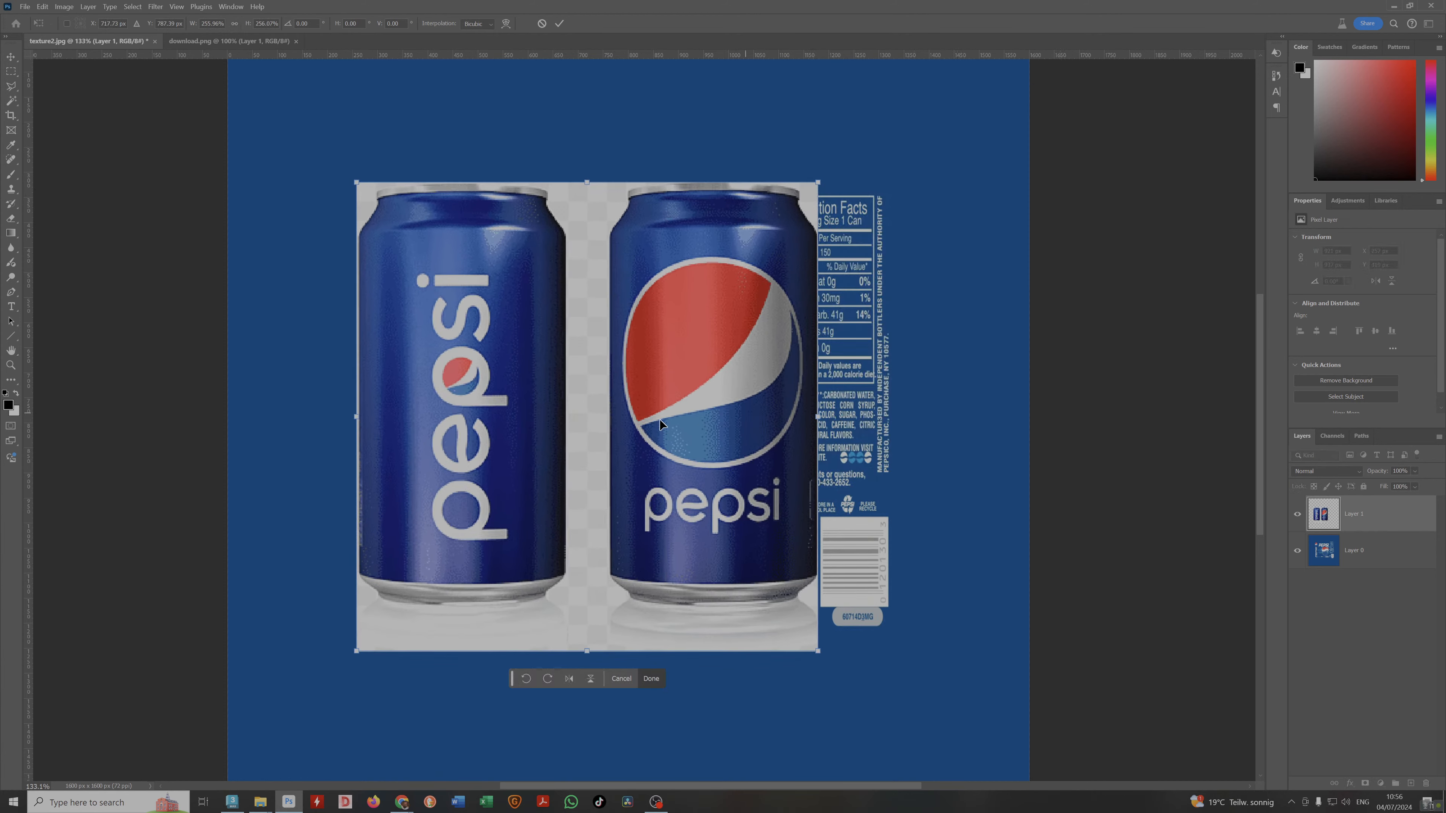
{"action": "left_click", "coordinate": [651, 679]}
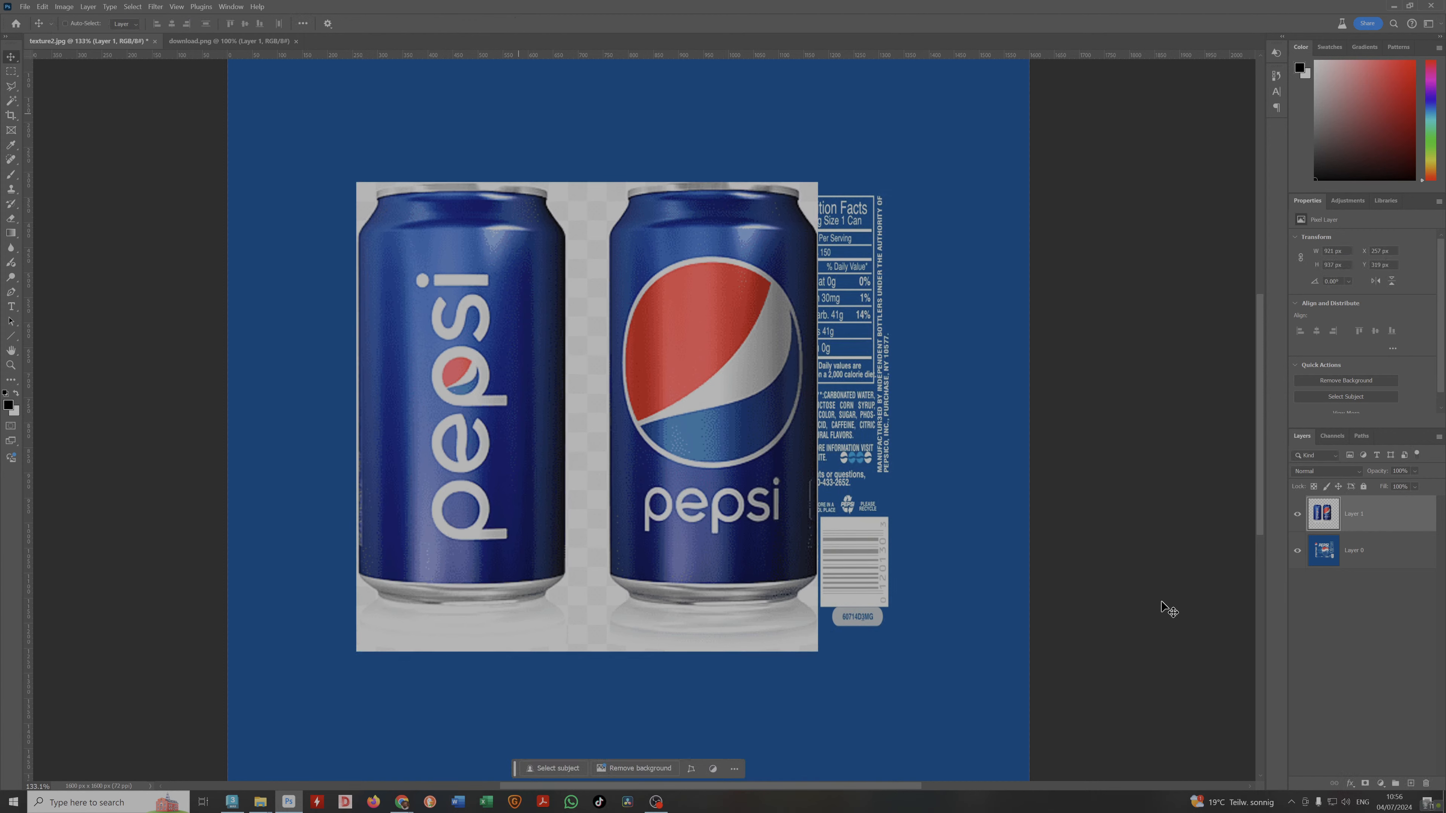
Hide the two-can layer, select the old label layer, and compare the flat label with the can in 3ds Max.
{"action": "left_click", "coordinate": [1296, 514]}
{"action": "left_click", "coordinate": [1340, 556]}
{"action": "scroll", "coordinate": [892, 589], "scroll_direction": "down", "scroll_amount": 1, "text": "alt"}
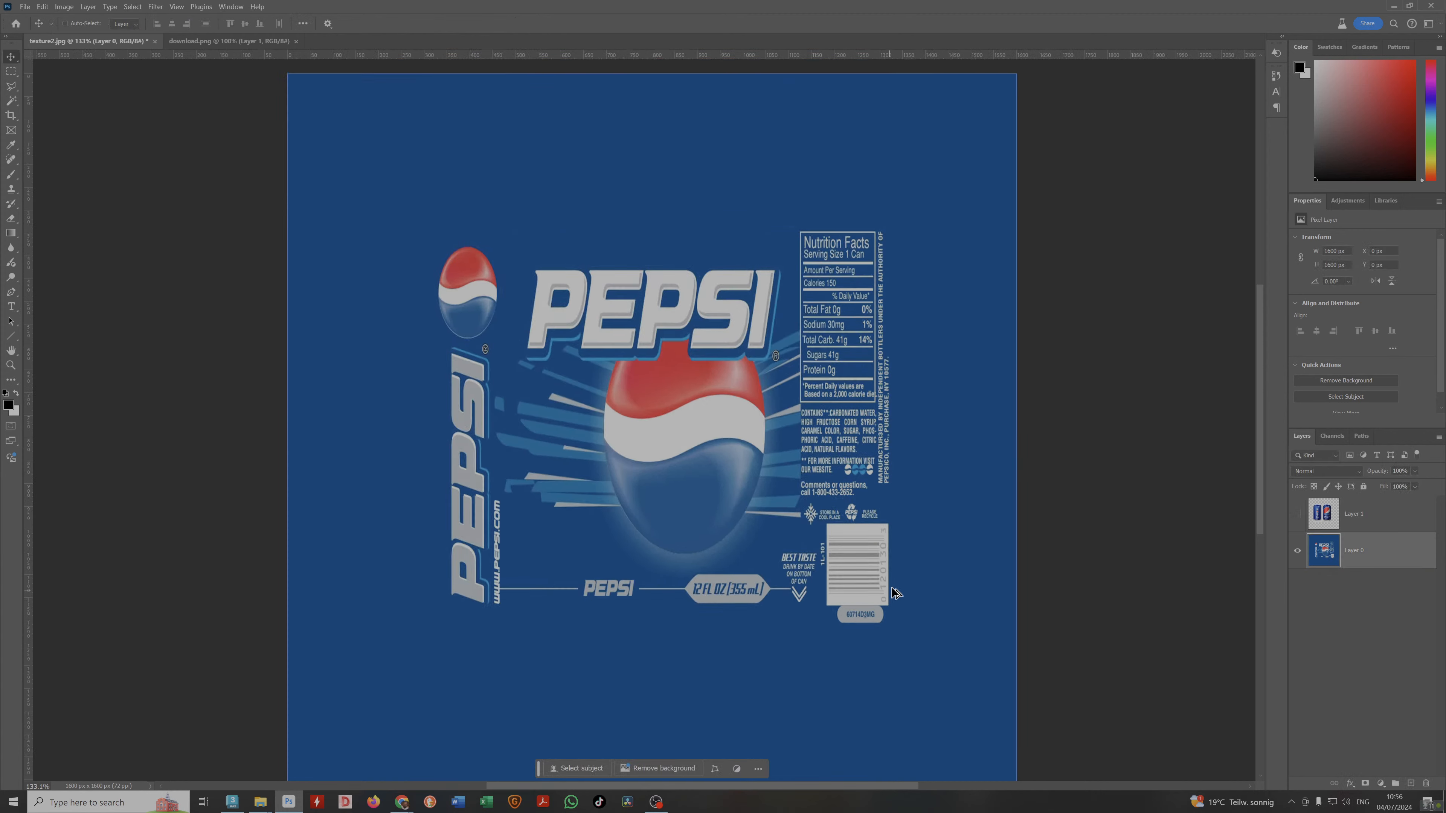
{"action": "scroll", "coordinate": [893, 589], "scroll_direction": "down", "scroll_amount": 2, "text": "alt"}
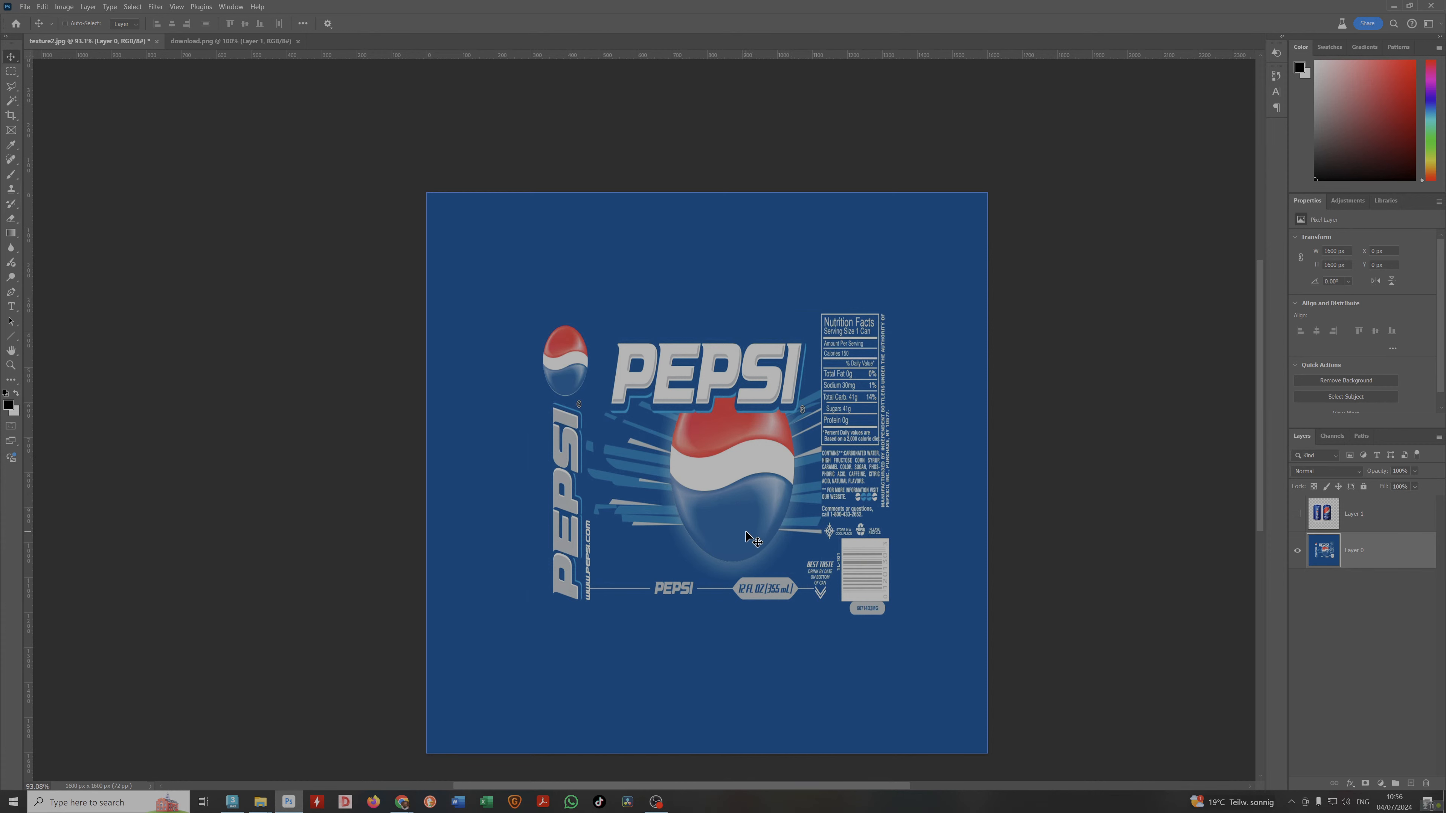
{"action": "key", "text": "alt+Tab"}
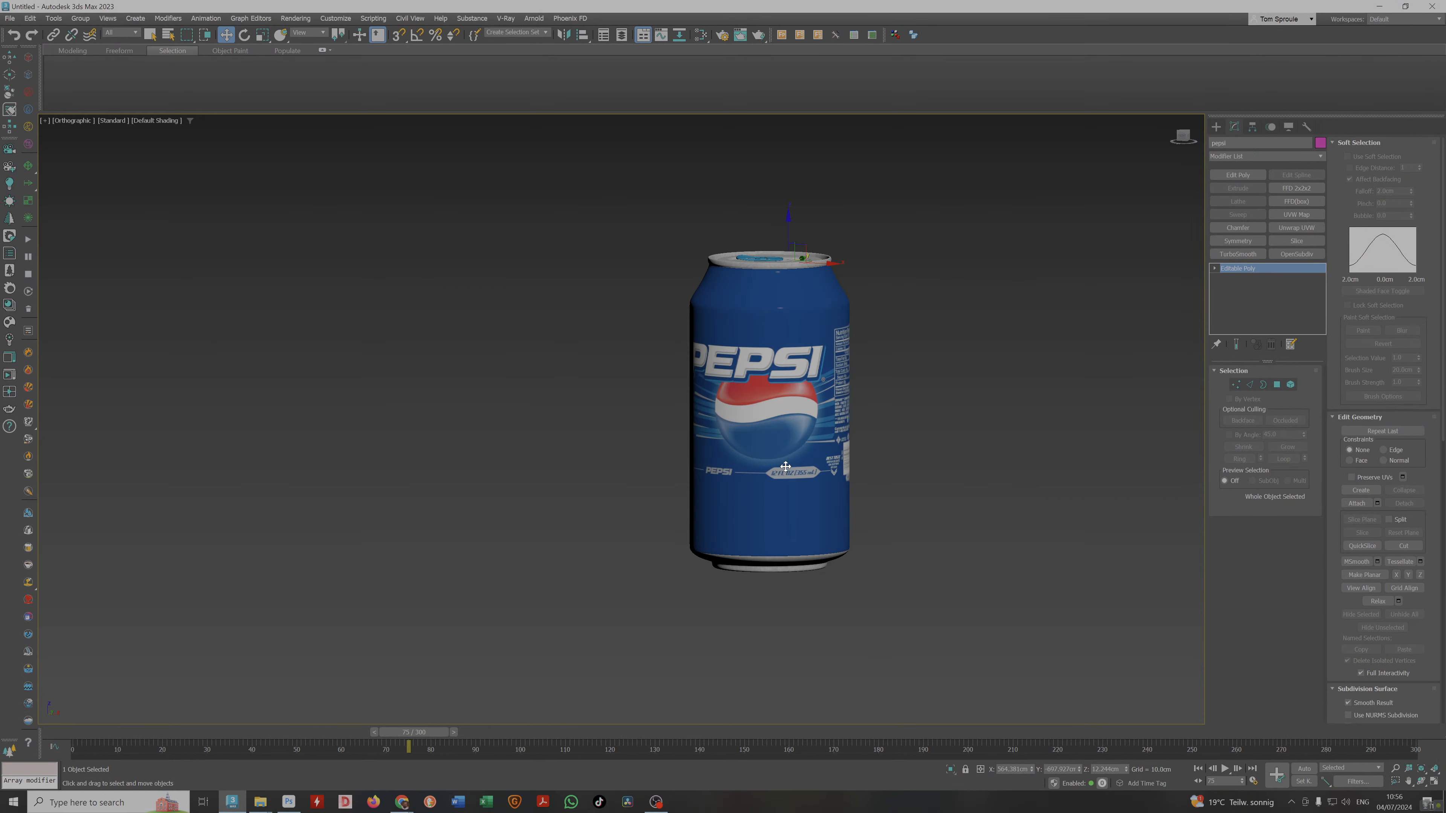
{"action": "key", "text": "alt+Tab"}
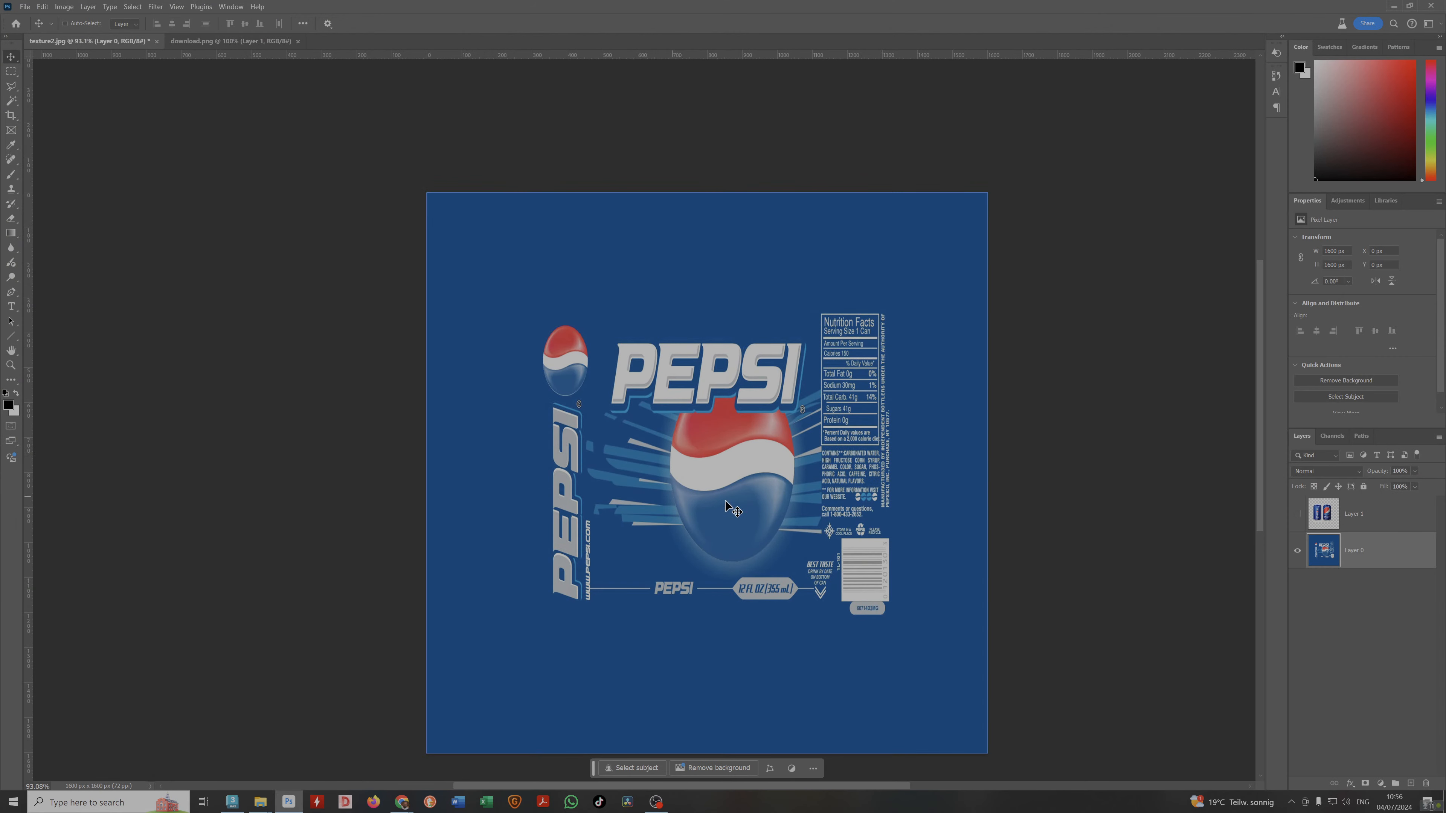
Compare the flat old label with the can in 3ds Max and with the two-can layer.
{"action": "key", "text": "alt+Tab"}
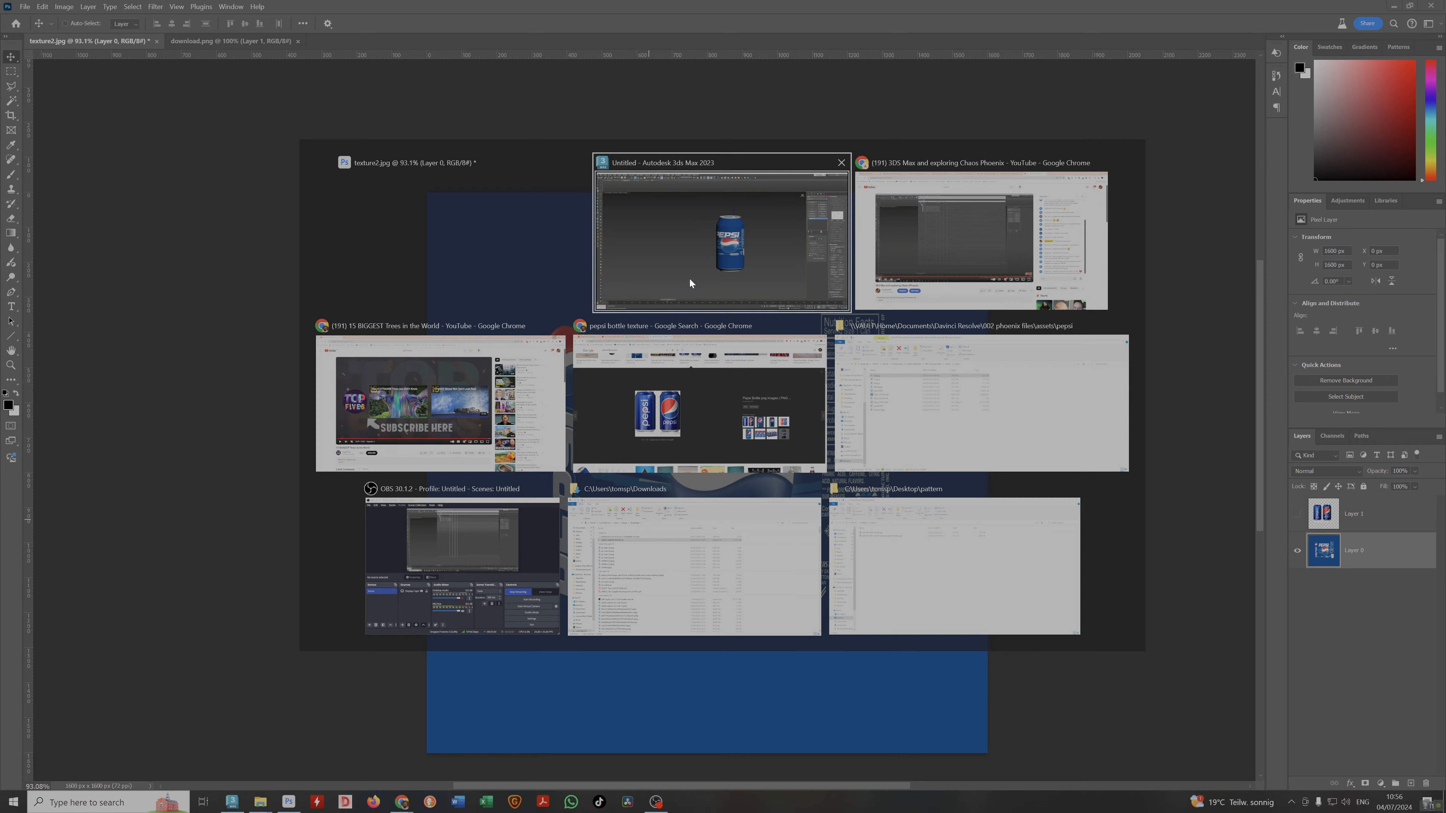
{"action": "key", "text": "alt+Tab"}
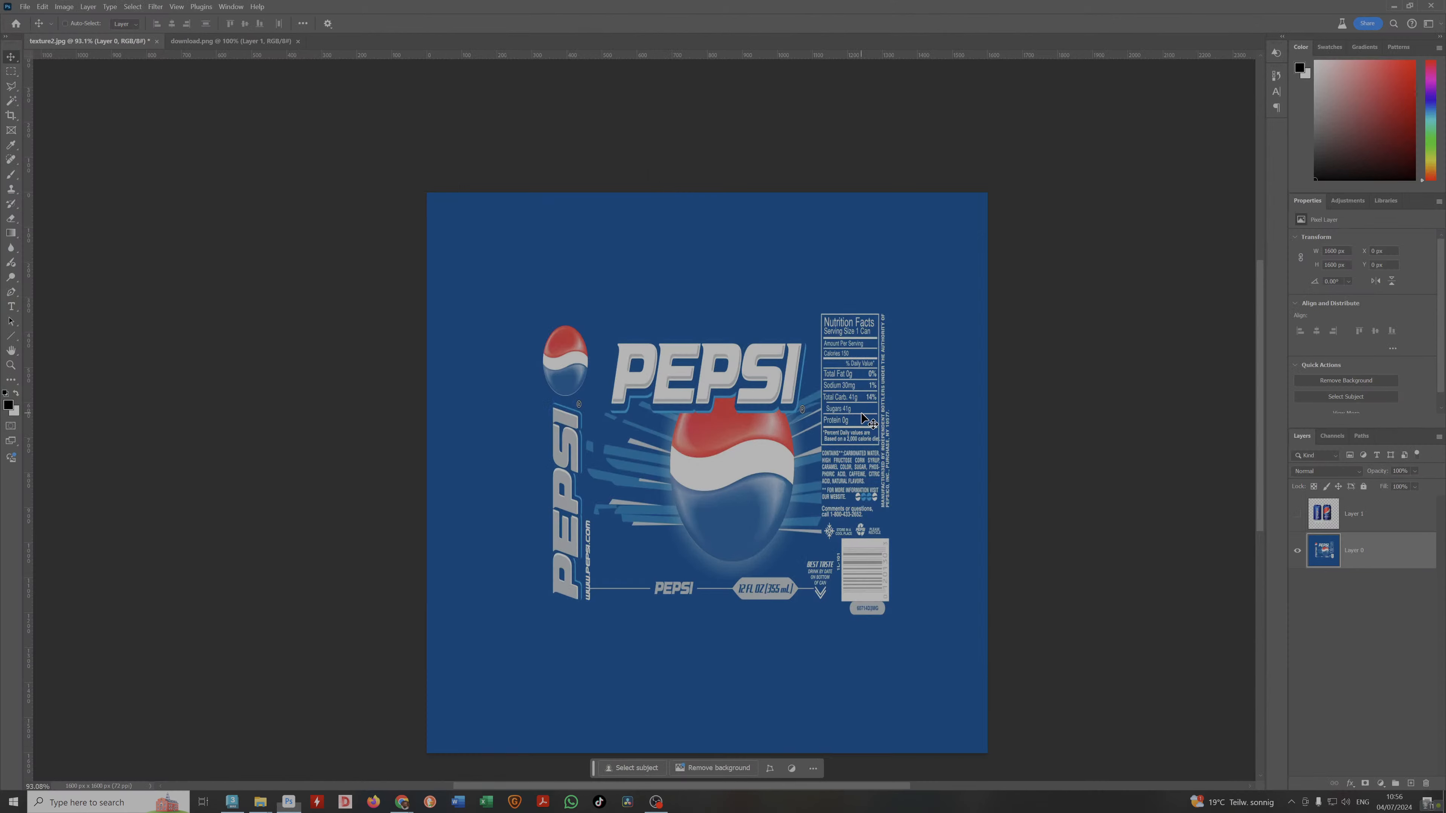
{"action": "left_click", "coordinate": [1298, 513]}
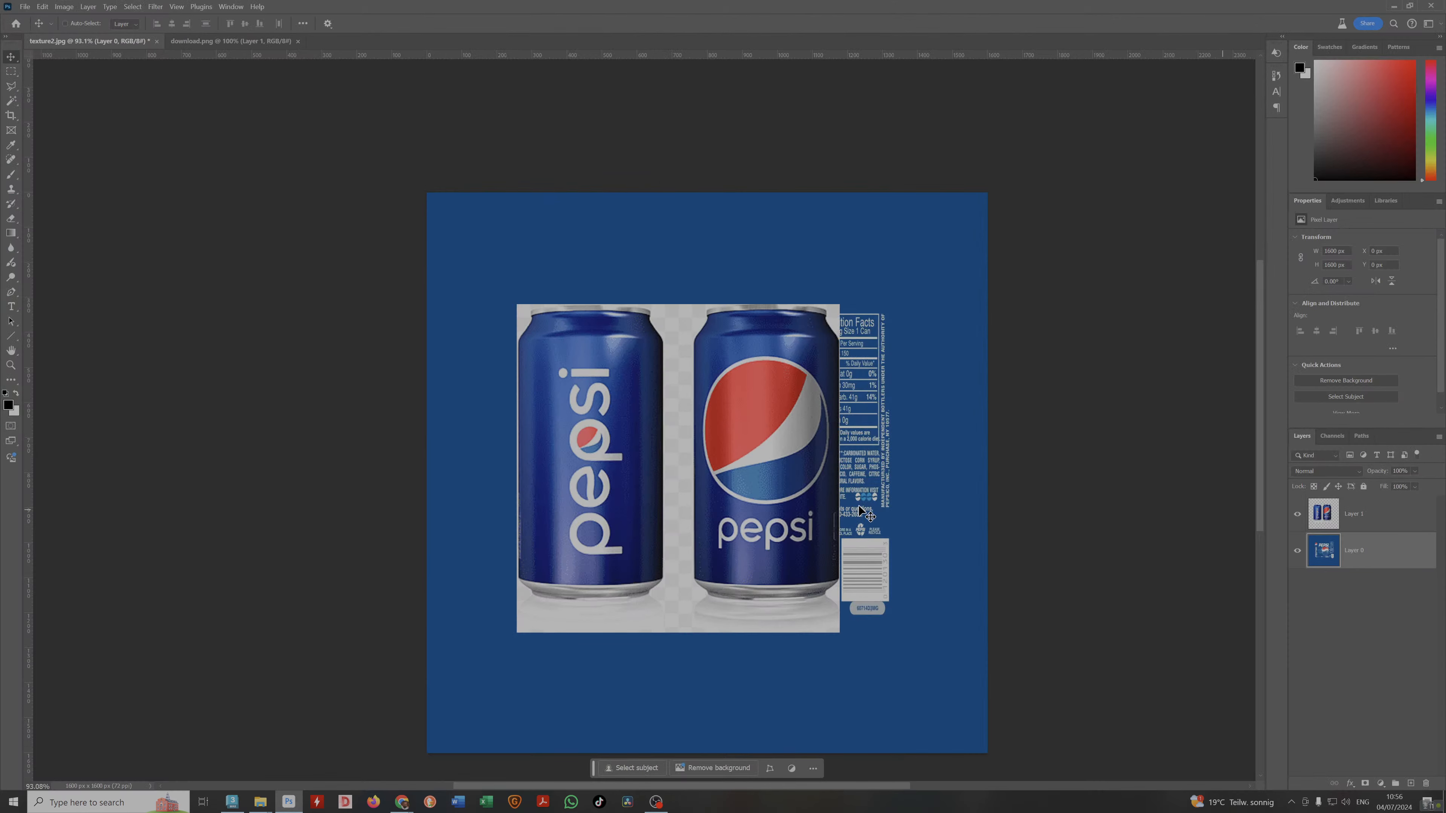
{"action": "left_click", "coordinate": [1308, 515]}
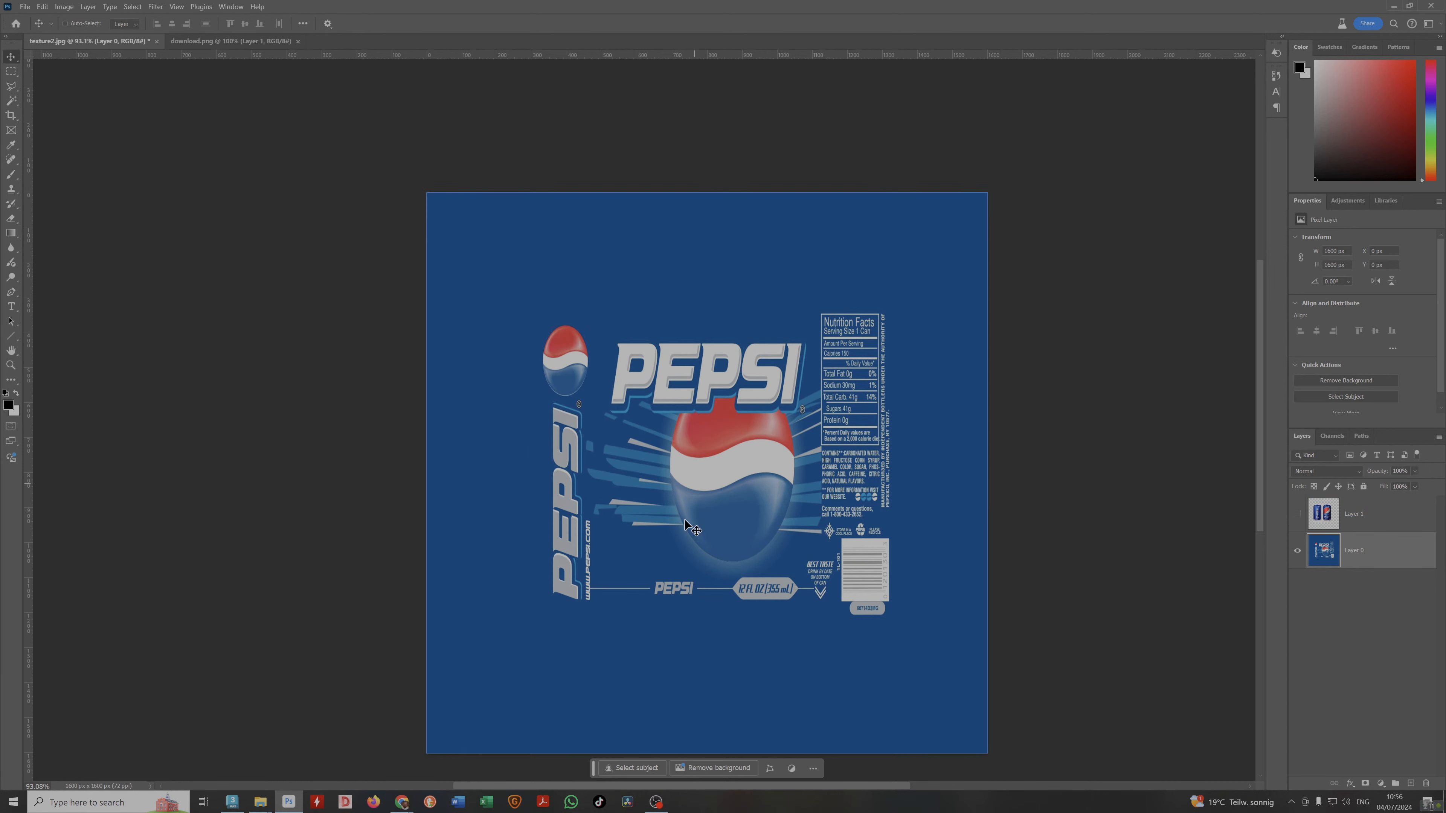
Try to extend the canvas on both sides of the label with Crop and generative expansion.
{"action": "left_click", "coordinate": [11, 115]}
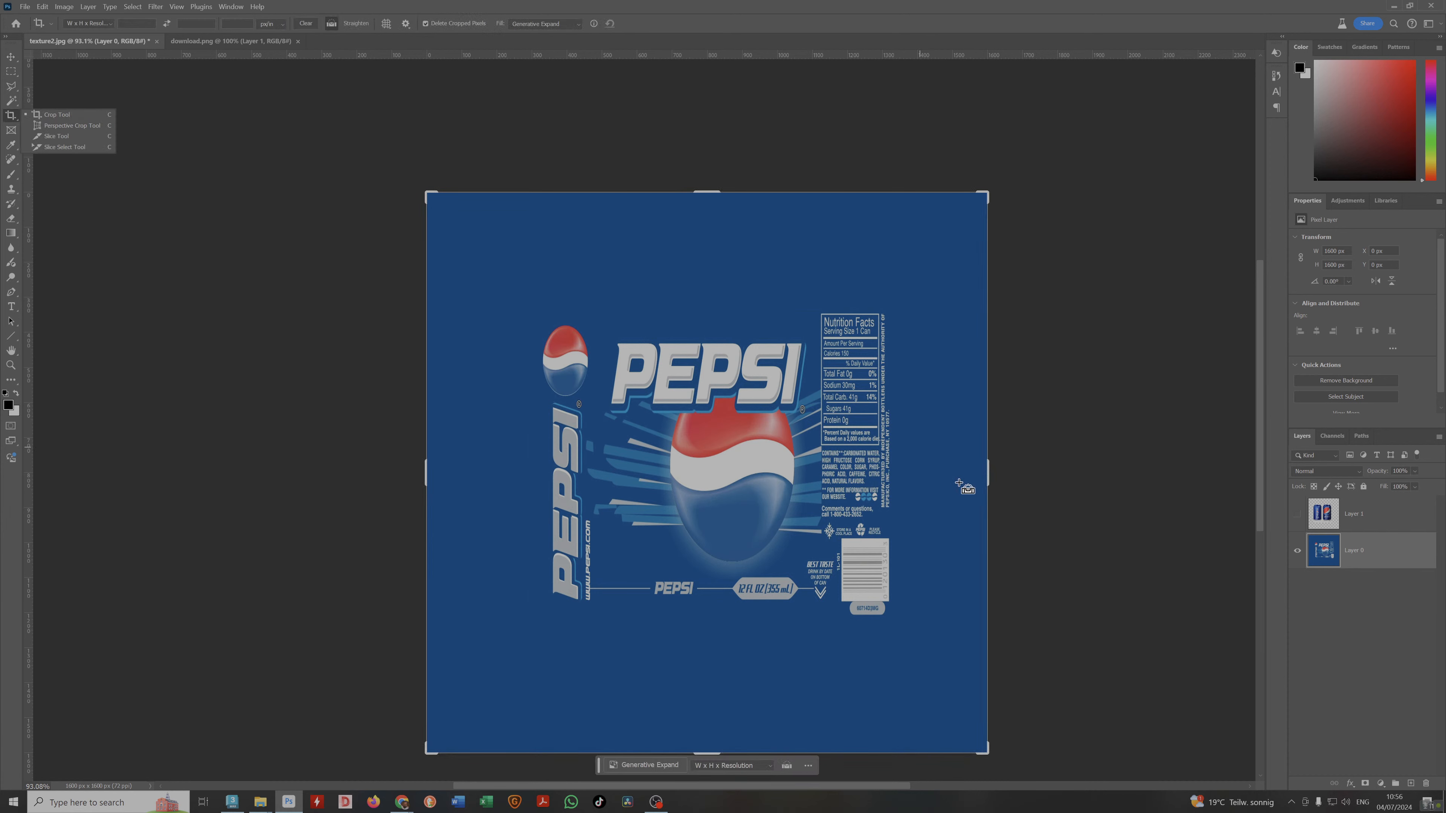
{"action": "left_click", "coordinate": [992, 474]}
{"action": "left_click_drag", "start_coordinate": [992, 473], "coordinate": [1092, 473]}
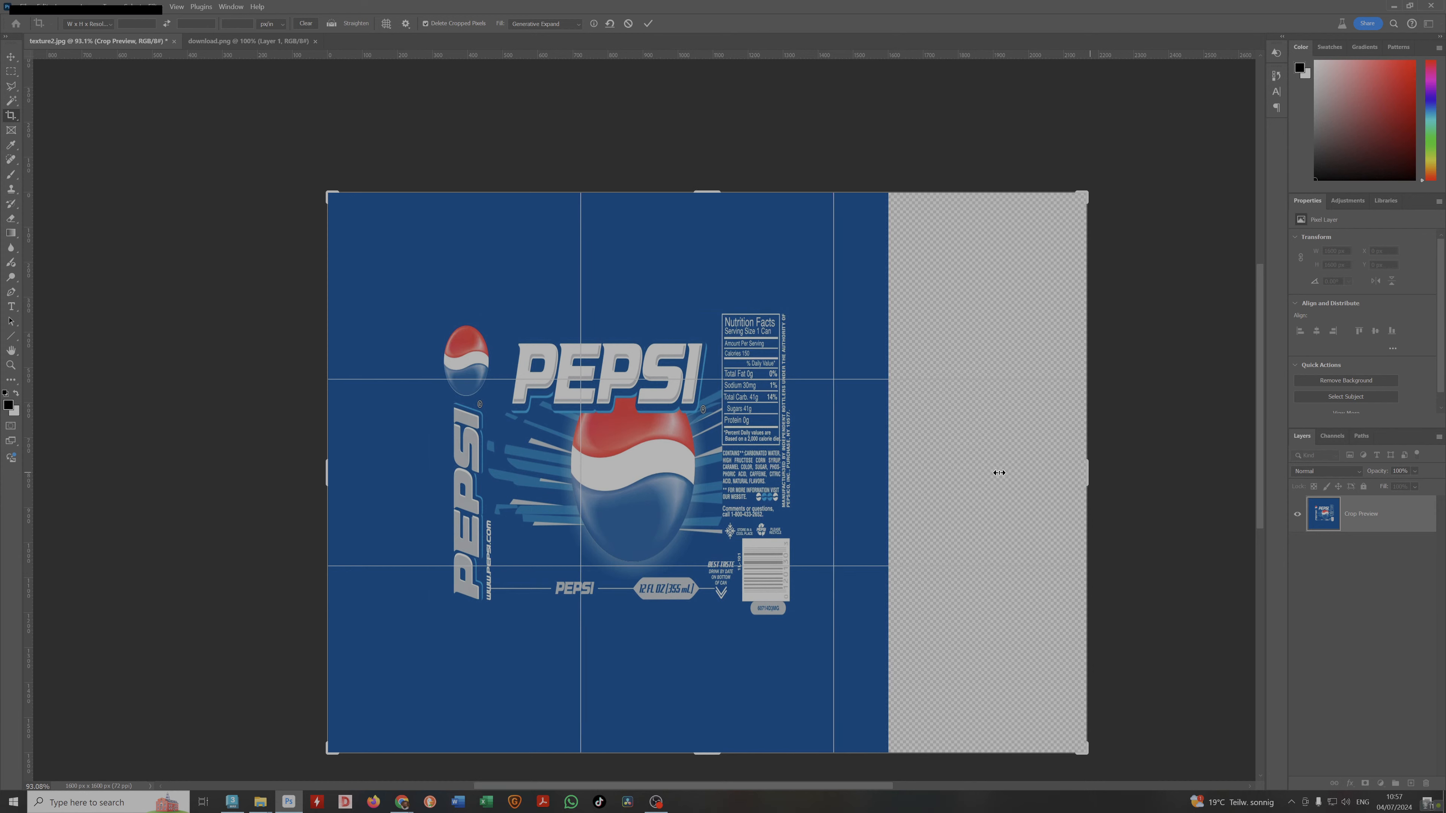
{"action": "key", "text": "Return"}
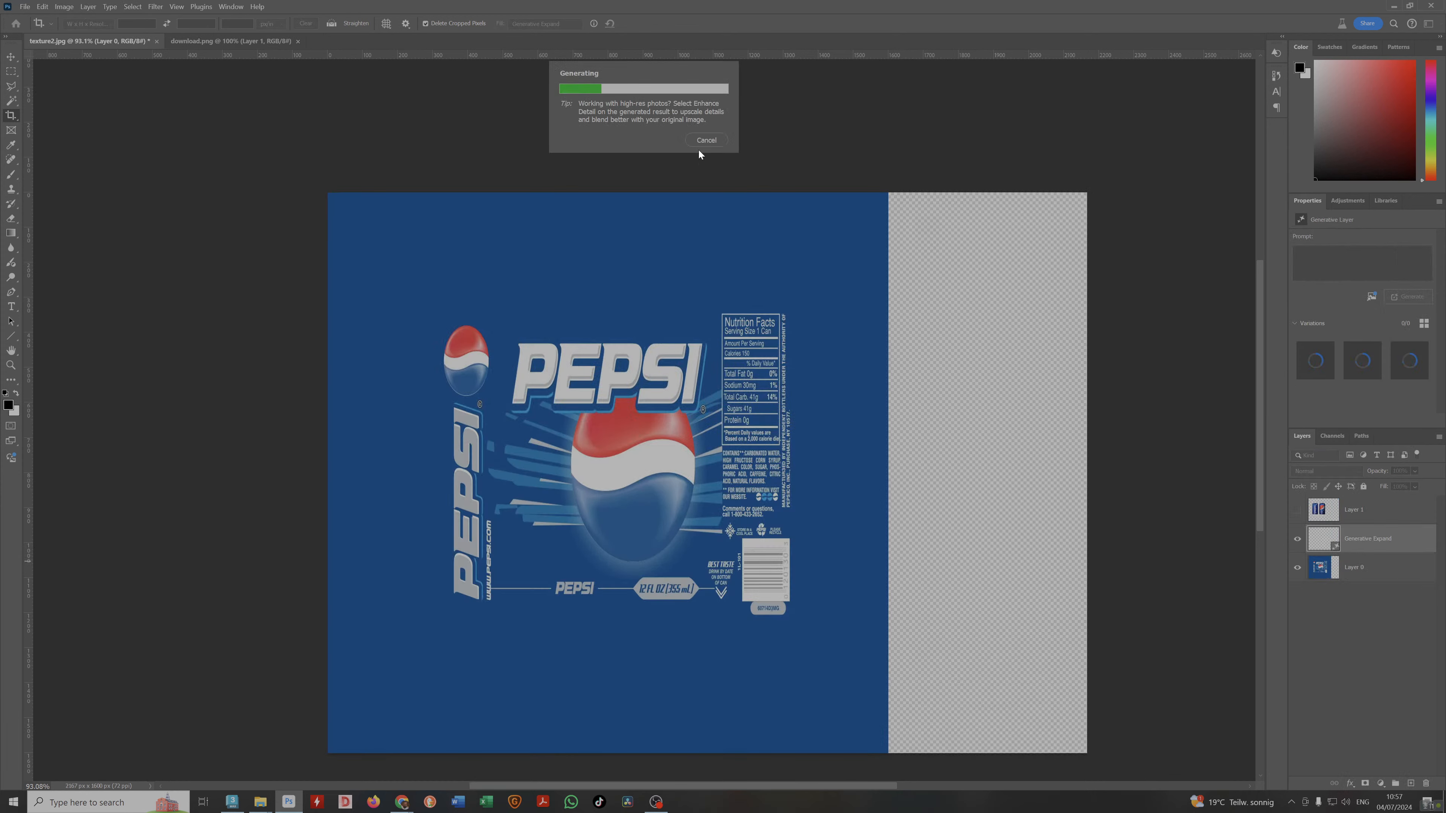
{"action": "left_click", "coordinate": [706, 140]}
{"action": "key", "text": "ctrl+z"}
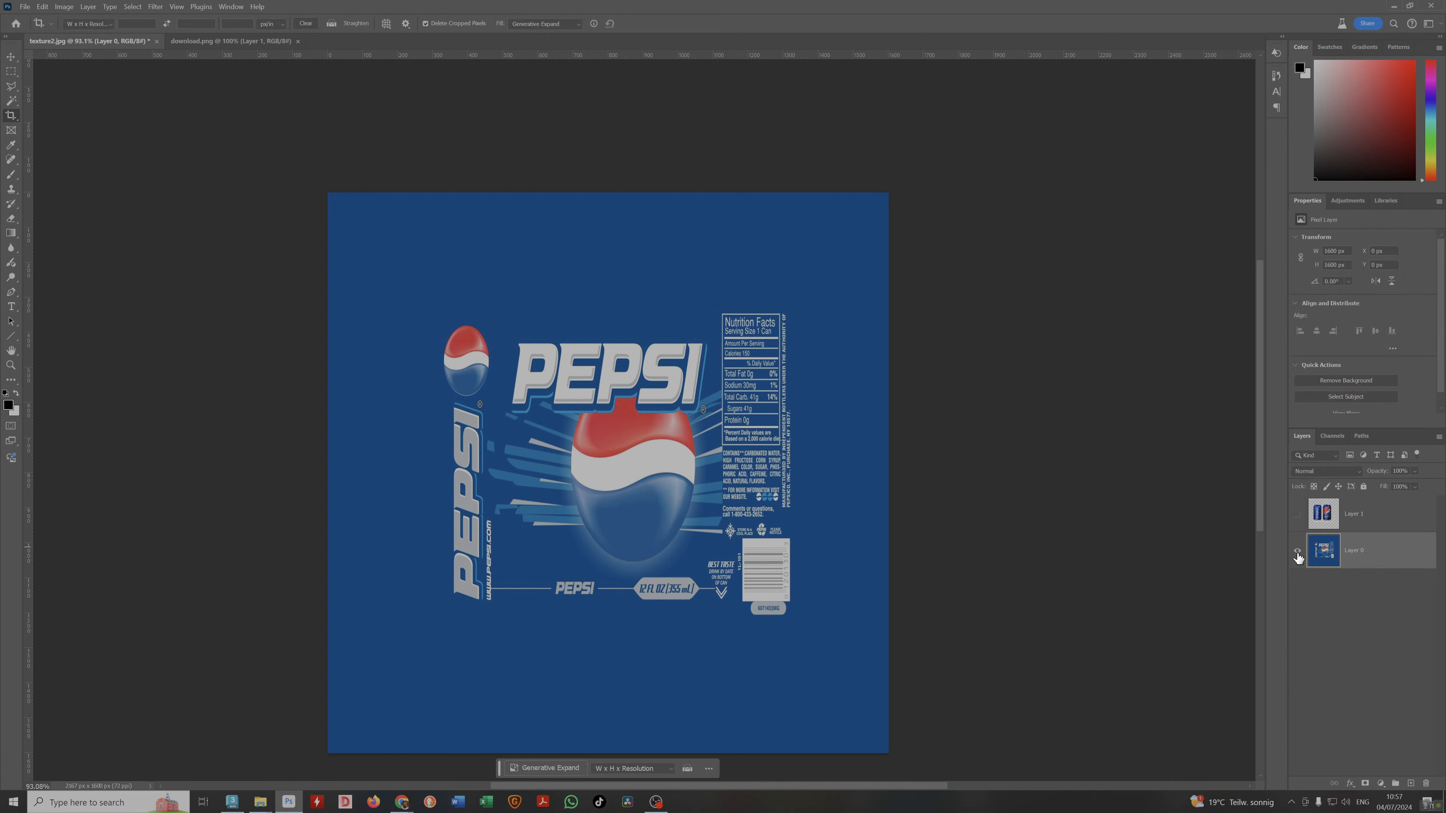
{"action": "left_click", "coordinate": [642, 462]}
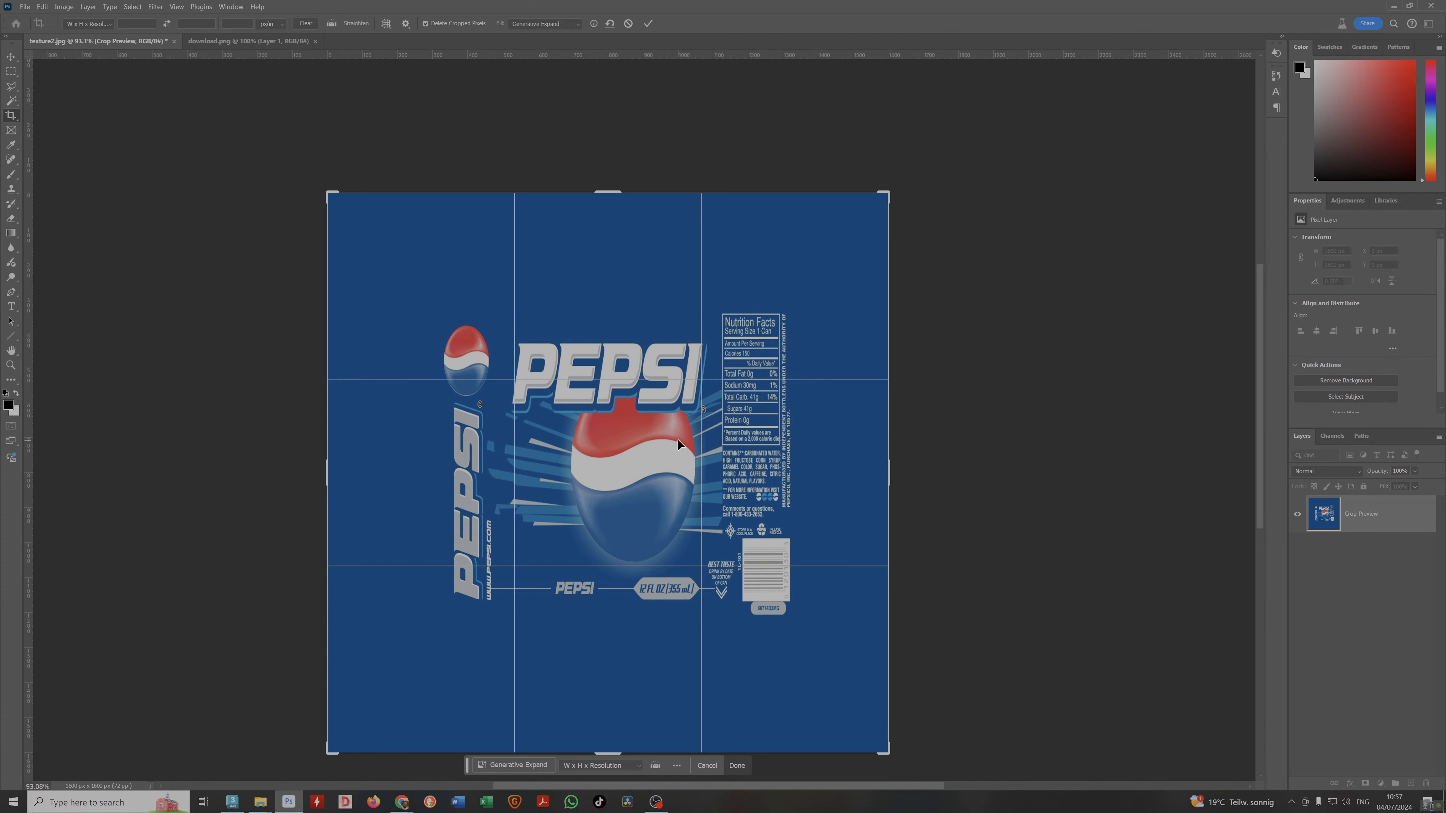
{"action": "key", "text": "ctrl"}
Stretch the old label layer horizontally to about 136%, extending it past the canvas's right edge.
{"action": "left_click", "coordinate": [1401, 530]}
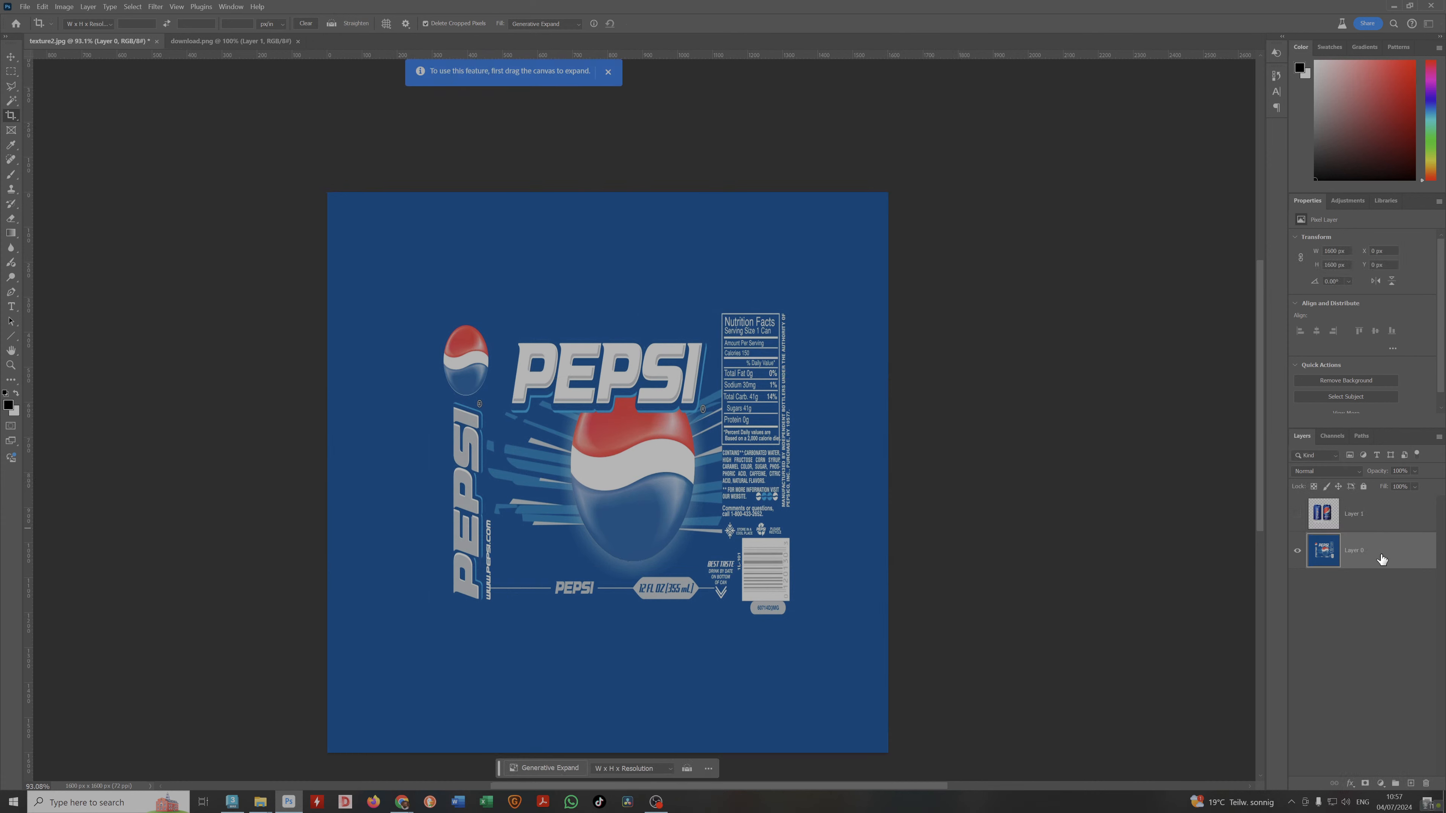
{"action": "key", "text": "ctrl+t"}
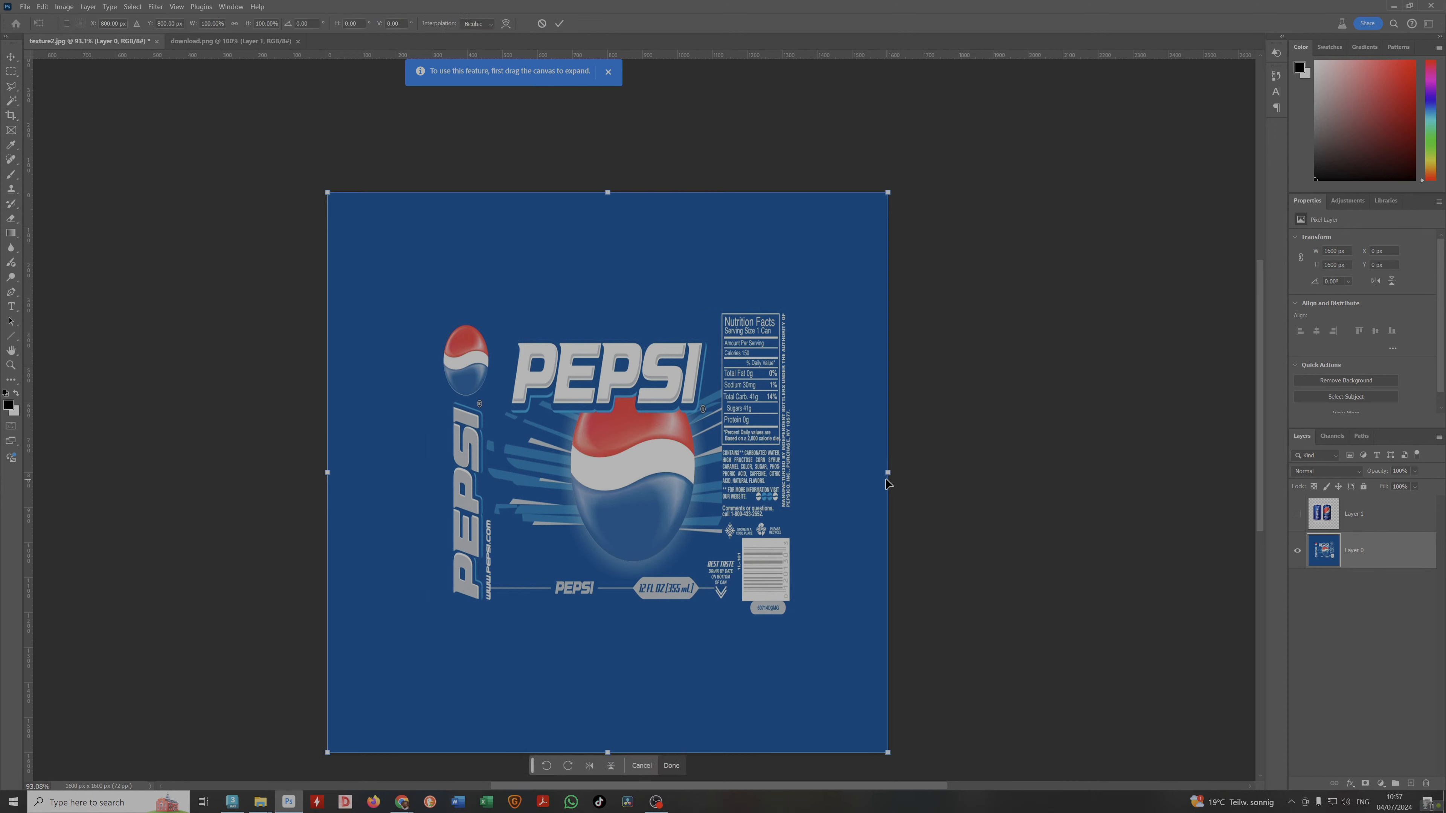
{"action": "left_click_drag", "start_coordinate": [886, 483], "coordinate": [1014, 482]}
{"action": "left_click_drag", "start_coordinate": [1062, 487], "coordinate": [1091, 489]}
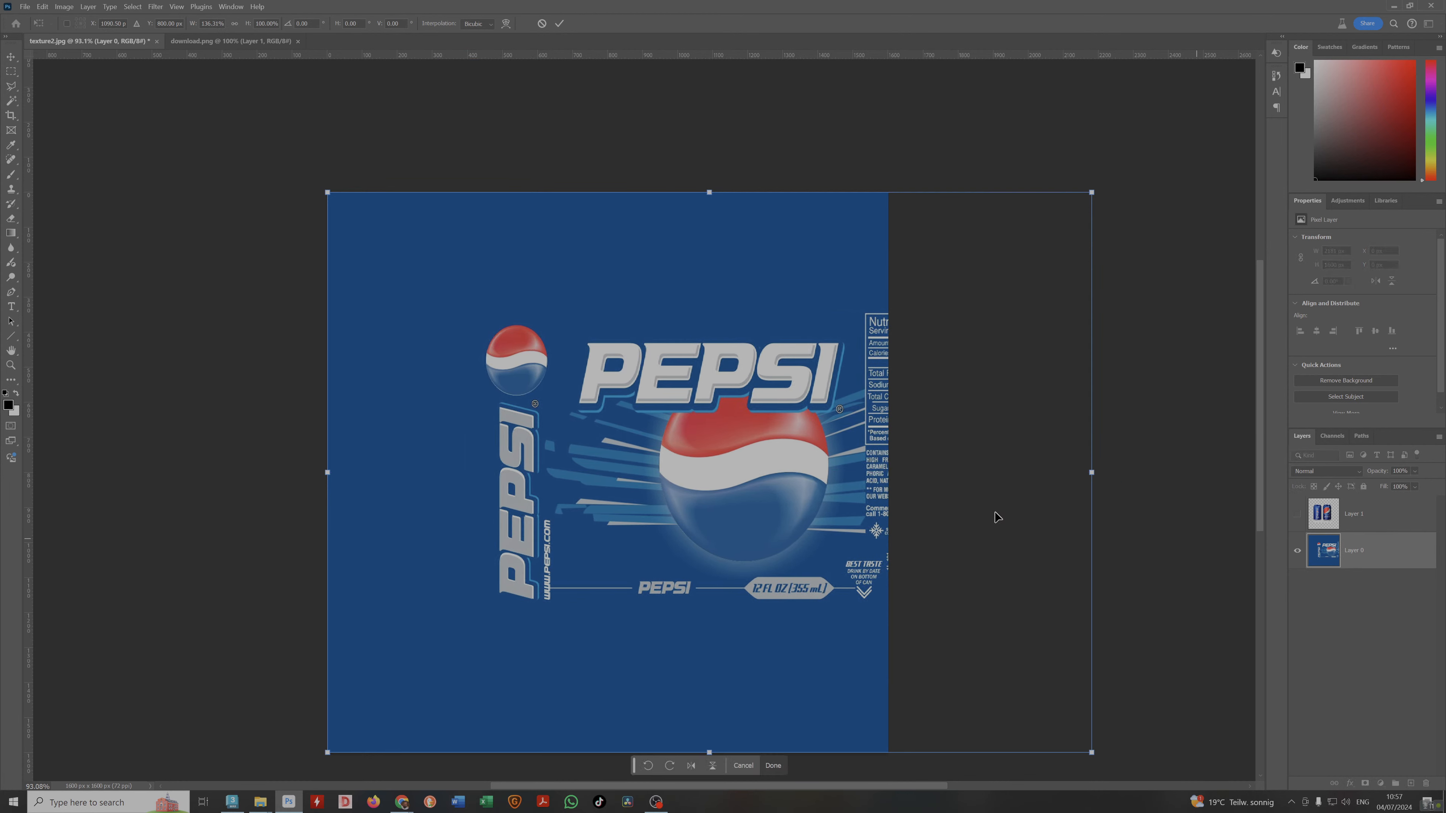
{"action": "key", "text": "Return"}
Try to crop the canvas outwards to a width of 2181 px to cover the stretched label.
{"action": "key", "text": "c"}
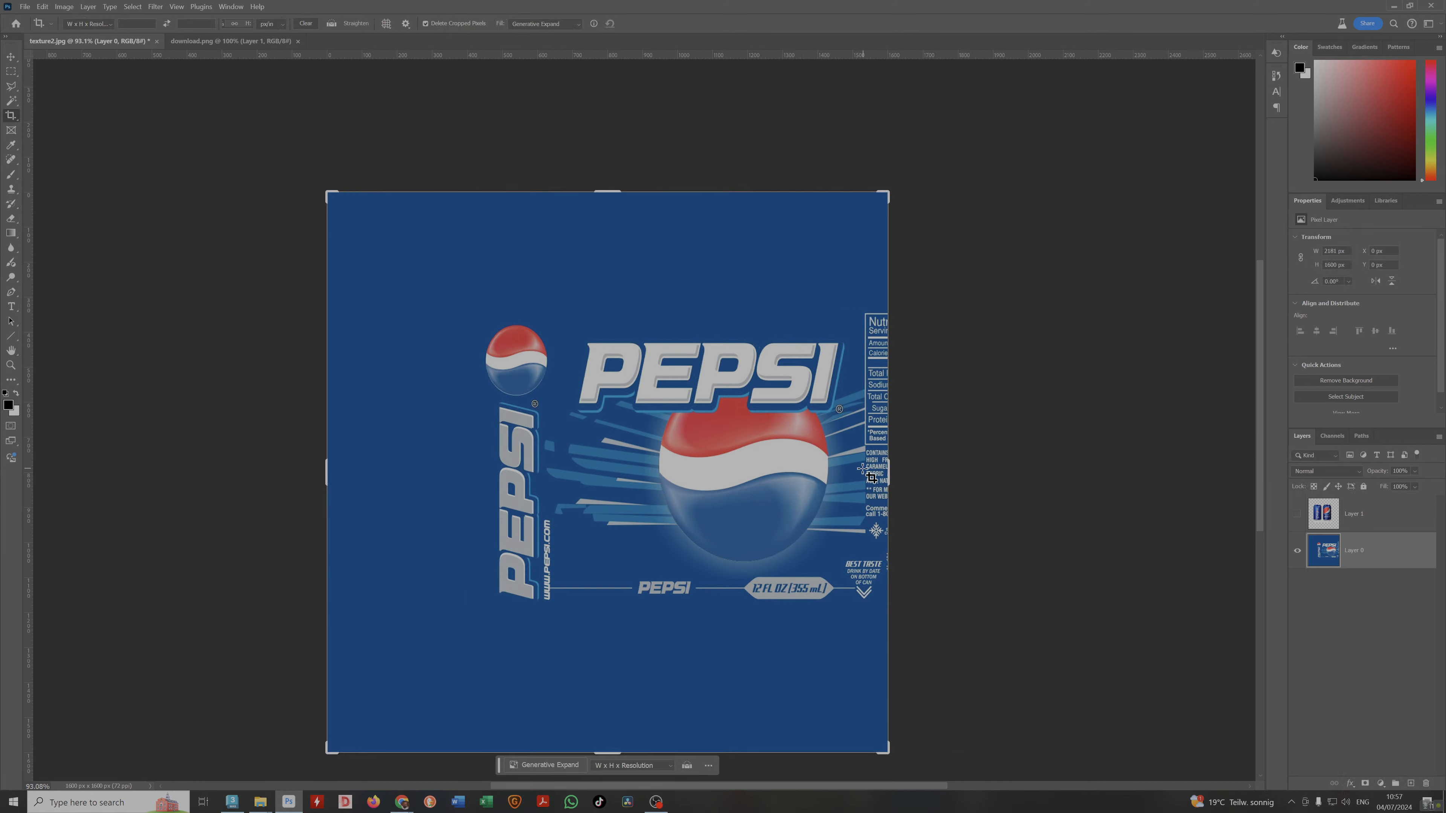
{"action": "left_click_drag", "start_coordinate": [887, 473], "coordinate": [989, 480]}
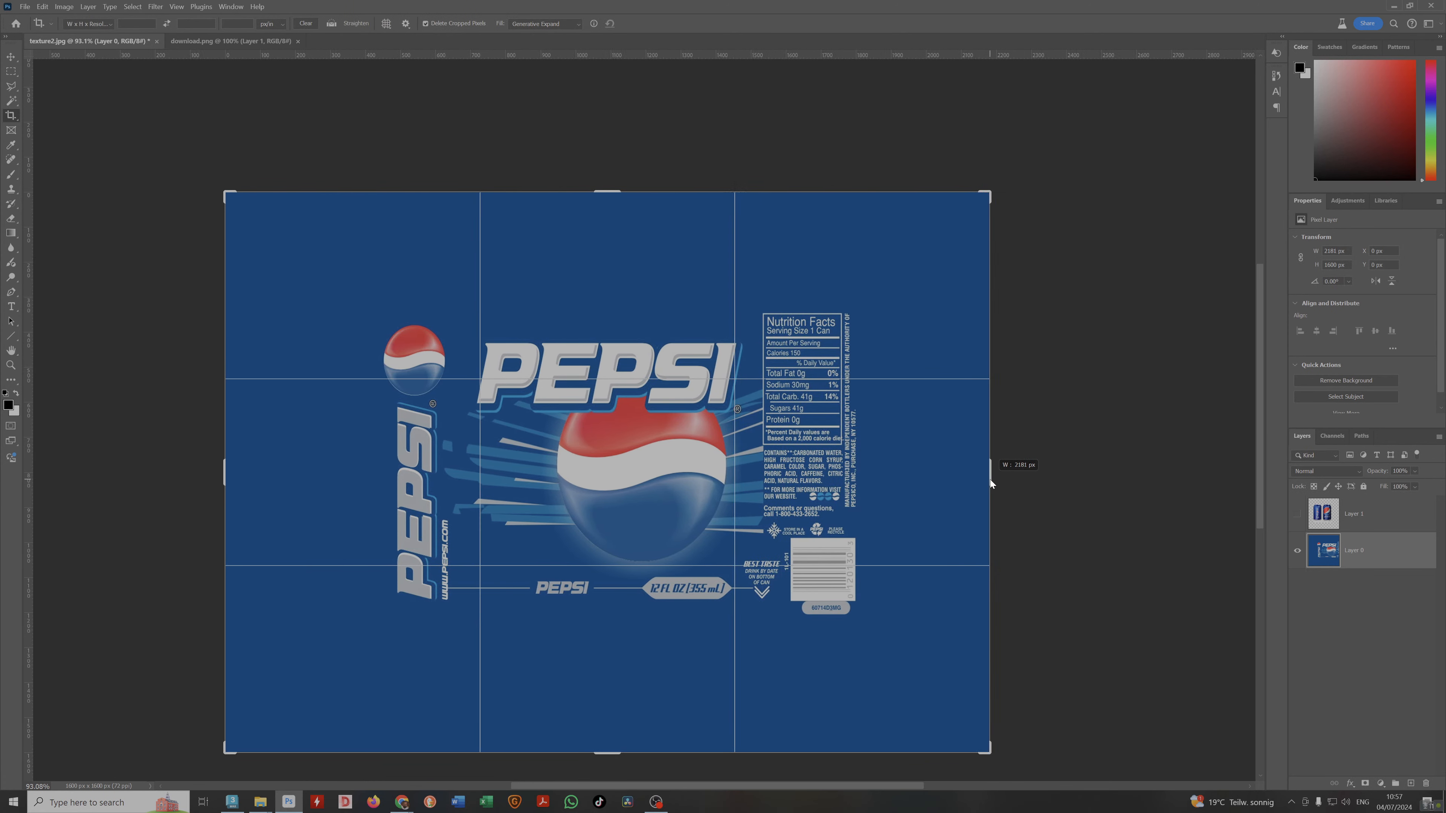
{"action": "left_click", "coordinate": [647, 24]}
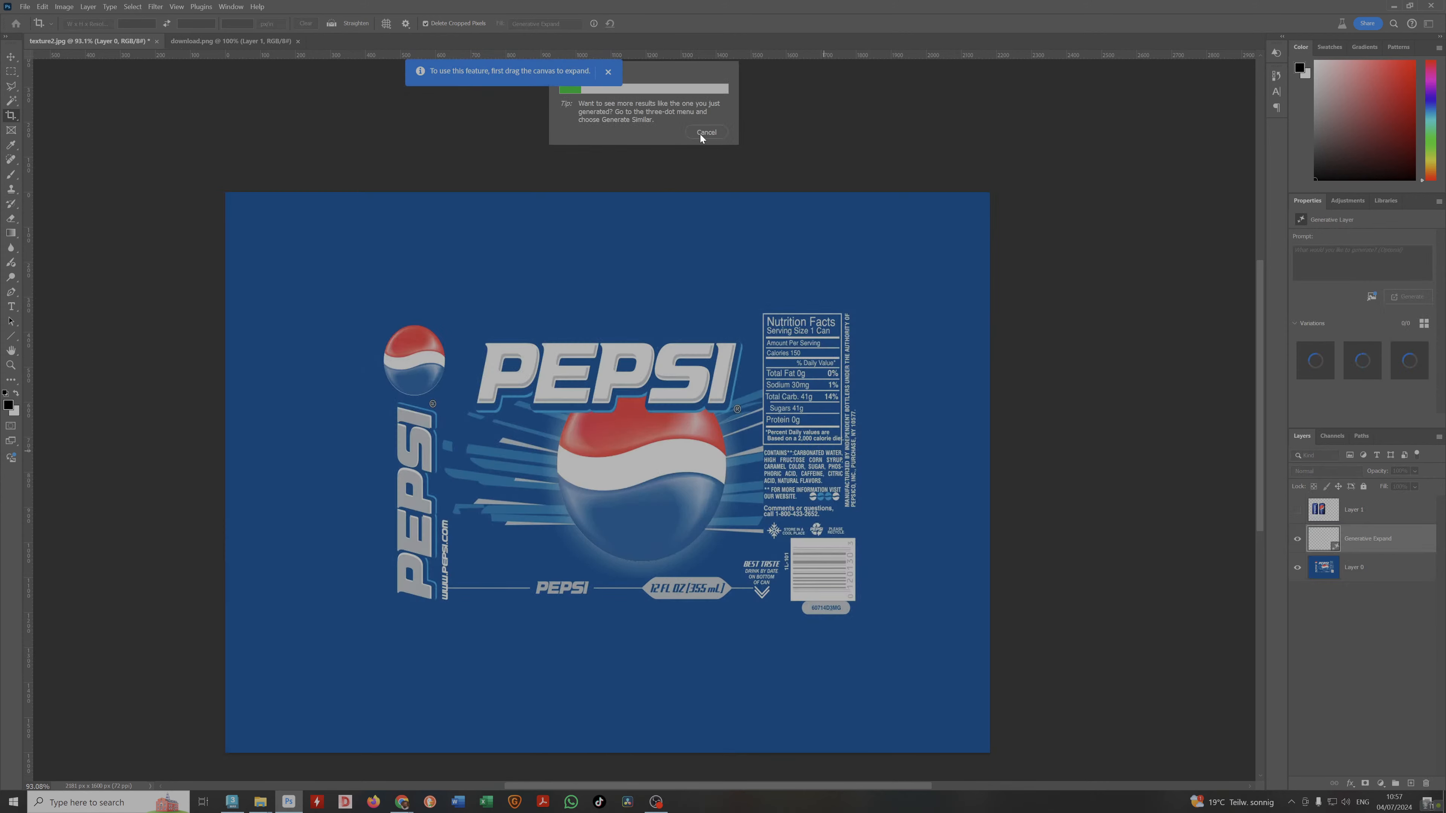
{"action": "left_click", "coordinate": [707, 132]}
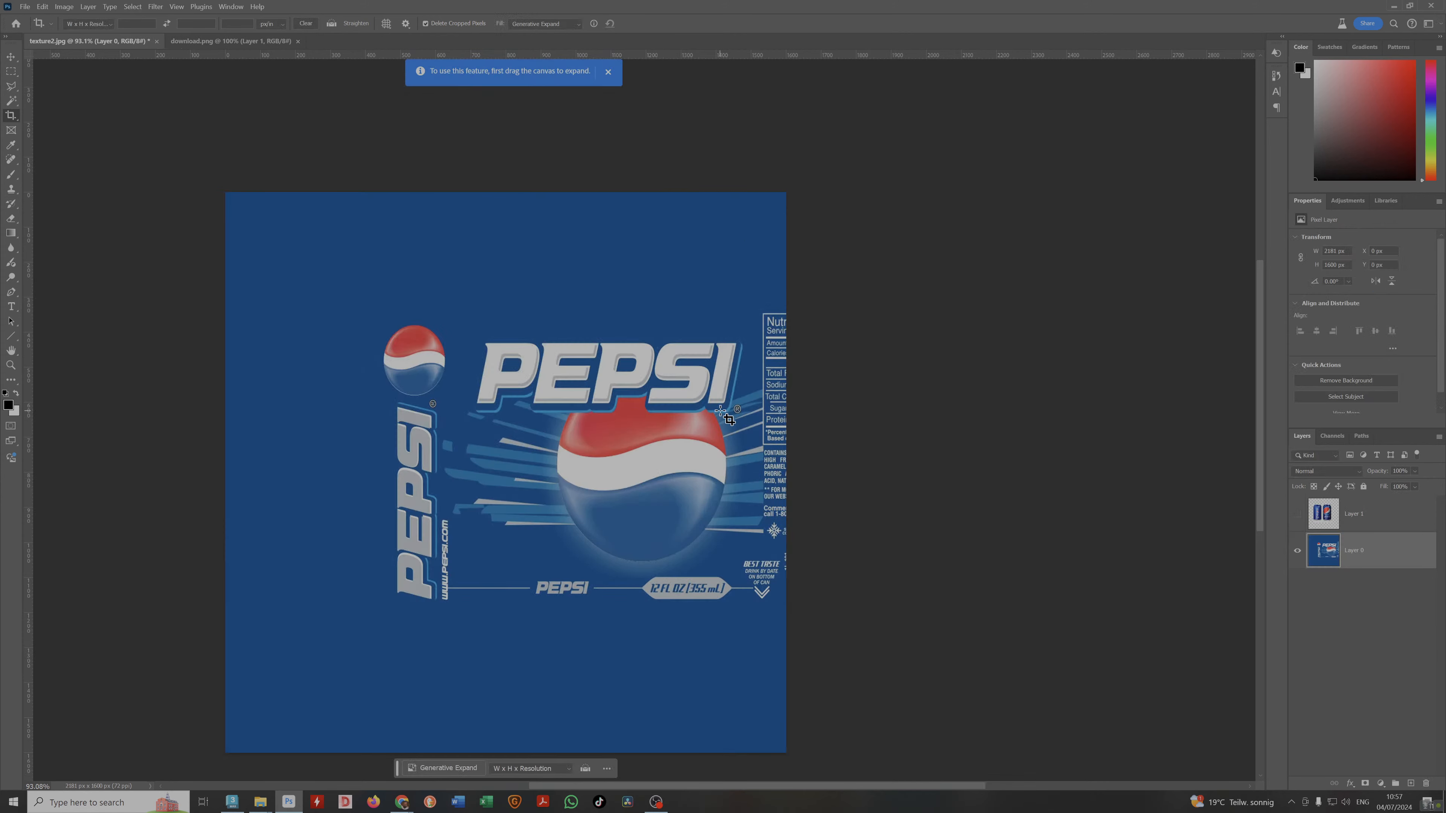
Extend the canvas with the Crop tool to the full width of the stretched label and apply it.
{"action": "left_click", "coordinate": [725, 416]}
{"action": "mouse_move", "coordinate": [846, 484]}
{"action": "left_mouse_down"}
{"action": "mouse_move", "coordinate": [919, 484]}
{"action": "mouse_move", "coordinate": [858, 484]}
{"action": "left_mouse_up"}
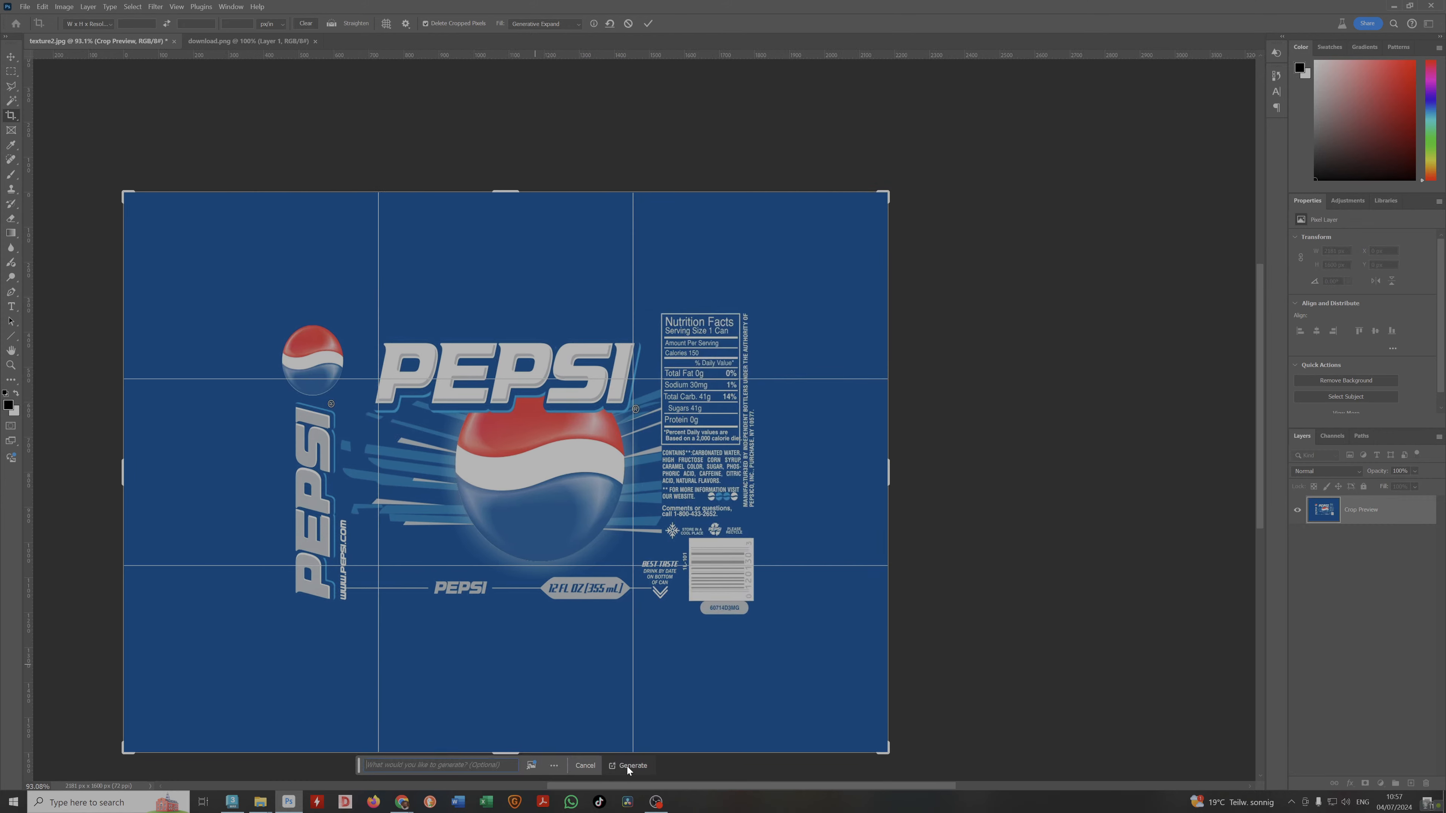
{"action": "left_click", "coordinate": [582, 766]}
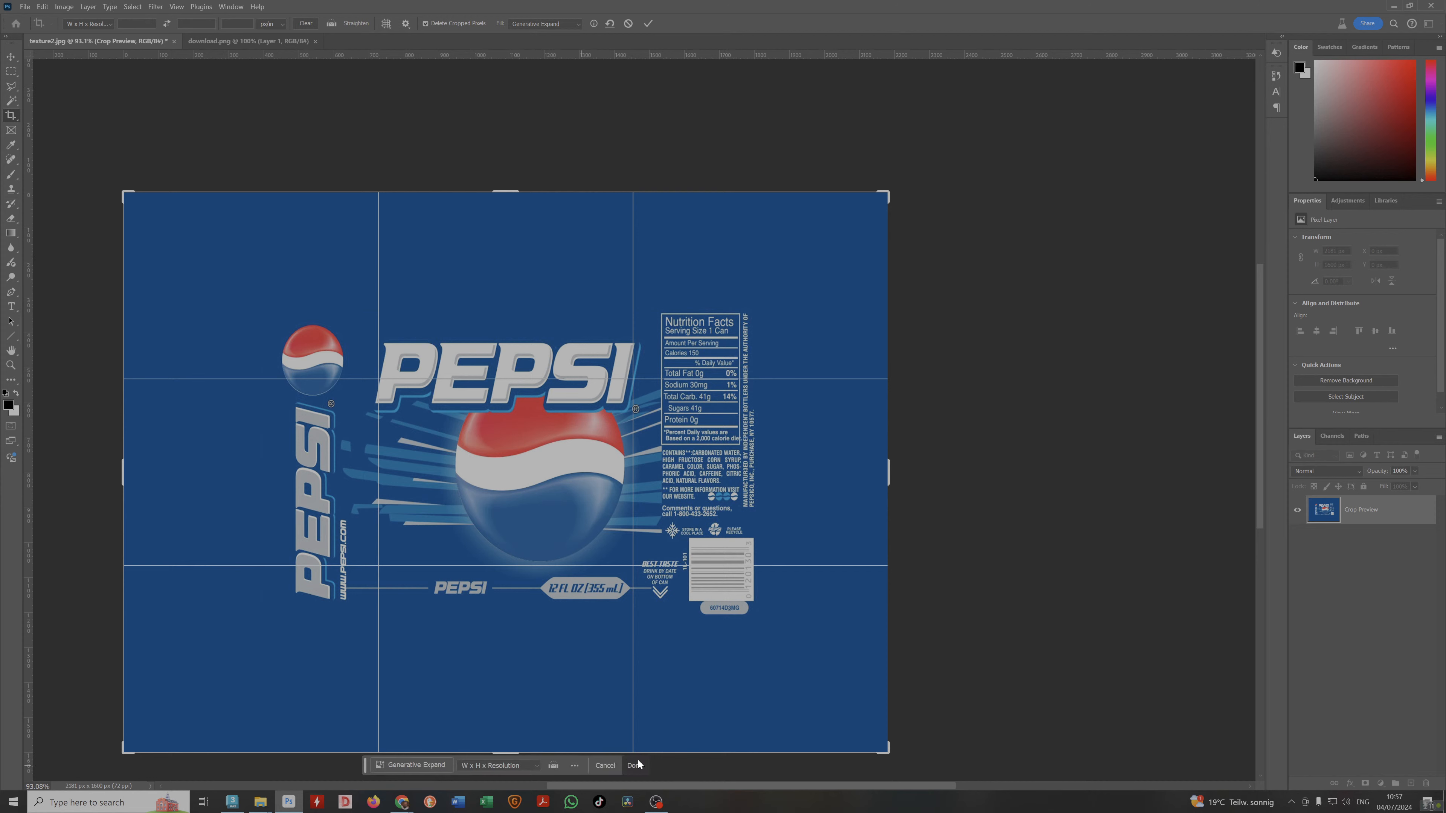
{"action": "left_click", "coordinate": [635, 765]}
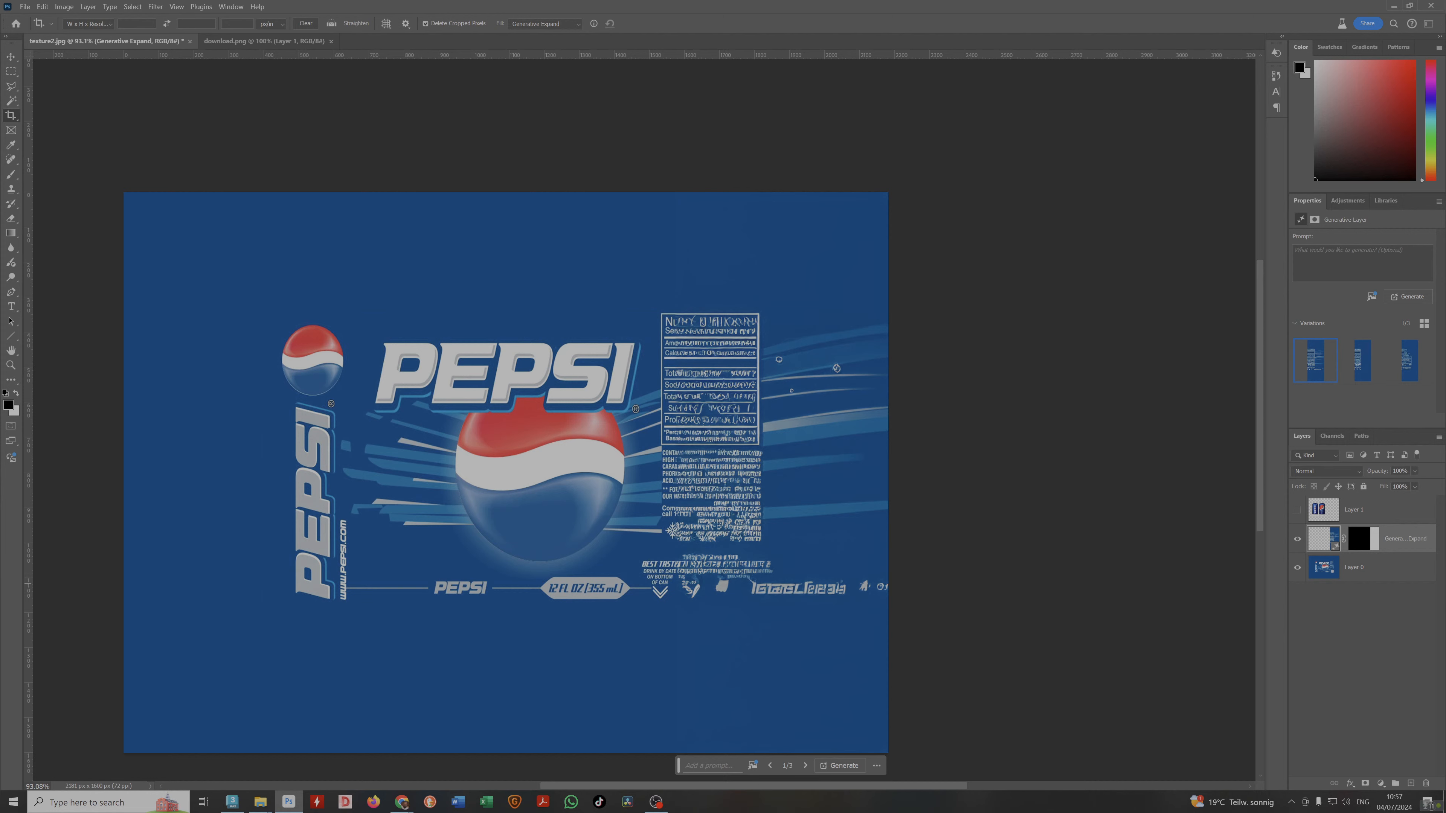
Check the three generated variations and delete the Generative Expand layer.
{"action": "left_click", "coordinate": [1367, 362]}
{"action": "left_click", "coordinate": [1408, 360]}
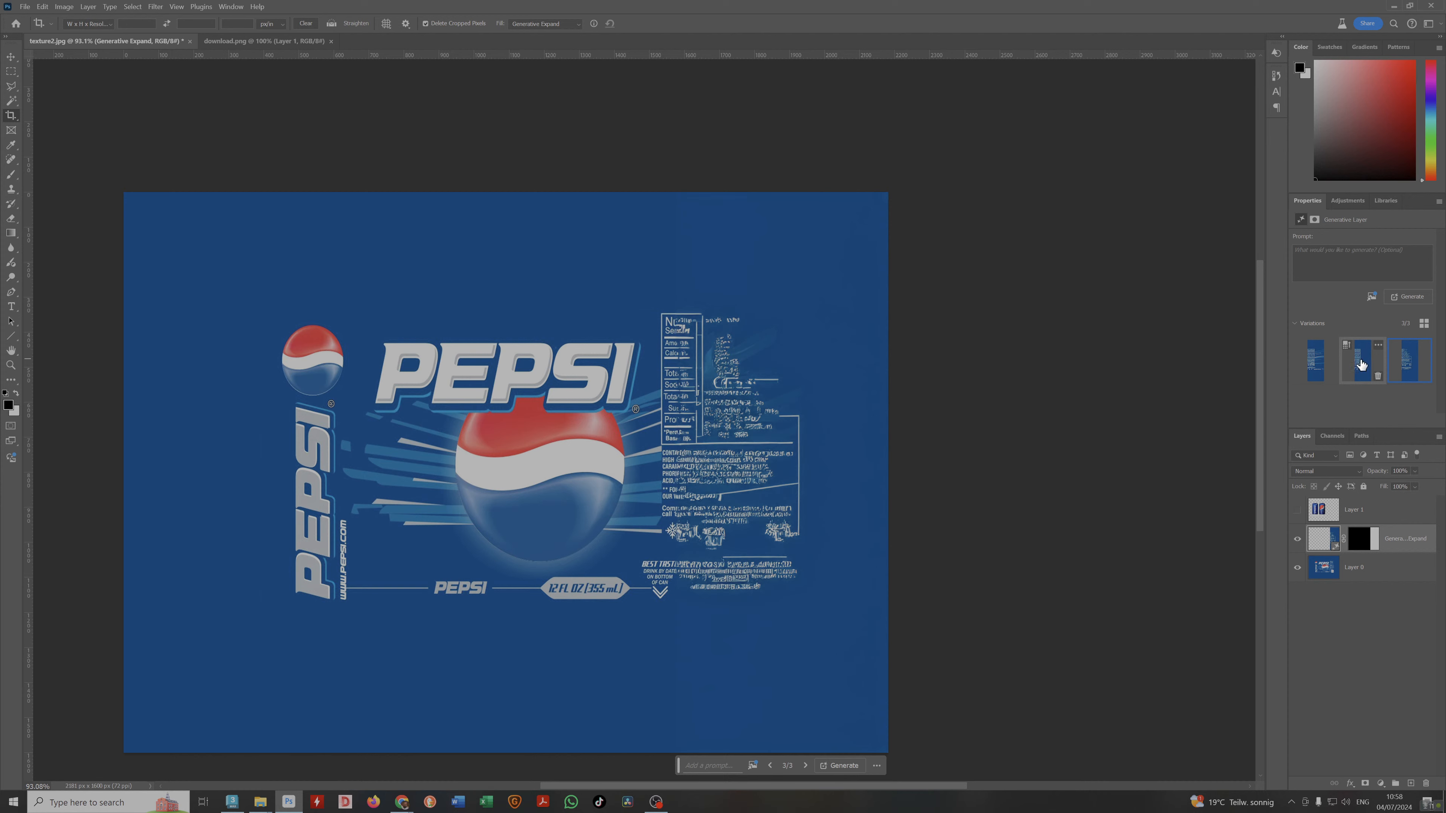
{"action": "left_click", "coordinate": [1321, 365]}
{"action": "left_click", "coordinate": [1297, 539]}
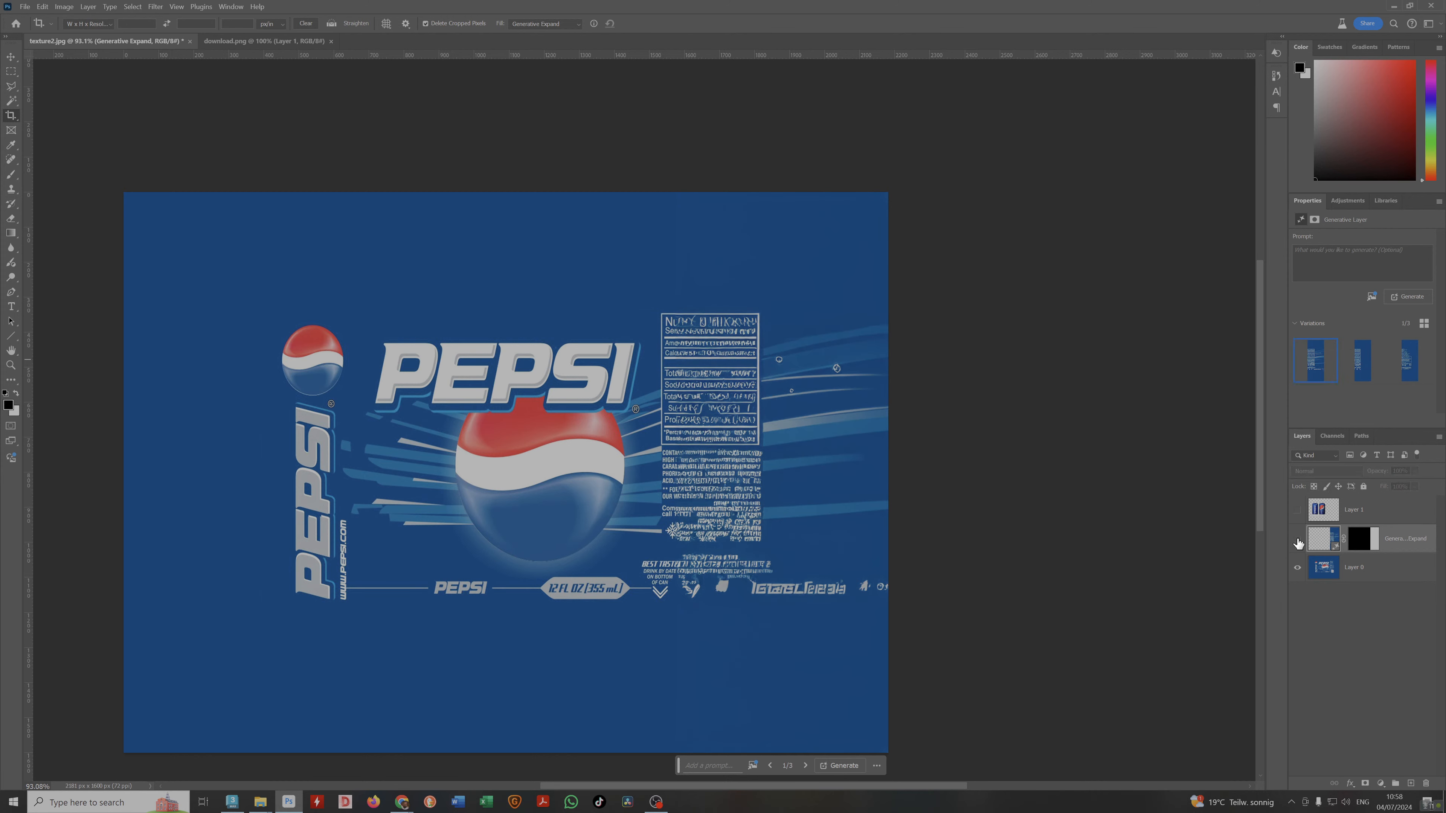
{"action": "left_click", "coordinate": [1426, 784]}
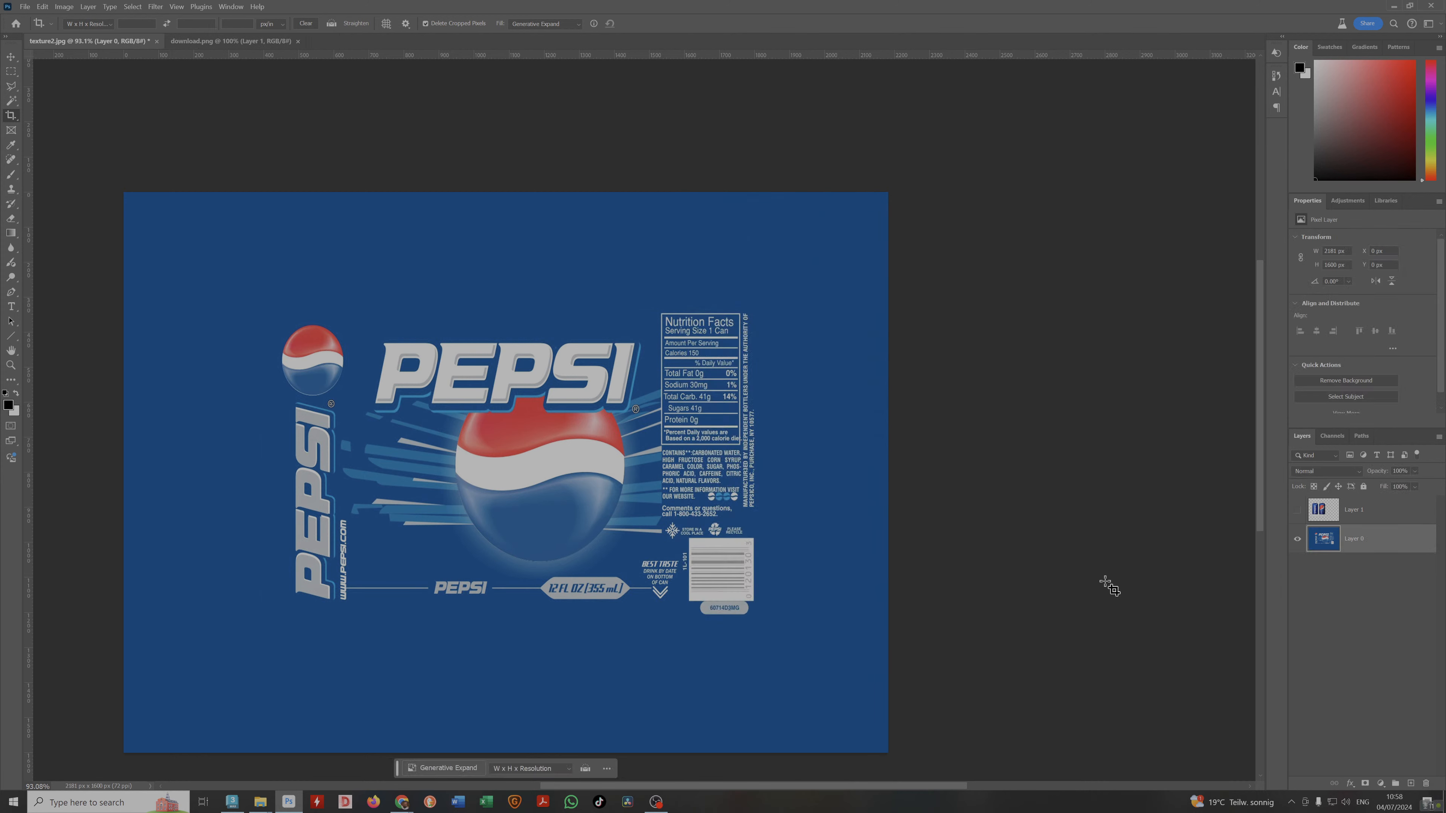
Look at download.png, show the two-can layer again in texture2.jpg, and compare it with the can in 3ds Max.
{"action": "left_click", "coordinate": [217, 41]}
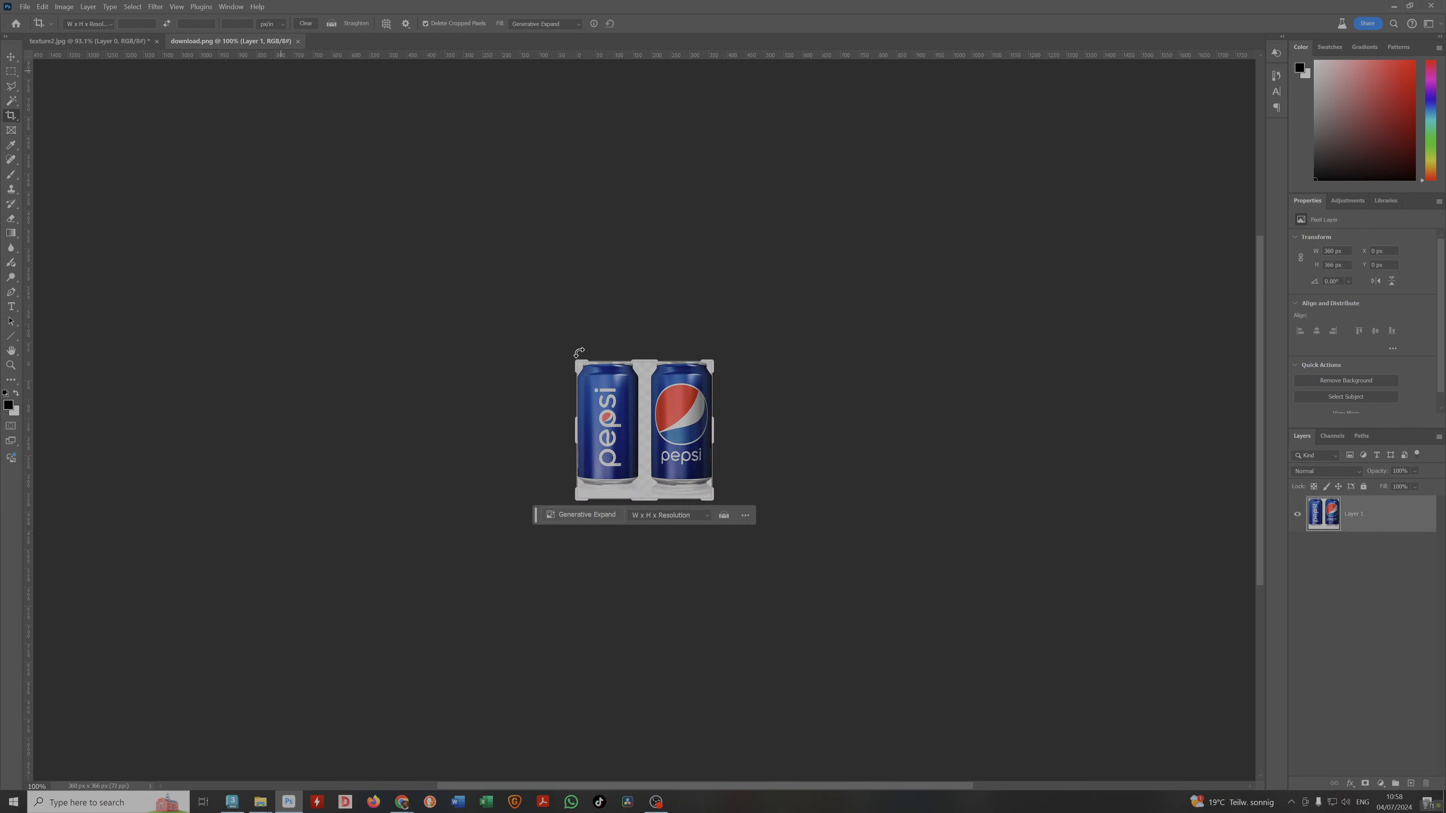
{"action": "left_click", "coordinate": [99, 39]}
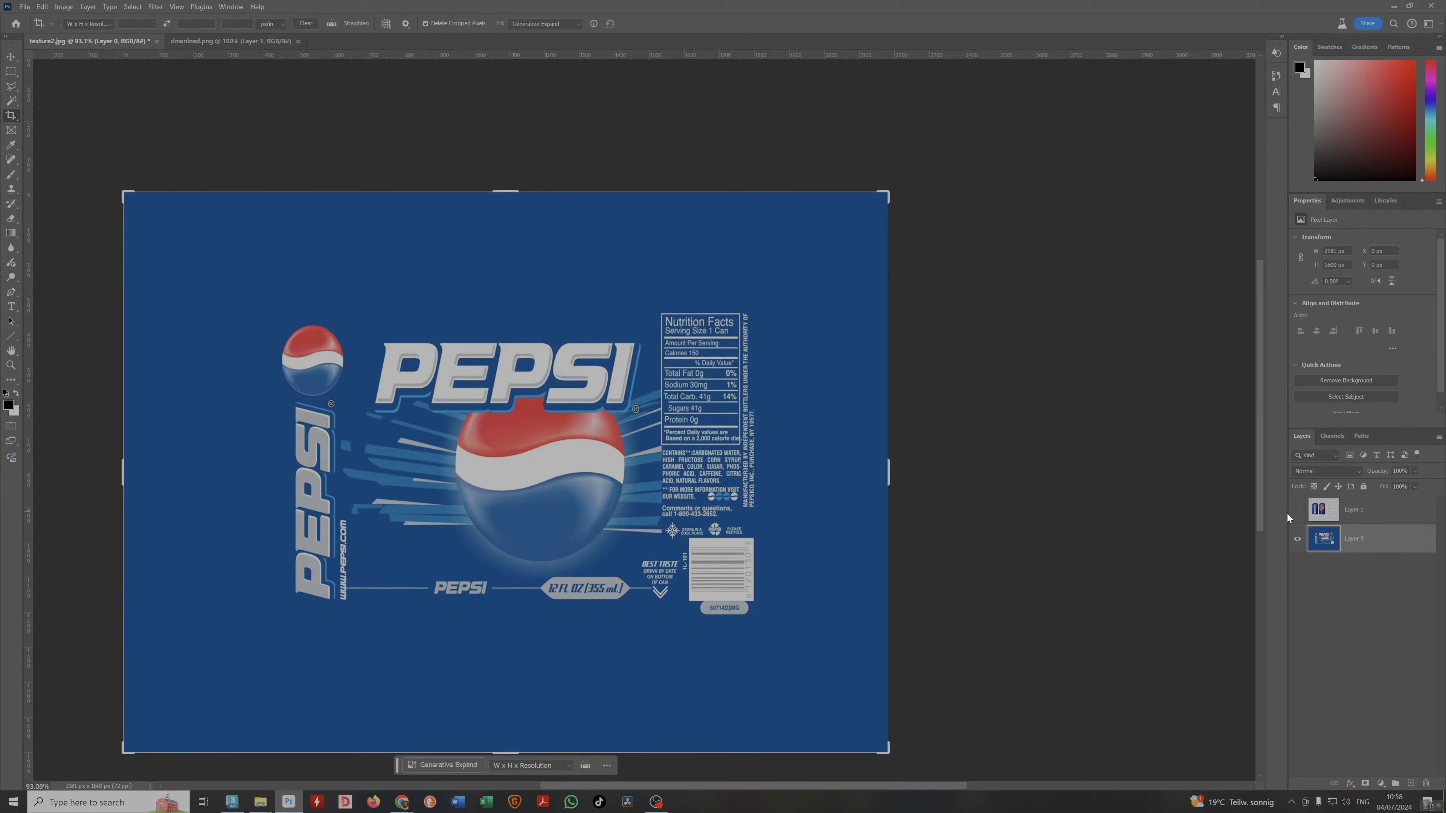
{"action": "left_click", "coordinate": [1298, 511]}
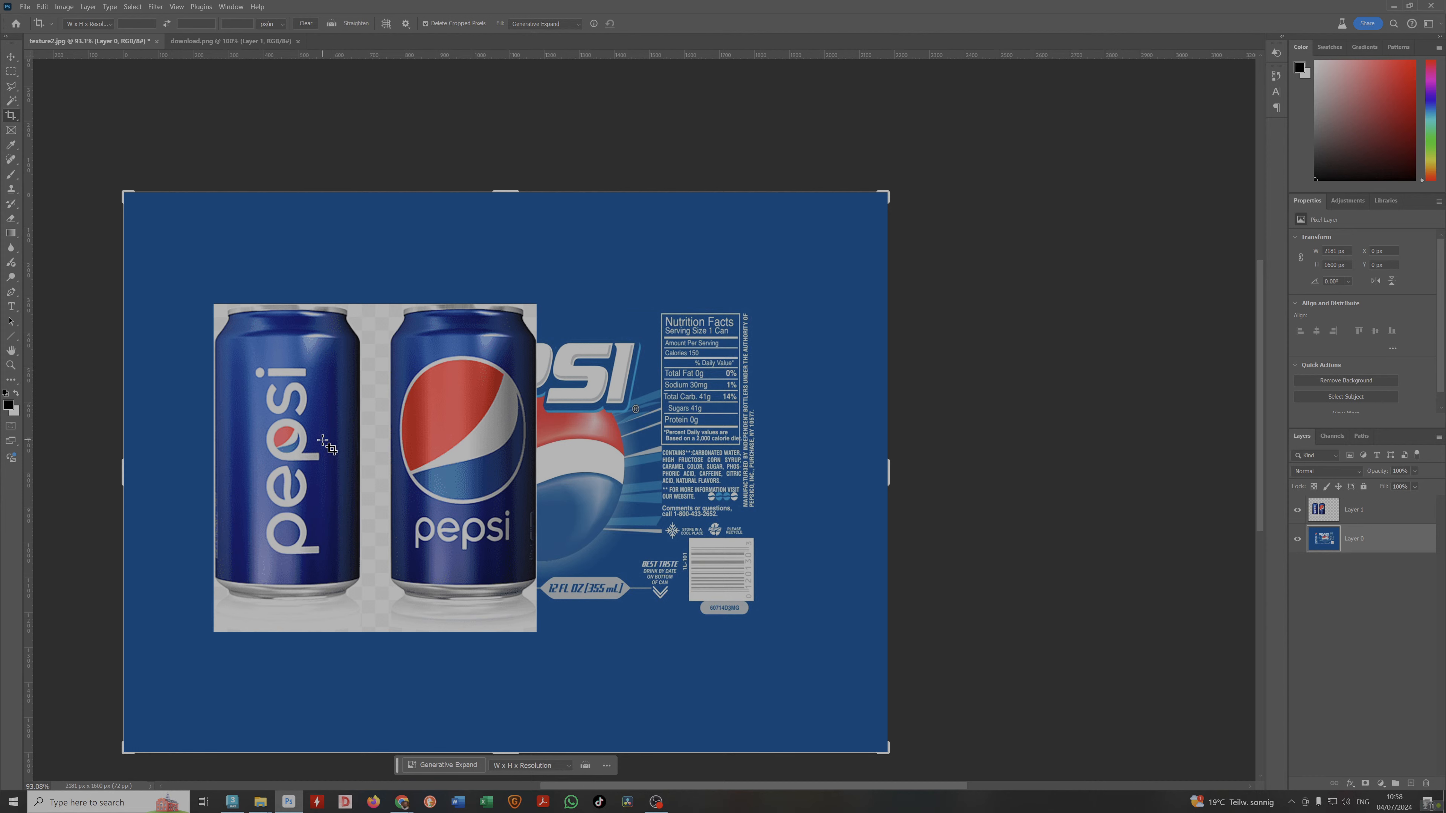
{"action": "key", "text": "v"}
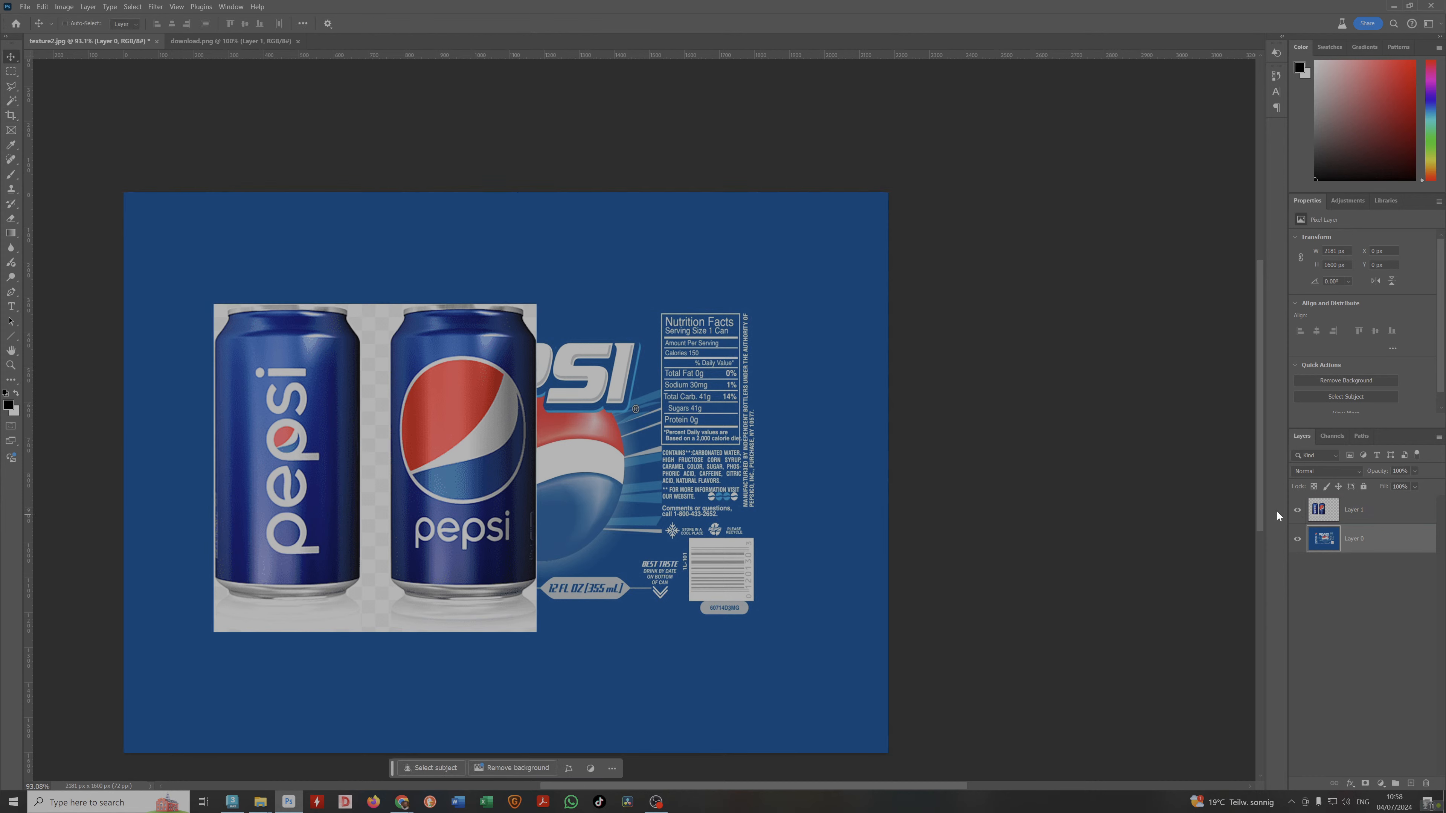
{"action": "left_click", "coordinate": [1297, 512]}
{"action": "left_click", "coordinate": [1297, 511]}
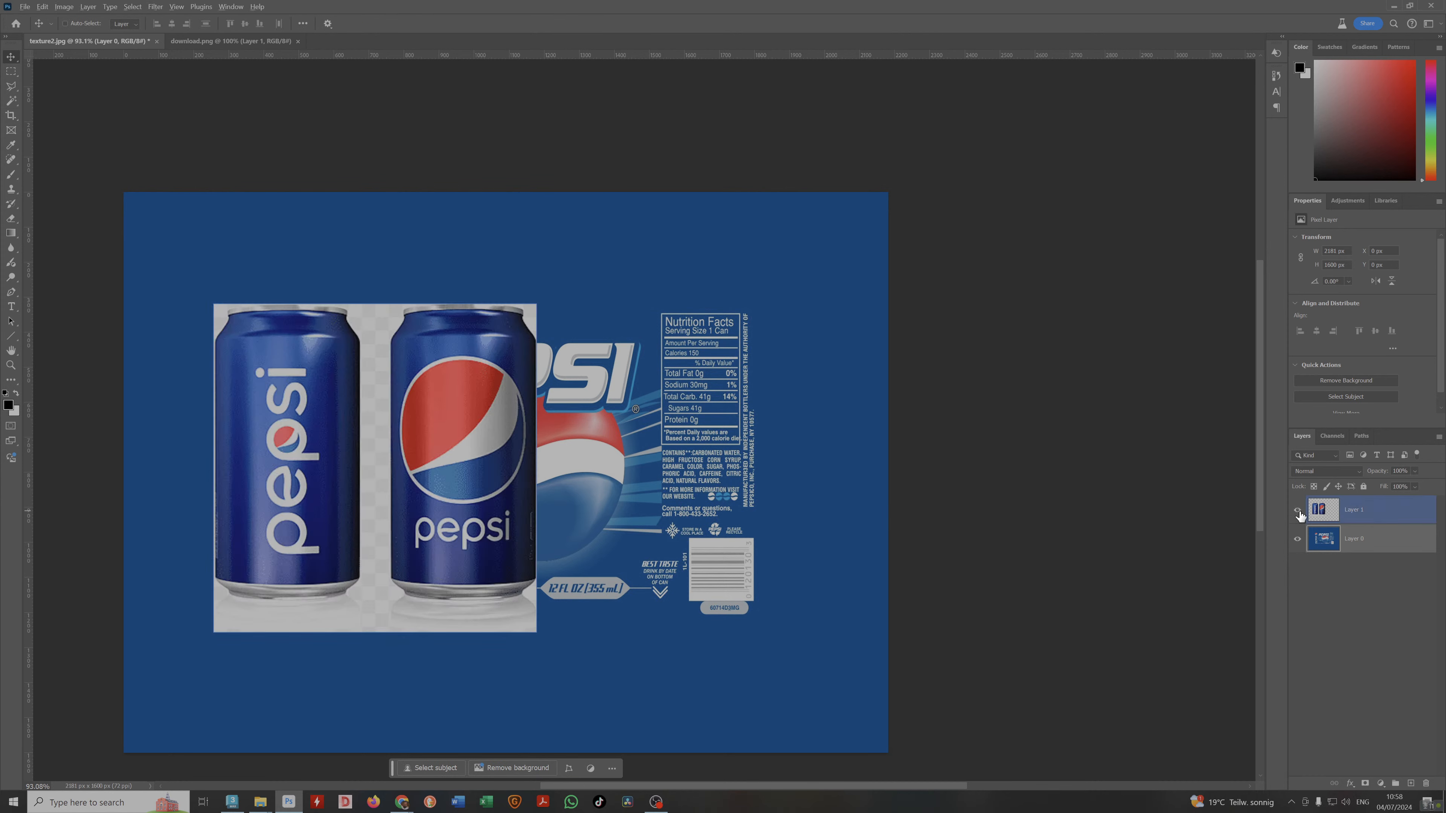
{"action": "key", "text": "alt+Tab"}
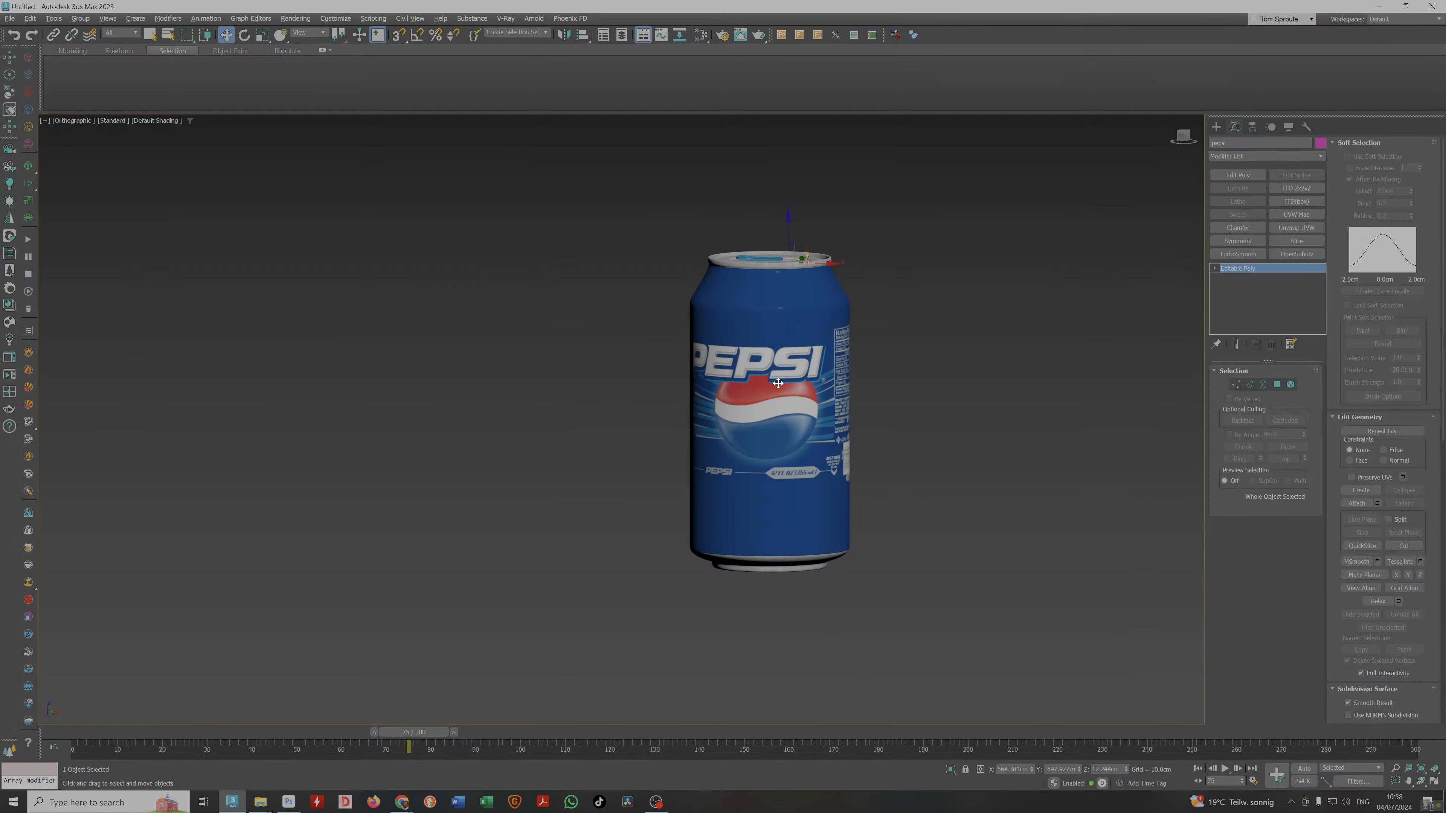
{"action": "key", "text": "alt+Tab"}
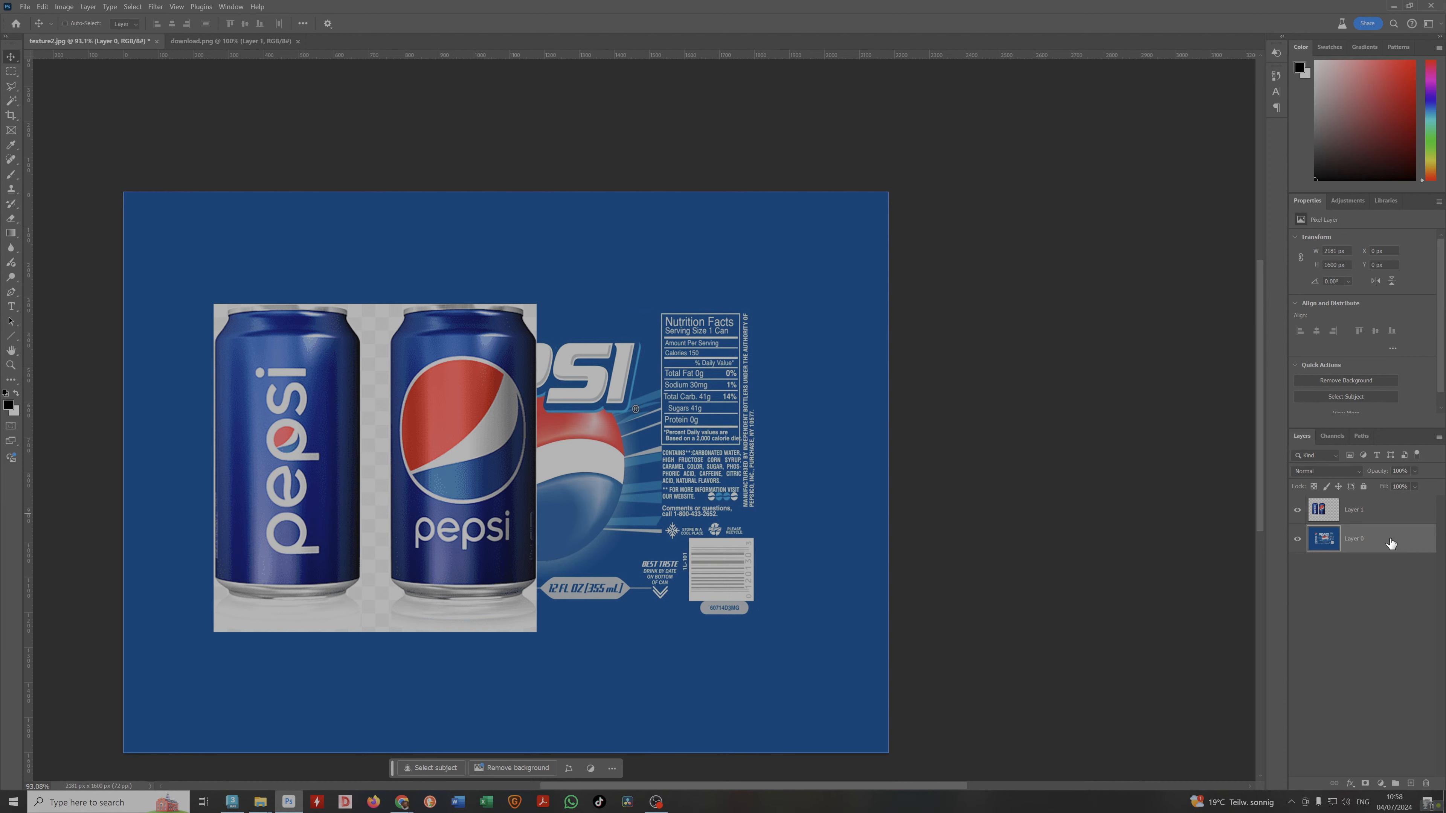
Add a Hue/Saturation adjustment above the old label layer and shift its hue towards the newer can's deeper blue.
{"action": "left_click", "coordinate": [1381, 784]}
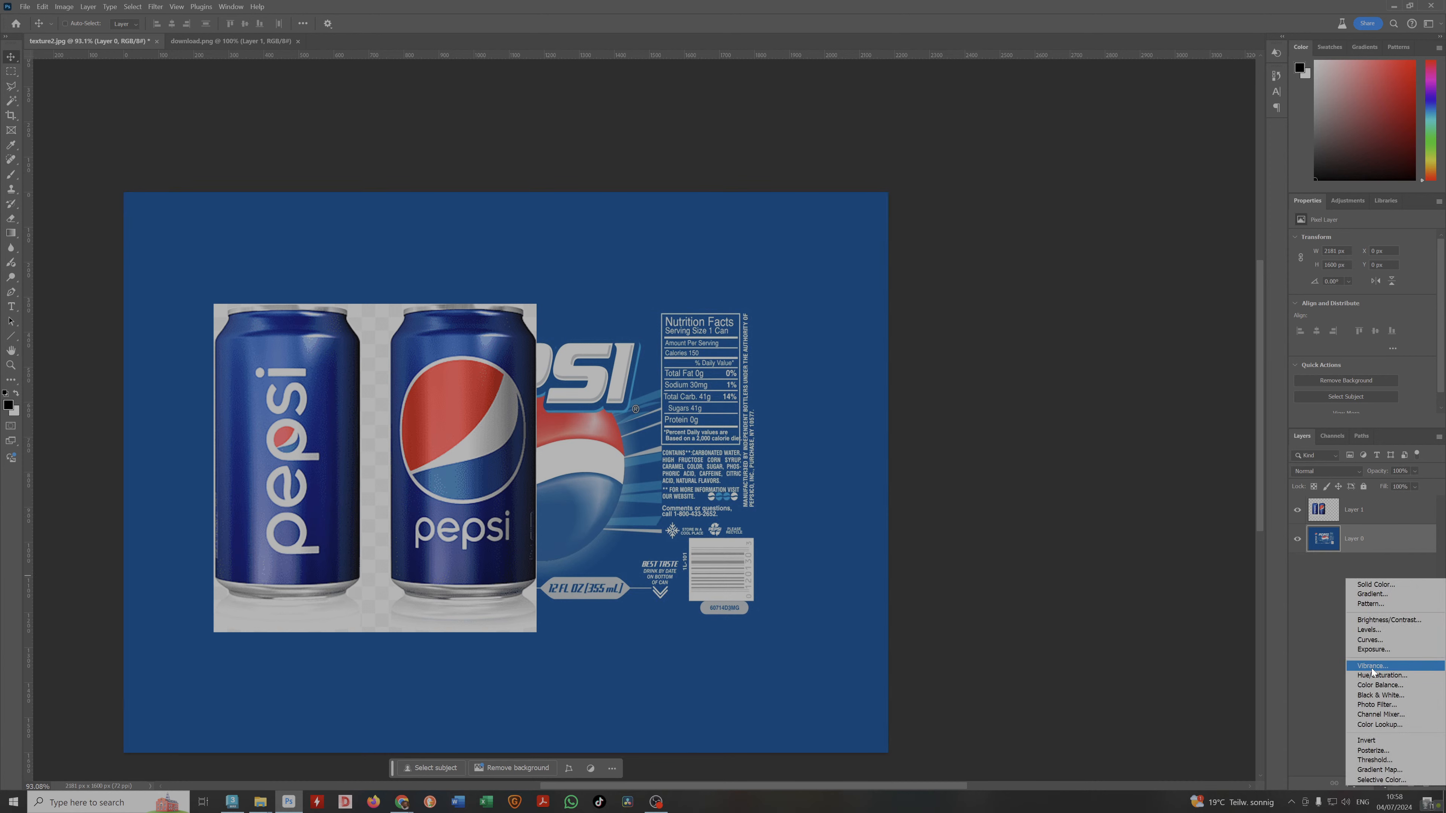
{"action": "left_click", "coordinate": [1378, 676]}
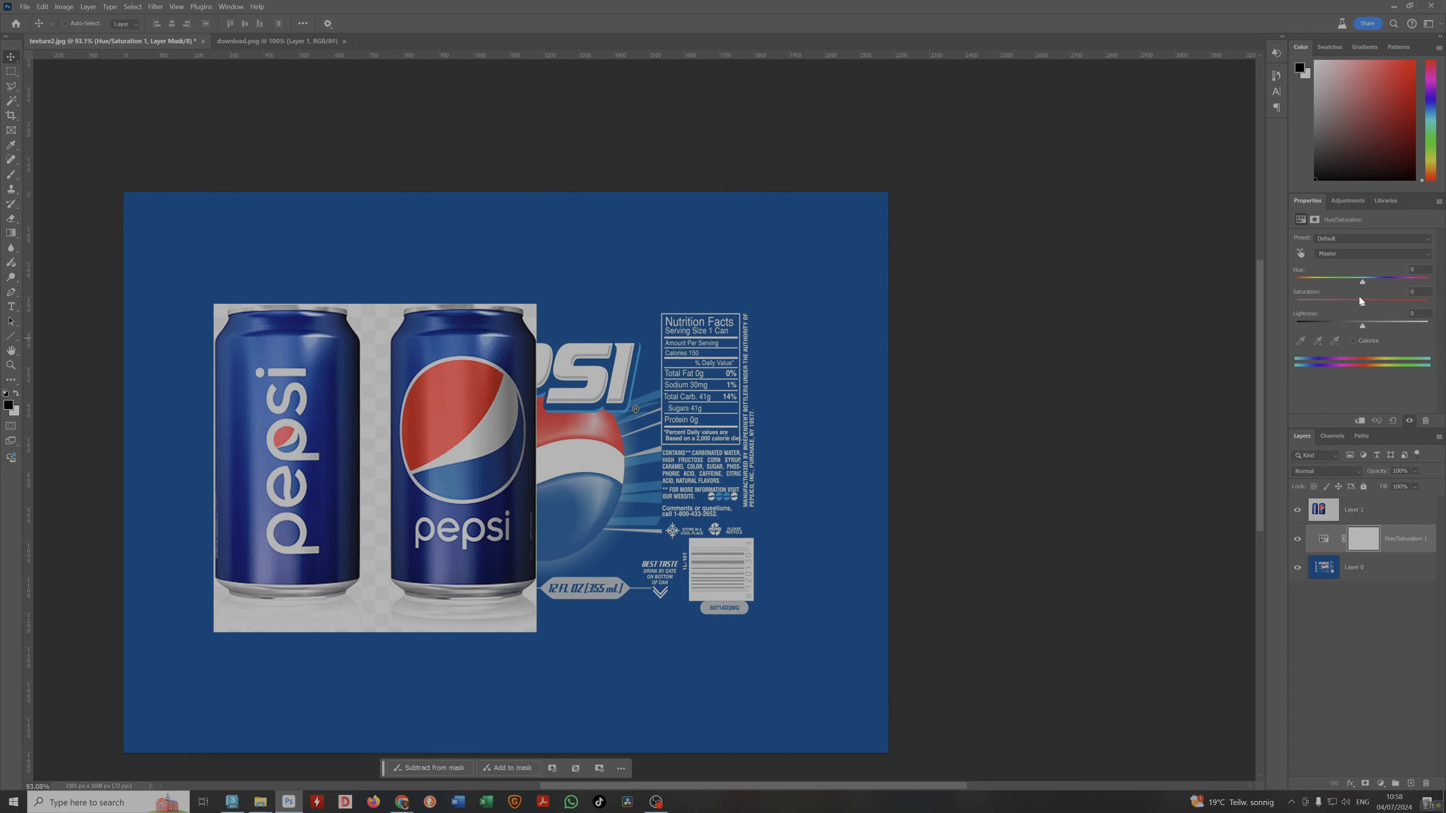
{"action": "left_click_drag", "start_coordinate": [1363, 281], "coordinate": [1374, 281]}
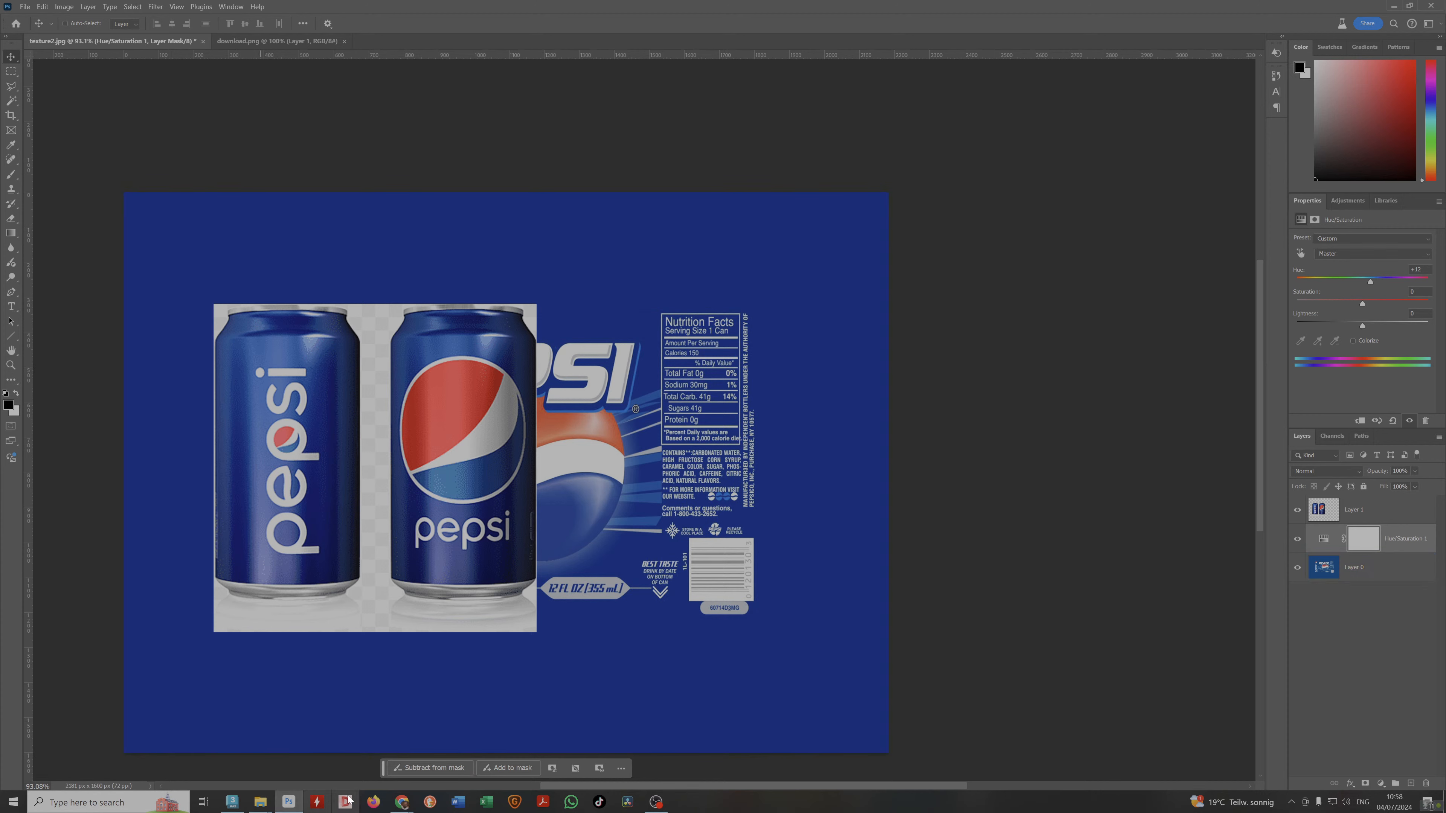
Switch to Chrome and search Google for "pepsi logo".
{"action": "mouse_move", "coordinate": [401, 803]}
{"action": "left_click", "coordinate": [500, 727]}
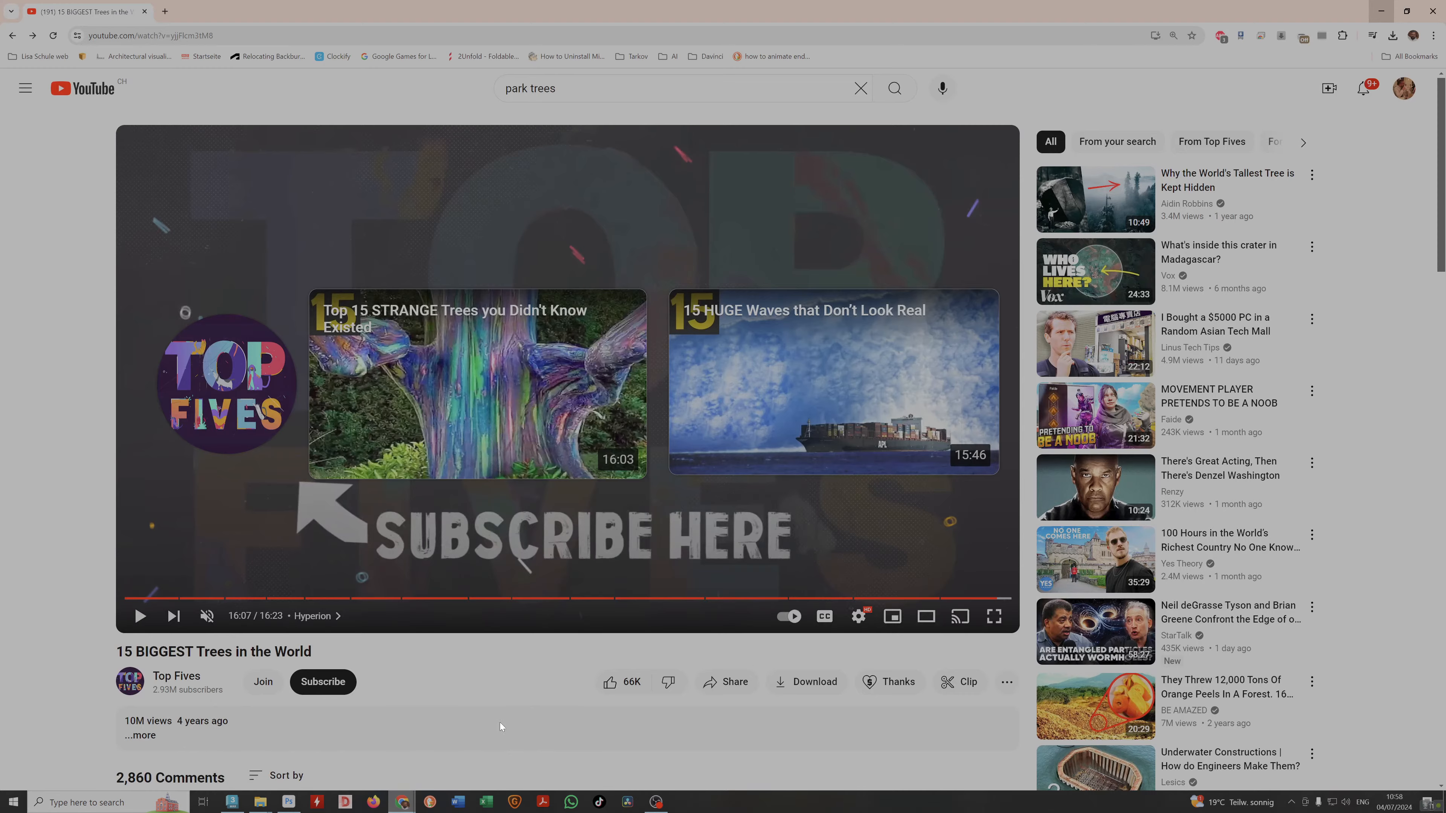
{"action": "key", "text": "ctrl+l"}
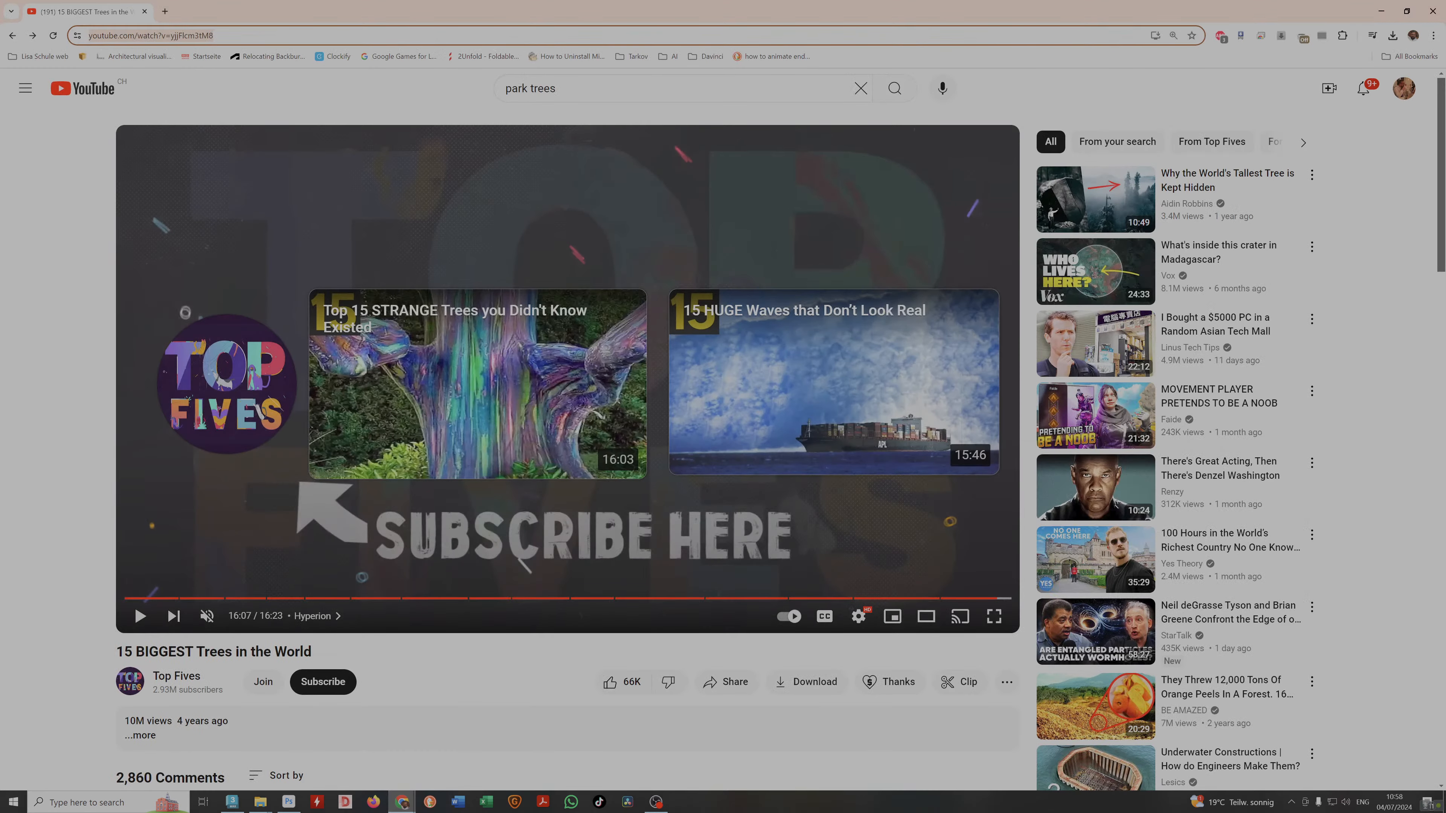
{"action": "type", "text": "pepsi logo"}
{"action": "key", "text": "Return"}
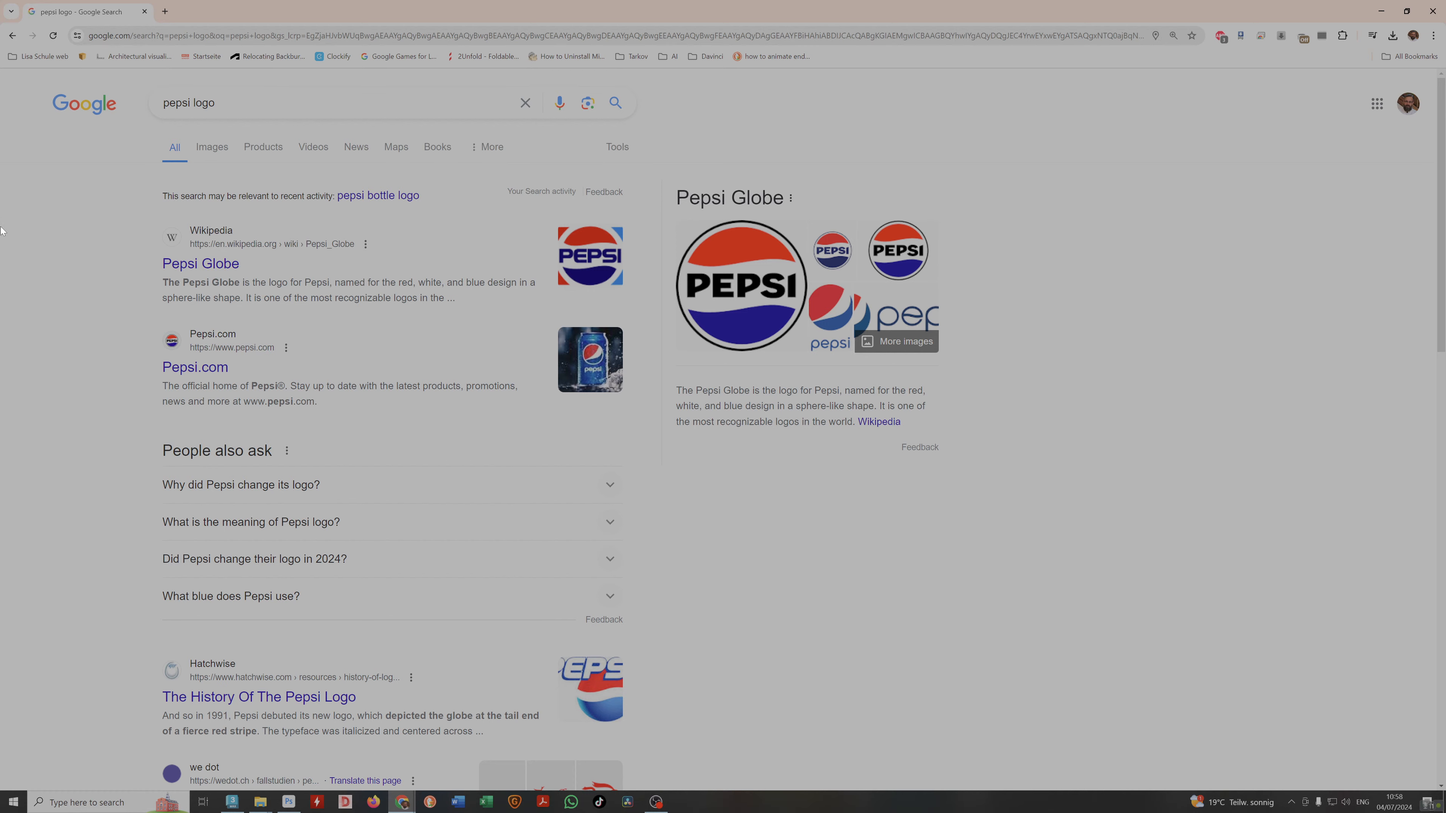
Open the round Pepsi globe from pinterest.com in the image results and save it to the Desktop as a PNG.
{"action": "left_click", "coordinate": [228, 148]}
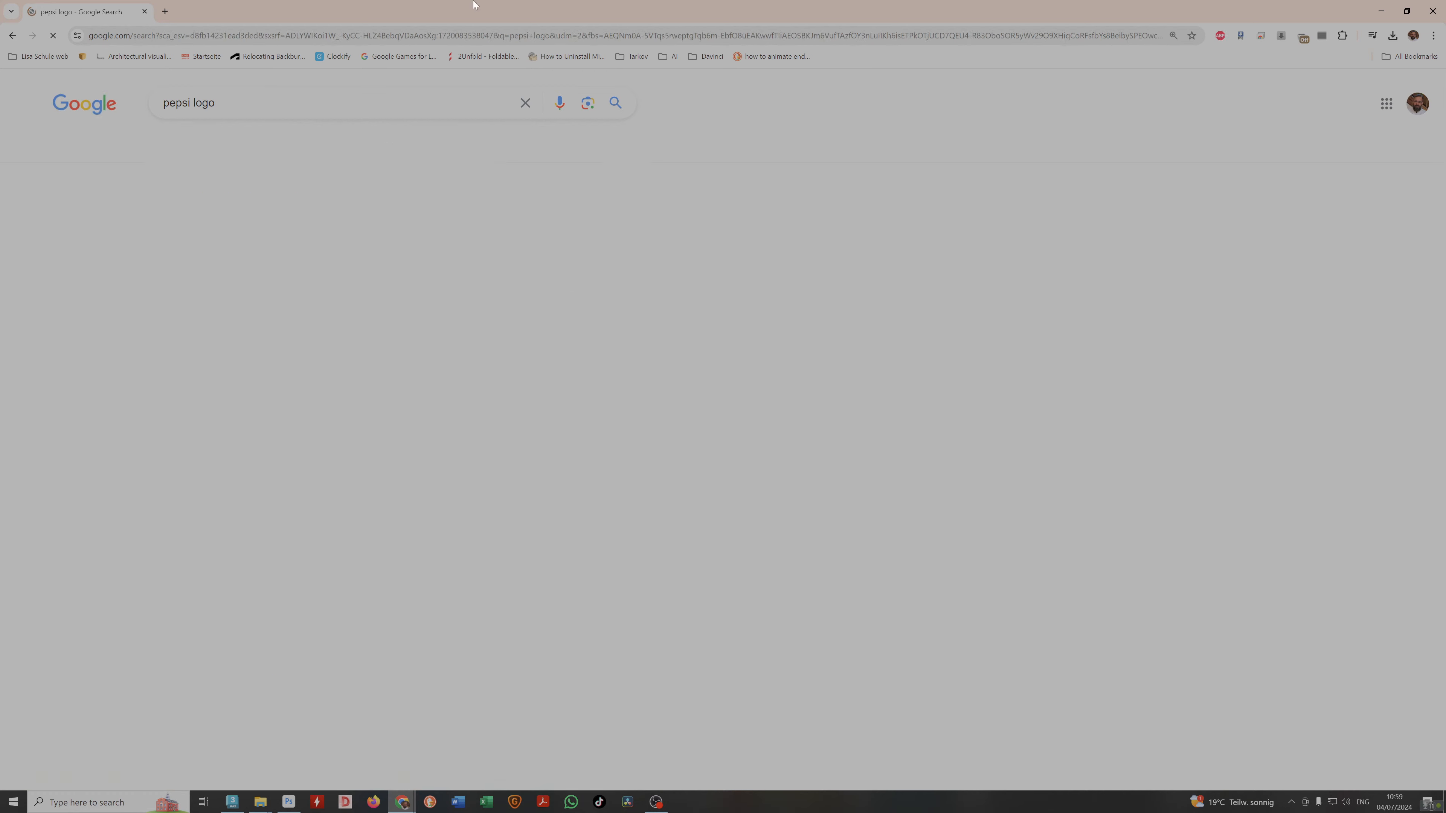
{"action": "left_click_drag", "start_coordinate": [684, 10], "coordinate": [1129, 35]}
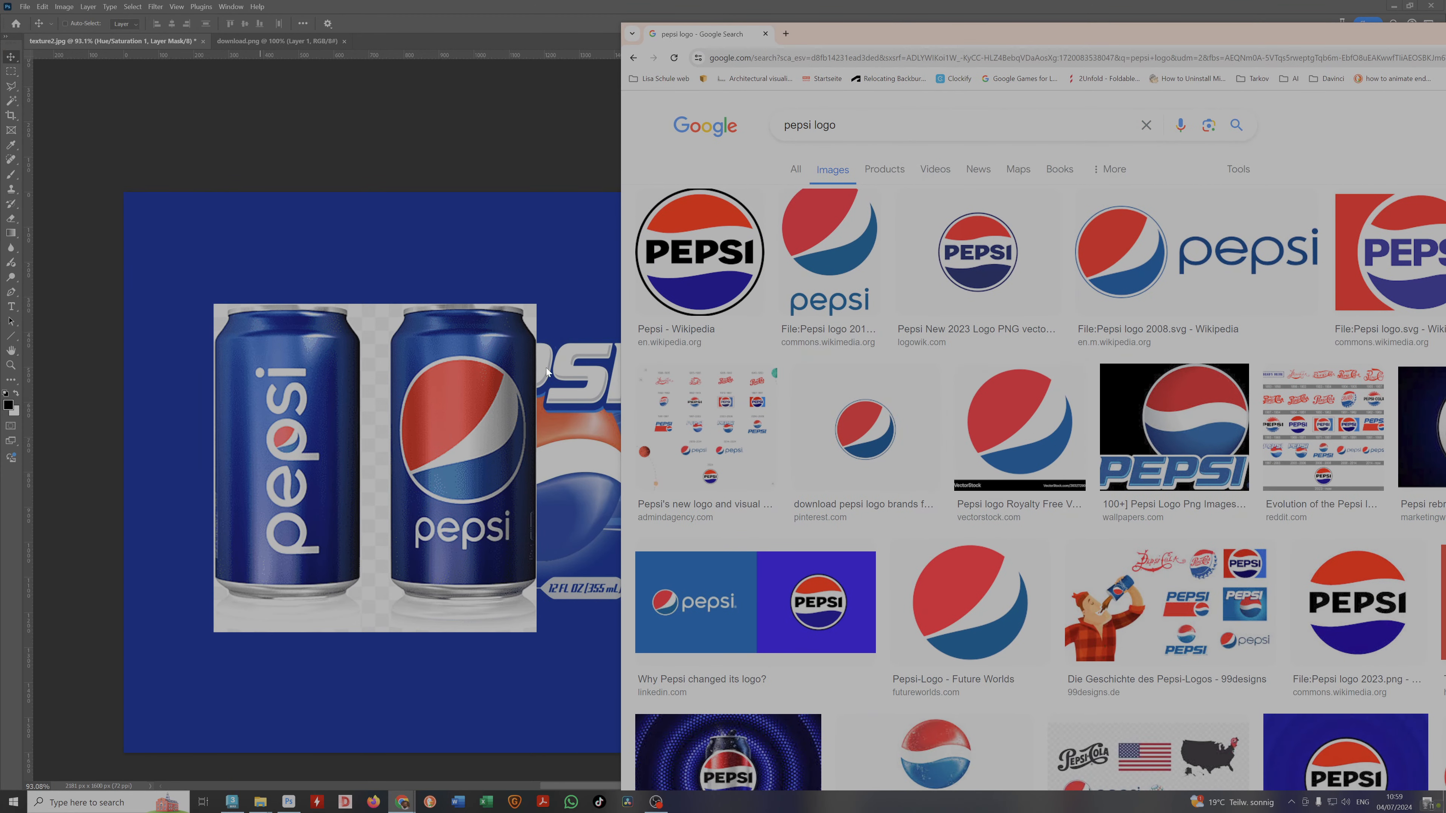
{"action": "left_click", "coordinate": [859, 439]}
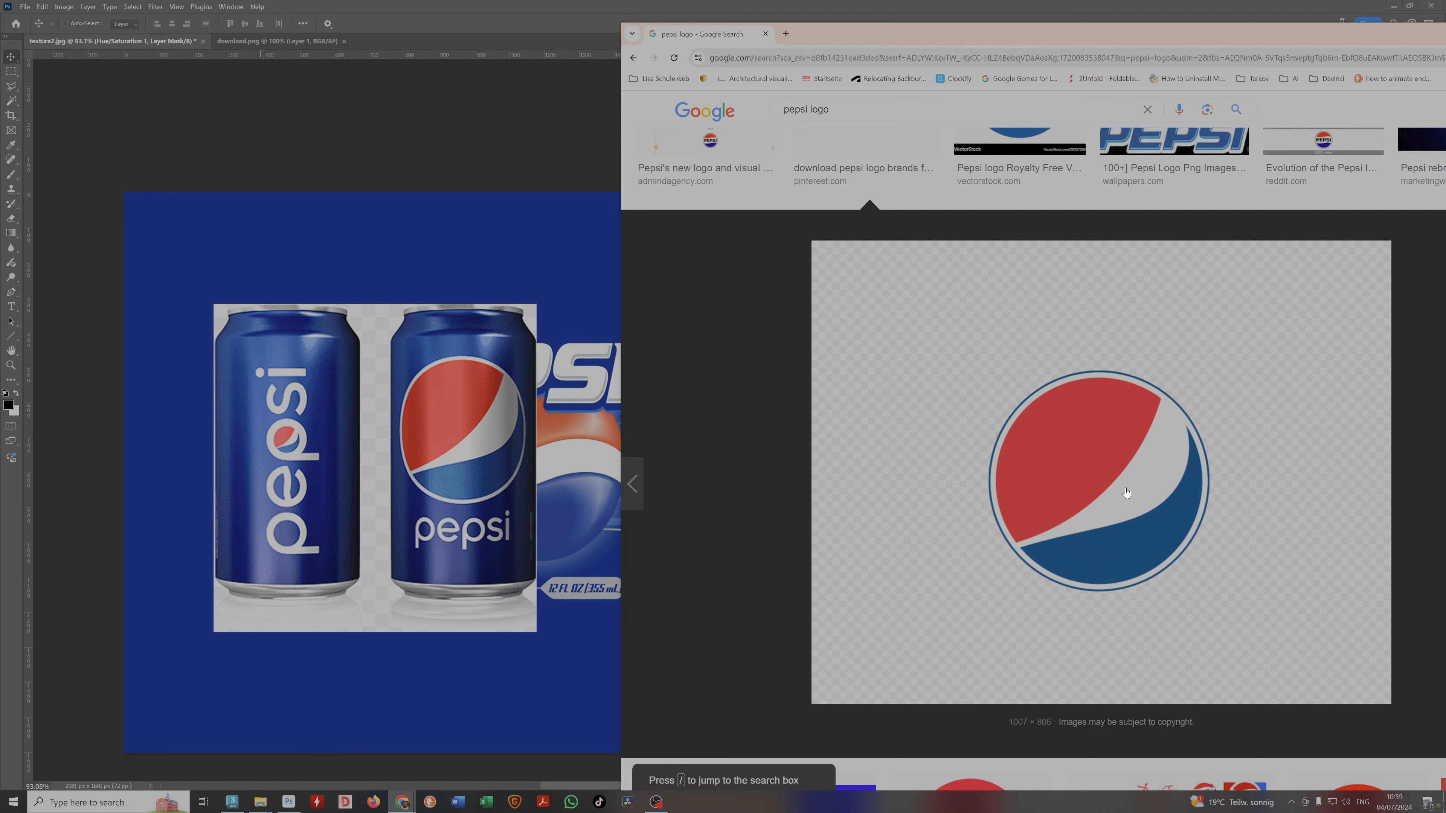
{"action": "right_click", "coordinate": [1049, 504]}
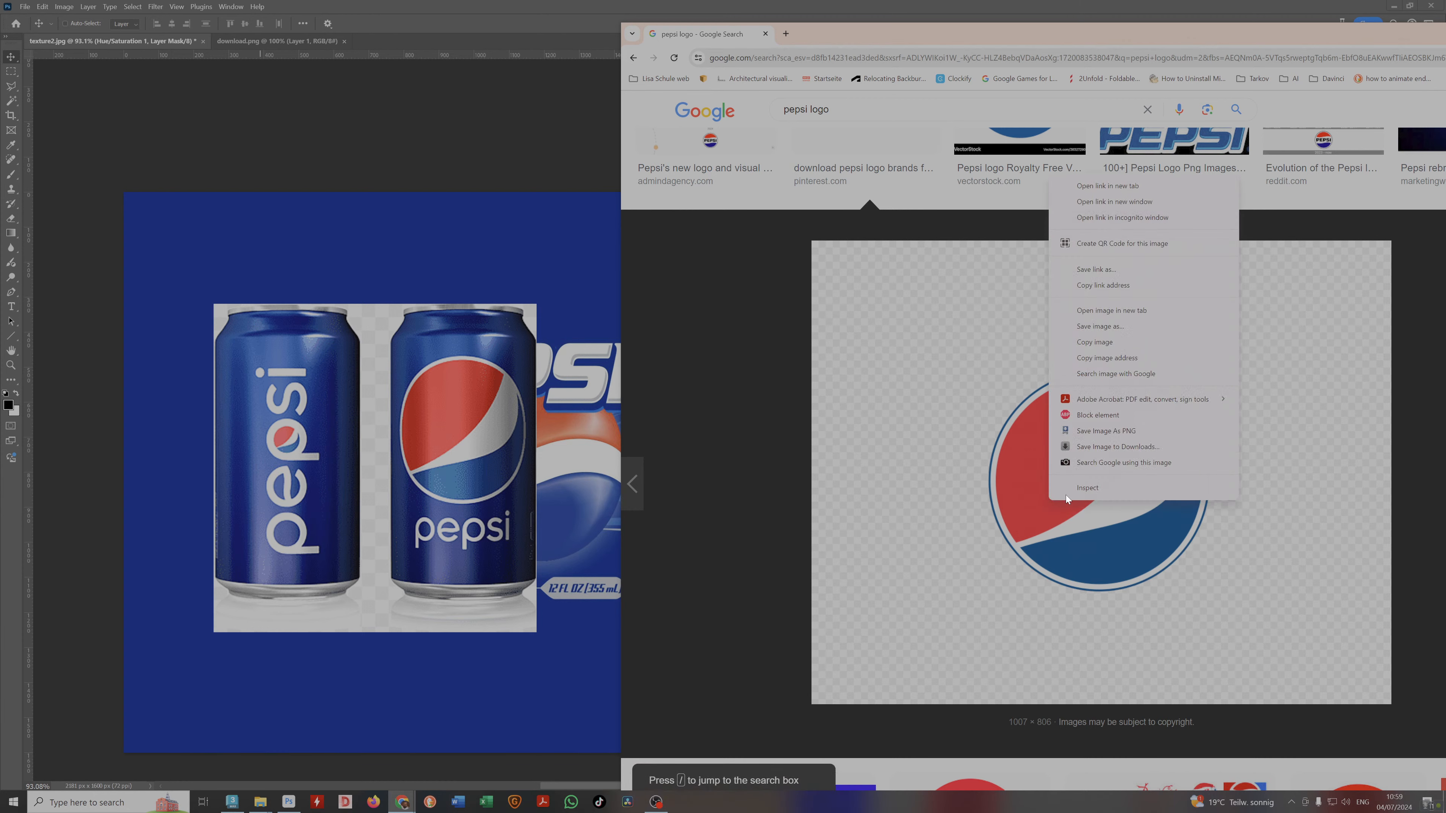
{"action": "left_click", "coordinate": [1110, 327]}
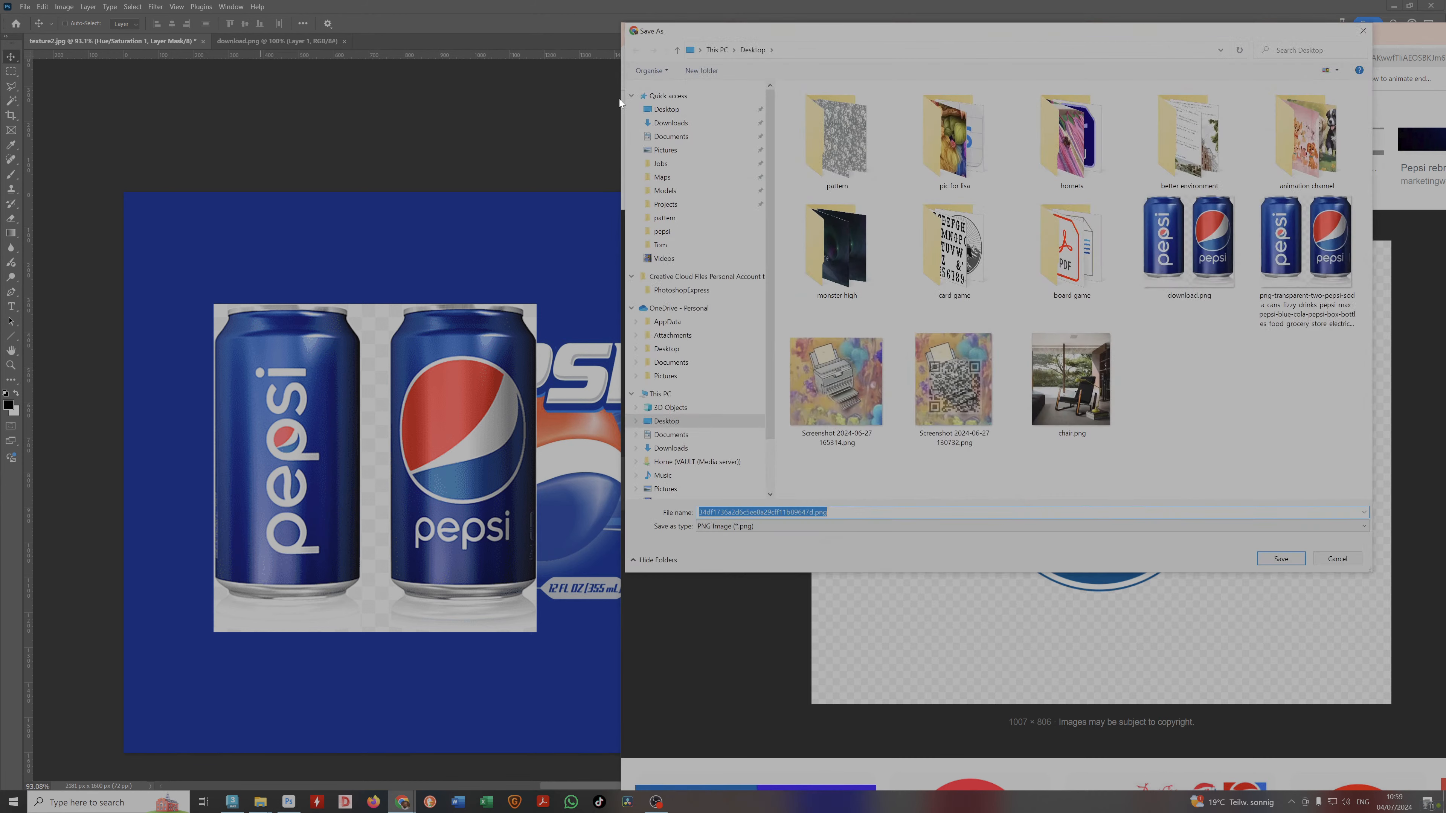
{"action": "left_click", "coordinate": [1281, 560]}
Place the saved Pepsi globe PNG from the Desktop folder into texture2.jpg in Photoshop at its original size.
{"action": "mouse_move", "coordinate": [275, 797]}
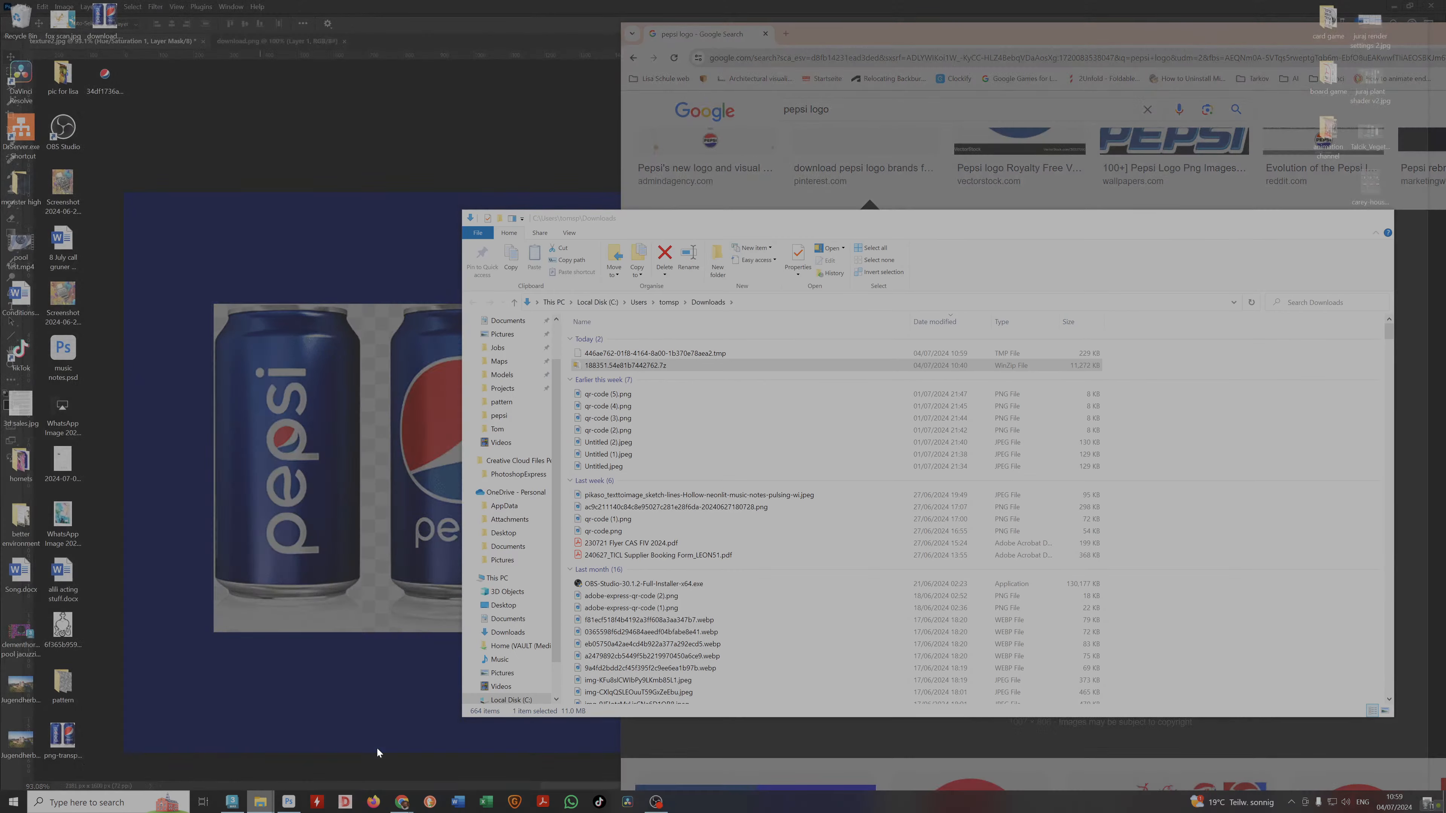
{"action": "left_click", "coordinate": [378, 752]}
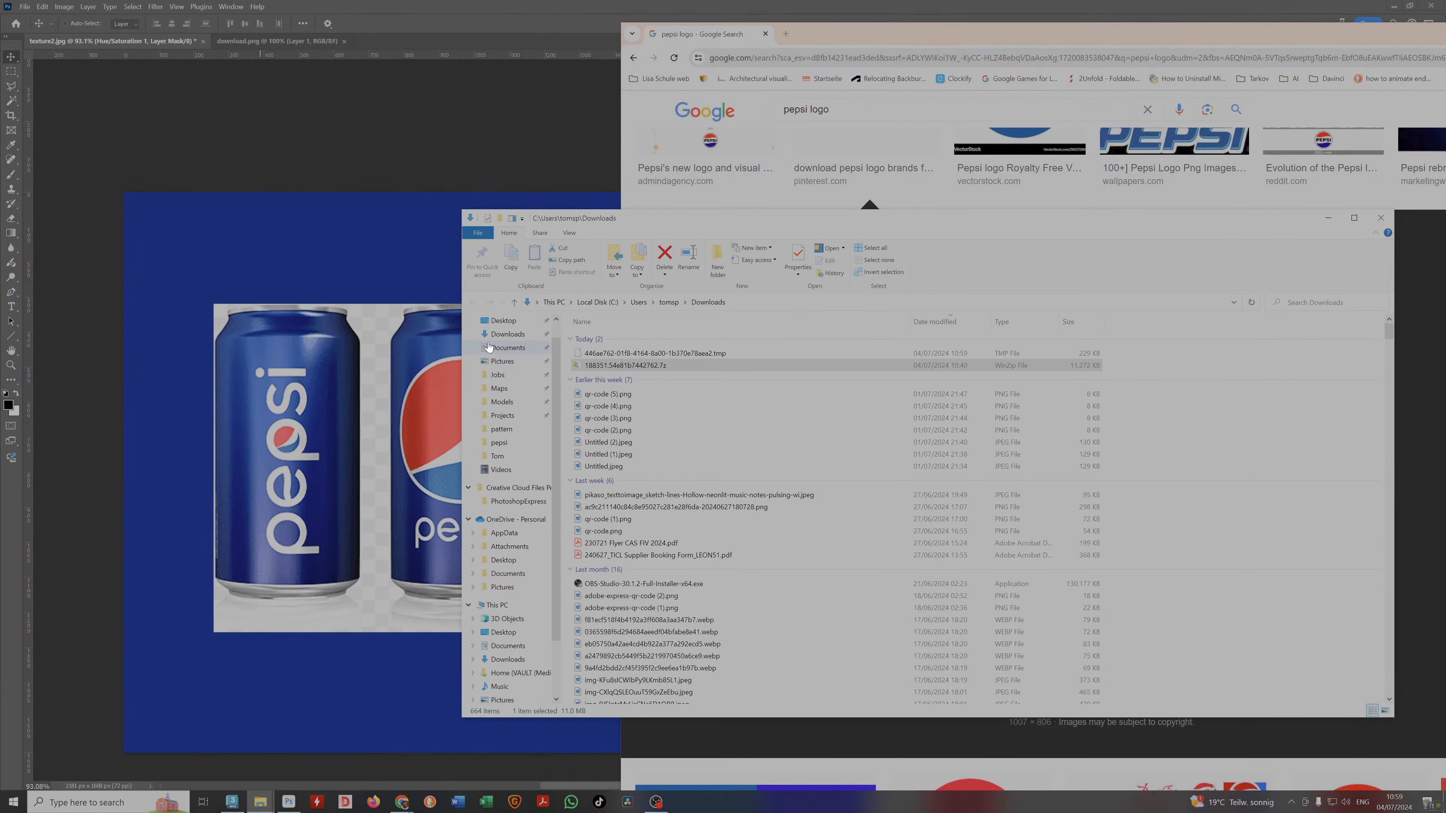
{"action": "left_click", "coordinate": [491, 343]}
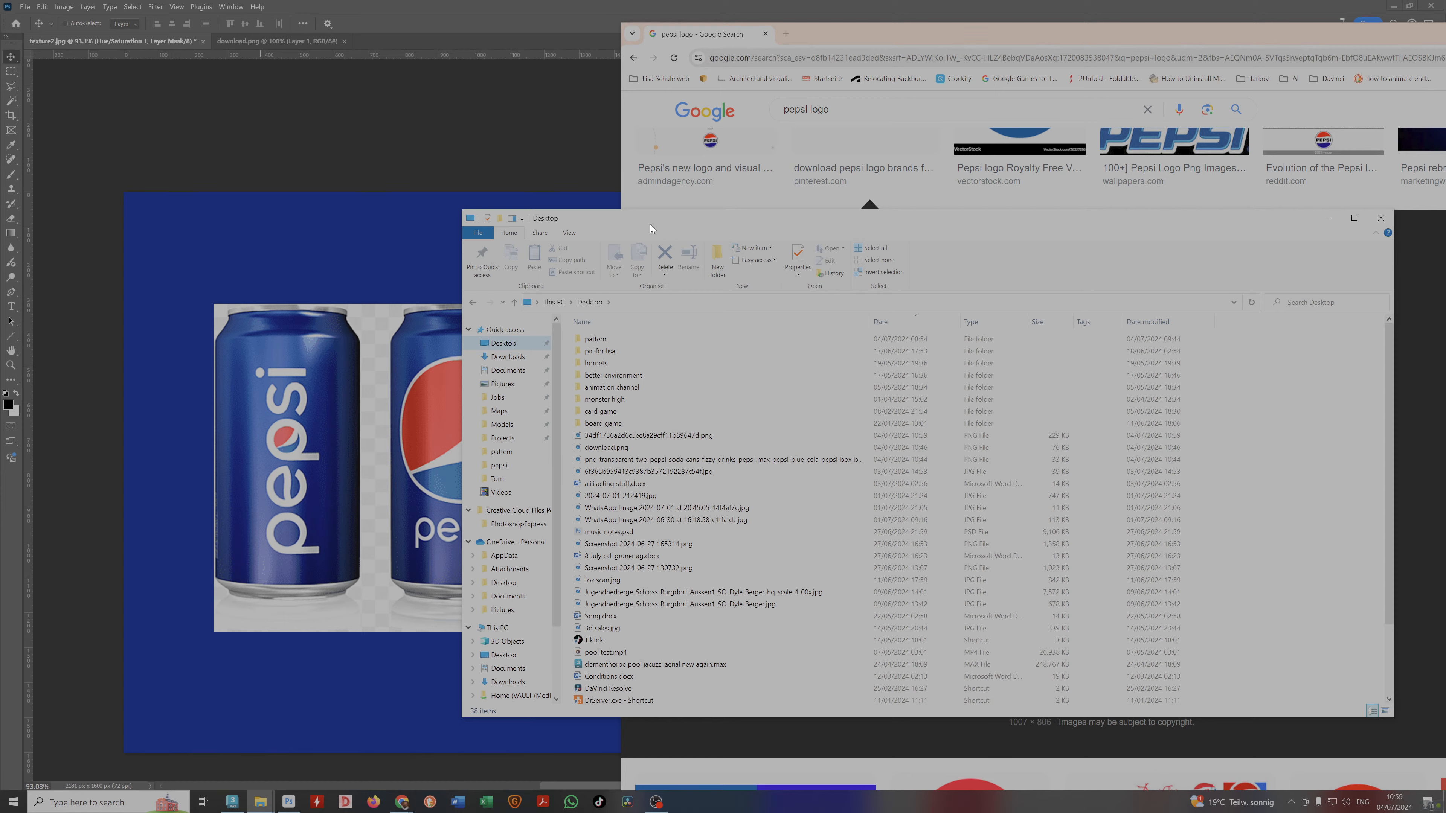
{"action": "left_click_drag", "start_coordinate": [651, 229], "coordinate": [905, 233]}
{"action": "left_click_drag", "start_coordinate": [892, 407], "coordinate": [525, 422]}
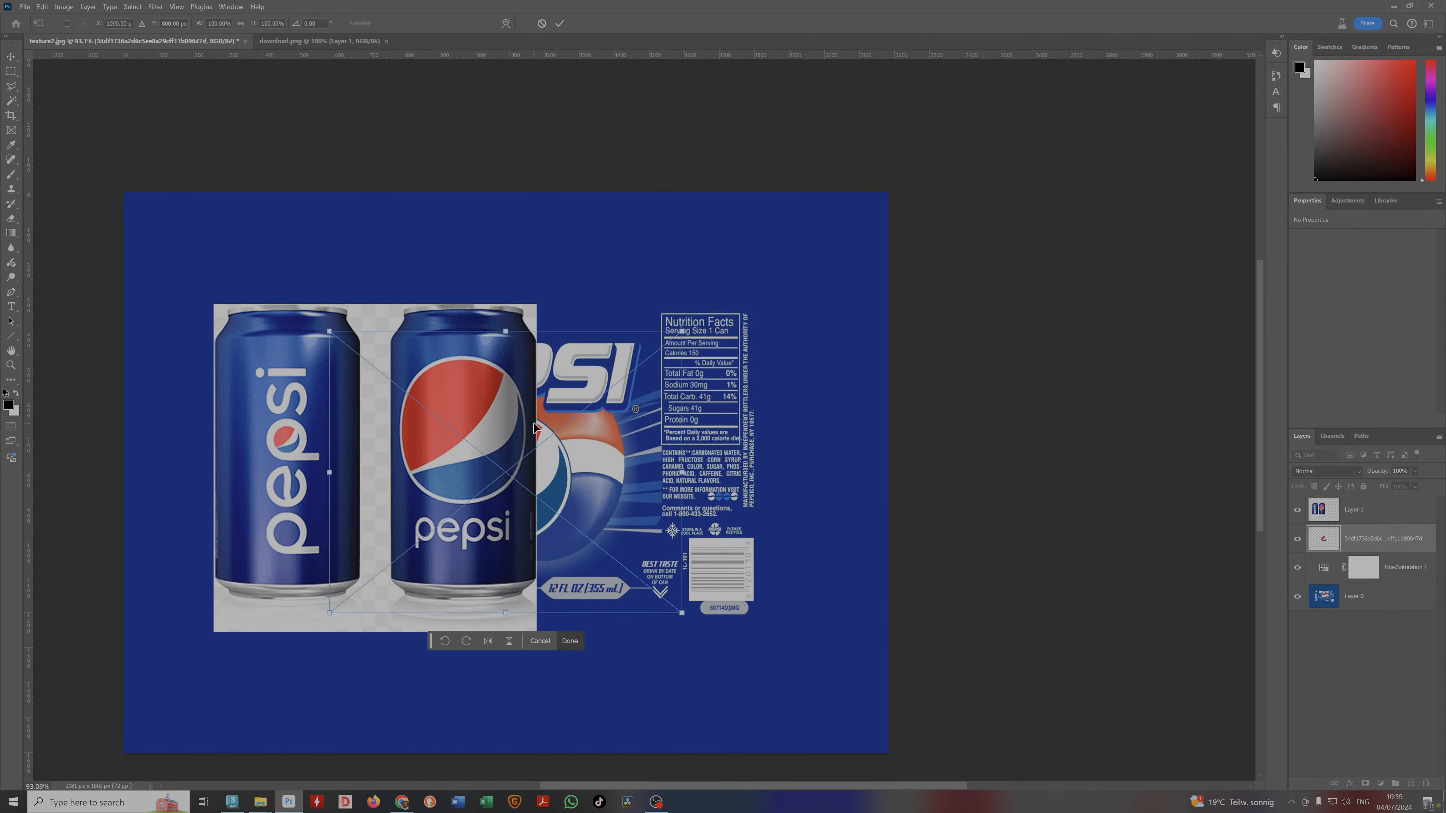
{"action": "double_click", "coordinate": [622, 456]}
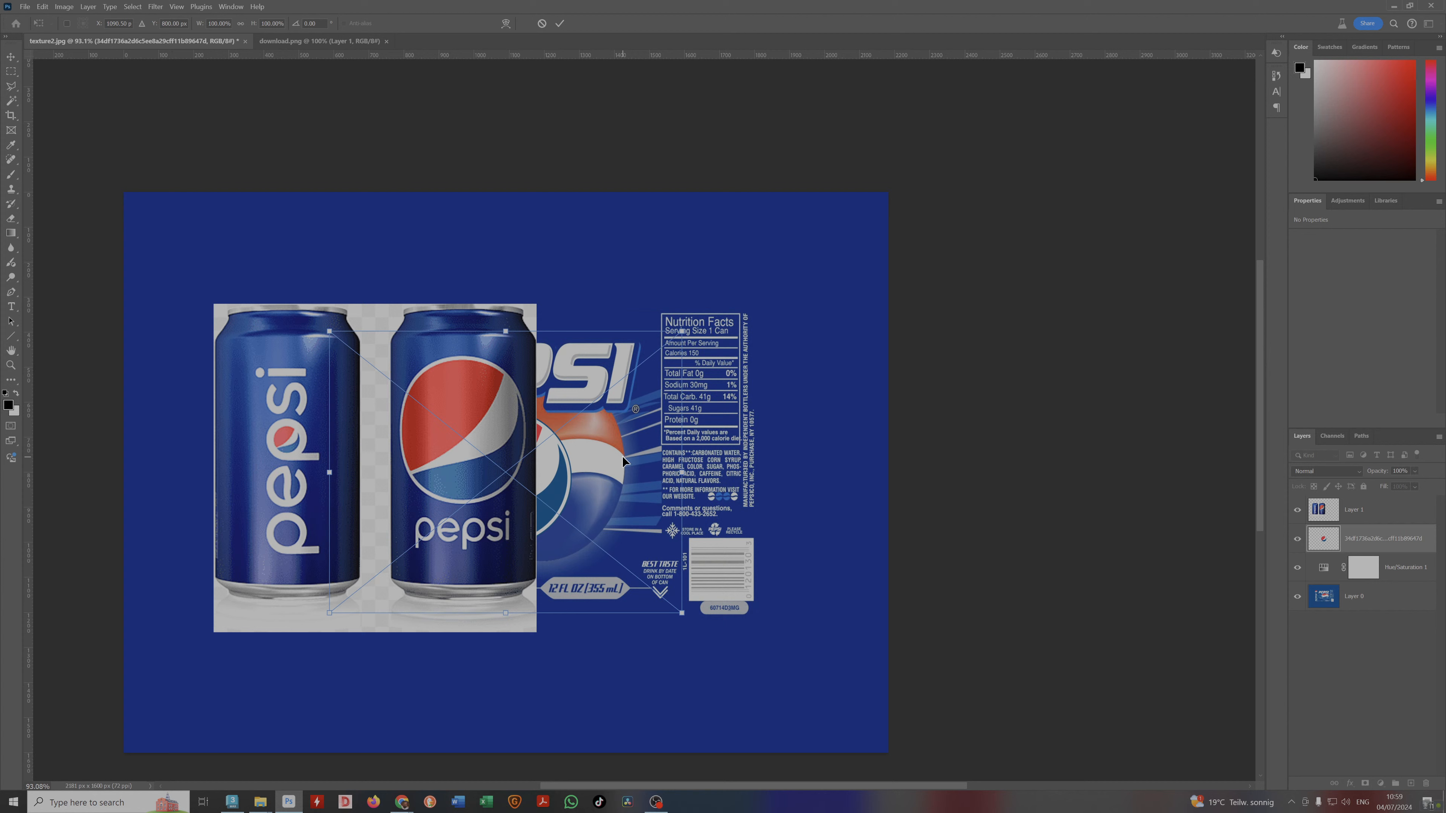
Reorder the globe logo layer above the two-can layer and move the globe beside the logo on the front can.
{"action": "left_click", "coordinate": [1298, 511]}
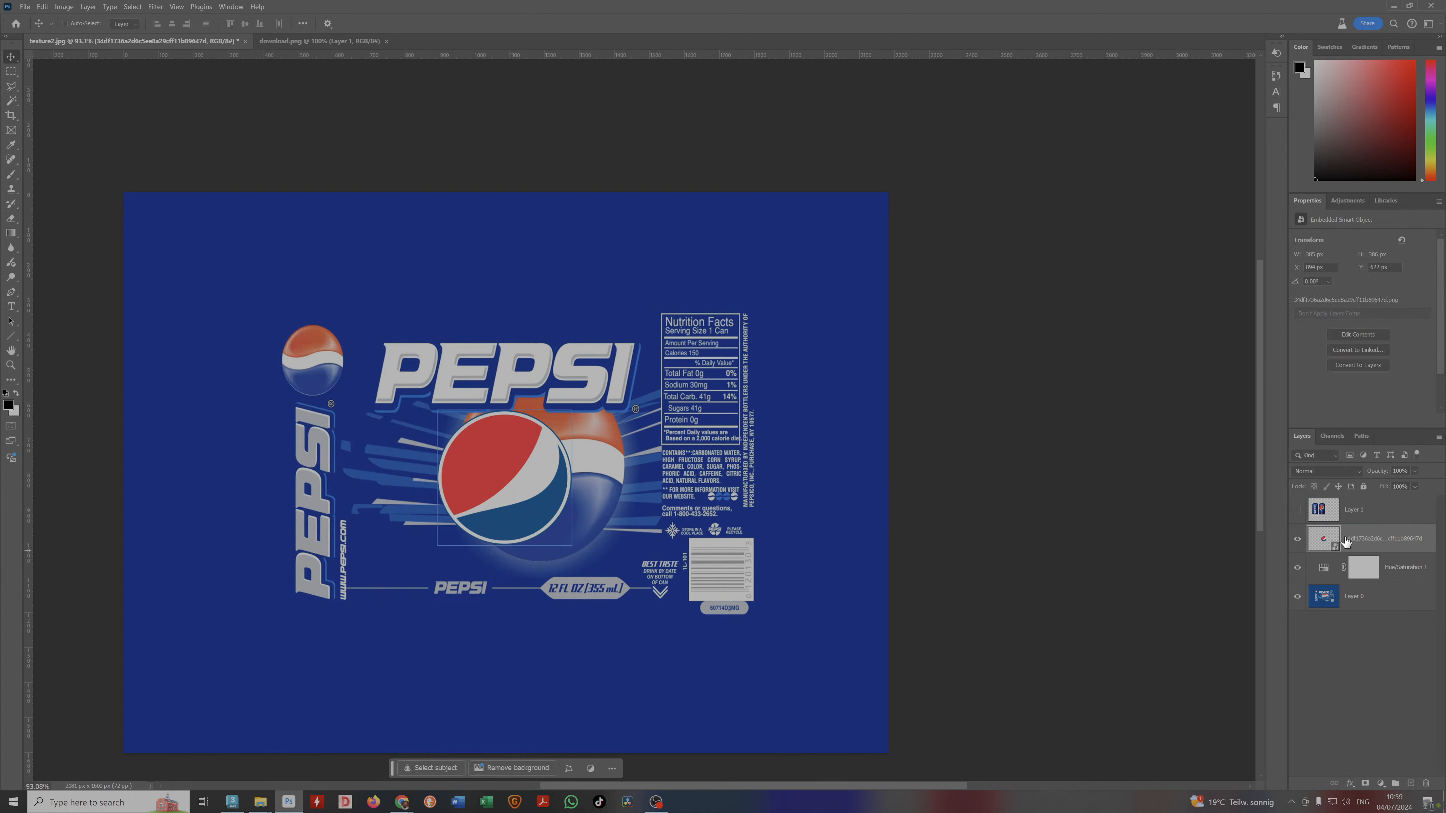
{"action": "left_click", "coordinate": [1297, 510]}
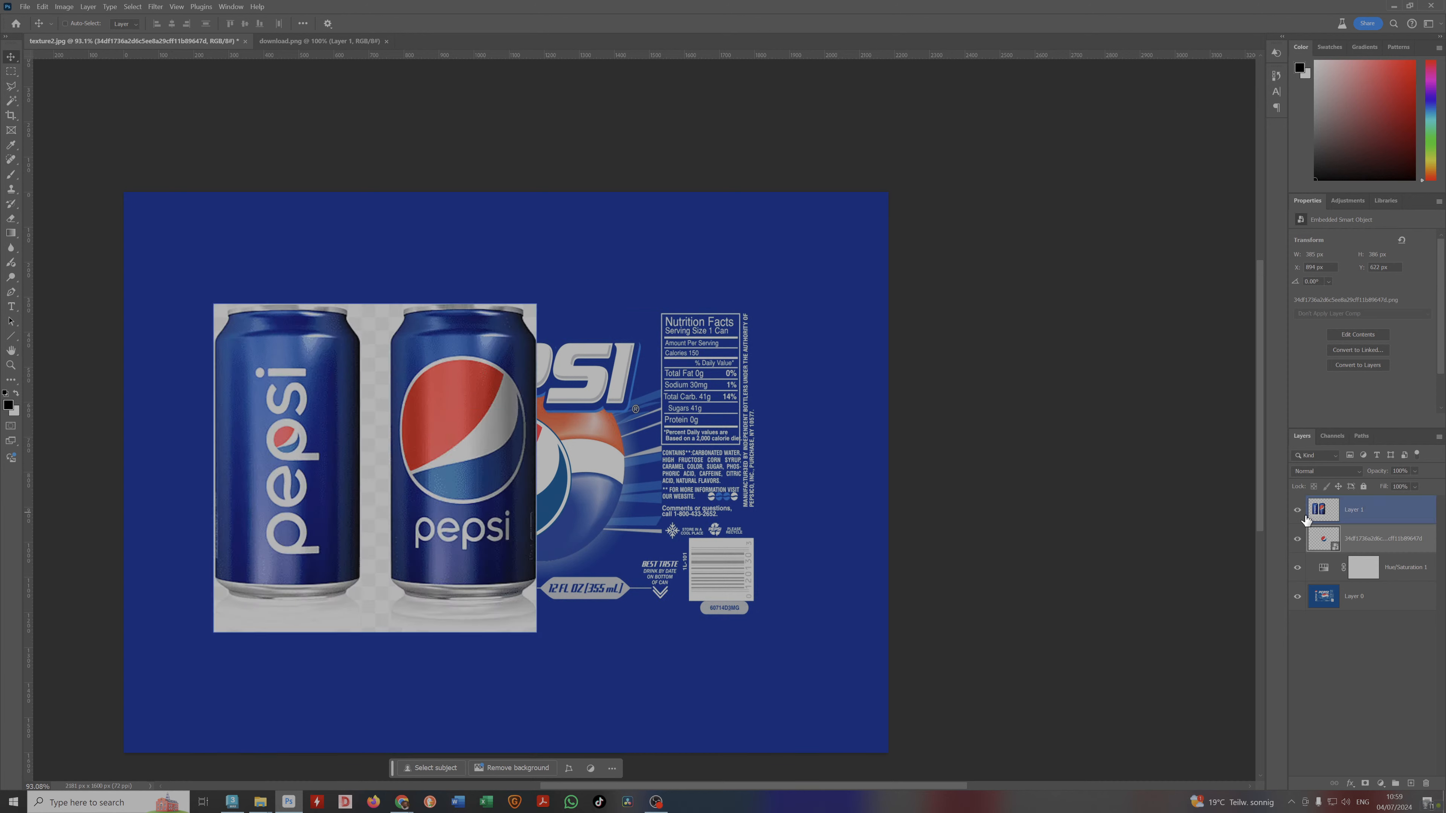
{"action": "left_click_drag", "start_coordinate": [1365, 498], "coordinate": [1364, 501]}
{"action": "left_click_drag", "start_coordinate": [518, 476], "coordinate": [540, 413]}
{"action": "left_click", "coordinate": [1304, 580]}
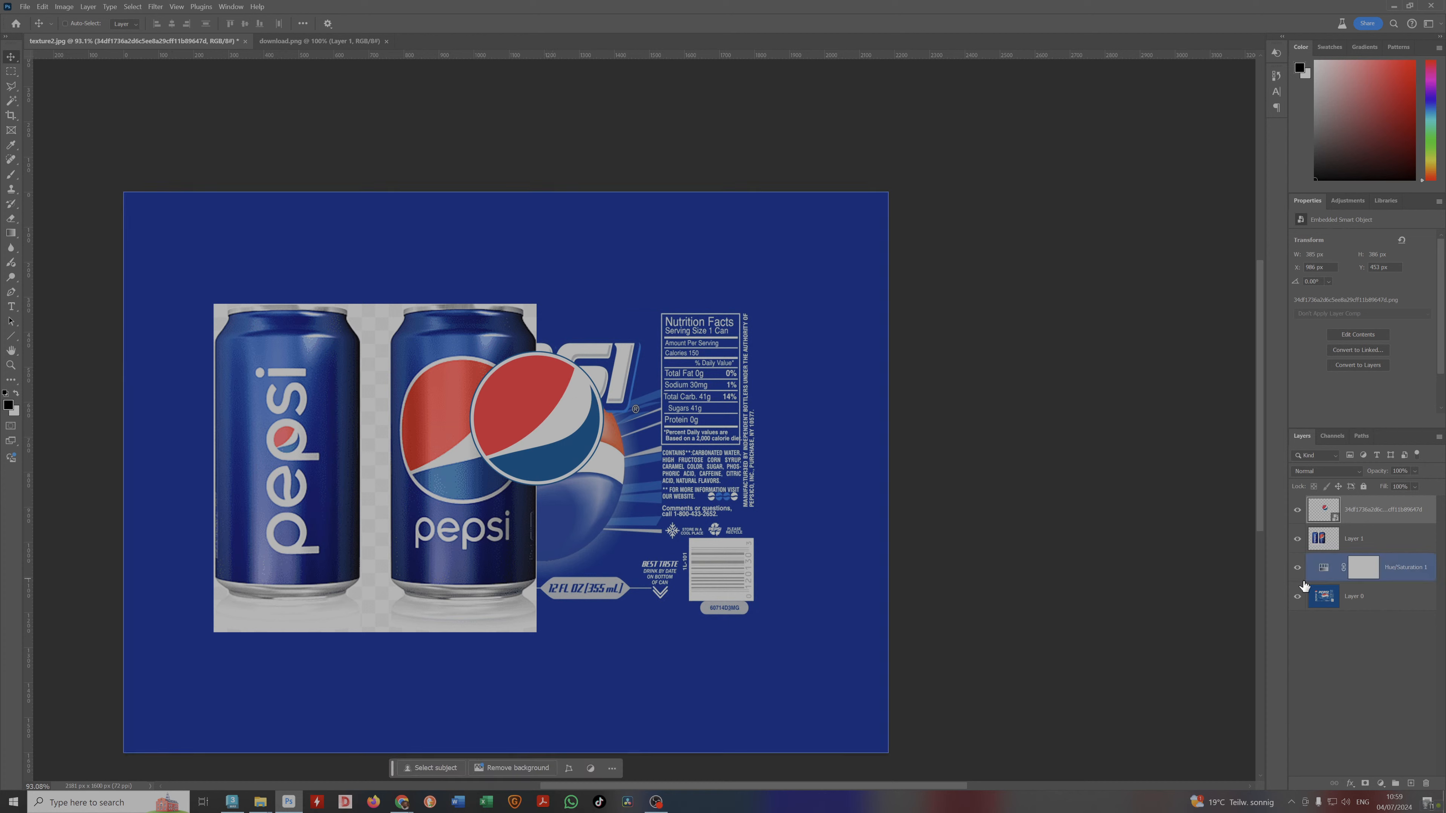
{"action": "left_click", "coordinate": [1310, 589]}
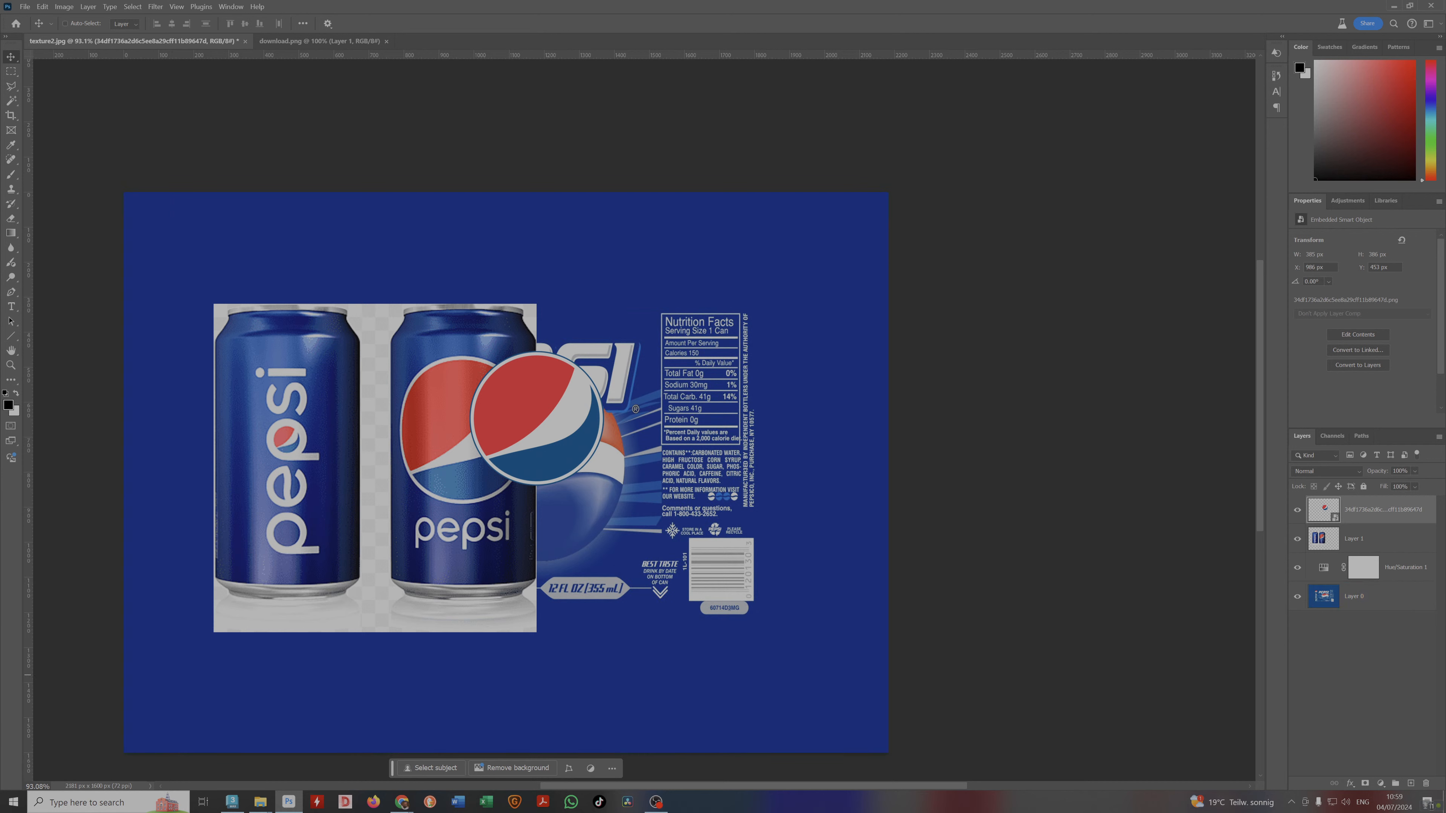
Switch back to the Pepsi logo image results in Chrome and open the globe-and-wordmark logo from logo-marque.com.
{"action": "left_click", "coordinate": [402, 802]}
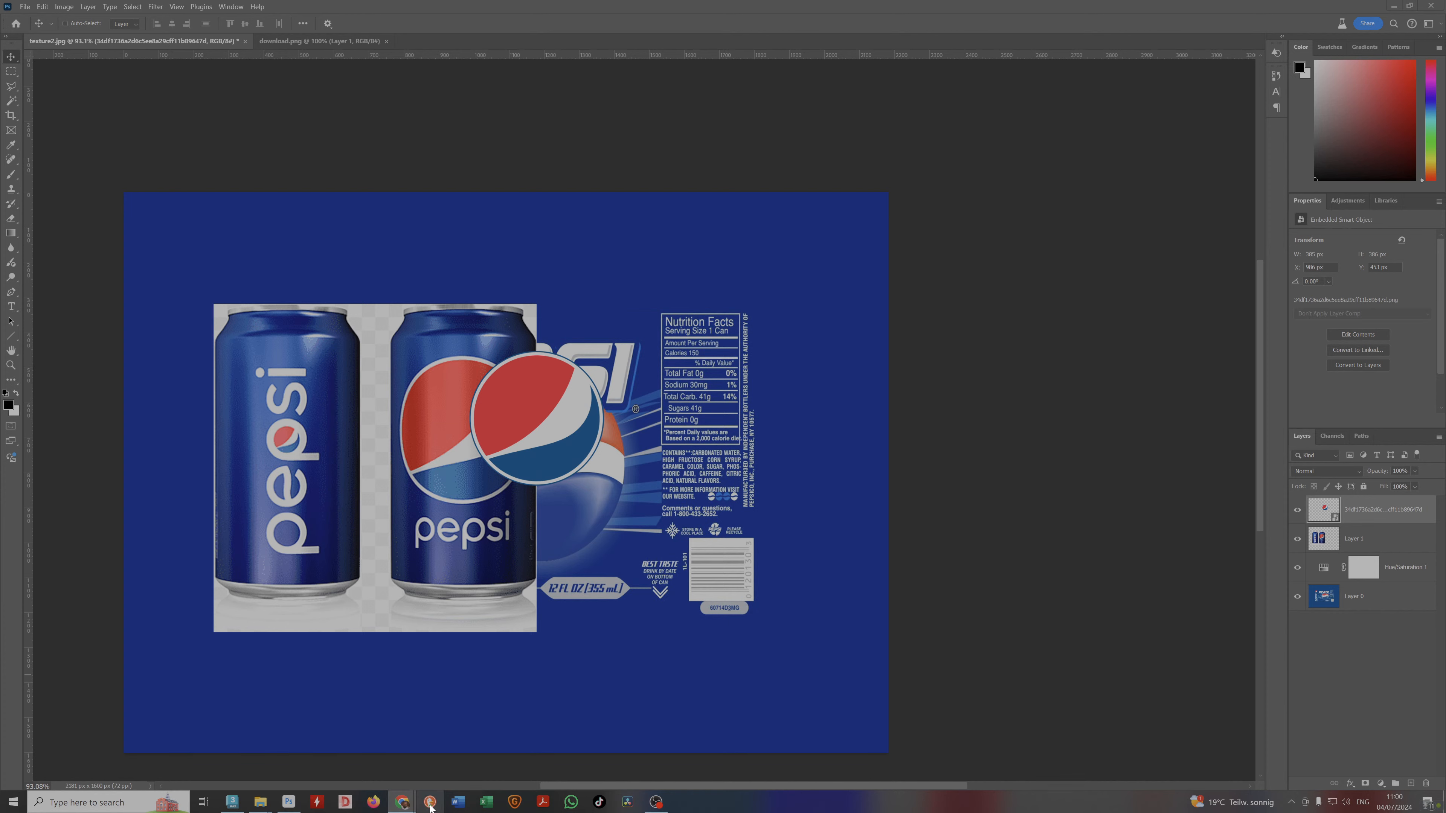
{"action": "mouse_move", "coordinate": [430, 804]}
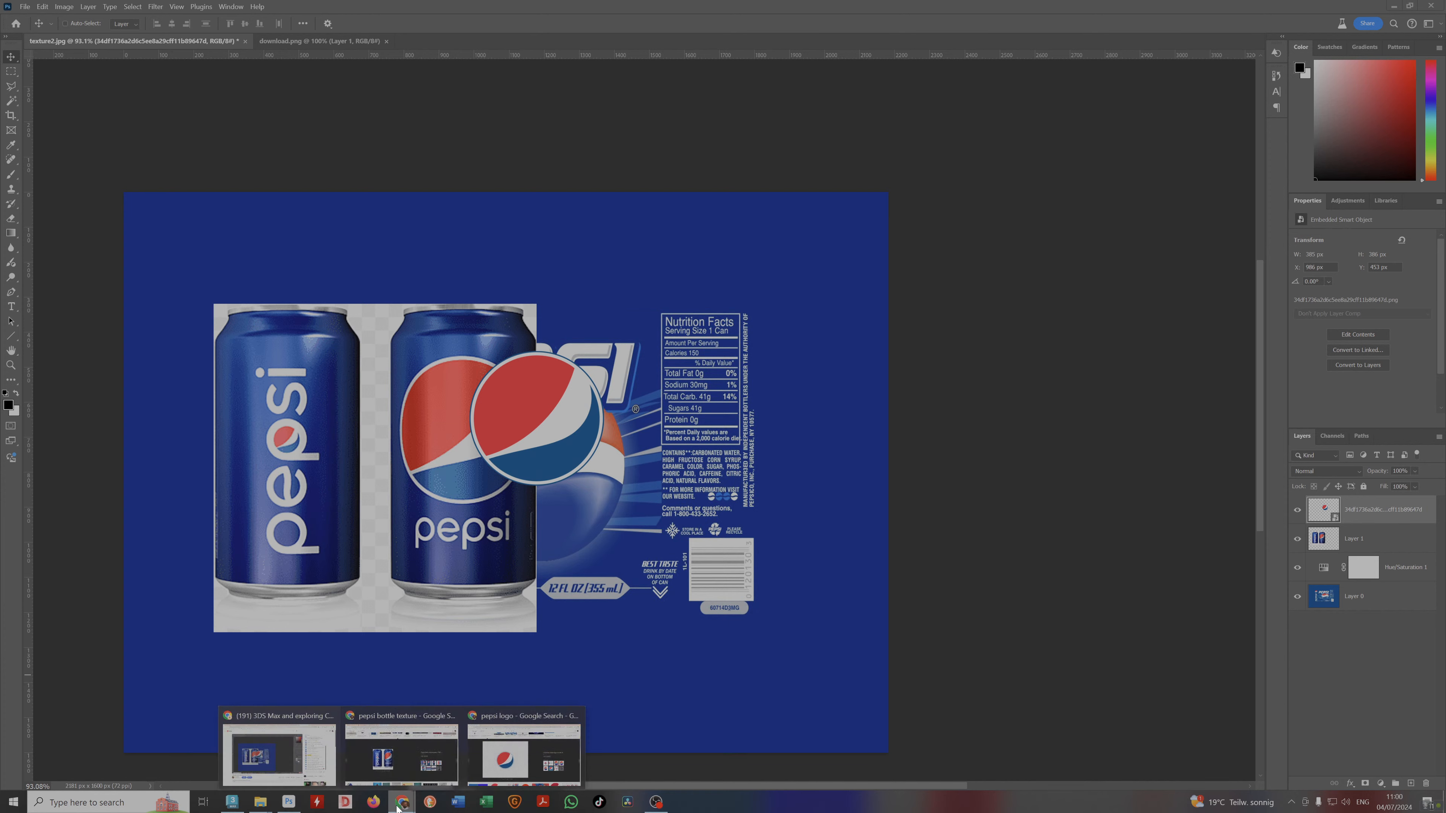
{"action": "left_click", "coordinate": [539, 748]}
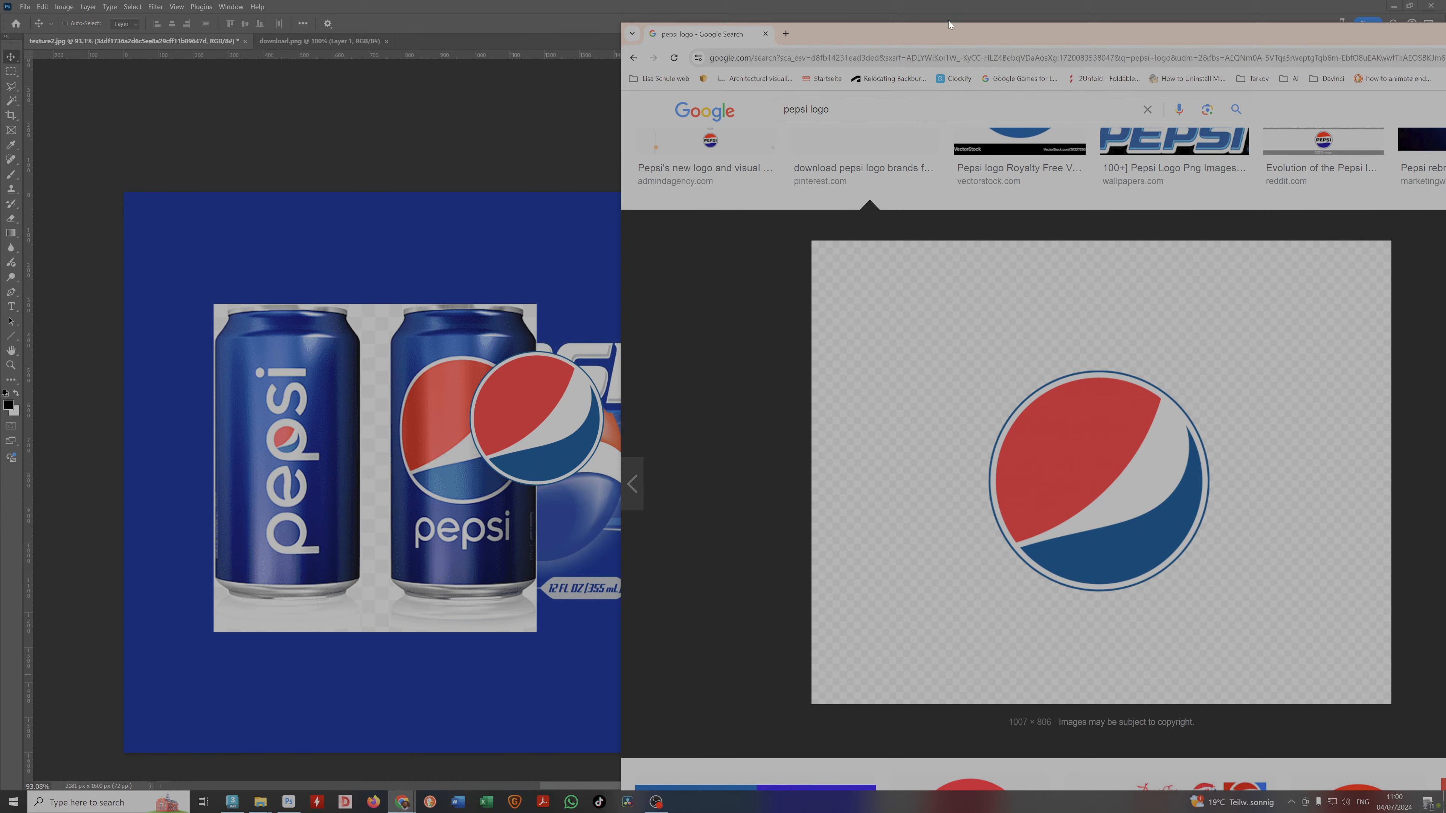
{"action": "left_click_drag", "start_coordinate": [948, 21], "coordinate": [565, 35]}
{"action": "left_click_drag", "start_coordinate": [449, 116], "coordinate": [339, 128]}
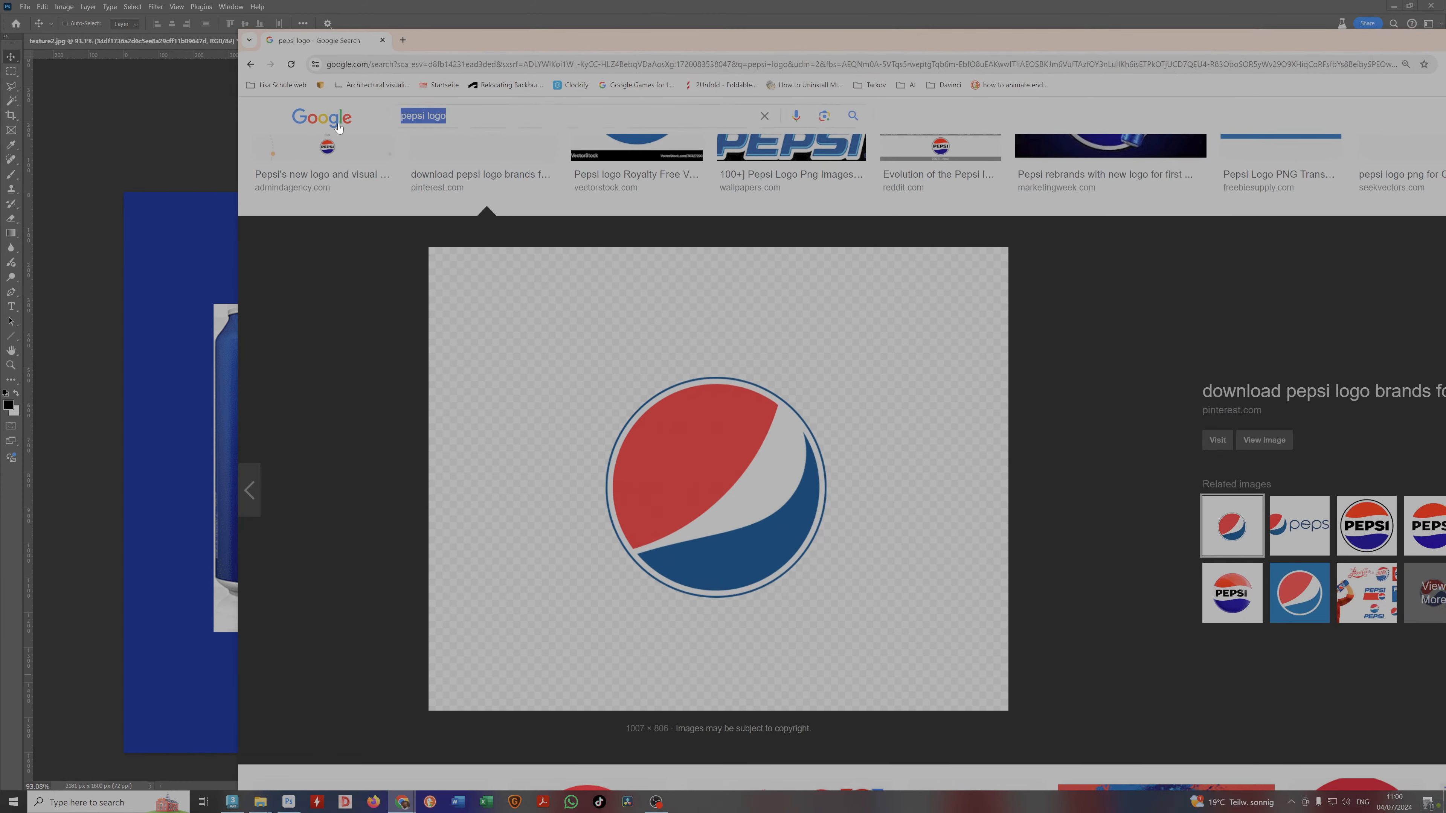
{"action": "type", "text": "pepsi"}
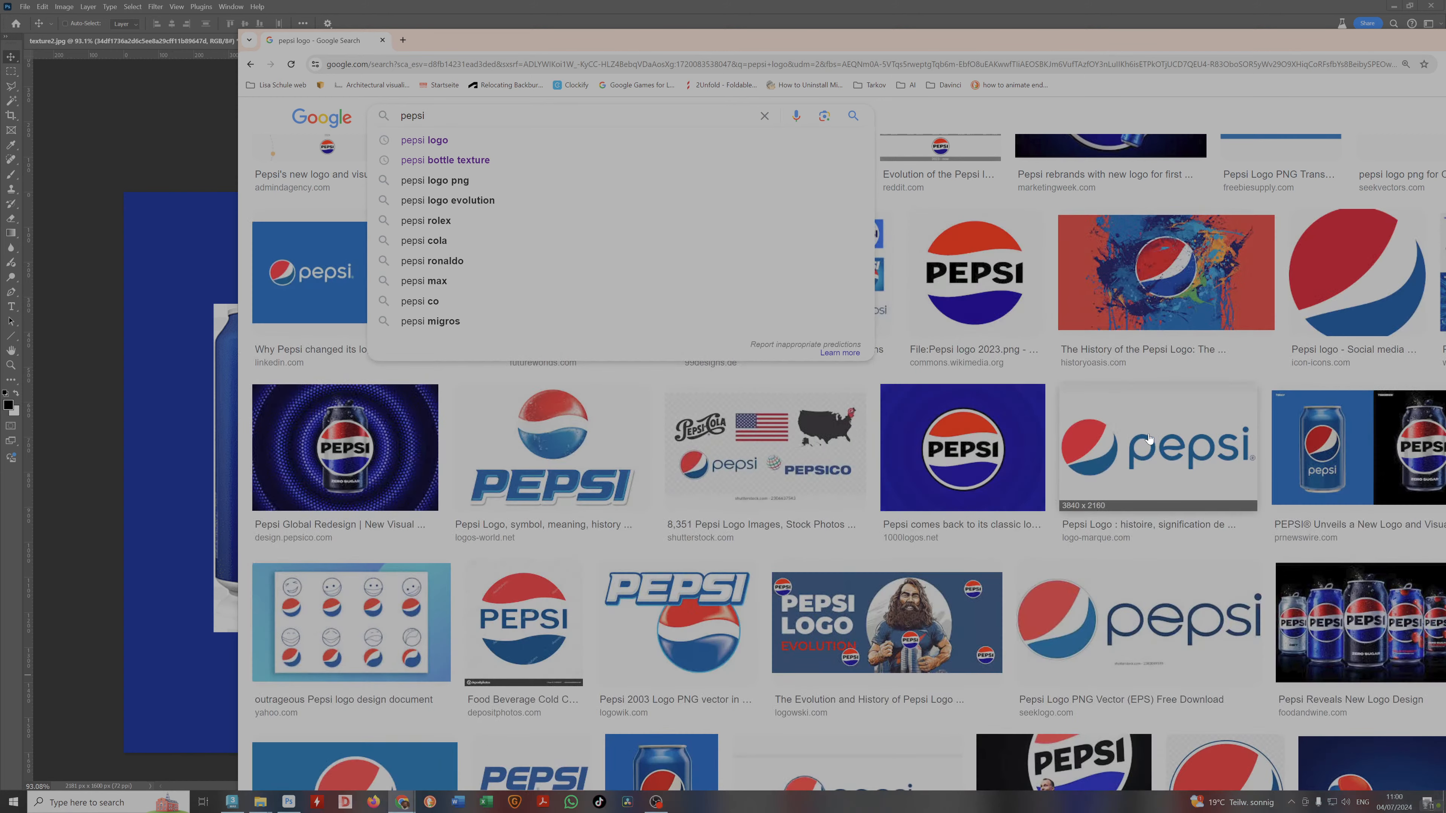
{"action": "left_click", "coordinate": [1154, 439]}
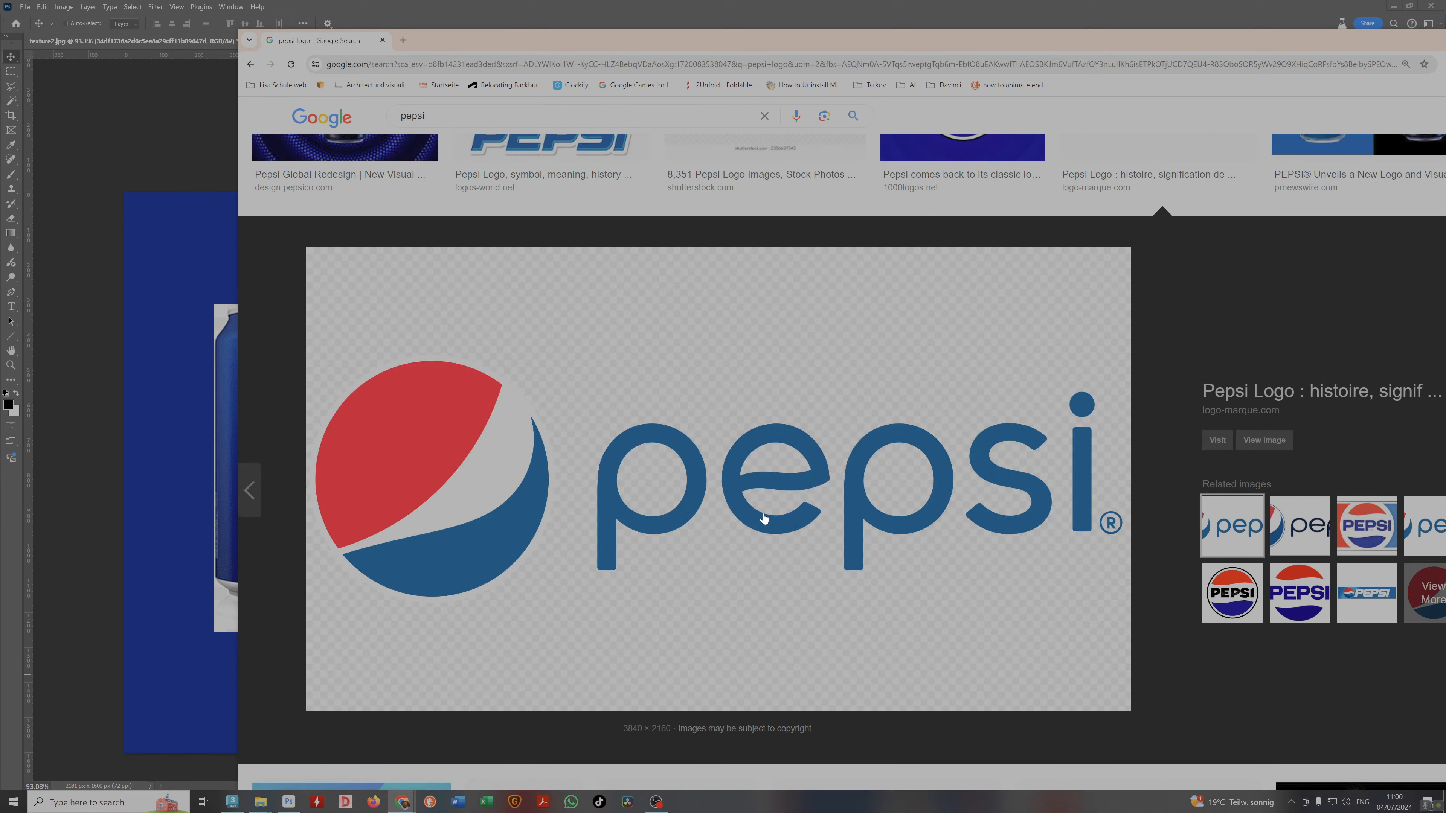
Save the globe-and-wordmark image to the Desktop as Pepsi-Logo.png.
{"action": "right_click", "coordinate": [741, 483]}
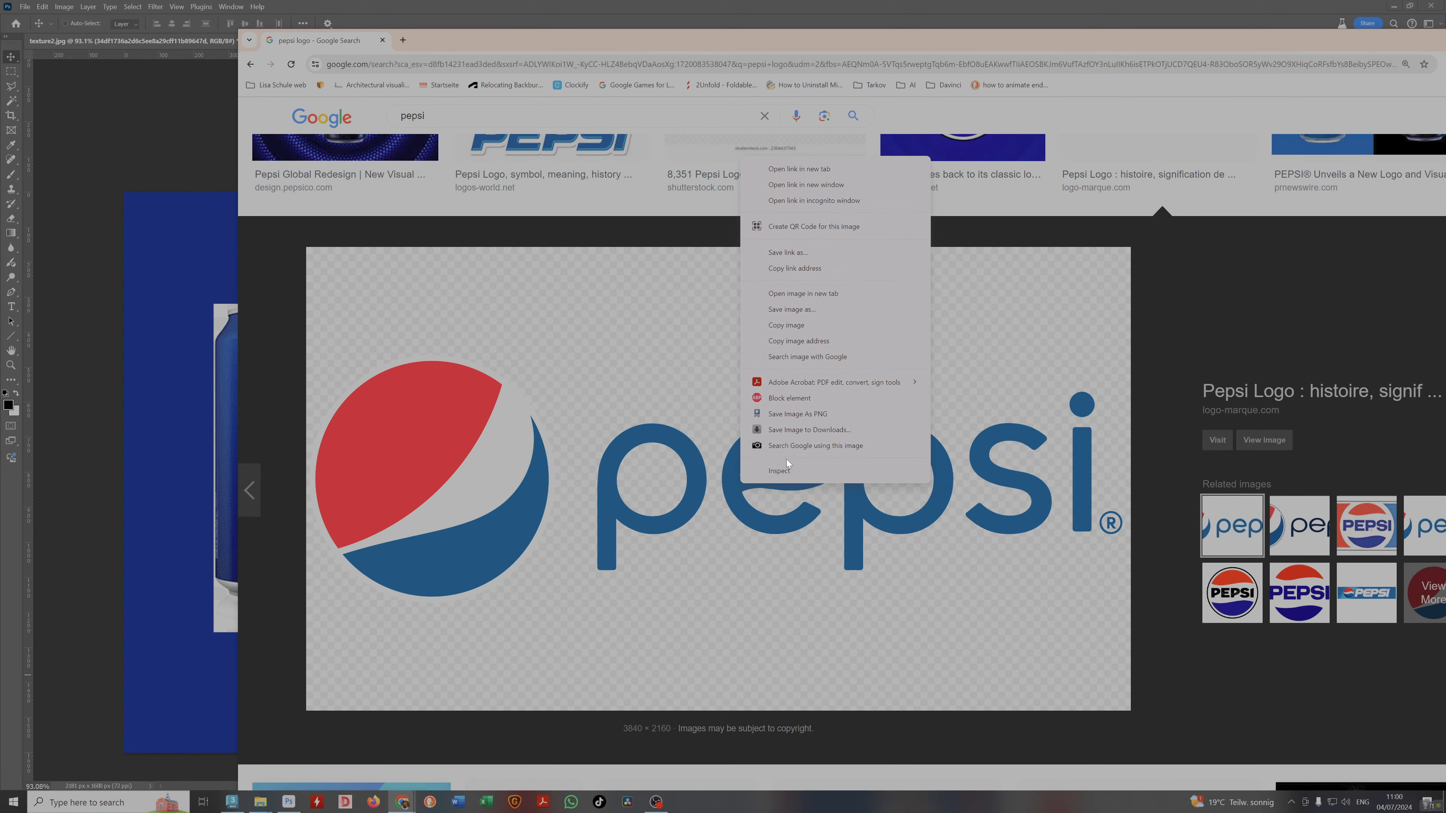
{"action": "left_click", "coordinate": [798, 310]}
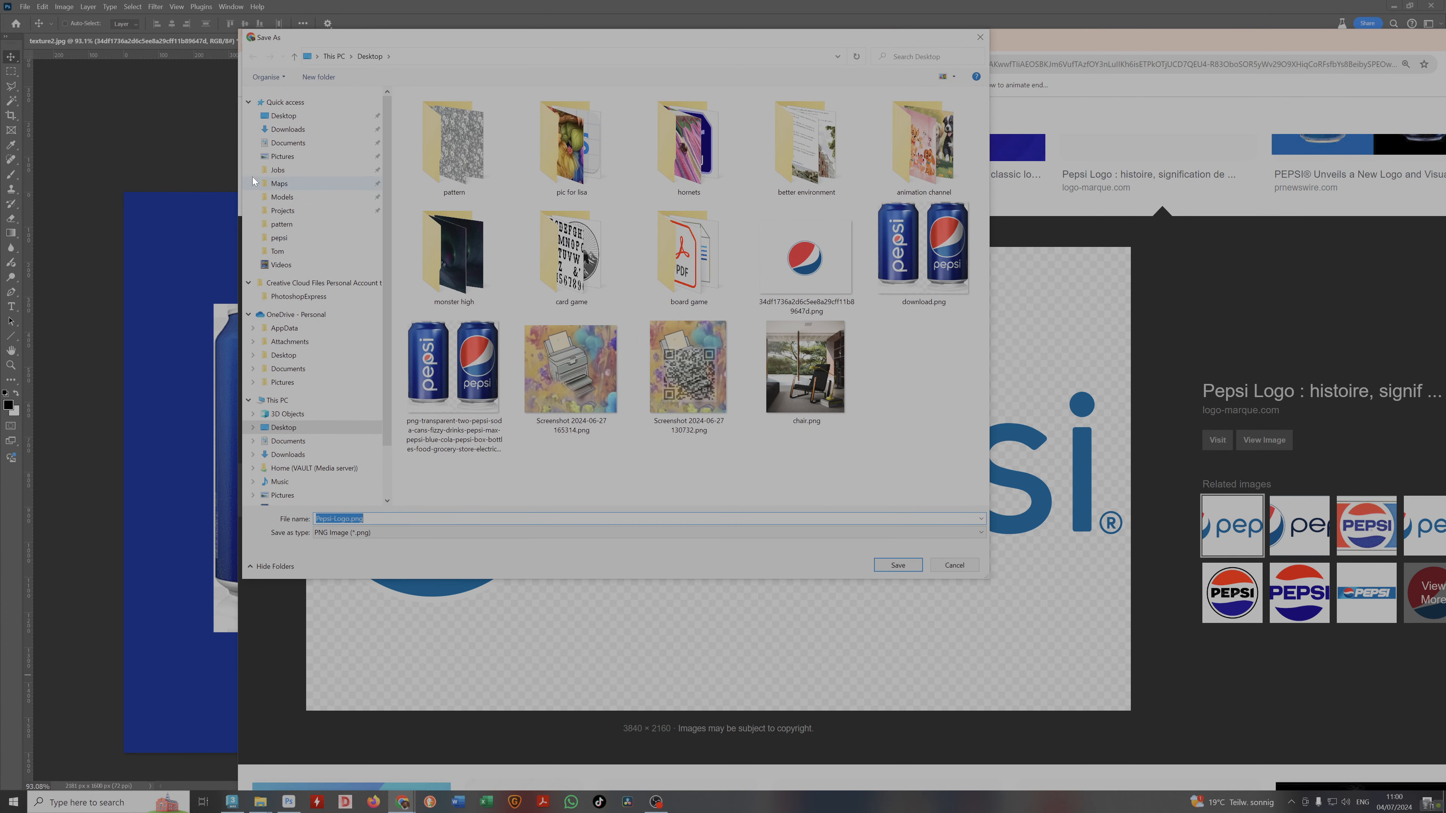
{"action": "left_click", "coordinate": [292, 116]}
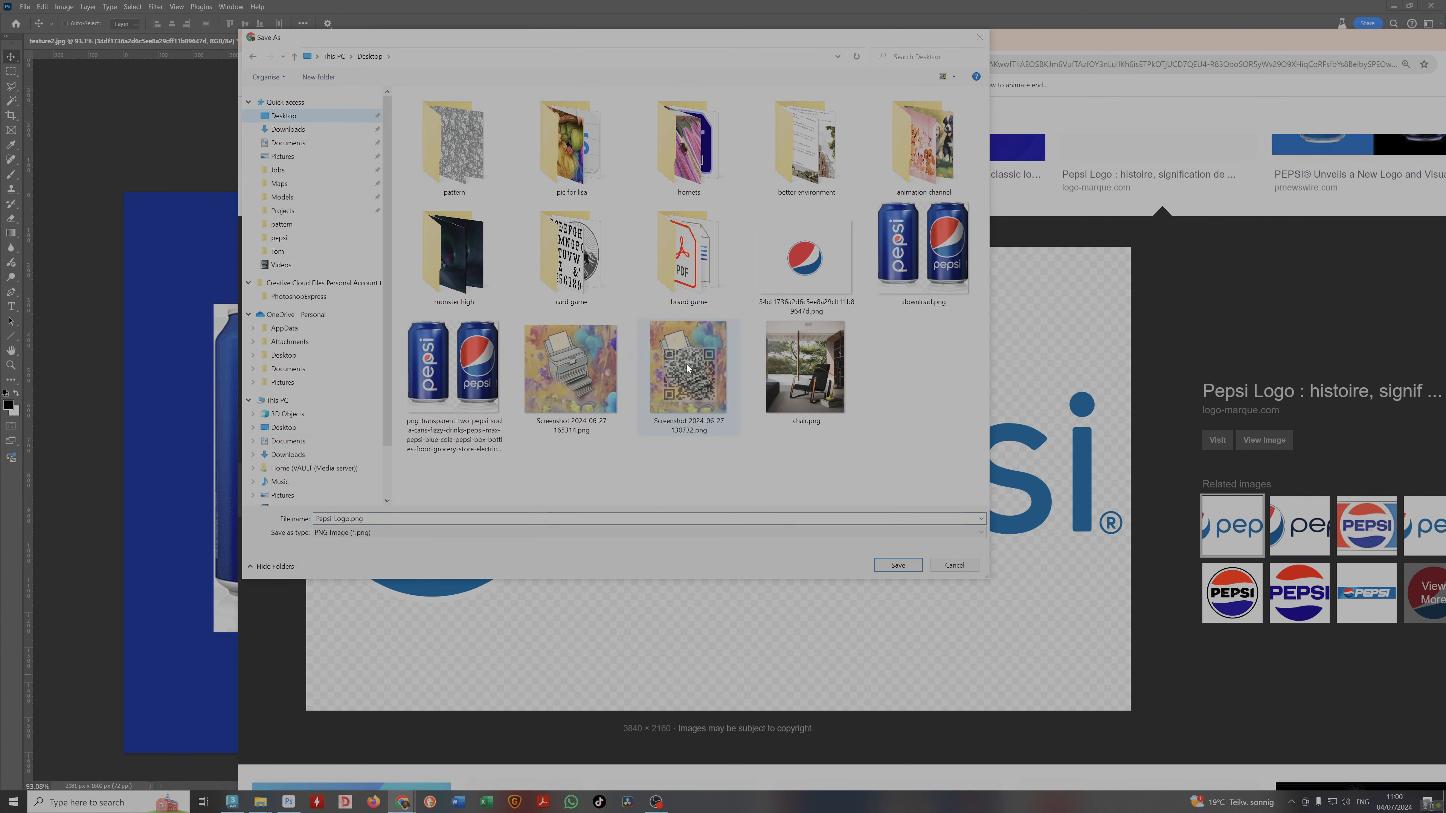
{"action": "left_click", "coordinate": [885, 565]}
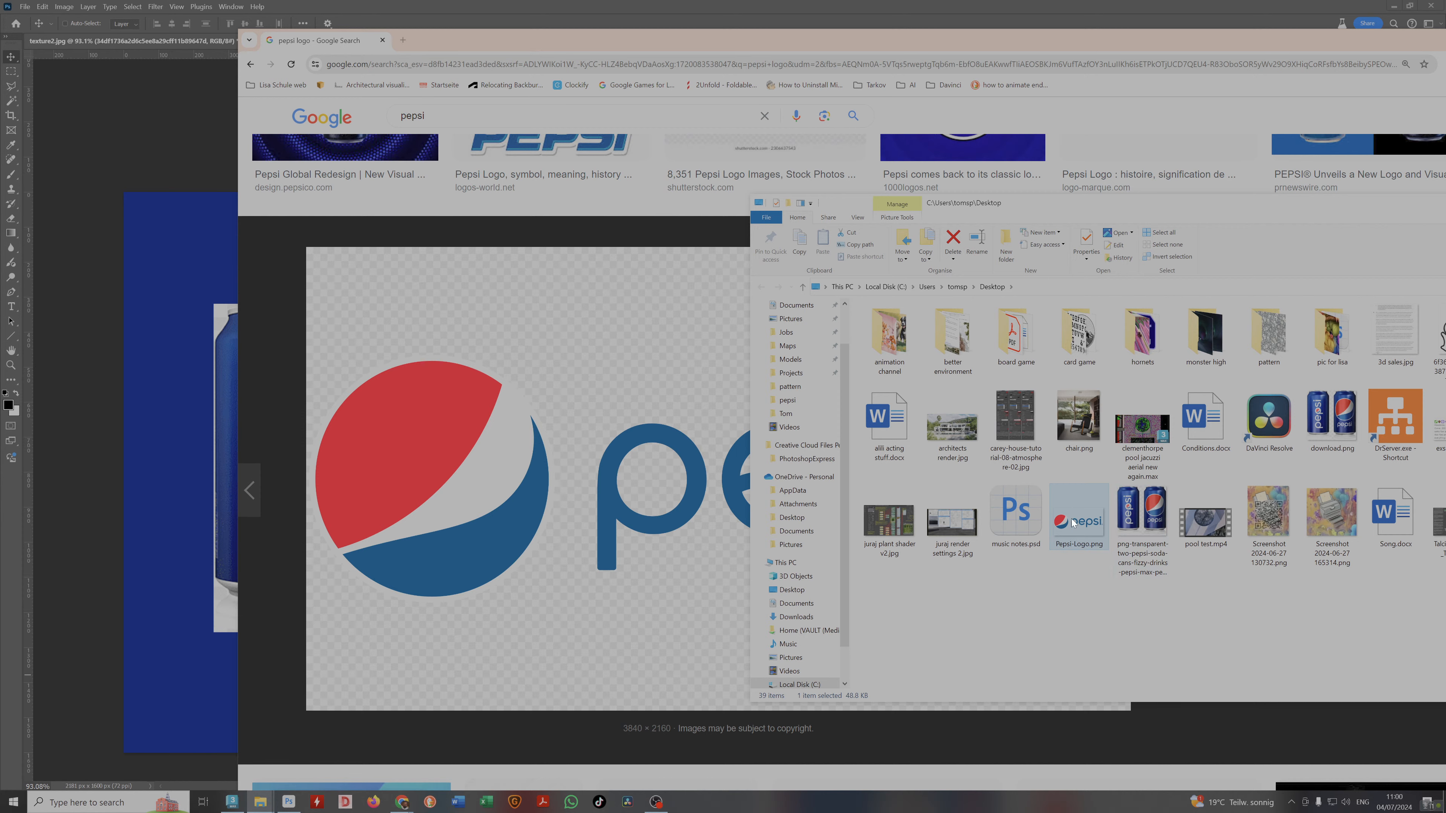
Place Pepsi-Logo.png from the Desktop into texture2.jpg in Photoshop and hide the earlier globe logo layer.
{"action": "left_click_drag", "start_coordinate": [1072, 524], "coordinate": [193, 474]}
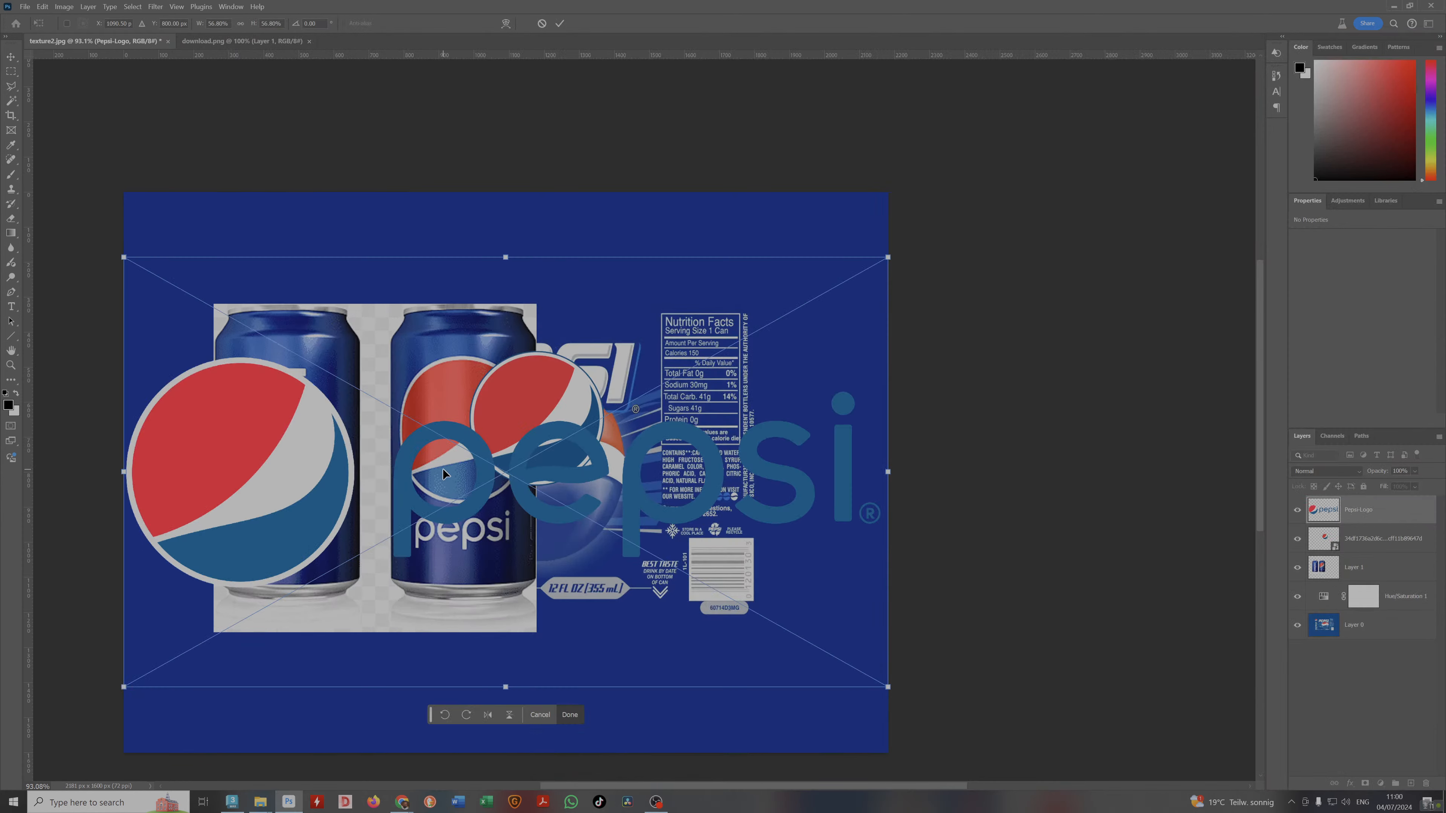
{"action": "key", "text": "Return"}
{"action": "left_click", "coordinate": [1297, 539]}
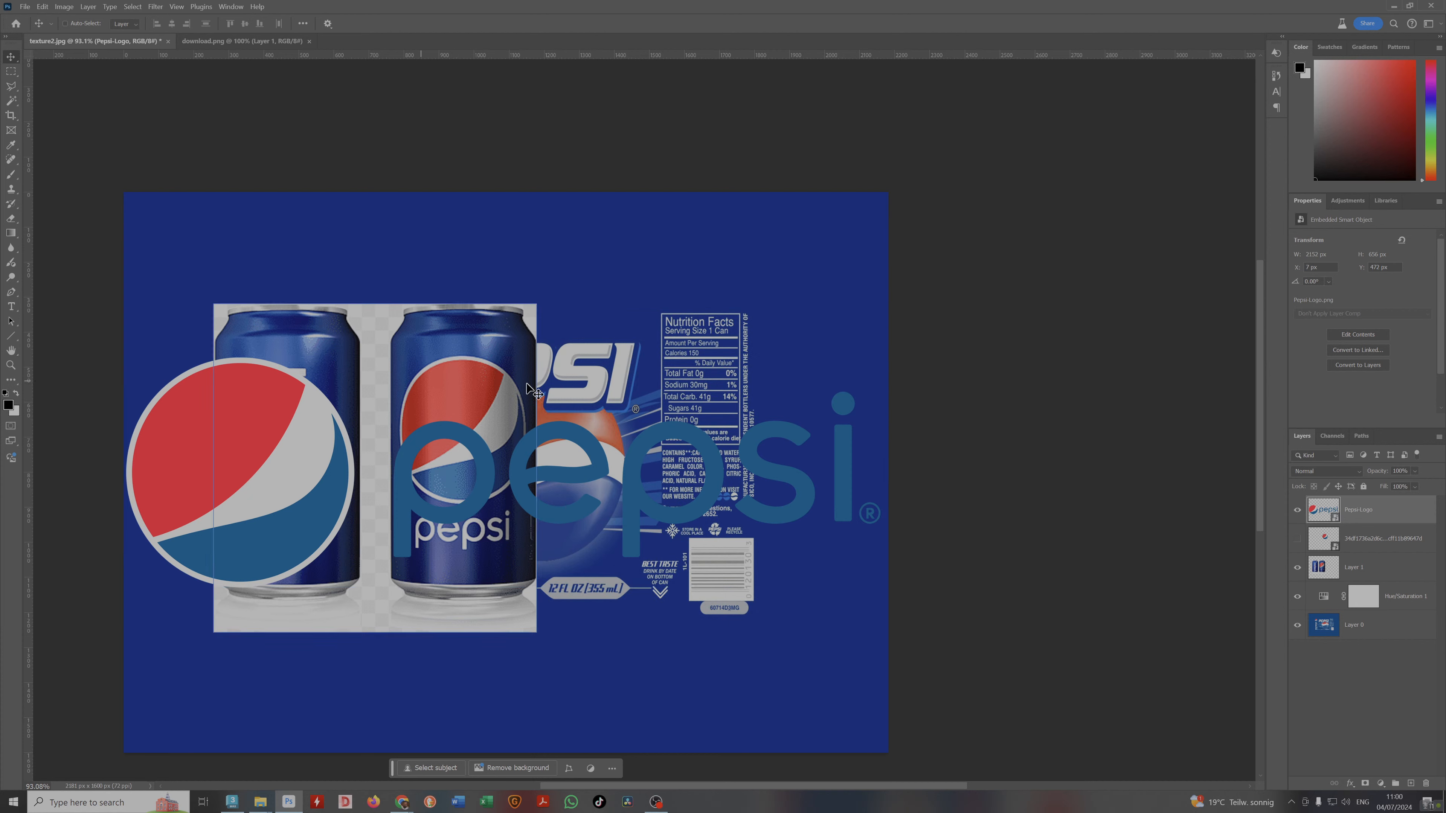
Move the Pepsi-Logo layer so its globe overlaps the front can's upper edge, and duplicate the layer.
{"action": "left_click", "coordinate": [364, 387], "text": "ctrl"}
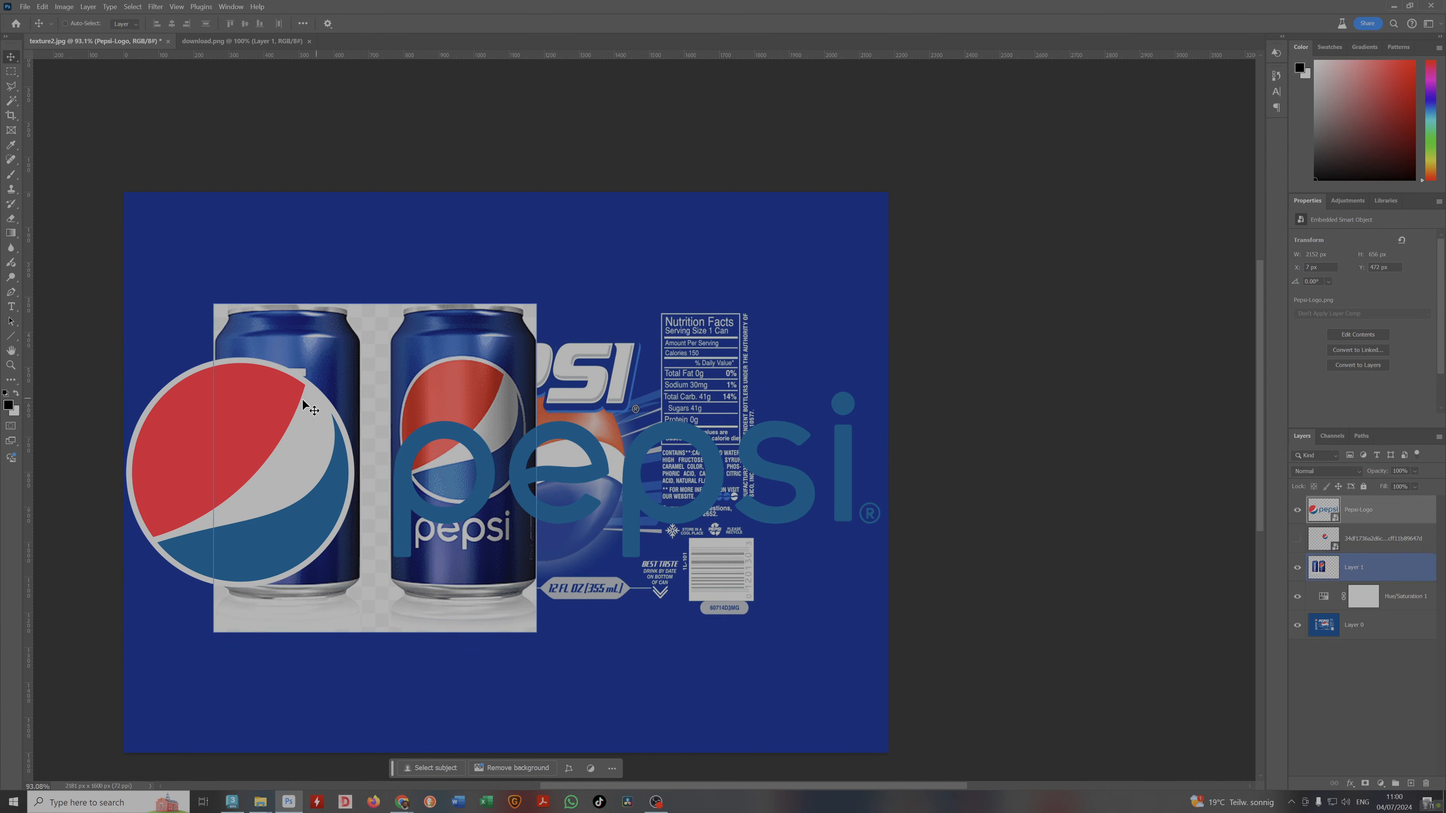
{"action": "left_click_drag", "start_coordinate": [302, 398], "coordinate": [573, 302], "text": "ctrl"}
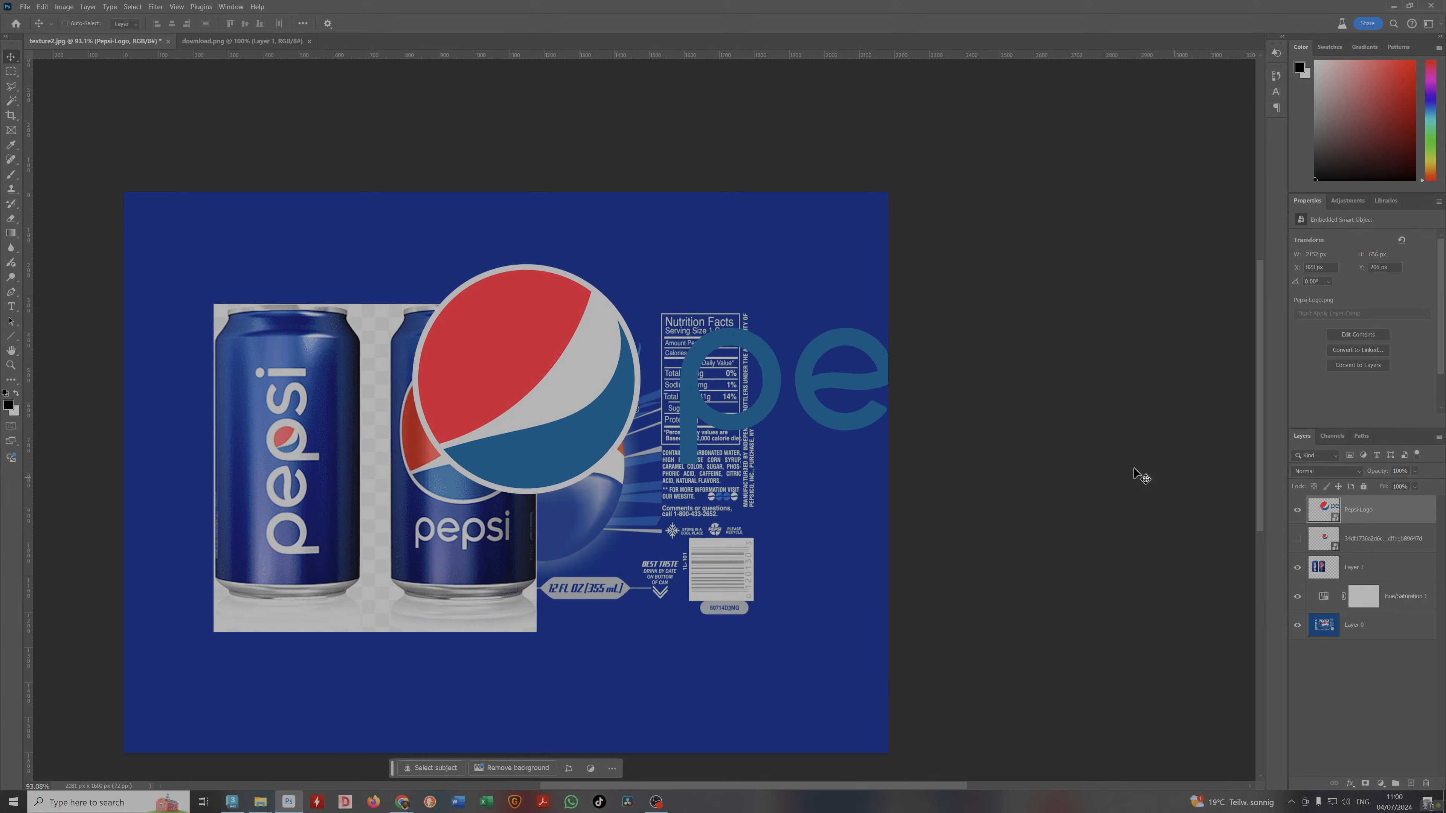
{"action": "key", "text": "ctrl+j"}
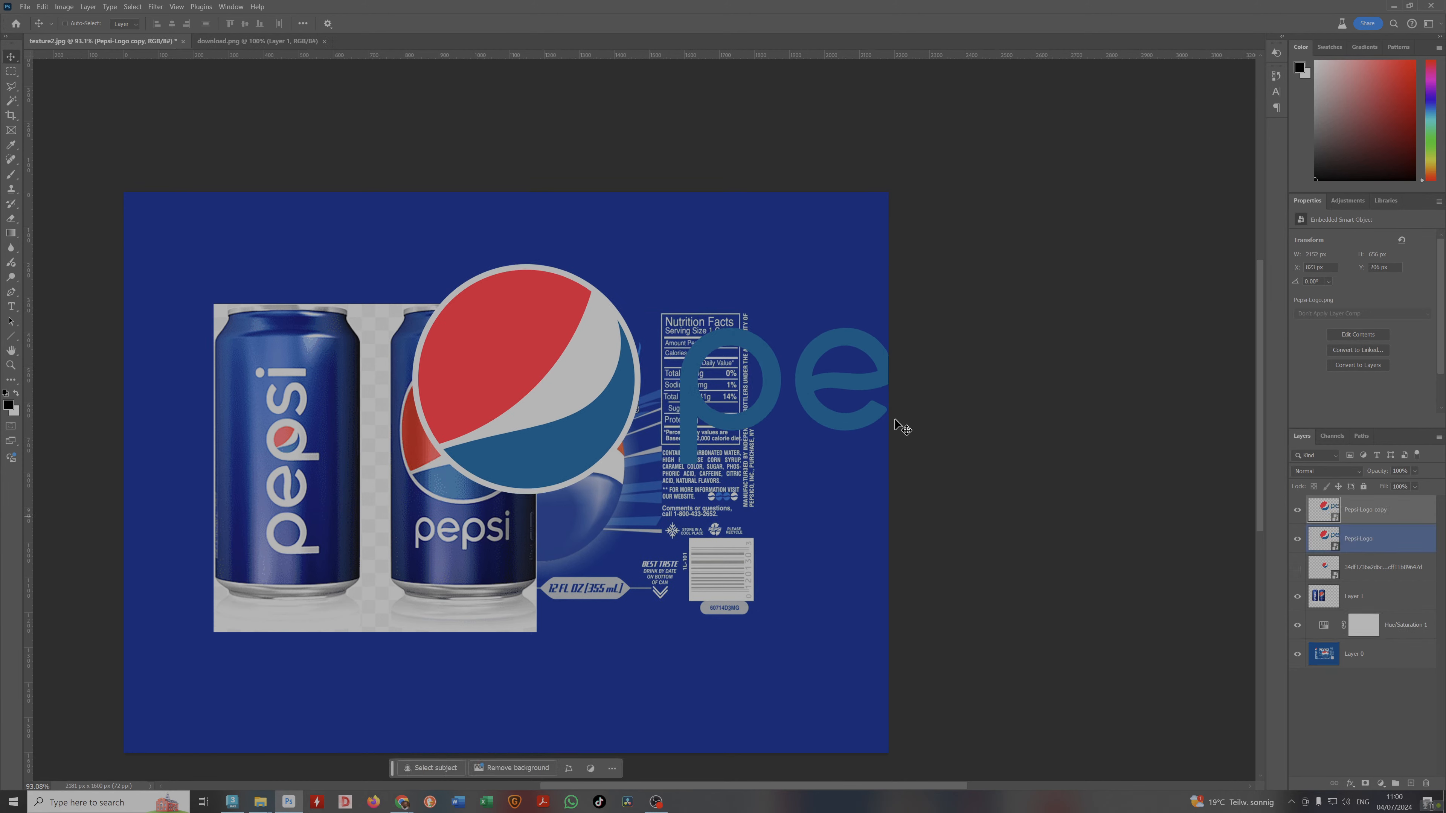
Rasterize the Pepsi-Logo layer, its copy and the hidden globe logo layer.
{"action": "left_click", "coordinate": [1385, 541]}
{"action": "right_click", "coordinate": [1384, 540]}
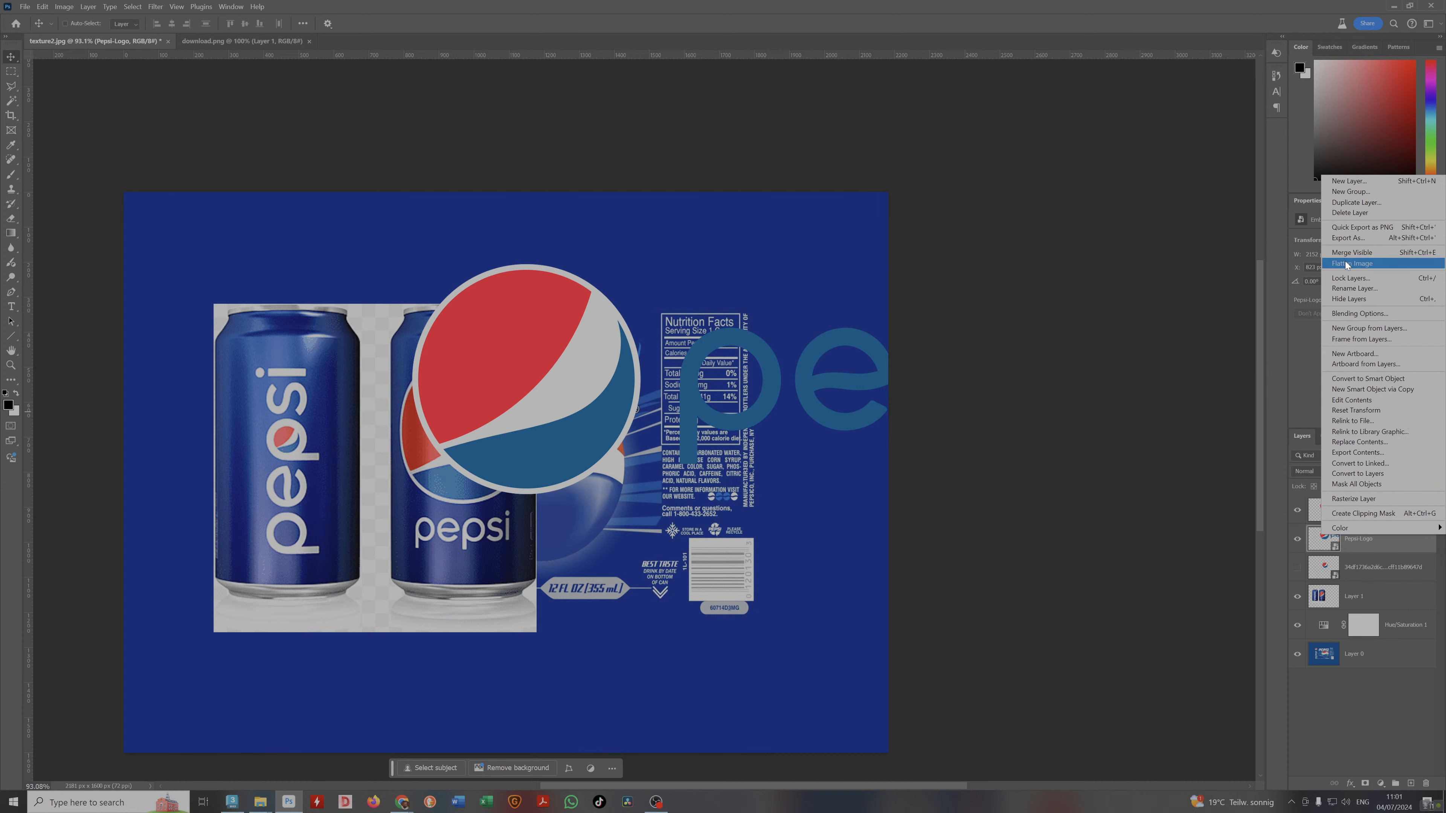
{"action": "left_click", "coordinate": [1401, 551]}
{"action": "right_click", "coordinate": [1391, 551]}
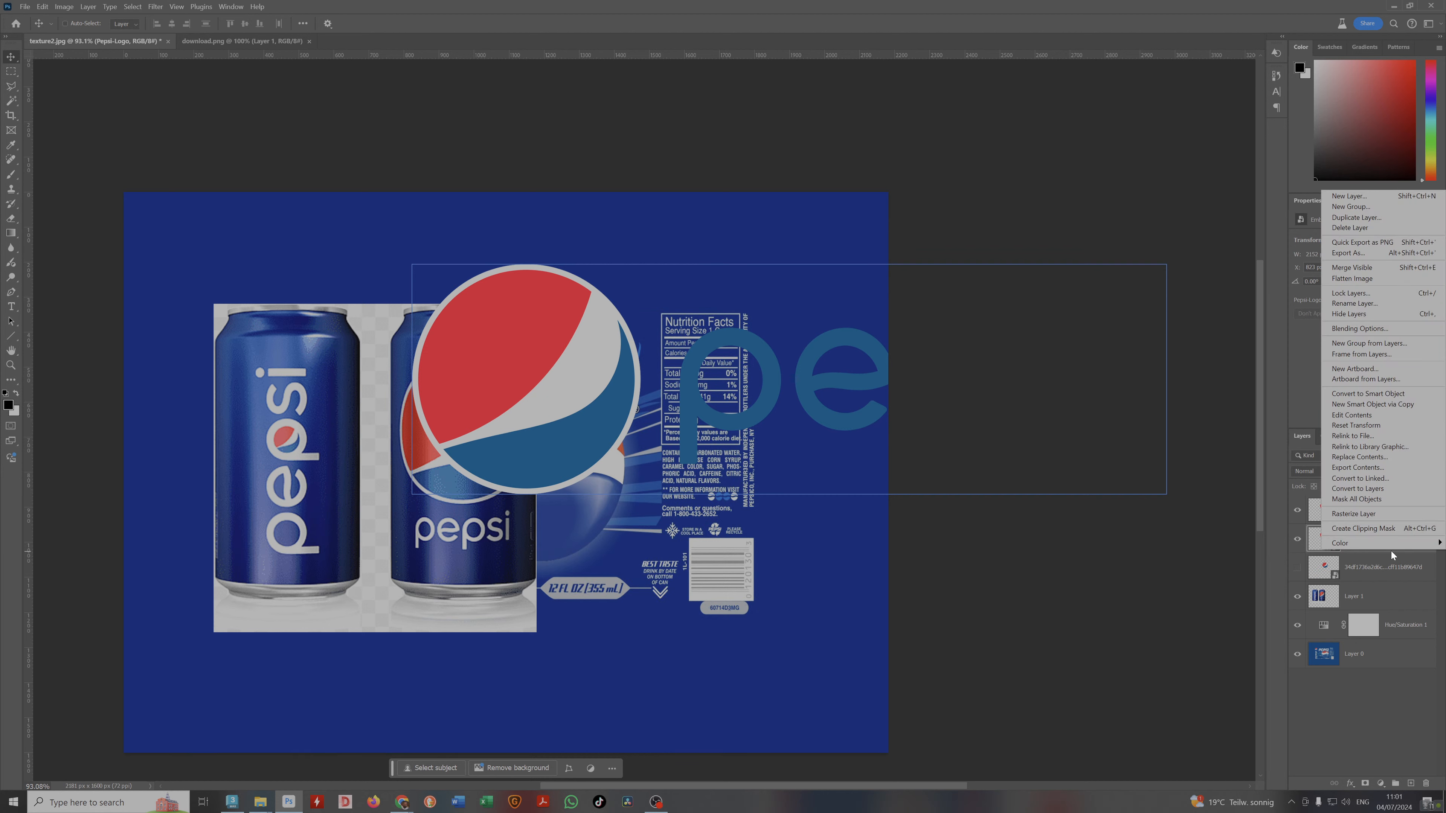
{"action": "left_click", "coordinate": [1352, 512]}
{"action": "left_click", "coordinate": [1378, 519]}
{"action": "right_click", "coordinate": [1378, 519]}
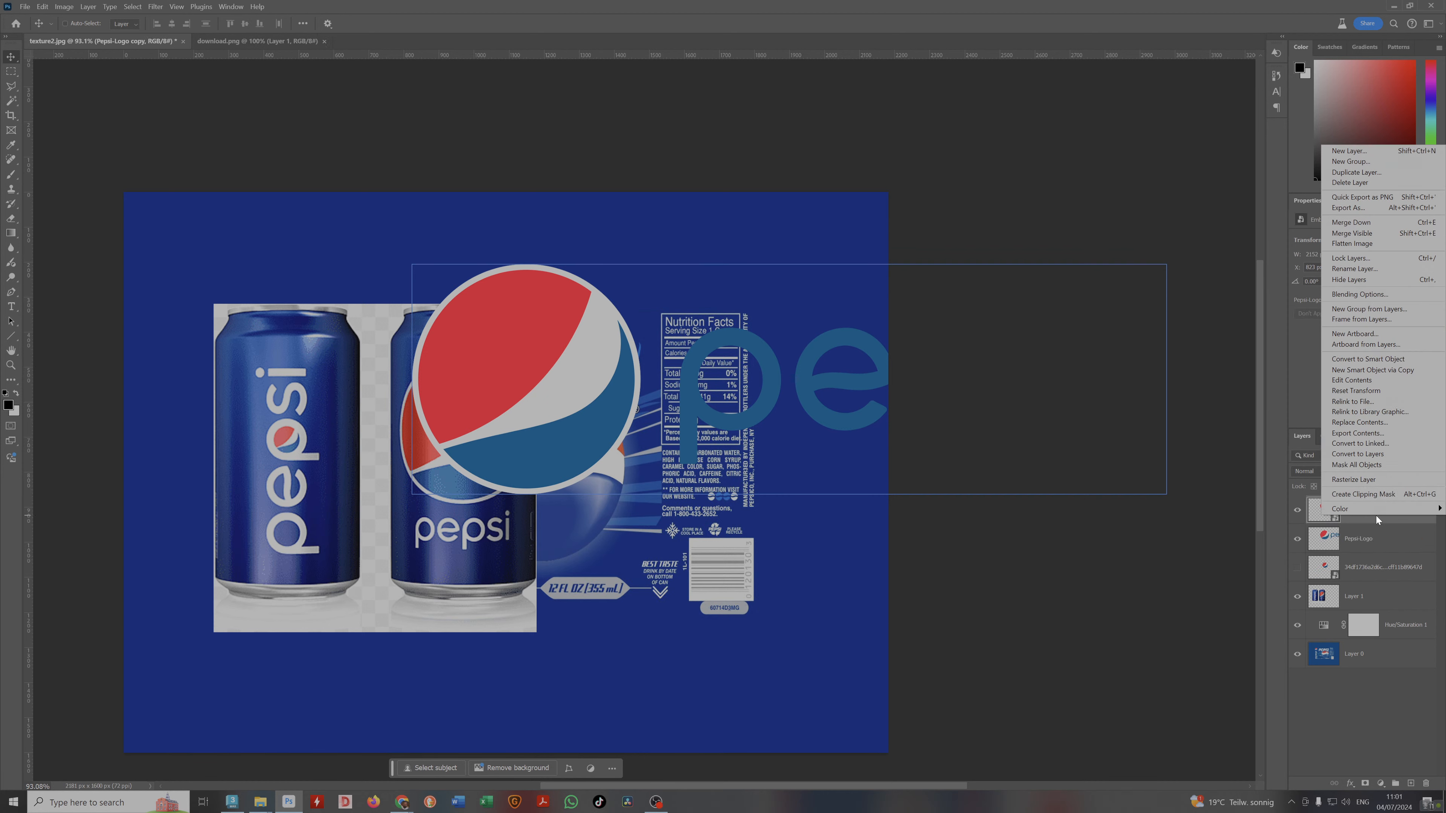
{"action": "left_click", "coordinate": [1372, 481]}
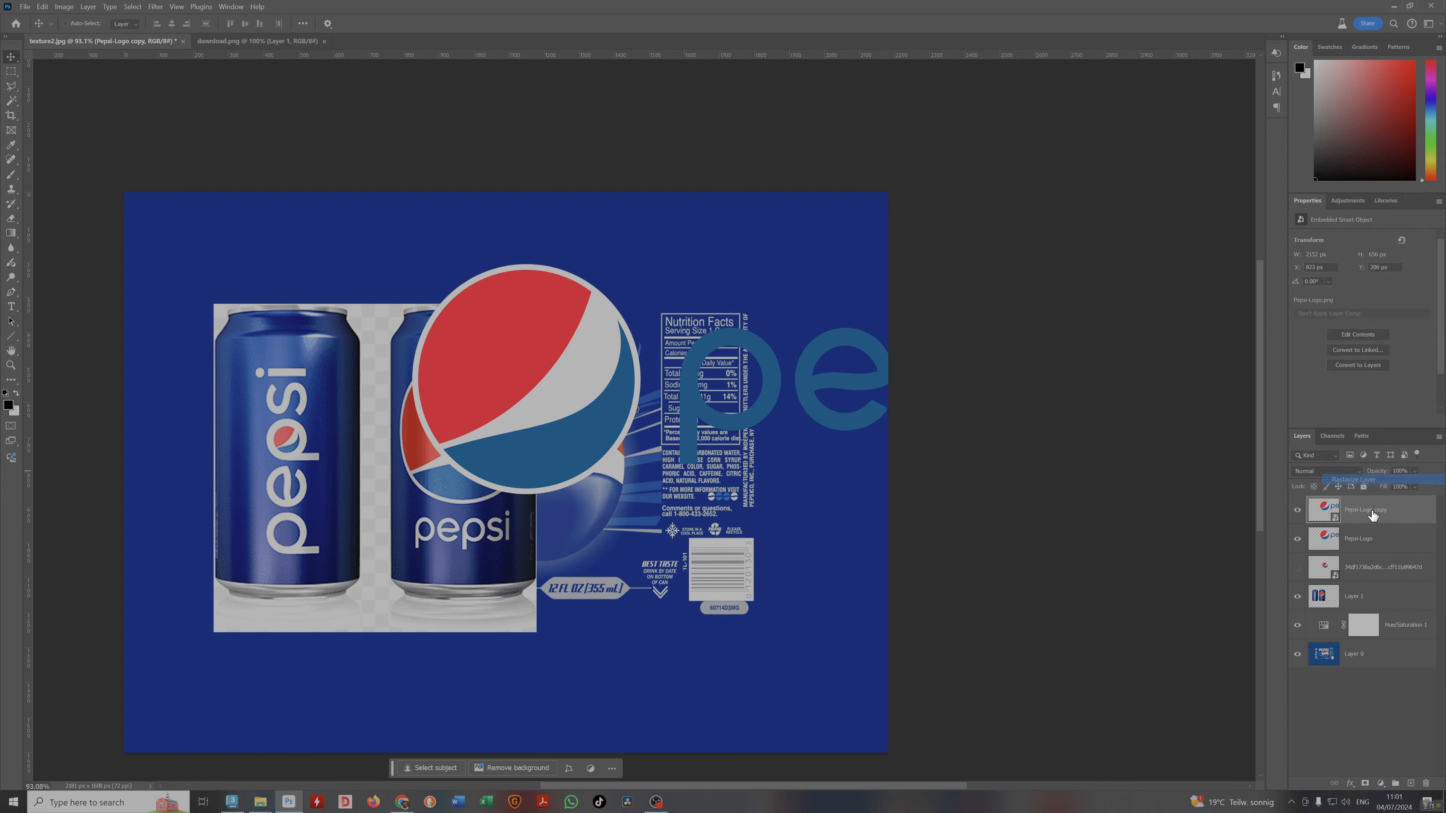
{"action": "left_click", "coordinate": [1384, 572]}
{"action": "right_click", "coordinate": [1380, 577]}
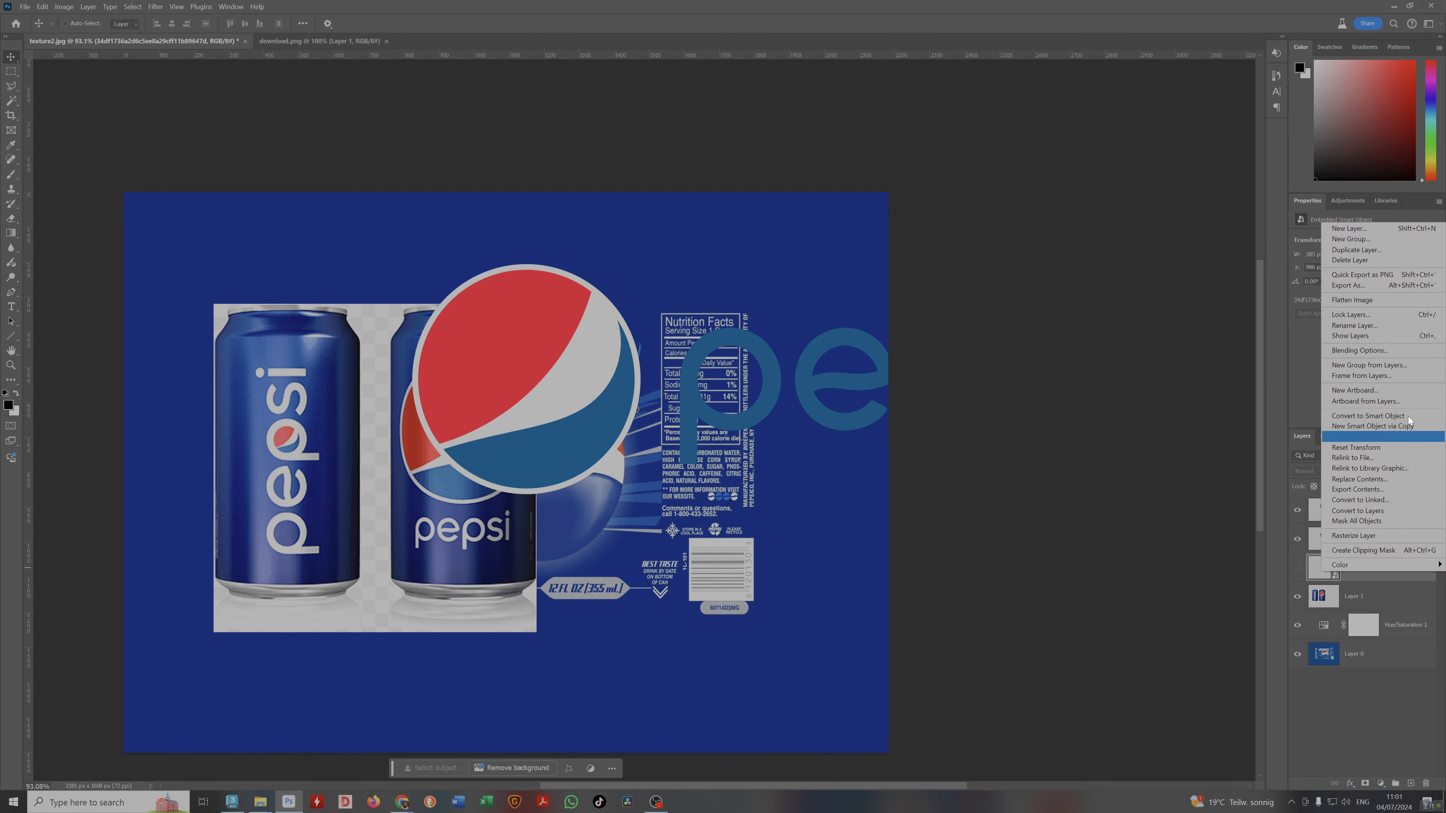
{"action": "left_click", "coordinate": [1371, 537]}
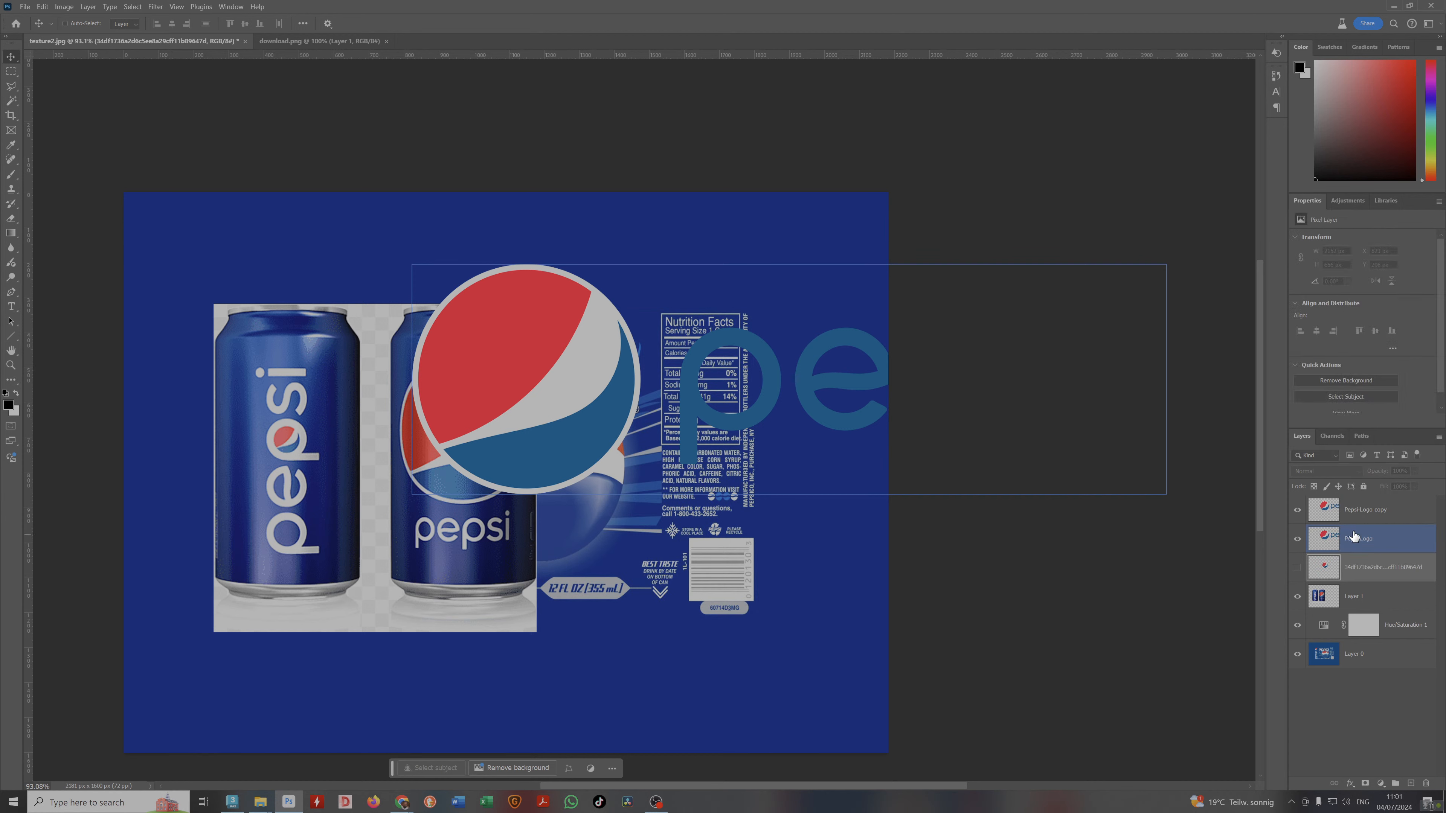
Shift the Pepsi-Logo layer so its whole wordmark lies on the canvas, and copy the wordmark to a new layer.
{"action": "left_click", "coordinate": [1332, 538]}
{"action": "left_click_drag", "start_coordinate": [869, 374], "coordinate": [549, 361]}
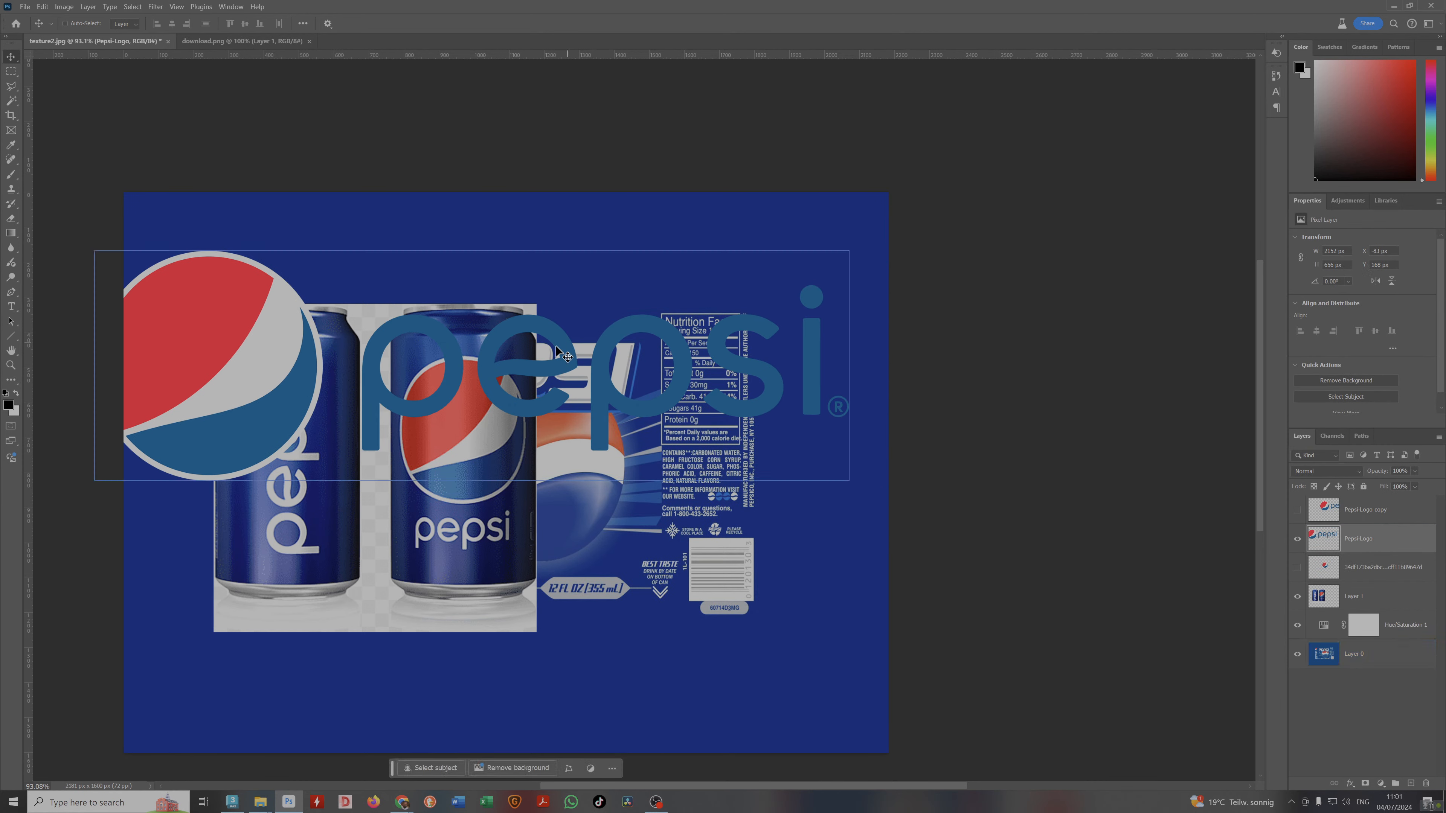
{"action": "key", "text": "m"}
{"action": "left_click_drag", "start_coordinate": [351, 257], "coordinate": [872, 502]}
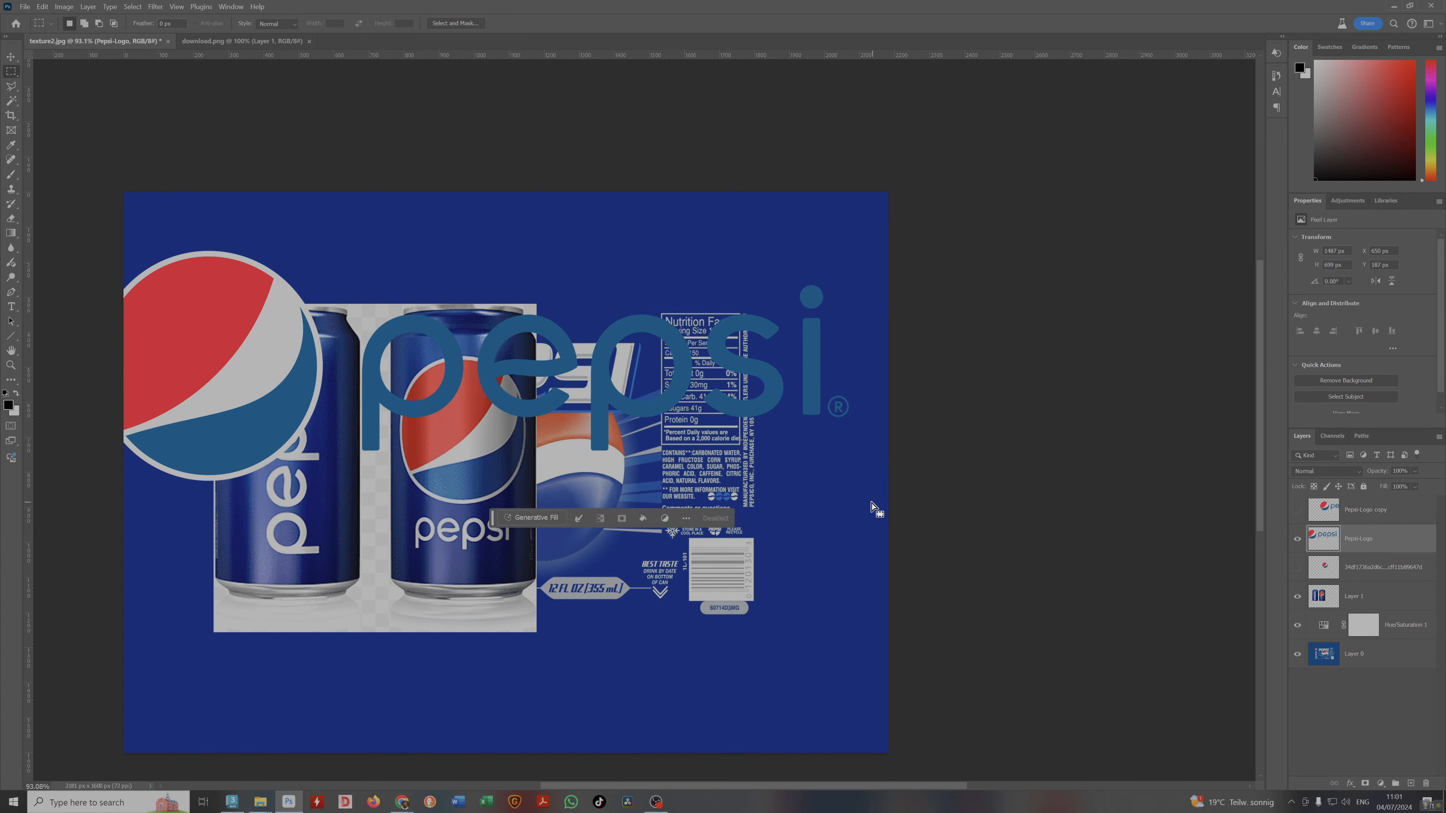
{"action": "key", "text": "ctrl+j"}
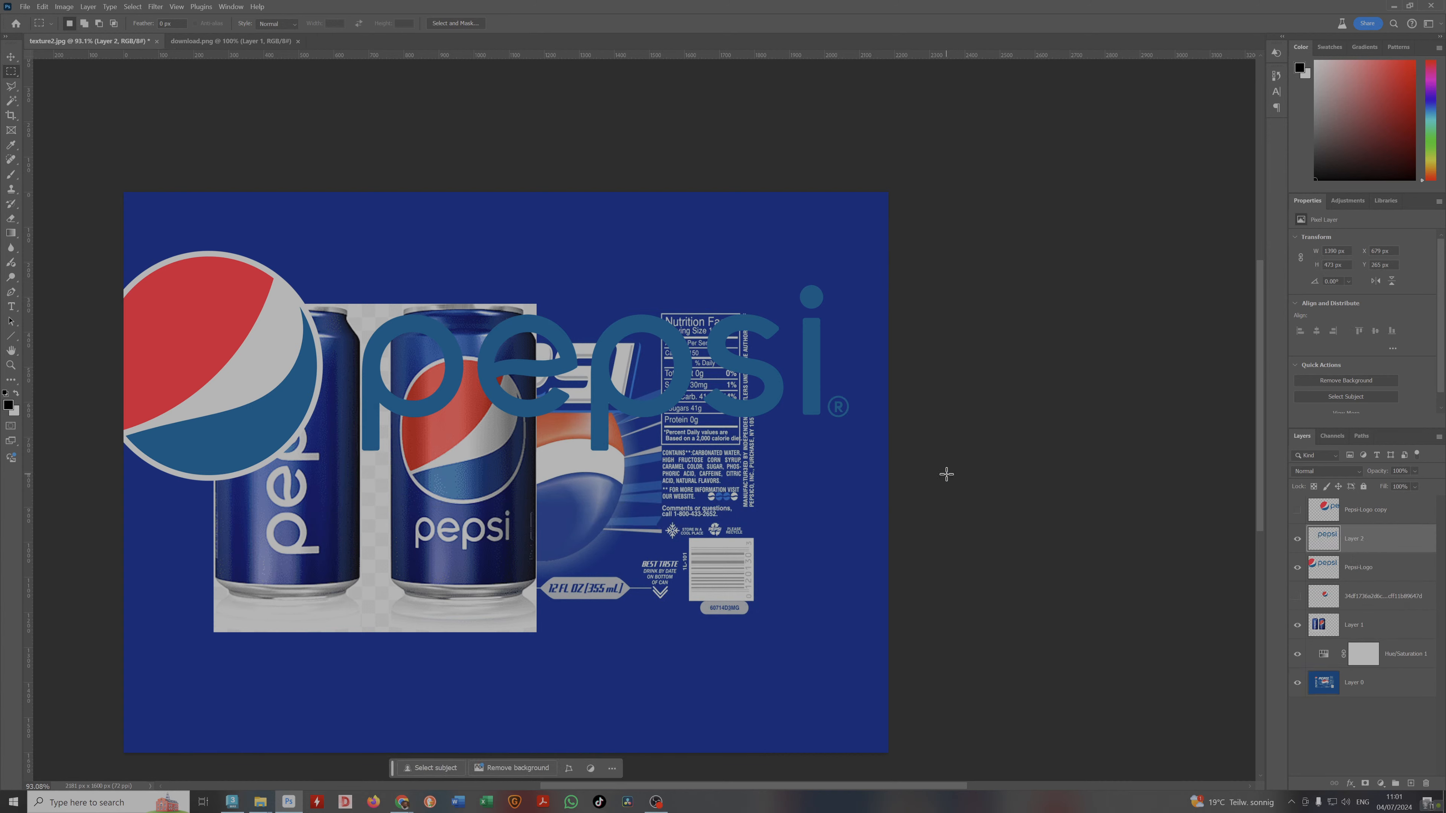
Delete the wordmark from the Pepsi-Logo layer and move the remaining globe back over the front can's edge.
{"action": "left_click_drag", "start_coordinate": [341, 237], "coordinate": [882, 506]}
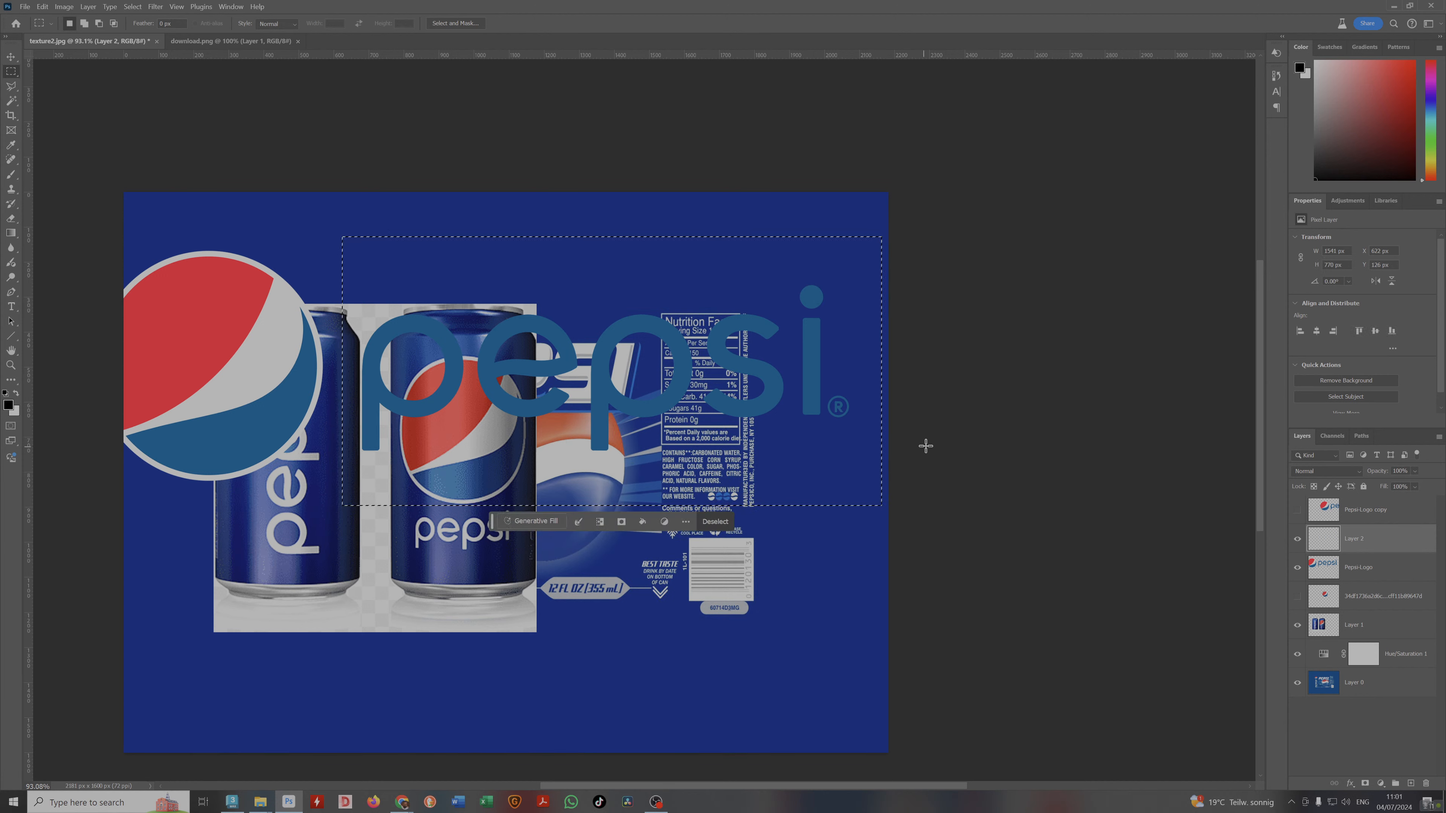
{"action": "left_click", "coordinate": [1340, 566]}
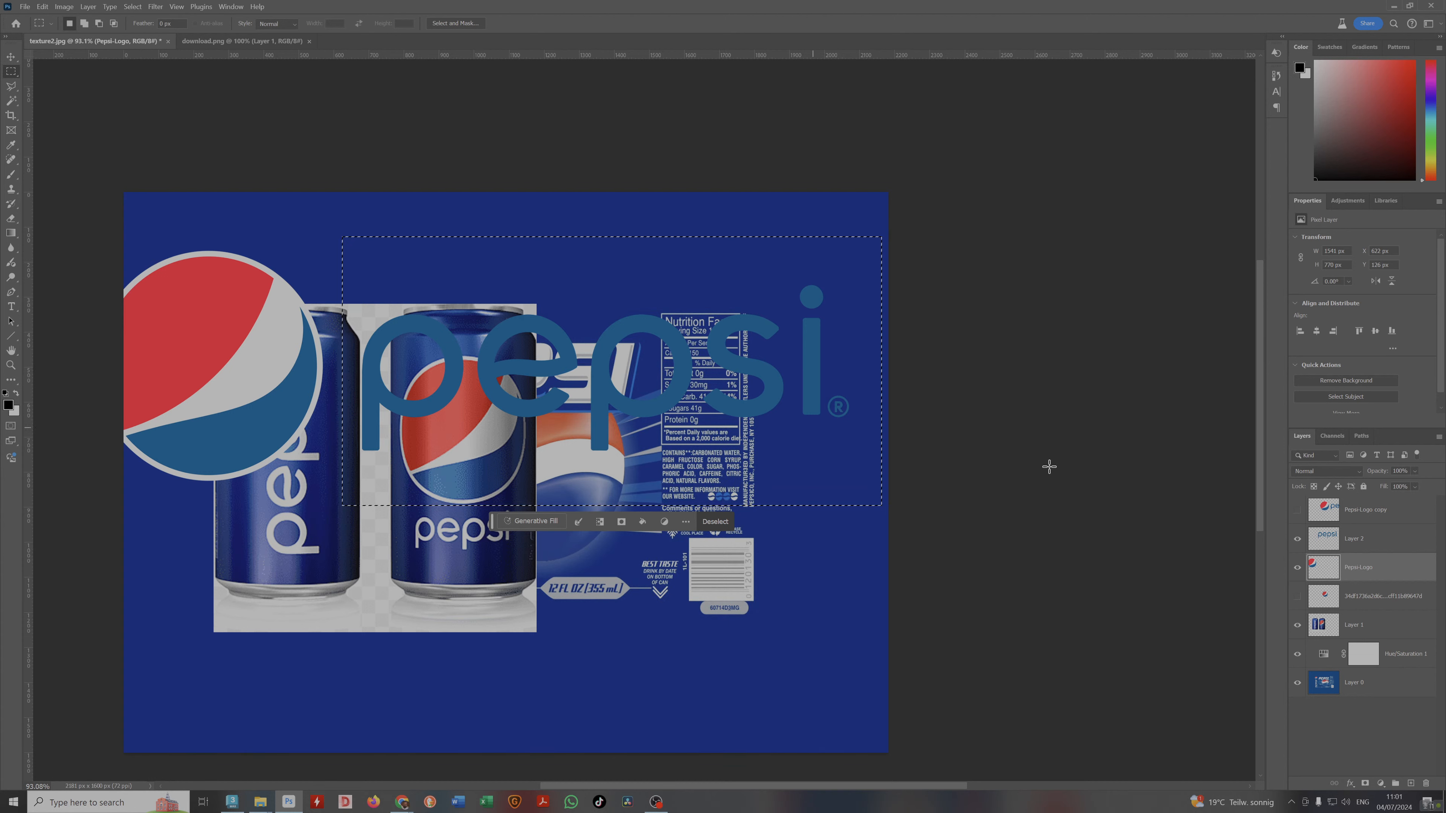
{"action": "key", "text": "ctrl+d"}
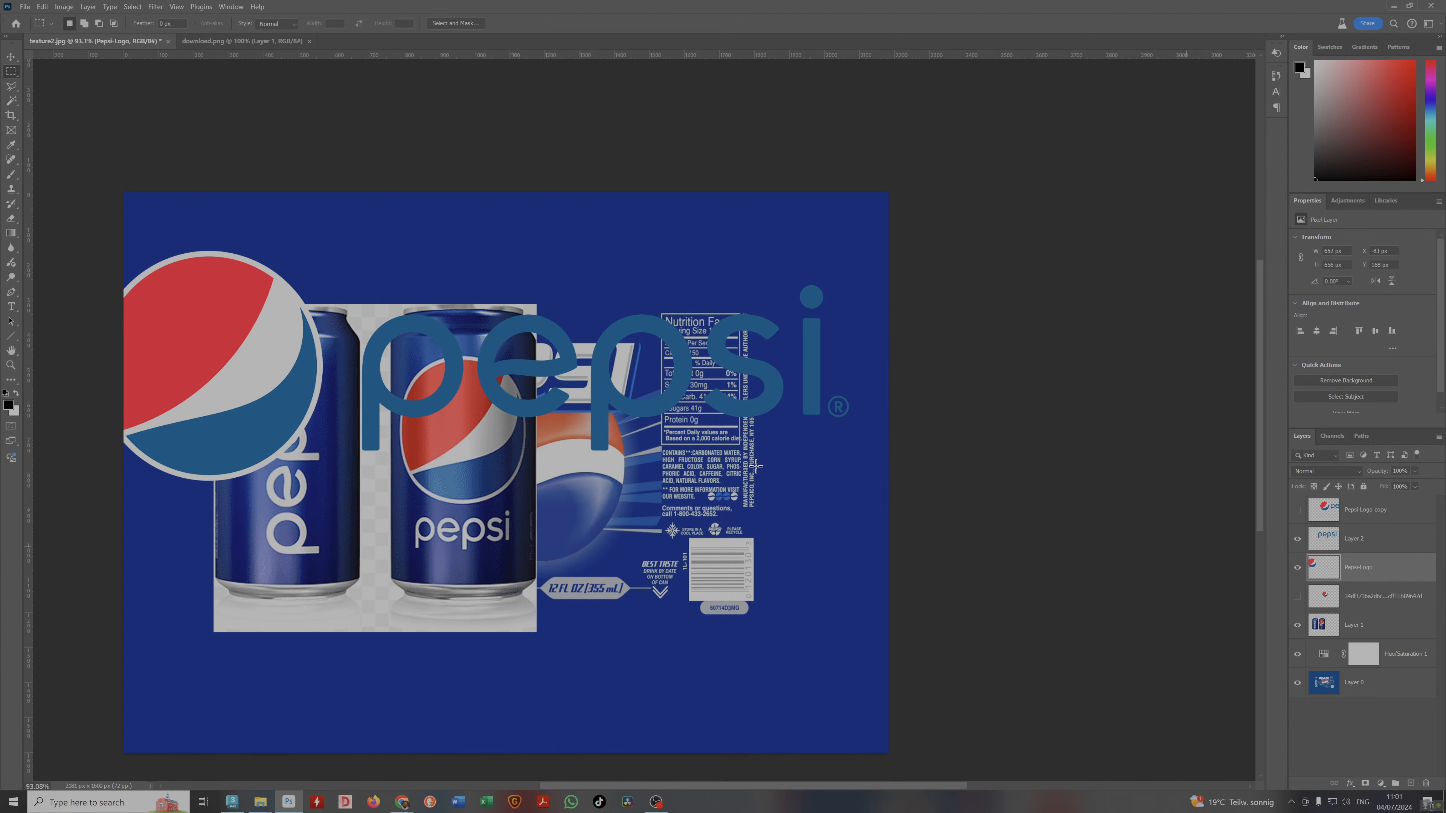
{"action": "key", "text": "v"}
{"action": "left_click_drag", "start_coordinate": [397, 381], "coordinate": [723, 434]}
Move the wordmark layer just below the globe and scale it down to about 447 px wide.
{"action": "left_click", "coordinate": [1355, 539]}
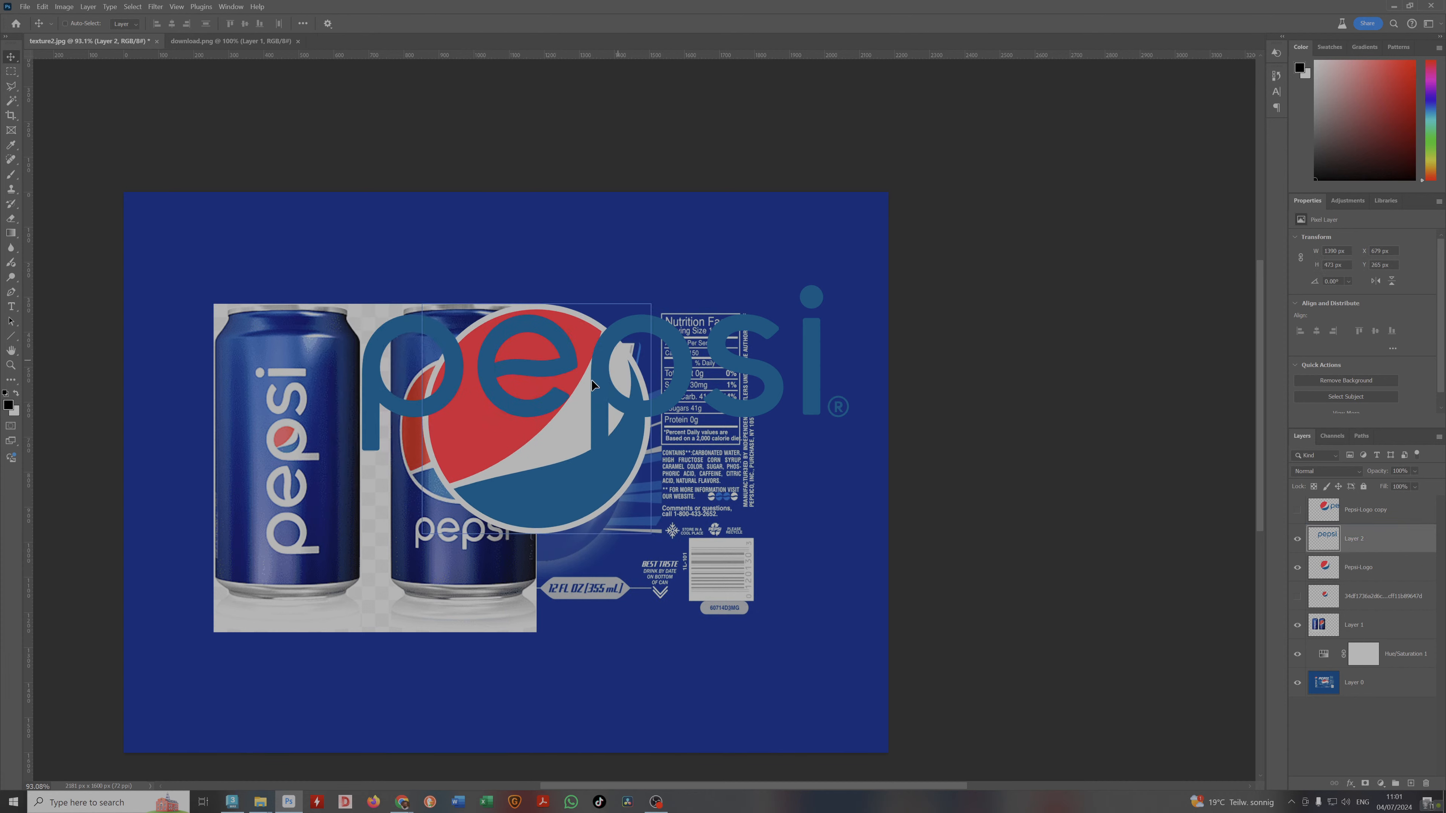
{"action": "left_click_drag", "start_coordinate": [618, 363], "coordinate": [579, 559]}
{"action": "key", "text": "ctrl+t"}
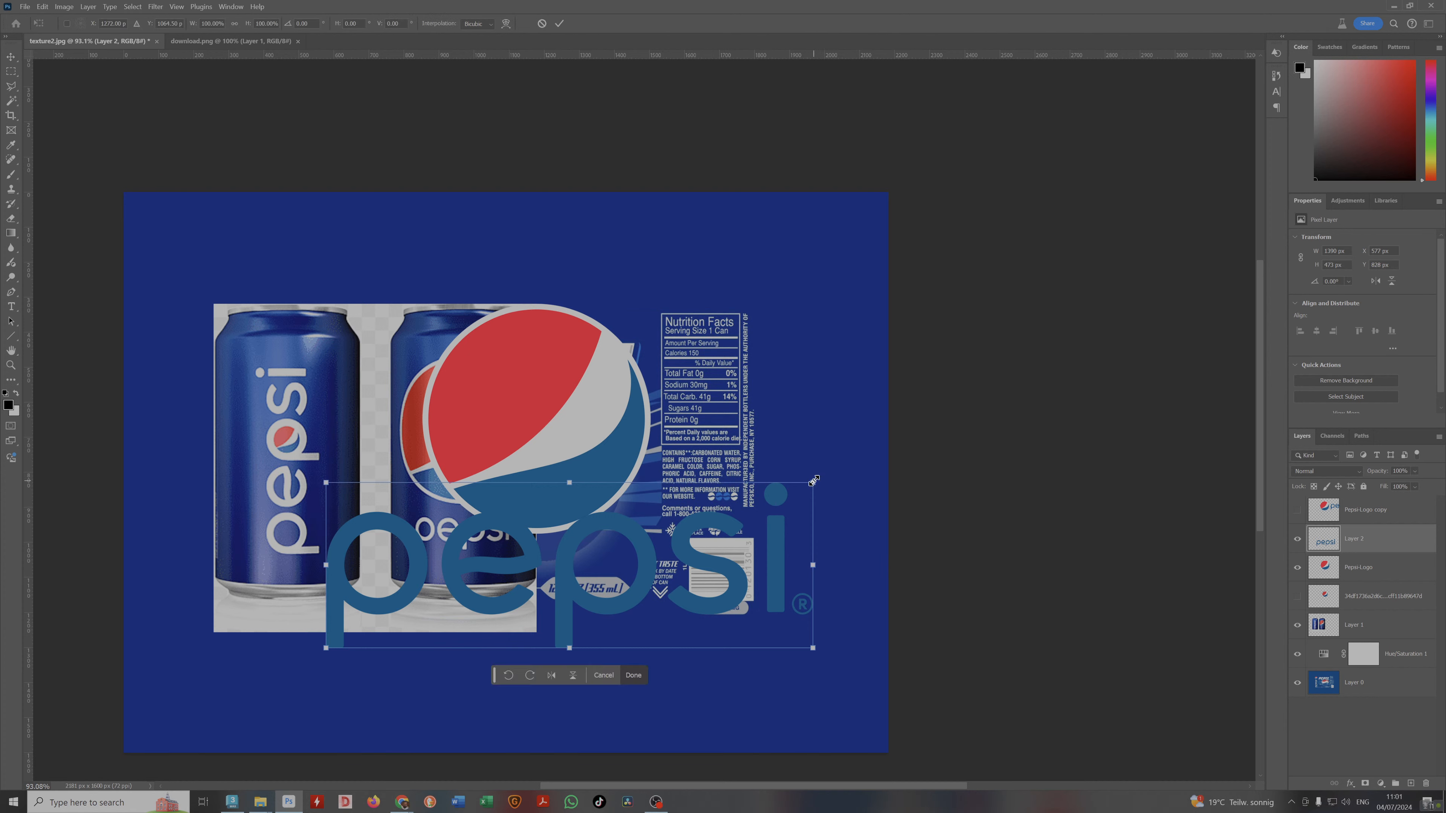
{"action": "left_click_drag", "start_coordinate": [815, 482], "coordinate": [620, 527]}
{"action": "mouse_move", "coordinate": [555, 549]}
{"action": "left_mouse_down"}
{"action": "mouse_move", "coordinate": [579, 539]}
{"action": "mouse_move", "coordinate": [552, 538]}
{"action": "left_mouse_up"}
{"action": "key", "text": "Return"}
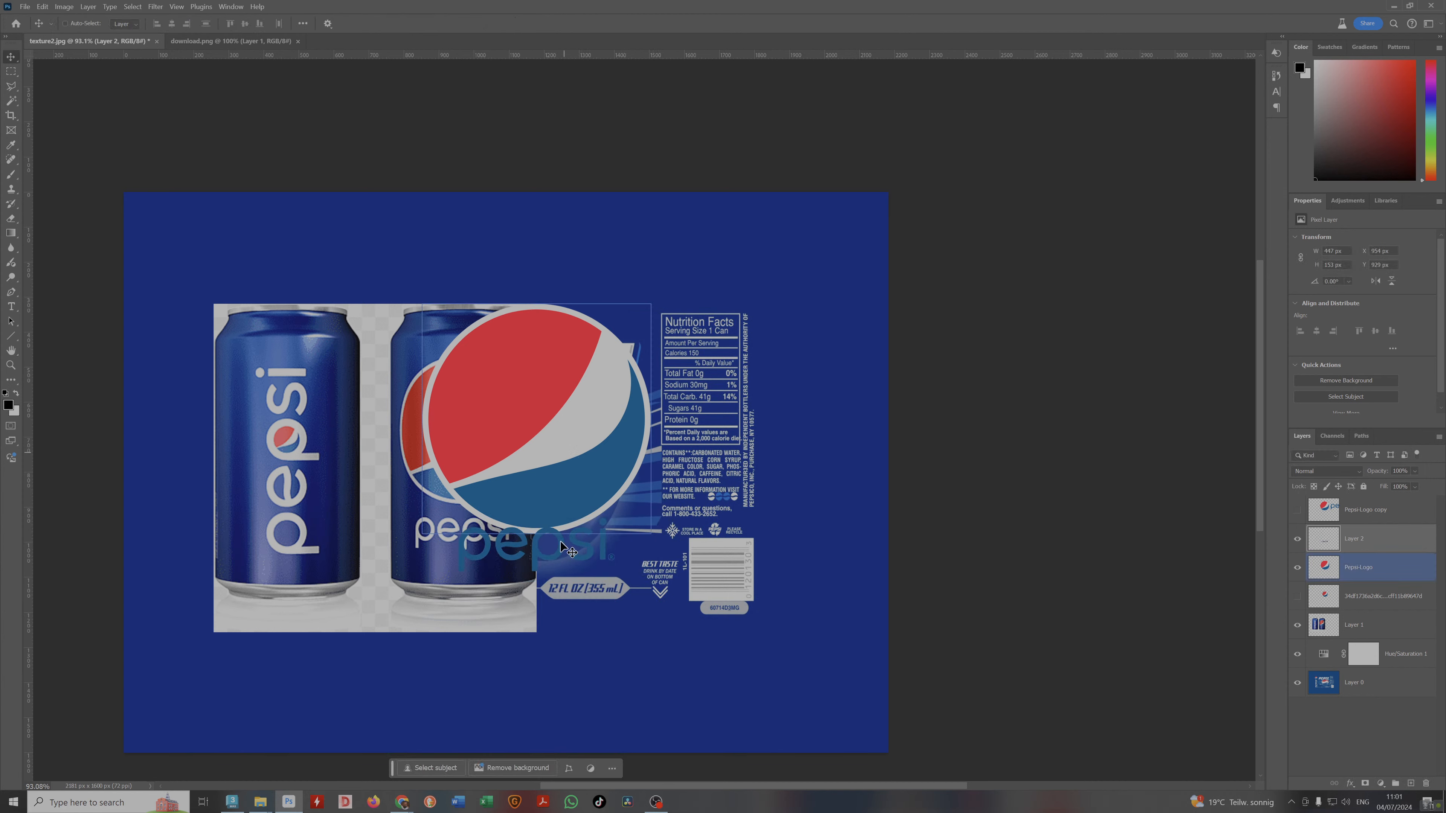
Examine the current label layout on the can in 3ds Max, then return to texture2.jpg in Photoshop.
{"action": "key", "text": "alt+Tab"}
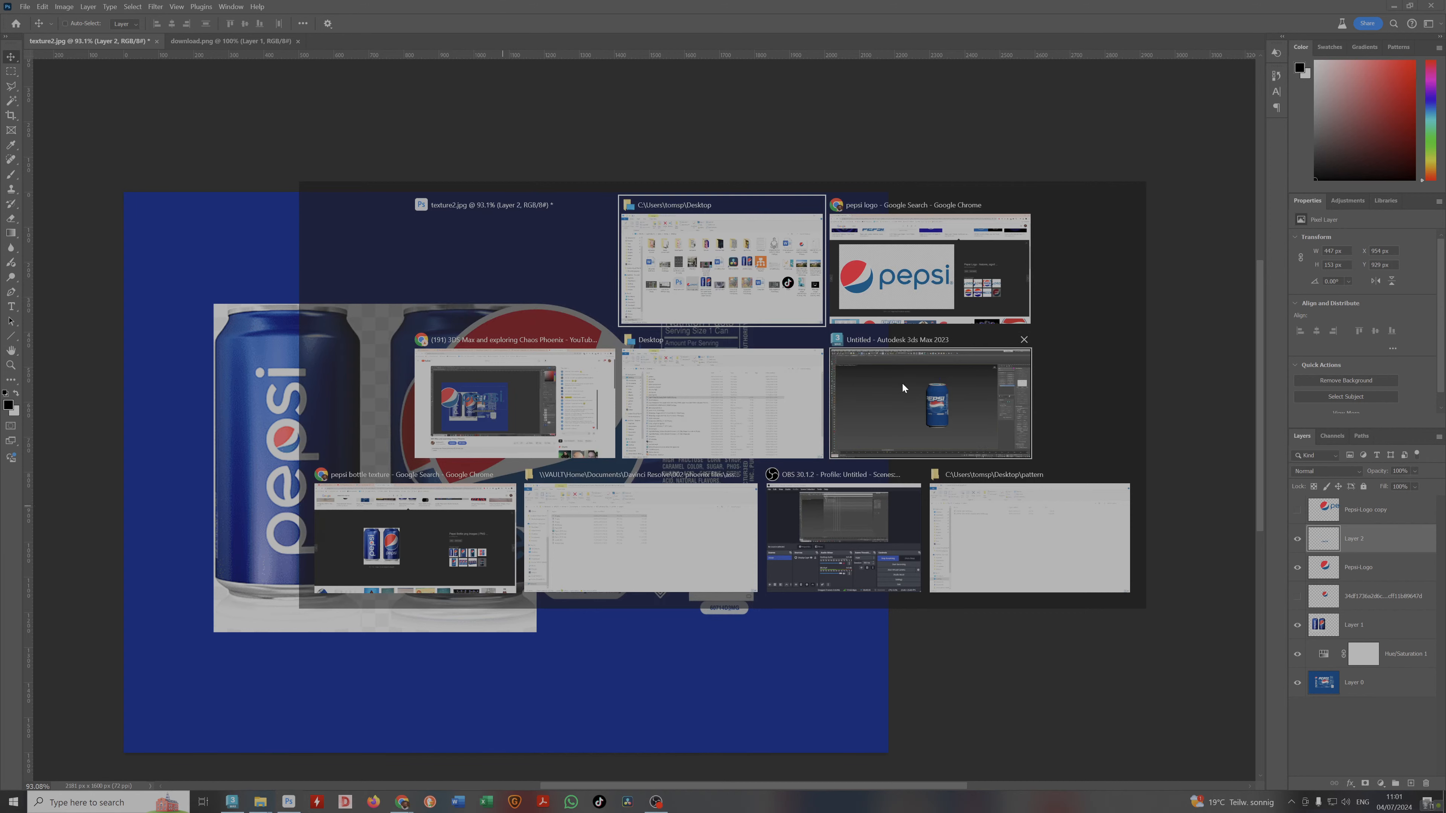
{"action": "left_click", "coordinate": [902, 383]}
{"action": "middle_click_drag", "start_coordinate": [845, 461], "coordinate": [780, 593], "text": "alt"}
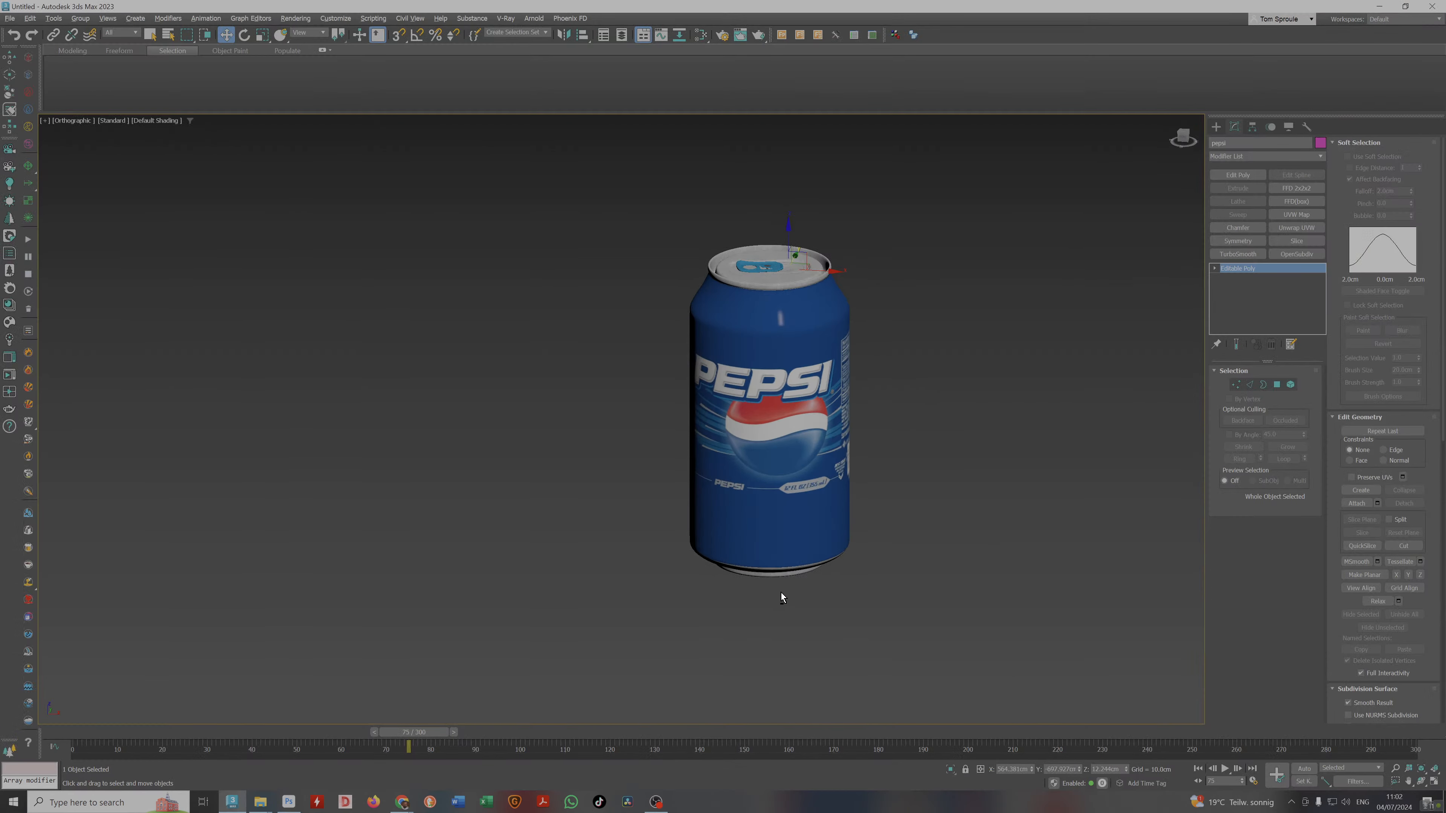
{"action": "key", "text": "alt+Tab"}
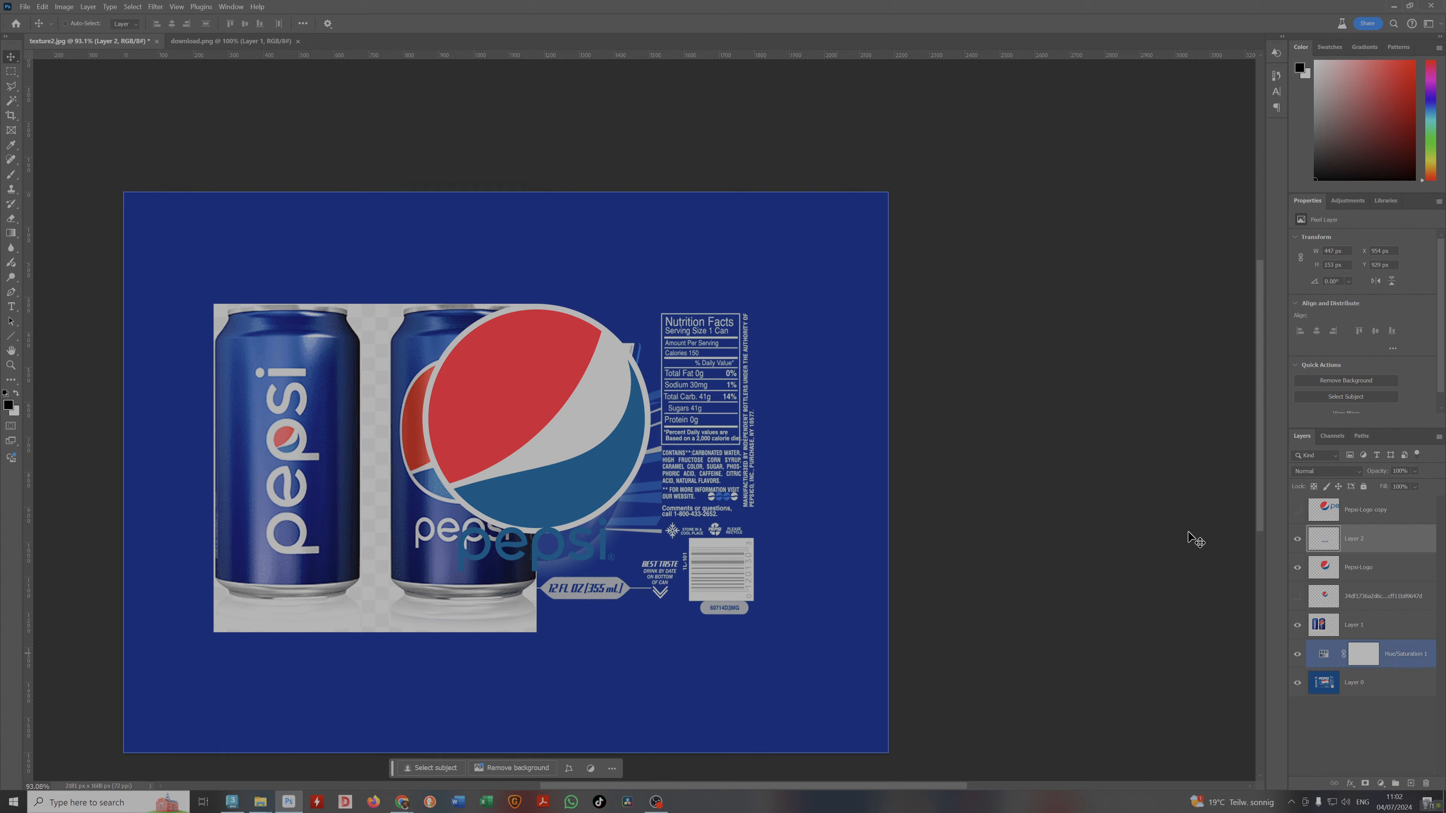
{"action": "left_click", "coordinate": [1381, 581]}
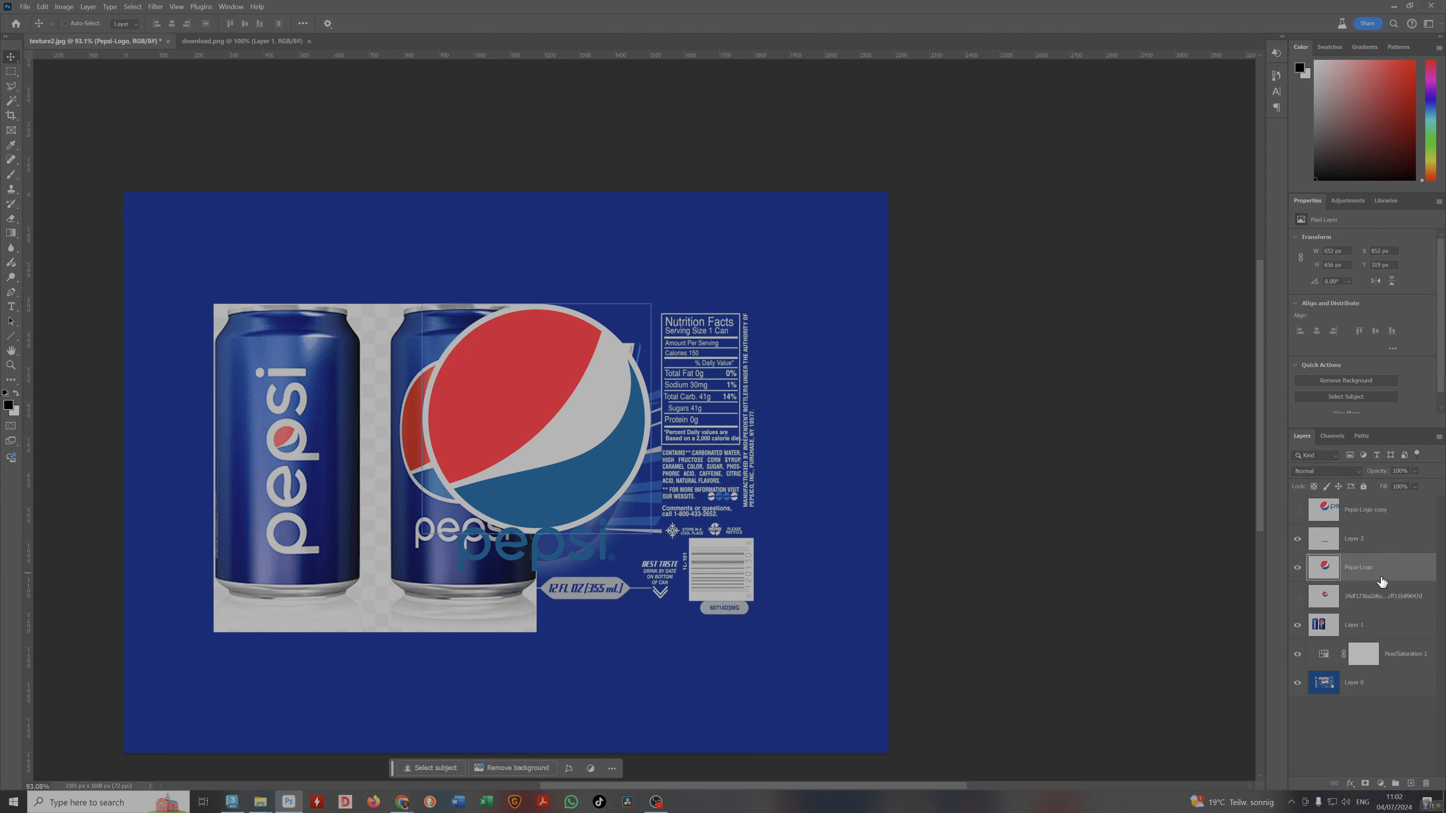
{"action": "left_click_drag", "start_coordinate": [566, 420], "coordinate": [551, 381]}
{"action": "key", "text": "ctrl+t"}
{"action": "left_click_drag", "start_coordinate": [635, 264], "coordinate": [571, 309]}
{"action": "key", "text": "Return"}
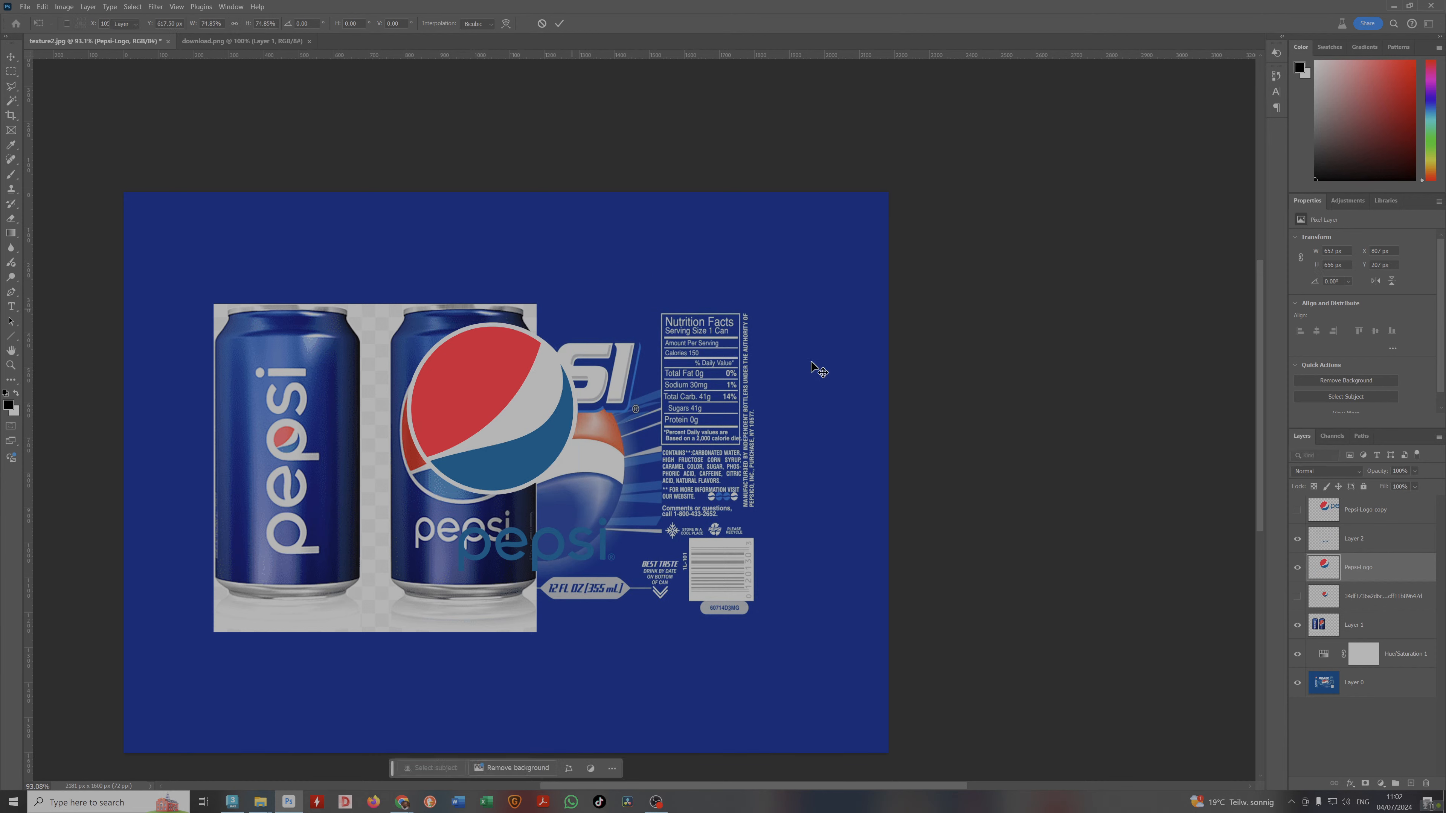
{"action": "key", "text": "ctrl+z"}
{"action": "key", "text": "ctrl+z"}
Convert the Pepsi-Logo globe layer to a smart object.
{"action": "right_click", "coordinate": [1403, 571]}
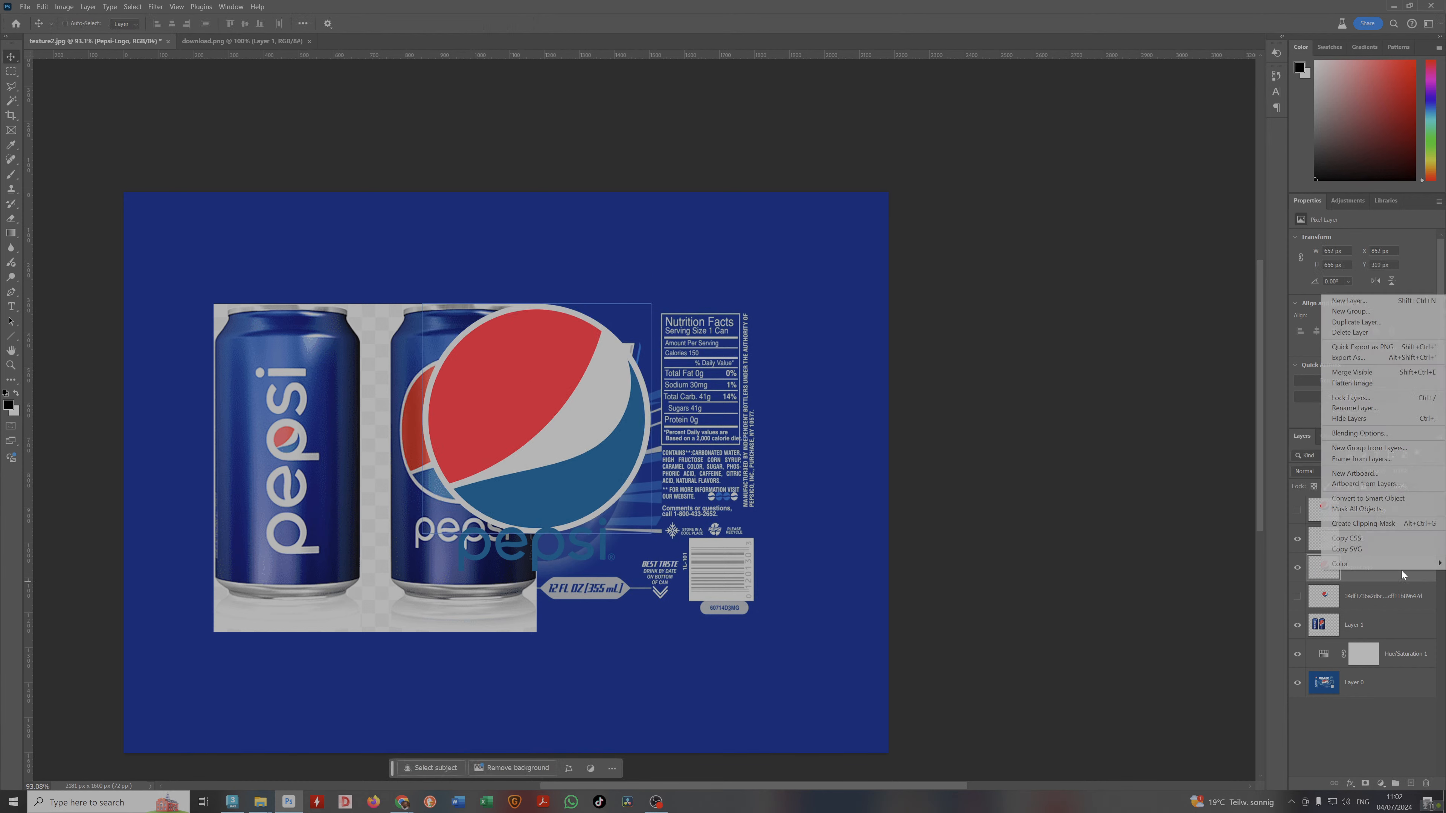
{"action": "mouse_move", "coordinate": [1390, 563]}
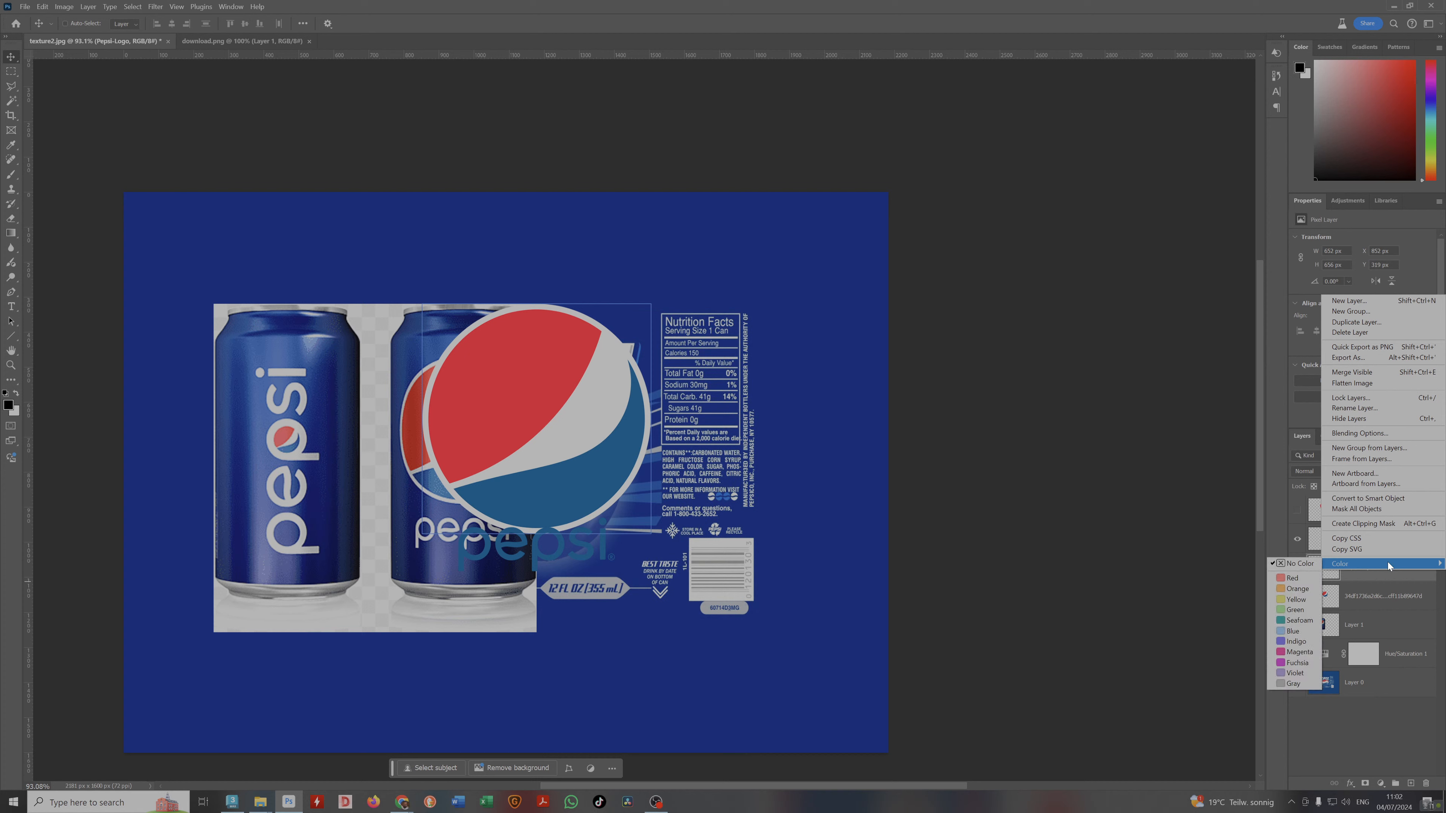
{"action": "left_click", "coordinate": [1368, 498]}
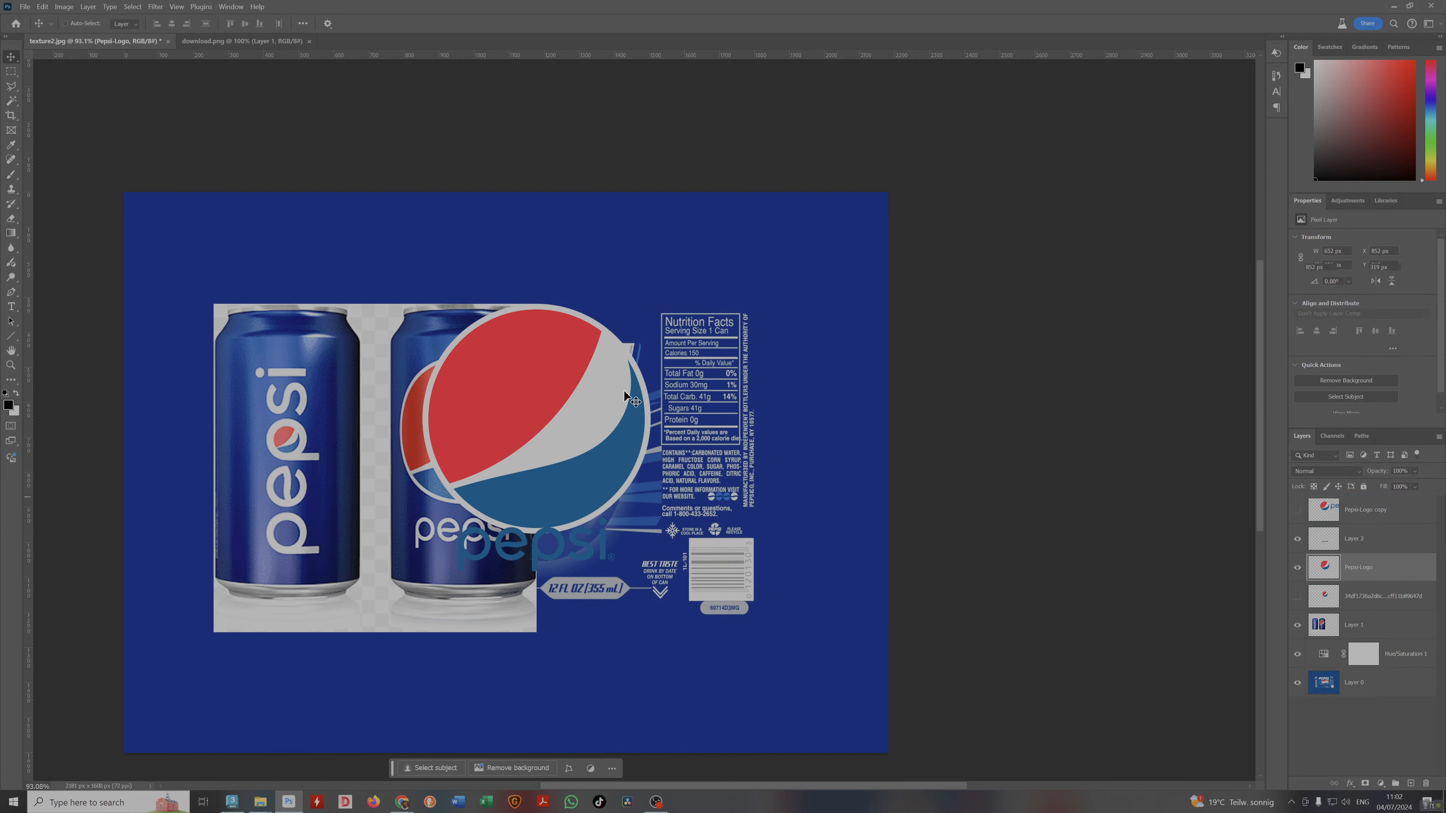
{"action": "left_click", "coordinate": [638, 380]}
Scale the Pepsi-Logo globe down to about 464 × 466 px and move the wordmark up close beneath it.
{"action": "key", "text": "ctrl+t"}
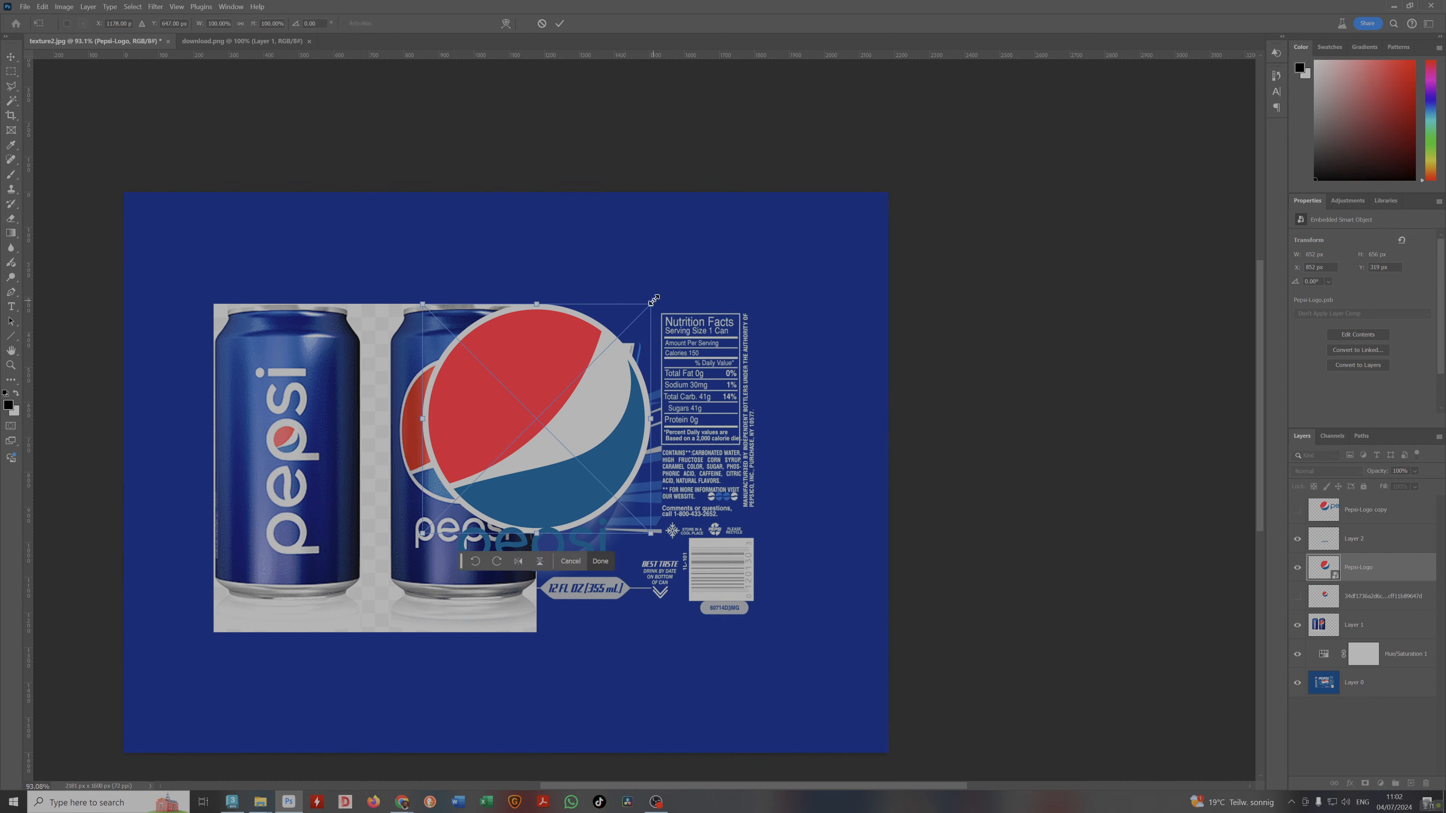
{"action": "left_click_drag", "start_coordinate": [651, 303], "coordinate": [592, 348]}
{"action": "left_click_drag", "start_coordinate": [584, 414], "coordinate": [575, 357]}
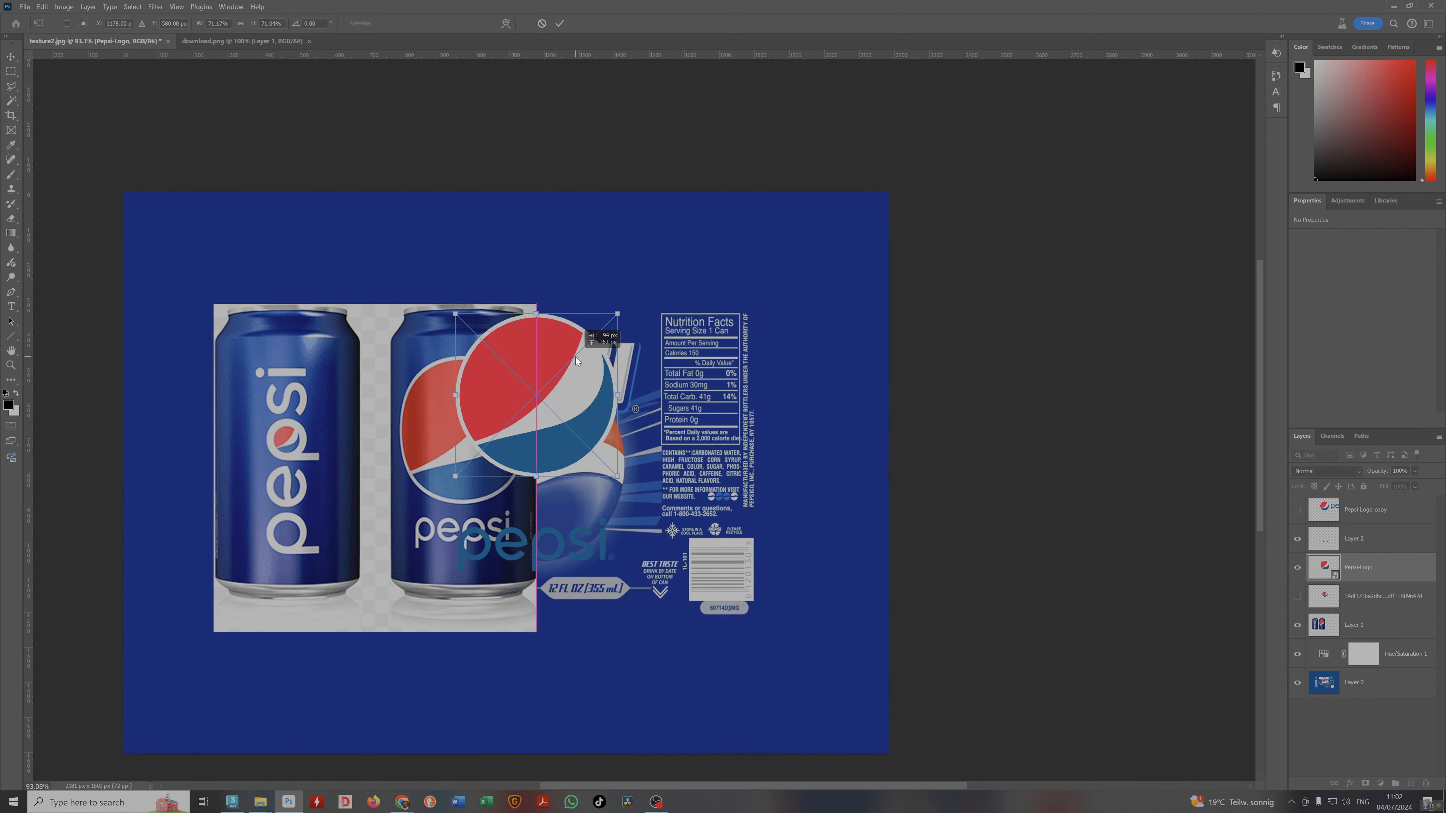
{"action": "key", "text": "Return"}
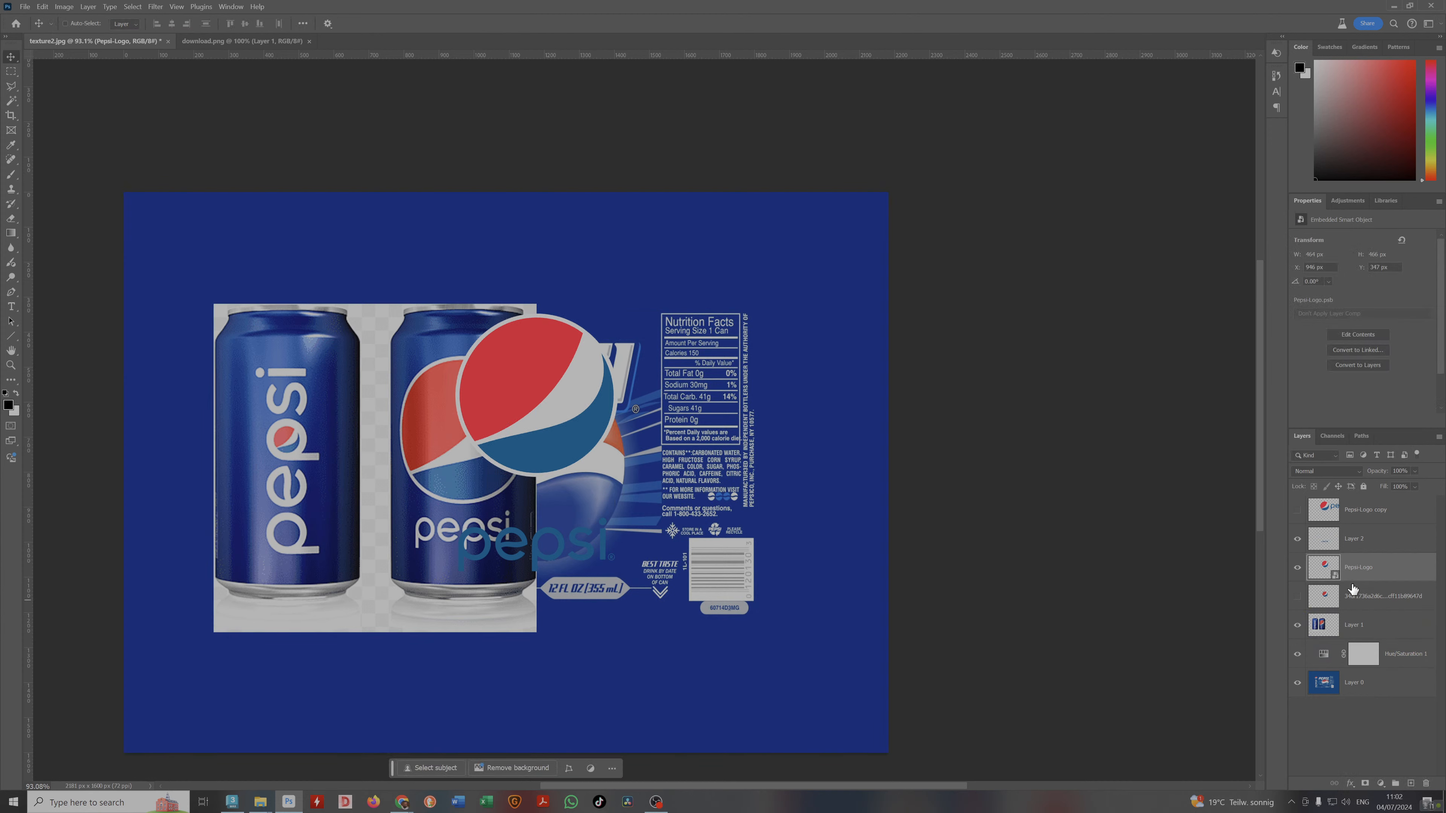
{"action": "left_click", "coordinate": [1306, 545]}
{"action": "left_click_drag", "start_coordinate": [546, 567], "coordinate": [561, 515]}
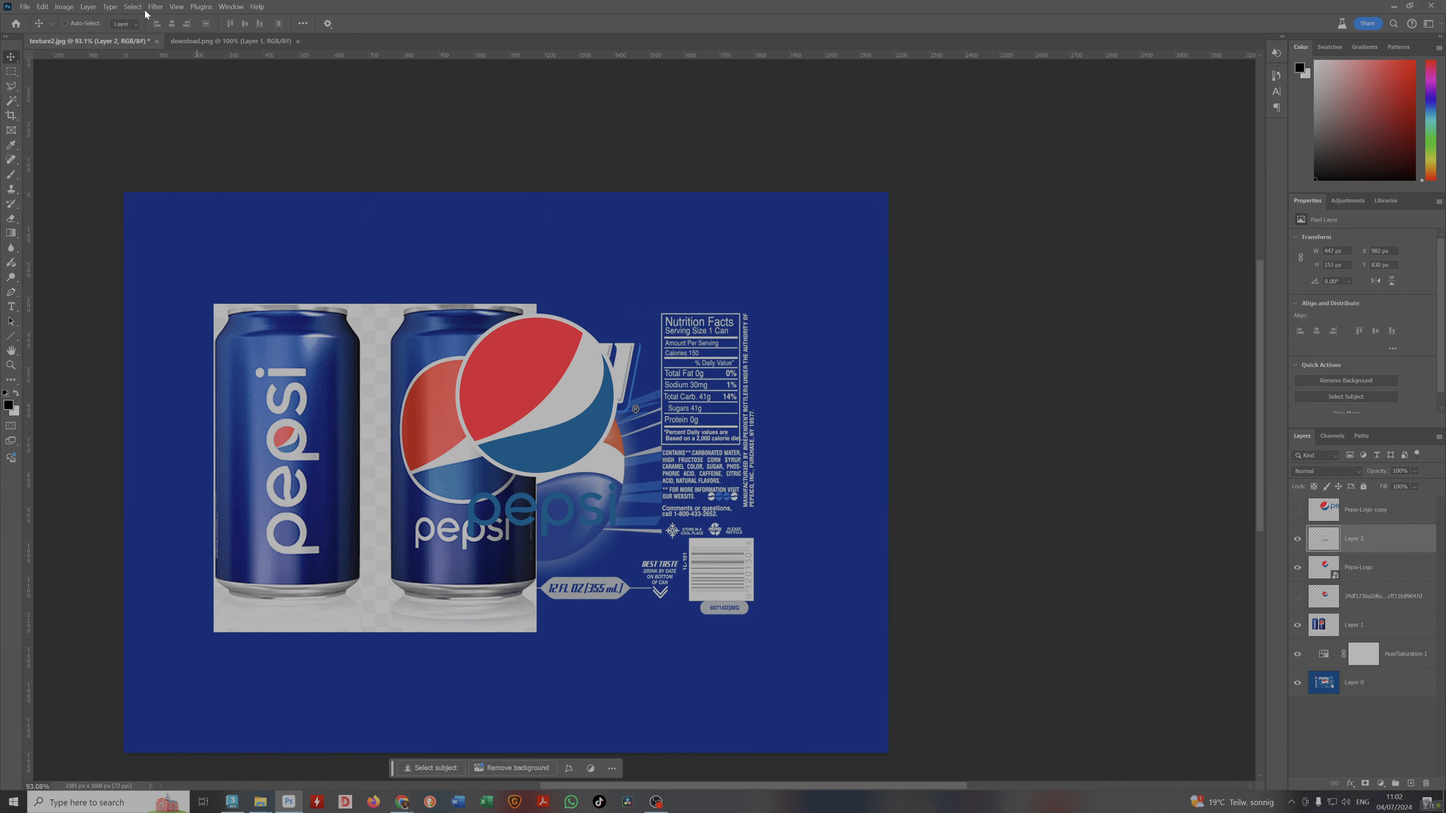
Add a white Solid Color fill layer above the wordmark and clip it to Layer 2.
{"action": "left_click", "coordinate": [88, 6]}
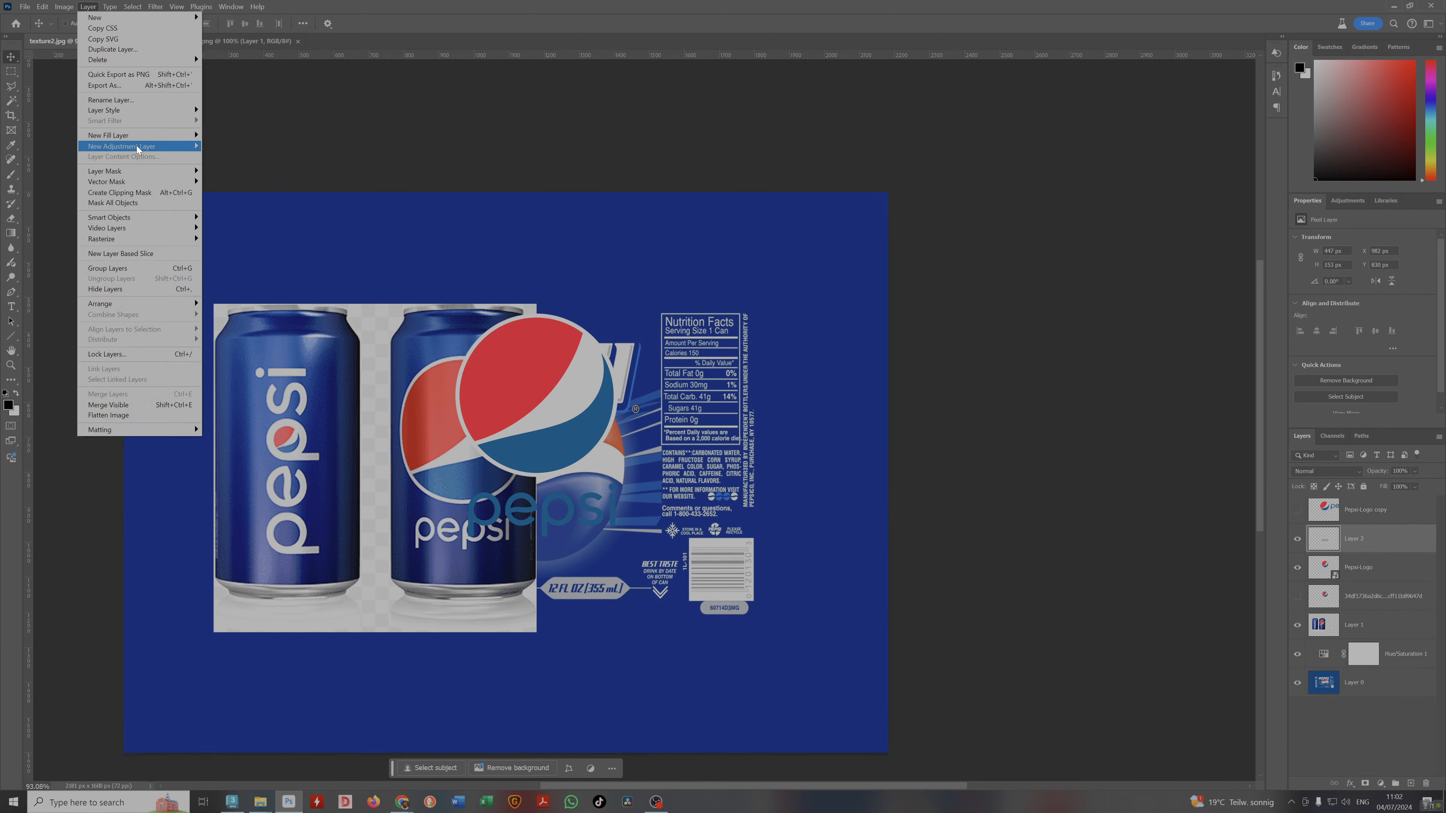
{"action": "mouse_move", "coordinate": [167, 140]}
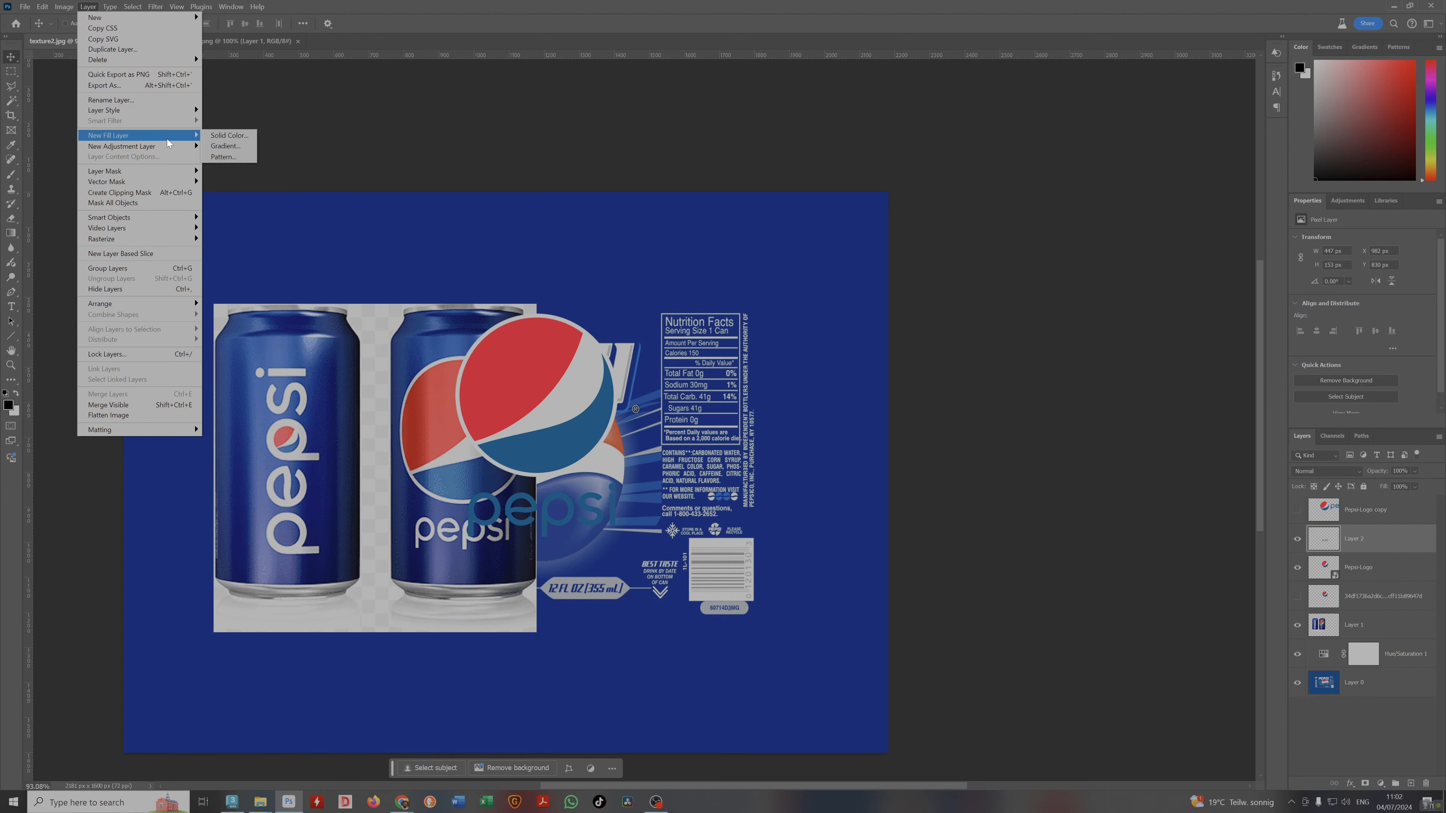
{"action": "left_click", "coordinate": [219, 138]}
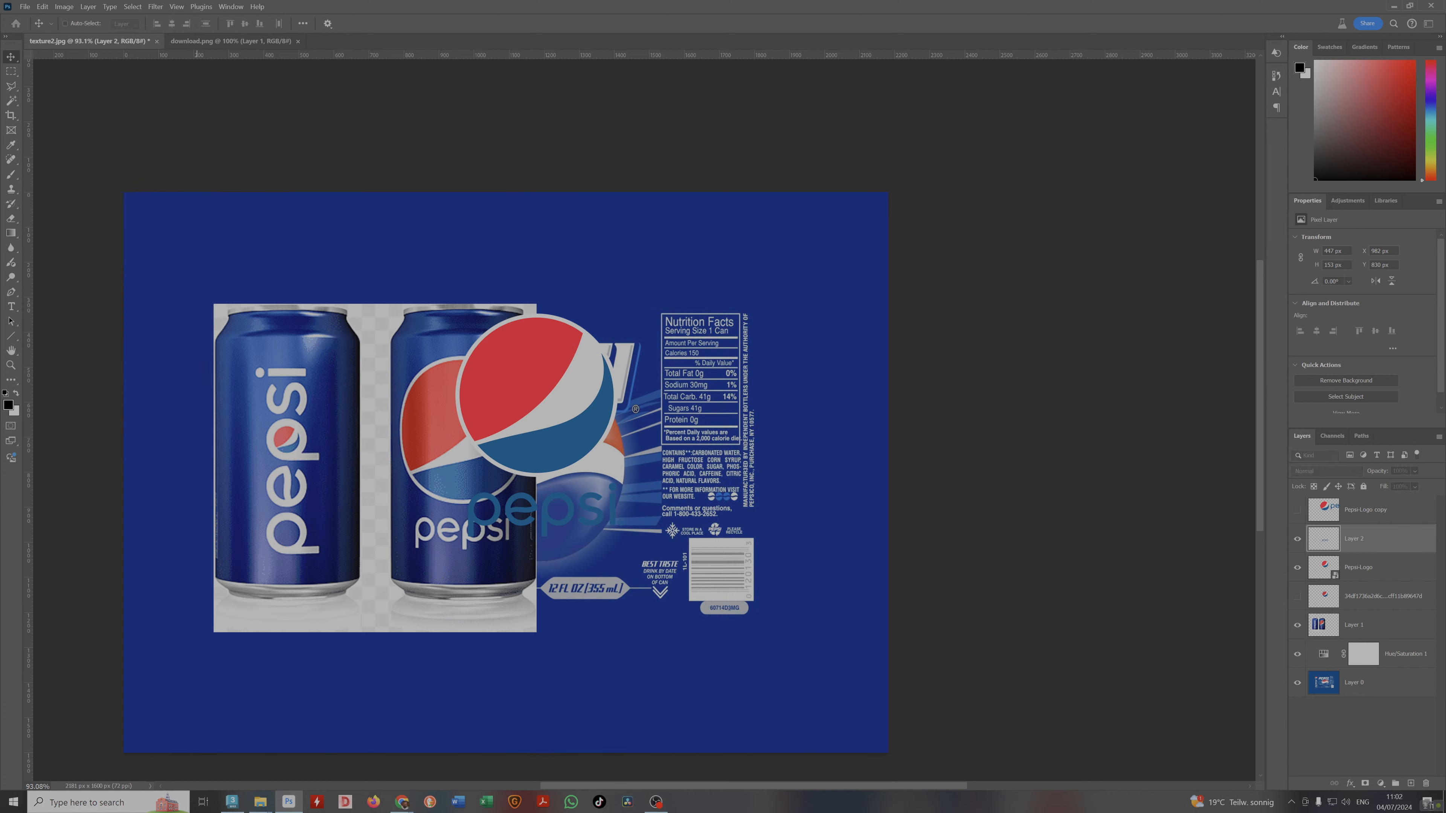
{"action": "key", "text": "Return"}
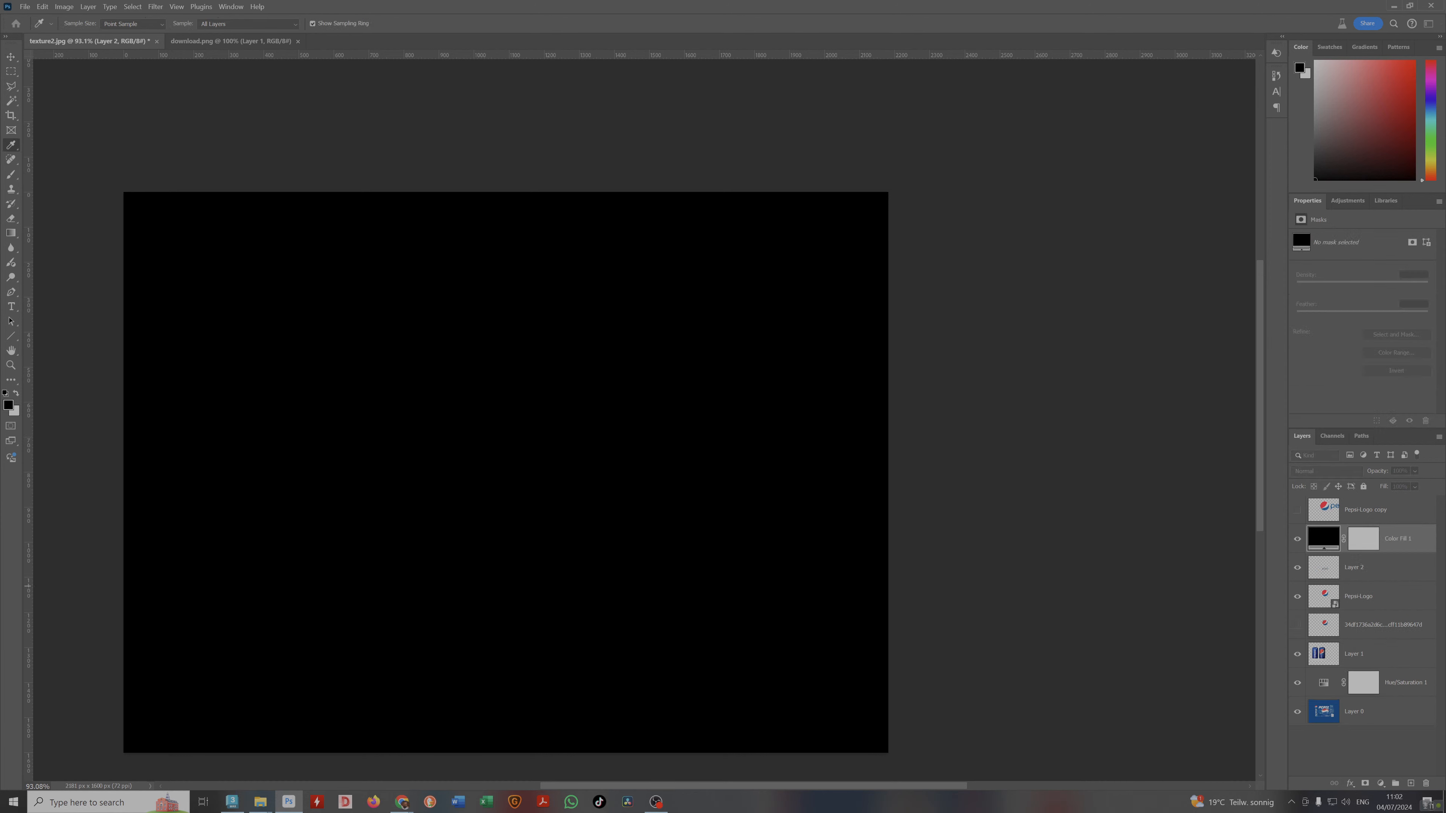
{"action": "left_click_drag", "start_coordinate": [671, 279], "coordinate": [587, 242]}
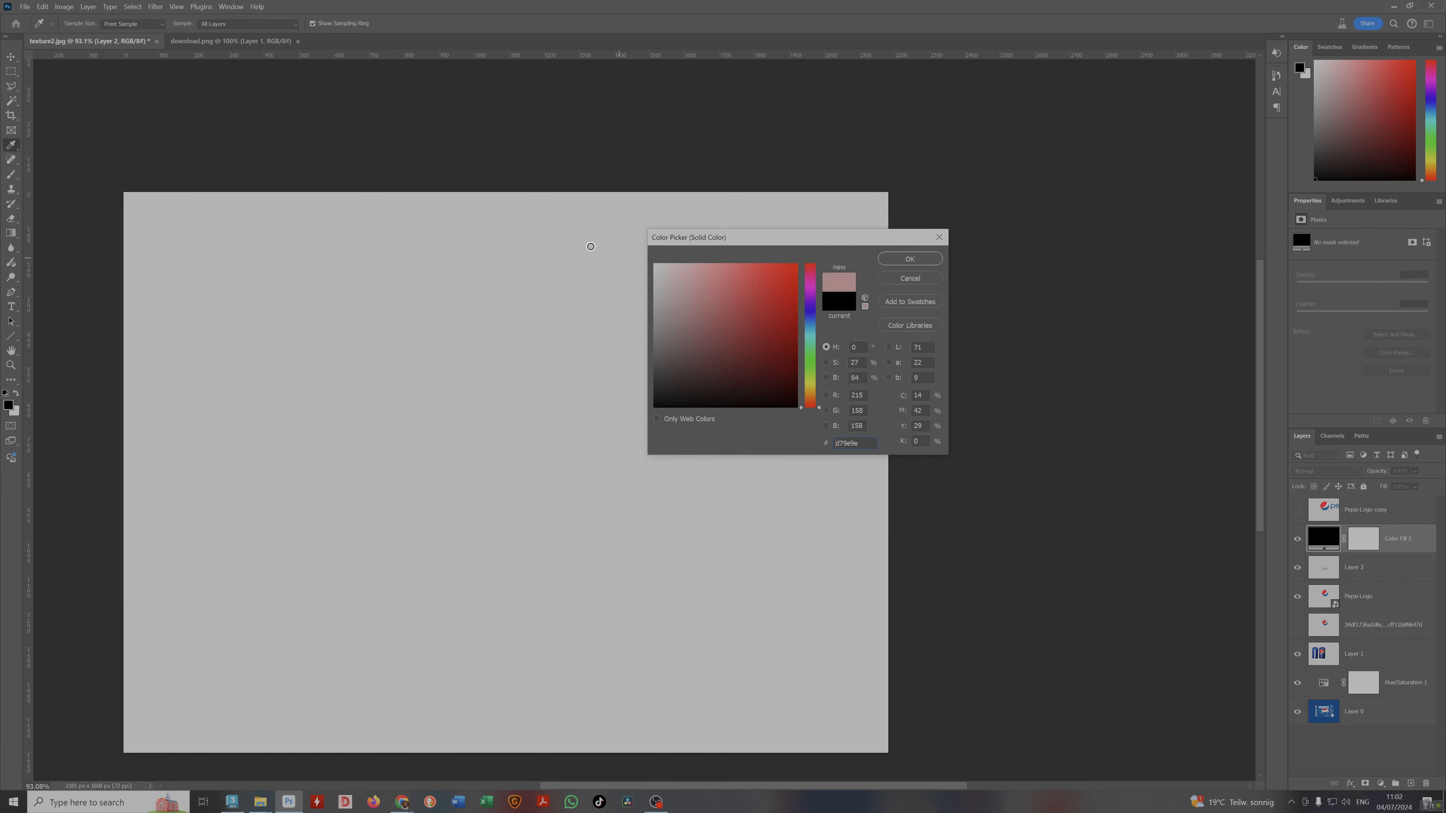
{"action": "left_click", "coordinate": [898, 262]}
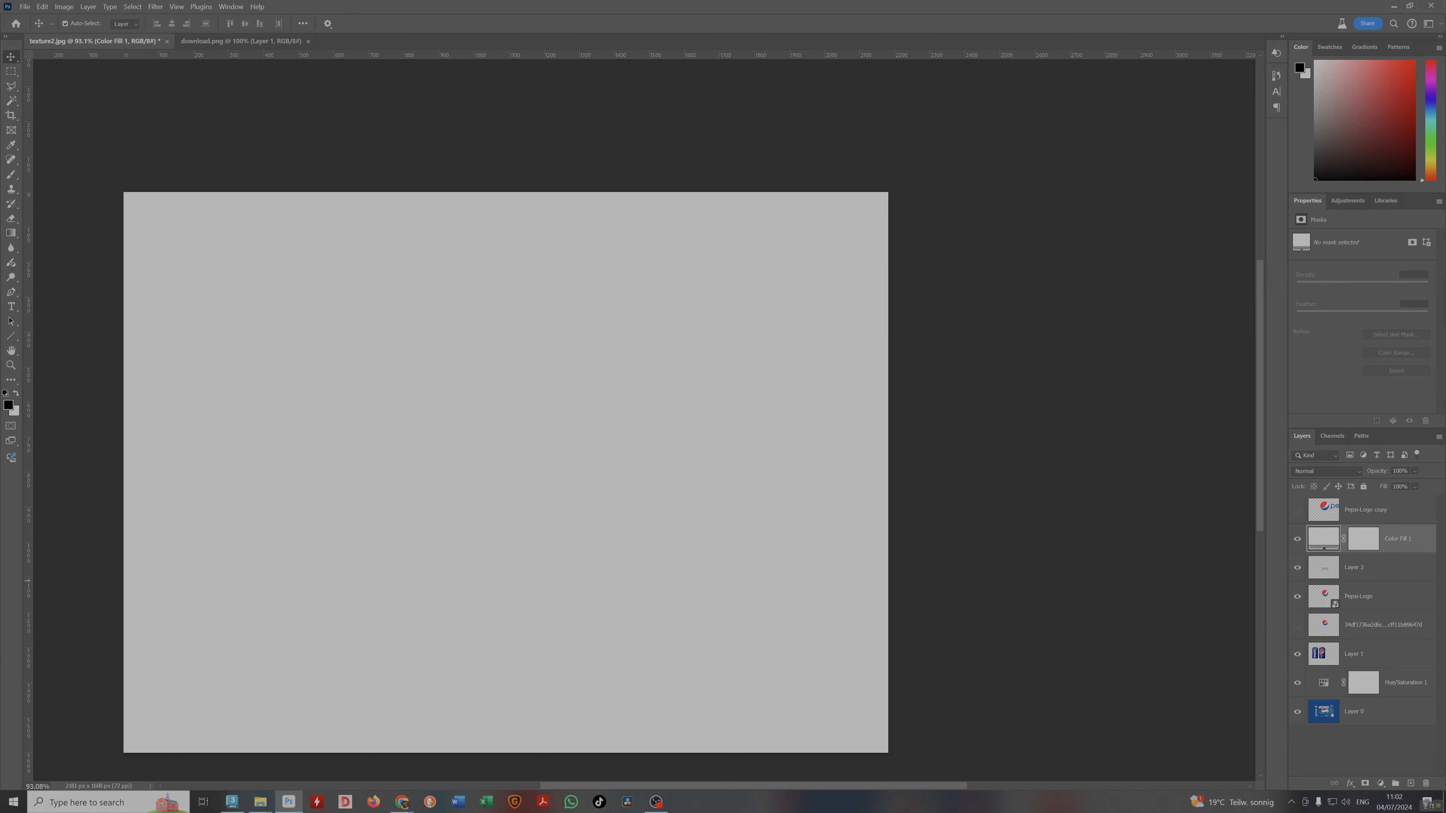
{"action": "left_click", "coordinate": [1355, 553], "text": "alt"}
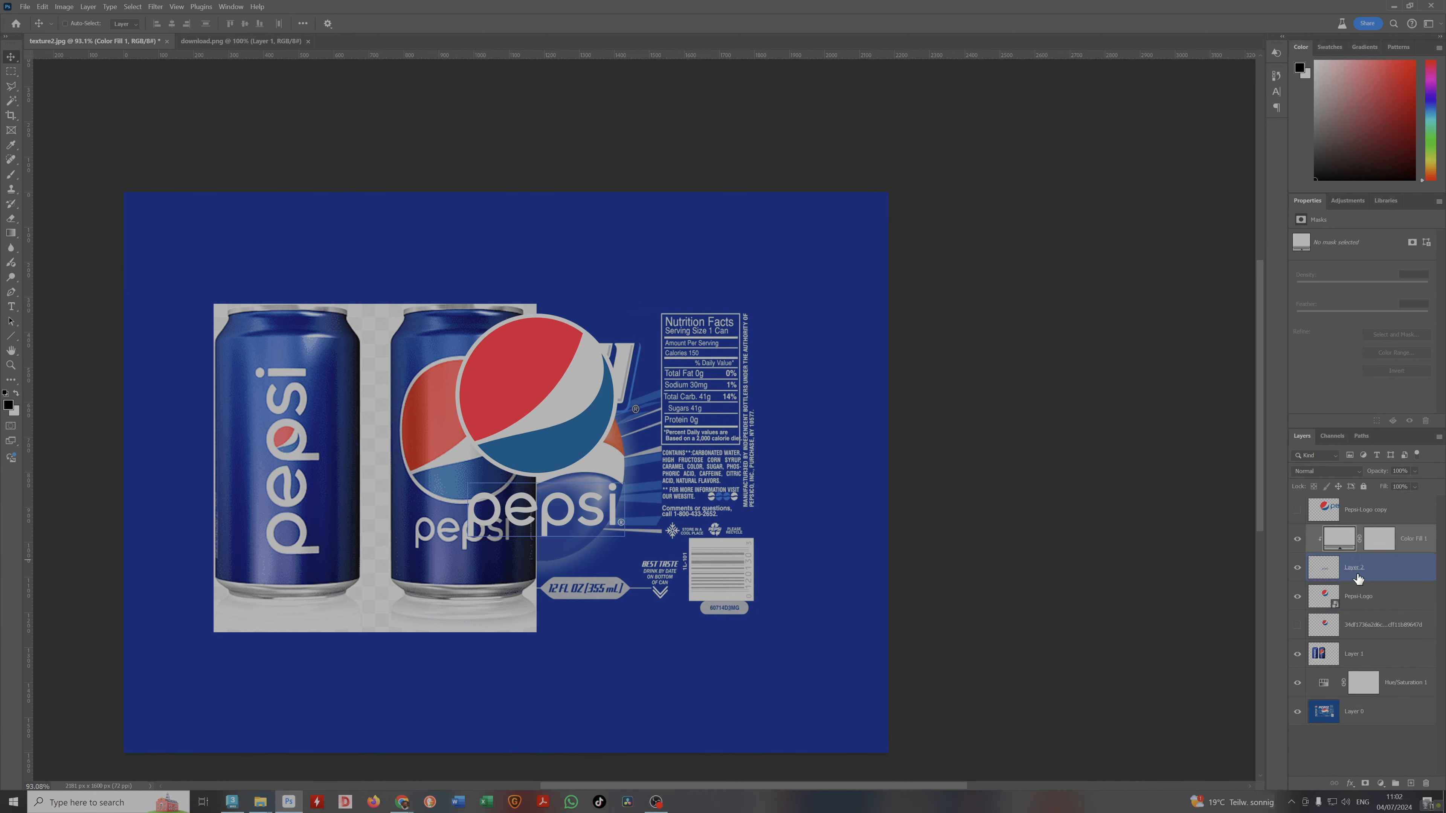
With the can reference Layer 1 hidden, move the wordmark lower on the label and centre the globe horizontally above it.
{"action": "left_click", "coordinate": [1395, 581]}
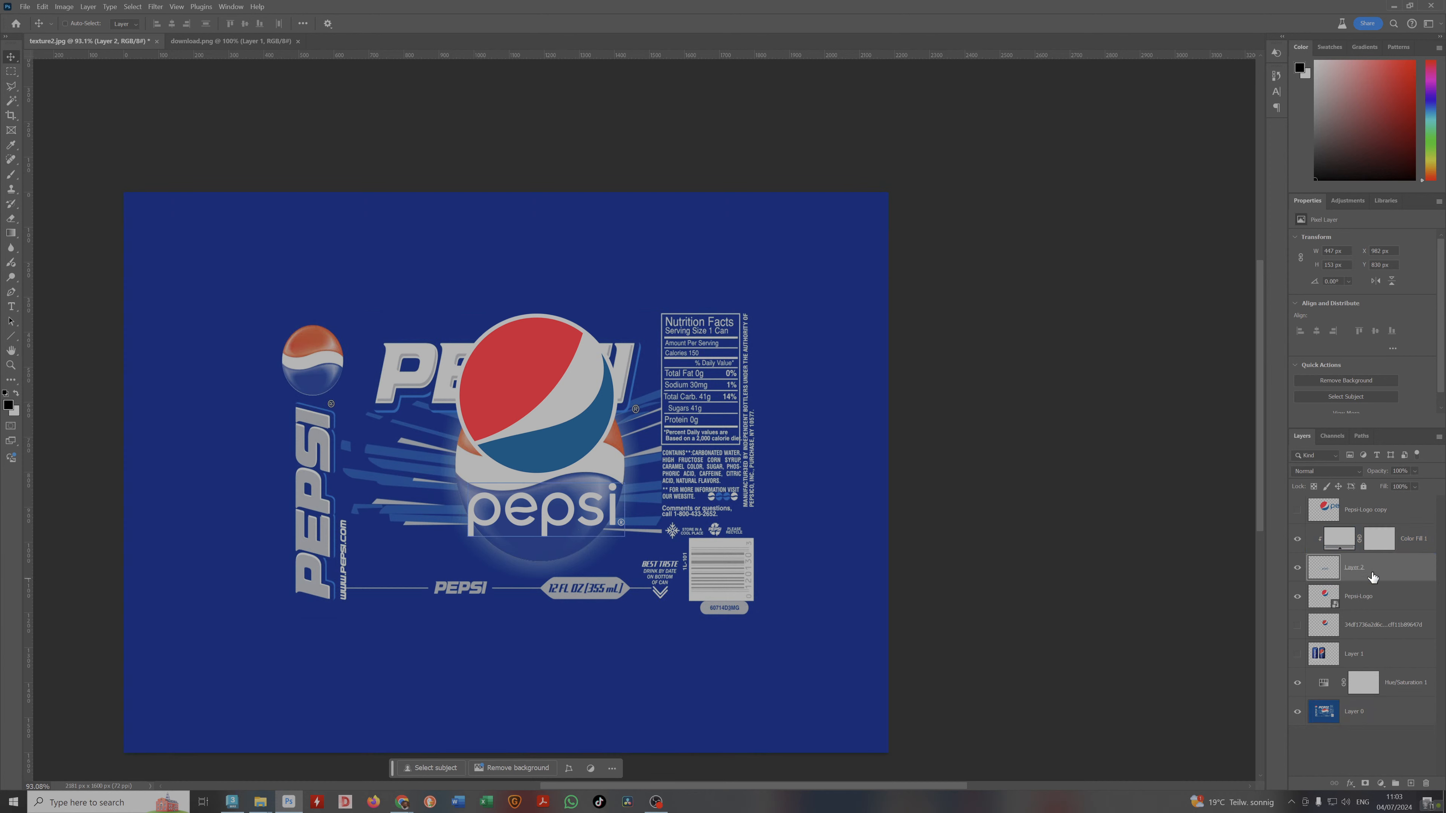
{"action": "left_click_drag", "start_coordinate": [559, 518], "coordinate": [517, 543]}
{"action": "left_click", "coordinate": [1366, 598]}
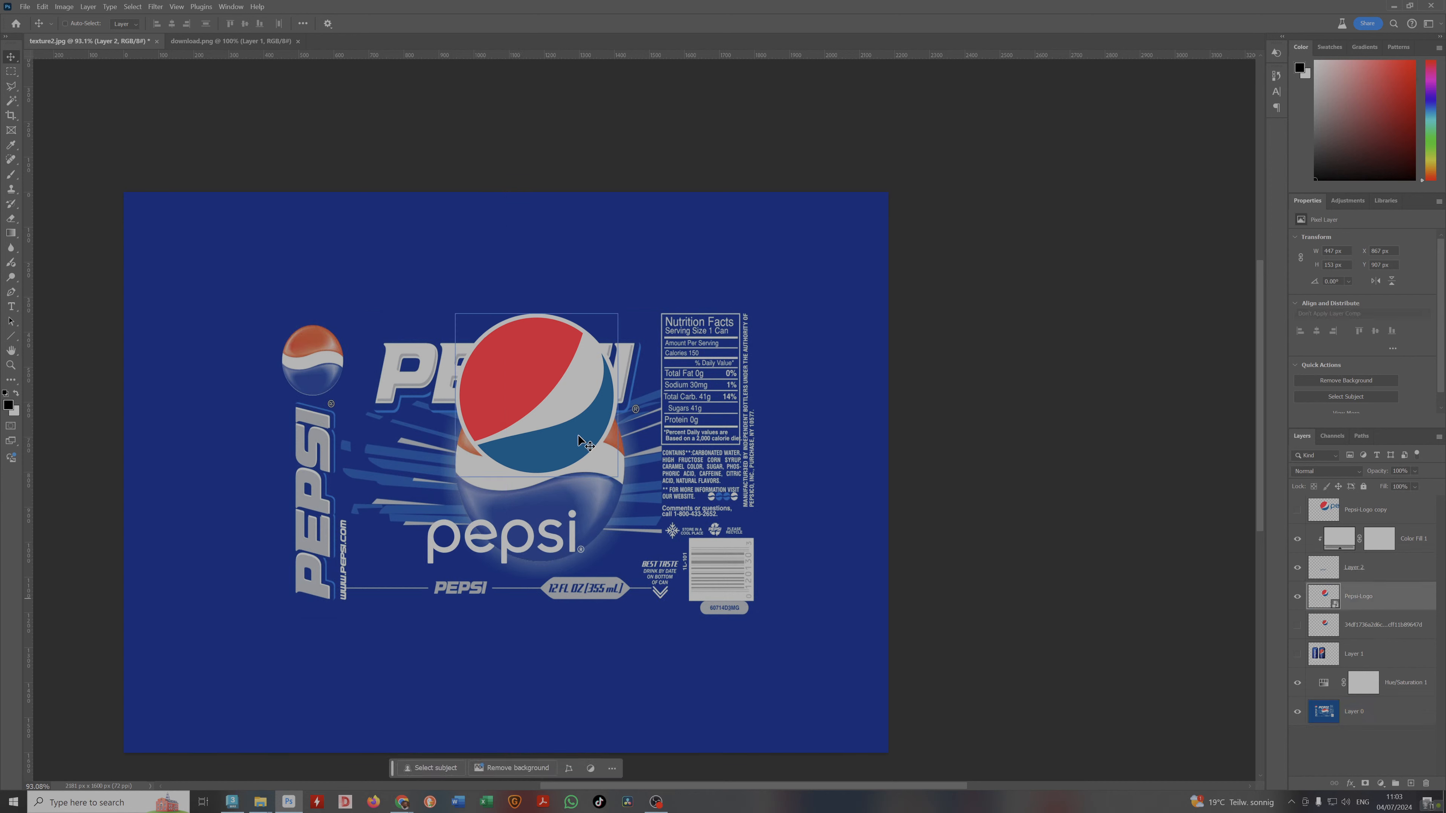
{"action": "left_click_drag", "start_coordinate": [557, 406], "coordinate": [526, 420]}
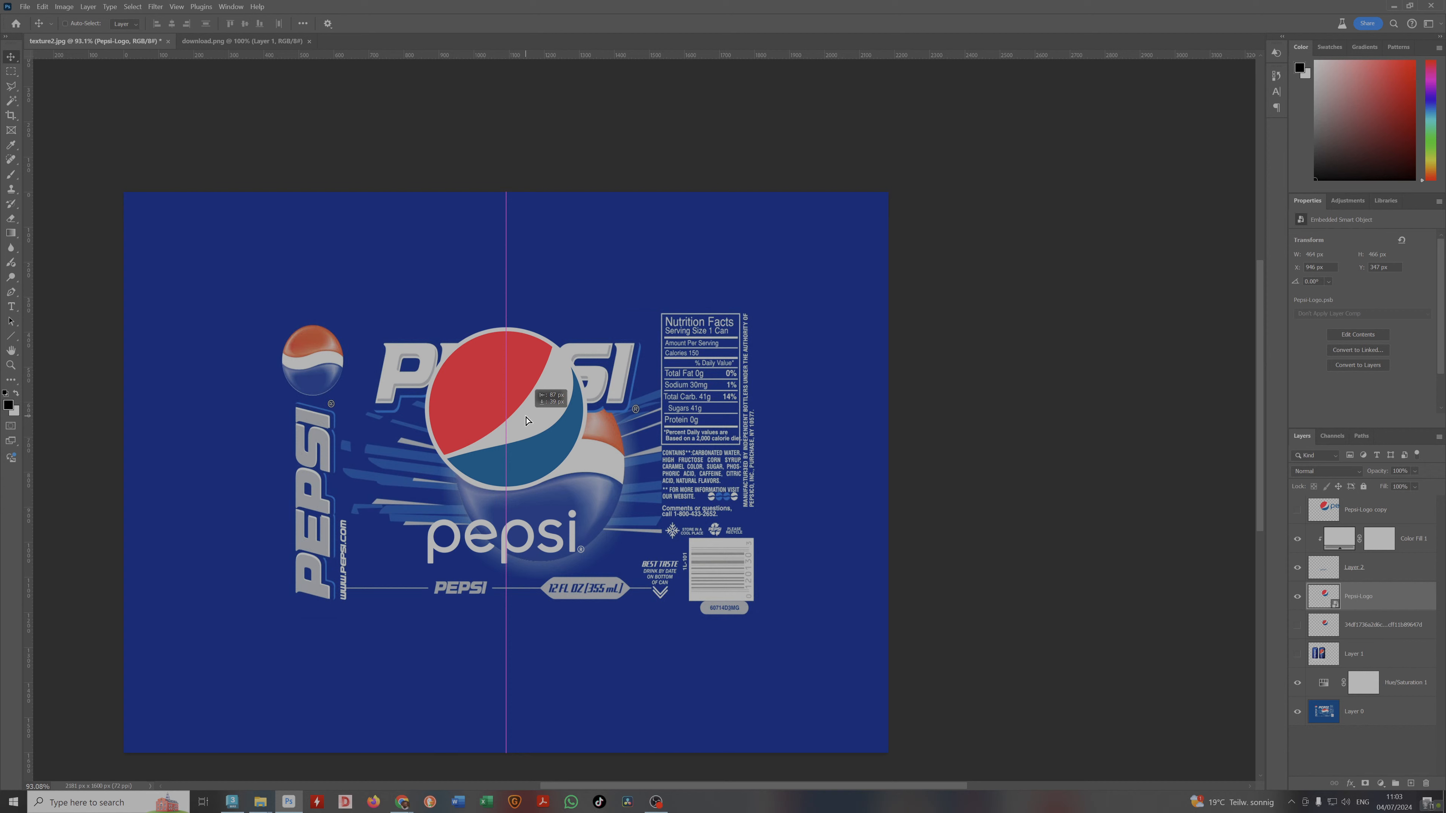
{"action": "left_click_drag", "start_coordinate": [526, 420], "coordinate": [526, 420]}
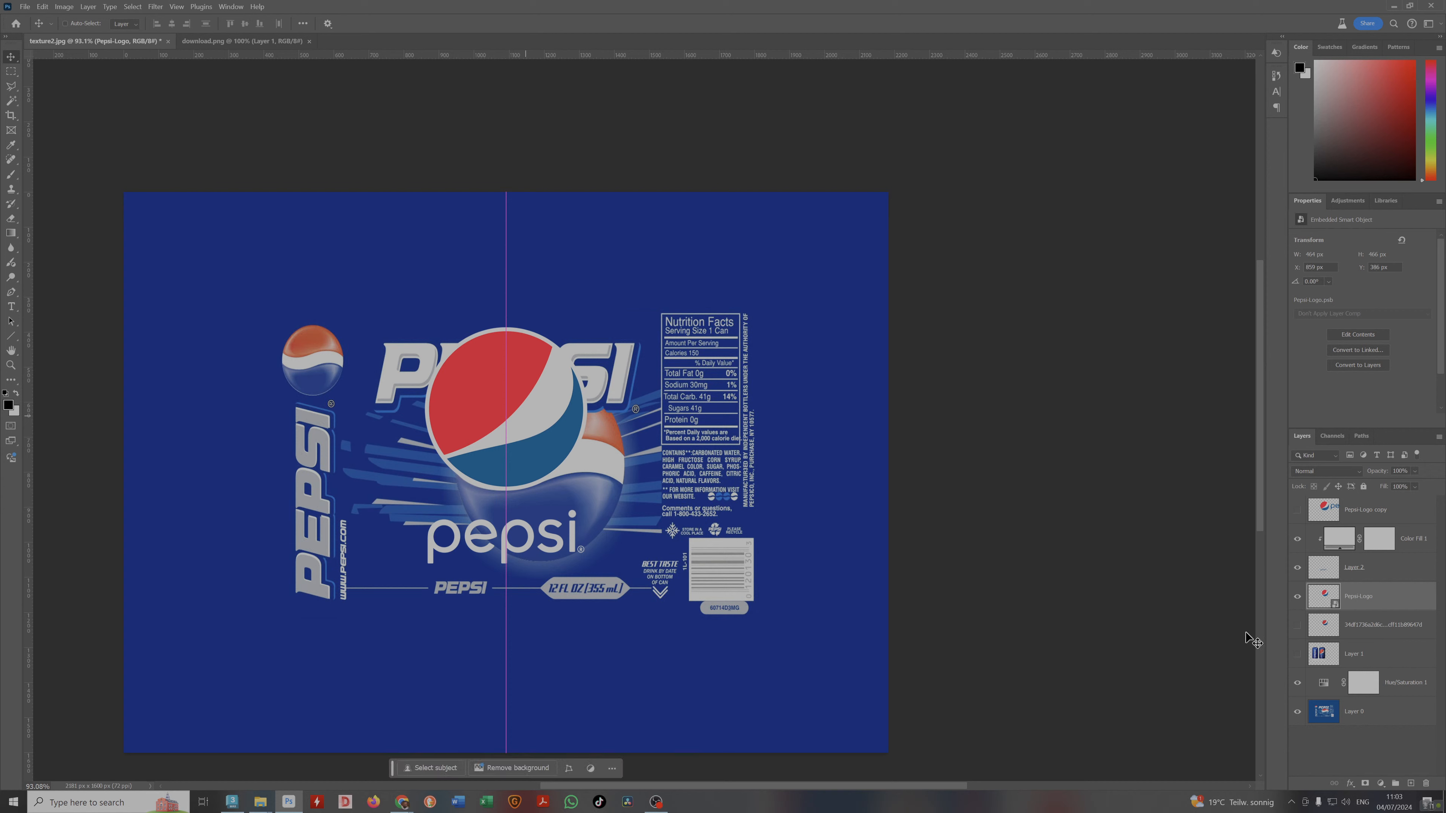
Lower the globe slightly towards the wordmark, toggling the can reference Layer 1 and the globe layer to compare their placement.
{"action": "left_click", "coordinate": [1298, 655]}
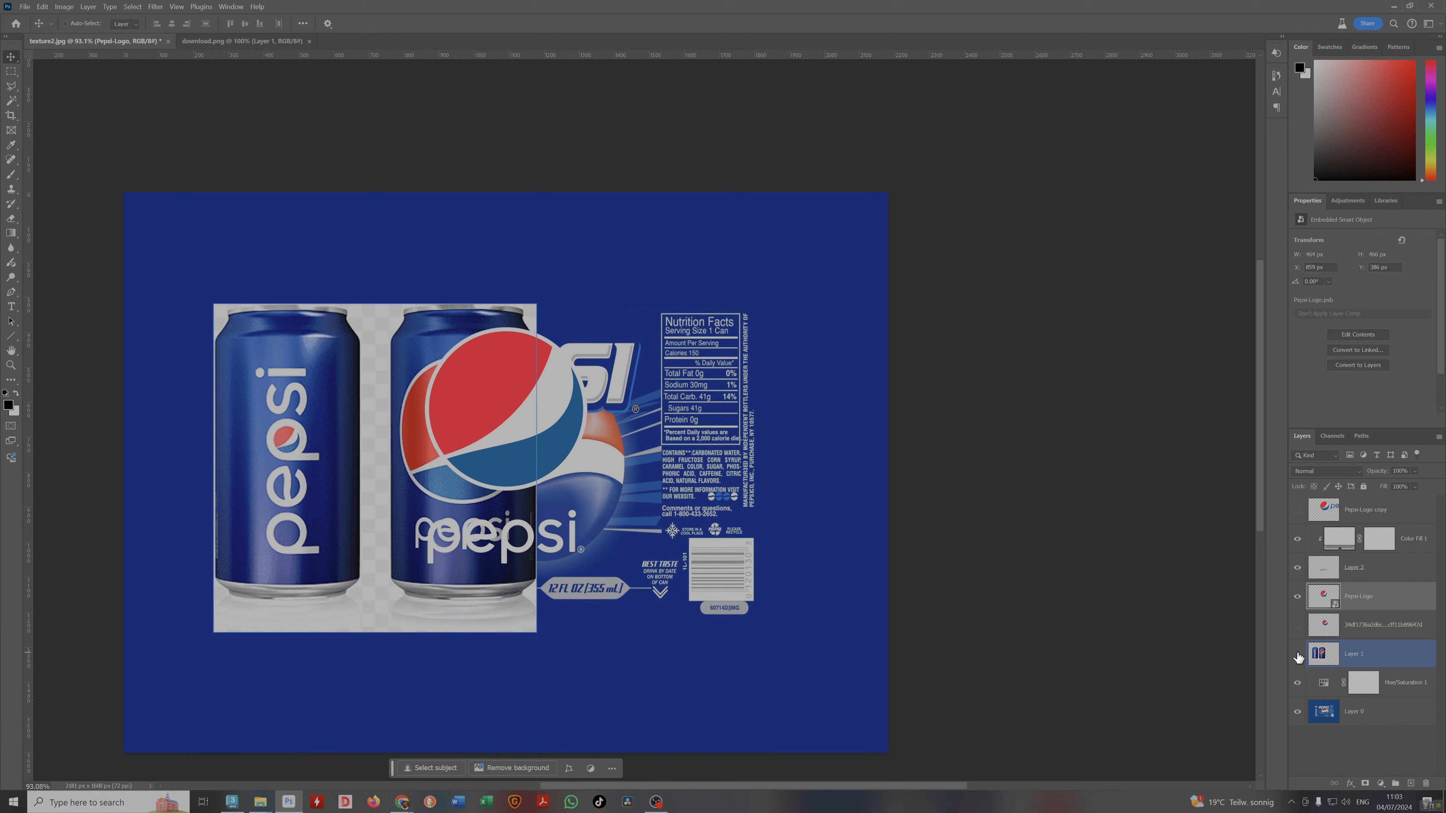
{"action": "left_click", "coordinate": [1298, 655]}
{"action": "left_click_drag", "start_coordinate": [510, 412], "coordinate": [512, 425]}
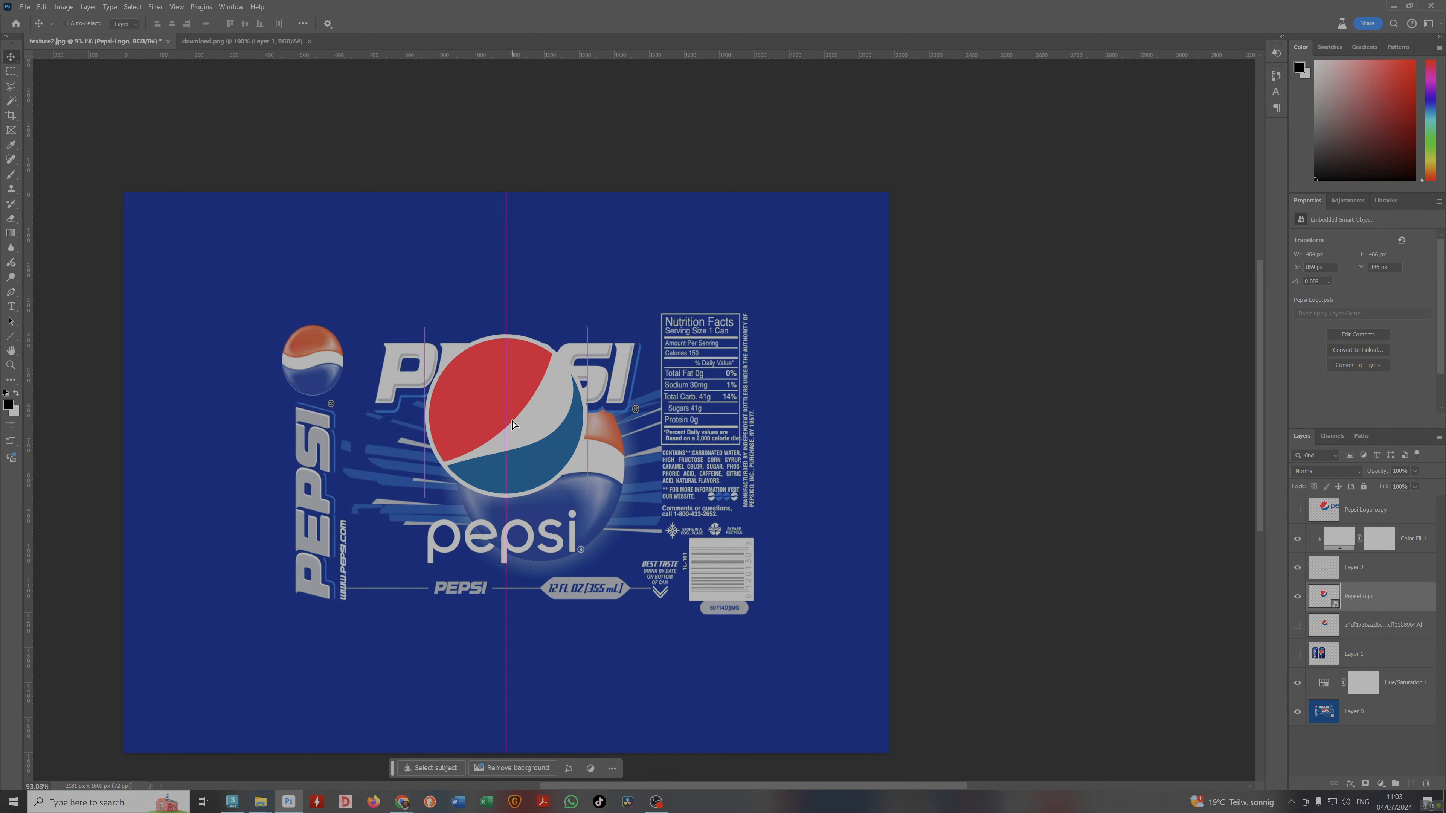
{"action": "left_click", "coordinate": [1298, 597]}
{"action": "left_click", "coordinate": [1298, 597]}
{"action": "left_click", "coordinate": [1298, 654]}
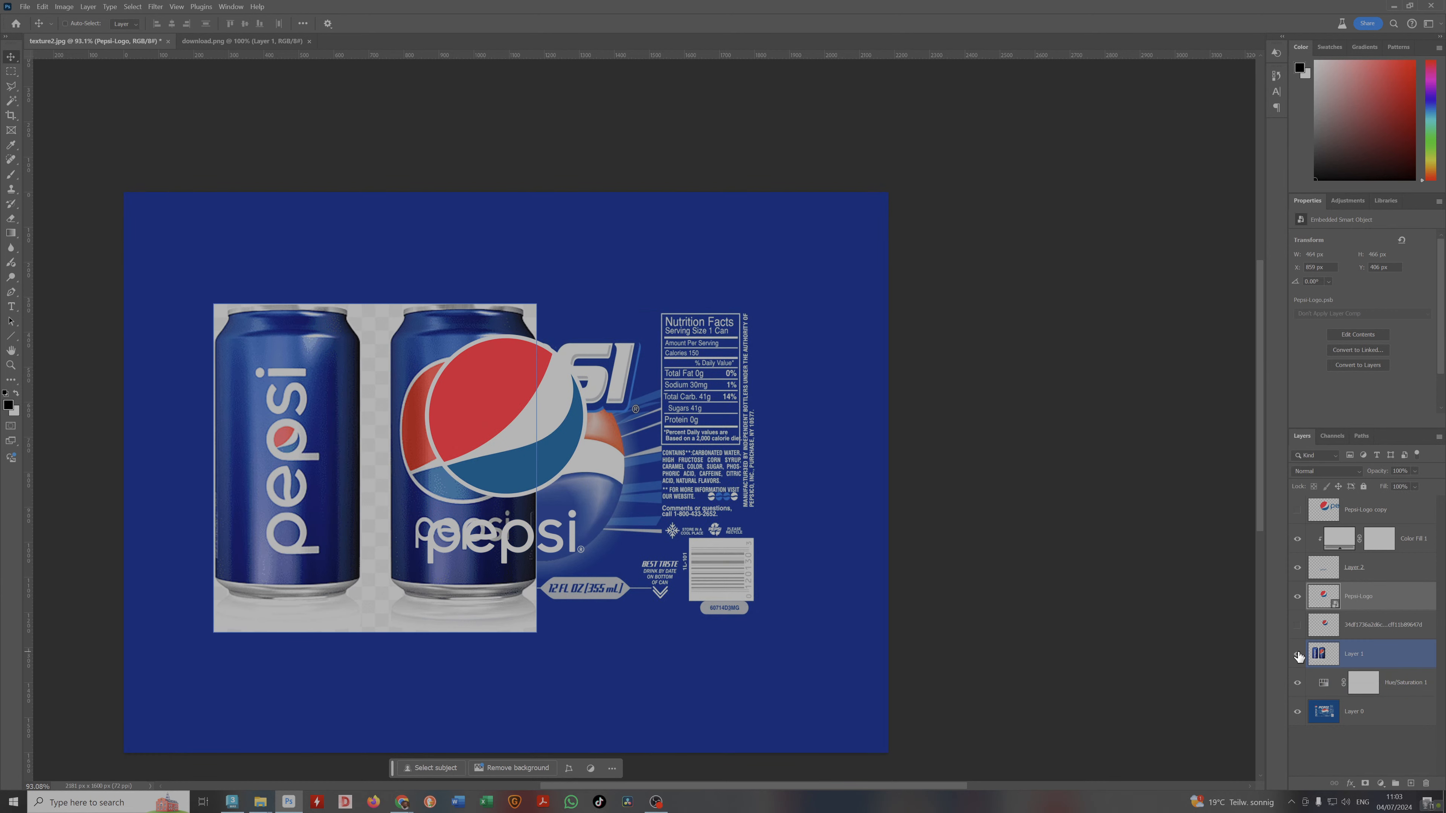
Hide the can reference Layer 1 and move the wordmark Layer 2 and Pepsi-Logo globe together up and right over the old central logo.
{"action": "left_click", "coordinate": [1298, 654]}
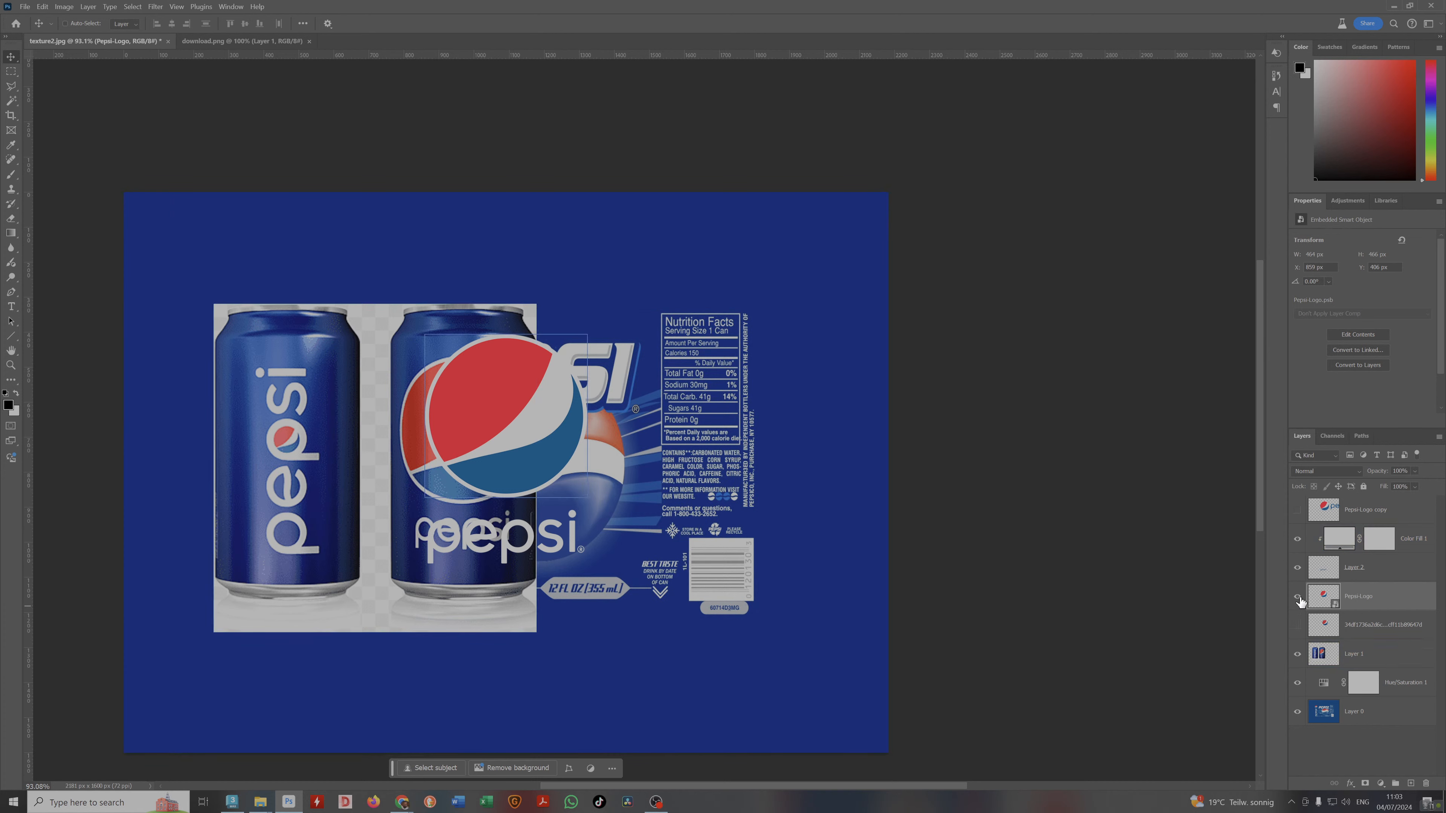
{"action": "left_click", "coordinate": [1298, 654]}
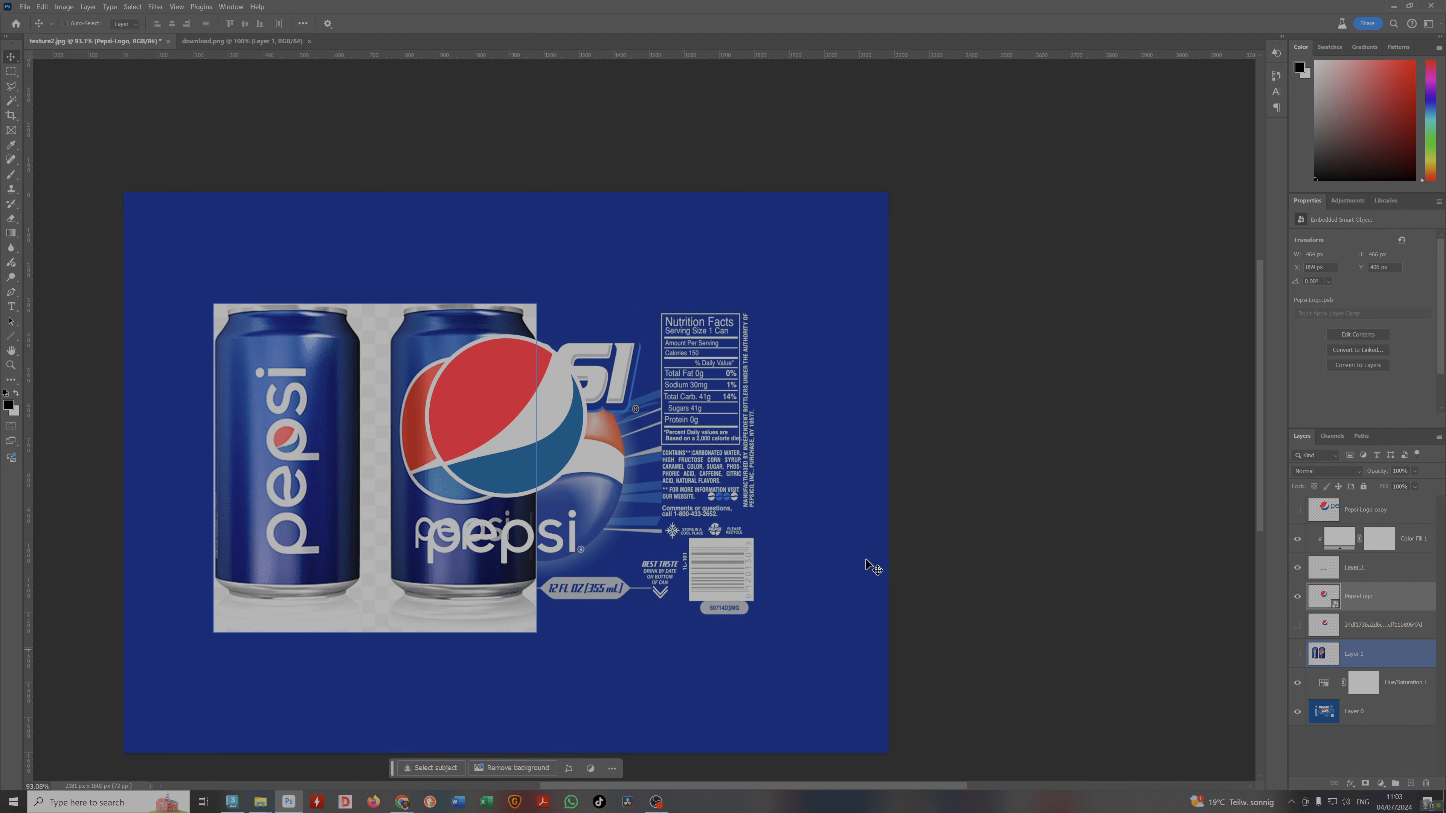
{"action": "left_click", "coordinate": [1358, 569], "text": "ctrl"}
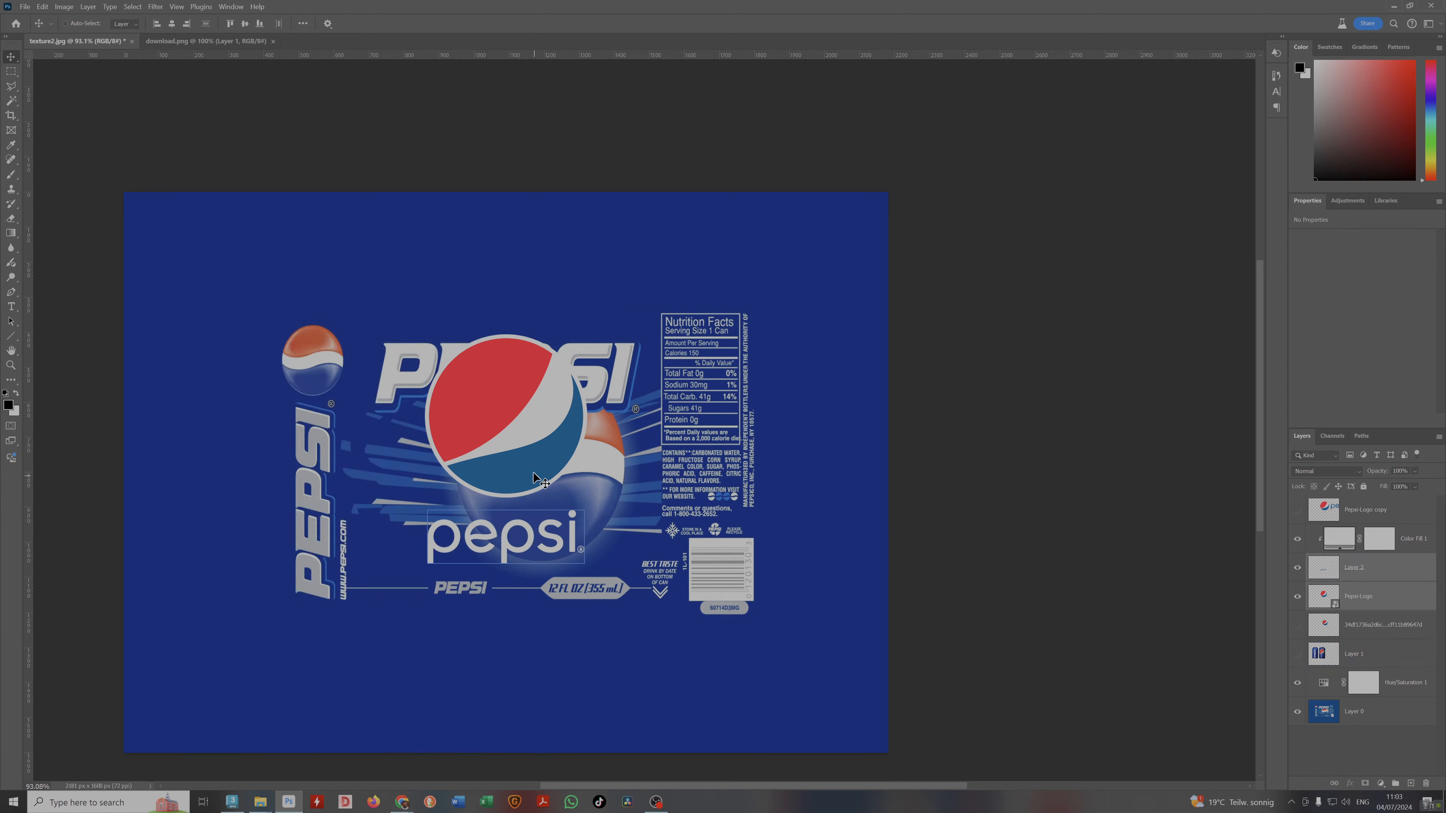
{"action": "left_click_drag", "start_coordinate": [516, 440], "coordinate": [556, 422]}
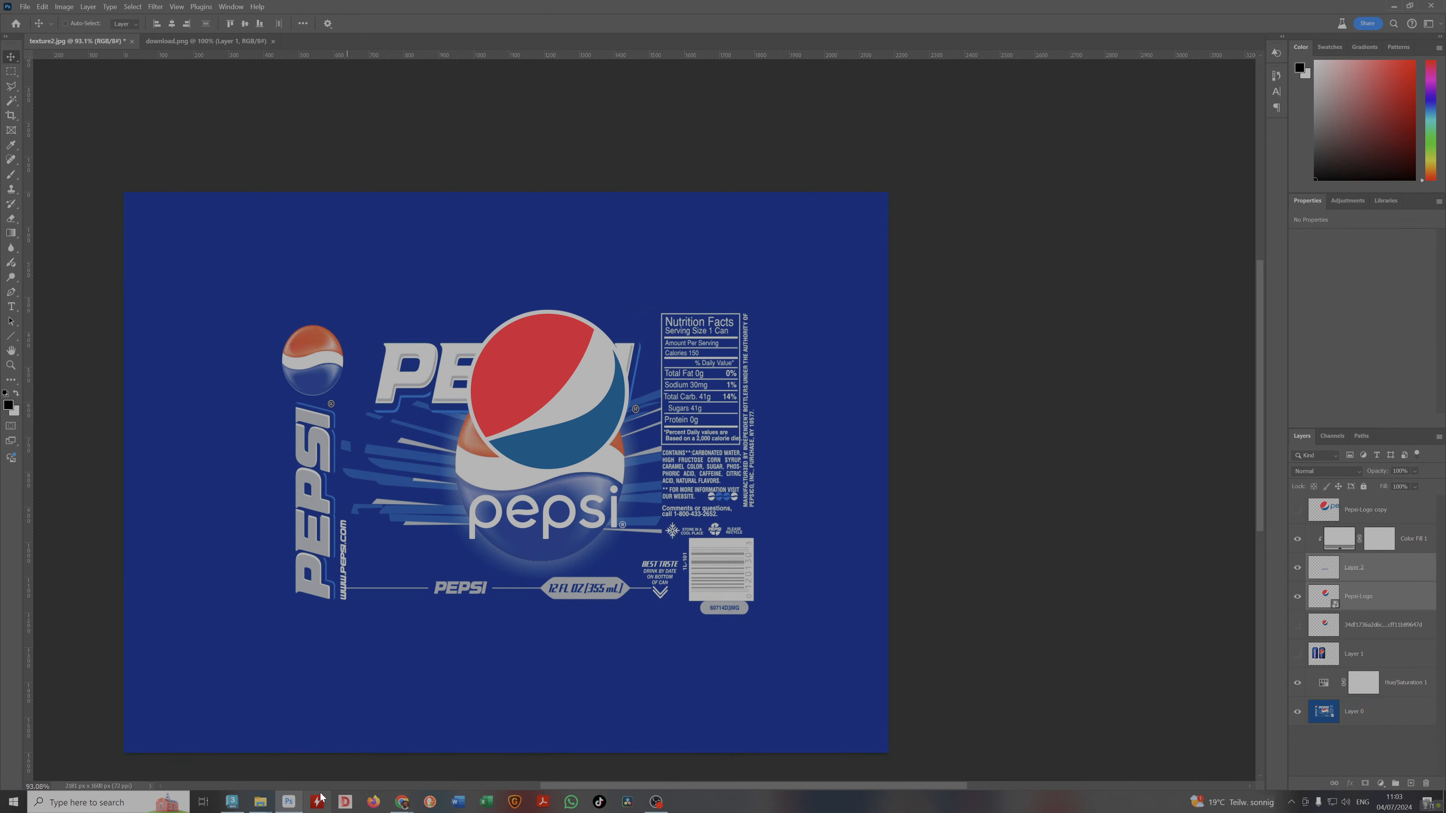
Switch to Chrome to view the Pepsi logo image results, and return to Photoshop to show the can reference Layer 1.
{"action": "left_click", "coordinate": [288, 385], "text": "ctrl"}
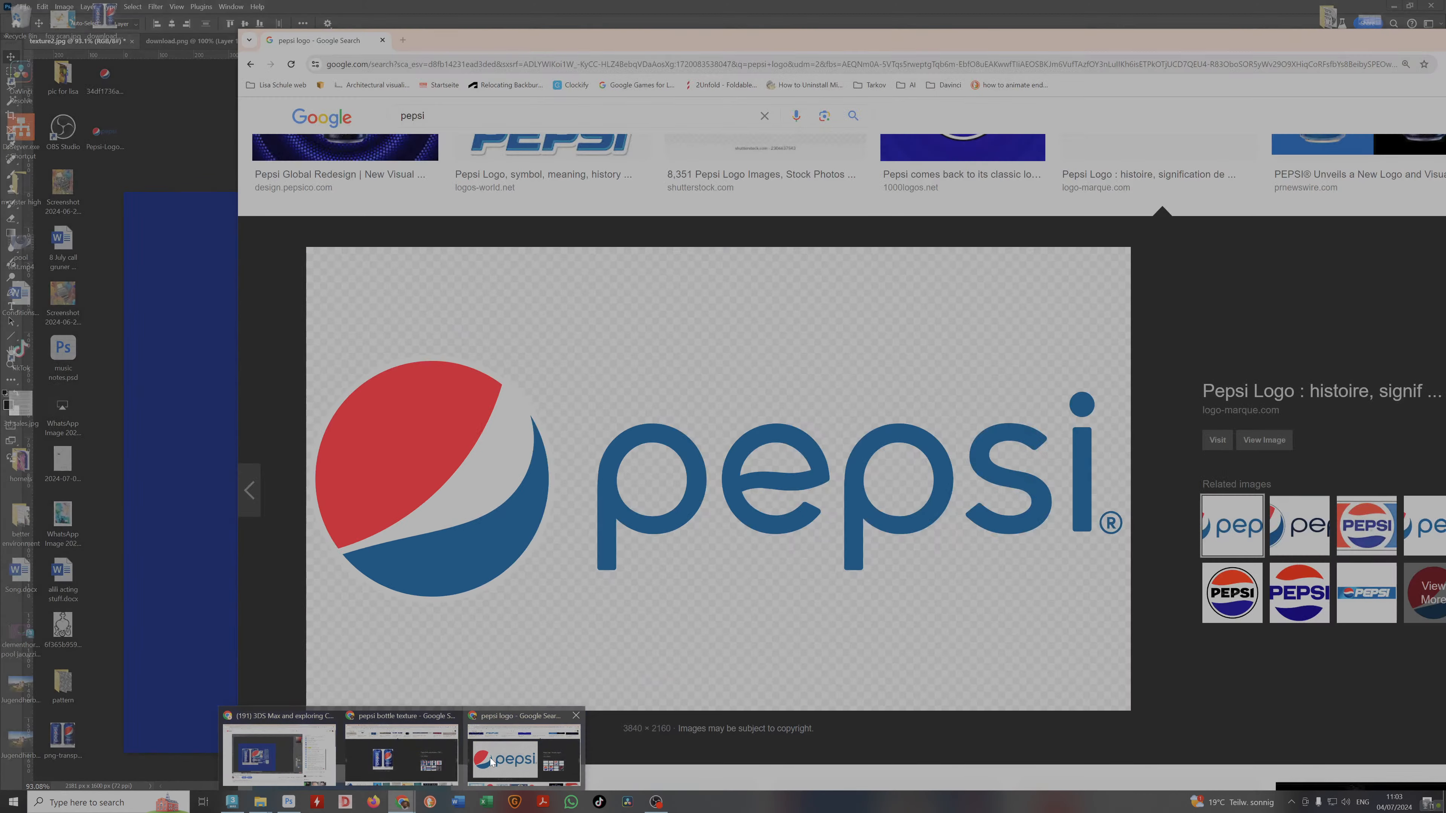
{"action": "left_click", "coordinate": [522, 764]}
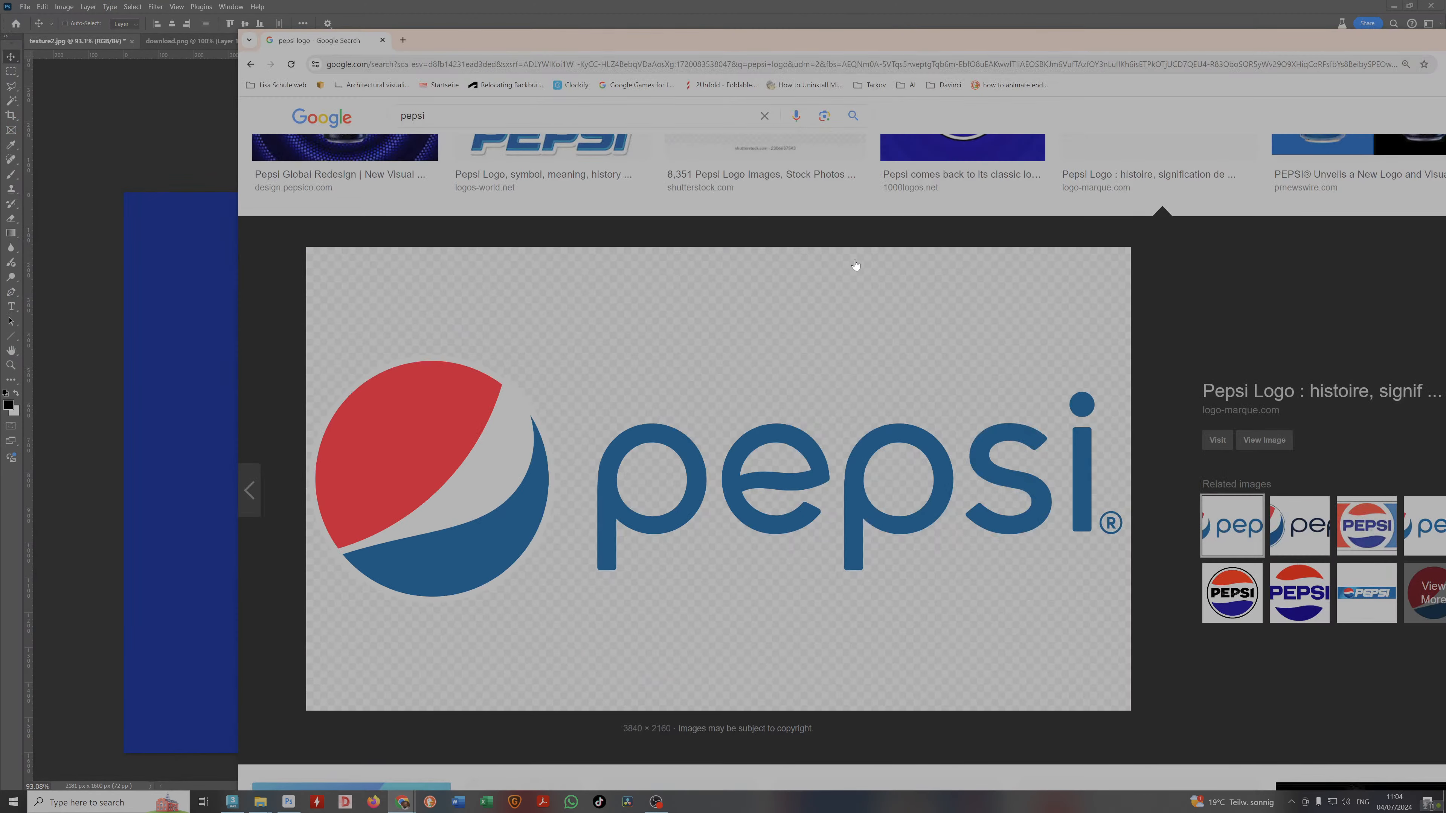
{"action": "scroll", "coordinate": [855, 266], "scroll_direction": "up", "scroll_amount": 6}
{"action": "scroll", "coordinate": [789, 354], "scroll_direction": "up", "scroll_amount": 3}
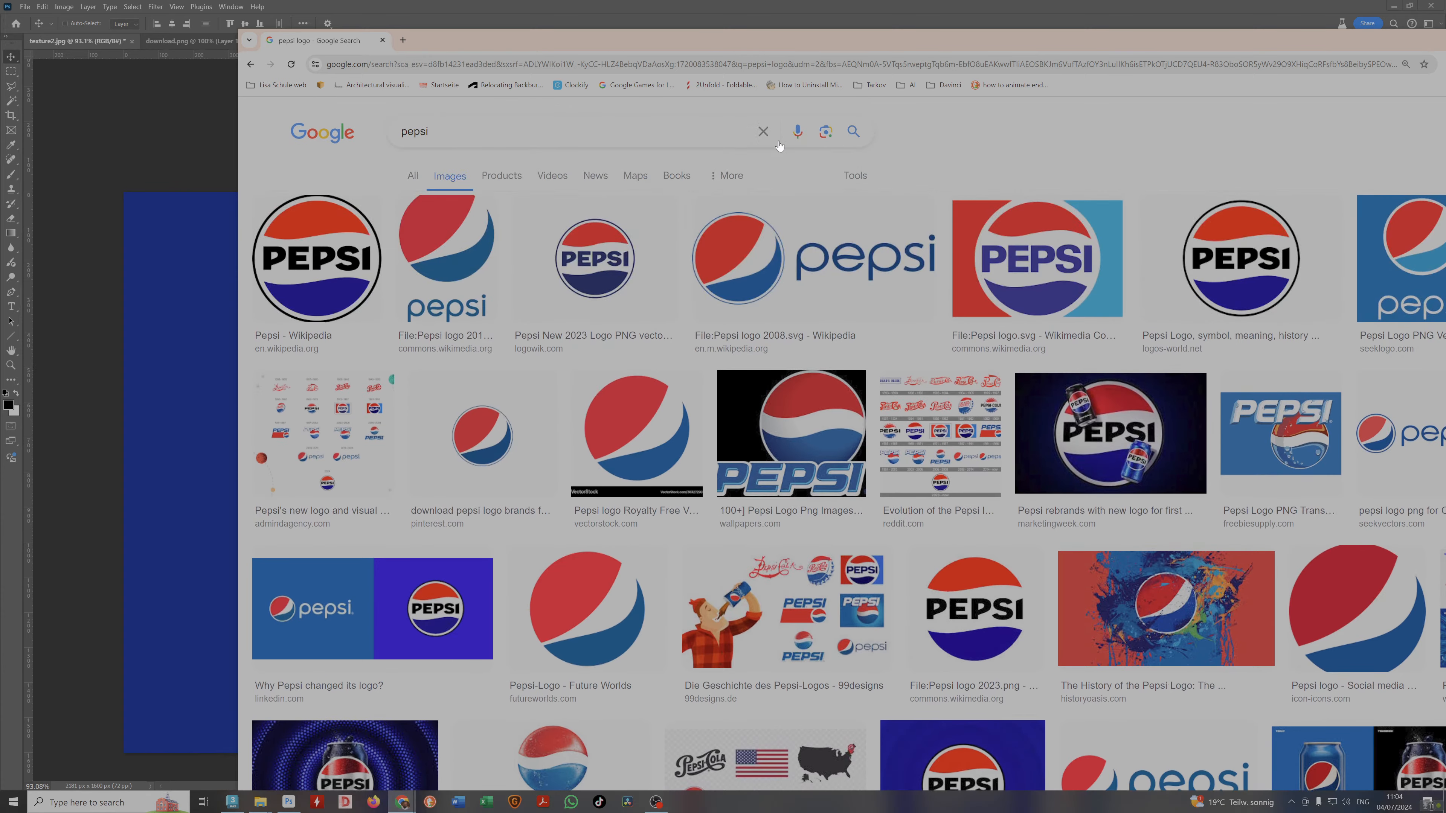
{"action": "left_click_drag", "start_coordinate": [845, 42], "coordinate": [808, 491]}
{"action": "left_click", "coordinate": [402, 802]}
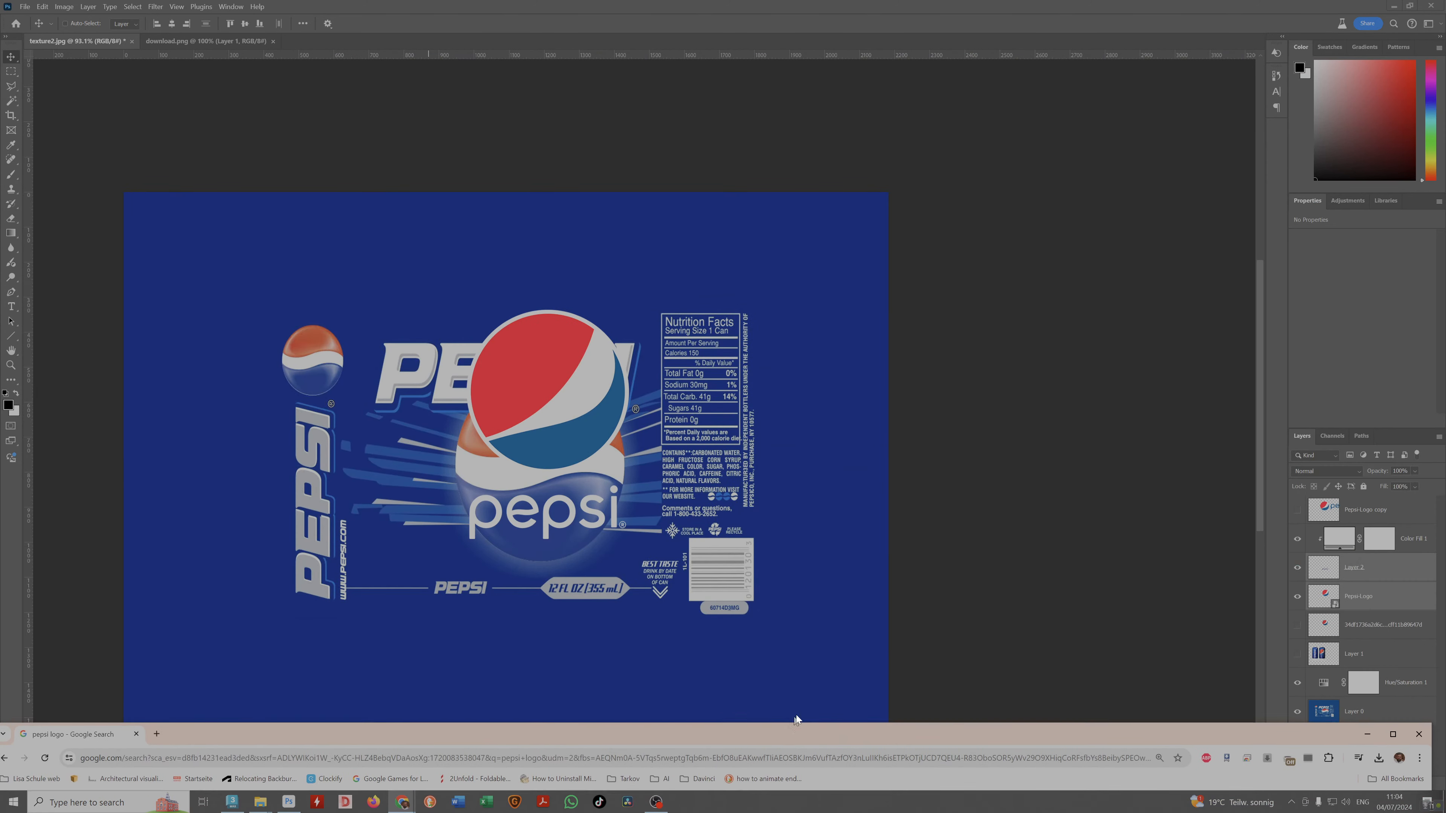
{"action": "left_click", "coordinate": [1298, 654]}
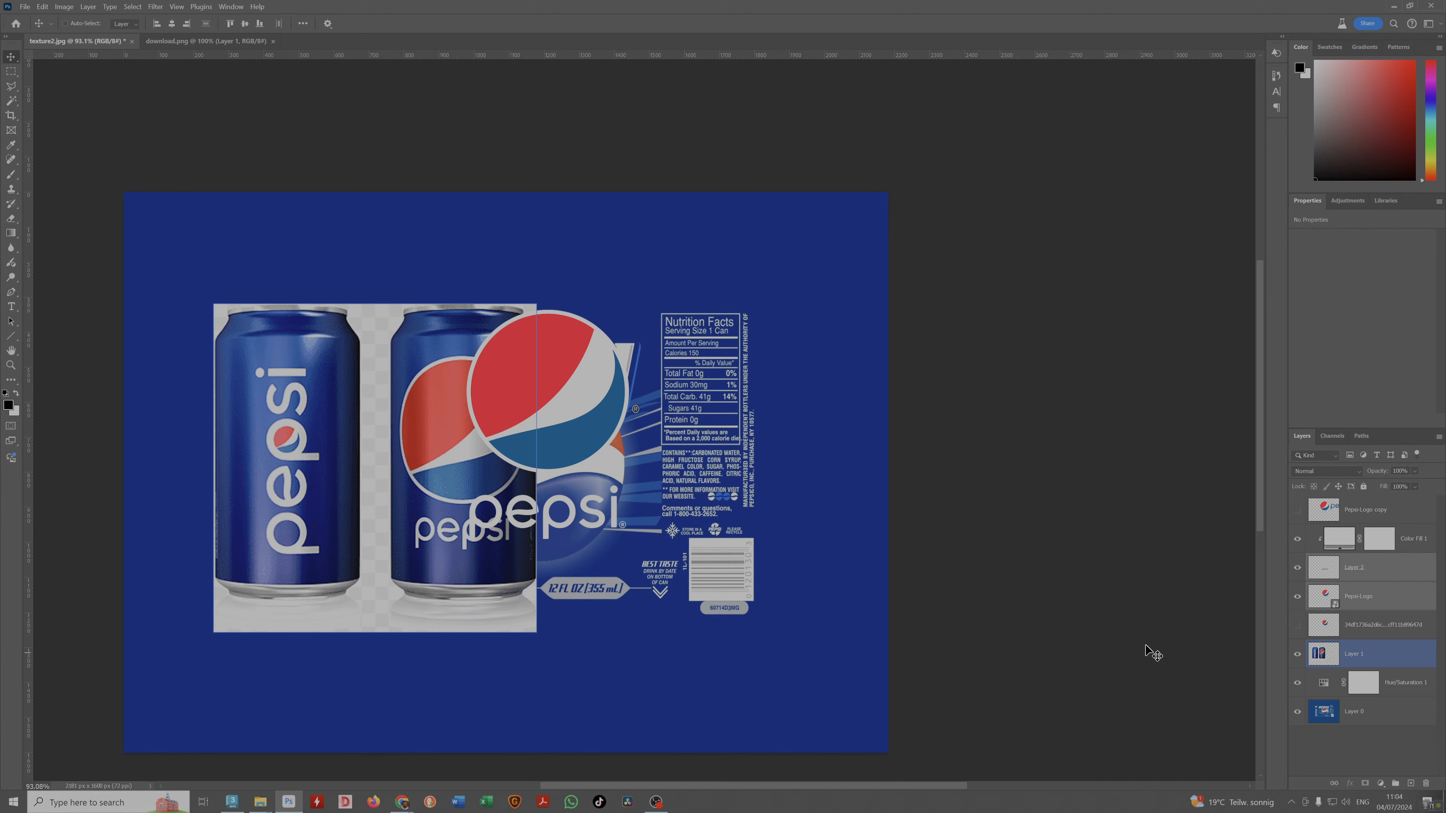
Return to the Pepsi logo image results in Chrome and look through them for a reference of the can's logo.
{"action": "key", "text": "alt+Tab"}
{"action": "left_click_drag", "start_coordinate": [806, 722], "coordinate": [847, 5]}
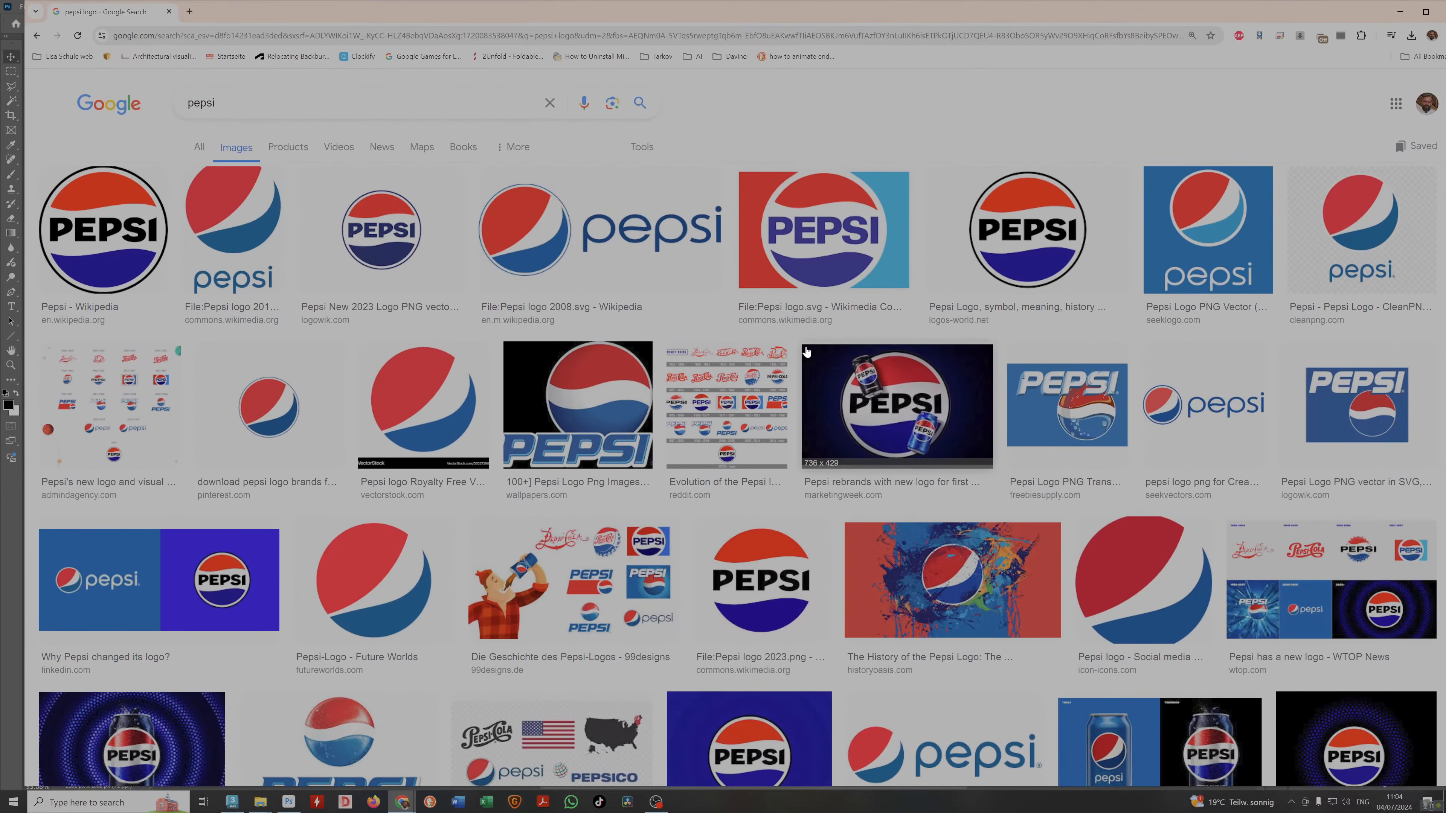
{"action": "scroll", "coordinate": [851, 393], "scroll_direction": "down", "scroll_amount": 3}
{"action": "left_click", "coordinate": [871, 399]}
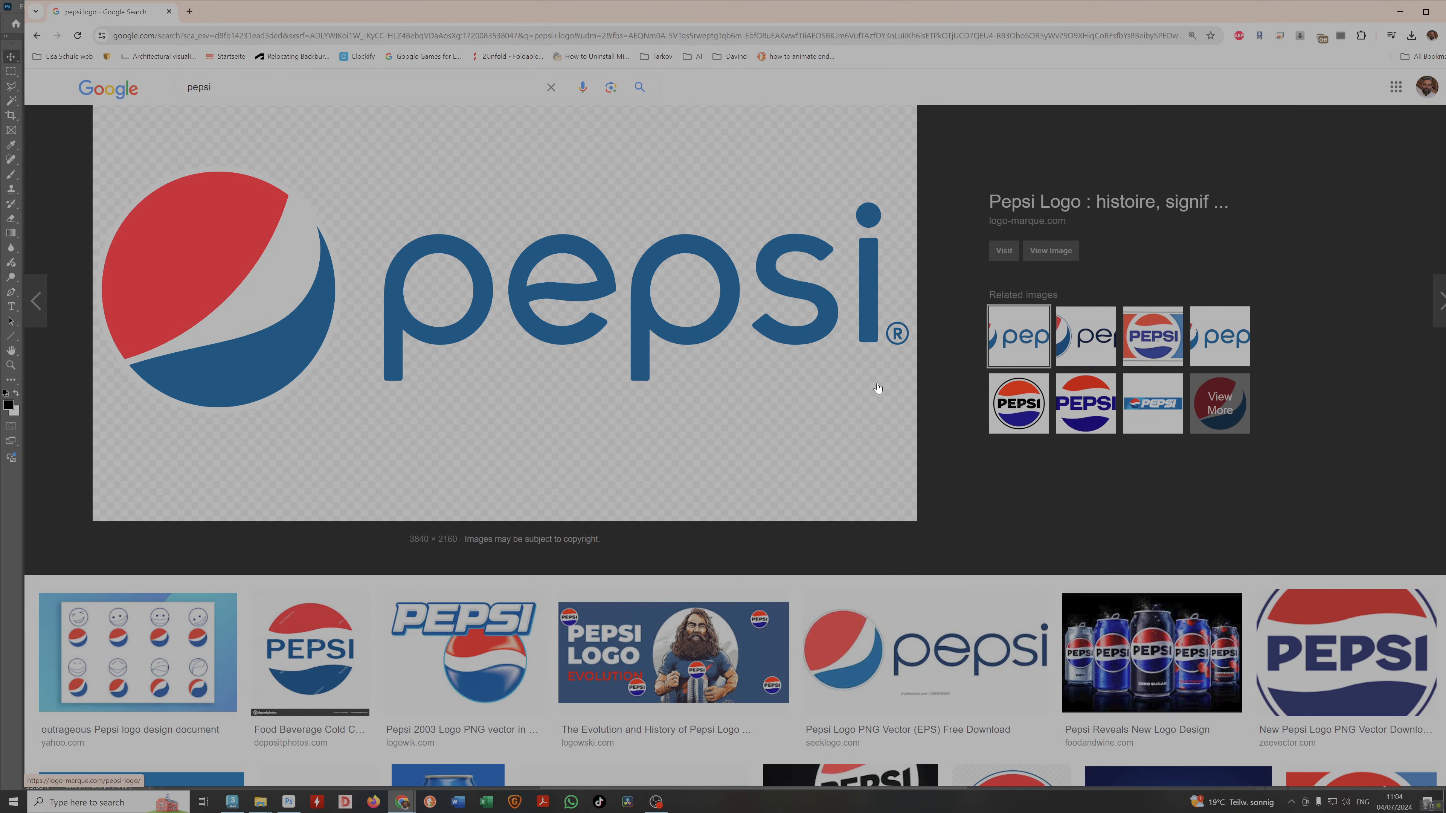
{"action": "scroll", "coordinate": [878, 388], "scroll_direction": "down", "scroll_amount": 8}
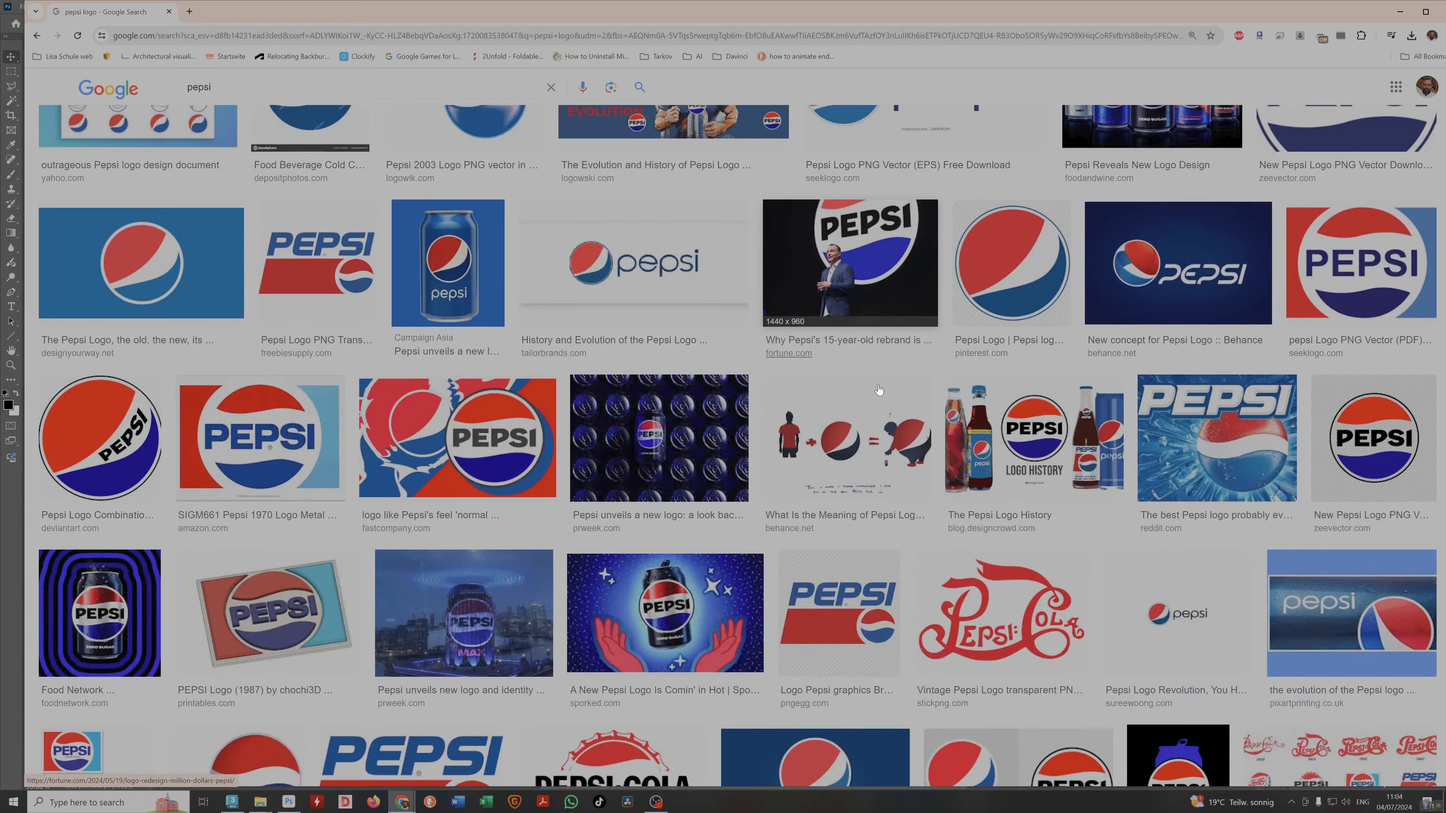
{"action": "scroll", "coordinate": [760, 511], "scroll_direction": "up", "scroll_amount": 3}
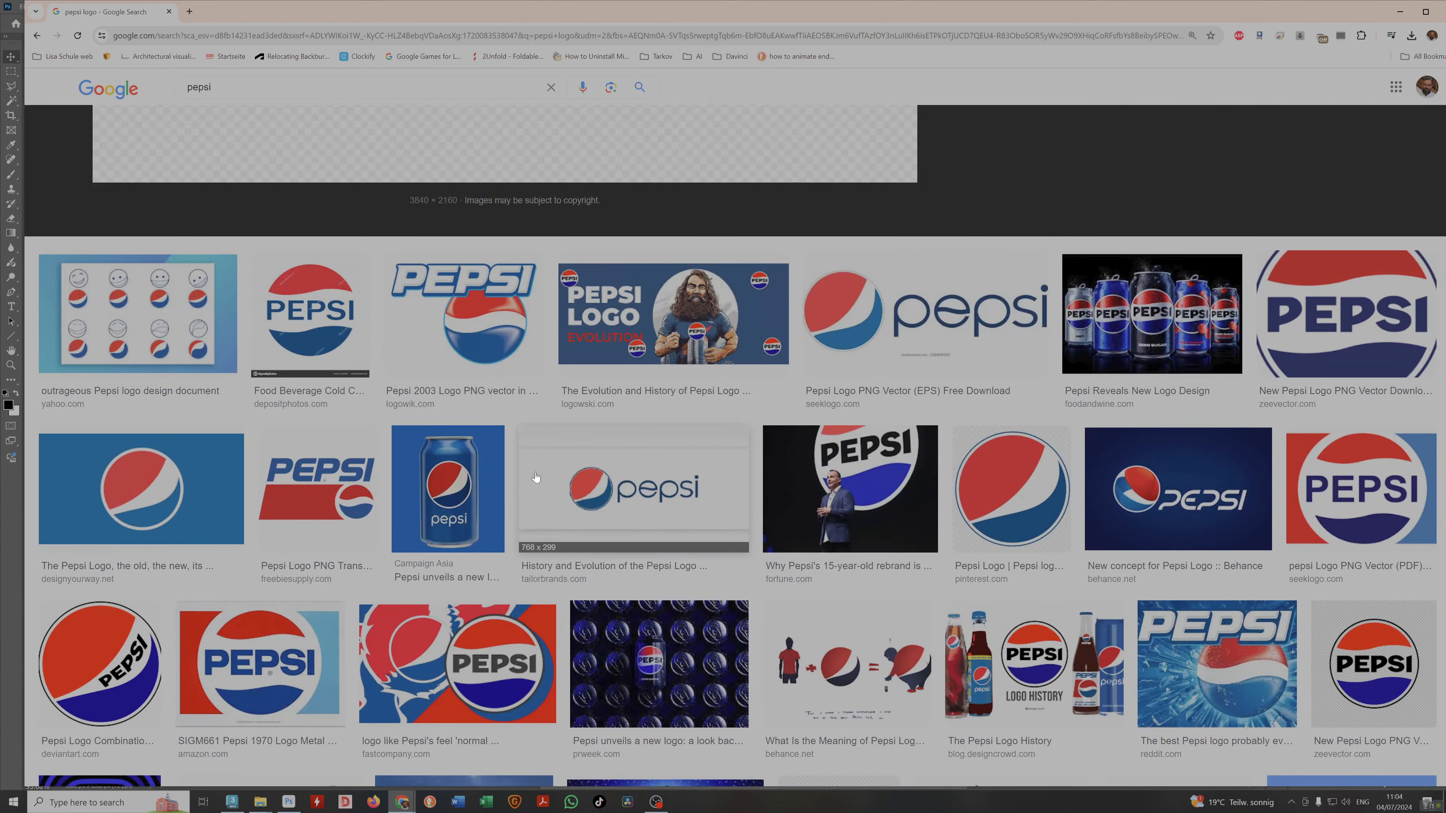
Look through the Pepsi logo image results for design references, and return to the can texture document.
{"action": "scroll", "coordinate": [794, 491], "scroll_direction": "down", "scroll_amount": 4}
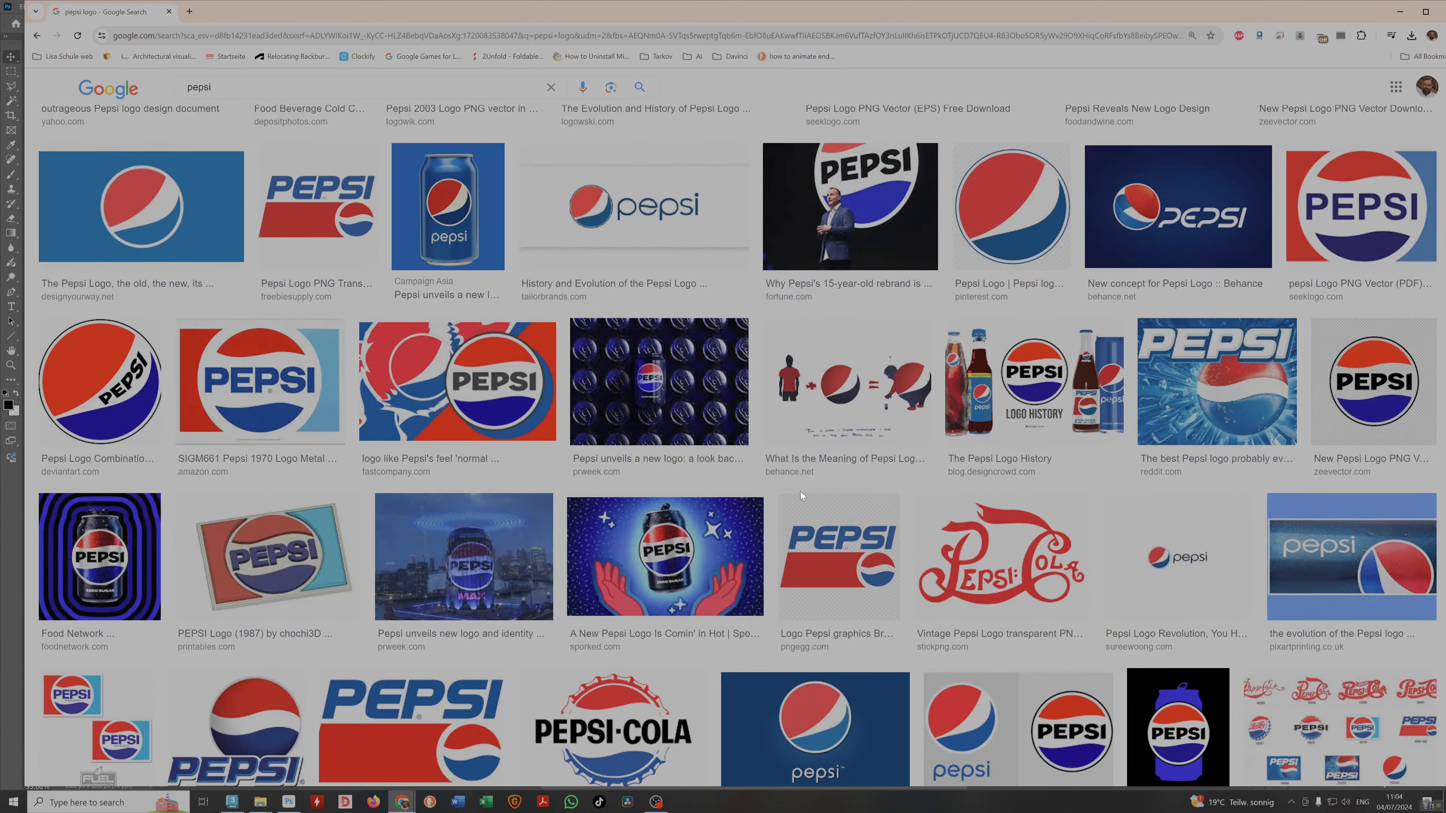
{"action": "scroll", "coordinate": [800, 495], "scroll_direction": "down", "scroll_amount": 10}
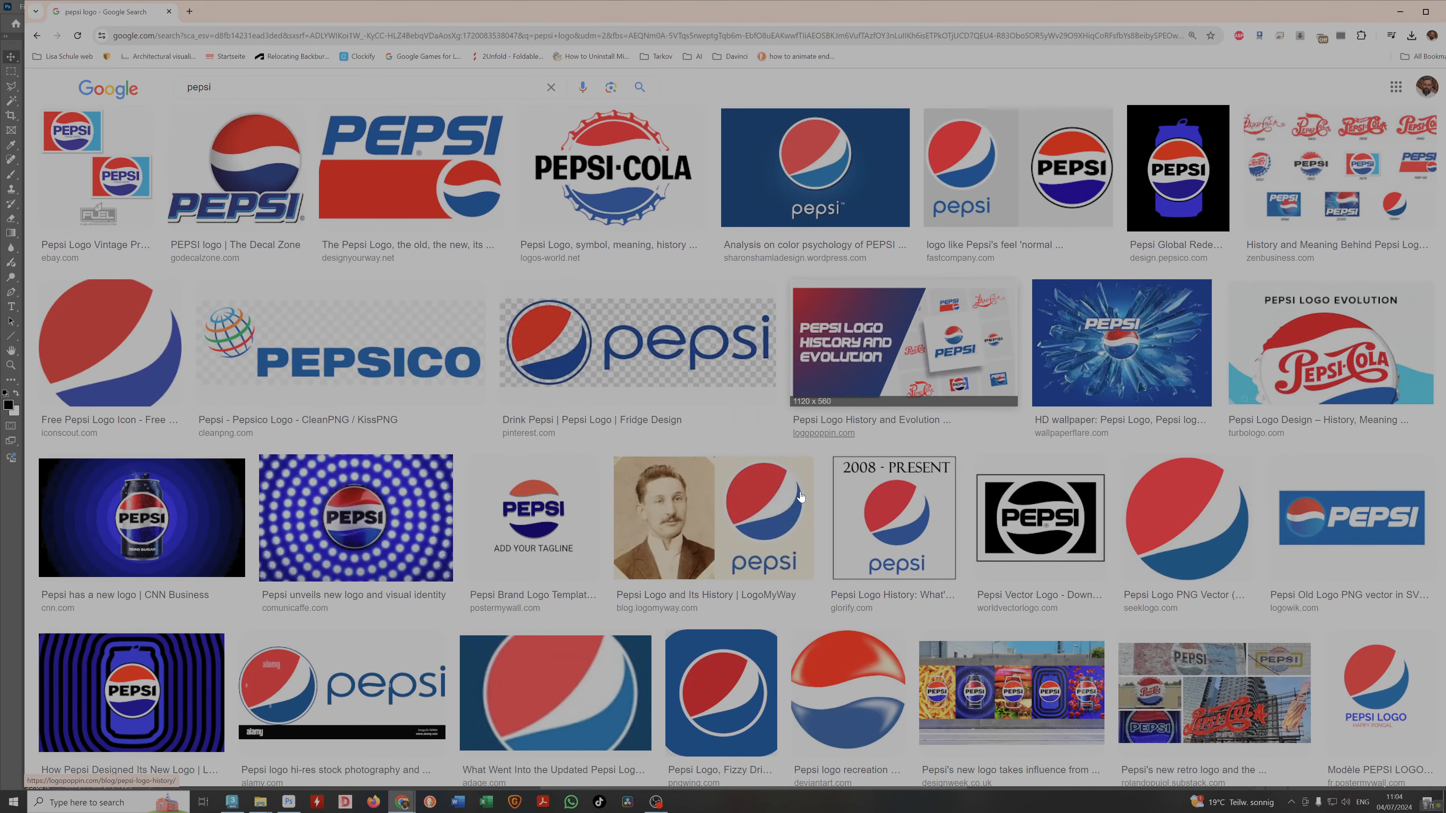
{"action": "scroll", "coordinate": [801, 496], "scroll_direction": "down", "scroll_amount": 6}
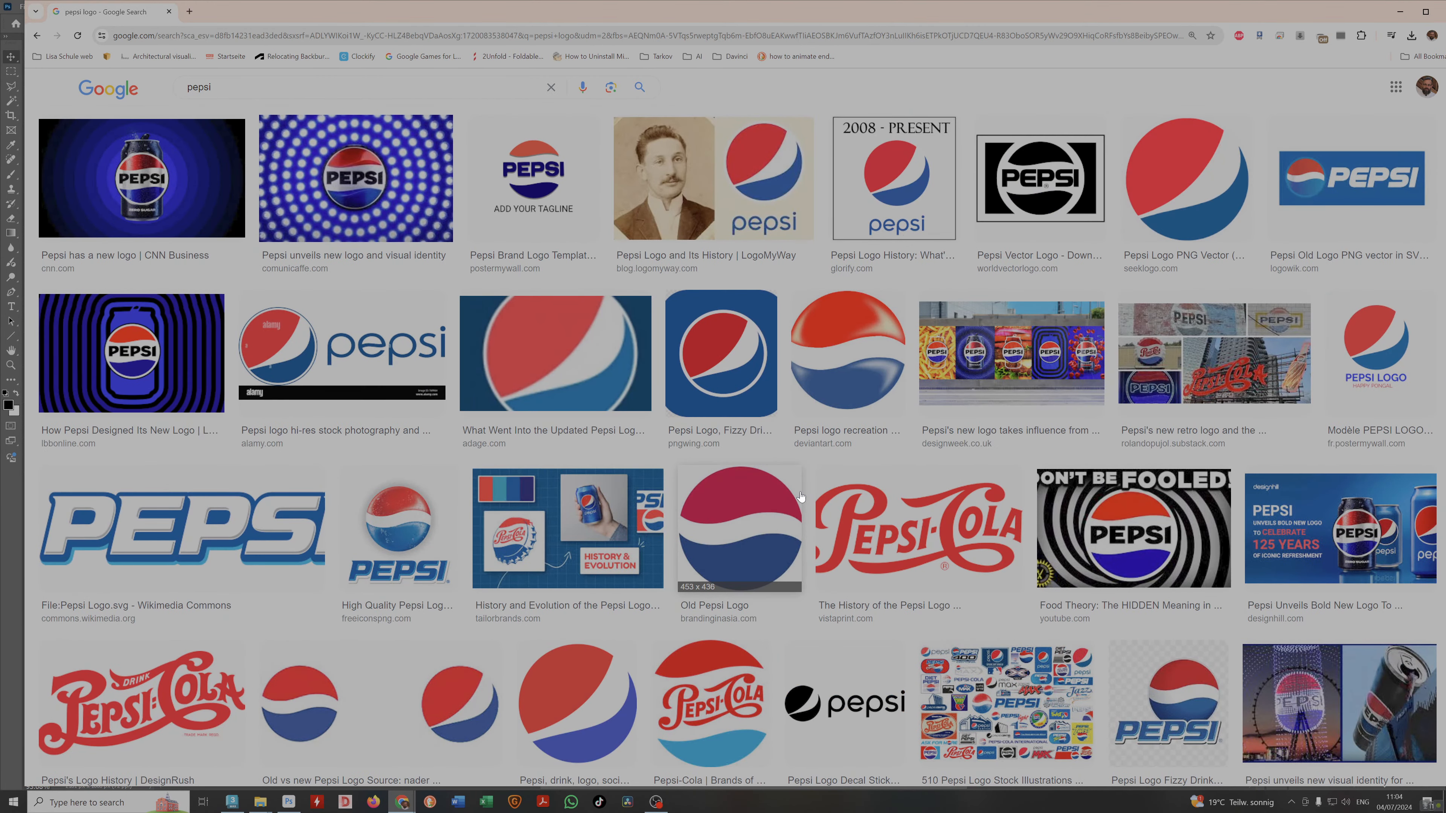
{"action": "scroll", "coordinate": [801, 496], "scroll_direction": "up", "scroll_amount": 9}
{"action": "scroll", "coordinate": [801, 498], "scroll_direction": "down", "scroll_amount": 12}
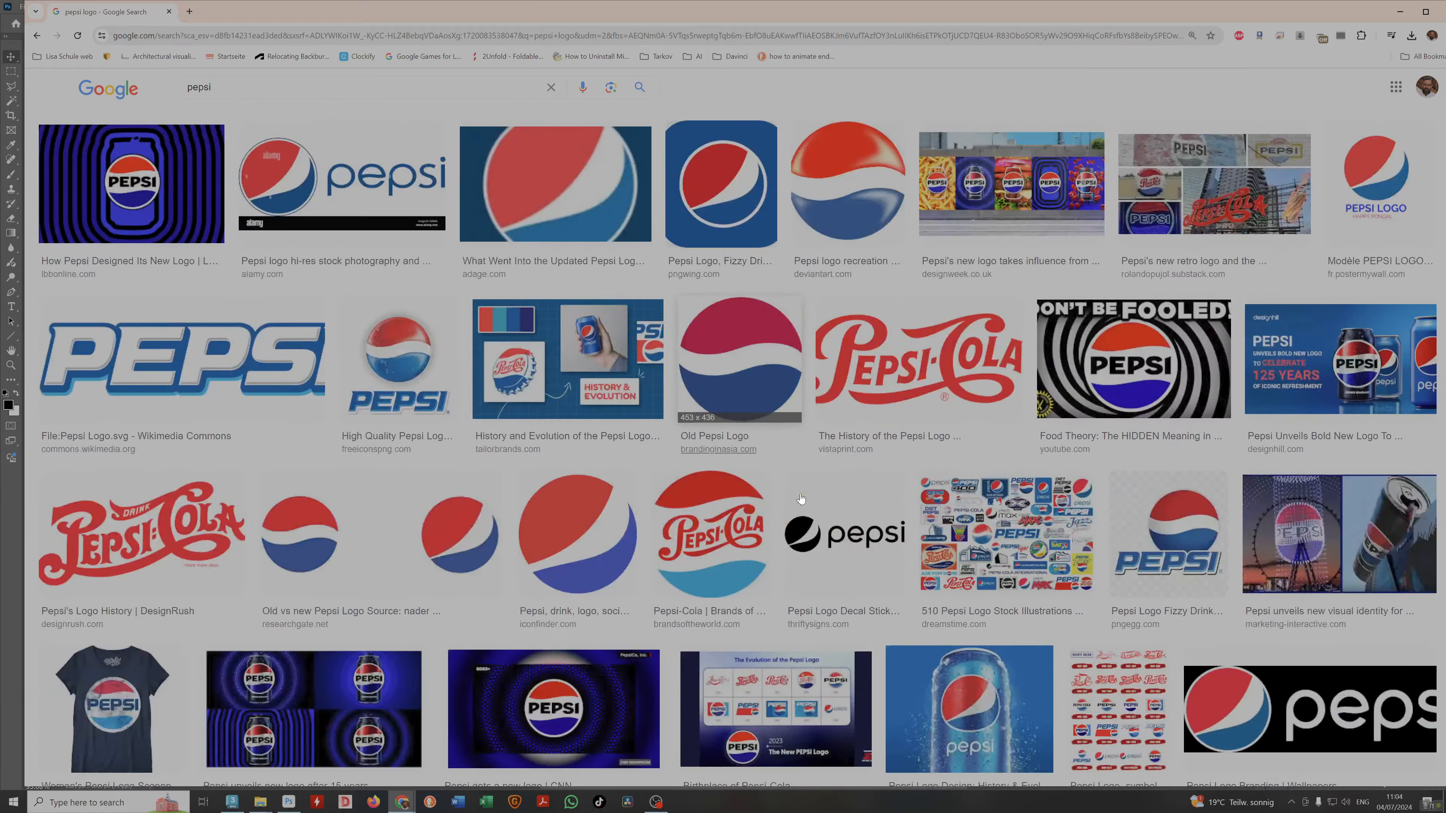
{"action": "scroll", "coordinate": [801, 499], "scroll_direction": "down", "scroll_amount": 17}
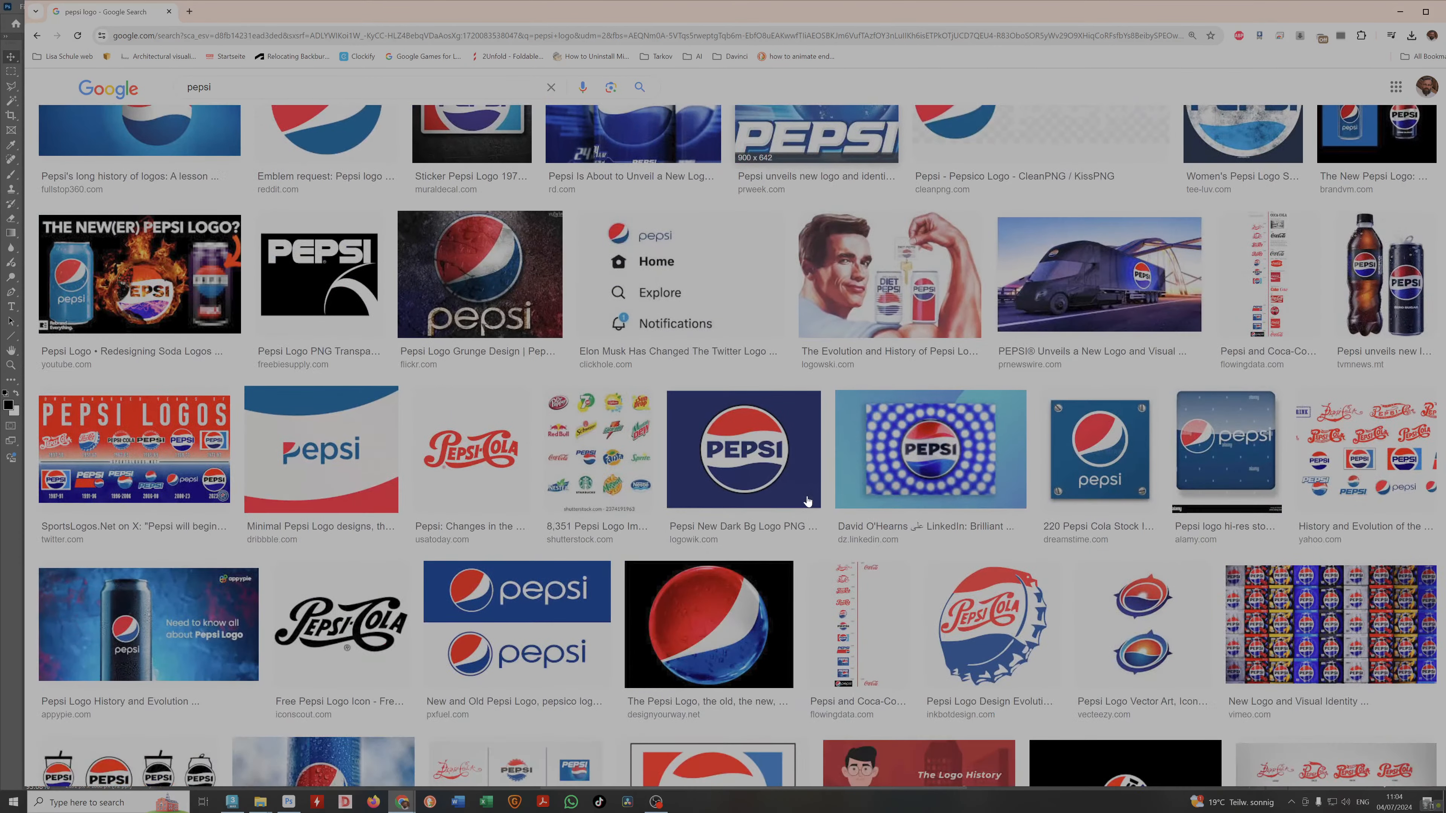
{"action": "scroll", "coordinate": [808, 501], "scroll_direction": "down", "scroll_amount": 6}
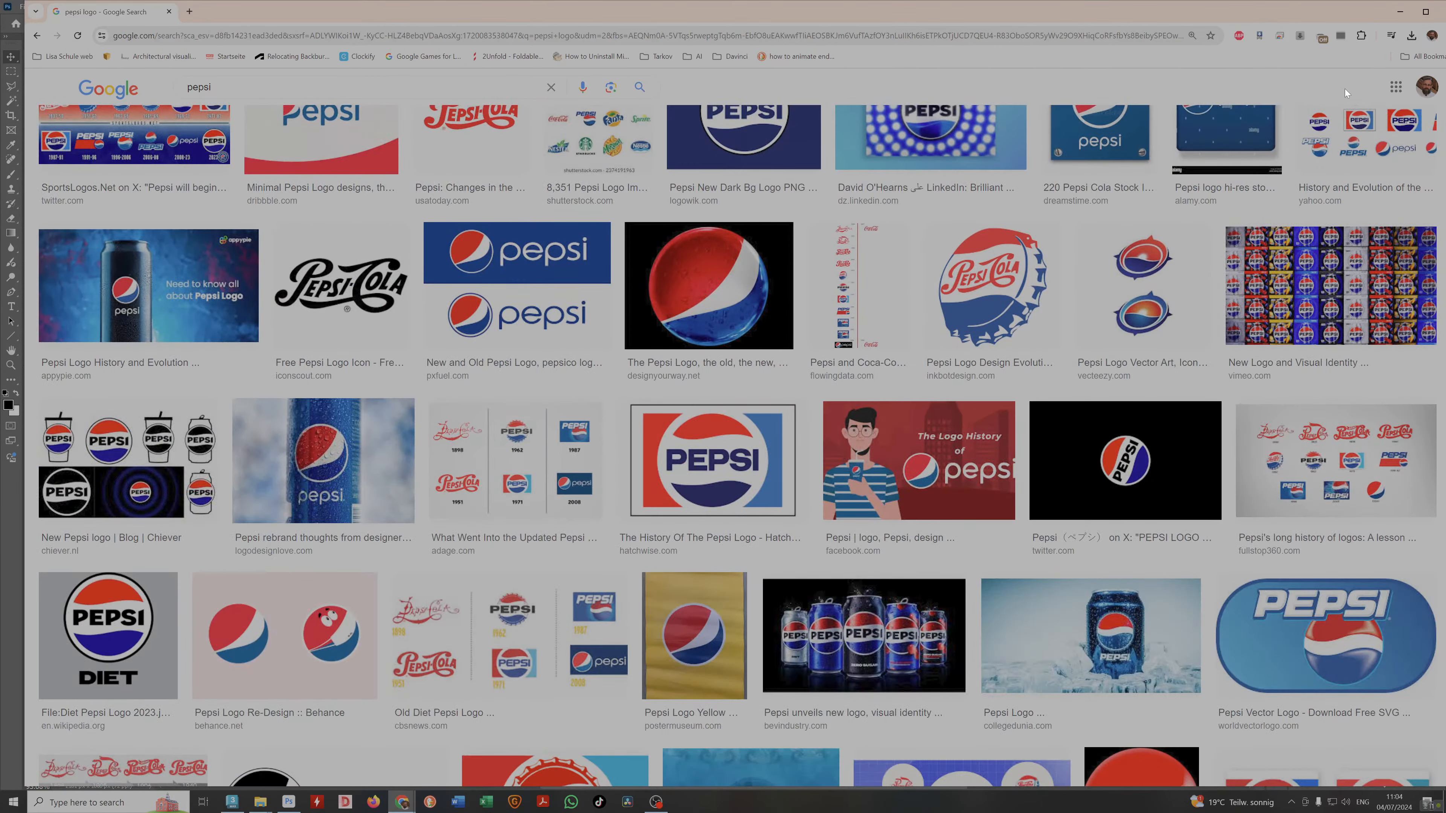
{"action": "left_click", "coordinate": [1400, 12]}
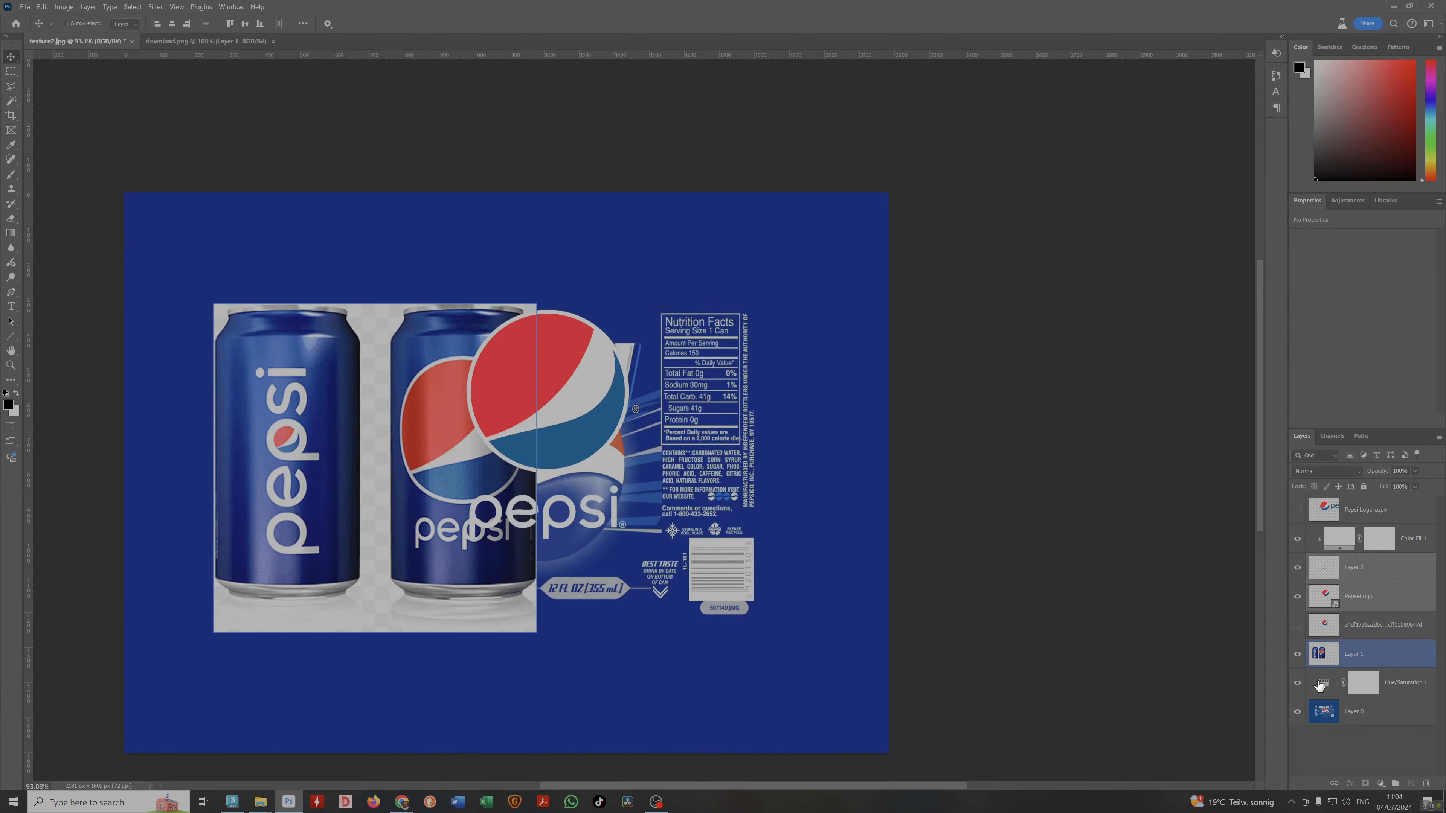
Duplicate the Color Fill 1, Layer 2 and Pepsi-Logo layers together.
{"action": "left_click", "coordinate": [1381, 574]}
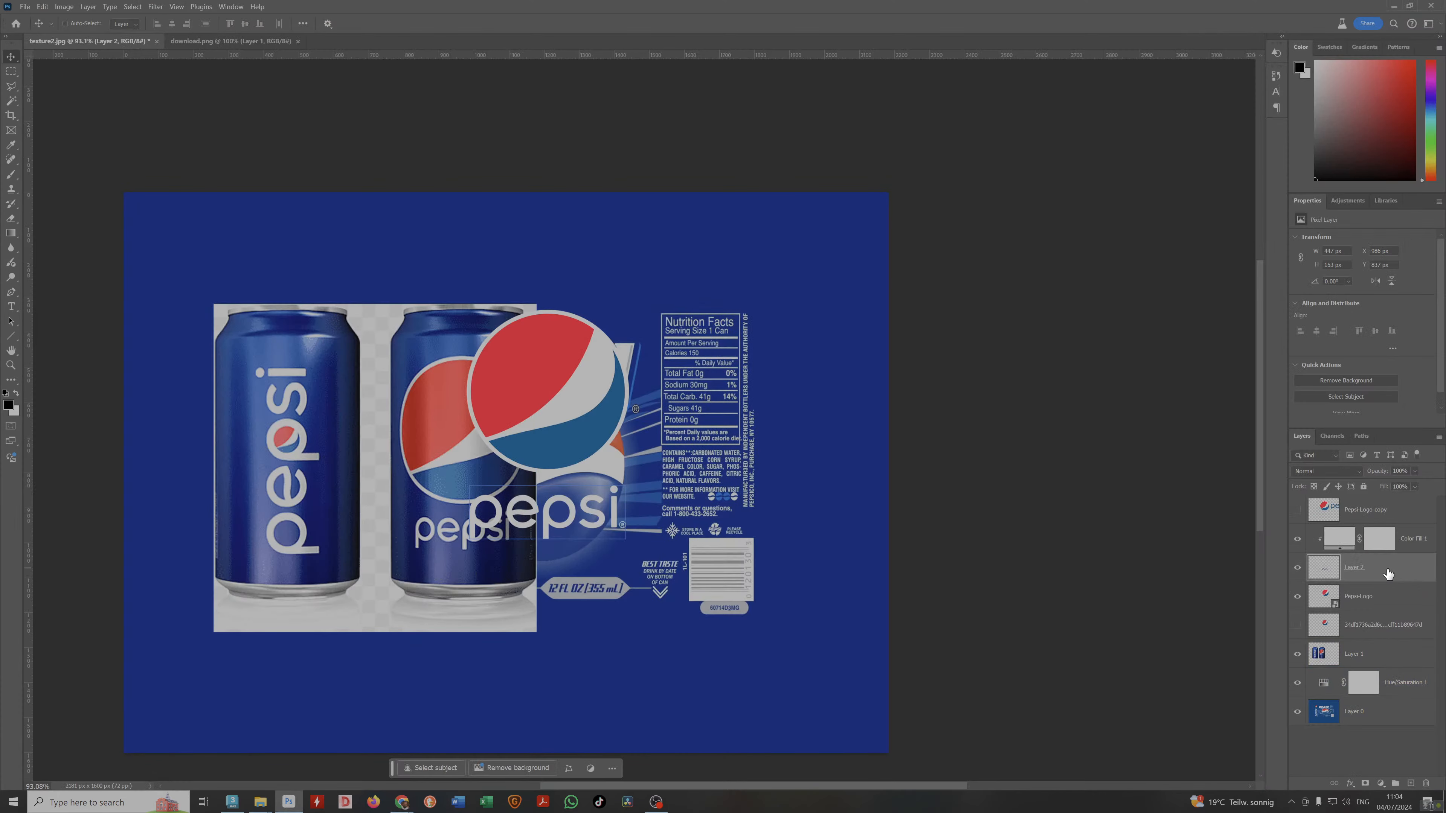
{"action": "left_click", "coordinate": [1393, 599]}
{"action": "left_click", "coordinate": [1393, 599], "text": "ctrl"}
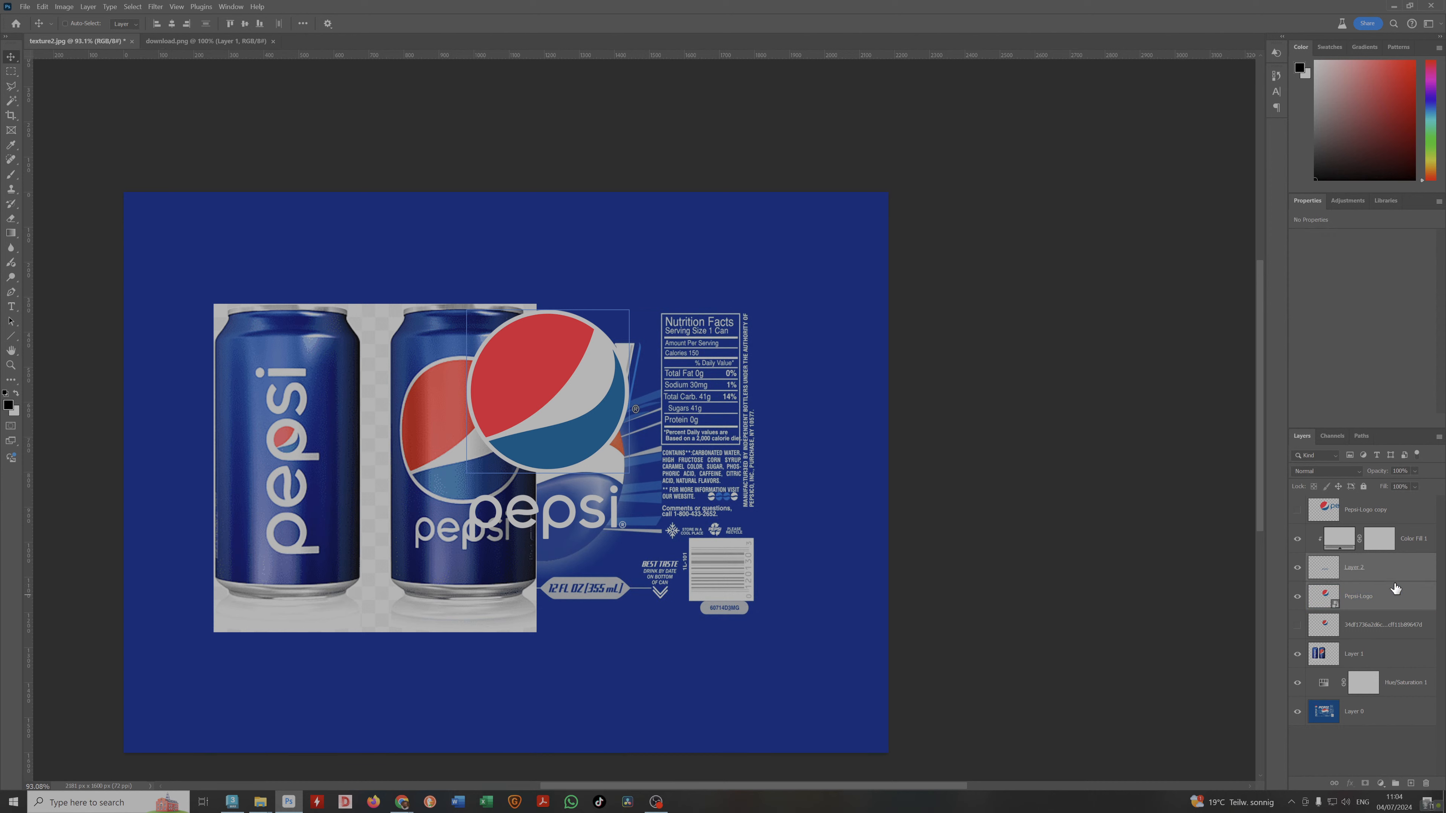
{"action": "left_click", "coordinate": [1393, 598]}
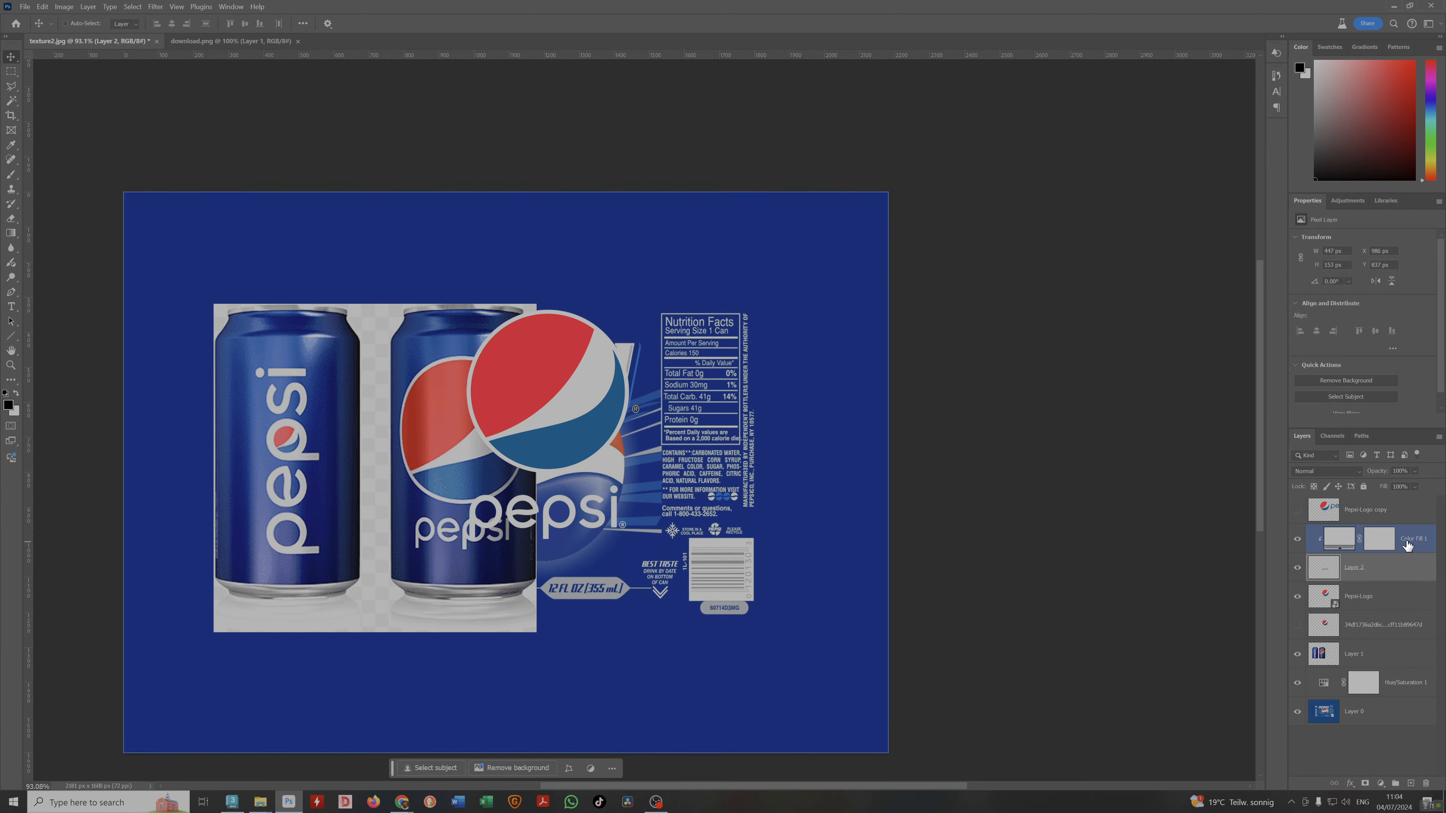
{"action": "left_click", "coordinate": [1410, 604], "text": "ctrl"}
{"action": "key", "text": "ctrl+j"}
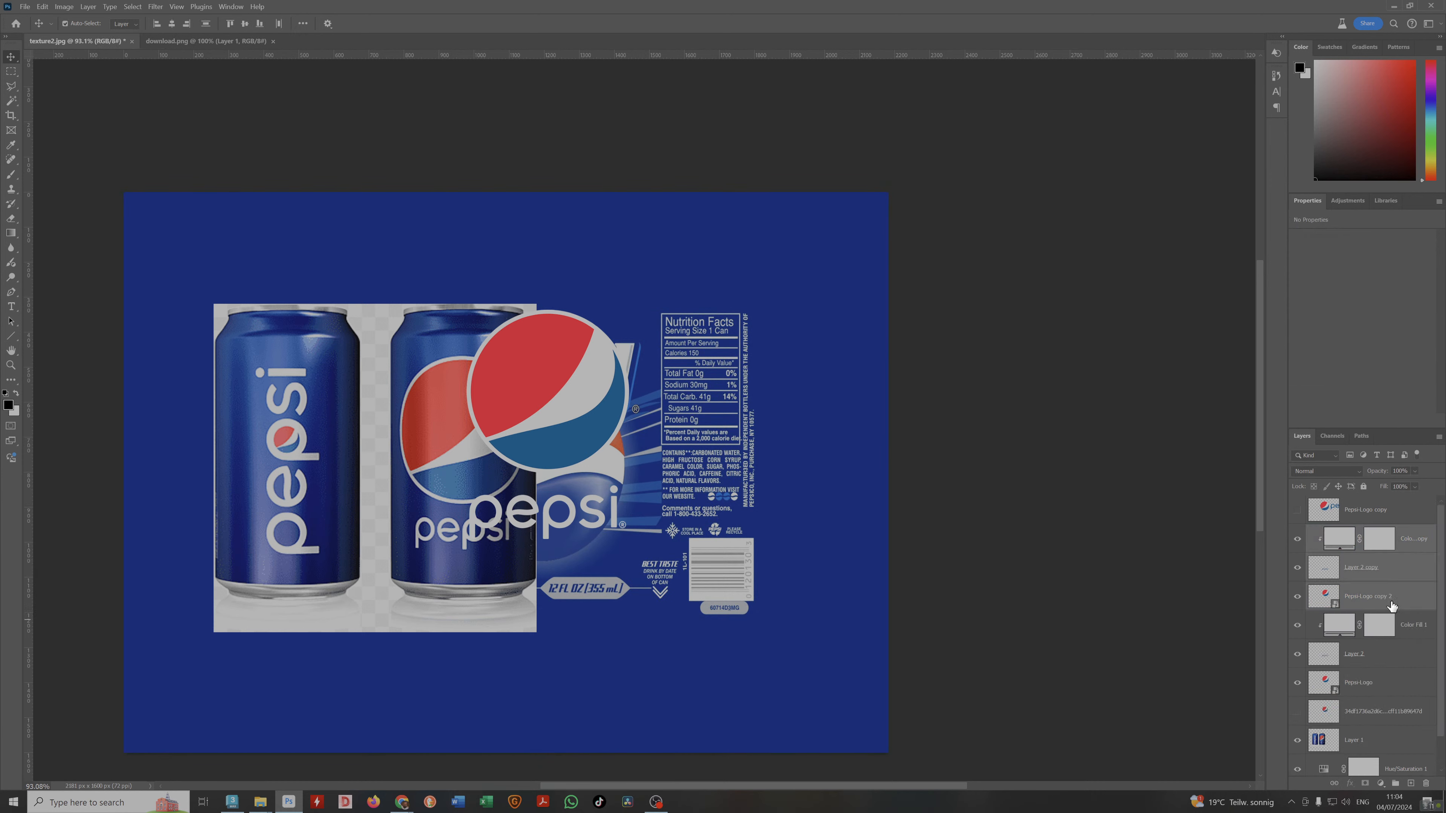
Merge the duplicated colour fill with the Layer 2 copy into a single white wordmark layer.
{"action": "left_click", "coordinate": [1410, 548]}
{"action": "left_click", "coordinate": [1410, 560], "text": "ctrl"}
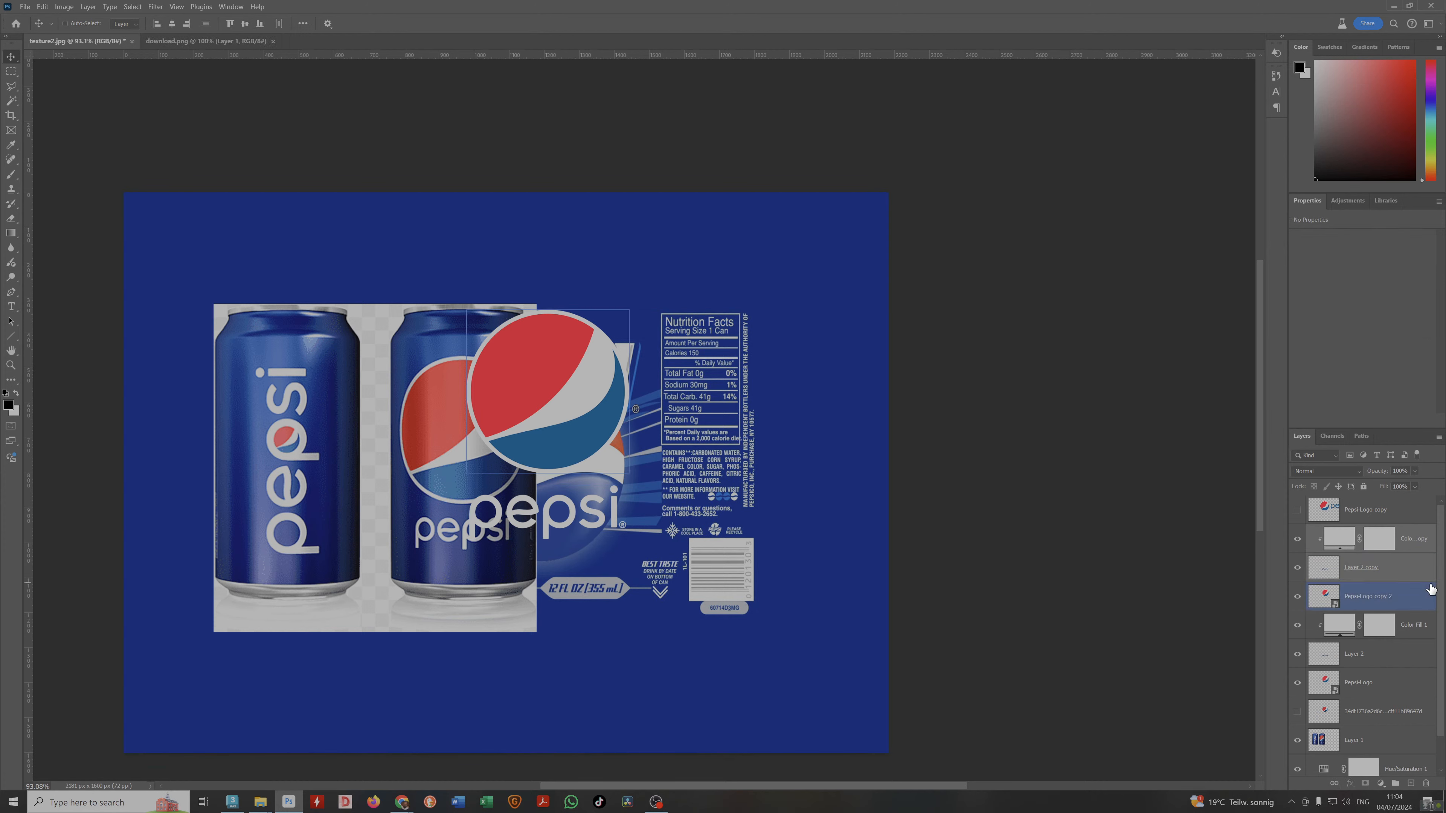
{"action": "key", "text": "ctrl+e"}
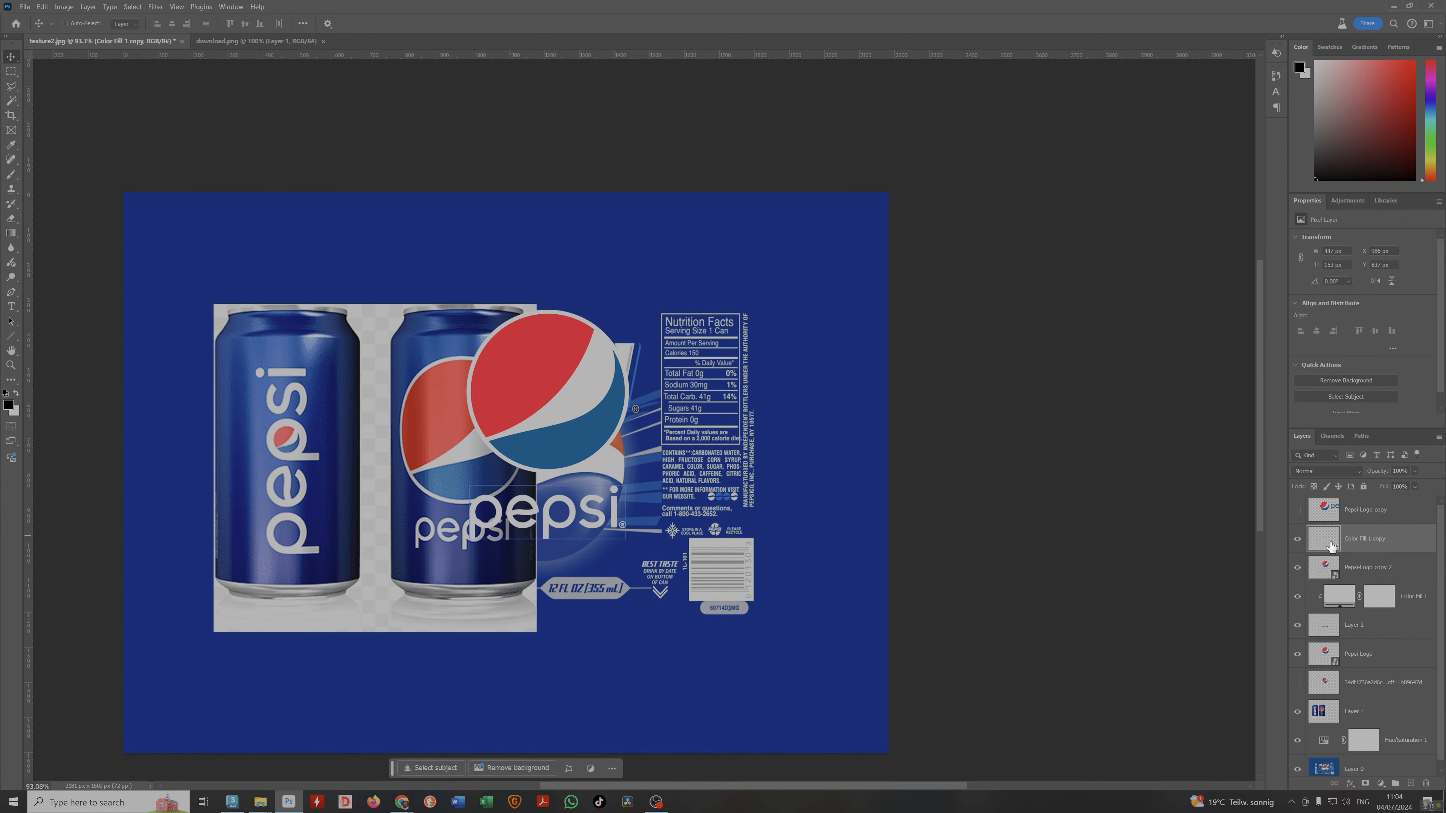
Scale the Pepsi-Logo copy 2 globe down and place it inside the second p of the pepsi wordmark.
{"action": "left_click", "coordinate": [1355, 568]}
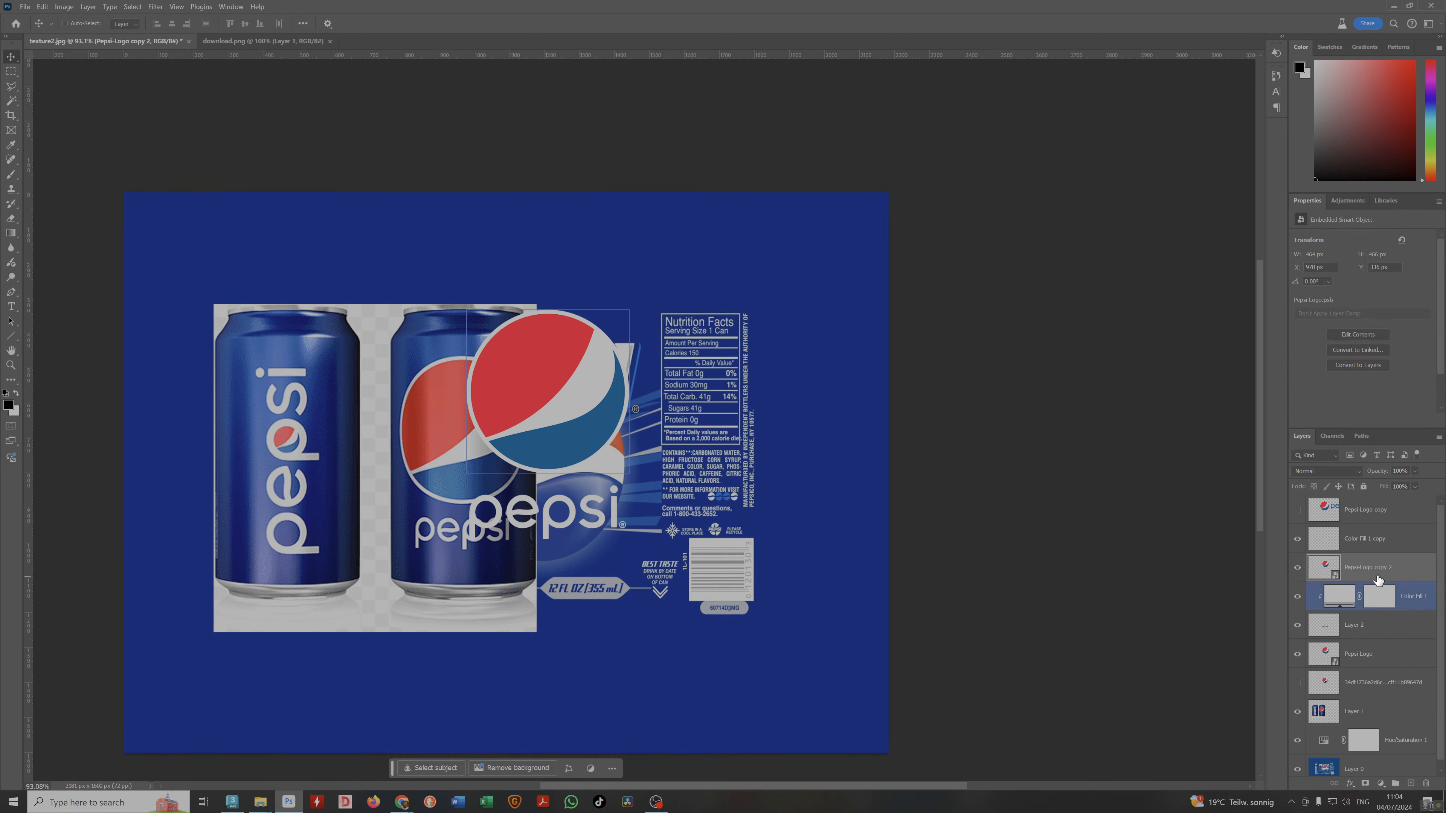
{"action": "key", "text": "ctrl+t"}
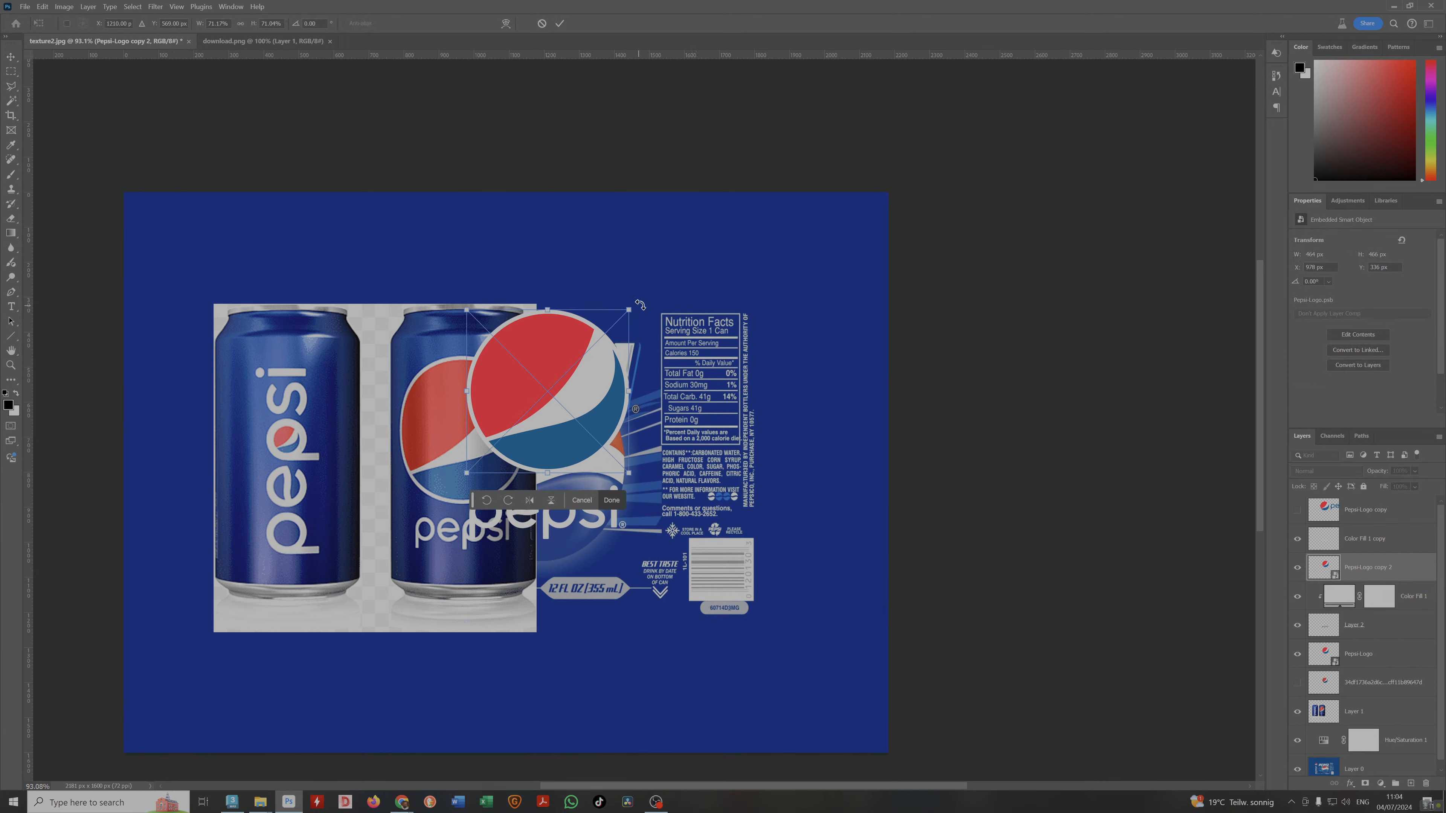
{"action": "left_click_drag", "start_coordinate": [630, 311], "coordinate": [563, 494]}
{"action": "scroll", "coordinate": [564, 498], "scroll_direction": "up", "scroll_amount": 5, "text": "alt"}
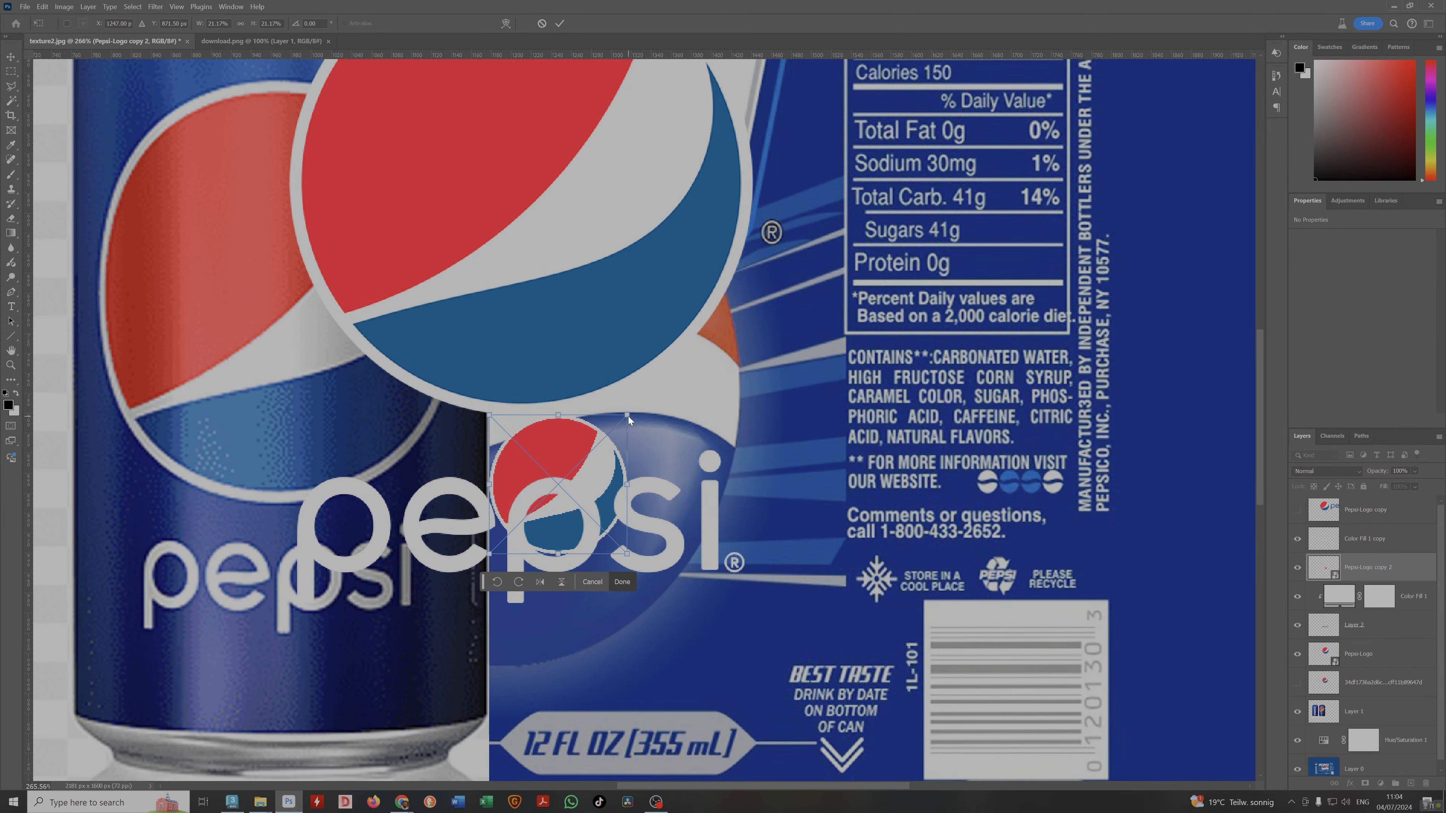
{"action": "left_click_drag", "start_coordinate": [625, 414], "coordinate": [577, 466]}
{"action": "left_click_drag", "start_coordinate": [548, 512], "coordinate": [573, 530]}
{"action": "left_click_drag", "start_coordinate": [601, 482], "coordinate": [565, 516], "text": "alt"}
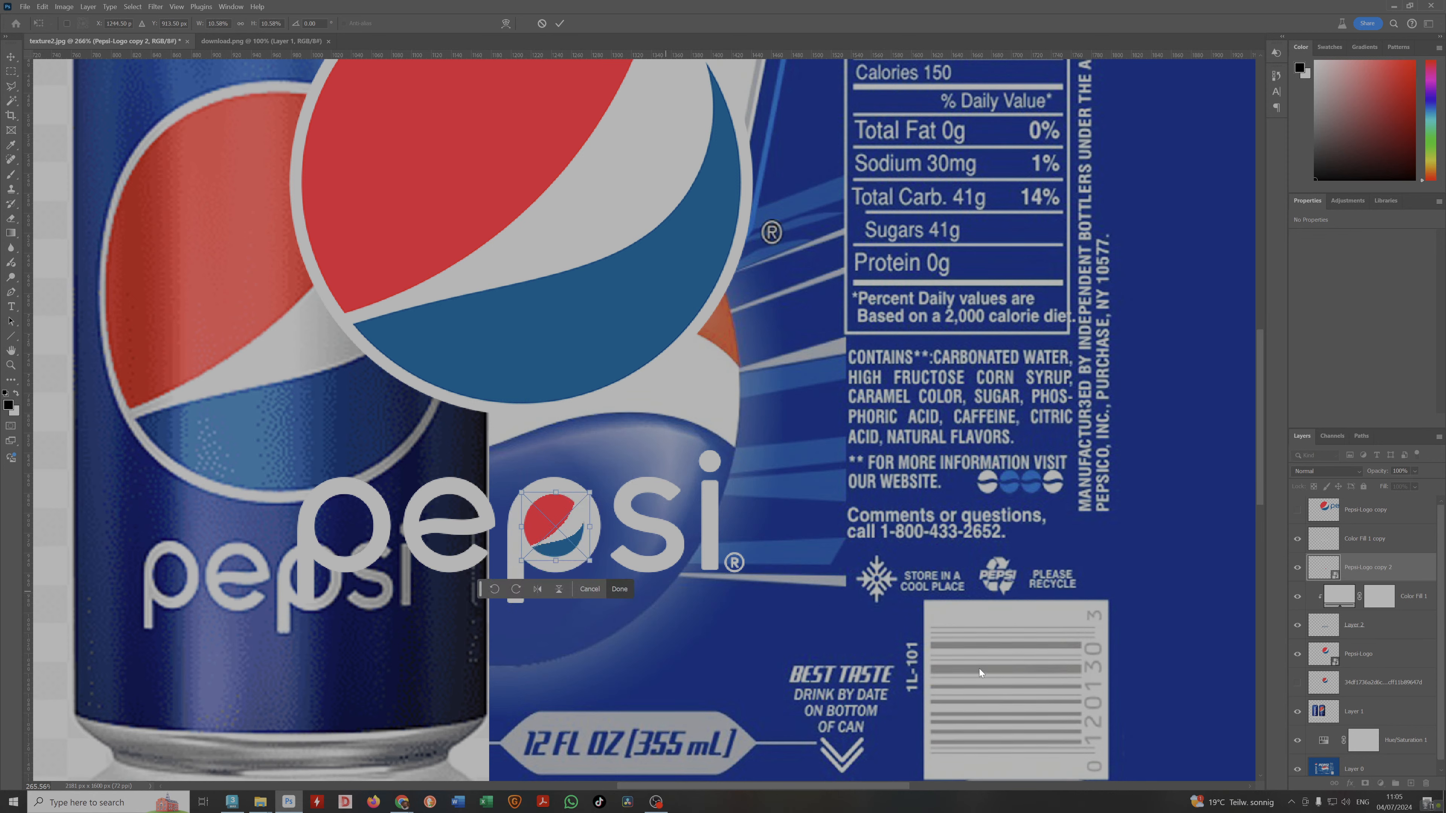
Shrink the small globe to about 9.8% and nudge it to the centre of the p's opening.
{"action": "scroll", "coordinate": [540, 570], "scroll_direction": "down", "scroll_amount": 3, "text": "alt"}
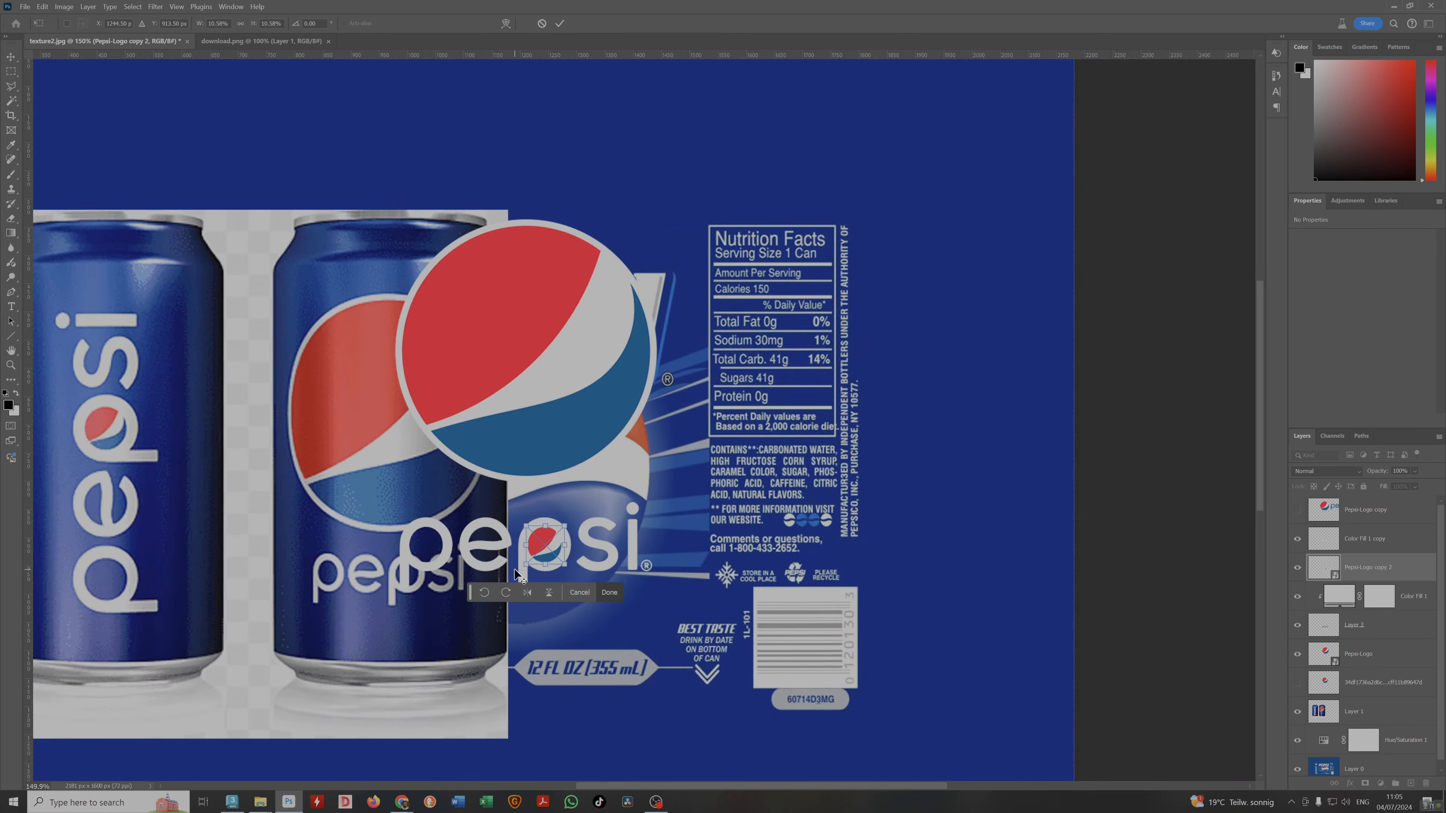
{"action": "scroll", "coordinate": [516, 571], "scroll_direction": "up", "scroll_amount": 2, "text": "alt"}
{"action": "scroll", "coordinate": [539, 576], "scroll_direction": "down", "scroll_amount": 2, "text": "alt"}
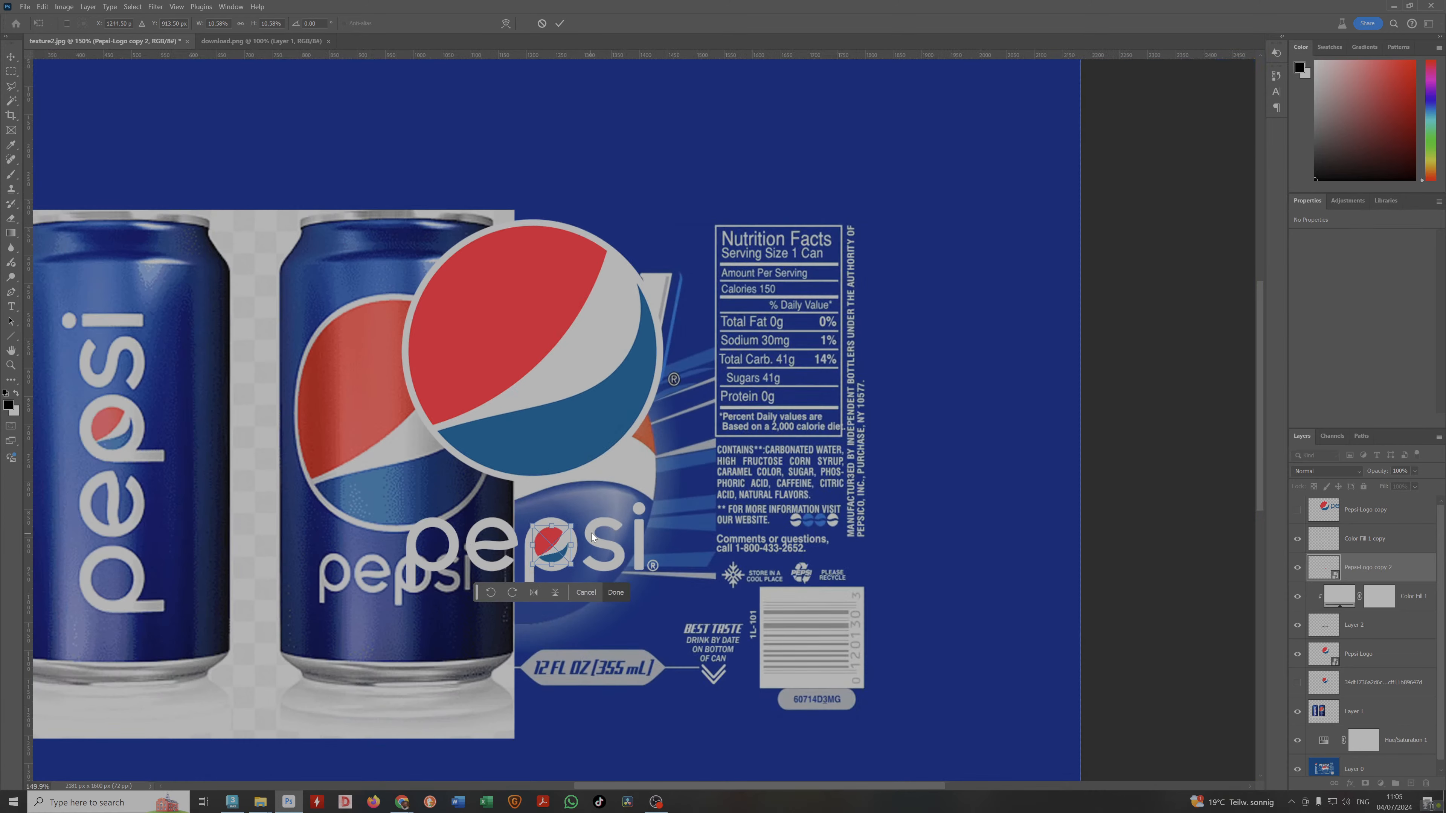
{"action": "left_click_drag", "start_coordinate": [571, 526], "coordinate": [568, 524]}
{"action": "scroll", "coordinate": [550, 553], "scroll_direction": "up", "scroll_amount": 4, "text": "alt"}
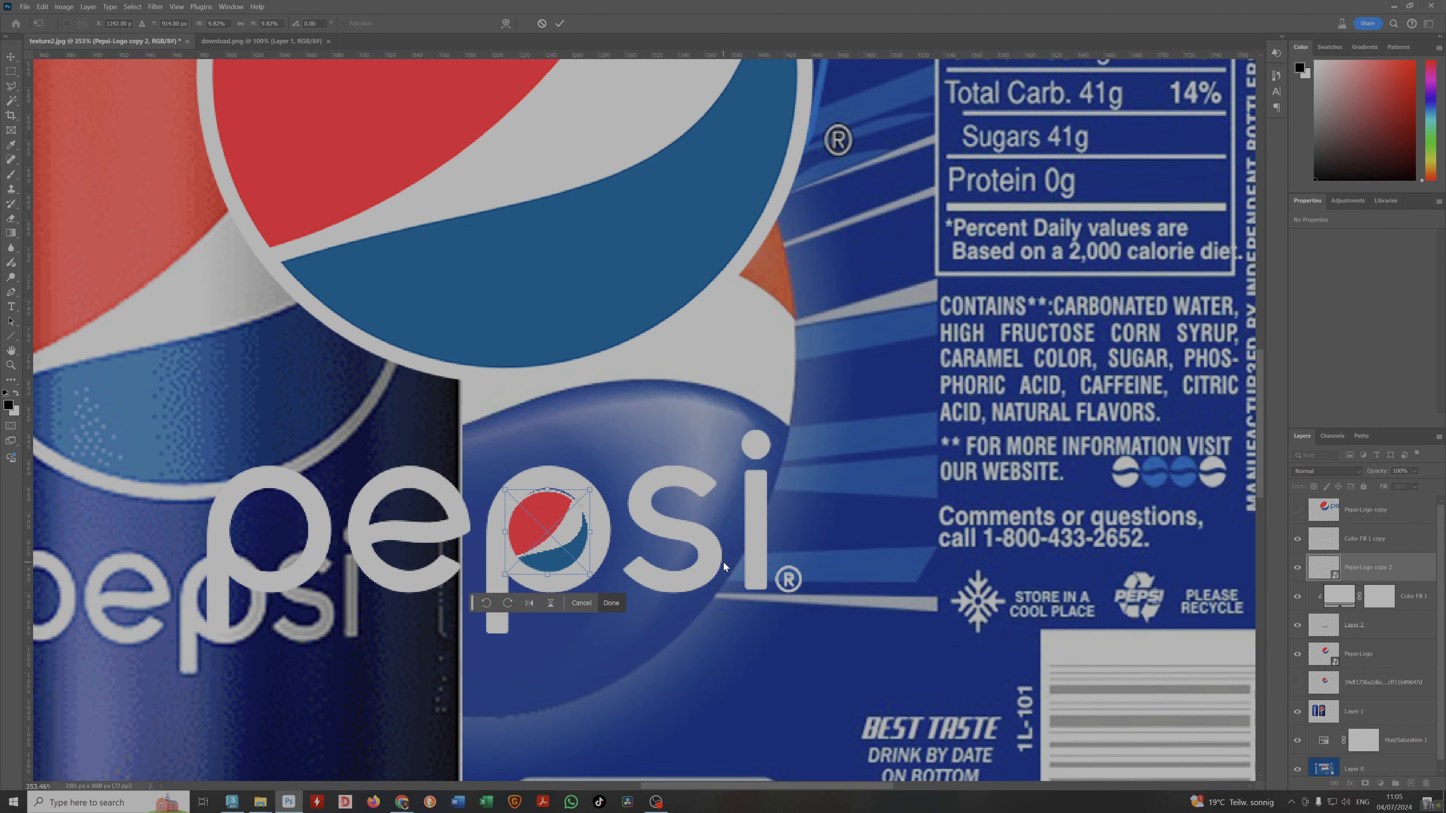
{"action": "key", "text": "Right"}
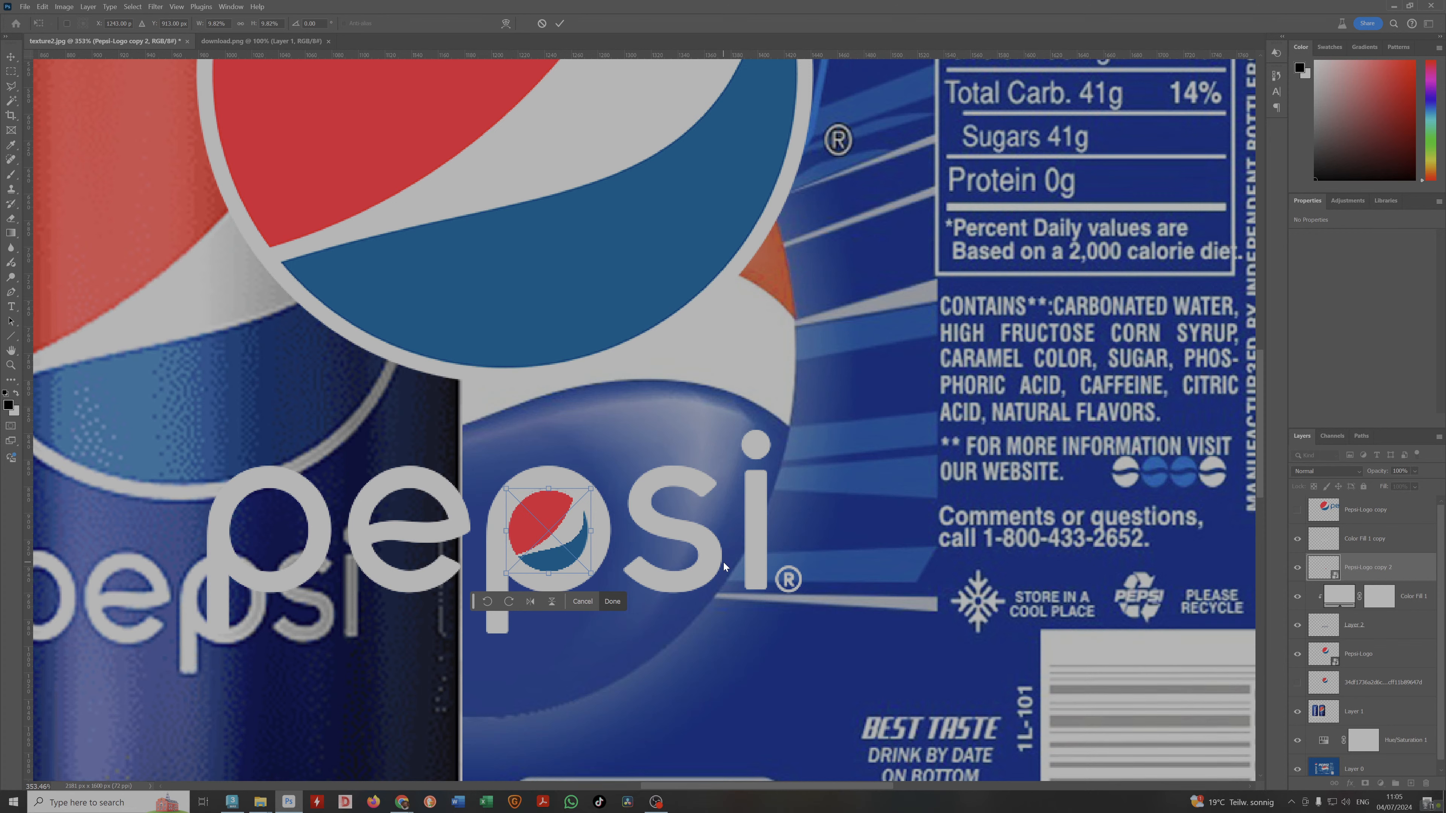
{"action": "key", "text": "Return"}
Enlarge the small globe slightly to 65 × 65 px so it fits the p's opening.
{"action": "scroll", "coordinate": [571, 510], "scroll_direction": "up", "scroll_amount": 3, "text": "alt"}
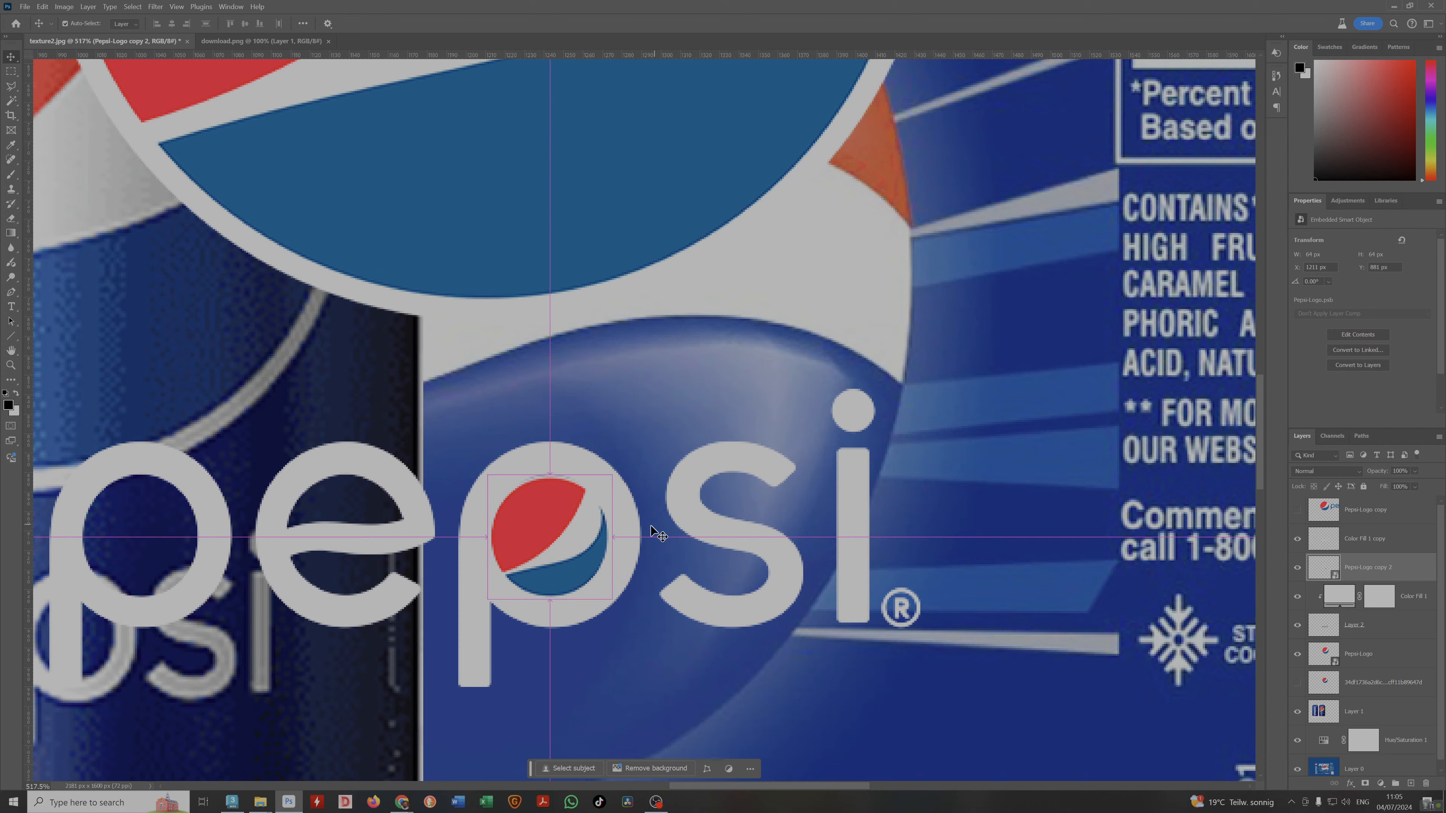
{"action": "key", "text": "ctrl+t"}
{"action": "left_click_drag", "start_coordinate": [613, 473], "coordinate": [614, 472]}
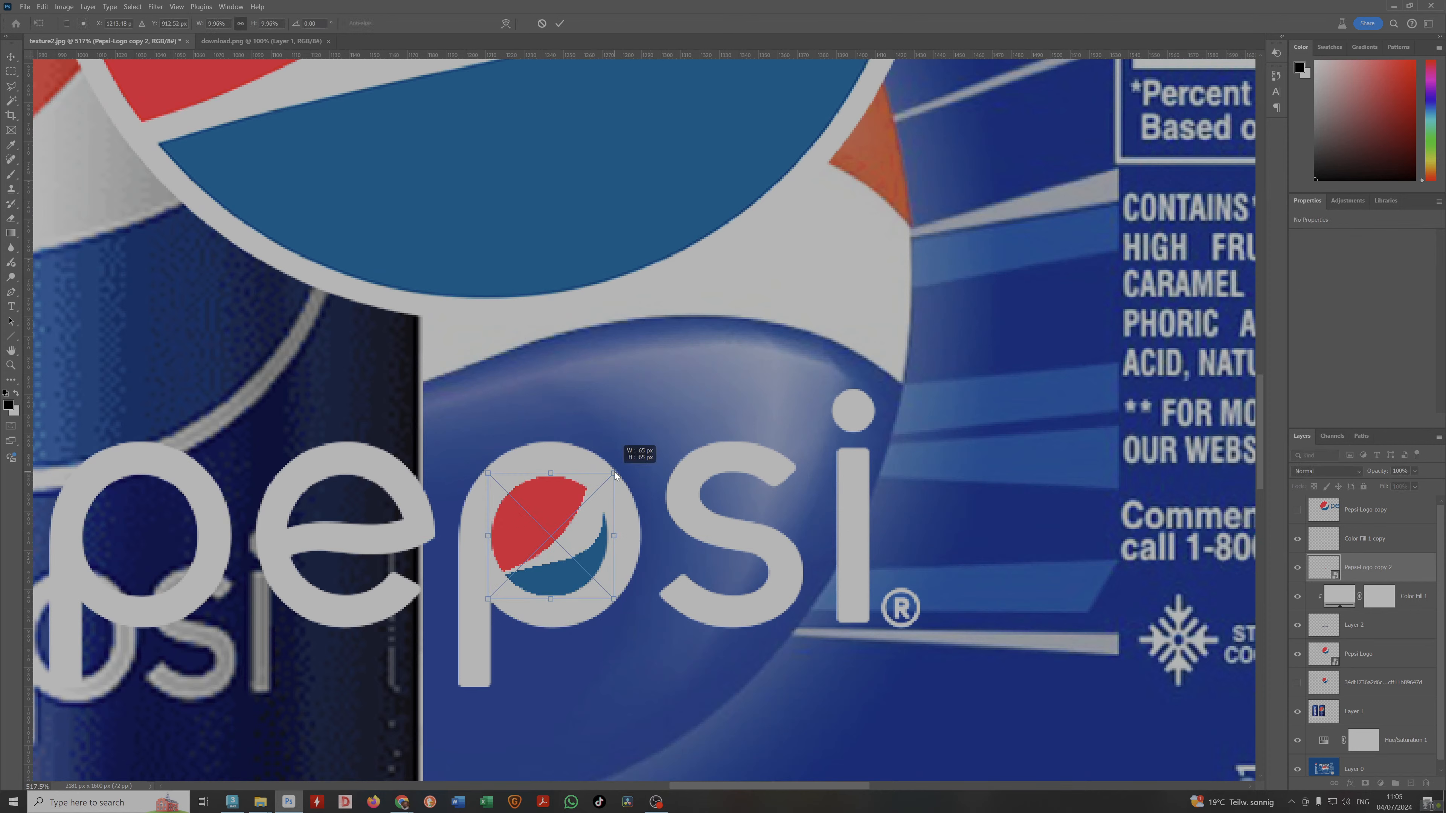
{"action": "key", "text": "Return"}
Merge the small globe layer with the Color Fill 1 copy wordmark layer.
{"action": "scroll", "coordinate": [615, 543], "scroll_direction": "down", "scroll_amount": 3, "text": "alt"}
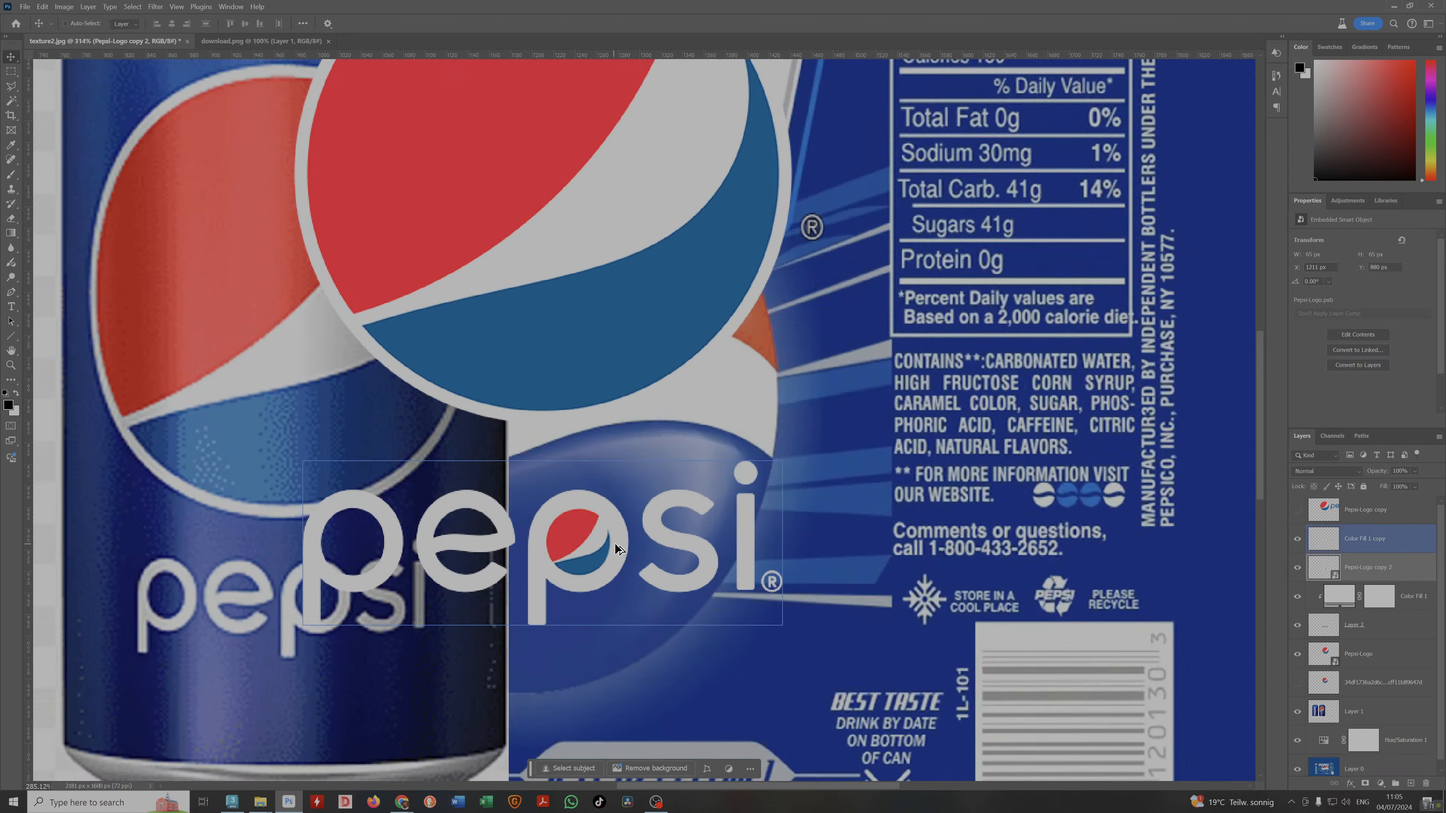
{"action": "scroll", "coordinate": [615, 542], "scroll_direction": "down", "scroll_amount": 6, "text": "alt"}
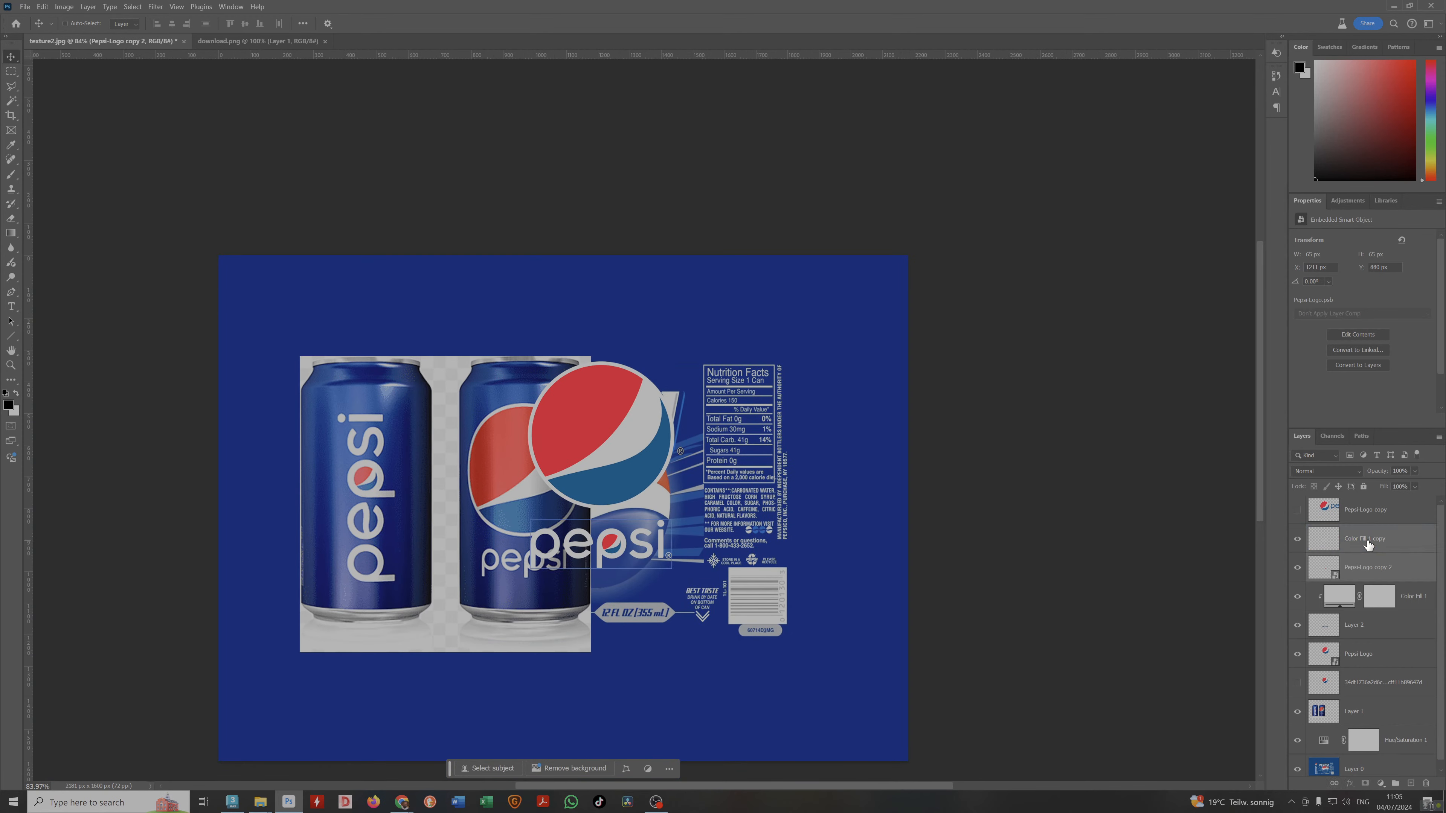
{"action": "left_click", "coordinate": [1367, 545], "text": "ctrl"}
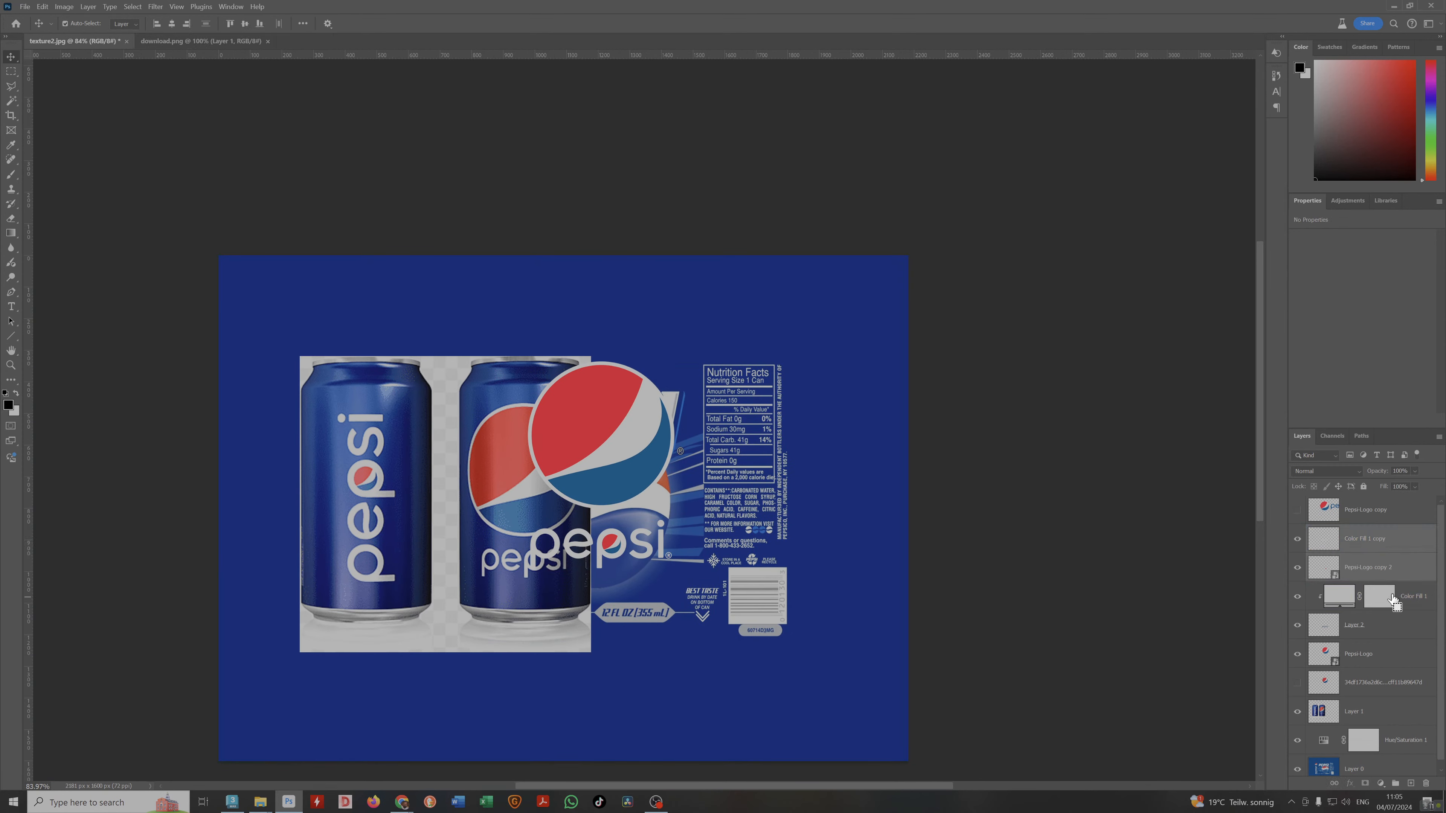
{"action": "key", "text": "ctrl+e"}
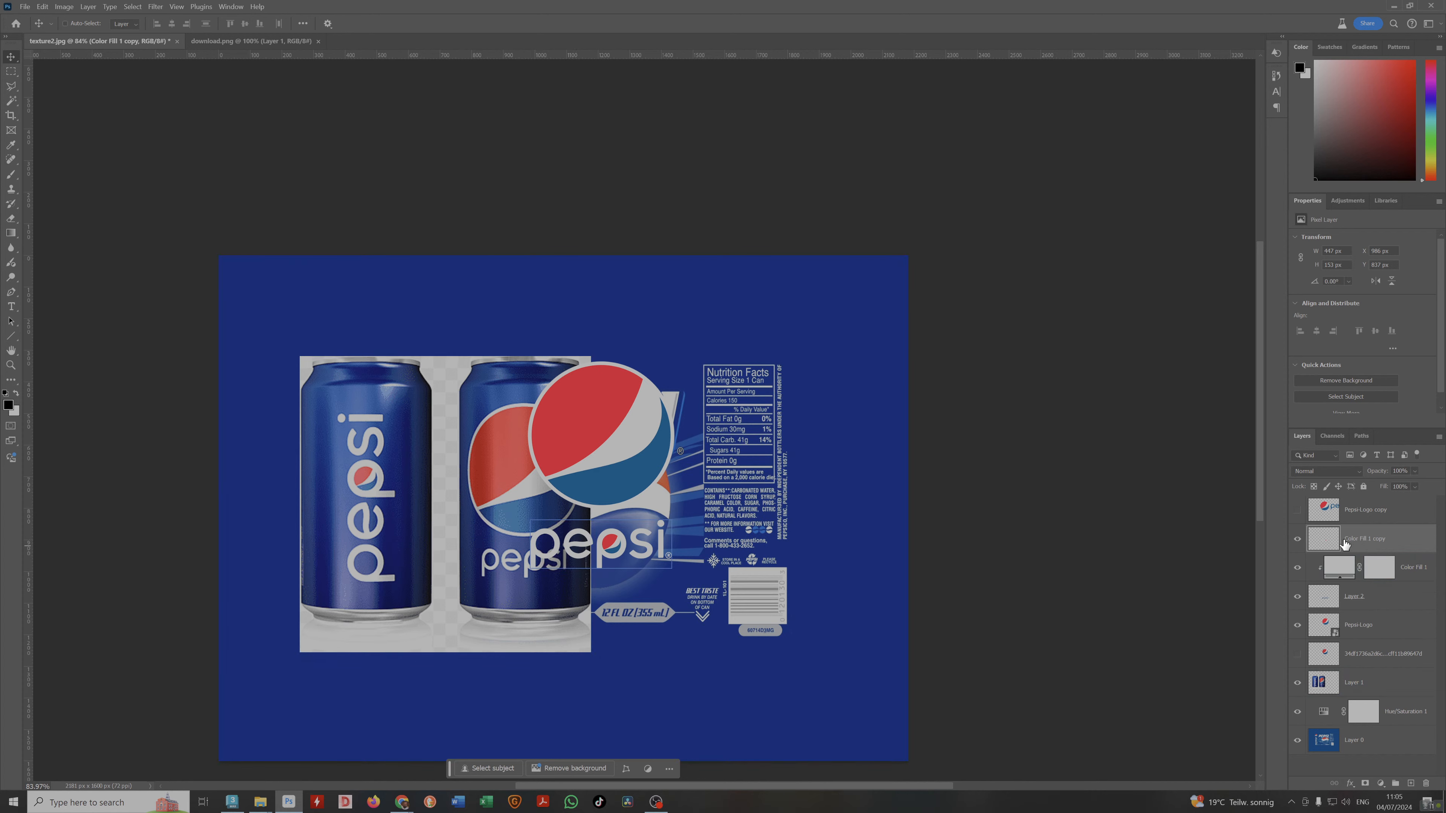
Move the merged pepsi wordmark onto the left can and rotate it 90° counter-clockwise.
{"action": "left_click_drag", "start_coordinate": [627, 550], "coordinate": [397, 514]}
{"action": "right_click", "coordinate": [399, 516]}
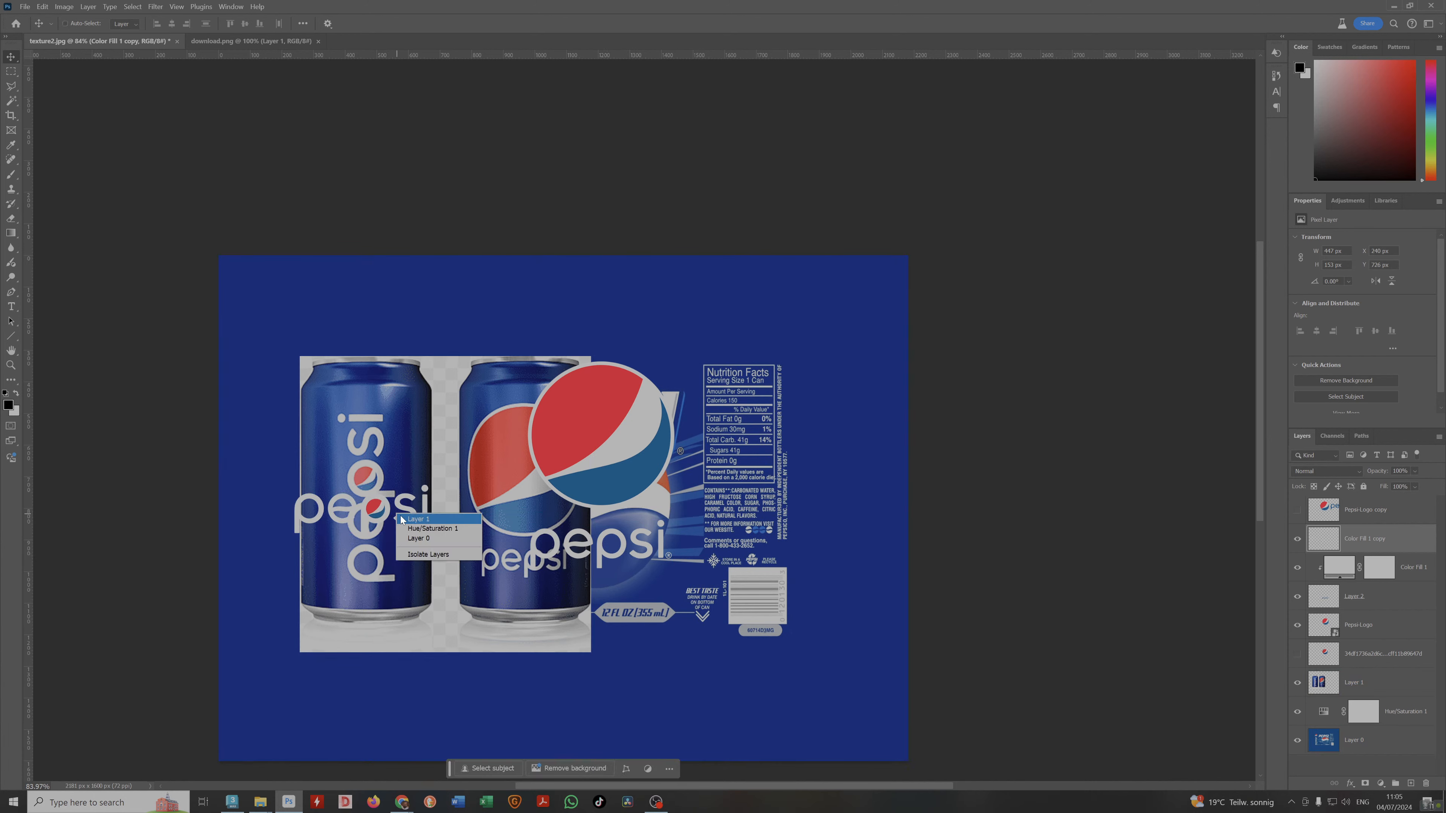
{"action": "left_click", "coordinate": [392, 508]}
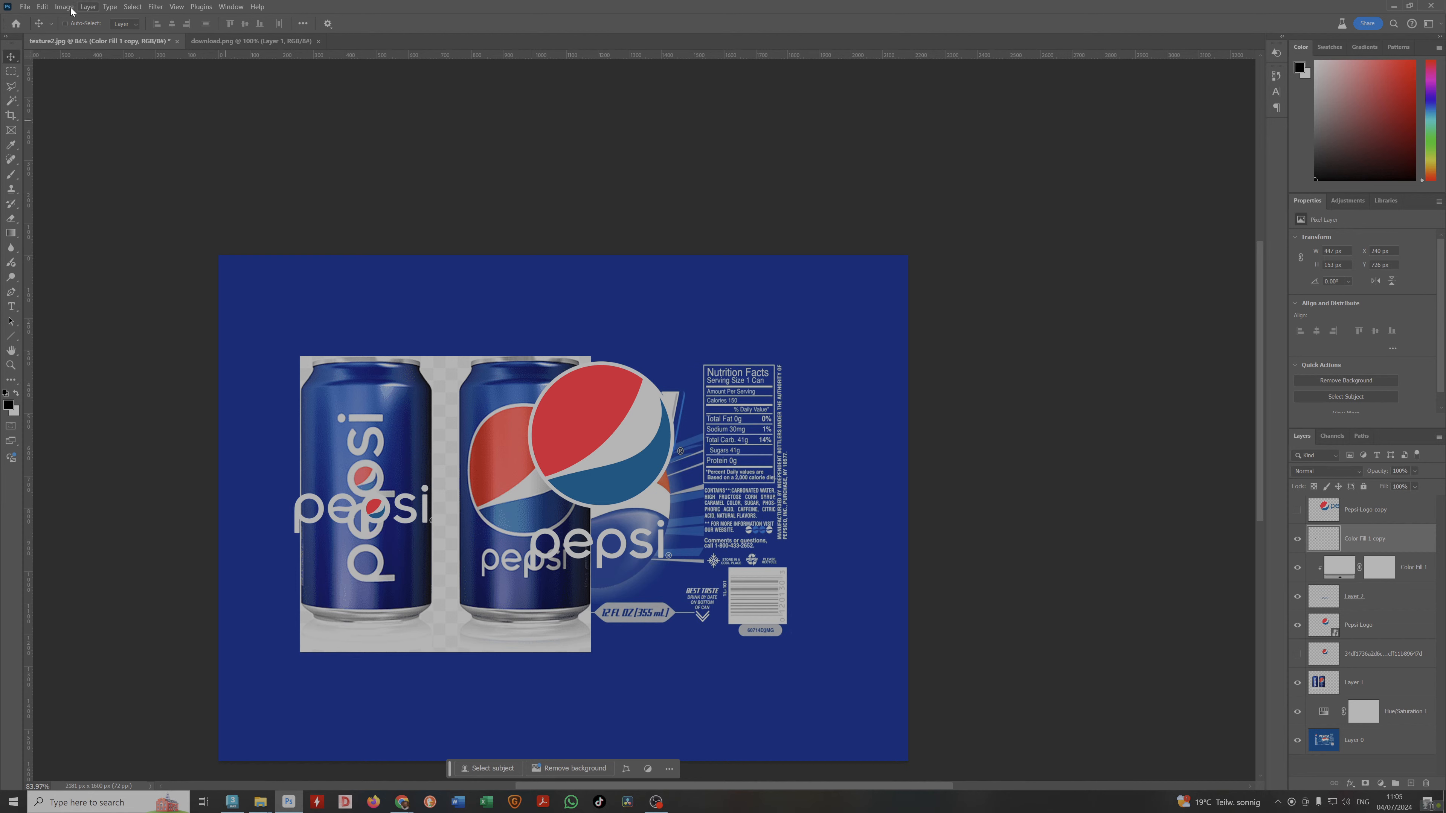
{"action": "left_click", "coordinate": [42, 8]}
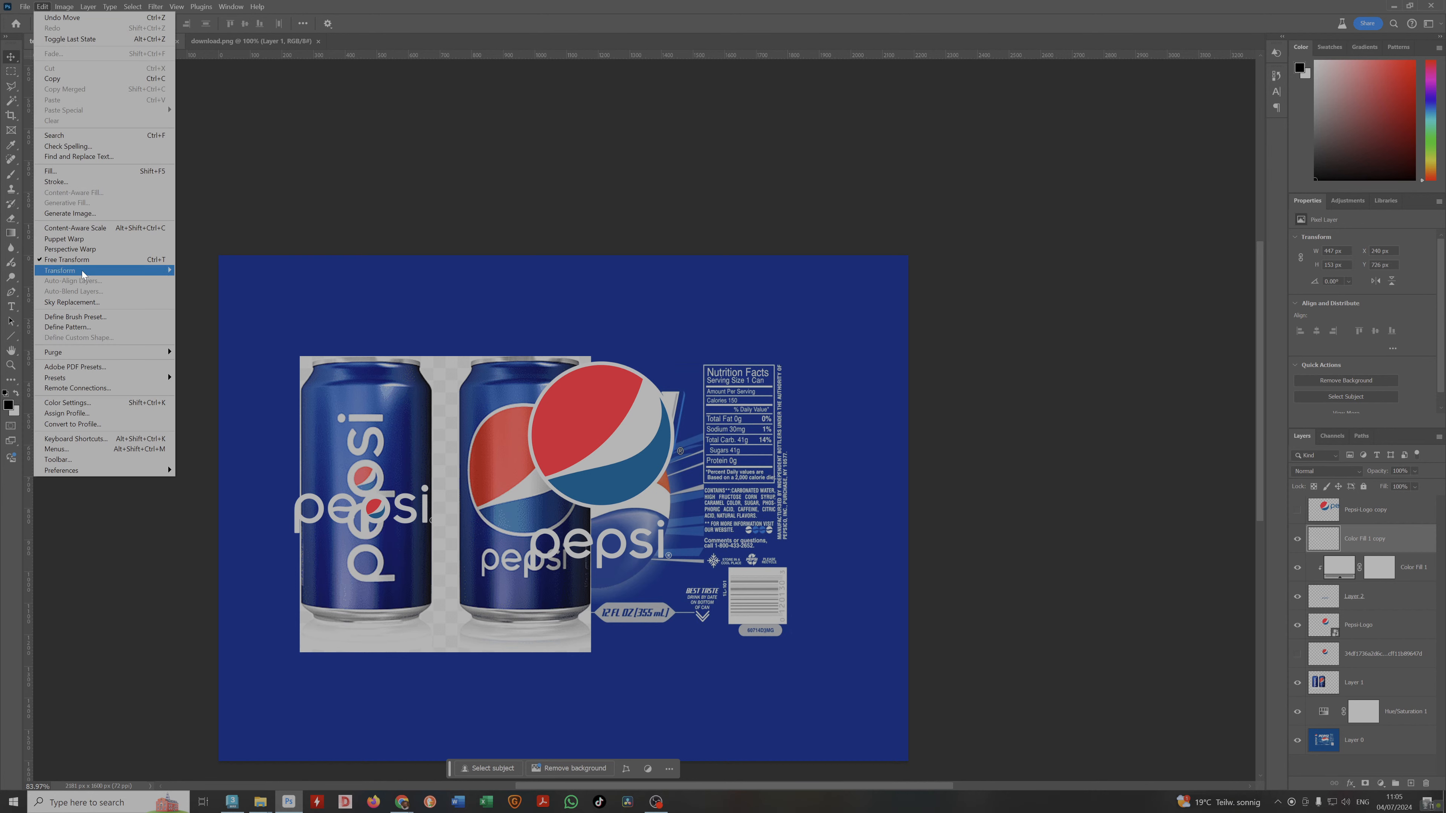
{"action": "mouse_move", "coordinate": [85, 270]}
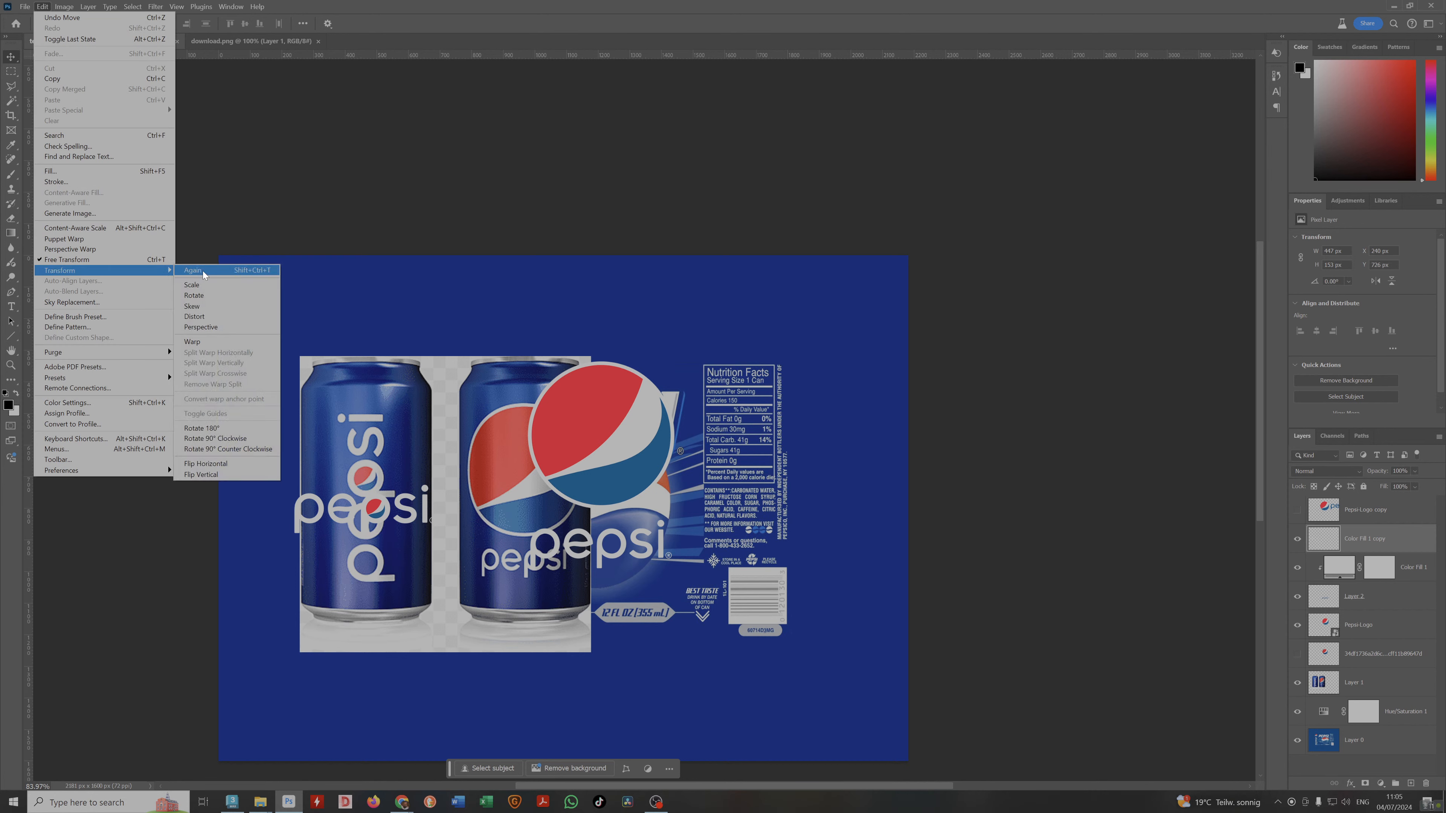
{"action": "left_click", "coordinate": [233, 450]}
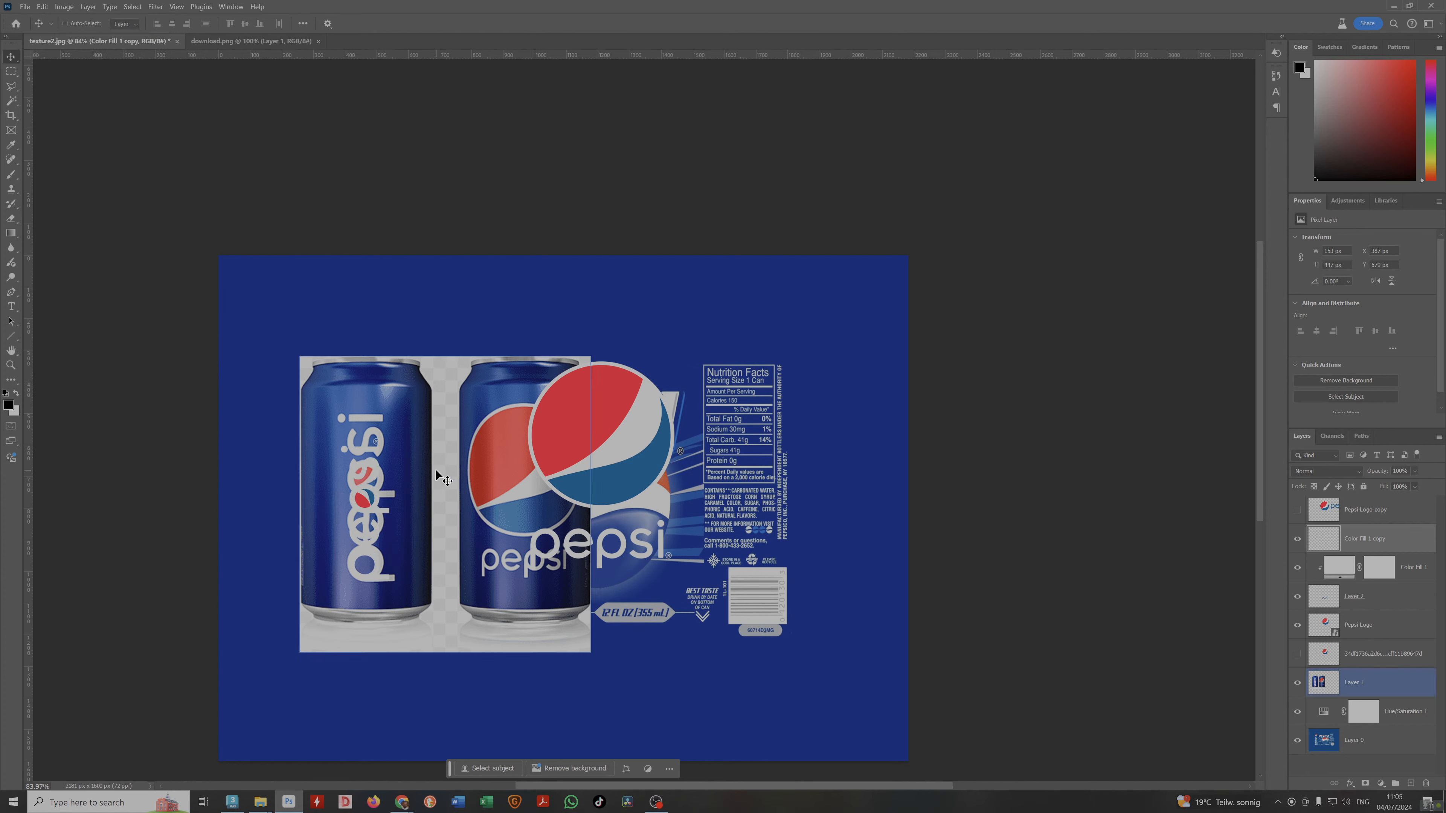
Enlarge the vertical wordmark to about 173%, reposition it over the left can, and hide the Layer 1 can photo.
{"action": "key", "text": "ctrl+t"}
{"action": "left_click_drag", "start_coordinate": [389, 440], "coordinate": [483, 356]}
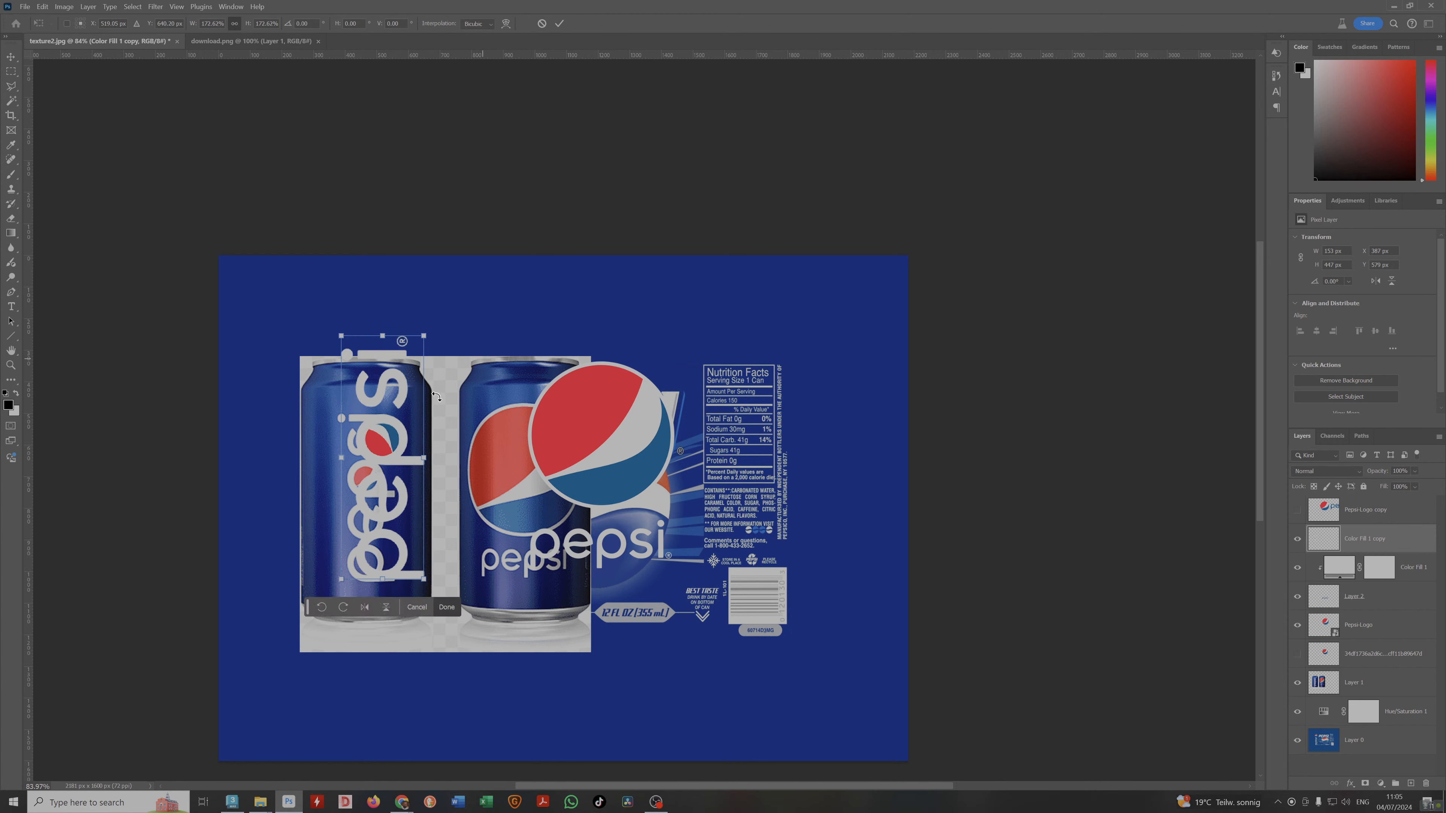
{"action": "left_click_drag", "start_coordinate": [412, 432], "coordinate": [387, 449]}
{"action": "key", "text": "Return"}
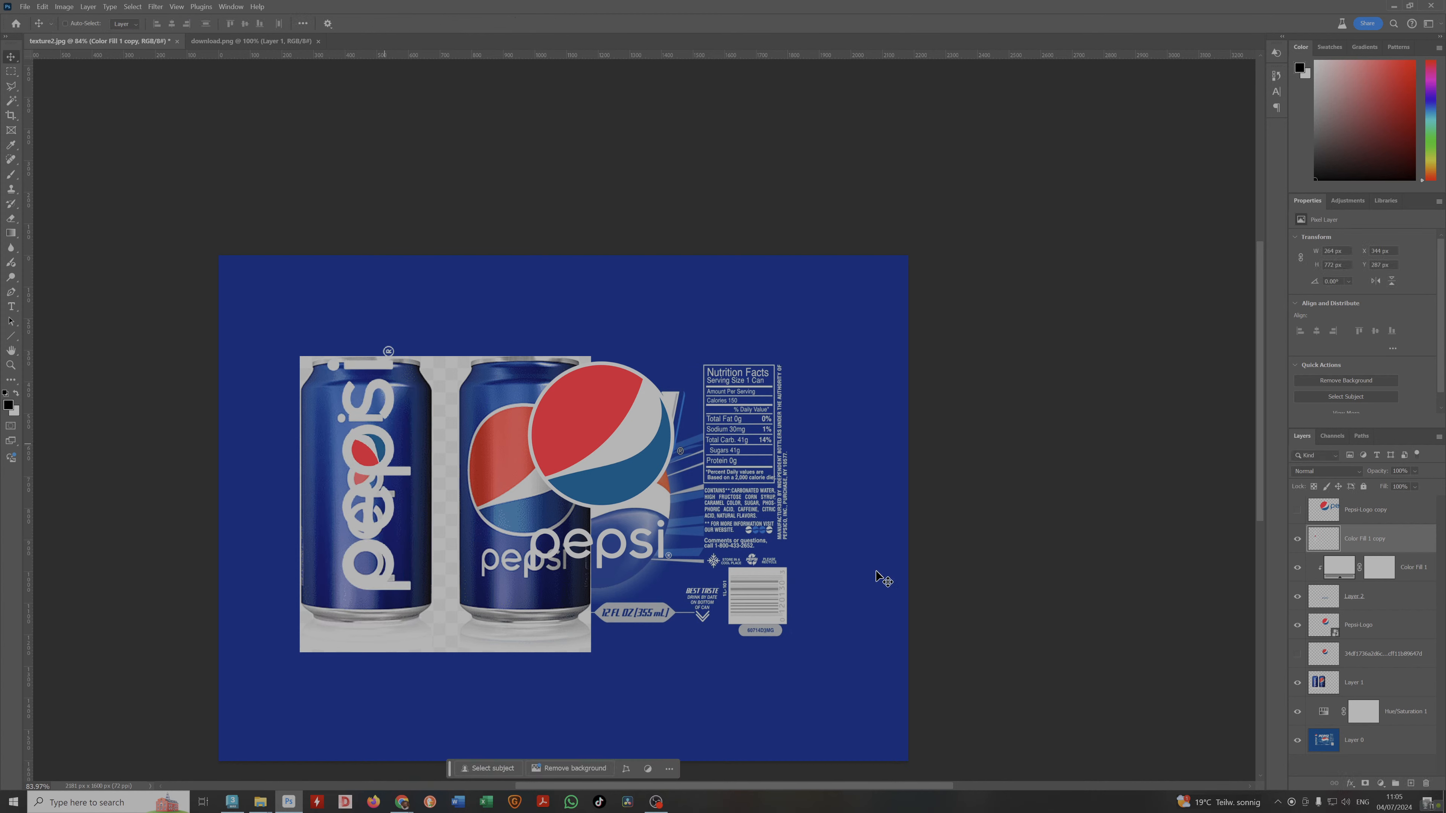
{"action": "left_click", "coordinate": [1298, 682]}
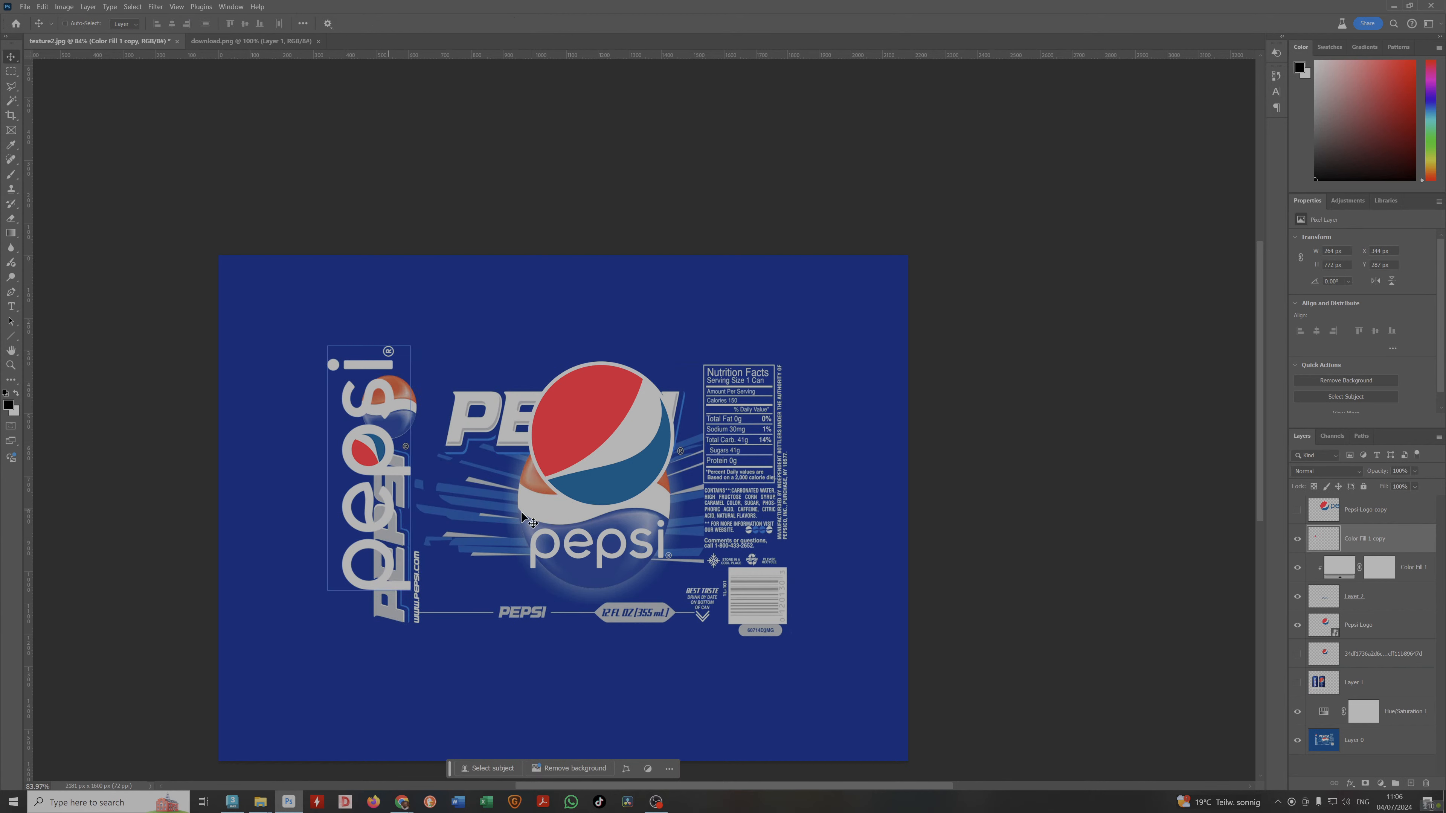
Move the hidden globe image layer and Layer 1 above Color Fill 1 copy, and hide the new wordmark and Pepsi Logo layers.
{"action": "left_click", "coordinate": [1321, 627]}
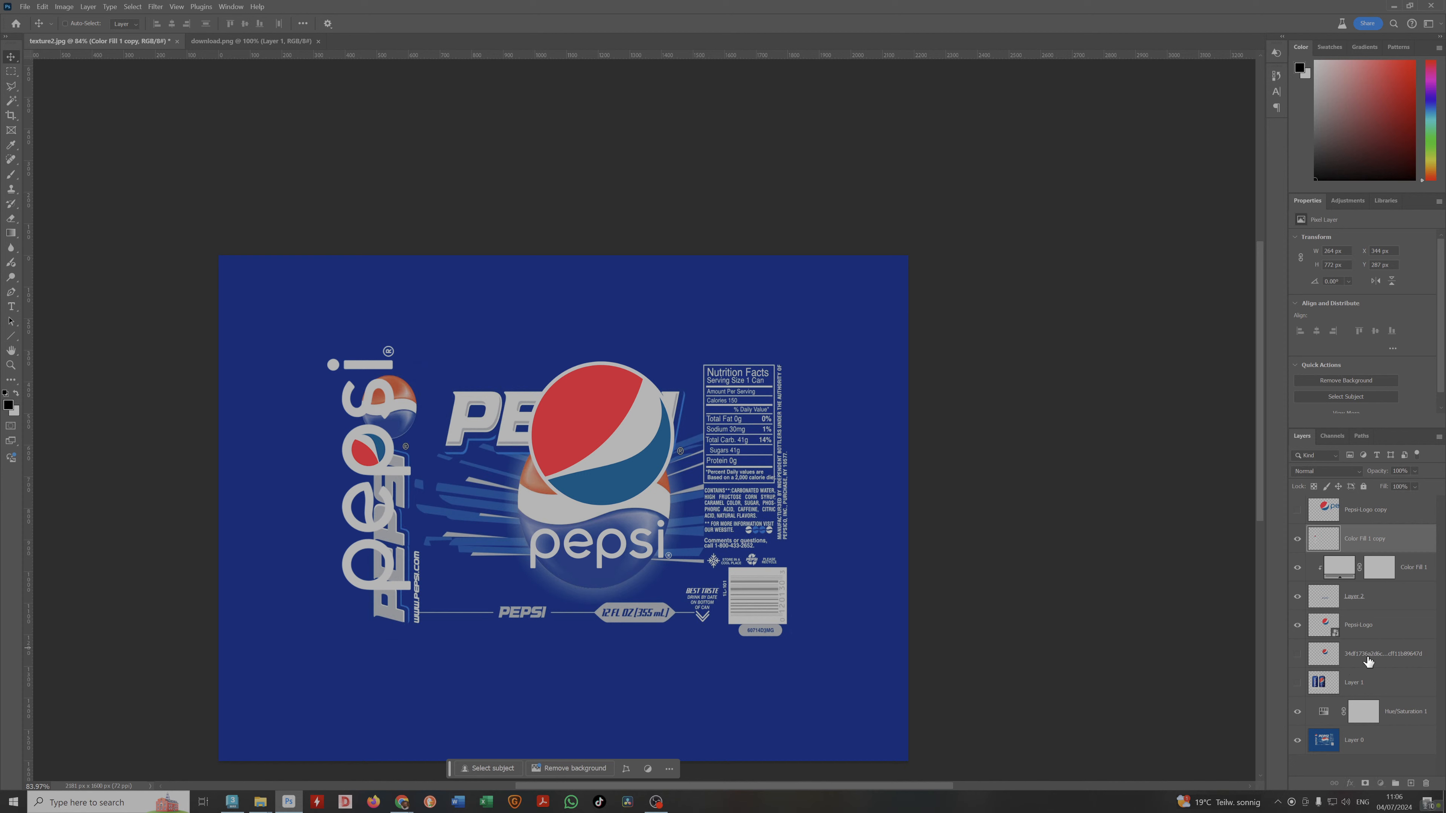
{"action": "left_click", "coordinate": [1369, 661]}
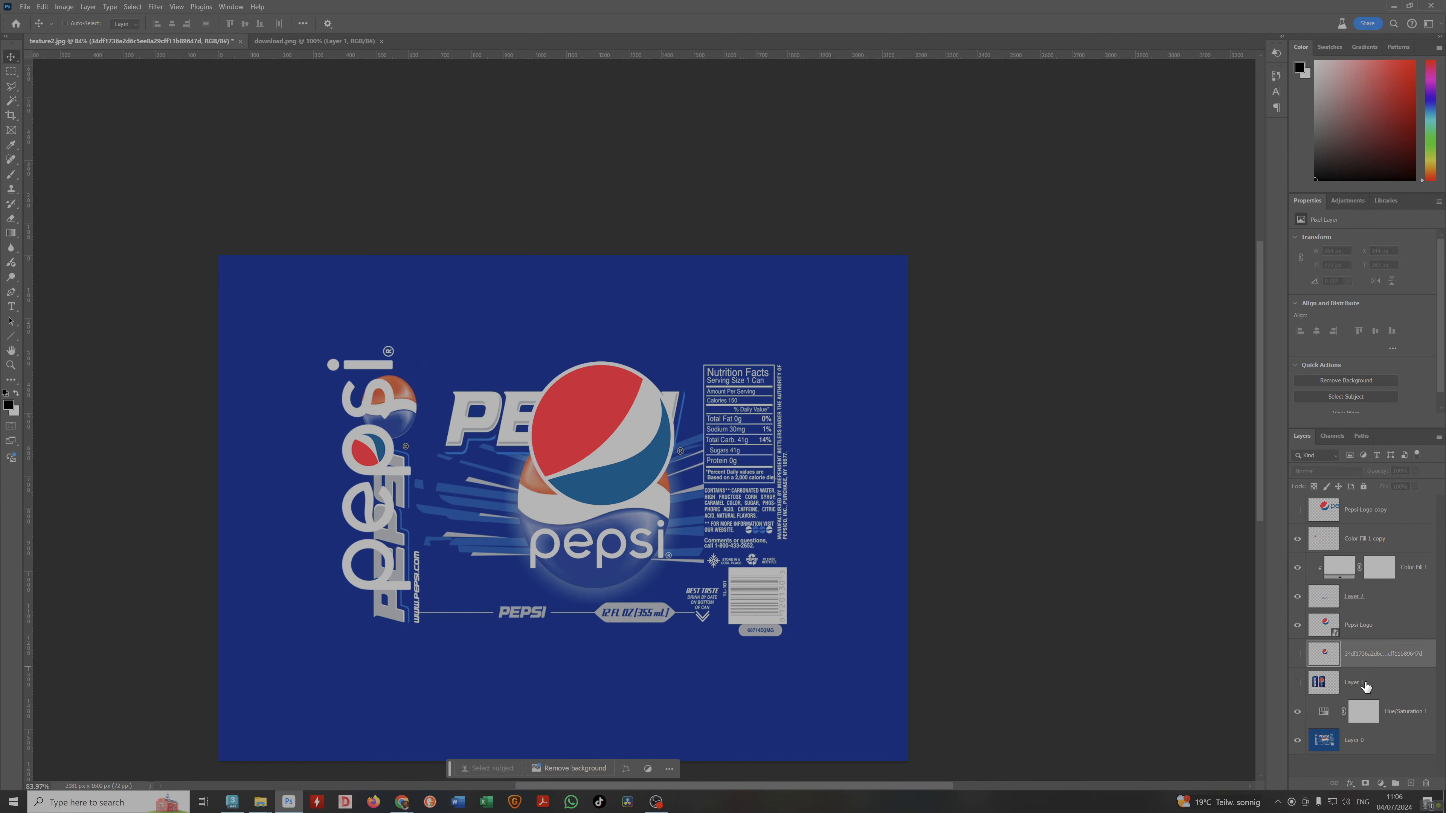
{"action": "left_click", "coordinate": [1366, 687], "text": "ctrl"}
{"action": "left_click_drag", "start_coordinate": [1362, 660], "coordinate": [1330, 540]}
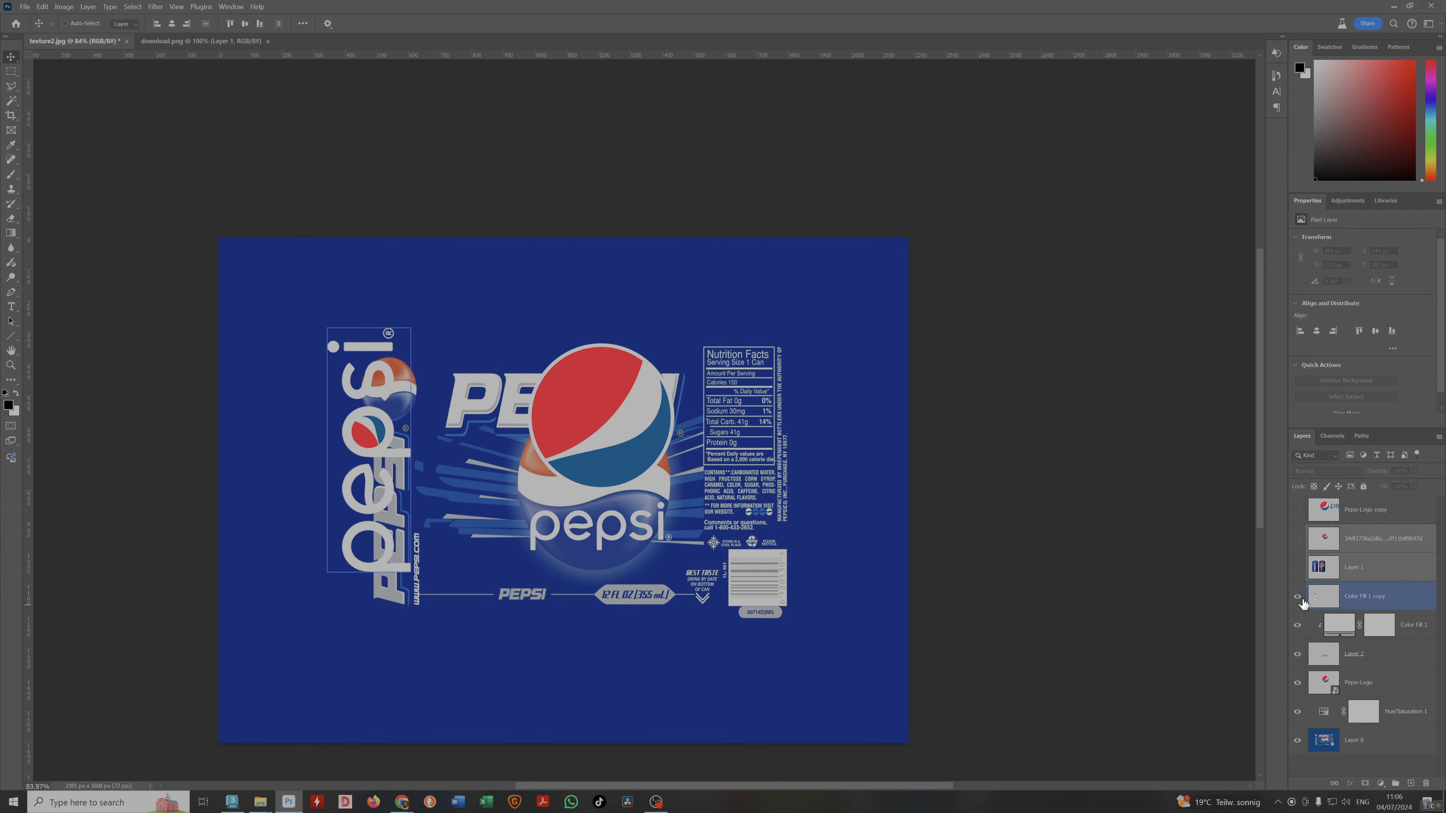
{"action": "left_click", "coordinate": [1298, 712]}
{"action": "left_click", "coordinate": [1332, 719]}
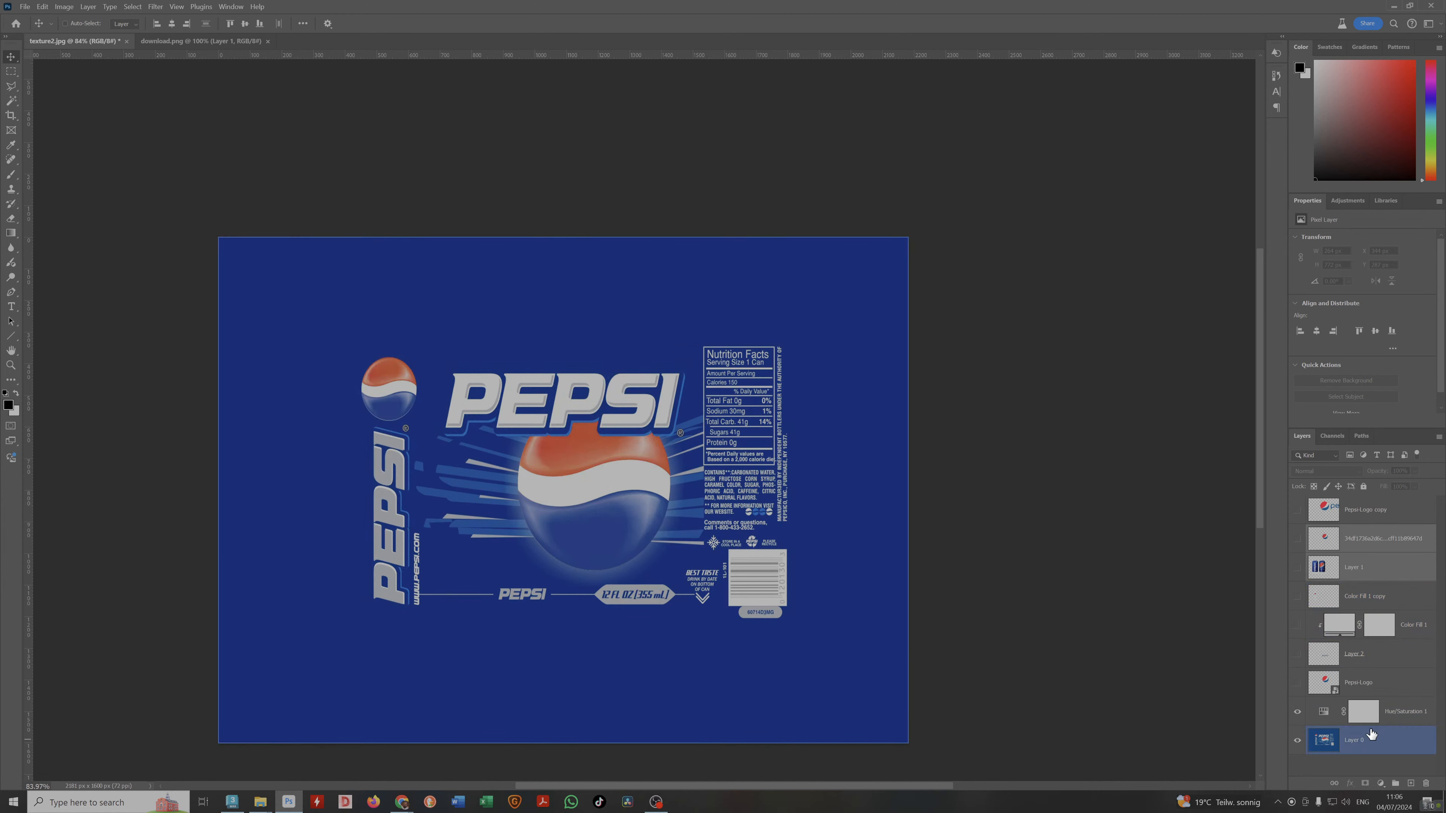
Set the Hue/Saturation 1 adjustment's saturation to -26 and switch to Chrome.
{"action": "left_click", "coordinate": [1410, 718]}
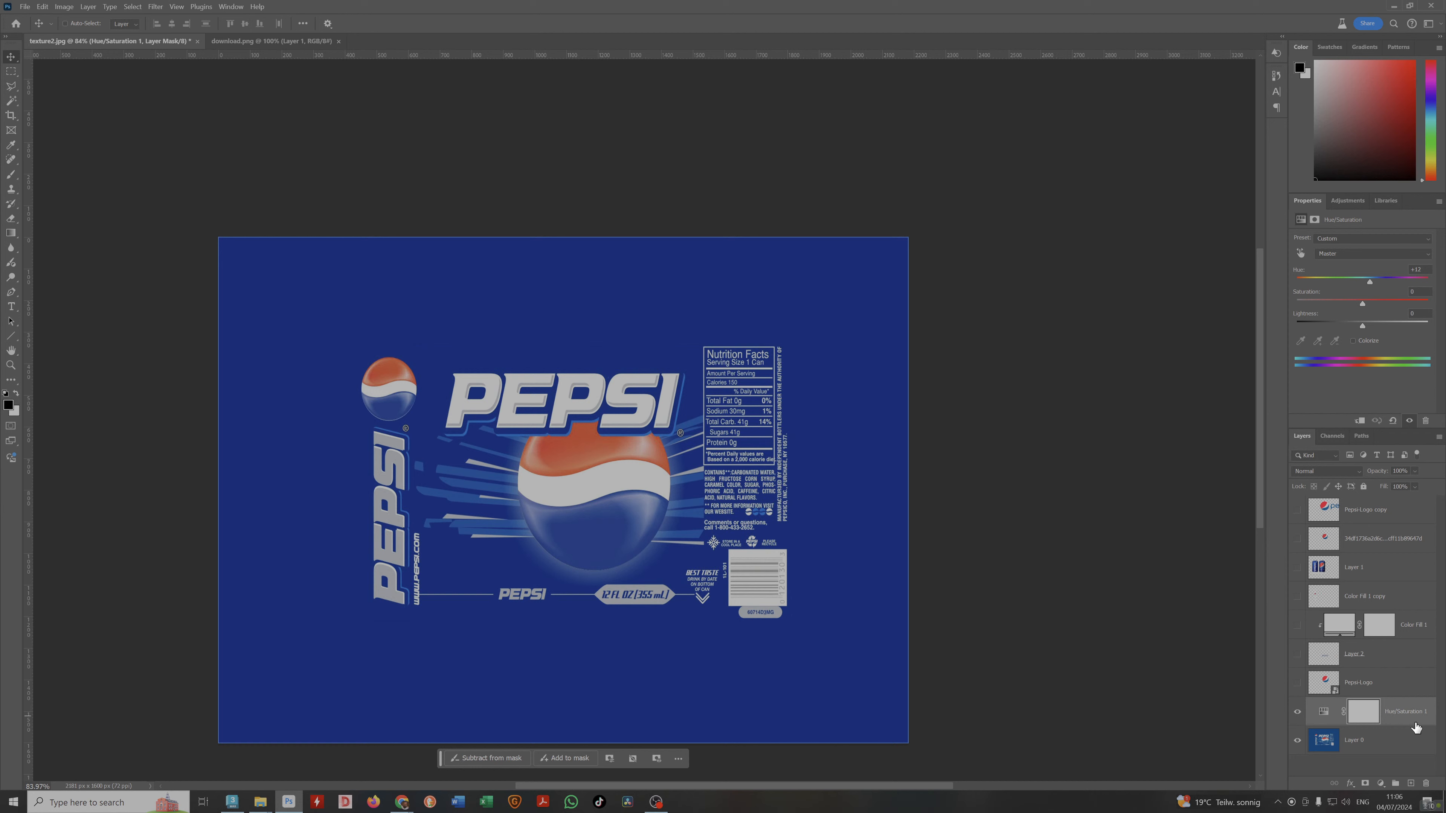
{"action": "left_click", "coordinate": [1414, 724]}
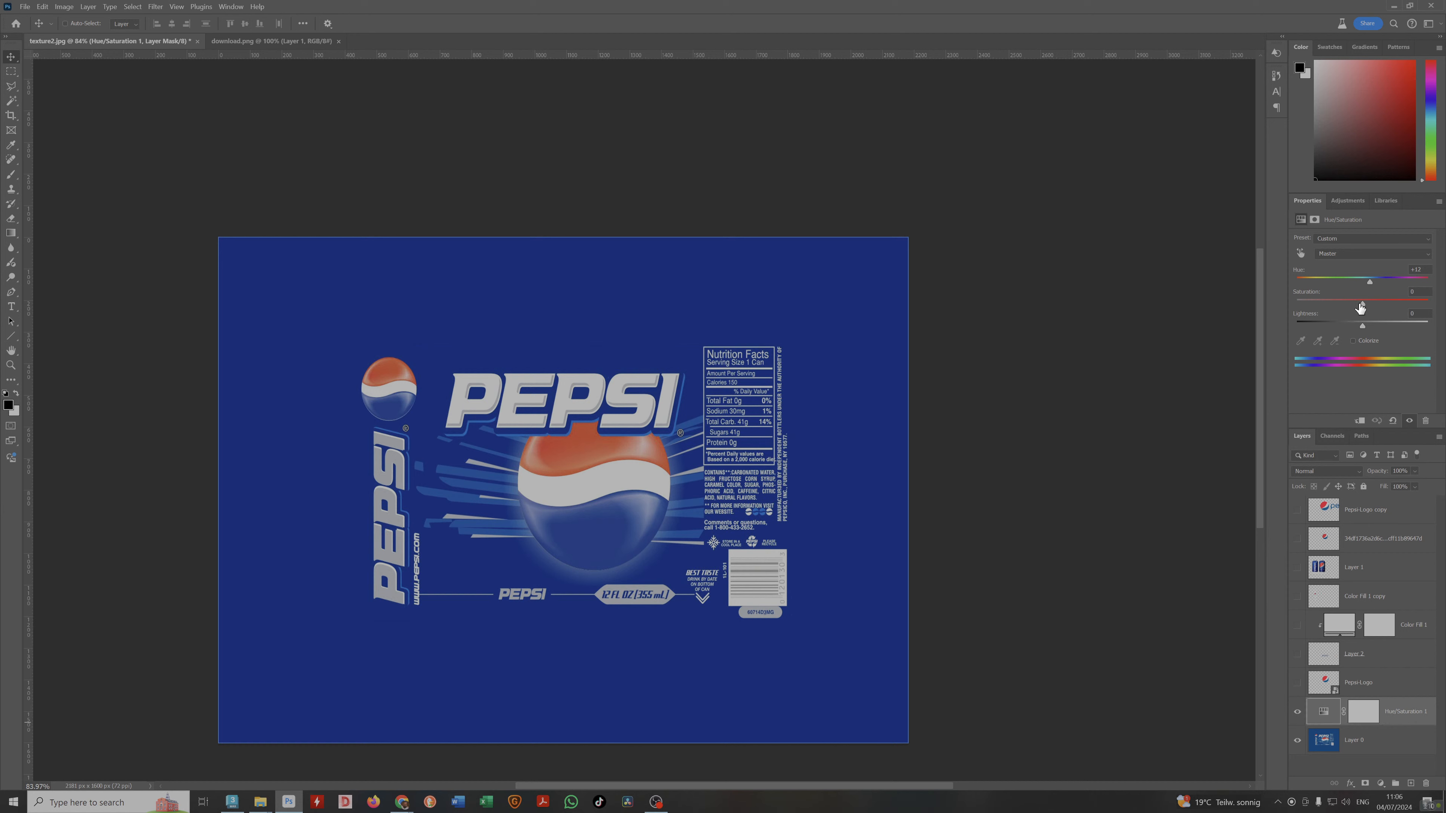
{"action": "key", "text": "h"}
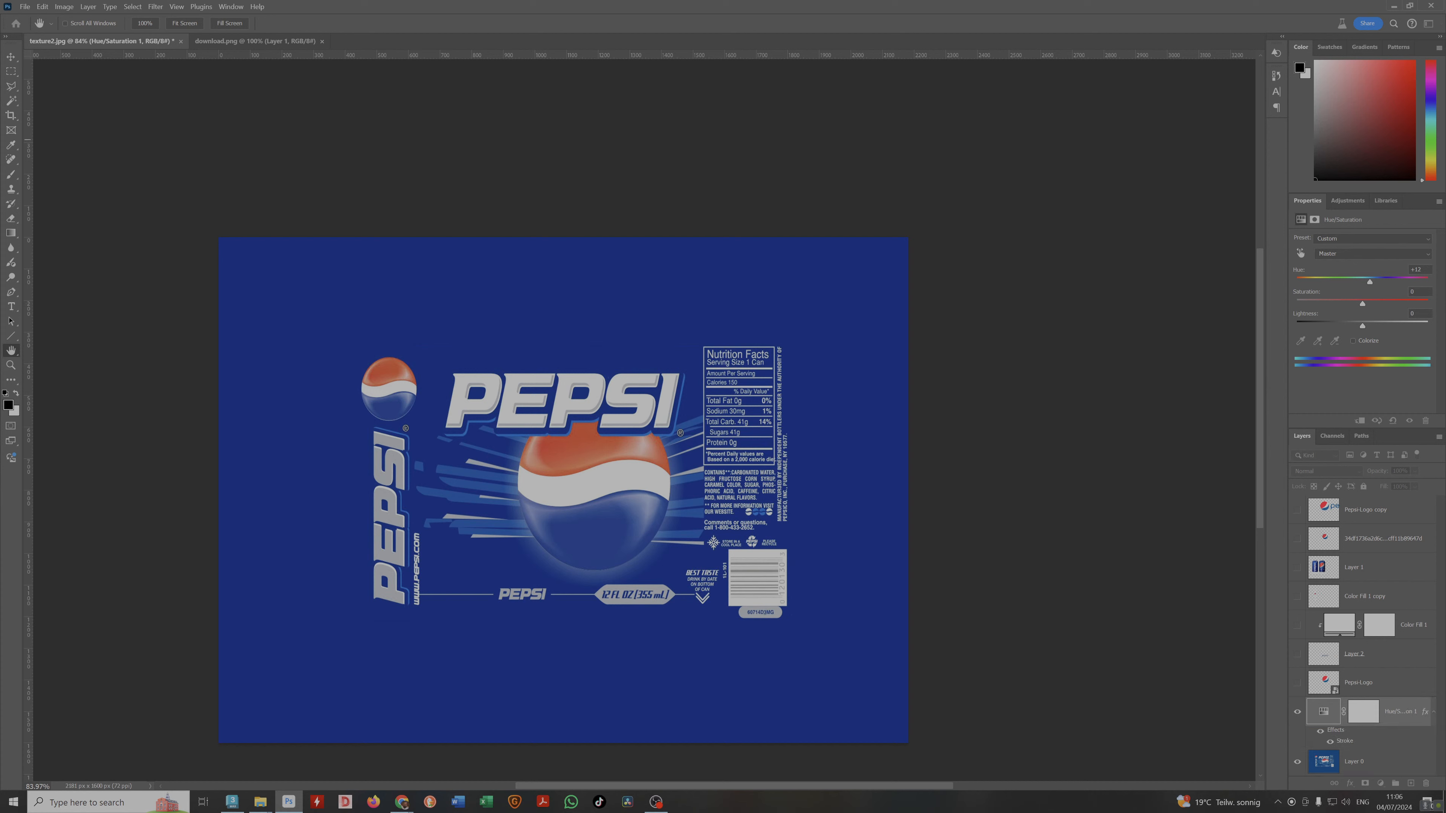
{"action": "key", "text": "v"}
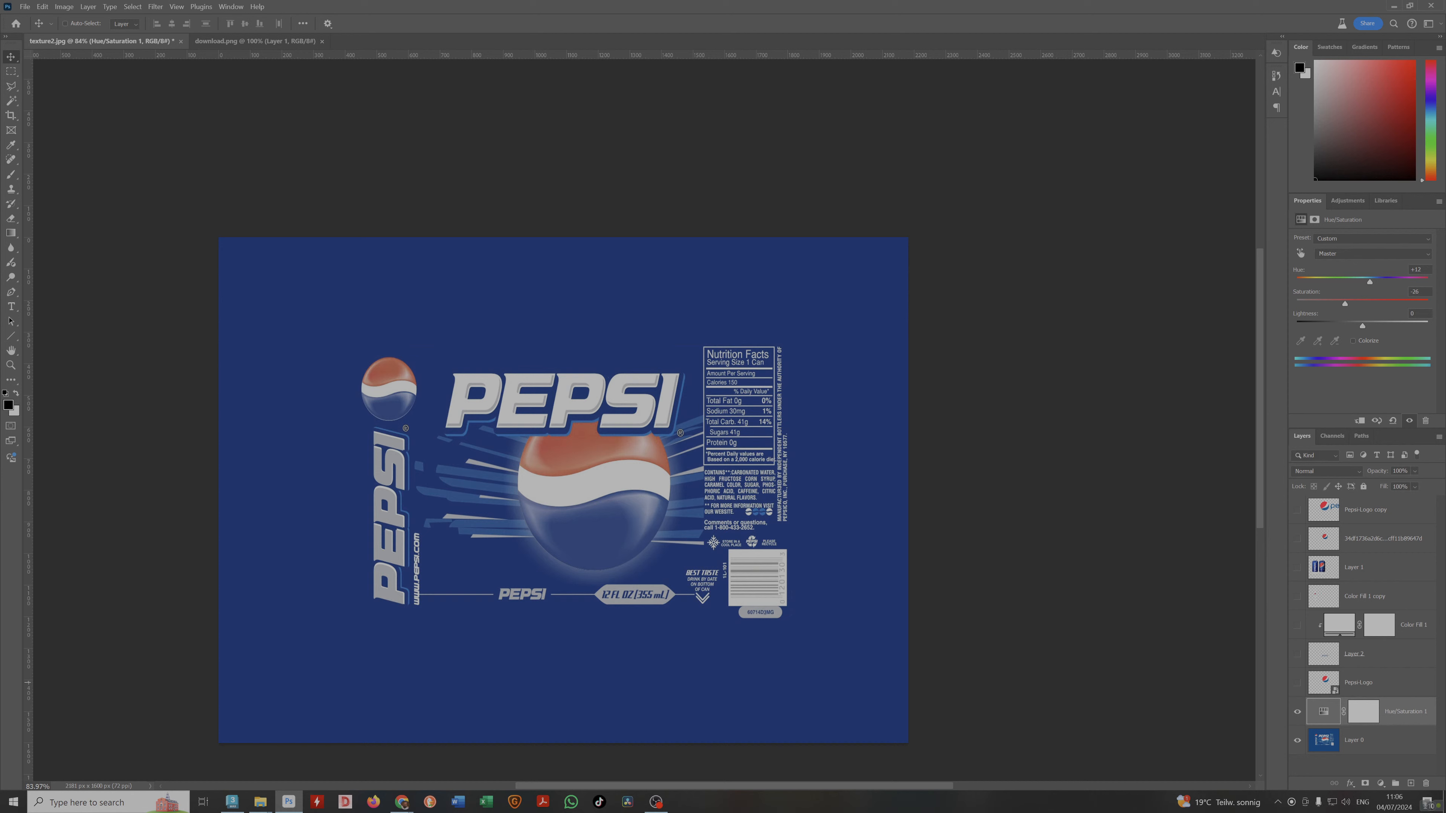
{"action": "left_click", "coordinate": [402, 802]}
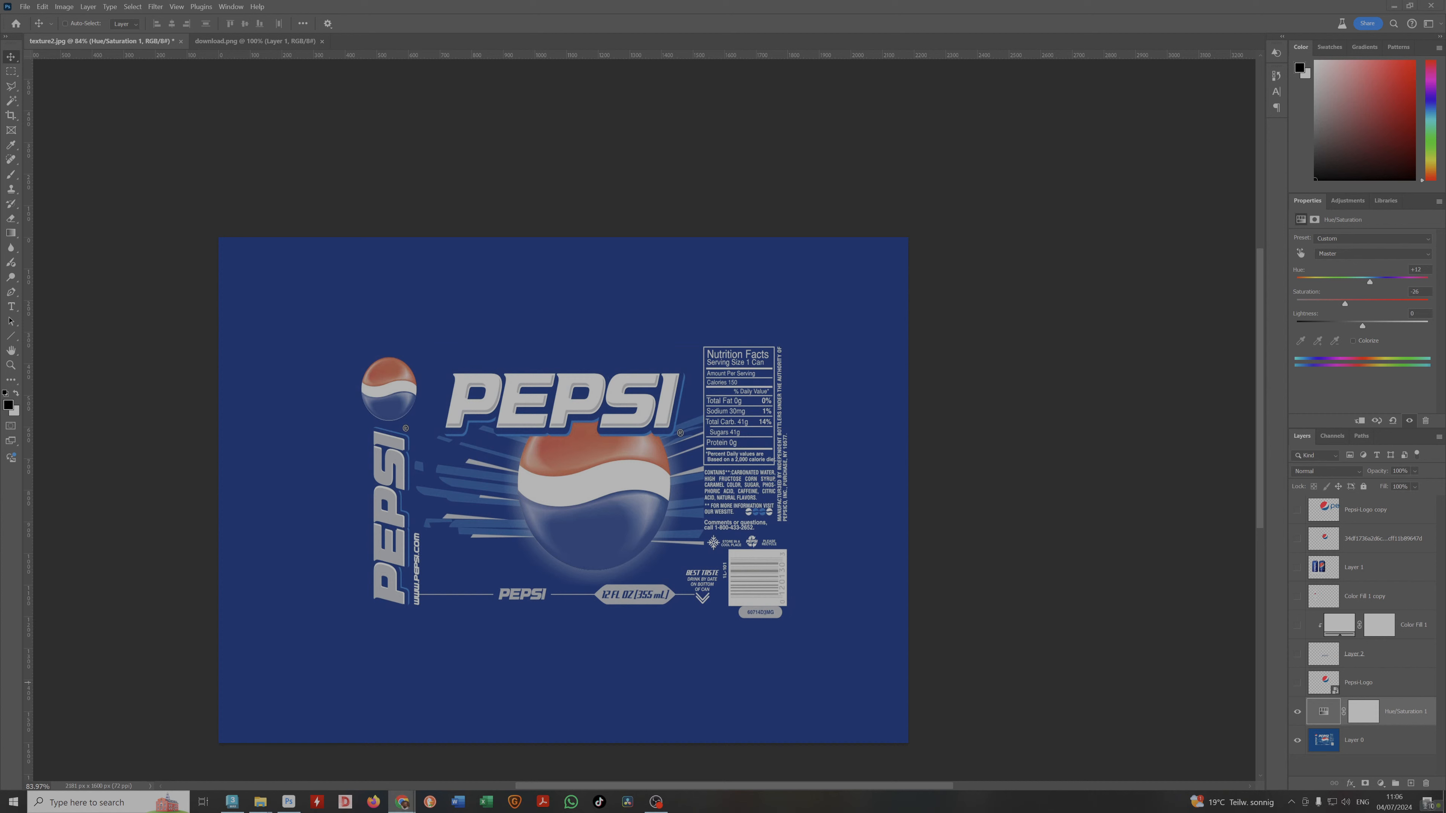
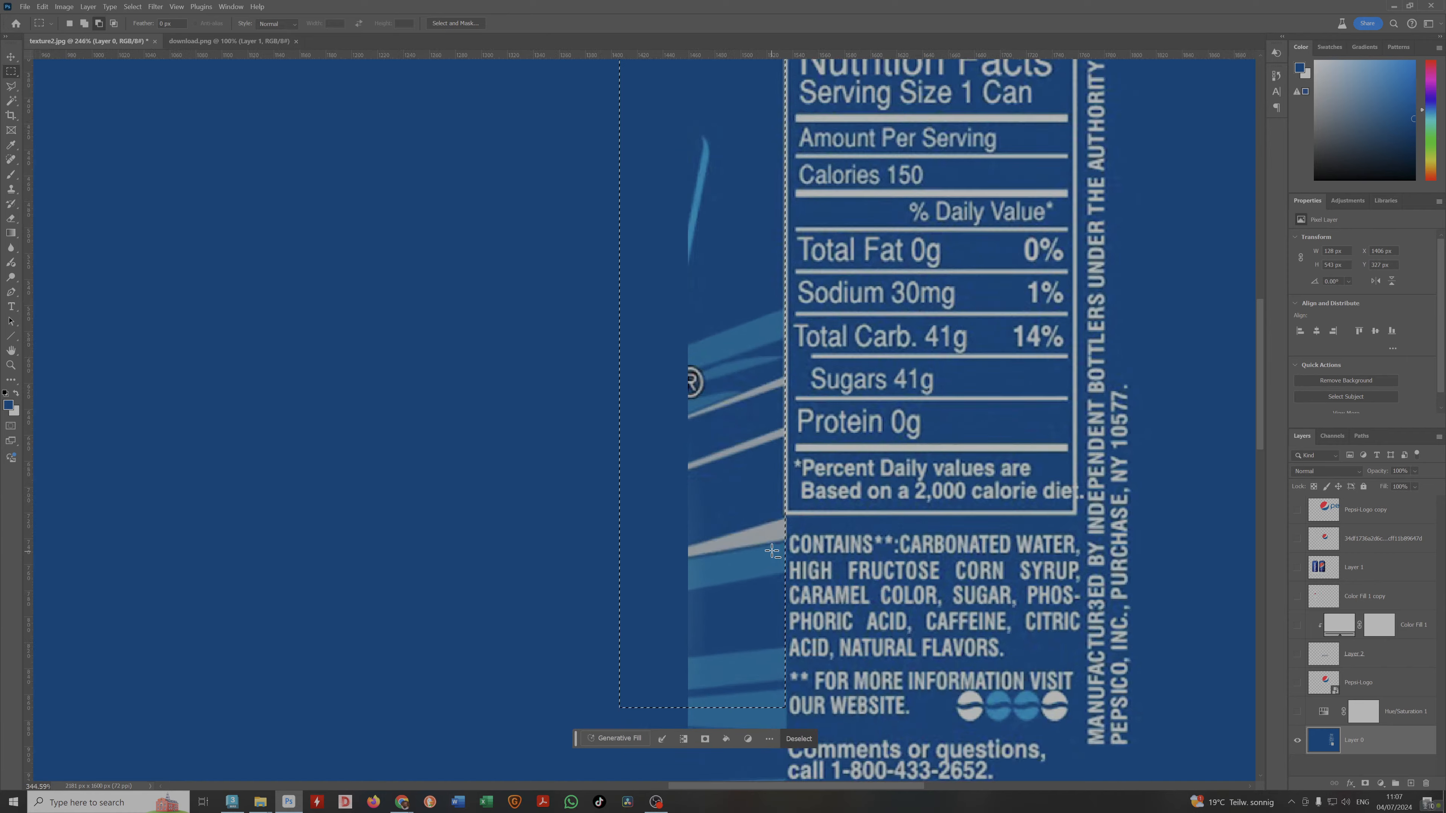
Adjust the selection along the Nutrition Facts box's edge and paint over the enclosed ray remnants with the background blue.
{"action": "scroll", "coordinate": [784, 376], "scroll_direction": "down", "scroll_amount": 2, "text": "alt"}
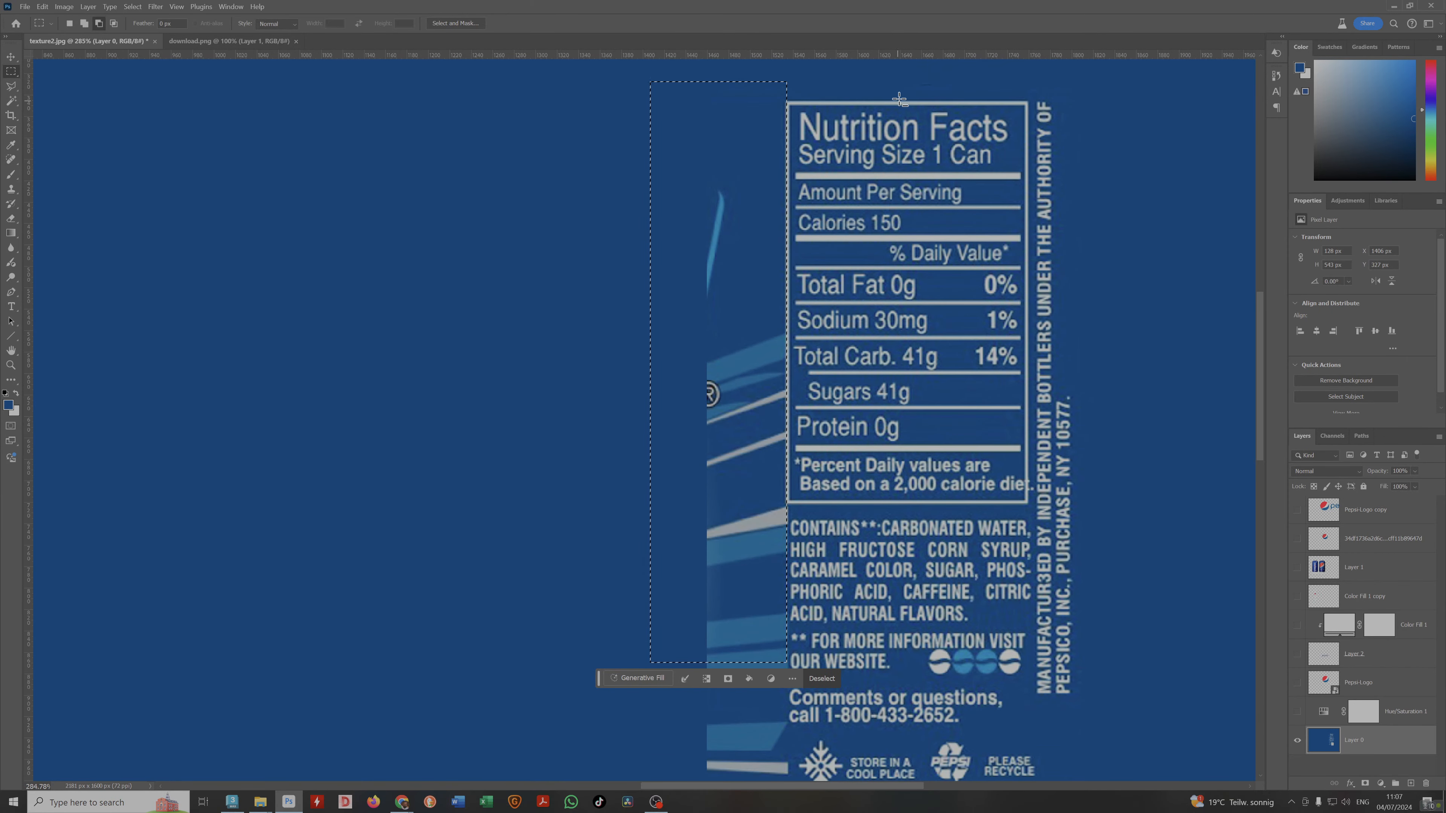
{"action": "left_click_drag", "start_coordinate": [909, 75], "coordinate": [785, 707]}
{"action": "key", "text": "b"}
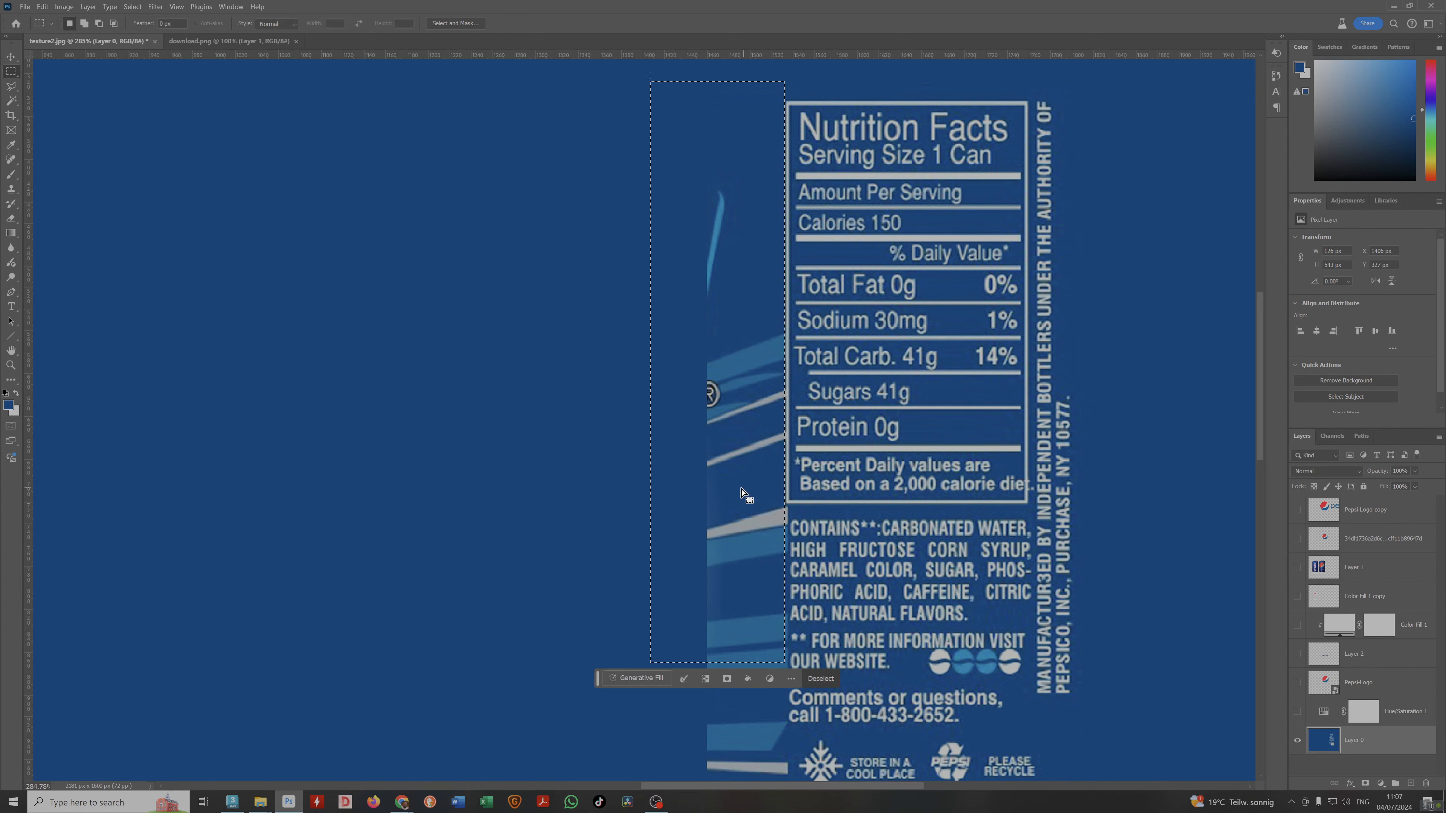
{"action": "mouse_move", "coordinate": [710, 388]}
{"action": "left_mouse_down"}
{"action": "mouse_move", "coordinate": [701, 162]}
{"action": "mouse_move", "coordinate": [733, 680]}
{"action": "mouse_move", "coordinate": [765, 290]}
{"action": "left_mouse_up"}
Select the leftover stripes beside the snowflake symbol, paint them over in background blue, and clear the selection.
{"action": "key", "text": "m"}
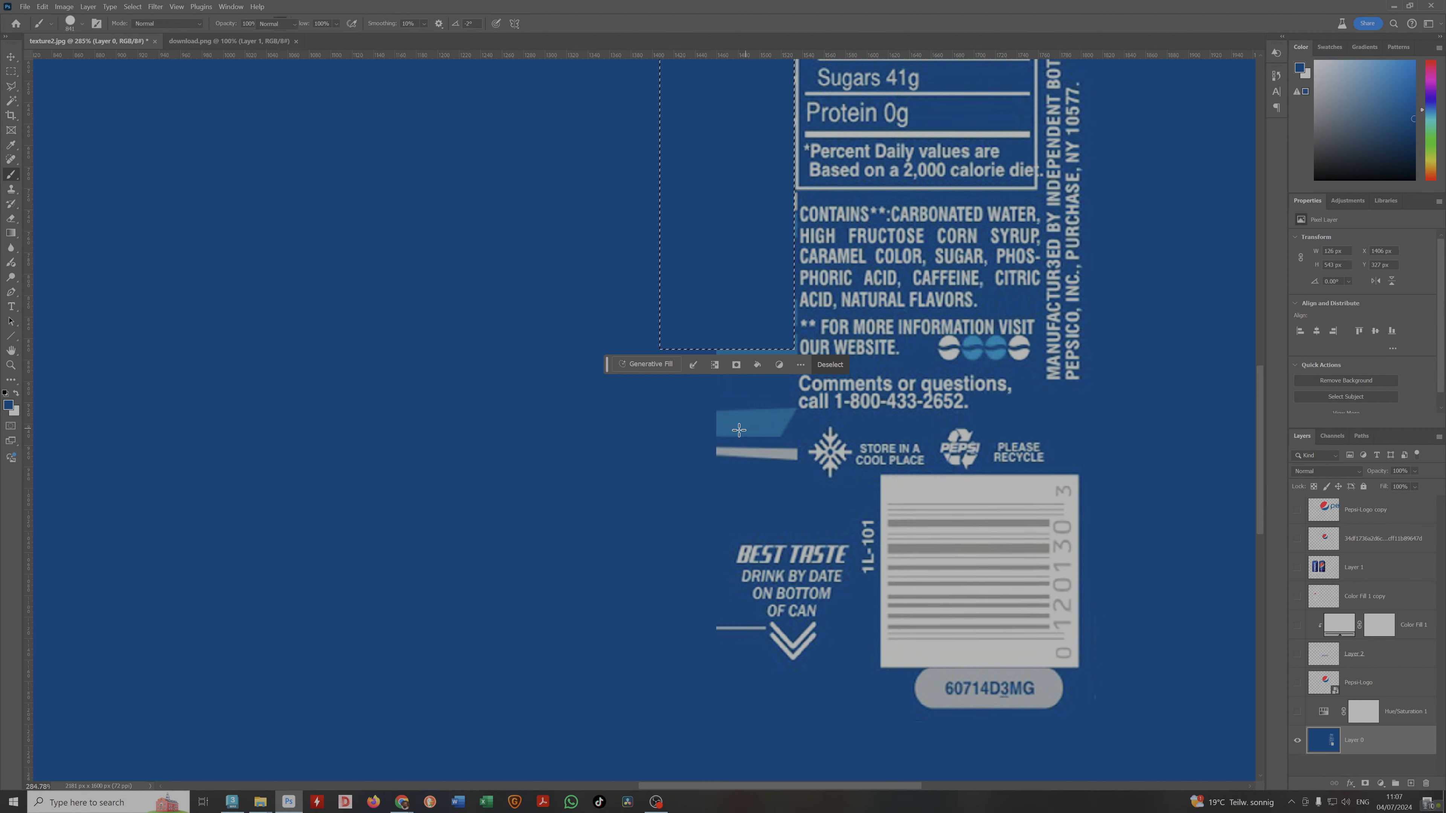
{"action": "mouse_move", "coordinate": [708, 500]}
{"action": "left_mouse_down"}
{"action": "mouse_move", "coordinate": [803, 413]}
{"action": "mouse_move", "coordinate": [762, 445]}
{"action": "left_mouse_up"}
{"action": "key", "text": "b"}
{"action": "scroll", "coordinate": [768, 408], "scroll_direction": "up", "scroll_amount": 4, "text": "alt"}
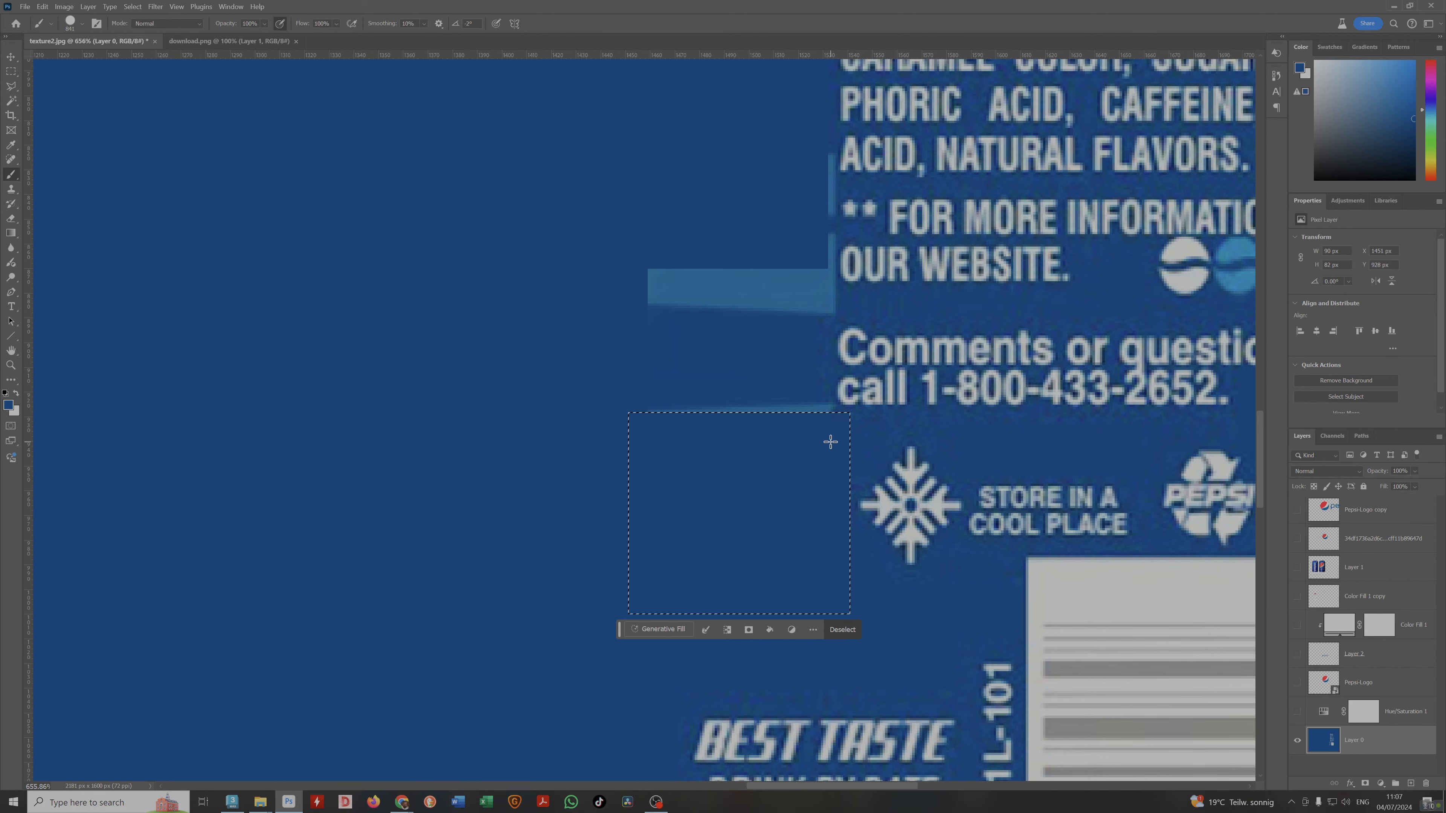
{"action": "key", "text": "ctrl+d"}
Select the thin light-blue line beside the "Comments or questions" text with a rectangle and paint it over in background blue.
{"action": "scroll", "coordinate": [911, 467], "scroll_direction": "down", "scroll_amount": 2, "text": "alt"}
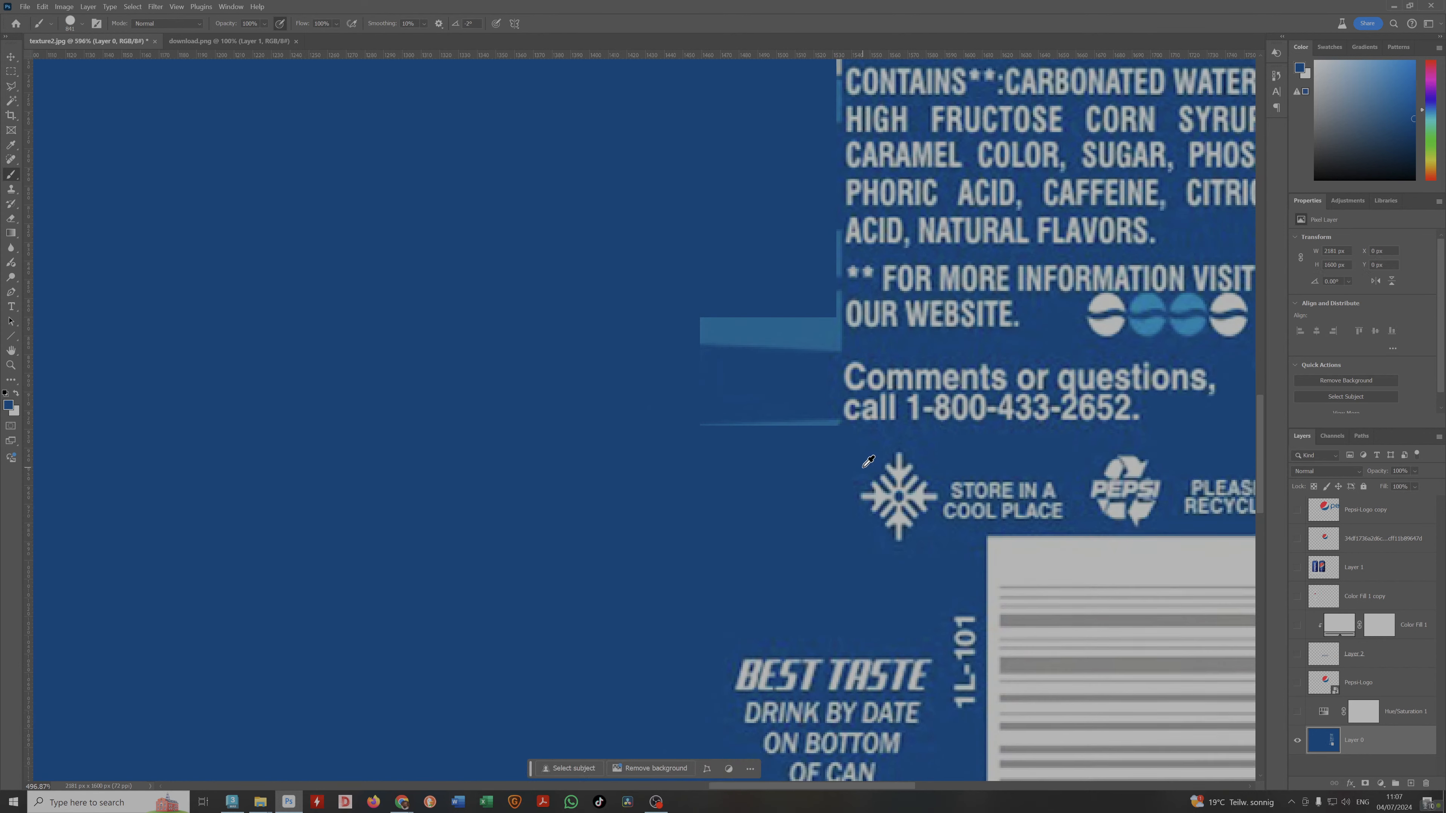
{"action": "scroll", "coordinate": [768, 437], "scroll_direction": "up", "scroll_amount": 2, "text": "alt"}
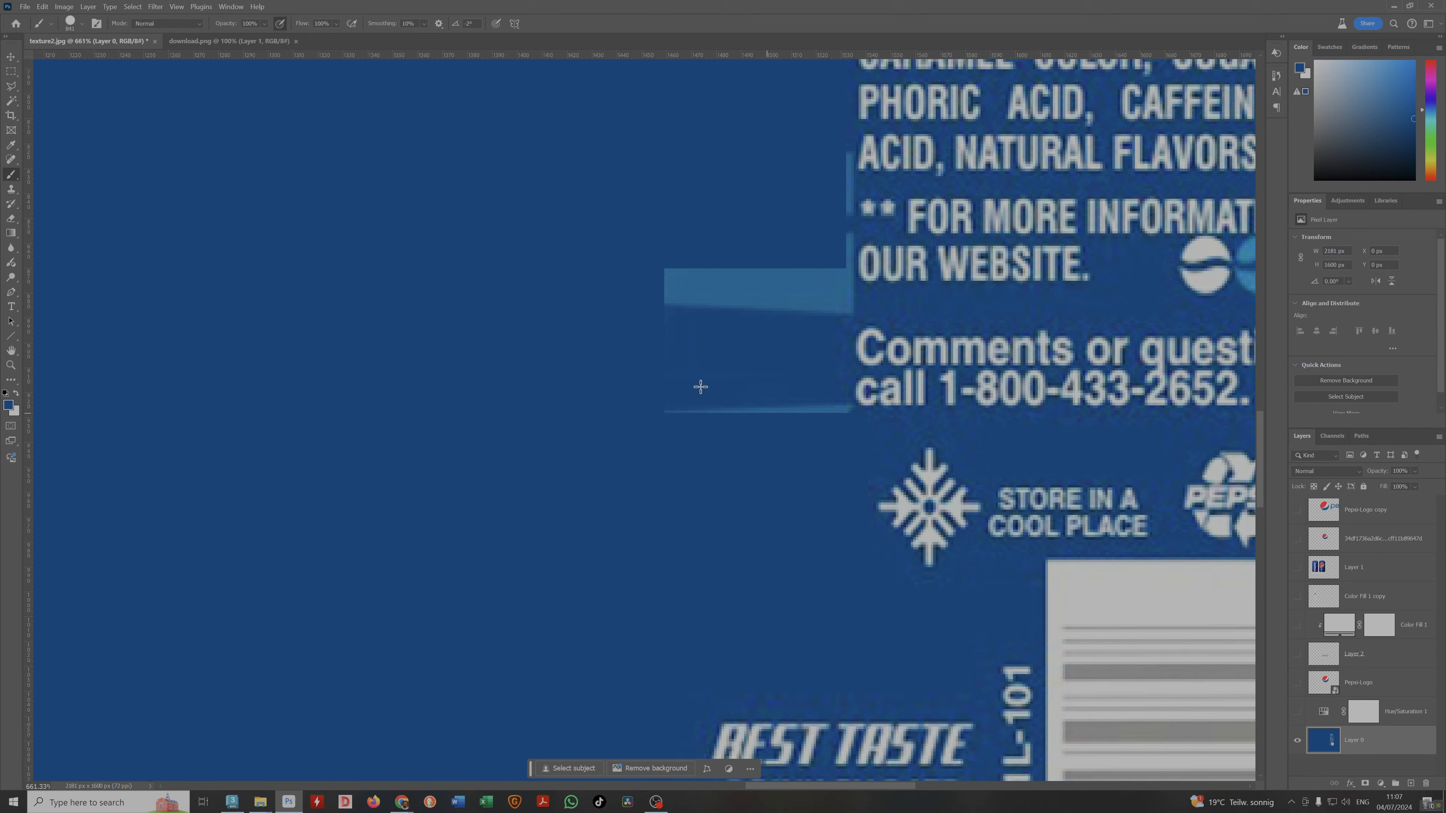
{"action": "left_click", "coordinate": [830, 430]}
{"action": "key", "text": "ctrl+z"}
{"action": "key", "text": "m"}
{"action": "mouse_move", "coordinate": [622, 376]}
{"action": "left_mouse_down"}
{"action": "mouse_move", "coordinate": [808, 411]}
{"action": "mouse_move", "coordinate": [853, 454]}
{"action": "left_mouse_up"}
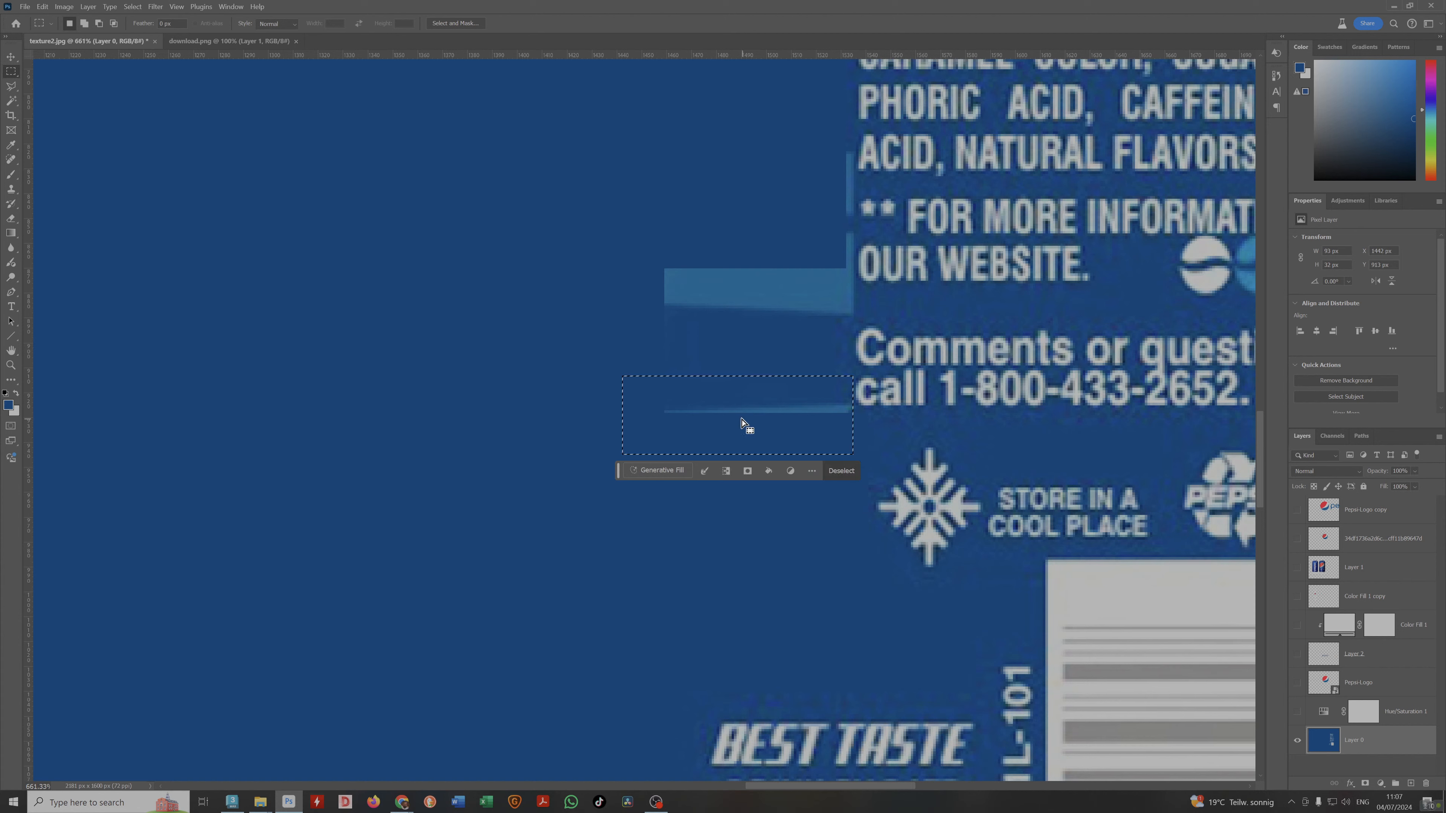
{"action": "key", "text": "b"}
{"action": "left_click", "coordinate": [736, 394]}
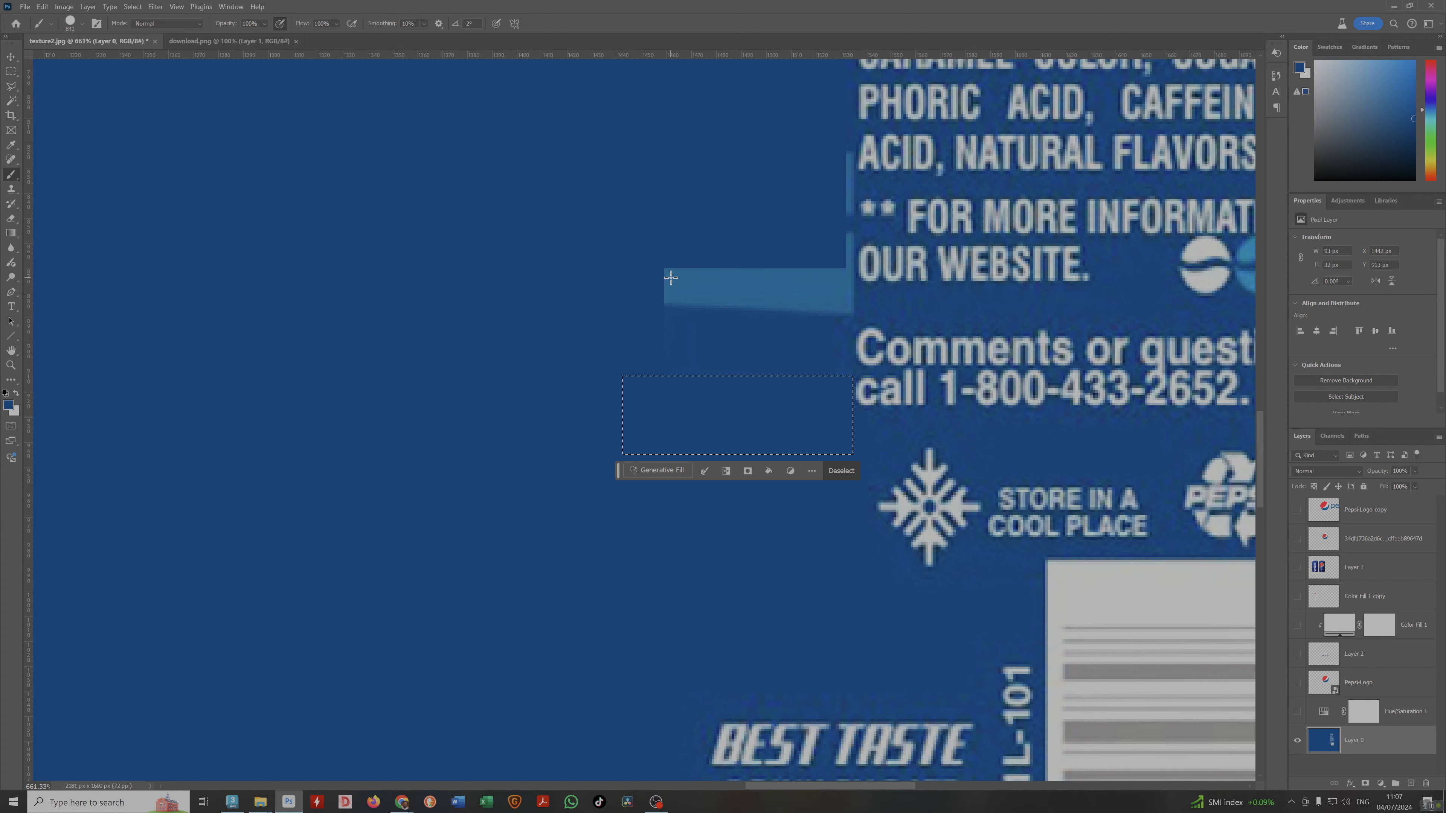
Select the remaining stripe and edge slivers beside "OUR WEBSITE" with a rectangle plus lasso addition, and paint them background blue.
{"action": "key", "text": "m"}
{"action": "mouse_move", "coordinate": [618, 243]}
{"action": "left_mouse_down"}
{"action": "mouse_move", "coordinate": [716, 252]}
{"action": "mouse_move", "coordinate": [825, 345]}
{"action": "left_mouse_up"}
{"action": "key", "text": "l"}
{"action": "left_click", "coordinate": [742, 330], "text": "shift"}
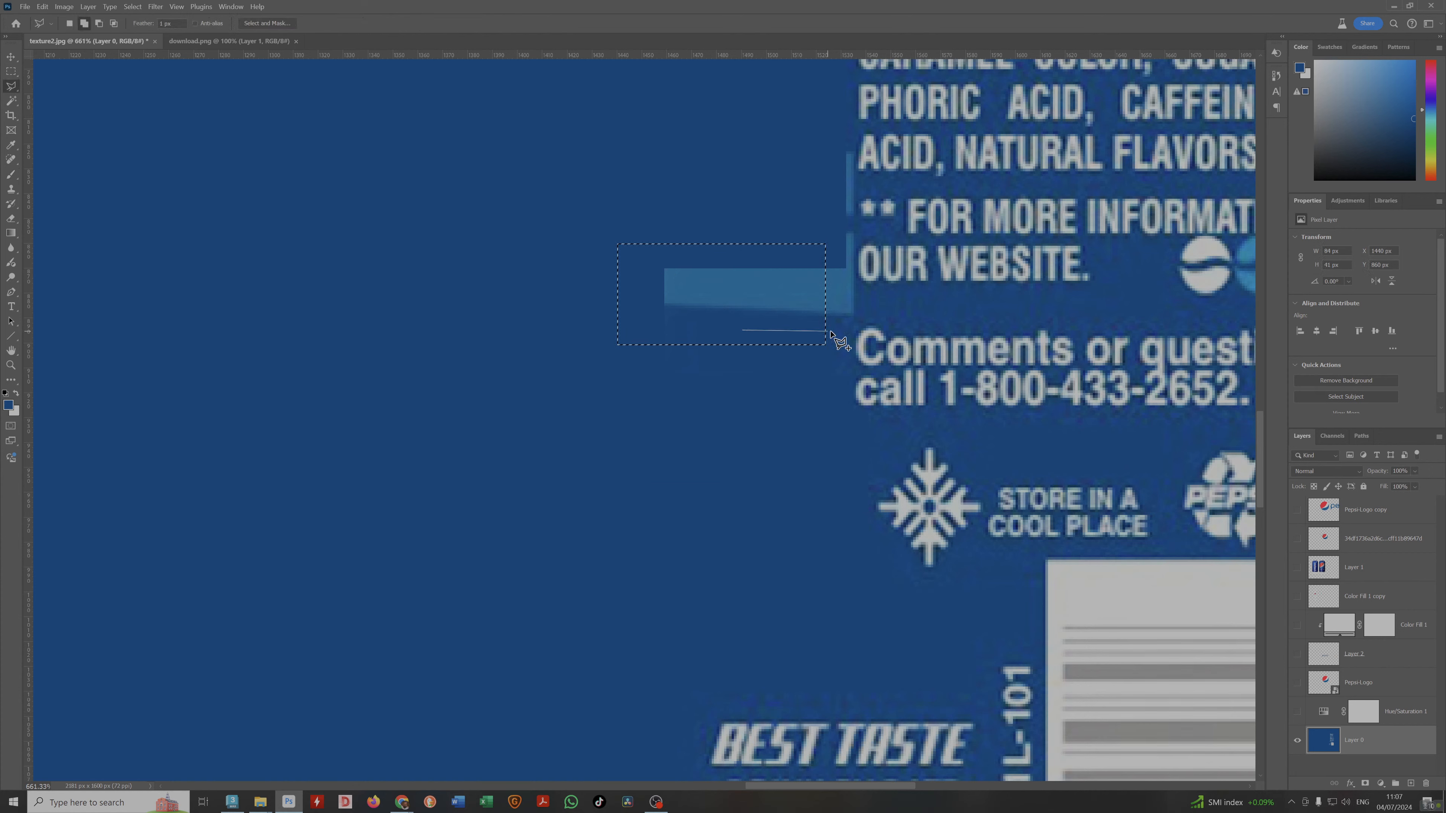
{"action": "left_click", "coordinate": [856, 322]}
{"action": "left_click", "coordinate": [860, 308]}
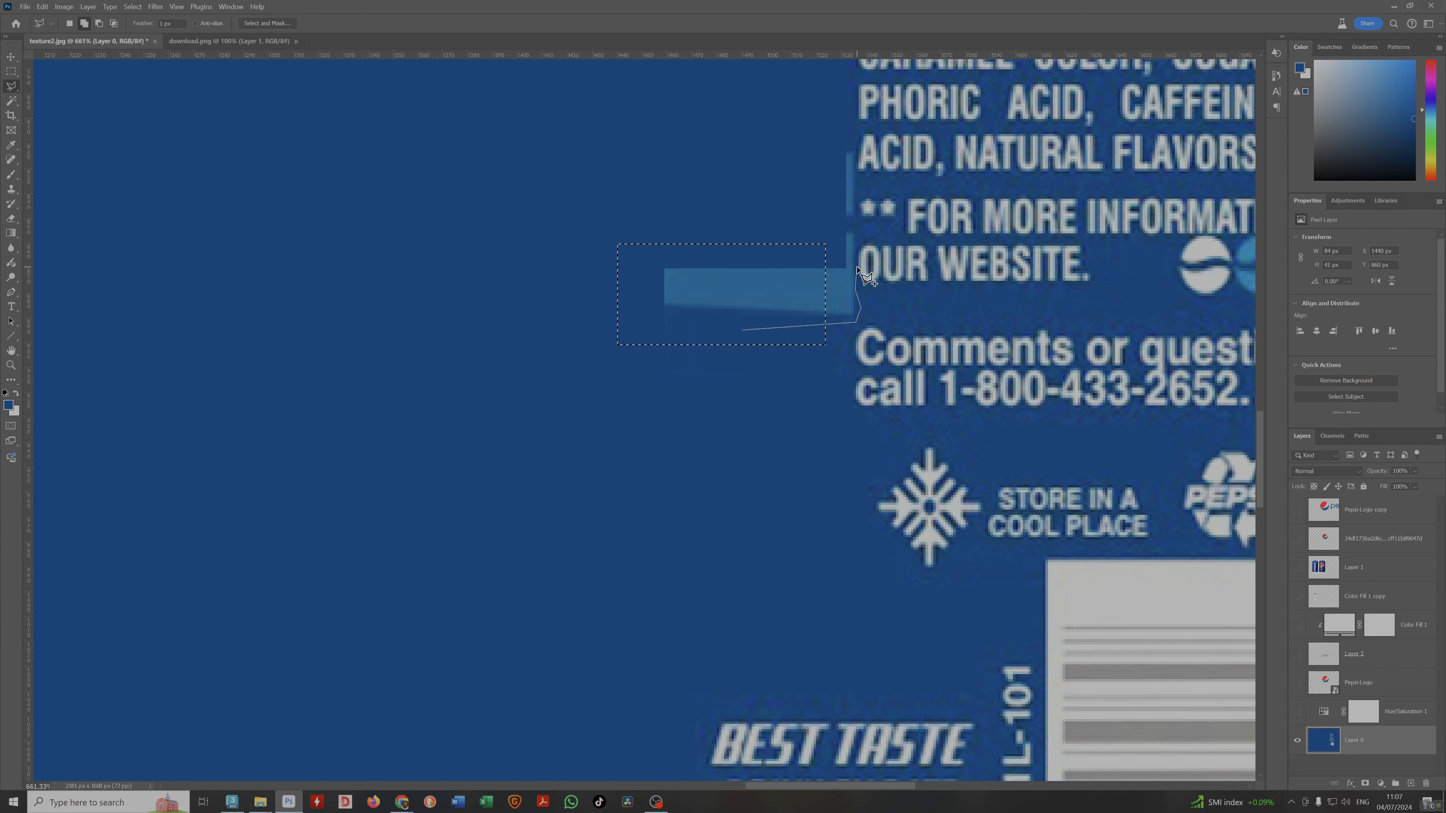
{"action": "left_click", "coordinate": [859, 227]}
{"action": "left_click", "coordinate": [855, 142]}
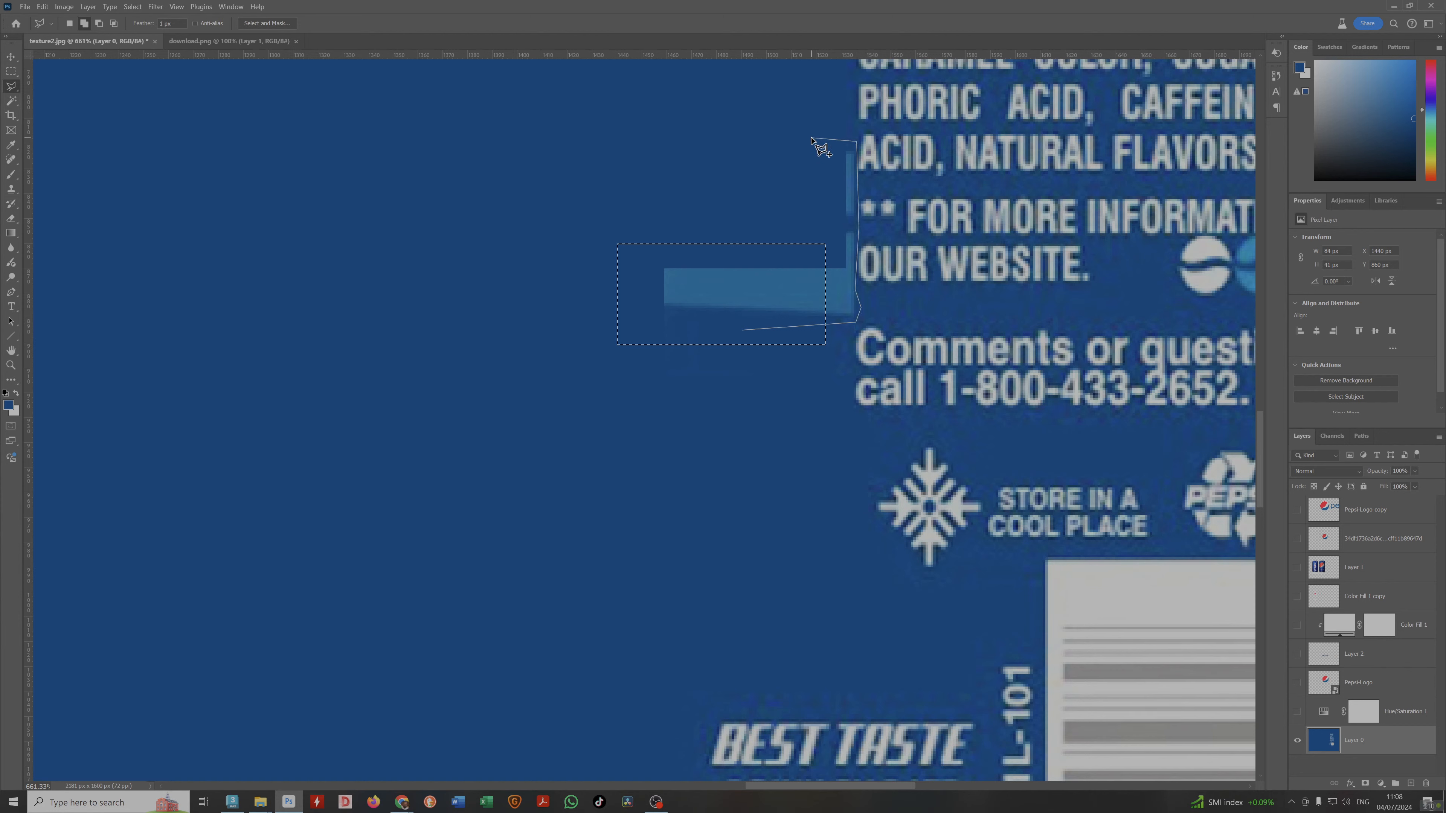
{"action": "left_click", "coordinate": [808, 139]}
{"action": "double_click", "coordinate": [639, 245]}
{"action": "key", "text": "b"}
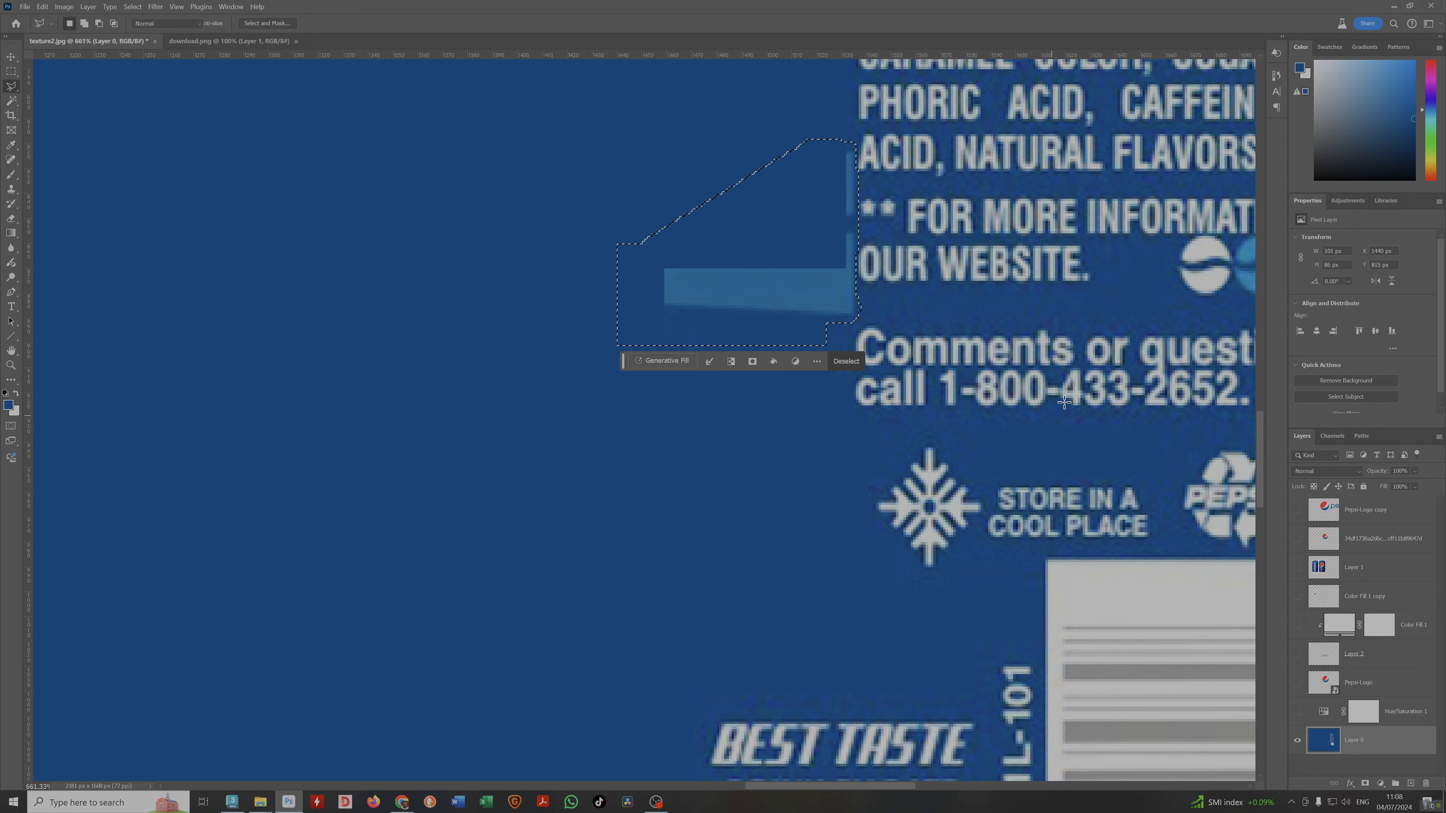
{"action": "left_click_drag", "start_coordinate": [1065, 404], "coordinate": [781, 411]}
Select the "BEST TASTE DRINK BY DATE" notice with its arrow, paint it over in background blue, and clear the selection.
{"action": "scroll", "coordinate": [714, 406], "scroll_direction": "down", "scroll_amount": 5, "text": "alt"}
{"action": "scroll", "coordinate": [715, 406], "scroll_direction": "down", "scroll_amount": 4, "text": "alt"}
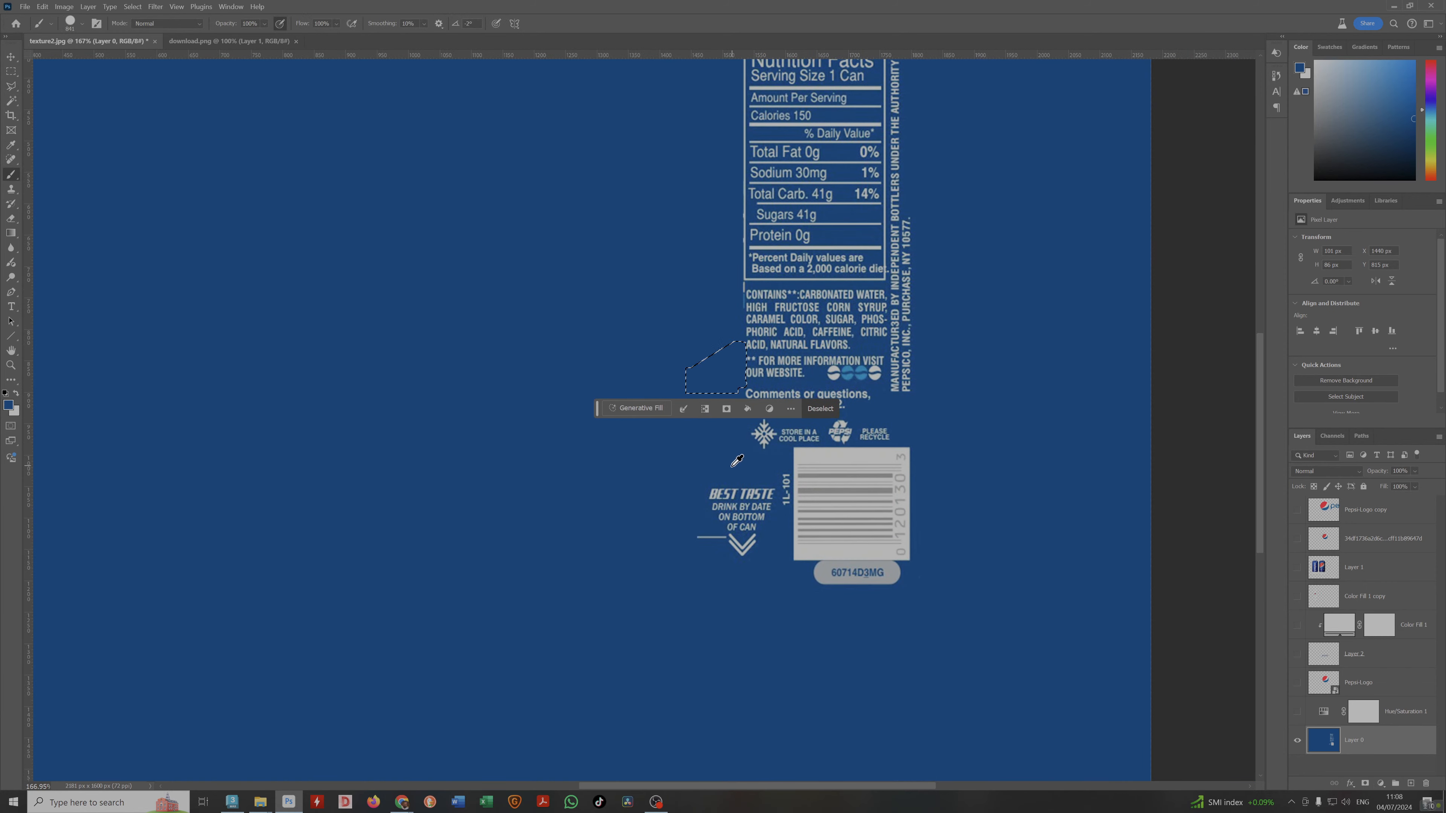
{"action": "scroll", "coordinate": [735, 463], "scroll_direction": "up", "scroll_amount": 1, "text": "alt"}
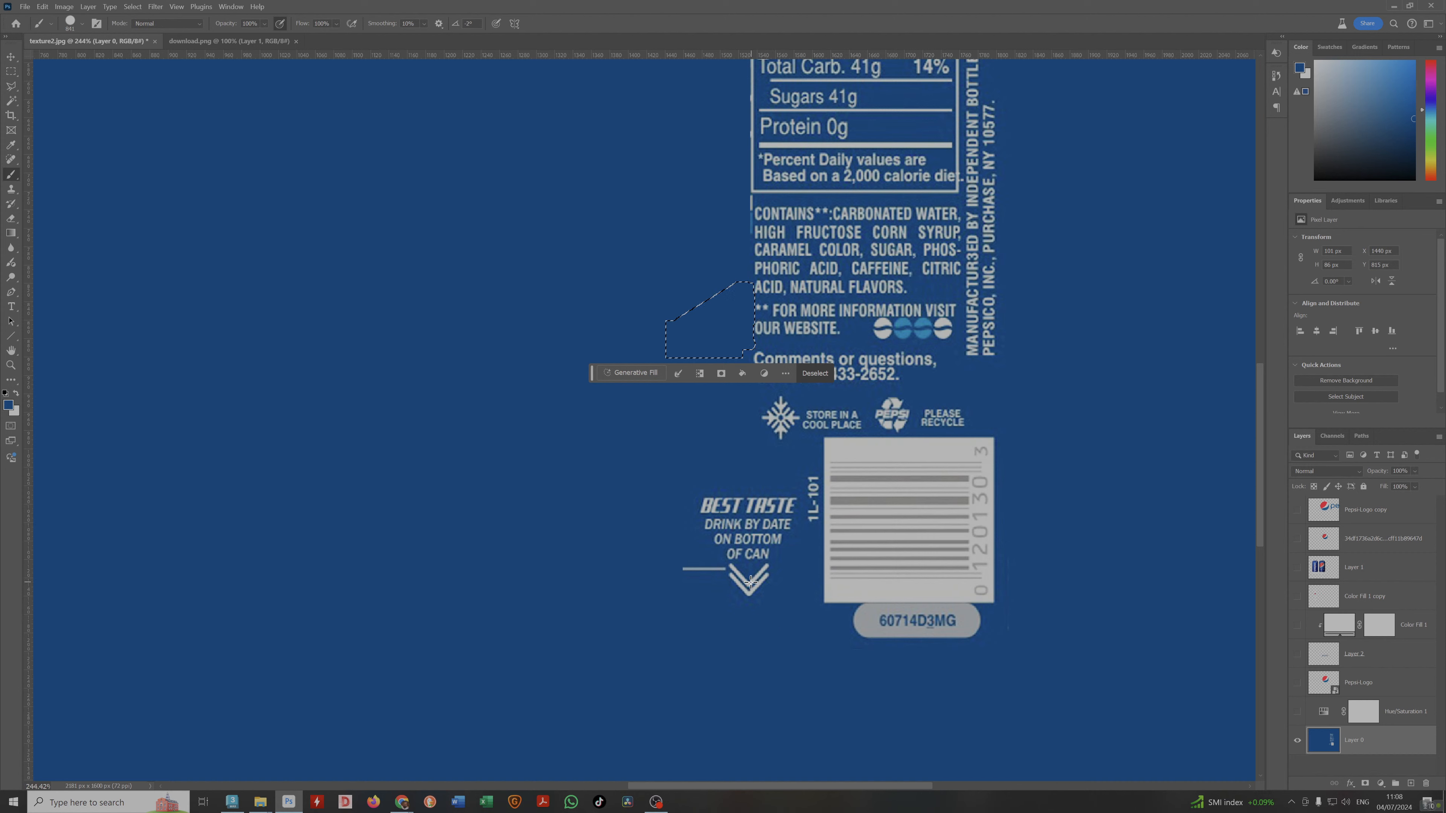
{"action": "key", "text": "m"}
{"action": "mouse_move", "coordinate": [663, 470]}
{"action": "left_mouse_down"}
{"action": "mouse_move", "coordinate": [807, 591]}
{"action": "mouse_move", "coordinate": [802, 621]}
{"action": "left_mouse_up"}
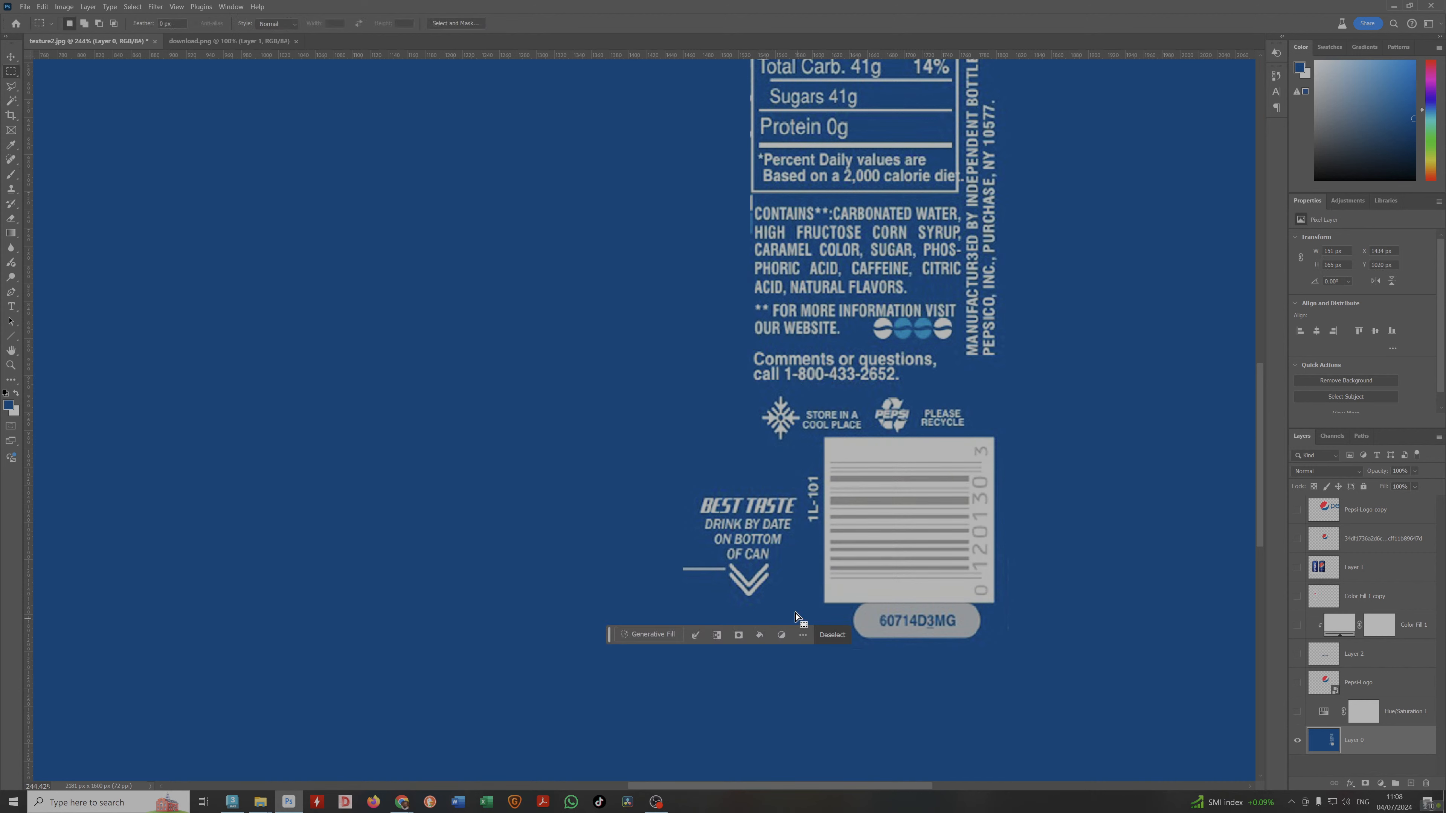
{"action": "key", "text": "b"}
{"action": "left_click", "coordinate": [749, 555]}
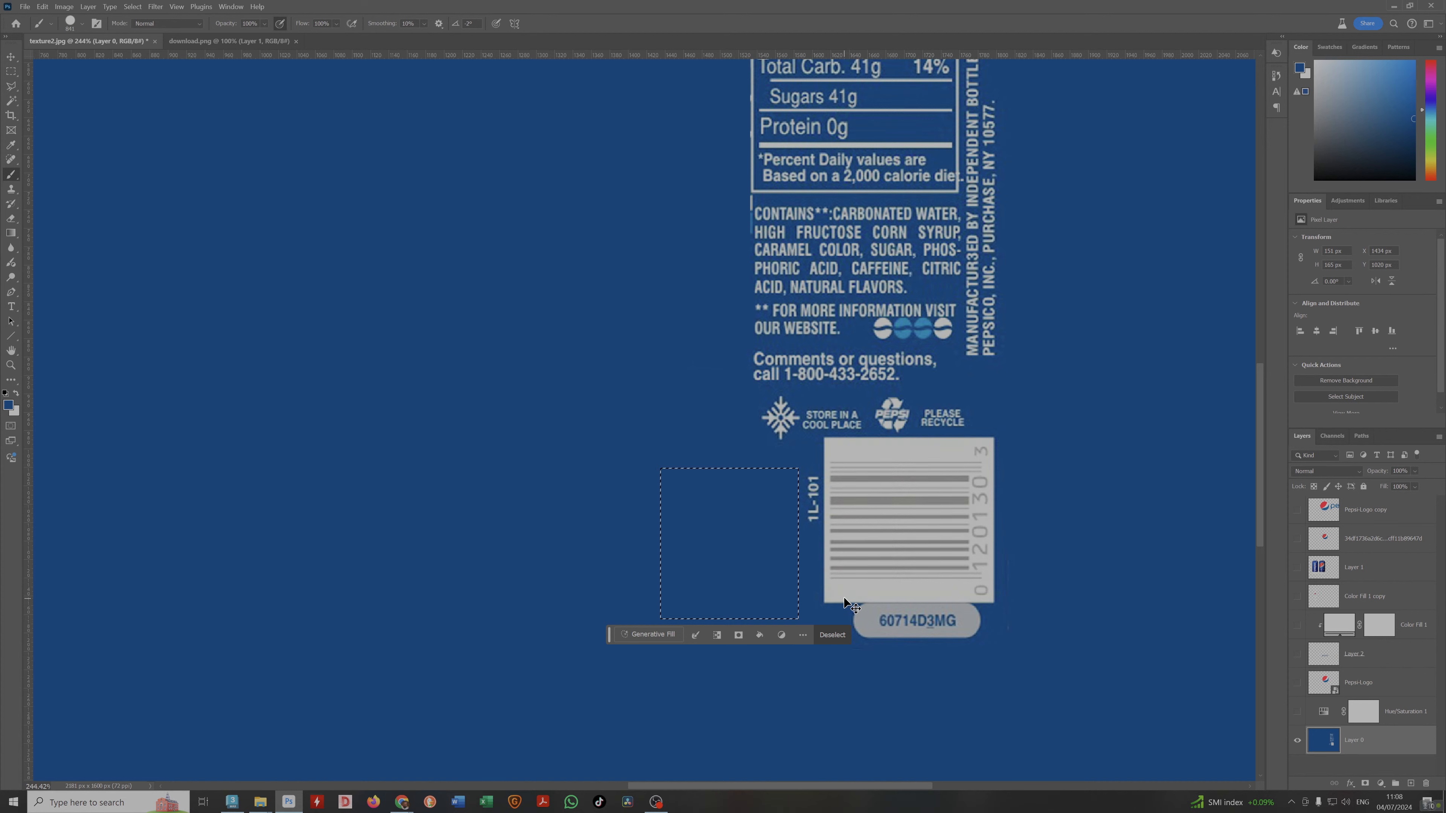
{"action": "key", "text": "ctrl+d"}
Select the barcode and add an Exposure adjustment limited to it, with exposure +0.20 and gamma correction 0.18.
{"action": "scroll", "coordinate": [888, 581], "scroll_direction": "up", "scroll_amount": 3, "text": "alt"}
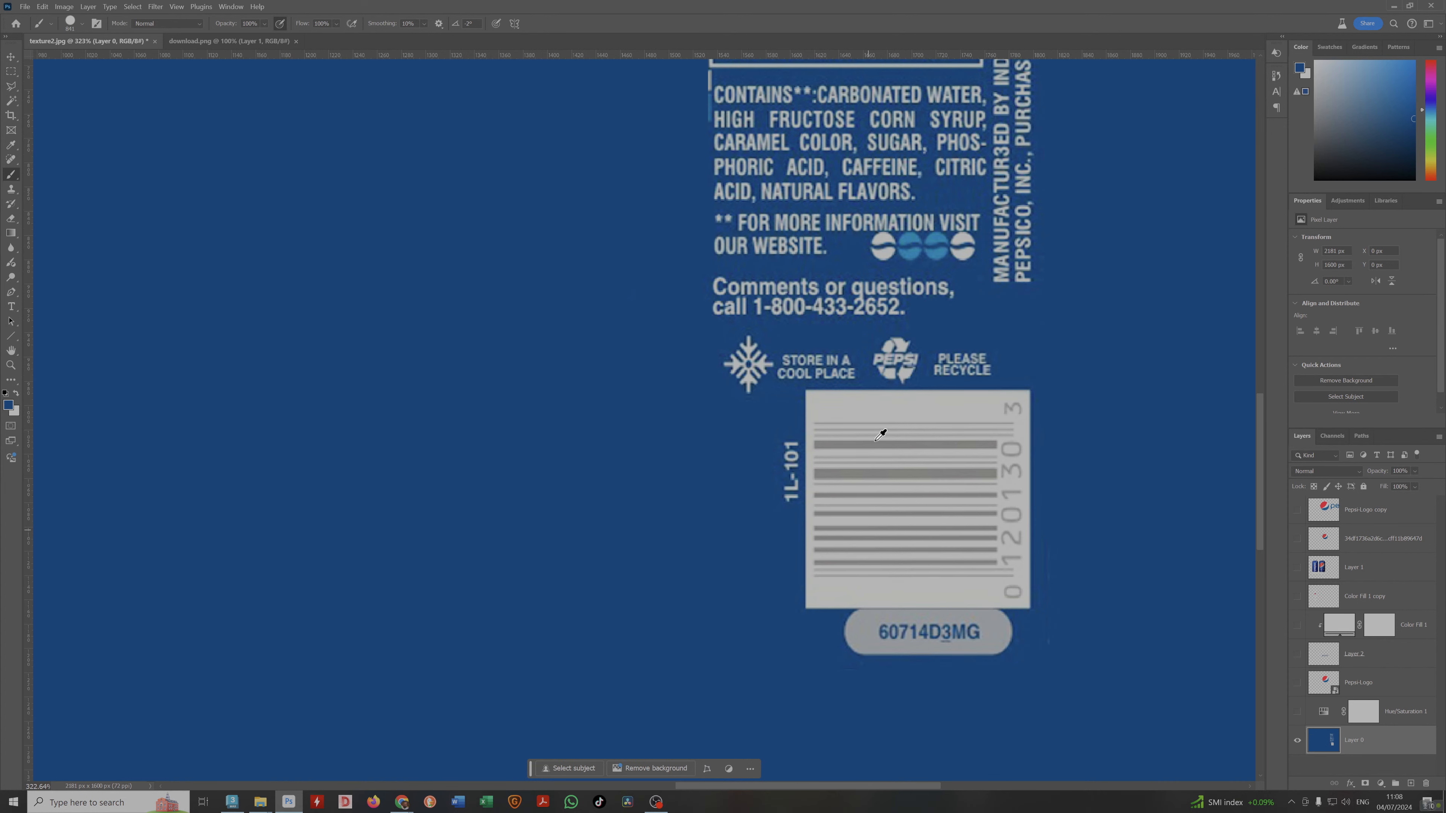
{"action": "left_click", "coordinate": [807, 393]}
{"action": "key", "text": "ctrl+z"}
{"action": "key", "text": "m"}
{"action": "left_click_drag", "start_coordinate": [807, 392], "coordinate": [1027, 606]}
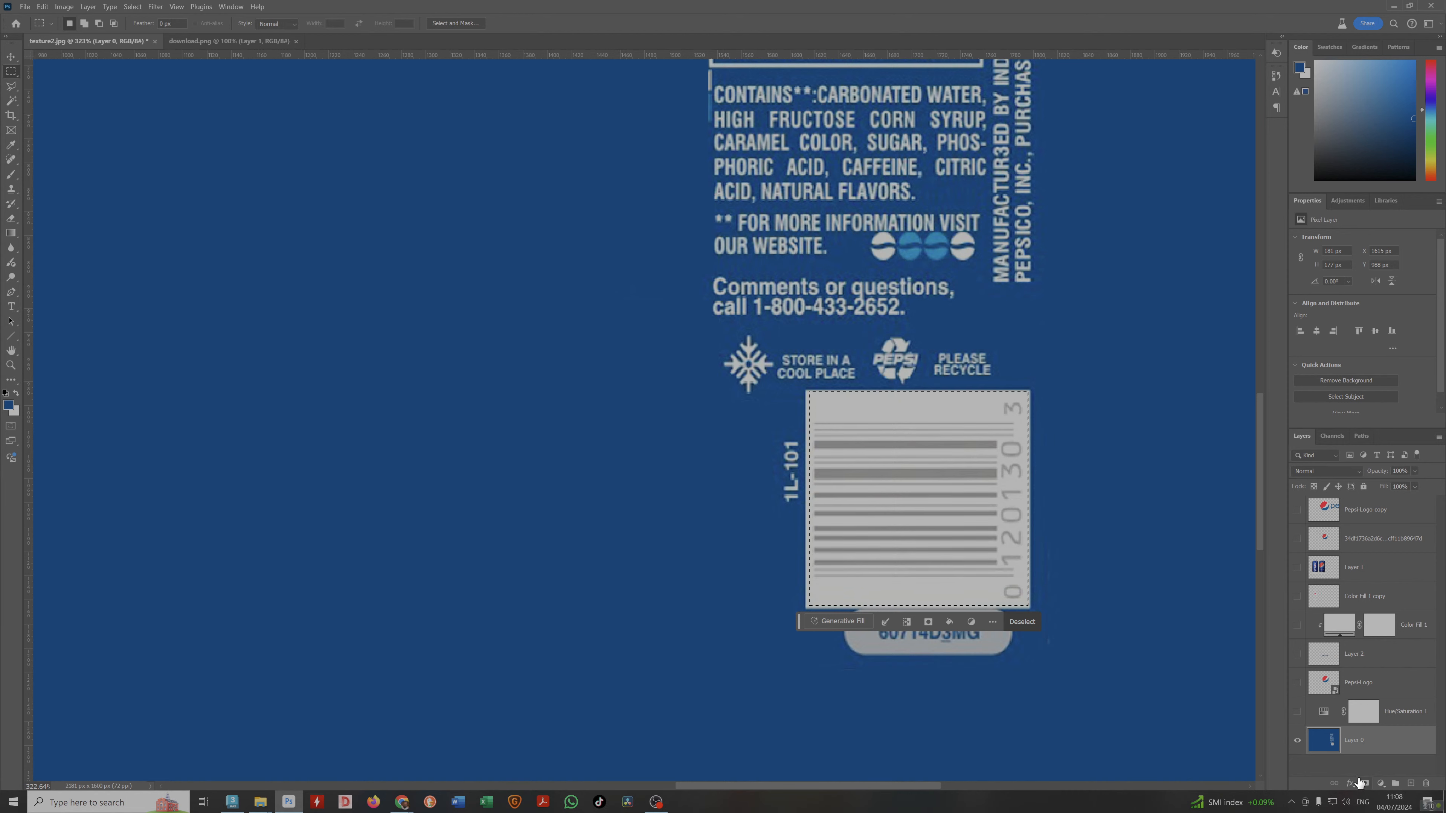
{"action": "left_click", "coordinate": [1382, 785]}
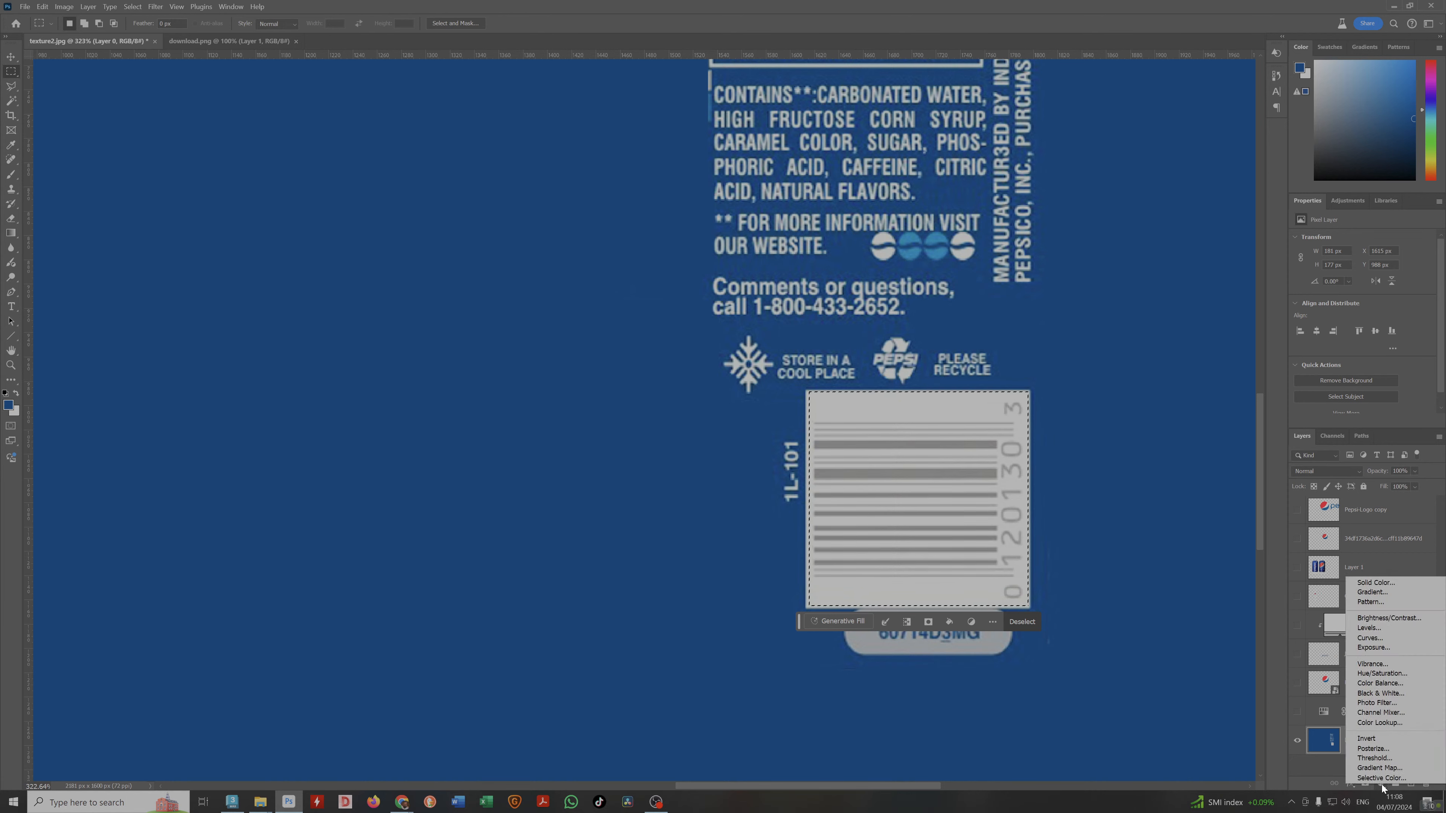
{"action": "left_click", "coordinate": [1384, 648]}
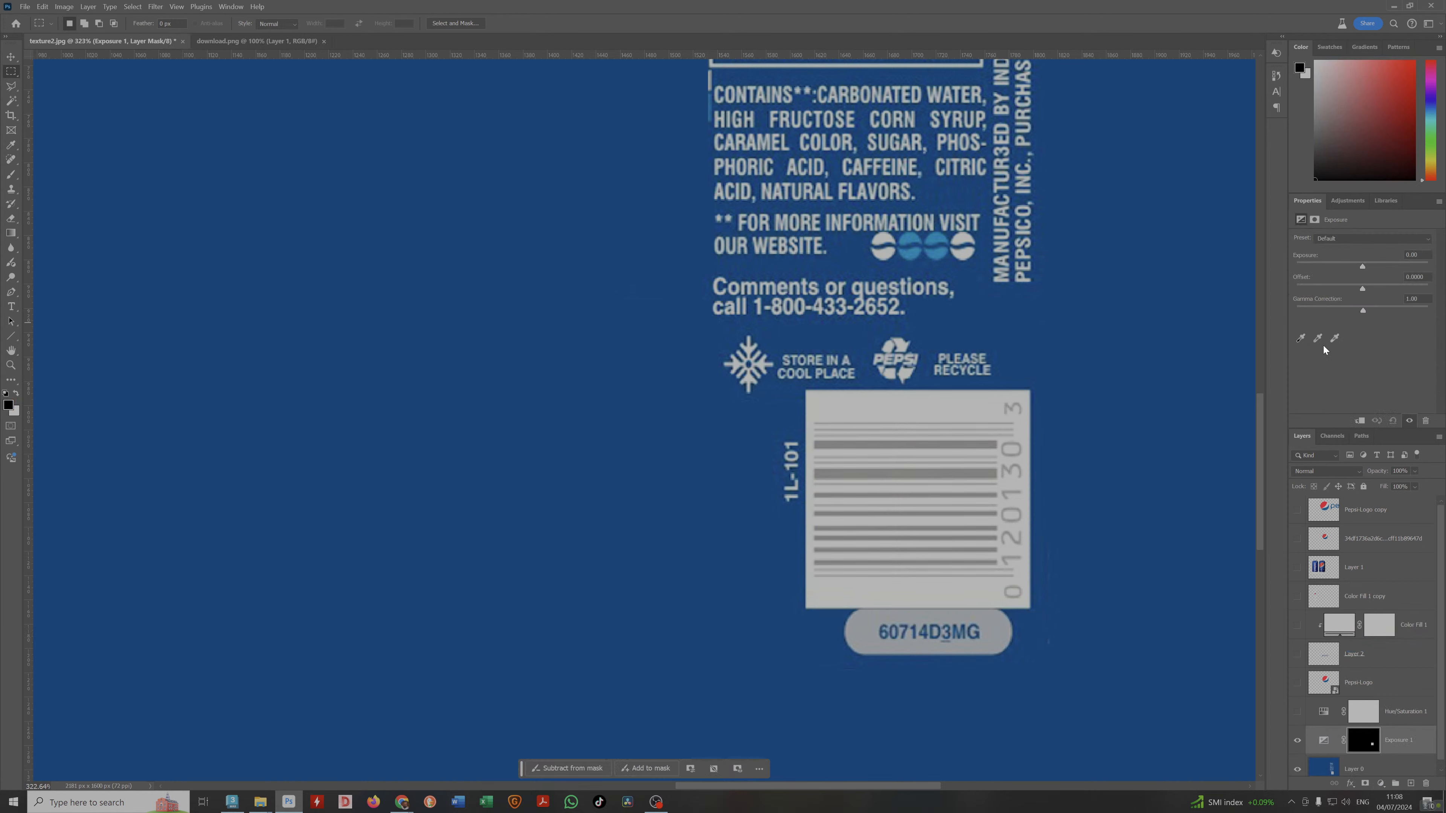
{"action": "left_click_drag", "start_coordinate": [1362, 267], "coordinate": [1413, 309]}
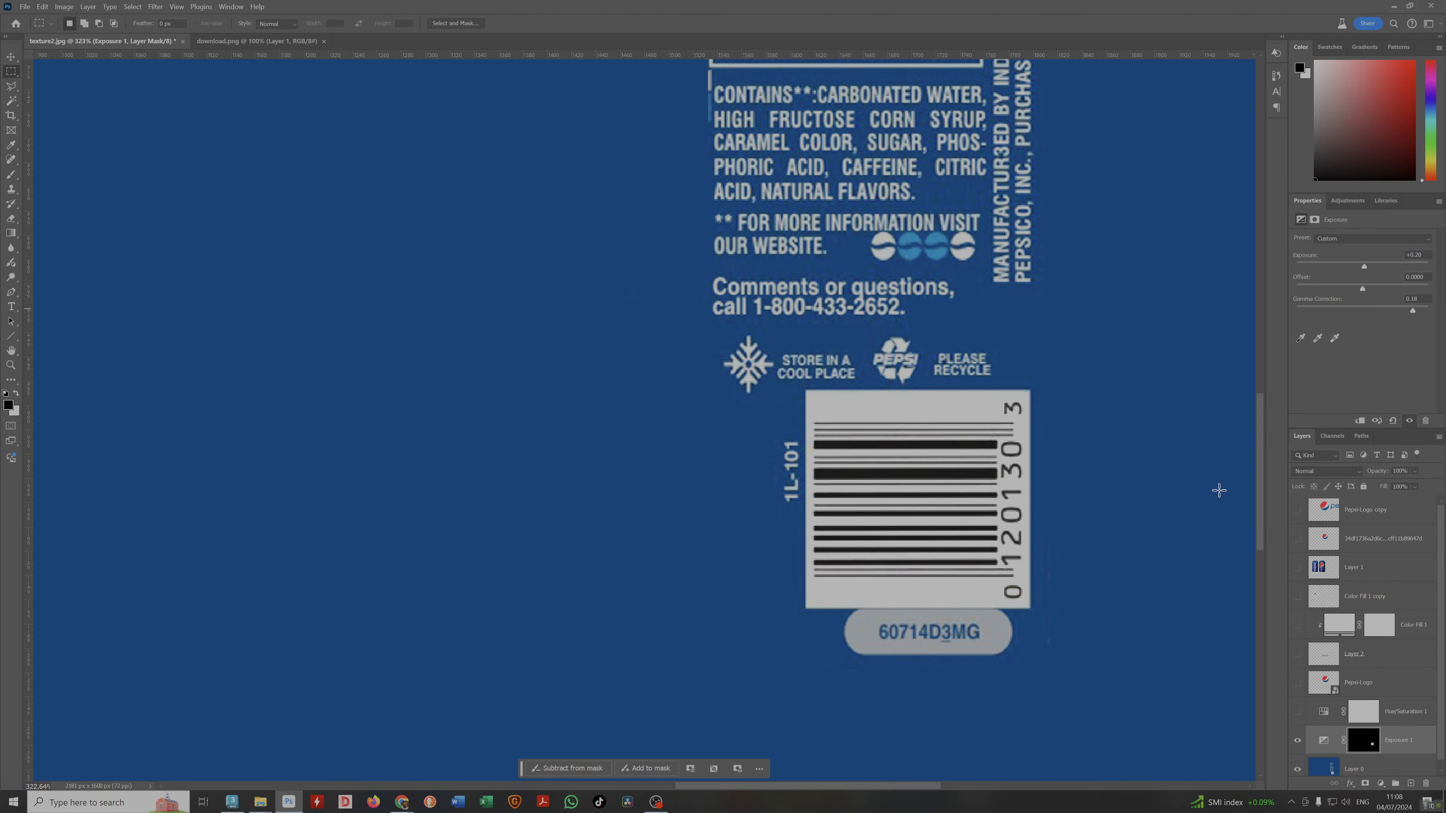
Merge the Exposure 1 adjustment with the Layer 0 label background.
{"action": "left_click", "coordinate": [1390, 770]}
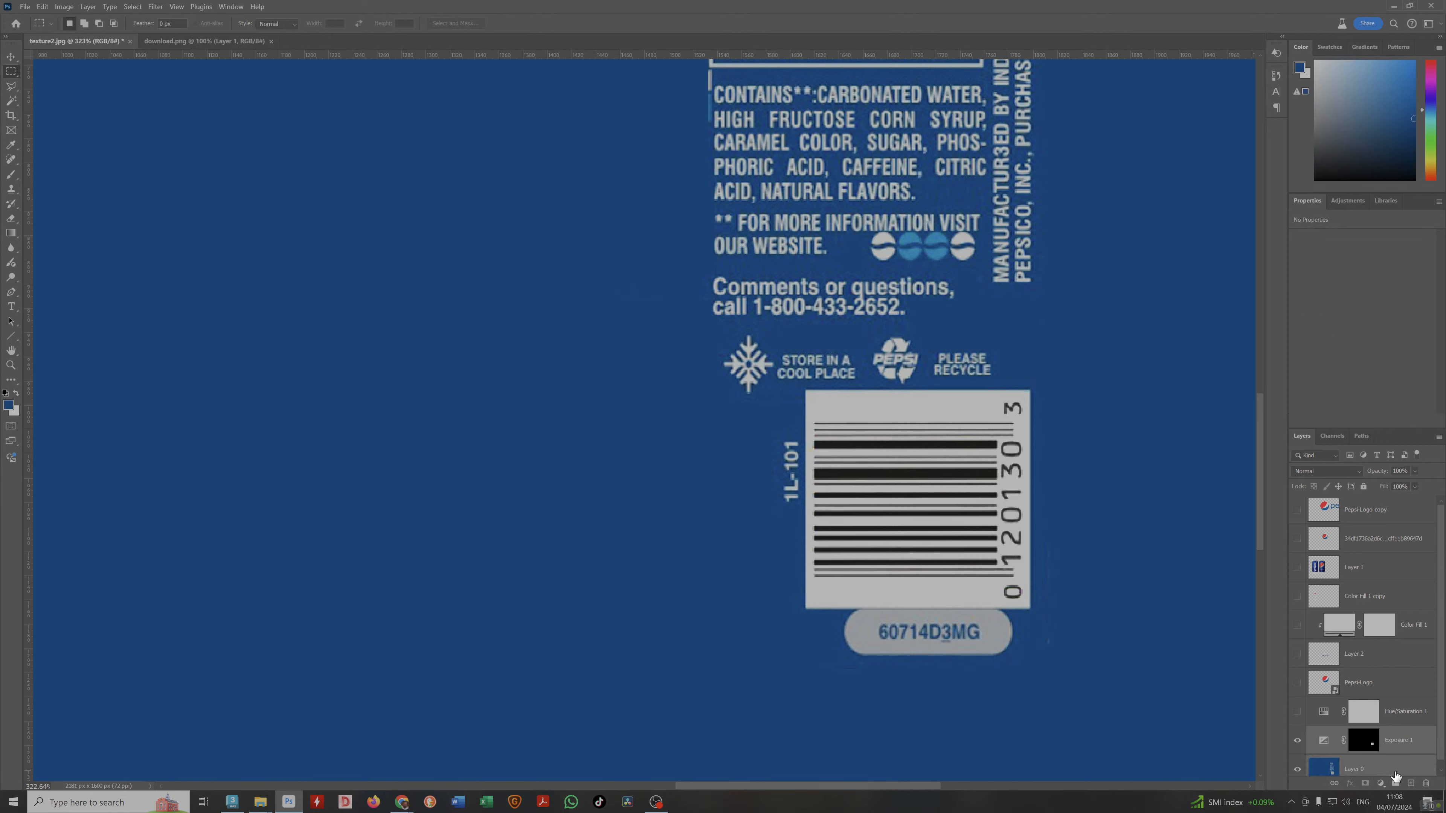
{"action": "left_click", "coordinate": [1412, 752], "text": "shift"}
{"action": "key", "text": "ctrl+e"}
{"action": "scroll", "coordinate": [987, 581], "scroll_direction": "down", "scroll_amount": 5, "text": "alt"}
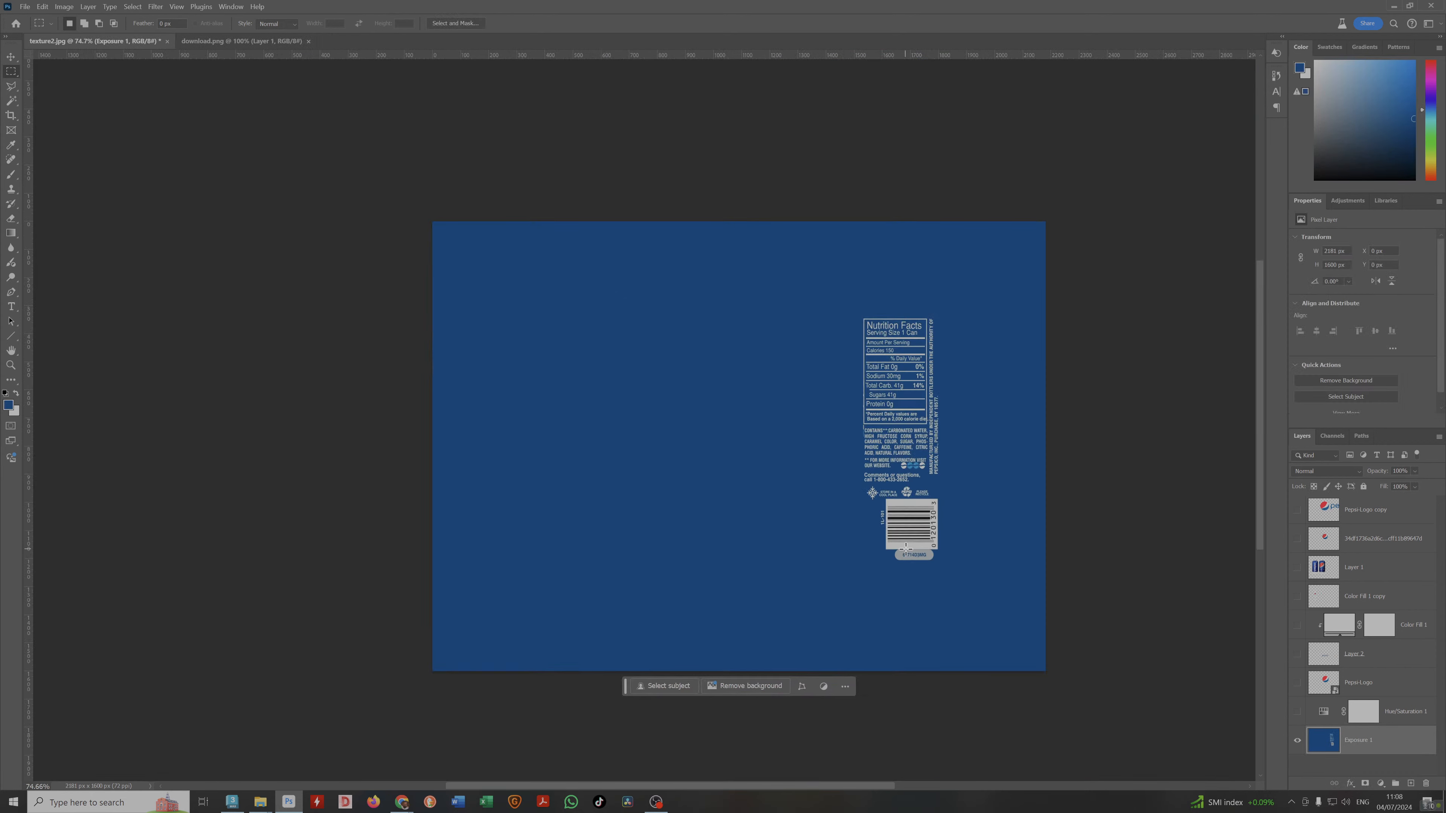
Show the Hue/Saturation 1 adjustment and merge it with the Exposure 1 label background.
{"action": "left_click", "coordinate": [1399, 718]}
{"action": "left_click", "coordinate": [1298, 712]}
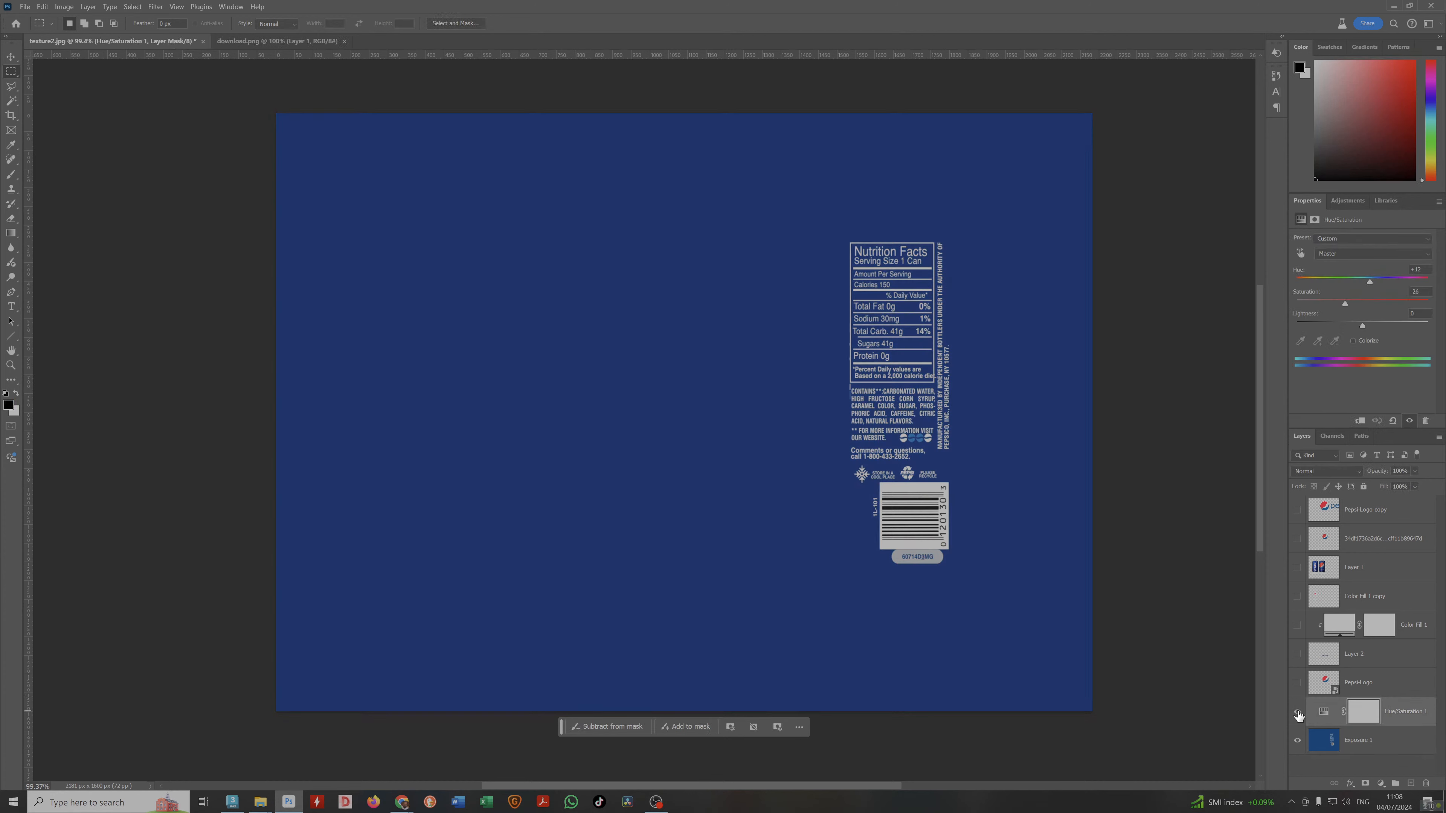
{"action": "left_click", "coordinate": [1396, 738], "text": "shift"}
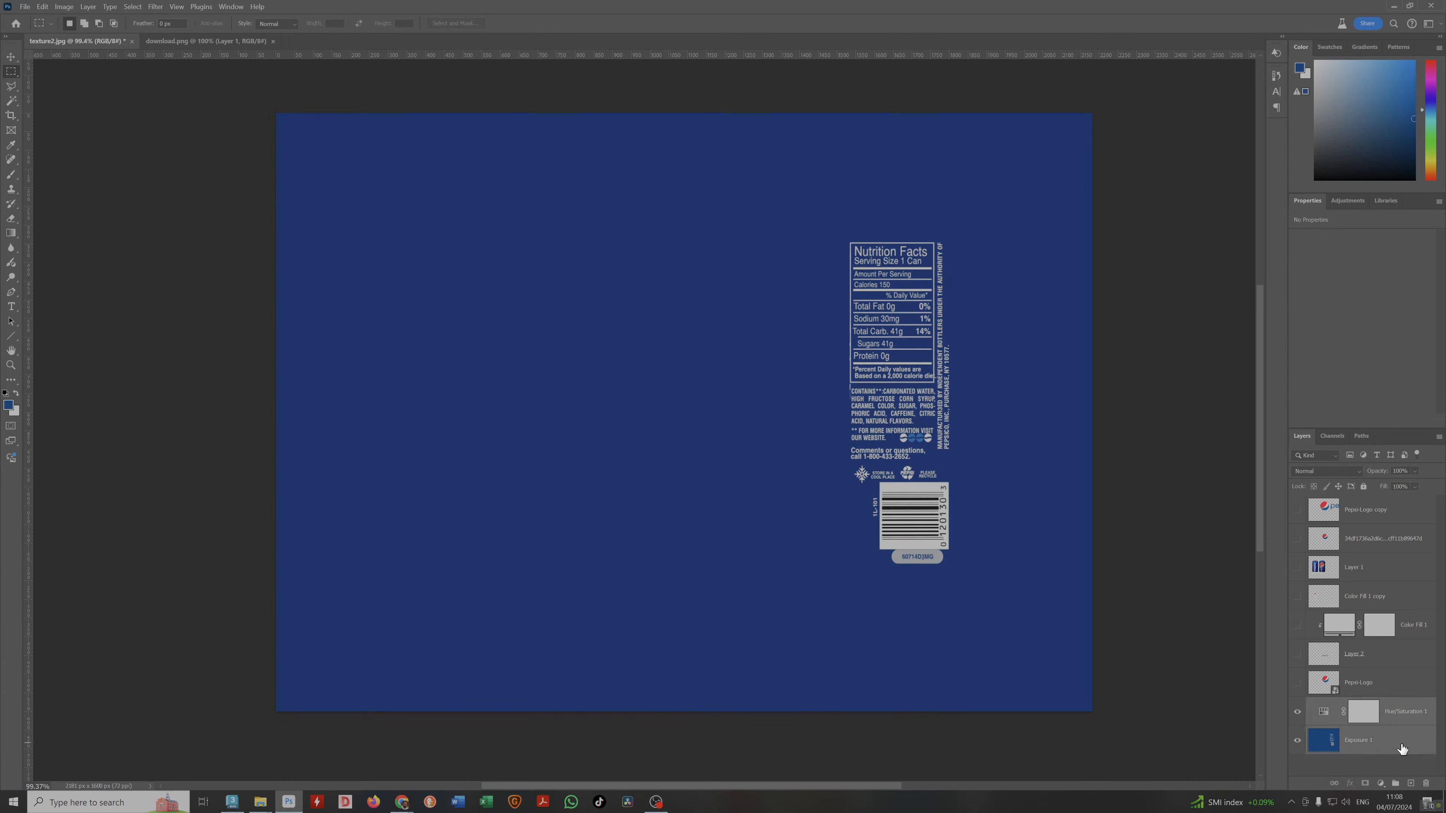
{"action": "key", "text": "ctrl+e"}
Show the Pepsi-Logo, Layer 2, Color Fill 1 and Color Fill 1 copy layers so the globe and both pepsi wordmarks appear.
{"action": "left_click", "coordinate": [1382, 681]}
{"action": "left_click", "coordinate": [1298, 682]}
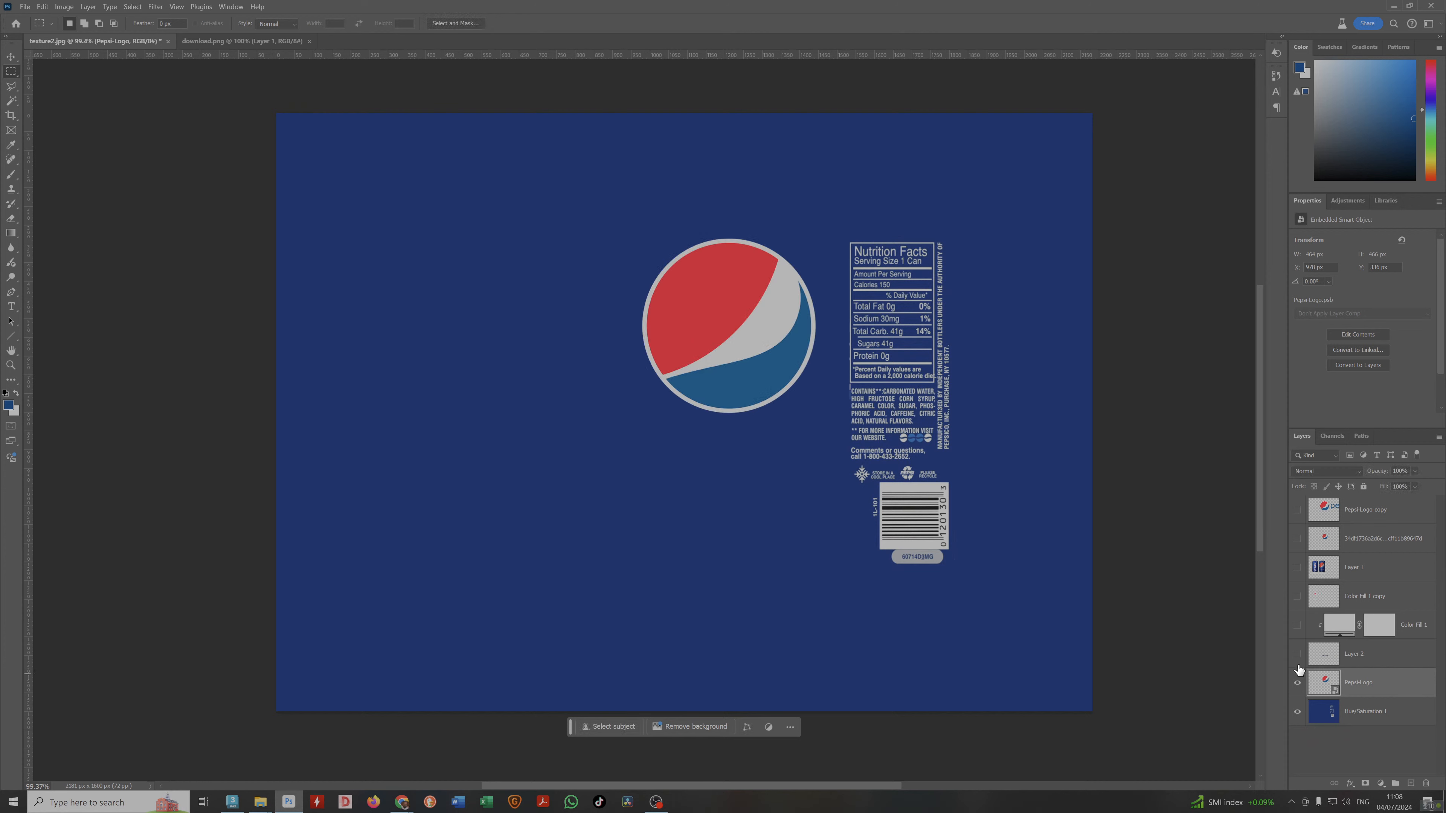
{"action": "left_click", "coordinate": [1298, 653]}
{"action": "left_click", "coordinate": [1298, 625]}
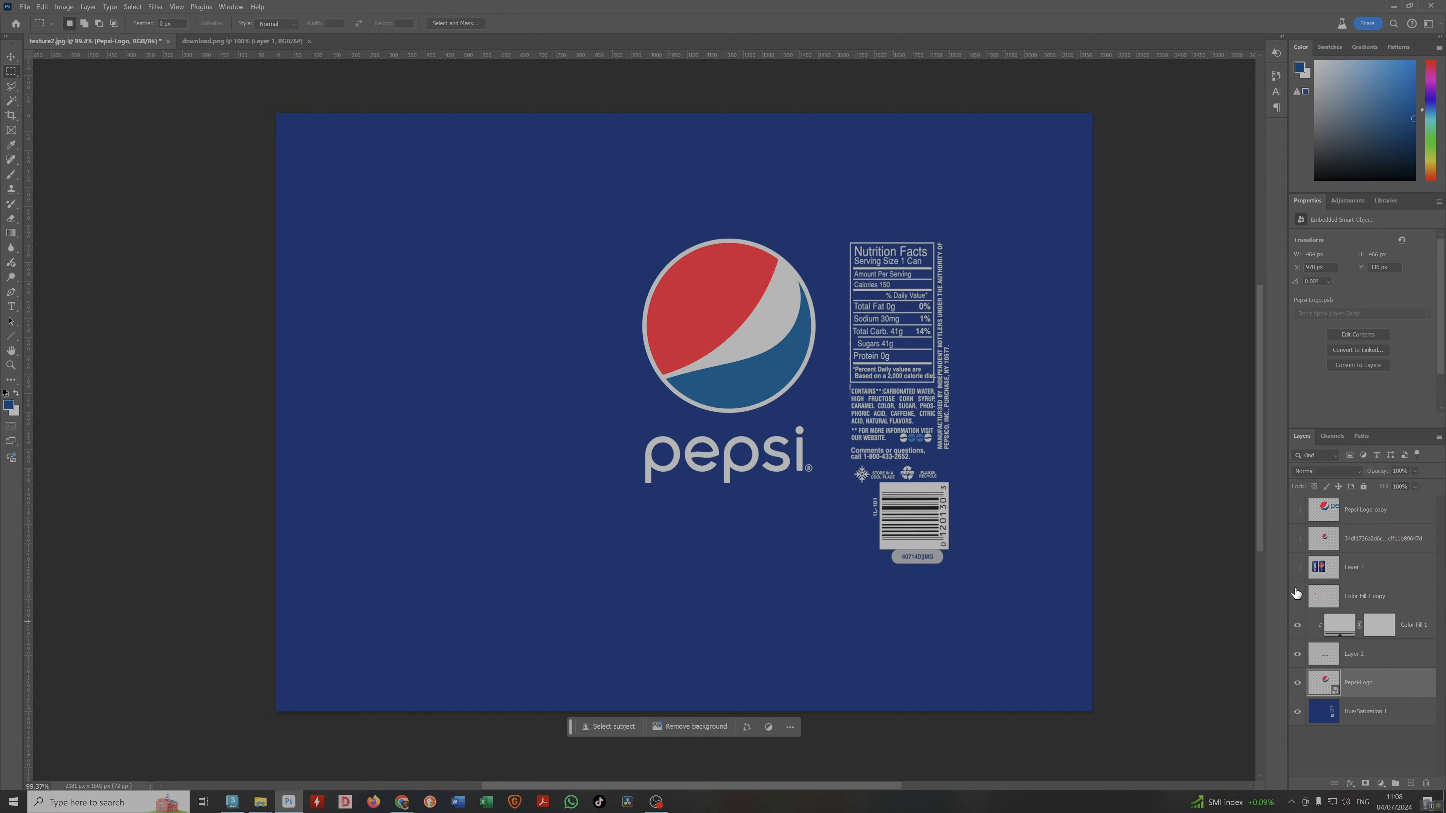
{"action": "left_click", "coordinate": [1298, 597]}
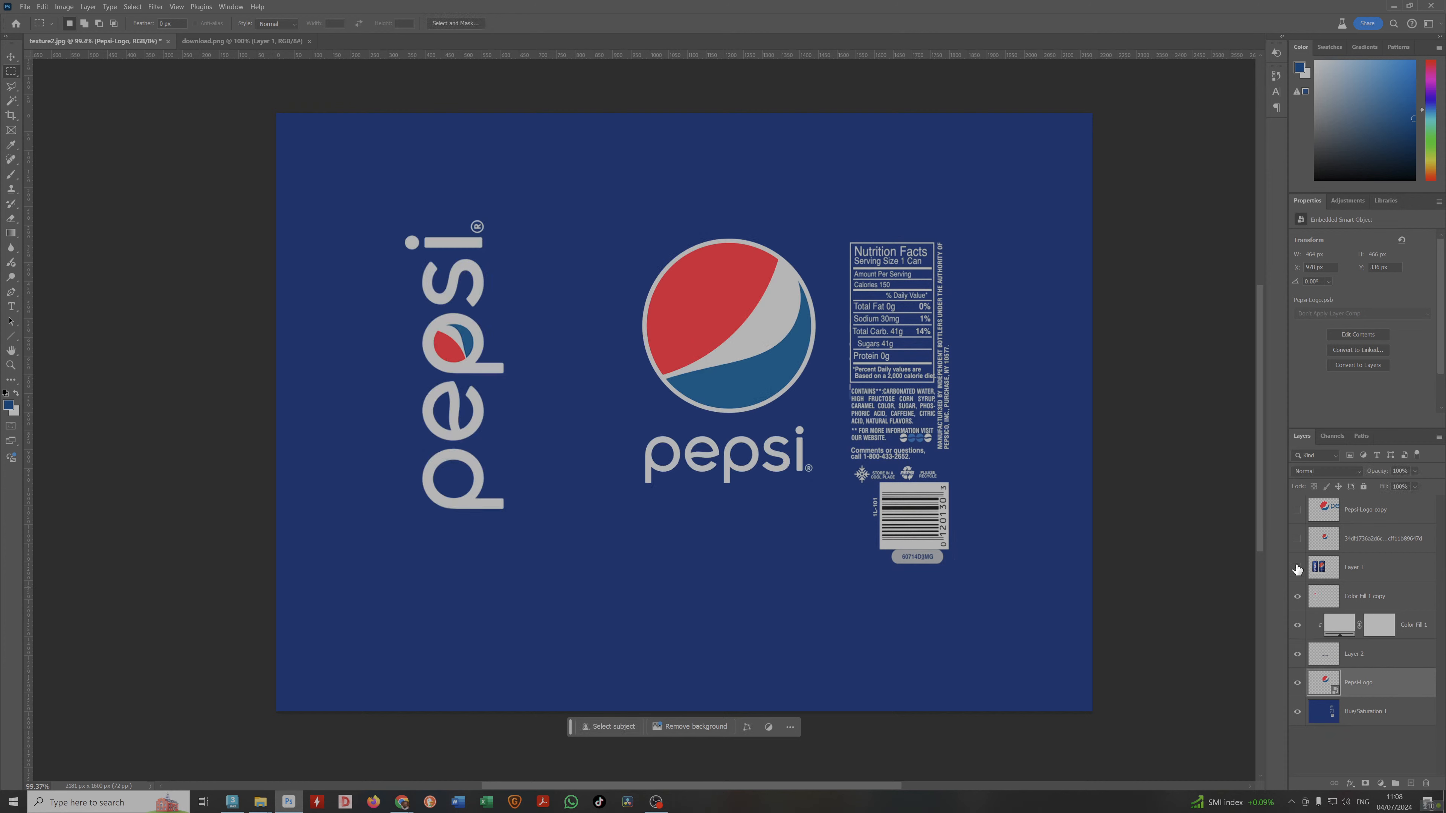
{"action": "scroll", "coordinate": [746, 444], "scroll_direction": "down", "scroll_amount": 2, "text": "alt"}
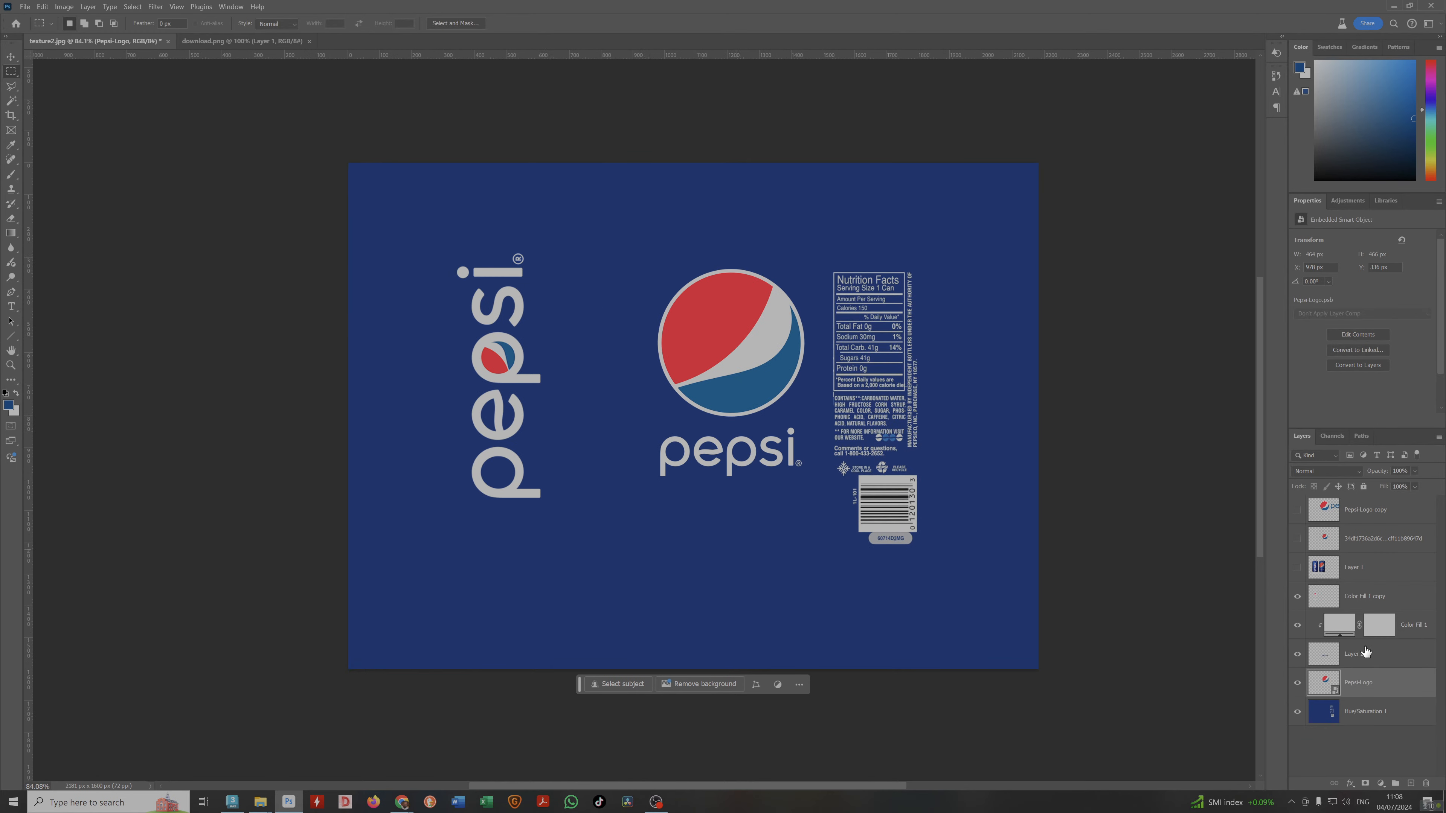
Save a JPEG copy of the label as "texture2 copy.jpg" in the pepsi assets folder.
{"action": "left_click", "coordinate": [24, 6]}
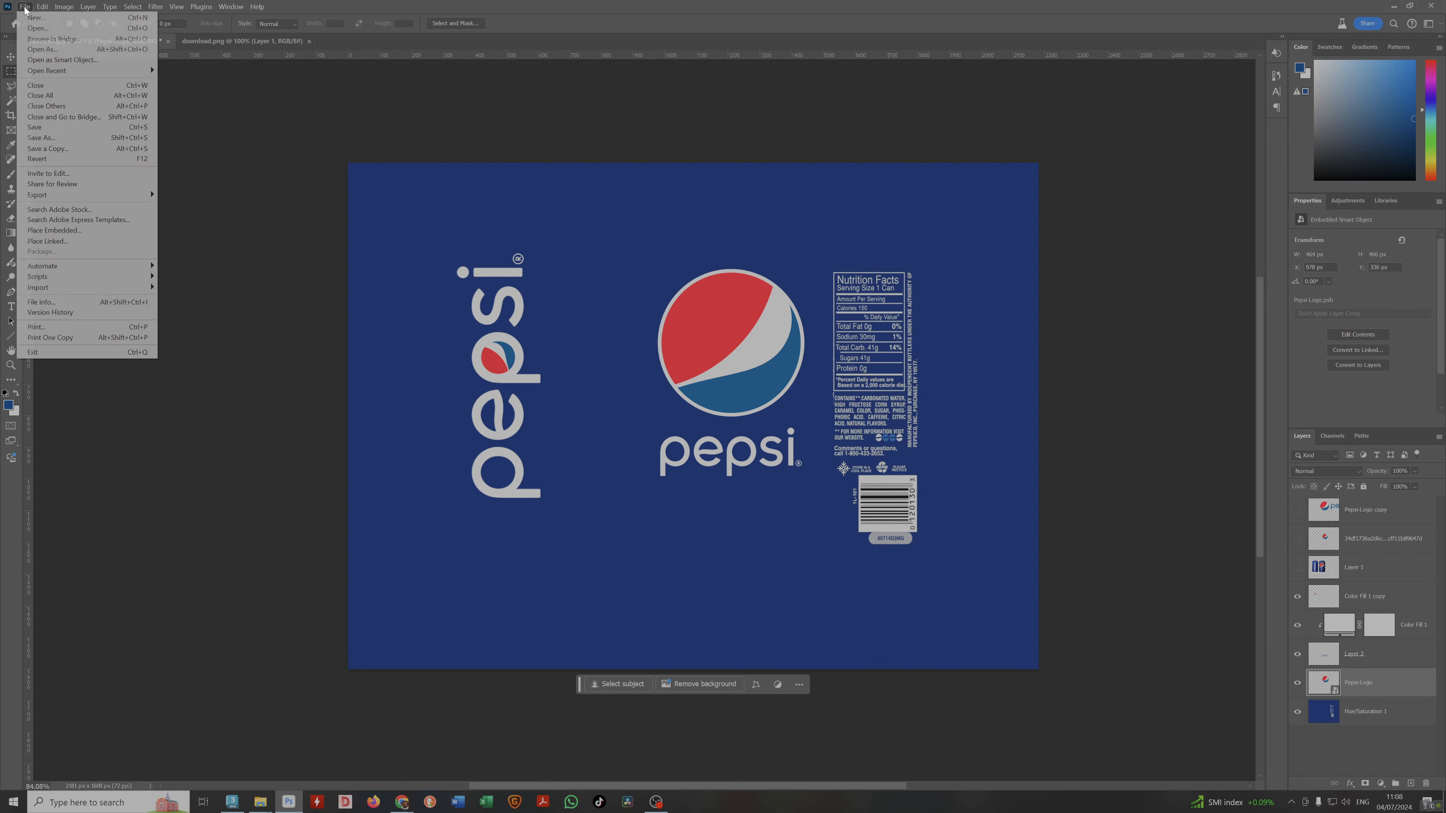
{"action": "left_click", "coordinate": [48, 148]}
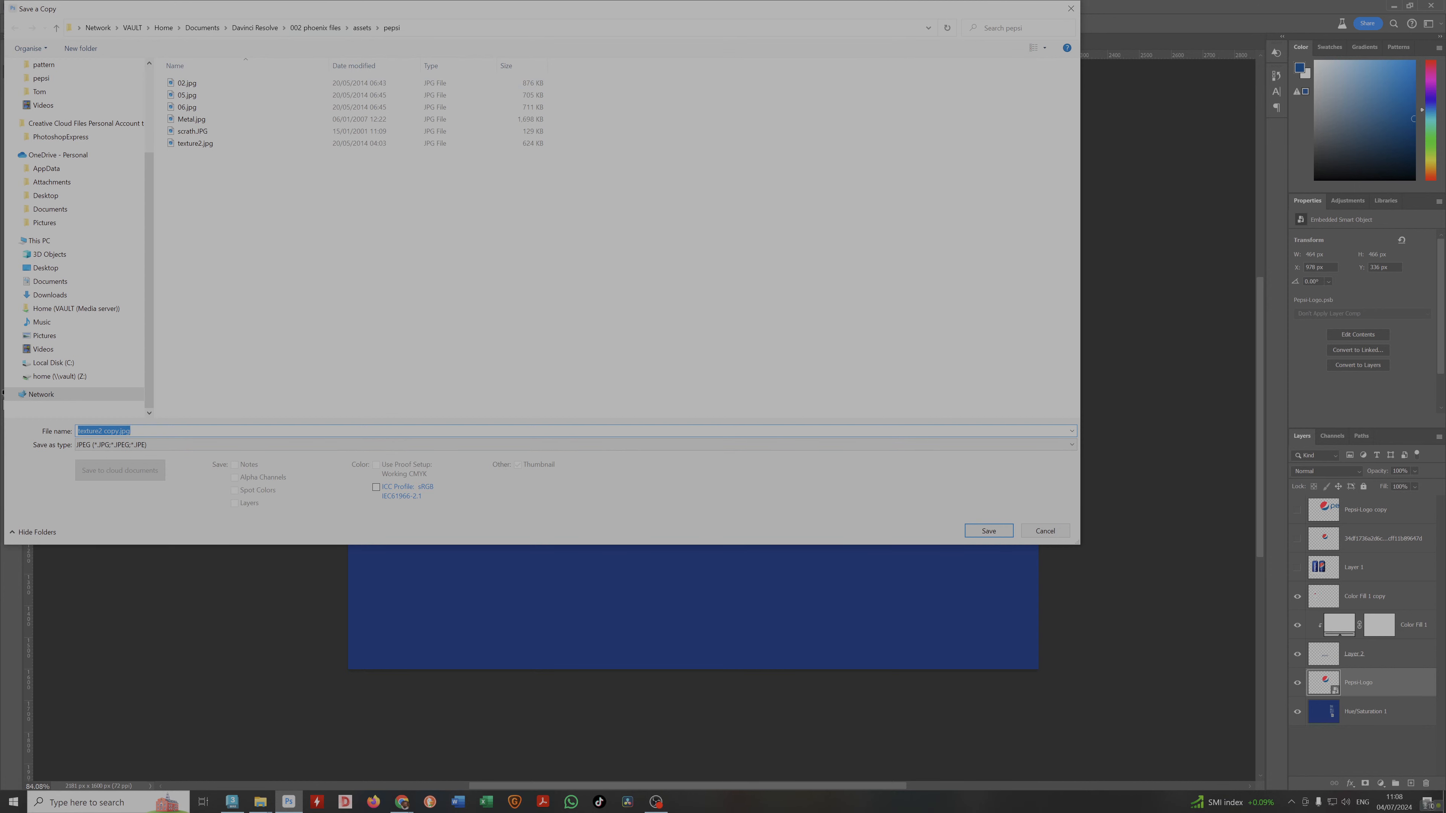
{"action": "left_click", "coordinate": [979, 531]}
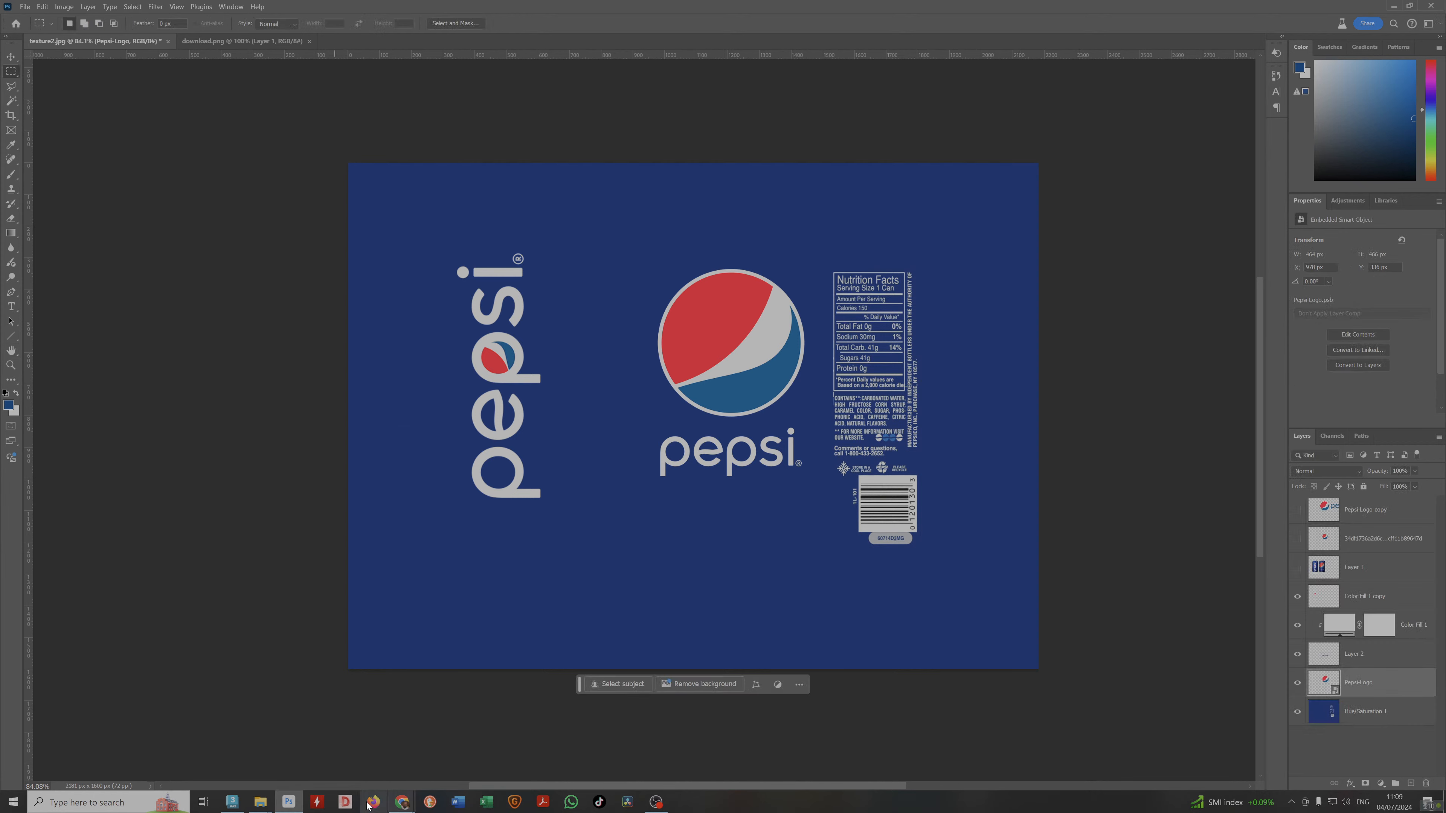
Switch to 3ds Max and load the Pepsi can's existing material network into the Slate Material Editor.
{"action": "key", "text": "alt+Tab"}
{"action": "key", "text": "Tab"}
{"action": "key", "text": "Tab"}
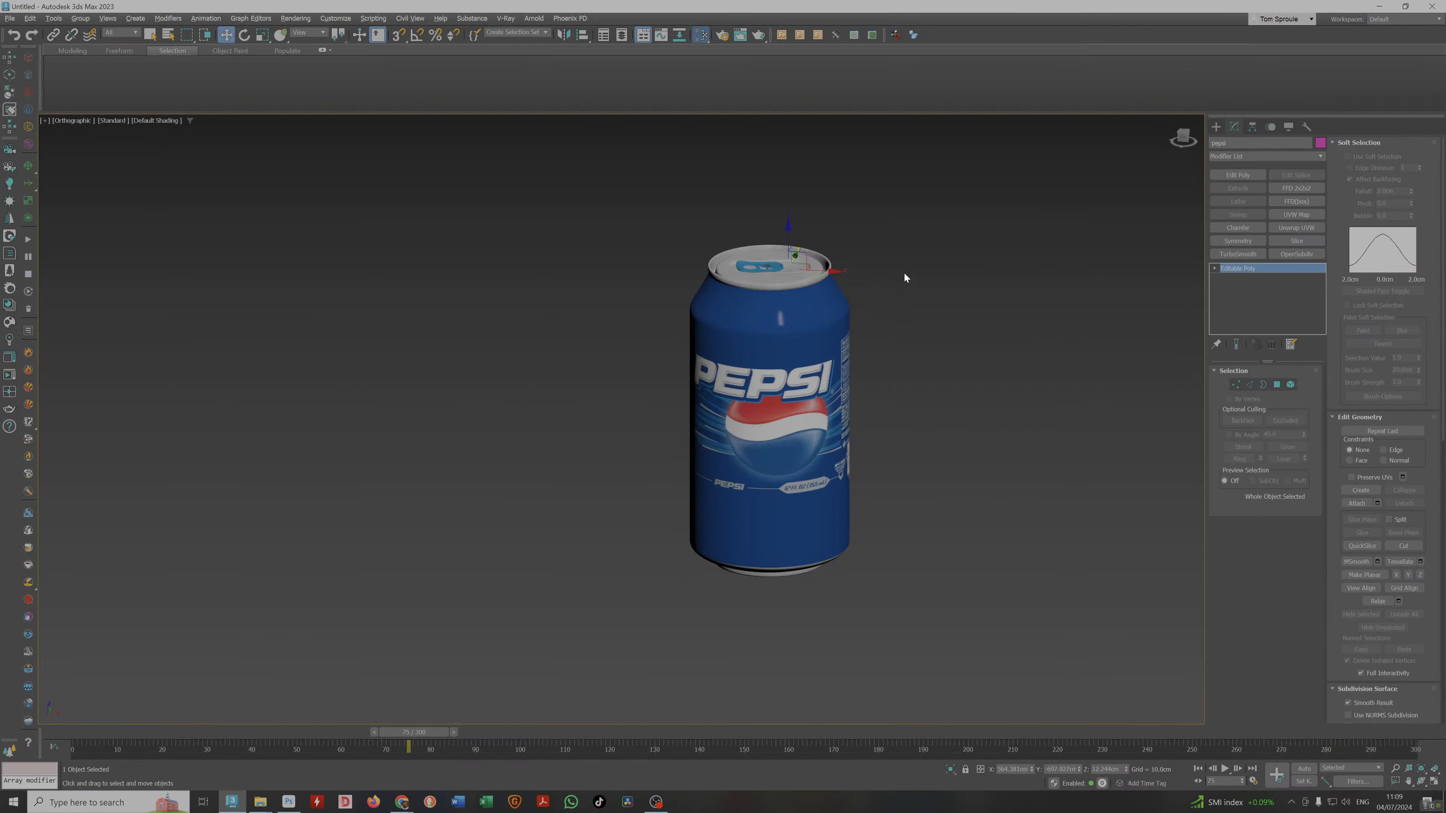
{"action": "key", "text": "m"}
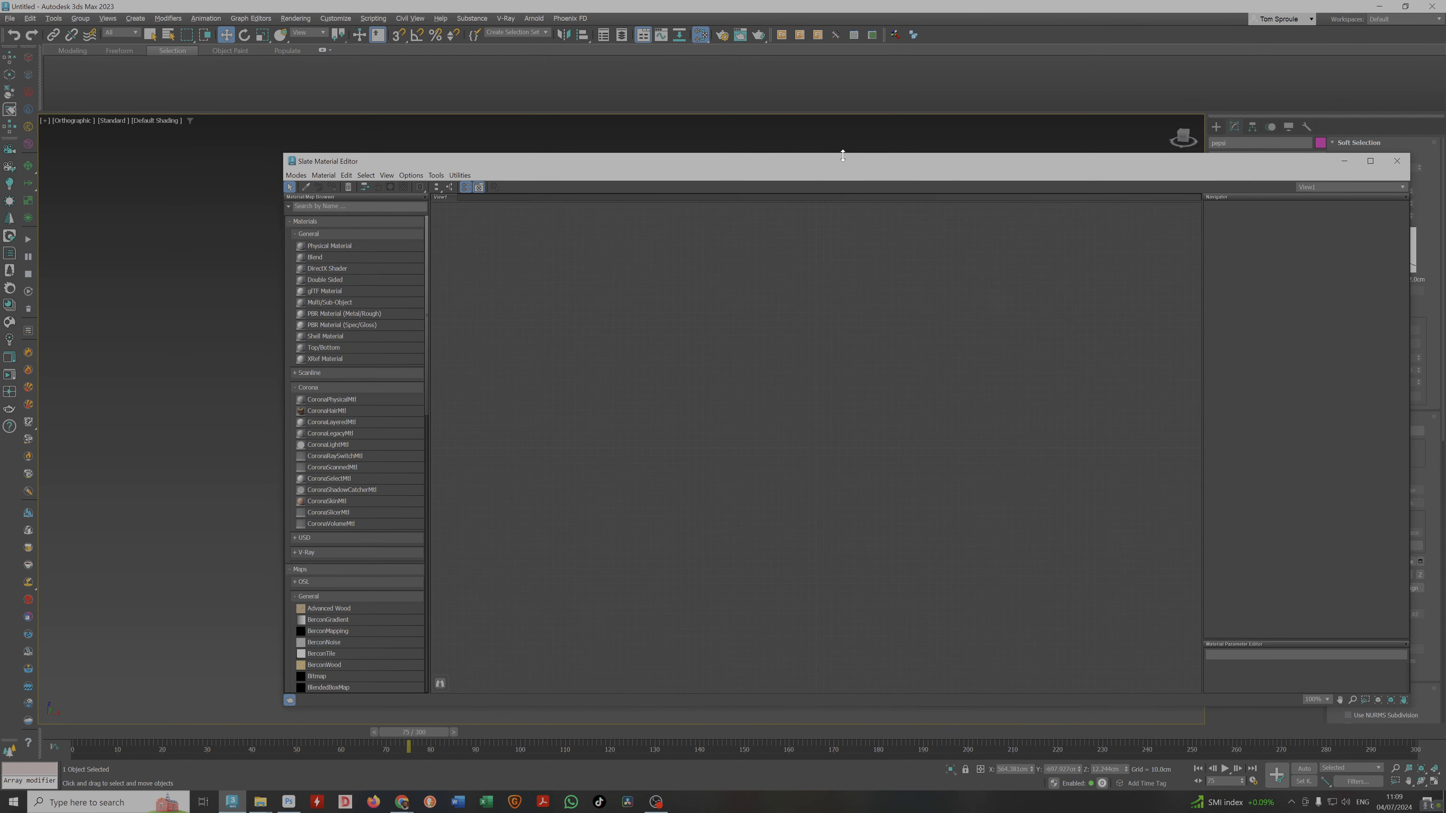
{"action": "left_click_drag", "start_coordinate": [784, 167], "coordinate": [1072, 210]}
{"action": "left_click", "coordinate": [594, 230]}
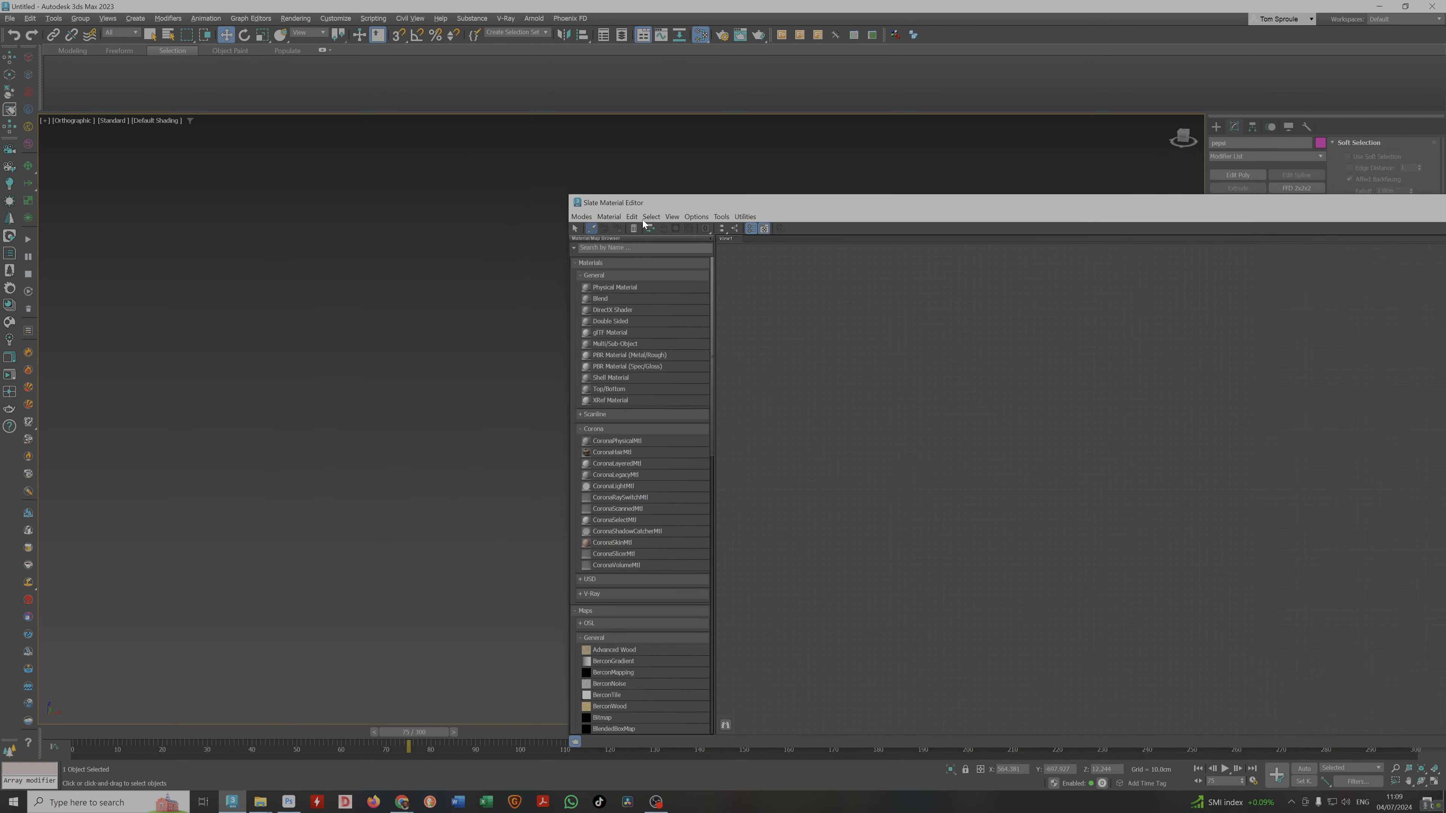
{"action": "left_click_drag", "start_coordinate": [701, 203], "coordinate": [937, 181]}
{"action": "left_click", "coordinate": [719, 351]}
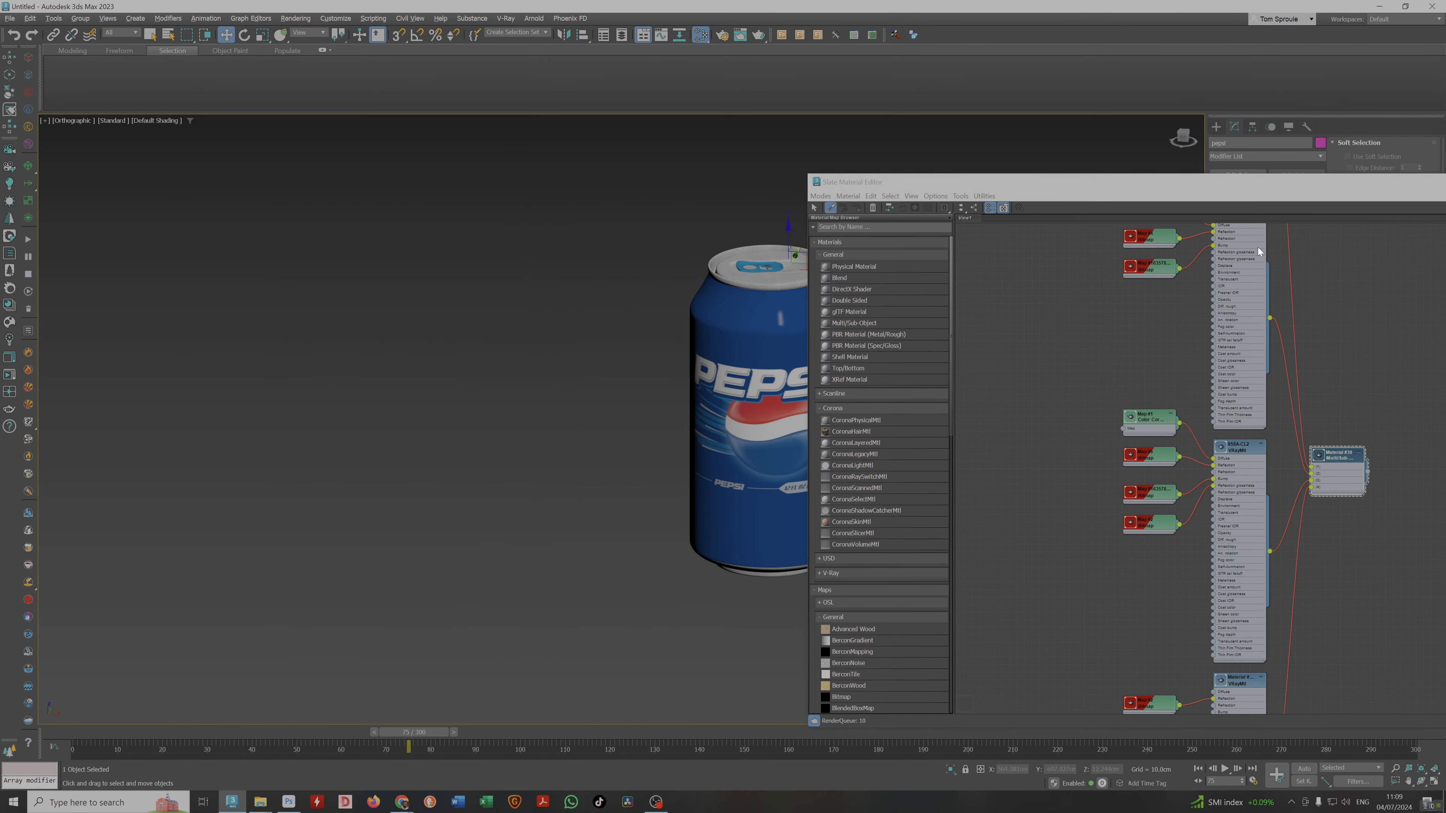
{"action": "left_click_drag", "start_coordinate": [1271, 190], "coordinate": [741, 133]}
{"action": "scroll", "coordinate": [712, 379], "scroll_direction": "up", "scroll_amount": 4}
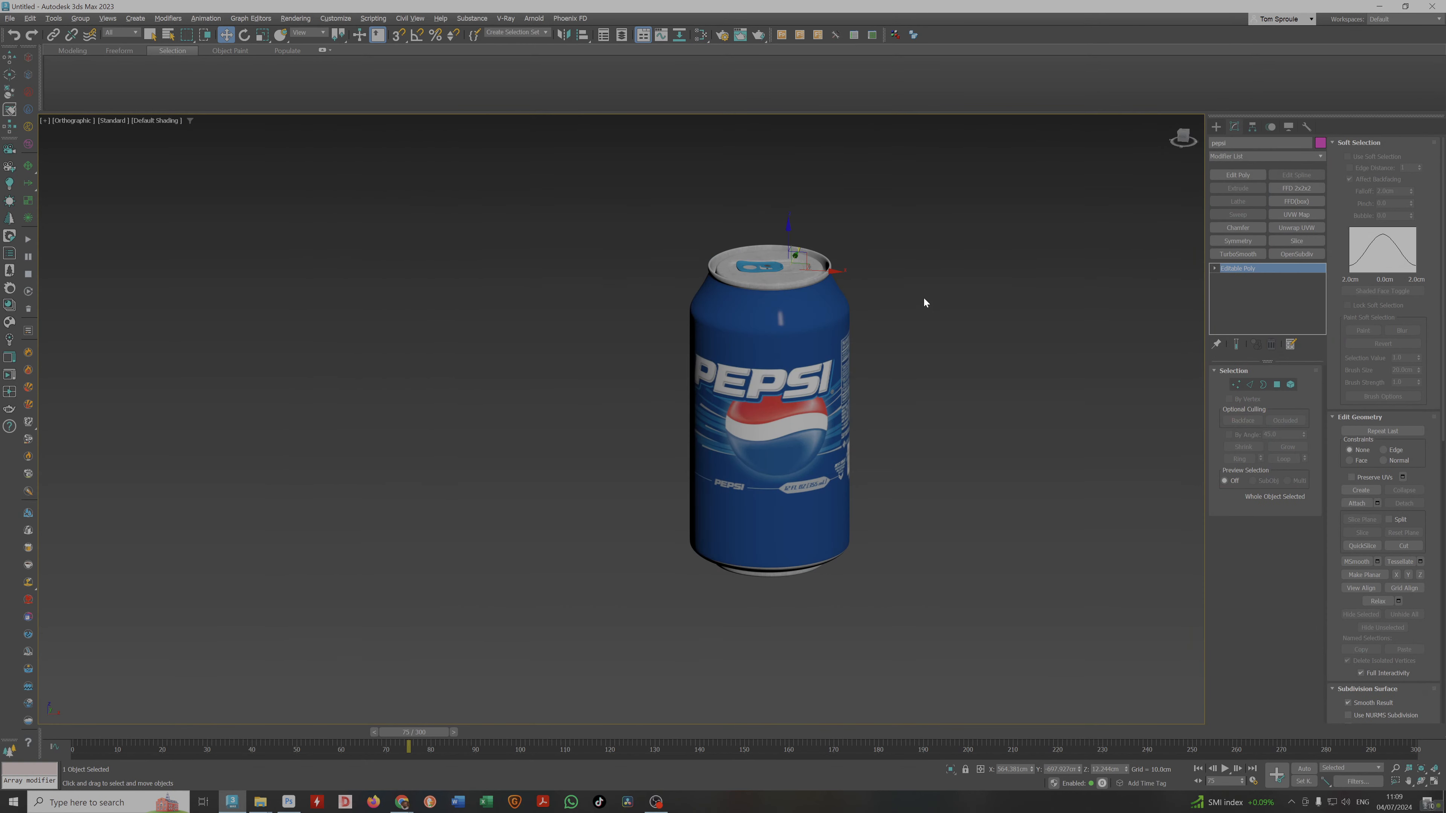
Convert everything in the scene to Corona with the Corona Converter, then dismiss the log and converter windows.
{"action": "right_click", "coordinate": [934, 331]}
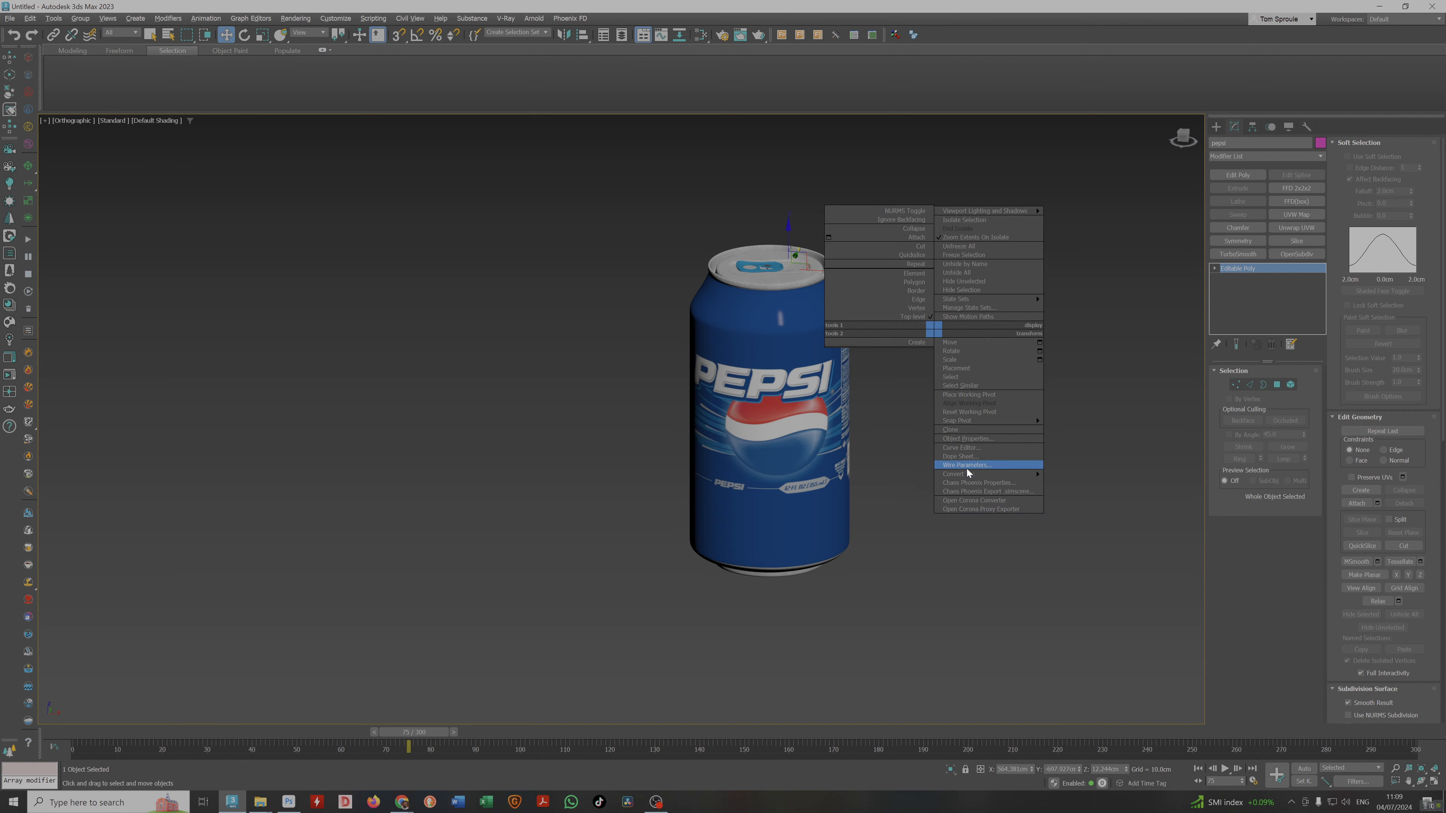
{"action": "left_click", "coordinate": [972, 501]}
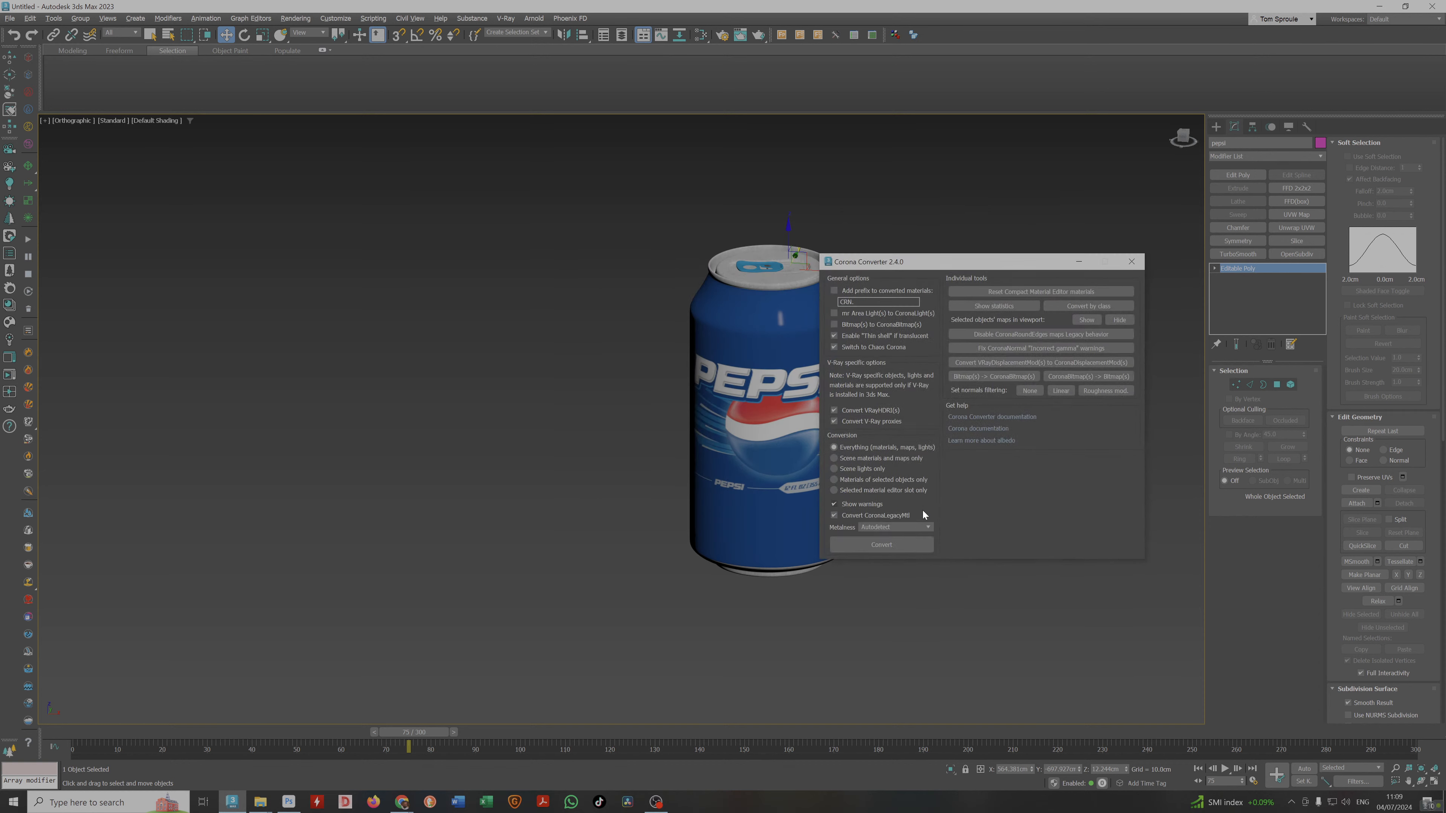
{"action": "left_click", "coordinate": [877, 545]}
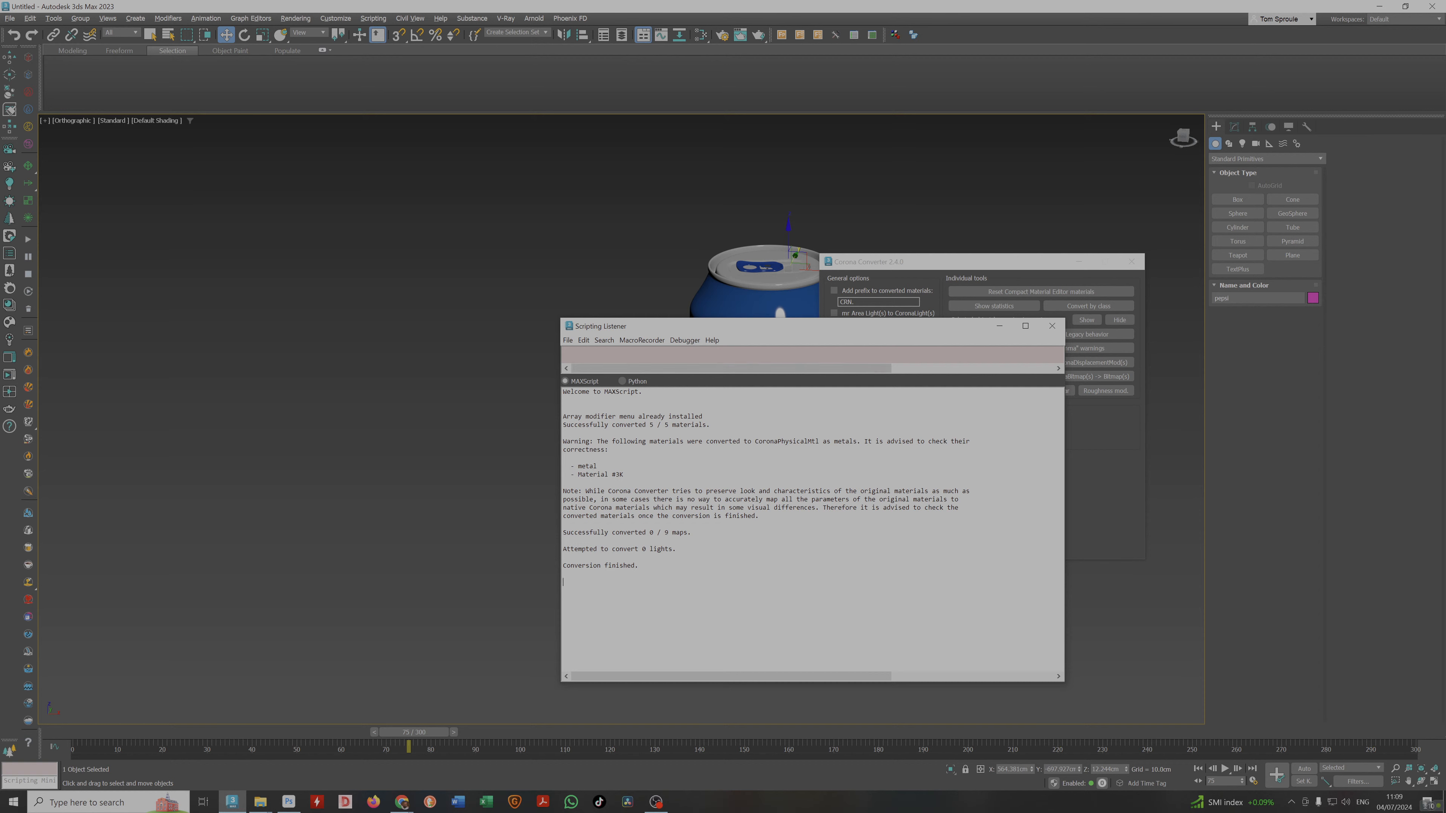
{"action": "left_click", "coordinate": [1052, 326]}
{"action": "left_click", "coordinate": [1132, 262]}
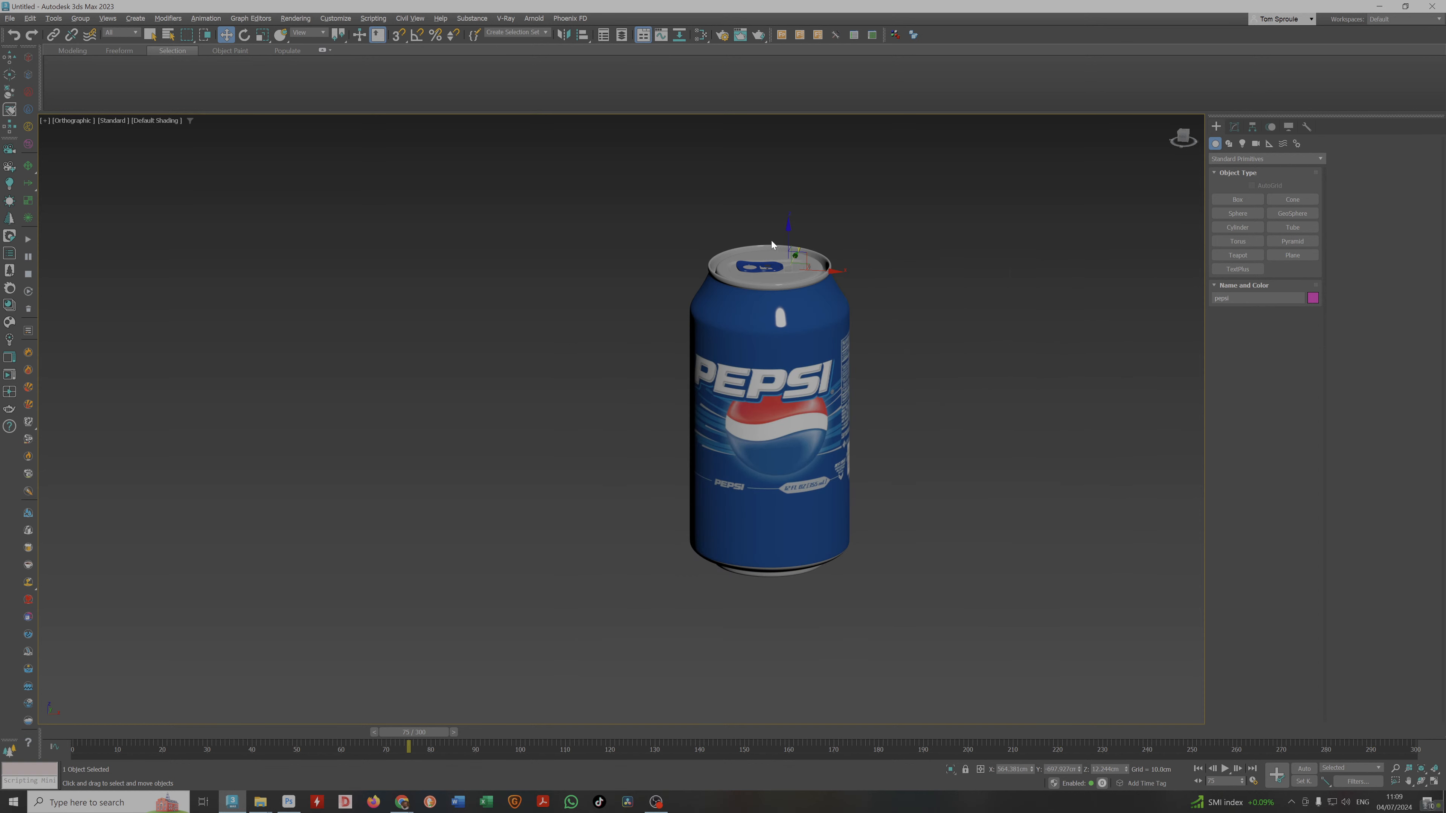
Examine the can's converted material network in the Slate Material Editor, from the metal material to metal_pepsi and its input maps.
{"action": "left_click", "coordinate": [701, 35]}
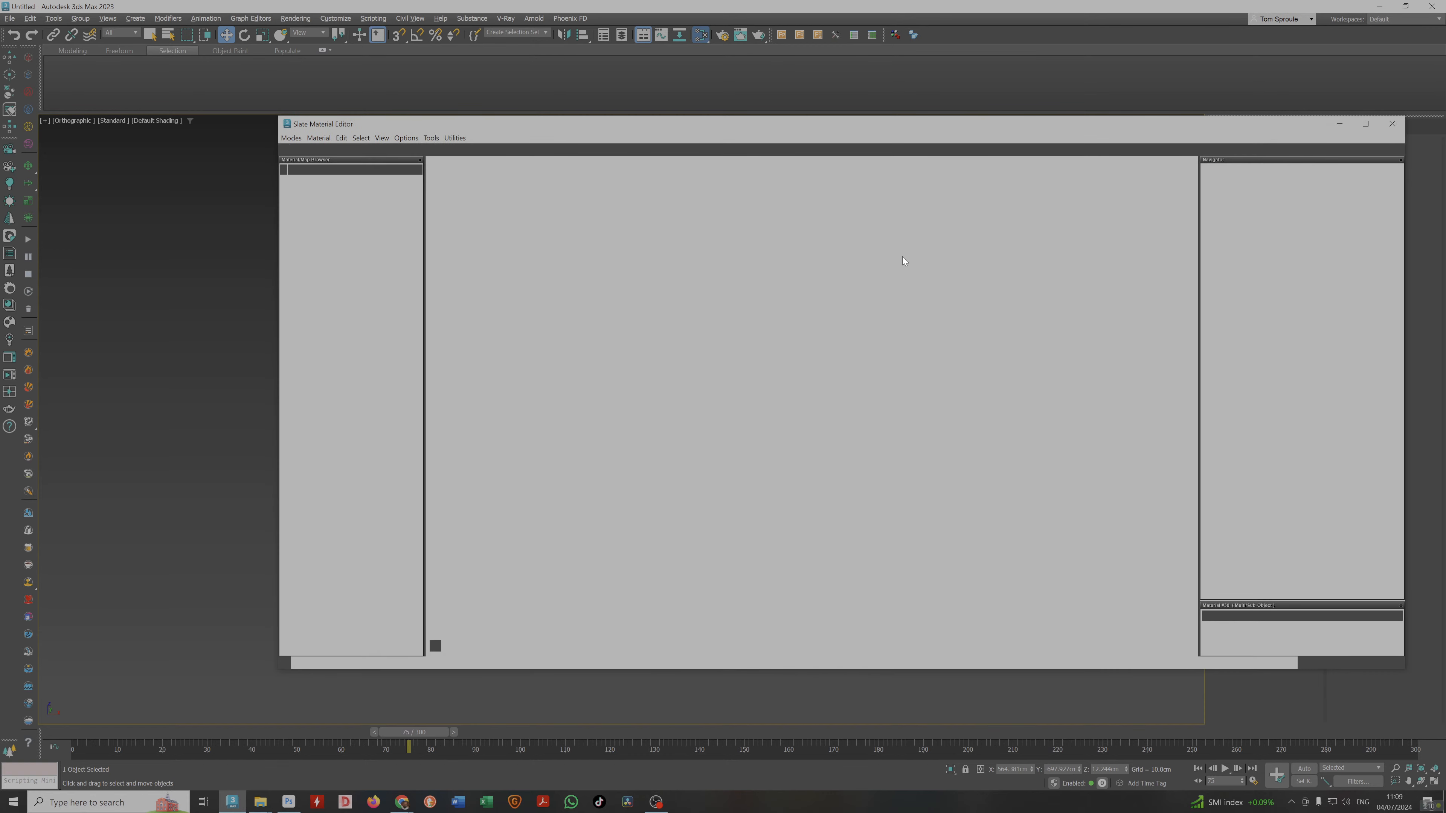
{"action": "scroll", "coordinate": [761, 403], "scroll_direction": "down", "scroll_amount": 4}
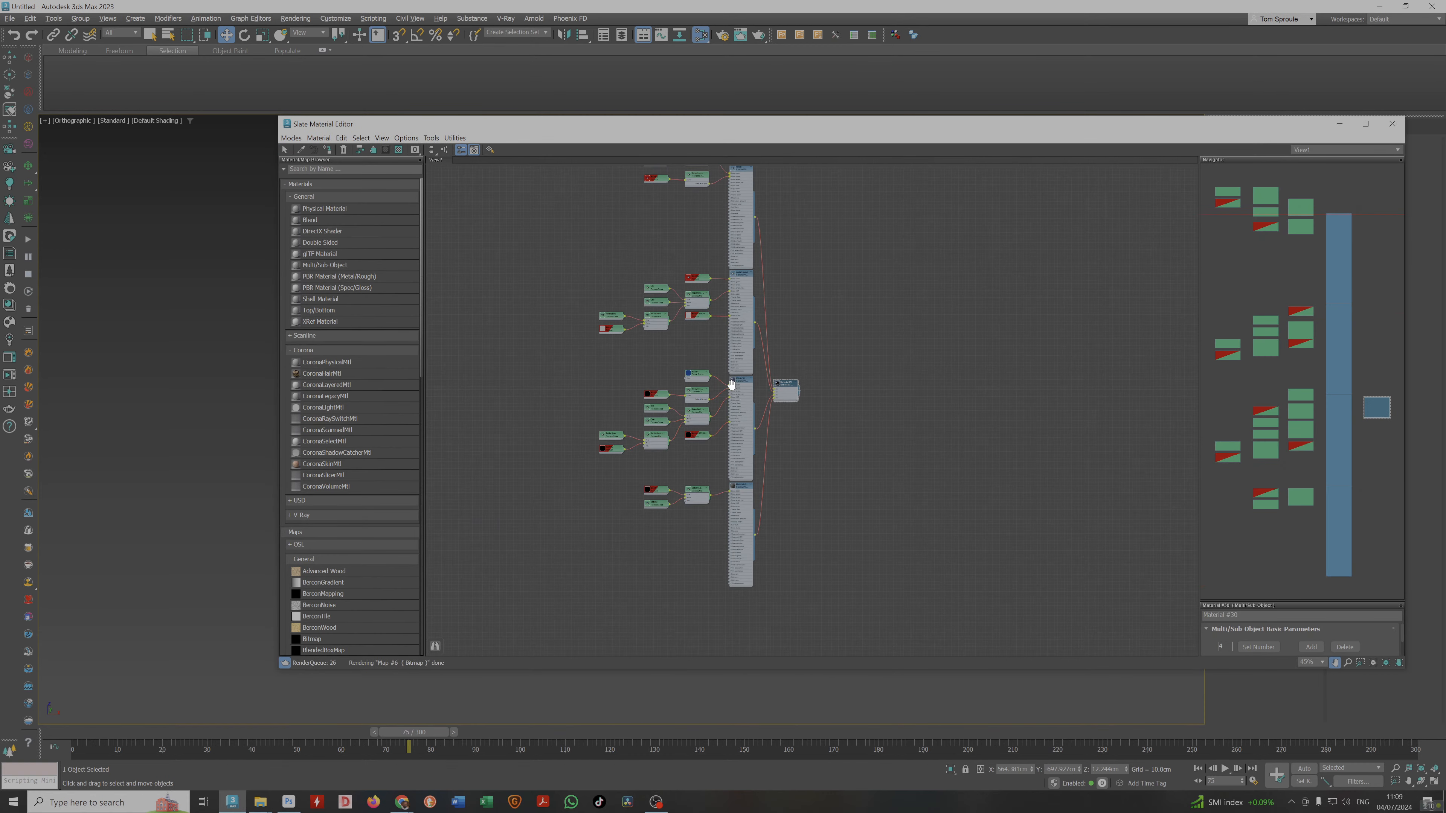
{"action": "scroll", "coordinate": [722, 349], "scroll_direction": "up", "scroll_amount": 4}
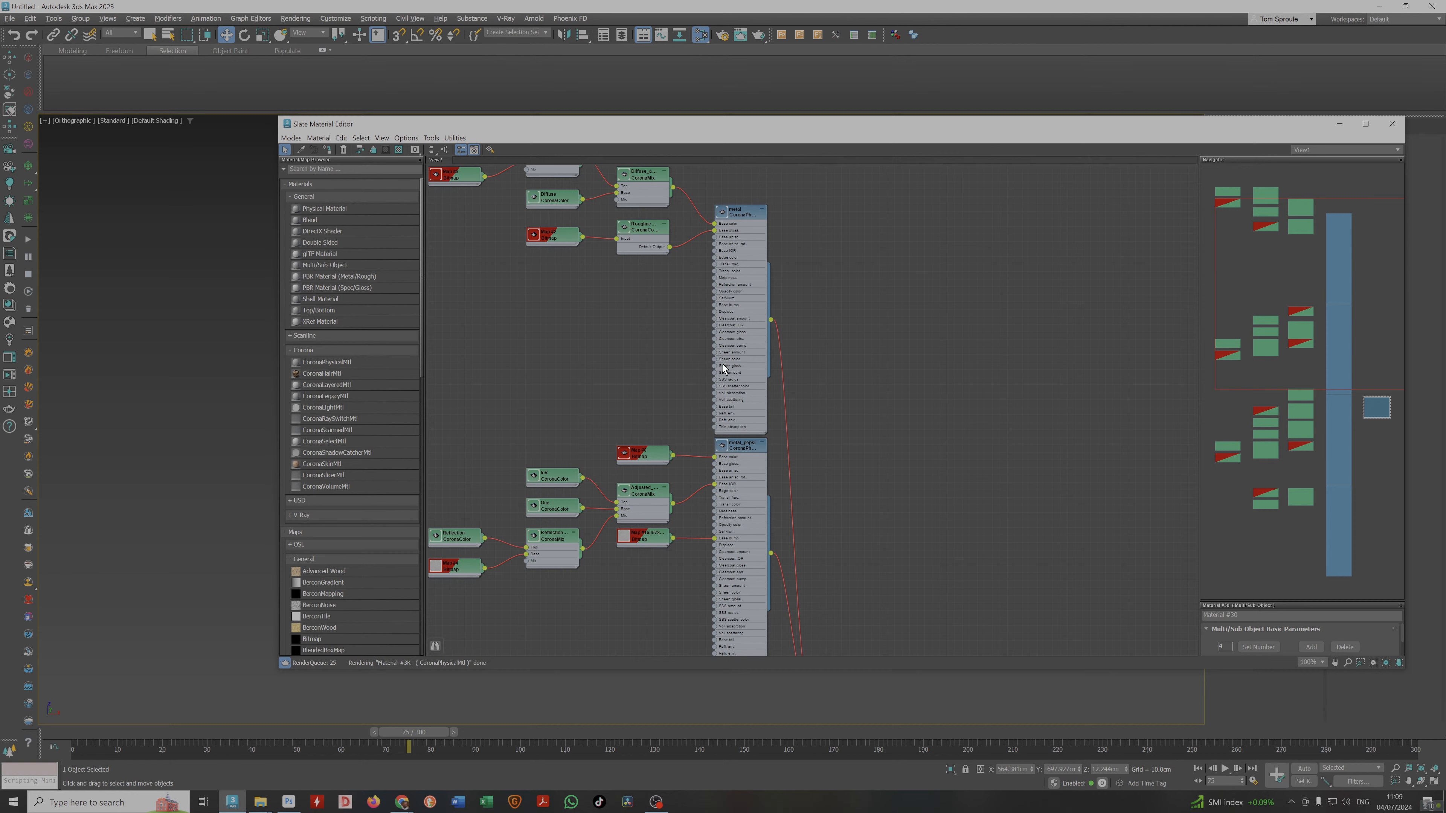
{"action": "middle_click_drag", "start_coordinate": [734, 434], "coordinate": [751, 270]}
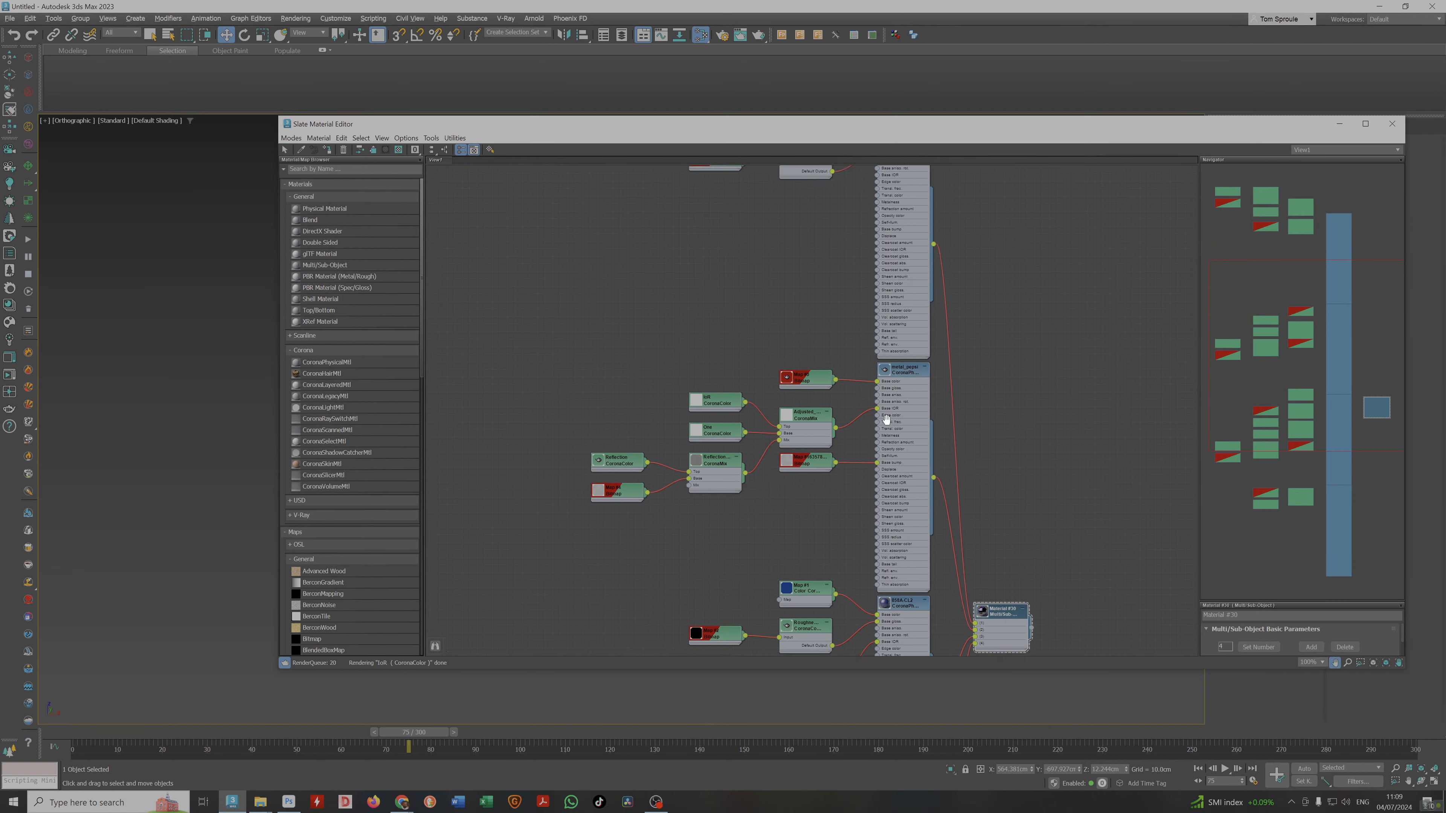
{"action": "middle_click_drag", "start_coordinate": [692, 316], "coordinate": [891, 533]}
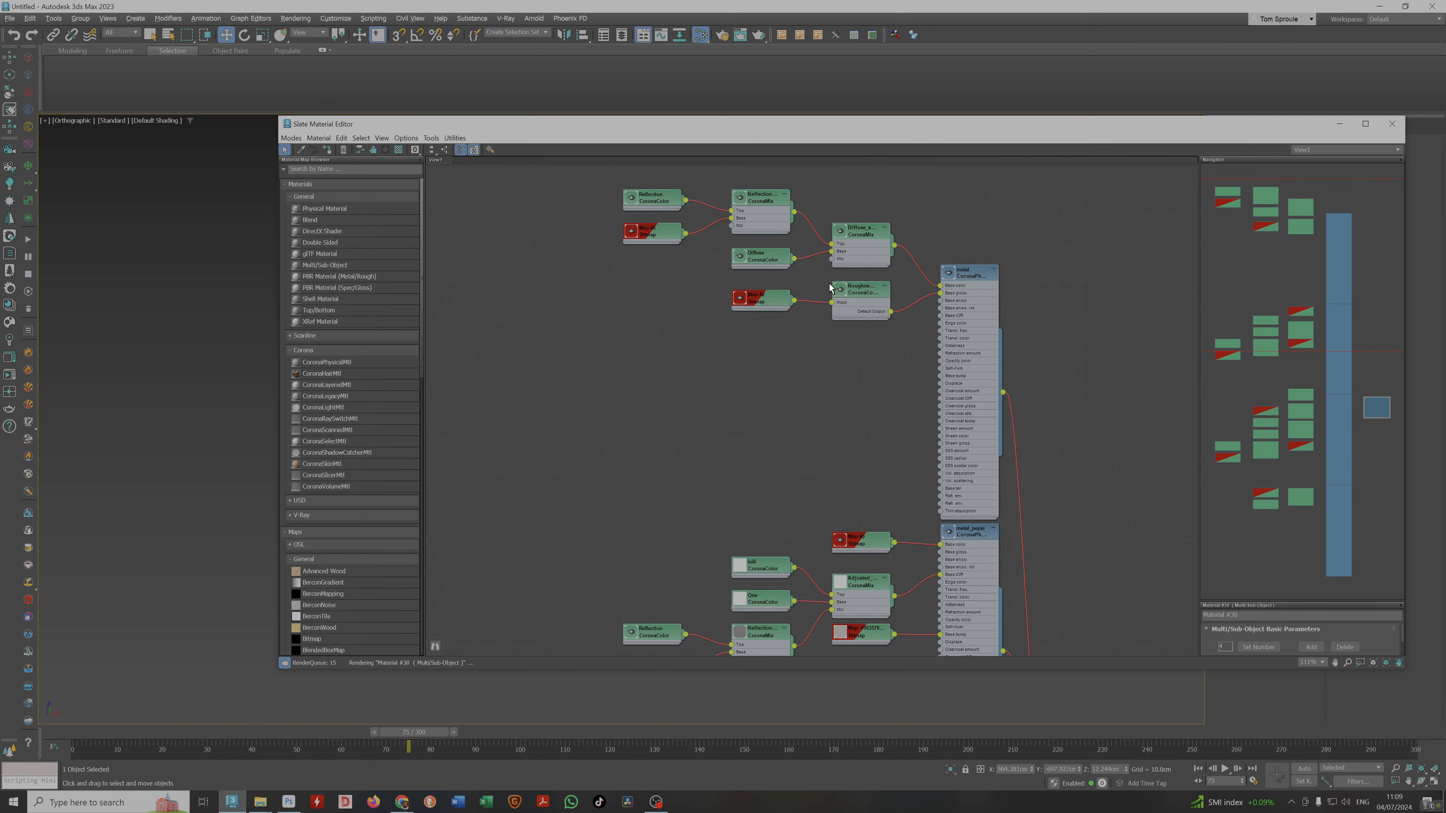
{"action": "scroll", "coordinate": [946, 381], "scroll_direction": "up", "scroll_amount": 3}
{"action": "scroll", "coordinate": [911, 451], "scroll_direction": "down", "scroll_amount": 1}
{"action": "middle_click_drag", "start_coordinate": [896, 436], "coordinate": [875, 217]}
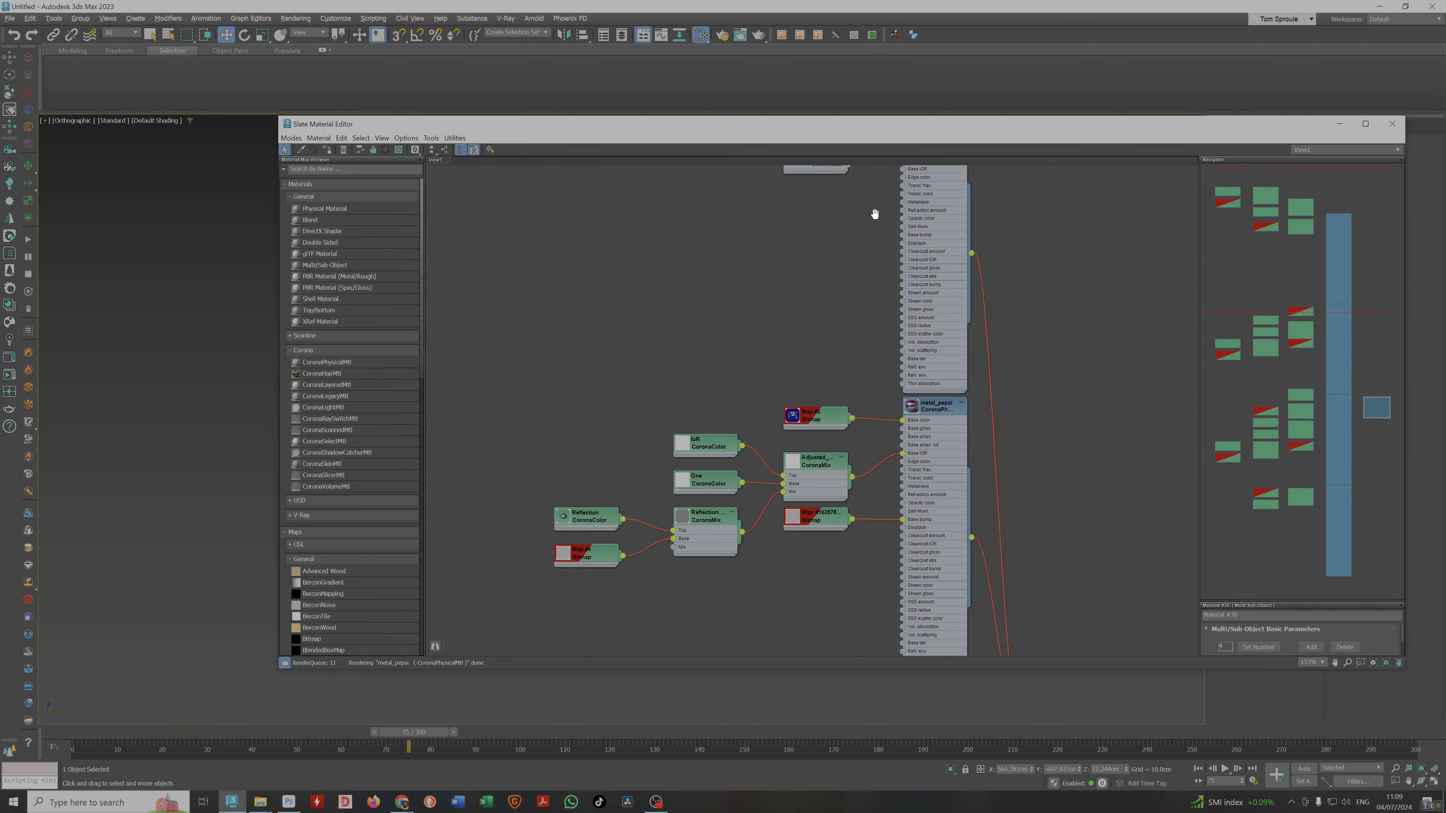
{"action": "scroll", "coordinate": [874, 216], "scroll_direction": "down", "scroll_amount": 1}
Separate the Adjusted CoronaMix and its two colour nodes from the other maps and remove them from metal_pepsi's base IOR.
{"action": "left_click", "coordinate": [816, 443]}
{"action": "left_click_drag", "start_coordinate": [816, 447], "coordinate": [686, 353]}
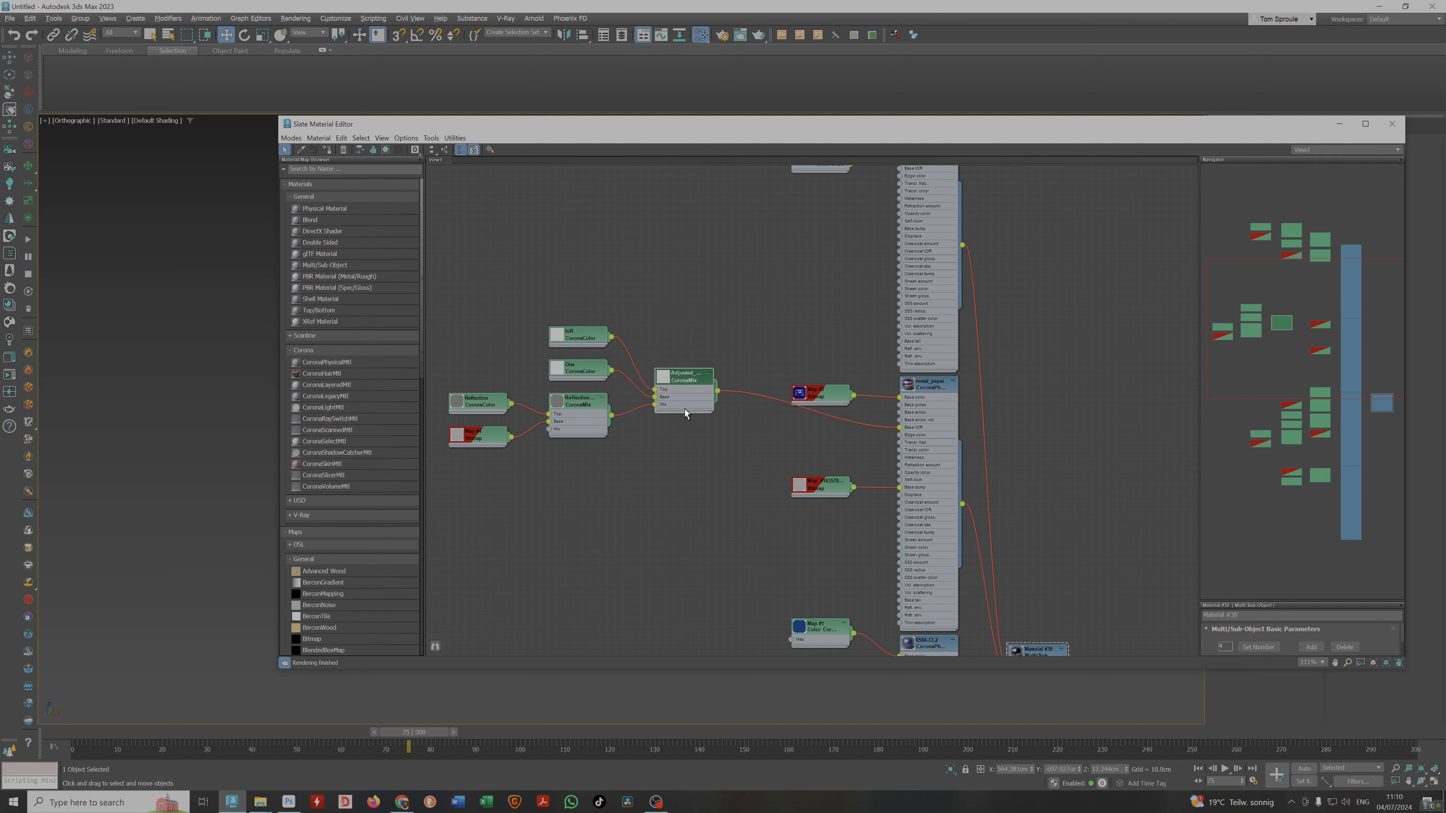
{"action": "left_click_drag", "start_coordinate": [687, 375], "coordinate": [686, 358]}
{"action": "left_click_drag", "start_coordinate": [592, 370], "coordinate": [597, 346]}
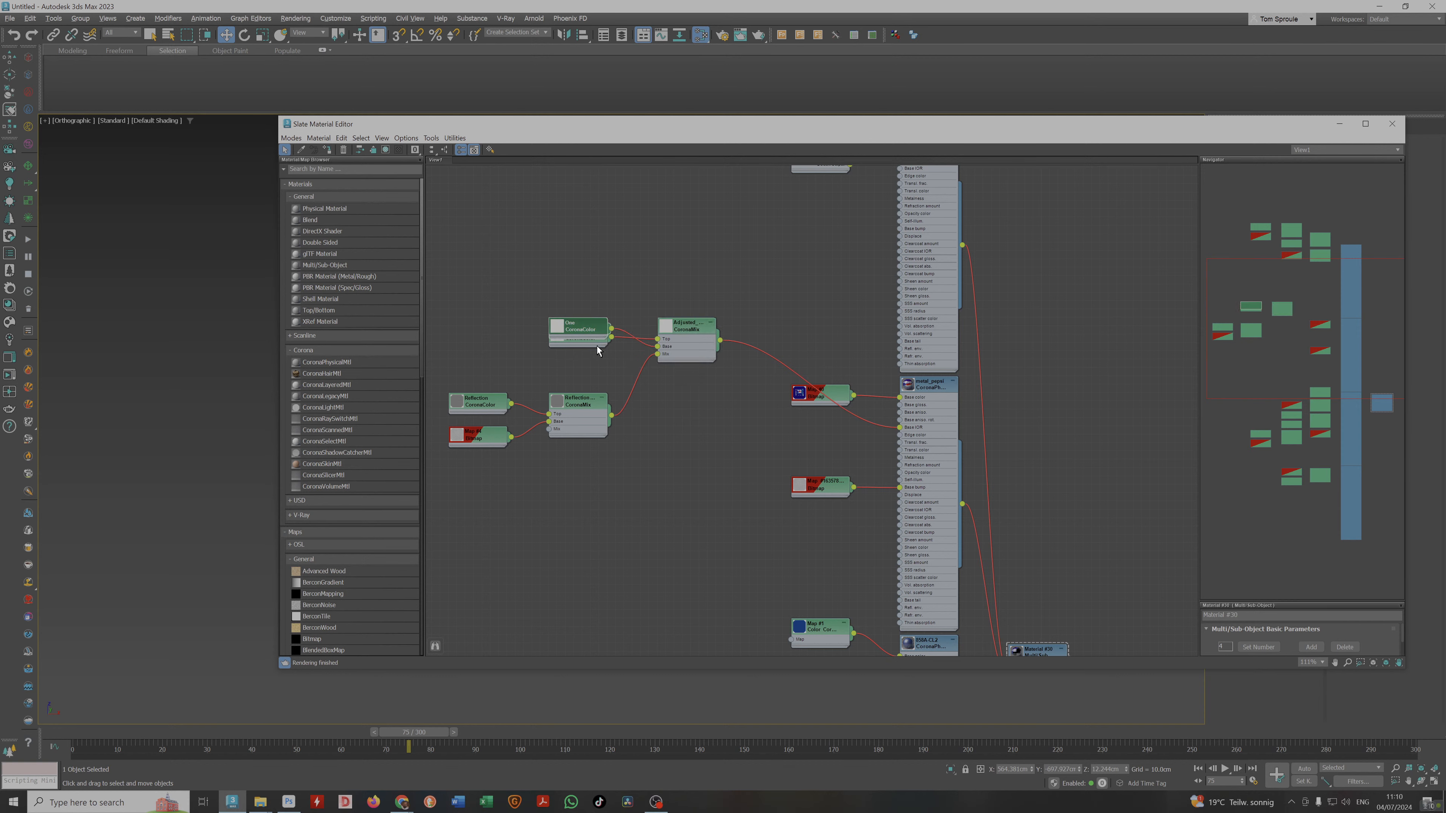
{"action": "left_click", "coordinate": [727, 369]}
{"action": "scroll", "coordinate": [925, 432], "scroll_direction": "up", "scroll_amount": 5}
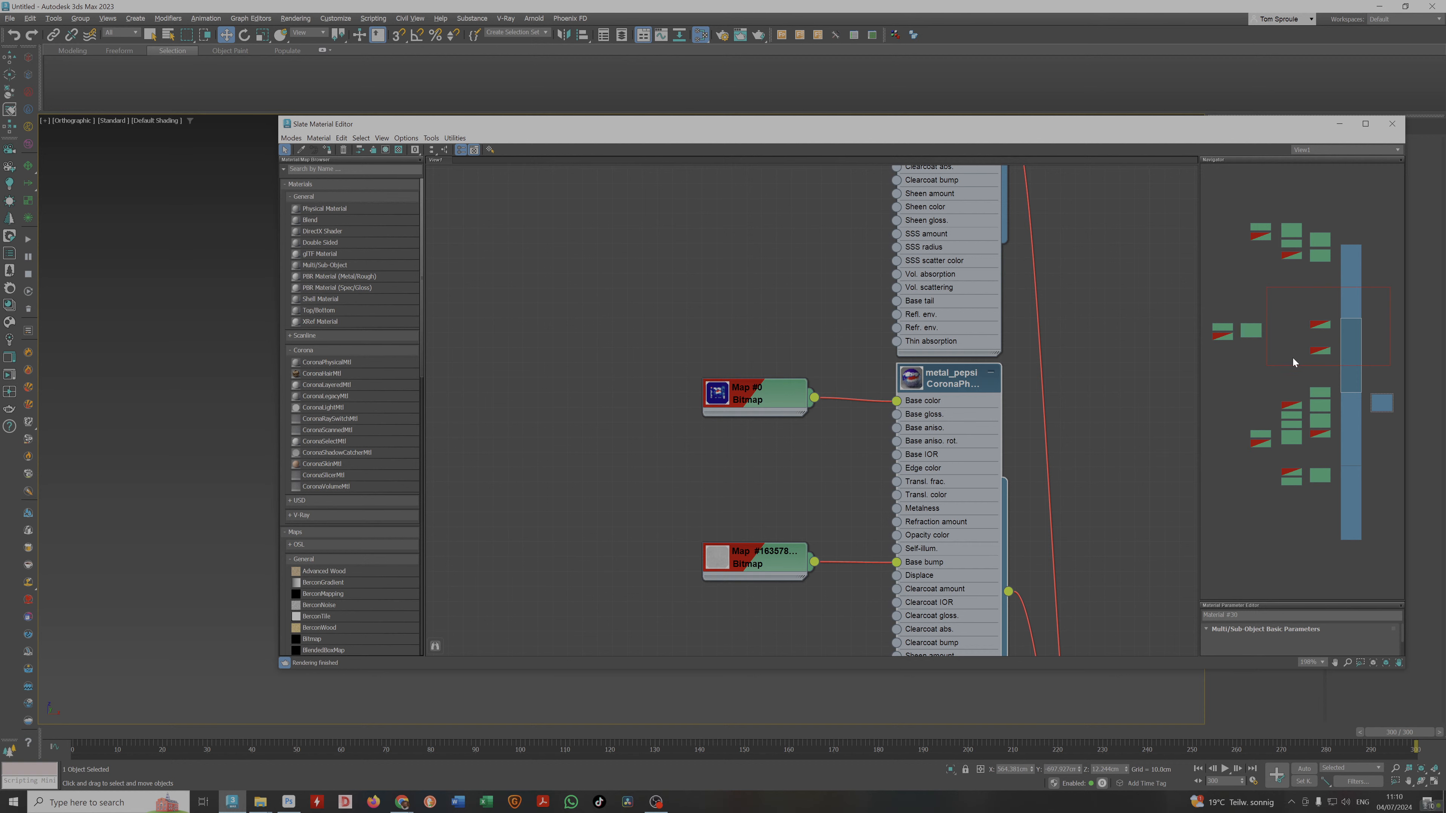
Display metal_pepsi's parameters in an enlarged parameter area and expand its node to a large material preview.
{"action": "left_click", "coordinate": [935, 495]}
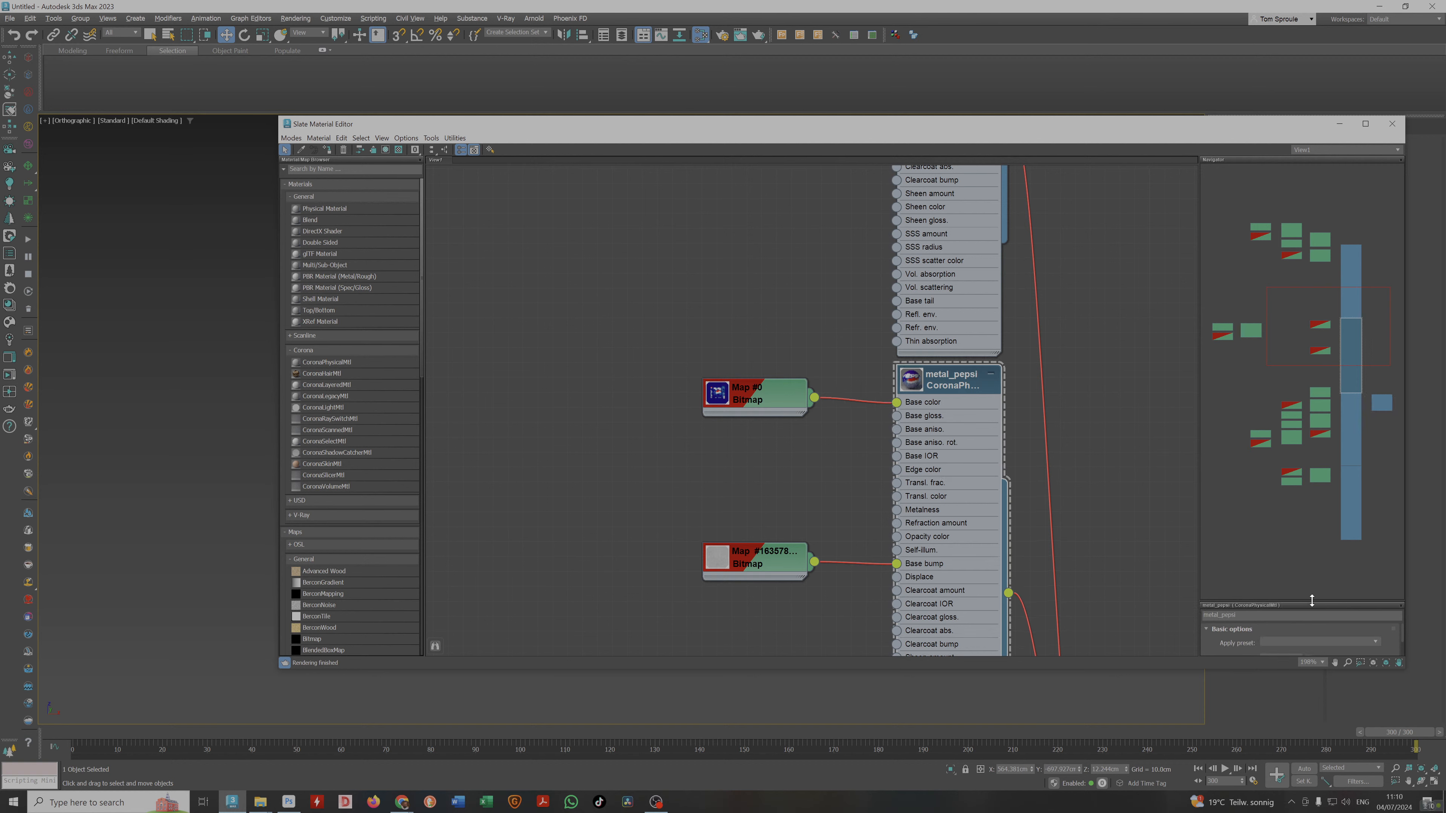
{"action": "left_click_drag", "start_coordinate": [1313, 602], "coordinate": [1301, 206]}
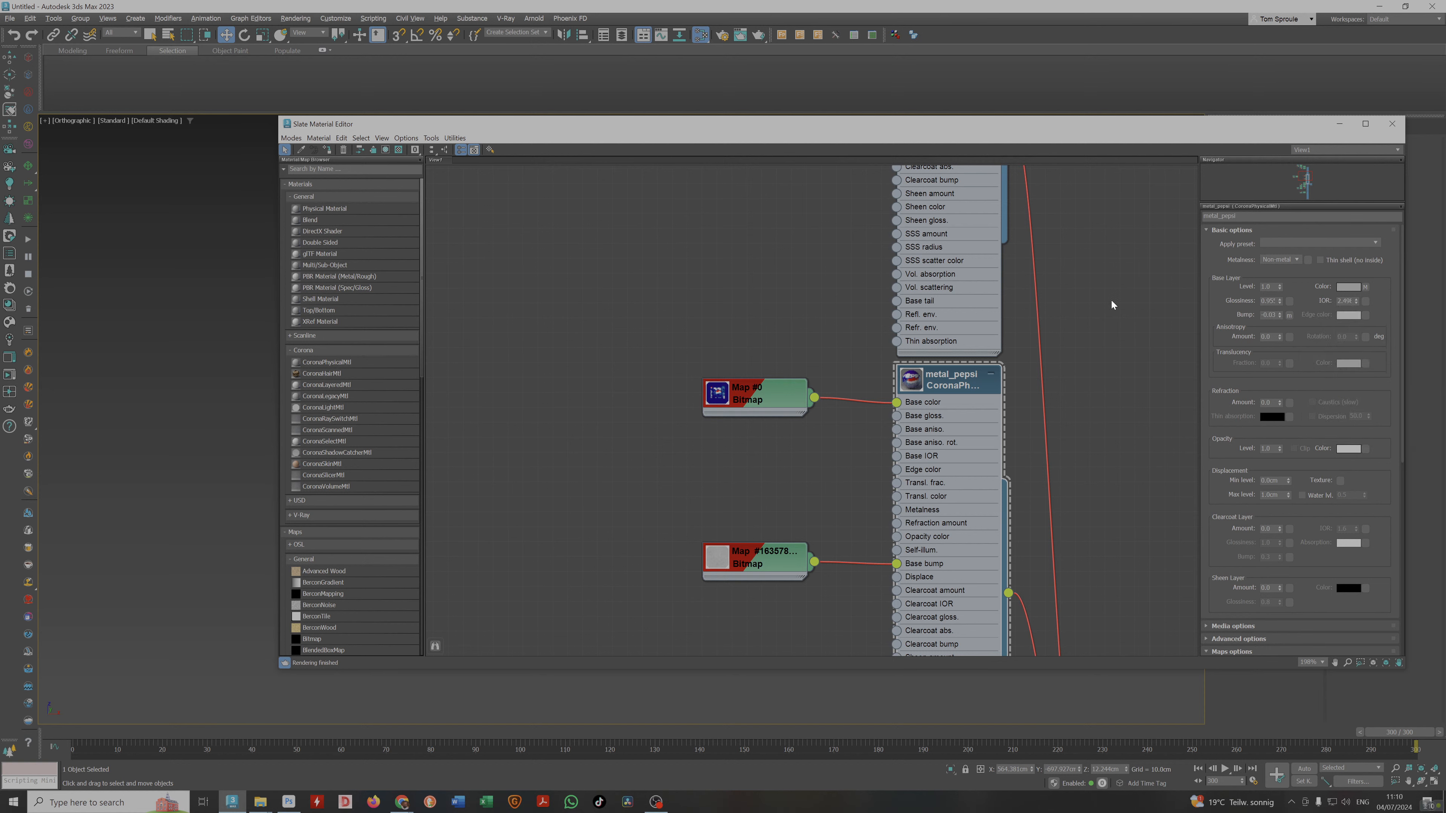
{"action": "double_click", "coordinate": [910, 383]}
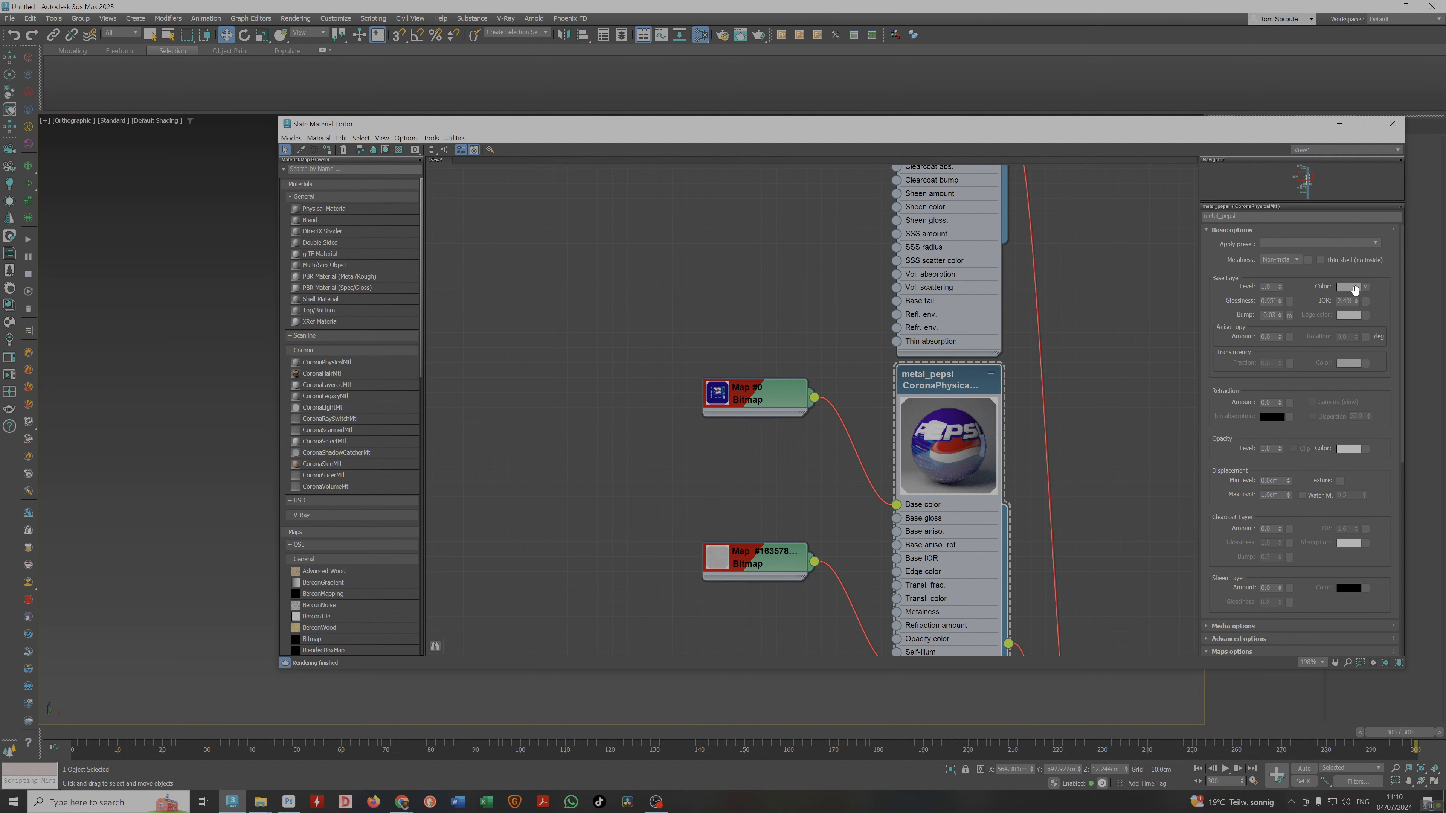
Try Metal as the metalness of metal_pepsi, and return it to Non-metal.
{"action": "left_click", "coordinate": [1296, 260]}
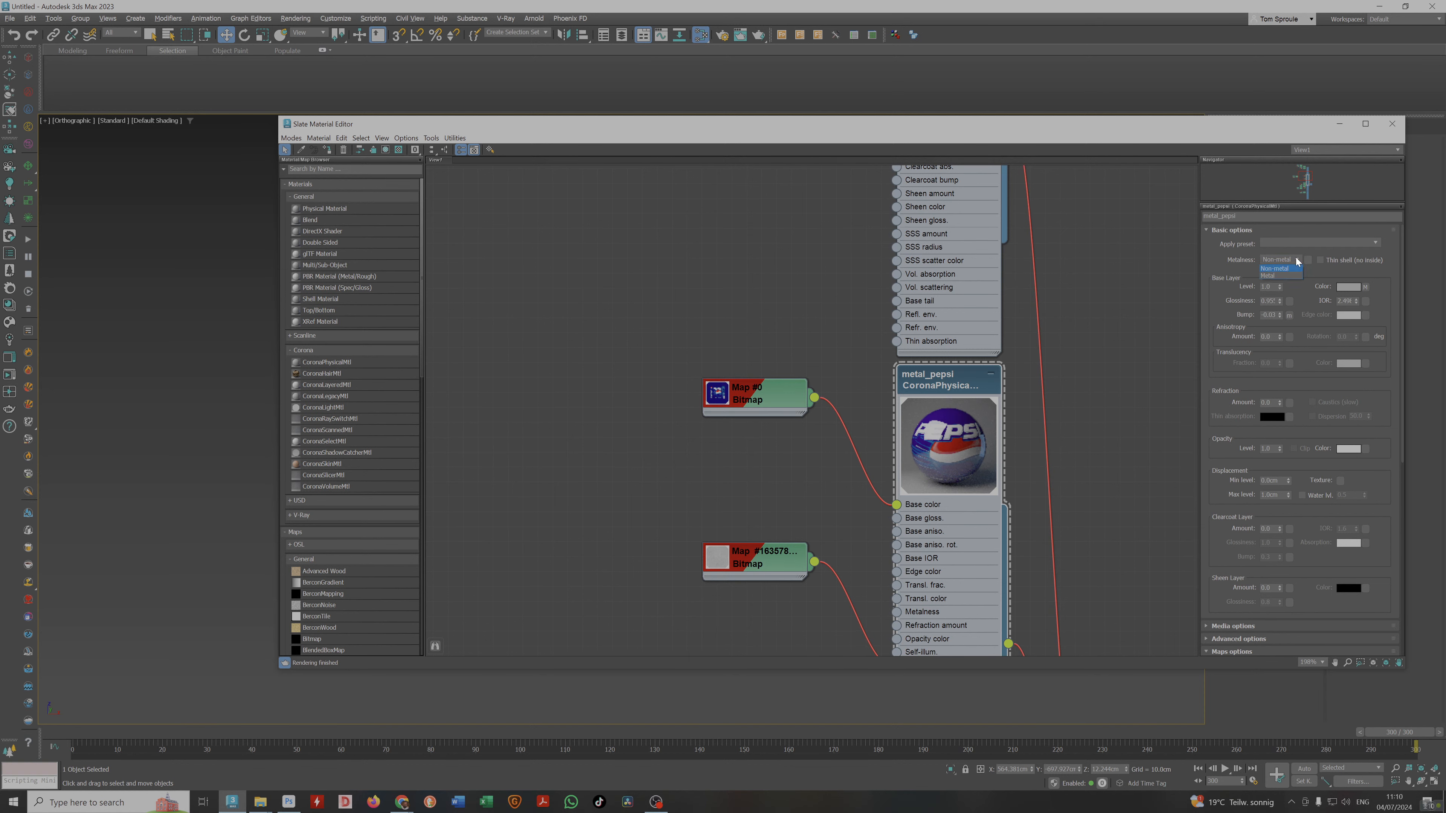
{"action": "left_click", "coordinate": [1273, 277]}
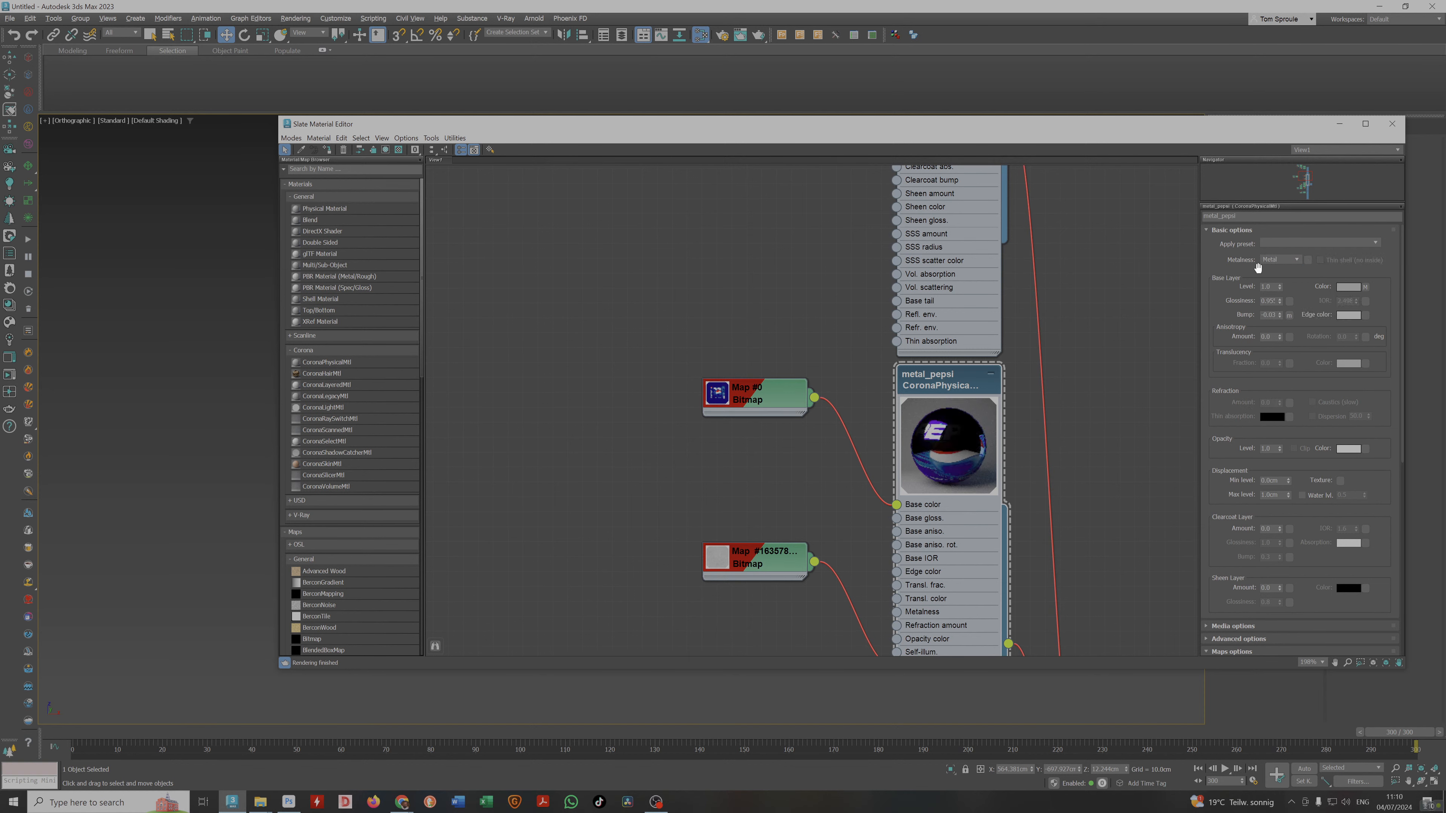
{"action": "left_click", "coordinate": [1275, 260]}
{"action": "left_click", "coordinate": [1281, 269]}
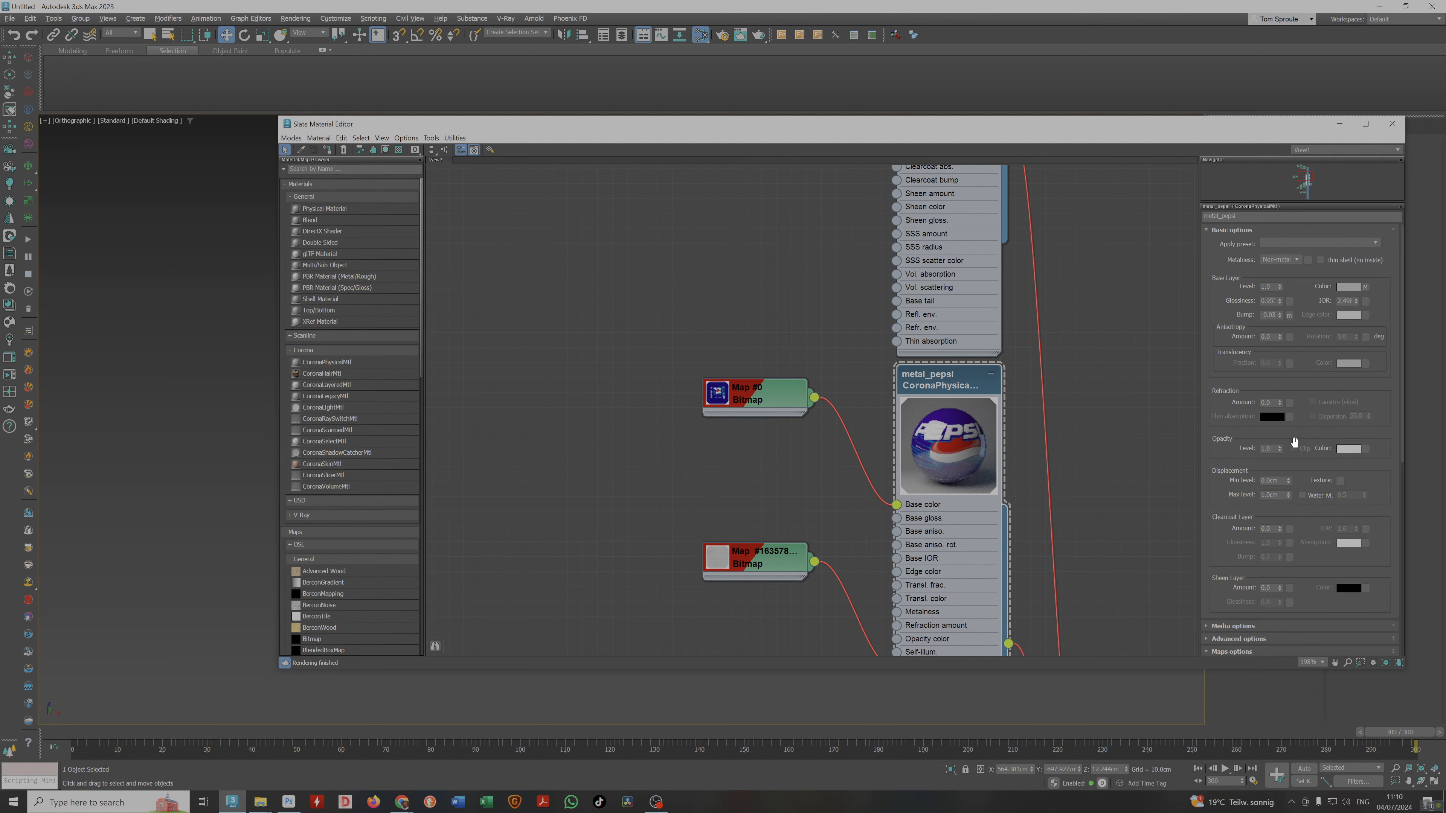
Enlarge the preview of the Map #0 label bitmap, move the node away from metal_pepsi, and set its RGB Offset to 0.
{"action": "double_click", "coordinate": [724, 415]}
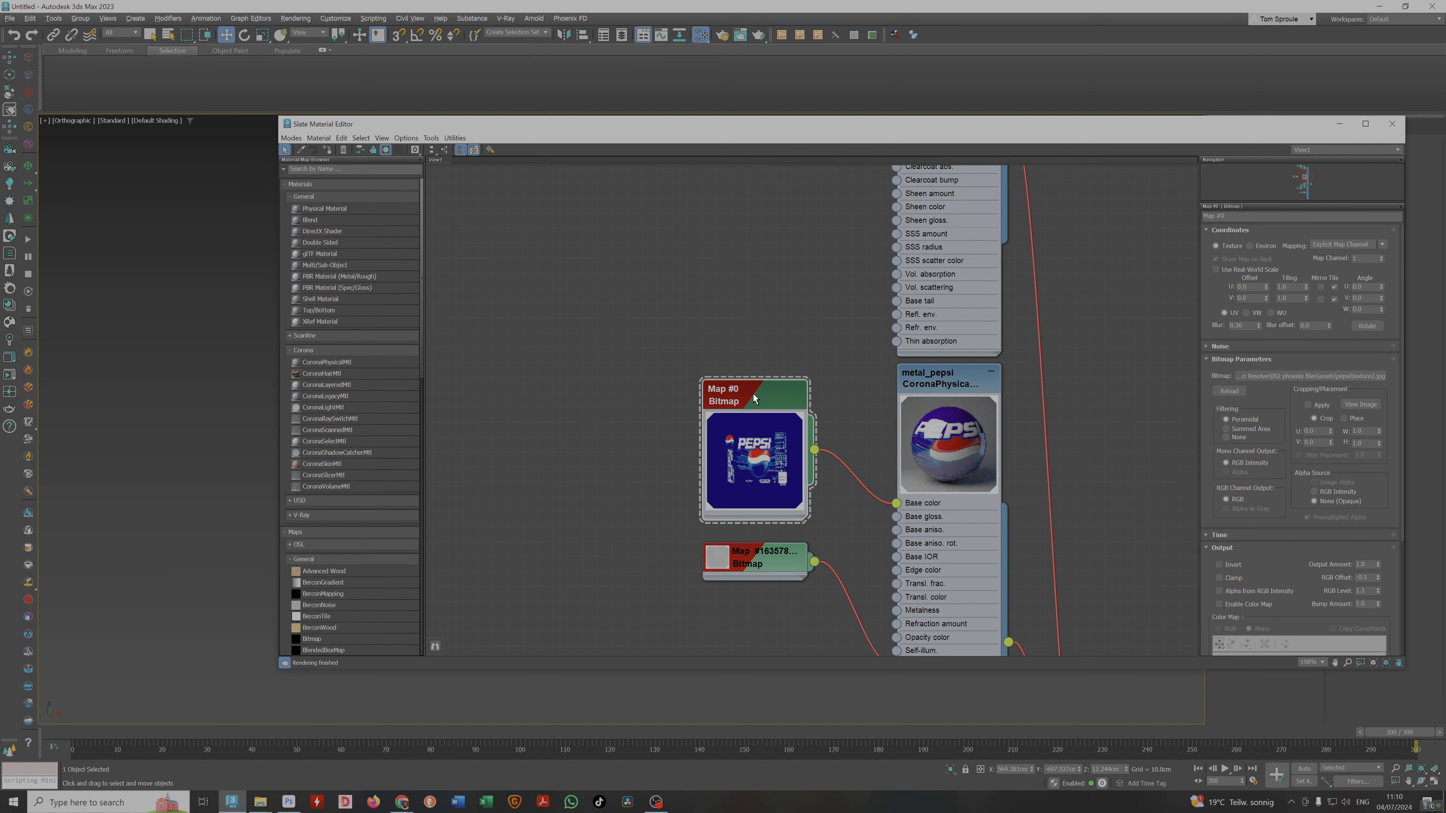
{"action": "left_click_drag", "start_coordinate": [757, 393], "coordinate": [653, 259]}
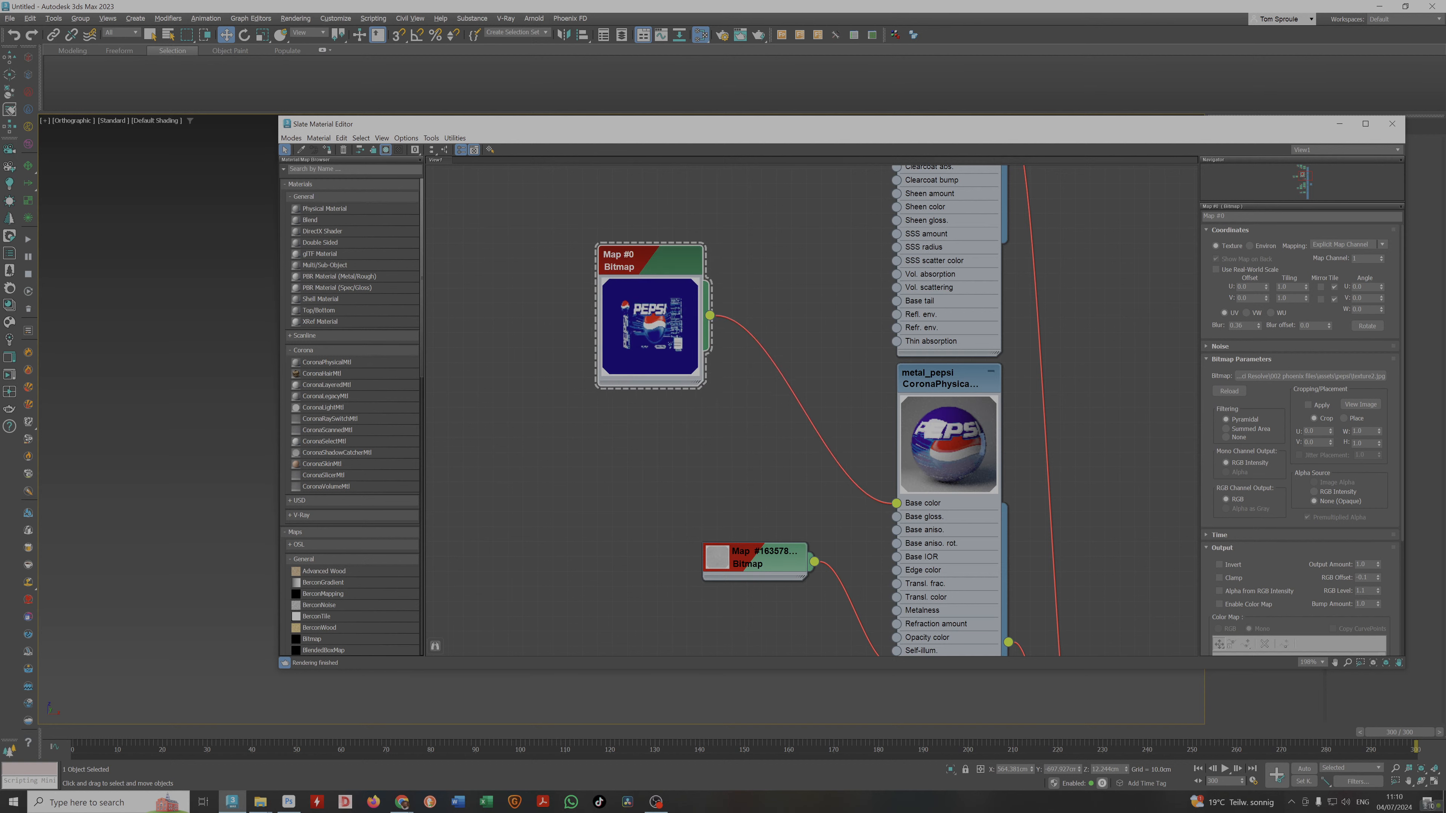
{"action": "double_click", "coordinate": [1363, 577]}
{"action": "scroll", "coordinate": [1334, 592], "scroll_direction": "down", "scroll_amount": 5}
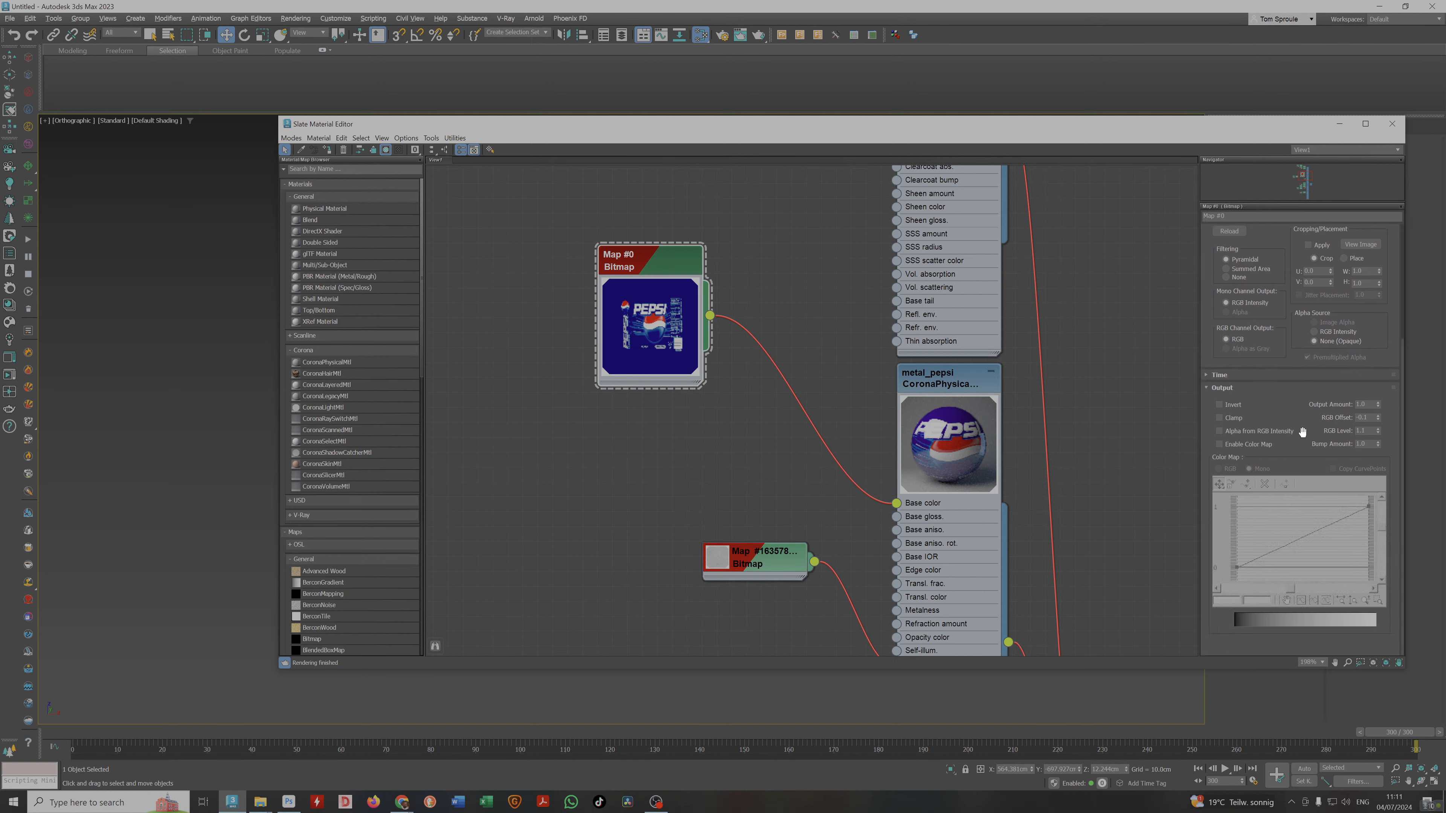
{"action": "left_click", "coordinate": [1364, 418]}
{"action": "type", "text": "0"}
{"action": "key", "text": "Return"}
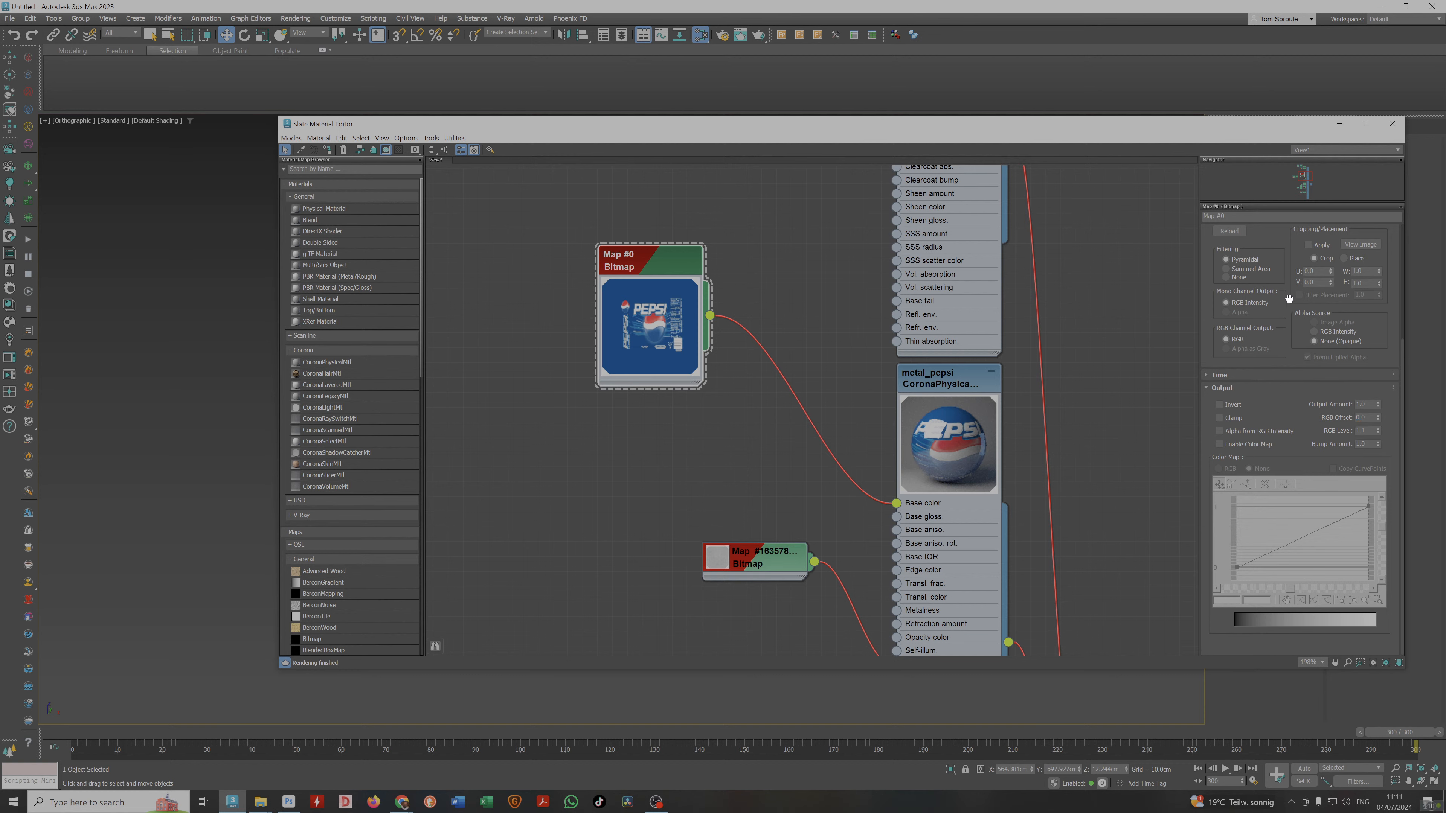
Replace the image file of the Map #0 label bitmap with texture2 copy.jpg from the pepsi folder.
{"action": "scroll", "coordinate": [1291, 555], "scroll_direction": "up", "scroll_amount": 2}
{"action": "scroll", "coordinate": [1290, 555], "scroll_direction": "up", "scroll_amount": 4}
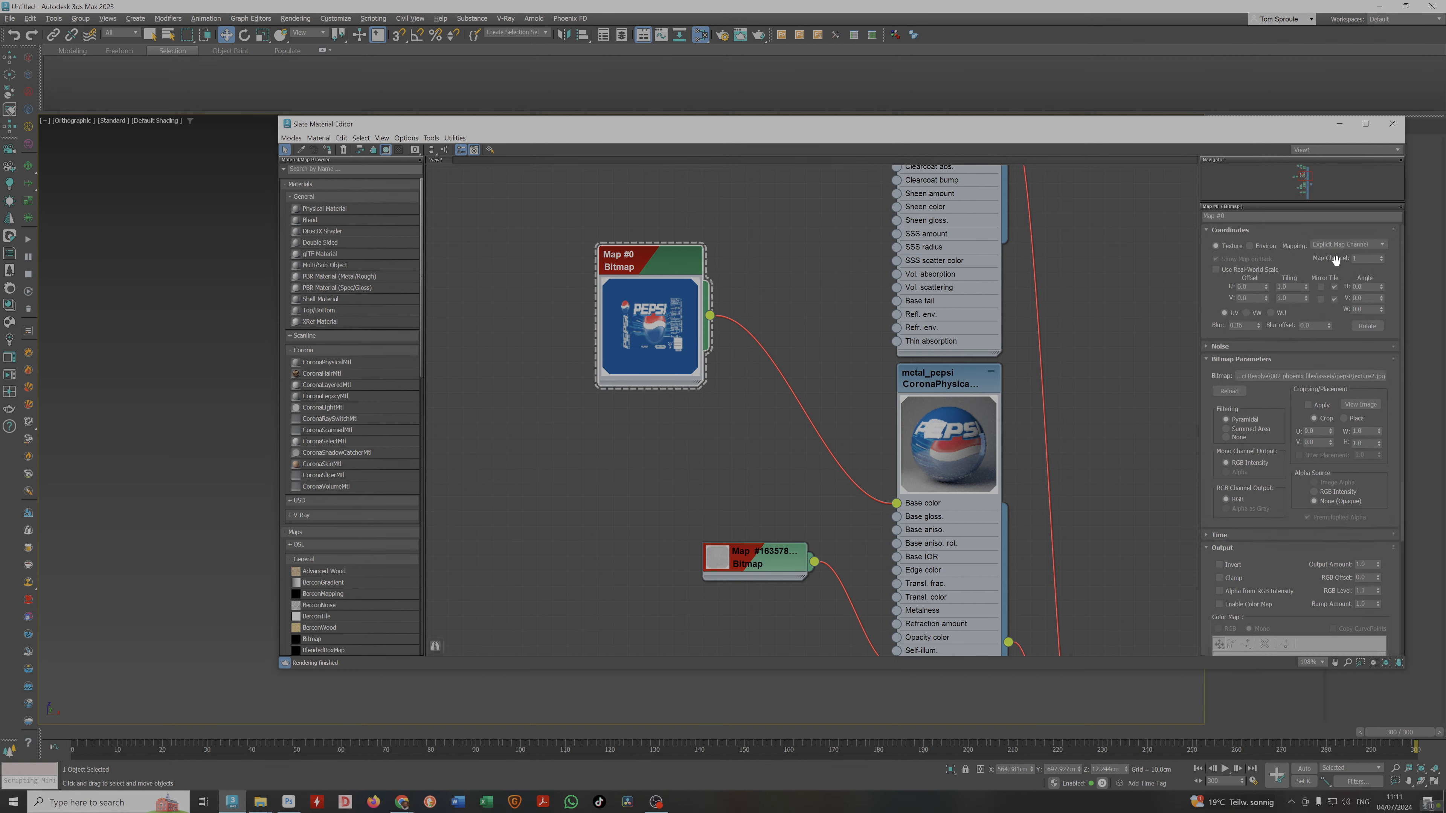
{"action": "left_click", "coordinate": [1319, 374]}
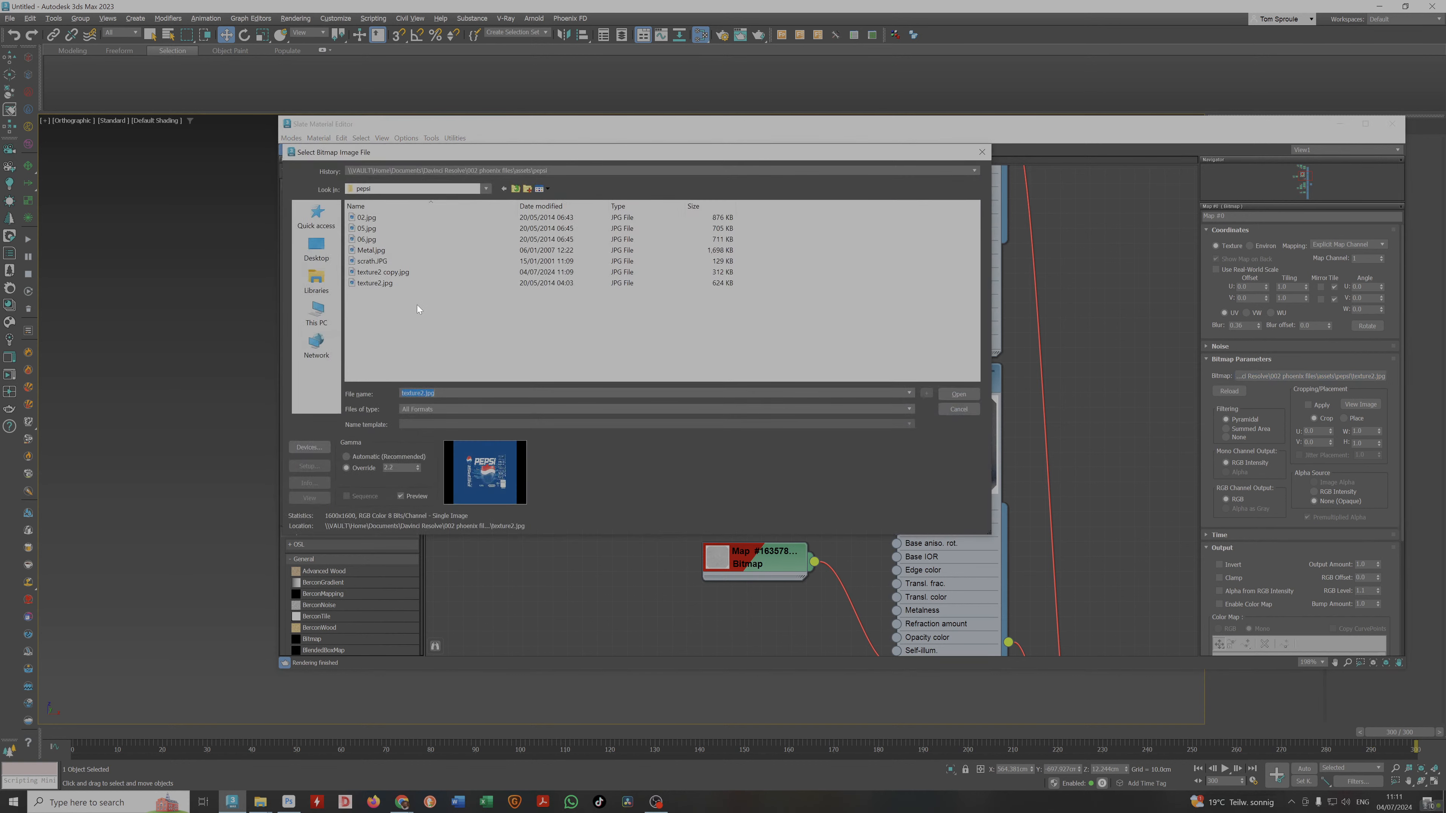
{"action": "double_click", "coordinate": [389, 272]}
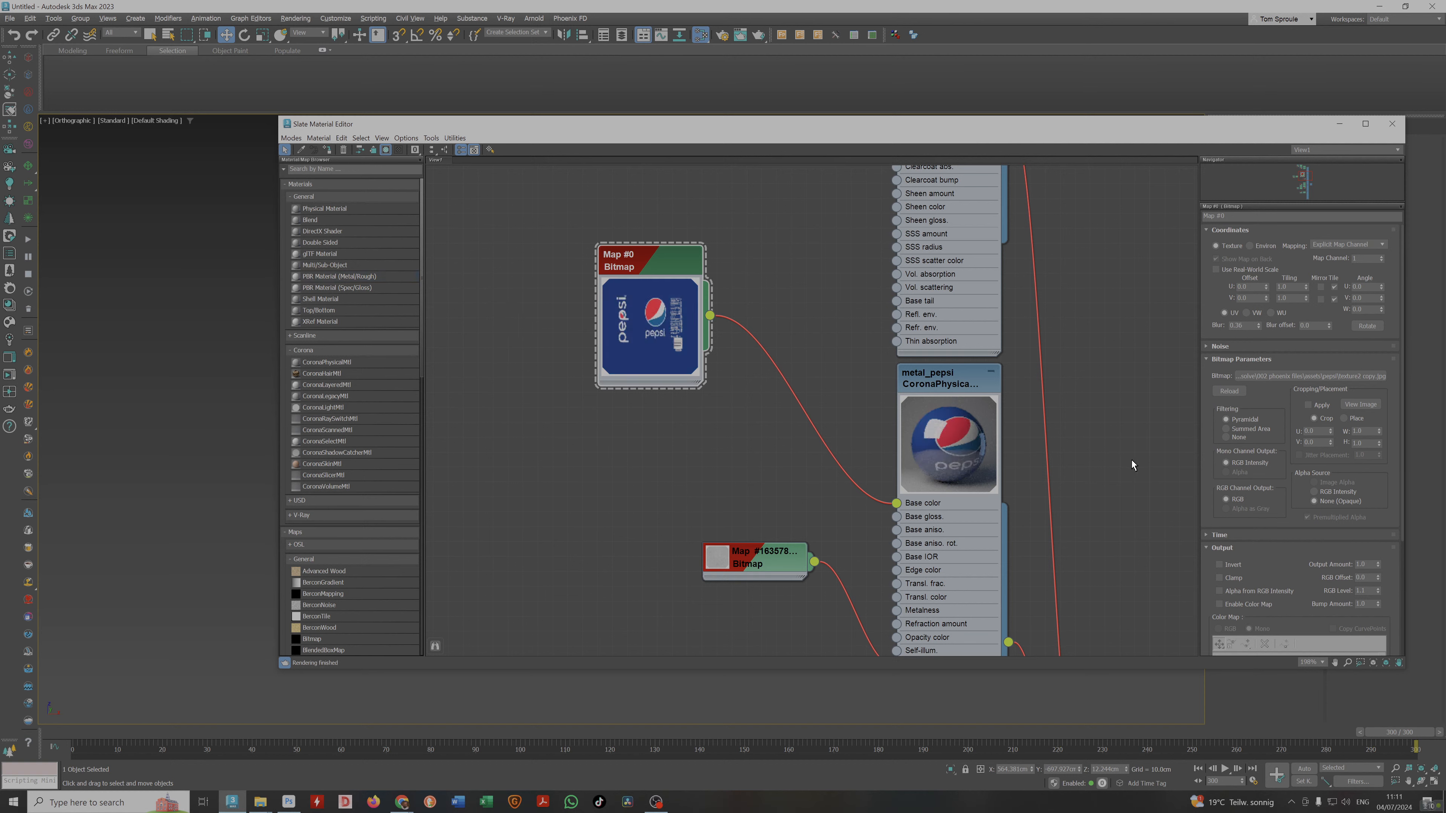
Insert an Output map between the Map #0 label bitmap and metal_pepsi's Base color input.
{"action": "scroll", "coordinate": [1264, 446], "scroll_direction": "down", "scroll_amount": 1}
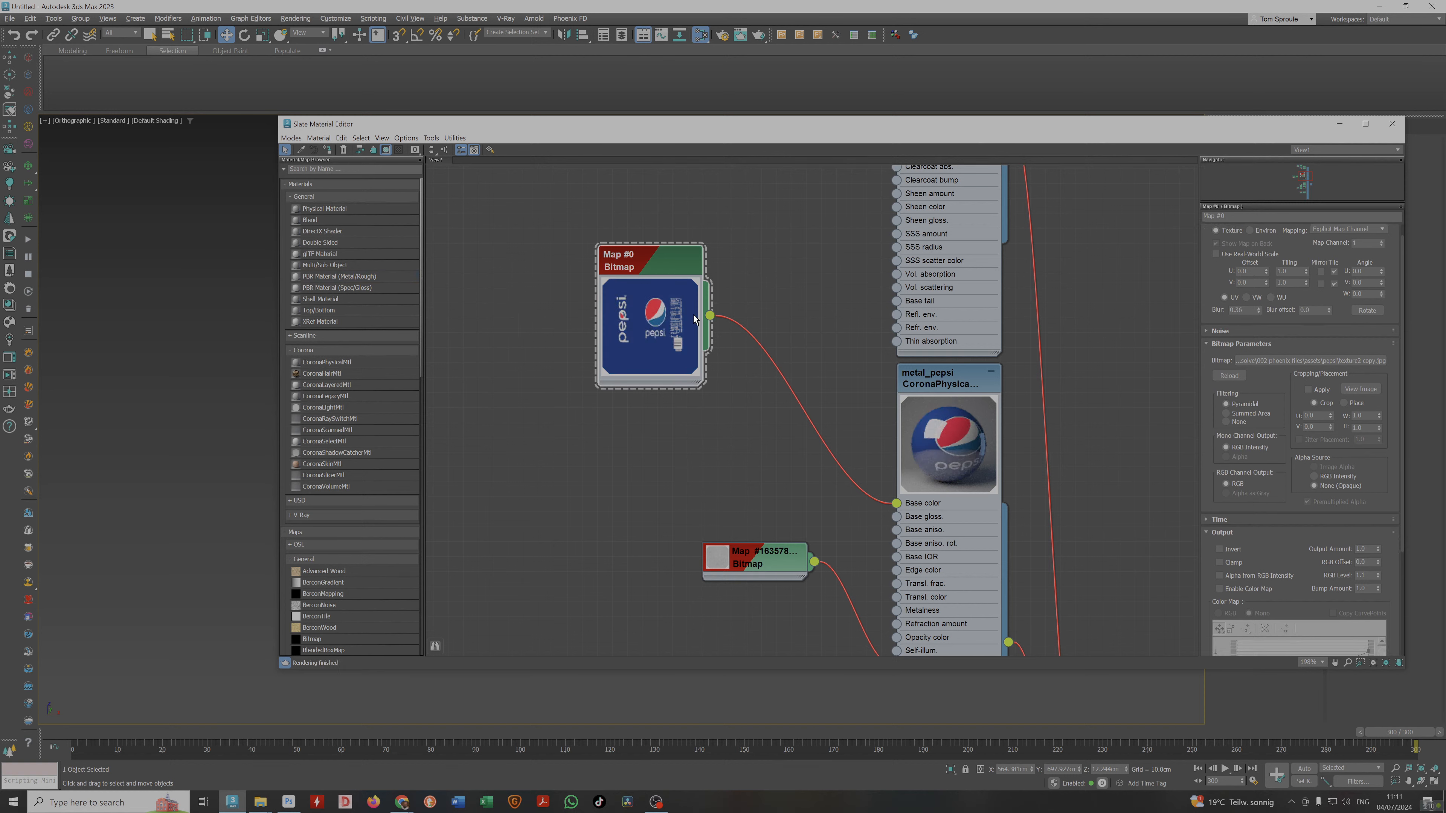
{"action": "scroll", "coordinate": [337, 509], "scroll_direction": "down", "scroll_amount": 6}
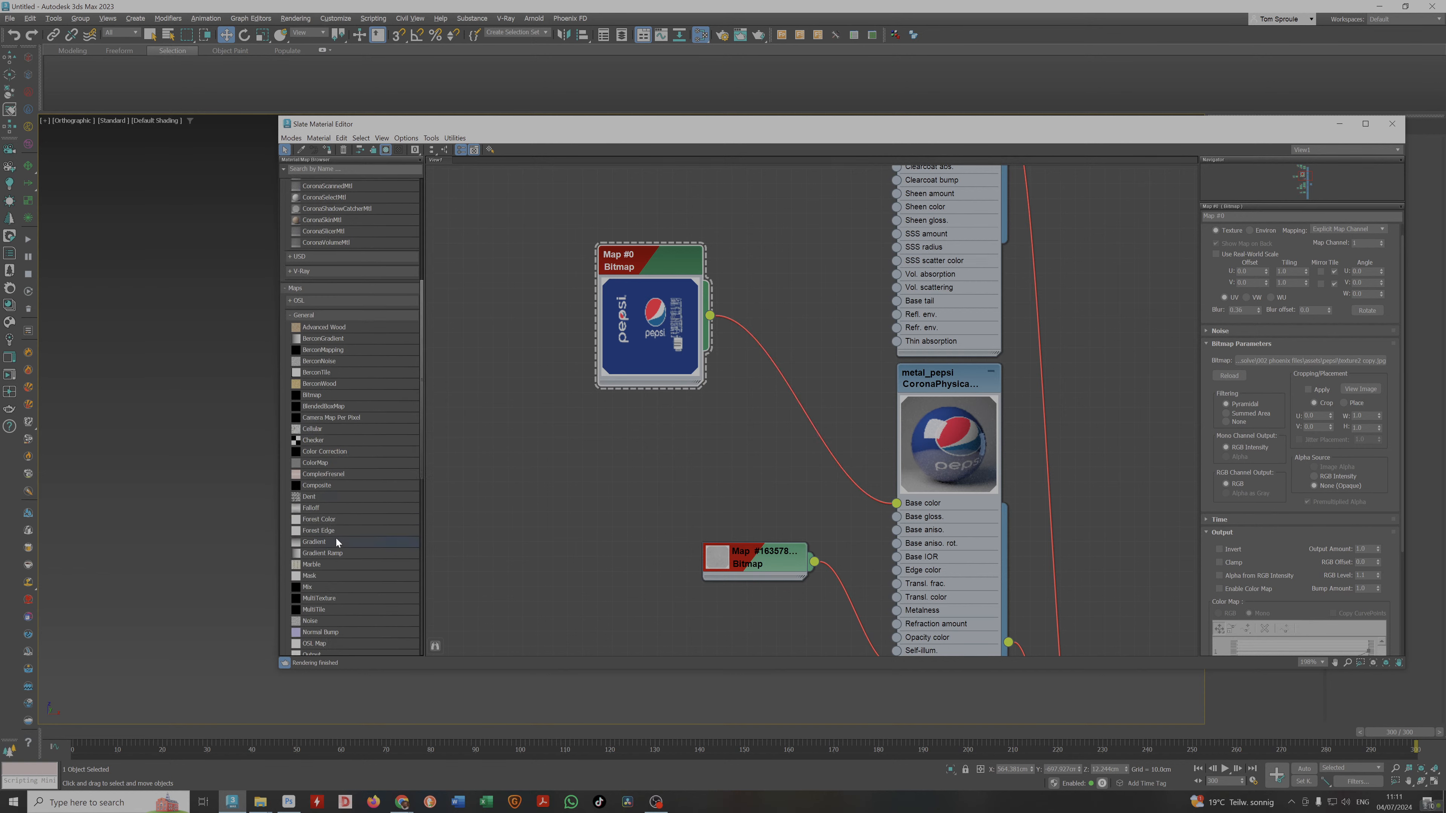
{"action": "mouse_move", "coordinate": [329, 453]}
{"action": "left_mouse_down"}
{"action": "mouse_move", "coordinate": [767, 392]}
{"action": "mouse_move", "coordinate": [779, 368]}
{"action": "mouse_move", "coordinate": [352, 456]}
{"action": "left_mouse_up"}
{"action": "scroll", "coordinate": [339, 547], "scroll_direction": "down", "scroll_amount": 4}
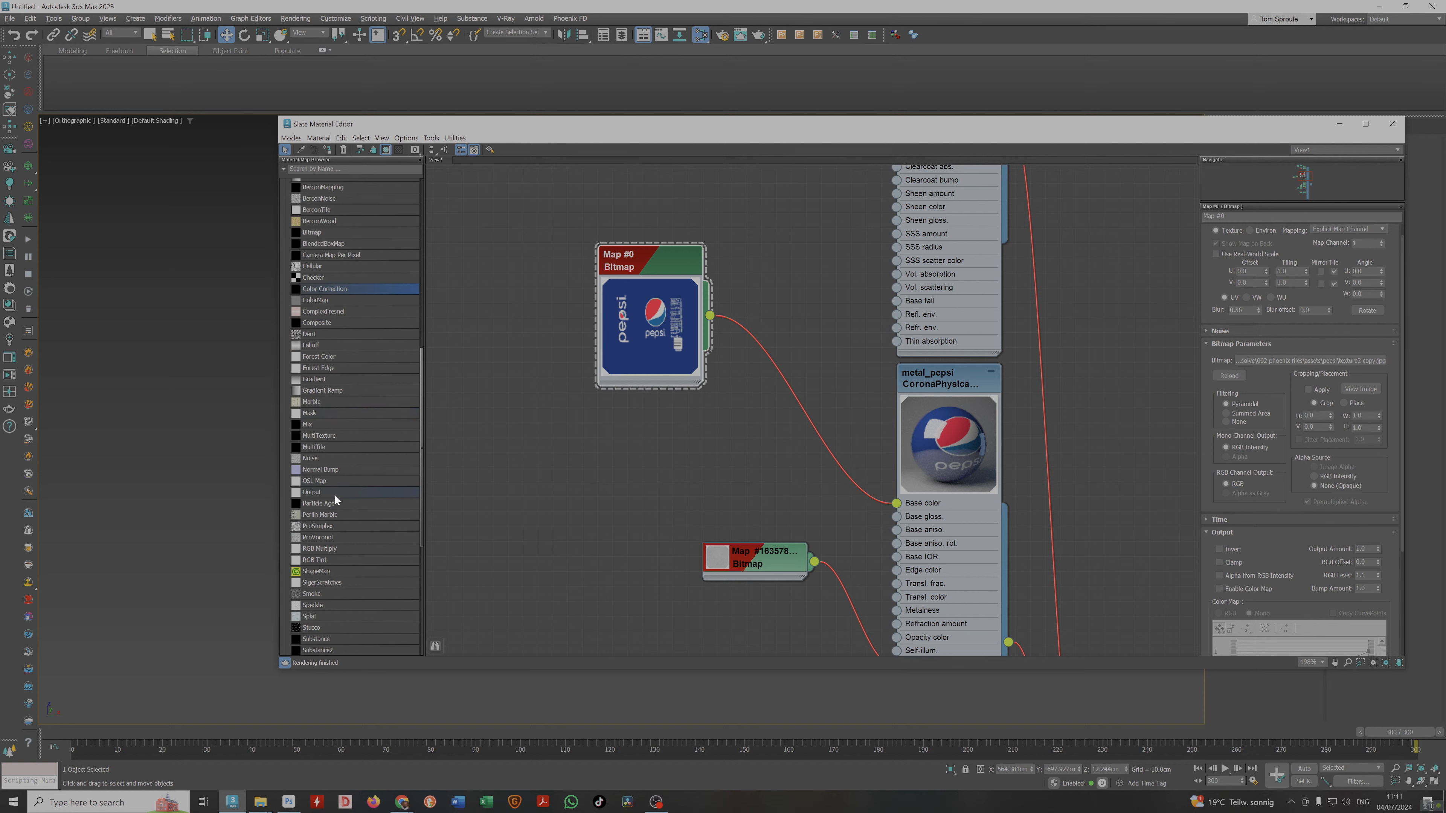
{"action": "left_click_drag", "start_coordinate": [326, 494], "coordinate": [785, 365]}
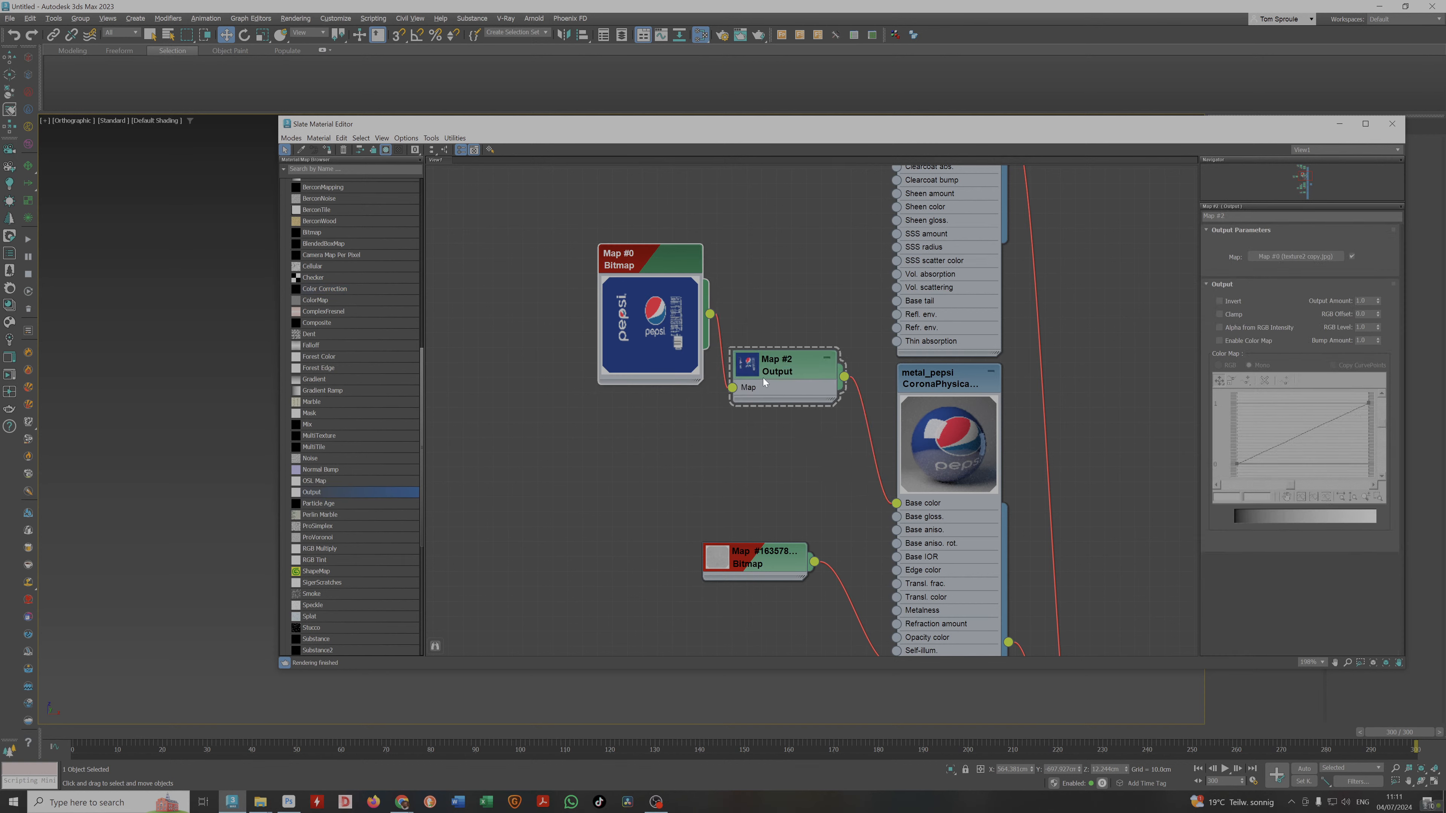
Collapse the label bitmap's preview and line up the bitmap and Output nodes side by side.
{"action": "left_click_drag", "start_coordinate": [765, 382], "coordinate": [555, 271]}
{"action": "double_click", "coordinate": [662, 272]}
{"action": "left_click", "coordinate": [662, 274]}
{"action": "left_click_drag", "start_coordinate": [773, 289], "coordinate": [707, 278]}
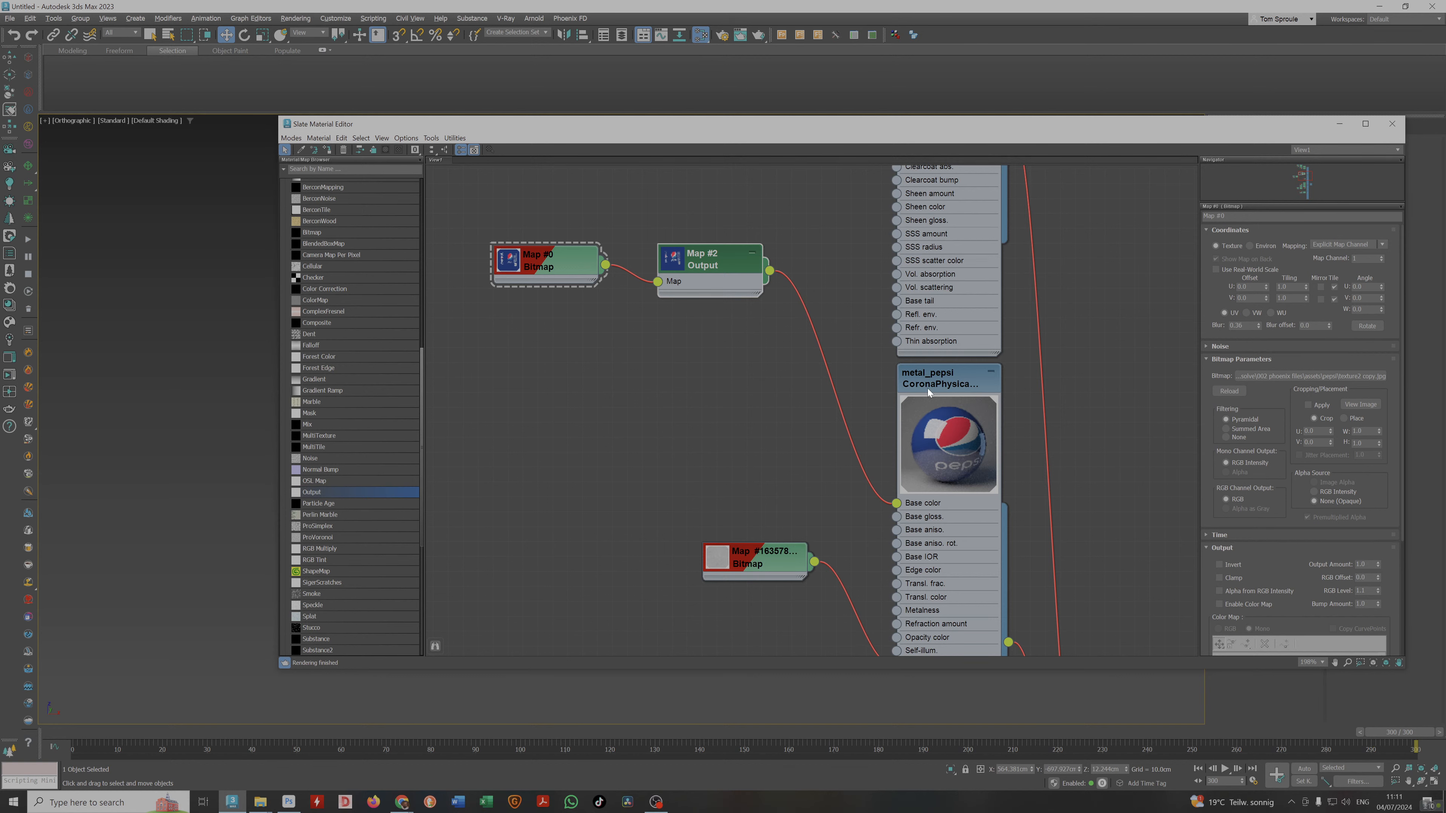
Examine the maps feeding the 858A-CL2 material and display the parameters of its Map #2 bitmap.
{"action": "middle_click_drag", "start_coordinate": [928, 393], "coordinate": [856, 298]}
{"action": "scroll", "coordinate": [856, 299], "scroll_direction": "down", "scroll_amount": 2}
{"action": "scroll", "coordinate": [854, 444], "scroll_direction": "down", "scroll_amount": 3}
{"action": "middle_click_drag", "start_coordinate": [855, 444], "coordinate": [943, 317]}
{"action": "scroll", "coordinate": [942, 317], "scroll_direction": "down", "scroll_amount": 1}
{"action": "scroll", "coordinate": [858, 421], "scroll_direction": "up", "scroll_amount": 3}
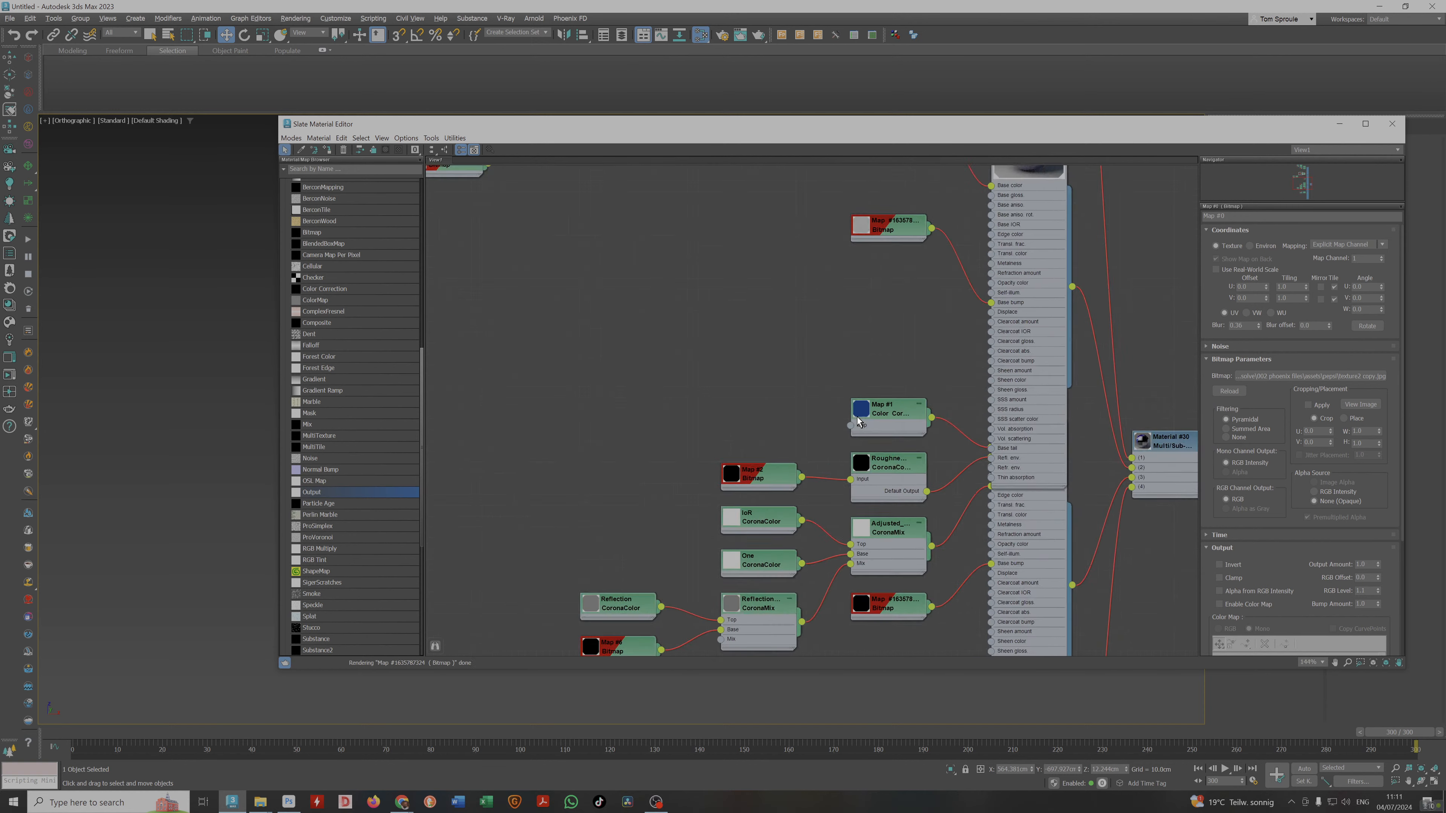
{"action": "scroll", "coordinate": [859, 422], "scroll_direction": "up", "scroll_amount": 2}
{"action": "left_click_drag", "start_coordinate": [1063, 437], "coordinate": [1042, 334]}
{"action": "middle_click_drag", "start_coordinate": [996, 436], "coordinate": [985, 362]}
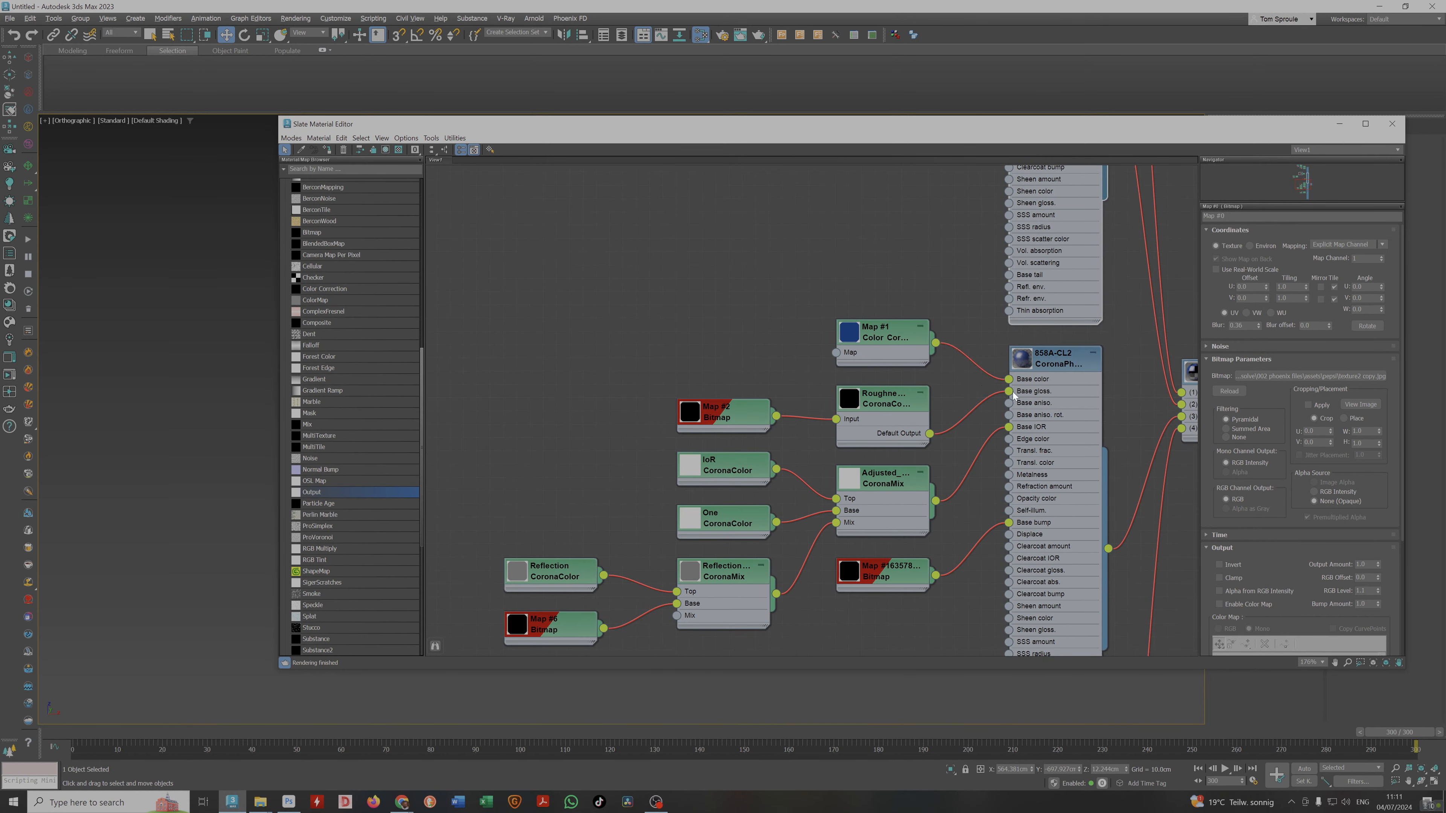
{"action": "left_click_drag", "start_coordinate": [1017, 142], "coordinate": [923, 154]}
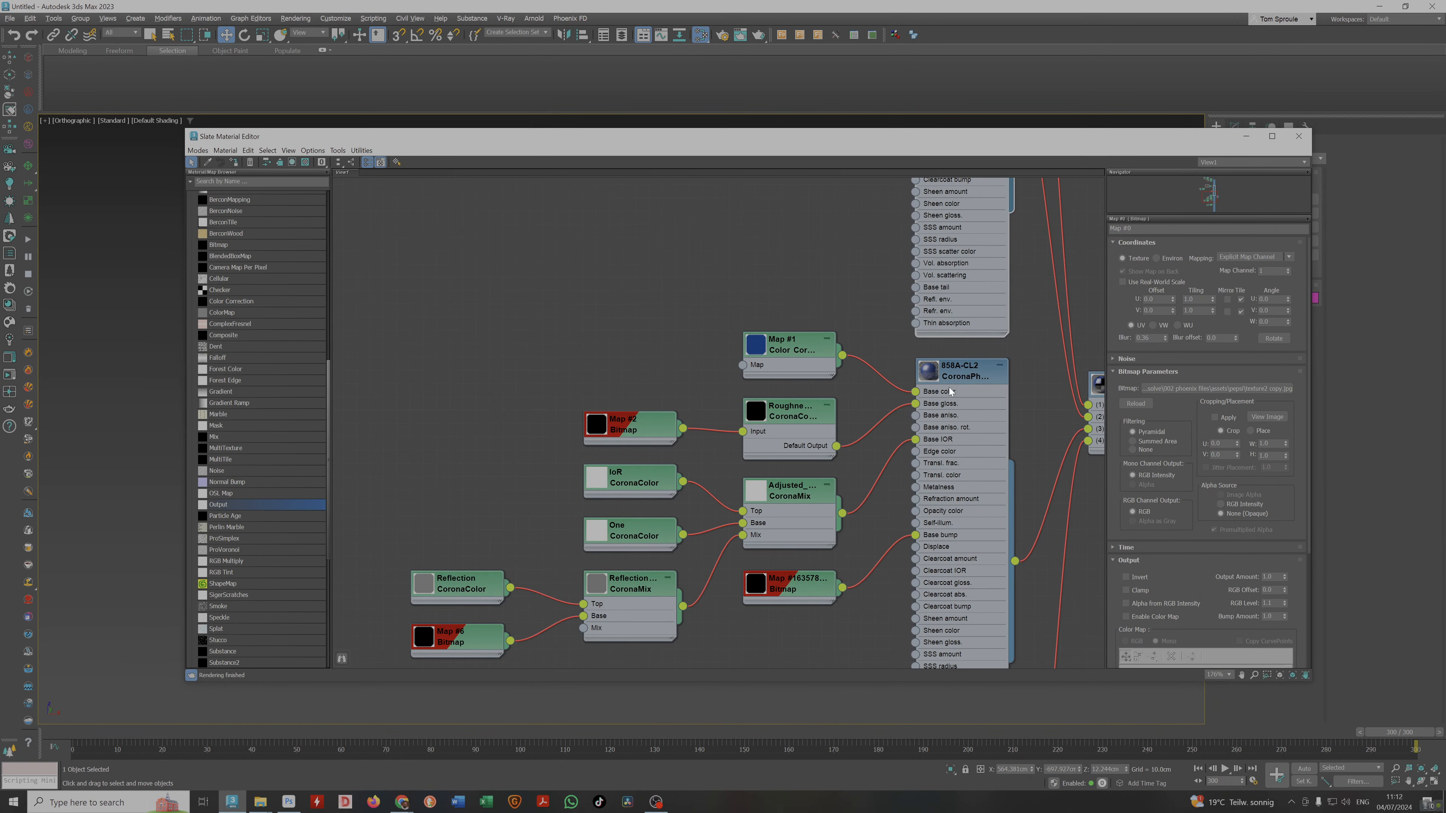
{"action": "scroll", "coordinate": [872, 376], "scroll_direction": "down", "scroll_amount": 1}
{"action": "middle_click_drag", "start_coordinate": [860, 363], "coordinate": [914, 256]}
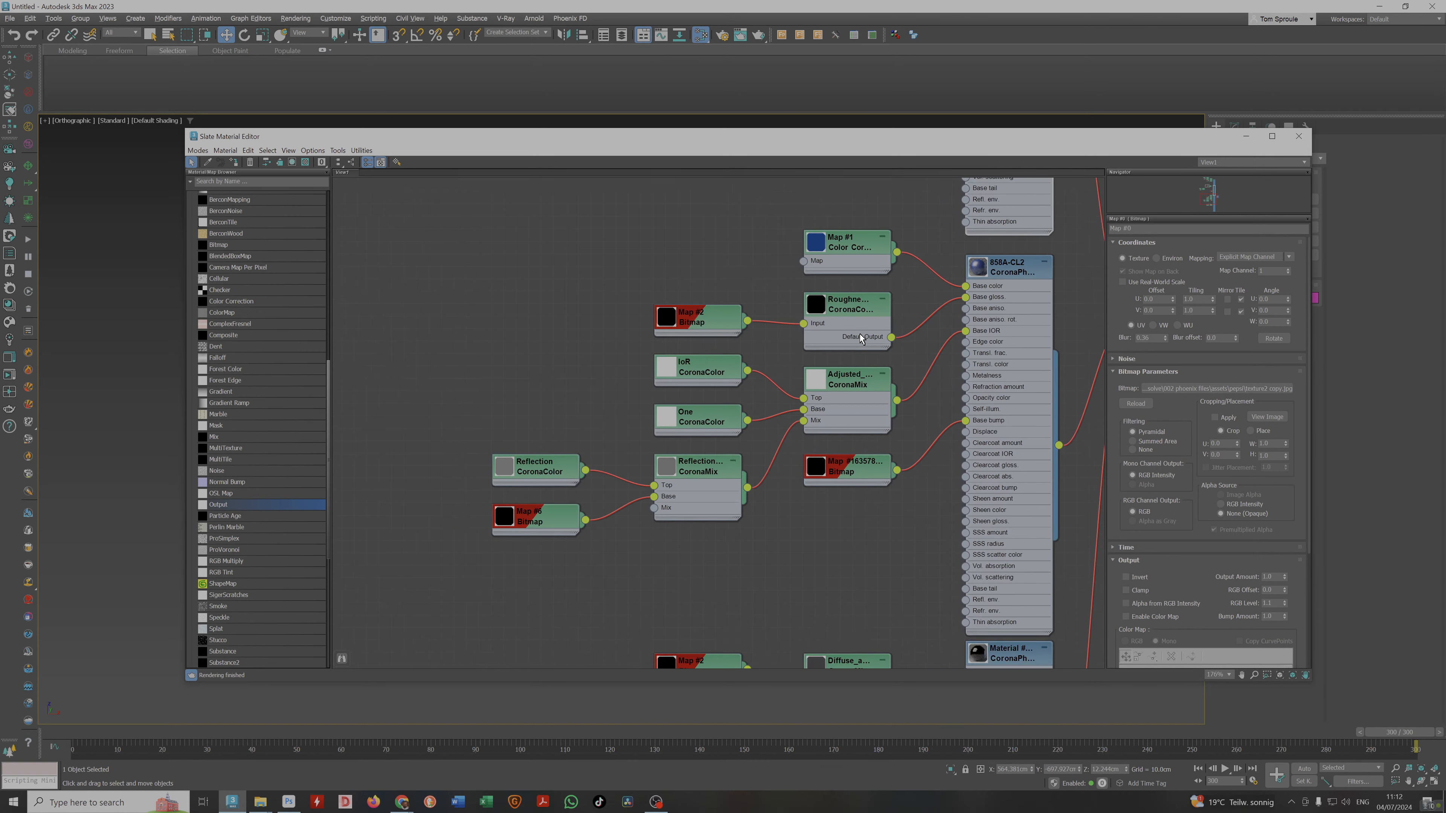
{"action": "scroll", "coordinate": [844, 313], "scroll_direction": "up", "scroll_amount": 2}
{"action": "double_click", "coordinate": [661, 315]}
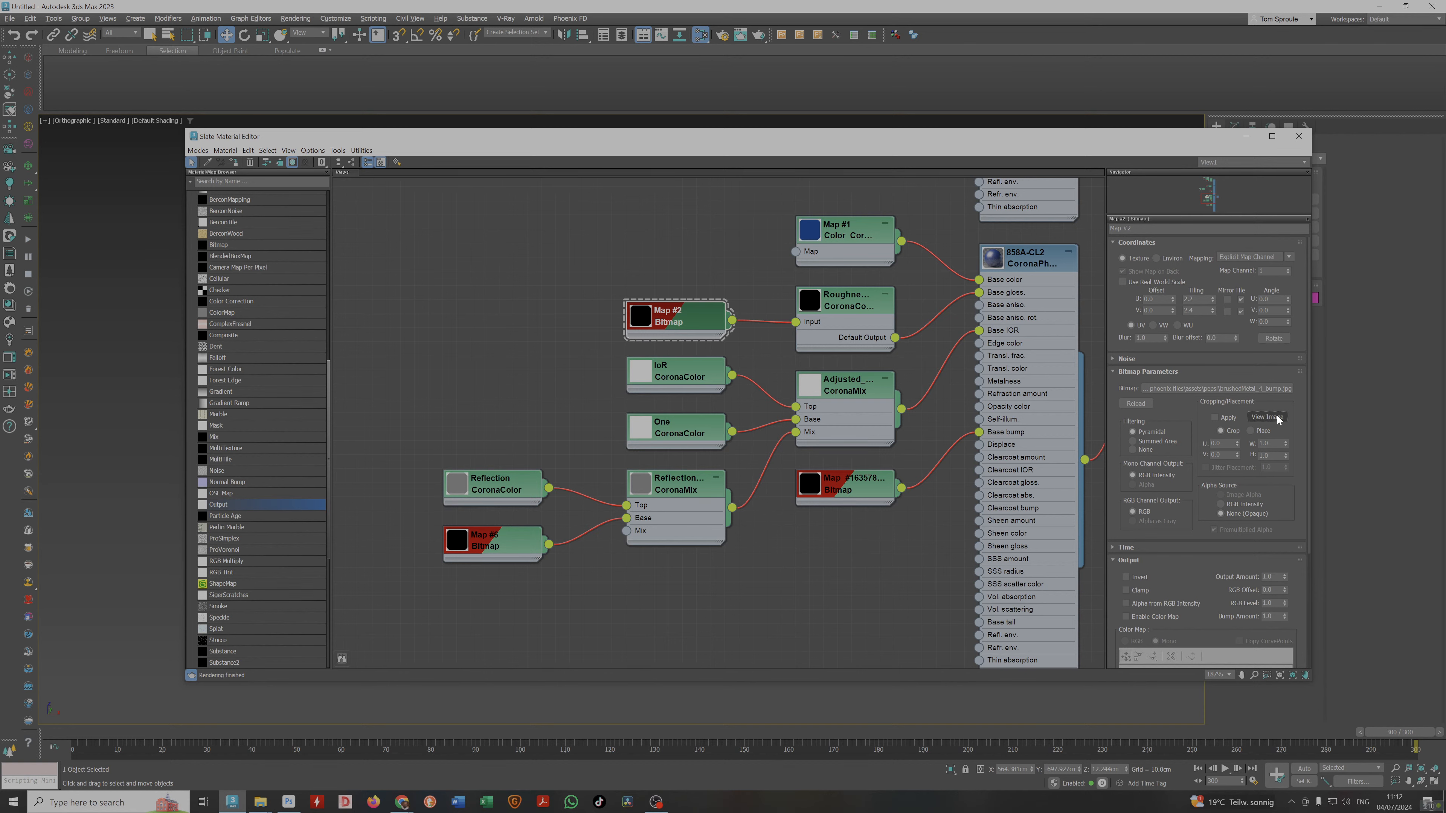
Switch to the pepsi assets folder in File Explorer and show its files as large thumbnails.
{"action": "mouse_move", "coordinate": [264, 808]}
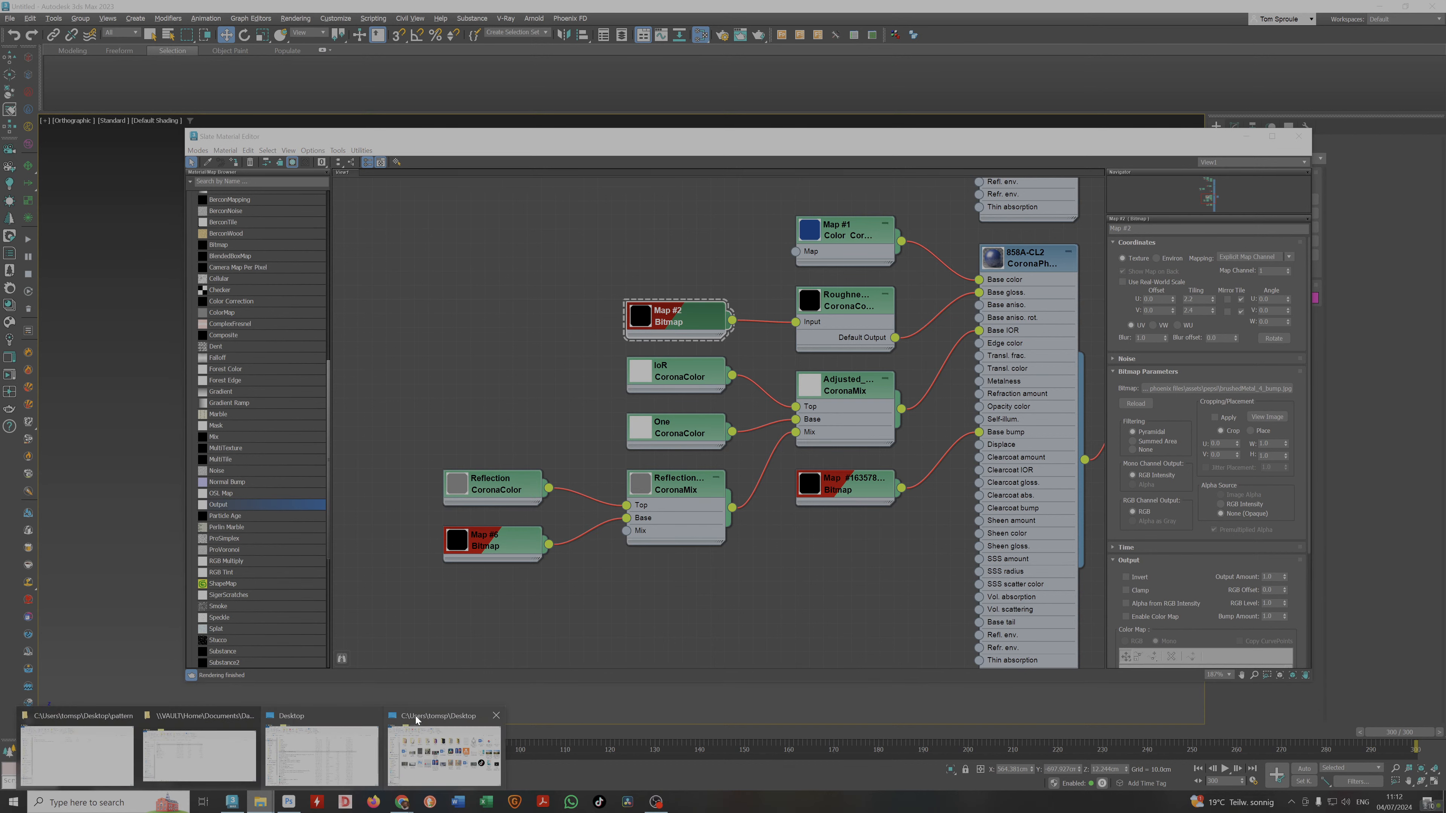
{"action": "left_click", "coordinate": [401, 779]}
{"action": "left_click_drag", "start_coordinate": [1377, 204], "coordinate": [989, 189]}
{"action": "left_click", "coordinate": [1281, 190]}
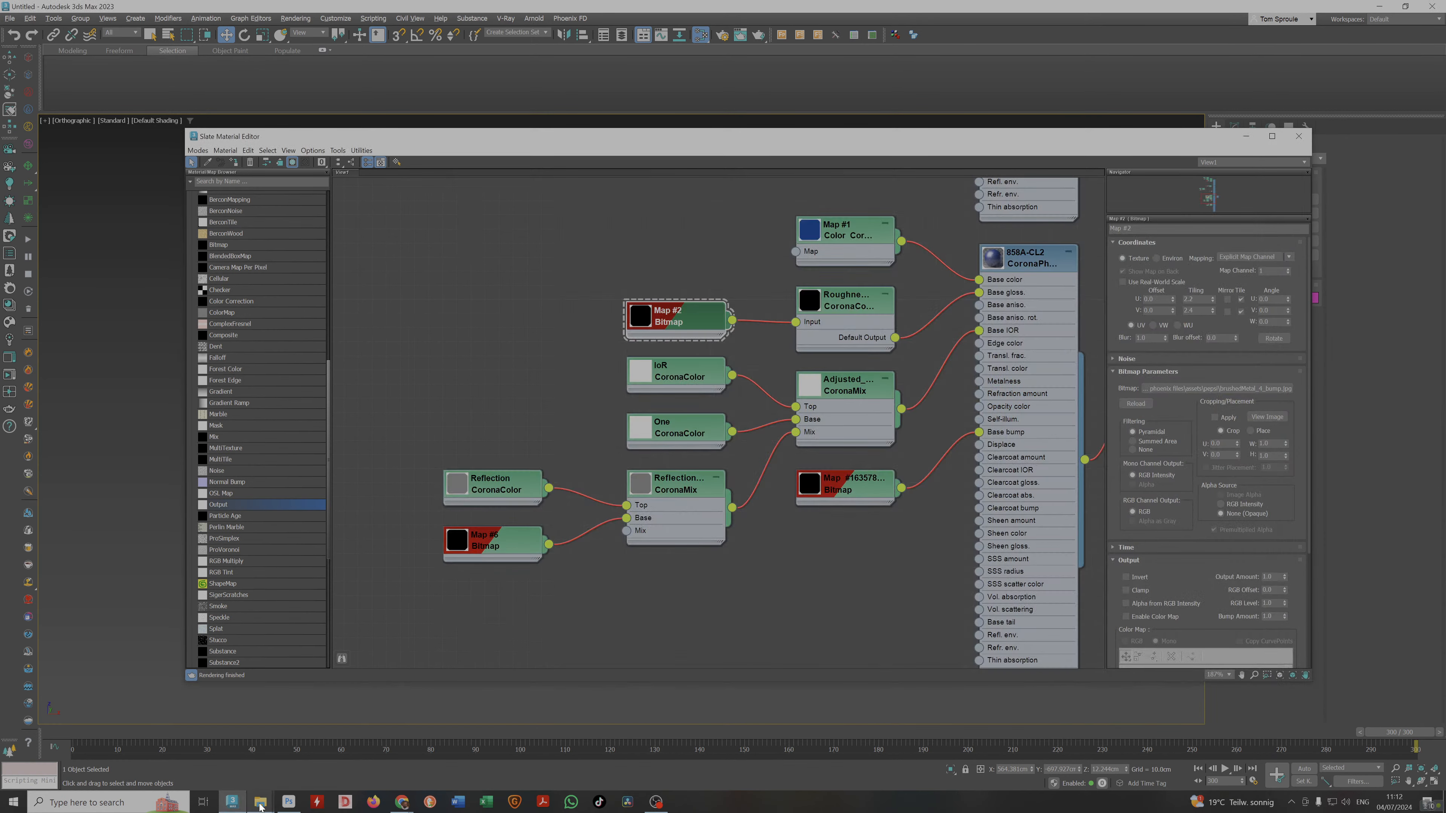
{"action": "mouse_move", "coordinate": [259, 807]}
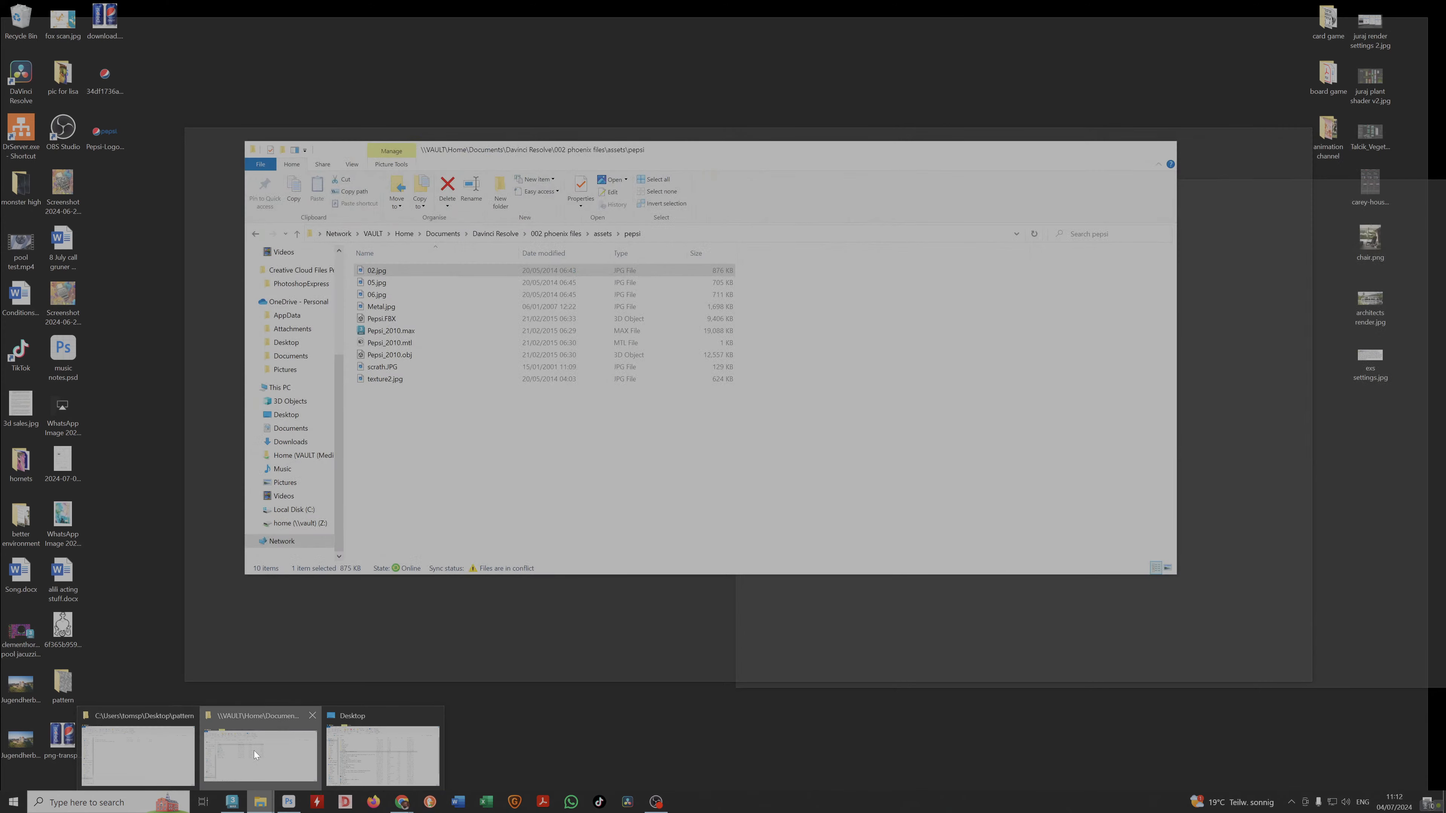
{"action": "left_click", "coordinate": [254, 751]}
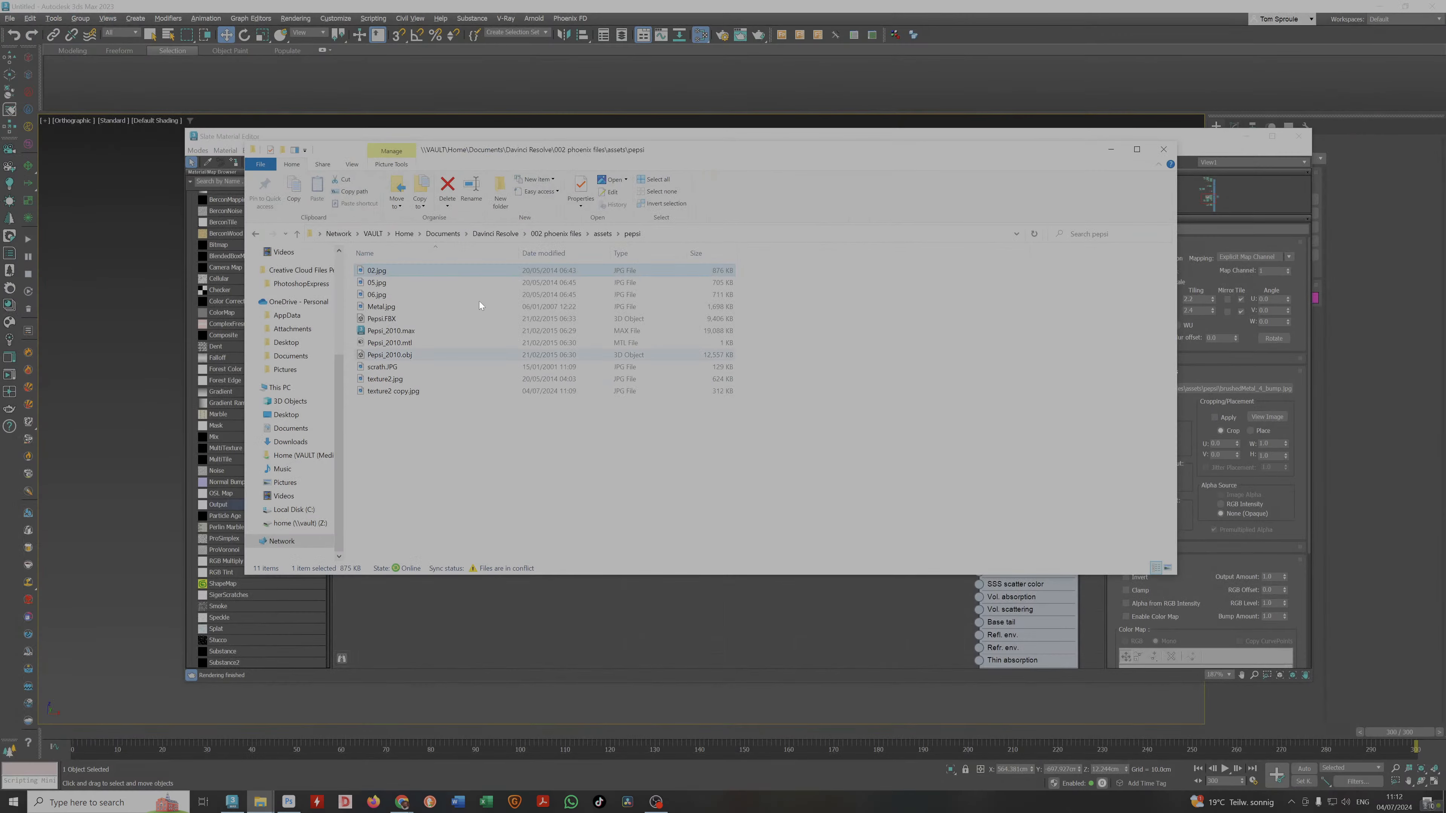
{"action": "right_click", "coordinate": [424, 461]}
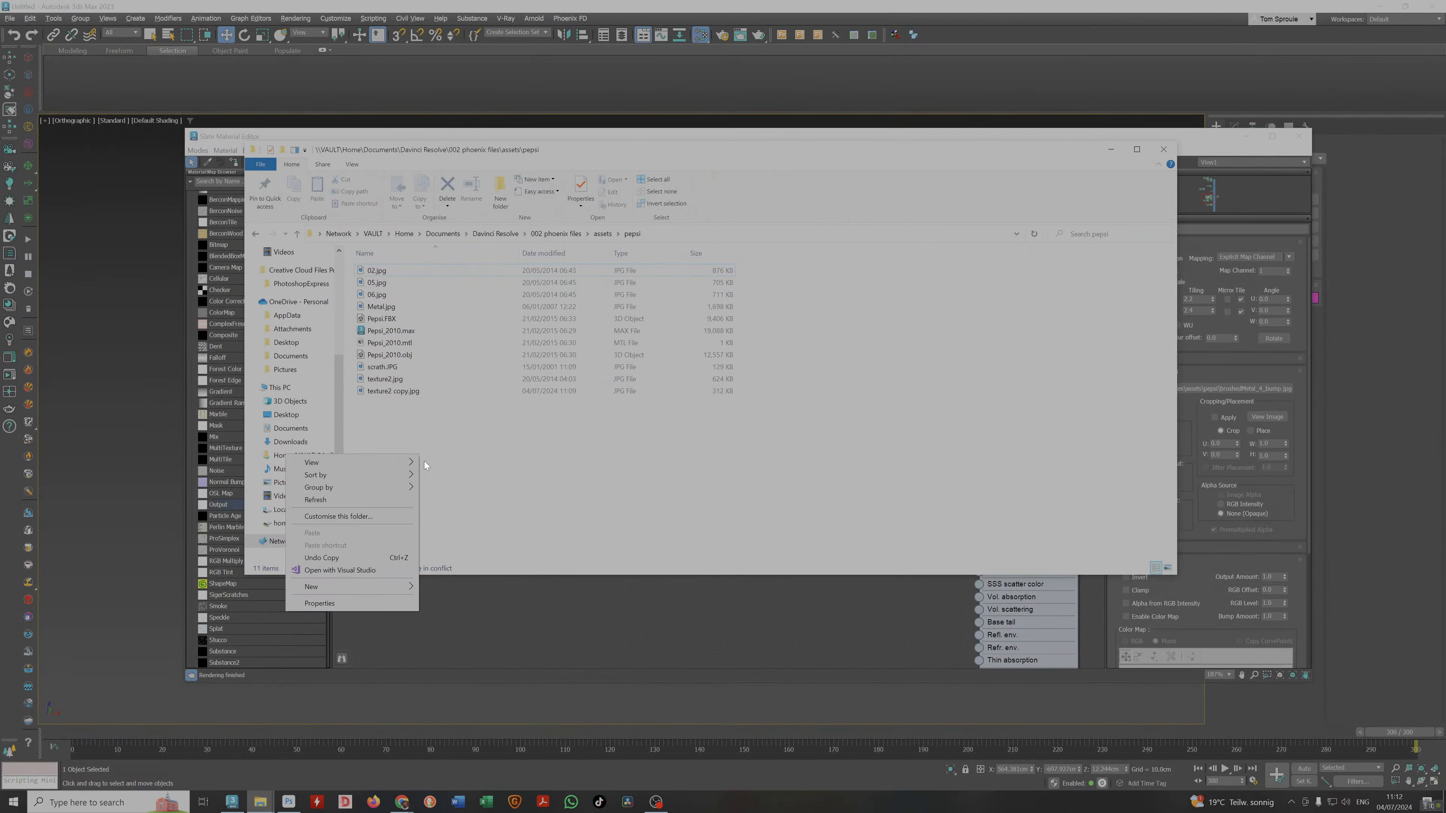
{"action": "mouse_move", "coordinate": [338, 463]}
{"action": "left_click", "coordinate": [448, 462]}
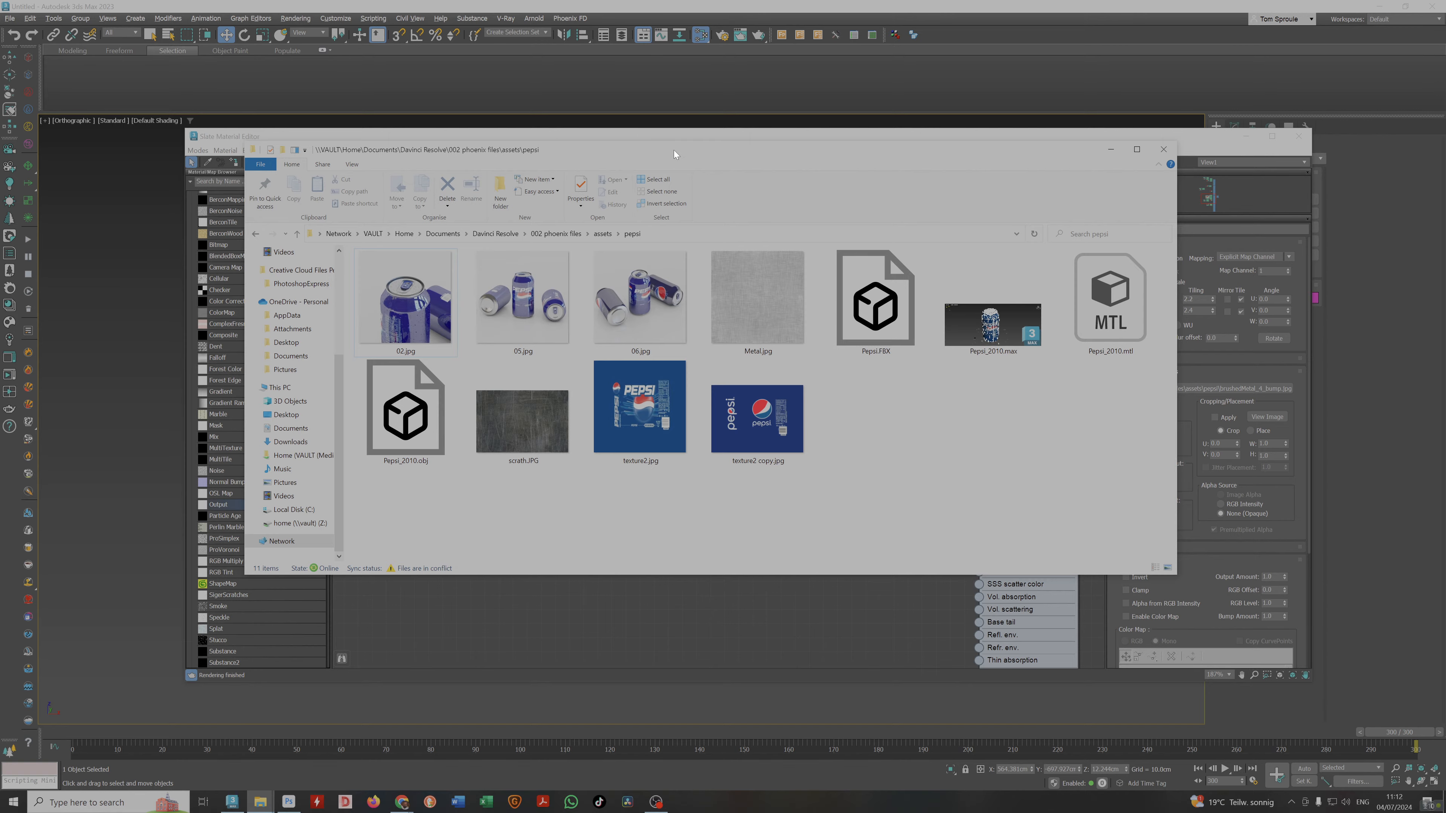
{"action": "left_click_drag", "start_coordinate": [674, 151], "coordinate": [614, 167]}
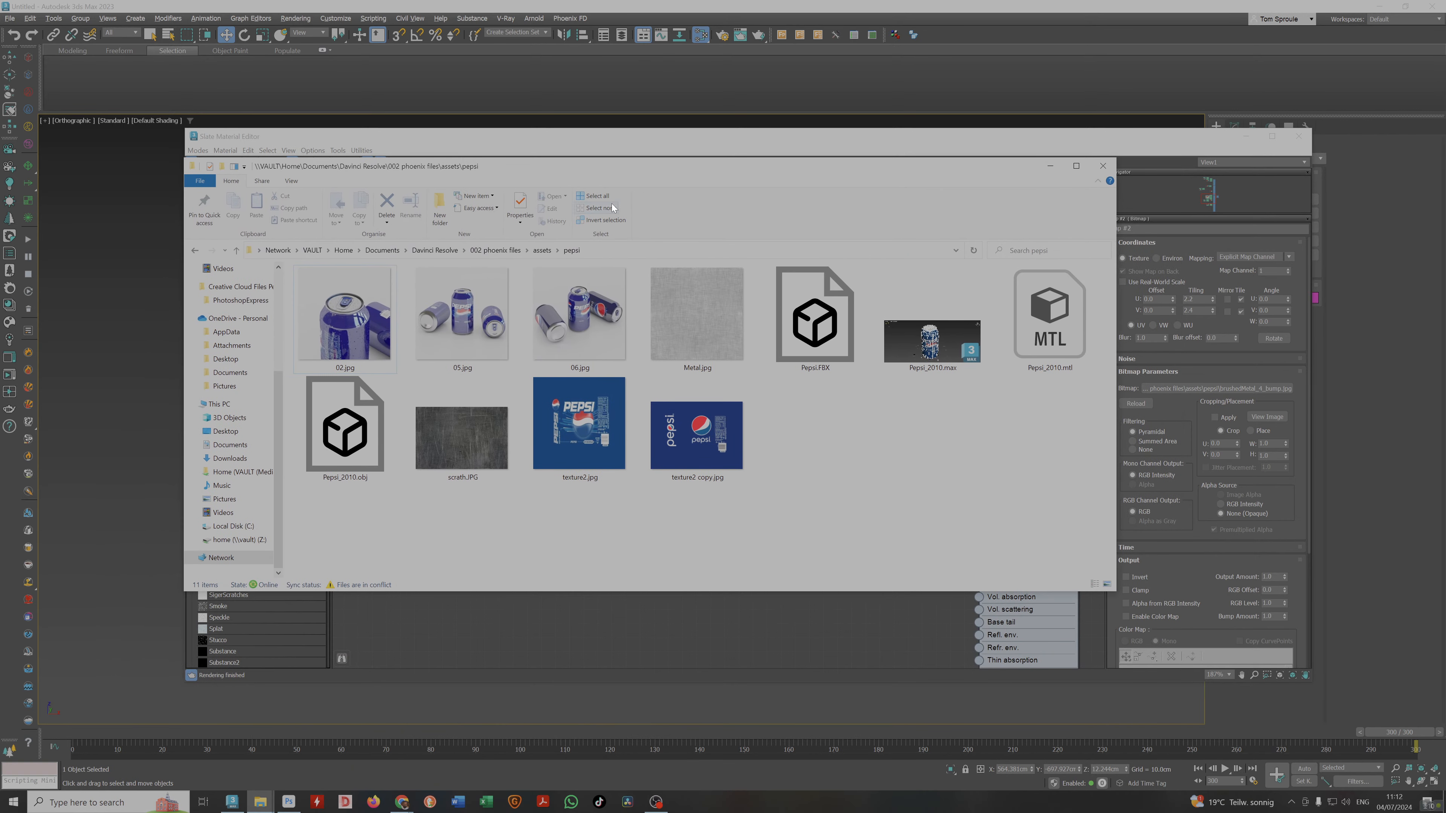
Load Metal.jpg from the pepsi folder as the image of the Map #2 bitmap feeding 858A-CL2's roughness.
{"action": "left_click", "coordinate": [709, 327]}
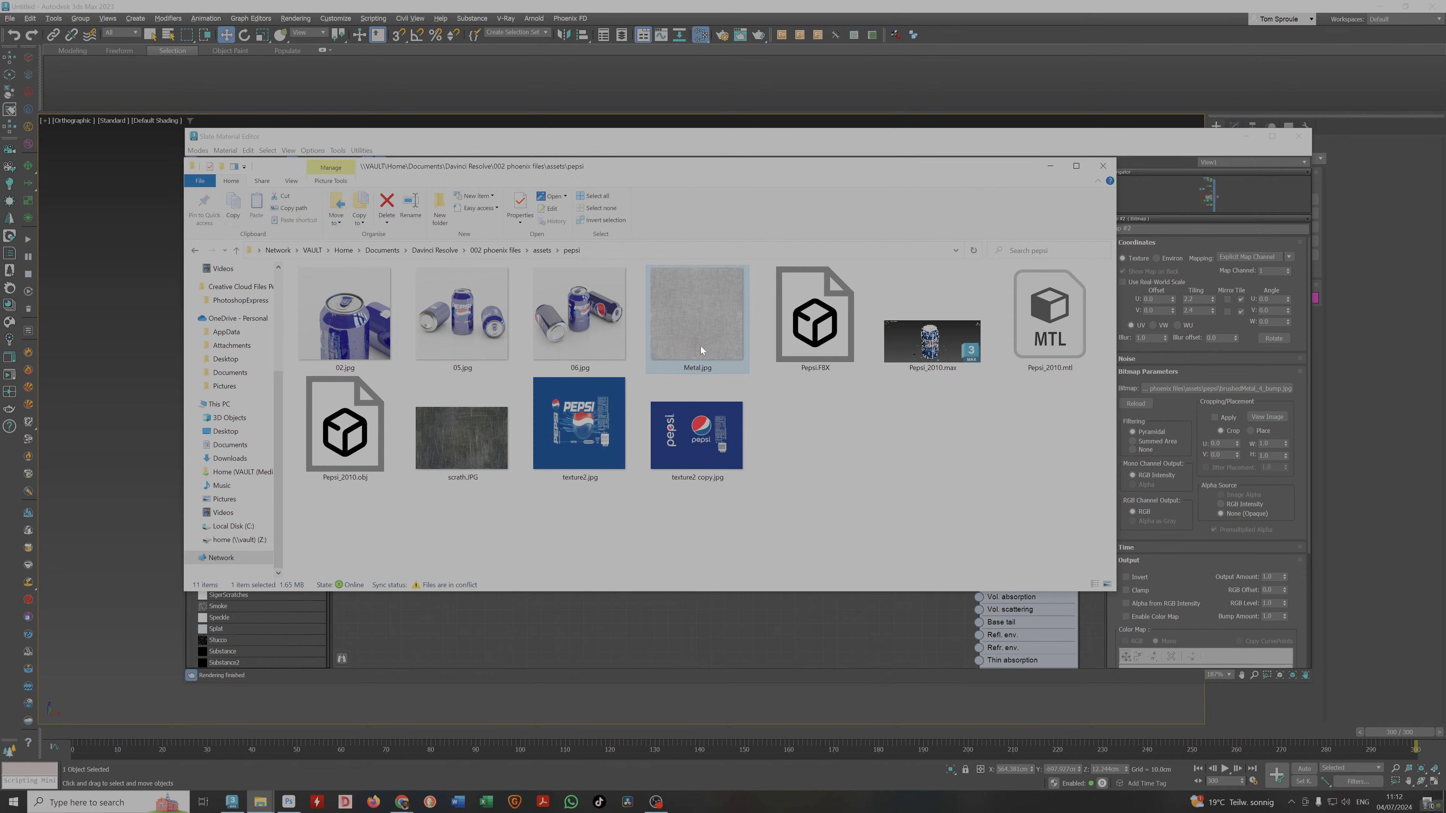
{"action": "left_click", "coordinate": [491, 468]}
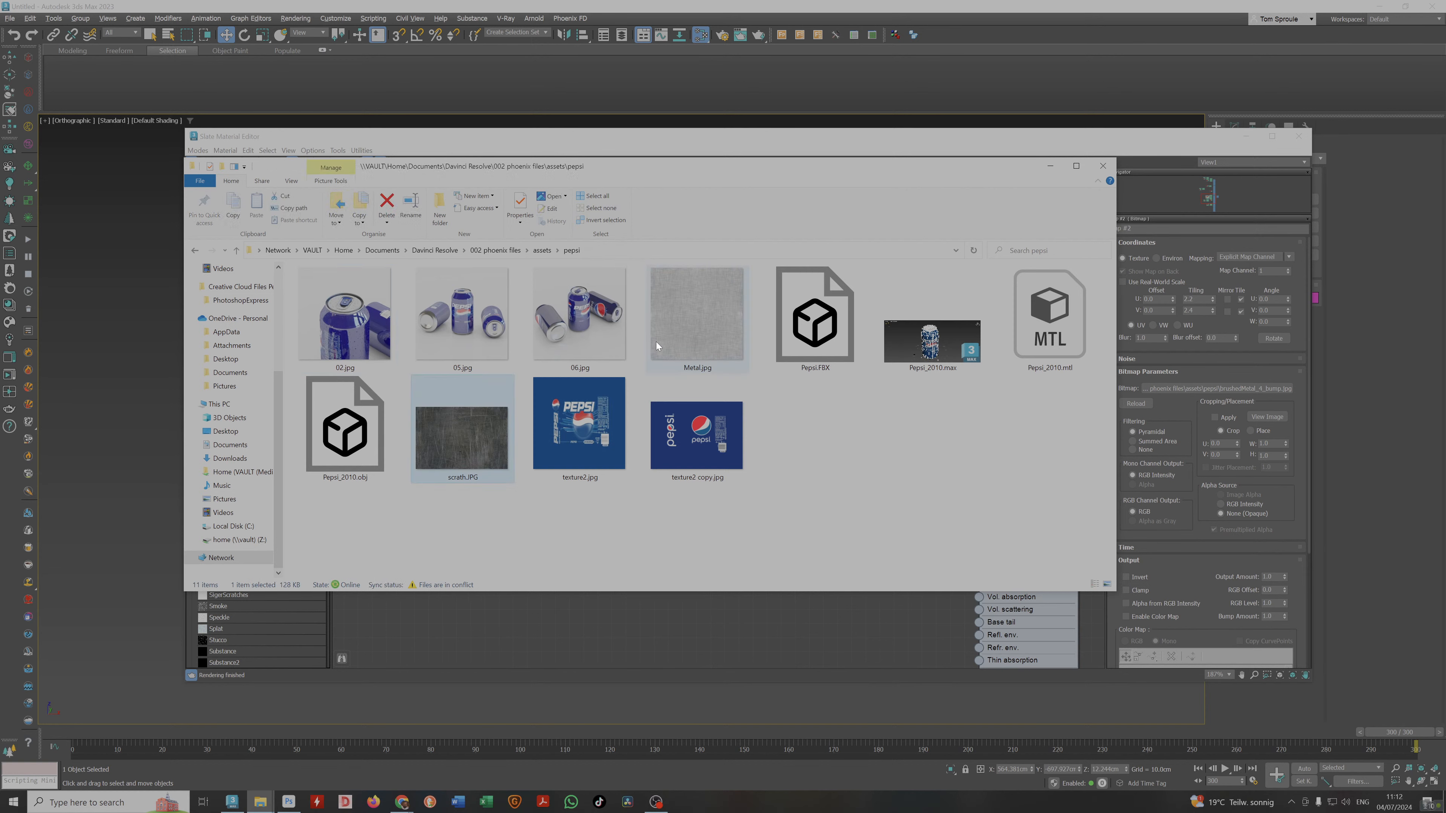
{"action": "left_click", "coordinate": [692, 318]}
{"action": "left_click_drag", "start_coordinate": [760, 165], "coordinate": [613, 414]}
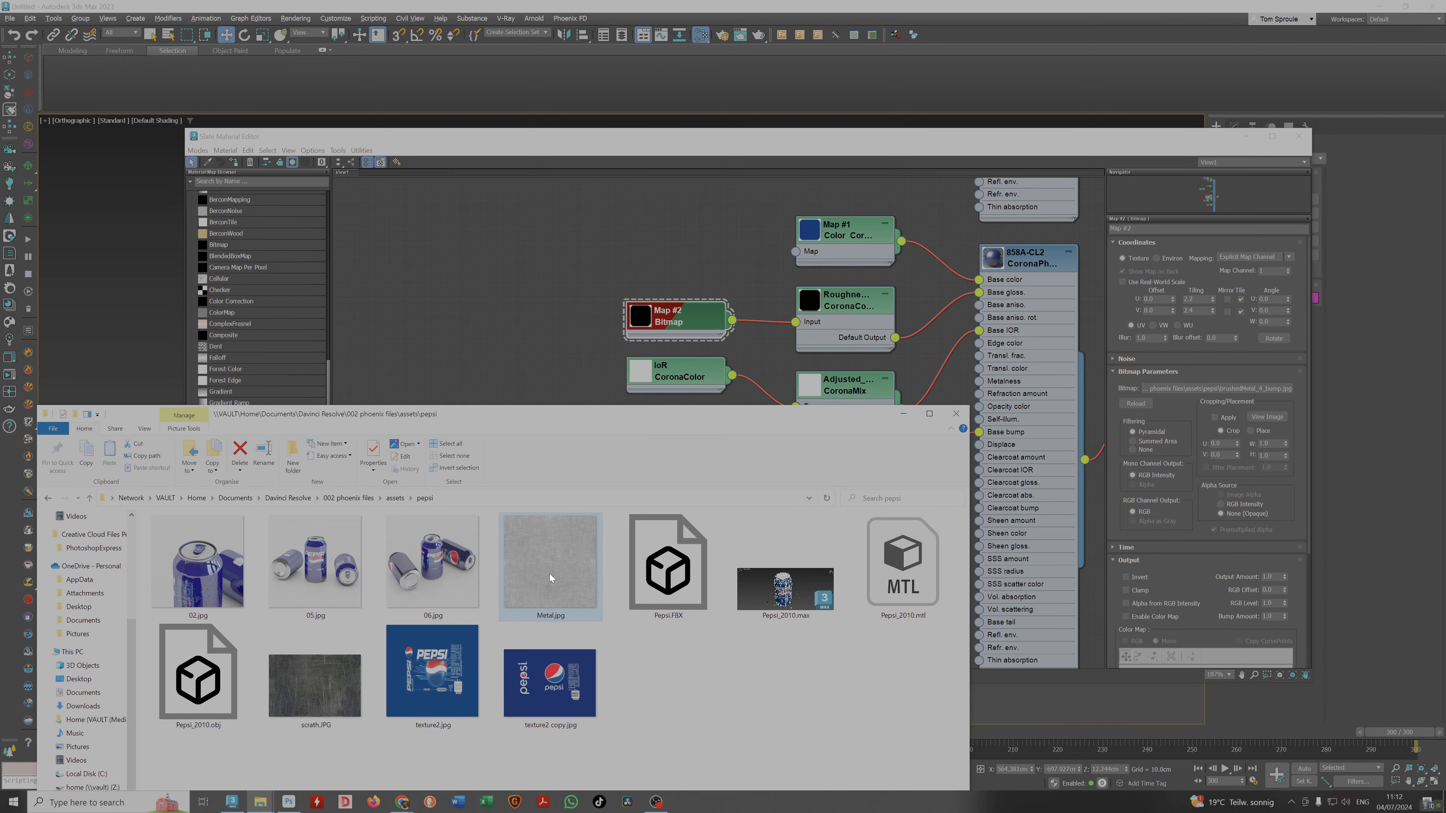
{"action": "left_click_drag", "start_coordinate": [550, 578], "coordinate": [1196, 389]}
{"action": "left_click_drag", "start_coordinate": [667, 428], "coordinate": [567, 577]}
Display the Map #6 bitmap's parameters and check its image file path against the pepsi folder.
{"action": "left_click", "coordinate": [489, 545]}
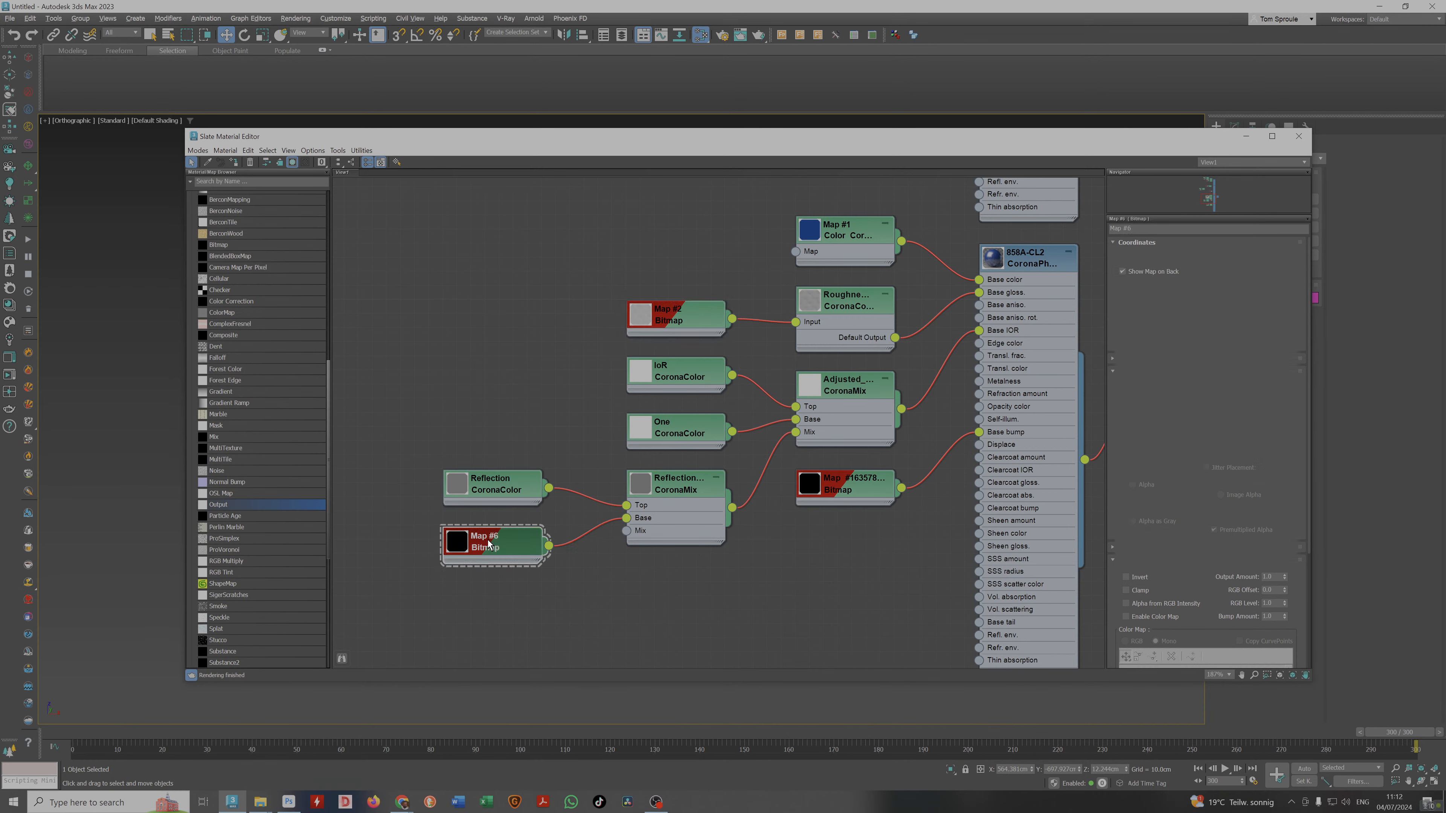
{"action": "key", "text": "alt+Tab"}
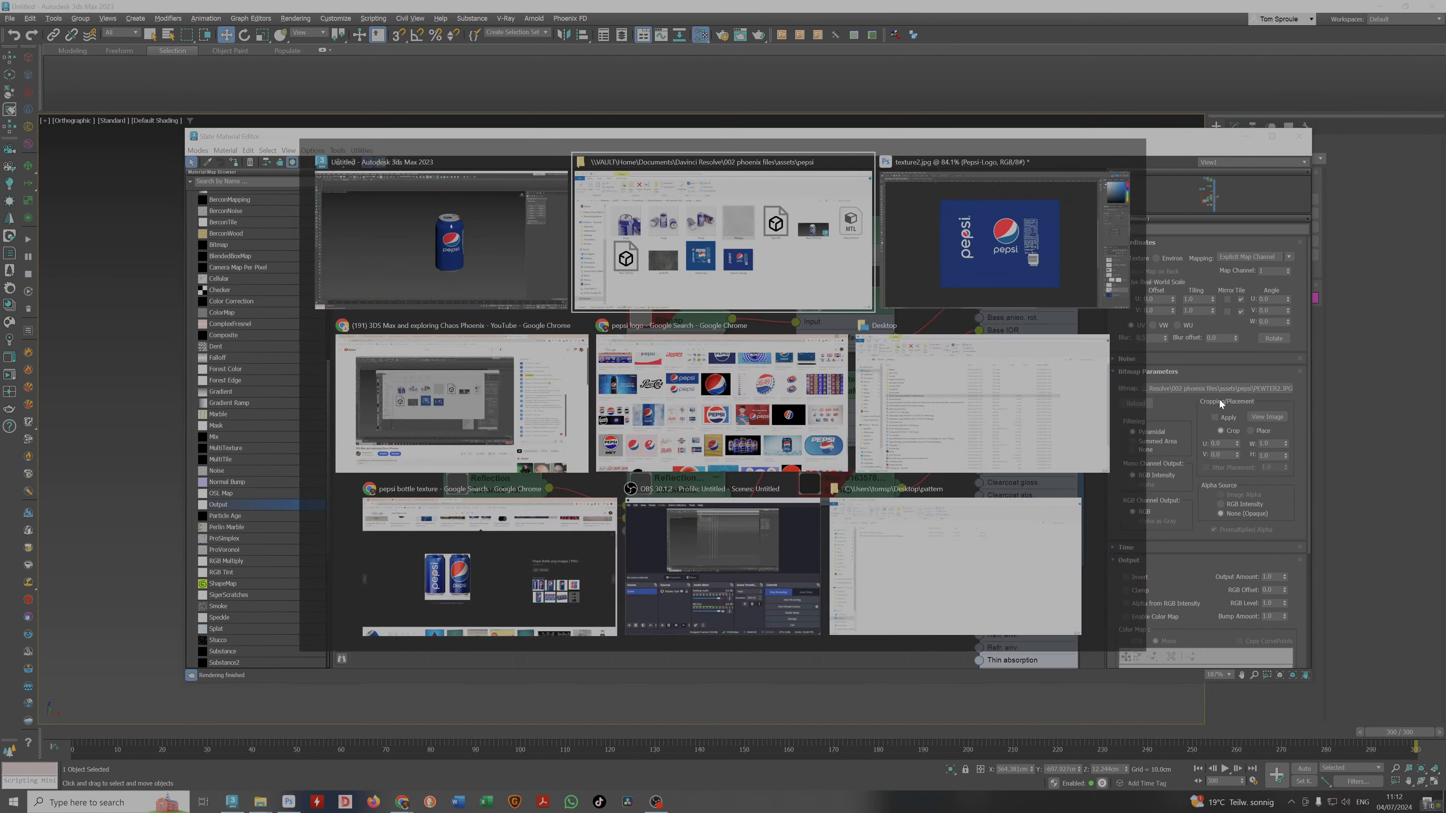
{"action": "left_click_drag", "start_coordinate": [511, 585], "coordinate": [667, 612]}
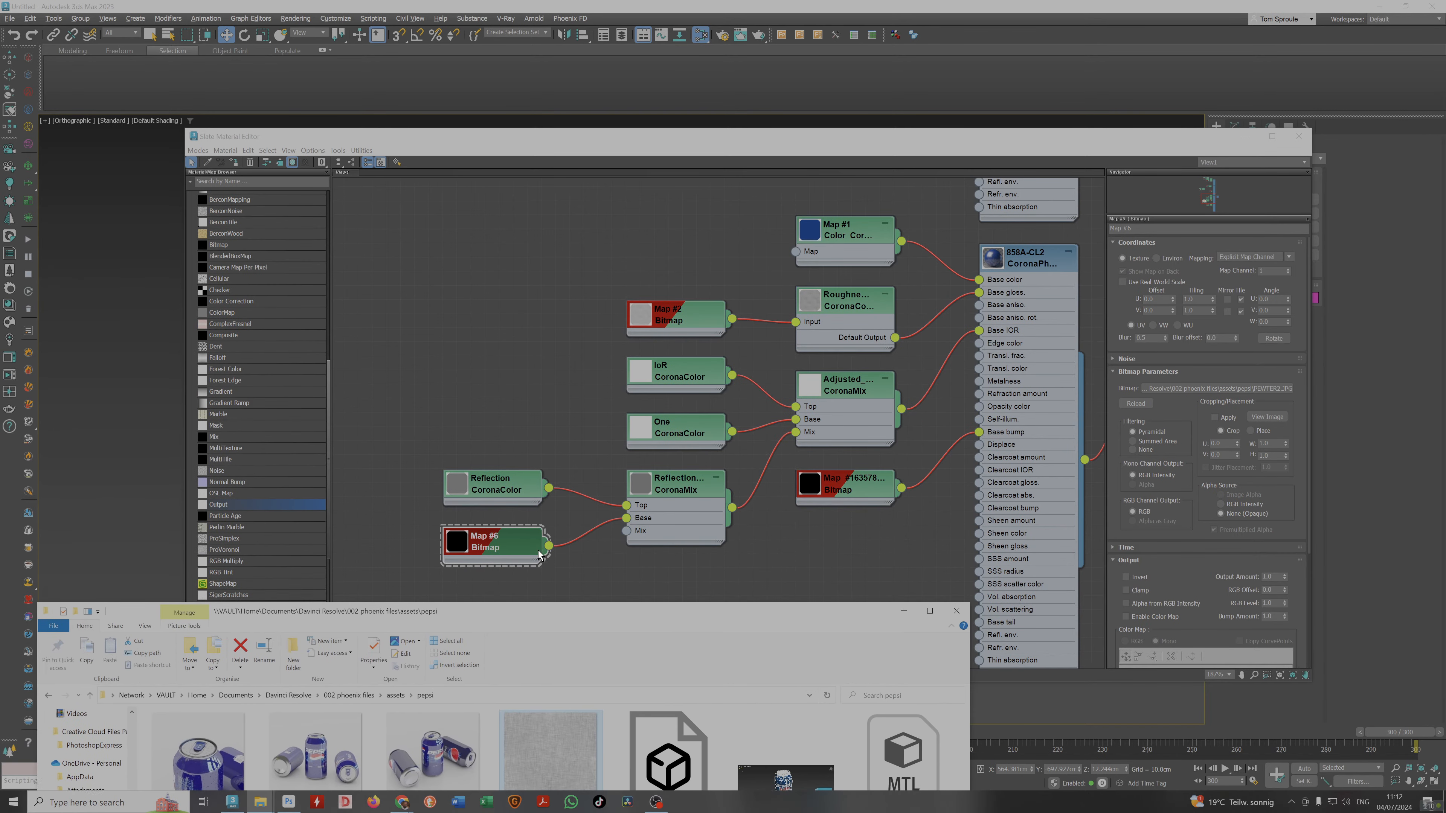
{"action": "left_click", "coordinate": [507, 549]}
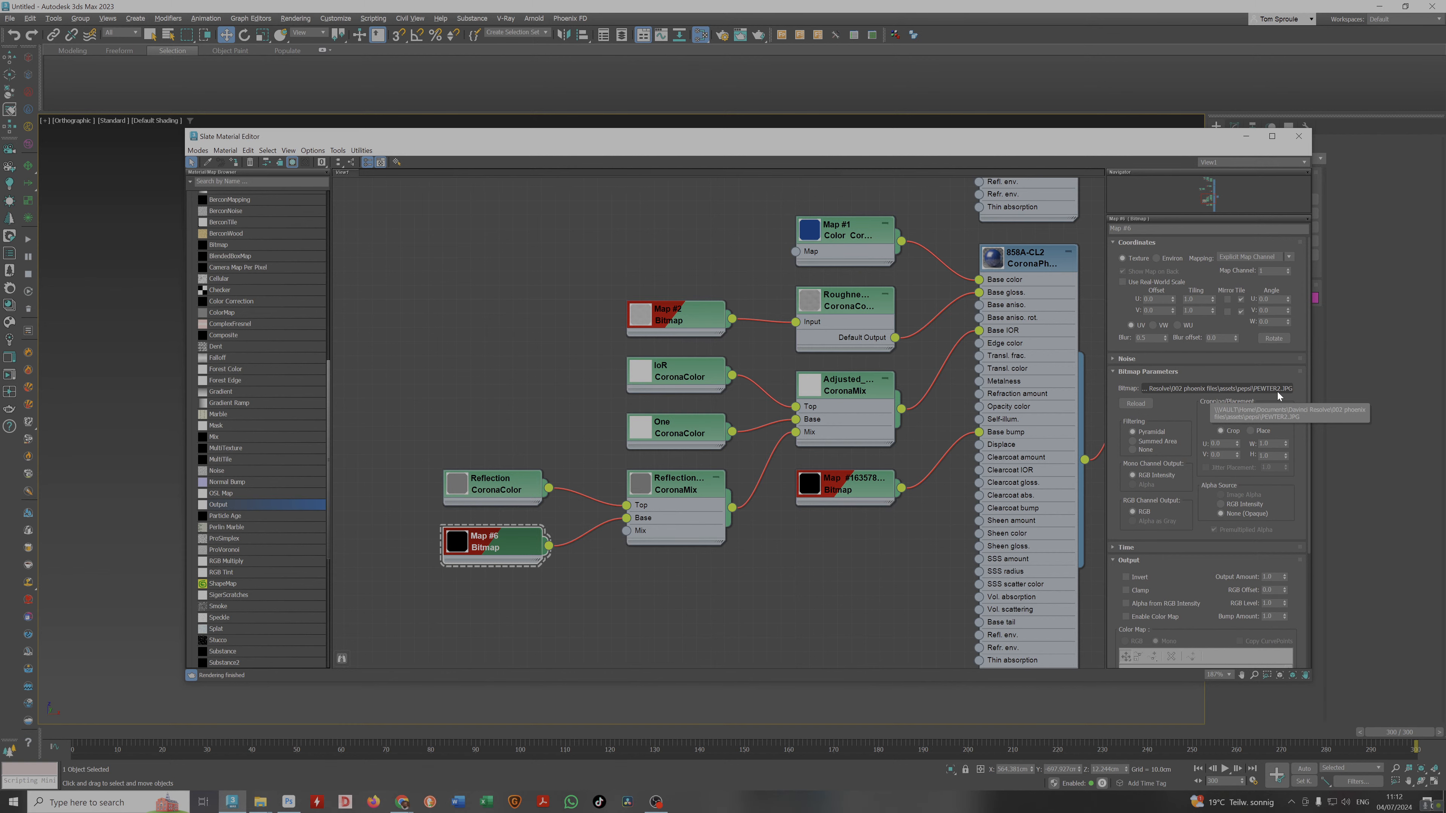
Switch to the Chrome window with the Pepsi logo search and search Google Images for pewter2.jpg.
{"action": "left_click", "coordinate": [402, 802]}
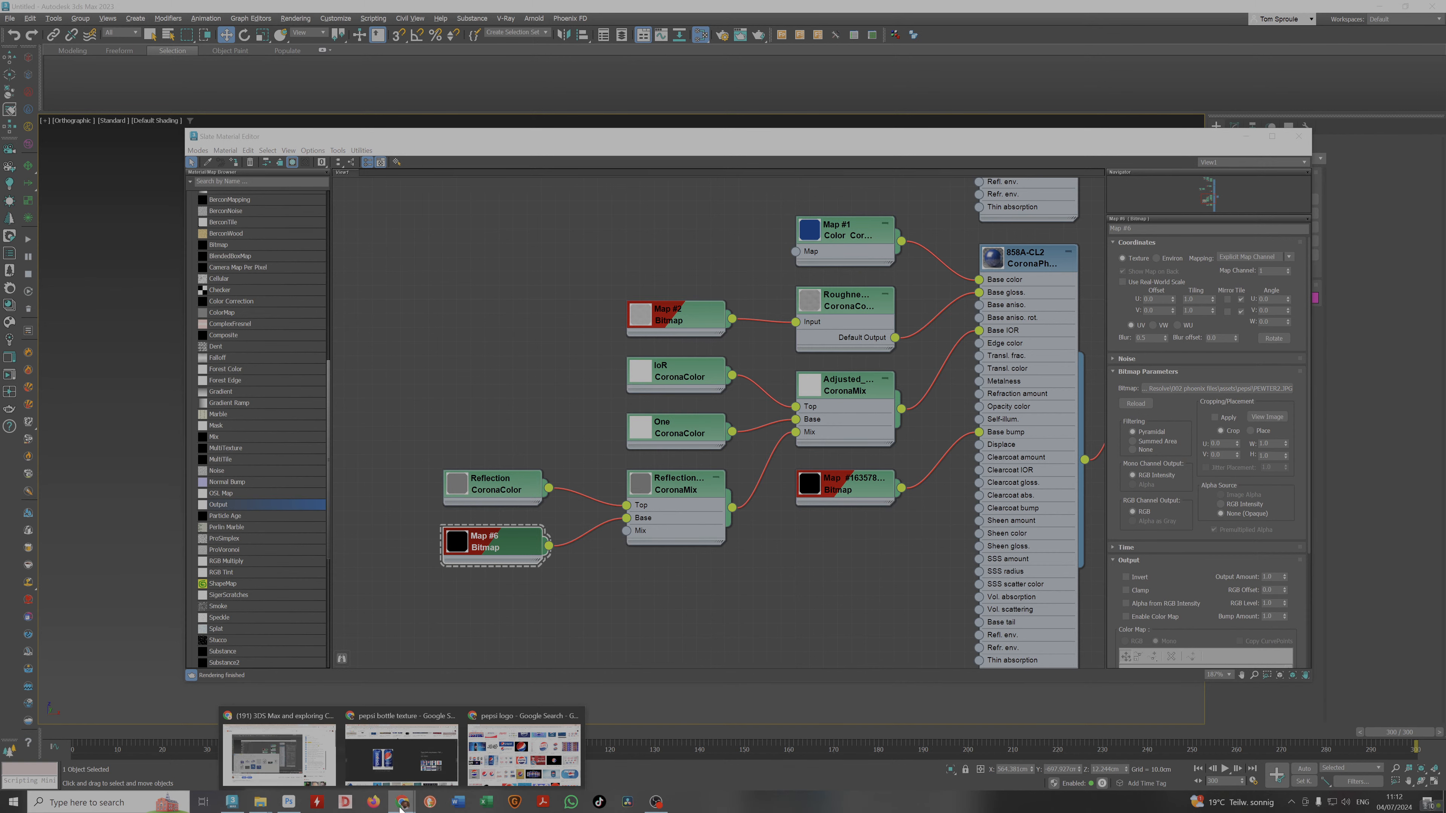
{"action": "left_click", "coordinate": [524, 753]}
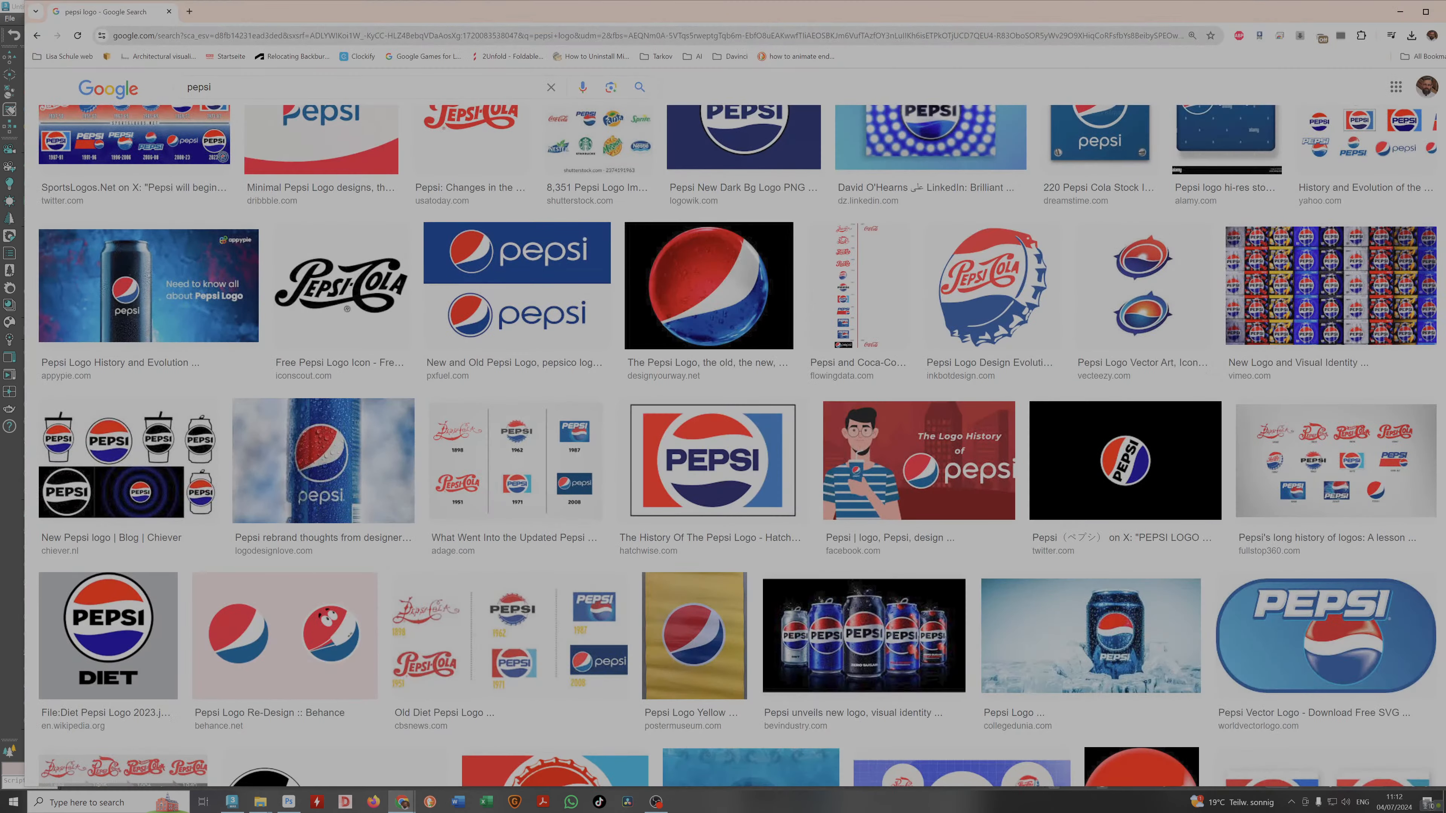
{"action": "left_click", "coordinate": [488, 35]}
{"action": "type", "text": "pew"}
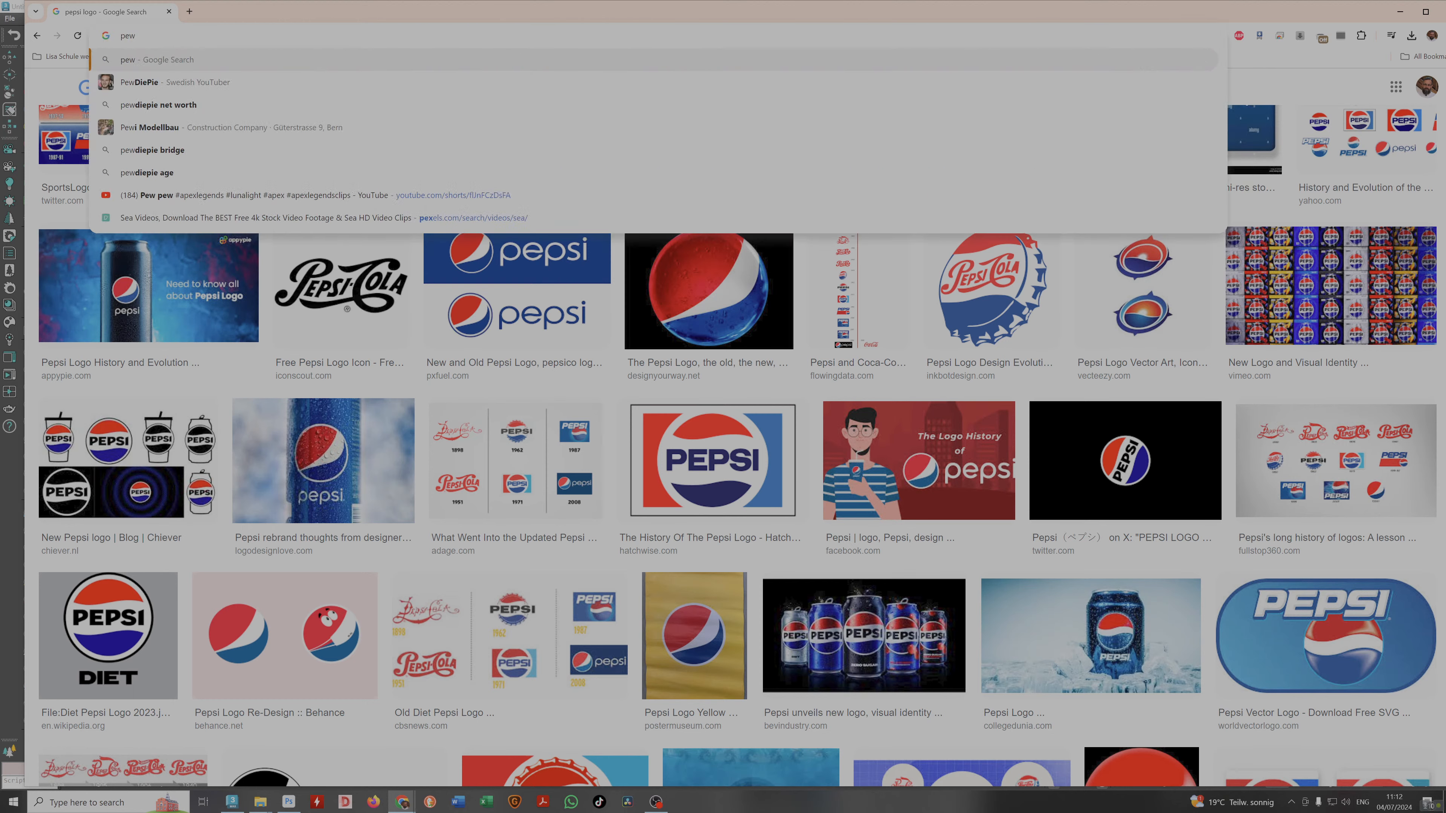
{"action": "type", "text": "ter2."}
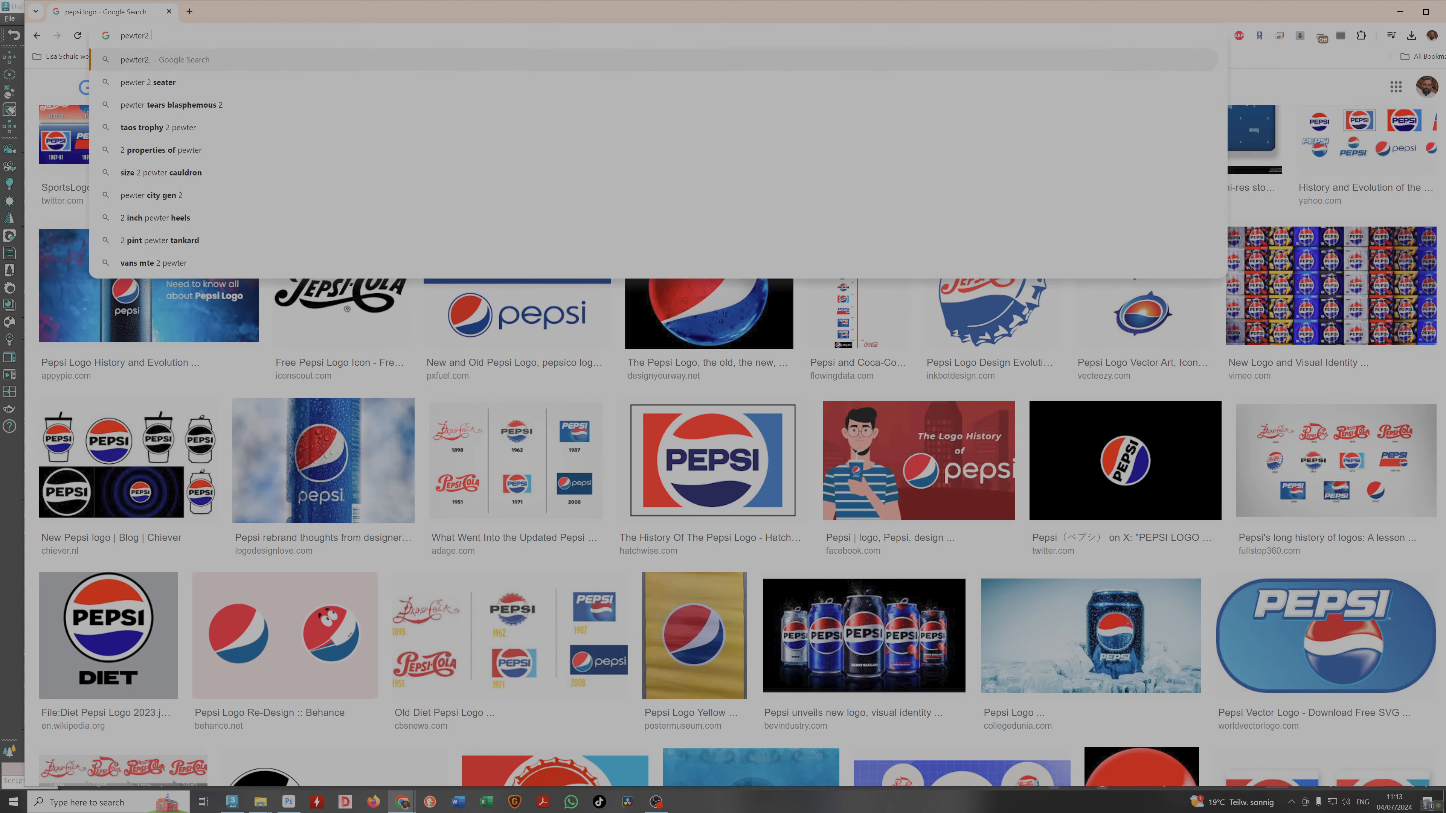
{"action": "type", "text": "jpg"}
{"action": "key", "text": "Return"}
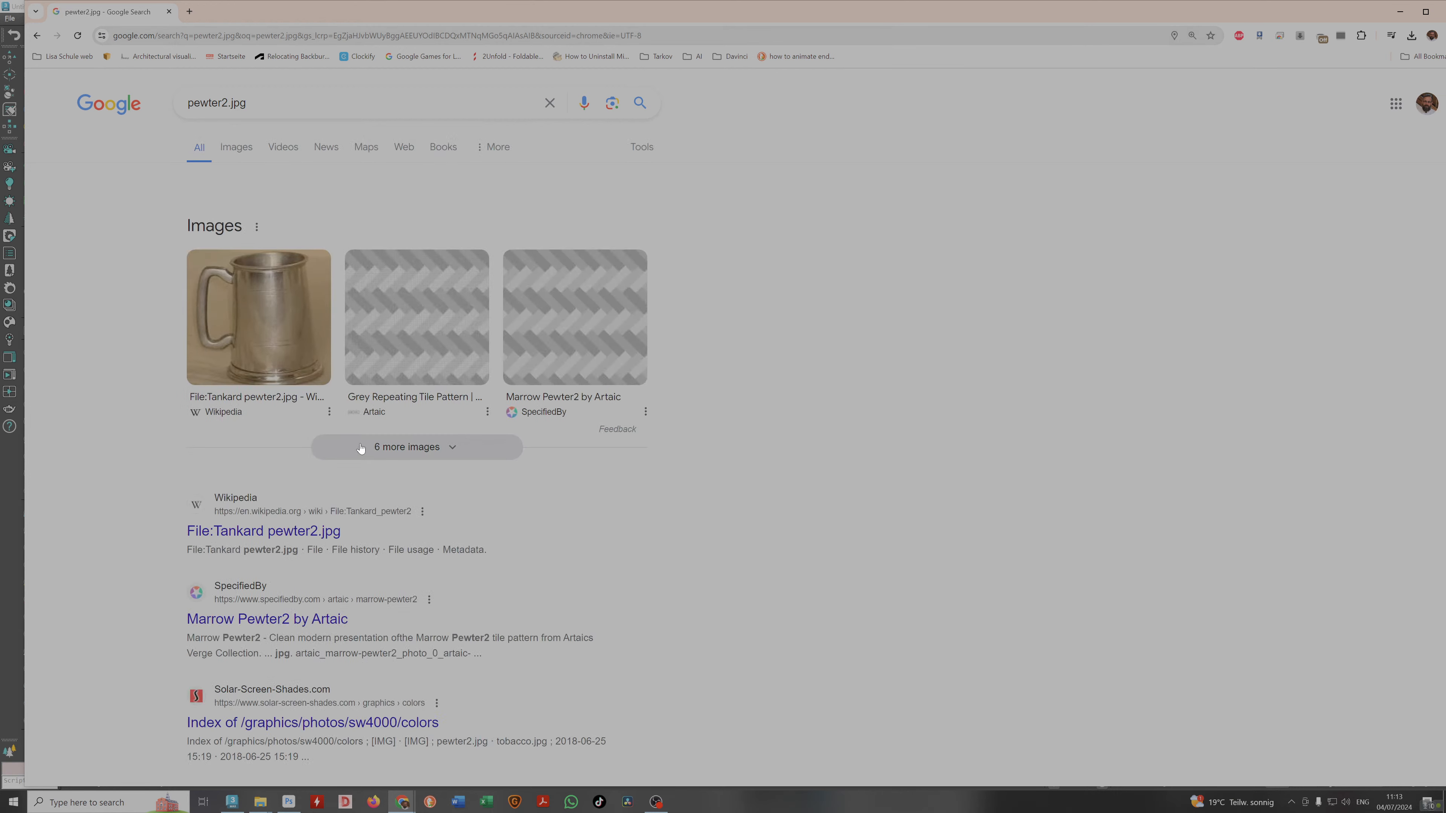
{"action": "left_click", "coordinate": [393, 449]}
{"action": "scroll", "coordinate": [400, 519], "scroll_direction": "down", "scroll_amount": 5}
{"action": "scroll", "coordinate": [400, 519], "scroll_direction": "up", "scroll_amount": 5}
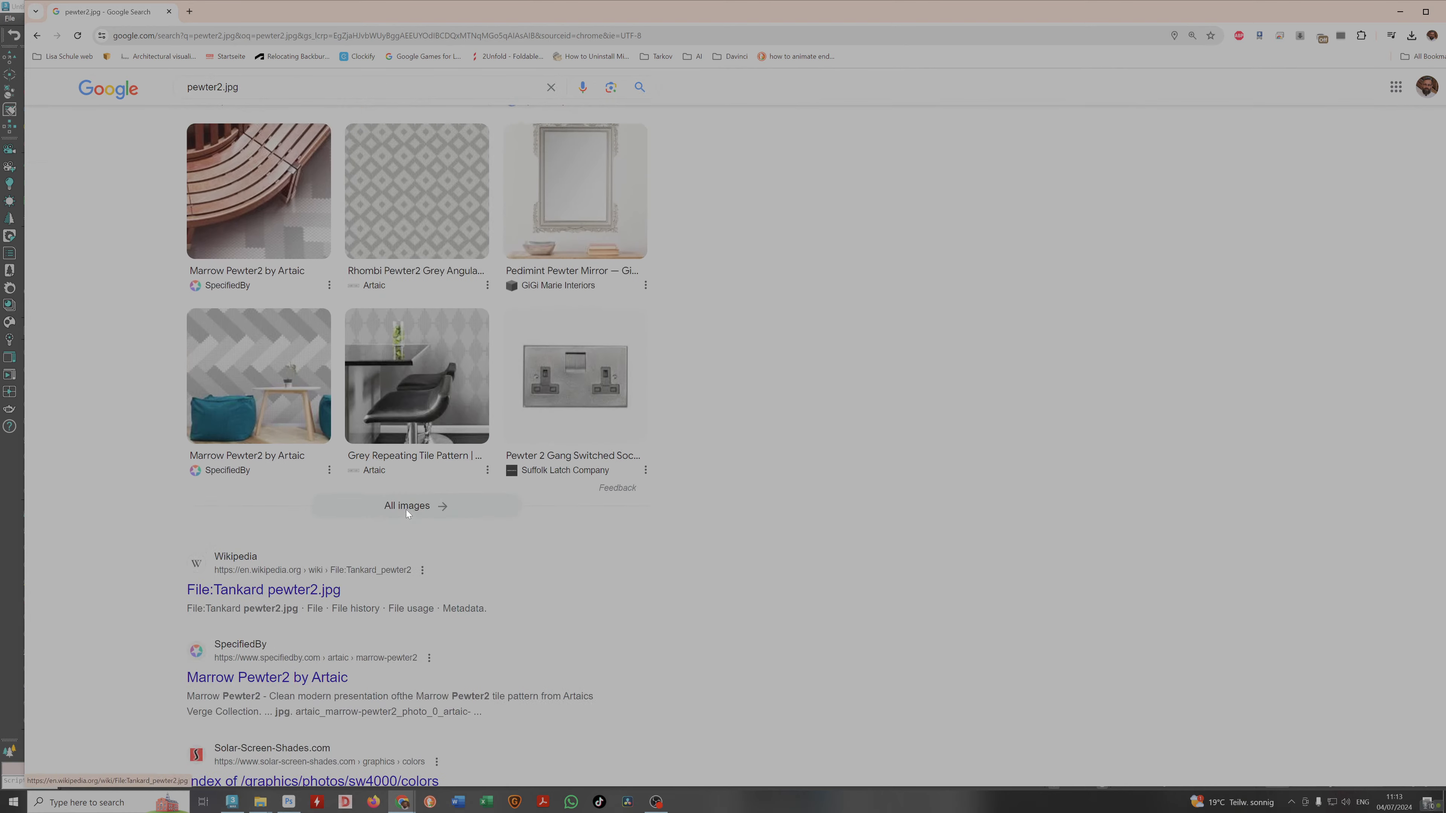
{"action": "left_click", "coordinate": [253, 156]}
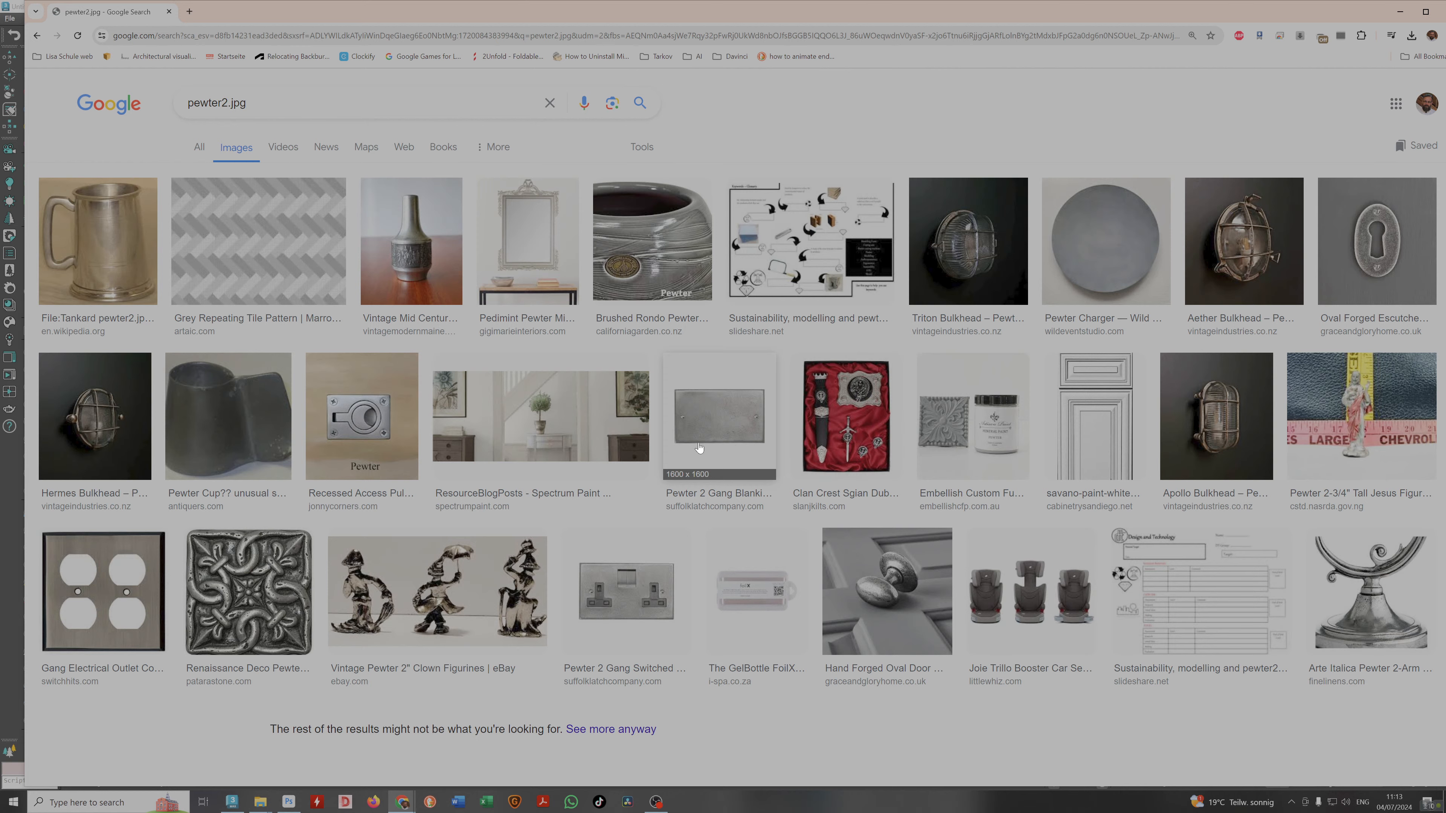
{"action": "left_click", "coordinate": [1408, 10]}
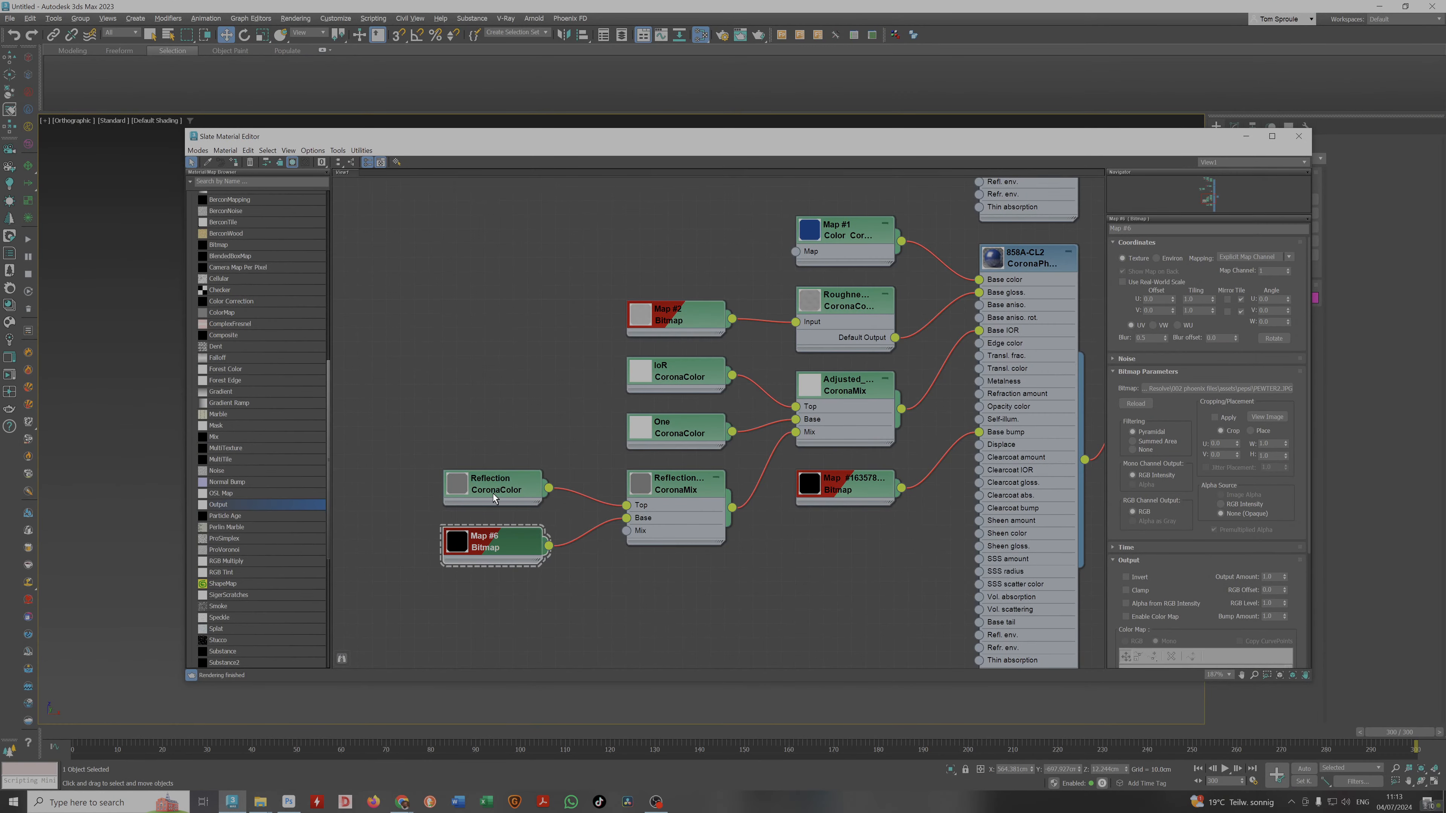
Bring up the pepsi folder in File Explorer and load Metal.jpg as the image of the Map #6 bitmap.
{"action": "key", "text": "alt+Tab"}
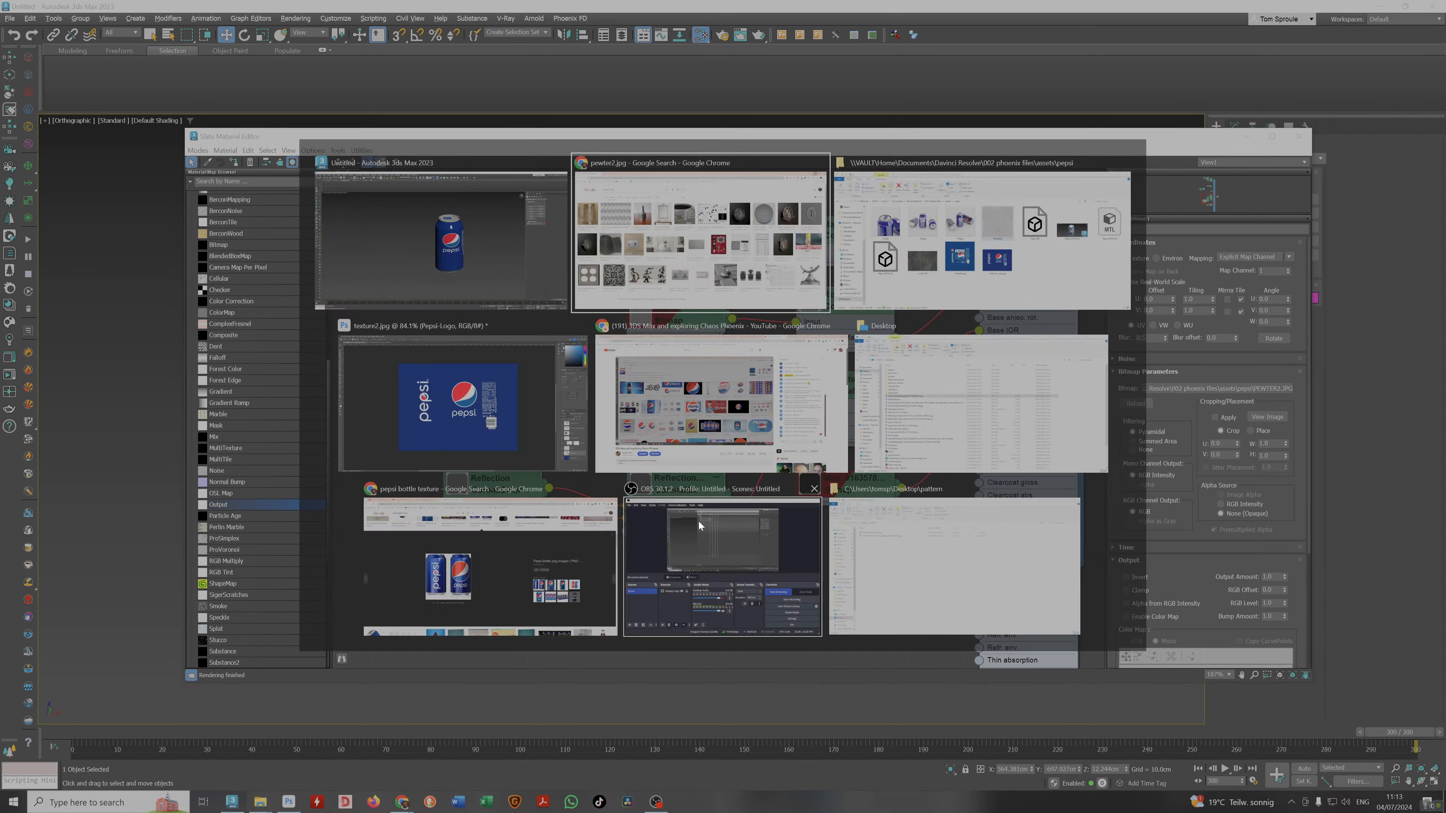
{"action": "left_click_drag", "start_coordinate": [1265, 13], "coordinate": [974, 67]}
{"action": "left_click", "coordinate": [1165, 64]}
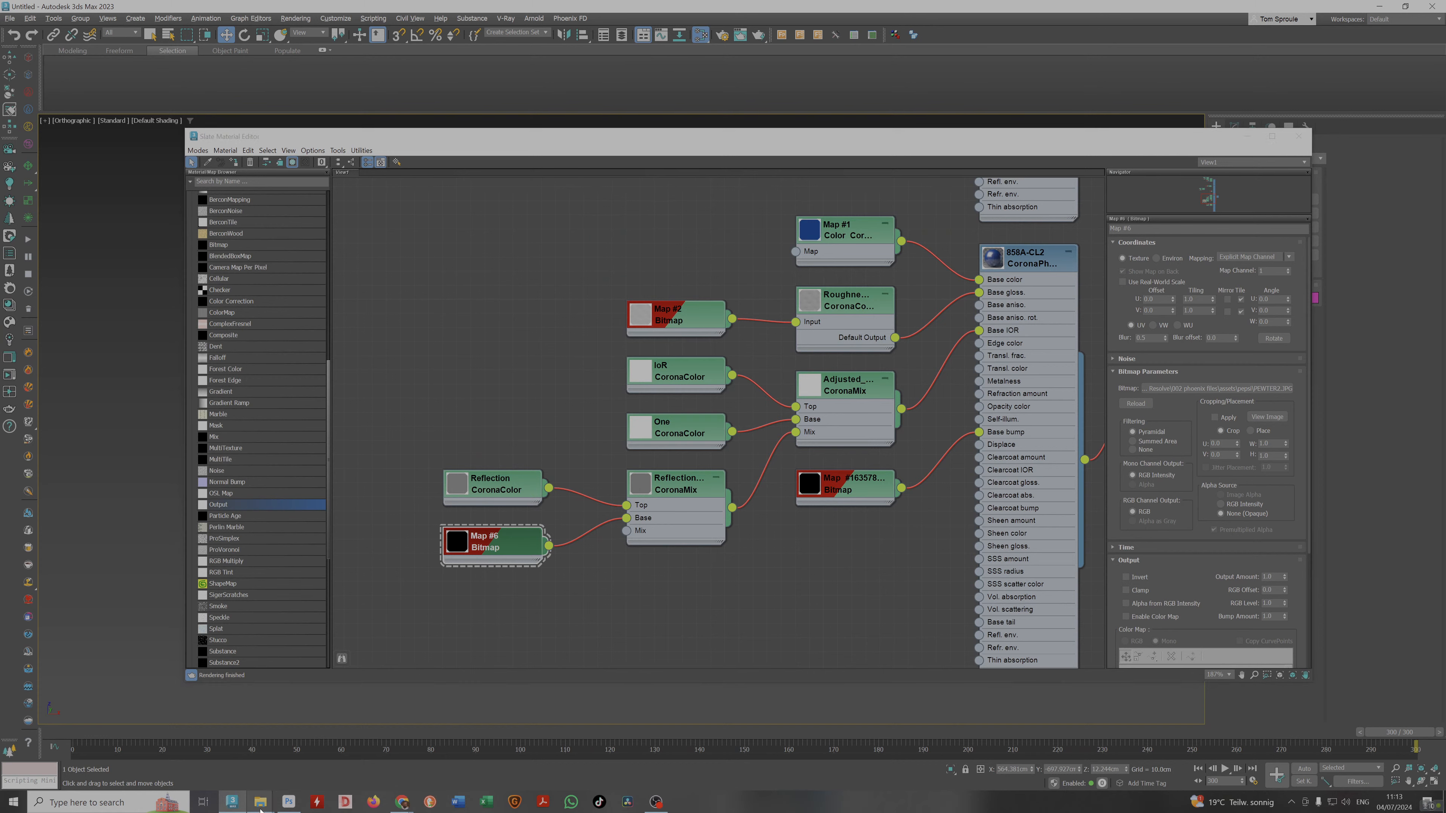
{"action": "mouse_move", "coordinate": [260, 801]}
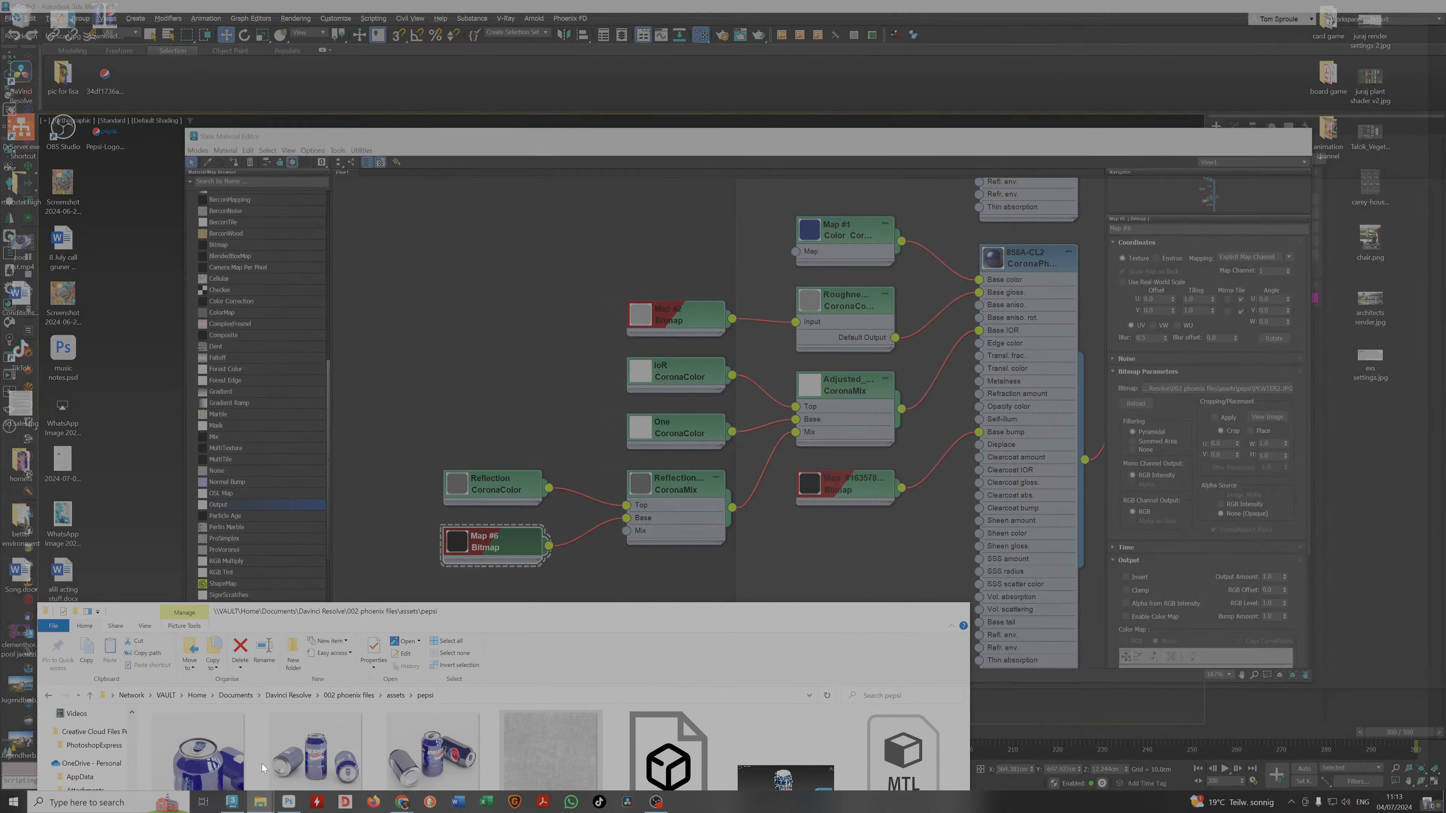
{"action": "left_click", "coordinate": [262, 764]}
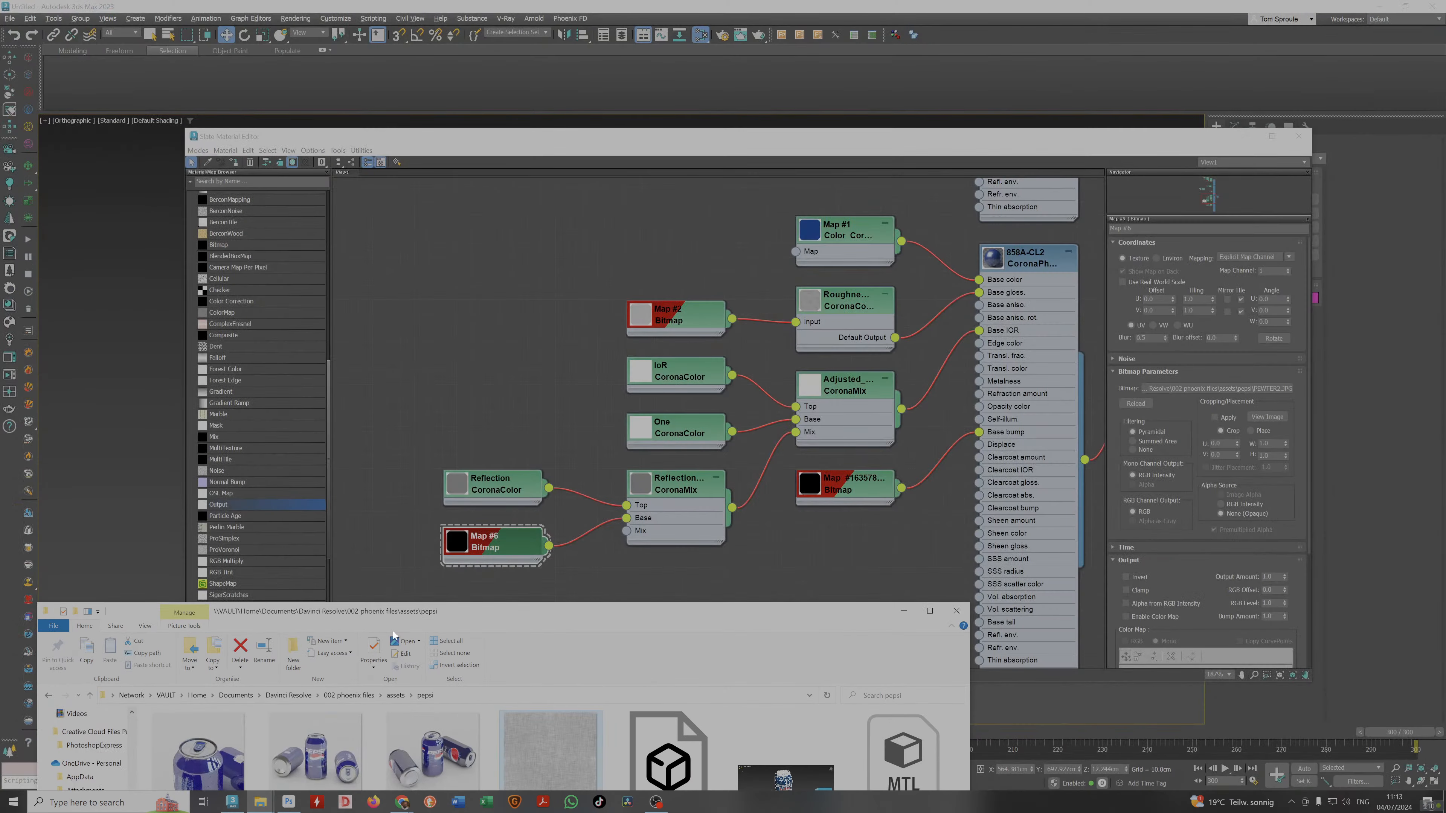
{"action": "left_click_drag", "start_coordinate": [554, 769], "coordinate": [1224, 387]}
Delete the Adjusted CoronaMix with its IoR and One colours, and the leftover Reflection CoronaMix with its Reflection colour and Map #6.
{"action": "left_click", "coordinate": [829, 501]}
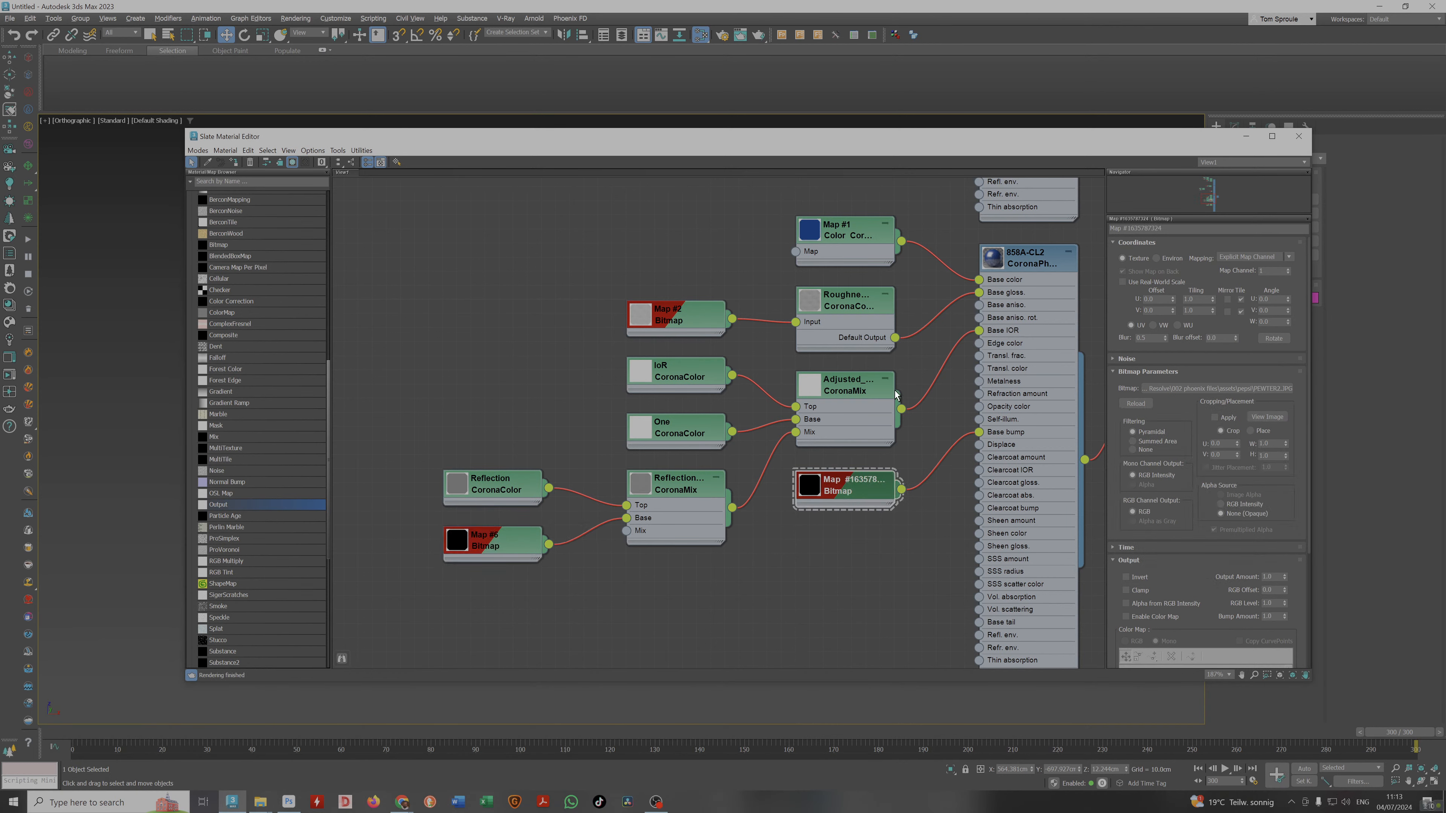
{"action": "left_click_drag", "start_coordinate": [931, 426], "coordinate": [592, 368]}
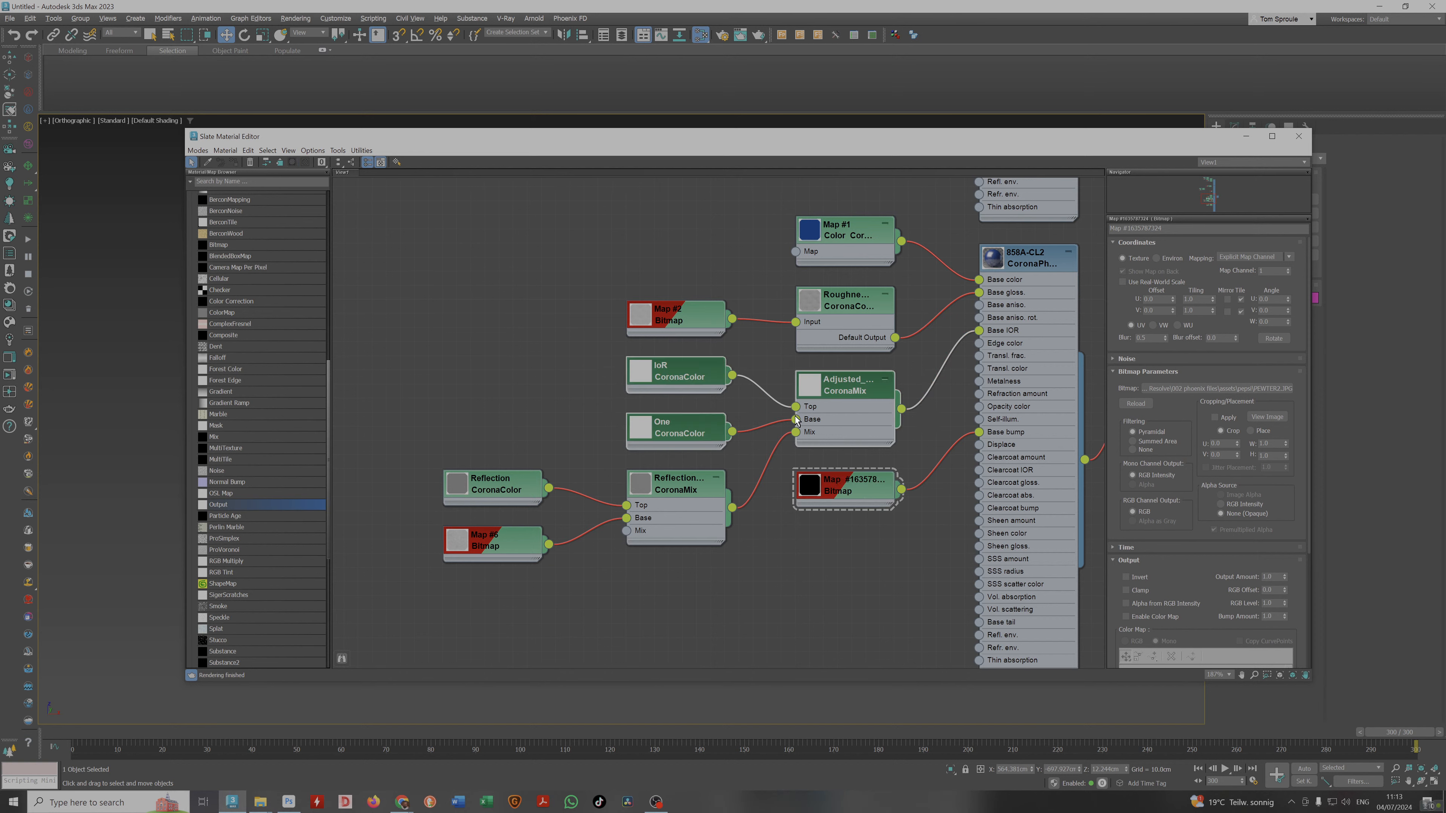
{"action": "key", "text": "Delete"}
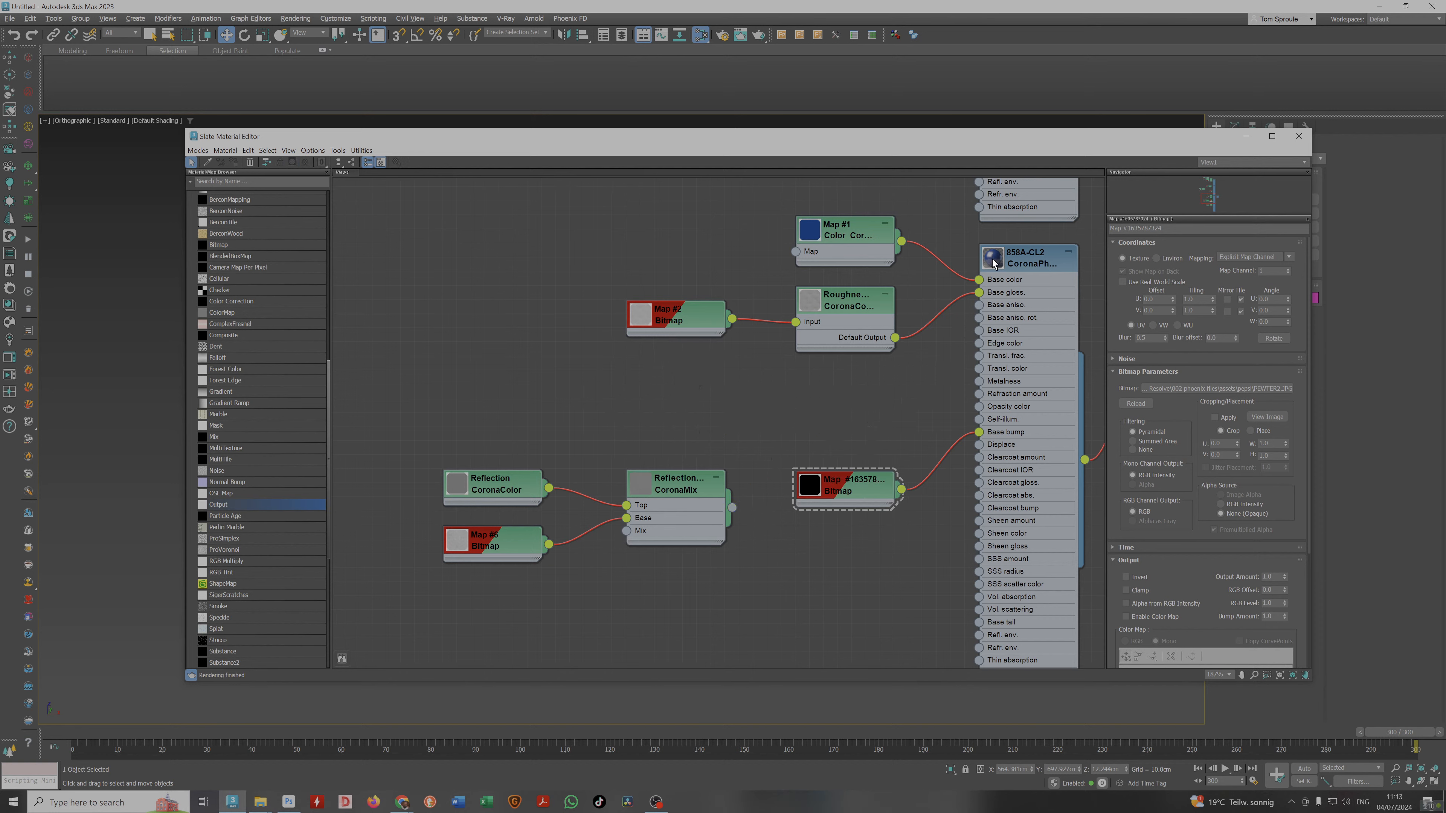
{"action": "double_click", "coordinate": [993, 263]}
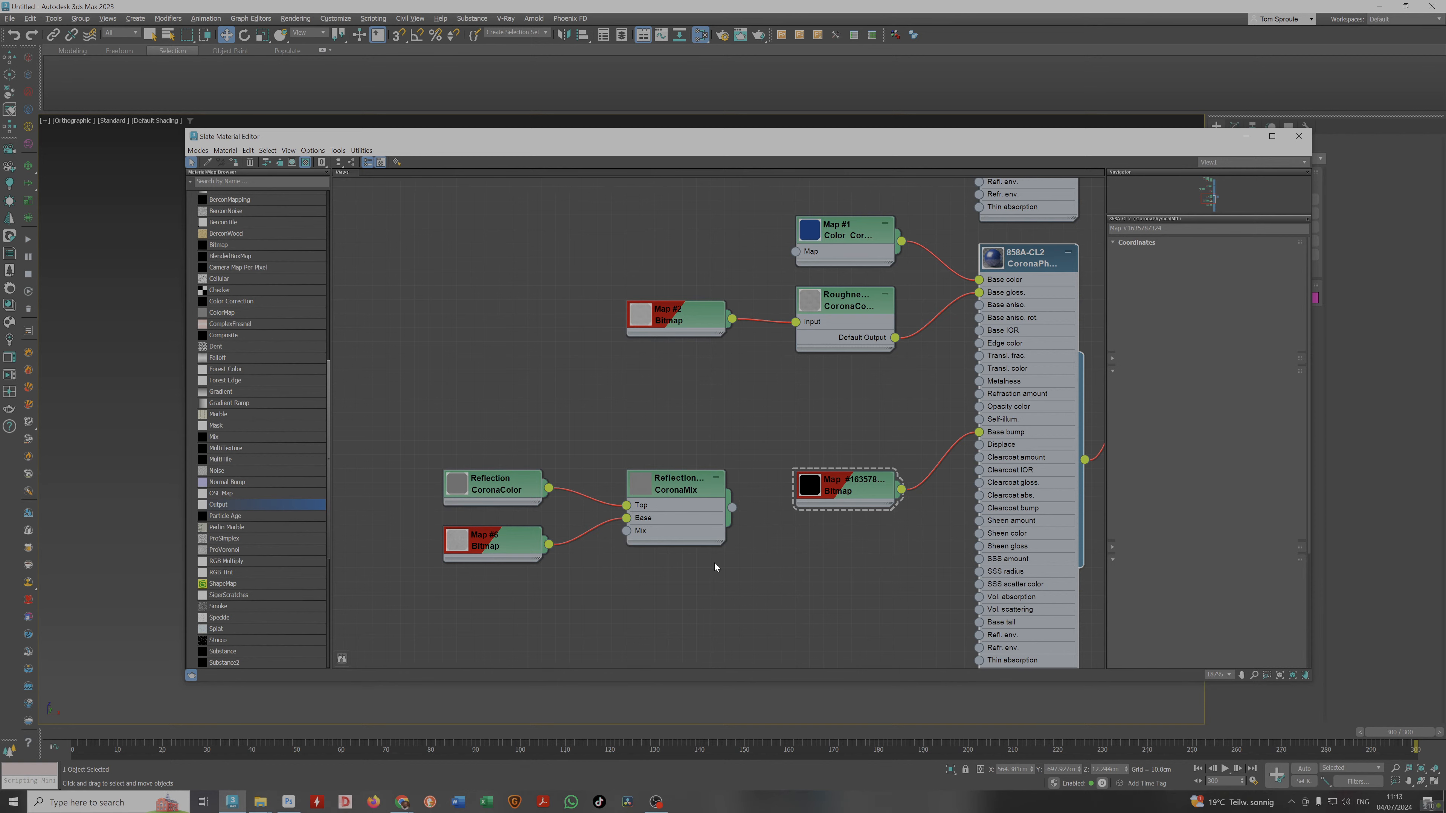
{"action": "left_click_drag", "start_coordinate": [683, 614], "coordinate": [407, 423]}
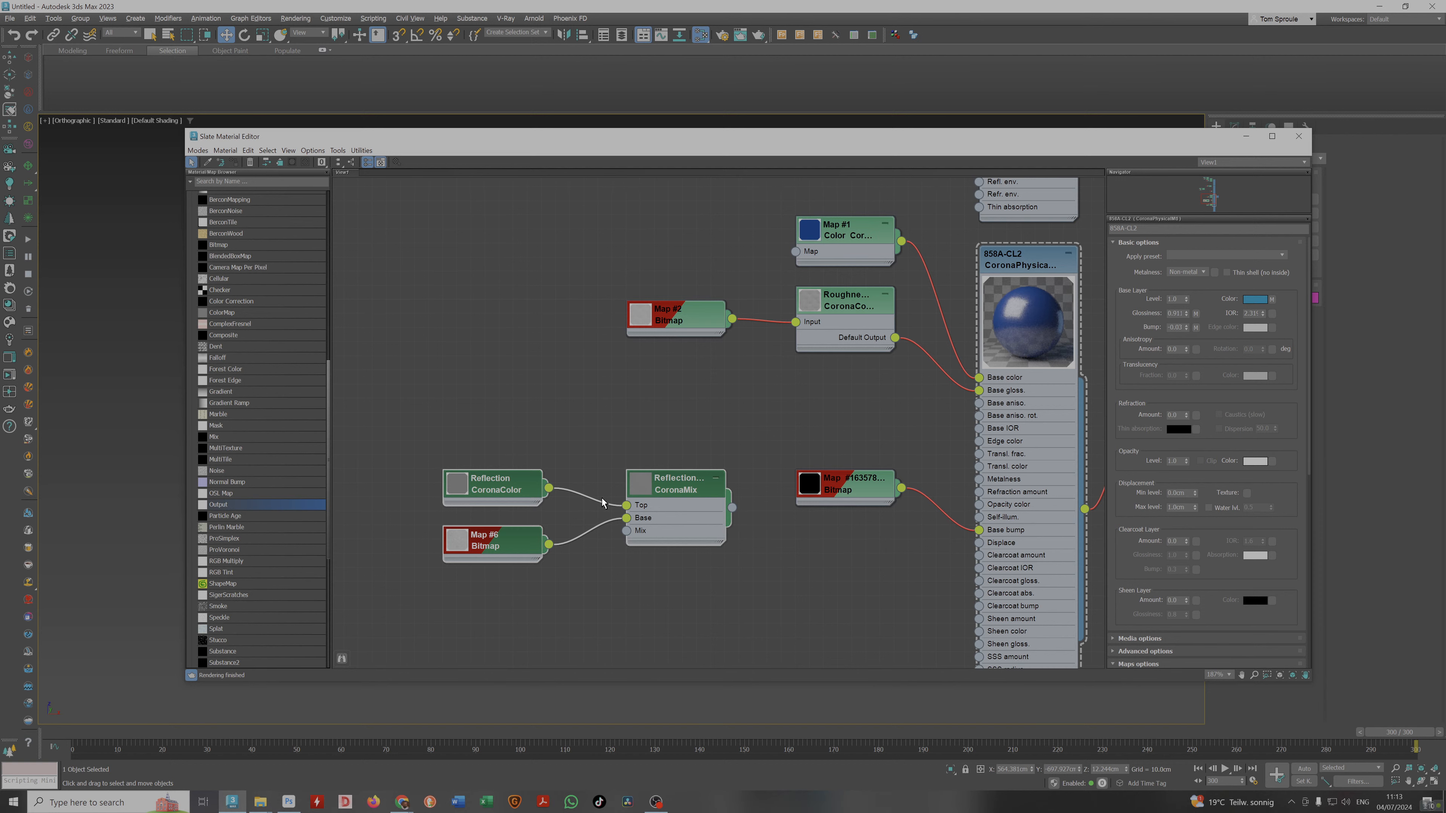
{"action": "key", "text": "Delete"}
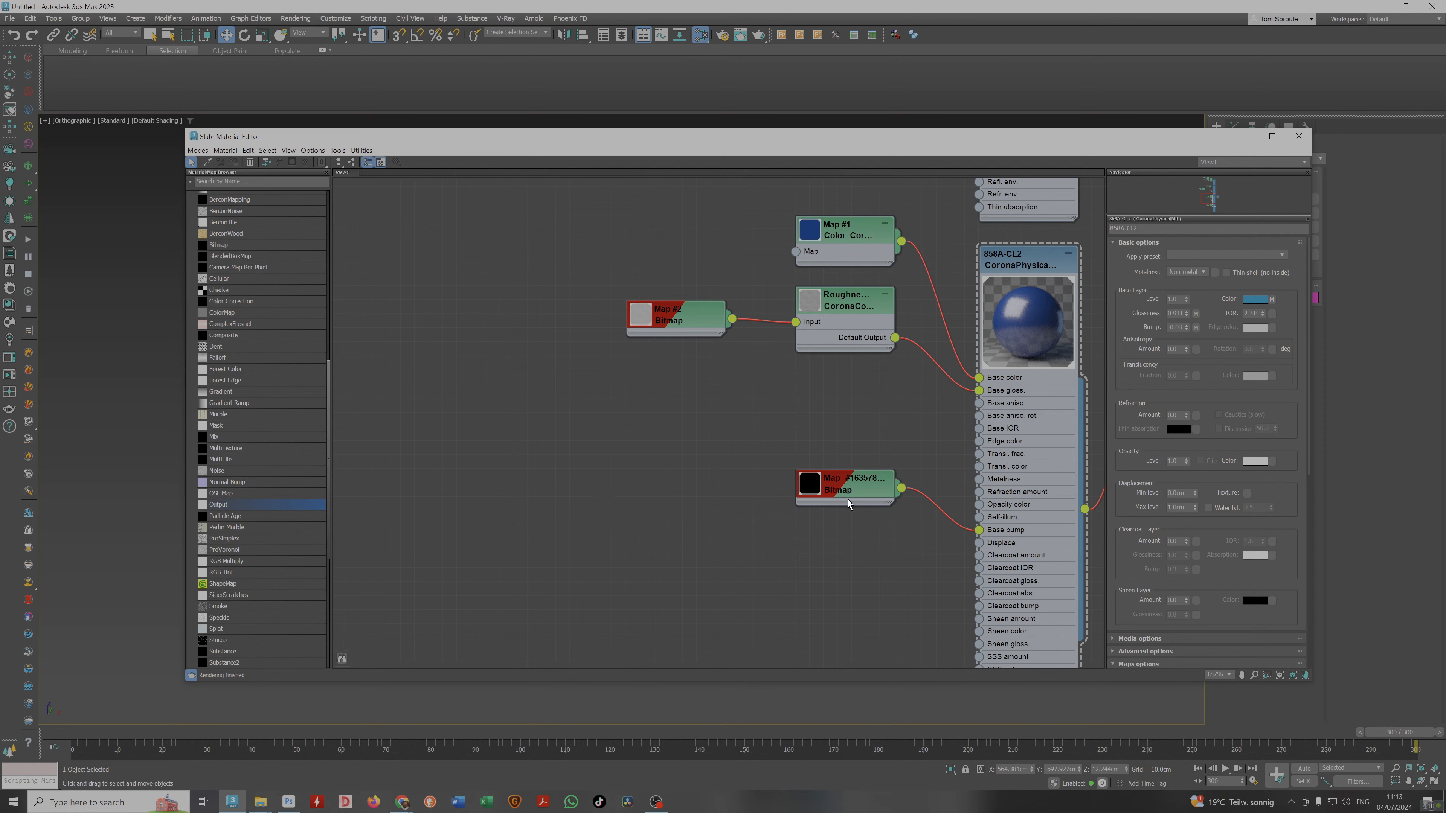
Feed 858A-CL2's base bump from the Map #2 bitmap and delete the bitmap node that previously drove it.
{"action": "left_click_drag", "start_coordinate": [838, 493], "coordinate": [795, 495]}
{"action": "double_click", "coordinate": [794, 496]}
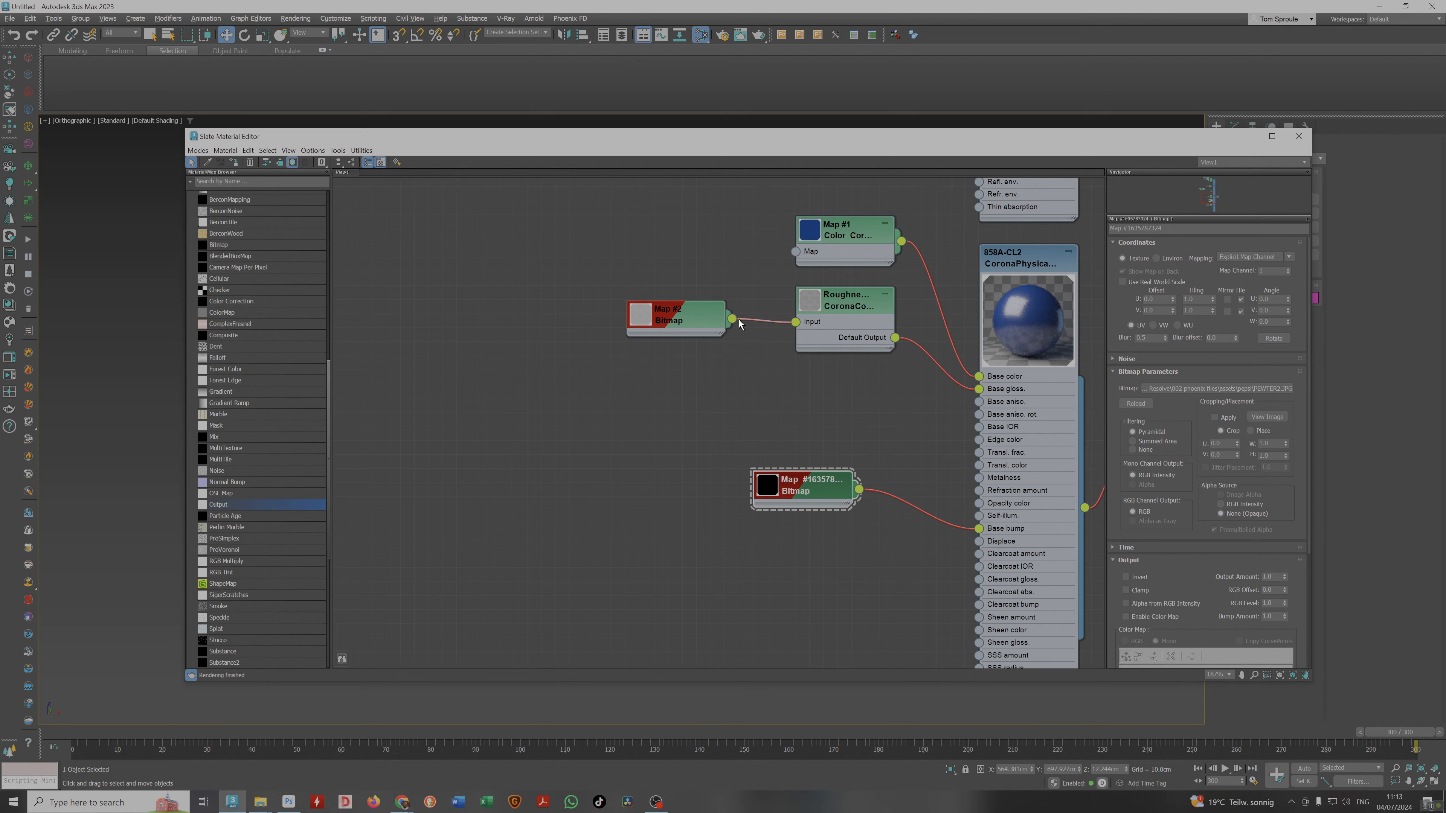
{"action": "left_click_drag", "start_coordinate": [734, 320], "coordinate": [860, 490]}
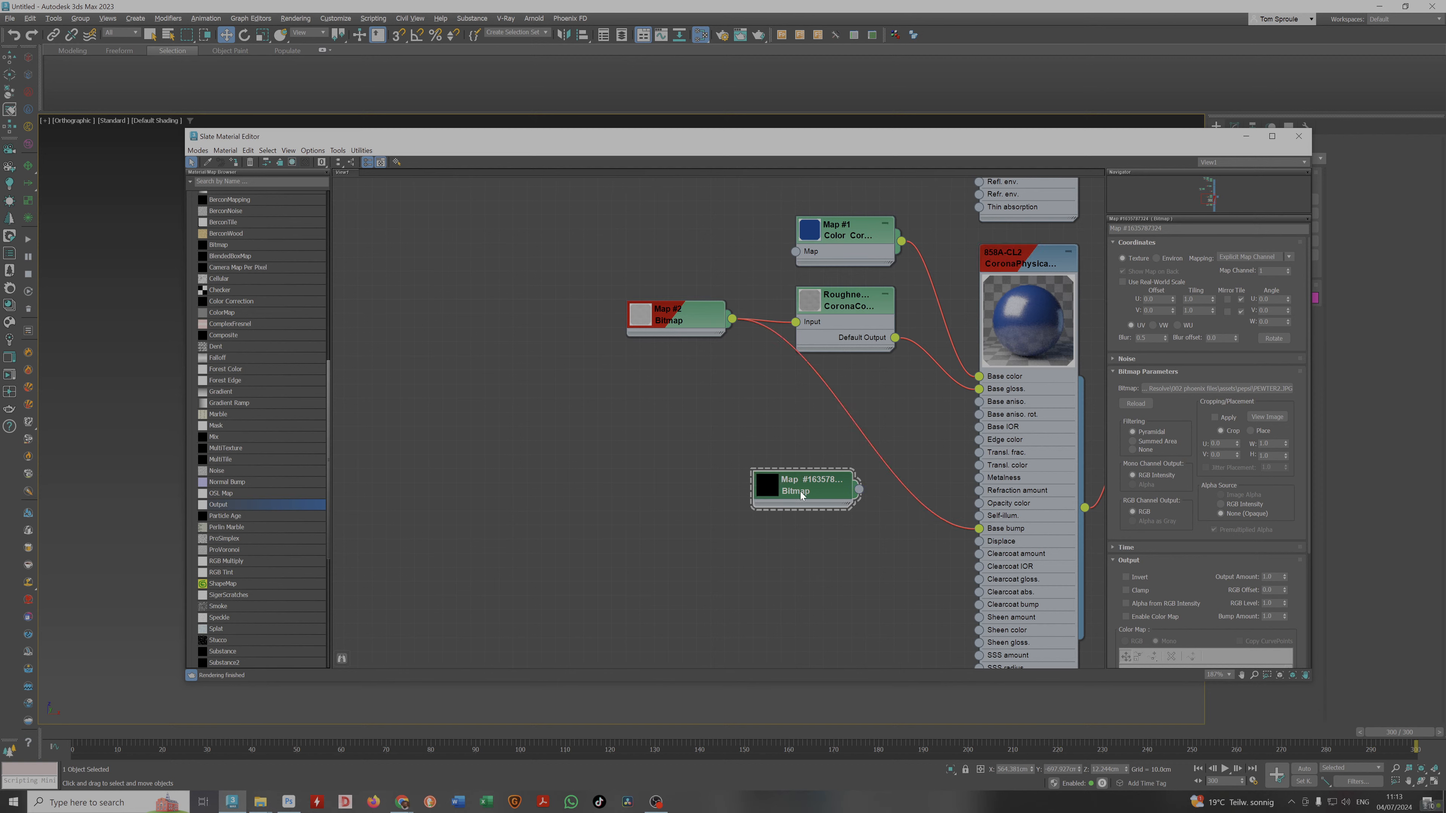
{"action": "key", "text": "Delete"}
Connect the unlinked Reflection CoronaMix to metal_pepsi's base gloss and move the mix with its inputs closer to the material.
{"action": "middle_click_drag", "start_coordinate": [760, 422], "coordinate": [712, 541]}
{"action": "scroll", "coordinate": [758, 425], "scroll_direction": "down", "scroll_amount": 2}
{"action": "scroll", "coordinate": [712, 541], "scroll_direction": "down", "scroll_amount": 2}
{"action": "middle_click_drag", "start_coordinate": [695, 396], "coordinate": [854, 535]}
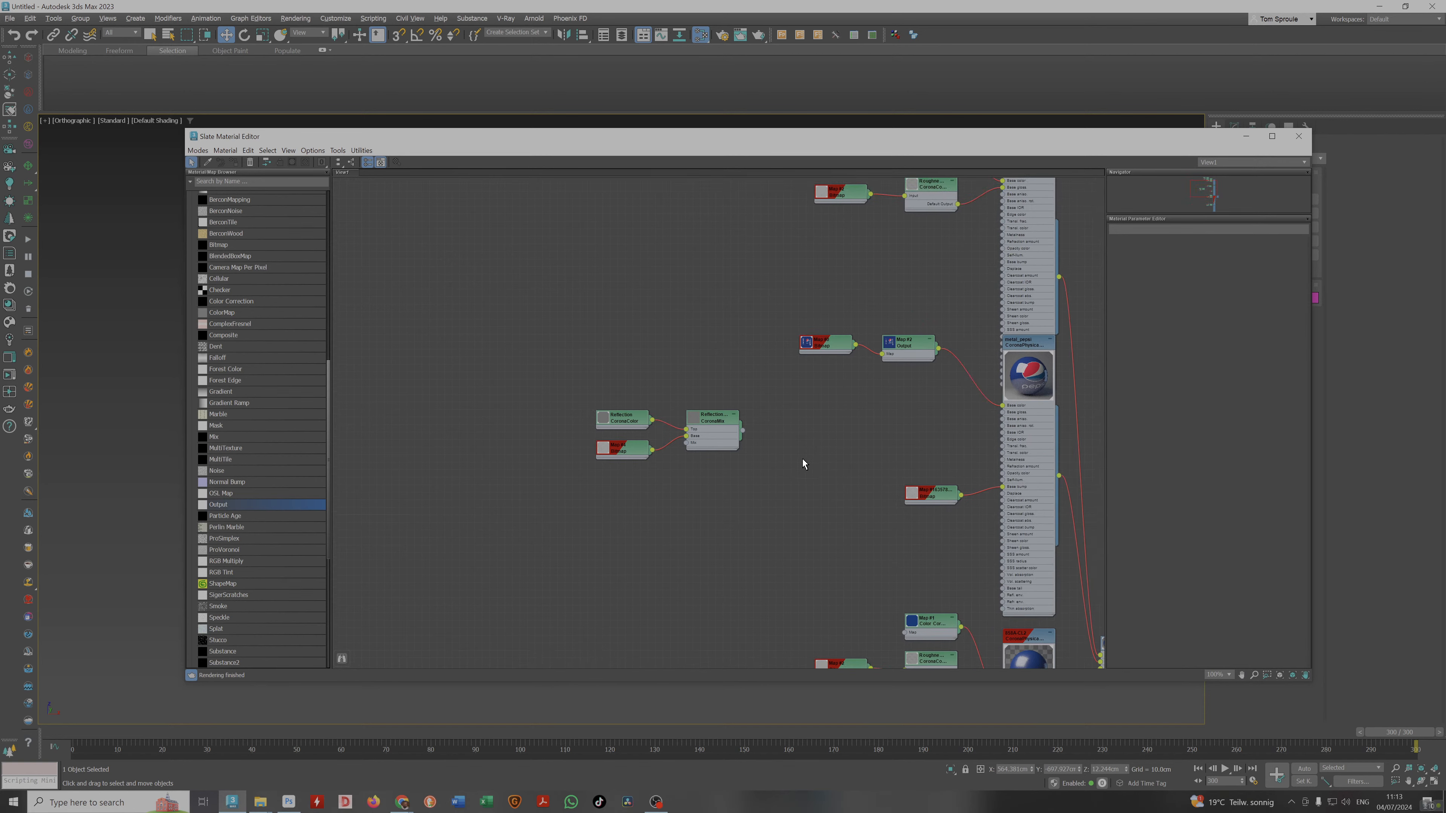
{"action": "left_click_drag", "start_coordinate": [742, 430], "coordinate": [1005, 418]}
{"action": "left_click_drag", "start_coordinate": [727, 434], "coordinate": [901, 430]}
{"action": "key", "text": "c"}
{"action": "scroll", "coordinate": [767, 418], "scroll_direction": "up", "scroll_amount": 2}
{"action": "mouse_move", "coordinate": [770, 421]}
{"action": "middle_mouse_down"}
{"action": "mouse_move", "coordinate": [784, 423]}
{"action": "mouse_move", "coordinate": [613, 404]}
{"action": "middle_mouse_up"}
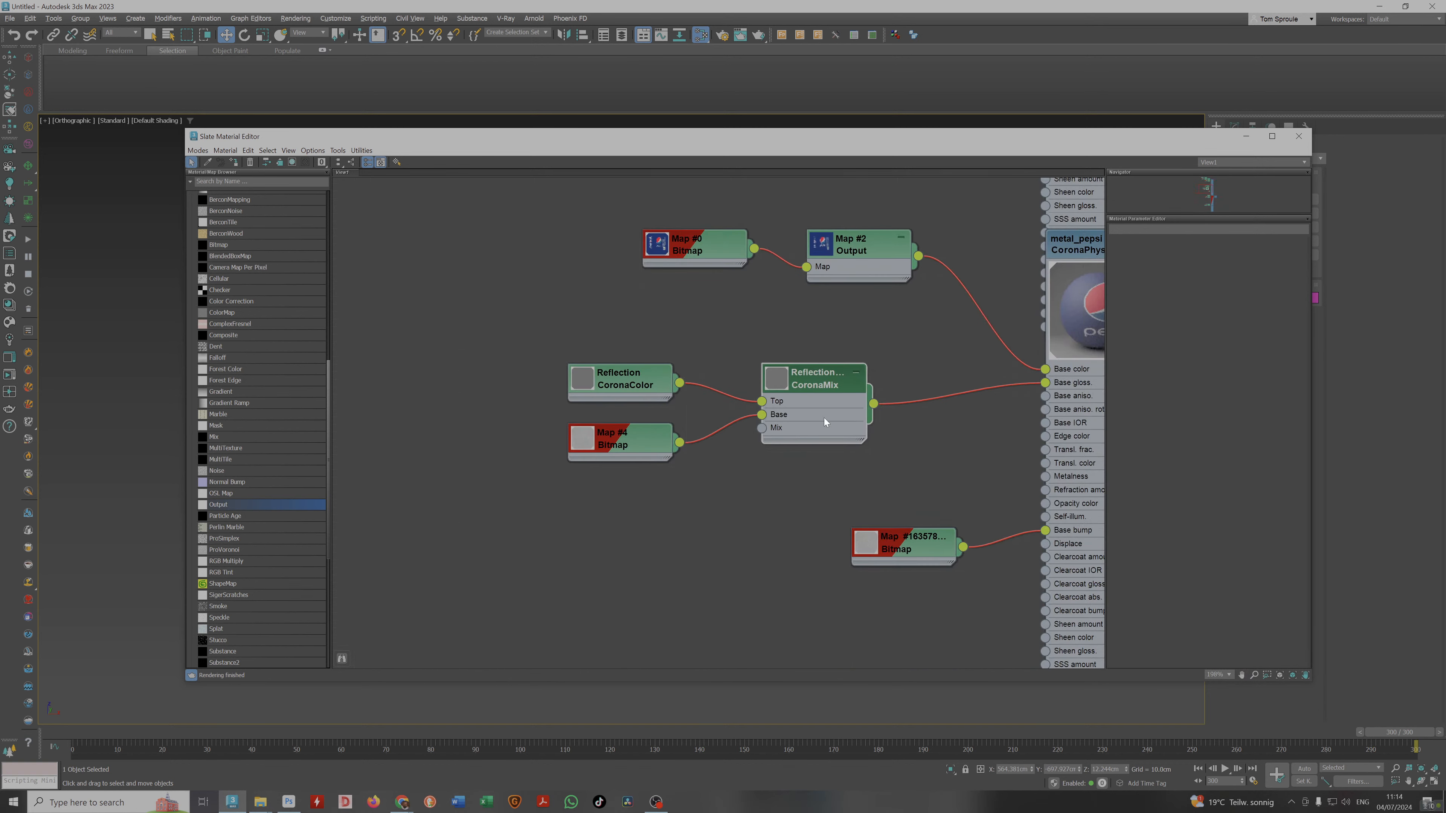
{"action": "middle_click_drag", "start_coordinate": [829, 418], "coordinate": [500, 451]}
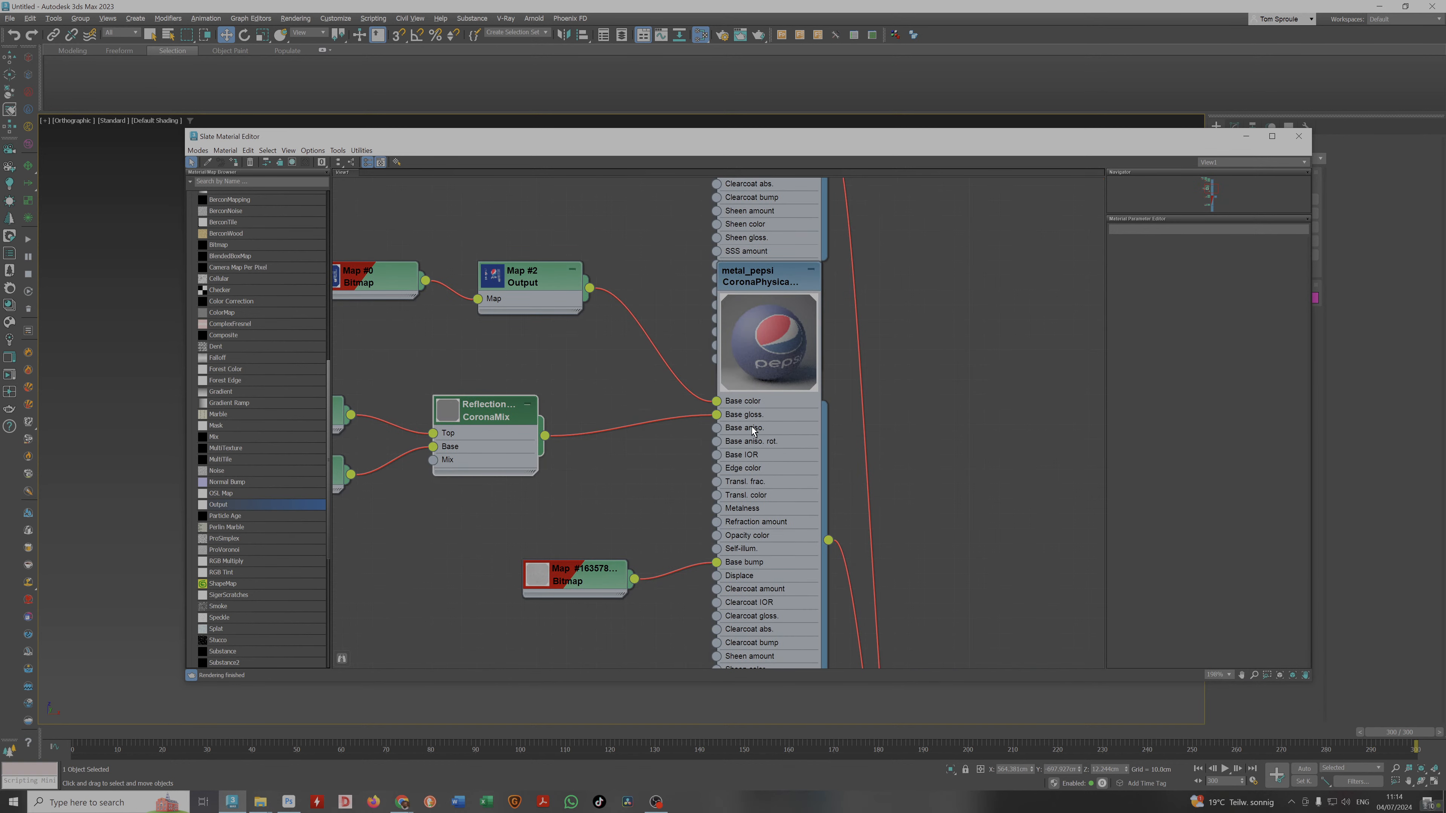
Set the base gloss map amount of the metal_pepsi material to 5.
{"action": "double_click", "coordinate": [775, 434]}
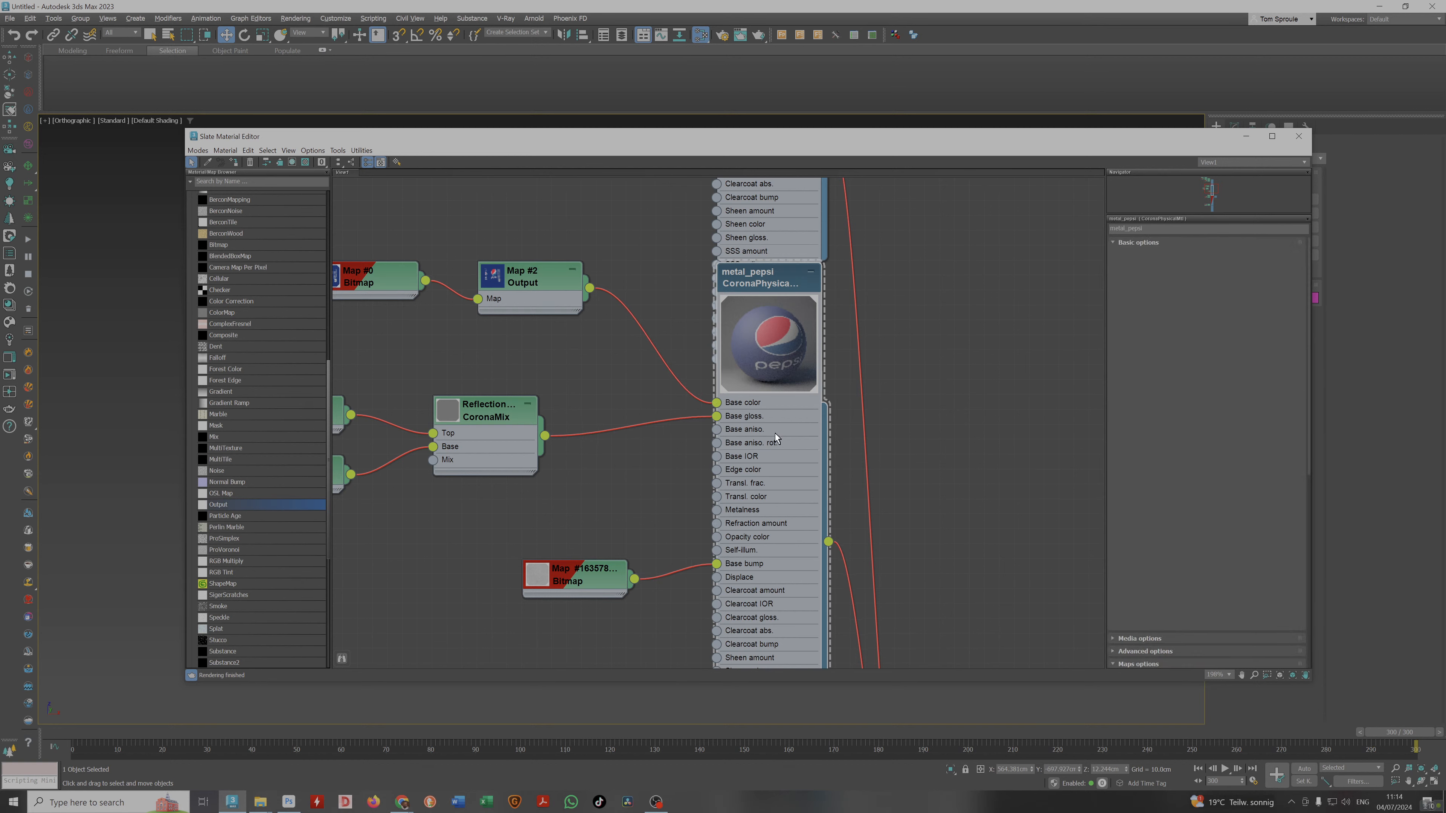
{"action": "scroll", "coordinate": [1218, 584], "scroll_direction": "down", "scroll_amount": 5}
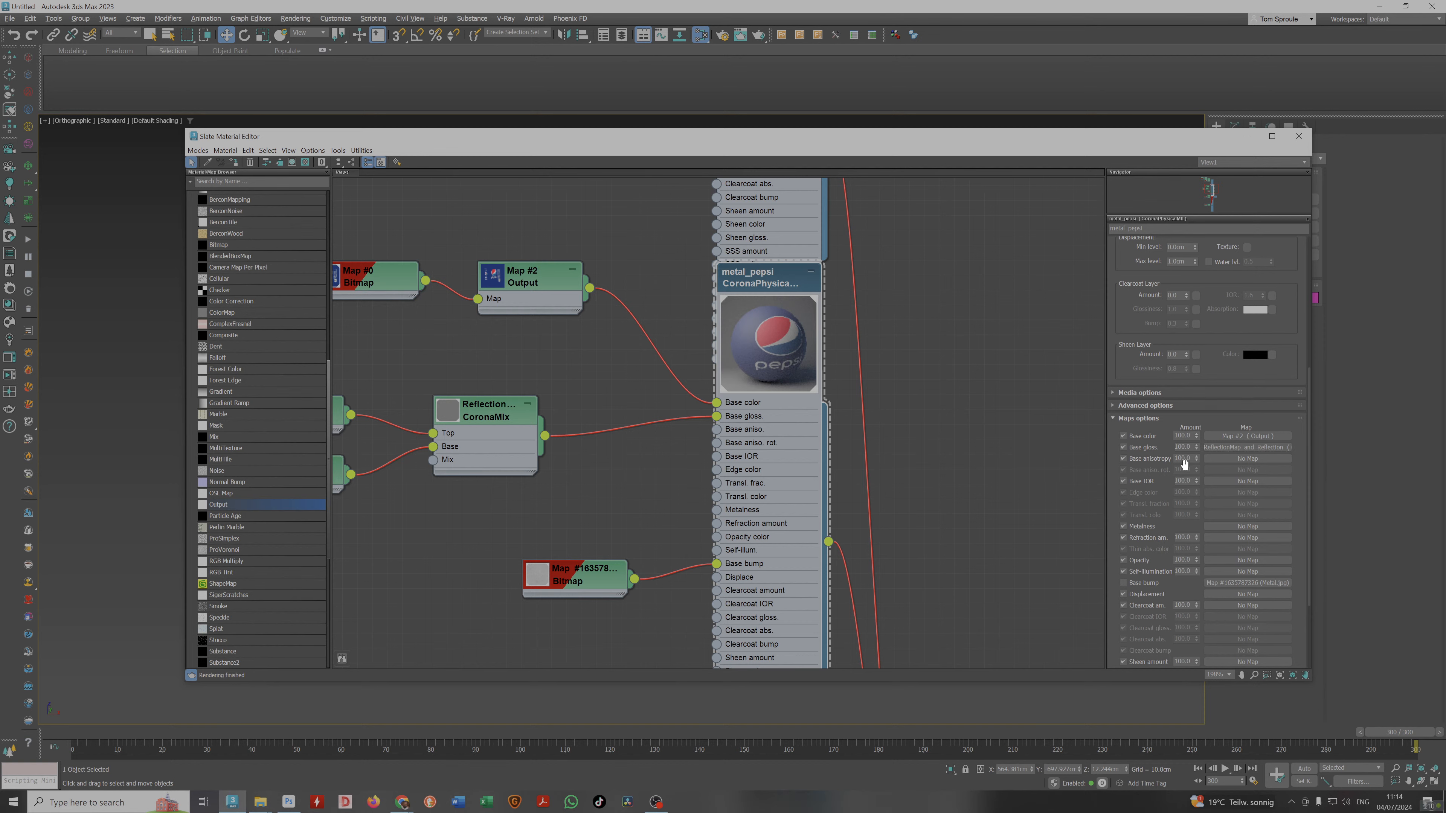
{"action": "left_click", "coordinate": [1185, 447]}
{"action": "key", "text": "Return"}
Display the metal material's parameters and check its map amounts.
{"action": "scroll", "coordinate": [661, 372], "scroll_direction": "down", "scroll_amount": 2}
{"action": "middle_click_drag", "start_coordinate": [662, 372], "coordinate": [739, 623]}
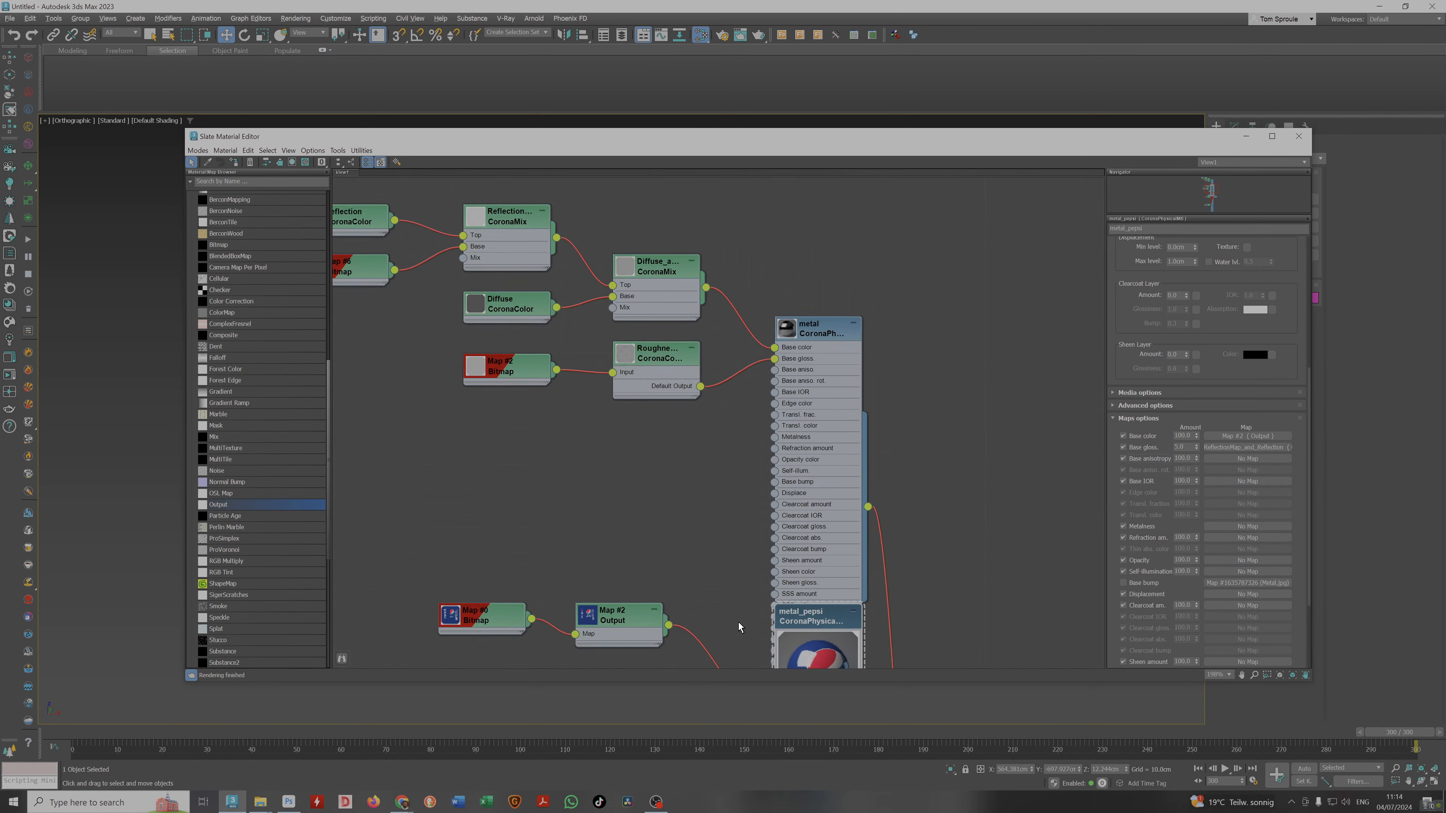
{"action": "middle_click_drag", "start_coordinate": [722, 483], "coordinate": [872, 485]}
{"action": "left_click_drag", "start_coordinate": [944, 360], "coordinate": [944, 263]}
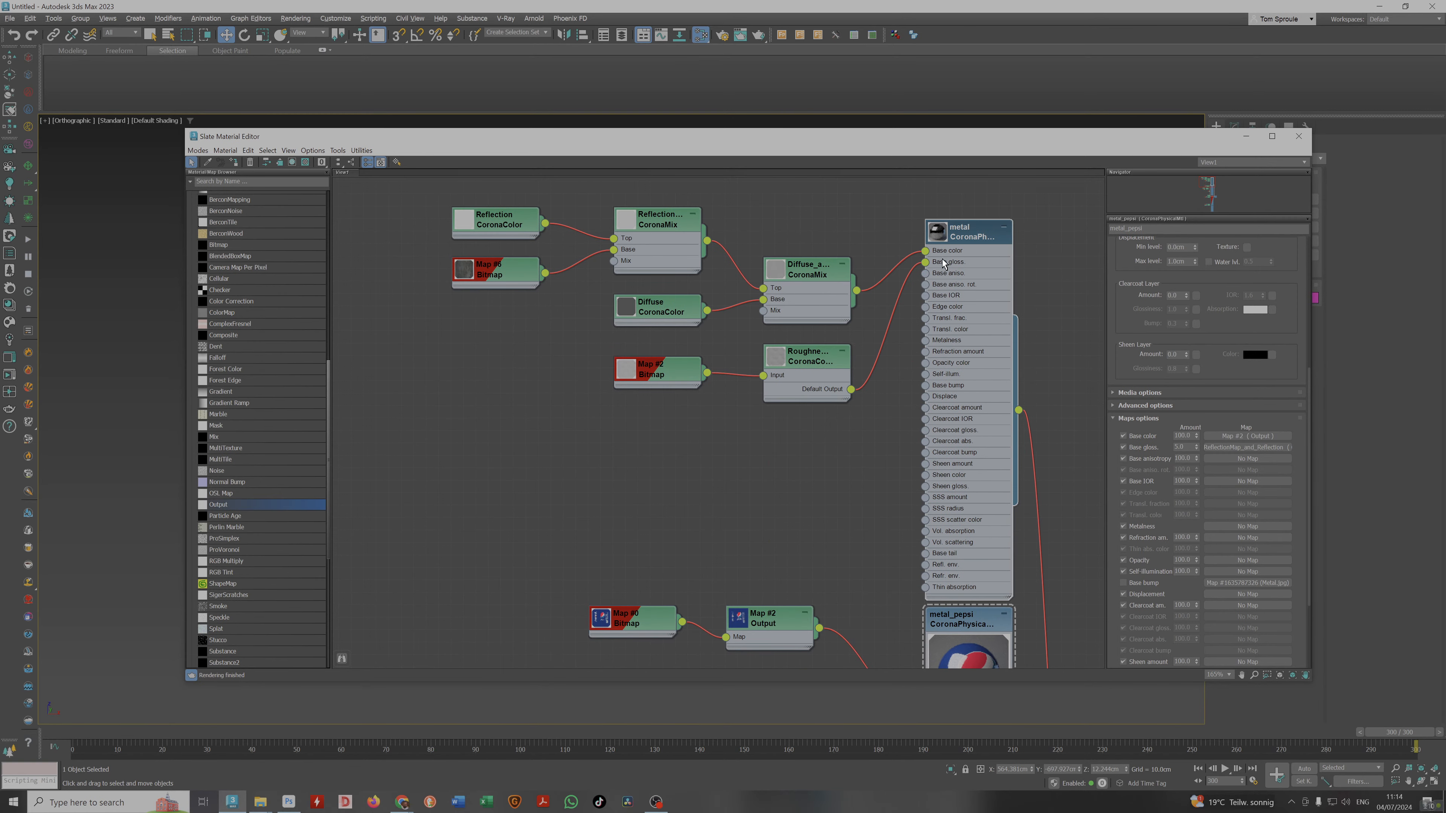
{"action": "double_click", "coordinate": [936, 237]}
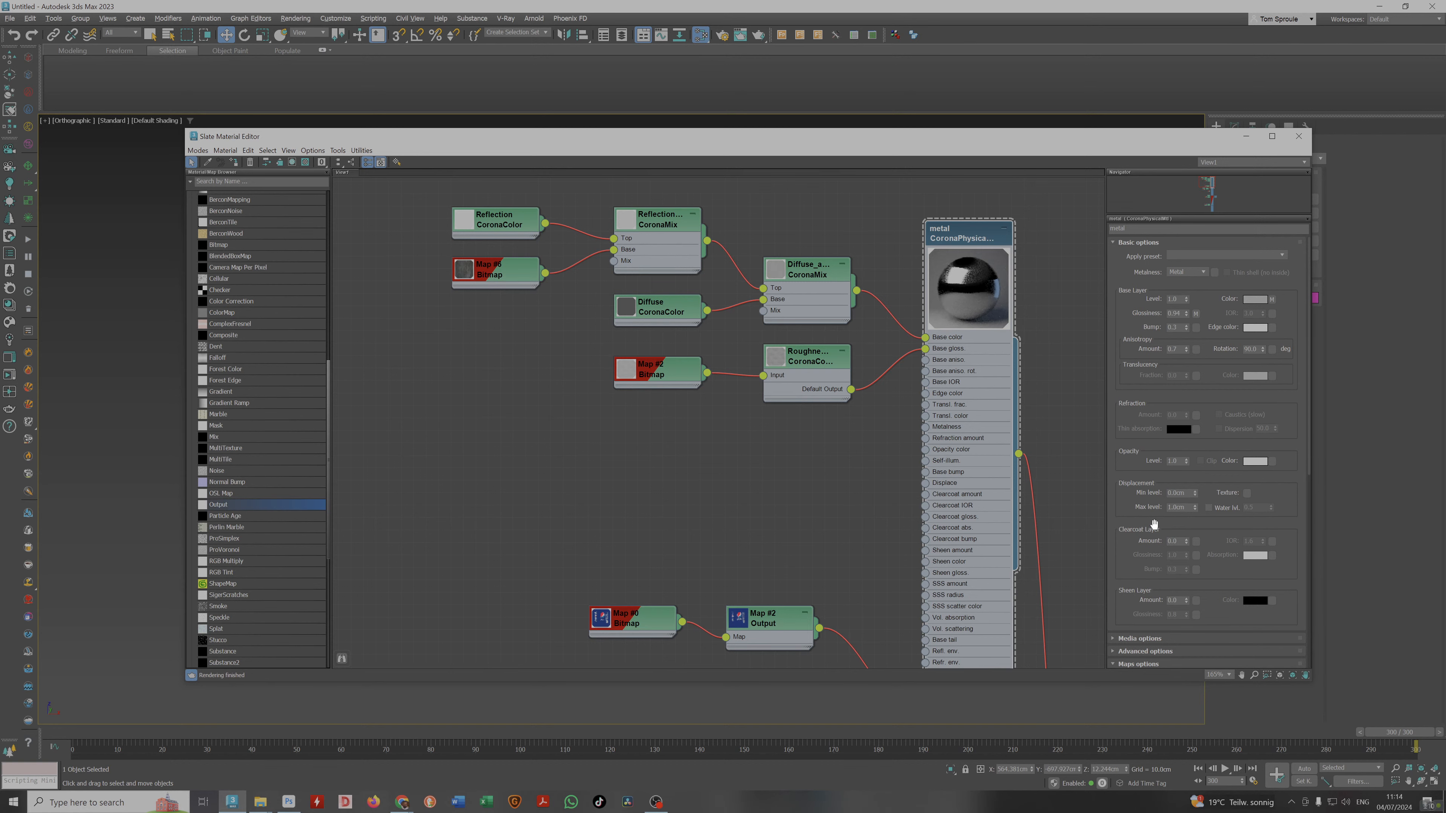
{"action": "left_click_drag", "start_coordinate": [1148, 467], "coordinate": [1129, 288]}
{"action": "double_click", "coordinate": [948, 289]}
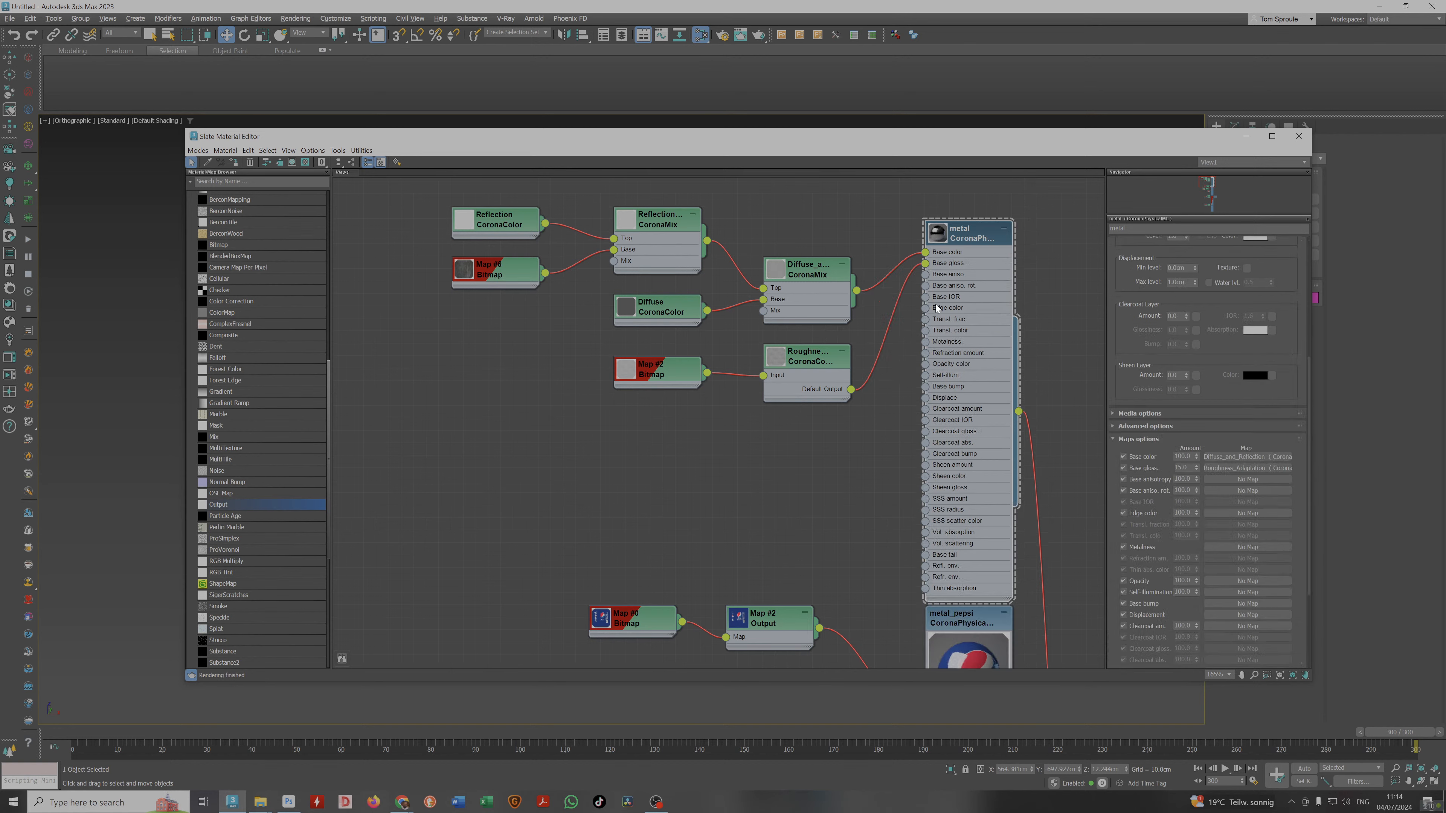
Move the 858A-CL2 node off the material node below it, collapse its preview and place it clear of its input maps.
{"action": "scroll", "coordinate": [868, 572], "scroll_direction": "down", "scroll_amount": 2}
{"action": "middle_click_drag", "start_coordinate": [866, 536], "coordinate": [794, 245]}
{"action": "middle_click_drag", "start_coordinate": [834, 501], "coordinate": [811, 228]}
{"action": "middle_click_drag", "start_coordinate": [806, 564], "coordinate": [796, 341]}
{"action": "middle_click_drag", "start_coordinate": [791, 516], "coordinate": [784, 394]}
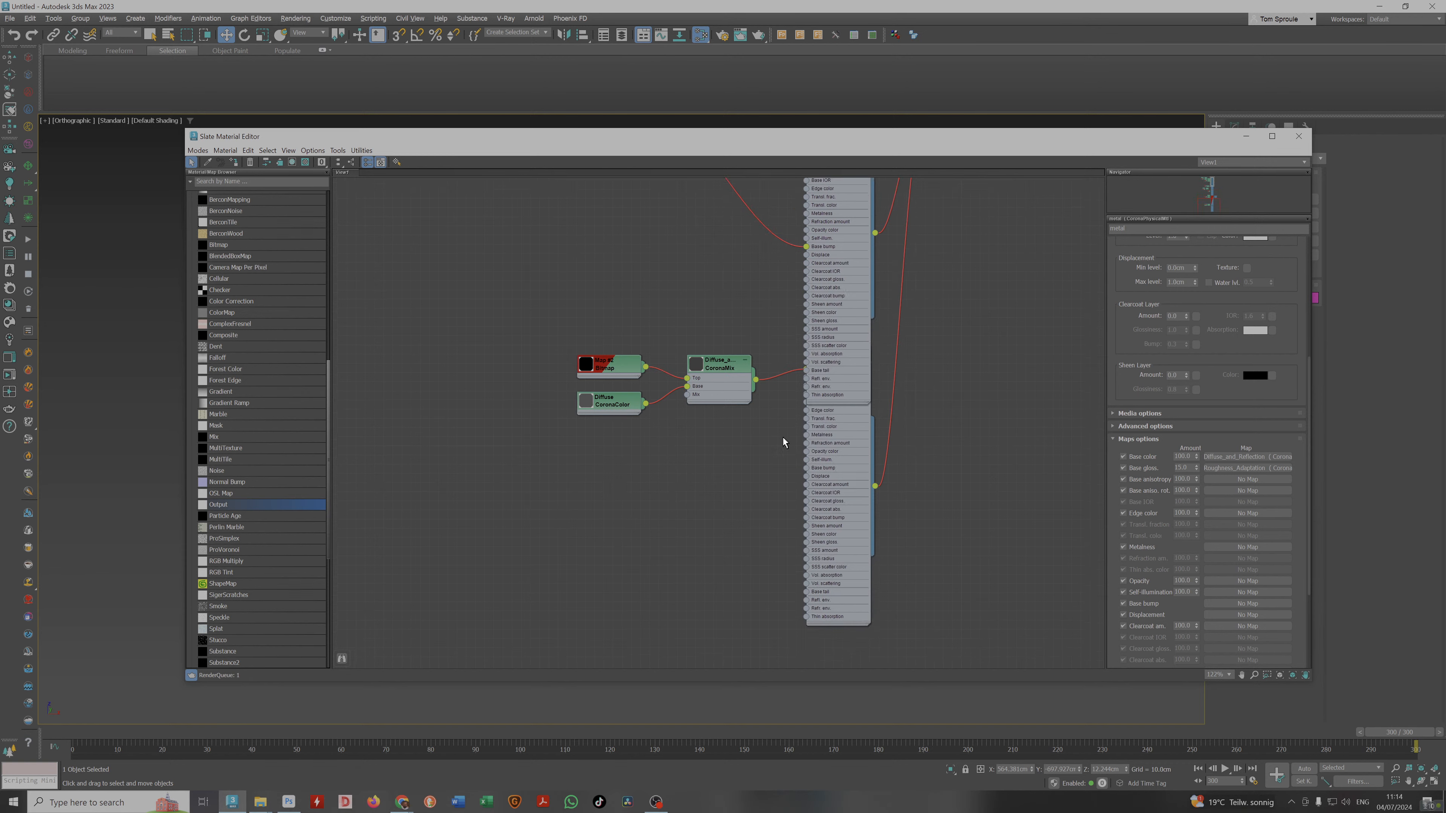
{"action": "left_click_drag", "start_coordinate": [843, 393], "coordinate": [735, 361]}
{"action": "middle_click_drag", "start_coordinate": [746, 370], "coordinate": [792, 505]}
{"action": "middle_click_drag", "start_coordinate": [793, 244], "coordinate": [841, 319]}
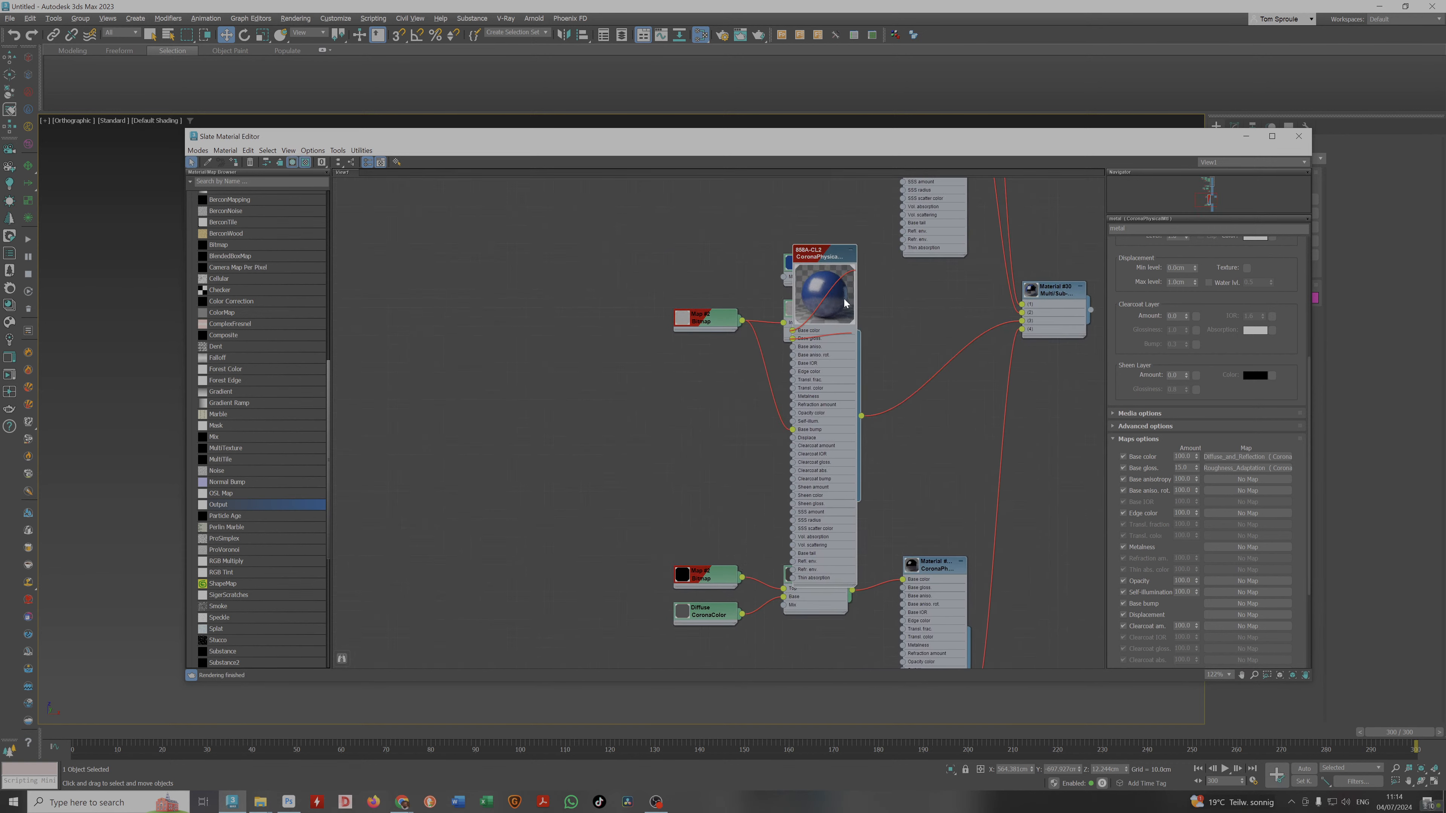
{"action": "double_click", "coordinate": [810, 470]}
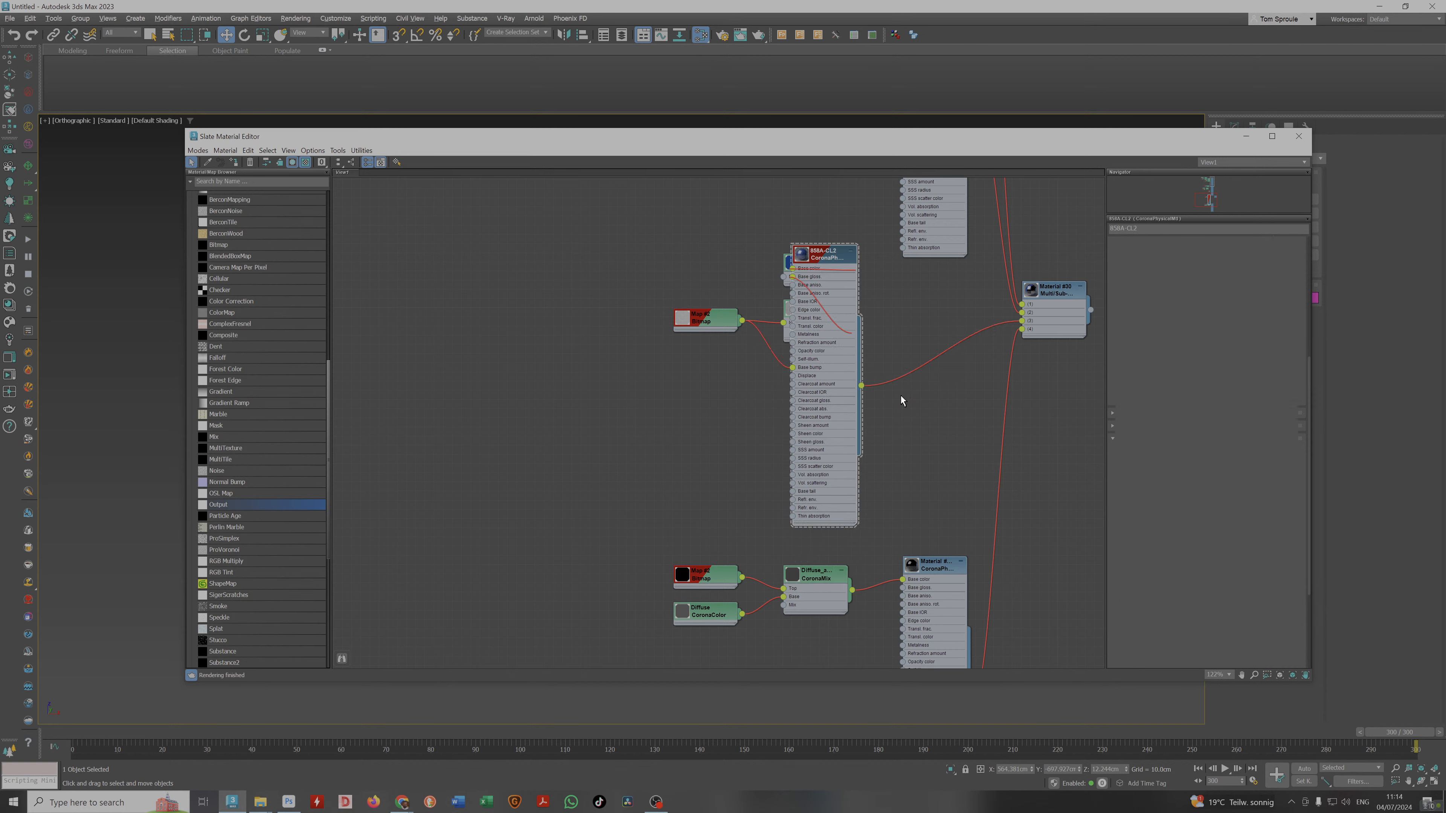
{"action": "left_click_drag", "start_coordinate": [834, 366], "coordinate": [929, 385]}
Move the lowest CoronaPhysical material node slightly closer to the Diffuse CoronaMix that feeds its base color.
{"action": "scroll", "coordinate": [904, 586], "scroll_direction": "up", "scroll_amount": 2}
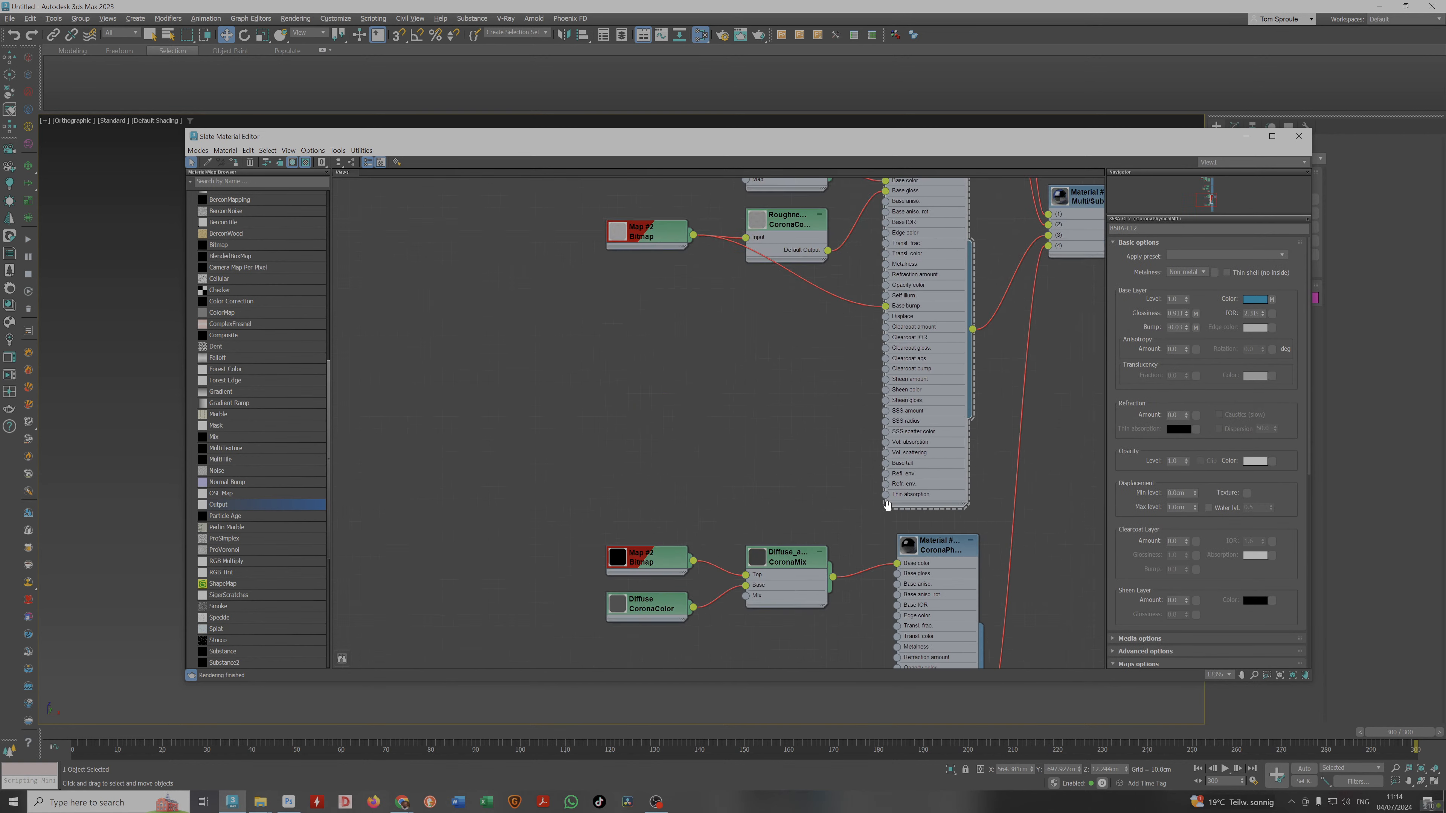
{"action": "middle_click_drag", "start_coordinate": [917, 581], "coordinate": [902, 392]}
{"action": "left_click_drag", "start_coordinate": [902, 391], "coordinate": [876, 396]}
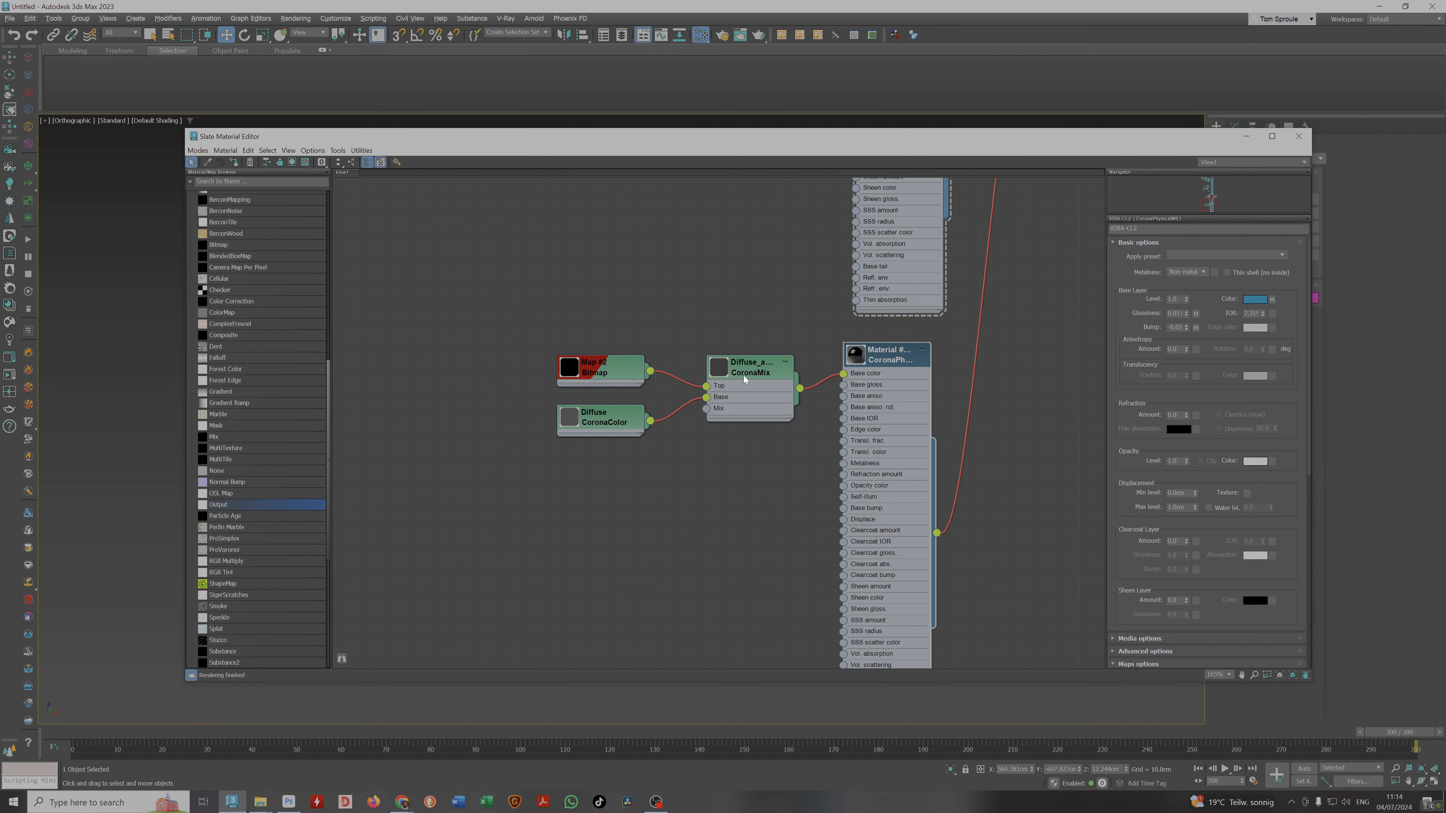
{"action": "scroll", "coordinate": [636, 427], "scroll_direction": "down", "scroll_amount": 2}
{"action": "middle_click_drag", "start_coordinate": [726, 388], "coordinate": [768, 452]}
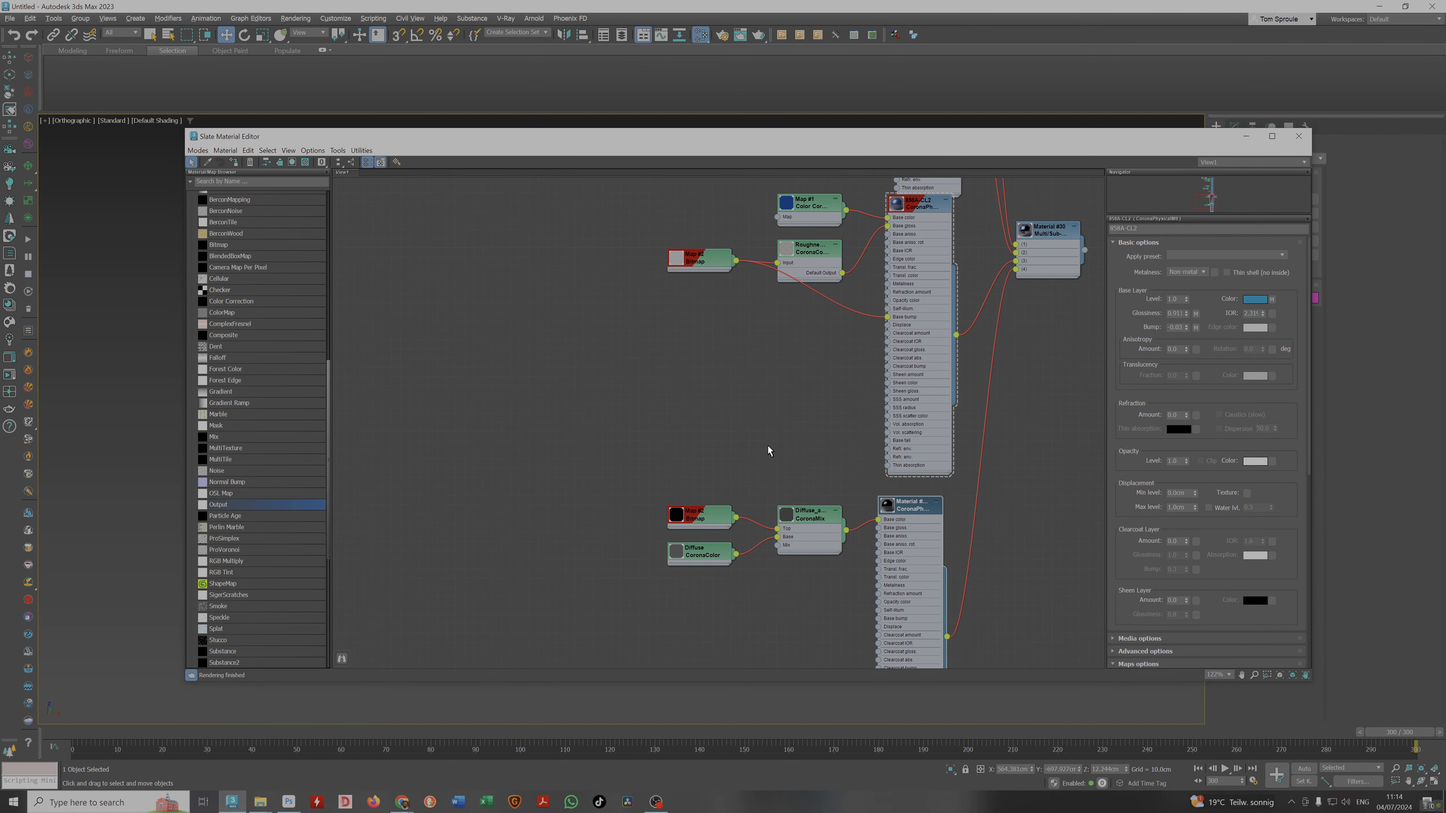
Feed the shared bitmap above into the lowest Diffuse CoronaMix's Top input and delete the separate bitmap connected there.
{"action": "double_click", "coordinate": [699, 523]}
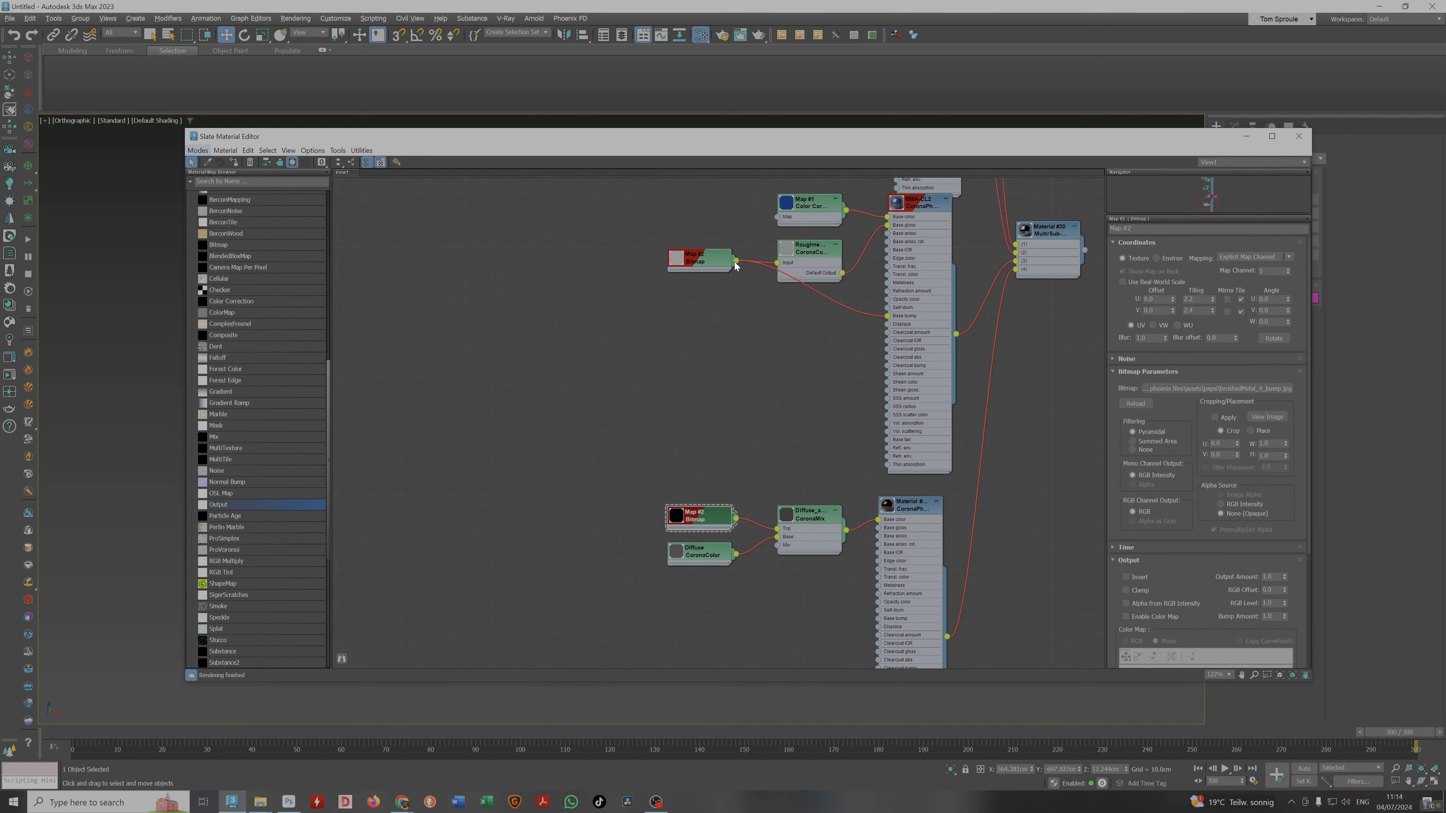
{"action": "left_click_drag", "start_coordinate": [736, 262], "coordinate": [772, 335]}
{"action": "left_click_drag", "start_coordinate": [778, 536], "coordinate": [777, 529]}
{"action": "key", "text": "Delete"}
Examine the metal_pepsi and metal material networks, and close the Slate Material Editor.
{"action": "scroll", "coordinate": [692, 455], "scroll_direction": "down", "scroll_amount": 1}
{"action": "middle_click_drag", "start_coordinate": [671, 392], "coordinate": [691, 655]}
{"action": "middle_click_drag", "start_coordinate": [715, 393], "coordinate": [715, 537]}
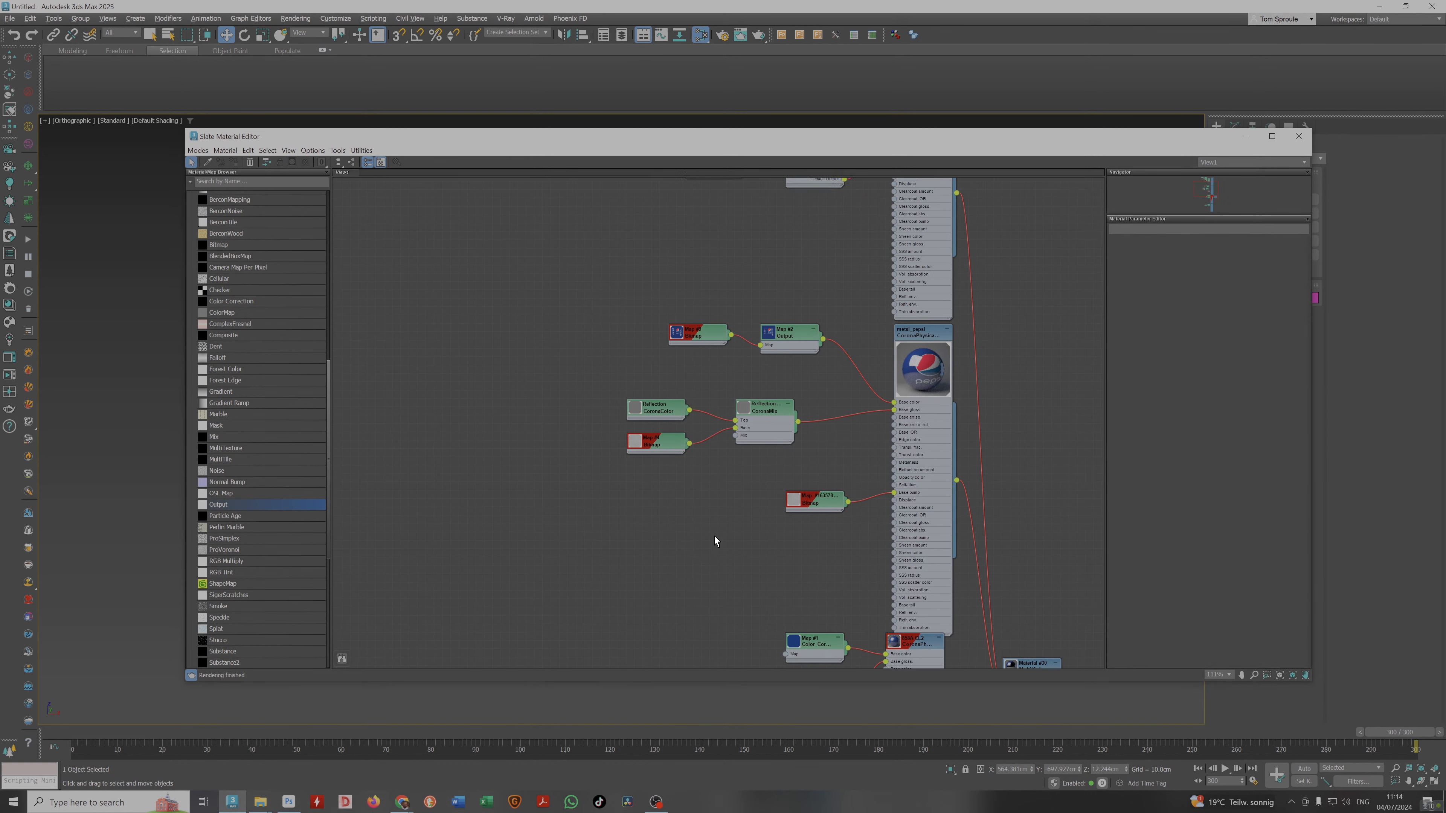
{"action": "middle_click_drag", "start_coordinate": [768, 465], "coordinate": [788, 683]}
{"action": "scroll", "coordinate": [787, 667], "scroll_direction": "down", "scroll_amount": 1}
{"action": "middle_click_drag", "start_coordinate": [817, 491], "coordinate": [766, 353]}
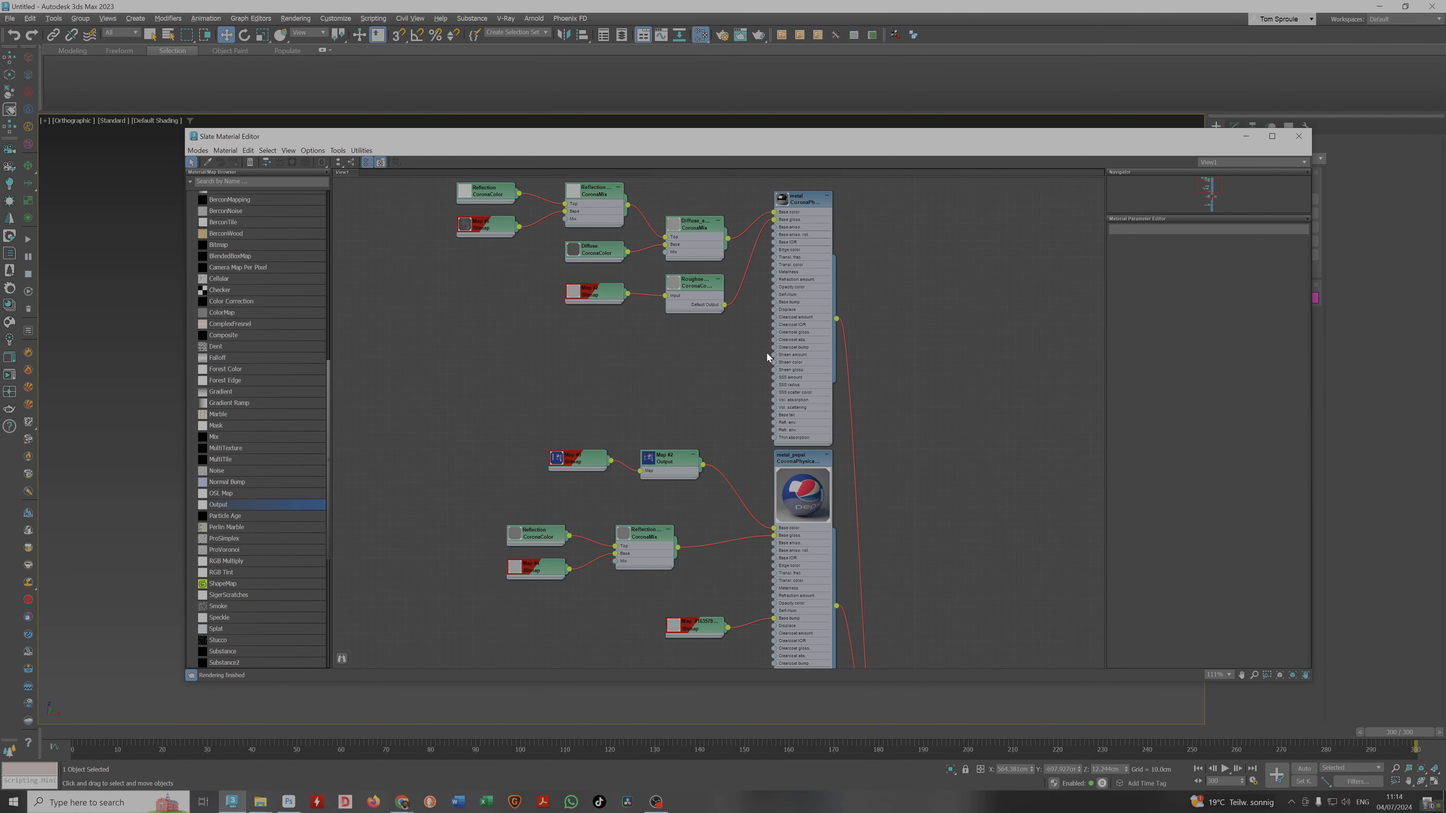
{"action": "scroll", "coordinate": [740, 370], "scroll_direction": "up", "scroll_amount": 5}
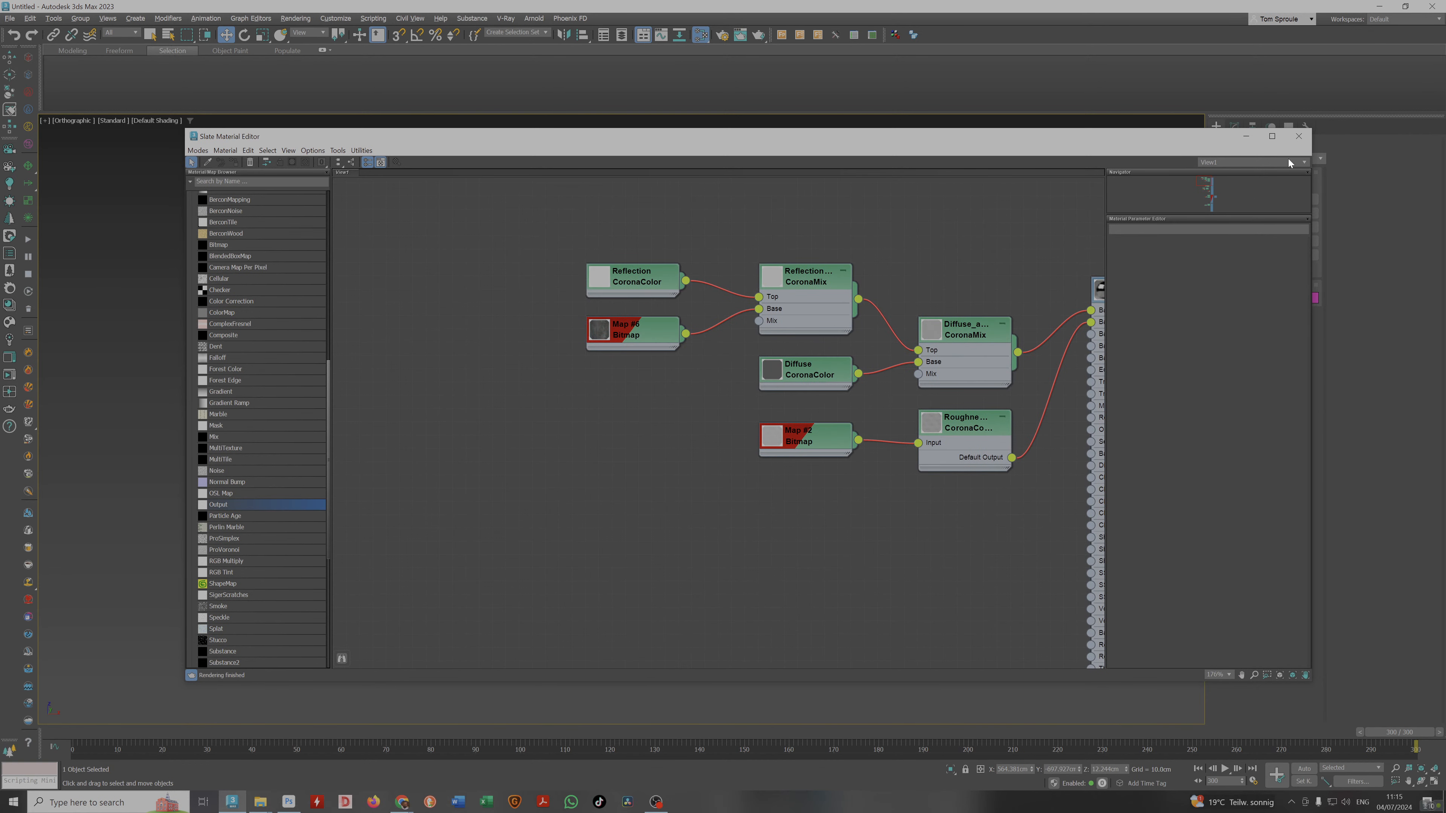
{"action": "left_click", "coordinate": [1298, 136]}
Select all polygons sharing the material ID of a polygon on the can's printed body, and display the selection as edges.
{"action": "scroll", "coordinate": [825, 453], "scroll_direction": "down", "scroll_amount": 5}
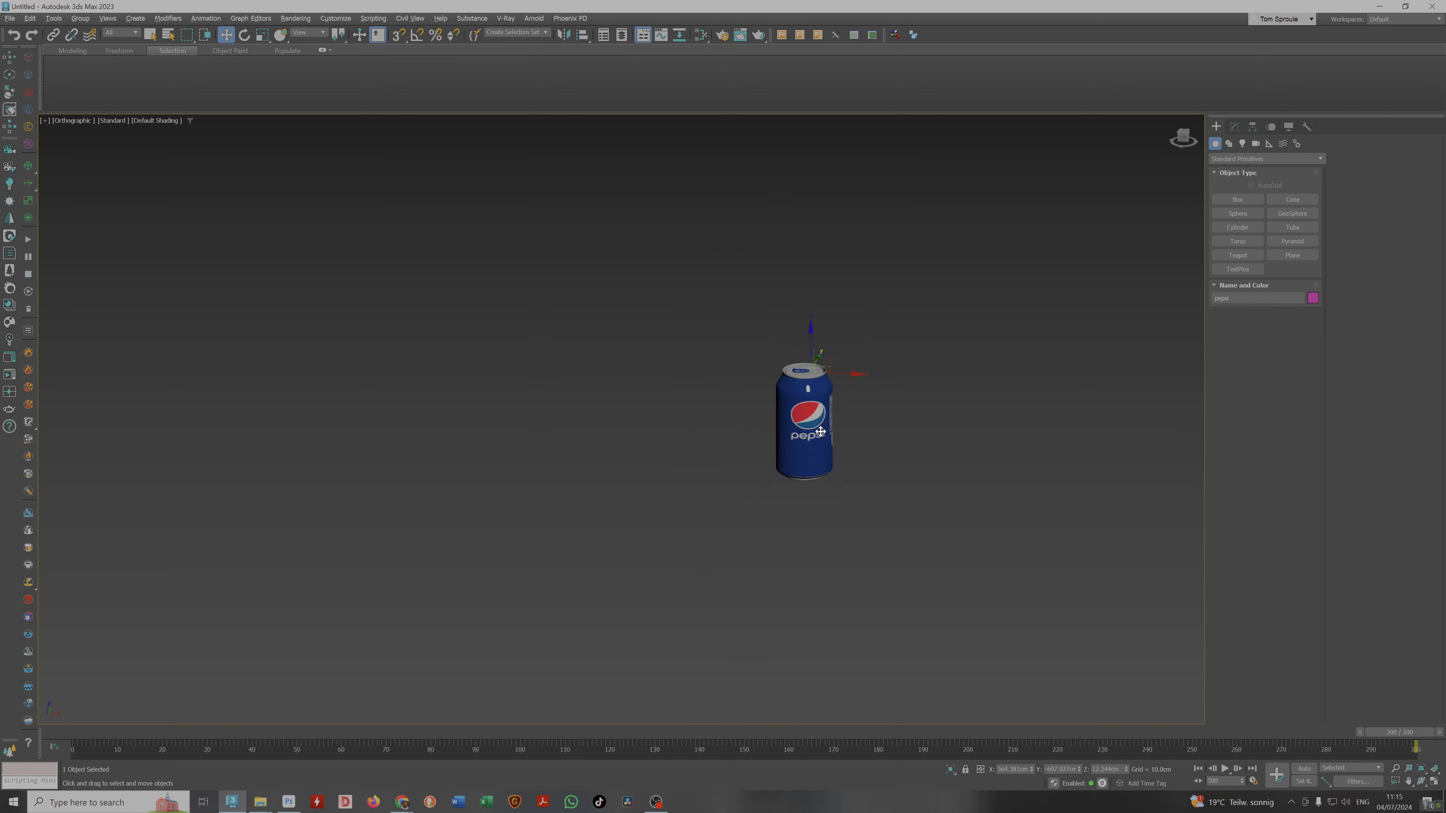
{"action": "mouse_move", "coordinate": [825, 453]}
{"action": "middle_mouse_down", "text": "alt"}
{"action": "mouse_move", "coordinate": [739, 418]}
{"action": "mouse_move", "coordinate": [665, 430]}
{"action": "mouse_move", "coordinate": [808, 432]}
{"action": "middle_mouse_up", "text": "alt"}
{"action": "scroll", "coordinate": [807, 436], "scroll_direction": "up", "scroll_amount": 6}
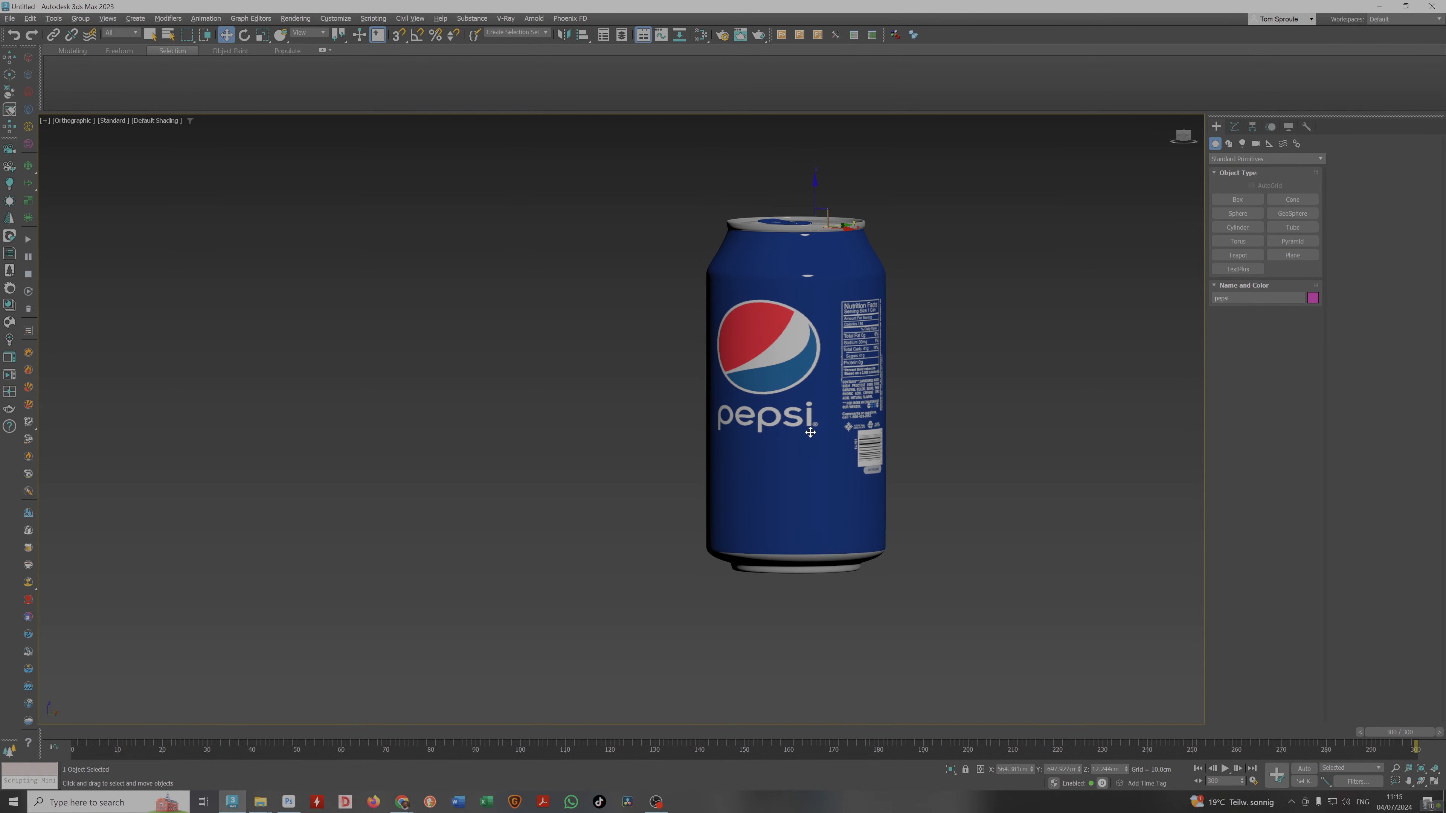
{"action": "left_click", "coordinate": [1235, 127]}
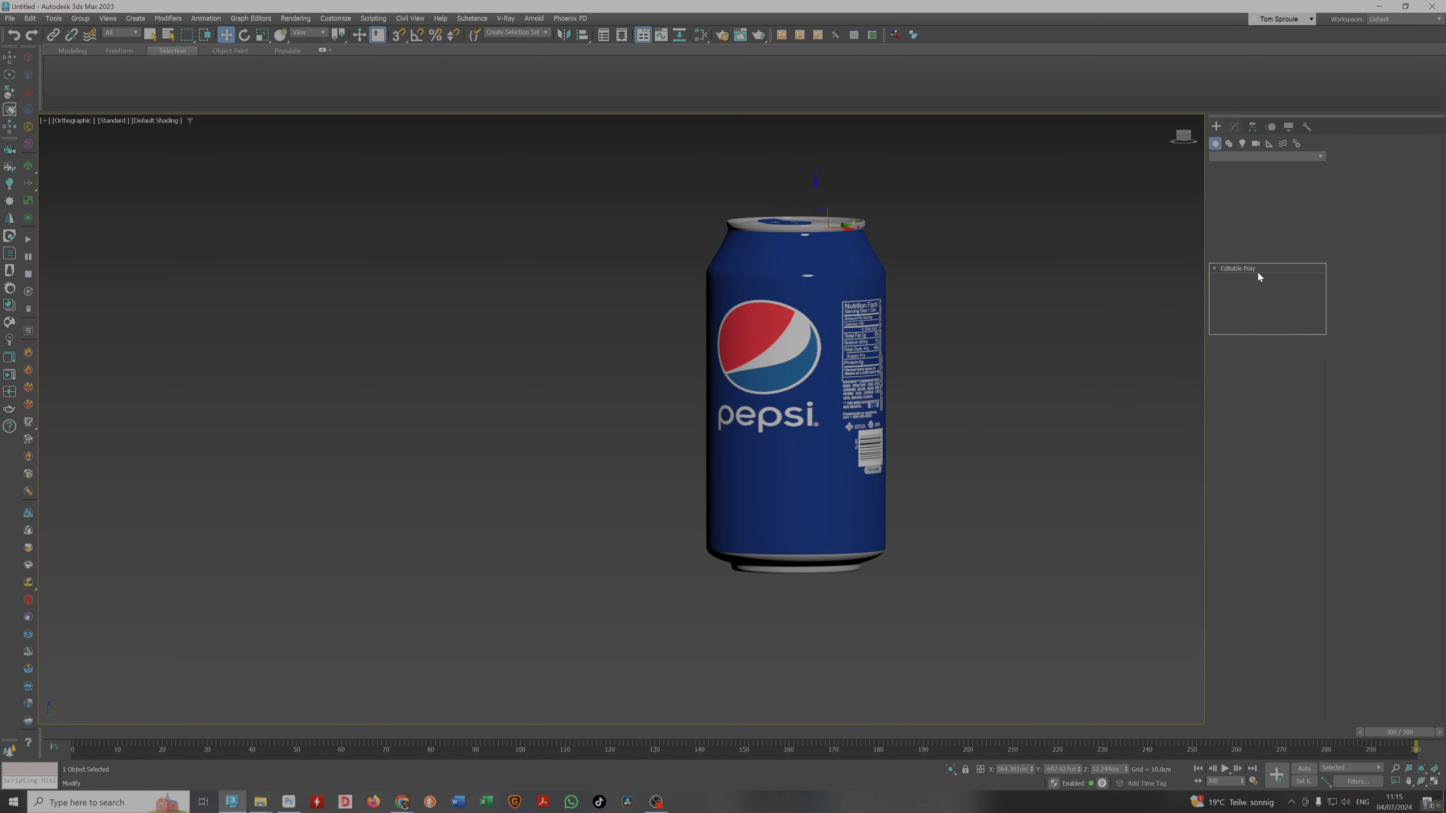
{"action": "left_click", "coordinate": [1278, 388]}
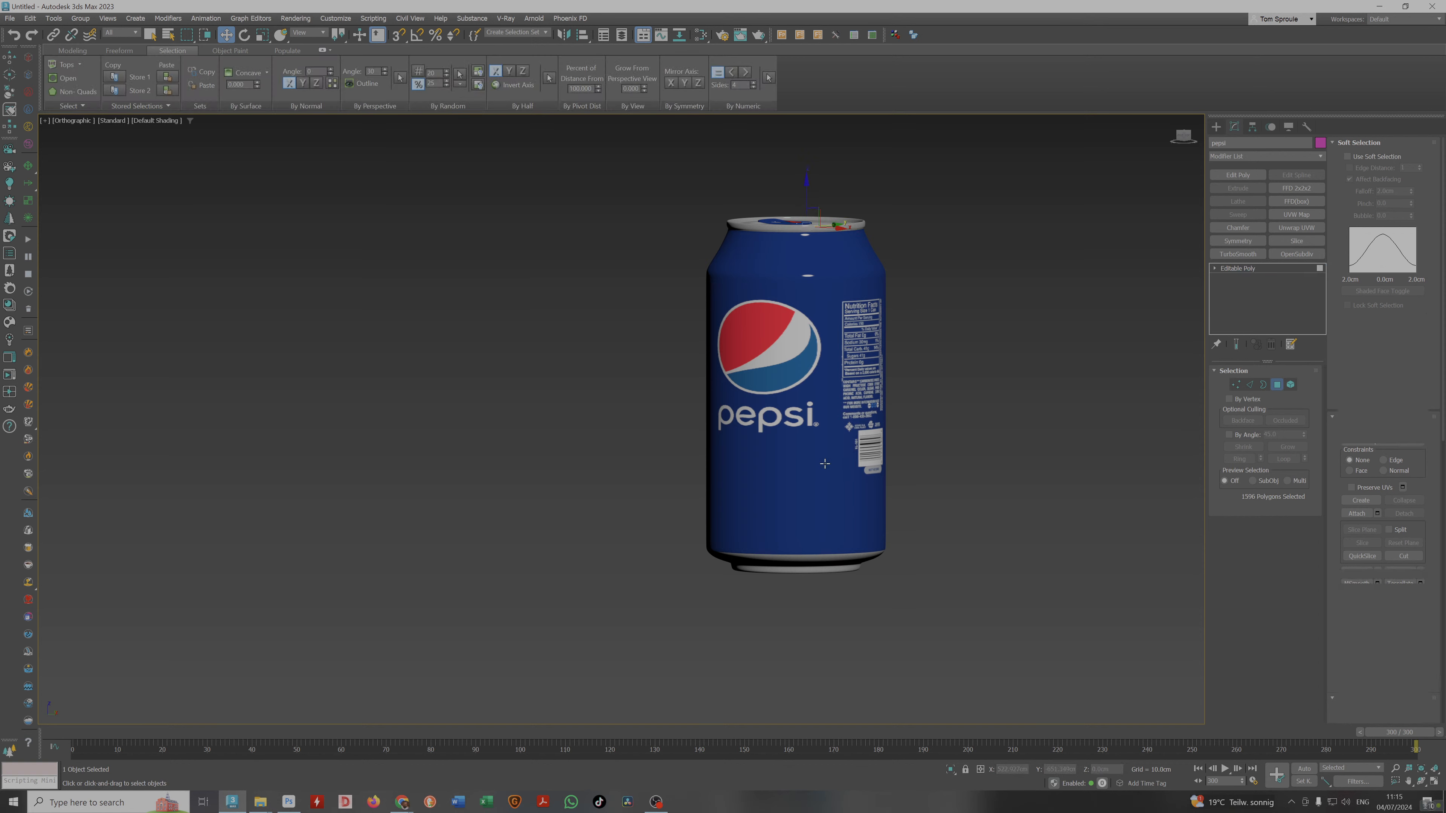
{"action": "left_click", "coordinate": [826, 454]}
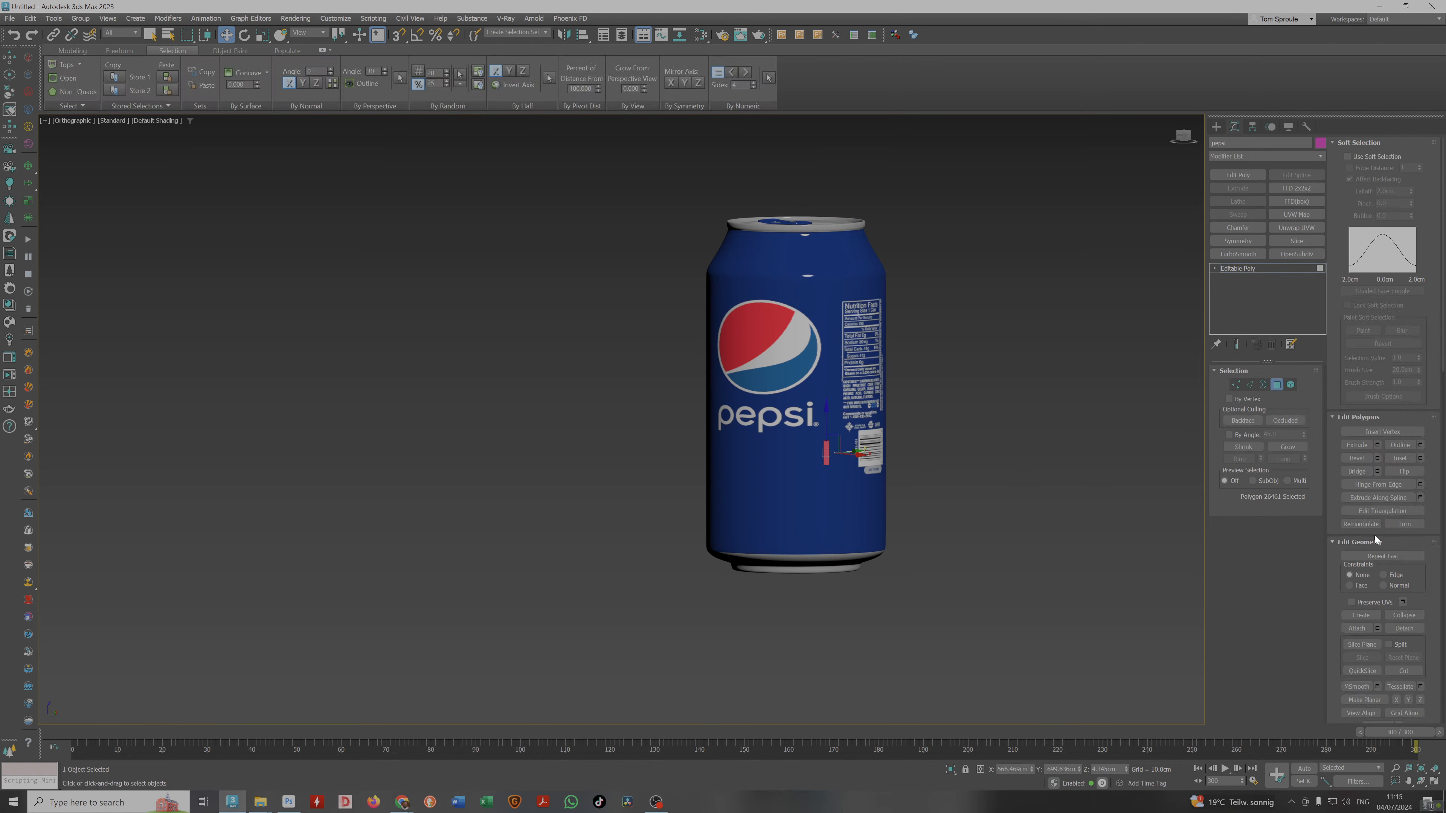
{"action": "scroll", "coordinate": [1366, 570], "scroll_direction": "down", "scroll_amount": 5}
{"action": "scroll", "coordinate": [1363, 581], "scroll_direction": "down", "scroll_amount": 4}
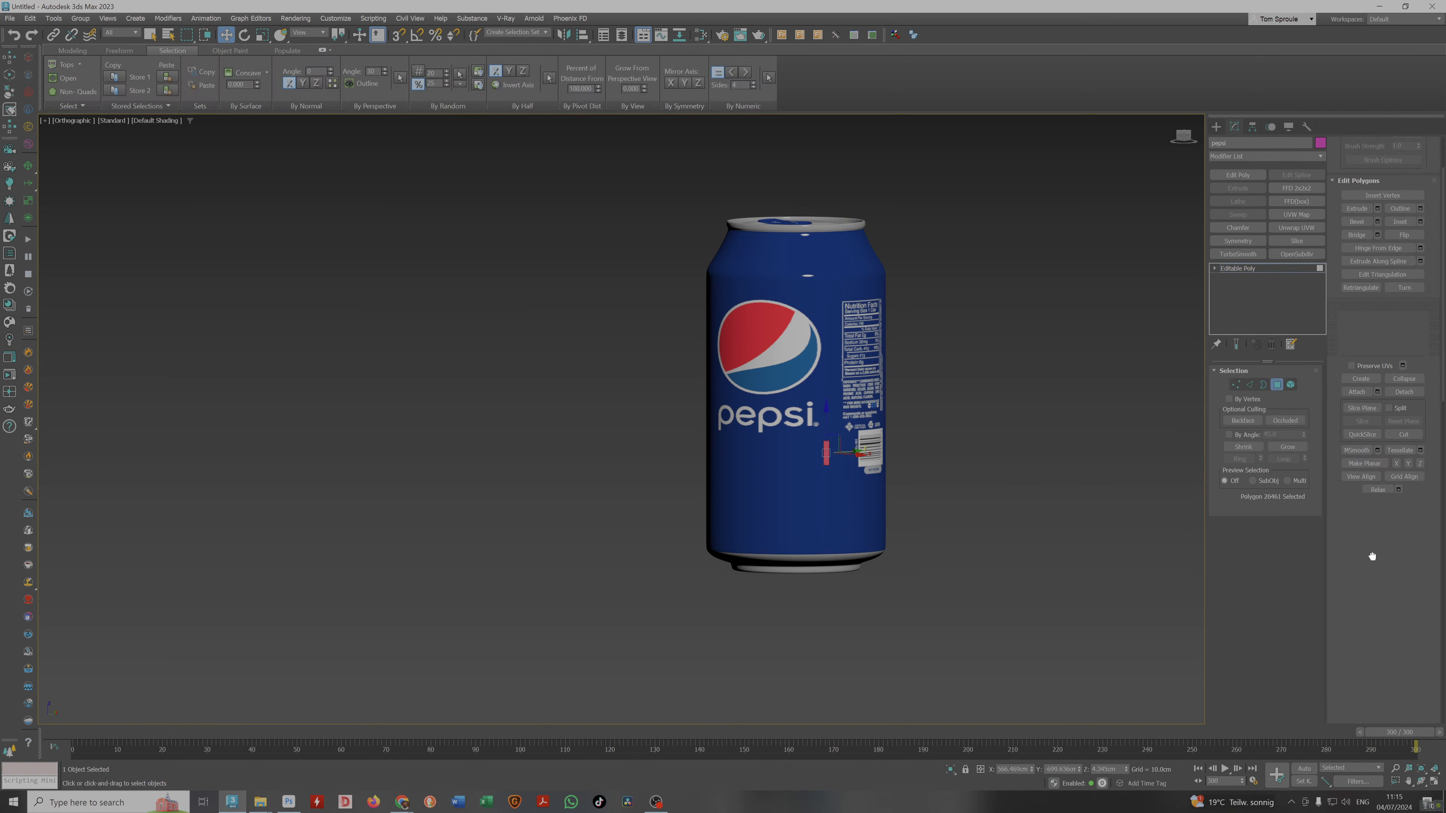
{"action": "left_click", "coordinate": [1363, 536]}
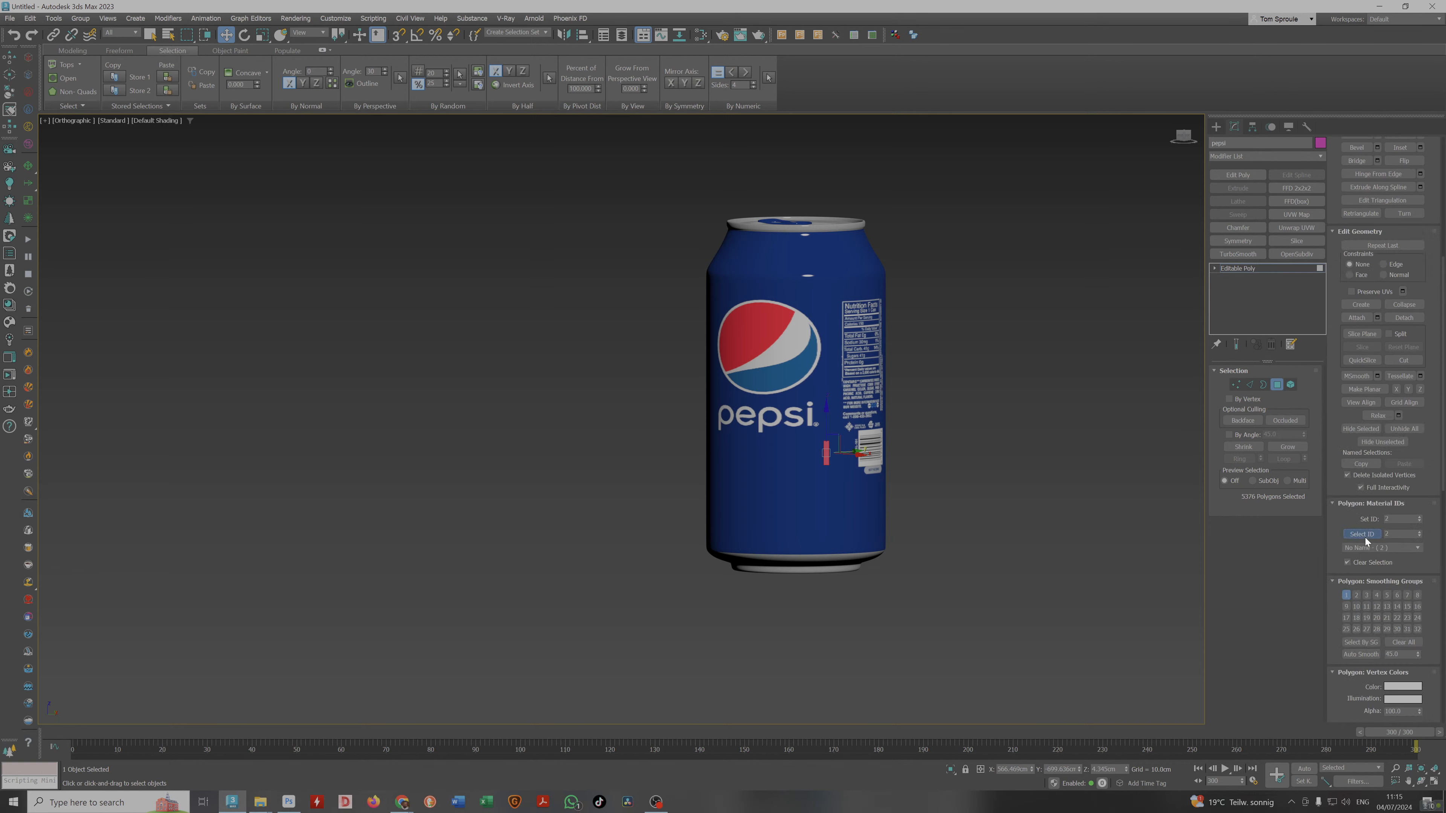
{"action": "key", "text": "F2"}
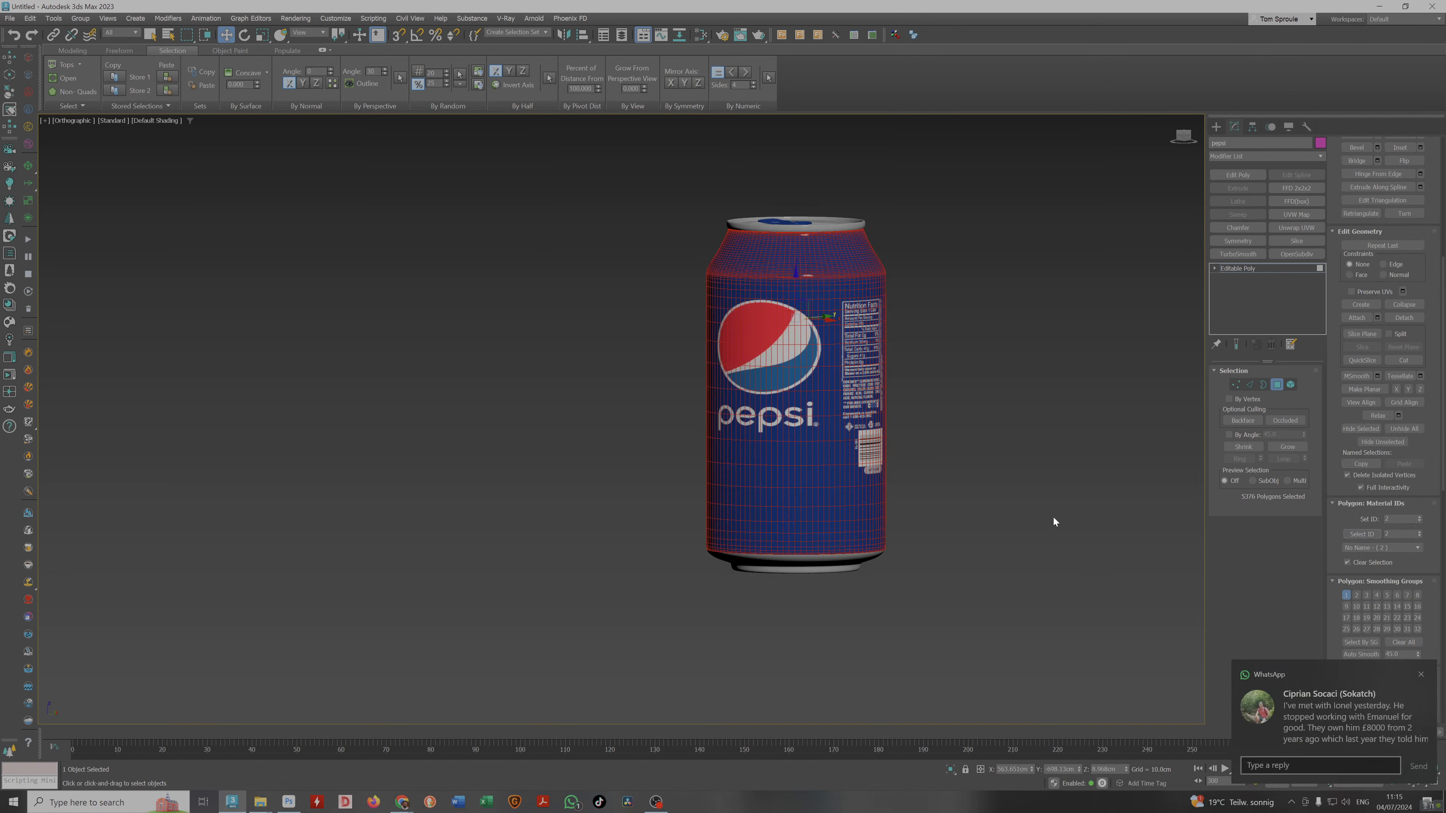
{"action": "left_click", "coordinate": [1421, 674]}
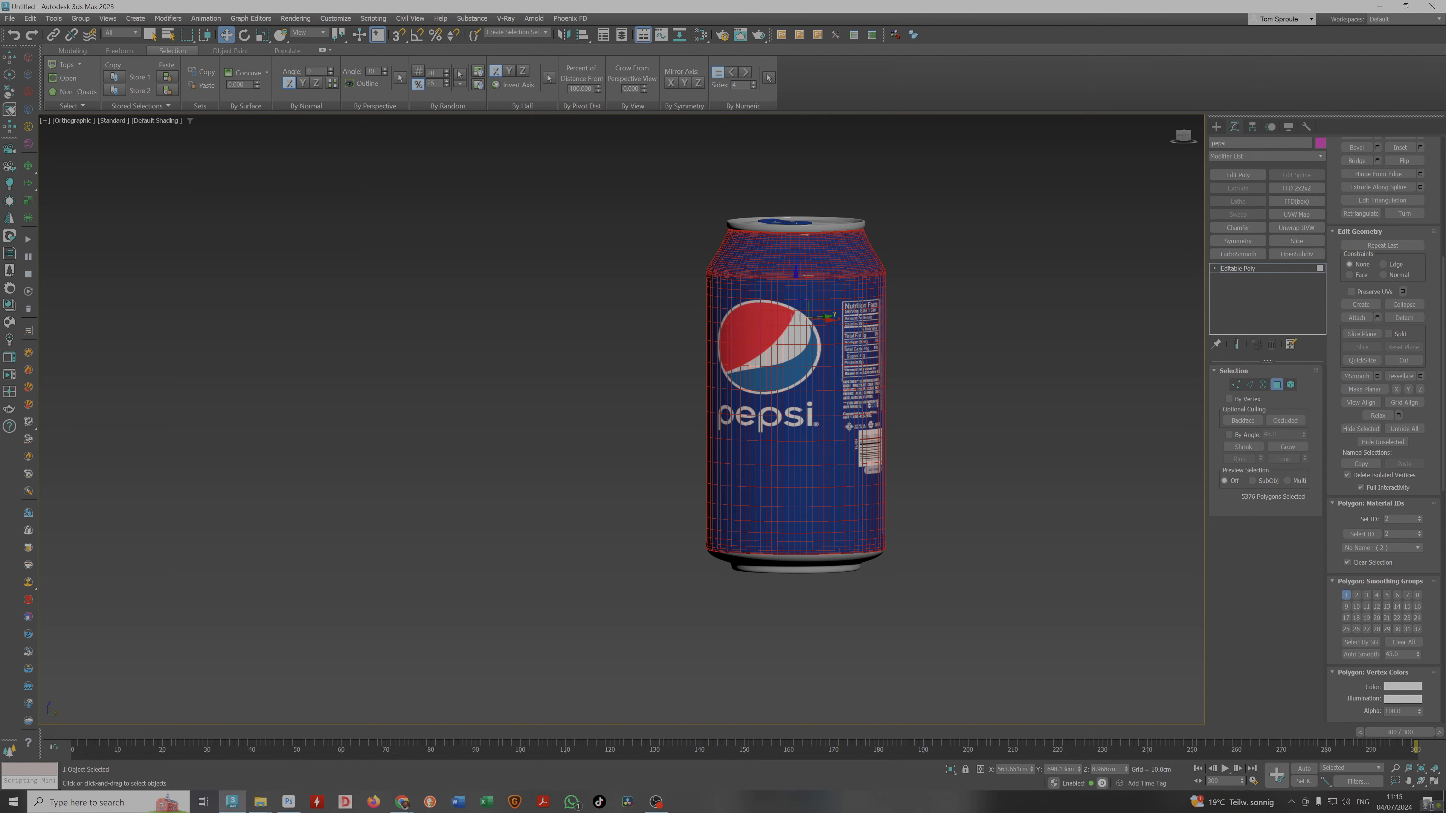
{"action": "left_click", "coordinate": [572, 803]}
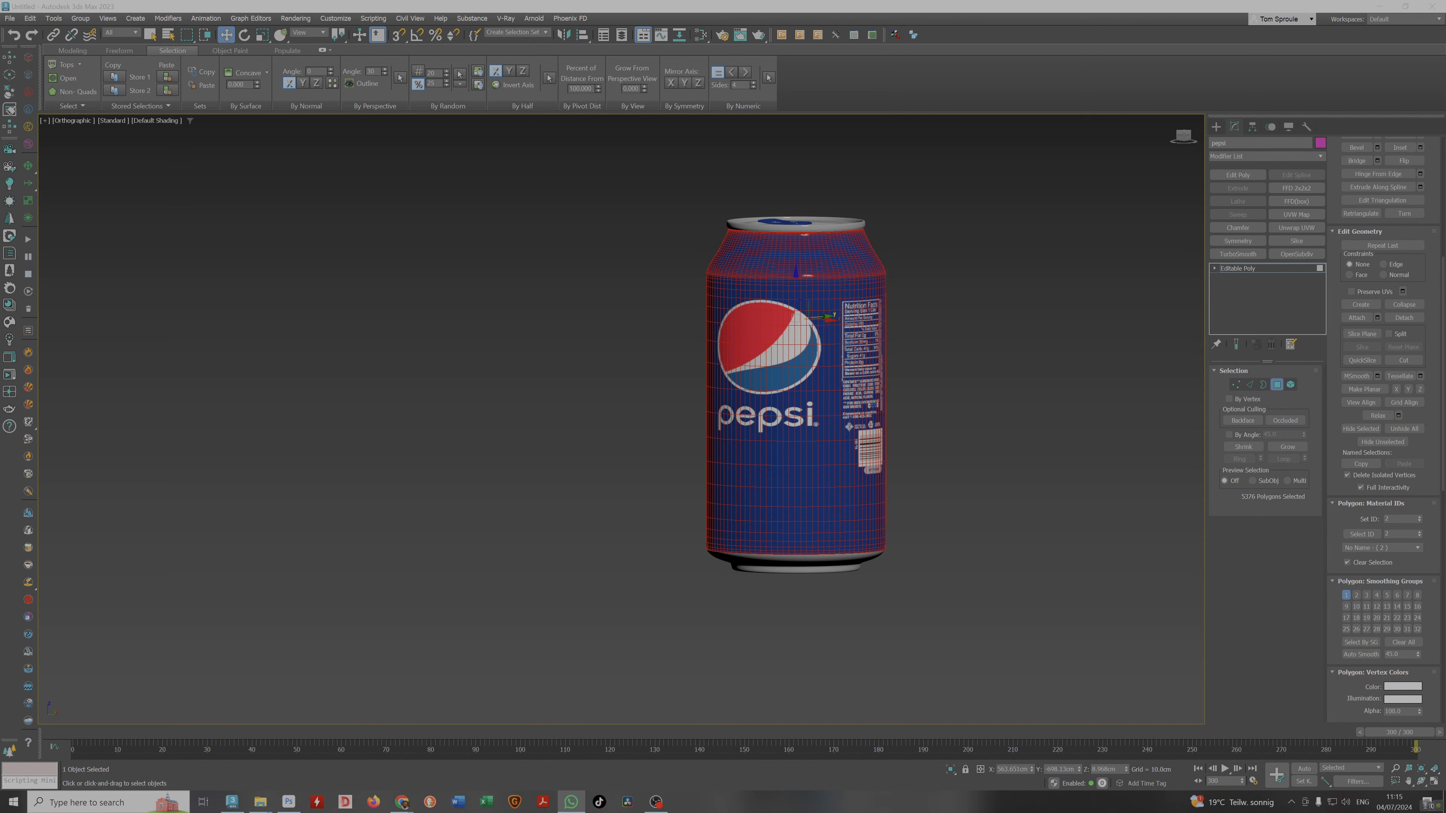
Add a UVW Map modifier to the selected can body polygons and set its mapping to Cylindrical.
{"action": "middle_click_drag", "start_coordinate": [1096, 478], "coordinate": [888, 440], "text": "alt"}
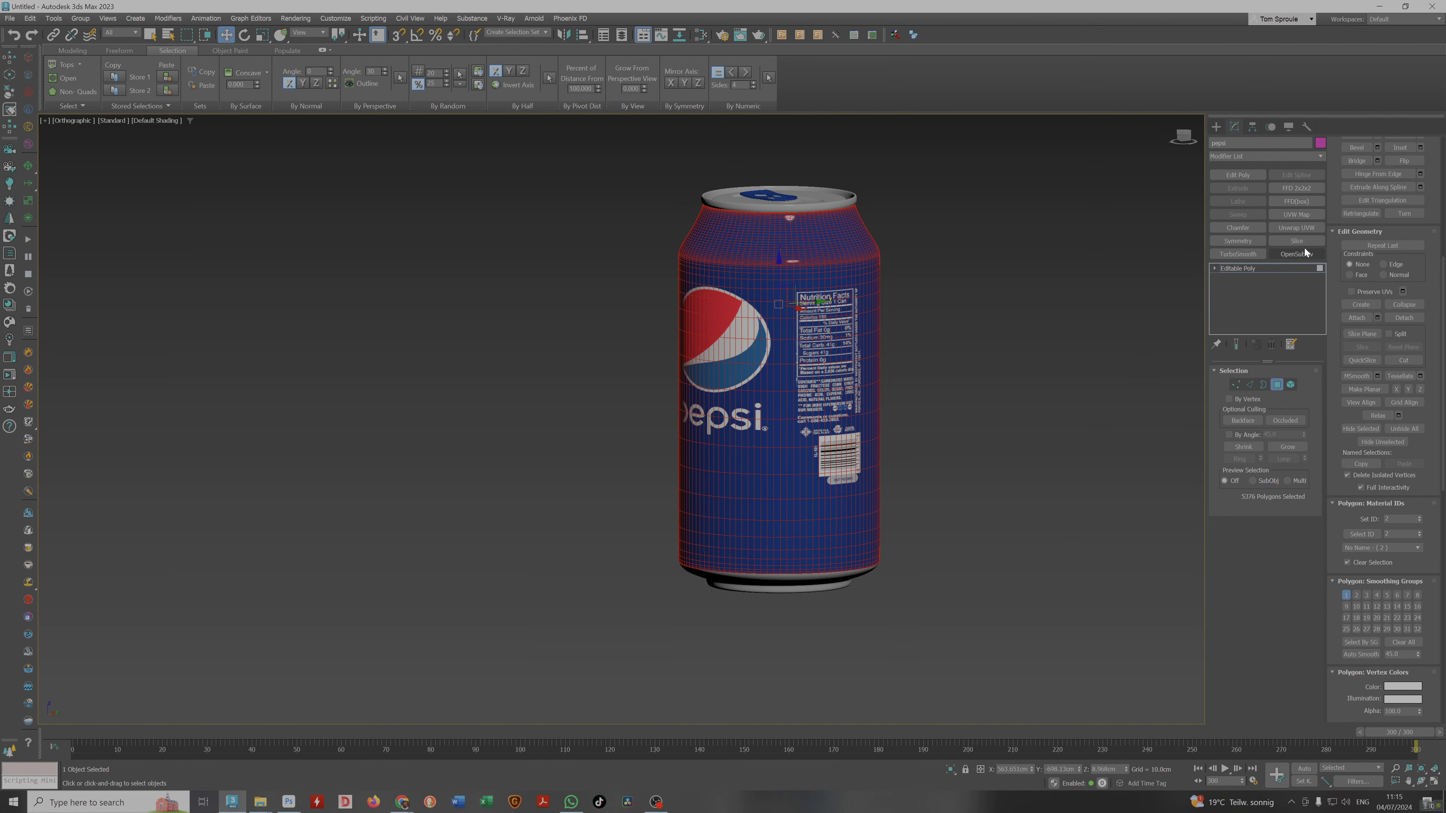
{"action": "left_click", "coordinate": [1296, 214]}
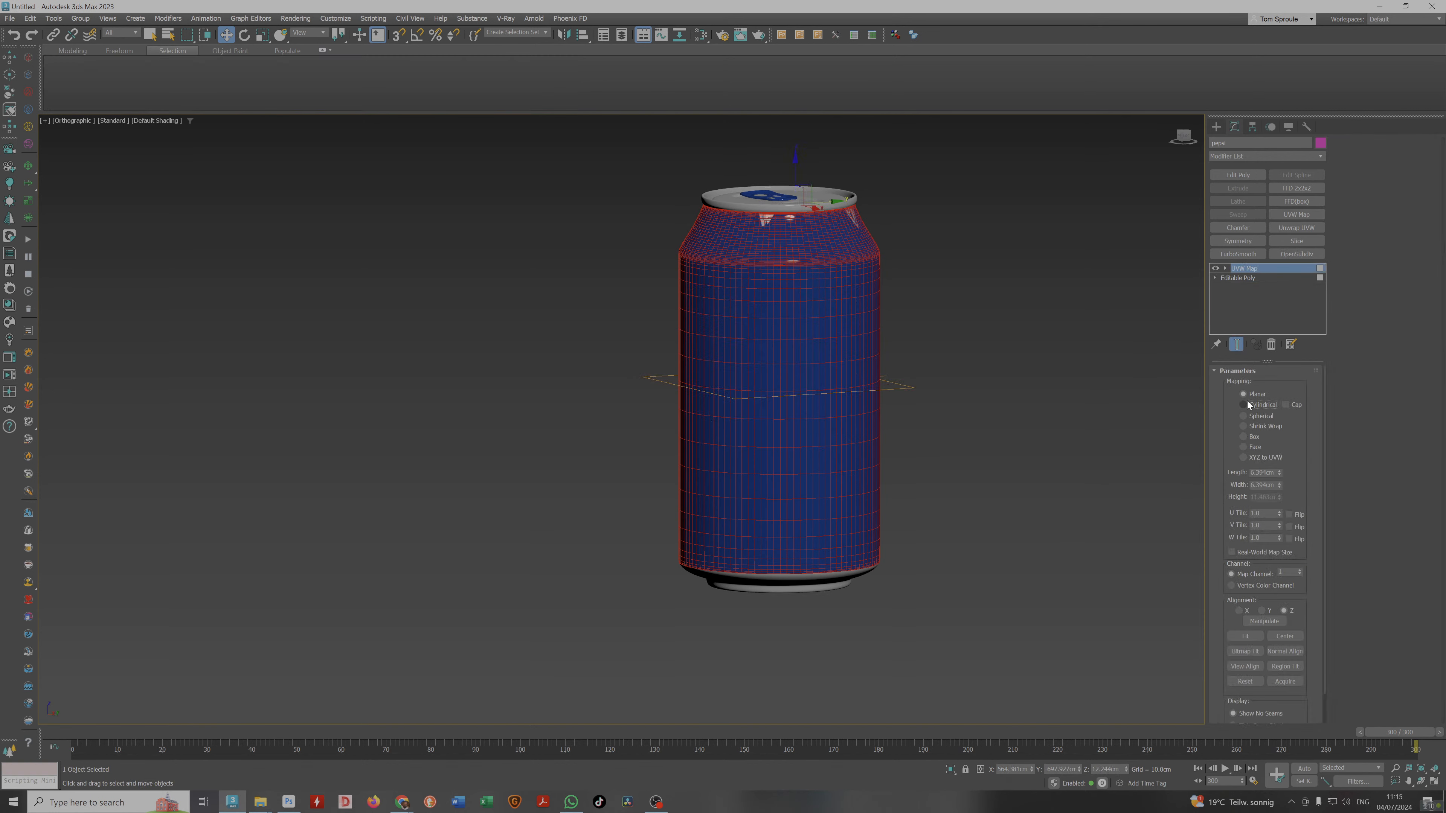
{"action": "left_click", "coordinate": [1246, 403]}
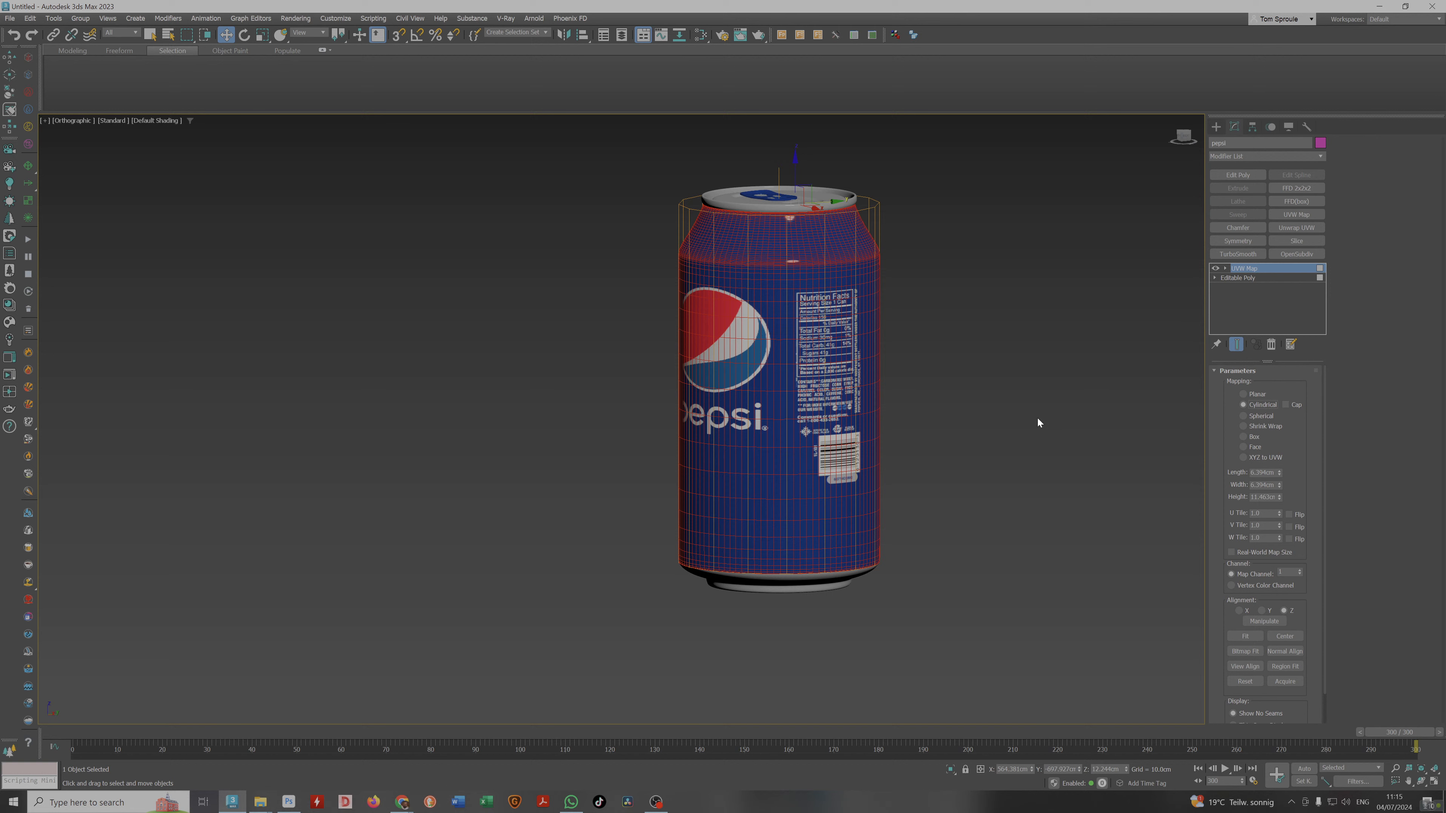
Stretch the cylindrical mapping gizmo vertically and lower it until its upper edge lines up with the can's rim.
{"action": "left_click", "coordinate": [848, 418]}
{"action": "key", "text": "e"}
{"action": "key", "text": "r"}
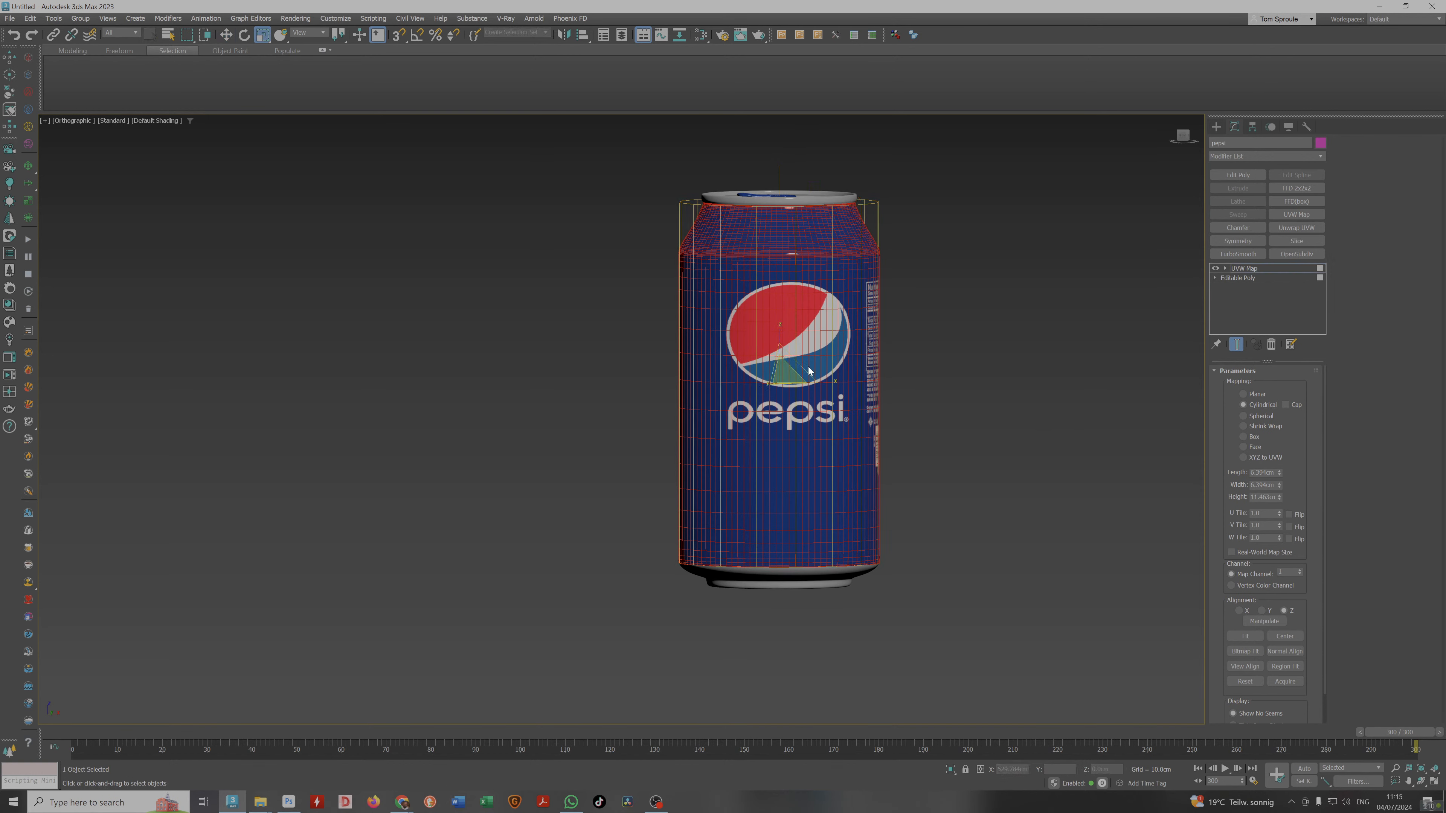
{"action": "left_click_drag", "start_coordinate": [778, 339], "coordinate": [779, 391]}
{"action": "key", "text": "w"}
{"action": "key", "text": "r"}
{"action": "key", "text": "w"}
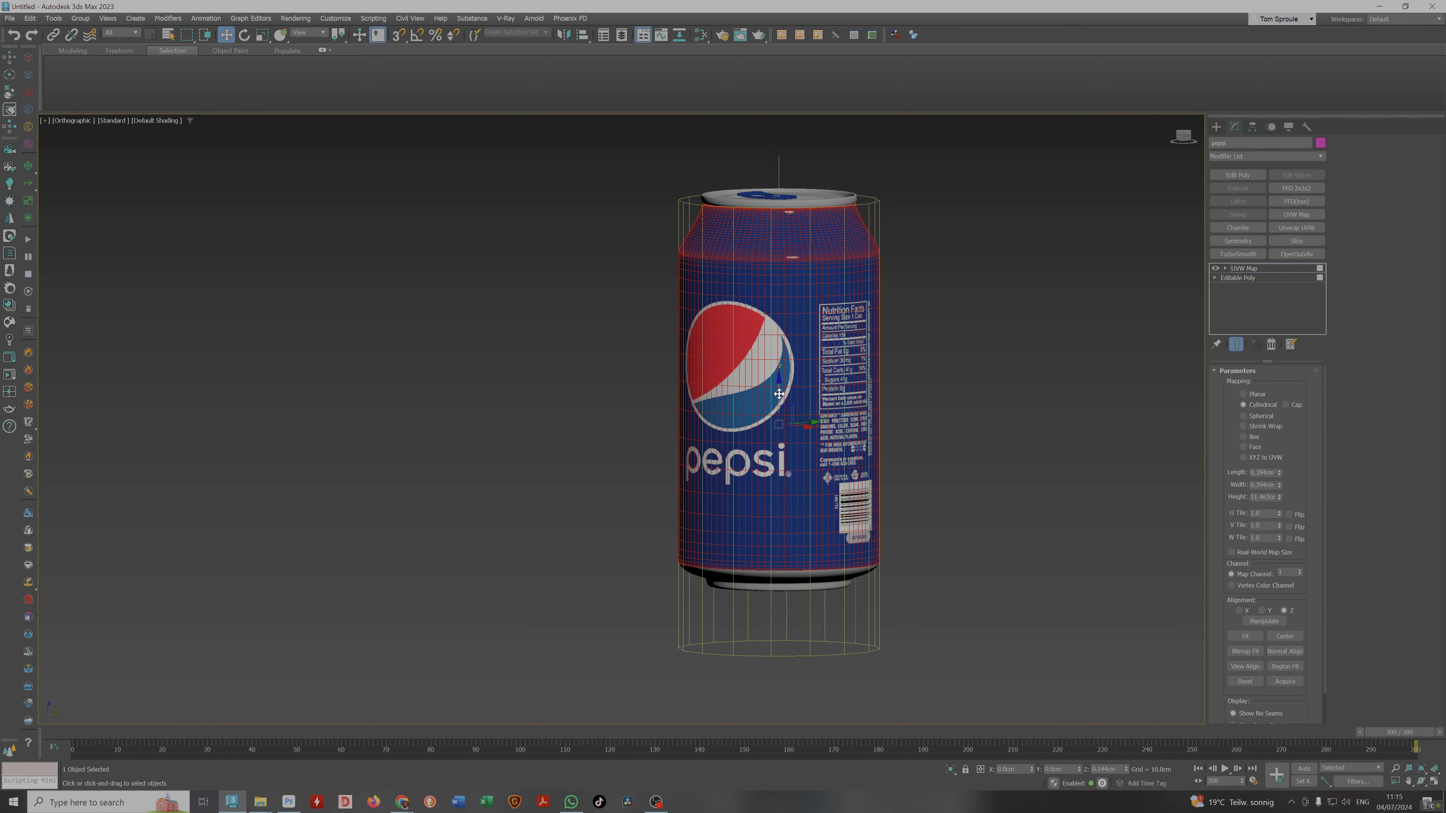
{"action": "middle_click_drag", "start_coordinate": [865, 397], "coordinate": [672, 401], "text": "alt"}
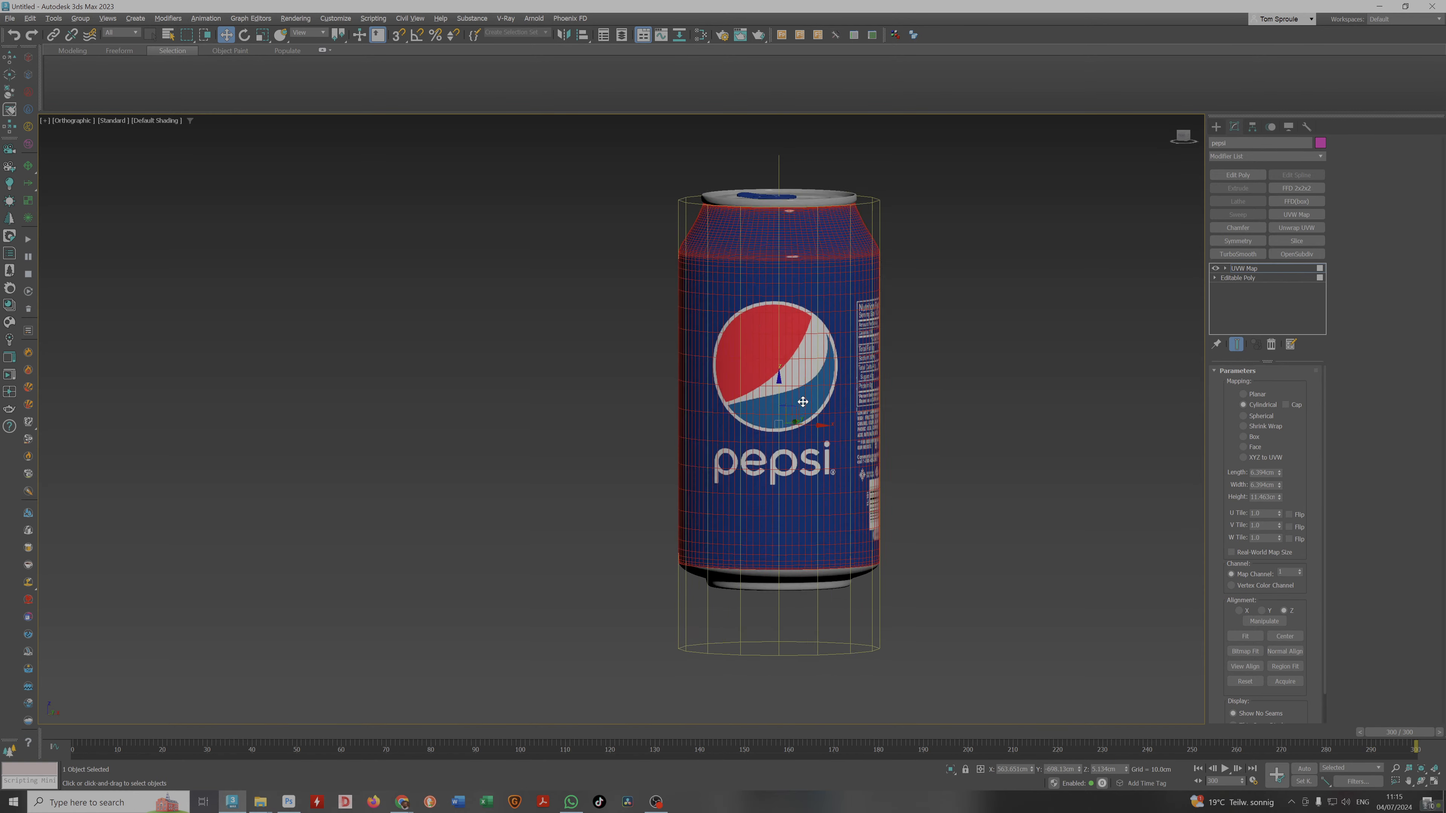
Collapse the UVW Map modifier into the can's Editable Poly and check the label around the can.
{"action": "right_click", "coordinate": [1260, 271]}
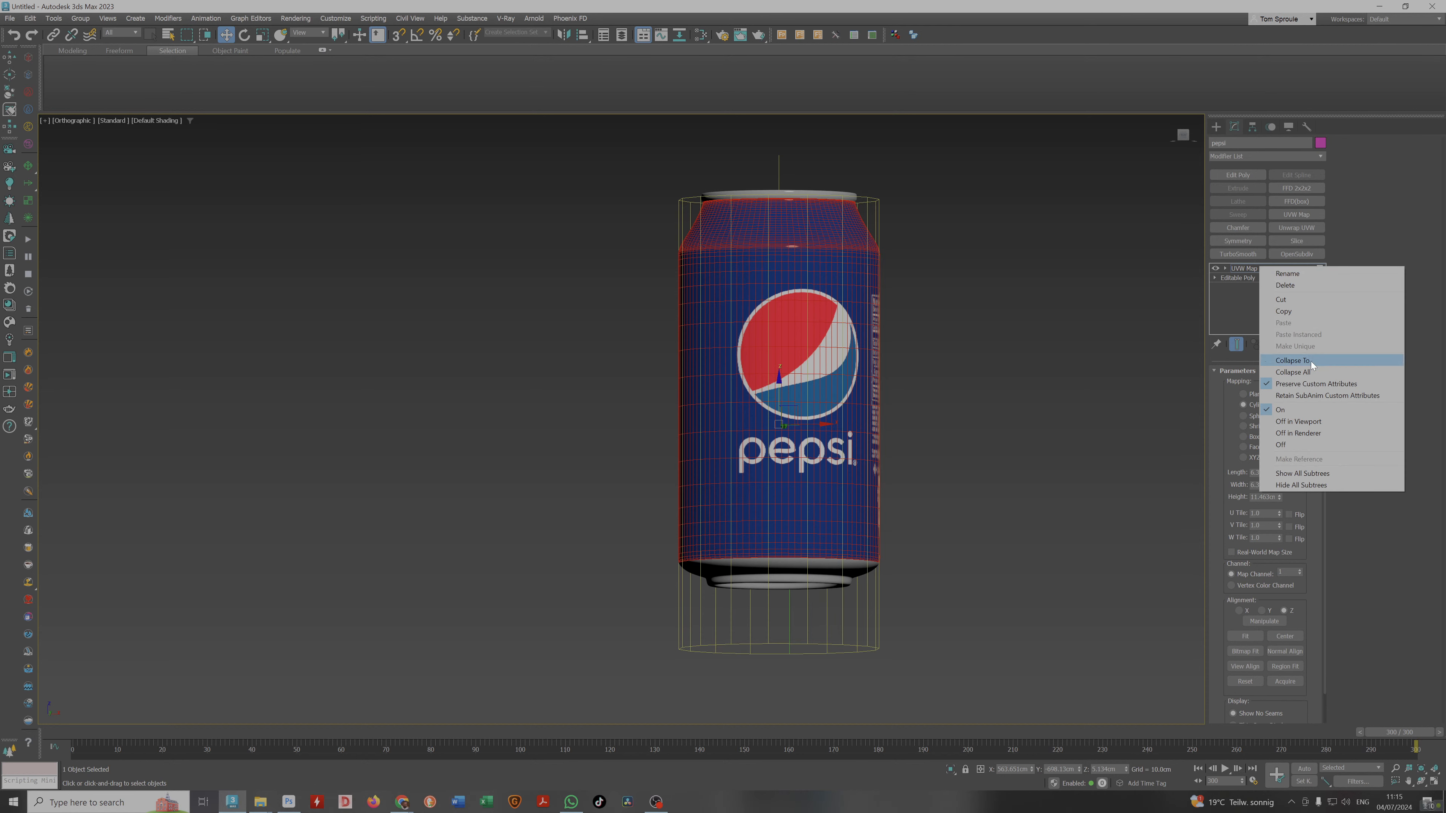
{"action": "left_click", "coordinate": [1281, 362]}
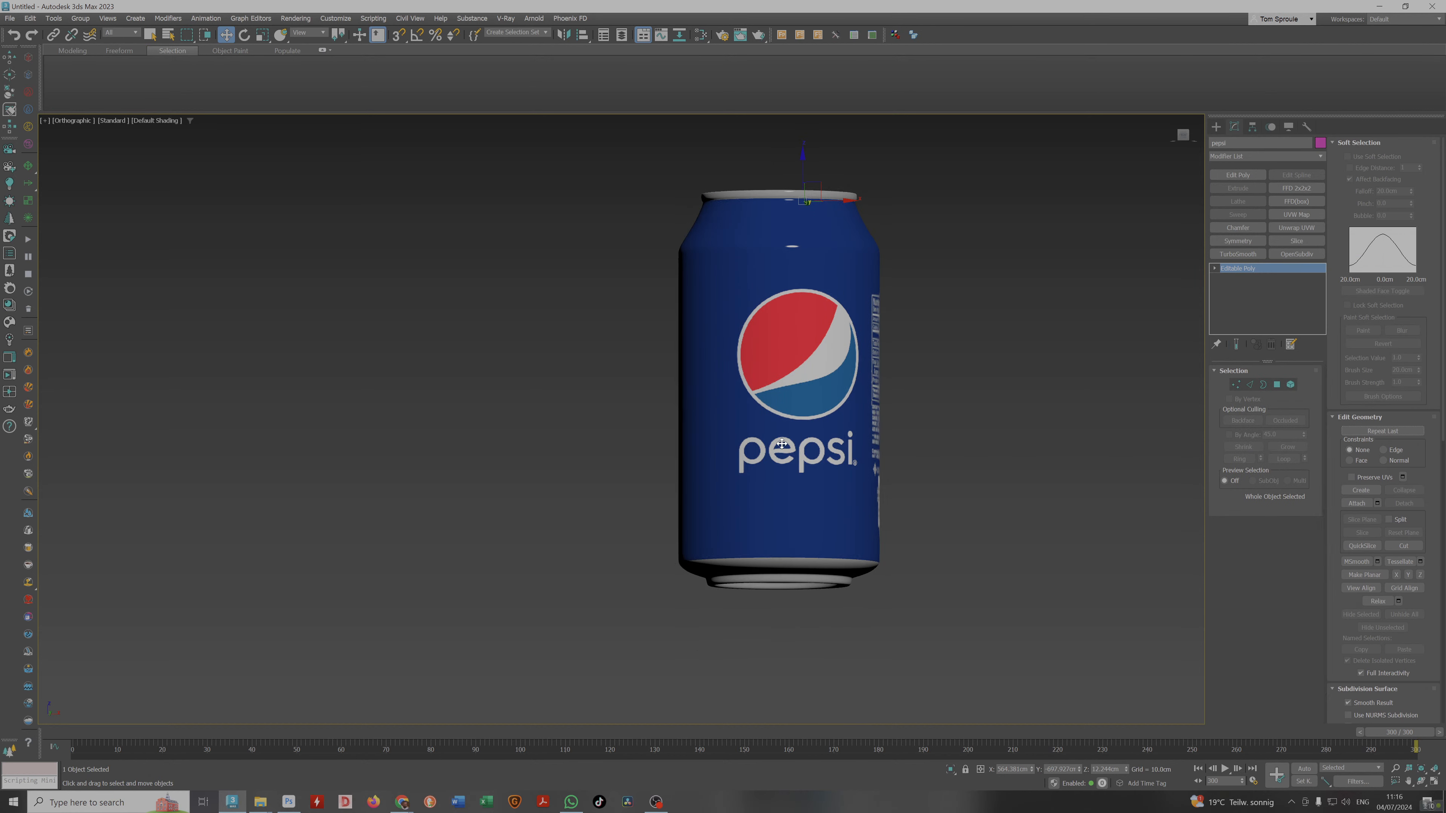
{"action": "middle_click_drag", "start_coordinate": [792, 444], "coordinate": [694, 448], "text": "alt"}
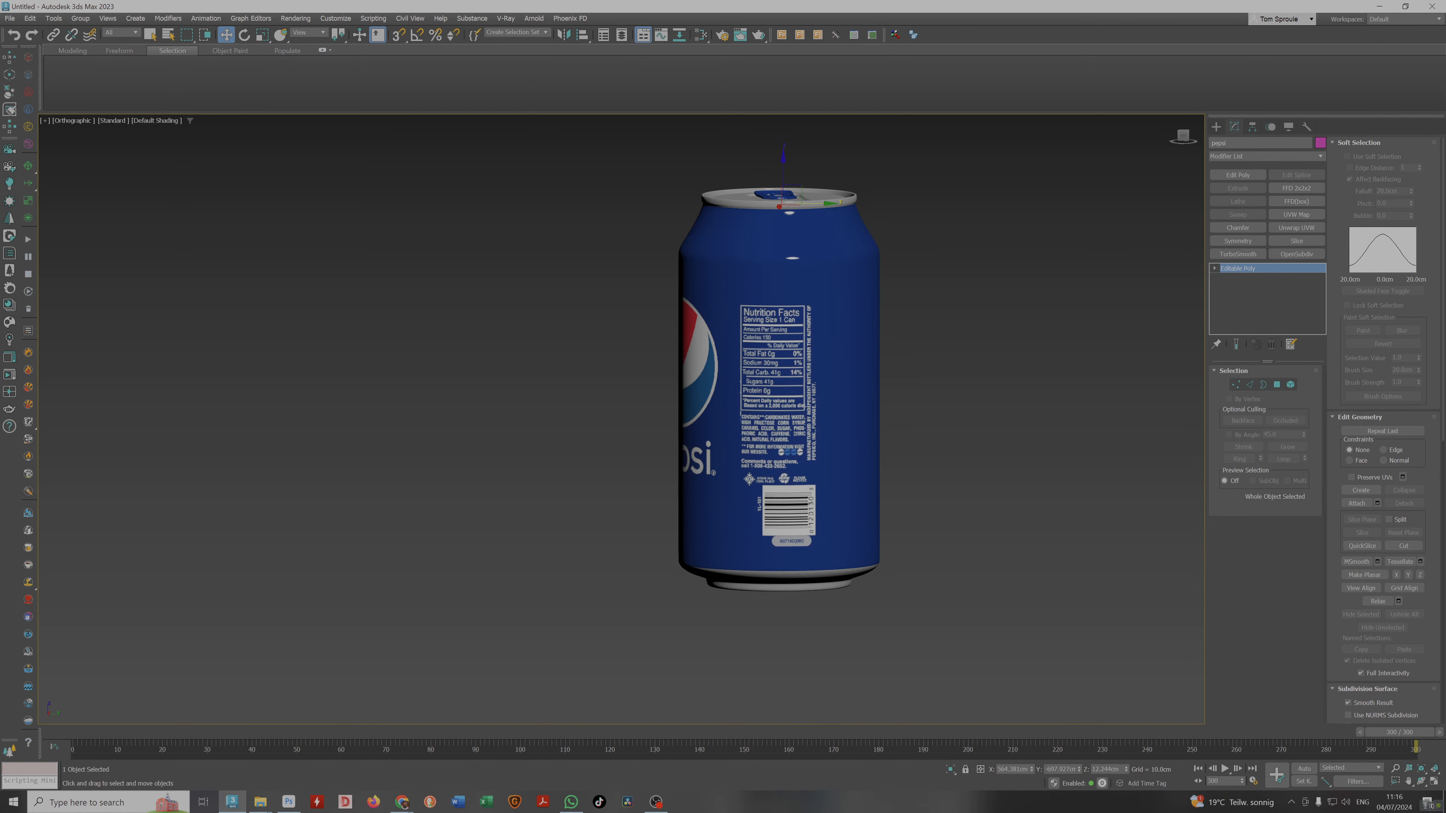
{"action": "left_click", "coordinate": [571, 803]}
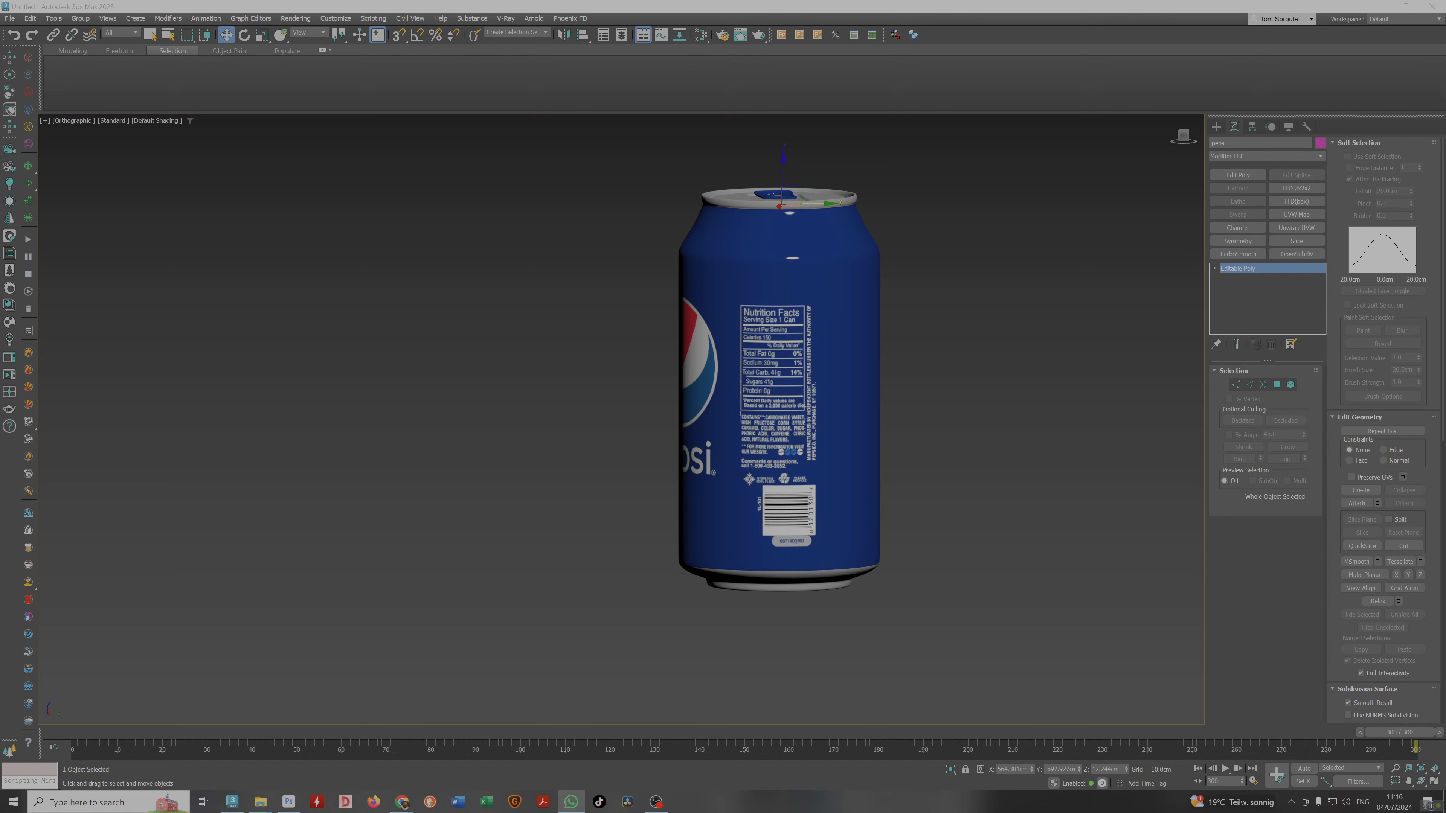
{"action": "middle_click_drag", "start_coordinate": [799, 422], "coordinate": [672, 430], "text": "alt"}
{"action": "scroll", "coordinate": [691, 423], "scroll_direction": "down", "scroll_amount": 3}
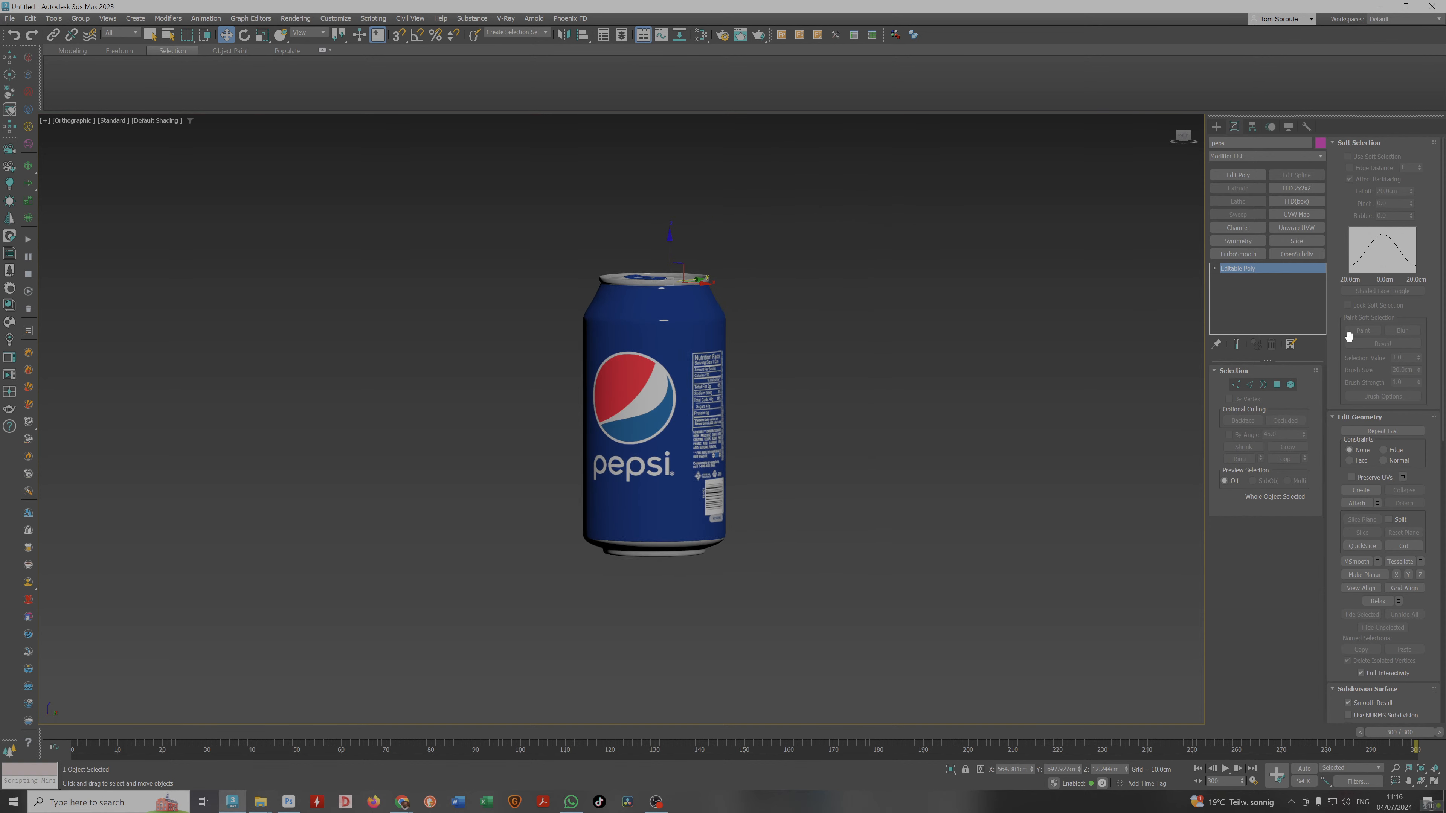
Create a spherical CoronaLight beside the can, several times wider than the can.
{"action": "left_click", "coordinate": [1217, 126]}
{"action": "left_click", "coordinate": [1242, 143]}
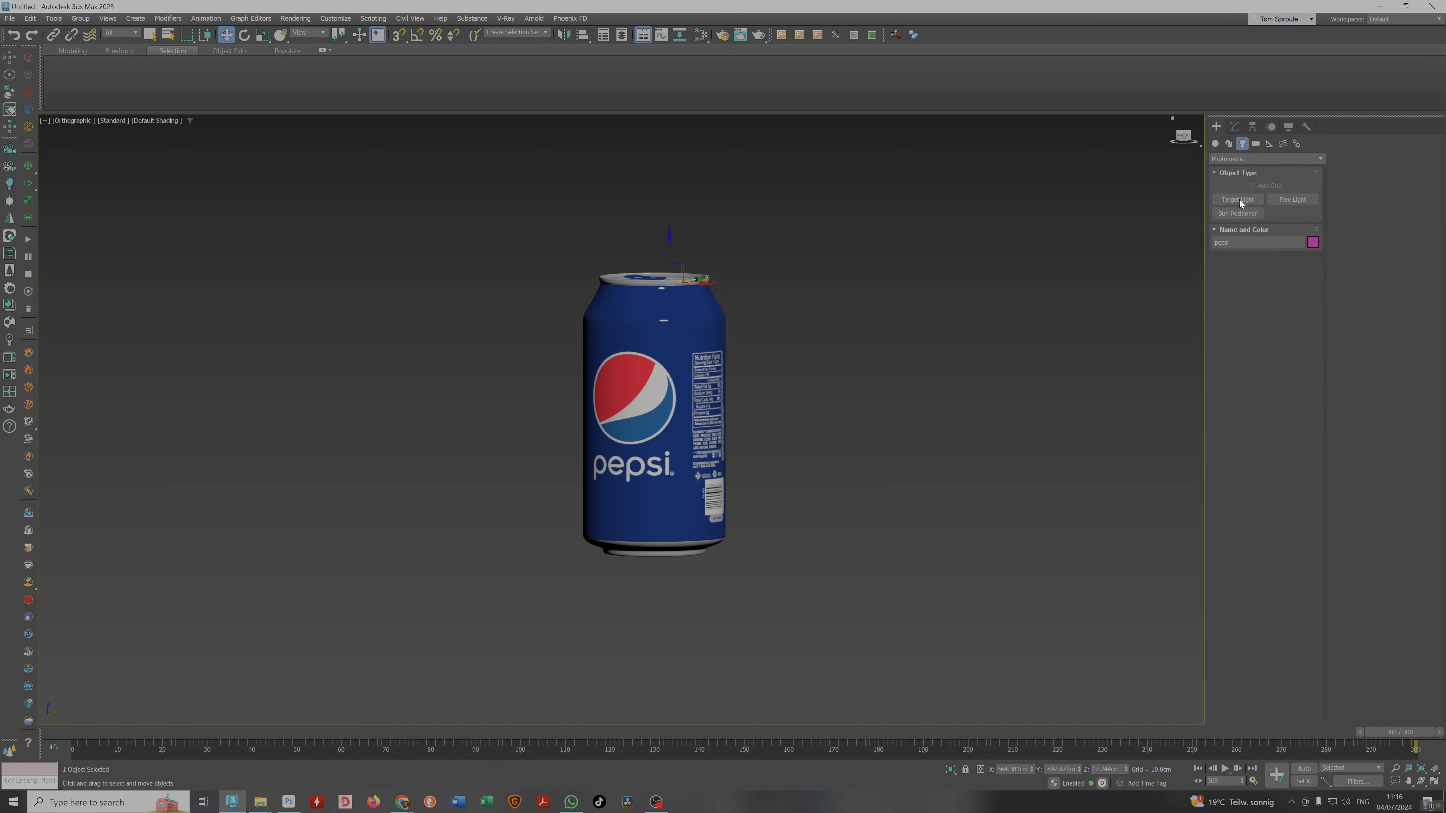
{"action": "left_click", "coordinate": [1243, 159]}
{"action": "left_click", "coordinate": [1227, 188]}
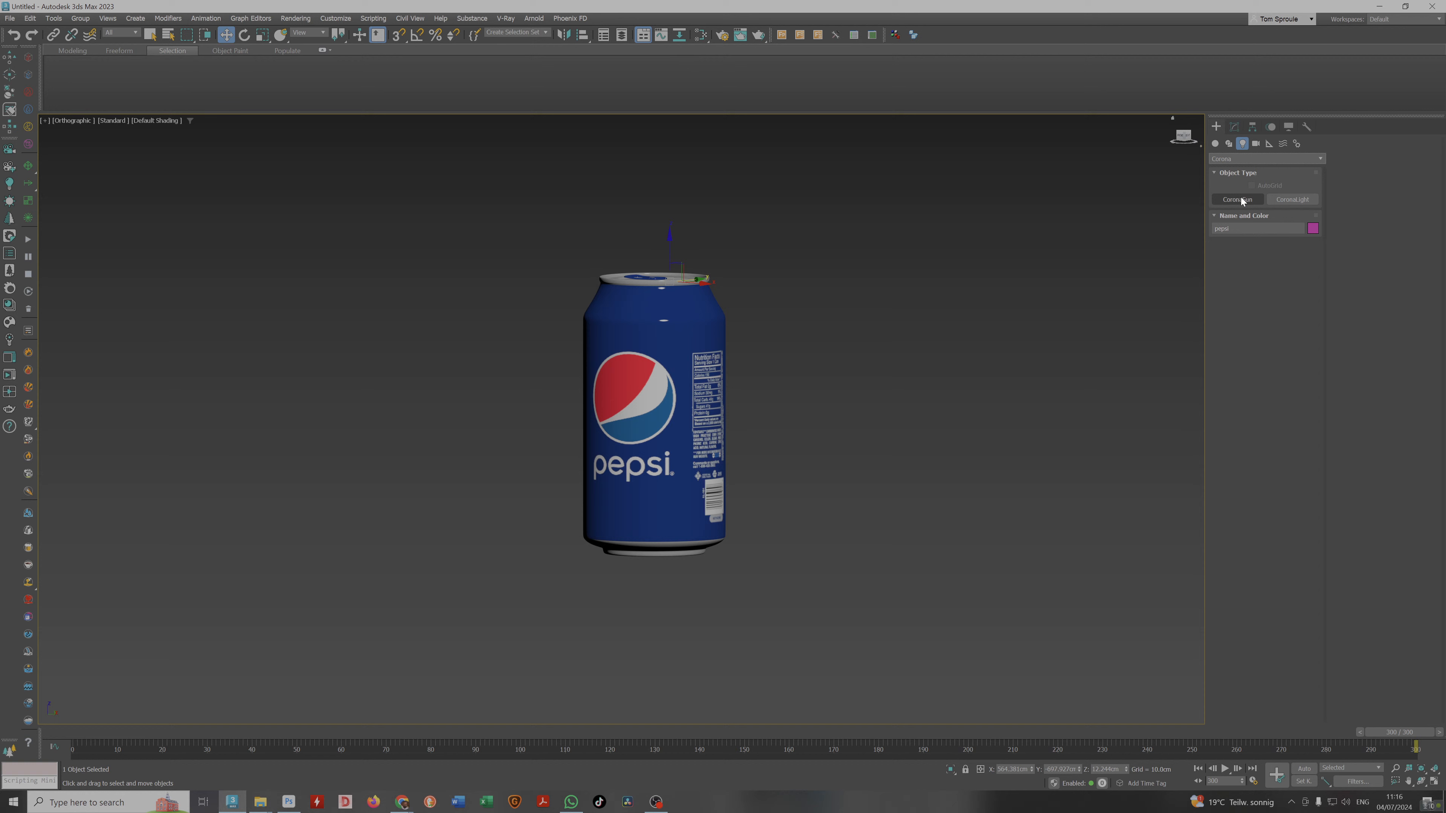
{"action": "left_click", "coordinate": [1301, 201]}
{"action": "scroll", "coordinate": [659, 306], "scroll_direction": "down", "scroll_amount": 5}
{"action": "middle_click_drag", "start_coordinate": [659, 306], "coordinate": [711, 375], "text": "alt"}
{"action": "left_click_drag", "start_coordinate": [757, 393], "coordinate": [824, 354]}
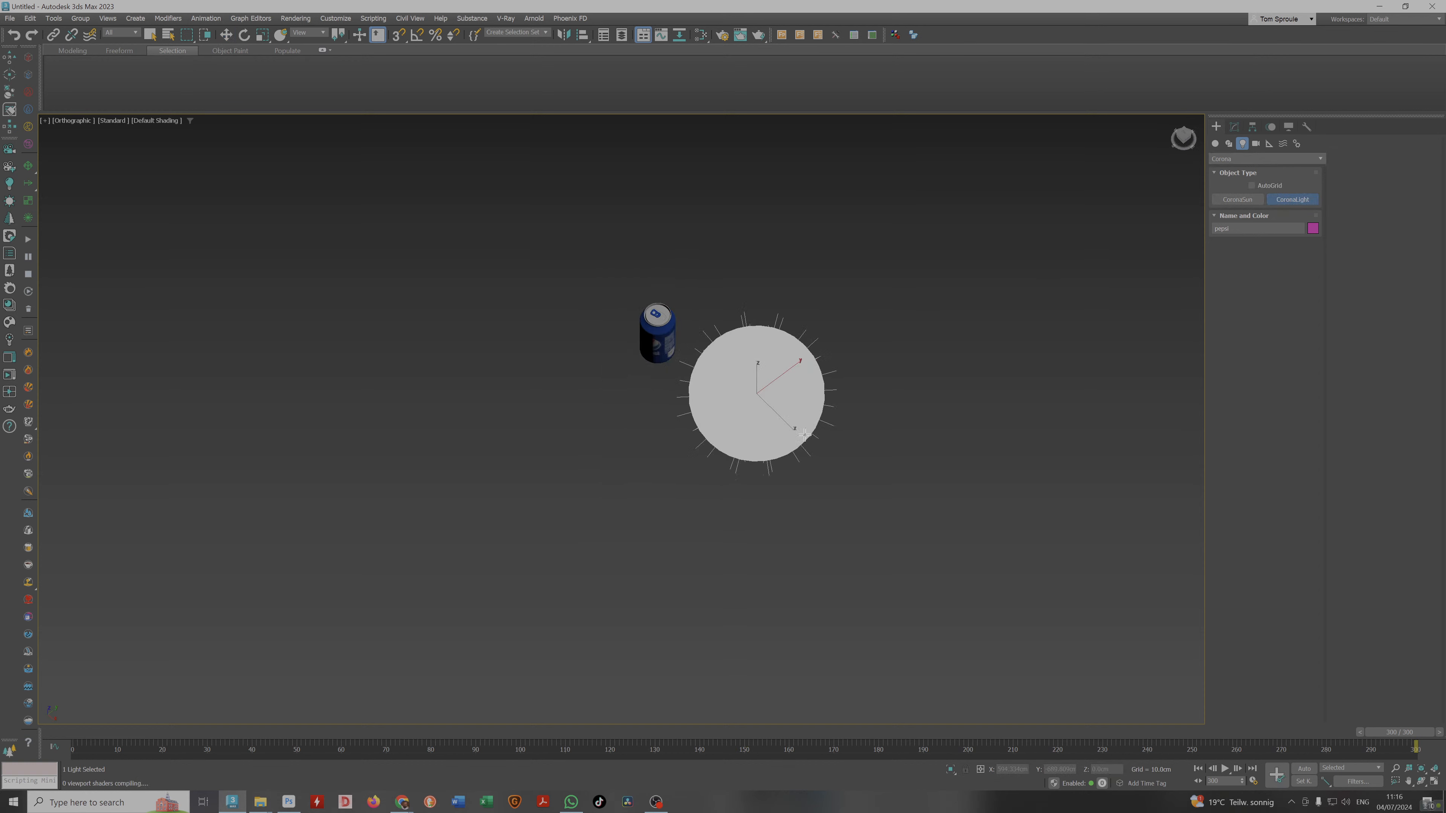
Move the Corona light up and to the right of the can in the front view.
{"action": "key", "text": "f"}
{"action": "middle_click_drag", "start_coordinate": [815, 384], "coordinate": [834, 396]}
{"action": "scroll", "coordinate": [834, 396], "scroll_direction": "down", "scroll_amount": 2}
{"action": "key", "text": "w"}
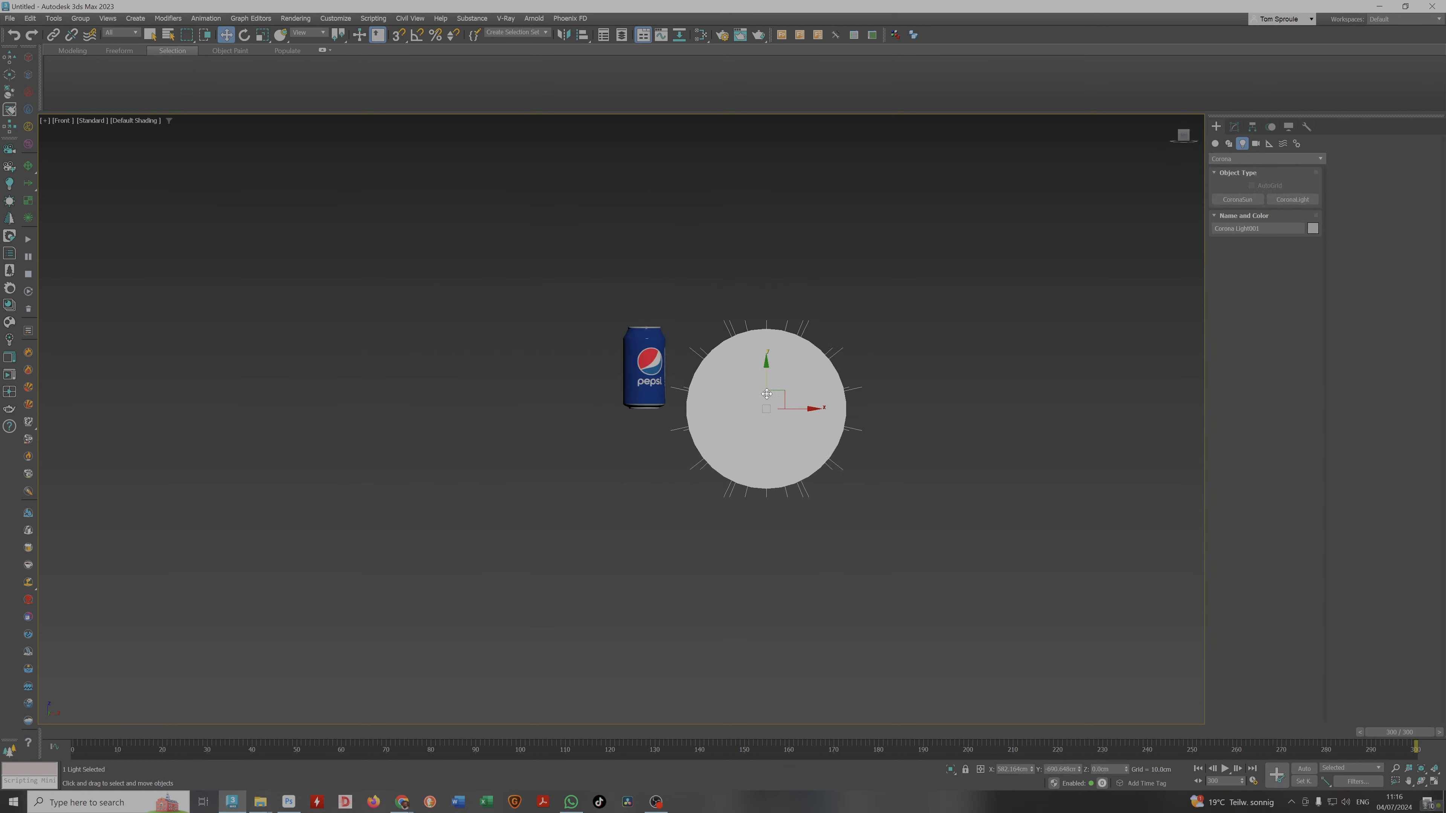
{"action": "left_click_drag", "start_coordinate": [781, 390], "coordinate": [827, 213]}
{"action": "scroll", "coordinate": [781, 301], "scroll_direction": "down", "scroll_amount": 2}
{"action": "middle_click_drag", "start_coordinate": [791, 301], "coordinate": [809, 288], "text": "alt"}
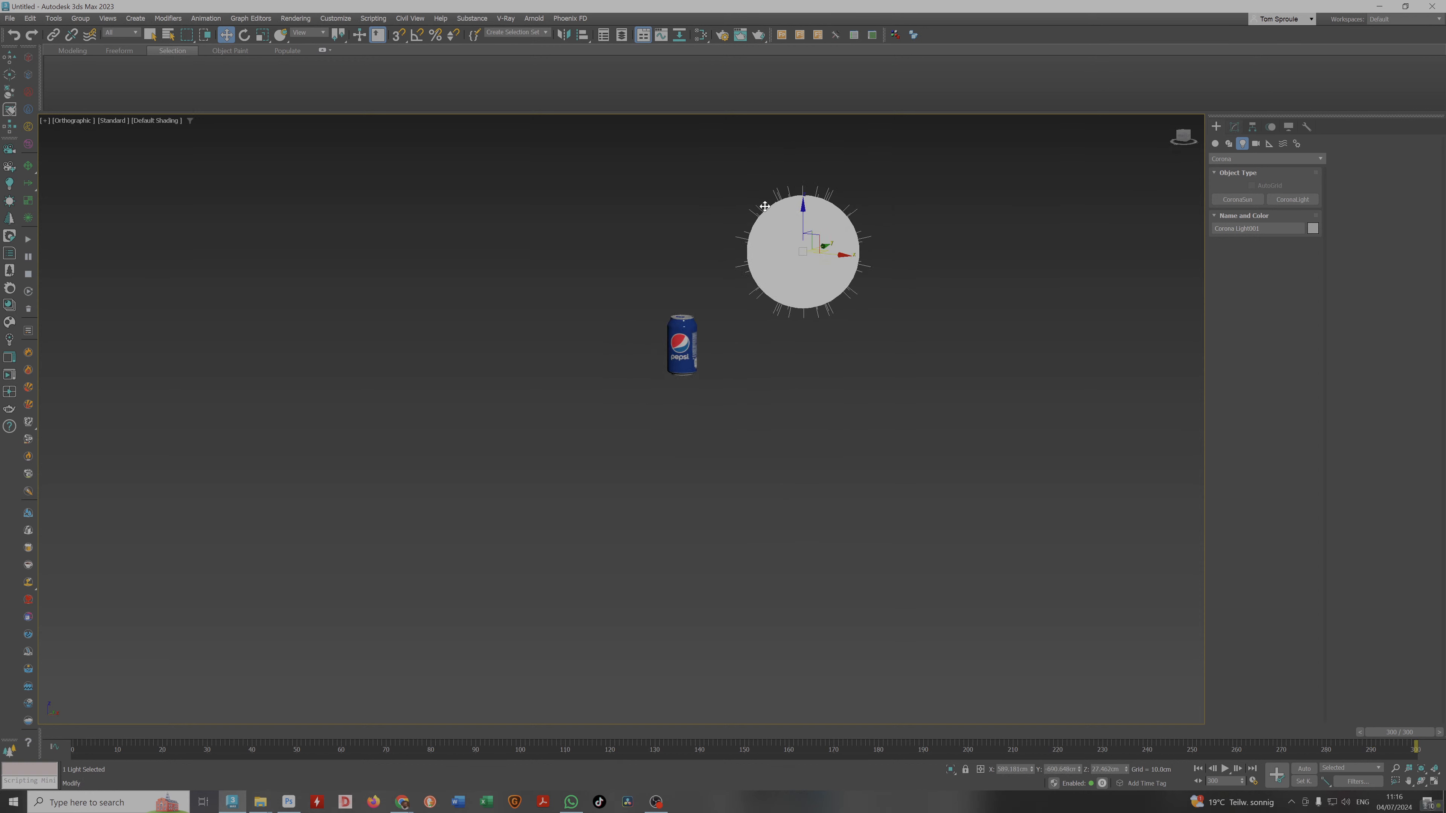
Switch to the top view and display the Standard camera types for creation.
{"action": "key", "text": "t"}
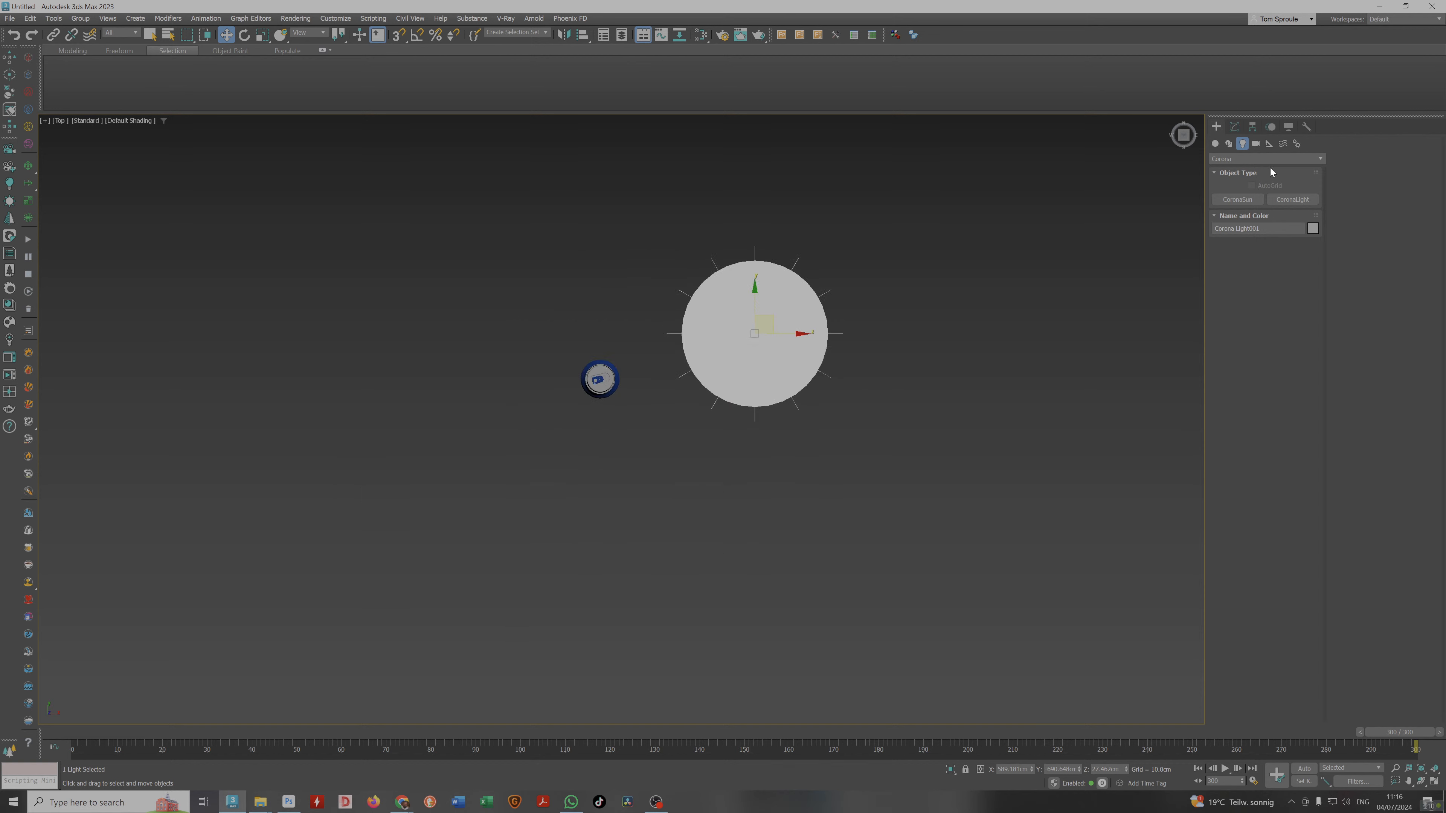
{"action": "left_click", "coordinate": [1256, 144]}
{"action": "left_click", "coordinate": [1259, 161]}
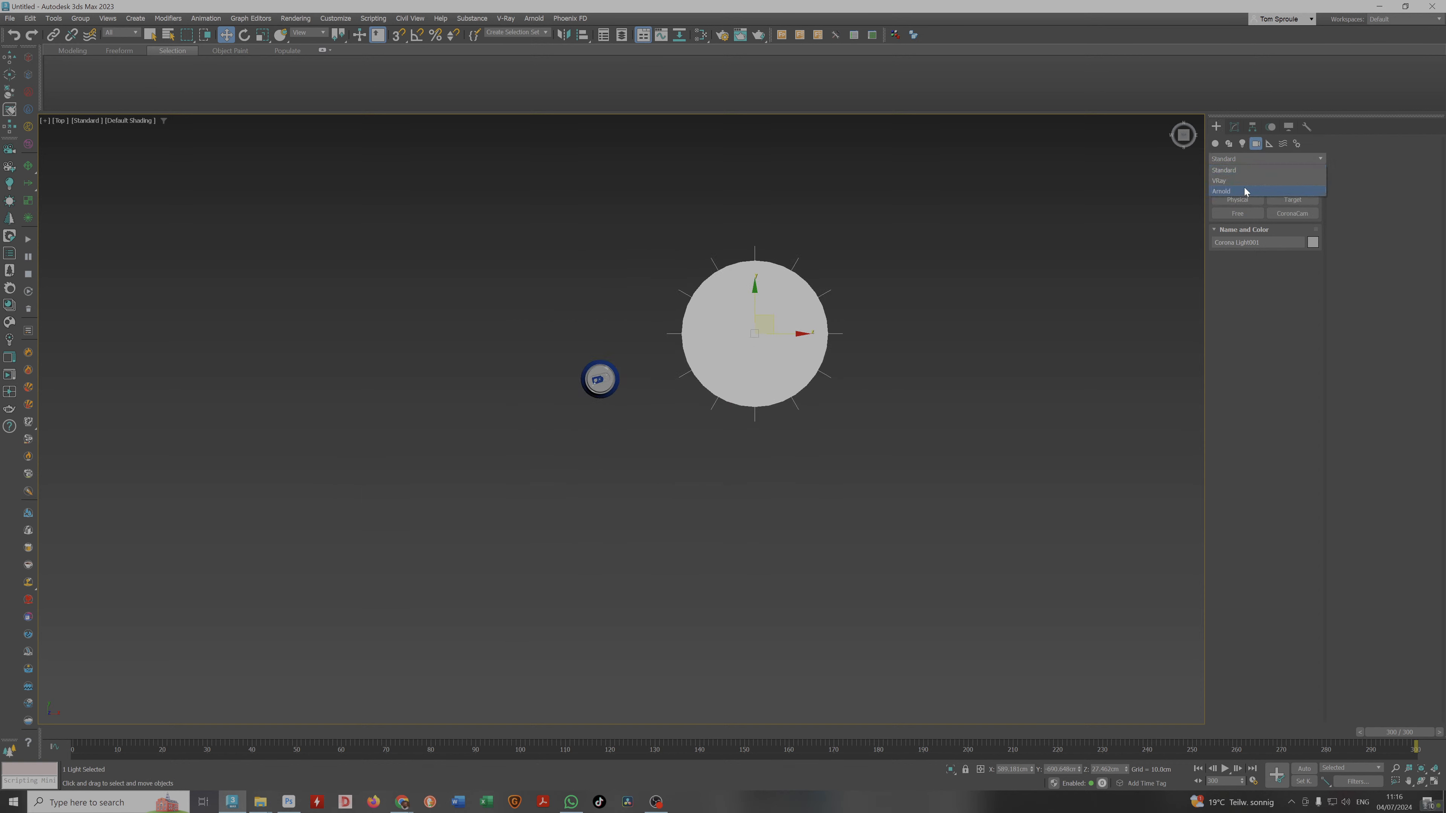
{"action": "left_click", "coordinate": [1245, 157]}
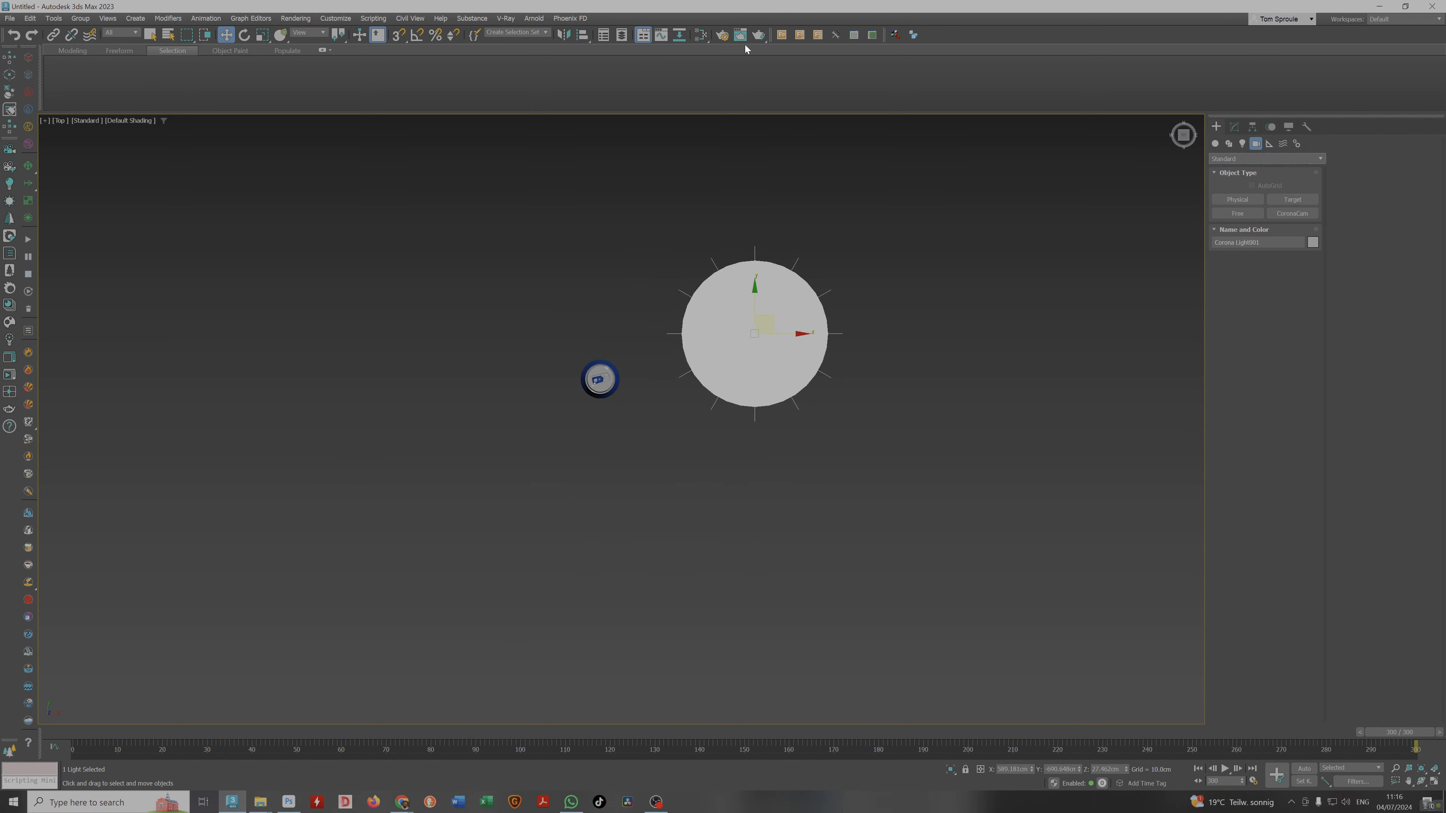
Check the Corona scene settings in the Render Setup and close it.
{"action": "left_click", "coordinate": [722, 37]}
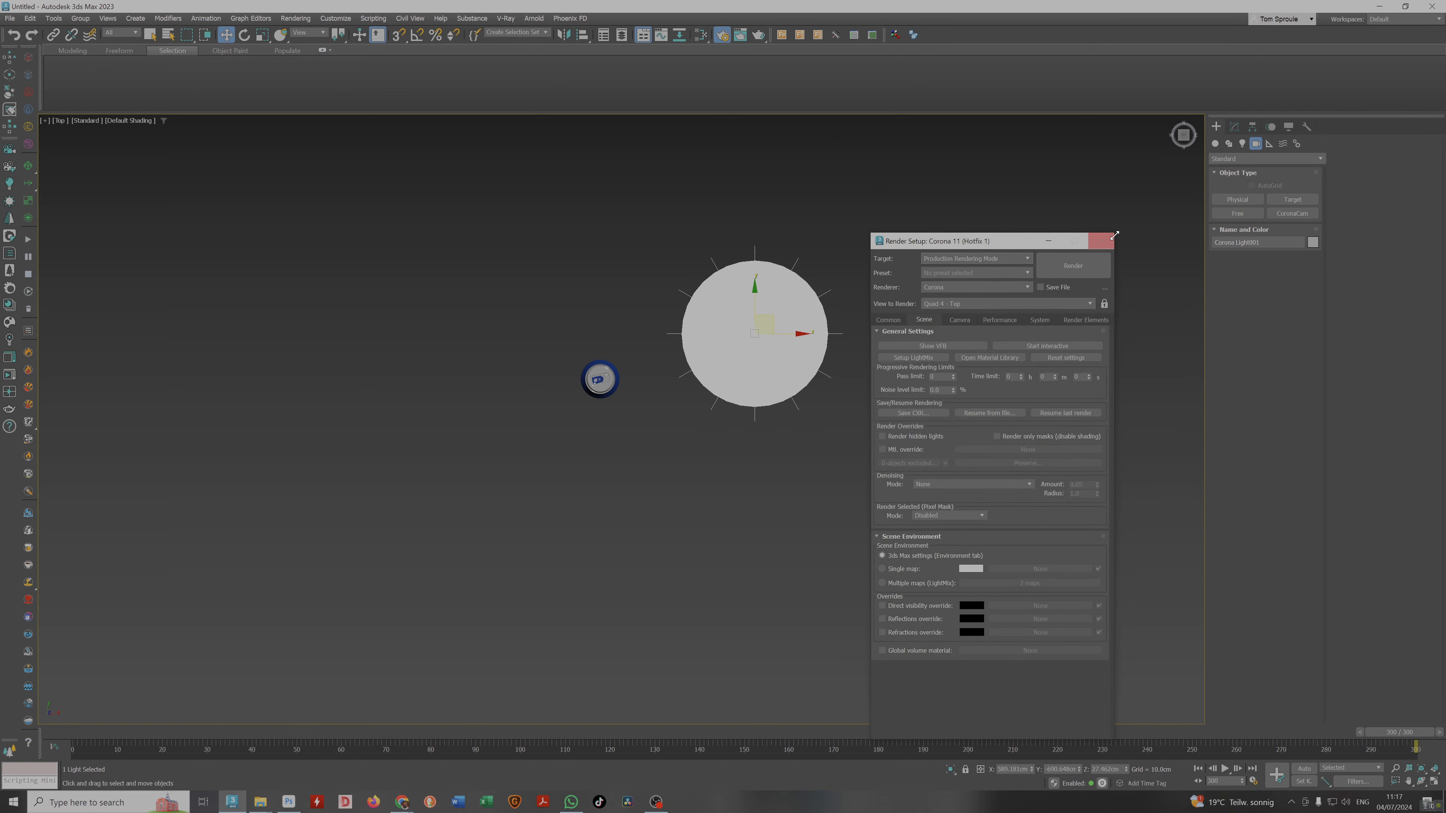
{"action": "key", "text": "F10"}
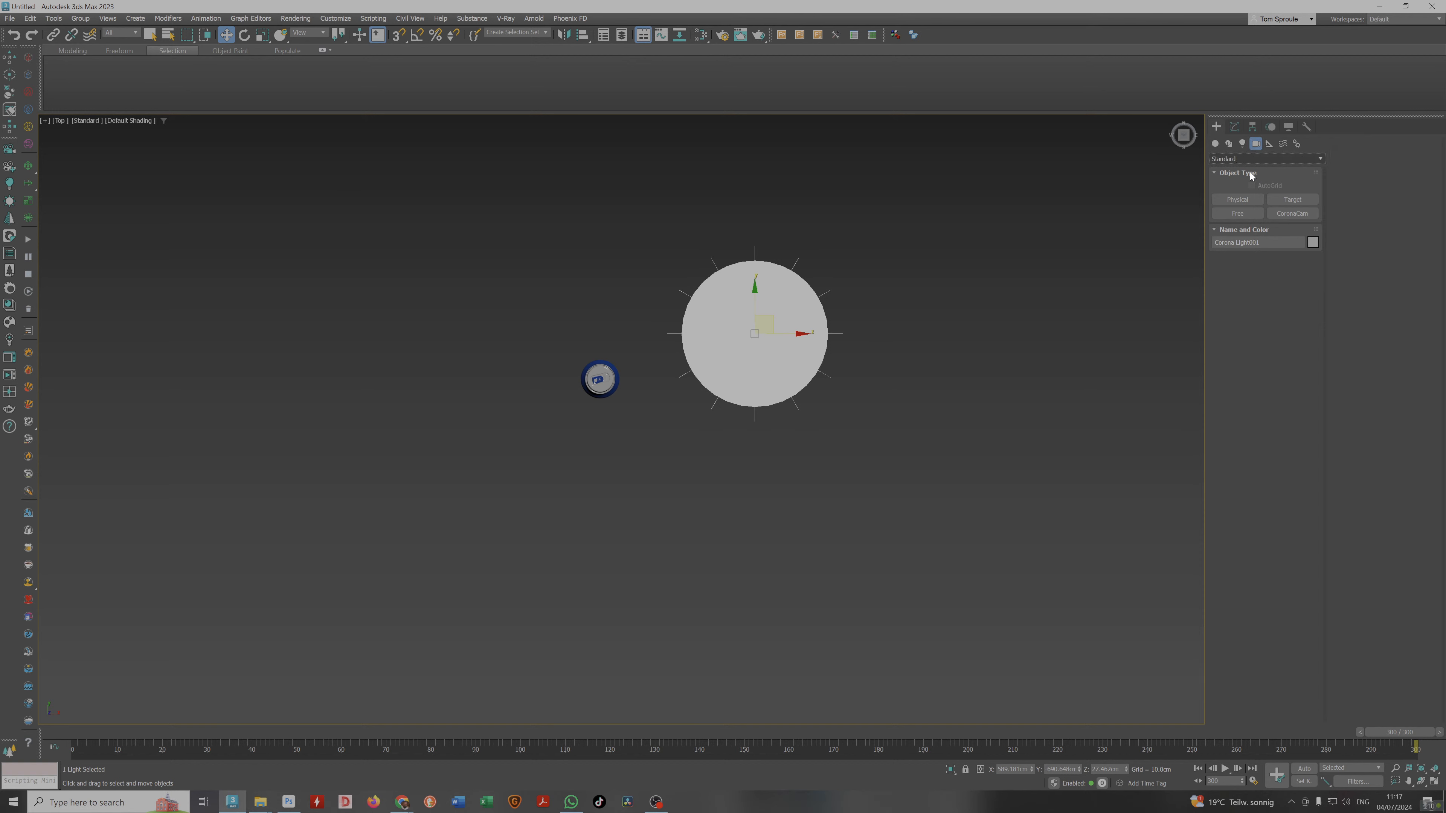
Create a targeted CoronaCam in the top view, placed in front of the can and aimed straight past it.
{"action": "left_click", "coordinate": [1290, 214]}
{"action": "scroll", "coordinate": [645, 494], "scroll_direction": "down", "scroll_amount": 2}
{"action": "left_click", "coordinate": [614, 607]}
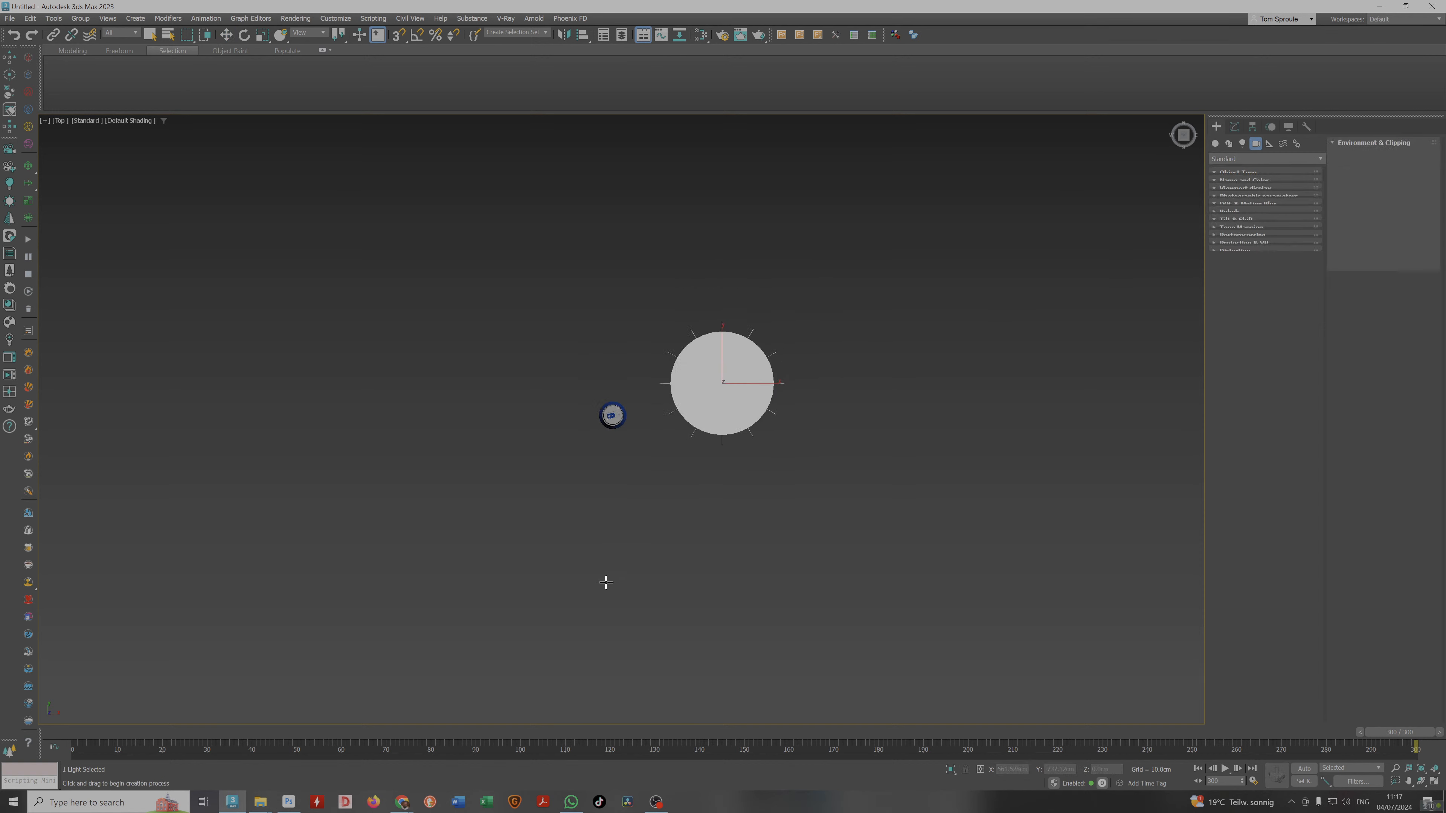
{"action": "left_click_drag", "start_coordinate": [614, 602], "coordinate": [616, 319]}
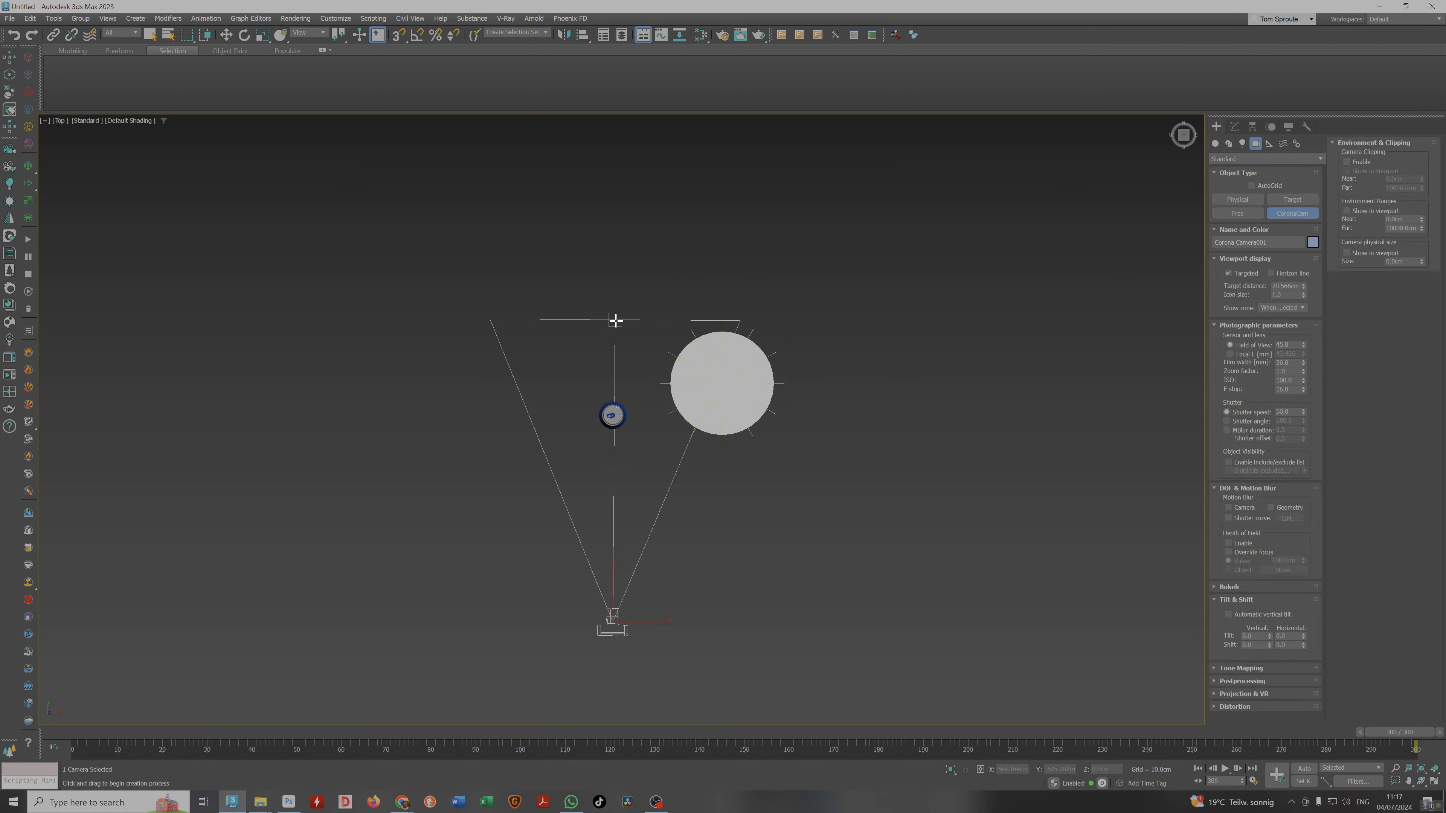
{"action": "scroll", "coordinate": [661, 421], "scroll_direction": "down", "scroll_amount": 2}
Show all four viewports, set the perspective viewport to the Corona camera and frame the whole can in it.
{"action": "key", "text": "alt+w"}
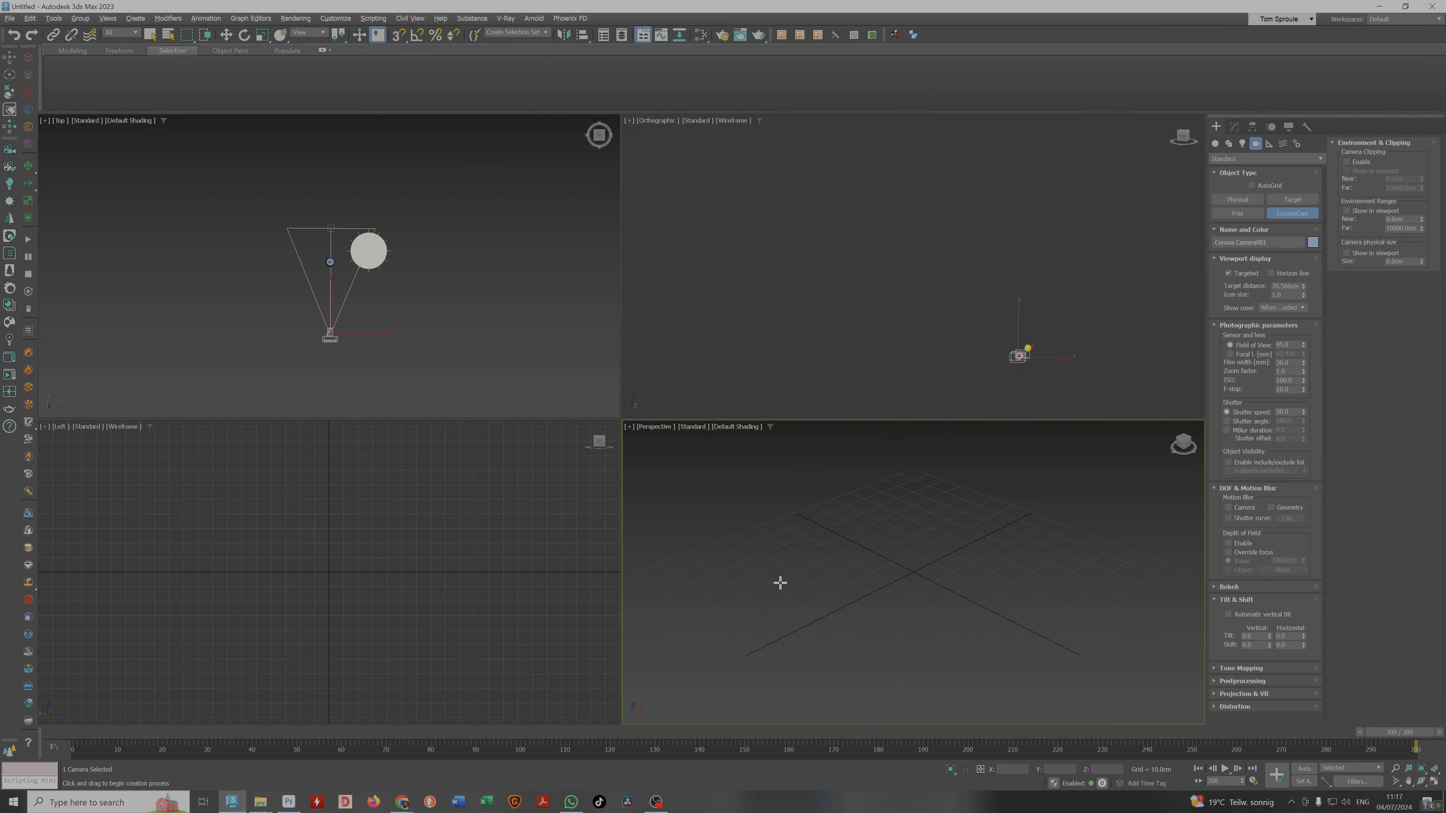
{"action": "left_click", "coordinate": [781, 584]}
{"action": "key", "text": "c"}
{"action": "middle_click_drag", "start_coordinate": [905, 552], "coordinate": [902, 620]}
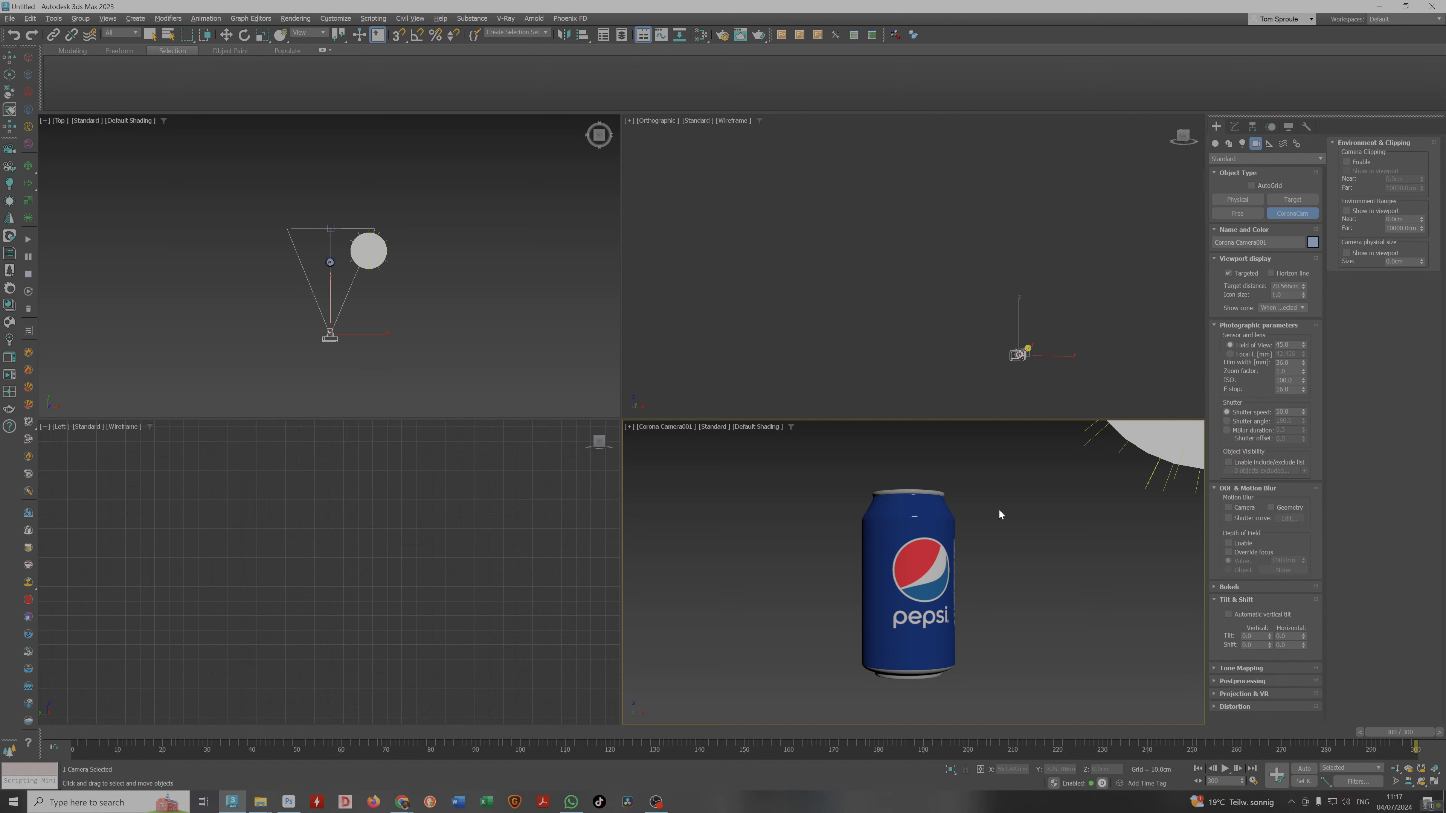
{"action": "key", "text": "w"}
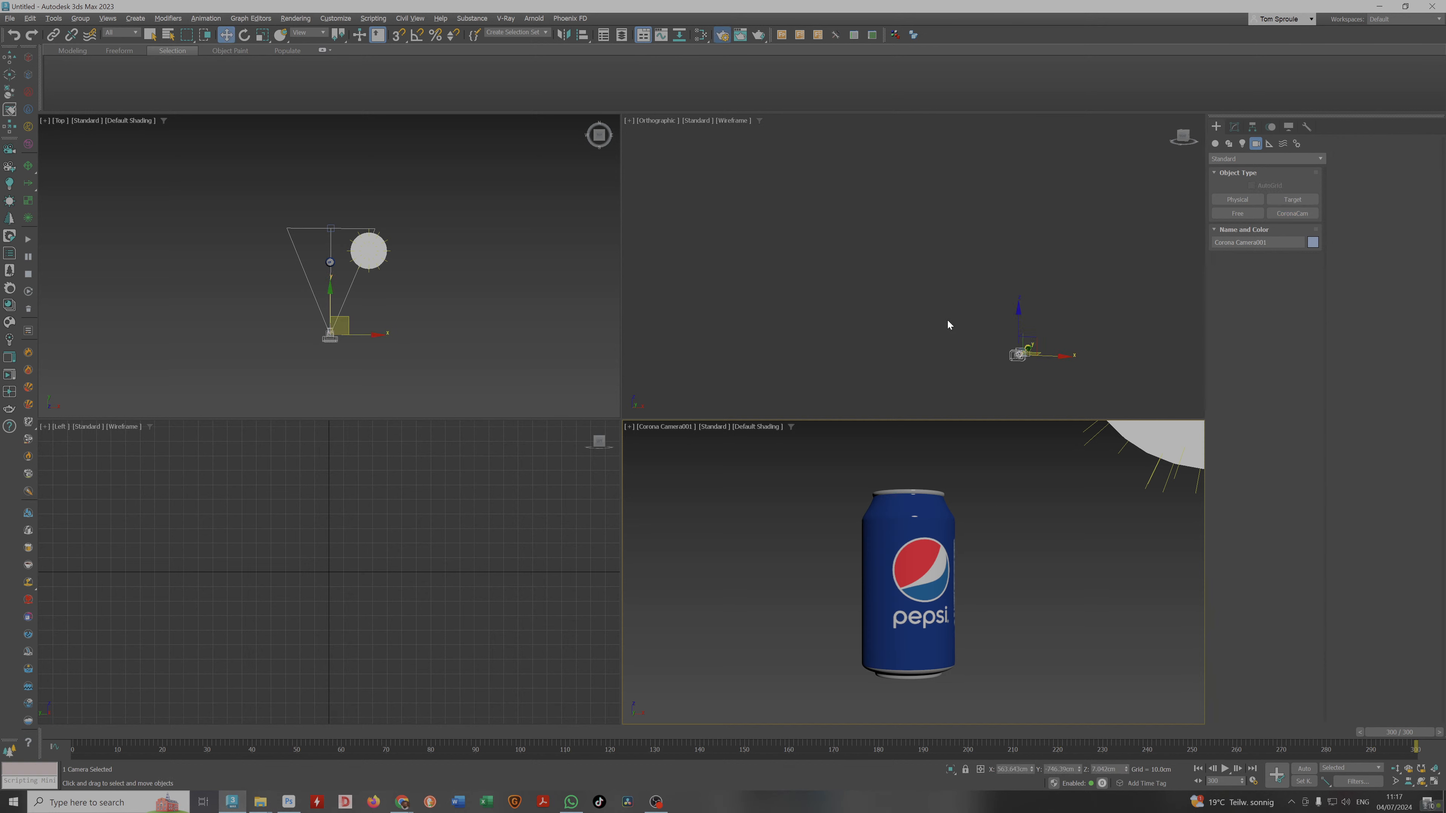
Start Corona interactive rendering of the camera view and arrange the render windows clear of the top viewport.
{"action": "key", "text": "F10"}
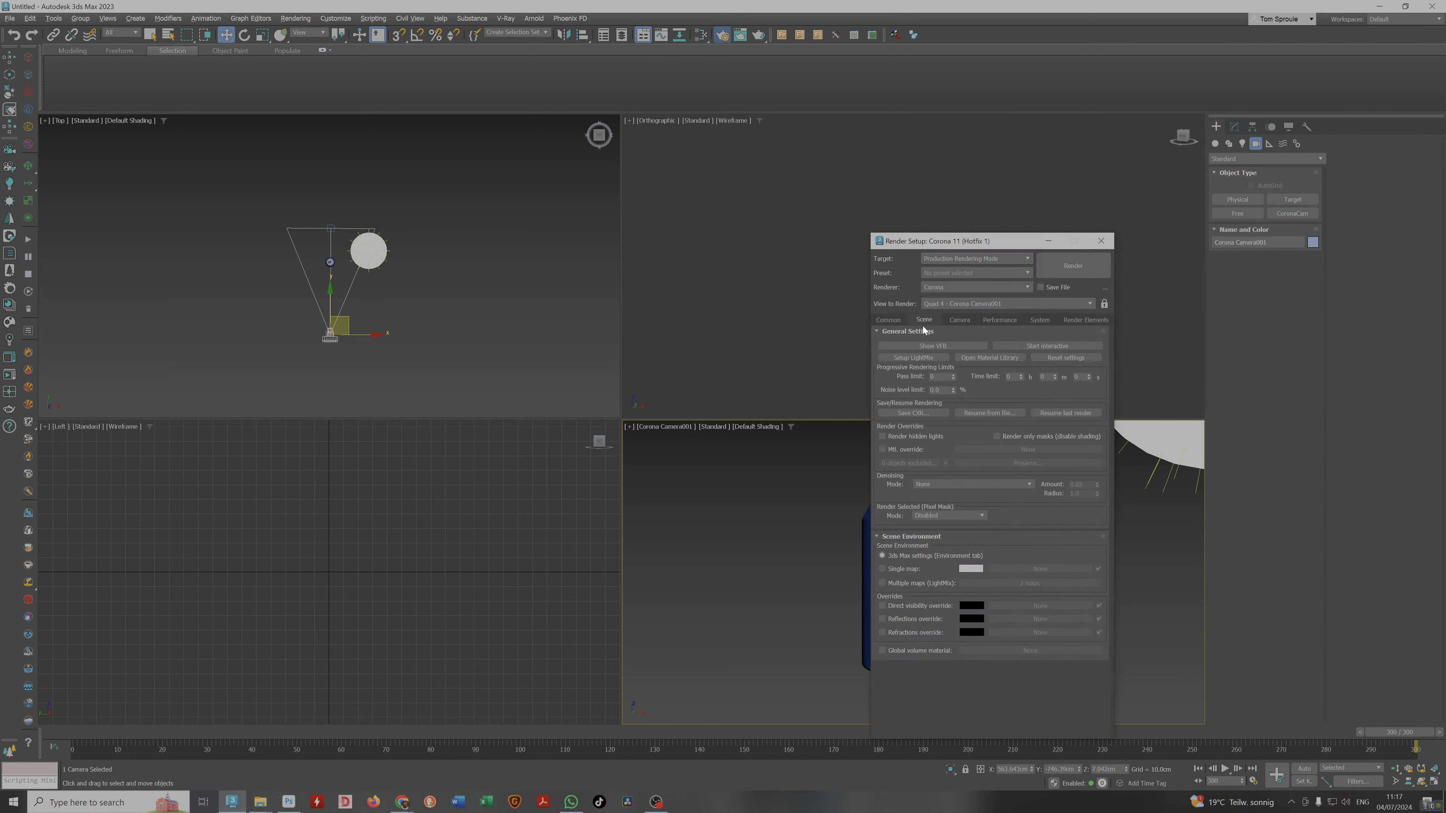
{"action": "left_click", "coordinate": [1040, 345]}
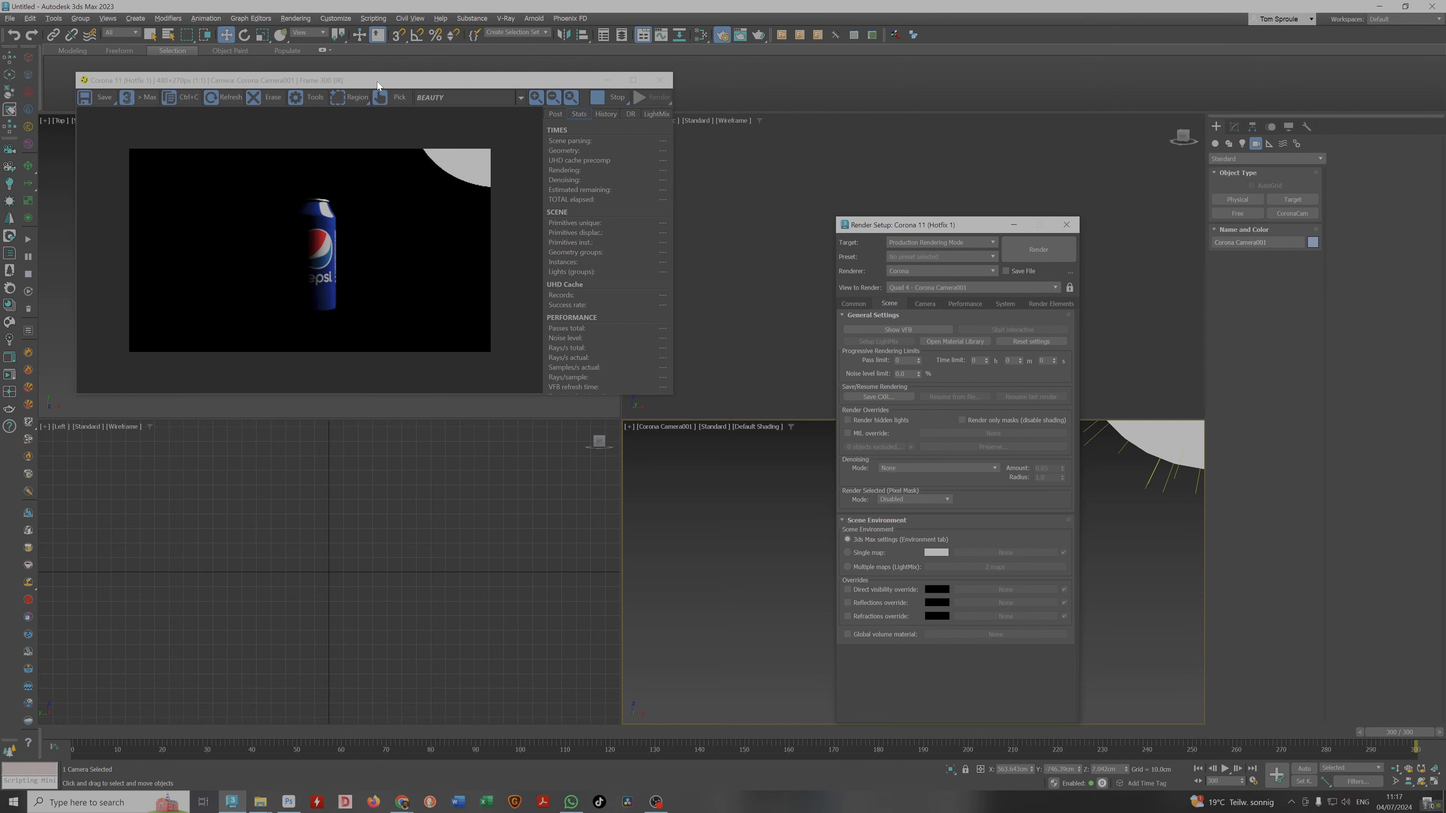
{"action": "left_click_drag", "start_coordinate": [377, 81], "coordinate": [475, 79]}
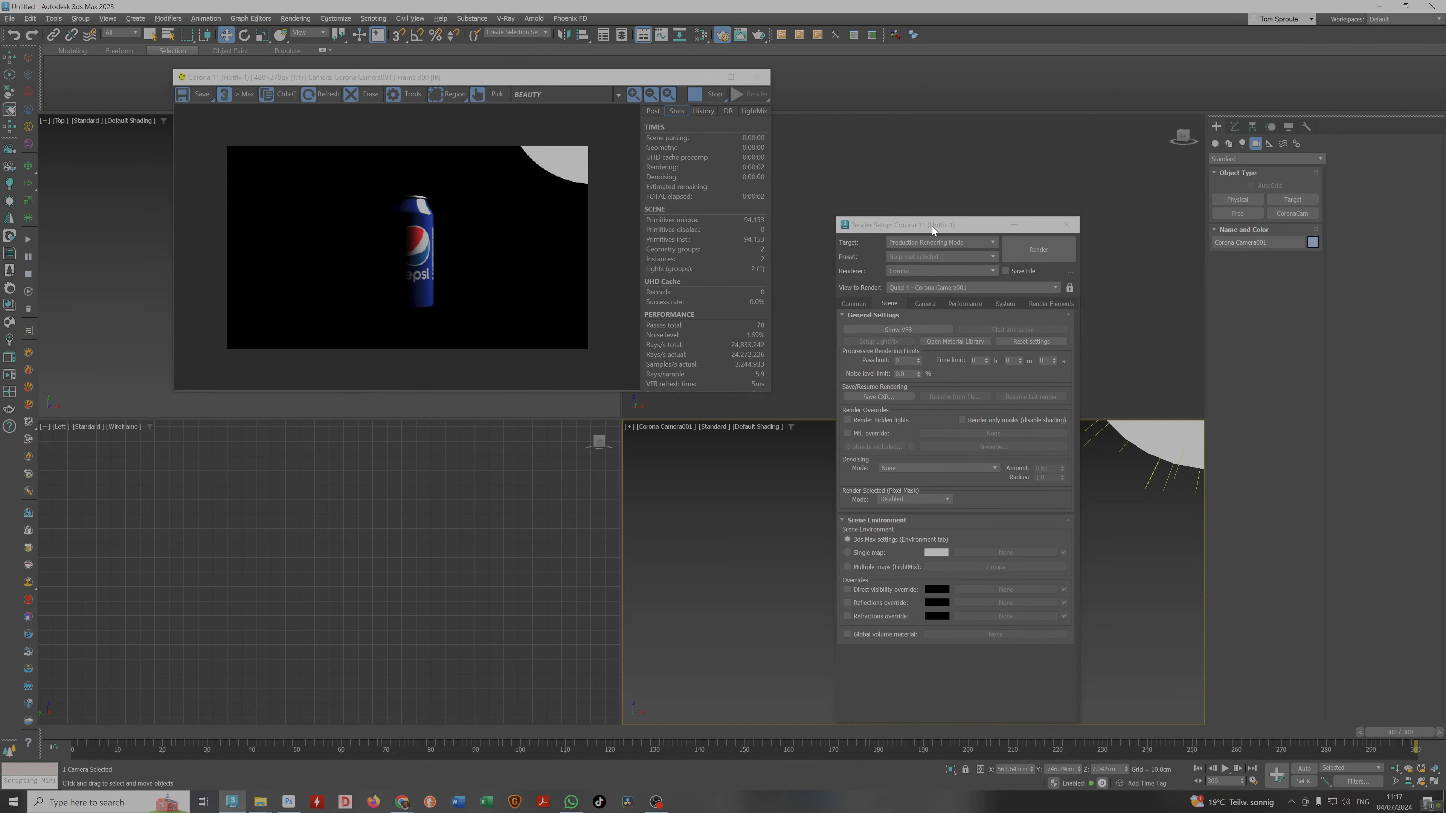
{"action": "left_click_drag", "start_coordinate": [932, 226], "coordinate": [1133, 259]}
{"action": "left_click_drag", "start_coordinate": [613, 80], "coordinate": [1160, 79]}
{"action": "left_click", "coordinate": [1269, 321]}
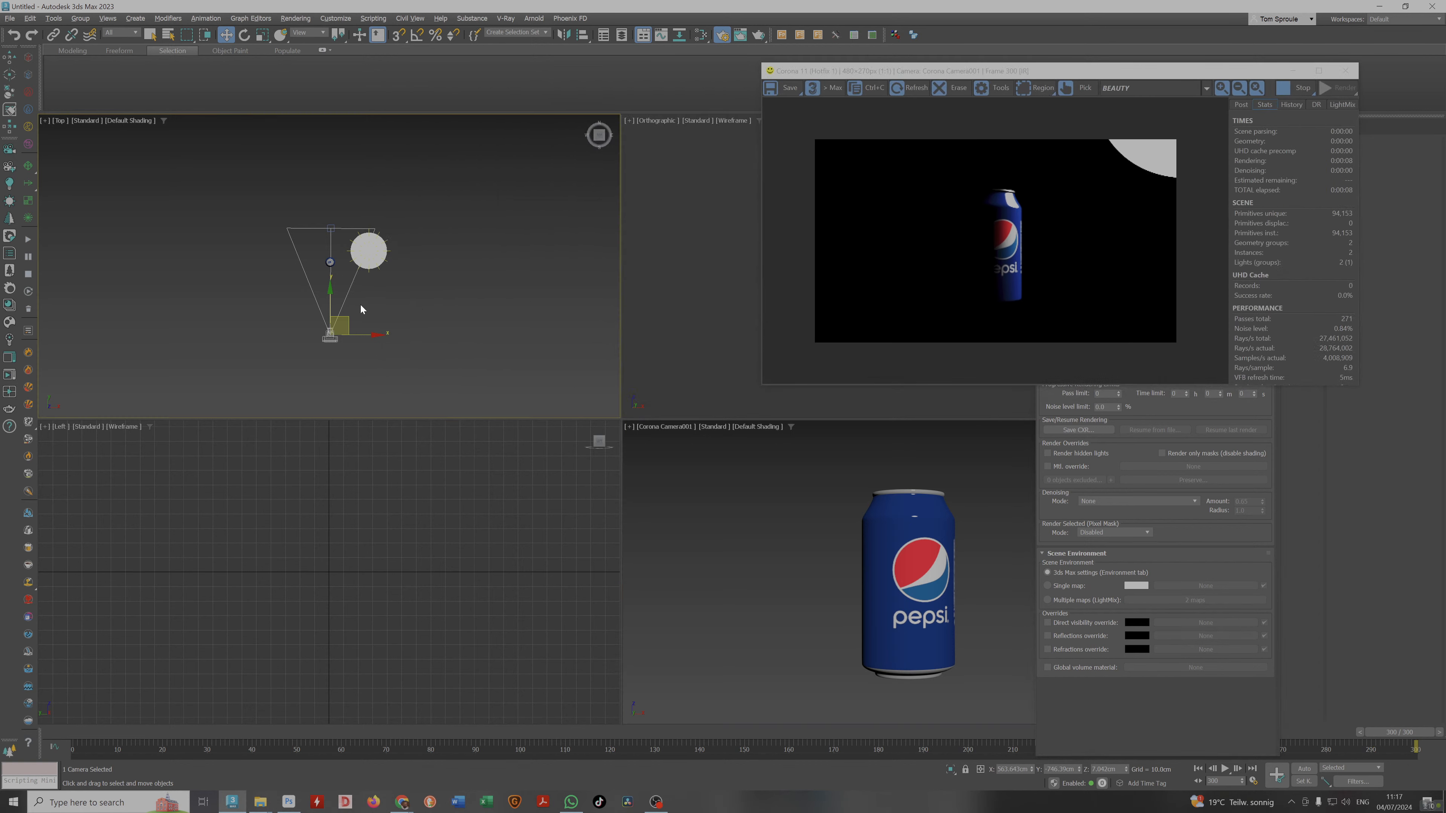
Move the Corona light slightly toward the camera in the top view and raise it out of the camera frame.
{"action": "scroll", "coordinate": [361, 251], "scroll_direction": "up", "scroll_amount": 5}
{"action": "left_click", "coordinate": [375, 258]}
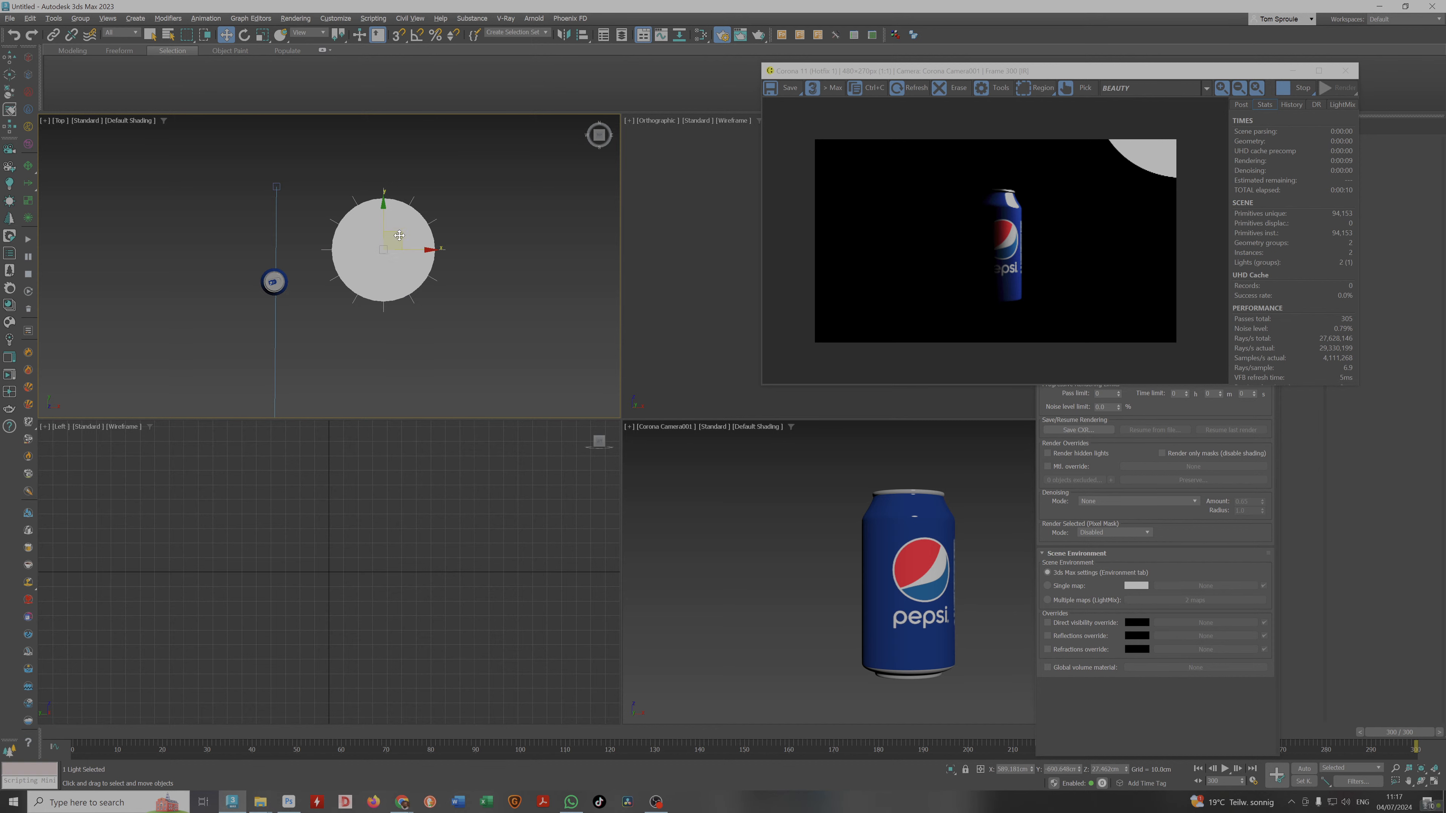
{"action": "mouse_move", "coordinate": [393, 240]}
{"action": "left_mouse_down"}
{"action": "mouse_move", "coordinate": [353, 314]}
{"action": "mouse_move", "coordinate": [398, 257]}
{"action": "left_mouse_up"}
{"action": "key", "text": "f"}
Change the Corona light's shape to Disk and set its intensity to 100.
{"action": "left_click_drag", "start_coordinate": [1018, 74], "coordinate": [599, 129]}
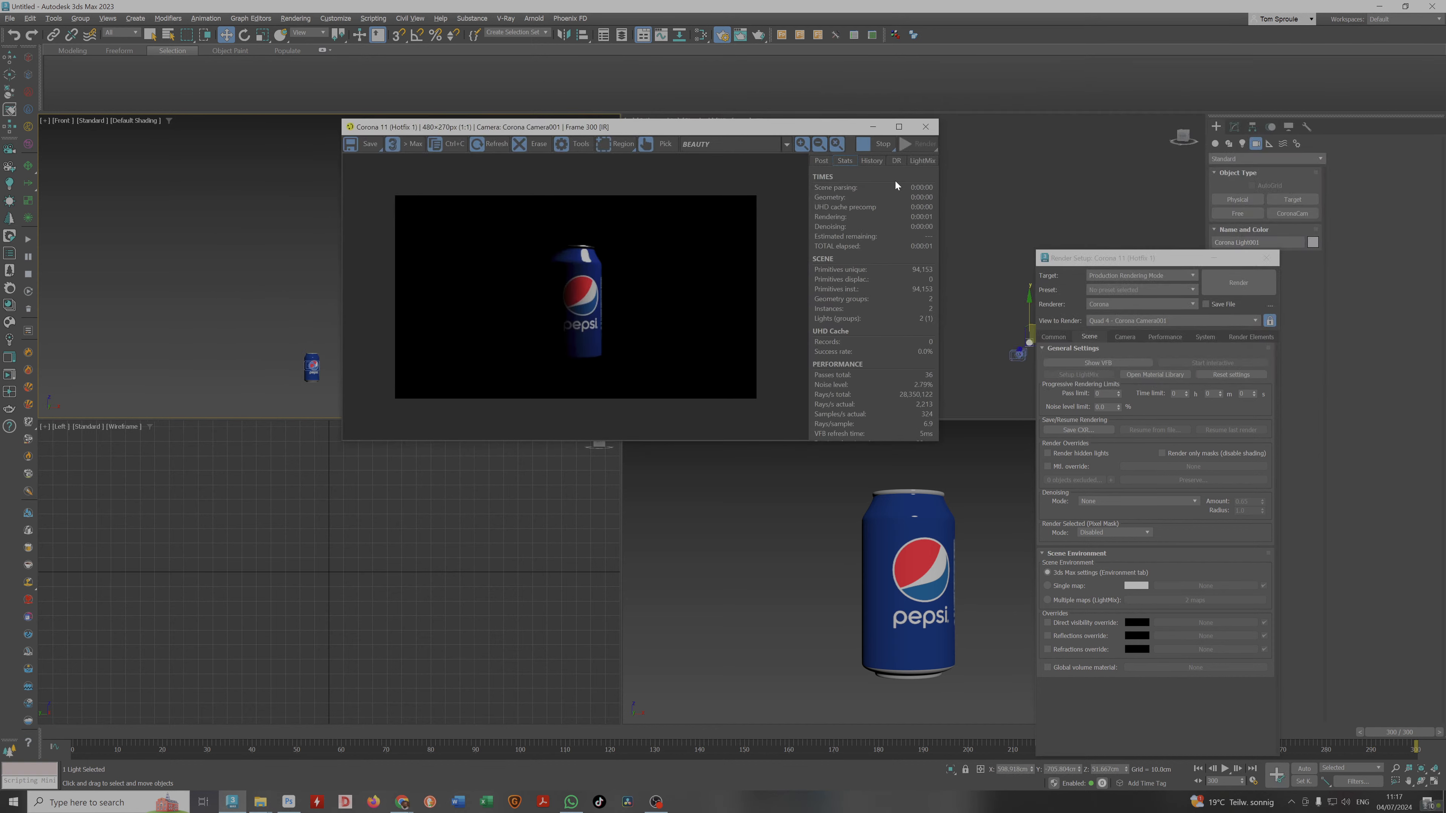
{"action": "left_click_drag", "start_coordinate": [1096, 257], "coordinate": [905, 292]}
{"action": "left_click", "coordinate": [1231, 129]}
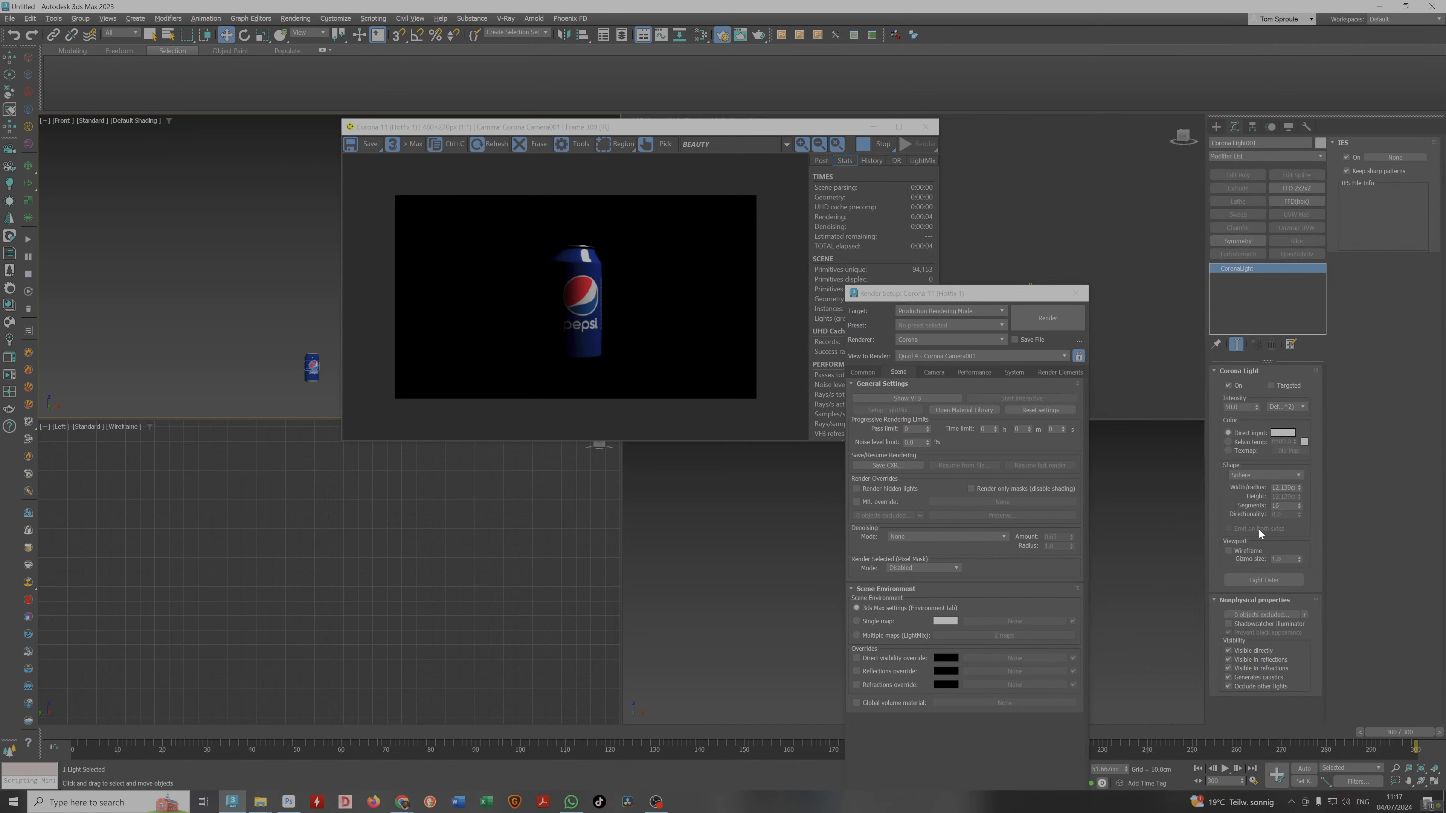
{"action": "left_click", "coordinate": [1252, 477]}
{"action": "left_click", "coordinate": [1246, 498]}
{"action": "double_click", "coordinate": [1232, 407]}
{"action": "type", "text": "100"}
{"action": "key", "text": "Return"}
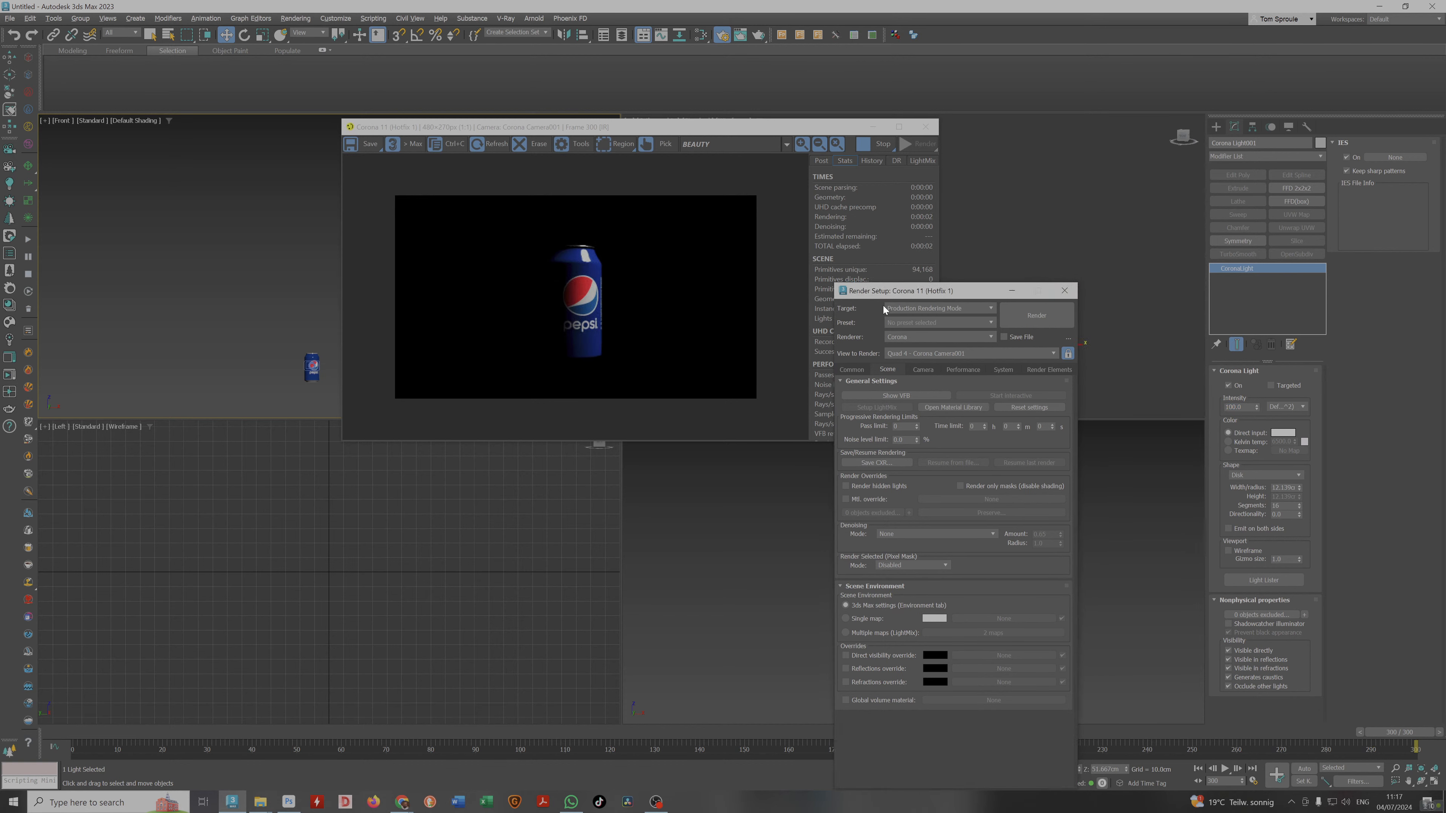
Create a box enclosing the can in the top view, about 68 cm long and 85 cm high.
{"action": "left_click_drag", "start_coordinate": [884, 297], "coordinate": [1148, 270]}
{"action": "left_click_drag", "start_coordinate": [723, 126], "coordinate": [1270, 176]}
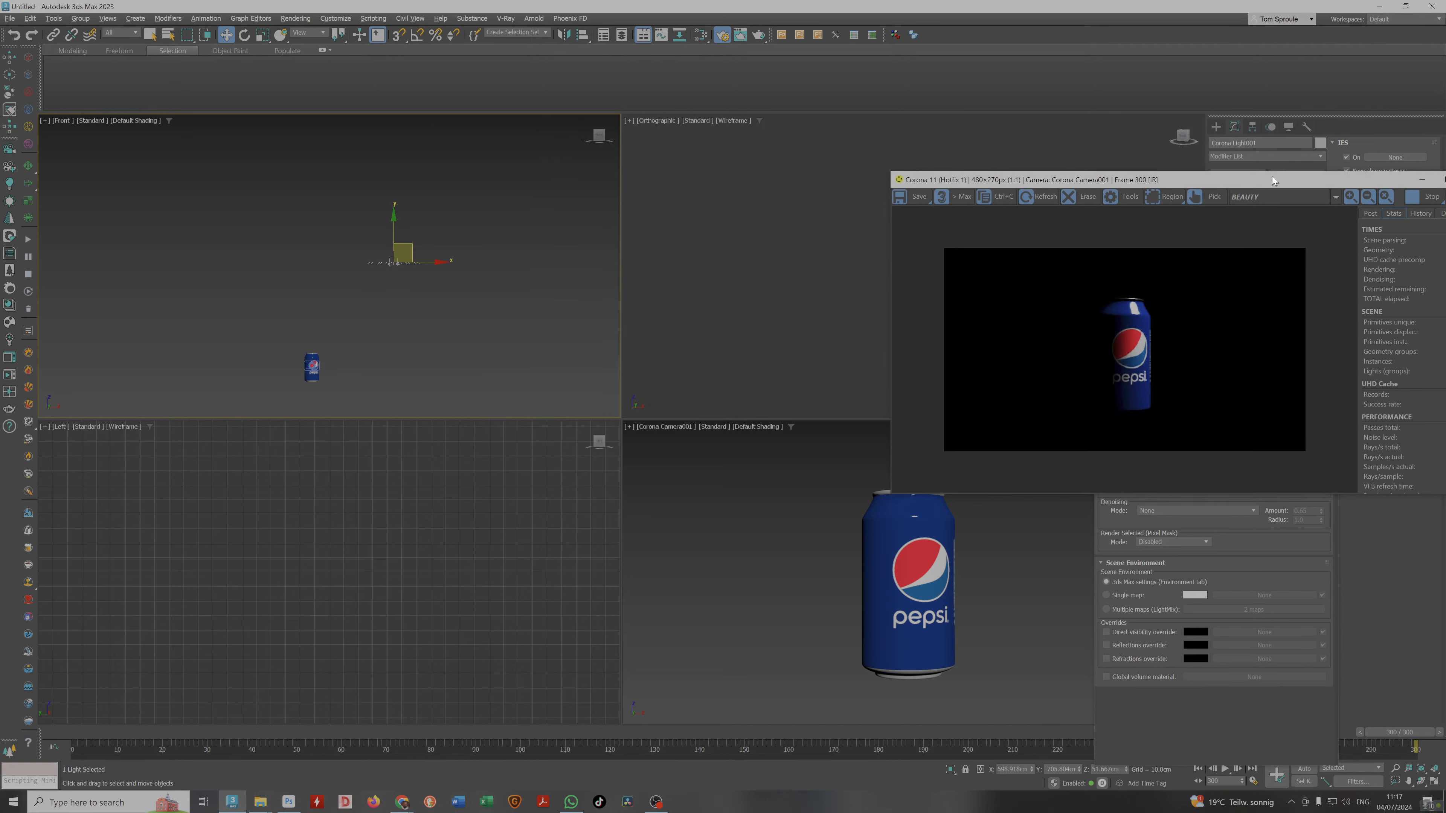
{"action": "middle_click_drag", "start_coordinate": [384, 291], "coordinate": [375, 300], "text": "alt"}
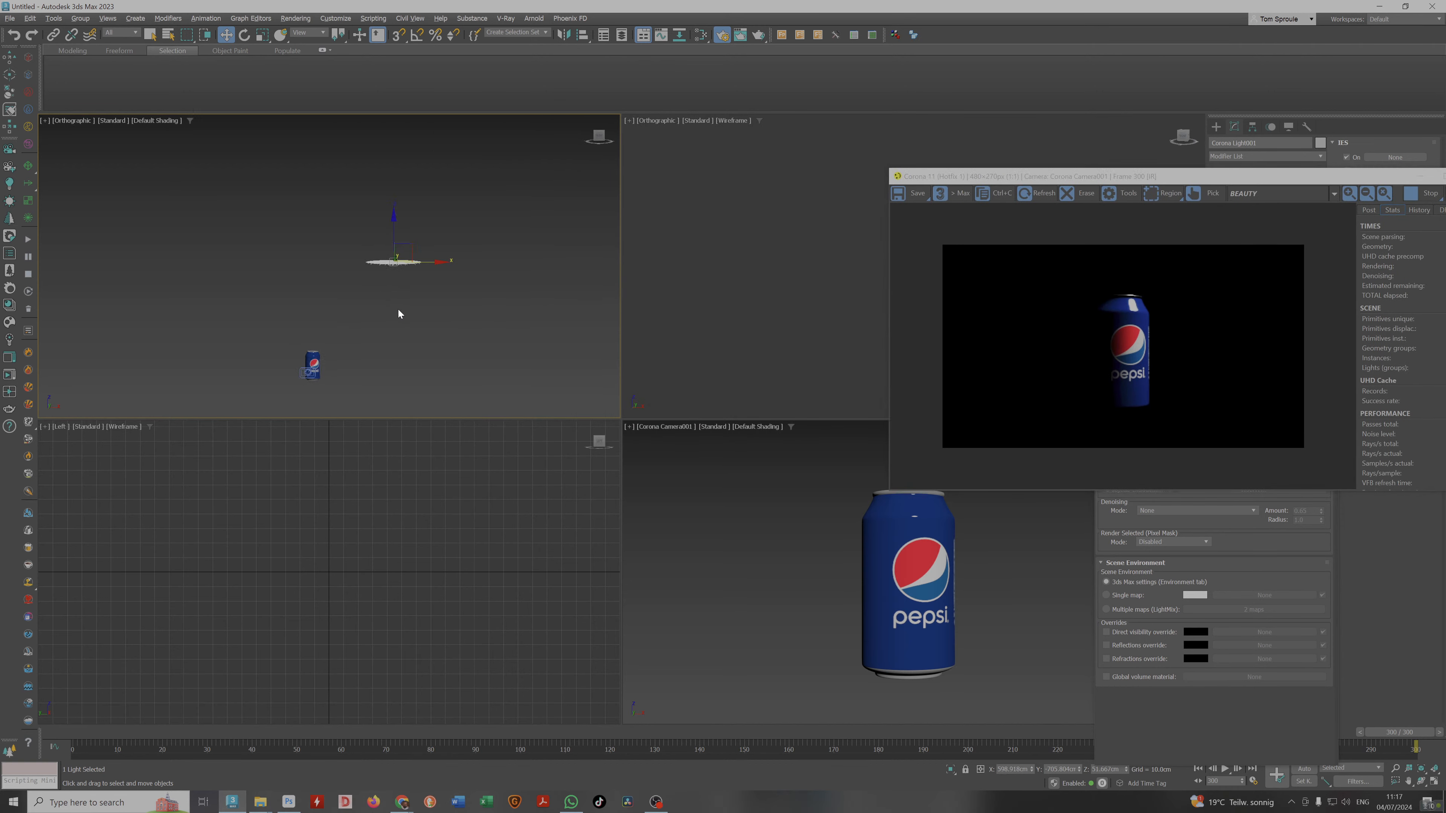
{"action": "key", "text": "t"}
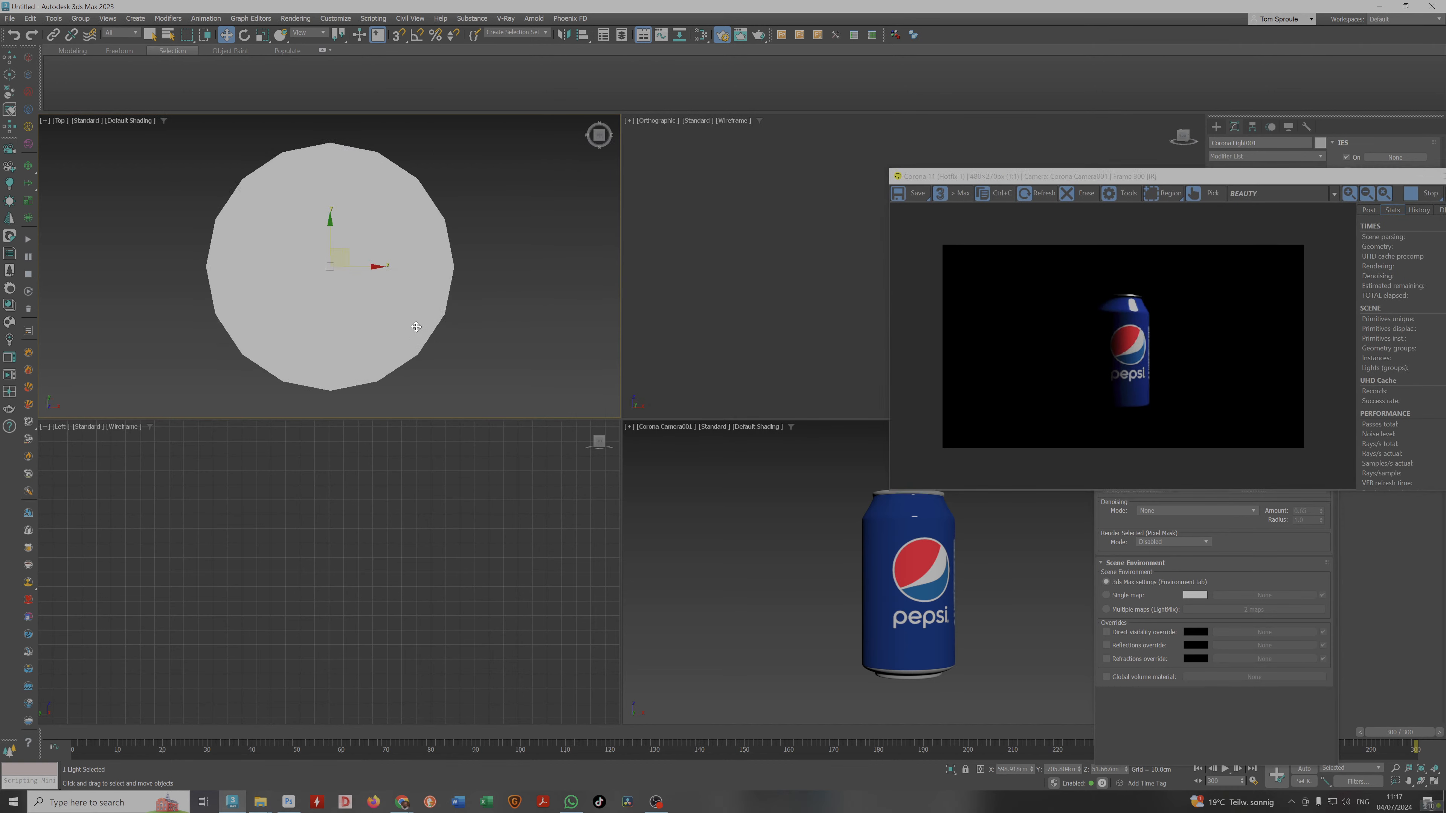
{"action": "left_click_drag", "start_coordinate": [1091, 176], "coordinate": [802, 431]}
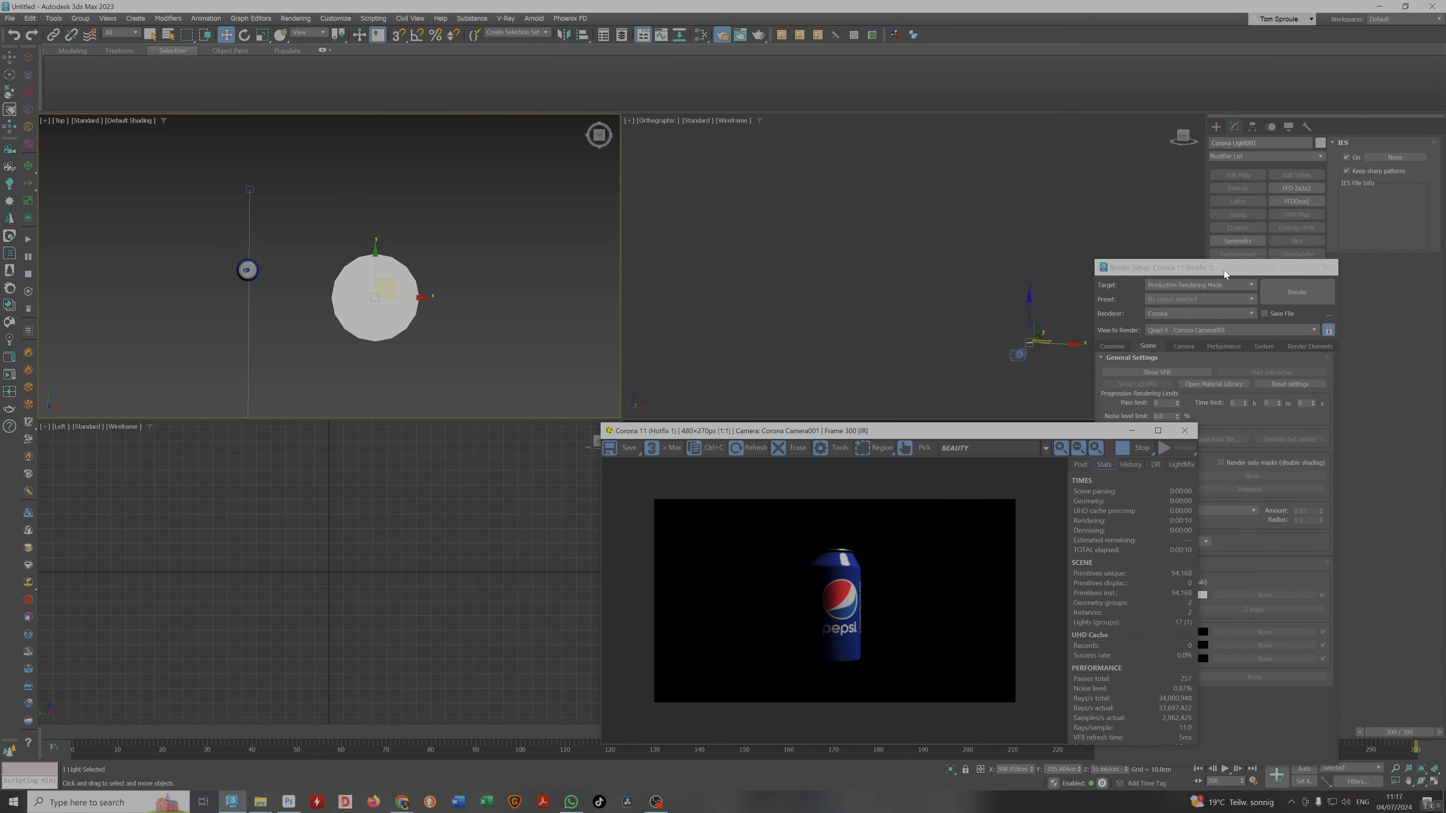
{"action": "left_click_drag", "start_coordinate": [1223, 270], "coordinate": [947, 216]}
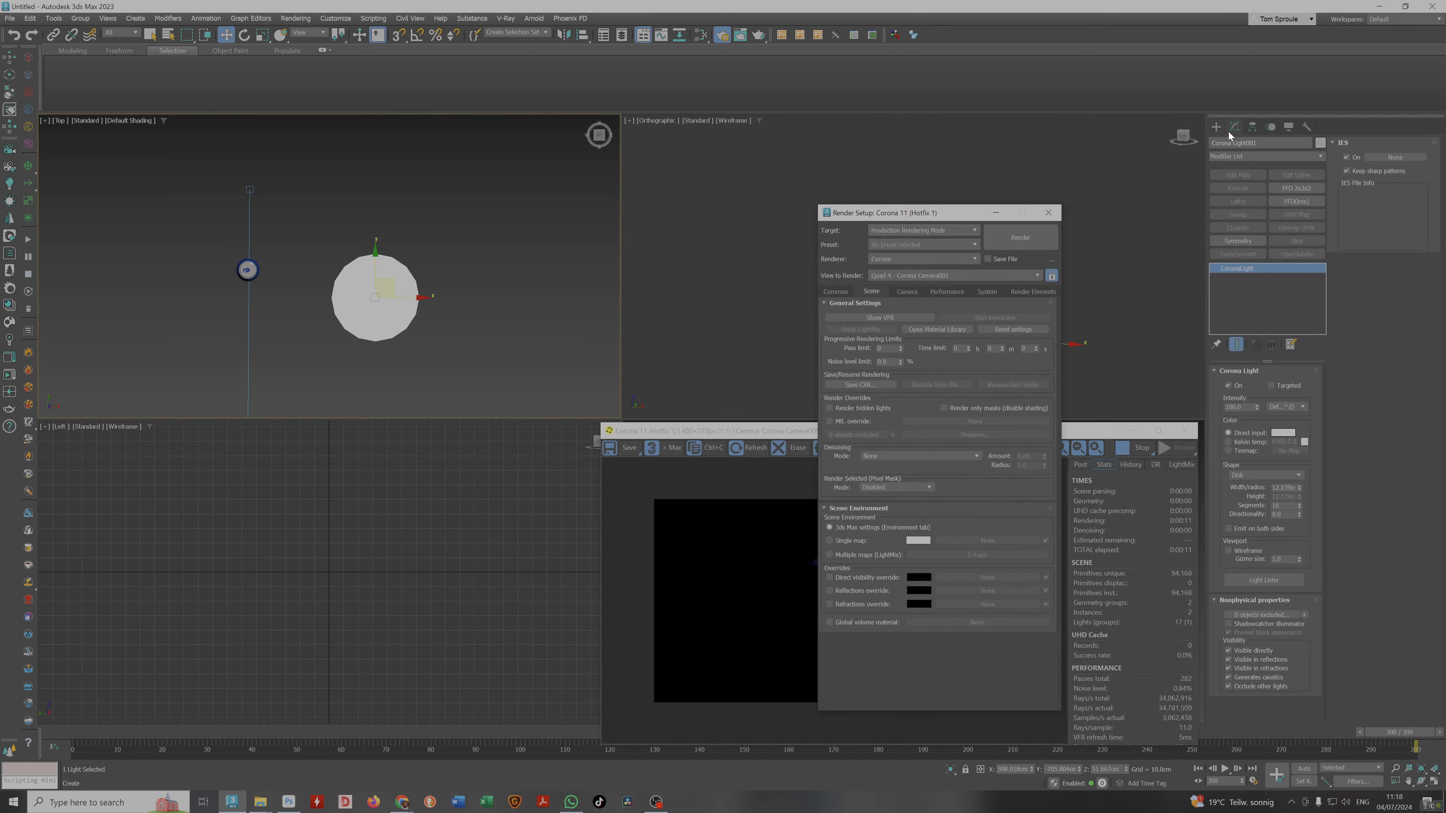
{"action": "left_click", "coordinate": [1217, 127]}
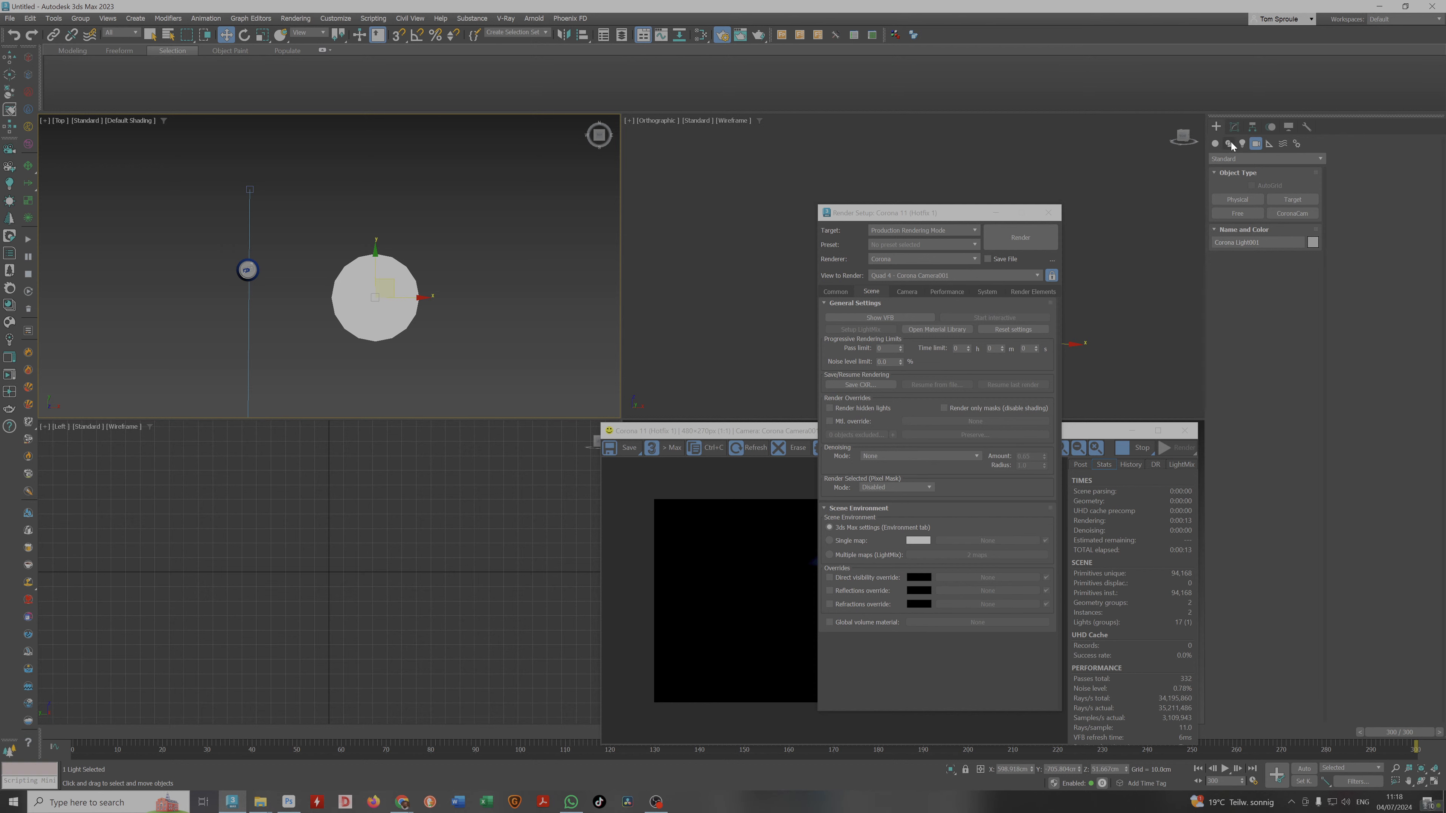
{"action": "left_click", "coordinate": [1230, 144]}
{"action": "left_click", "coordinate": [1215, 143]}
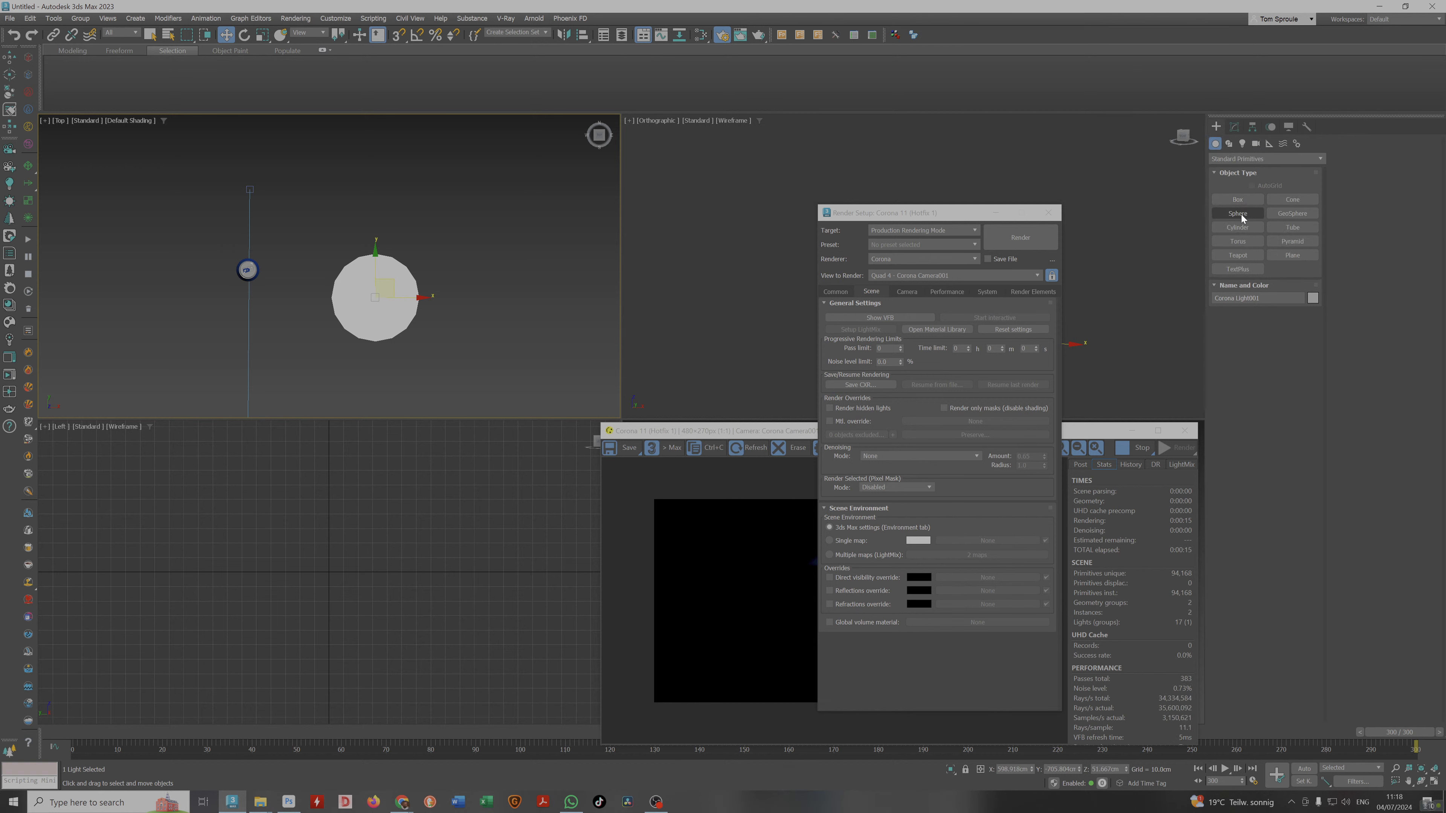
{"action": "left_click", "coordinate": [1238, 199]}
{"action": "left_click_drag", "start_coordinate": [214, 194], "coordinate": [381, 365]}
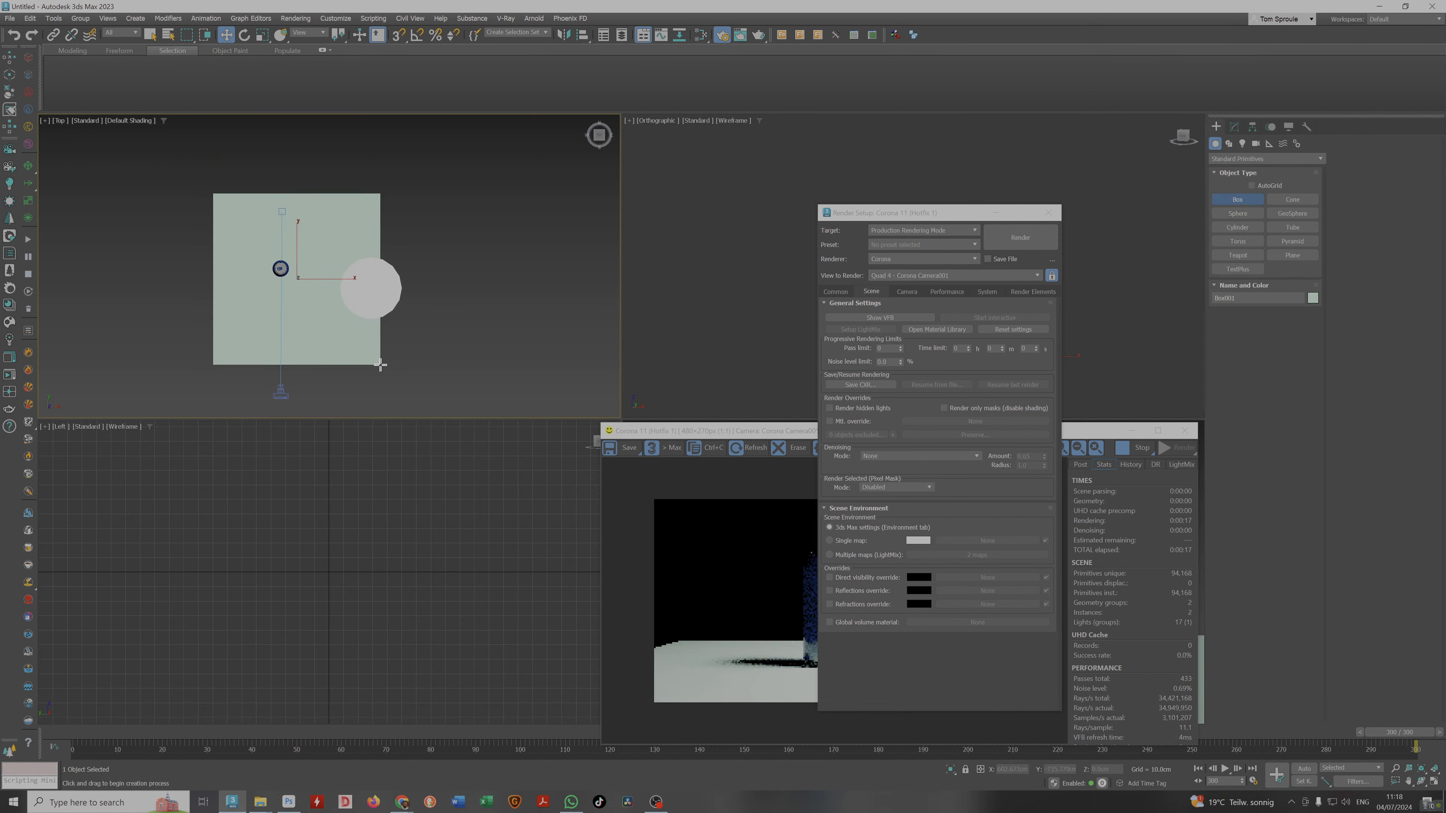
{"action": "left_click", "coordinate": [345, 145]}
Show the top view in wireframe and enlarge the box to about 164 cm long and 128 cm wide.
{"action": "scroll", "coordinate": [370, 298], "scroll_direction": "down", "scroll_amount": 5}
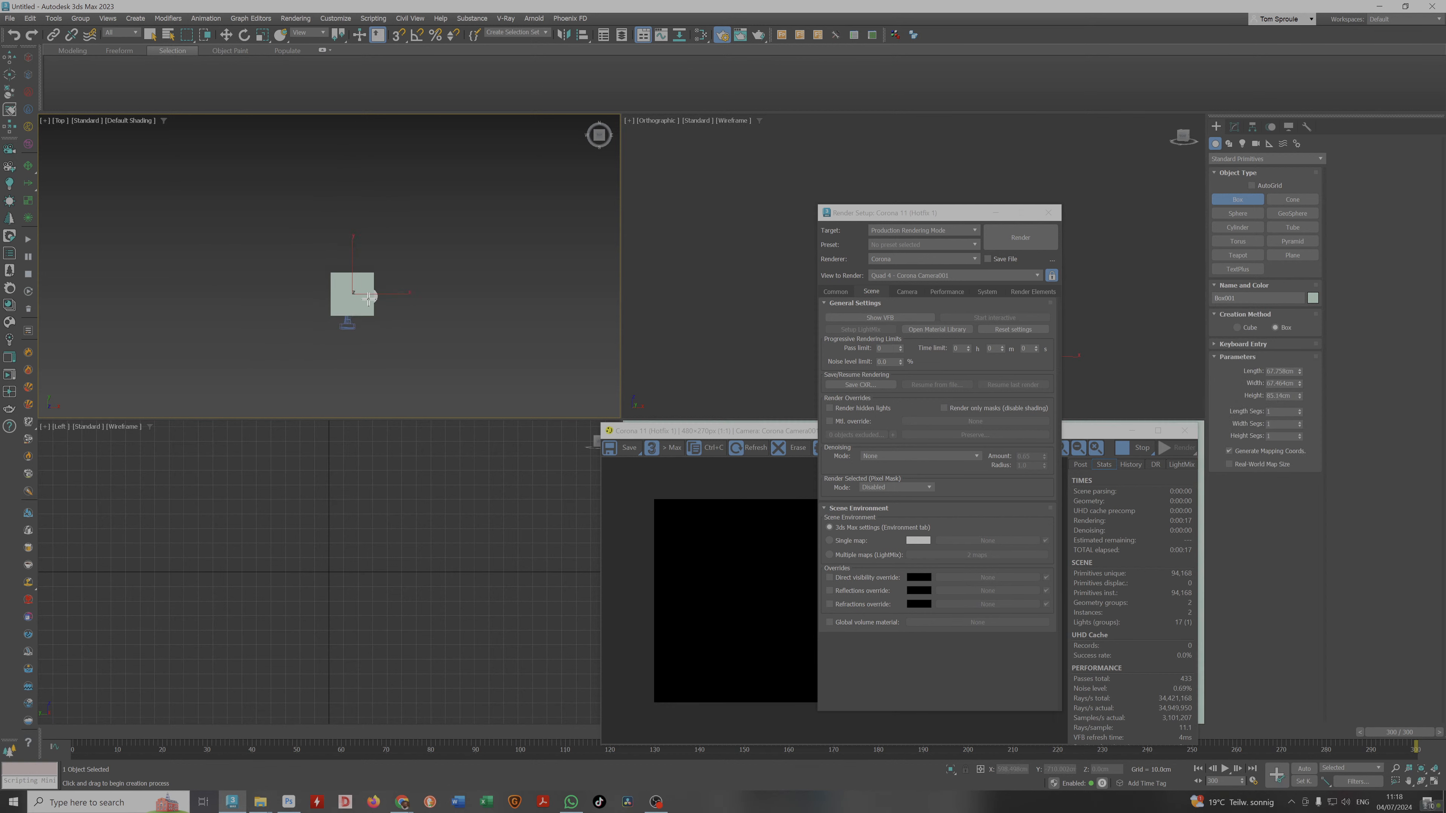
{"action": "middle_click_drag", "start_coordinate": [369, 298], "coordinate": [514, 342], "text": "alt"}
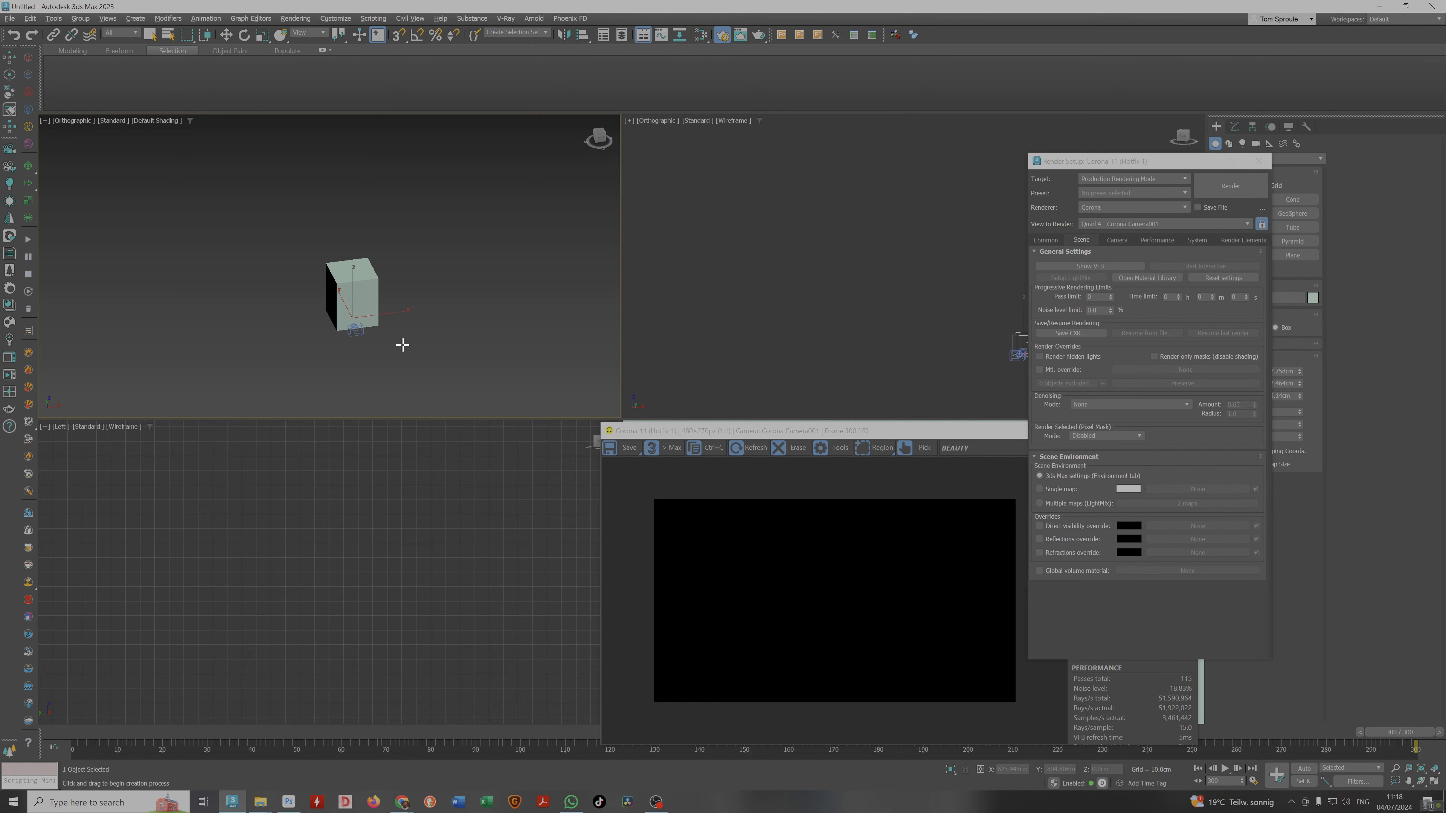
{"action": "key", "text": "t"}
{"action": "scroll", "coordinate": [430, 355], "scroll_direction": "down", "scroll_amount": 3}
{"action": "key", "text": "F3"}
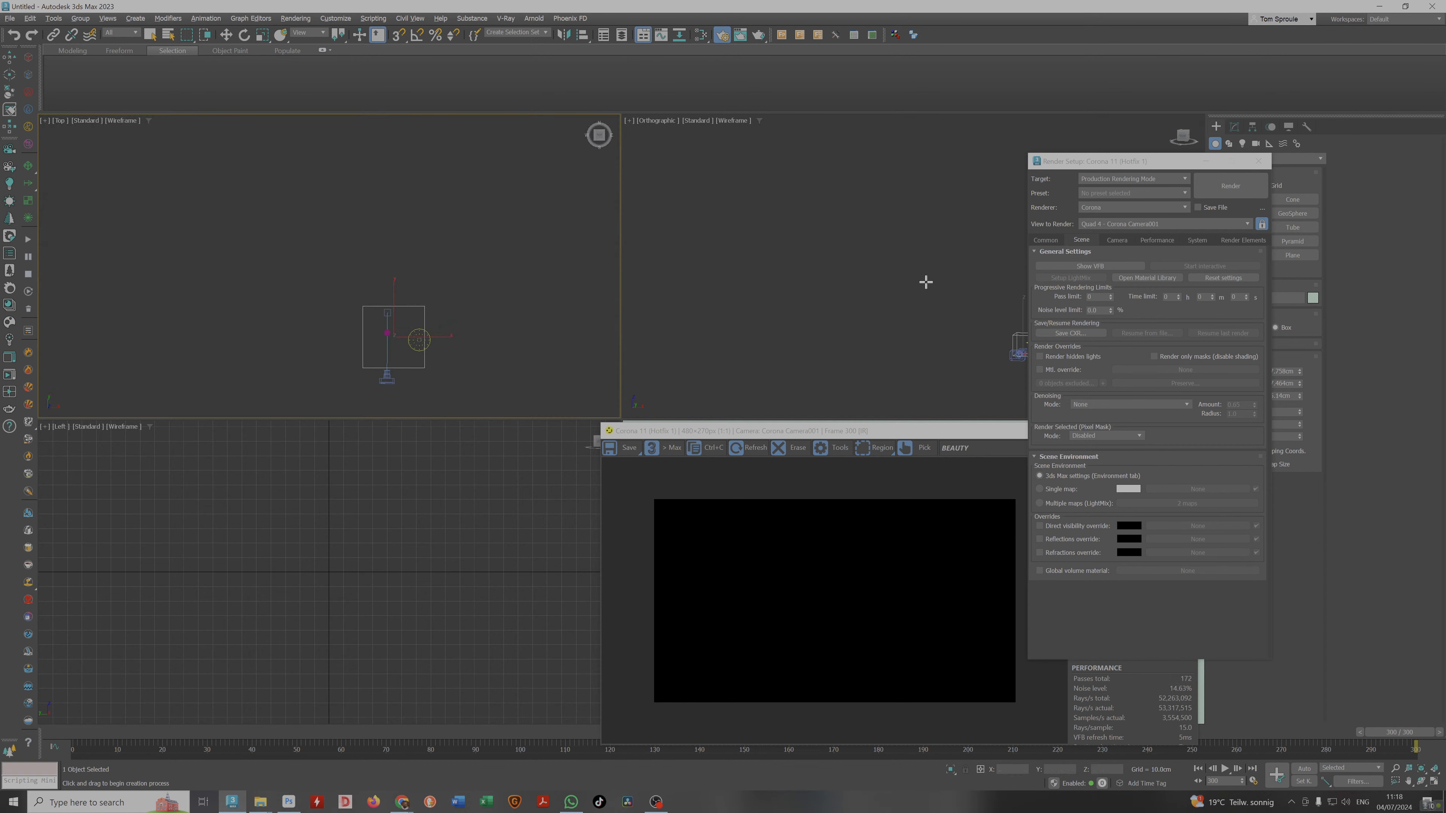
{"action": "left_click_drag", "start_coordinate": [1088, 161], "coordinate": [749, 155]}
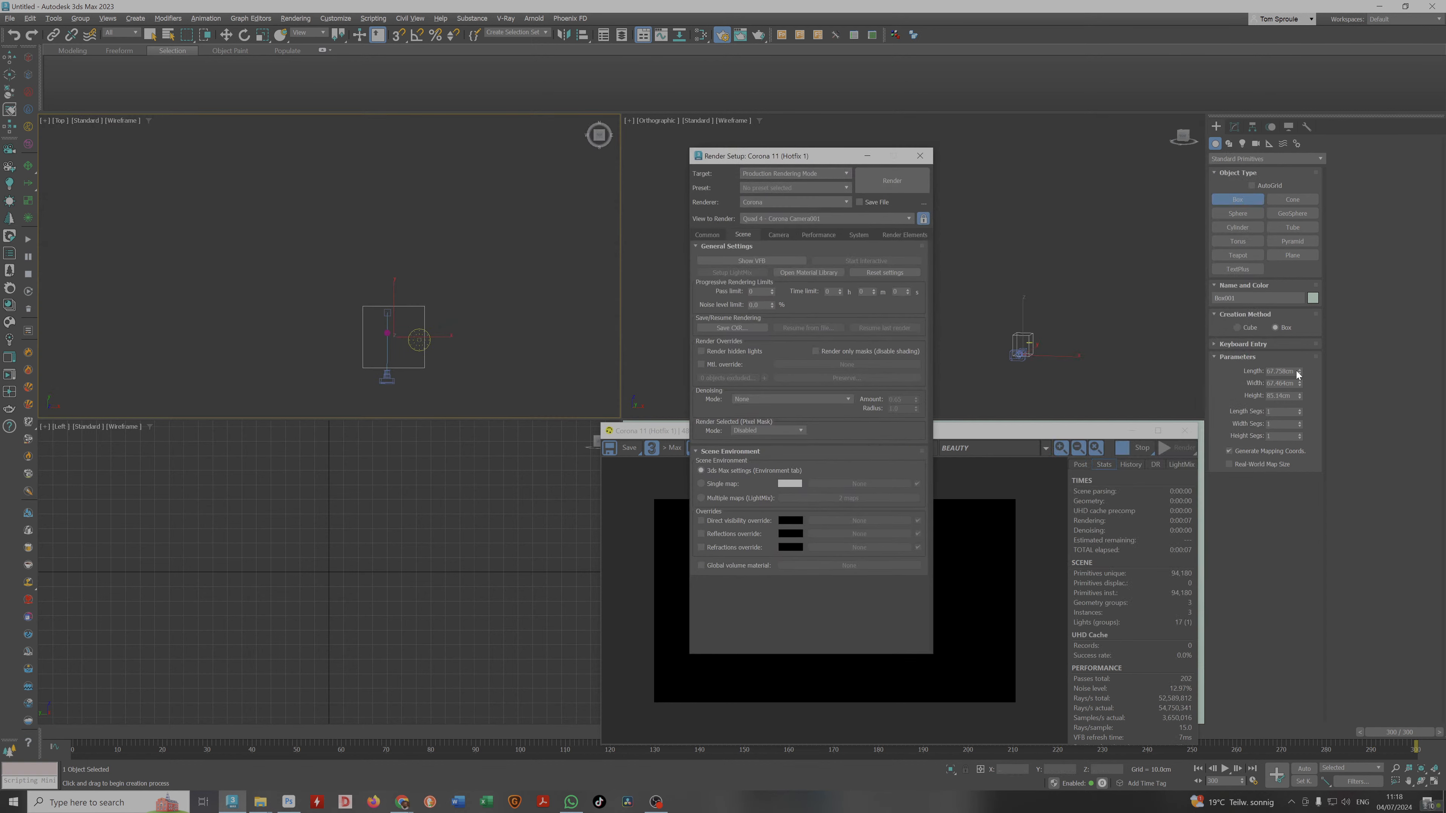
{"action": "left_click_drag", "start_coordinate": [1299, 371], "coordinate": [1302, 364]}
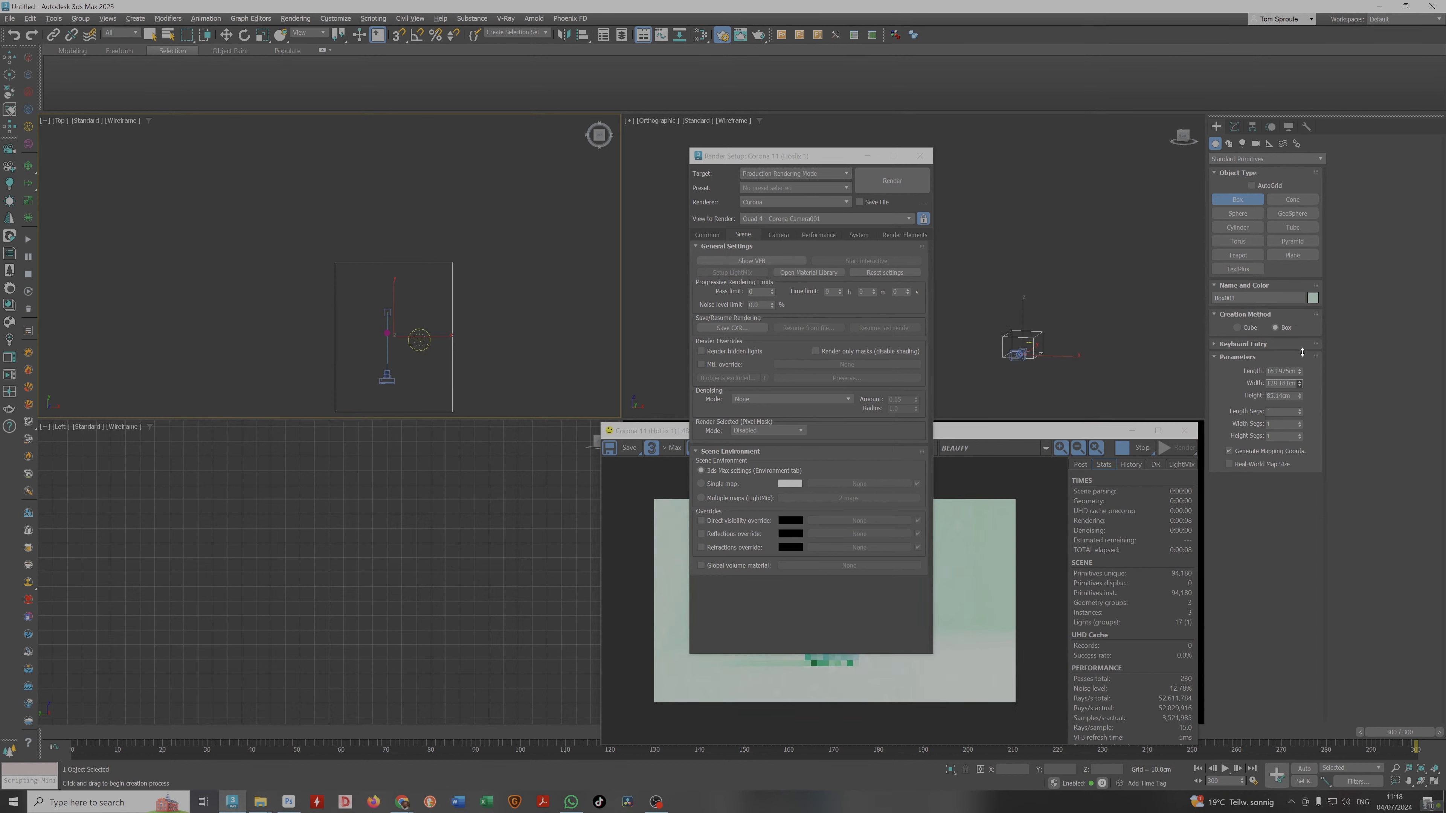
{"action": "left_click_drag", "start_coordinate": [815, 163], "coordinate": [426, 452]}
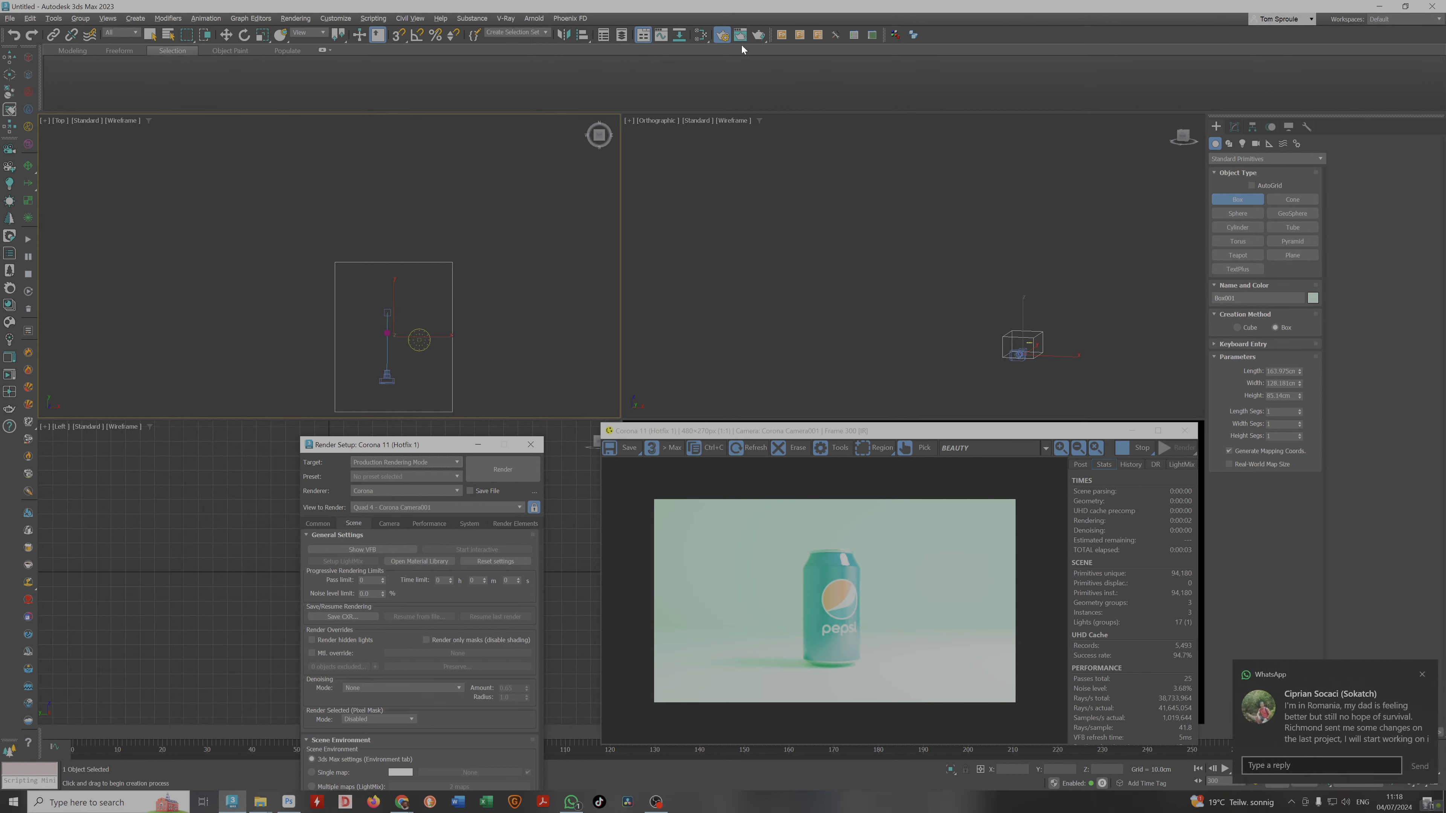
Add a new CoronaPhysicalMtl in the Slate Material Editor, assign it to the box and close the editor.
{"action": "left_click", "coordinate": [701, 35]}
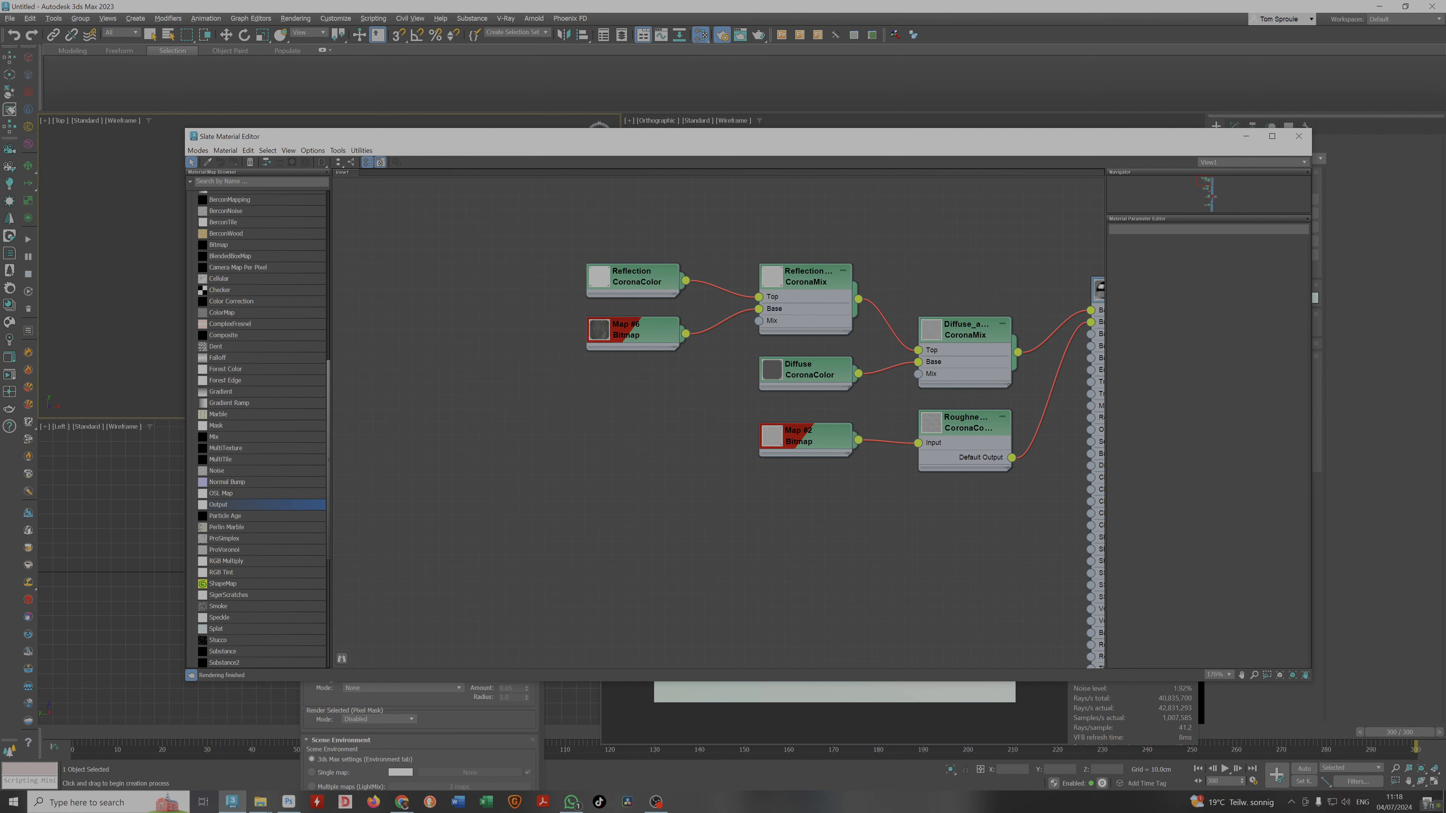
{"action": "left_click_drag", "start_coordinate": [495, 140], "coordinate": [640, 129]}
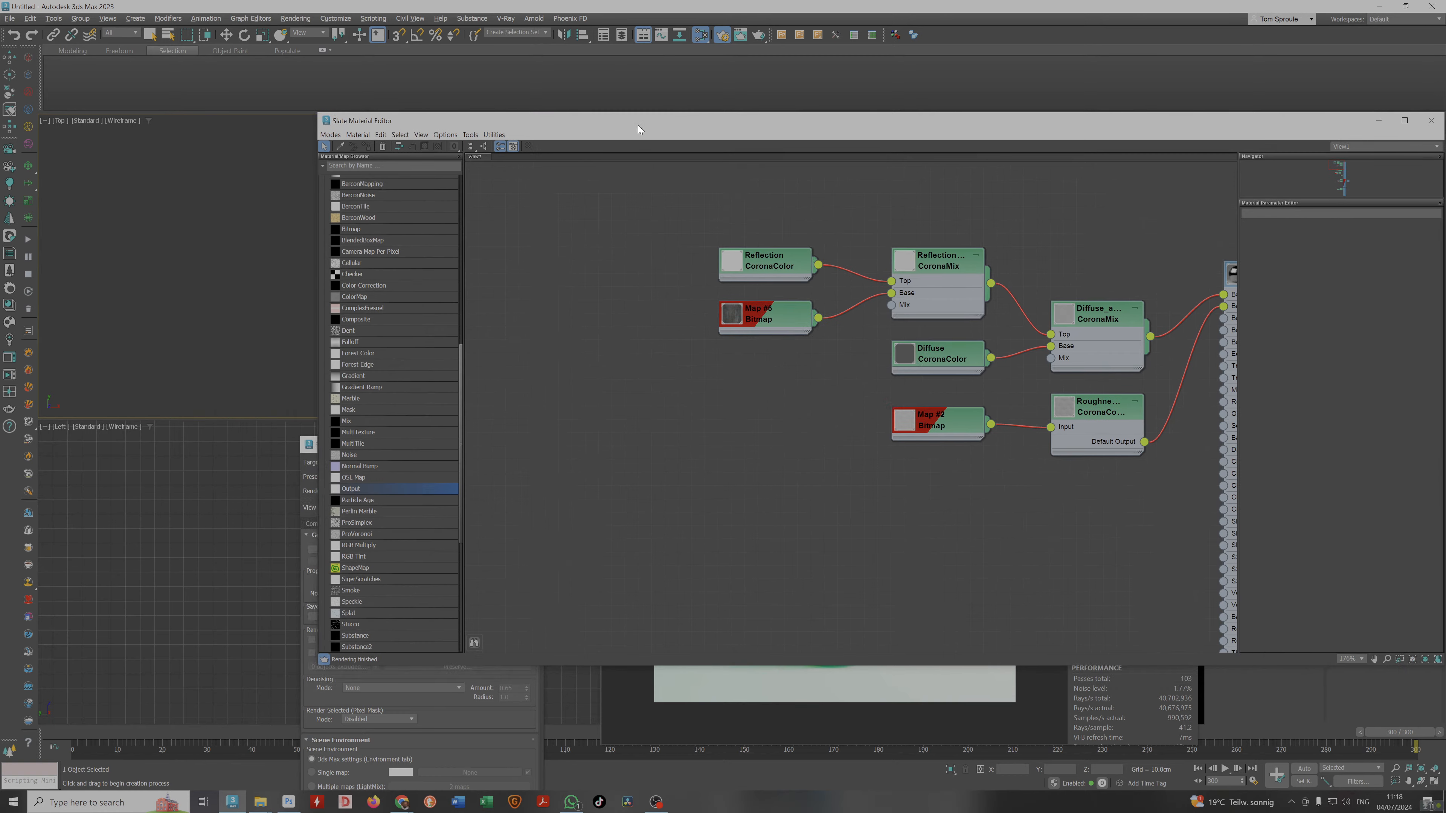
{"action": "scroll", "coordinate": [383, 394], "scroll_direction": "up", "scroll_amount": 9}
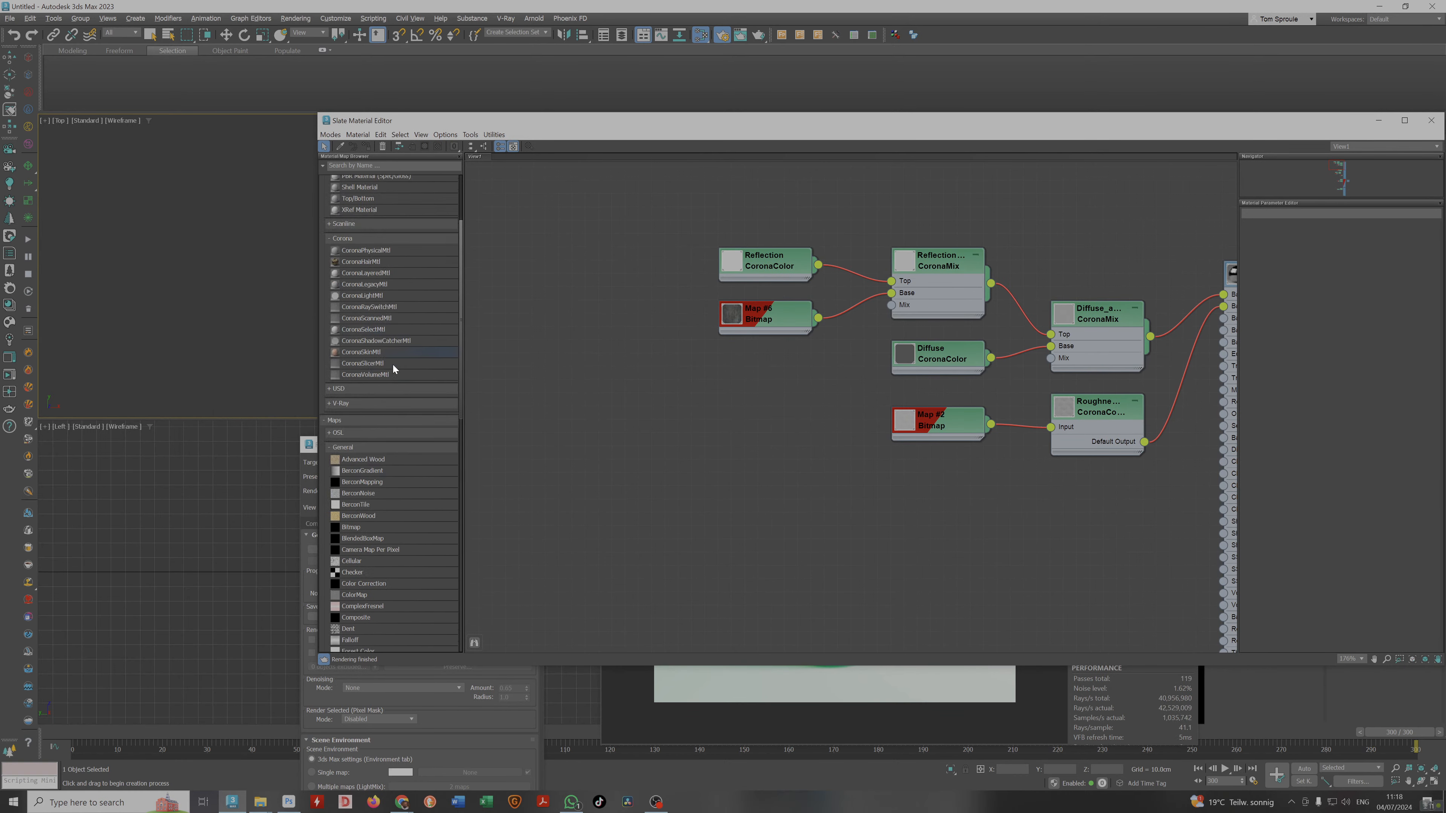
{"action": "left_click", "coordinate": [352, 447]}
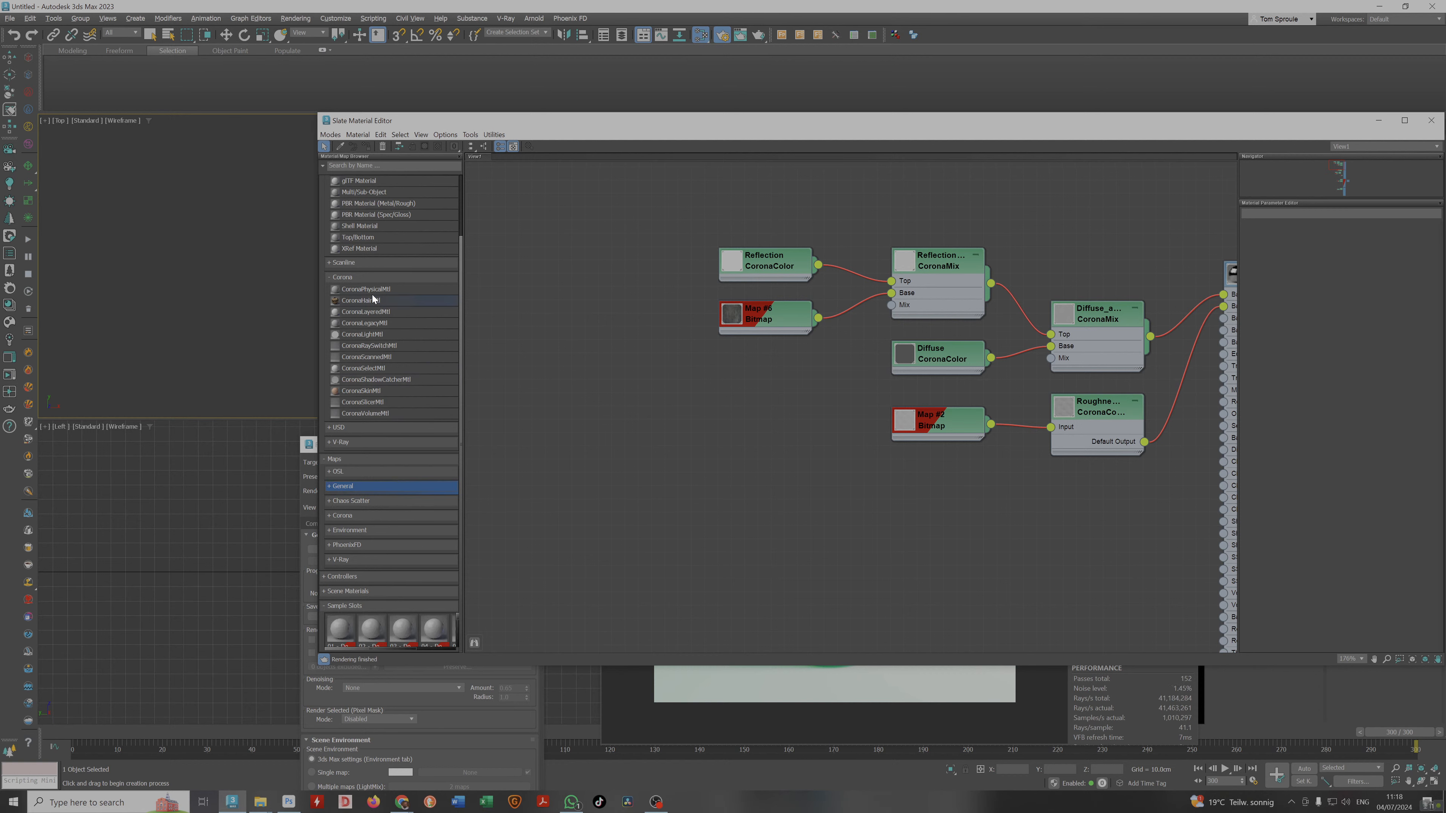
{"action": "left_click_drag", "start_coordinate": [369, 290], "coordinate": [681, 425]}
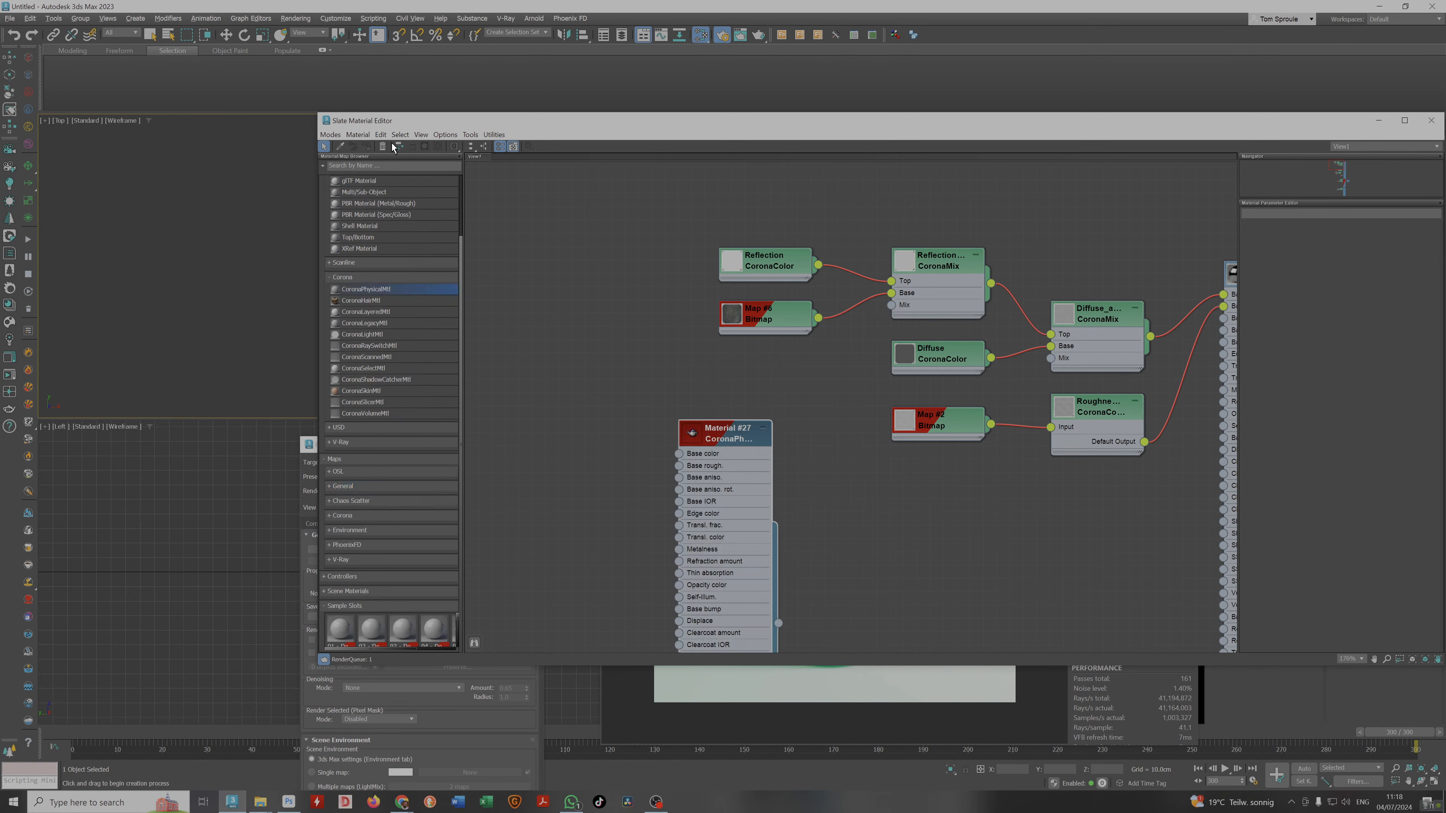
{"action": "left_click_drag", "start_coordinate": [606, 121], "coordinate": [706, 307]}
{"action": "left_click_drag", "start_coordinate": [681, 241], "coordinate": [654, 197]}
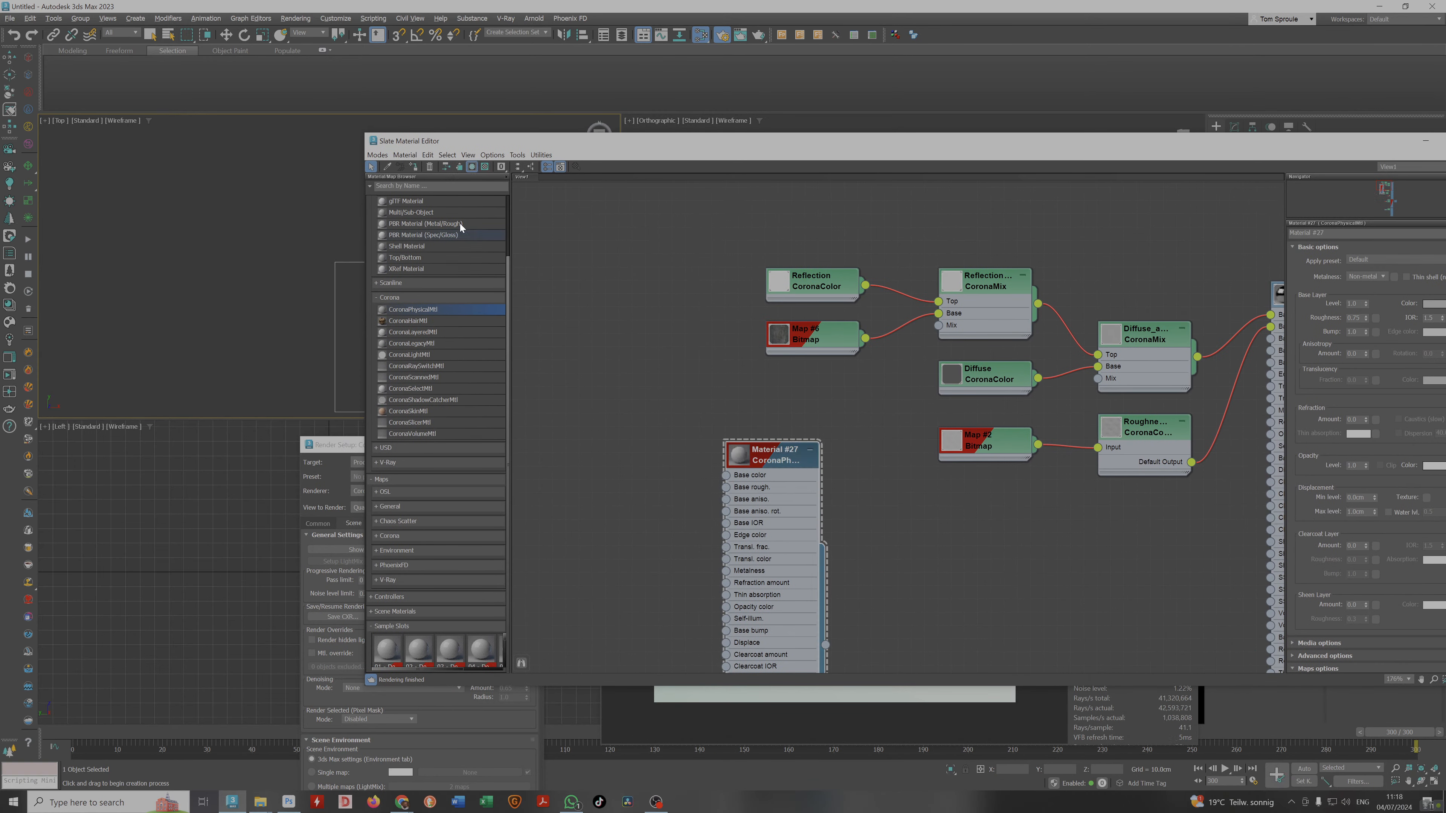
{"action": "left_click_drag", "start_coordinate": [842, 137], "coordinate": [478, 143]}
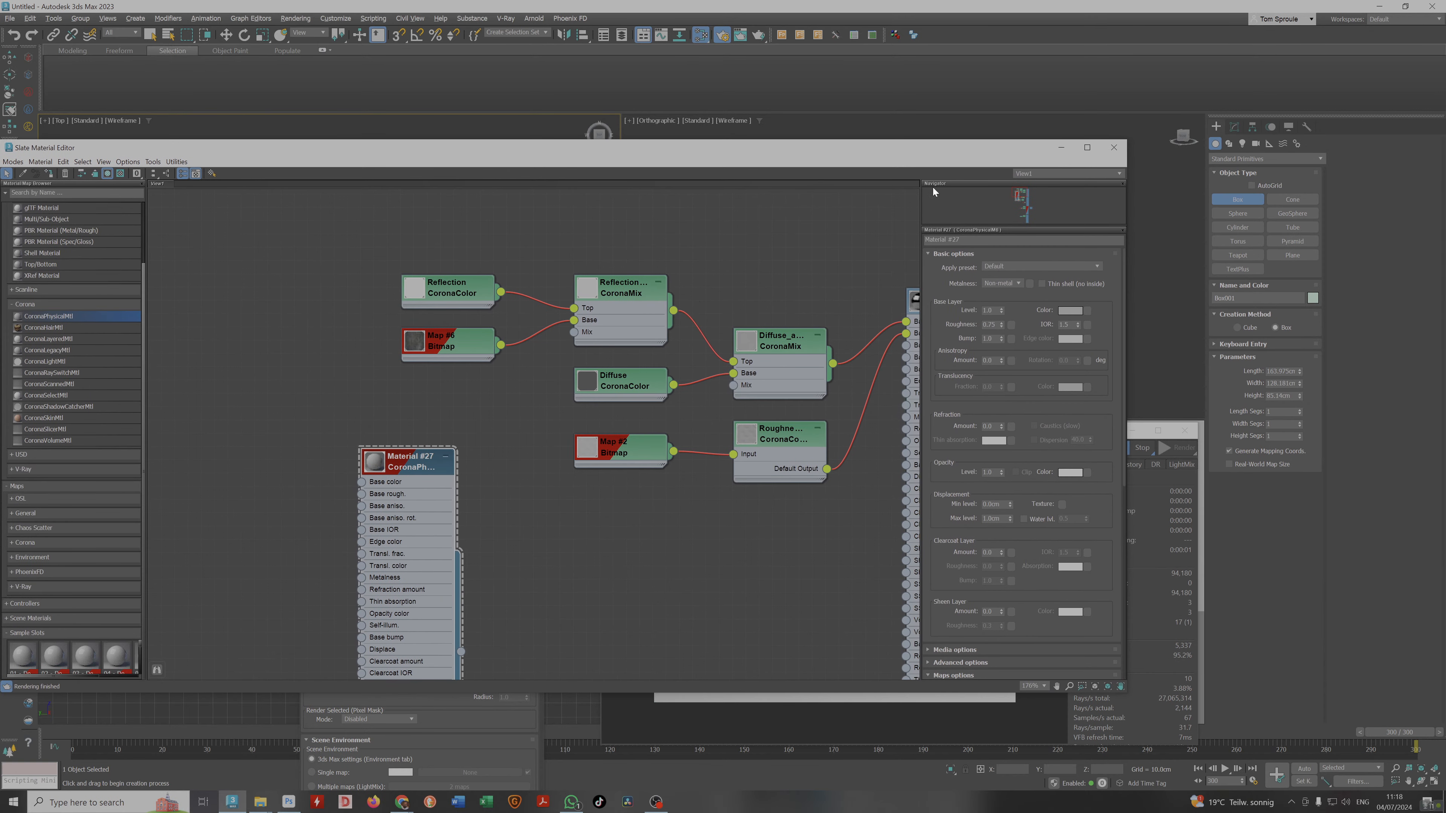
{"action": "left_click", "coordinate": [1114, 149]}
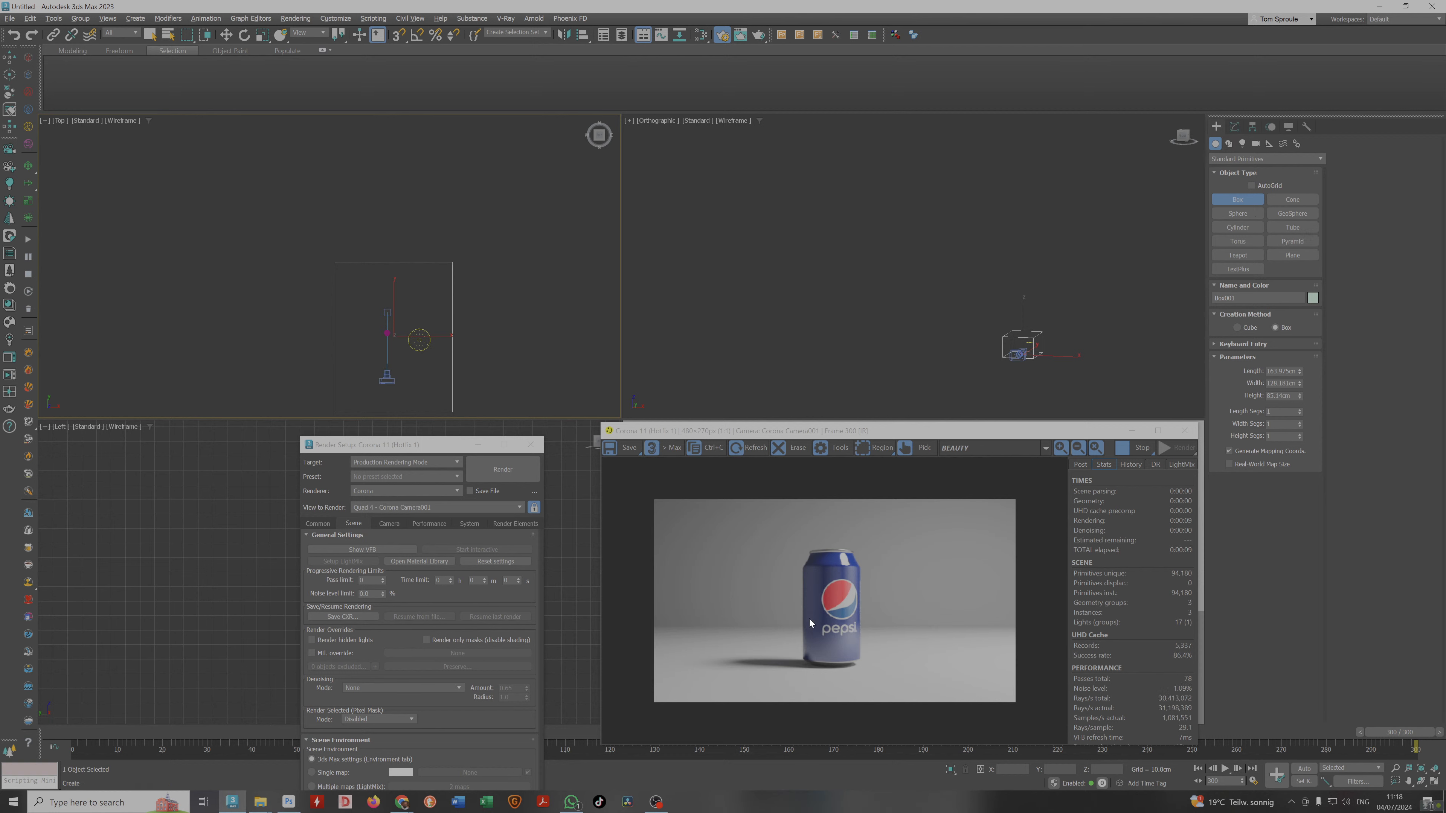
Add an Edit Poly modifier to the box and delete four of its polygons, leaving only the floor and back wall.
{"action": "left_click", "coordinate": [1234, 126]}
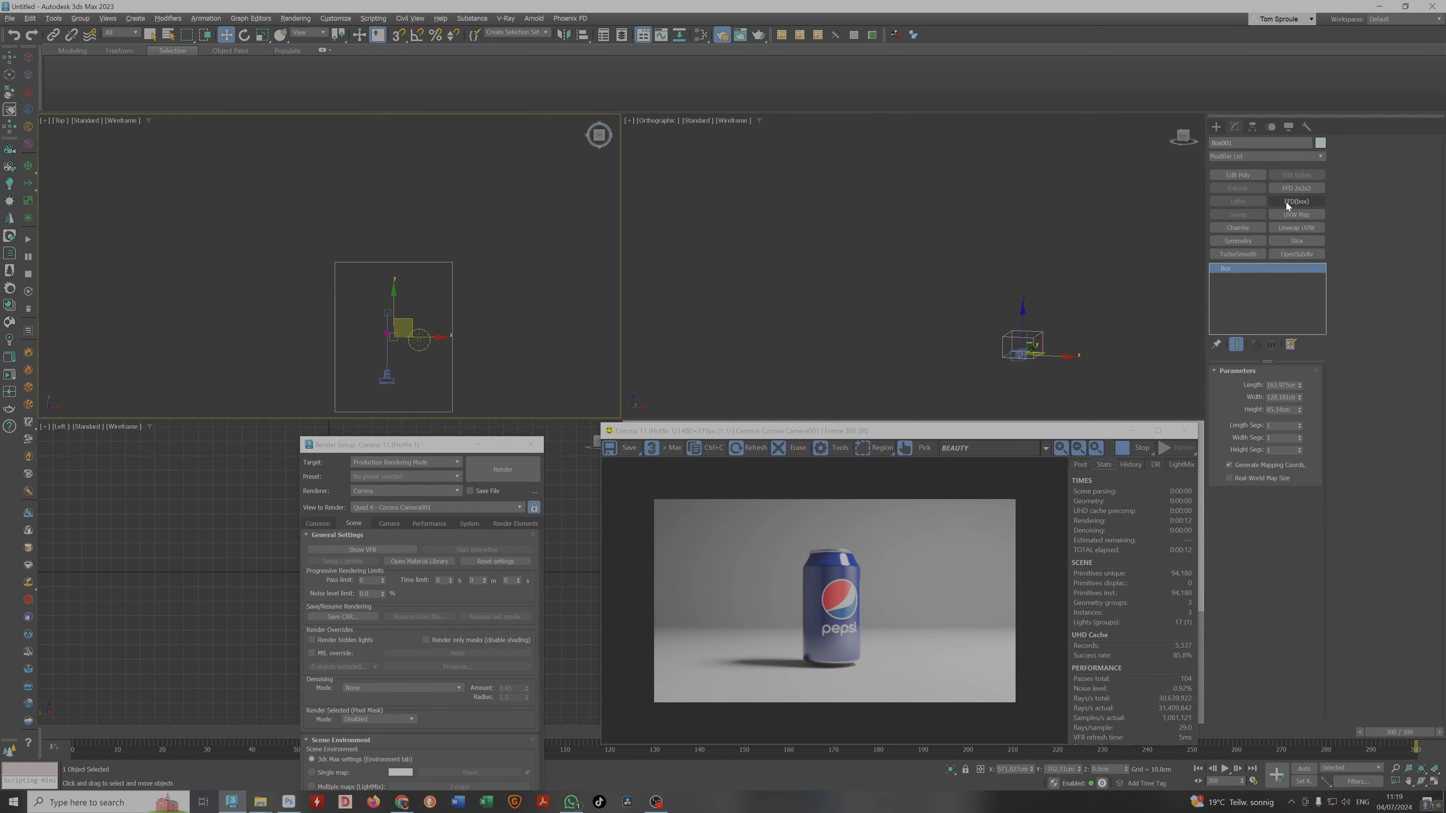
{"action": "left_click", "coordinate": [1238, 175]}
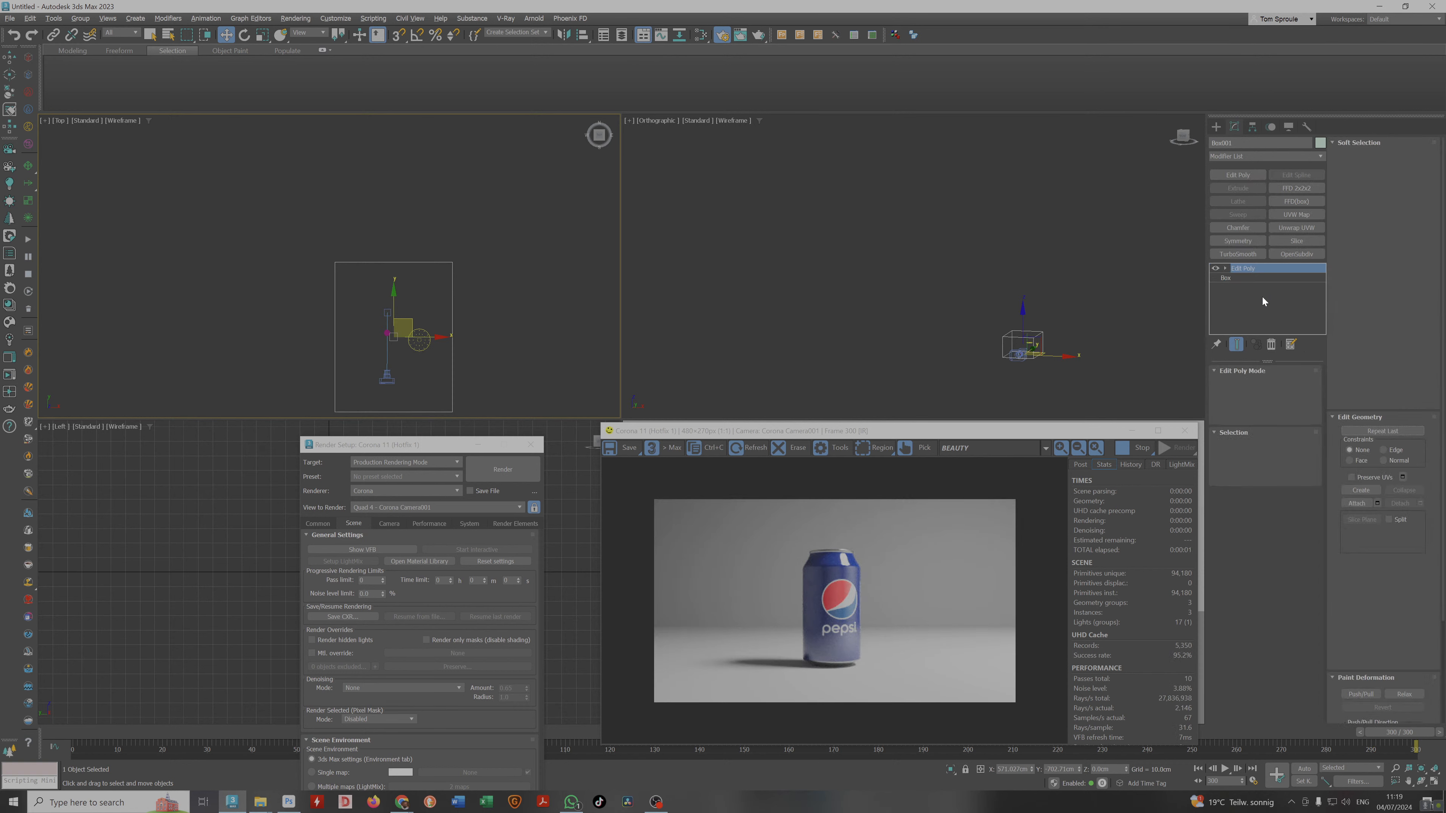
{"action": "left_click", "coordinate": [1276, 463]}
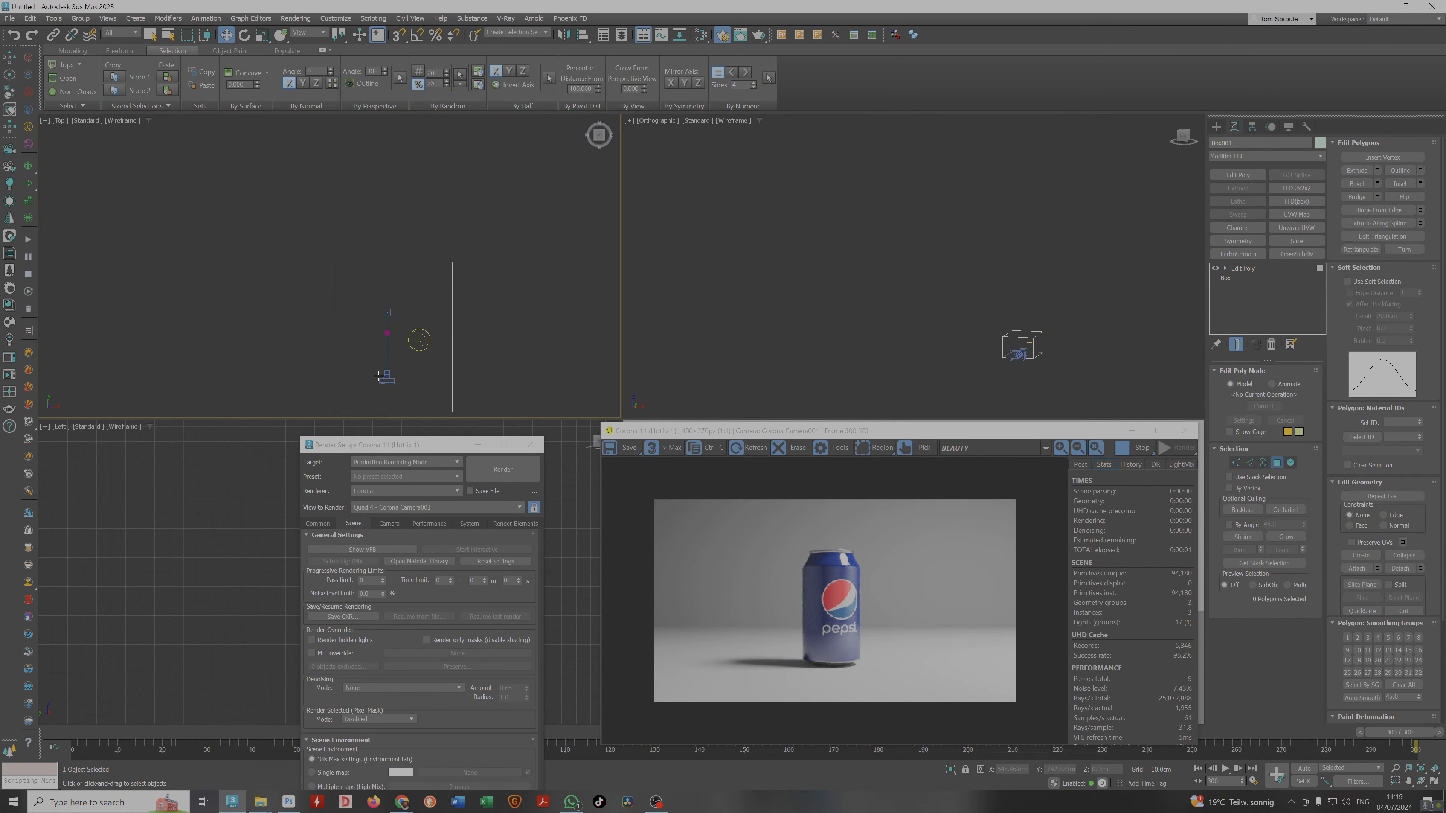
{"action": "left_click", "coordinate": [439, 391]}
{"action": "middle_click_drag", "start_coordinate": [440, 391], "coordinate": [449, 350], "text": "alt"}
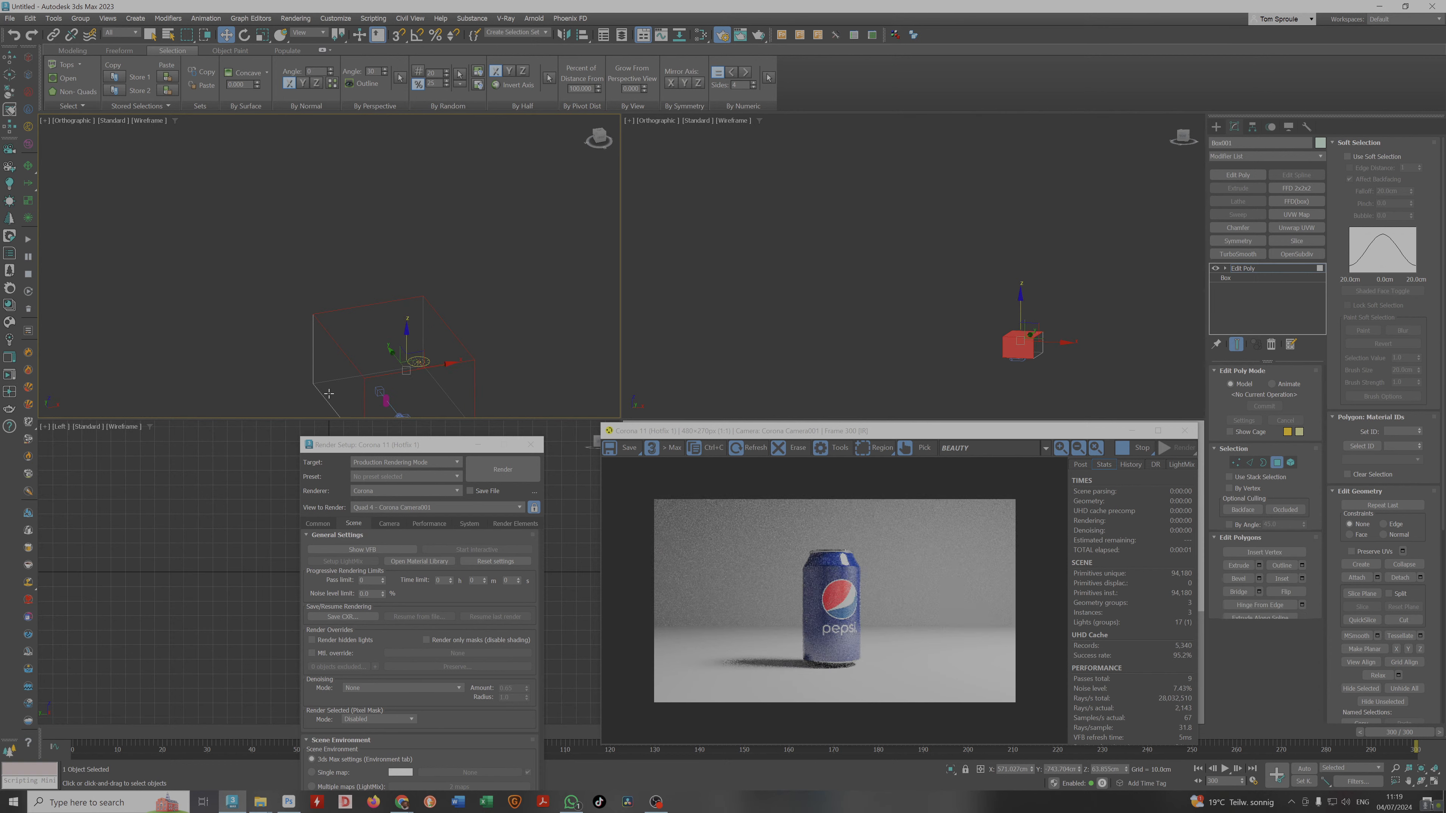
{"action": "middle_click_drag", "start_coordinate": [436, 401], "coordinate": [534, 383], "text": "alt"}
{"action": "left_click", "coordinate": [439, 396], "text": "ctrl"}
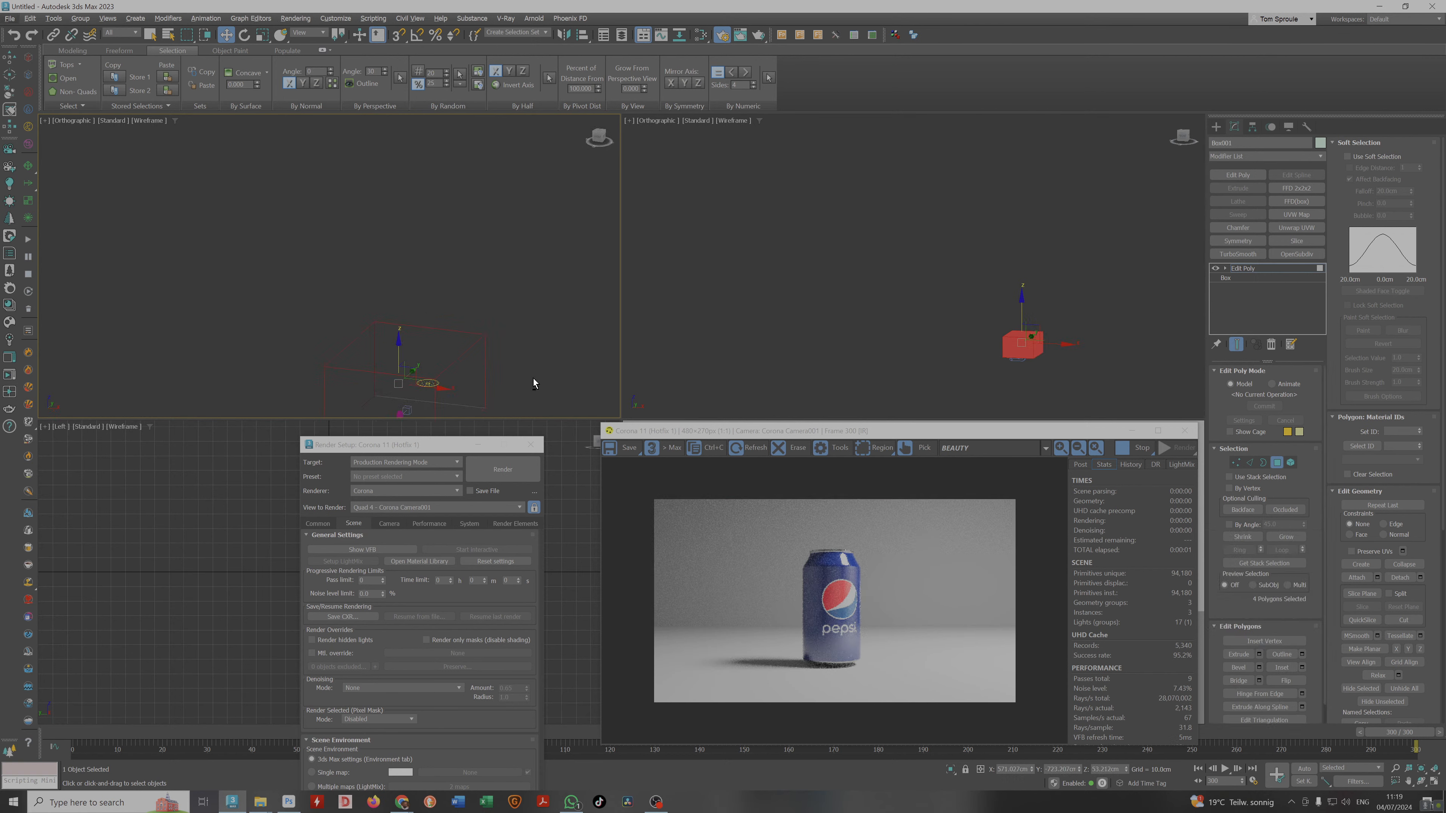
{"action": "middle_click_drag", "start_coordinate": [400, 345], "coordinate": [400, 224]}
{"action": "middle_click_drag", "start_coordinate": [449, 271], "coordinate": [421, 305]}
{"action": "key", "text": "Delete"}
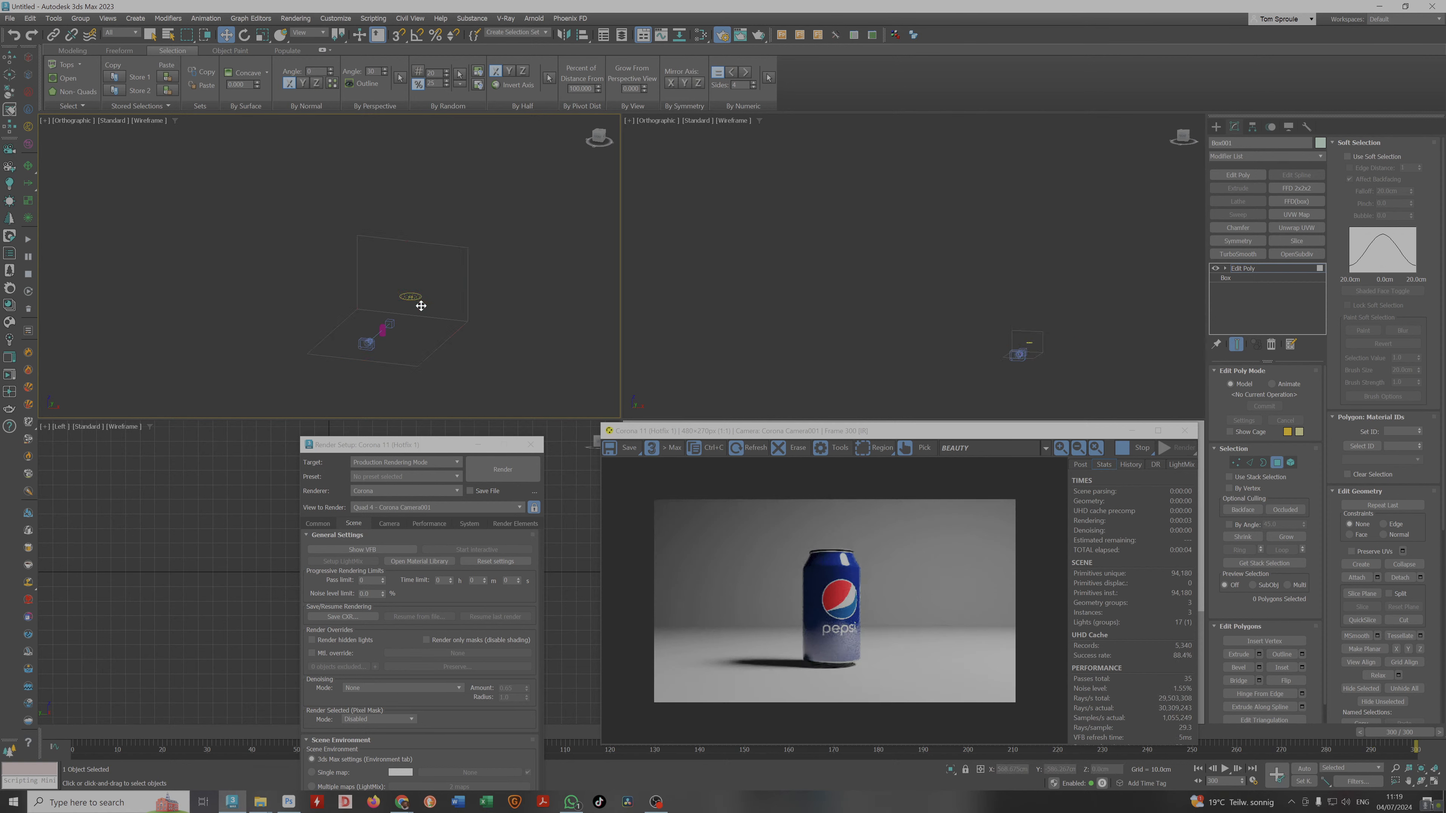
Flip all remaining polygons of the studio box and leave polygon editing.
{"action": "key", "text": "ctrl+a"}
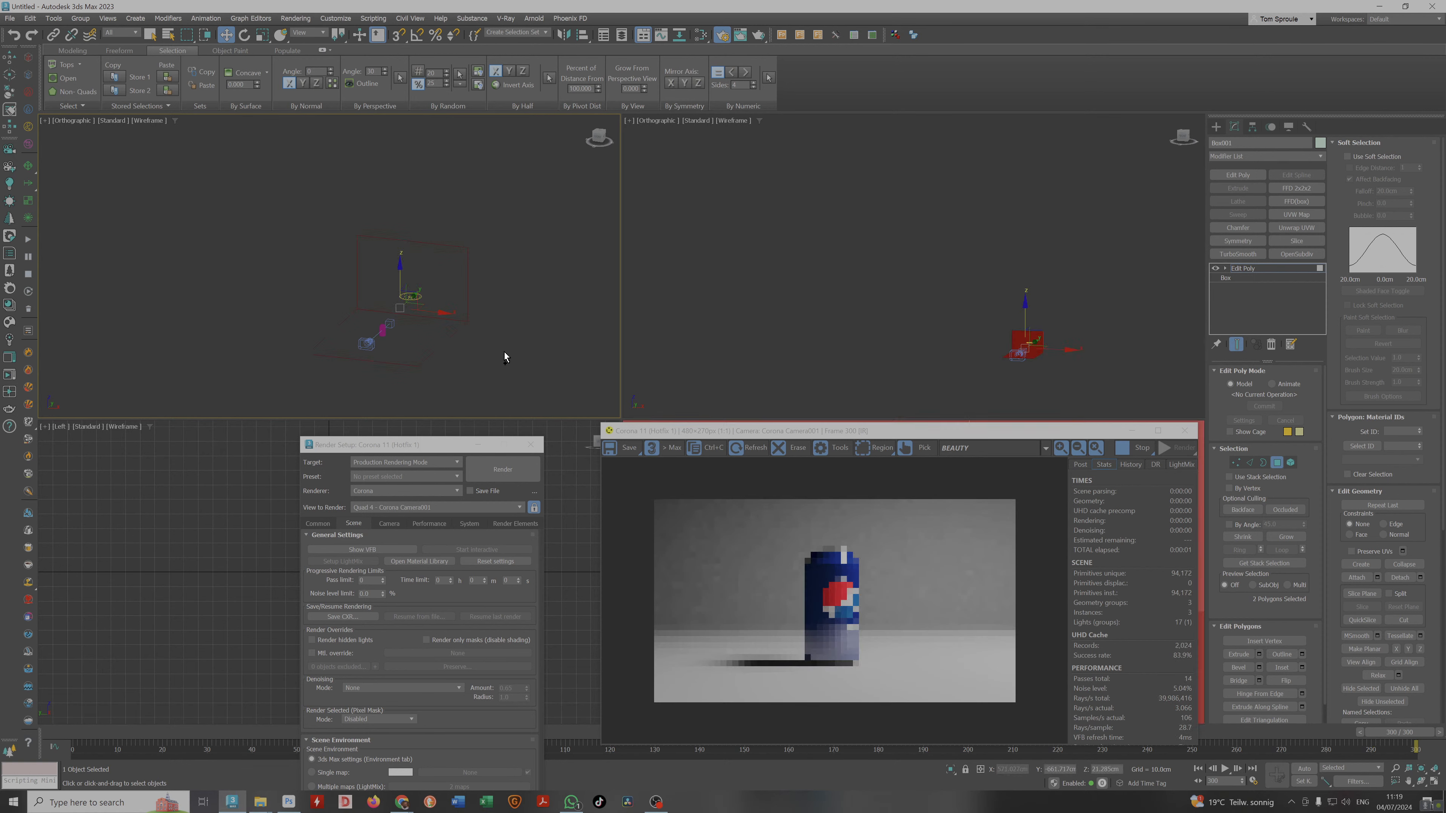
{"action": "left_click", "coordinate": [1284, 681]}
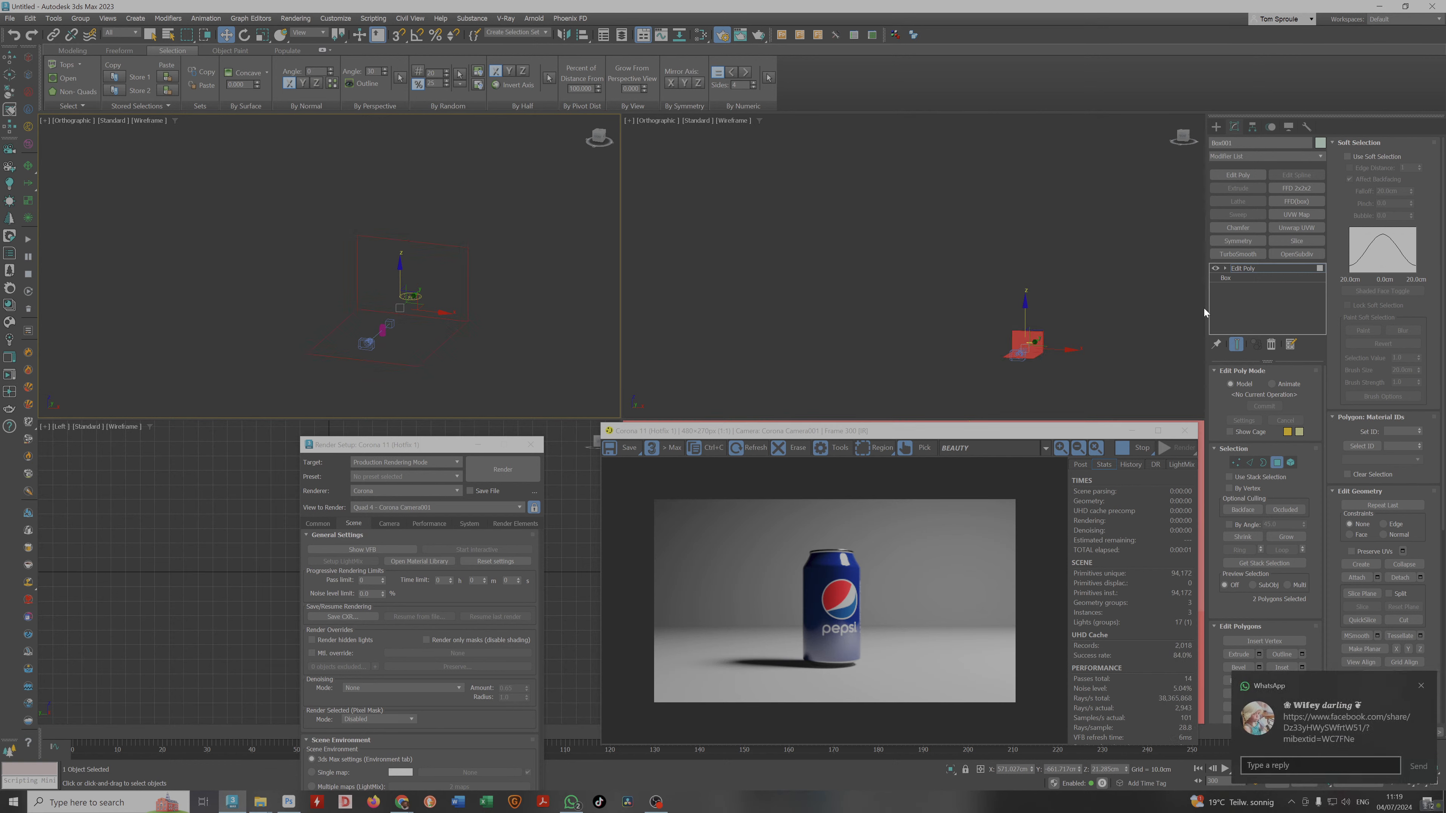
{"action": "left_click", "coordinate": [1245, 269]}
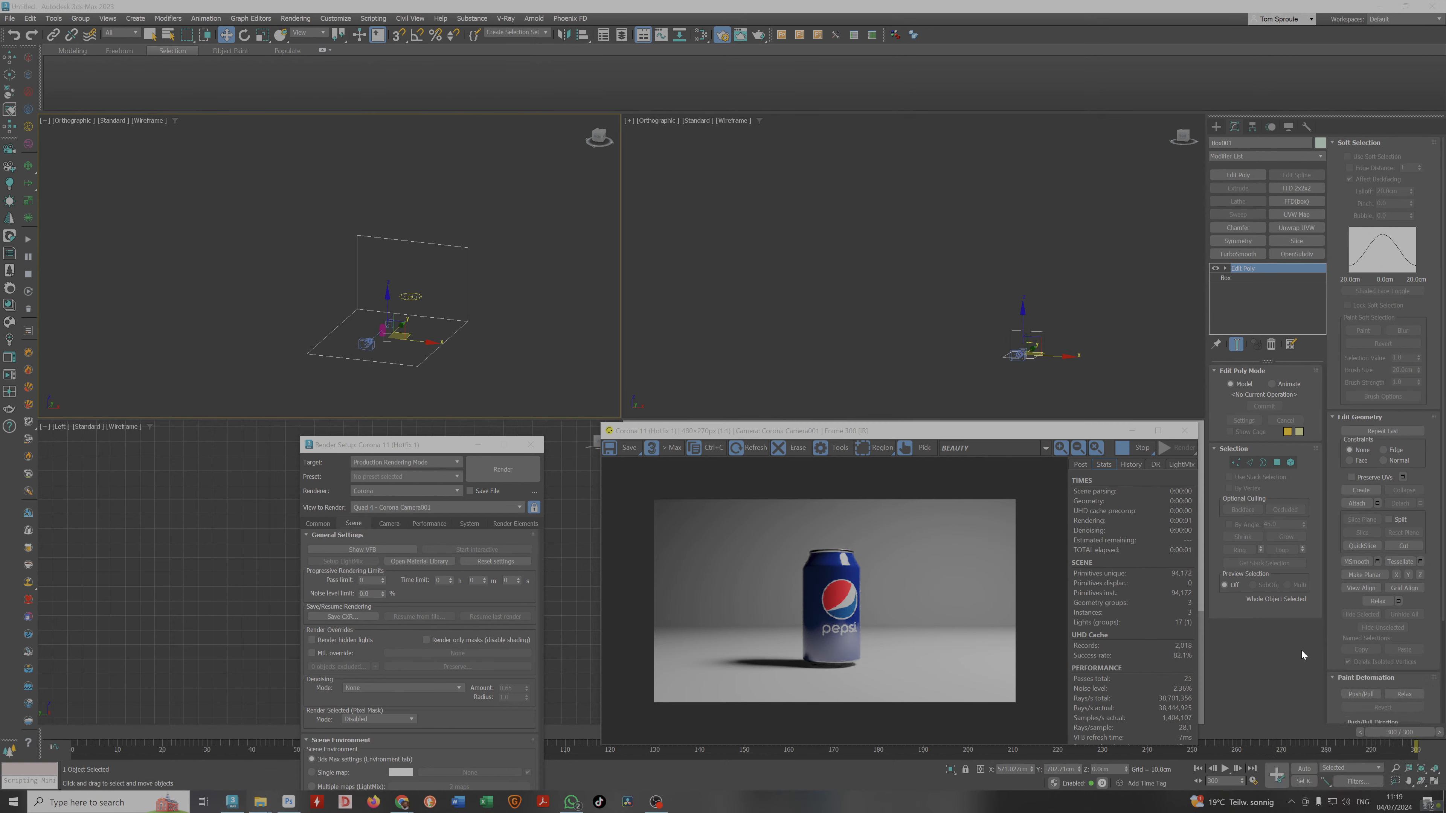
{"action": "middle_click_drag", "start_coordinate": [503, 316], "coordinate": [481, 318], "text": "alt"}
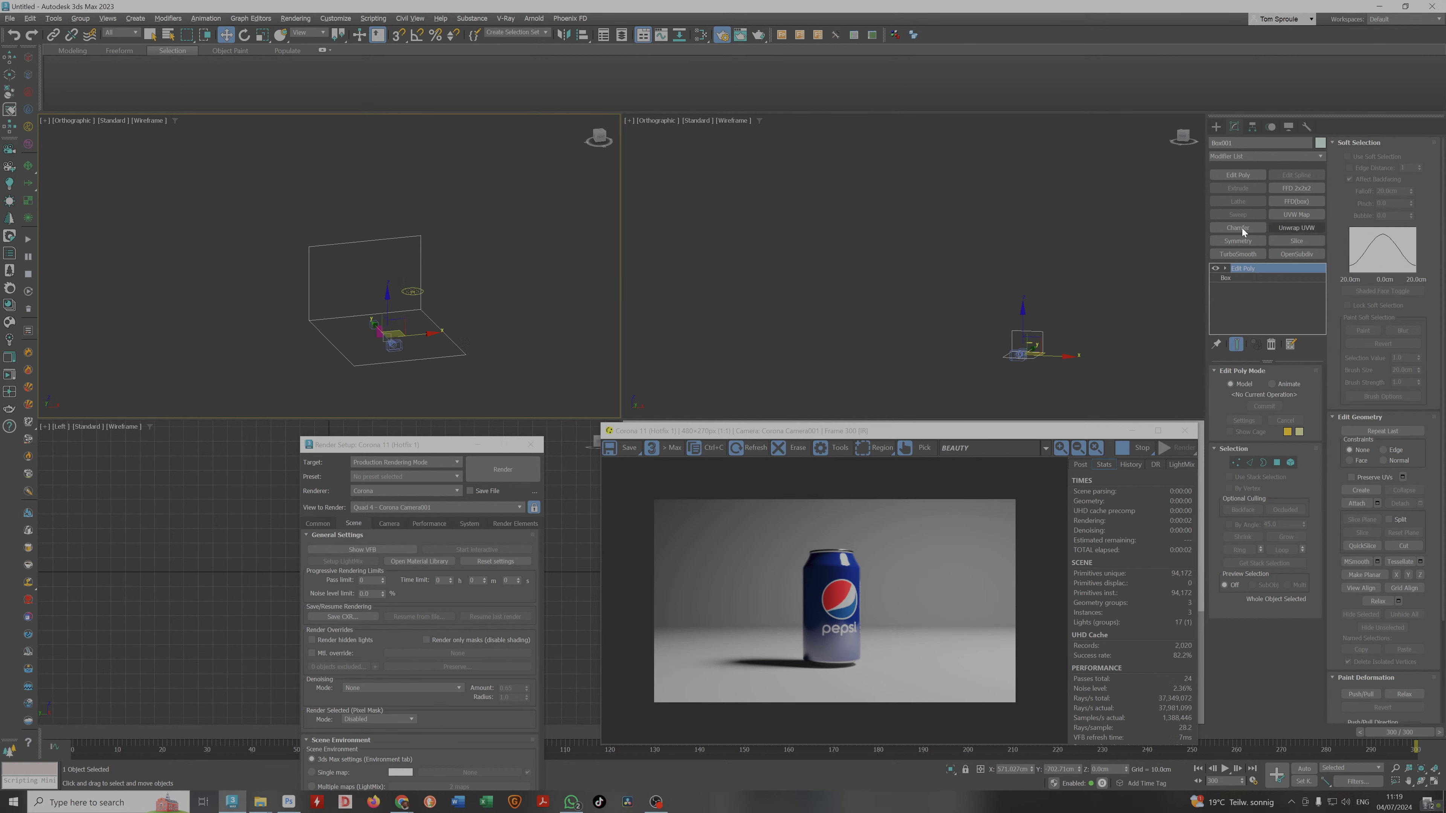
Add a Chamfer modifier to the backdrop with an amount of 20 cm and 5 segments.
{"action": "left_click", "coordinate": [1238, 228]}
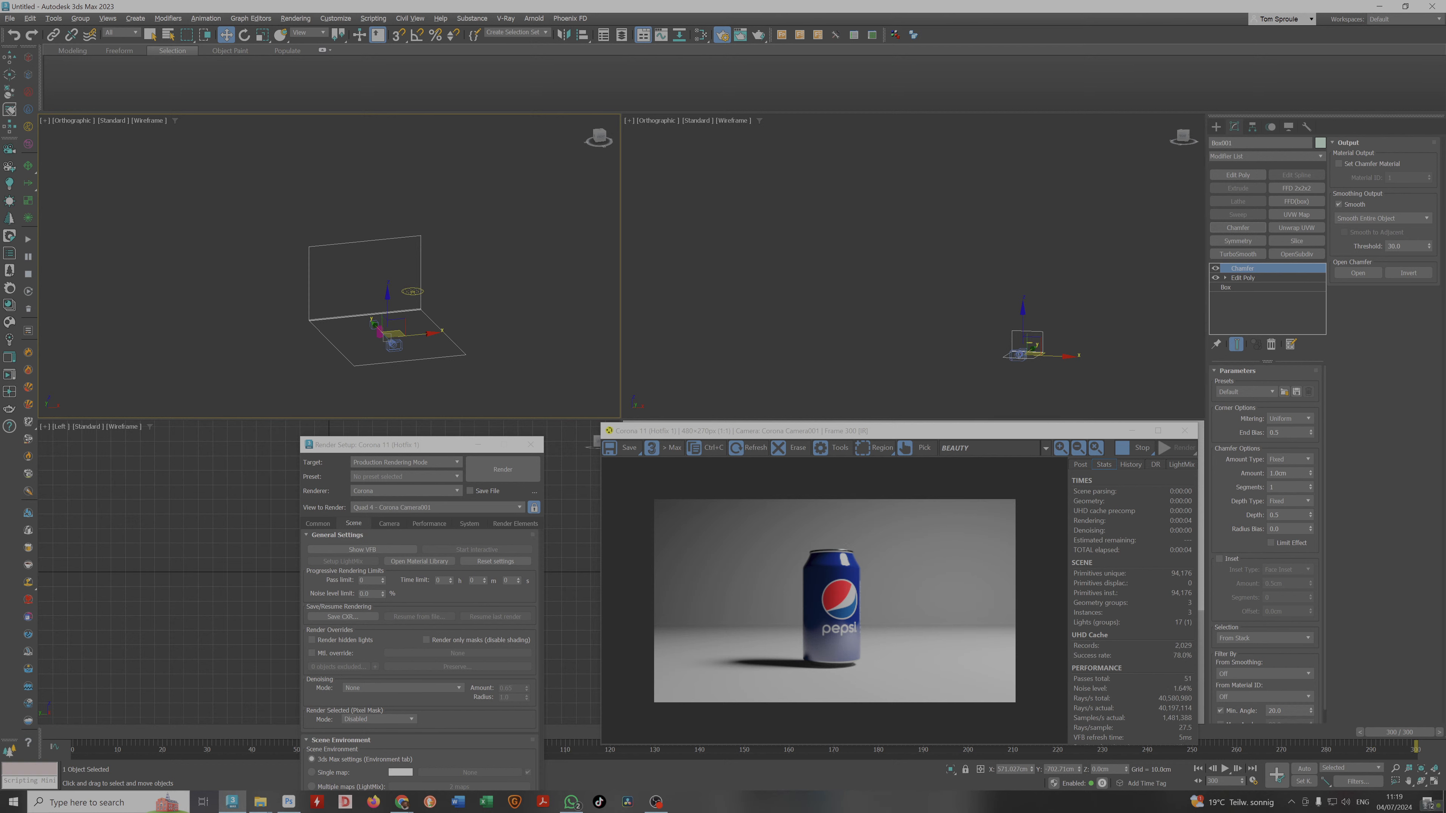
{"action": "left_click", "coordinate": [1280, 473]}
{"action": "key", "text": "Return"}
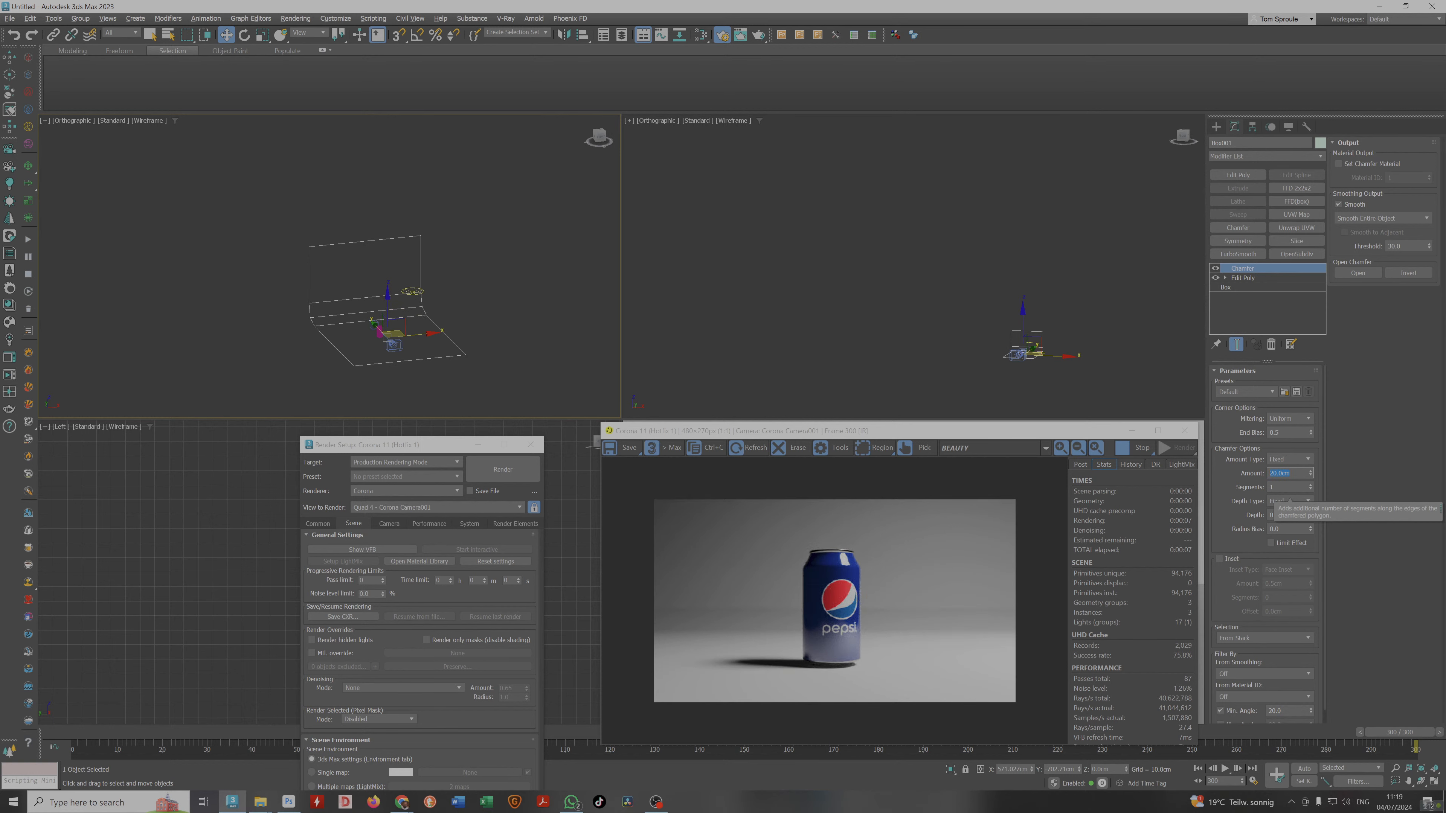
{"action": "key", "text": "Tab"}
{"action": "type", "text": "5"}
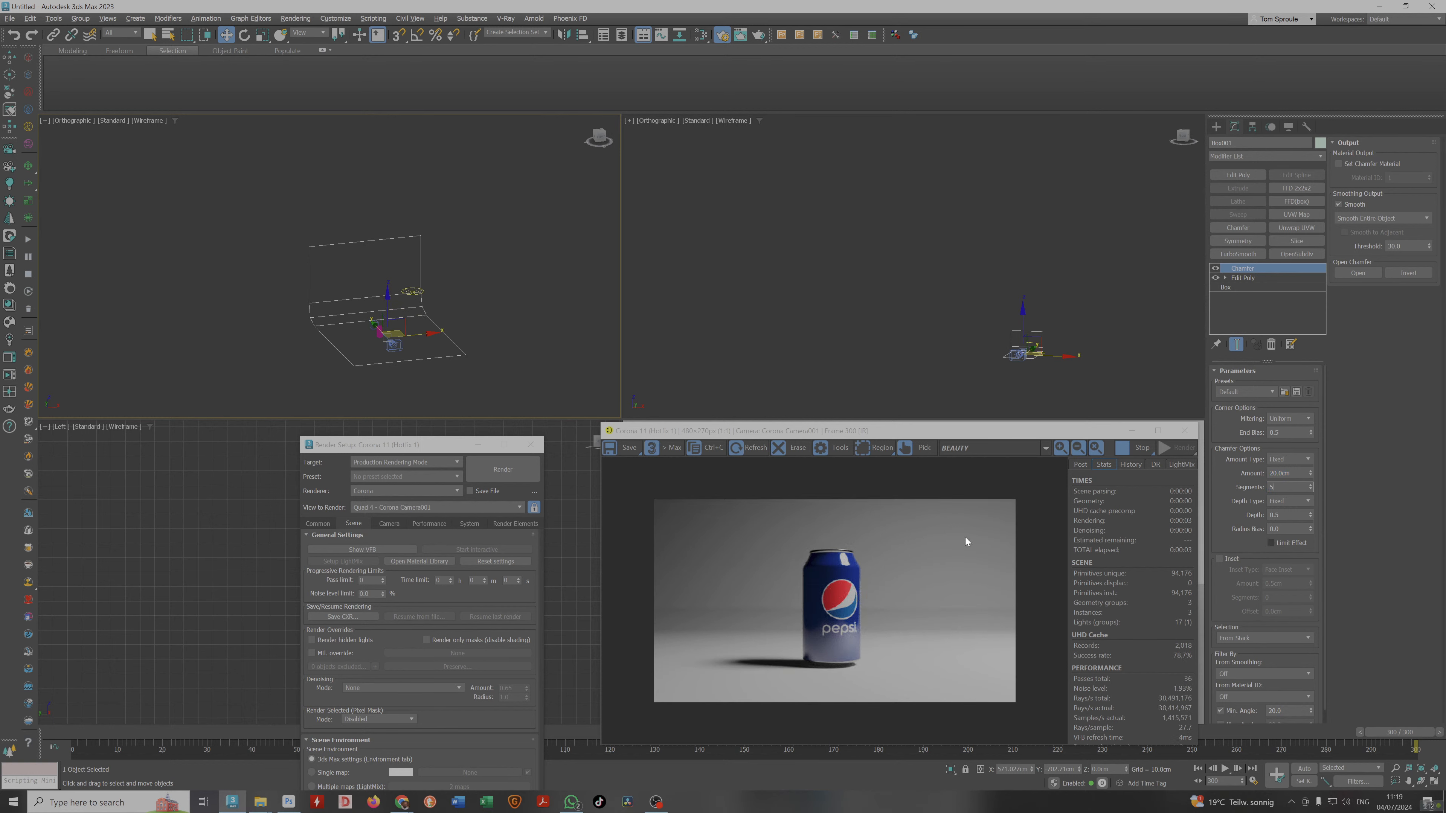
{"action": "key", "text": "Return"}
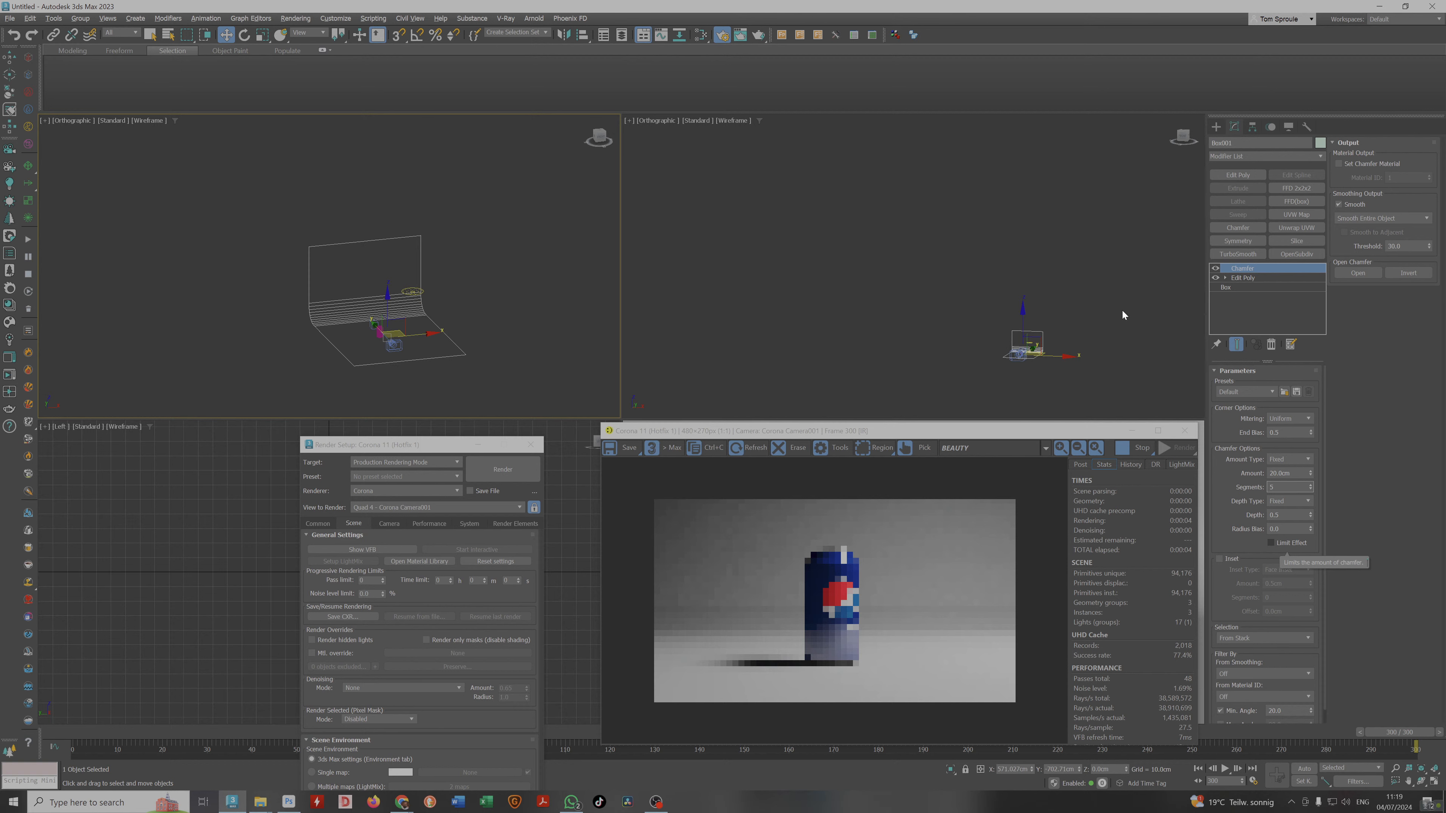
Collapse the backdrop's modifier stack into an Editable Poly.
{"action": "right_click", "coordinate": [1251, 269]}
{"action": "left_click", "coordinate": [1254, 279]}
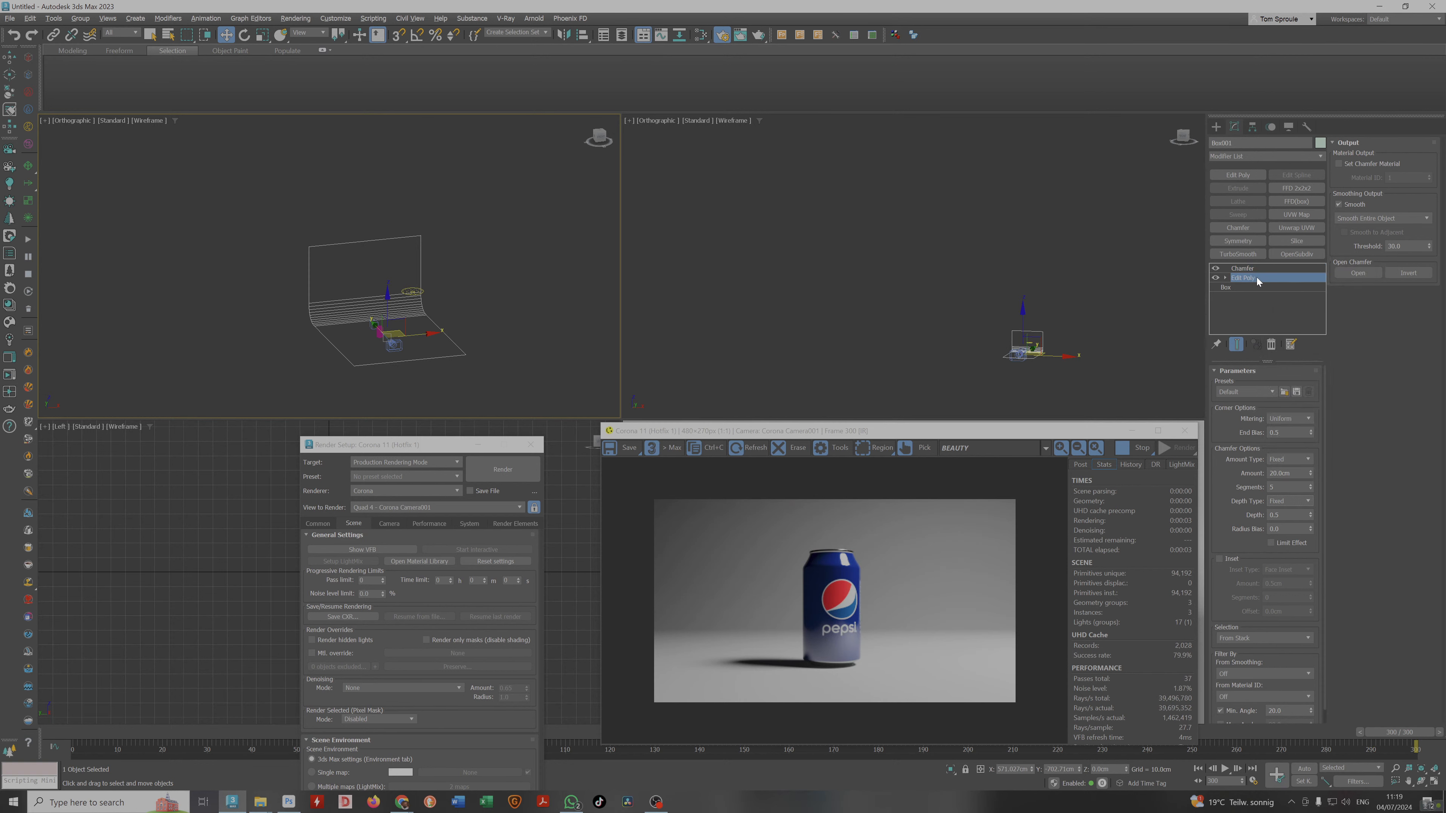
{"action": "right_click", "coordinate": [1257, 277]}
{"action": "left_click", "coordinate": [1281, 363]}
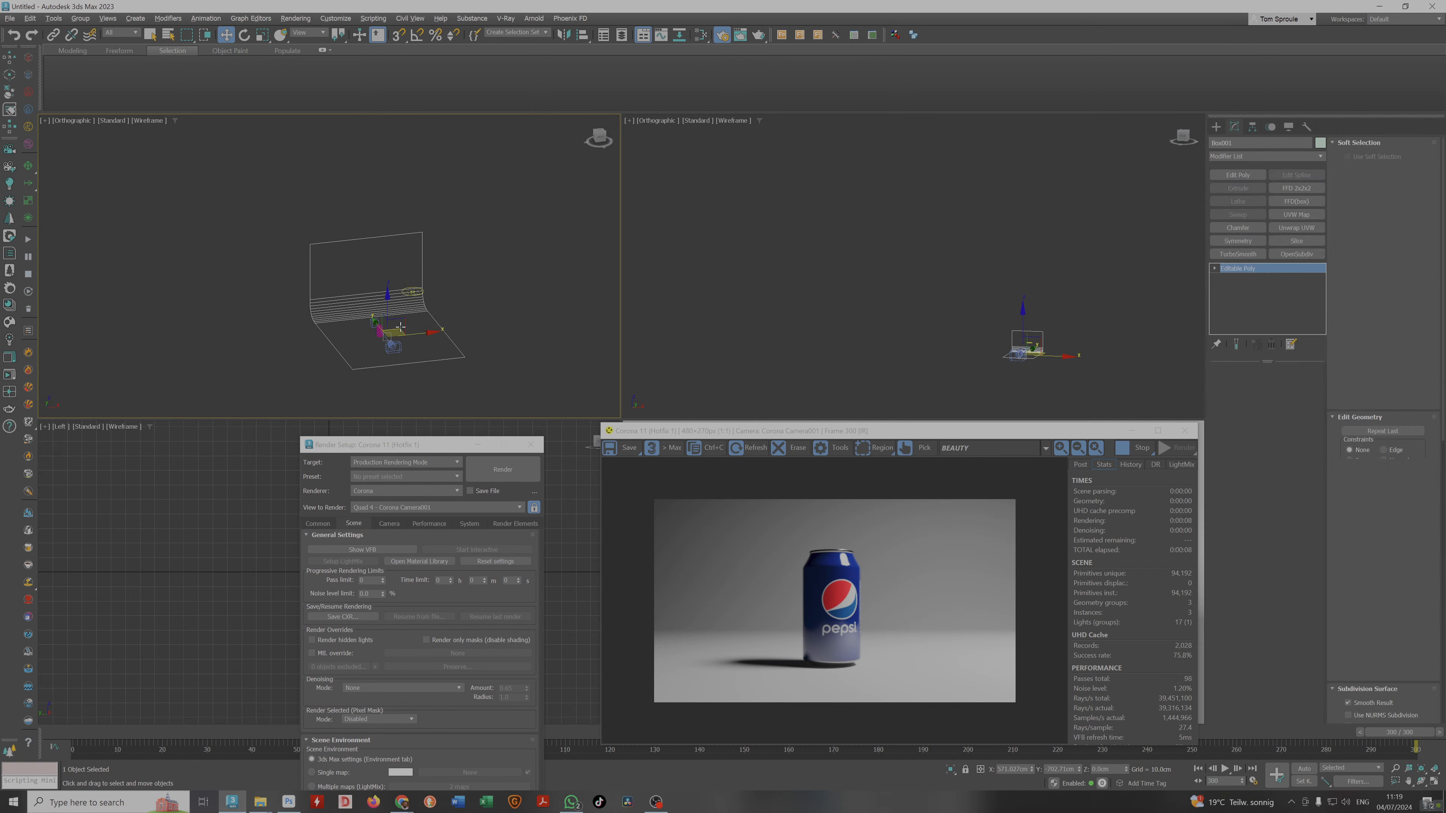
Open the Slate Material Editor and move its window clear of the render preview.
{"action": "middle_click_drag", "start_coordinate": [395, 323], "coordinate": [404, 323], "text": "alt"}
{"action": "scroll", "coordinate": [403, 323], "scroll_direction": "up", "scroll_amount": 5}
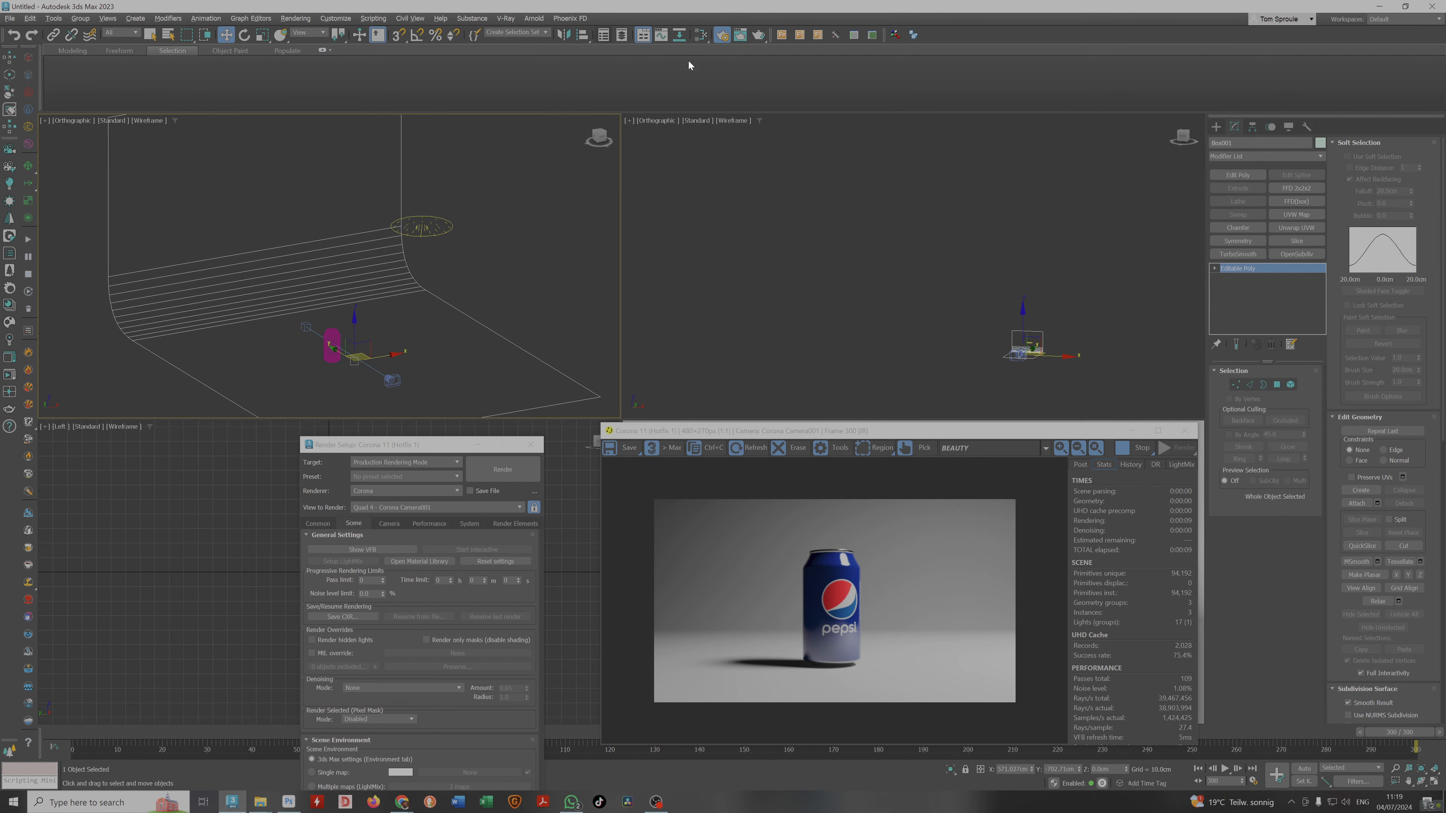
{"action": "left_click", "coordinate": [701, 35]}
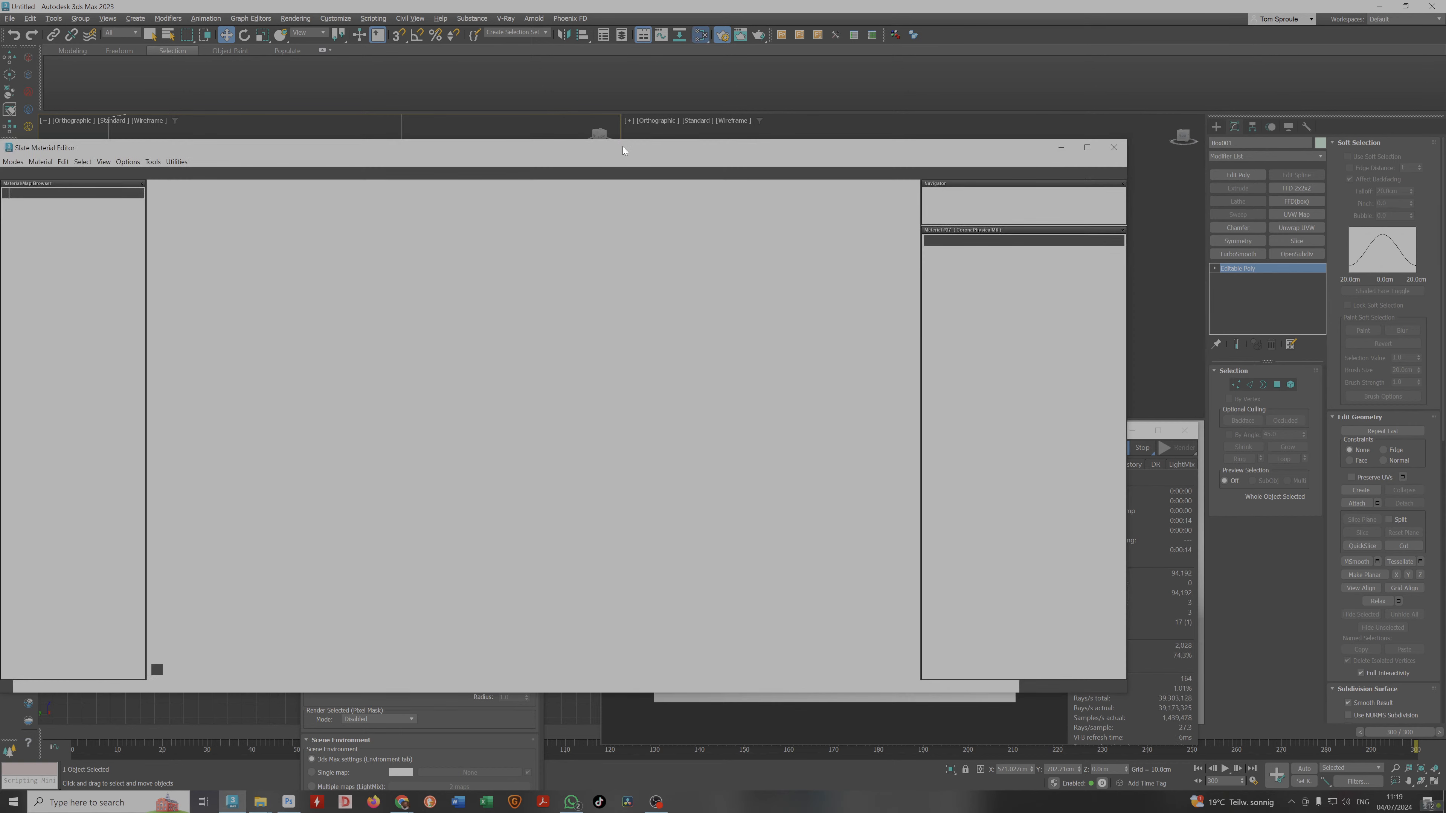
{"action": "left_click_drag", "start_coordinate": [622, 150], "coordinate": [745, 39]}
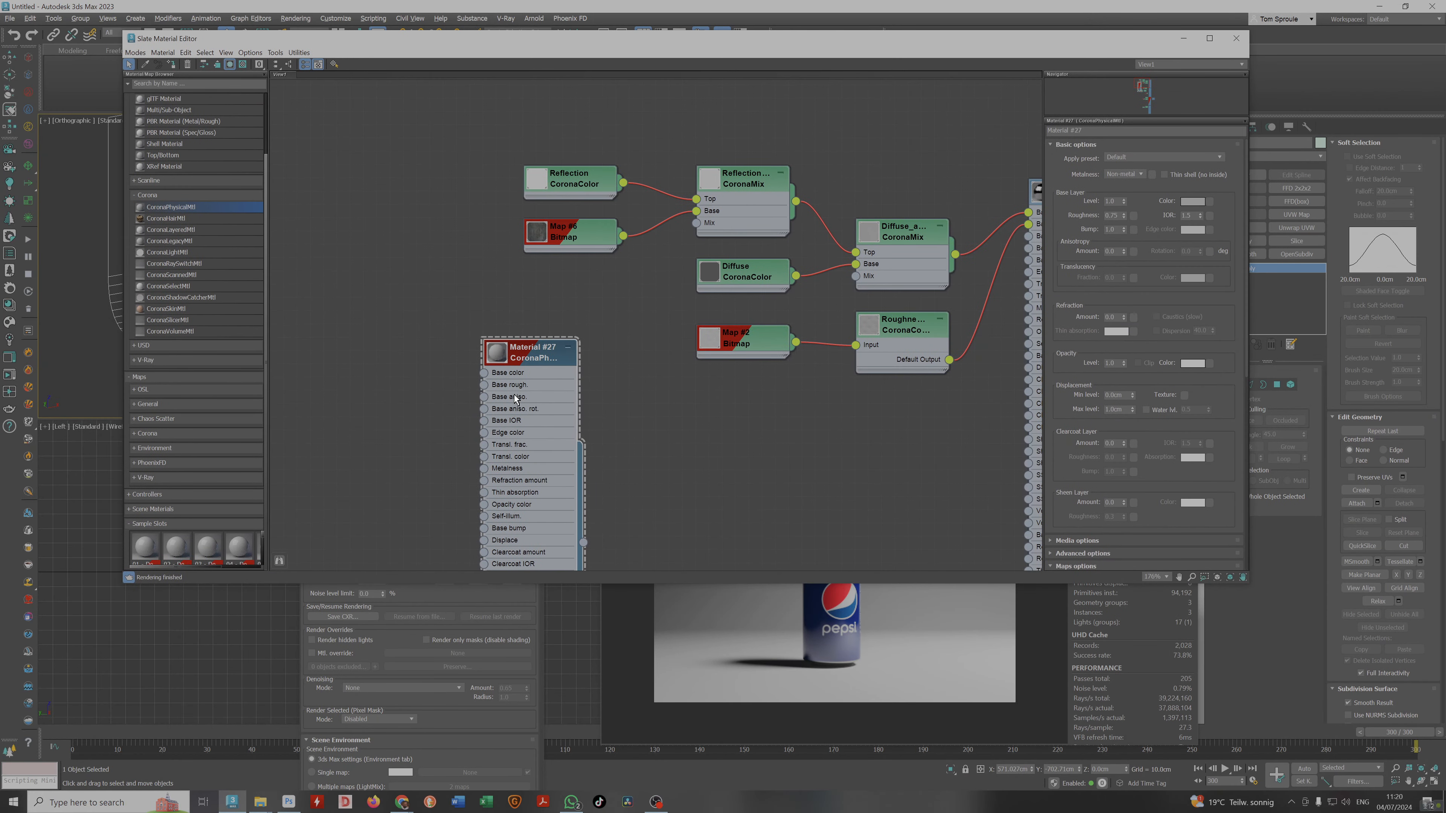
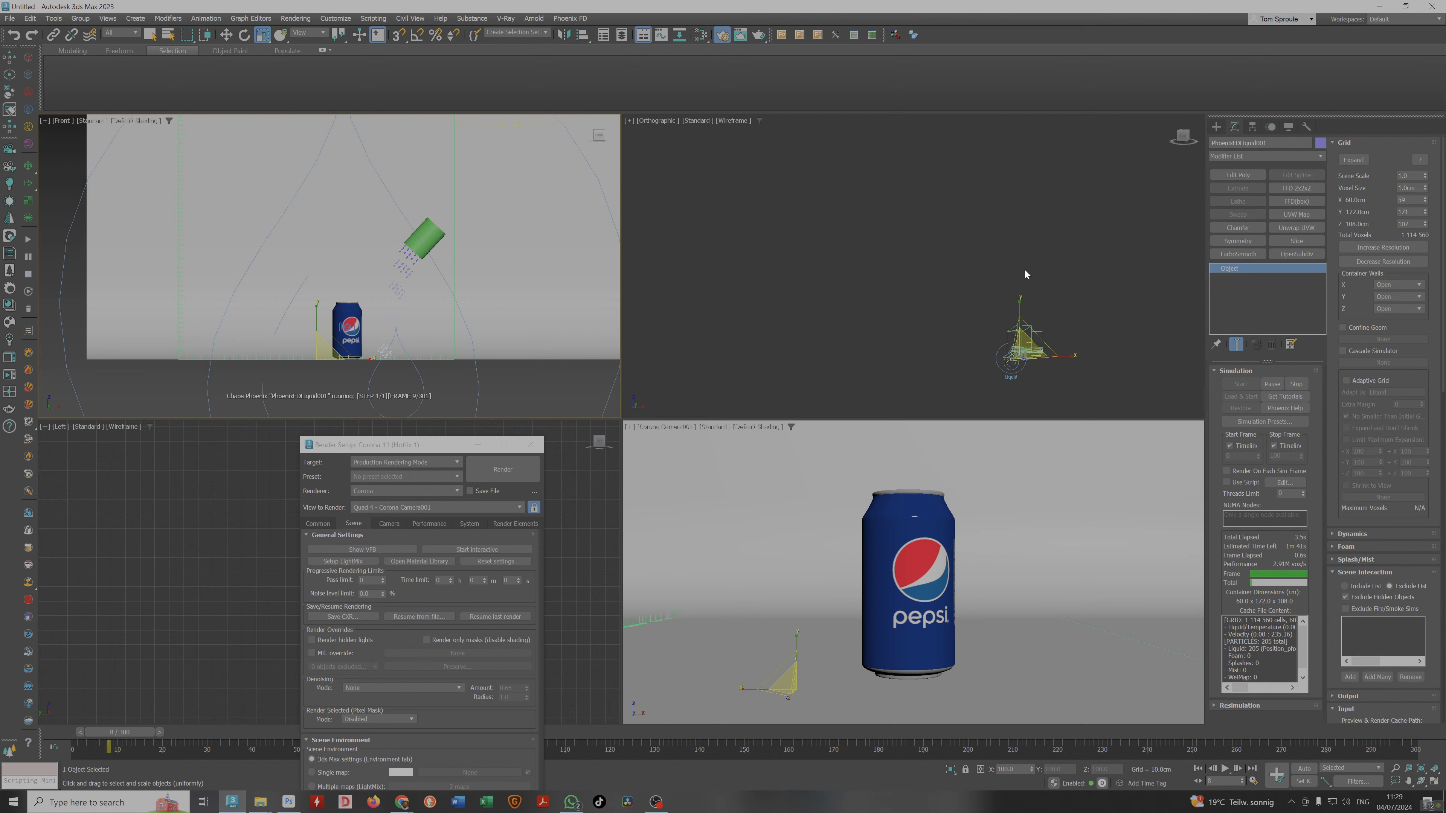
Stop the Phoenix liquid simulation, move the Render Setup window aside and return the timeline to frame 0.
{"action": "left_click", "coordinate": [32, 274]}
{"action": "left_click_drag", "start_coordinate": [397, 450], "coordinate": [817, 302]}
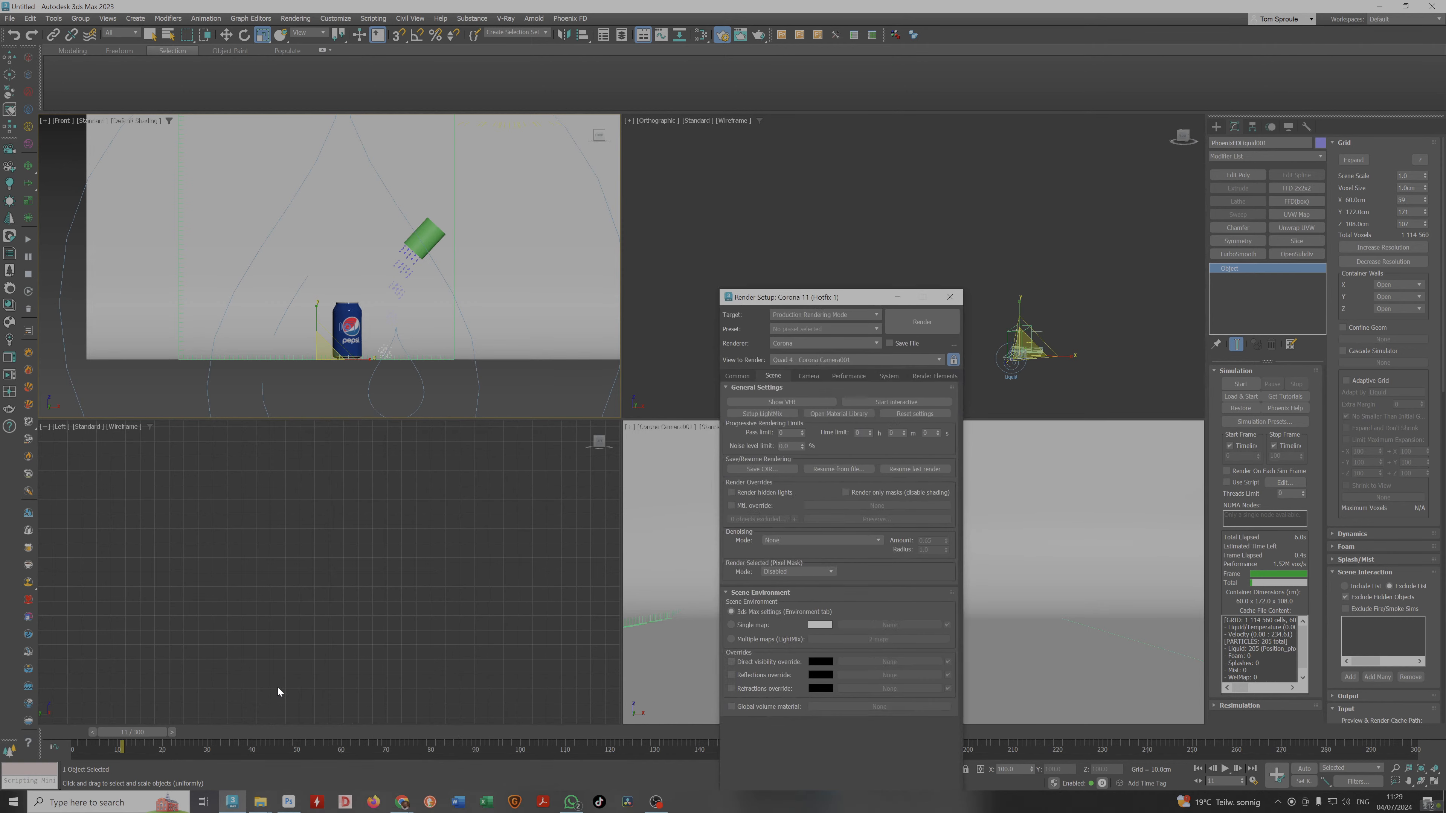
{"action": "left_click_drag", "start_coordinate": [124, 735], "coordinate": [77, 733]}
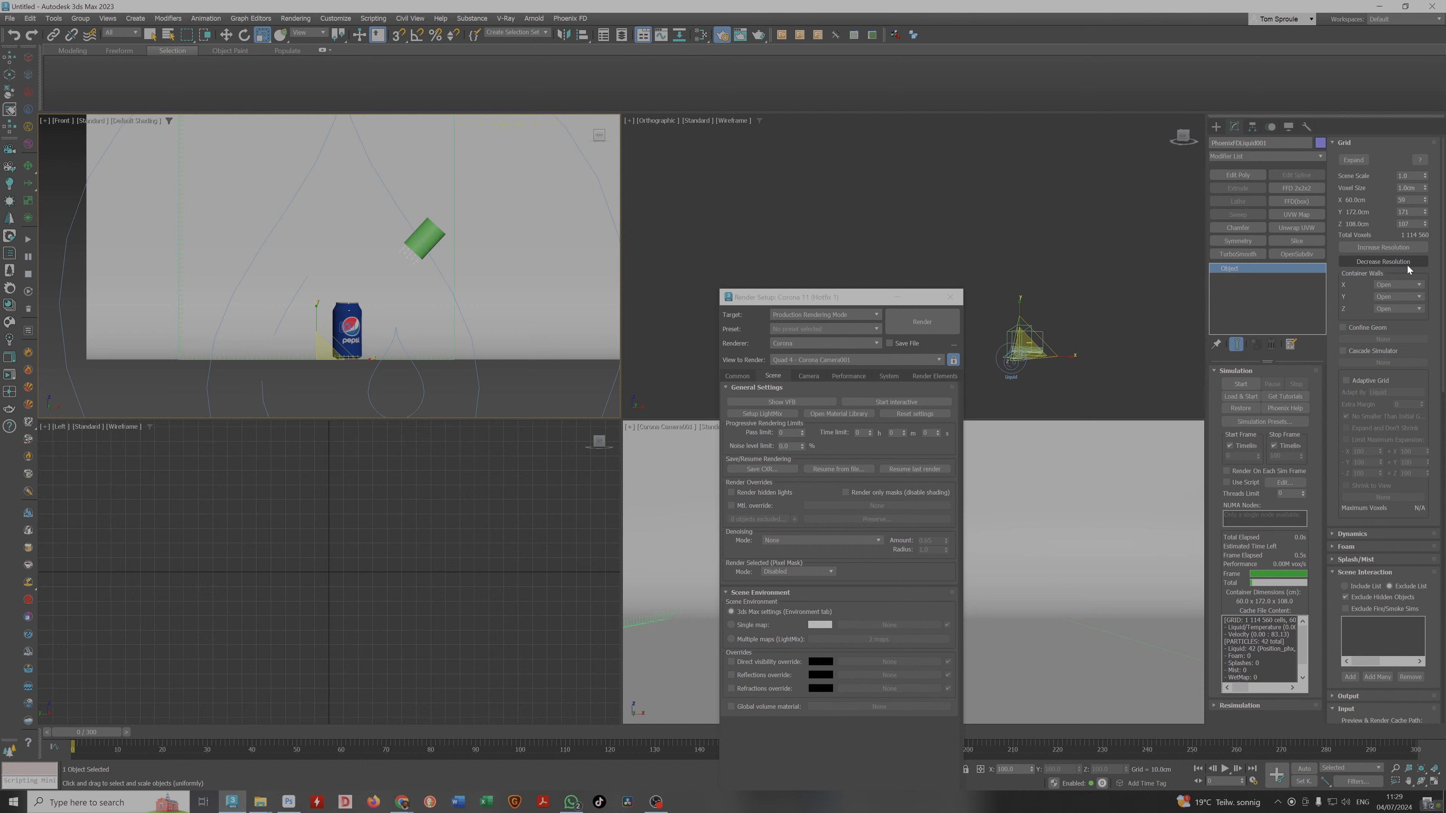
Increase the Phoenix liquid grid's resolution to a 0.64 cm voxel size, run the simulation for a few frames and stop it.
{"action": "left_click", "coordinate": [1388, 263]}
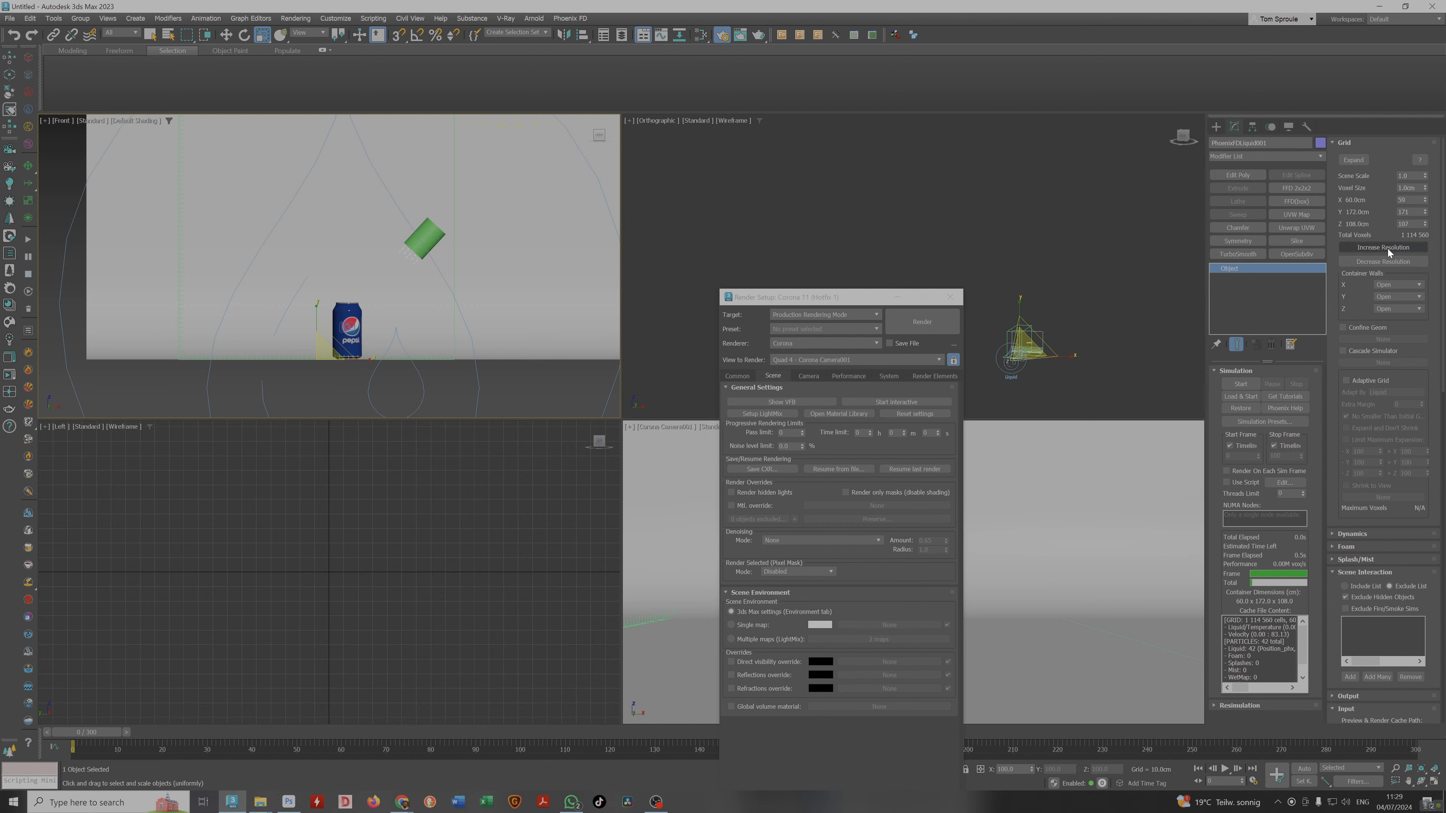
{"action": "left_click", "coordinate": [1387, 247]}
{"action": "left_click", "coordinate": [28, 242]}
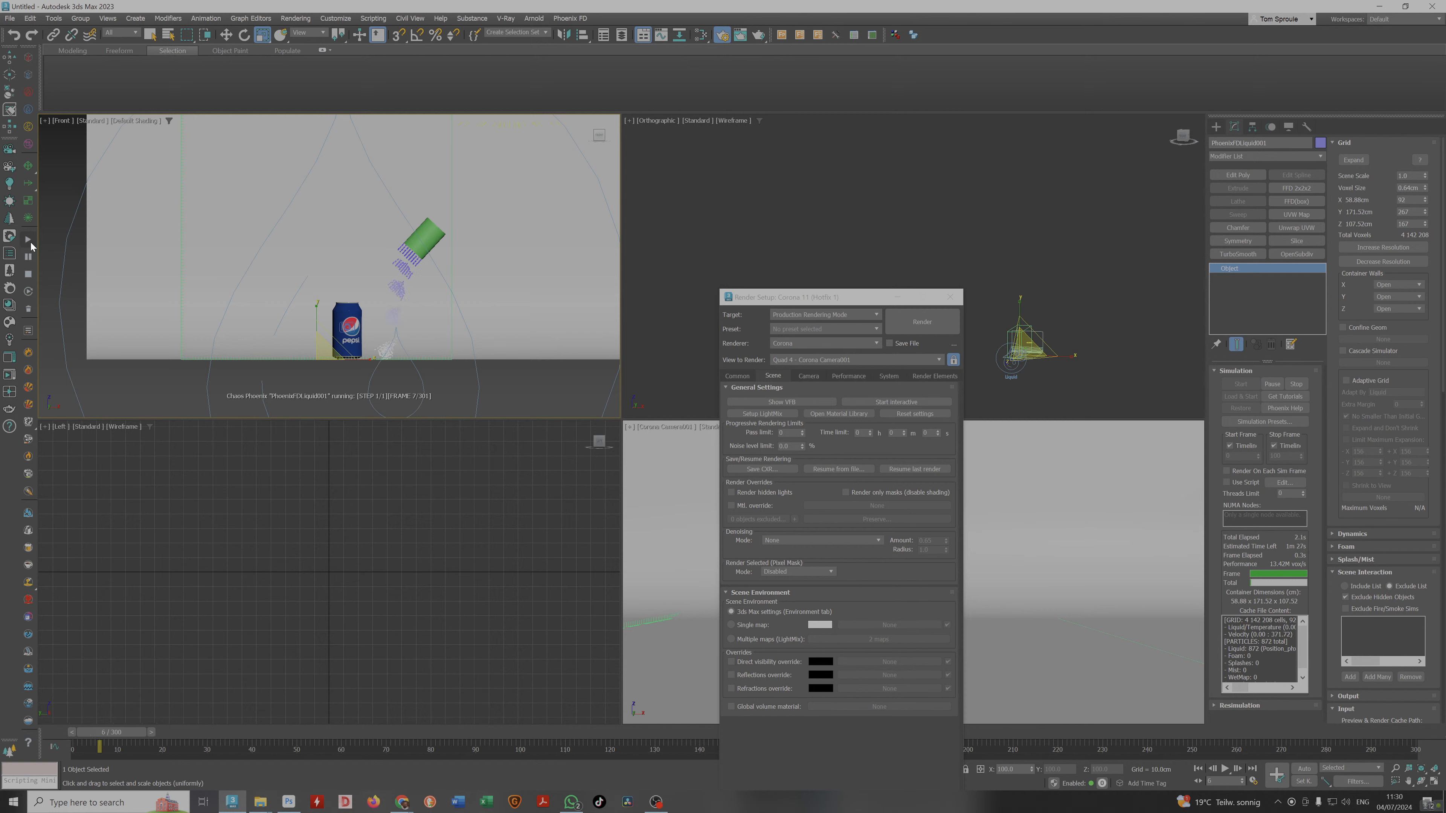
{"action": "left_click", "coordinate": [28, 274]}
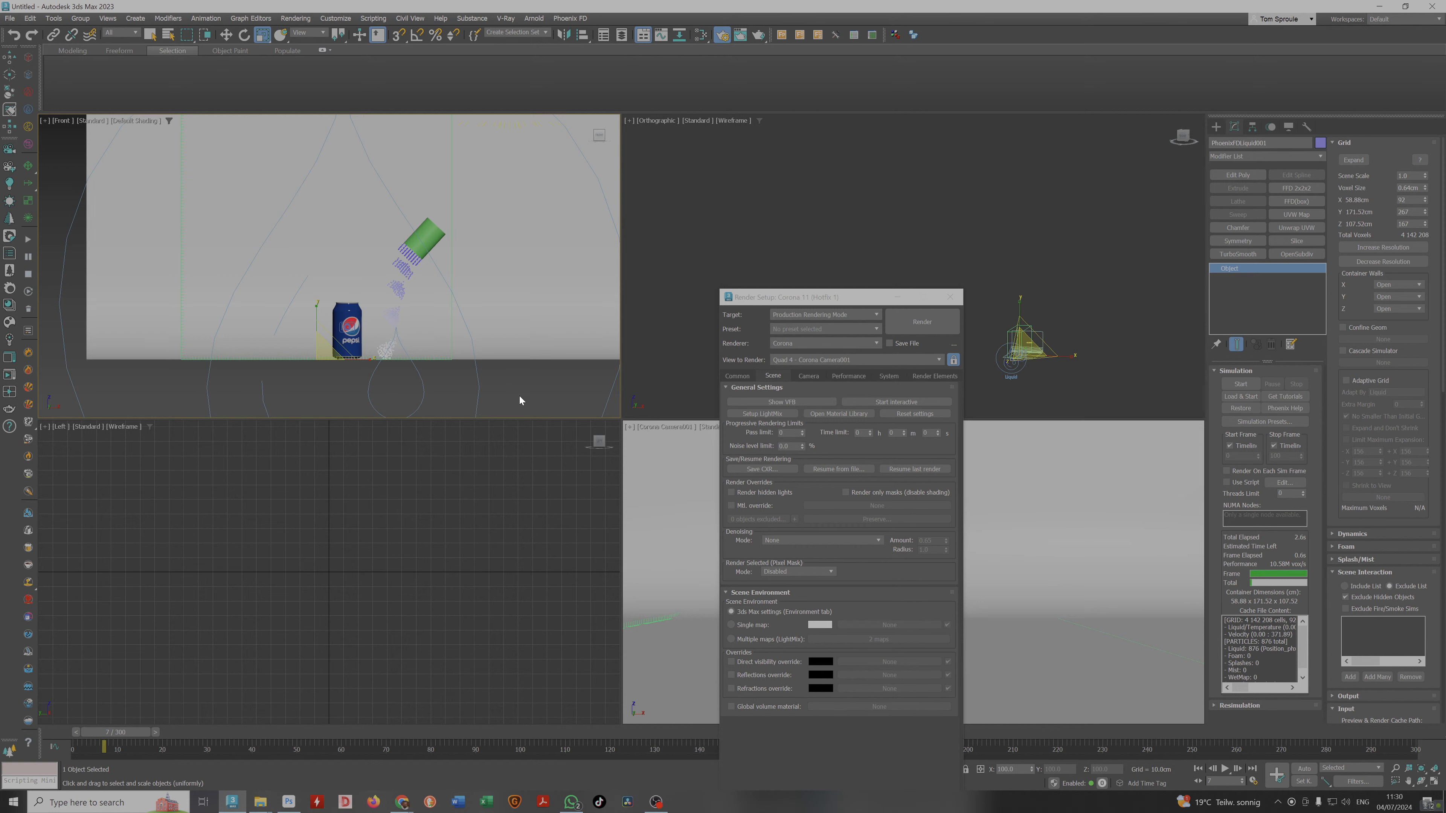
Turn off Emit Liquid on the Phoenix liquid source and set its outgoing velocity to 100 cm.
{"action": "left_click_drag", "start_coordinate": [498, 402], "coordinate": [376, 386]}
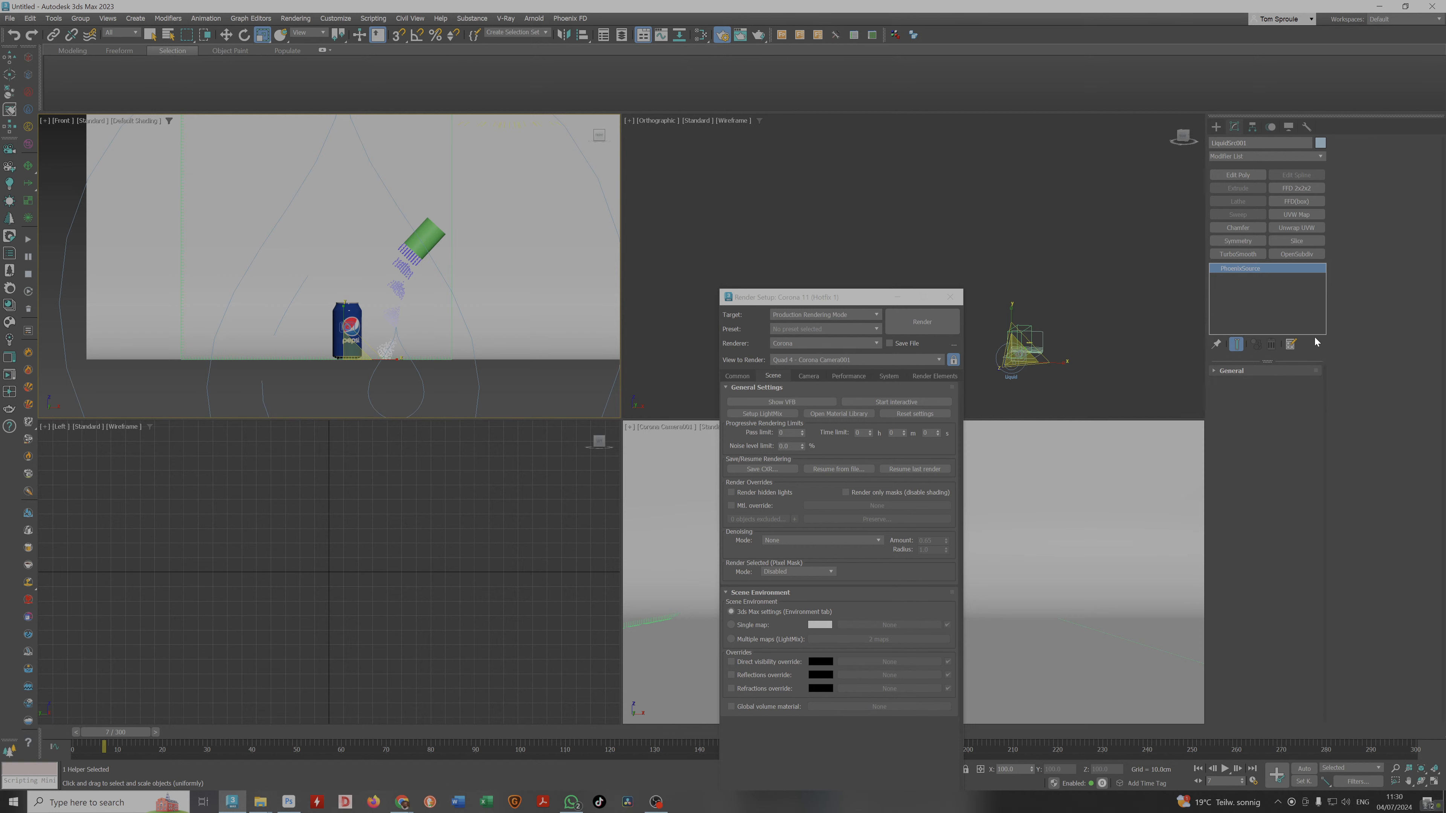
{"action": "left_click", "coordinate": [1233, 371]}
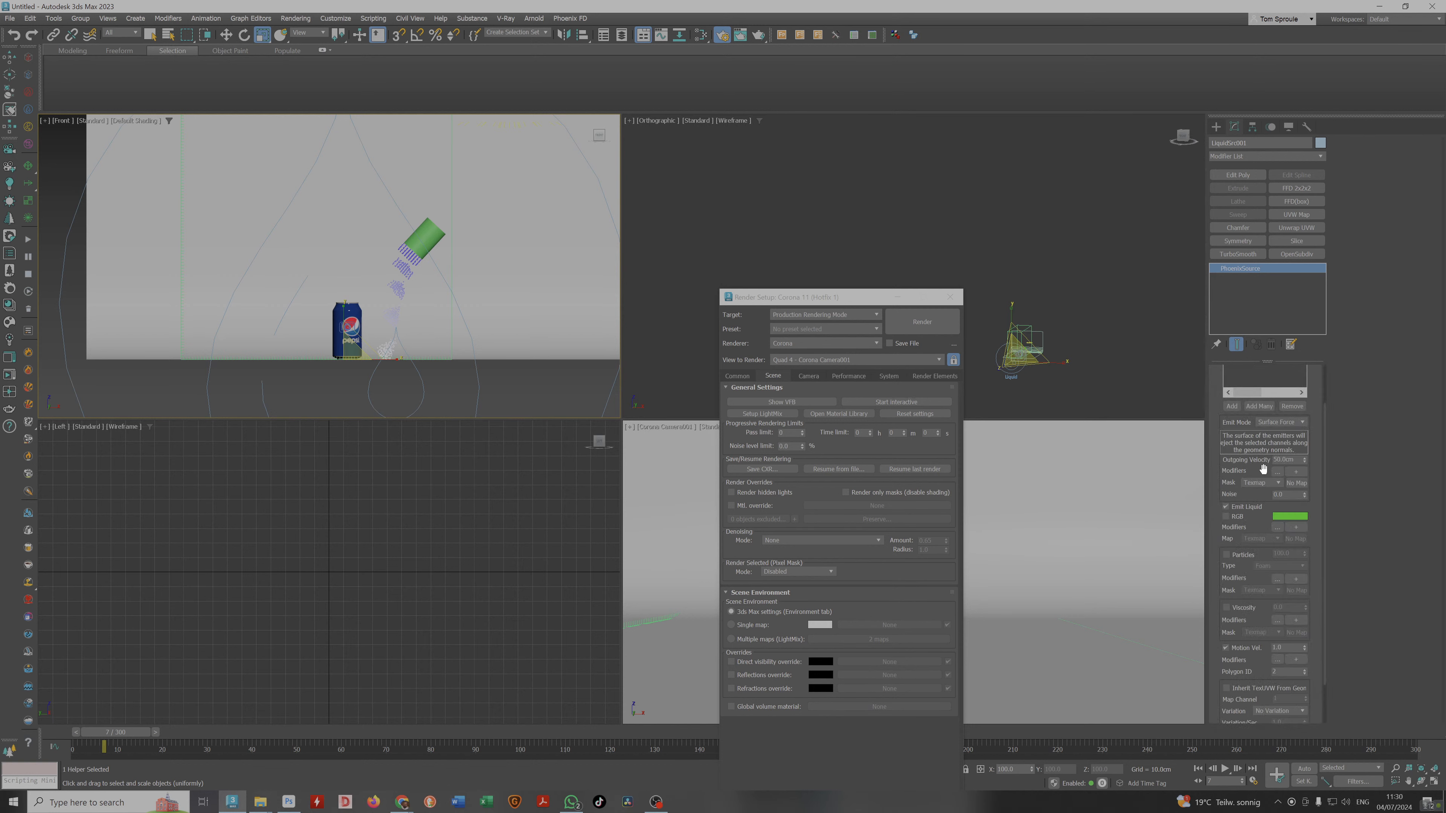
{"action": "scroll", "coordinate": [1250, 473], "scroll_direction": "up", "scroll_amount": 2}
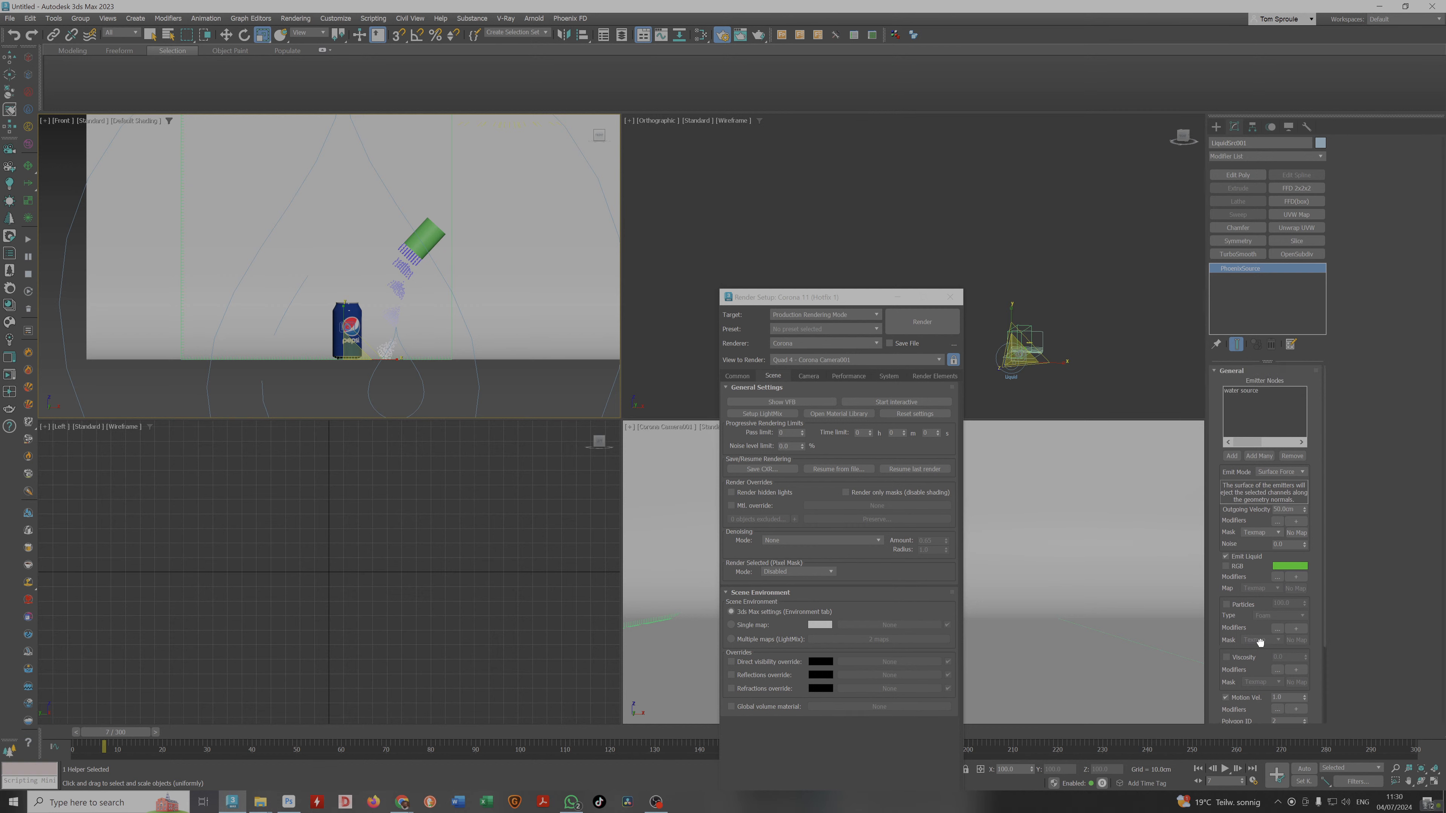
{"action": "scroll", "coordinate": [1262, 567], "scroll_direction": "down", "scroll_amount": 2}
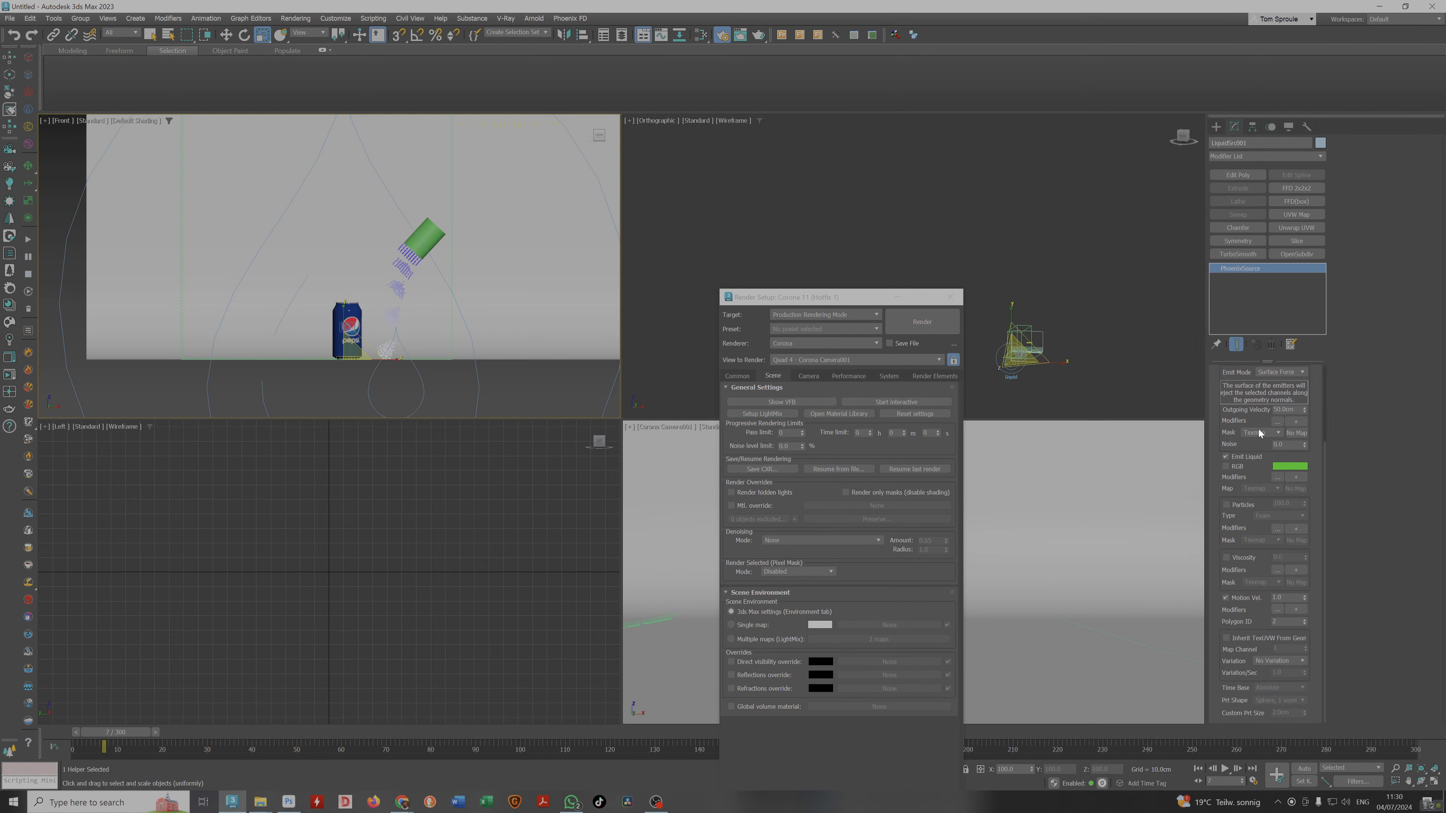
{"action": "left_click", "coordinate": [1255, 457]}
{"action": "type", "text": "10"}
Test-run the liquid simulation, stop it, rewind to frame 0 and run it once more.
{"action": "left_click", "coordinate": [28, 239]}
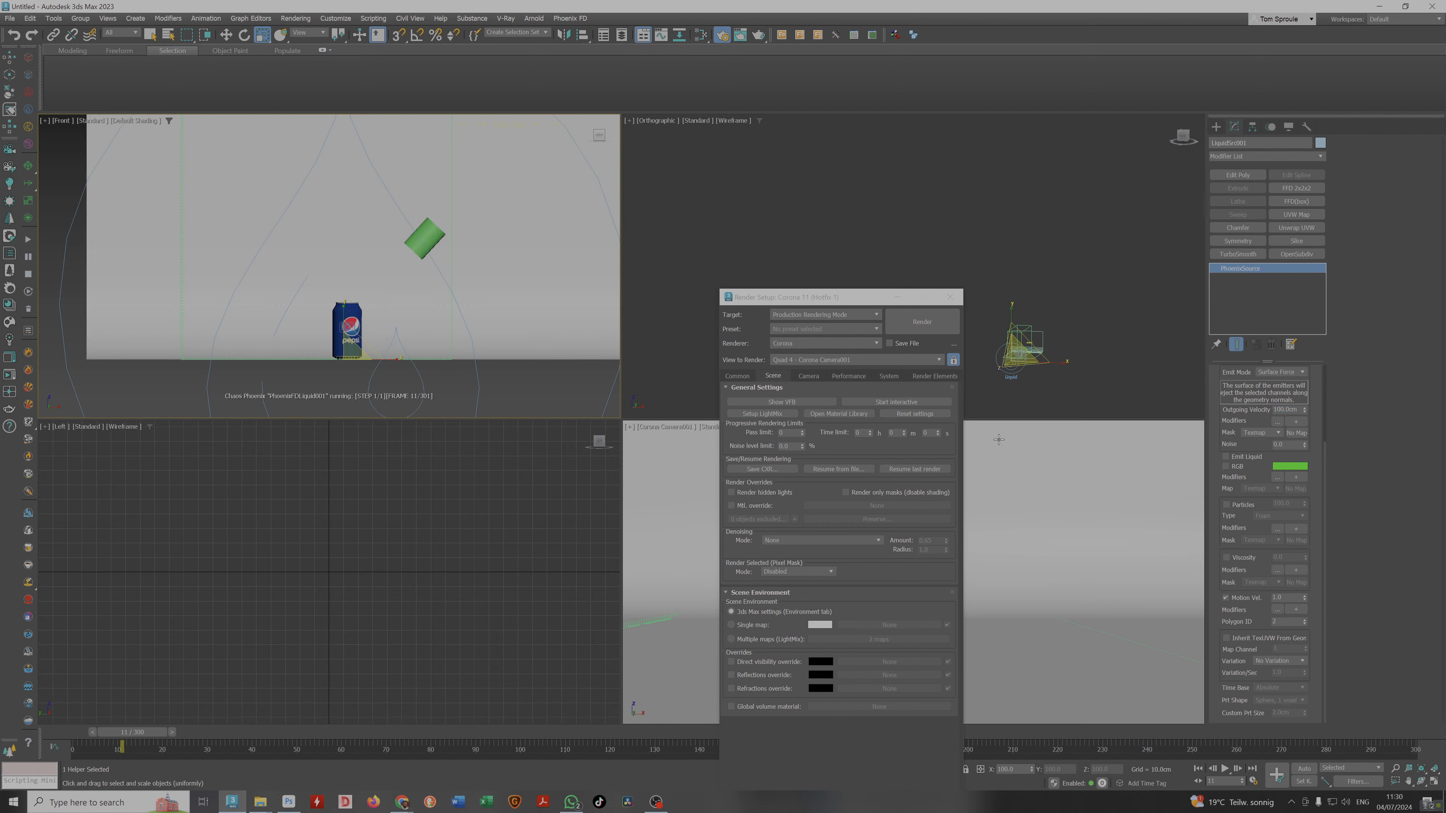
{"action": "left_click", "coordinate": [28, 274]}
{"action": "left_click_drag", "start_coordinate": [142, 733], "coordinate": [2, 739]}
{"action": "key", "text": "r"}
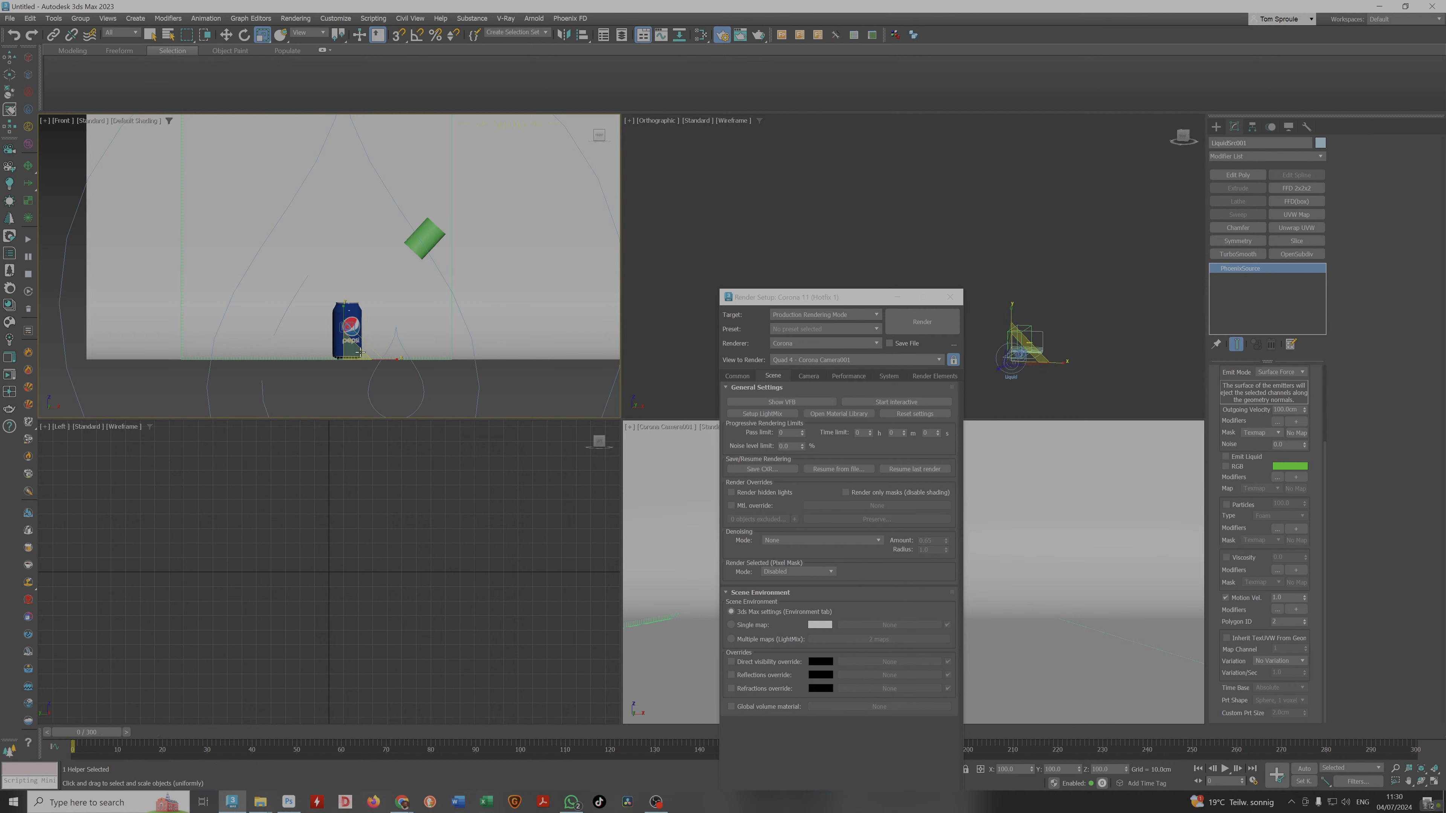
{"action": "right_click", "coordinate": [340, 376]}
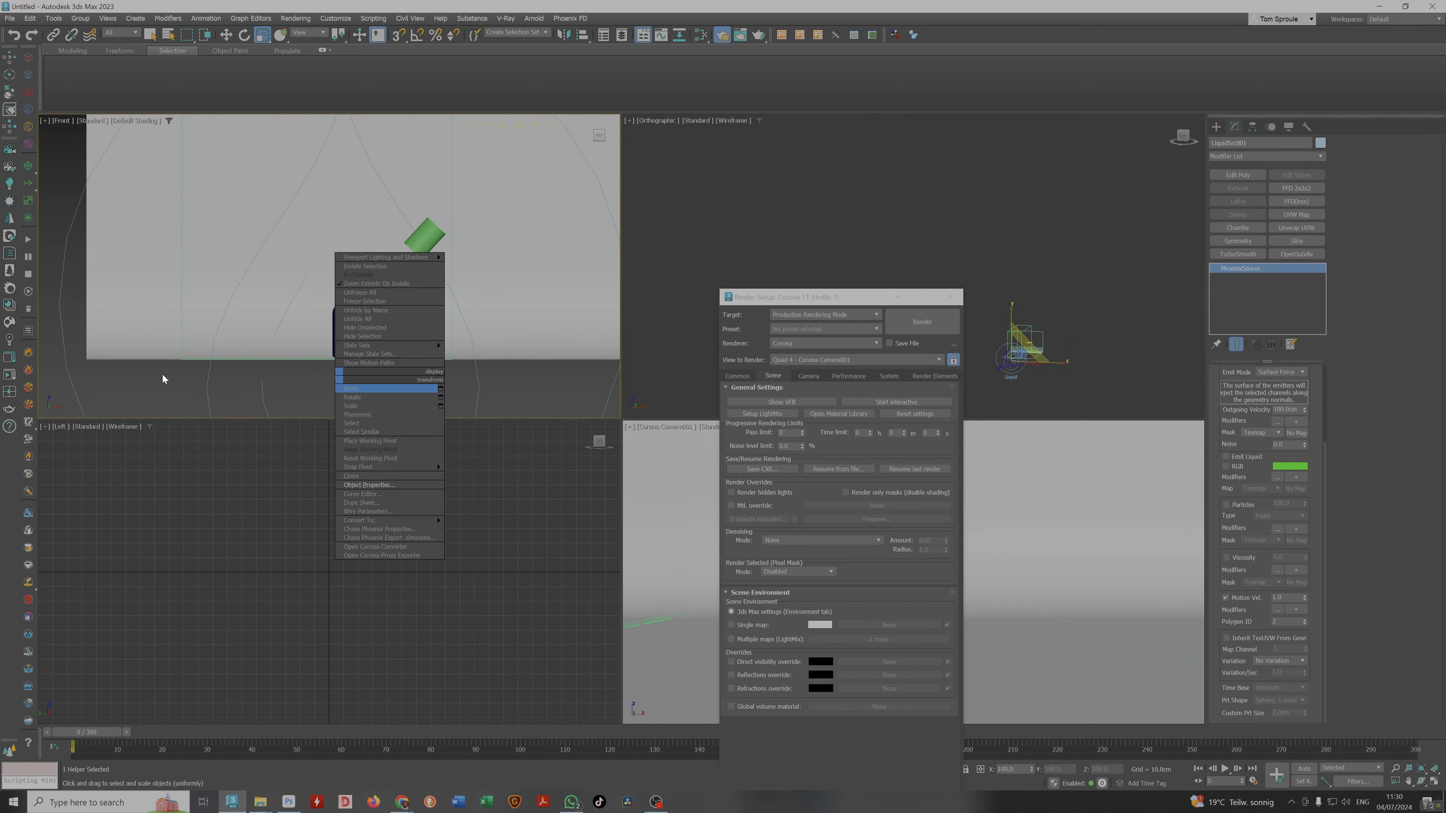
{"action": "left_click", "coordinate": [27, 240]}
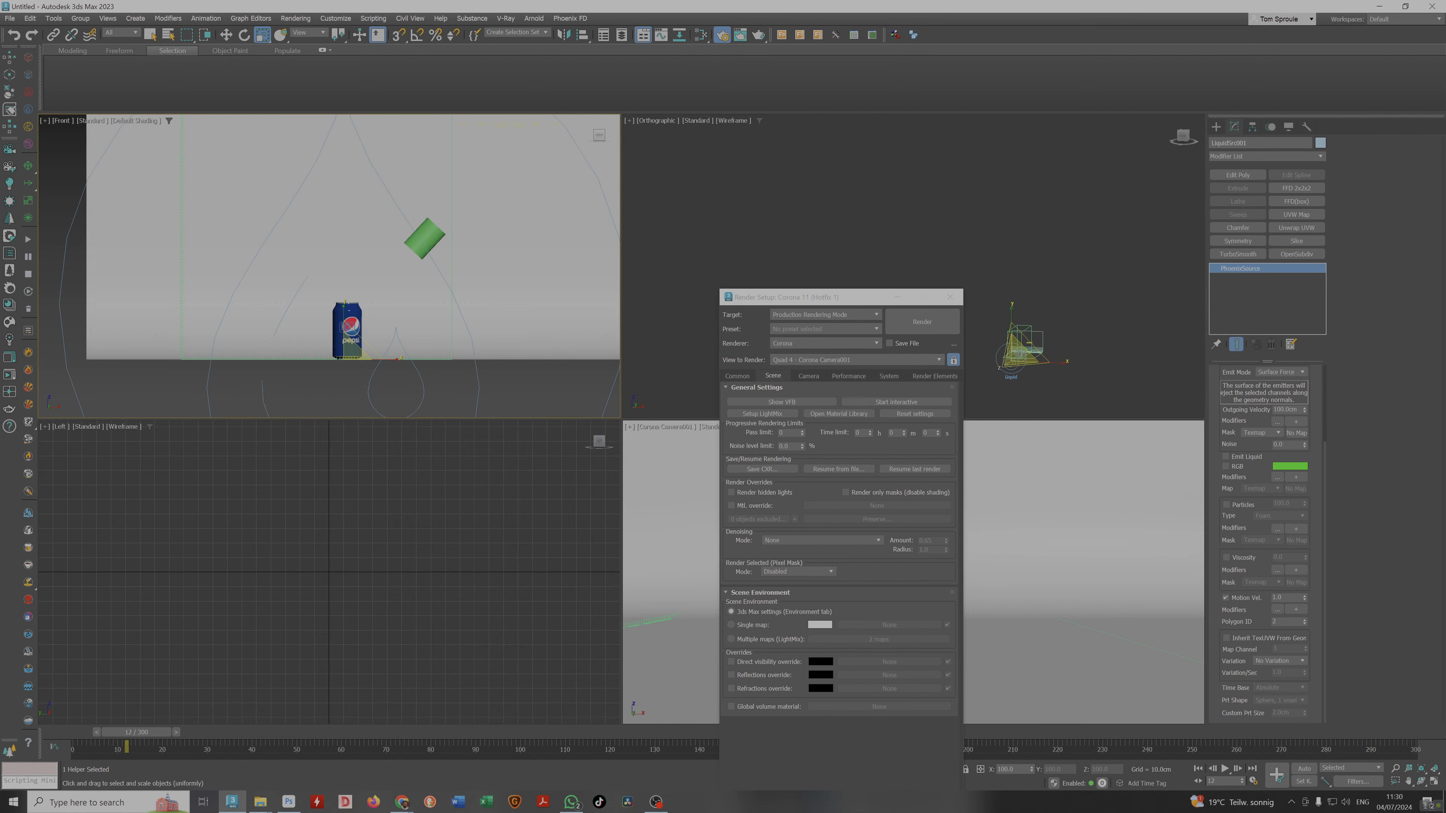
Set the liquid source's outgoing velocity to 60 cm and return the timeline to frame 0.
{"action": "left_click", "coordinate": [1296, 423]}
{"action": "scroll", "coordinate": [1272, 419], "scroll_direction": "up", "scroll_amount": 1}
{"action": "double_click", "coordinate": [1289, 443]}
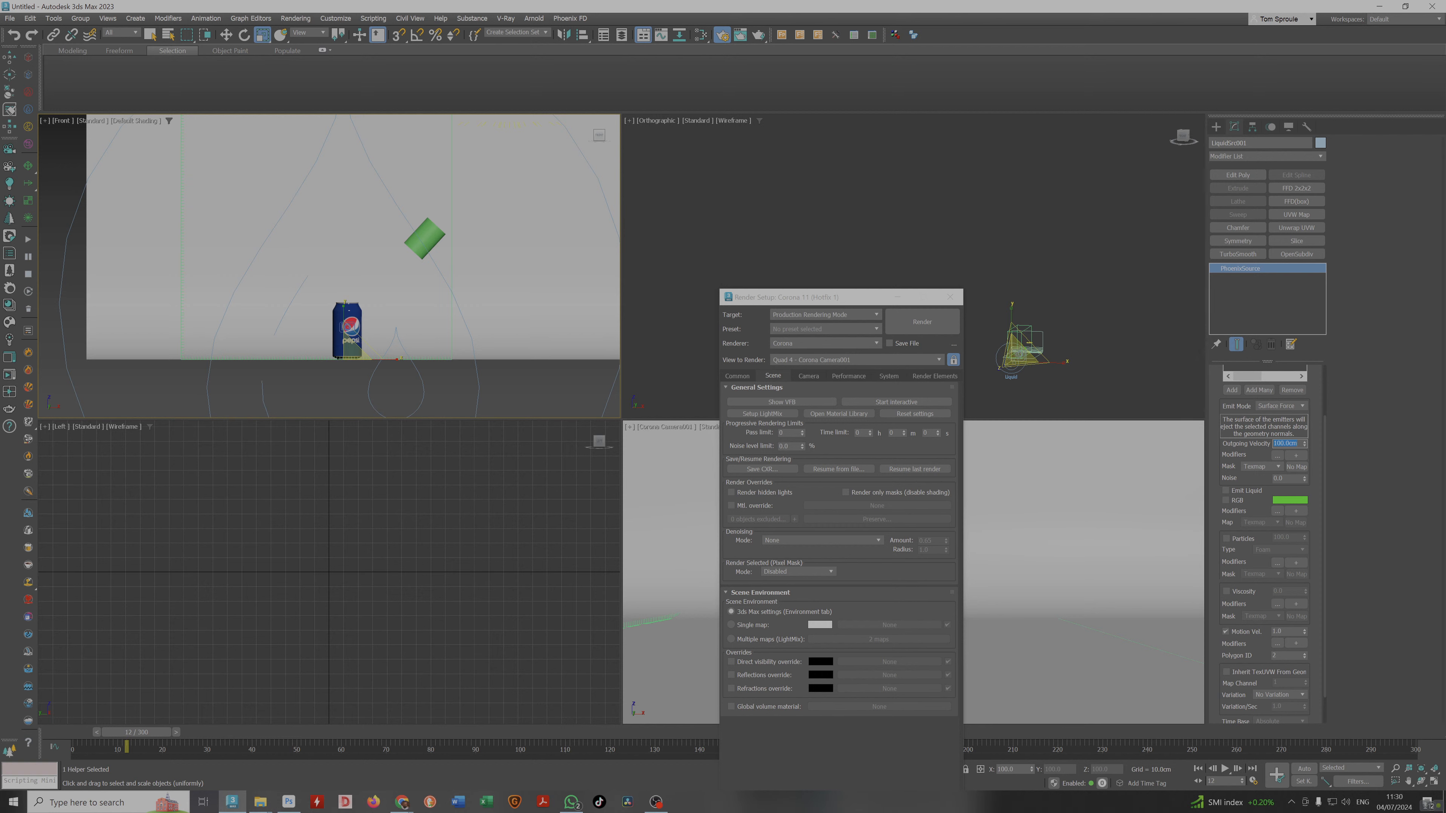
{"action": "type", "text": "60"}
{"action": "key", "text": "Return"}
{"action": "left_click_drag", "start_coordinate": [126, 731], "coordinate": [20, 726]}
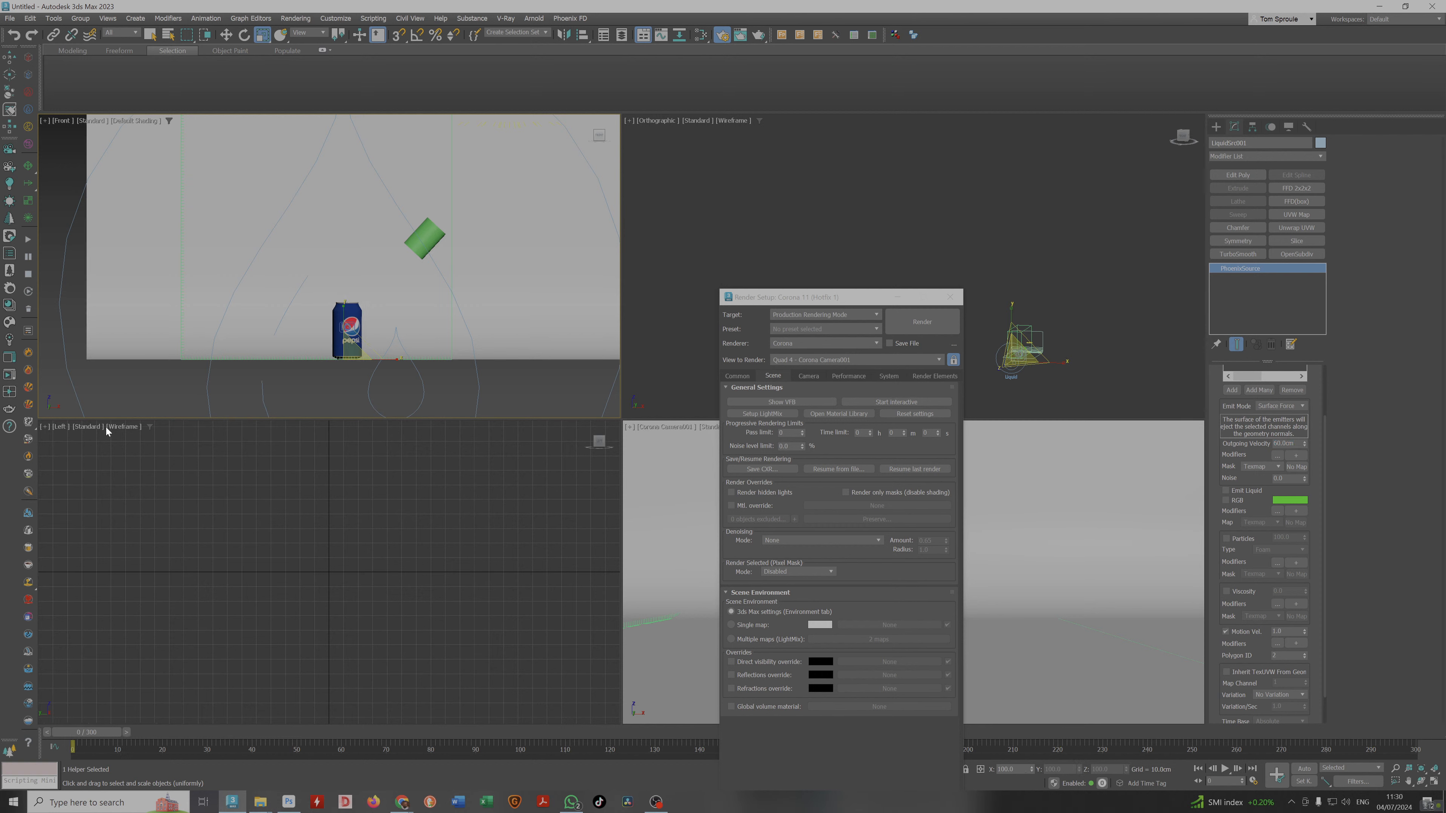
Run the liquid simulation for a few frames, stop it and examine the emitter and can from an angle.
{"action": "left_click", "coordinate": [26, 240]}
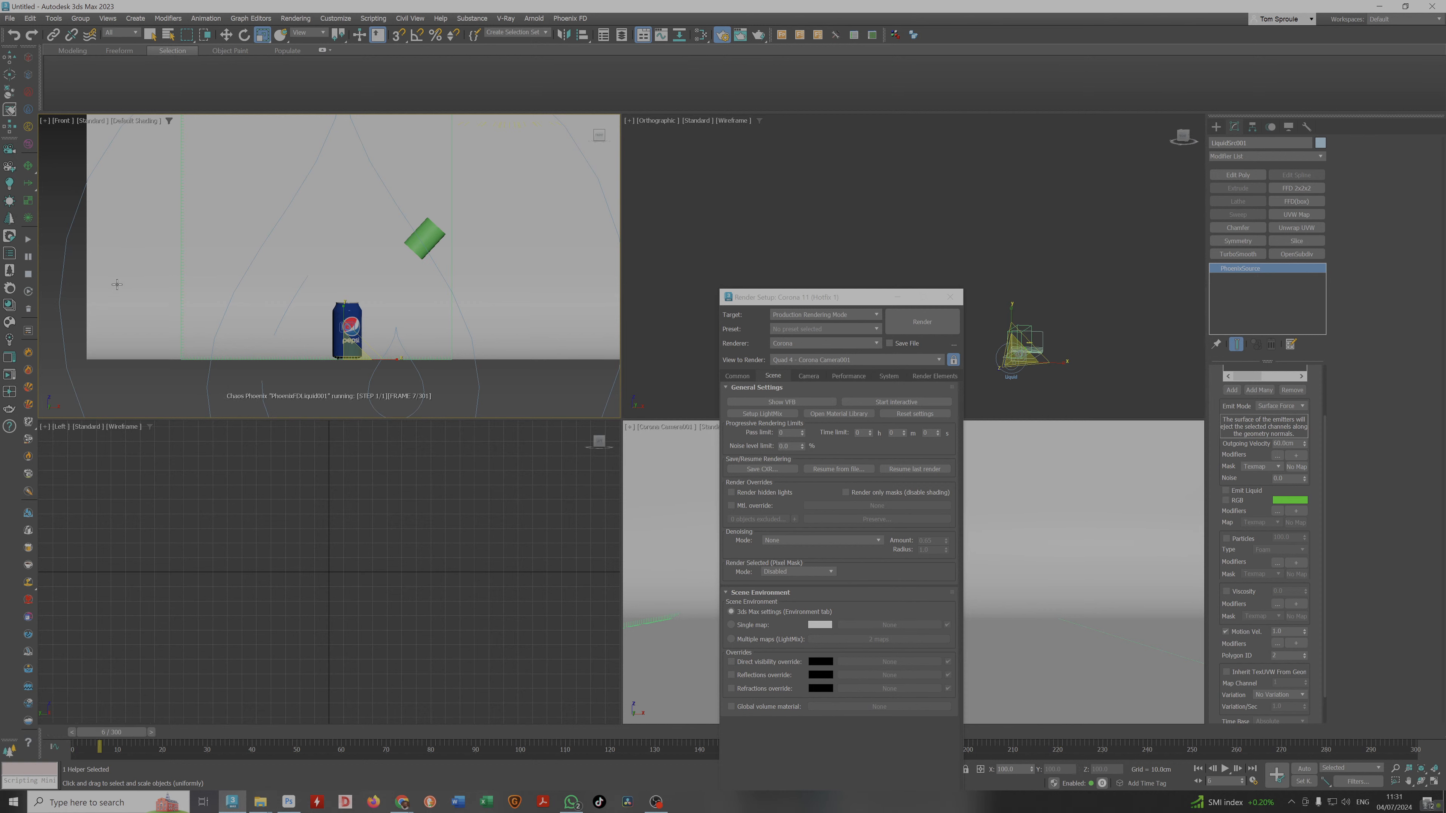
{"action": "left_click", "coordinate": [28, 274]}
{"action": "middle_click_drag", "start_coordinate": [432, 272], "coordinate": [503, 334], "text": "alt"}
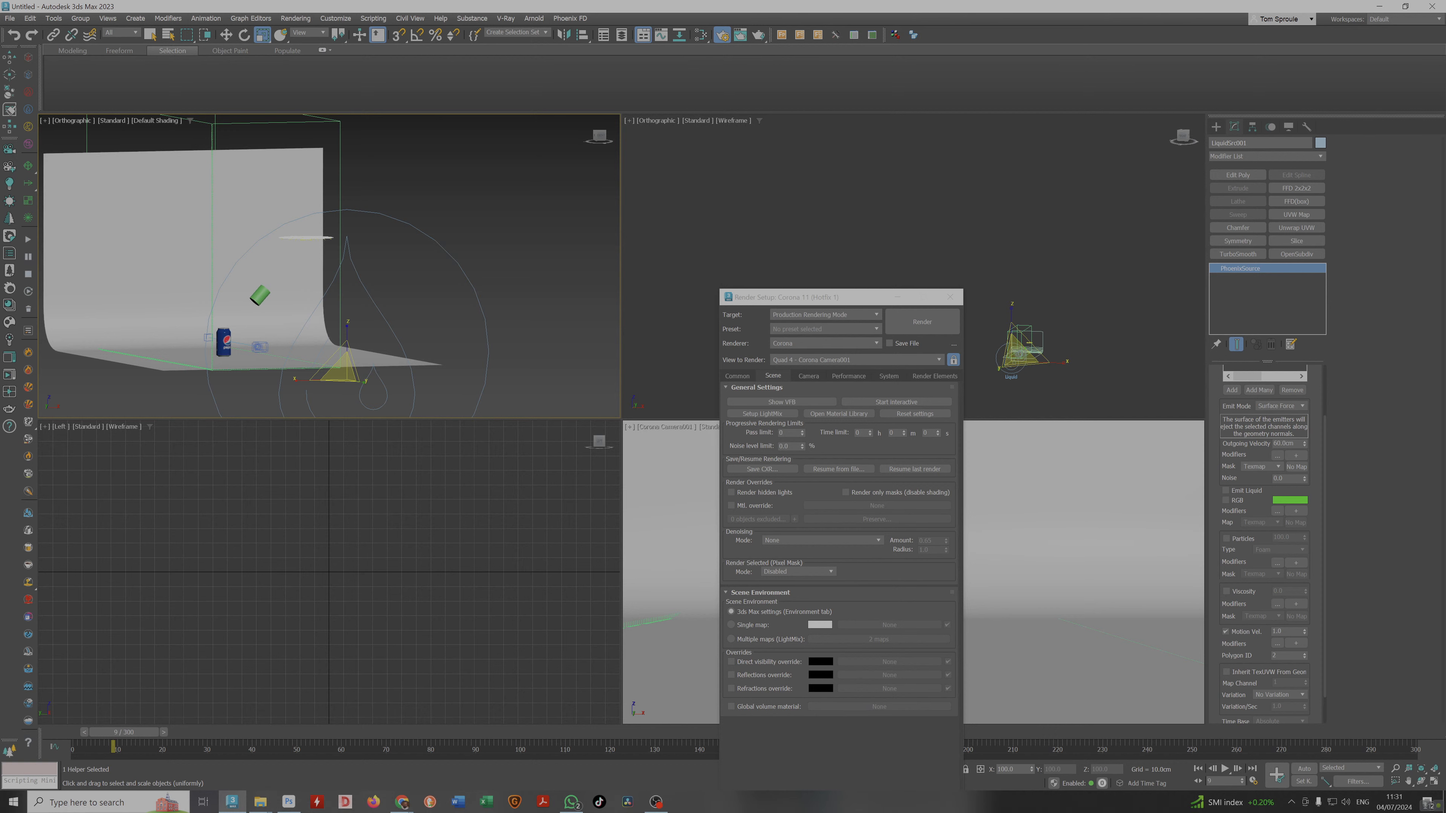
Lower the liquid source's outgoing velocity, rewind the timeline, and run and stop the simulation again.
{"action": "double_click", "coordinate": [1285, 443]}
{"action": "left_click_drag", "start_coordinate": [131, 734], "coordinate": [85, 733]}
{"action": "left_click", "coordinate": [28, 241]}
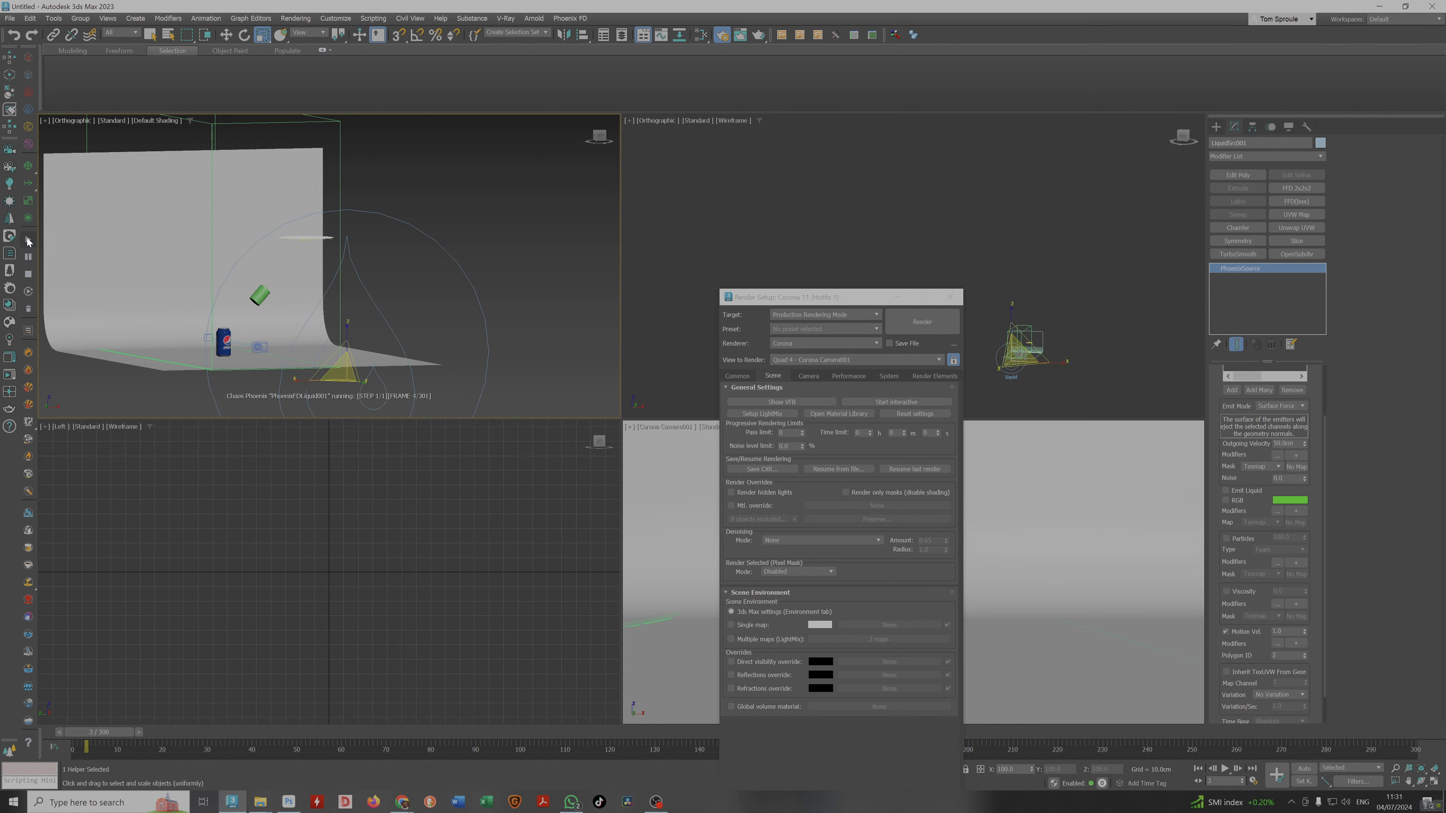
{"action": "left_click", "coordinate": [28, 274]}
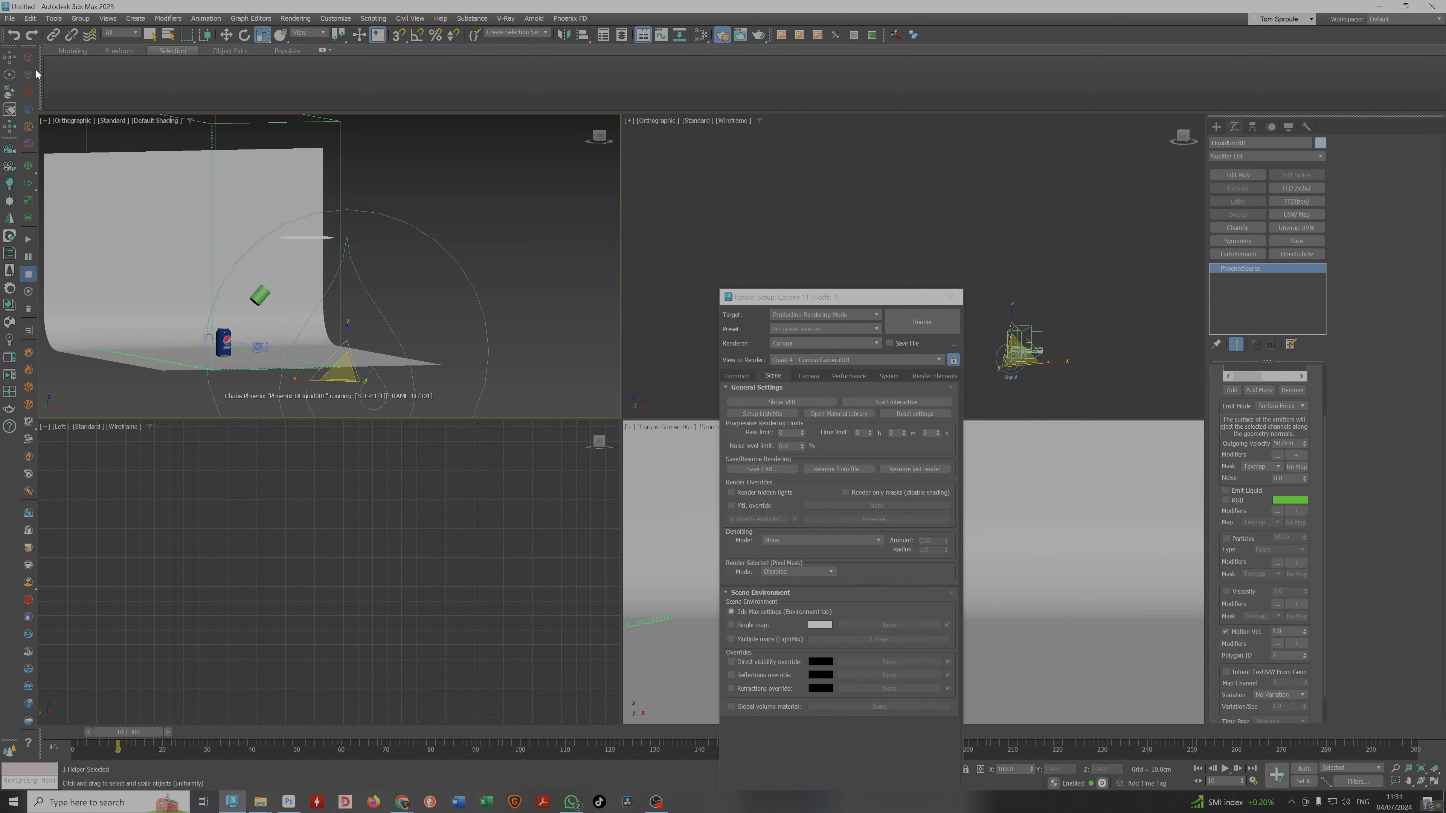
Undo the last three parameter changes on the liquid source in one go.
{"action": "right_click", "coordinate": [15, 36]}
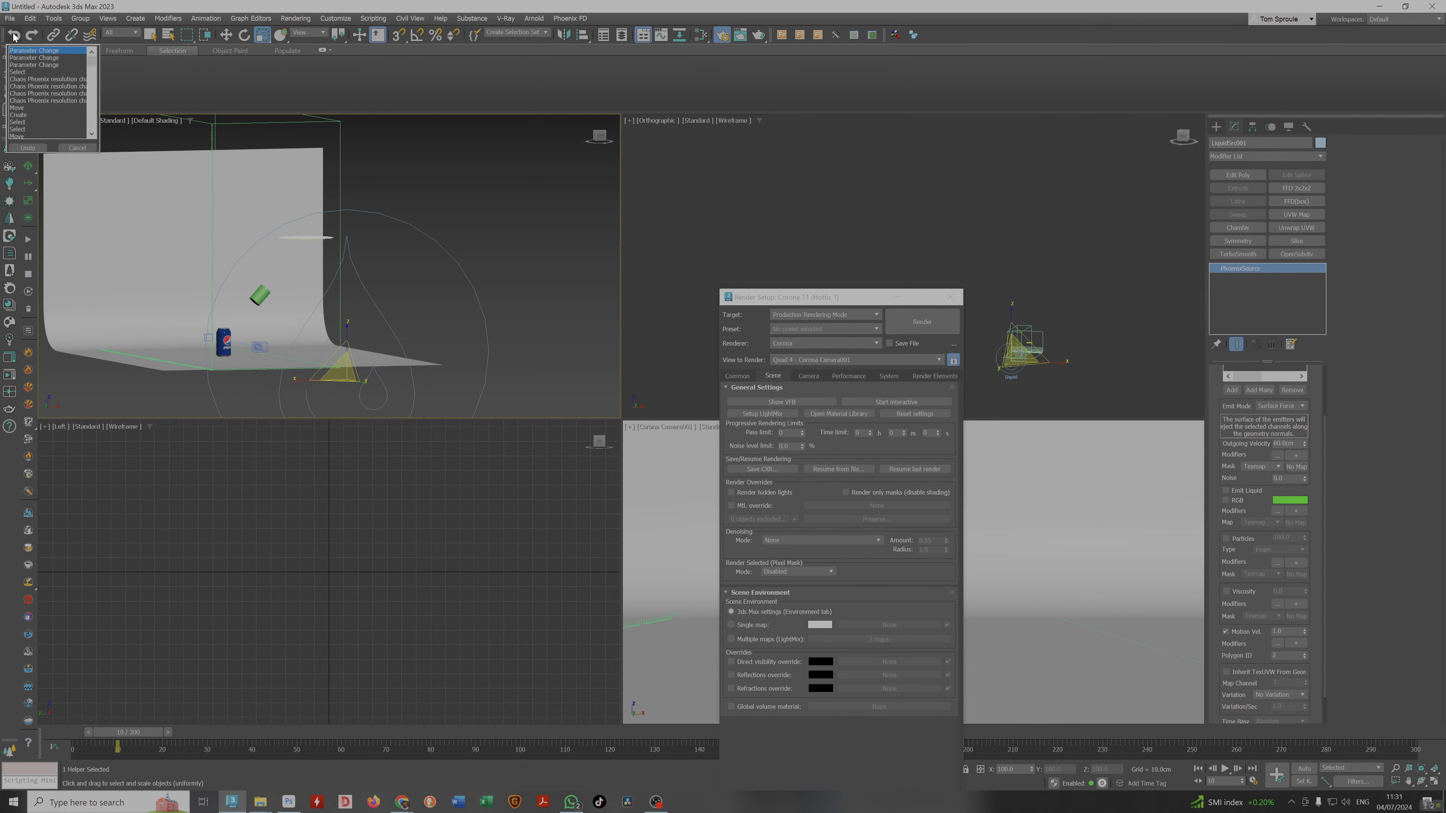
{"action": "left_click", "coordinate": [31, 66]}
{"action": "left_click", "coordinate": [22, 149]}
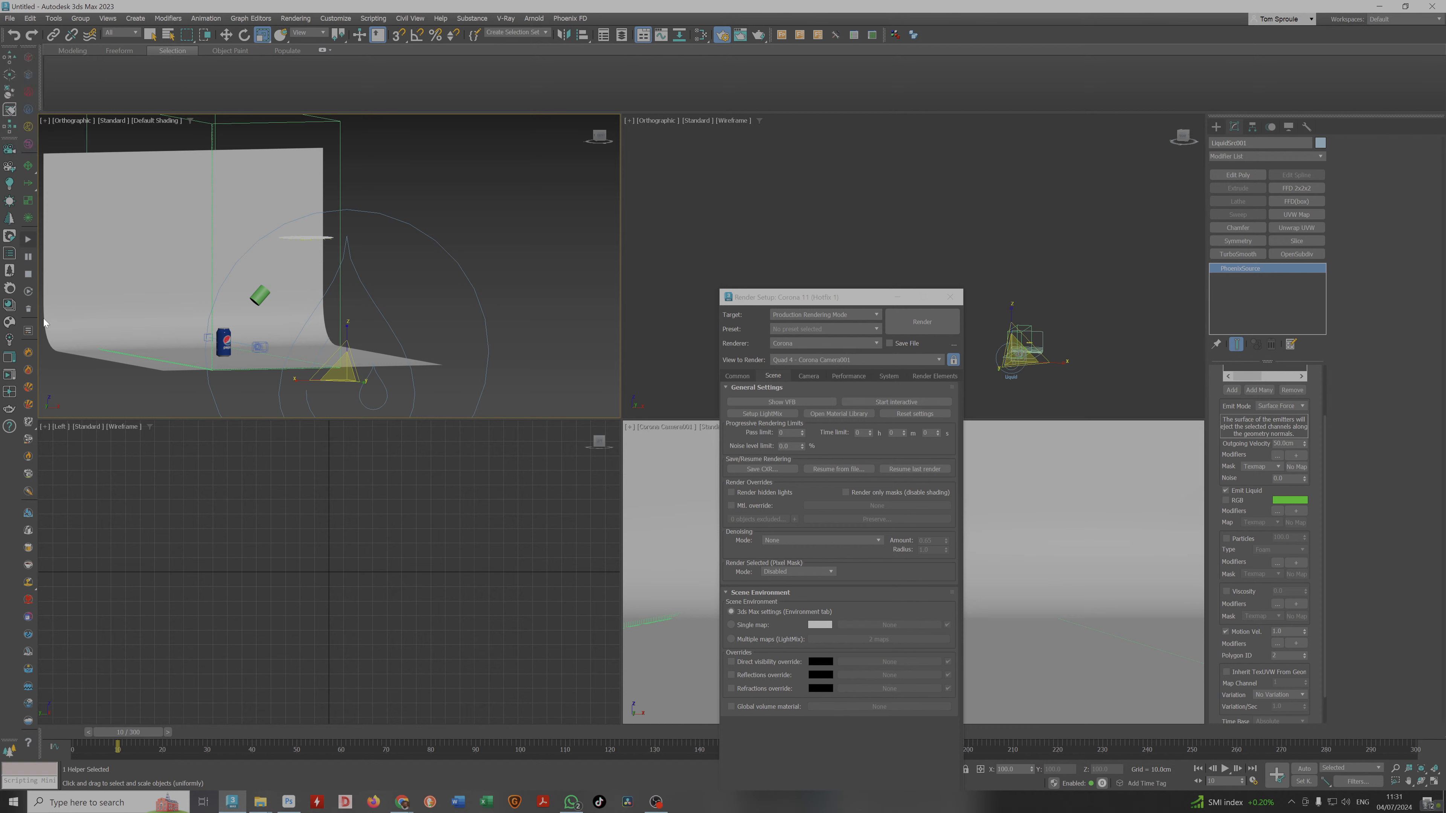
Return the timeline to frame 0, rerun the liquid simulation with Emit Liquid on and pause it.
{"action": "left_click_drag", "start_coordinate": [126, 734], "coordinate": [57, 734]}
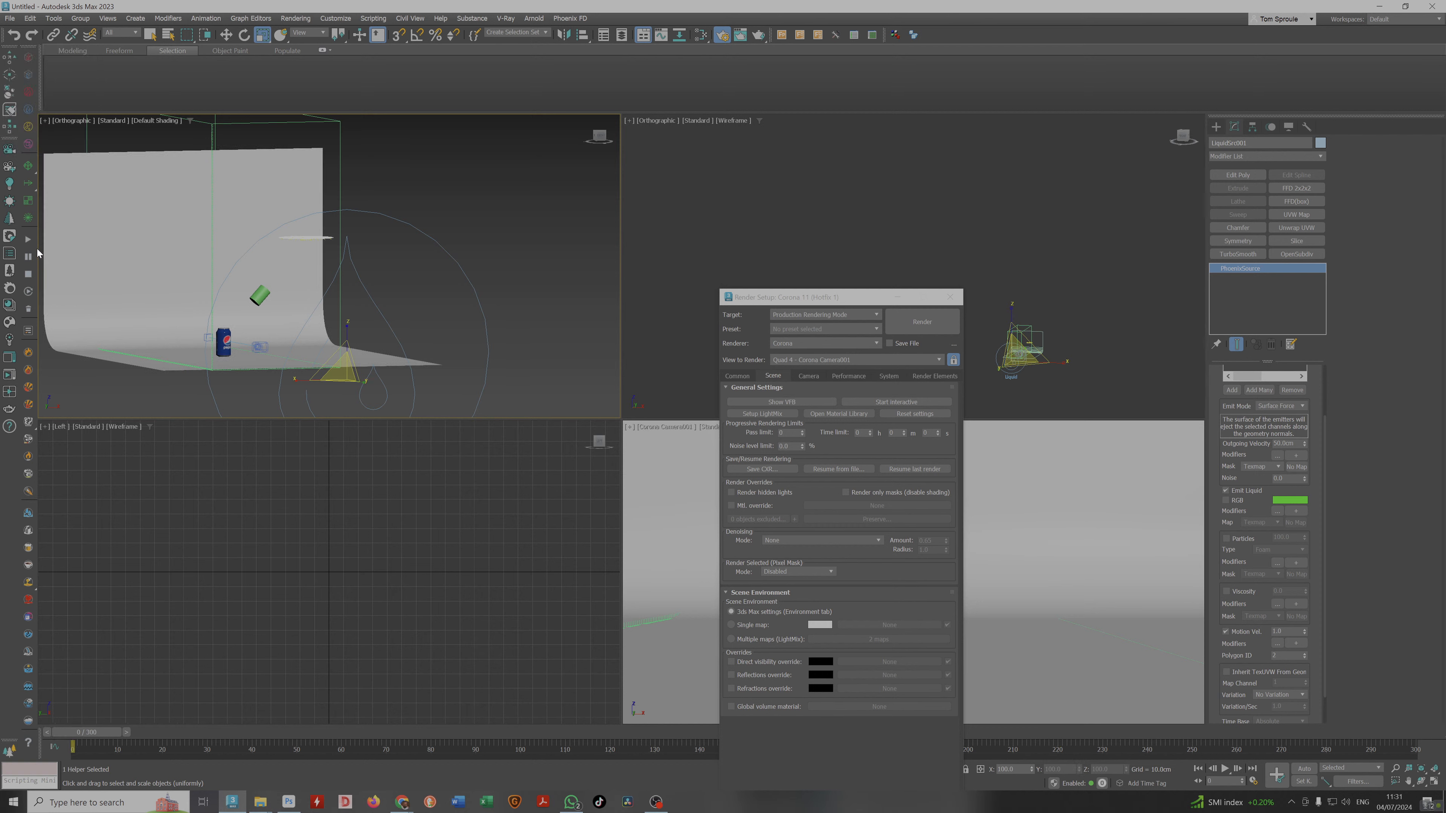
{"action": "left_click", "coordinate": [28, 242]}
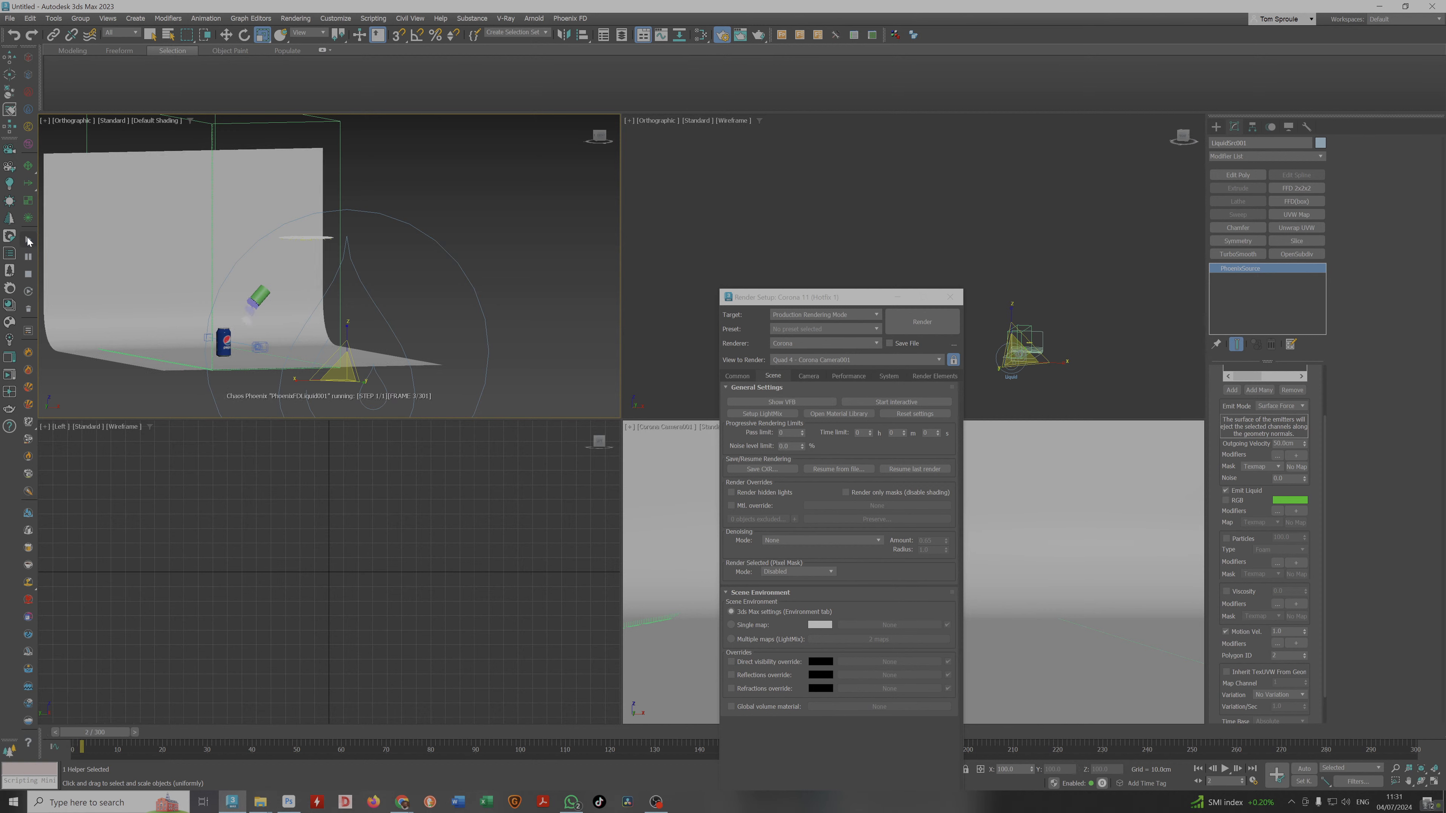
{"action": "left_click", "coordinate": [28, 257]}
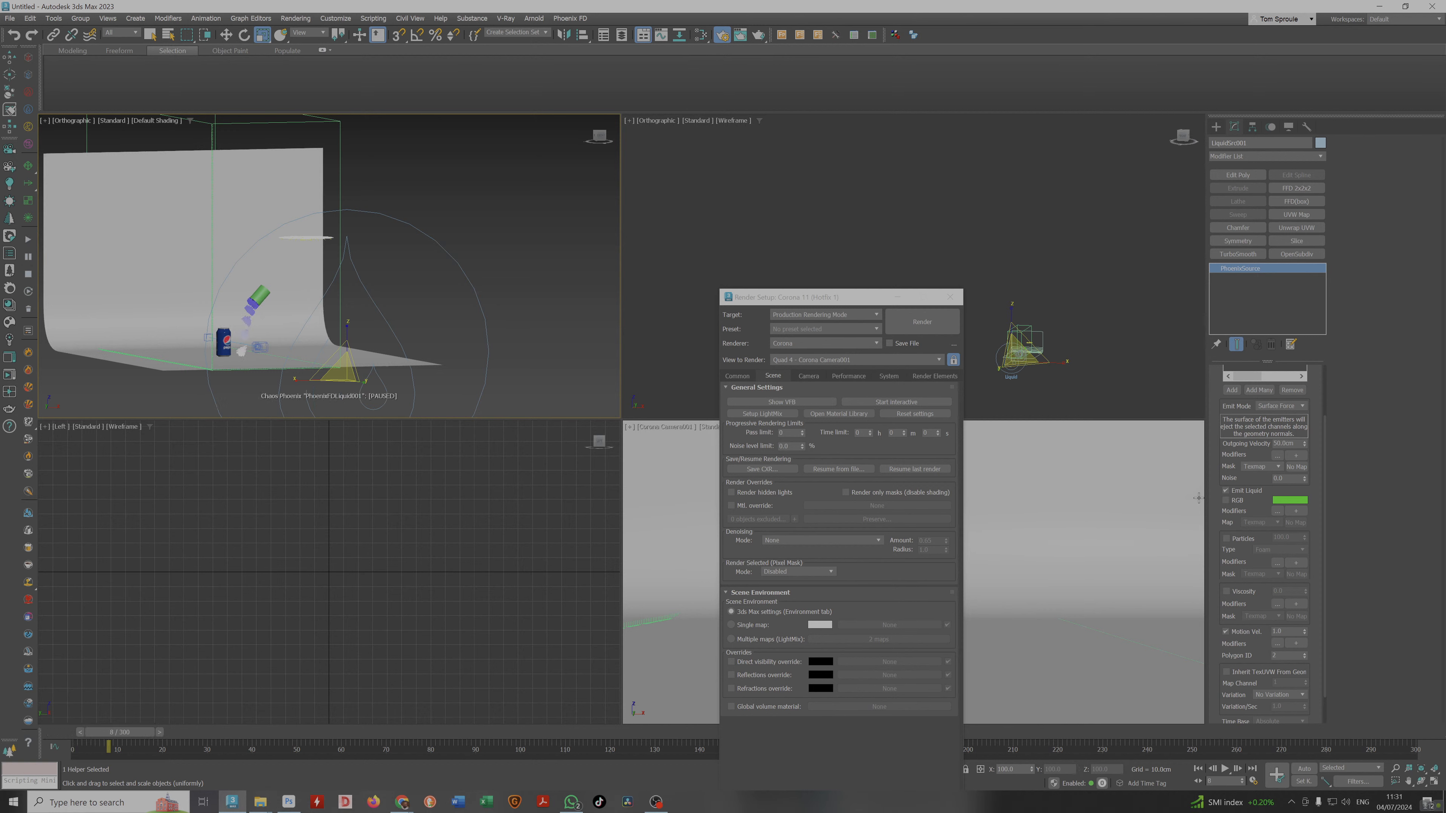
Try a different outgoing velocity on the liquid source, continue and pause the simulation, and rewind to frame 0.
{"action": "left_click", "coordinate": [1288, 444]}
{"action": "left_click", "coordinate": [29, 241]}
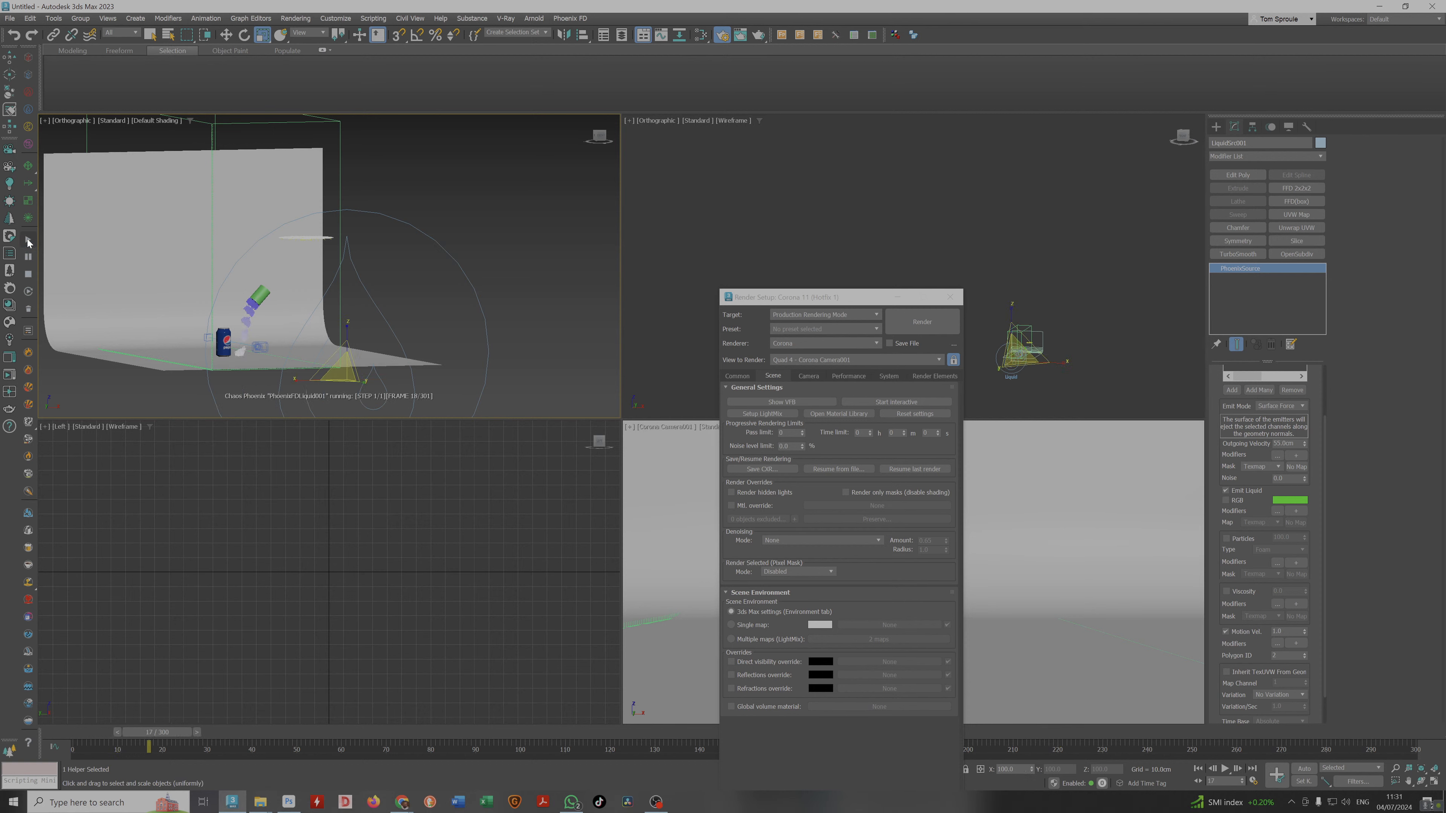
{"action": "left_click", "coordinate": [28, 256]}
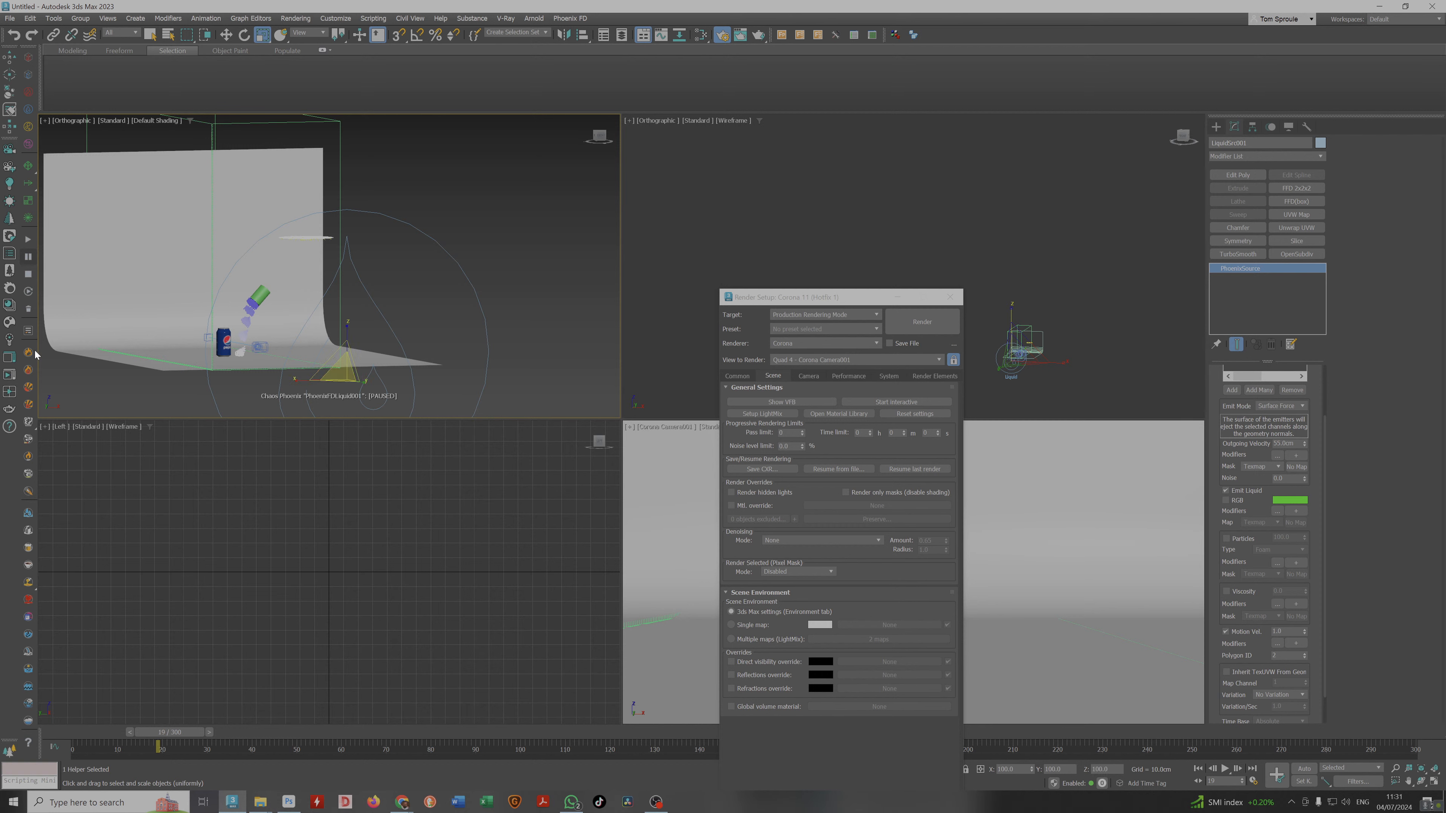
{"action": "left_click_drag", "start_coordinate": [170, 732], "coordinate": [1, 731]}
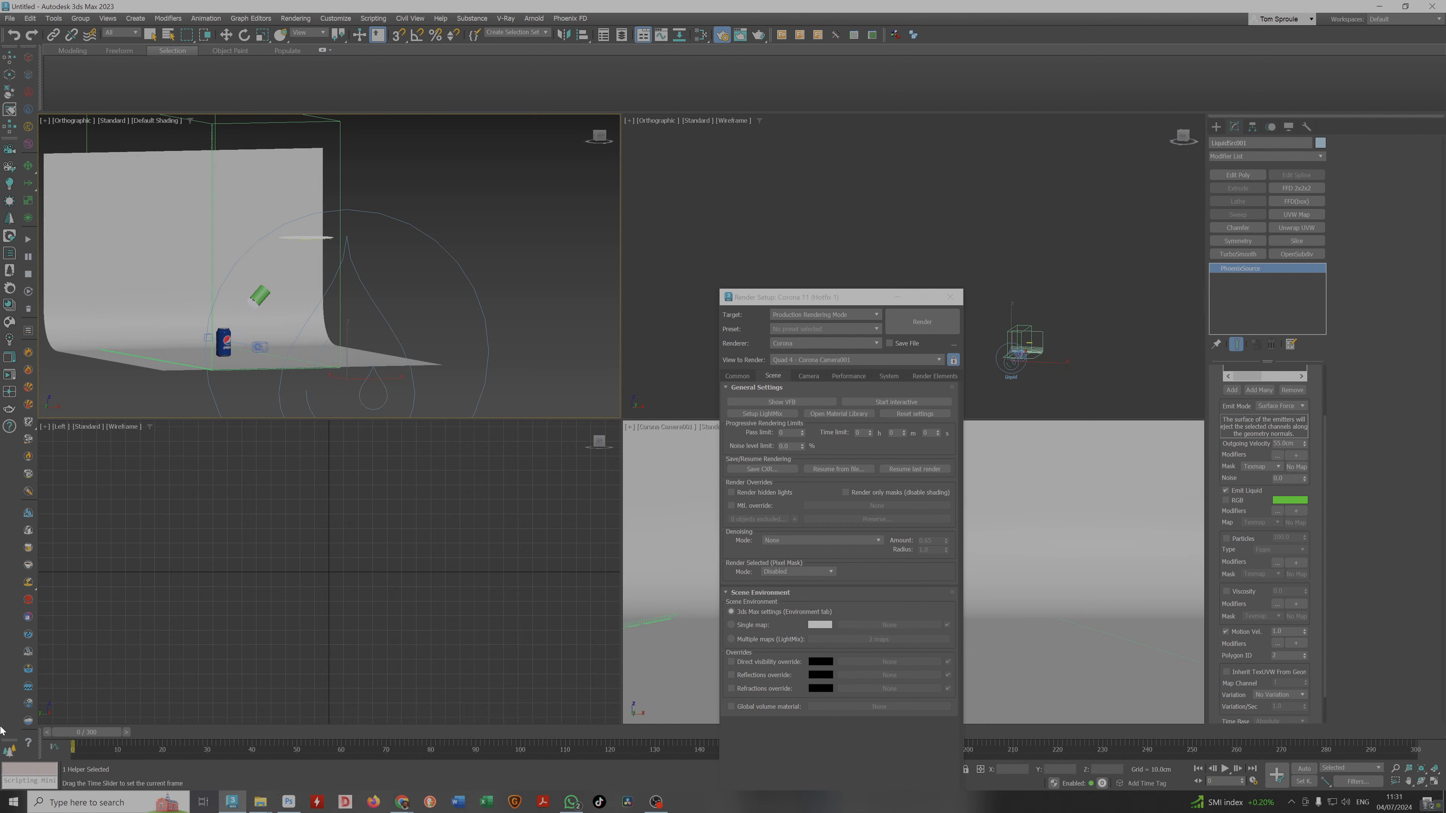
Set the liquid source's outgoing velocity to 100 cm and run the simulation while viewing the stream beside the can.
{"action": "key", "text": "r"}
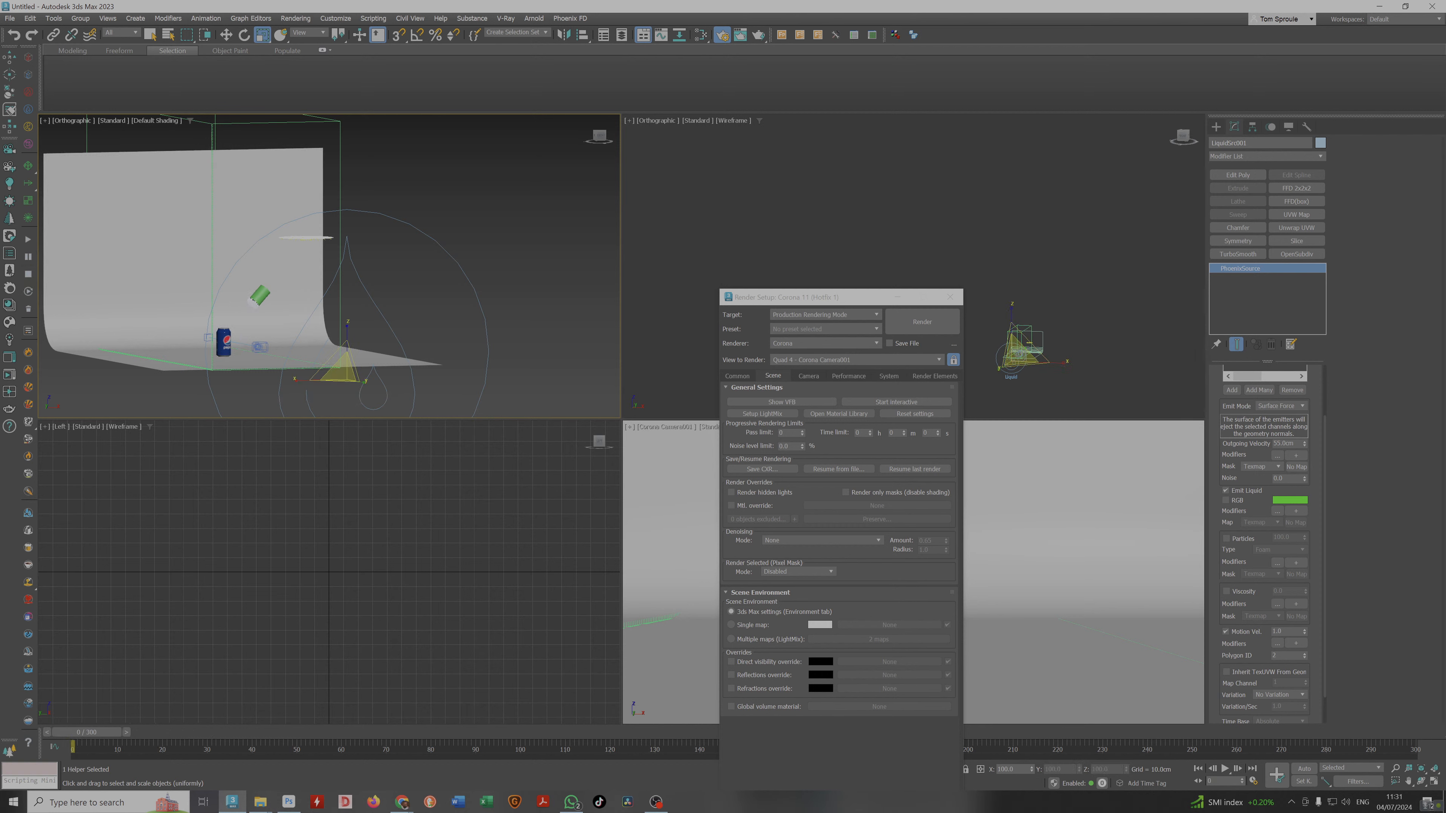
{"action": "double_click", "coordinate": [1288, 443]}
{"action": "type", "text": "100"}
{"action": "key", "text": "Return"}
{"action": "left_click", "coordinate": [26, 244]}
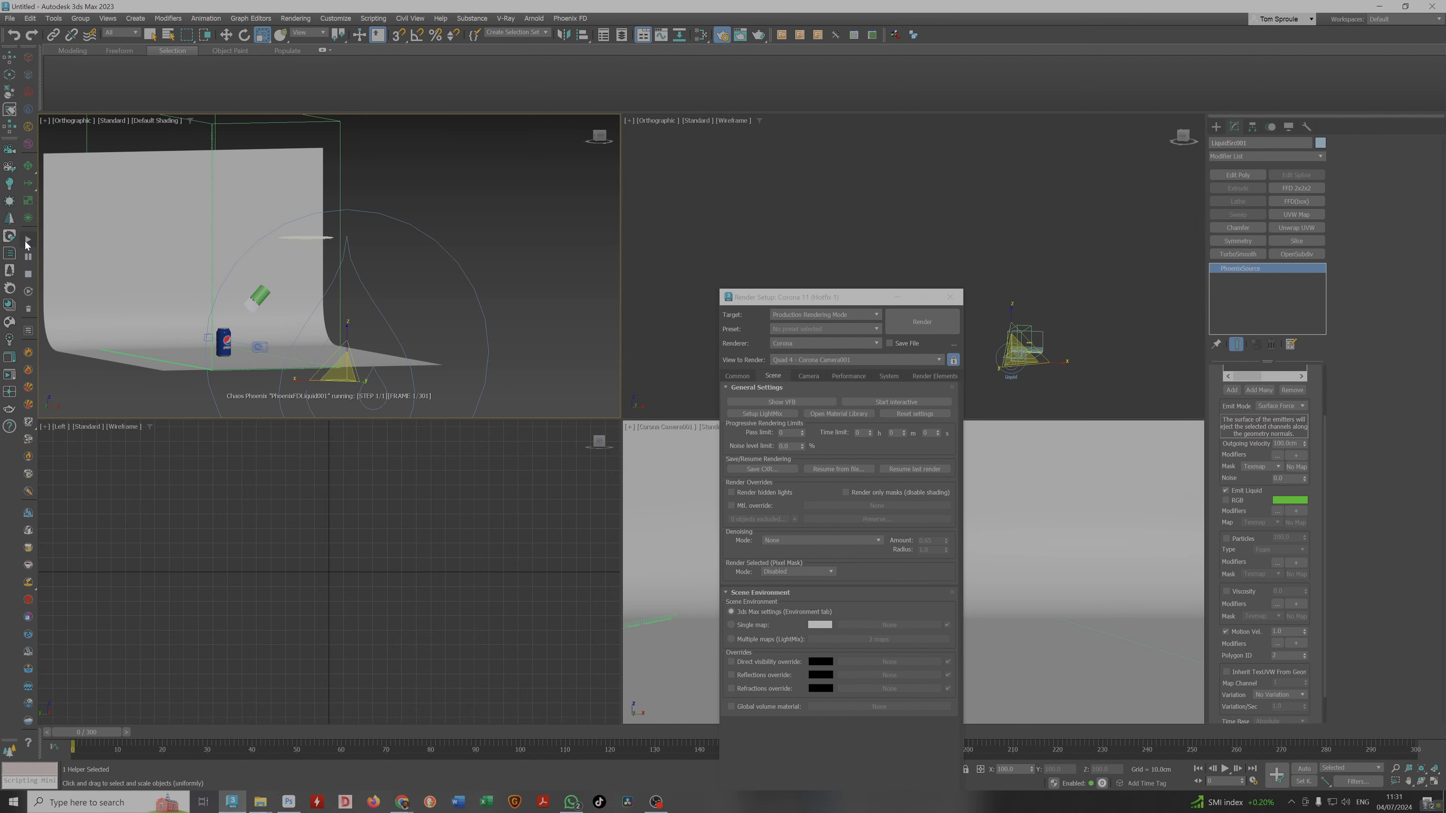
{"action": "middle_click_drag", "start_coordinate": [245, 306], "coordinate": [304, 348], "text": "alt"}
{"action": "scroll", "coordinate": [376, 363], "scroll_direction": "up", "scroll_amount": 5}
{"action": "scroll", "coordinate": [391, 351], "scroll_direction": "up", "scroll_amount": 4}
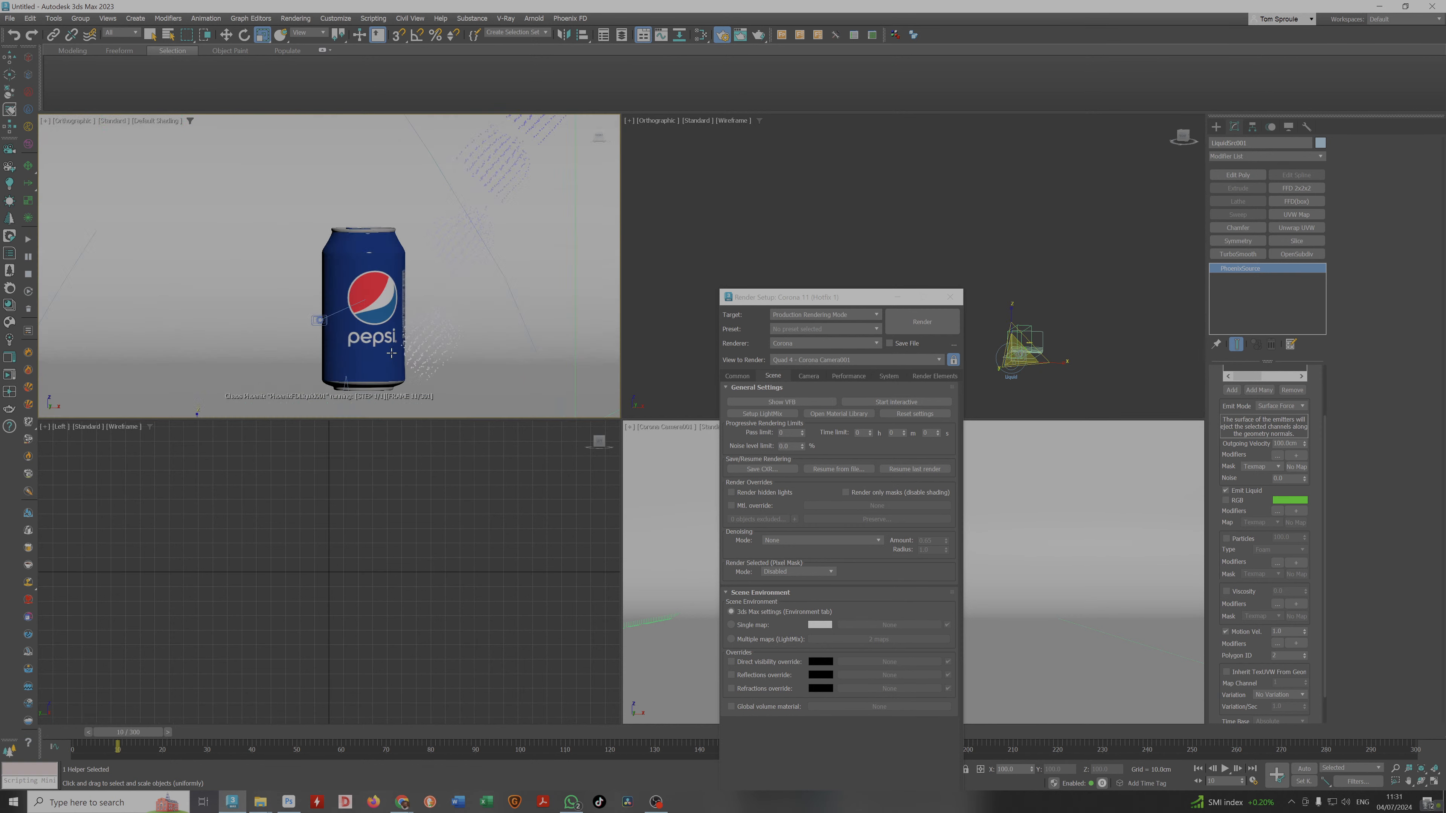
{"action": "scroll", "coordinate": [394, 351], "scroll_direction": "down", "scroll_amount": 4}
{"action": "middle_click_drag", "start_coordinate": [394, 351], "coordinate": [304, 378]}
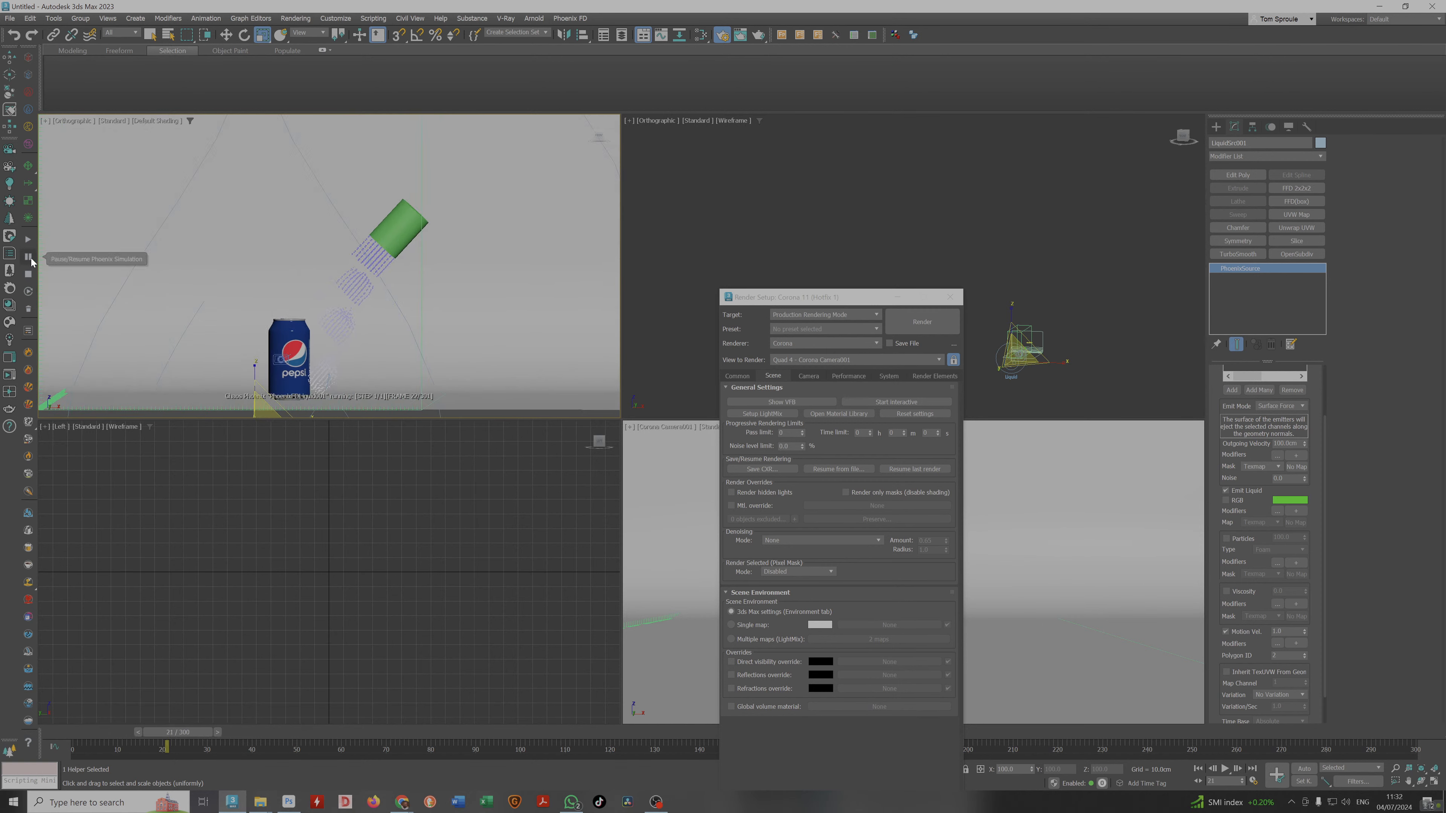
Rewind to frame 0, set the liquid source's outgoing velocity to 150 cm and test-run the simulation.
{"action": "left_click_drag", "start_coordinate": [170, 735], "coordinate": [63, 727]}
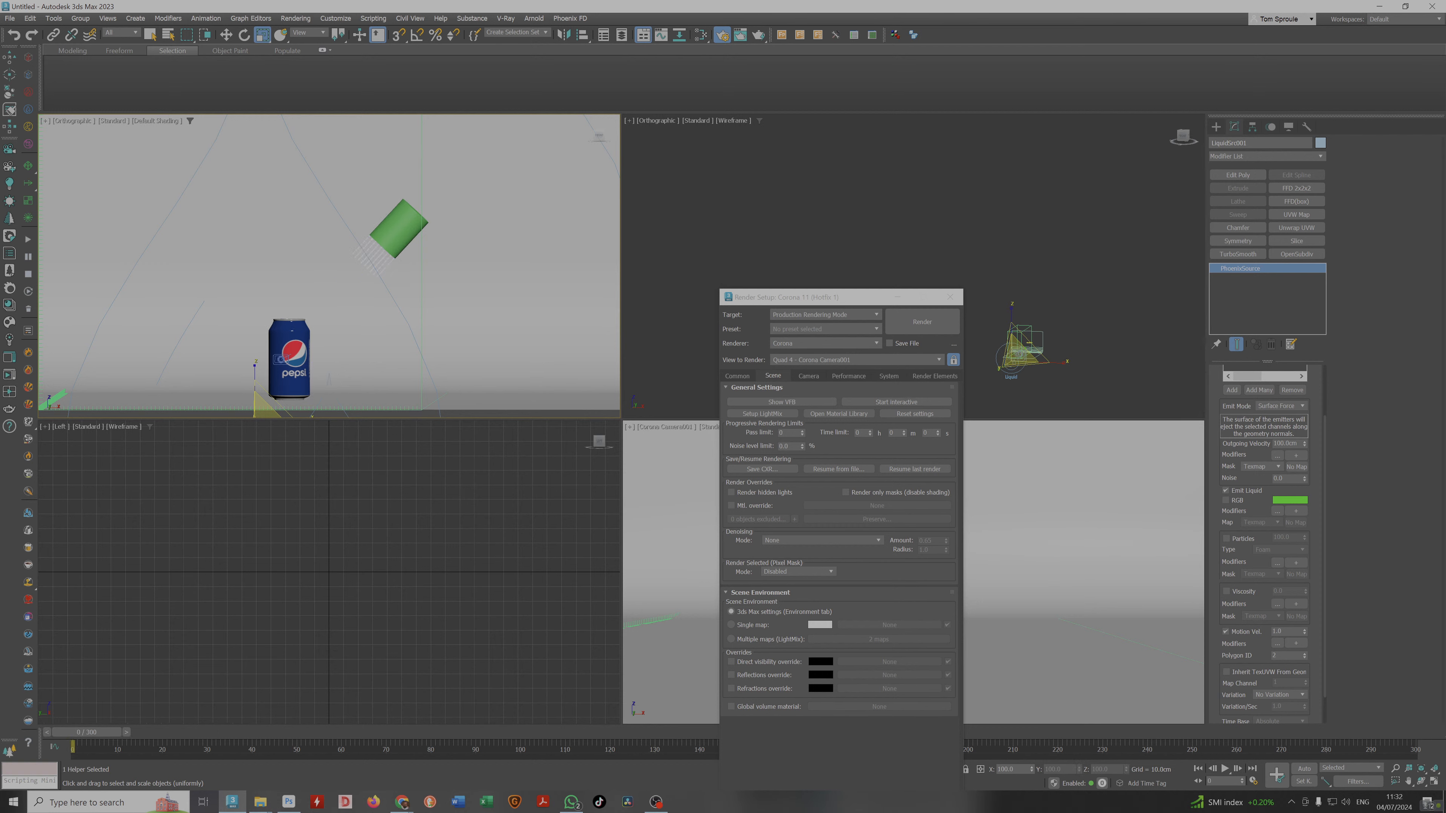
{"action": "left_click", "coordinate": [1288, 443]}
{"action": "type", "text": "150"}
{"action": "key", "text": "Return"}
{"action": "left_click", "coordinate": [30, 241]}
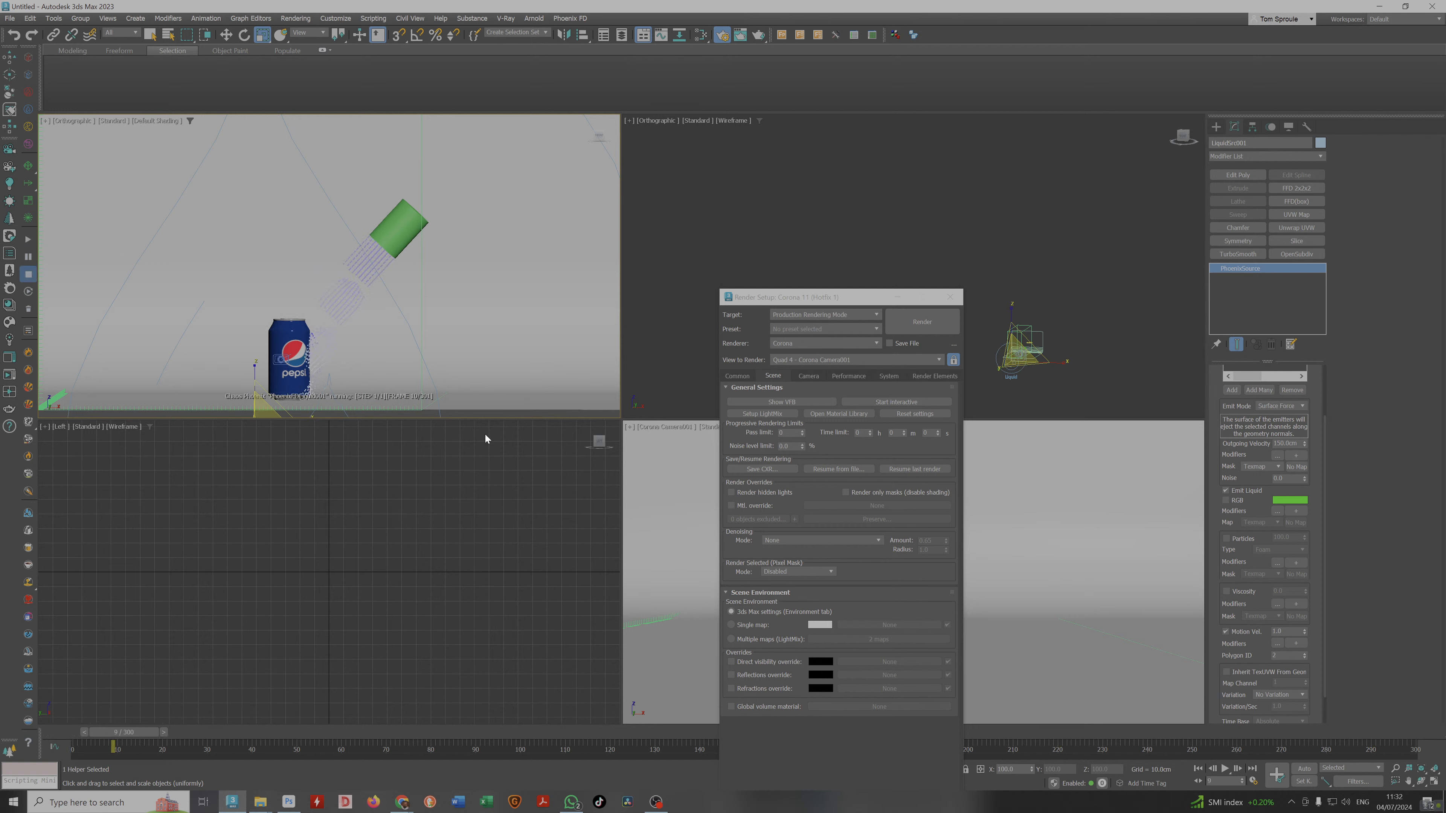
{"action": "scroll", "coordinate": [333, 354], "scroll_direction": "up", "scroll_amount": 5}
{"action": "scroll", "coordinate": [333, 353], "scroll_direction": "down", "scroll_amount": 5}
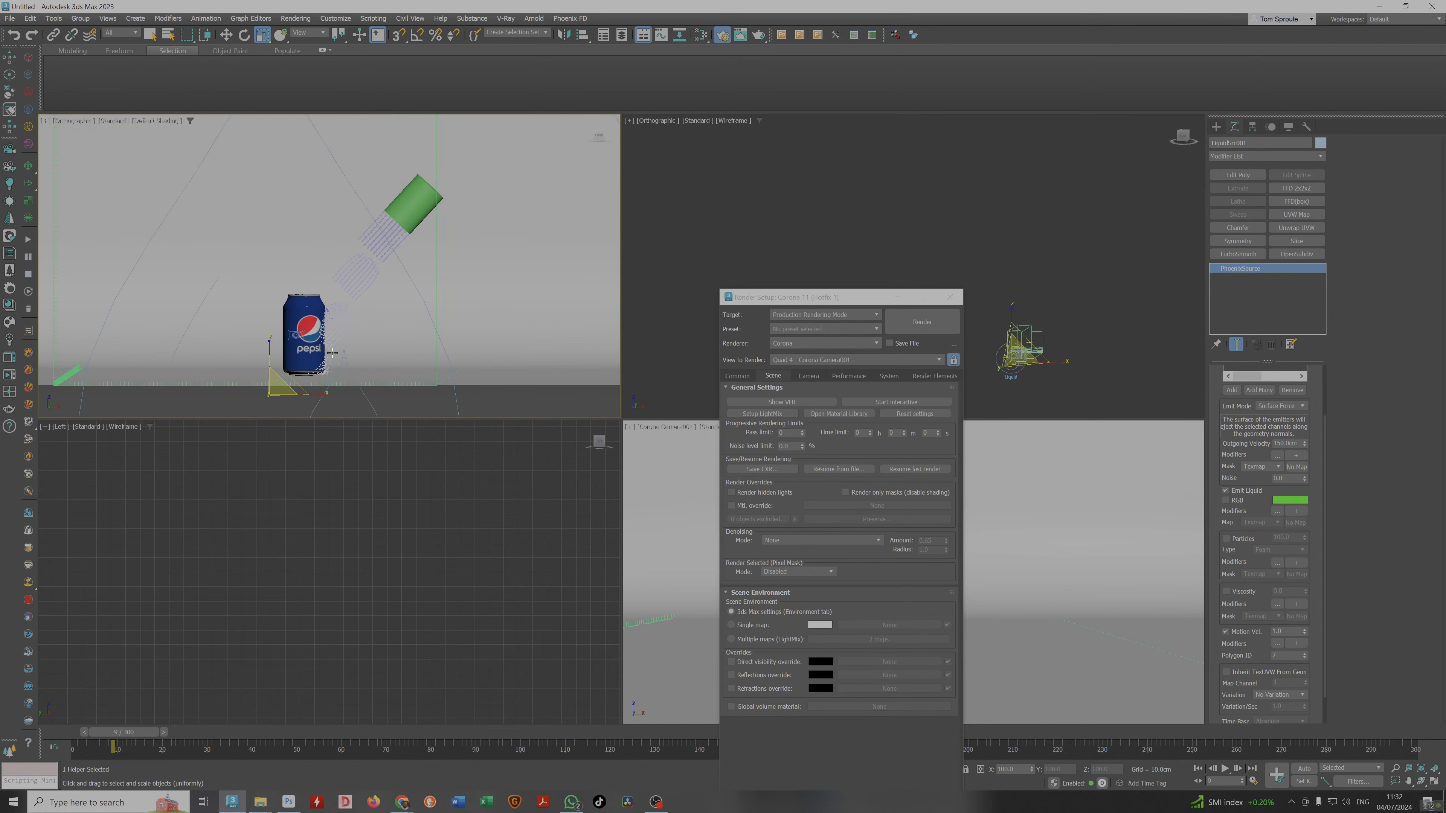
{"action": "middle_click_drag", "start_coordinate": [333, 353], "coordinate": [306, 249], "text": "alt"}
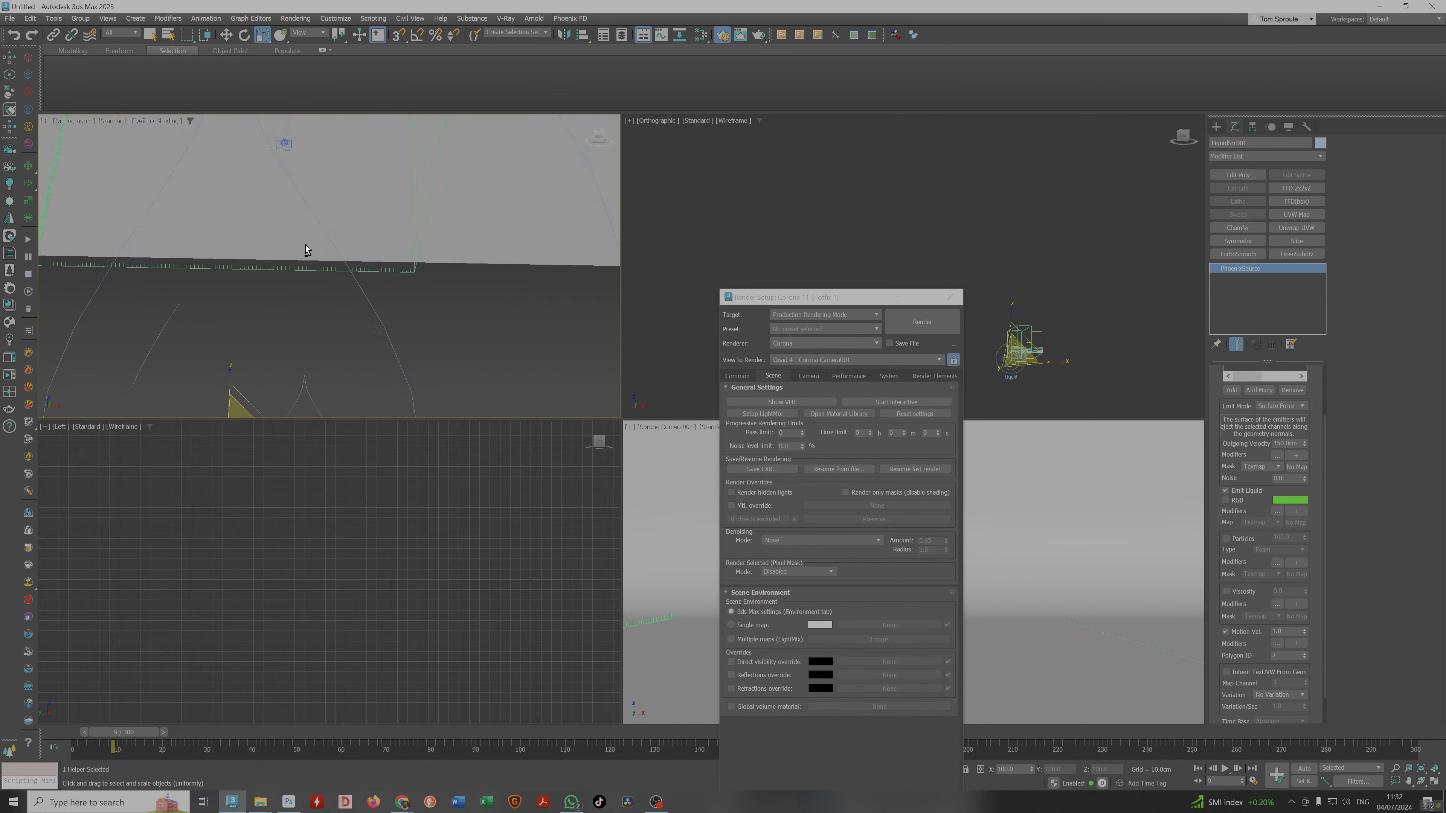
{"action": "key", "text": "shift+z"}
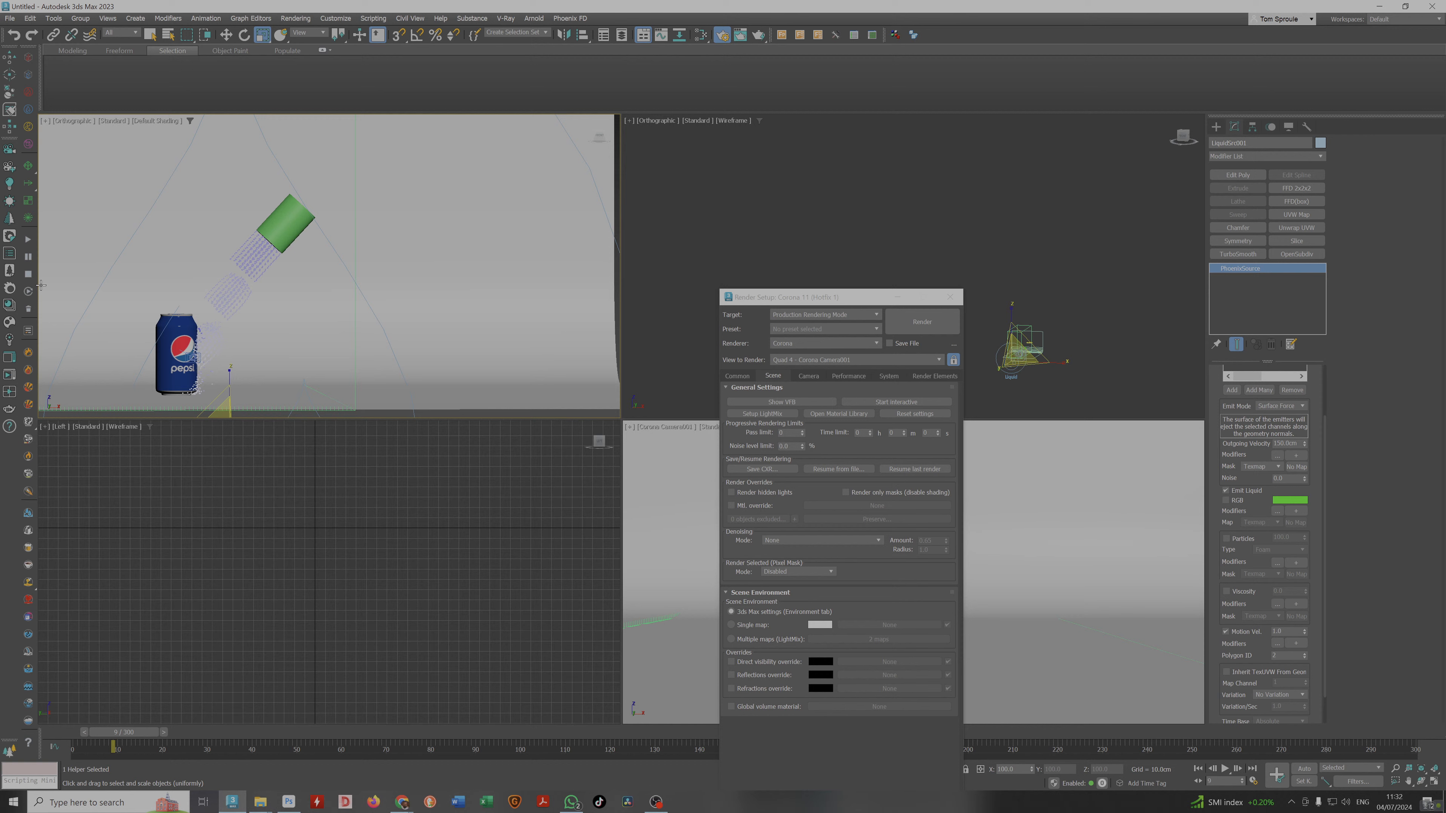
Restart the liquid simulation, watch the stream hit the can up close and stop the run.
{"action": "left_click", "coordinate": [28, 239]}
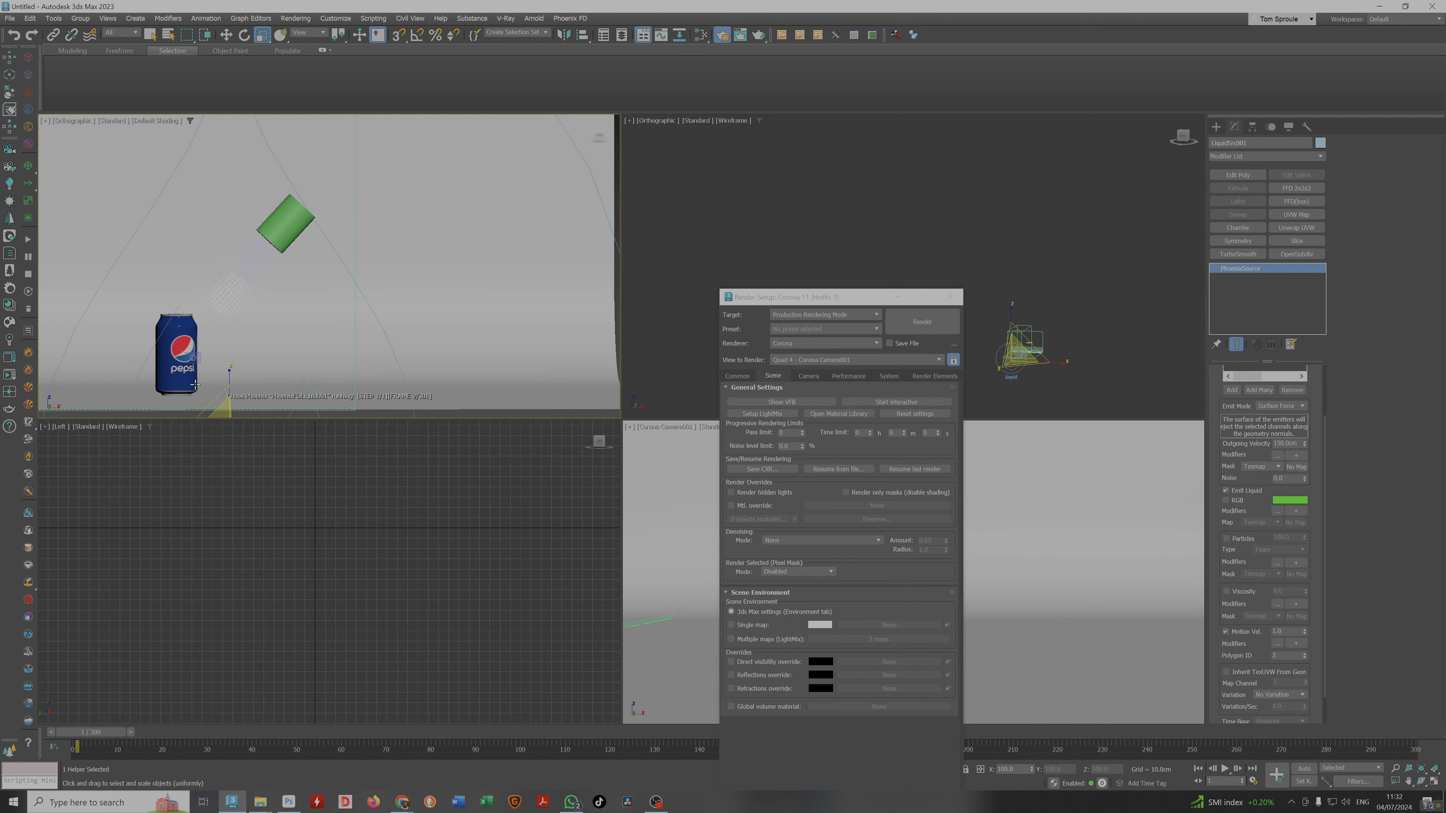
{"action": "scroll", "coordinate": [193, 391], "scroll_direction": "up", "scroll_amount": 5}
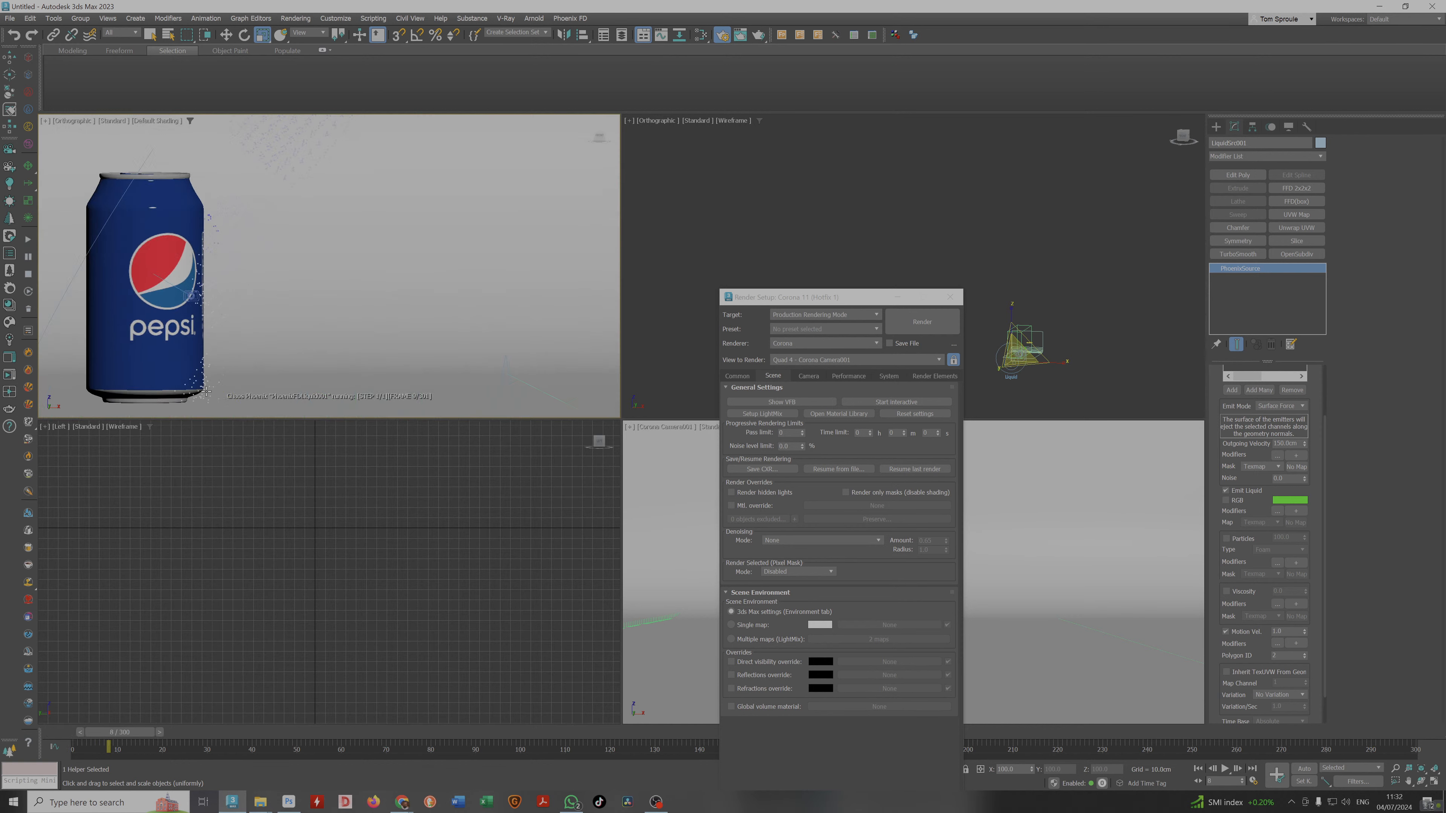
{"action": "scroll", "coordinate": [317, 270], "scroll_direction": "down", "scroll_amount": 6}
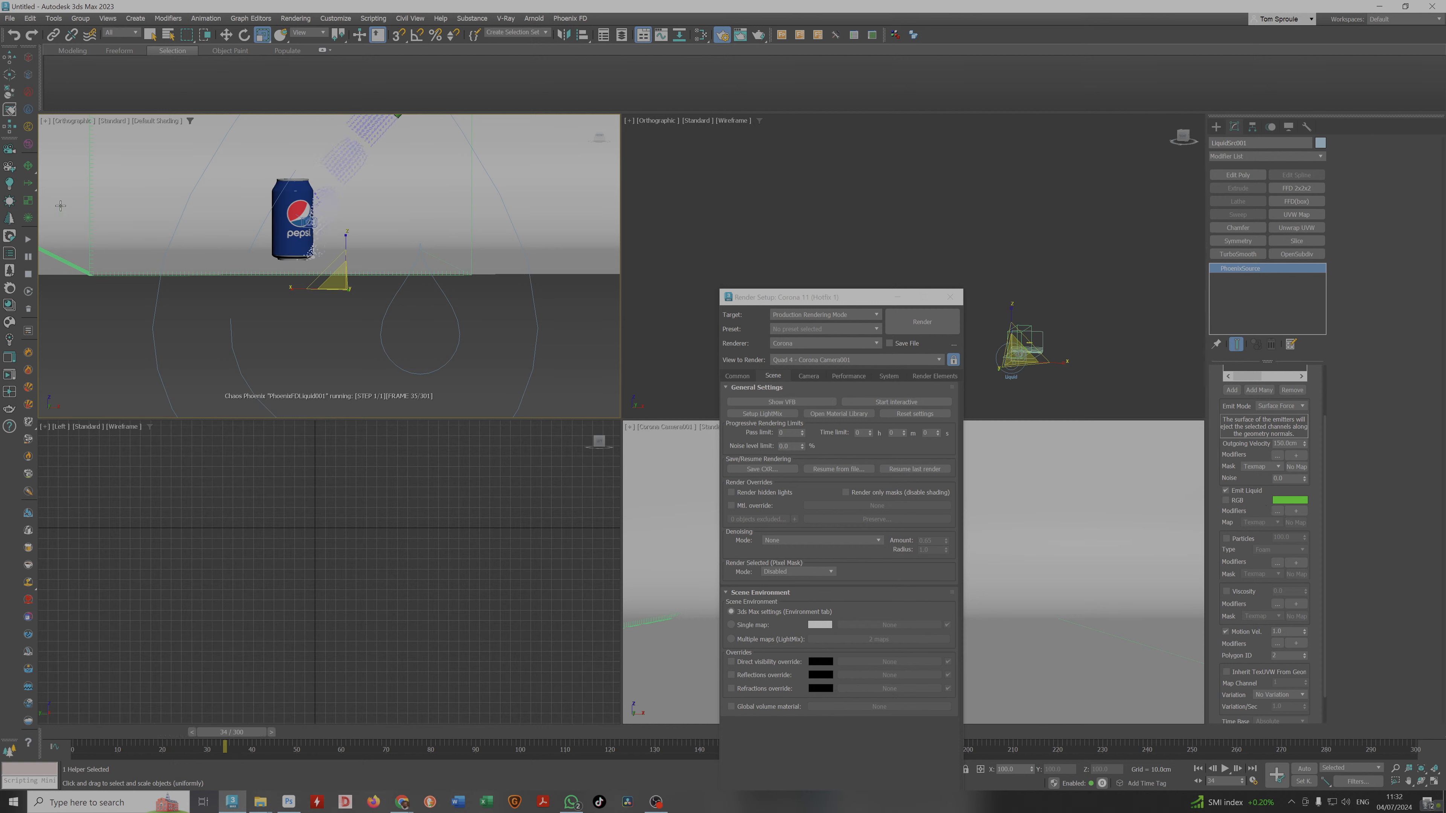
{"action": "left_click", "coordinate": [26, 275]}
Examine the simulated liquid particles around the emitter cylinder and the Pepsi can from several angles.
{"action": "scroll", "coordinate": [336, 269], "scroll_direction": "up", "scroll_amount": 5}
{"action": "scroll", "coordinate": [336, 269], "scroll_direction": "down", "scroll_amount": 5}
{"action": "middle_click_drag", "start_coordinate": [336, 268], "coordinate": [257, 377], "text": "alt"}
{"action": "middle_click_drag", "start_coordinate": [373, 222], "coordinate": [345, 267], "text": "alt"}
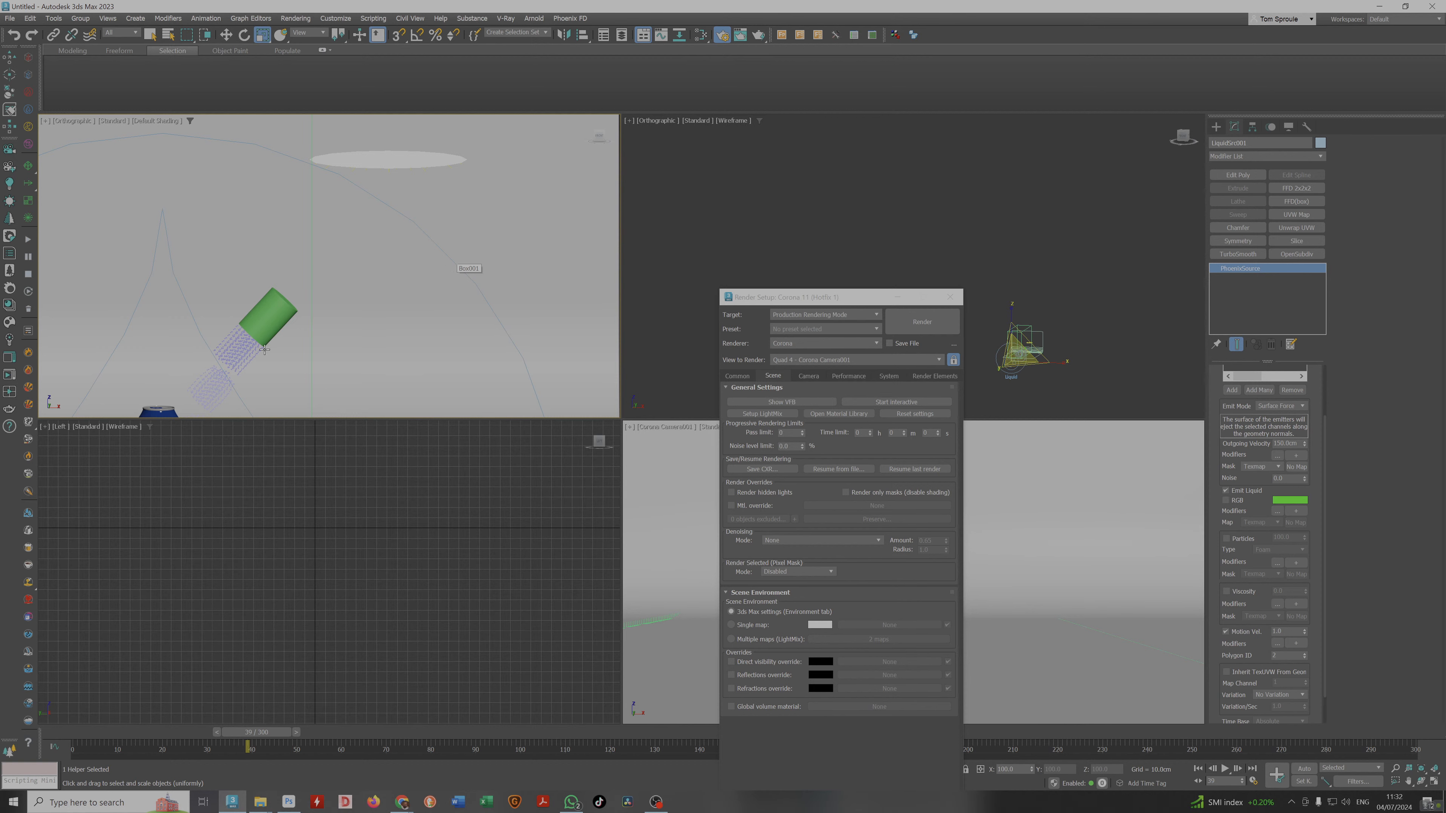
{"action": "scroll", "coordinate": [239, 307], "scroll_direction": "down", "scroll_amount": 3}
{"action": "middle_click_drag", "start_coordinate": [236, 303], "coordinate": [384, 211]}
{"action": "scroll", "coordinate": [371, 264], "scroll_direction": "up", "scroll_amount": 5}
{"action": "scroll", "coordinate": [372, 265], "scroll_direction": "down", "scroll_amount": 3}
{"action": "middle_click_drag", "start_coordinate": [372, 265], "coordinate": [225, 227], "text": "alt"}
{"action": "mouse_move", "coordinate": [225, 228]}
{"action": "middle_mouse_down"}
{"action": "mouse_move", "coordinate": [348, 250]}
{"action": "mouse_move", "coordinate": [208, 210]}
{"action": "middle_mouse_up"}
{"action": "scroll", "coordinate": [256, 262], "scroll_direction": "down", "scroll_amount": 2}
{"action": "scroll", "coordinate": [388, 284], "scroll_direction": "up", "scroll_amount": 3}
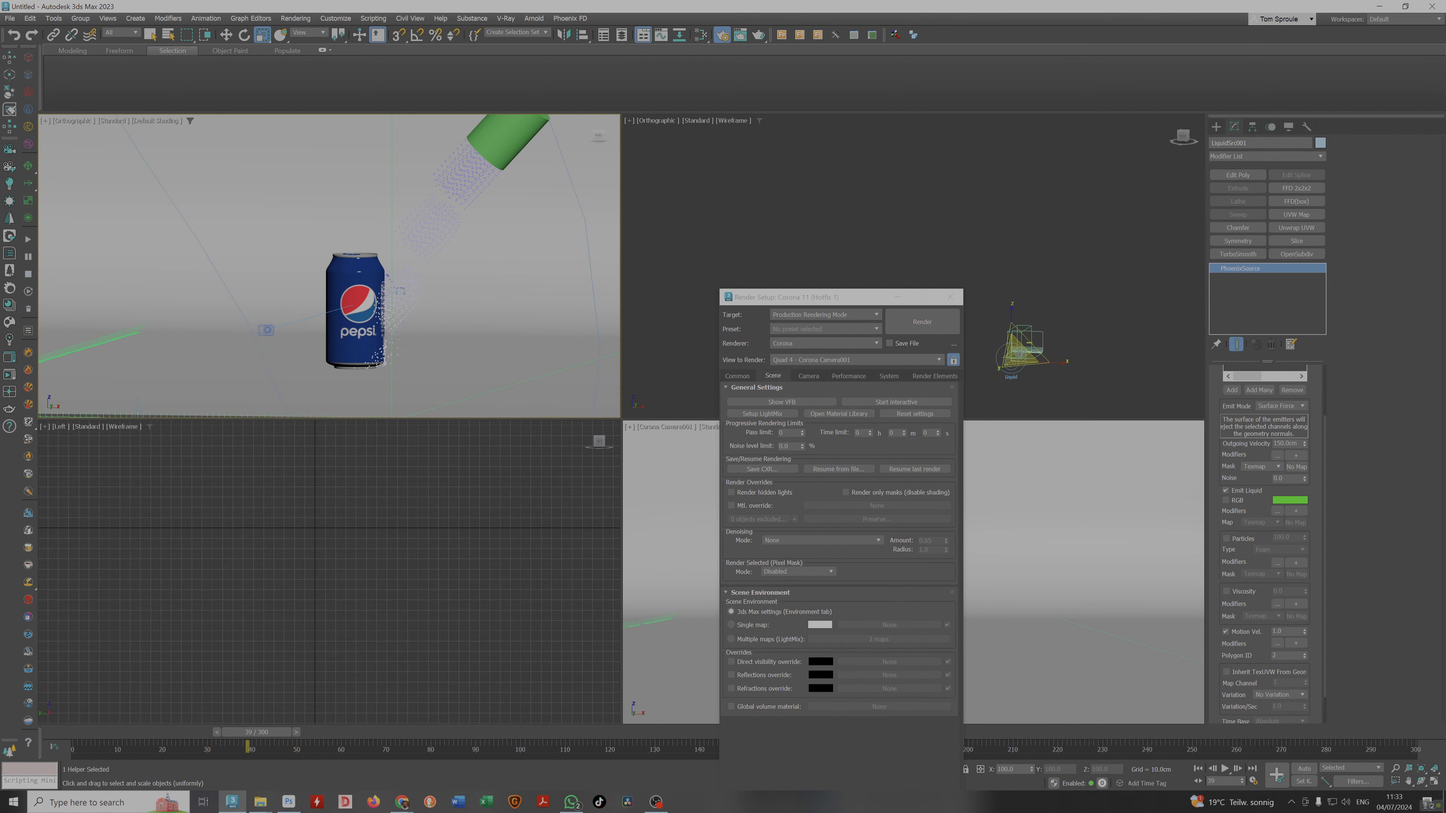
Move the Render Setup window aside to uncover the camera view, and look through the liquid source's emitter settings.
{"action": "left_click", "coordinate": [656, 802]}
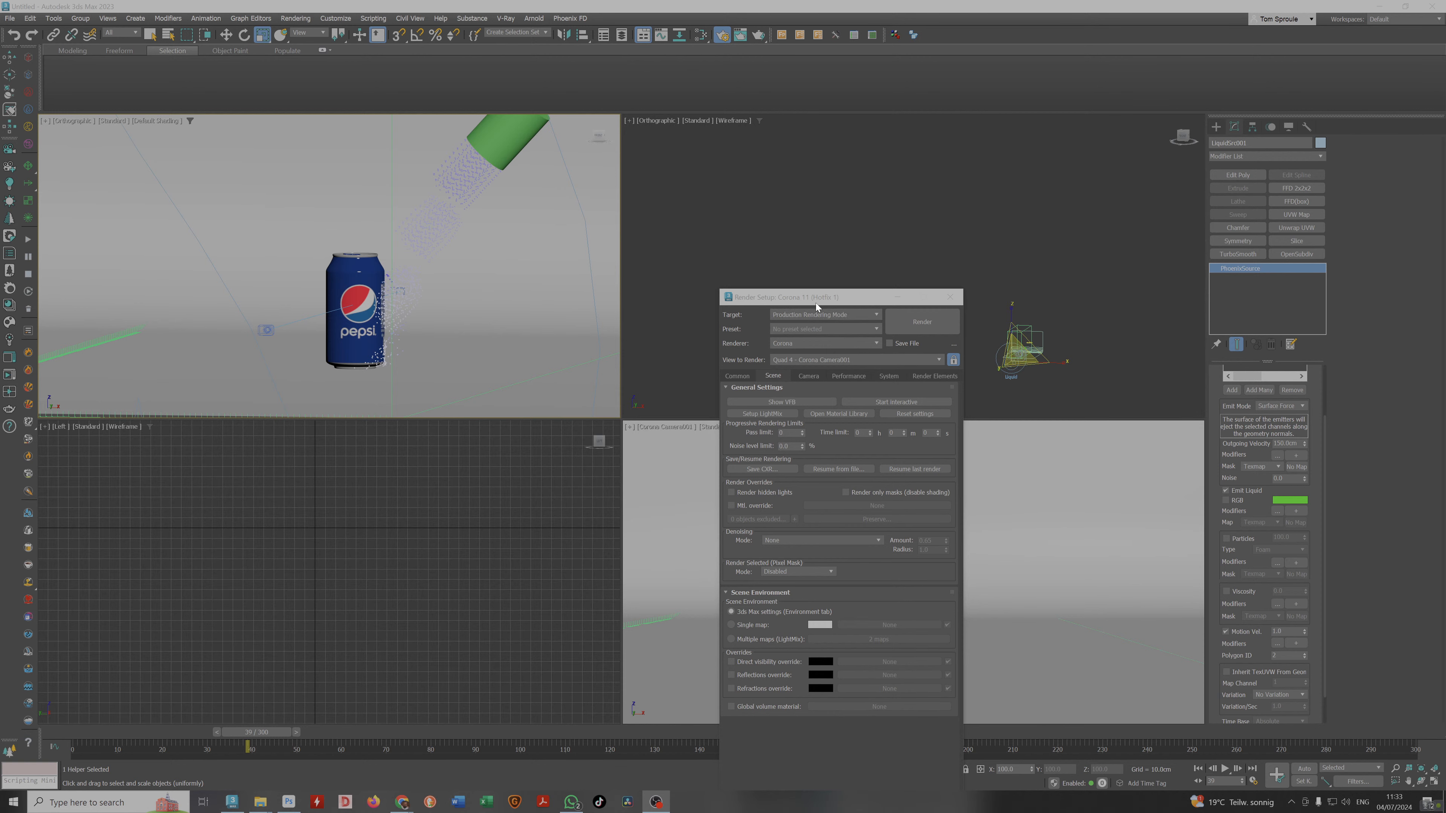
{"action": "left_click_drag", "start_coordinate": [815, 303], "coordinate": [832, 141]}
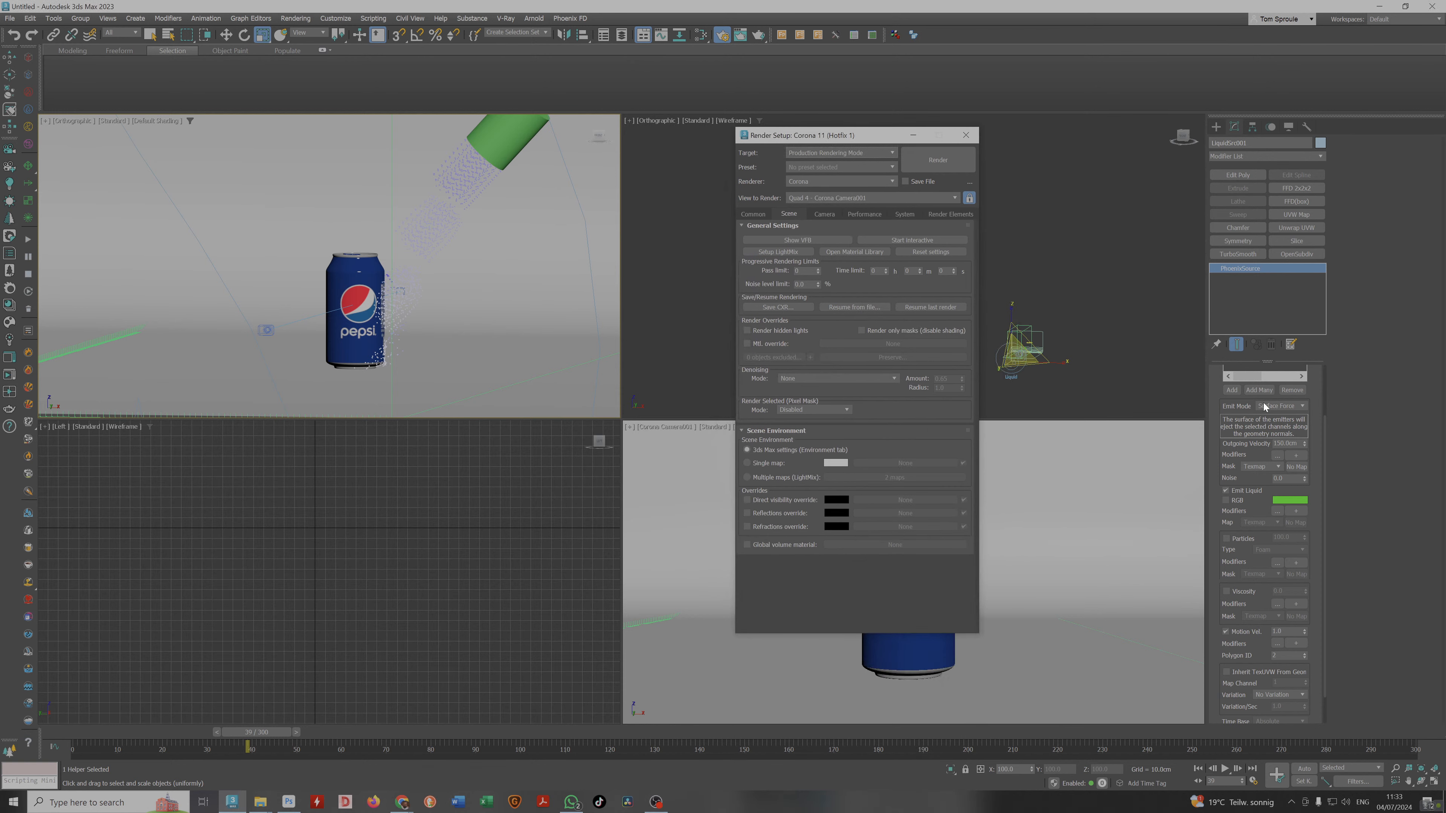
{"action": "left_click_drag", "start_coordinate": [1243, 400], "coordinate": [1257, 545]}
{"action": "left_click_drag", "start_coordinate": [1221, 401], "coordinate": [1208, 304]}
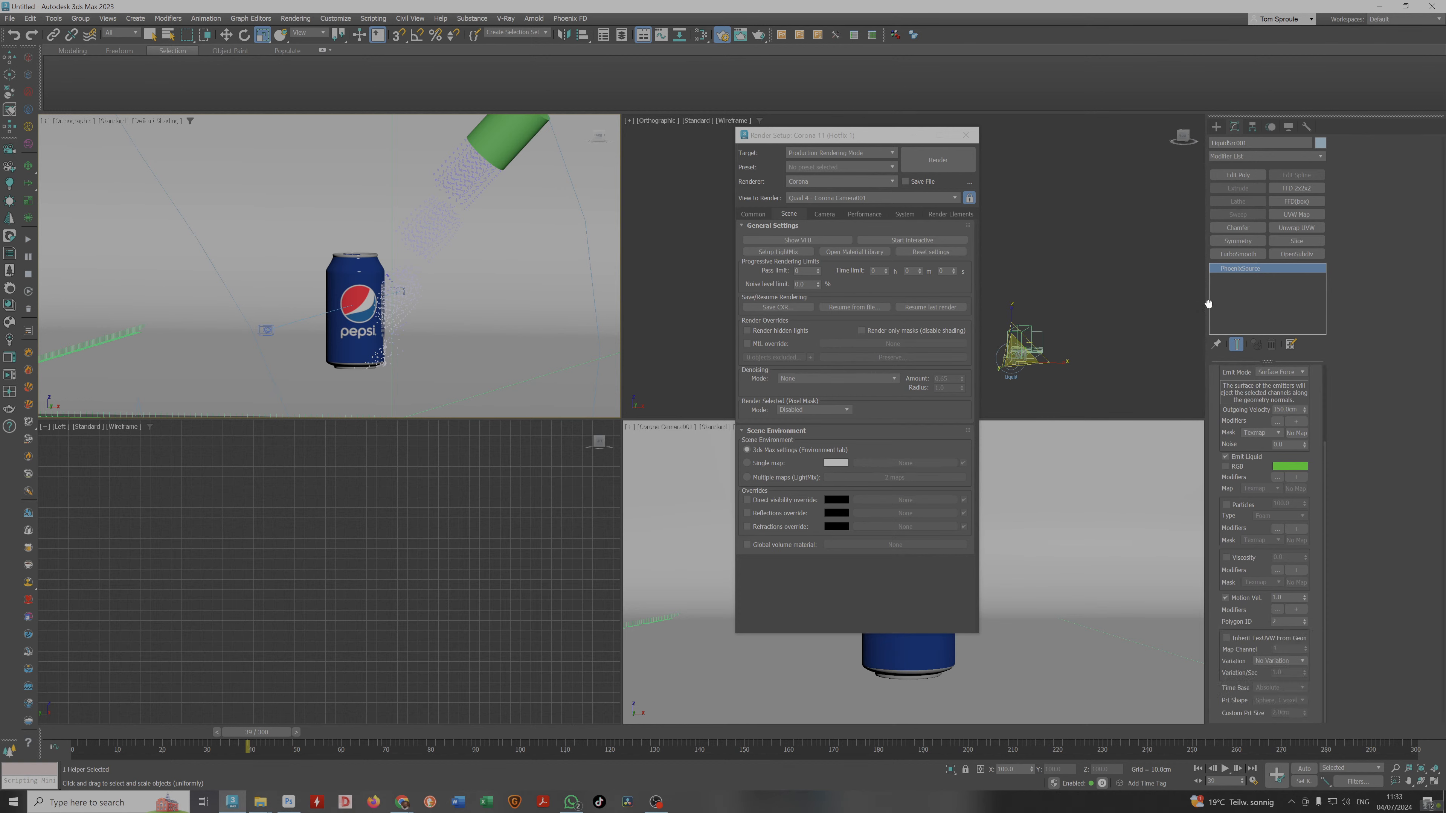
{"action": "mouse_move", "coordinate": [1208, 290]}
{"action": "left_mouse_down"}
{"action": "mouse_move", "coordinate": [1211, 319]}
{"action": "mouse_move", "coordinate": [1222, 268]}
{"action": "left_mouse_up"}
{"action": "left_click_drag", "start_coordinate": [784, 143], "coordinate": [990, 140]}
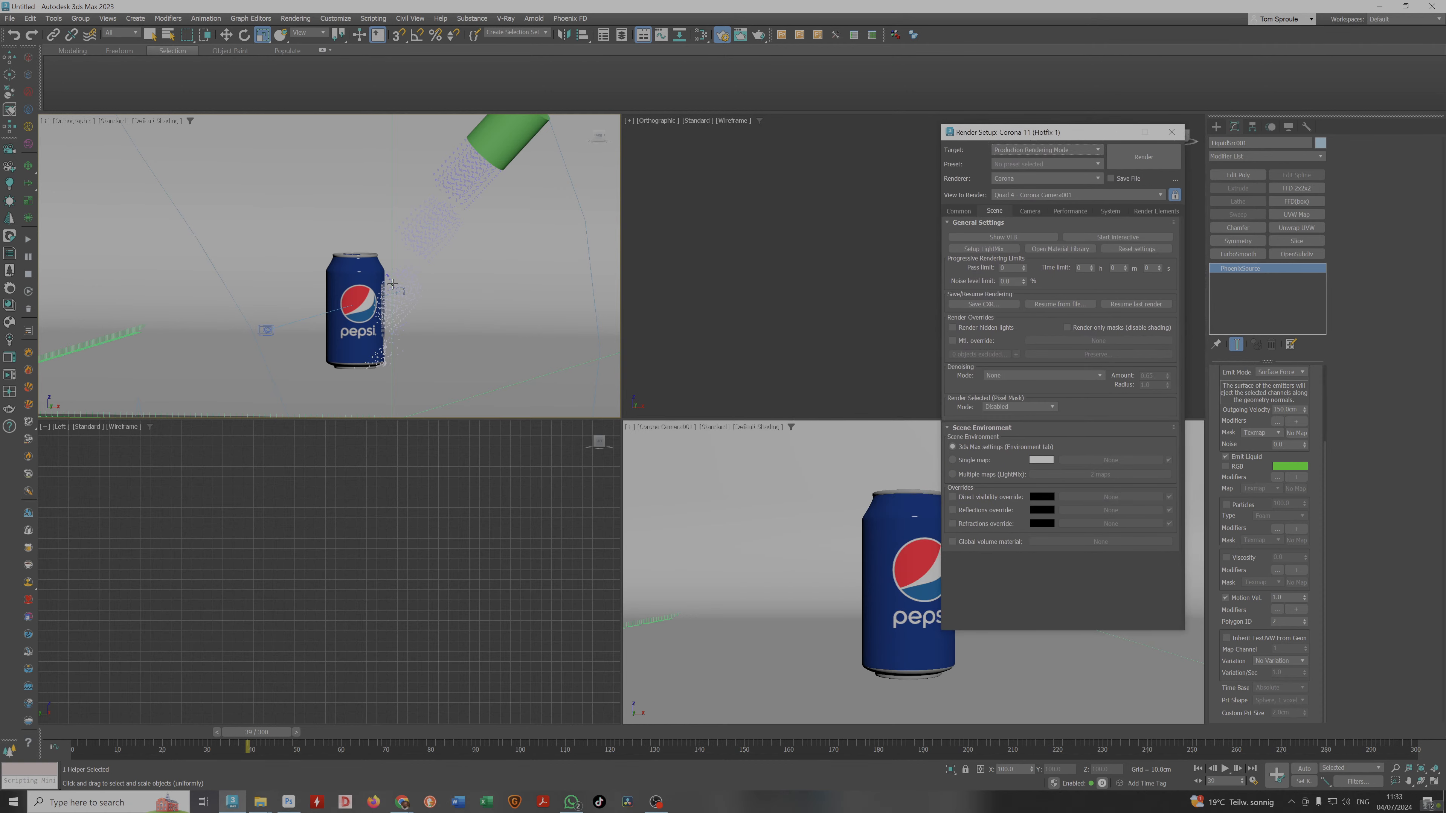
Review the liquid source's General settings and select the Phoenix liquid grid to show its simulation settings.
{"action": "scroll", "coordinate": [398, 284], "scroll_direction": "down", "scroll_amount": 6}
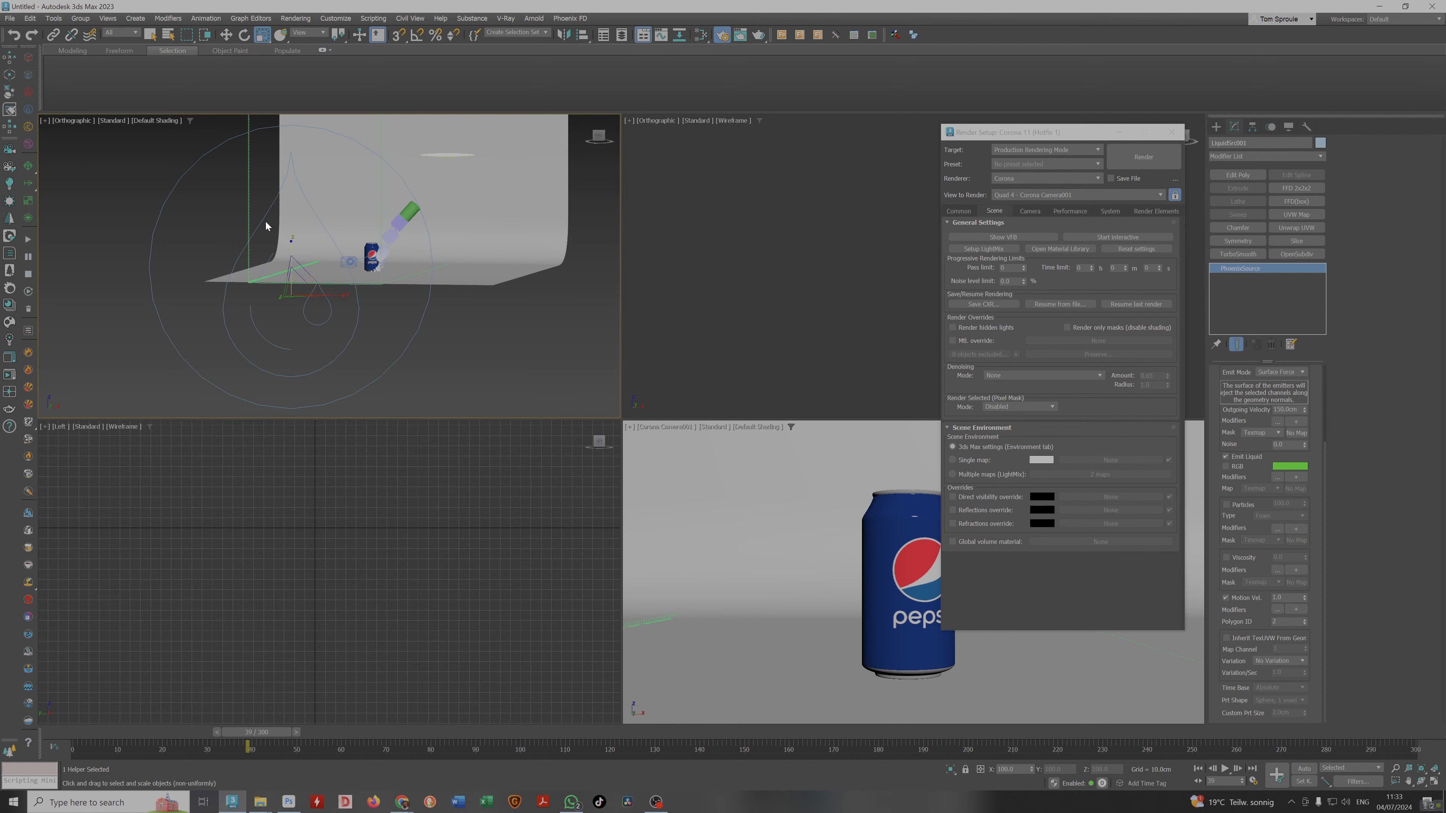
{"action": "left_click", "coordinate": [248, 184]}
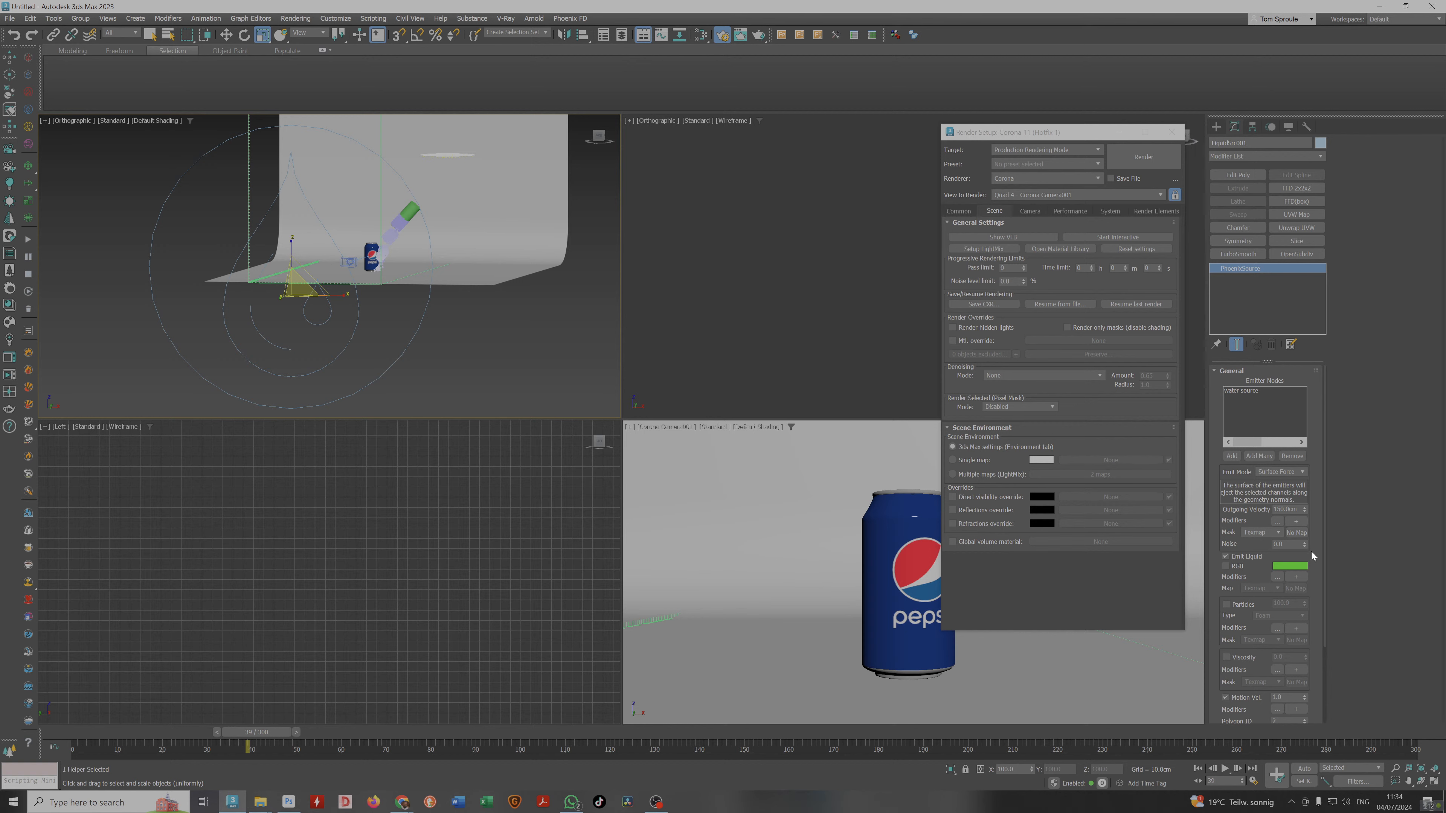
{"action": "left_click_drag", "start_coordinate": [1291, 558], "coordinate": [1305, 349]}
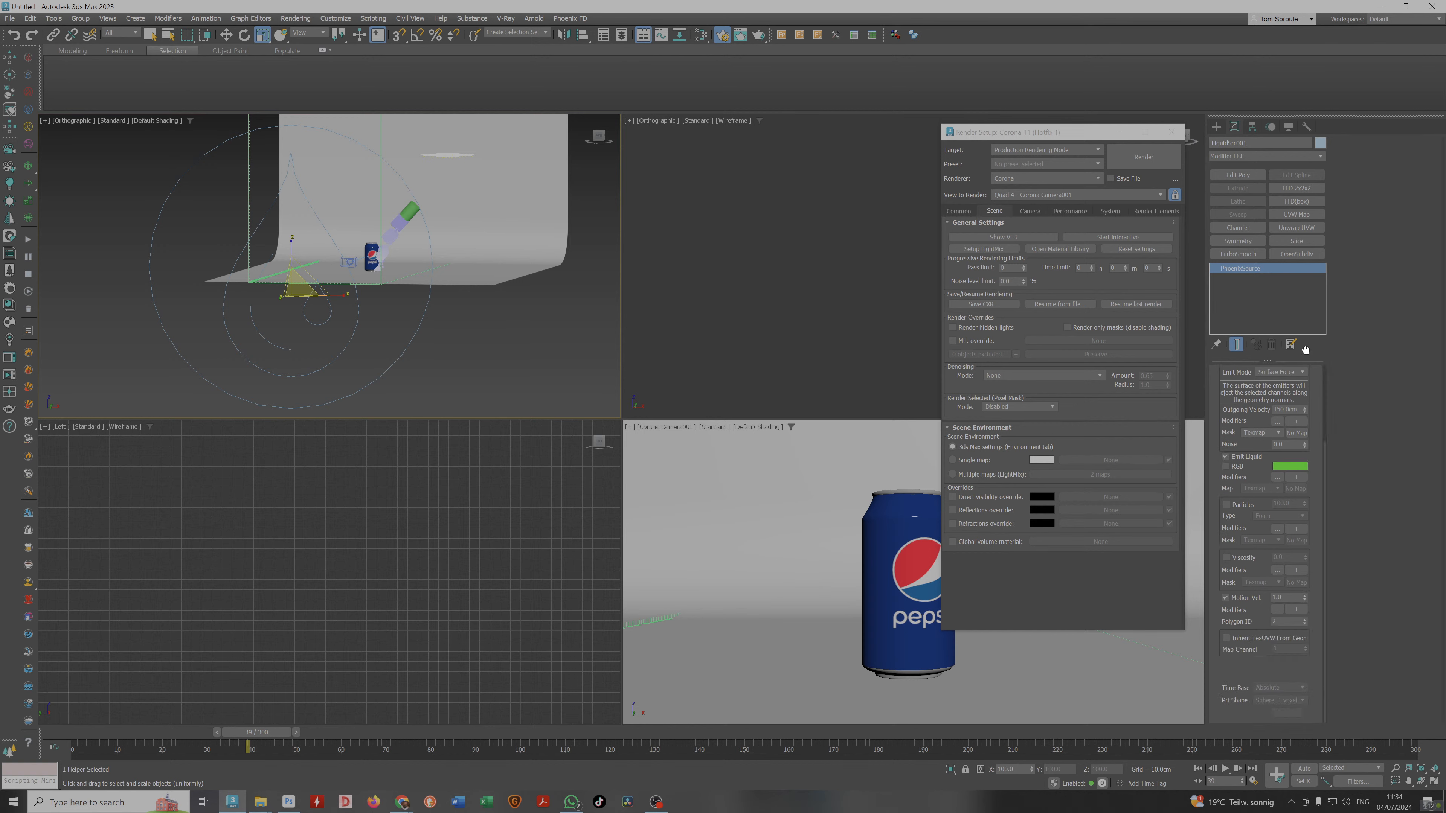
{"action": "left_click_drag", "start_coordinate": [1249, 476], "coordinate": [1260, 603]}
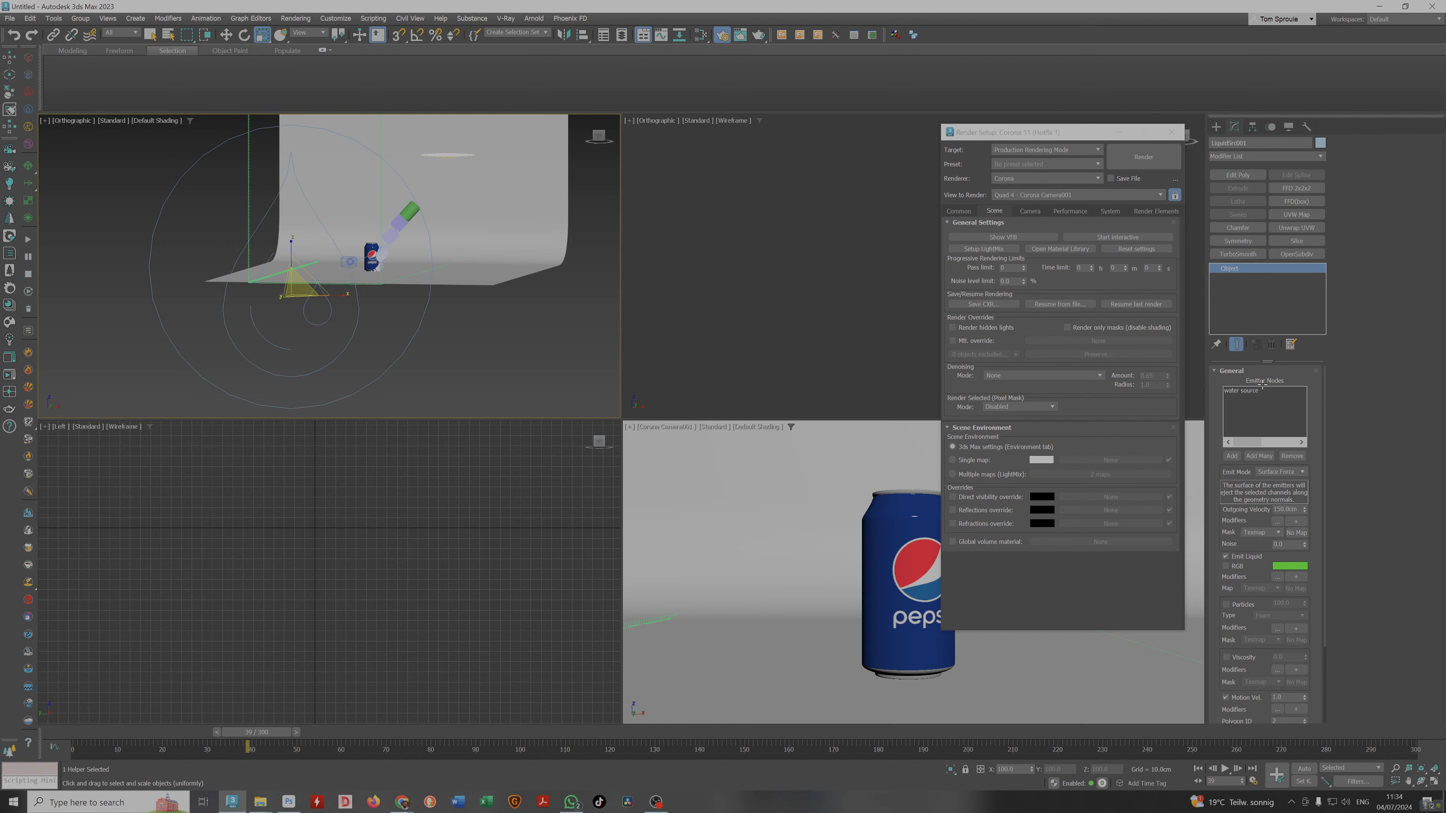
{"action": "key", "text": "ctrl+z"}
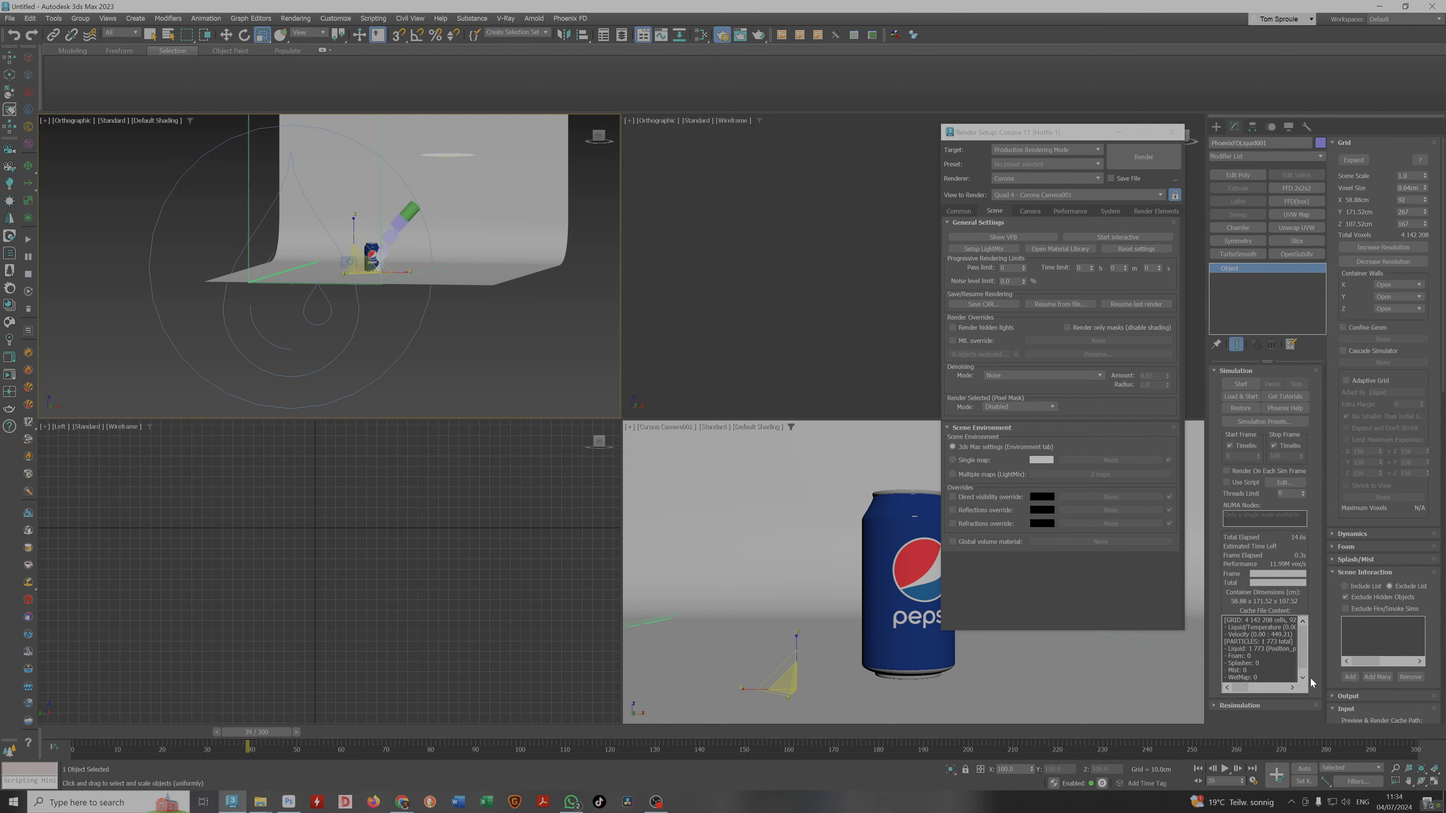
Look through the liquid grid's Resimulation, Grid, Dynamics, Scene Interaction, Input and Preview settings.
{"action": "left_click", "coordinate": [1297, 705]}
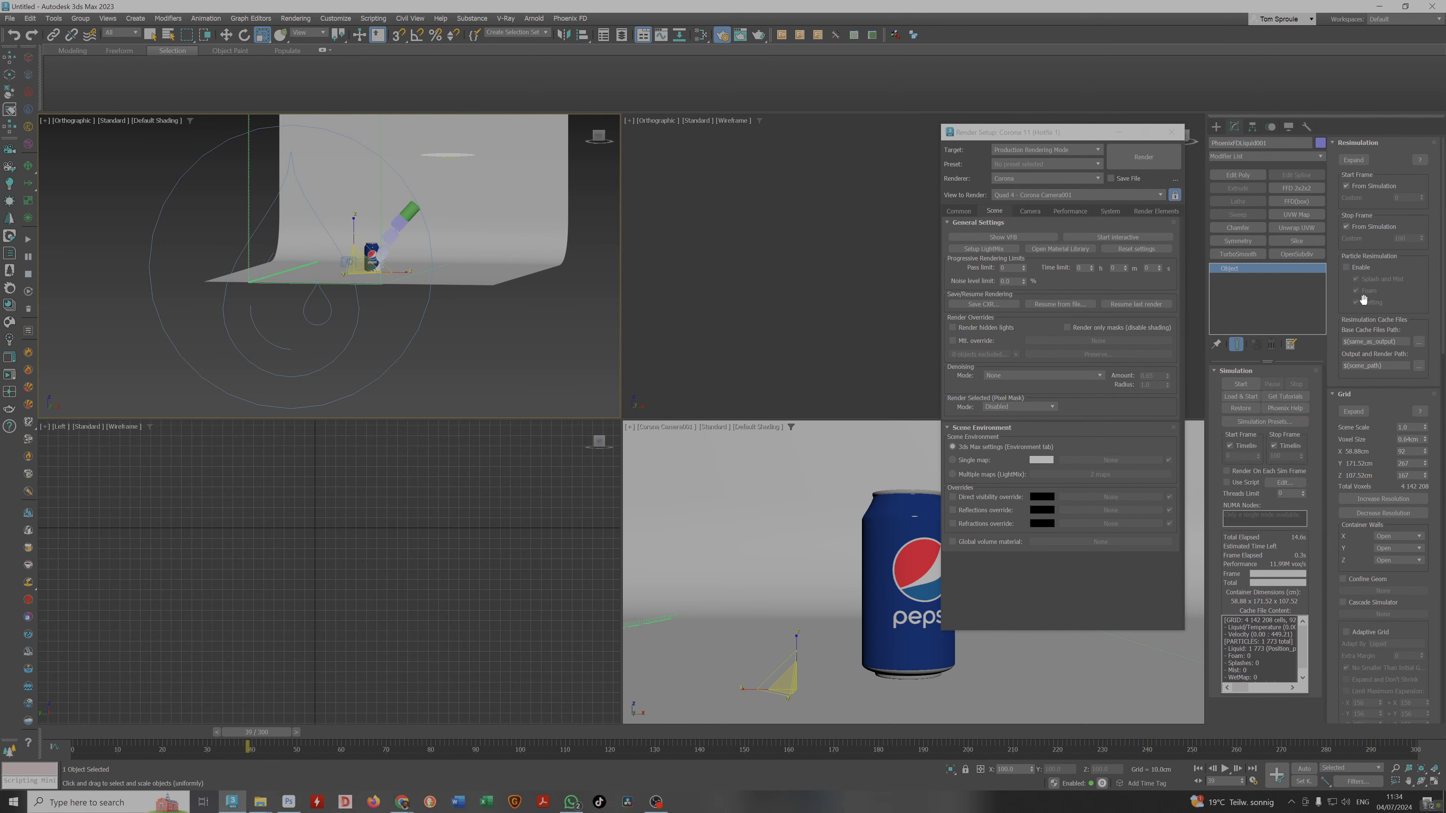
{"action": "left_click", "coordinate": [1351, 147]}
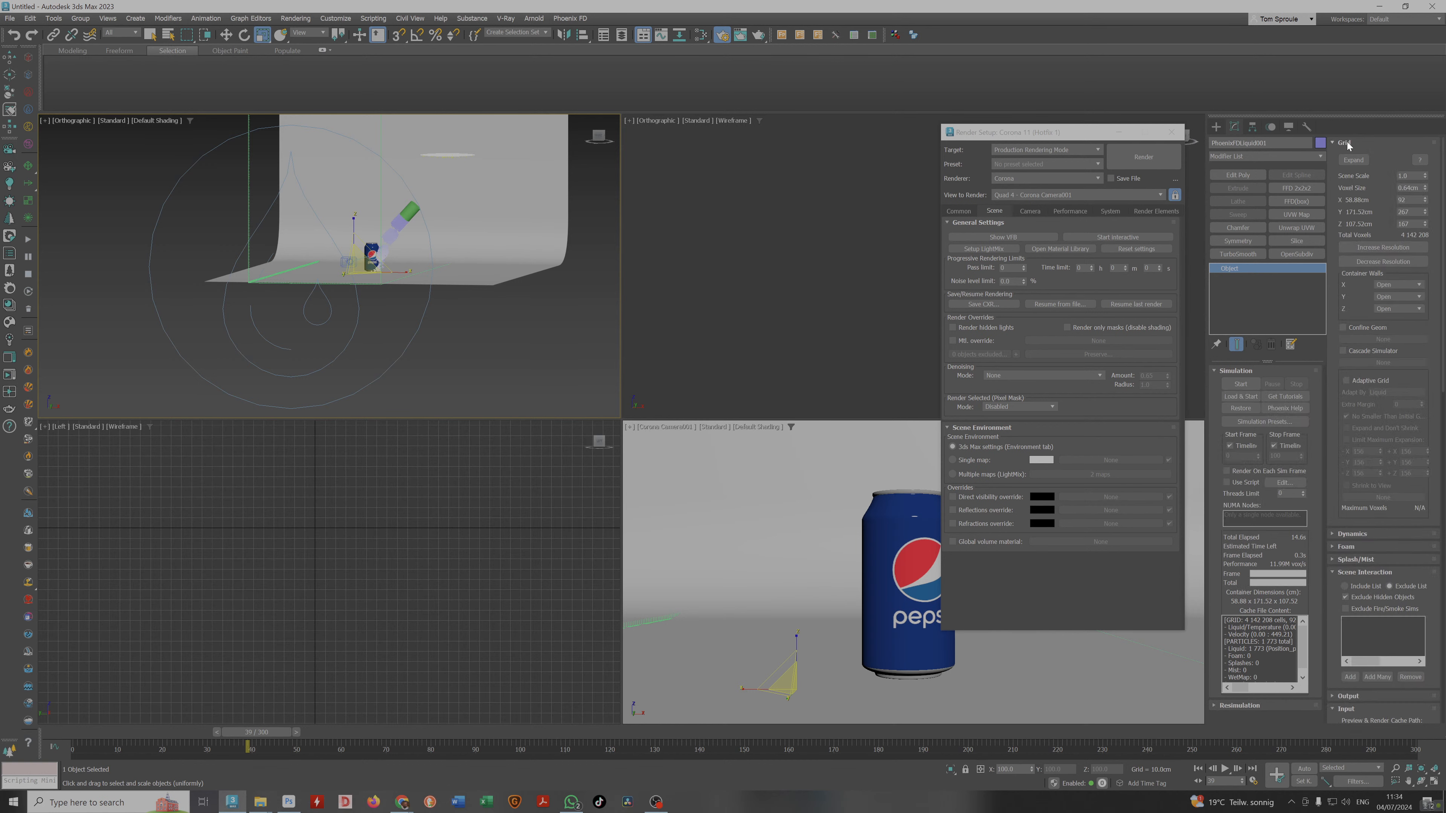
{"action": "left_click", "coordinate": [1356, 535]}
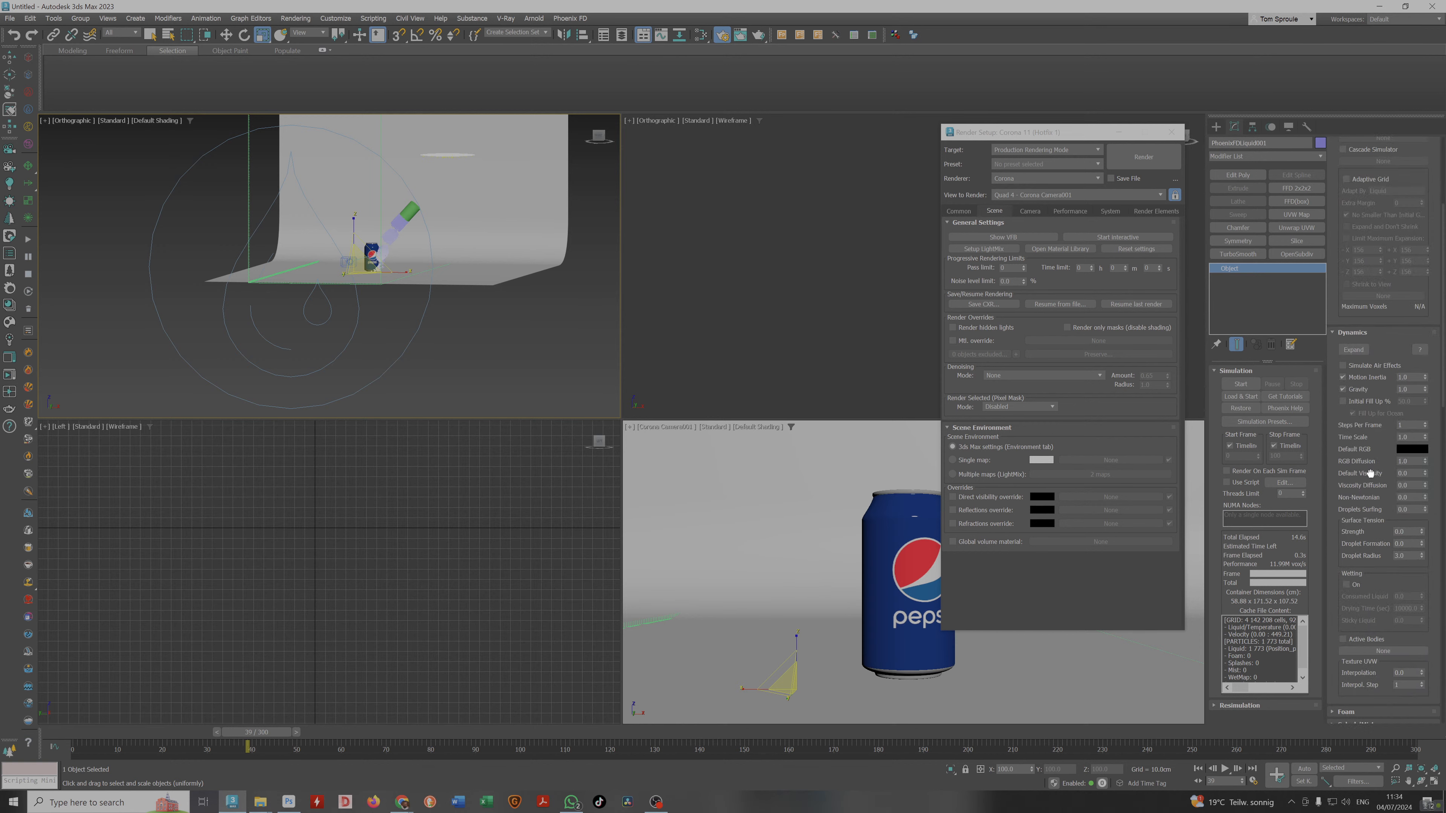
{"action": "scroll", "coordinate": [1372, 385], "scroll_direction": "down", "scroll_amount": 2}
{"action": "scroll", "coordinate": [1372, 385], "scroll_direction": "down", "scroll_amount": 5}
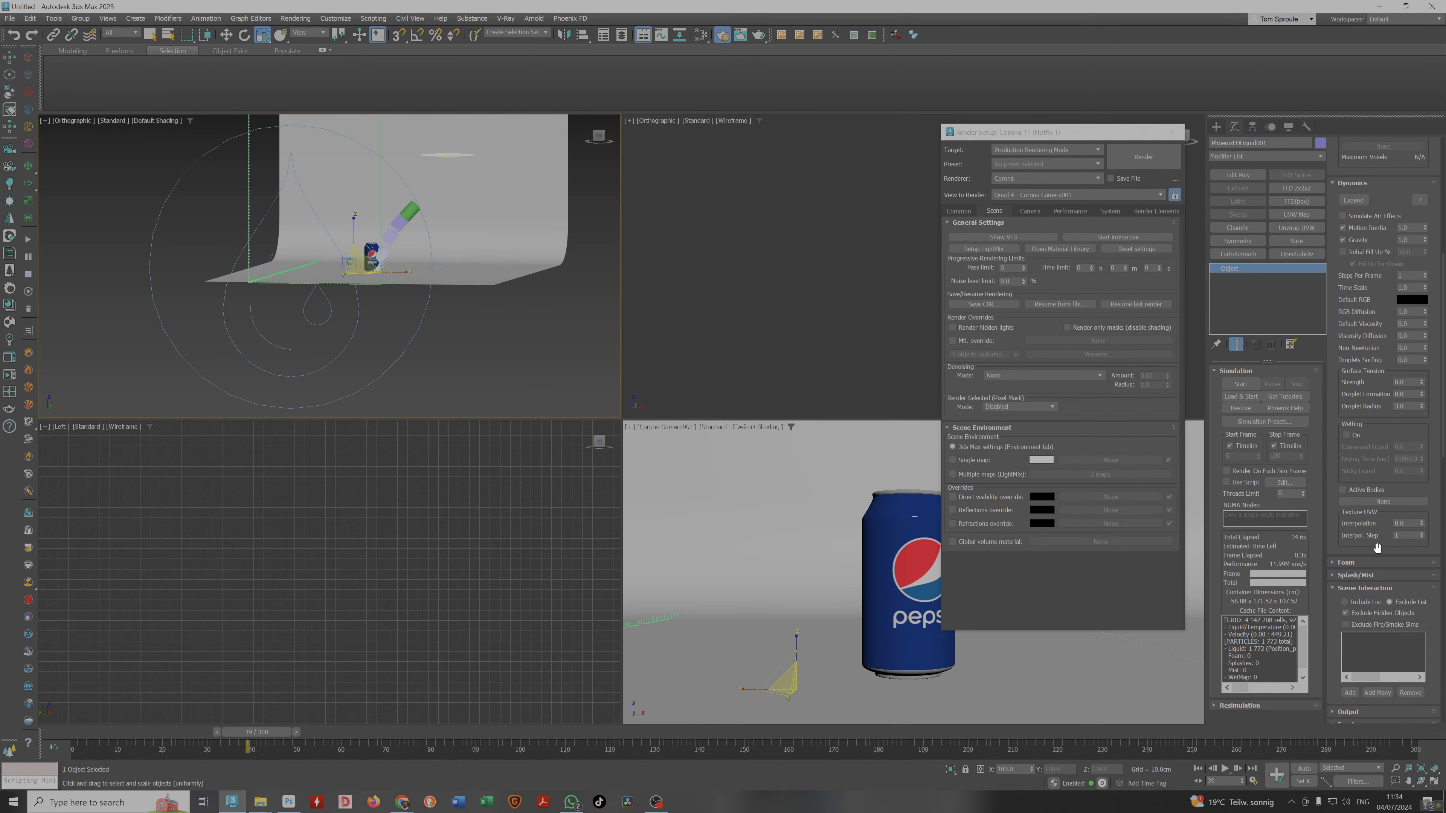
{"action": "scroll", "coordinate": [1388, 583], "scroll_direction": "down", "scroll_amount": 1}
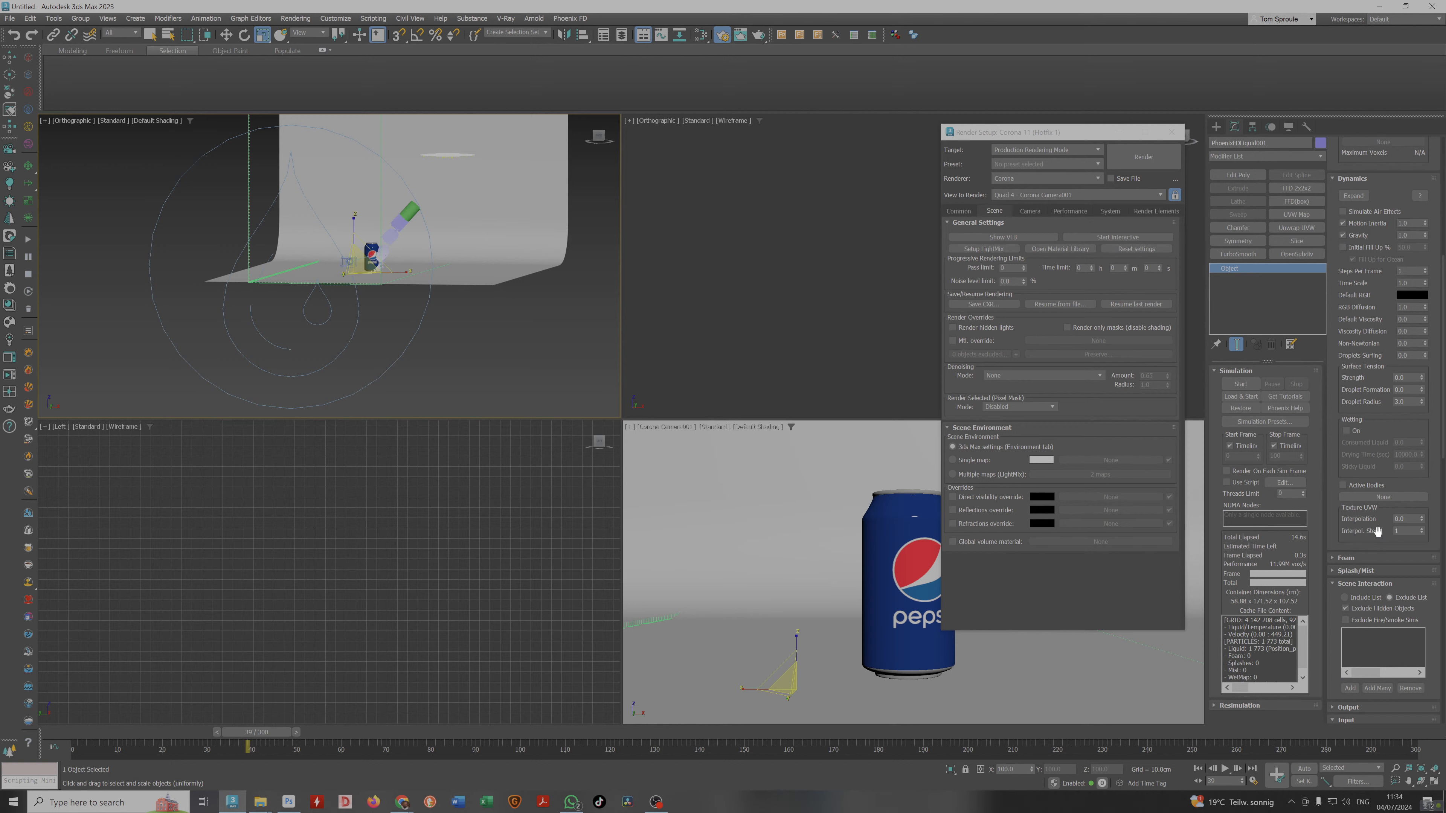
{"action": "left_click_drag", "start_coordinate": [1366, 543], "coordinate": [1366, 258]}
{"action": "scroll", "coordinate": [1371, 440], "scroll_direction": "down", "scroll_amount": 4}
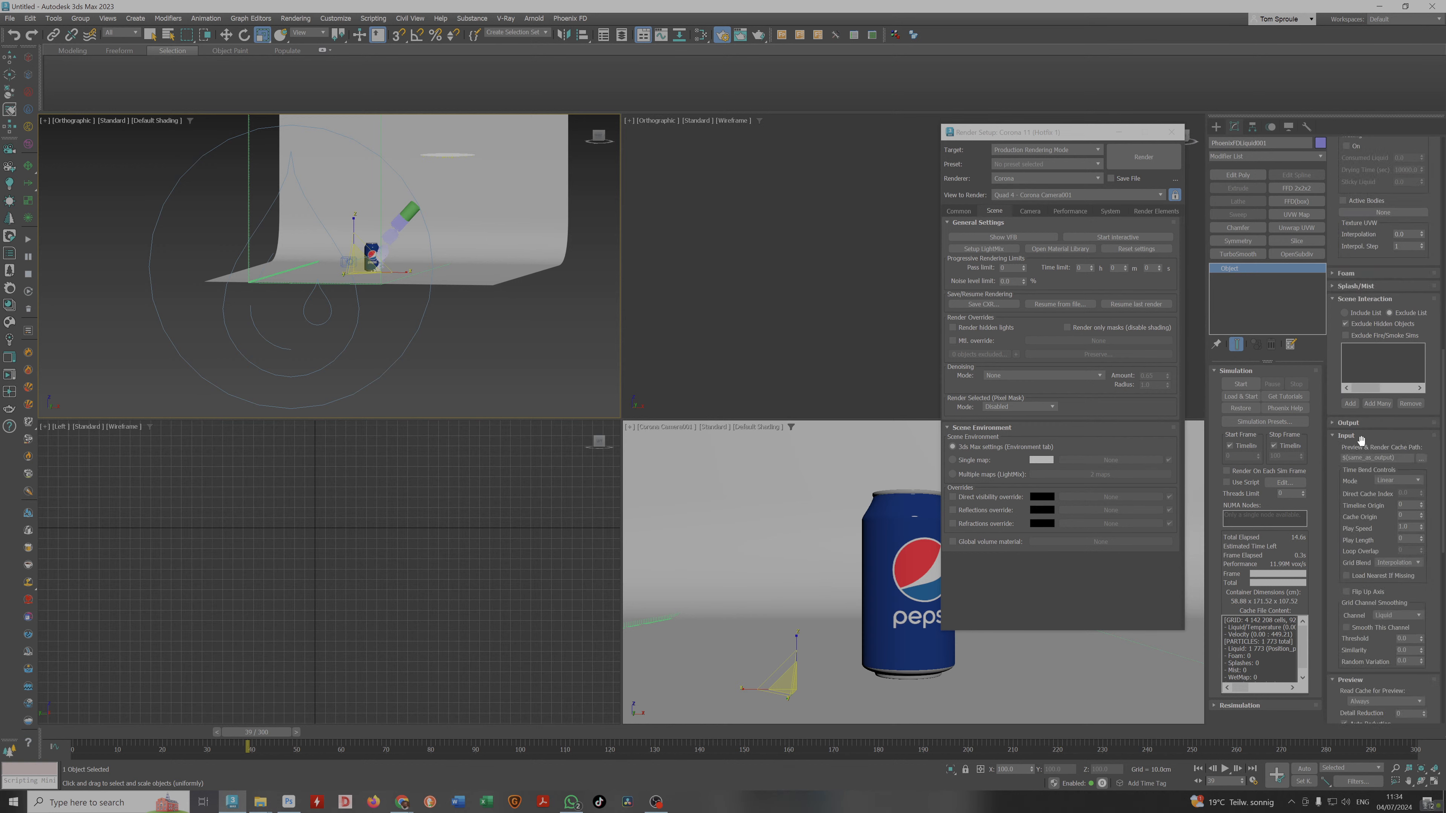
{"action": "scroll", "coordinate": [1361, 440], "scroll_direction": "down", "scroll_amount": 5}
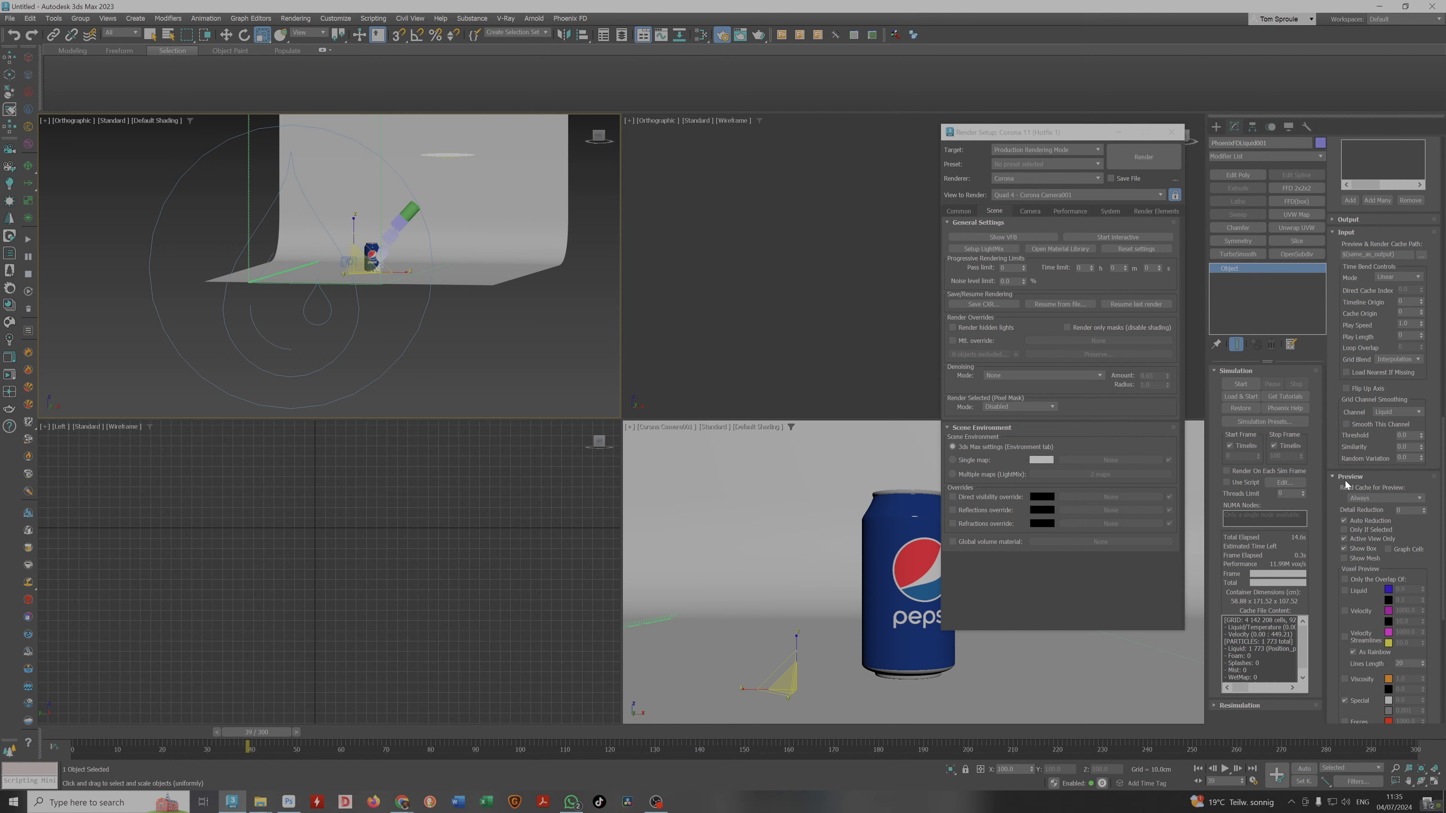
{"action": "scroll", "coordinate": [1342, 480], "scroll_direction": "down", "scroll_amount": 3}
{"action": "scroll", "coordinate": [1384, 428], "scroll_direction": "down", "scroll_amount": 1}
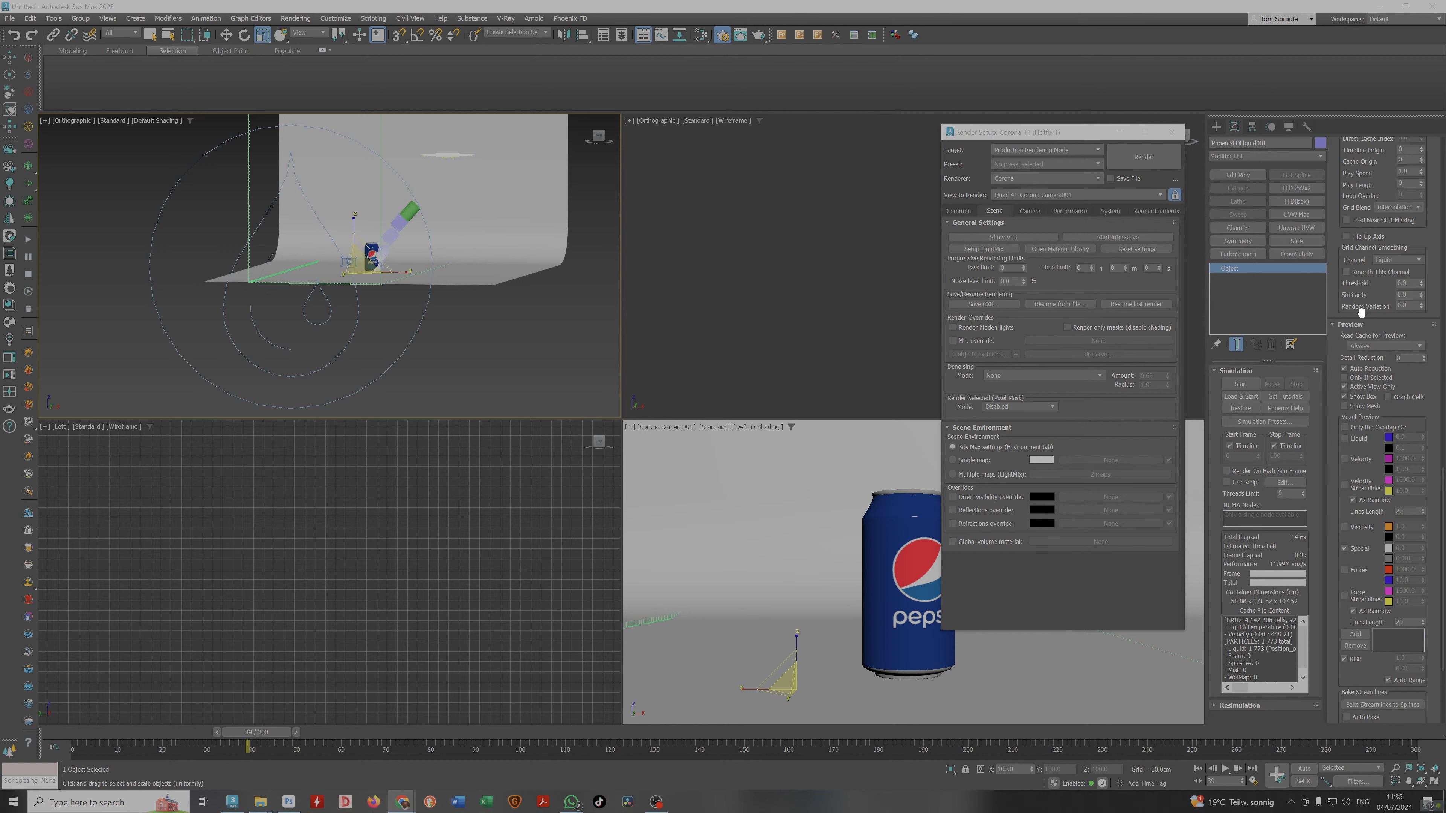
Set the liquid grid's Steps Per Frame to 3 in its Dynamics settings.
{"action": "scroll", "coordinate": [1361, 311], "scroll_direction": "up", "scroll_amount": 5}
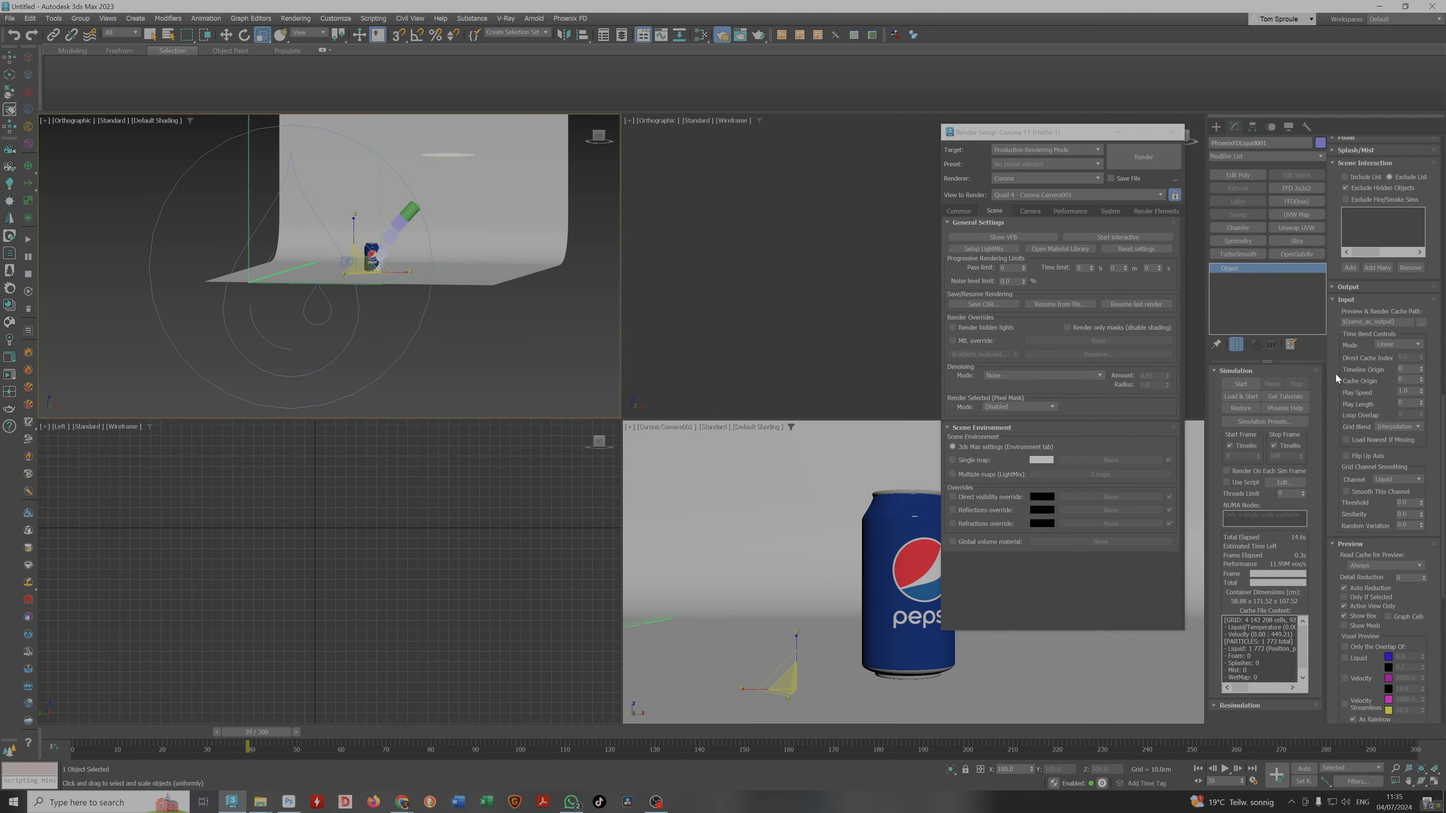
{"action": "scroll", "coordinate": [1337, 494], "scroll_direction": "up", "scroll_amount": 4}
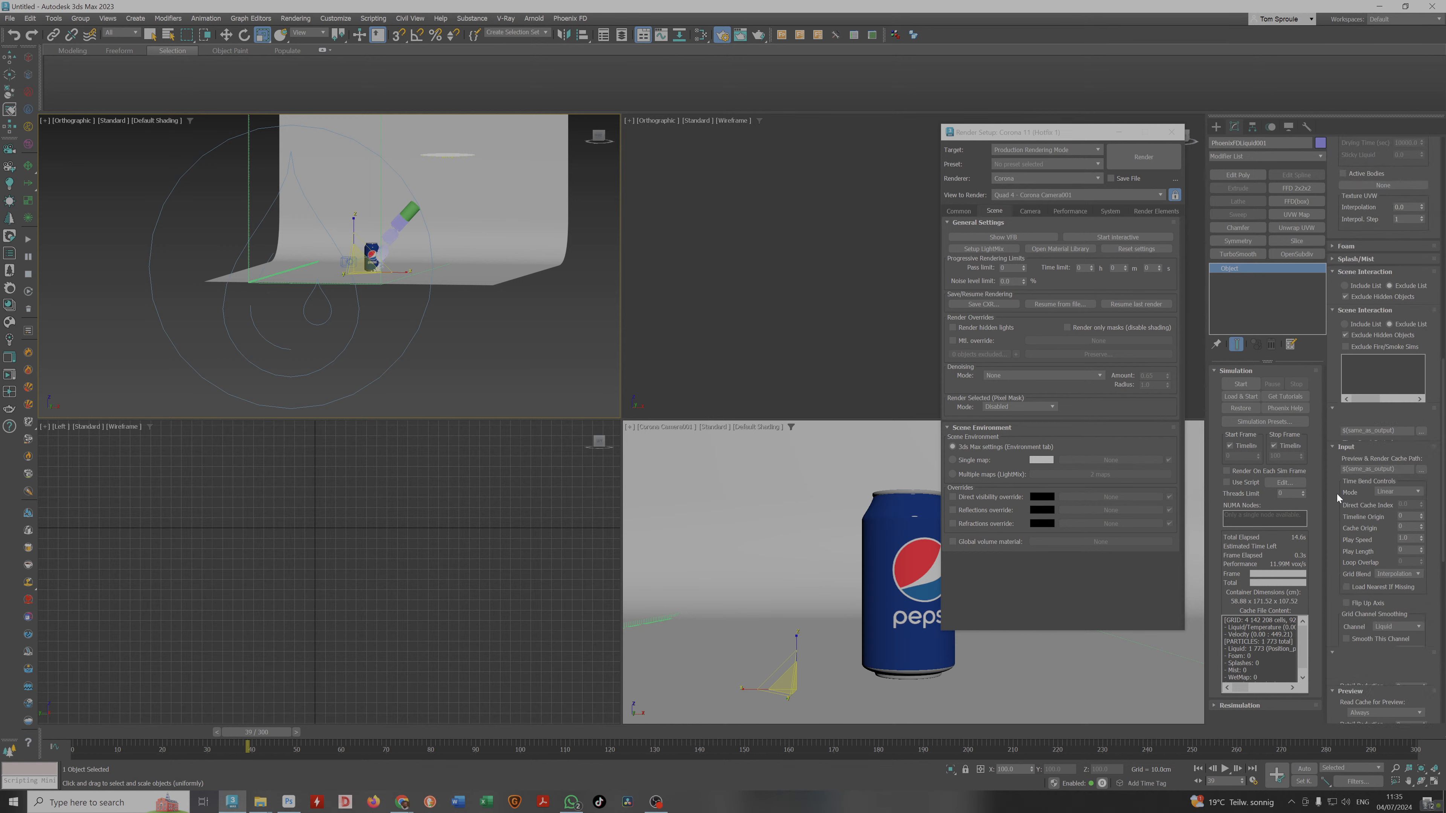
{"action": "scroll", "coordinate": [1337, 494], "scroll_direction": "up", "scroll_amount": 3}
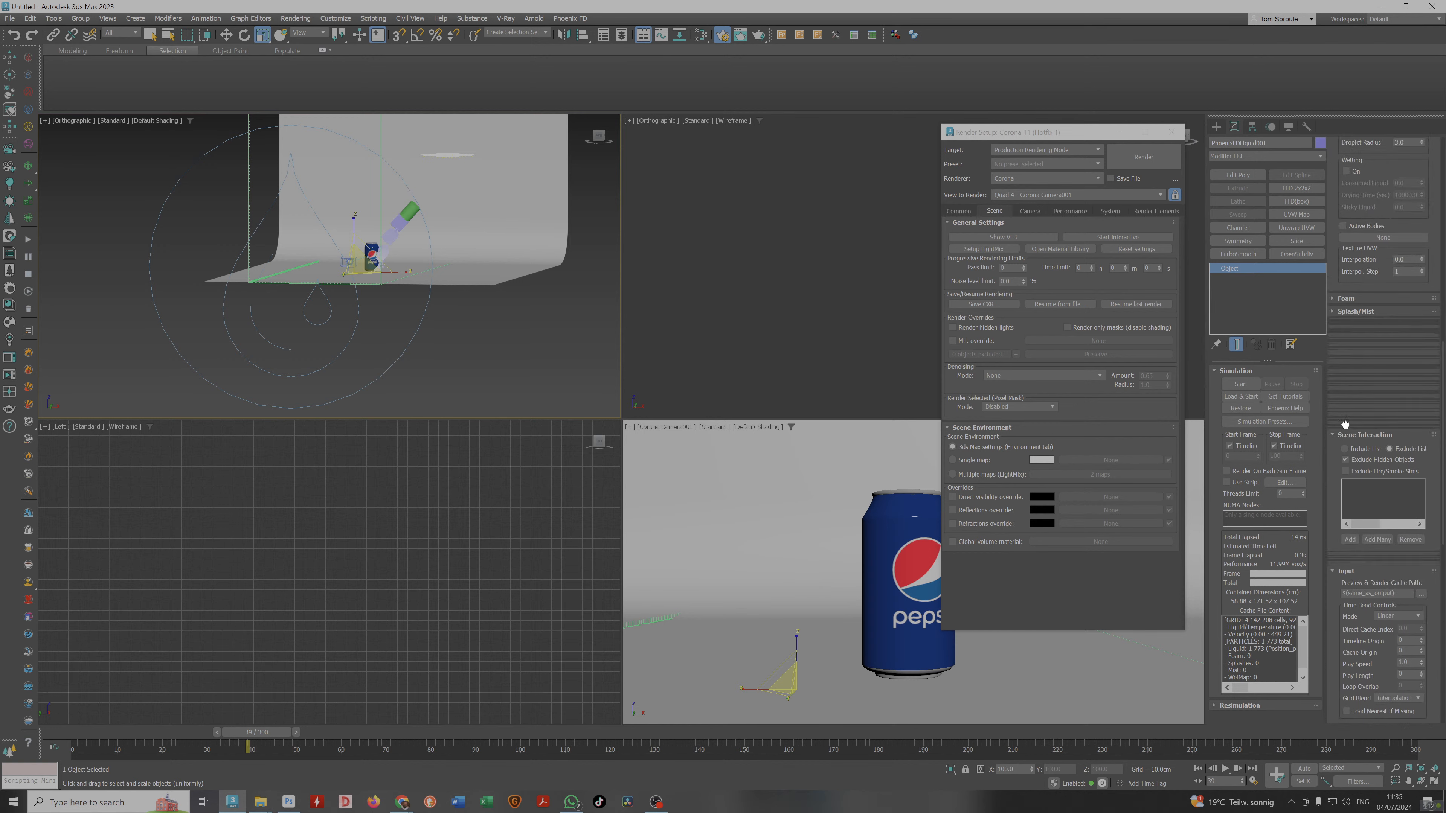
{"action": "scroll", "coordinate": [1345, 425], "scroll_direction": "up", "scroll_amount": 5}
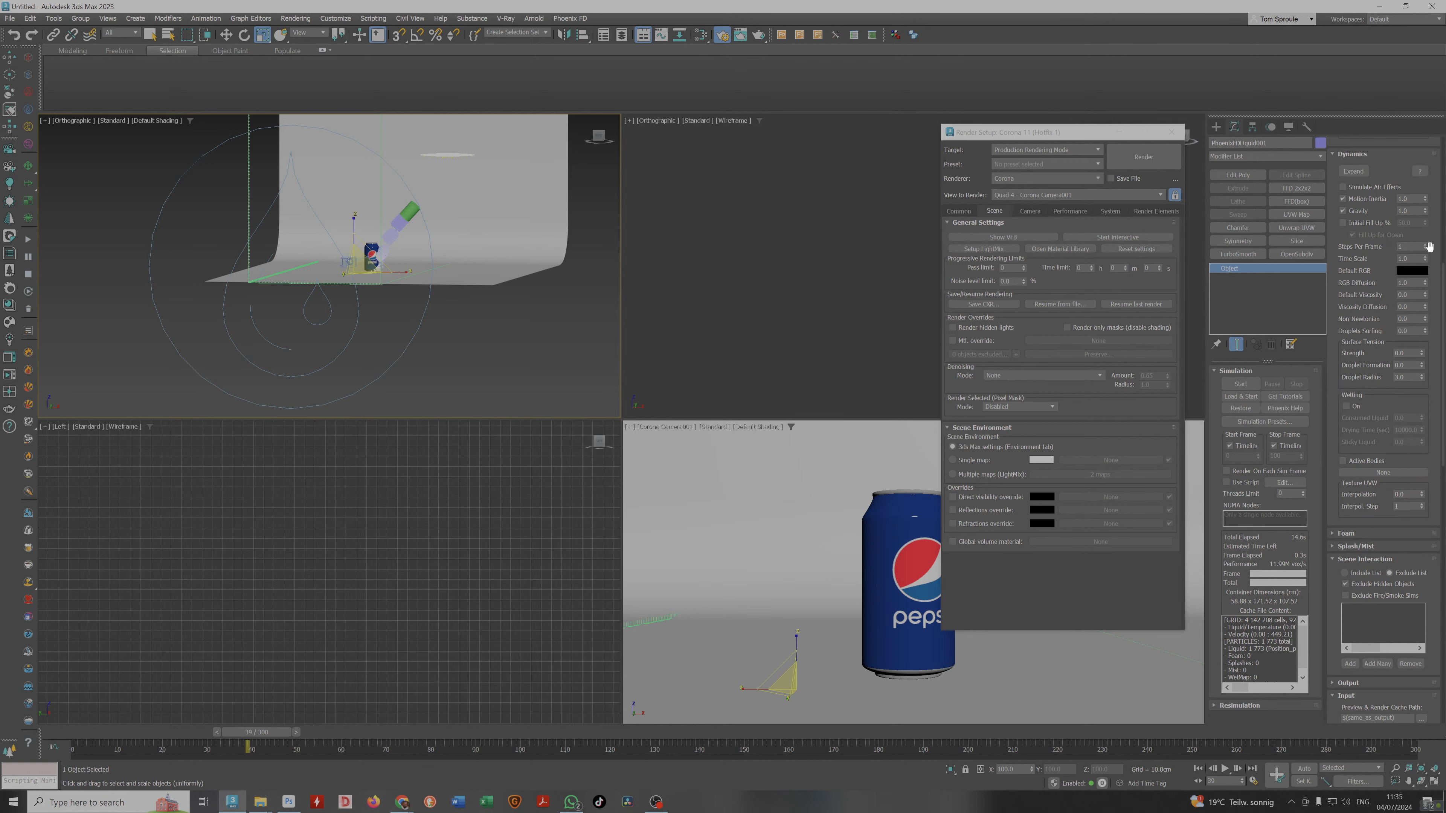
{"action": "left_click", "coordinate": [1426, 247]}
{"action": "type", "text": "3"}
{"action": "key", "text": "Tab"}
Rerun the liquid simulation from frame 0, watch the stream beside the Pepsi can up close and stop the run.
{"action": "left_click_drag", "start_coordinate": [272, 736], "coordinate": [85, 733]}
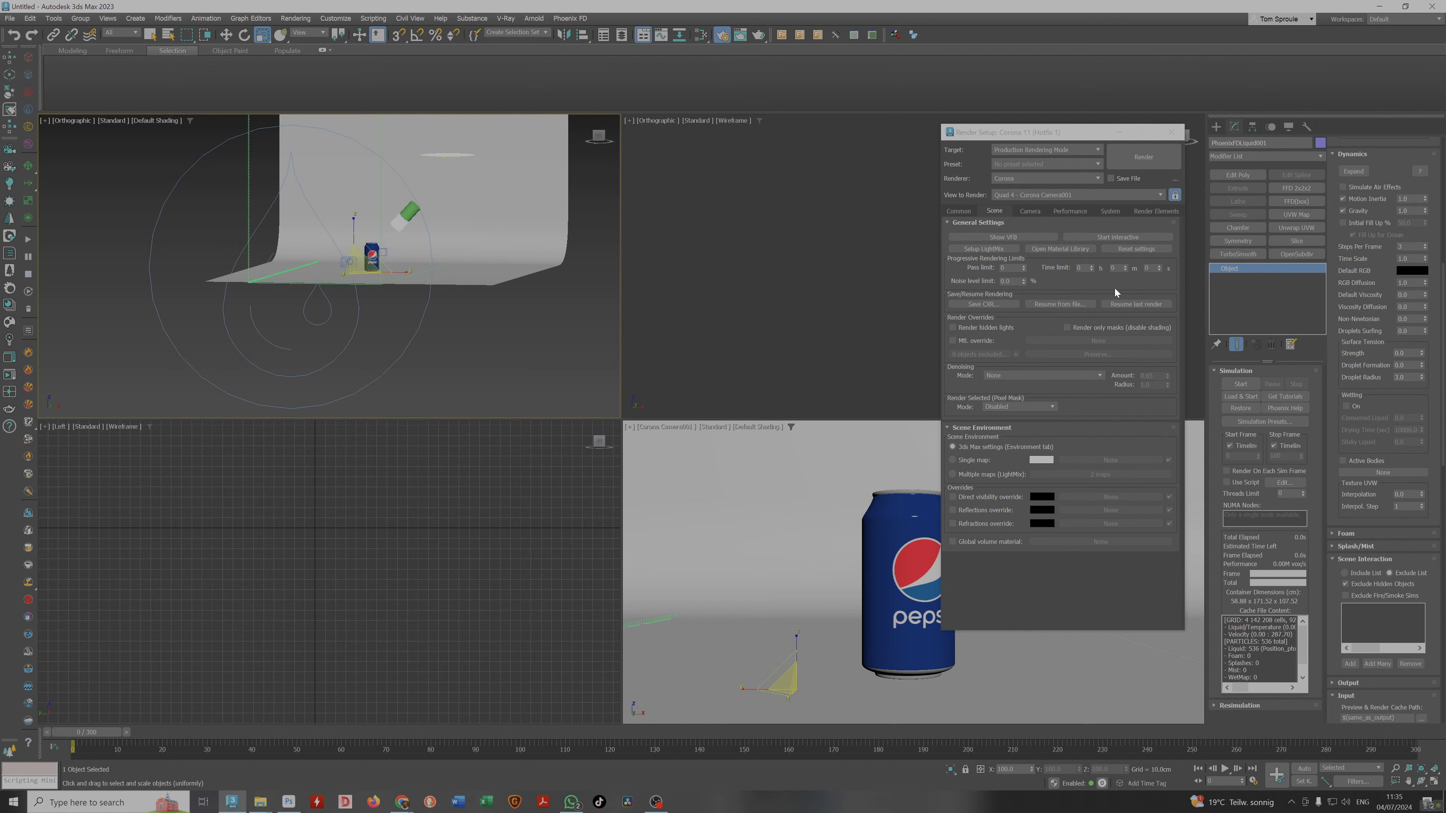
{"action": "left_click", "coordinate": [28, 239]}
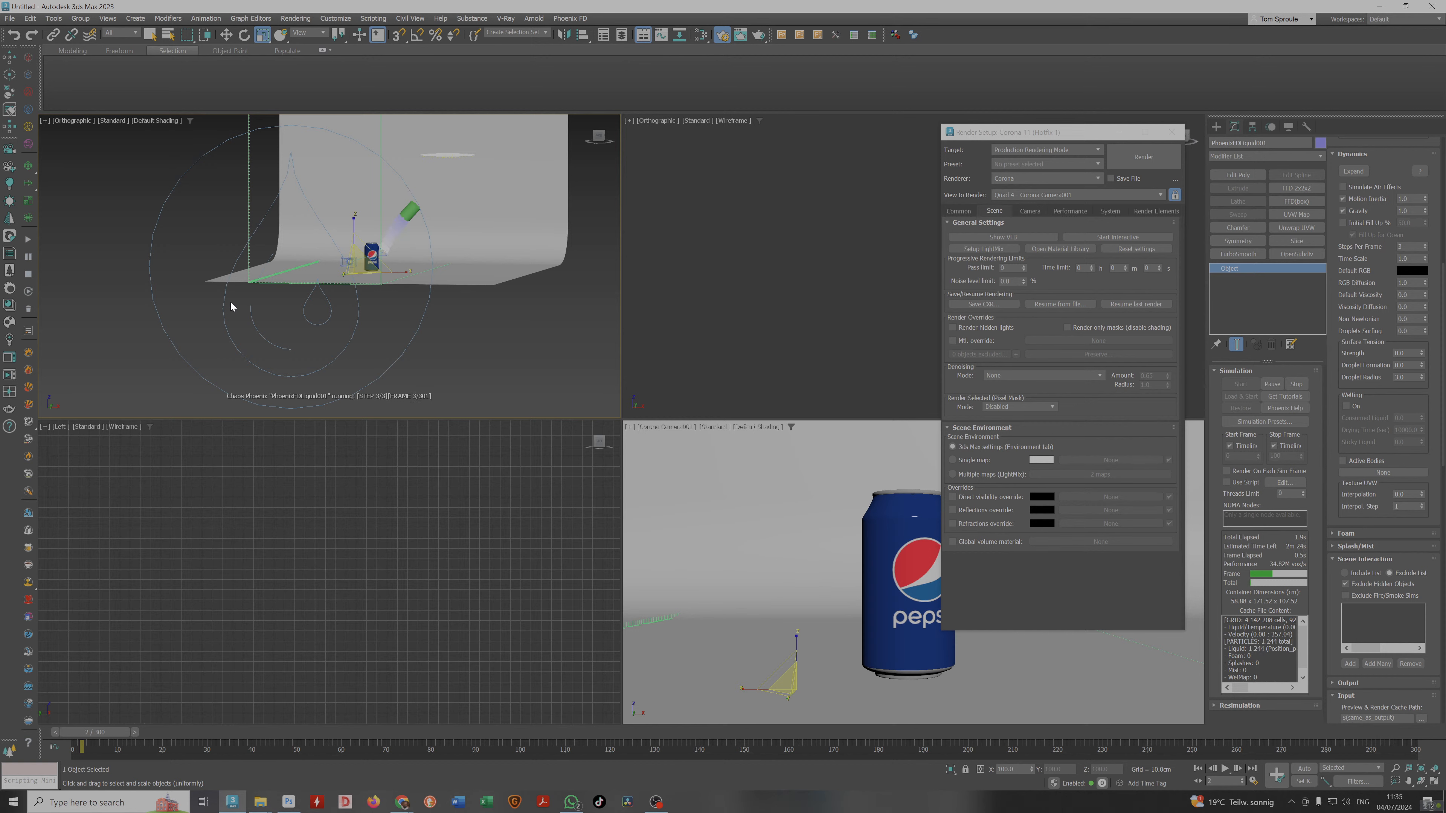
{"action": "left_click_drag", "start_coordinate": [1021, 138], "coordinate": [946, 134]}
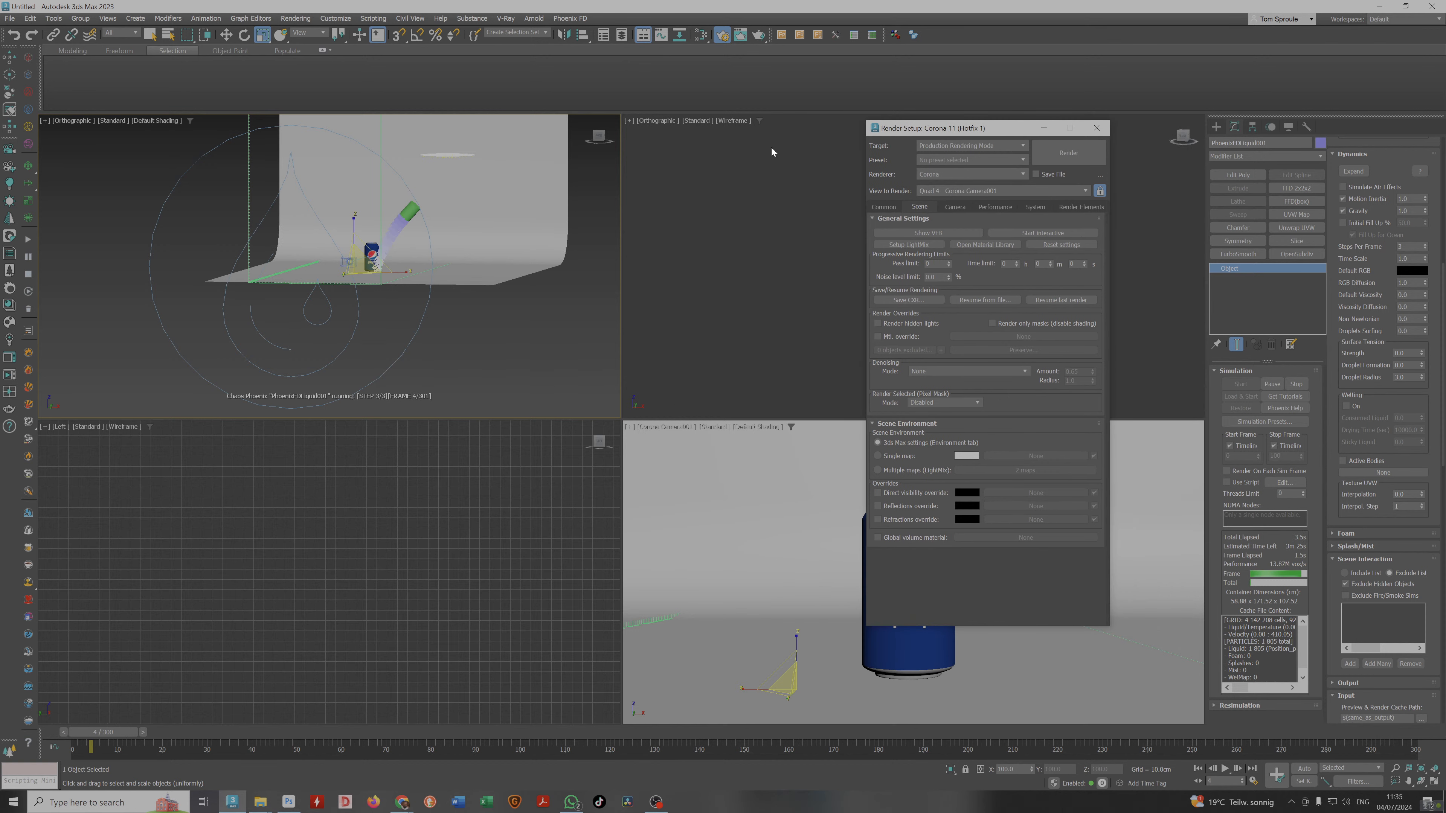
{"action": "scroll", "coordinate": [420, 260], "scroll_direction": "up", "scroll_amount": 8}
{"action": "middle_click_drag", "start_coordinate": [420, 261], "coordinate": [438, 262], "text": "alt"}
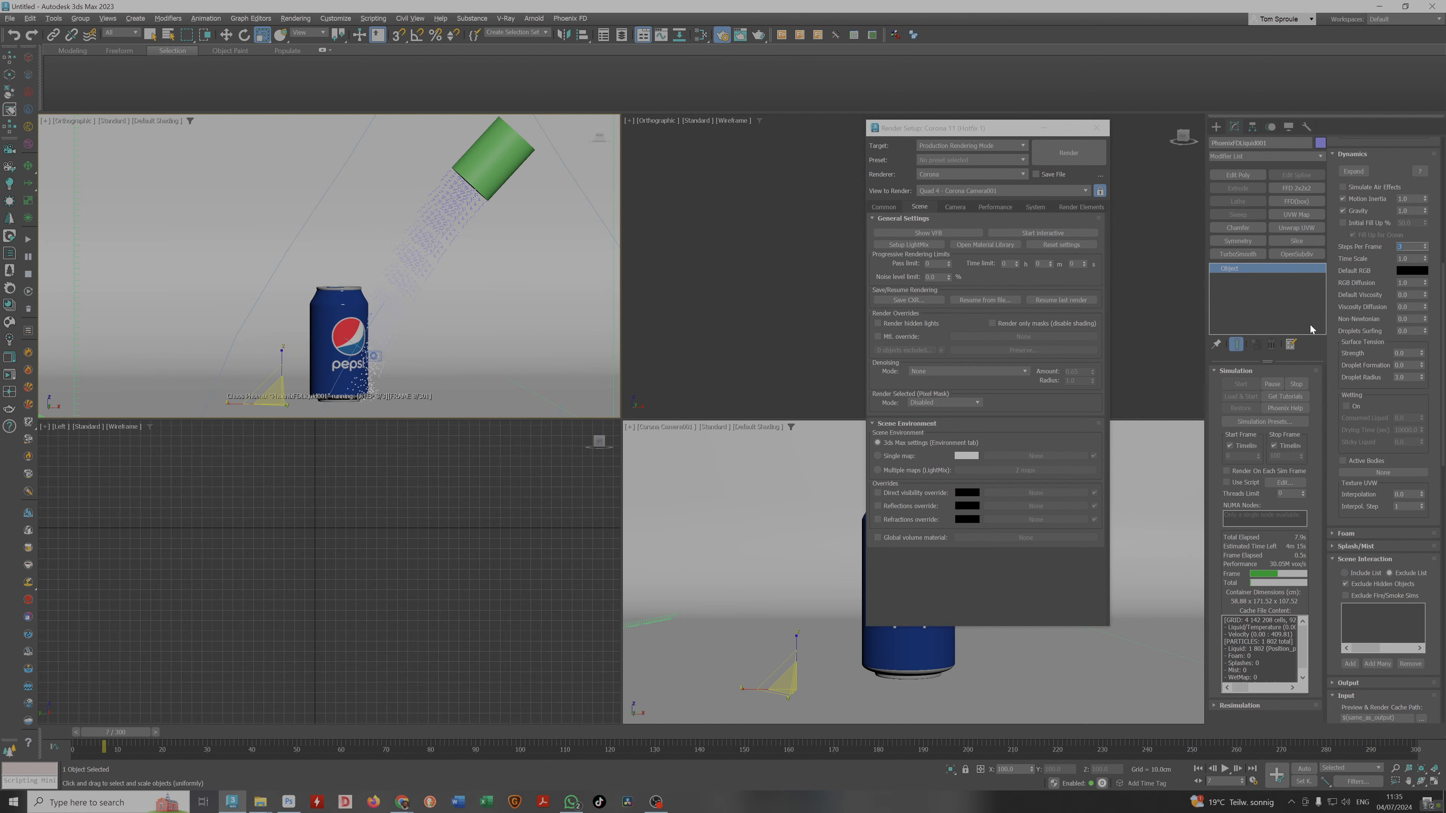
{"action": "key", "text": "Tab"}
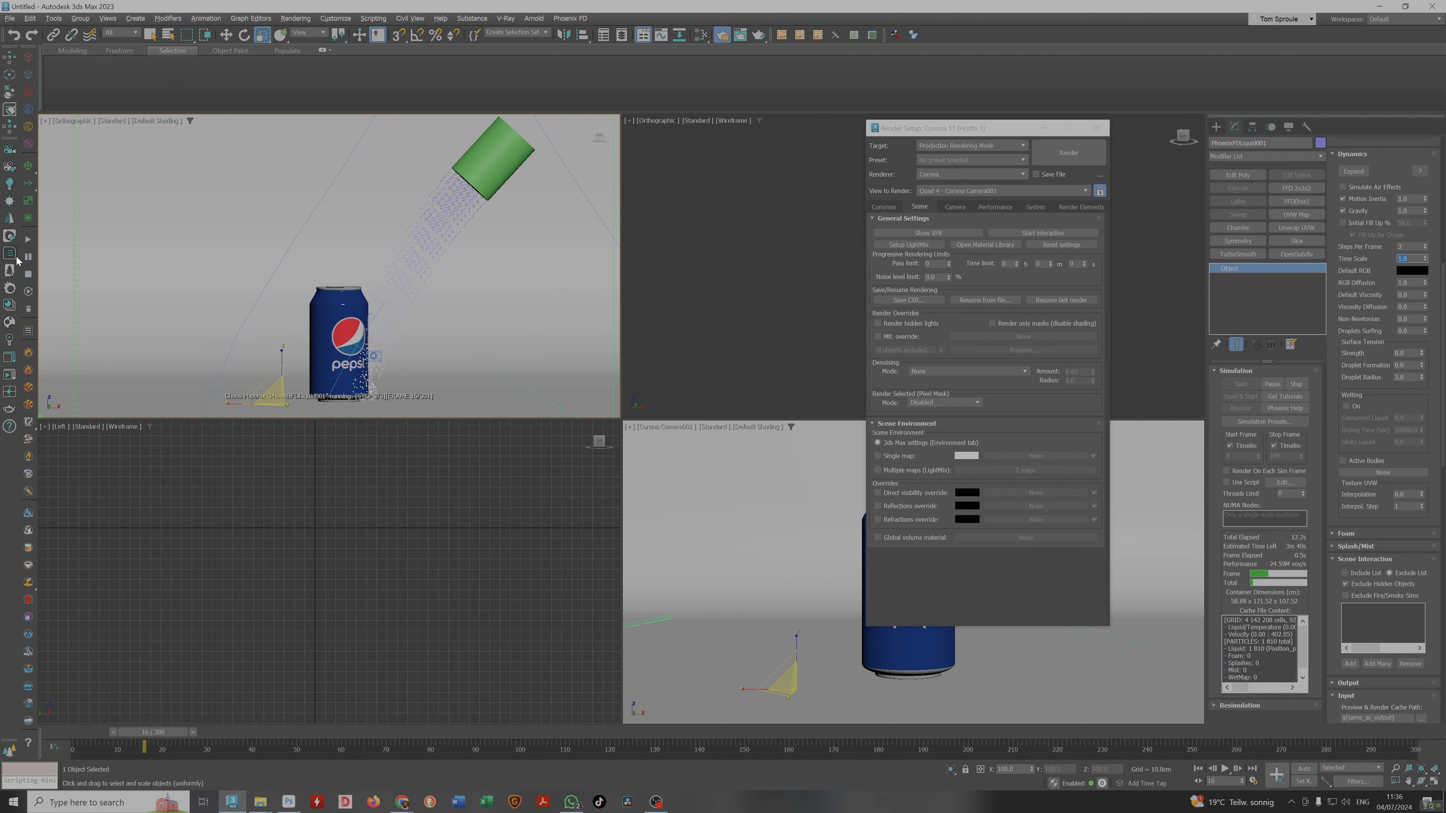
{"action": "left_click", "coordinate": [28, 274]}
Set the liquid grid's Steps Per Frame to 10, rerun the simulation from frame 0 and stop it once the stream reaches the can.
{"action": "left_click_drag", "start_coordinate": [153, 733], "coordinate": [86, 721]}
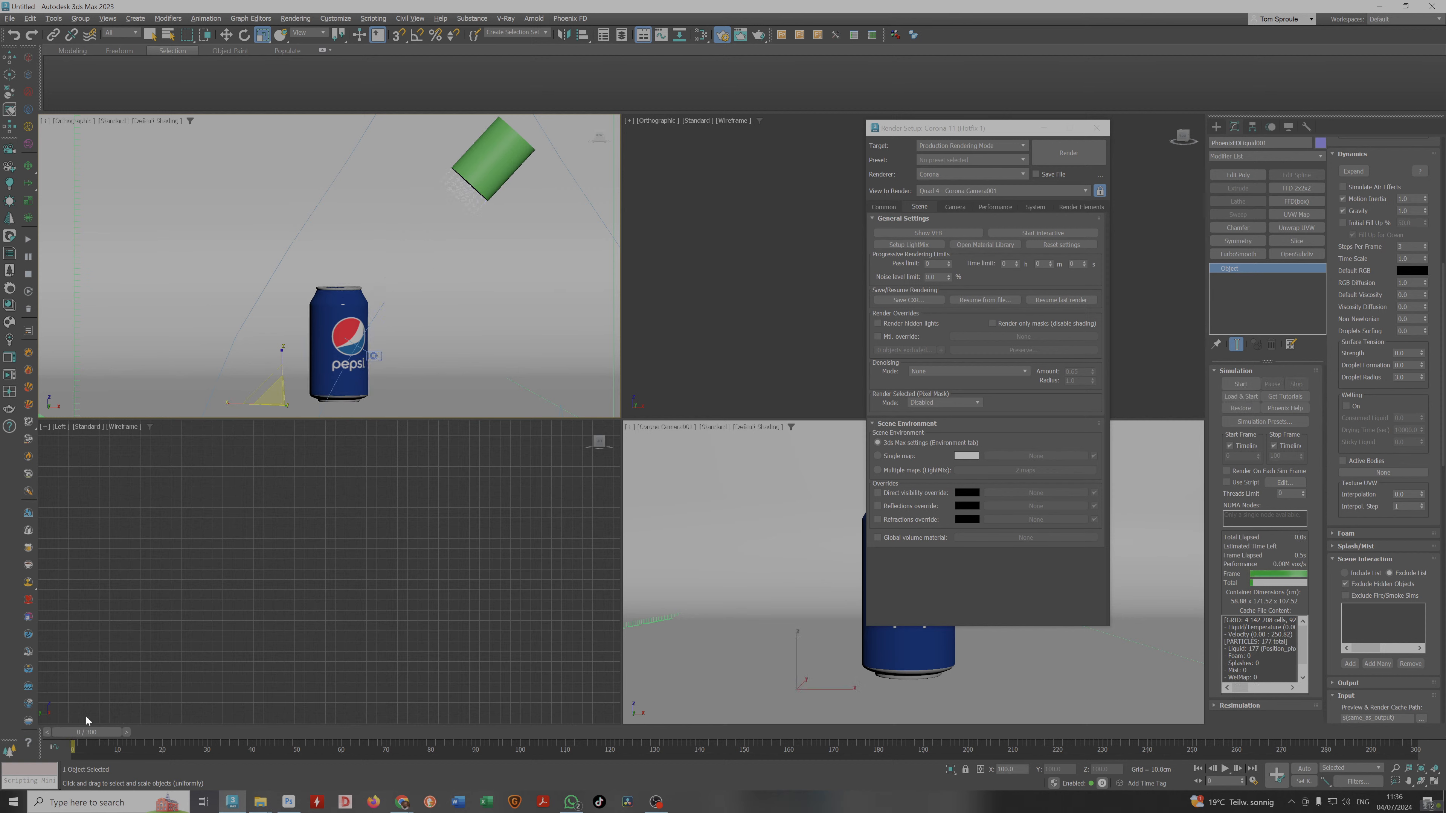
{"action": "left_click_drag", "start_coordinate": [1408, 247], "coordinate": [1345, 257]}
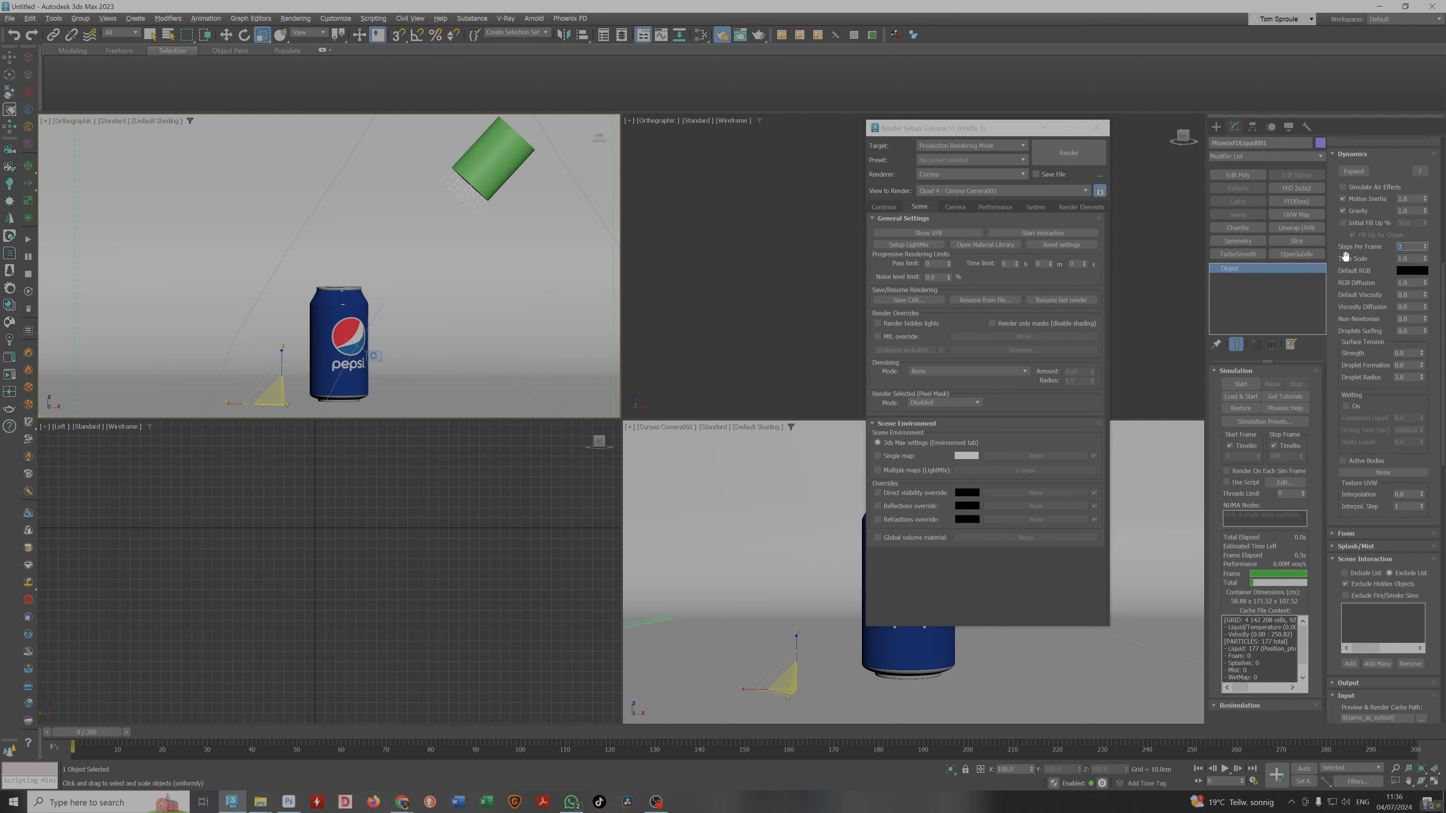
{"action": "type", "text": "10"}
{"action": "left_click", "coordinate": [28, 239]}
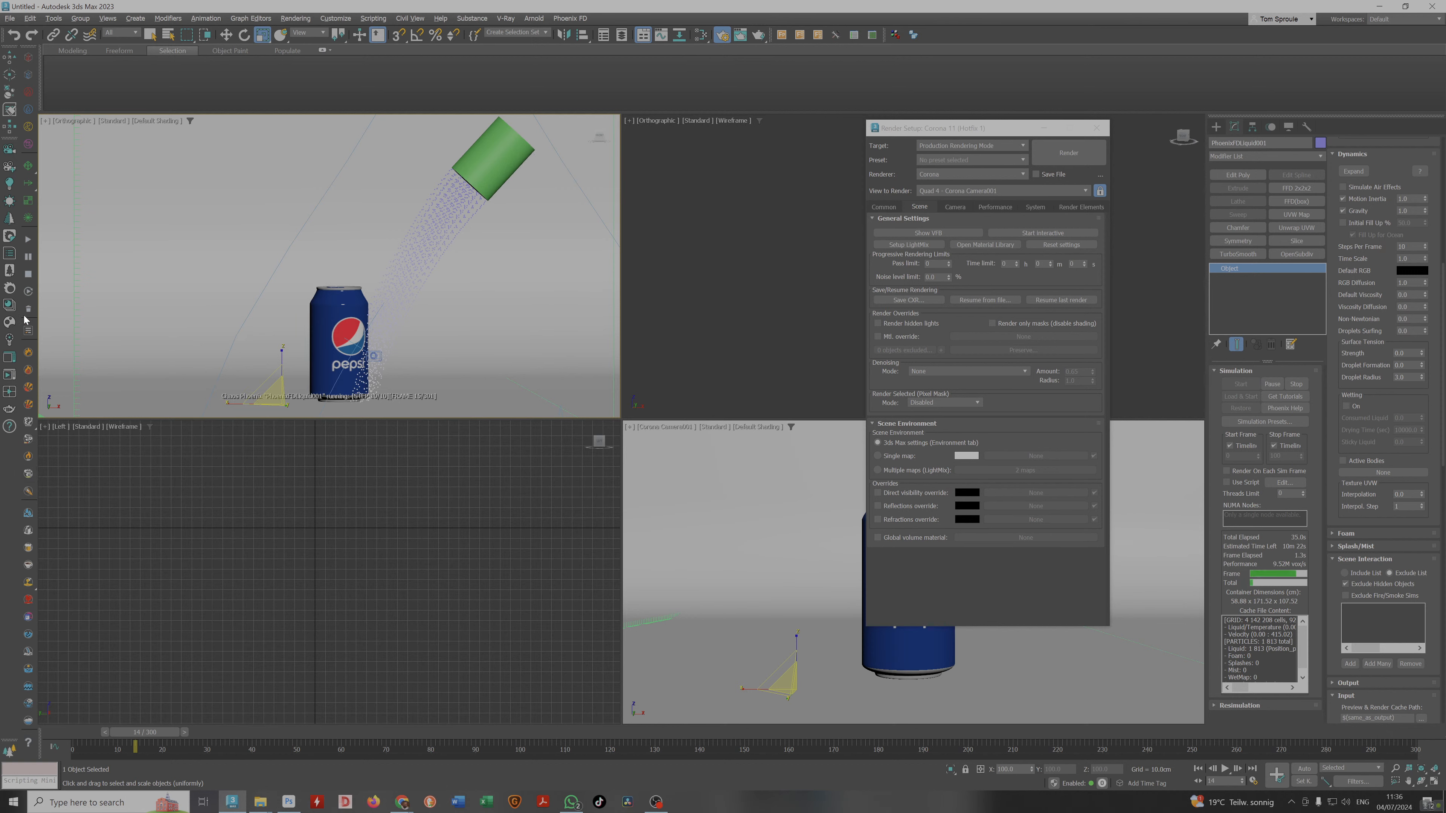
{"action": "left_click", "coordinate": [28, 274]}
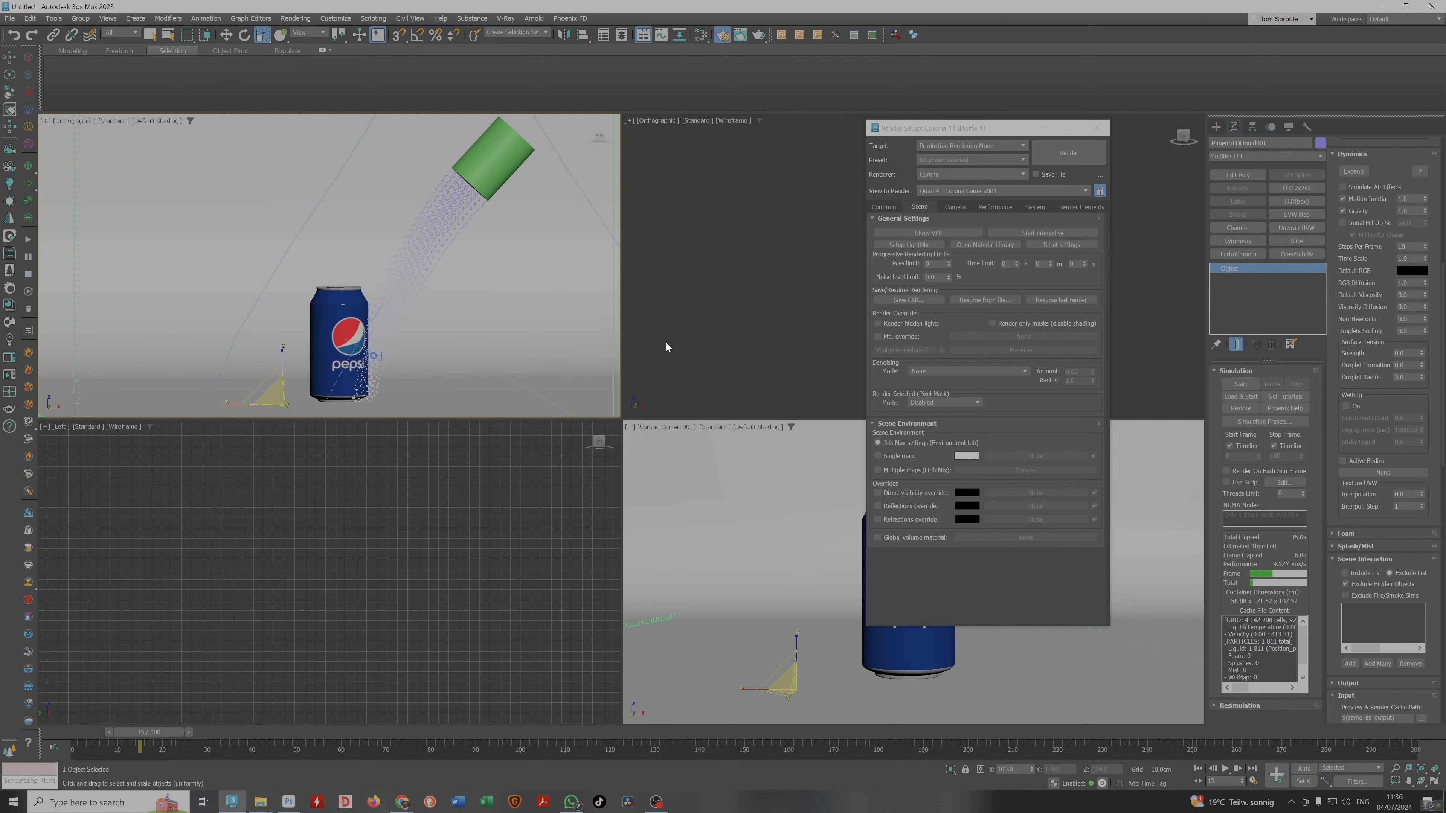
{"action": "left_click_drag", "start_coordinate": [960, 127], "coordinate": [939, 63]}
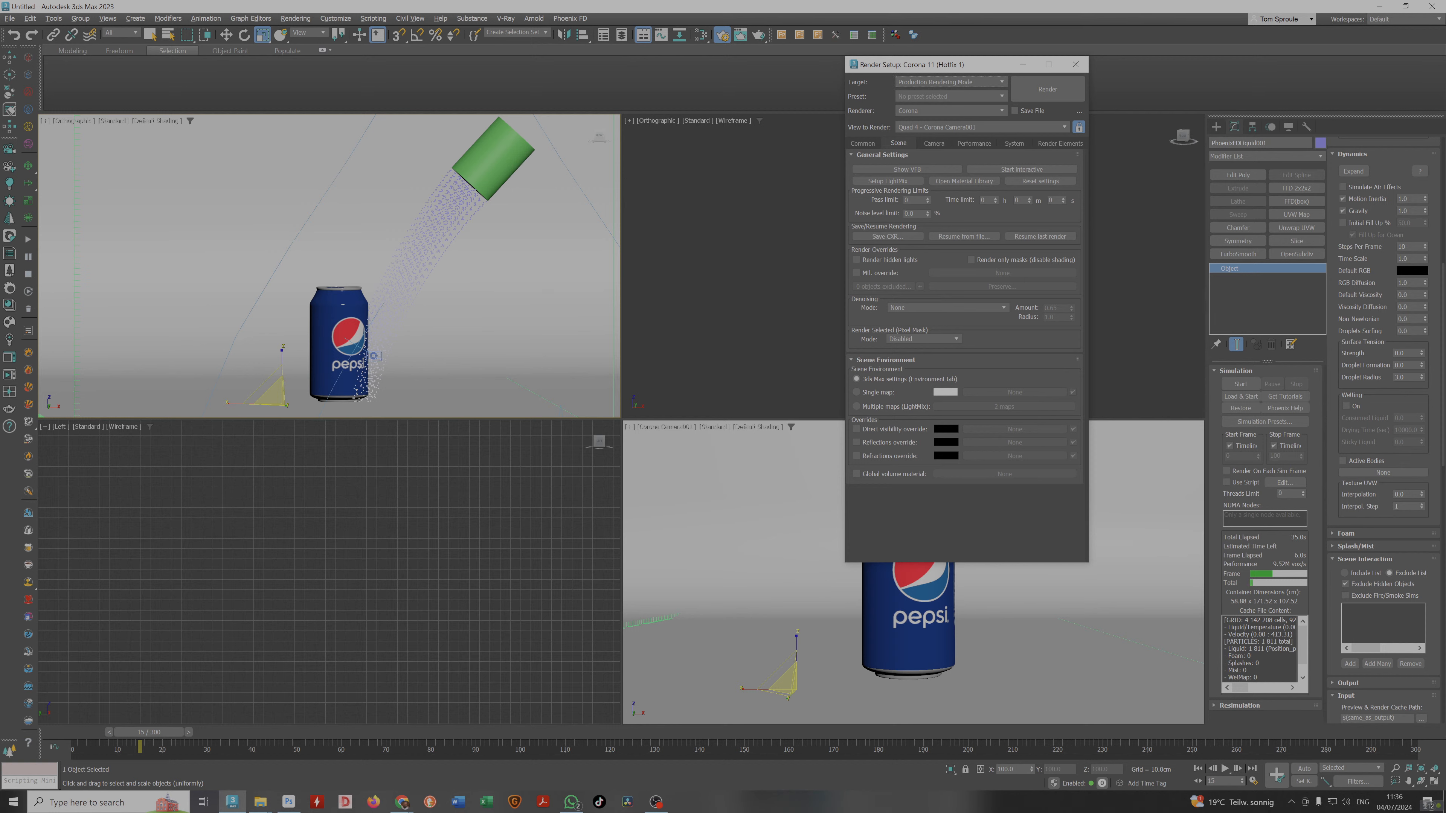